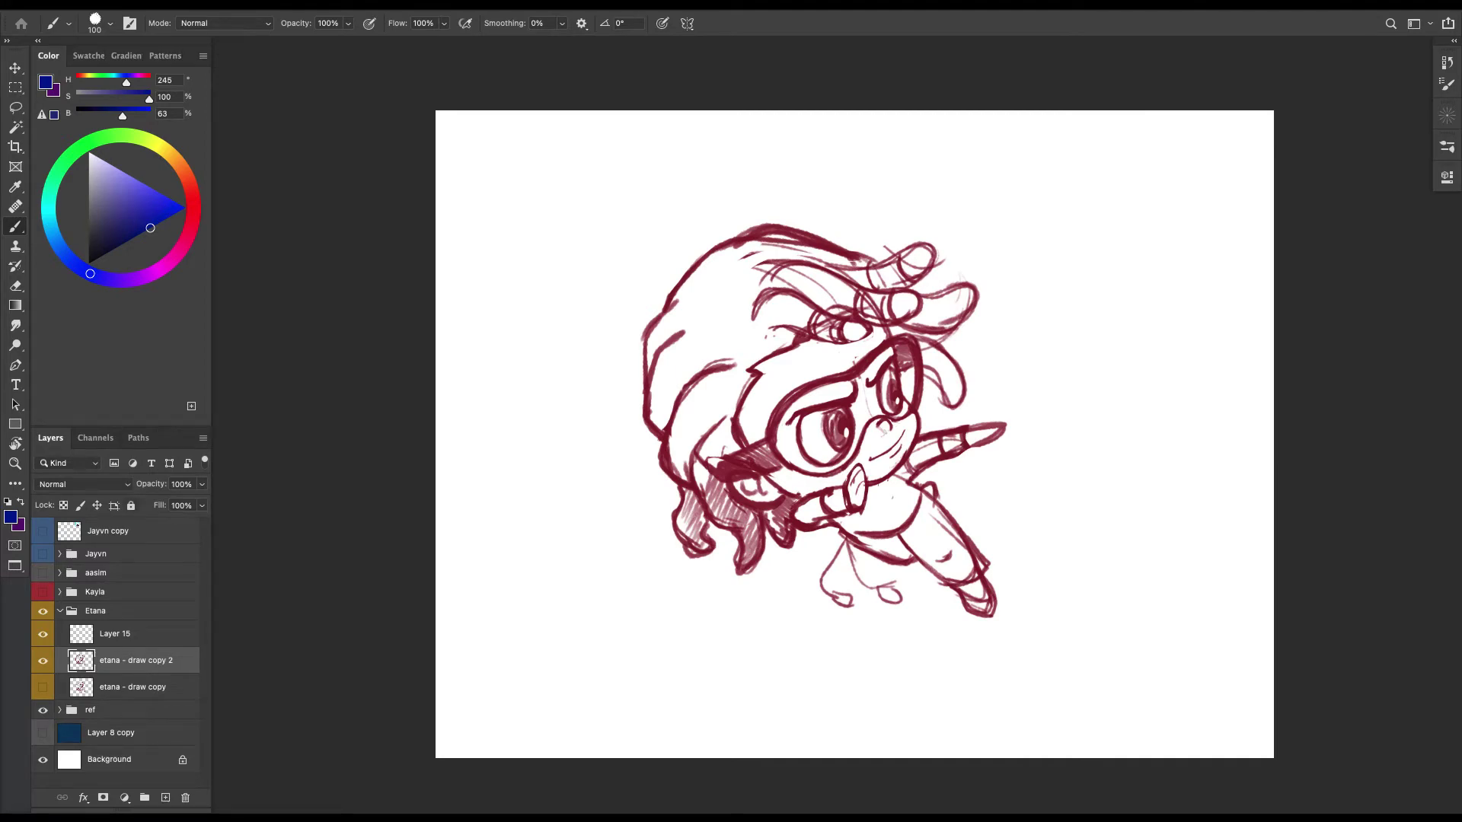
Lower the opacity of the "etana - draw copy 2" sketch layer to 27%.
text(65)
key(Return)
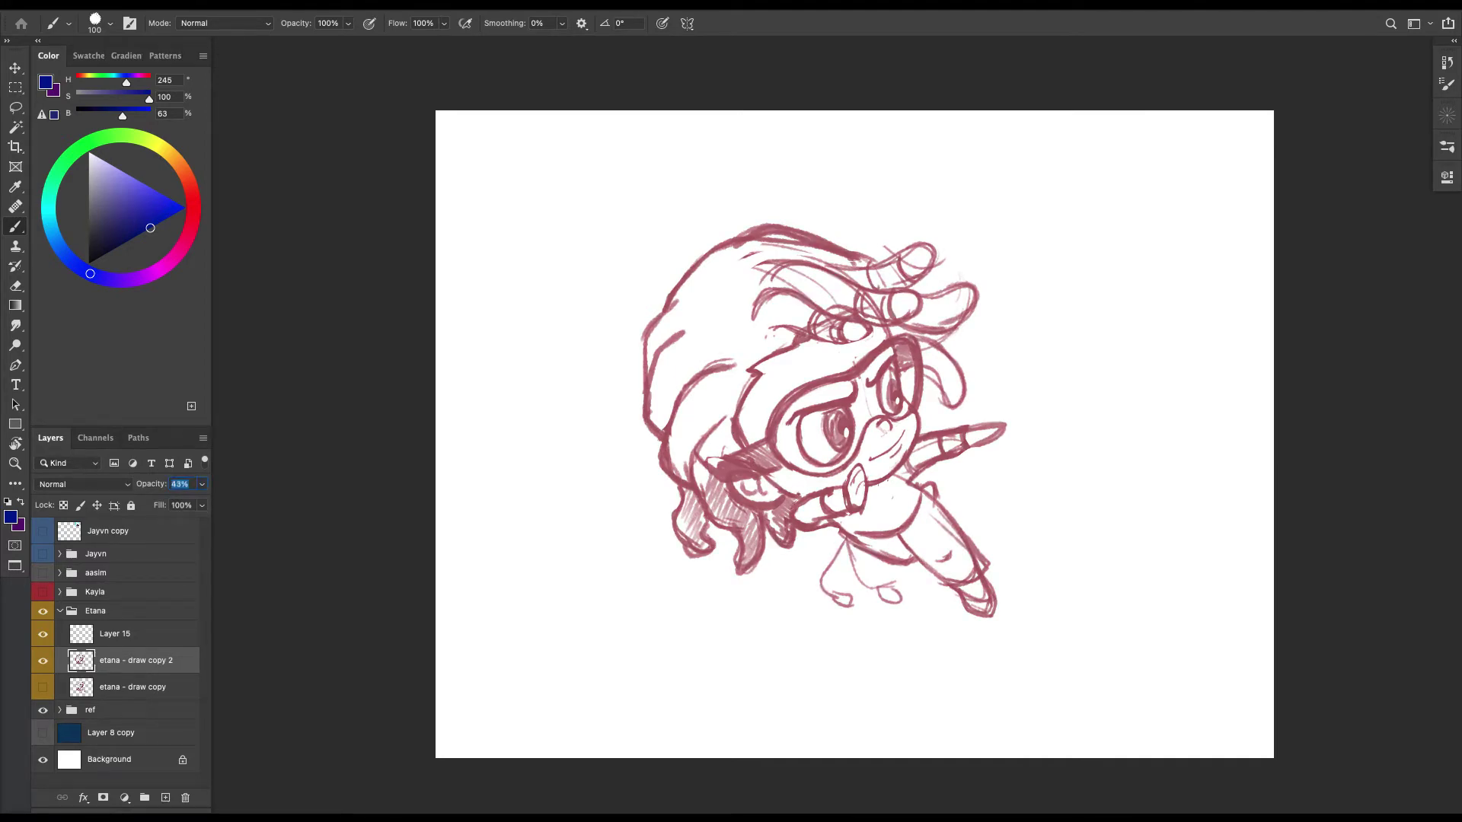
text(32)
key(Return)
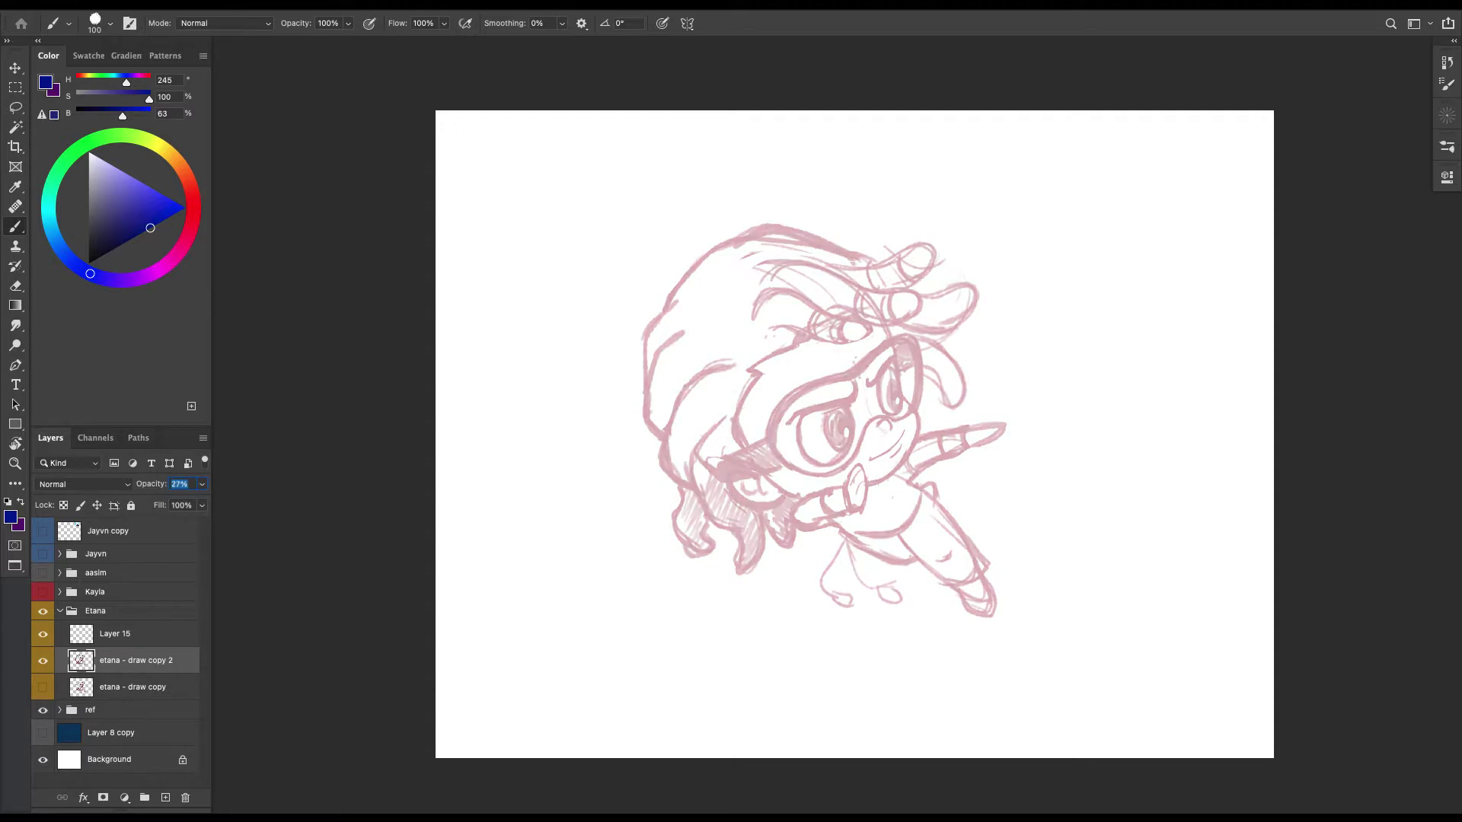
Make Layer 15 the active layer and reduce the brush size to 8 for fine line work.
click(115, 634)
key(super+plus)
key(super+plus)
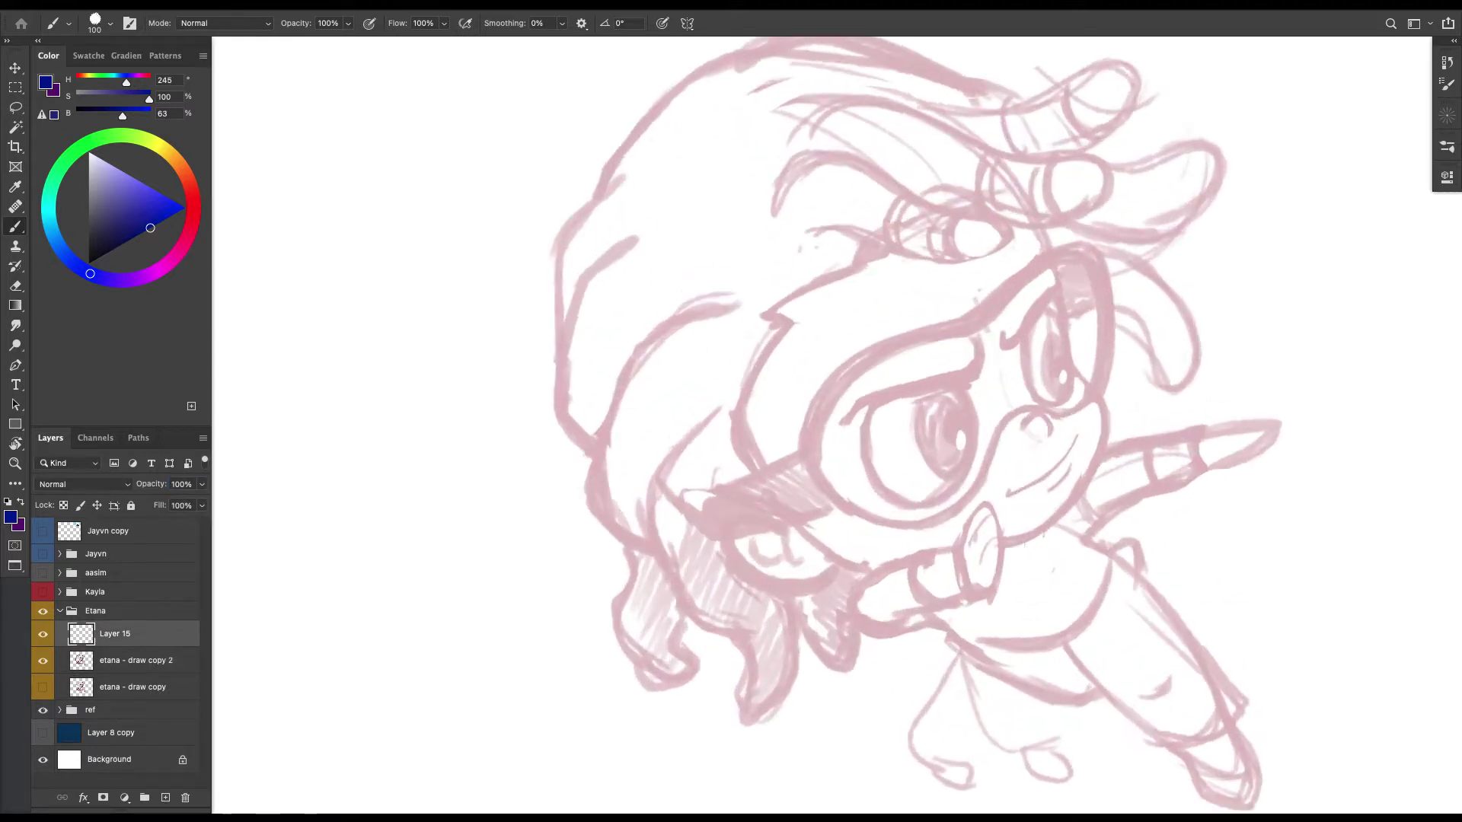
scroll(821, 425, right, 3)
scroll(821, 424, down, 1)
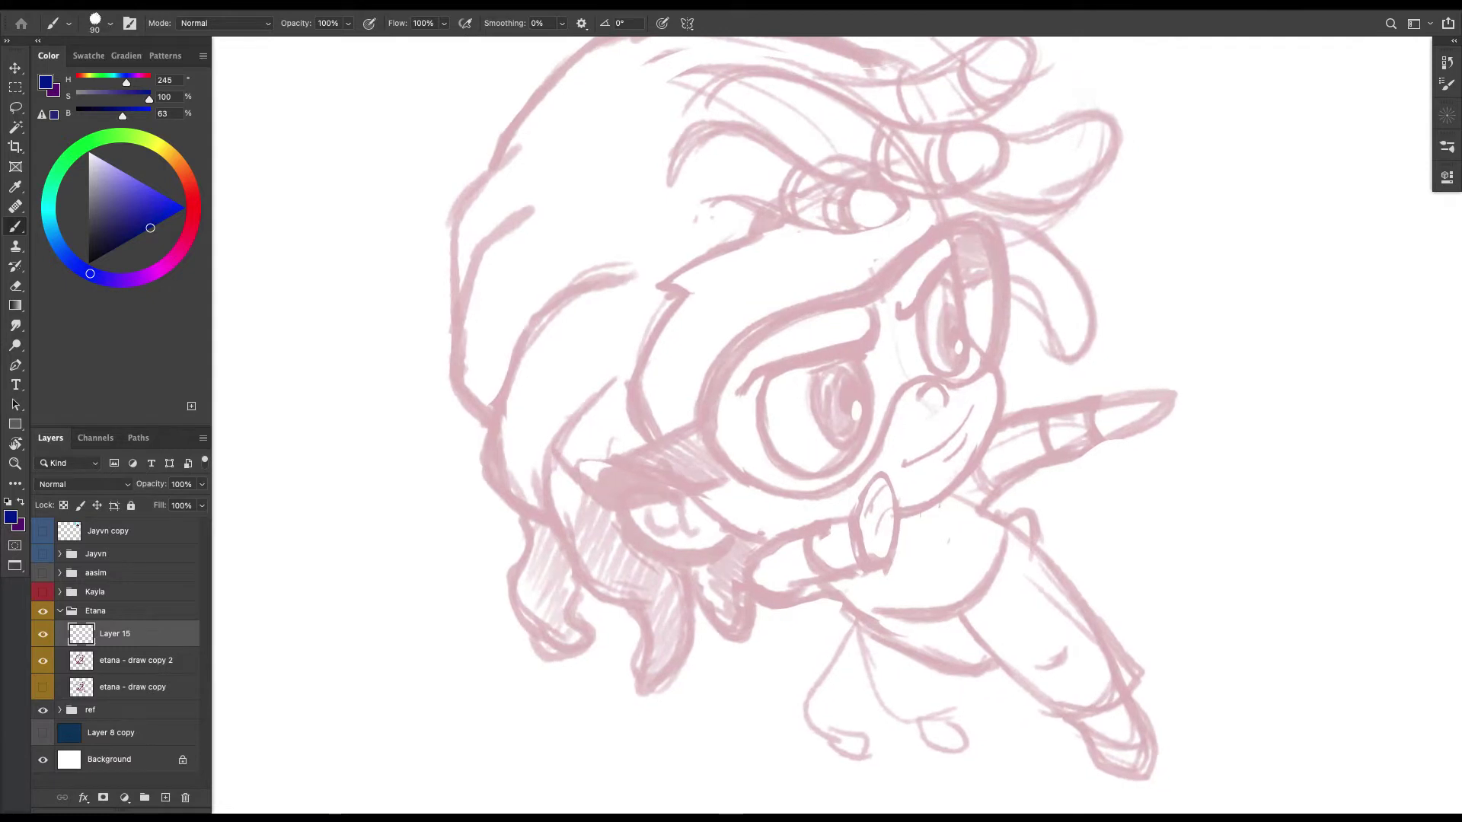
key(bracketleft)
key(bracketleft)
key(bracketleft)
key(bracketleft)
key(bracketleft)
key(bracketleft)
key(bracketleft)
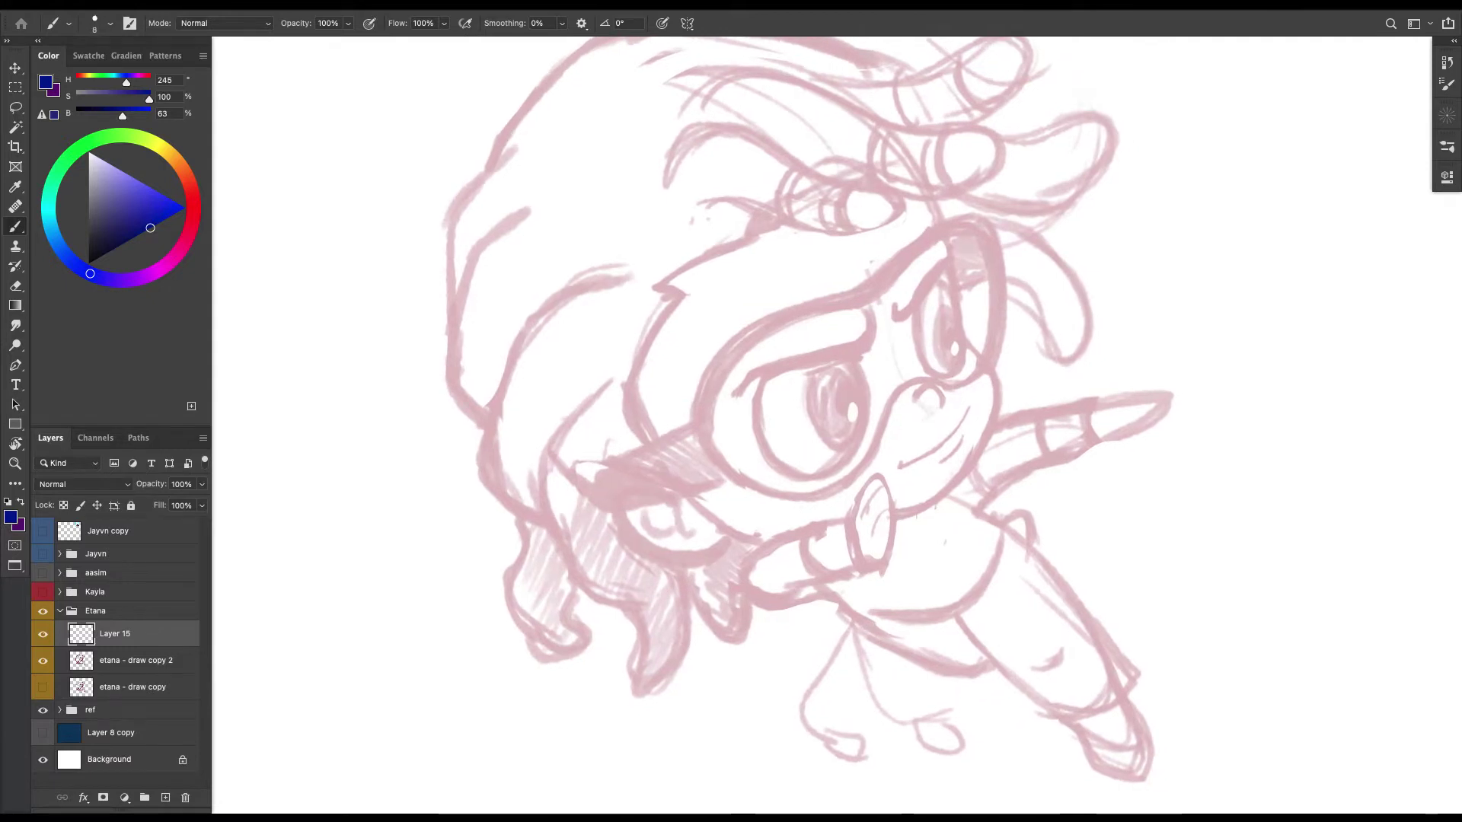
Trace the face profile in dark blue from the forehead past the far eye and cheek down to the chin.
scroll(822, 426, right, 4)
scroll(742, 388, up, 4)
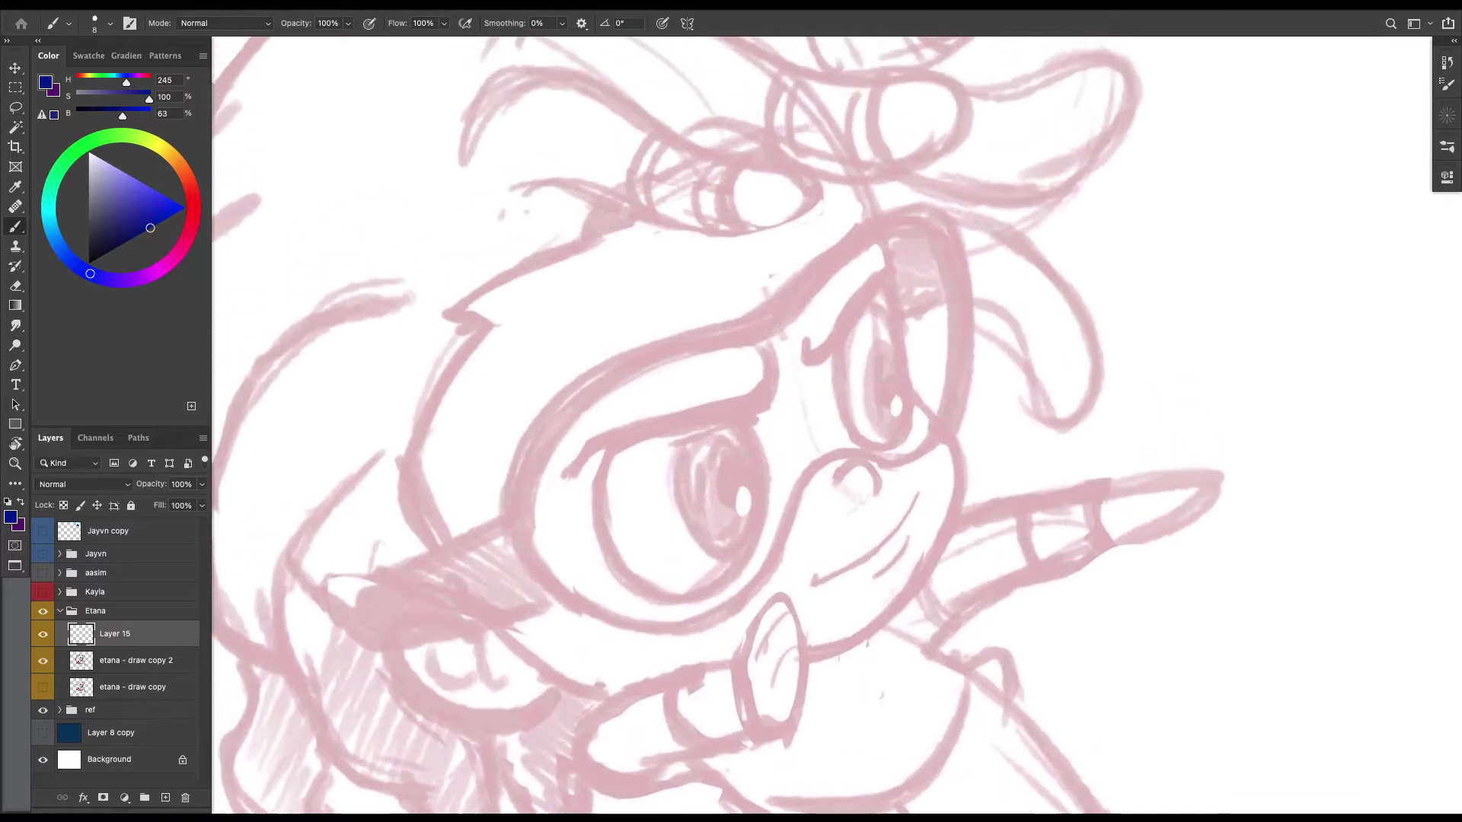
mouse_move(813, 127)
mouse_down()
mouse_move(888, 258)
mouse_move(908, 379)
mouse_up()
mouse_move(897, 313)
mouse_down()
mouse_move(958, 526)
mouse_move(924, 594)
mouse_up()
mouse_move(961, 508)
mouse_down()
mouse_move(855, 659)
mouse_move(955, 558)
mouse_up()
mouse_move(1046, 450)
mouse_down()
mouse_move(921, 576)
mouse_move(868, 585)
mouse_up()
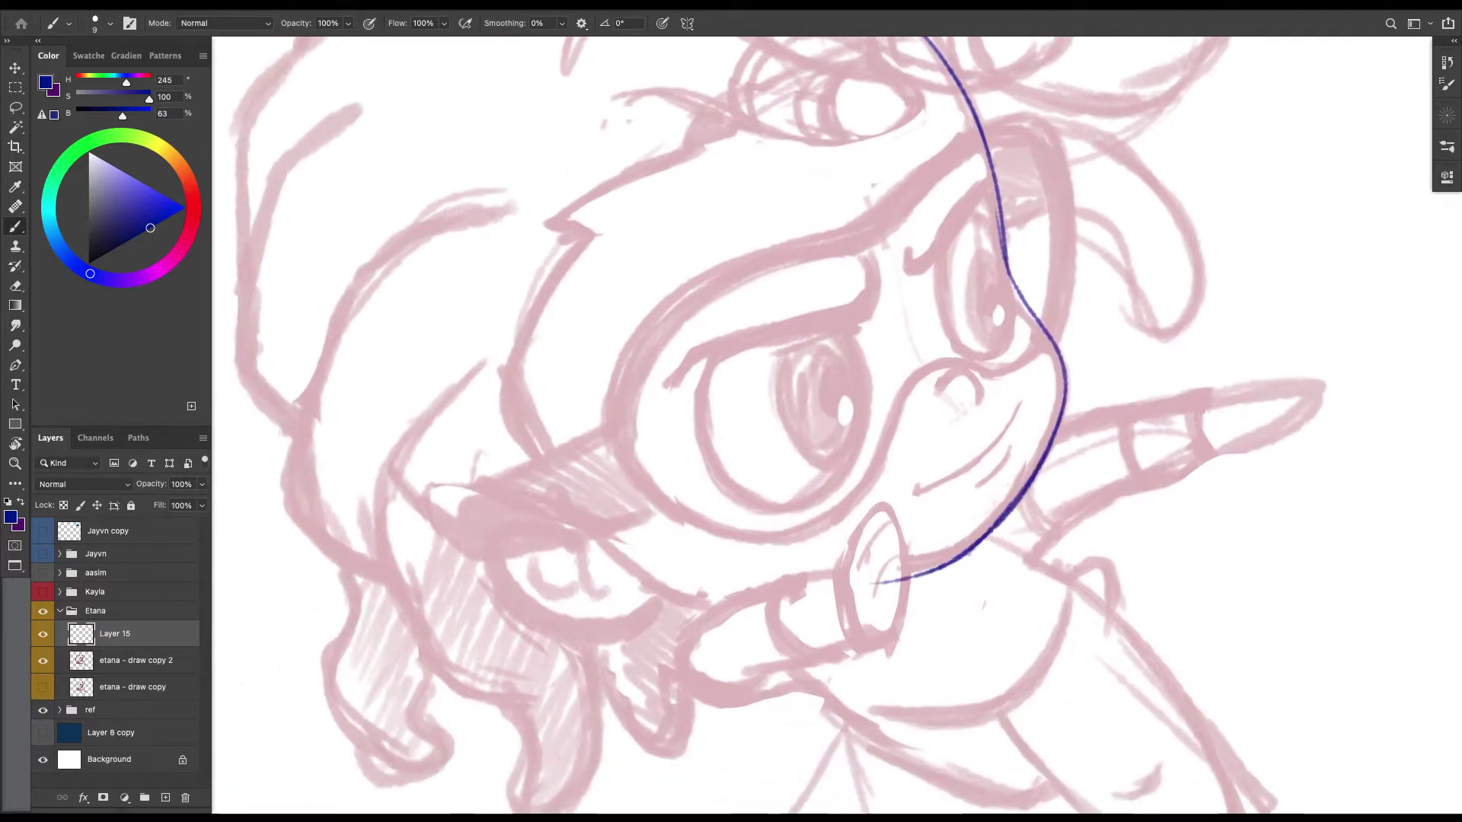
mouse_move(969, 553)
mouse_down()
mouse_move(857, 582)
mouse_move(1005, 517)
mouse_move(949, 600)
mouse_move(1017, 524)
mouse_up()
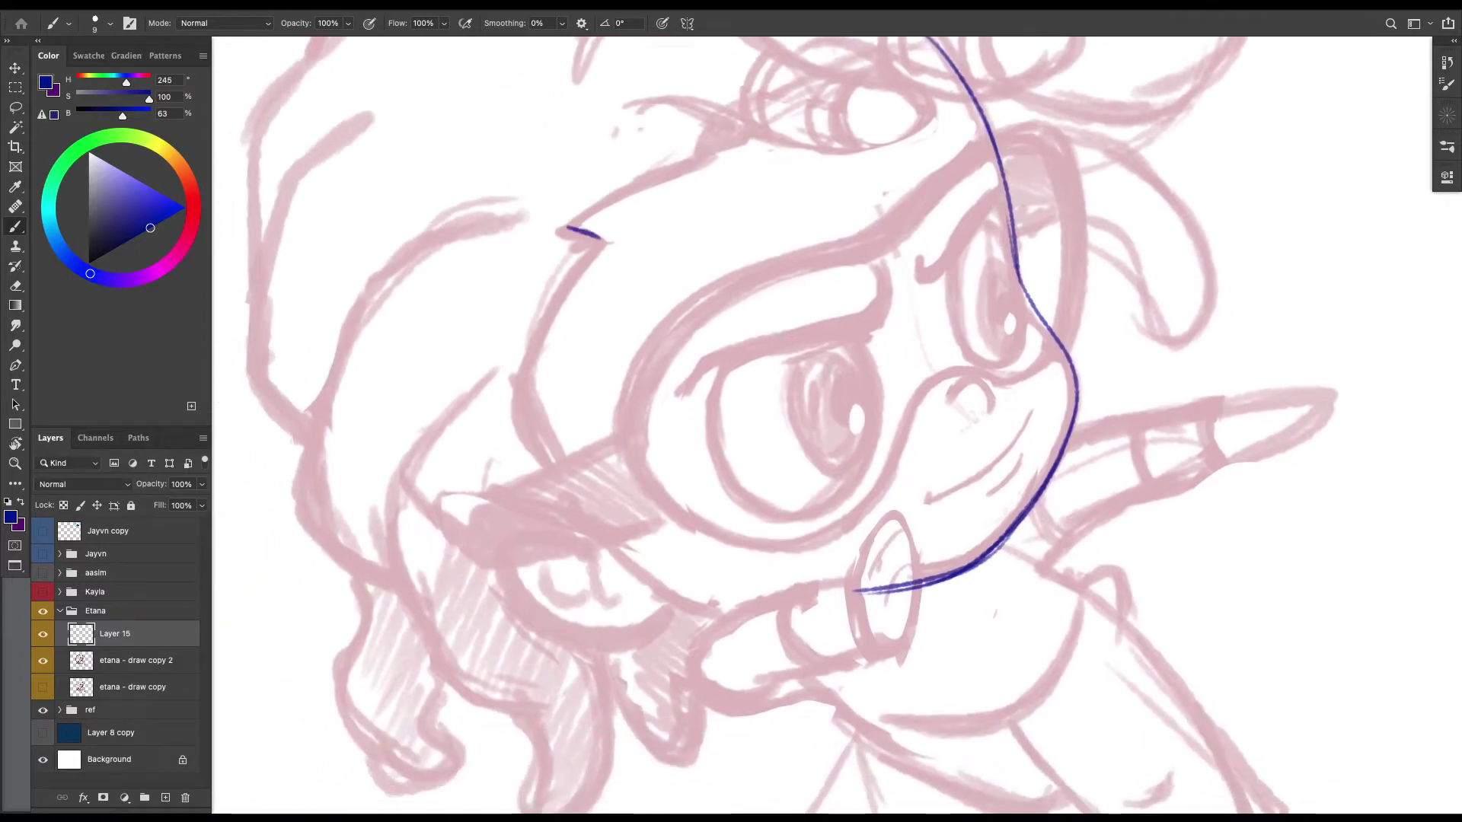
Try tracing the pointed hairline notch, the side edge of the face and the forehead hairline, then undo the forehead stroke.
mouse_move(575, 230)
mouse_down()
mouse_move(569, 279)
mouse_move(542, 430)
mouse_up()
mouse_move(547, 329)
mouse_down()
mouse_move(531, 384)
mouse_move(575, 473)
mouse_up()
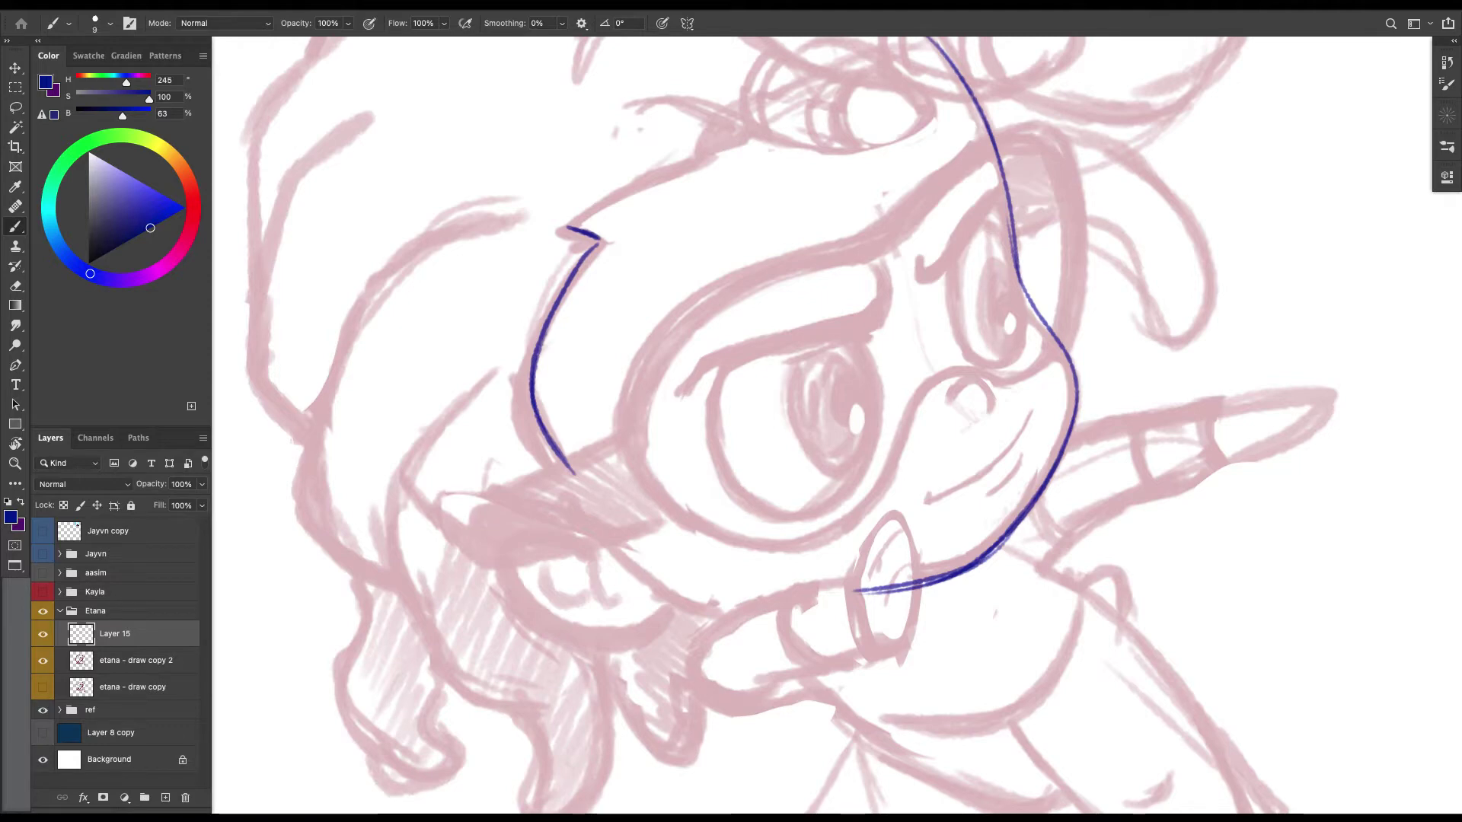
key(Tab)
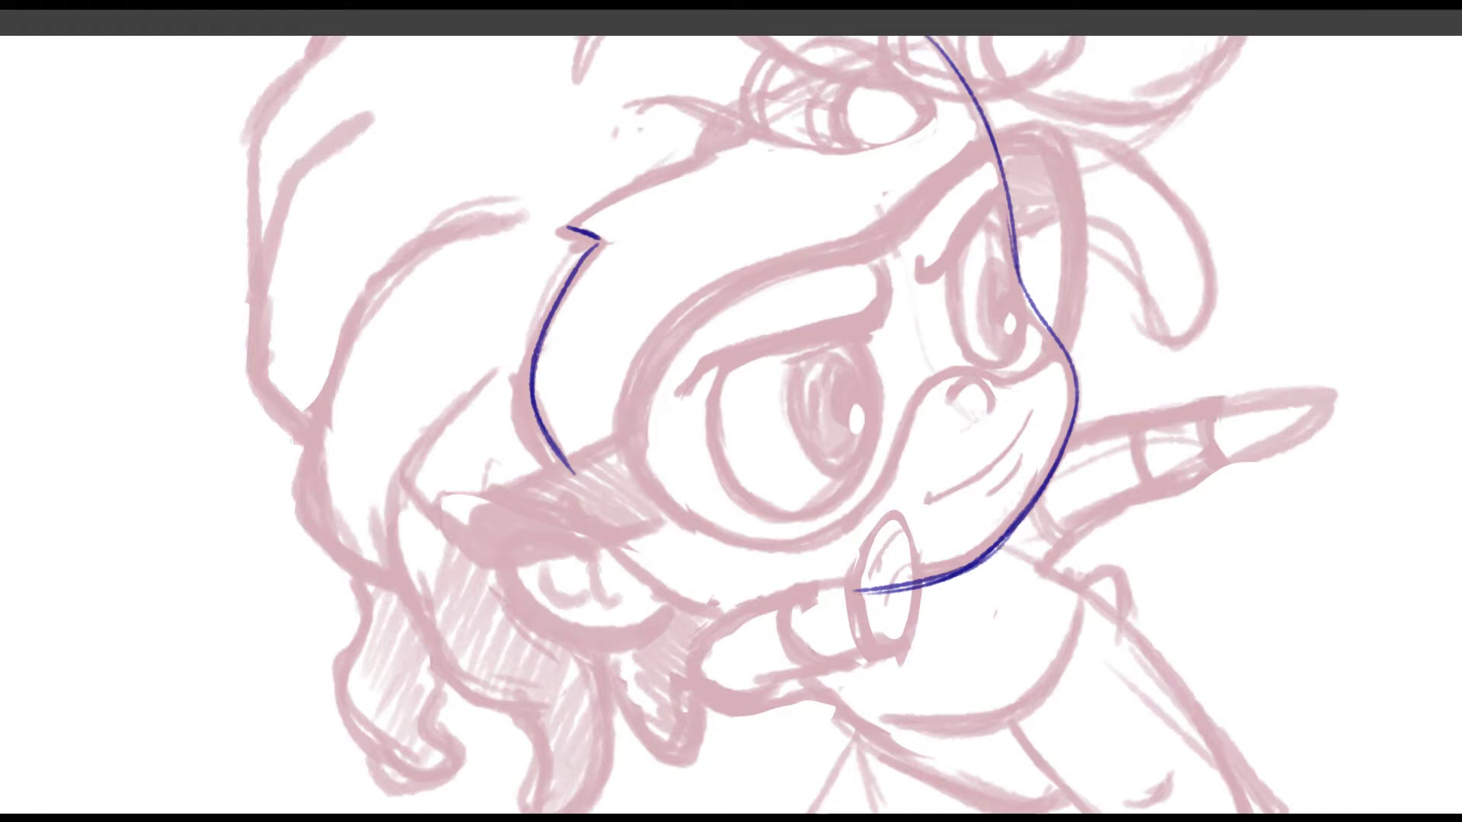
key(Tab)
scroll(821, 426, up, 3)
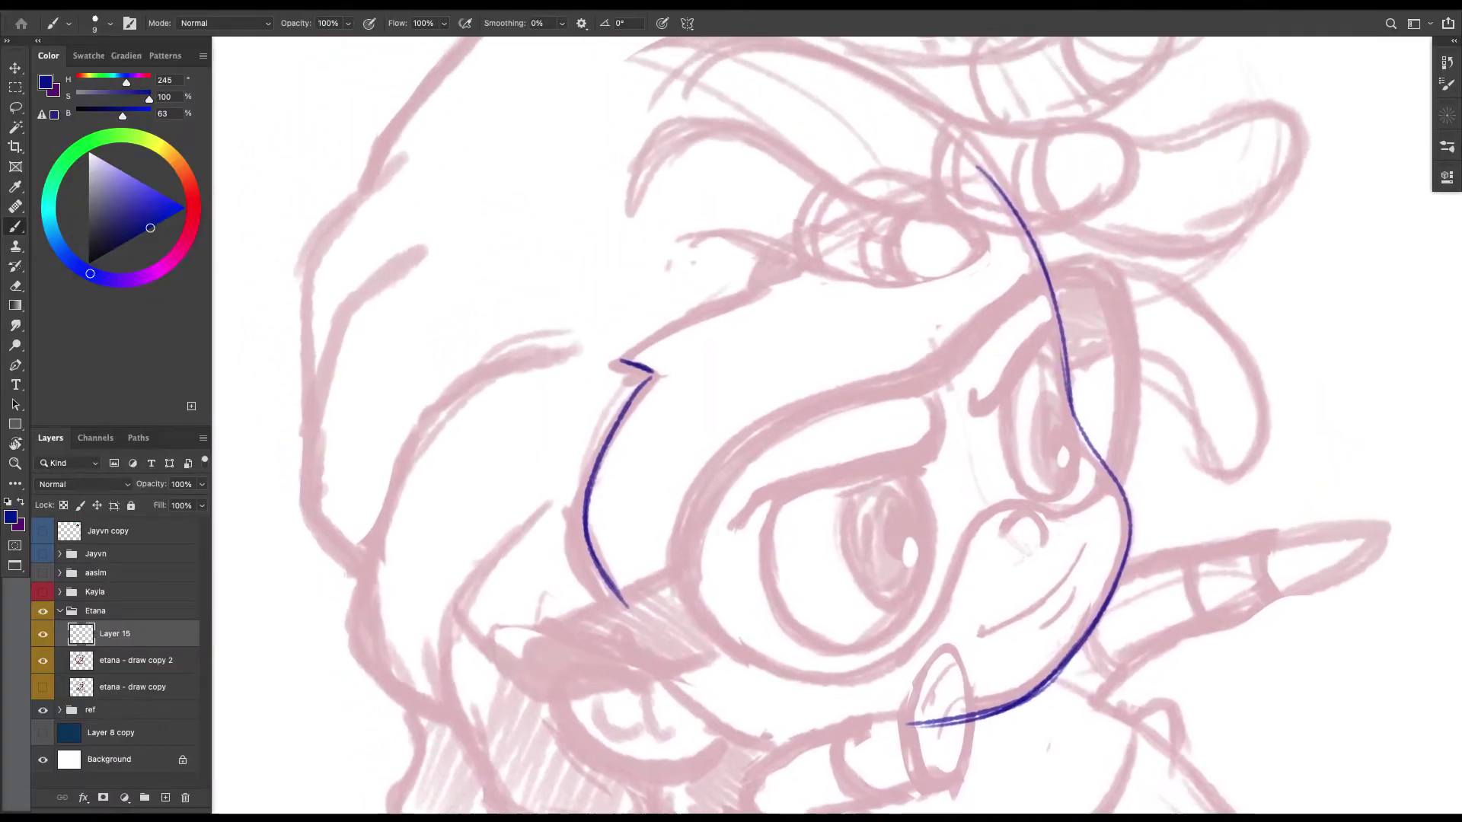
drag(622, 359, 825, 270)
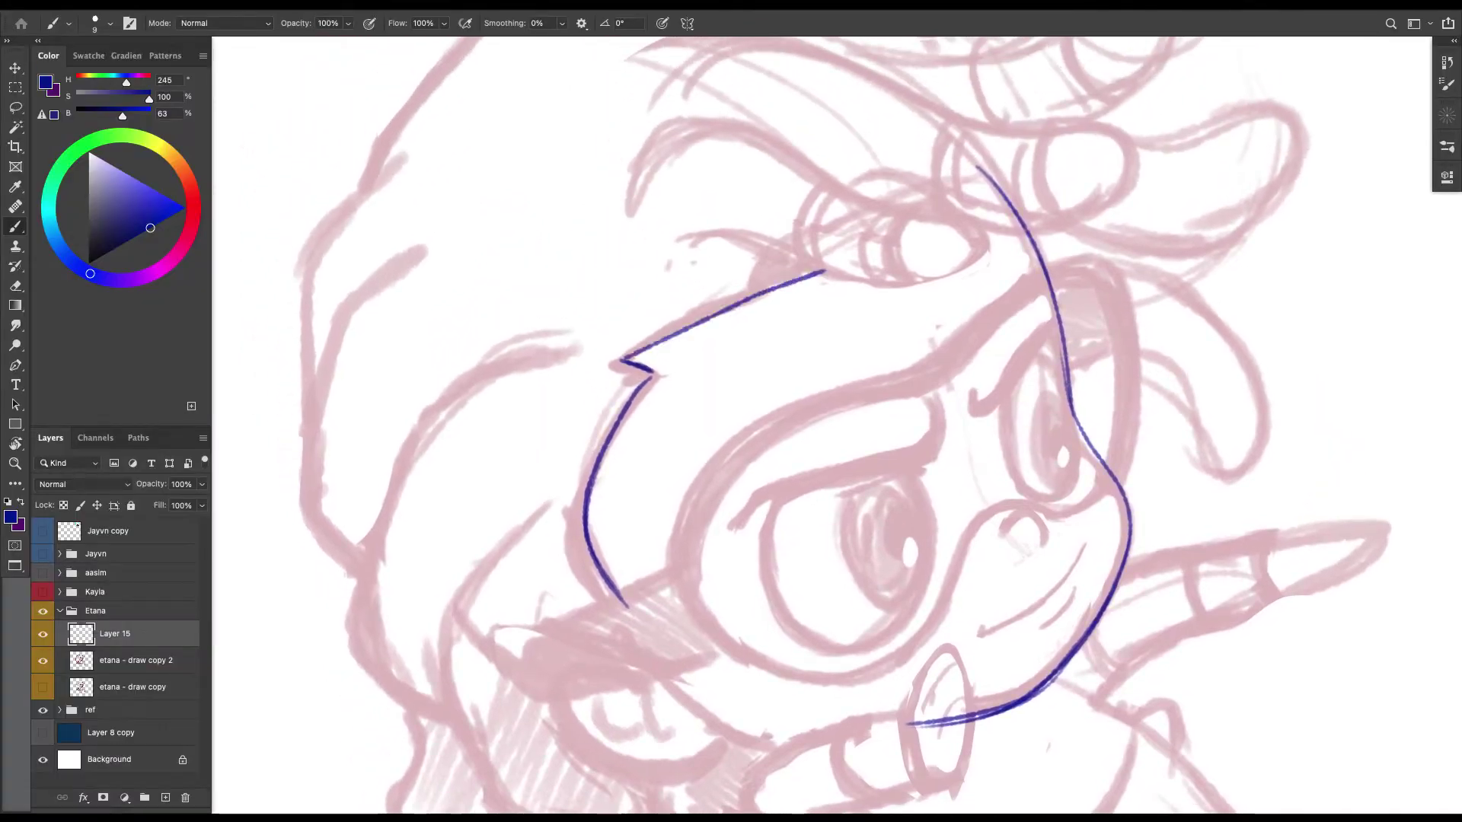
scroll(838, 426, up, 3)
scroll(838, 427, right, 2)
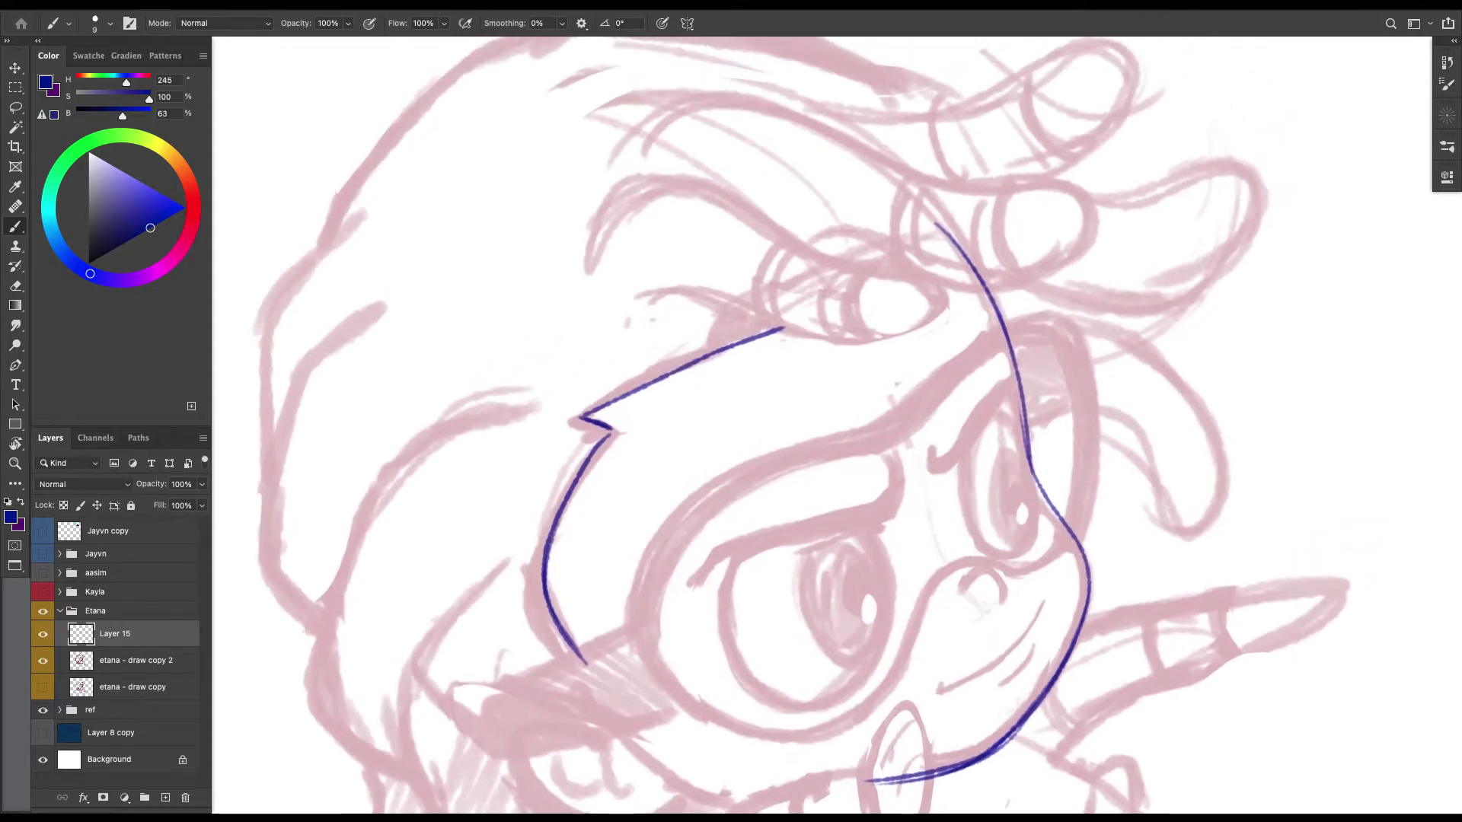
key(ctrl+z)
scroll(838, 427, down, 3)
scroll(837, 426, left, 2)
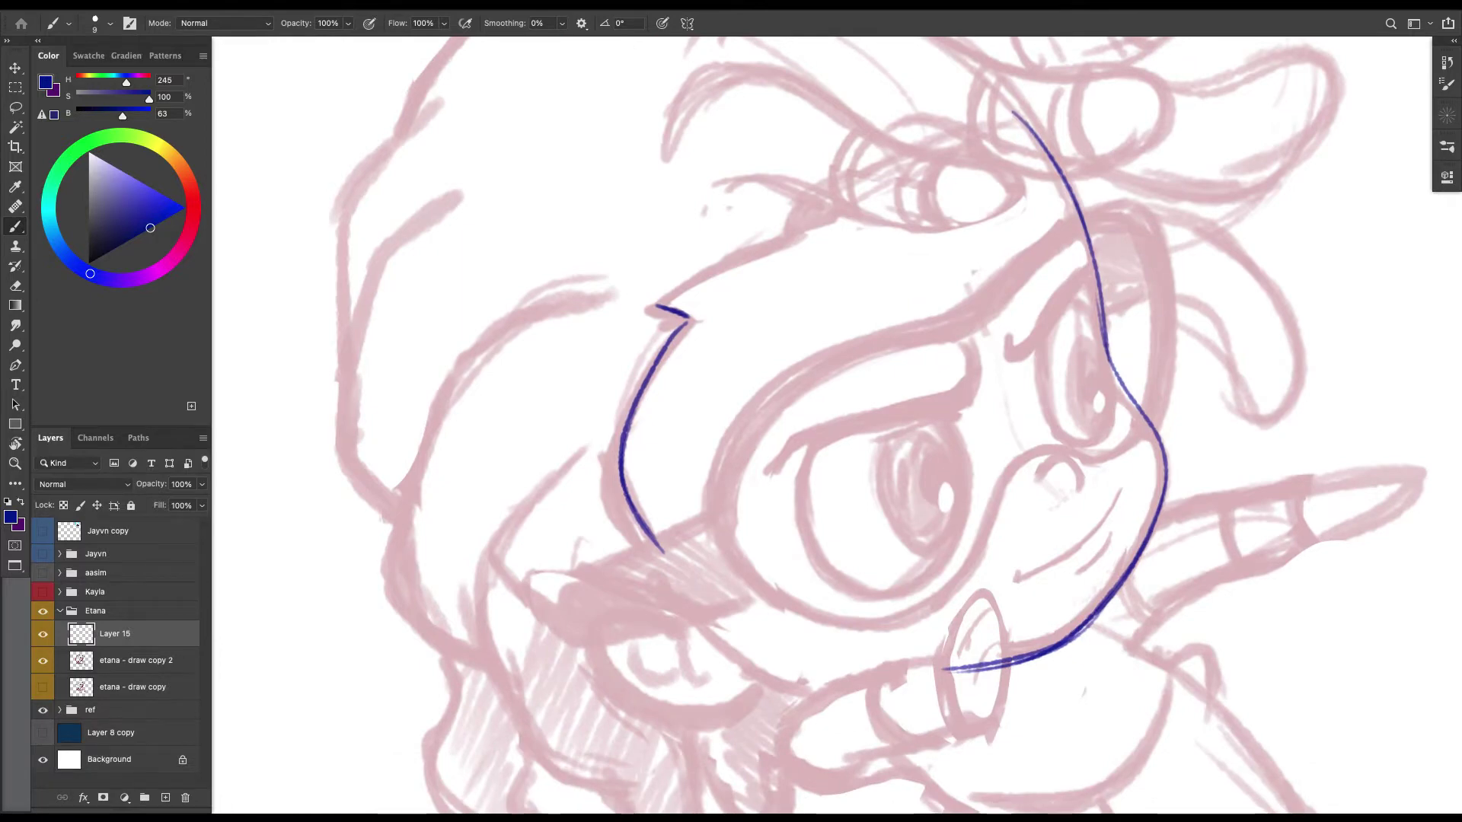
Lasso and delete the traced hairline notch and face-side strokes, then clear the selection.
key(l)
mouse_move(647, 267)
mouse_down()
mouse_move(717, 525)
mouse_move(495, 298)
mouse_up()
key(BackSpace)
key(super+d)
Draw a jagged hairline with pointed notches along the forehead and down the side of the face.
key(b)
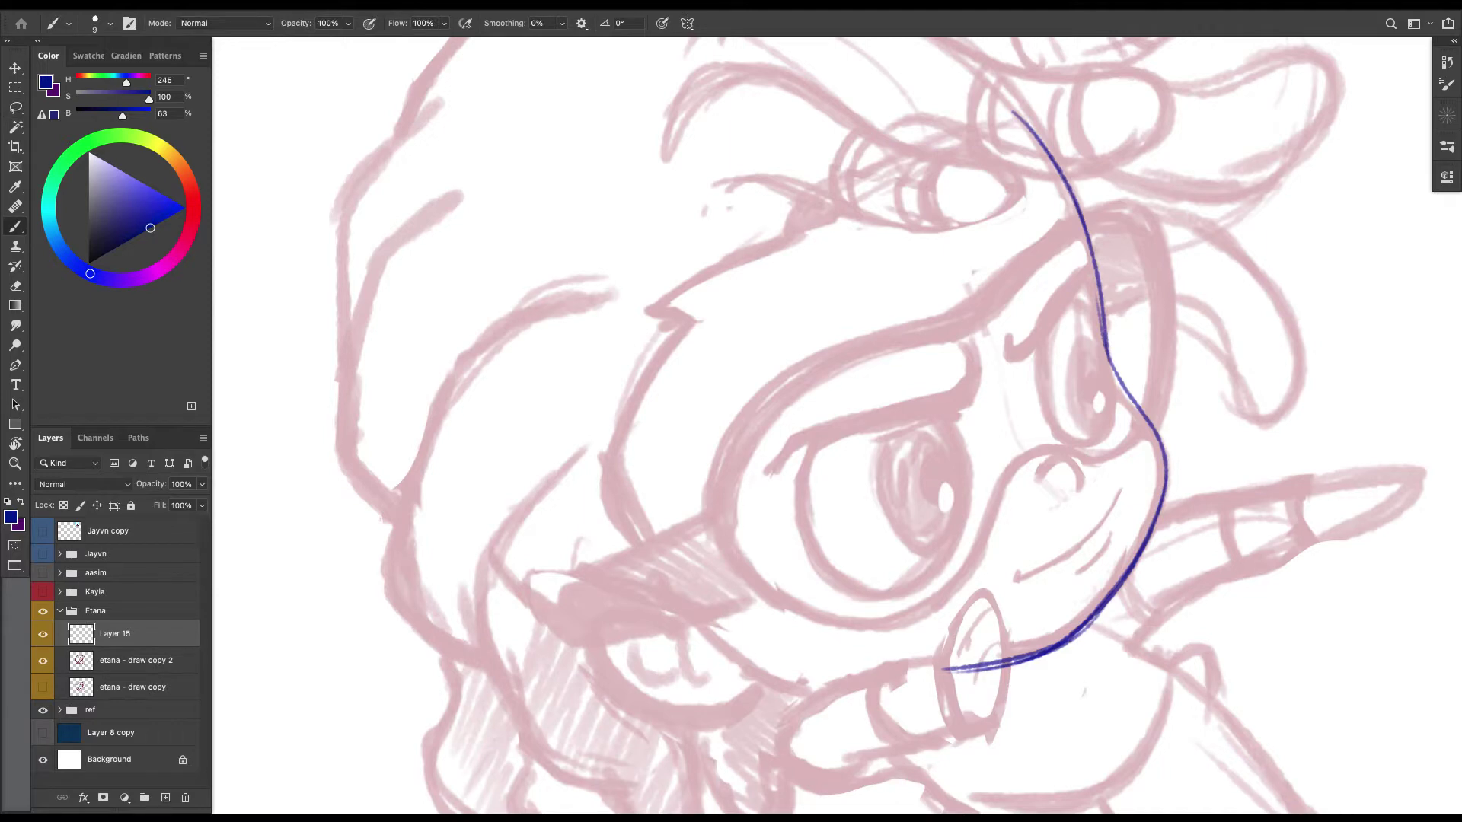
mouse_move(875, 202)
mouse_down()
mouse_move(772, 225)
mouse_move(803, 232)
mouse_move(645, 318)
mouse_move(804, 231)
mouse_move(775, 232)
mouse_move(904, 195)
mouse_up()
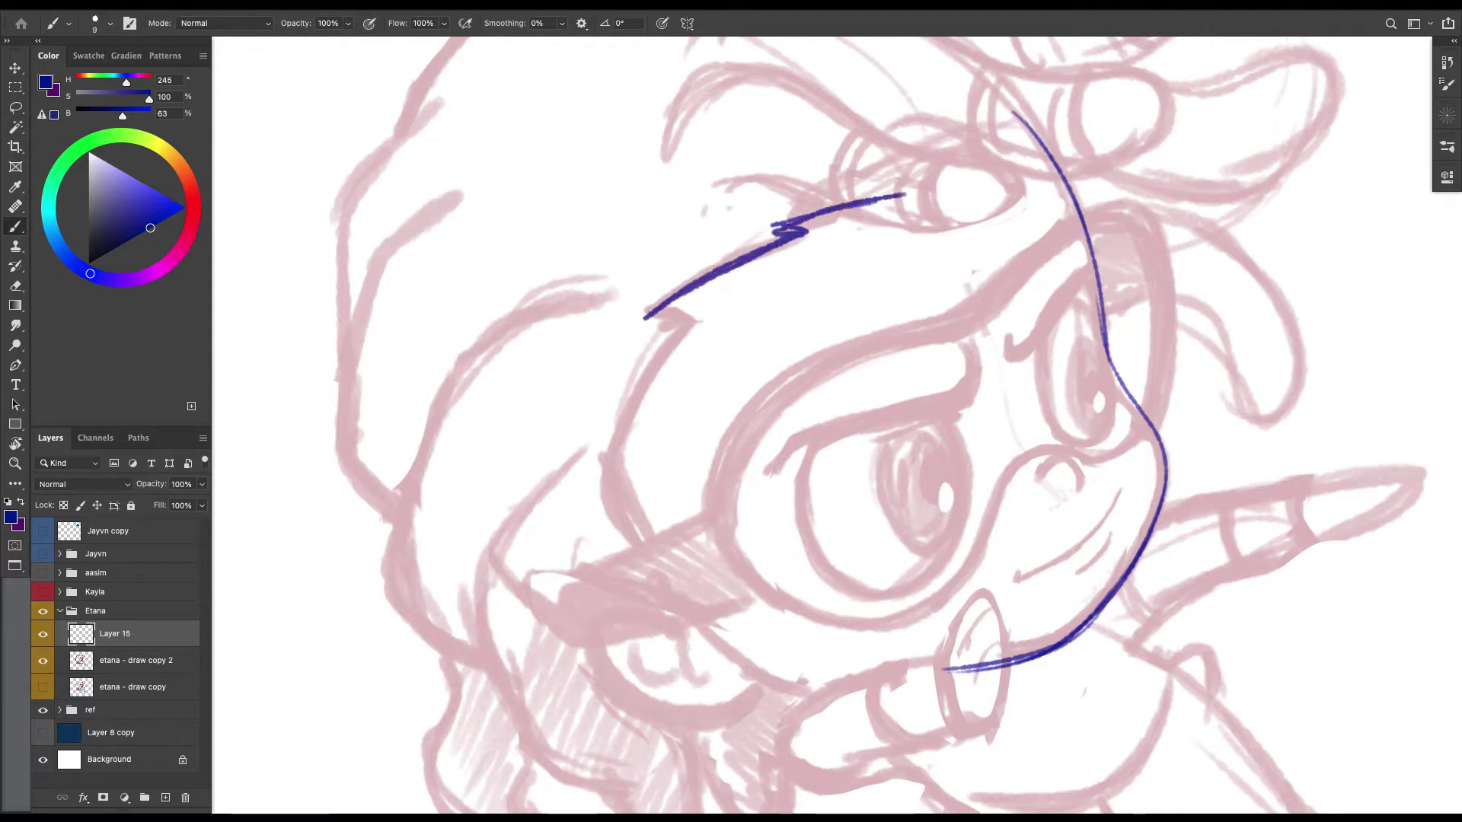
mouse_move(635, 332)
mouse_down()
mouse_move(684, 378)
mouse_move(643, 473)
mouse_move(682, 376)
mouse_move(668, 565)
mouse_move(674, 397)
mouse_move(645, 322)
mouse_move(830, 210)
mouse_move(904, 195)
mouse_move(765, 346)
mouse_move(755, 143)
mouse_up()
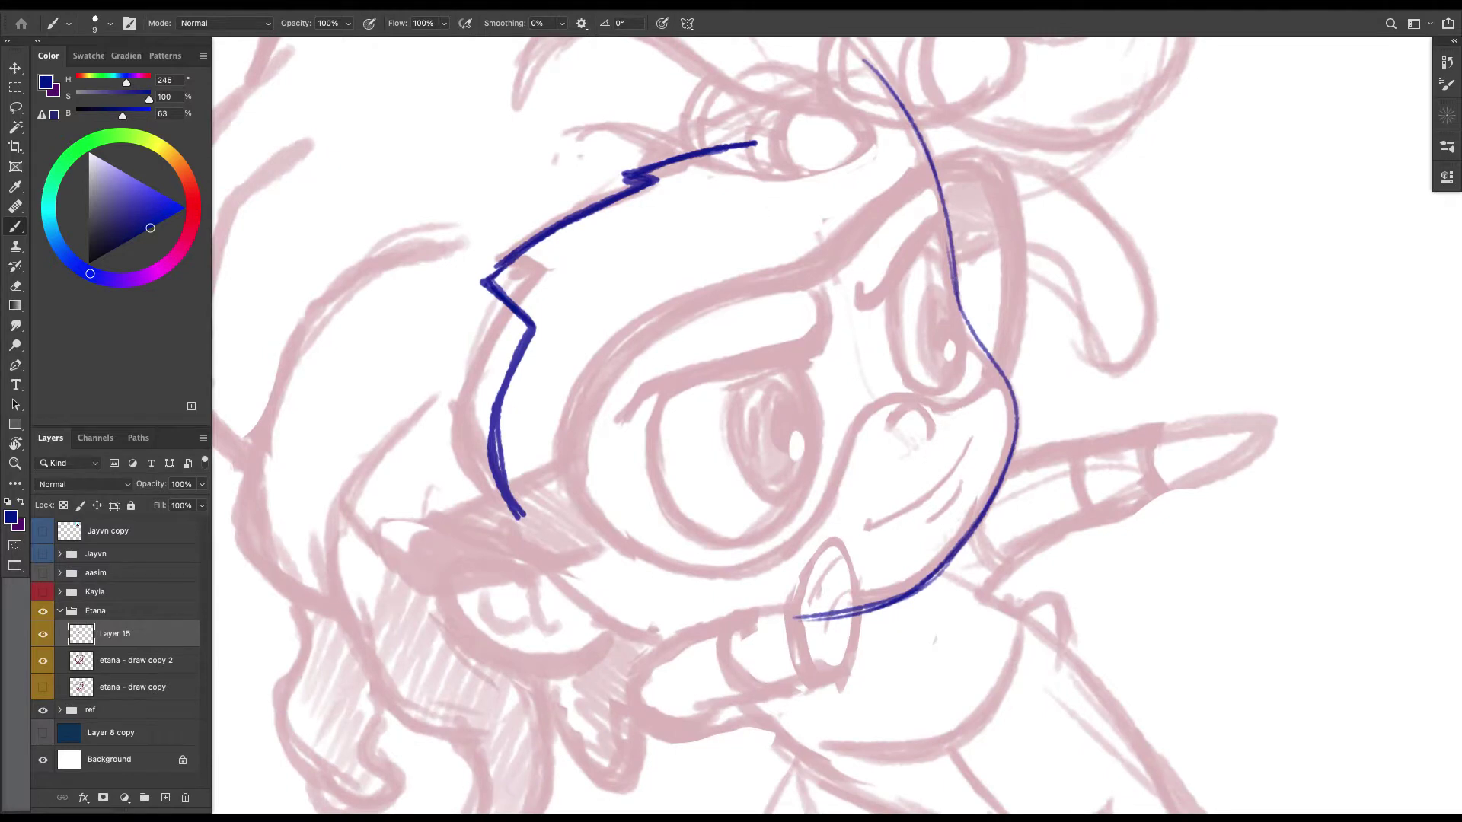
mouse_move(609, 319)
mouse_down()
mouse_move(588, 376)
mouse_move(516, 234)
mouse_up()
key(super+z)
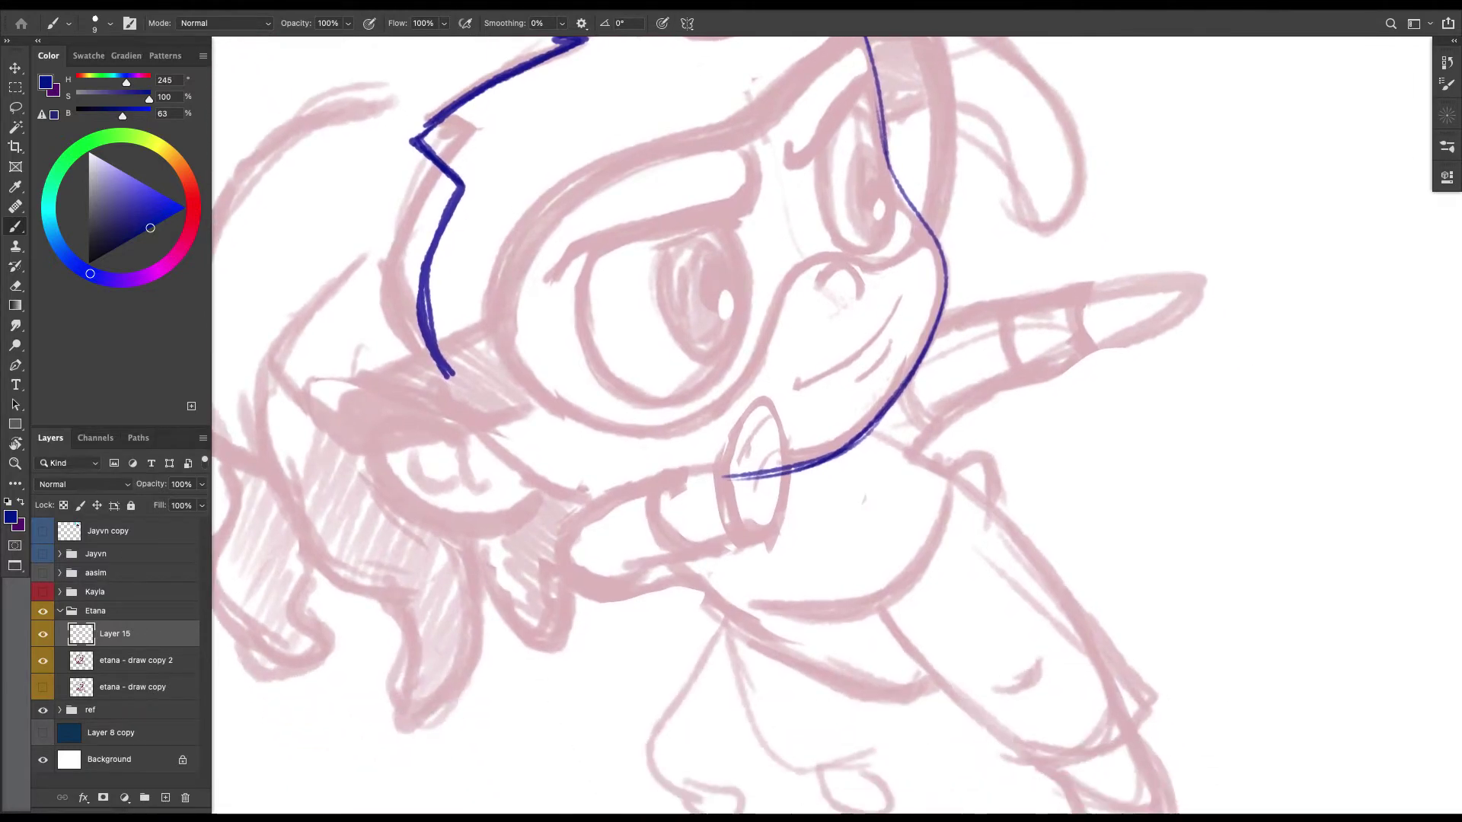
Draw the cheek and jawline from the end of the hairline down to the chin, rotating the canvas for the stroke.
mouse_move(448, 373)
mouse_down()
mouse_move(547, 478)
mouse_move(552, 355)
mouse_move(600, 282)
mouse_move(682, 443)
mouse_up()
key(r)
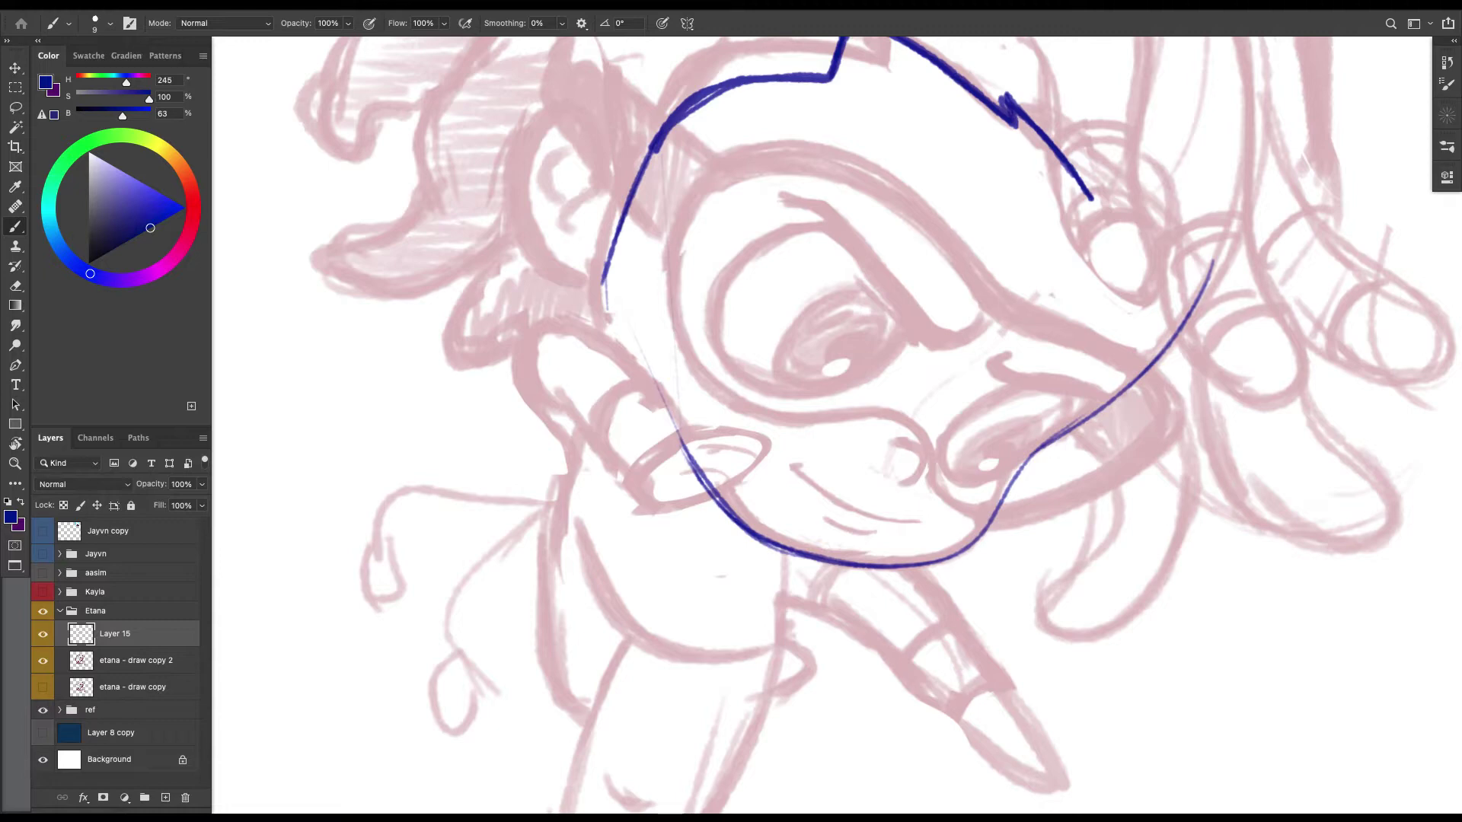
drag(612, 269, 679, 459)
mouse_move(606, 277)
mouse_down()
mouse_move(679, 461)
mouse_move(747, 534)
mouse_move(613, 286)
mouse_up()
mouse_move(735, 517)
mouse_down()
mouse_move(613, 278)
mouse_move(750, 533)
mouse_up()
Clean up the jawline with a smaller eraser, reinforce the cheek and jaw stroke, and return the canvas to its upright angle.
key(e)
key(bracketleft)
key(bracketleft)
key(bracketleft)
key(bracketleft)
key(bracketleft)
key(b)
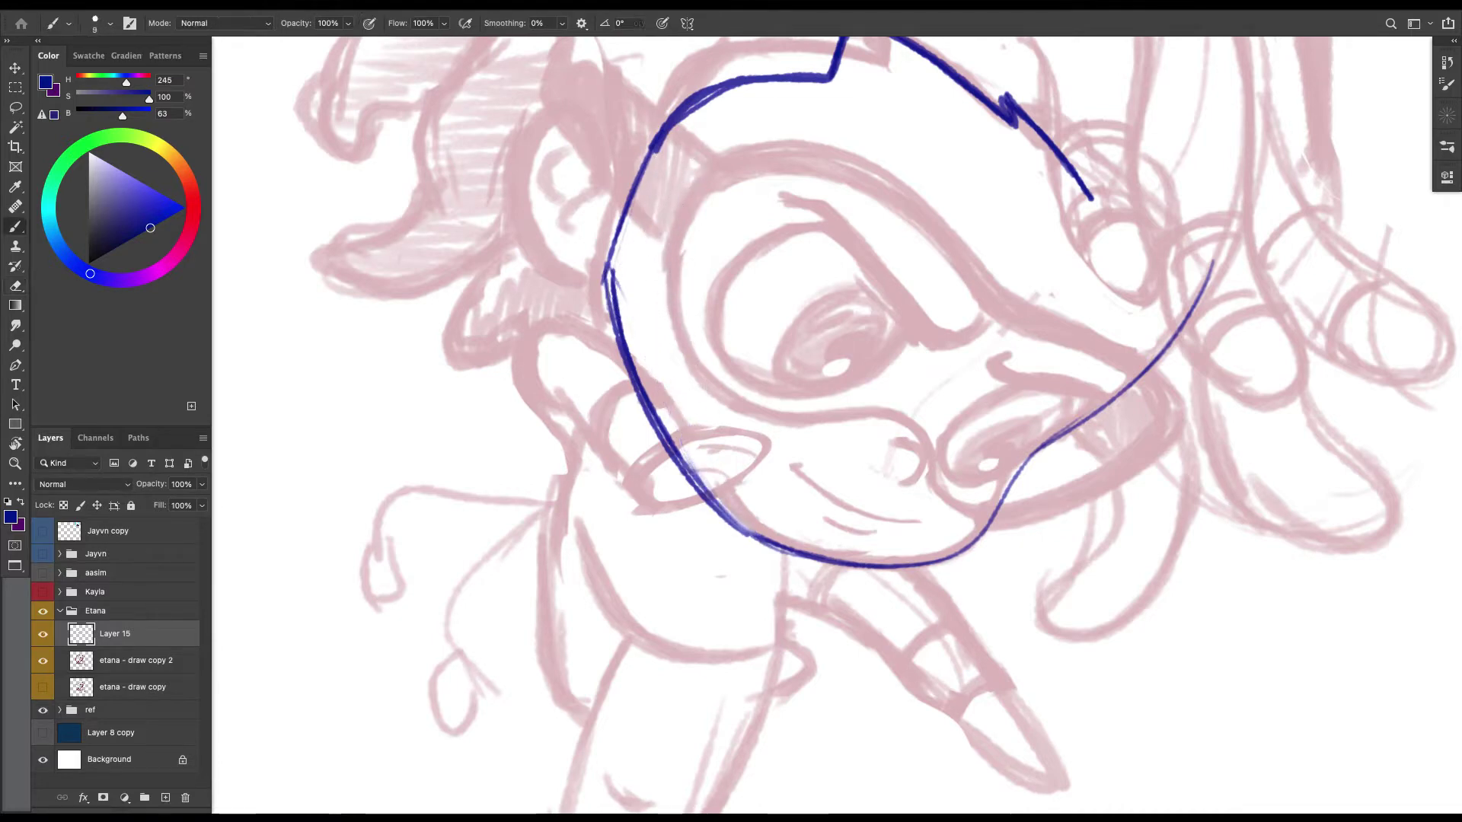
mouse_move(605, 278)
mouse_down()
mouse_move(647, 409)
mouse_move(778, 551)
mouse_move(952, 559)
mouse_move(944, 271)
mouse_move(826, 226)
mouse_up()
key(r)
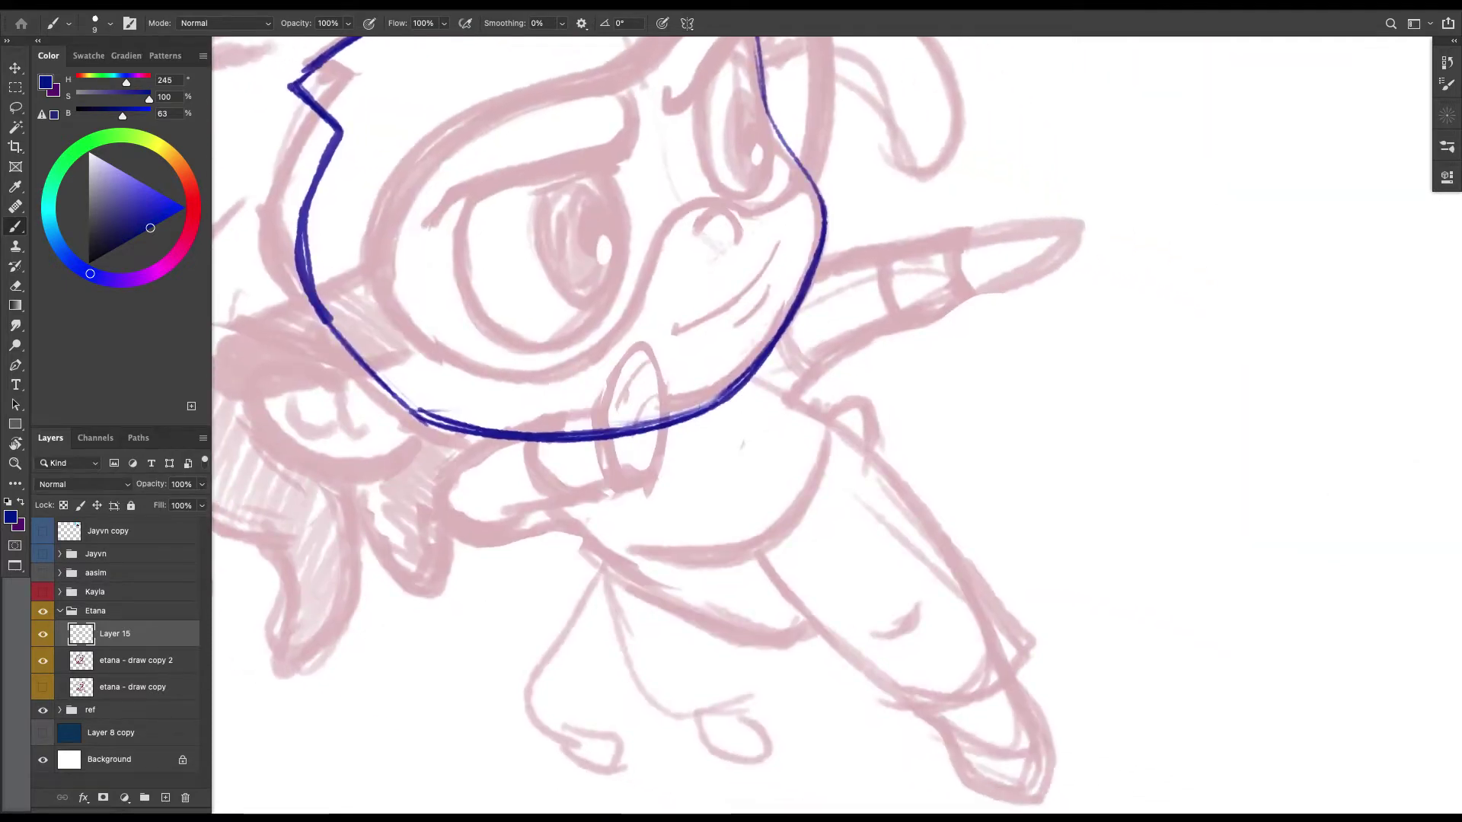
Draw the shoulder line and the rounded torso outline beneath the chin.
mouse_move(753, 375)
mouse_down()
mouse_move(837, 420)
mouse_move(828, 478)
mouse_up()
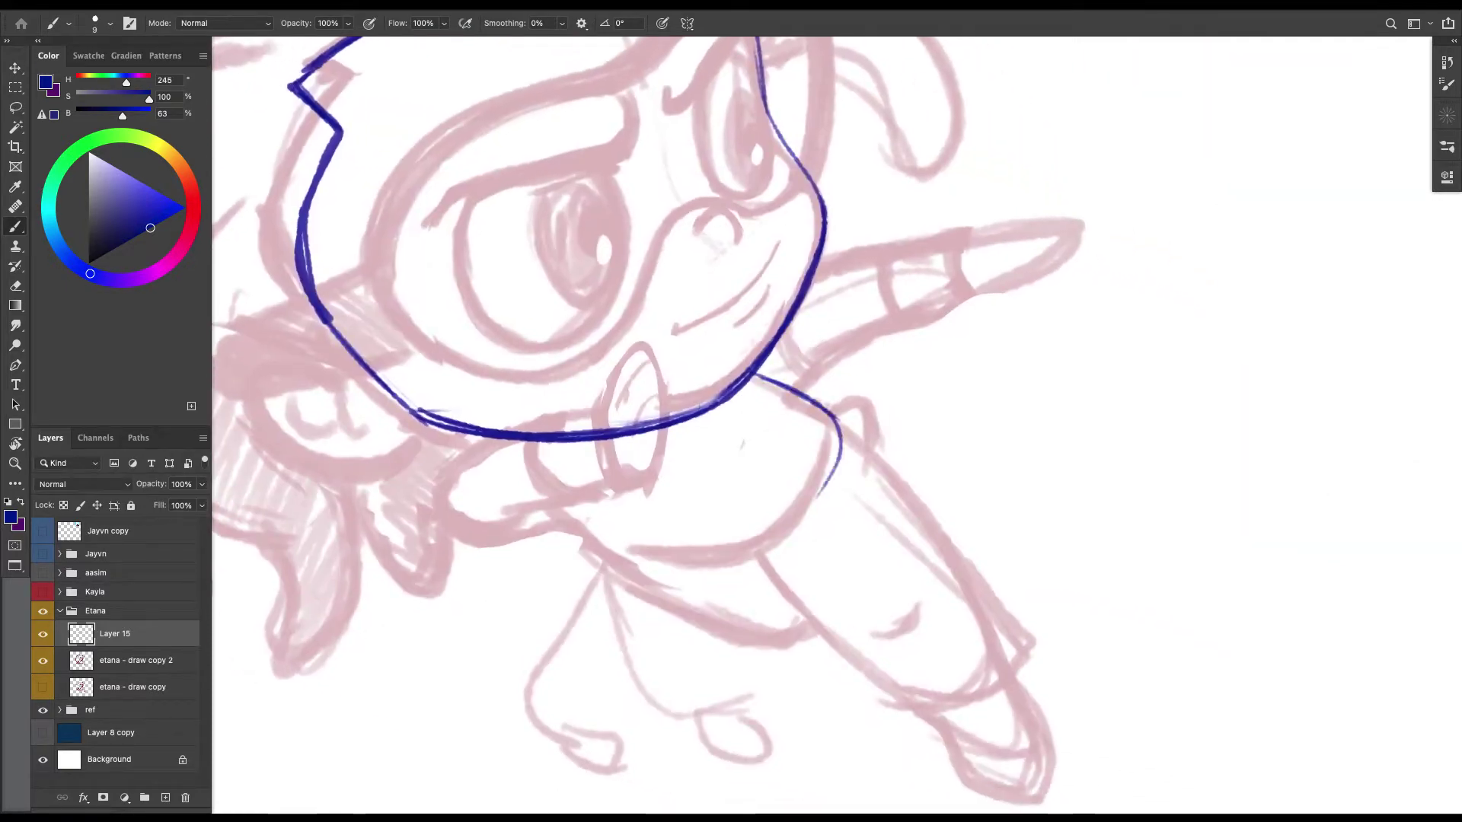
mouse_move(499, 457)
mouse_down()
mouse_move(617, 553)
mouse_move(692, 569)
mouse_up()
mouse_move(836, 427)
mouse_down()
mouse_move(632, 564)
mouse_move(762, 569)
mouse_move(831, 397)
mouse_move(837, 431)
mouse_move(668, 568)
mouse_move(560, 521)
mouse_up()
mouse_move(619, 561)
mouse_down()
mouse_move(485, 439)
mouse_move(638, 557)
mouse_move(835, 415)
mouse_up()
Draw both sides of the extended leg from the torso and close it with a curved trouser hem.
mouse_move(835, 415)
mouse_down()
mouse_move(628, 221)
mouse_move(727, 293)
mouse_move(872, 508)
mouse_up()
key(super+z)
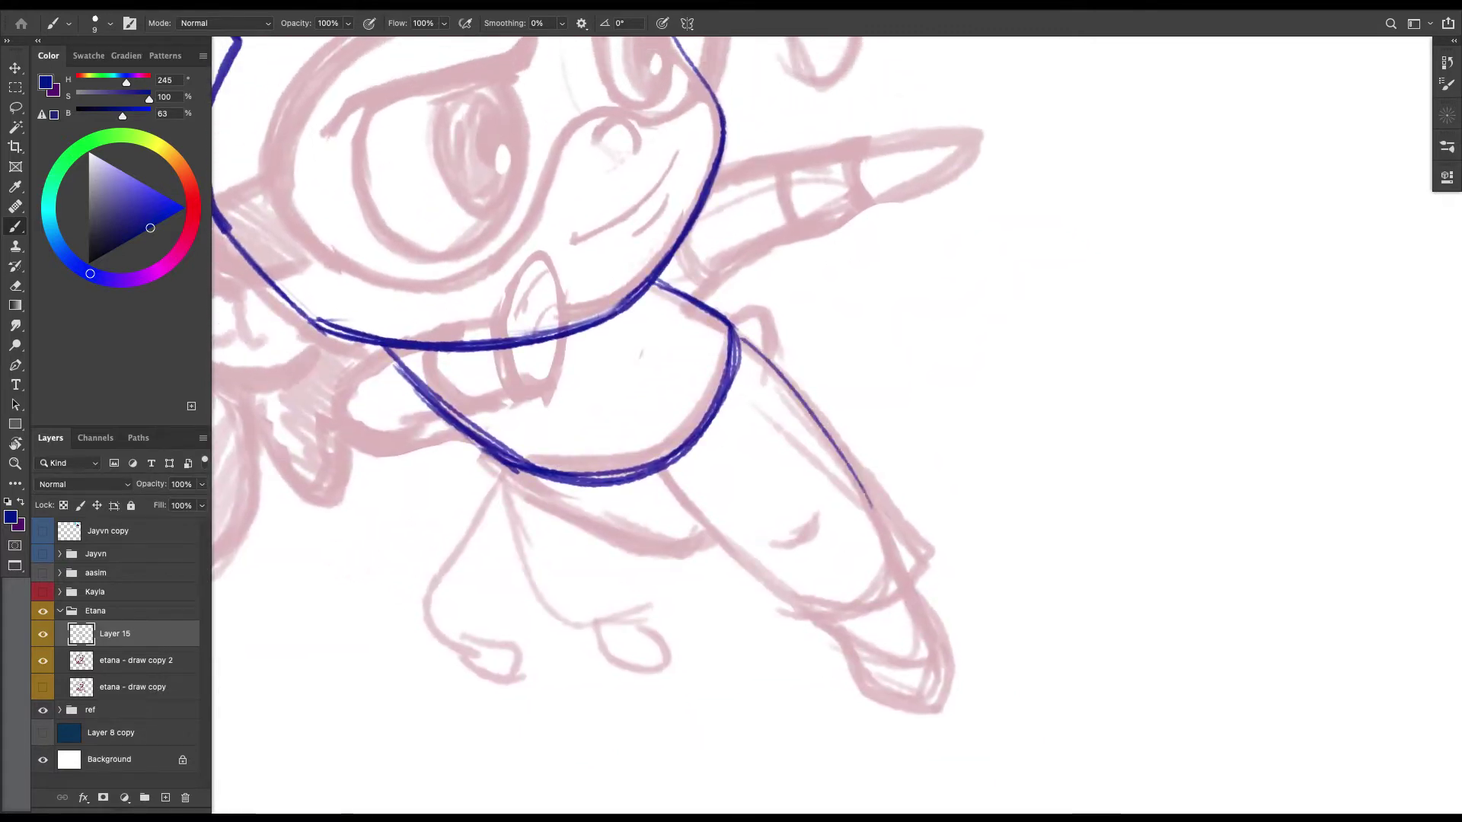
drag(750, 348, 927, 539)
drag(853, 464, 930, 536)
mouse_move(930, 537)
mouse_down()
mouse_move(879, 599)
mouse_move(807, 604)
mouse_up()
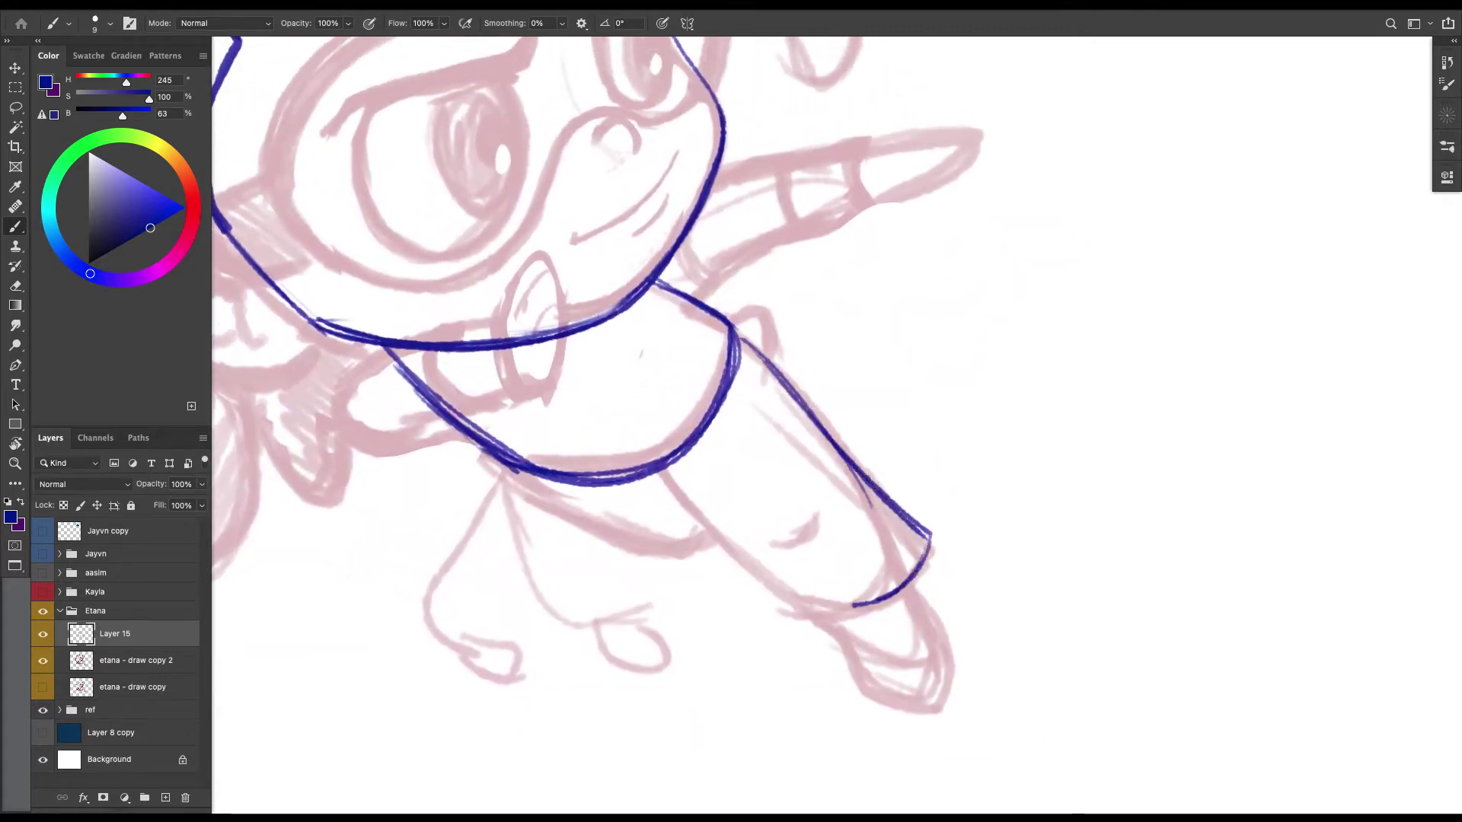
mouse_move(663, 471)
mouse_down()
mouse_move(792, 615)
mouse_move(916, 579)
mouse_move(923, 558)
mouse_up()
mouse_move(929, 539)
mouse_down()
mouse_move(860, 612)
mouse_move(799, 612)
mouse_move(902, 591)
mouse_up()
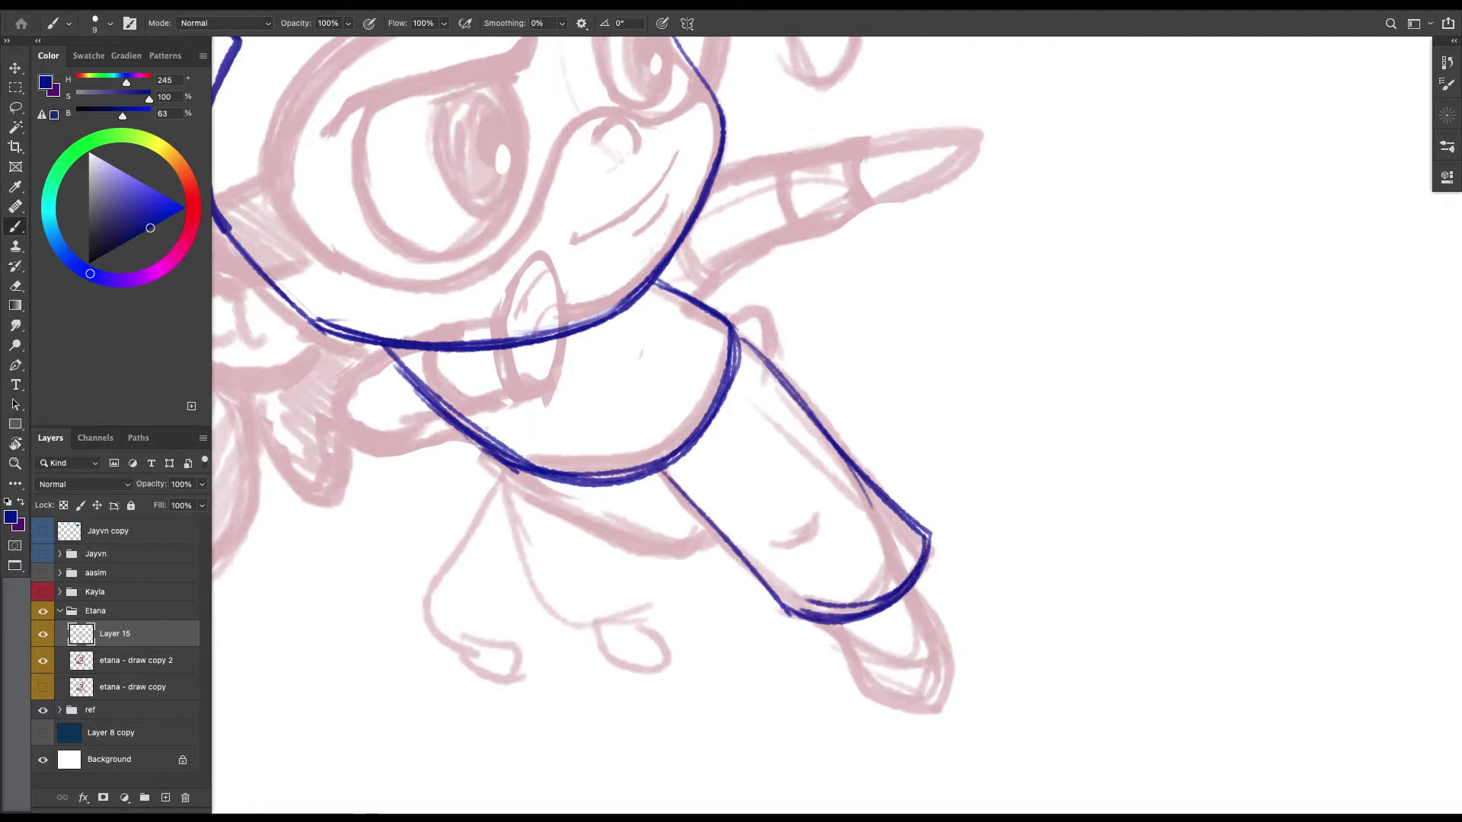
Lasso and delete the doubled stroke inside the leg's curved hem, then clear the selection.
key(l)
mouse_move(799, 607)
mouse_down()
mouse_move(898, 563)
mouse_move(804, 609)
mouse_up()
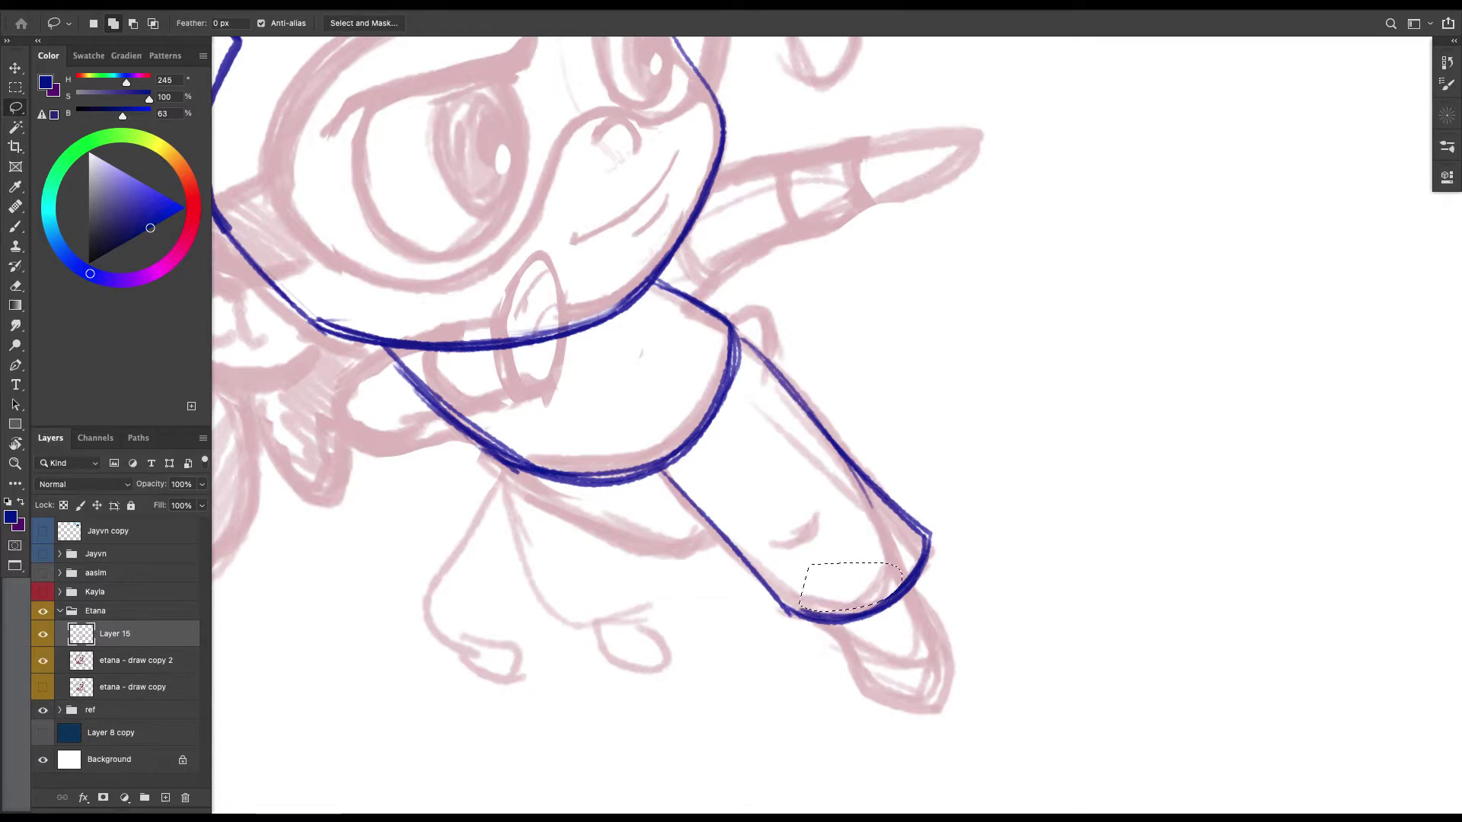
key(Delete)
key(ctrl+d)
Add a curved cuff line above the trouser hem and draw the bare foot with toes below it.
key(b)
mouse_move(892, 514)
mouse_down()
mouse_move(769, 584)
mouse_move(805, 545)
mouse_move(898, 605)
mouse_move(902, 654)
mouse_up()
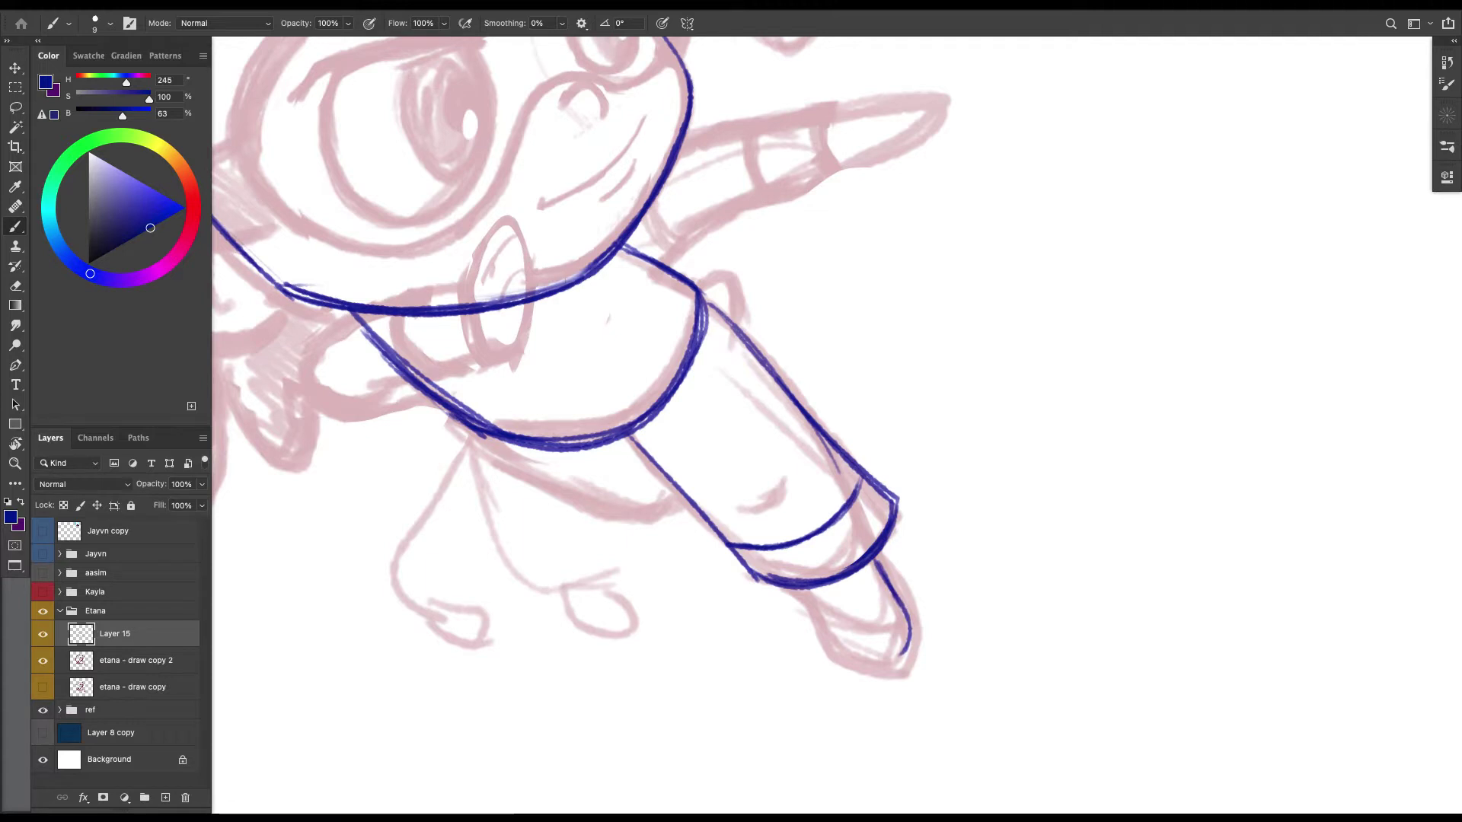
mouse_move(868, 653)
mouse_down()
mouse_move(847, 550)
mouse_move(847, 563)
mouse_up()
drag(777, 488, 822, 562)
mouse_move(761, 457)
mouse_down()
mouse_move(813, 510)
mouse_move(967, 598)
mouse_move(1018, 647)
mouse_move(945, 615)
mouse_up()
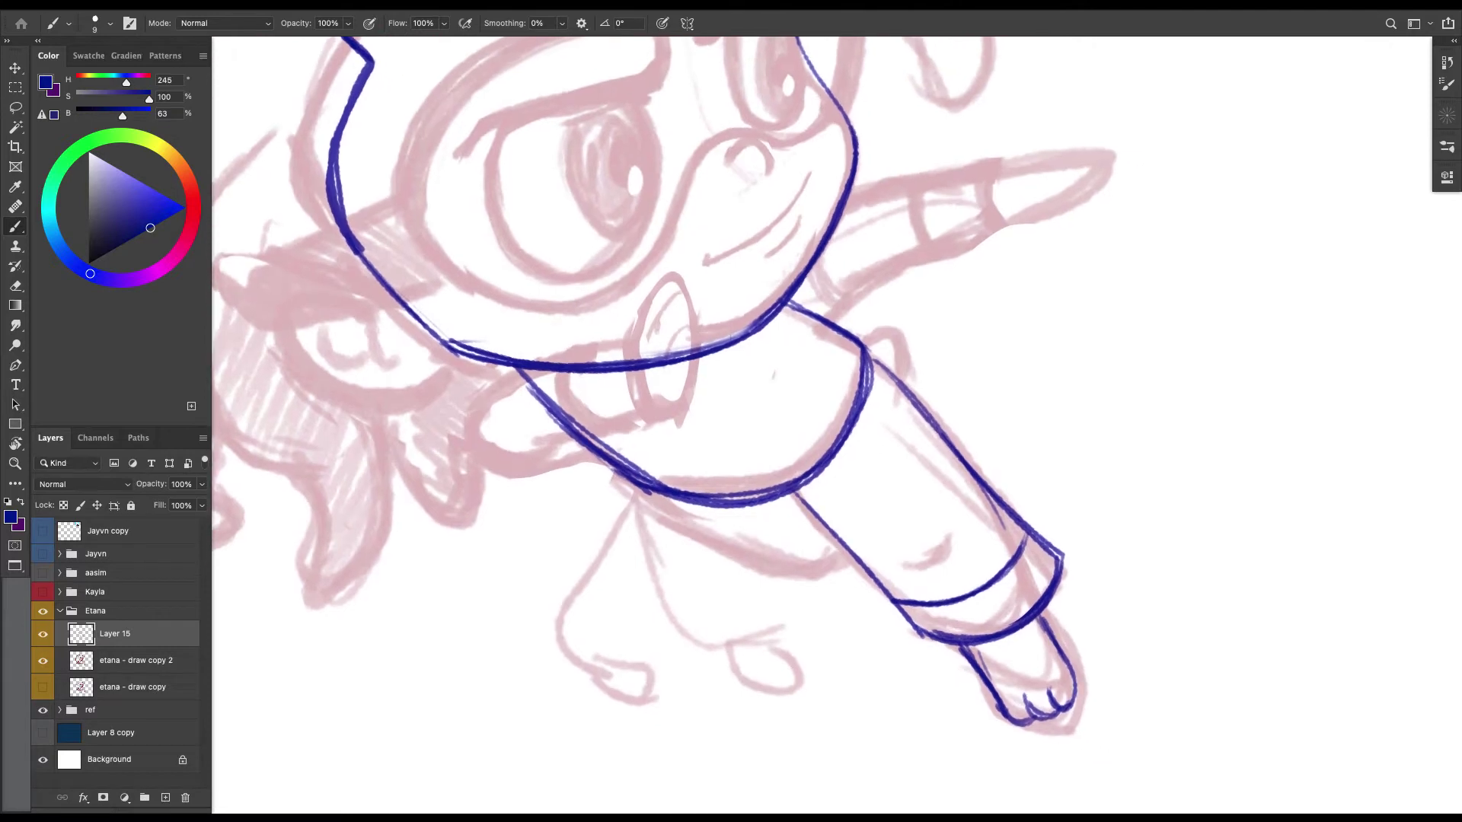
Draw the curved edge beneath the torso, ending at the extended leg.
mouse_move(674, 503)
mouse_down()
mouse_move(761, 550)
mouse_move(844, 555)
mouse_up()
drag(709, 524, 808, 567)
mouse_move(685, 508)
mouse_down()
mouse_move(760, 554)
mouse_move(844, 555)
mouse_move(796, 568)
mouse_up()
drag(796, 568, 774, 664)
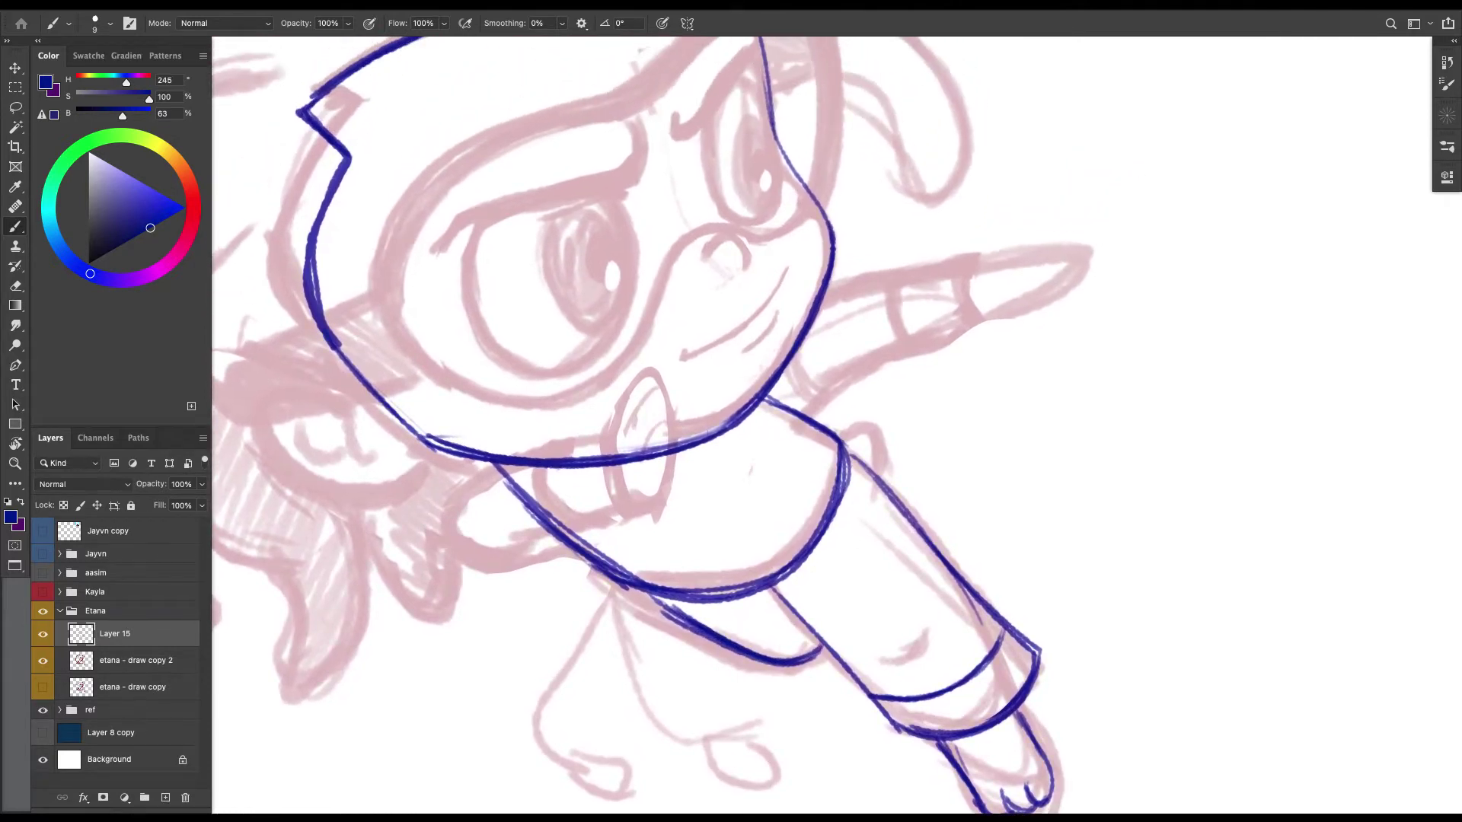
Draw the small rounded shape with toes behind the top of the leg and delete the stray stroke crossing the leg.
mouse_move(864, 447)
mouse_down()
mouse_move(884, 451)
mouse_move(878, 473)
mouse_up()
mouse_move(873, 511)
mouse_down()
mouse_move(839, 610)
mouse_move(788, 550)
mouse_up()
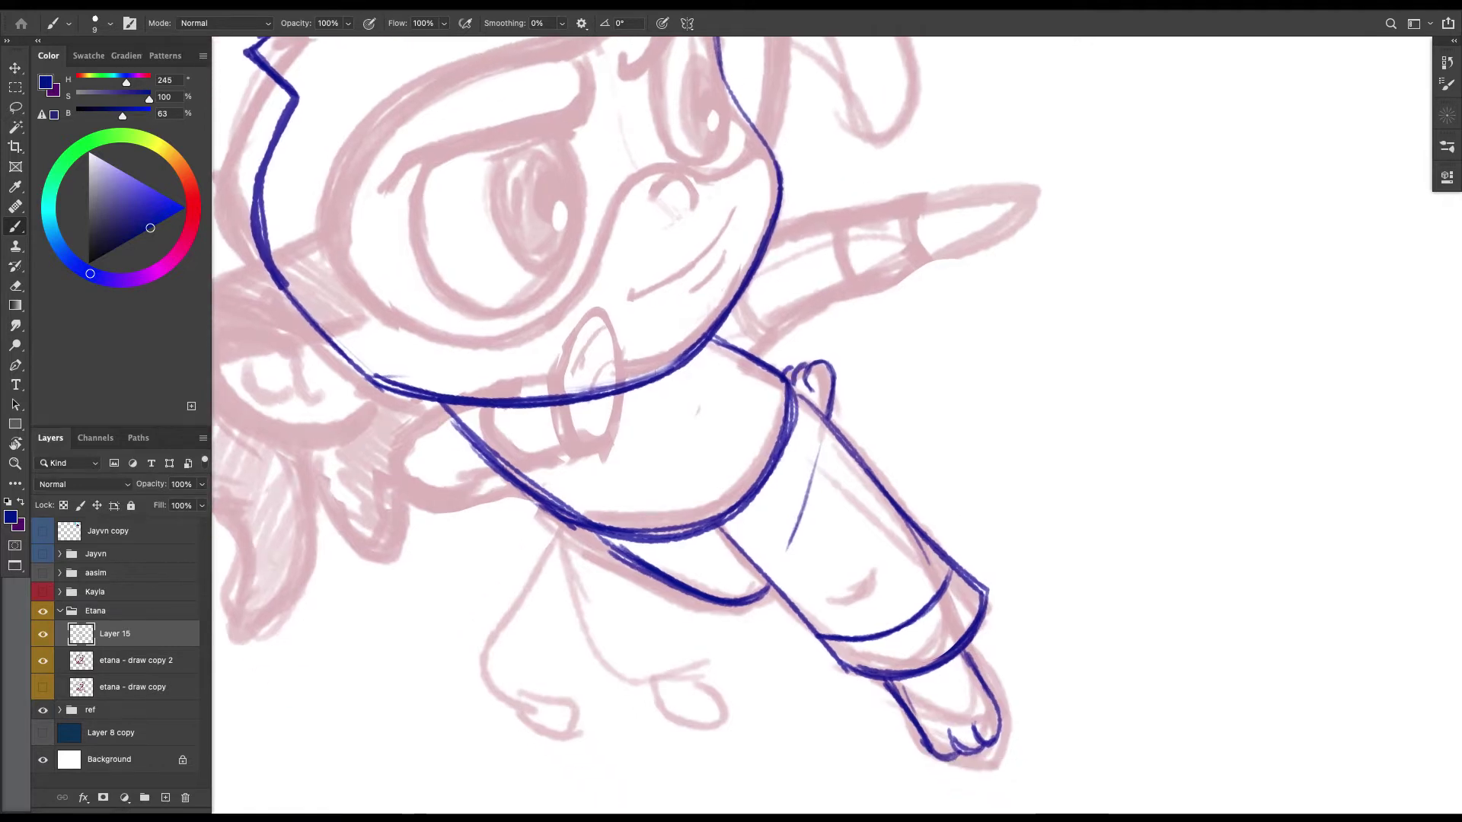
key(l)
mouse_move(824, 423)
mouse_down()
mouse_move(791, 553)
mouse_move(824, 581)
mouse_up()
key(BackSpace)
key(super+d)
Draw the short curved knee crease on the extended leg.
key(b)
mouse_move(761, 457)
mouse_down()
mouse_move(912, 556)
mouse_move(927, 683)
mouse_up()
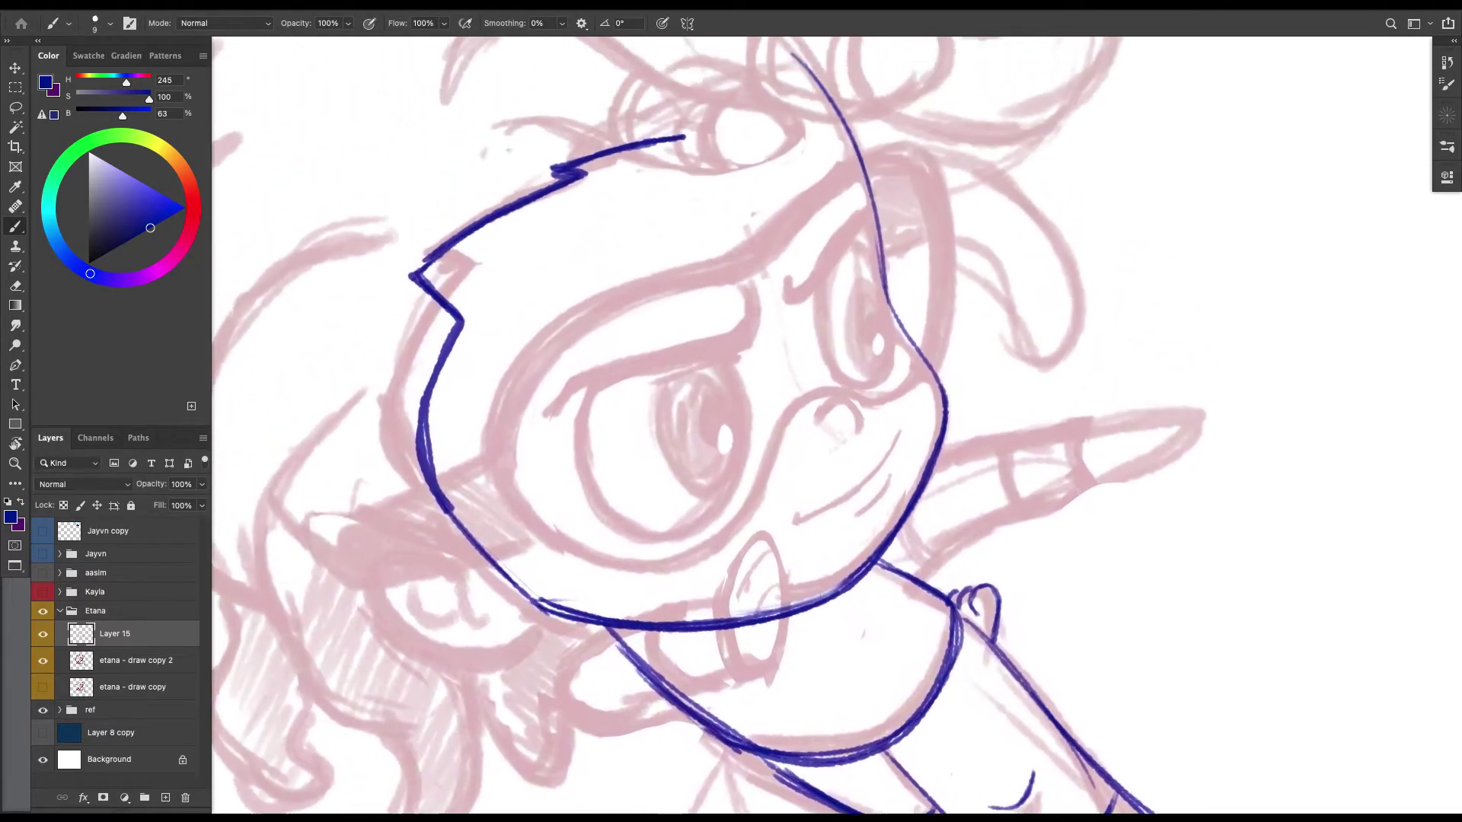
drag(1012, 762, 1012, 821)
Trace the arched nose, the smiling mouth and the short lip line beneath it.
key(ctrl+plus)
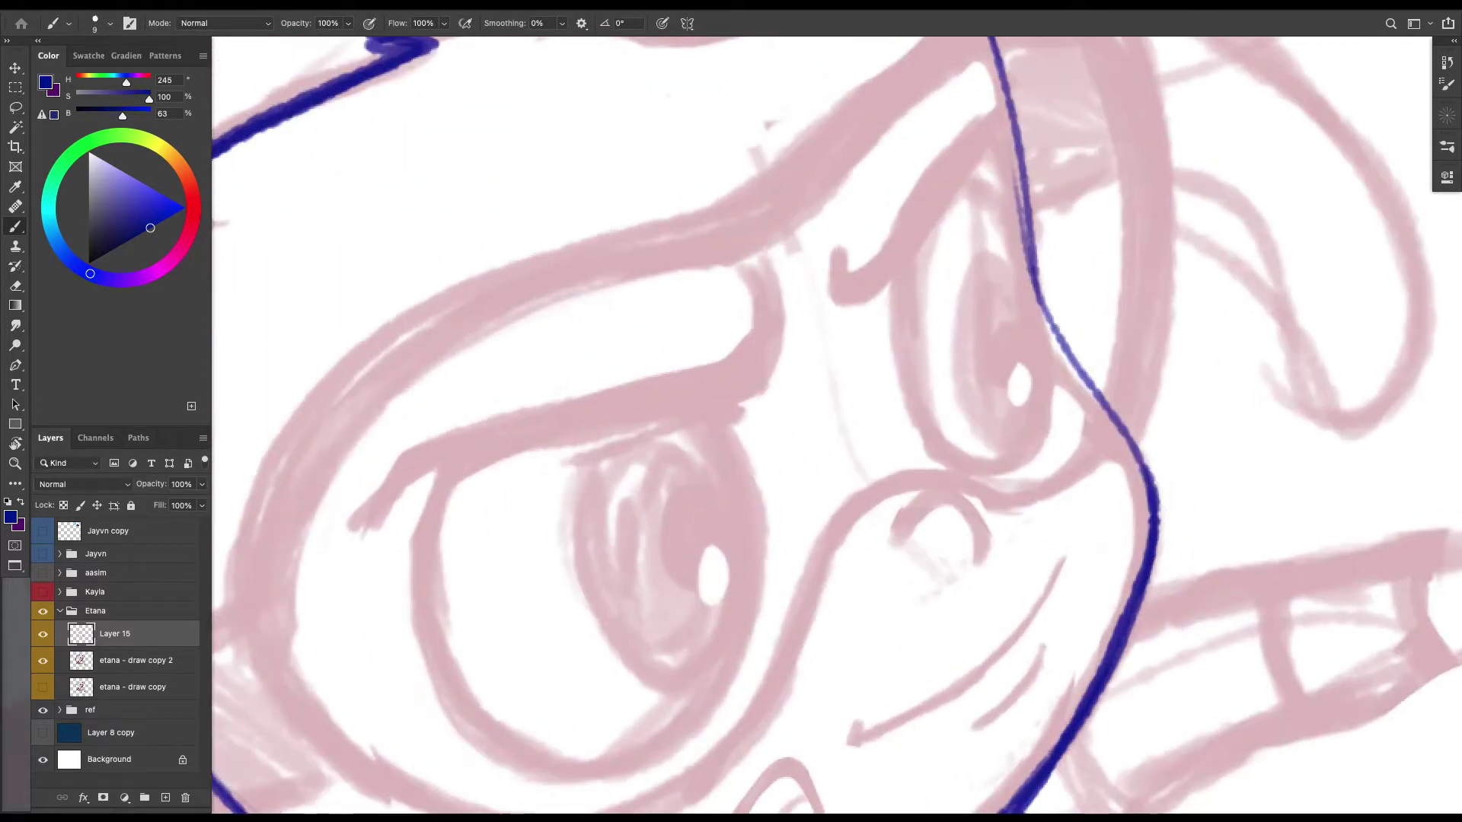
mouse_move(903, 525)
mouse_down()
mouse_move(972, 531)
mouse_move(976, 546)
mouse_move(887, 464)
mouse_up()
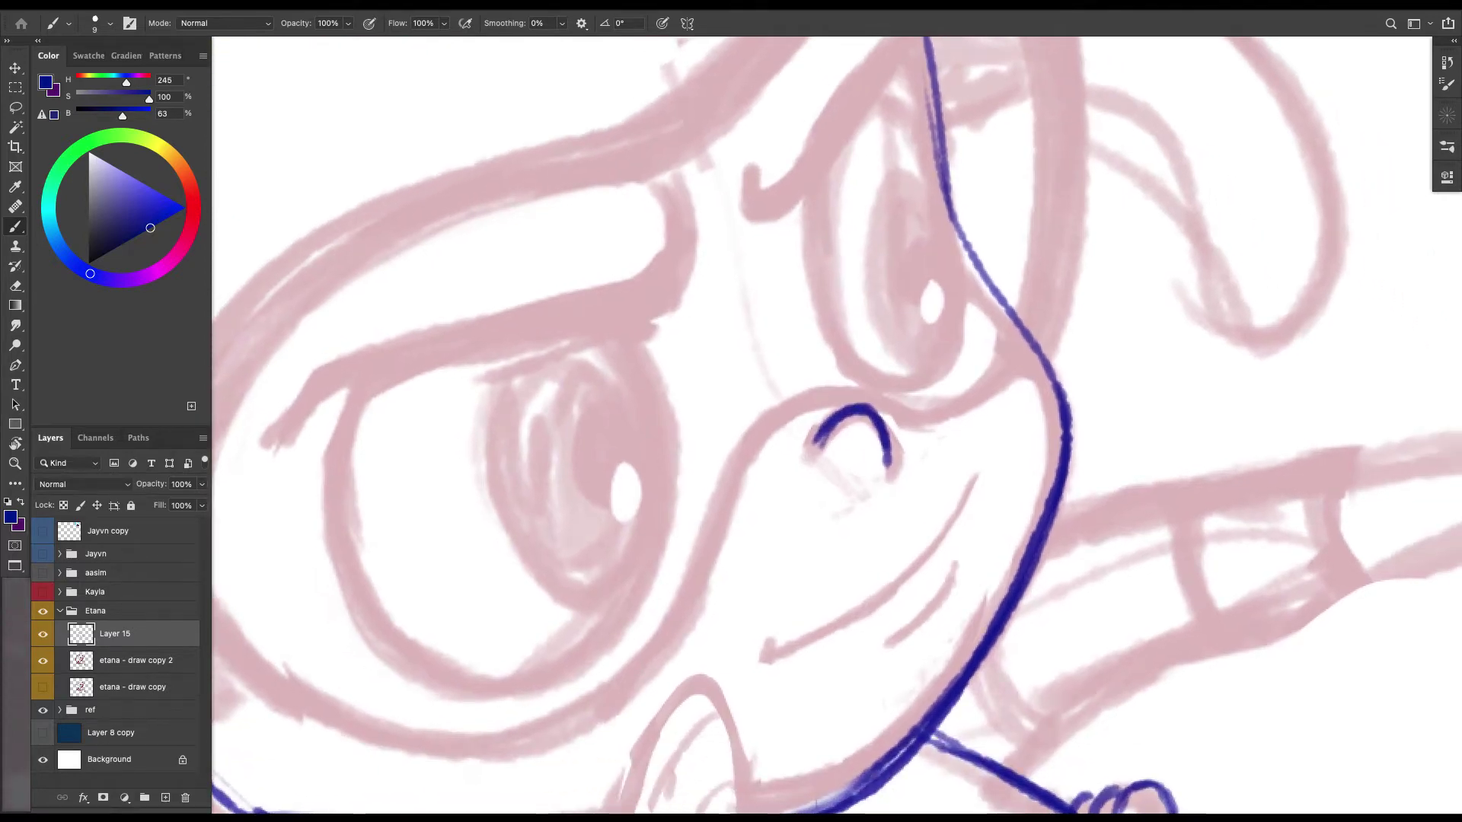
mouse_move(765, 641)
mouse_down()
mouse_move(768, 659)
mouse_move(925, 553)
mouse_move(976, 474)
mouse_move(894, 580)
mouse_move(766, 659)
mouse_up()
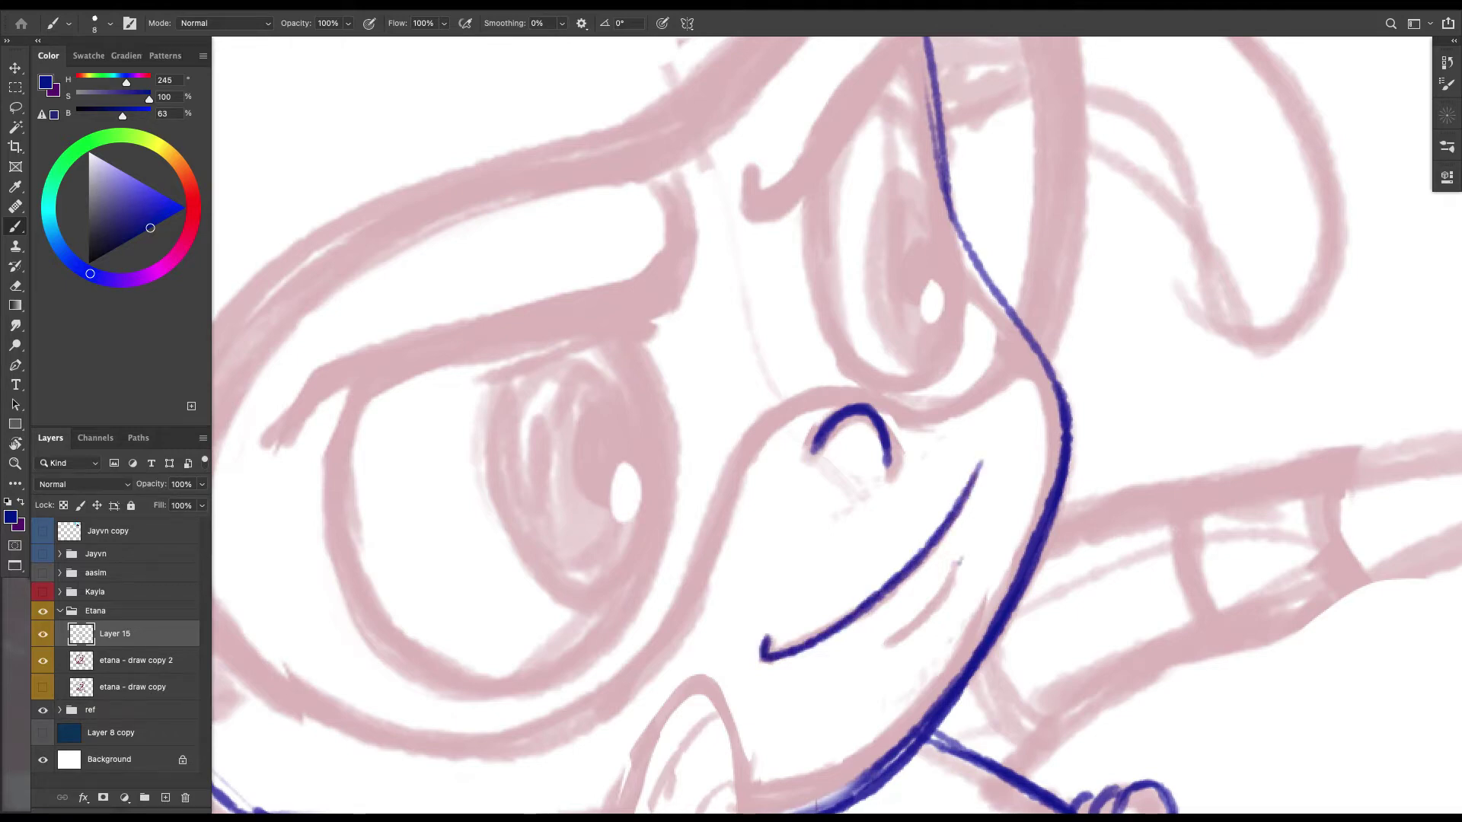
drag(959, 562, 896, 637)
drag(959, 563, 885, 643)
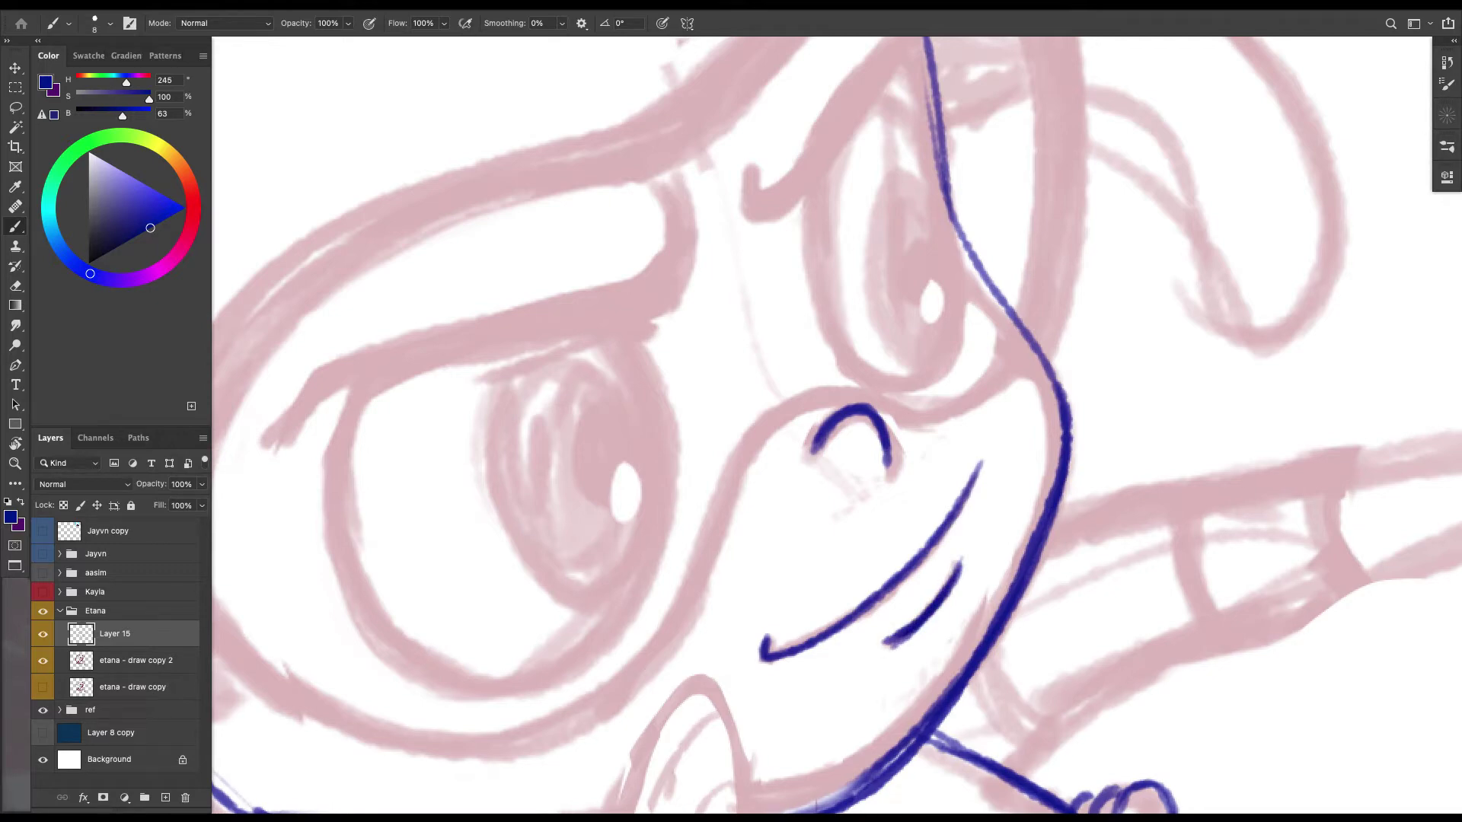
Delete the inked jaw and torso lines that cross the sketched raised forearm and hand.
key(Tab)
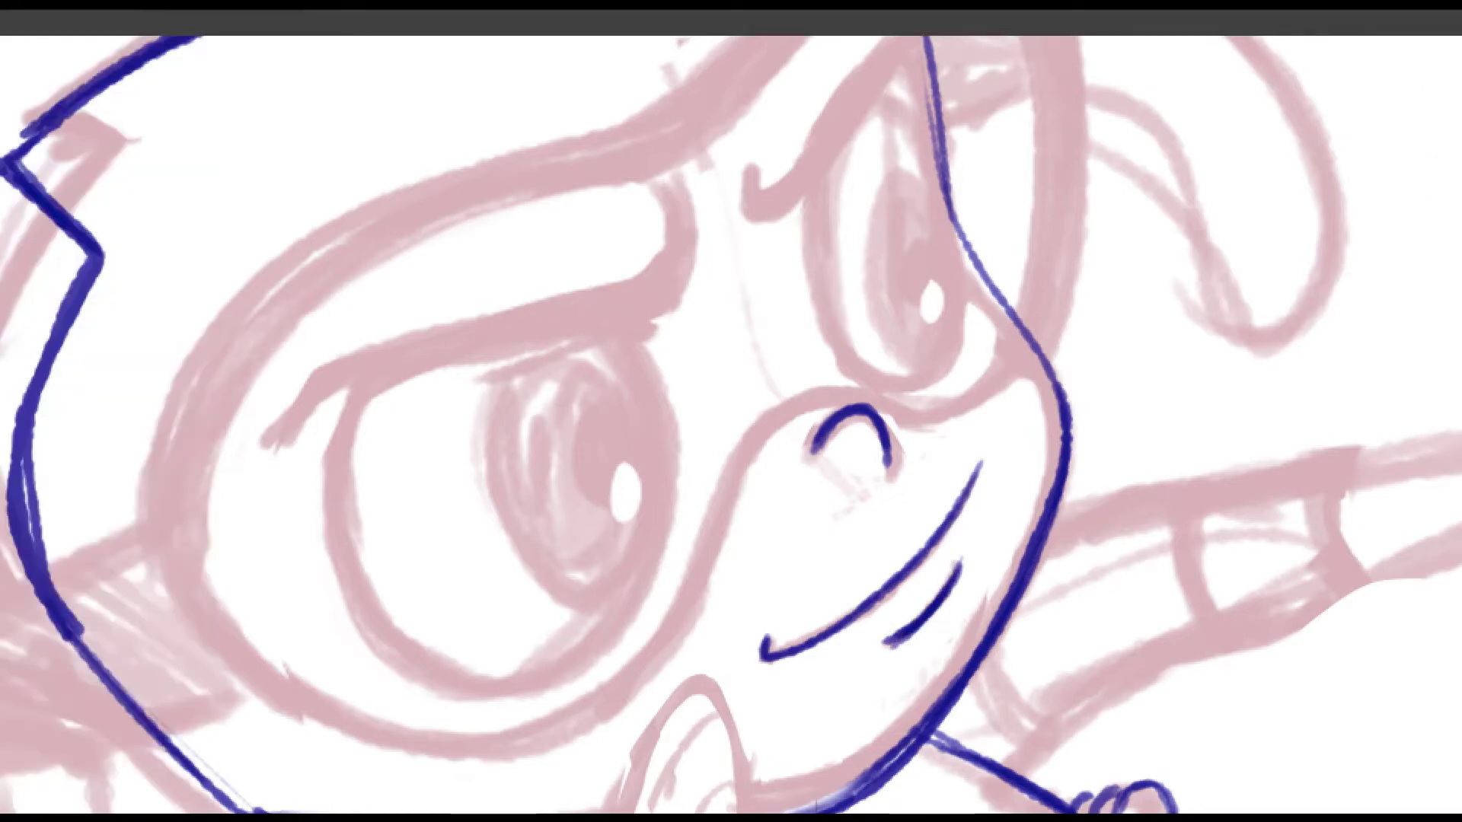
key(Tab)
scroll(836, 425, up, 2)
scroll(836, 426, down, 2)
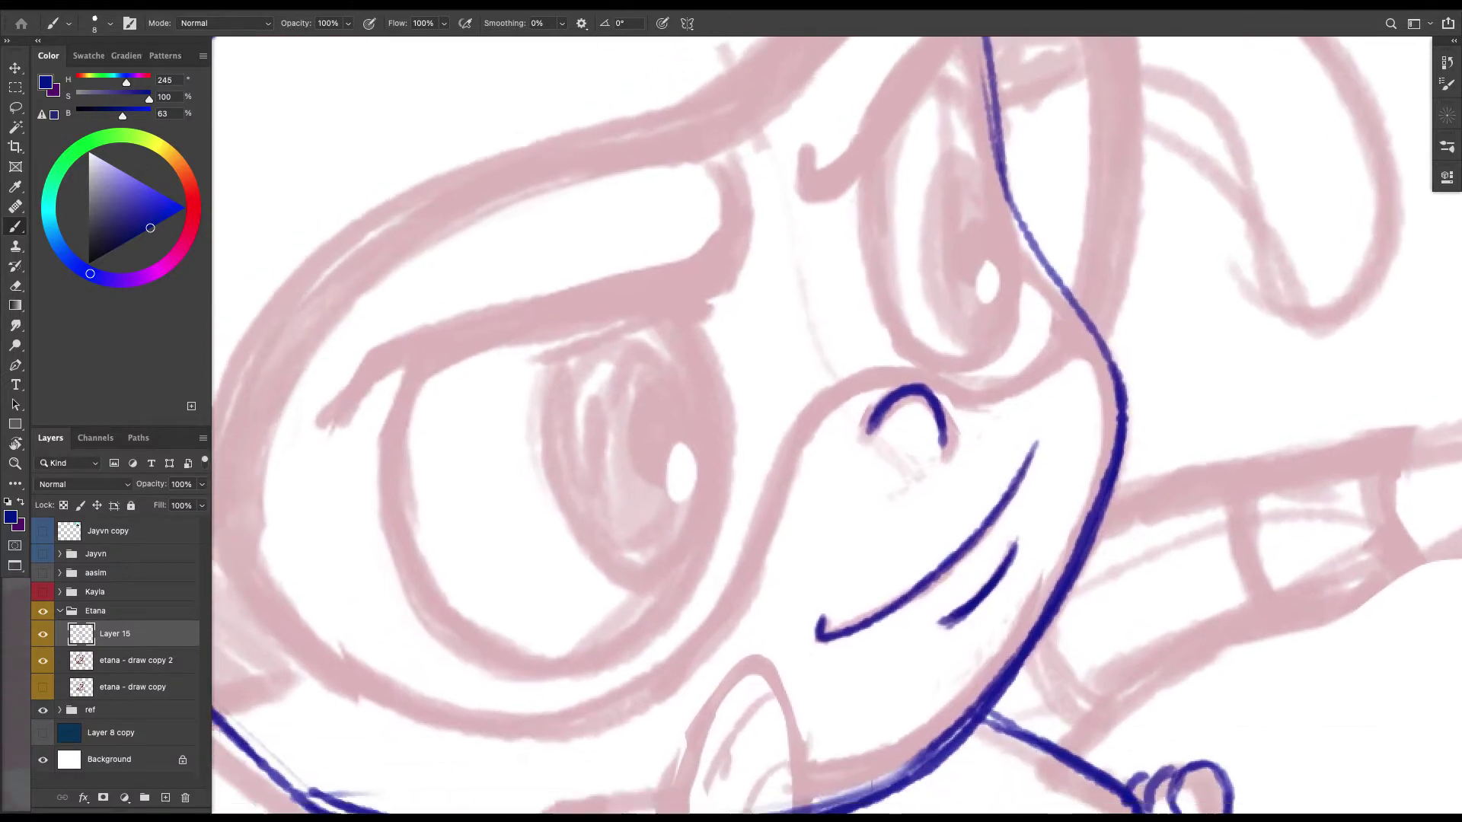
drag(901, 407, 965, 136)
key(l)
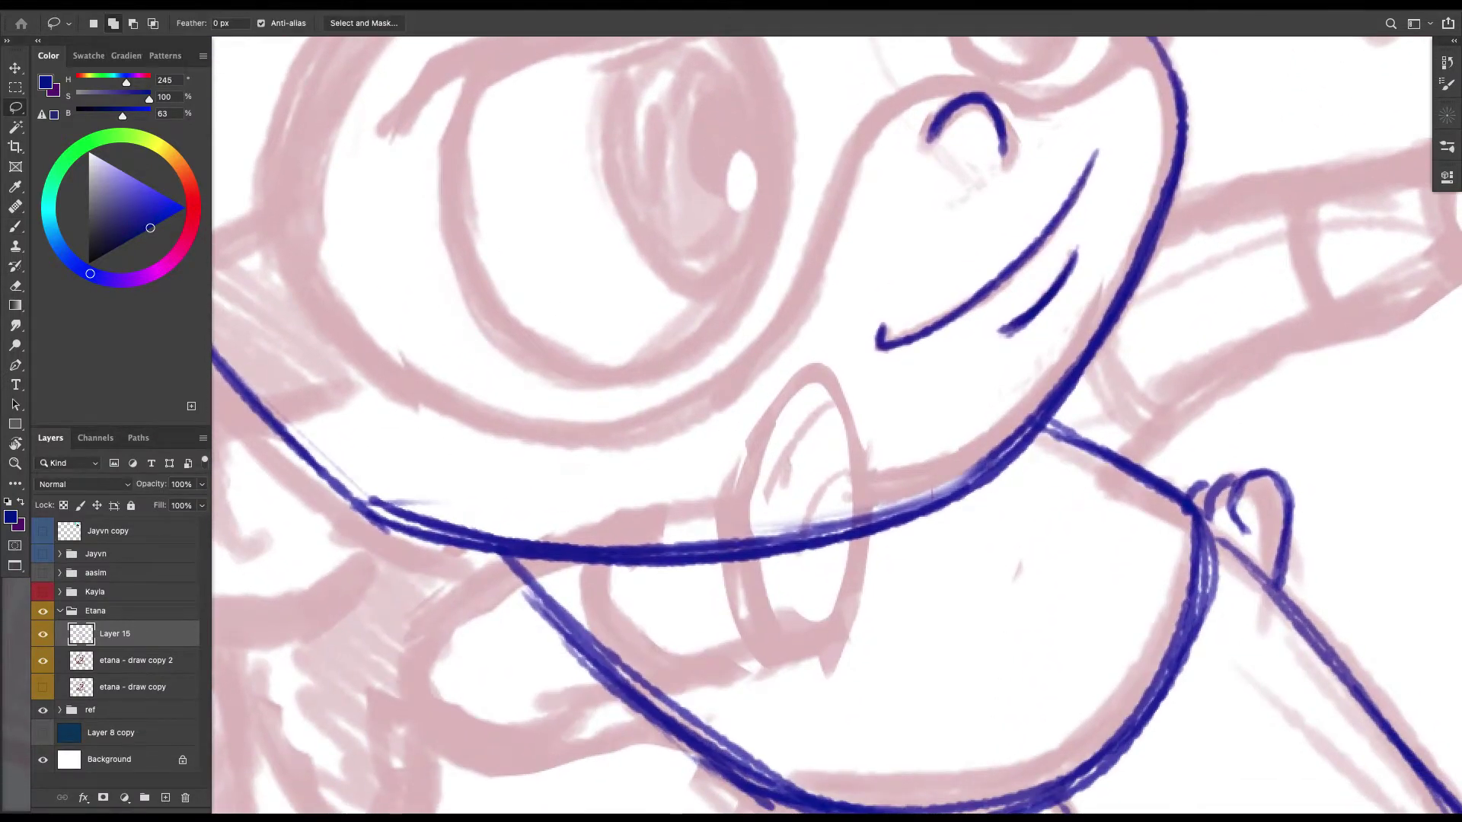
drag(836, 425, 875, 375)
mouse_move(567, 481)
mouse_down()
mouse_move(495, 664)
mouse_move(803, 630)
mouse_move(906, 476)
mouse_move(704, 453)
mouse_move(545, 504)
mouse_move(780, 153)
mouse_up()
key(Delete)
key(super+d)
Trace the outline of the bent forearm from elbow to wrist and the oval hand at its end.
key(r)
key(b)
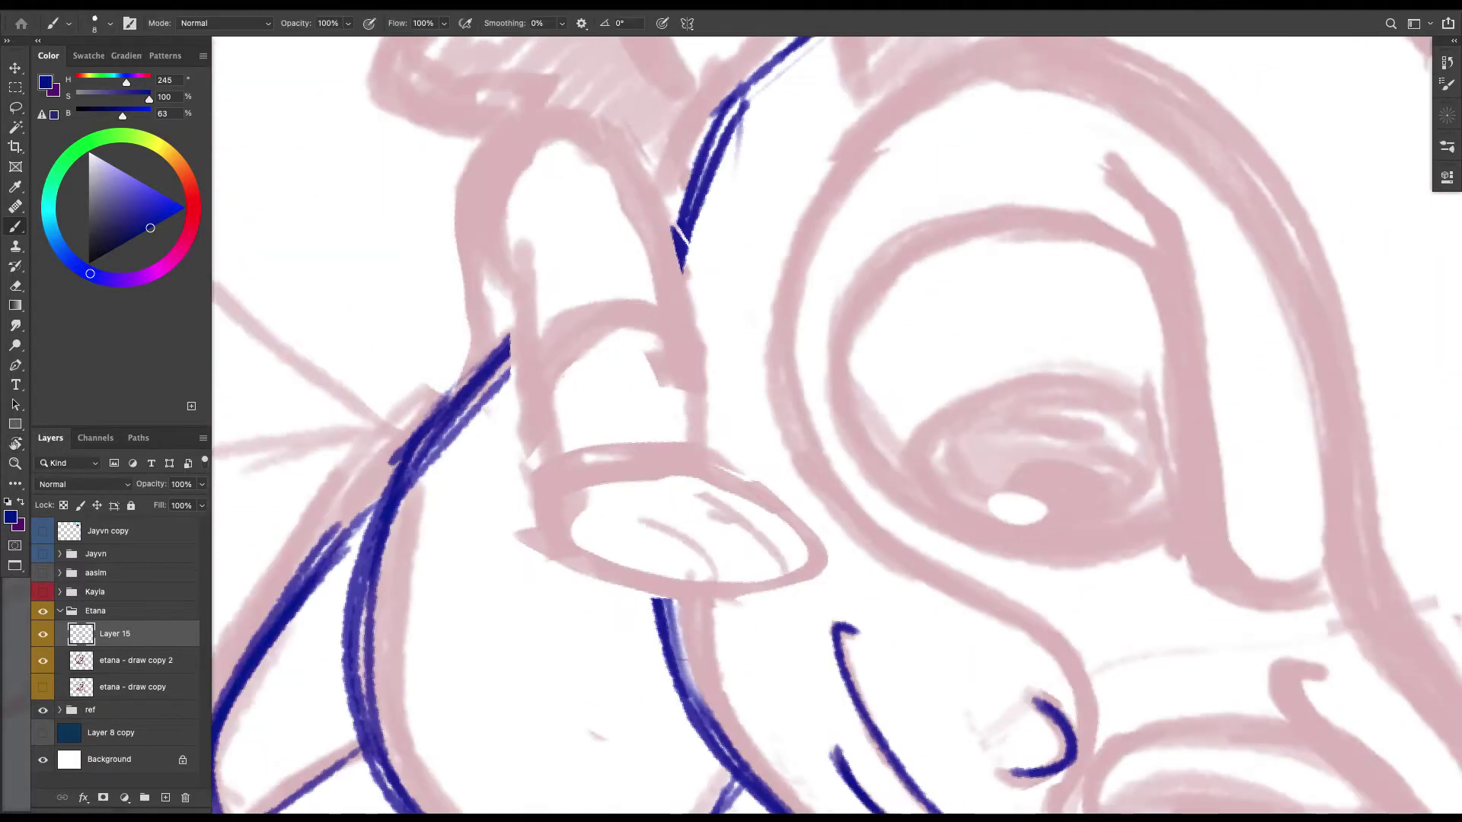
mouse_move(707, 431)
mouse_down()
mouse_move(567, 97)
mouse_move(479, 356)
mouse_move(567, 96)
mouse_move(706, 427)
mouse_move(635, 187)
mouse_move(504, 152)
mouse_move(480, 363)
mouse_up()
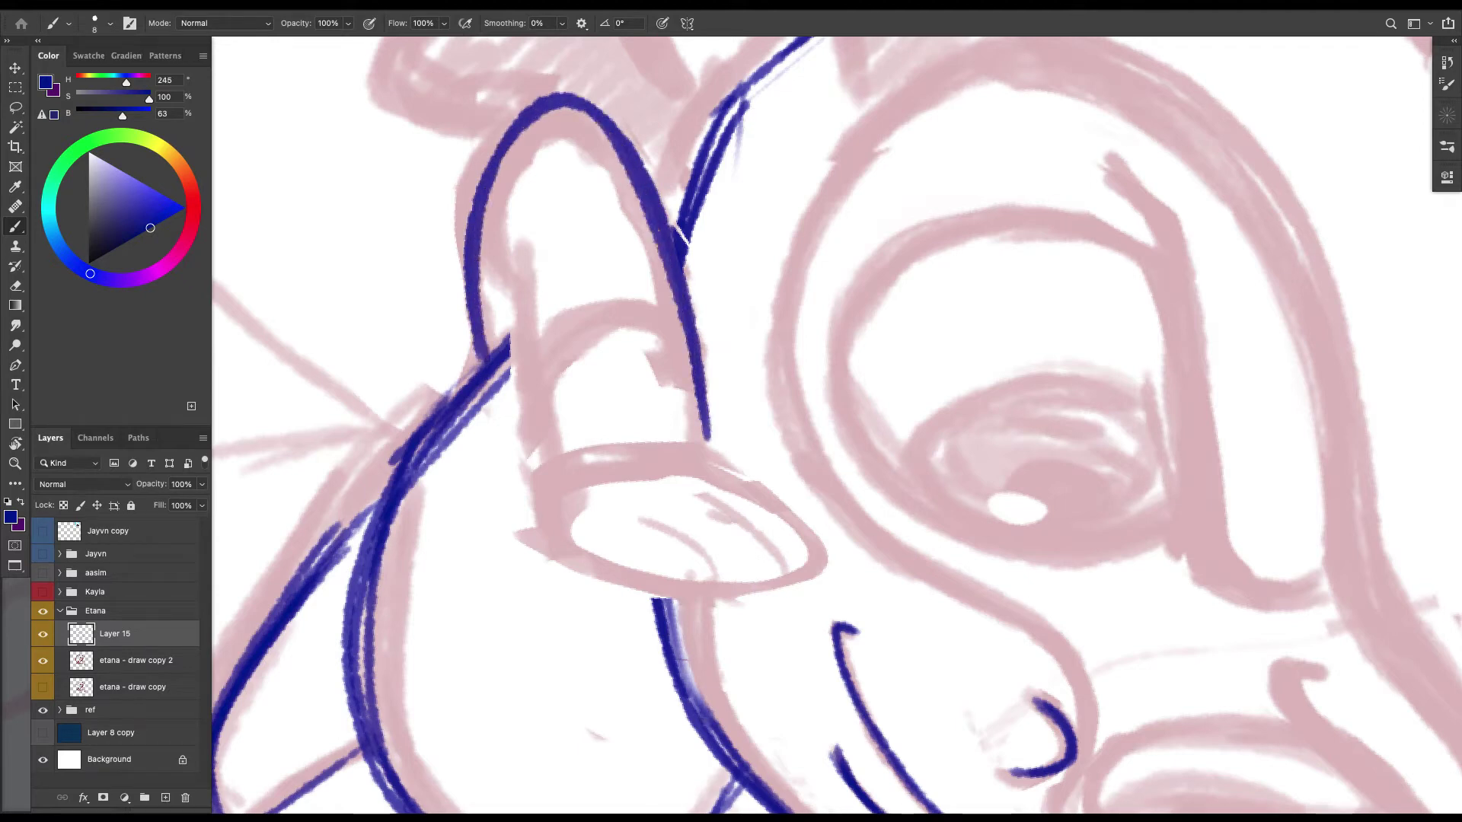
drag(501, 259, 564, 484)
drag(488, 287, 479, 369)
drag(449, 415, 377, 601)
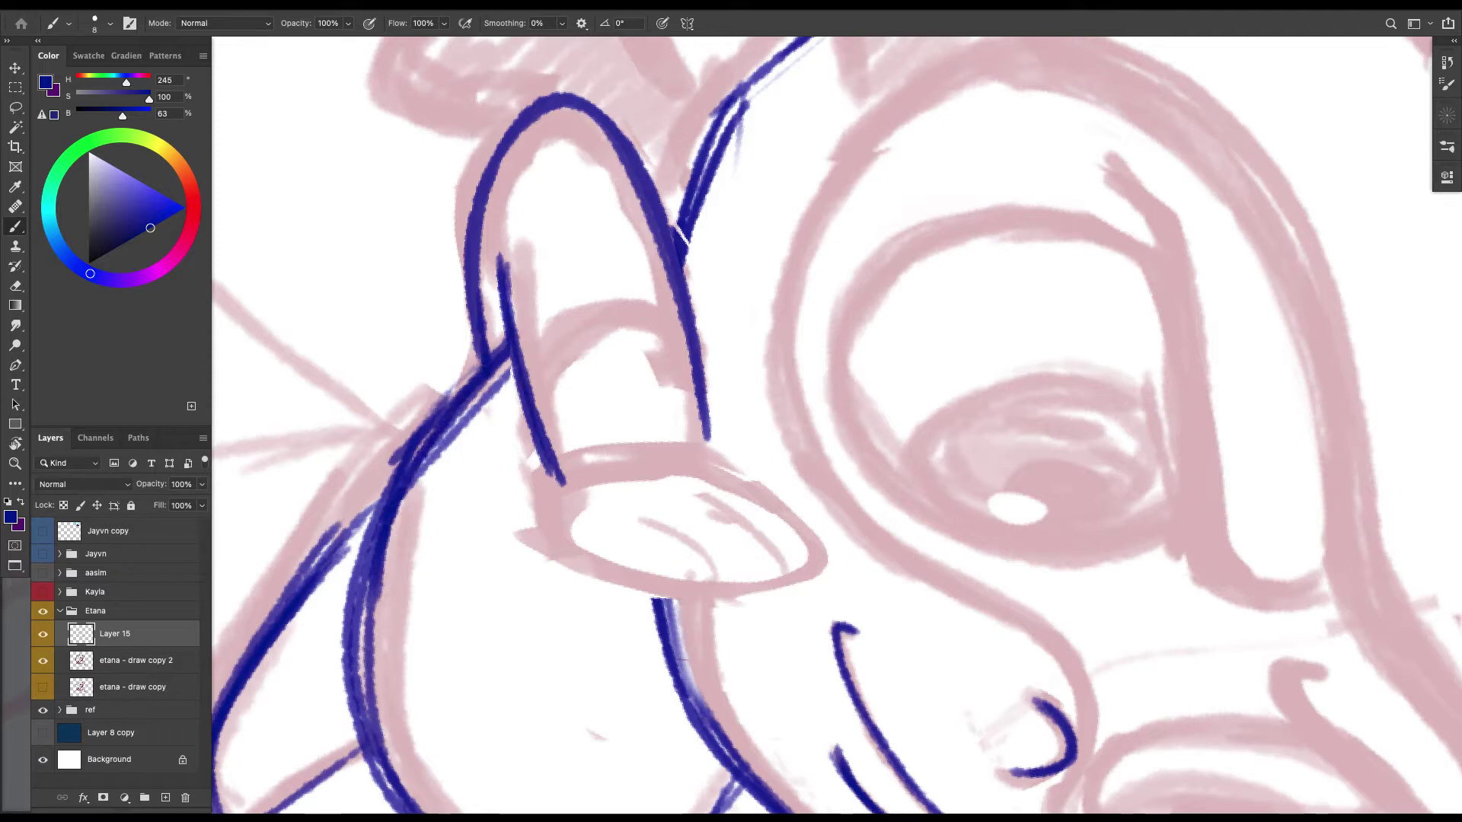
drag(473, 378, 364, 676)
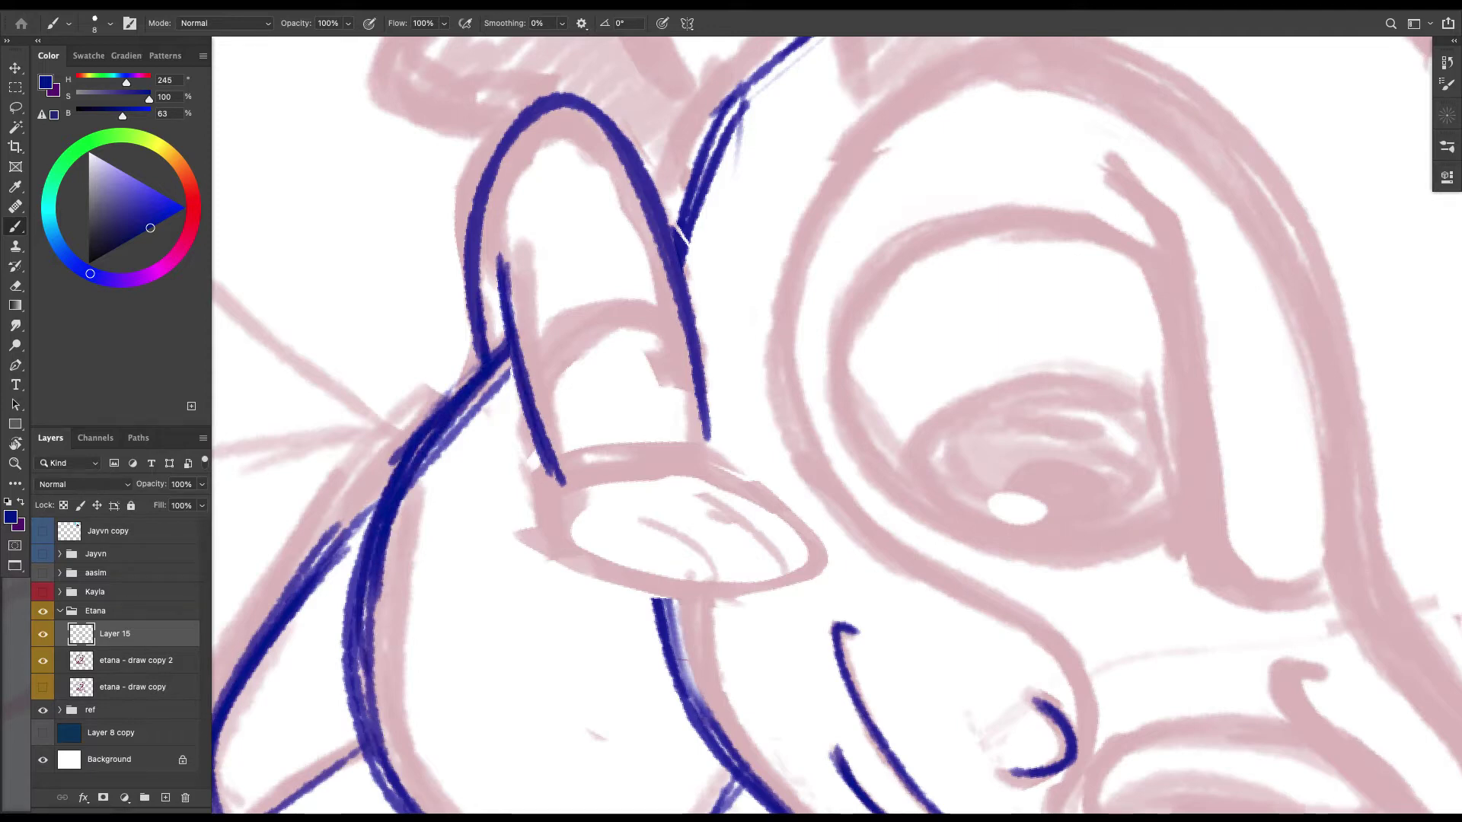
mouse_move(558, 465)
mouse_down()
mouse_move(649, 451)
mouse_move(825, 545)
mouse_move(596, 565)
mouse_move(550, 476)
mouse_move(735, 592)
mouse_move(807, 502)
mouse_move(567, 458)
mouse_move(689, 591)
mouse_move(818, 542)
mouse_move(594, 461)
mouse_up()
mouse_move(713, 460)
mouse_down()
mouse_move(674, 258)
mouse_move(575, 101)
mouse_move(599, 321)
mouse_move(770, 318)
mouse_move(835, 377)
mouse_move(757, 536)
mouse_up()
Redraw the jaw line where it meets the elbow and delete the excess ink along its inner side.
key(r)
mouse_move(752, 390)
mouse_down()
mouse_move(769, 432)
mouse_move(766, 547)
mouse_up()
mouse_move(750, 386)
mouse_down()
mouse_move(765, 556)
mouse_move(768, 466)
mouse_up()
key(l)
mouse_move(708, 354)
mouse_down()
mouse_move(761, 437)
mouse_move(705, 359)
mouse_up()
key(Delete)
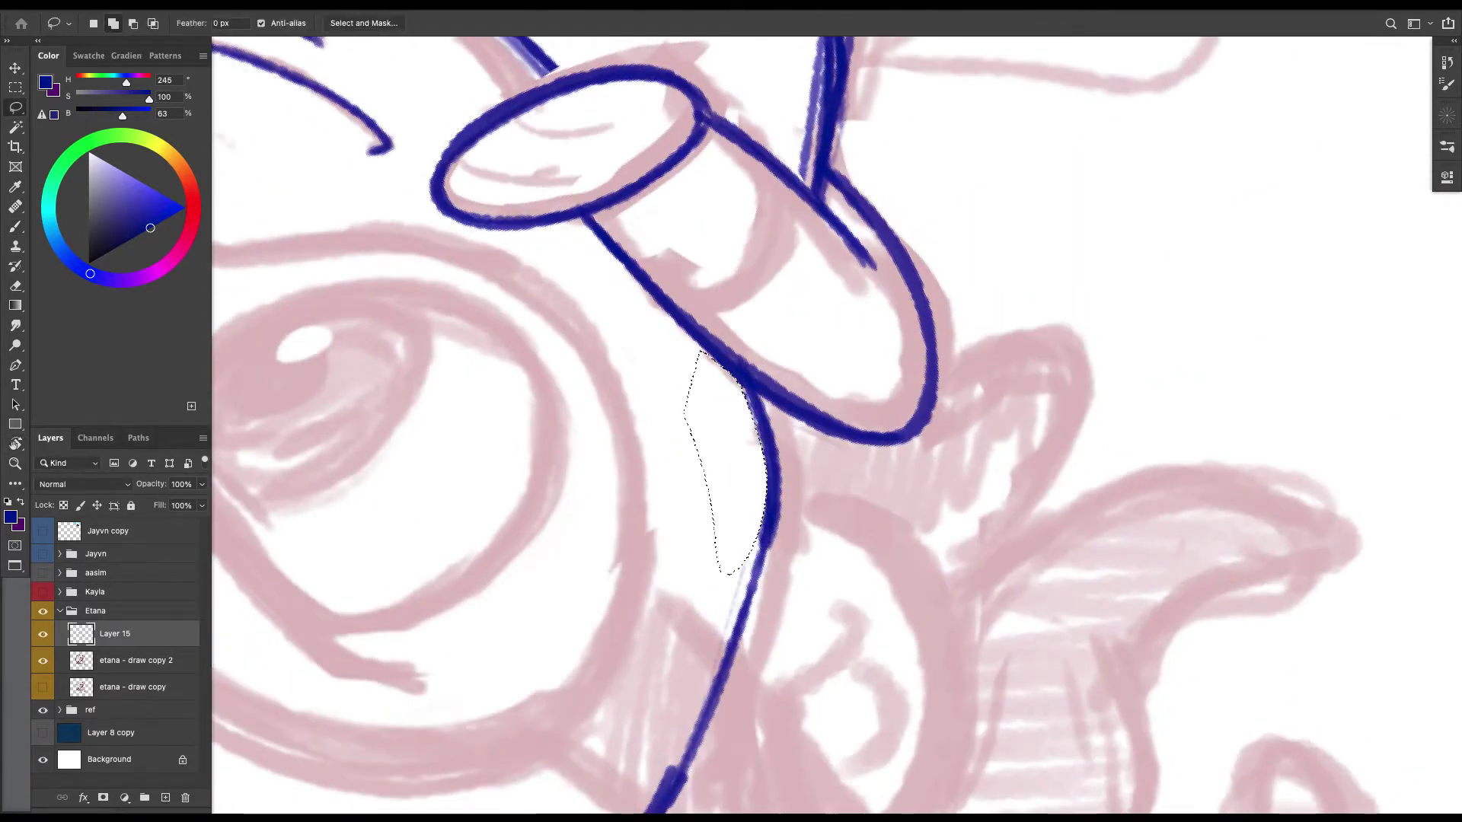
key(super+d)
key(Escape)
Thicken the jaw line from the lower cheek down to the raised forearm.
key(b)
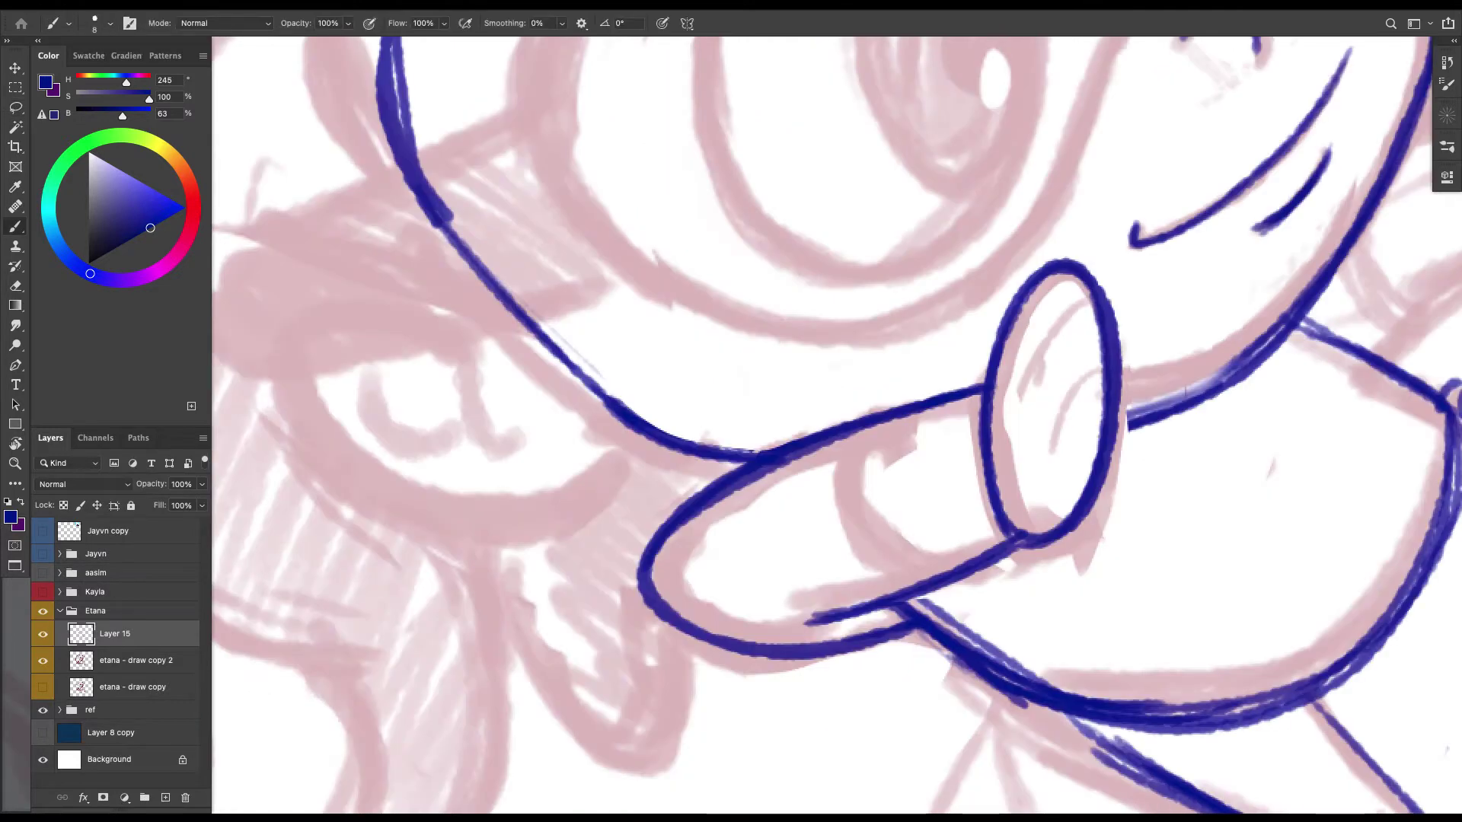
drag(484, 264, 618, 413)
drag(445, 222, 708, 447)
drag(562, 363, 438, 217)
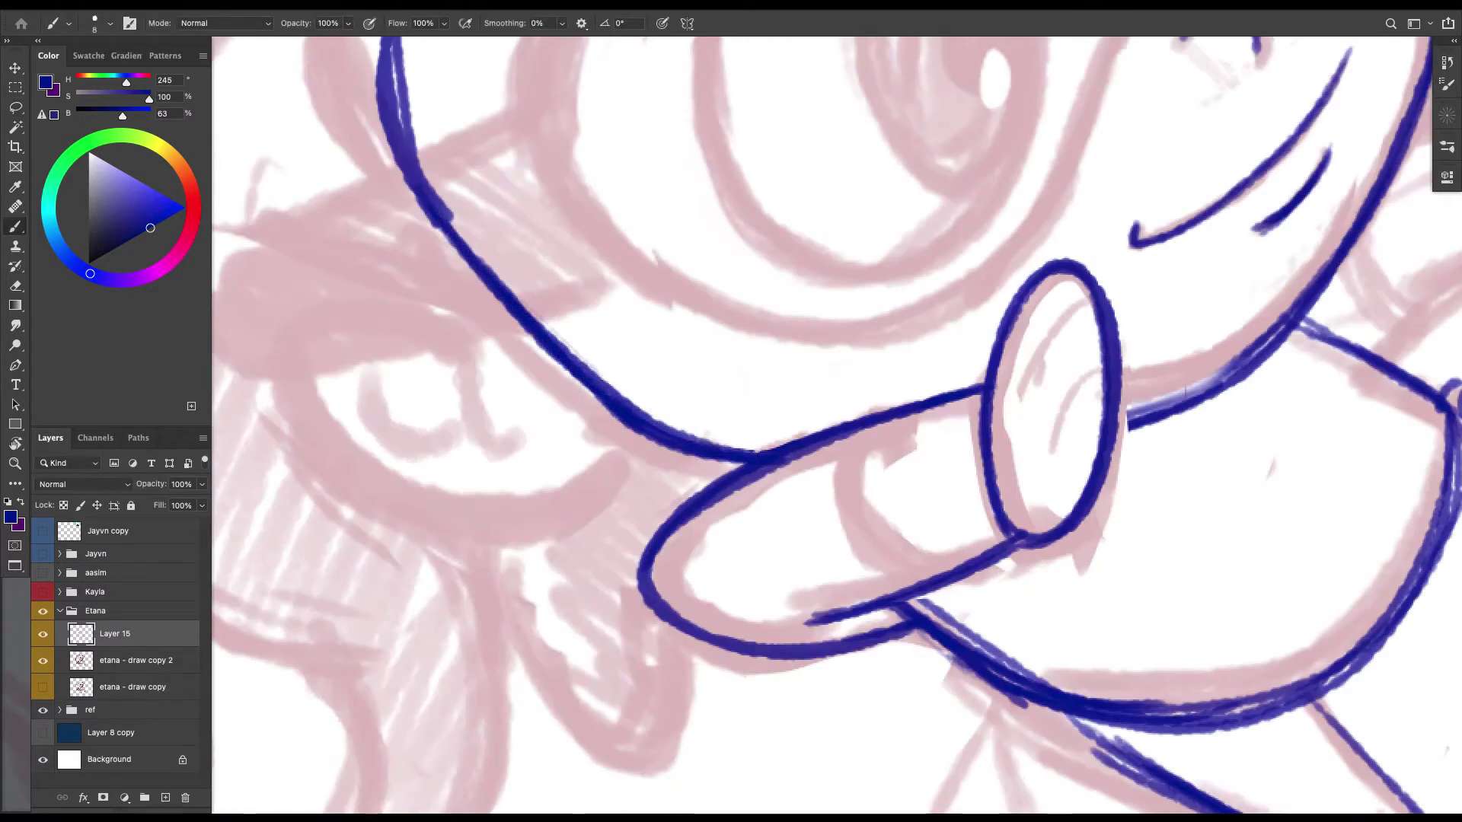
Draw the palm crease and the front finger inside the hand oval, deleting the line that crosses the finger.
mouse_move(837, 426)
mouse_down()
mouse_move(694, 367)
mouse_move(577, 434)
mouse_up()
mouse_move(748, 343)
mouse_down()
mouse_move(796, 466)
mouse_move(836, 367)
mouse_up()
mouse_move(789, 449)
mouse_down()
mouse_move(841, 365)
mouse_move(933, 425)
mouse_move(904, 481)
mouse_up()
key(super+plus)
mouse_move(925, 413)
mouse_down()
mouse_move(933, 367)
mouse_move(841, 443)
mouse_move(902, 495)
mouse_move(887, 545)
mouse_up()
mouse_move(925, 441)
mouse_down()
mouse_move(911, 354)
mouse_move(826, 457)
mouse_move(932, 364)
mouse_move(862, 521)
mouse_up()
key(l)
key(BackSpace)
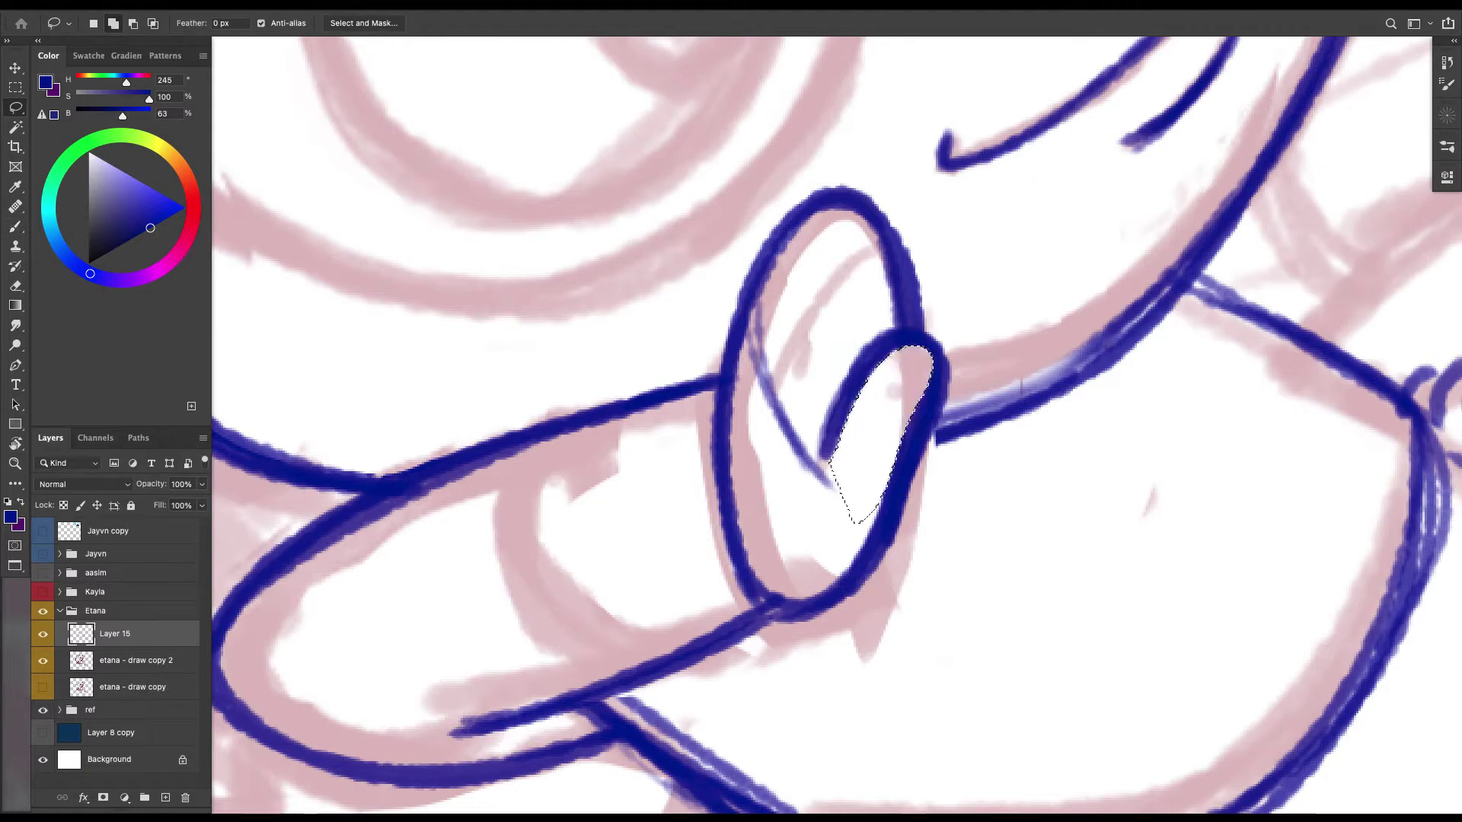
key(super+d)
Draw the second finger behind the front one, delete the oval line crossing it and go over the hand's outer edge.
key(b)
mouse_move(837, 381)
mouse_down()
mouse_move(781, 445)
mouse_move(876, 357)
mouse_up()
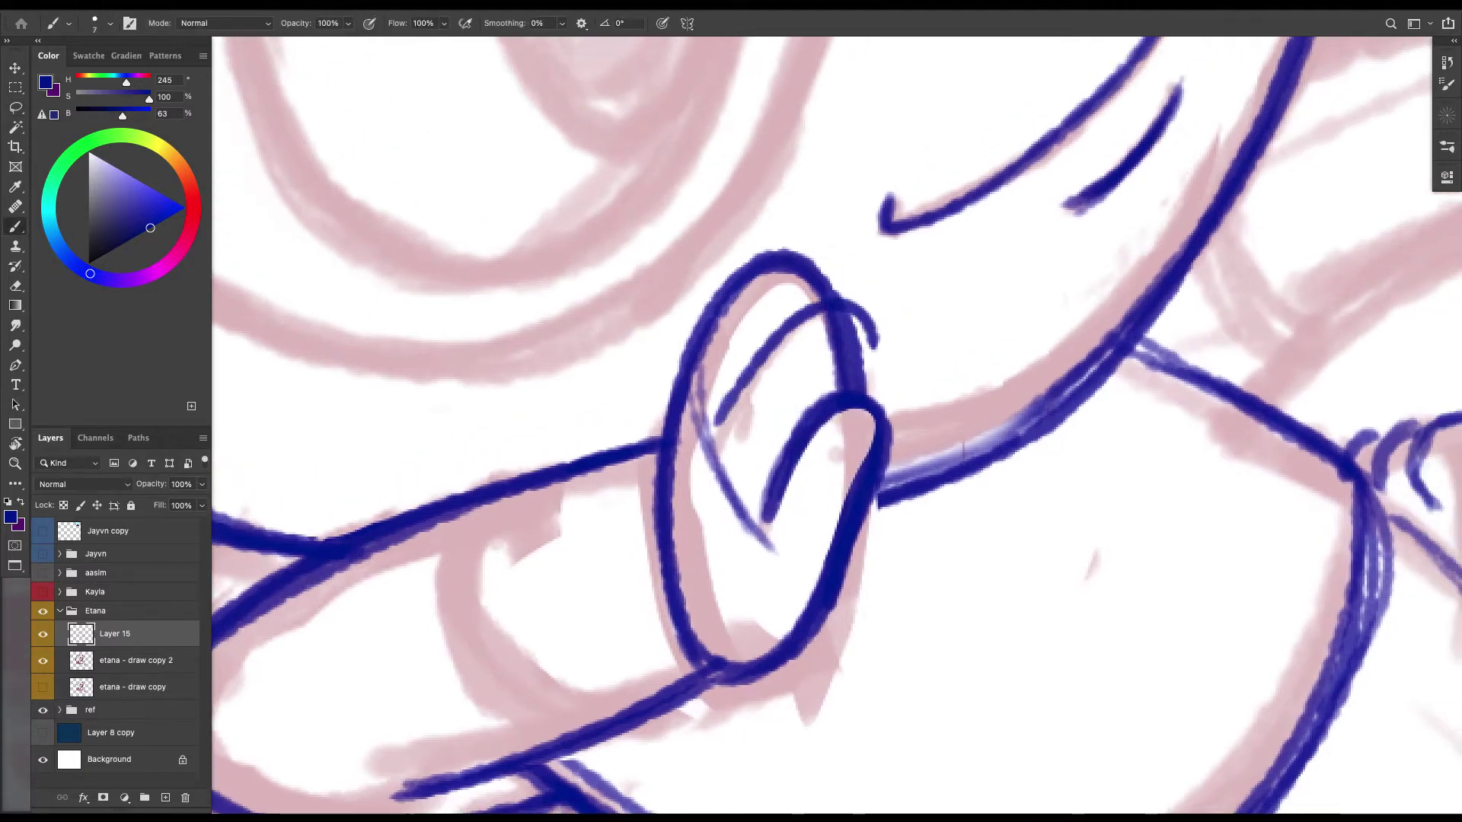
mouse_move(838, 308)
mouse_down()
mouse_move(871, 396)
mouse_move(719, 453)
mouse_move(727, 412)
mouse_up()
drag(857, 319, 868, 385)
key(l)
drag(805, 332, 794, 350)
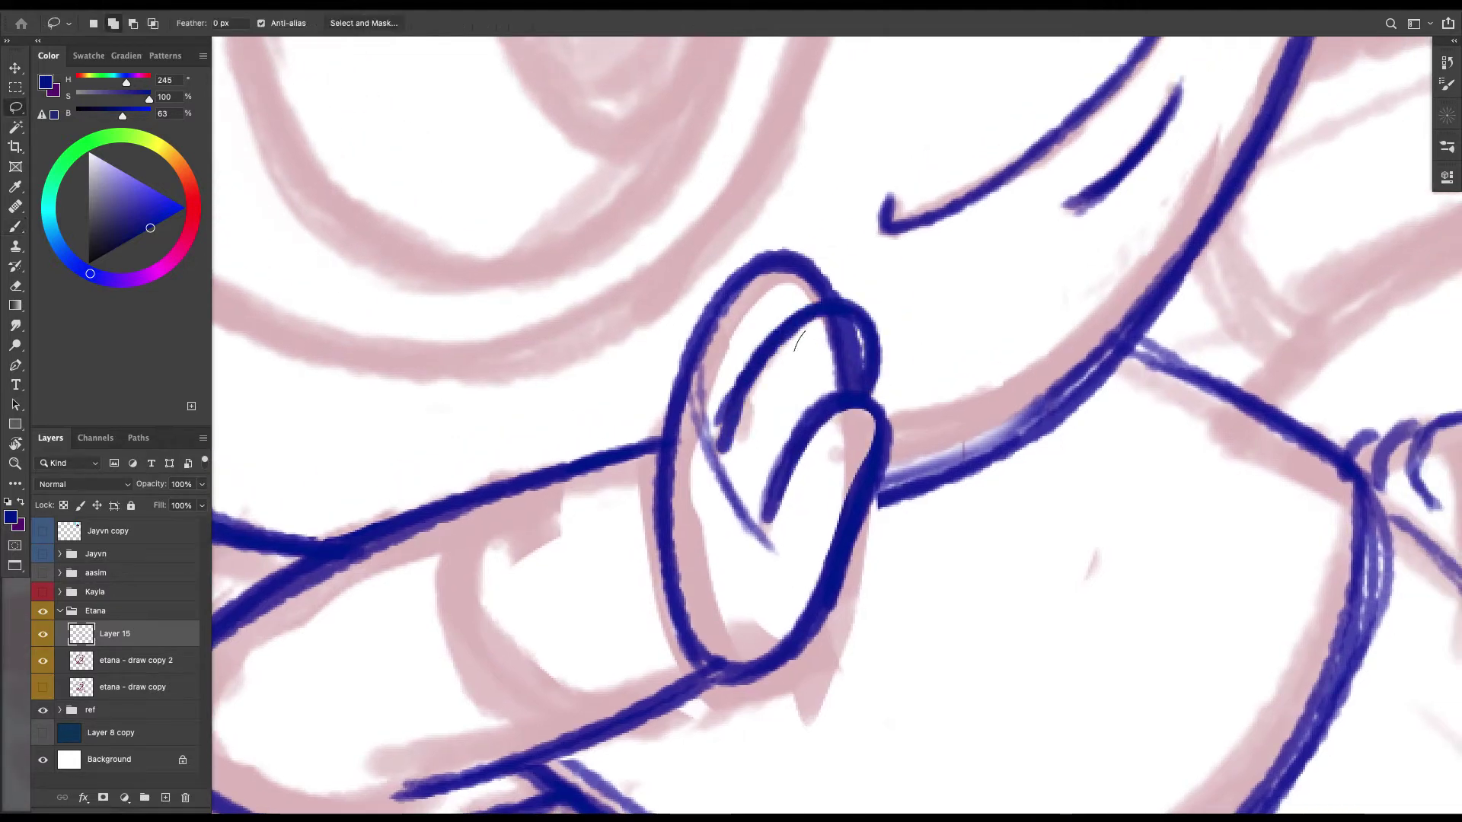
drag(863, 385, 841, 390)
key(Delete)
key(ctrl+d)
key(b)
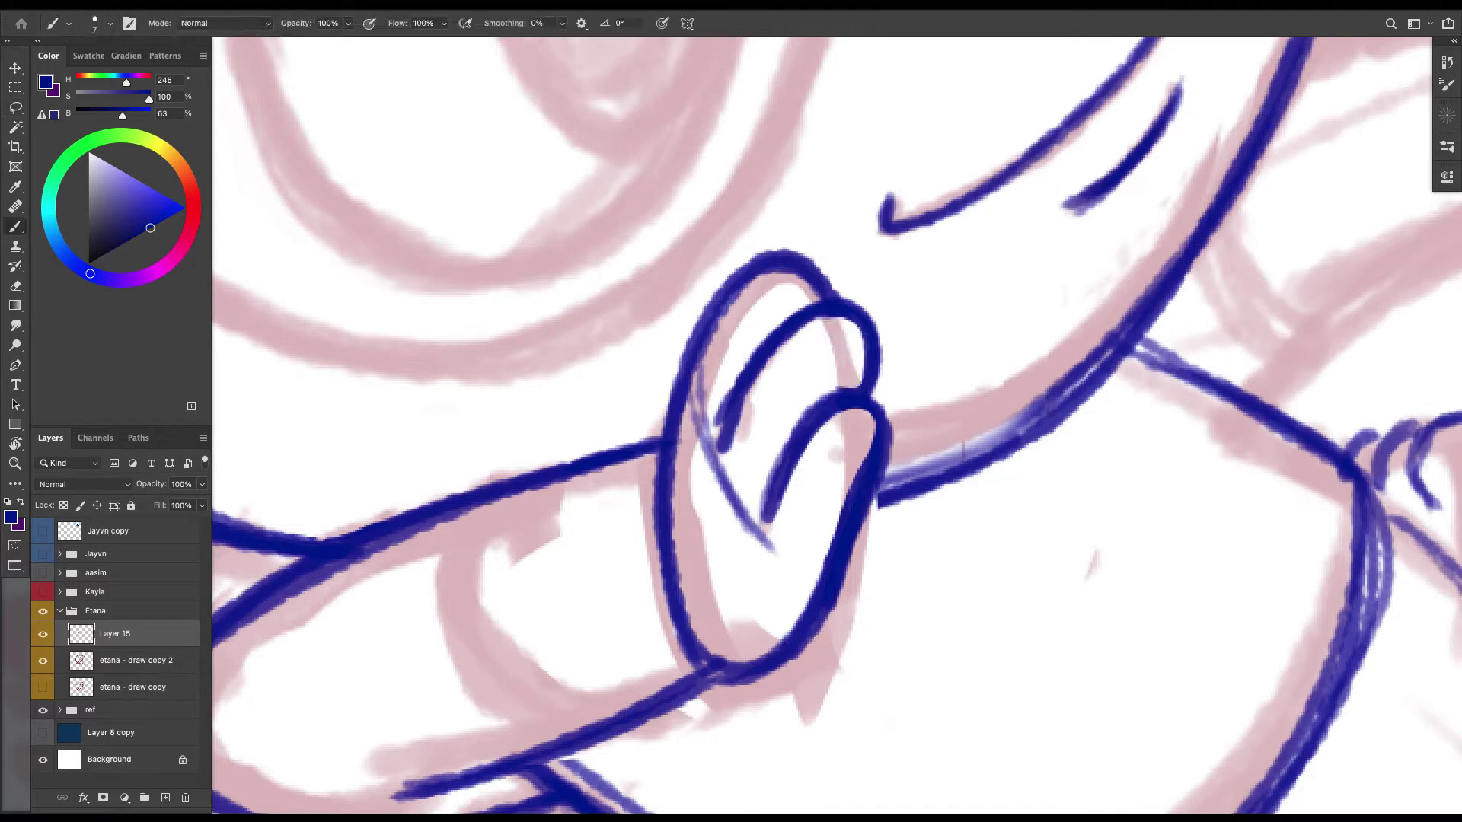
mouse_move(823, 288)
mouse_down()
mouse_move(694, 356)
mouse_move(679, 435)
mouse_up()
Draw a new line just inside the forearm's upper edge, running from the jaw line to the wrist.
mouse_move(761, 533)
mouse_down()
mouse_move(781, 306)
mouse_move(791, 327)
mouse_up()
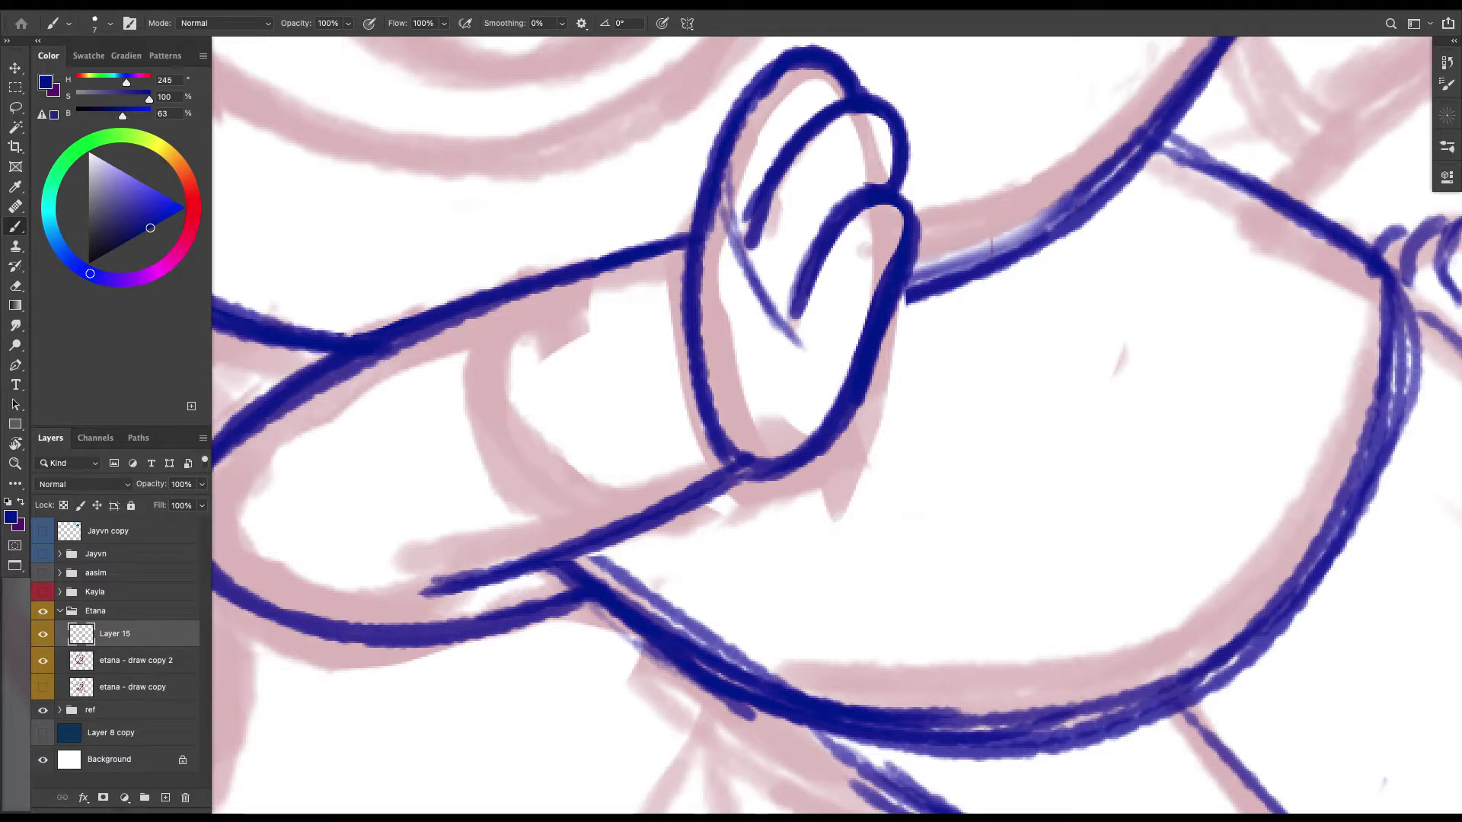
key(Tab)
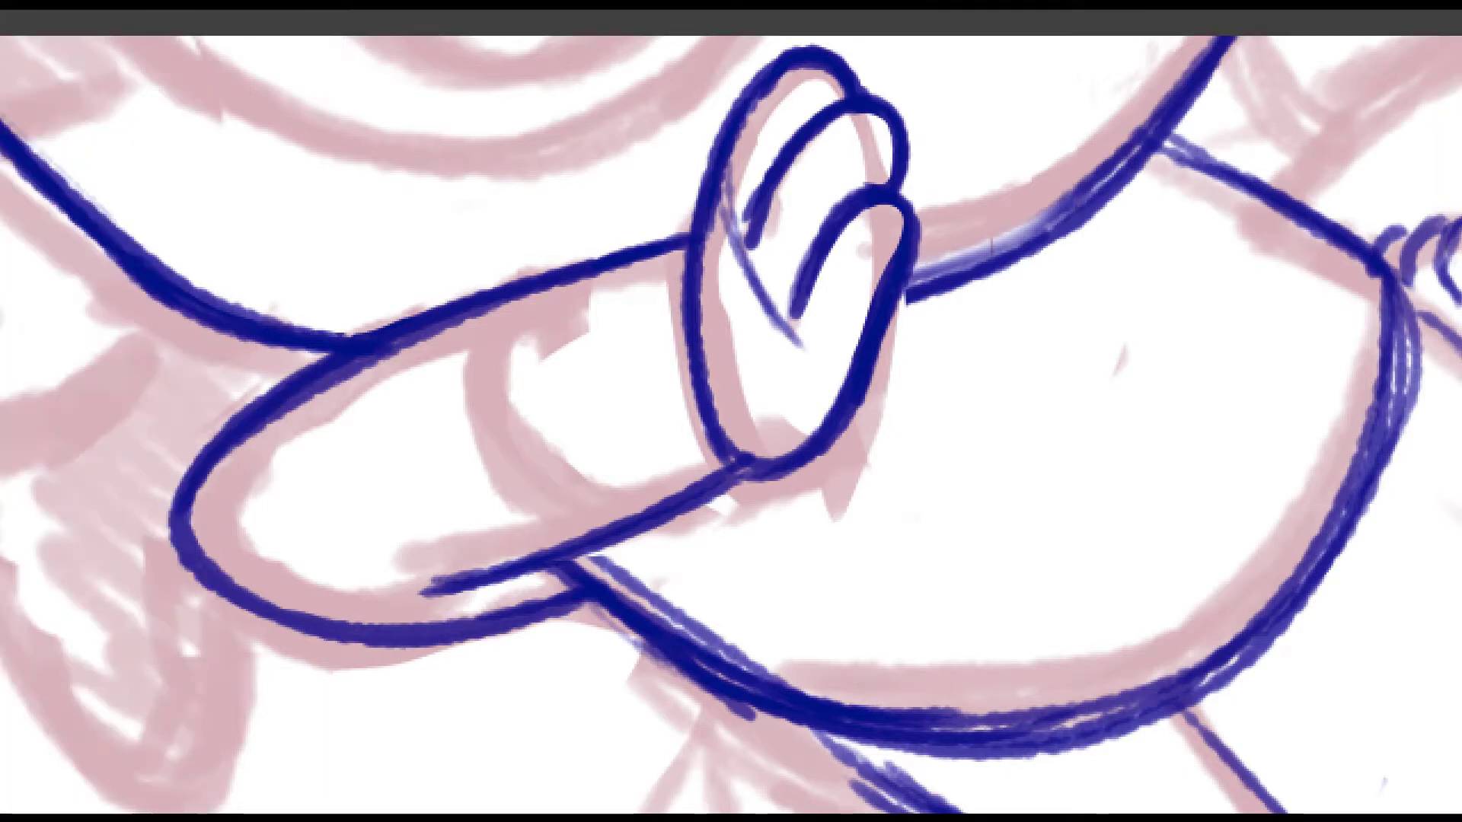
key(Tab)
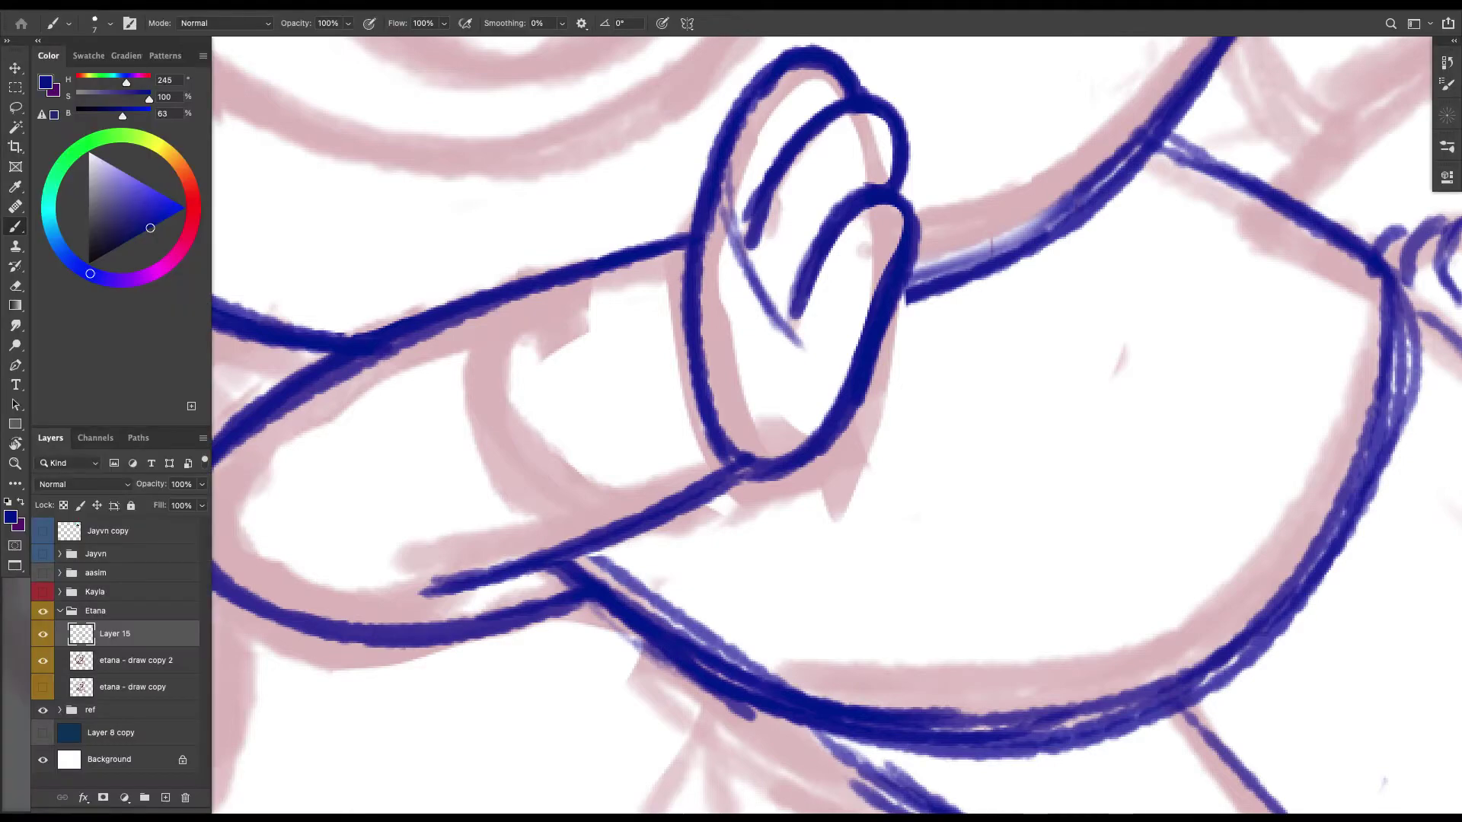
drag(731, 411, 904, 484)
key(r)
mouse_move(1065, 99)
mouse_down()
mouse_move(1118, 162)
mouse_move(1142, 665)
mouse_up()
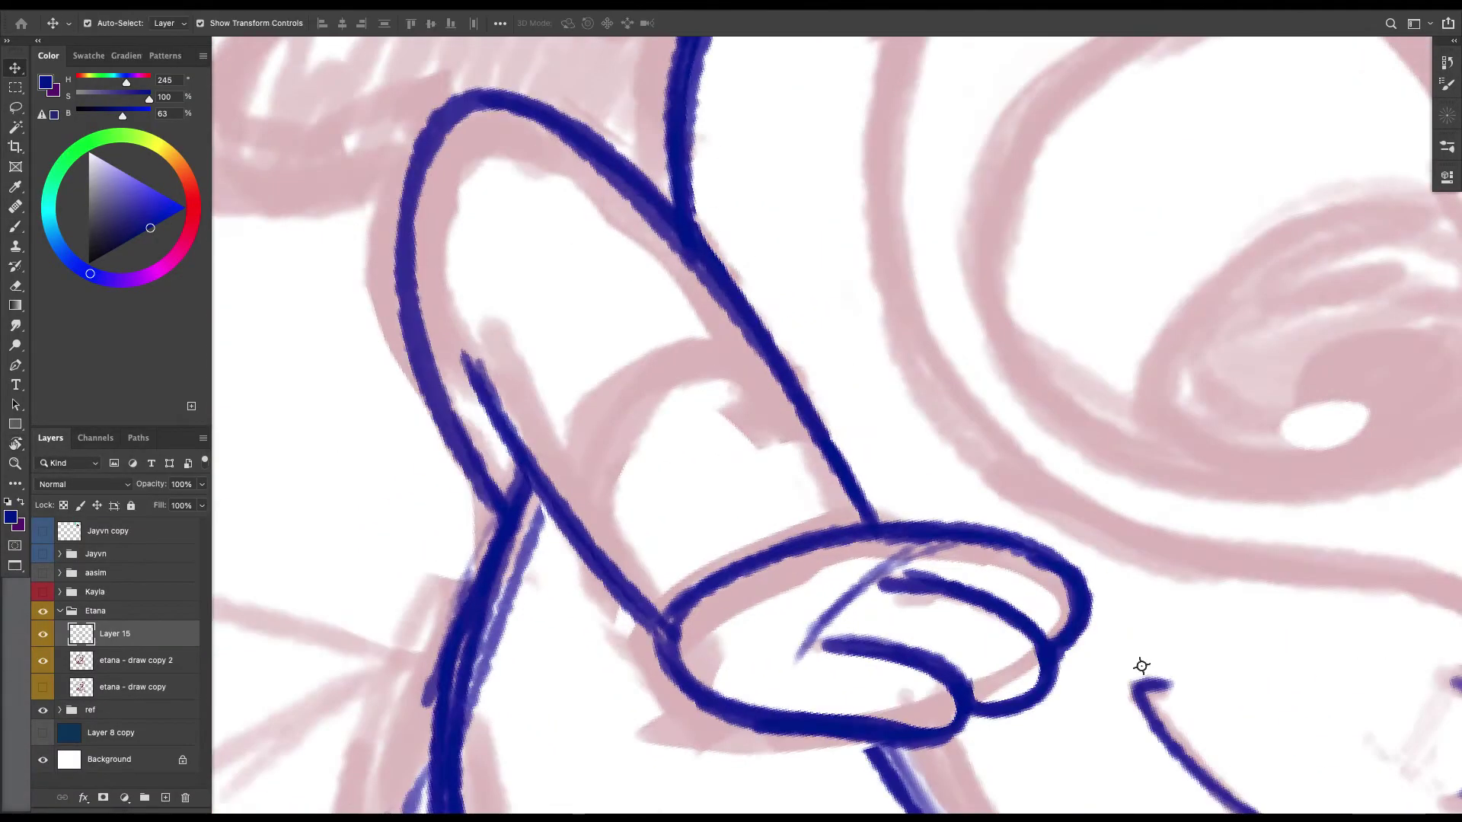
key(b)
drag(696, 263, 843, 514)
drag(699, 278, 845, 518)
drag(670, 224, 852, 524)
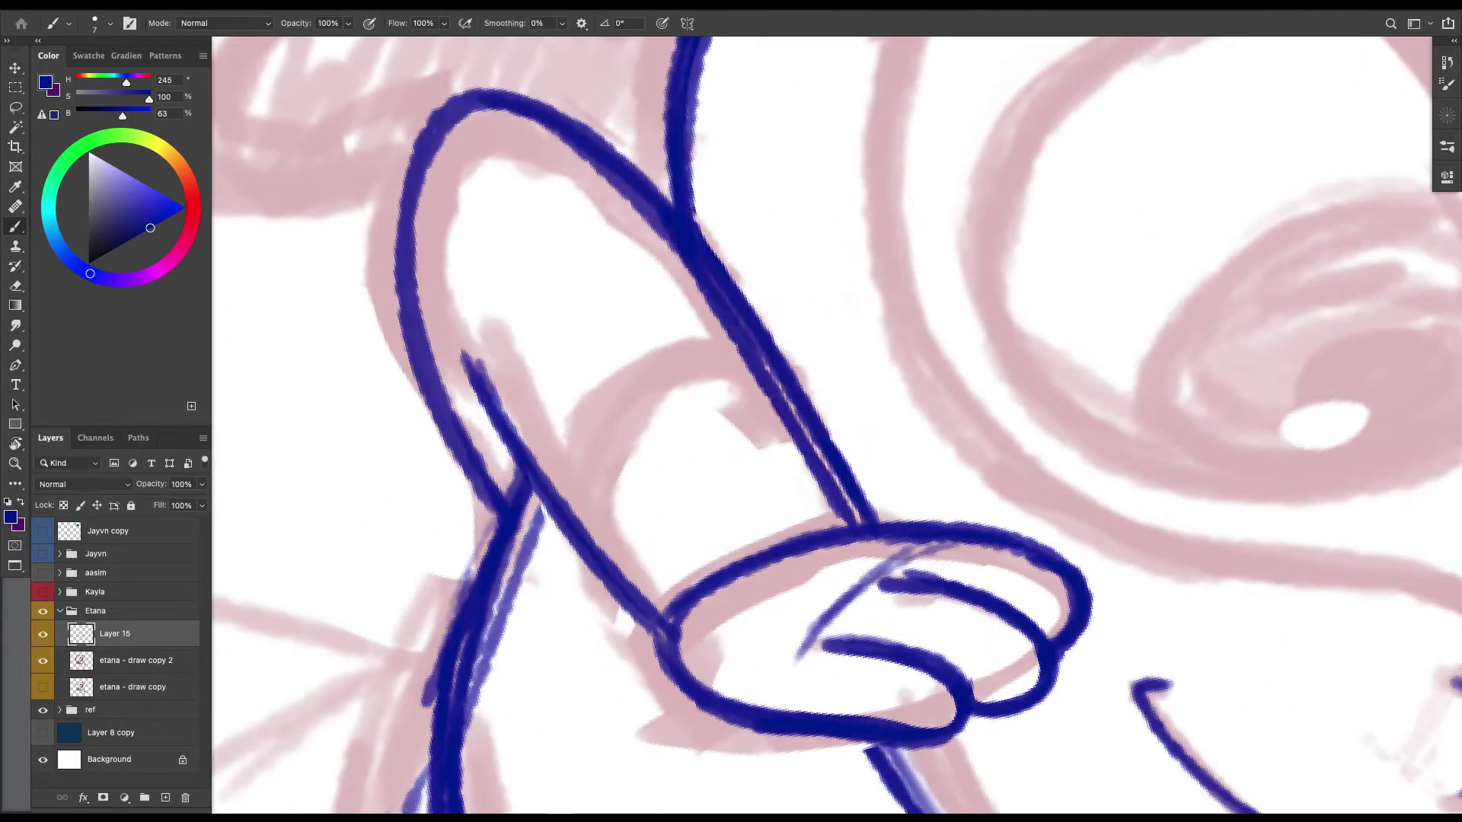
drag(796, 438, 845, 526)
Delete the old outer line of the forearm's upper edge and reinforce the new one up to the hand.
key(l)
drag(683, 228, 782, 409)
drag(875, 524, 819, 342)
key(Delete)
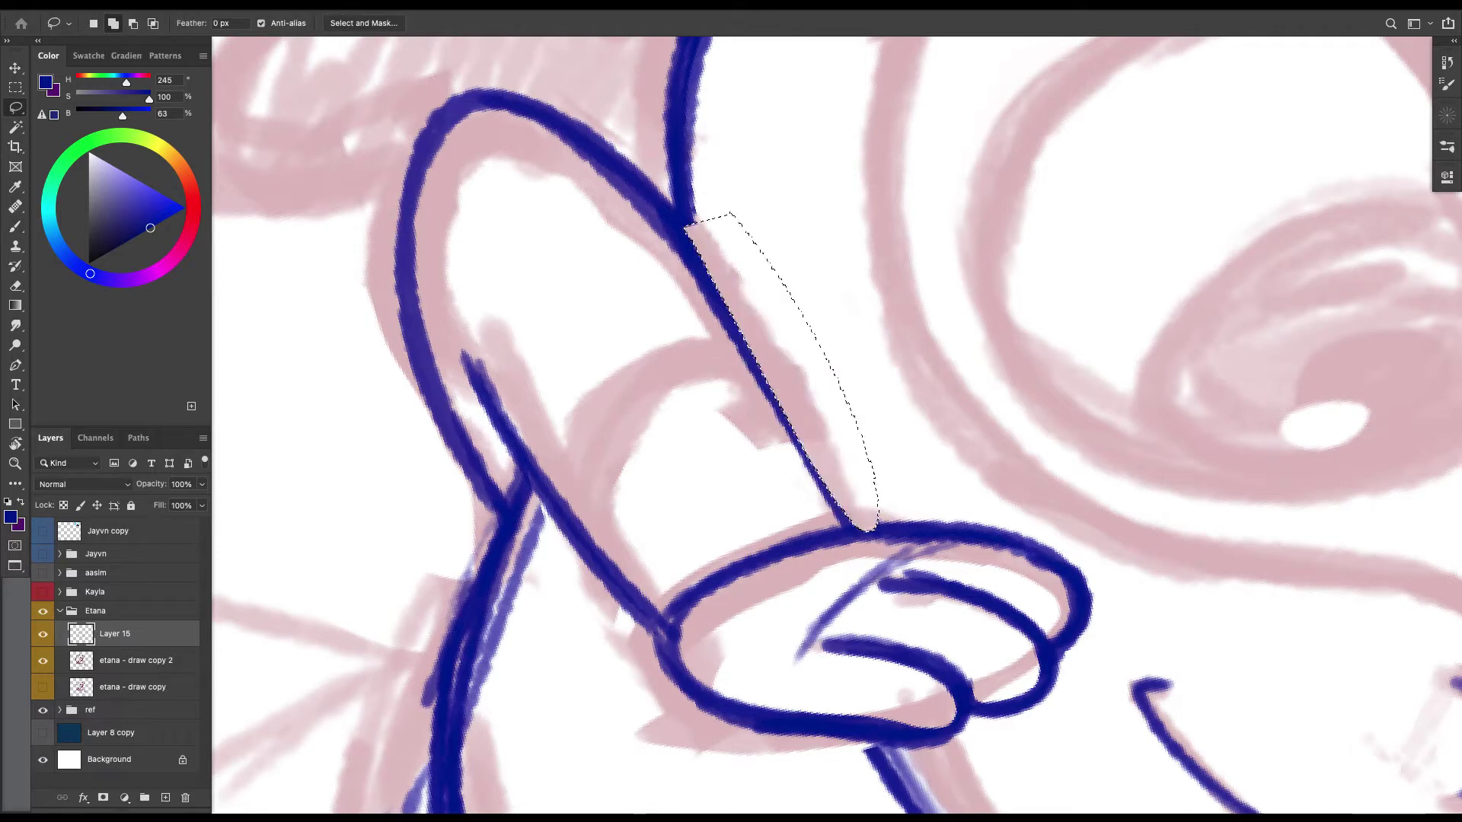
key(ctrl+d)
key(b)
mouse_move(696, 259)
mouse_down()
mouse_move(689, 205)
mouse_move(854, 524)
mouse_up()
drag(794, 450, 640, 194)
drag(866, 526, 889, 525)
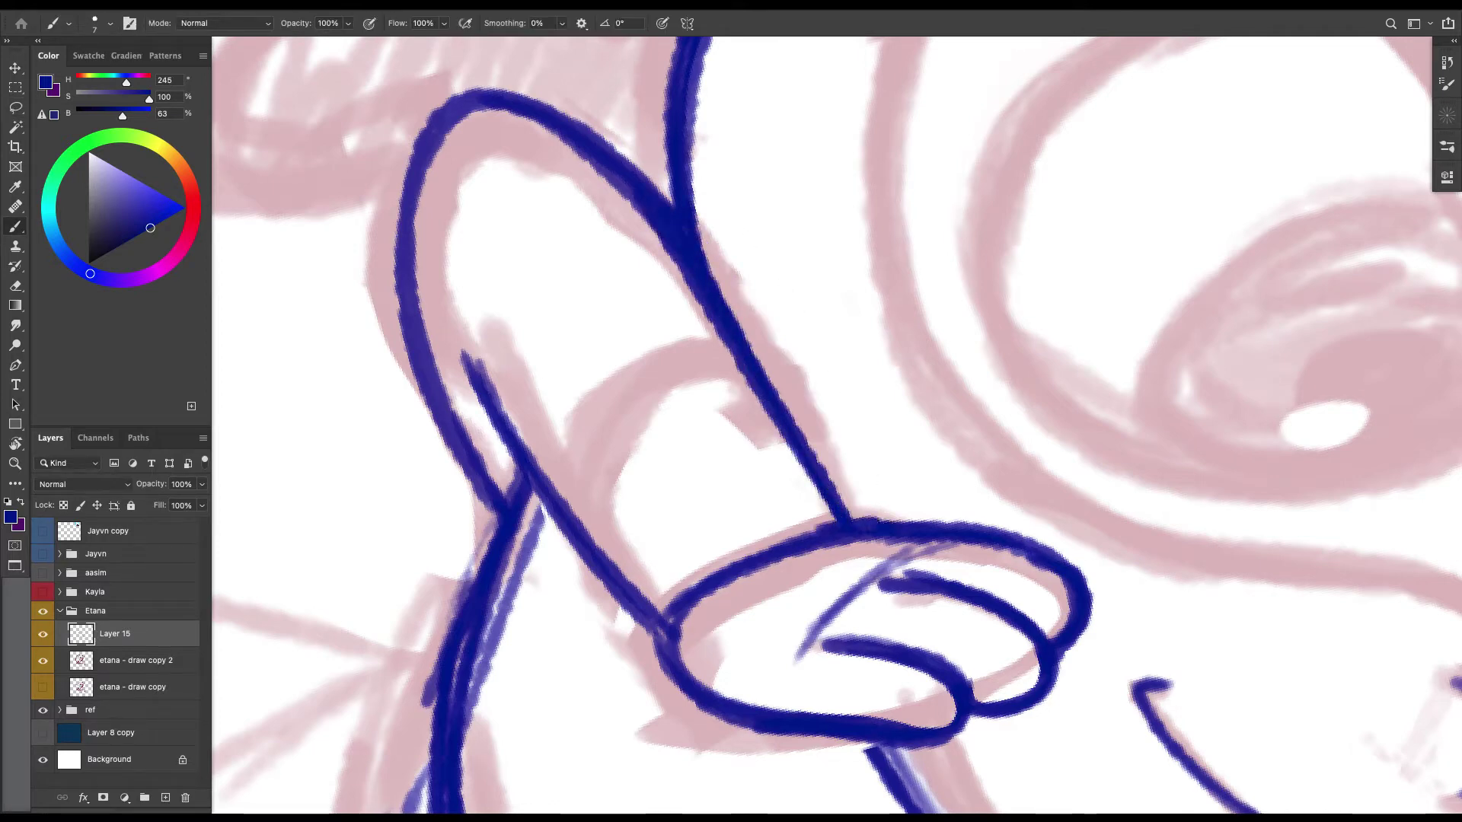
Draw a curved band line across the forearm close to the elbow, undoing the first attempt nearer the wrist.
drag(836, 425, 931, 451)
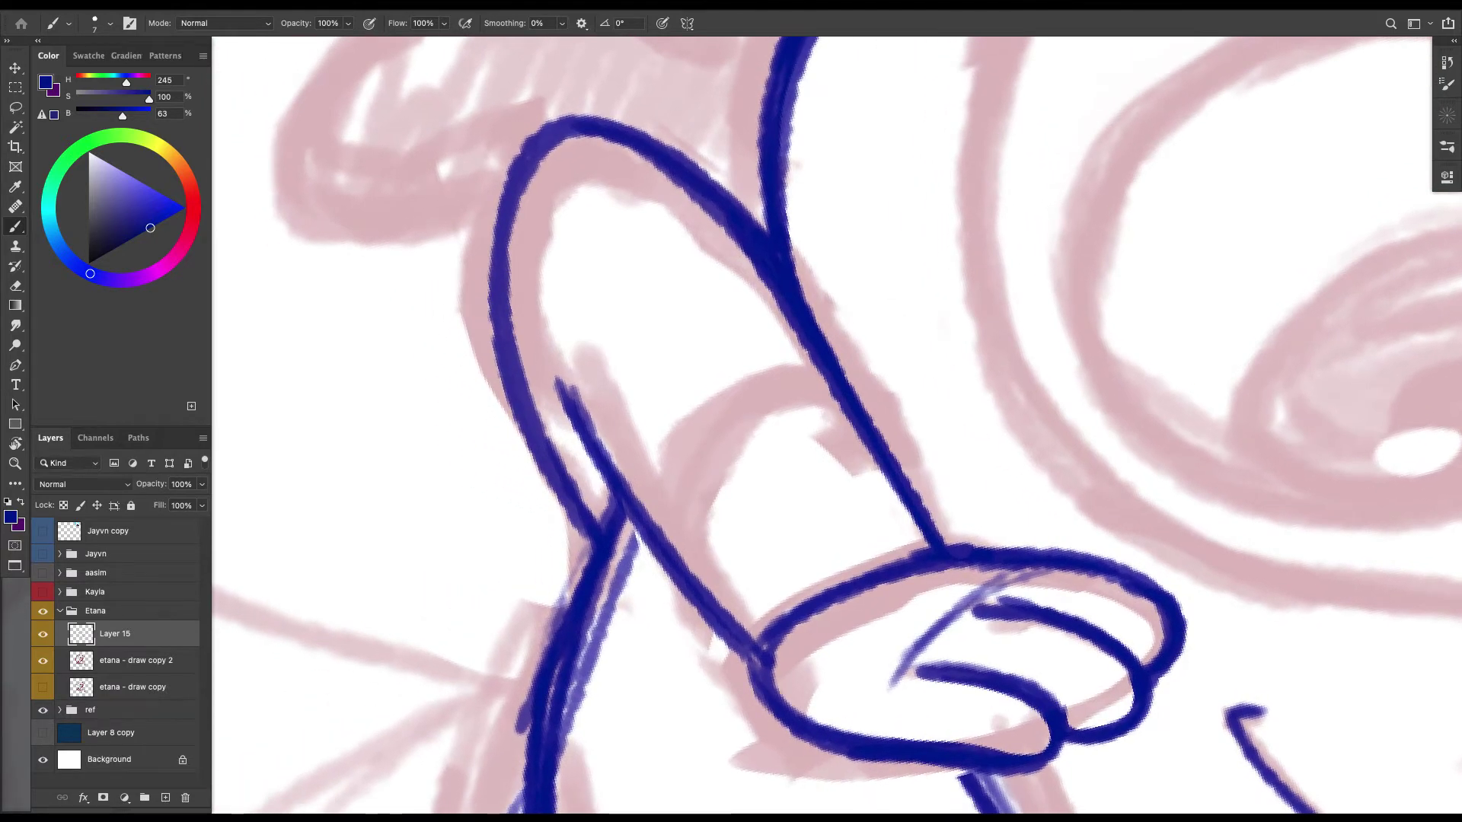
mouse_move(784, 294)
mouse_down()
mouse_move(609, 415)
mouse_move(607, 472)
mouse_move(643, 343)
mouse_move(627, 440)
mouse_up()
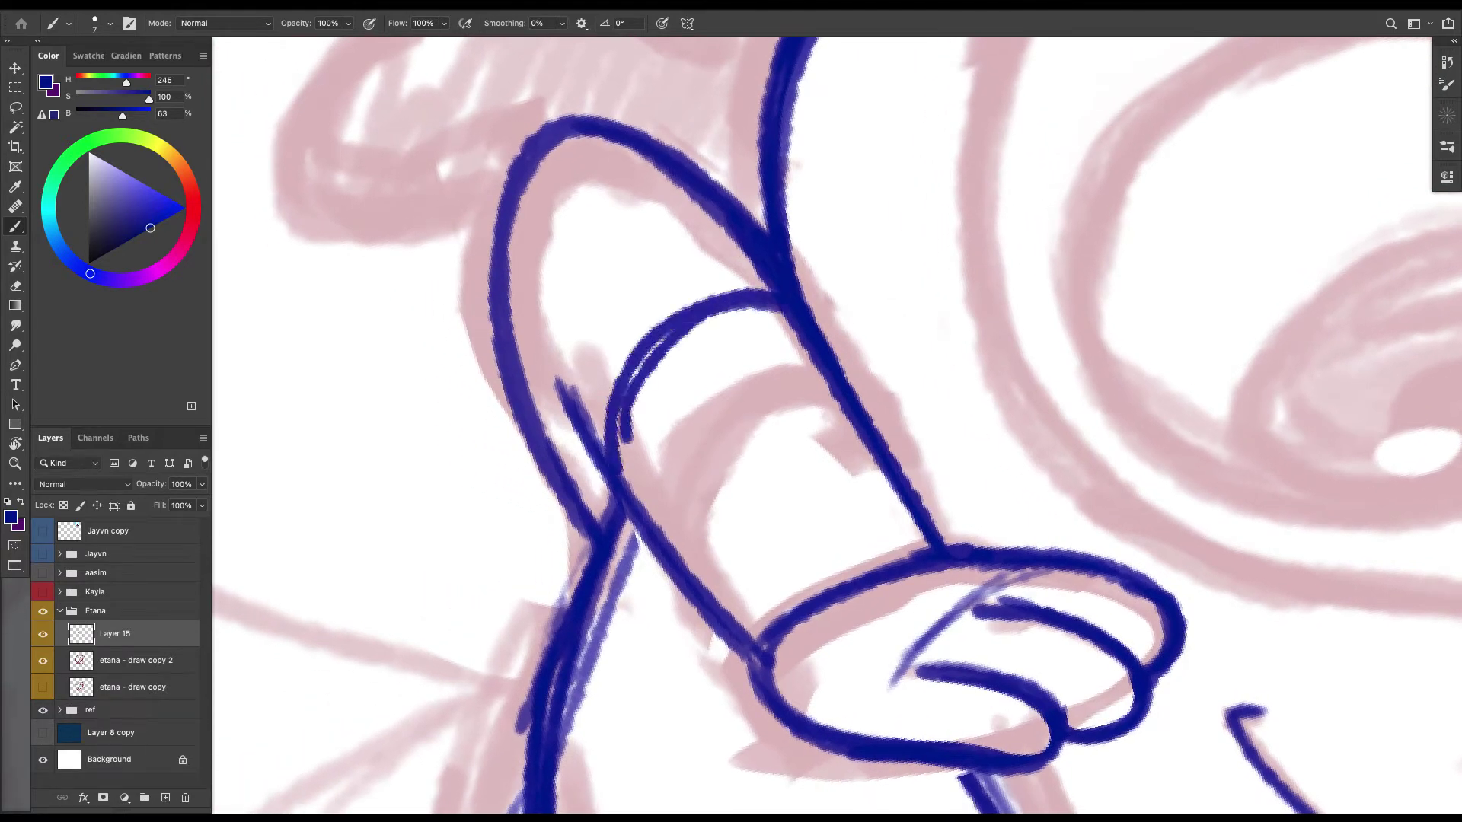
key(Escape)
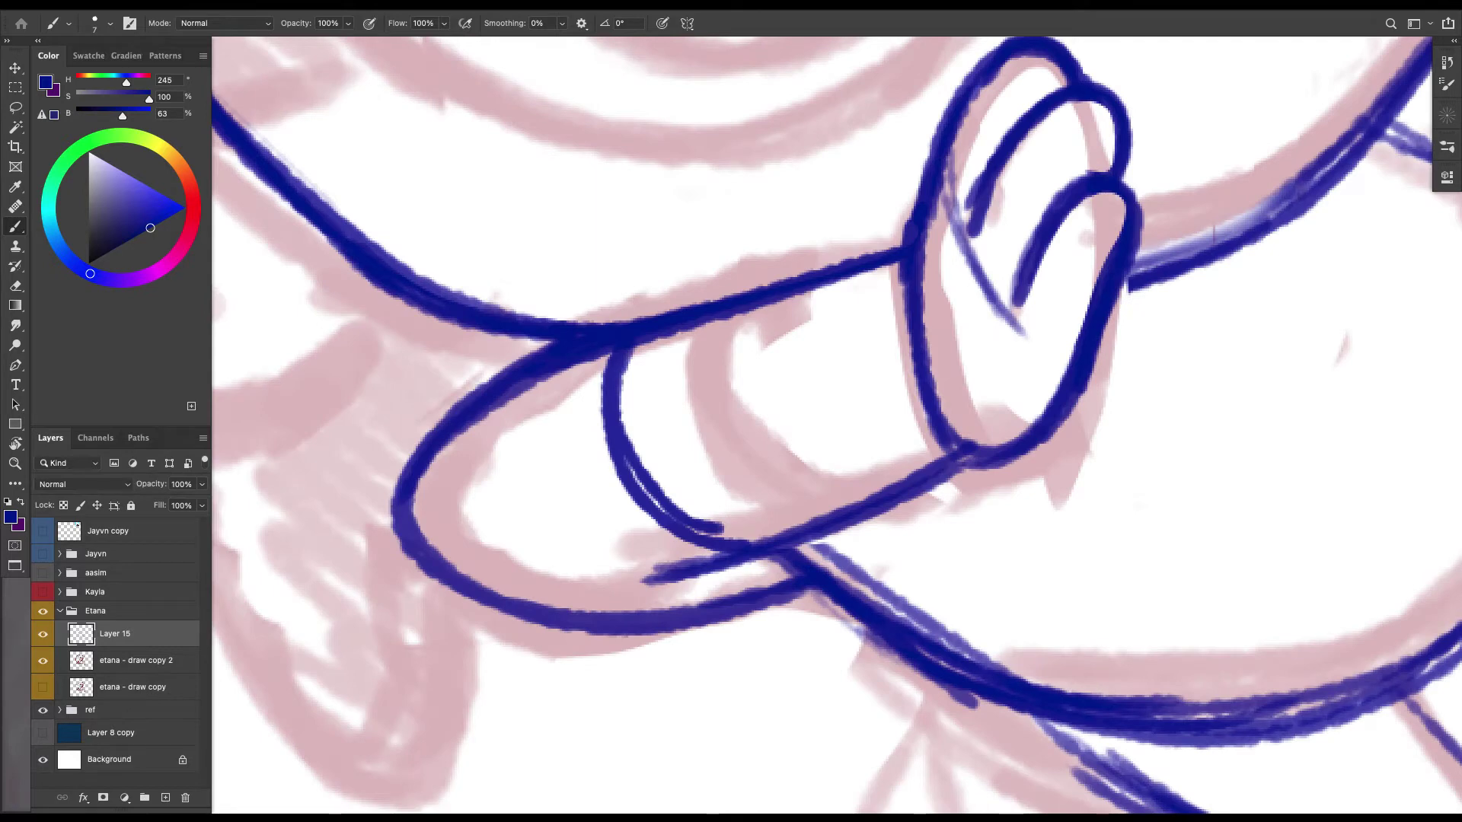
key(ctrl+z)
drag(554, 350, 704, 564)
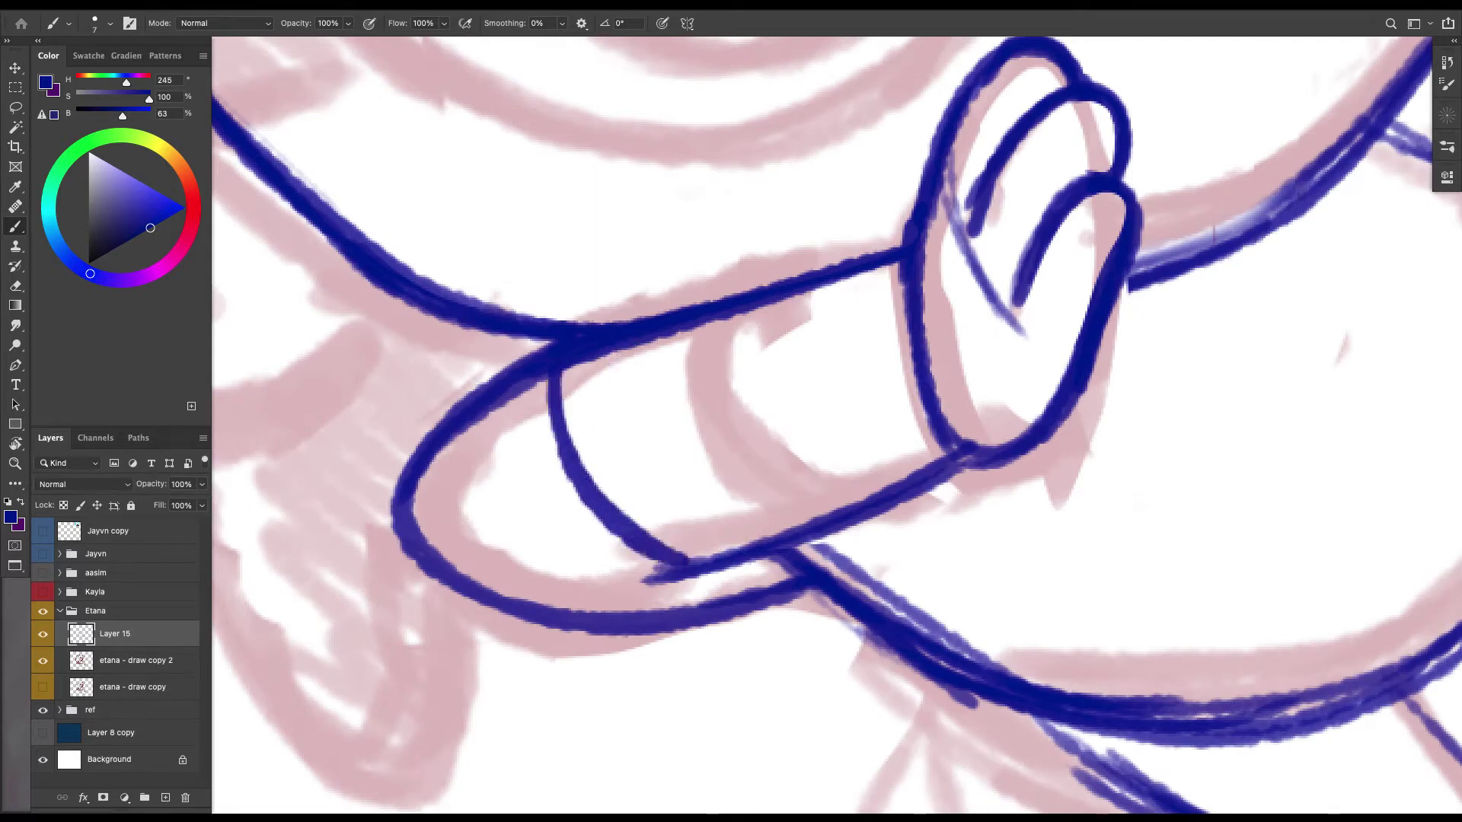
drag(836, 426, 784, 441)
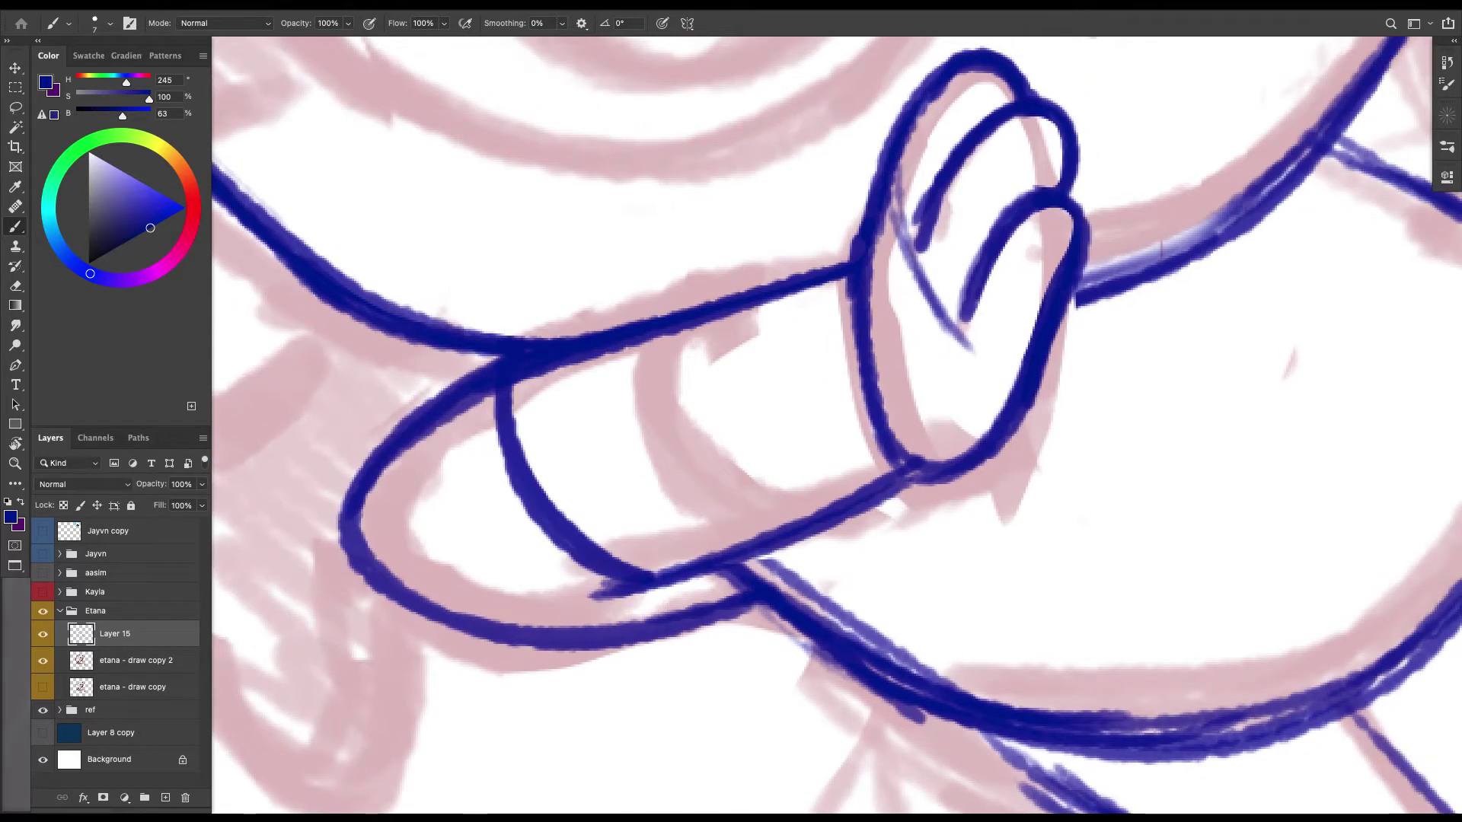
mouse_move(806, 291)
mouse_down()
mouse_move(830, 424)
mouse_move(883, 484)
mouse_up()
drag(802, 293, 849, 445)
mouse_move(600, 353)
mouse_down()
mouse_move(602, 381)
mouse_move(719, 547)
mouse_move(613, 427)
mouse_move(735, 548)
mouse_up()
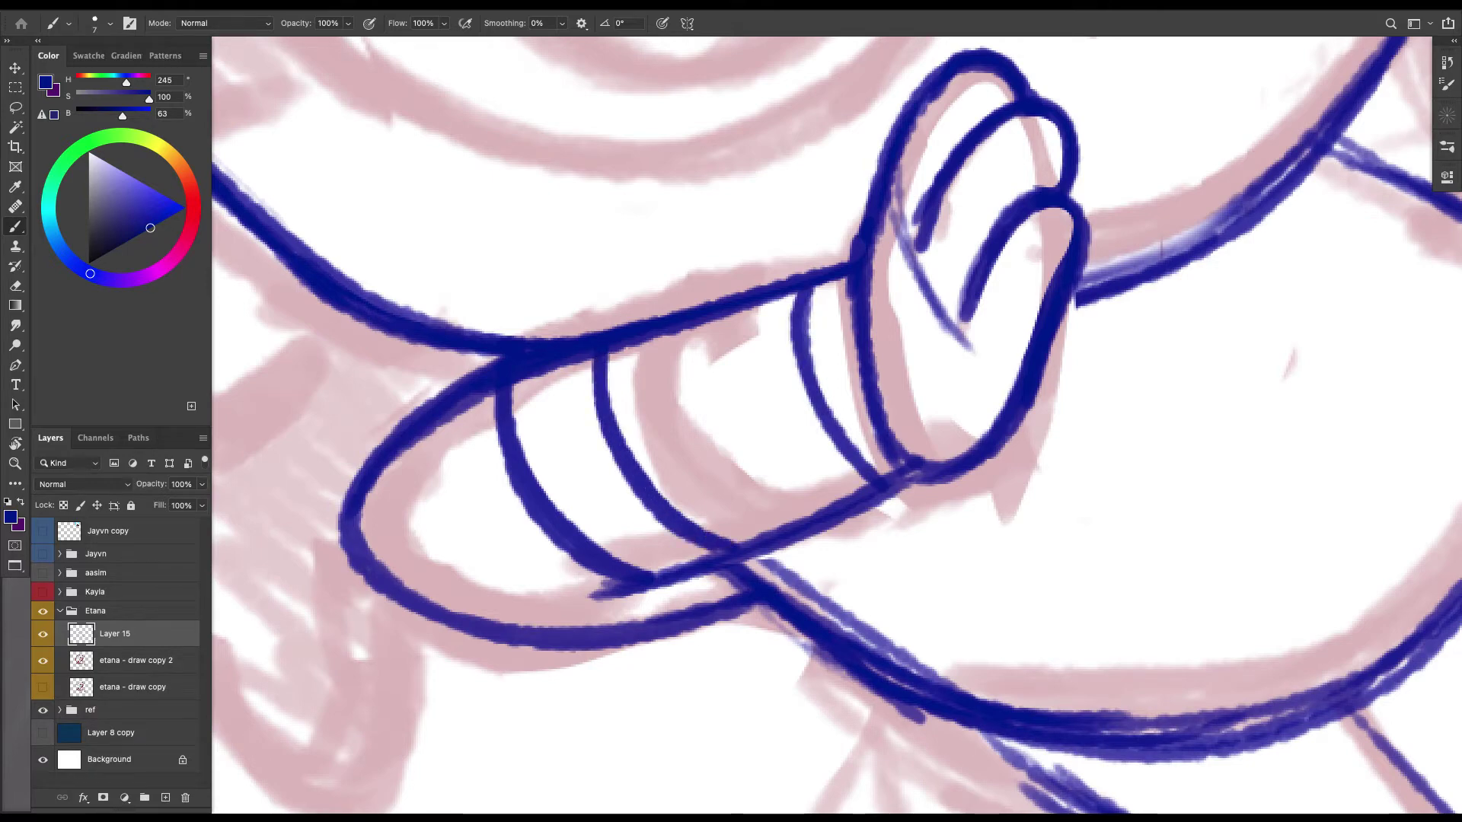
drag(807, 391, 639, 484)
key(ctrl+minus)
key(ctrl+minus)
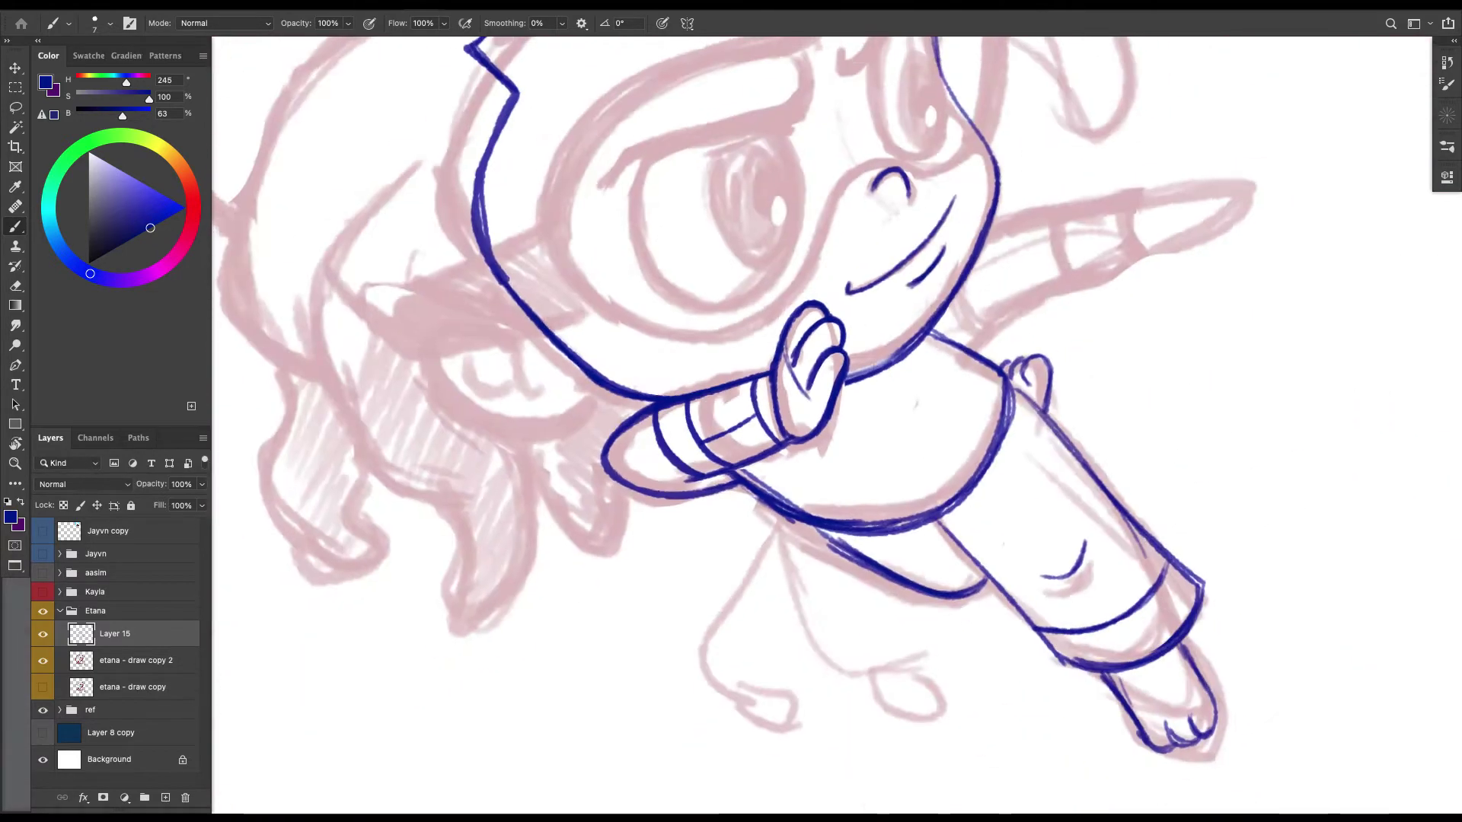
key(ctrl+z)
key(ctrl+z)
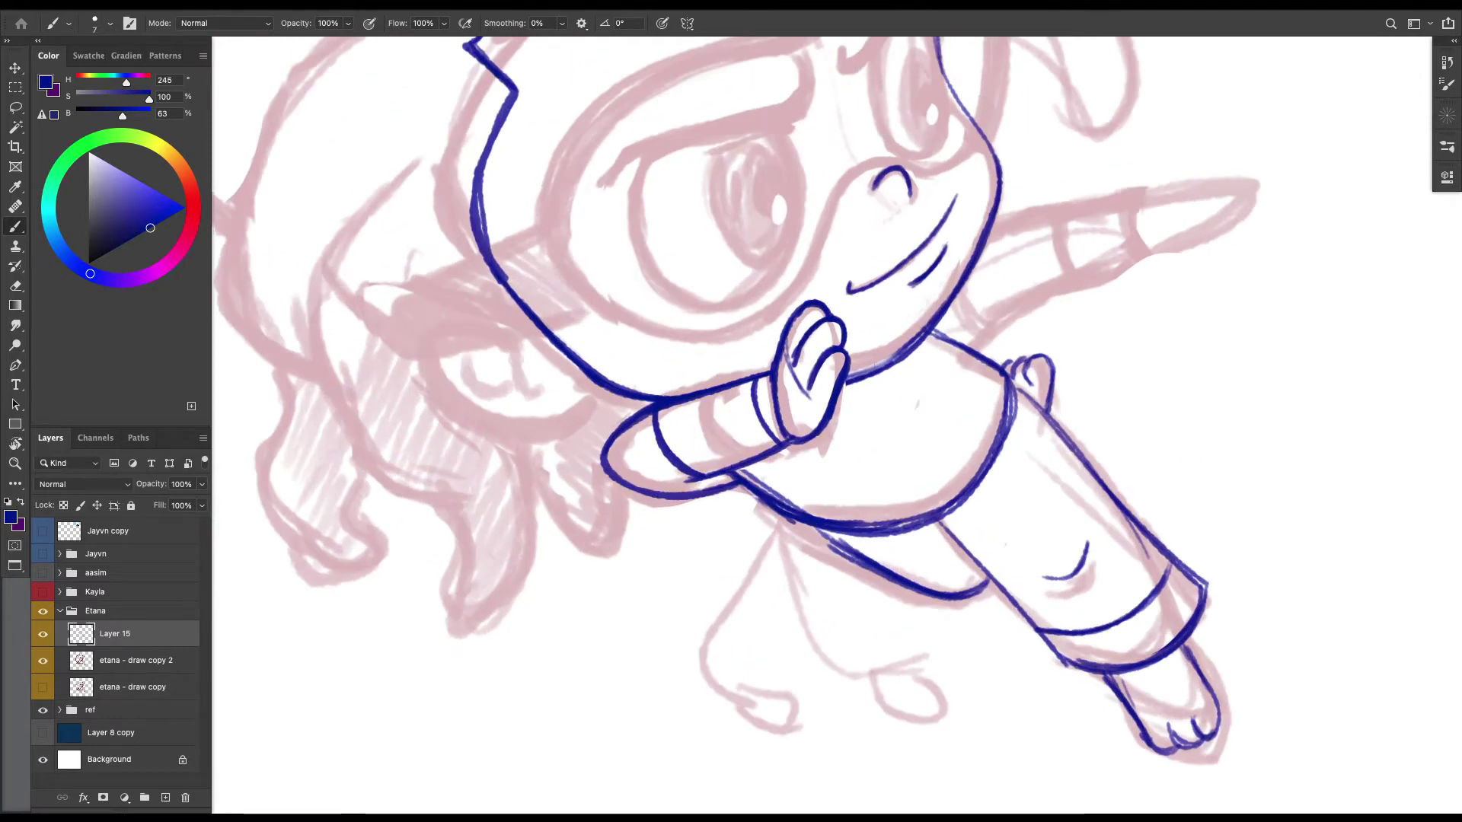
key(ctrl+z)
key(ctrl+plus)
key(ctrl+plus)
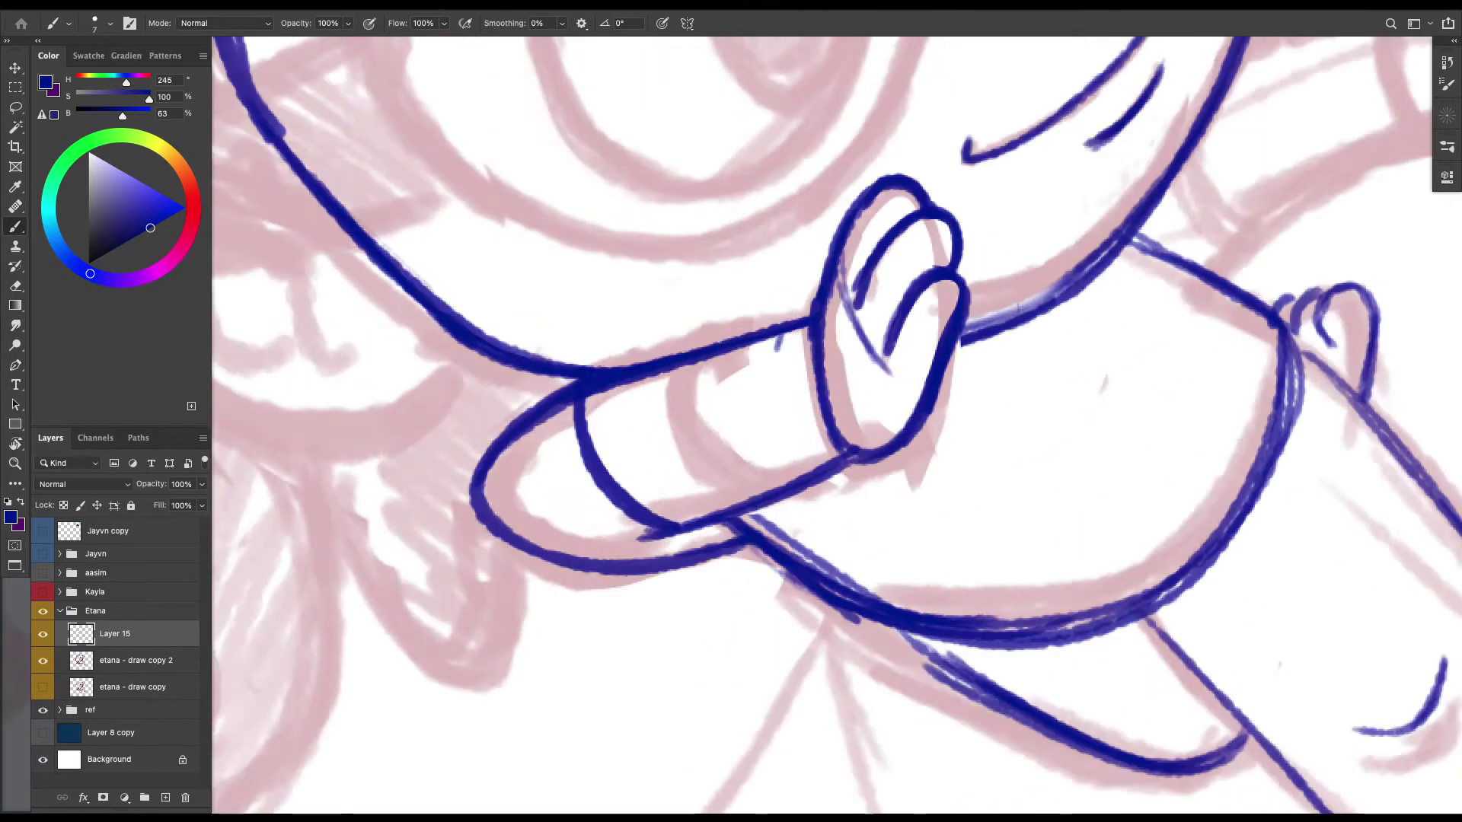
Redraw the heel of the hand as a fuller curve and delete the old edge line at the wrist.
mouse_move(818, 327)
mouse_down()
mouse_move(739, 352)
mouse_move(720, 388)
mouse_move(775, 481)
mouse_up()
mouse_move(732, 351)
mouse_down()
mouse_move(761, 476)
mouse_move(748, 334)
mouse_move(750, 456)
mouse_move(737, 348)
mouse_up()
key(l)
key(BackSpace)
key(ctrl+d)
Nudge the line art layer slightly upward relative to the sketch.
key(v)
drag(872, 178, 869, 187)
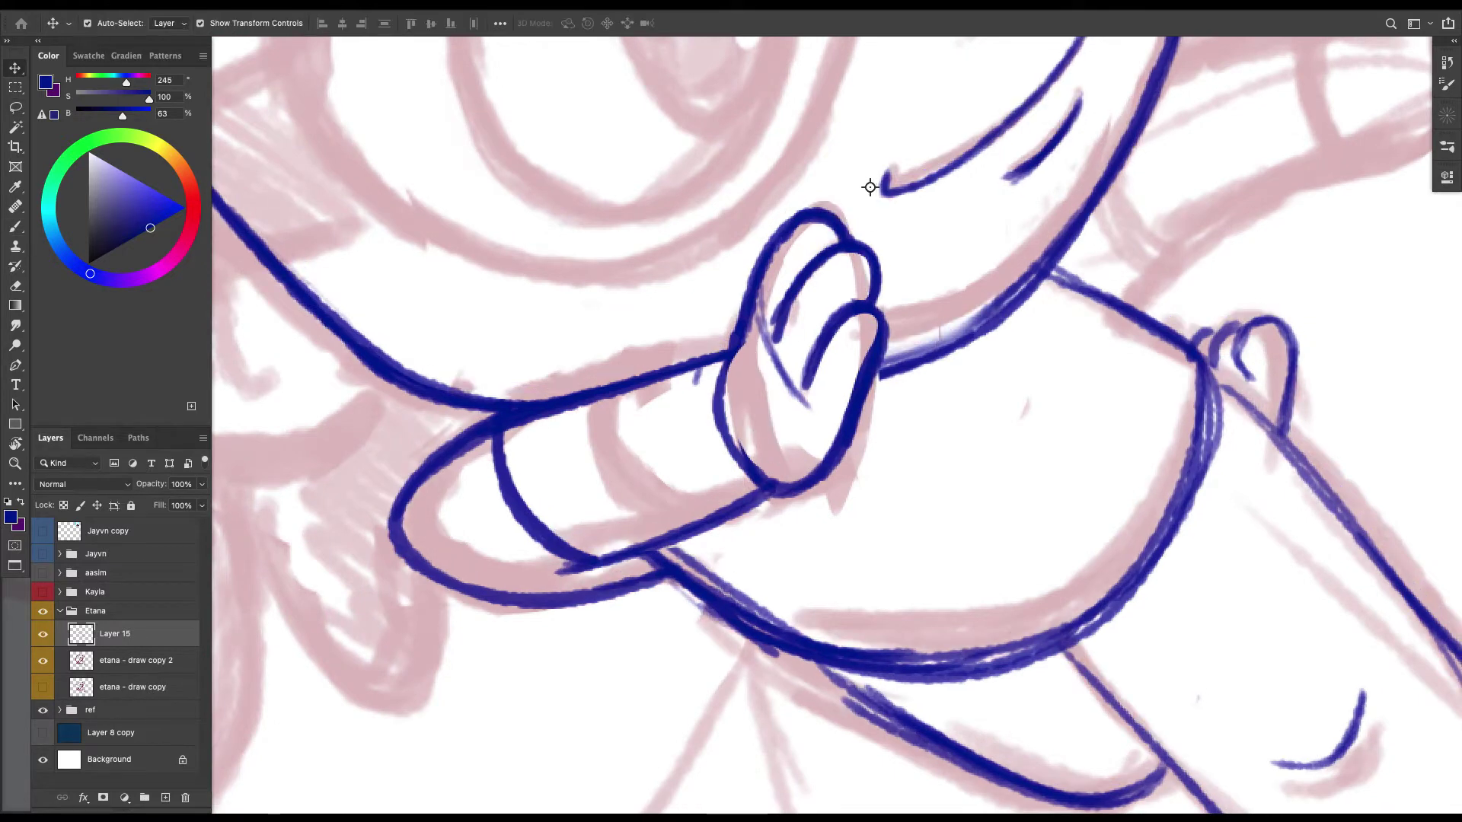
scroll(870, 187, down, 1)
Draw a curved cuff line at the wrist, rework the band line near the elbow and add a parallel line beside it.
key(b)
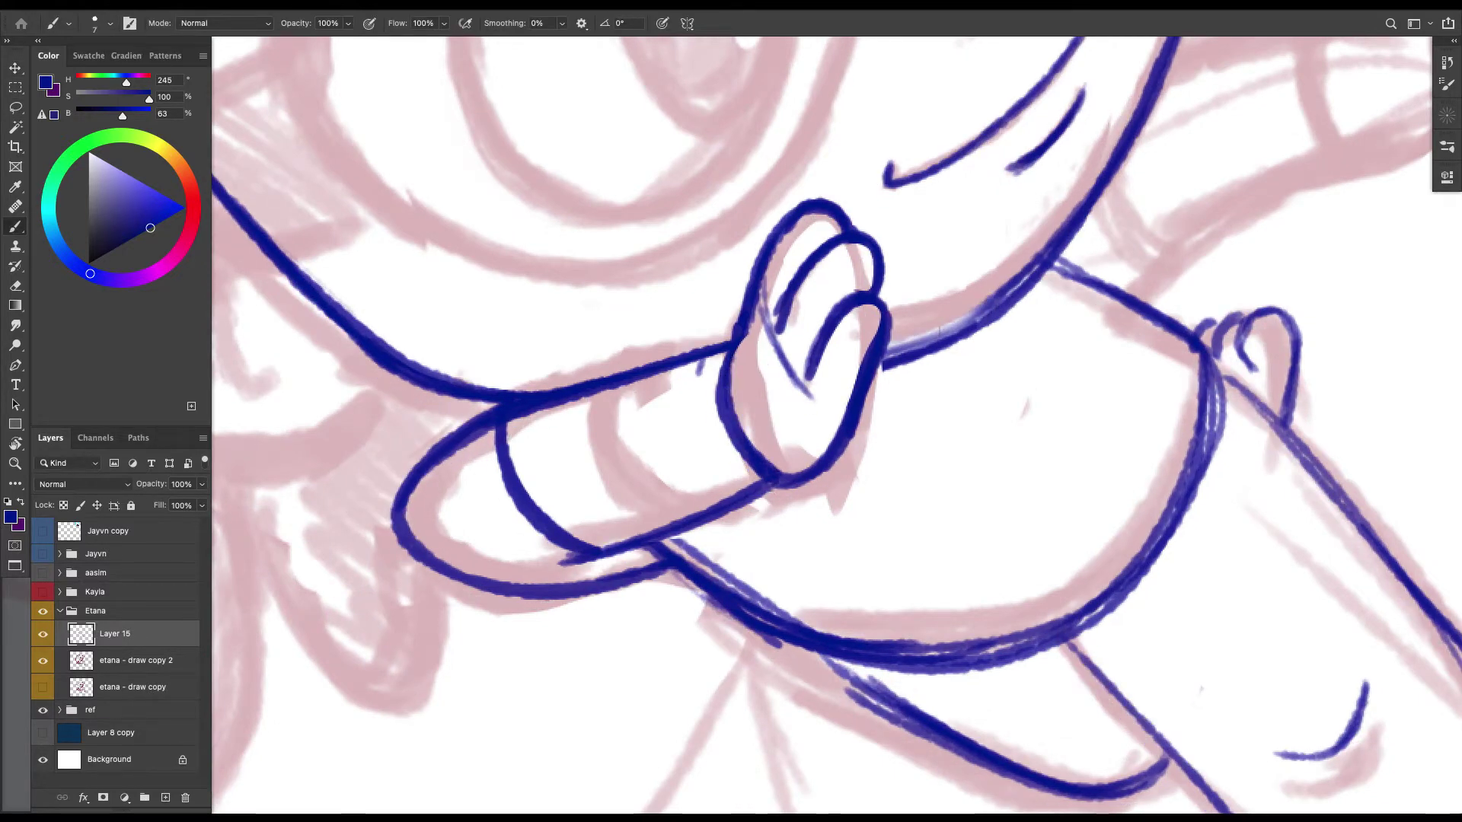
mouse_move(708, 357)
mouse_down()
mouse_move(757, 491)
mouse_move(694, 361)
mouse_up()
drag(527, 417, 509, 473)
key(l)
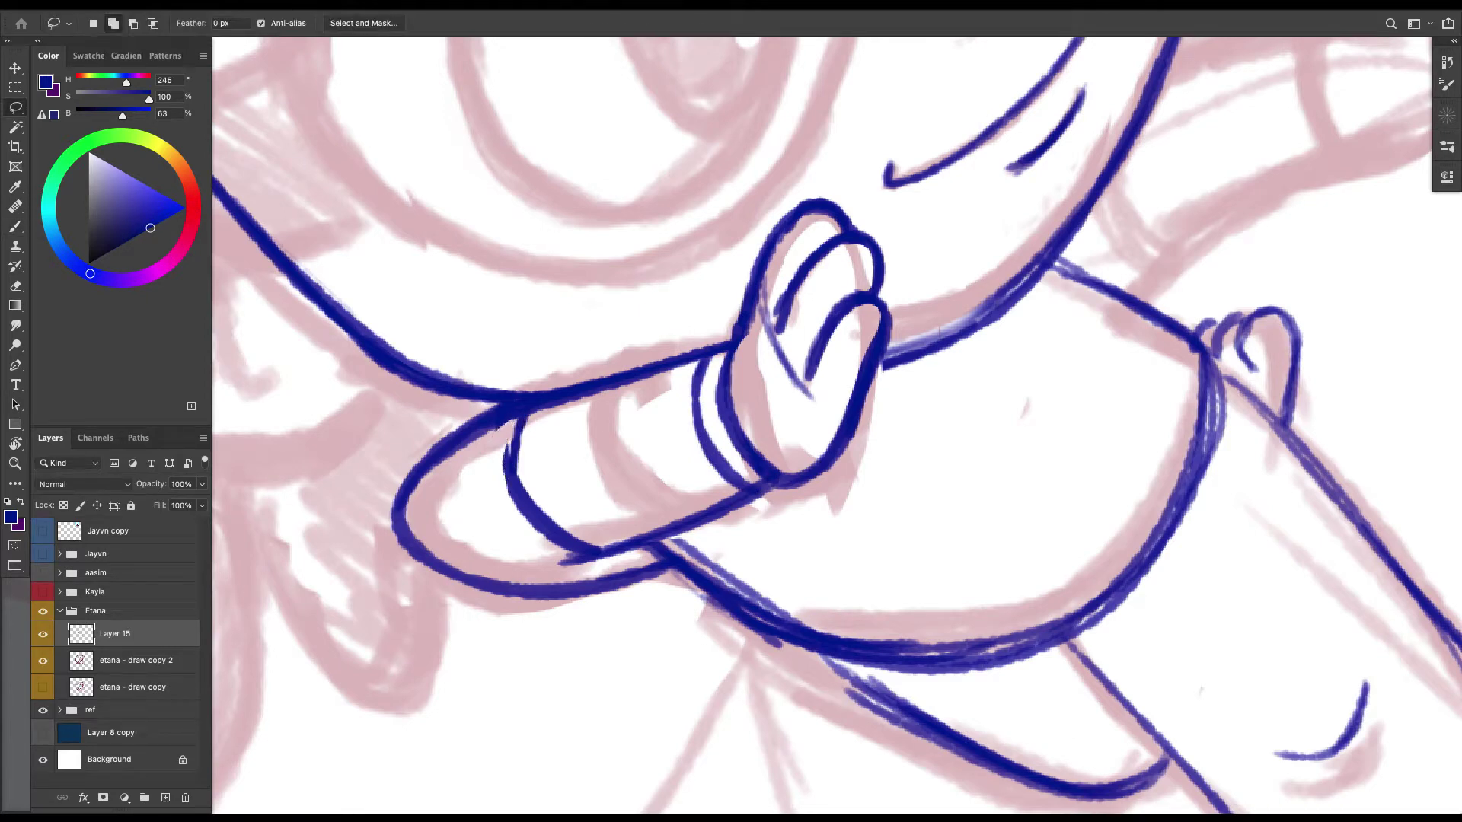
key(e)
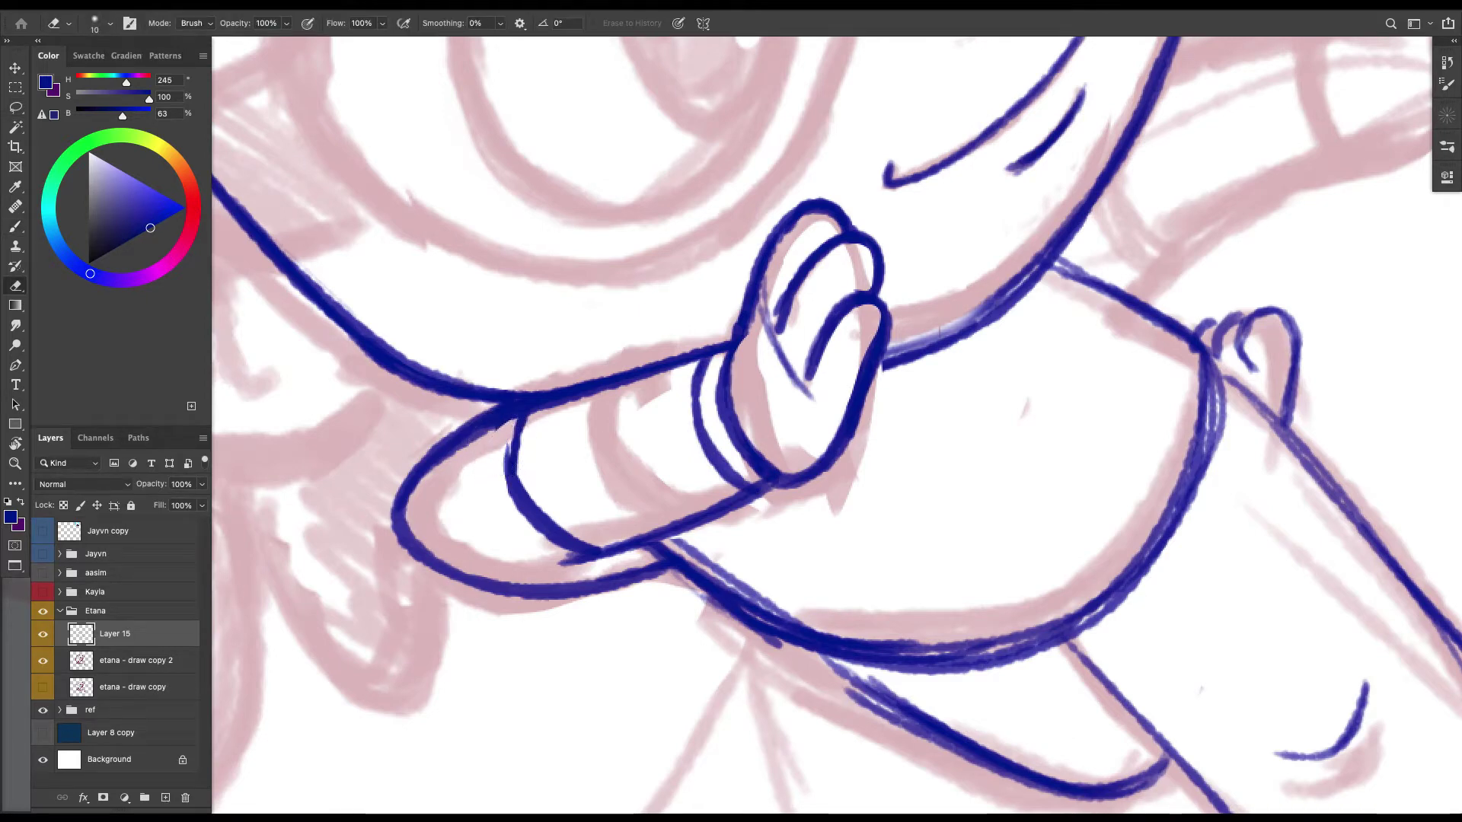
key(b)
mouse_move(552, 404)
mouse_down()
mouse_move(555, 443)
mouse_move(621, 542)
mouse_move(550, 403)
mouse_up()
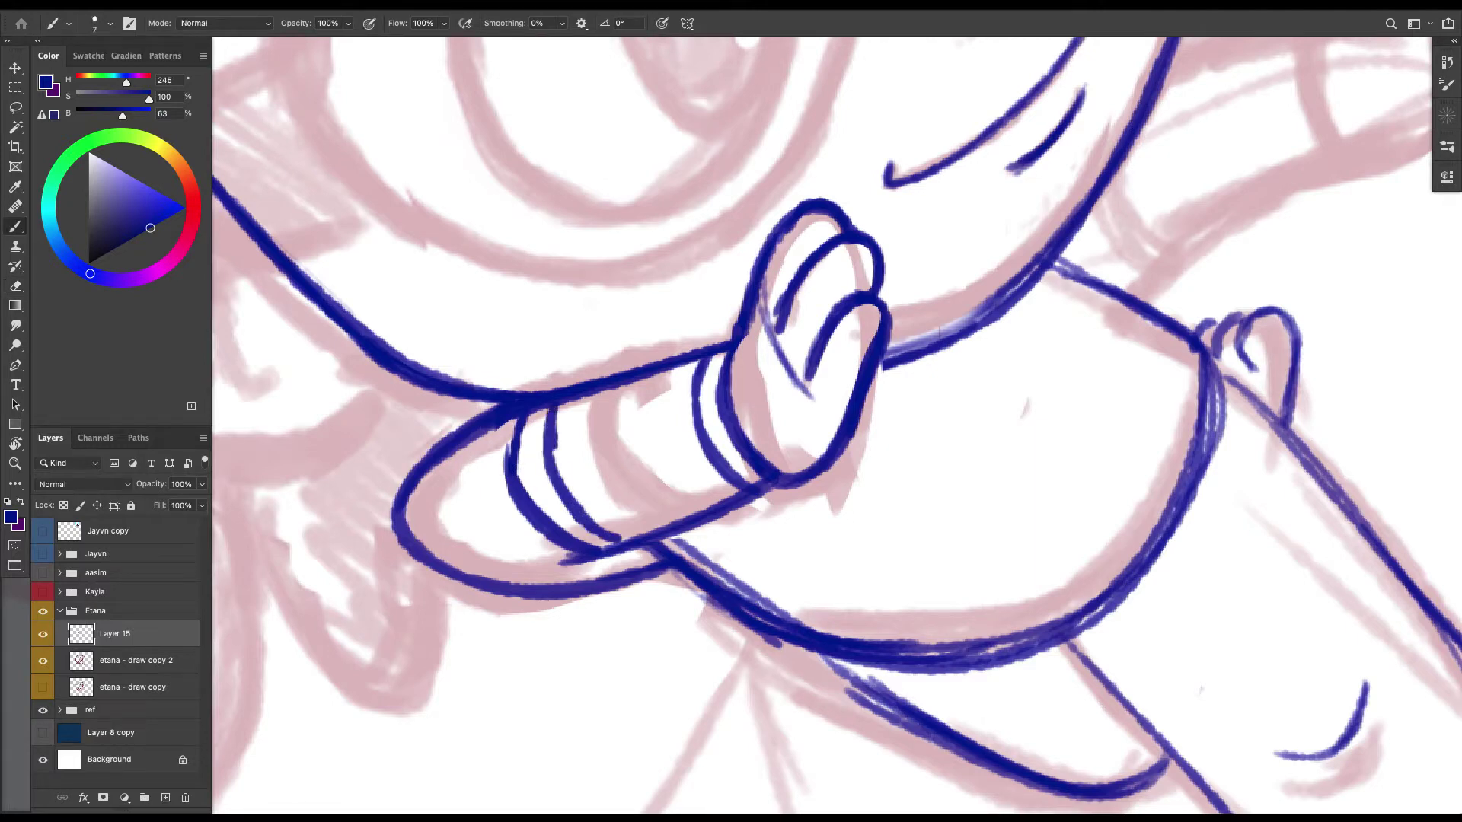
Rework the jaw line where it meets the bent elbow, deleting the old curve and redrawing both lines to join cleanly.
mouse_move(385, 367)
mouse_down()
mouse_move(476, 420)
mouse_move(419, 386)
mouse_up()
key(l)
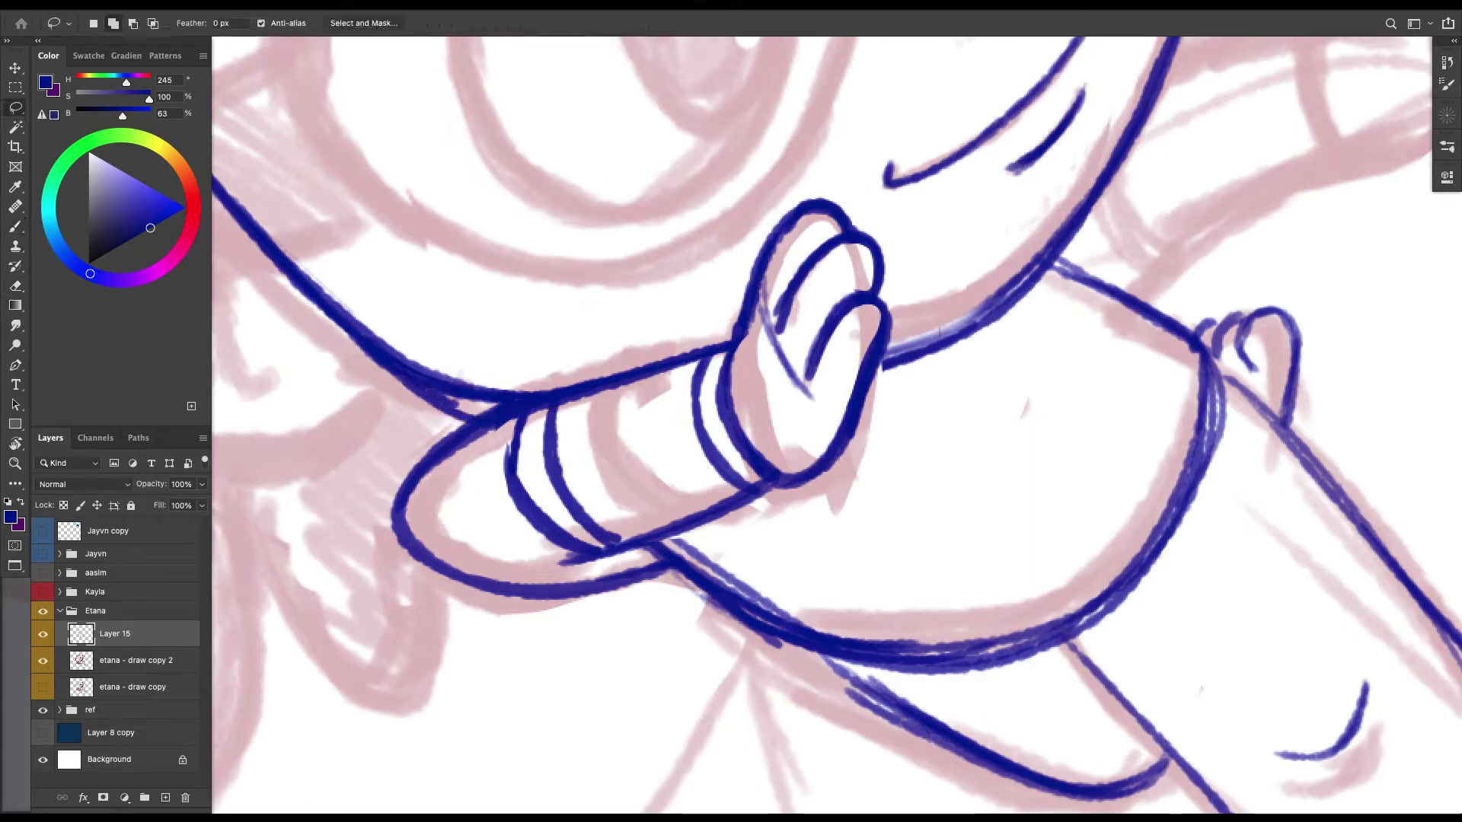
drag(506, 405, 403, 317)
key(BackSpace)
key(super+d)
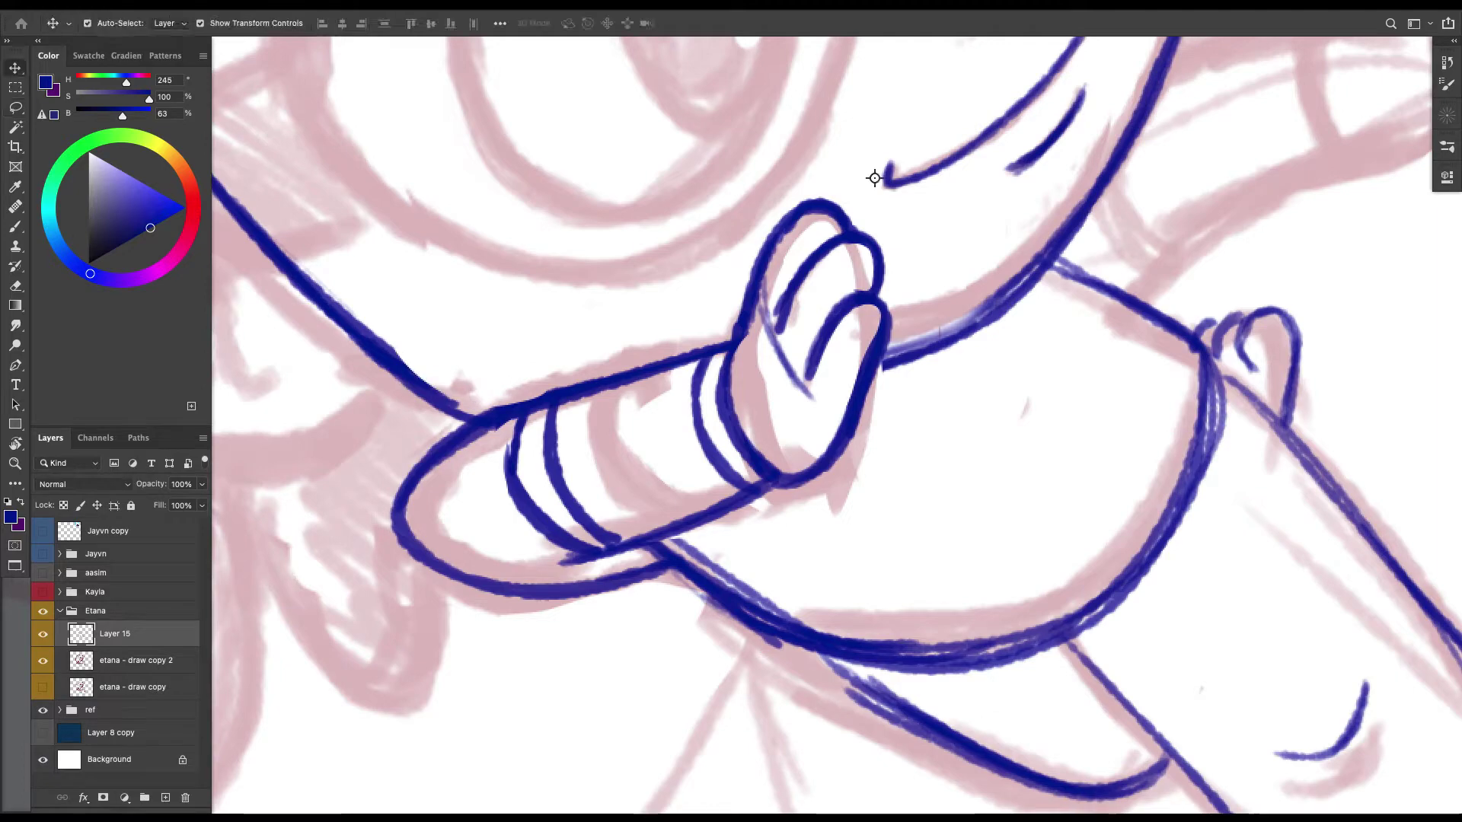
key(b)
mouse_move(545, 395)
mouse_down()
mouse_move(444, 436)
mouse_move(472, 415)
mouse_up()
drag(406, 365, 486, 412)
drag(374, 334, 487, 408)
Thicken the jaw line from the front cheek to the raised hand and erase its faint, uneven inner edge.
scroll(735, 419, down, 6)
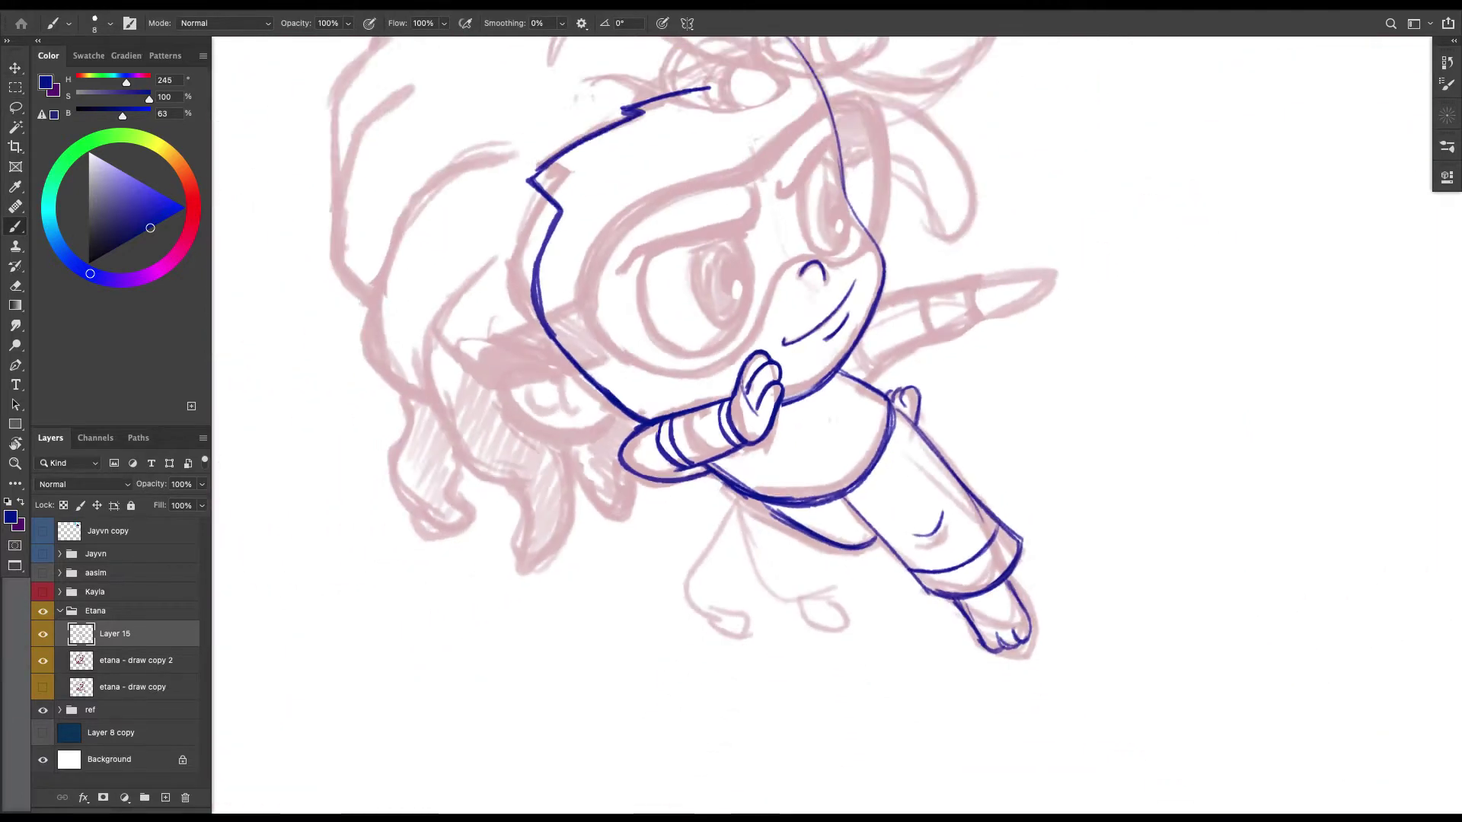
scroll(719, 384, up, 3)
scroll(734, 192, up, 3)
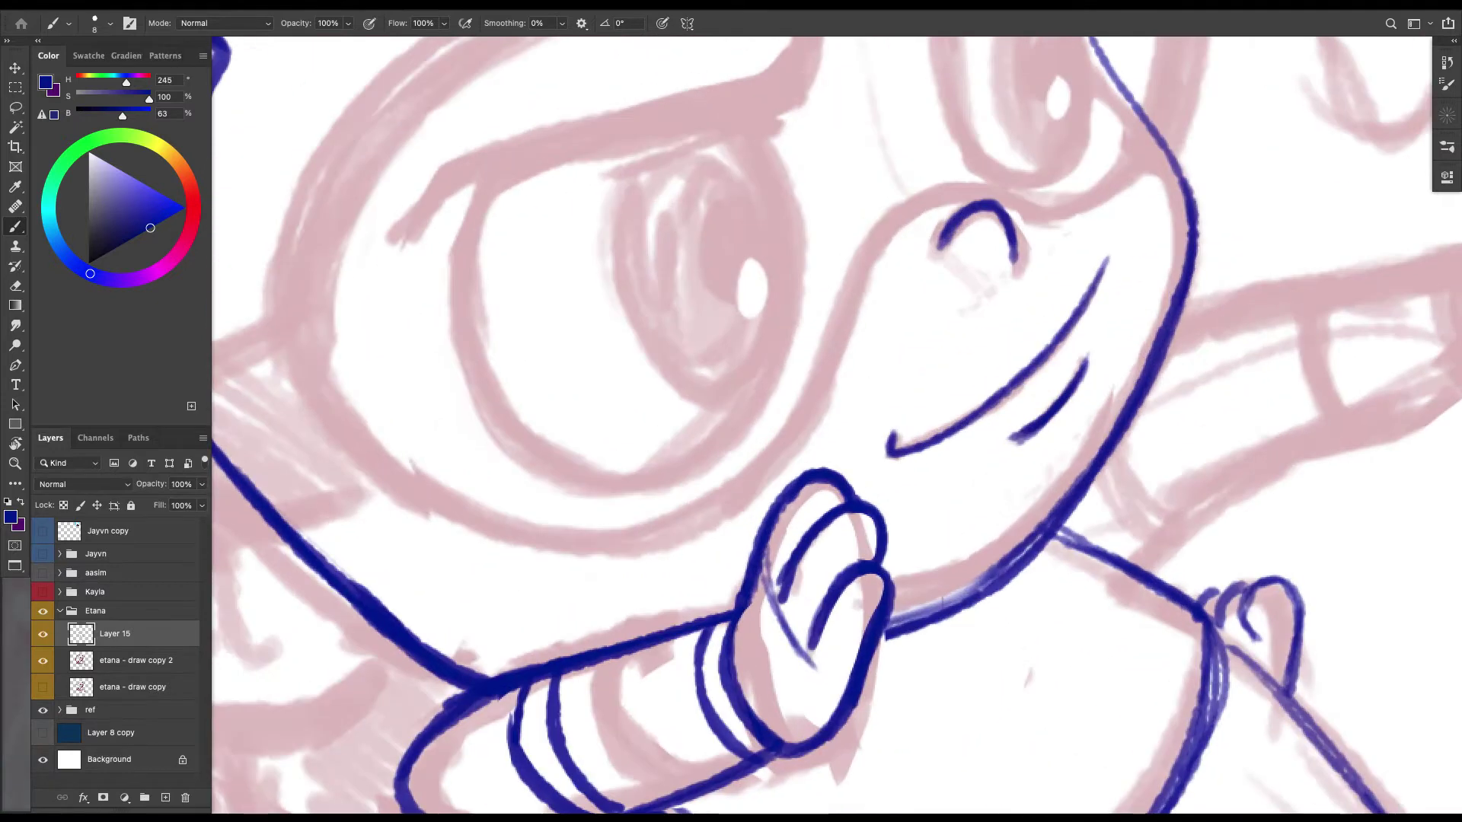
mouse_move(1184, 271)
mouse_down()
mouse_move(1084, 479)
mouse_move(883, 640)
mouse_up()
mouse_move(883, 639)
mouse_down()
mouse_move(971, 594)
mouse_move(1125, 407)
mouse_move(1189, 225)
mouse_up()
key(e)
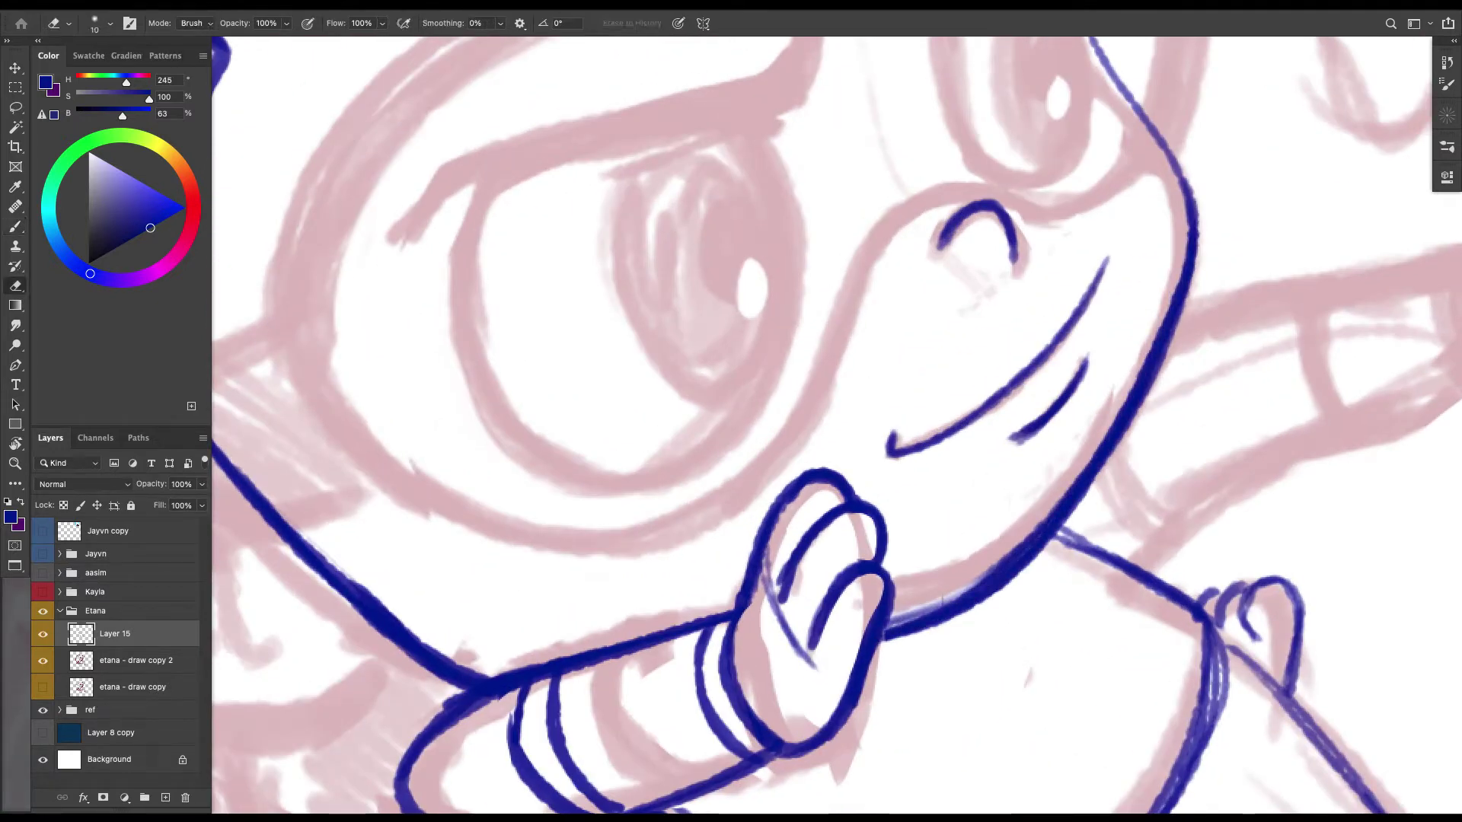
mouse_move(887, 624)
mouse_down()
mouse_move(1028, 542)
mouse_move(1148, 352)
mouse_up()
mouse_move(1142, 358)
mouse_down()
mouse_move(1101, 433)
mouse_move(931, 622)
mouse_up()
Reinforce the back-side contour of the face with a heavier stroke down toward the jaw.
key(b)
mouse_move(840, 118)
mouse_down()
mouse_move(869, 273)
mouse_move(970, 457)
mouse_move(976, 548)
mouse_up()
key(super+minus)
key(super+minus)
Draw two short crossing lines on the strip of upper arm below the bent forearm, using brush size 7.
scroll(559, 631, up, 8)
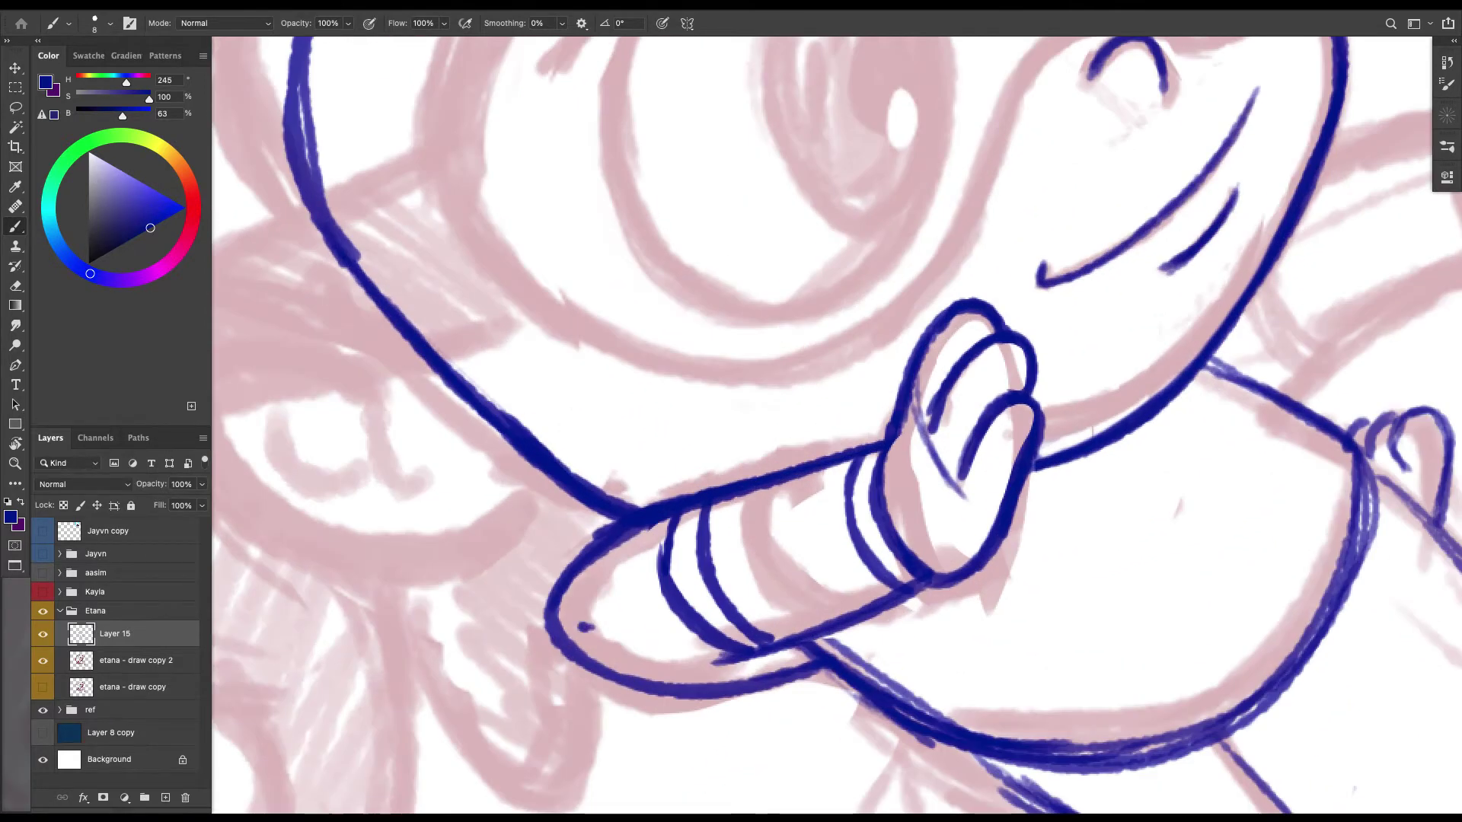
drag(587, 632, 557, 482)
key(bracketleft)
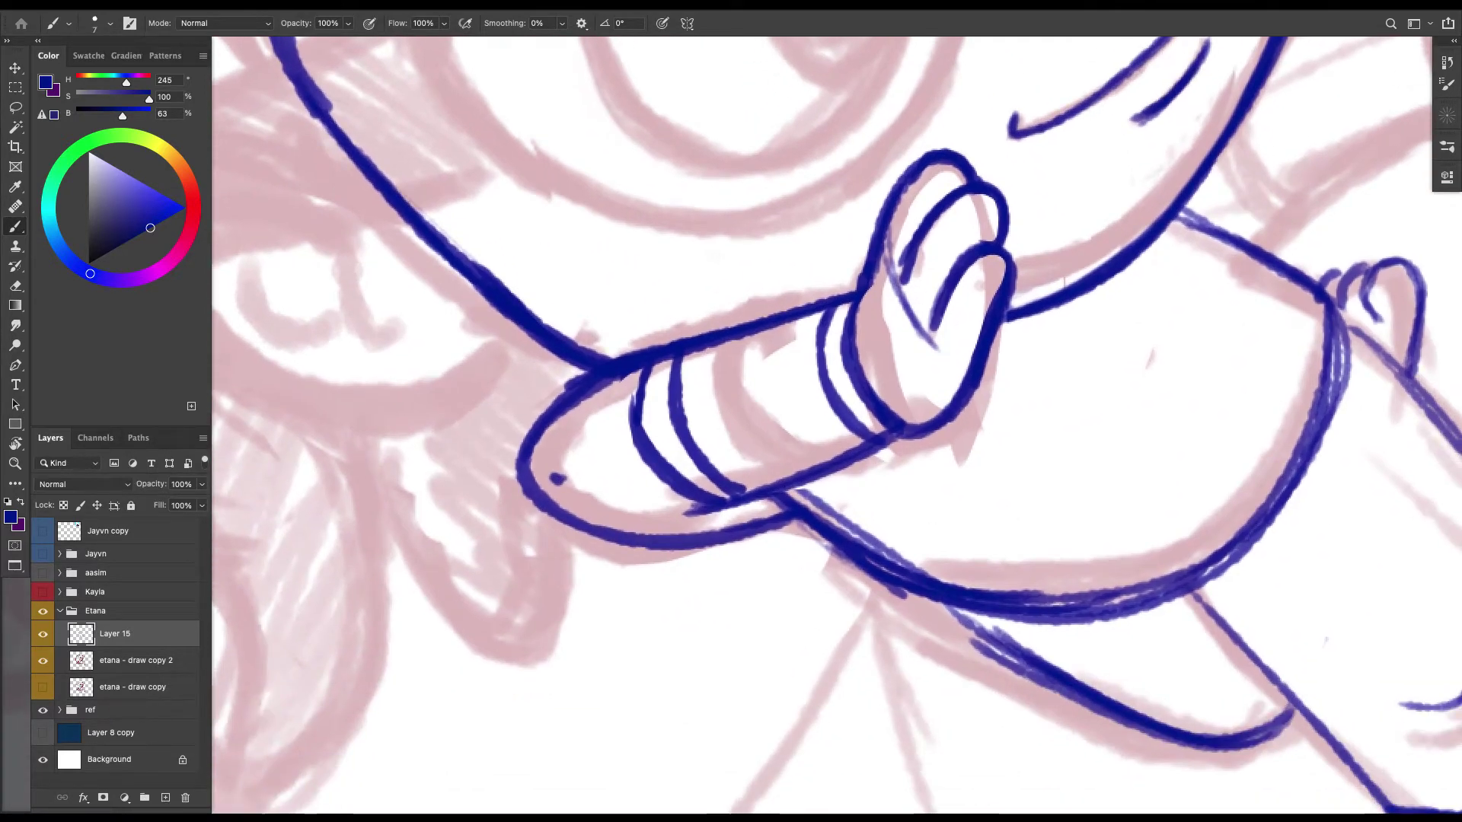
drag(697, 510, 706, 550)
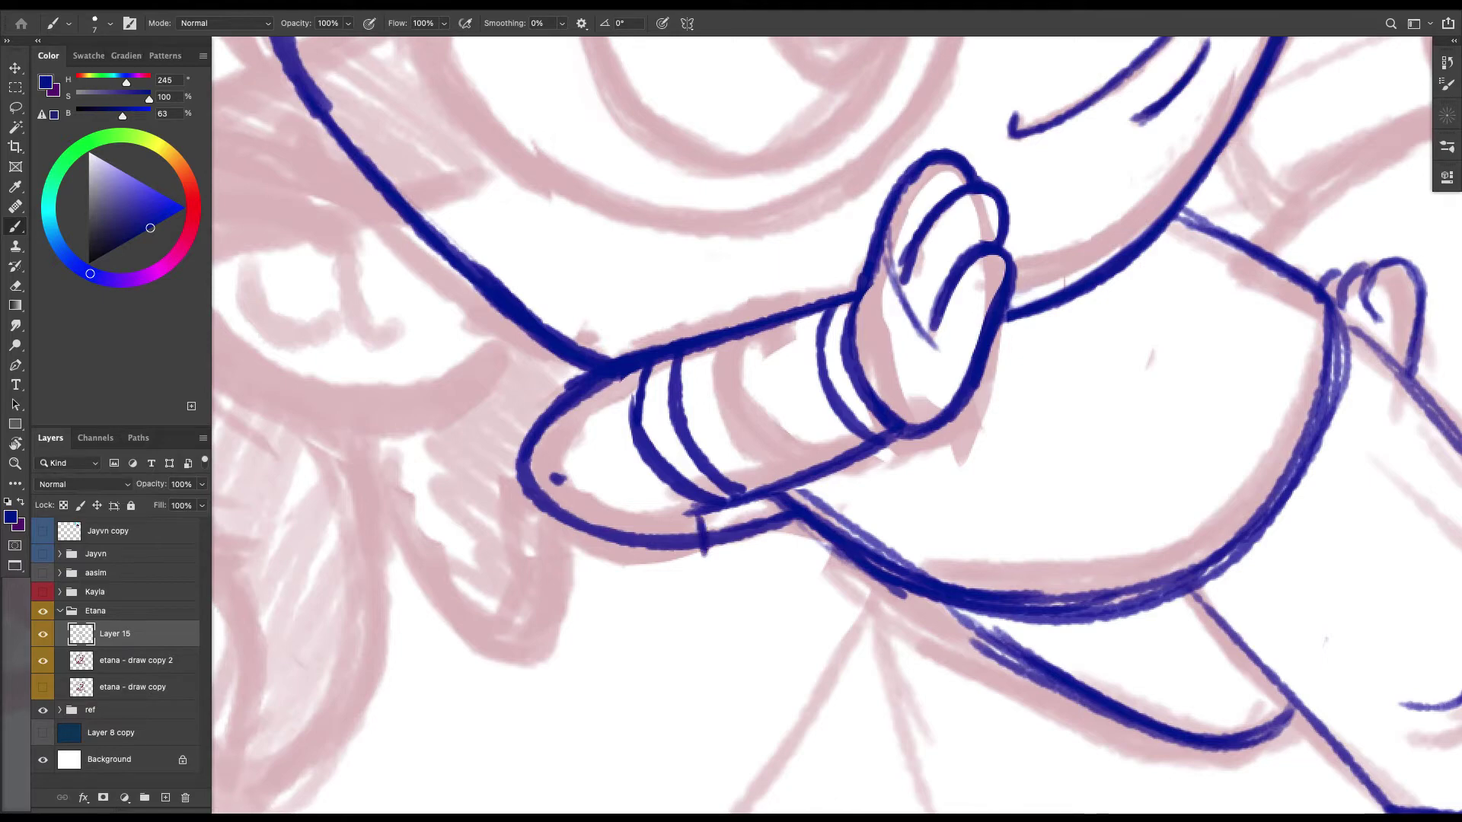
drag(796, 520, 693, 545)
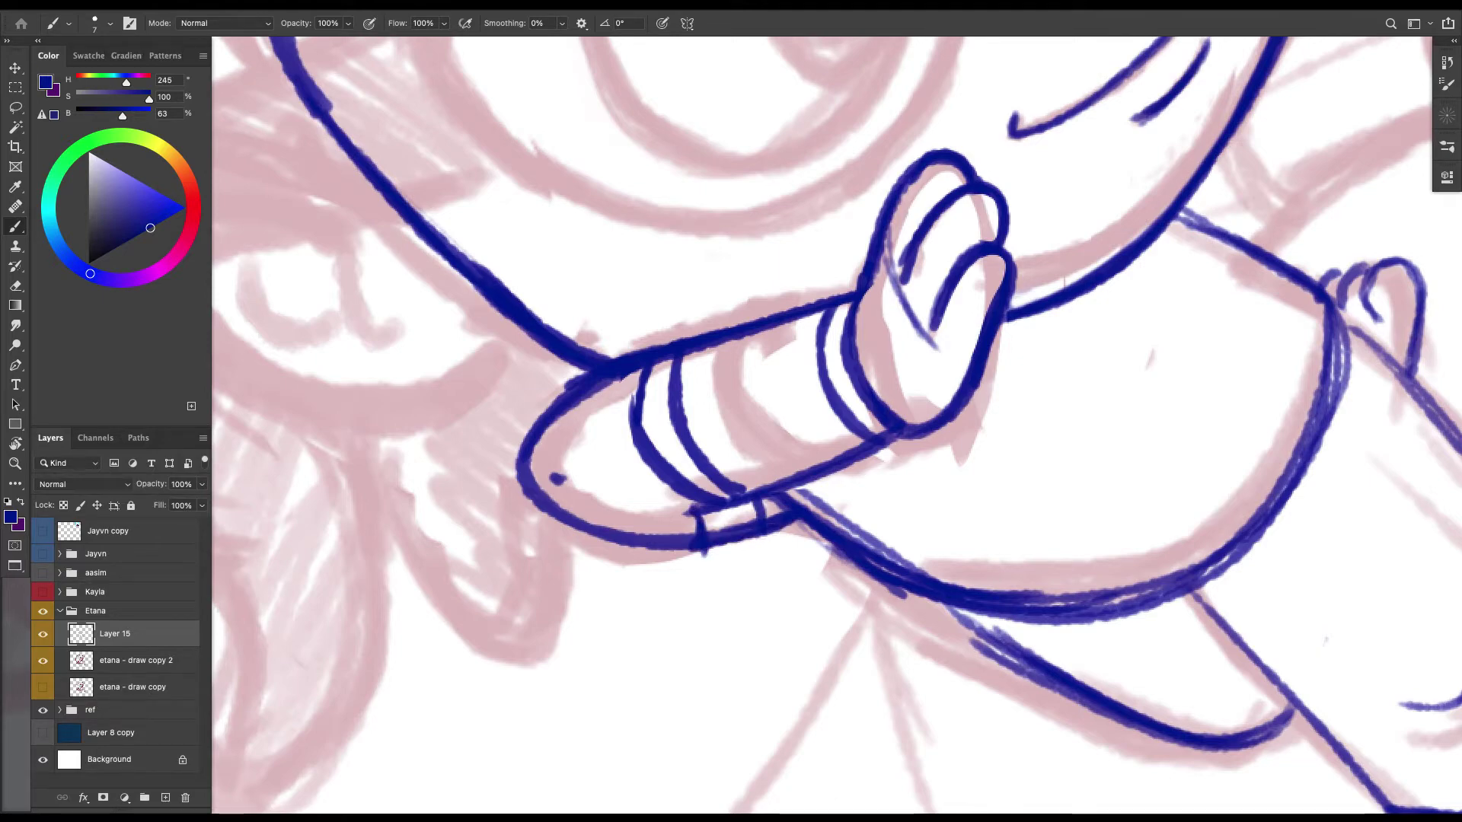
Select the rounded elbow of the bent arm and squeeze it horizontally to about 82% width.
key(ctrl+0)
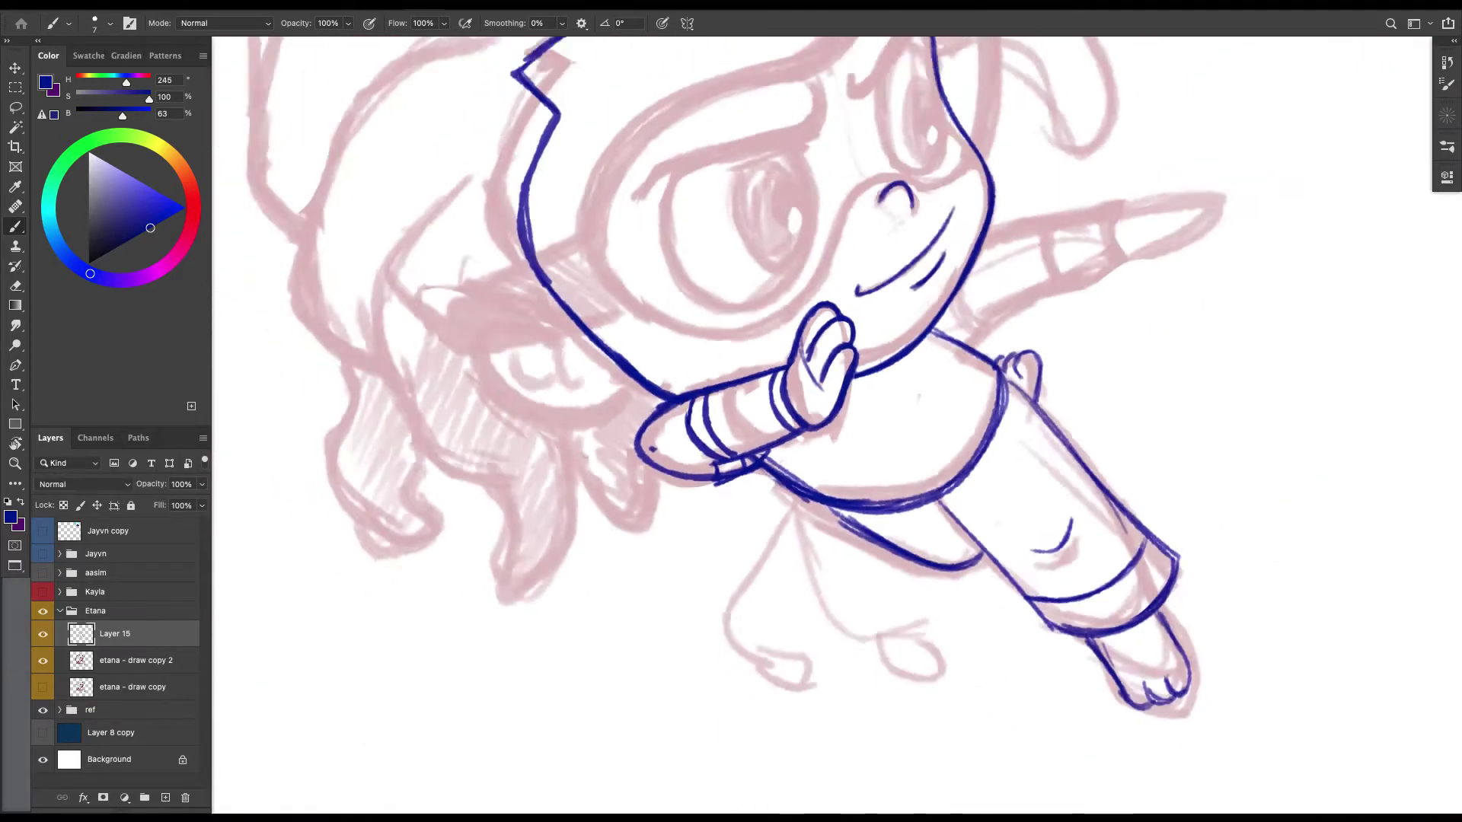
key(ctrl+plus)
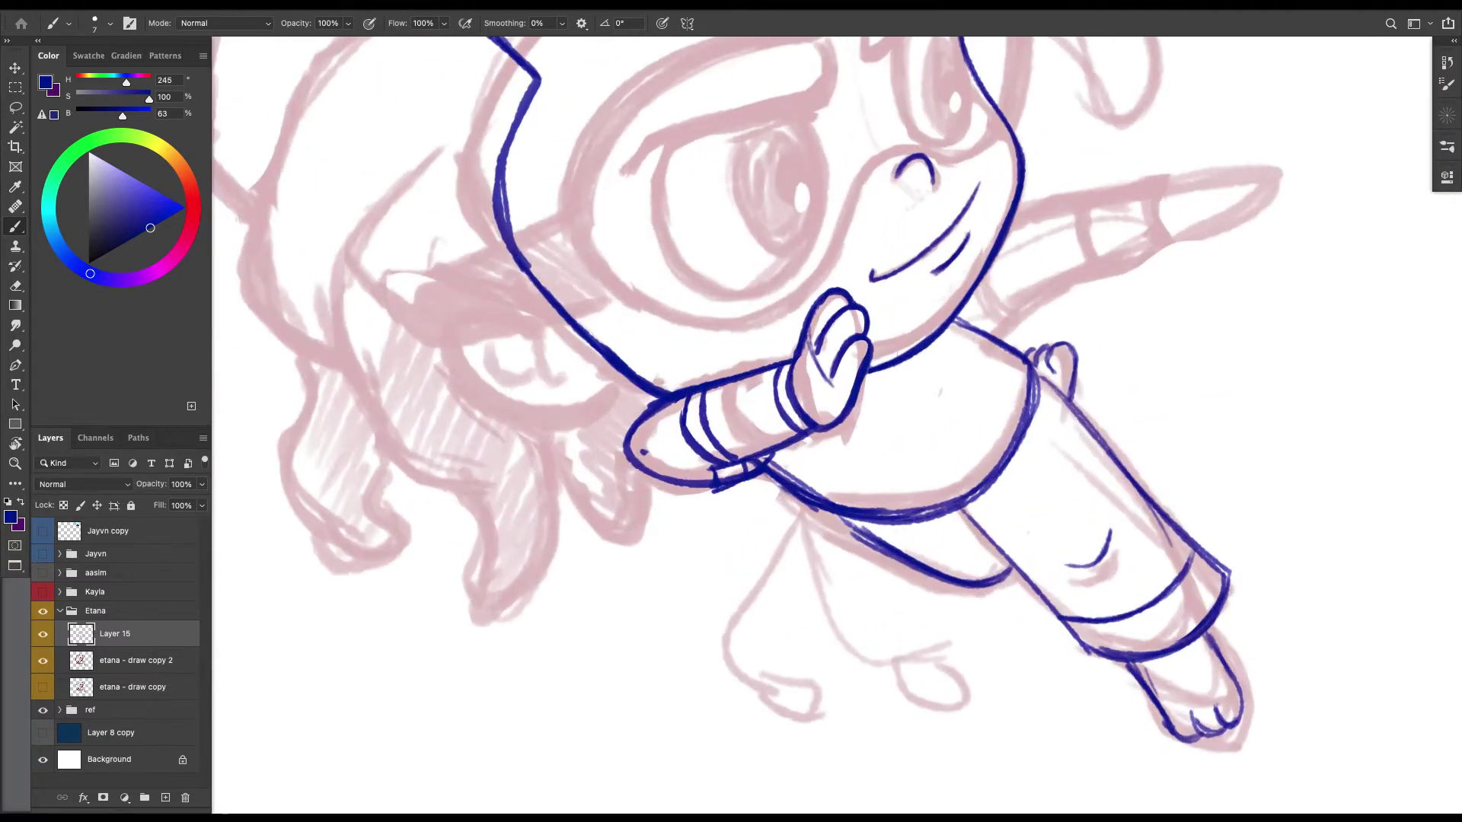
key(l)
mouse_move(668, 403)
mouse_down()
mouse_move(602, 437)
mouse_move(663, 401)
mouse_up()
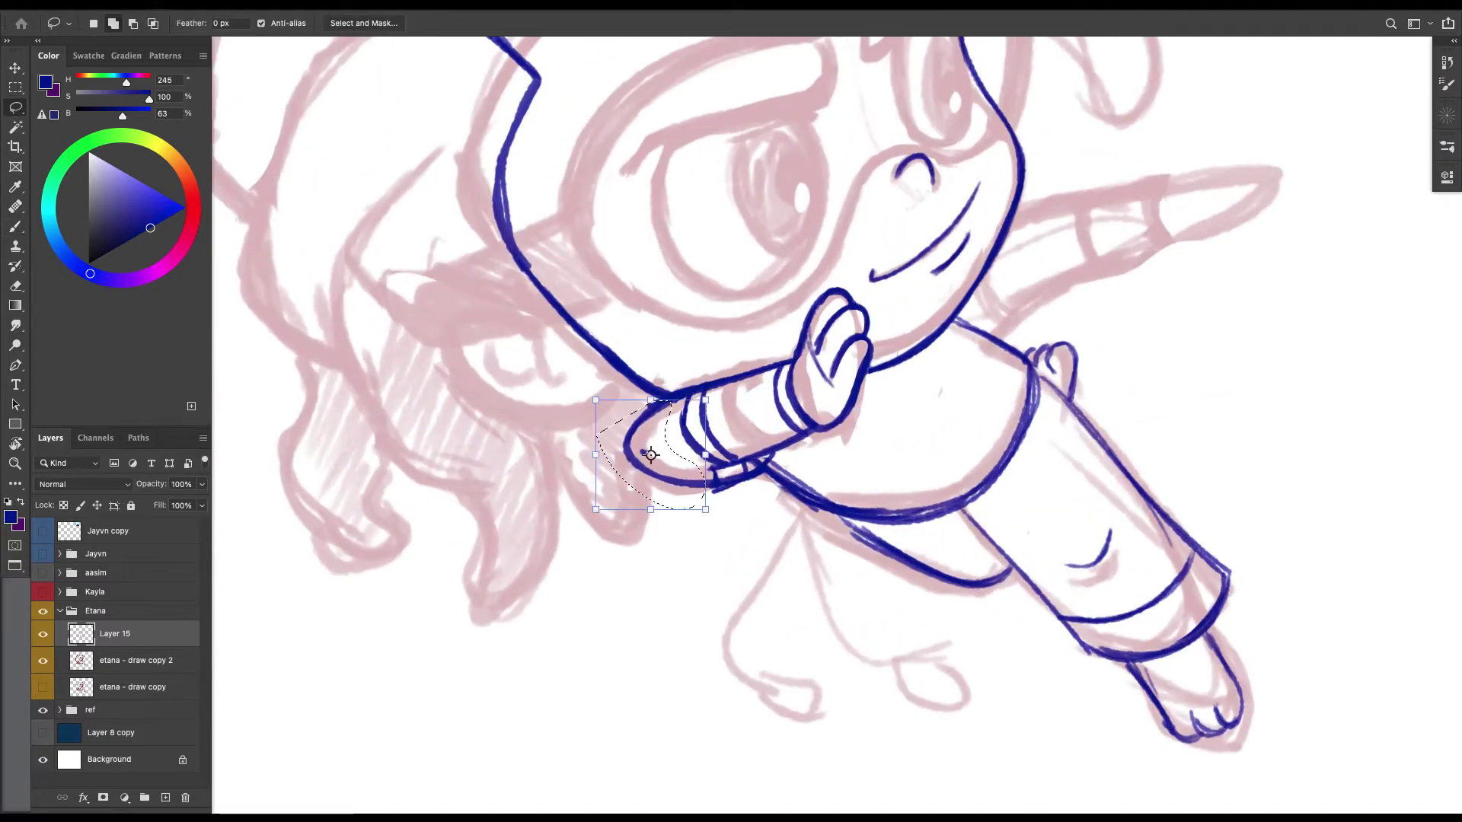
key(ctrl+t)
drag(596, 455, 616, 454)
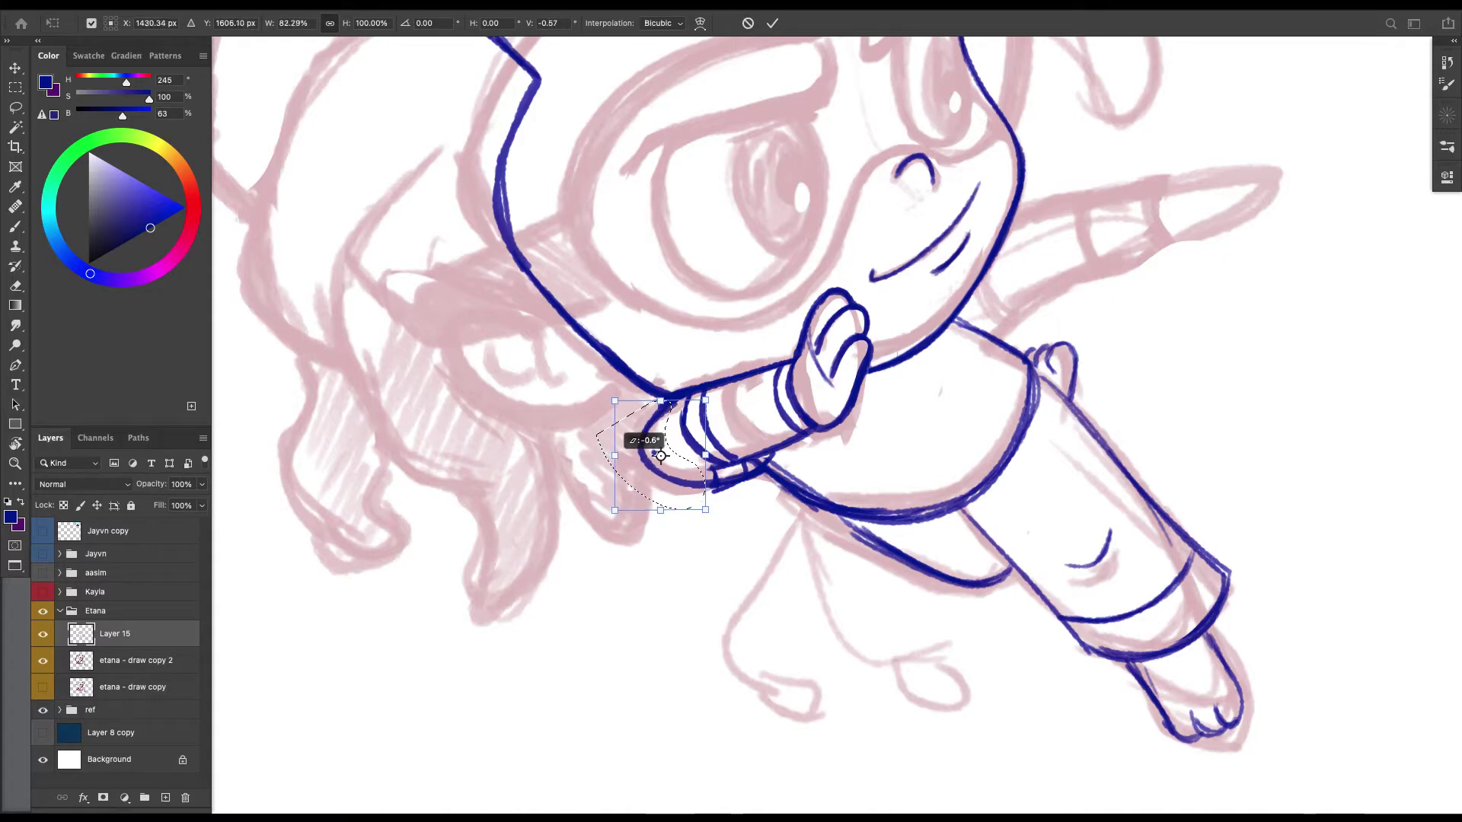
key(Return)
key(ctrl+d)
Ink the outline of the outstretched arm from the jaw to a tapered tip and back to the shoulder, with the canvas rotated.
drag(830, 335, 663, 457)
key(r)
mouse_move(731, 258)
mouse_down()
mouse_move(835, 297)
mouse_move(893, 423)
mouse_move(802, 335)
mouse_up()
key(b)
drag(779, 454, 805, 602)
drag(665, 416, 721, 548)
mouse_move(802, 582)
mouse_down()
mouse_move(812, 655)
mouse_move(750, 607)
mouse_move(794, 703)
mouse_move(812, 652)
mouse_move(747, 611)
mouse_up()
drag(721, 535, 751, 615)
drag(692, 463, 733, 560)
drag(669, 430, 717, 521)
drag(661, 413, 706, 508)
key(Escape)
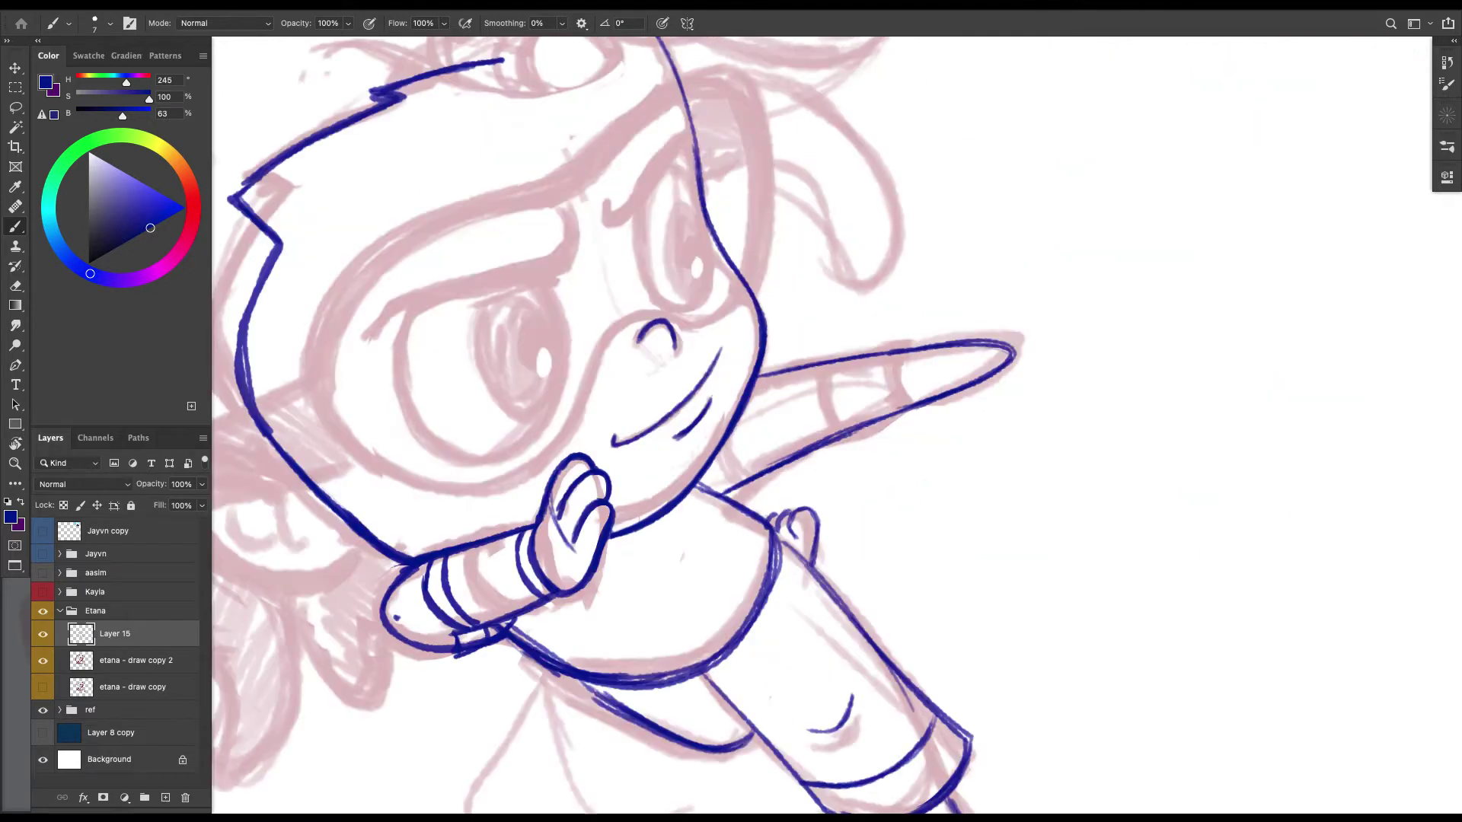
Draw curved sleeve lines near the shoulder, single band lines at mid-arm and wrist, and a small tick on the outstretched arm.
mouse_move(685, 426)
mouse_down()
mouse_move(627, 430)
mouse_move(703, 477)
mouse_move(682, 487)
mouse_up()
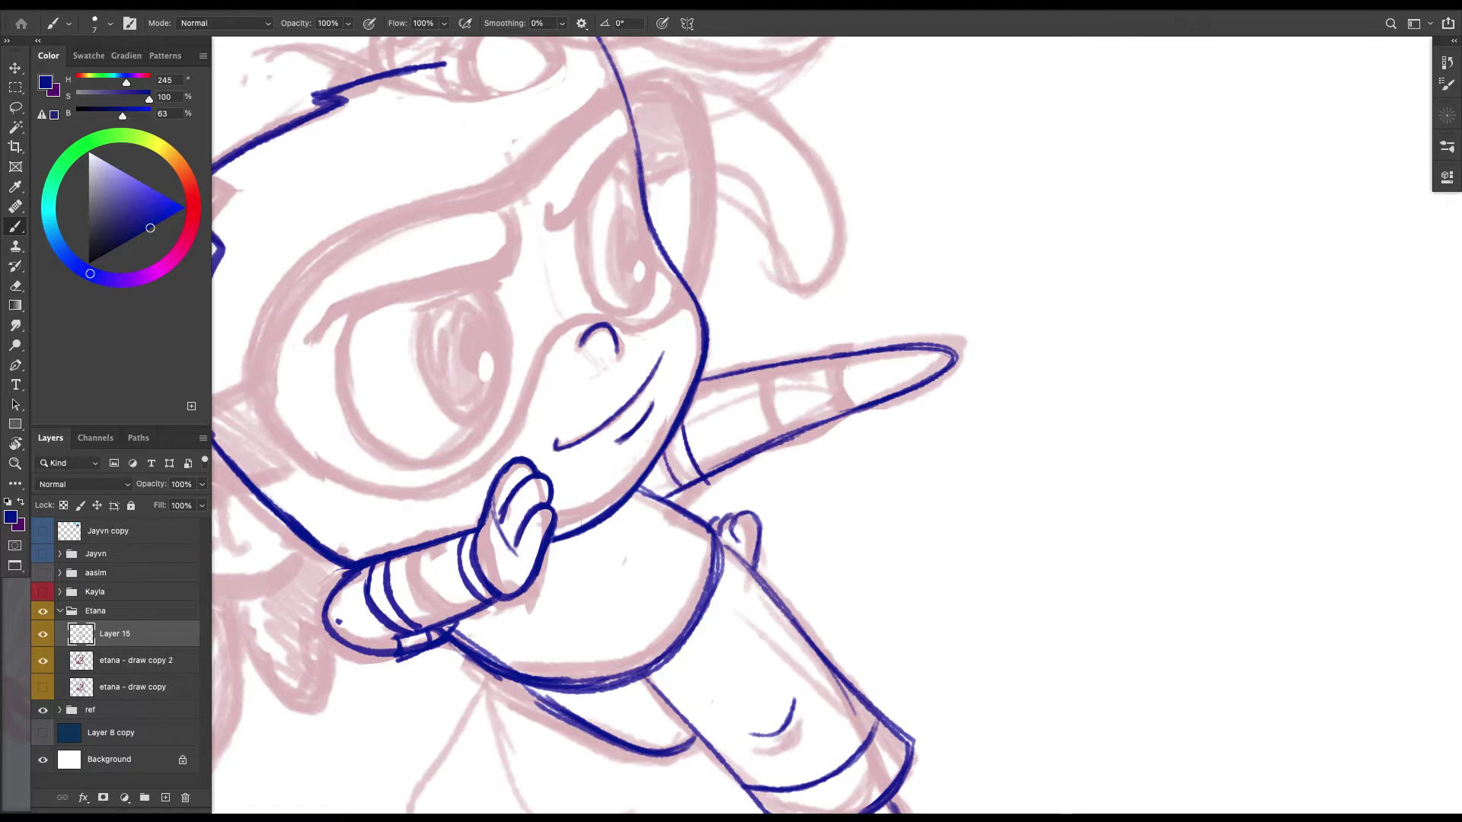
drag(751, 376, 769, 443)
key(Tab)
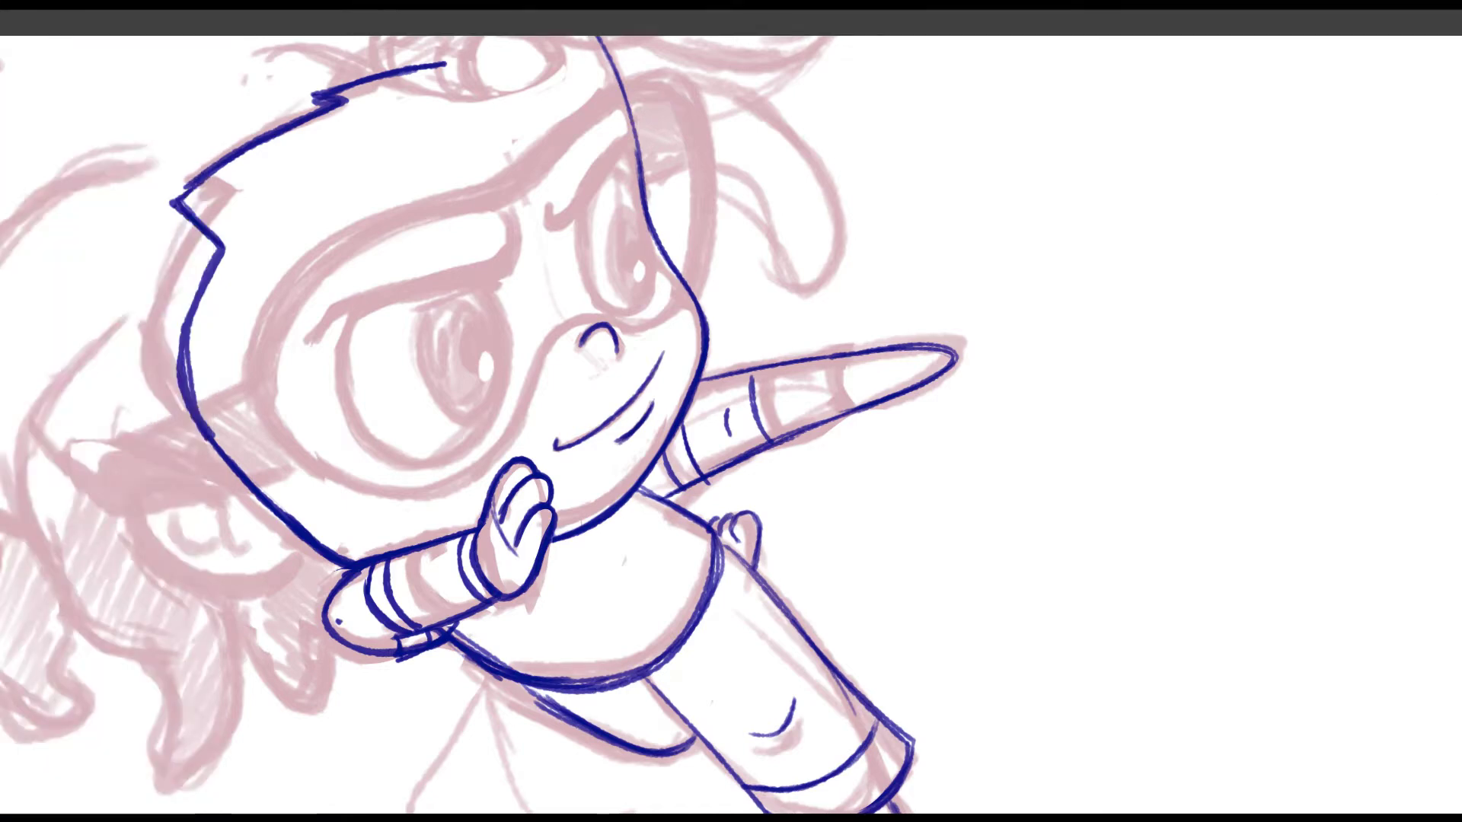
key(Tab)
scroll(582, 426, right, 2)
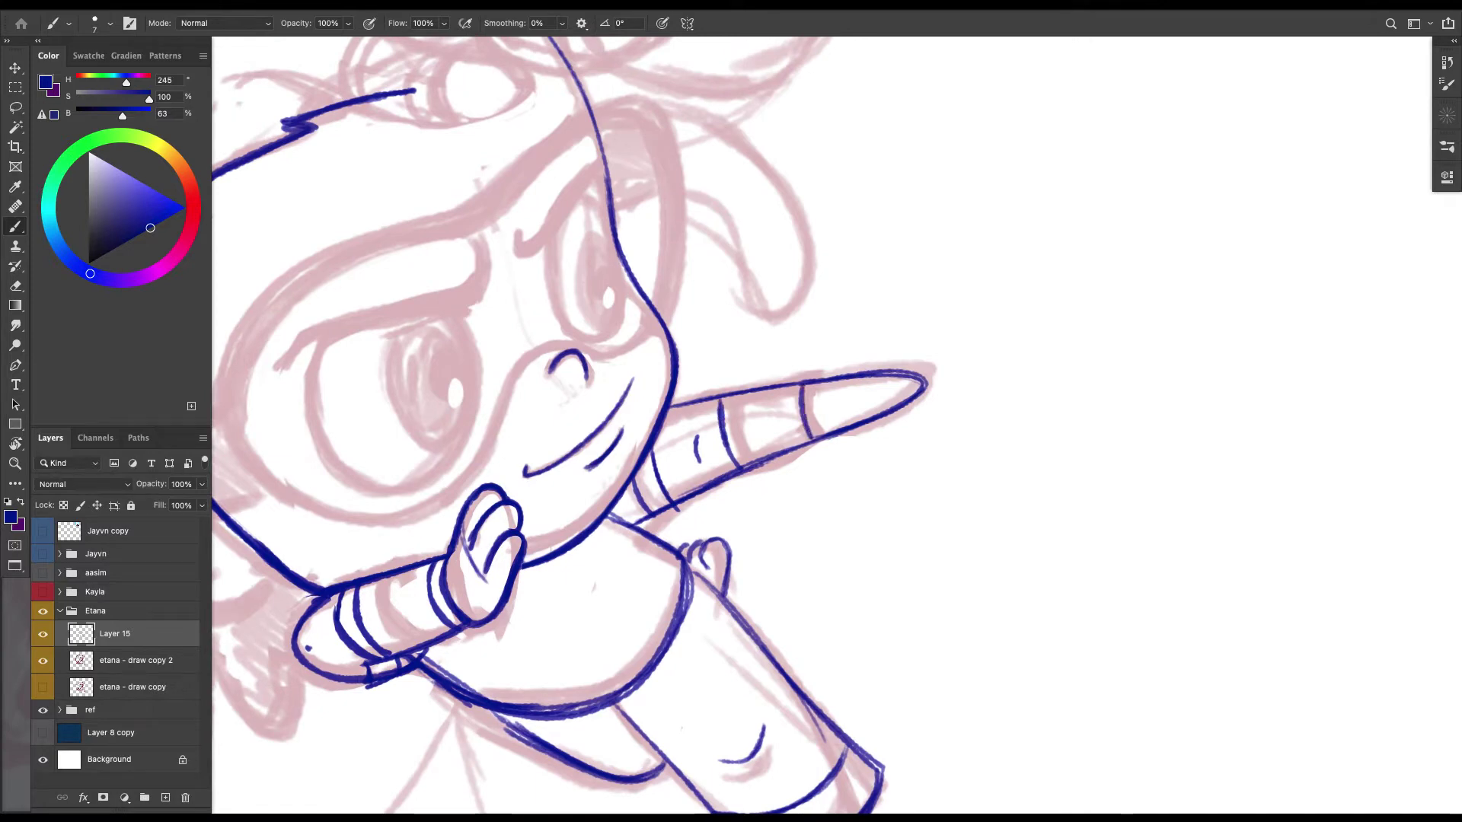
key(super+minus)
key(super+plus)
key(super+plus)
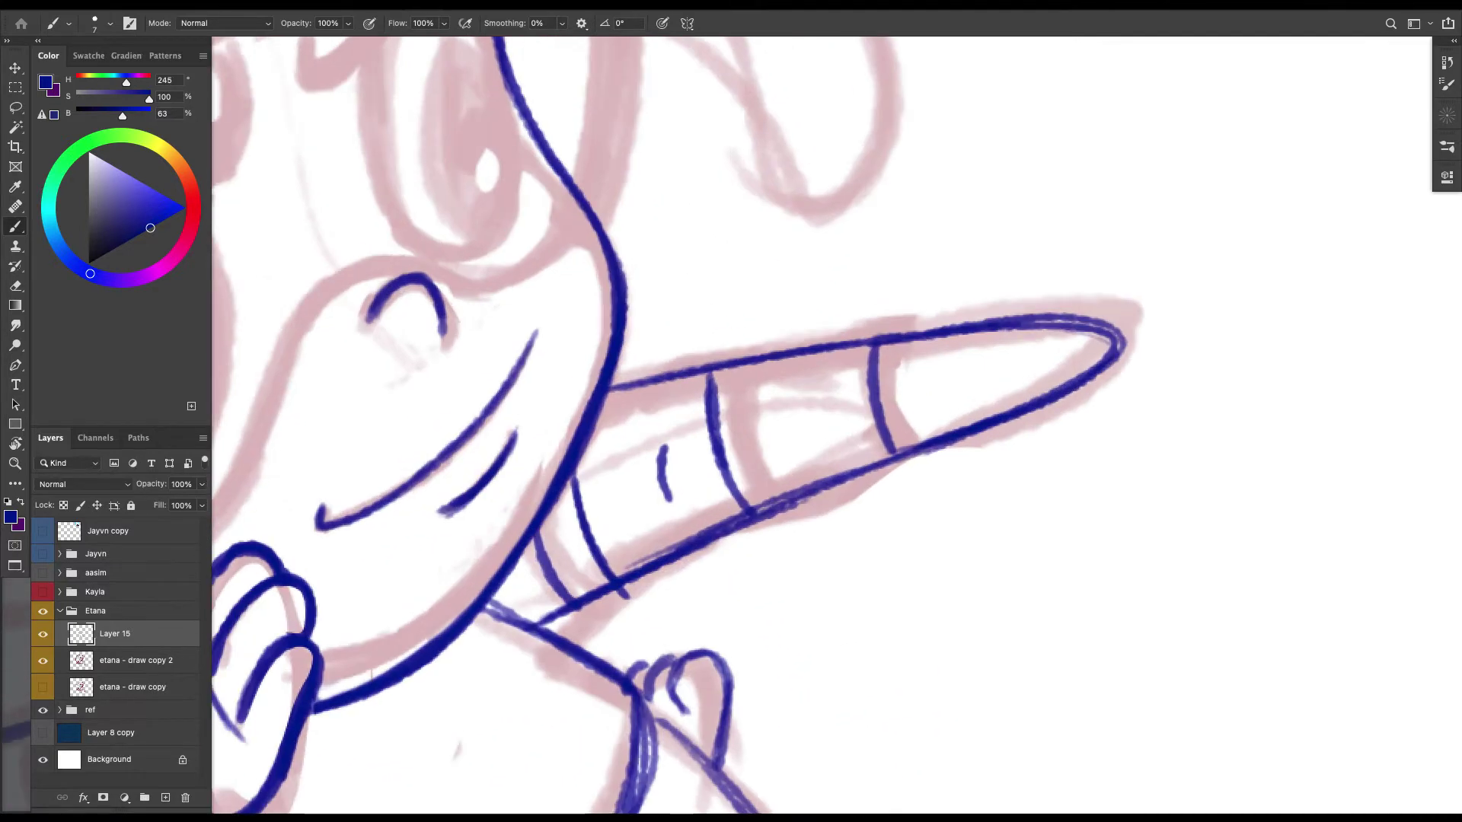
Add a second parallel line to both the wrist band and the mid-arm band of the outstretched arm.
drag(851, 352, 868, 465)
key(super+minus)
key(super+minus)
key(super+minus)
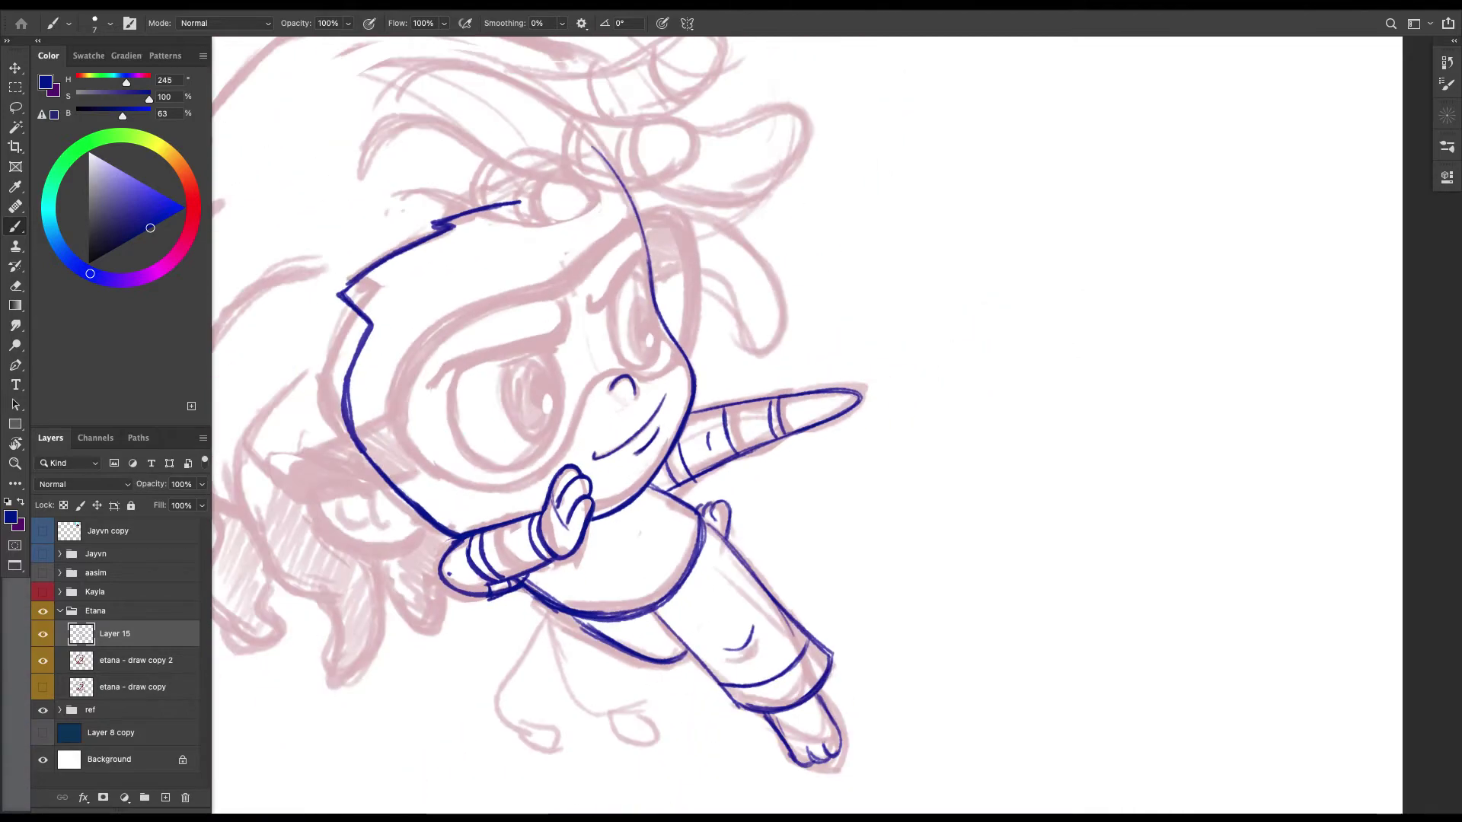
key(super+plus)
key(super+plus)
key(super+plus)
drag(752, 352, 781, 496)
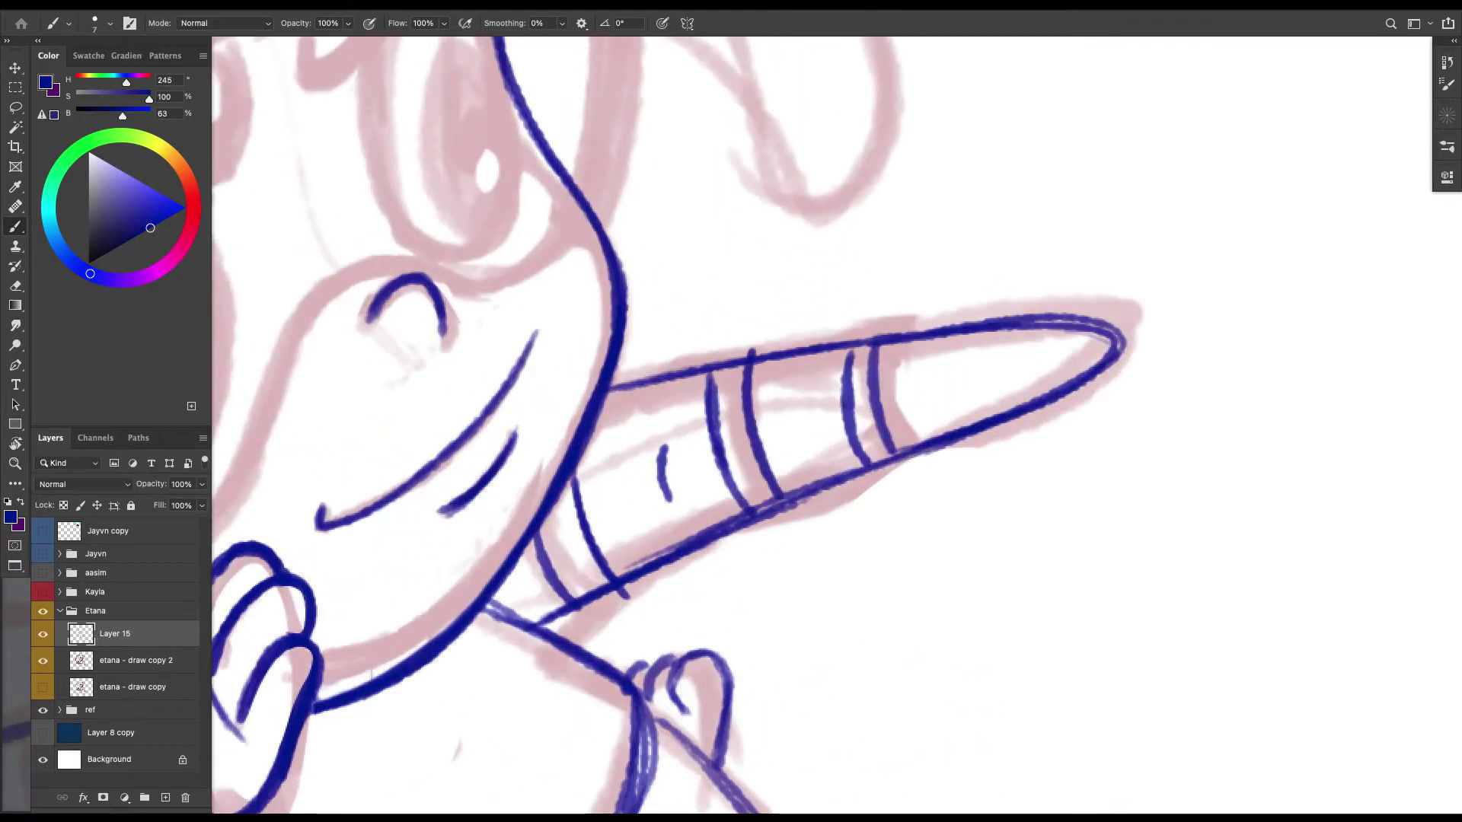
Draw a line joining the two arm bands, add finger details to the outstretched hand, and remove the outline crossing its folded fingers.
mouse_move(844, 408)
mouse_down()
mouse_move(756, 431)
mouse_move(689, 423)
mouse_move(813, 471)
mouse_move(872, 420)
mouse_move(756, 445)
mouse_move(850, 418)
mouse_up()
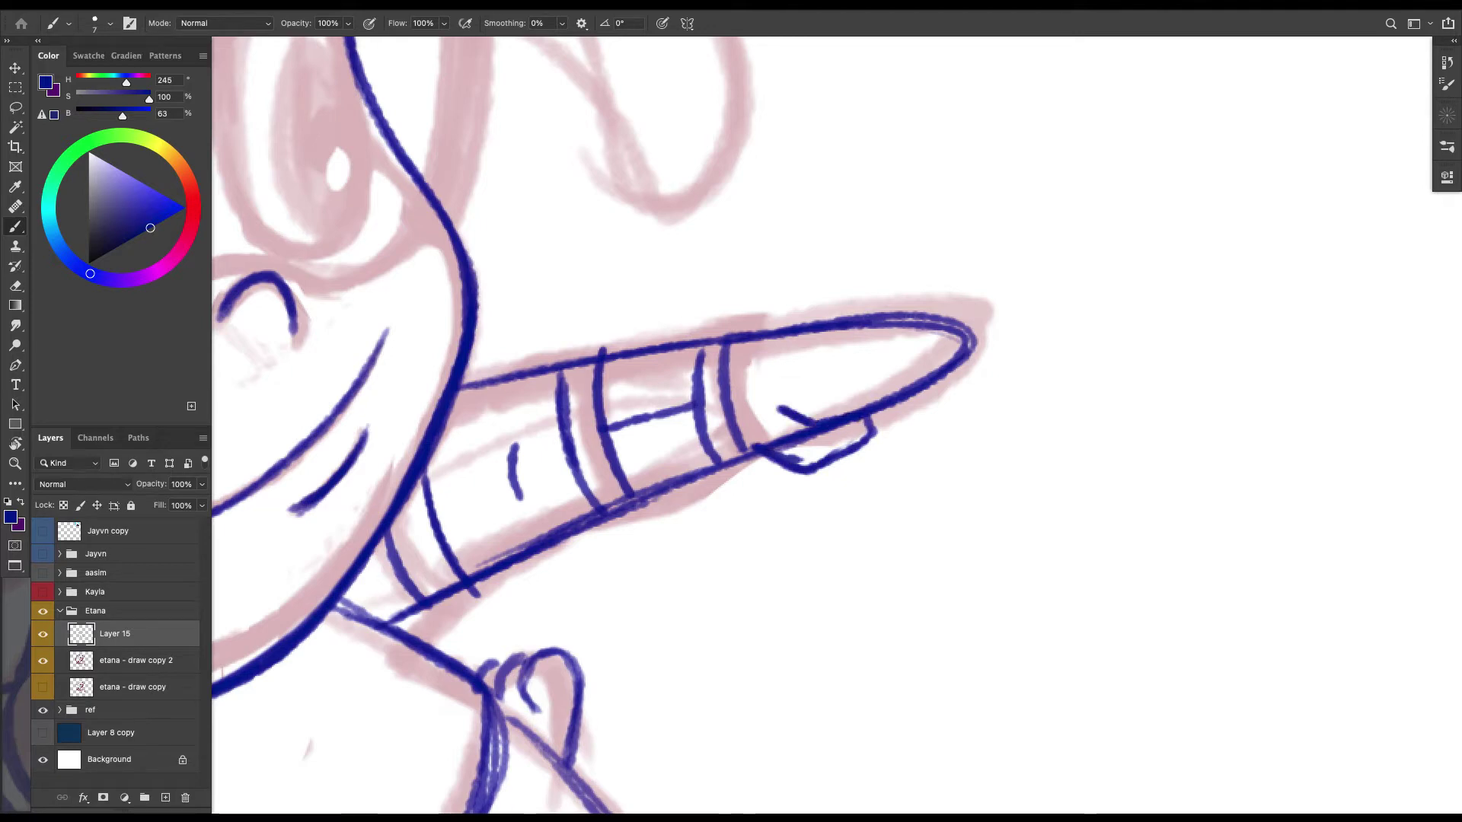
mouse_move(799, 373)
mouse_down()
mouse_move(956, 347)
mouse_move(823, 366)
mouse_up()
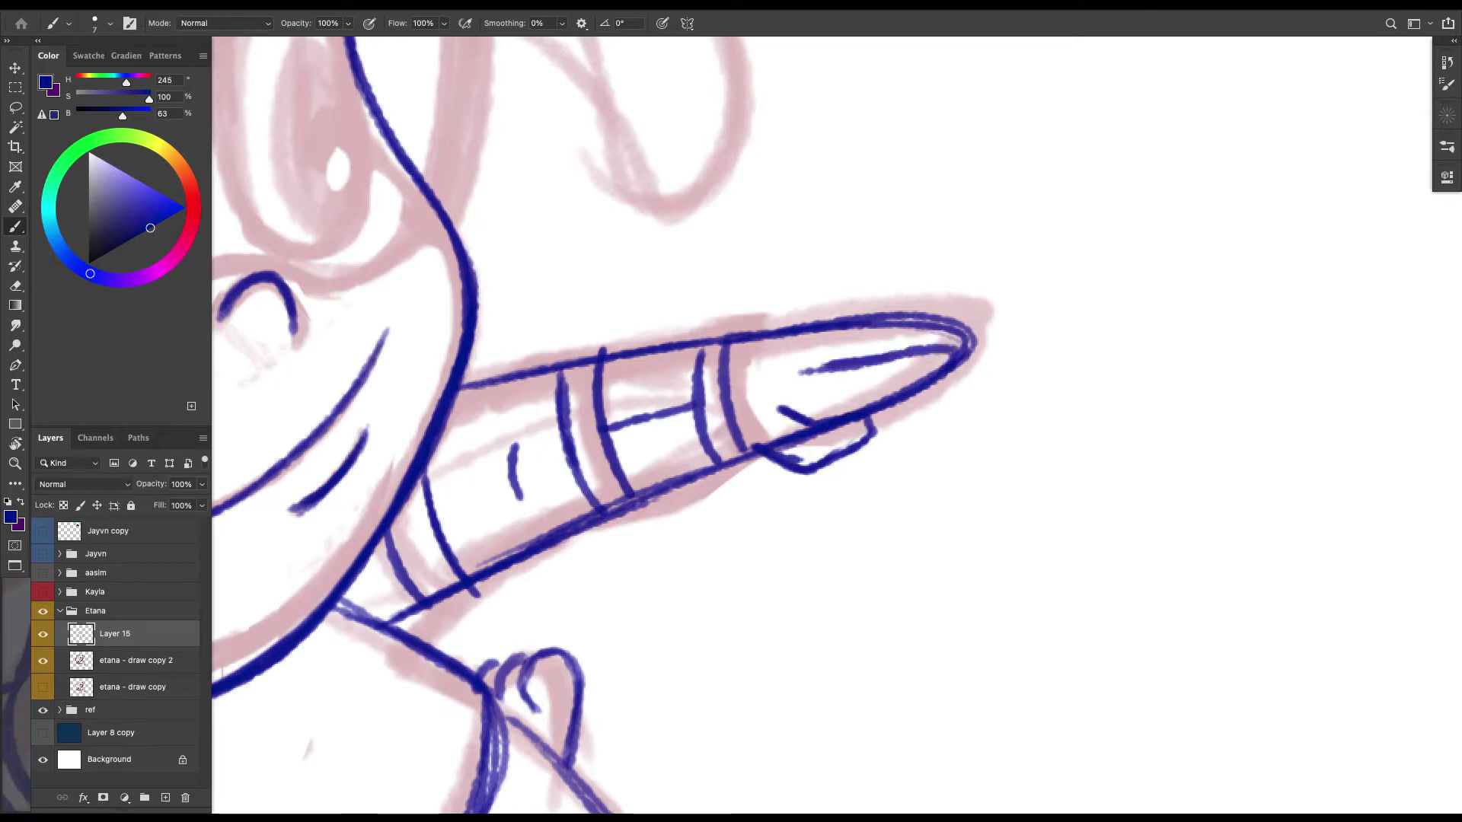
key(l)
drag(800, 419, 761, 426)
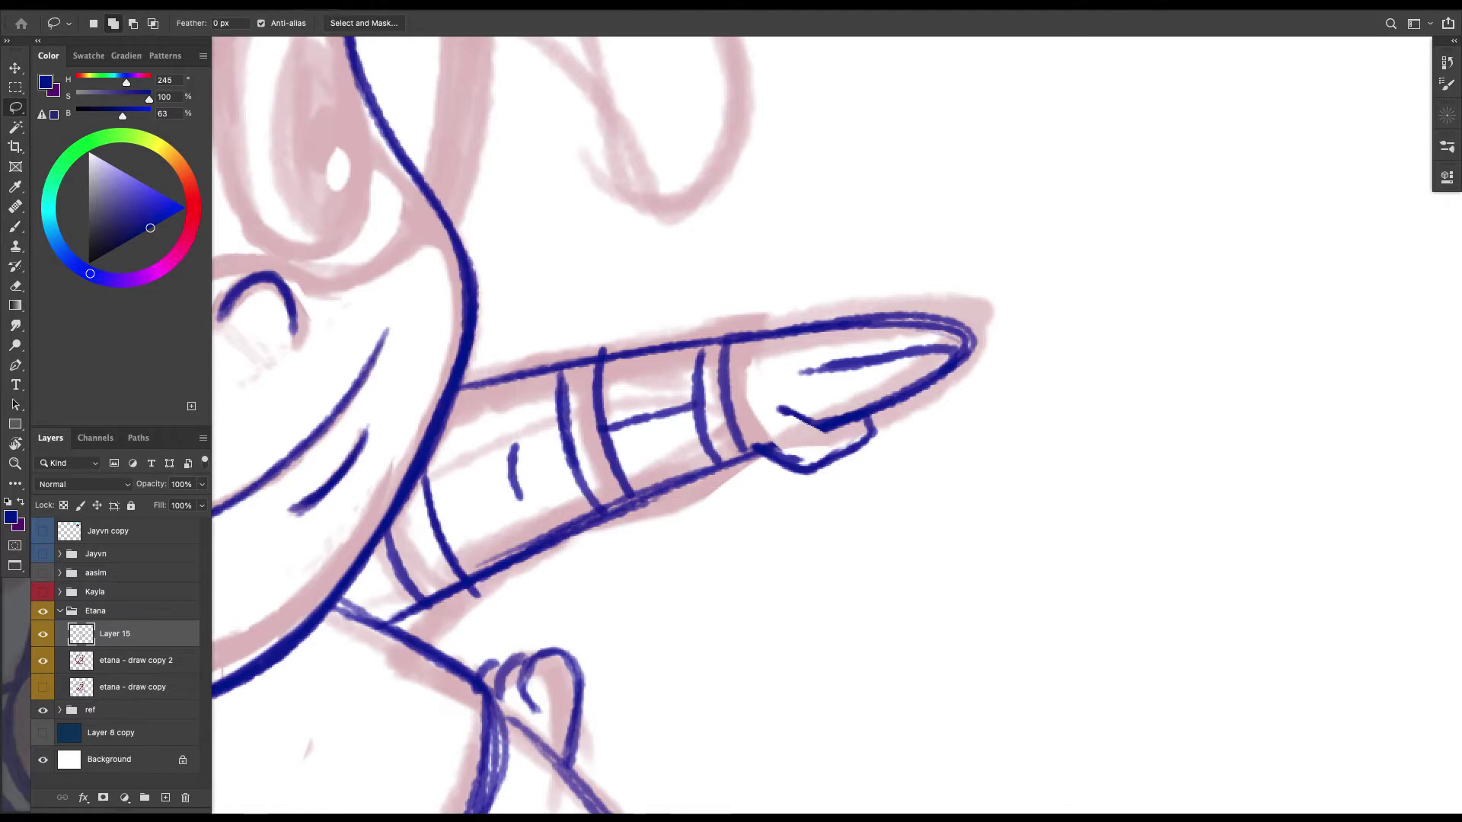
key(super+minus)
key(super+minus)
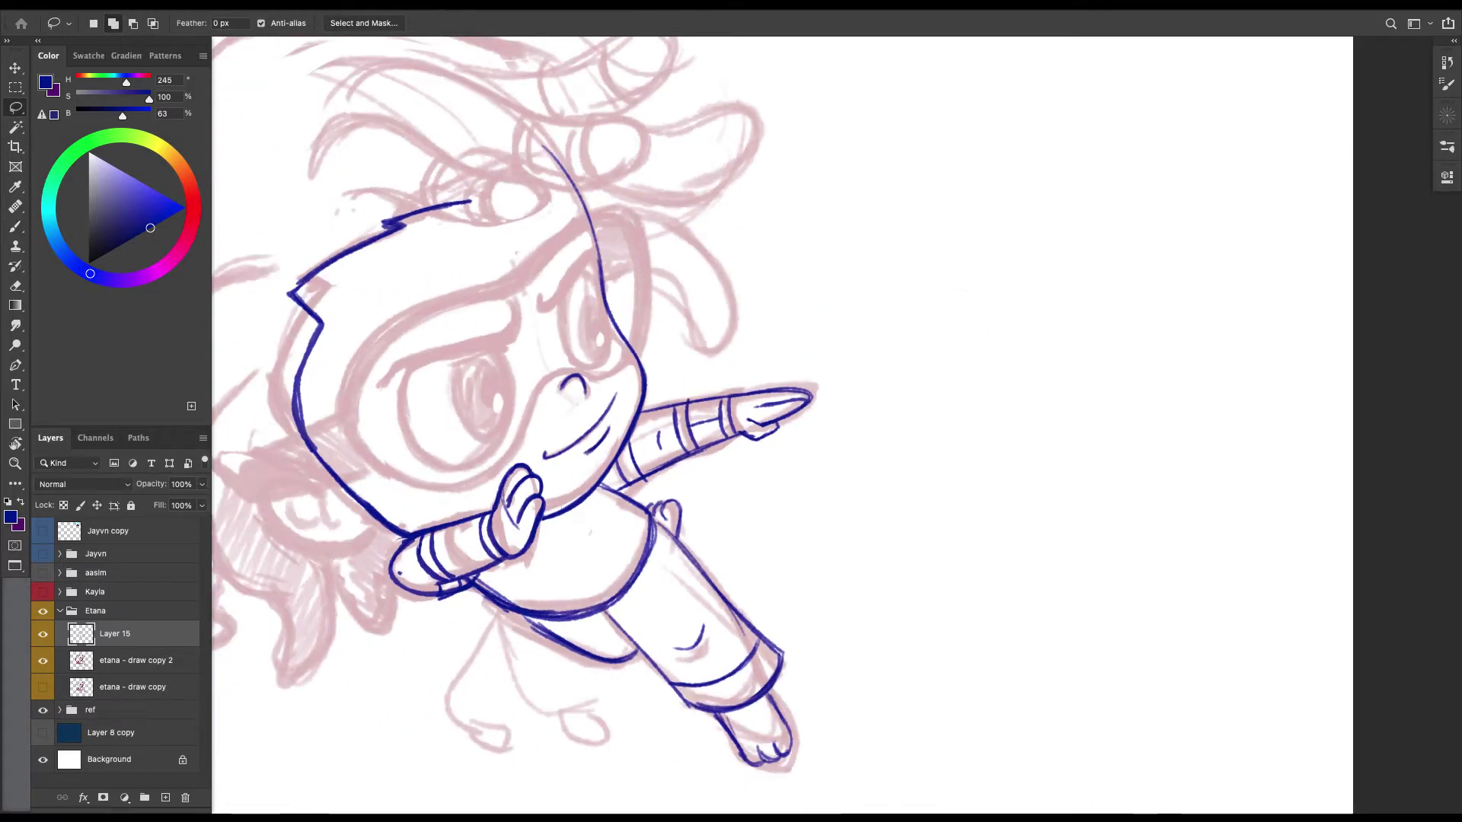
Thicken the curved hem of the top along the side of the torso with brush size 8.
key(ctrl+plus)
key(b)
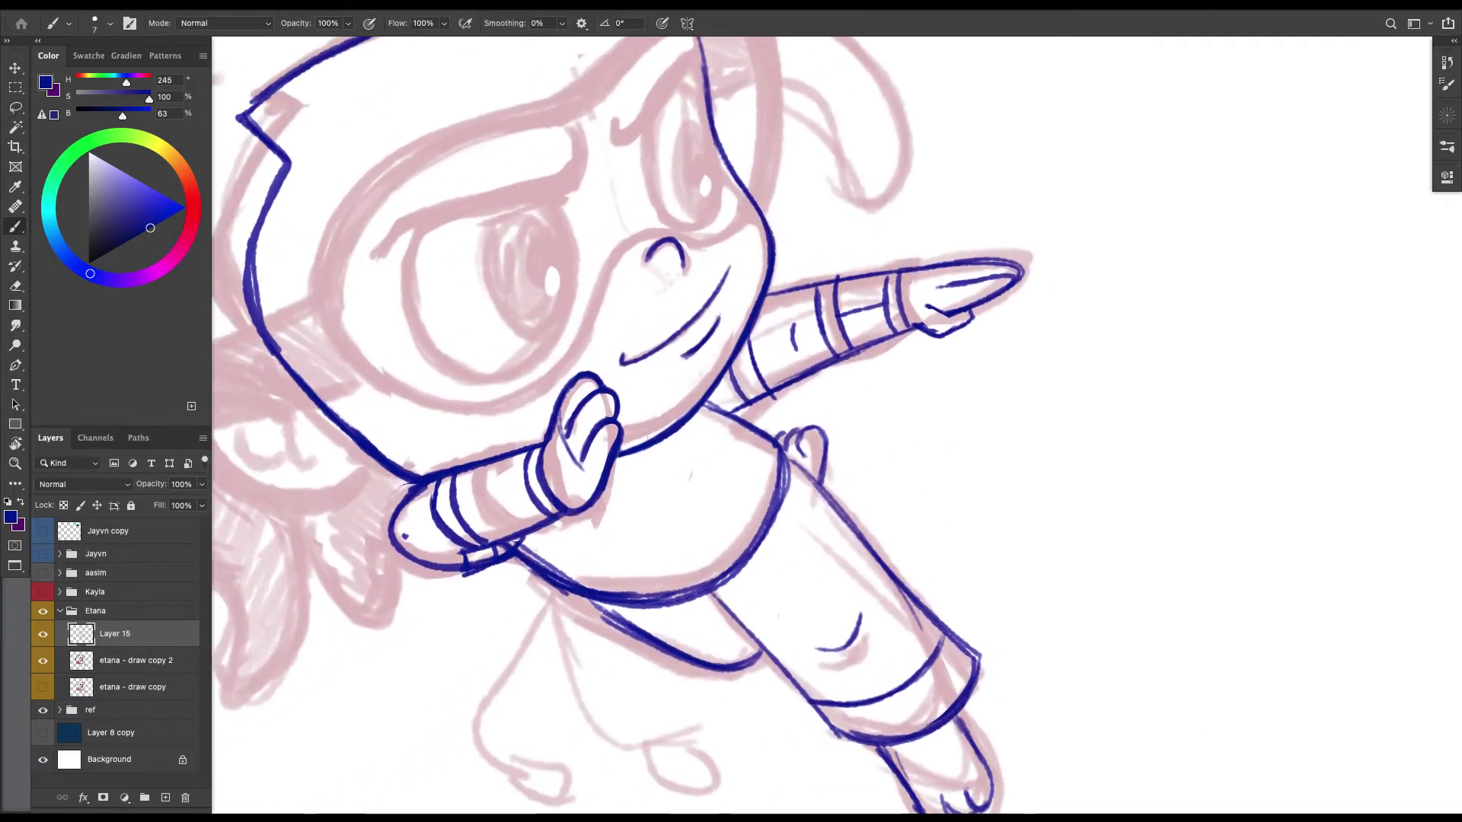
scroll(822, 425, left, 2)
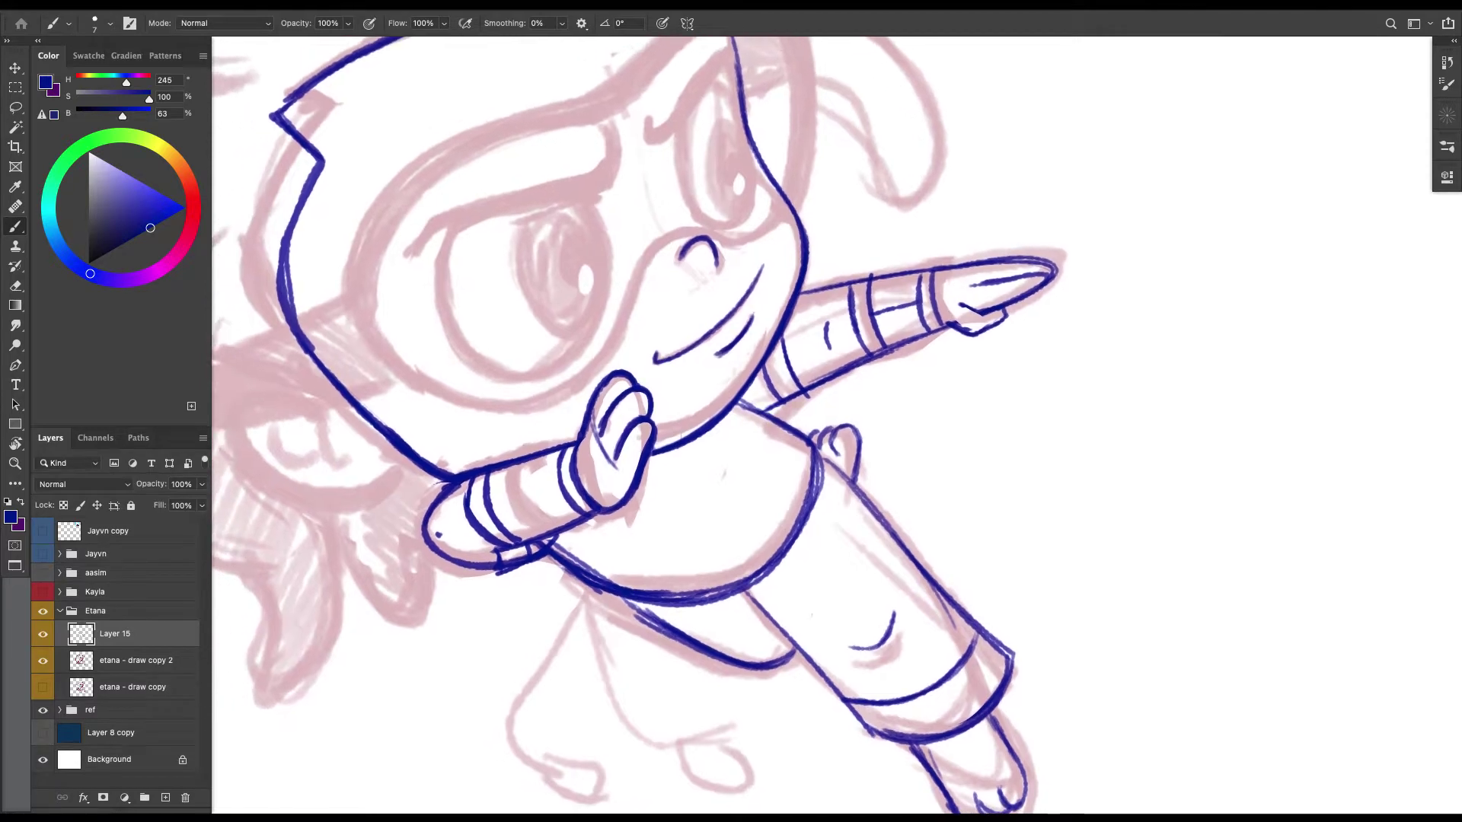
scroll(822, 424, left, 2)
scroll(823, 425, up, 3)
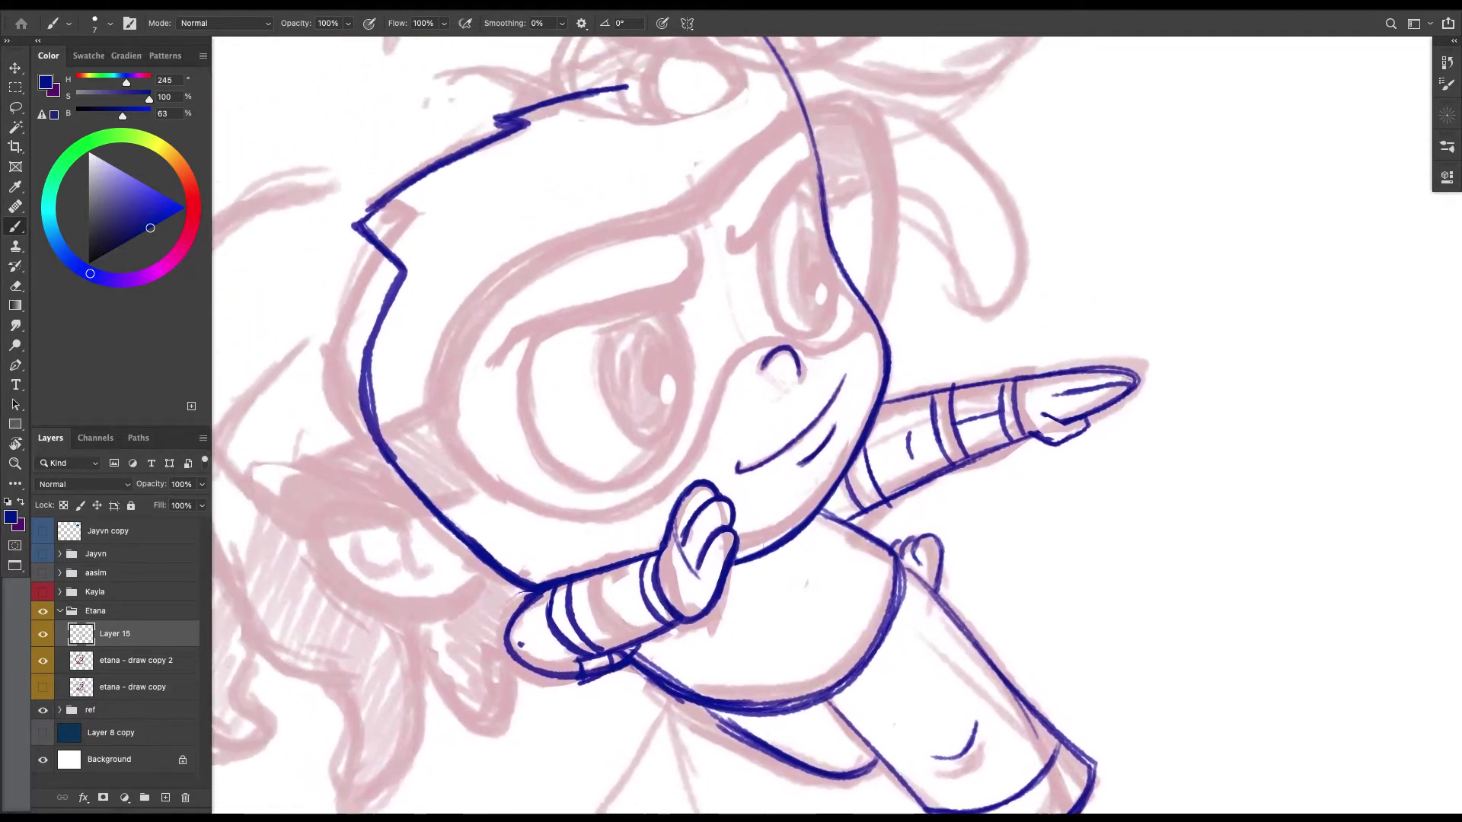
scroll(822, 425, down, 3)
scroll(822, 425, down, 3)
scroll(822, 425, right, 3)
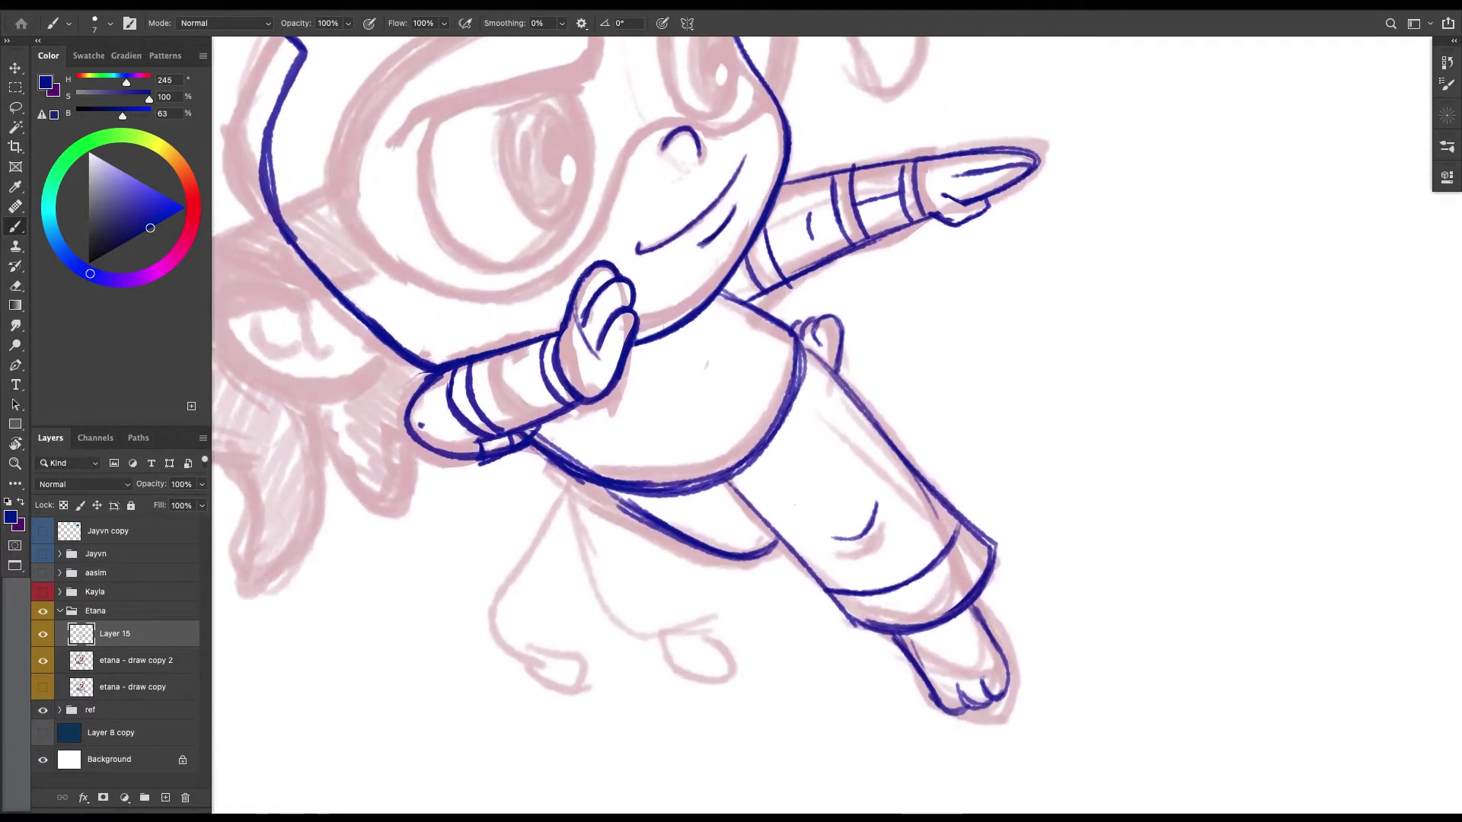
key(bracketright)
mouse_move(795, 336)
mouse_down()
mouse_move(800, 400)
mouse_move(723, 480)
mouse_up()
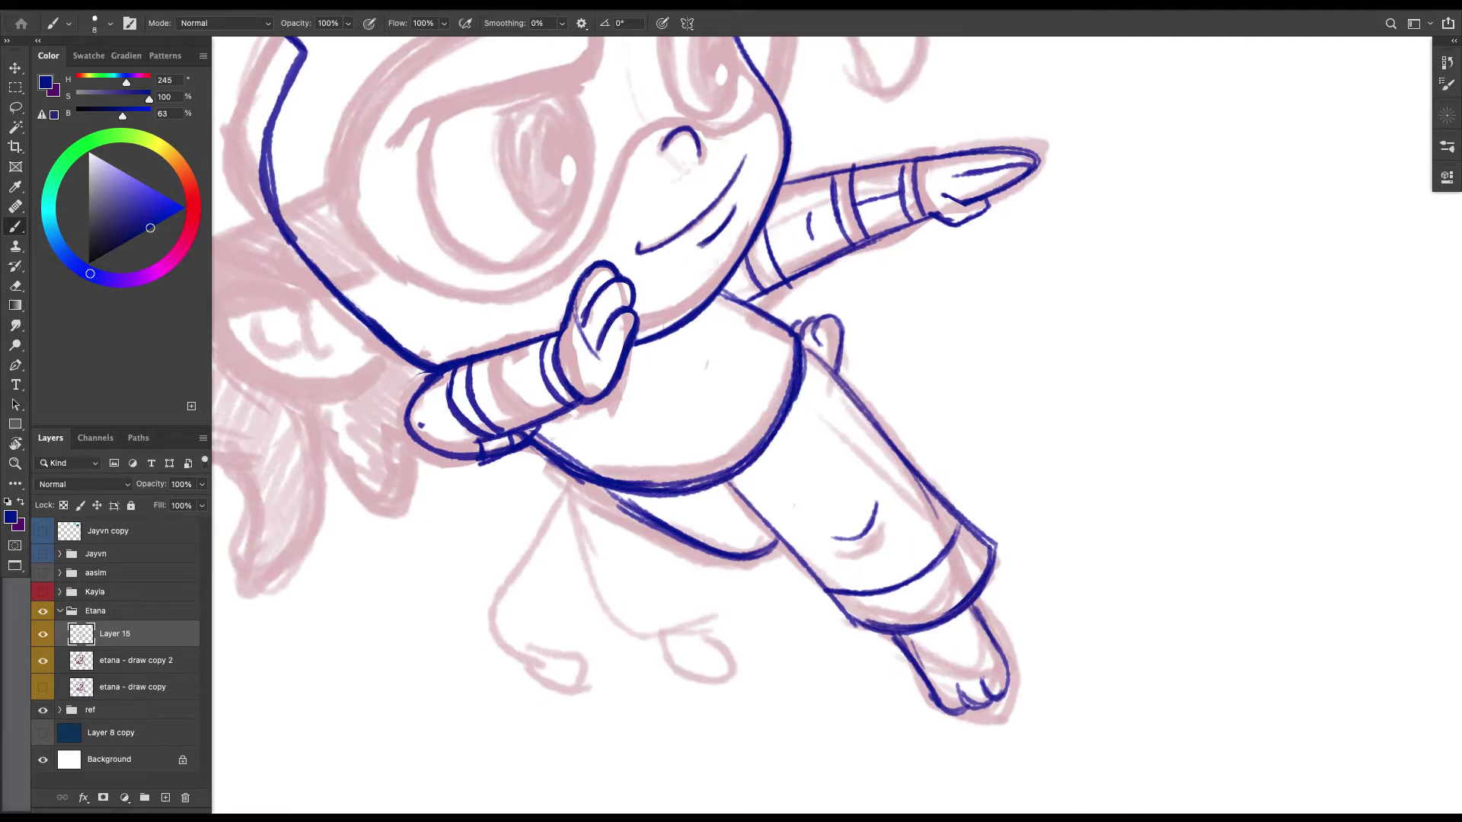
Select the curved hem of the top and transform it slightly upward and inward, away from the sketched hem.
scroll(630, 386, up, 1)
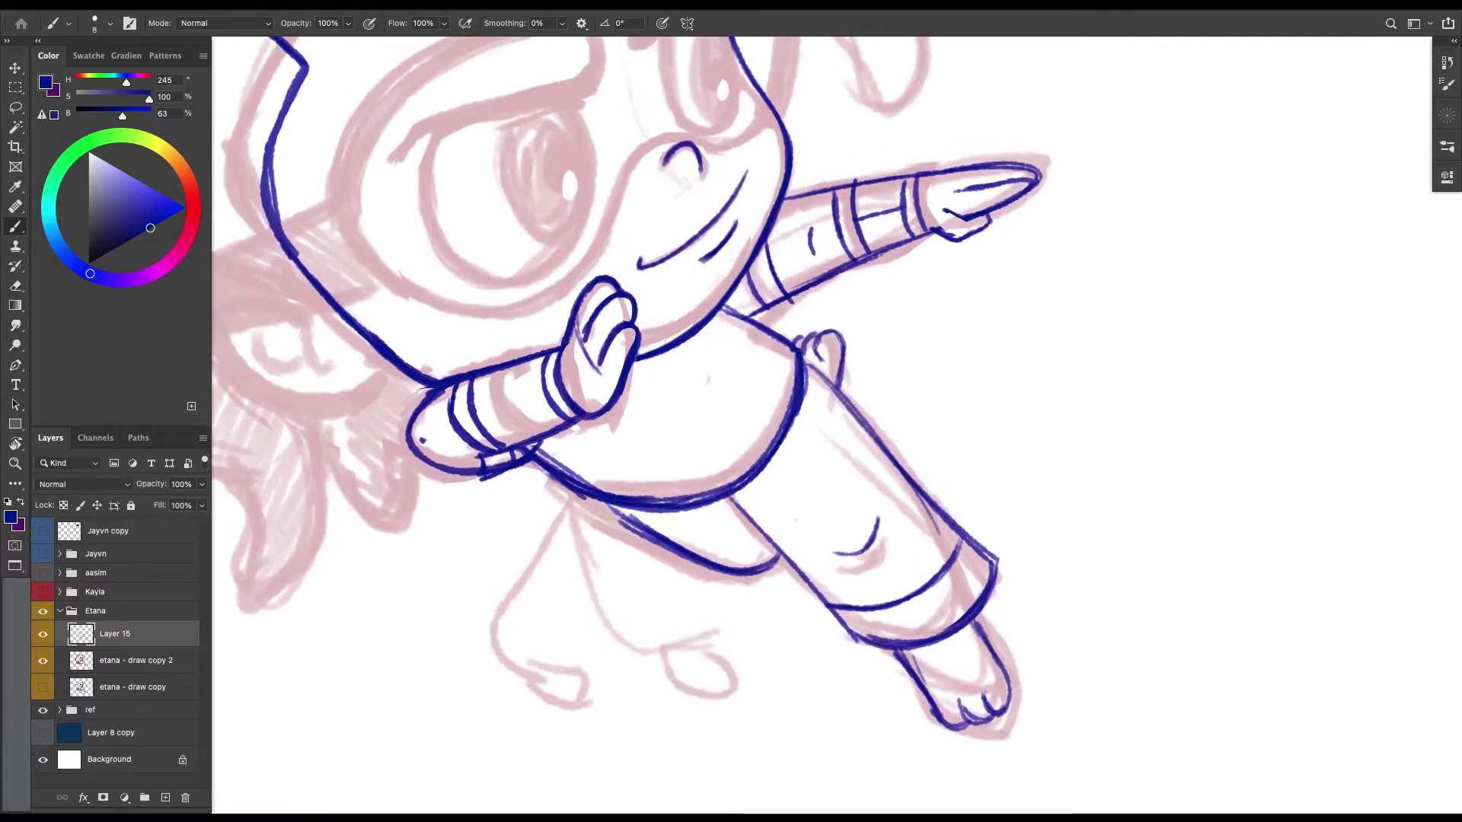
scroll(630, 387, left, 1)
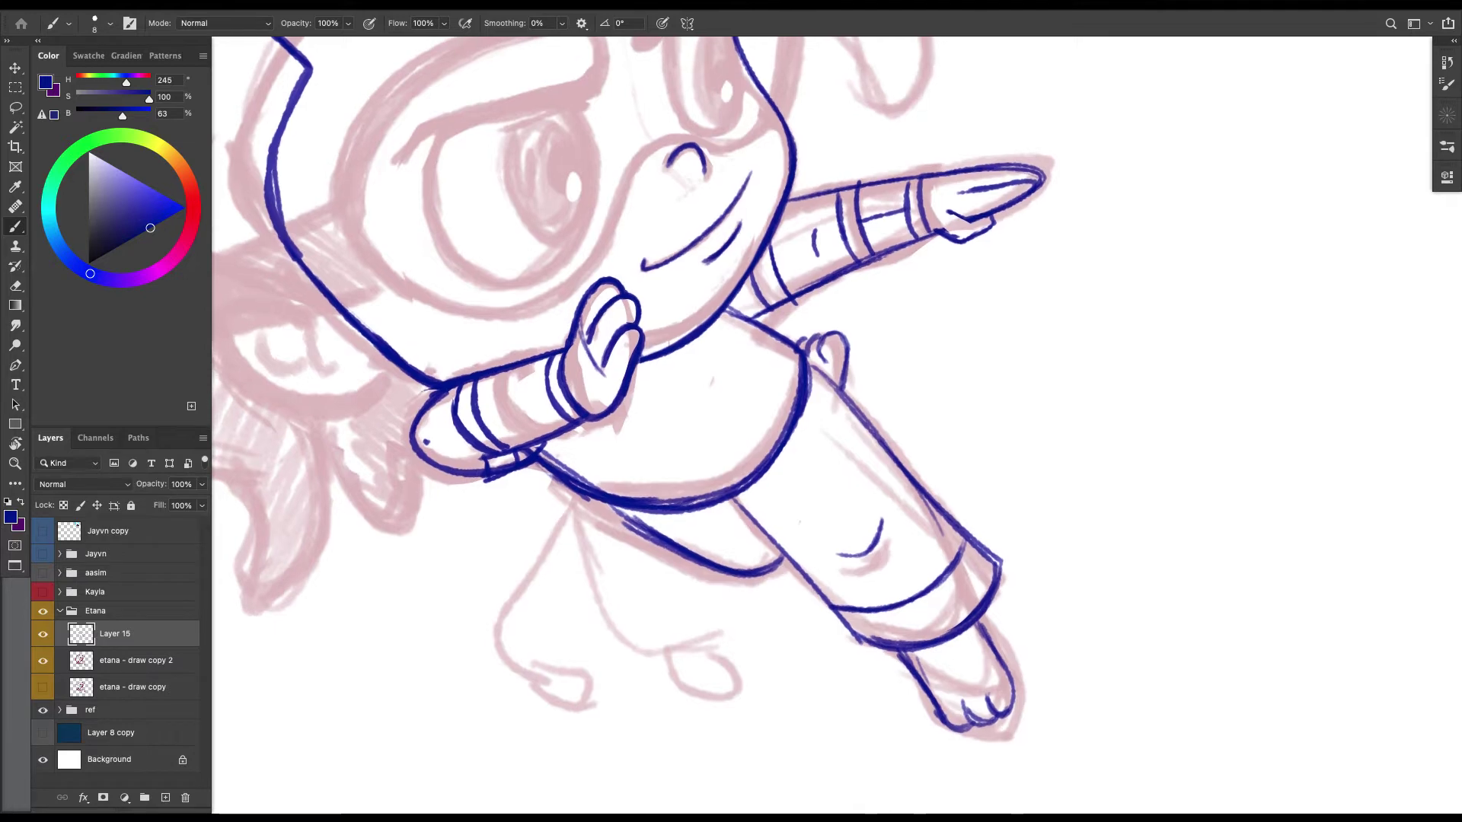
key(l)
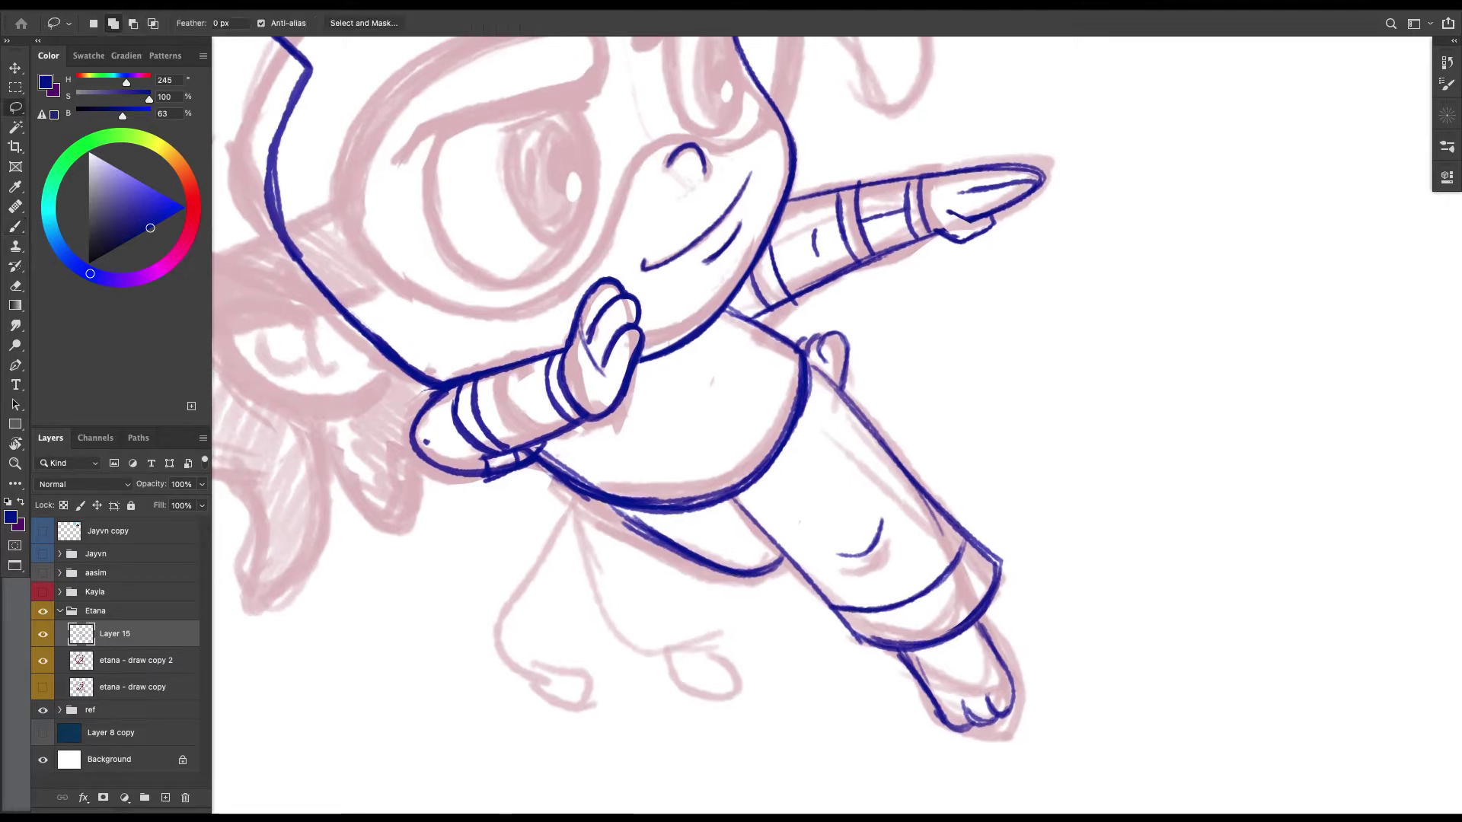
mouse_move(771, 478)
mouse_down()
mouse_move(708, 511)
mouse_move(609, 495)
mouse_move(639, 445)
mouse_up()
key(super+t)
key(Return)
key(ctrl+d)
Clear the stray hand fragments beside the hem's upper corner and draw a second curved line just below the hem.
key(b)
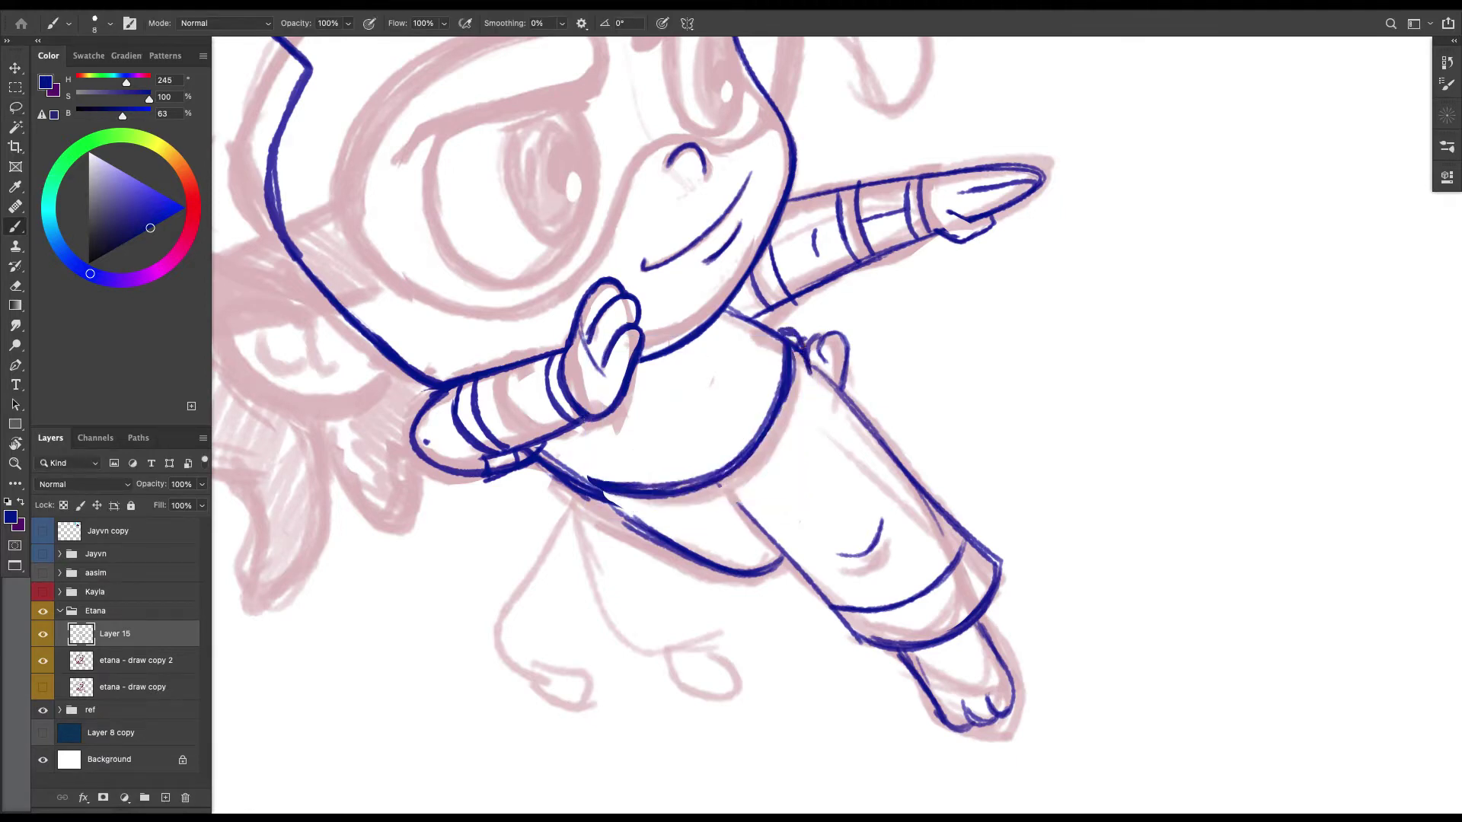
key(l)
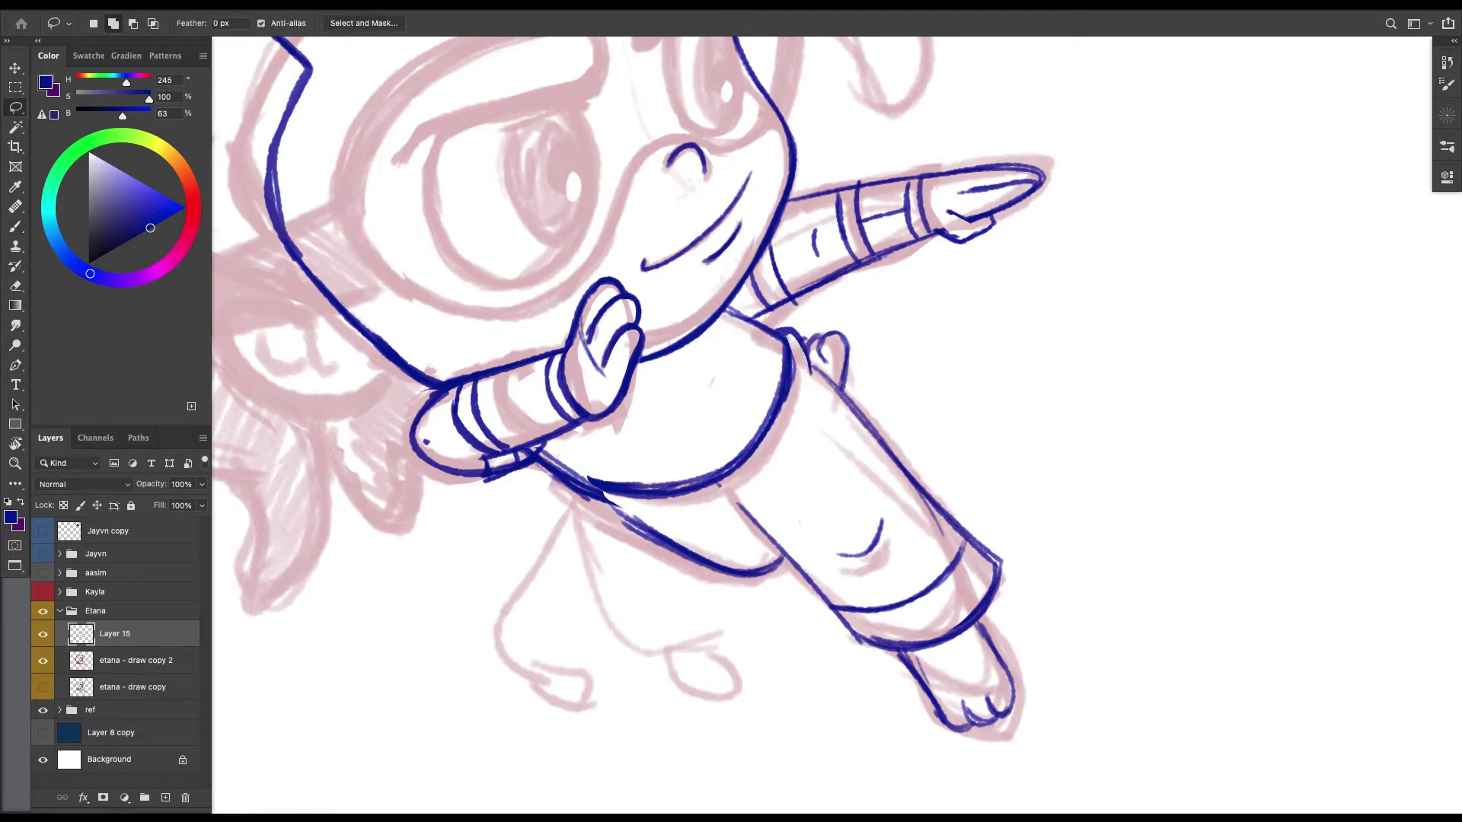
key(b)
mouse_move(804, 359)
mouse_down()
mouse_move(802, 407)
mouse_move(780, 434)
mouse_move(684, 500)
mouse_move(618, 503)
mouse_up()
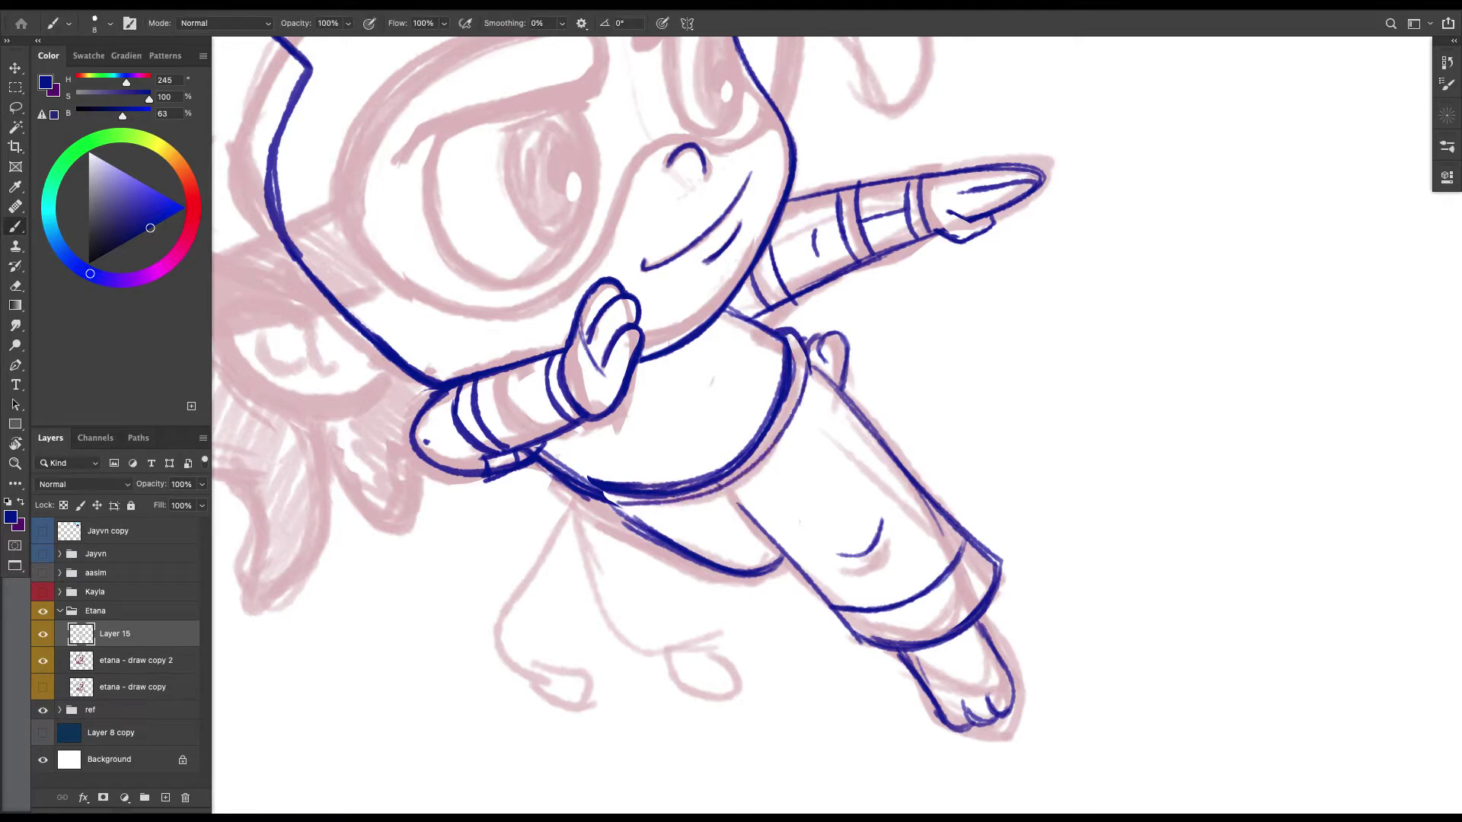
Draw the waistband's lower curve below the top's hem, and add a short crease at the trouser leg's upper inner edge with brush size 7.
mouse_move(813, 372)
mouse_down()
mouse_move(781, 456)
mouse_move(705, 510)
mouse_up()
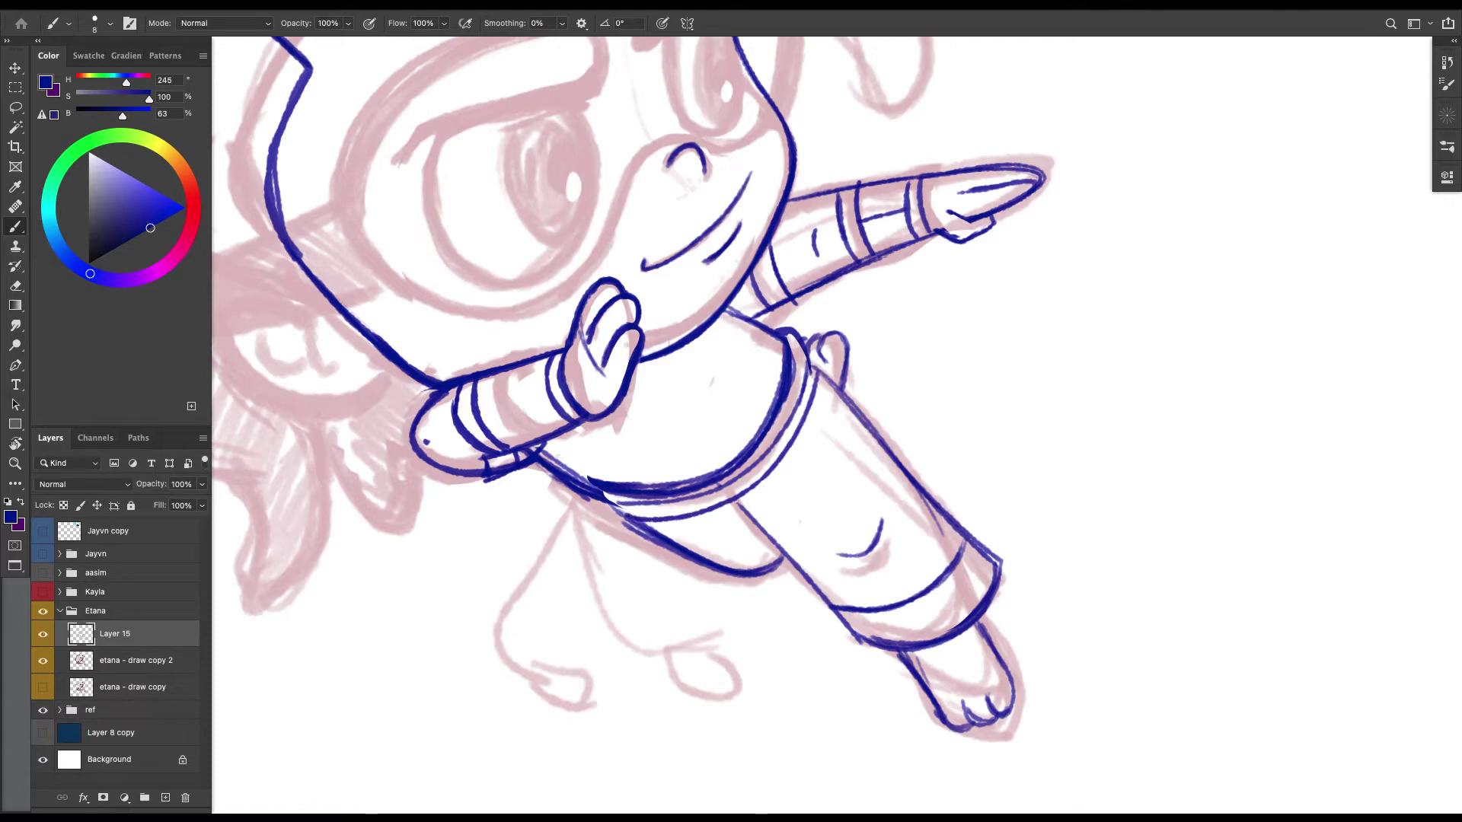
key(bracketleft)
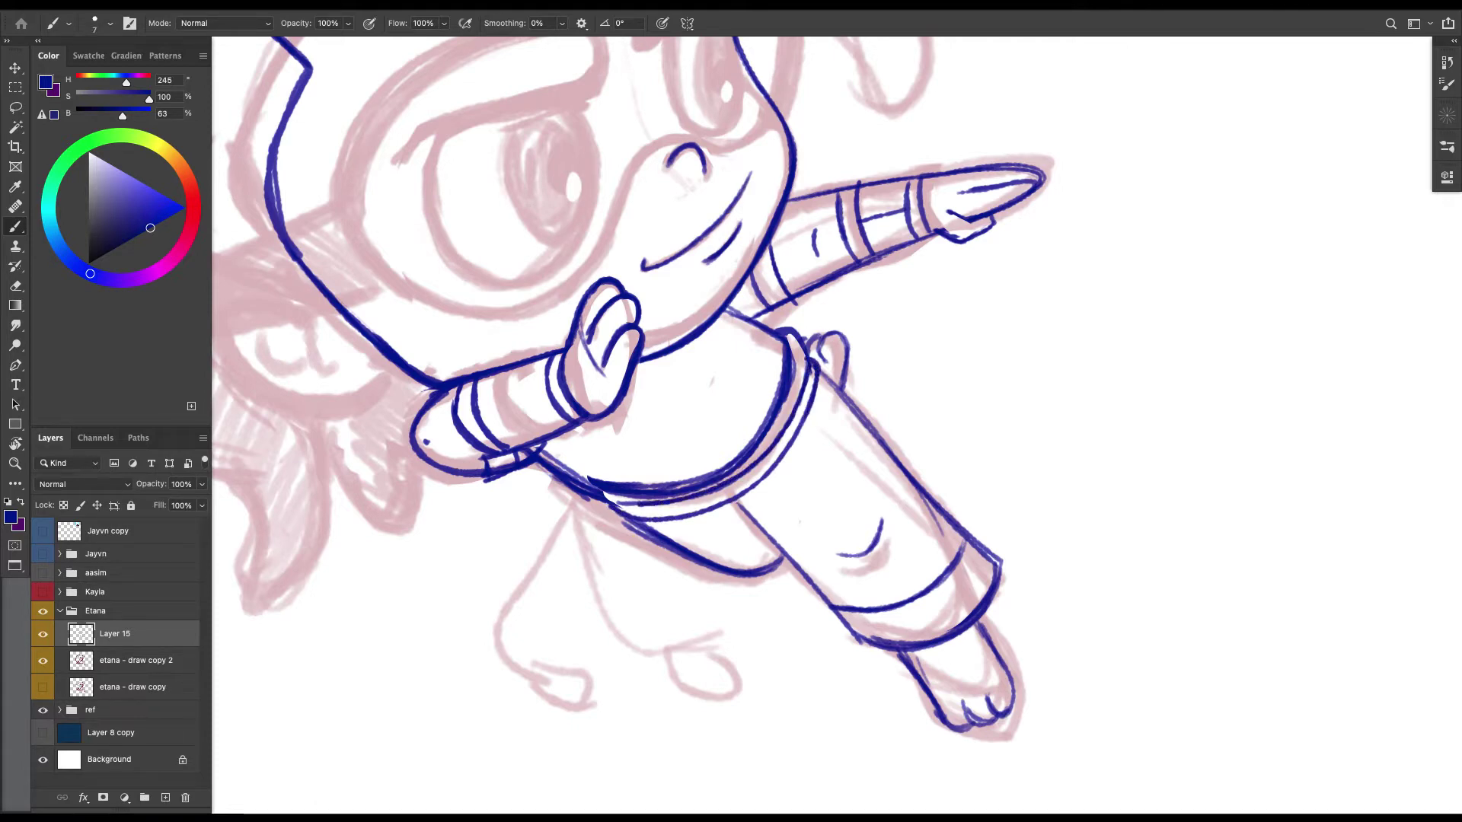
mouse_move(721, 516)
mouse_down()
mouse_move(758, 507)
mouse_move(720, 517)
mouse_up()
key(l)
key(b)
Erase the excess thickness from the curved hem of the top, from the torso's side around to its lower corner.
key(e)
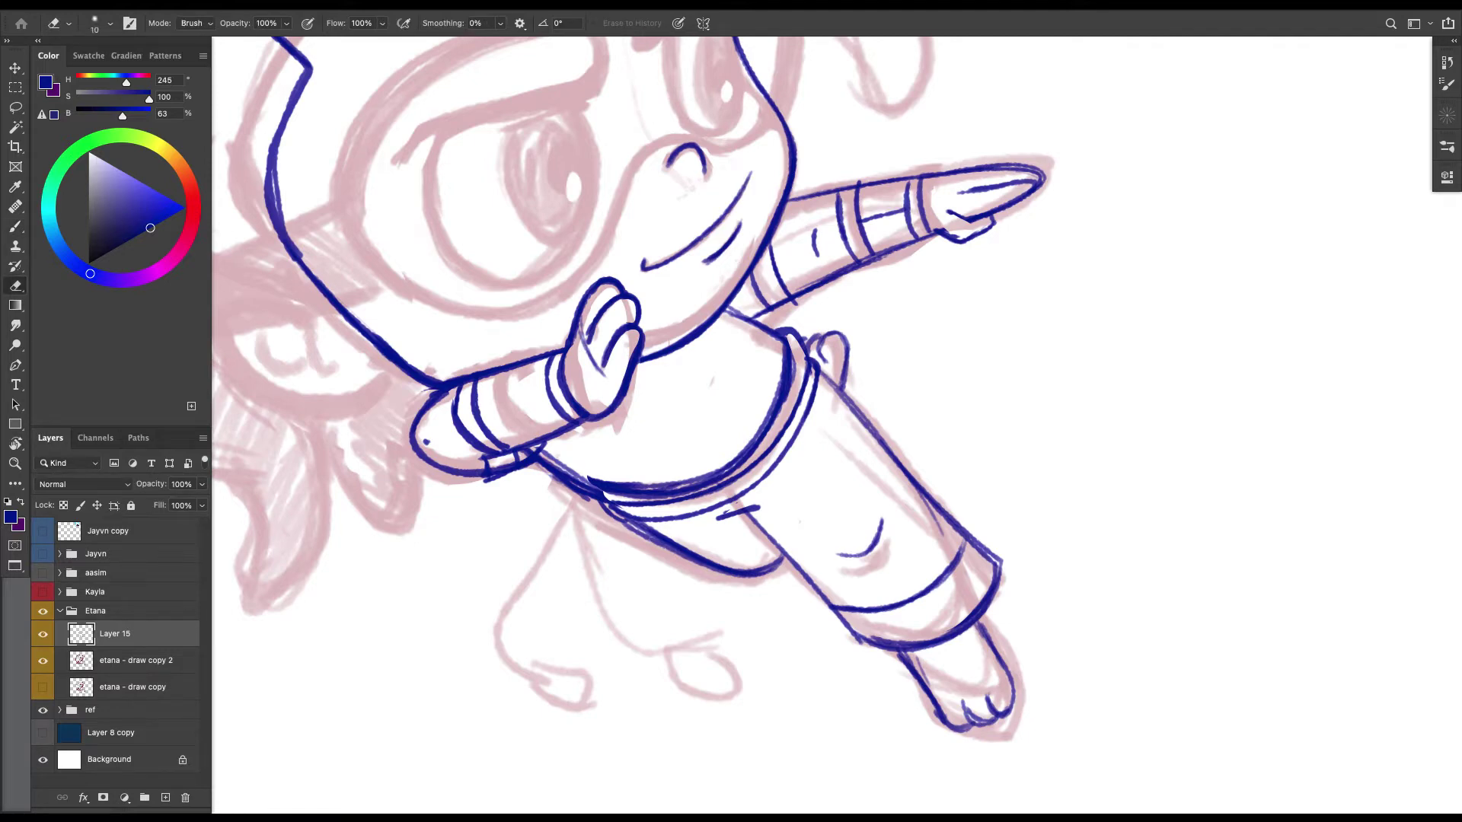
mouse_move(579, 476)
mouse_down()
mouse_move(640, 488)
mouse_move(742, 457)
mouse_move(776, 388)
mouse_up()
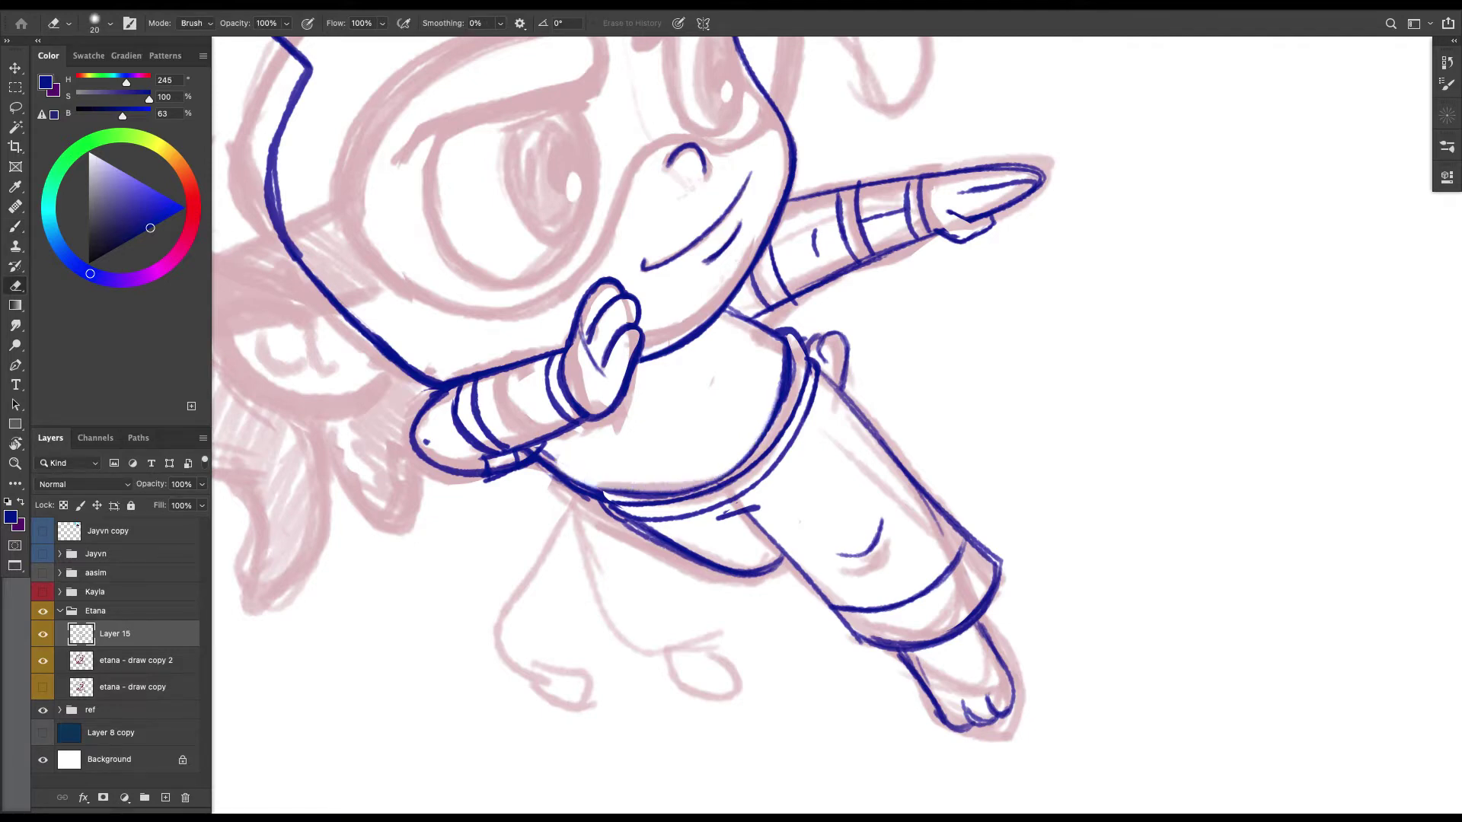
click(109, 23)
key(Return)
key(bracketleft)
key(bracketleft)
key(bracketleft)
drag(551, 472, 601, 500)
Redraw the curved hem line along the side of the torso with brush size 7.
key(b)
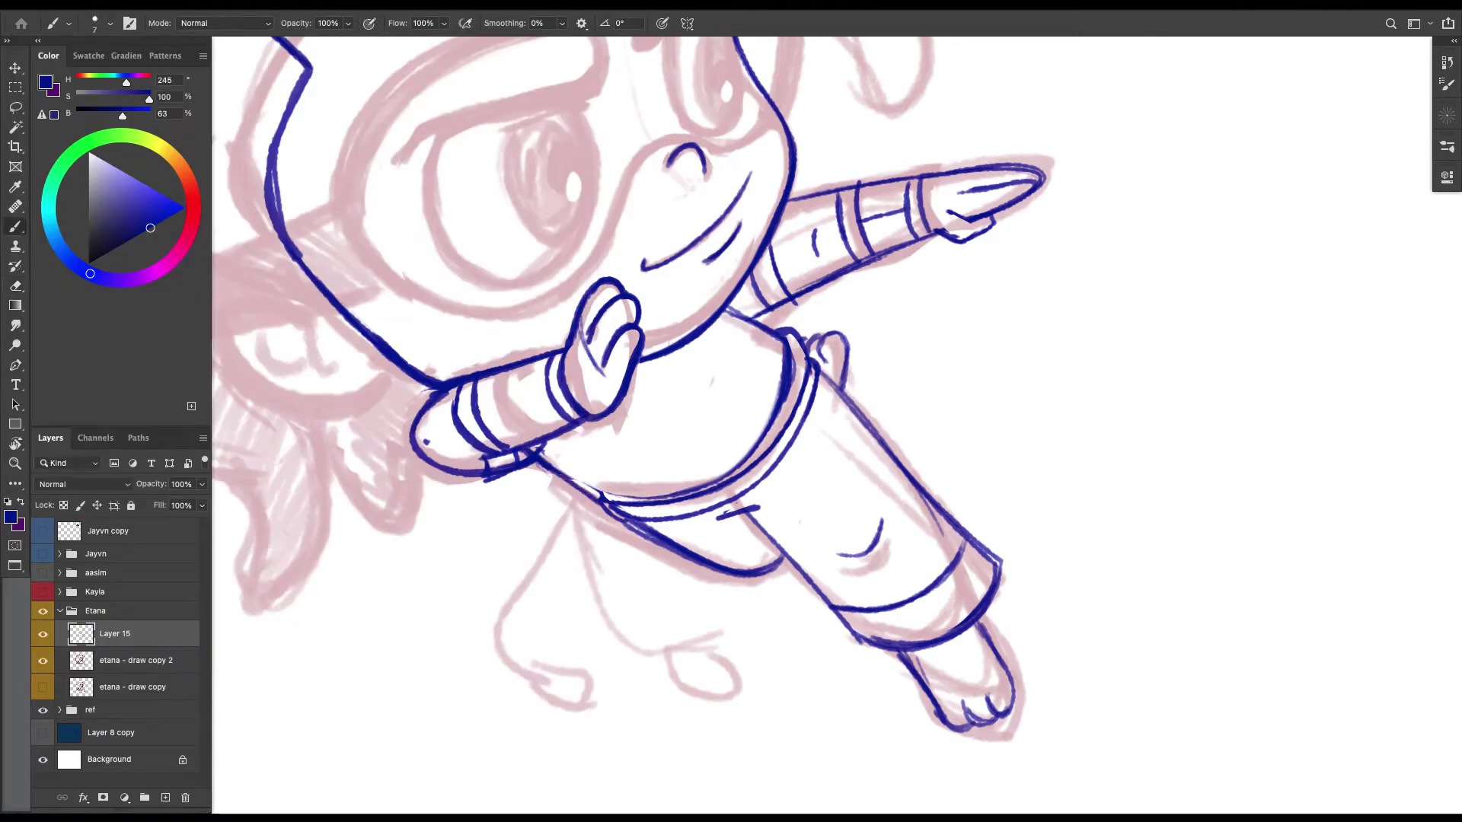
drag(711, 486, 782, 413)
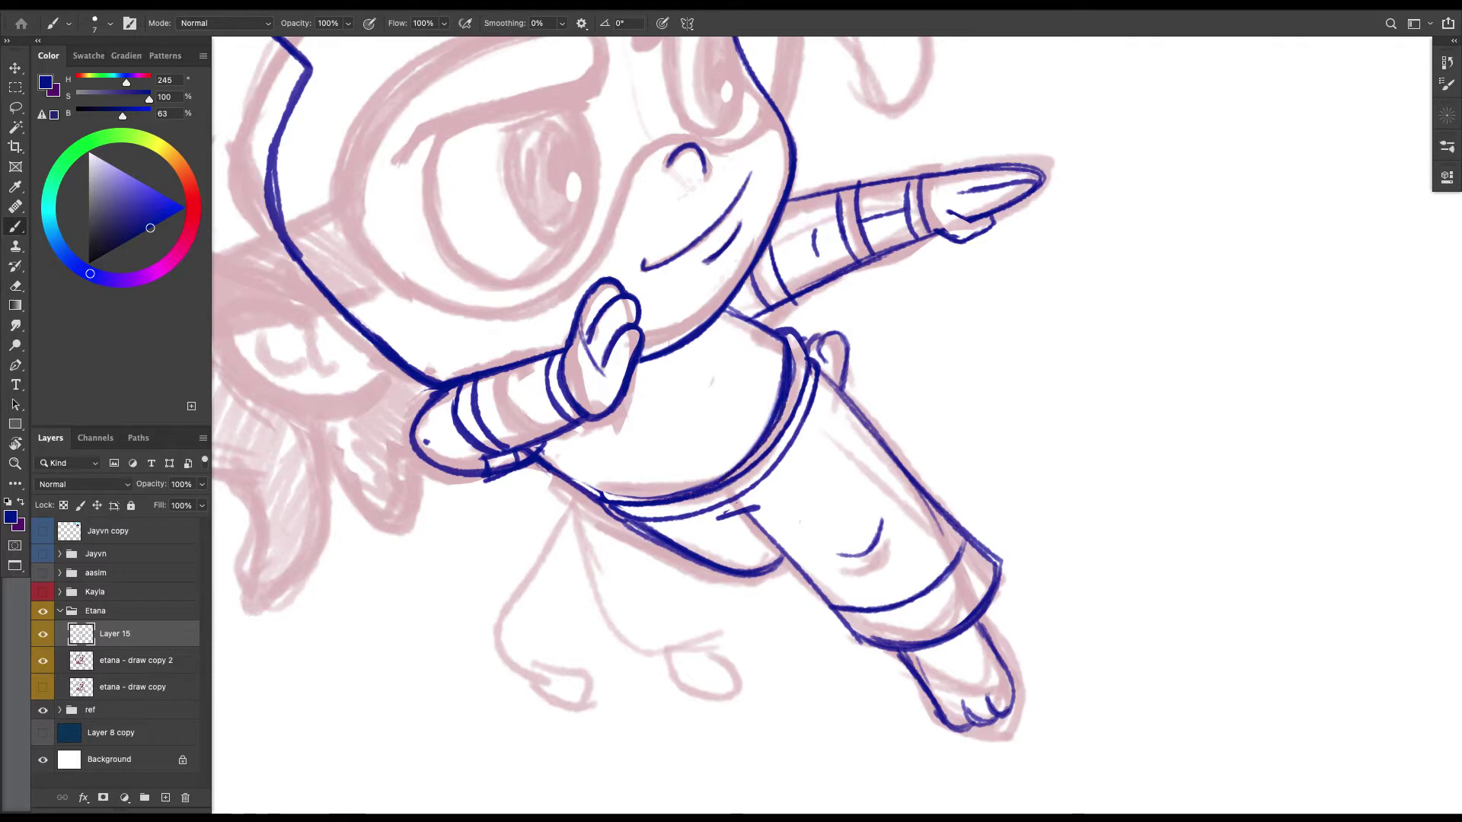
drag(737, 504, 767, 437)
Draw the two cords hanging from a knot at the waistband and add a fringed tassel to one of them.
mouse_move(604, 423)
mouse_down()
mouse_move(521, 558)
mouse_move(561, 624)
mouse_up()
drag(541, 557, 537, 597)
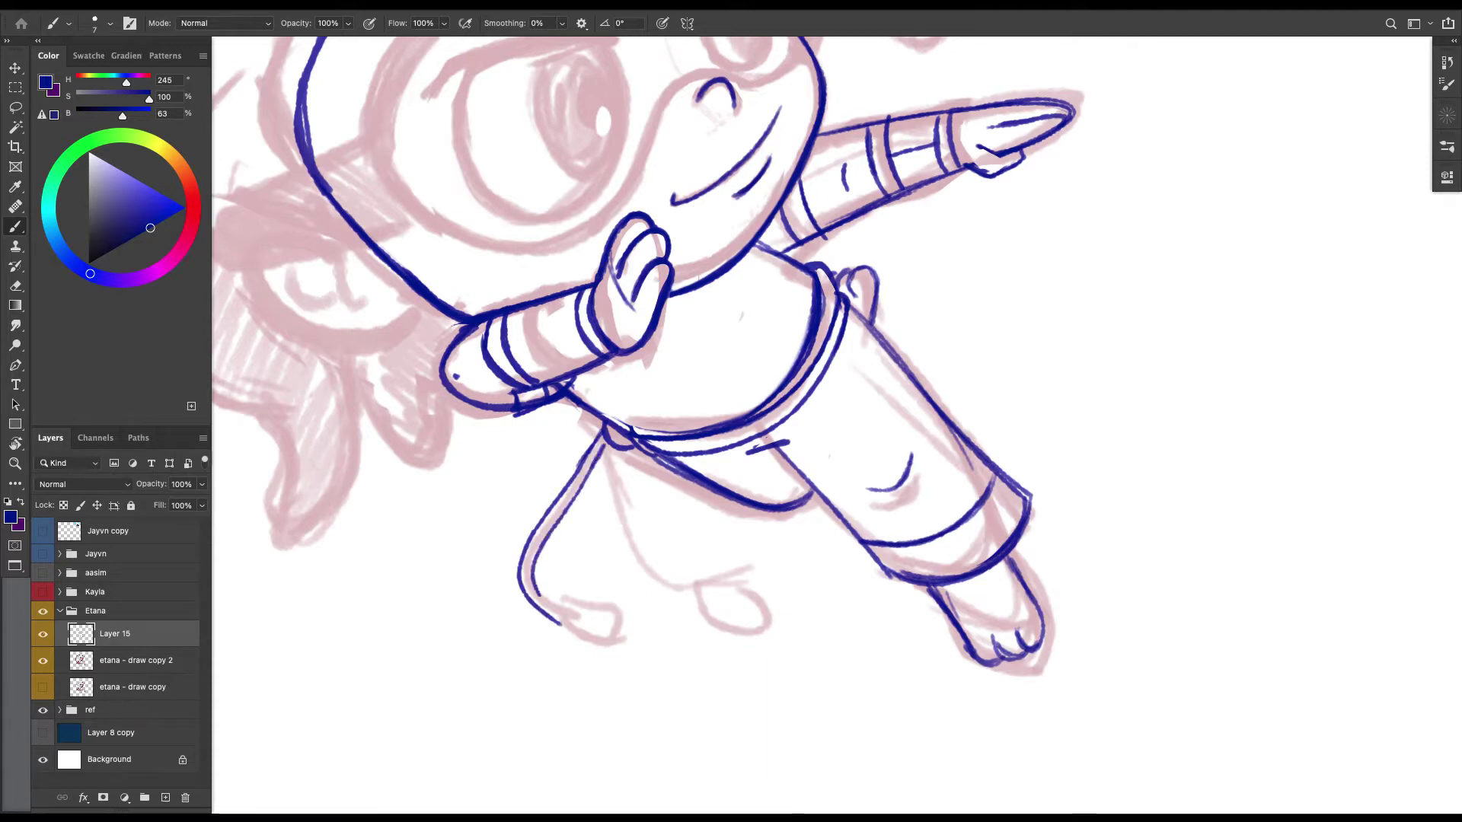
mouse_move(609, 495)
mouse_down()
mouse_move(622, 571)
mouse_move(669, 591)
mouse_up()
mouse_move(595, 444)
mouse_down()
mouse_move(613, 519)
mouse_move(674, 581)
mouse_move(605, 527)
mouse_move(573, 457)
mouse_up()
key(r)
mouse_move(573, 458)
mouse_down()
mouse_move(633, 435)
mouse_move(610, 471)
mouse_move(644, 517)
mouse_up()
mouse_move(613, 469)
mouse_down()
mouse_move(619, 527)
mouse_move(628, 513)
mouse_up()
drag(837, 411, 853, 461)
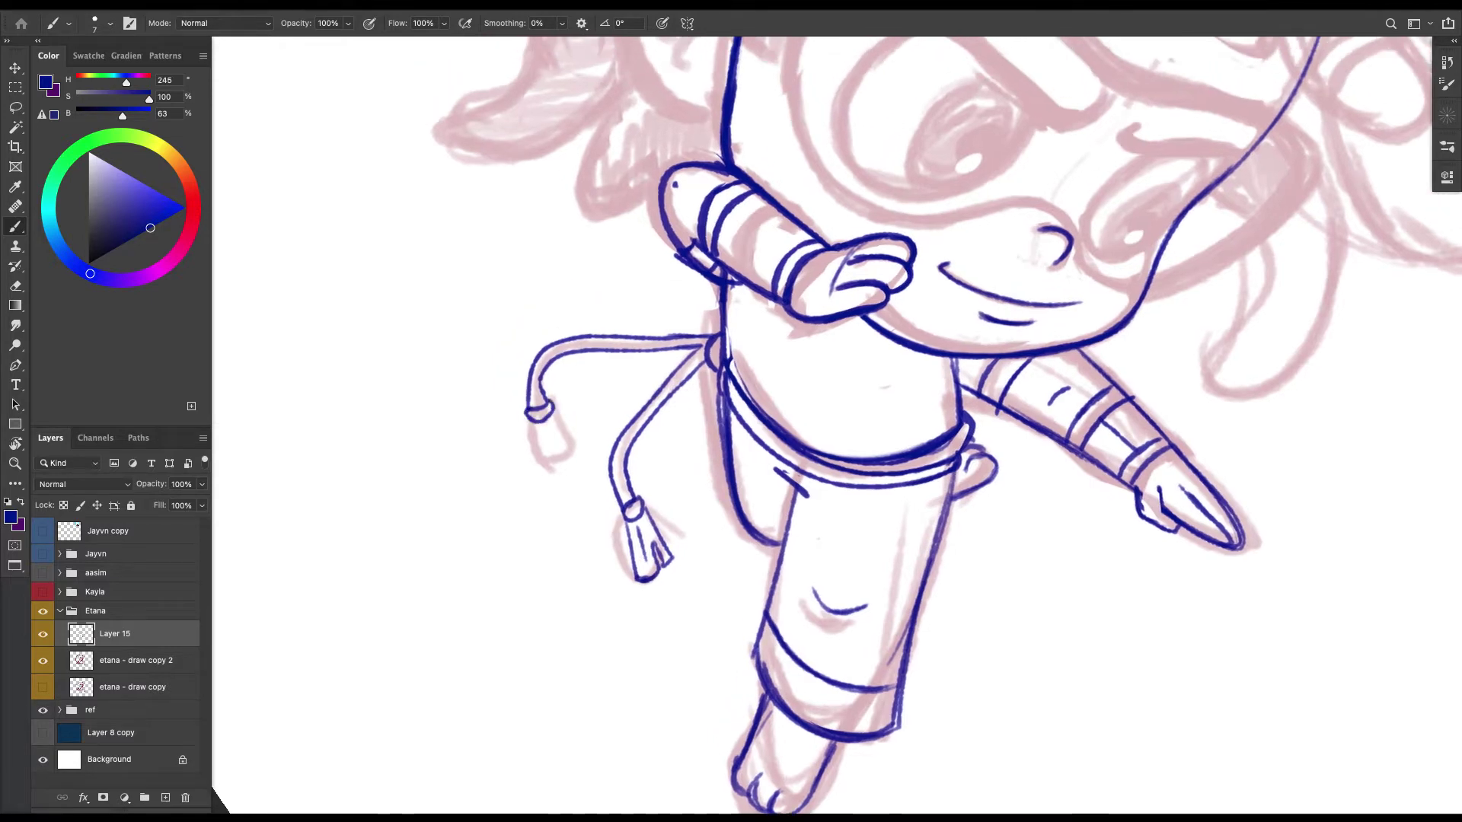
Draw the fringed tassel on the other cord and add short cross lines along the waistband.
drag(544, 407, 578, 464)
drag(531, 421, 542, 477)
drag(537, 478, 557, 479)
mouse_move(552, 421)
mouse_down()
mouse_move(566, 470)
mouse_move(539, 404)
mouse_move(545, 448)
mouse_up()
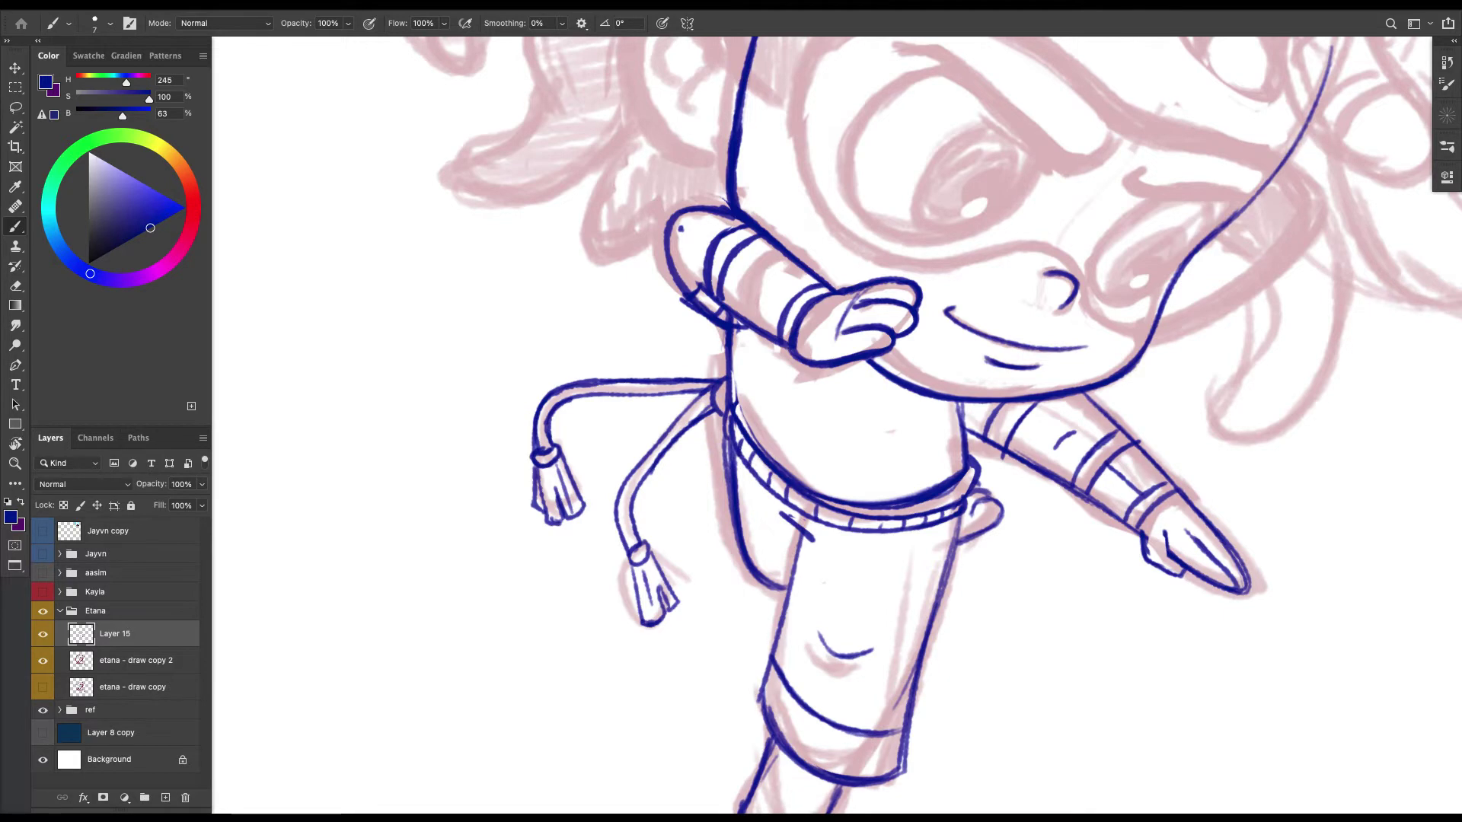
Fade the sketch layer "etana - draw copy 2" to 13% opacity and make Layer 15 active again.
key(Escape)
key(super+minus)
key(super+minus)
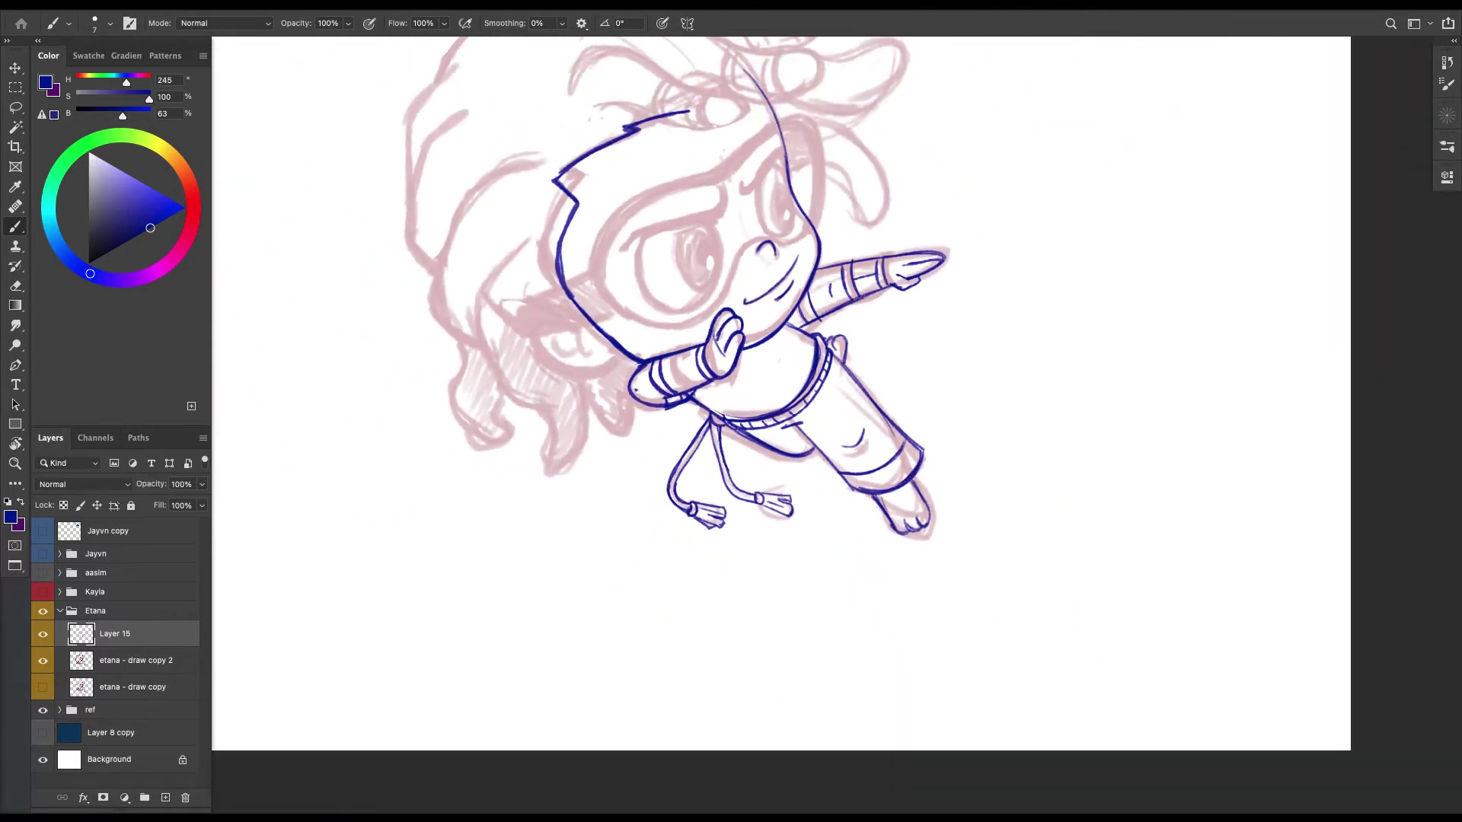
click(136, 660)
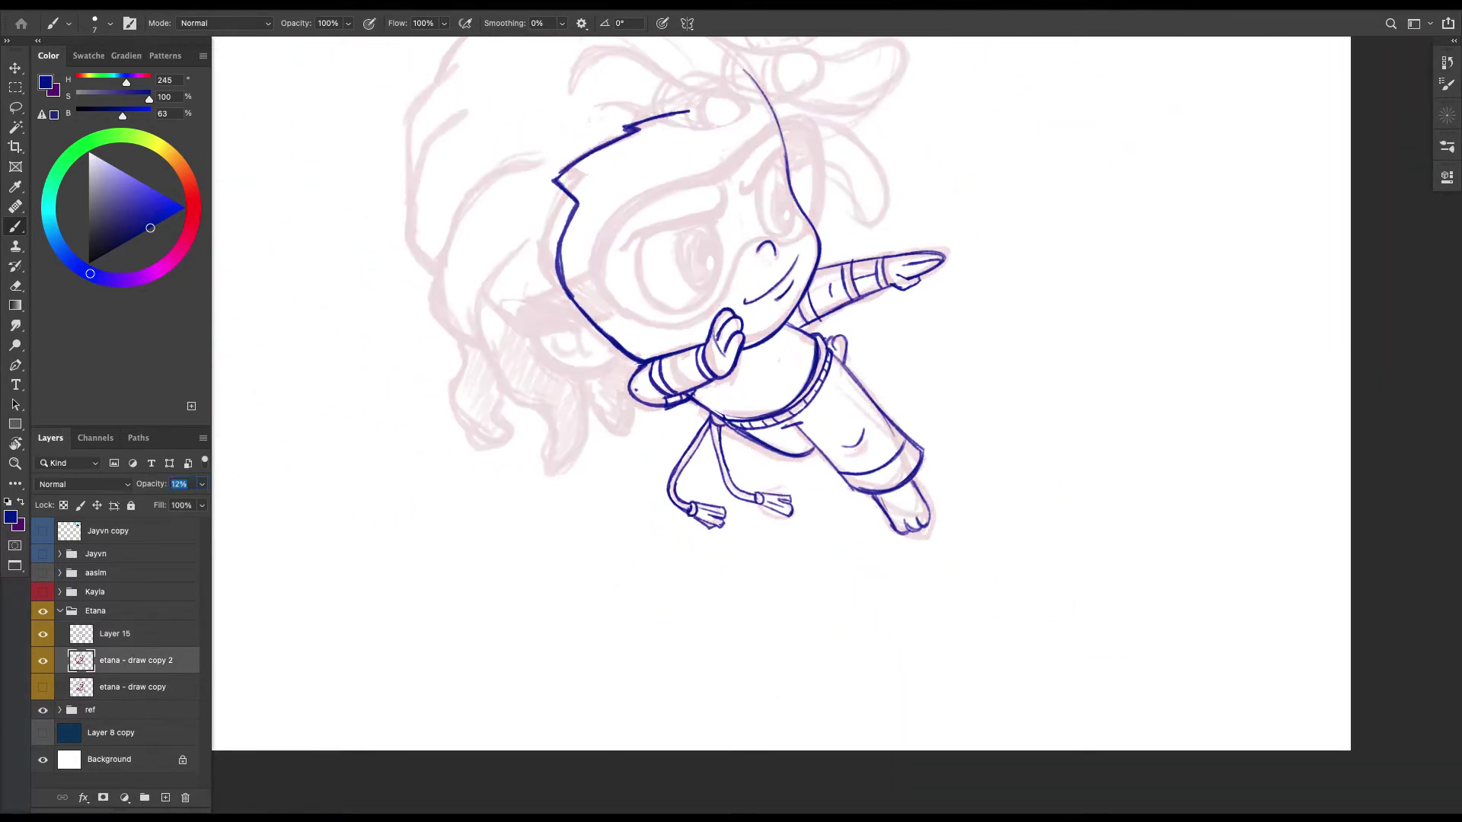
scroll(782, 411, up, 3)
scroll(782, 411, right, 1)
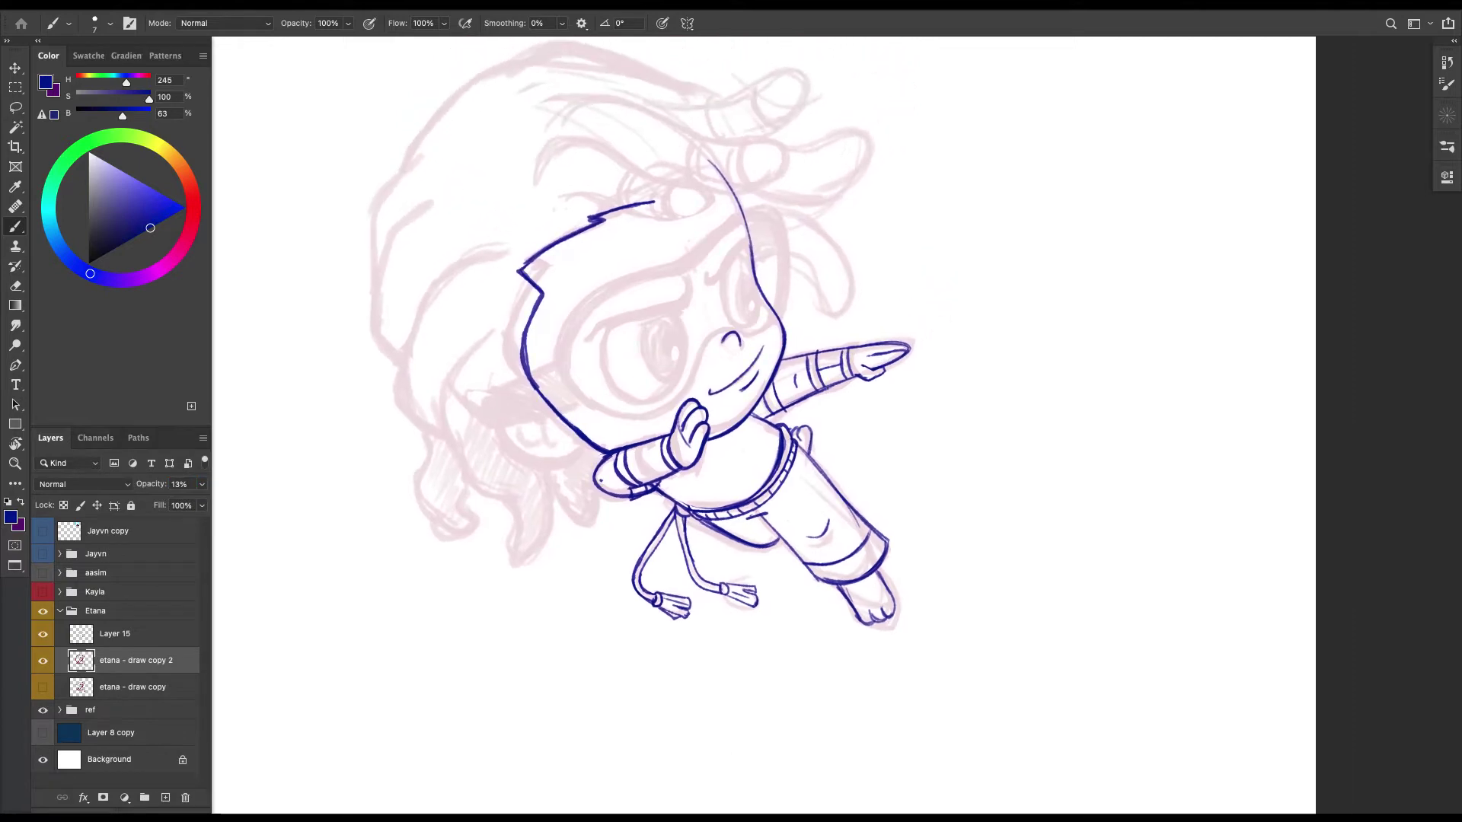
click(114, 634)
Select the trouser leg's cuff and warp it into a rounder curve, then darken the leg's outline with brush size 7.
scroll(684, 452, up, 2)
scroll(684, 452, down, 2)
scroll(683, 452, right, 2)
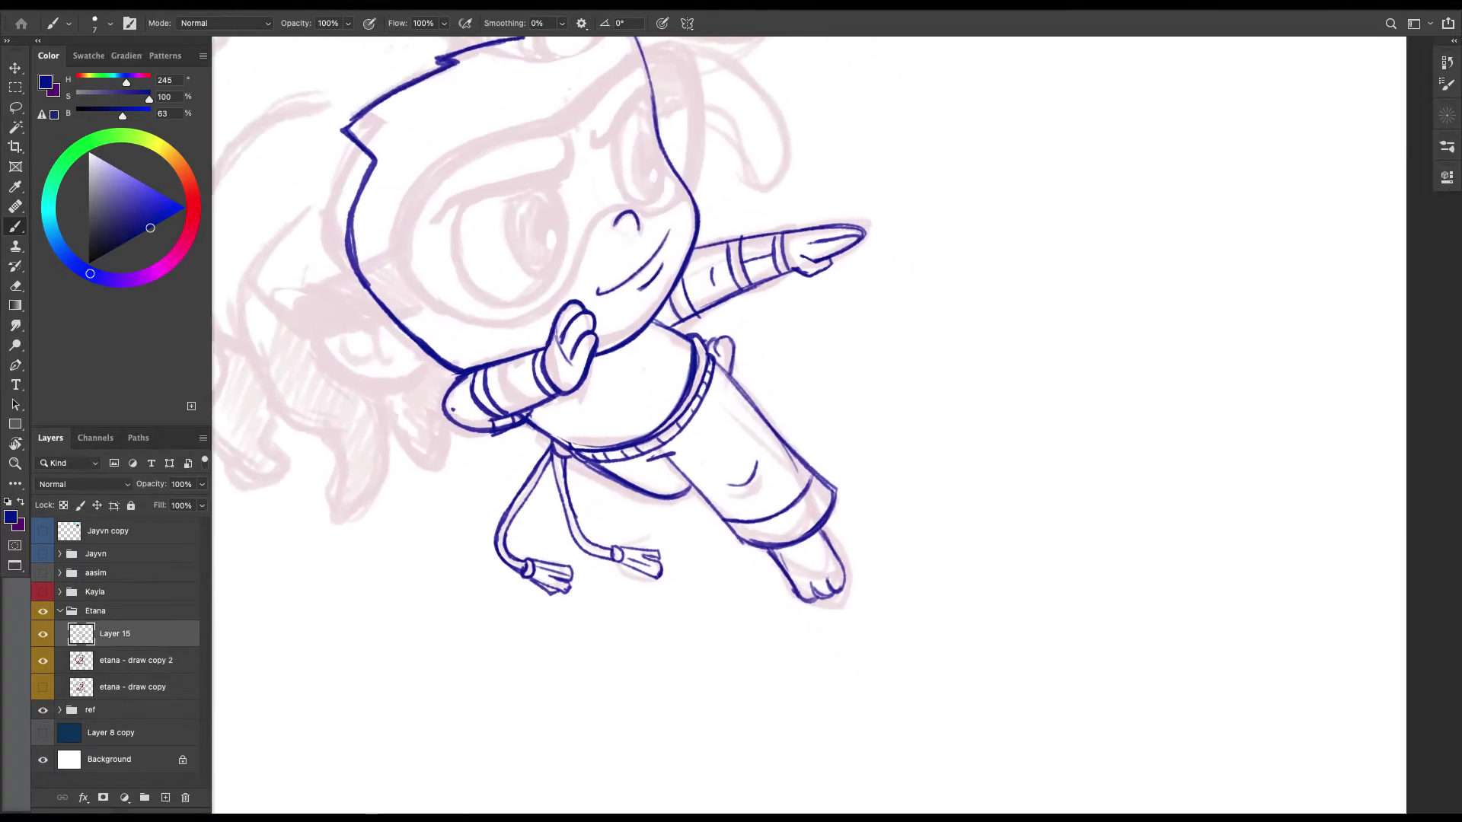
scroll(748, 386, up, 4)
key(l)
drag(849, 500, 895, 533)
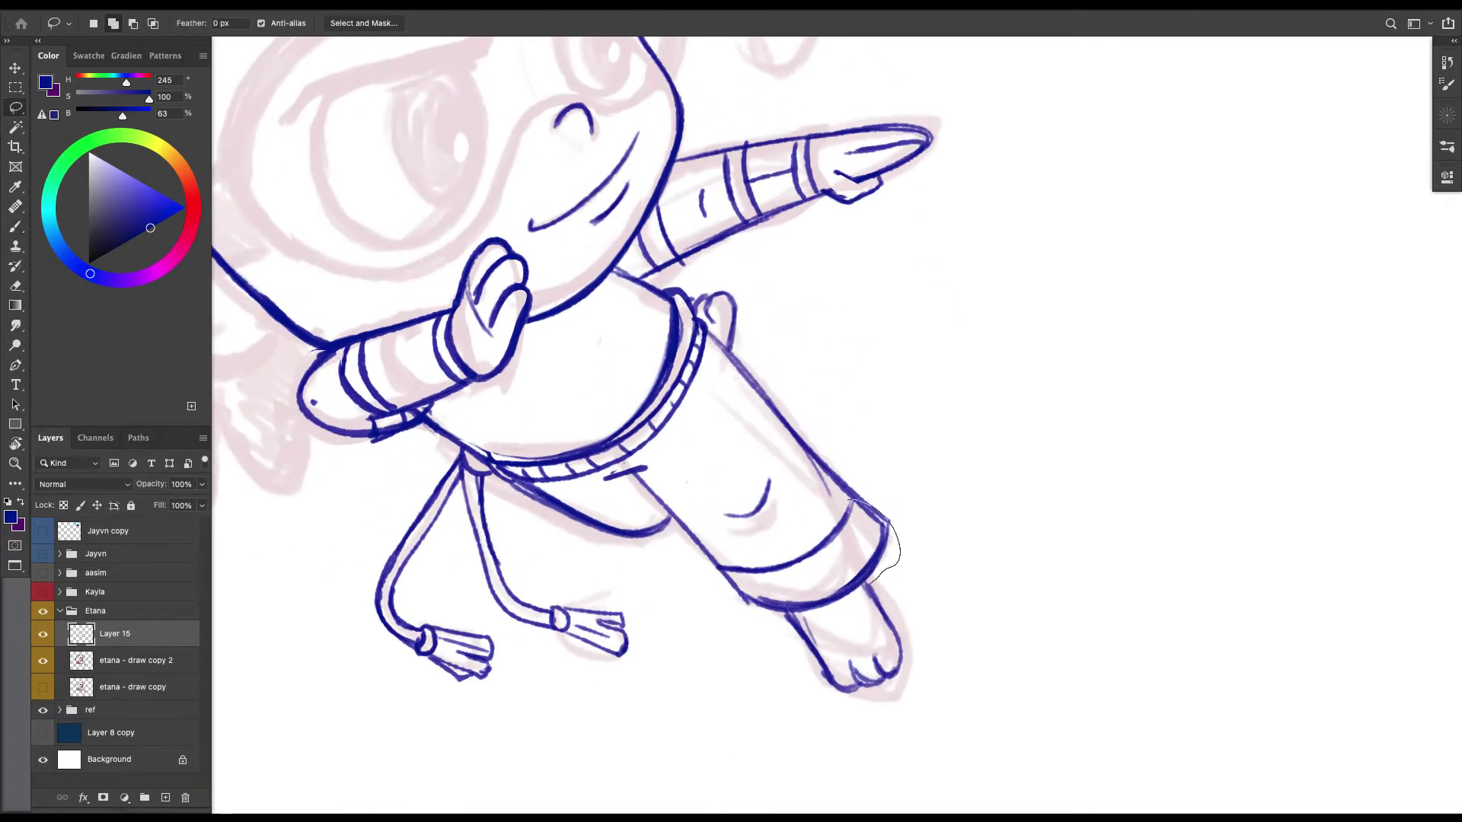
drag(715, 576, 765, 554)
click(150, 5)
mouse_move(229, 336)
click(386, 435)
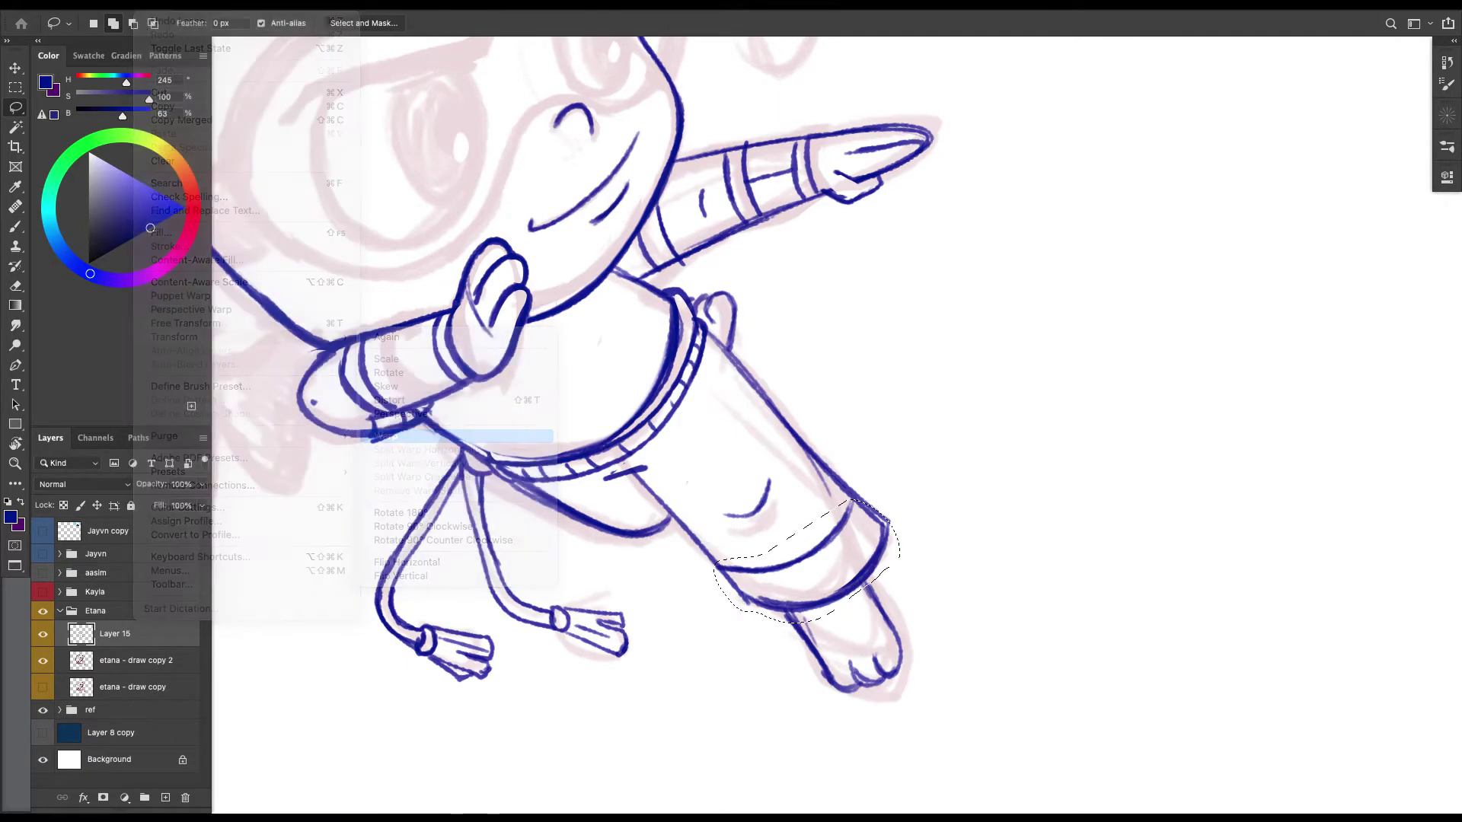
key(Return)
key(ctrl+d)
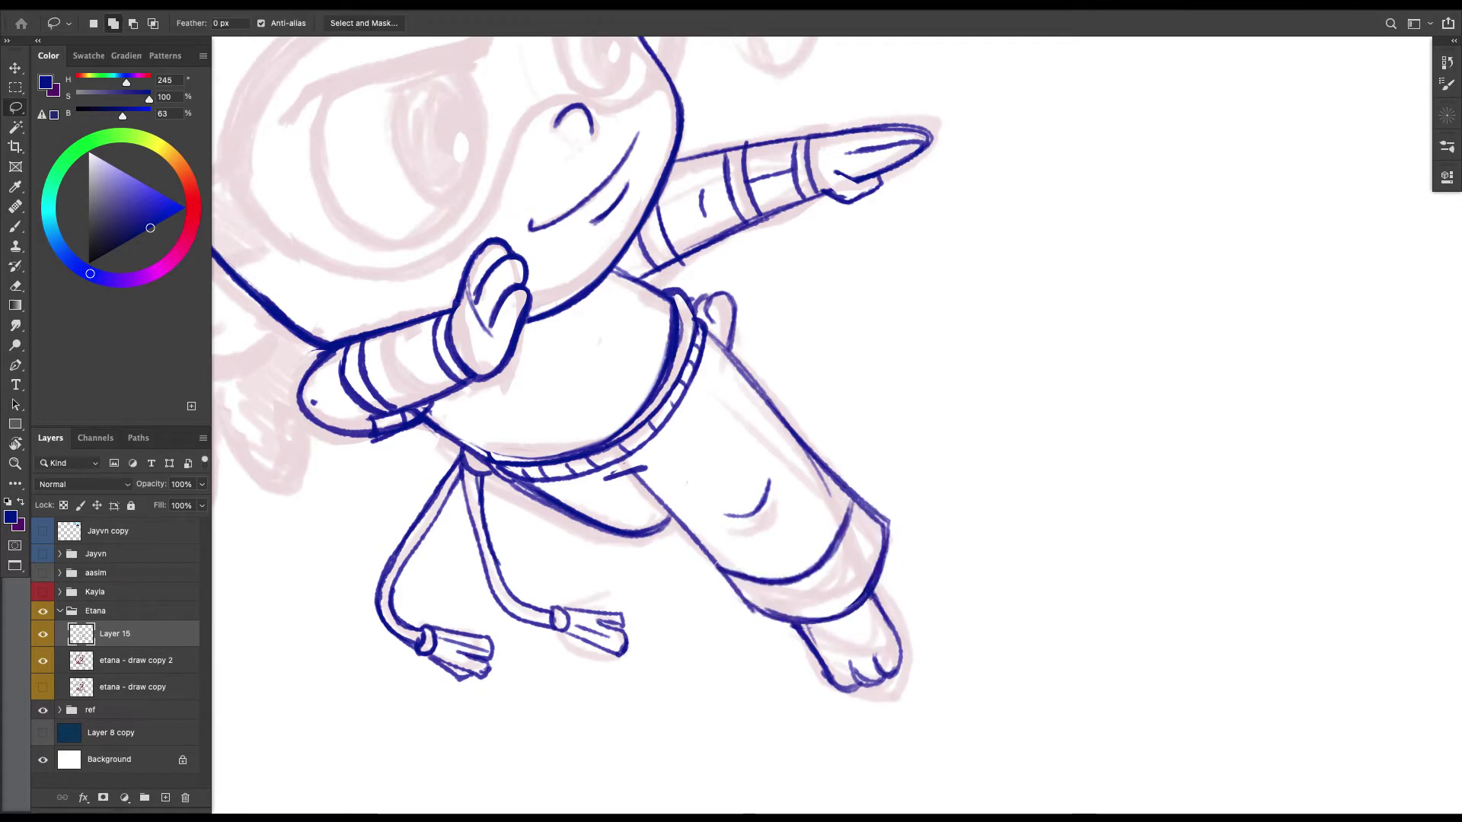
key(b)
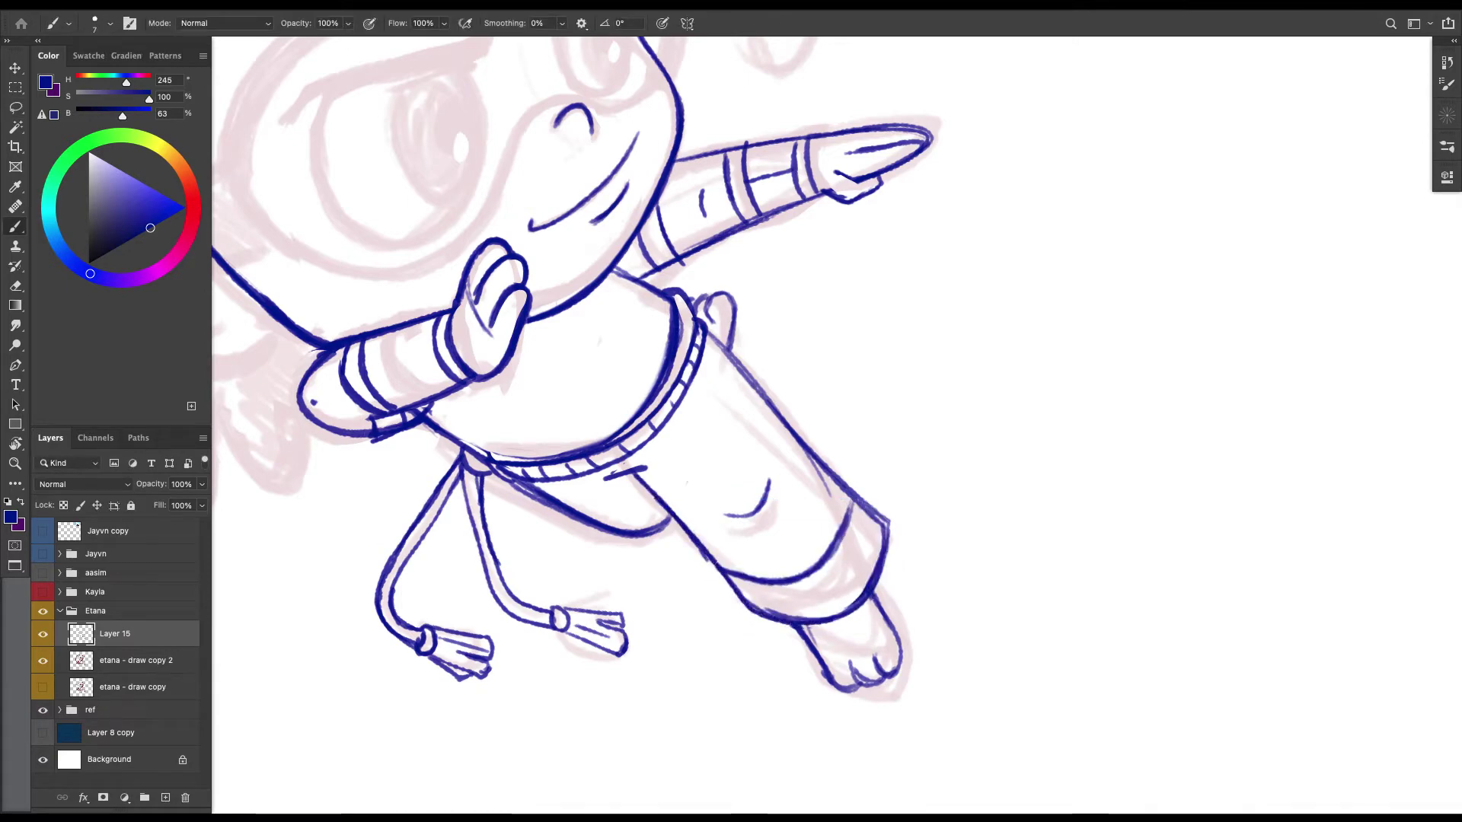
drag(729, 352, 824, 484)
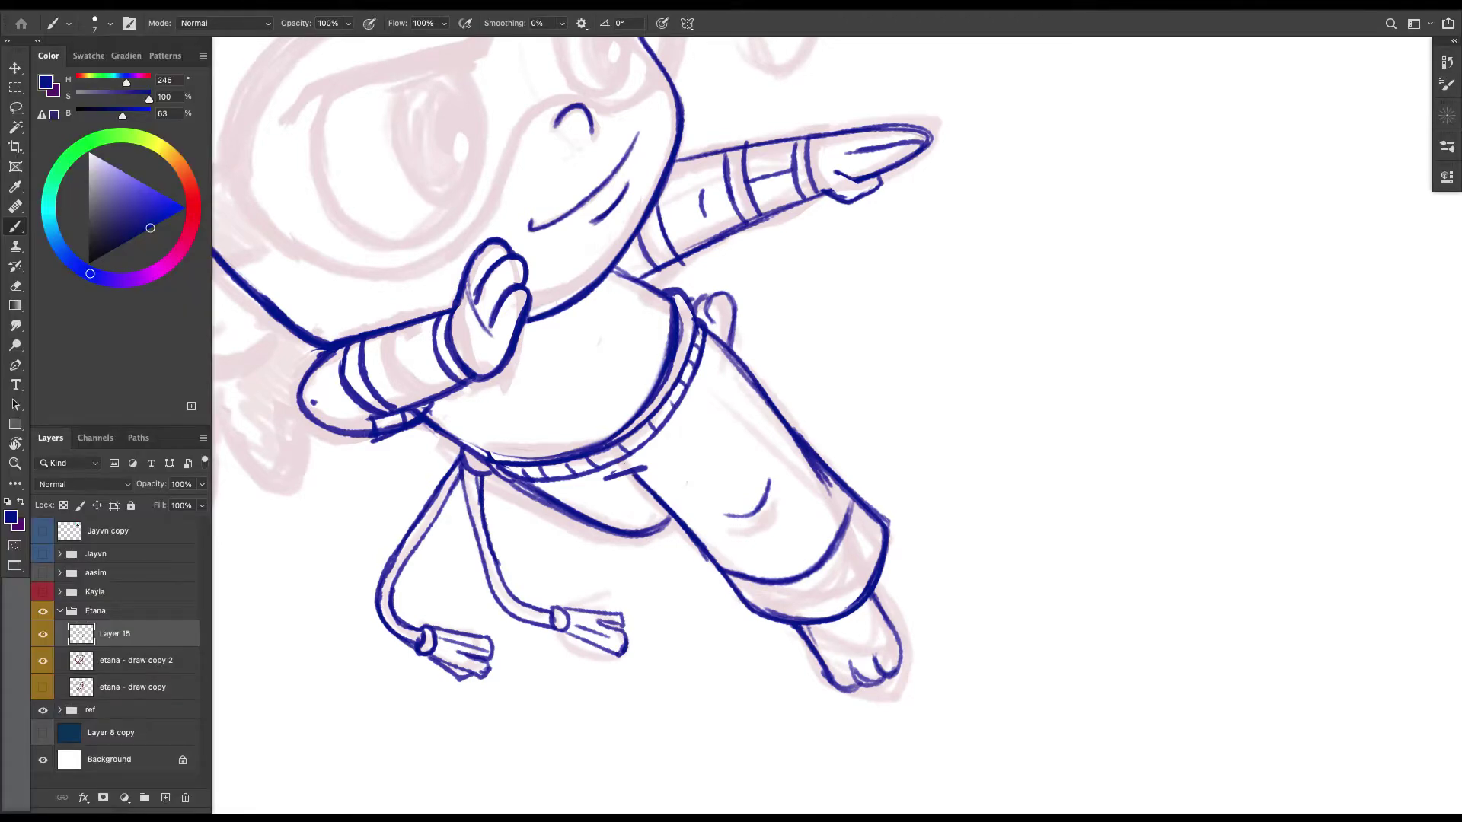
Draw the lower curve of the ear behind the cheek with brush size 8.
mouse_move(323, 343)
mouse_down()
mouse_move(953, 795)
mouse_move(763, 609)
mouse_up()
key(l)
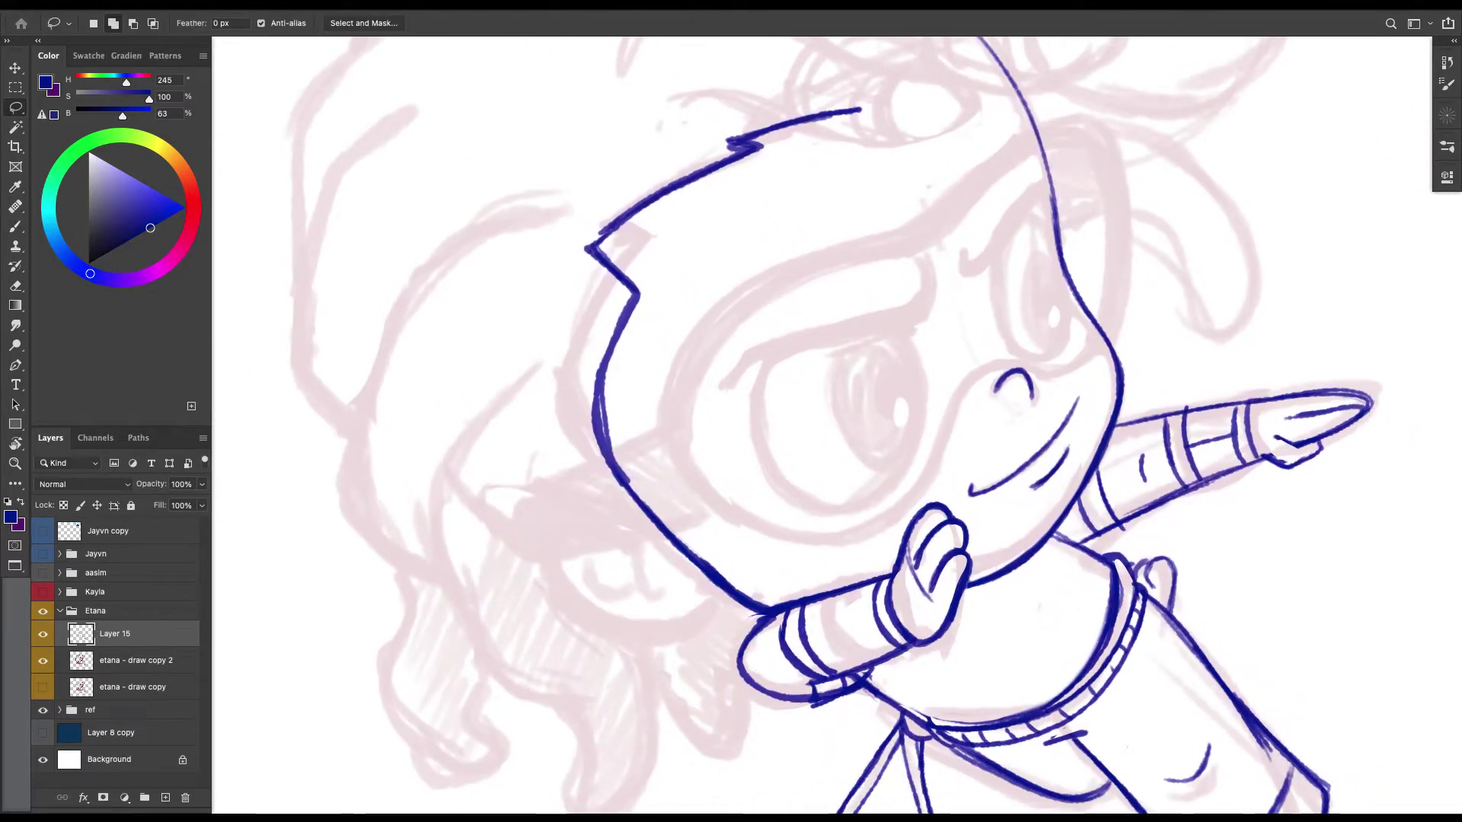
key(b)
scroll(836, 426, down, 3)
scroll(836, 426, right, 1)
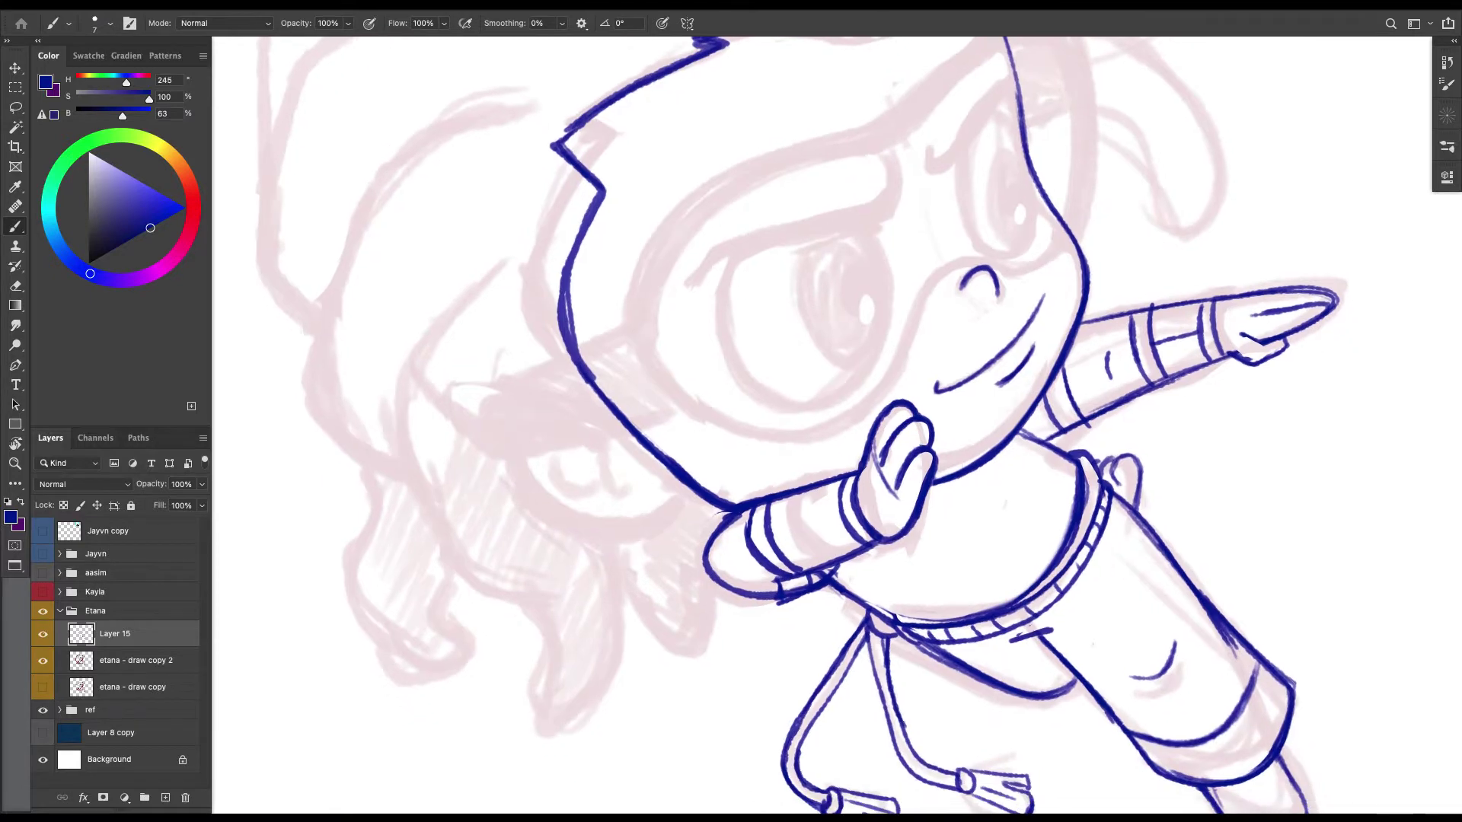
mouse_move(667, 511)
mouse_down()
mouse_move(531, 485)
mouse_move(676, 502)
mouse_move(532, 483)
mouse_up()
Outline the larger eye and its heavy upper lid, thicken the lines with brush size 9, and fill the lid with hatching.
scroll(836, 427, up, 4)
scroll(836, 427, right, 1)
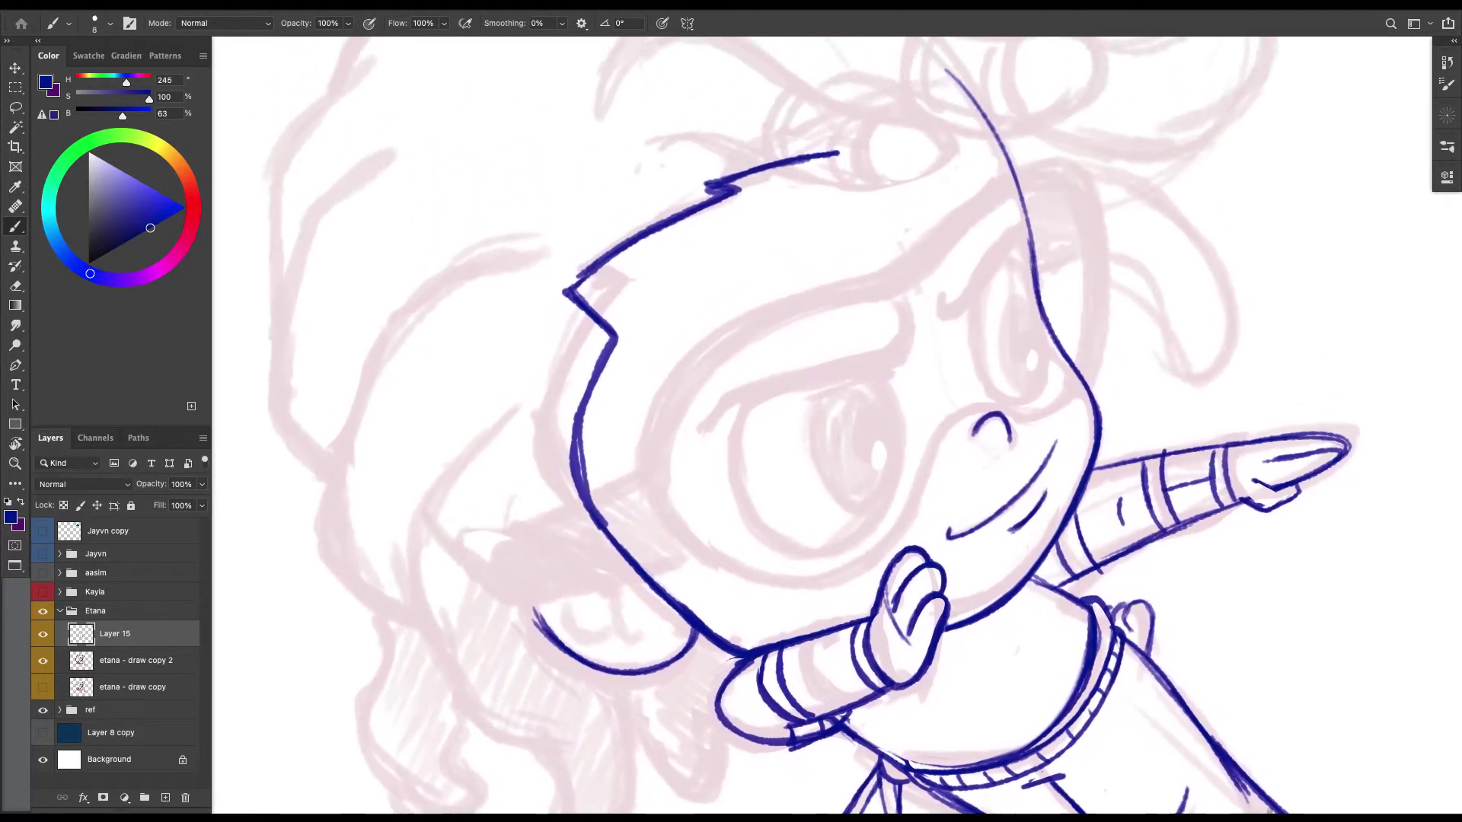
scroll(836, 426, right, 1)
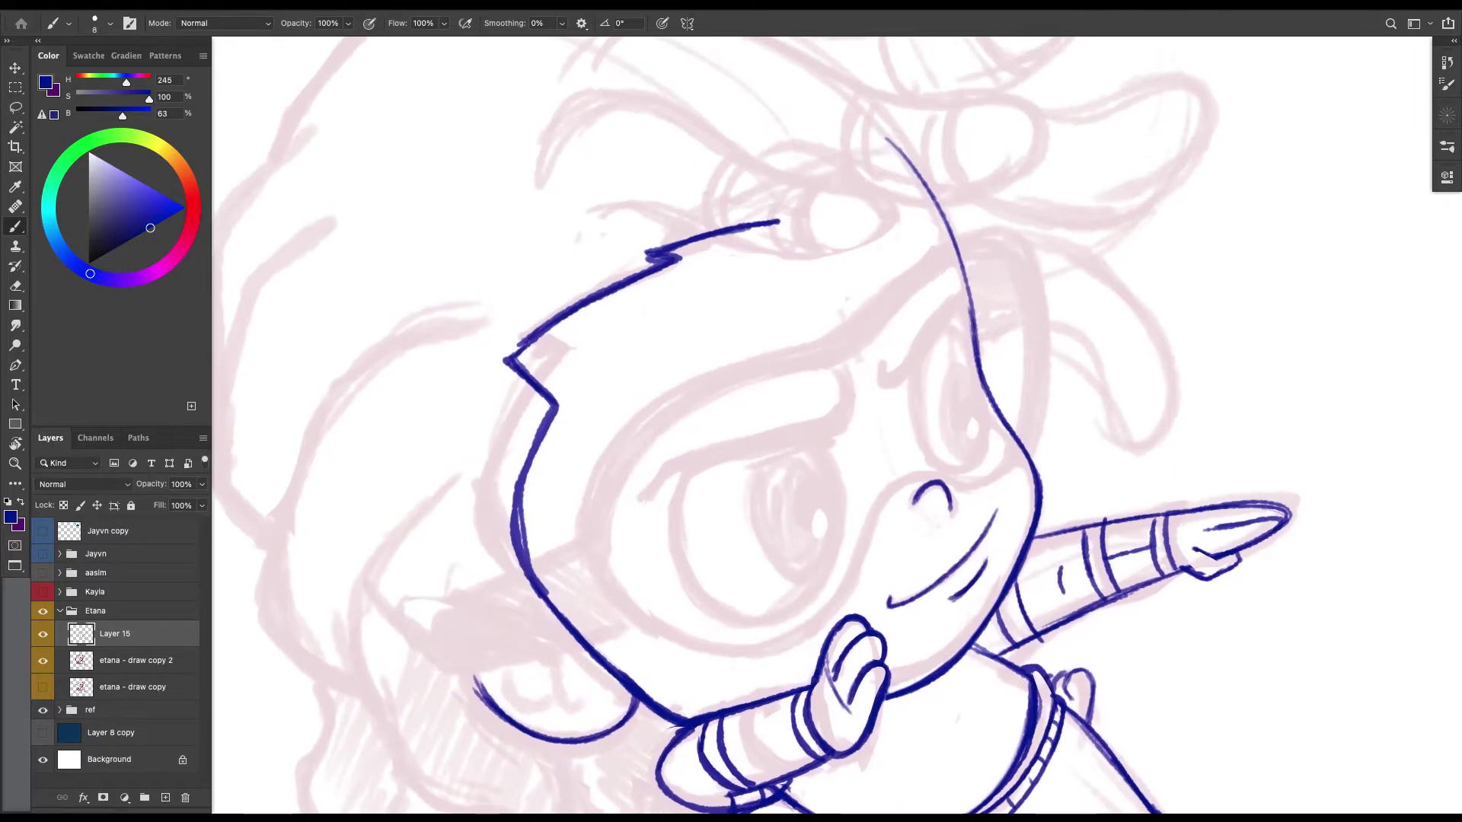
mouse_move(848, 372)
mouse_down()
mouse_move(822, 441)
mouse_move(689, 465)
mouse_move(642, 512)
mouse_move(720, 435)
mouse_move(834, 409)
mouse_move(845, 546)
mouse_move(795, 615)
mouse_move(674, 548)
mouse_move(683, 467)
mouse_up()
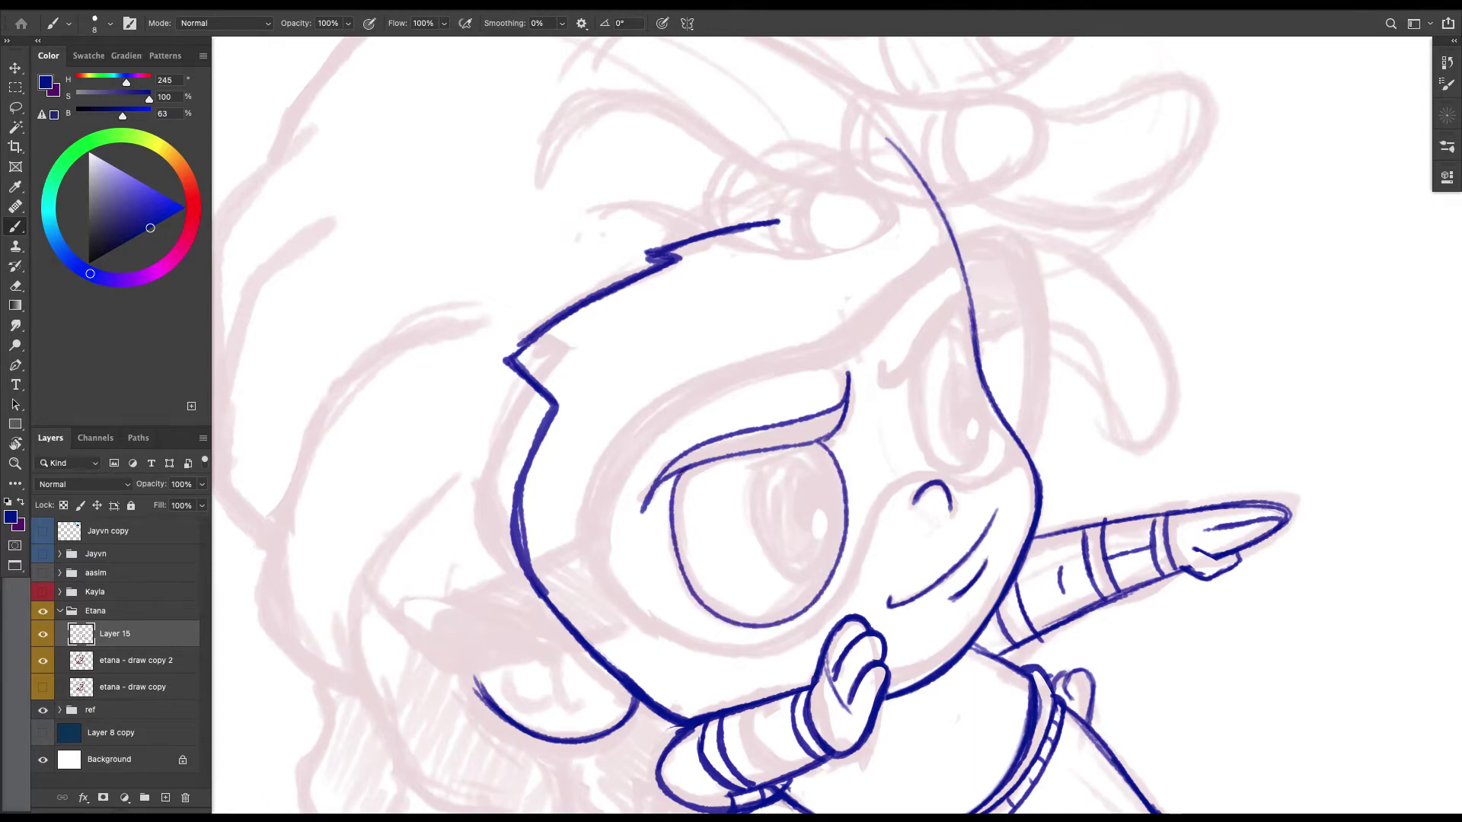
scroll(811, 637, up, 3)
mouse_move(578, 294)
mouse_down()
mouse_move(550, 329)
mouse_move(560, 522)
mouse_move(723, 618)
mouse_move(868, 466)
mouse_move(826, 248)
mouse_up()
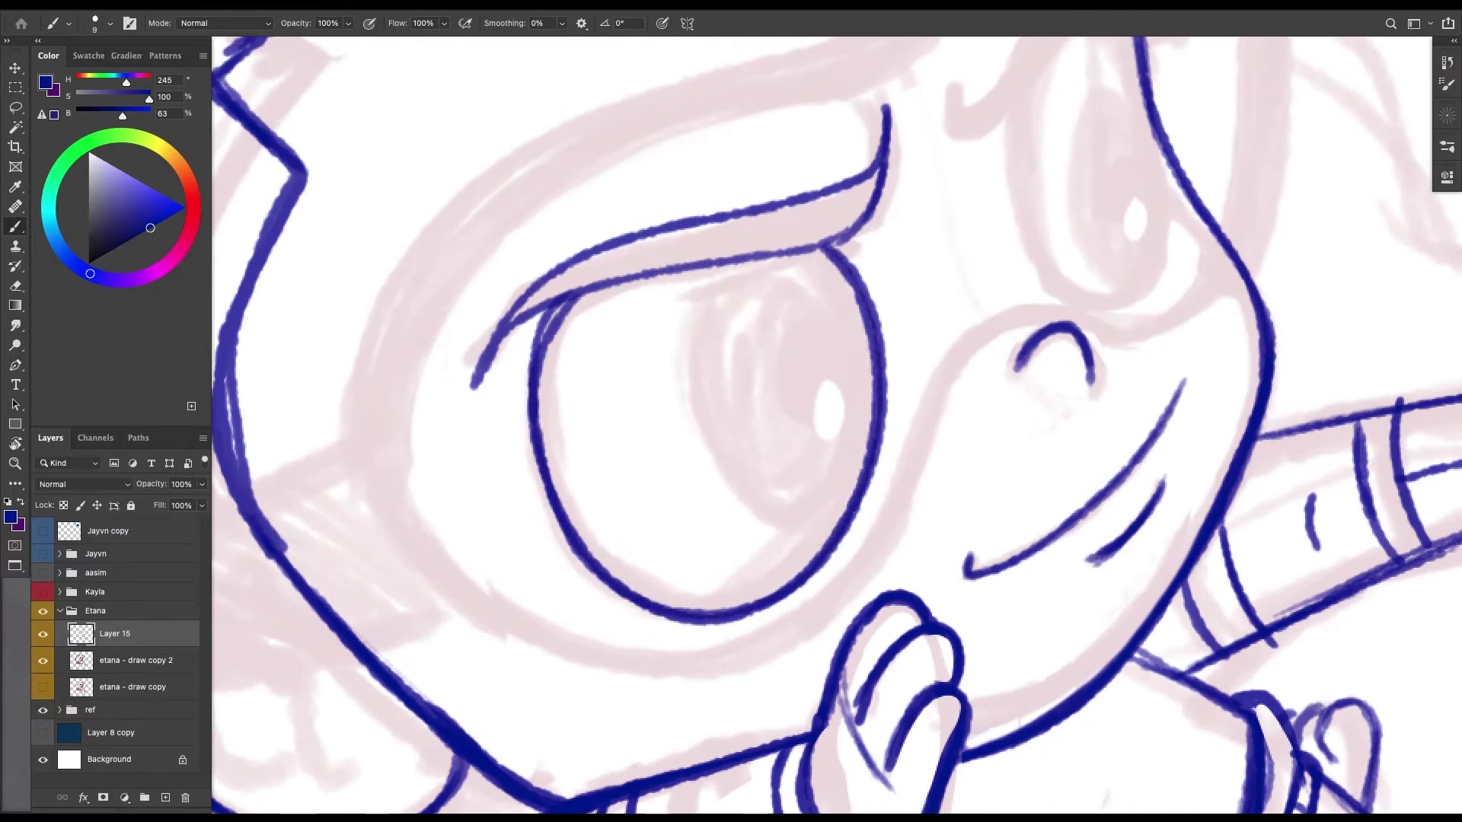
mouse_move(876, 171)
mouse_down()
mouse_move(857, 229)
mouse_move(830, 243)
mouse_move(579, 270)
mouse_move(503, 312)
mouse_up()
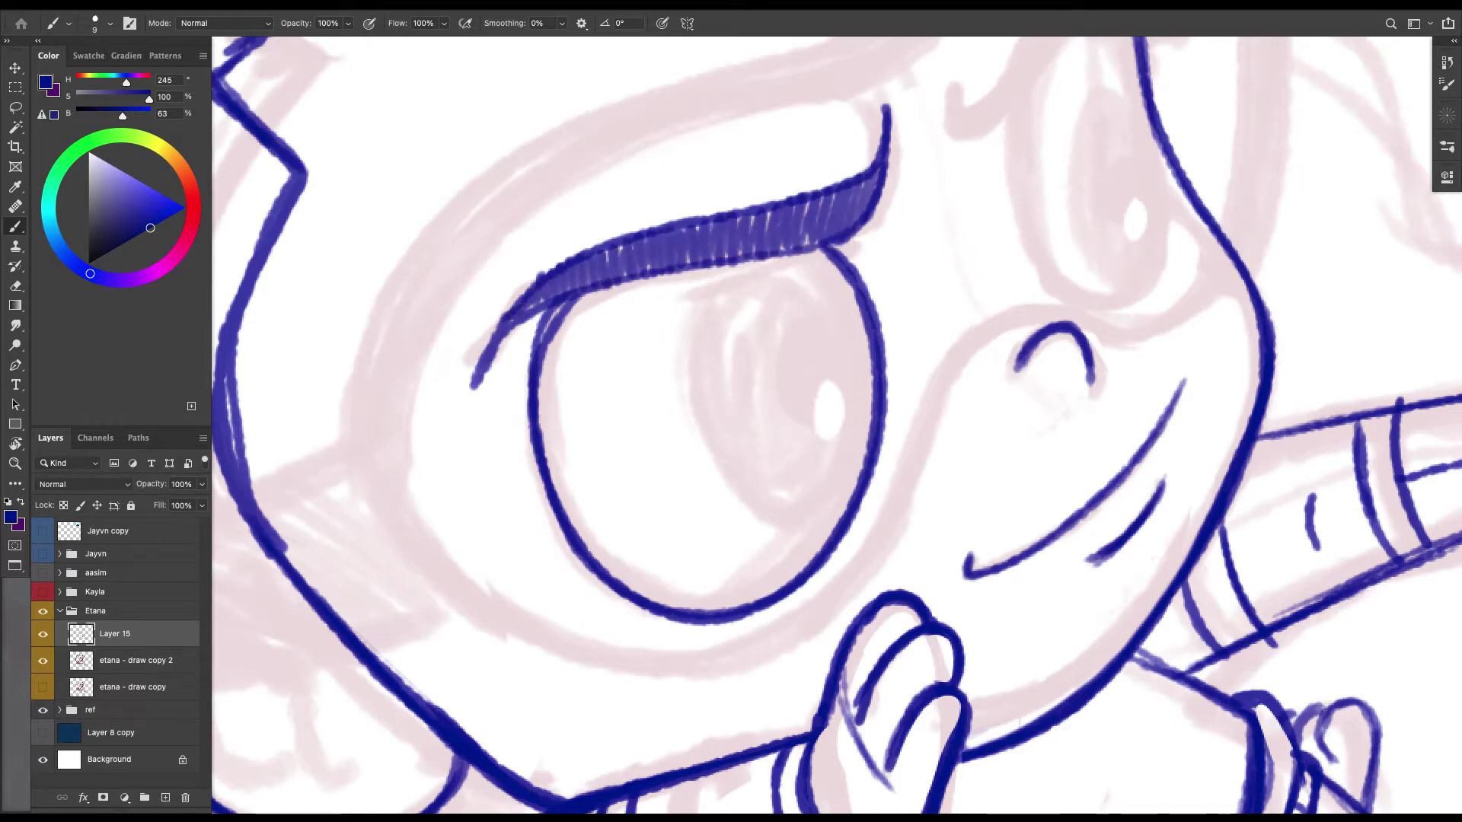
Draw the larger eye's iris and a solid filled oval pupil with brush size 7.
mouse_move(746, 261)
mouse_down()
mouse_move(674, 339)
mouse_move(735, 510)
mouse_move(876, 438)
mouse_move(761, 247)
mouse_move(676, 342)
mouse_up()
key(ctrl+z)
mouse_move(719, 259)
mouse_down()
mouse_move(680, 427)
mouse_move(796, 531)
mouse_move(864, 449)
mouse_move(746, 308)
mouse_move(801, 306)
mouse_move(836, 415)
mouse_move(750, 308)
mouse_up()
mouse_move(836, 389)
mouse_down()
mouse_move(821, 450)
mouse_move(809, 361)
mouse_move(796, 451)
mouse_move(784, 319)
mouse_move(773, 450)
mouse_move(765, 304)
mouse_move(740, 427)
mouse_move(823, 304)
mouse_up()
drag(739, 377, 738, 337)
drag(753, 337, 753, 321)
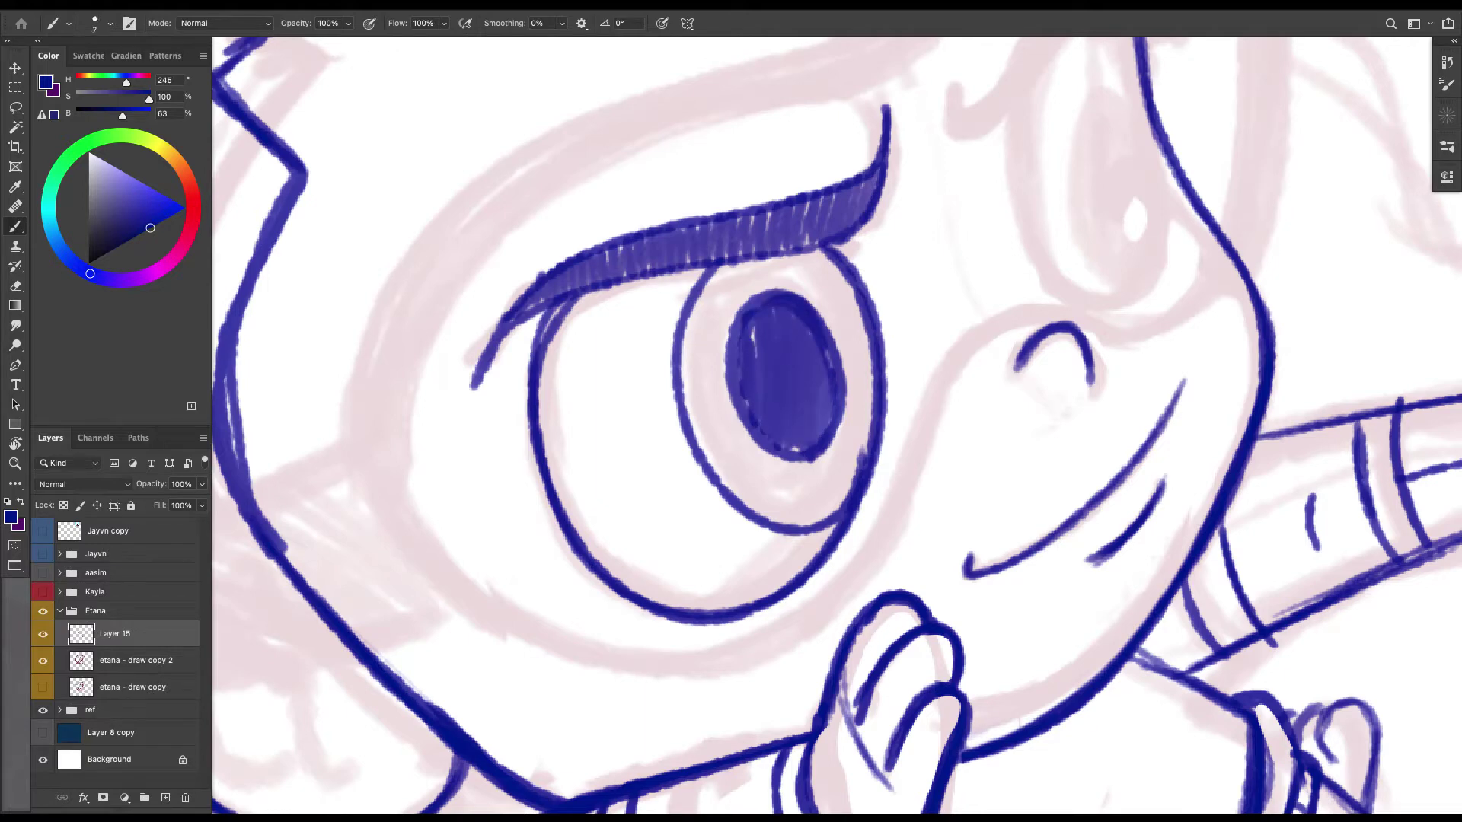
mouse_move(830, 388)
mouse_down()
mouse_move(814, 437)
mouse_move(845, 449)
mouse_move(824, 434)
mouse_up()
key(l)
key(BackSpace)
key(super+minus)
key(super+minus)
key(super+minus)
key(super+minus)
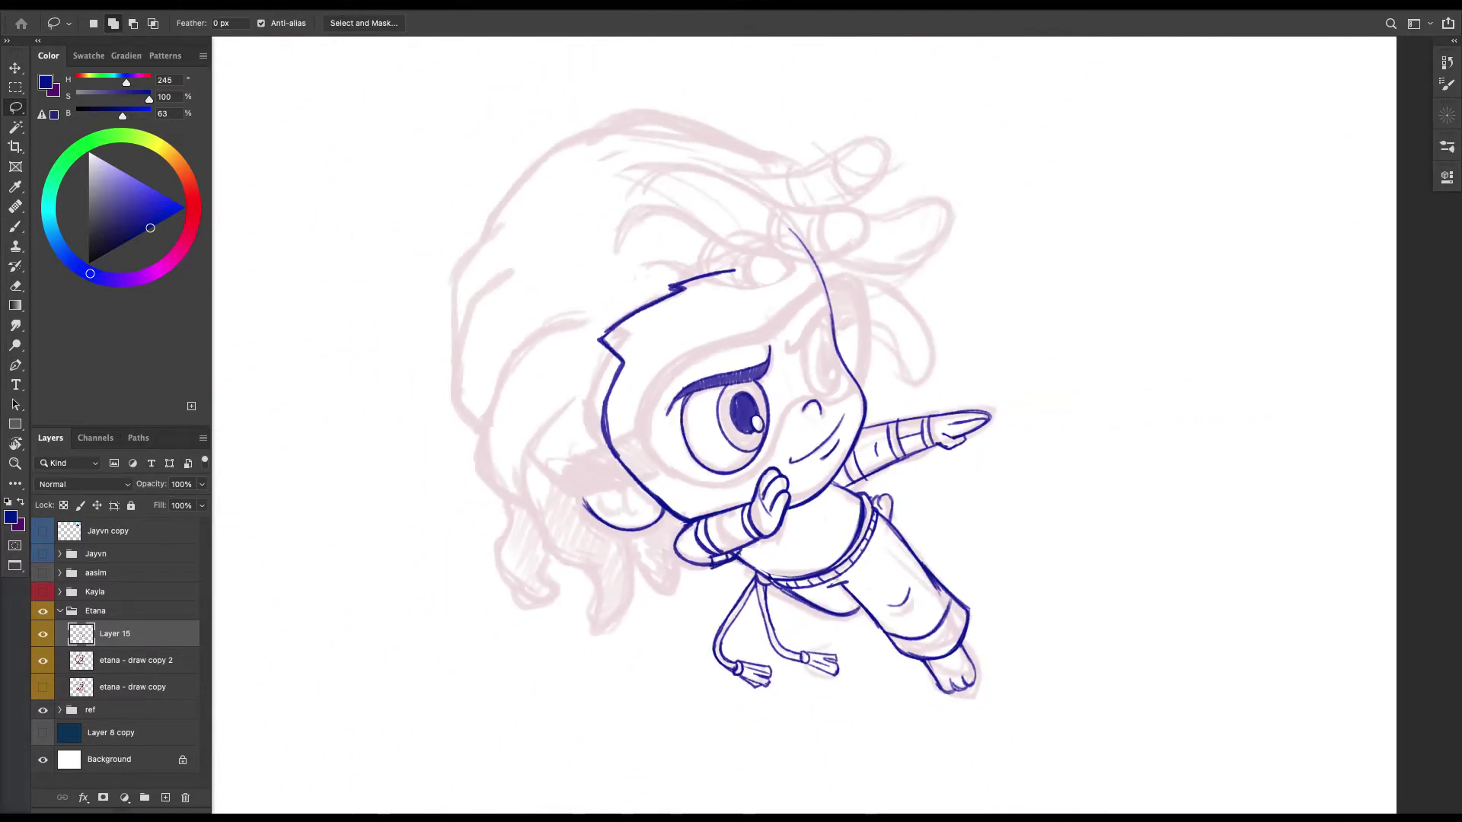
scroll(733, 423, up, 8)
drag(733, 423, 683, 469)
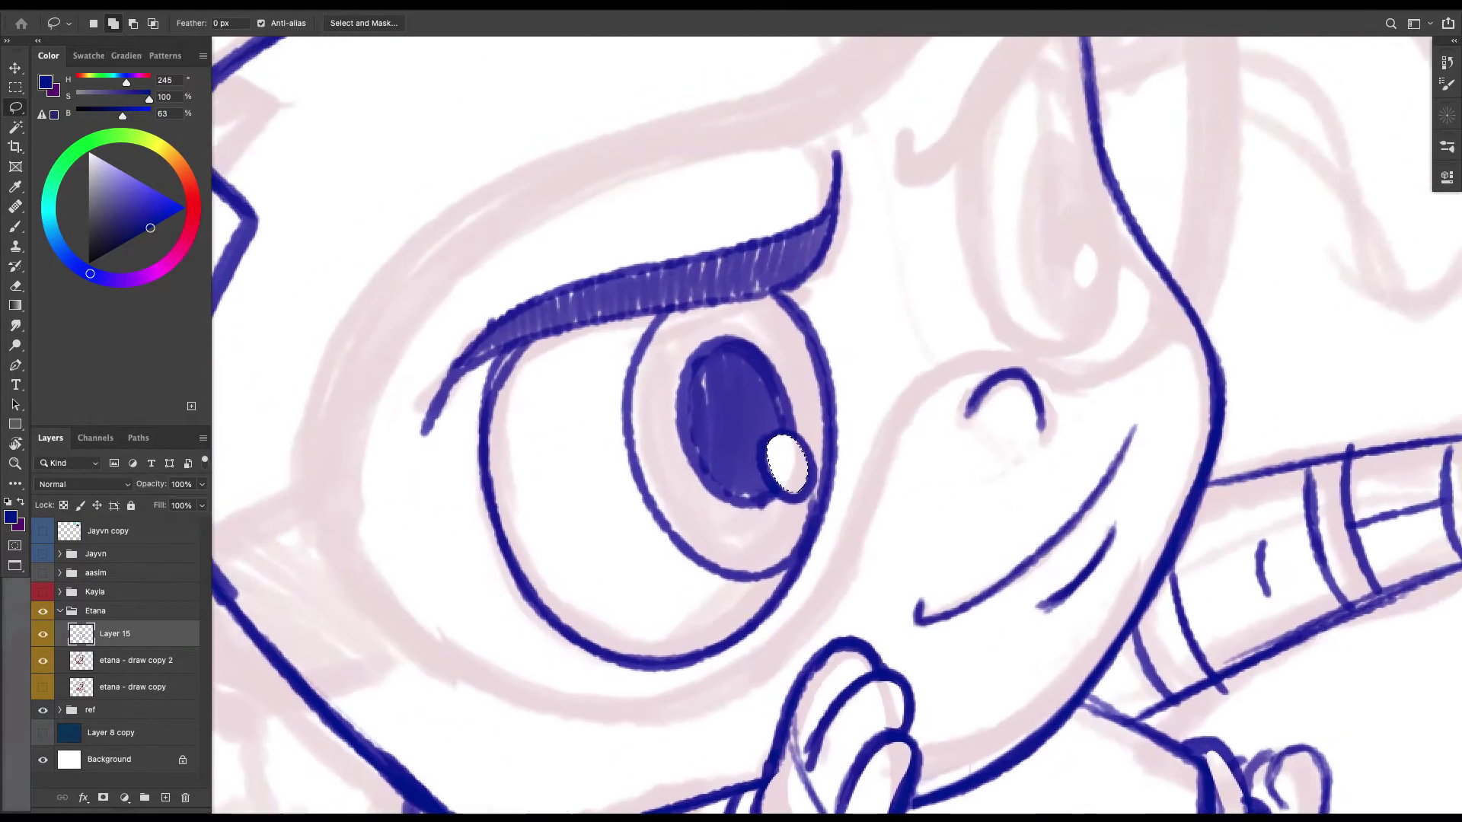
key(super+z)
key(super+z)
key(super+z)
Draw the smaller far eye with its iris and filled pupil, and ink the filled heavy lid above it.
drag(786, 427, 648, 541)
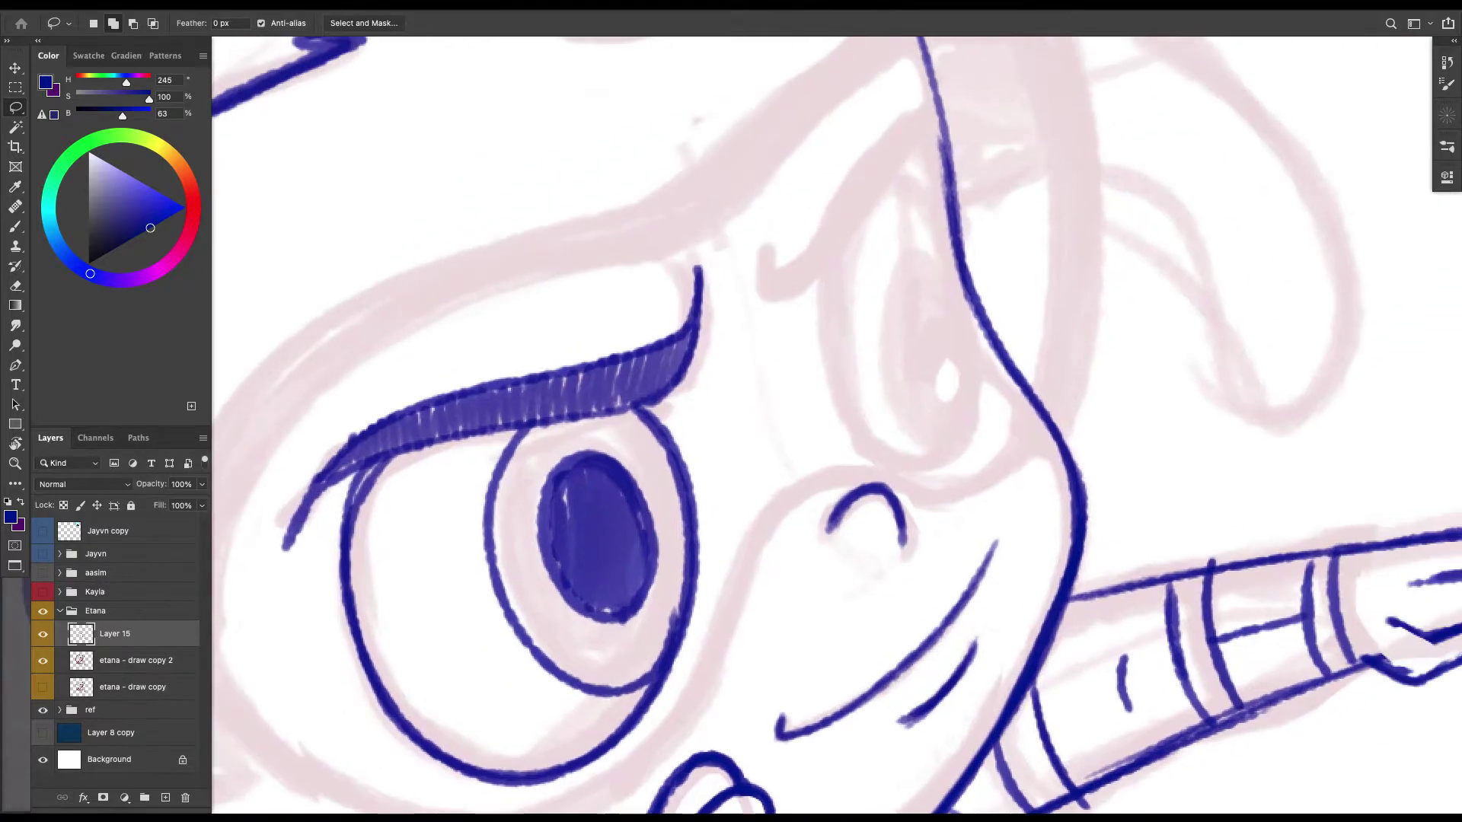
scroll(838, 427, up, 3)
key(b)
mouse_move(746, 394)
mouse_down()
mouse_move(767, 314)
mouse_move(811, 261)
mouse_move(863, 305)
mouse_move(900, 507)
mouse_move(841, 555)
mouse_move(774, 489)
mouse_move(749, 358)
mouse_move(864, 334)
mouse_move(805, 367)
mouse_move(815, 482)
mouse_move(879, 533)
mouse_up()
mouse_move(858, 532)
mouse_down()
mouse_move(813, 461)
mouse_move(875, 335)
mouse_up()
mouse_move(838, 426)
mouse_down()
mouse_move(898, 306)
mouse_move(854, 325)
mouse_move(912, 319)
mouse_move(851, 309)
mouse_move(883, 381)
mouse_move(894, 281)
mouse_move(903, 392)
mouse_move(875, 316)
mouse_move(857, 380)
mouse_move(852, 278)
mouse_move(872, 274)
mouse_move(887, 335)
mouse_move(881, 455)
mouse_up()
drag(826, 331, 886, 350)
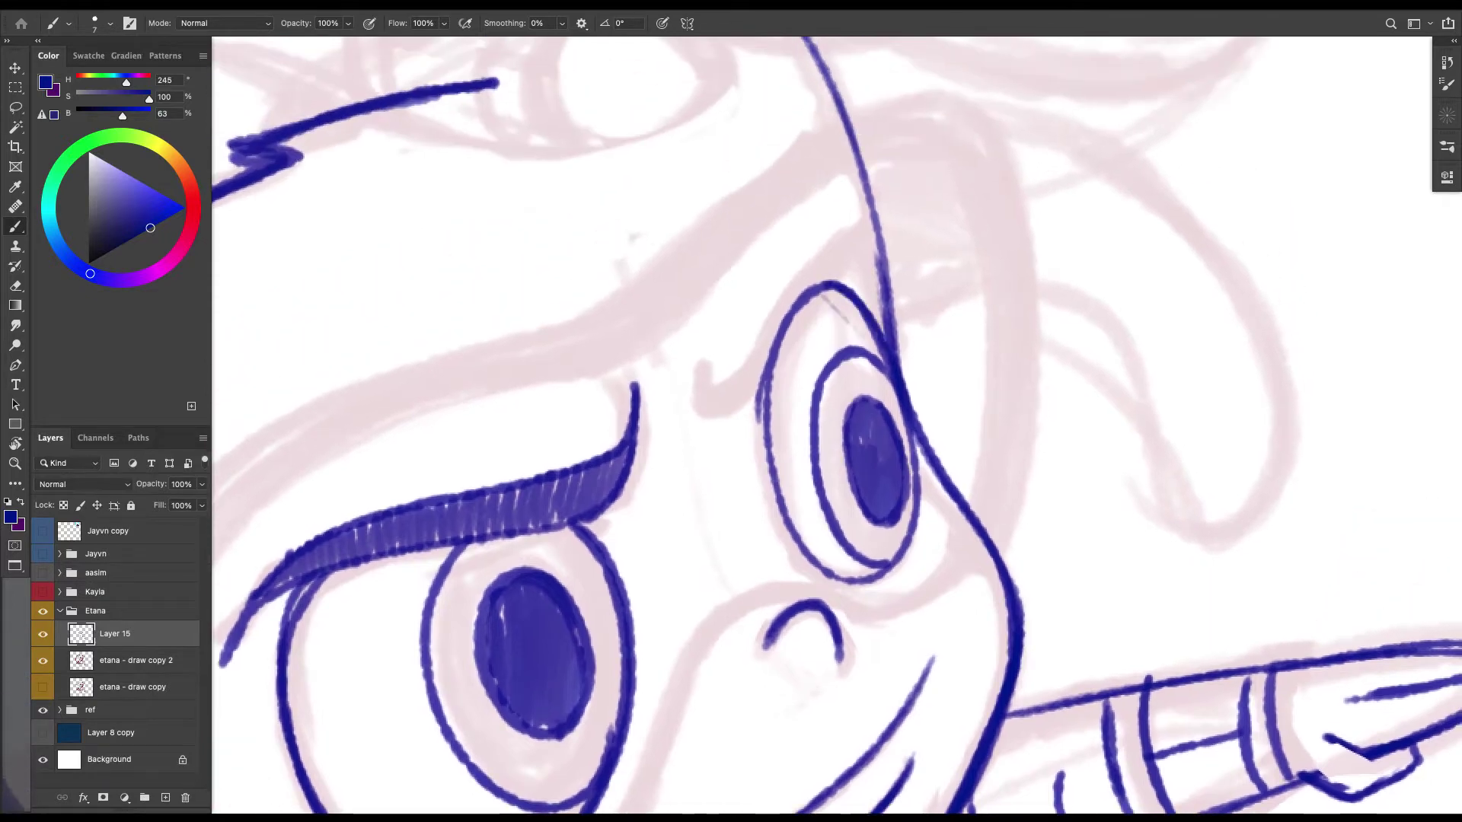
mouse_move(693, 369)
mouse_down()
mouse_move(762, 375)
mouse_move(878, 243)
mouse_move(830, 245)
mouse_move(705, 392)
mouse_move(748, 372)
mouse_move(856, 229)
mouse_up()
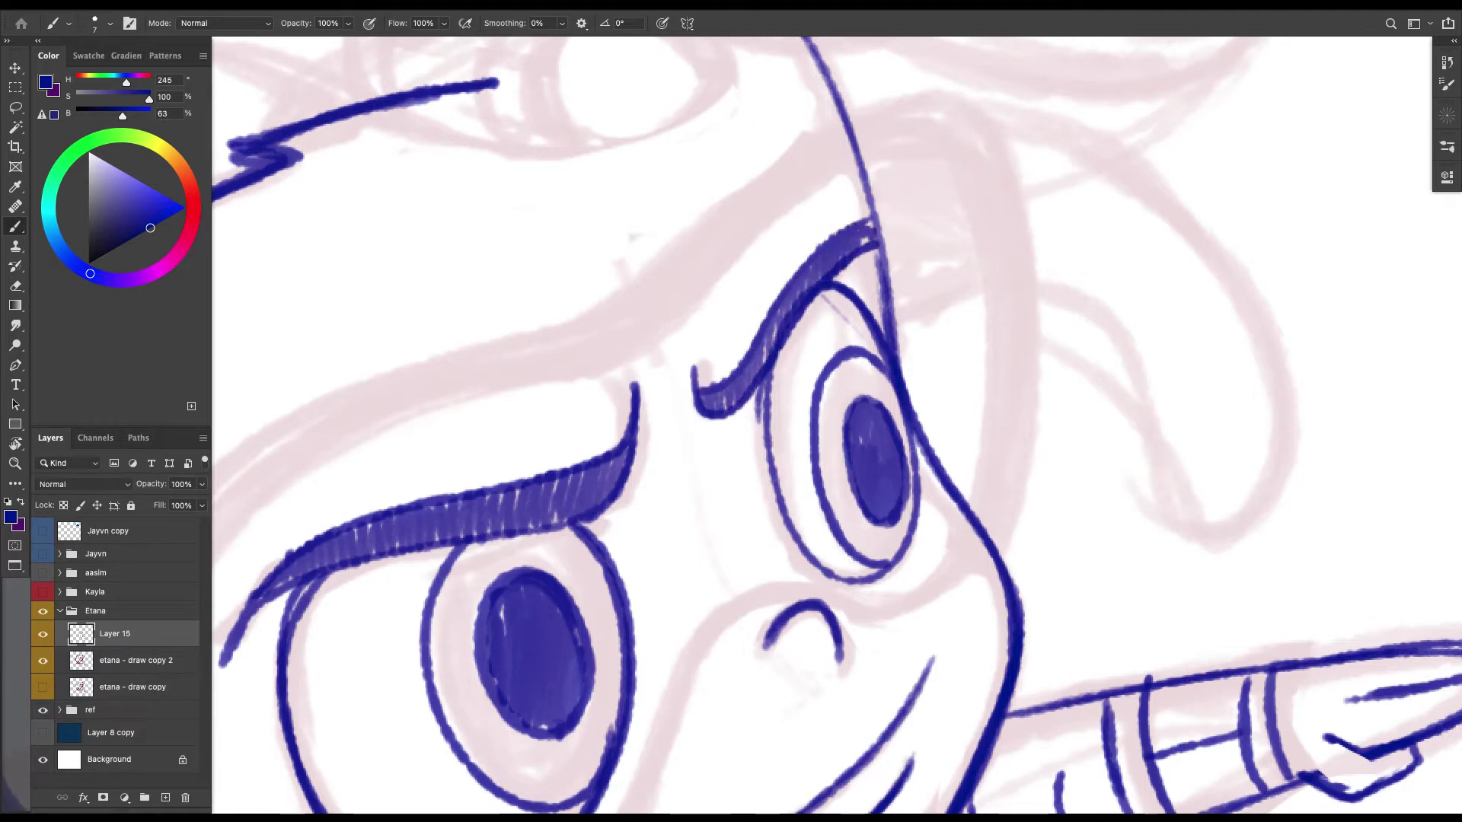
Select the larger eye's pupil, scale it to 97.55%, and clear the selection.
scroll(836, 425, down, 3)
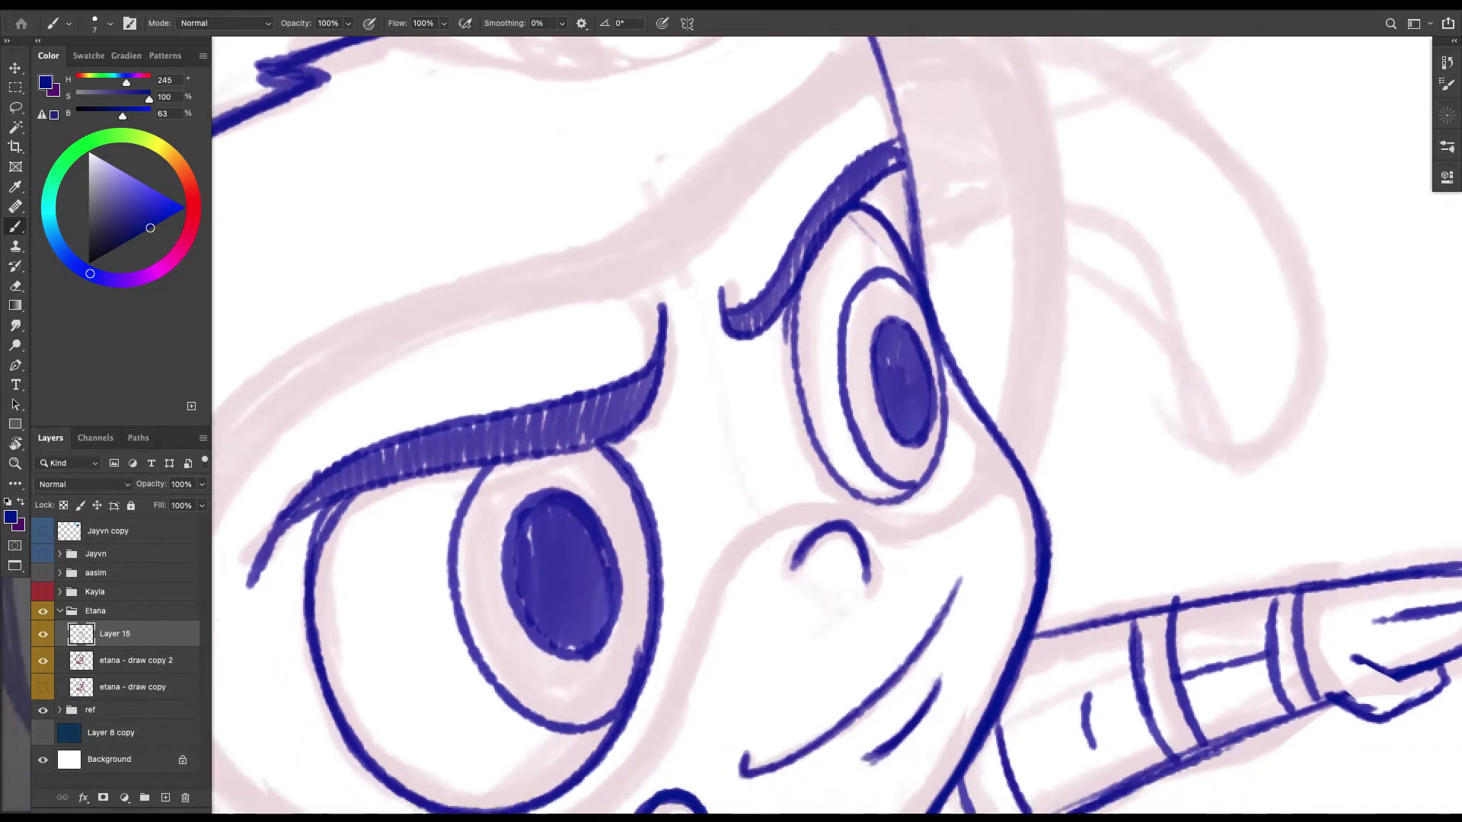
scroll(836, 425, left, 4)
key(super+minus)
key(ctrl+minus)
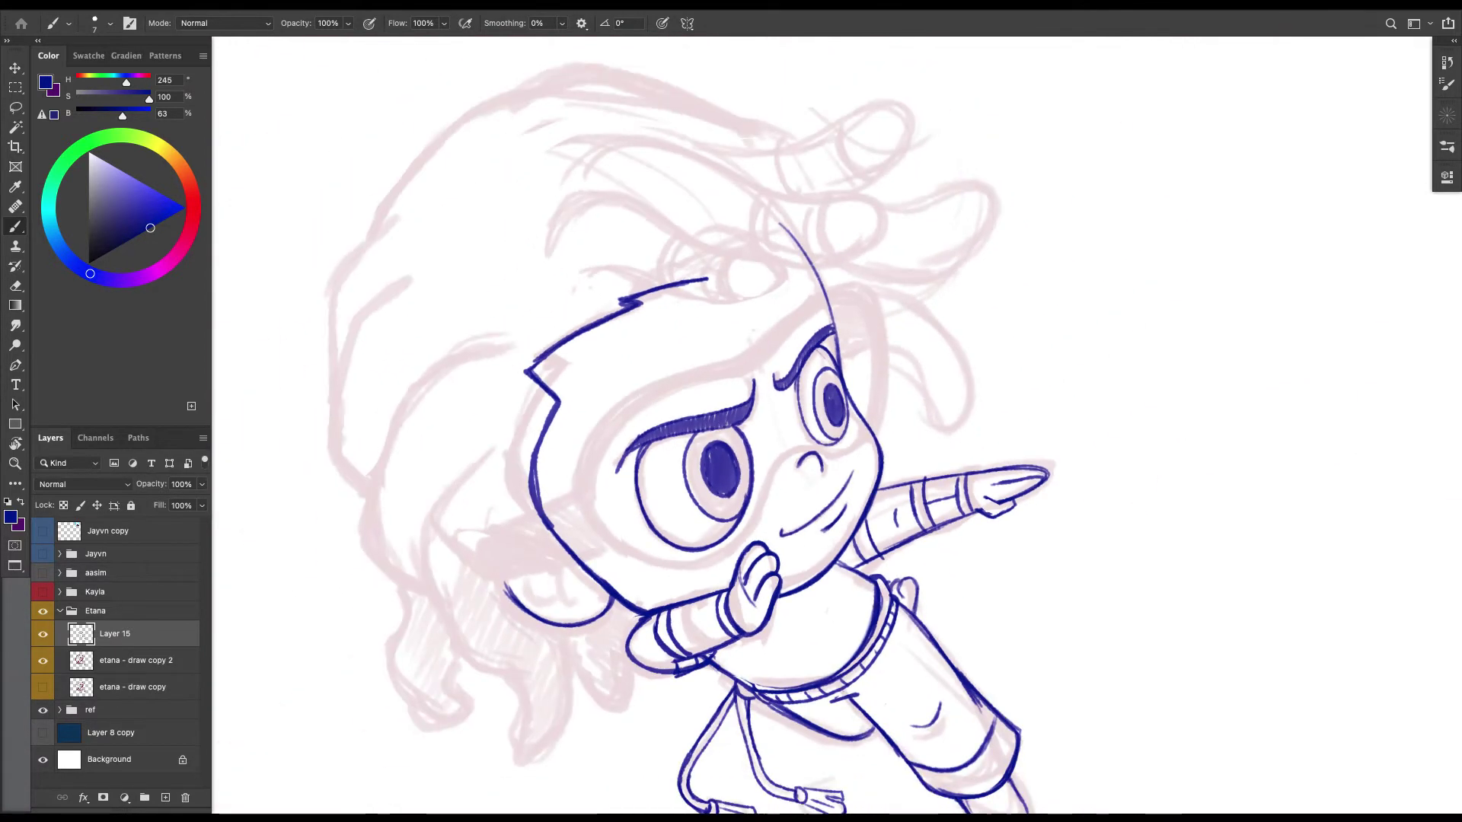
key(ctrl+minus)
key(ctrl+plus)
key(ctrl+plus)
key(l)
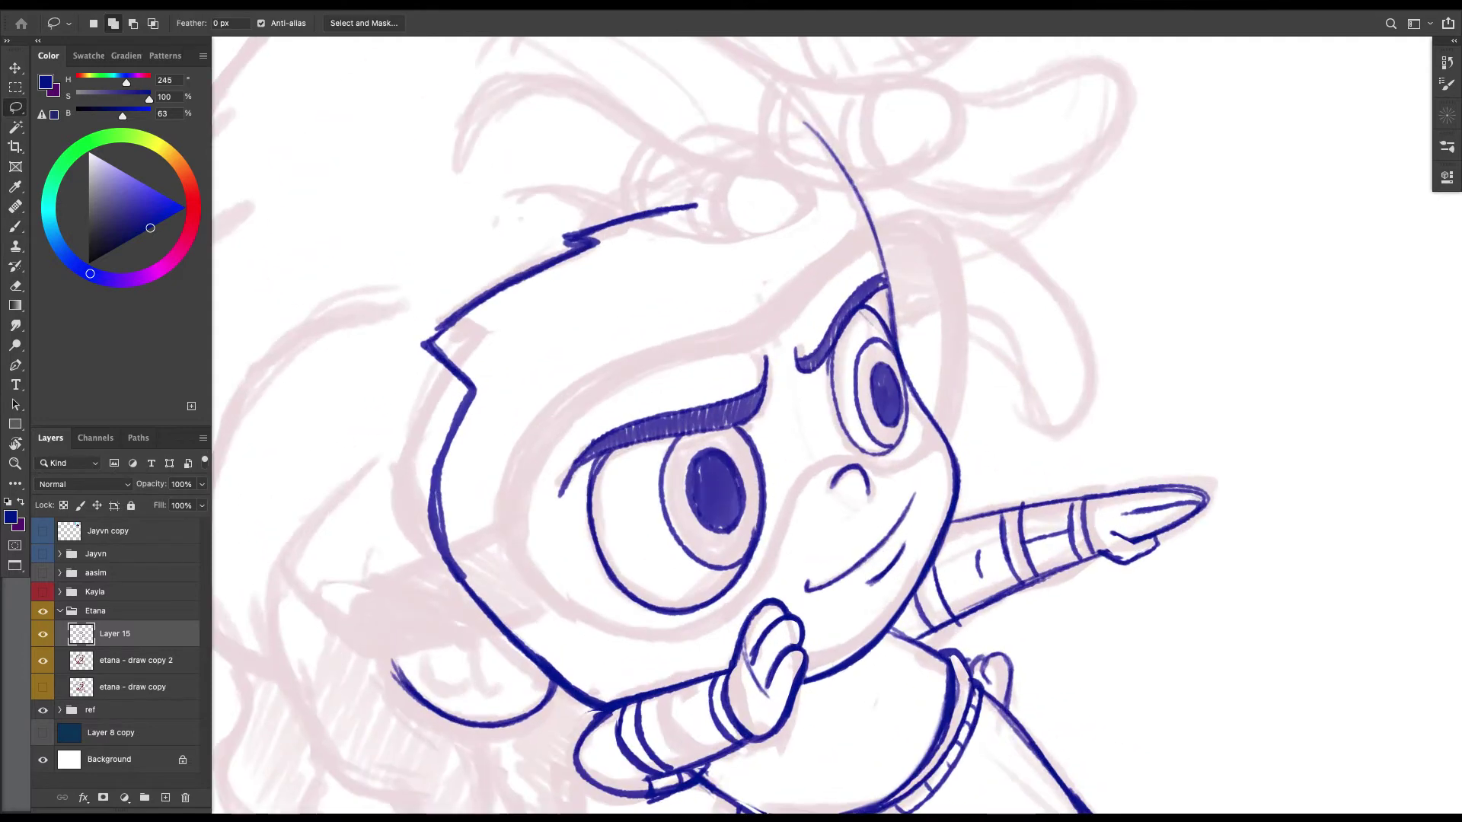
mouse_move(753, 529)
mouse_down()
mouse_move(680, 478)
mouse_move(731, 442)
mouse_move(728, 457)
mouse_move(688, 444)
mouse_up()
key(ctrl+t)
key(ctrl+minus)
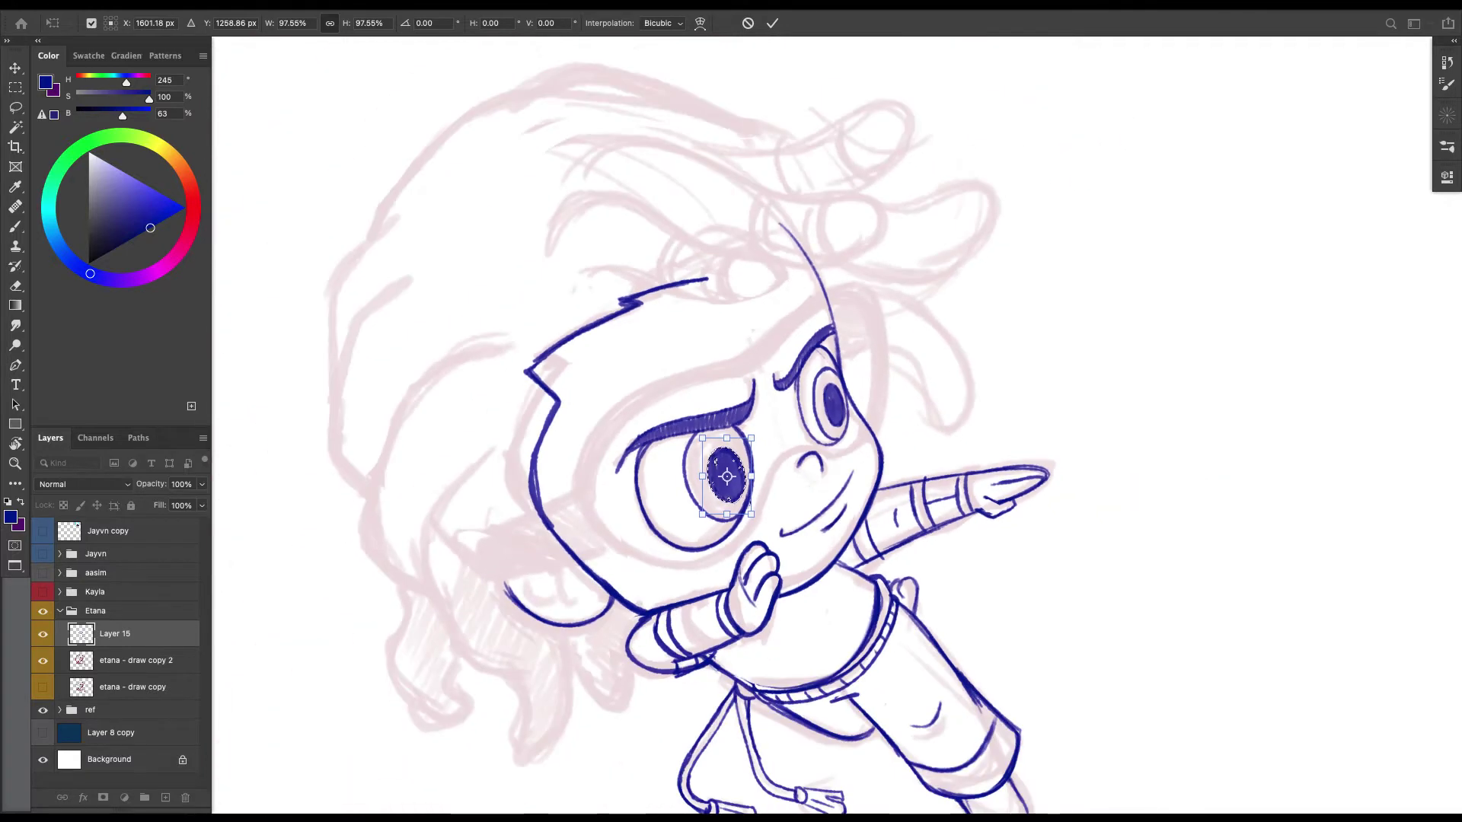
key(Return)
key(ctrl+d)
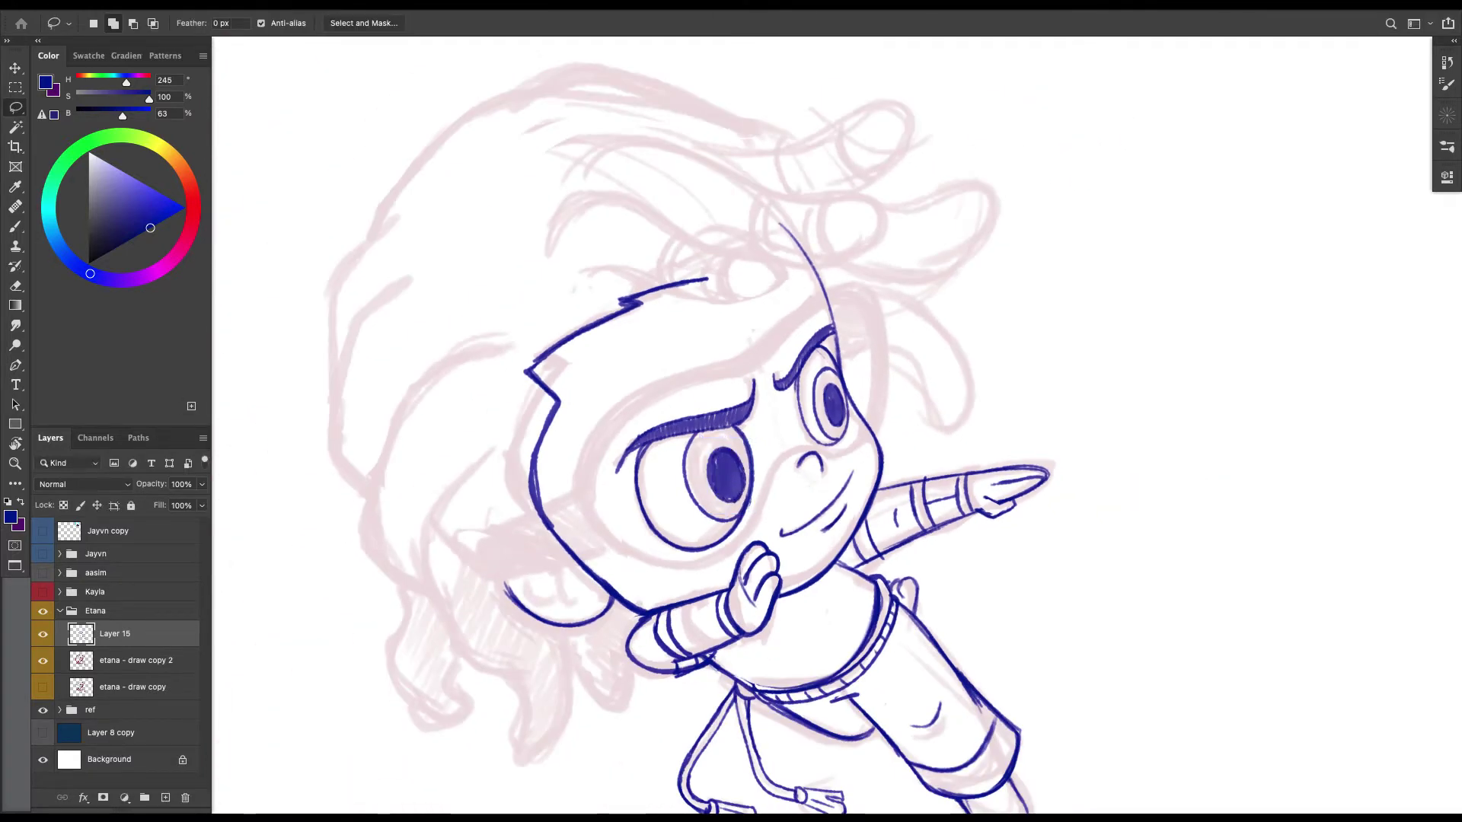
Set the opacity of the sketch layer "etana - draw copy 2" to 53% and compare the sketch's eyes with the line art.
key(alt+bracketleft)
key(5)
key(3)
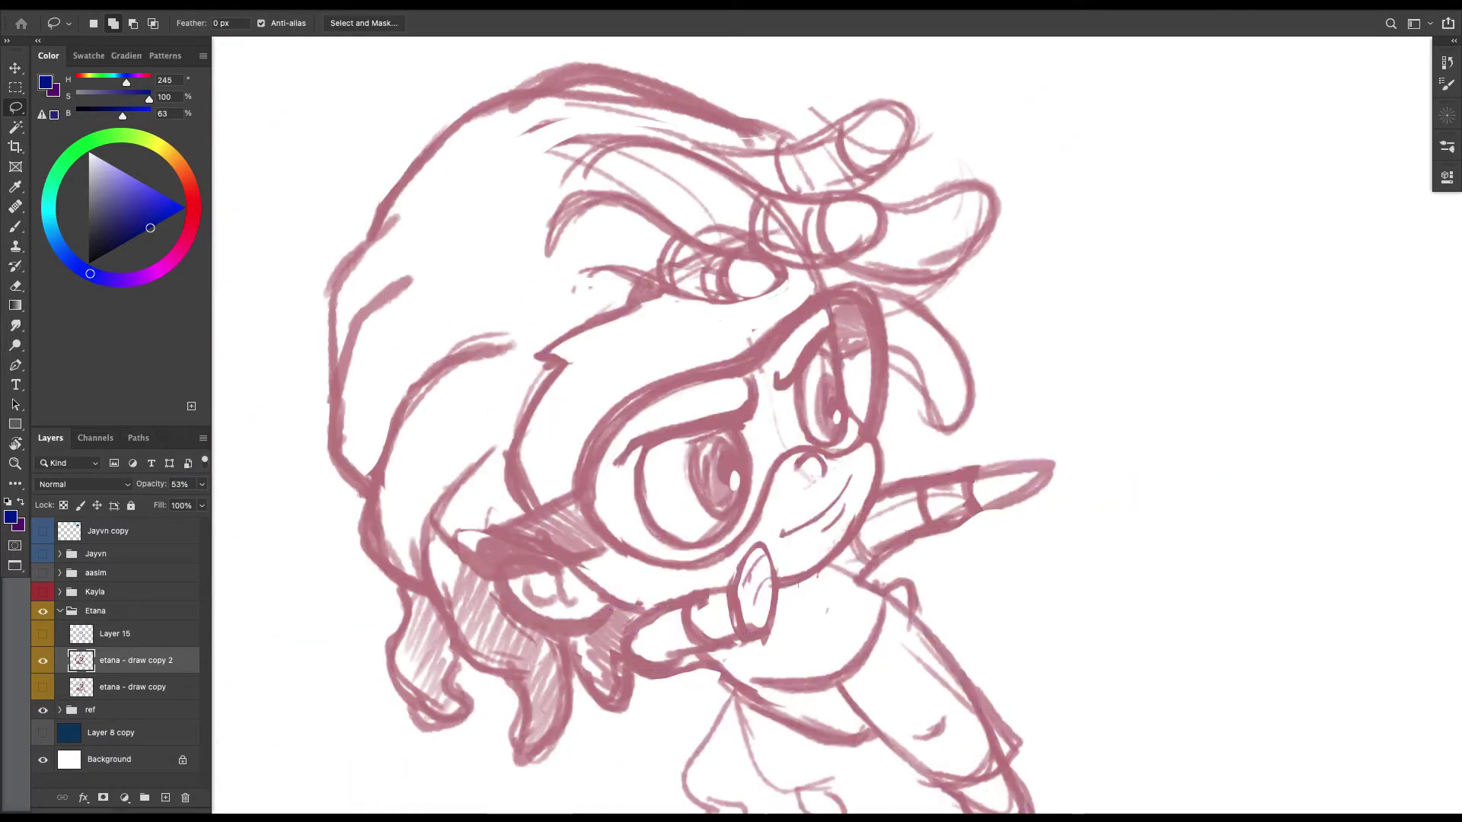
click(42, 633)
click(43, 634)
click(43, 634)
click(42, 633)
key(super+minus)
key(super+plus)
key(super+plus)
key(super+plus)
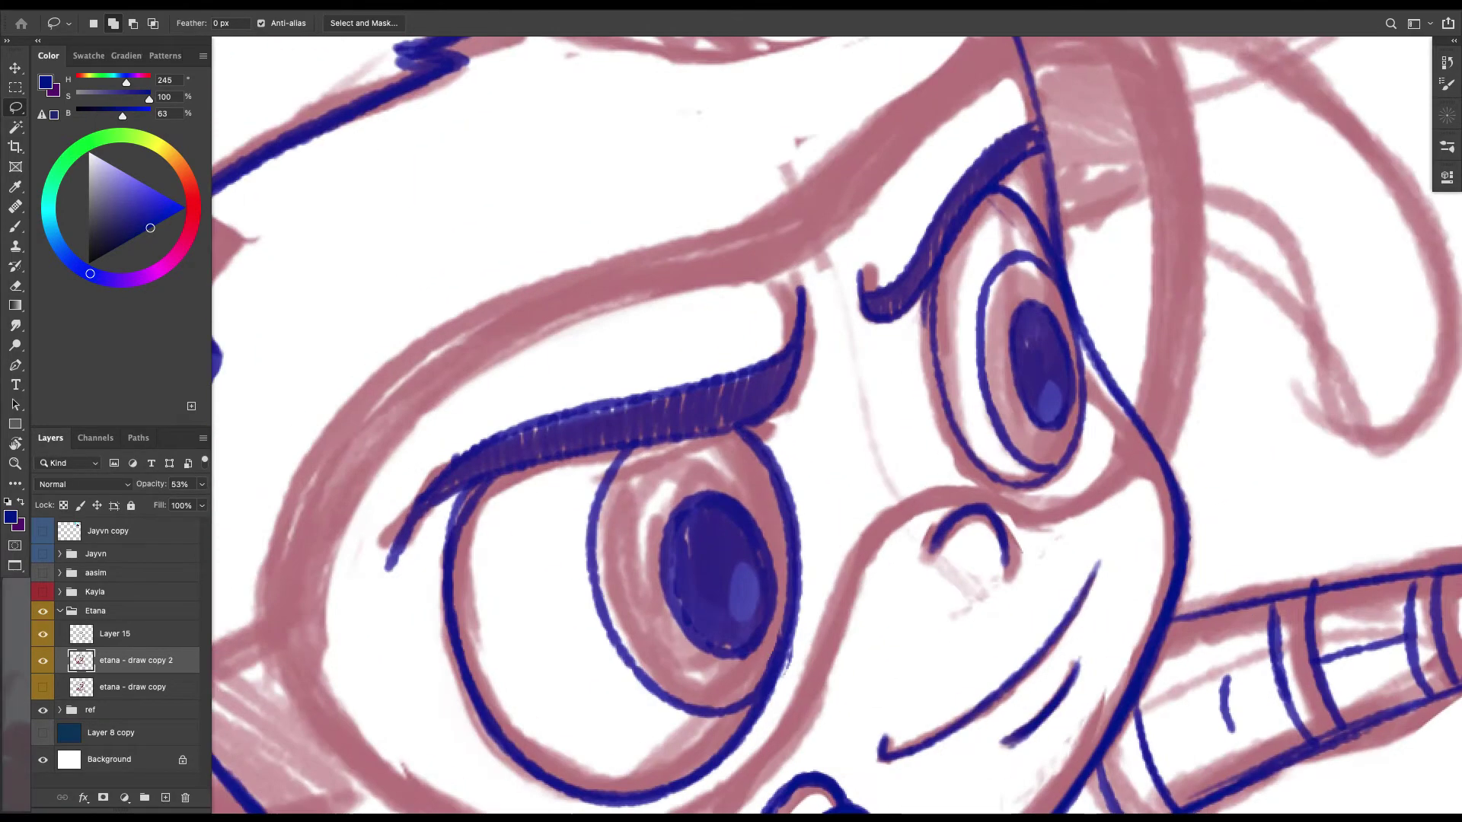
Select the larger eye's iris and pupil and delete them from Layer 15.
drag(722, 463, 783, 551)
key(BackSpace)
mouse_move(761, 679)
mouse_down()
mouse_move(530, 572)
mouse_move(474, 519)
mouse_up()
key(super+z)
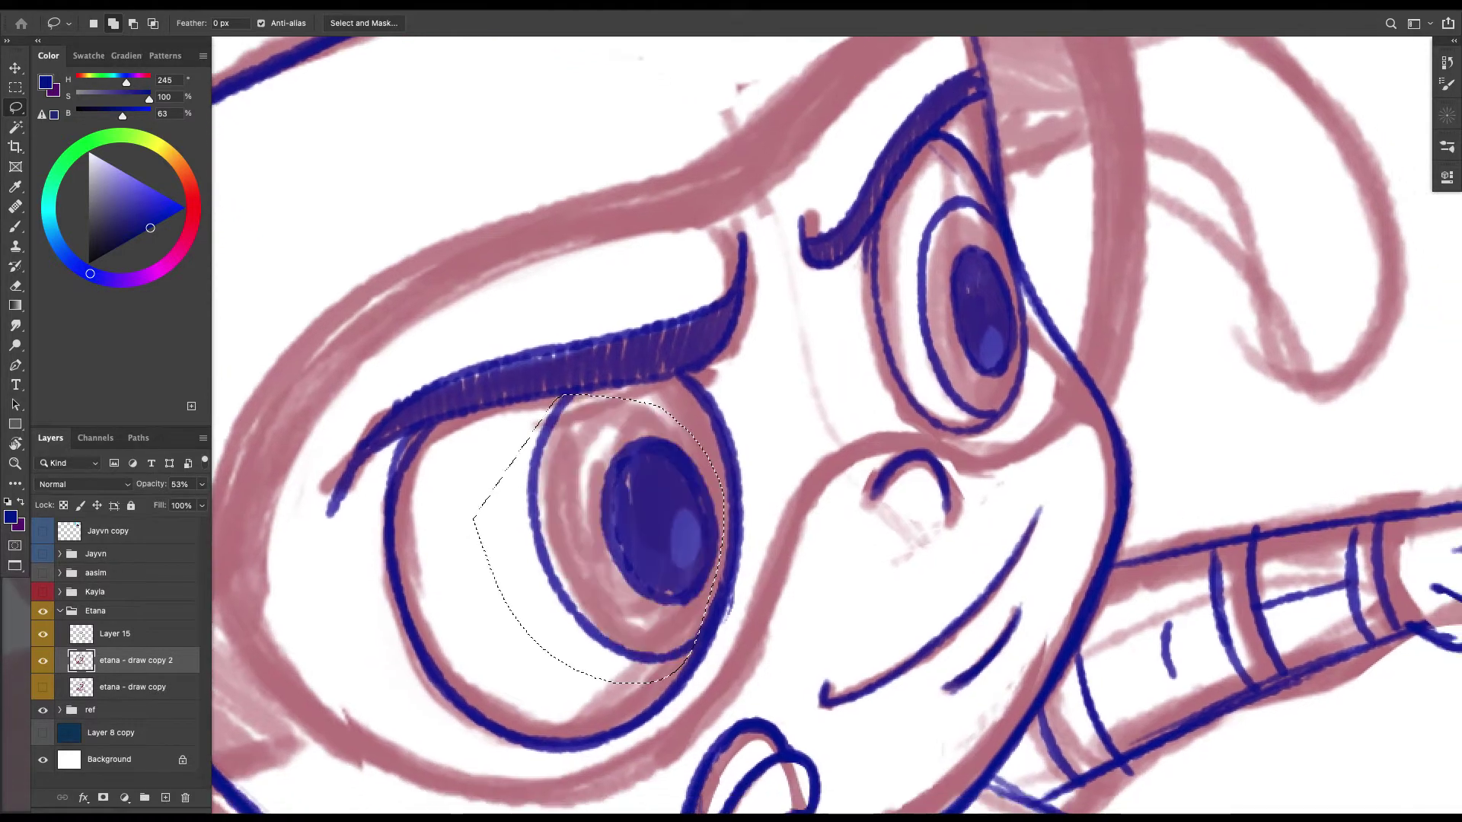
click(114, 633)
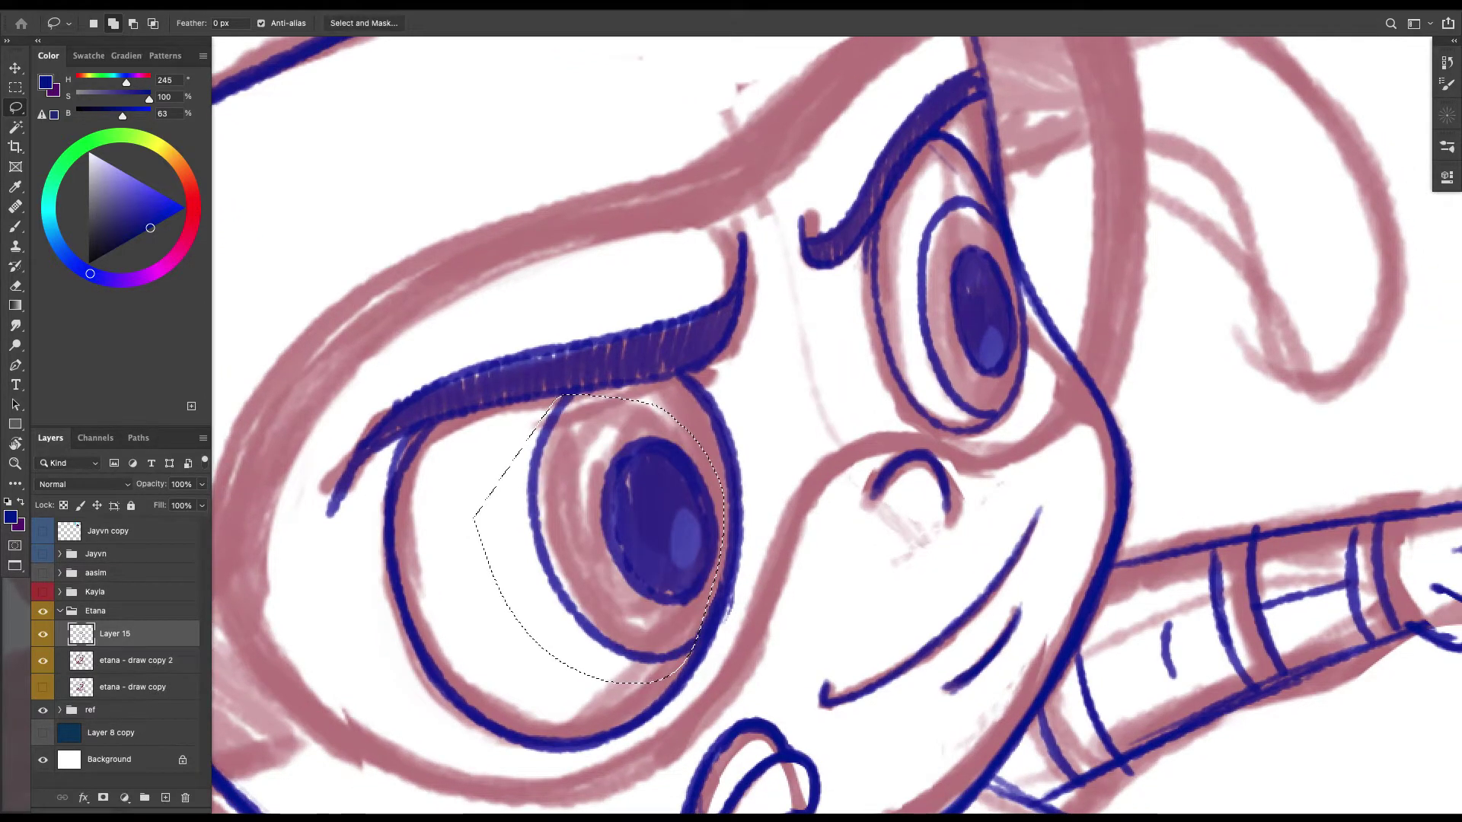
key(Delete)
key(ctrl+d)
Redraw the larger eye's iris edge with brush size 7 and outline a smaller oval pupil inside it.
key(b)
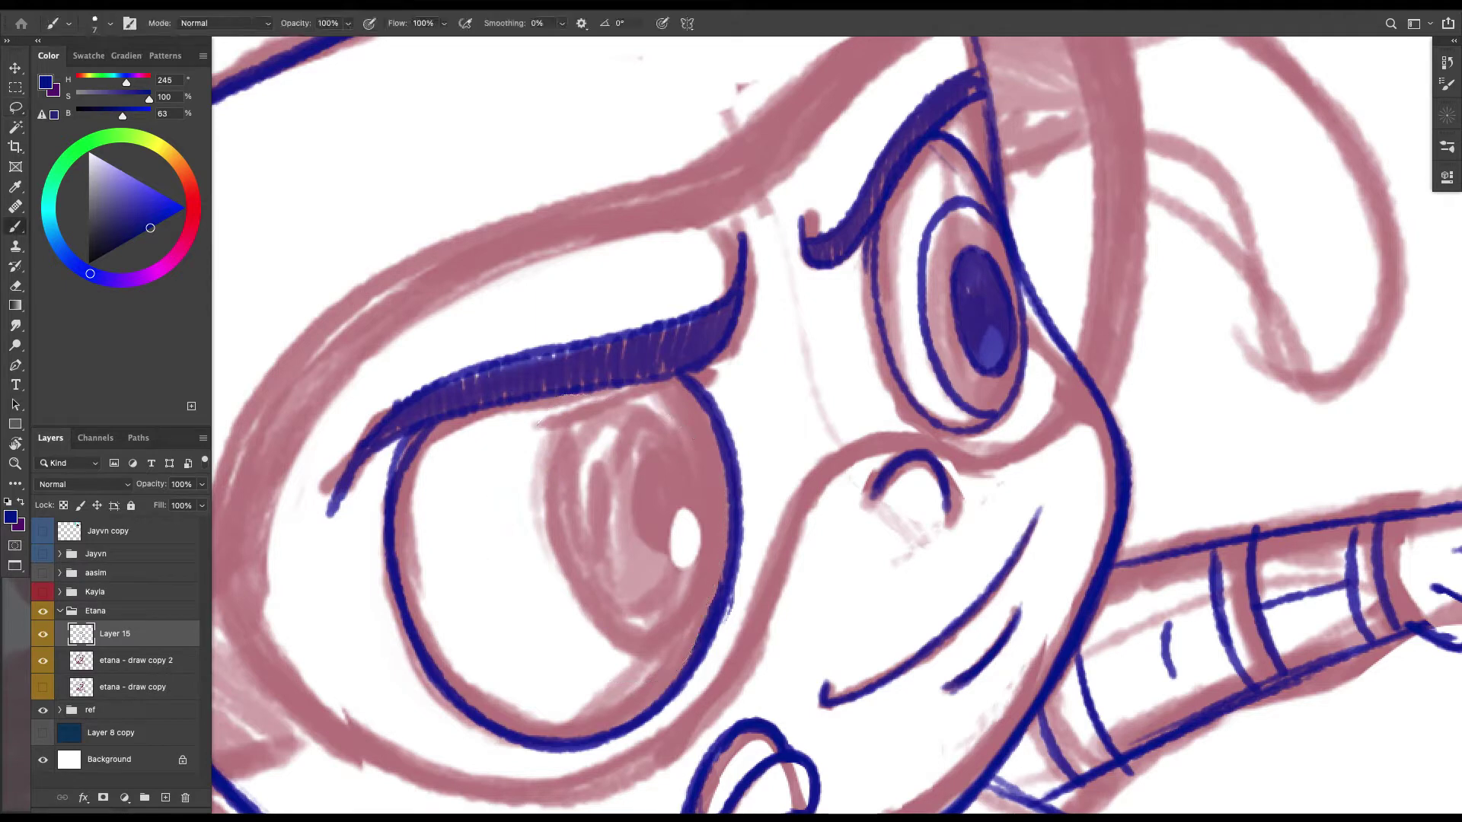
mouse_move(570, 394)
mouse_down()
mouse_move(540, 526)
mouse_move(695, 651)
mouse_up()
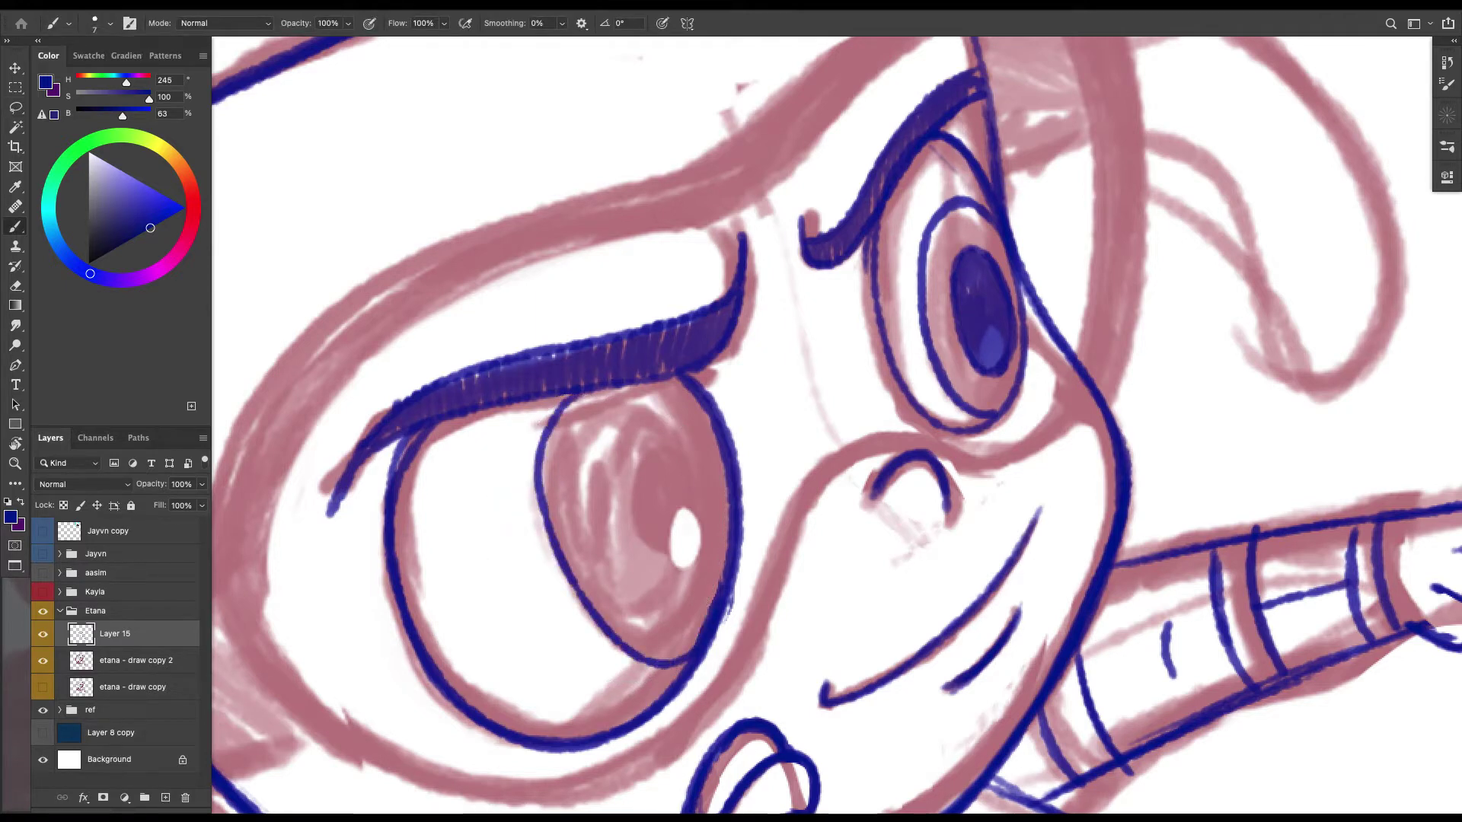
mouse_move(639, 495)
mouse_down()
mouse_move(661, 553)
mouse_move(685, 533)
mouse_move(571, 603)
mouse_up()
Select the far eye's iris and pupil and delete them from the line art.
key(l)
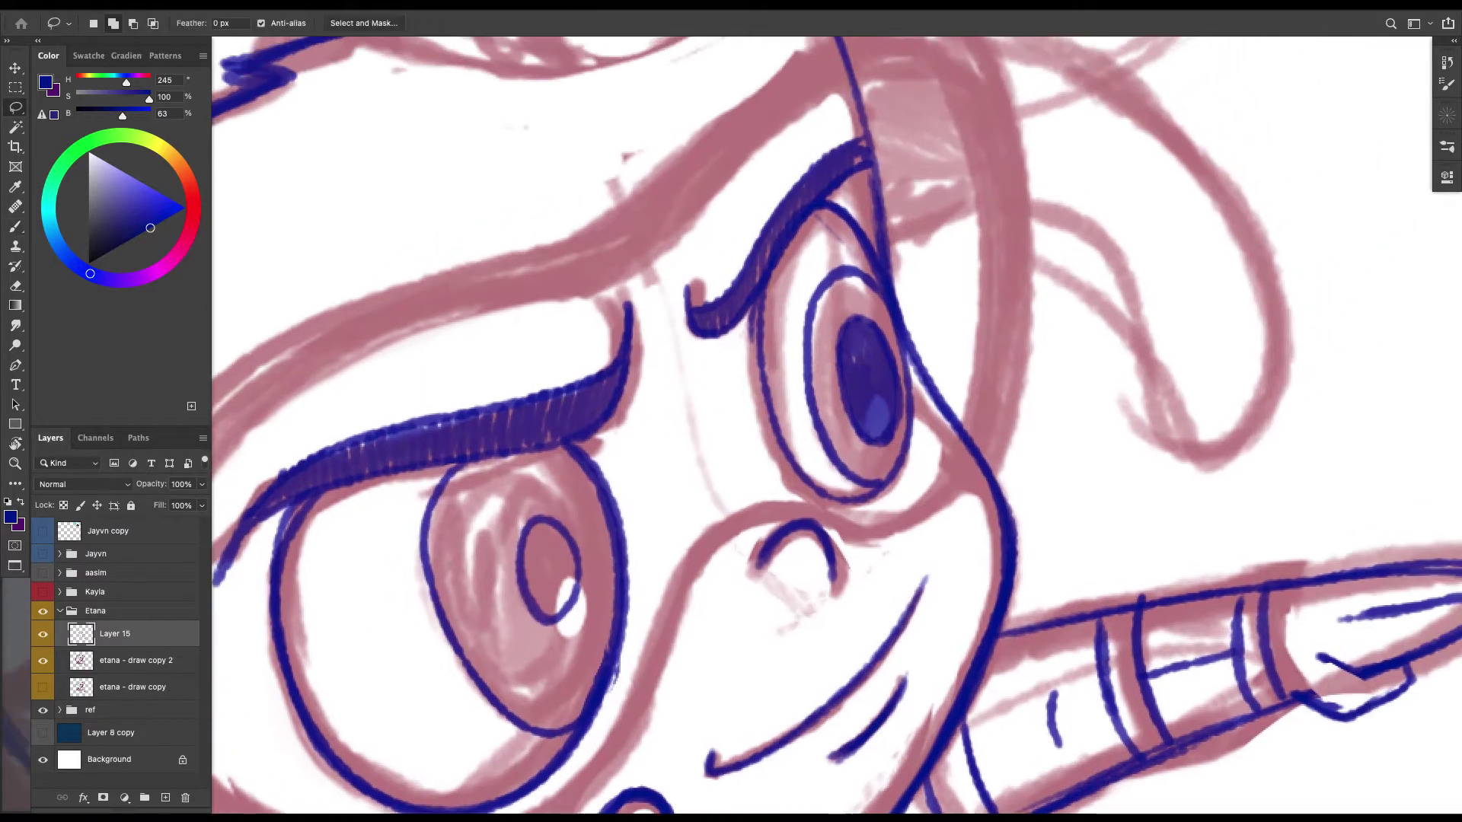
drag(856, 259, 885, 298)
mouse_move(902, 423)
mouse_down()
mouse_move(857, 260)
mouse_move(896, 341)
mouse_up()
key(Delete)
key(ctrl+d)
Redraw the far eye's iris as a thicker oval following the sketch and add a small filled pupil.
key(b)
mouse_move(866, 286)
mouse_down()
mouse_move(828, 432)
mouse_move(898, 443)
mouse_up()
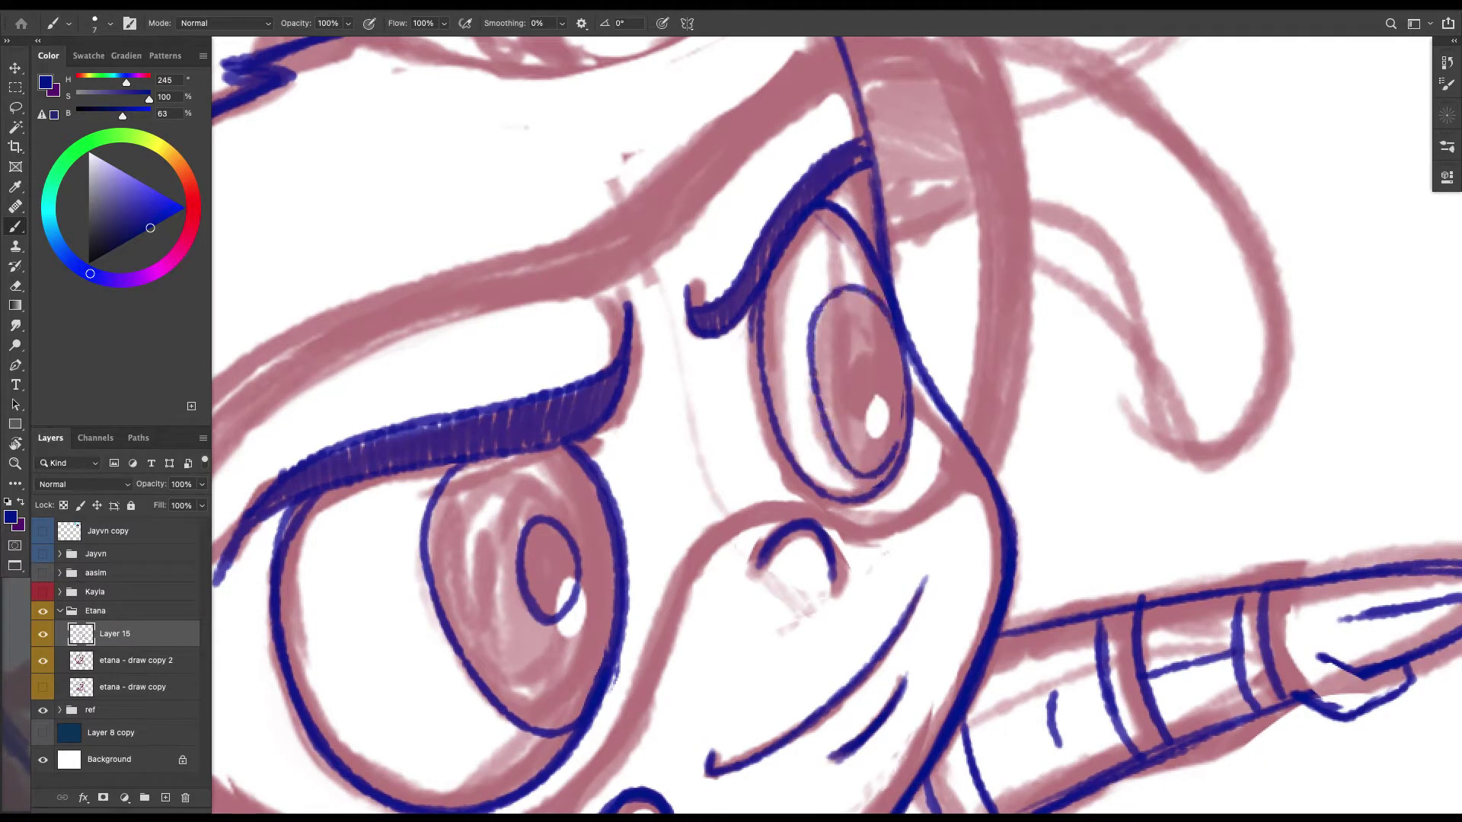
mouse_move(887, 293)
mouse_down()
mouse_move(805, 352)
mouse_move(876, 487)
mouse_move(906, 446)
mouse_move(862, 297)
mouse_move(820, 457)
mouse_up()
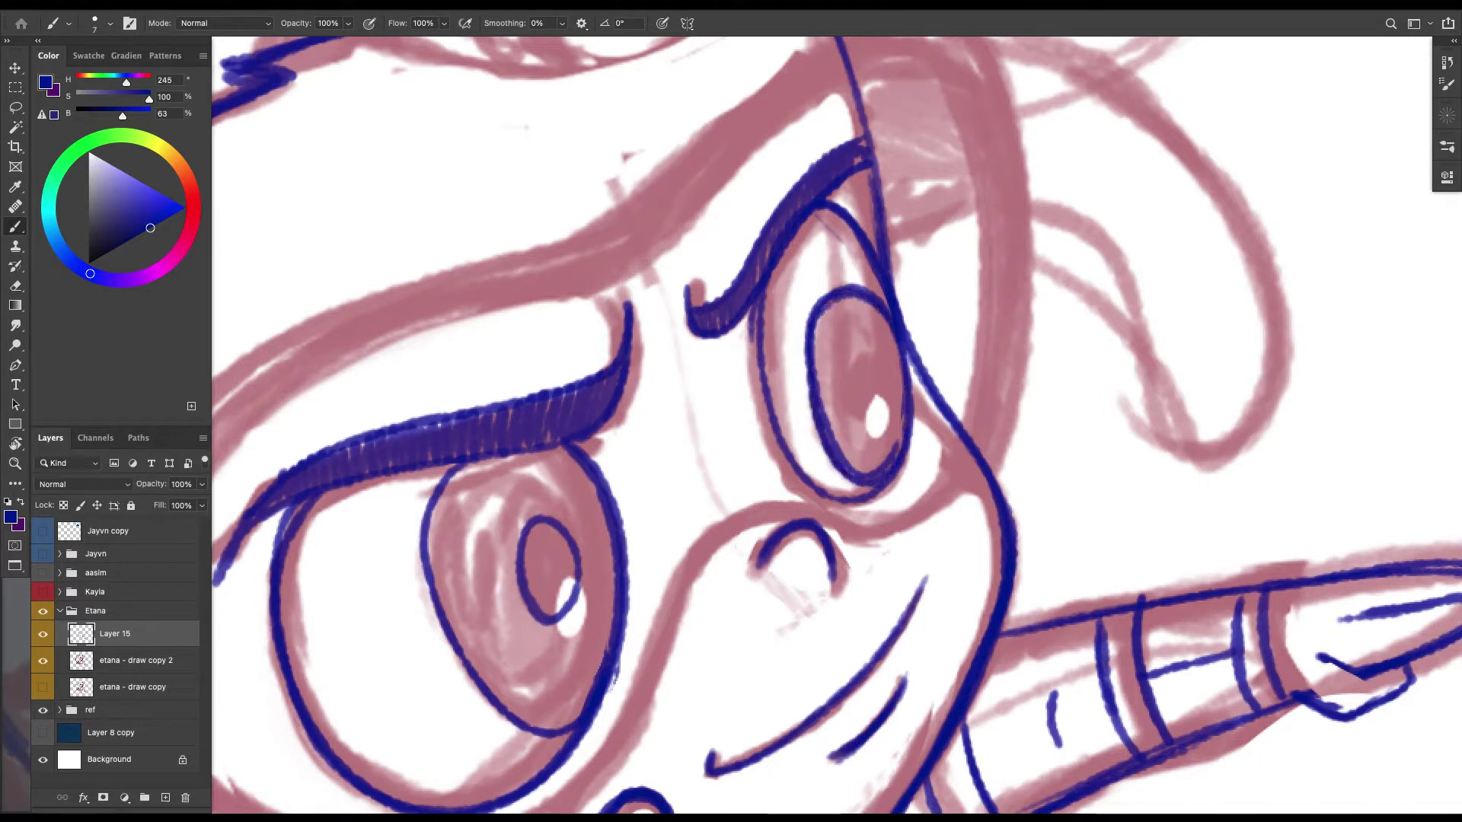
mouse_move(876, 409)
mouse_down()
mouse_move(861, 352)
mouse_move(868, 425)
mouse_move(859, 359)
mouse_move(871, 411)
mouse_move(991, 304)
mouse_up()
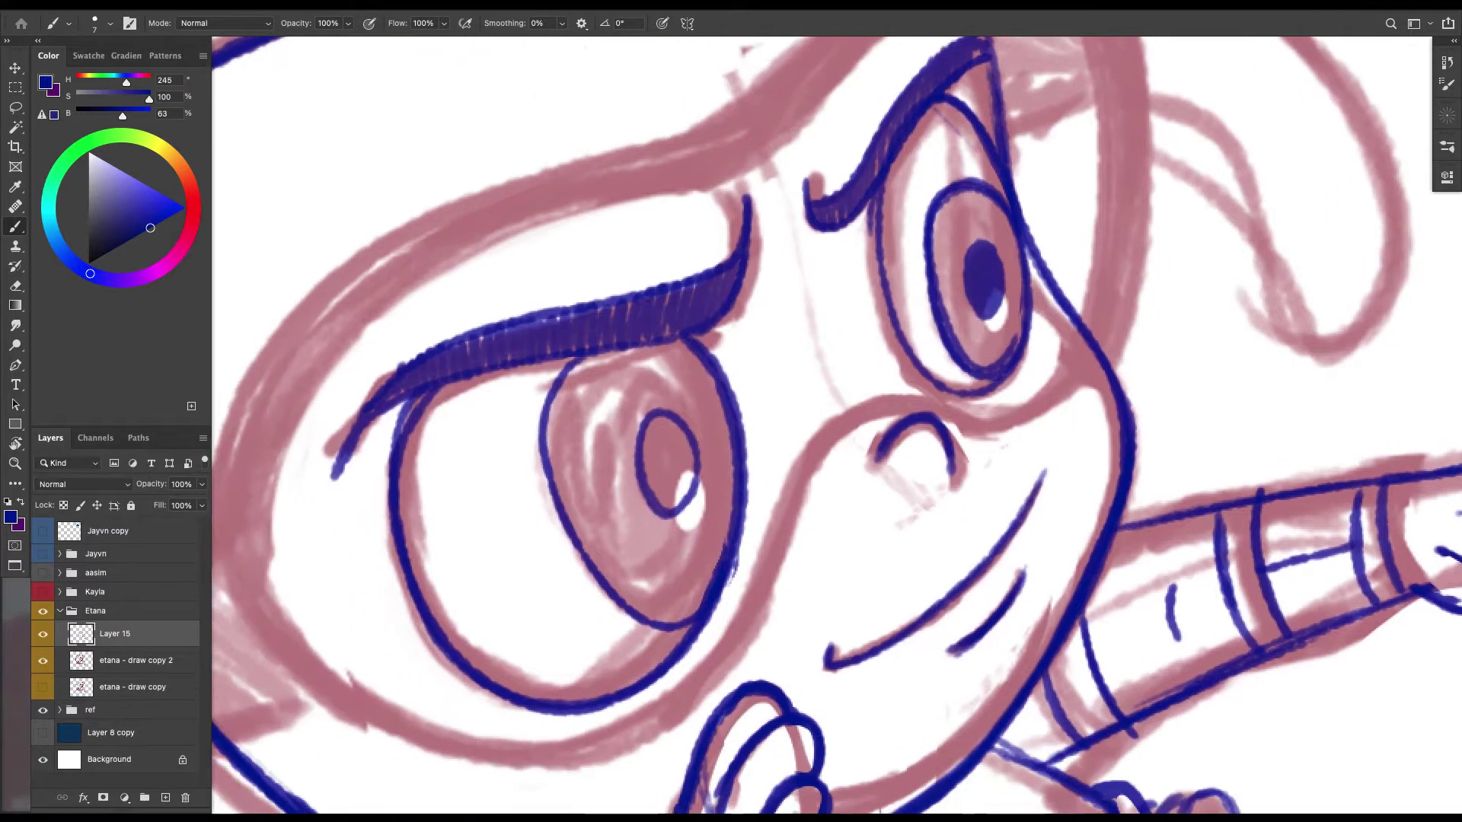
Fill the larger eye's oval pupil solid with dark blue strokes.
mouse_move(652, 431)
mouse_down()
mouse_move(646, 473)
mouse_move(678, 510)
mouse_up()
drag(689, 446, 683, 503)
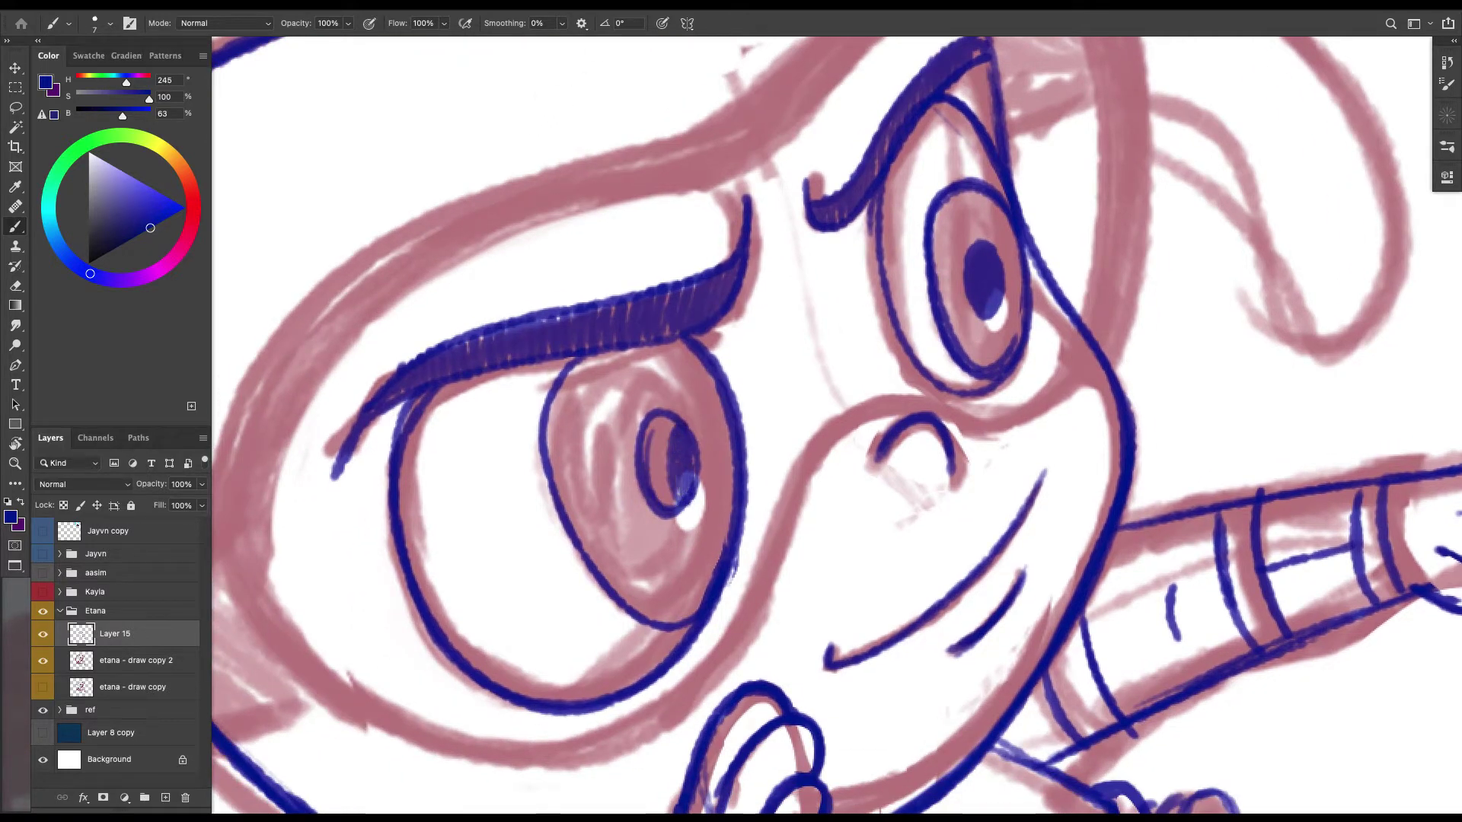
mouse_move(670, 418)
mouse_down()
mouse_move(676, 494)
mouse_move(653, 503)
mouse_up()
drag(653, 422, 658, 514)
drag(695, 442, 685, 514)
Redraw the outer edge of the larger iris slightly further inward, delete the old edge line, and thicken the new one.
mouse_move(586, 356)
mouse_down()
mouse_move(567, 482)
mouse_move(638, 608)
mouse_move(670, 630)
mouse_up()
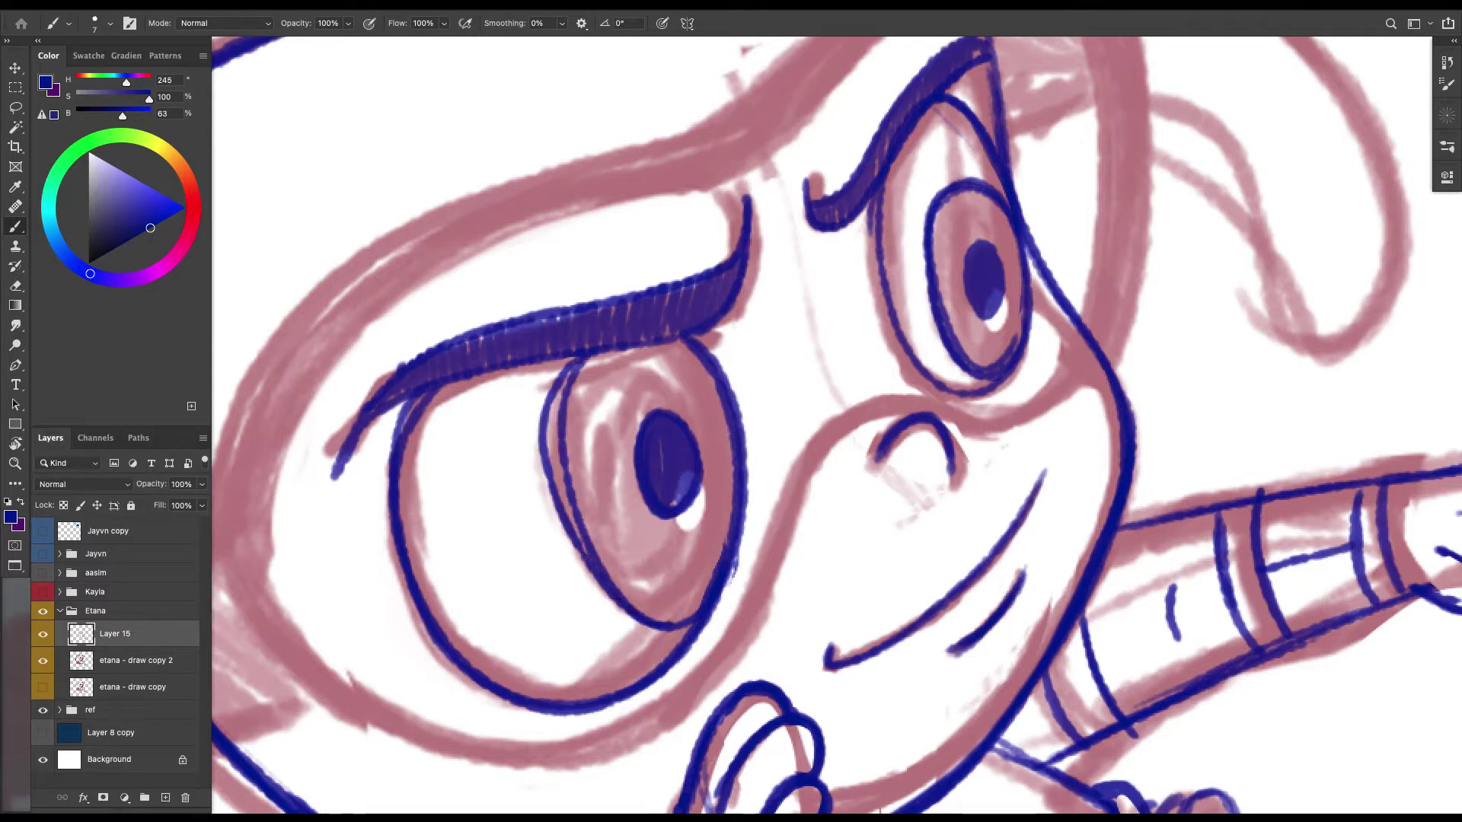
key(l)
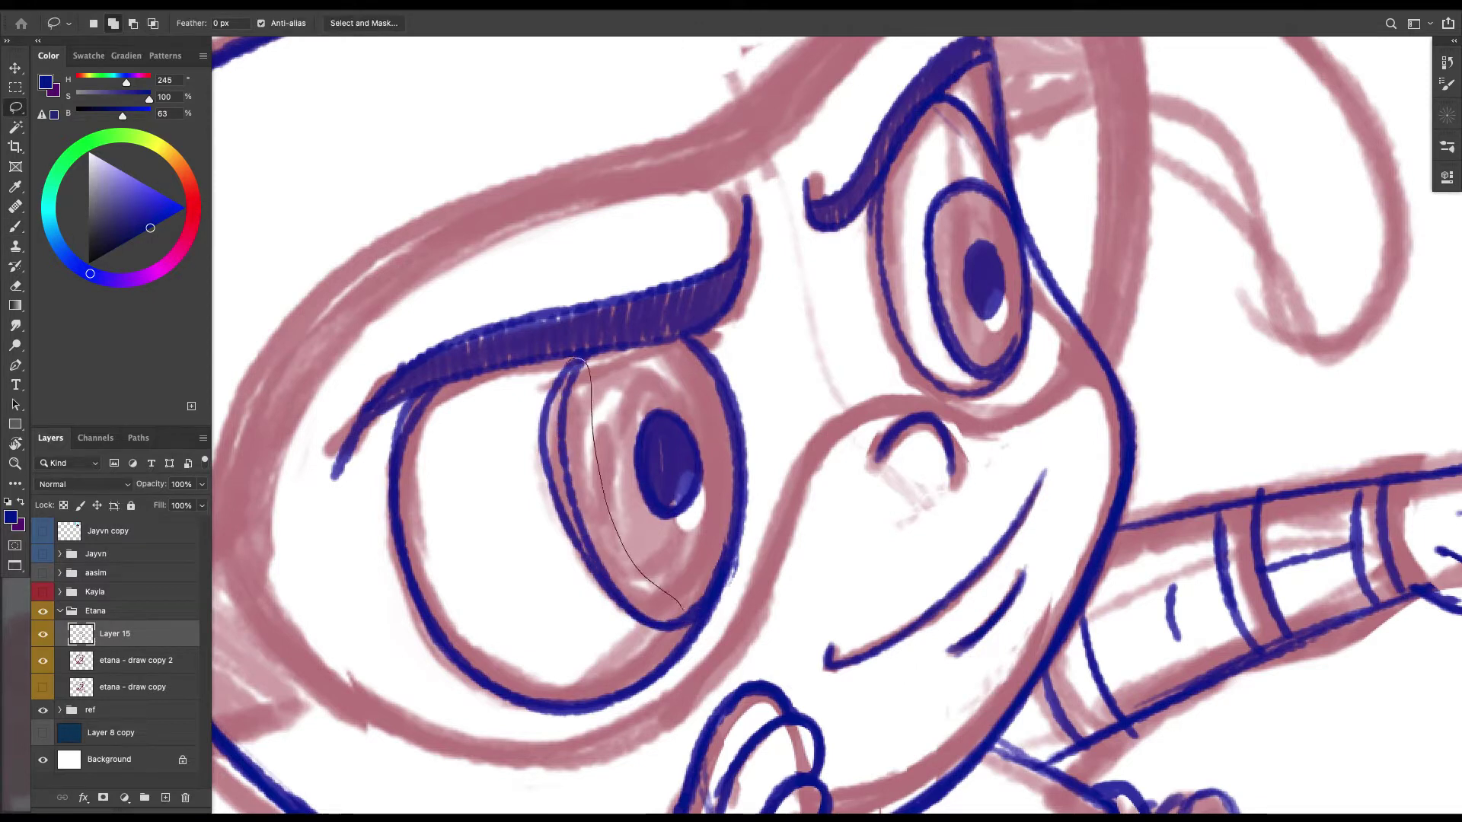
mouse_move(568, 362)
mouse_down()
mouse_move(634, 641)
mouse_move(670, 632)
mouse_up()
key(BackSpace)
key(super+d)
key(b)
mouse_move(571, 364)
mouse_down()
mouse_move(554, 459)
mouse_move(704, 593)
mouse_move(562, 483)
mouse_move(570, 362)
mouse_move(590, 567)
mouse_move(696, 610)
mouse_up()
Compare the line art with the sketch by hiding and showing each layer at several zoom levels.
key(ctrl+0)
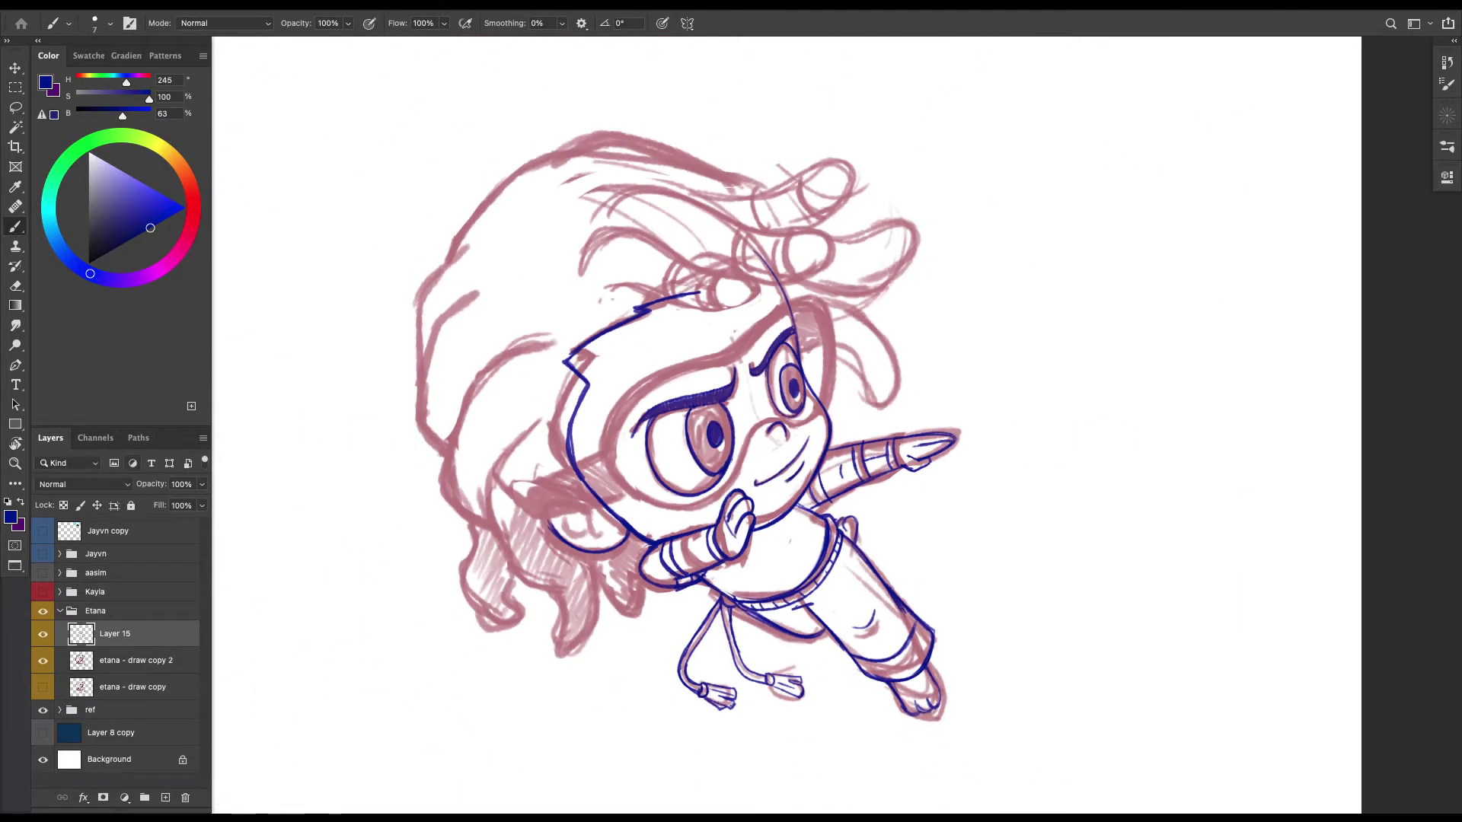
click(43, 661)
key(ctrl+minus)
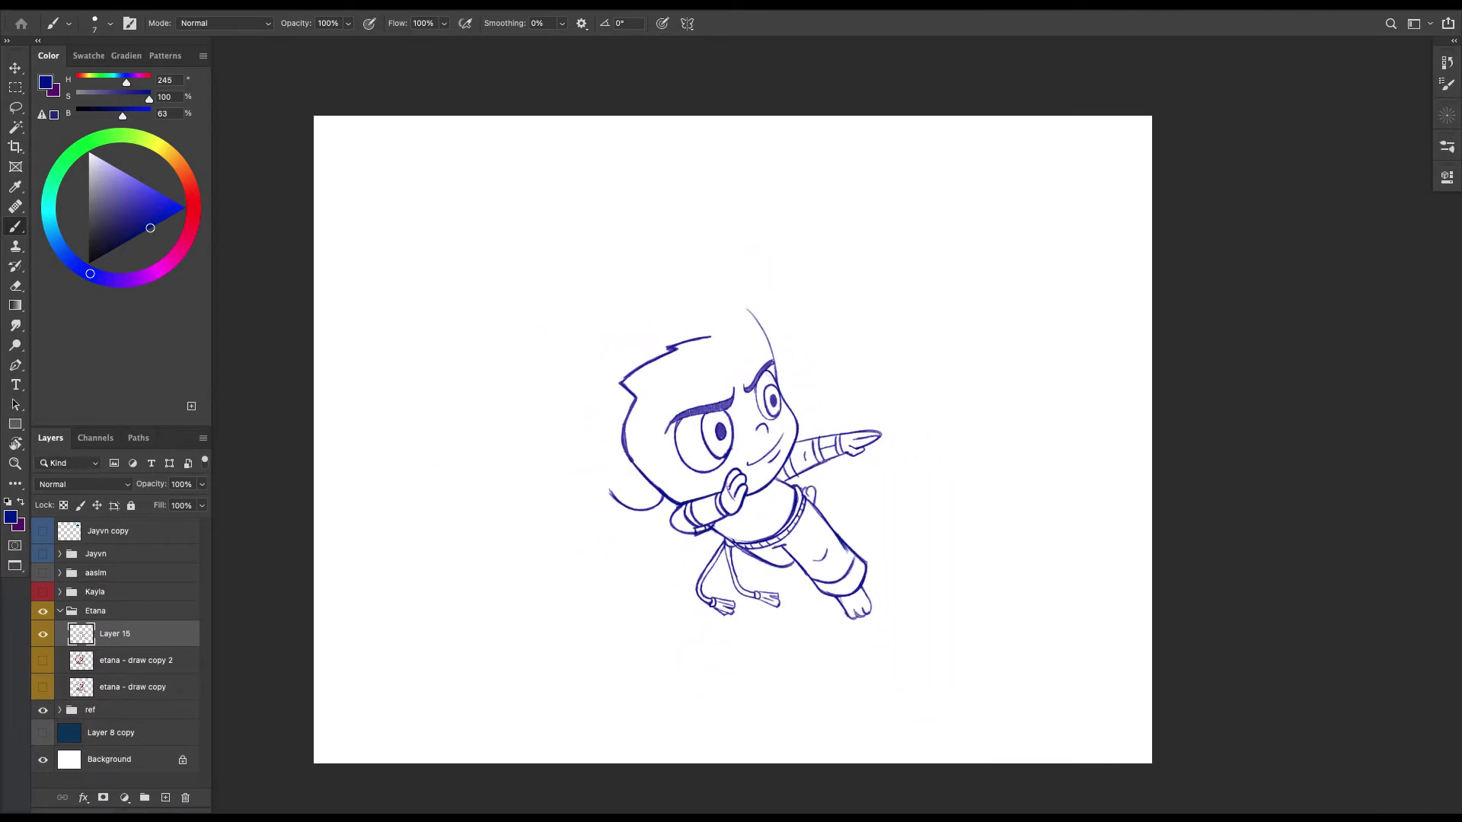
click(43, 660)
key(ctrl+plus)
click(42, 660)
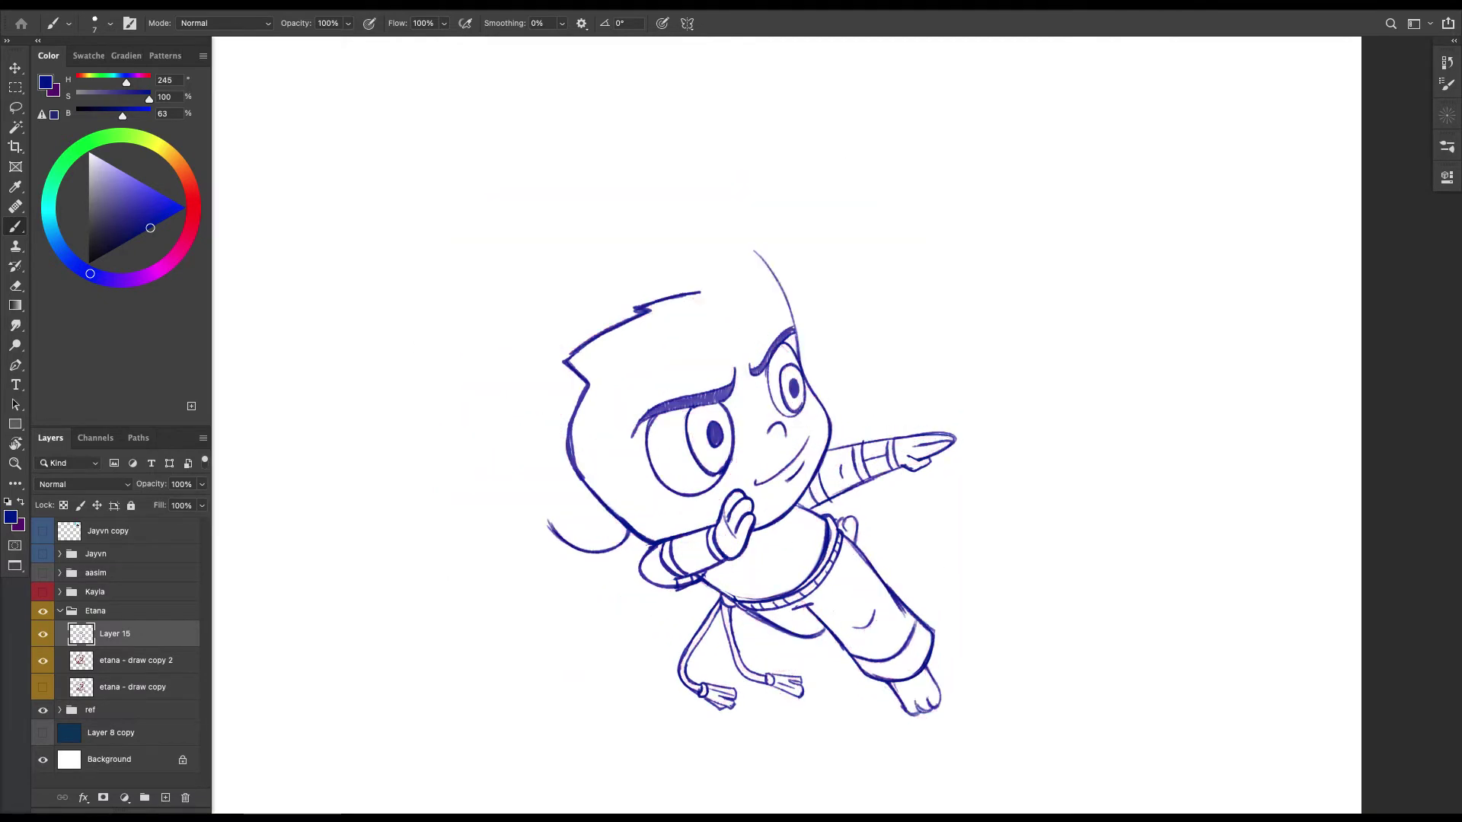
click(42, 660)
key(ctrl+plus)
click(43, 633)
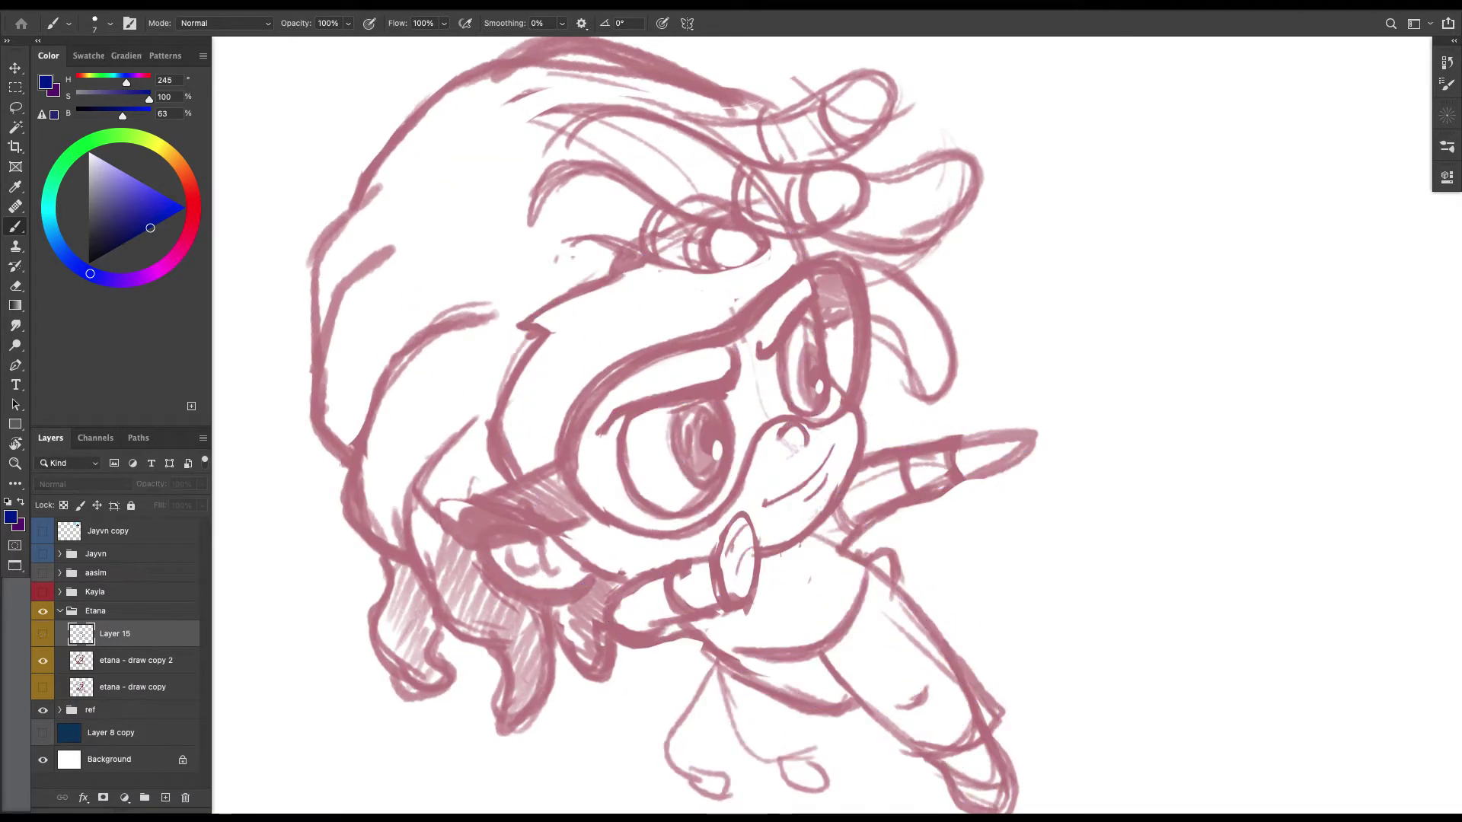
key(ctrl+minus)
key(ctrl+minus)
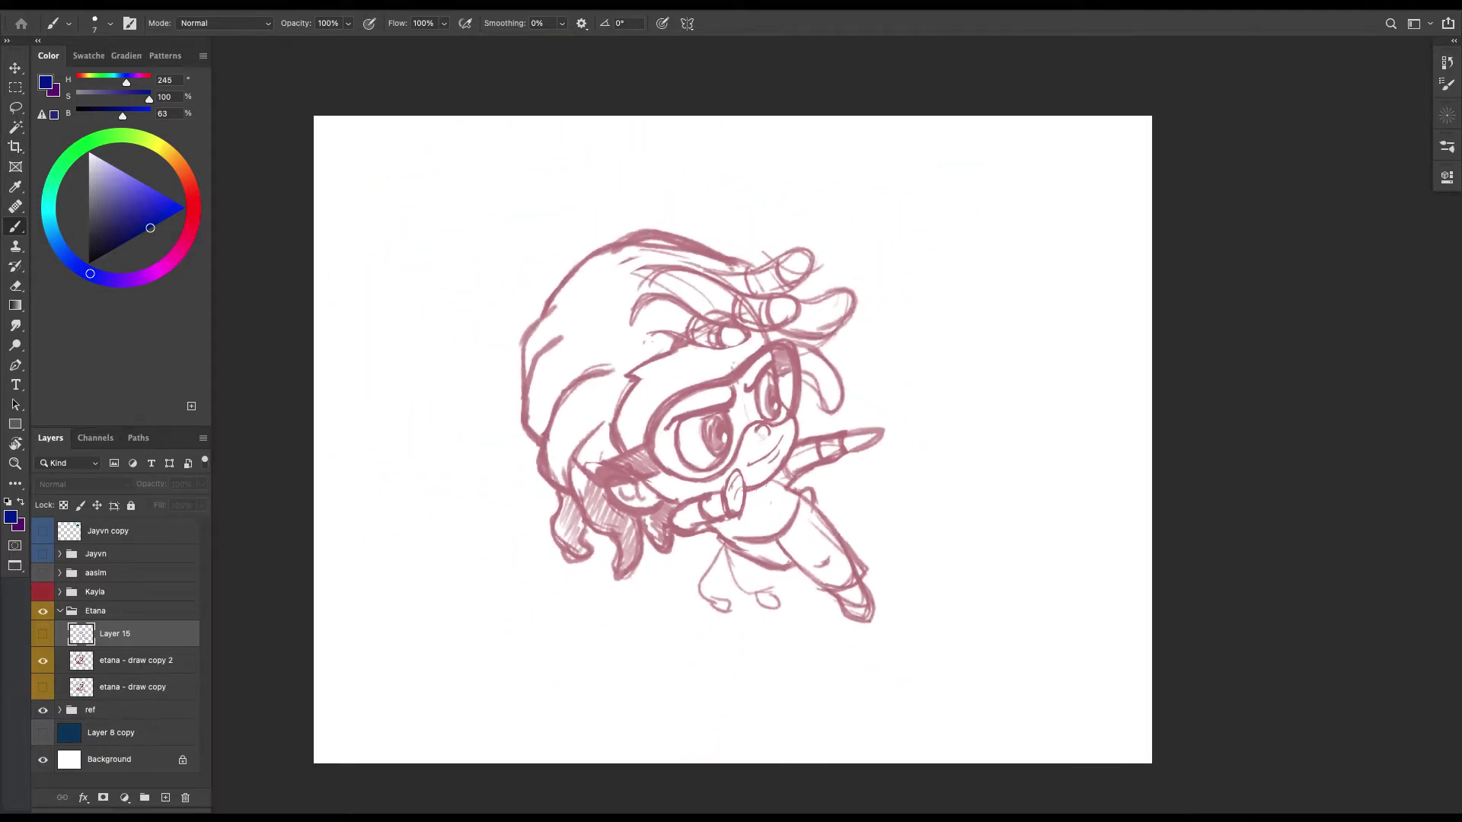
click(43, 633)
key(ctrl+plus)
key(ctrl+plus)
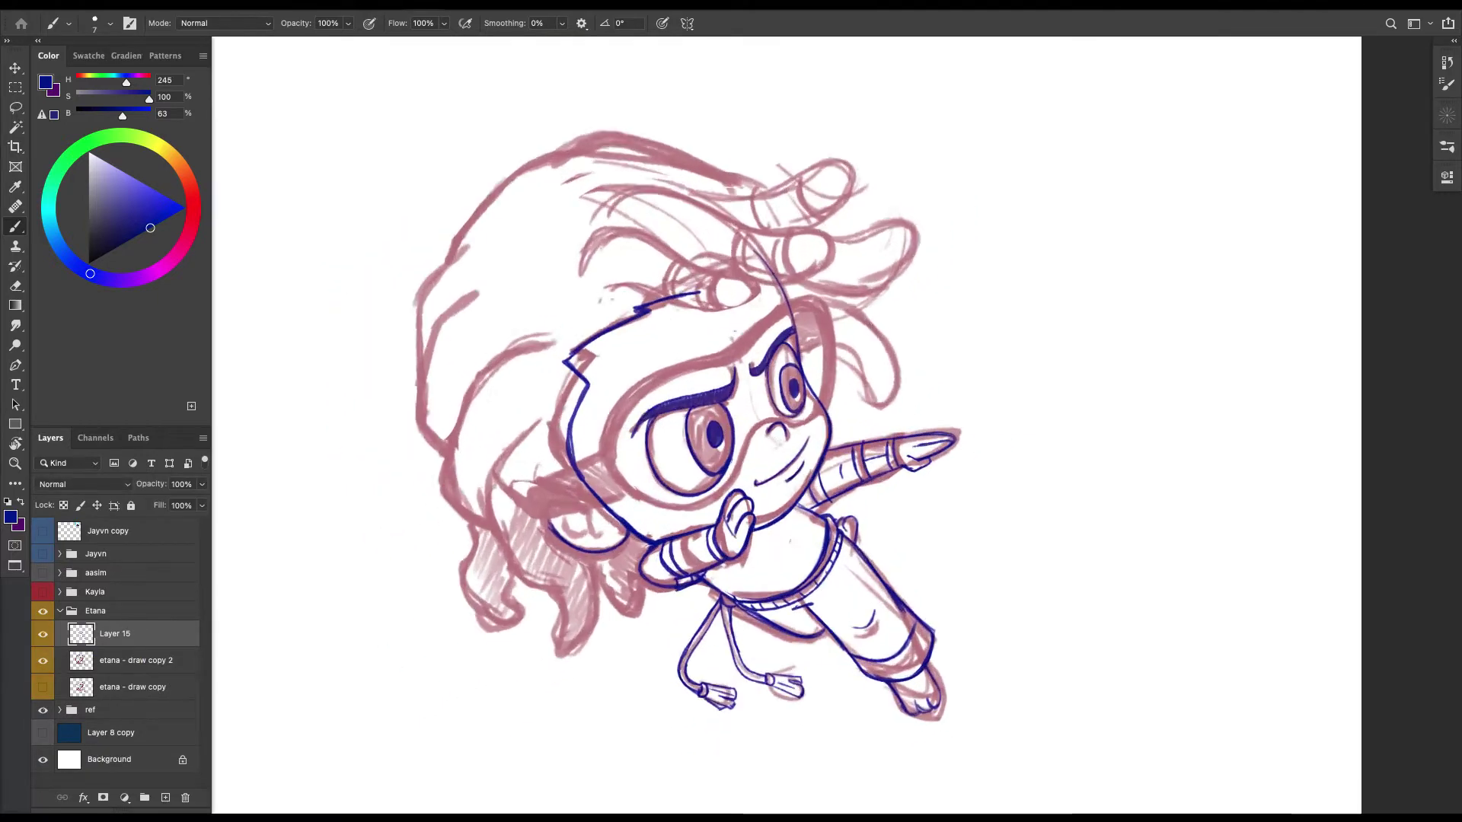
key(ctrl+plus)
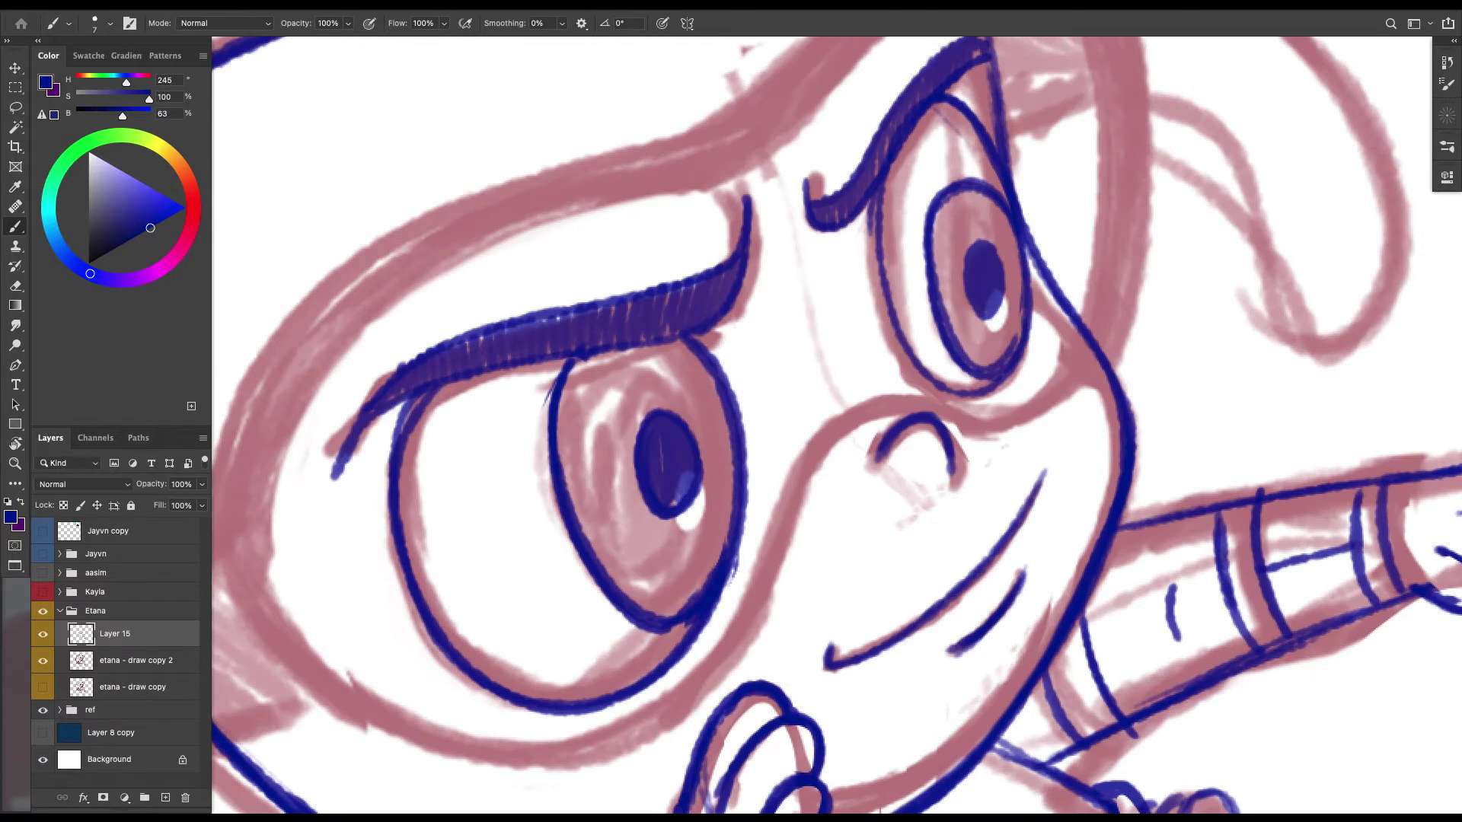
Draw a rounded upper curve closing the larger iris below the lid and delete the leftover line outside it.
mouse_move(693, 374)
mouse_down()
mouse_move(605, 378)
mouse_move(563, 487)
mouse_up()
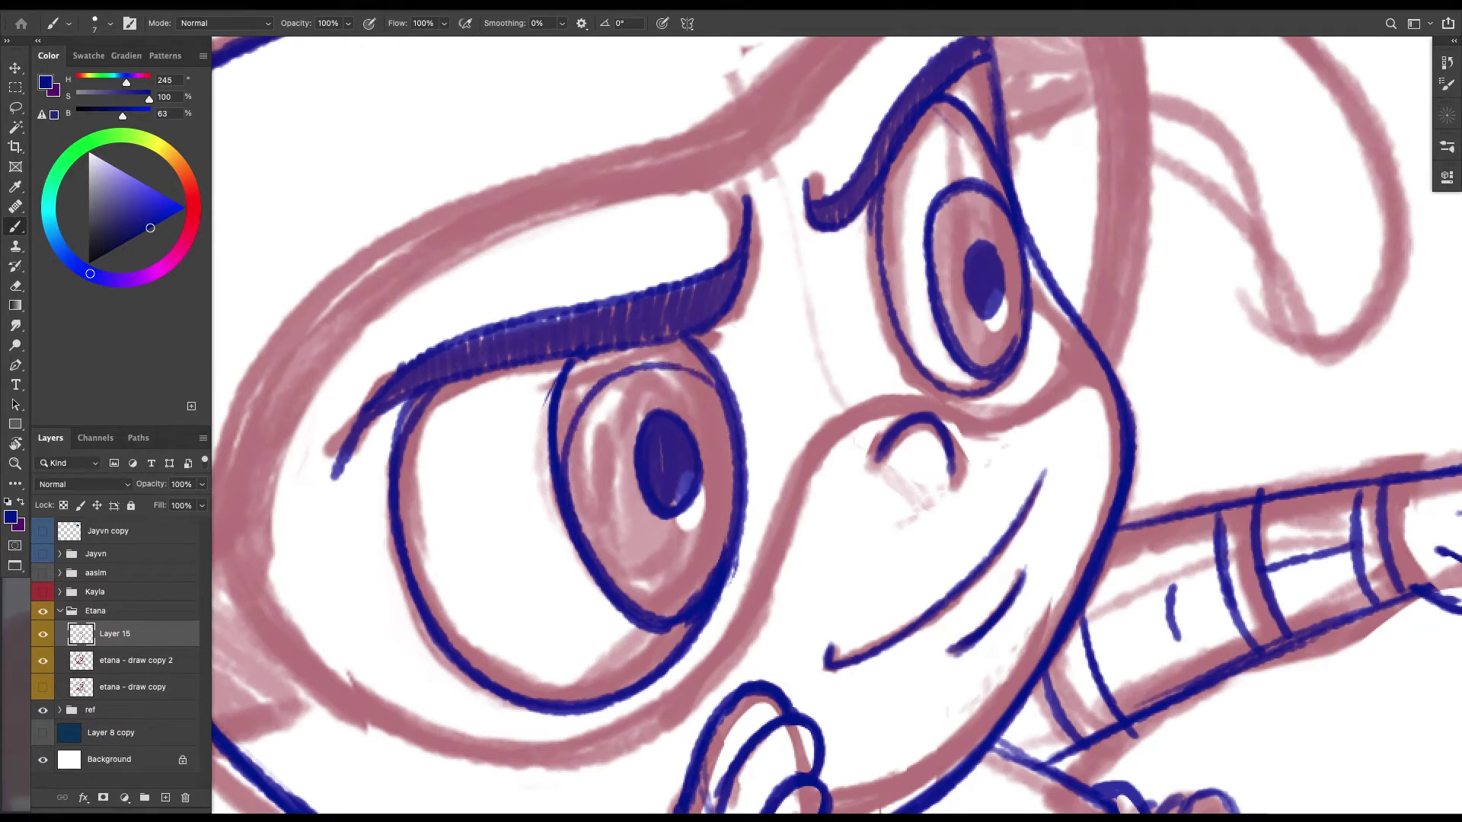
mouse_move(723, 409)
mouse_down()
mouse_move(682, 360)
mouse_move(565, 480)
mouse_up()
key(l)
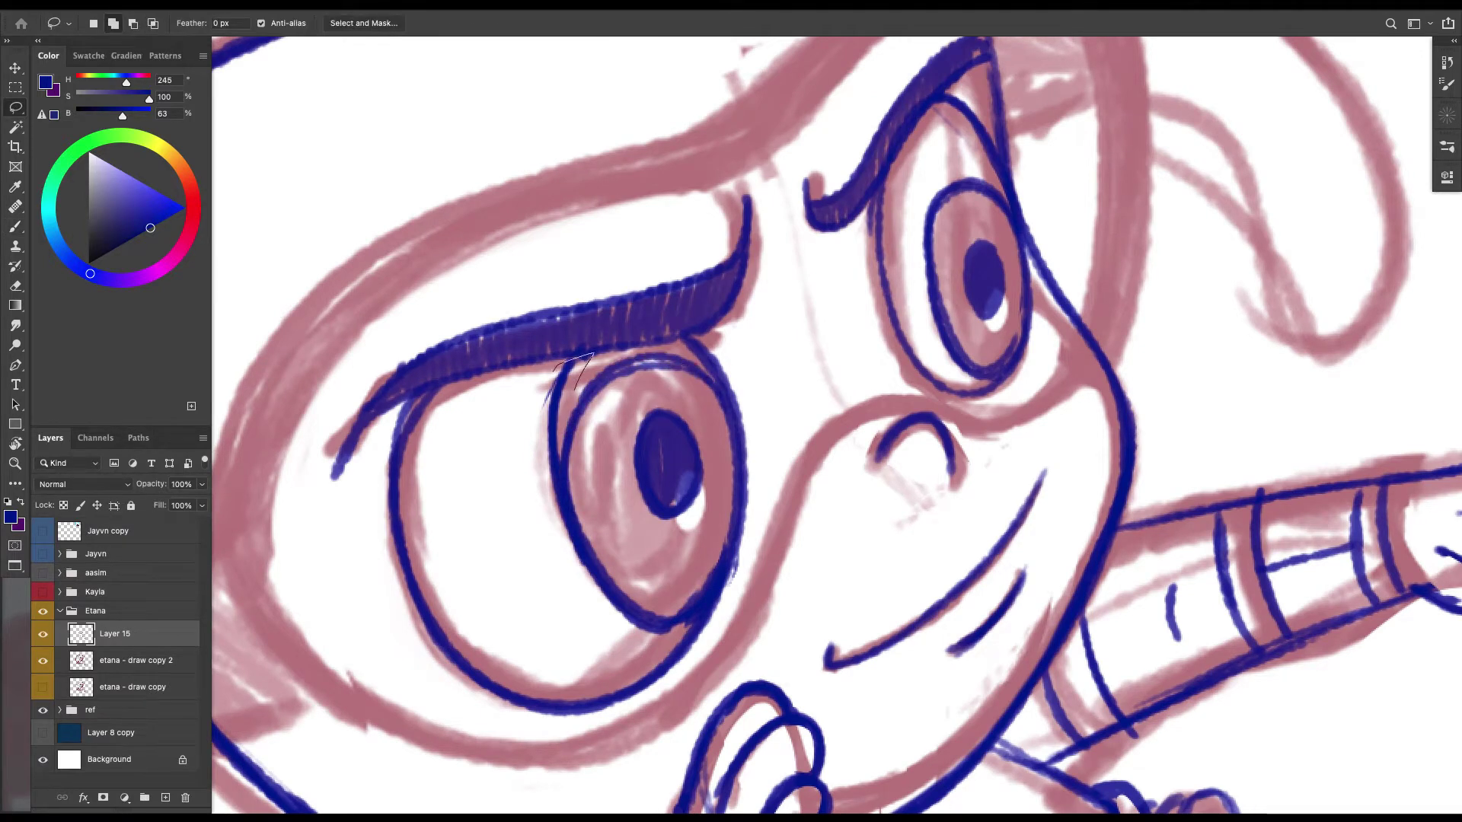
mouse_move(575, 389)
mouse_down()
mouse_move(556, 497)
mouse_move(499, 411)
mouse_up()
key(Delete)
key(ctrl+d)
Hide the sketch layer and thicken the outline of the larger eye's iris.
key(ctrl+minus)
key(ctrl+minus)
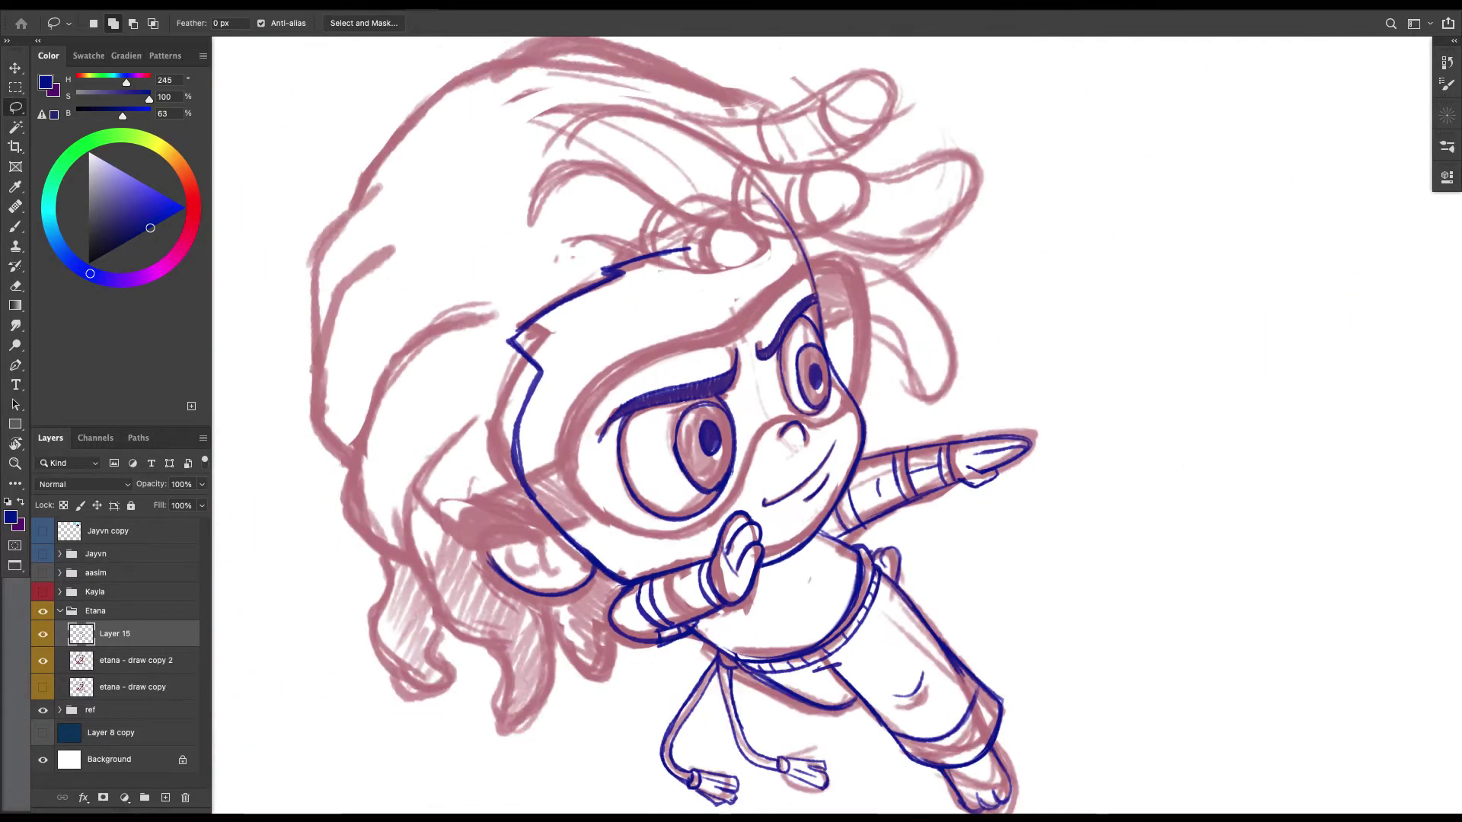
click(42, 660)
key(ctrl+plus)
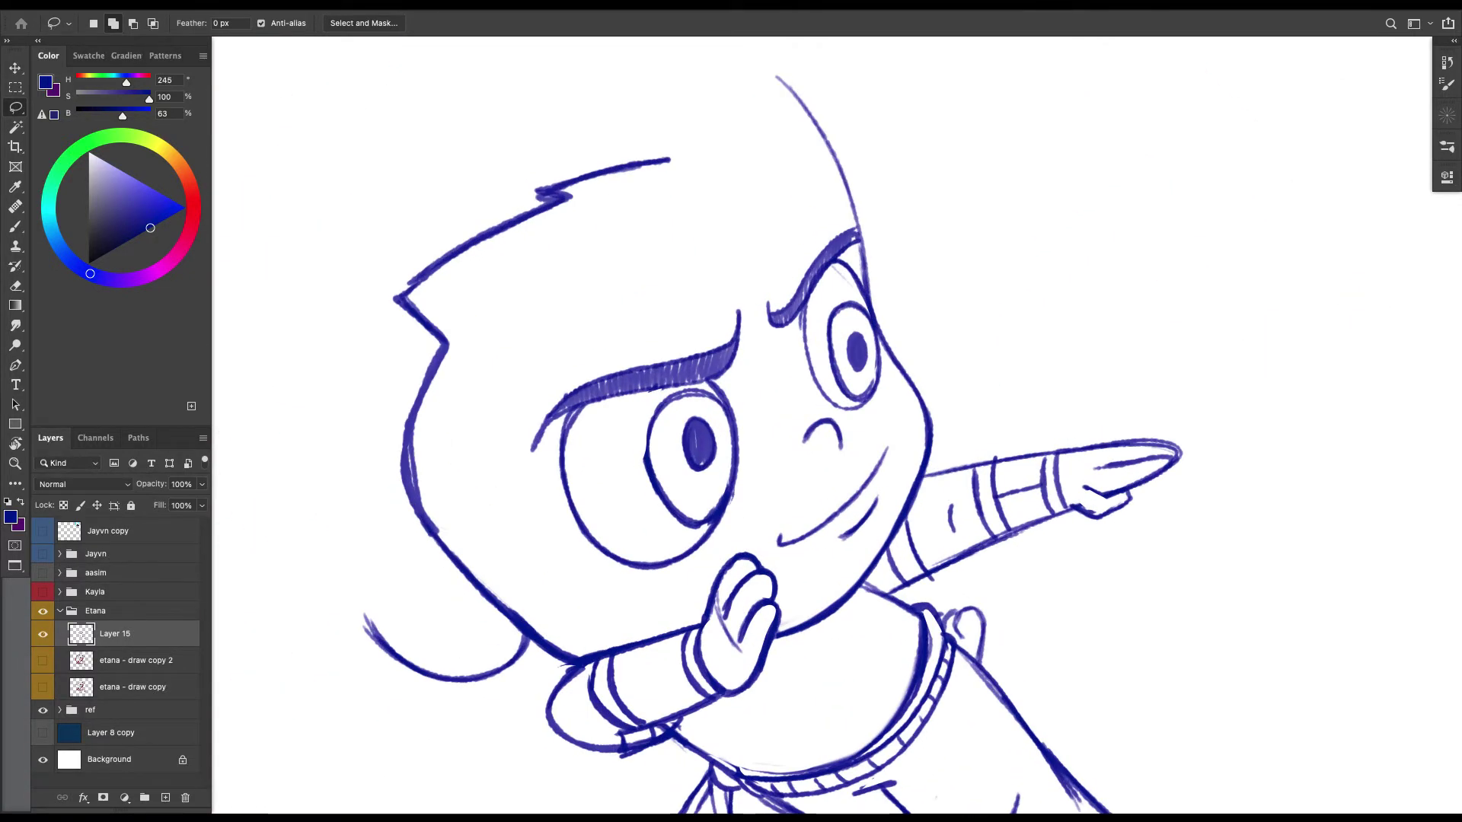
key(b)
scroll(730, 419, up, 2)
mouse_move(719, 364)
mouse_down()
mouse_move(615, 360)
mouse_move(565, 503)
mouse_up()
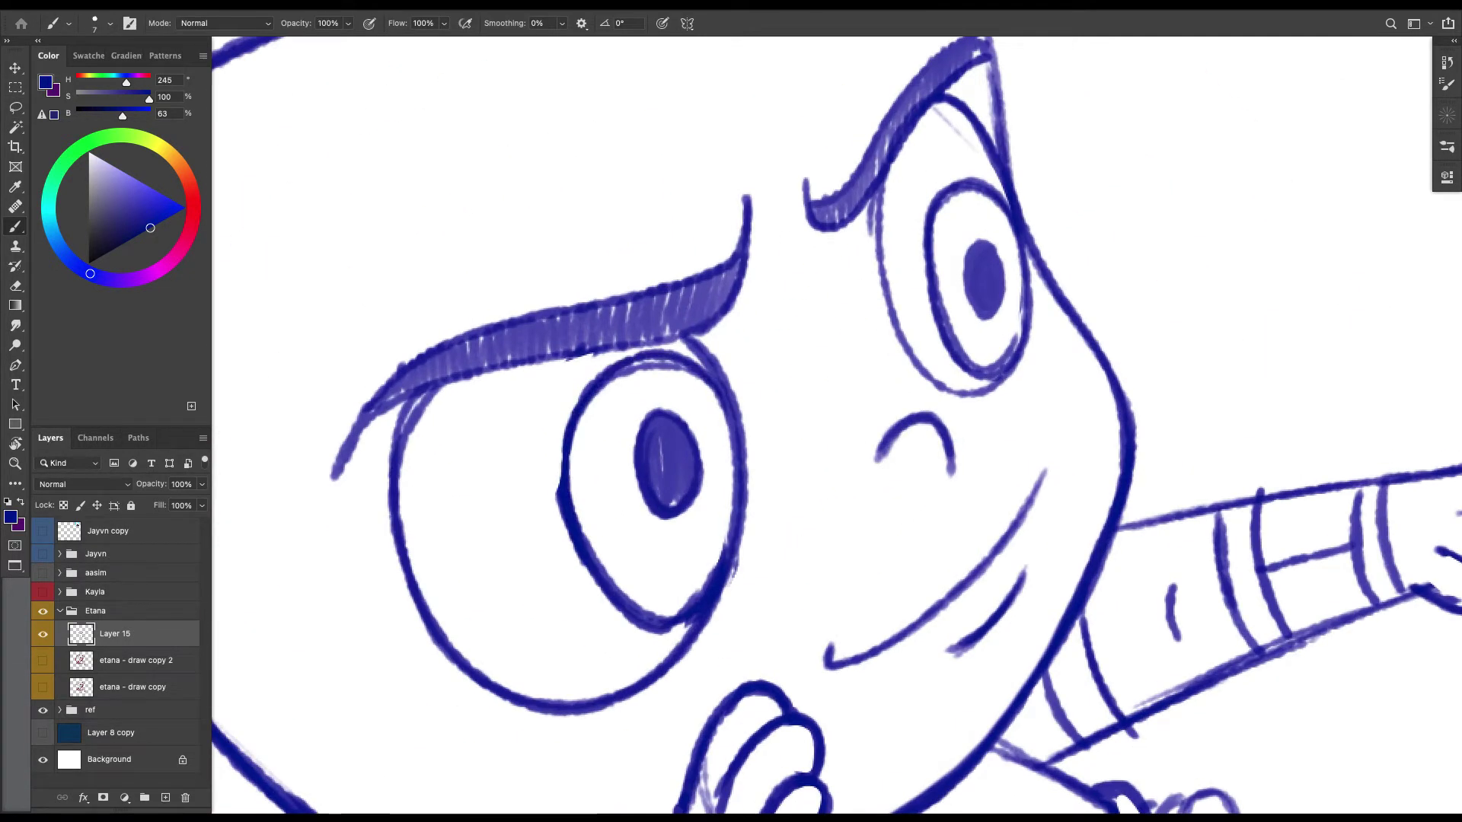
mouse_move(589, 567)
mouse_down()
mouse_move(697, 616)
mouse_move(569, 472)
mouse_move(699, 375)
mouse_move(690, 386)
mouse_up()
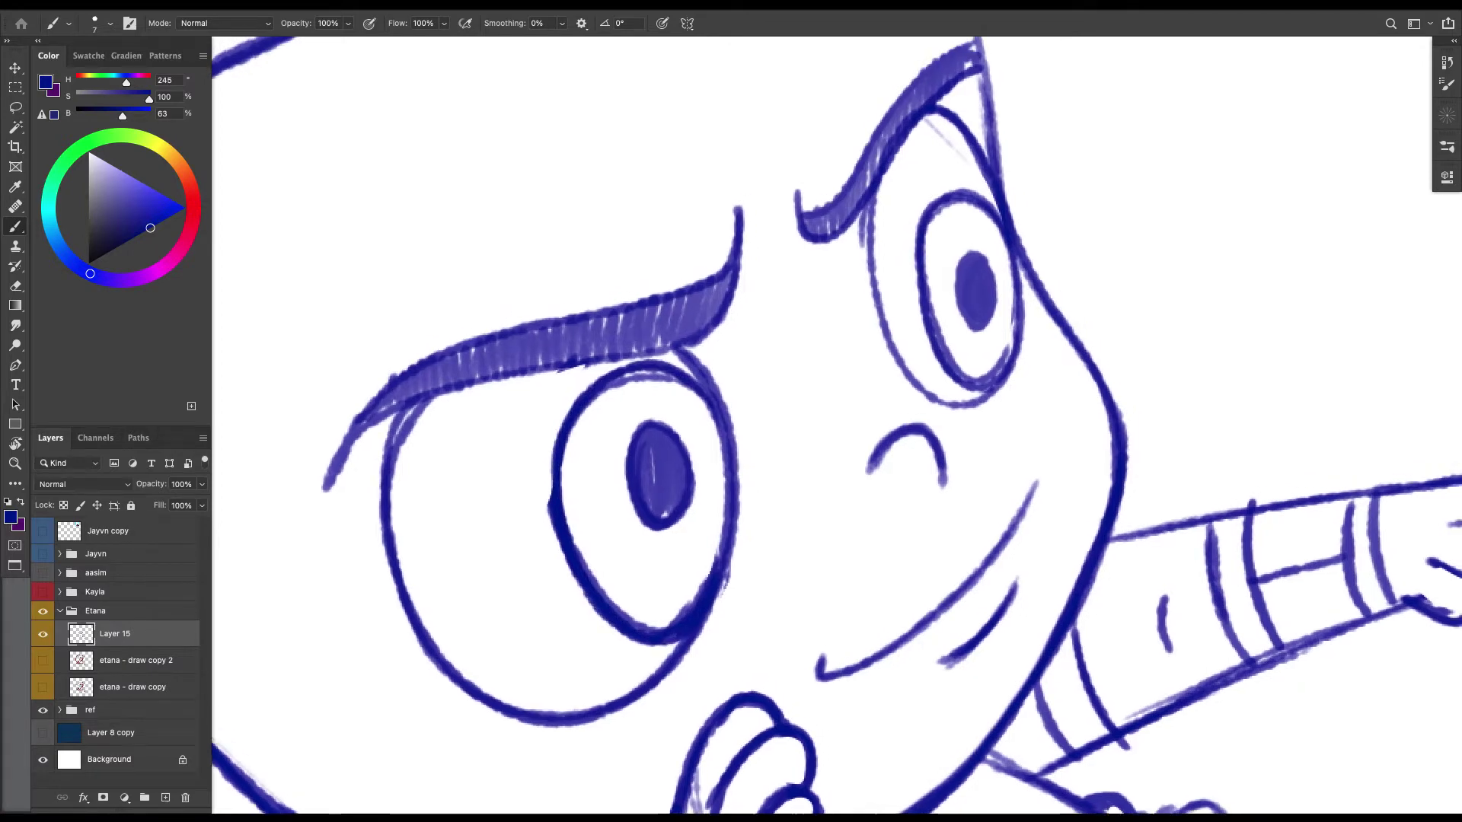
Enlarge the far eye's filled pupil with thicker strokes, increasing the brush size to 20.
drag(975, 290, 932, 316)
key(])
key(])
key(])
mouse_move(918, 261)
mouse_down()
mouse_move(944, 350)
mouse_move(925, 364)
mouse_move(916, 263)
mouse_move(907, 357)
mouse_up()
drag(933, 285, 928, 335)
drag(952, 251, 925, 301)
key(bracketright)
key(bracketright)
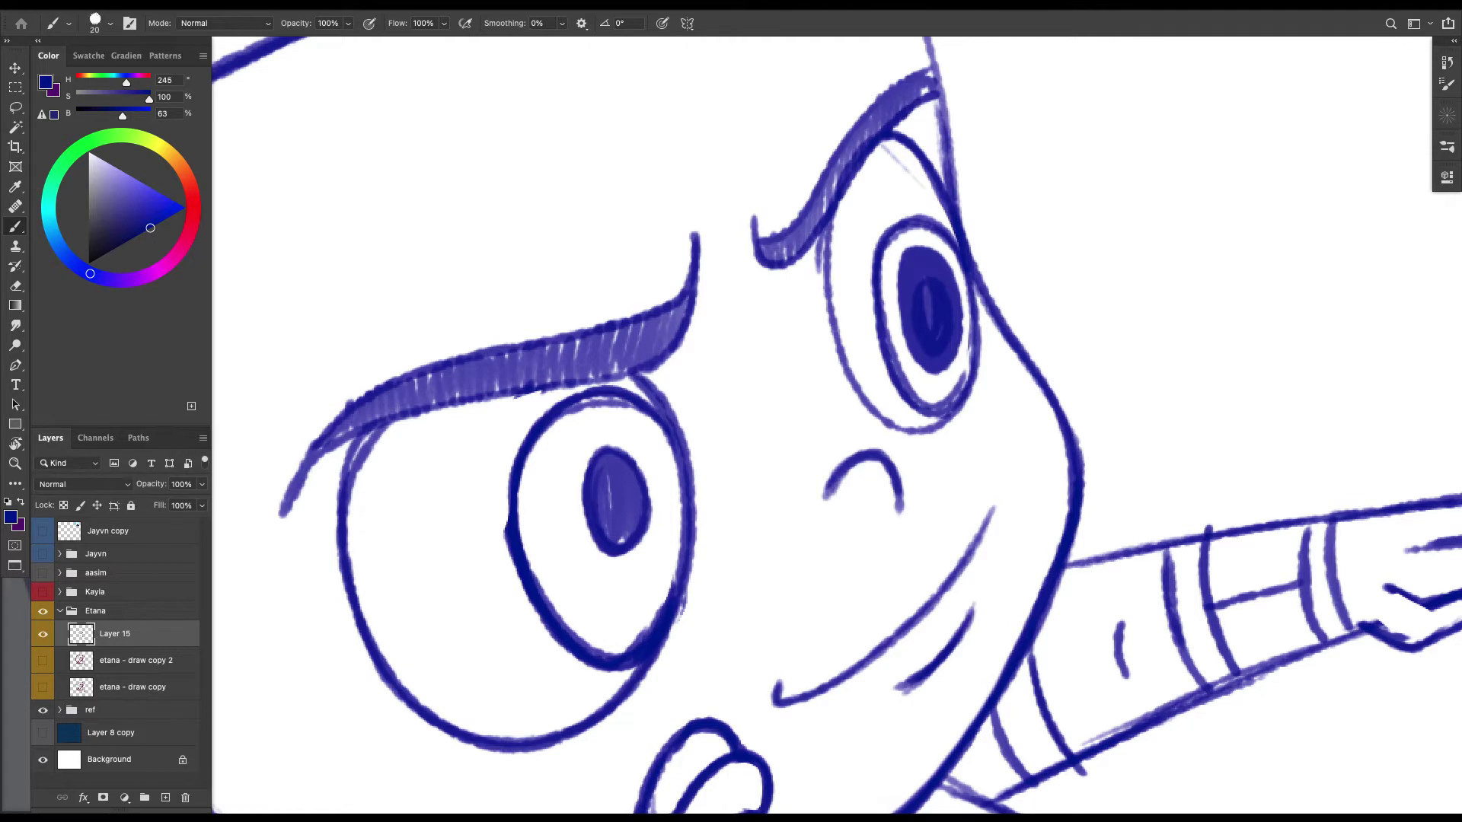
Select the larger eye's pupil and enlarge it with Free Transform to match the far eye.
key(l)
drag(609, 440, 613, 434)
key(ctrl+t)
mouse_move(563, 503)
mouse_down()
mouse_move(524, 502)
mouse_move(586, 532)
mouse_up()
key(Return)
key(super+minus)
key(super+minus)
key(super+minus)
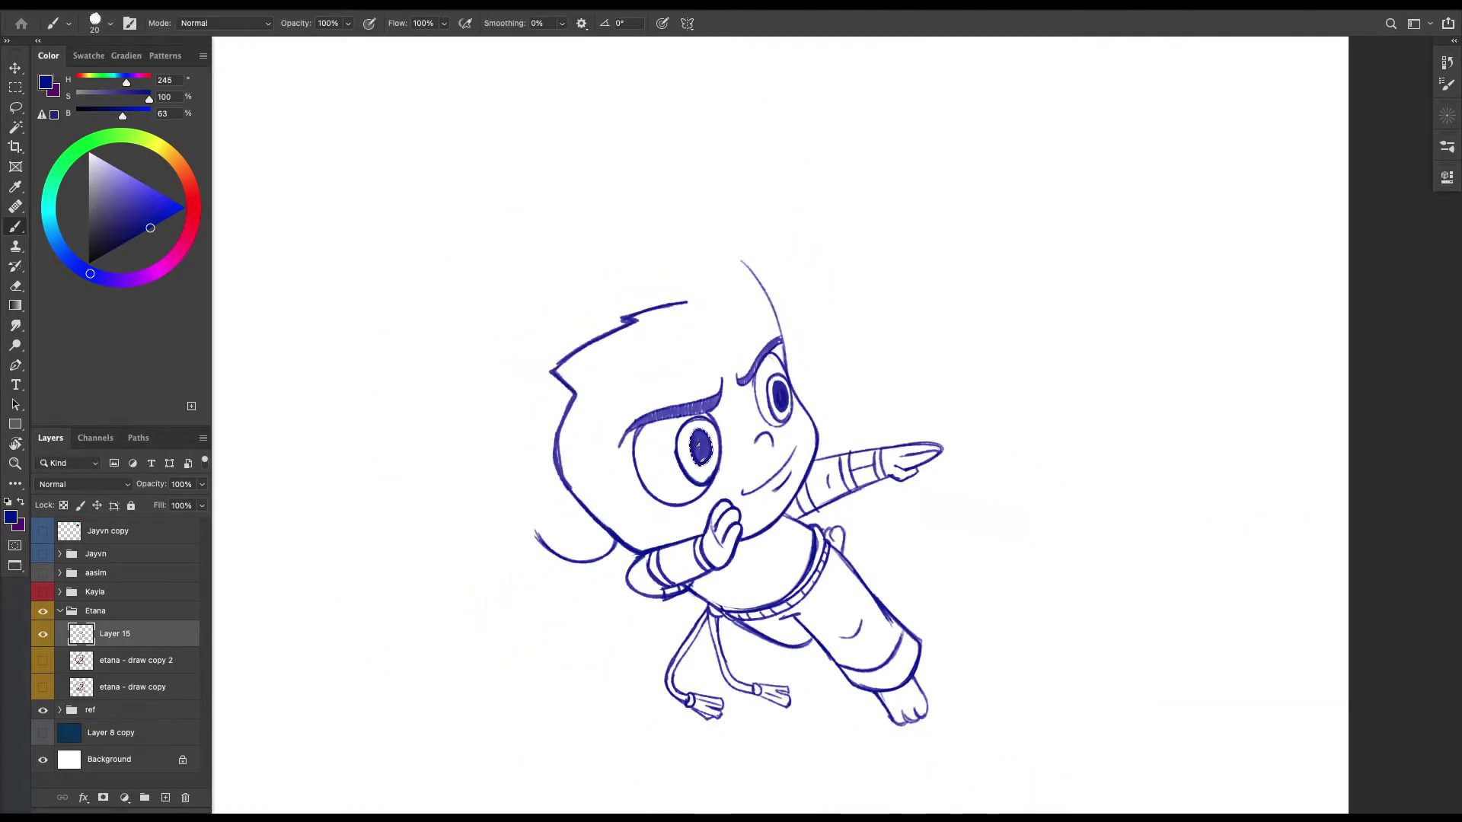
Select the larger eye's iris outline and reshape it with Free Transform, stretching its corners to fit the edge of the eye.
key(super+plus)
key(super+plus)
key(l)
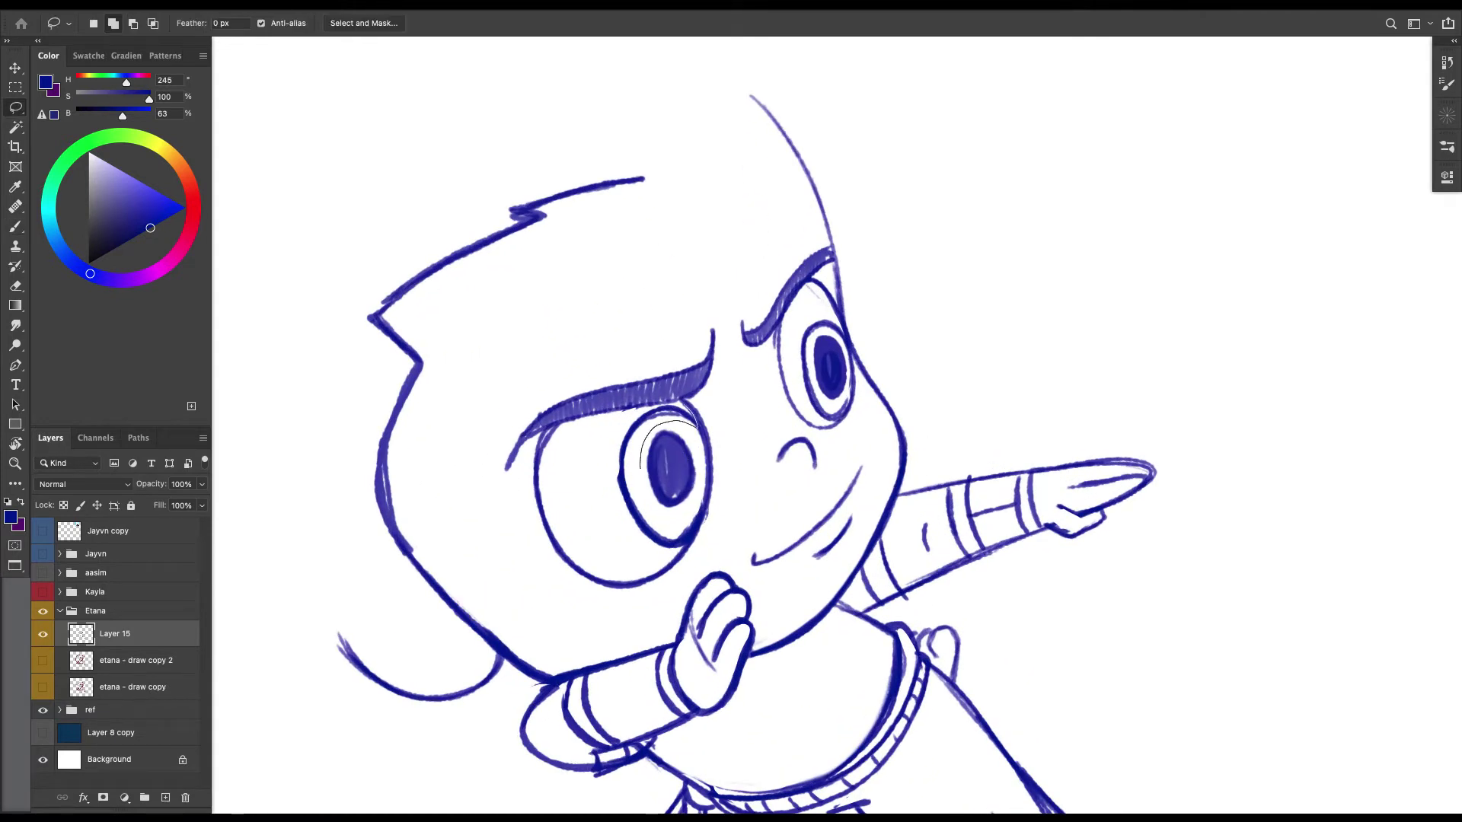
drag(688, 533, 690, 525)
key(ctrl+t)
drag(599, 481, 607, 483)
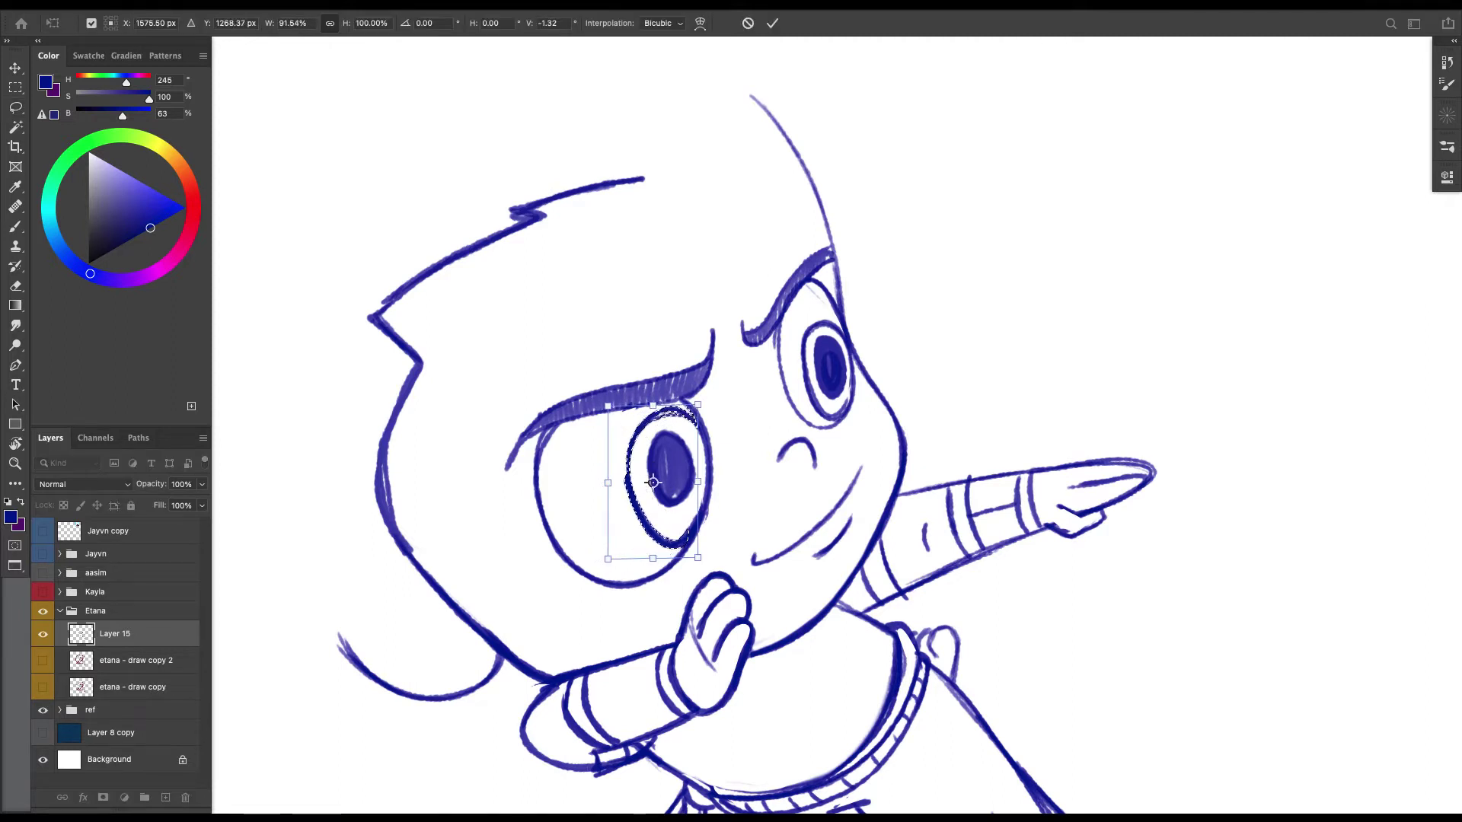
drag(698, 558, 711, 547)
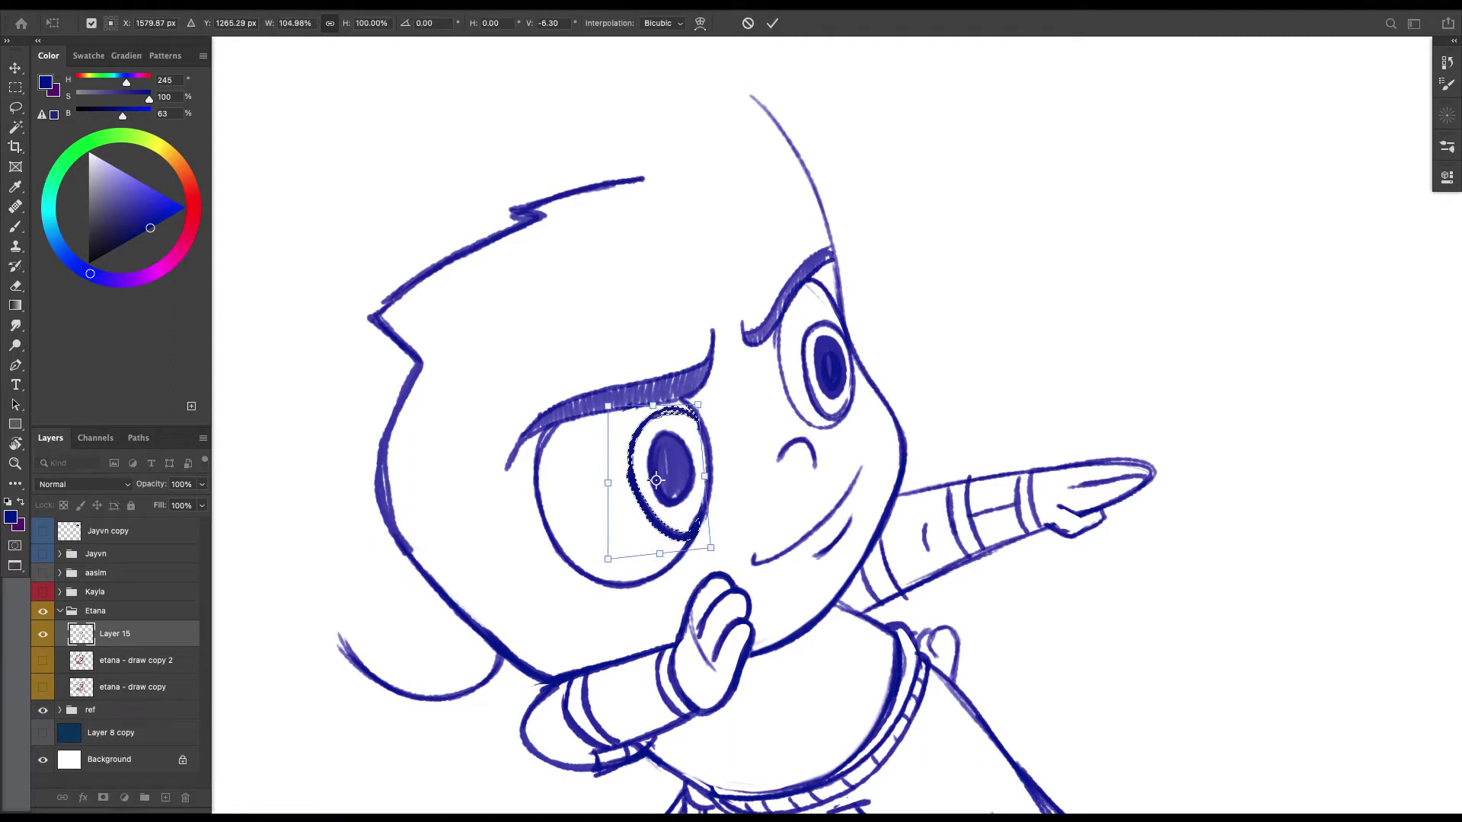
drag(608, 406, 597, 409)
key(Return)
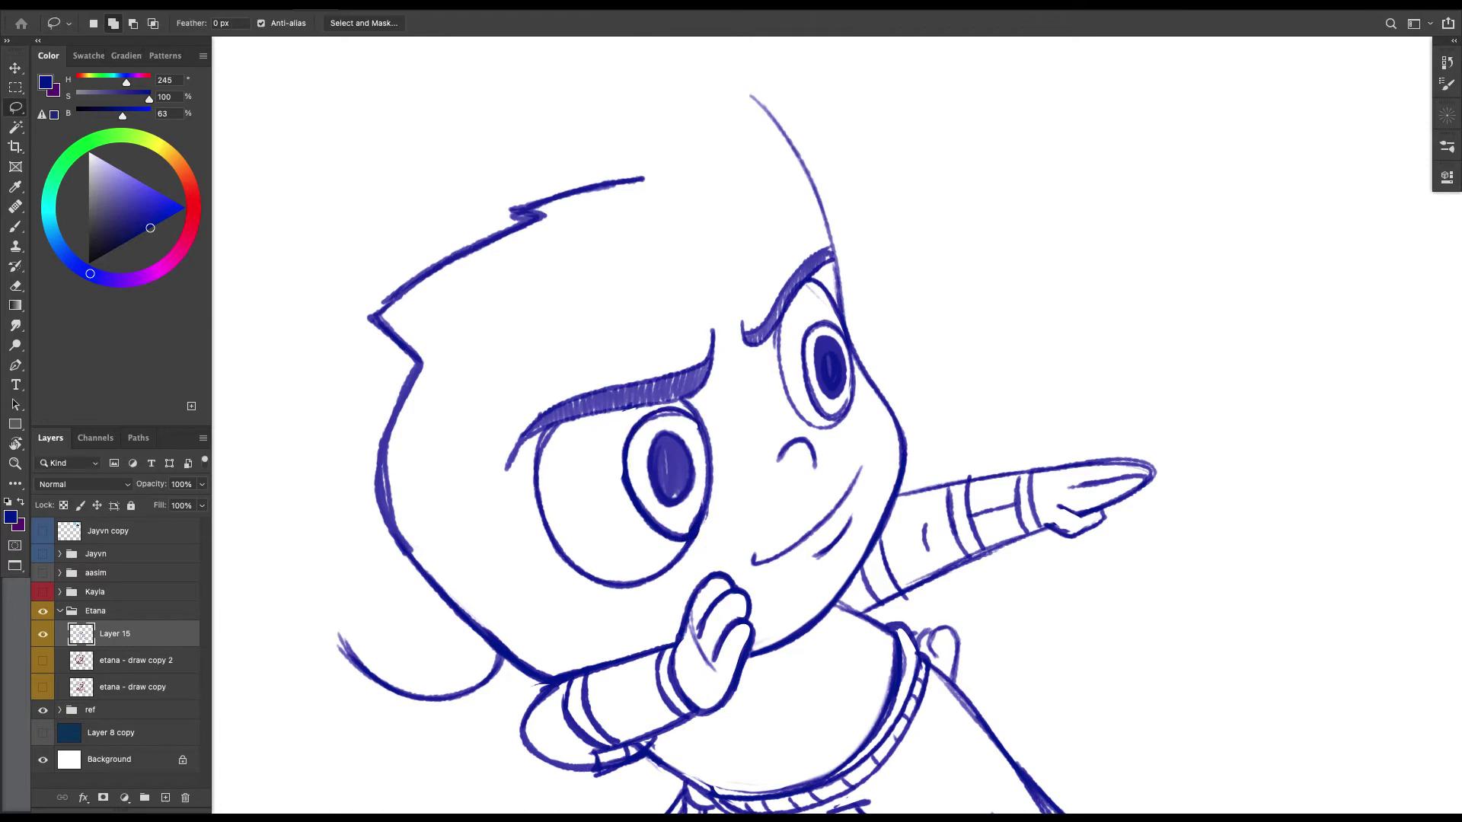
Draw a wider curve along the nose-side edge of the larger eye and delete the old line inside it.
key(b)
scroll(731, 435, up, 3)
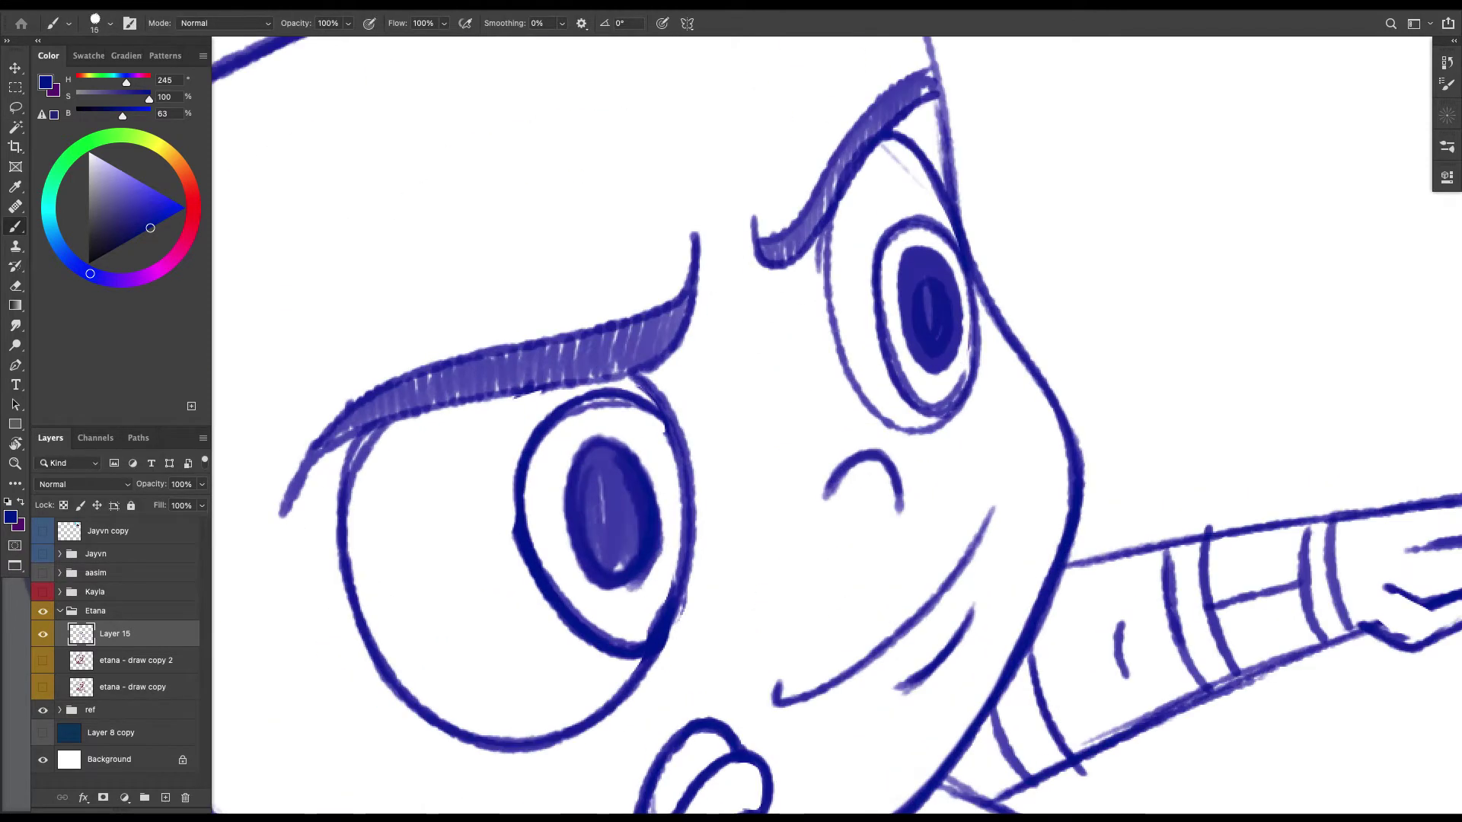
mouse_move(660, 397)
mouse_down()
mouse_move(696, 571)
mouse_move(653, 670)
mouse_up()
key(l)
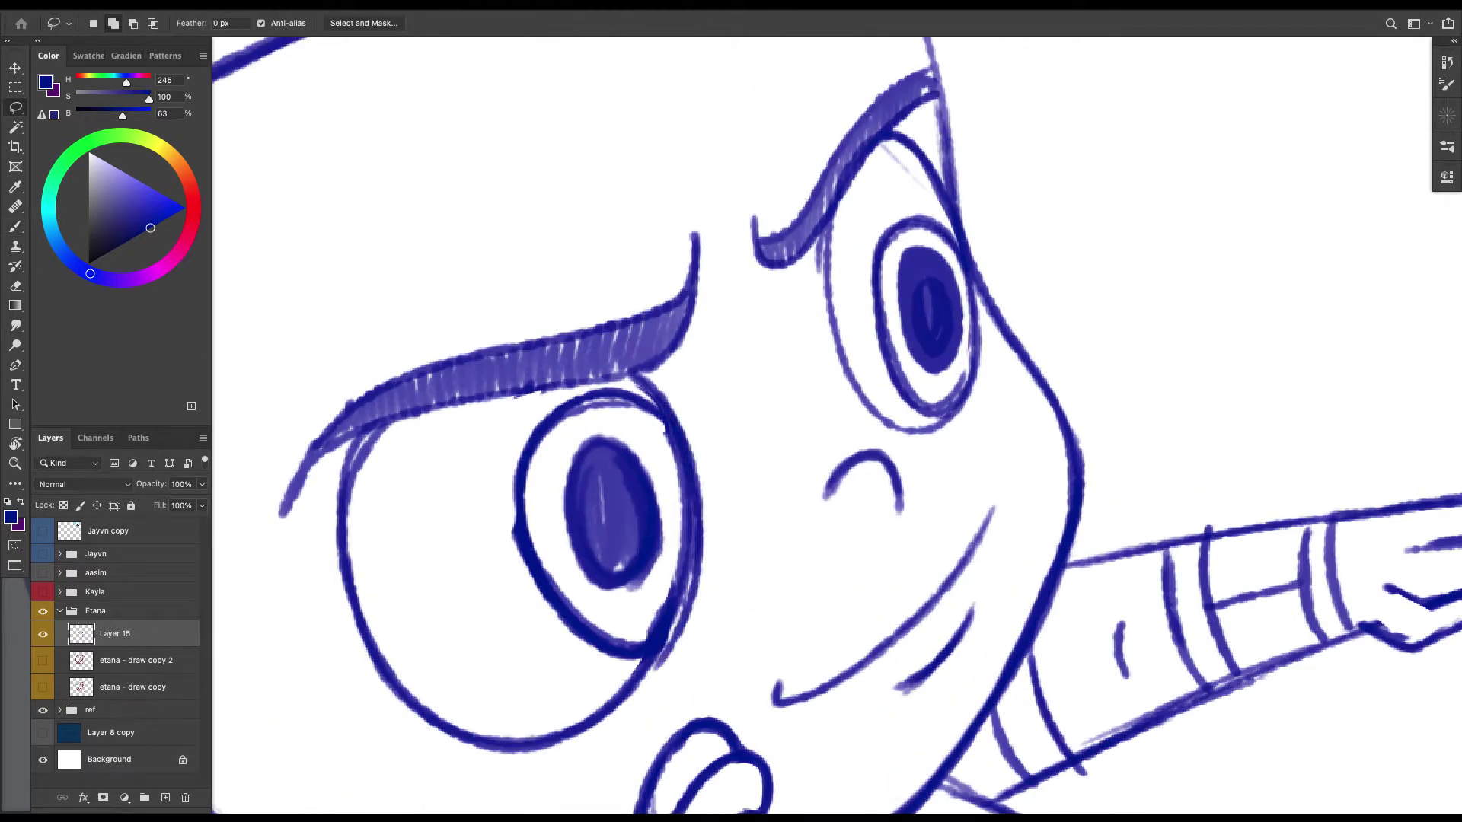
mouse_move(679, 591)
mouse_down()
mouse_move(657, 426)
mouse_move(634, 646)
mouse_up()
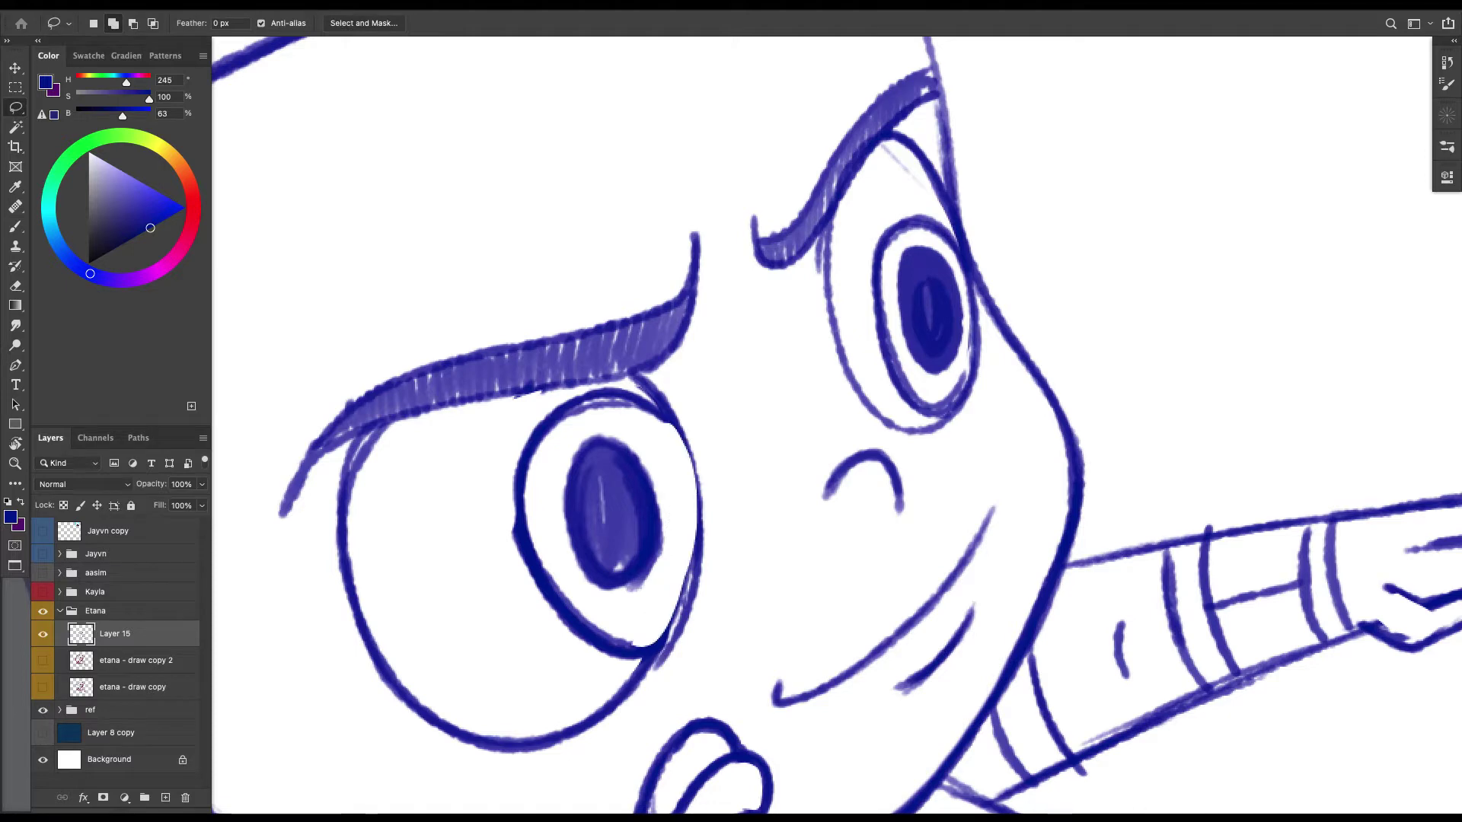
Thicken the nose-side curve and the whole iris outline of the larger eye with a size 7 brush.
key(b)
drag(636, 381, 694, 511)
mouse_move(676, 443)
mouse_down()
mouse_move(680, 618)
mouse_move(644, 673)
mouse_up()
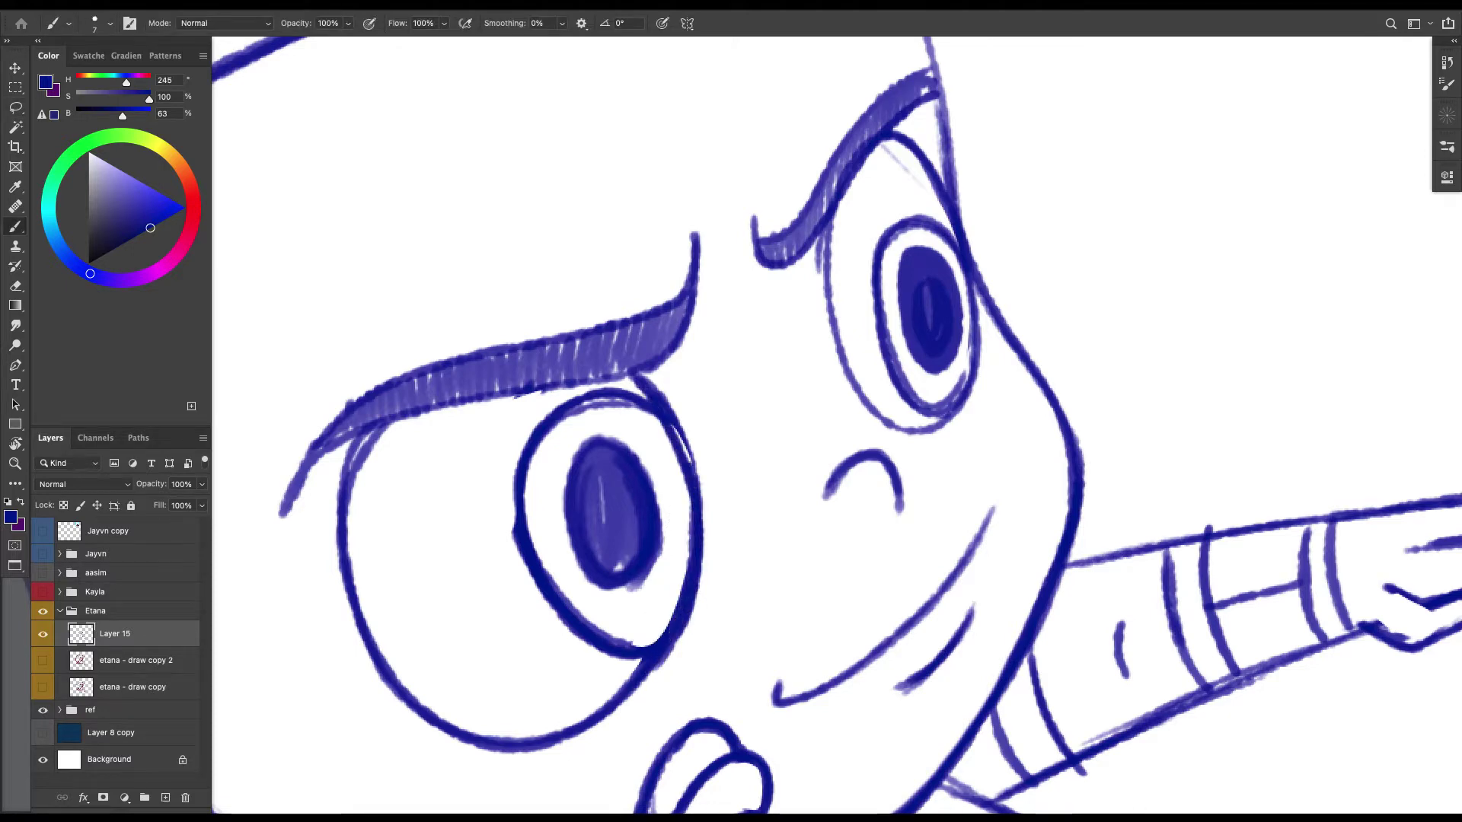
mouse_move(636, 374)
mouse_down()
mouse_move(692, 550)
mouse_move(646, 647)
mouse_move(551, 428)
mouse_move(685, 541)
mouse_move(571, 625)
mouse_move(626, 402)
mouse_up()
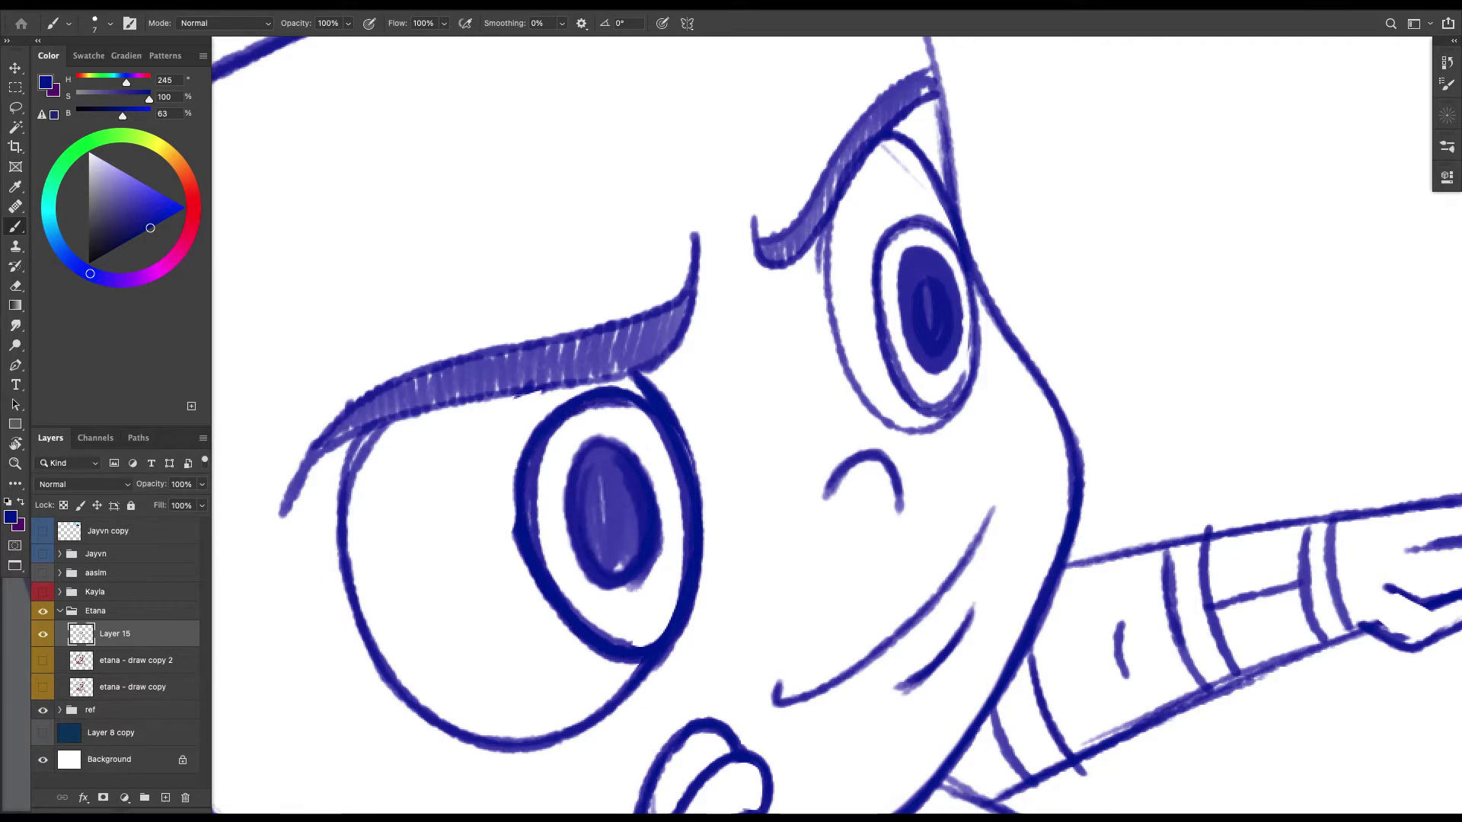
key(ctrl+0)
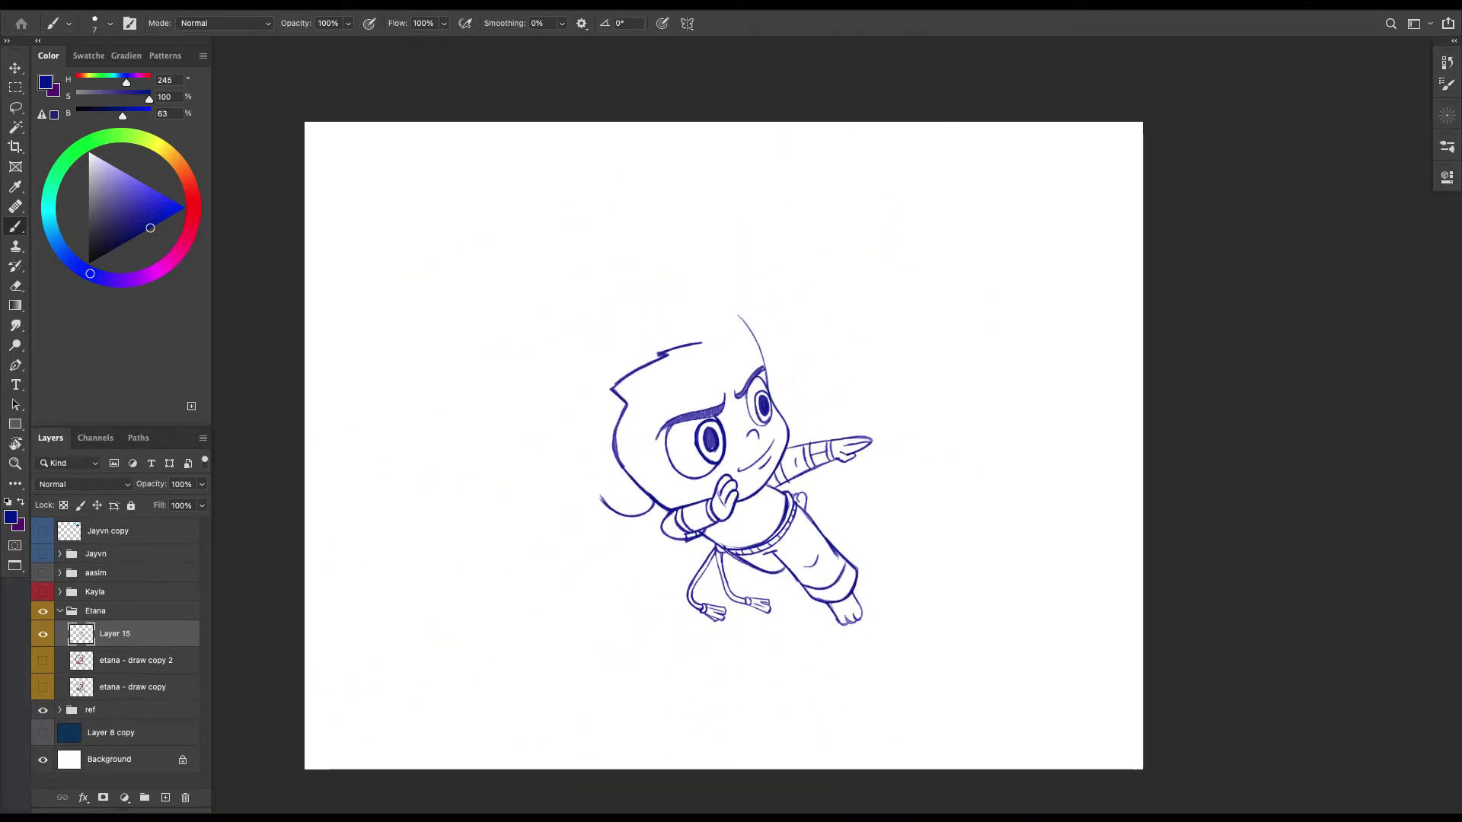
Select the larger eye's pupil and adjust its placement inside the iris with Free Transform.
key(ctrl+plus)
key(ctrl+plus)
key(ctrl+plus)
key(l)
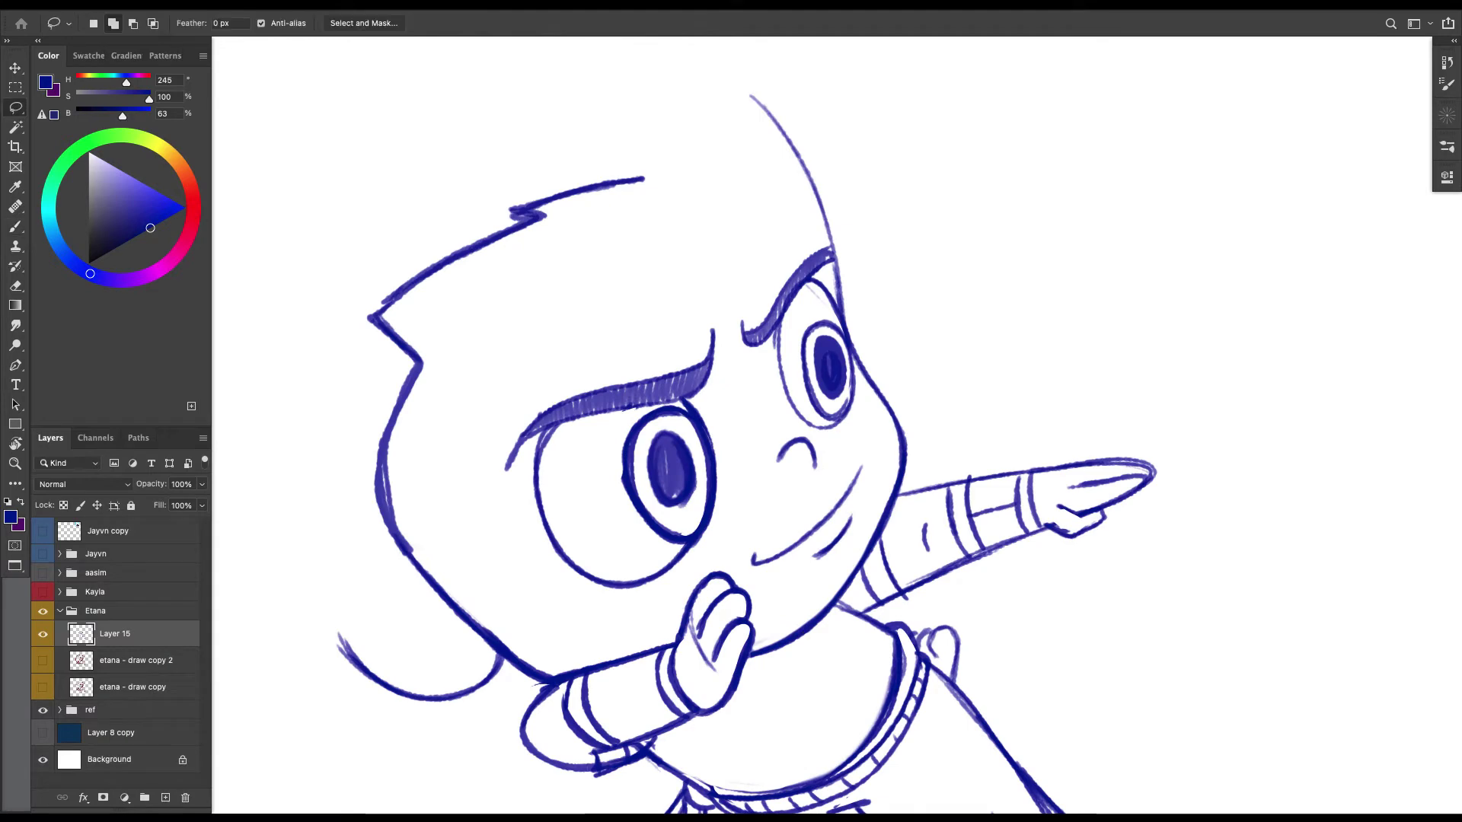
key(ctrl+t)
mouse_move(681, 423)
mouse_down()
mouse_move(641, 449)
mouse_move(679, 474)
mouse_up()
key(Return)
key(ctrl+0)
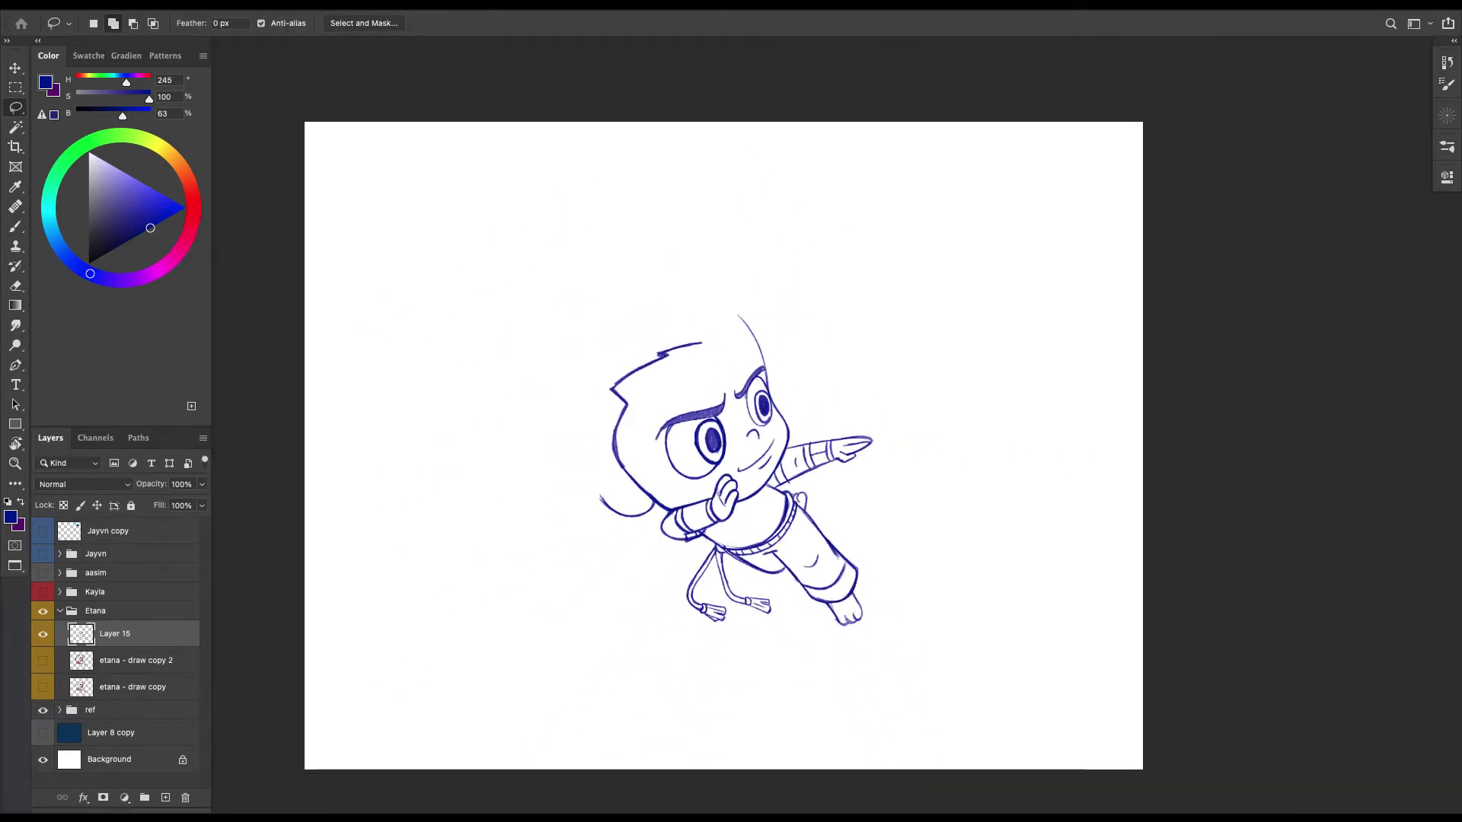
Compare the line art on Layer 15 with the sketch on etana - draw copy 2 by switching their visibility.
click(42, 634)
click(43, 660)
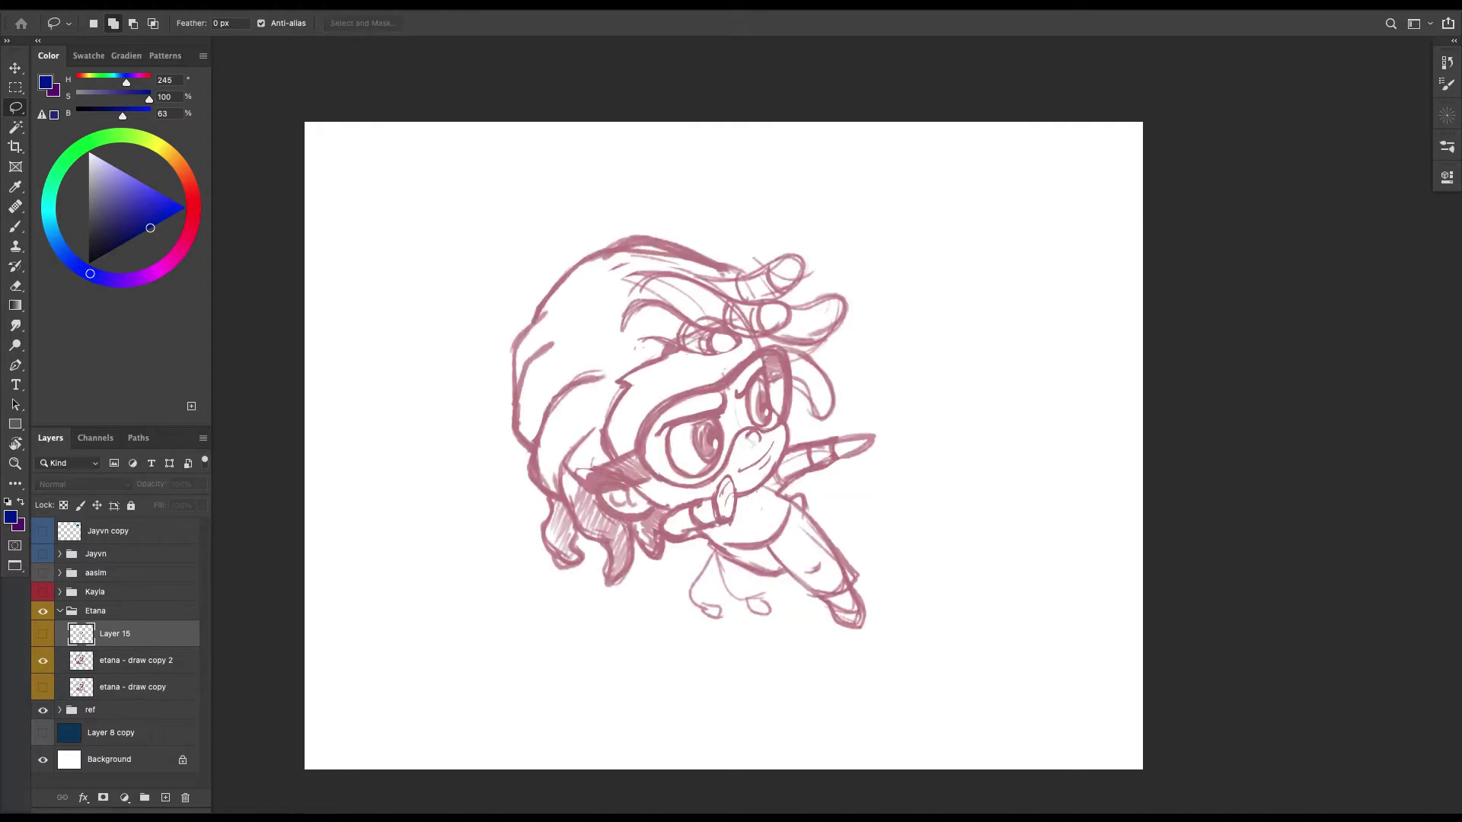
key(ctrl+plus)
key(ctrl+plus)
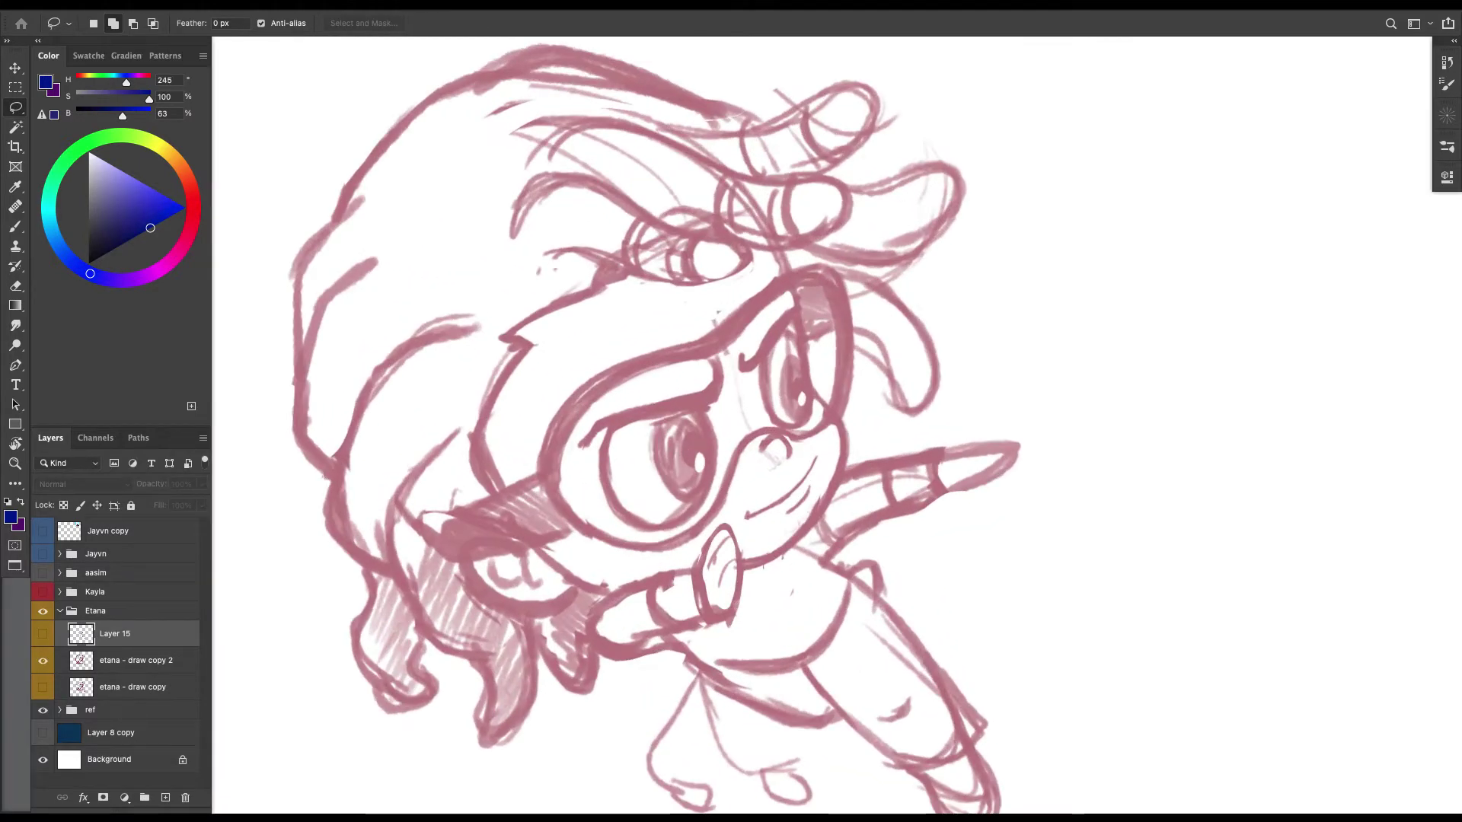
click(43, 660)
click(43, 660)
click(43, 634)
click(43, 660)
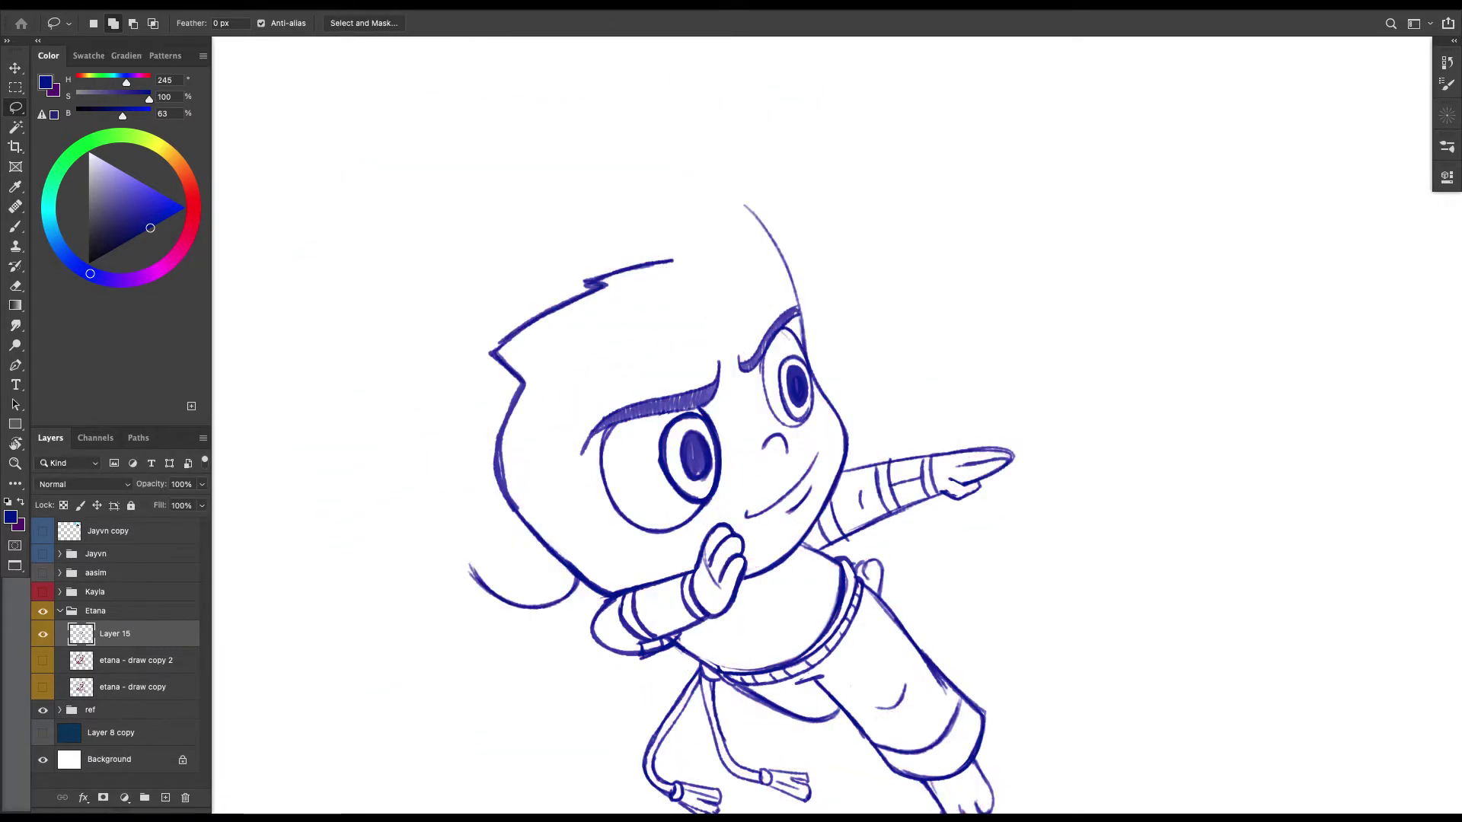
Show the sketch layer and ink the mask's outer edge across the forehead, around the far eye and over the nose.
click(43, 660)
key(super+plus)
scroll(744, 425, up, 3)
key(b)
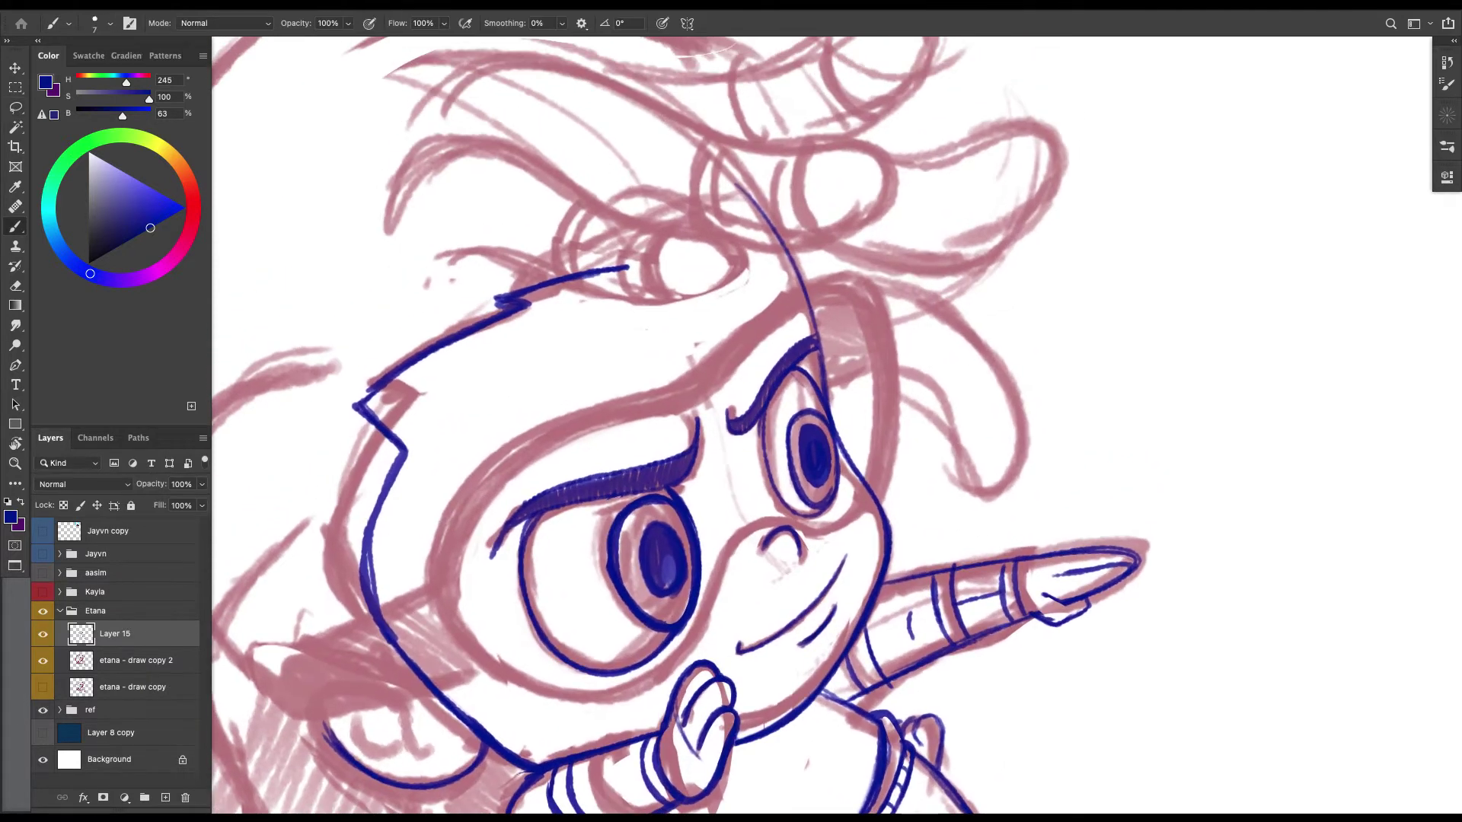
scroll(744, 425, up, 1)
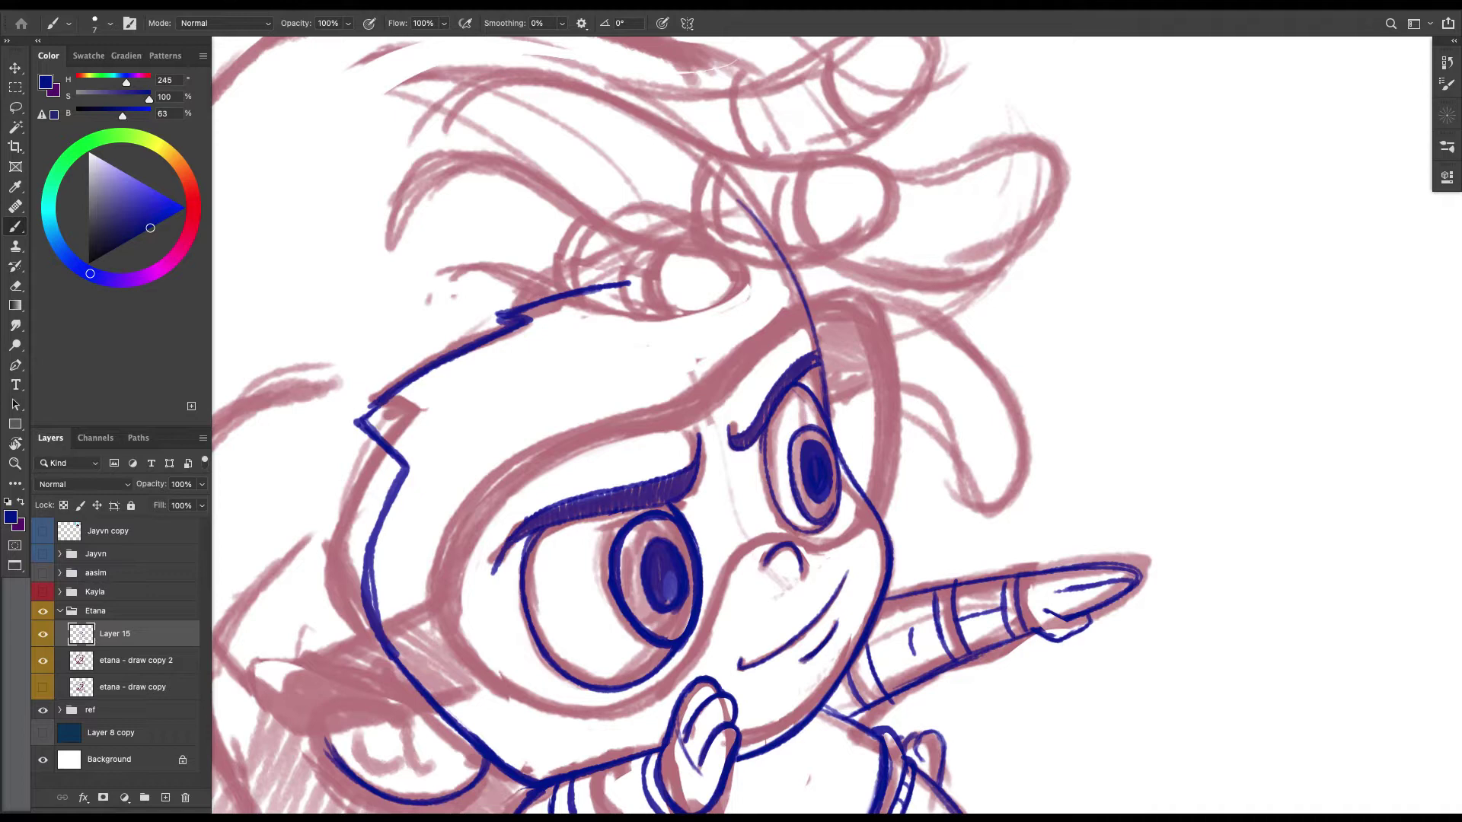
scroll(821, 424, left, 1)
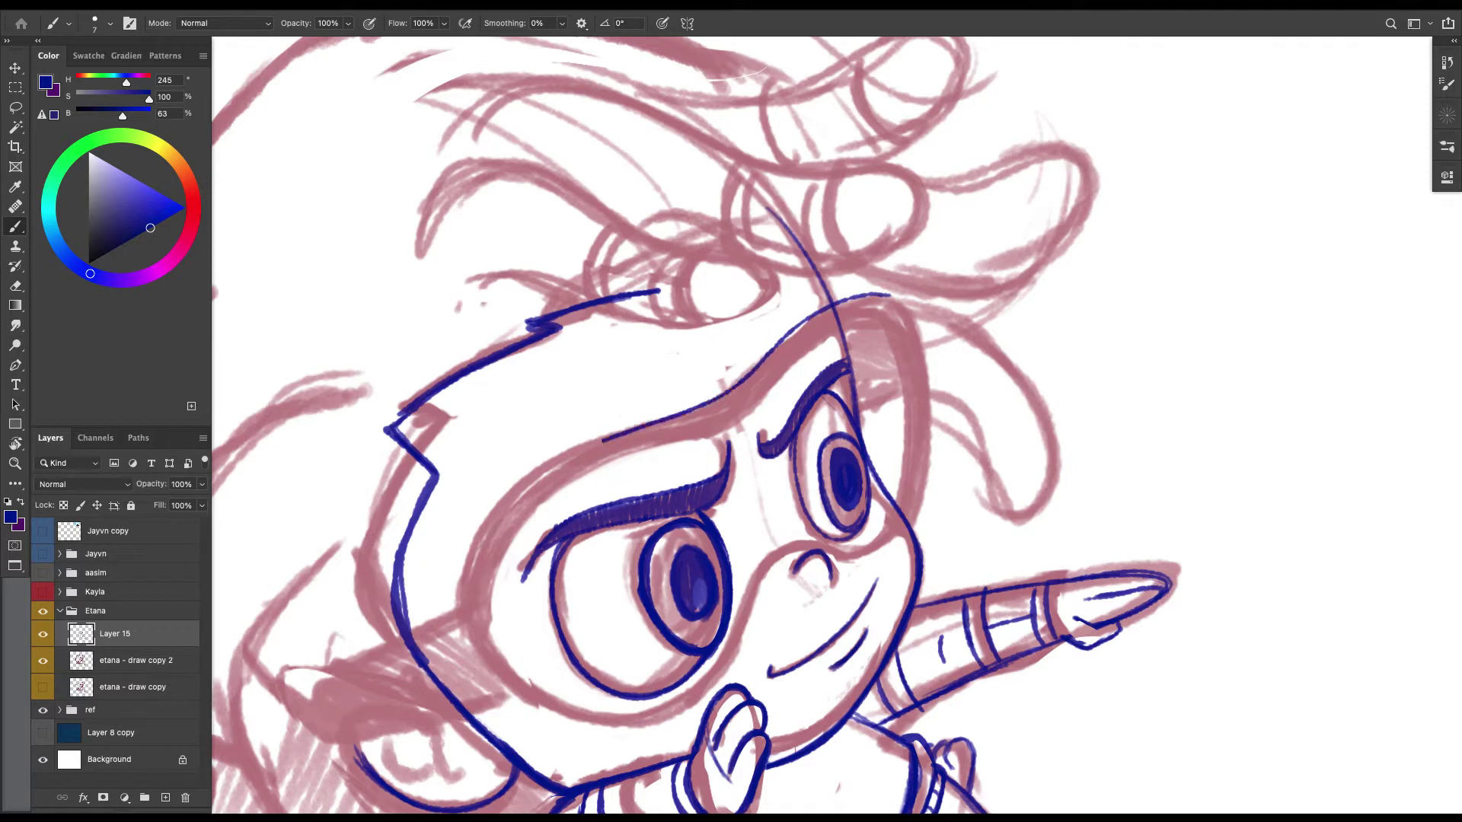
mouse_move(602, 441)
mouse_down()
mouse_move(513, 492)
mouse_move(452, 607)
mouse_up()
scroll(696, 426, right, 3)
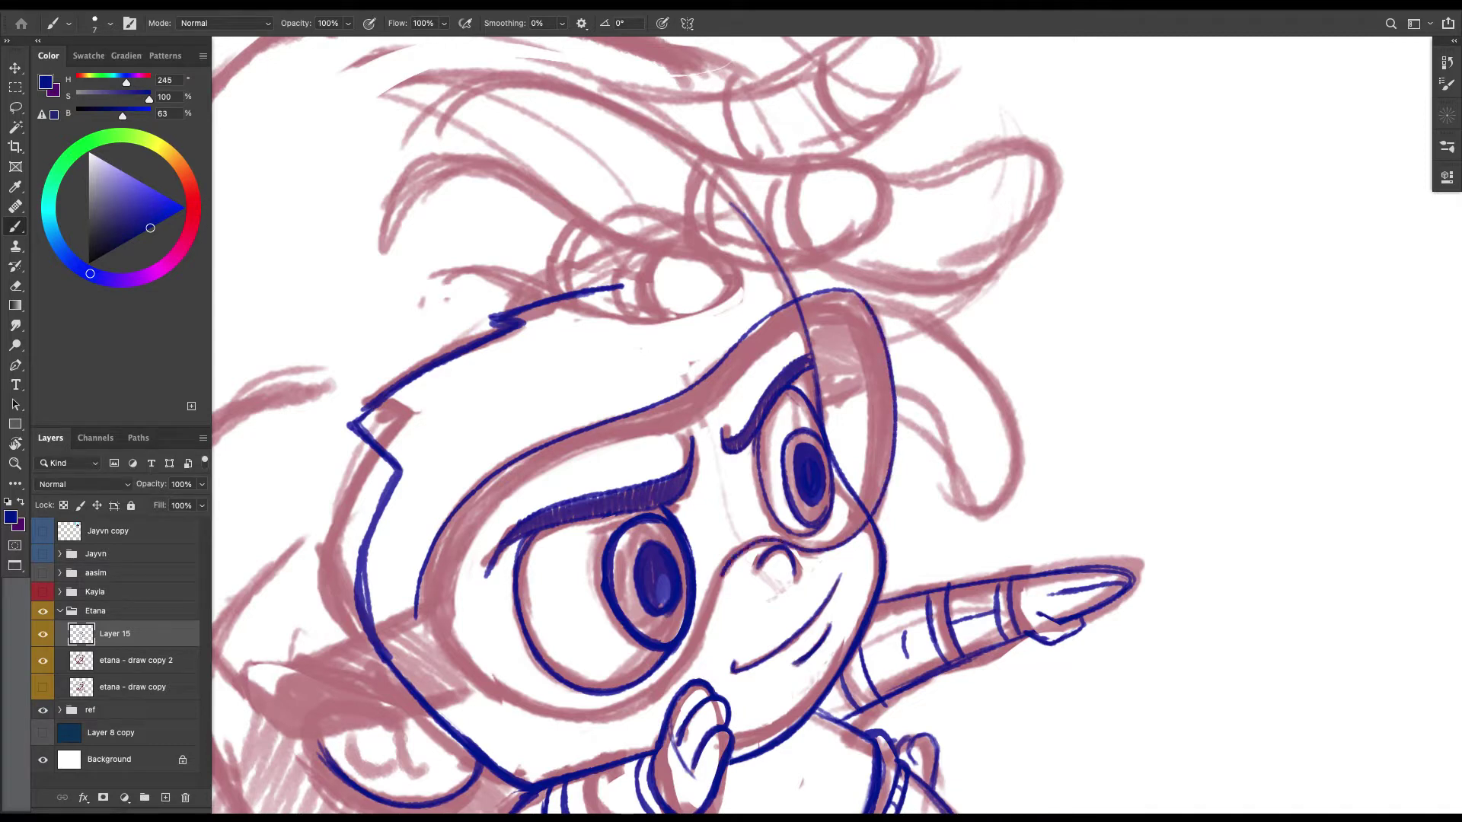
Draw the mask's lower edge from the nose beneath the larger eye and up to its outer side, closing the outline.
drag(714, 605, 698, 636)
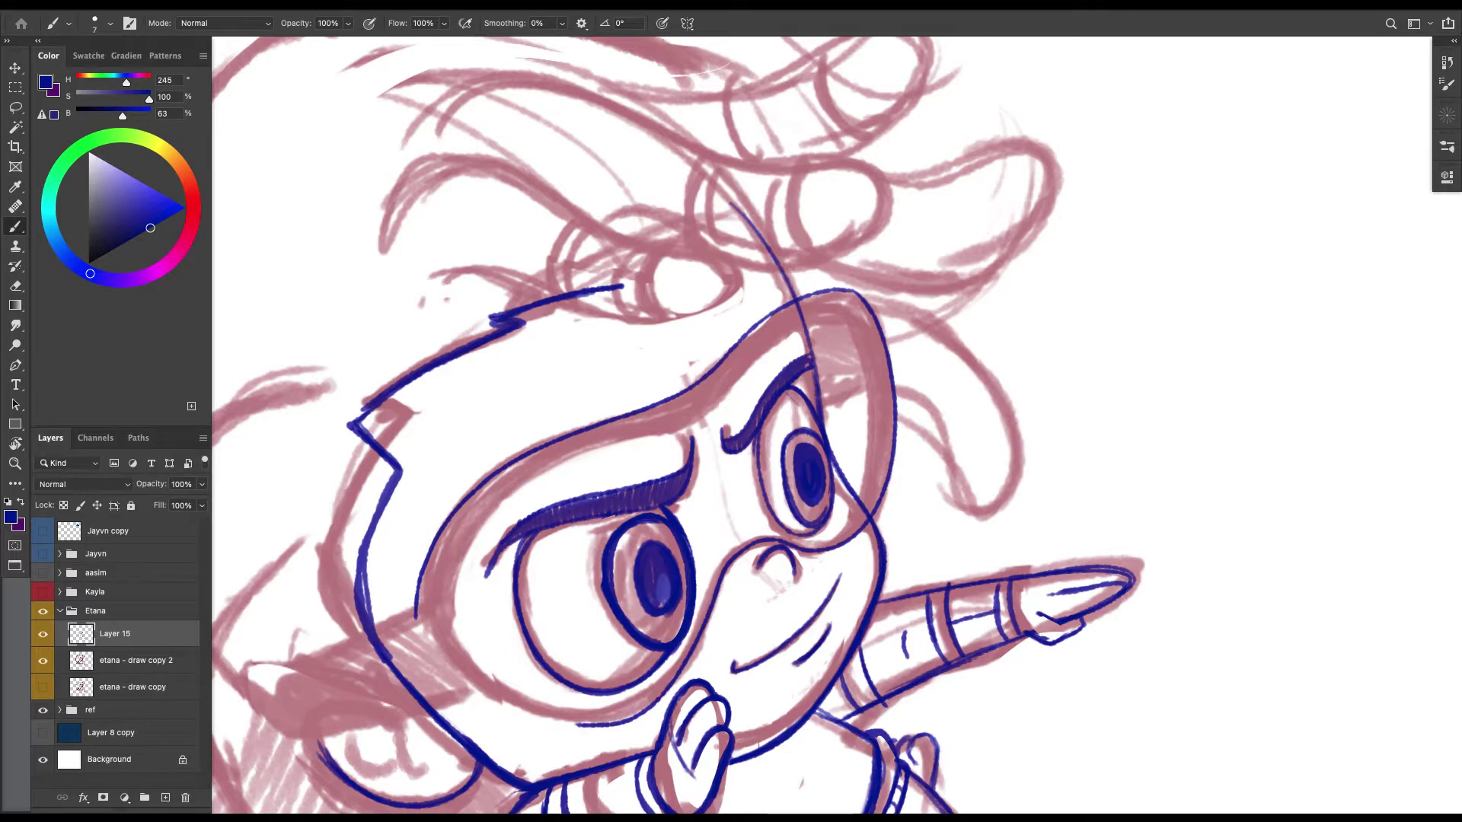
scroll(697, 427, down, 5)
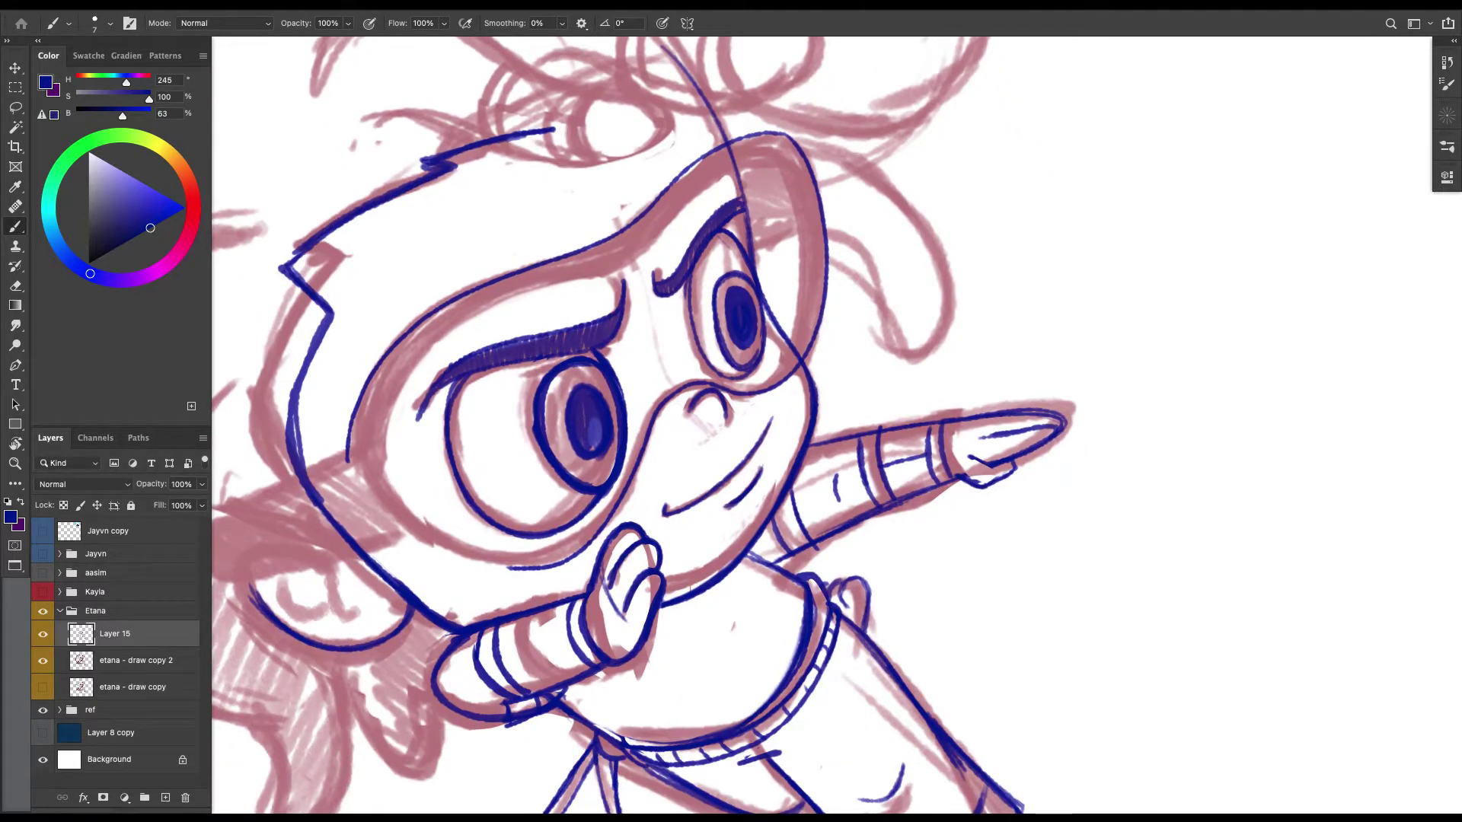
drag(349, 451, 412, 520)
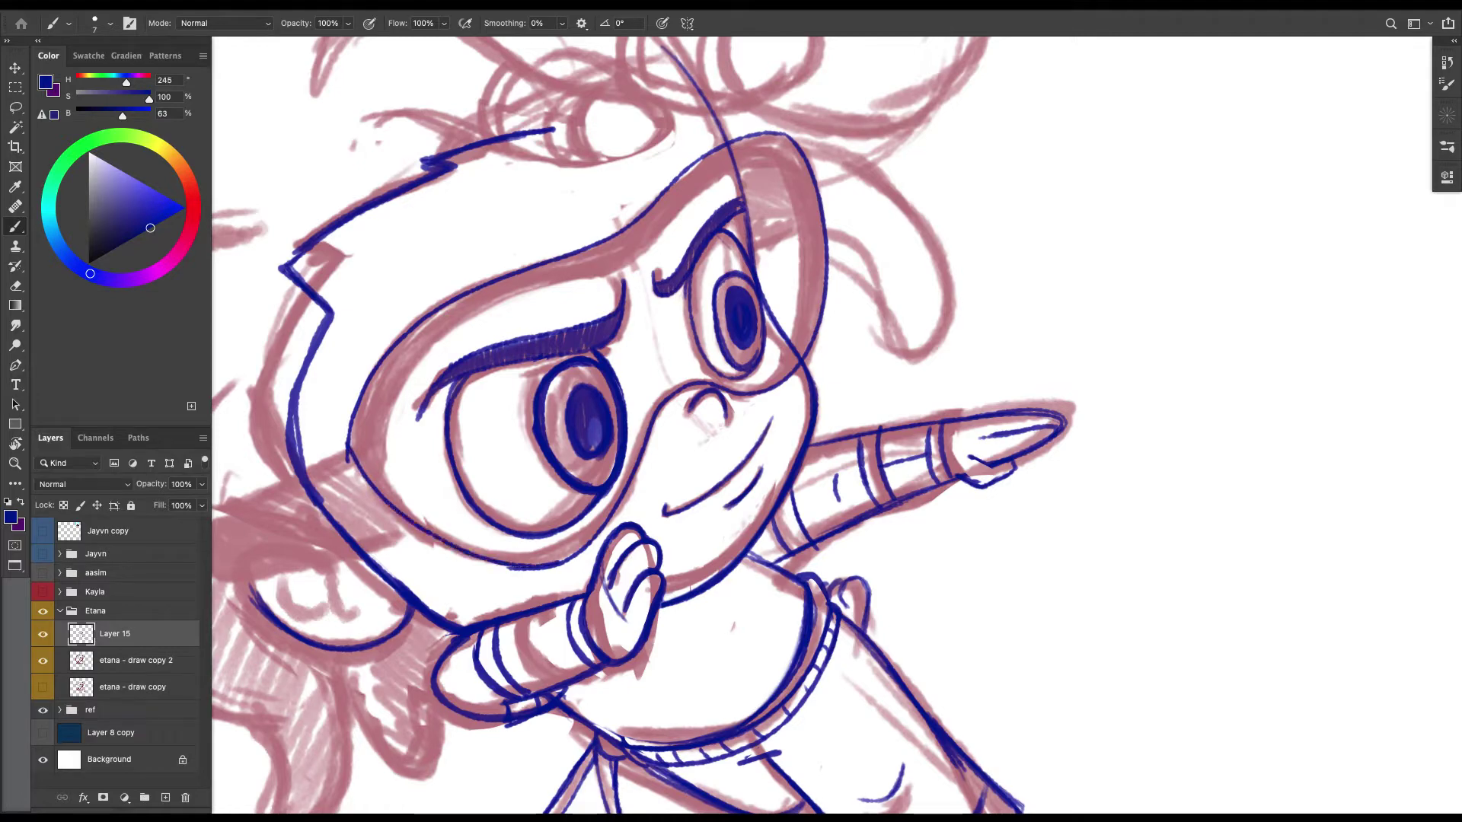
Draw the lower and upper edges of the mask's strap running from the mask back over the ear.
key(r)
drag(990, 457, 925, 235)
scroll(822, 425, down, 6)
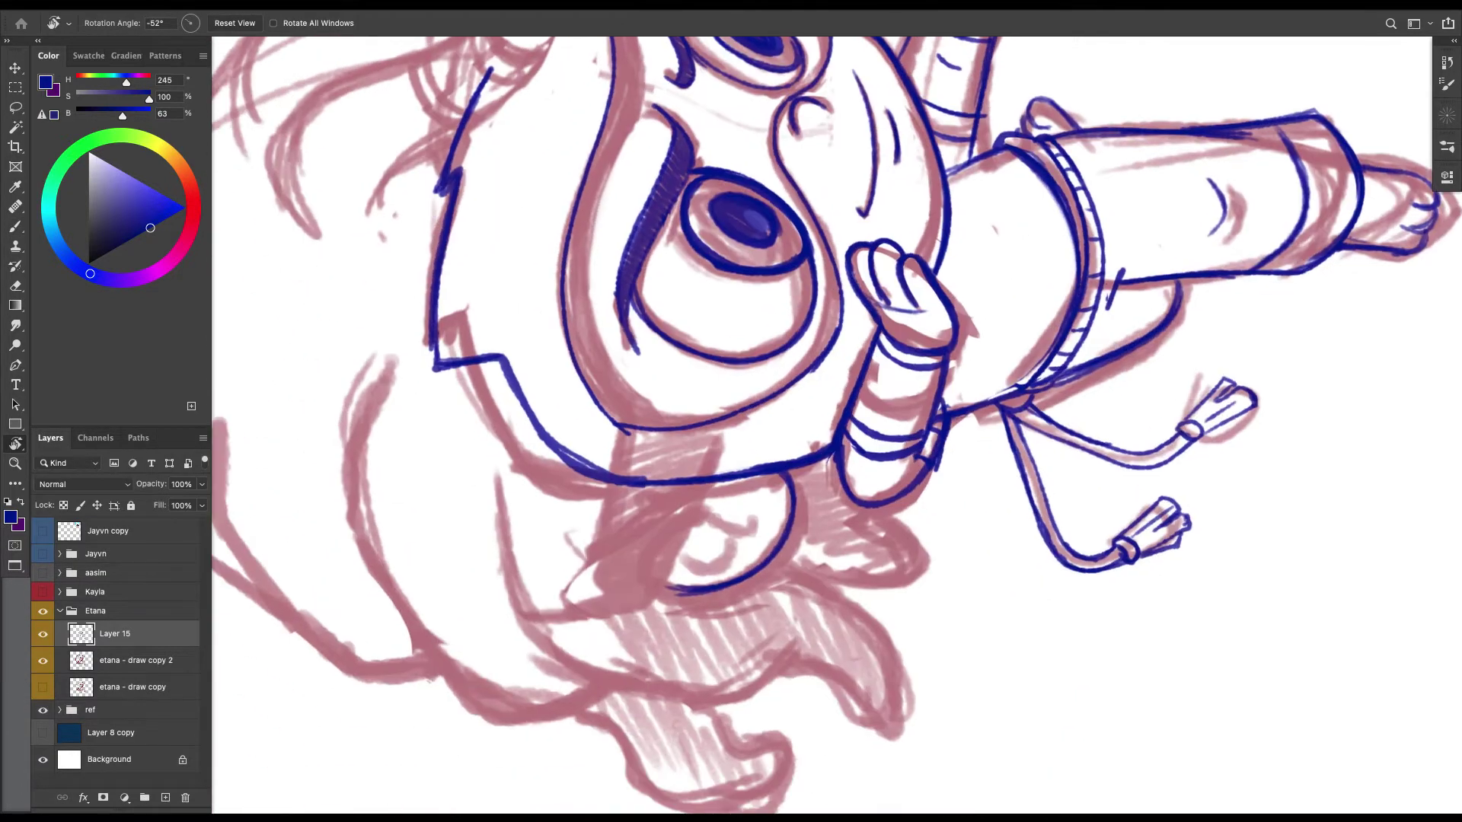
key(b)
drag(703, 498, 667, 573)
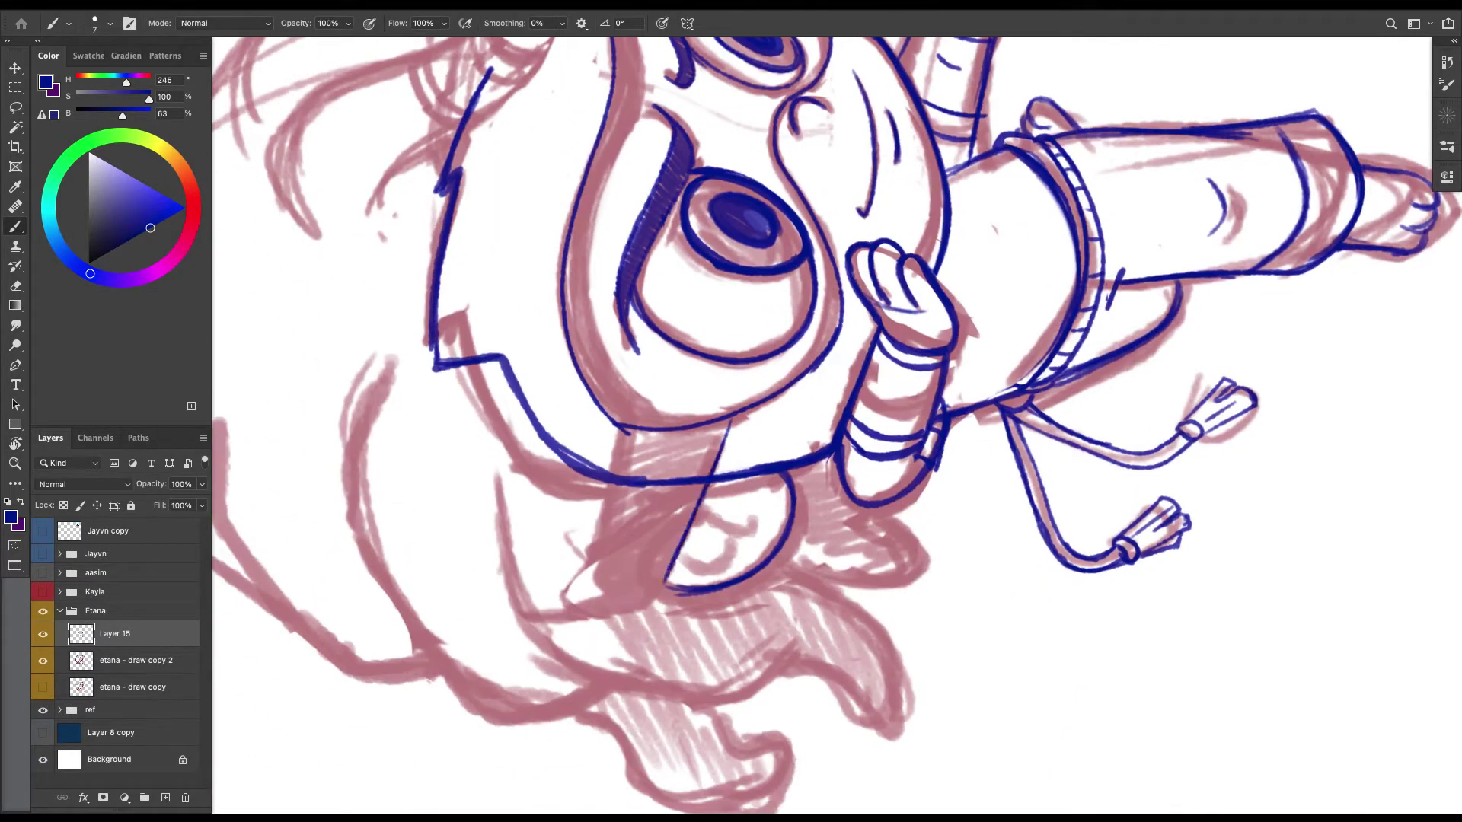
drag(624, 430, 595, 593)
key(Escape)
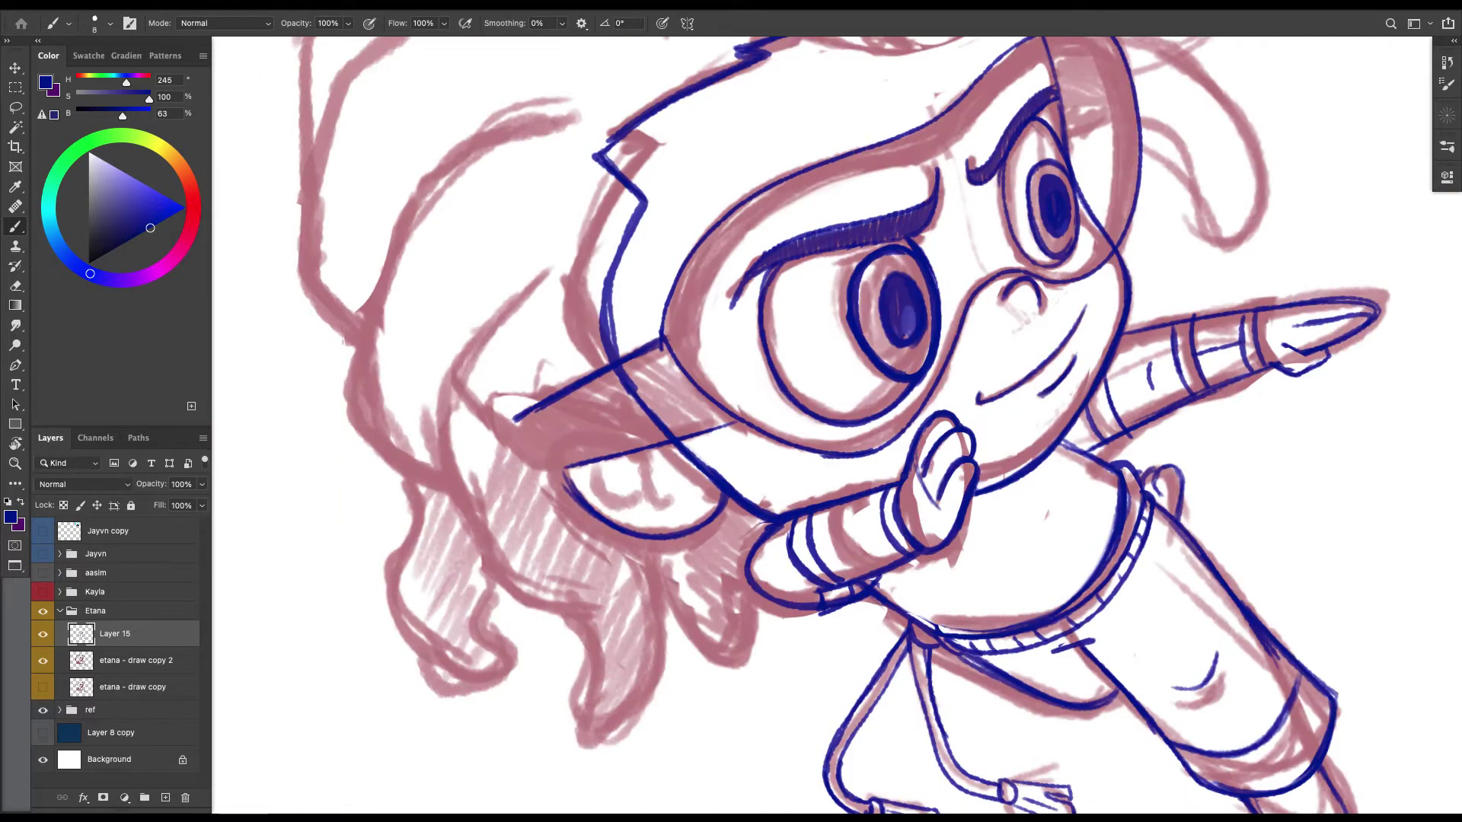
Draw the ear's upper curve to close its outline and add the short end edge of the mask's strap.
mouse_move(674, 450)
mouse_down()
mouse_move(565, 466)
mouse_move(565, 481)
mouse_move(580, 448)
mouse_move(669, 450)
mouse_move(675, 481)
mouse_up()
key(l)
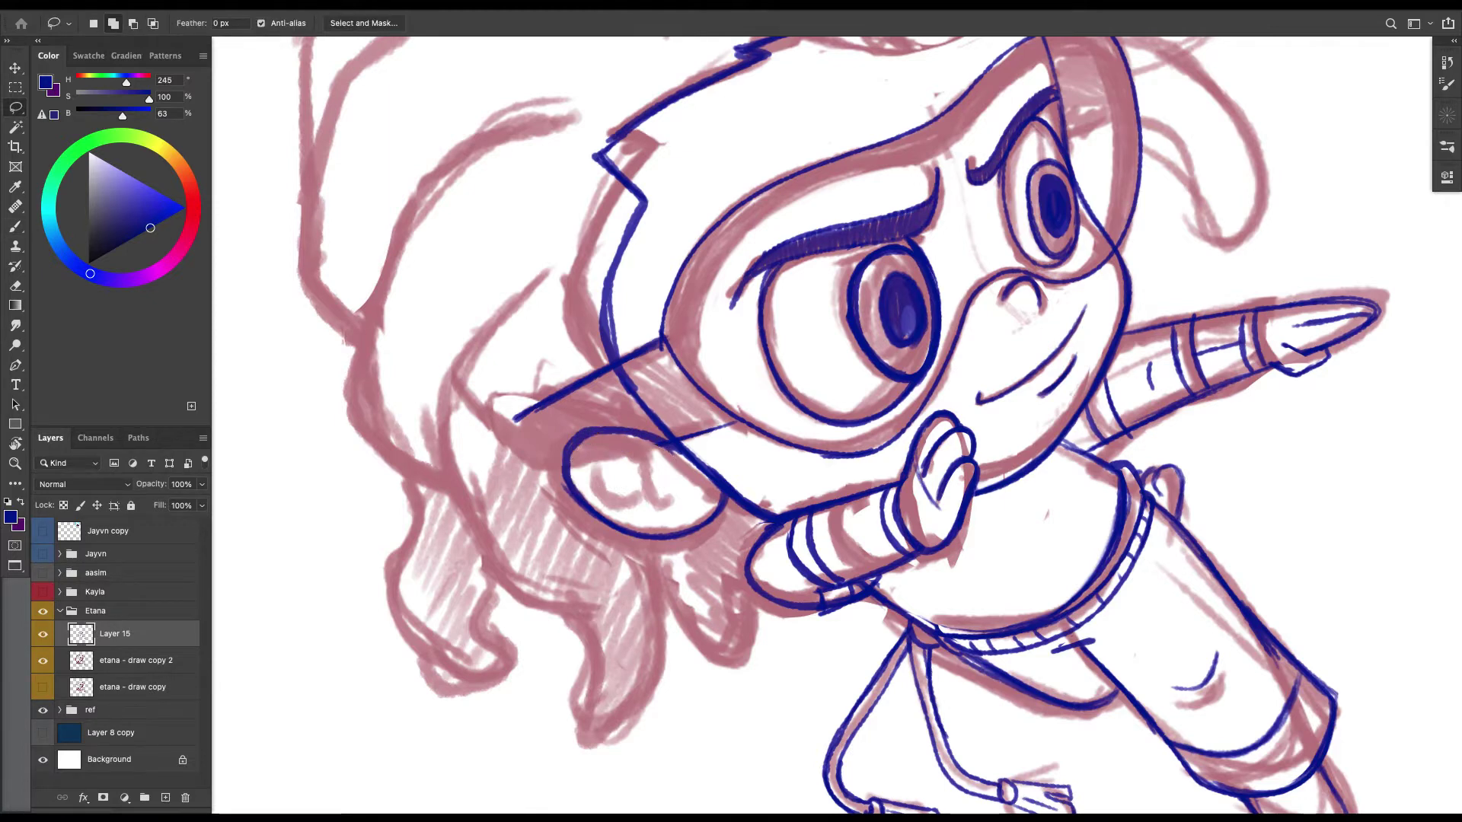
key(b)
drag(521, 431, 546, 474)
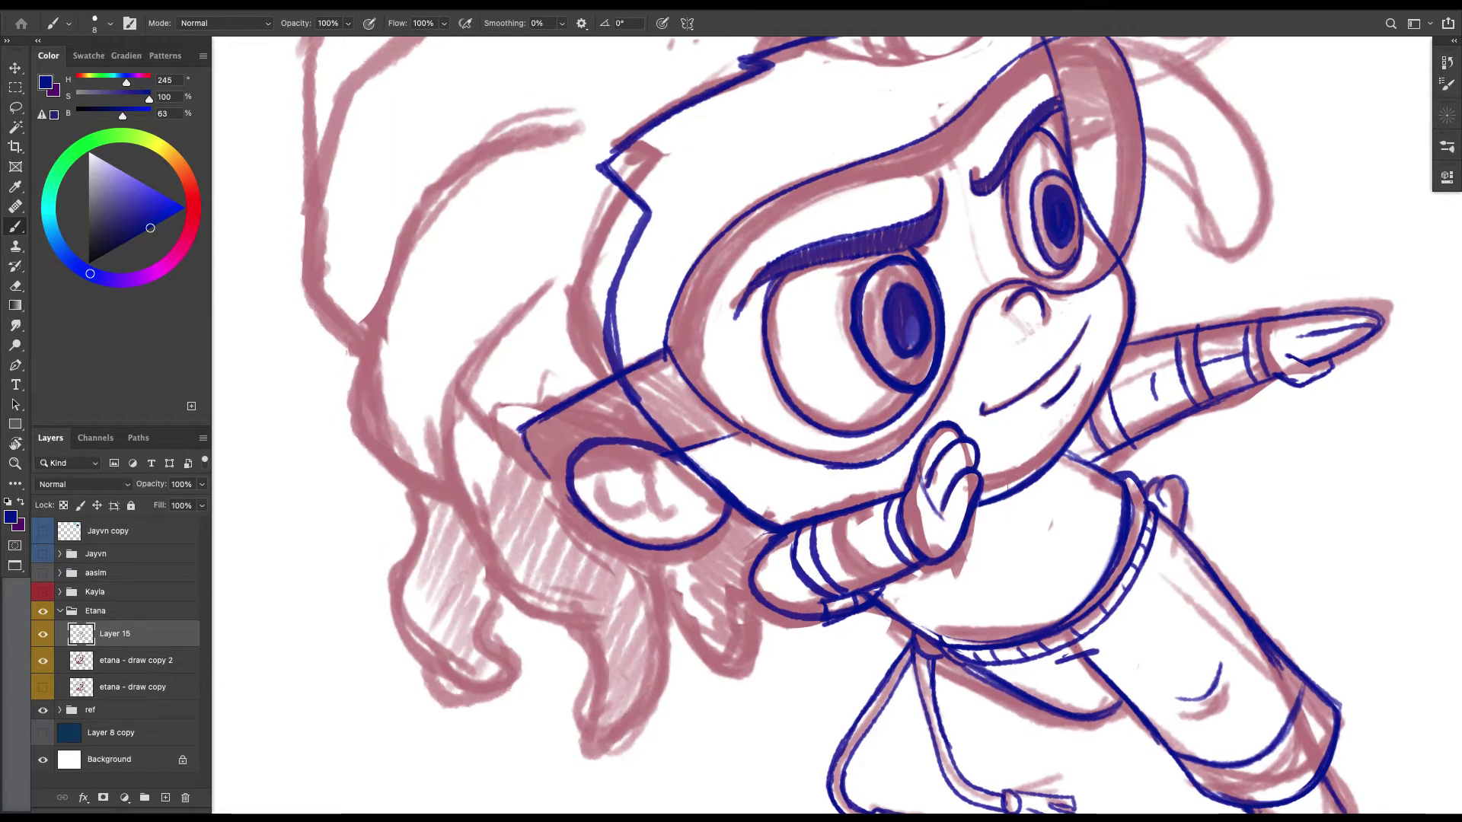
Select the part of the face outline that crosses the mask's strap, delete it and deselect.
key(l)
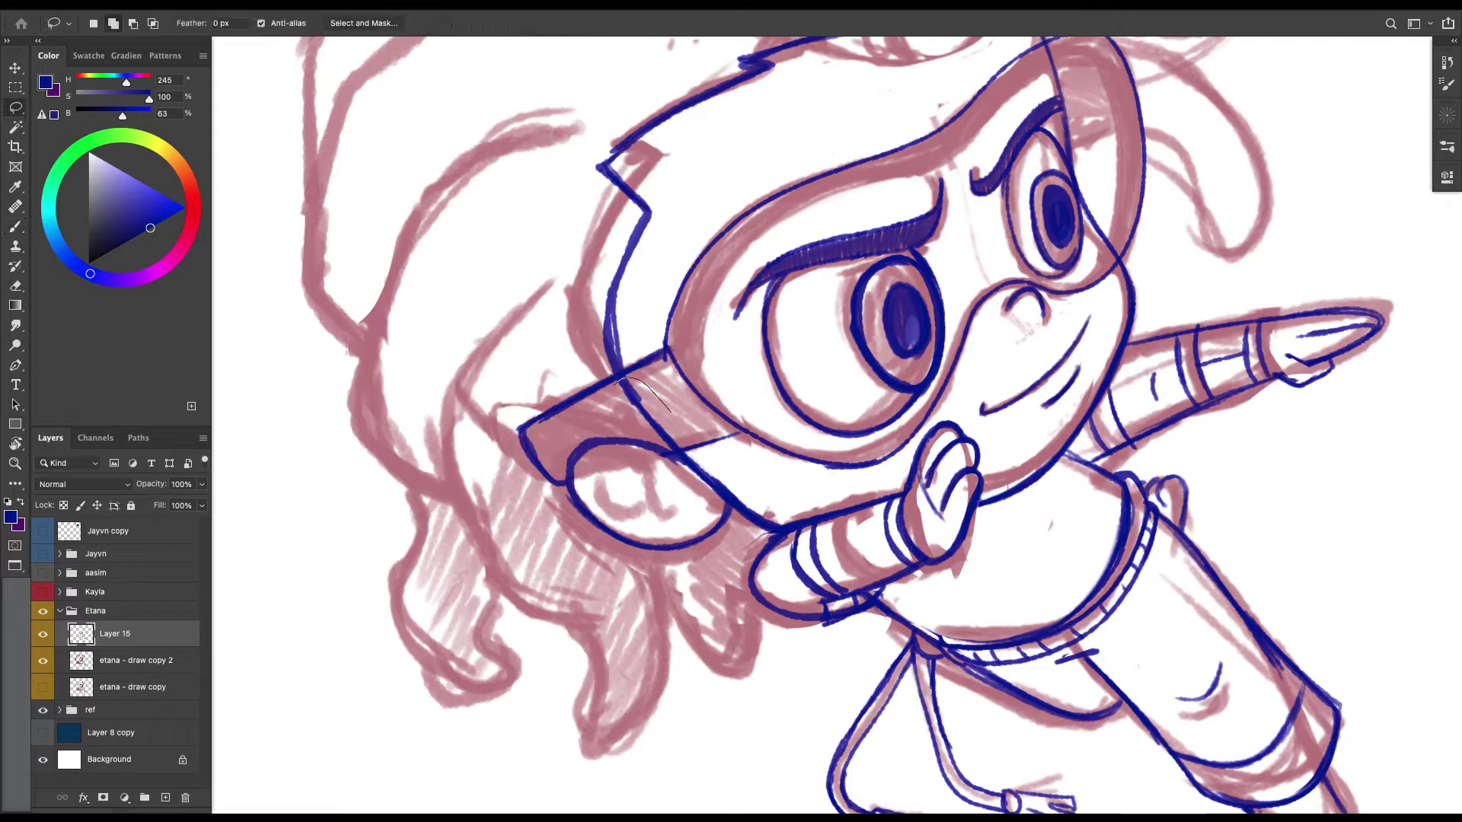
mouse_move(670, 412)
mouse_down()
mouse_move(623, 408)
mouse_move(616, 383)
mouse_move(632, 426)
mouse_move(675, 430)
mouse_move(647, 396)
mouse_up()
key(Delete)
key(super+d)
Undo the small oval on the mask's strap above the ear and redraw it with a thicker outline.
key(b)
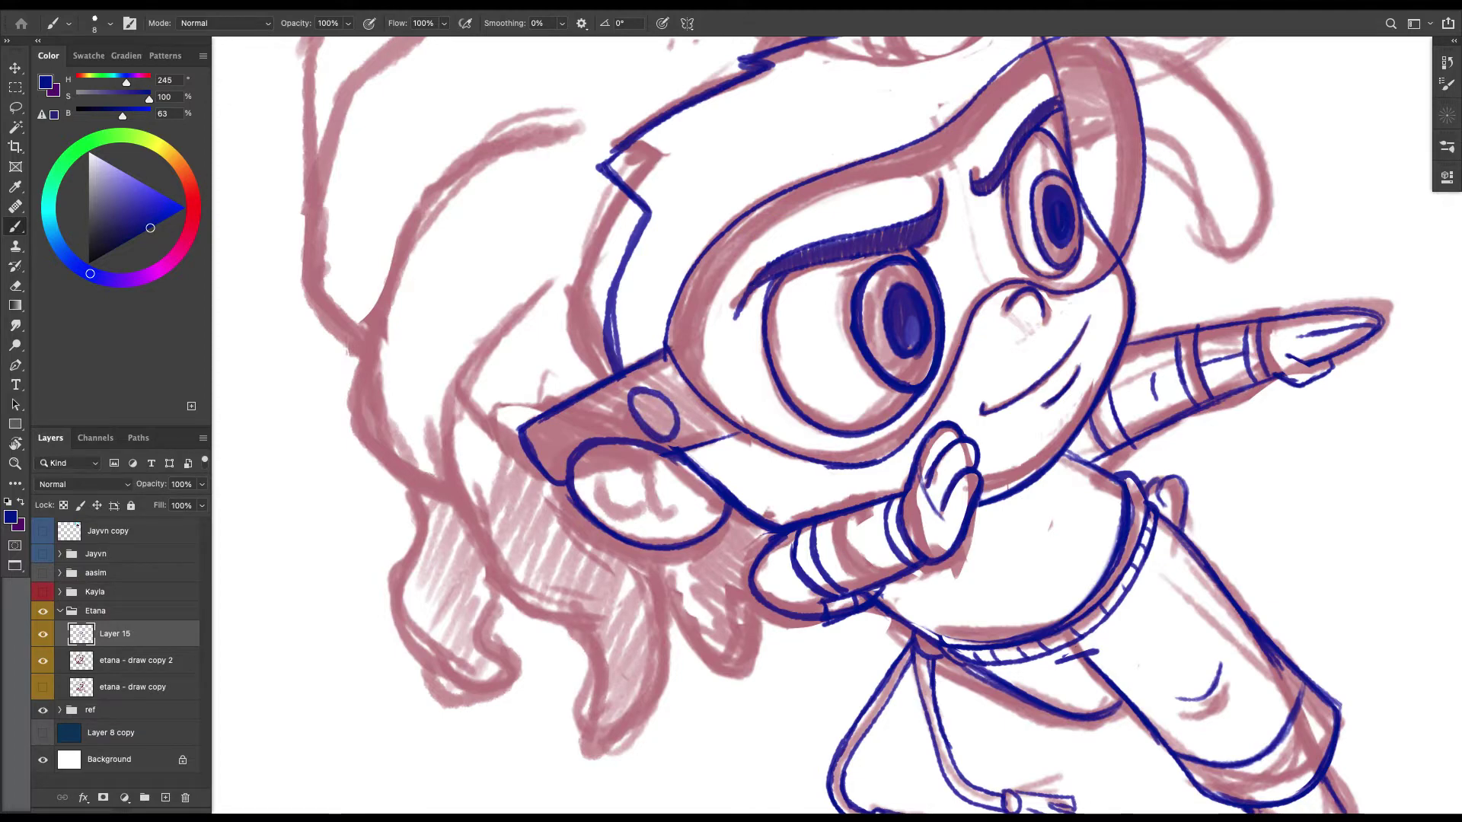
key(r)
drag(685, 251, 858, 296)
key(super+plus)
drag(990, 495, 996, 476)
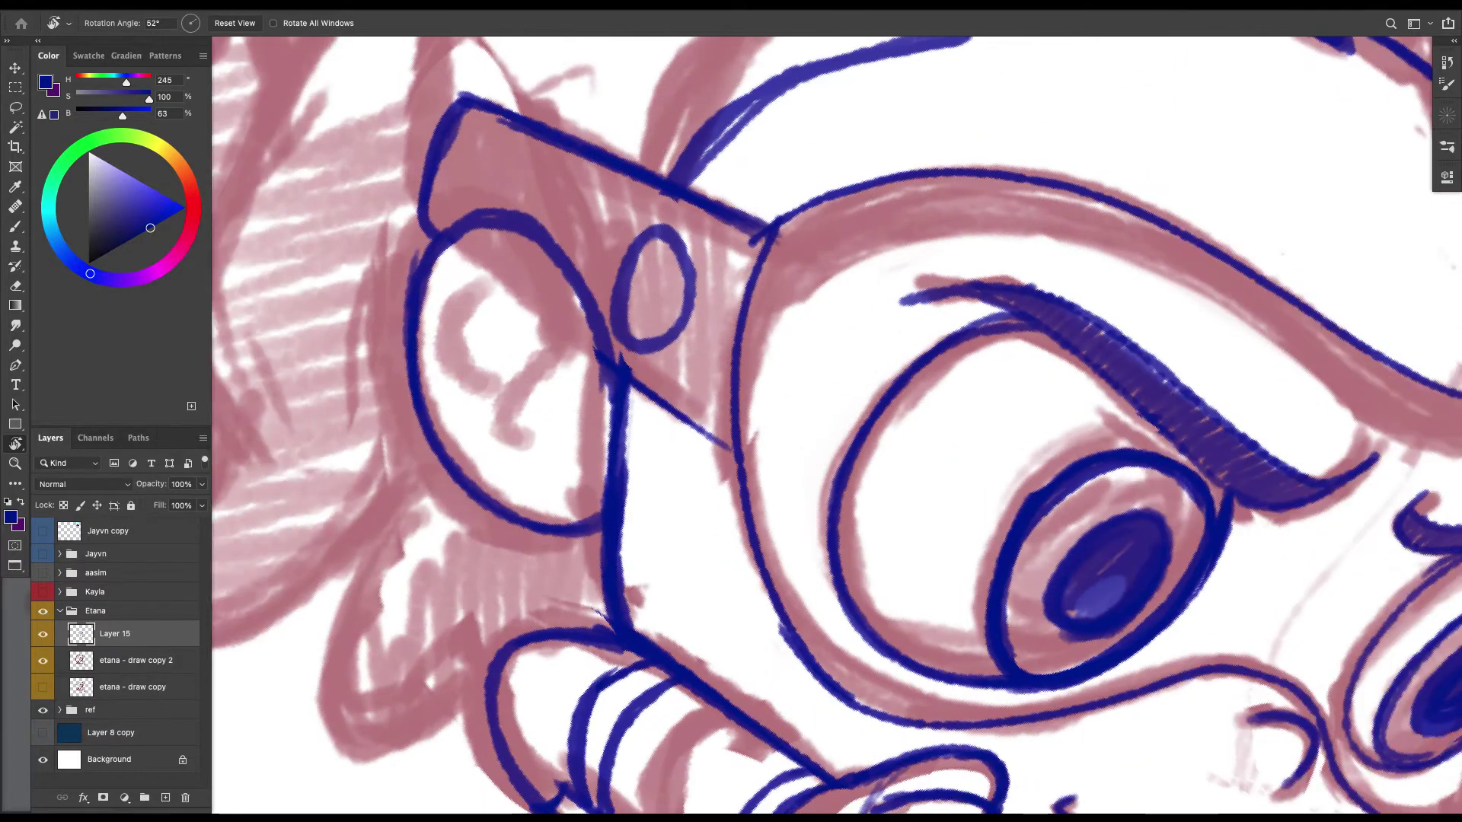
key(super+z)
drag(822, 411, 811, 466)
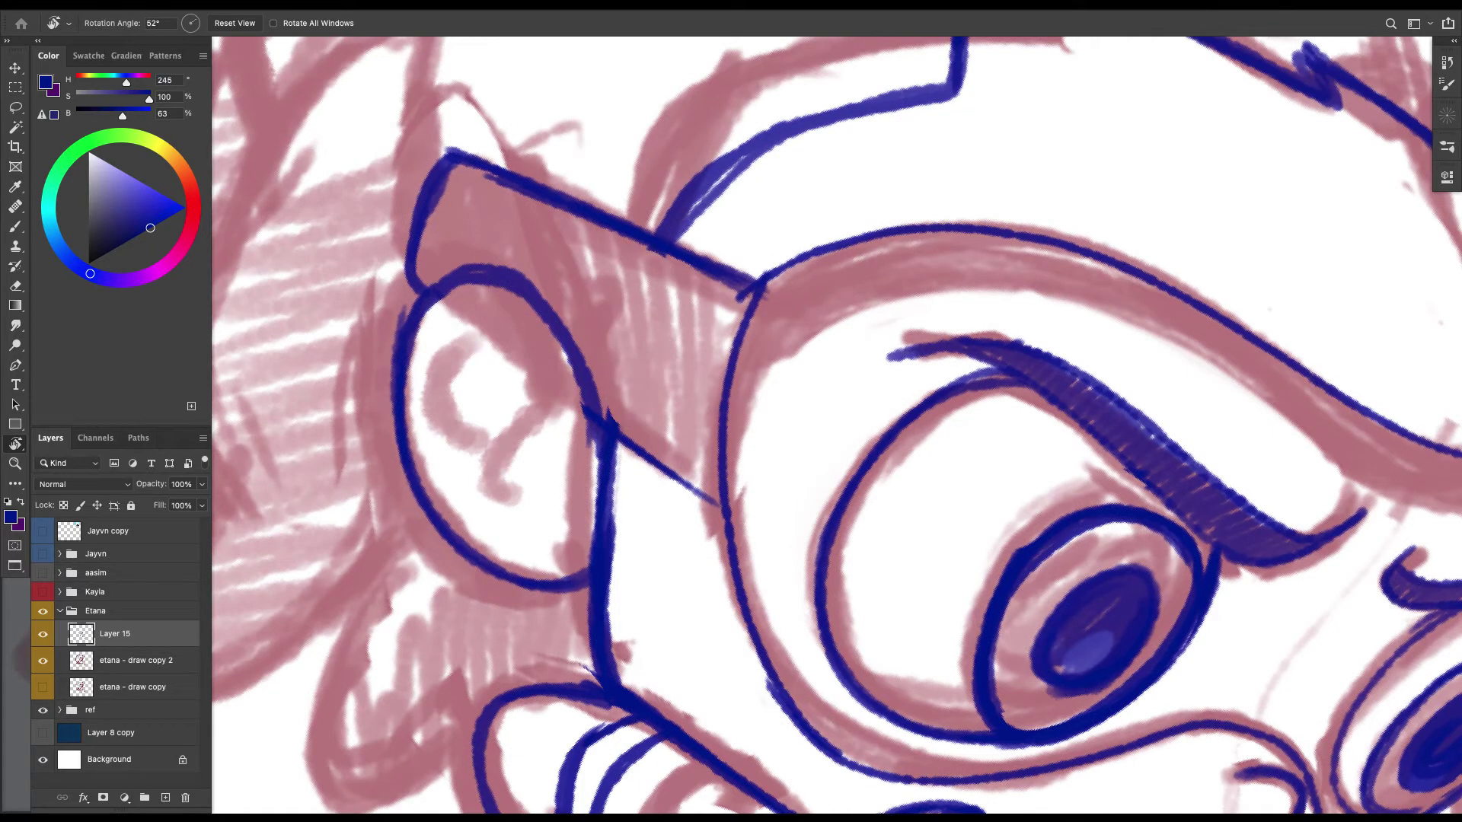
key(b)
mouse_move(636, 295)
mouse_down()
mouse_move(449, 245)
mouse_move(614, 312)
mouse_move(426, 229)
mouse_move(609, 312)
mouse_up()
mouse_move(674, 369)
mouse_down()
mouse_move(647, 391)
mouse_move(607, 346)
mouse_move(605, 364)
mouse_up()
mouse_move(633, 303)
mouse_down()
mouse_move(647, 384)
mouse_move(632, 443)
mouse_up()
Delete the stray line beside the oval and draw a thick cord along the strap from its end to the oval.
key(l)
mouse_move(685, 323)
mouse_down()
mouse_move(727, 354)
mouse_move(491, 266)
mouse_up()
key(BackSpace)
key(super+d)
key(r)
mouse_move(837, 426)
mouse_down()
mouse_move(724, 404)
mouse_move(642, 291)
mouse_up()
key(b)
mouse_move(536, 217)
mouse_down()
mouse_move(529, 305)
mouse_move(689, 478)
mouse_move(793, 531)
mouse_move(678, 537)
mouse_up()
Draw the mask's inner edge curving down beside the outer side of the larger eye.
key(r)
key(b)
mouse_move(632, 346)
mouse_down()
mouse_move(638, 411)
mouse_move(705, 585)
mouse_up()
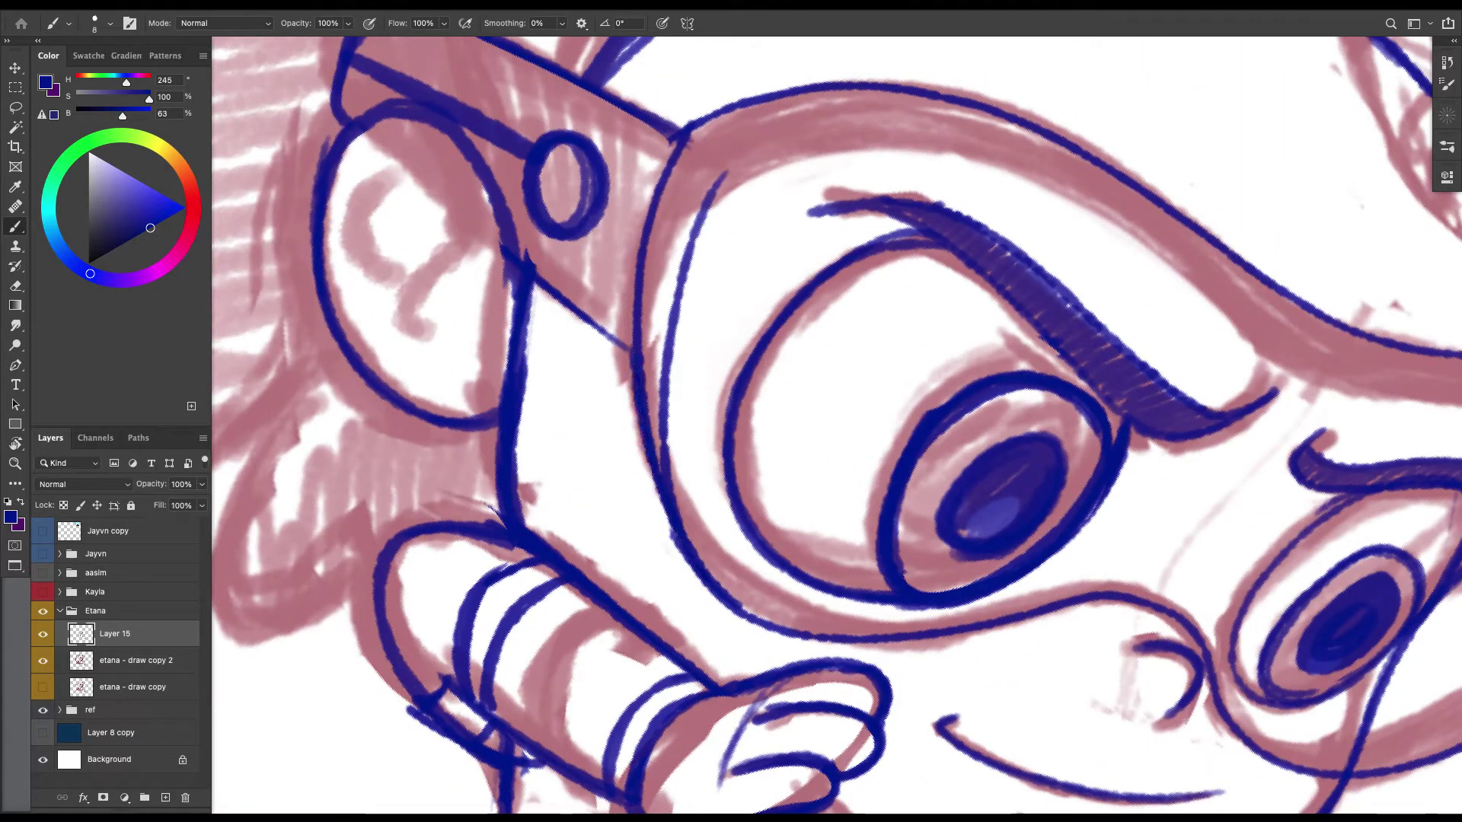
Thicken the lower edge of the mask's strap and delete the excess line where it meets the ear.
mouse_move(655, 484)
mouse_down()
mouse_move(626, 374)
mouse_move(533, 283)
mouse_up()
key(l)
mouse_move(613, 341)
mouse_down()
mouse_move(516, 273)
mouse_move(526, 237)
mouse_up()
key(BackSpace)
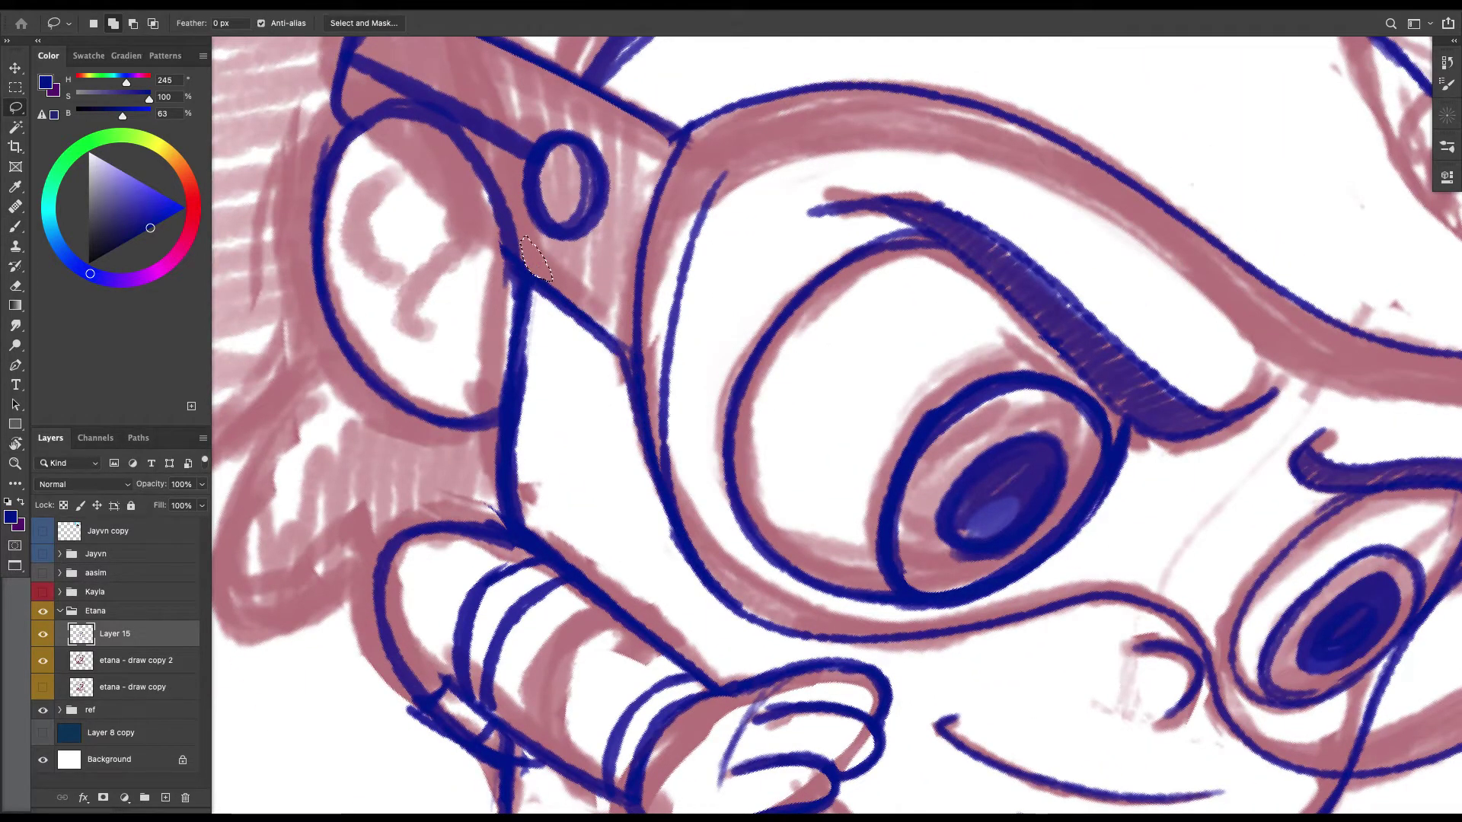
Draw the mask's inner upper edge from its outer corner above both eyebrows to the far side of the mask.
mouse_move(762, 305)
mouse_down()
mouse_move(531, 318)
mouse_move(559, 333)
mouse_move(467, 343)
mouse_up()
key(b)
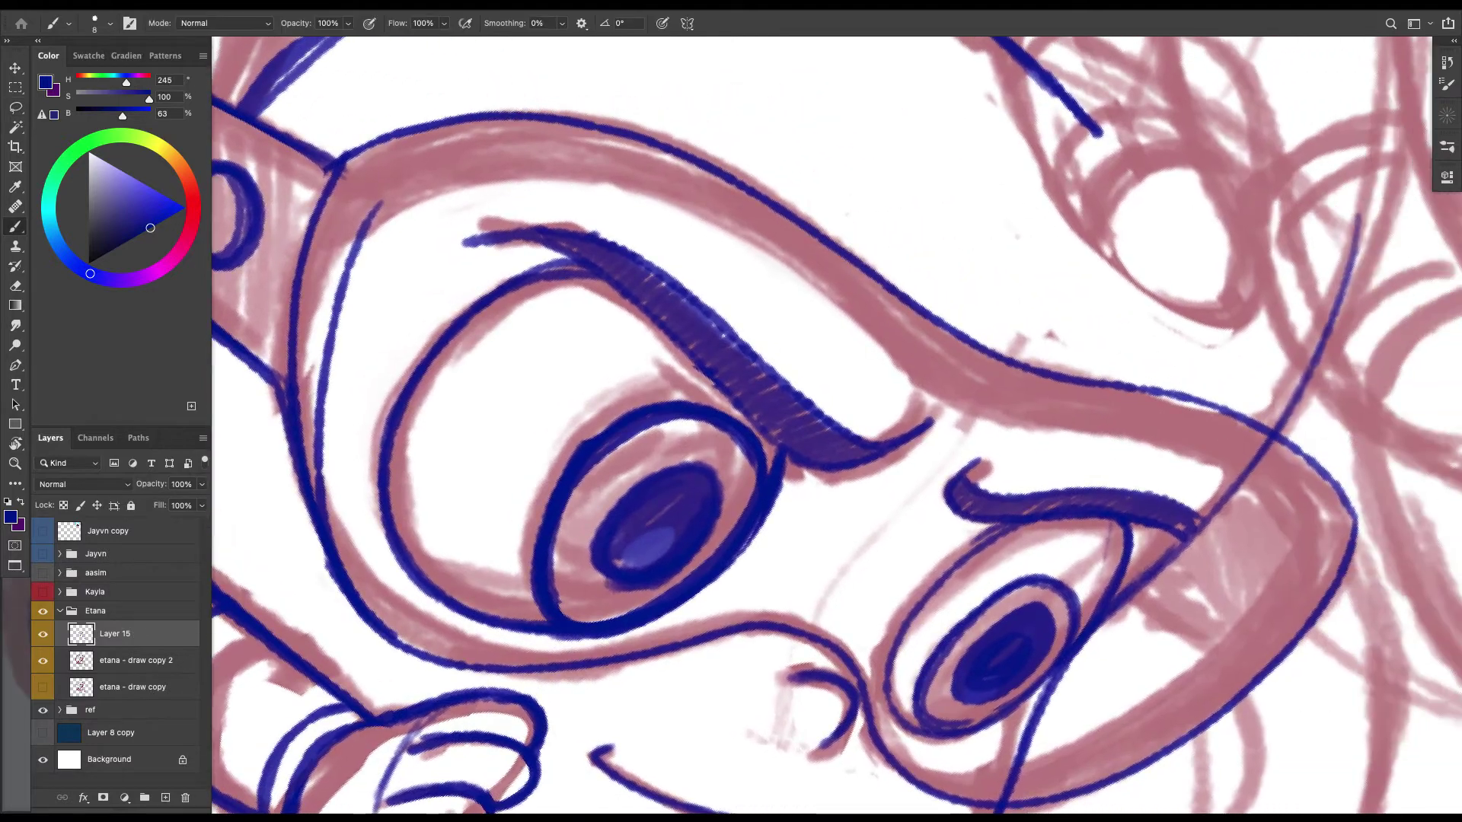
mouse_move(375, 206)
mouse_down()
mouse_move(622, 189)
mouse_move(931, 400)
mouse_move(1183, 461)
mouse_move(1352, 612)
mouse_up()
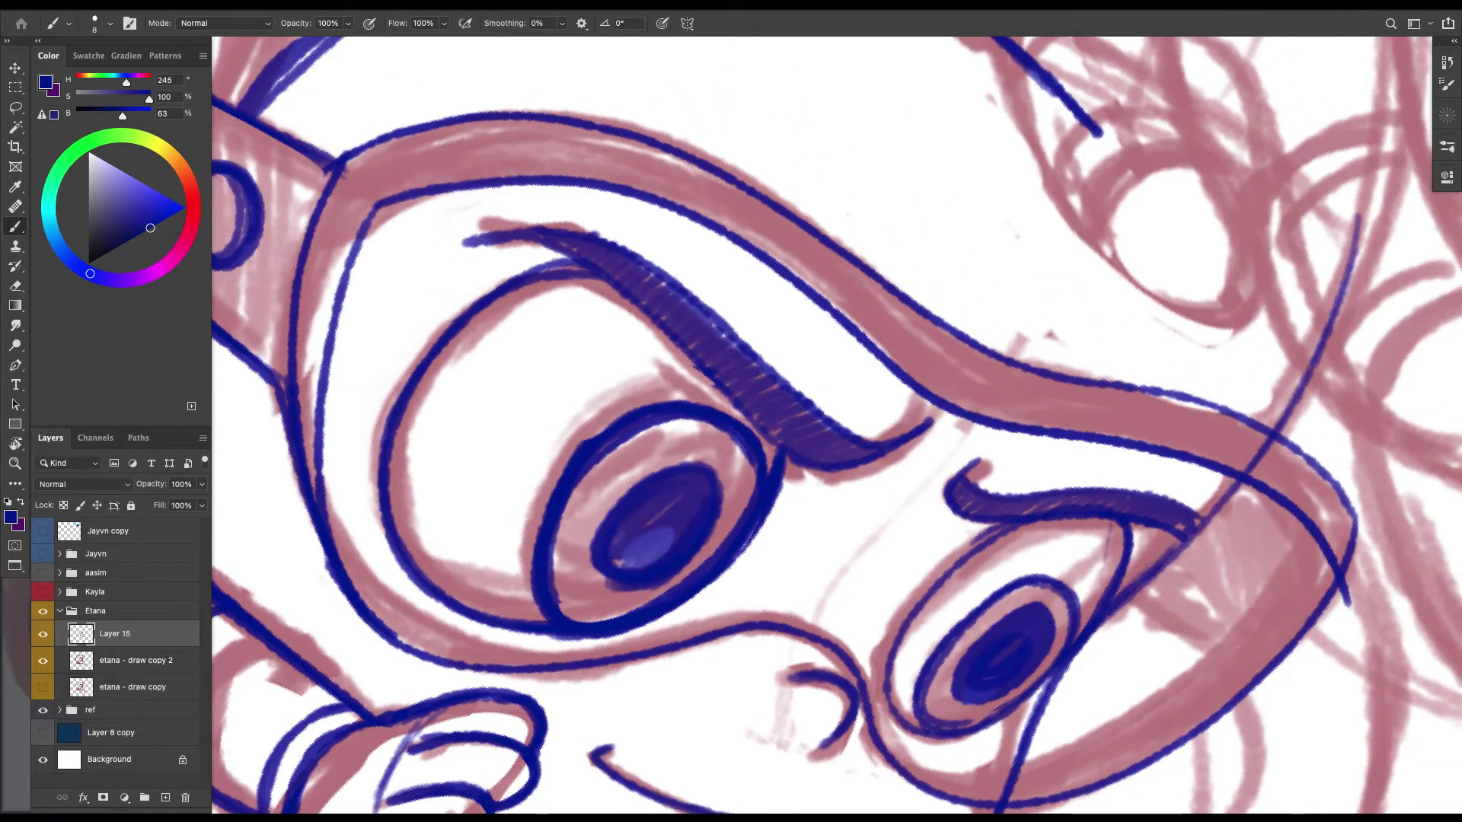
Draw the short inner edge at the mask's far corner and delete the stray line end outside the corner.
mouse_move(837, 426)
mouse_down()
mouse_move(832, 408)
mouse_move(925, 517)
mouse_move(532, 220)
mouse_up()
drag(1008, 429, 993, 313)
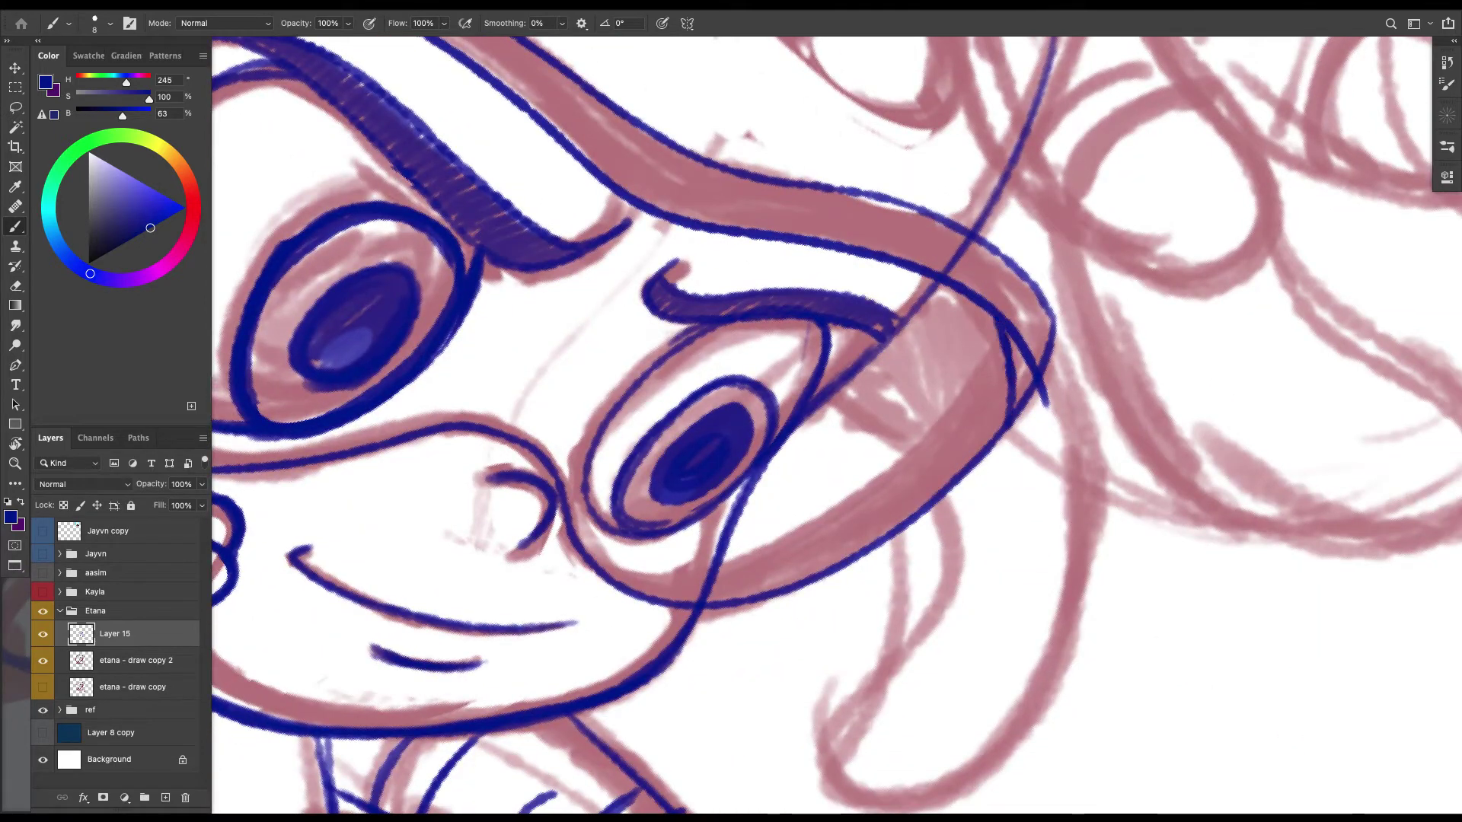
mouse_move(1014, 377)
mouse_down()
mouse_move(1007, 421)
mouse_move(1017, 374)
mouse_move(1044, 393)
mouse_move(1056, 318)
mouse_up()
key(l)
key(Delete)
key(ctrl+d)
key(e)
key(b)
mouse_move(1056, 317)
mouse_down()
mouse_move(999, 249)
mouse_move(982, 346)
mouse_up()
Select the mask's outer upper edge above the larger eye and transform it slightly outward from the mask.
mouse_move(514, 163)
mouse_down()
mouse_move(601, 221)
mouse_move(837, 310)
mouse_move(1035, 426)
mouse_up()
mouse_move(685, 343)
mouse_down()
mouse_move(855, 569)
mouse_move(1018, 647)
mouse_move(1078, 318)
mouse_up()
key(r)
key(grave)
key(l)
mouse_move(1208, 85)
mouse_down()
mouse_move(1024, 268)
mouse_move(699, 420)
mouse_up()
mouse_move(497, 623)
mouse_down()
mouse_move(436, 563)
mouse_move(656, 303)
mouse_up()
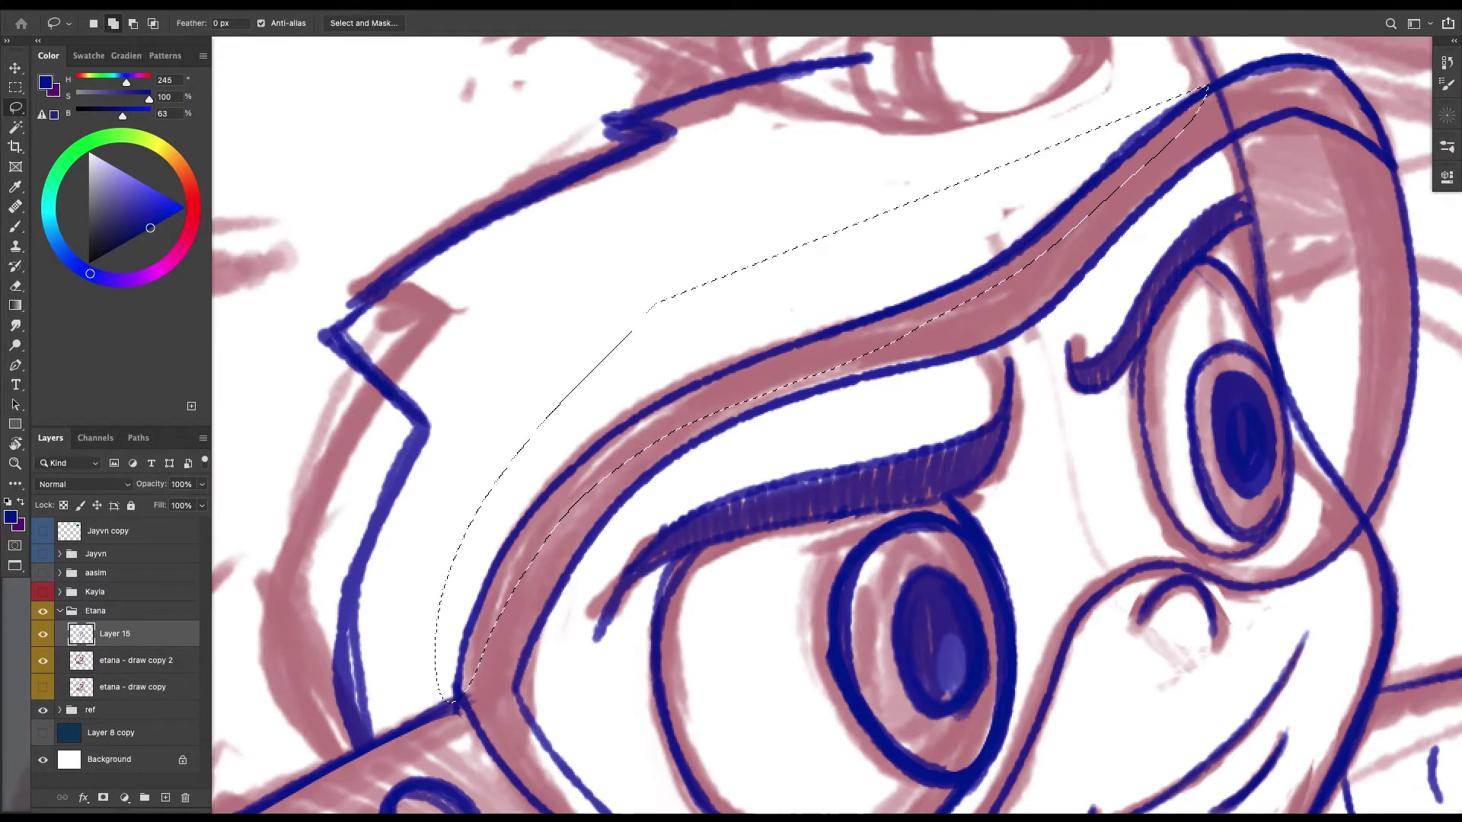
key(ctrl+t)
drag(434, 394, 422, 370)
key(Return)
key(super+d)
Set the brush's blending mode back to Normal.
drag(461, 703, 511, 500)
key(b)
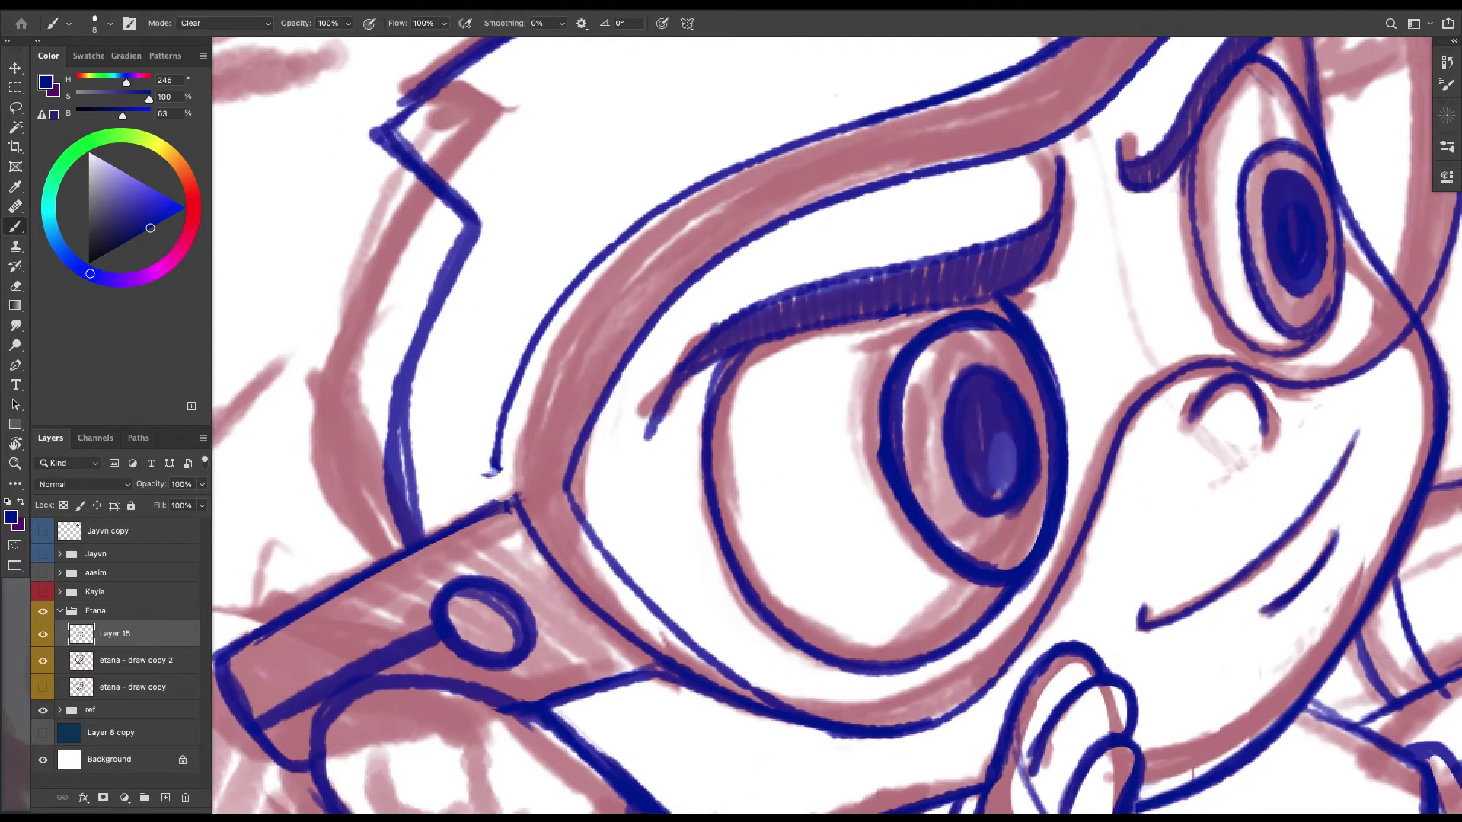
key(super+z)
key(v)
key(b)
key(ctrl+z)
click(224, 23)
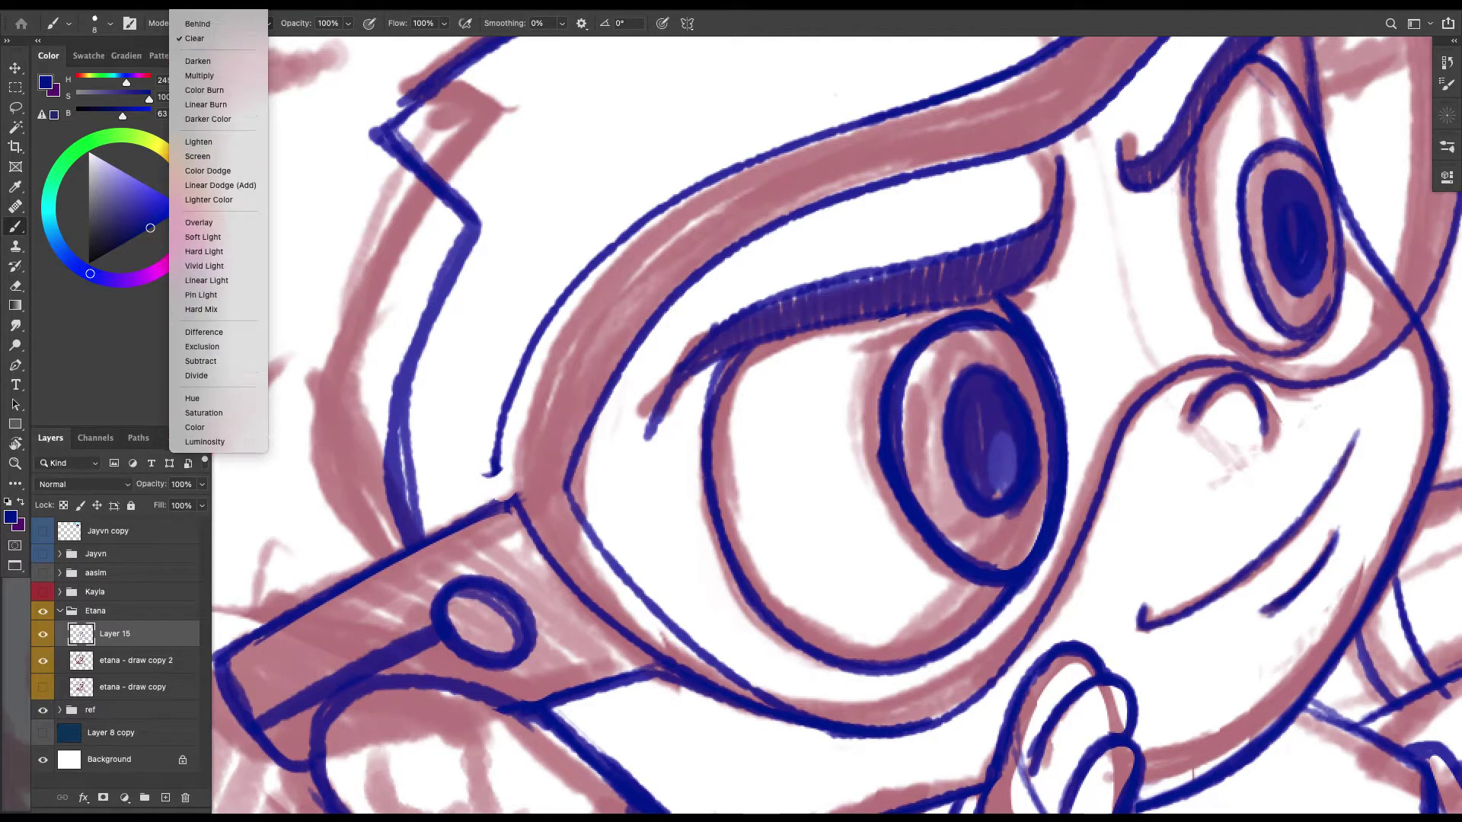
click(218, 13)
Join the mask's outer upper edge to the strap's corner and delete the excess line at the joint.
mouse_move(496, 473)
mouse_down()
mouse_move(525, 520)
mouse_move(648, 461)
mouse_move(545, 480)
mouse_up()
mouse_move(619, 420)
mouse_down()
mouse_move(508, 502)
mouse_move(587, 455)
mouse_move(550, 482)
mouse_move(667, 484)
mouse_move(783, 603)
mouse_up()
key(l)
key(BackSpace)
key(super+d)
key(b)
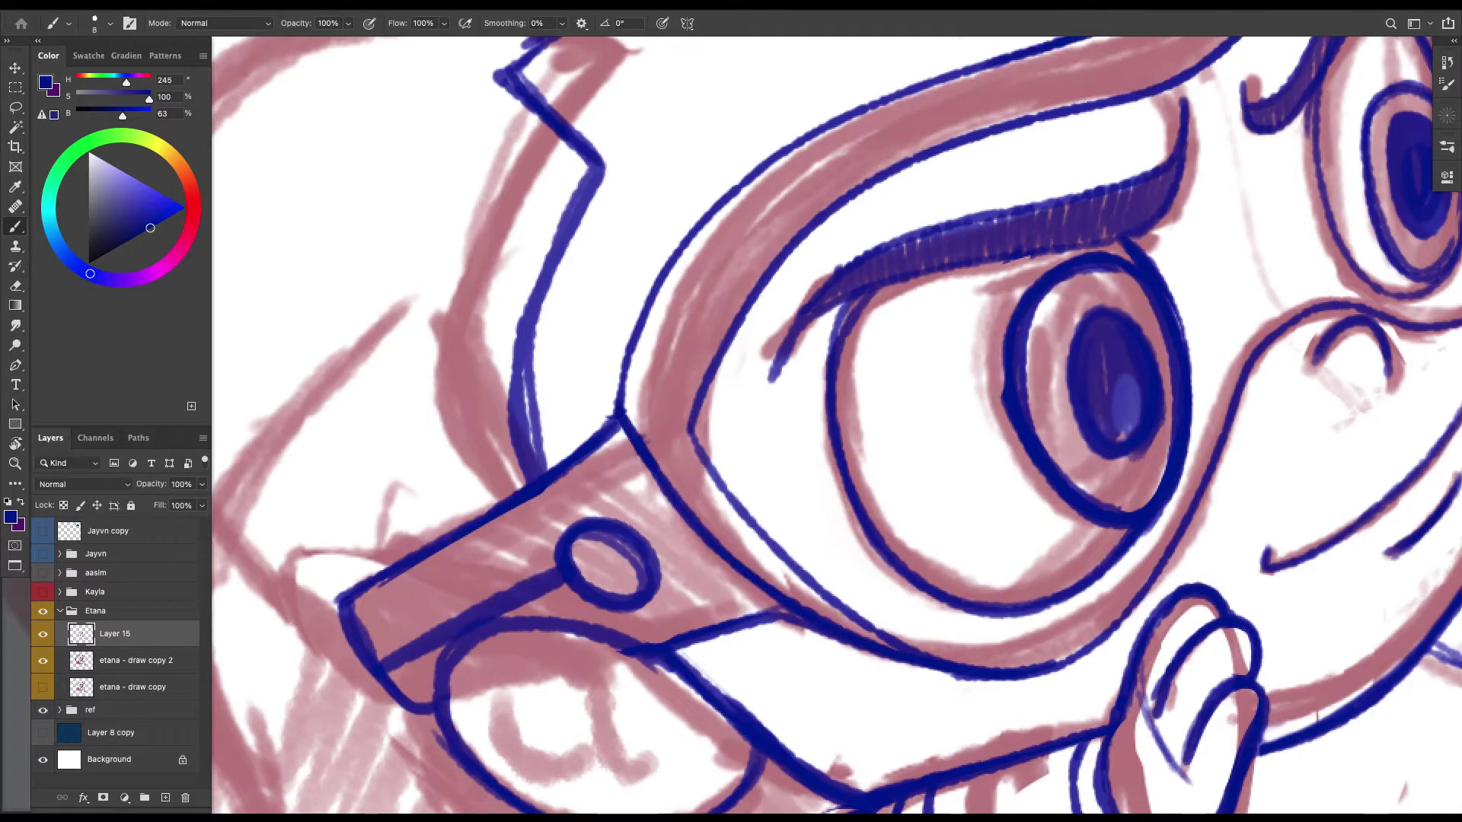
Lower the opacity of the "etana - draw copy 2" sketch layer to 22% and make Layer 15 active again.
mouse_move(913, 342)
mouse_down()
mouse_move(549, 401)
mouse_move(540, 478)
mouse_move(630, 747)
mouse_up()
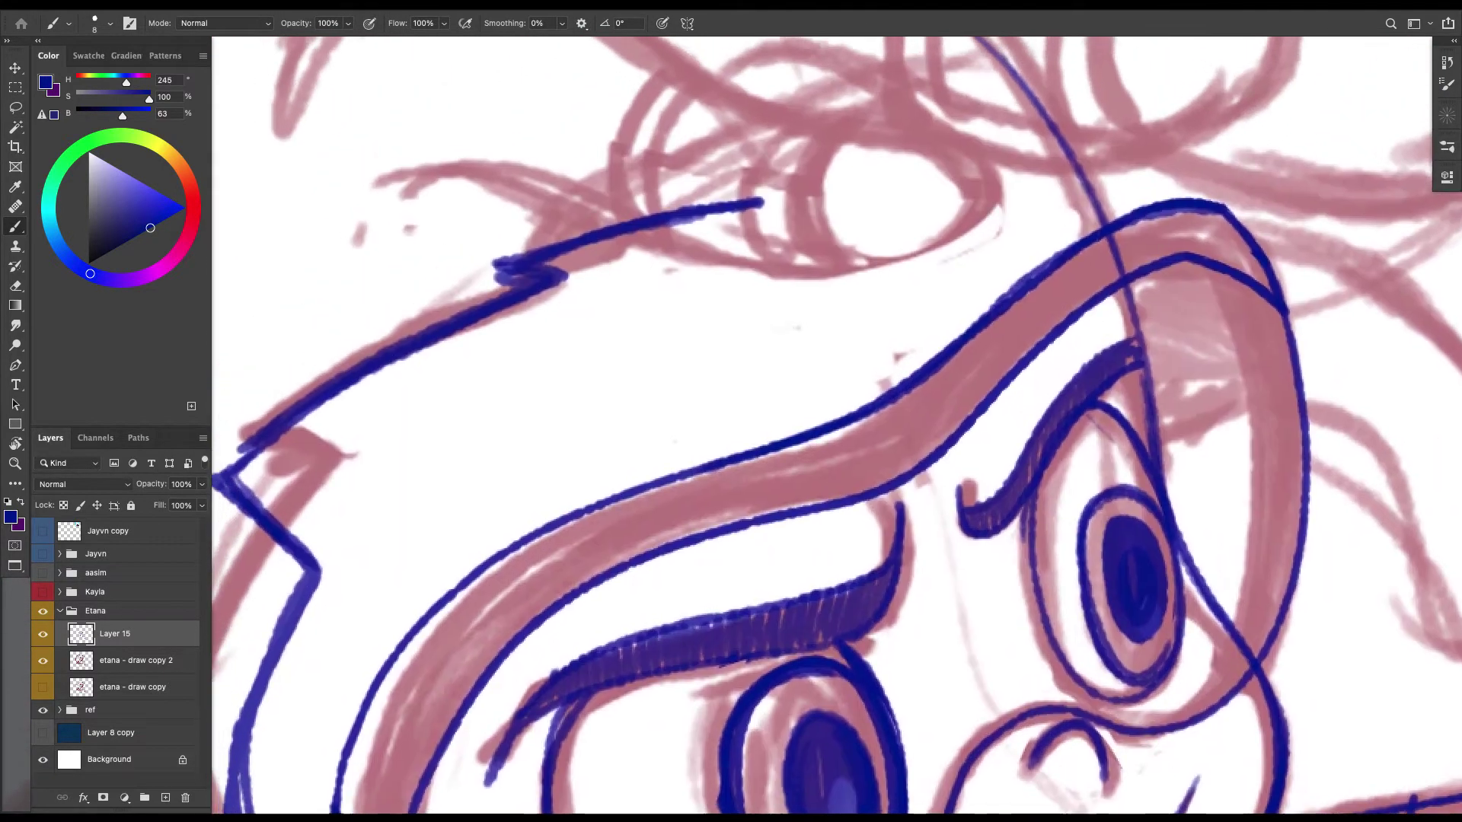
scroll(836, 426, up, 5)
scroll(867, 354, down, 5)
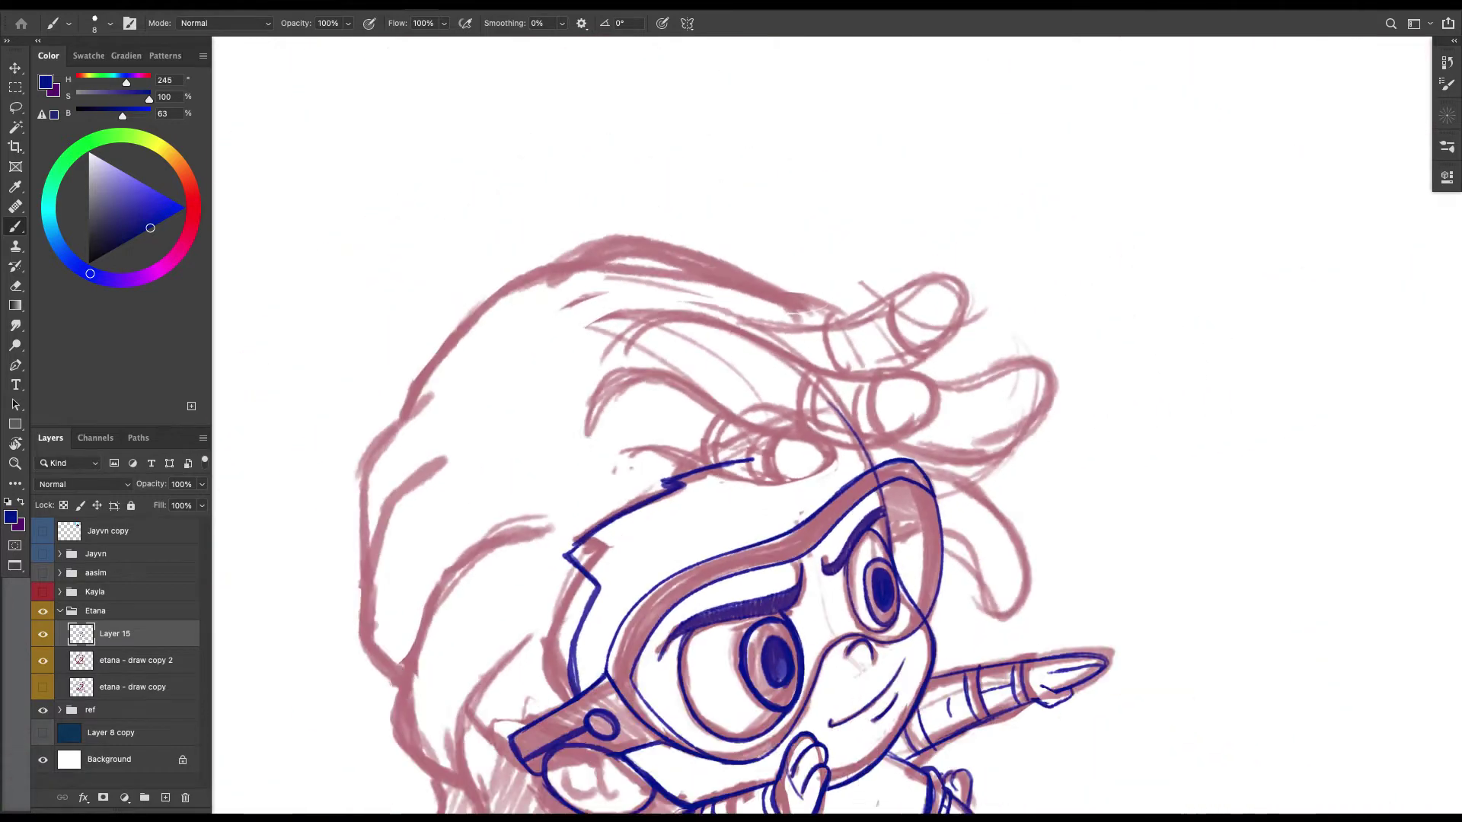
click(136, 660)
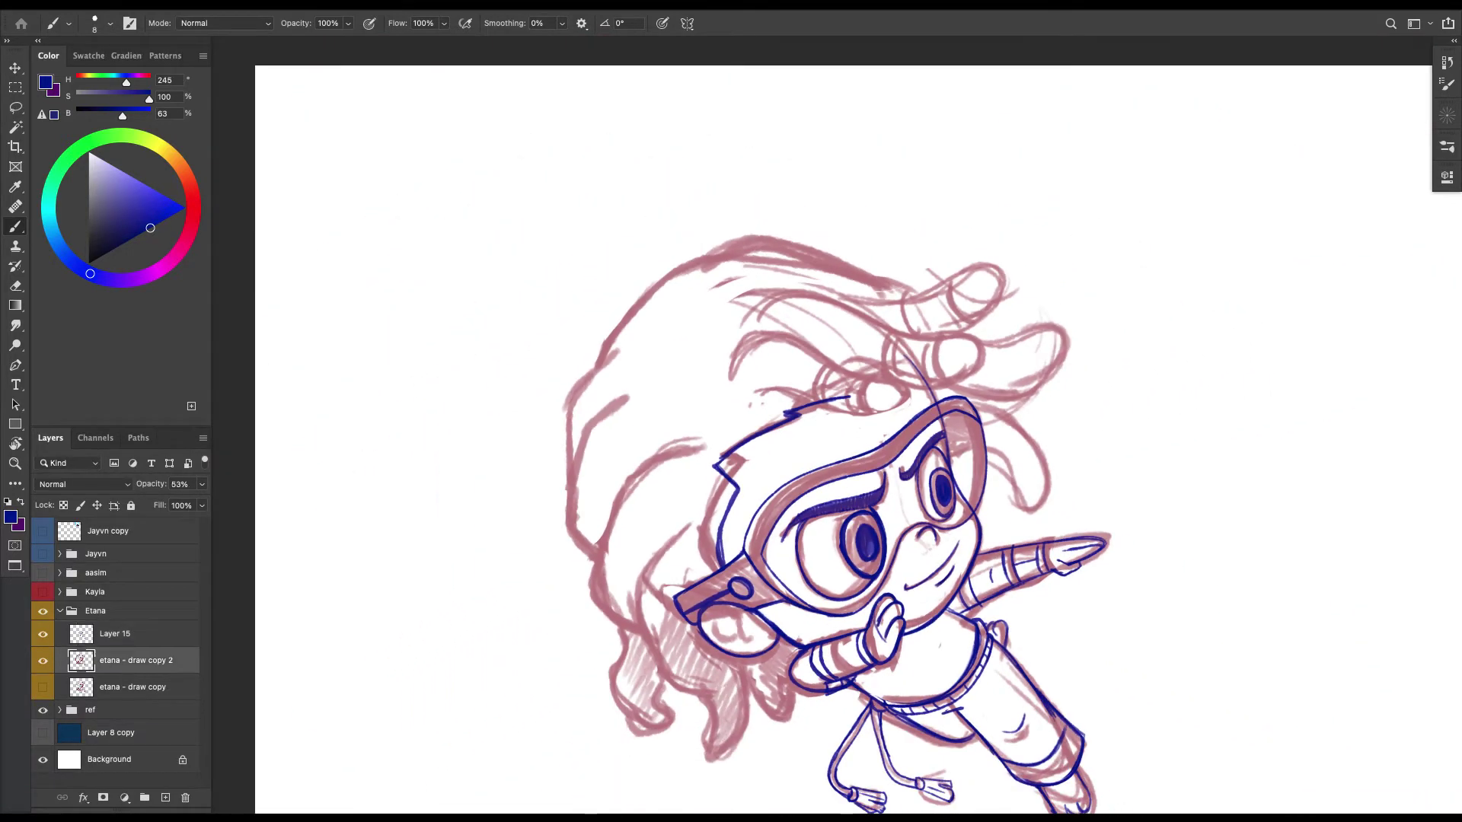
drag(152, 483, 133, 483)
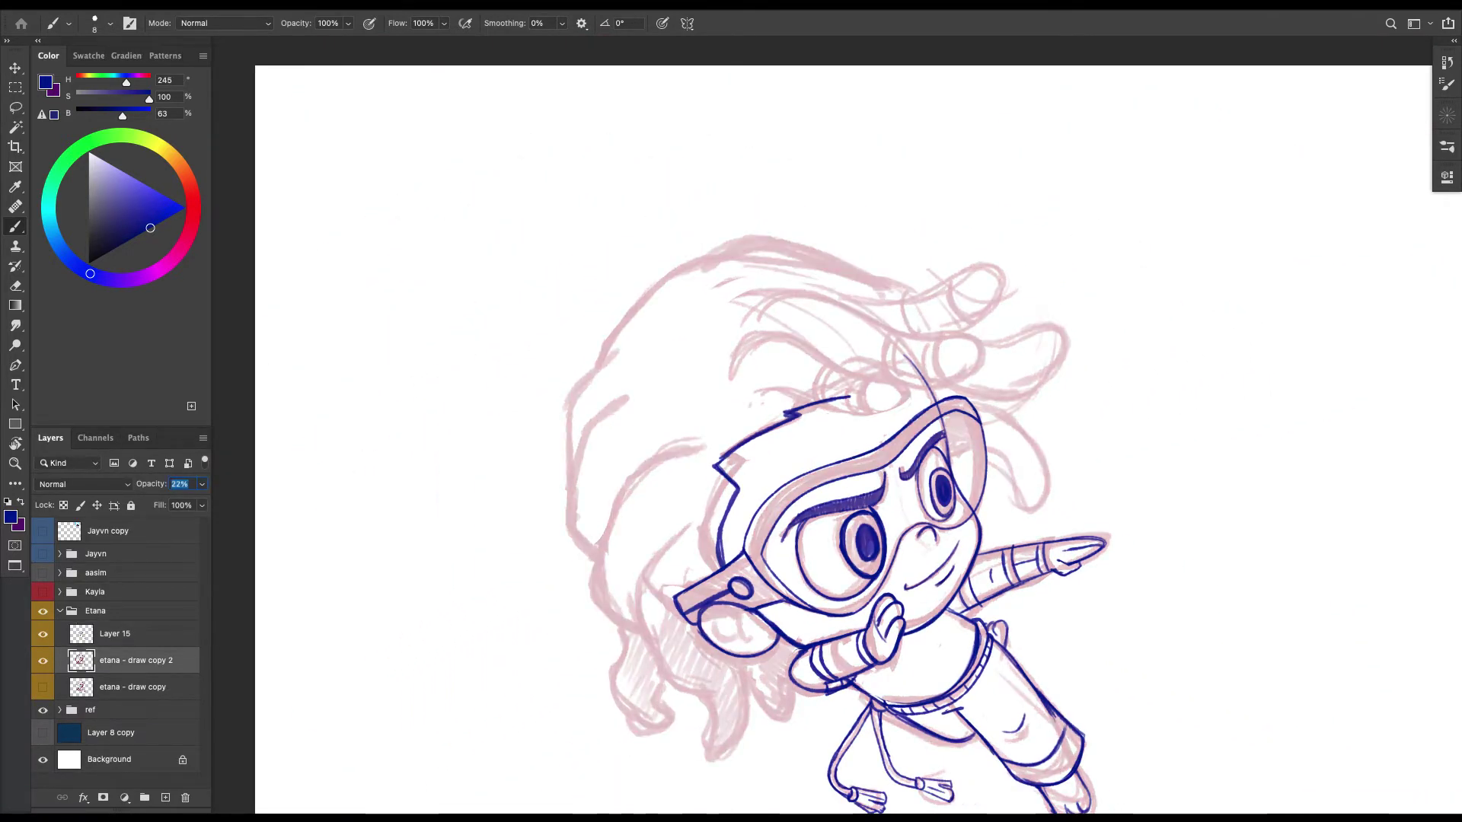
click(114, 634)
Increase the brush size to 9 and draw the inner contour lines of the ear.
scroll(733, 452, up, 4)
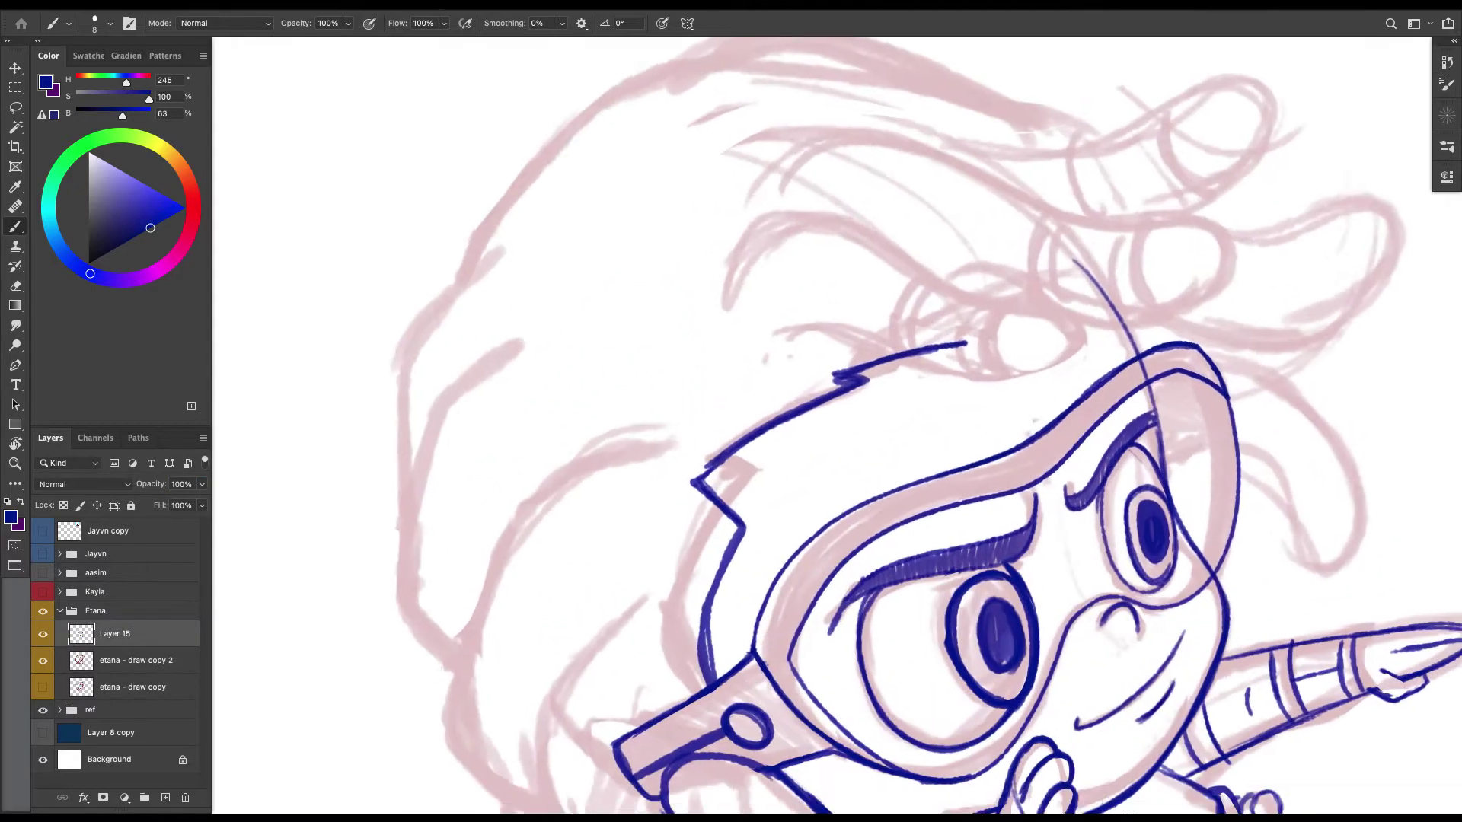
scroll(733, 452, down, 5)
key(r)
drag(989, 304, 1006, 483)
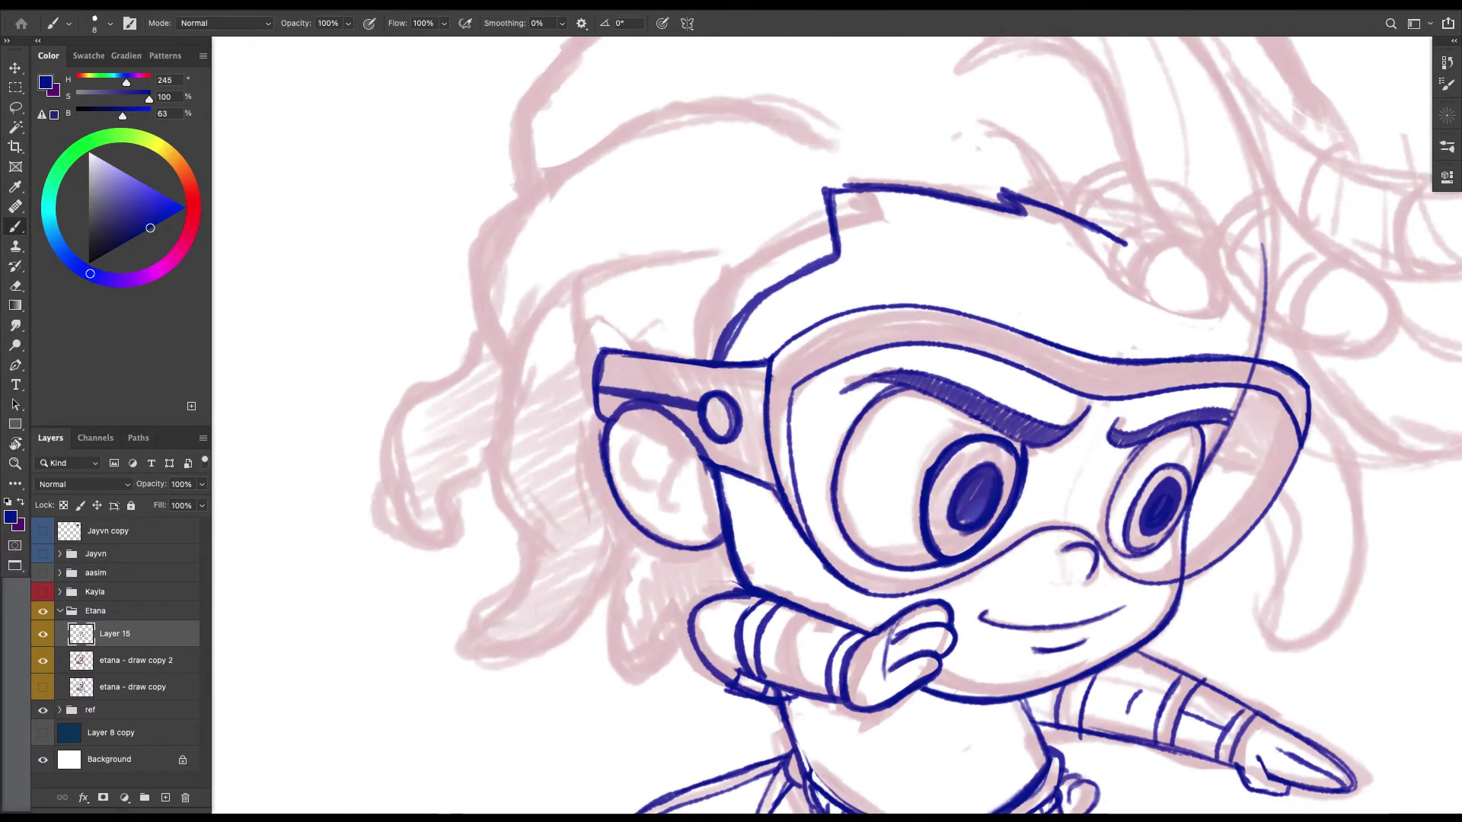
scroll(911, 425, right, 1)
key(bracketright)
mouse_move(669, 477)
mouse_down()
mouse_move(669, 510)
mouse_move(618, 482)
mouse_up()
Outline the hair lock above the strap and the long lock curling down behind the ear to its rounded tip.
scroll(836, 426, up, 4)
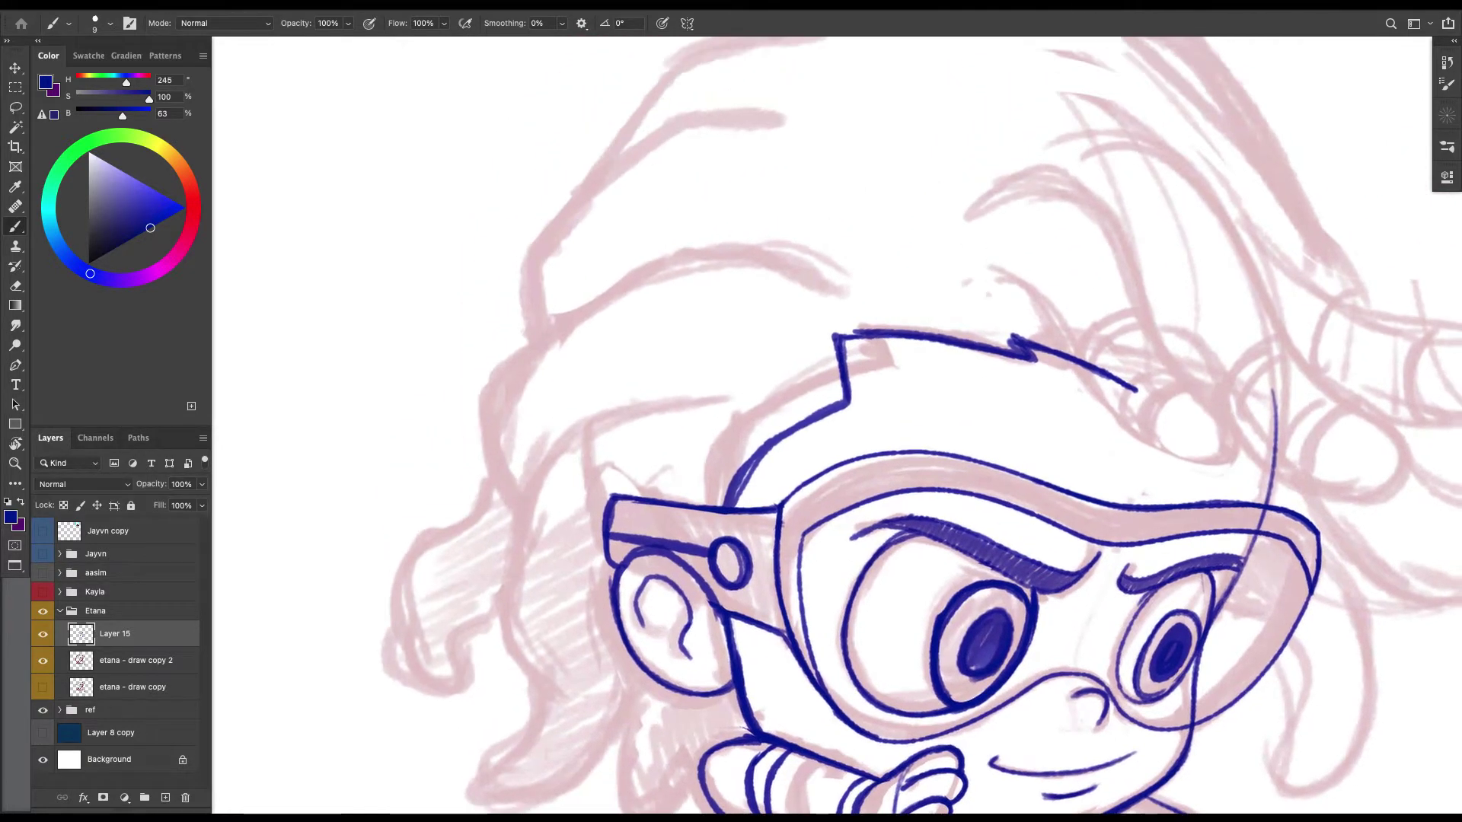
mouse_move(824, 272)
mouse_down()
mouse_move(678, 252)
mouse_move(538, 341)
mouse_move(520, 510)
mouse_up()
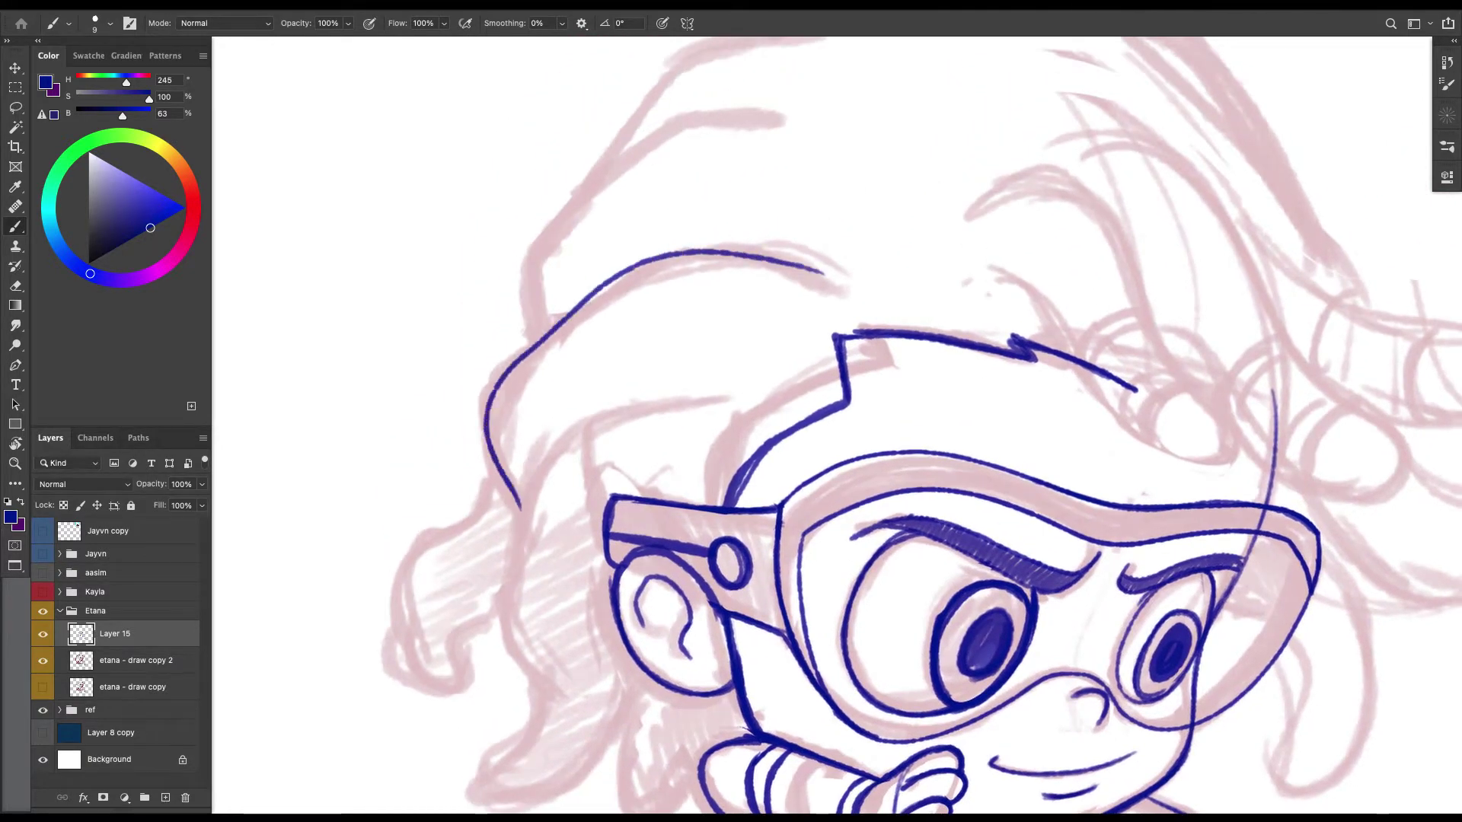
scroll(519, 510, down, 3)
scroll(913, 426, down, 1)
mouse_move(643, 268)
mouse_down()
mouse_move(514, 361)
mouse_move(504, 542)
mouse_move(457, 667)
mouse_move(573, 639)
mouse_move(618, 554)
mouse_up()
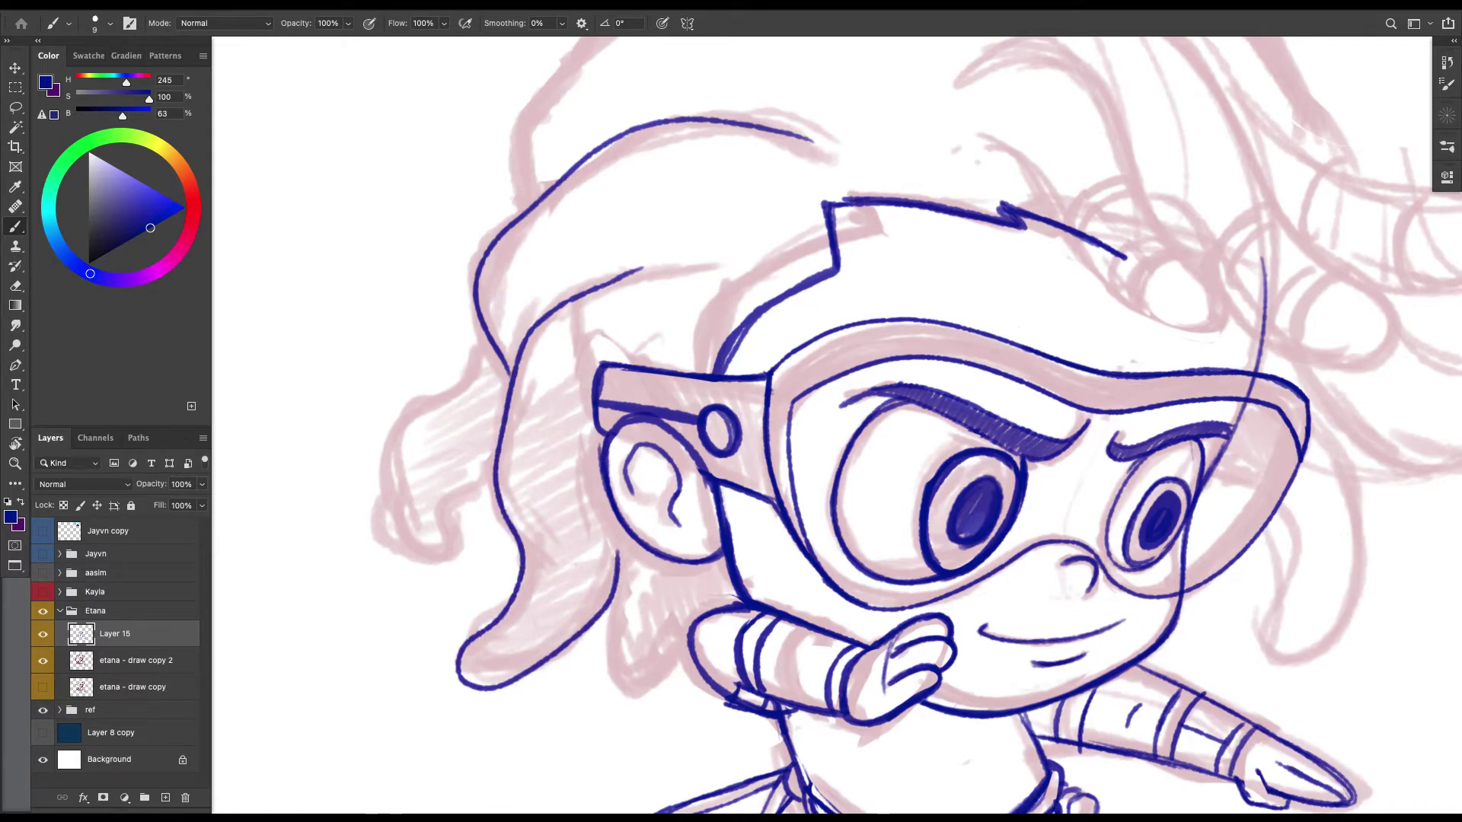
Draw the small rounded lock hanging below the ear beside the raised arm, replacing the first attempt.
mouse_move(614, 603)
mouse_down()
mouse_move(620, 713)
mouse_move(691, 656)
mouse_move(654, 724)
mouse_move(620, 679)
mouse_up()
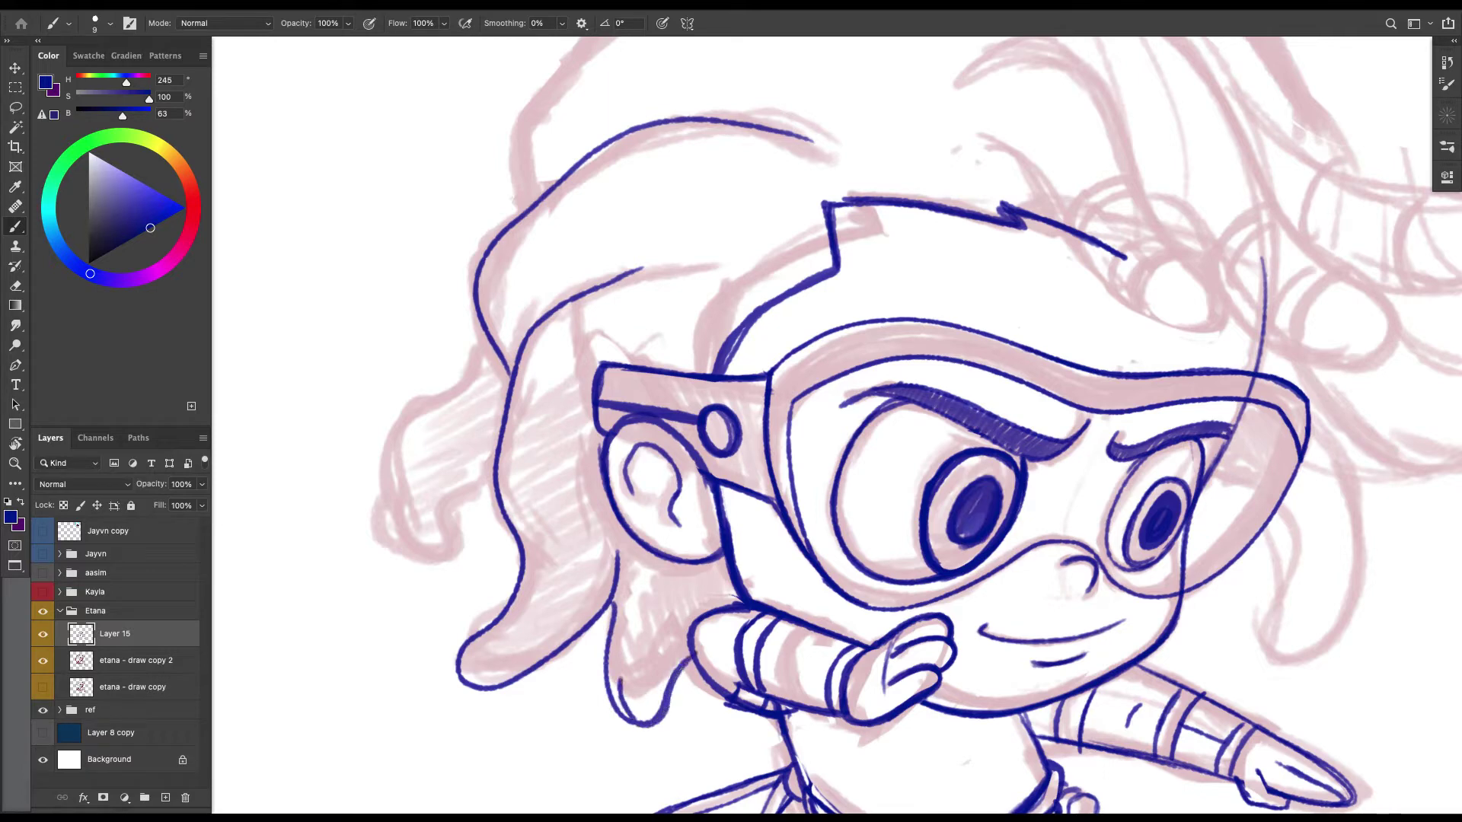
key(ctrl+z)
mouse_move(615, 608)
mouse_down()
mouse_move(612, 689)
mouse_move(649, 731)
mouse_move(676, 654)
mouse_up()
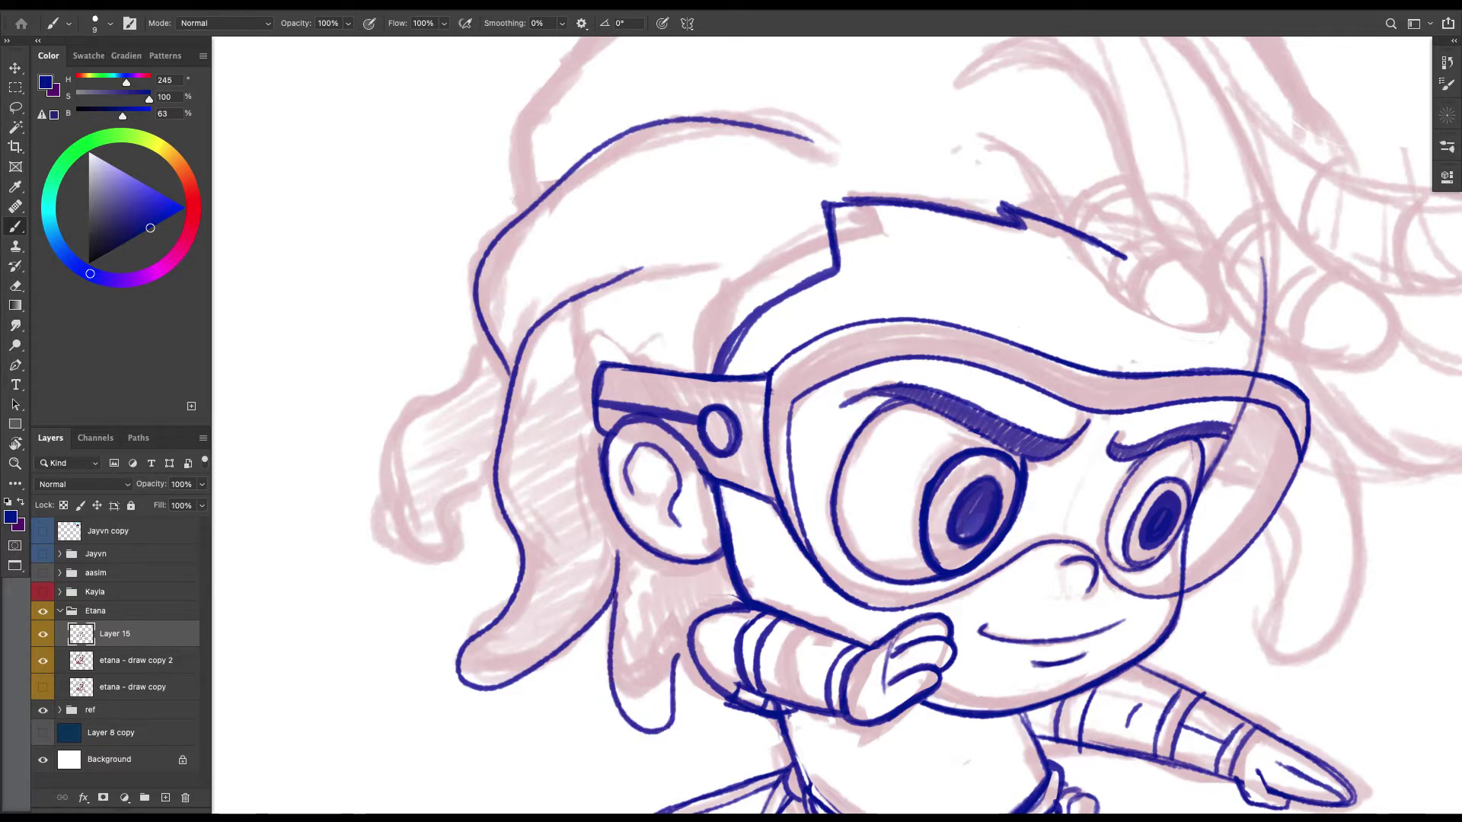
Outline the rearmost hair lock and the outer hair contour along the back and over the top of the head.
mouse_move(483, 335)
mouse_down()
mouse_move(523, 392)
mouse_move(433, 598)
mouse_move(535, 519)
mouse_move(390, 750)
mouse_up()
mouse_move(413, 498)
mouse_down()
mouse_move(472, 352)
mouse_move(660, 261)
mouse_move(572, 357)
mouse_up()
mouse_move(372, 447)
mouse_down()
mouse_move(470, 314)
mouse_move(605, 282)
mouse_move(577, 273)
mouse_move(814, 226)
mouse_move(915, 247)
mouse_move(1014, 316)
mouse_move(1139, 551)
mouse_move(821, 382)
mouse_move(879, 467)
mouse_move(954, 531)
mouse_move(967, 606)
mouse_up()
key(ctrl+z)
Outline the small curved lock hanging beside the mask's far edge.
mouse_move(716, 202)
mouse_down()
mouse_move(776, 357)
mouse_move(939, 525)
mouse_move(887, 628)
mouse_move(754, 500)
mouse_move(727, 363)
mouse_move(784, 601)
mouse_move(678, 656)
mouse_move(699, 527)
mouse_up()
key(ctrl+z)
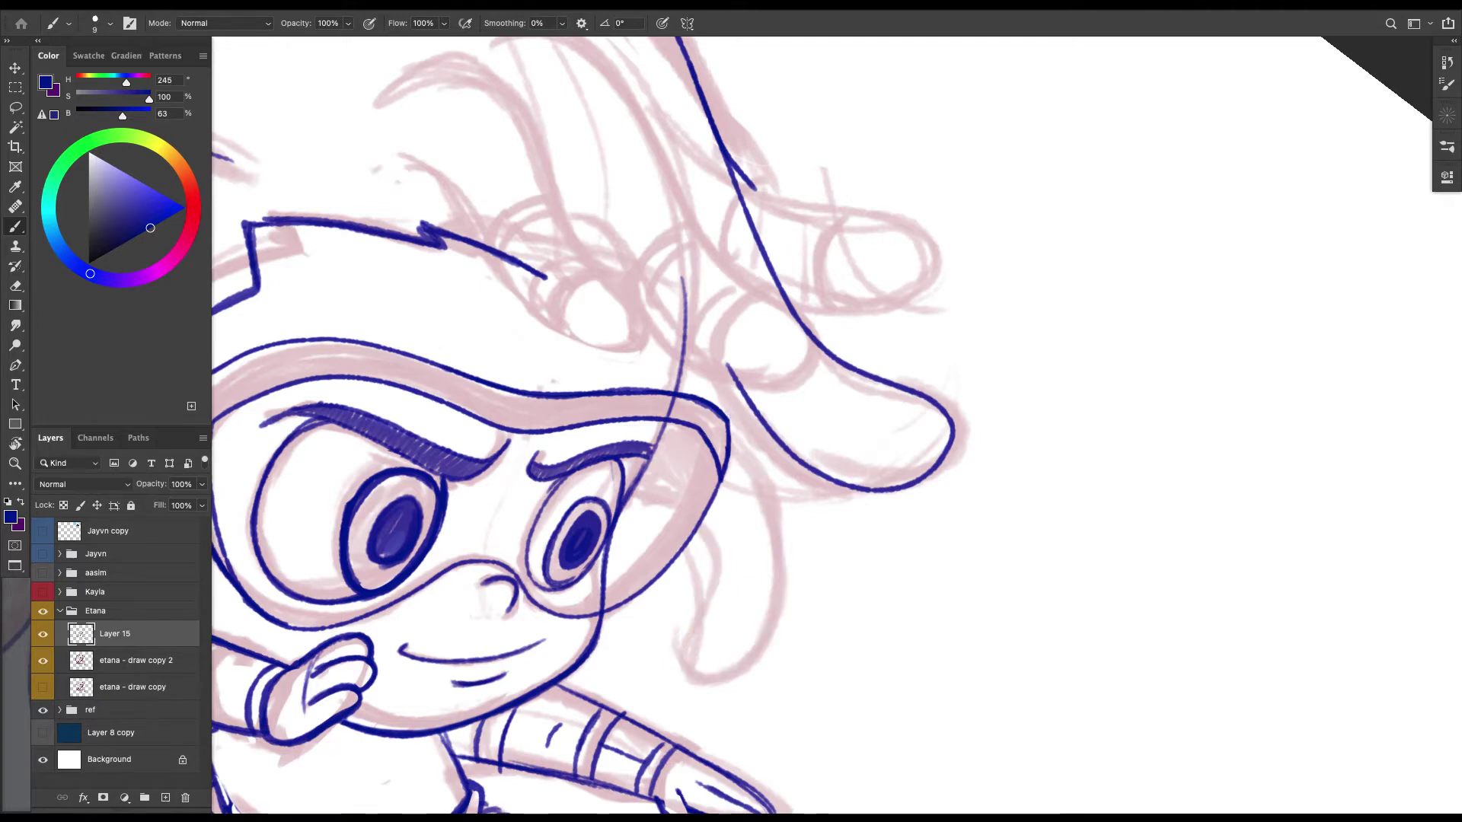
mouse_move(699, 527)
mouse_down()
mouse_move(697, 636)
mouse_move(762, 641)
mouse_move(781, 507)
mouse_move(731, 437)
mouse_move(708, 515)
mouse_up()
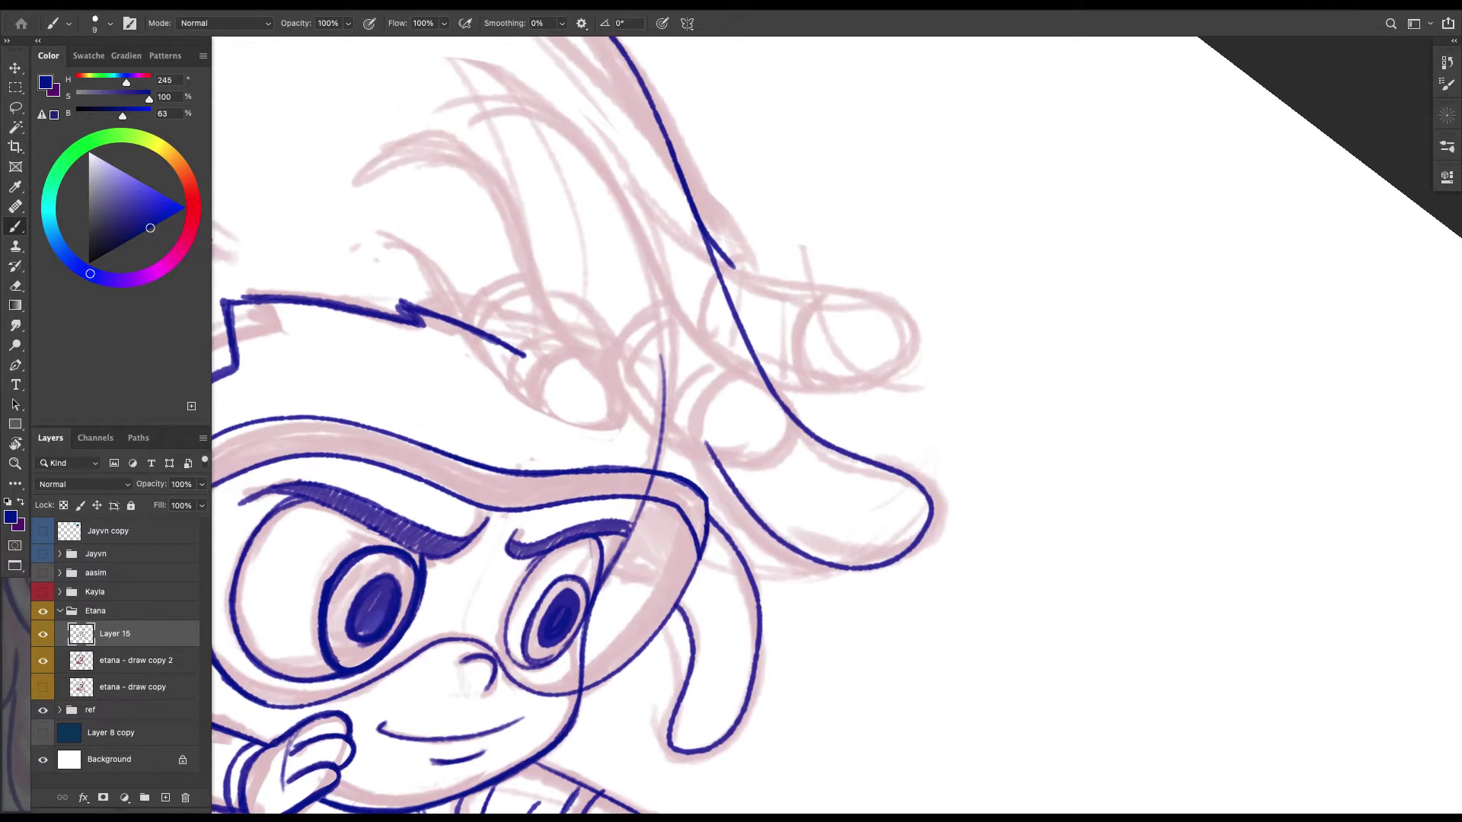
Delete the section of the front hair contour that crosses the sketched upper and middle locks.
key(l)
drag(641, 431, 792, 444)
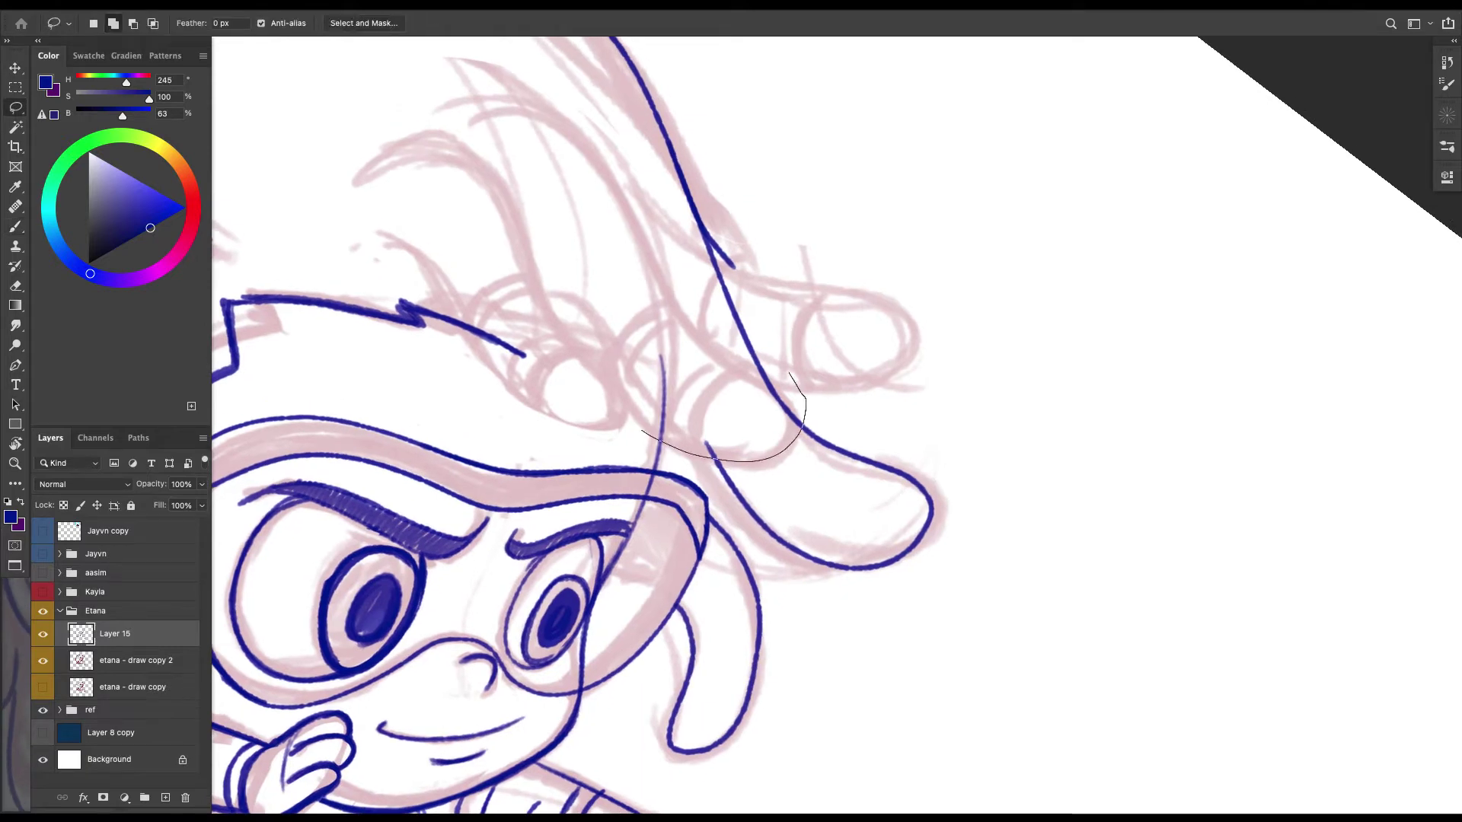
mouse_move(788, 373)
mouse_down()
mouse_move(734, 257)
mouse_move(654, 204)
mouse_up()
key(BackSpace)
drag(653, 204, 653, 371)
key(super+d)
key(b)
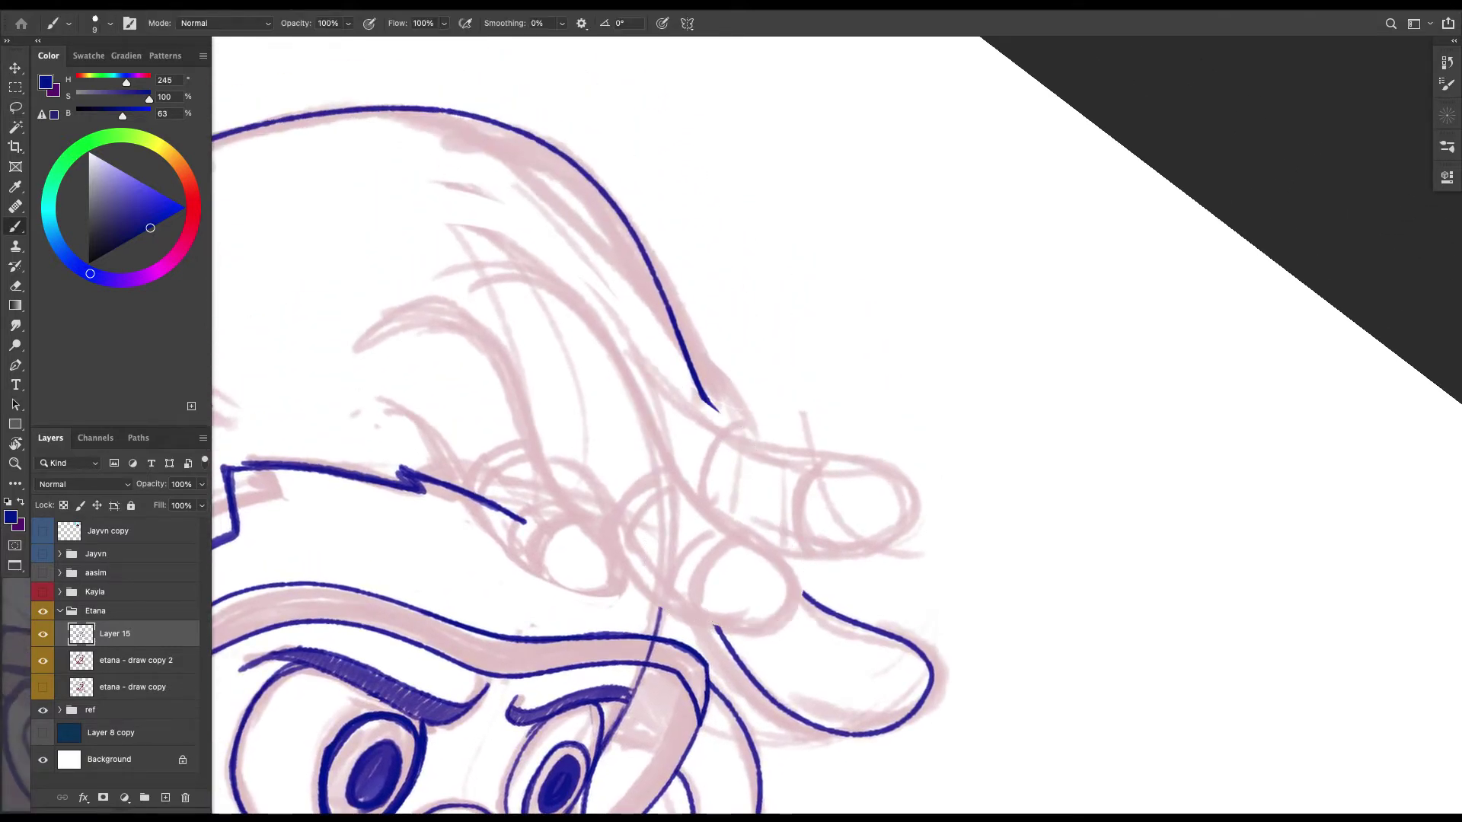
Outline the uppermost front lock with a rounded tip, then erase its underside and redraw it as a fuller curve.
mouse_move(602, 302)
mouse_down()
mouse_move(756, 441)
mouse_move(909, 477)
mouse_move(891, 542)
mouse_move(734, 512)
mouse_move(670, 467)
mouse_move(792, 466)
mouse_up()
key(r)
key(w)
key(e)
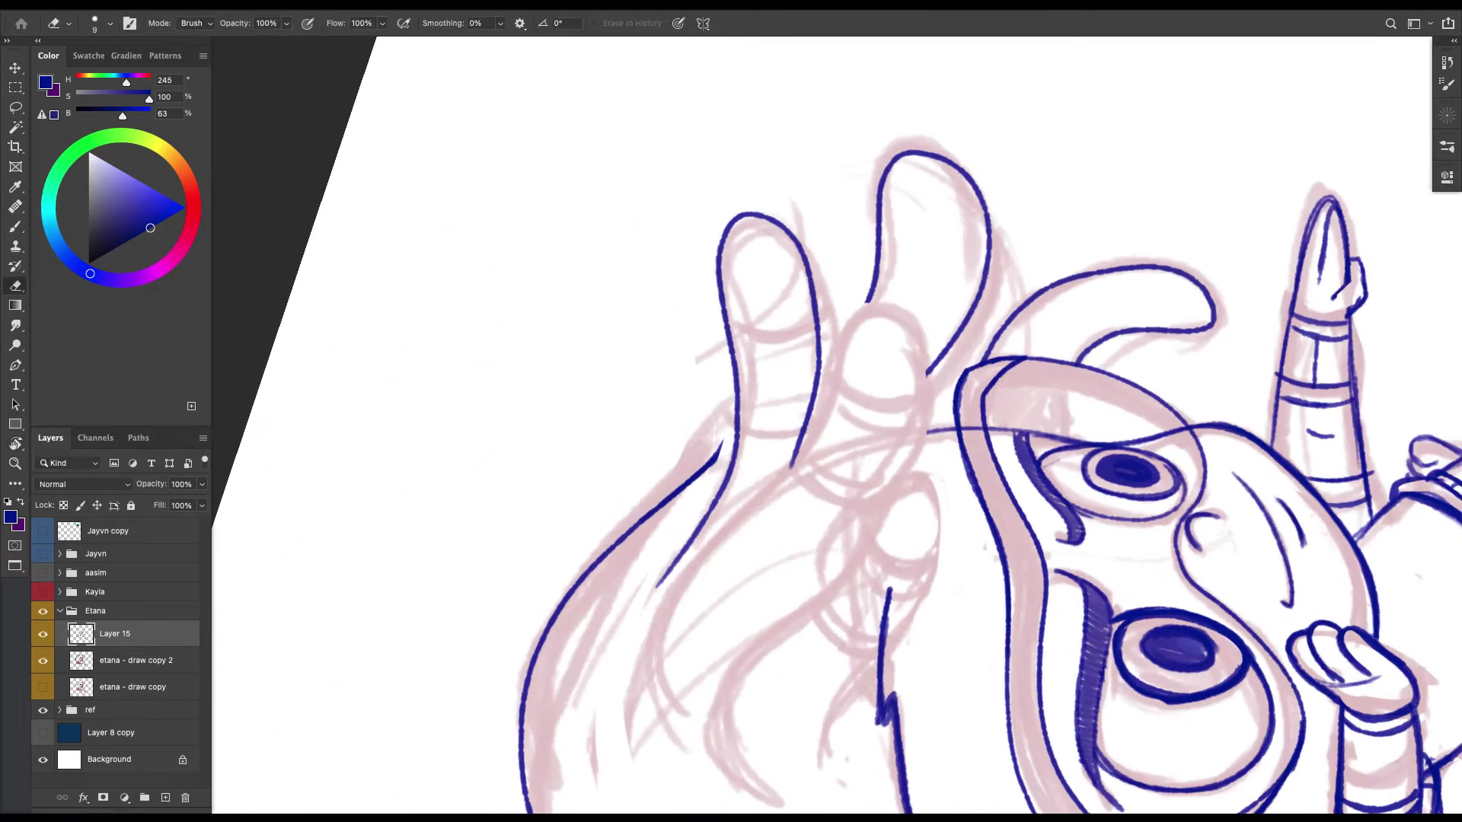
drag(810, 265, 790, 458)
key(b)
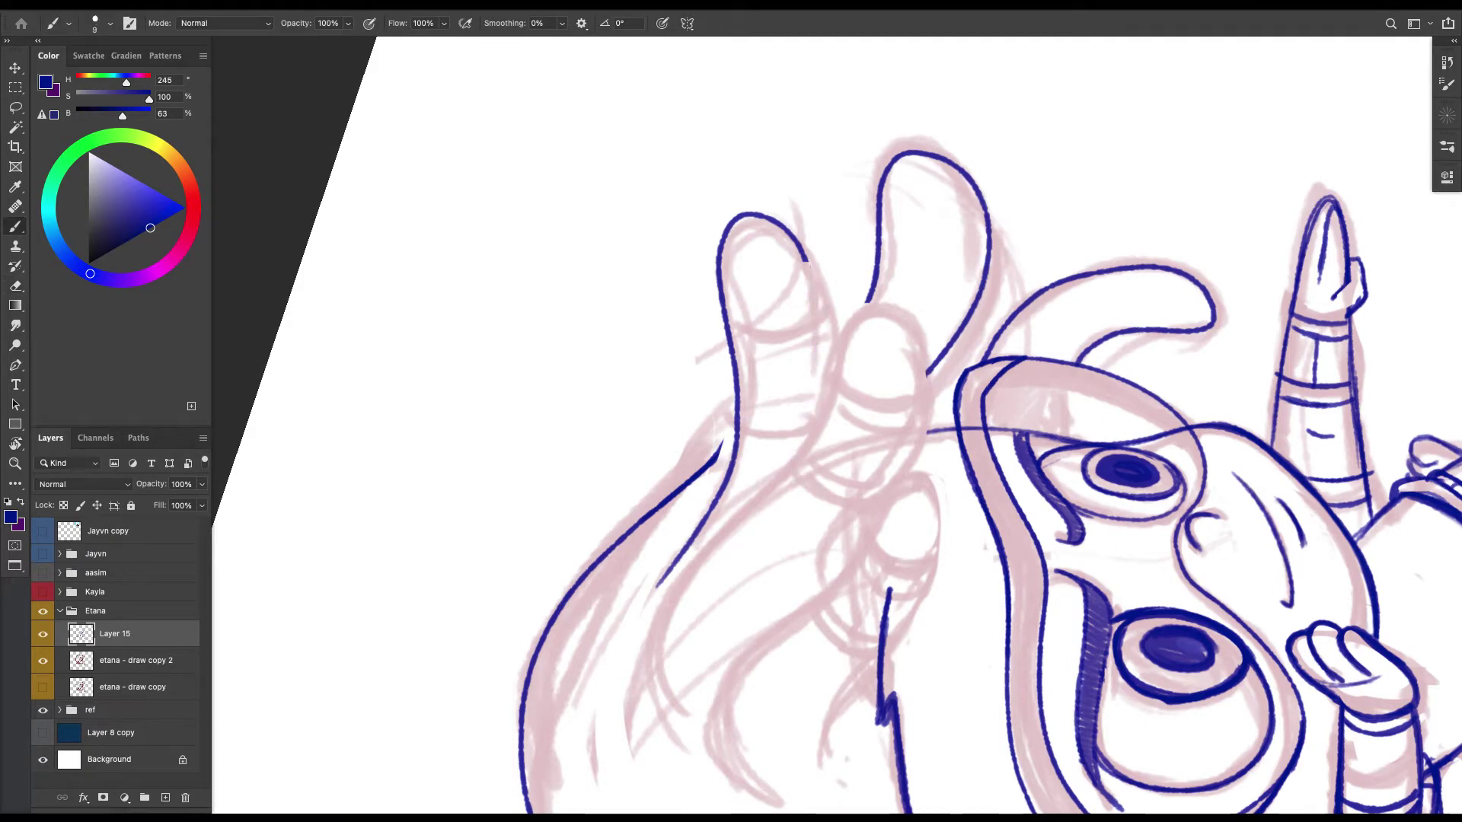
drag(804, 255, 832, 389)
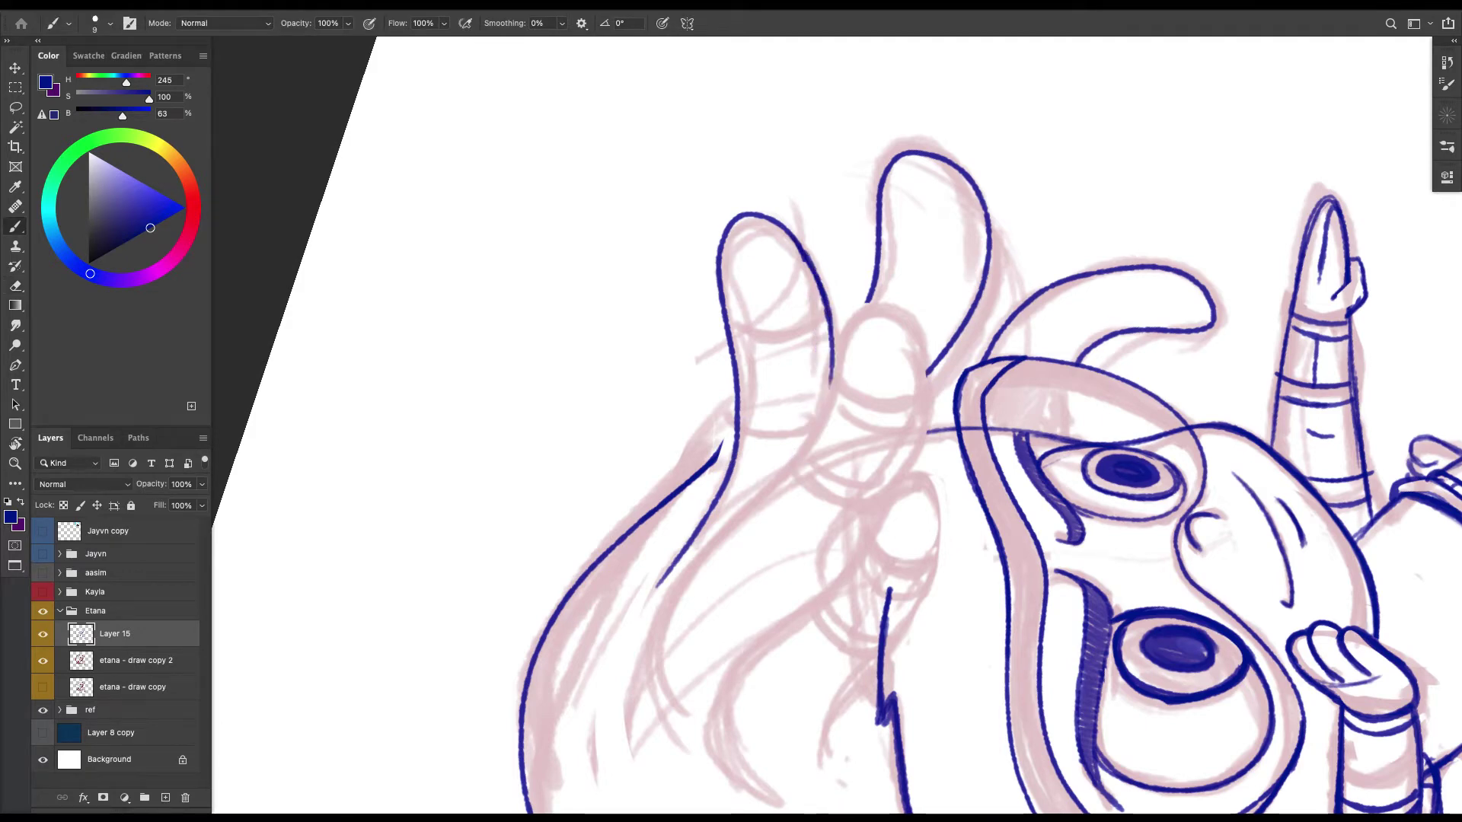
Outline the middle front lock with a rounded tip and extend the top hair contour to meet the uppermost lock.
mouse_move(736, 520)
mouse_down()
mouse_move(791, 453)
mouse_move(867, 294)
mouse_move(912, 315)
mouse_move(928, 382)
mouse_move(902, 467)
mouse_move(827, 550)
mouse_up()
key(Escape)
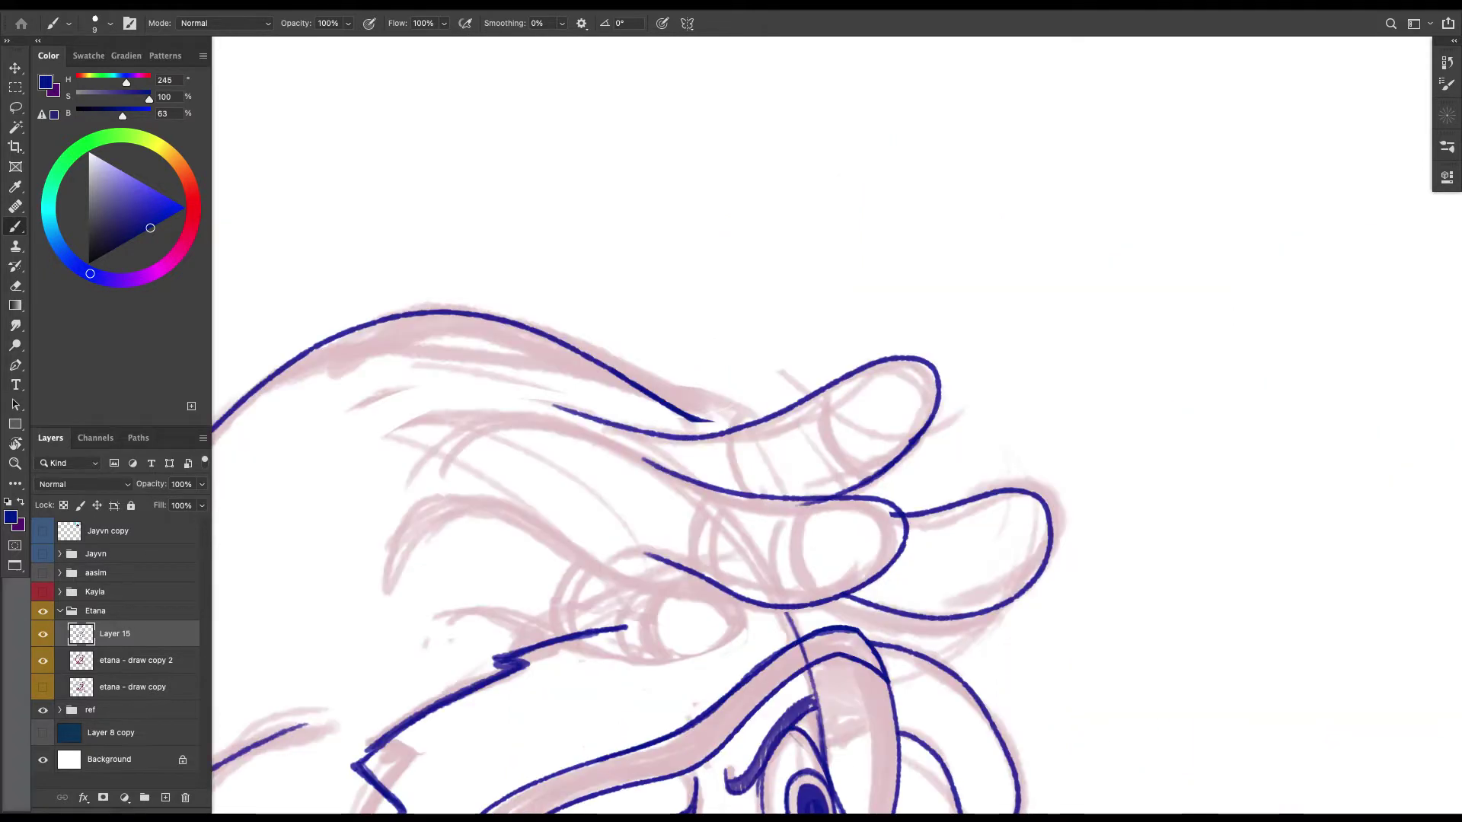
mouse_move(689, 418)
mouse_down()
mouse_move(724, 431)
mouse_move(768, 301)
mouse_up()
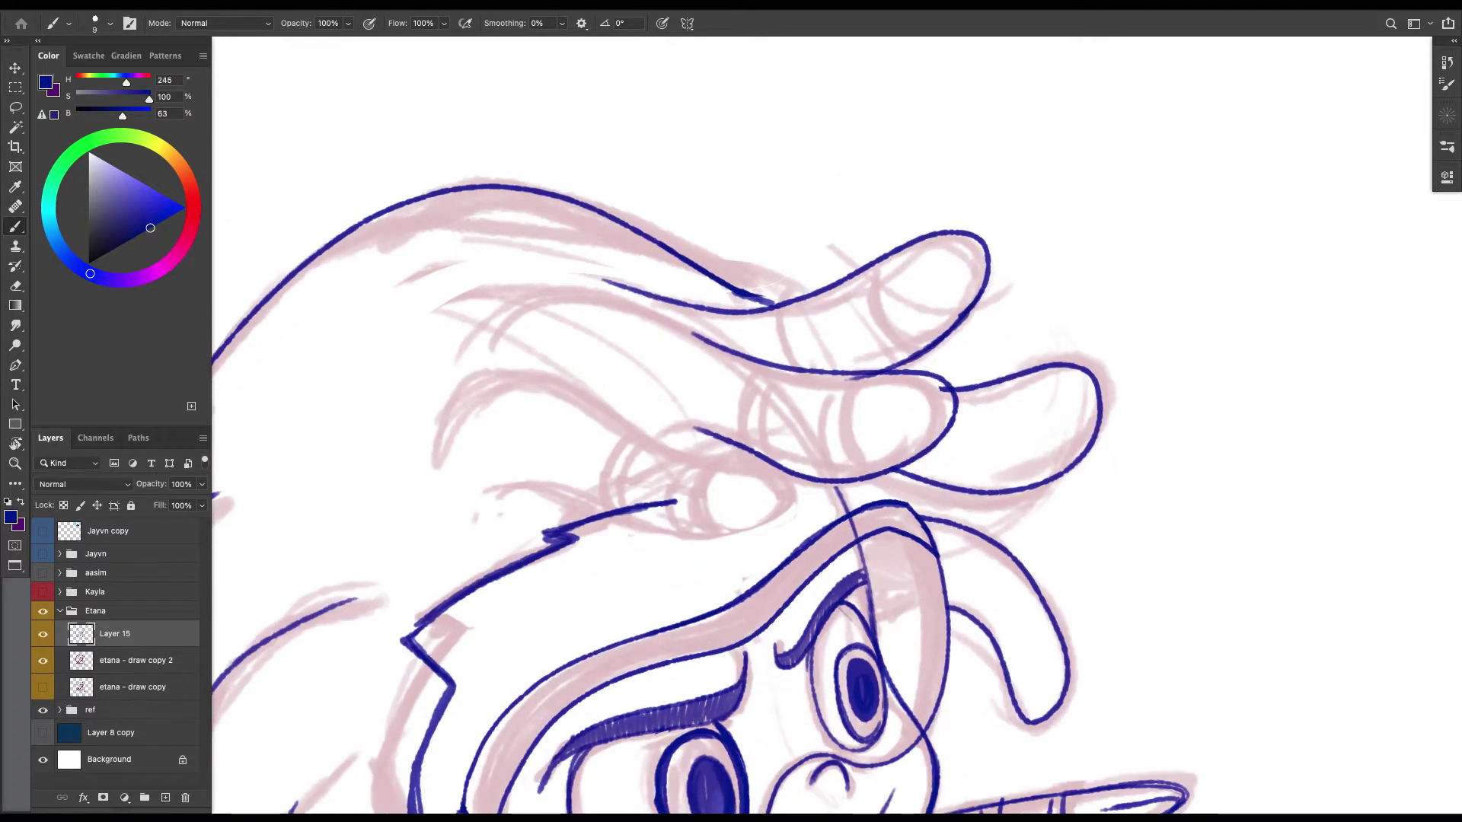
Outline the lowest front lock over the forehead and delete the hairline and middle lock lines that cross its tip.
mouse_move(436, 457)
mouse_down()
mouse_move(583, 405)
mouse_move(807, 484)
mouse_move(701, 549)
mouse_move(569, 496)
mouse_move(481, 512)
mouse_up()
key(l)
mouse_move(609, 510)
mouse_down()
mouse_move(619, 472)
mouse_move(609, 510)
mouse_up()
key(Delete)
key(ctrl+d)
mouse_move(788, 453)
mouse_down()
mouse_move(795, 494)
mouse_move(747, 455)
mouse_up()
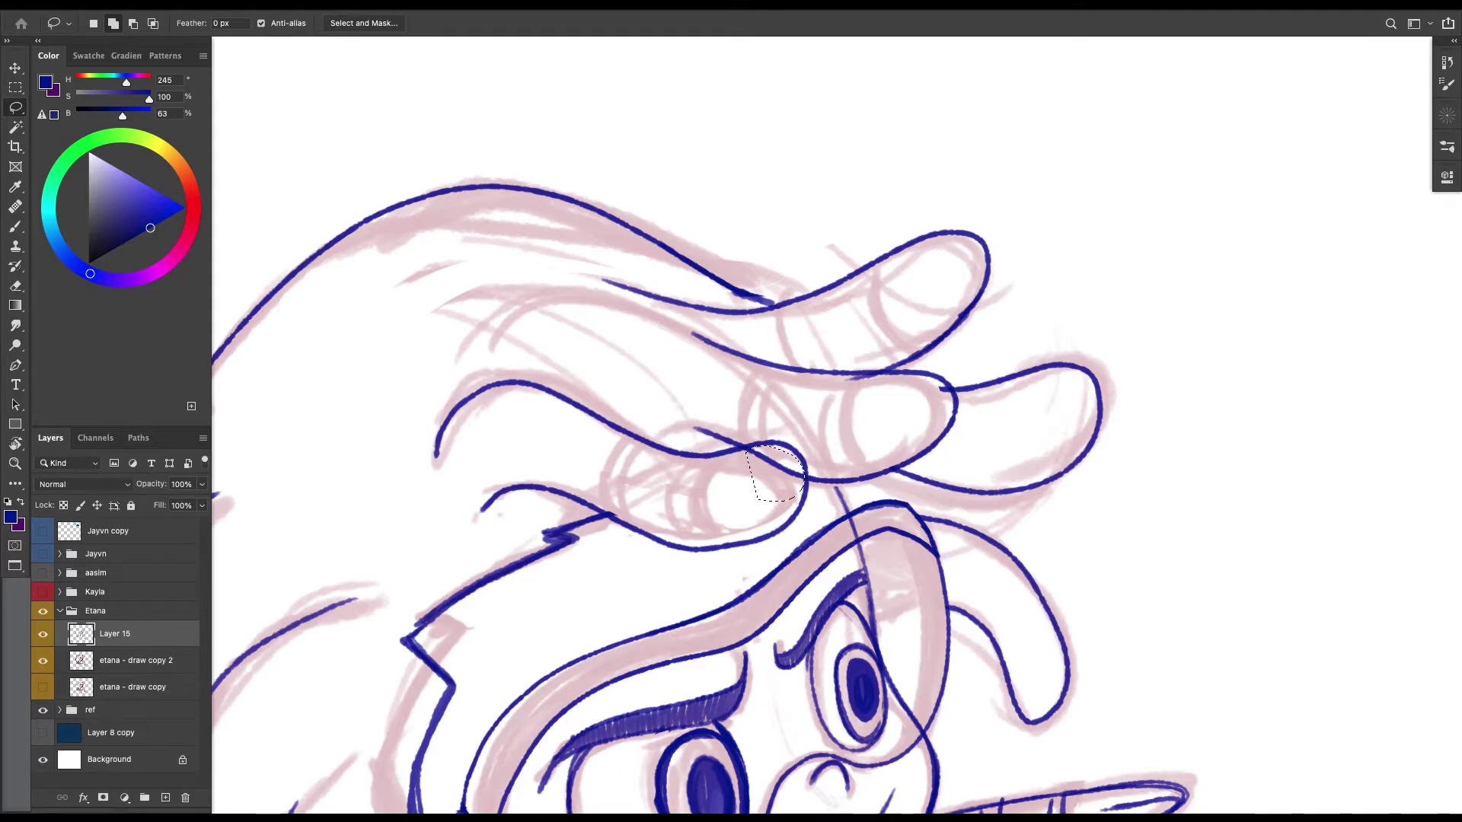
key(Delete)
key(ctrl+d)
Extend the upper edges of the middle and uppermost front locks back over the top of the head.
key(r)
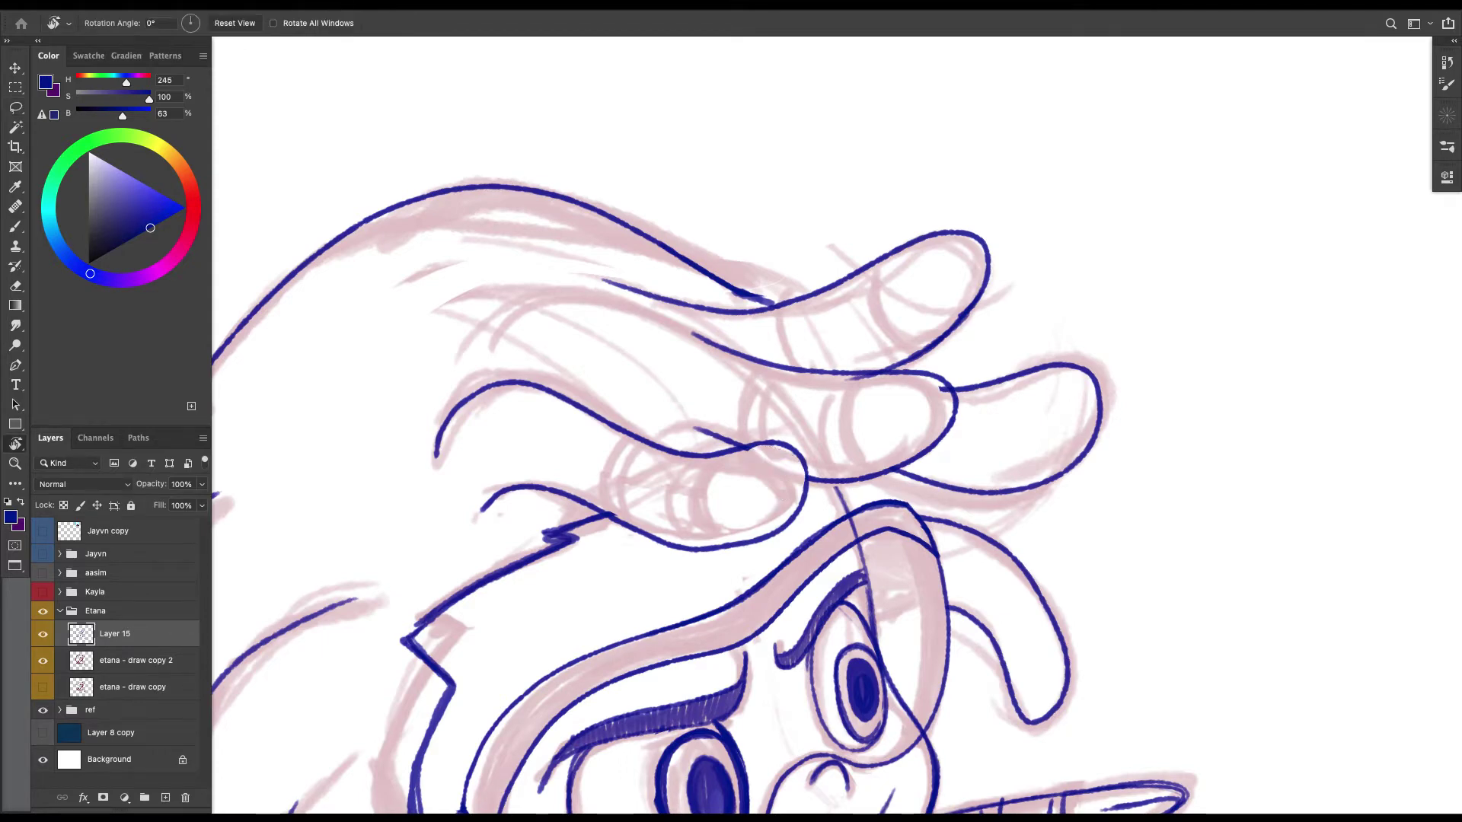
drag(989, 327, 1008, 440)
key(e)
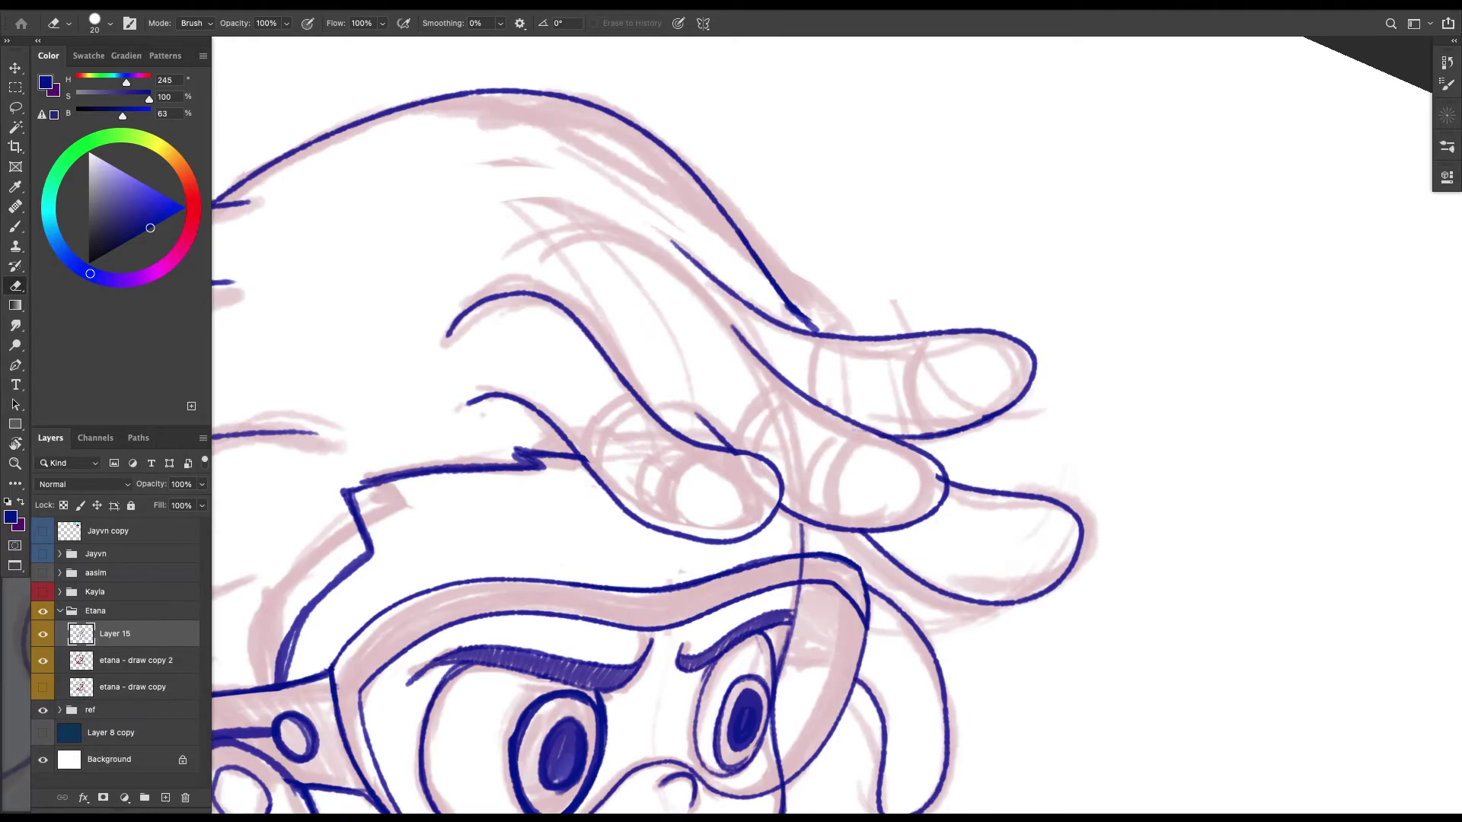
key(ctrl+minus)
key(ctrl+minus)
key(ctrl+minus)
key(ctrl+plus)
key(ctrl+plus)
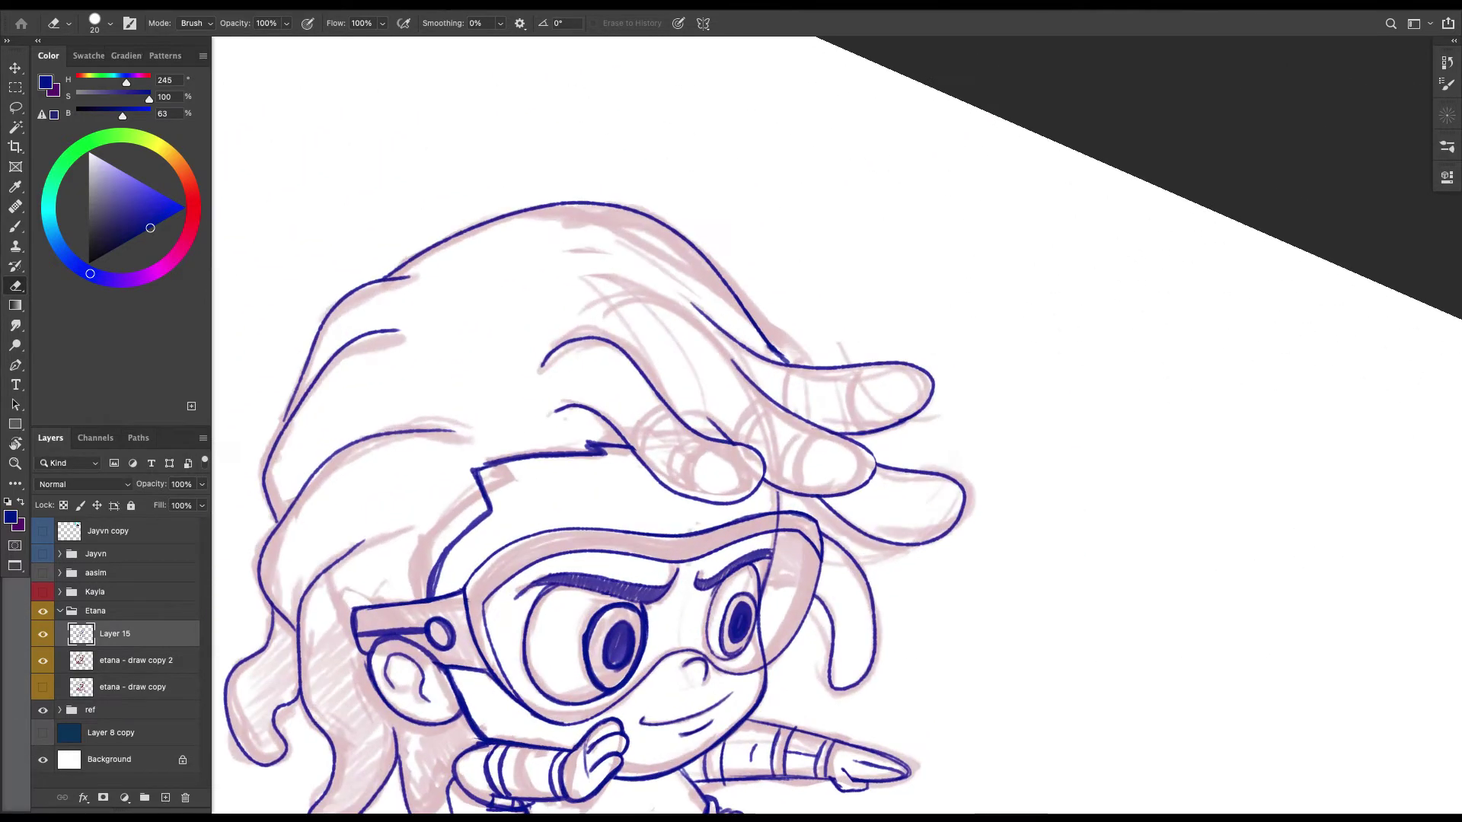
key(b)
mouse_move(519, 291)
mouse_down()
mouse_move(650, 290)
mouse_move(748, 373)
mouse_up()
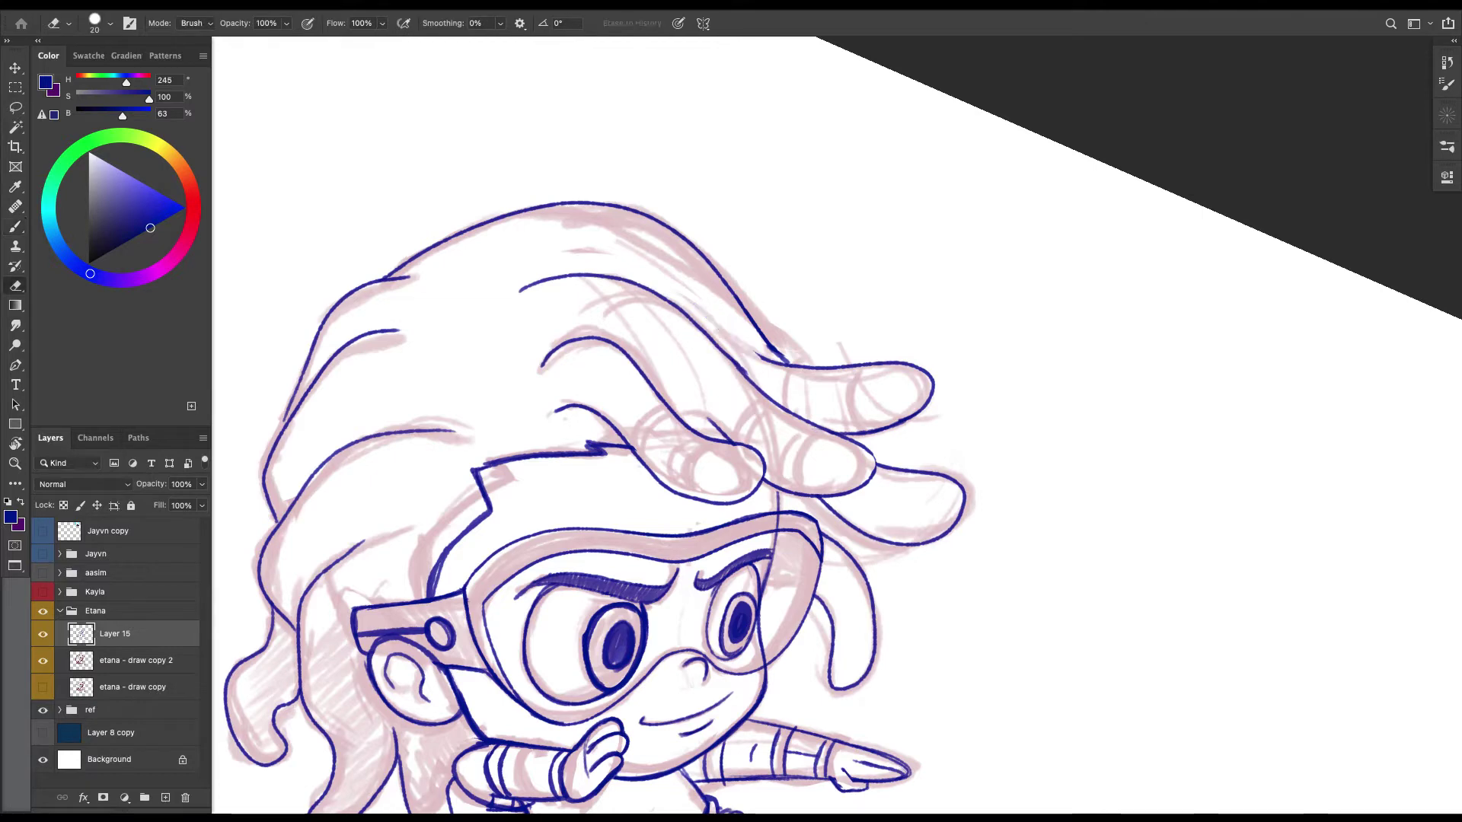
drag(784, 367, 632, 264)
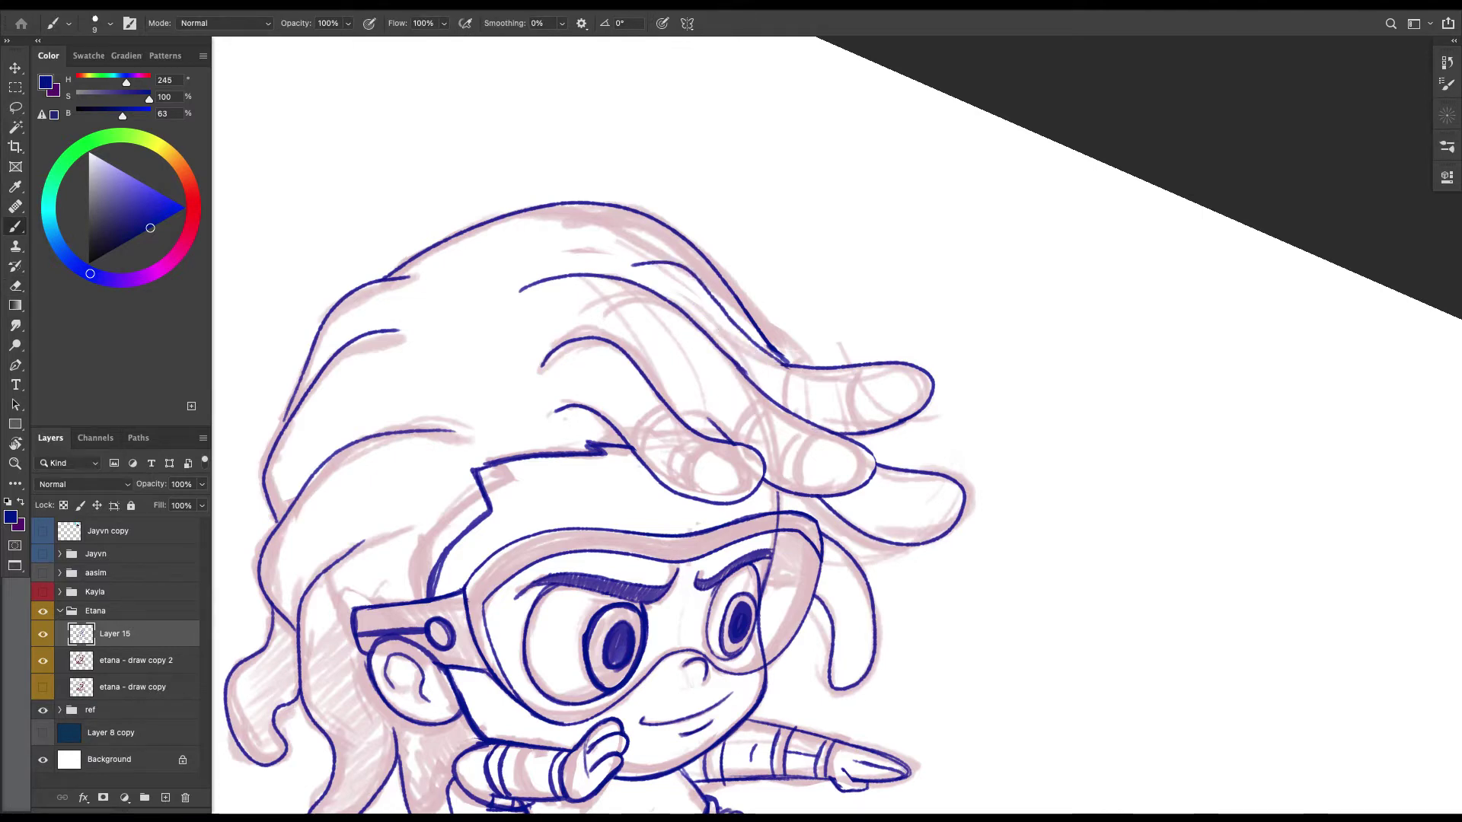
Thicken the line around the rounded tip of the middle front lock.
drag(718, 329, 623, 303)
key(super+plus)
drag(796, 425, 790, 472)
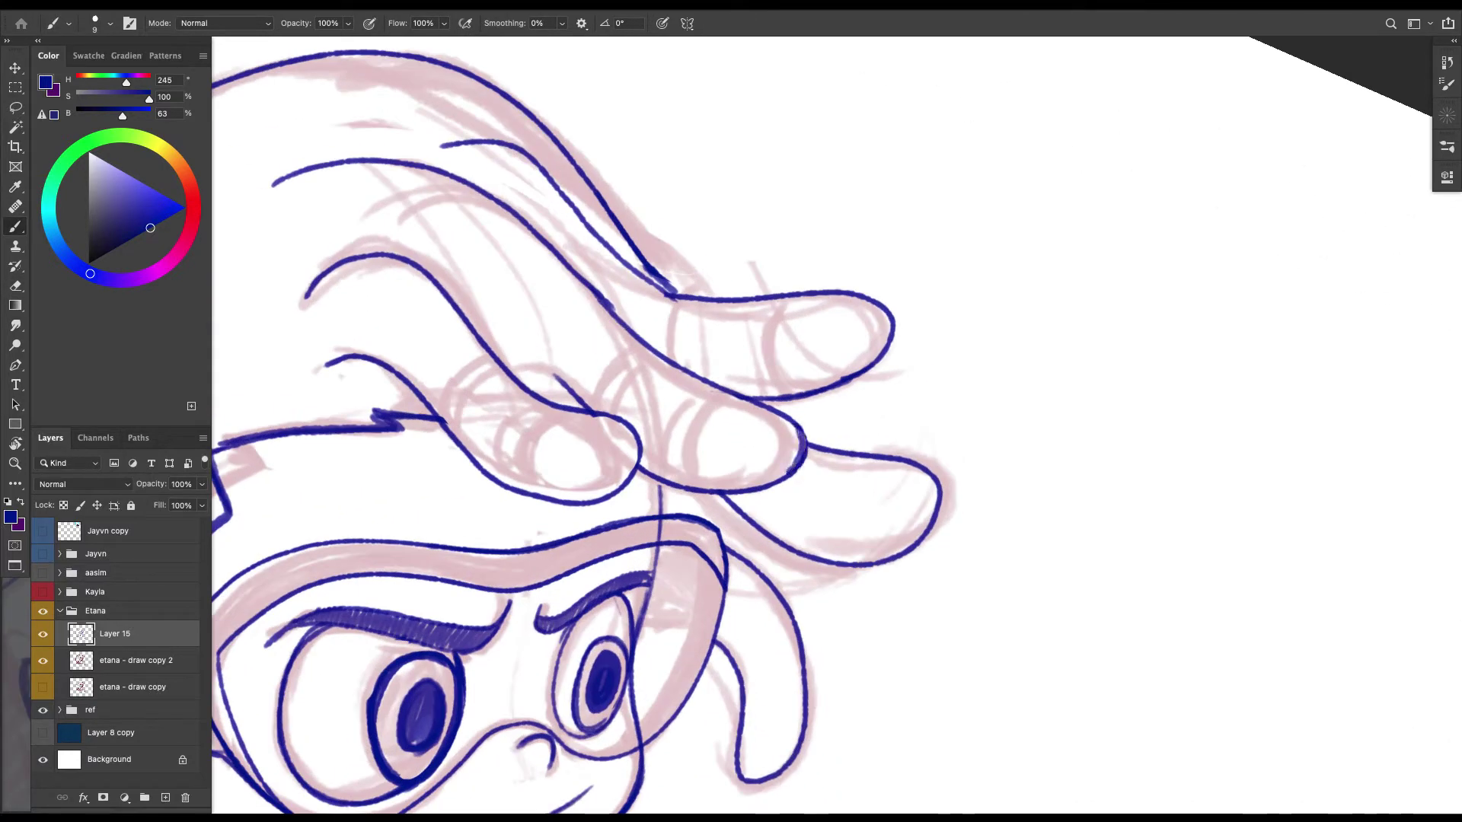
drag(685, 426, 780, 421)
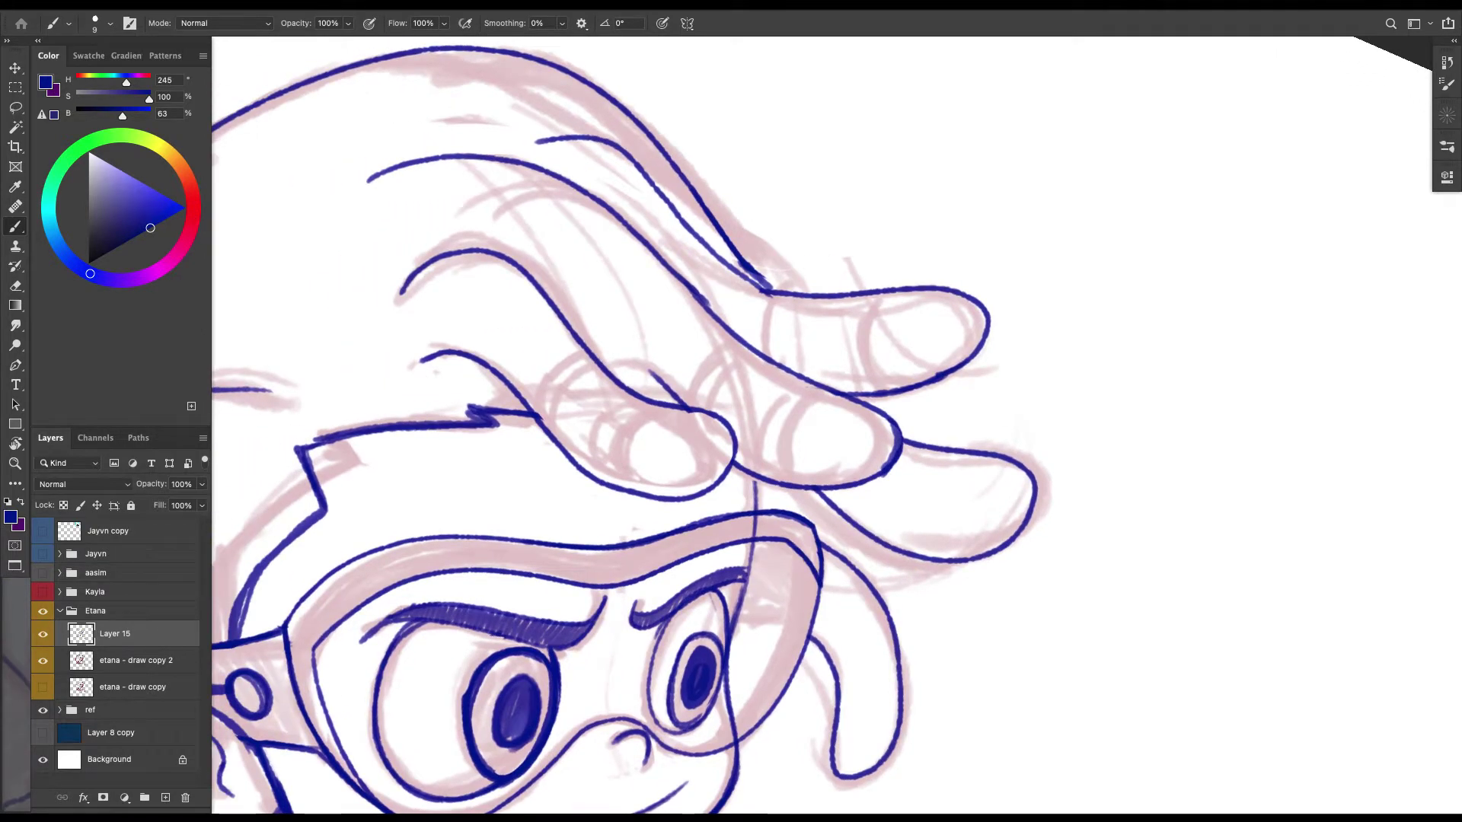
Redraw the upper end of the small lock beside the mask toward the lock above and delete its old end.
key(l)
drag(831, 532, 831, 533)
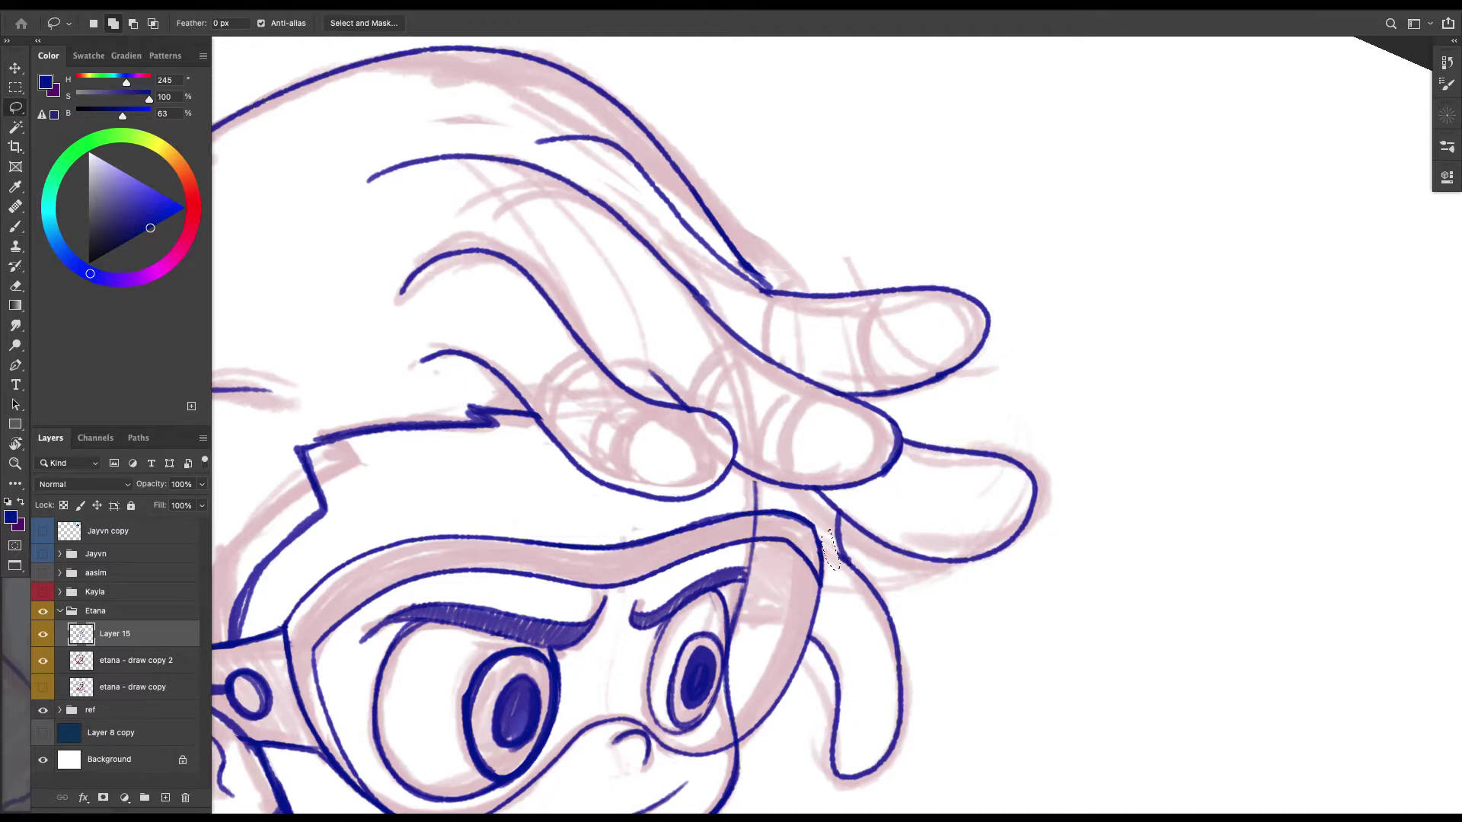
scroll(632, 426, down, 4)
scroll(655, 426, down, 4)
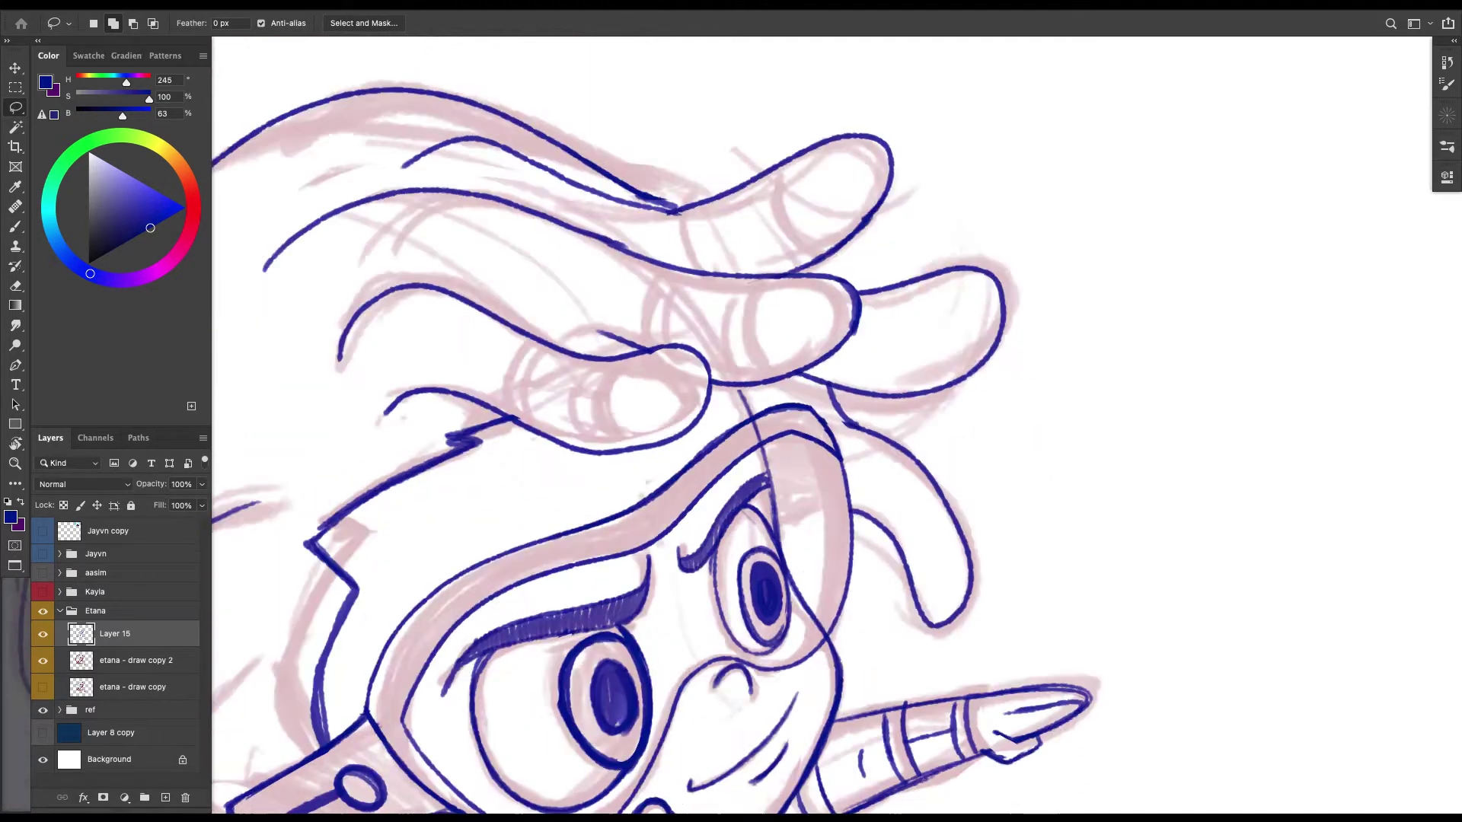
Draw the inner edge of the mask's far side with a short line joining it to the face, deleting the overshoot.
key(b)
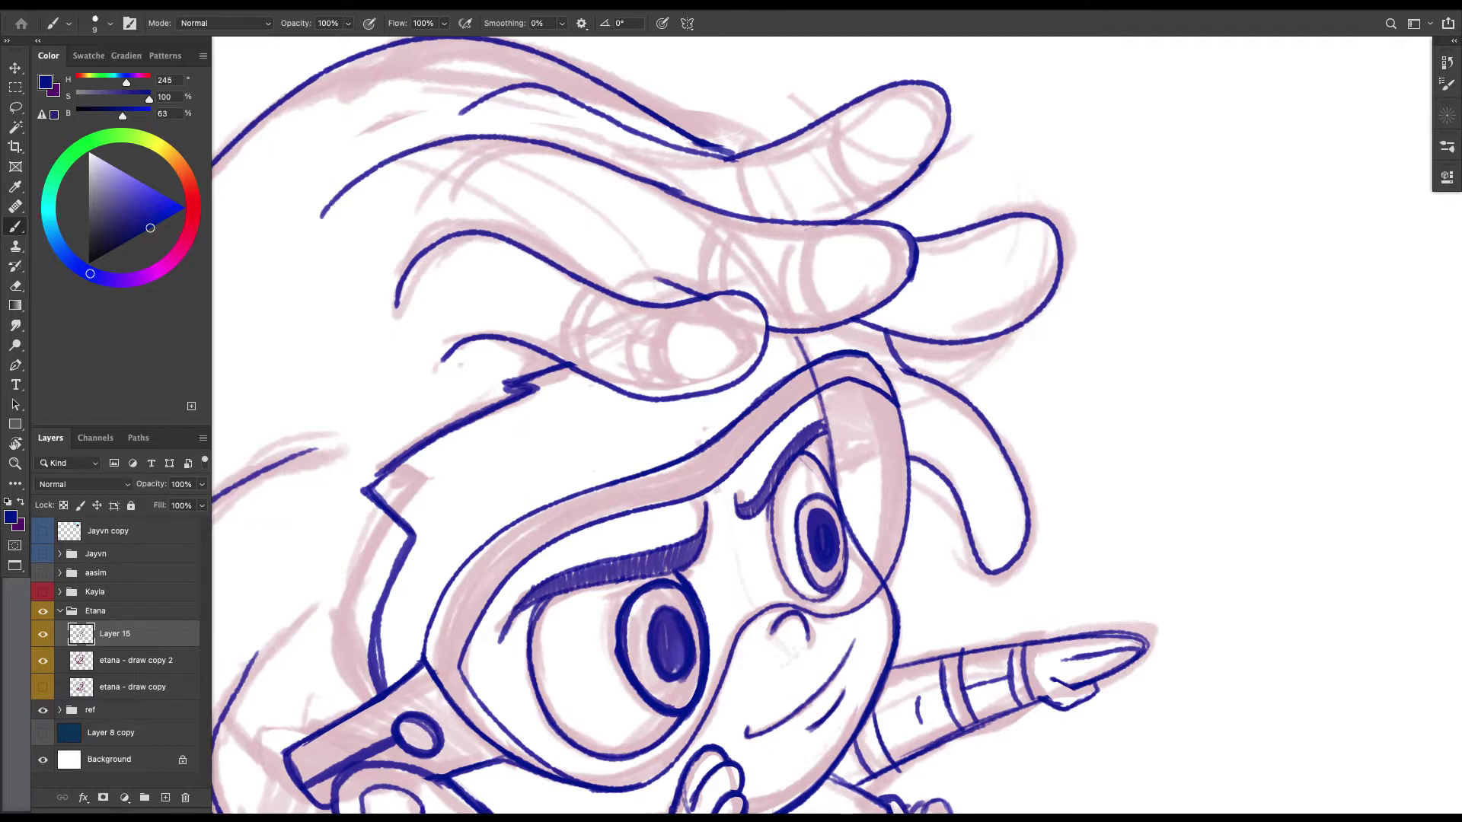
mouse_move(863, 387)
mouse_down()
mouse_move(888, 483)
mouse_move(887, 575)
mouse_move(892, 475)
mouse_move(868, 389)
mouse_move(893, 453)
mouse_move(891, 552)
mouse_up()
key(ctrl+z)
key(ctrl+z)
key(ctrl+z)
key(ctrl+z)
mouse_move(895, 485)
mouse_down()
mouse_move(888, 574)
mouse_move(896, 472)
mouse_move(869, 390)
mouse_up()
mouse_move(837, 484)
mouse_down()
mouse_move(889, 452)
mouse_move(871, 462)
mouse_move(950, 374)
mouse_up()
key(l)
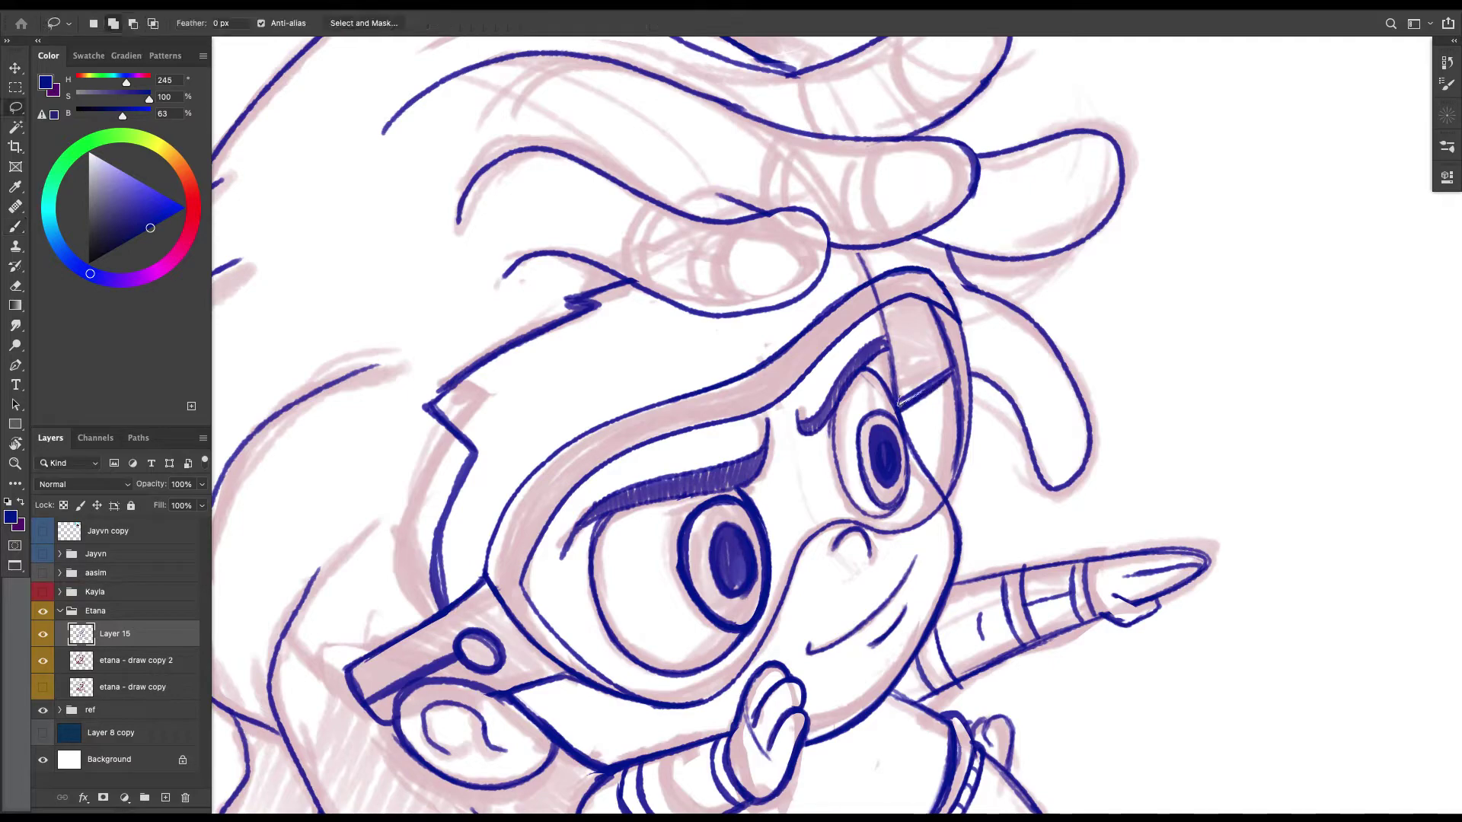
key(Delete)
key(ctrl+d)
key(b)
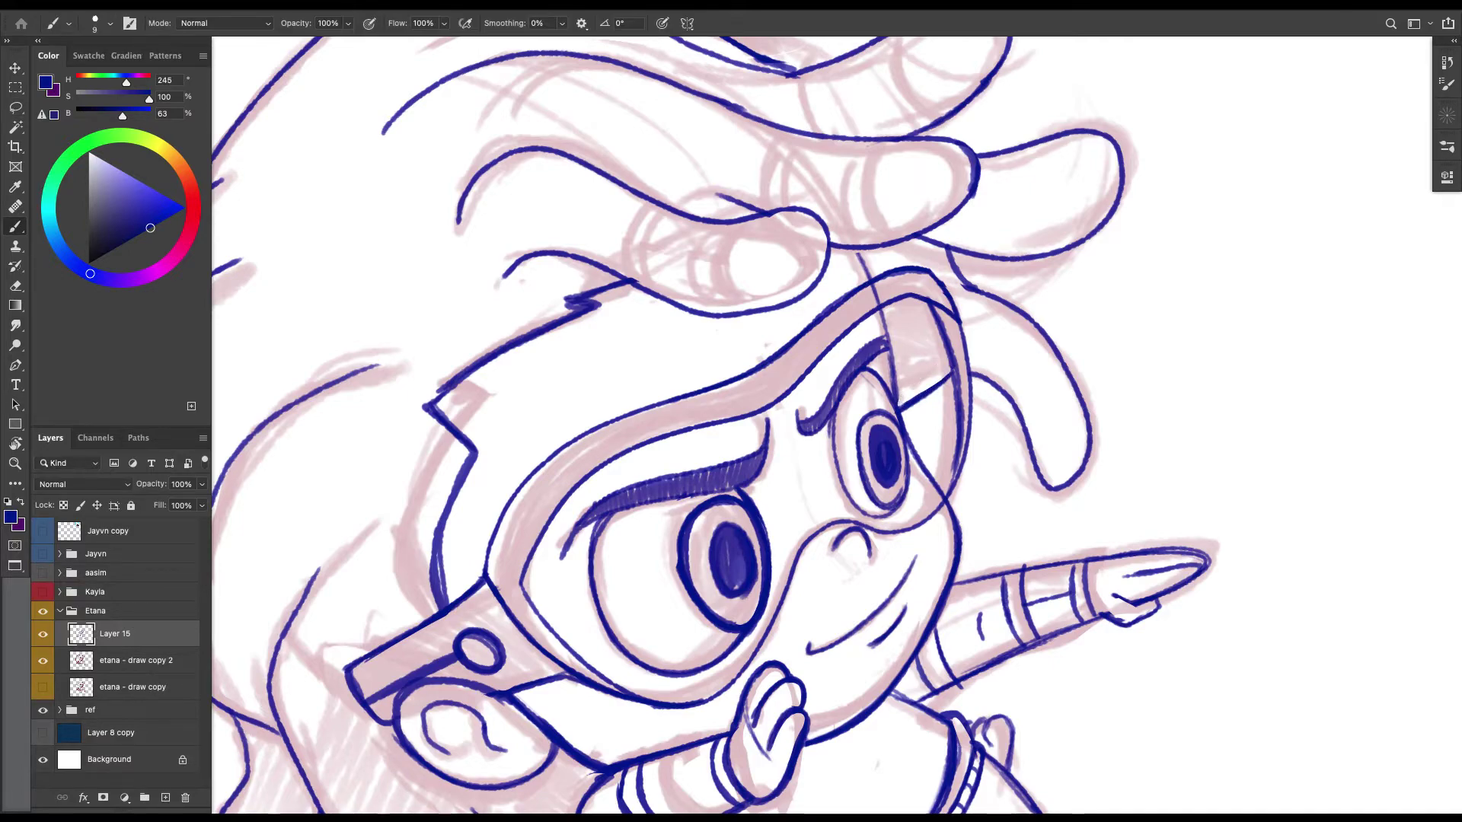
Redraw the face contour past the far eye inside the mask and erase the old line beside it.
scroll(860, 430, up, 5)
drag(768, 194, 793, 274)
mouse_move(768, 200)
mouse_down()
mouse_move(851, 496)
mouse_move(897, 587)
mouse_up()
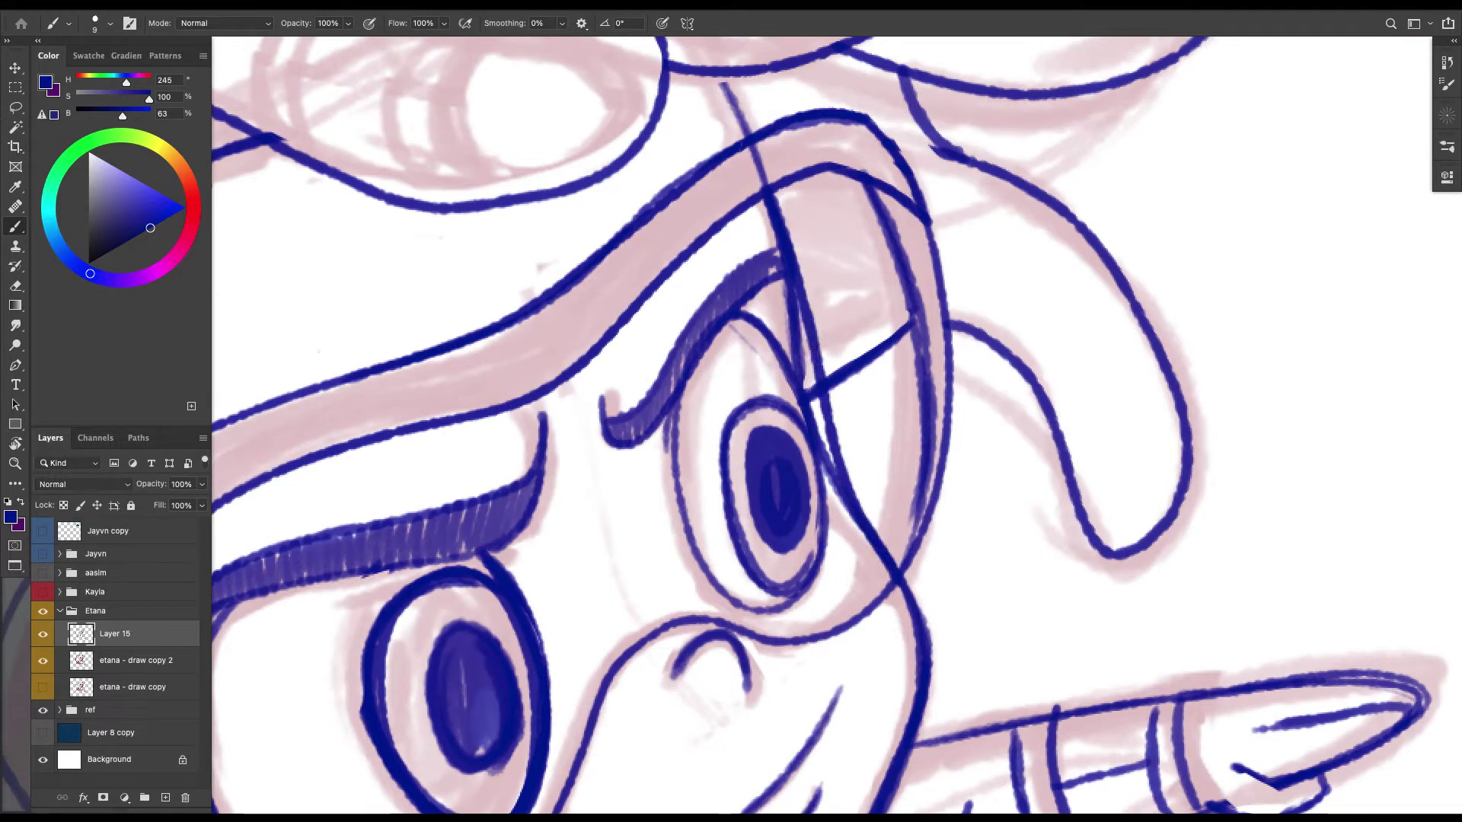
key(e)
key([)
drag(792, 304, 837, 503)
mouse_move(792, 358)
mouse_down()
mouse_move(789, 293)
mouse_move(826, 516)
mouse_move(819, 577)
mouse_up()
key(b)
drag(821, 427, 798, 412)
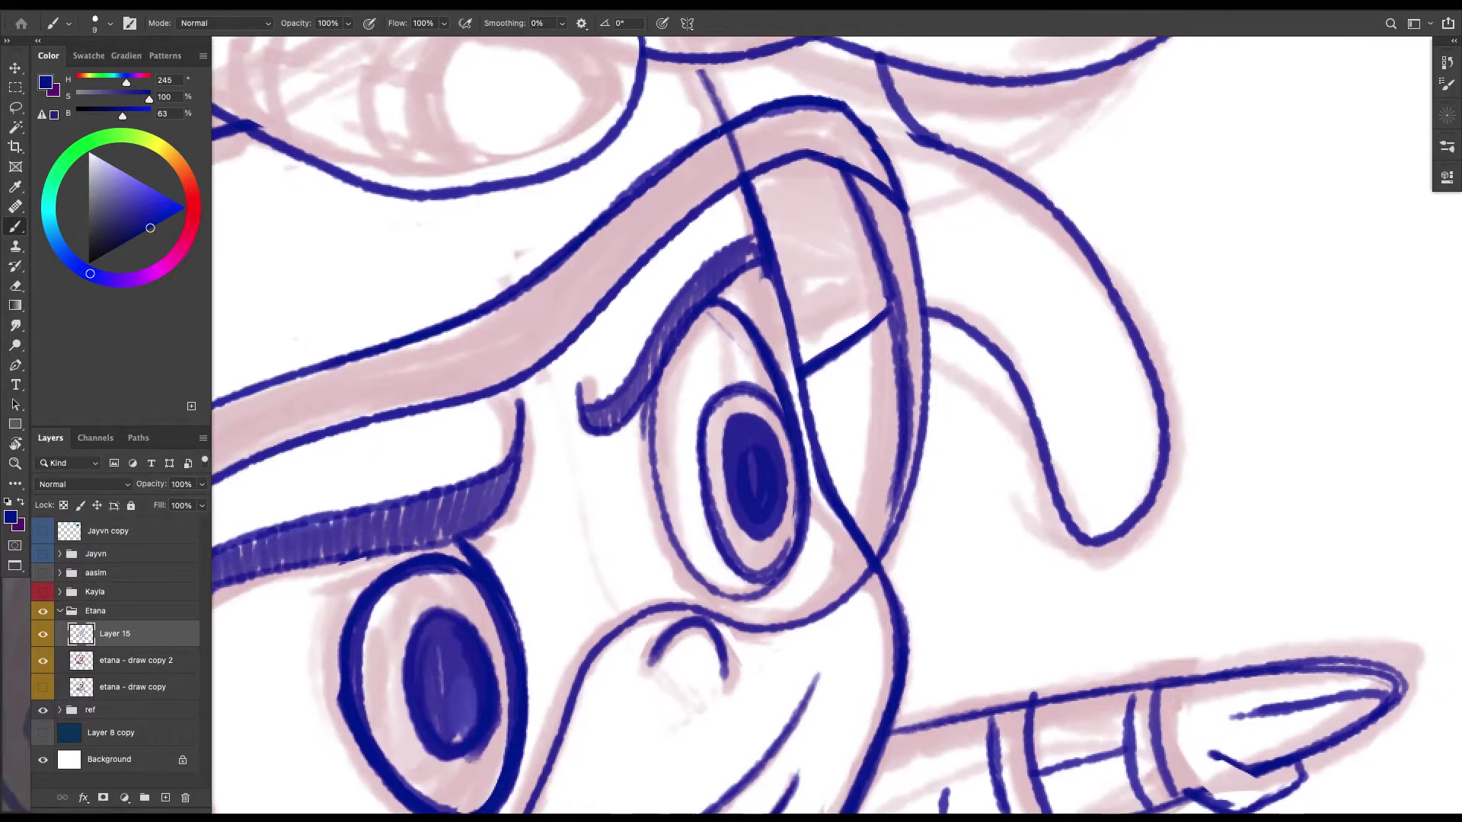
Strengthen the face contour from the far brow down to the cheek and thicken the mask's far rim.
mouse_move(766, 232)
mouse_down()
mouse_move(827, 479)
mouse_move(889, 609)
mouse_move(894, 695)
mouse_up()
drag(894, 695, 895, 697)
drag(883, 548, 839, 643)
key([)
mouse_move(802, 273)
mouse_down()
mouse_move(844, 394)
mouse_move(837, 669)
mouse_up()
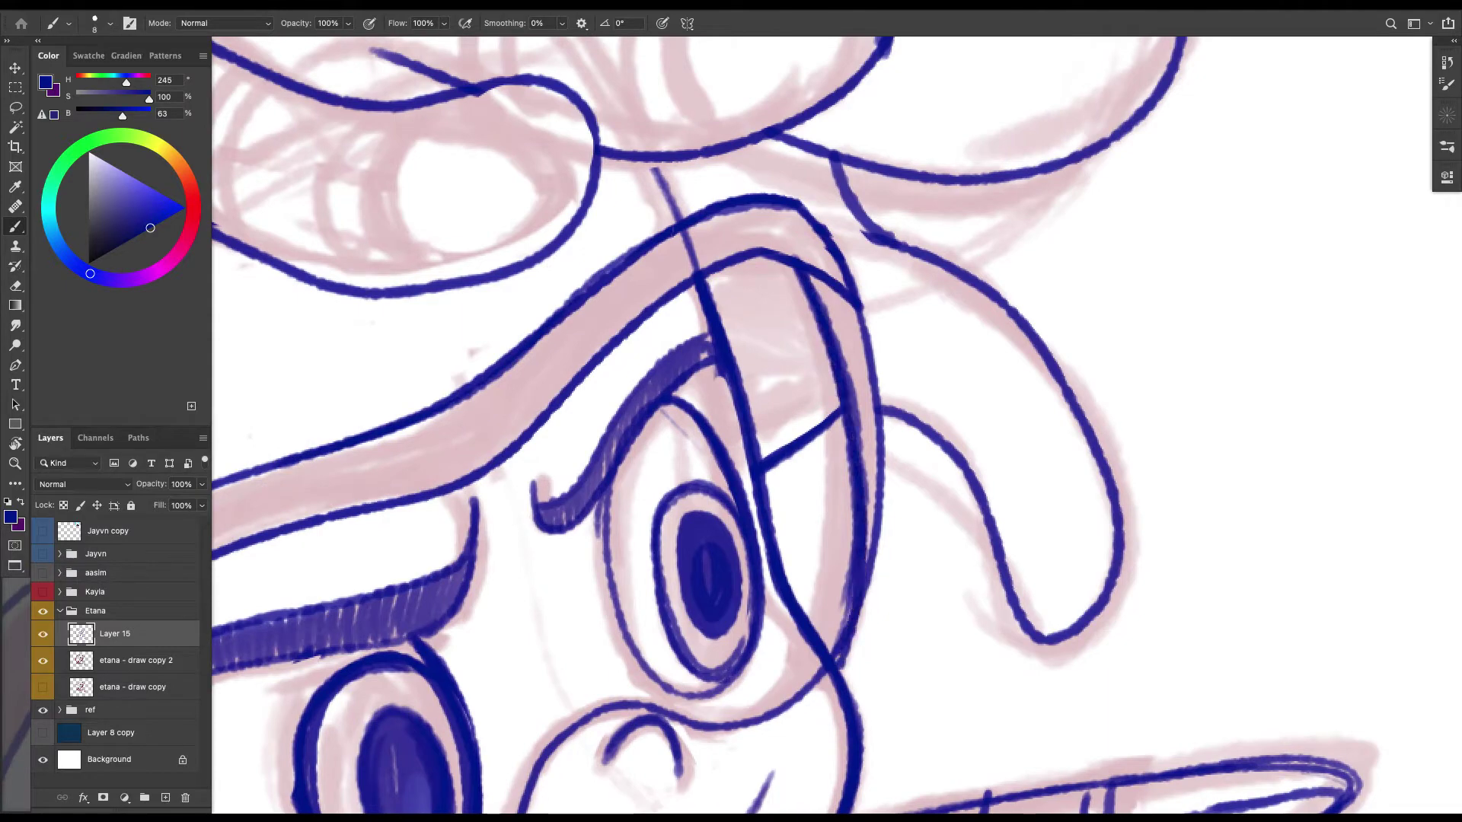
drag(857, 557, 837, 649)
mouse_move(869, 585)
mouse_down()
mouse_move(842, 276)
mouse_move(769, 194)
mouse_up()
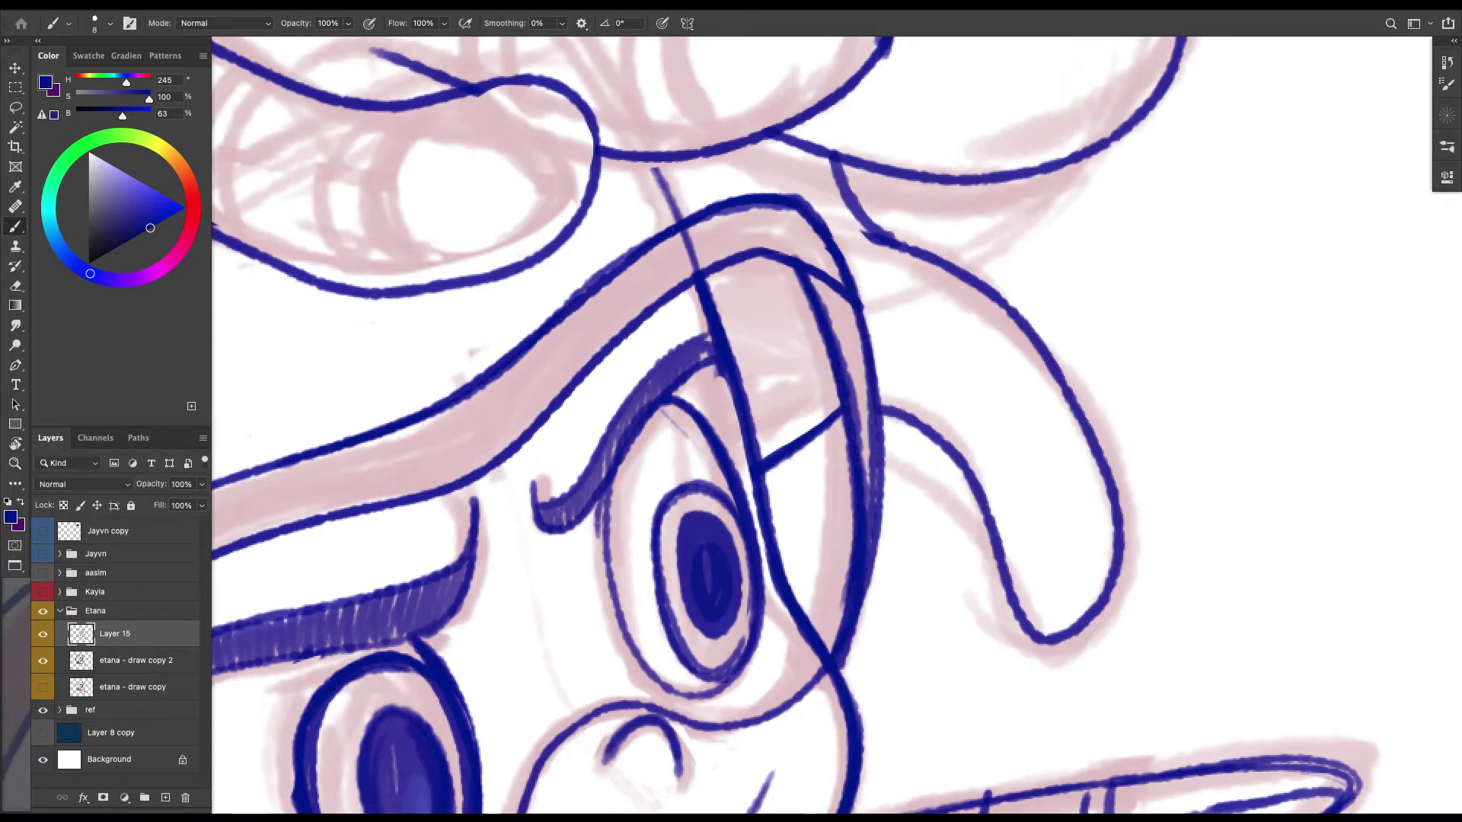
Draw two short seam lines across the upper band of the mask, one above each eyebrow.
key(super+minus)
key(super+minus)
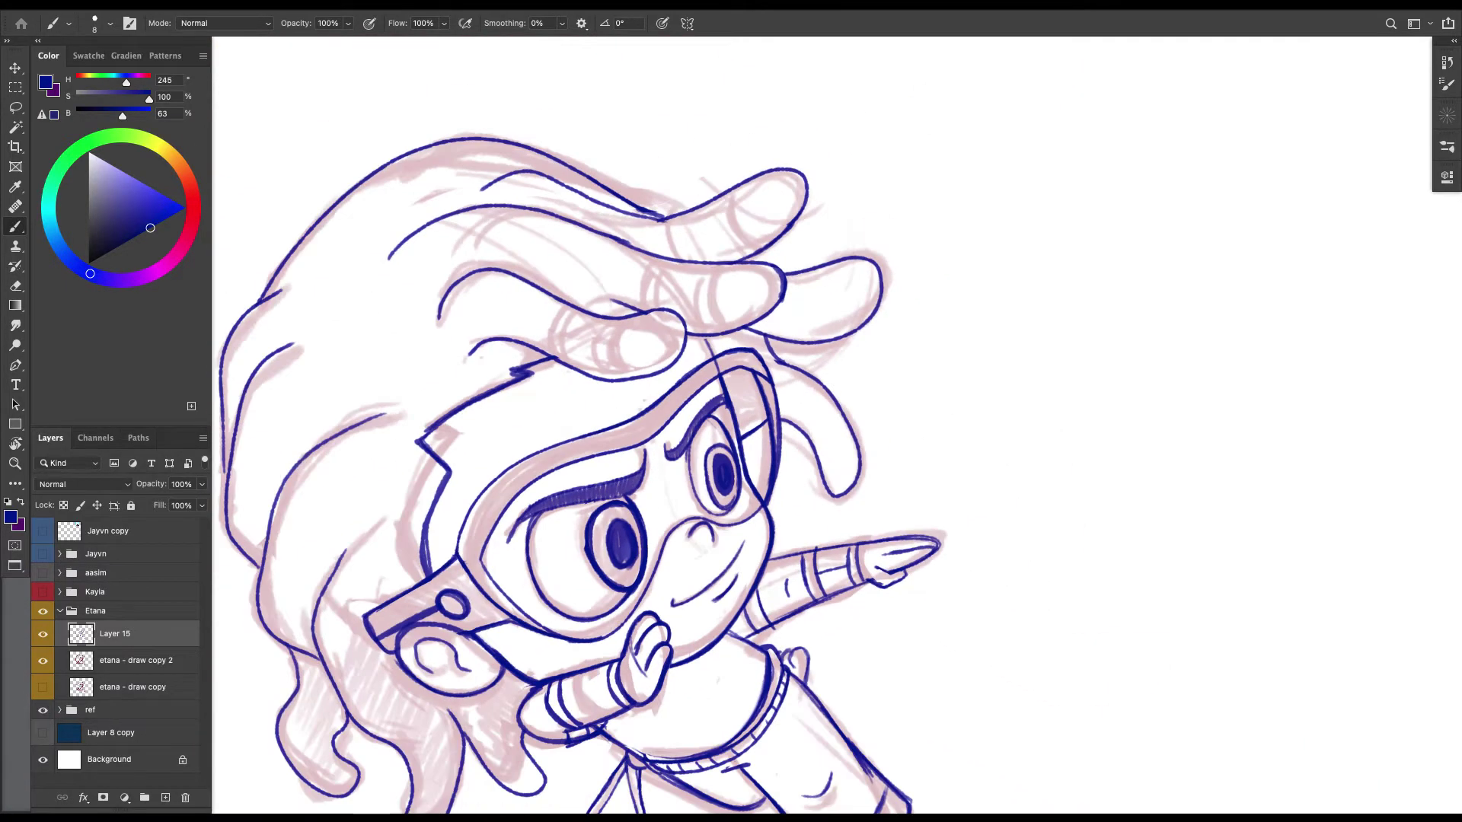
key(ctrl+plus)
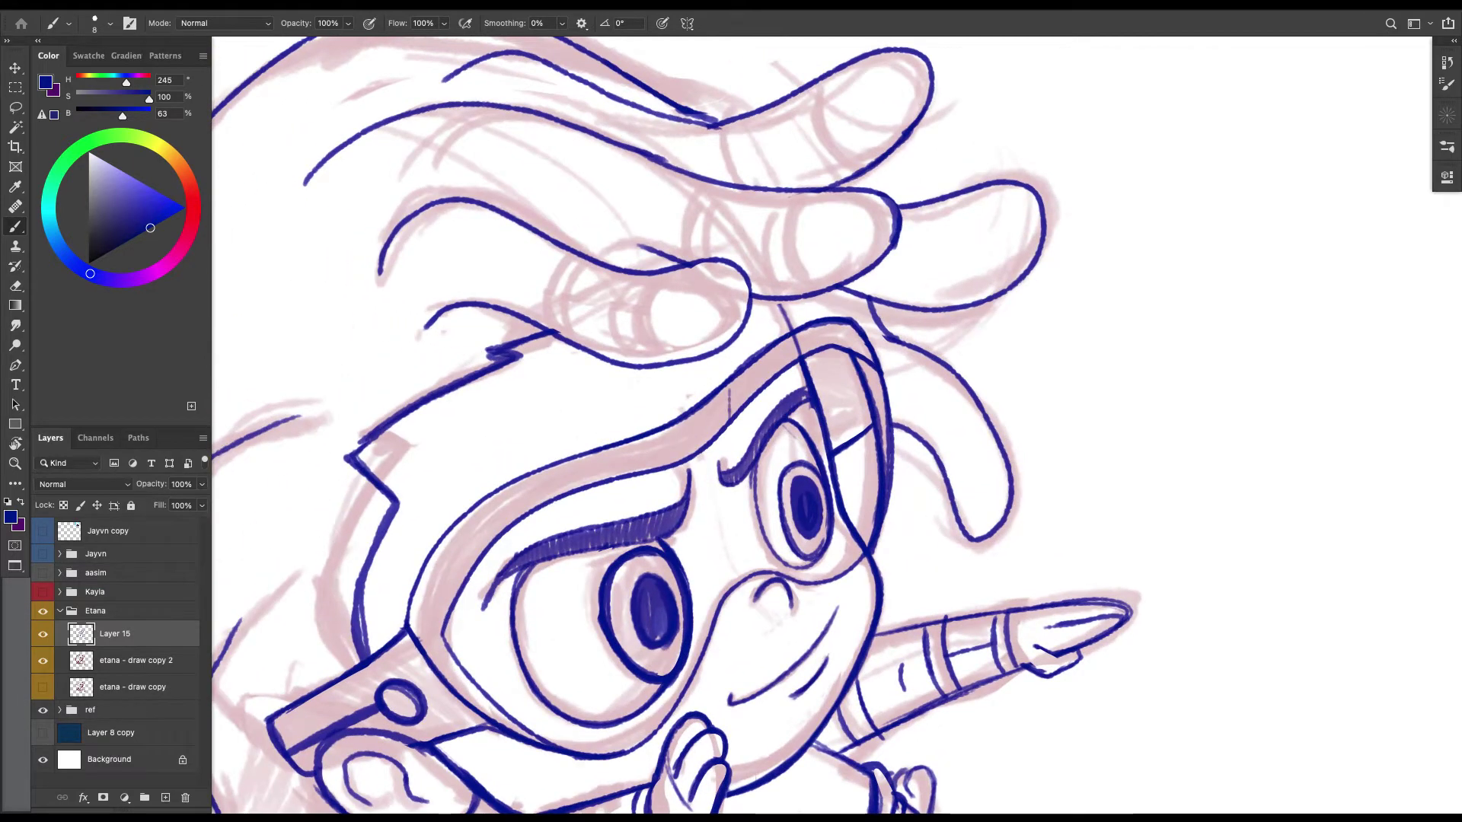
drag(729, 384, 727, 425)
drag(613, 457, 705, 544)
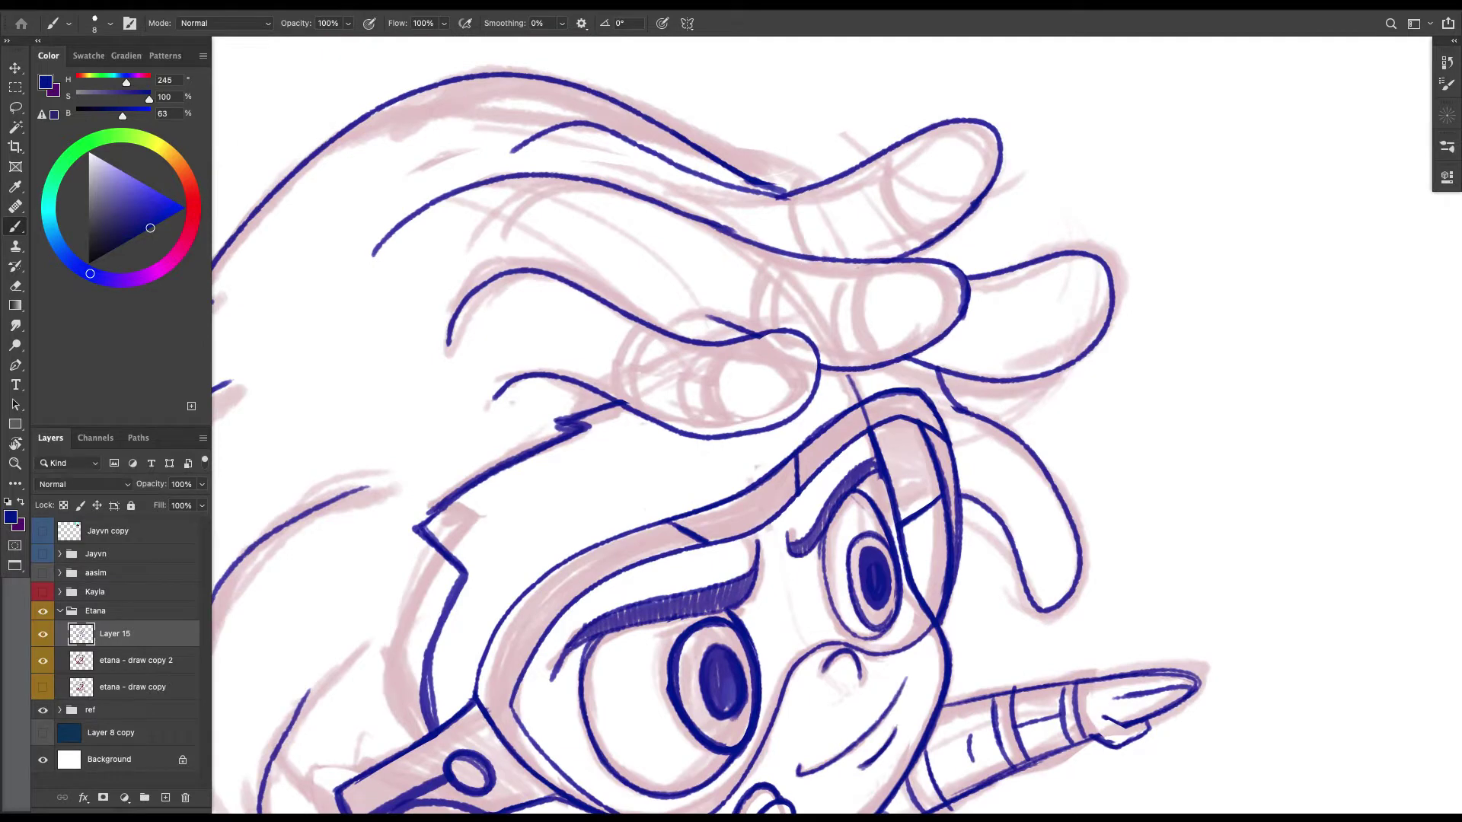
Draw two pairs of curved band lines around the lowest front hair lock.
drag(727, 343, 725, 431)
drag(629, 326, 610, 398)
drag(629, 323, 601, 374)
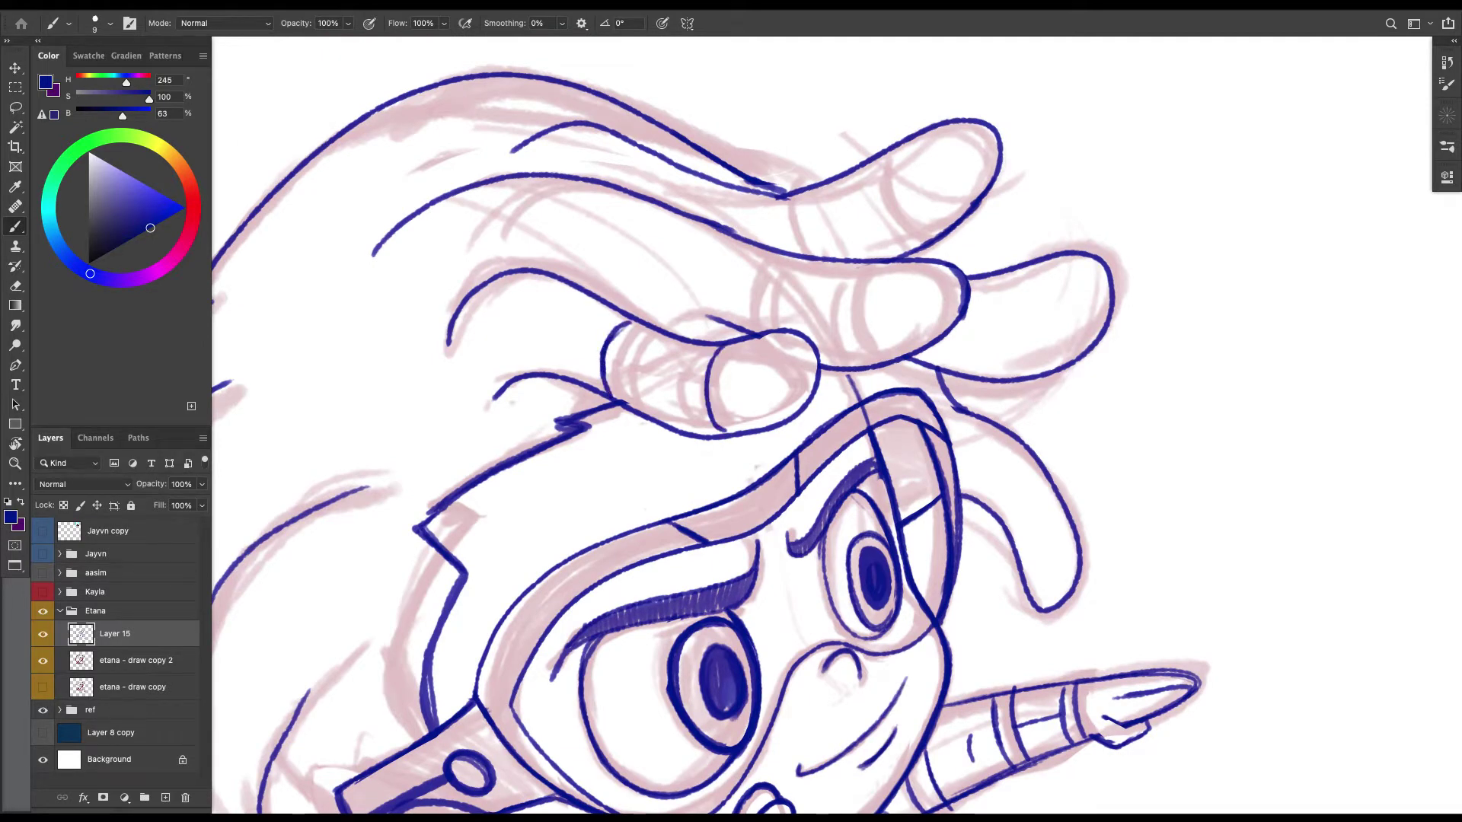
key(ctrl+z)
key(ctrl+z)
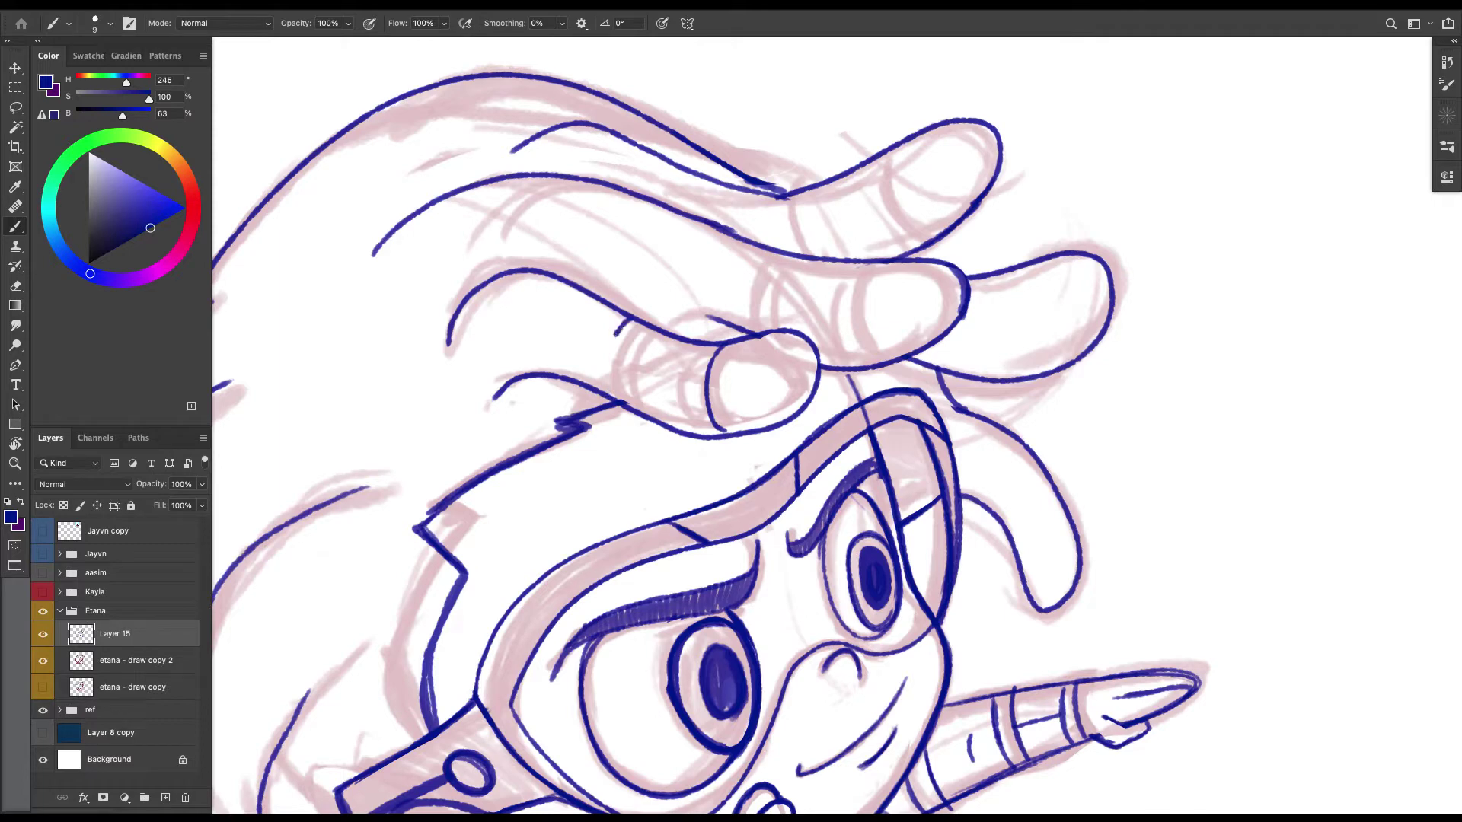
key(ctrl+shift+z)
mouse_move(710, 346)
mouse_down()
mouse_move(692, 412)
mouse_move(708, 435)
mouse_up()
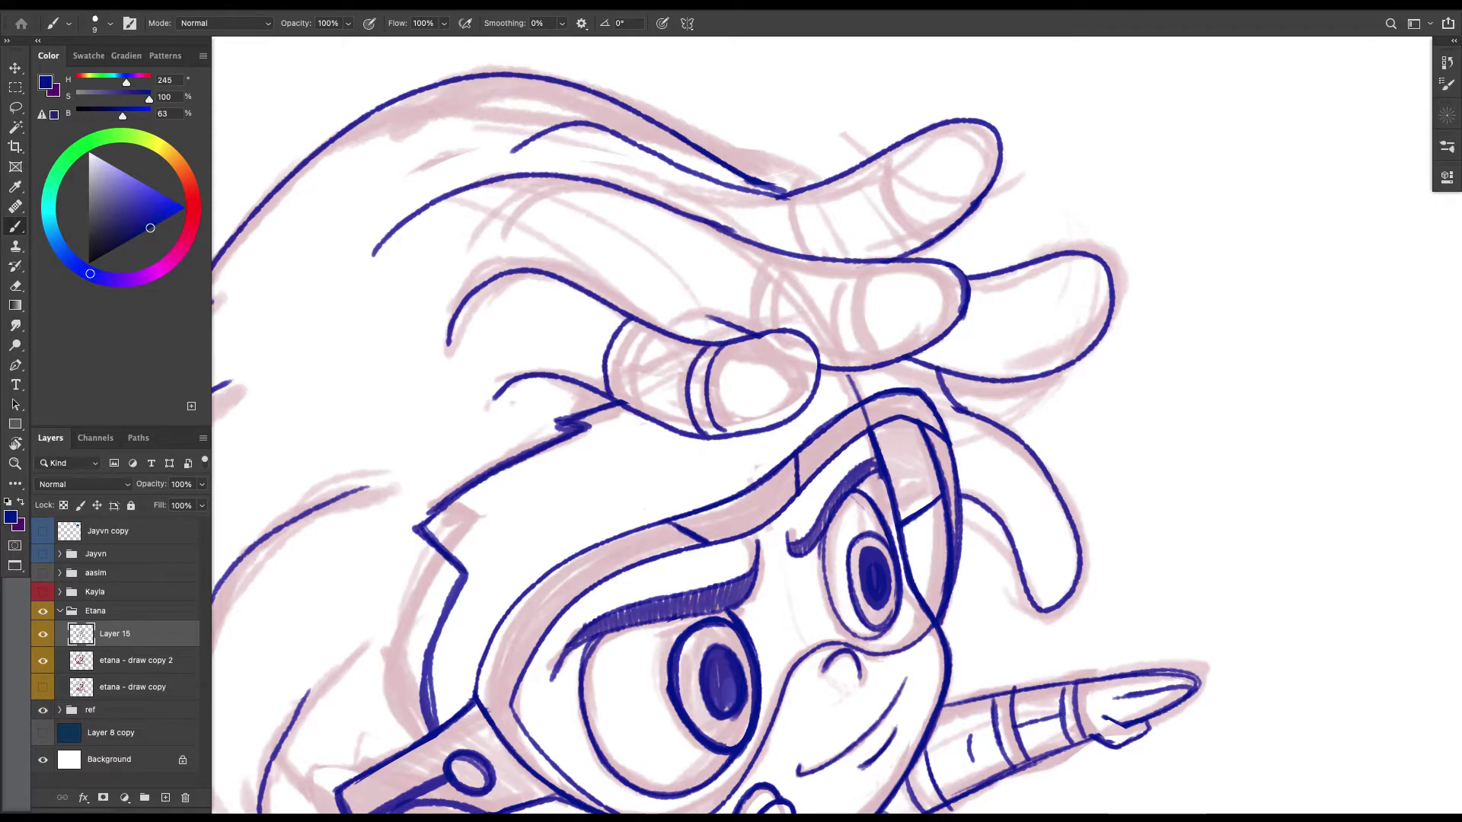
mouse_move(613, 313)
mouse_down()
mouse_move(586, 370)
mouse_move(595, 388)
mouse_up()
Draw two pairs of curved band lines around the middle front hair lock.
drag(655, 381, 561, 426)
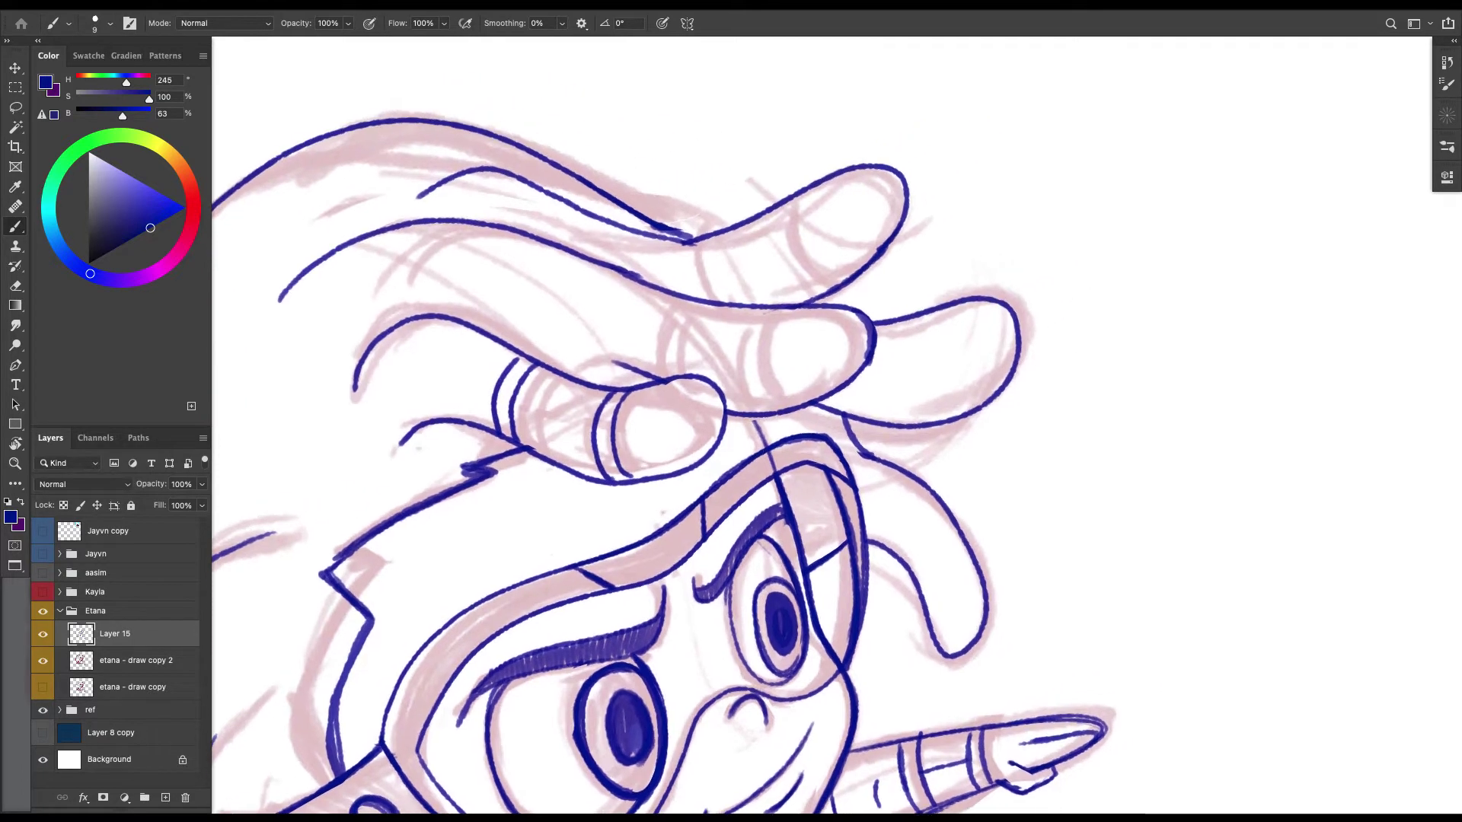
drag(820, 308, 800, 383)
key(ctrl+z)
mouse_move(770, 308)
mouse_down()
mouse_move(744, 388)
mouse_move(761, 413)
mouse_up()
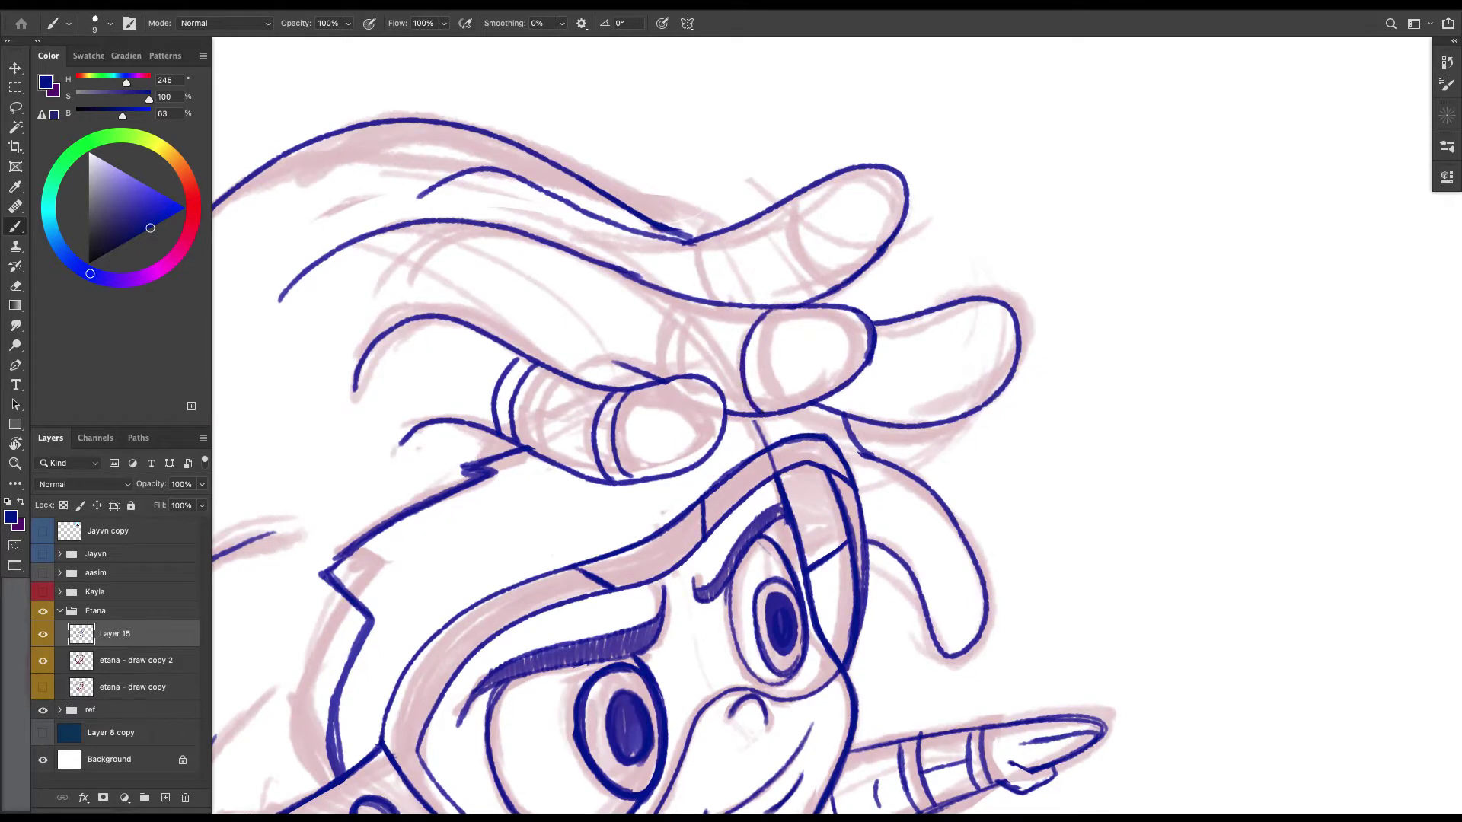
mouse_move(671, 297)
mouse_down()
mouse_move(646, 346)
mouse_move(656, 377)
mouse_up()
drag(680, 299, 666, 377)
mouse_move(742, 308)
mouse_down()
mouse_move(729, 392)
mouse_move(763, 434)
mouse_move(871, 361)
mouse_move(819, 431)
mouse_up()
Draw two pairs of curved band lines around the uppermost front hair lock, redoing strokes that miss the sketch.
drag(751, 276, 799, 341)
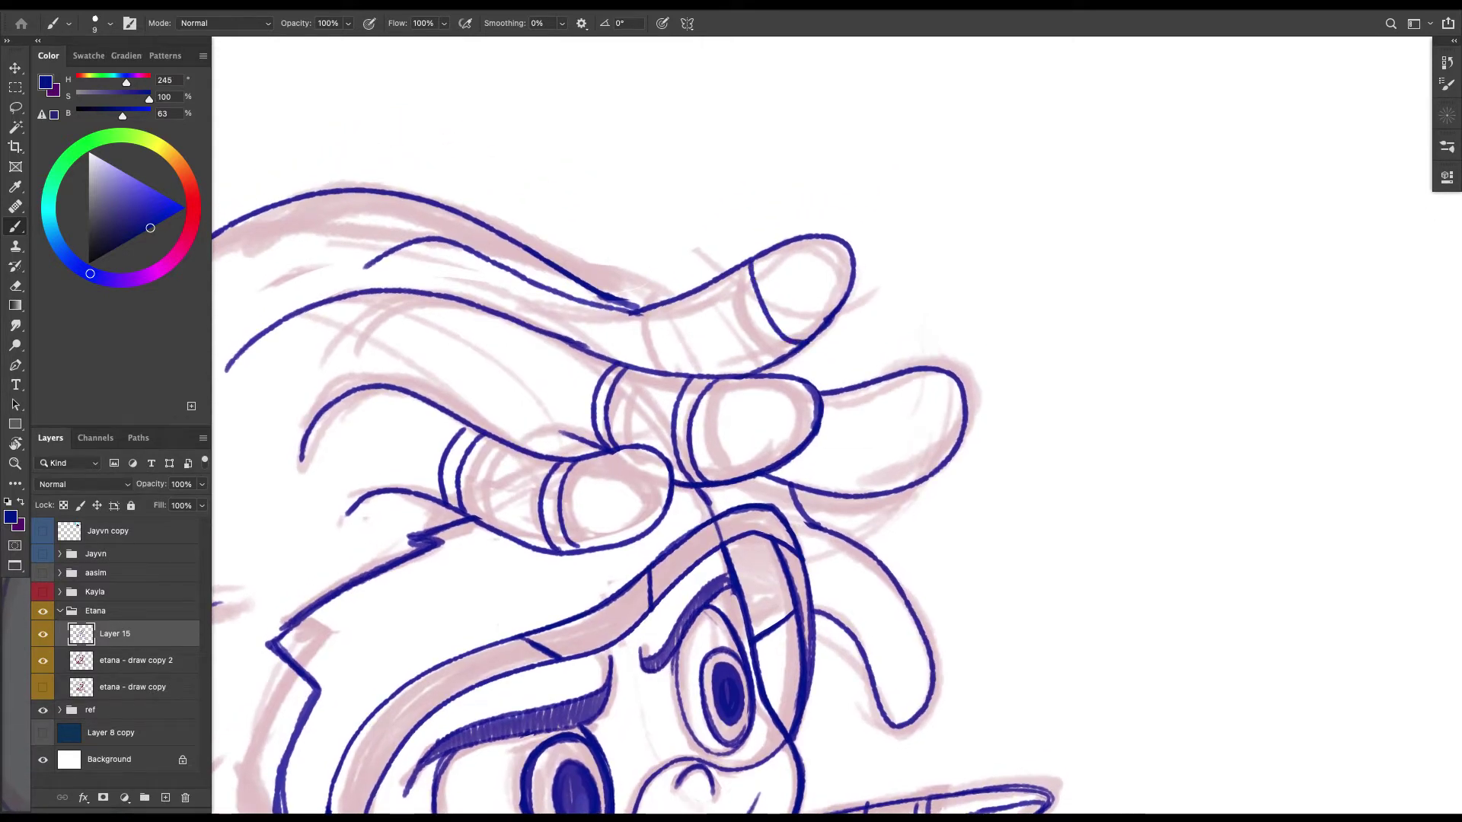
key(ctrl+z)
drag(749, 262, 803, 344)
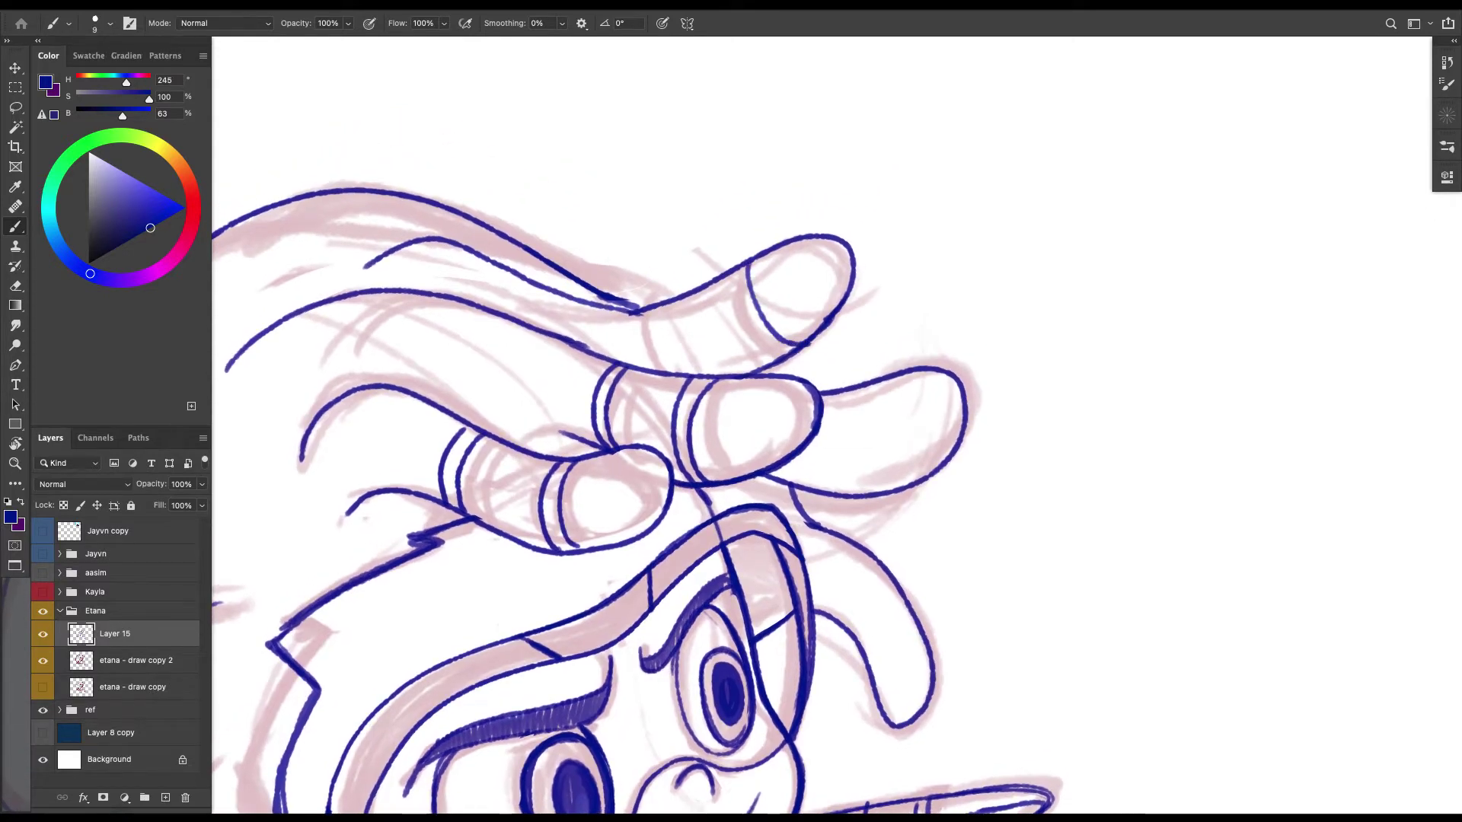
drag(660, 309, 690, 374)
key(ctrl+z)
mouse_move(675, 302)
mouse_down()
mouse_move(709, 367)
mouse_move(735, 374)
mouse_up()
drag(662, 309, 707, 379)
key(ctrl+z)
key(ctrl+z)
drag(641, 311, 674, 379)
drag(730, 268, 784, 354)
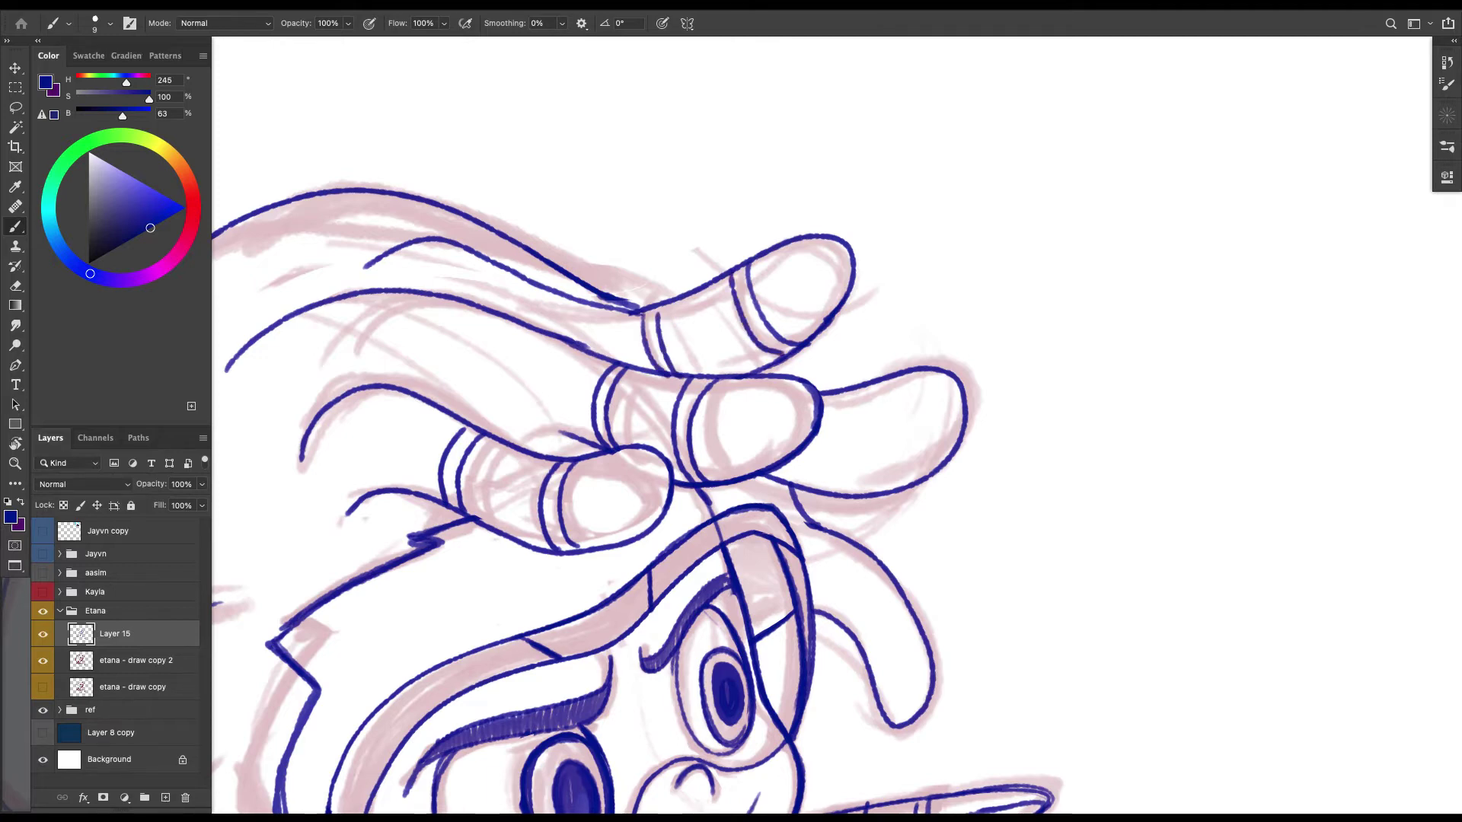
Hide the "etana - draw copy 2" sketch layer and rotate the canvas view to 2° to review the whole line art.
key(super+minus)
key(super+minus)
key(super+minus)
drag(730, 426, 789, 377)
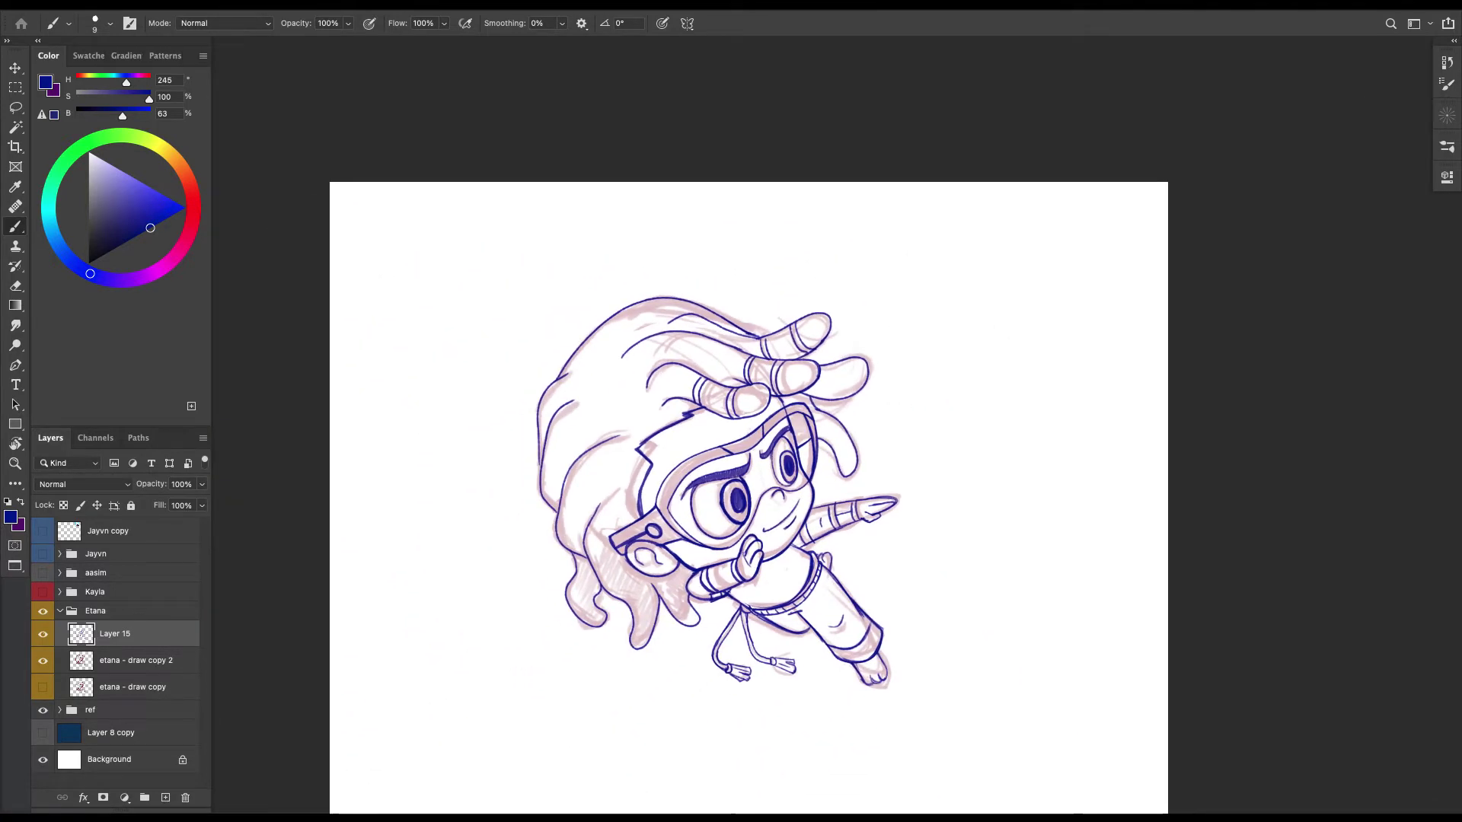
click(42, 660)
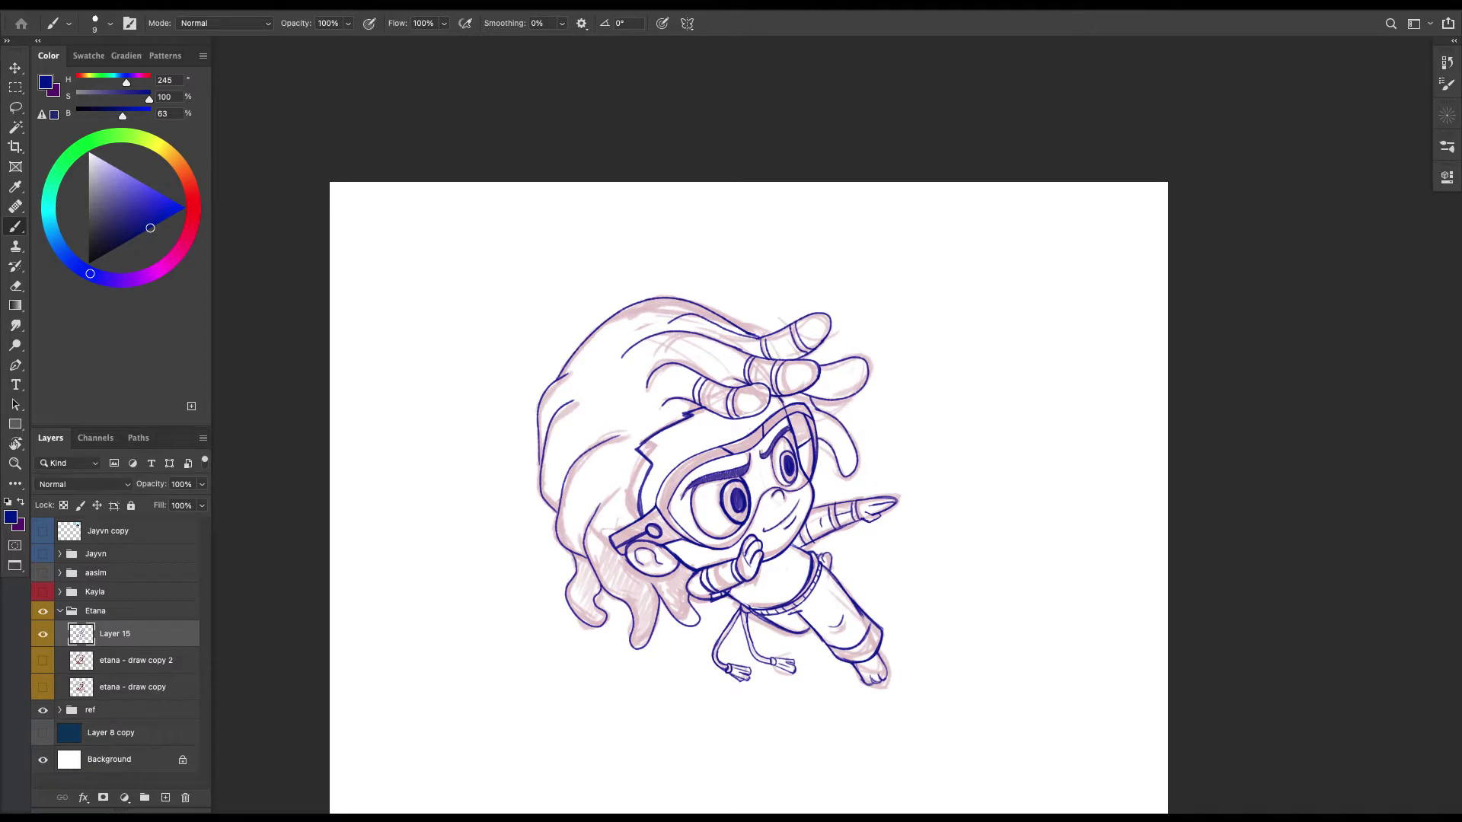
key(r)
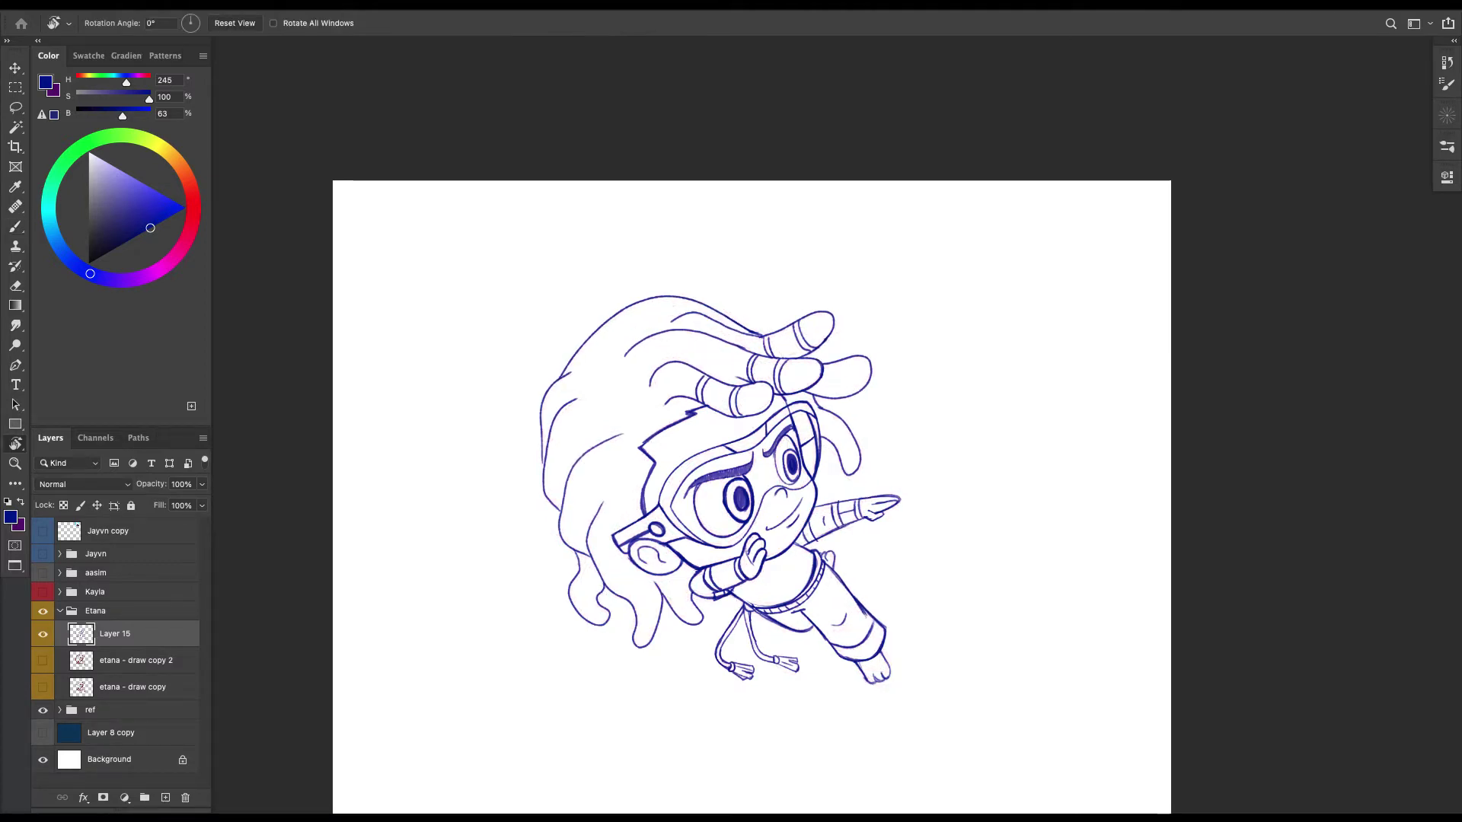
drag(913, 426, 910, 464)
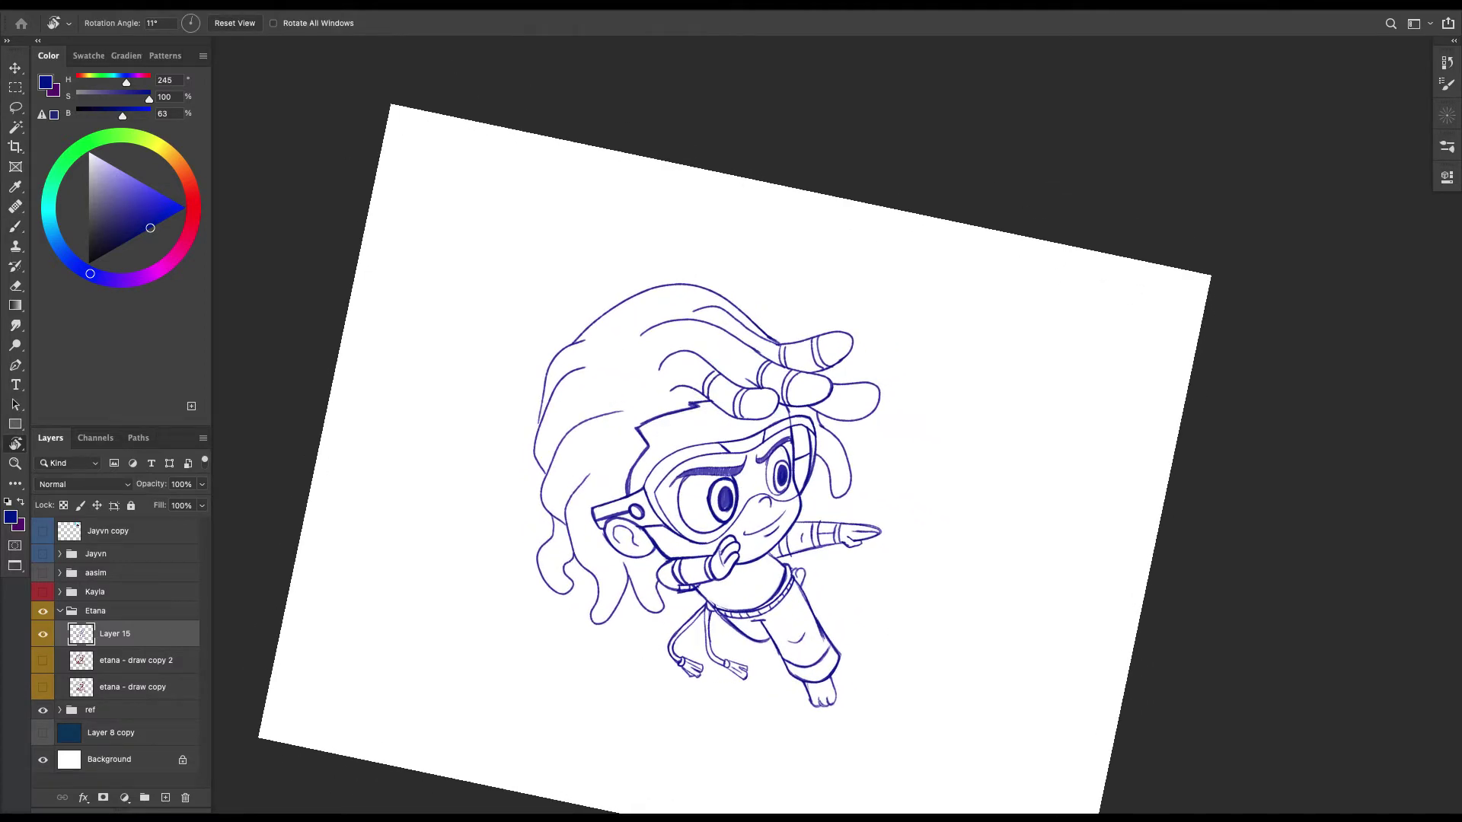
drag(990, 495, 997, 454)
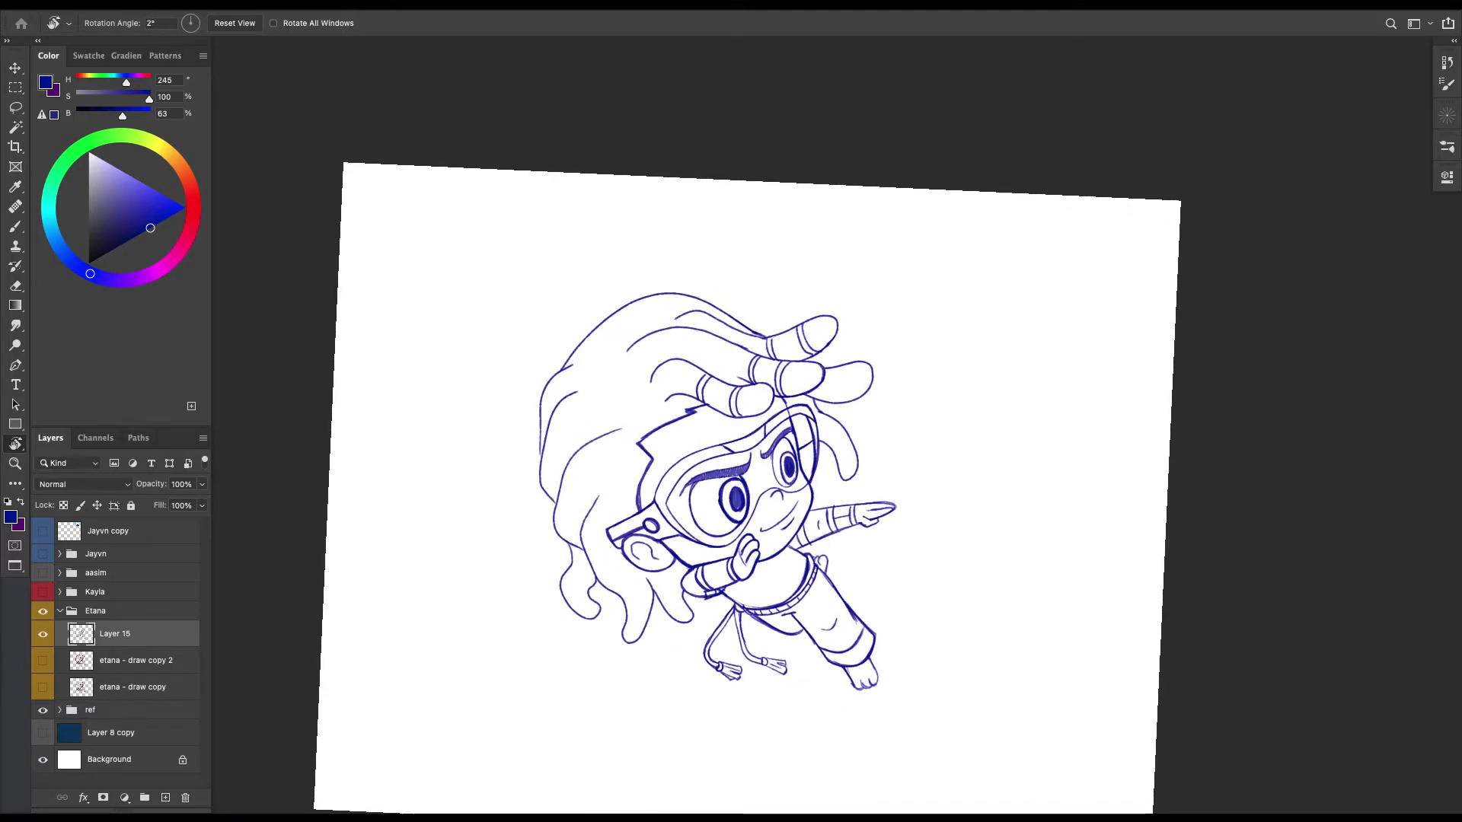
key(Tab)
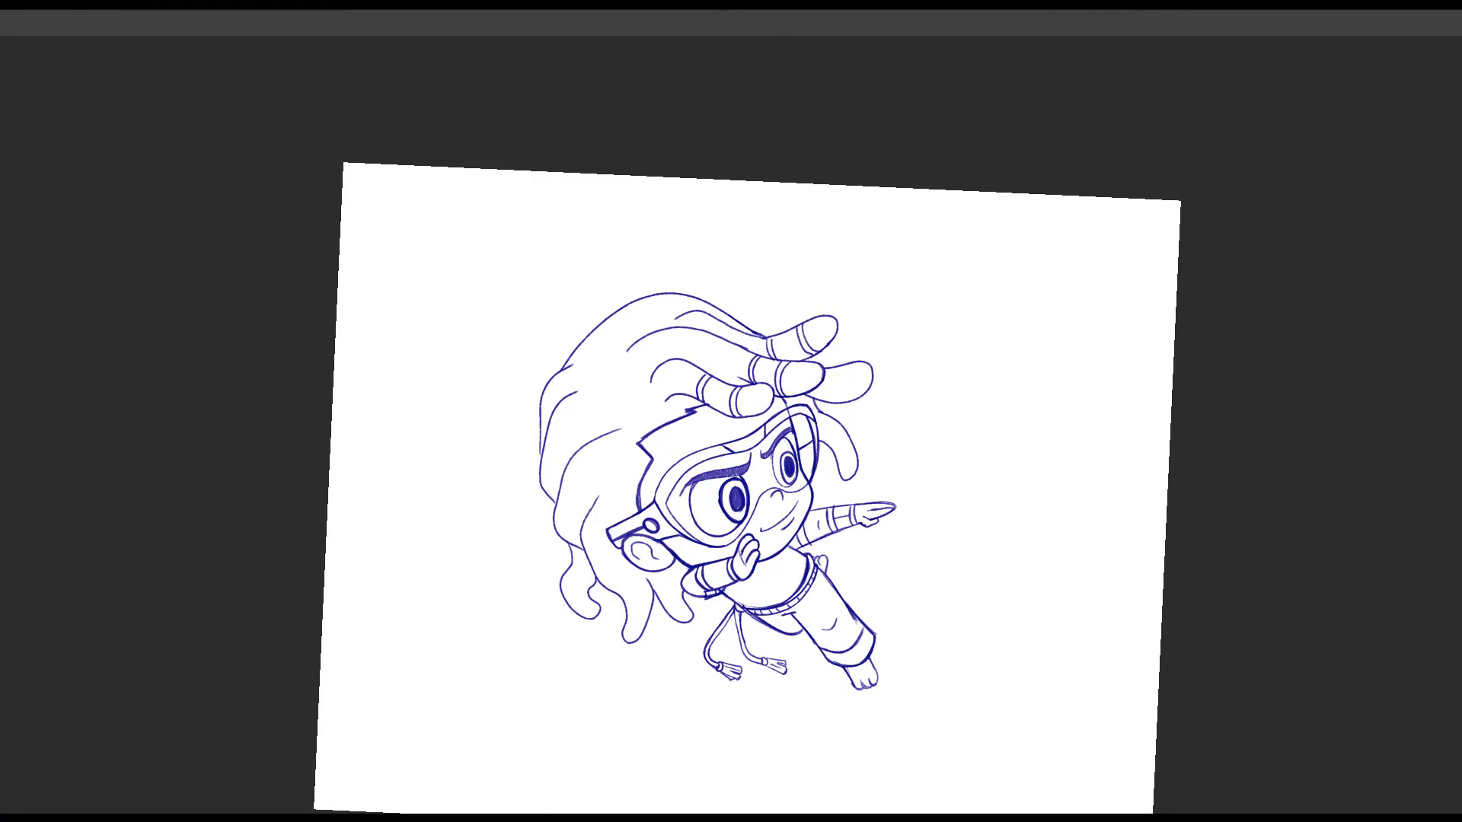
key(Tab)
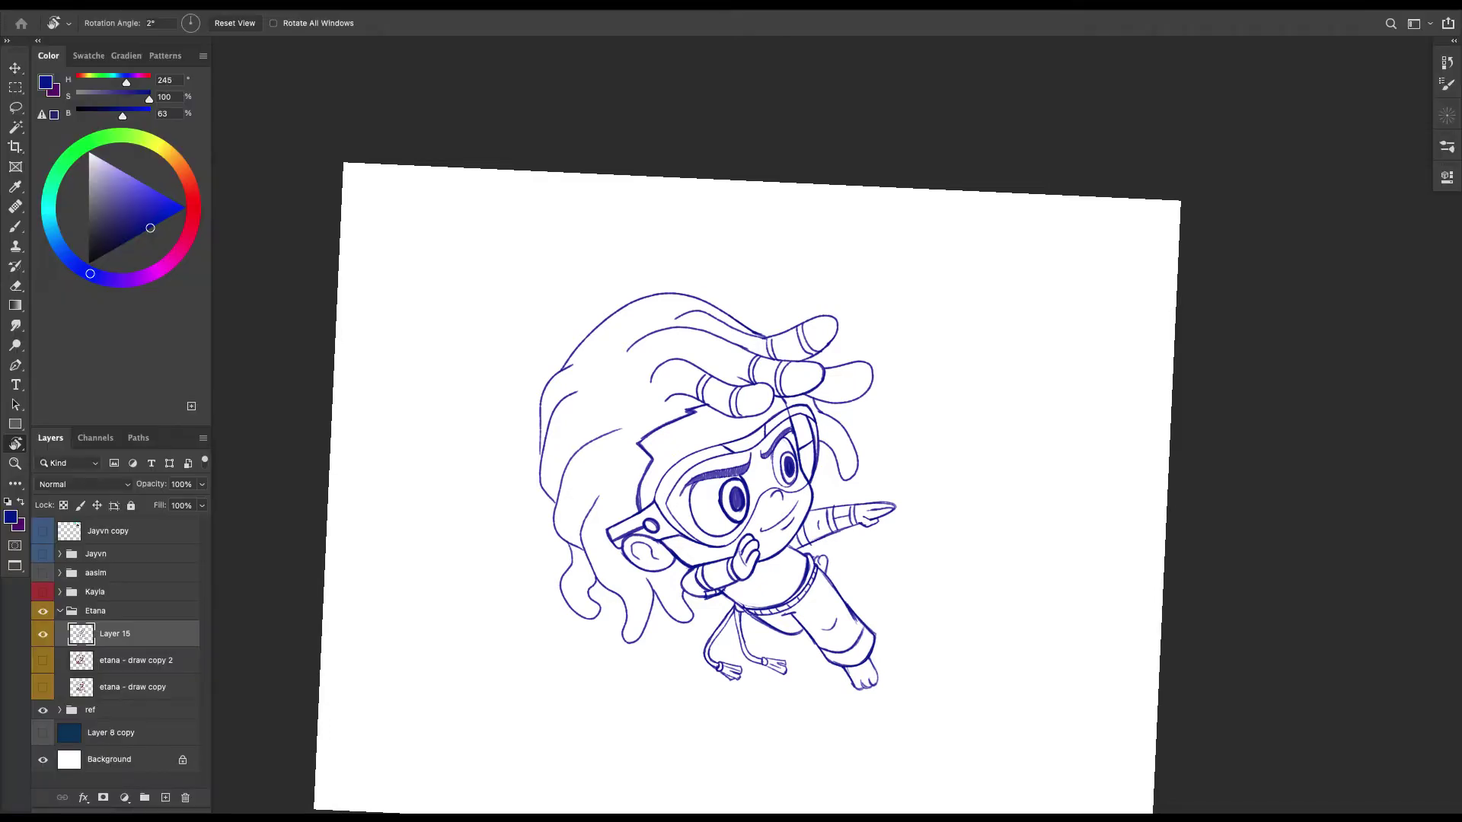
Show the sketch layer again and delete the outer hair outline over the top and back of the head.
key(super+plus)
scroll(821, 426, left, 2)
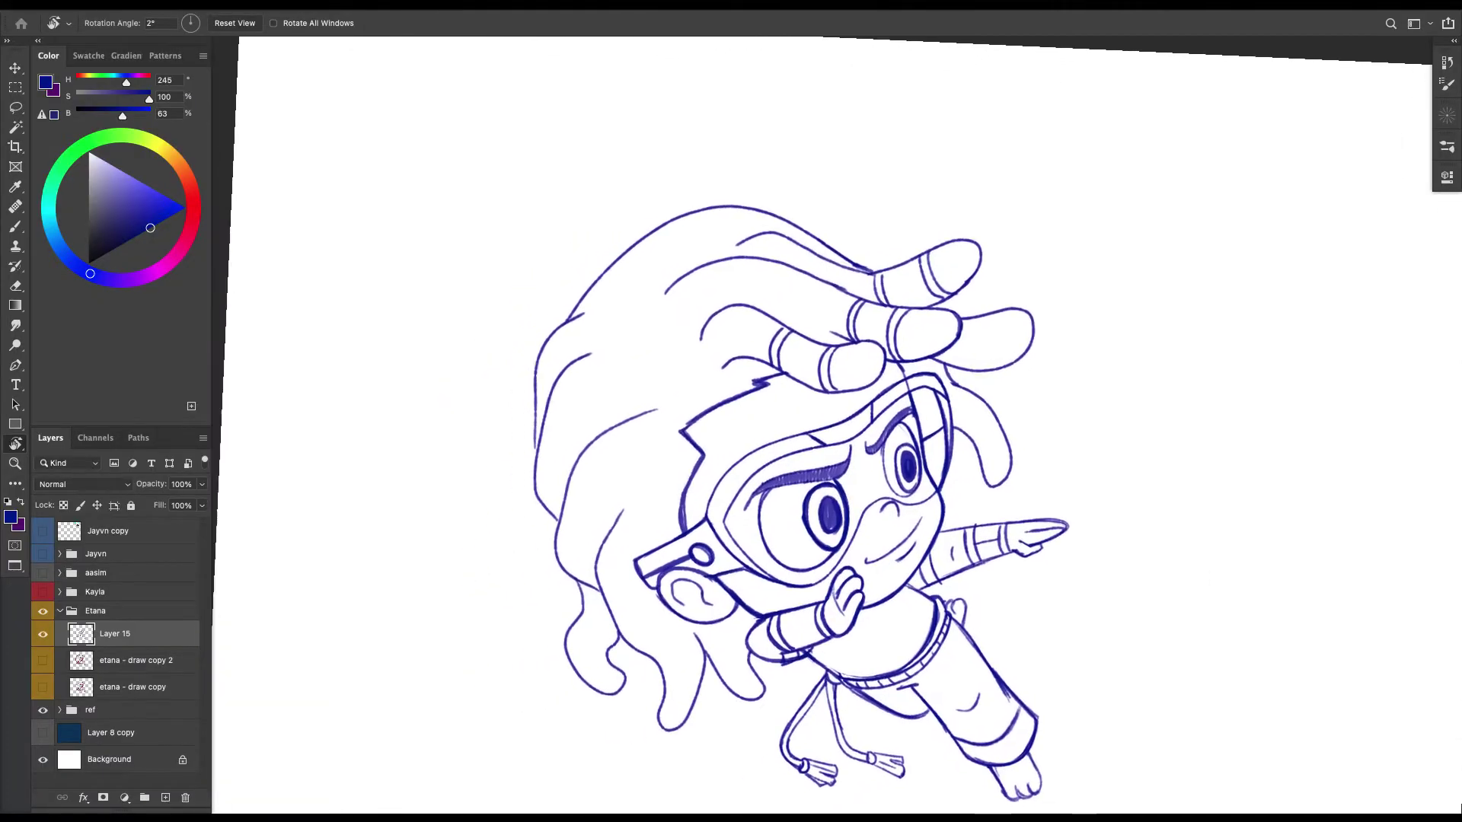
key(l)
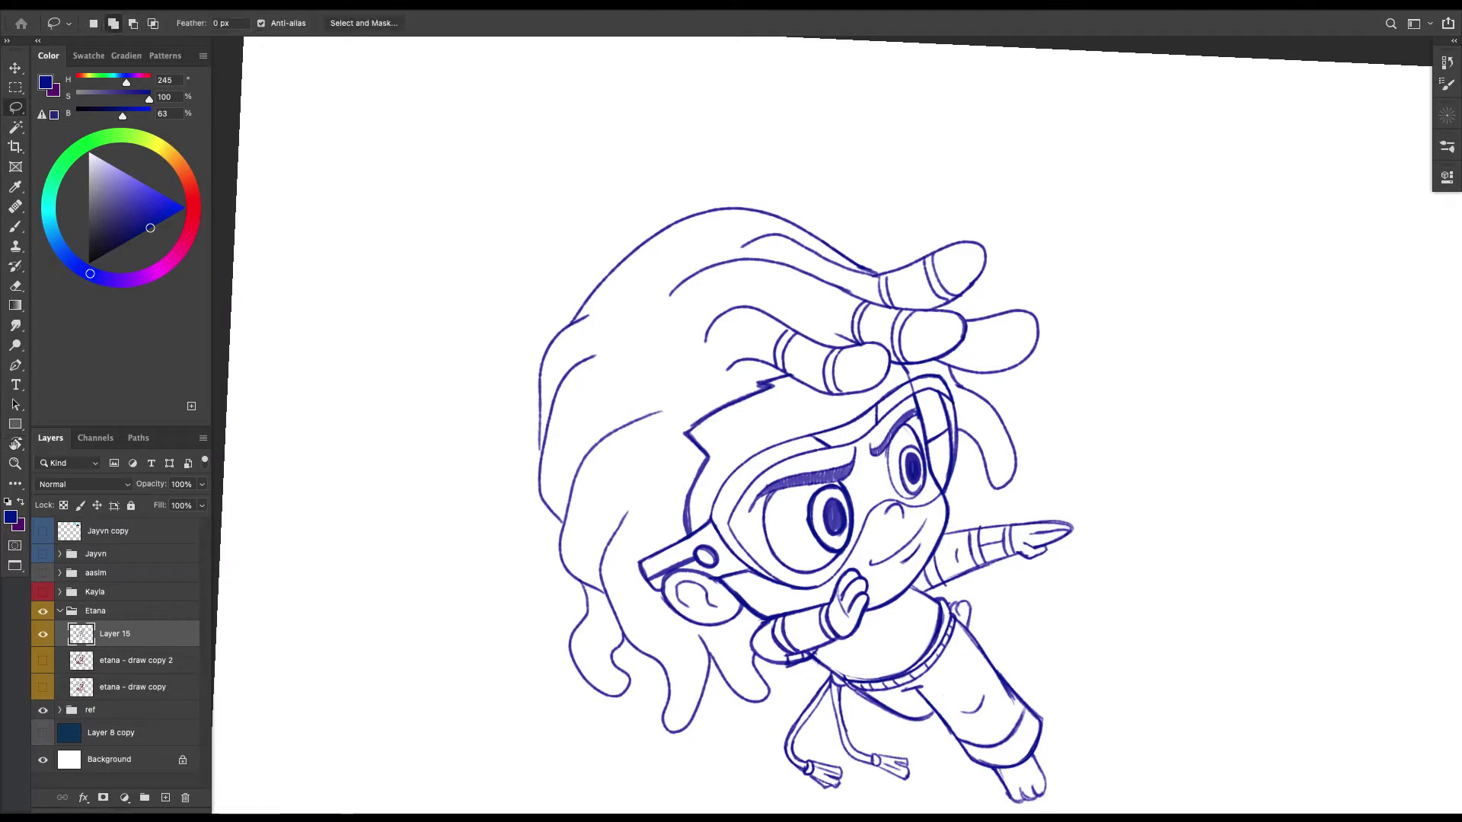
click(42, 660)
mouse_move(556, 524)
mouse_down()
mouse_move(600, 393)
mouse_move(679, 263)
mouse_move(743, 232)
mouse_move(817, 248)
mouse_move(840, 213)
mouse_move(513, 222)
mouse_up()
key(Delete)
key(super+d)
key(b)
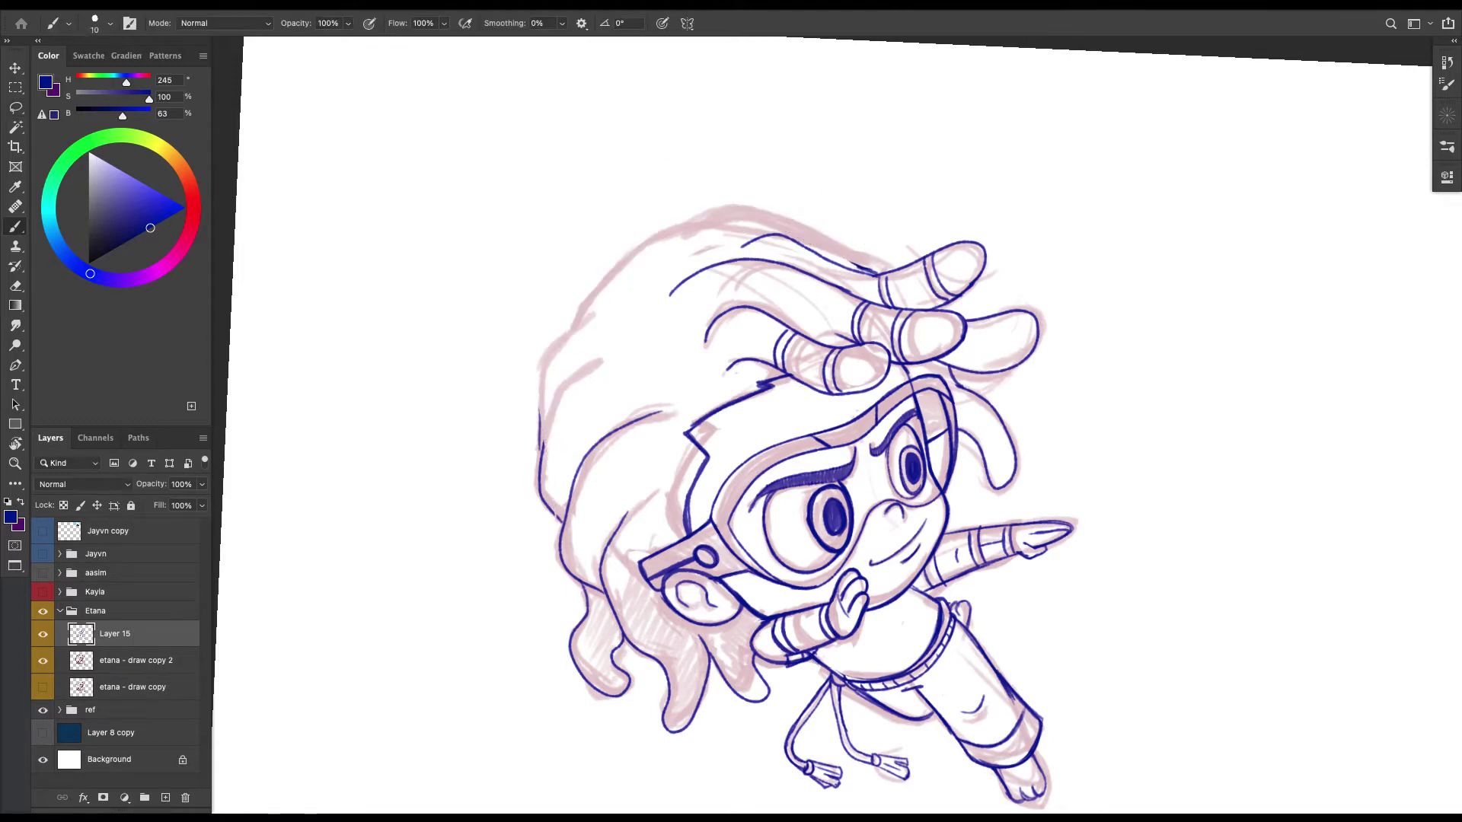
Redraw the outer hair outline lower over the head and down the back locks, thickening it with a size 15 brush.
mouse_move(756, 233)
mouse_down()
mouse_move(617, 268)
mouse_move(569, 364)
mouse_move(537, 486)
mouse_up()
key(bracketright)
key(bracketright)
mouse_move(544, 420)
mouse_down()
mouse_move(539, 506)
mouse_move(566, 527)
mouse_move(564, 567)
mouse_move(601, 594)
mouse_move(573, 636)
mouse_move(588, 684)
mouse_move(613, 689)
mouse_up()
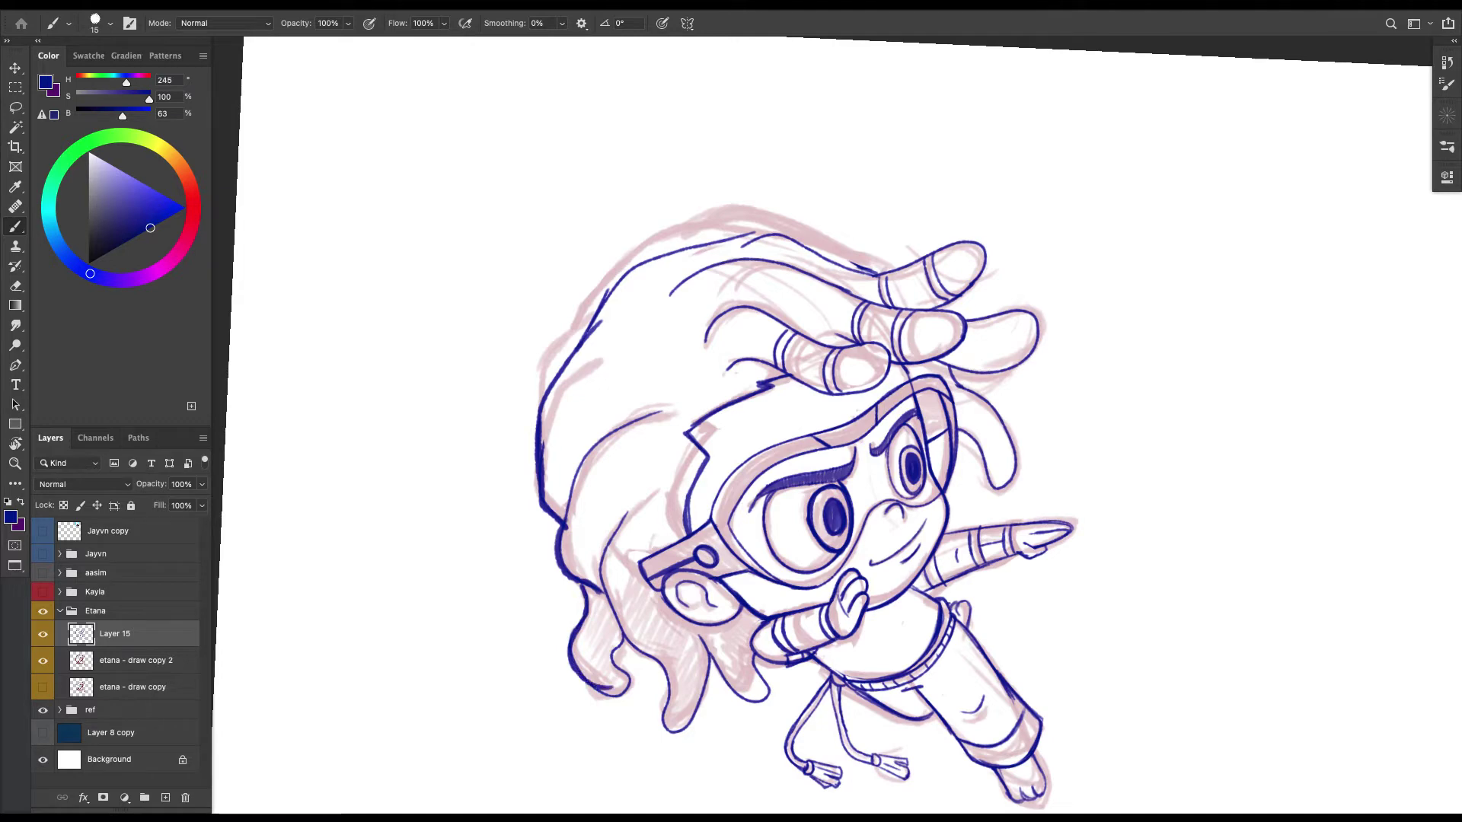
mouse_move(595, 321)
mouse_down()
mouse_move(615, 280)
mouse_move(699, 249)
mouse_move(784, 234)
mouse_move(823, 257)
mouse_up()
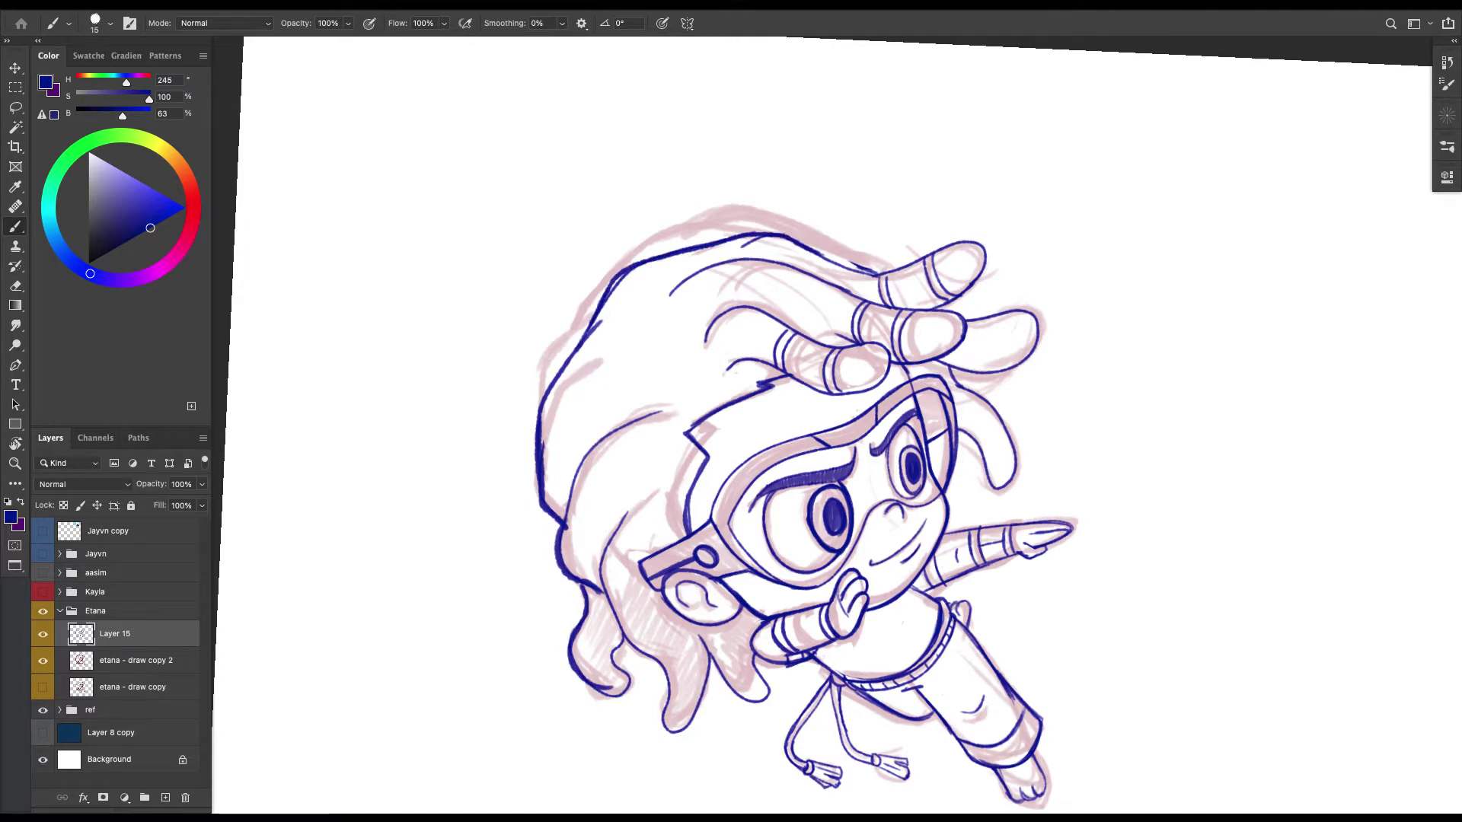
Reshape the outline into a heavier notch at the back of the head and delete the excess strokes there.
drag(610, 297, 555, 384)
drag(601, 338, 557, 384)
drag(611, 288, 551, 388)
key(l)
drag(592, 338, 591, 276)
key(Delete)
key(super+d)
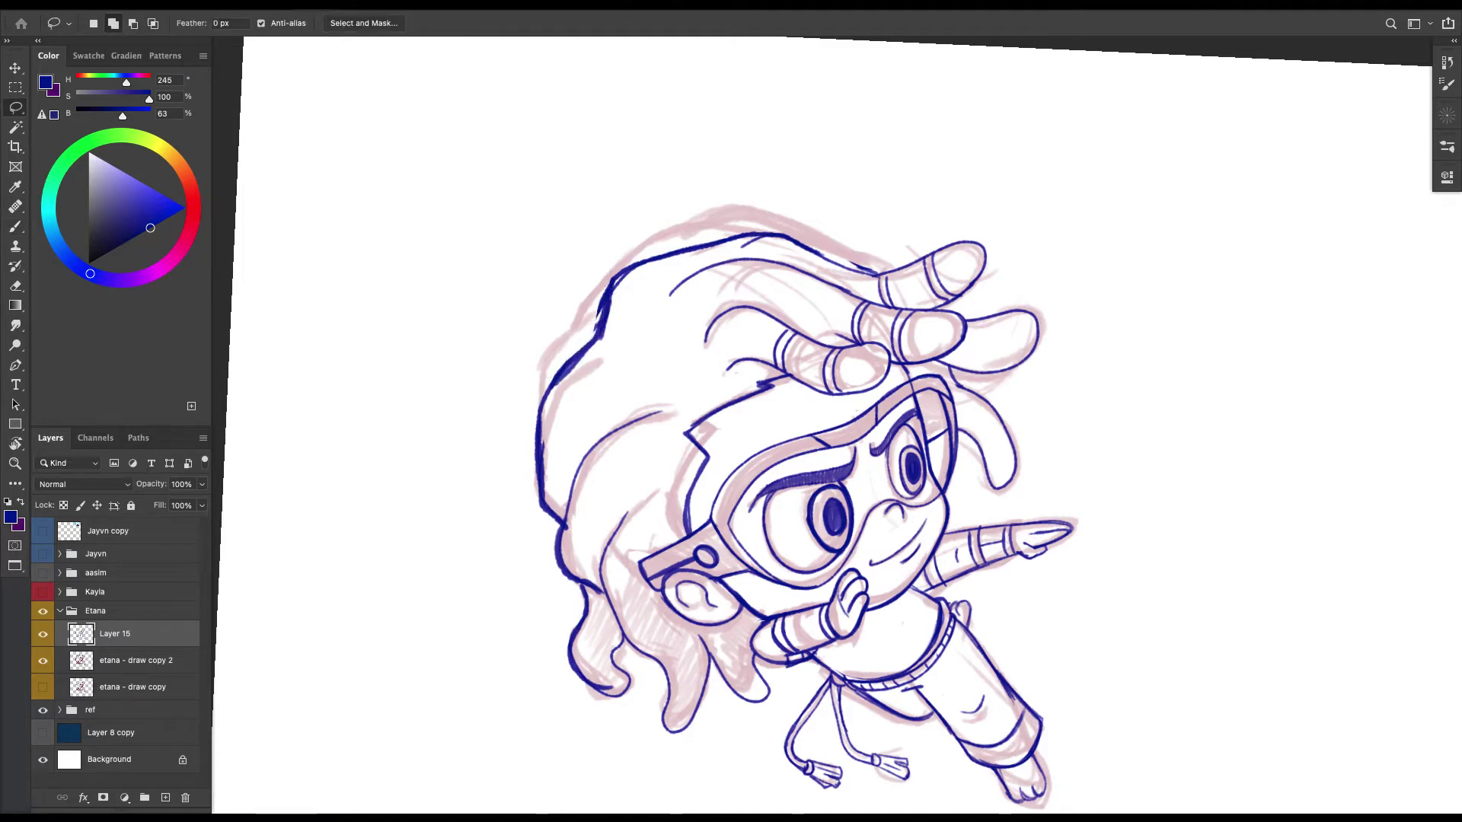
Hide the sketch layer, lasso the back hair and locks, and transform them slightly narrower and higher, pulling the outer corners toward the head.
key(b)
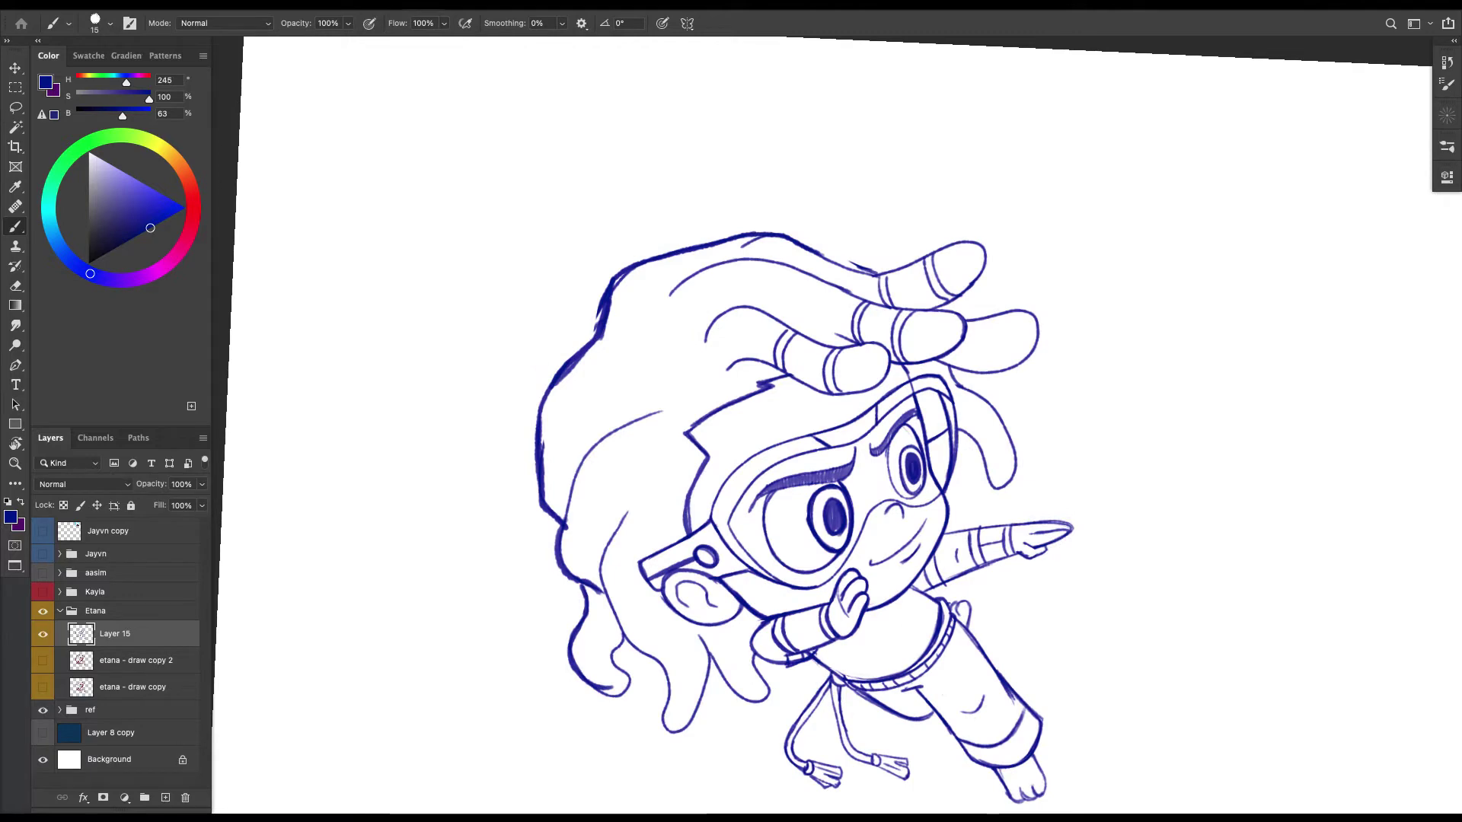
key(ctrl+minus)
key(ctrl+minus)
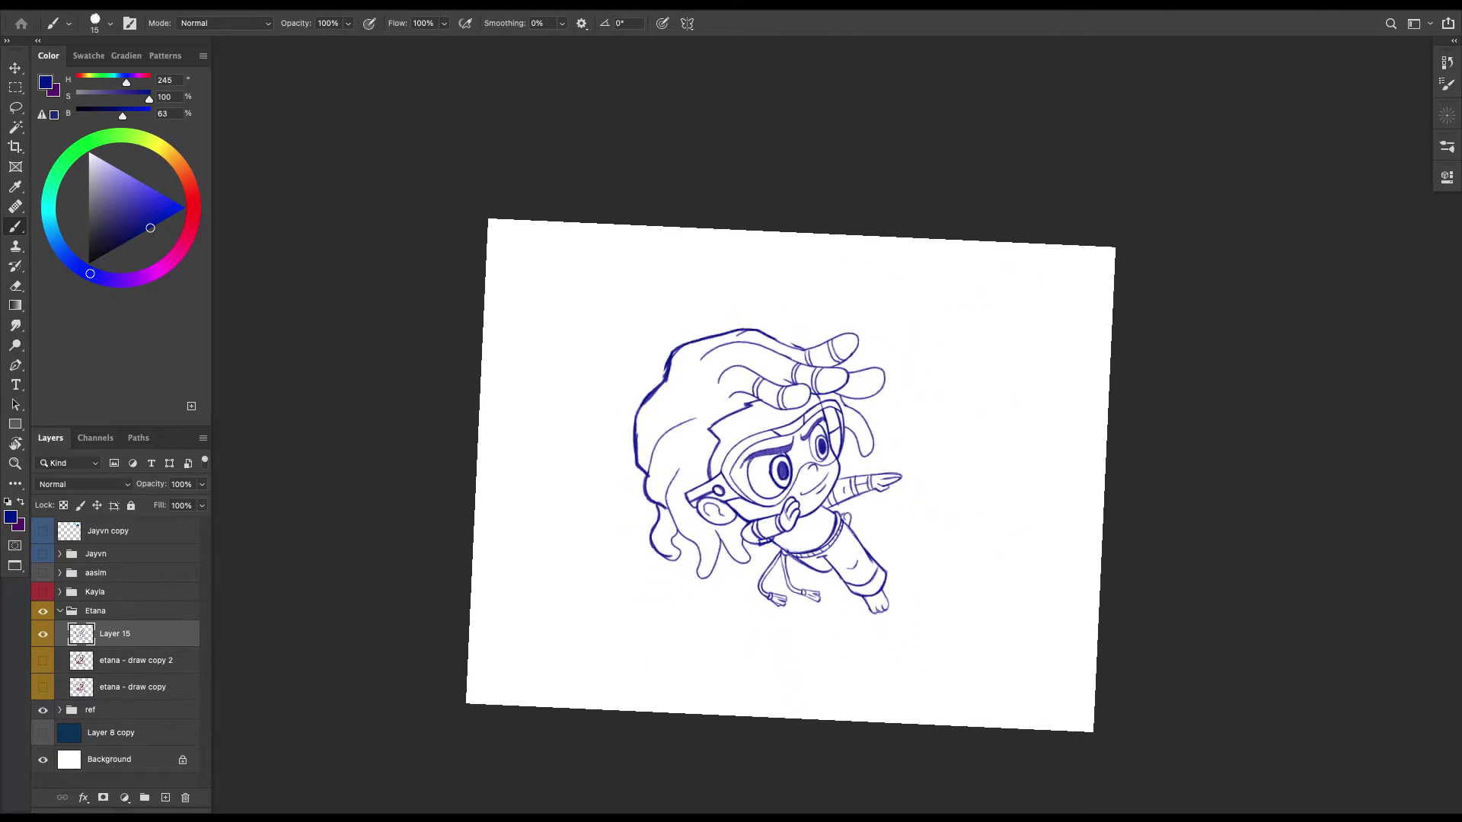
key(ctrl+plus)
key(l)
mouse_move(663, 374)
mouse_down()
mouse_move(693, 412)
mouse_move(677, 465)
mouse_up()
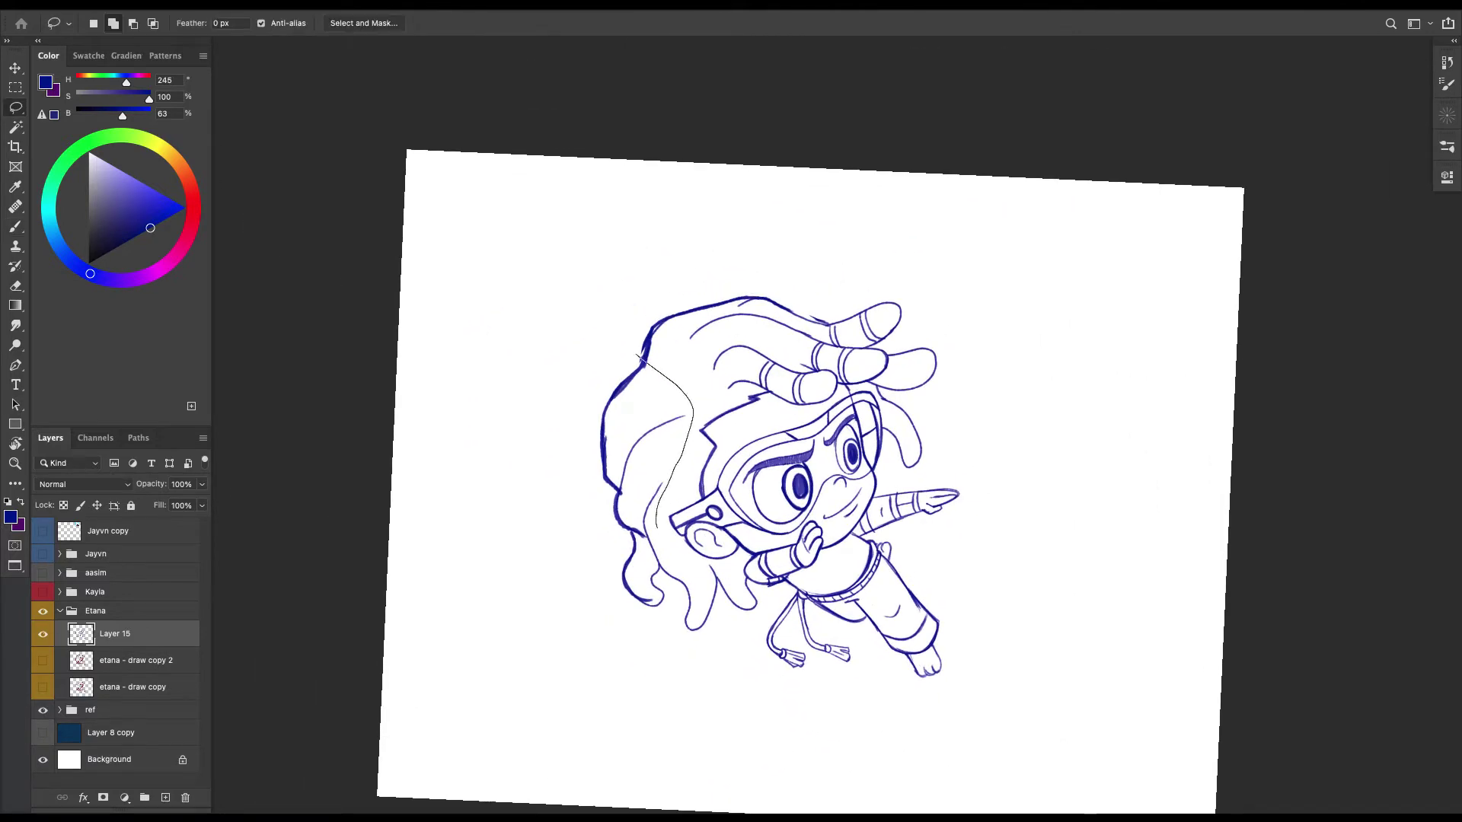
mouse_move(734, 575)
mouse_down()
mouse_move(609, 659)
mouse_move(510, 427)
mouse_up()
key(ctrl+t)
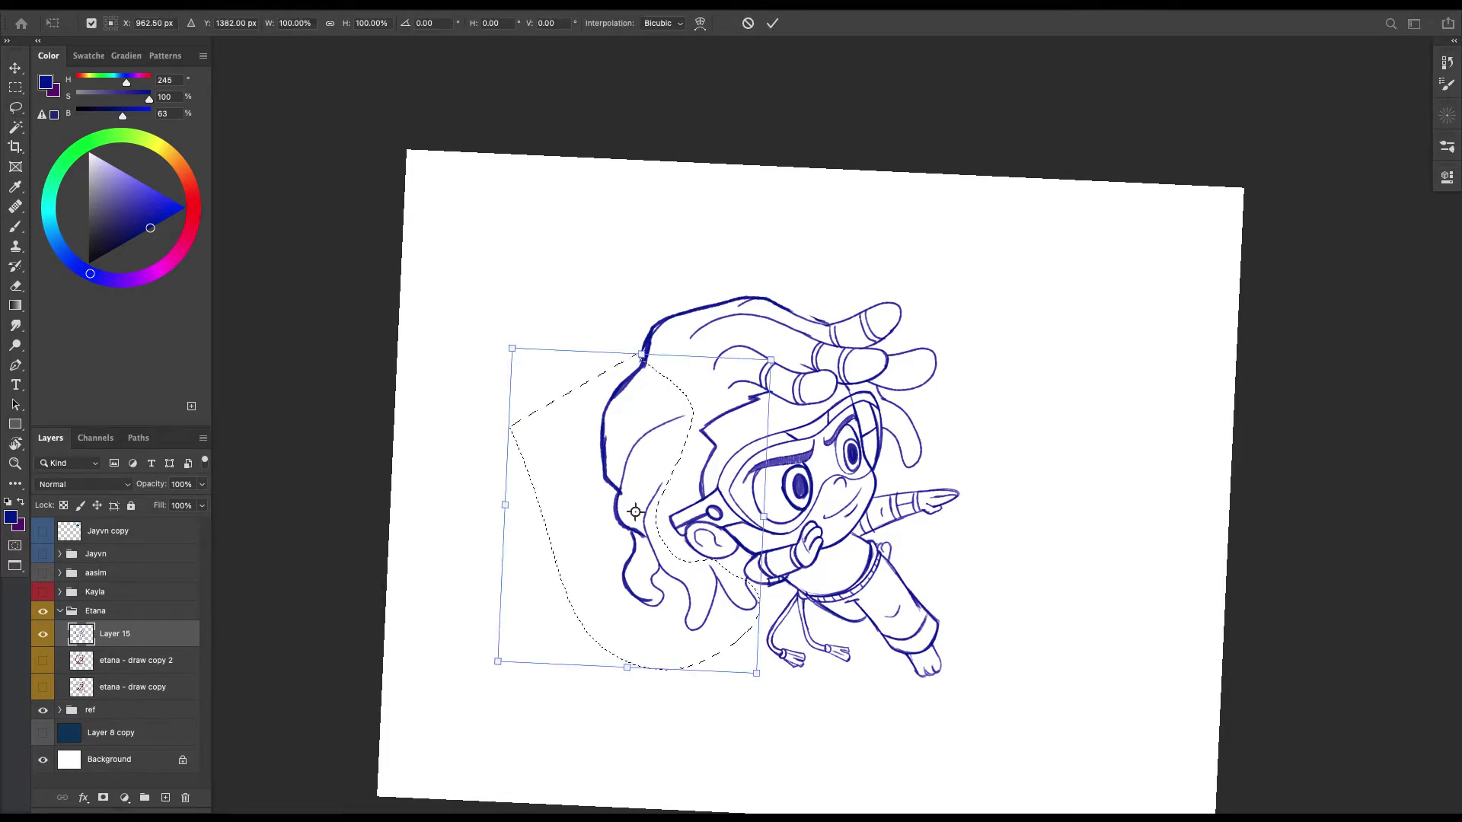
drag(518, 529, 518, 511)
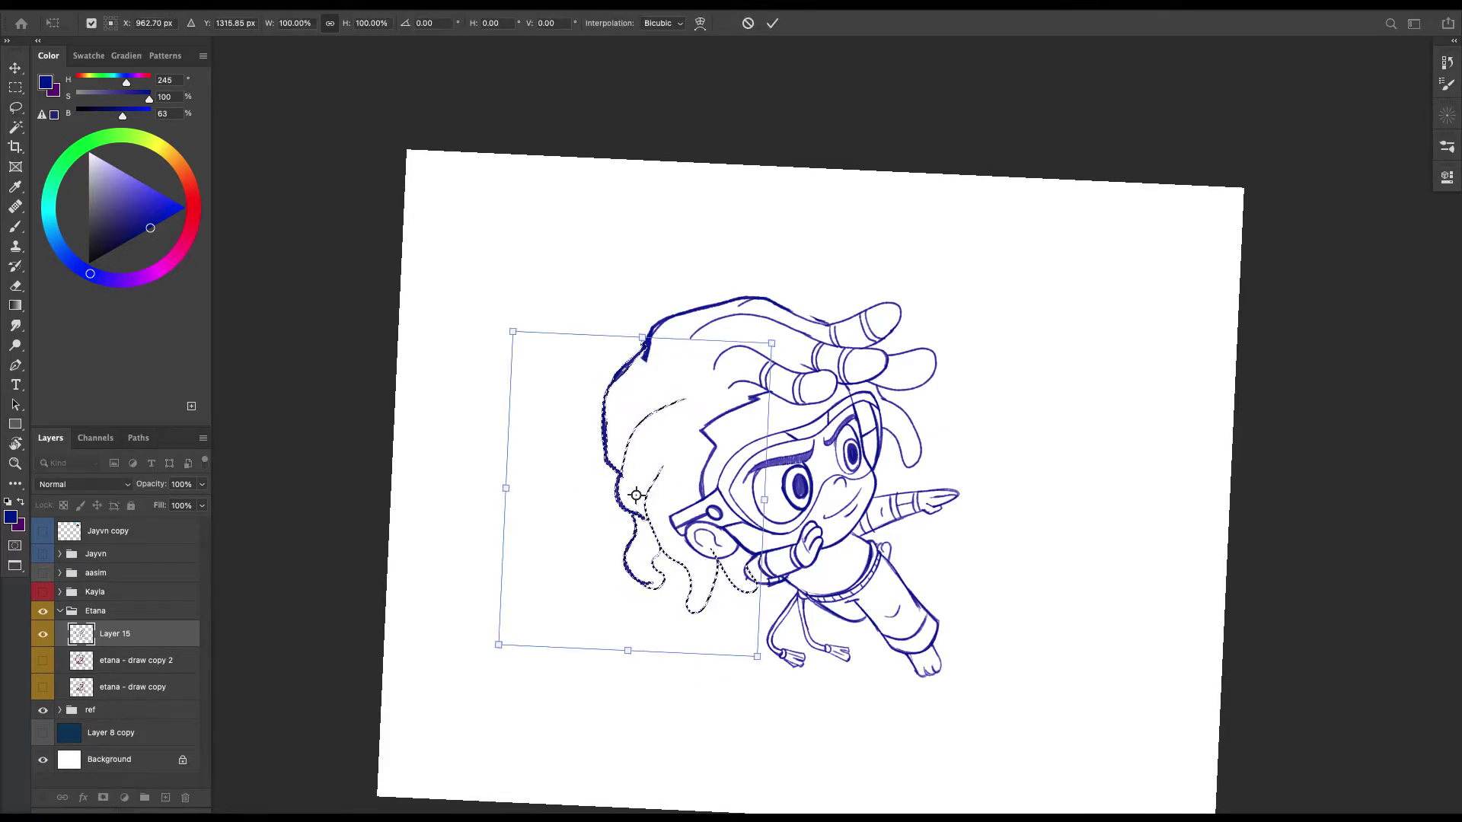
key(ctrl+z)
drag(498, 662, 519, 630)
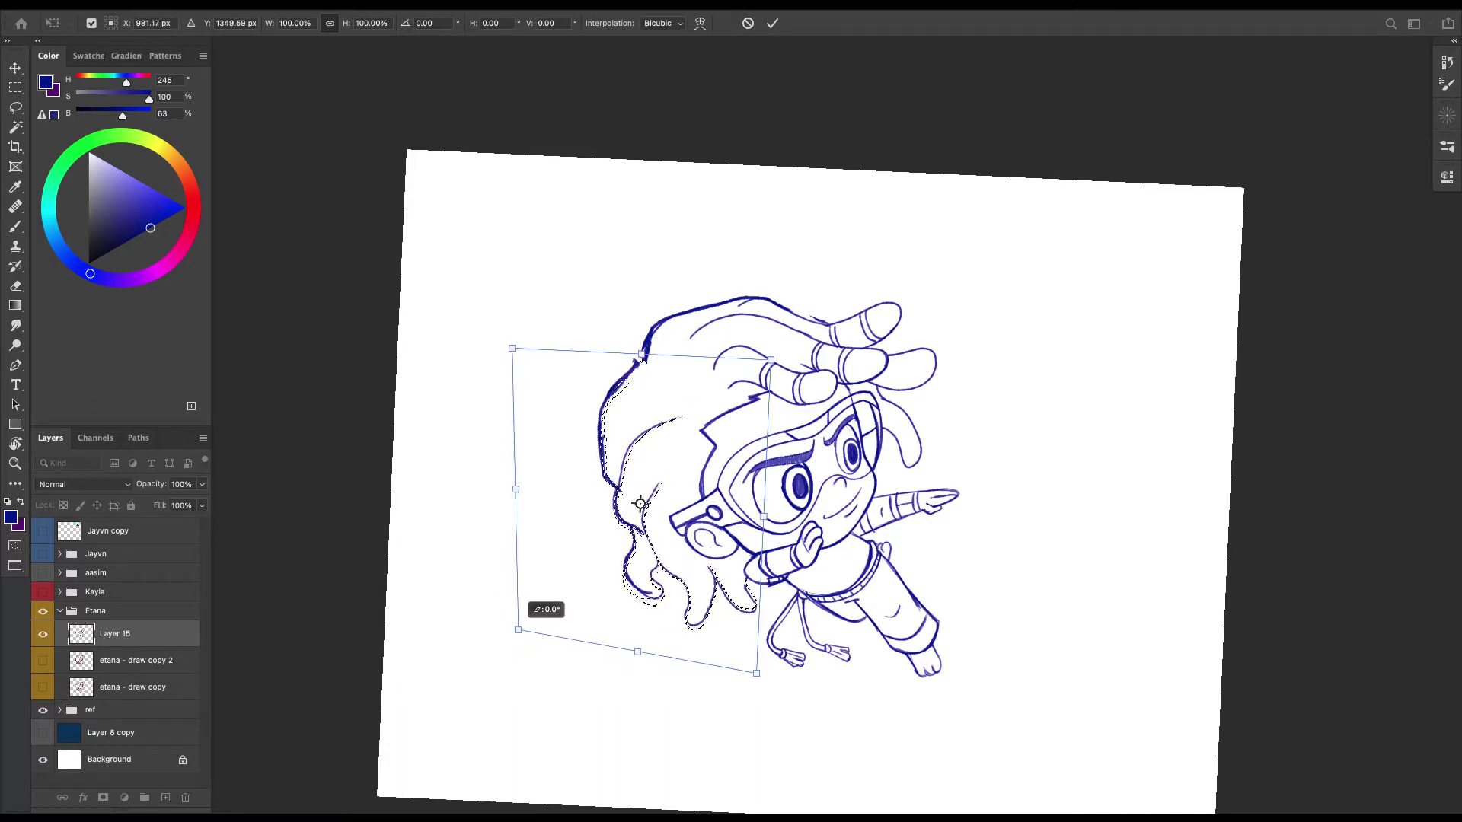
drag(512, 348, 528, 340)
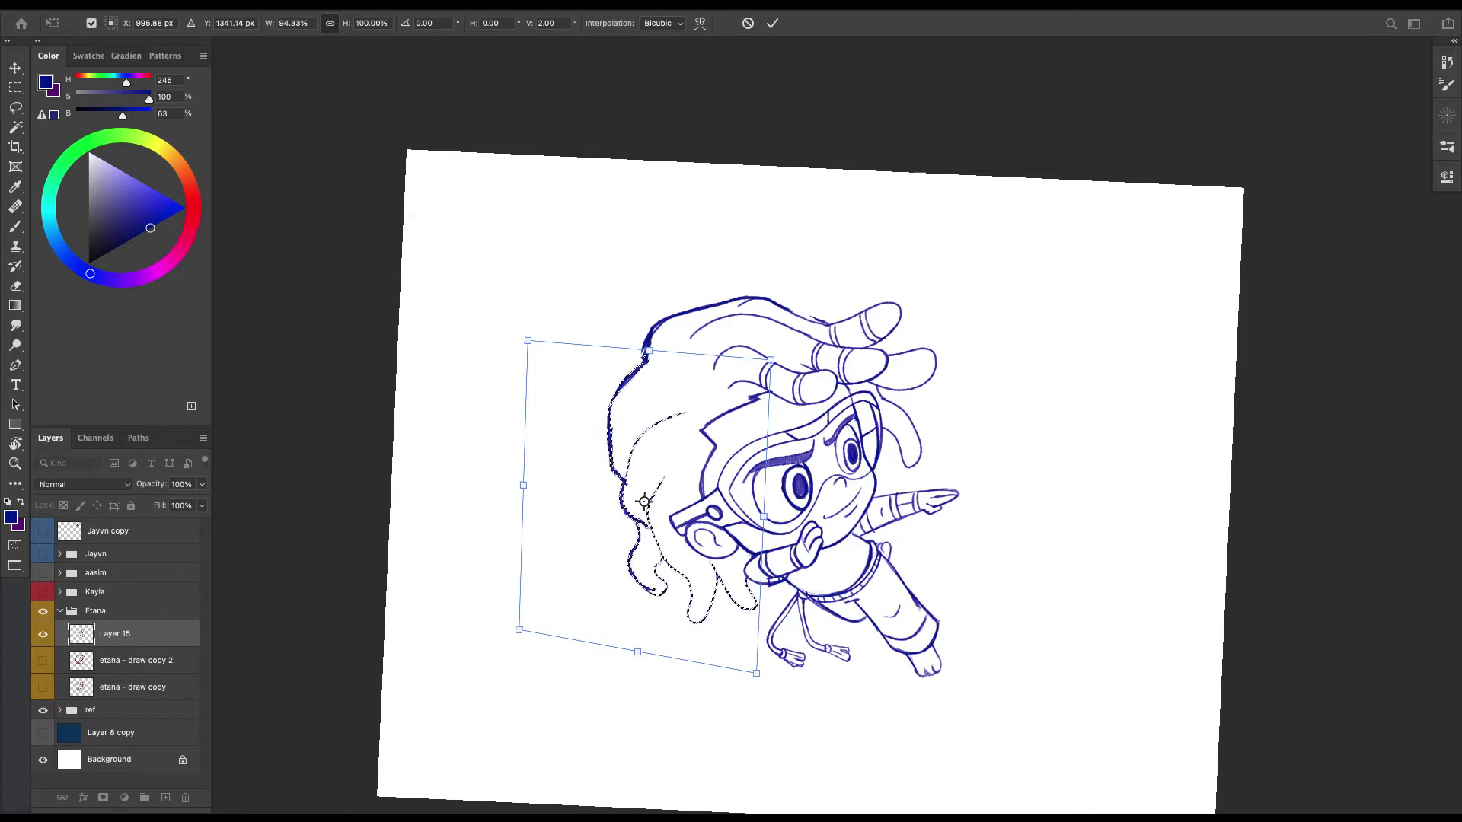
key(Return)
key(ctrl+d)
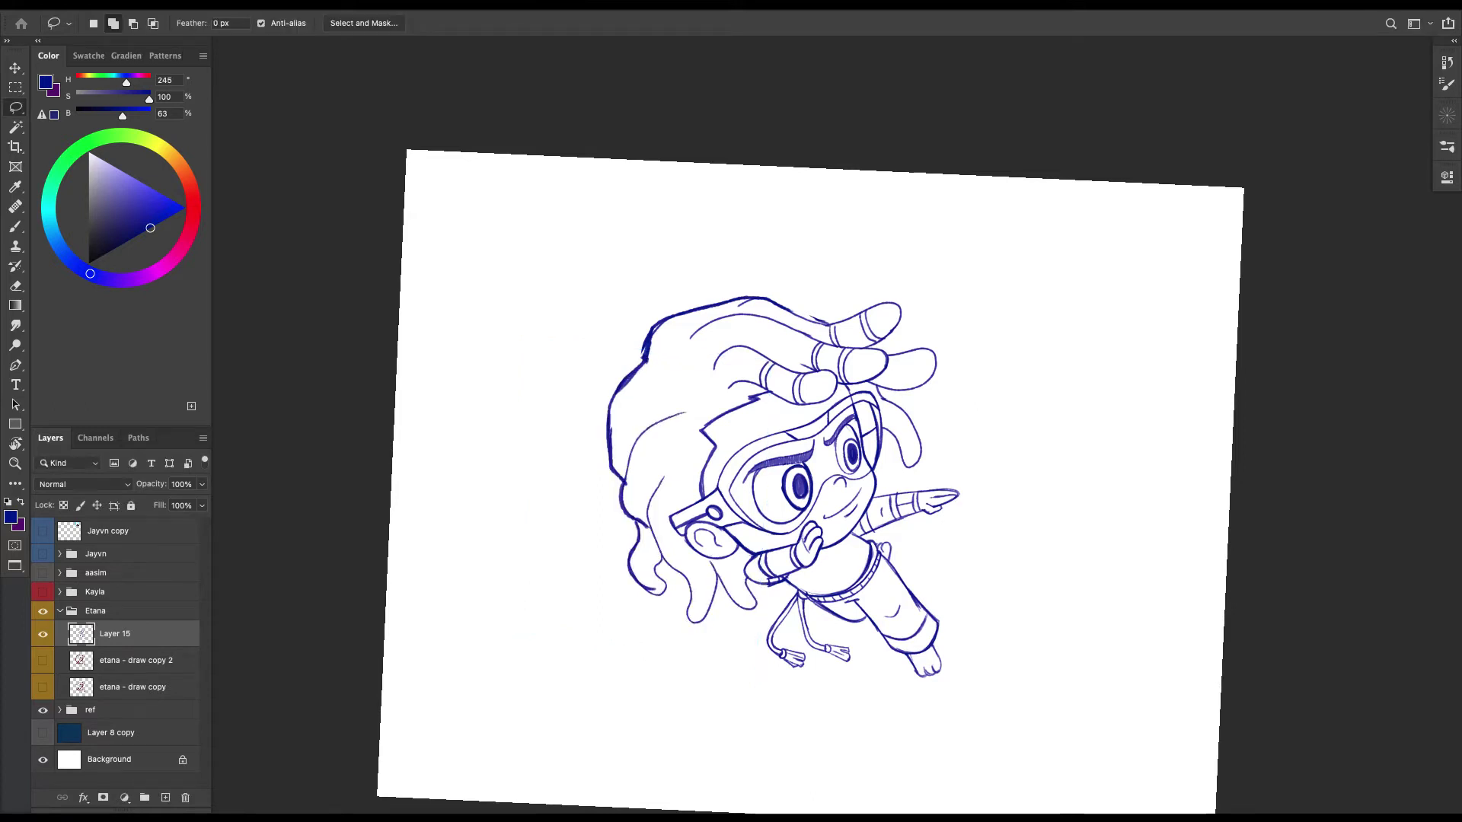
Lasso the top hair and front locks and transform them to about 115% height, skewing the outer corners slightly downward and inward.
key(Tab)
key(Tab)
key(ctrl+plus)
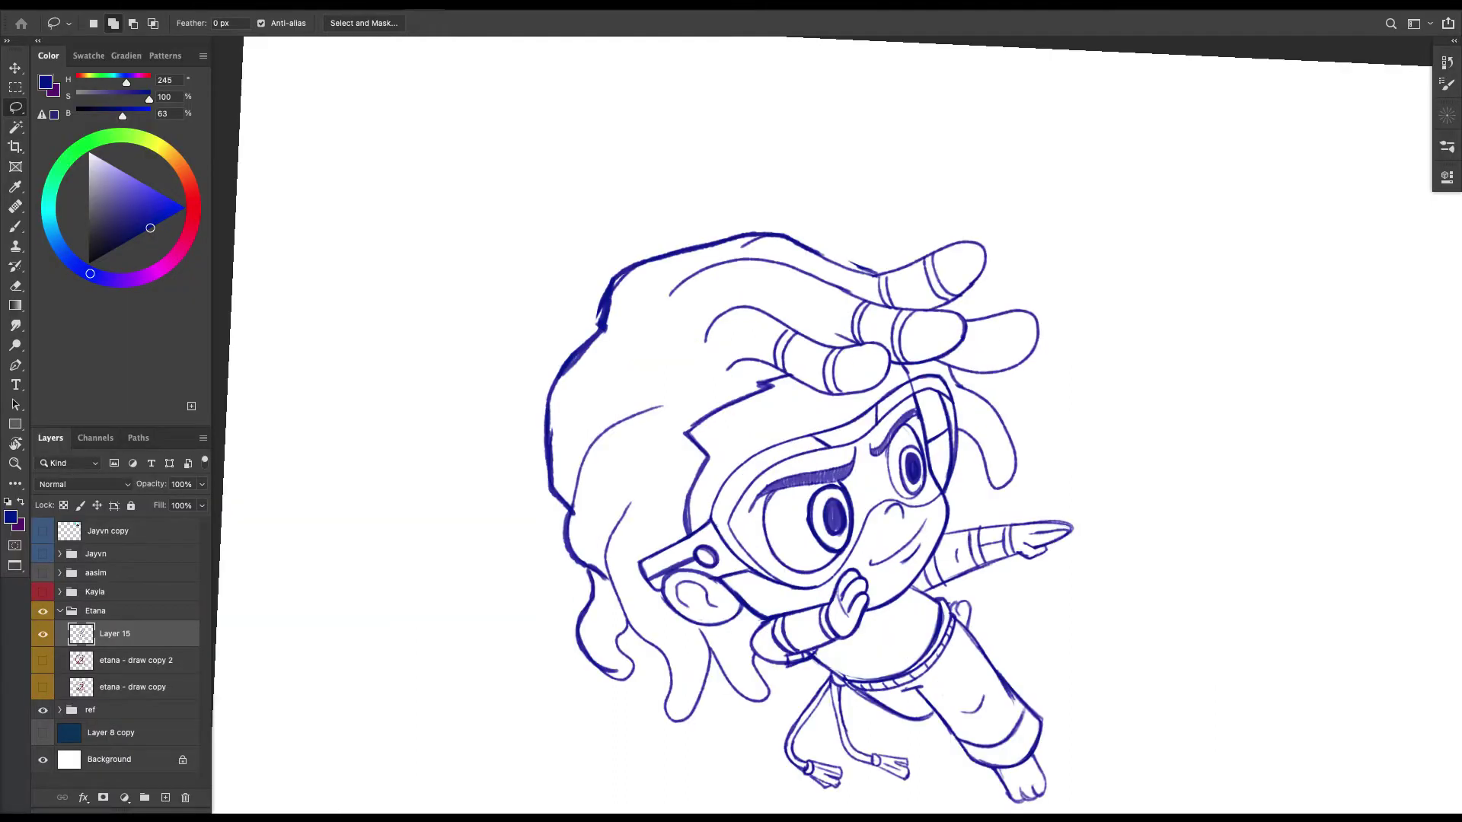
drag(653, 334, 632, 374)
mouse_move(585, 311)
mouse_down()
mouse_move(632, 375)
mouse_move(704, 342)
mouse_move(674, 404)
mouse_move(827, 443)
mouse_move(1050, 381)
mouse_move(597, 219)
mouse_up()
key(super+t)
key(super+minus)
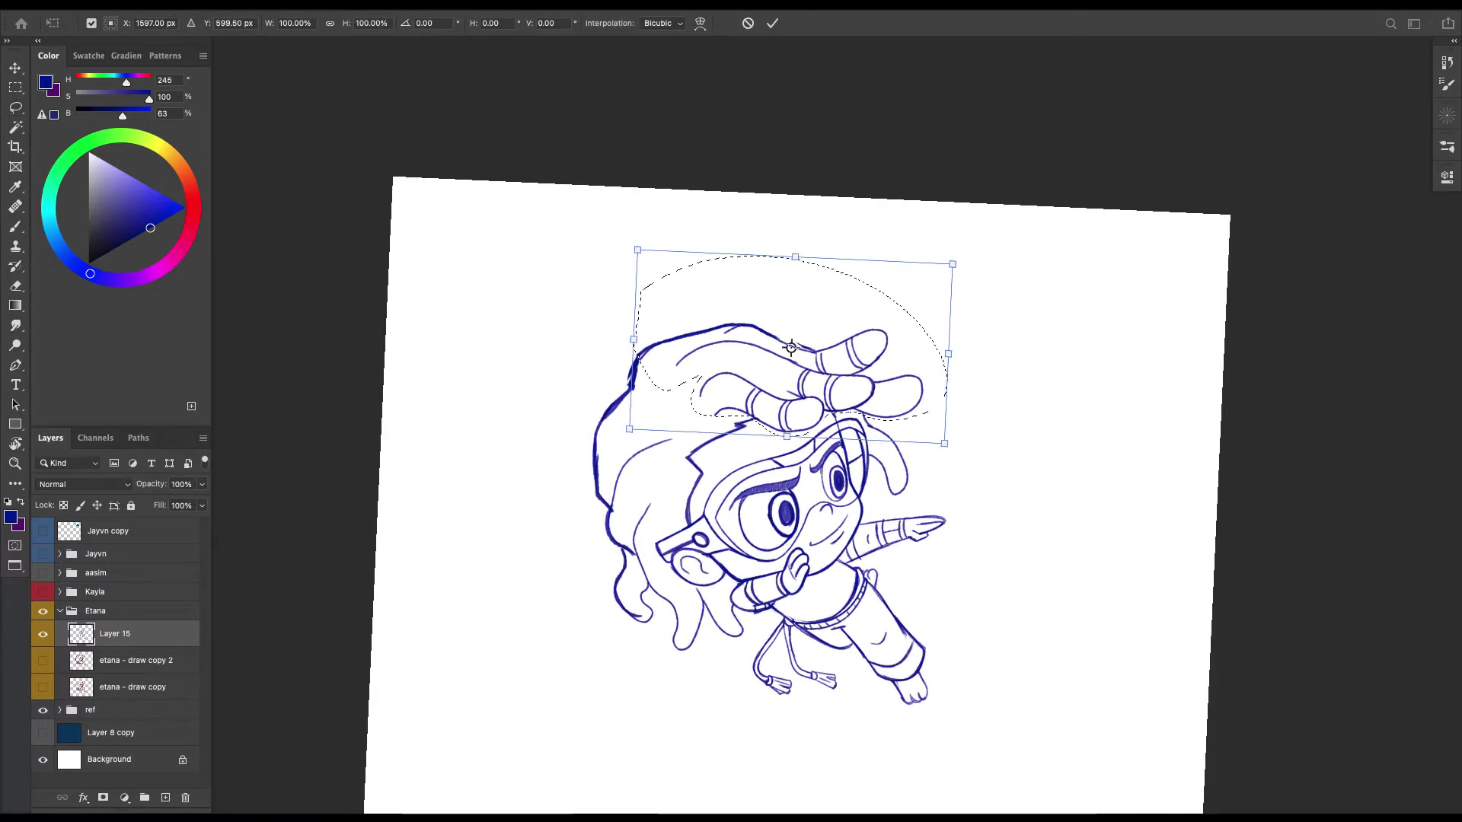
drag(795, 256, 798, 229)
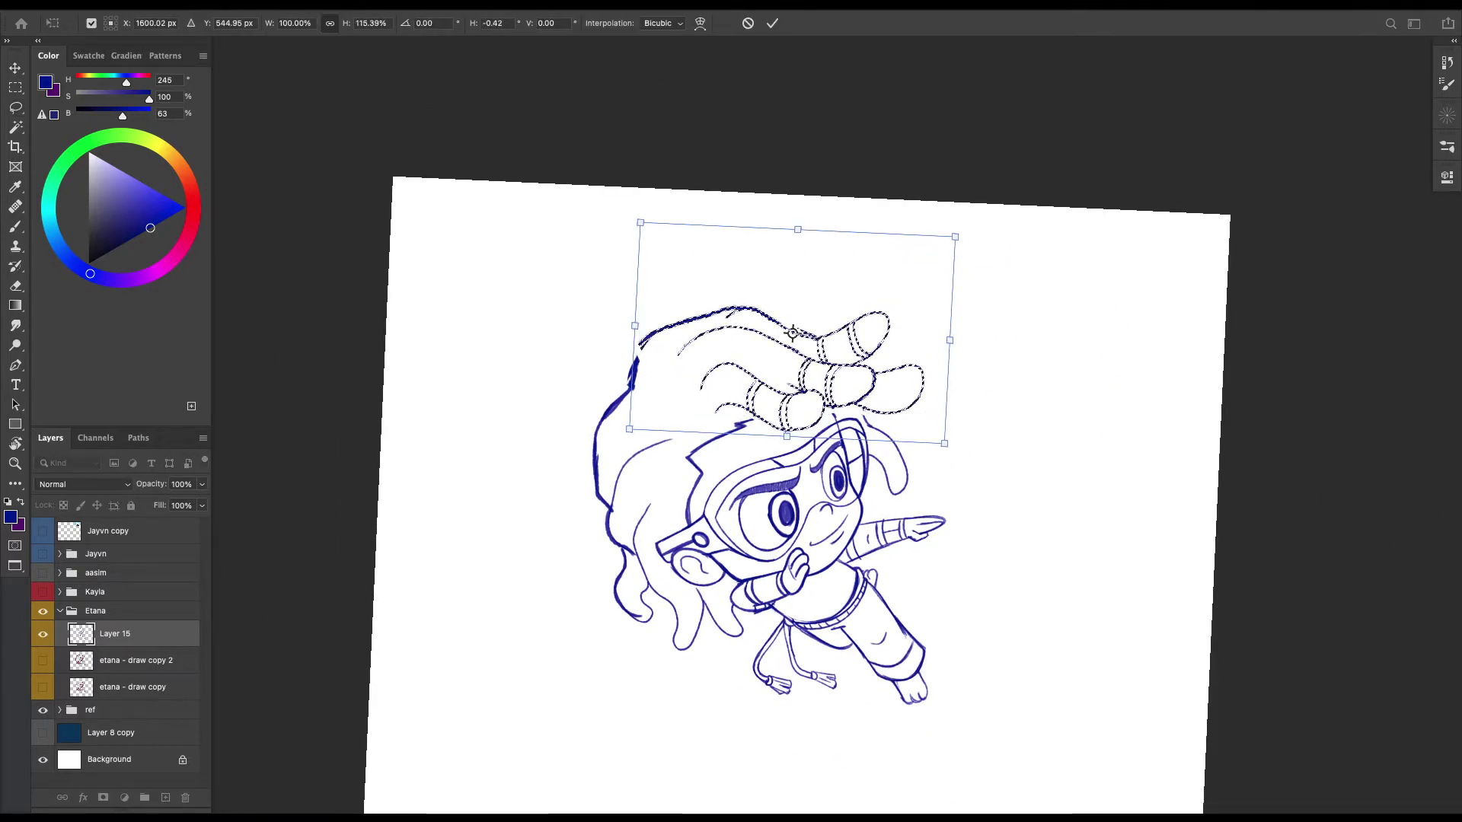
drag(635, 326, 634, 336)
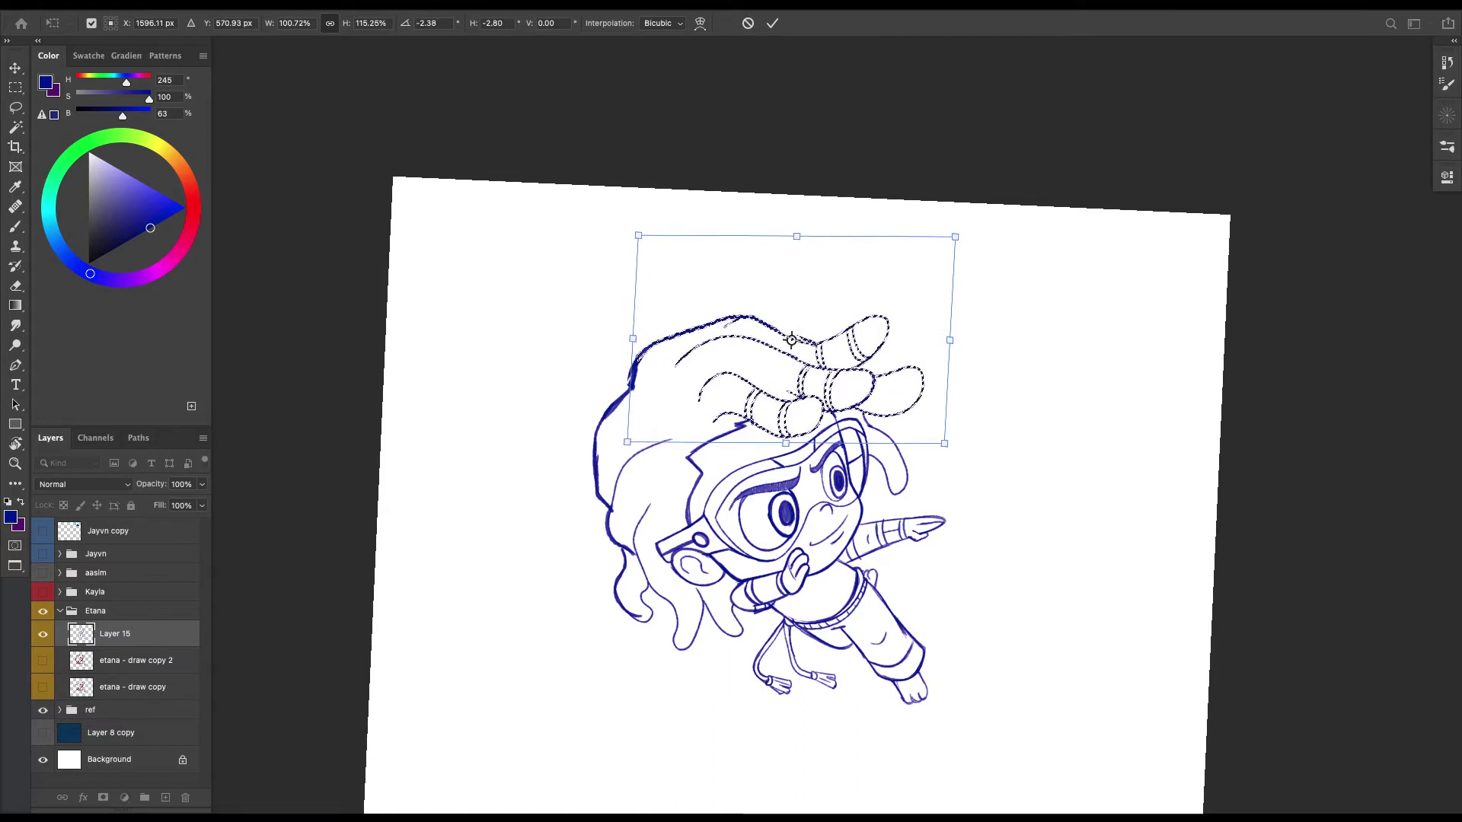
mouse_move(955, 237)
mouse_down()
mouse_move(978, 222)
mouse_move(936, 251)
mouse_up()
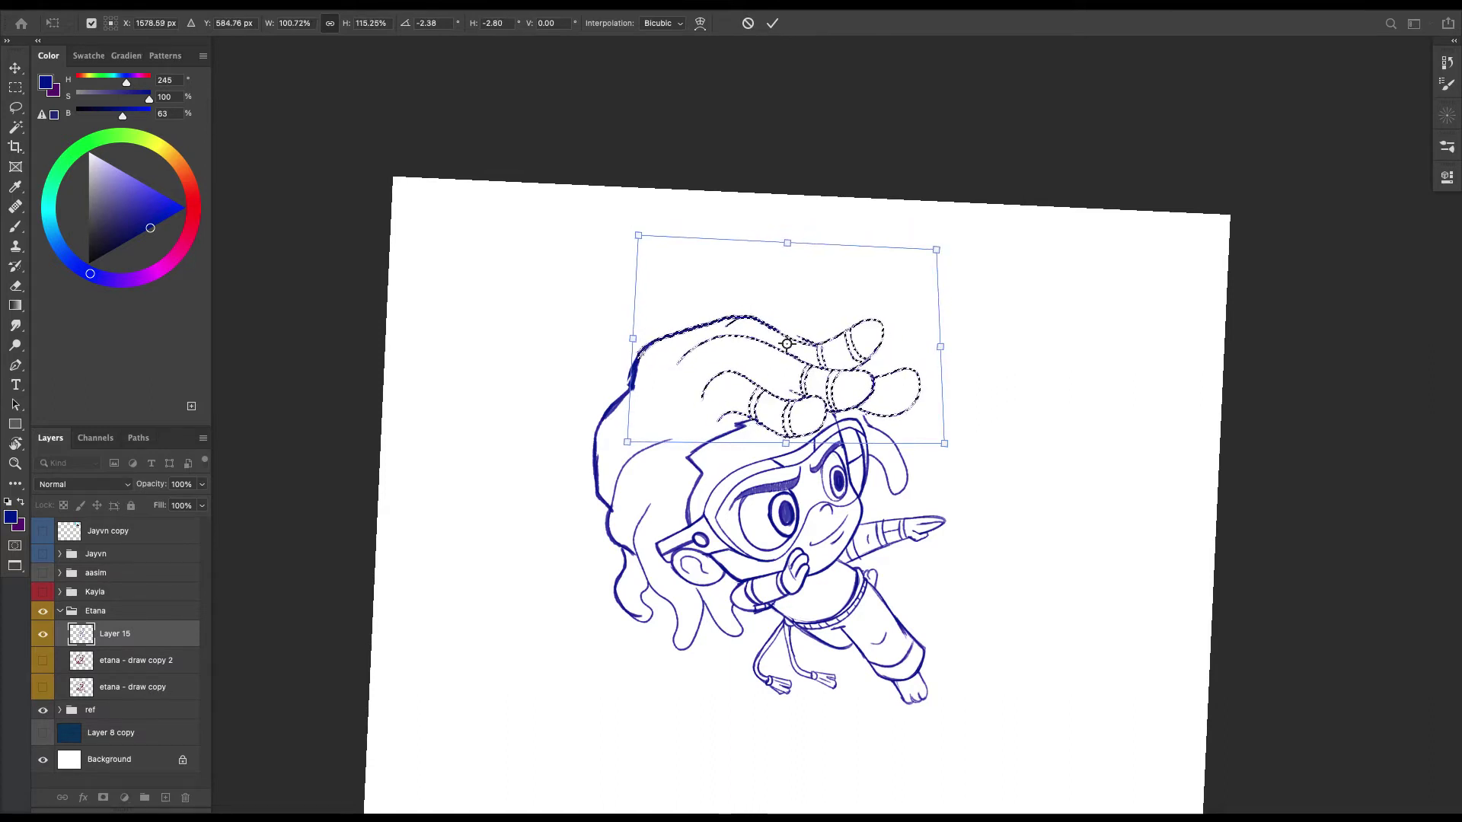
key(Return)
key(ctrl+d)
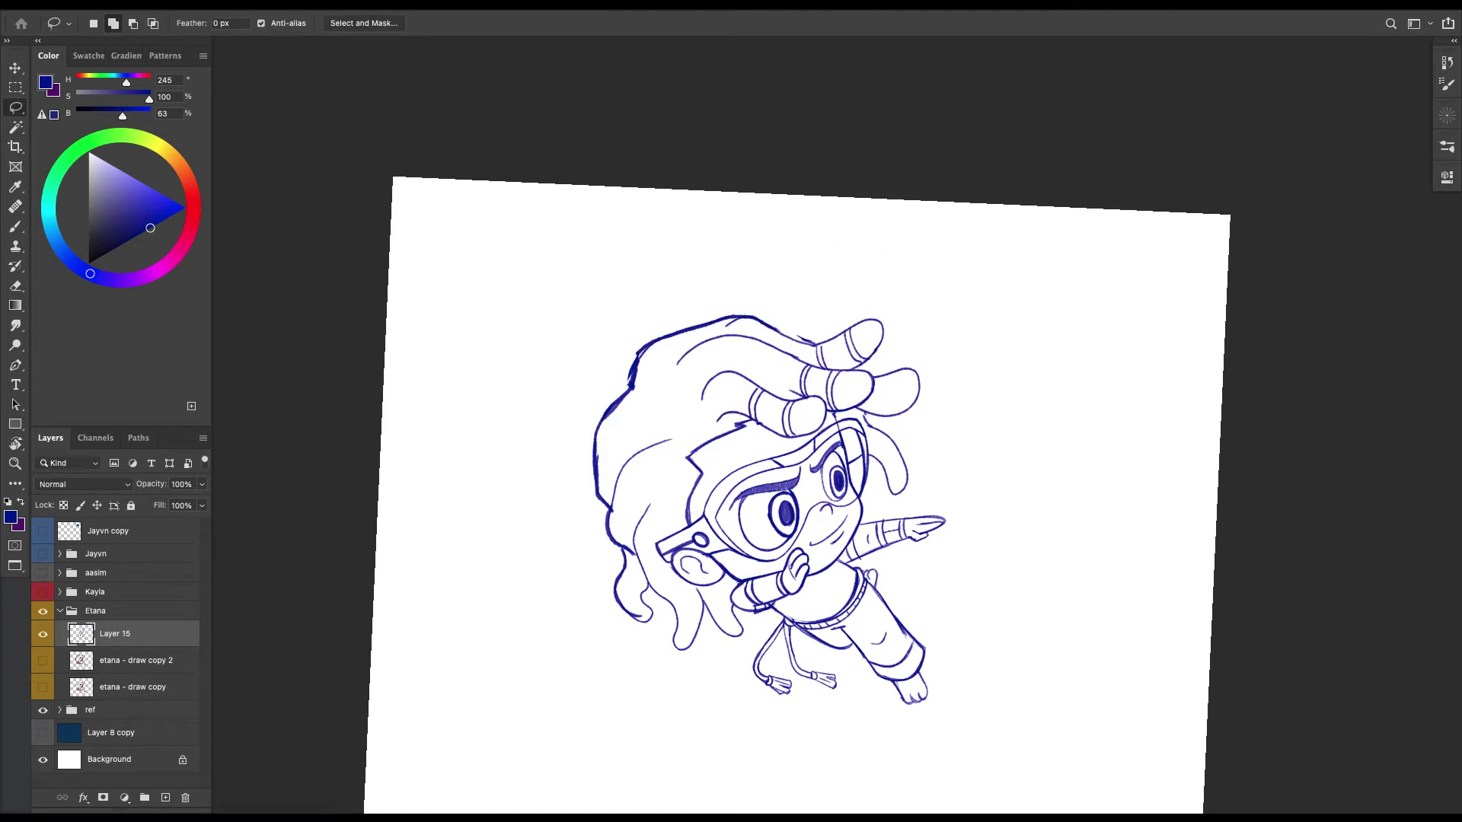
Compare the top hair and front locks with and without the transform.
key(ctrl+z)
key(ctrl+z)
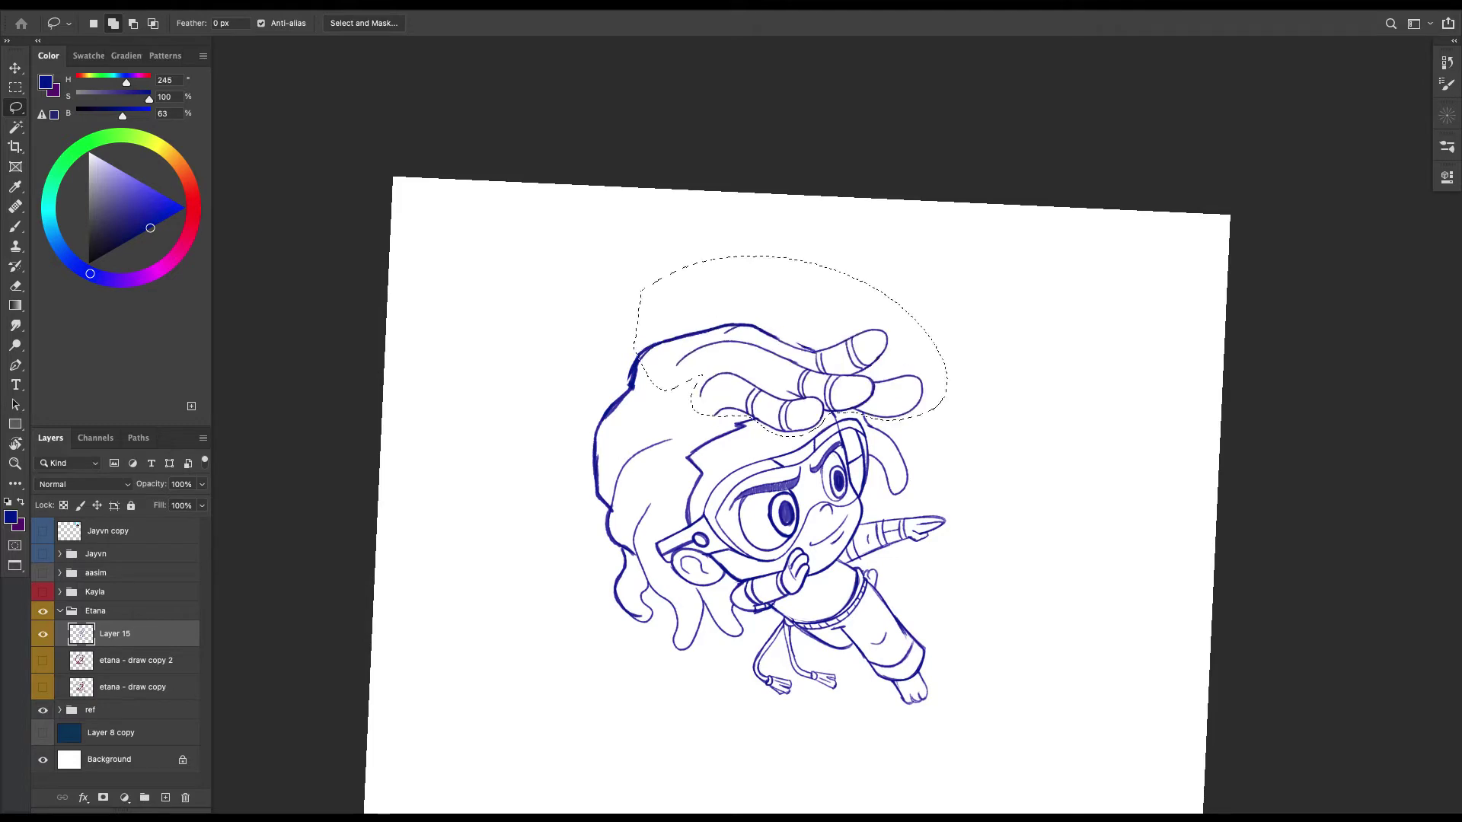
key(ctrl+shift+z)
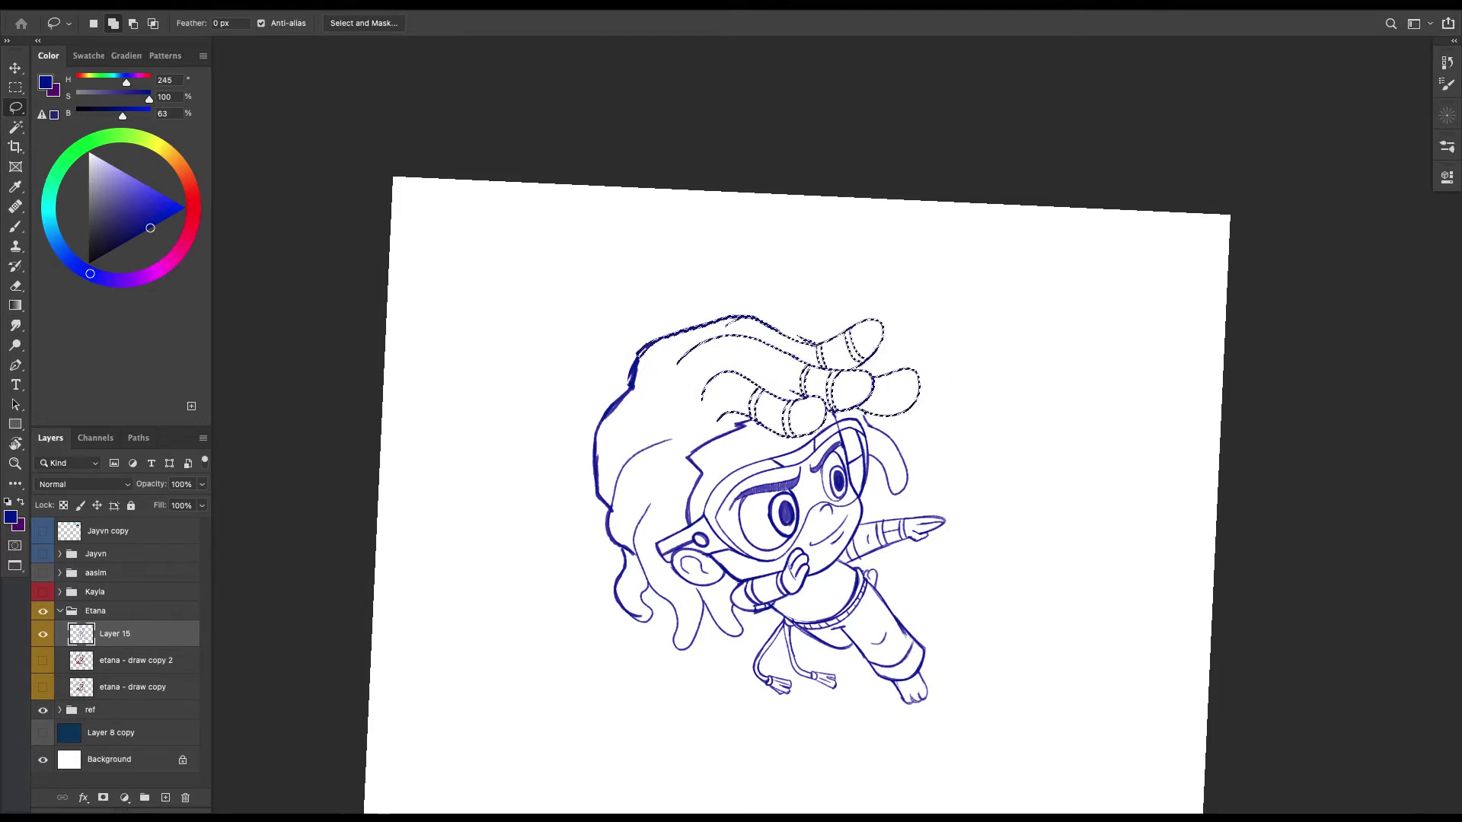
key(ctrl+shift+z)
Thicken the top front lock's upper outline up to its band with a size 20 brush and erase the stray strokes along it.
key(ctrl+plus)
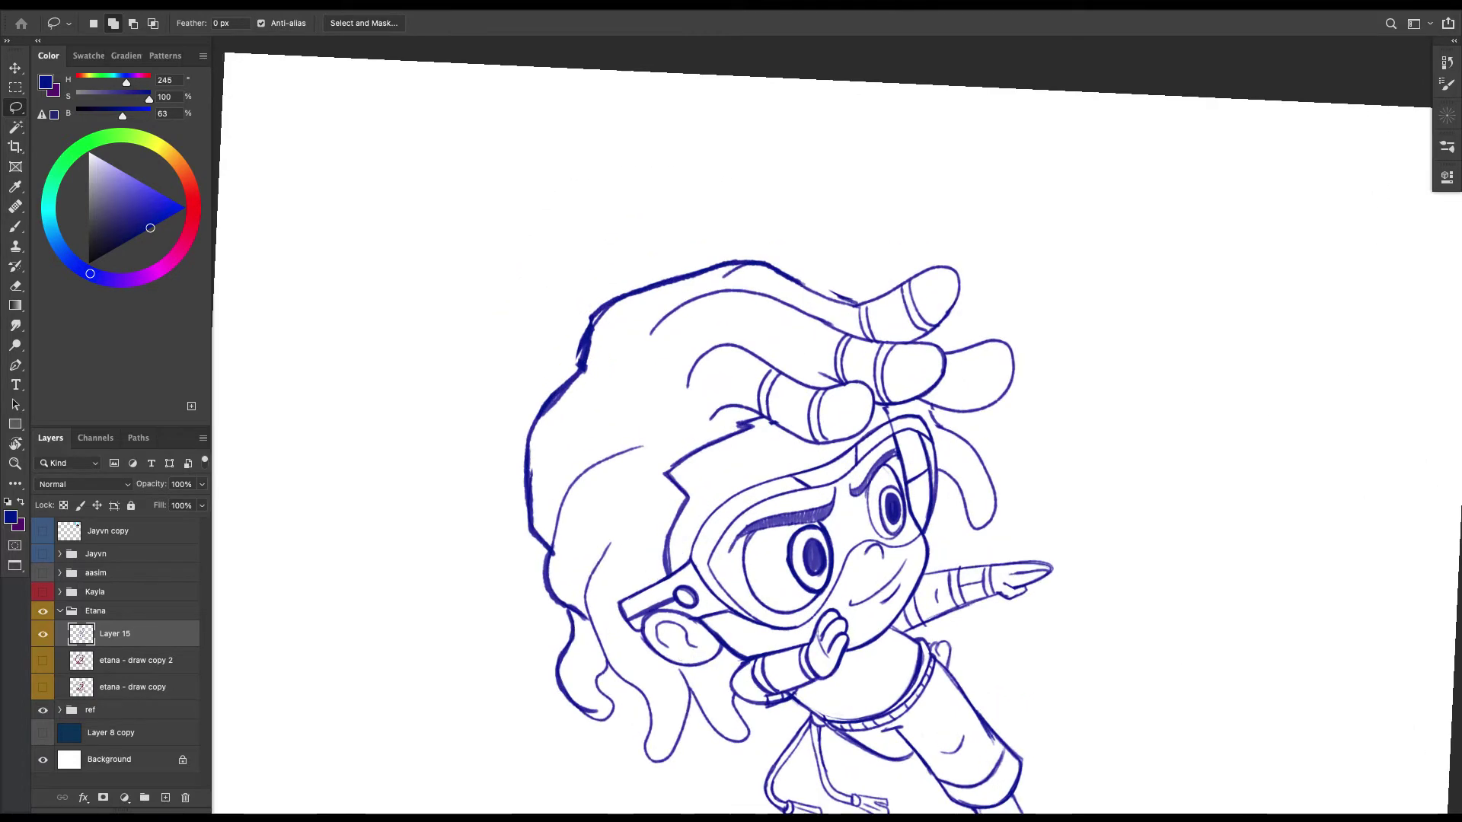
key(r)
mouse_move(952, 427)
mouse_down()
mouse_move(705, 210)
mouse_move(639, 234)
mouse_up()
key(b)
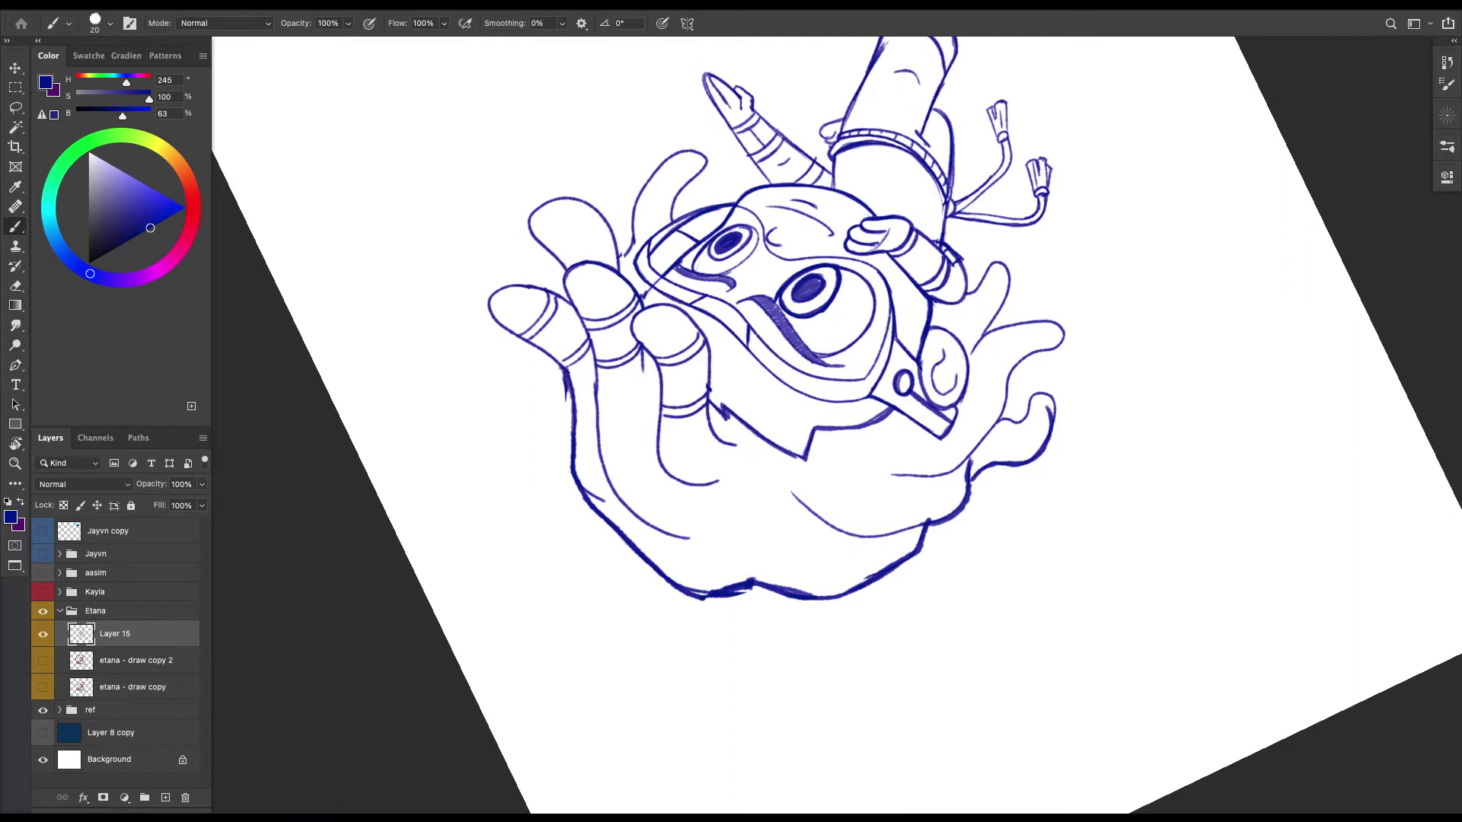
key(e)
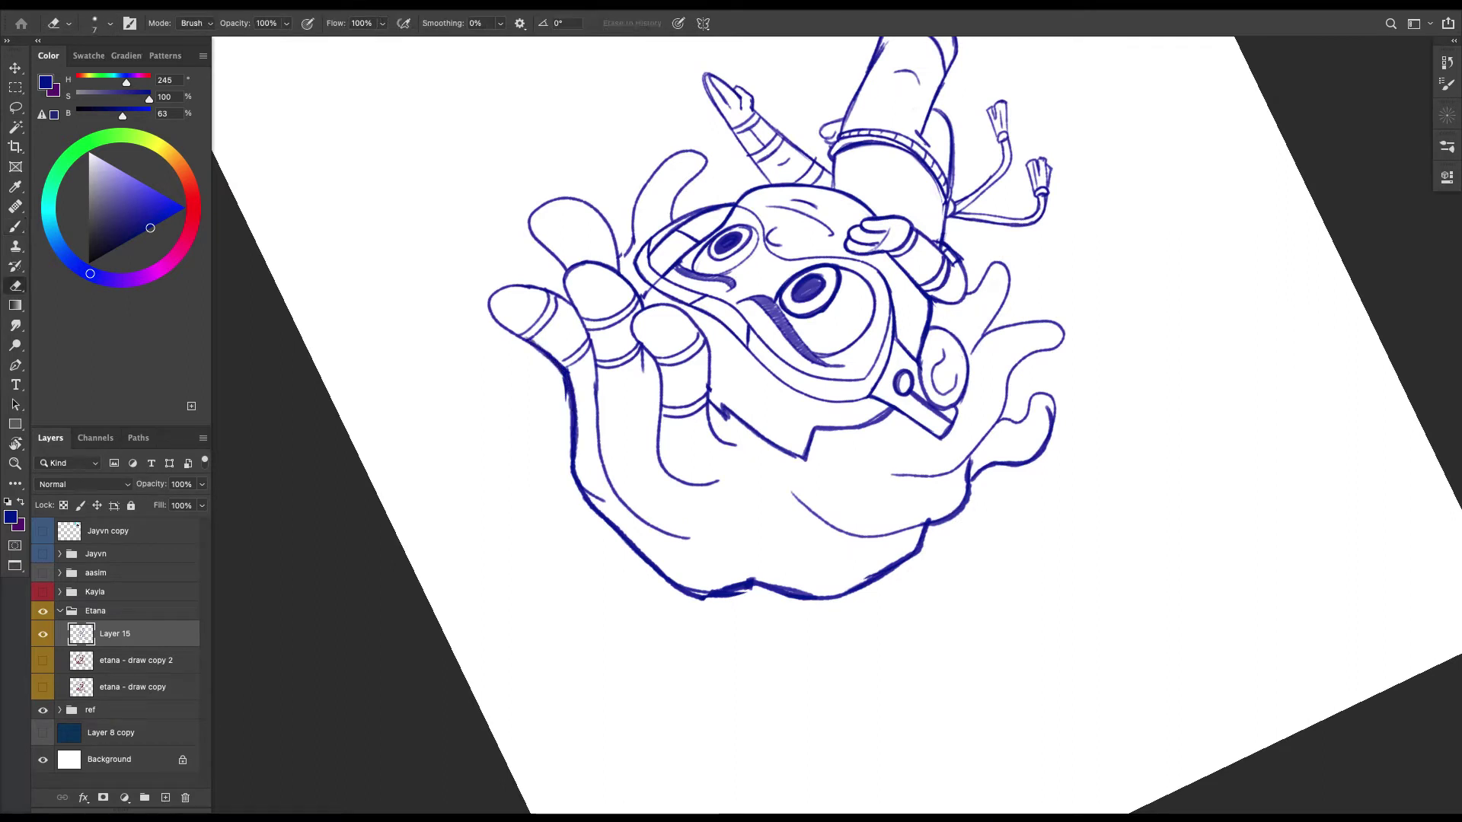
key(bracketright)
key(bracketright)
key(bracketright)
key(bracketright)
key(b)
key(Escape)
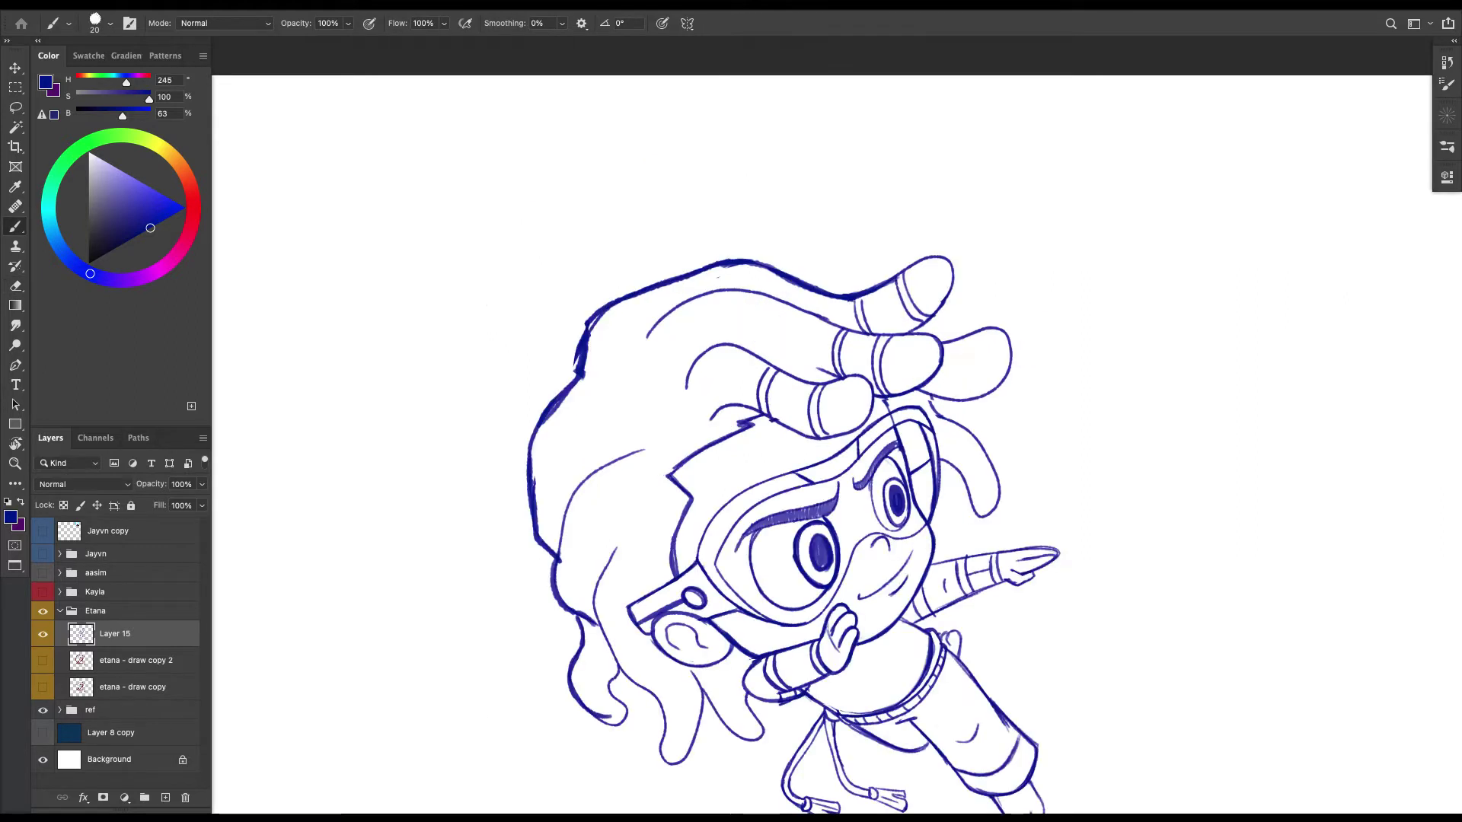
Add a curved upper contour to the lowest banded lock and thicken its outline and the short strand beside it with a size 15 brush.
drag(837, 426, 683, 440)
key(bracketleft)
key(bracketleft)
drag(672, 385, 616, 378)
mouse_move(620, 375)
mouse_down()
mouse_move(682, 389)
mouse_move(658, 379)
mouse_up()
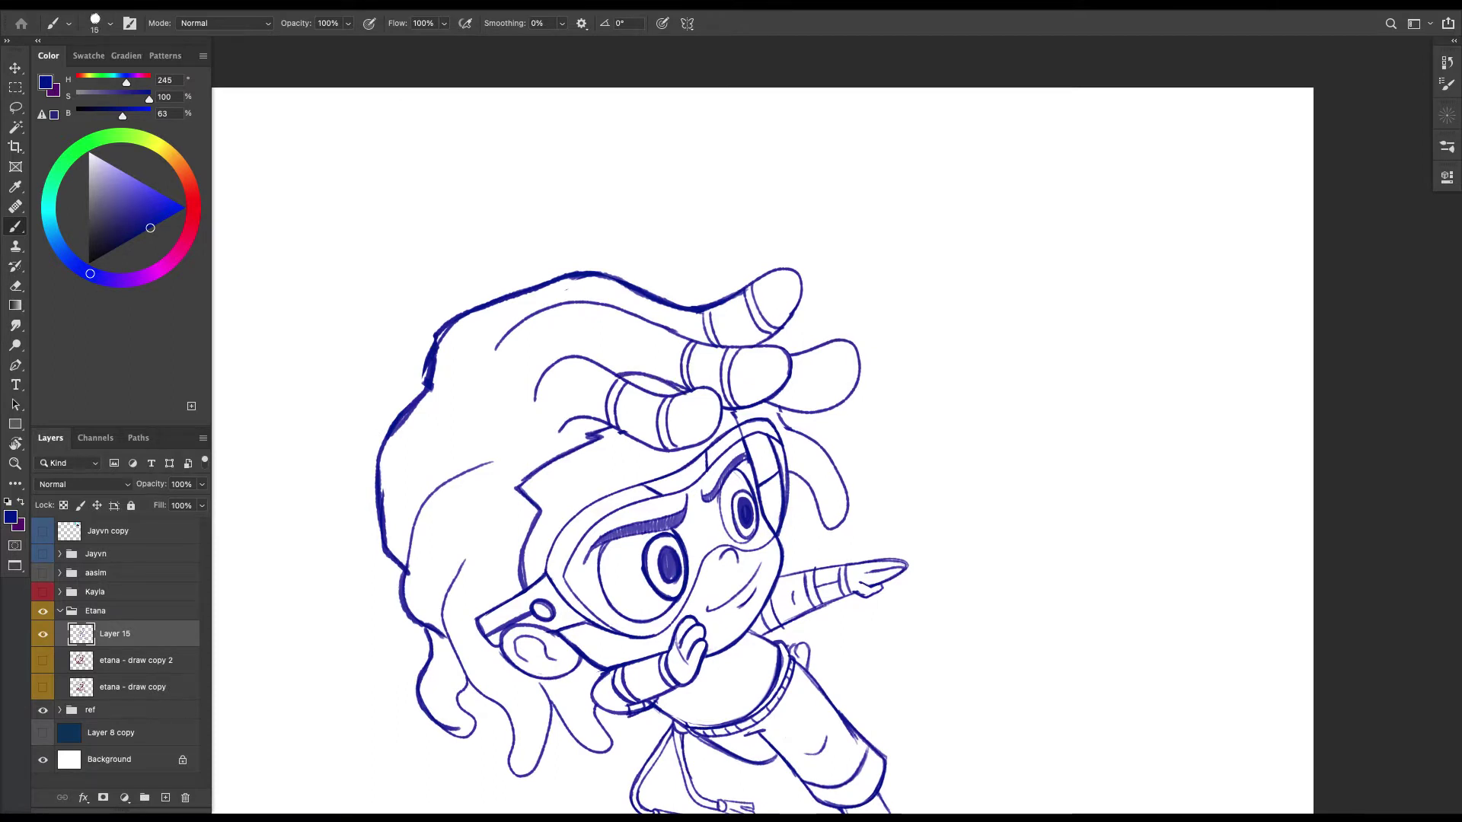
mouse_move(577, 418)
mouse_down()
mouse_move(684, 455)
mouse_move(720, 423)
mouse_move(701, 385)
mouse_up()
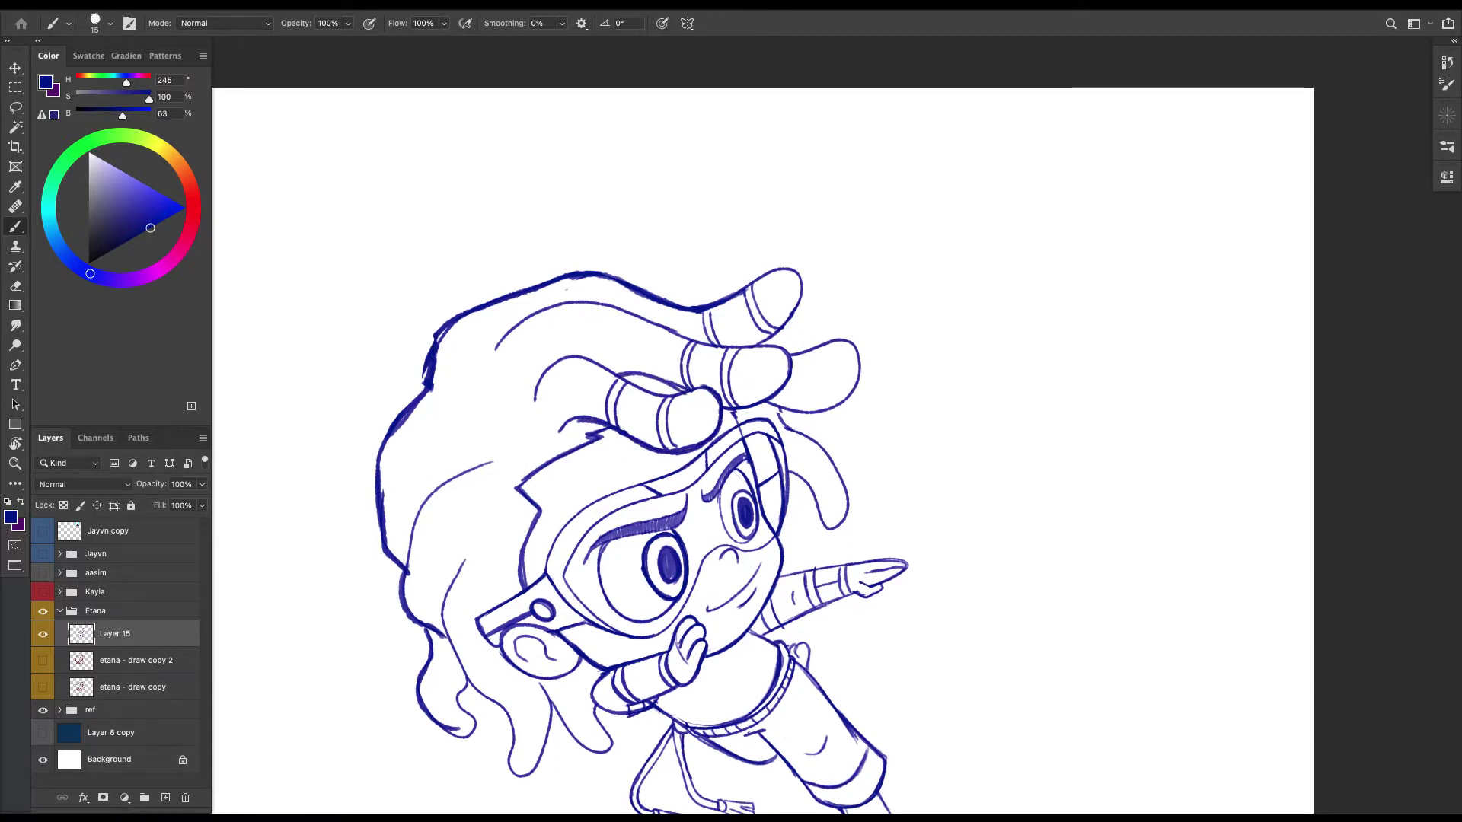
Thicken the outline of the lock hanging beside the mask with a size 10 brush and add a small curved lock beneath it.
scroll(721, 431, up, 1)
key(e)
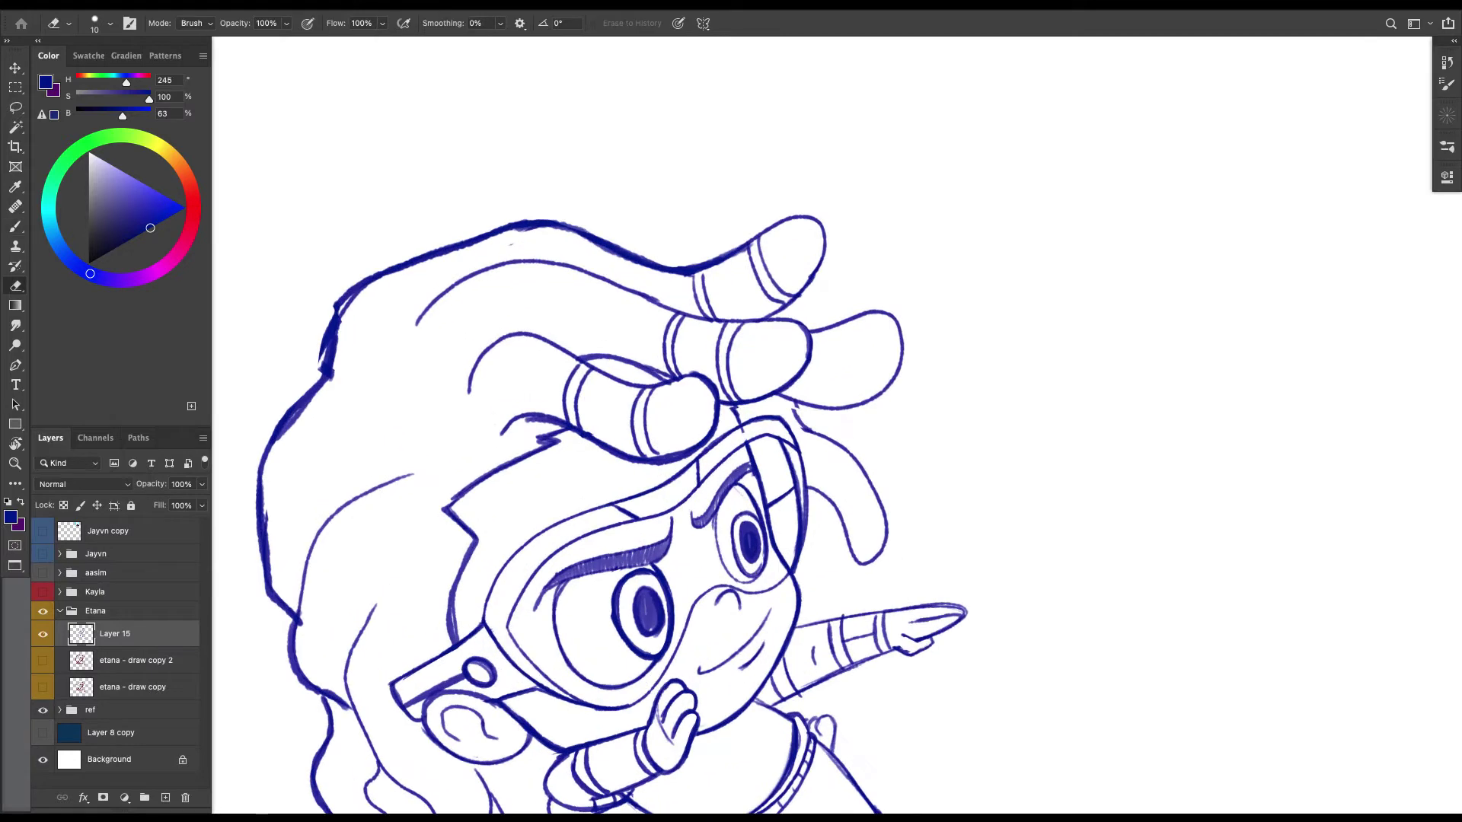
key(b)
mouse_move(795, 411)
mouse_down()
mouse_move(881, 512)
mouse_move(825, 507)
mouse_move(833, 576)
mouse_up()
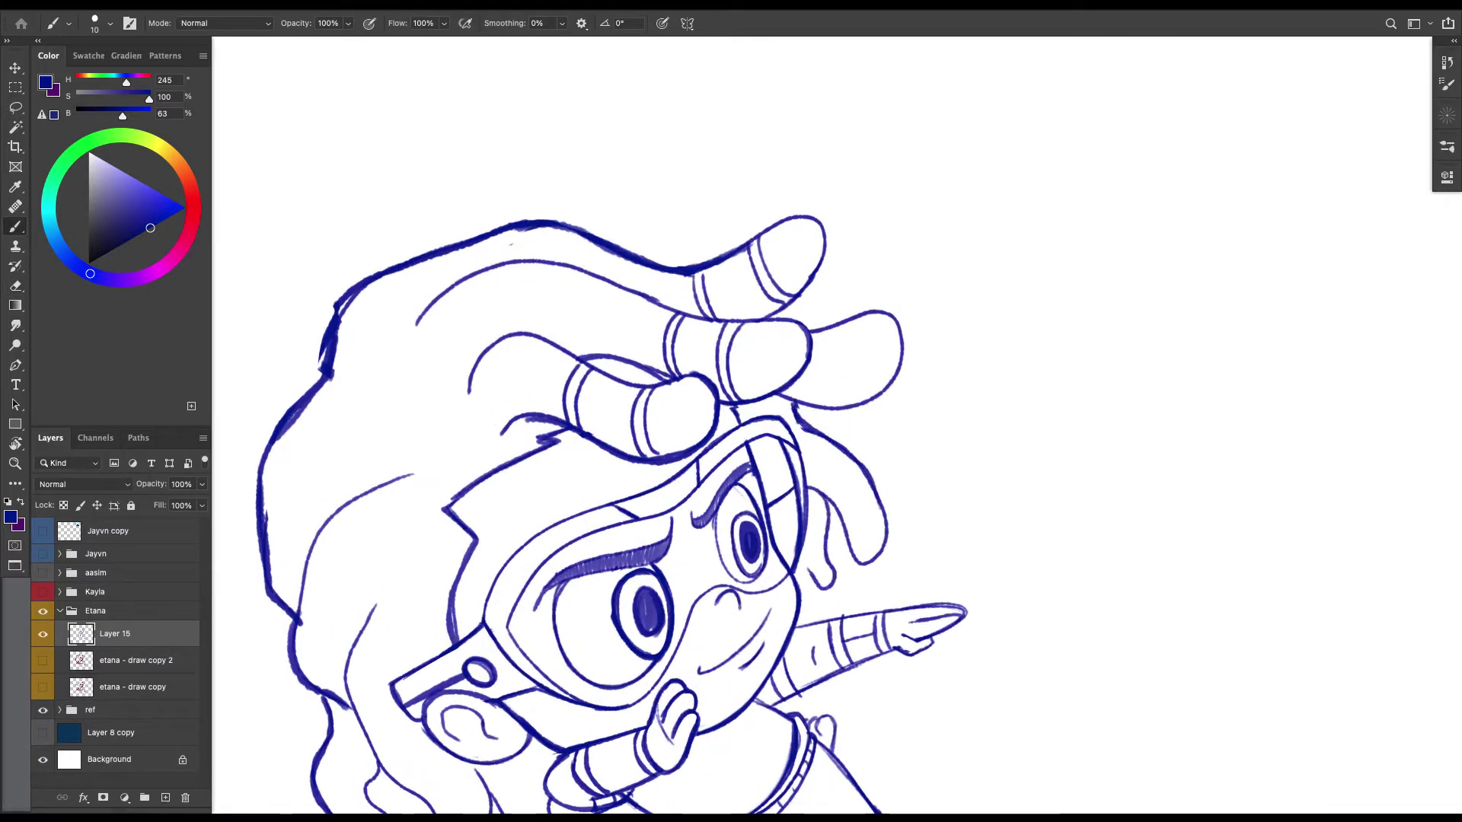
Undo the small lock and try a rounder version beside the cheek, extending its line through the mask edge, and undo it too.
key(ctrl+z)
mouse_move(819, 498)
mouse_down()
mouse_move(836, 569)
mouse_move(800, 575)
mouse_up()
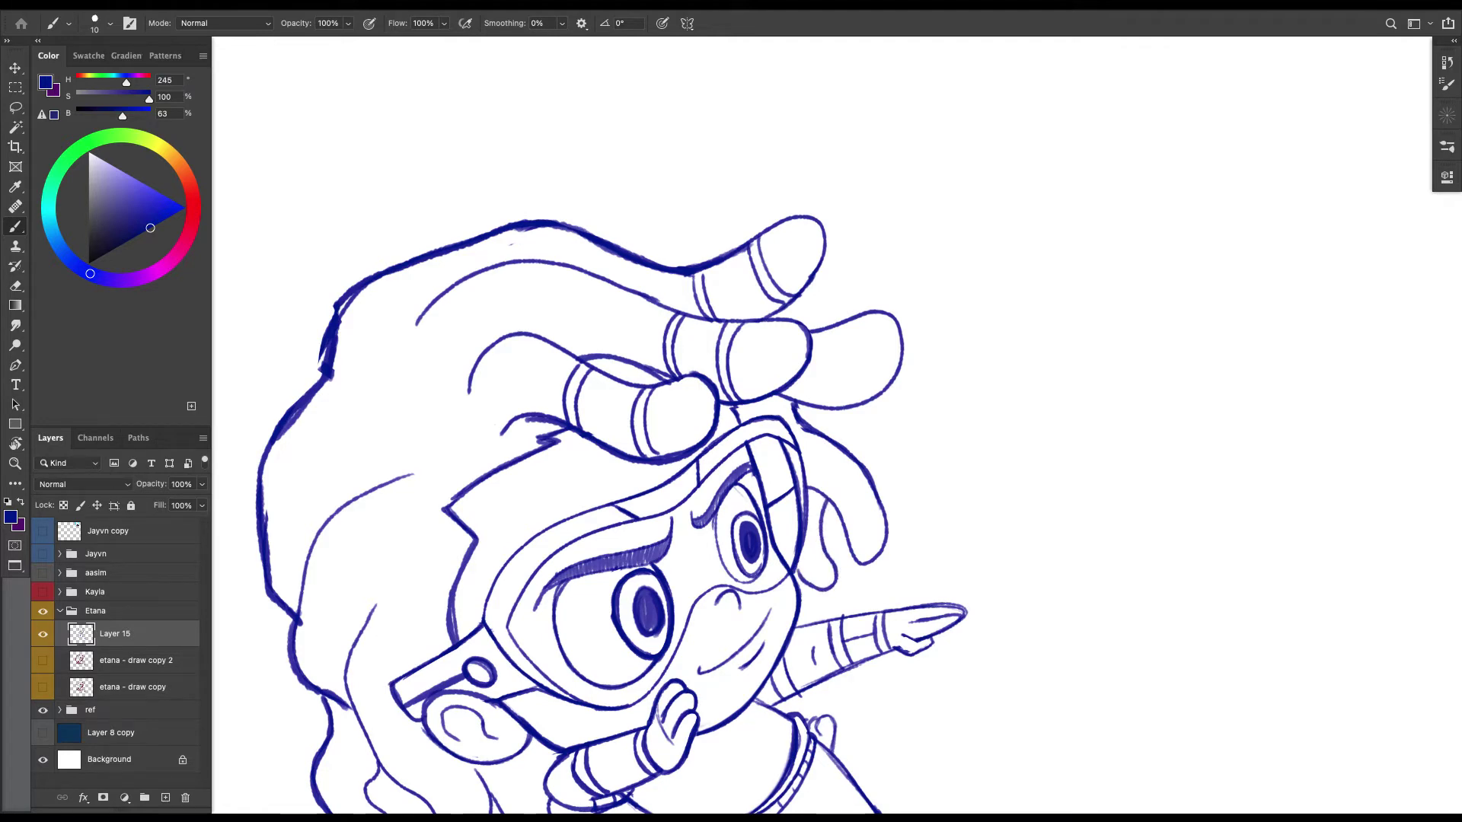
key(super+minus)
key(super+minus)
key(super+plus)
key(super+plus)
drag(783, 515, 791, 558)
key(super+minus)
key(super+minus)
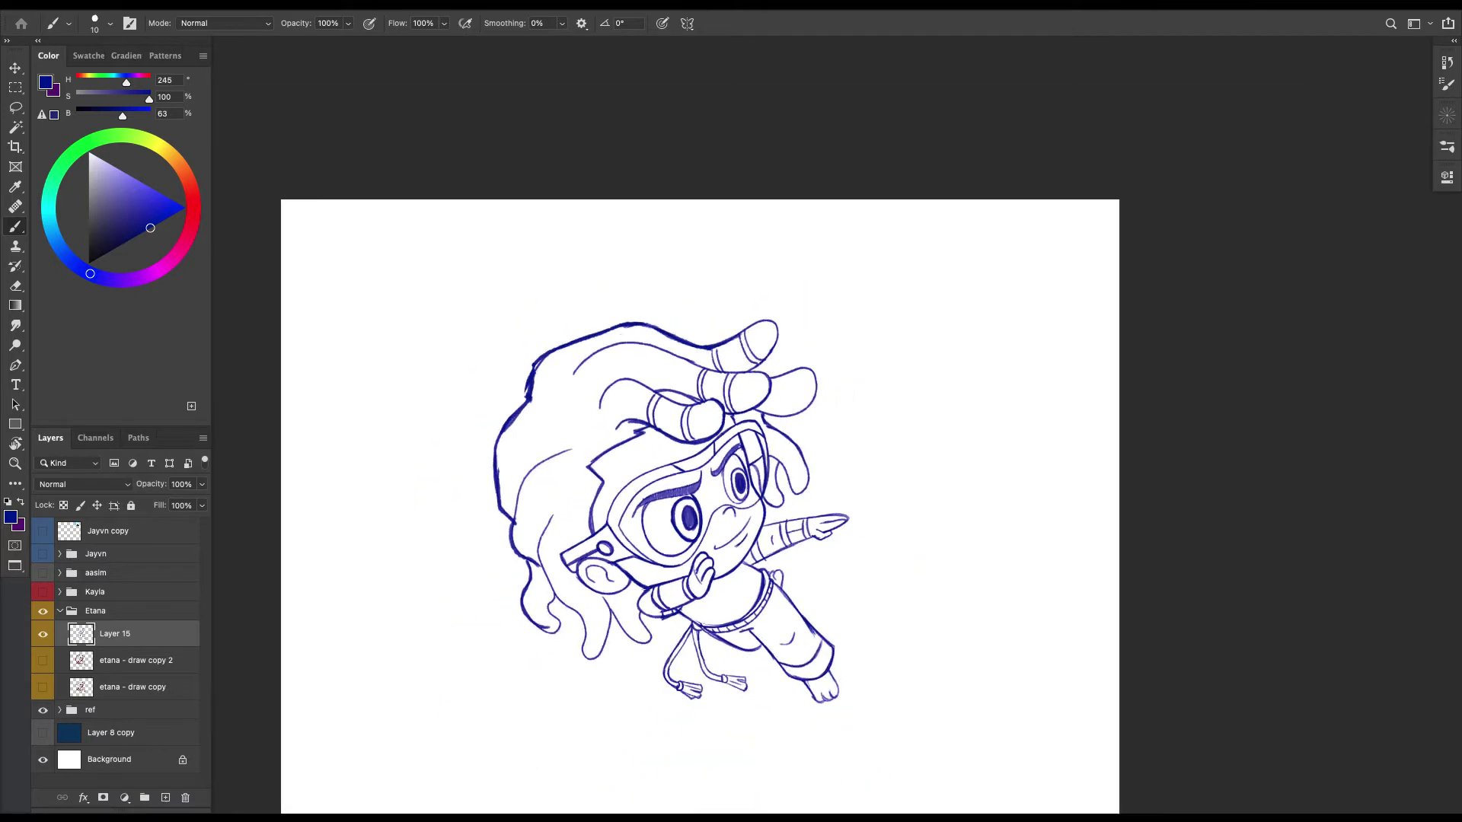
scroll(730, 425, up, 3)
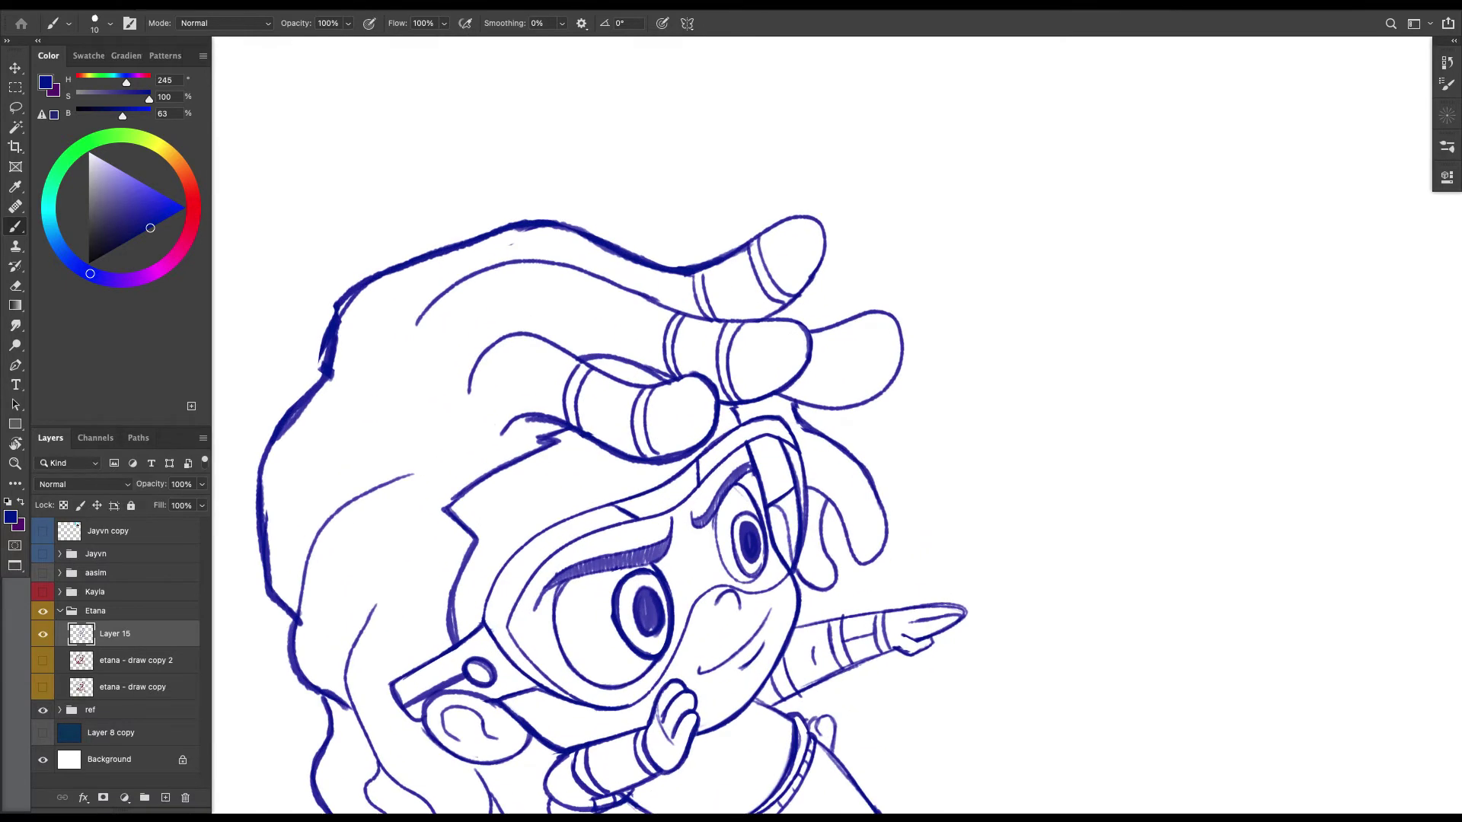
key(ctrl+z)
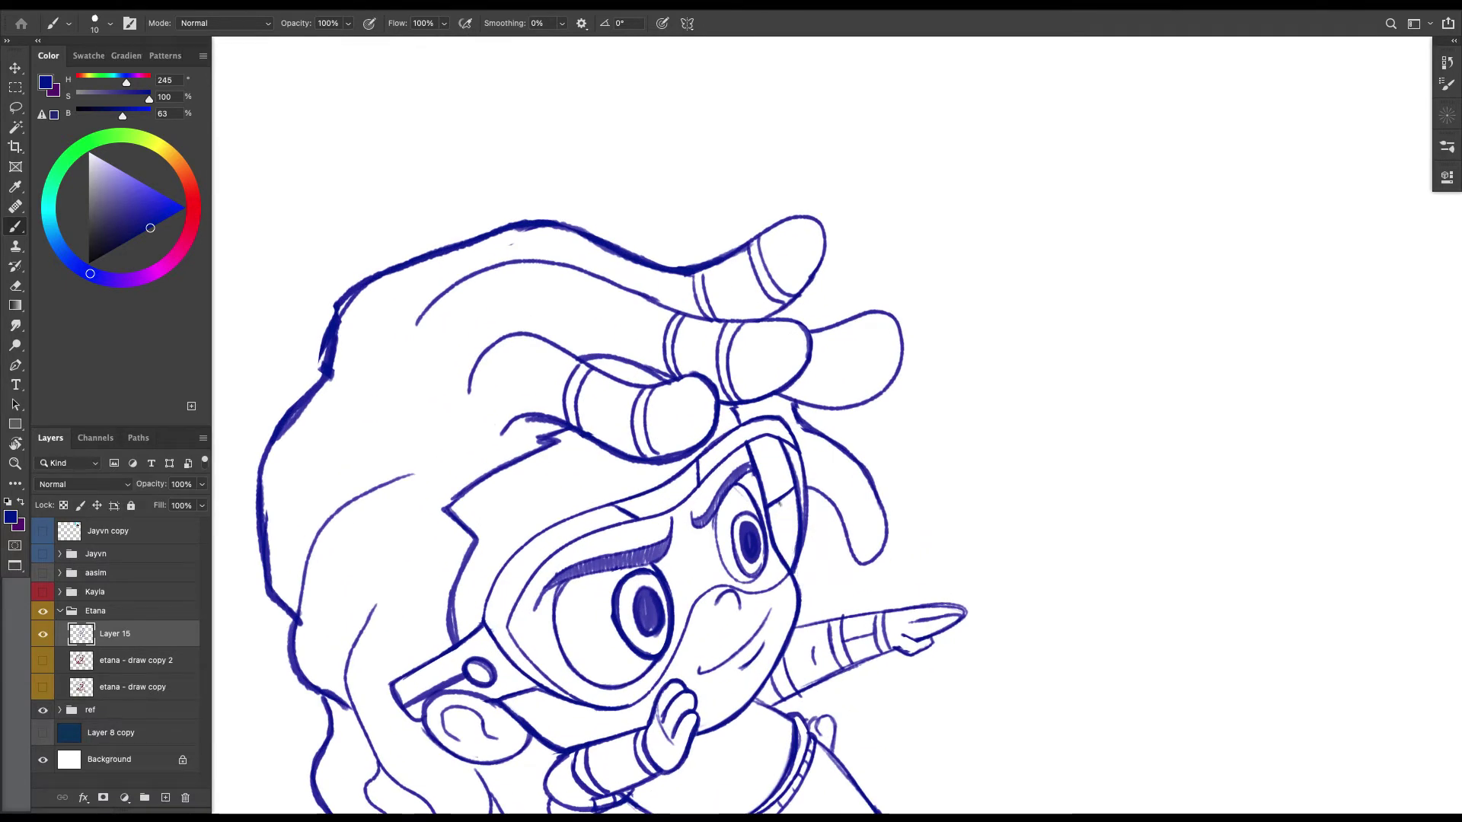
Draw a short curved lock sweeping out from behind the mask beside the cheek, delete its excess tip strokes and thicken its outline.
mouse_move(778, 503)
mouse_down()
mouse_move(836, 583)
mouse_move(837, 557)
mouse_move(804, 595)
mouse_move(835, 561)
mouse_move(806, 529)
mouse_up()
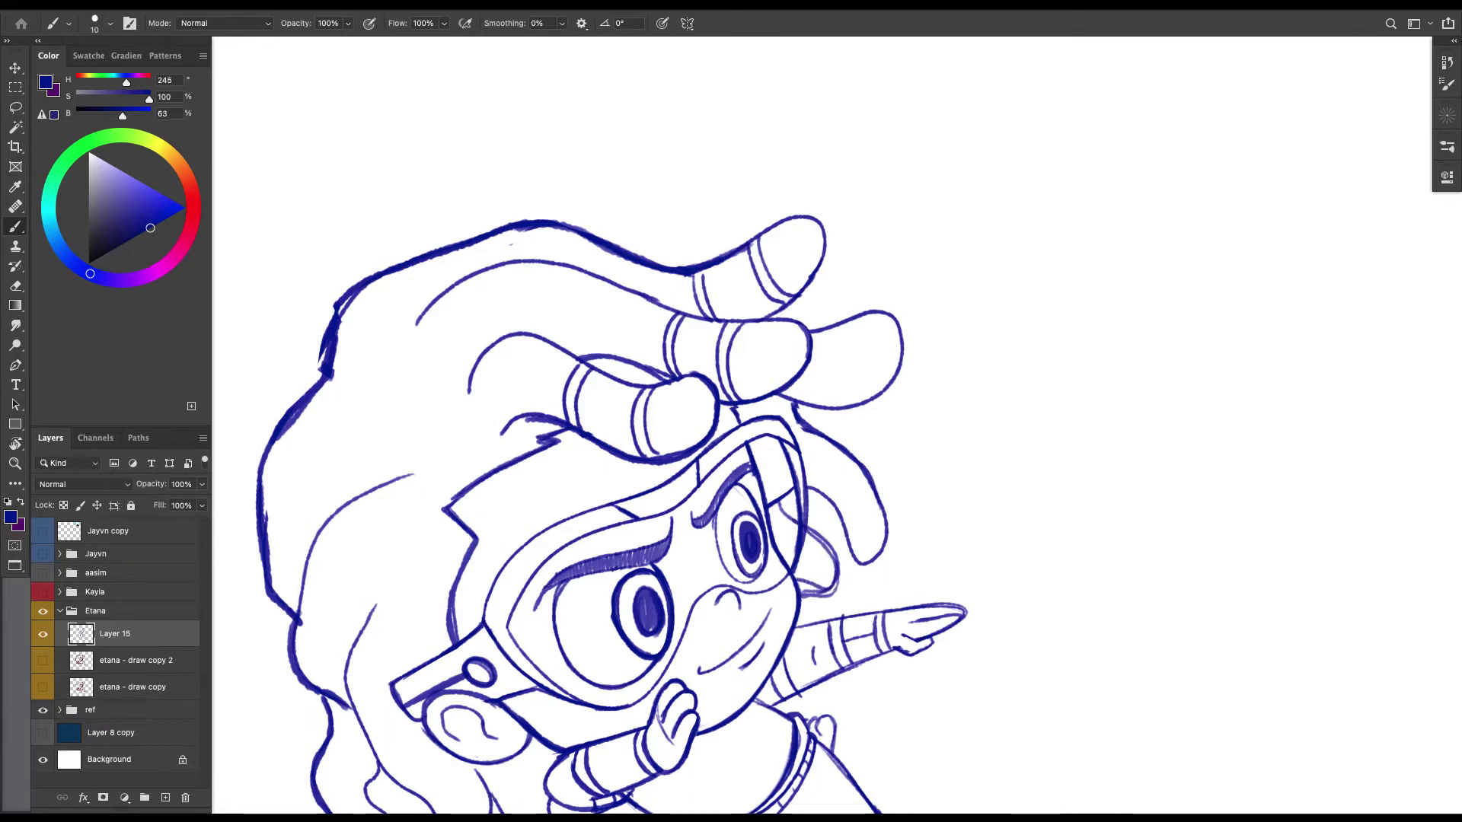
key(l)
drag(824, 598, 809, 607)
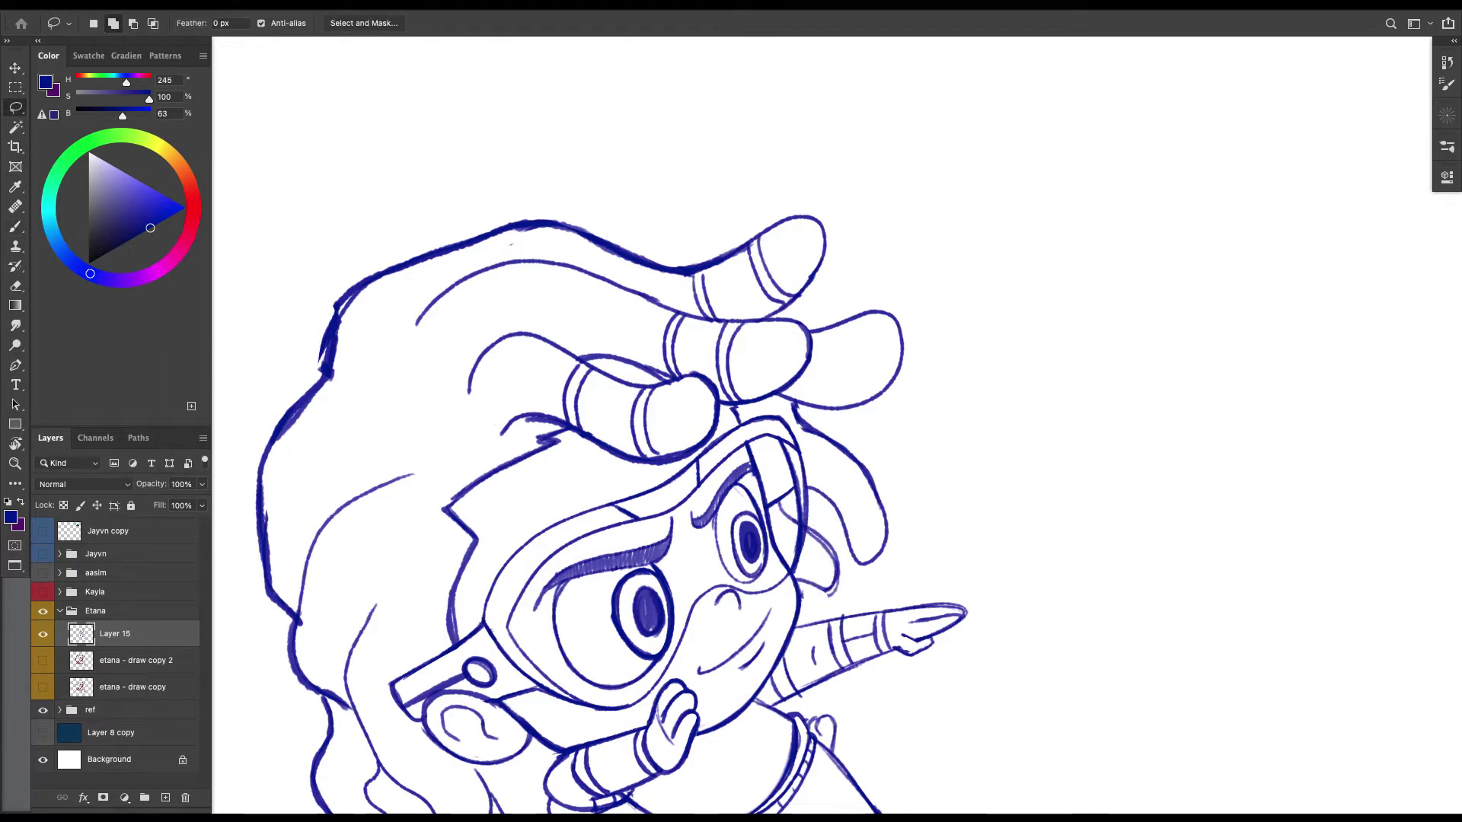
key(b)
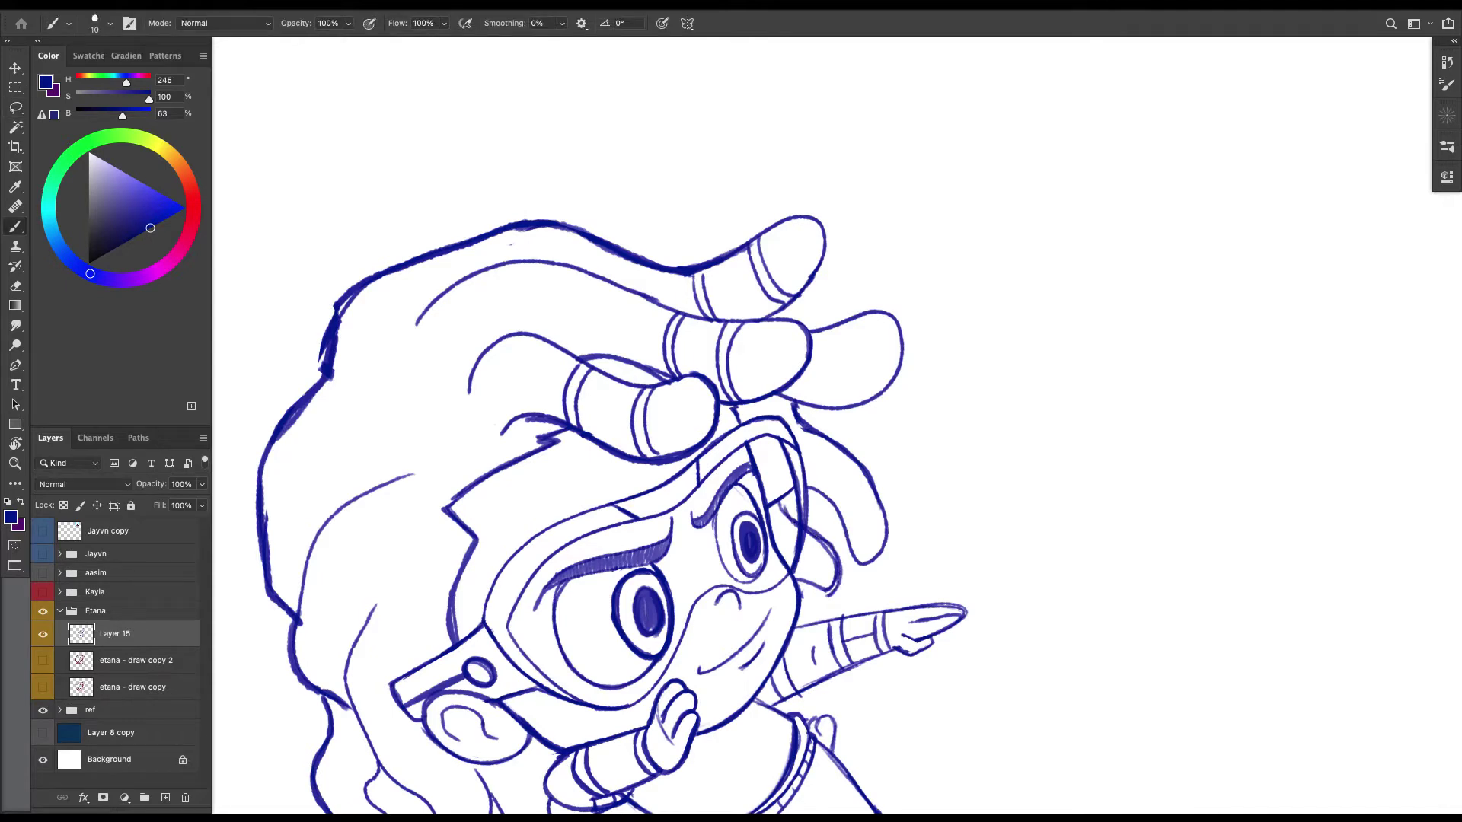
key(super+minus)
key(super+minus)
key(super+plus)
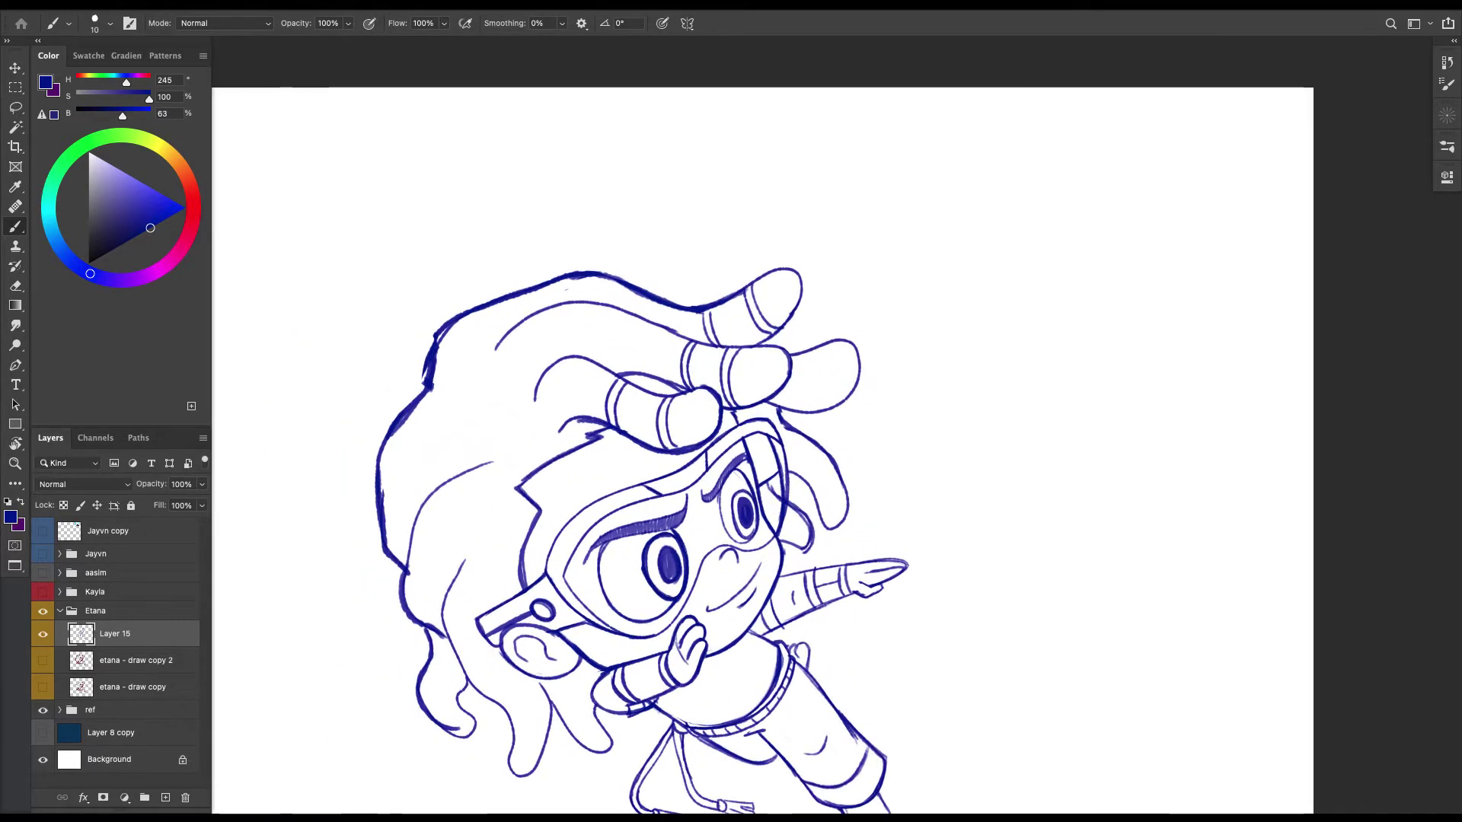
Shorten the mask strap above the ear by drawing a new end line and deleting the strokes beyond it.
drag(731, 426, 810, 320)
key(super+plus)
drag(731, 426, 786, 364)
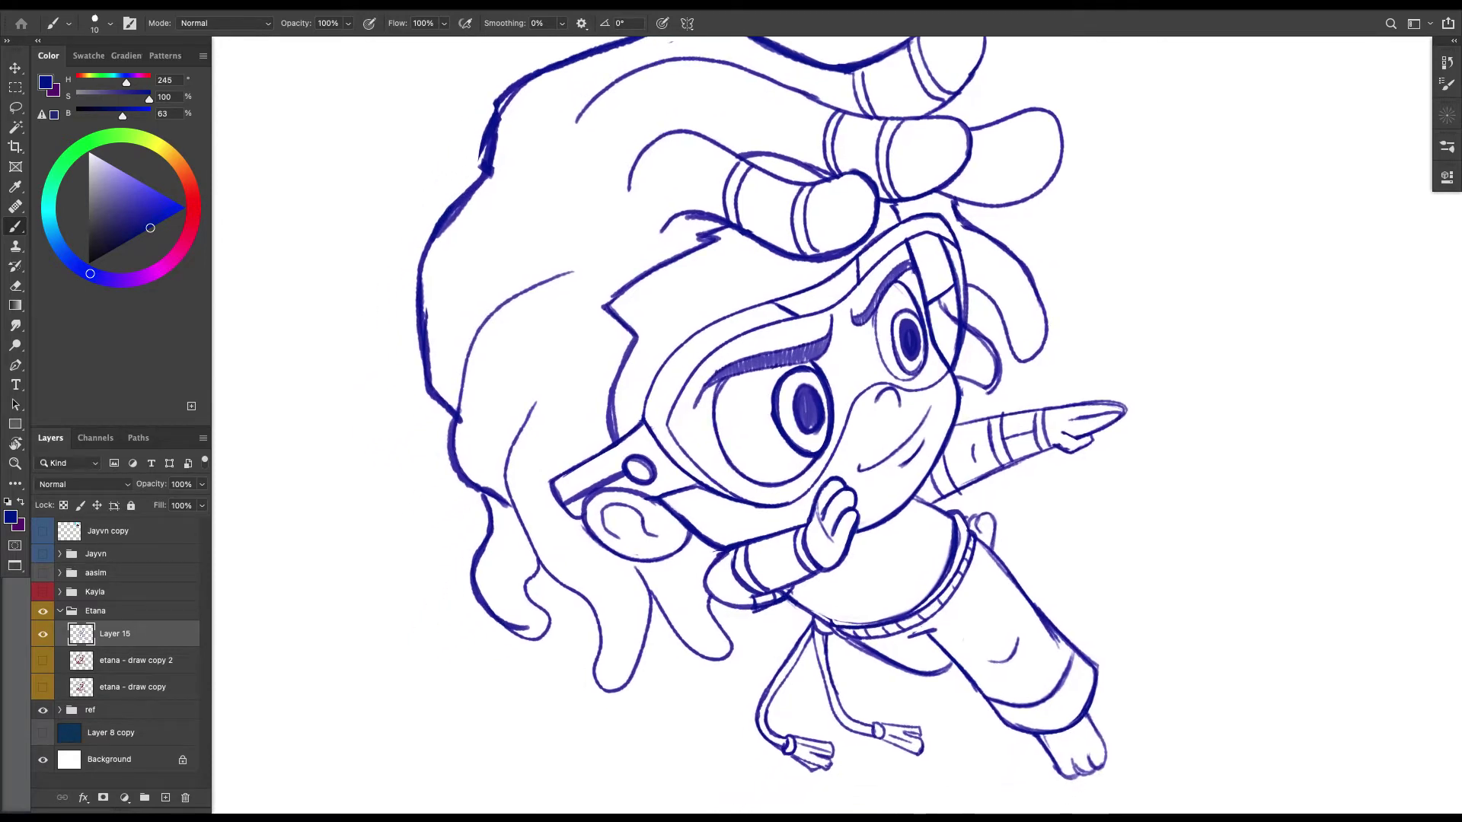
key(l)
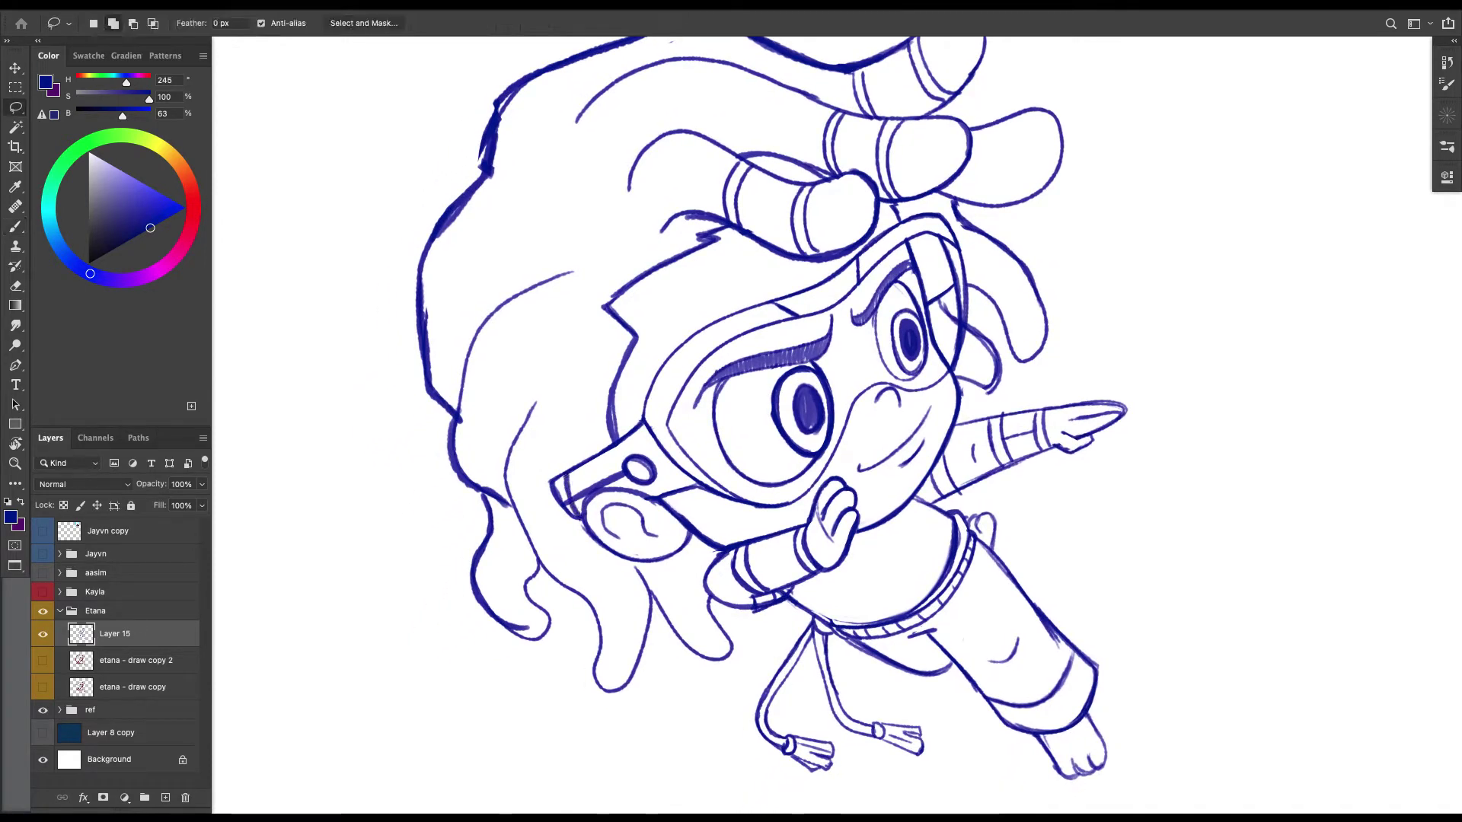
key(BackSpace)
mouse_move(565, 526)
mouse_down()
mouse_move(561, 468)
mouse_move(586, 523)
mouse_up()
key(super+d)
key(b)
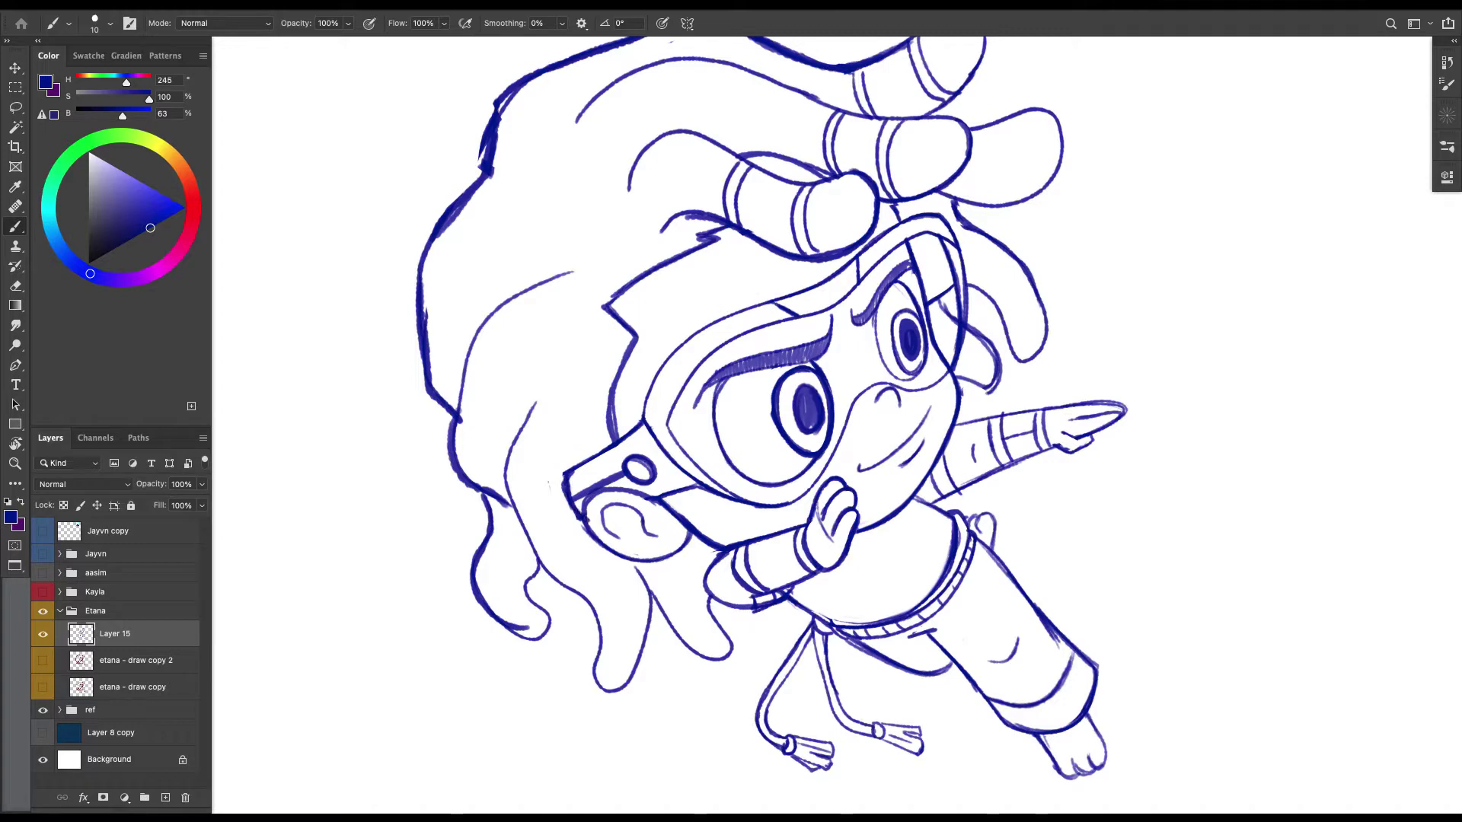
Examine the whole character's pose and hair silhouette at full view and with the canvas rotated.
key(super+minus)
key(super+minus)
key(super+minus)
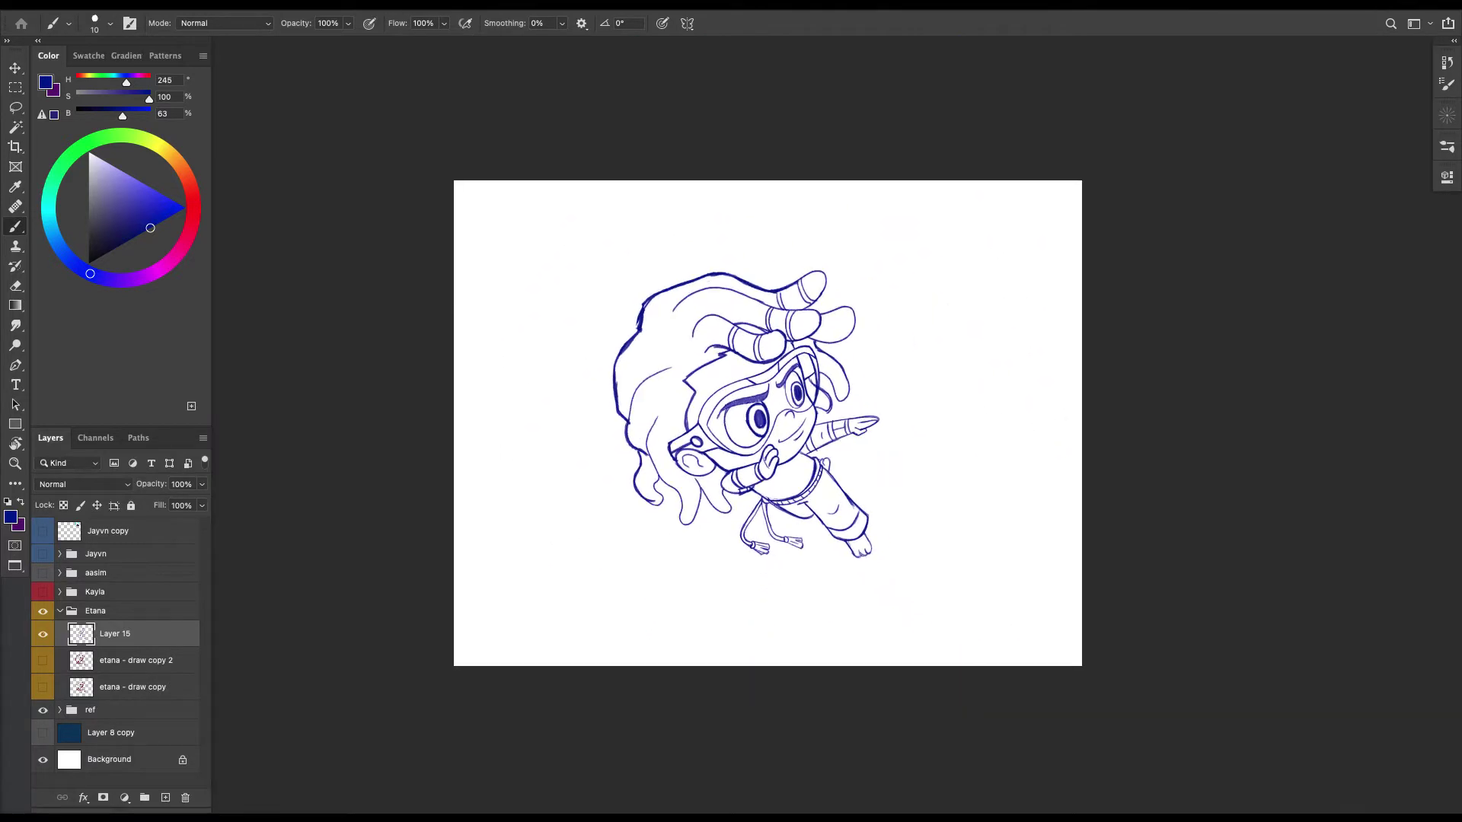
key(super+plus)
key(r)
drag(702, 234, 840, 264)
key(e)
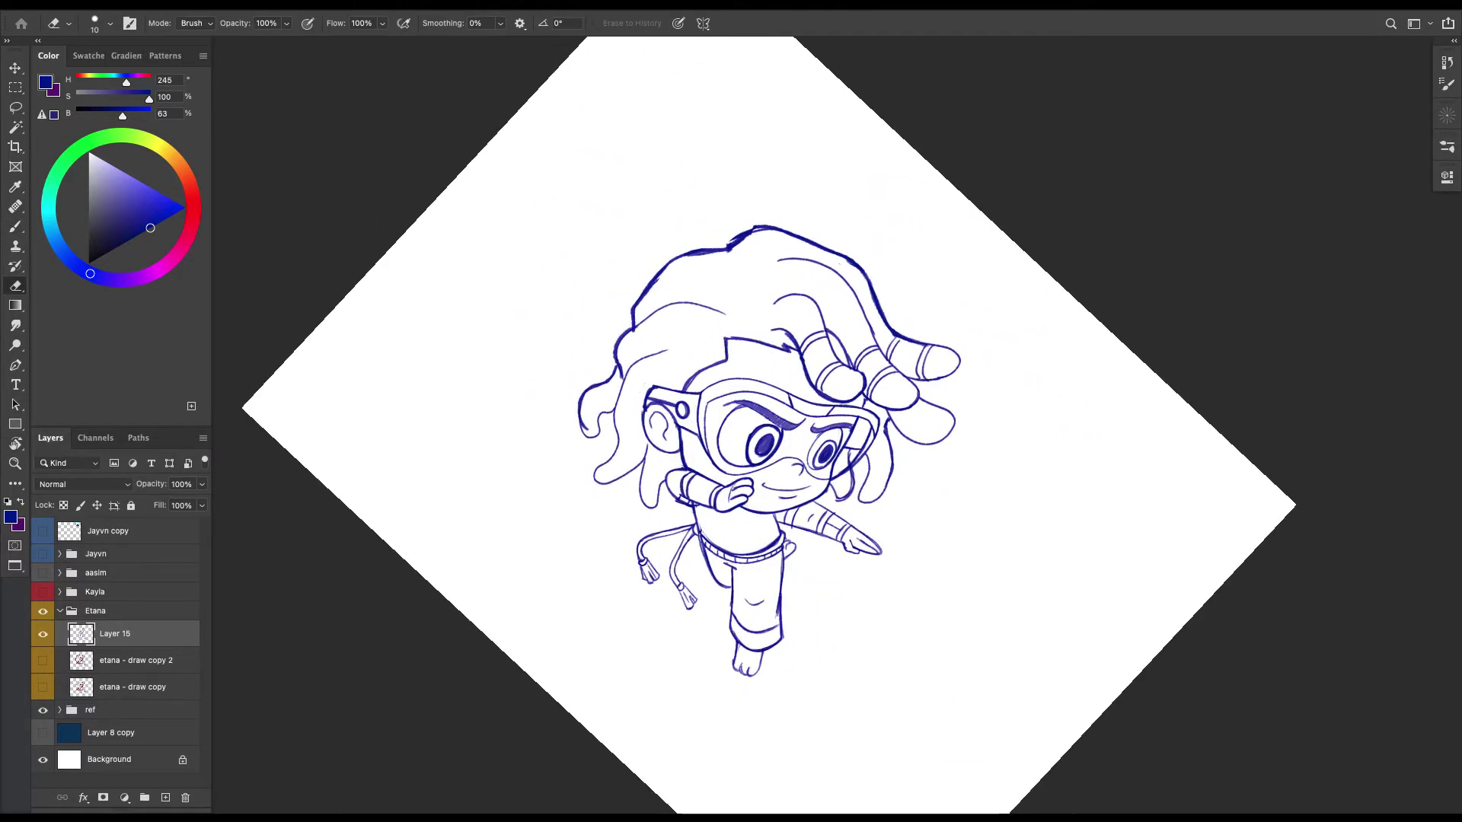
key(bracketright)
key(b)
key(ctrl+plus)
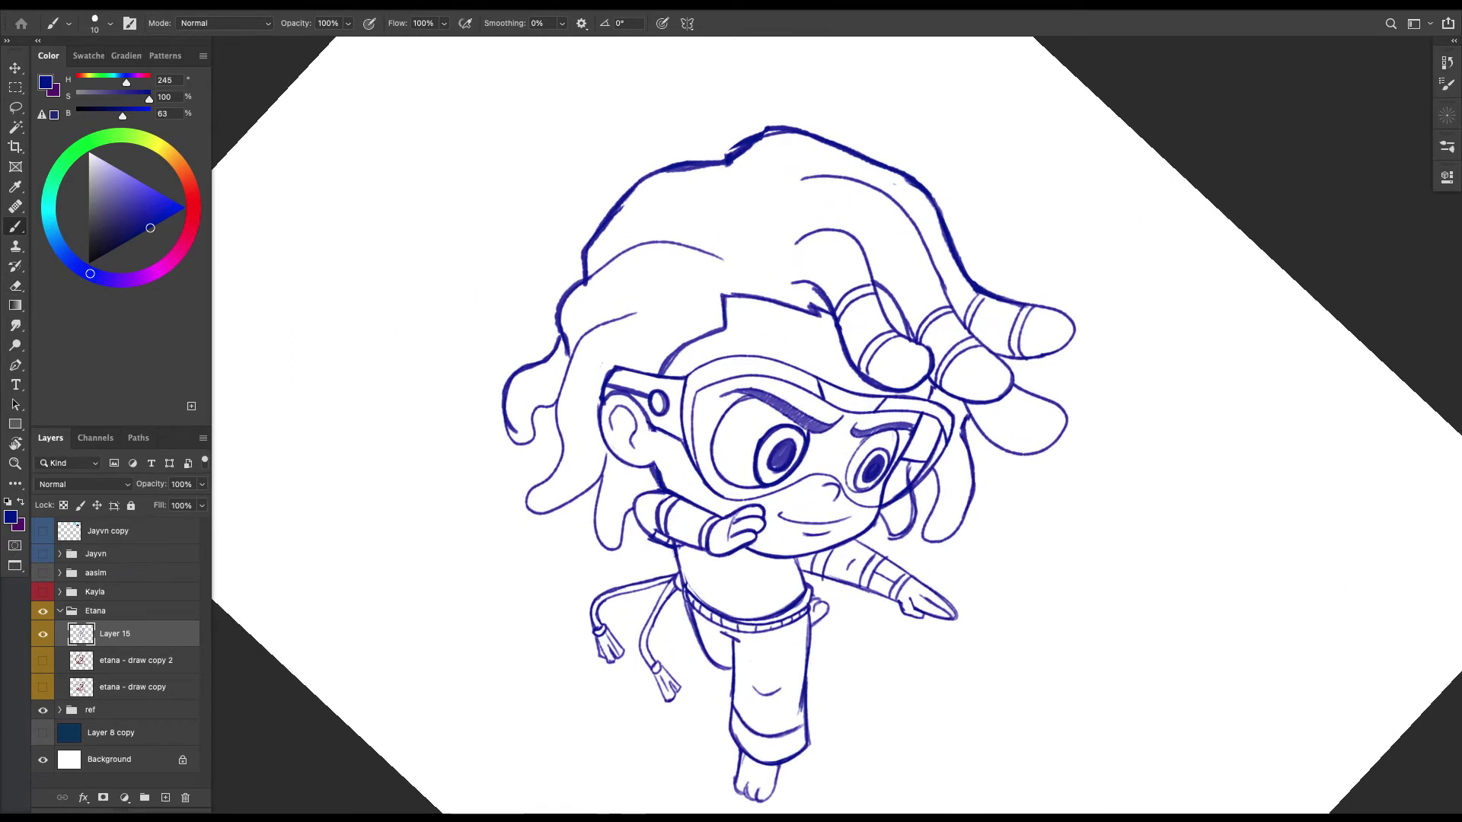
key(l)
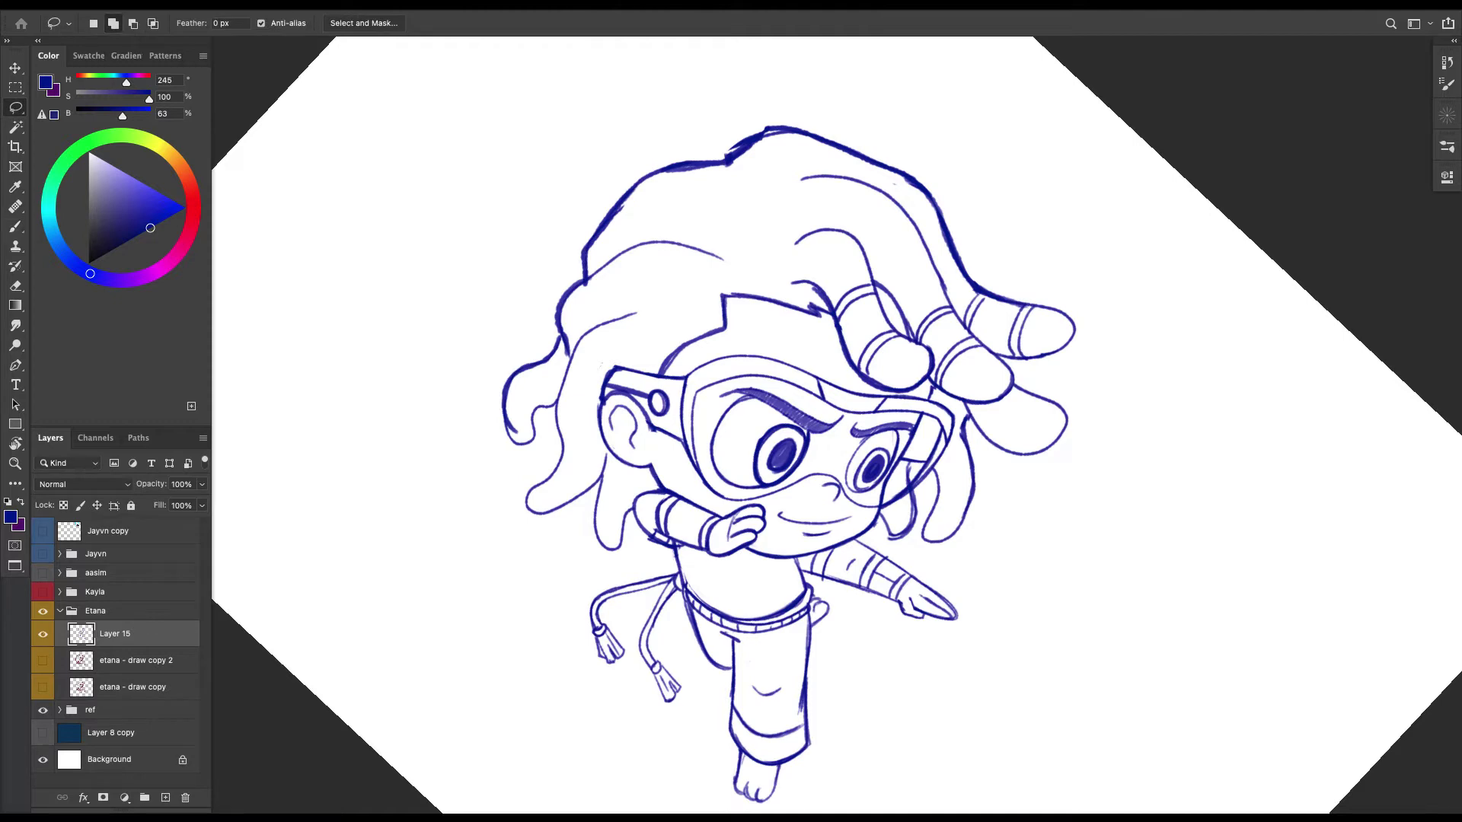
key(Escape)
key(super+minus)
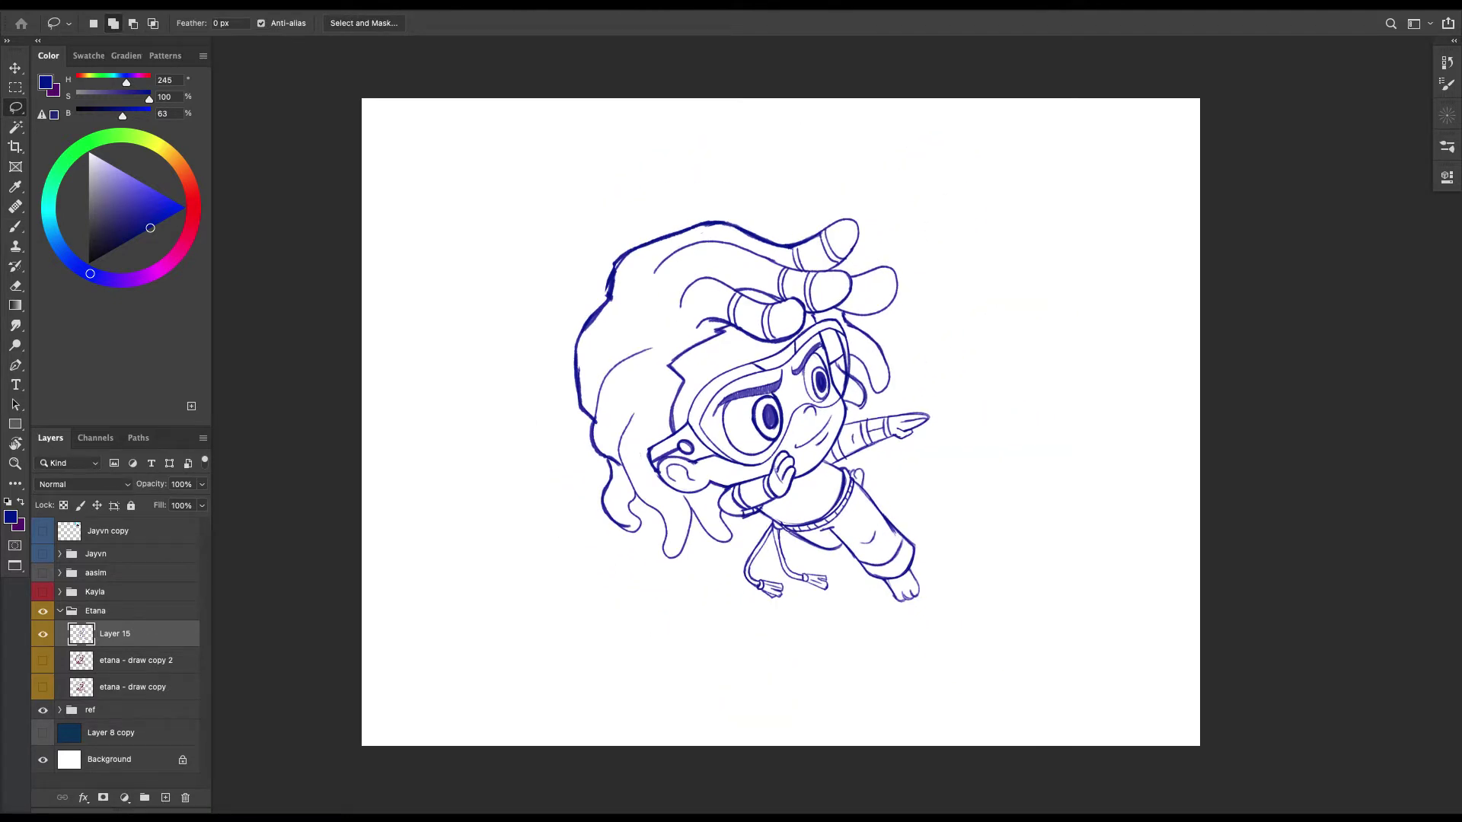
Try rotating the line art layer alone slightly clockwise, and undo the rotation.
key(ctrl+t)
drag(496, 333, 525, 294)
key(Return)
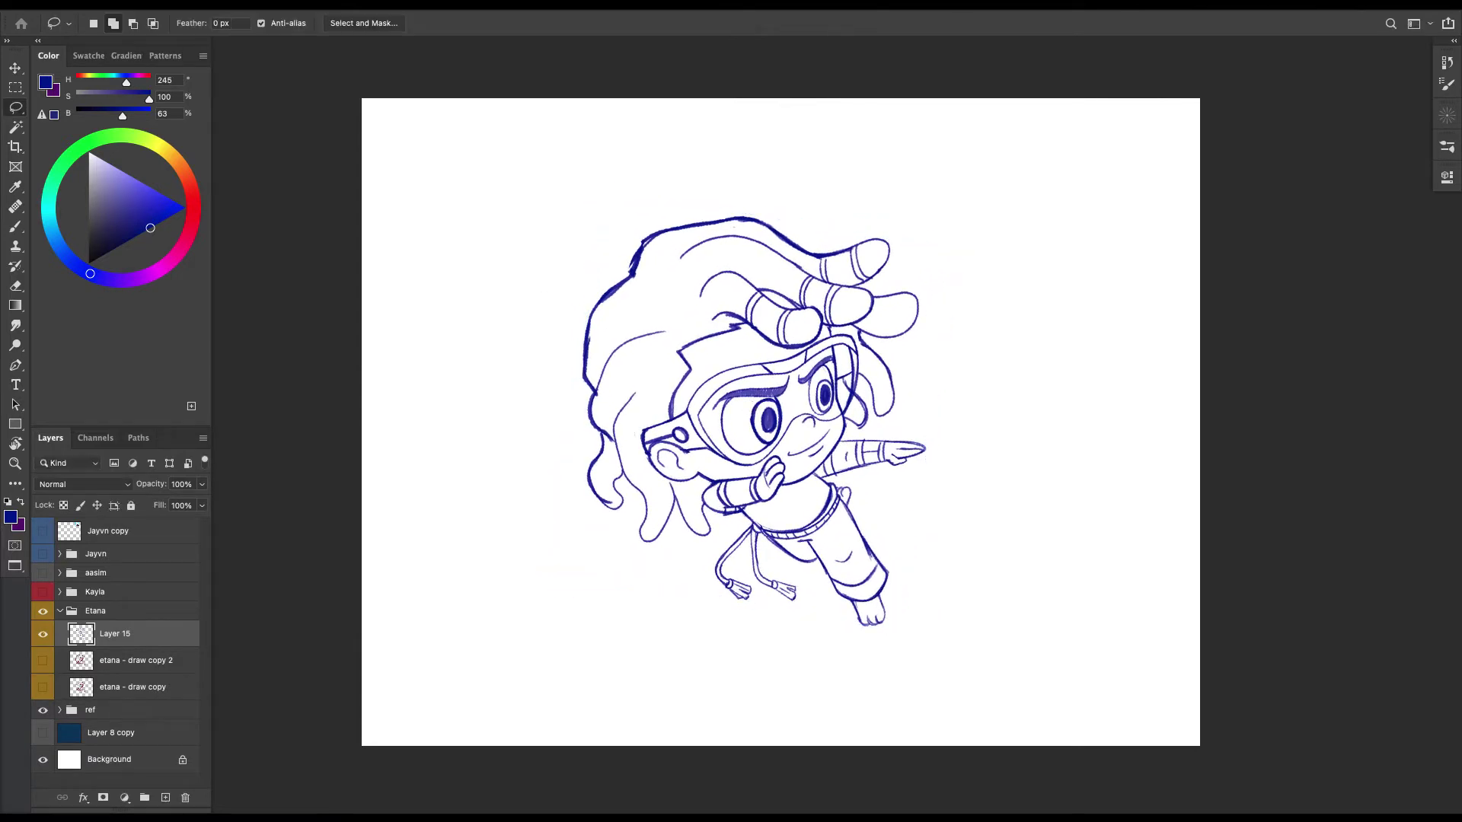
key(ctrl+z)
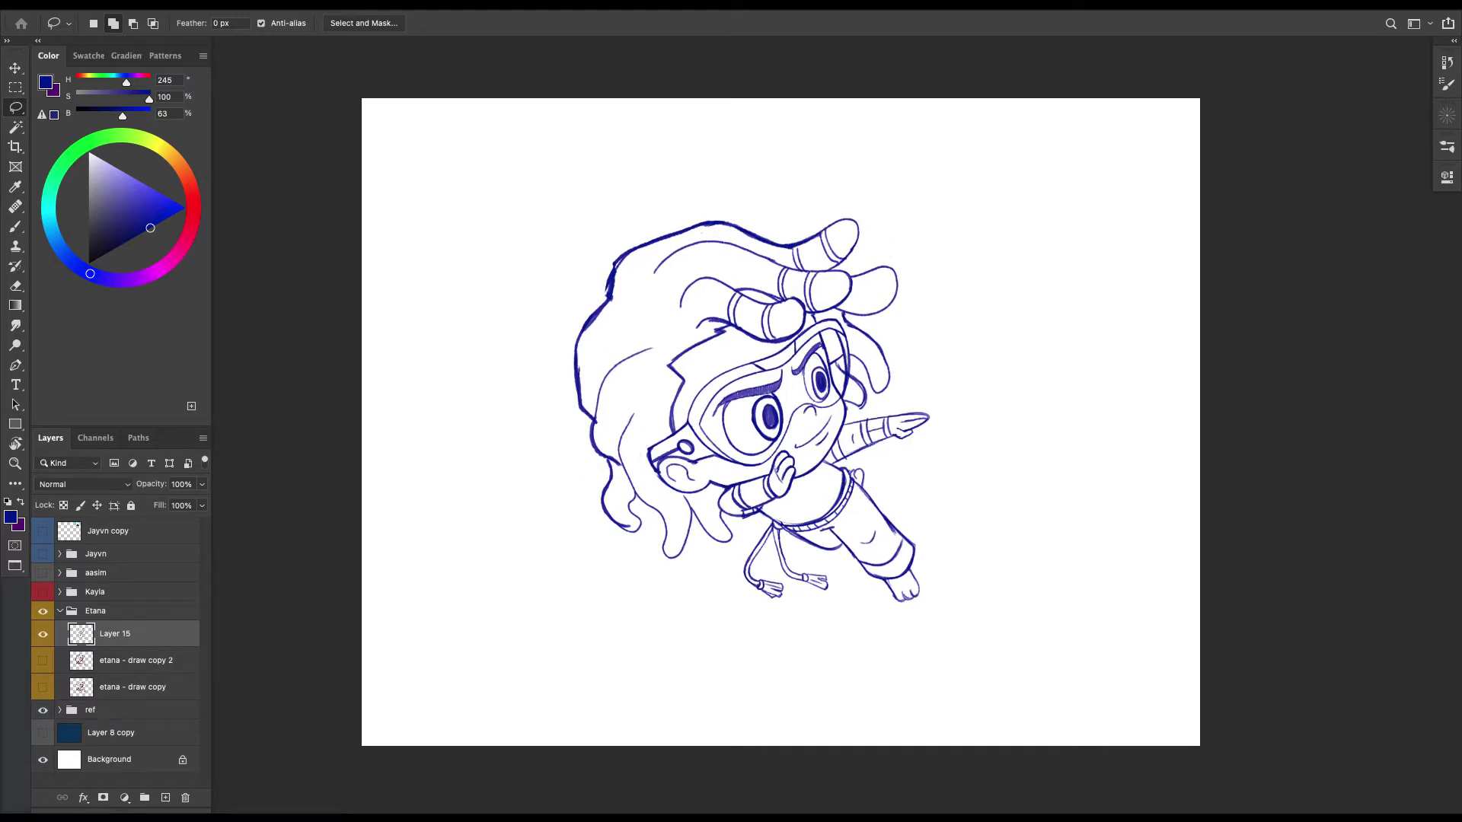
Rotate the line art together with both hidden sketch copies about 8.83° clockwise, and make Layer 15 the only active layer.
shift+click(130, 687)
key(ctrl+t)
drag(455, 418, 467, 360)
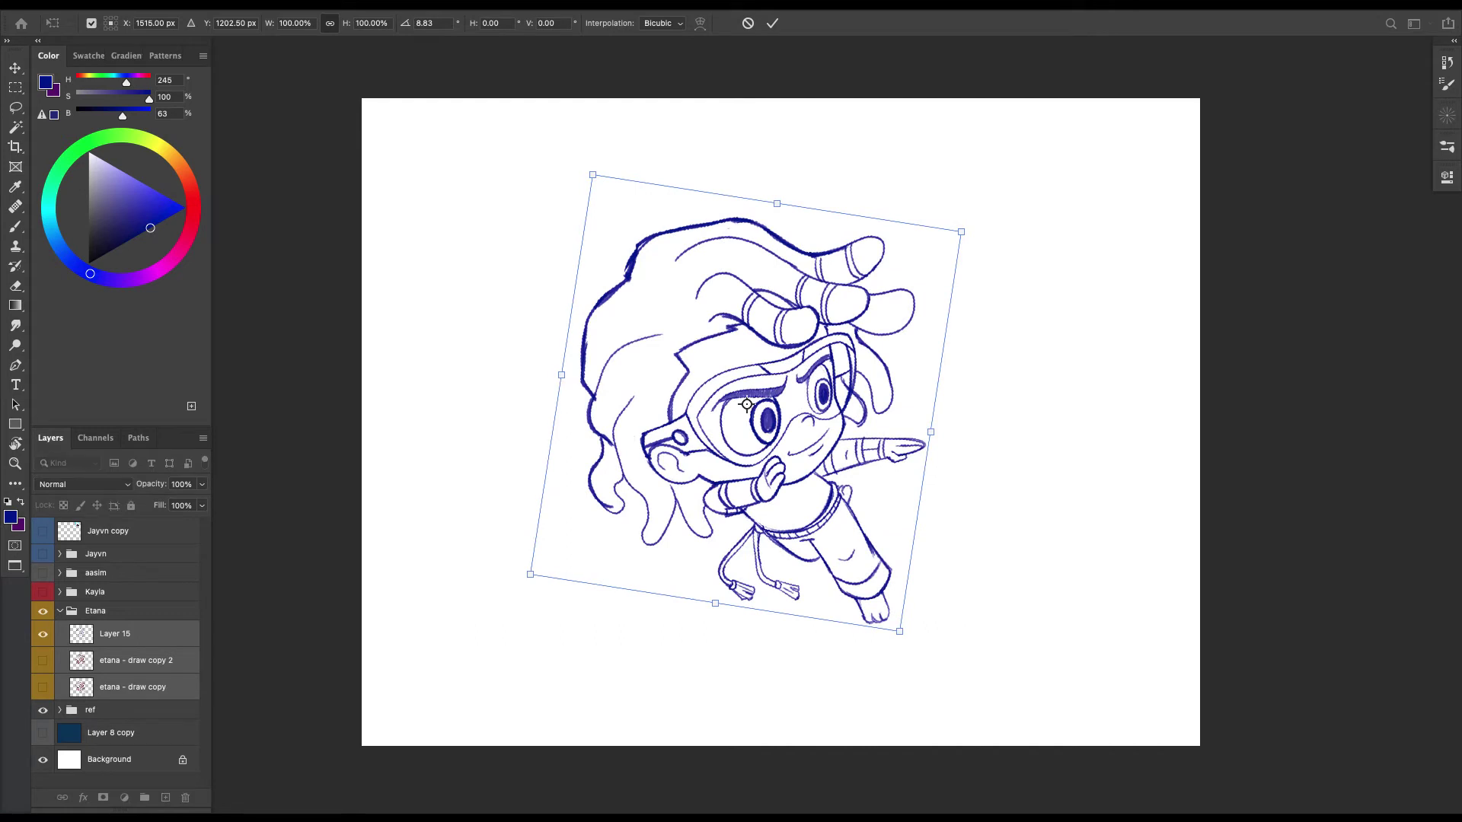
key(Return)
key(l)
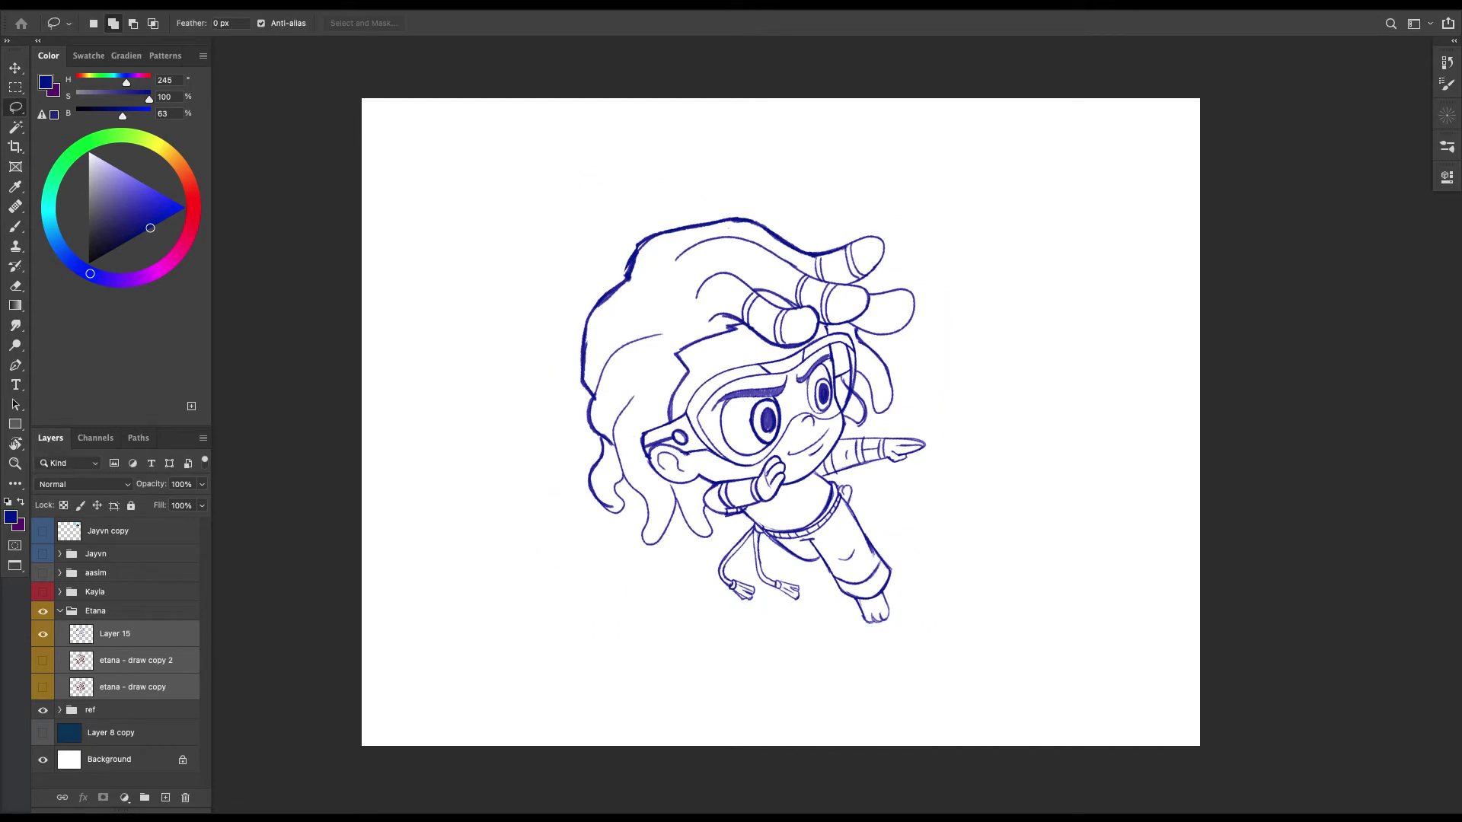
click(137, 633)
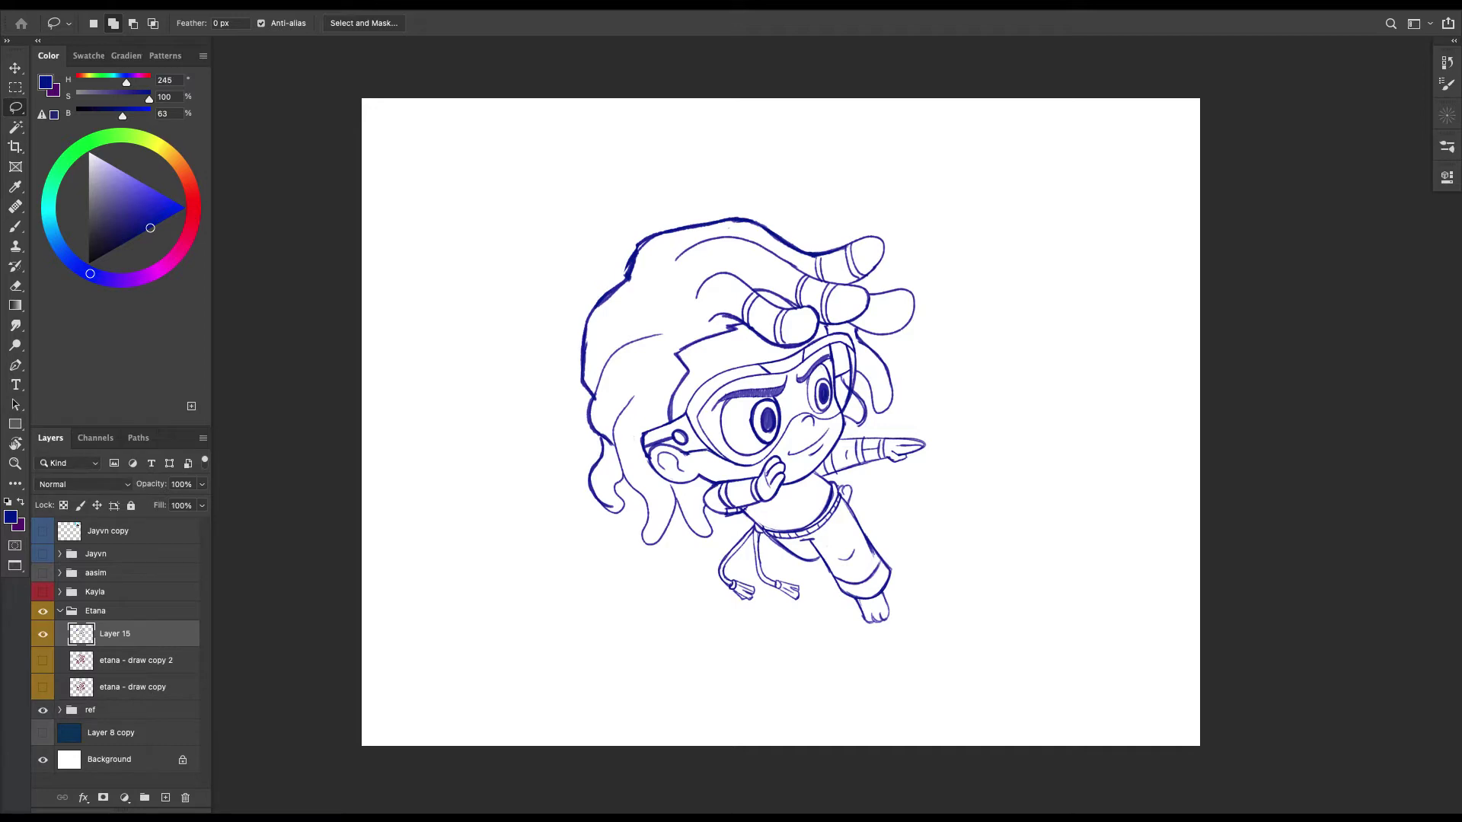
Select the far eye's iris and pupil with the Lasso and reshape them slightly with Free Transform.
key(super+equal)
key(super+equal)
key(super+equal)
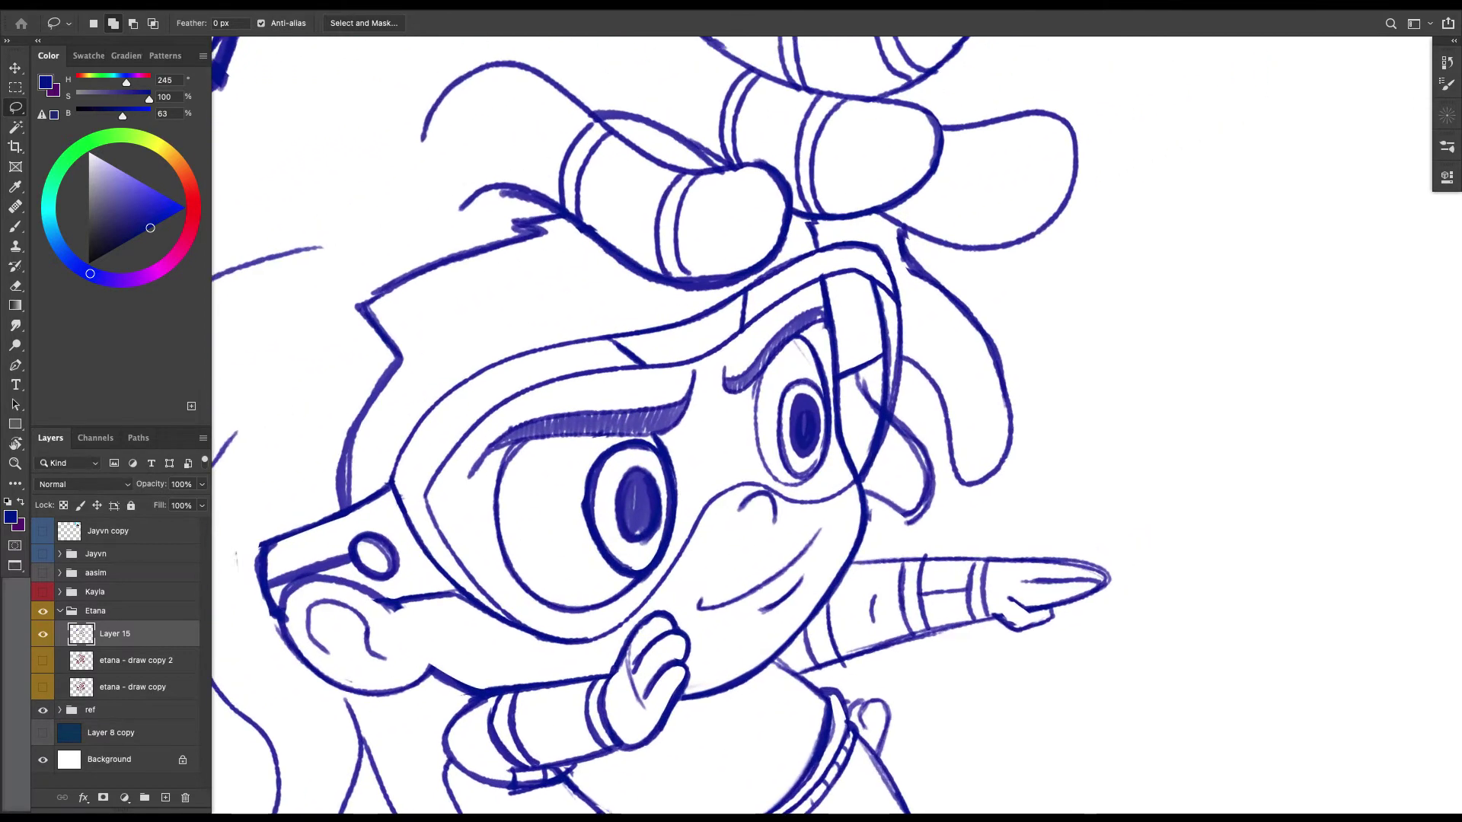
key(super+equal)
mouse_move(904, 495)
mouse_down()
mouse_move(833, 514)
mouse_move(800, 377)
mouse_move(858, 308)
mouse_up()
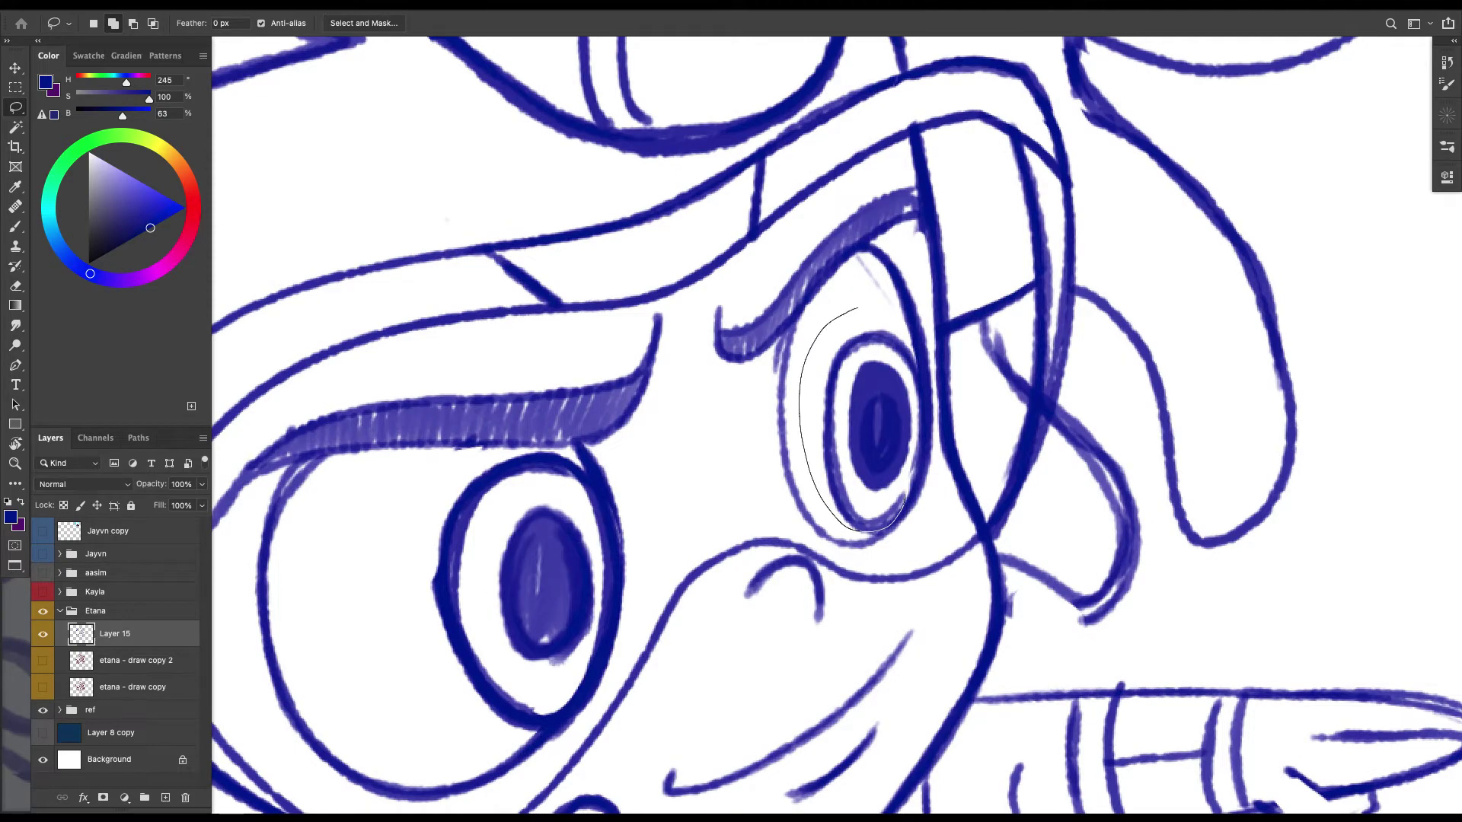
mouse_move(914, 356)
mouse_down()
mouse_move(868, 354)
mouse_move(845, 381)
mouse_move(841, 440)
mouse_move(902, 496)
mouse_up()
scroll(724, 426, down, 4)
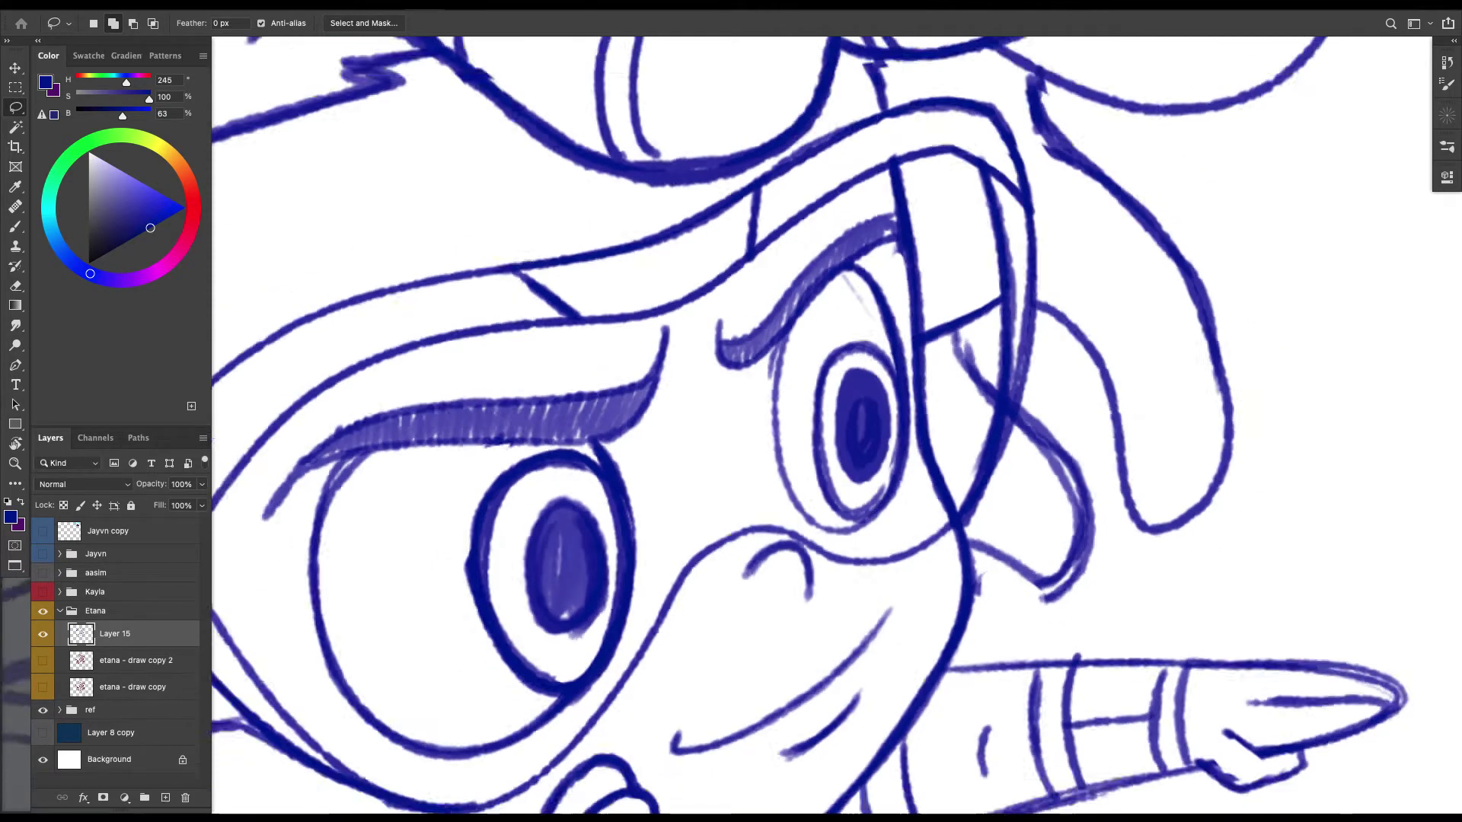
key(super+t)
drag(765, 422, 756, 421)
key(Return)
key(ctrl+d)
Thicken the far eyebrow's upper edge and the outlines of the locks hanging behind the mask with a size 9 brush.
key(b)
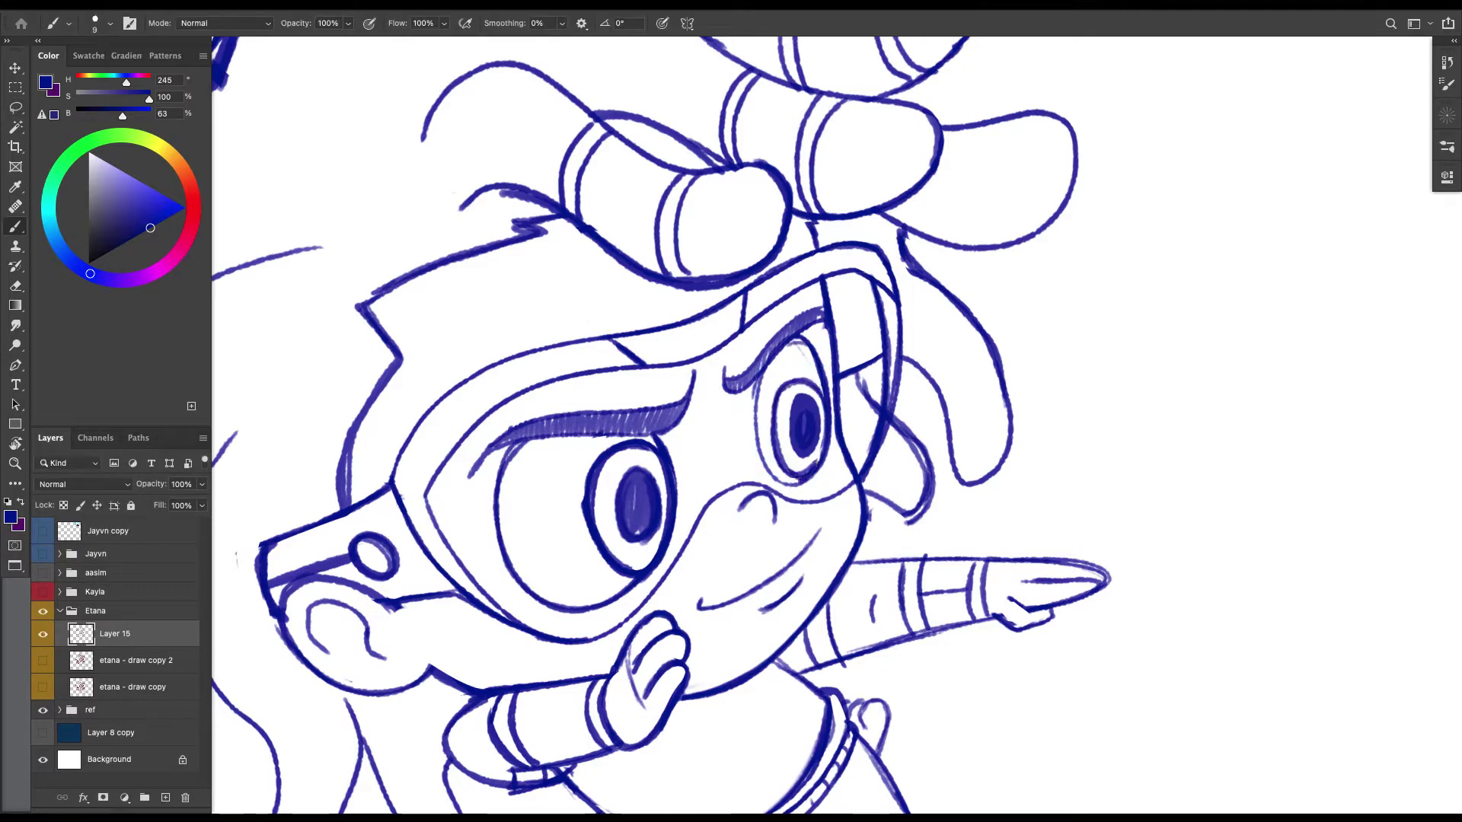
mouse_move(729, 379)
mouse_down()
mouse_move(788, 314)
mouse_move(820, 304)
mouse_up()
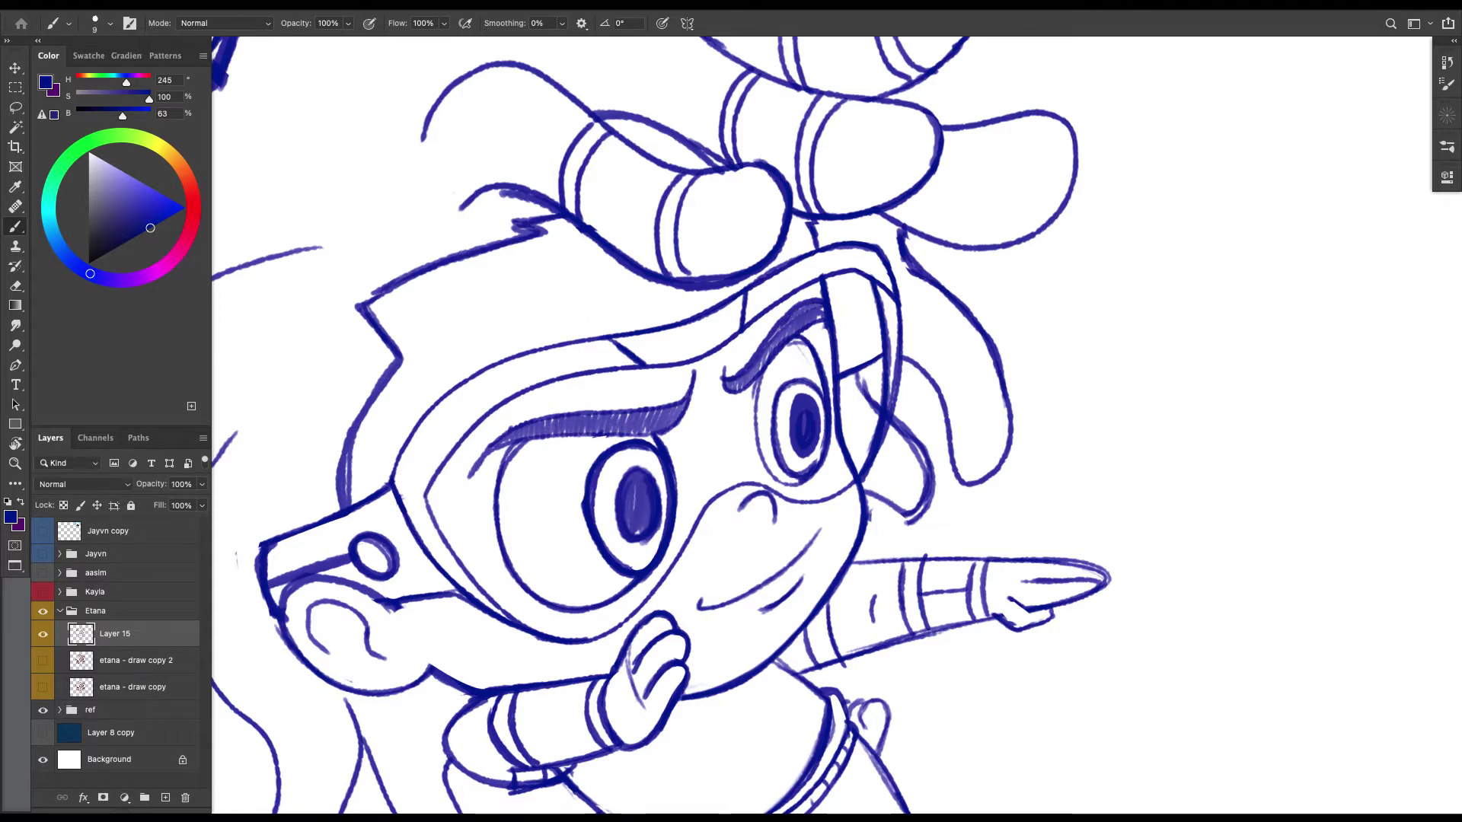
key(ctrl+0)
key(ctrl+plus)
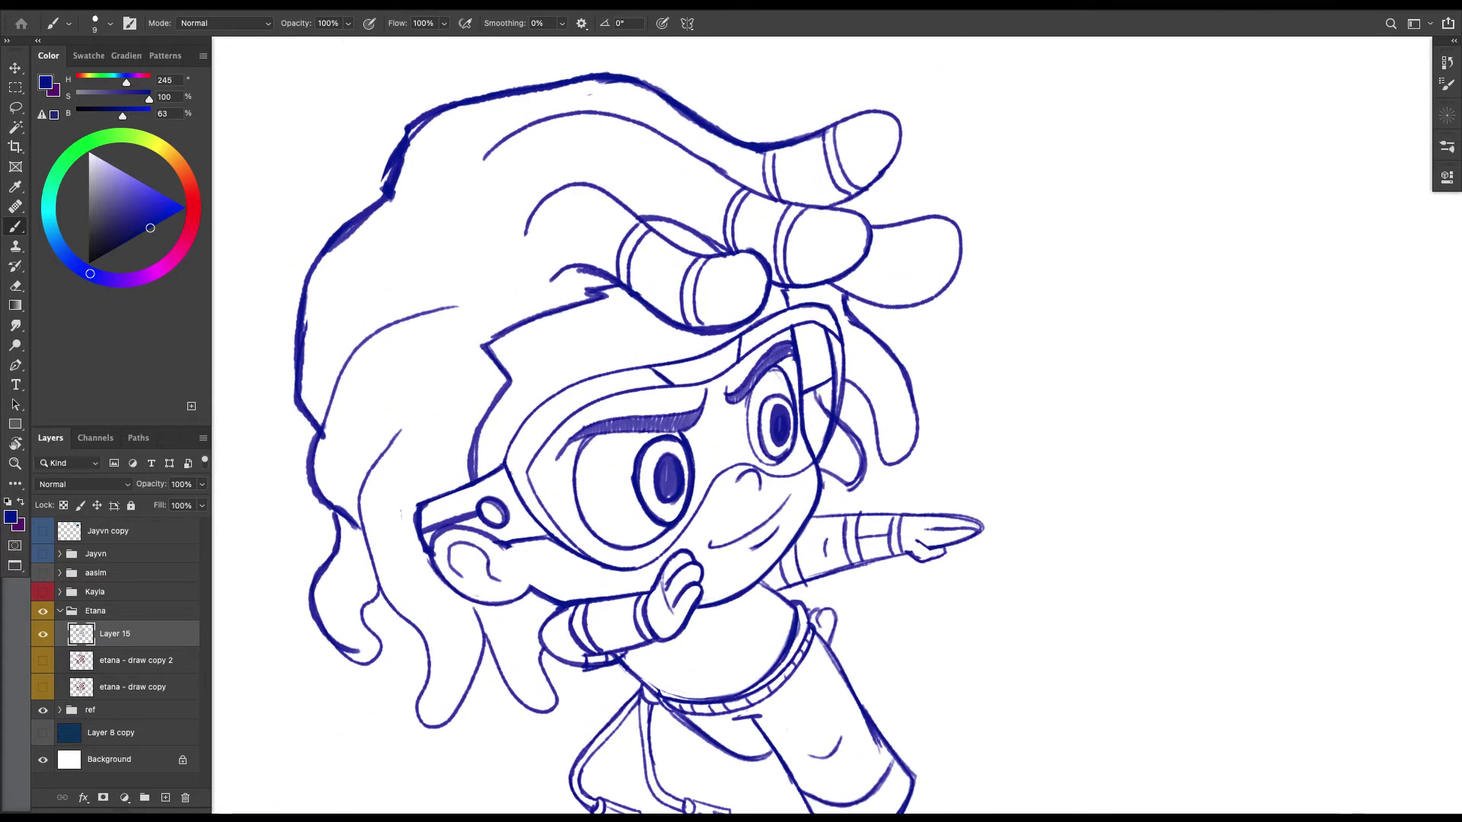
drag(854, 437, 846, 488)
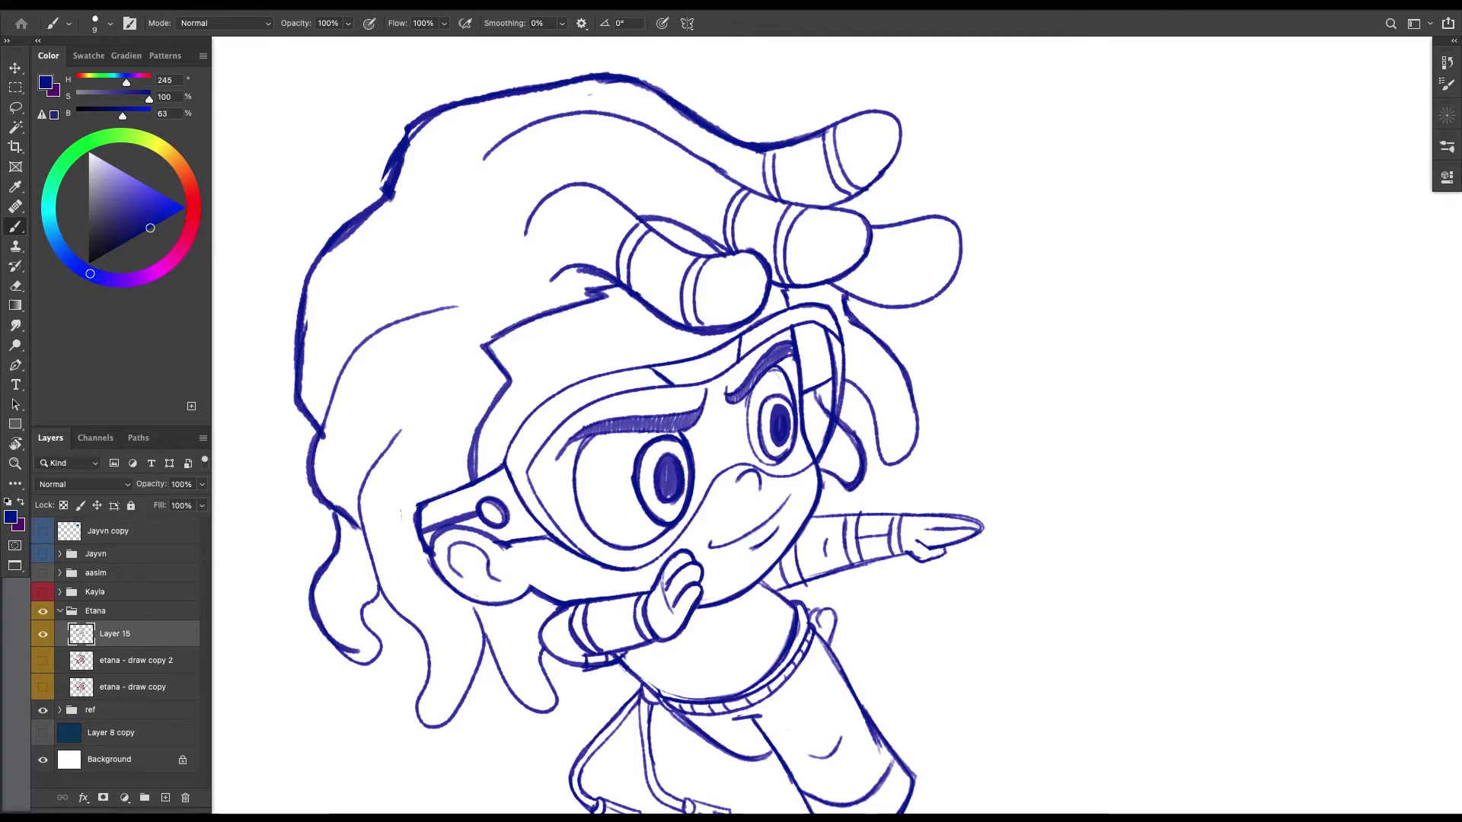
mouse_move(869, 402)
mouse_down()
mouse_move(889, 468)
mouse_move(913, 420)
mouse_move(890, 469)
mouse_up()
drag(899, 395, 822, 510)
mouse_move(829, 497)
mouse_down()
mouse_move(800, 574)
mouse_move(595, 517)
mouse_up()
key(super+z)
Slim the plain lock behind the banded ones by drawing a new edge line and deleting the outline beyond it.
key(e)
key(r)
key(super+plus)
key(b)
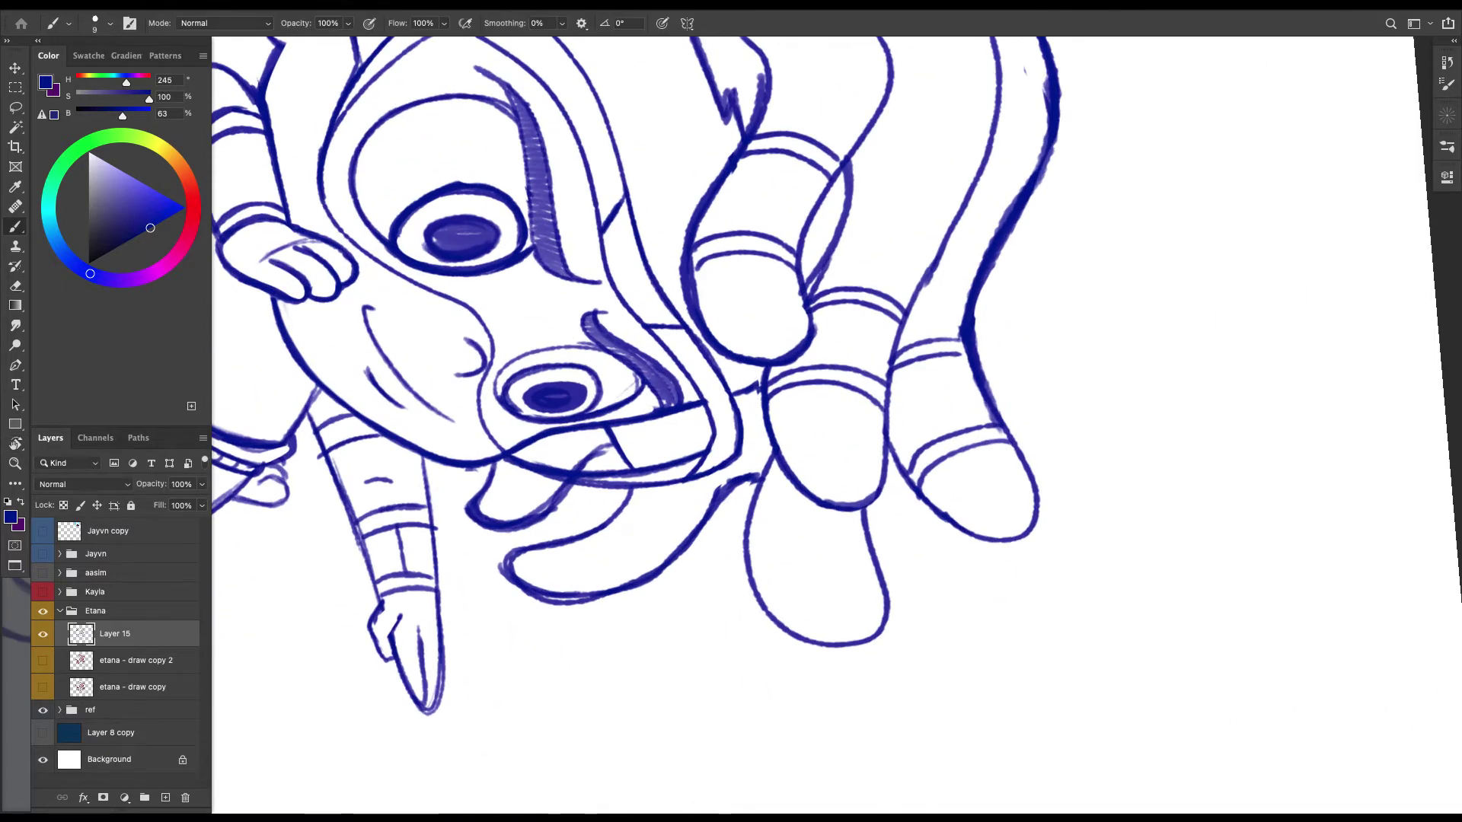
drag(836, 510, 856, 639)
key(l)
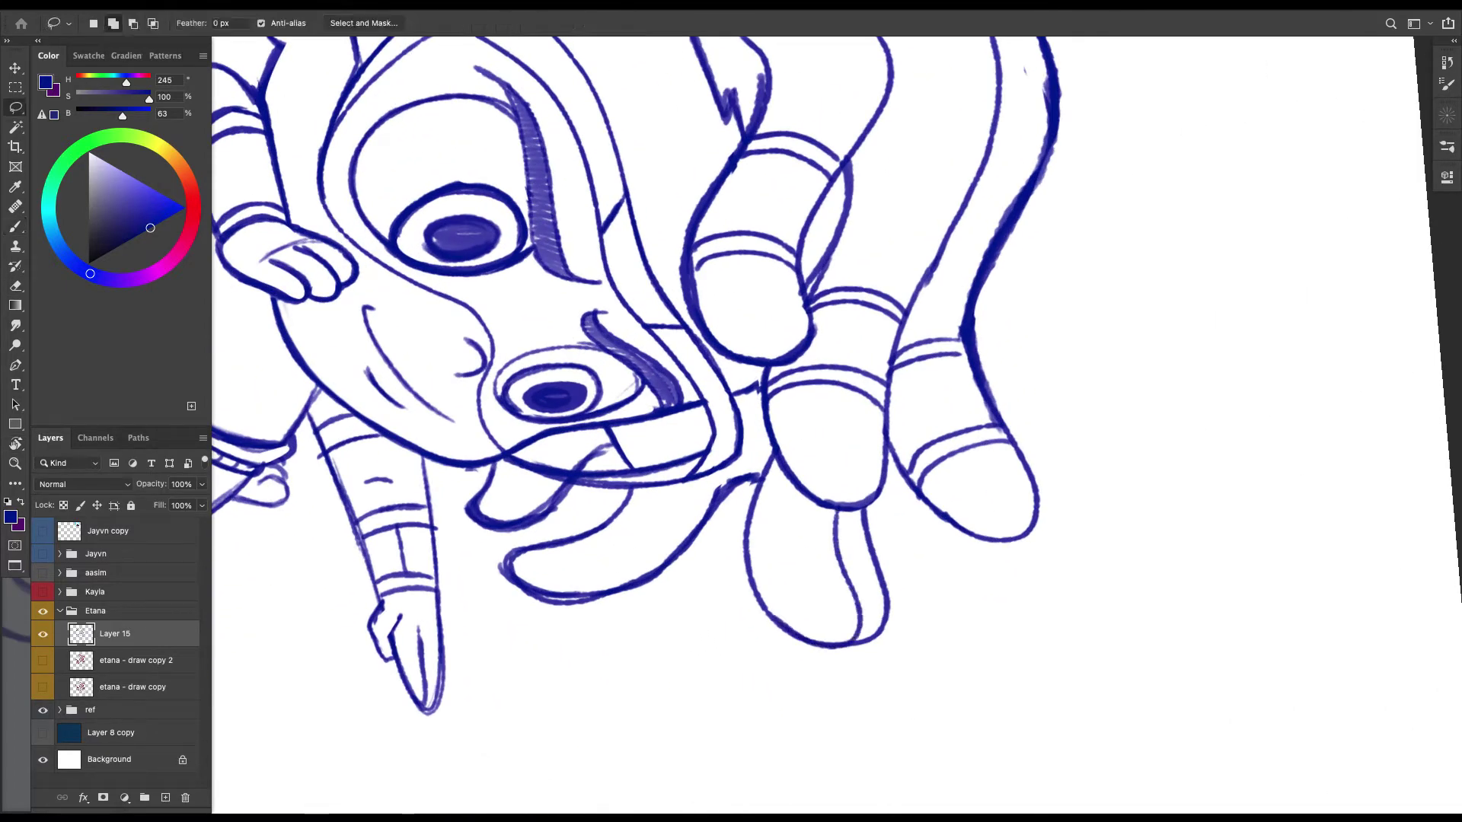
mouse_move(858, 511)
mouse_down()
mouse_move(902, 584)
mouse_move(856, 623)
mouse_move(858, 511)
mouse_up()
key(b)
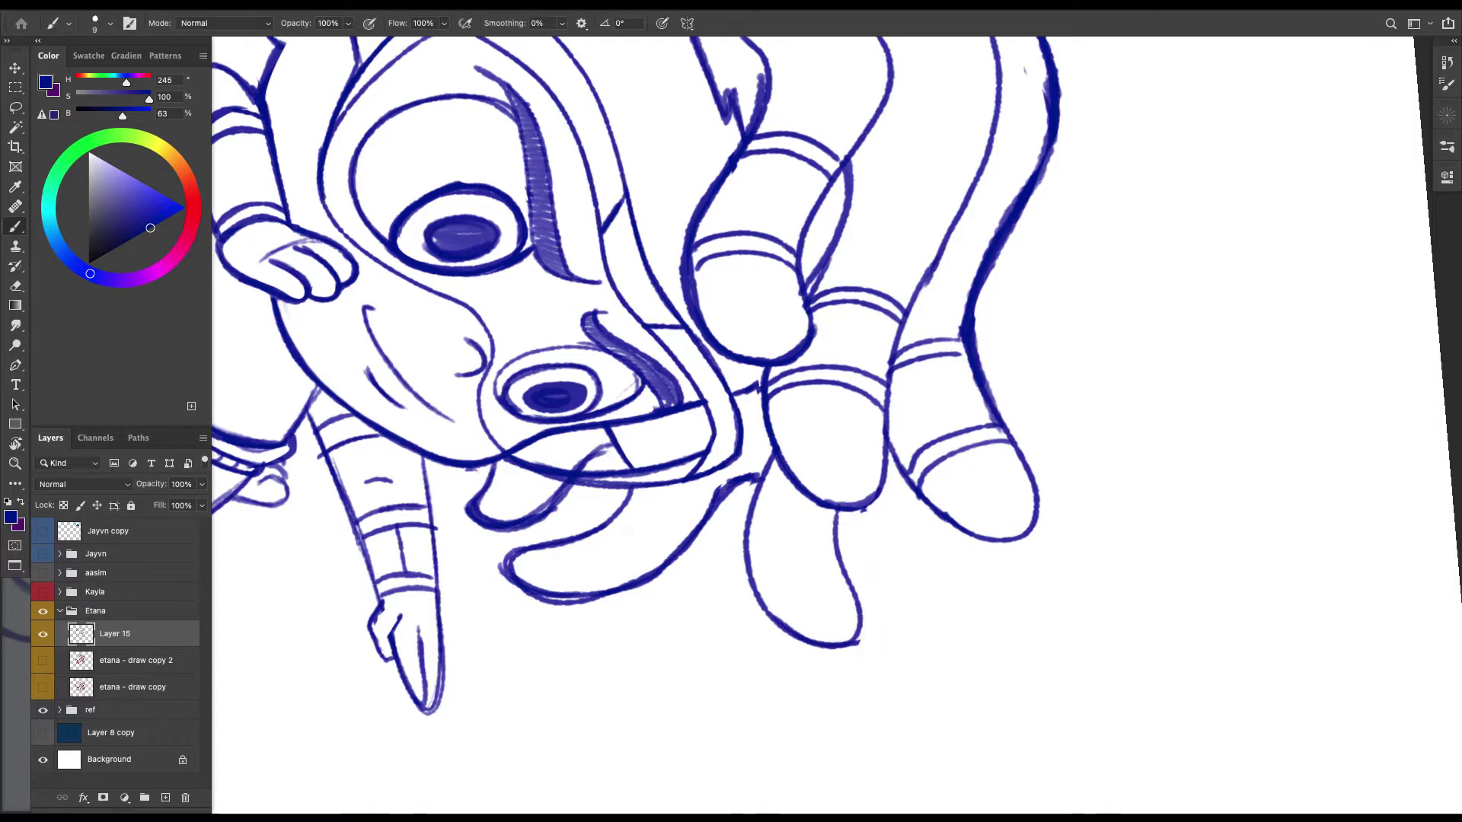
key(Delete)
key(super+d)
Redraw the outer edge of the topmost banded lock with a deeper curve and delete the old line.
drag(838, 426, 743, 463)
mouse_move(866, 335)
mouse_down()
mouse_move(859, 432)
mouse_move(943, 577)
mouse_up()
key(l)
mouse_move(859, 421)
mouse_down()
mouse_move(914, 384)
mouse_move(892, 322)
mouse_up()
key(BackSpace)
key(super+d)
scroll(762, 426, up, 1)
key(b)
scroll(350, 271, up, 2)
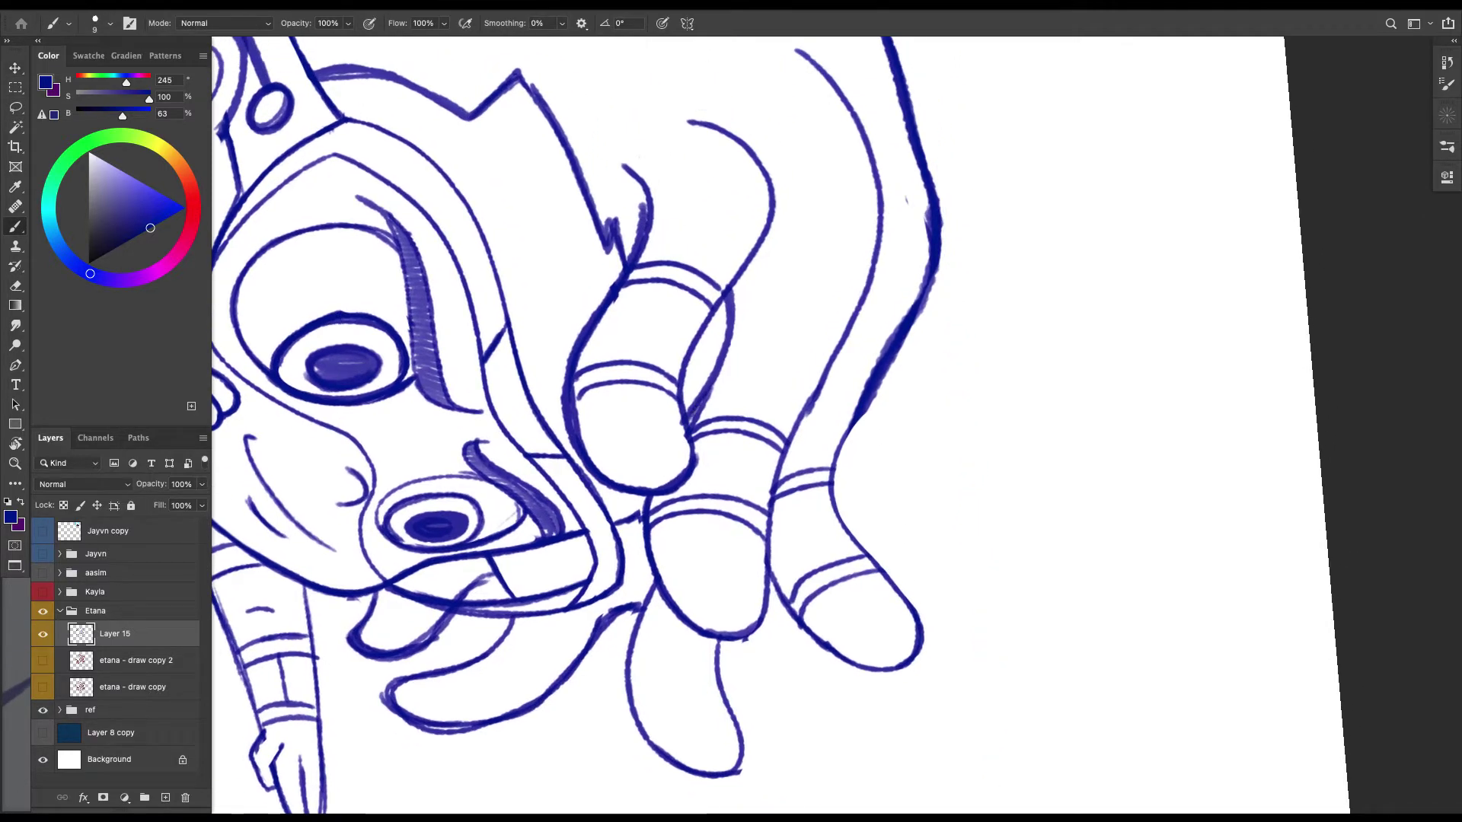
Thicken the line separating the two upper banded locks and add a short downward hook at its start in the hair.
mouse_move(723, 642)
mouse_down()
mouse_move(761, 580)
mouse_move(864, 149)
mouse_up()
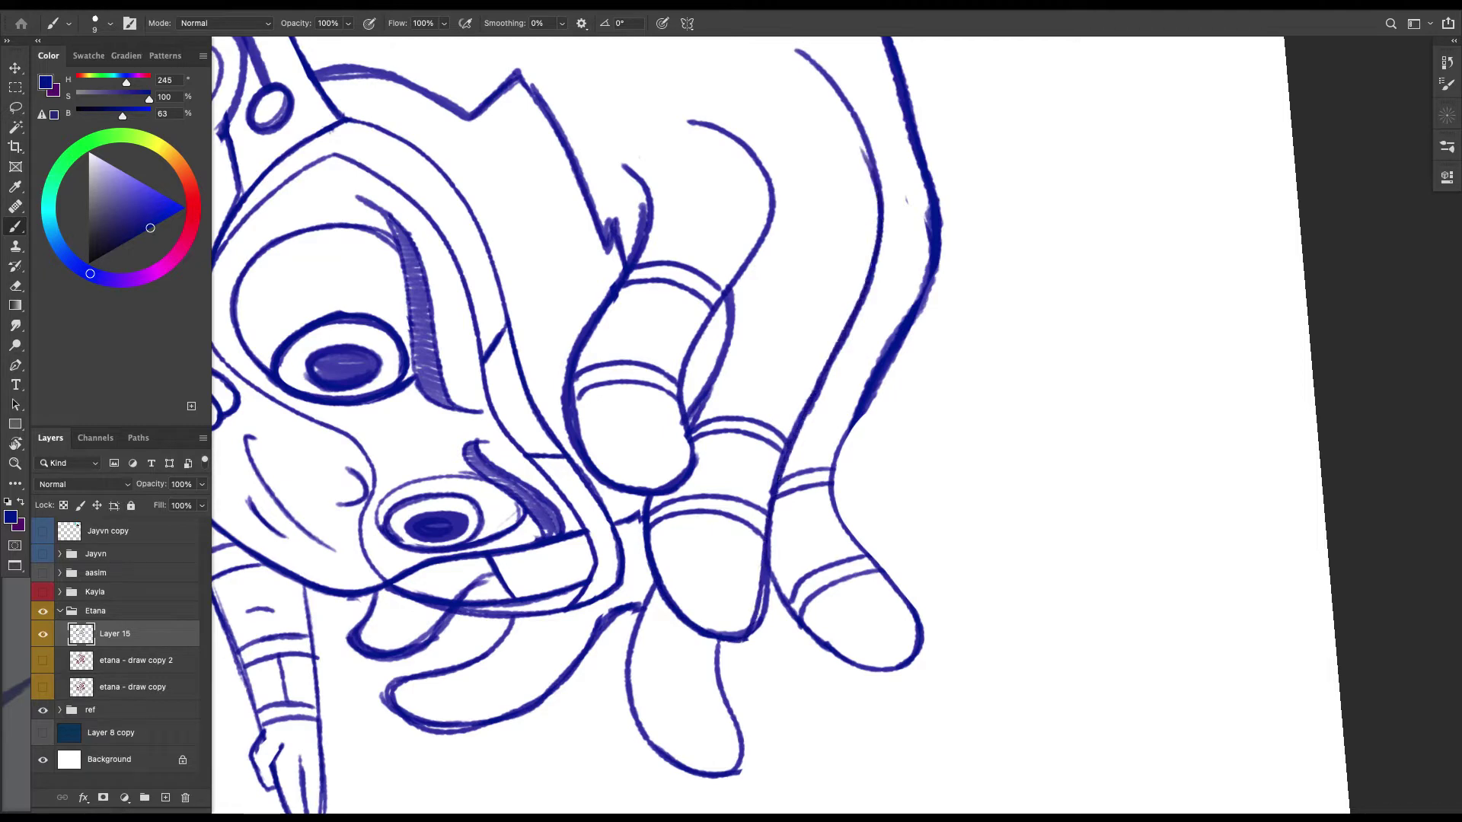
key(Escape)
scroll(836, 426, left, 2)
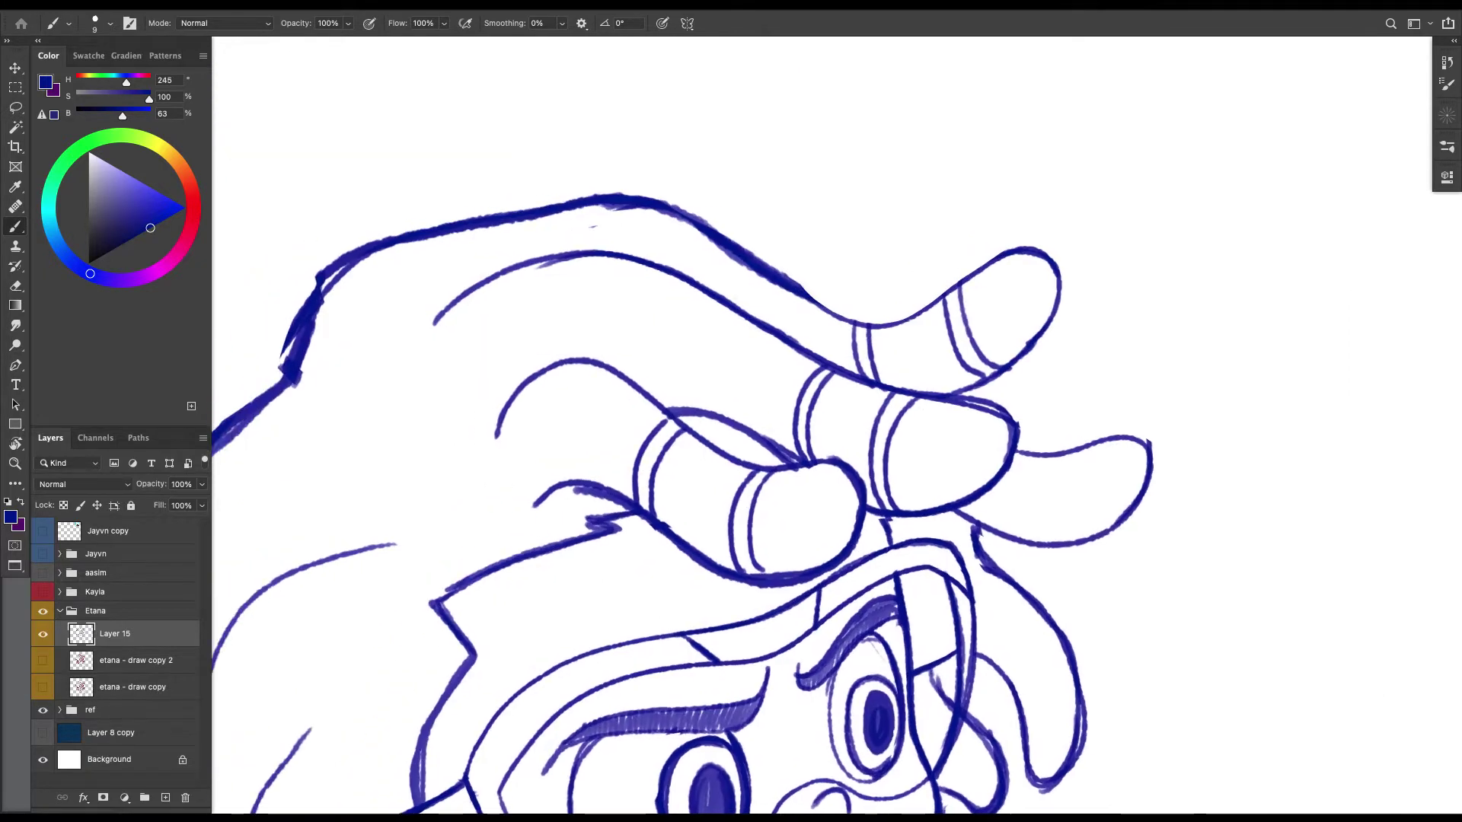
drag(532, 320, 526, 358)
key(super+minus)
key(super+minus)
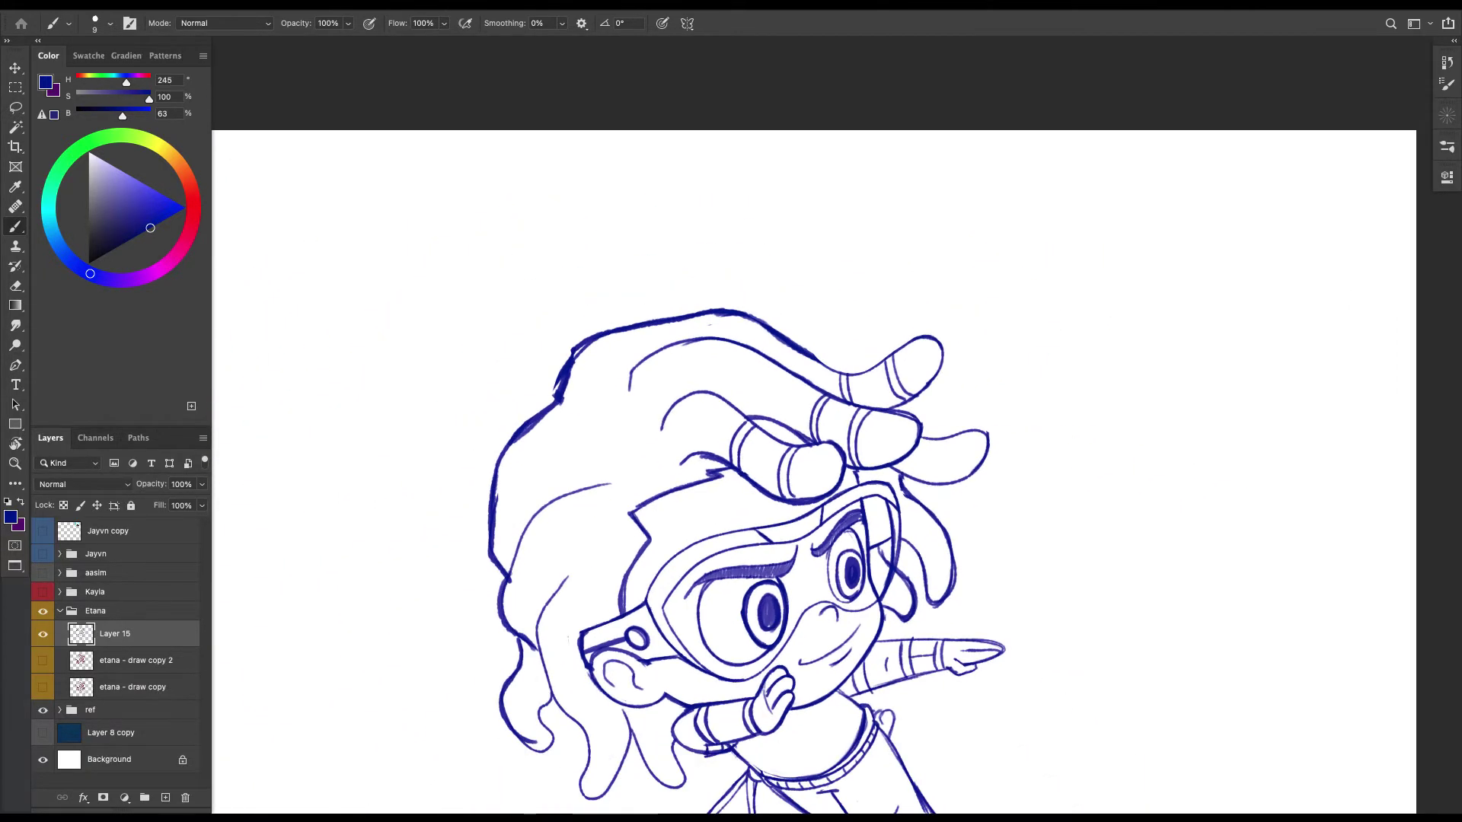
key(super+plus)
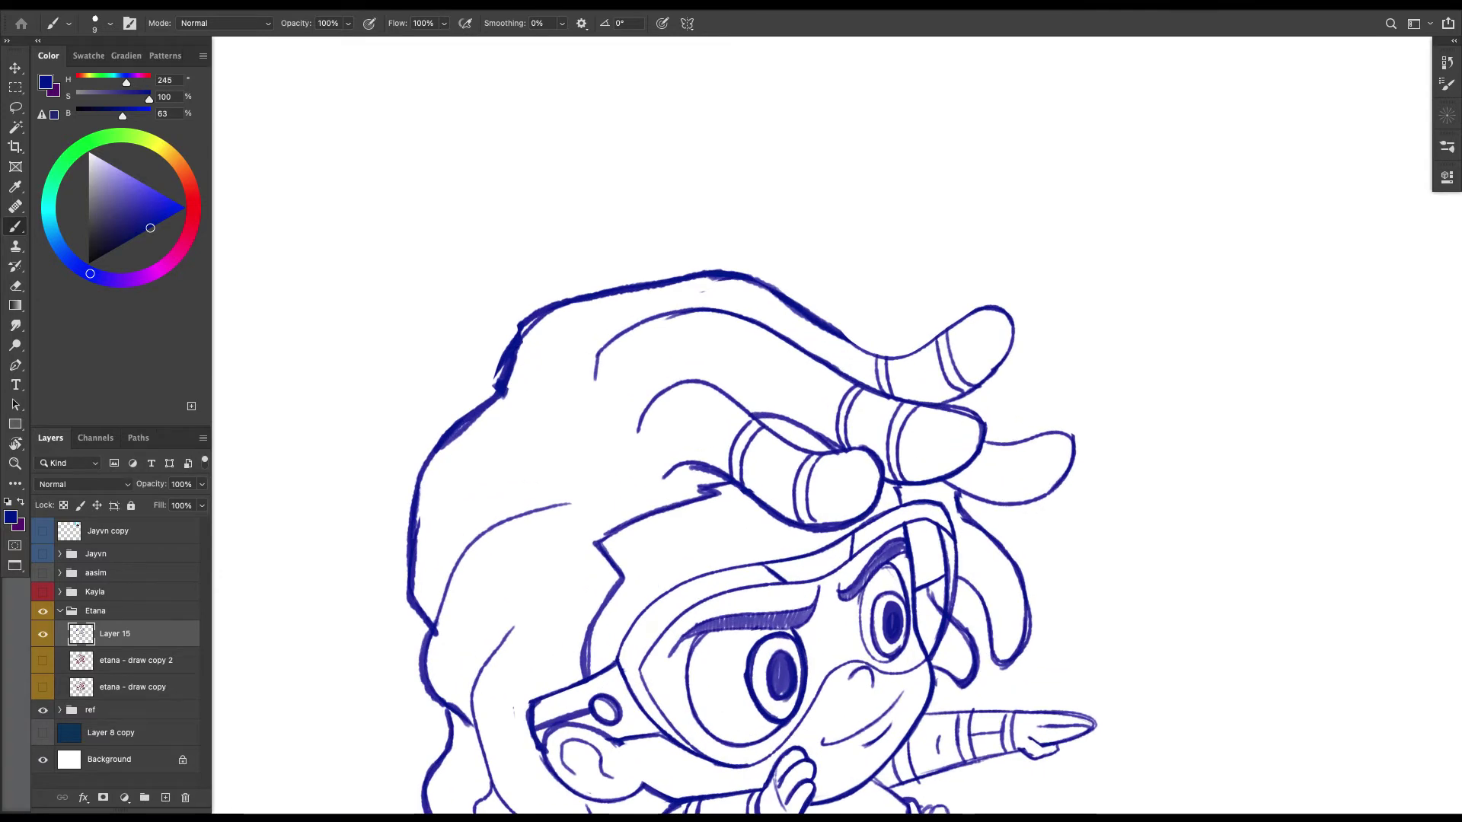
Darken the start of the lowest banded lock's upper line and add a short curved strand line in the hair behind it.
mouse_move(638, 430)
mouse_down()
mouse_move(714, 386)
mouse_move(681, 378)
mouse_up()
key(ctrl+z)
scroll(758, 537, down, 1)
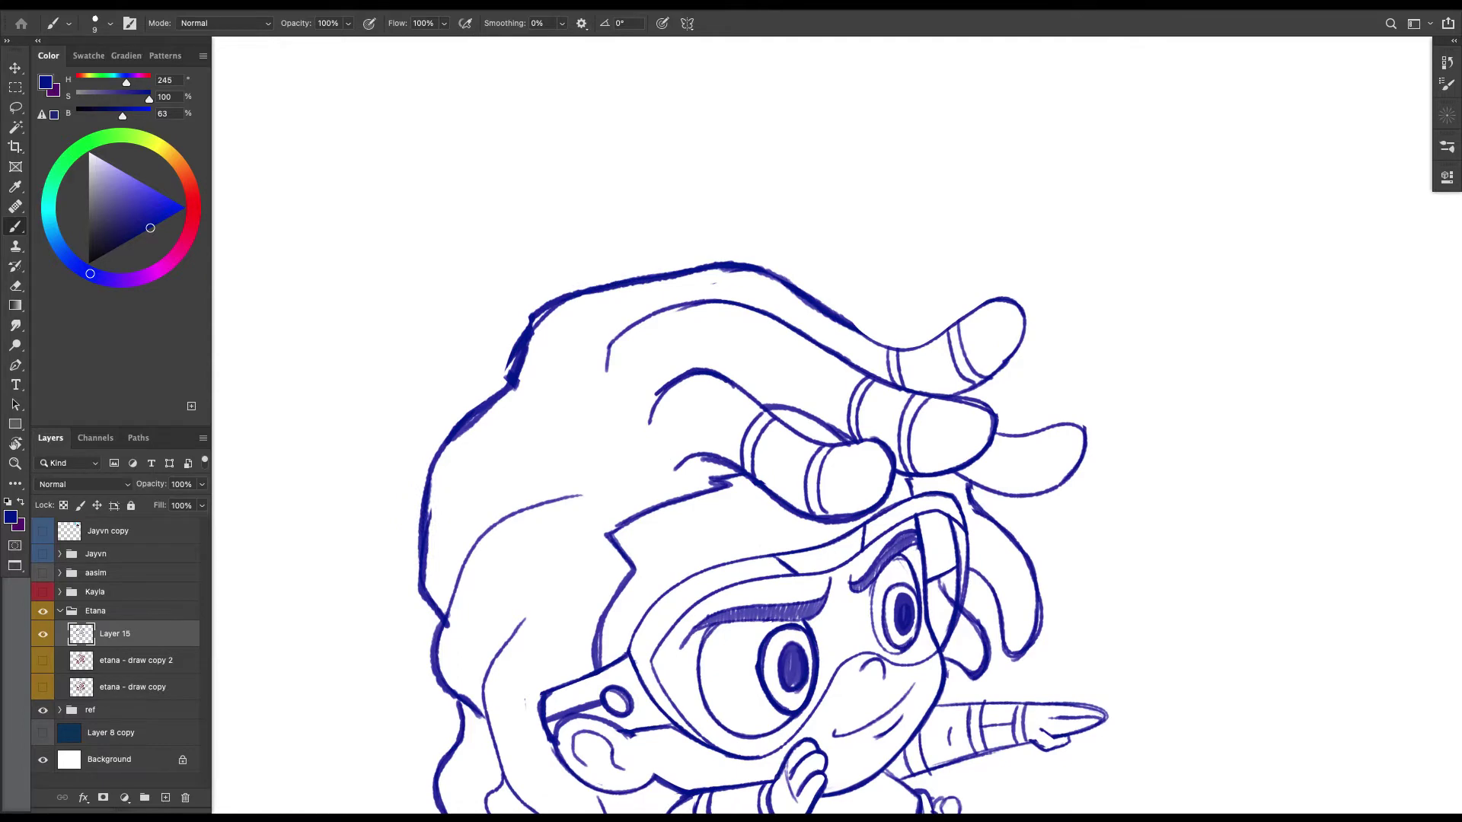
drag(622, 440, 509, 406)
key(ctrl+minus)
key(ctrl+z)
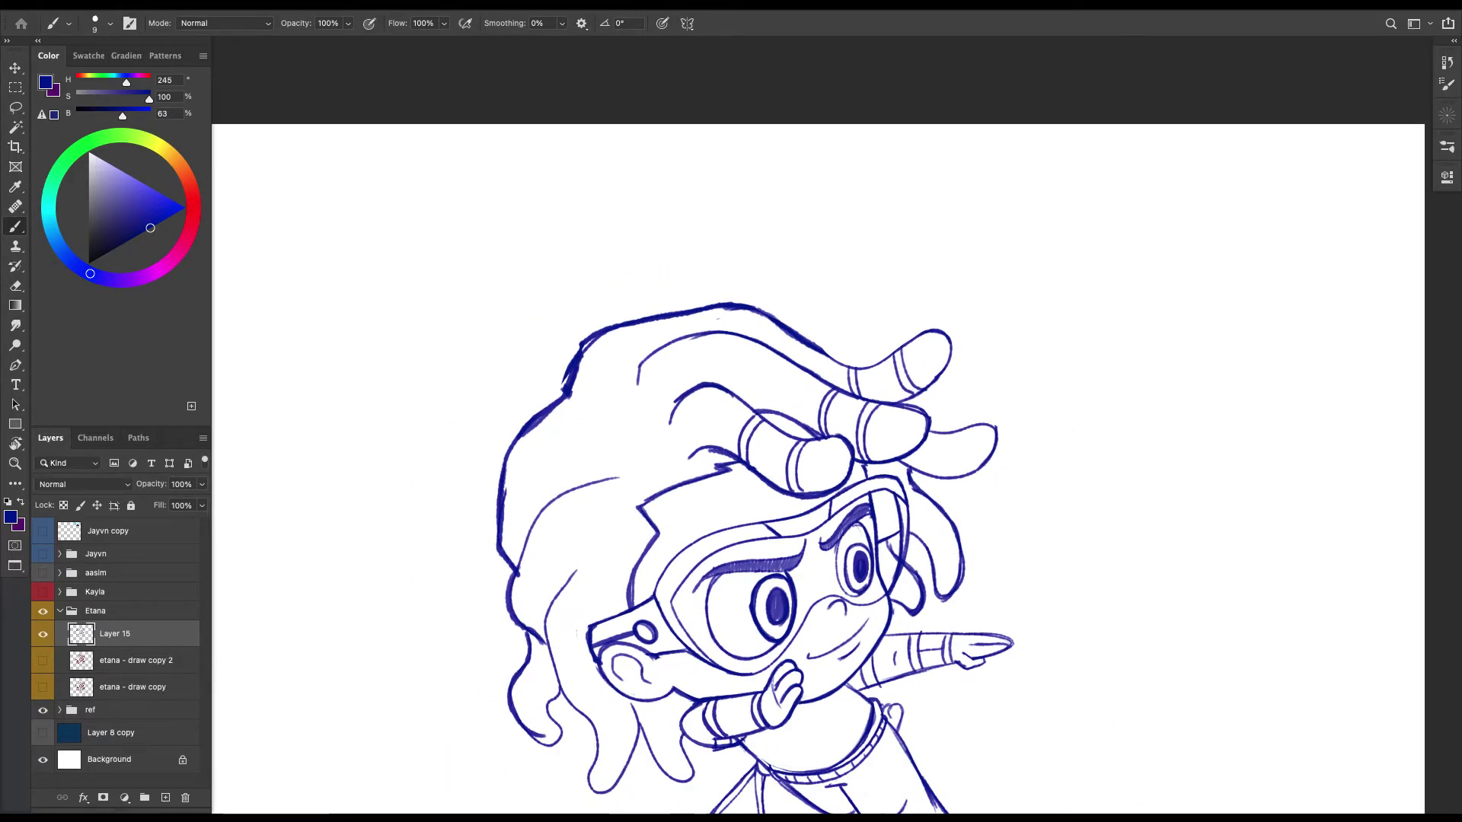
drag(654, 444, 579, 409)
Select the small zigzag notch in the hairline above the mask and shift it away from the lowest banded lock.
key(super+plus)
key(super+plus)
key(l)
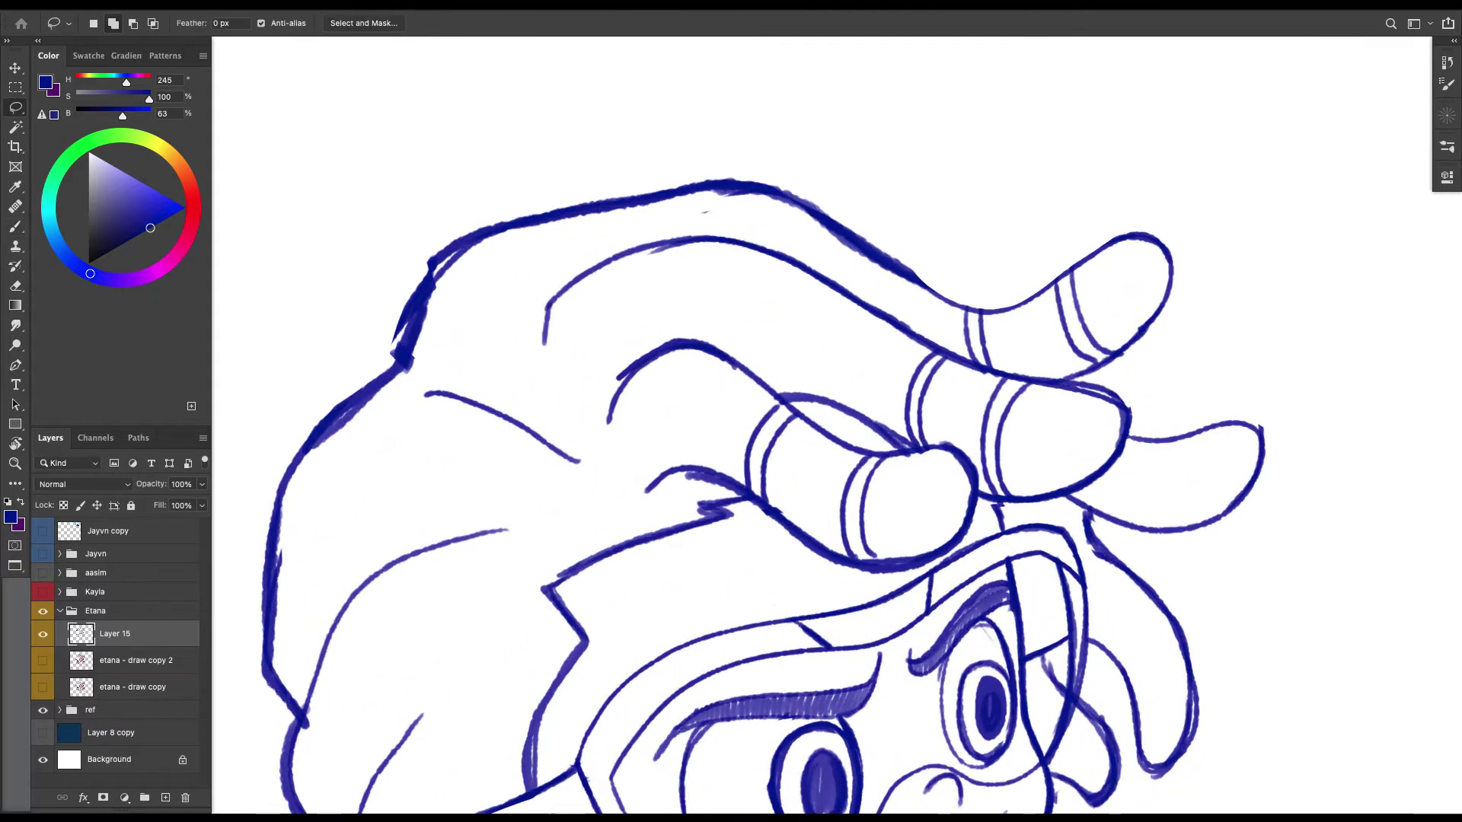
mouse_move(721, 487)
mouse_down()
mouse_move(753, 529)
mouse_move(645, 539)
mouse_move(756, 506)
mouse_up()
key(ctrl+t)
key(Return)
key(ctrl+d)
Draw strokes joining the hairline notch to the base of the lowest banded lock, with the canvas rotated.
key(b)
key(r)
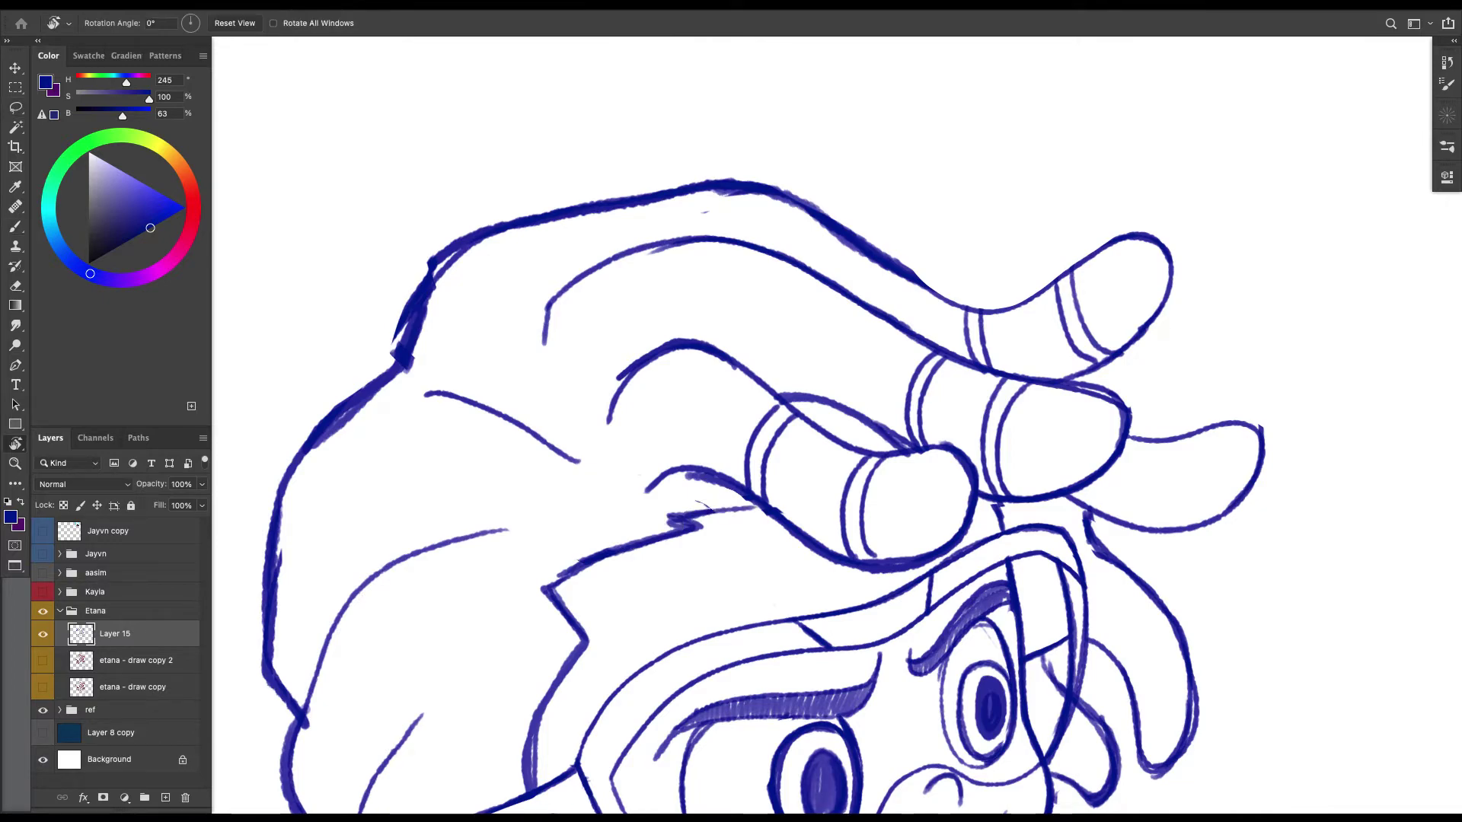
mouse_move(875, 319)
mouse_down()
mouse_move(906, 420)
mouse_move(878, 512)
mouse_up()
drag(646, 452, 663, 487)
drag(636, 426, 658, 499)
Select the rear band on the lowest banded lock and move it closer to the band near the tip.
key(ctrl+plus)
key(l)
drag(809, 487, 660, 582)
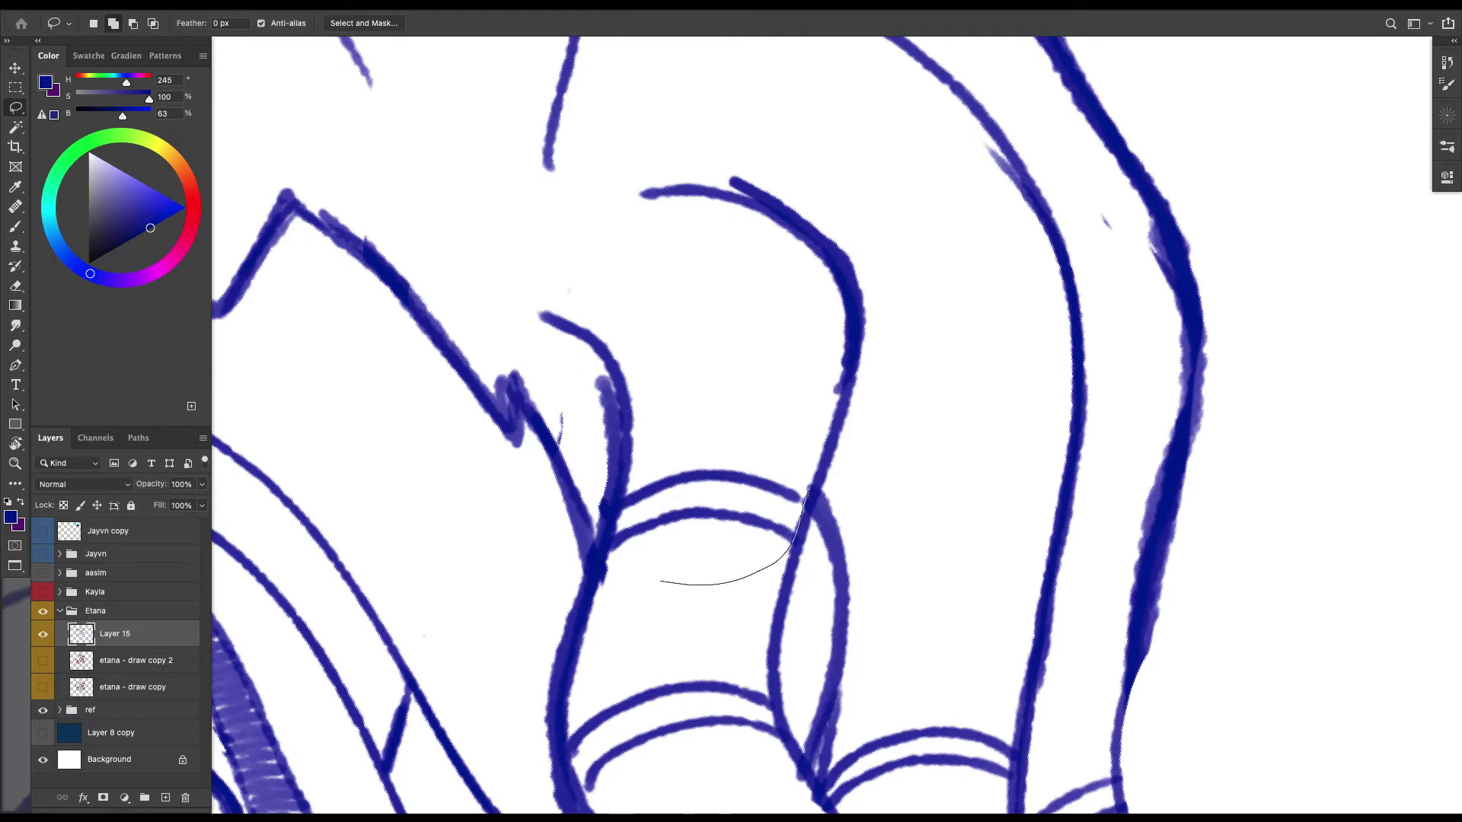
drag(611, 530, 809, 487)
key(ctrl+t)
drag(689, 461, 672, 537)
drag(590, 620, 572, 625)
key(Return)
key(ctrl+minus)
key(ctrl+minus)
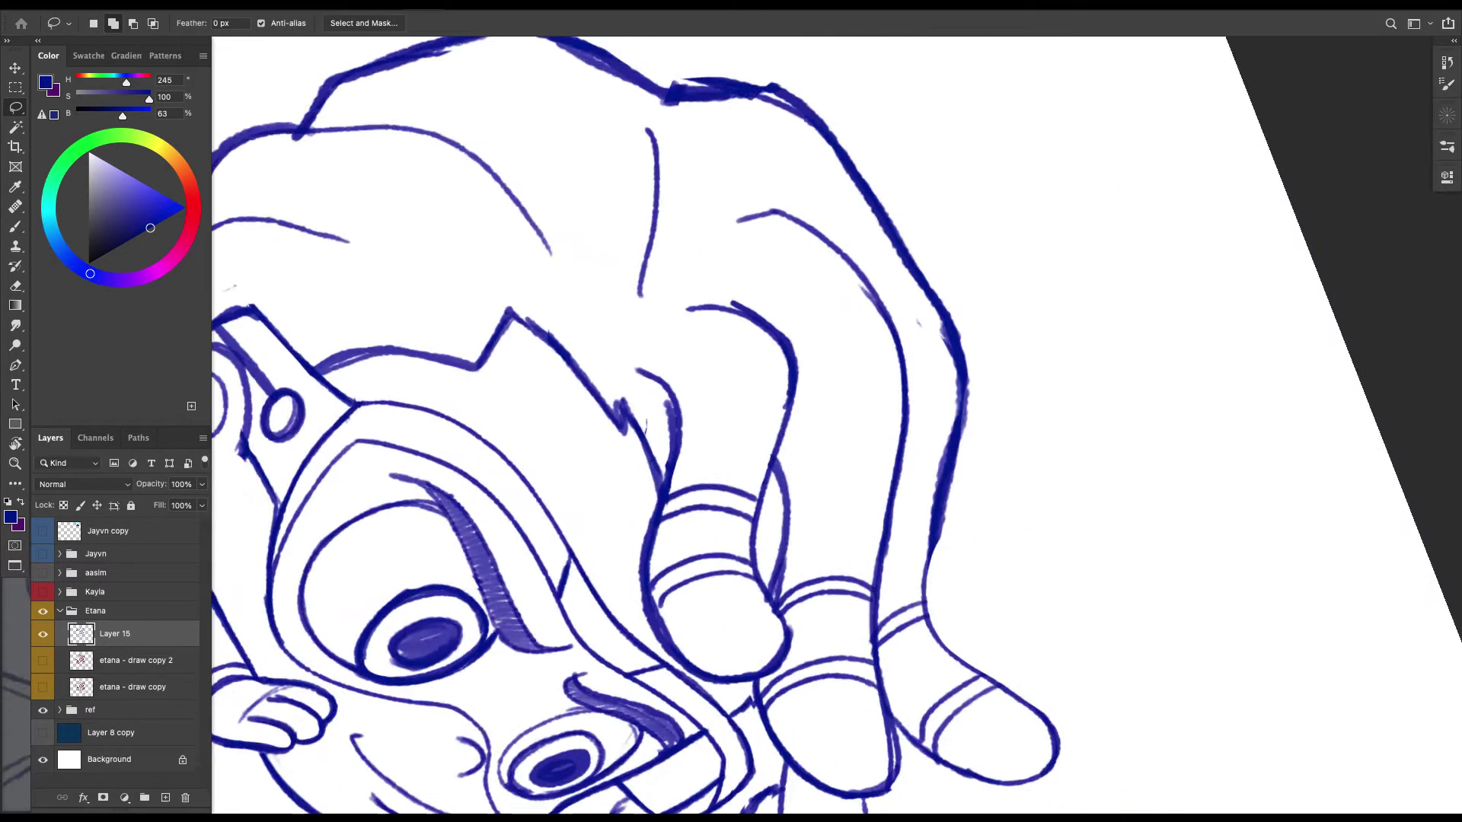
key(Escape)
key(ctrl+minus)
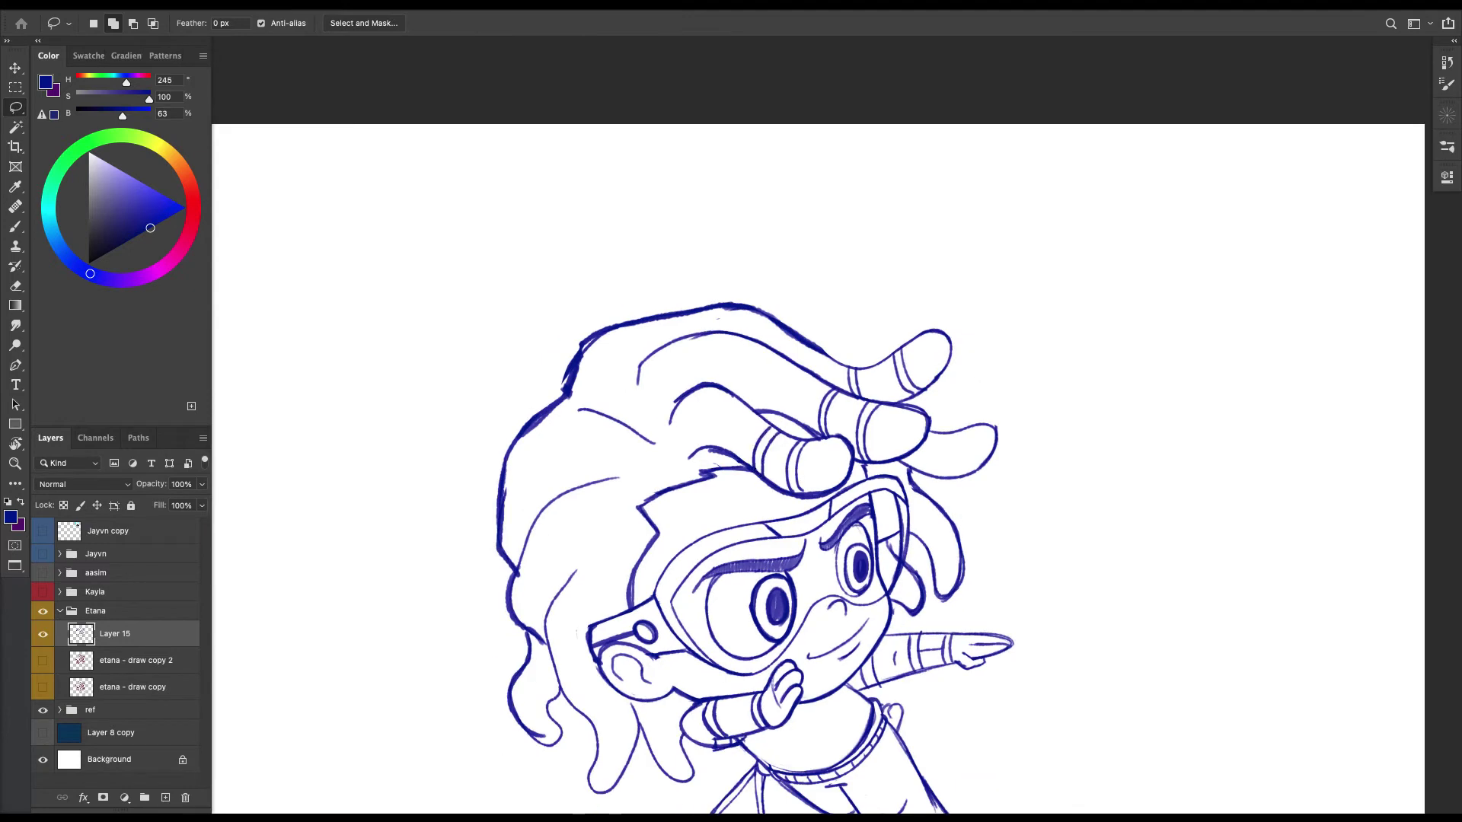
Transform the short hairline segment beside the lowest banded lock to about 95% width with a −5.4° vertical skew.
key(ctrl+plus)
key(ctrl+plus)
key(ctrl+d)
mouse_move(750, 522)
mouse_down()
mouse_move(765, 498)
mouse_move(668, 515)
mouse_up()
key(ctrl+t)
drag(767, 492, 769, 485)
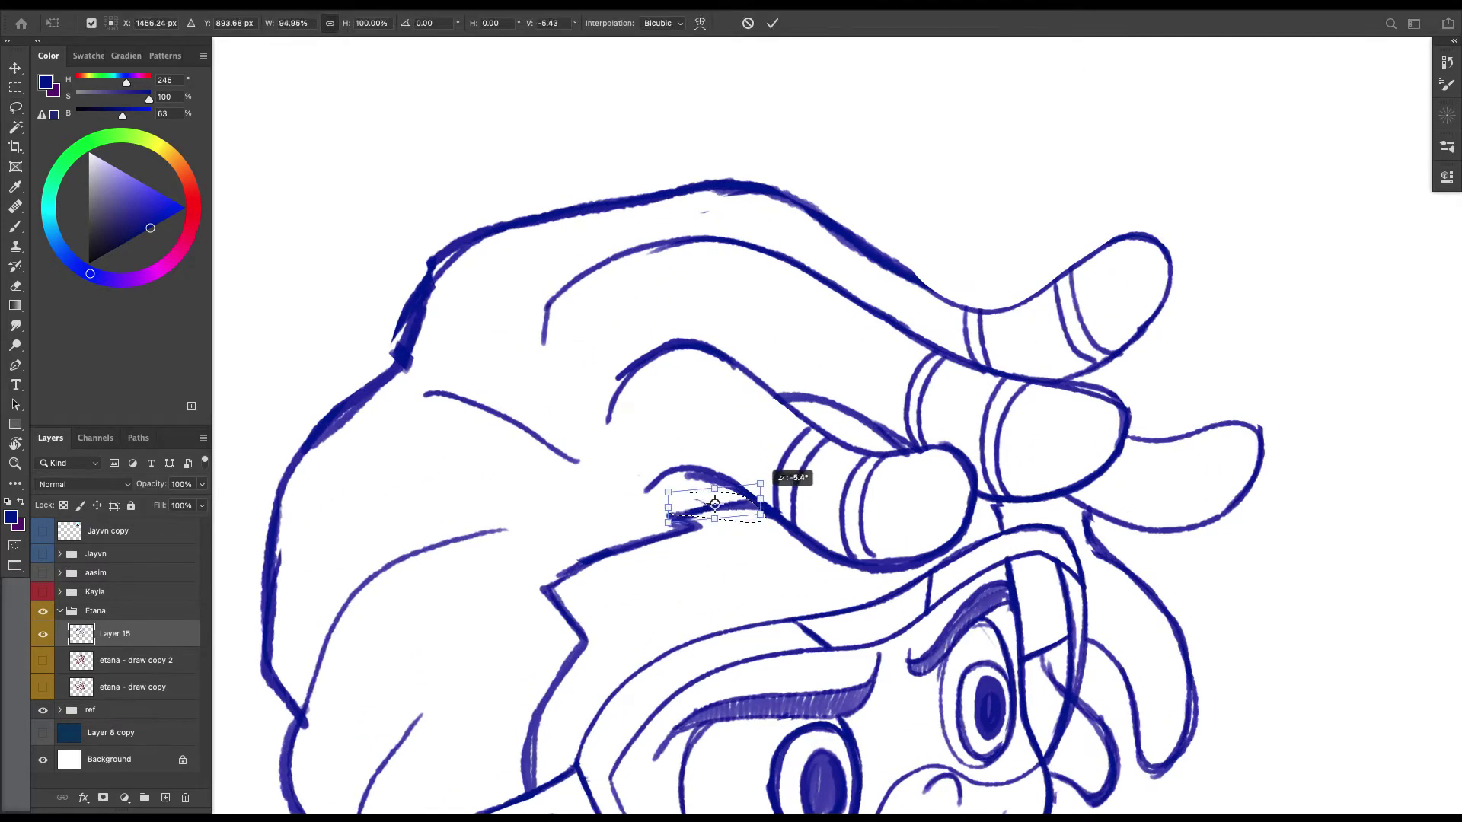
key(Return)
key(ctrl+minus)
key(ctrl+d)
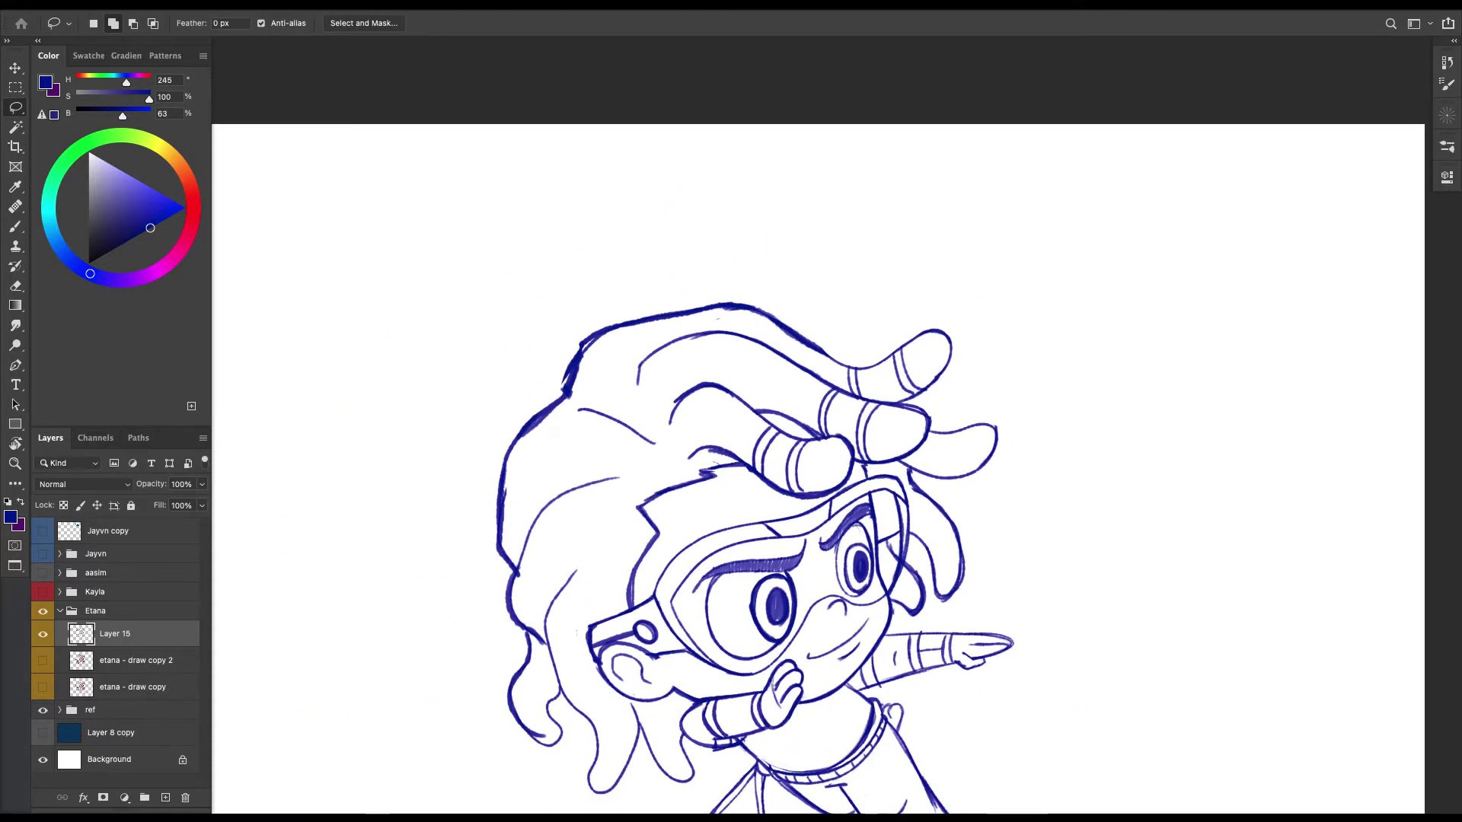
key(ctrl+minus)
key(ctrl+minus)
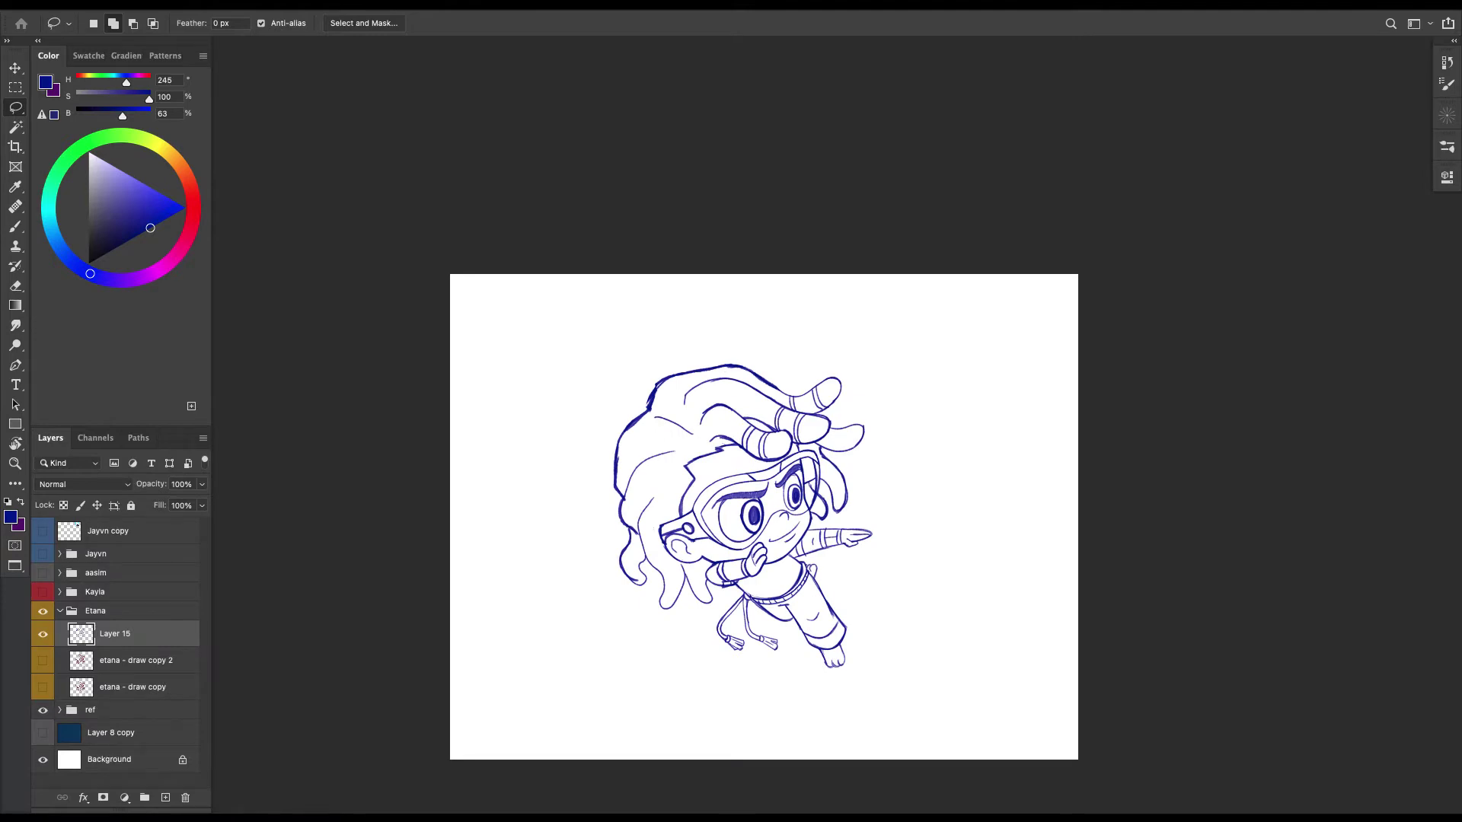
Redraw the upper edge of the outstretched arm where it emerges from behind the face, with the canvas rotated.
key(ctrl+plus)
key(ctrl+plus)
key(ctrl+plus)
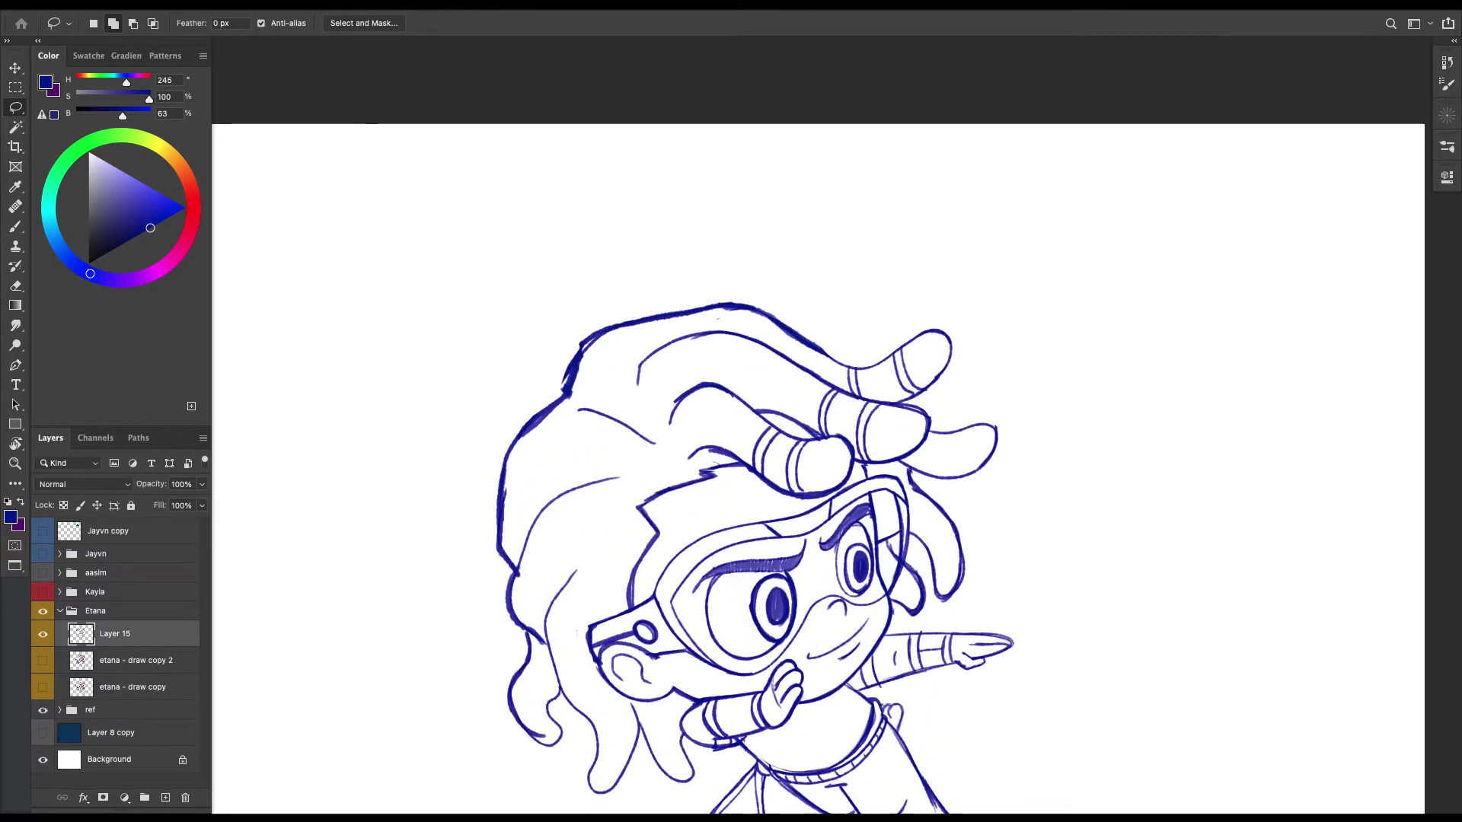
scroll(606, 426, down, 1)
scroll(606, 427, right, 1)
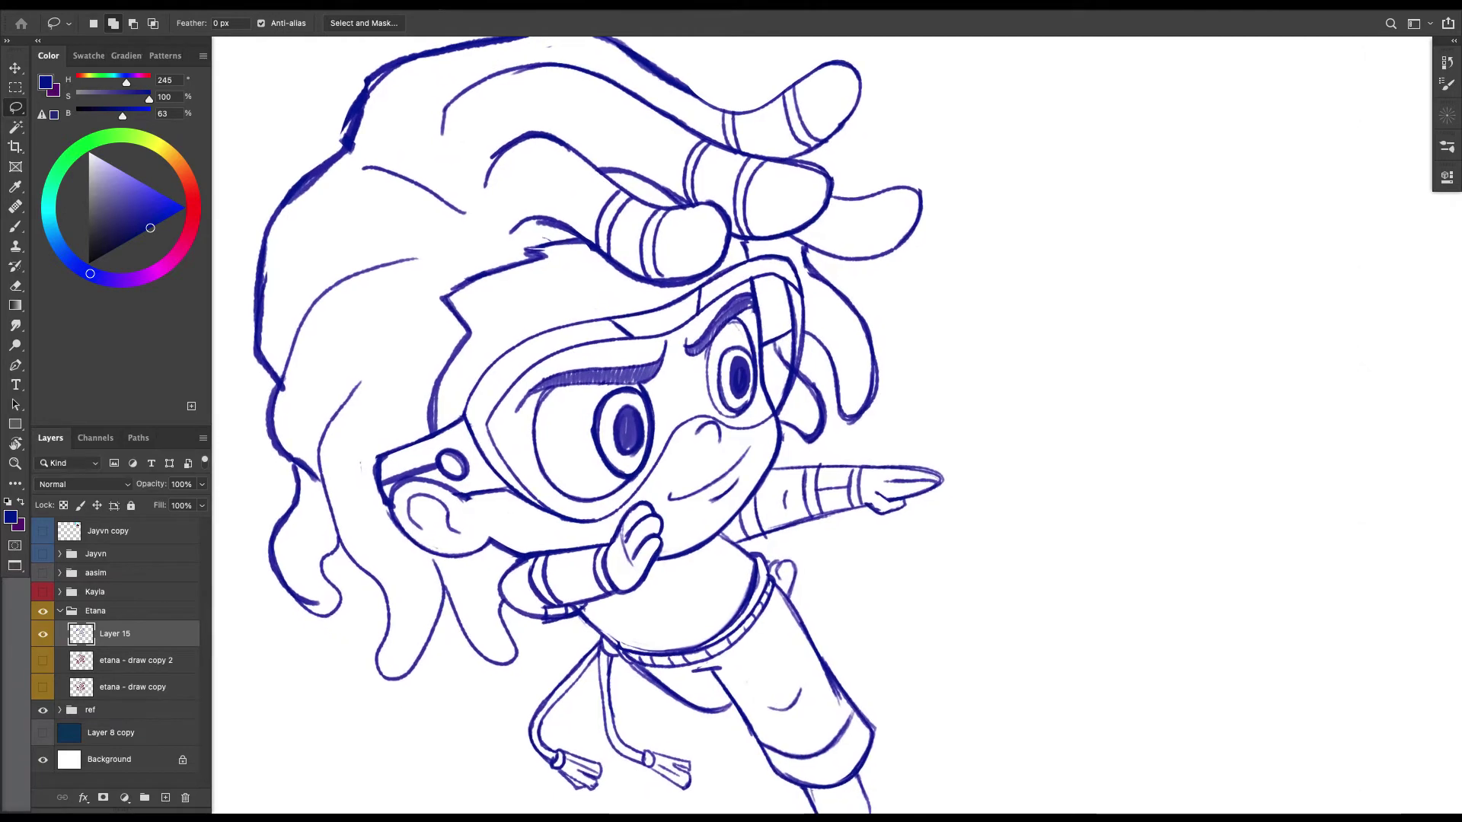
key(r)
mouse_move(876, 304)
mouse_down()
mouse_move(918, 393)
mouse_move(892, 527)
mouse_up()
key(super+plus)
key(b)
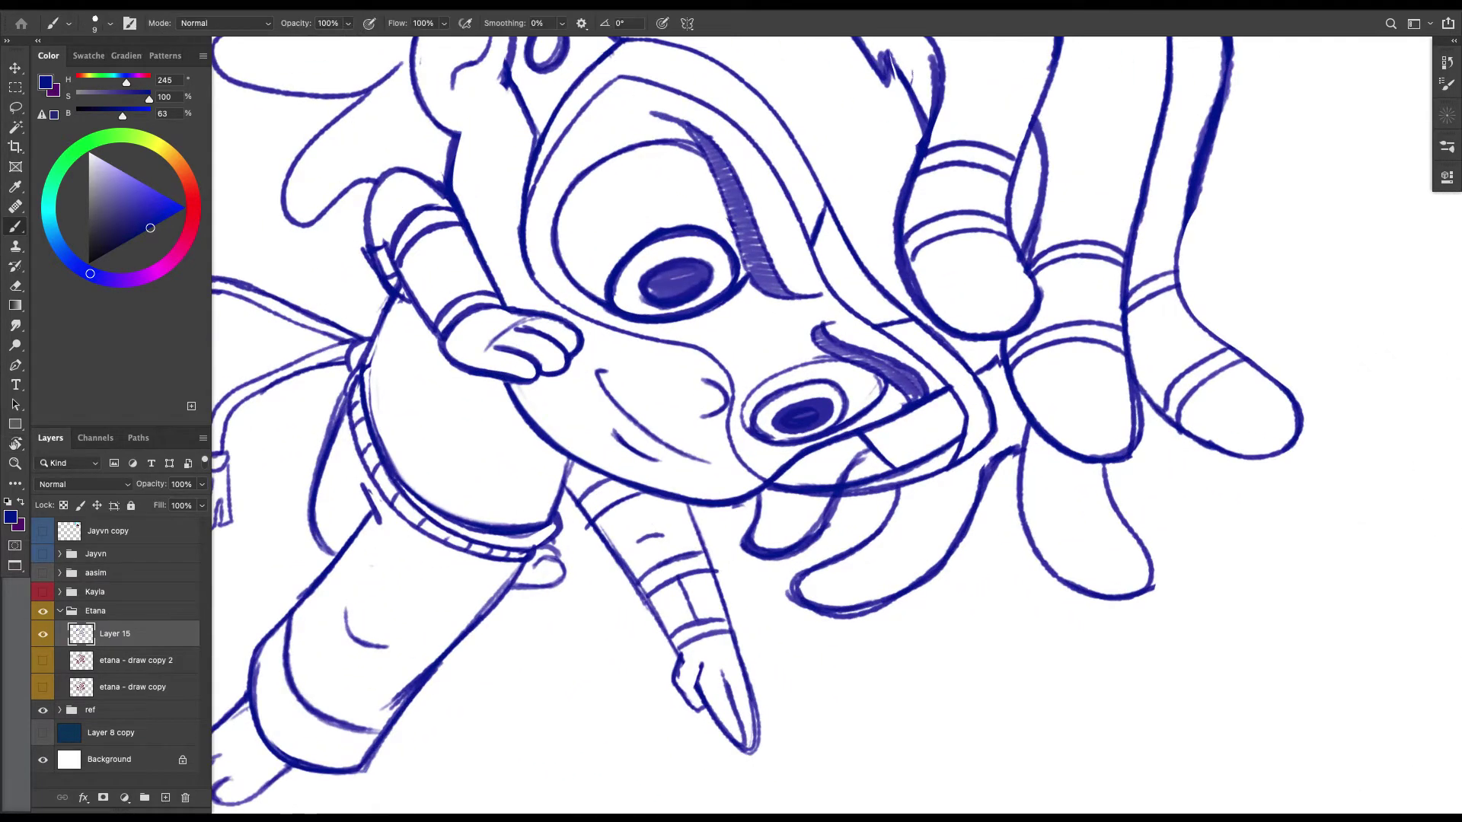
drag(730, 618, 687, 524)
key(l)
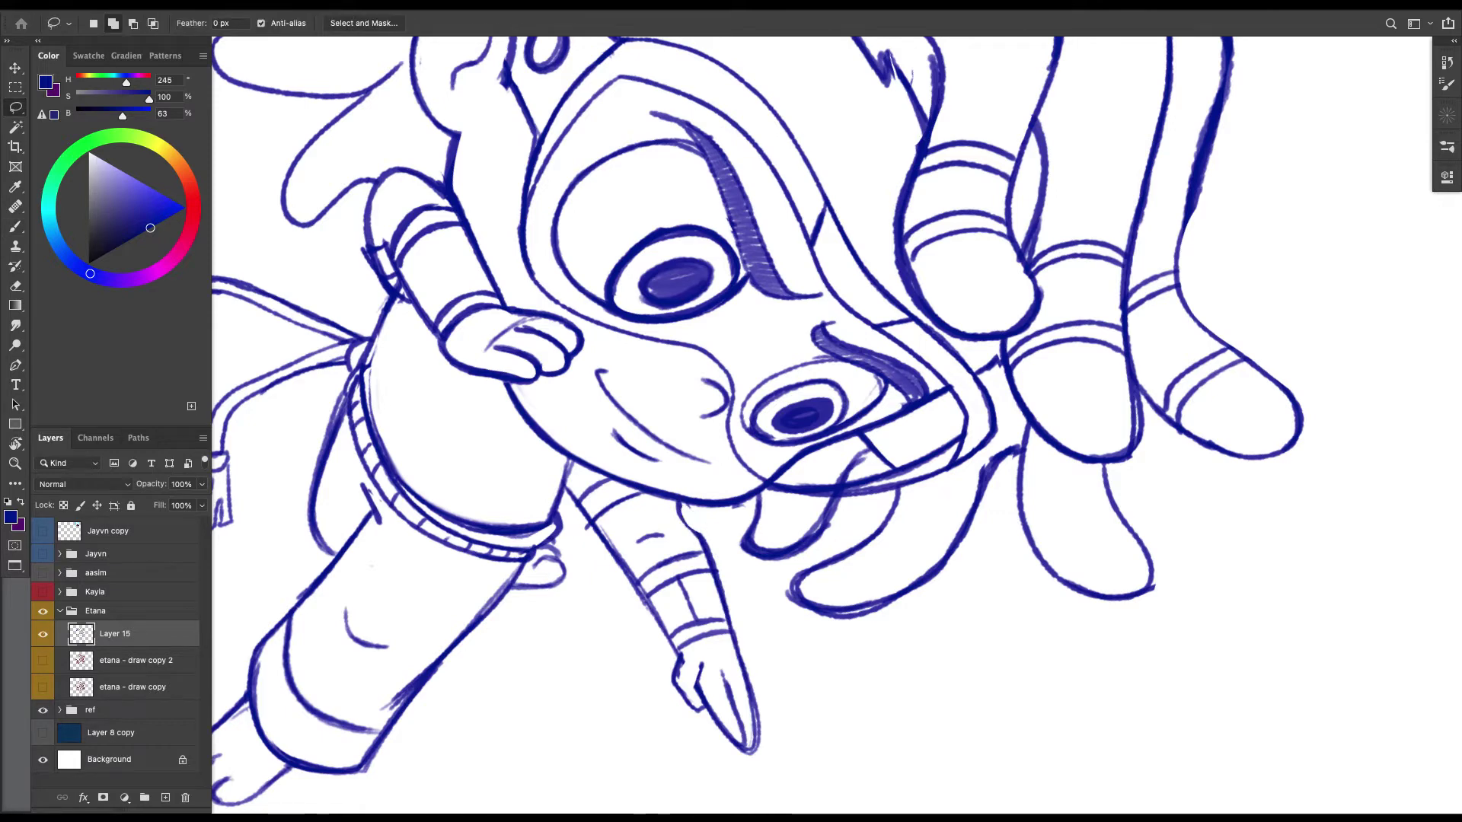
key(b)
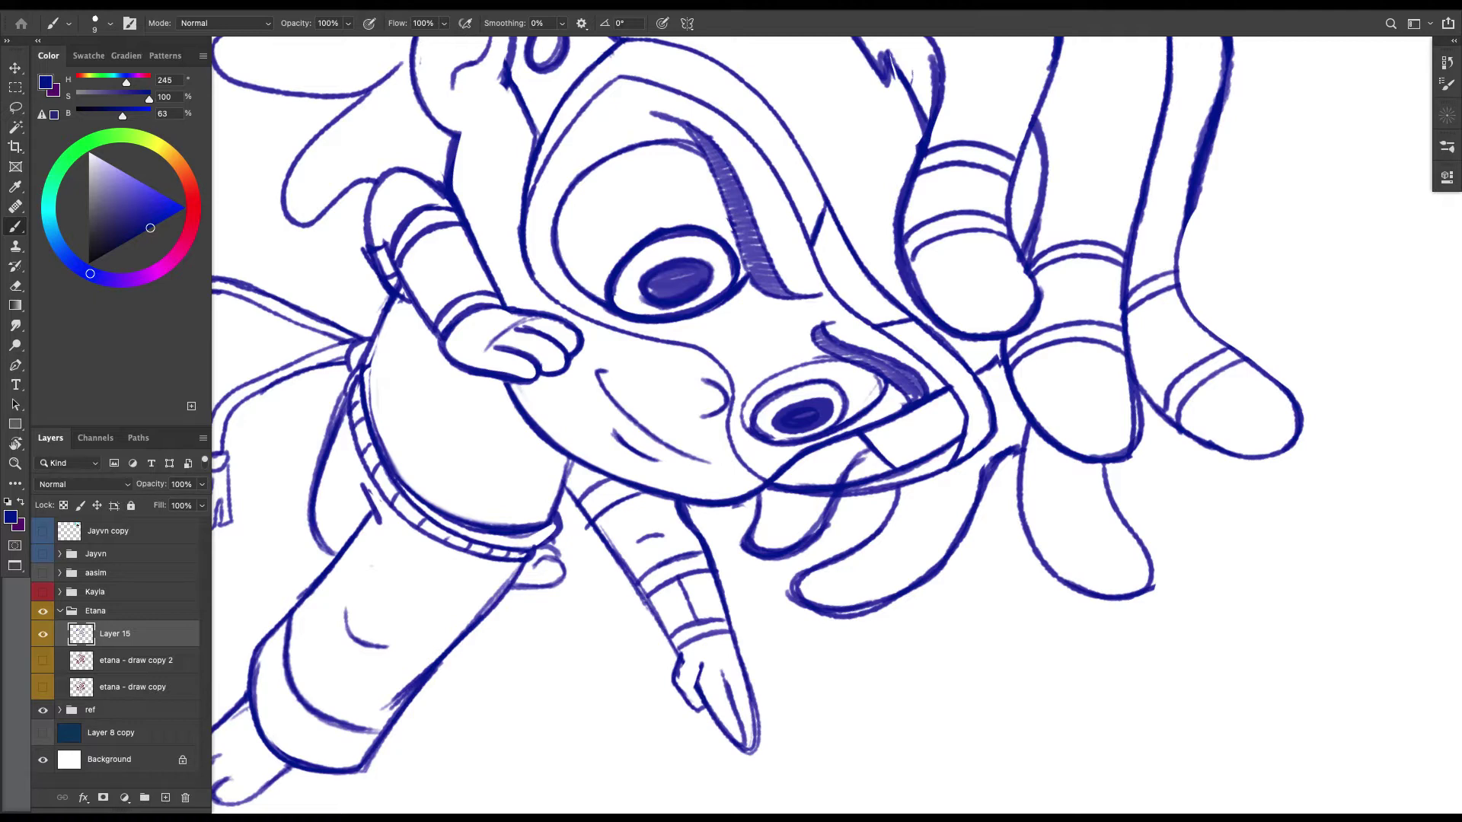
Go over the lower edge of the outstretched arm from the chin to the wrist with repeated strokes.
drag(731, 427, 886, 365)
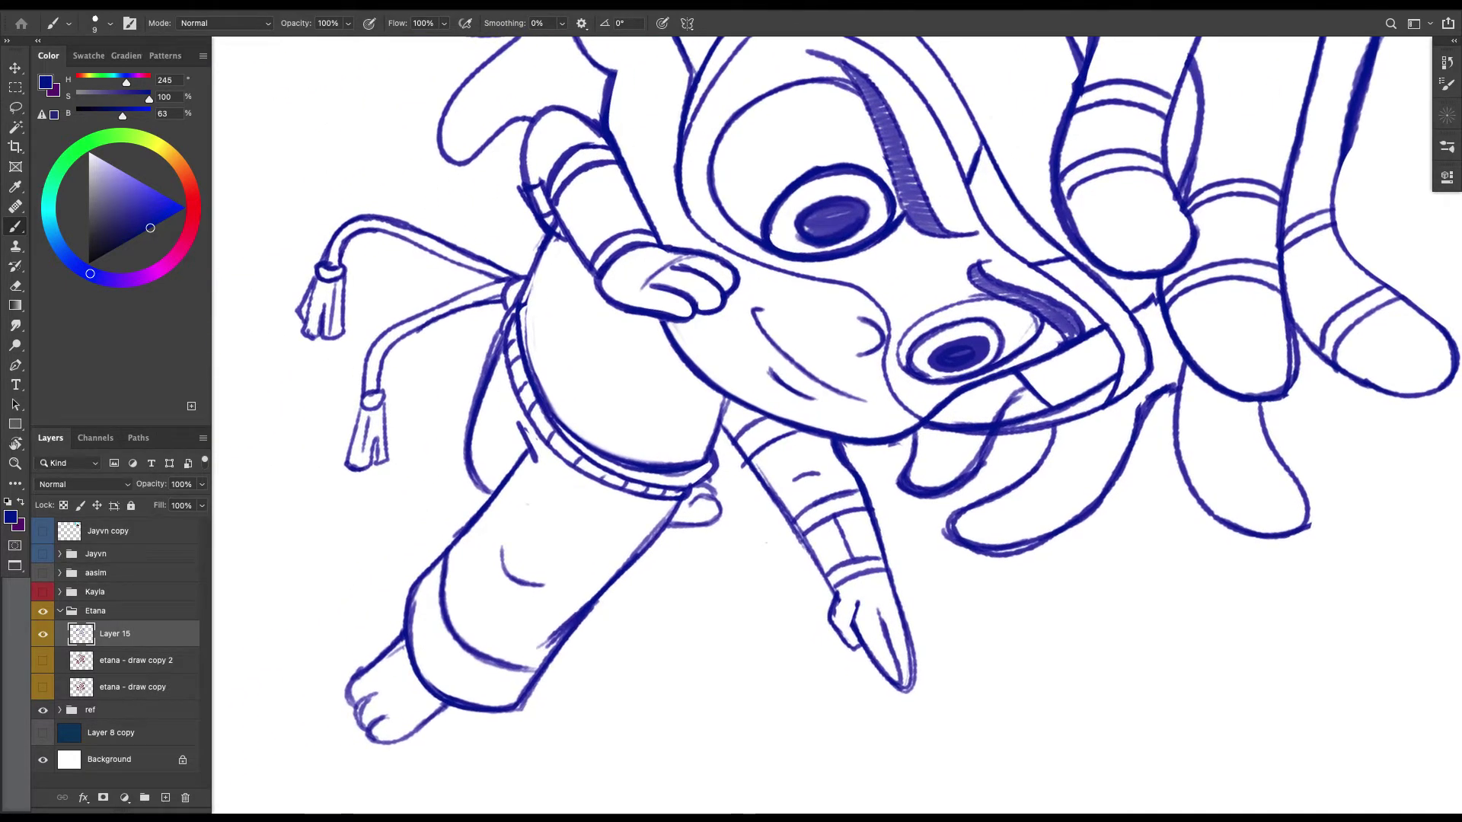
drag(832, 589, 775, 503)
drag(775, 503, 829, 589)
drag(809, 566, 776, 506)
drag(727, 436, 771, 485)
drag(725, 424, 803, 570)
drag(690, 289, 726, 383)
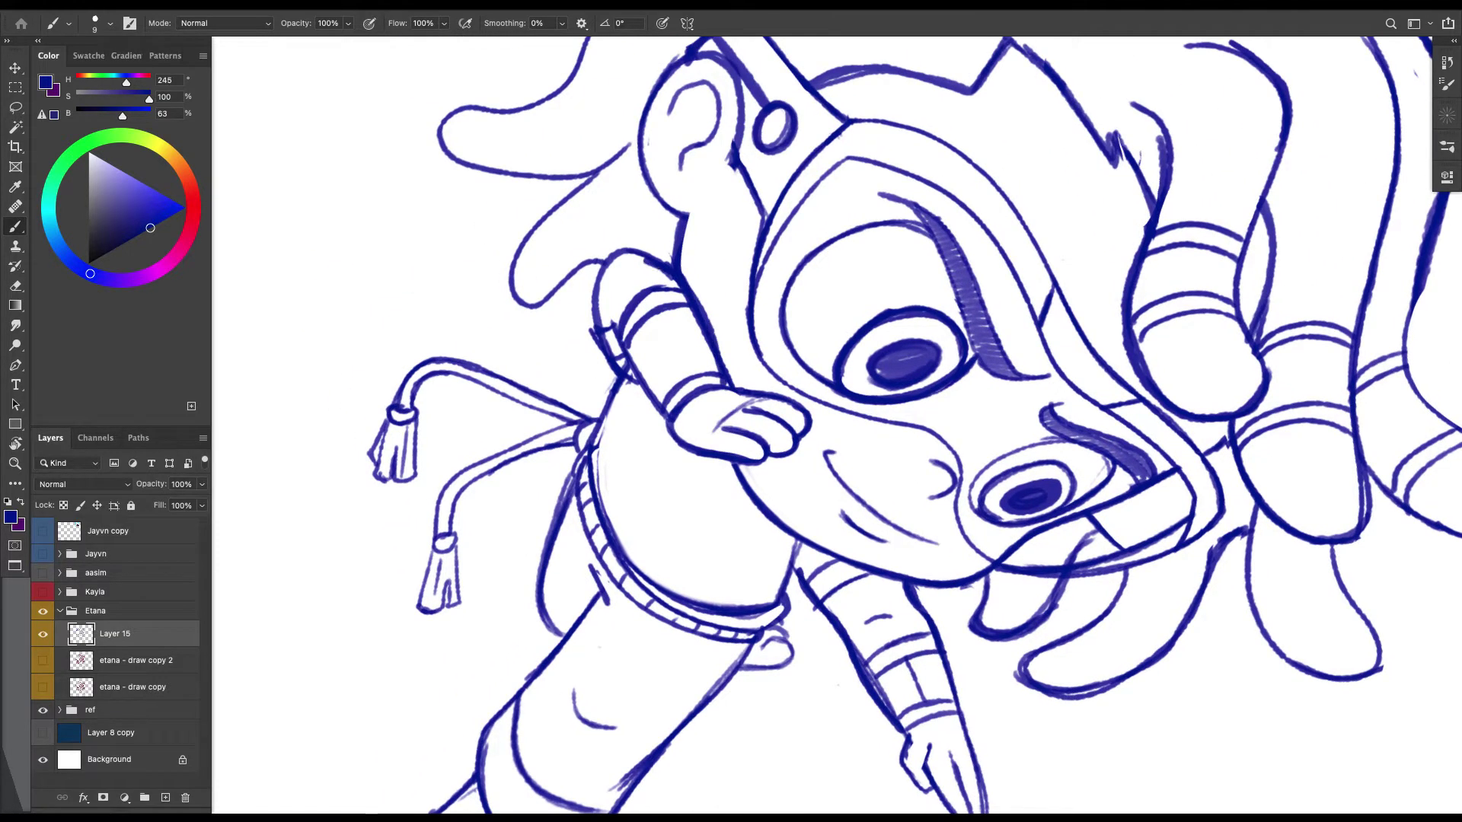
Touch up the outline of the bent arm near its elbow and delete the selected excess line.
key(e)
key(bracketleft)
key(bracketleft)
key(bracketleft)
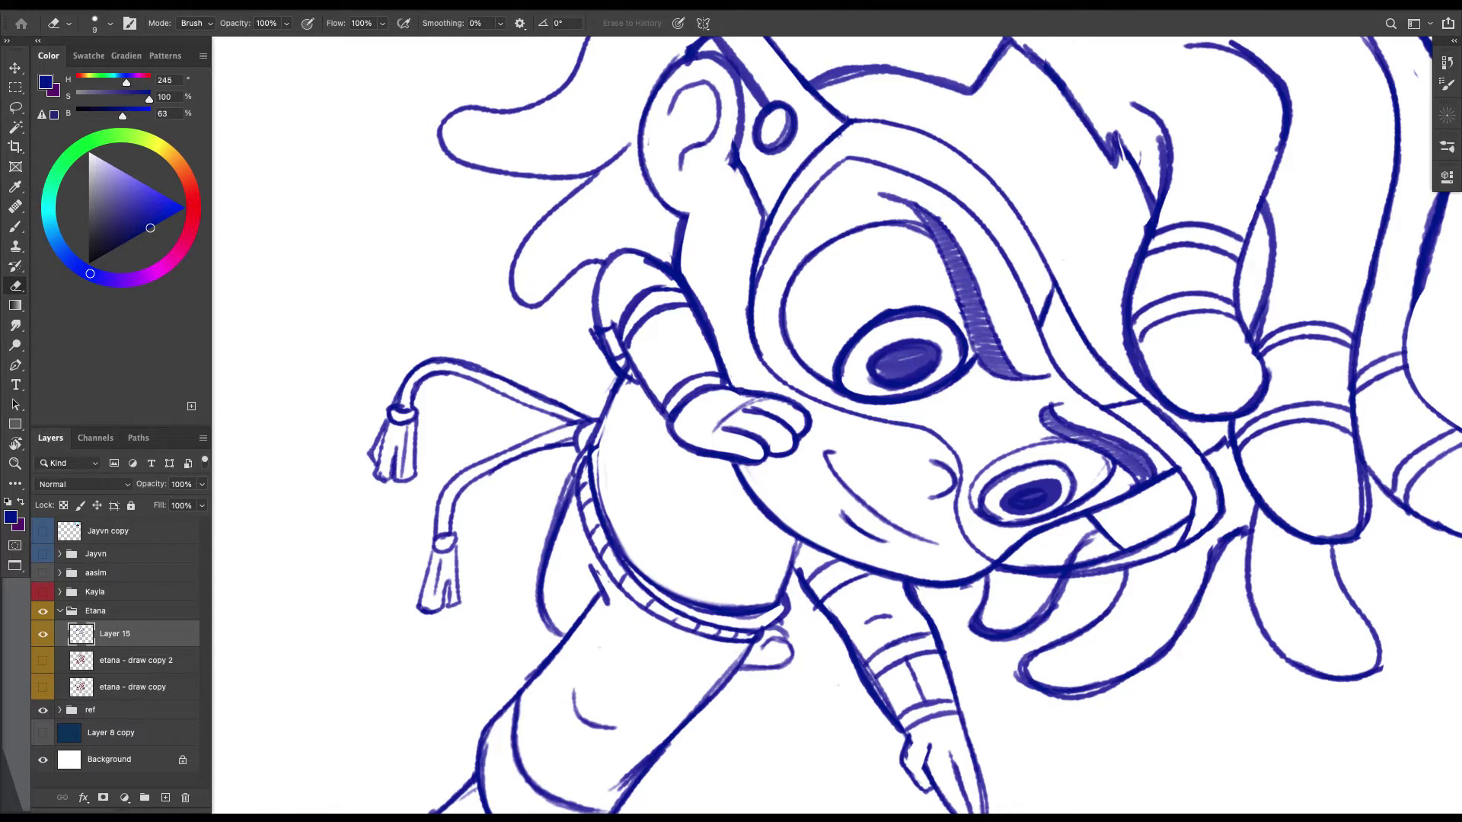
key(b)
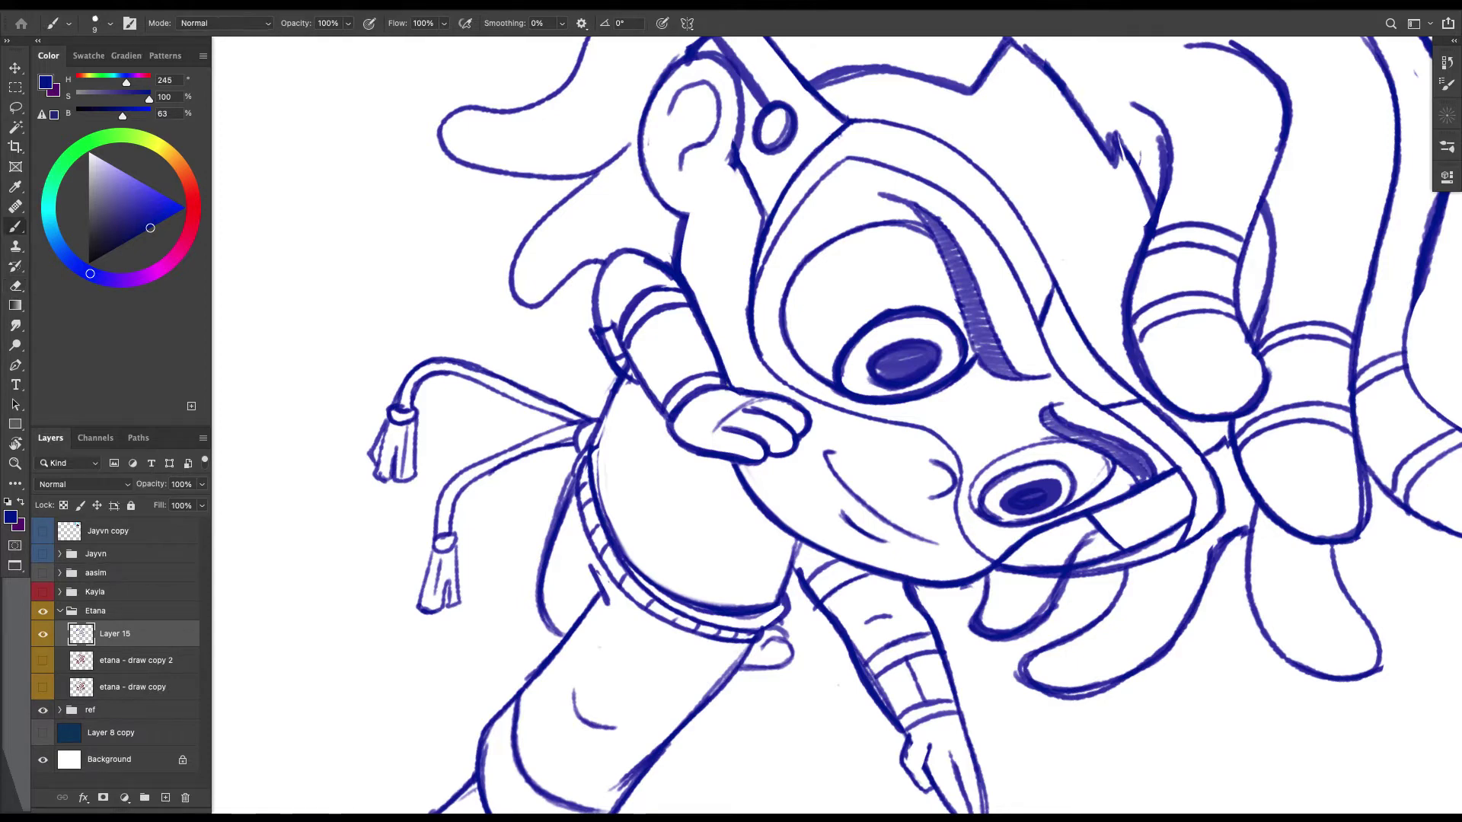
key(l)
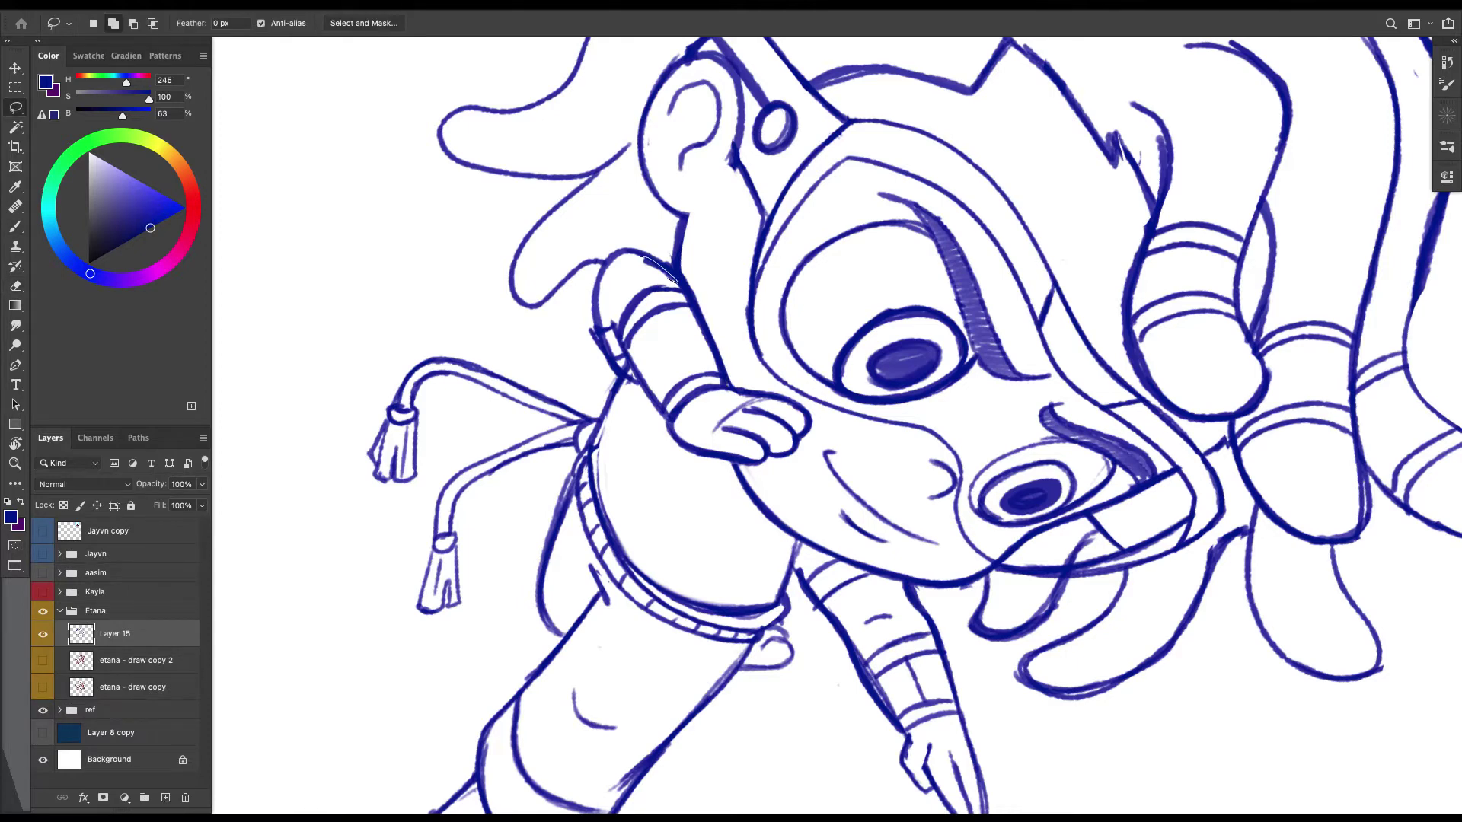
key(BackSpace)
key(super+d)
Draw a lengthwise seam line between the bands on the bent forearm's wrap, undoing and redoing the stroke.
key(super+minus)
key(super+minus)
key(super+minus)
key(super+plus)
key(super+plus)
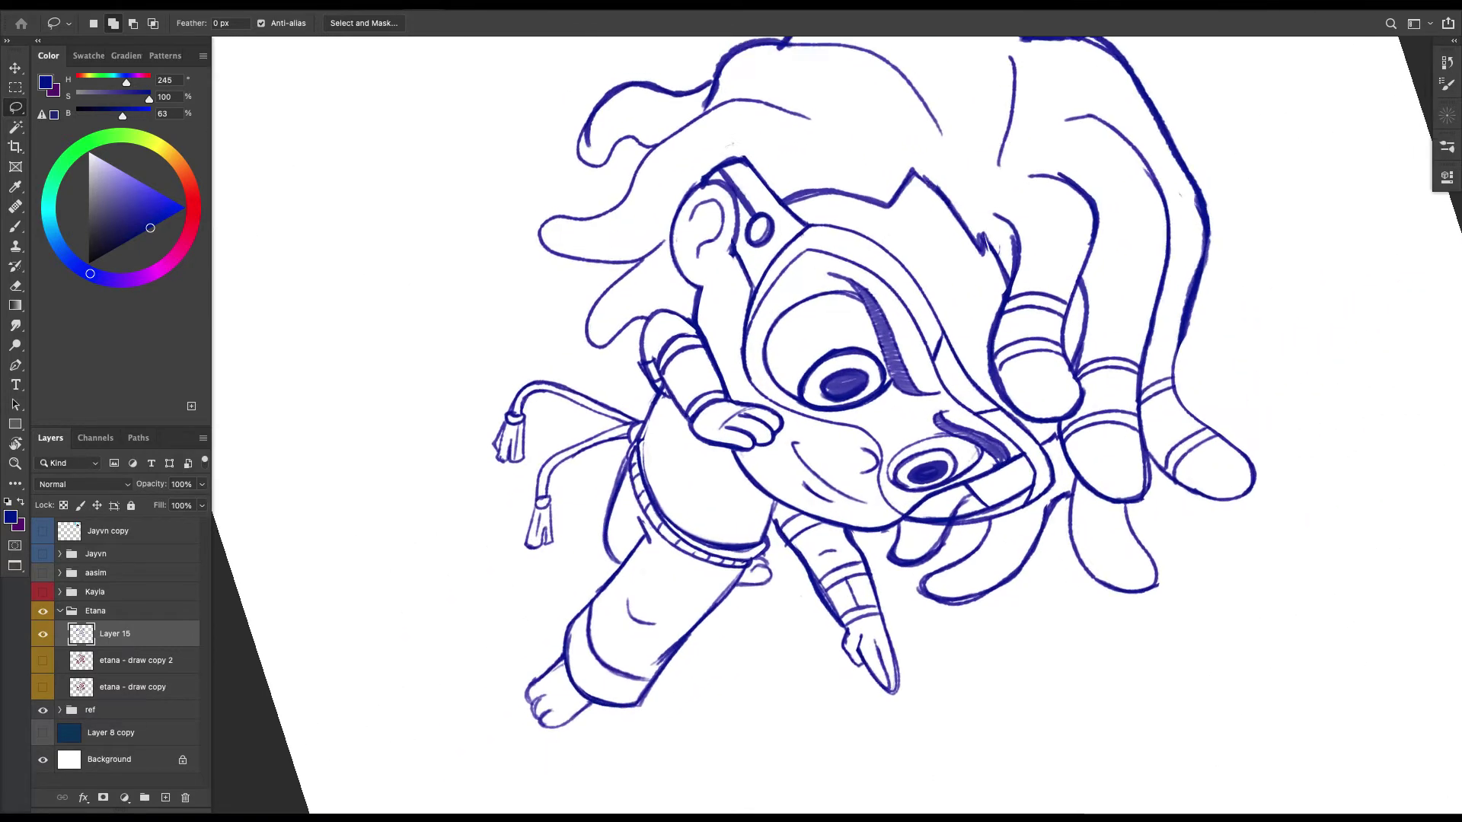
key(b)
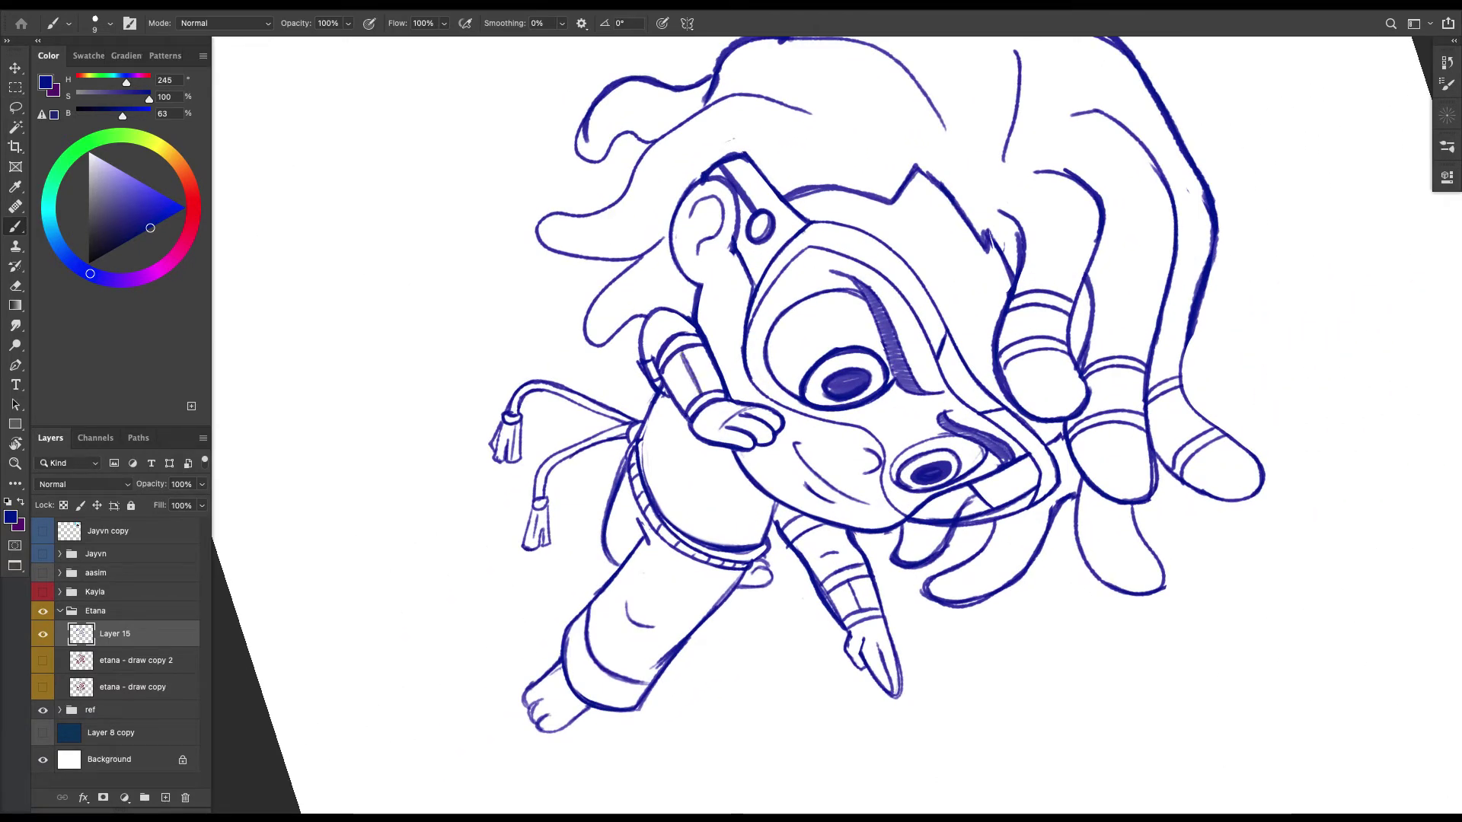
key(ctrl+z)
drag(670, 362, 694, 404)
key(Escape)
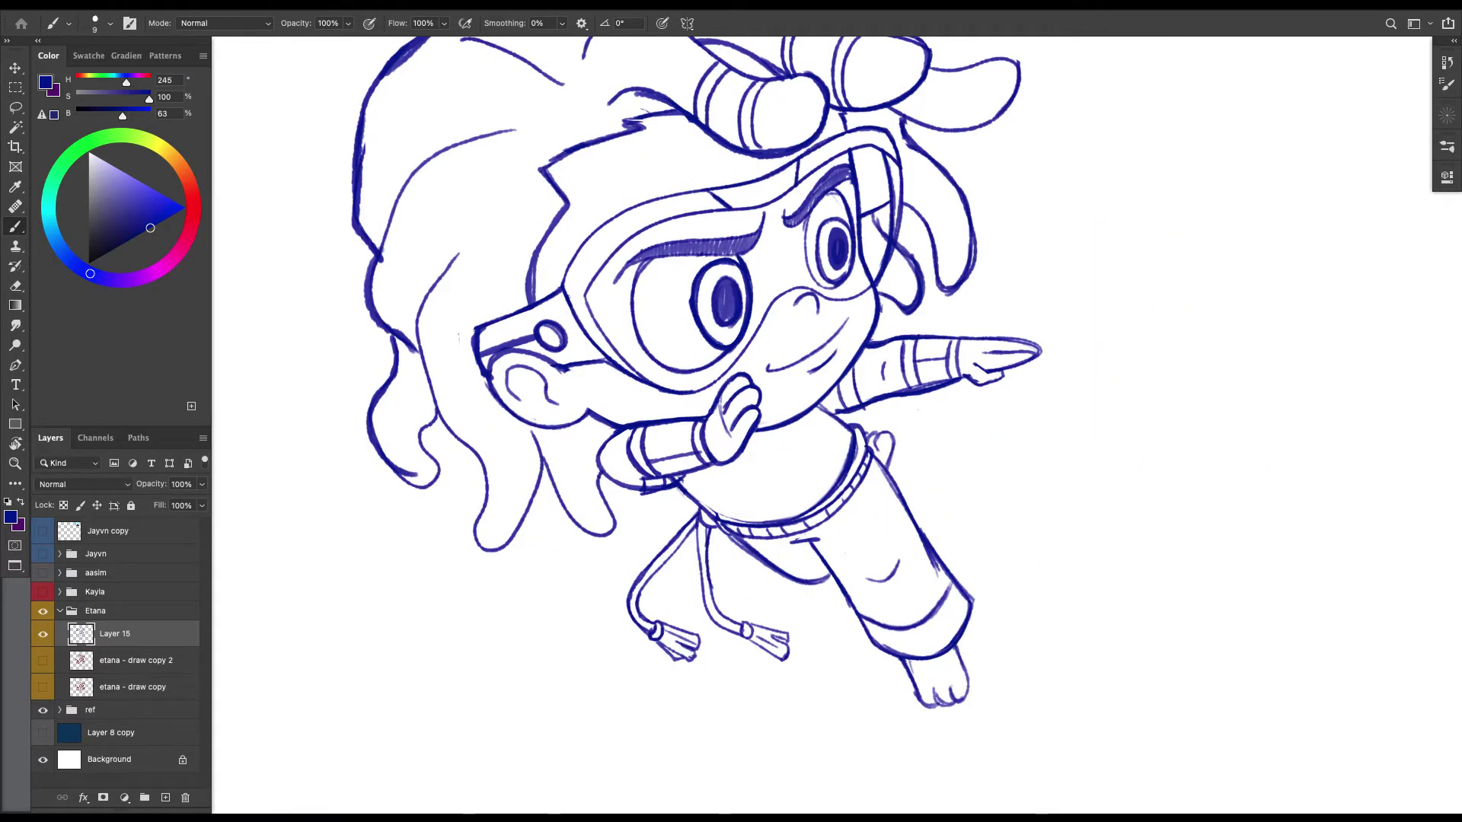
key(super+minus)
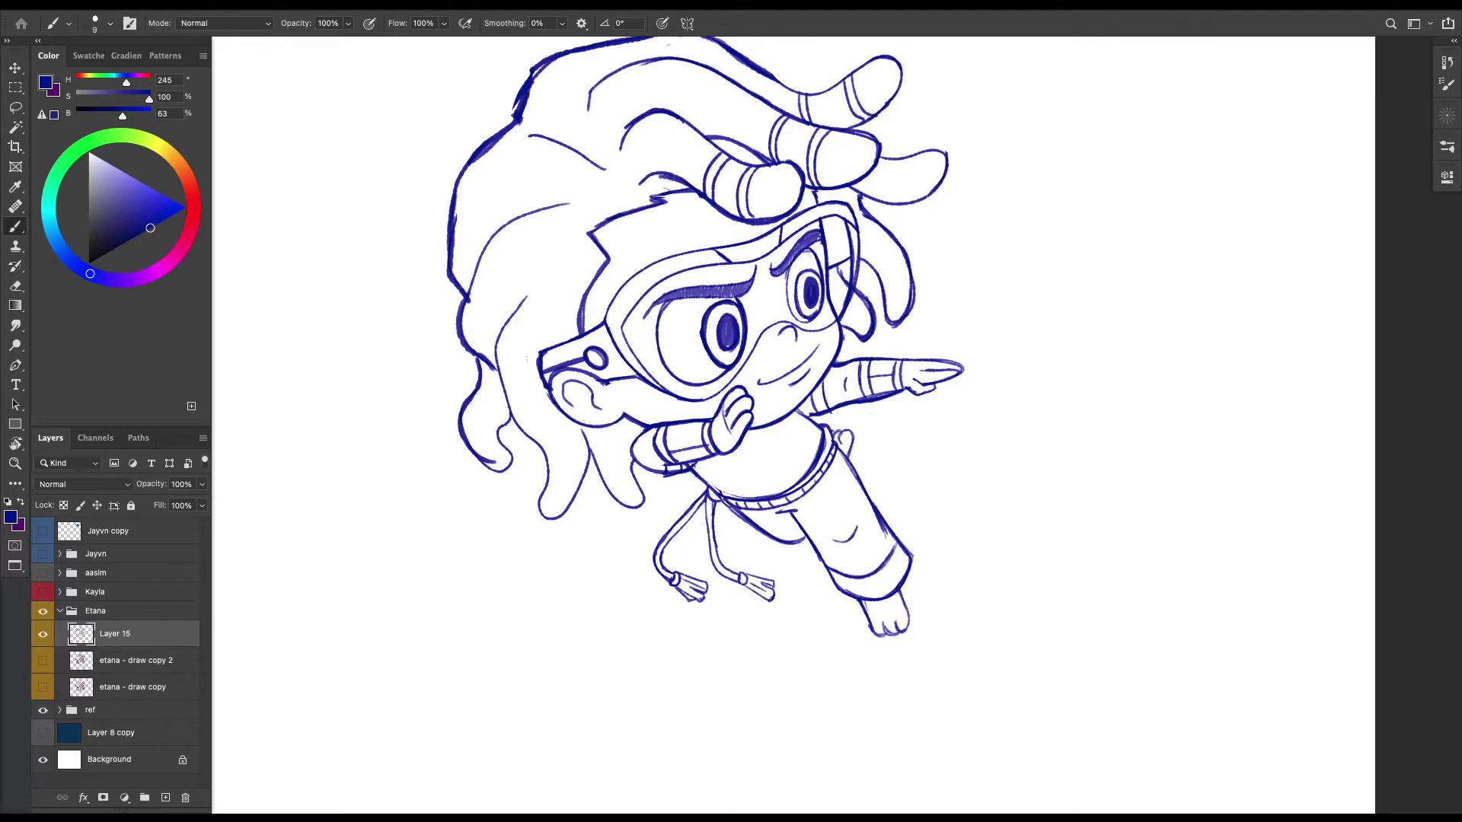
Retouch the torso outline just beneath the bent arm.
key(ctrl+plus)
key(ctrl+plus)
key(e)
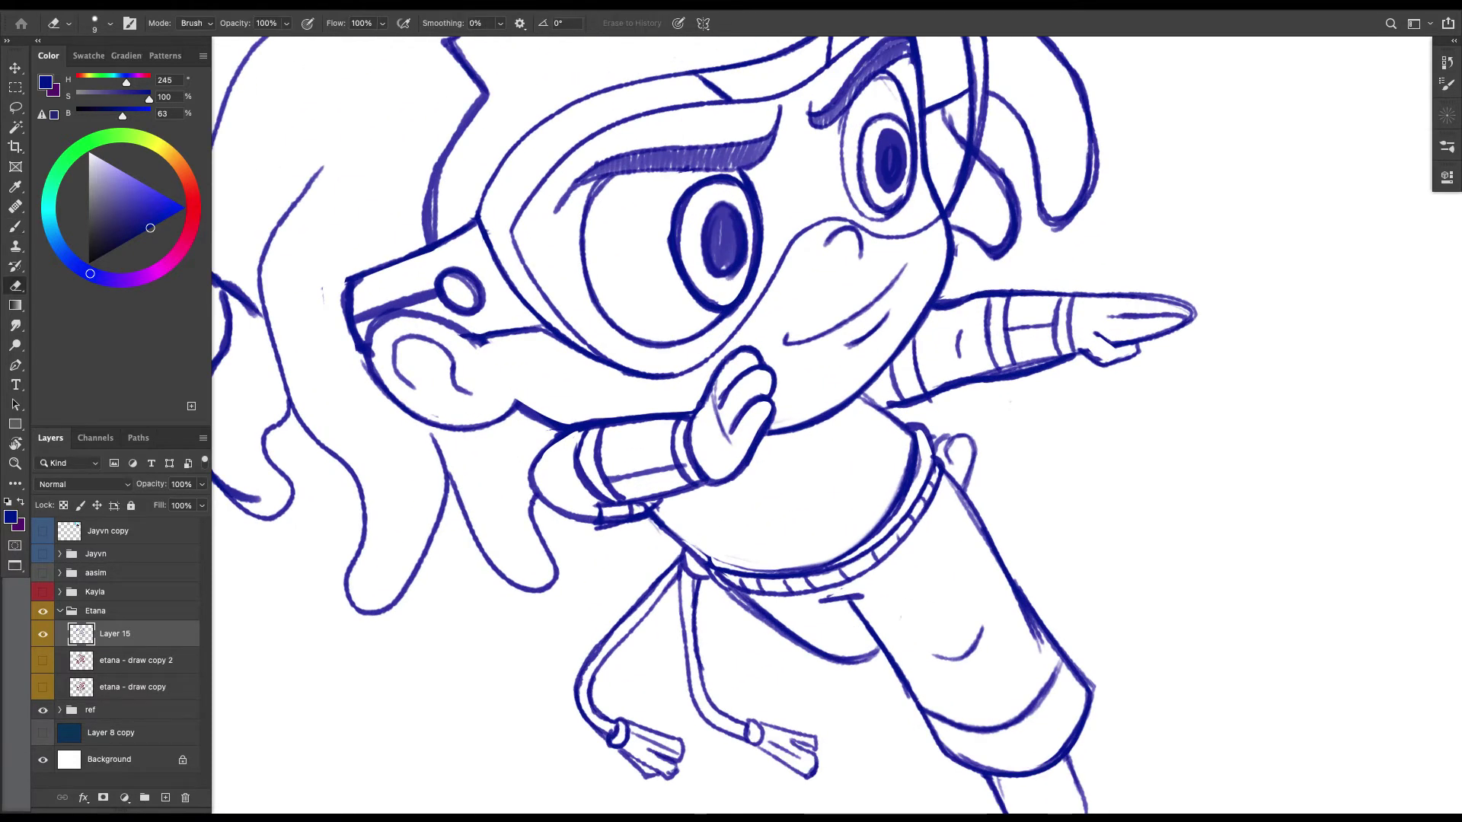
key(b)
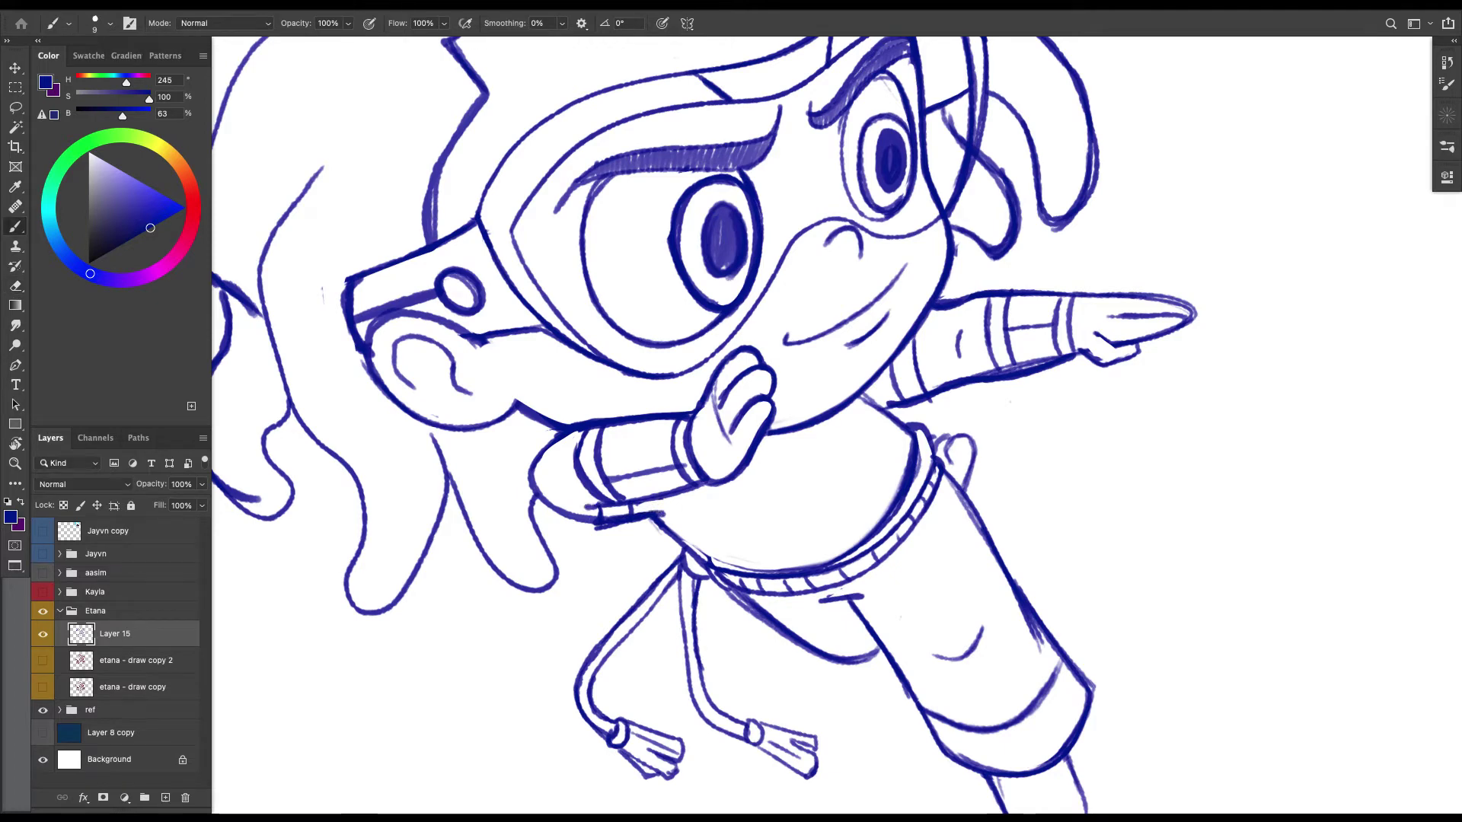
key(ctrl+minus)
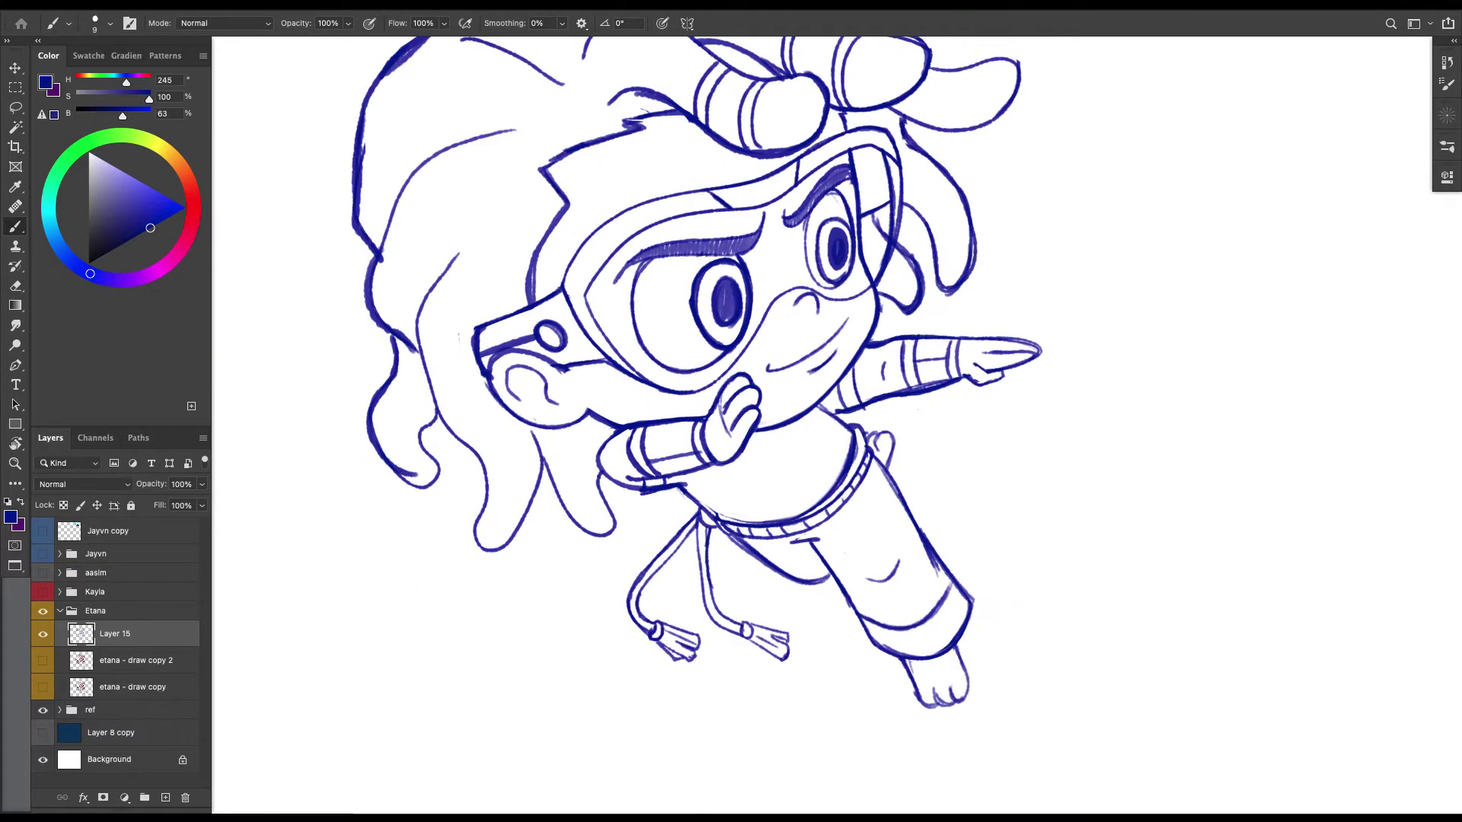
scroll(731, 425, up, 3)
key(ctrl+plus)
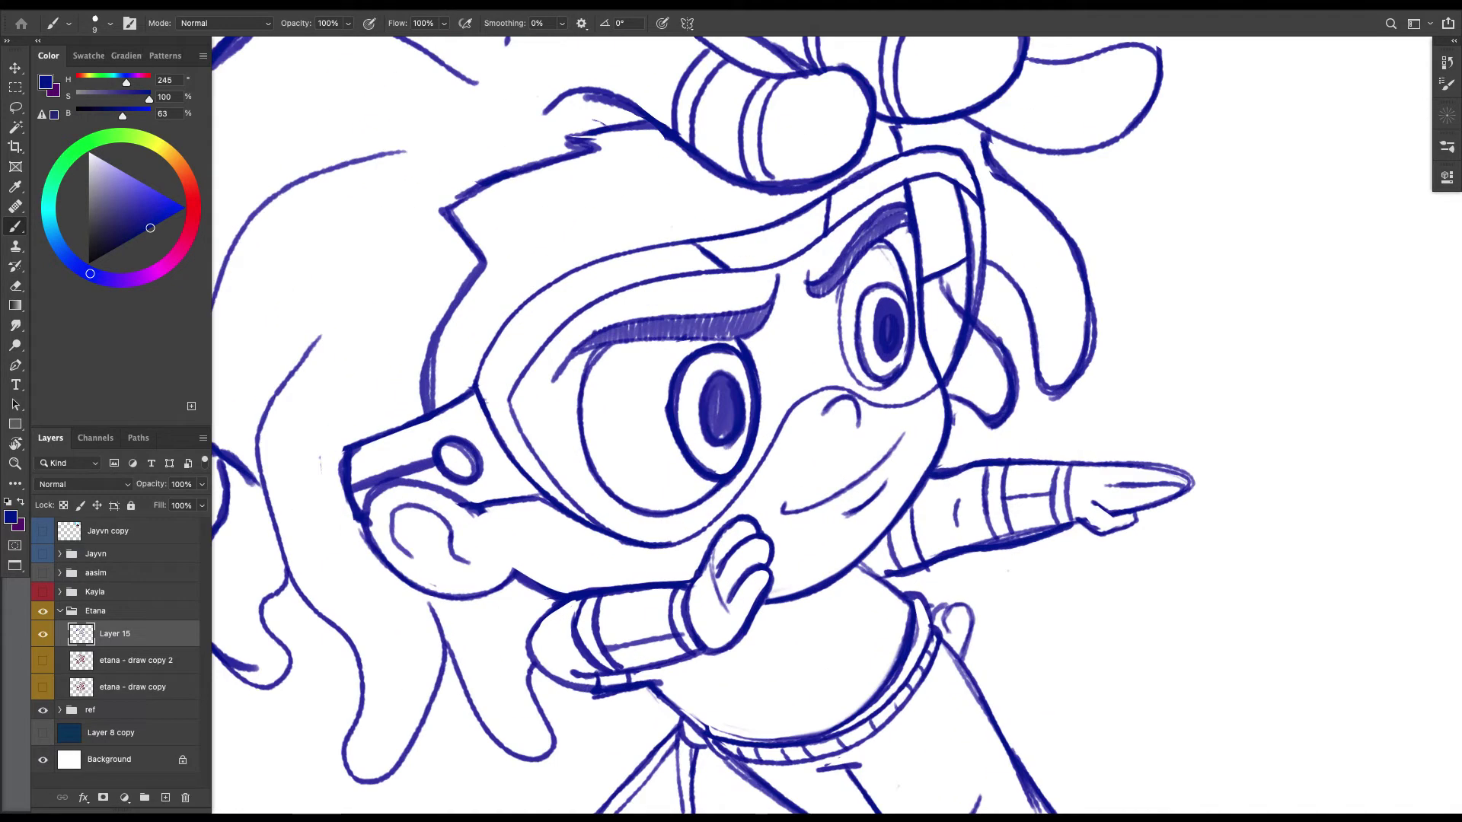
key(ctrl+minus)
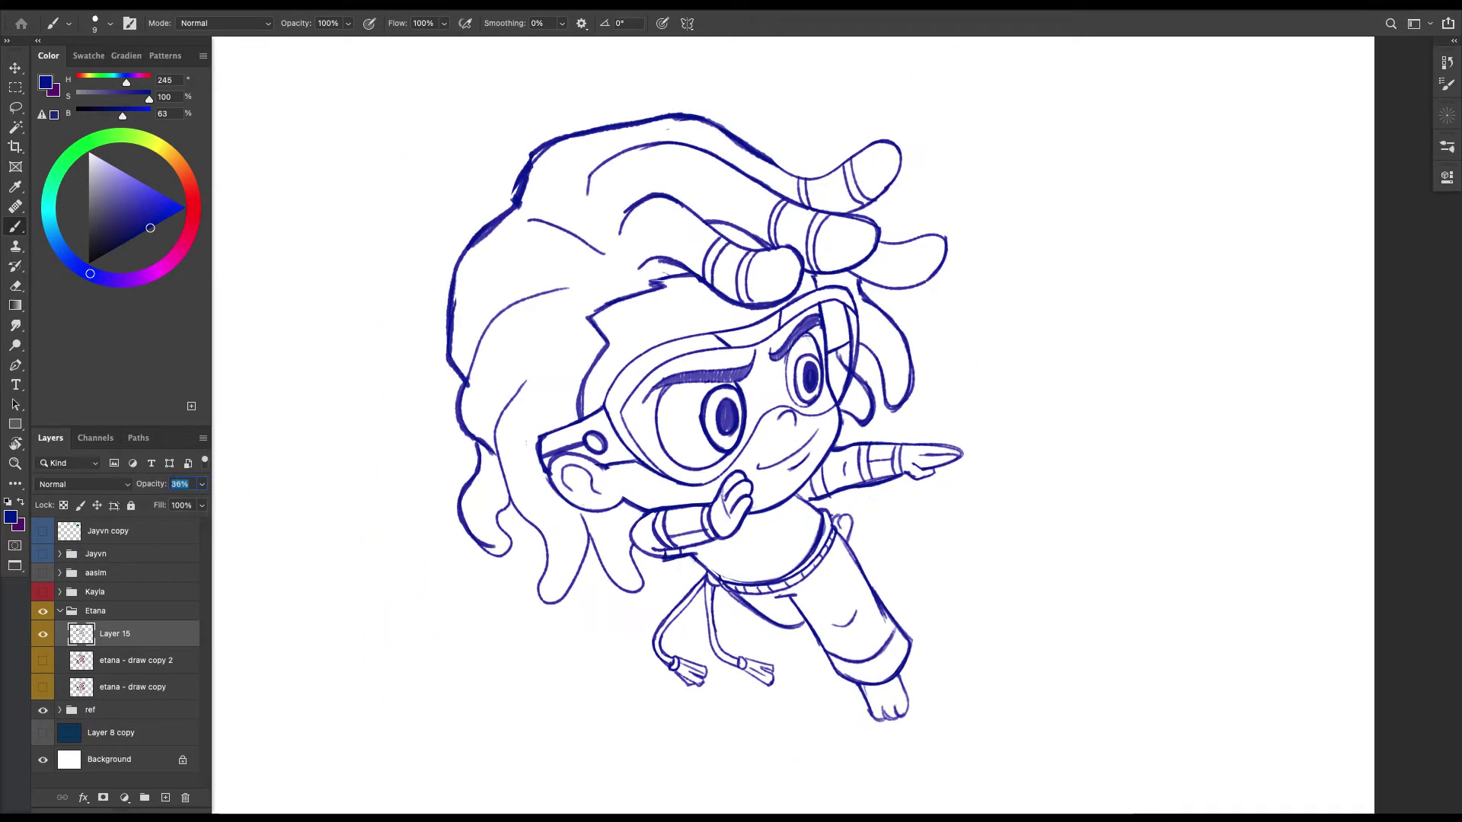
Fade Layer 15 to 36% opacity and add a new layer named line above it.
click(165, 797)
double_click(114, 634)
text(l)
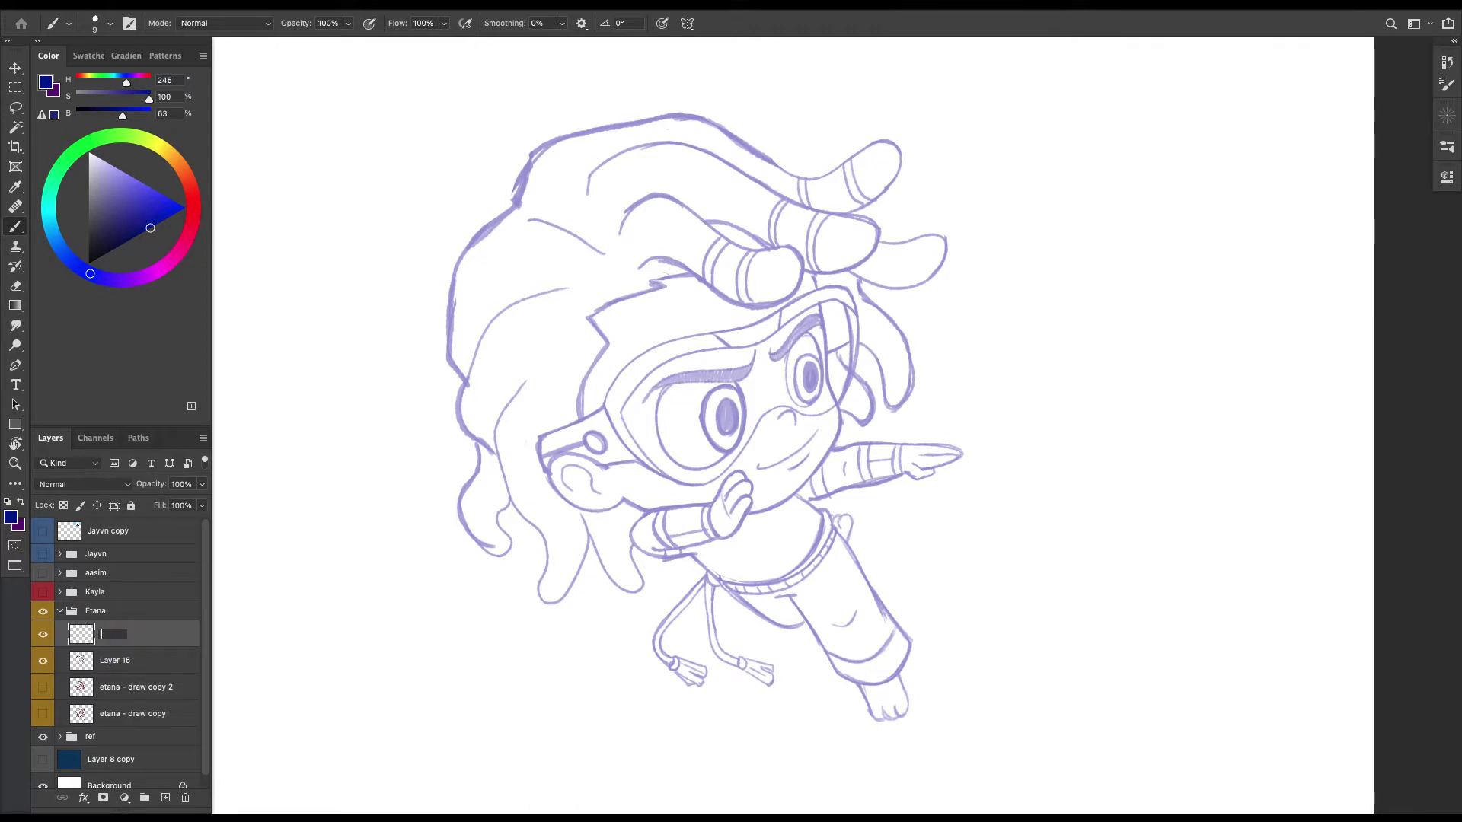
text(line)
key(Return)
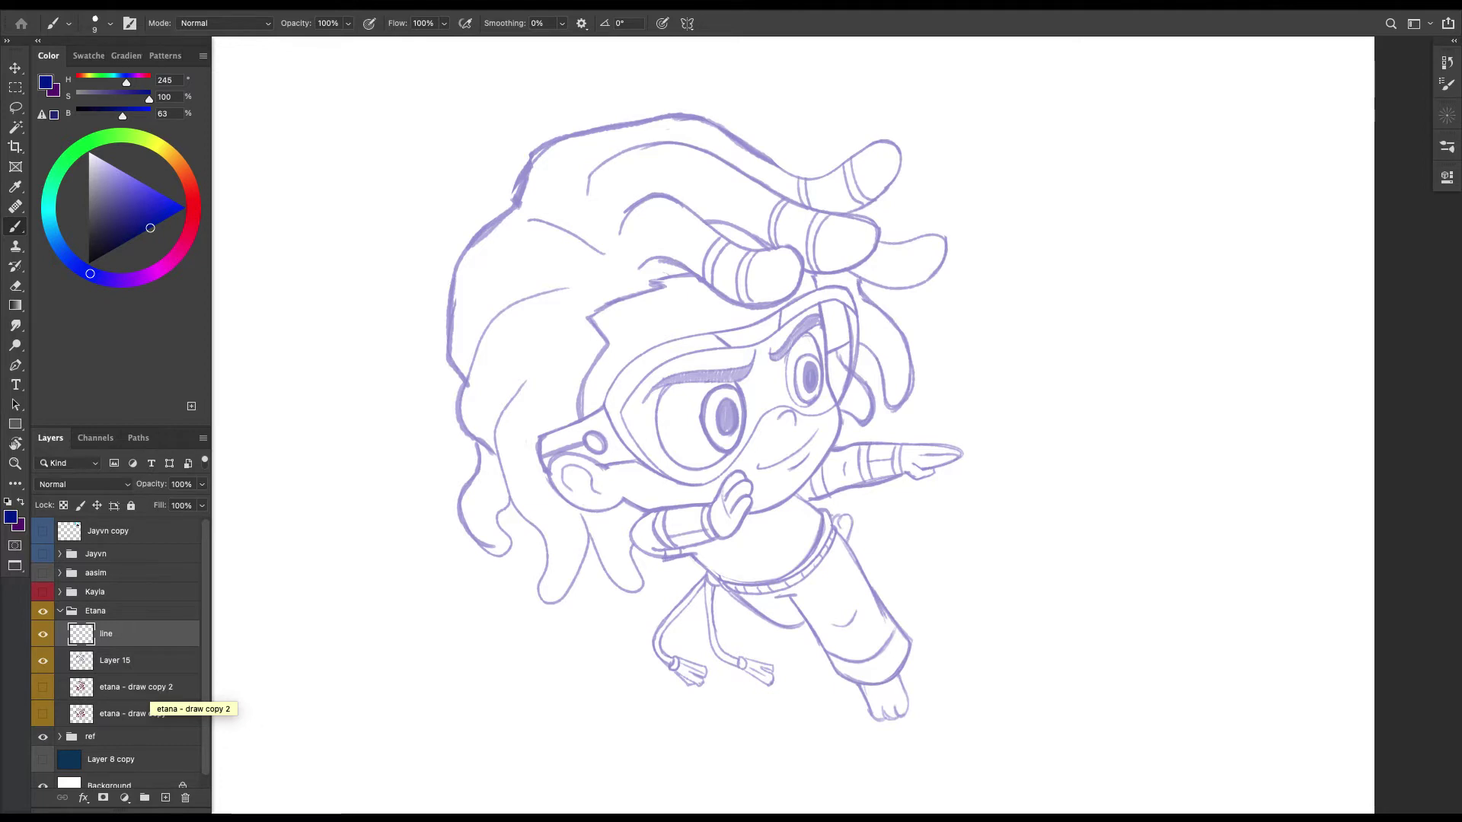
Set the colour to default black, reduce the brush to 9 px and ink the mask's far edge down to the cheek.
click(7, 502)
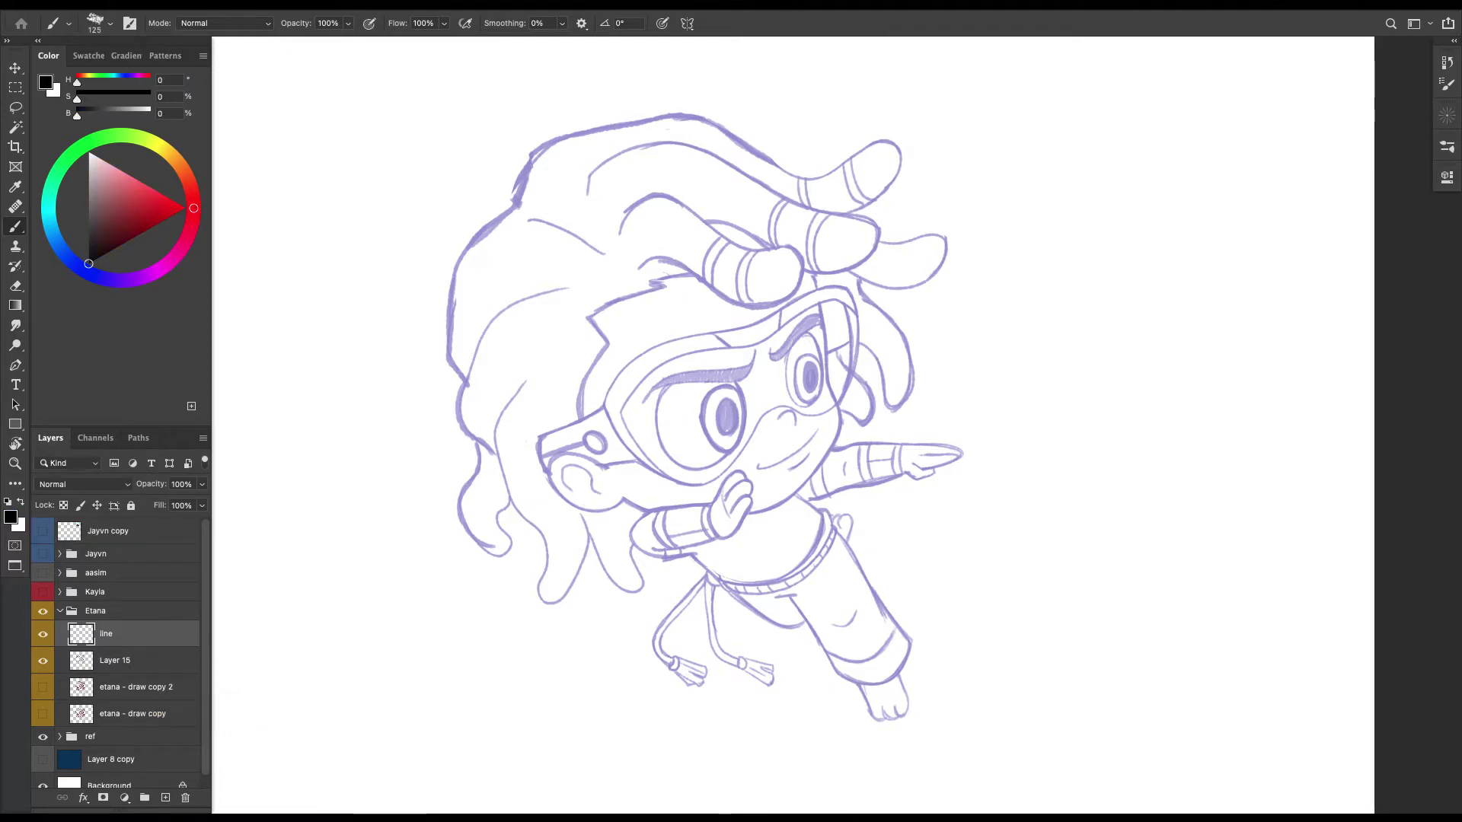
key(bracketleft)
key(bracketleft)
scroll(742, 423, up, 8)
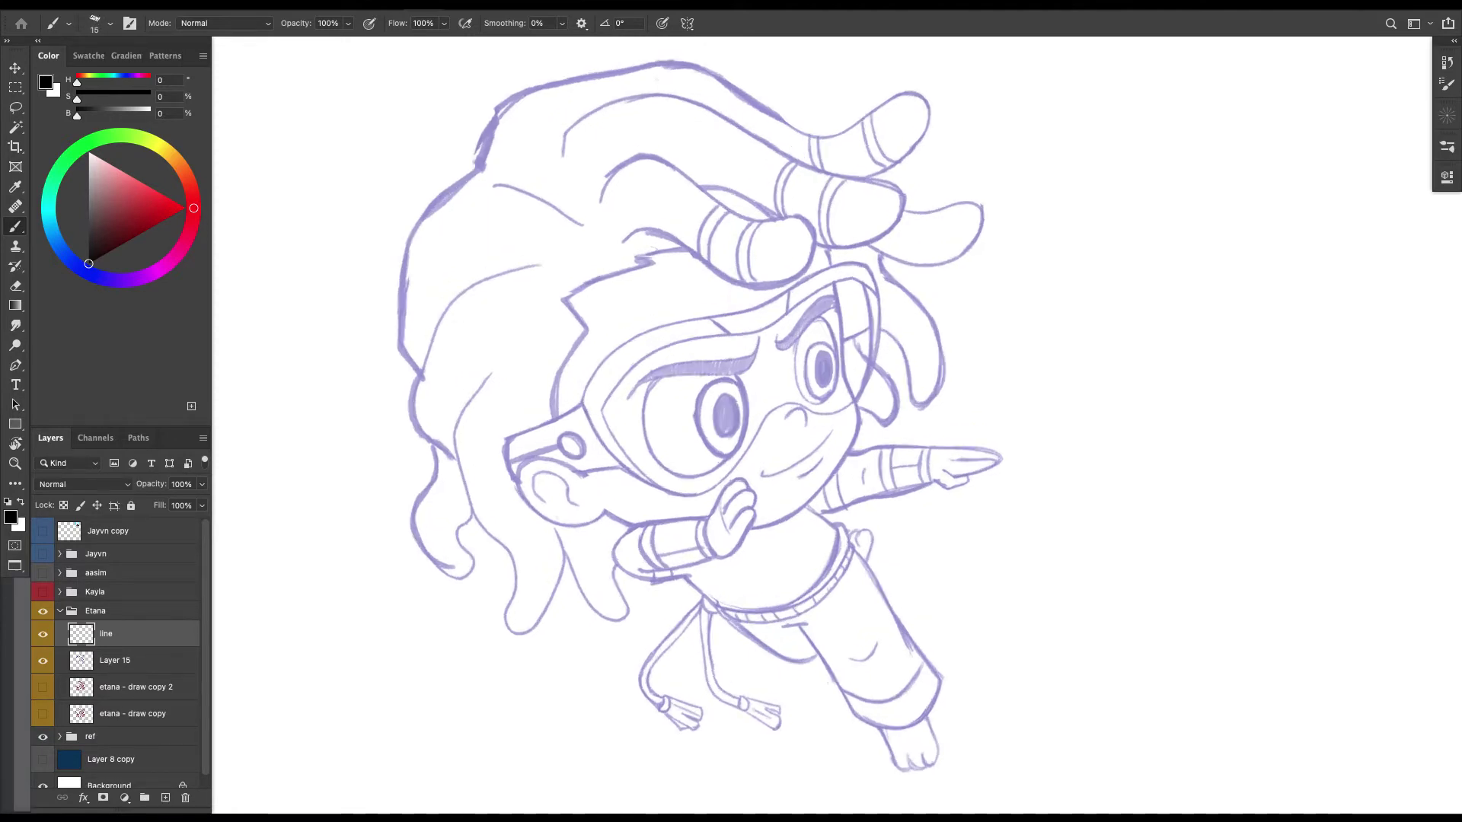
key(bracketleft)
scroll(813, 368, down, 4)
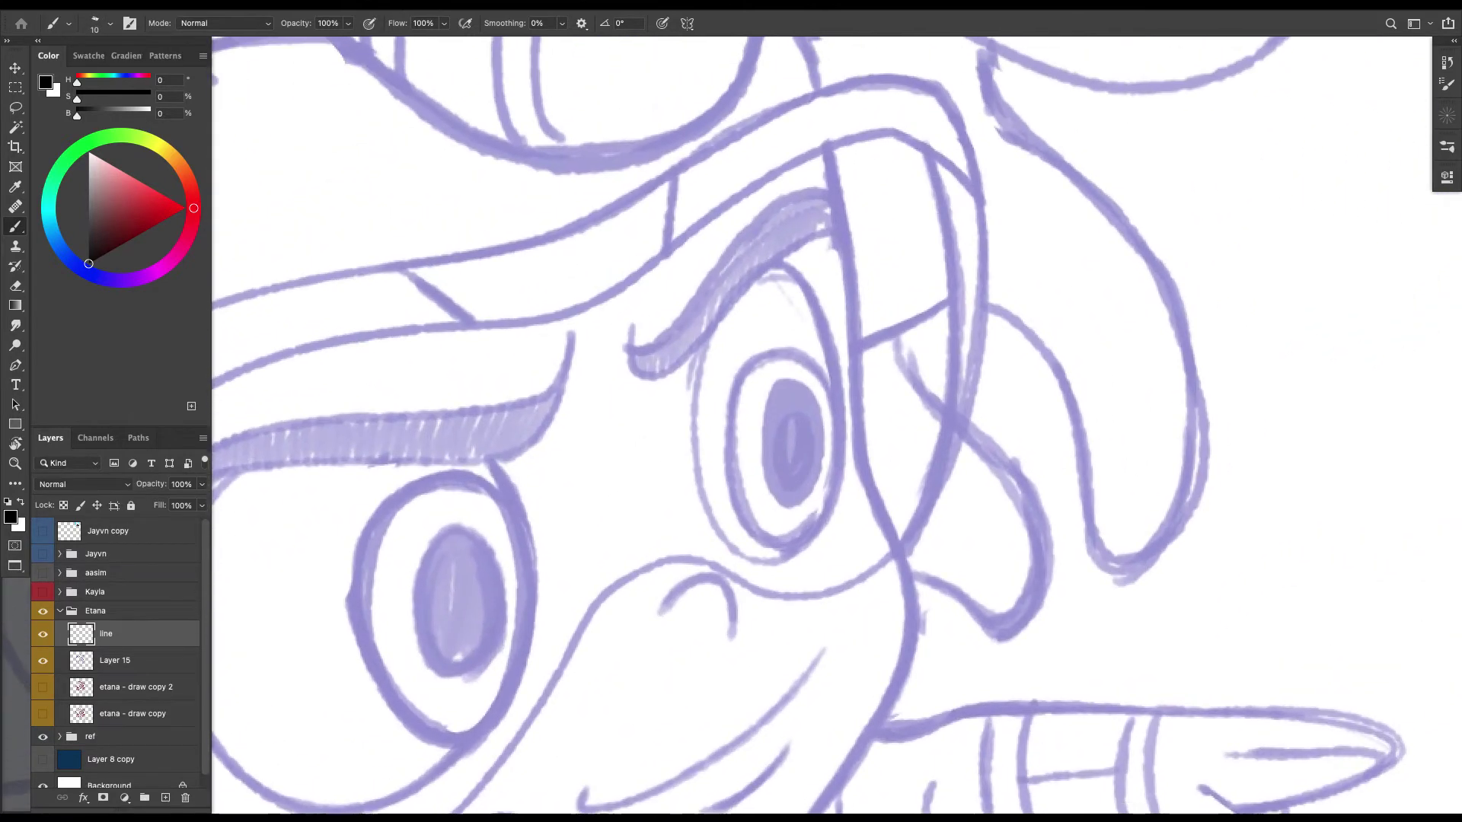
scroll(788, 357, up, 3)
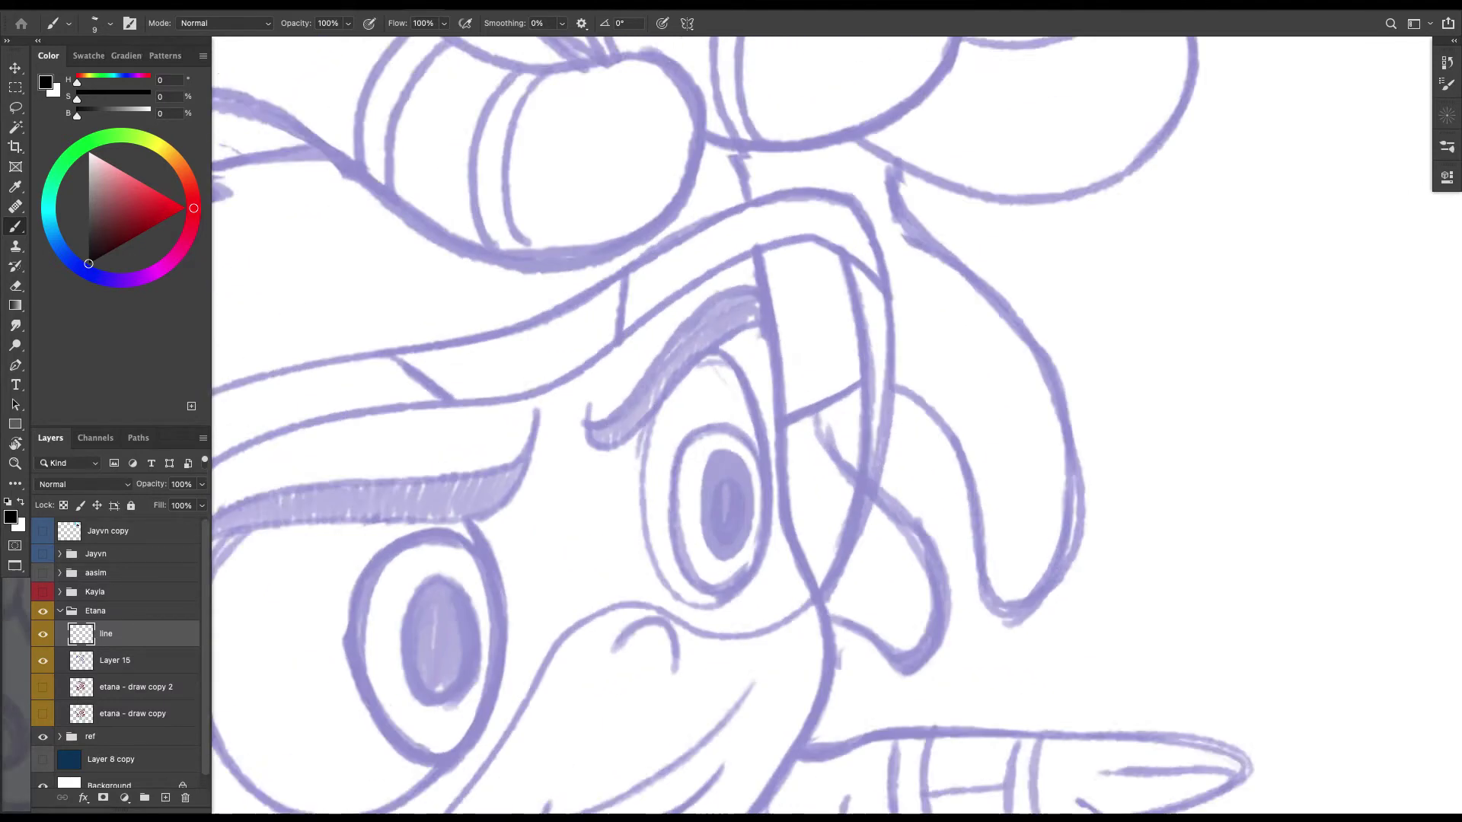
mouse_move(712, 85)
mouse_down()
mouse_move(772, 243)
mouse_move(789, 487)
mouse_move(853, 734)
mouse_up()
scroll(853, 735, down, 5)
scroll(853, 735, left, 2)
scroll(836, 427, down, 2)
scroll(836, 426, left, 1)
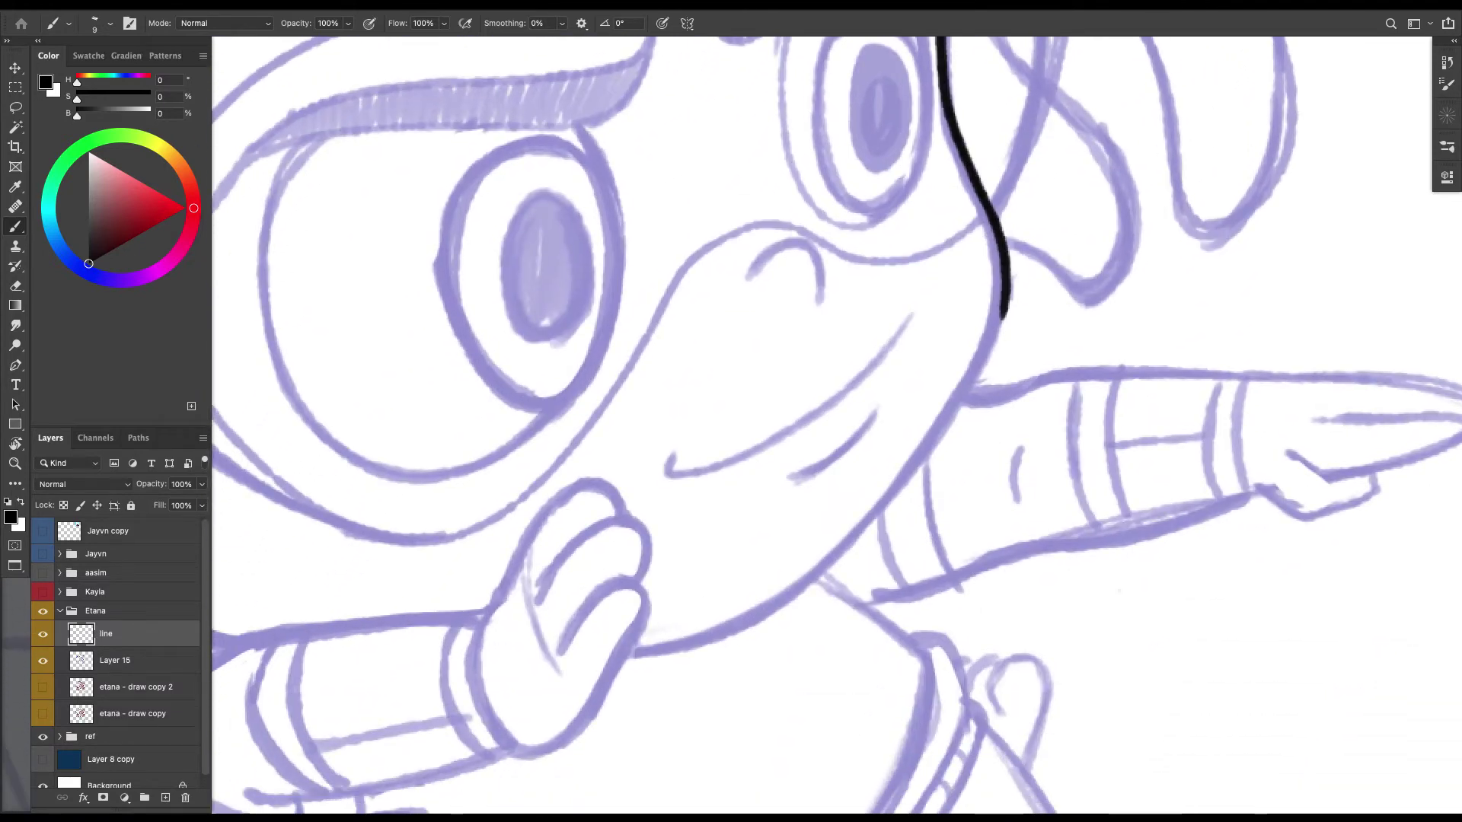
Ink the jawline from the cheek down to the chin, undoing and redrawing the stroke until it follows the sketch.
mouse_move(1003, 318)
mouse_down()
mouse_move(961, 423)
mouse_move(838, 576)
mouse_move(617, 702)
mouse_up()
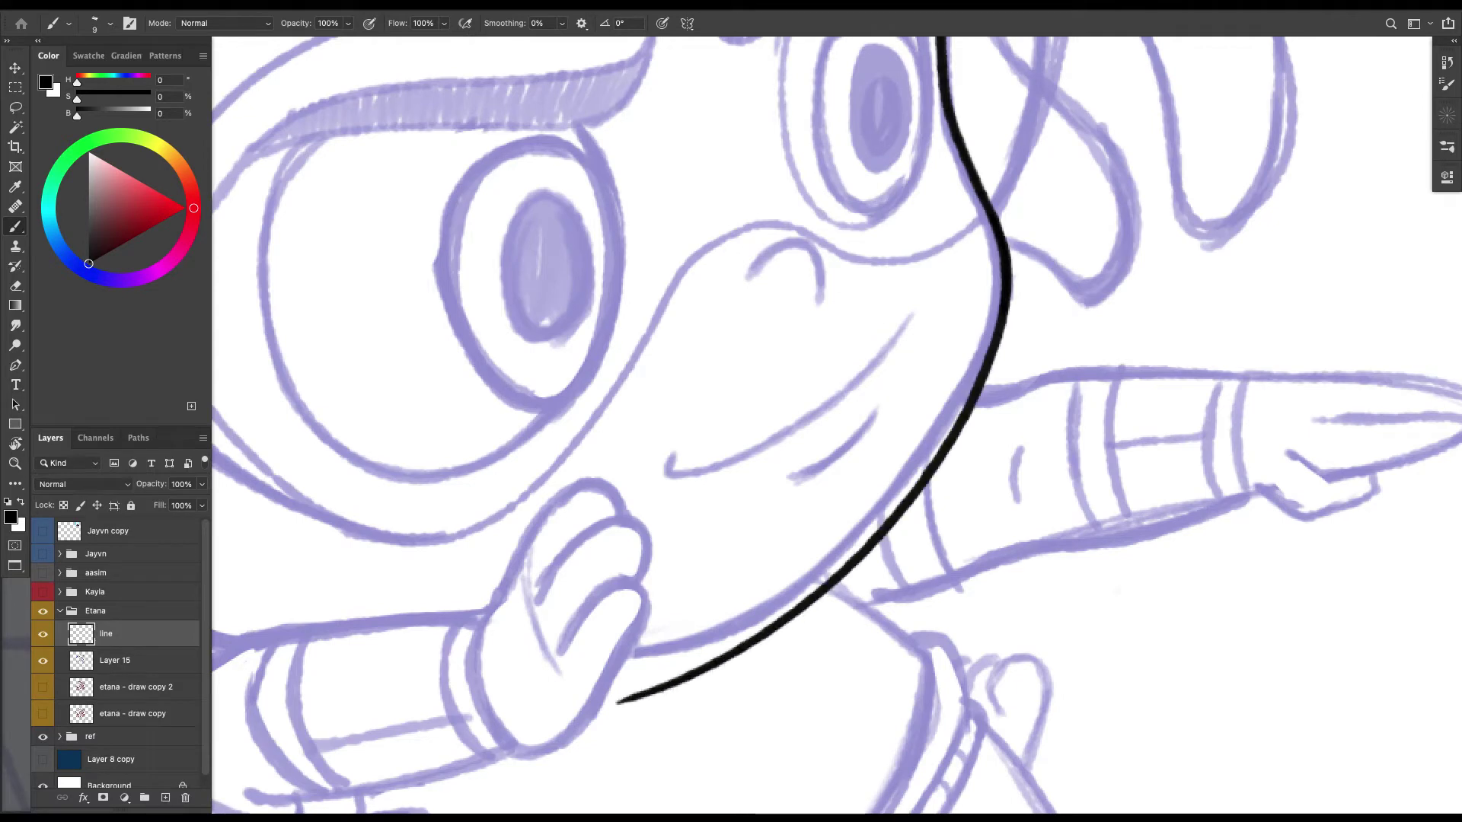
key(ctrl+z)
mouse_move(1006, 247)
mouse_down()
mouse_move(958, 404)
mouse_move(667, 652)
mouse_up()
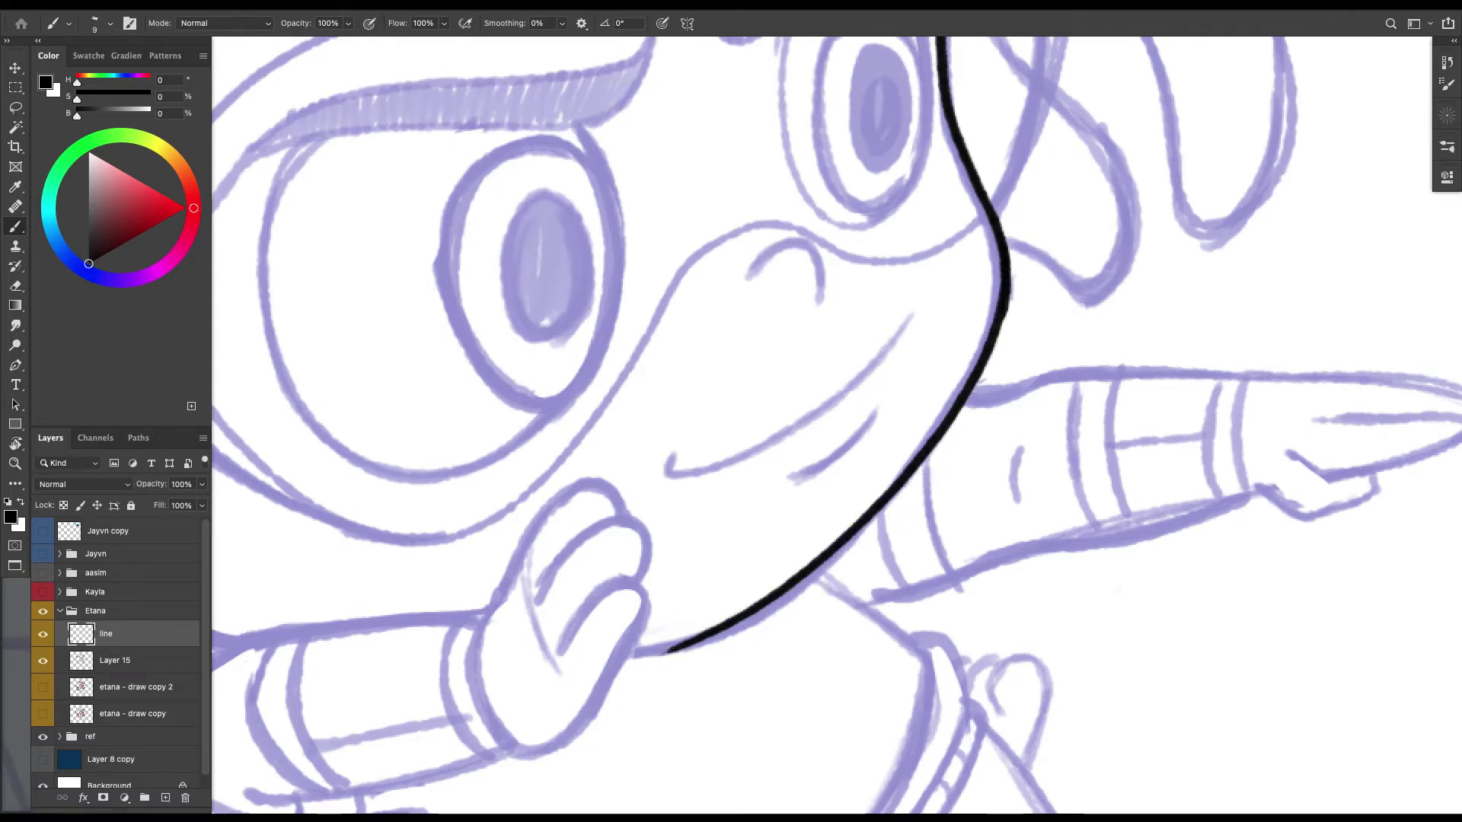
key(ctrl+z)
mouse_move(1006, 247)
mouse_down()
mouse_move(963, 404)
mouse_move(668, 661)
mouse_up()
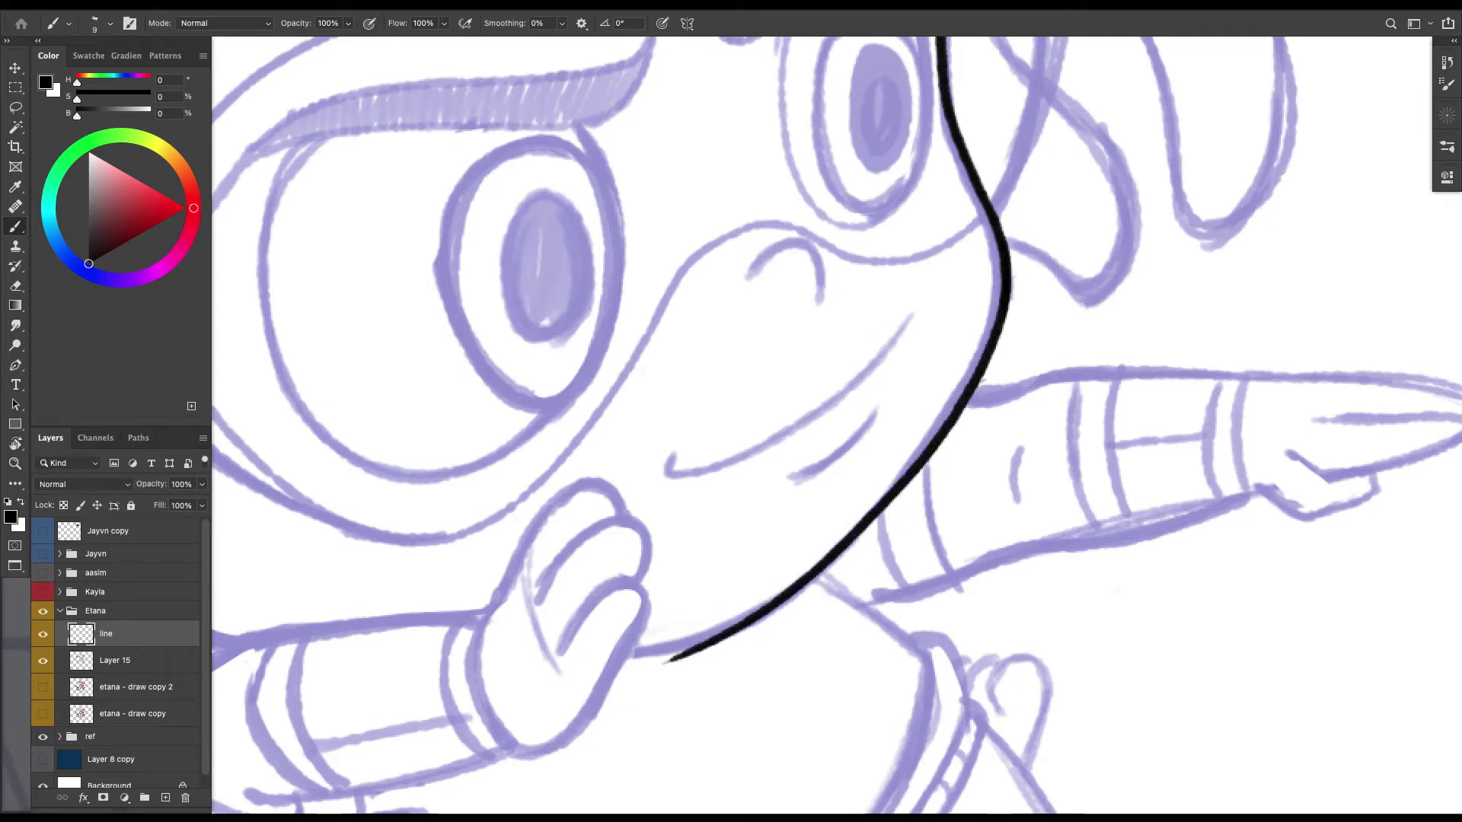
Extend the inked jawline across the raised hand with the canvas rotated and delete the stray stroke end beside it.
key(r)
drag(1066, 457, 933, 217)
key(space)
drag(934, 561, 840, 454)
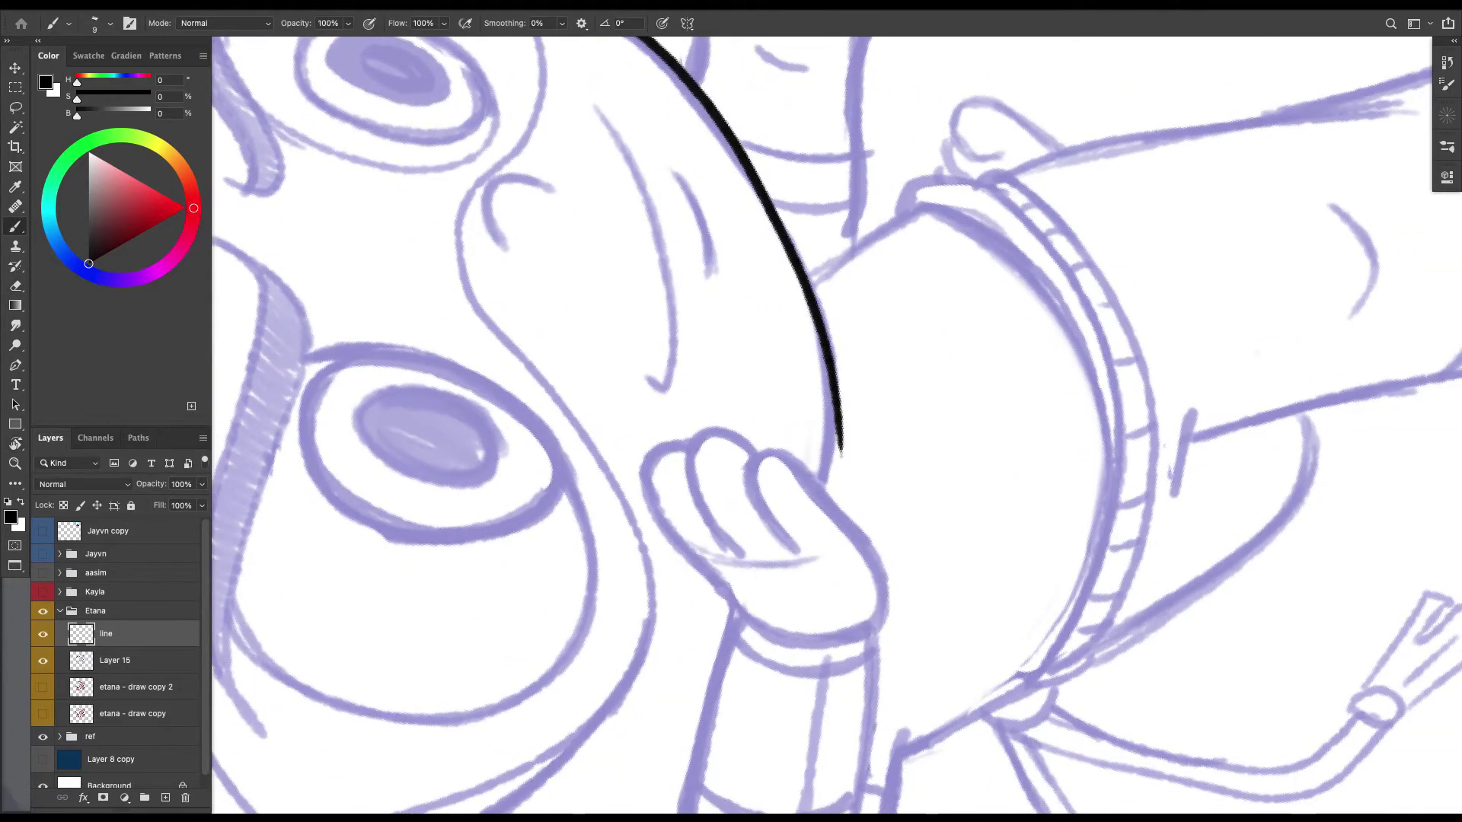
mouse_move(807, 266)
mouse_down()
mouse_move(833, 408)
mouse_move(791, 579)
mouse_up()
key(l)
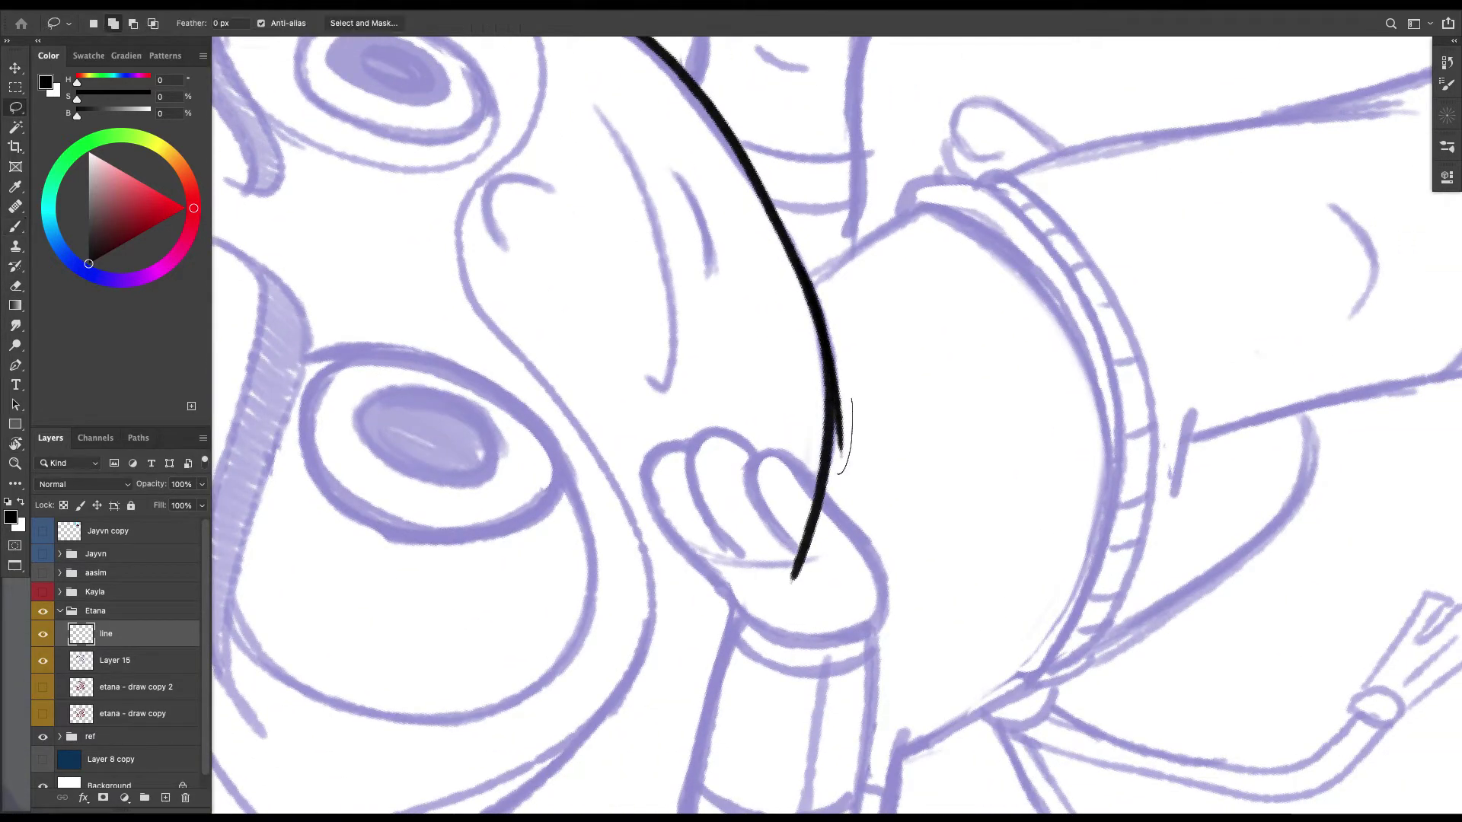
key(Delete)
key(ctrl+d)
key(b)
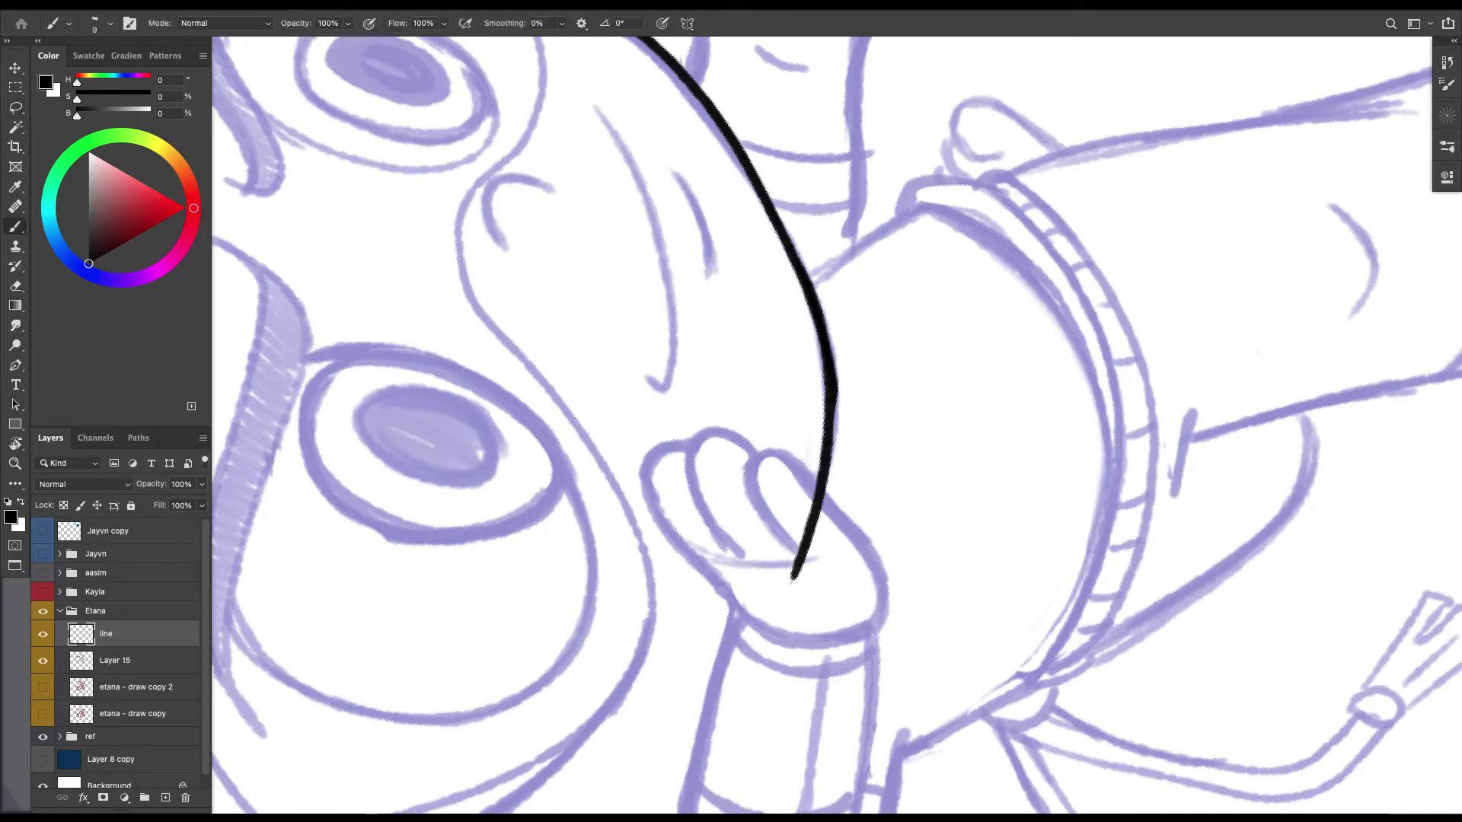
Even out the jawline beside the raised hand and delete the part that overlaps the fingers.
mouse_move(836, 381)
mouse_down()
mouse_move(799, 612)
mouse_move(715, 495)
mouse_up()
key(l)
key(Delete)
key(ctrl+d)
scroll(837, 426, down, 5)
scroll(837, 426, left, 3)
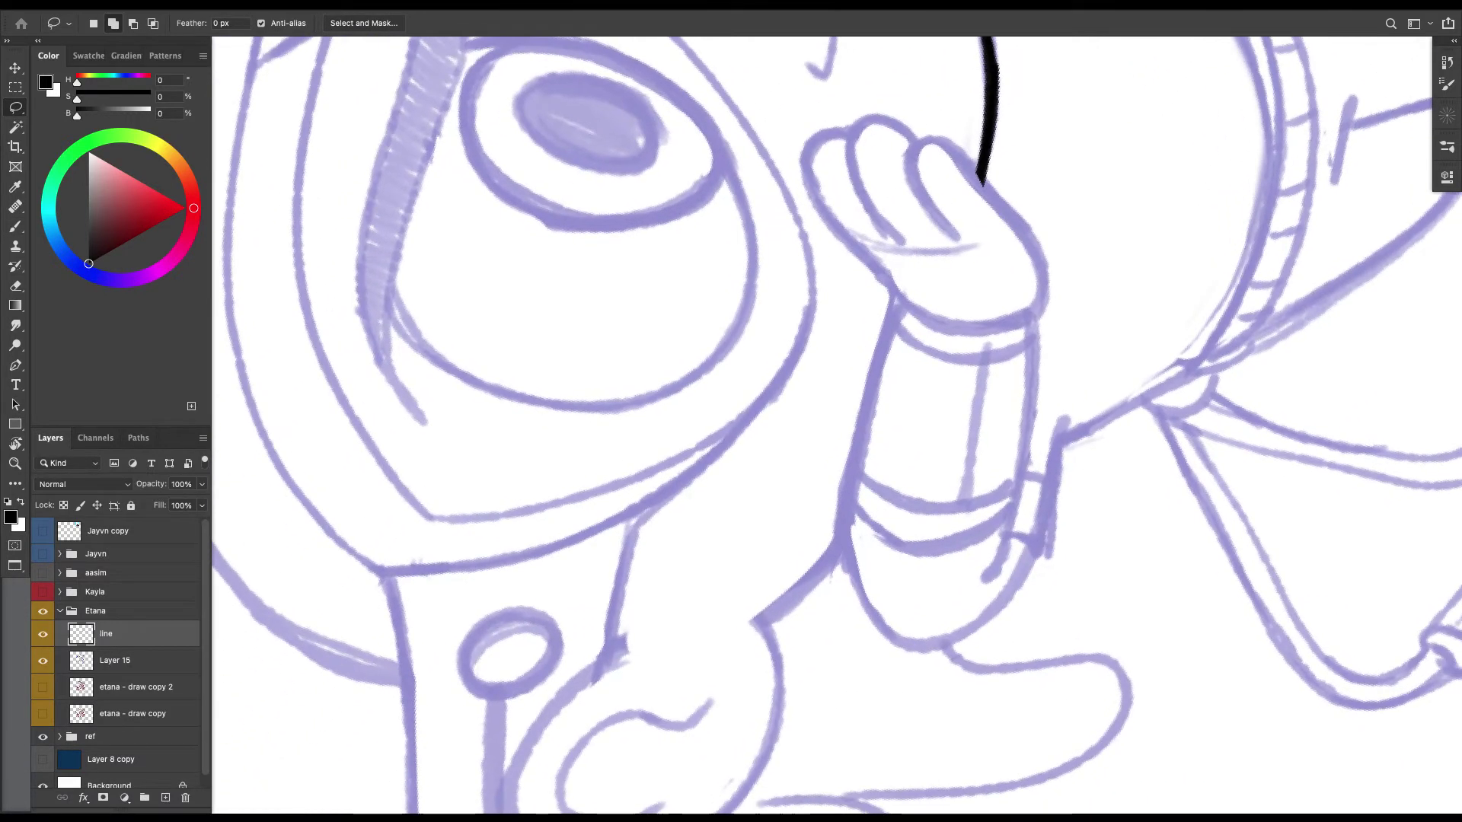
Ink and thicken the jawline from the raised hand back to the ear, then trim the excess stroke end beside the earlobe.
key(b)
mouse_move(982, 182)
mouse_down()
mouse_move(906, 434)
mouse_move(776, 615)
mouse_move(726, 653)
mouse_up()
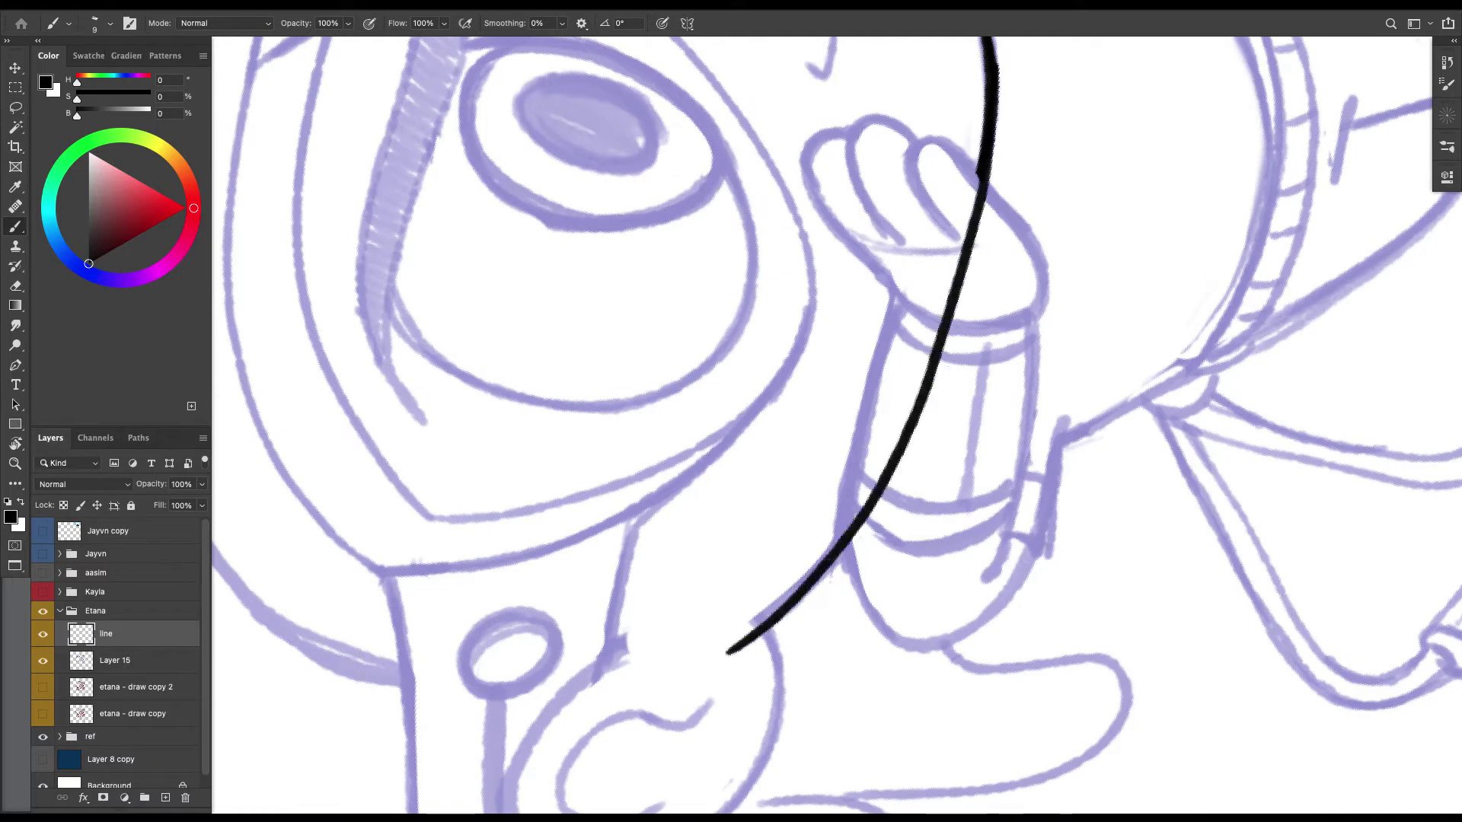
mouse_move(980, 177)
mouse_down()
mouse_move(868, 491)
mouse_move(738, 633)
mouse_up()
key(l)
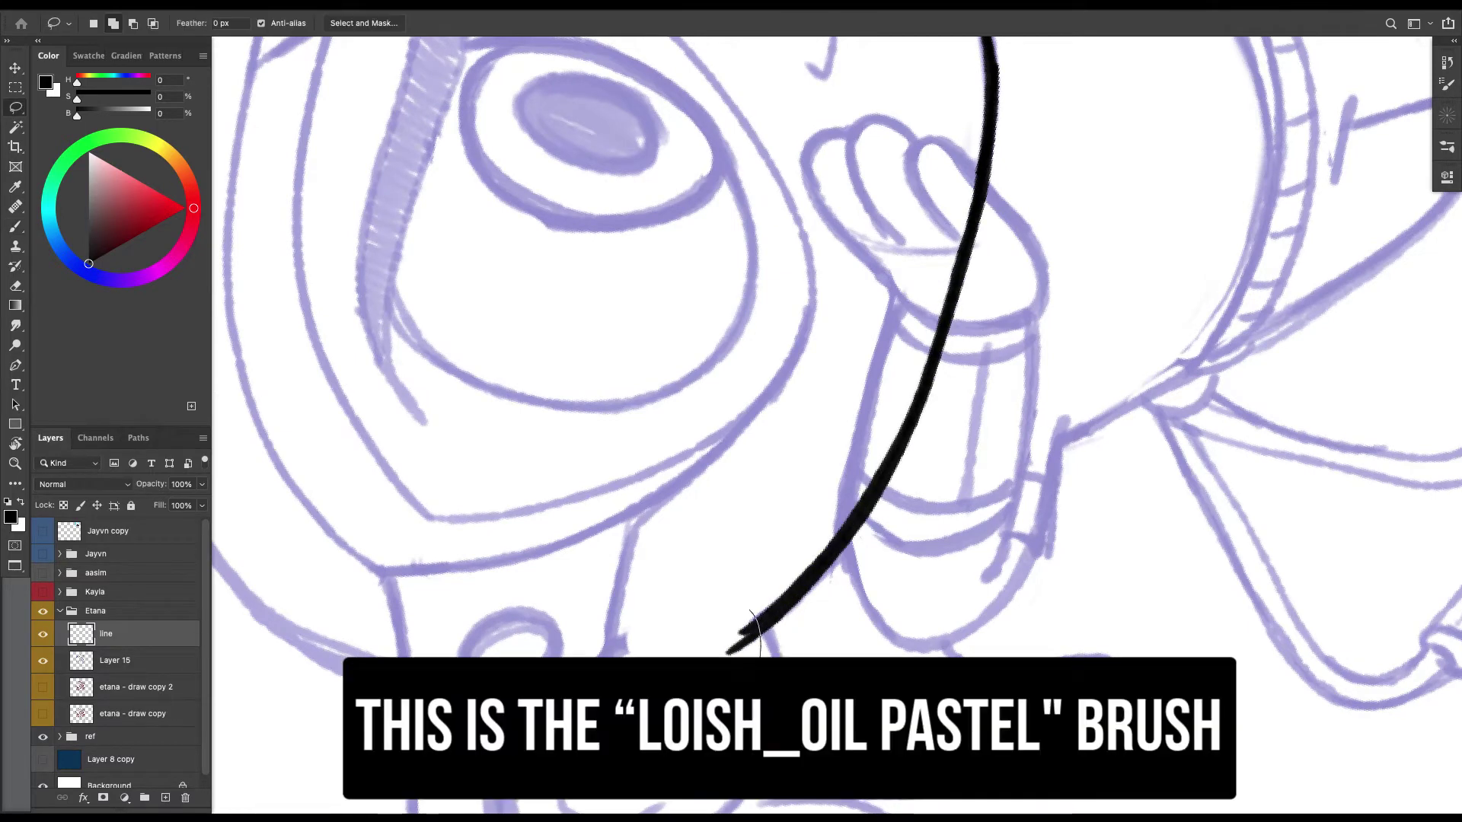
drag(528, 378, 527, 380)
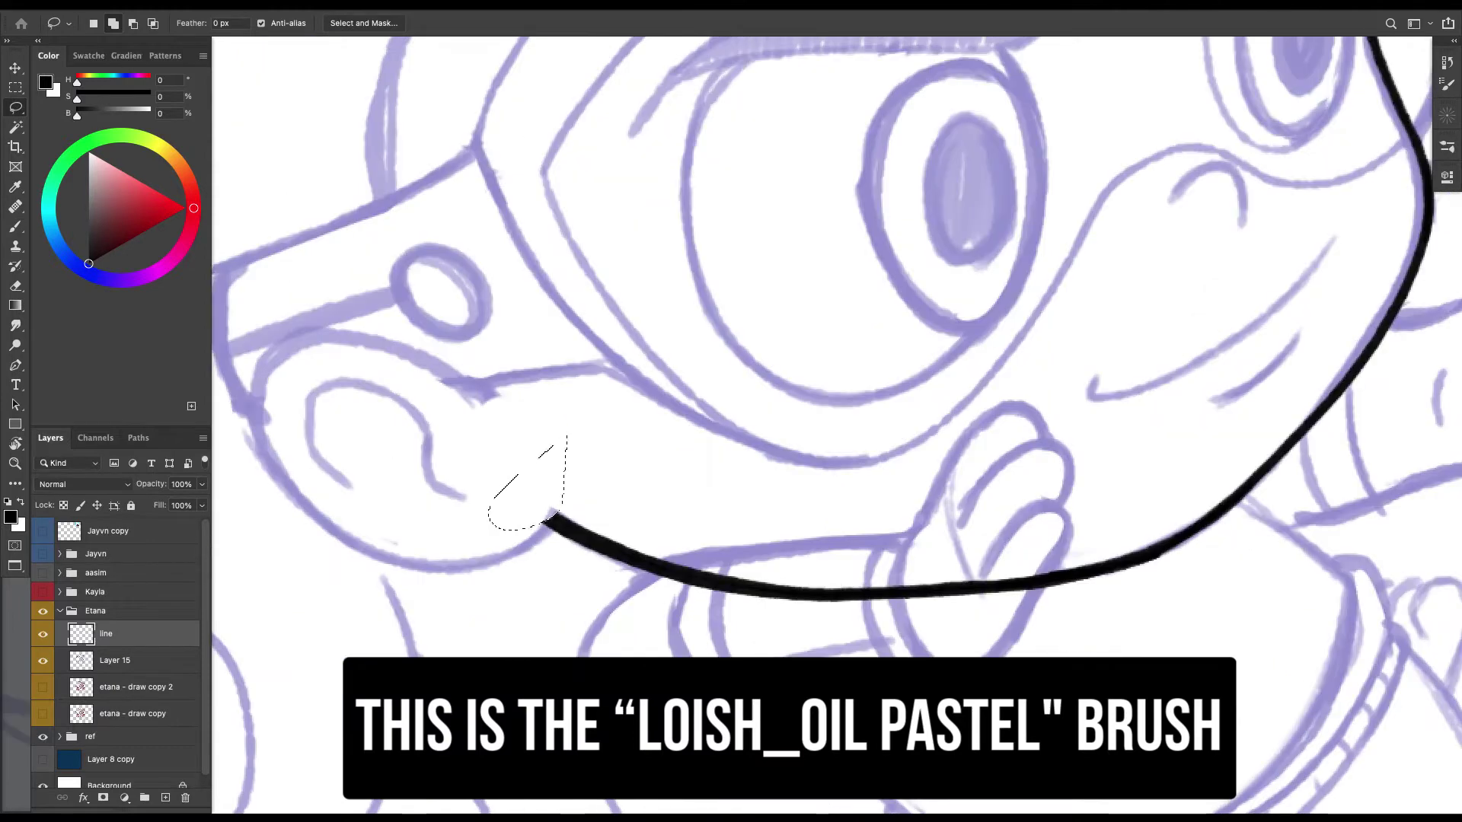
drag(522, 457, 719, 559)
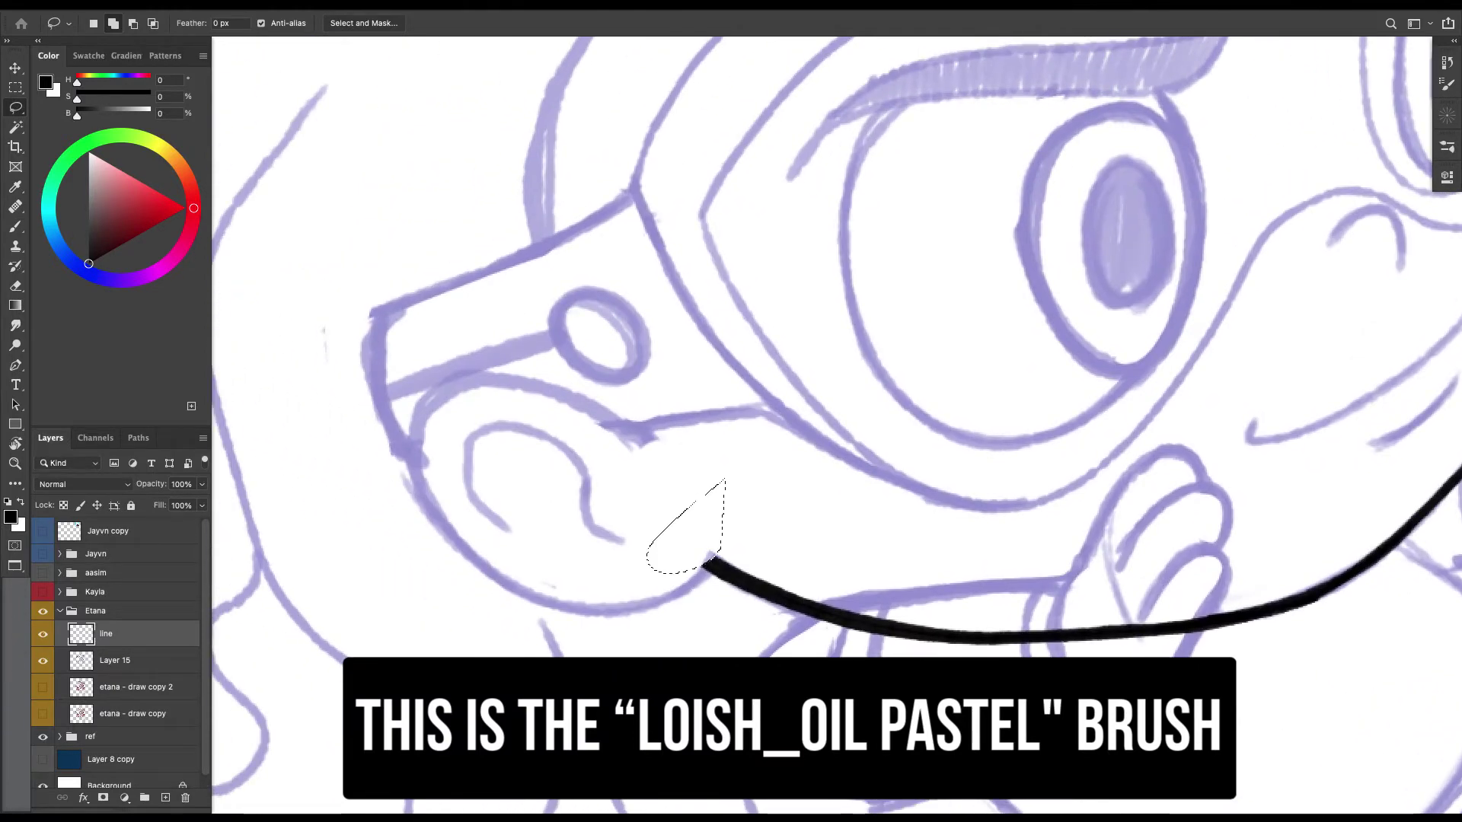
Ink the ear's outer contour and its inner fold over the sketch with the canvas rotated.
key(r)
drag(500, 378, 602, 220)
scroll(601, 221, up, 3)
key(b)
key(super+d)
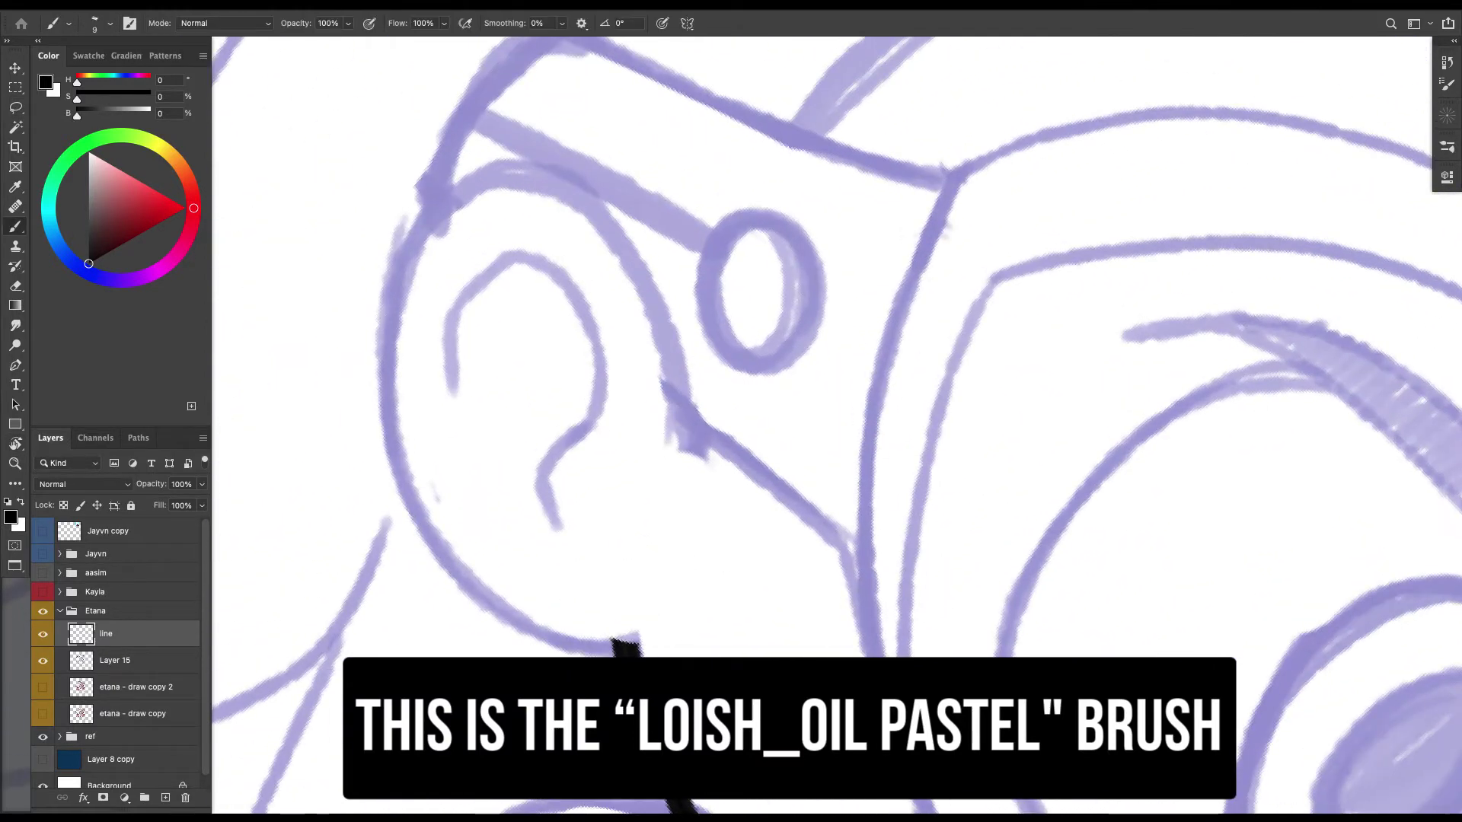
mouse_move(688, 416)
mouse_down()
mouse_move(652, 295)
mouse_move(603, 210)
mouse_move(522, 163)
mouse_move(459, 179)
mouse_move(398, 267)
mouse_move(385, 373)
mouse_move(417, 504)
mouse_move(465, 585)
mouse_move(530, 637)
mouse_move(638, 636)
mouse_up()
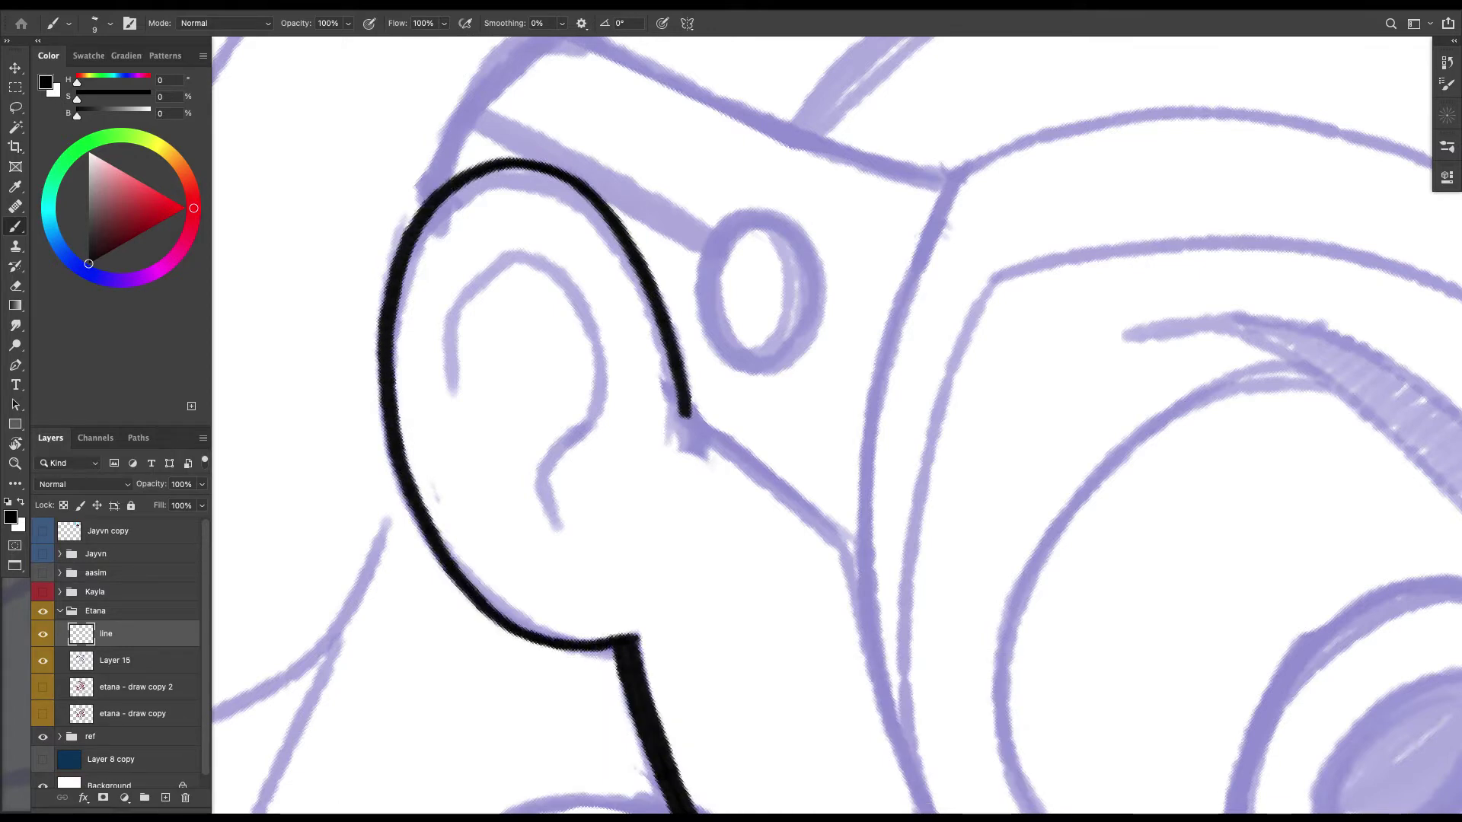
mouse_move(560, 523)
mouse_down()
mouse_move(544, 472)
mouse_move(598, 324)
mouse_move(461, 419)
mouse_move(477, 436)
mouse_up()
Ink the upper edge of the mask's strap from above the ear to the mask's near corner.
scroll(838, 426, down, 3)
scroll(837, 426, right, 3)
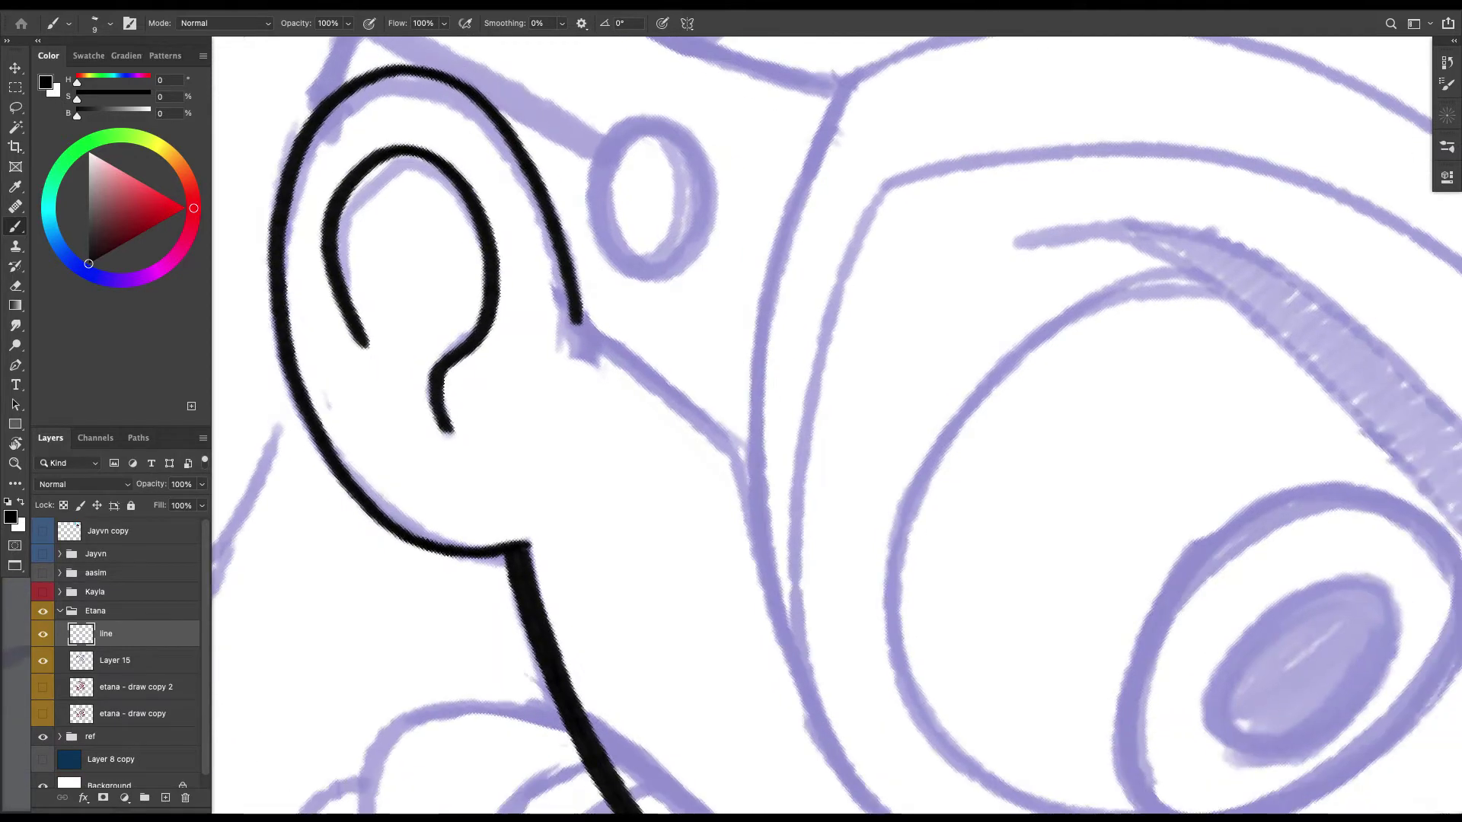
scroll(838, 427, down, 8)
scroll(838, 426, right, 4)
scroll(838, 427, up, 8)
scroll(838, 427, left, 2)
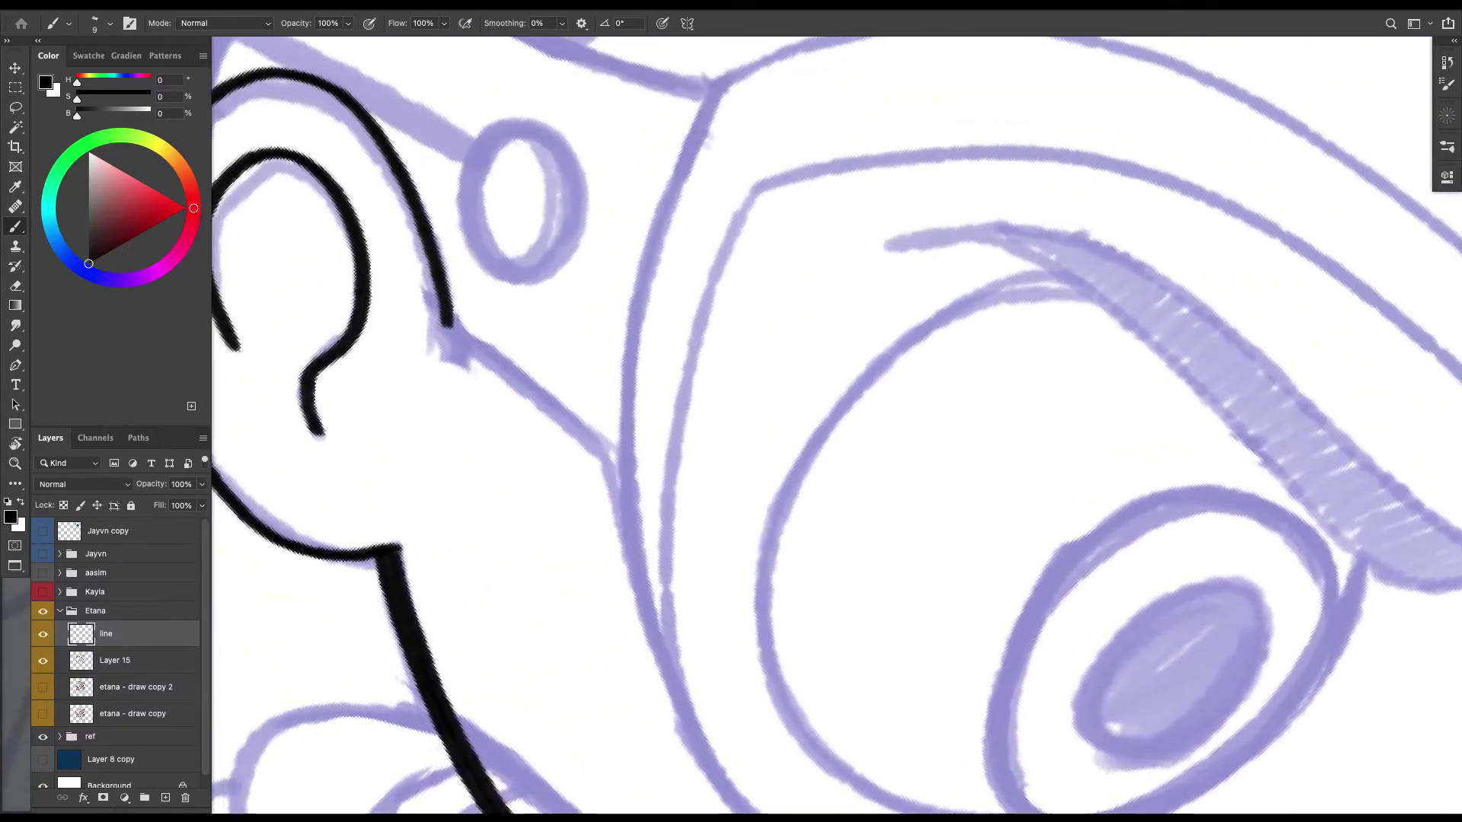
scroll(837, 426, up, 6)
scroll(837, 427, left, 2)
mouse_move(263, 457)
mouse_down()
mouse_move(327, 327)
mouse_move(396, 280)
mouse_move(495, 333)
mouse_move(788, 432)
mouse_up()
key(super+minus)
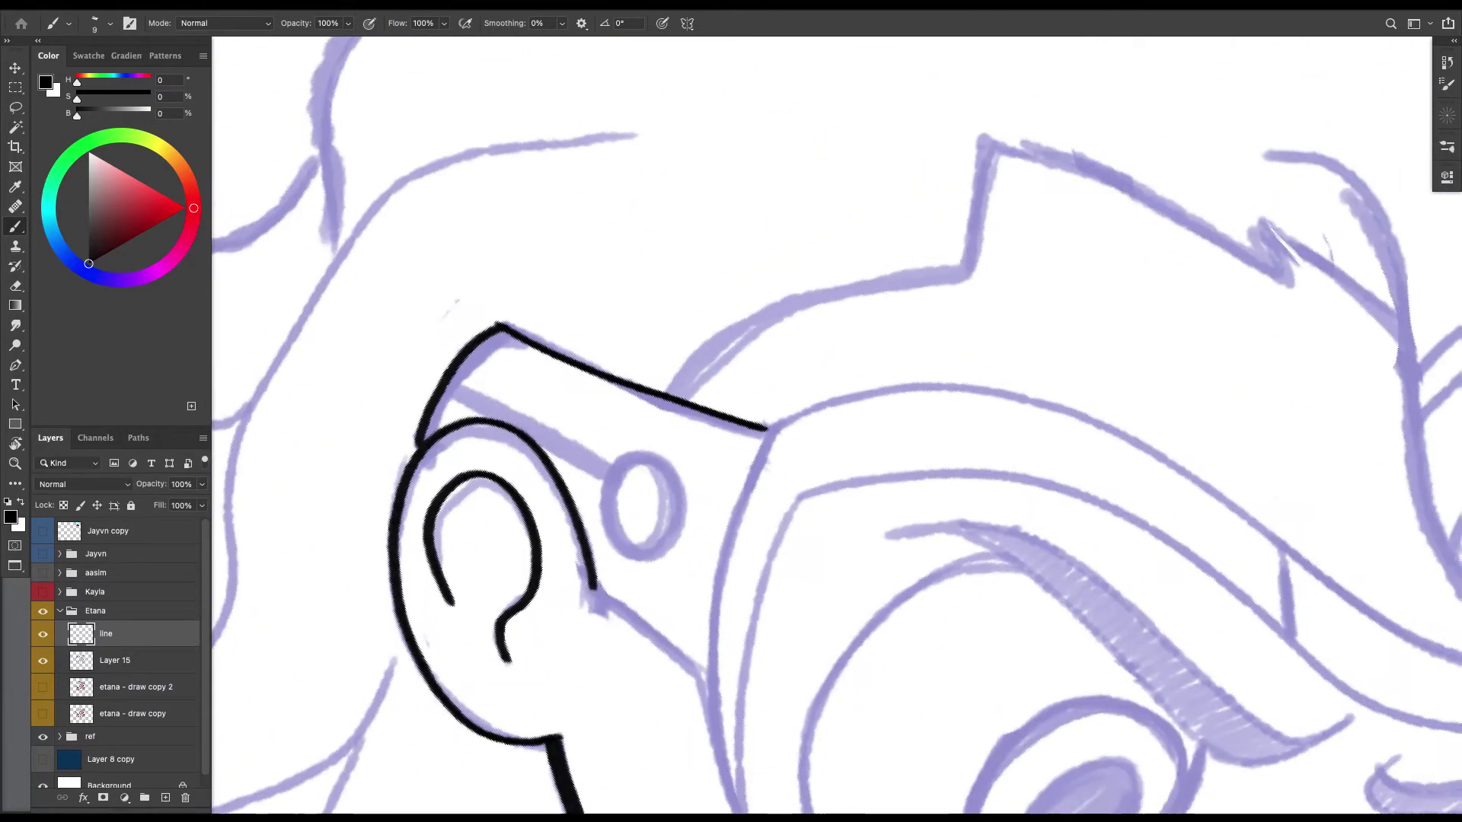
Ink the mask's outer upper edge from the strap corner across the forehead to the far side of the face.
scroll(837, 426, right, 6)
scroll(837, 426, down, 2)
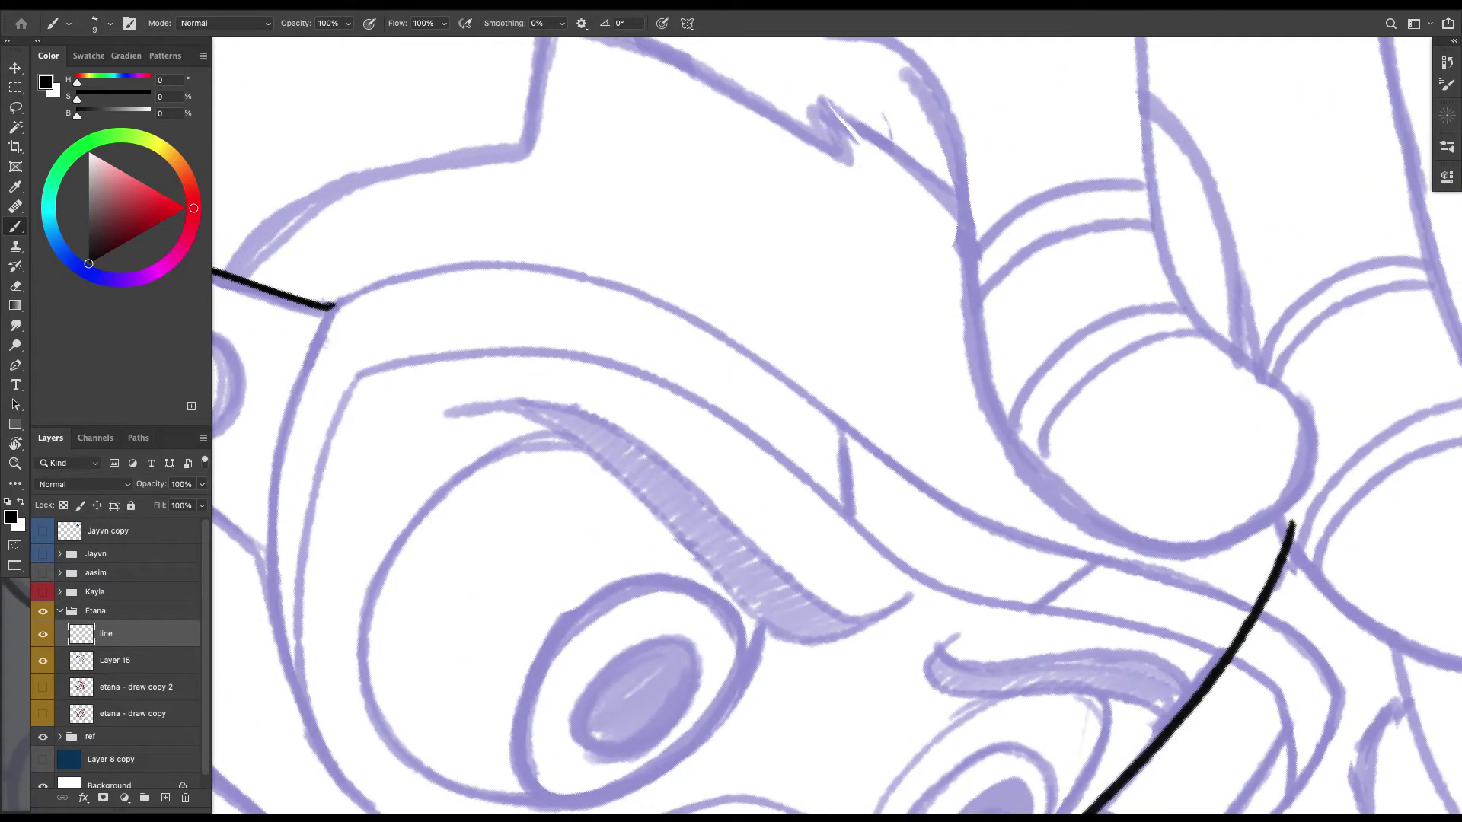
mouse_move(328, 307)
mouse_down()
mouse_move(435, 269)
mouse_move(532, 265)
mouse_move(656, 302)
mouse_move(995, 534)
mouse_move(1238, 604)
mouse_move(1335, 676)
mouse_move(1363, 717)
mouse_up()
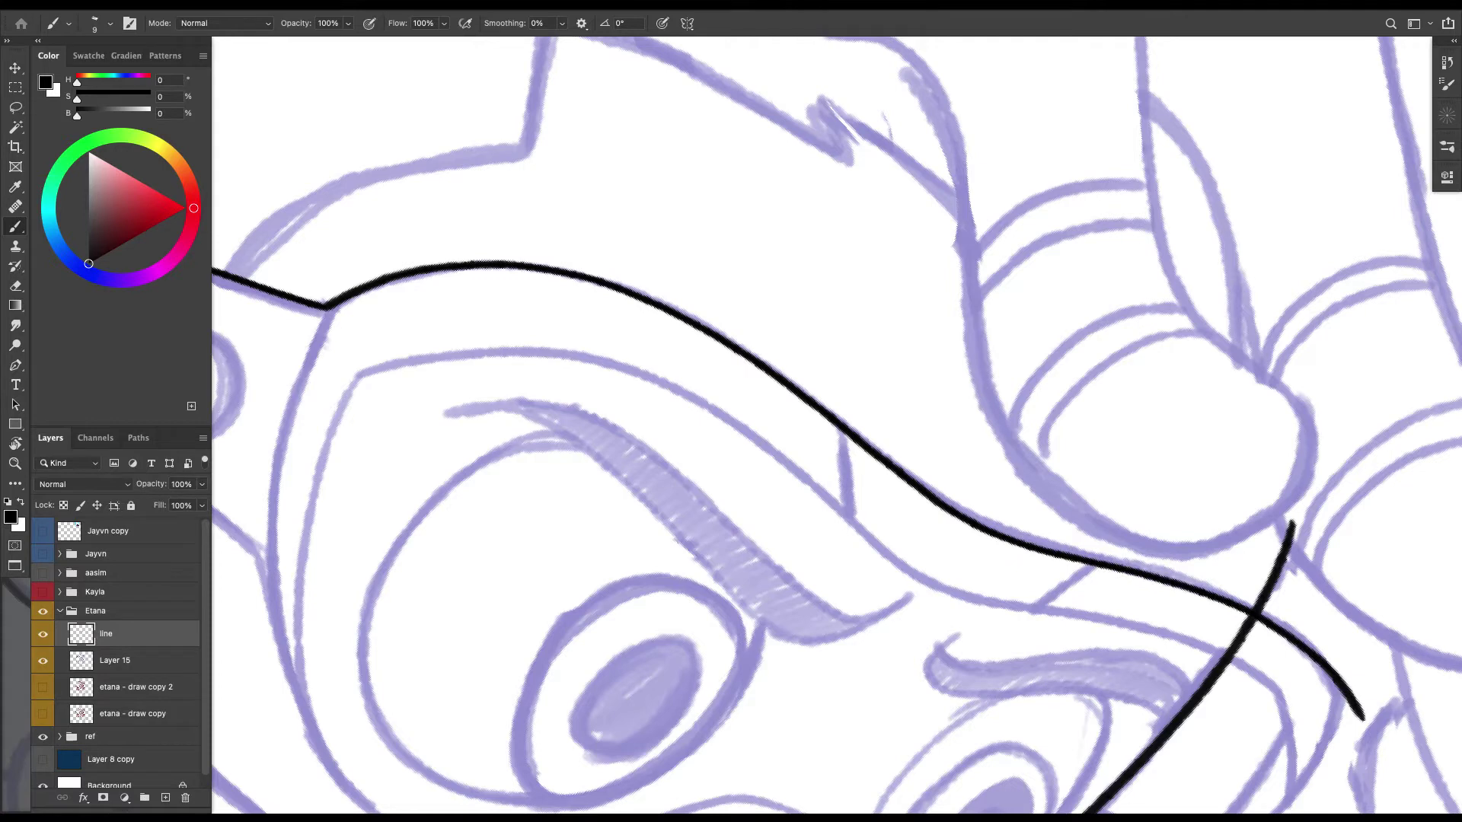
Ink the inner line of the mask's upper rim, parallel to the outer edge, across to the far side.
scroll(837, 426, down, 2)
scroll(838, 427, right, 1)
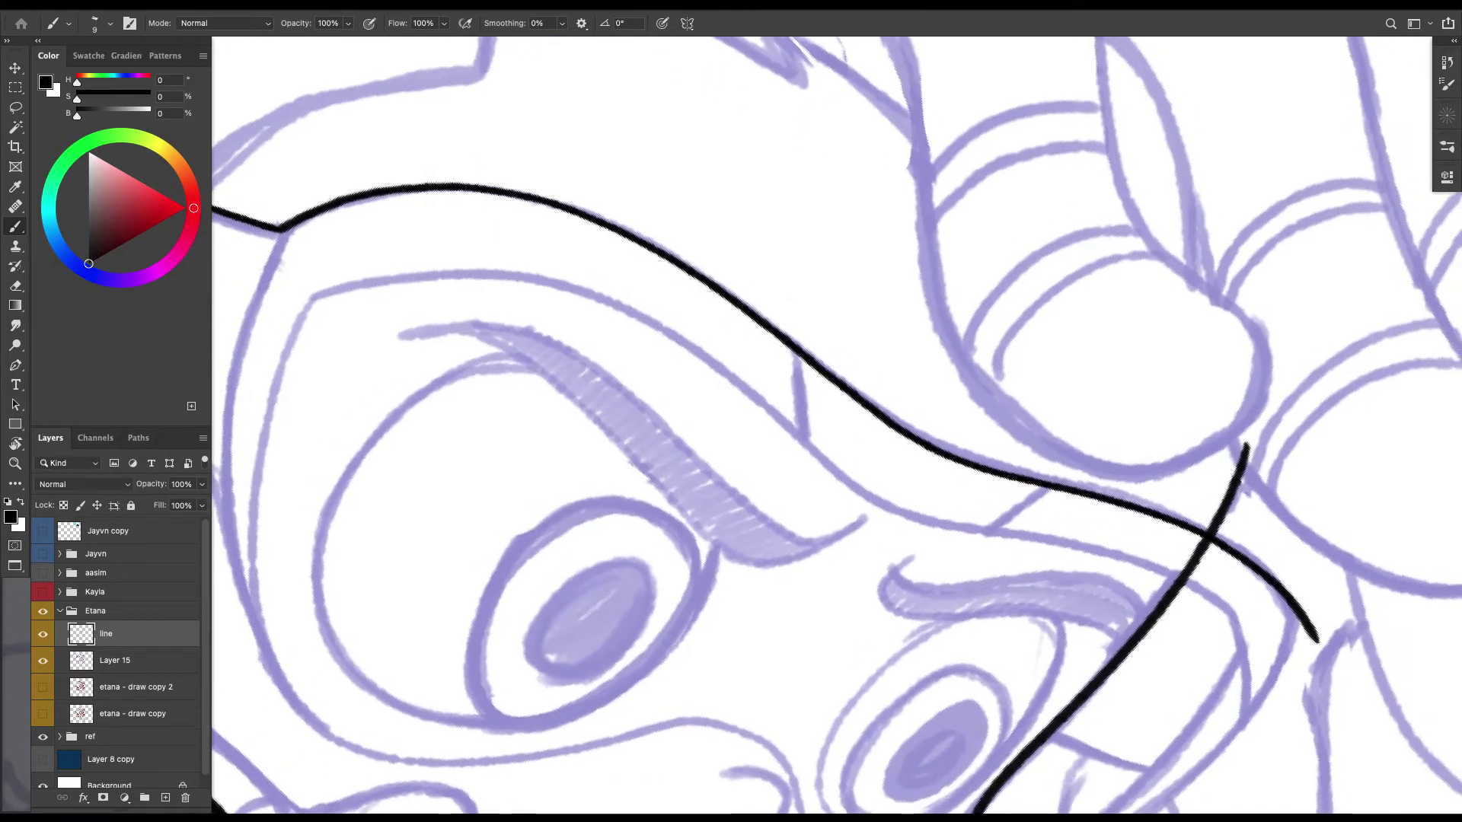
click(318, 300)
mouse_move(319, 299)
mouse_down()
mouse_move(485, 277)
mouse_move(590, 293)
mouse_move(684, 336)
mouse_move(928, 520)
mouse_move(1125, 558)
mouse_move(1191, 586)
mouse_move(1252, 665)
mouse_move(1256, 723)
mouse_up()
scroll(838, 427, down, 1)
scroll(837, 426, right, 1)
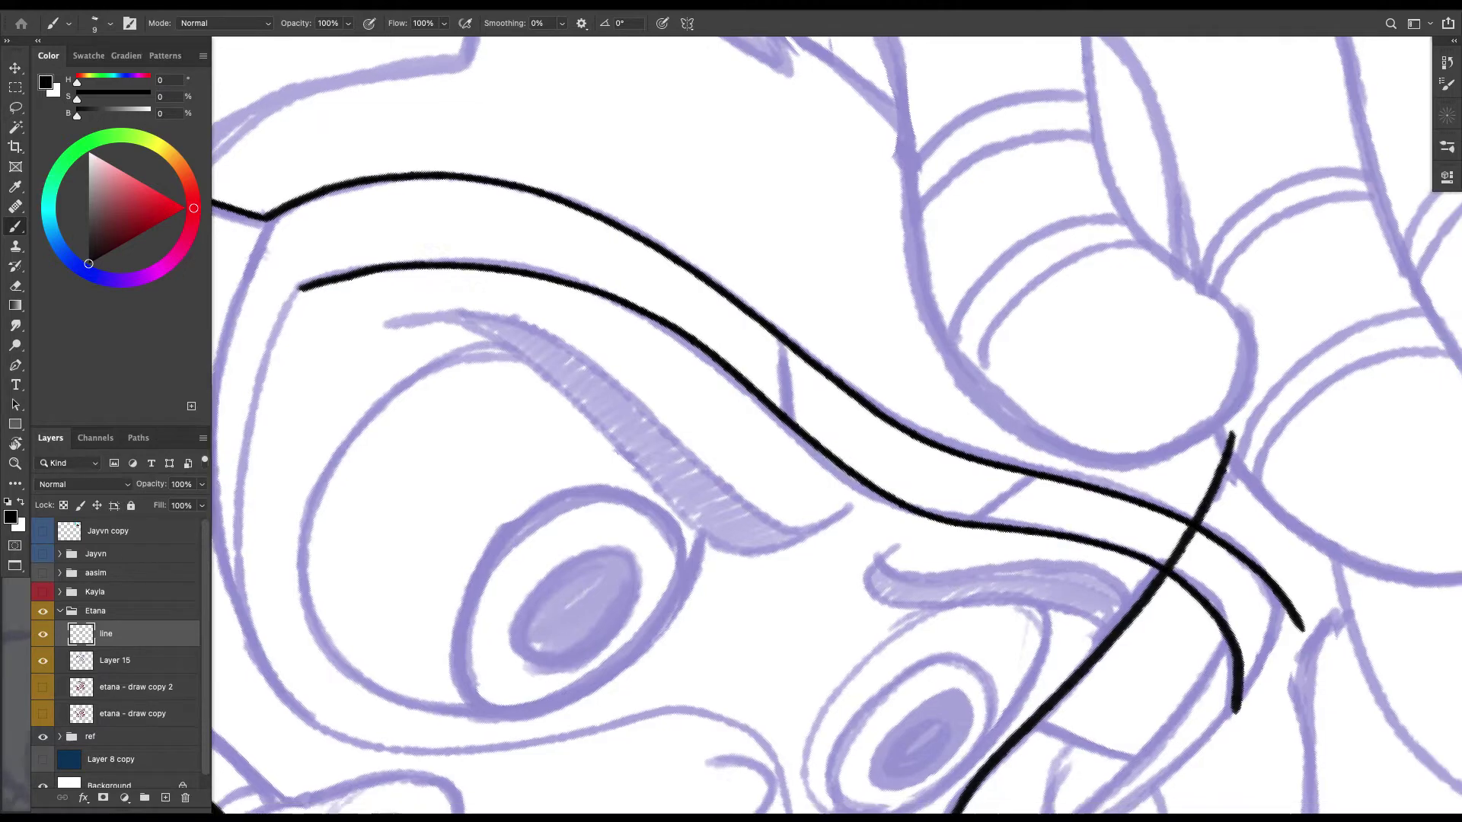
Ink the mask's far side and lower edge over the nose and under the near eye, closing it at the strap corner.
scroll(837, 427, down, 3)
scroll(837, 426, right, 3)
scroll(838, 426, left, 1)
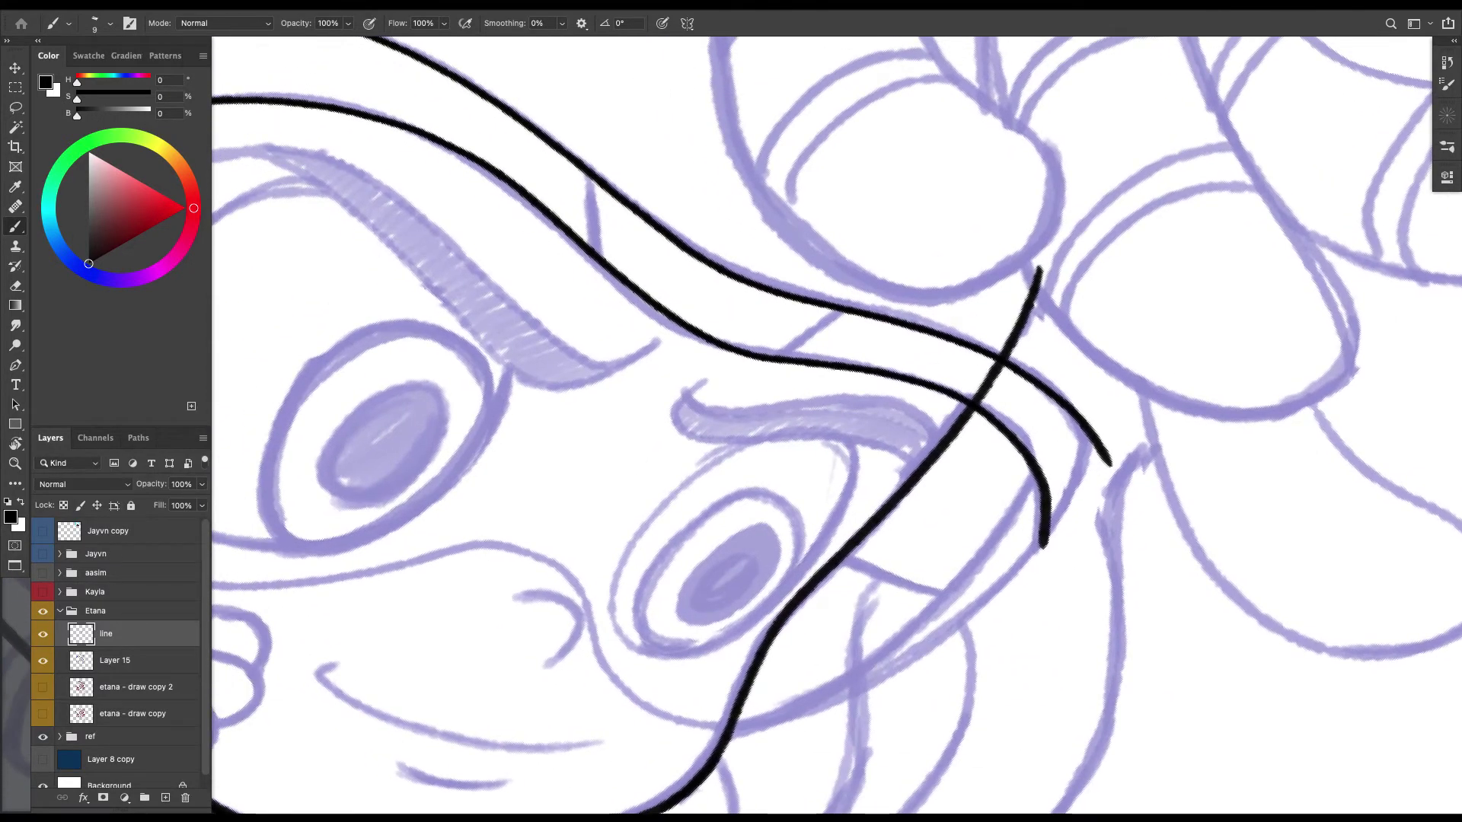
key(r)
drag(1066, 533, 1038, 252)
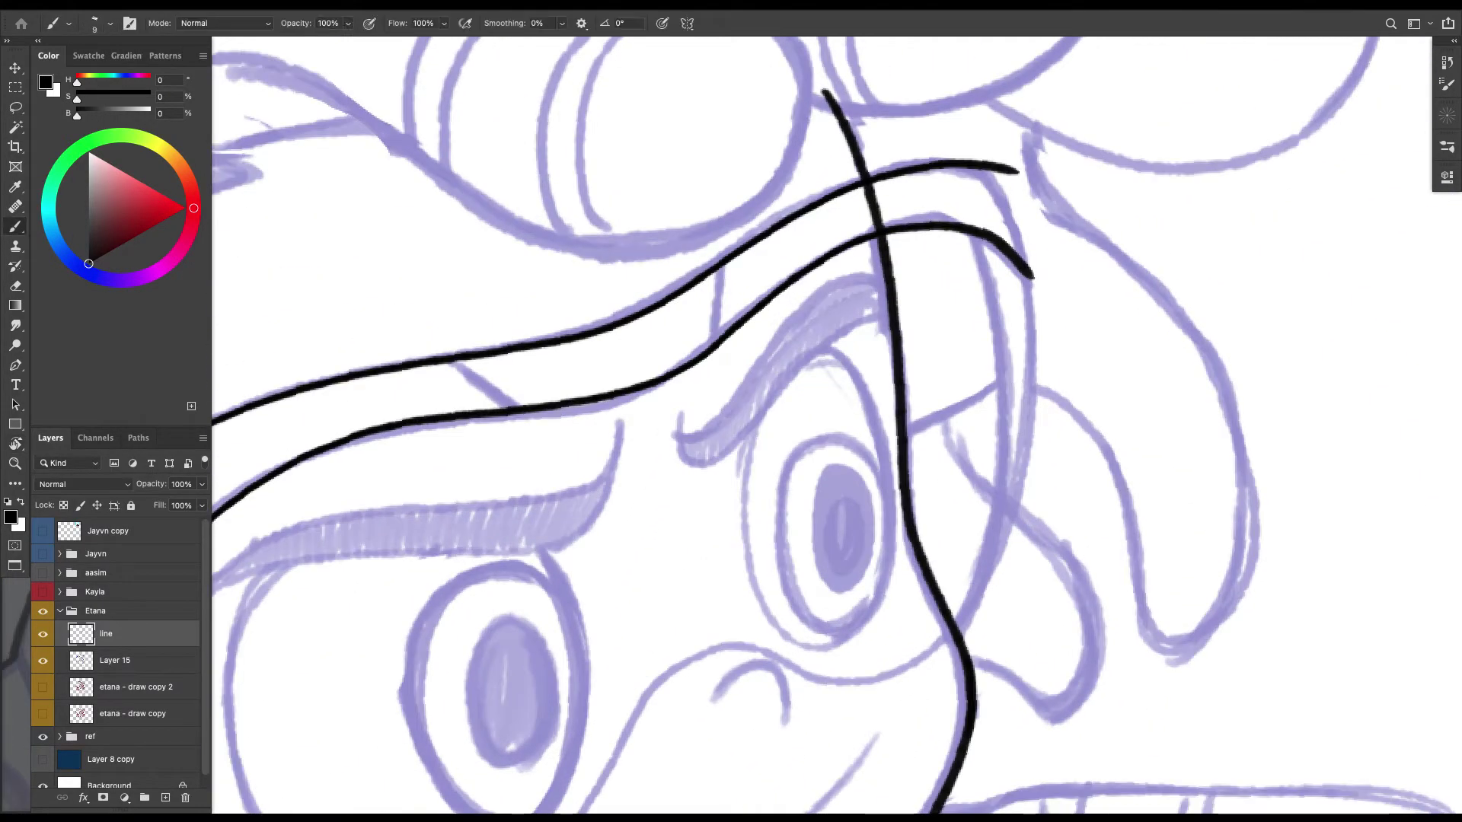
mouse_move(984, 168)
mouse_down()
mouse_move(1020, 229)
mouse_move(1042, 365)
mouse_move(1029, 494)
mouse_move(963, 620)
mouse_move(894, 677)
mouse_move(826, 687)
mouse_move(738, 644)
mouse_move(689, 658)
mouse_move(640, 716)
mouse_move(798, 471)
mouse_move(936, 406)
mouse_move(986, 439)
mouse_up()
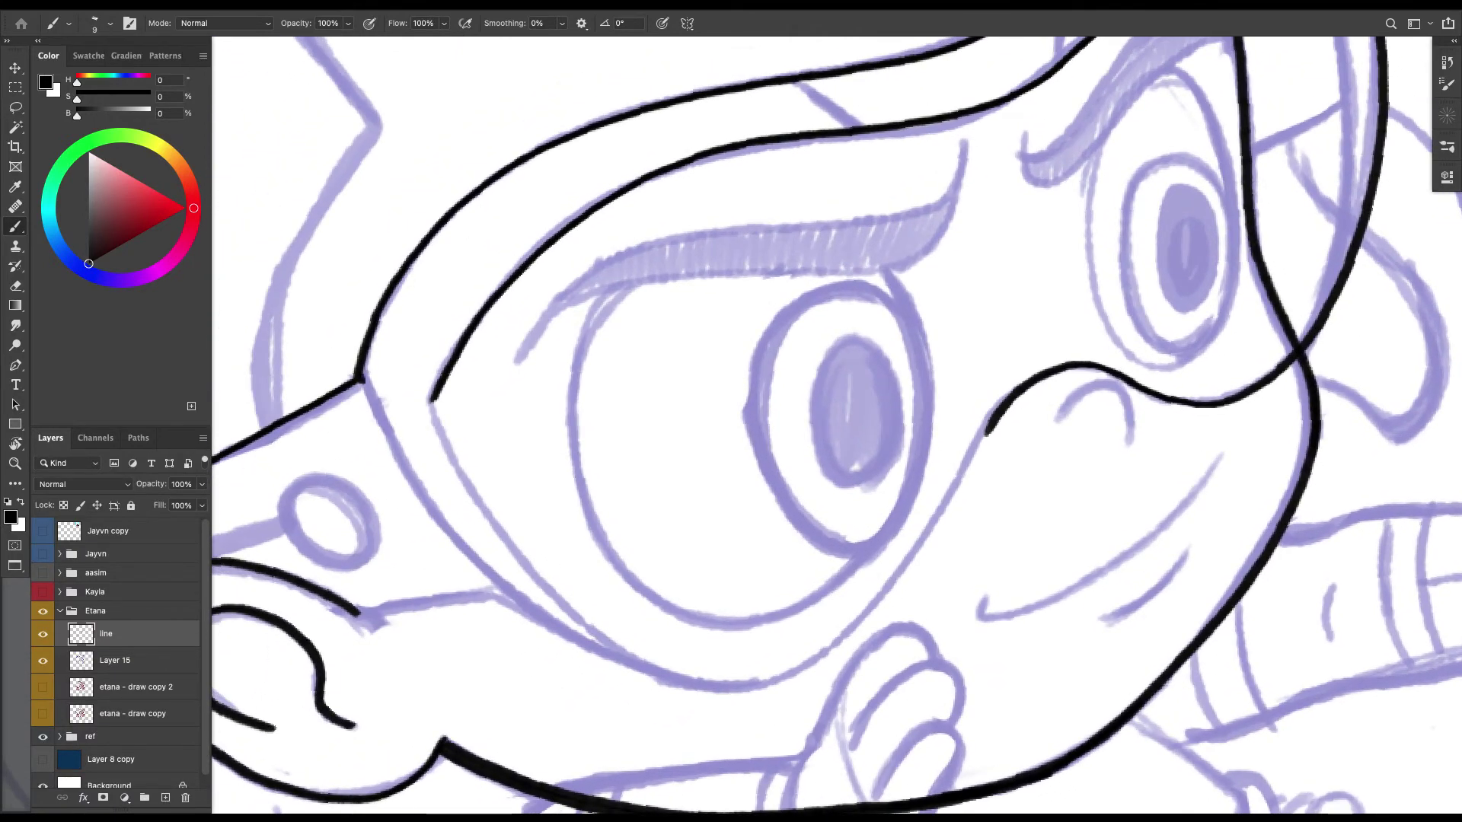
mouse_move(359, 380)
mouse_down()
mouse_move(481, 567)
mouse_move(578, 651)
mouse_move(691, 694)
mouse_move(794, 676)
mouse_move(876, 618)
mouse_move(1014, 402)
mouse_up()
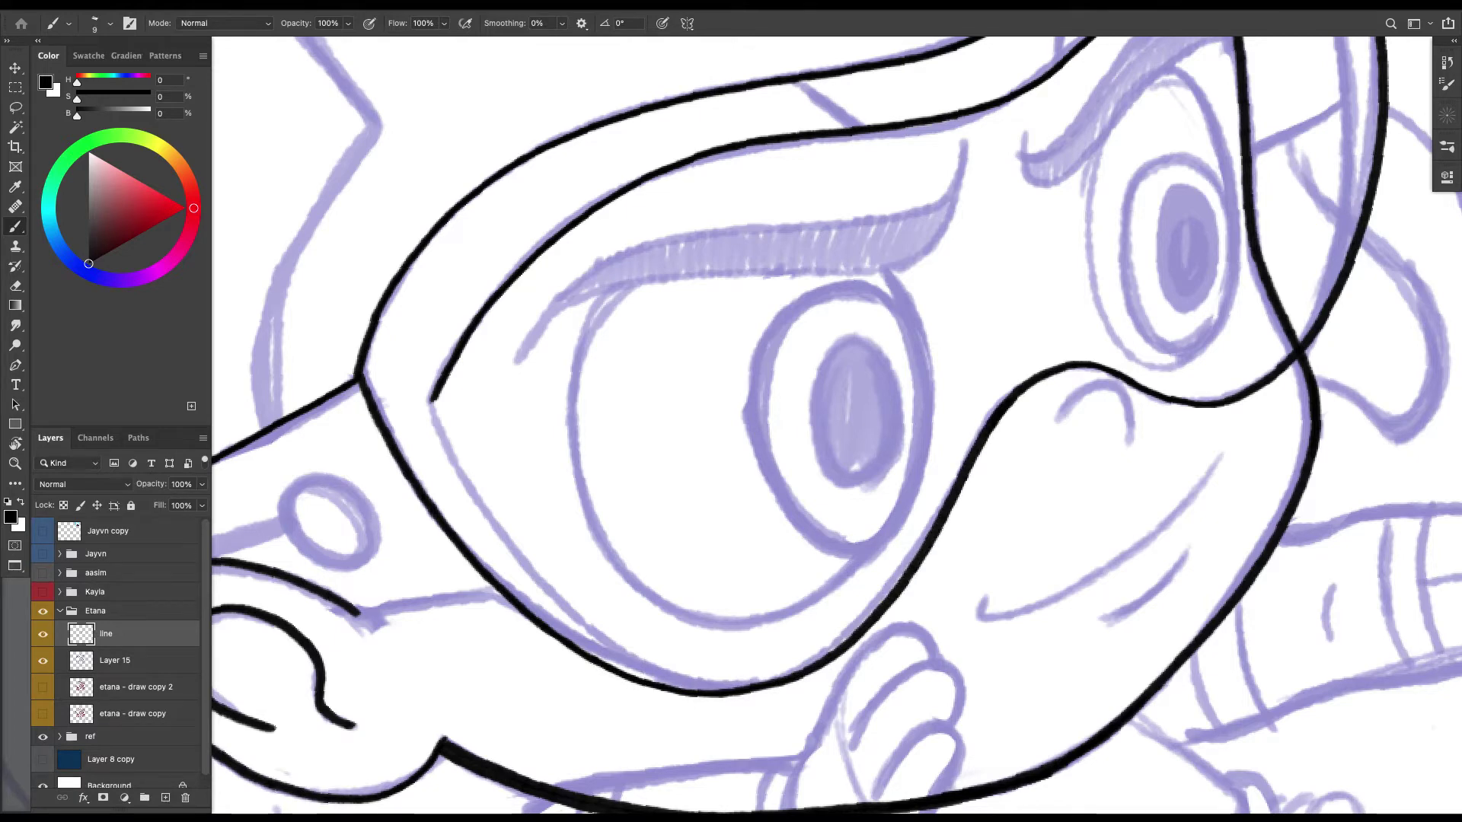
Ink the double inner rim lines along the mask's lower near side and a small rounded tab at the strap corner.
mouse_move(432, 401)
mouse_down()
mouse_move(535, 573)
mouse_move(639, 654)
mouse_move(730, 689)
mouse_up()
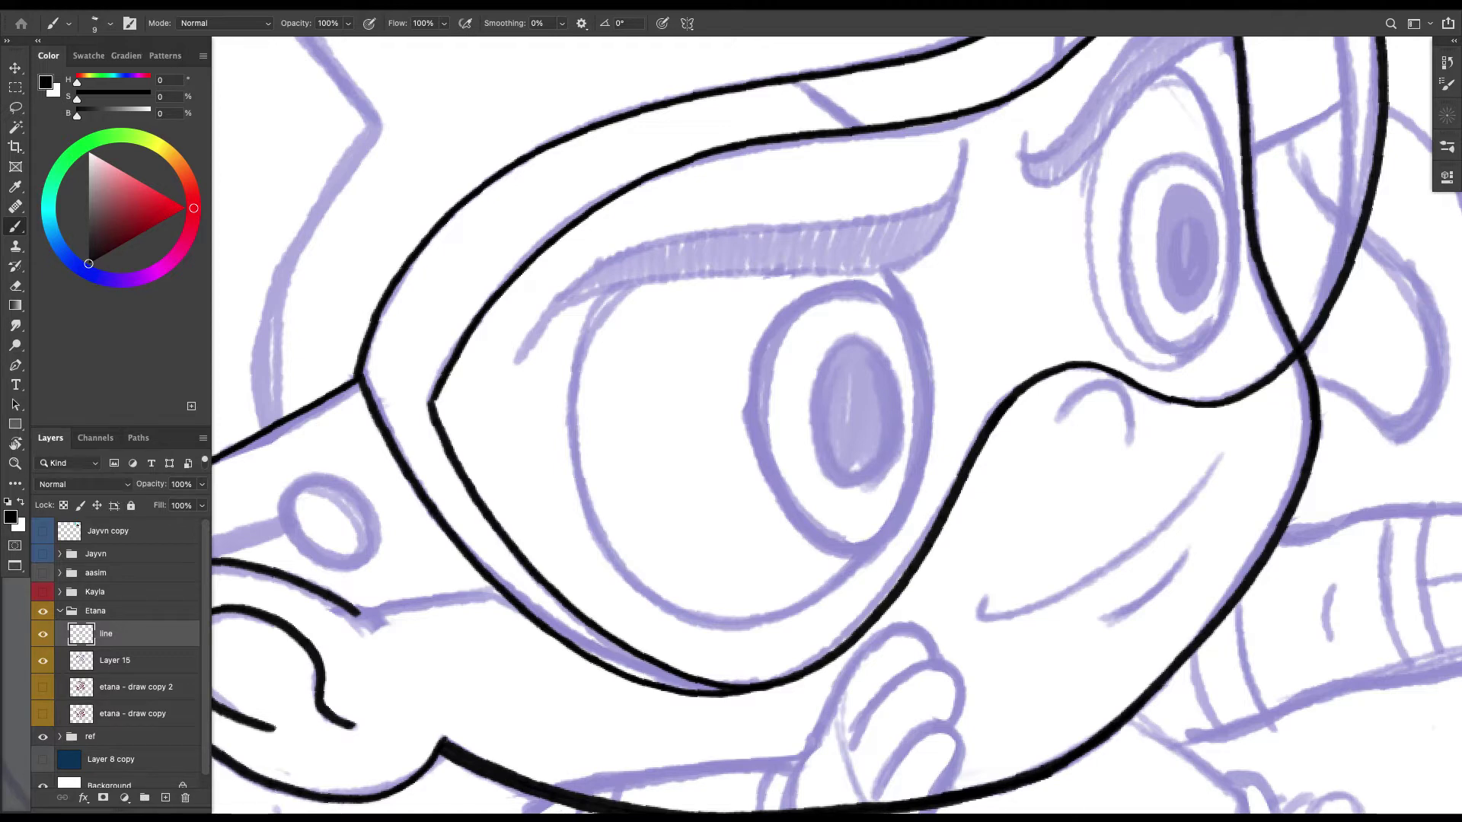
drag(394, 356, 424, 406)
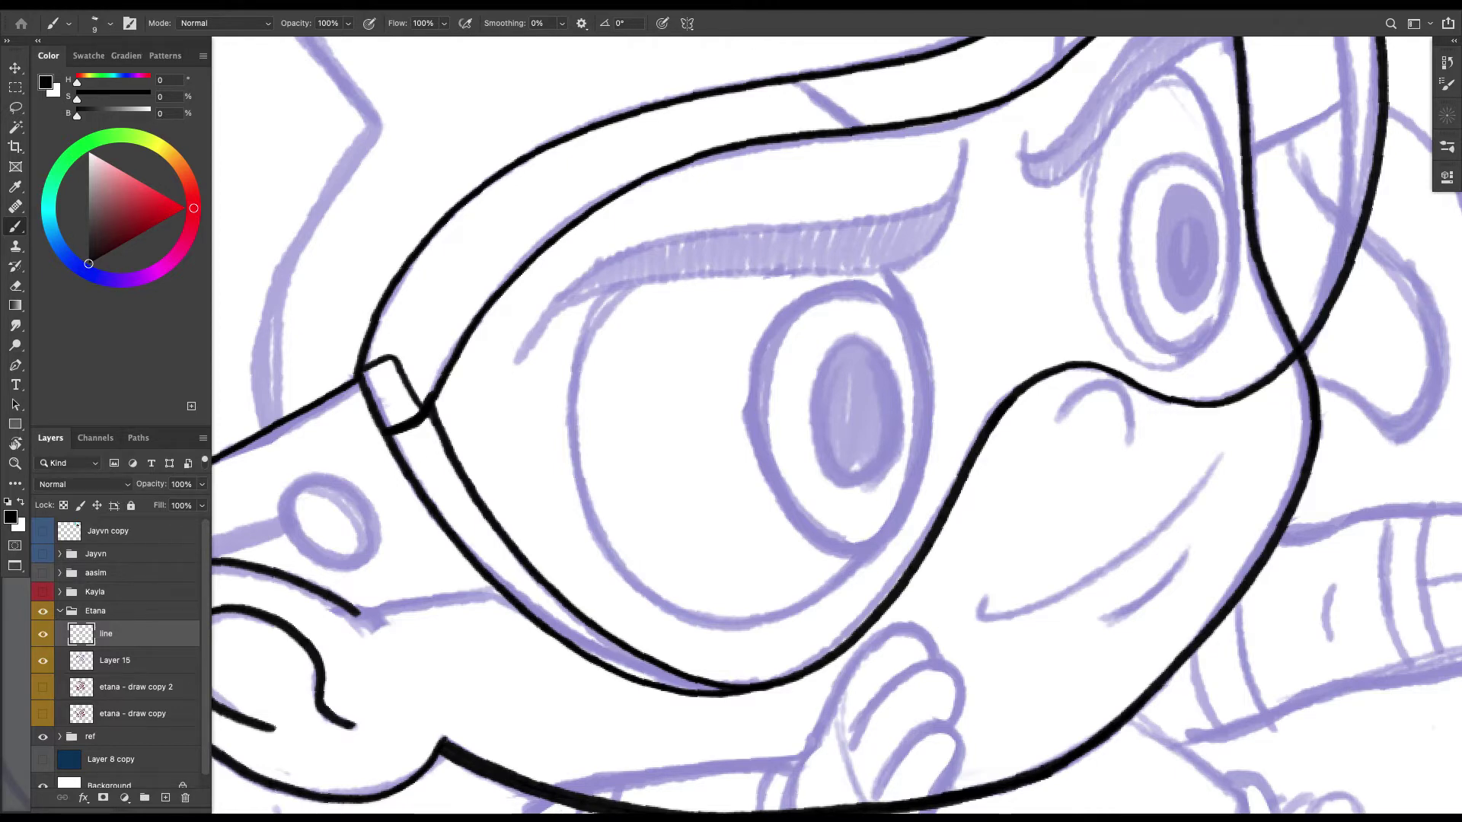
mouse_move(449, 380)
mouse_down()
mouse_move(501, 484)
mouse_move(590, 591)
mouse_move(639, 630)
mouse_move(770, 679)
mouse_up()
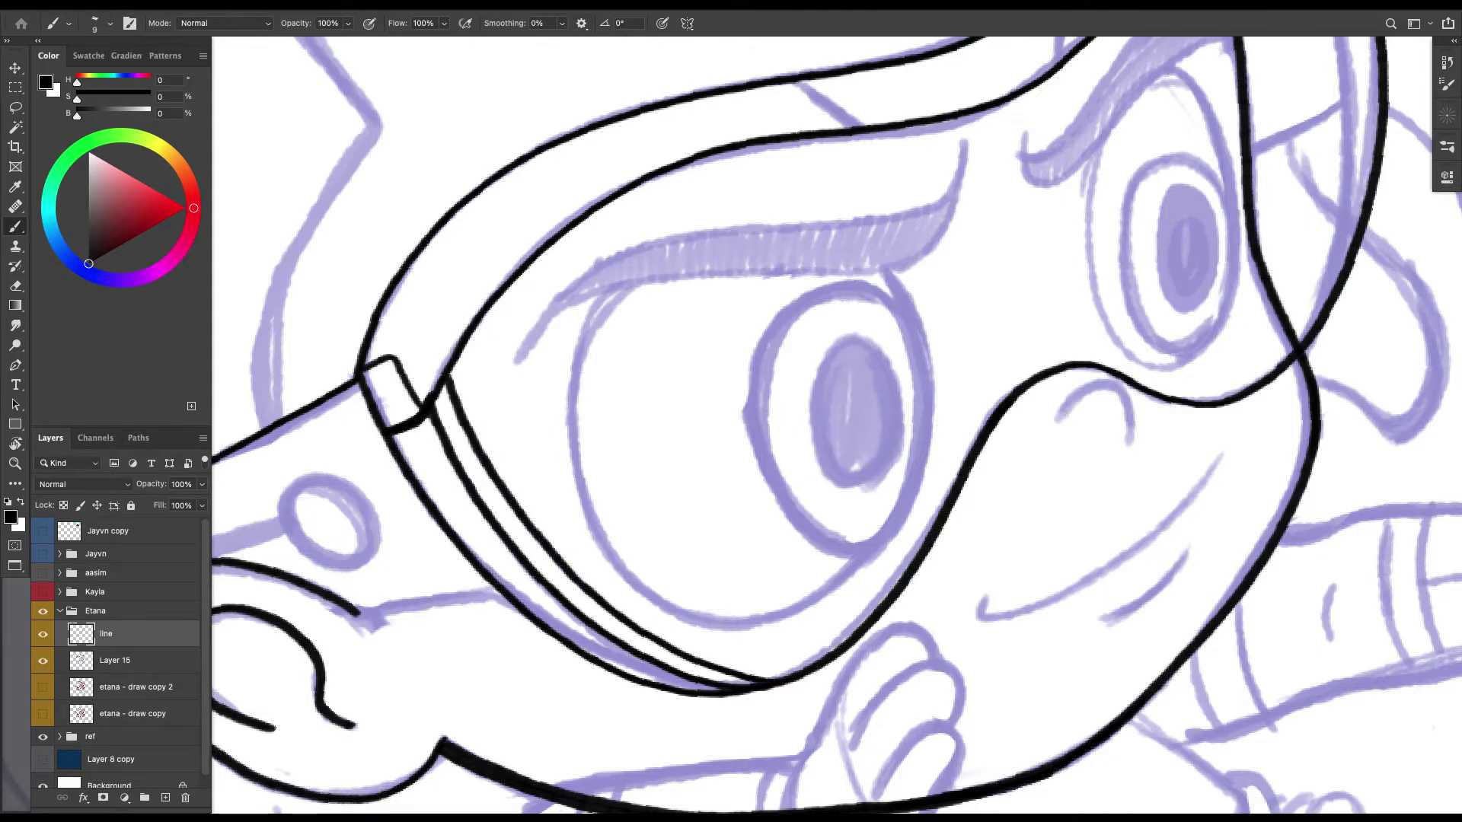
Thicken the tab's outline and the adjoining rim line, then erase the excess ink inside the tab's corner.
mouse_move(434, 428)
mouse_down()
mouse_move(398, 356)
mouse_move(481, 515)
mouse_up()
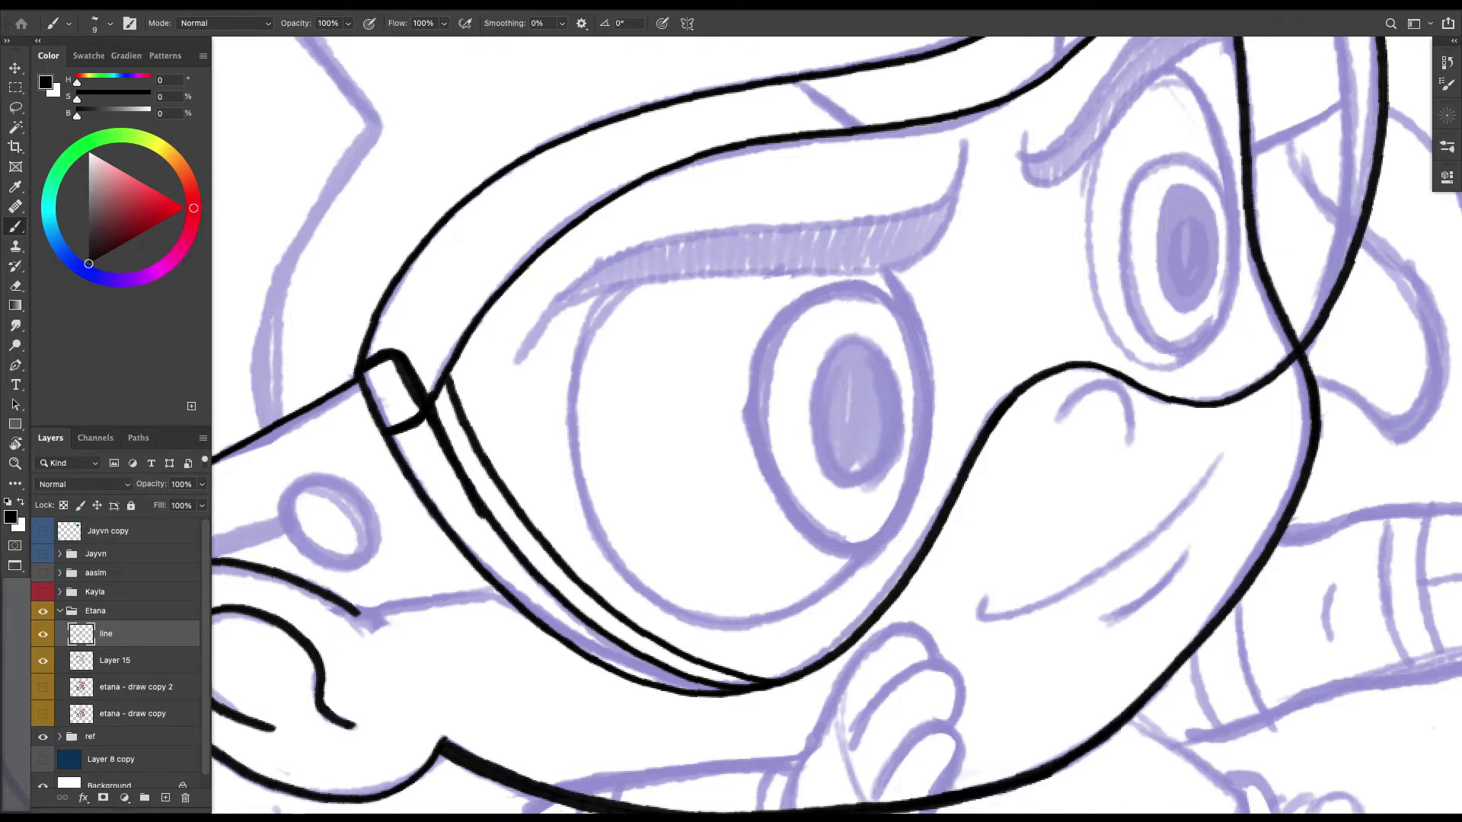
key(e)
drag(396, 366, 419, 423)
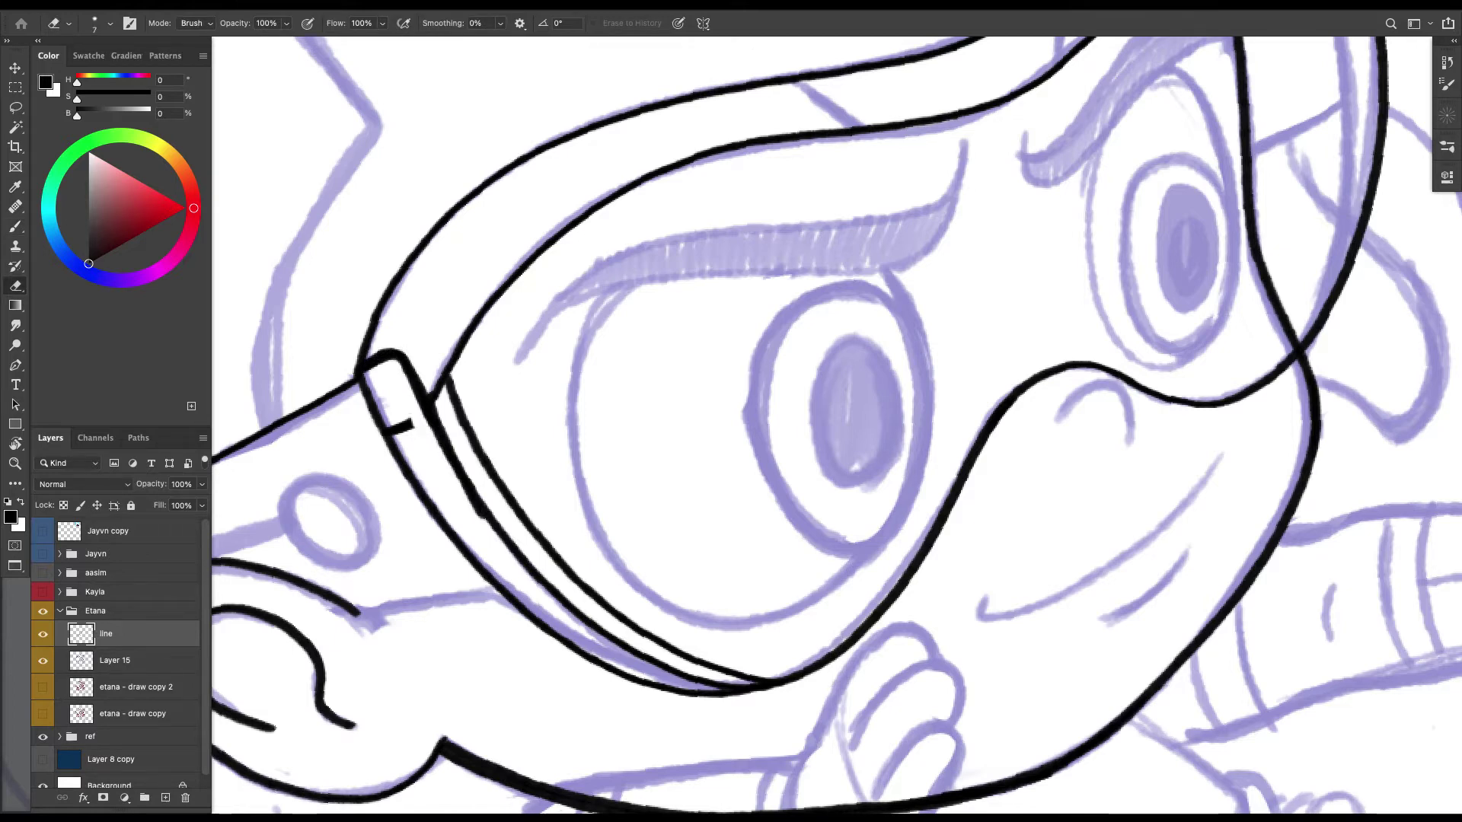
key(b)
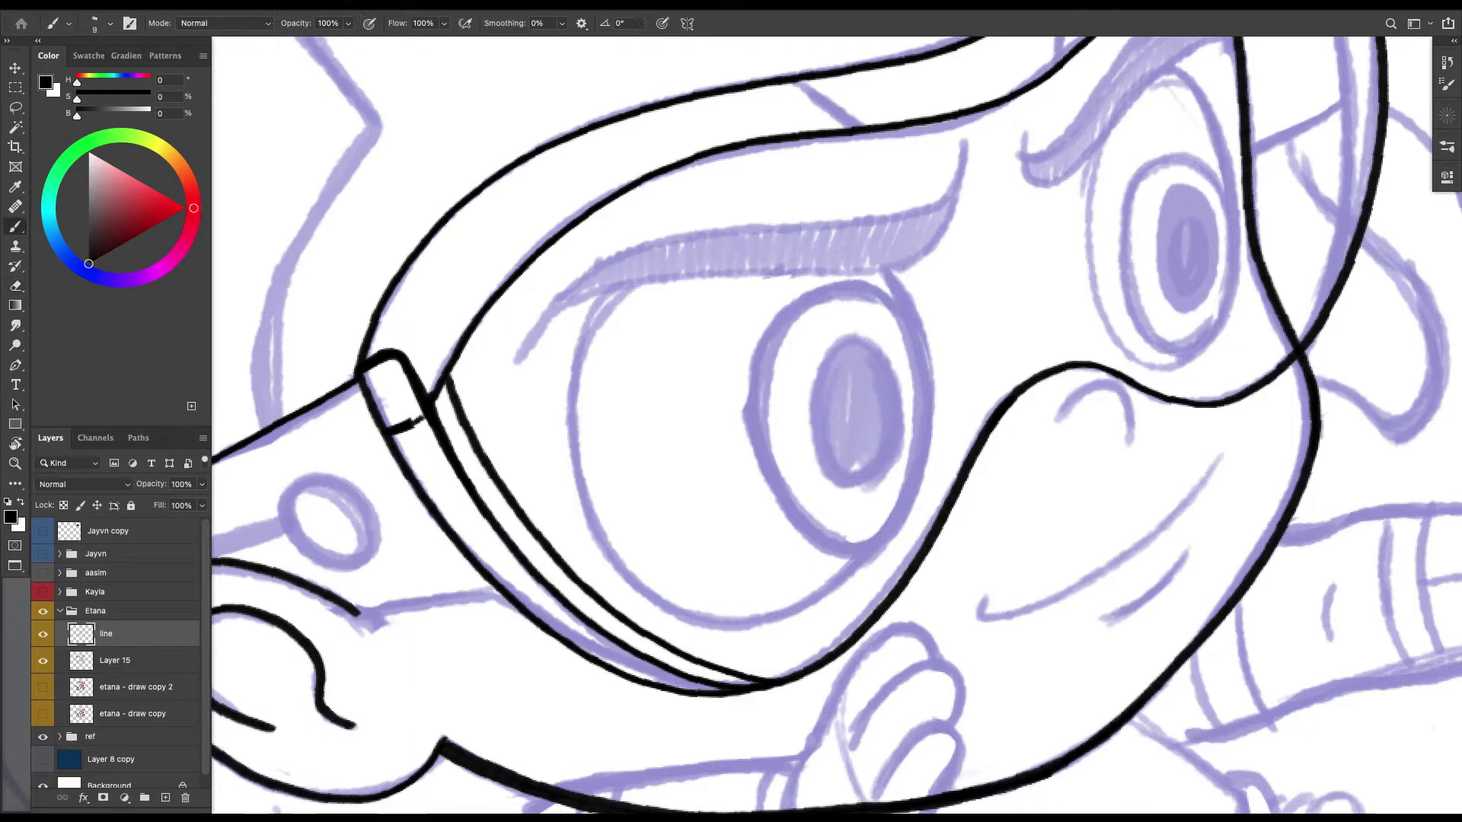
Ink the short cross line that closes the base of the hinge cap where the strap meets the goggles.
mouse_move(394, 426)
mouse_down()
mouse_move(426, 413)
mouse_move(416, 426)
mouse_up()
mouse_move(416, 426)
mouse_down()
mouse_move(545, 334)
mouse_move(609, 258)
mouse_move(681, 223)
mouse_up()
key(r)
key(b)
drag(502, 295, 607, 394)
mouse_move(607, 394)
mouse_down()
mouse_move(503, 295)
mouse_move(598, 390)
mouse_up()
Ink the two divider lines across the upper band of the goggle frame, following the purple sketch.
mouse_move(1066, 533)
mouse_down()
mouse_move(921, 433)
mouse_move(716, 461)
mouse_up()
key(r)
drag(989, 533, 985, 309)
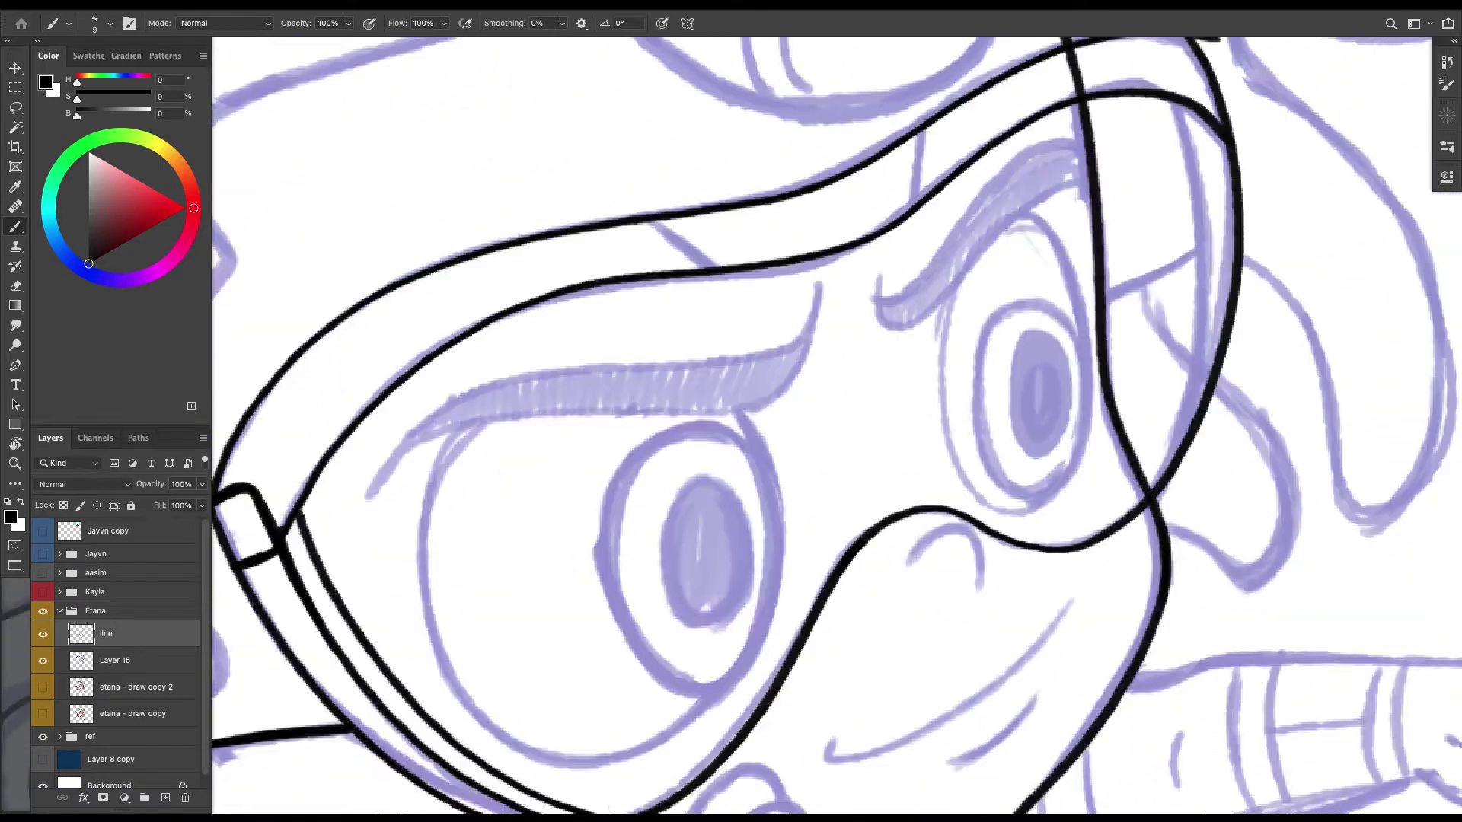
drag(838, 381, 725, 471)
drag(804, 292, 809, 223)
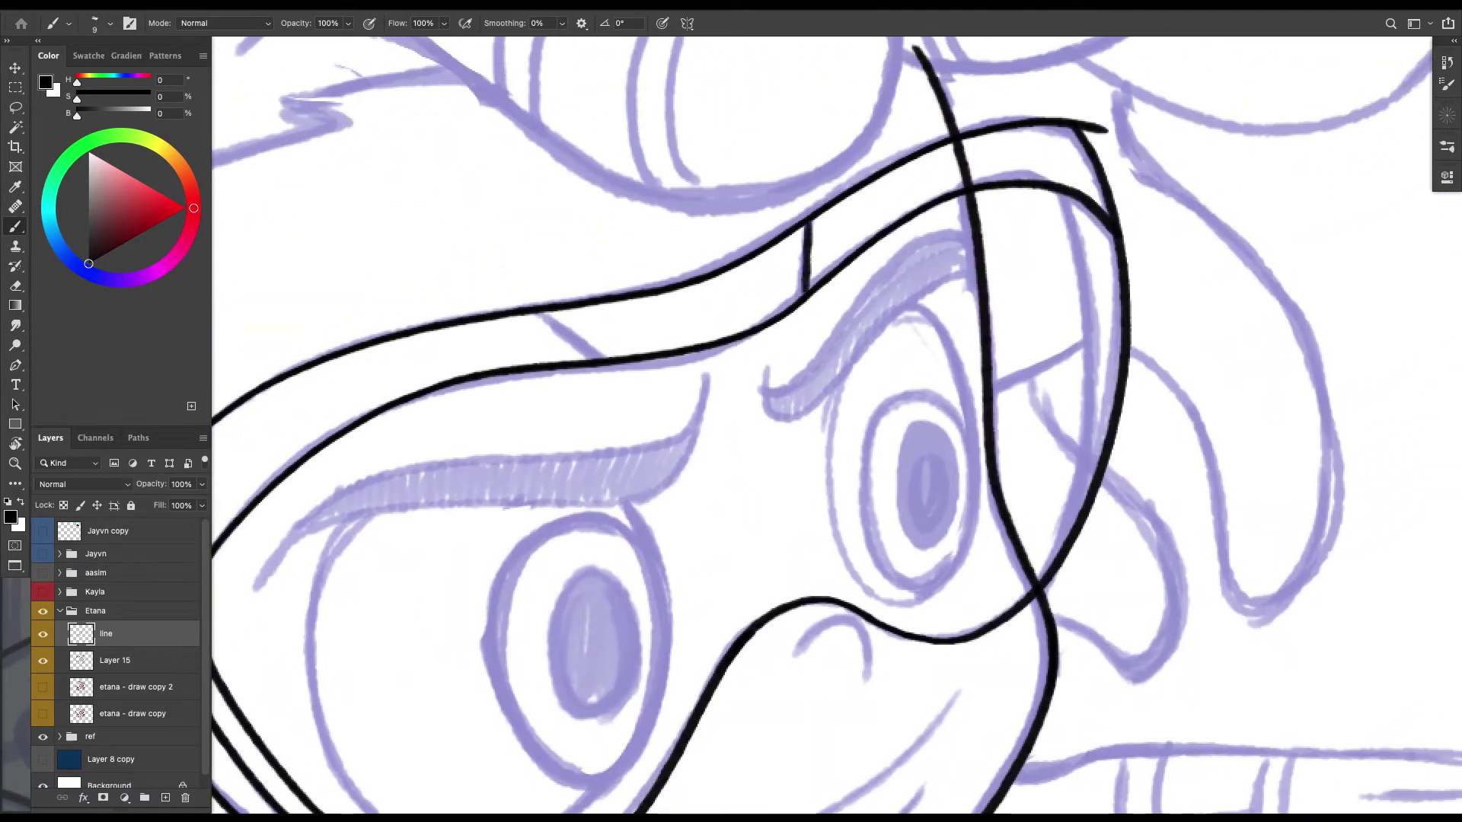
drag(553, 311, 606, 358)
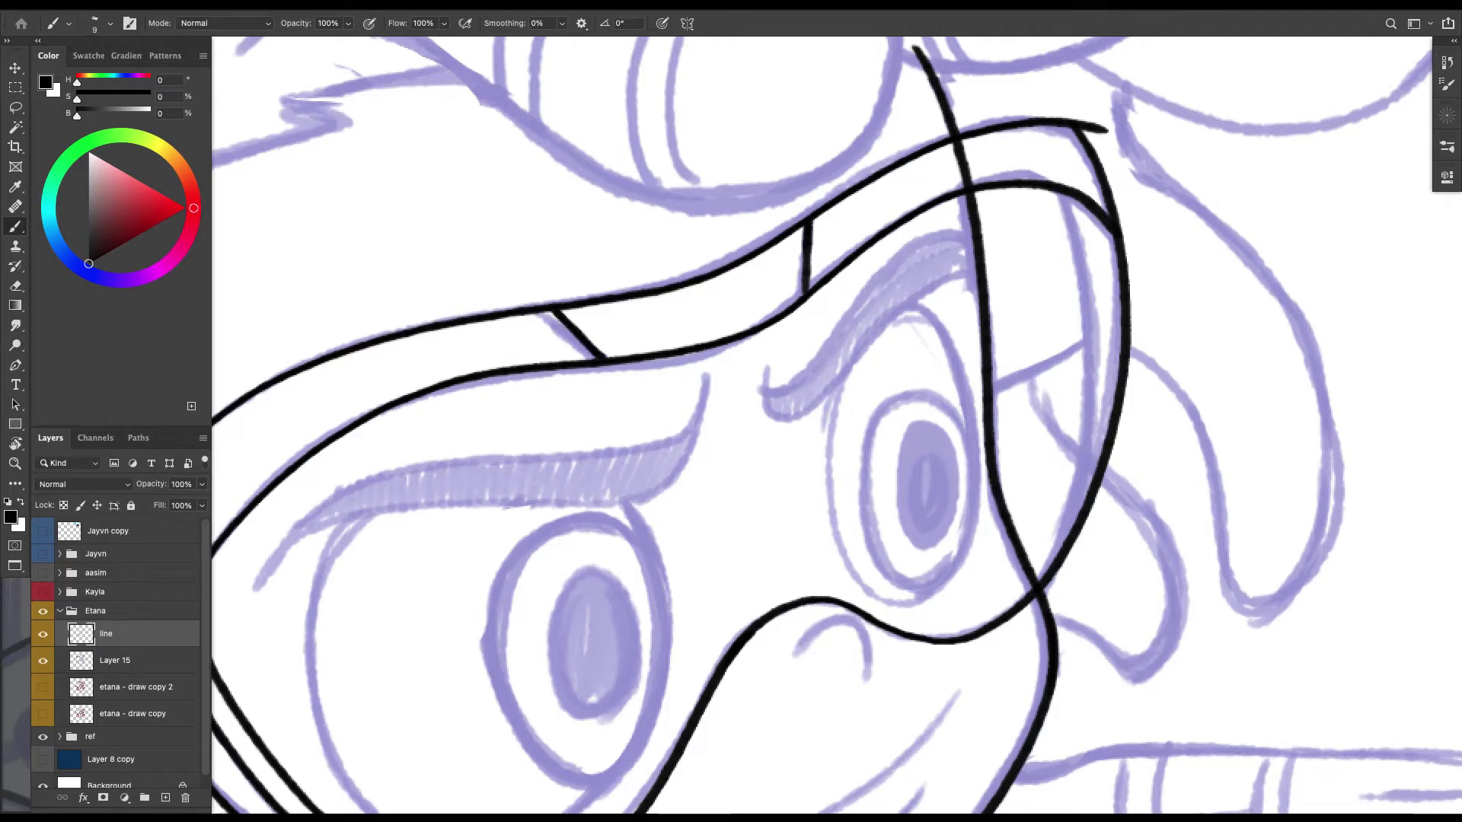
Cut away the line end that overshoots the goggle frame's far upper corner.
mouse_move(837, 381)
mouse_down()
mouse_move(643, 443)
mouse_move(558, 453)
mouse_up()
key(l)
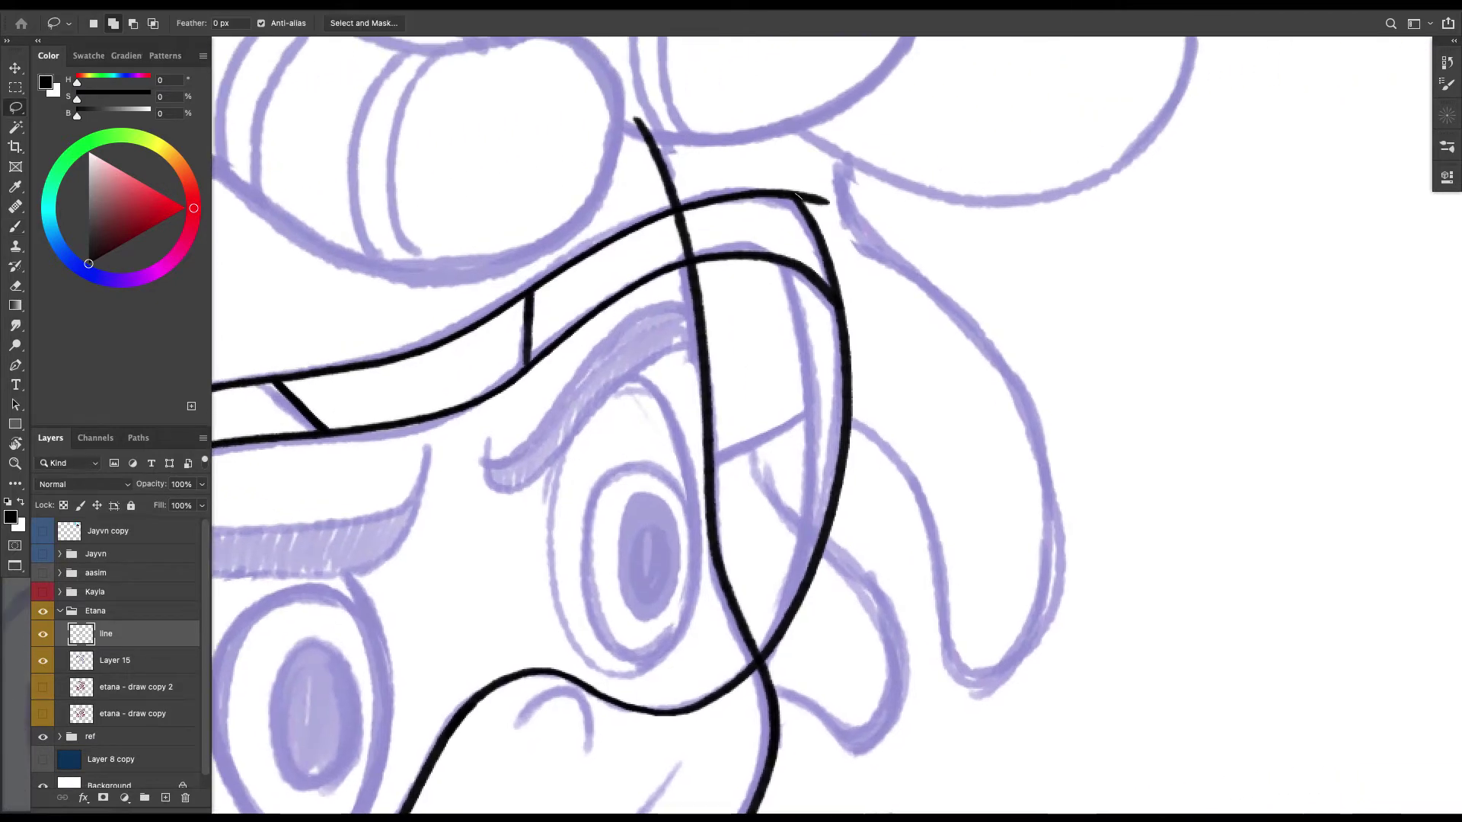
drag(796, 195, 794, 190)
key(Delete)
Ink the inner contour of the goggles' far side and the short slanted bar joining it to the face line.
key(b)
mouse_move(778, 263)
mouse_down()
mouse_move(809, 429)
mouse_move(795, 560)
mouse_move(761, 652)
mouse_up()
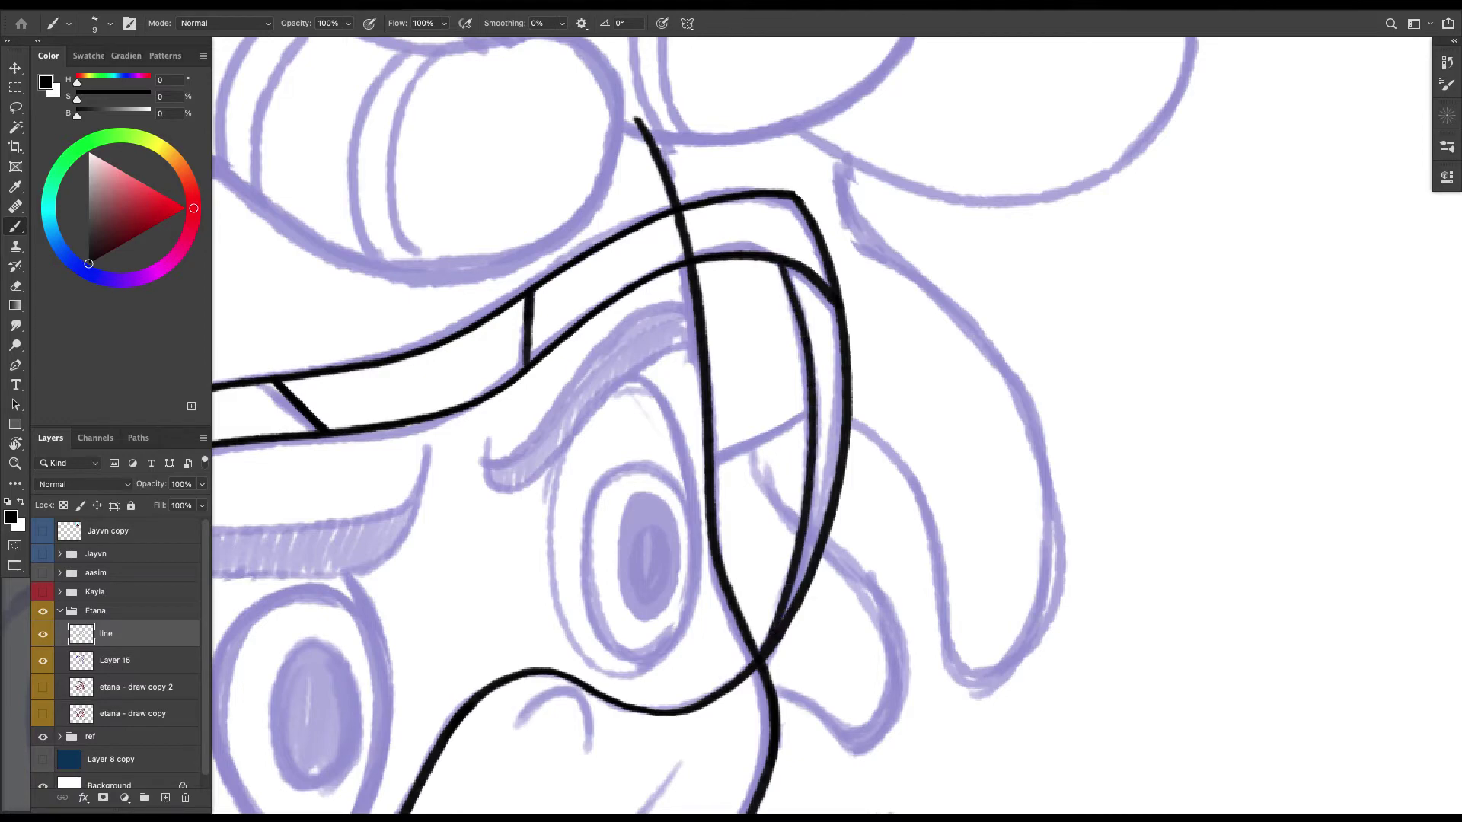
key(super+minus)
key(super+minus)
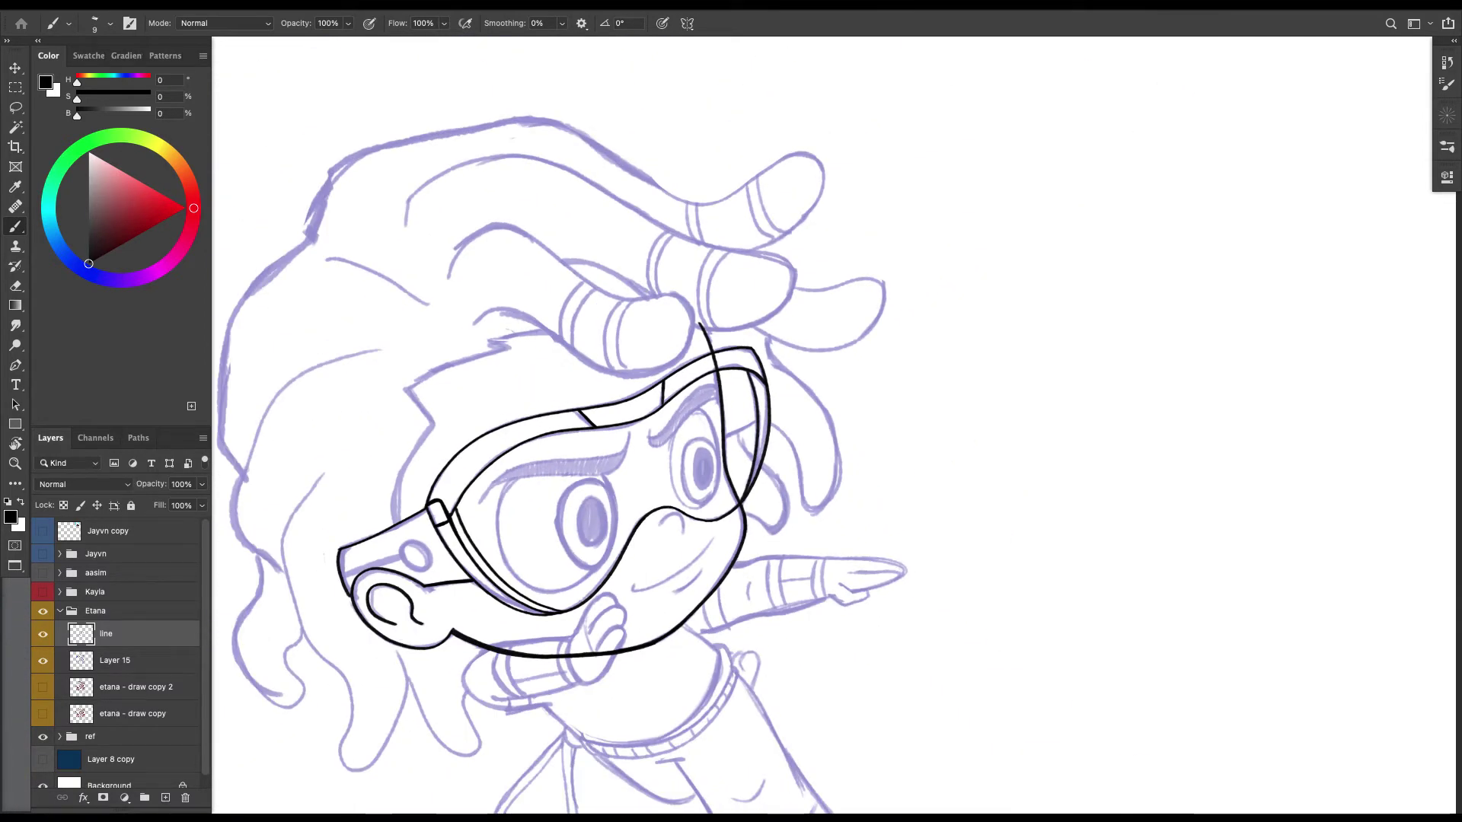
key(ctrl+plus)
key(ctrl+plus)
key(ctrl+plus)
key(ctrl+plus)
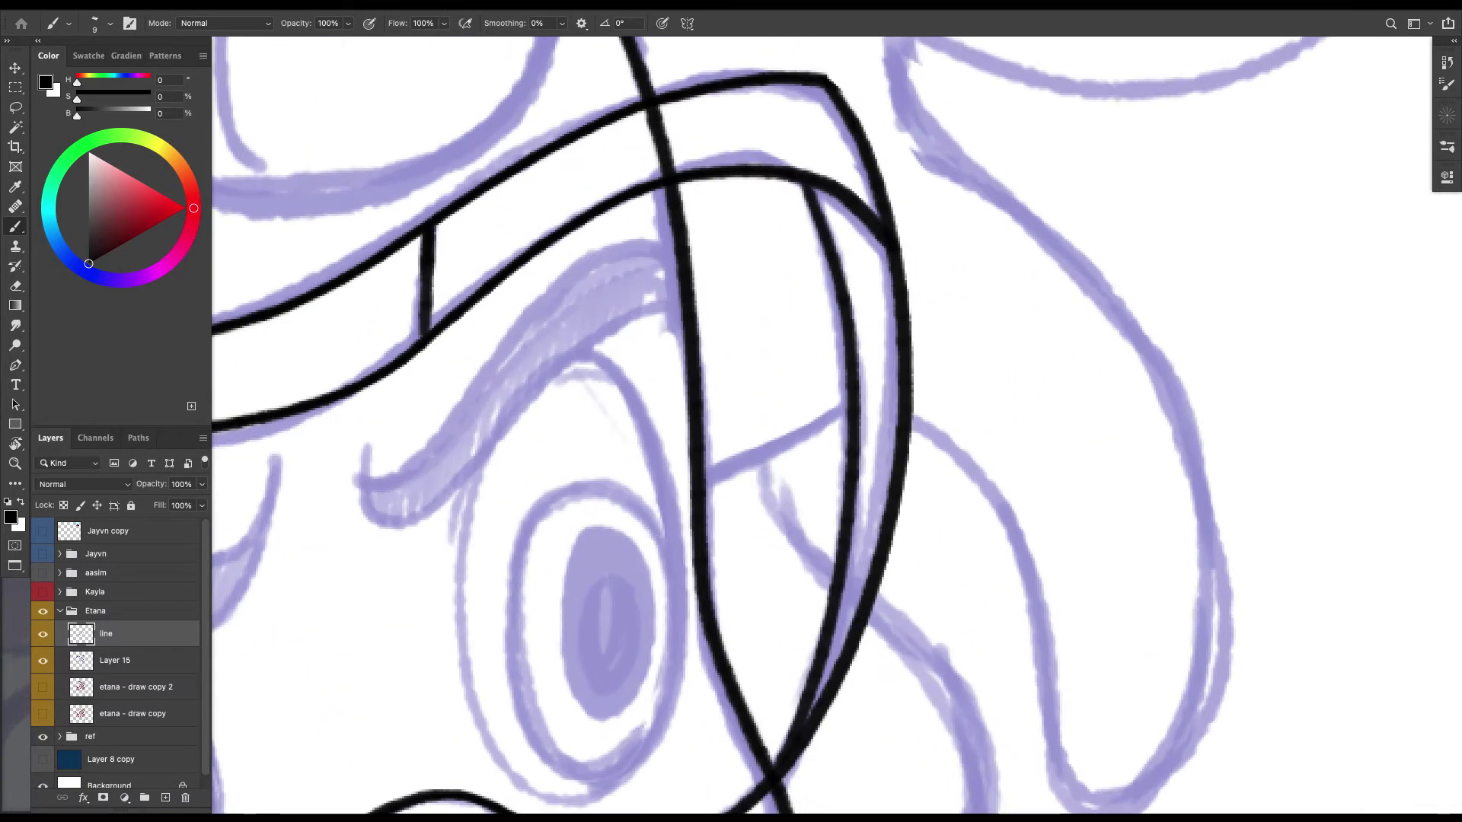
mouse_move(709, 481)
mouse_down()
mouse_move(846, 420)
mouse_move(706, 482)
mouse_up()
key(super+minus)
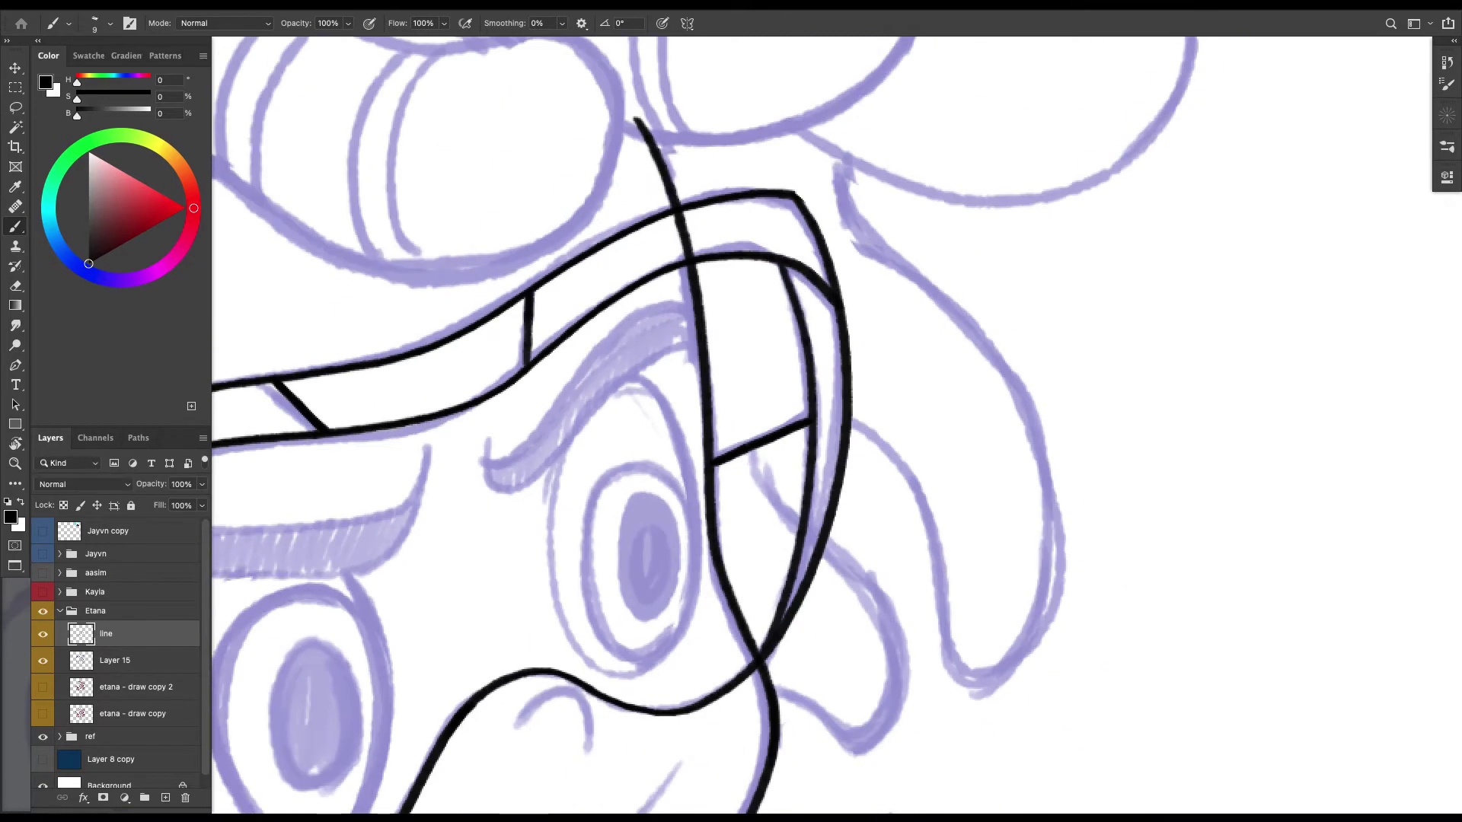
Ink the small curved nose just below the goggle bridge.
key(ctrl+minus)
key(ctrl+minus)
key(ctrl+minus)
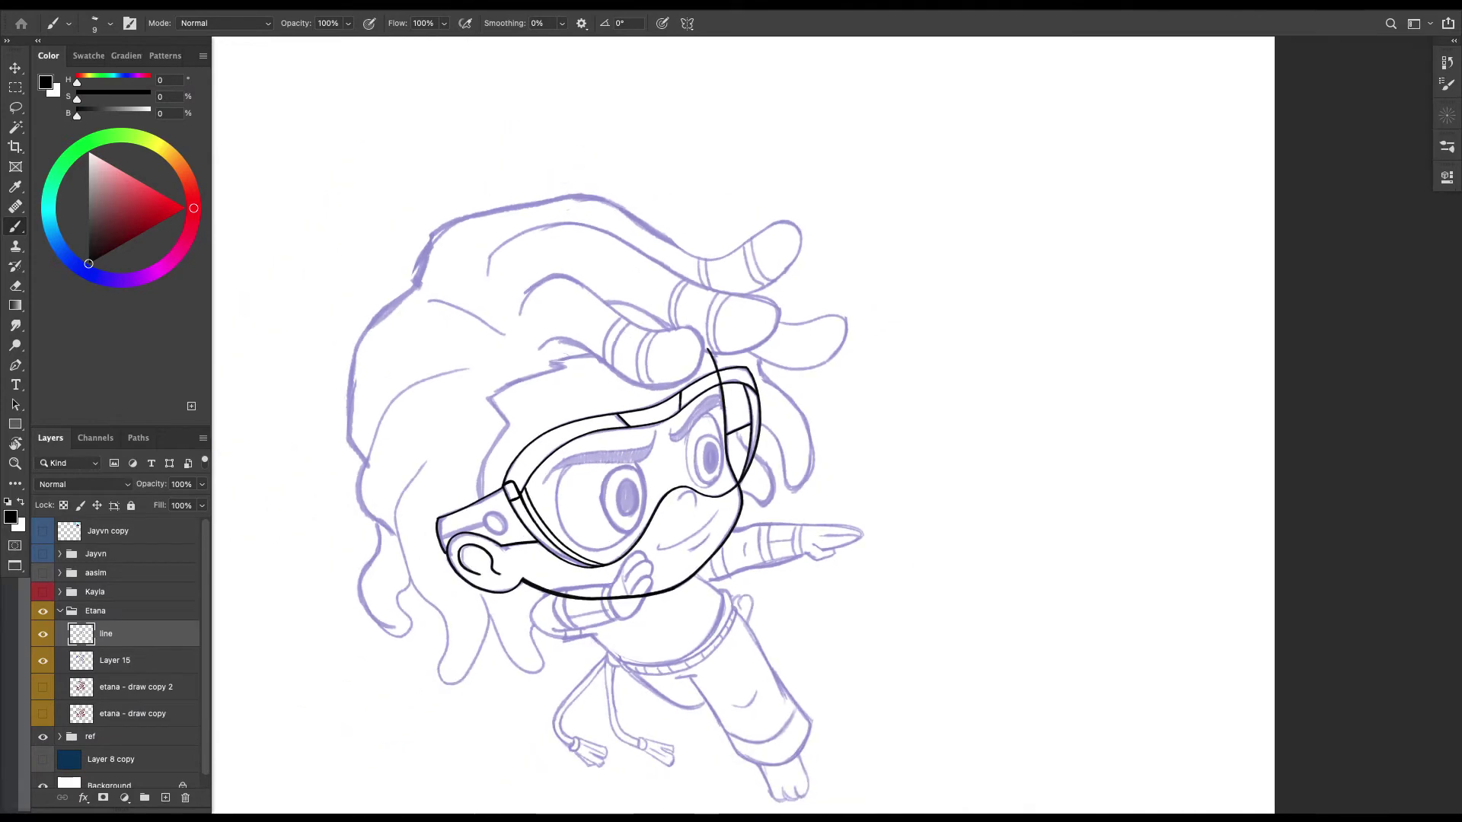
key(ctrl+plus)
key(ctrl+plus)
key(ctrl+plus)
key(ctrl+plus)
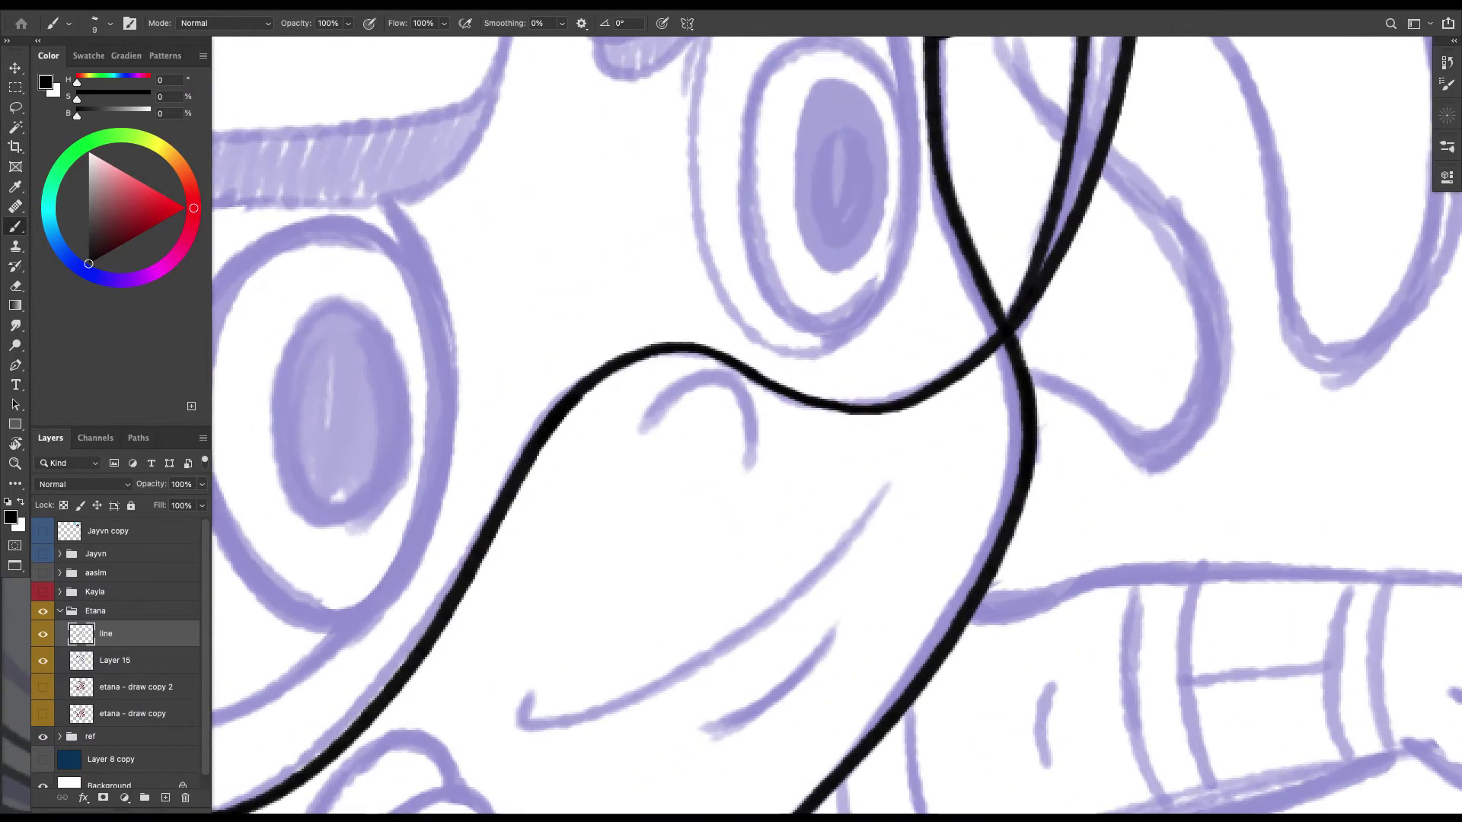
mouse_move(638, 428)
mouse_down()
mouse_move(695, 377)
mouse_move(723, 374)
mouse_move(746, 401)
mouse_move(751, 461)
mouse_up()
Ink the smile with its hooked corner and the short lower-lip line beneath it.
scroll(750, 462, down, 3)
scroll(836, 426, down, 1)
drag(548, 579, 541, 602)
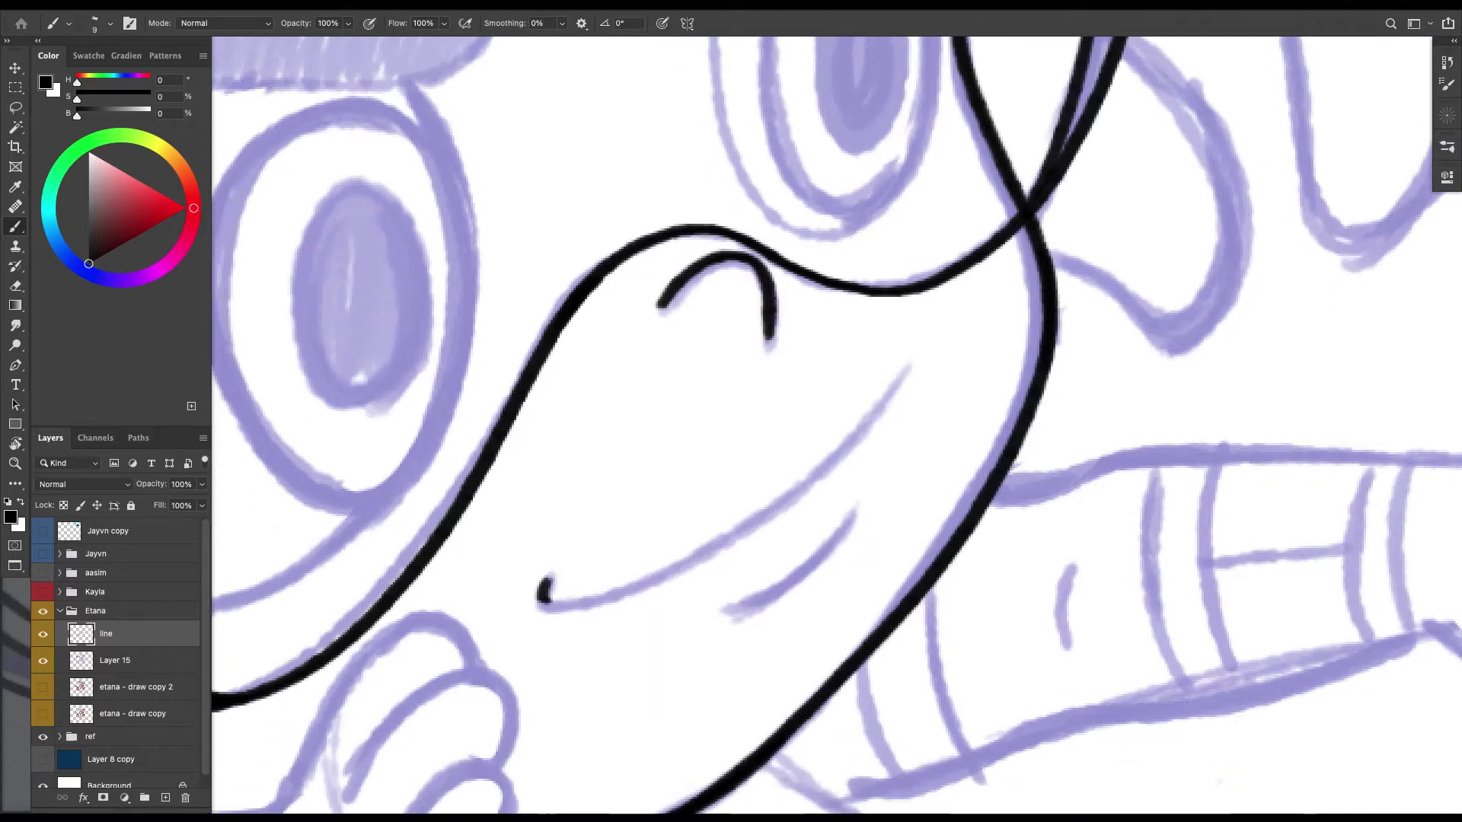
mouse_move(906, 366)
mouse_down()
mouse_move(750, 518)
mouse_move(663, 573)
mouse_move(542, 590)
mouse_up()
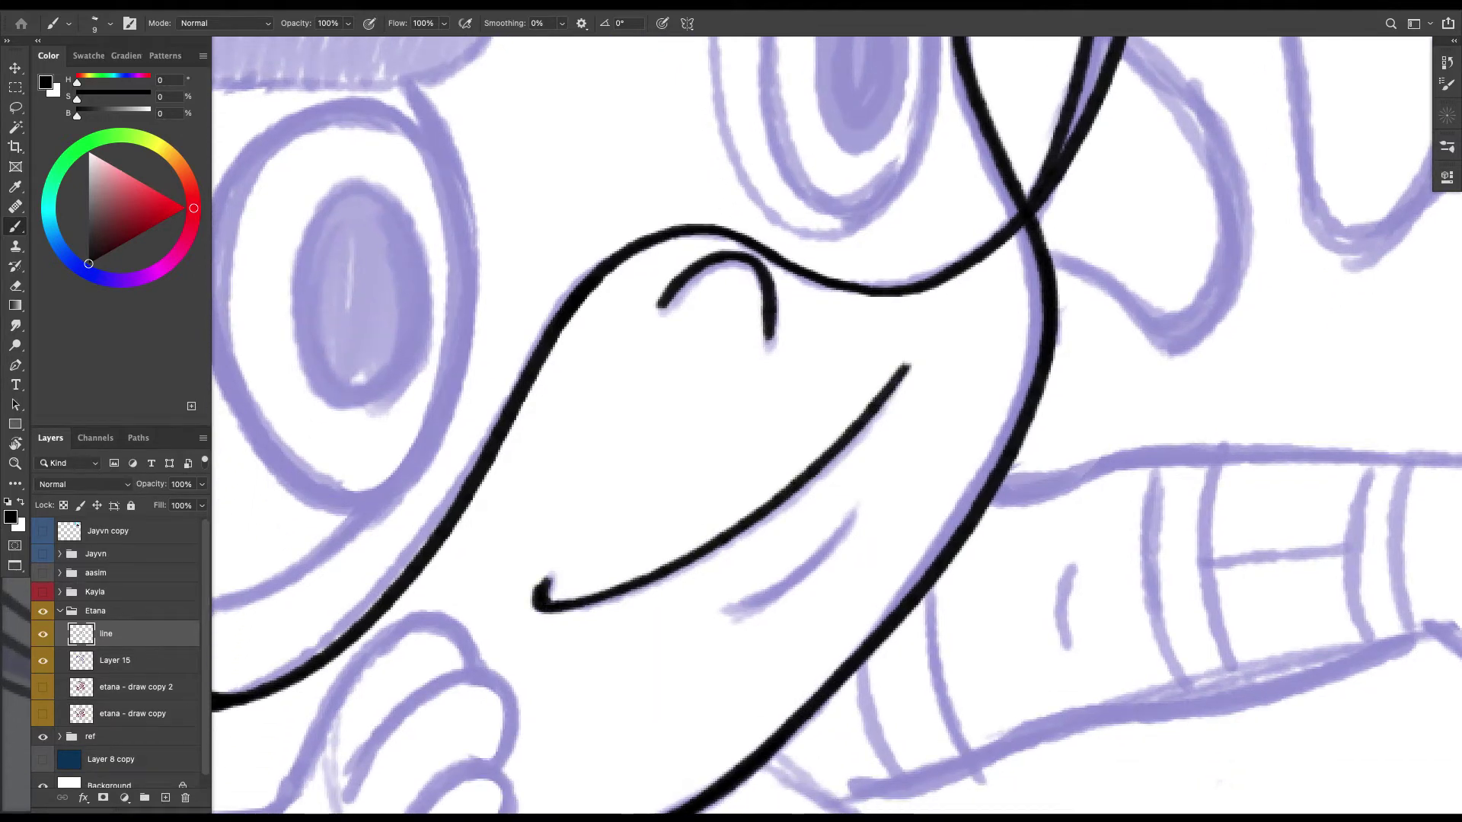
key(l)
key(e)
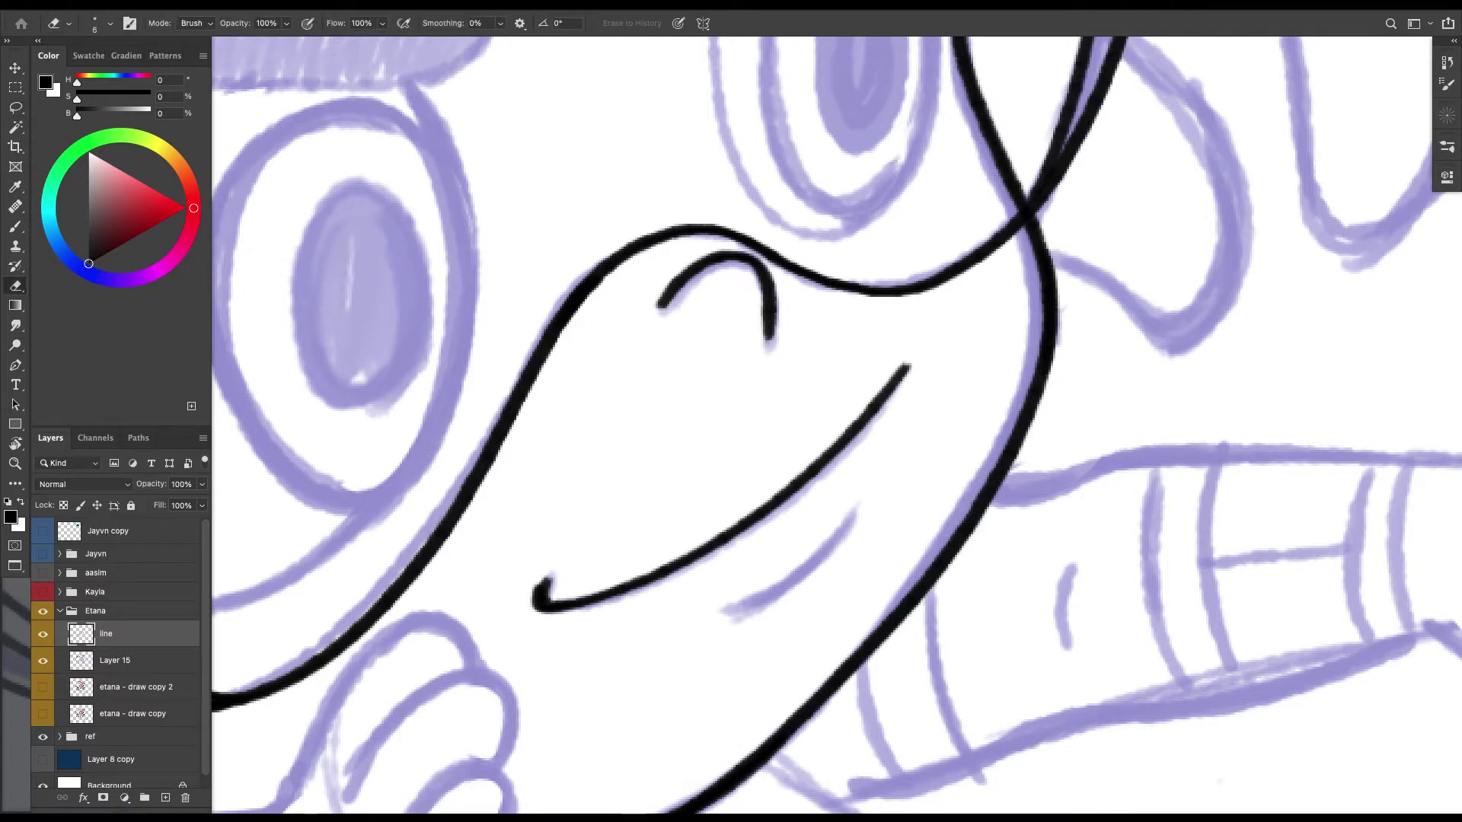
key(b)
mouse_move(863, 497)
mouse_down()
mouse_move(832, 544)
mouse_move(708, 620)
mouse_up()
Ink the lower and upper edges of the near eyebrow over the sketch.
mouse_move(625, 327)
mouse_down()
mouse_move(856, 511)
mouse_move(971, 652)
mouse_up()
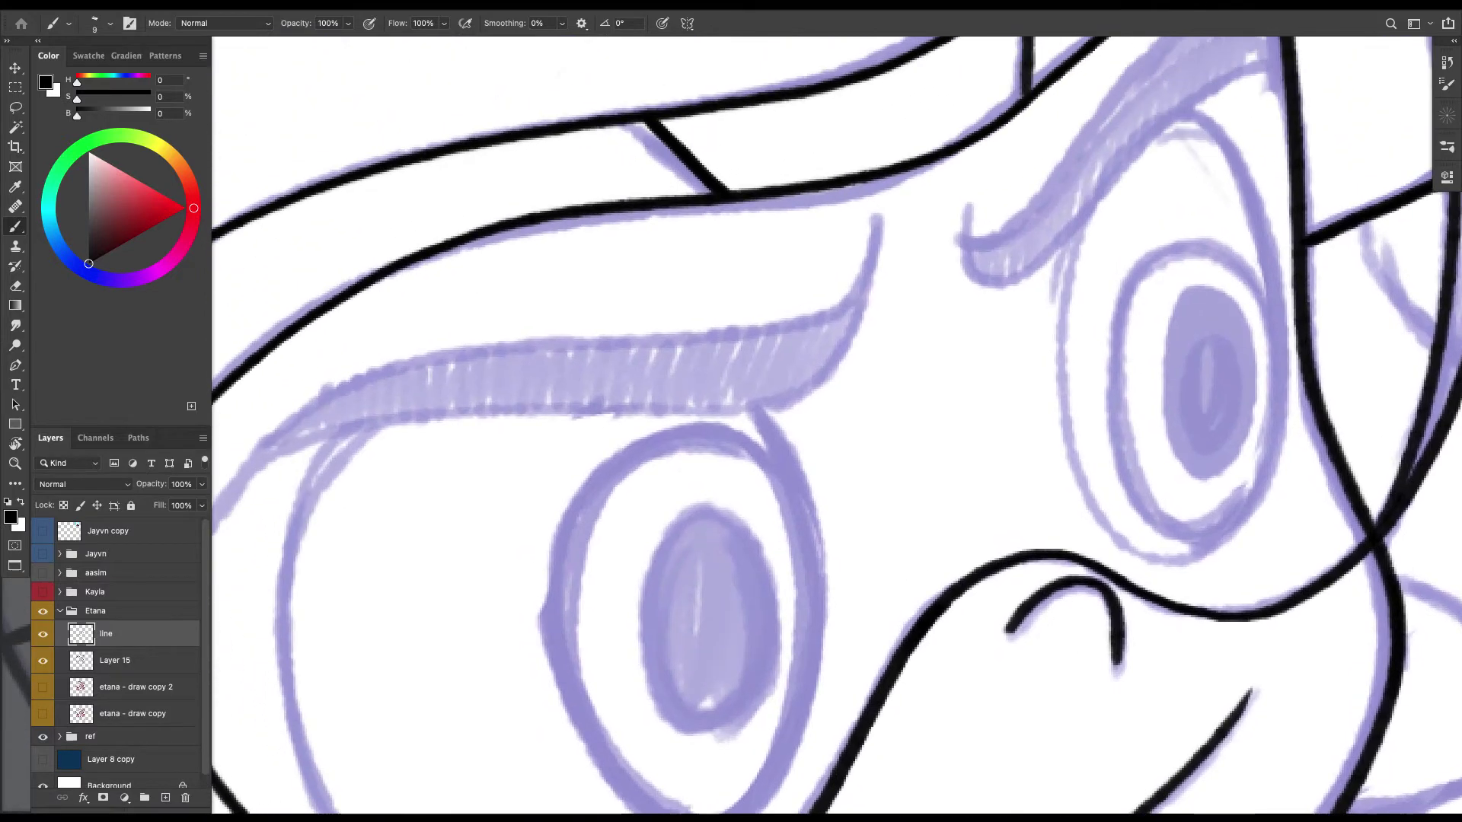
mouse_move(881, 218)
mouse_down()
mouse_move(869, 279)
mouse_move(803, 386)
mouse_move(659, 415)
mouse_move(405, 421)
mouse_move(287, 455)
mouse_move(206, 535)
mouse_up()
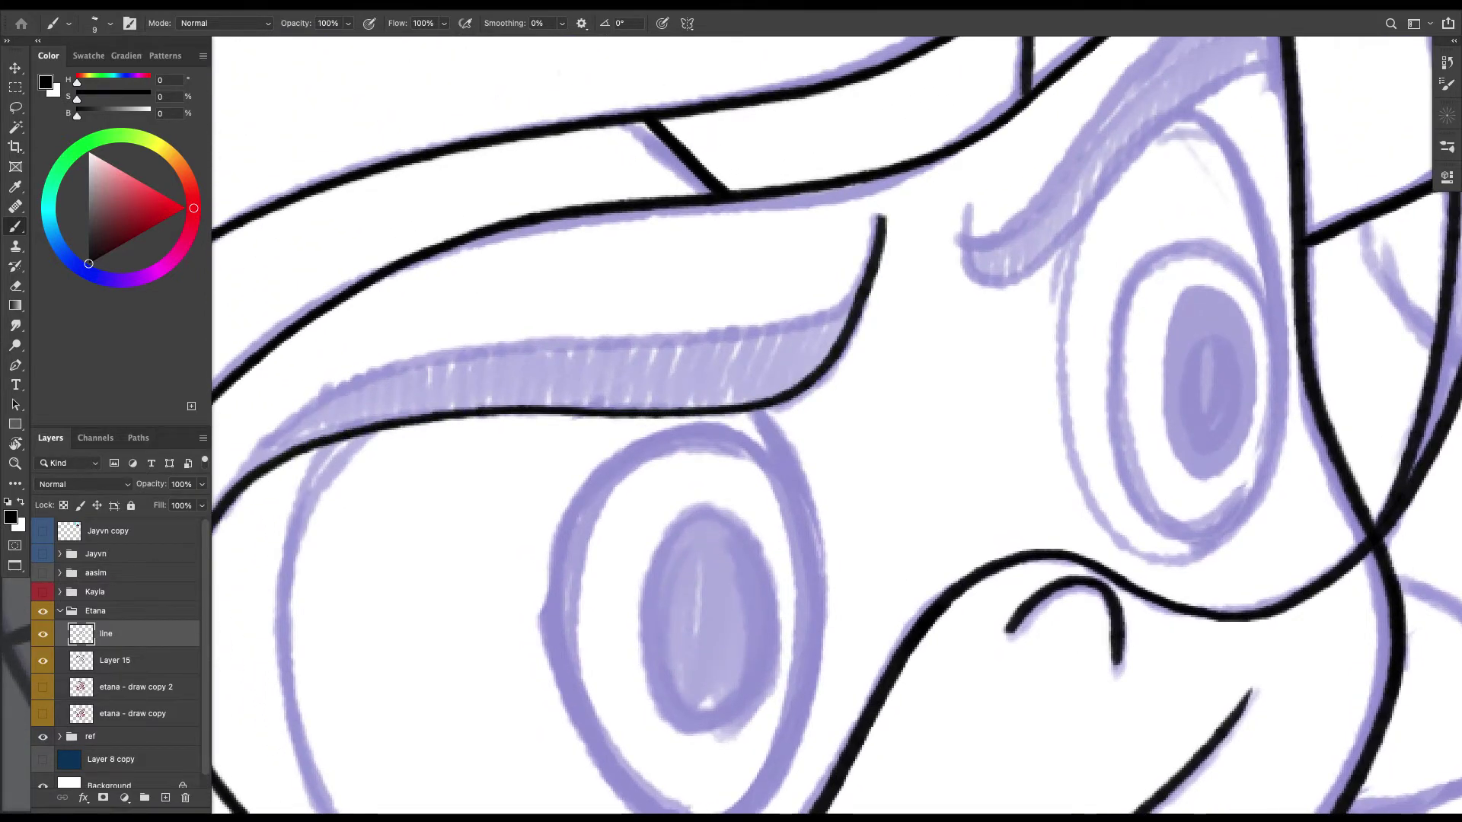
mouse_move(532, 457)
mouse_down()
mouse_move(772, 470)
mouse_move(850, 517)
mouse_up()
mouse_move(1186, 320)
mouse_down()
mouse_move(1176, 341)
mouse_move(1043, 392)
mouse_move(826, 405)
mouse_move(669, 436)
mouse_move(541, 548)
mouse_move(509, 622)
mouse_up()
Ink both edges of the far eyebrow, ending them cleanly at the vertical face line.
mouse_move(1066, 418)
mouse_down()
mouse_move(493, 570)
mouse_move(391, 643)
mouse_up()
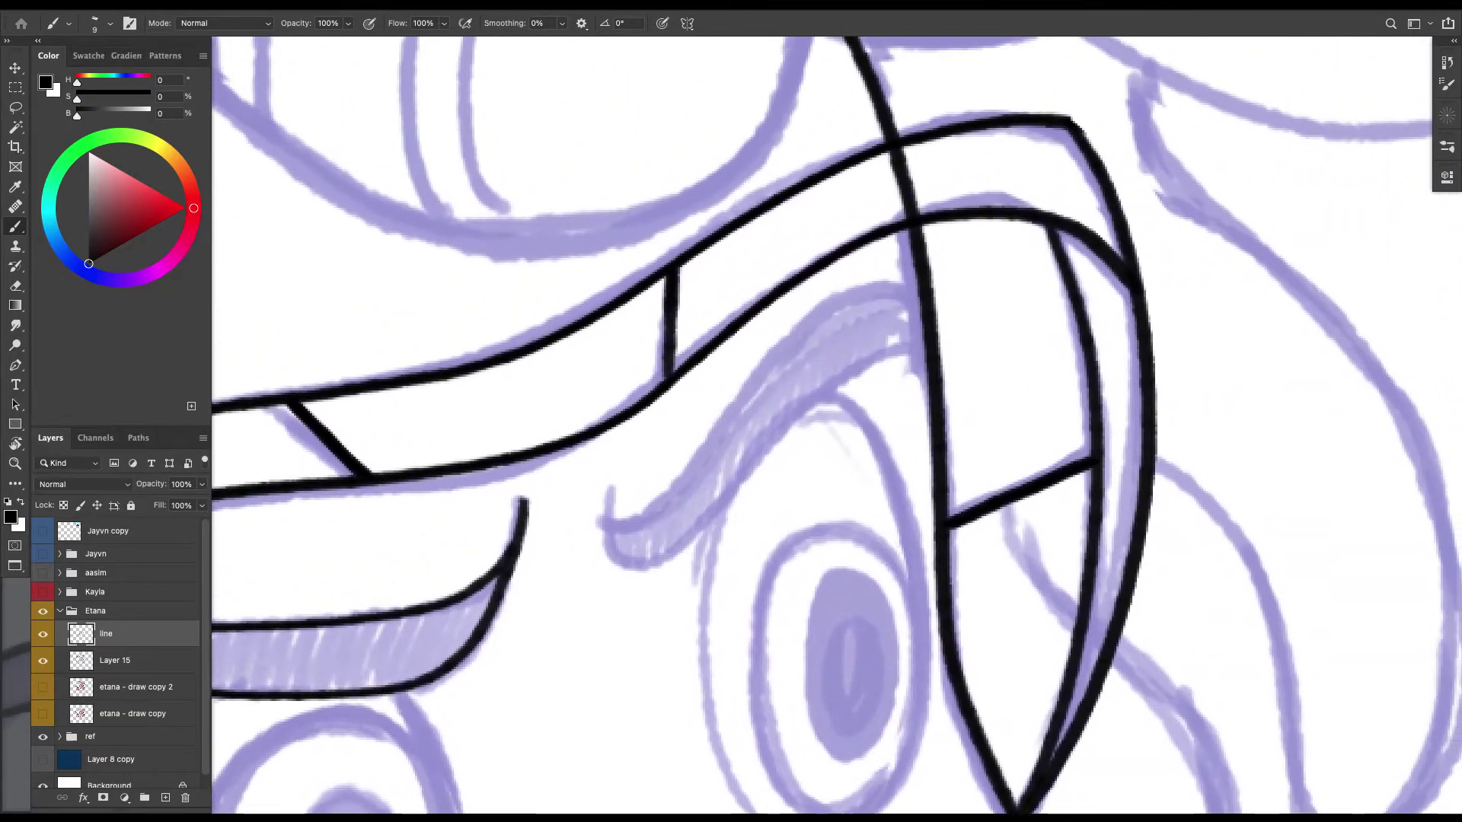
mouse_move(610, 471)
mouse_down()
mouse_move(627, 565)
mouse_move(672, 555)
mouse_move(853, 373)
mouse_move(950, 360)
mouse_up()
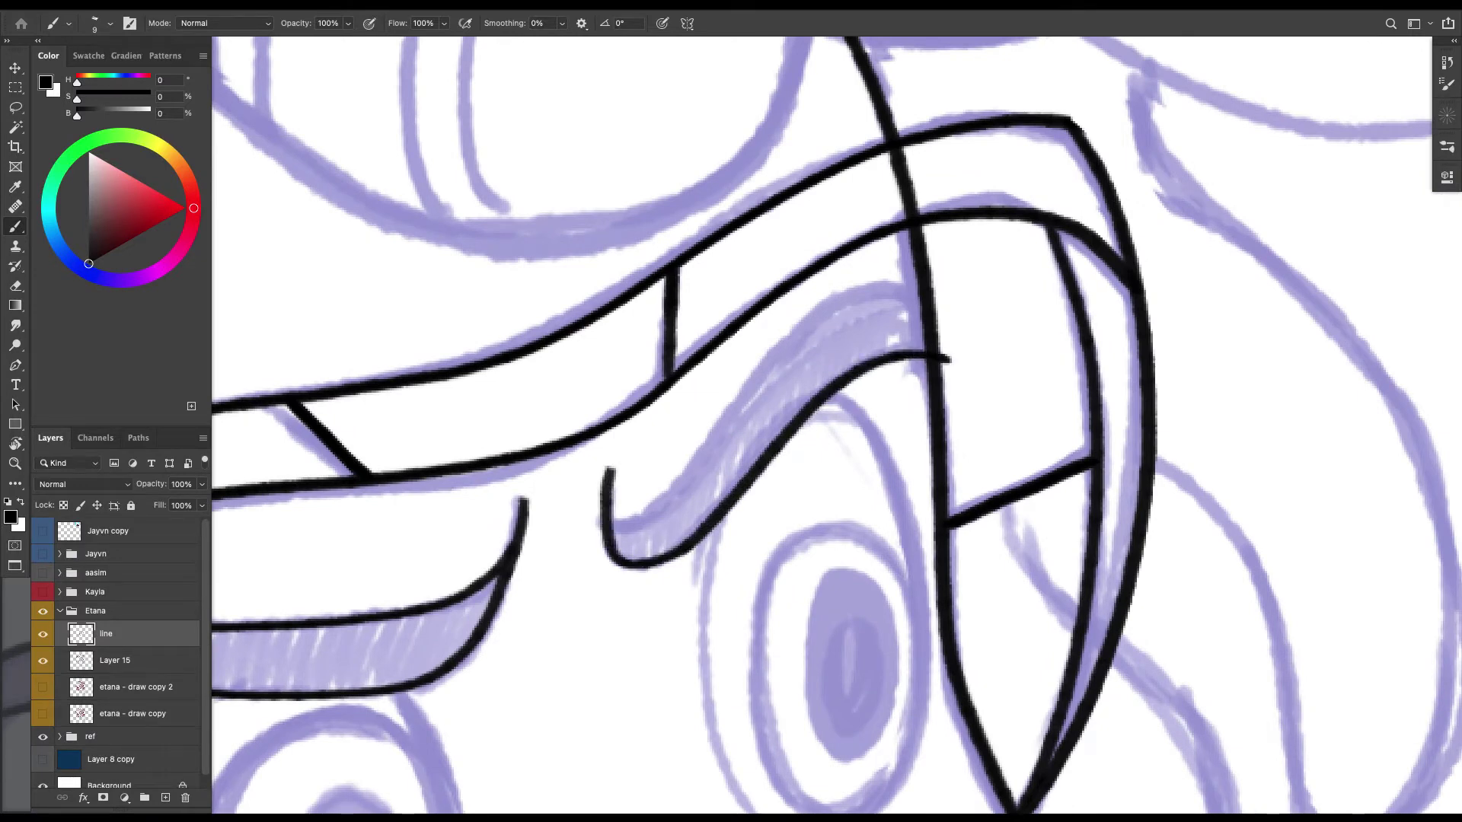
mouse_move(610, 502)
mouse_down()
mouse_move(647, 505)
mouse_move(690, 471)
mouse_move(791, 346)
mouse_move(861, 301)
mouse_move(923, 295)
mouse_move(945, 358)
mouse_move(943, 328)
mouse_up()
key(l)
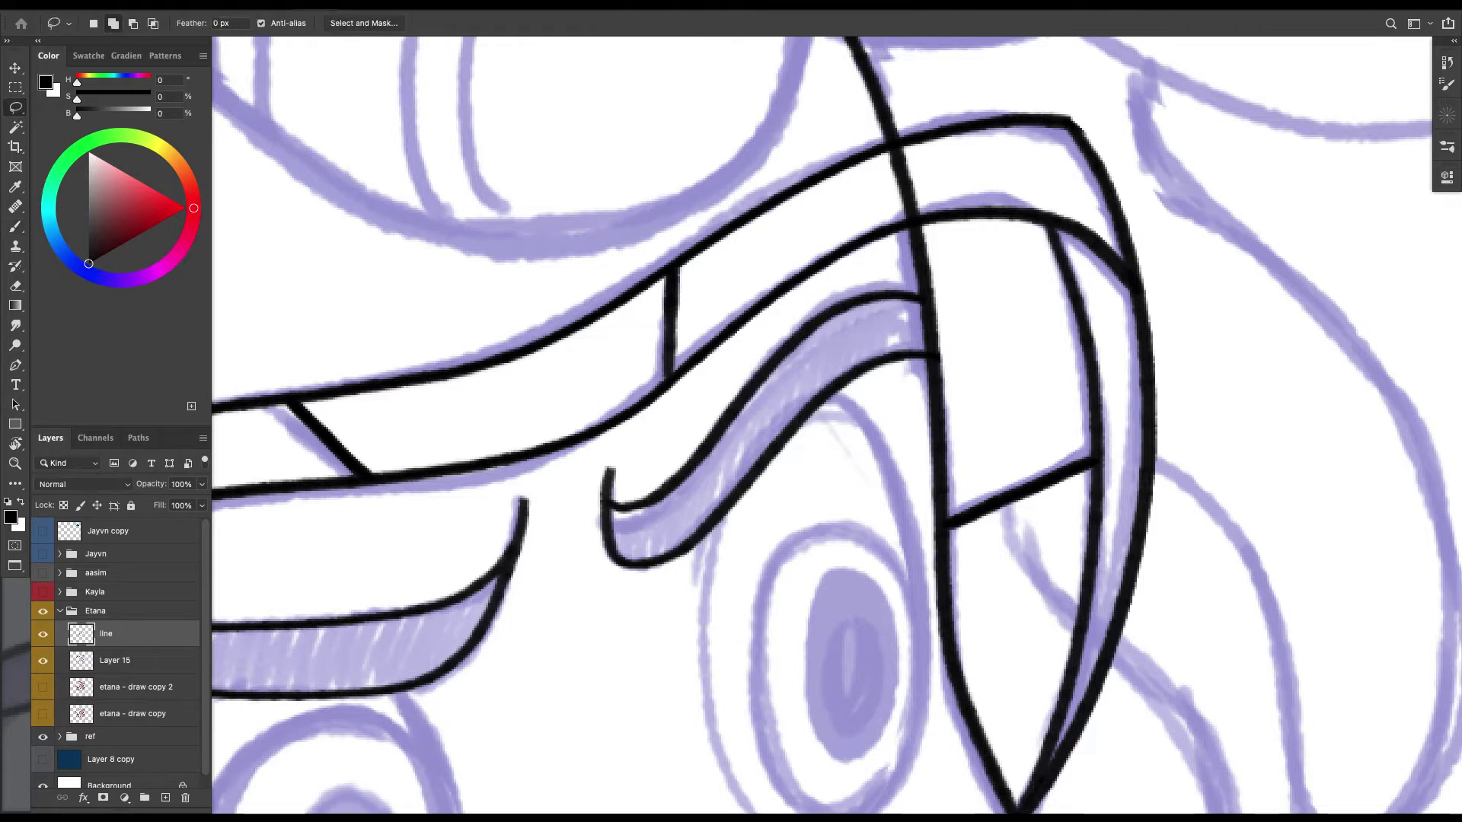
Ink the near eye's outline from the eyebrow around and back, adding a second stroke along its outer side.
scroll(822, 425, down, 6)
scroll(821, 425, left, 5)
key(b)
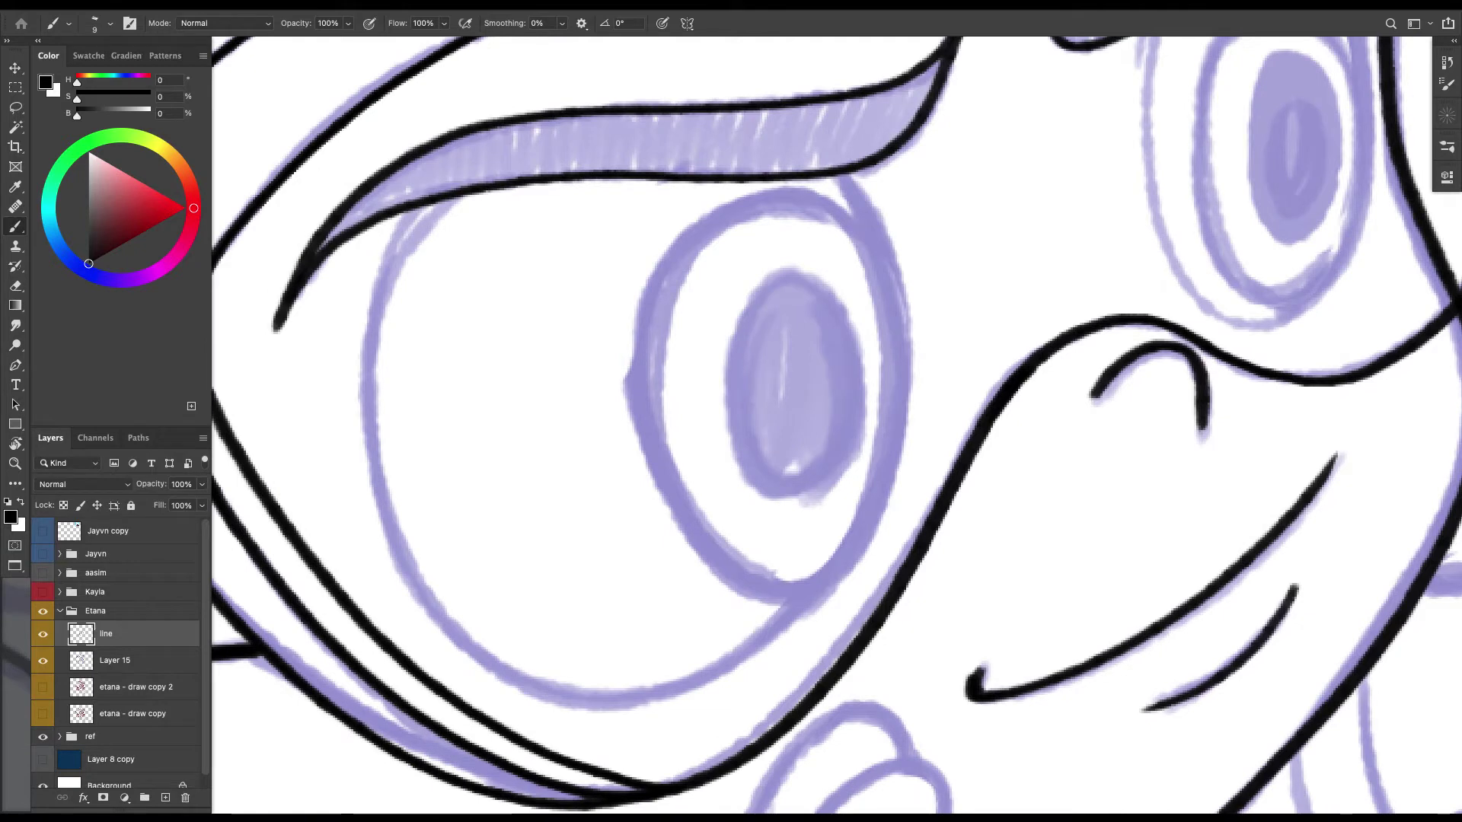
mouse_move(841, 174)
mouse_down()
mouse_move(895, 280)
mouse_move(906, 355)
mouse_move(885, 503)
mouse_move(859, 560)
mouse_move(777, 650)
mouse_move(673, 703)
mouse_move(615, 709)
mouse_move(498, 677)
mouse_move(456, 642)
mouse_move(406, 556)
mouse_move(371, 386)
mouse_move(371, 313)
mouse_move(420, 209)
mouse_up()
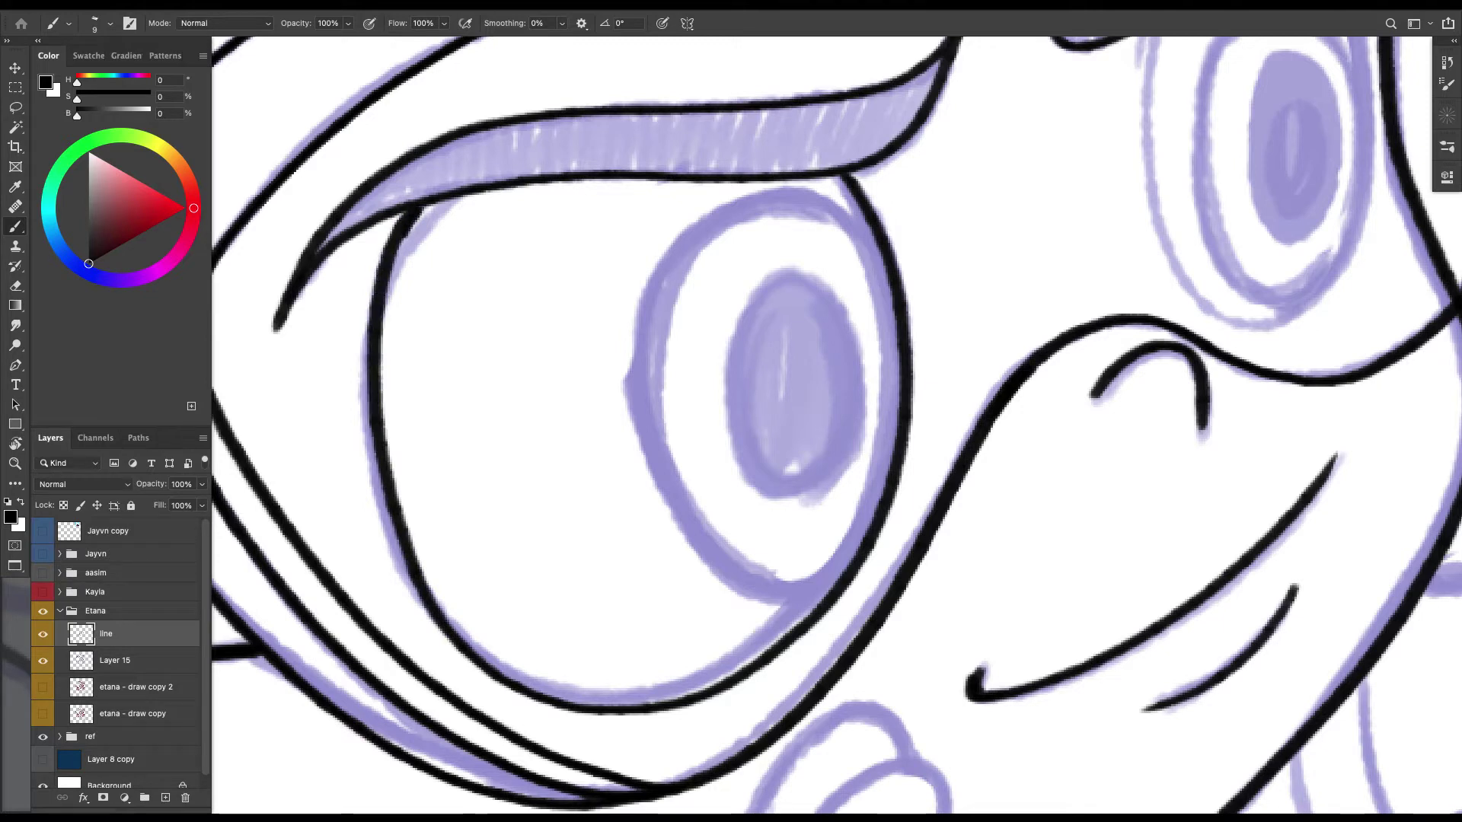
mouse_move(403, 228)
mouse_down()
mouse_move(373, 331)
mouse_move(364, 449)
mouse_move(385, 563)
mouse_move(449, 647)
mouse_up()
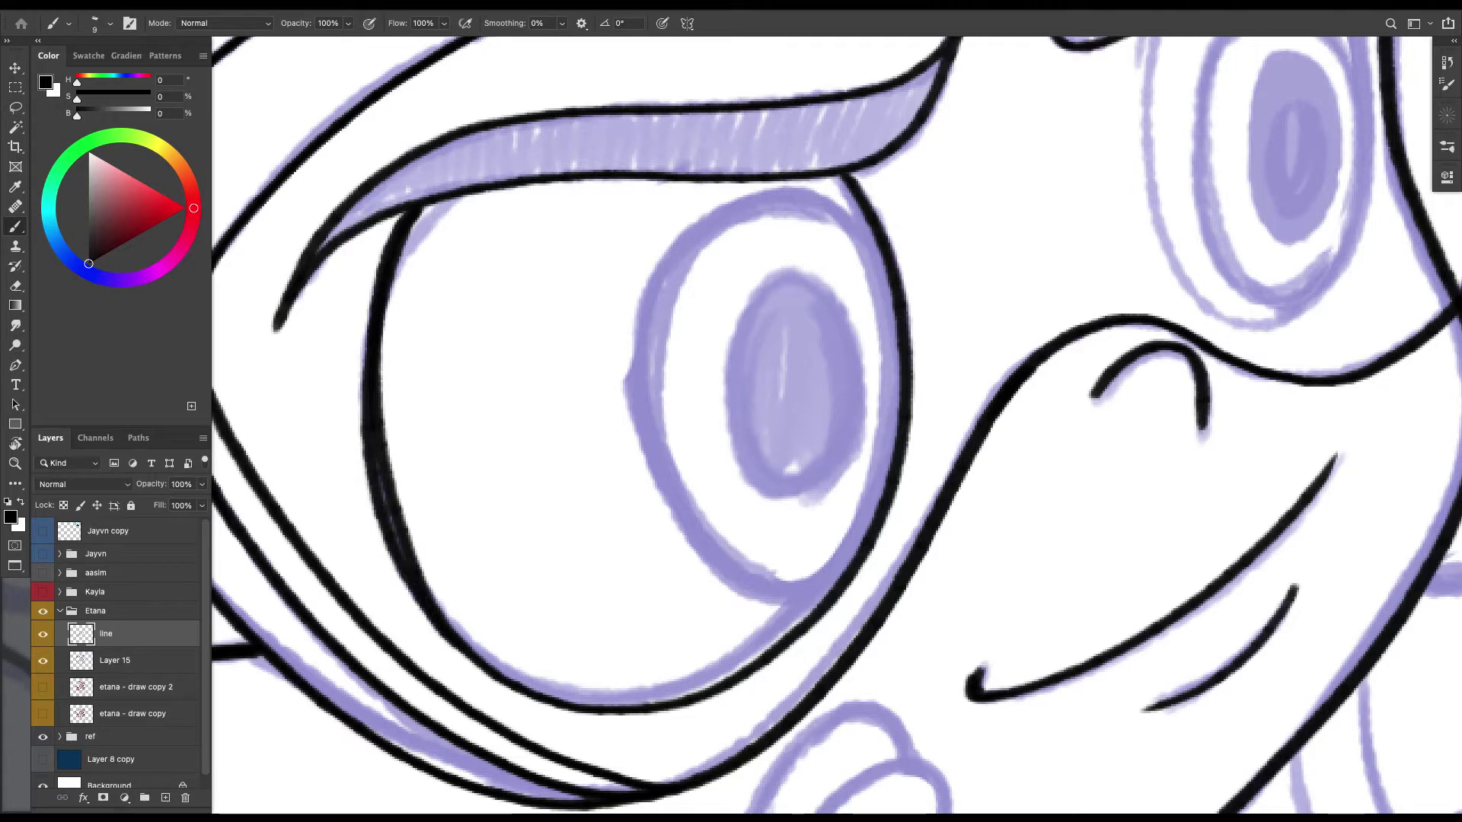
Erase the doubled inner line on the near eye's outer side and touch up the stroke near the eyebrow.
key(e)
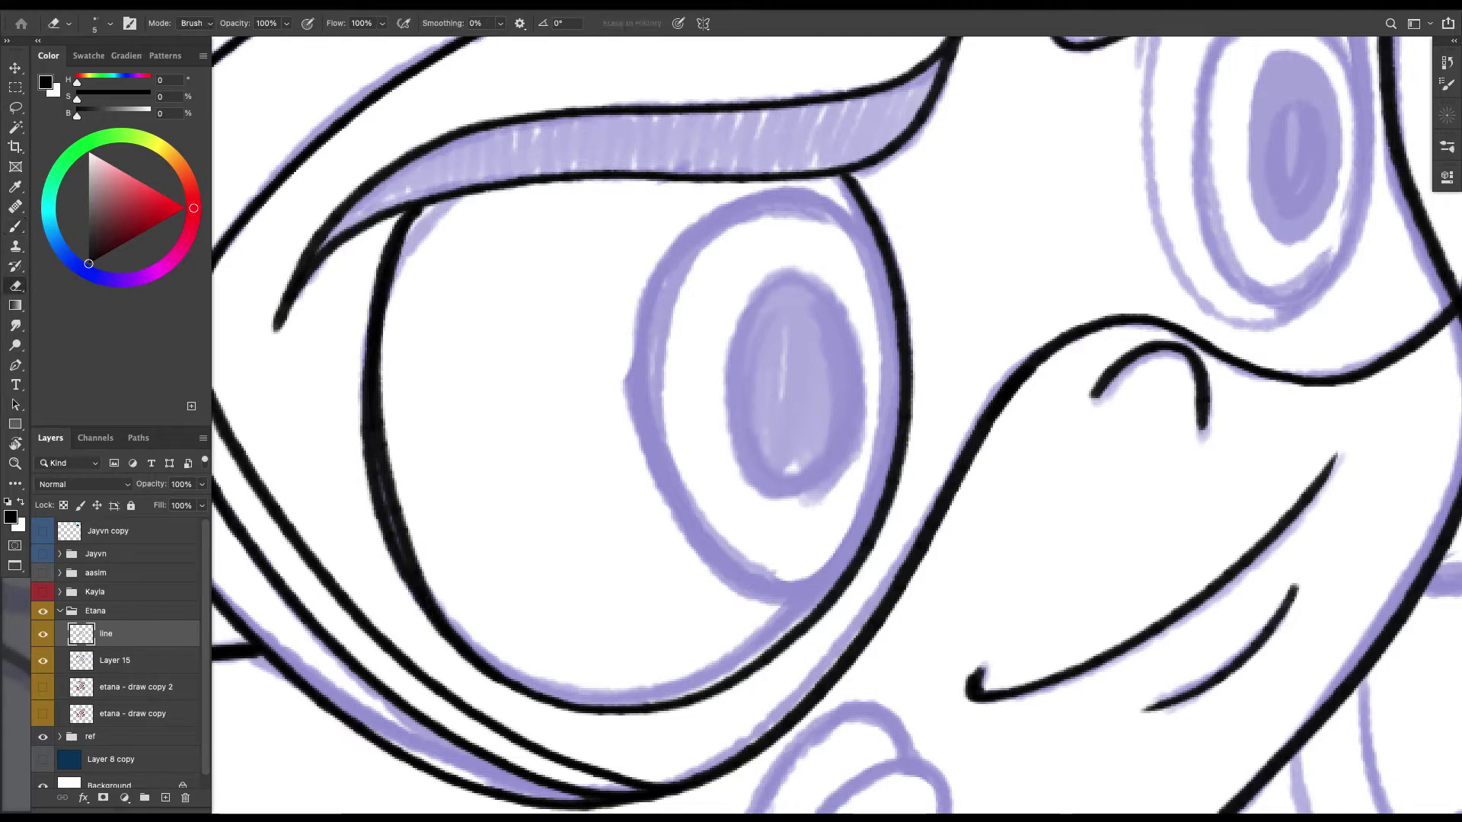
mouse_move(379, 343)
mouse_down()
mouse_move(390, 503)
mouse_move(442, 616)
mouse_up()
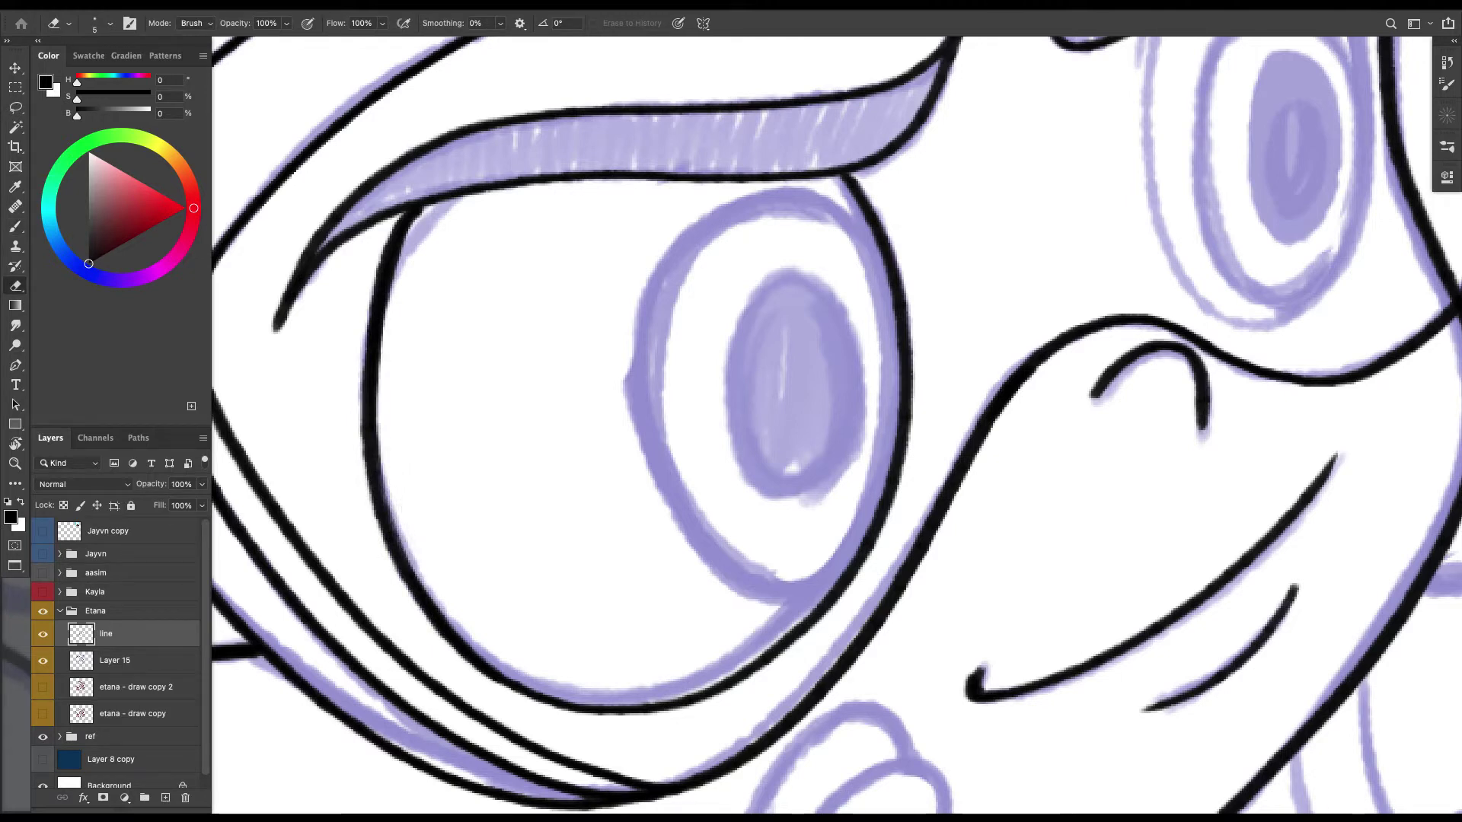
key(b)
mouse_move(399, 266)
mouse_down()
mouse_move(434, 204)
mouse_move(384, 327)
mouse_up()
Ink the far eye's outline and the iris ovals of both eyes.
mouse_move(1065, 304)
mouse_down()
mouse_move(630, 530)
mouse_move(525, 612)
mouse_up()
mouse_move(619, 313)
mouse_down()
mouse_move(598, 404)
mouse_move(609, 522)
mouse_move(640, 602)
mouse_move(711, 638)
mouse_move(780, 613)
mouse_move(822, 534)
mouse_move(834, 423)
mouse_move(813, 321)
mouse_move(753, 207)
mouse_move(727, 190)
mouse_up()
mouse_move(827, 411)
mouse_down()
mouse_move(792, 337)
mouse_move(721, 313)
mouse_move(672, 365)
mouse_move(655, 460)
mouse_move(670, 559)
mouse_move(720, 615)
mouse_move(1049, 515)
mouse_move(1203, 399)
mouse_up()
mouse_move(745, 349)
mouse_down()
mouse_move(672, 309)
mouse_move(600, 322)
mouse_move(532, 403)
mouse_move(518, 477)
mouse_move(527, 557)
mouse_move(594, 671)
mouse_move(672, 706)
mouse_move(729, 662)
mouse_up()
mouse_move(838, 427)
mouse_down()
mouse_move(676, 525)
mouse_move(803, 415)
mouse_up()
Ink the pupil outlines inside the irises of both eyes.
mouse_move(646, 373)
mouse_down()
mouse_move(609, 376)
mouse_move(568, 425)
mouse_move(565, 503)
mouse_move(593, 571)
mouse_move(638, 600)
mouse_move(677, 593)
mouse_move(702, 554)
mouse_move(705, 478)
mouse_move(684, 405)
mouse_move(644, 366)
mouse_move(603, 376)
mouse_move(569, 417)
mouse_move(572, 516)
mouse_move(596, 569)
mouse_move(672, 609)
mouse_up()
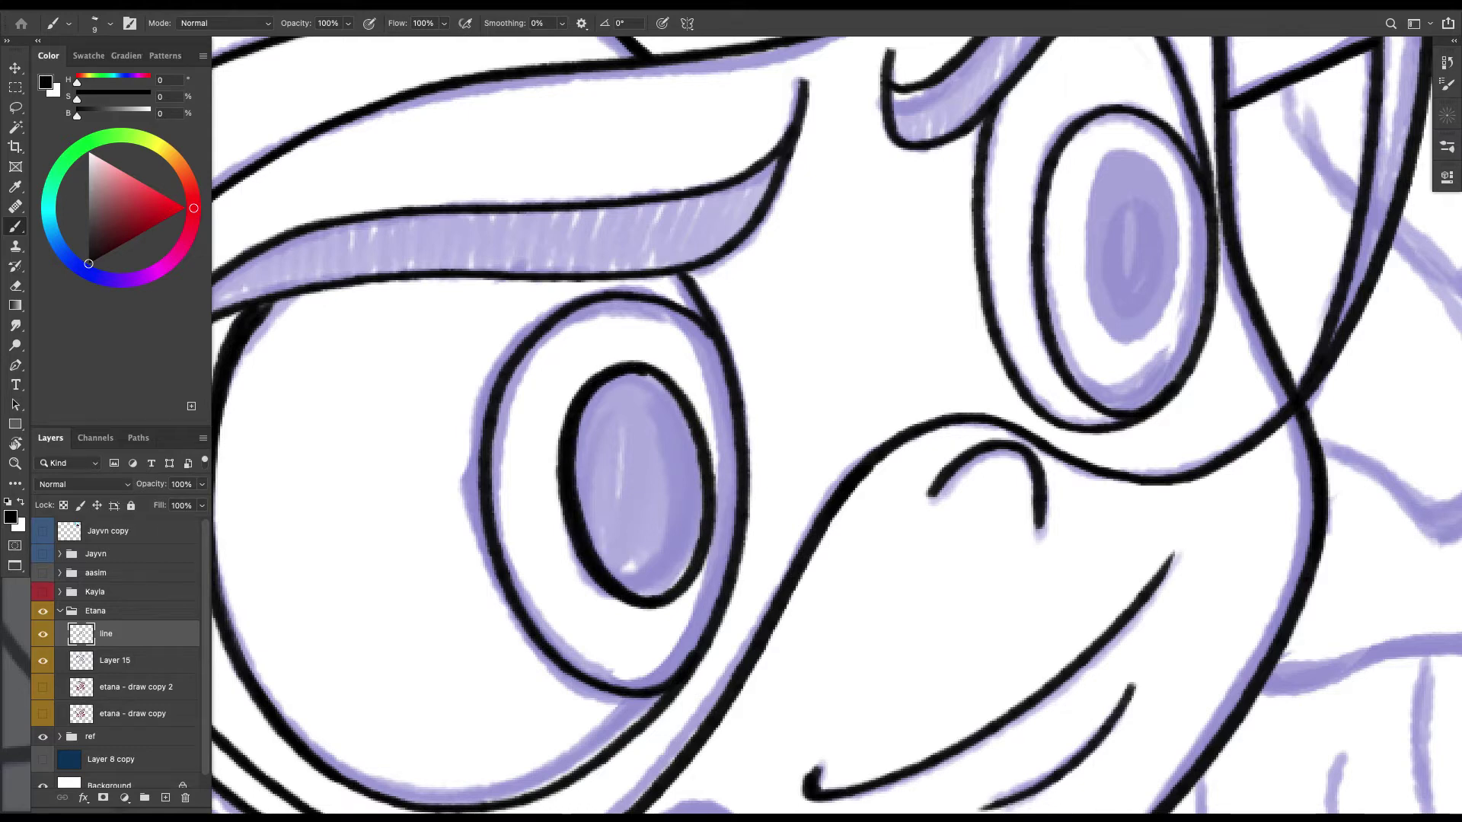
mouse_move(1066, 343)
mouse_down()
mouse_move(665, 505)
mouse_move(654, 538)
mouse_up()
mouse_move(688, 371)
mouse_down()
mouse_move(665, 440)
mouse_move(692, 535)
mouse_move(754, 530)
mouse_move(771, 421)
mouse_move(702, 353)
mouse_move(675, 385)
mouse_move(666, 462)
mouse_move(697, 533)
mouse_up()
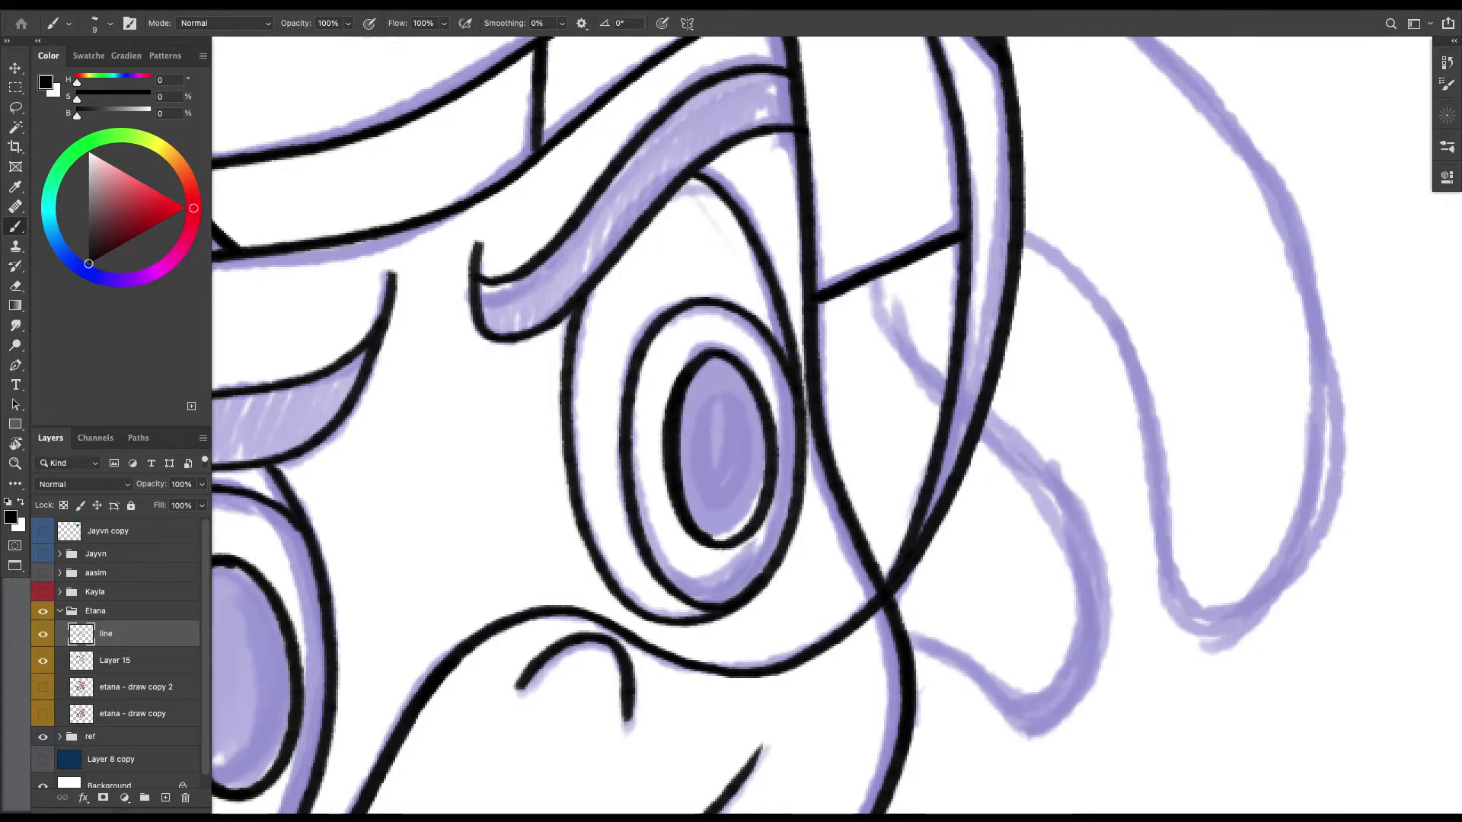
Lasso the interior of the far eye's pupil along its inked outline.
key(super+minus)
key(super+minus)
key(super+plus)
key(bracketright)
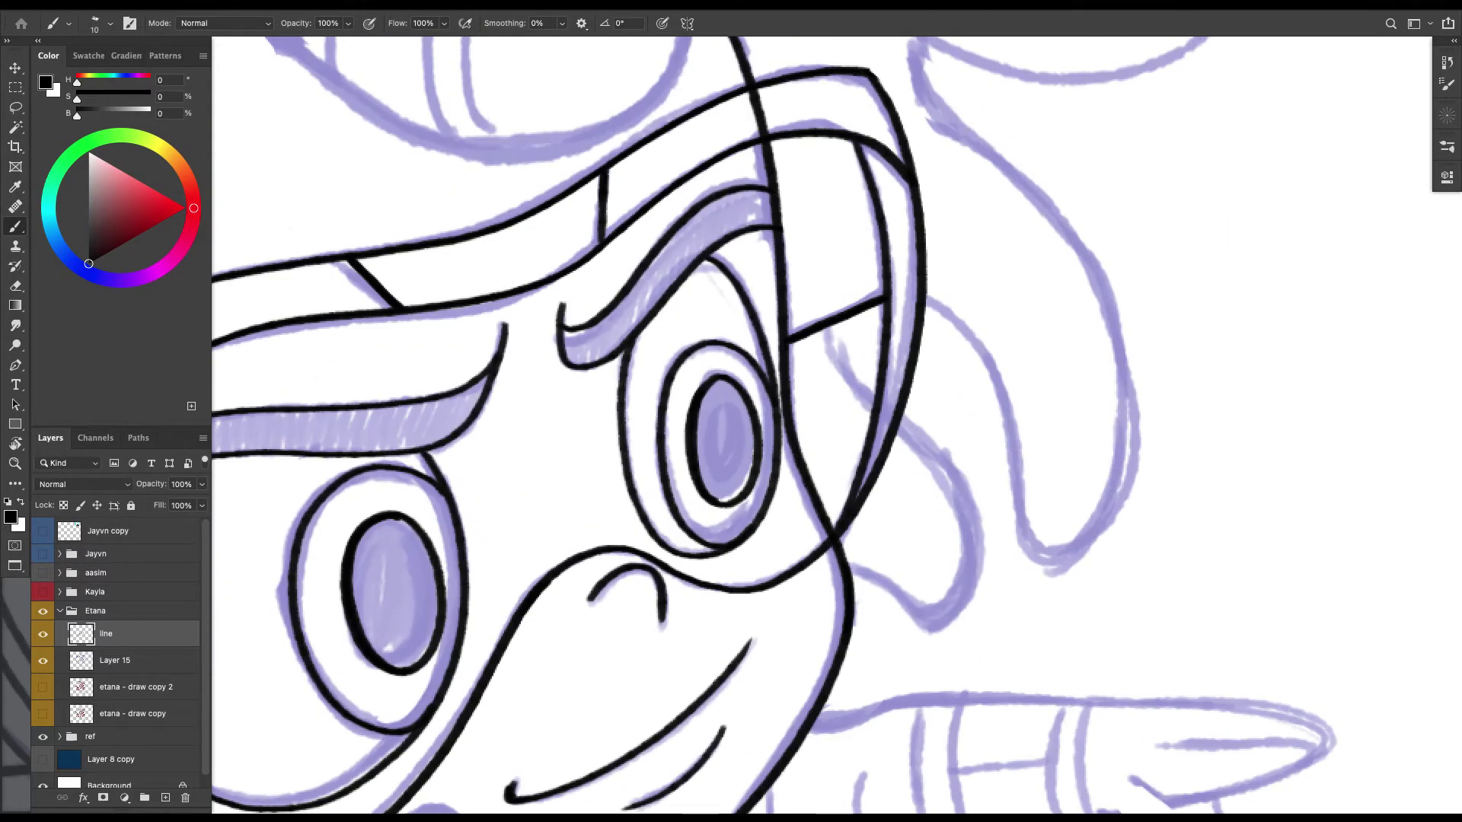
key(l)
scroll(724, 442, up, 1)
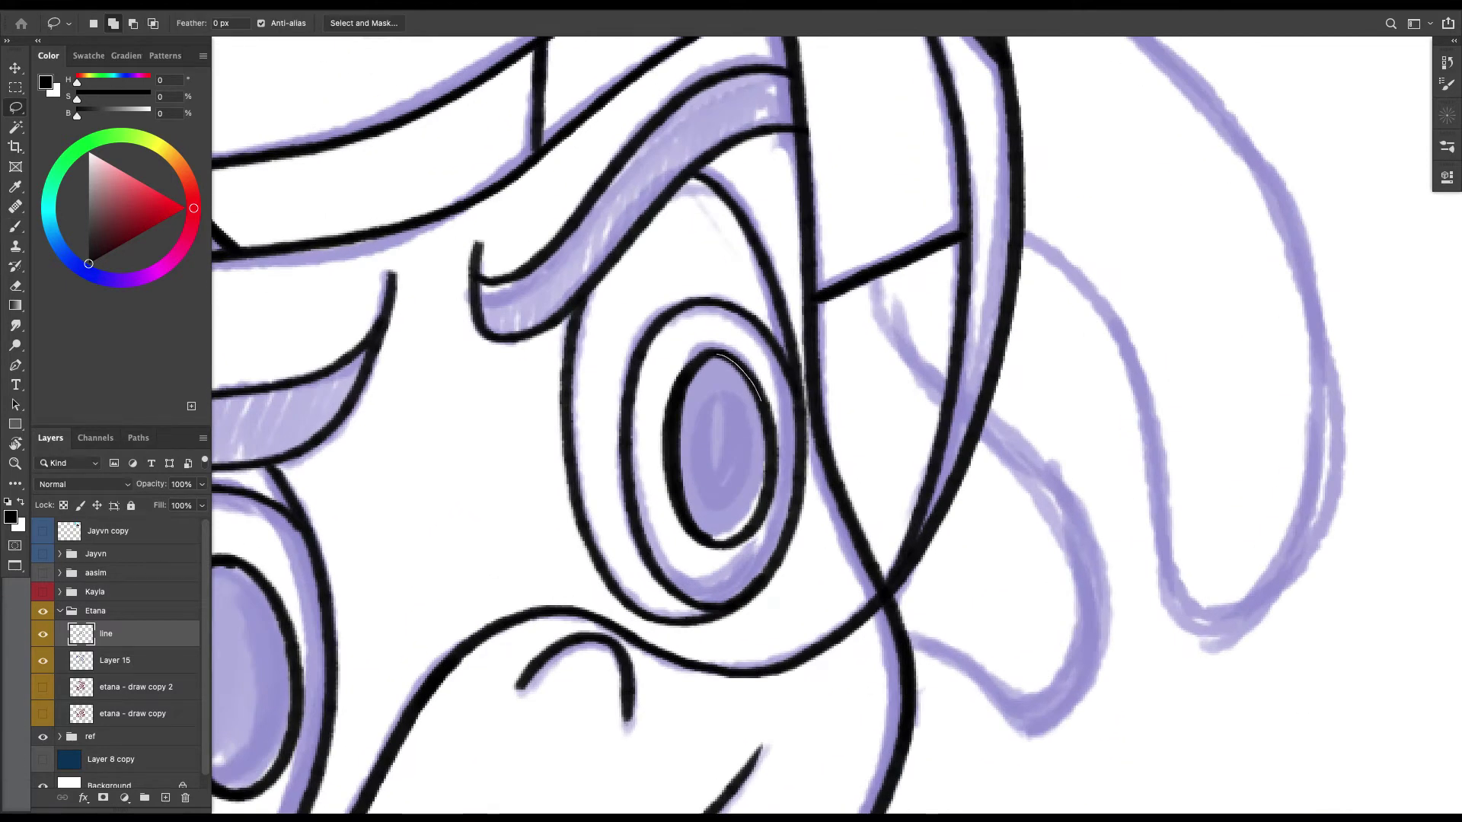
mouse_move(765, 502)
mouse_down()
mouse_move(727, 535)
mouse_move(716, 356)
mouse_move(696, 479)
mouse_move(712, 478)
mouse_up()
mouse_move(679, 431)
mouse_down()
mouse_move(683, 499)
mouse_move(742, 538)
mouse_move(728, 544)
mouse_up()
mouse_move(715, 525)
mouse_down()
mouse_move(1011, 409)
mouse_move(1090, 323)
mouse_up()
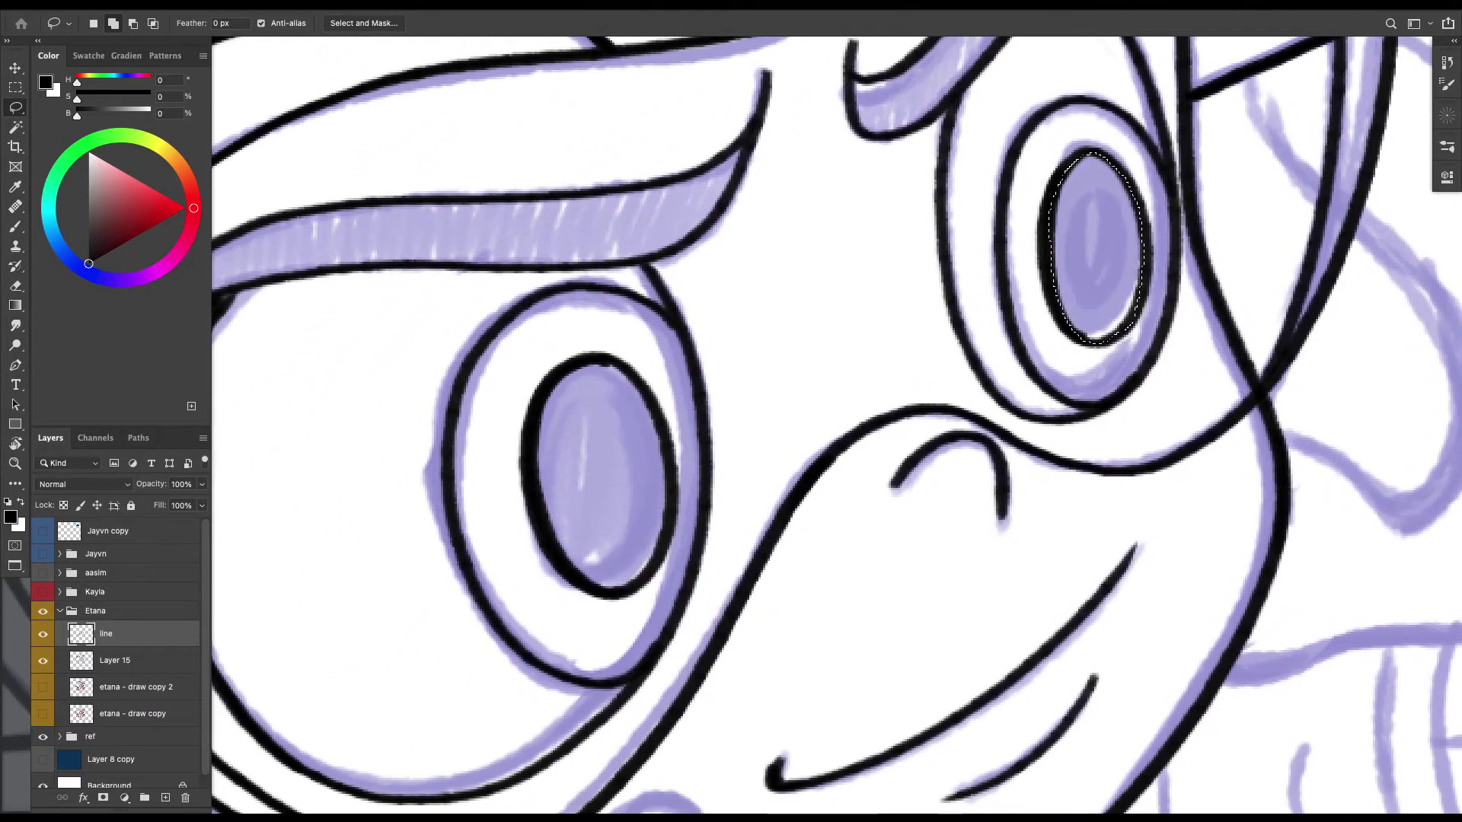
Add the interior of the near eye's pupil to the lasso selection.
mouse_move(604, 357)
mouse_down()
mouse_move(643, 469)
mouse_move(573, 365)
mouse_move(552, 385)
mouse_move(602, 491)
mouse_move(609, 478)
mouse_move(647, 524)
mouse_up()
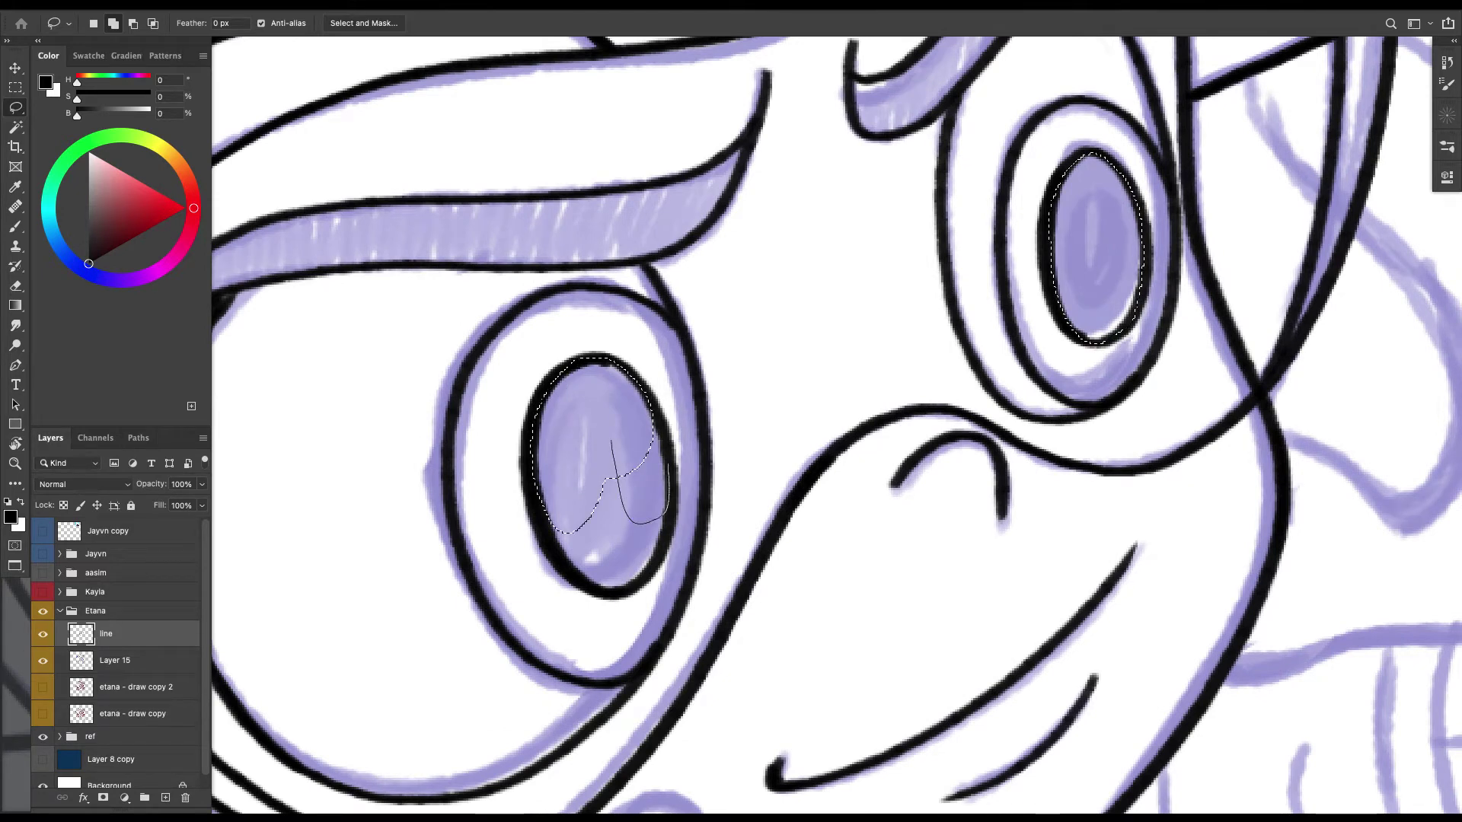
drag(669, 466, 647, 407)
mouse_move(642, 582)
mouse_down()
mouse_move(596, 487)
mouse_move(623, 548)
mouse_move(545, 537)
mouse_up()
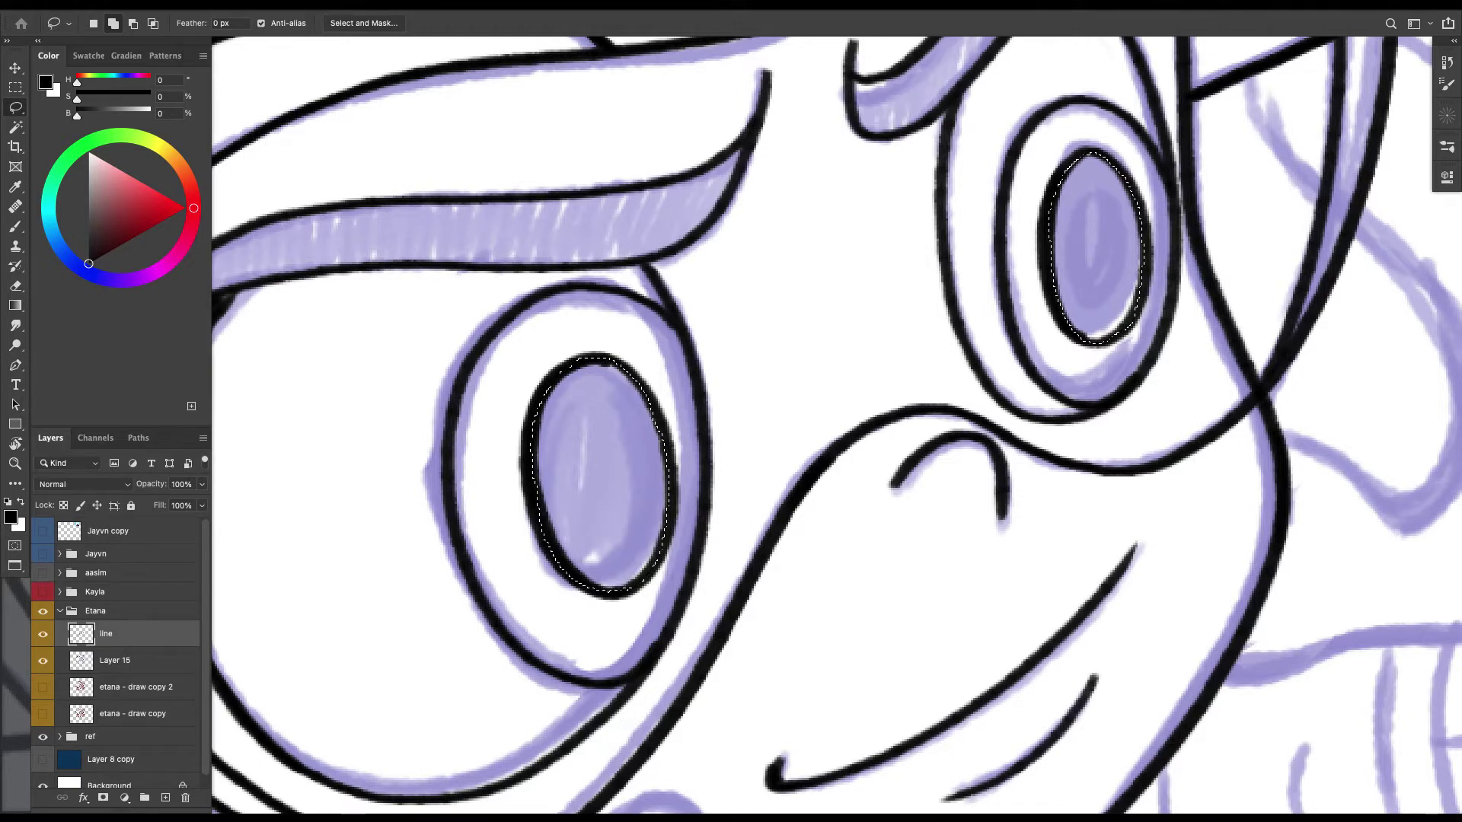
Paint both selected pupils solid black with a size 60 brush and clear the selection.
key(b)
key(])
key(])
mouse_move(598, 344)
mouse_down()
mouse_move(587, 611)
mouse_move(582, 448)
mouse_up()
mouse_move(1081, 328)
mouse_down()
mouse_move(1060, 124)
mouse_move(1096, 342)
mouse_up()
key(super+minus)
key(super+minus)
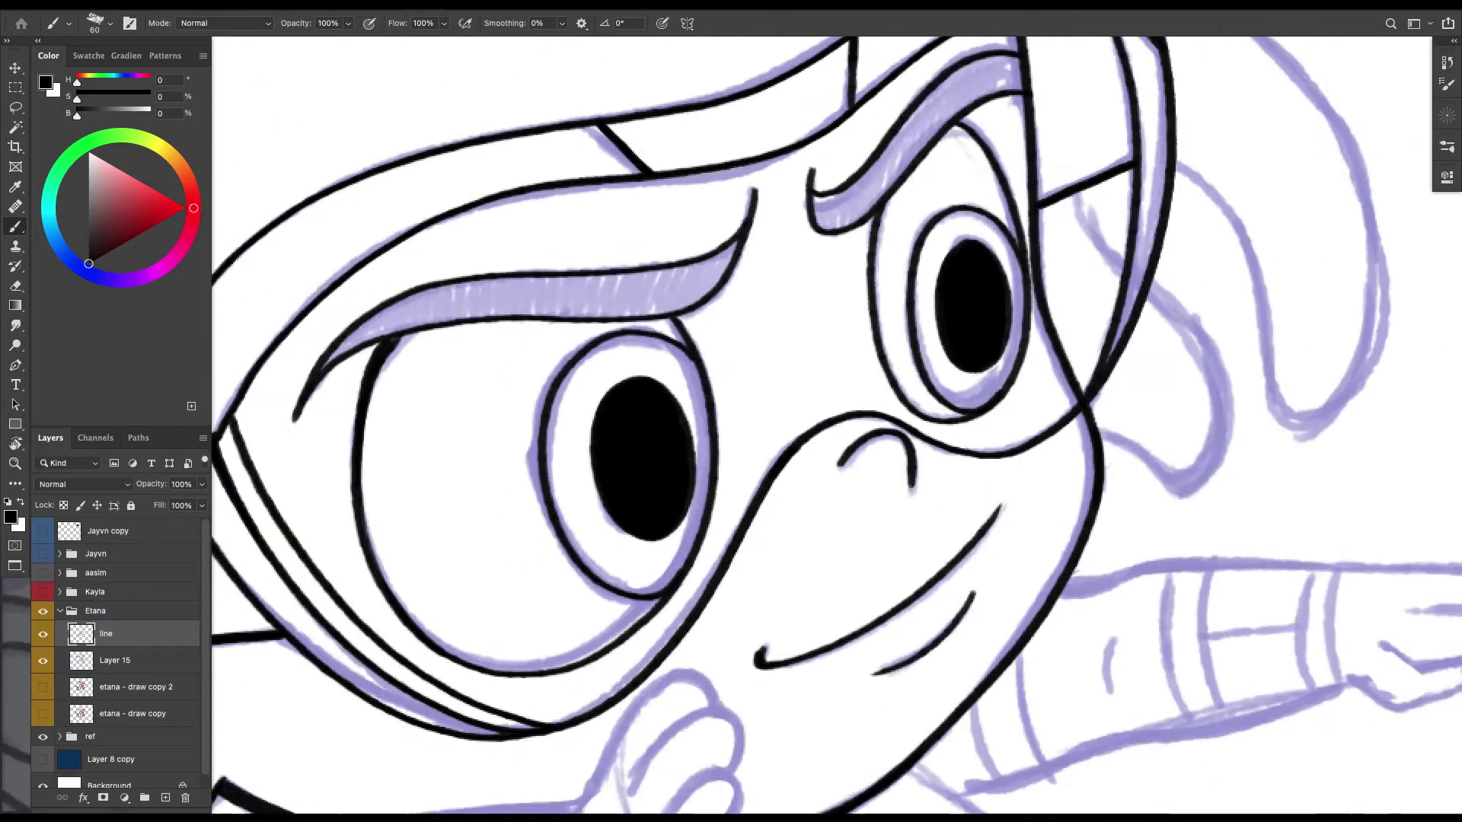
Lower the opacity of the sketch layer, Layer 15, to 19%.
click(114, 660)
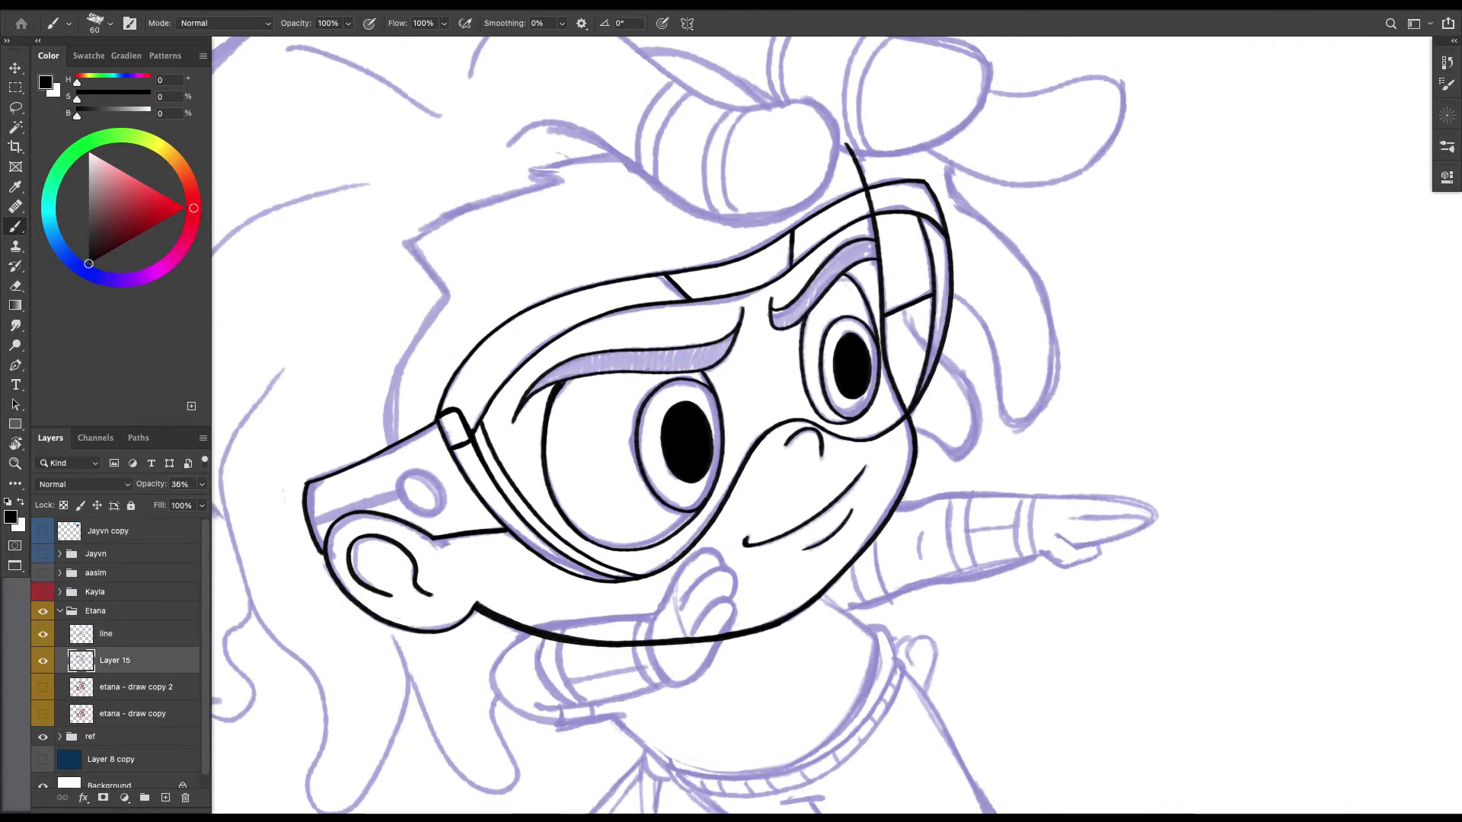
drag(152, 483, 136, 483)
key(ctrl+minus)
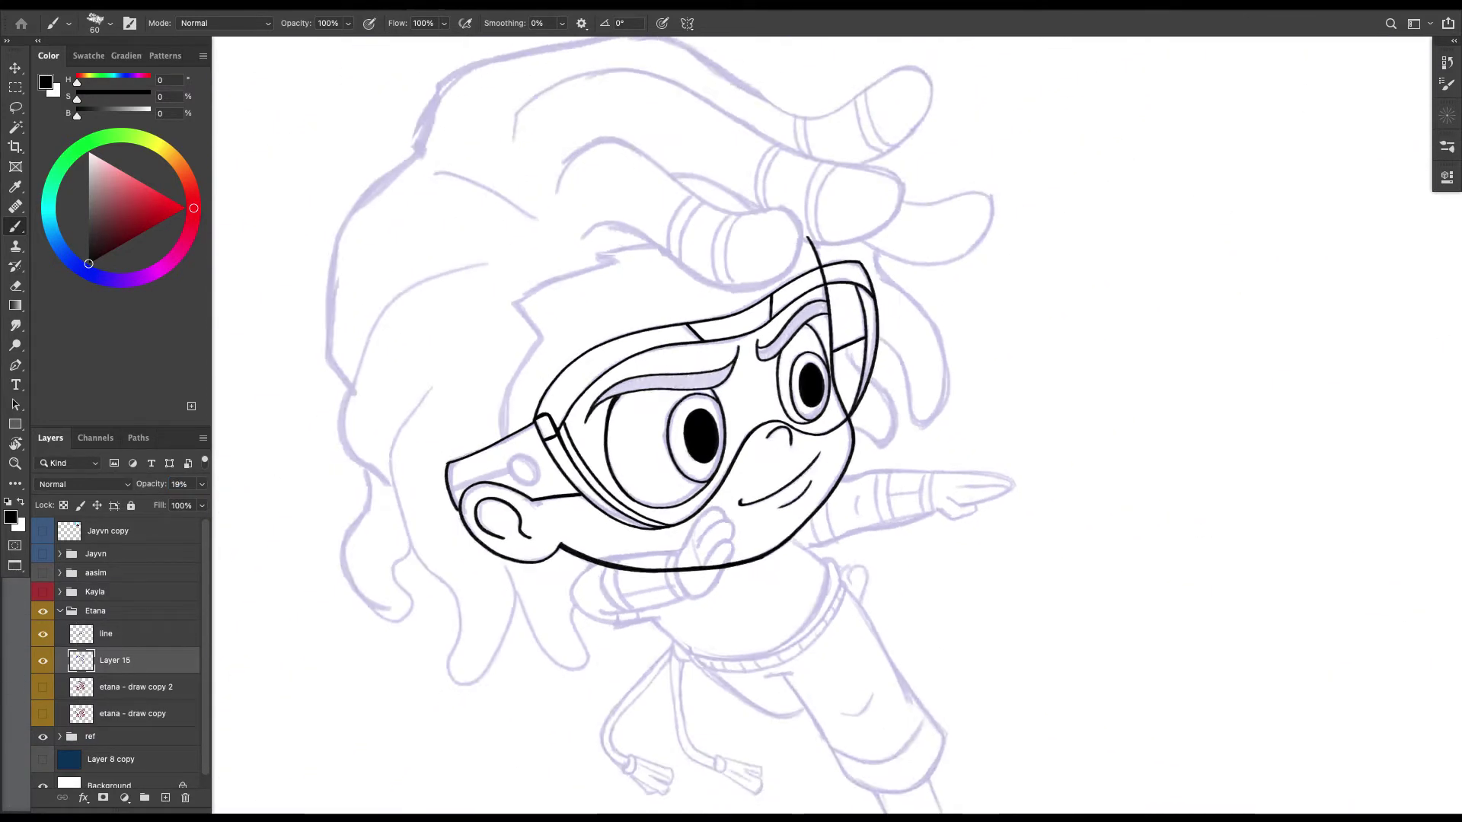
Reduce the brush size to 7.
key(ctrl+minus)
key(ctrl+plus)
key(bracketleft)
key(bracketleft)
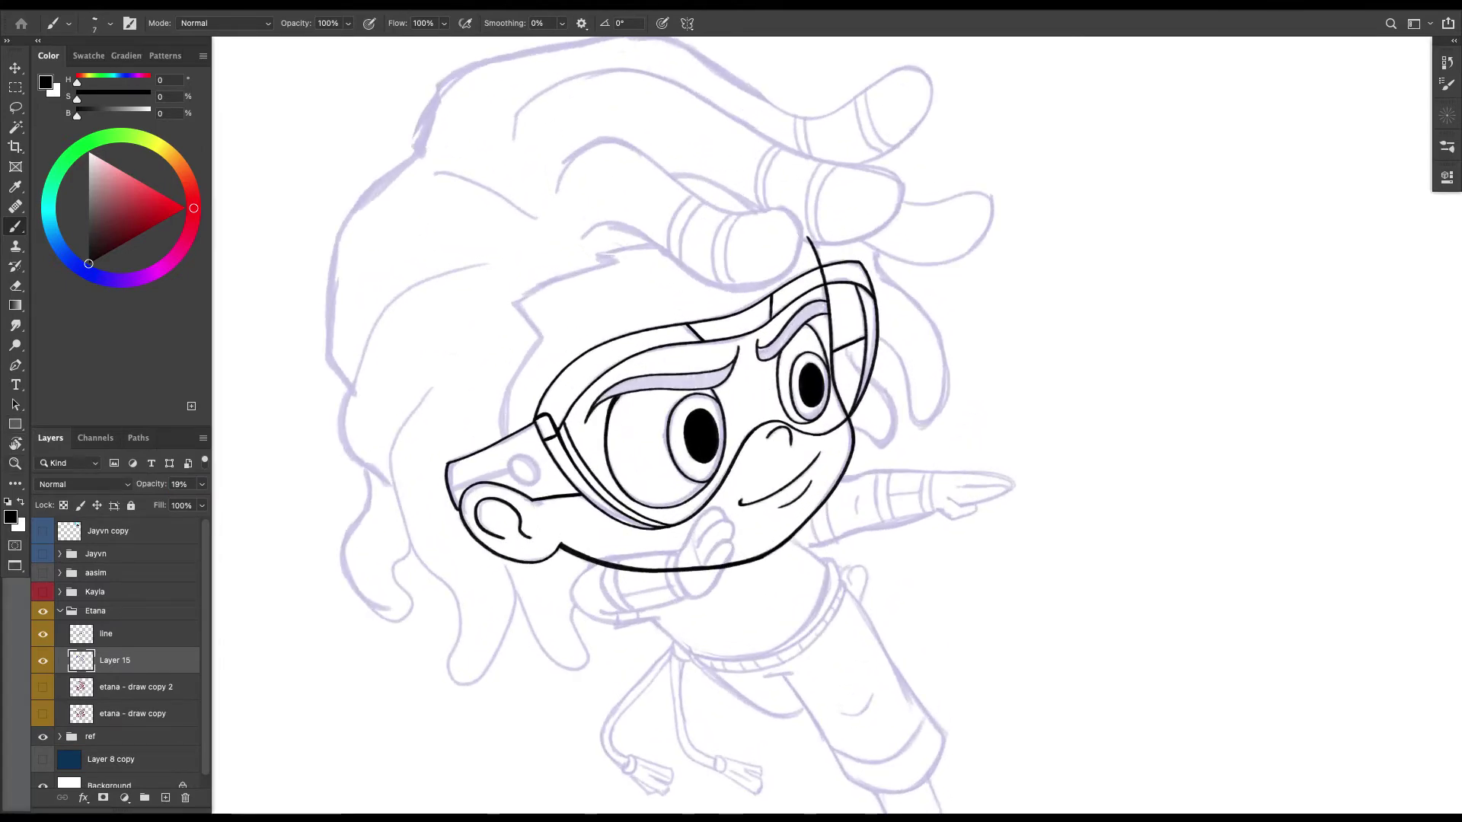
Lasso around the near eye's pupil and try to widen it slightly with a free transform on Layer 15.
key(super+plus)
key(super+plus)
drag(679, 380, 589, 401)
key(l)
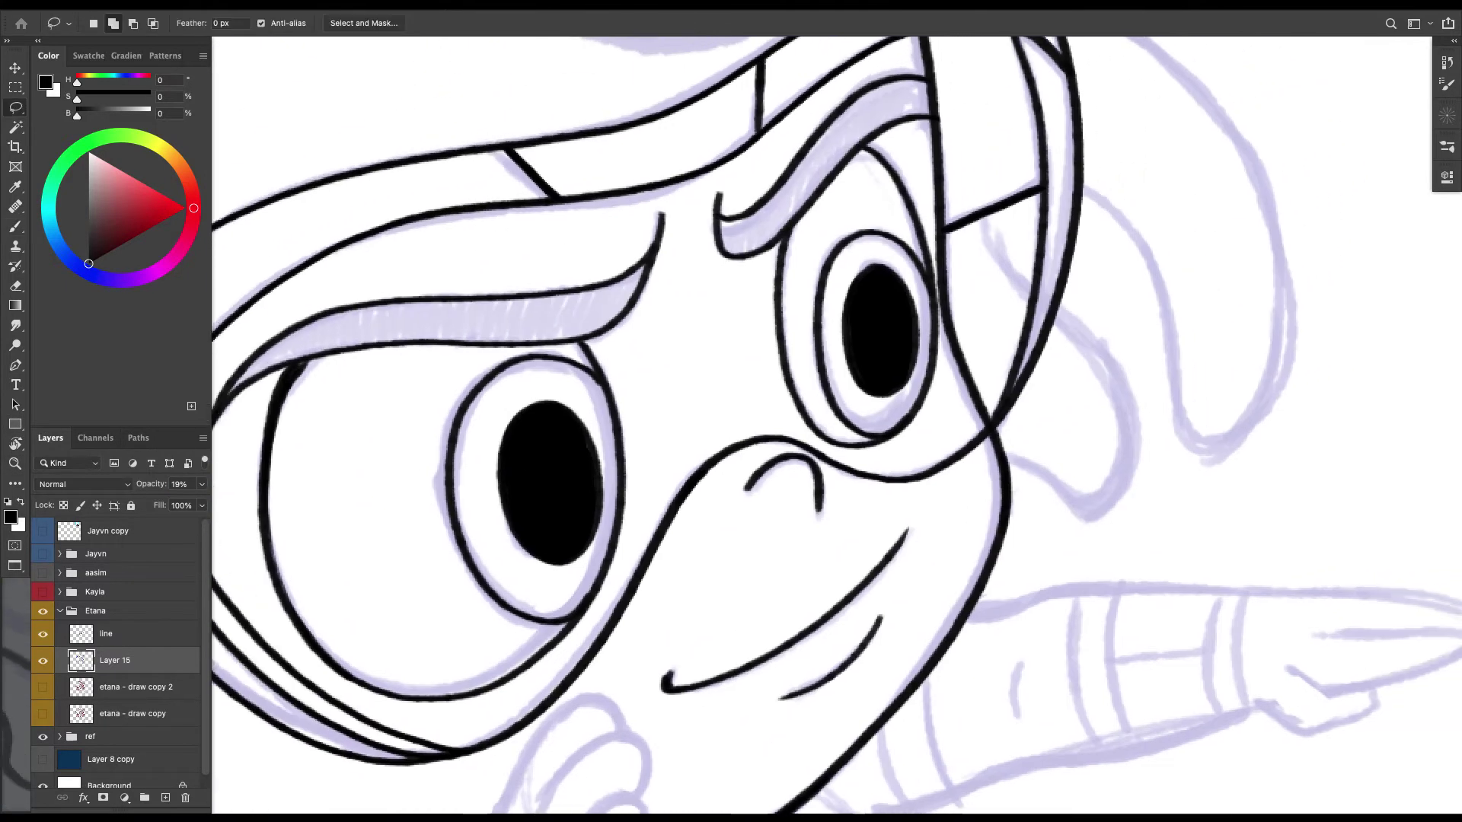
mouse_move(520, 584)
mouse_down()
mouse_move(491, 411)
mouse_move(588, 397)
mouse_up()
key(ctrl+t)
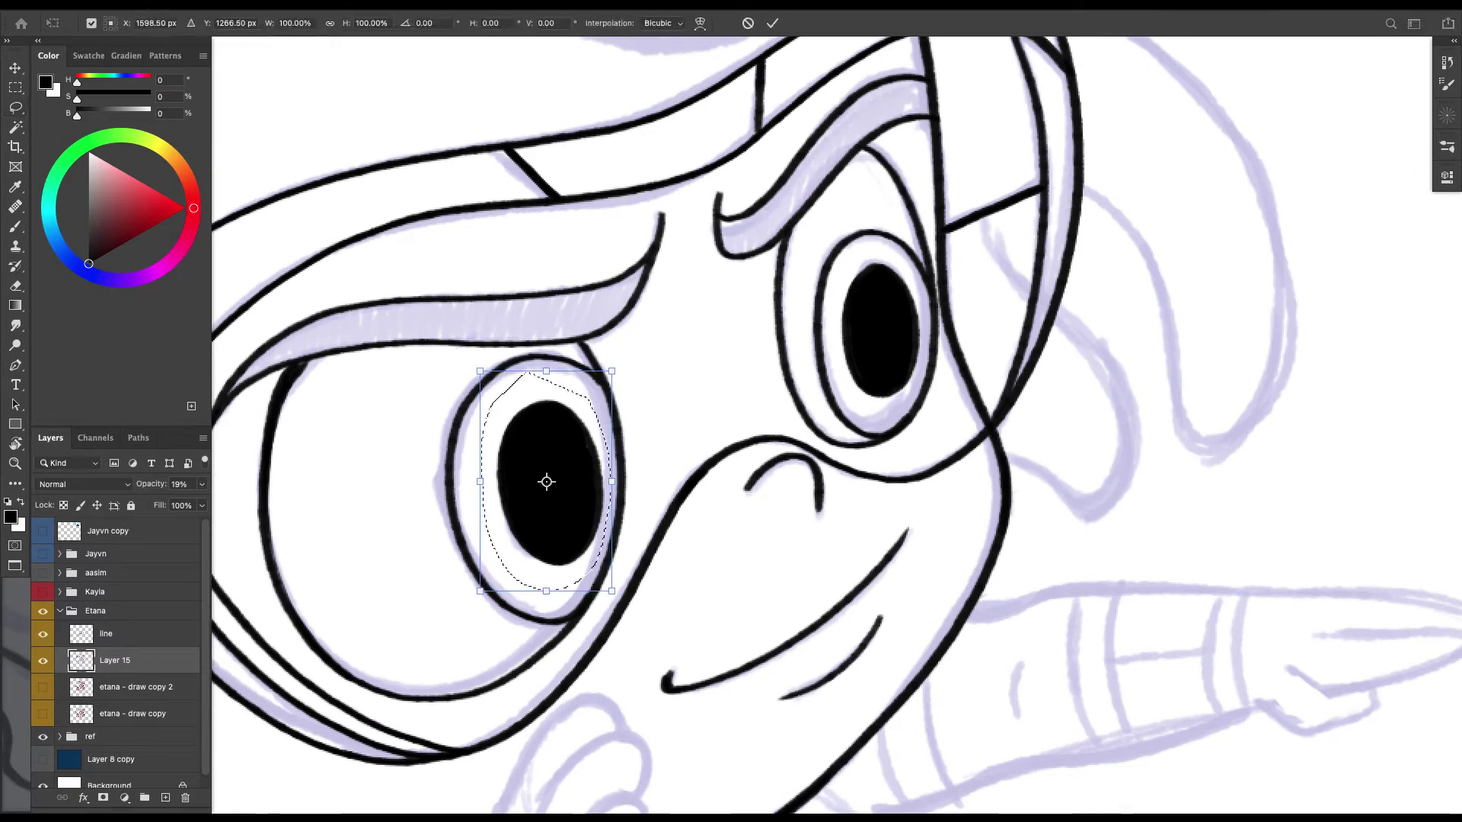
drag(611, 481, 615, 478)
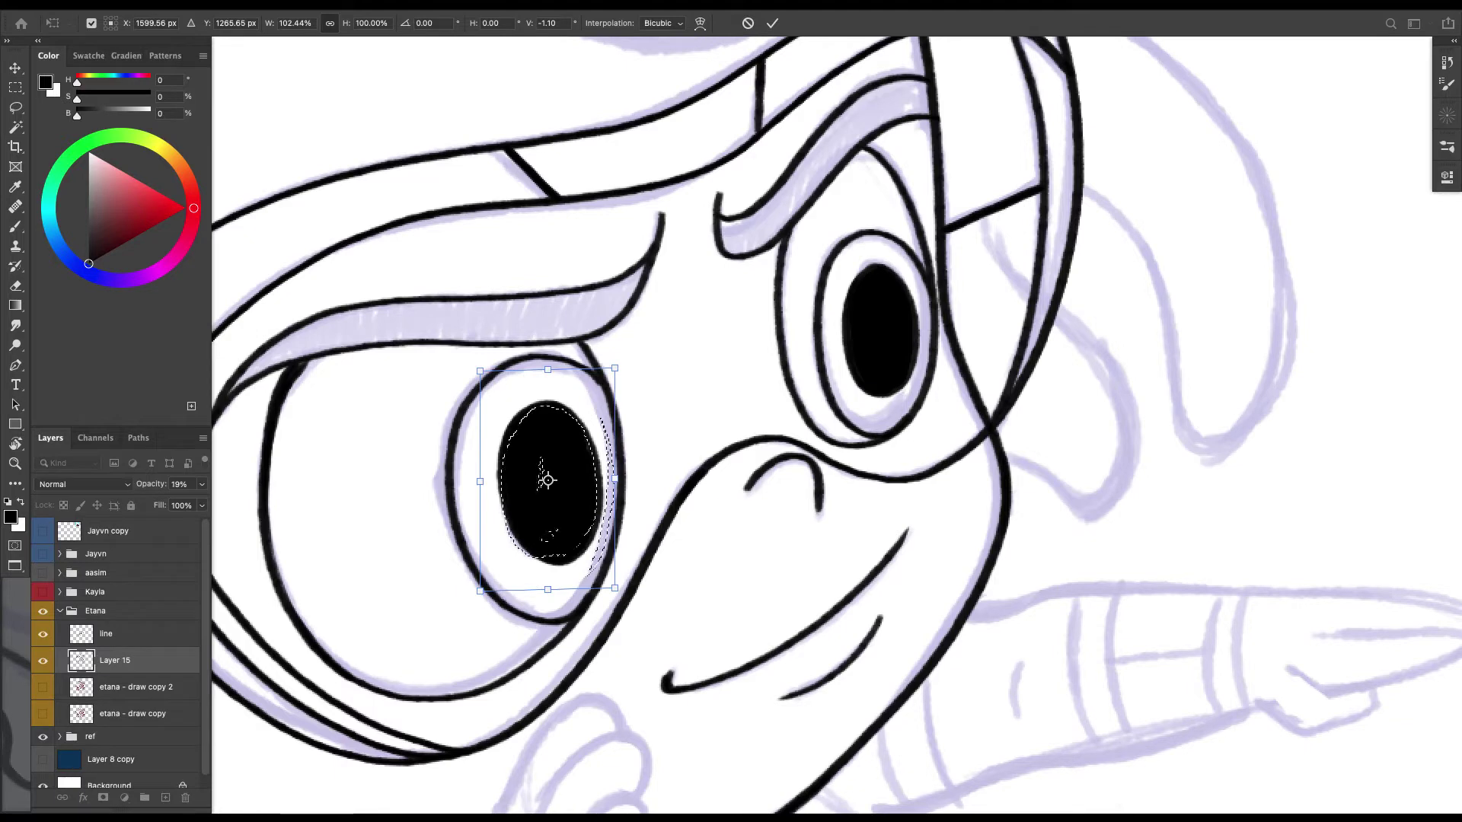
key(Return)
Widen the near eye's selected pupil on the line layer to about 107% with a free transform and clear the selection.
key(alt+bracketright)
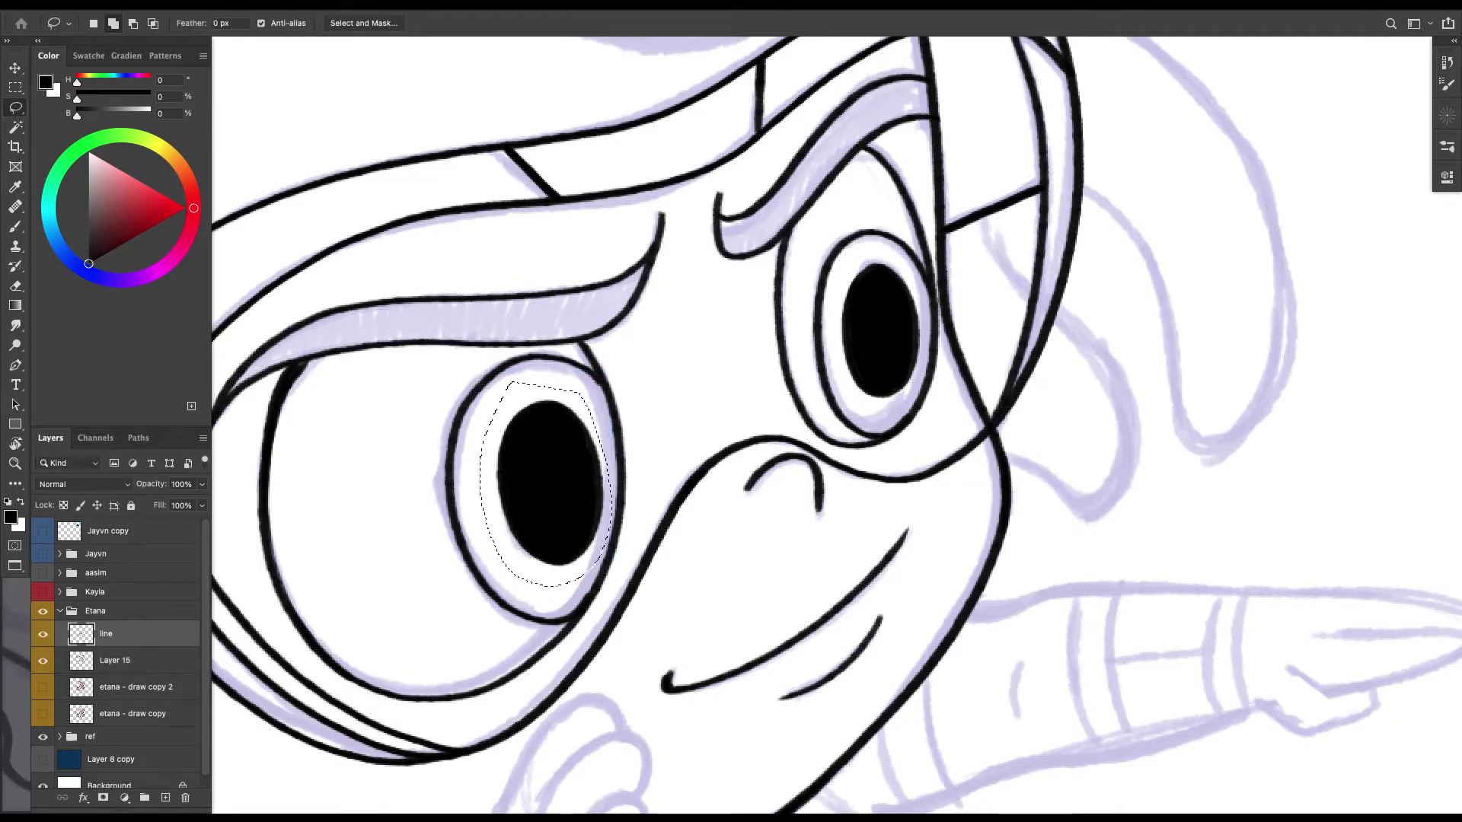
key(ctrl+t)
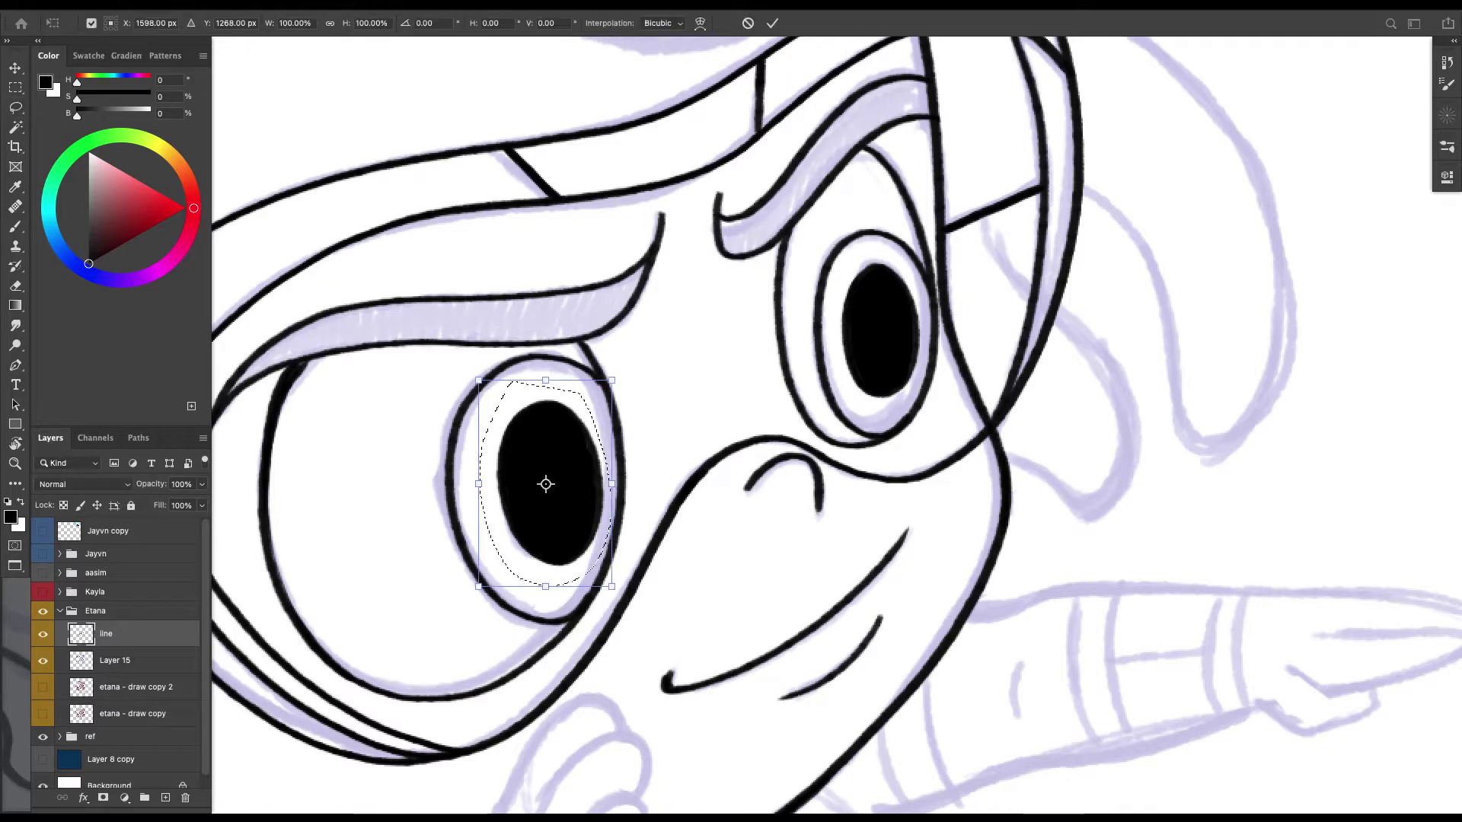
mouse_move(478, 484)
mouse_down()
mouse_move(483, 470)
mouse_move(469, 485)
mouse_up()
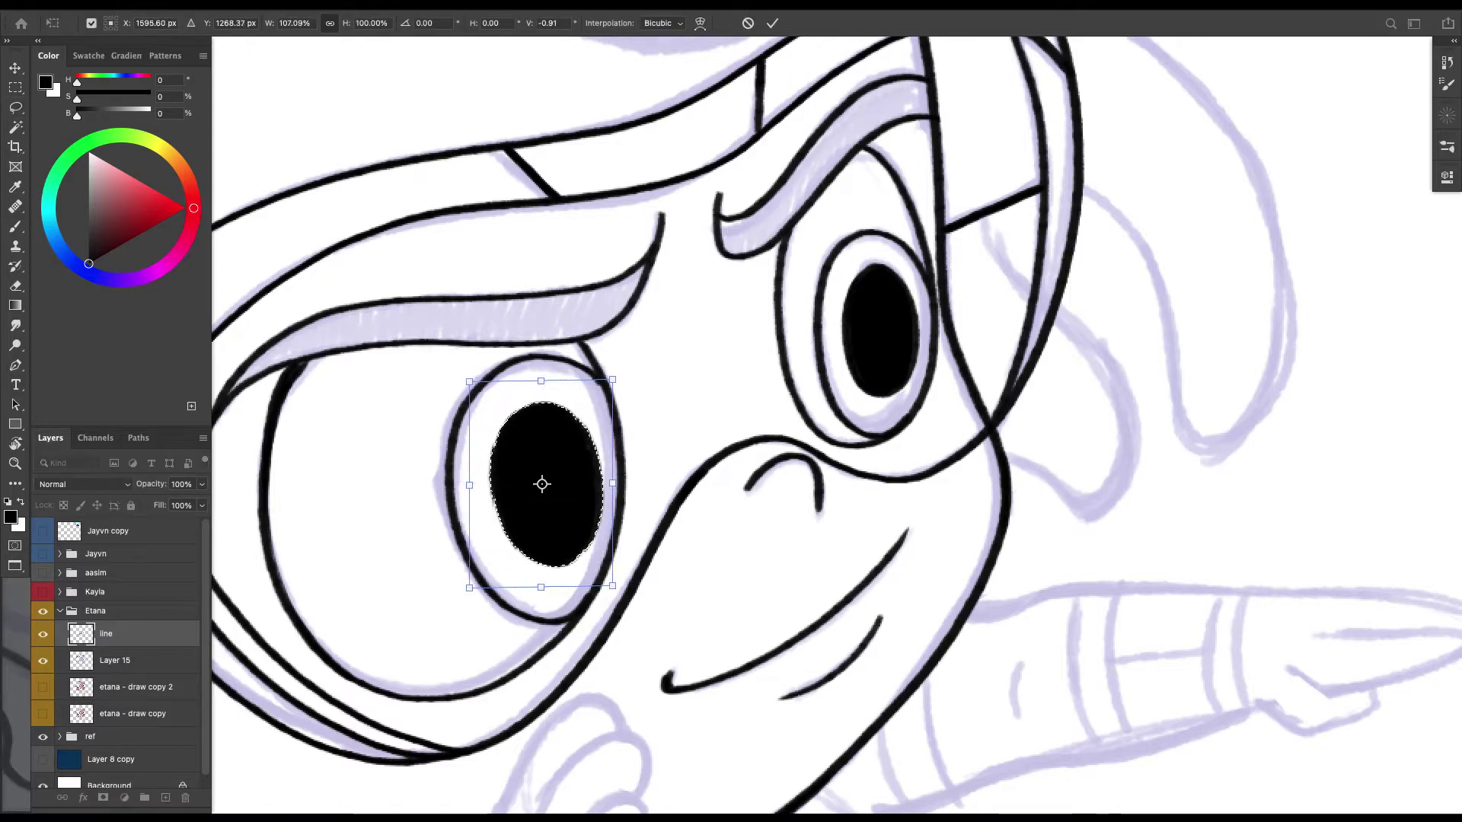
key(Return)
key(ctrl+d)
key(b)
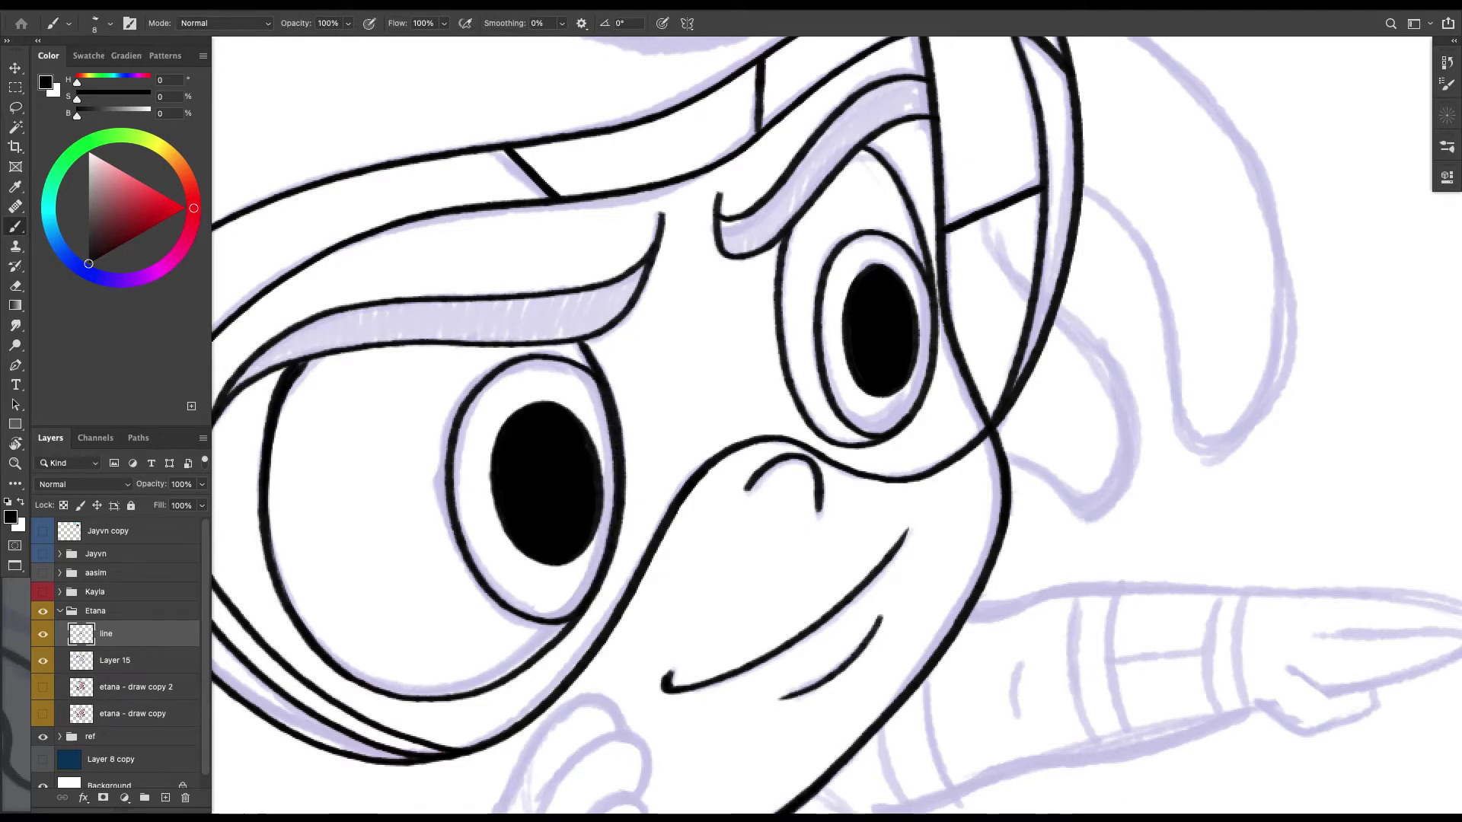
Ink the notched front hairline above the goggles, following the sketch down to the nearest banded lock.
key(ctrl+0)
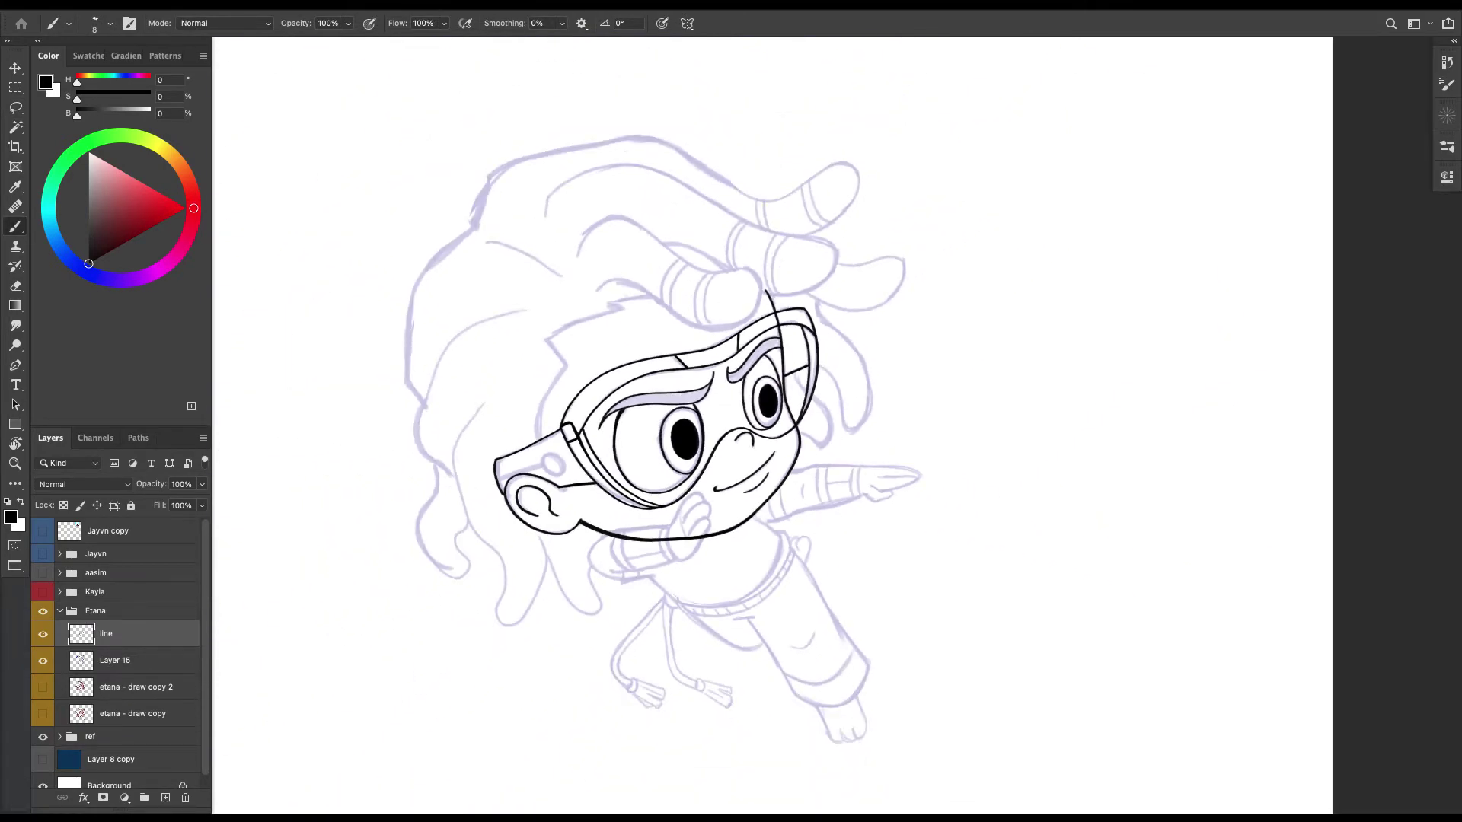
key(r)
drag(883, 320, 869, 535)
scroll(733, 418, up, 5)
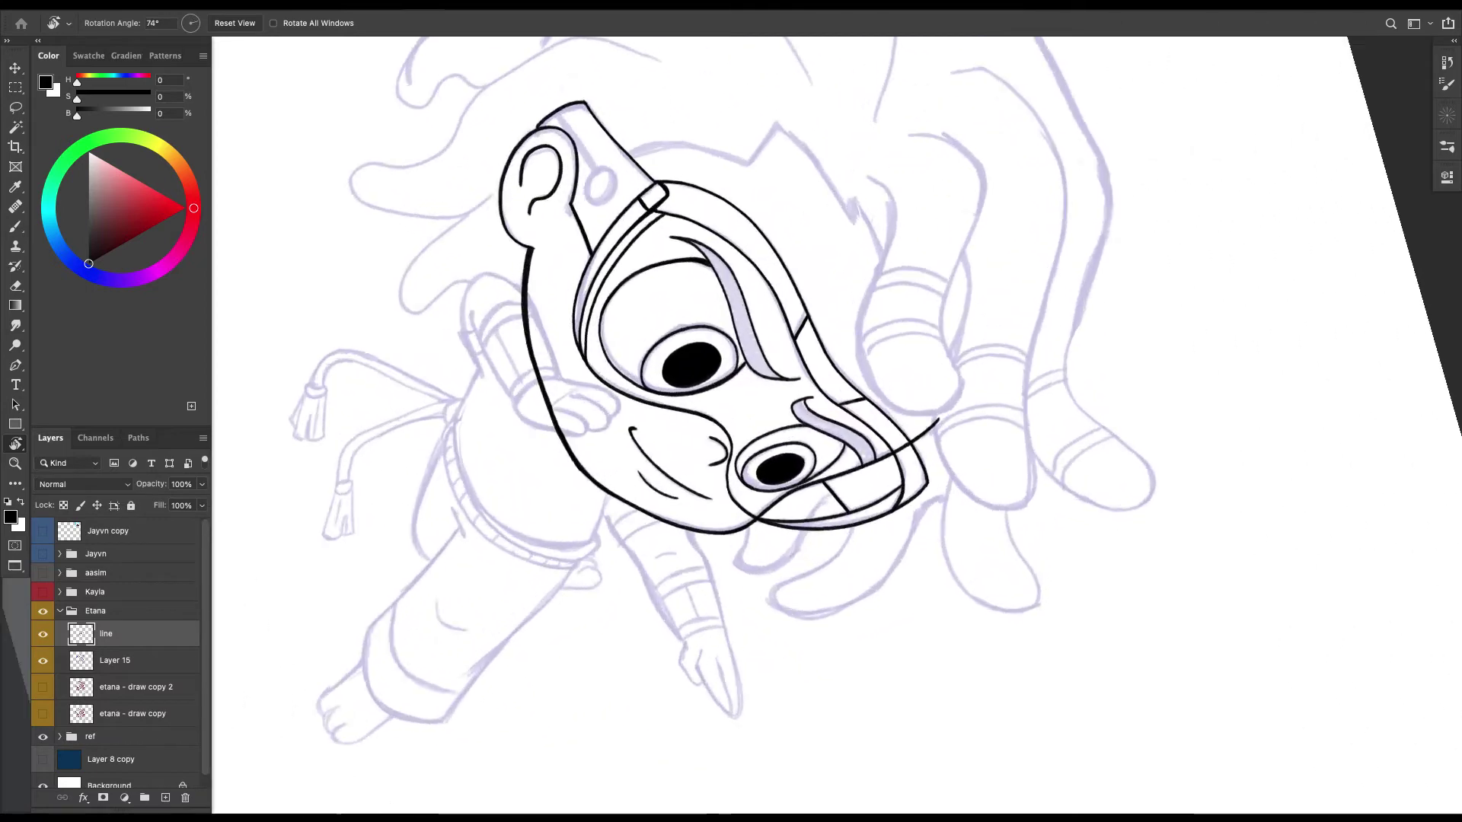
key(ctrl+plus)
key(b)
mouse_move(676, 281)
mouse_down()
mouse_move(860, 537)
mouse_move(766, 419)
mouse_move(694, 364)
mouse_up()
drag(698, 295, 784, 522)
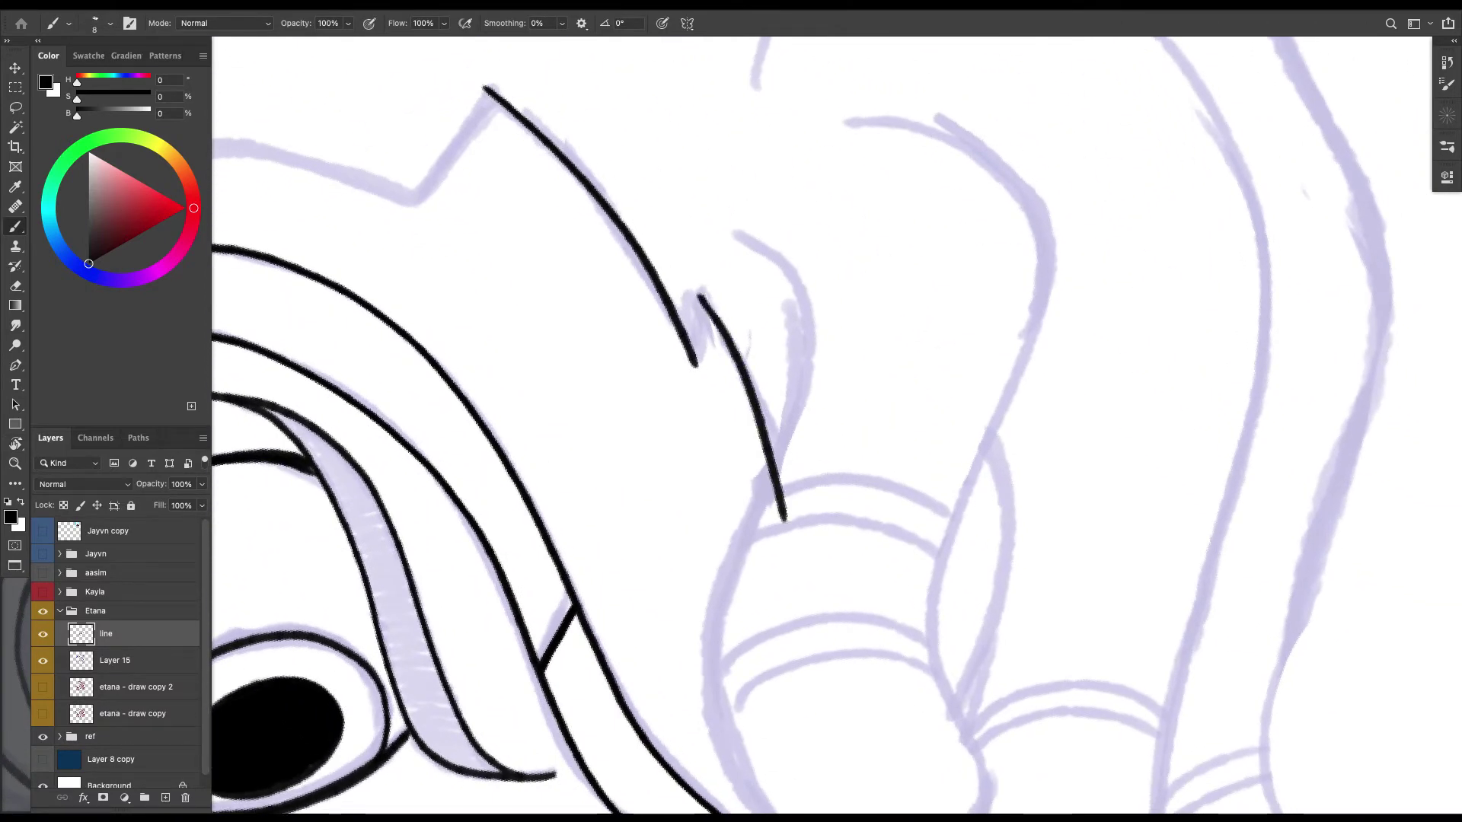
mouse_move(695, 367)
mouse_down()
mouse_move(695, 292)
mouse_move(896, 443)
mouse_up()
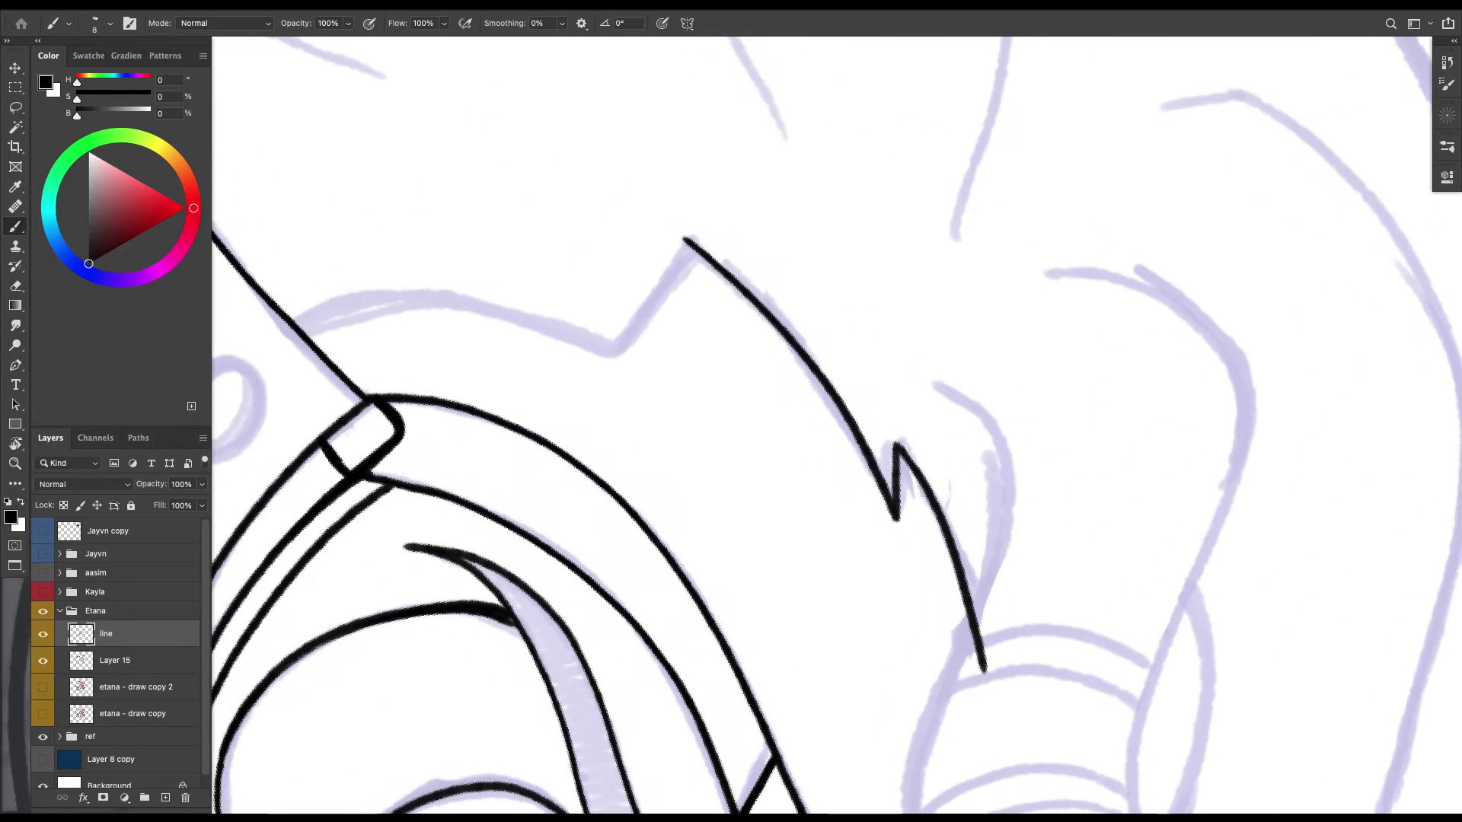
Ink the hairline's corner peak and the curved section running back to the goggle strap above the ear.
mouse_move(685, 242)
mouse_down()
mouse_move(604, 350)
mouse_move(736, 439)
mouse_up()
mouse_move(431, 416)
mouse_down()
mouse_move(578, 384)
mouse_move(740, 442)
mouse_move(371, 242)
mouse_move(366, 217)
mouse_move(893, 336)
mouse_move(950, 325)
mouse_up()
key(l)
key(b)
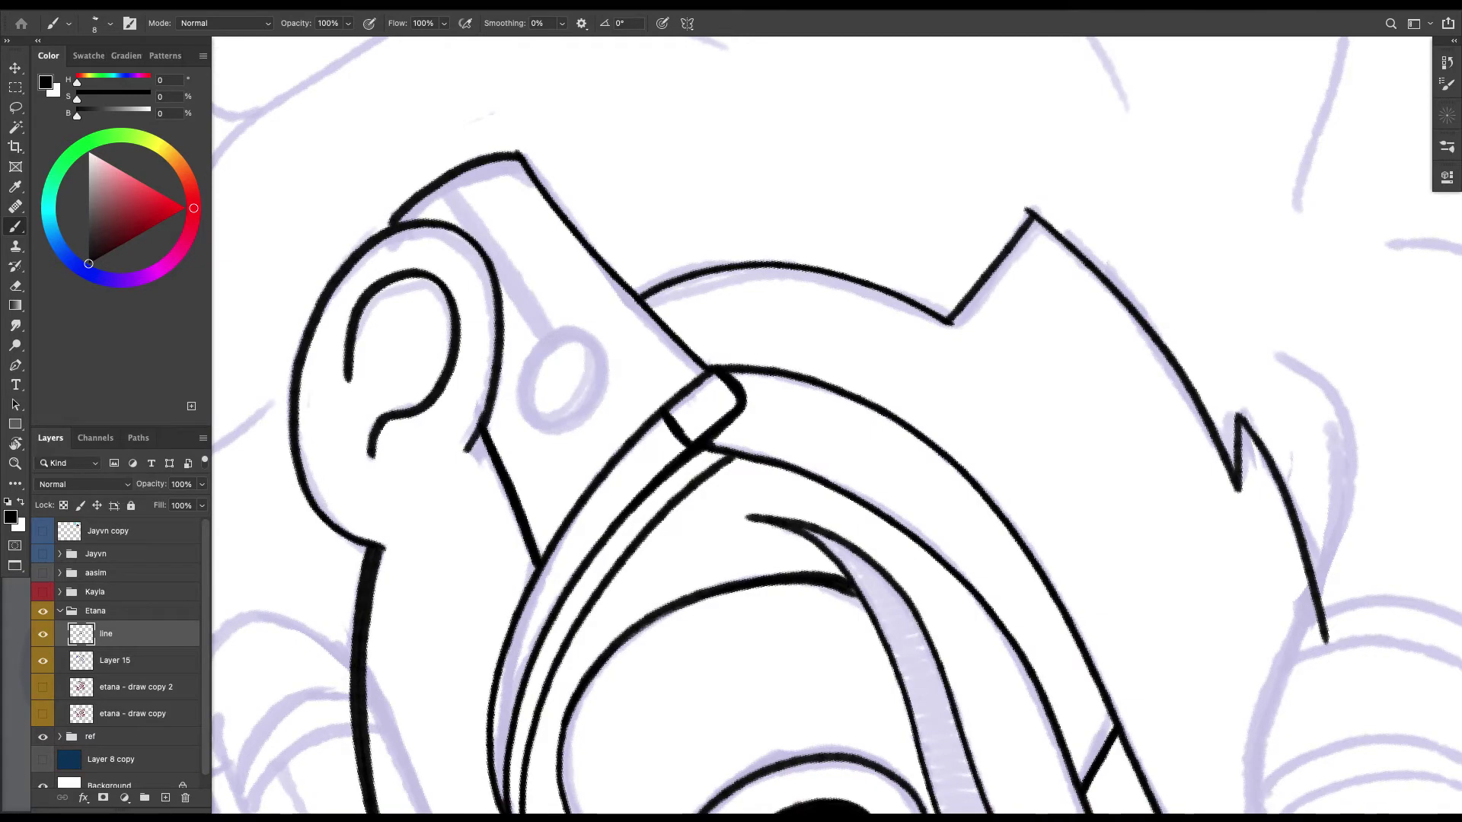
Ink both long edges of the outstretched arm, one from the chin to the fingertip, the other down to the thumb.
key(super+minus)
key(super+minus)
drag(836, 425, 813, 306)
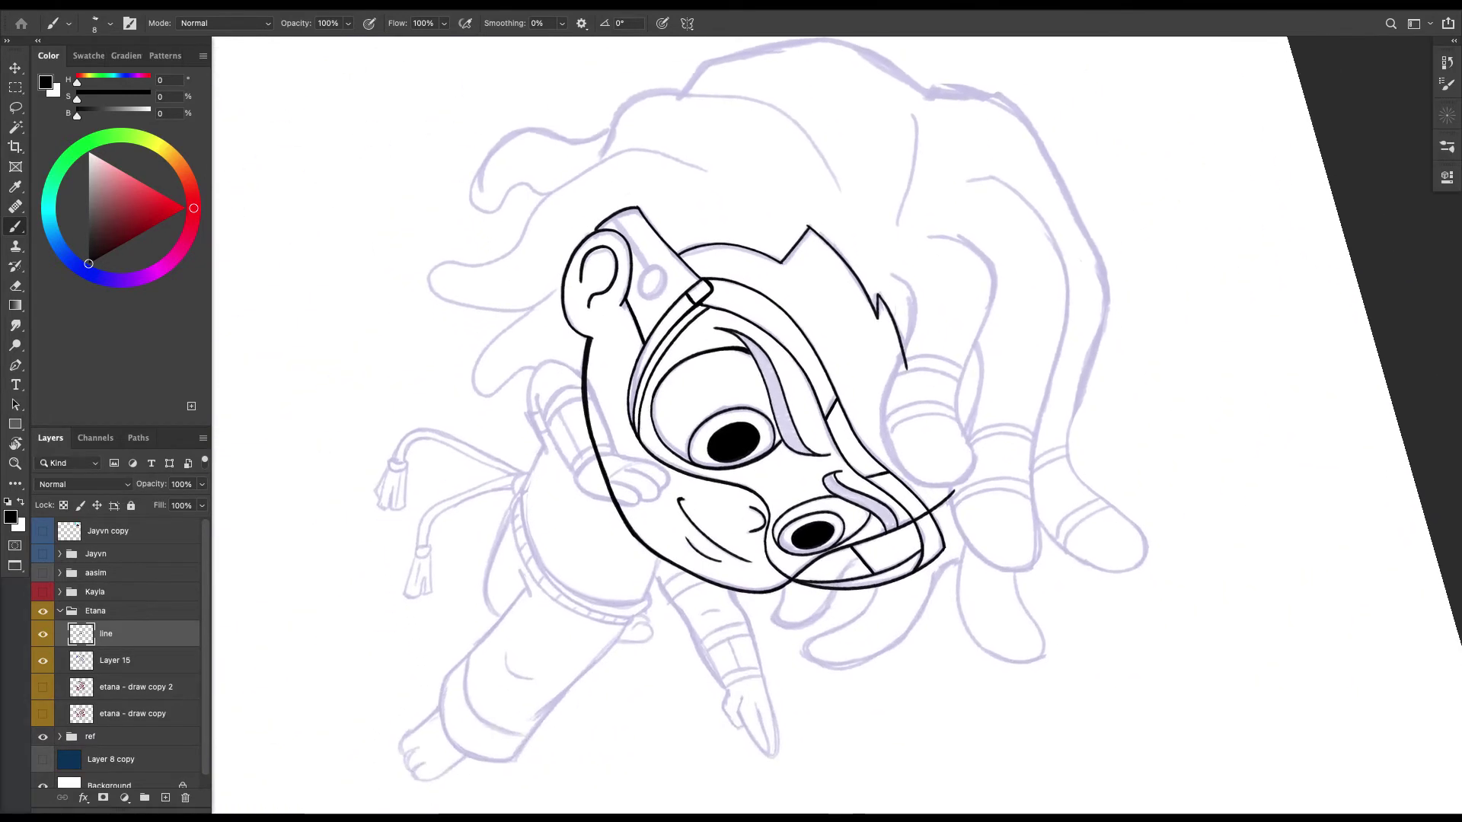
key(super+plus)
drag(836, 425, 926, 397)
key(super+plus)
key(super+plus)
mouse_move(524, 306)
mouse_down()
mouse_move(571, 380)
mouse_move(646, 673)
mouse_move(644, 802)
mouse_move(708, 798)
mouse_up()
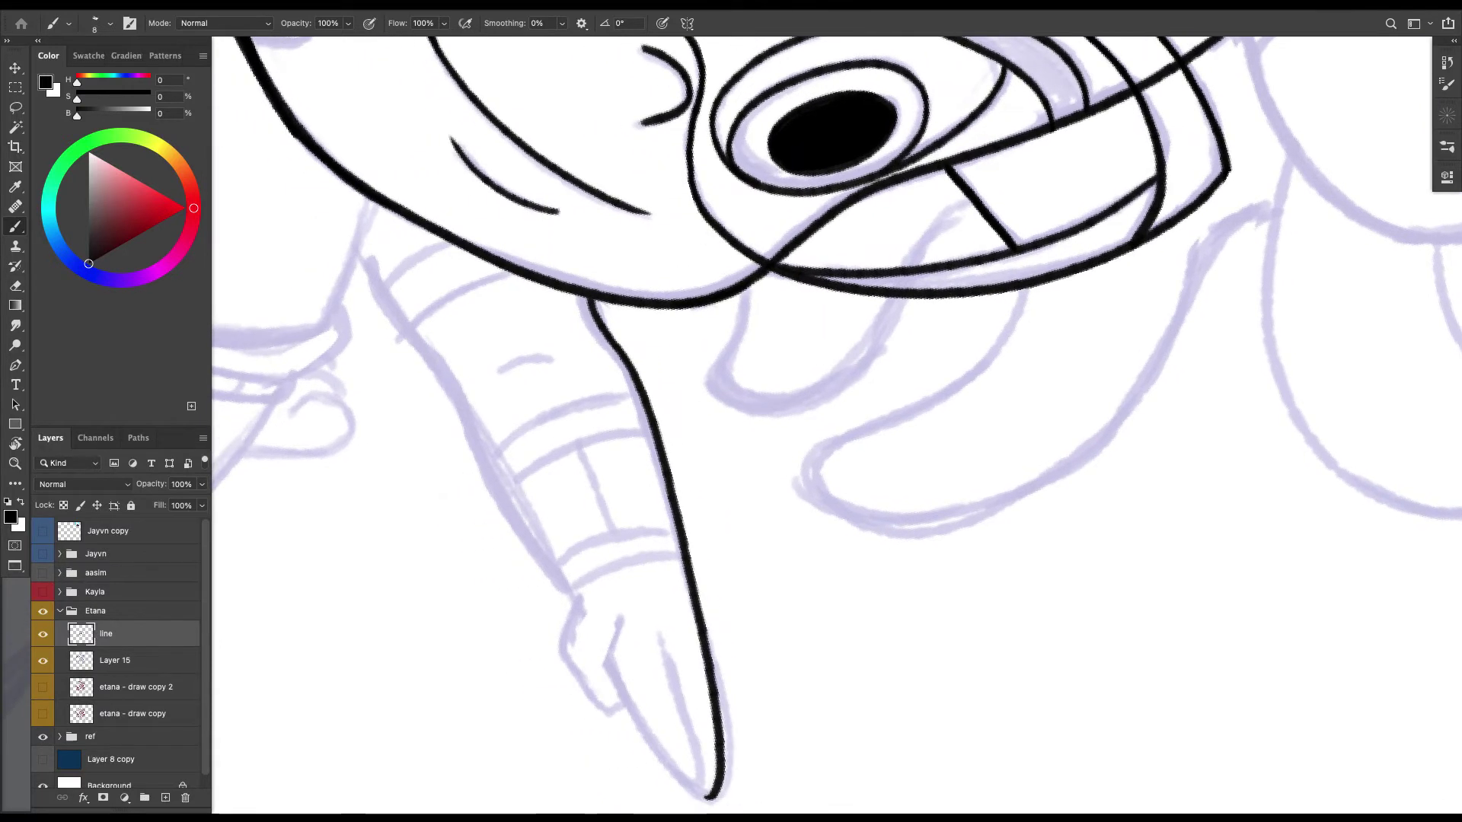
mouse_move(354, 241)
mouse_down()
mouse_move(573, 591)
mouse_move(578, 671)
mouse_up()
Ink the pointing hand's finger lines and close the outlines at the fingertip and thumb.
key(super+=)
drag(685, 685, 727, 290)
mouse_move(554, 326)
mouse_down()
mouse_move(539, 387)
mouse_move(674, 574)
mouse_move(615, 352)
mouse_up()
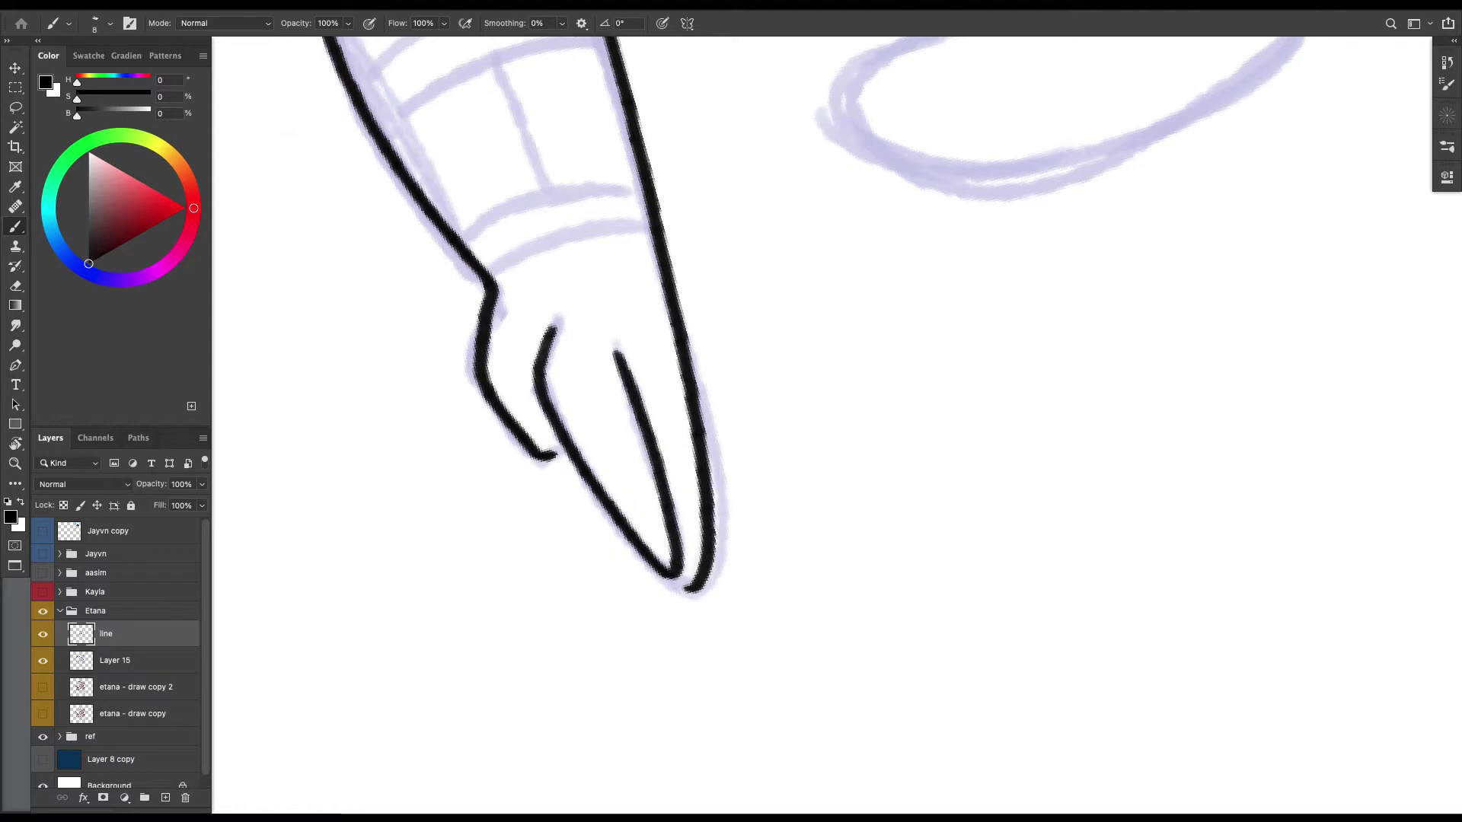
drag(670, 576, 687, 591)
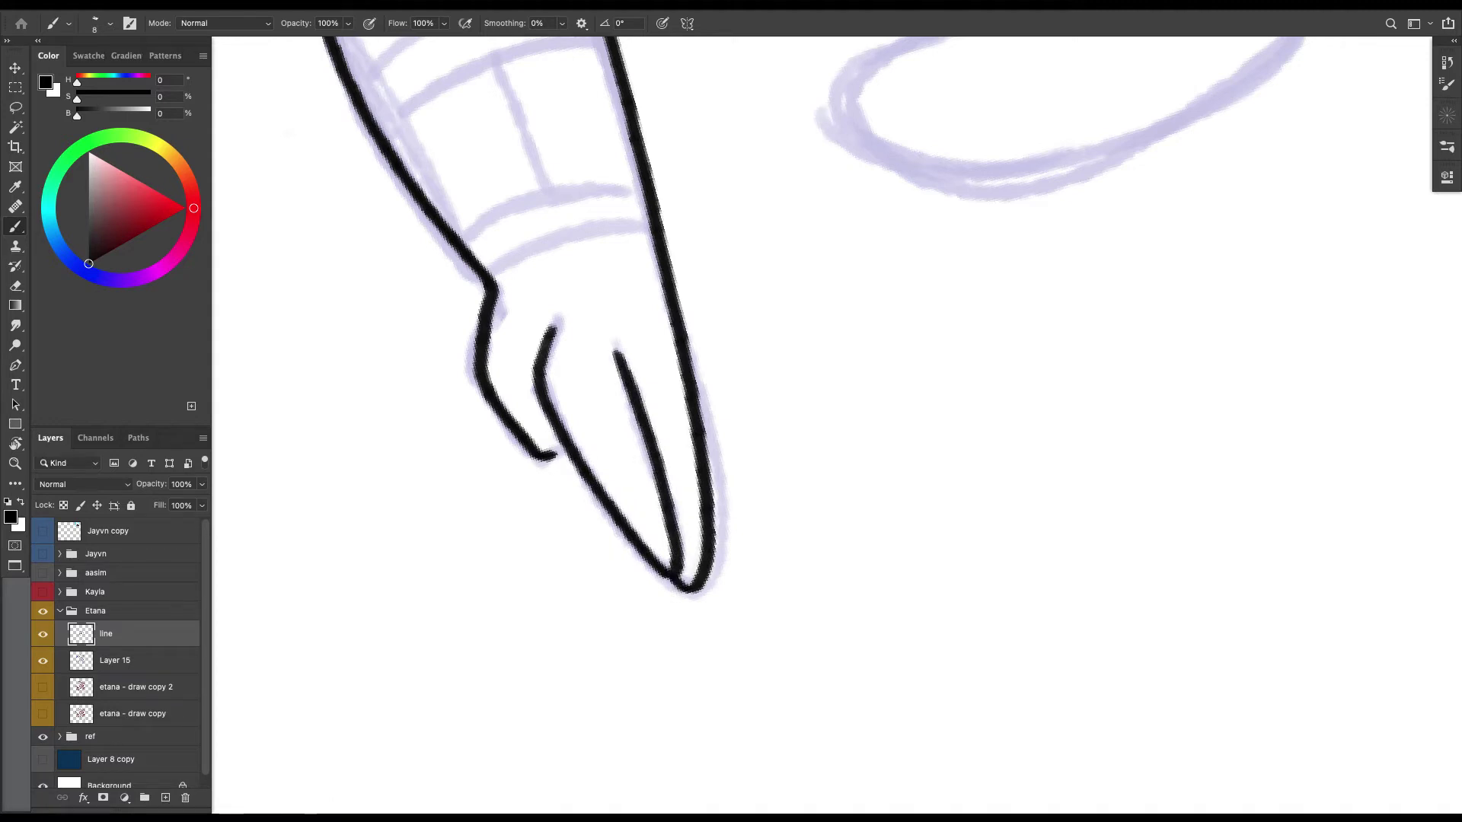
mouse_move(546, 457)
mouse_down()
mouse_move(565, 450)
mouse_move(578, 485)
mouse_move(588, 707)
mouse_up()
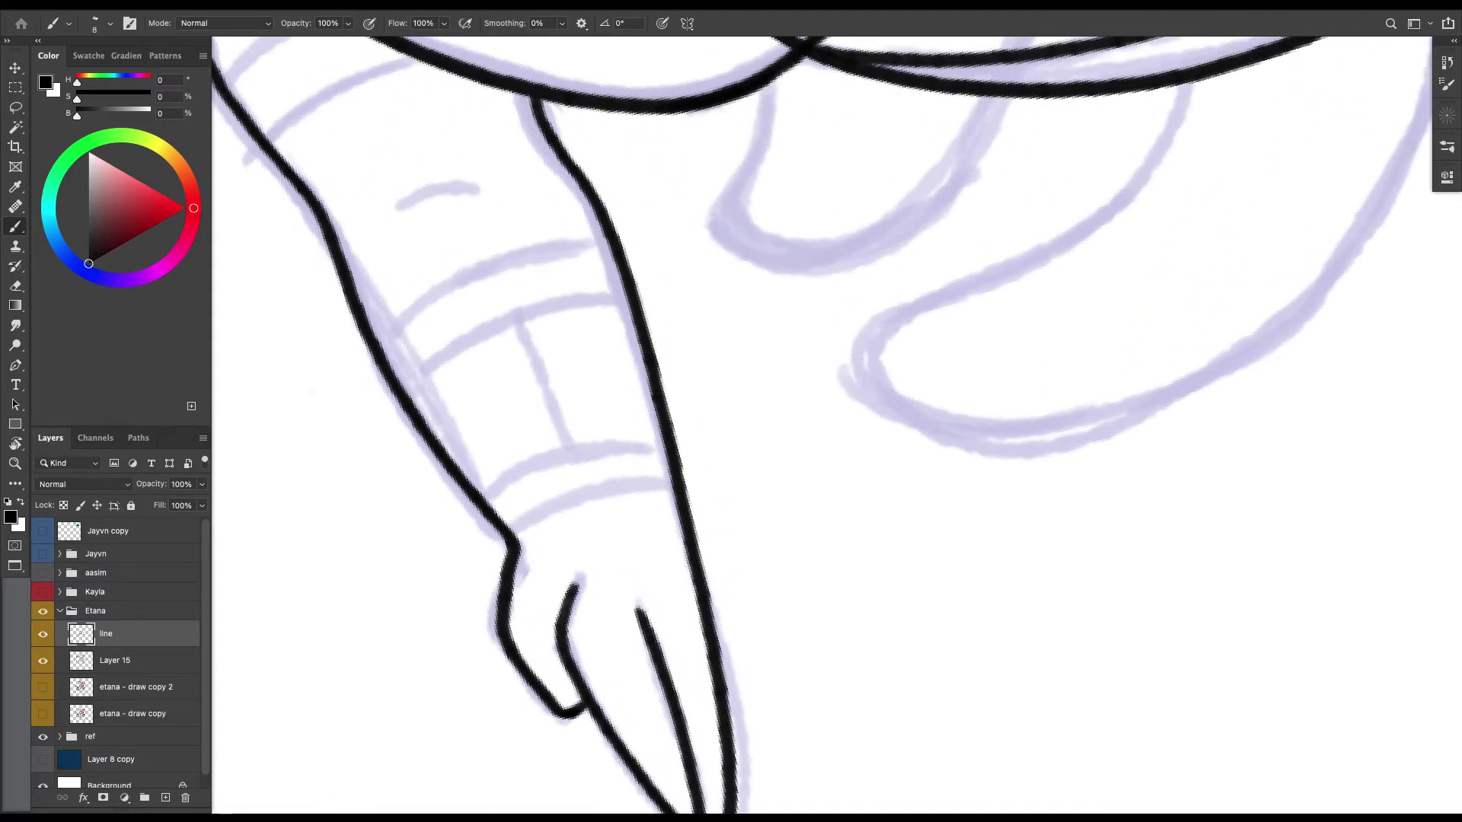
Ink the forearm wrap with two curved bands at the wrist, two below the elbow, and two lengthwise lines between them.
mouse_move(513, 542)
mouse_down()
mouse_move(611, 498)
mouse_move(675, 497)
mouse_up()
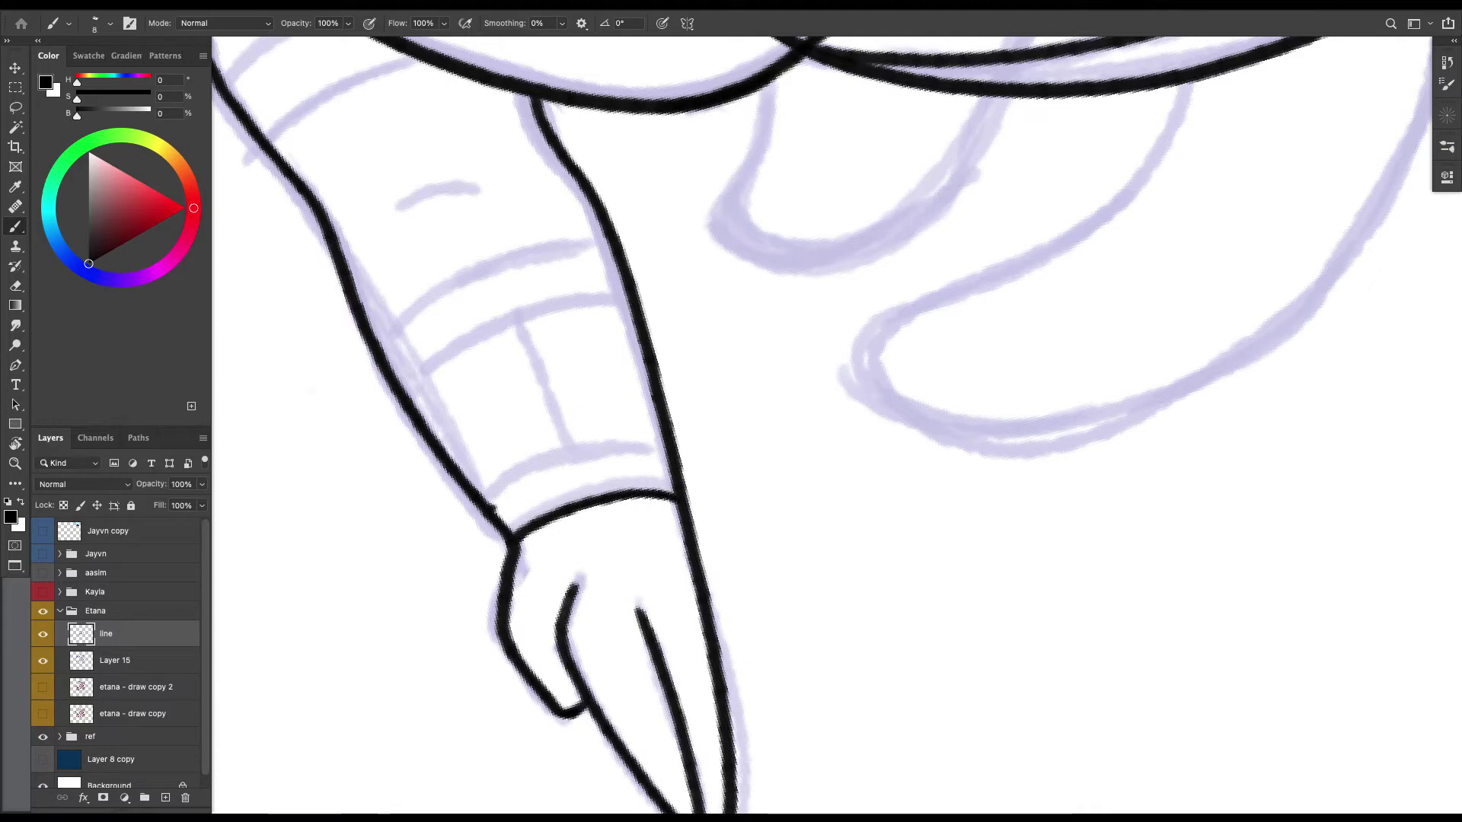
mouse_move(491, 514)
mouse_down()
mouse_move(582, 457)
mouse_move(676, 453)
mouse_up()
scroll(838, 426, up, 3)
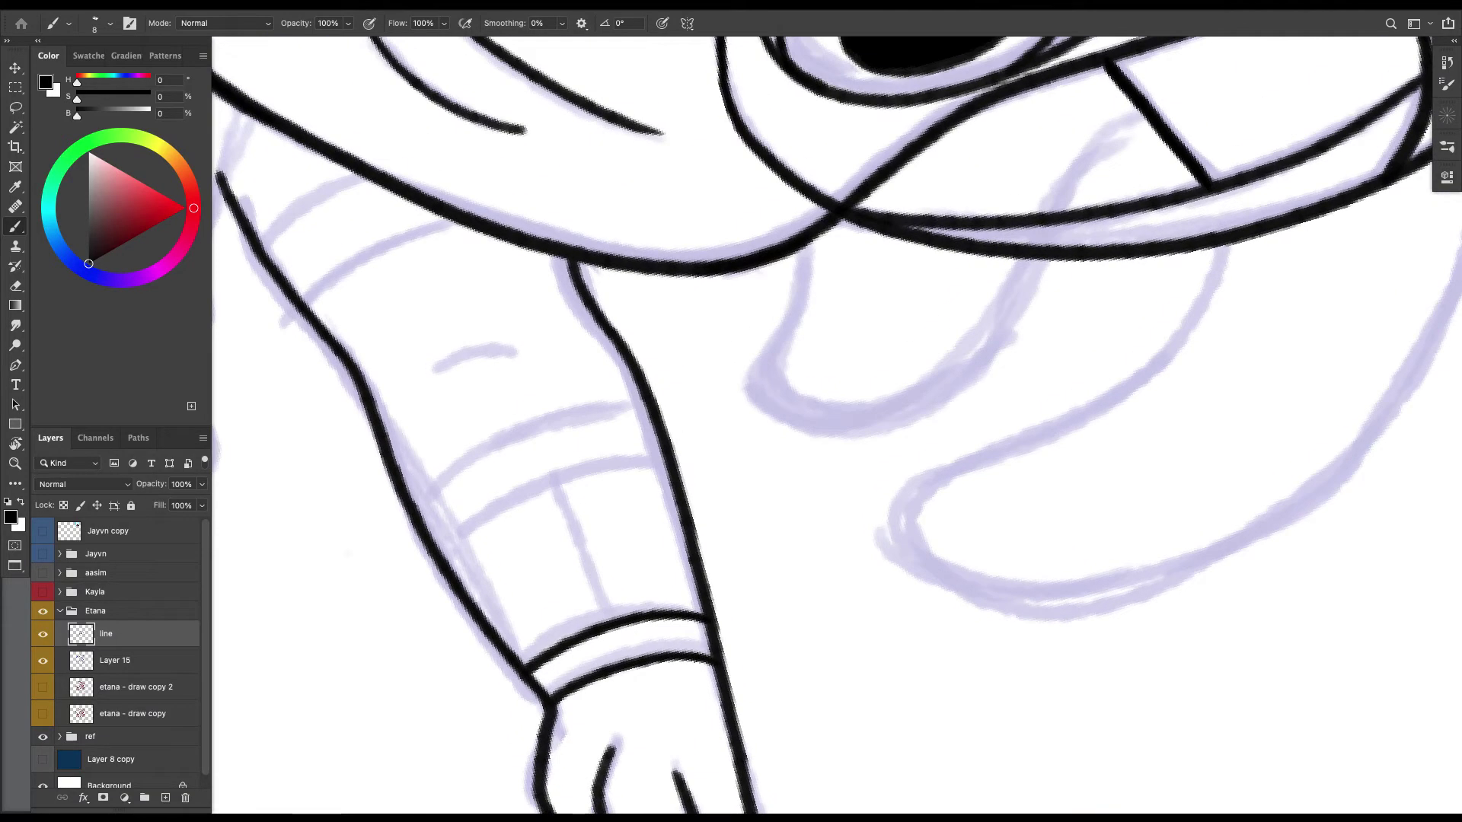
mouse_move(437, 549)
mouse_down()
mouse_move(547, 486)
mouse_move(670, 465)
mouse_up()
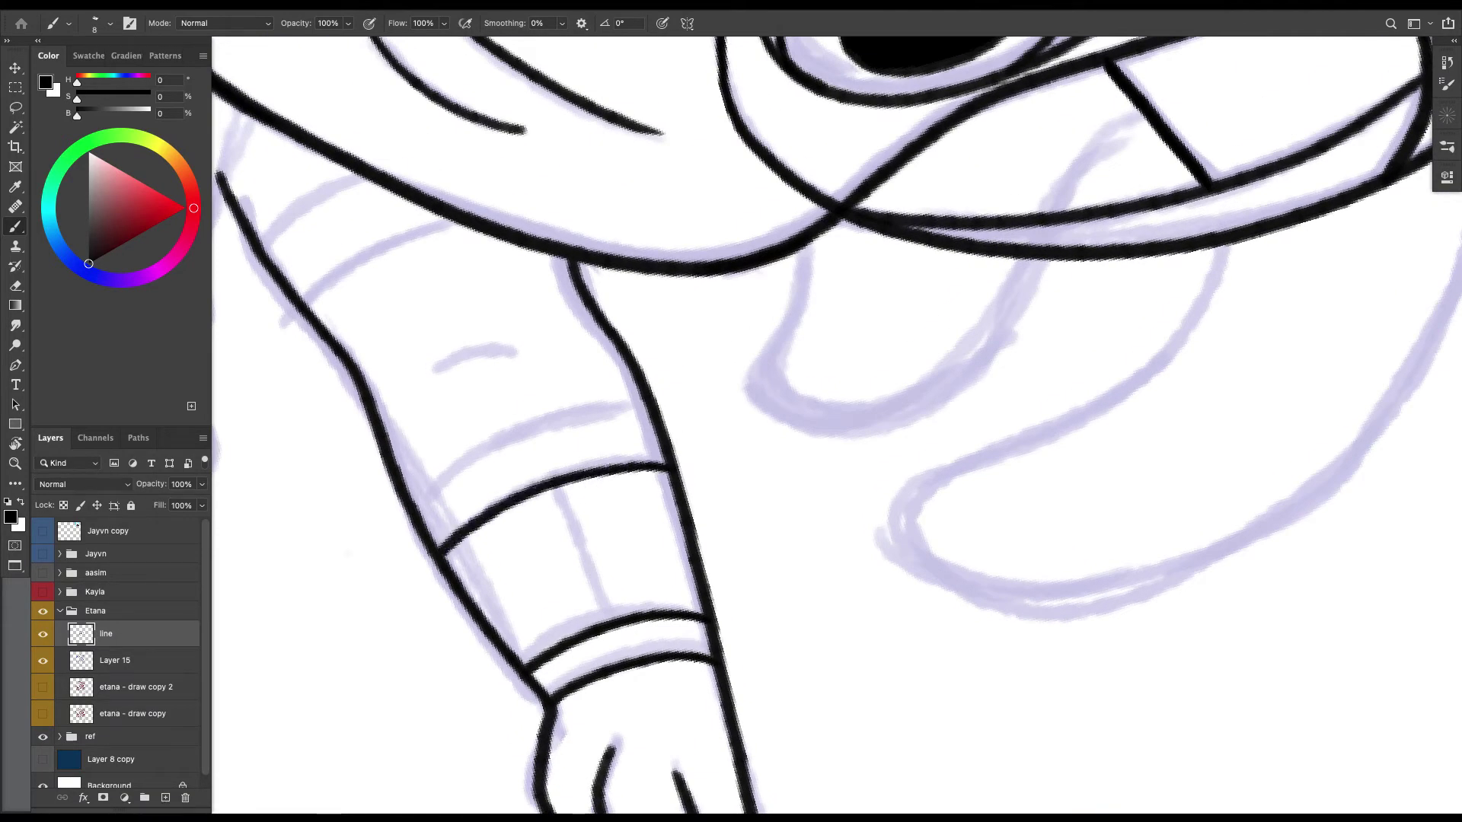
mouse_move(413, 508)
mouse_down()
mouse_move(536, 422)
mouse_move(664, 415)
mouse_up()
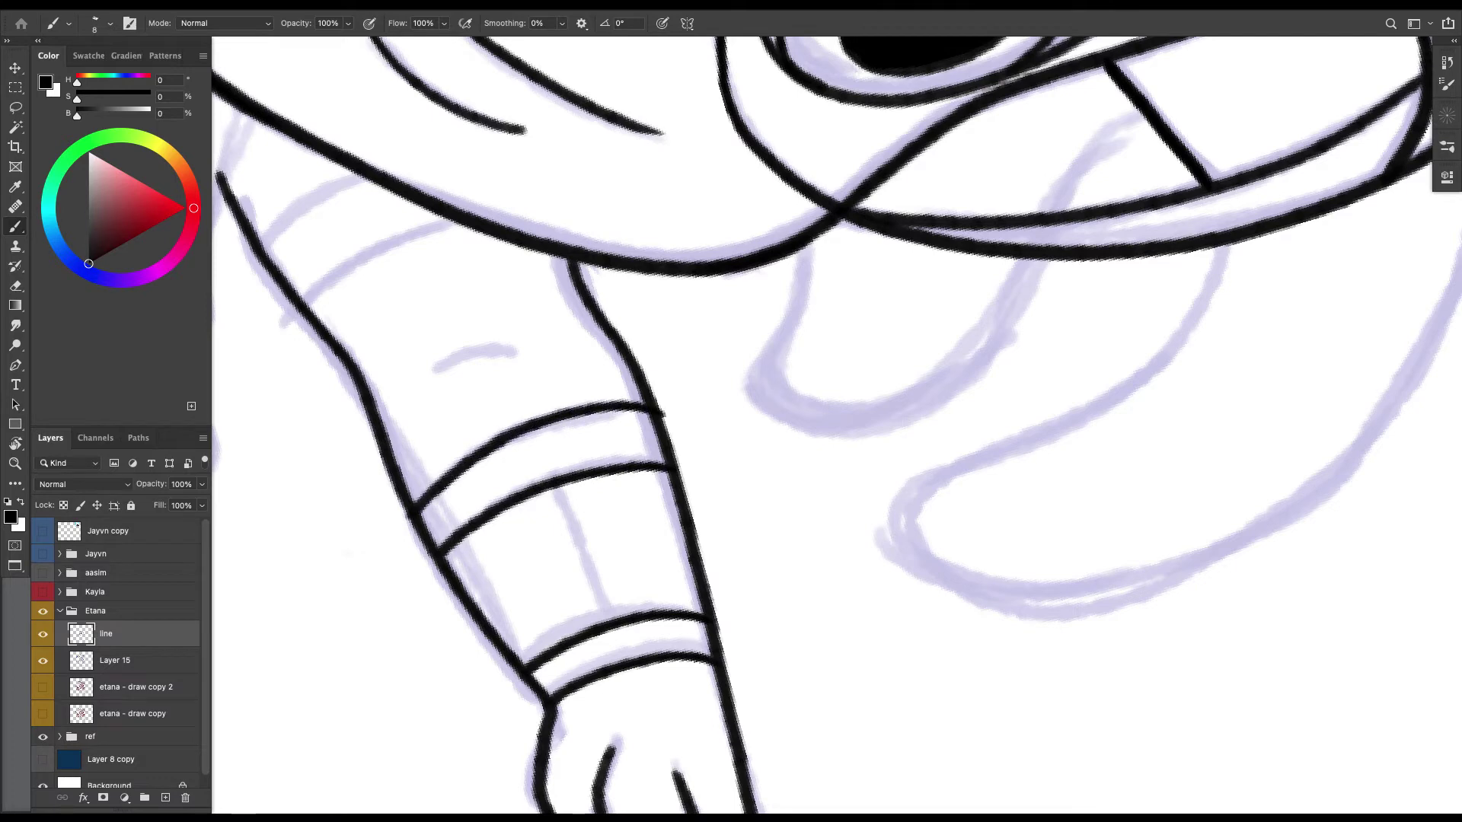
drag(621, 473, 667, 612)
drag(476, 531, 547, 650)
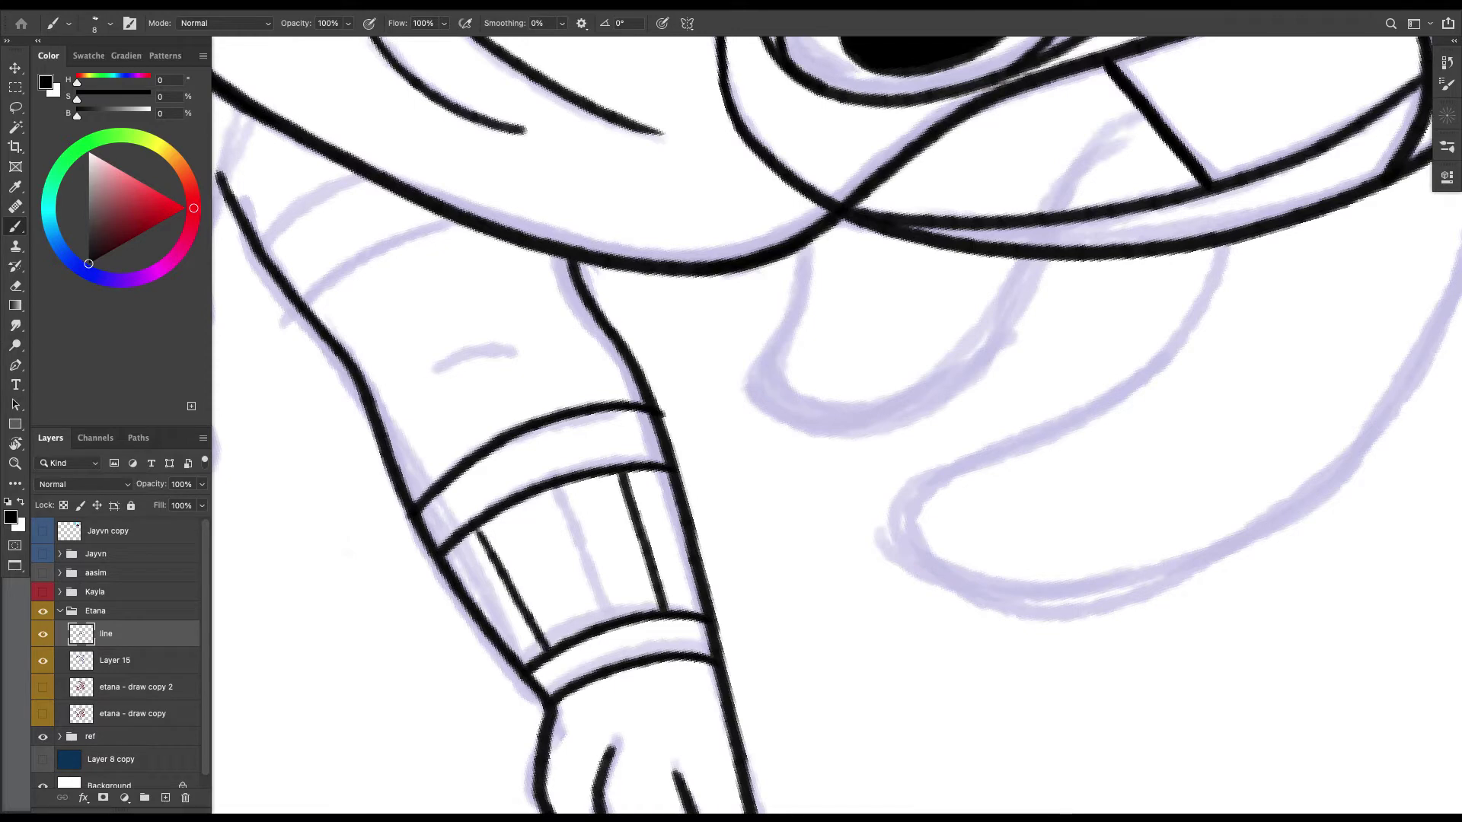
Ink the short elbow crease and the two curved sleeve band lines on the upper arm below the chin.
drag(792, 381, 869, 481)
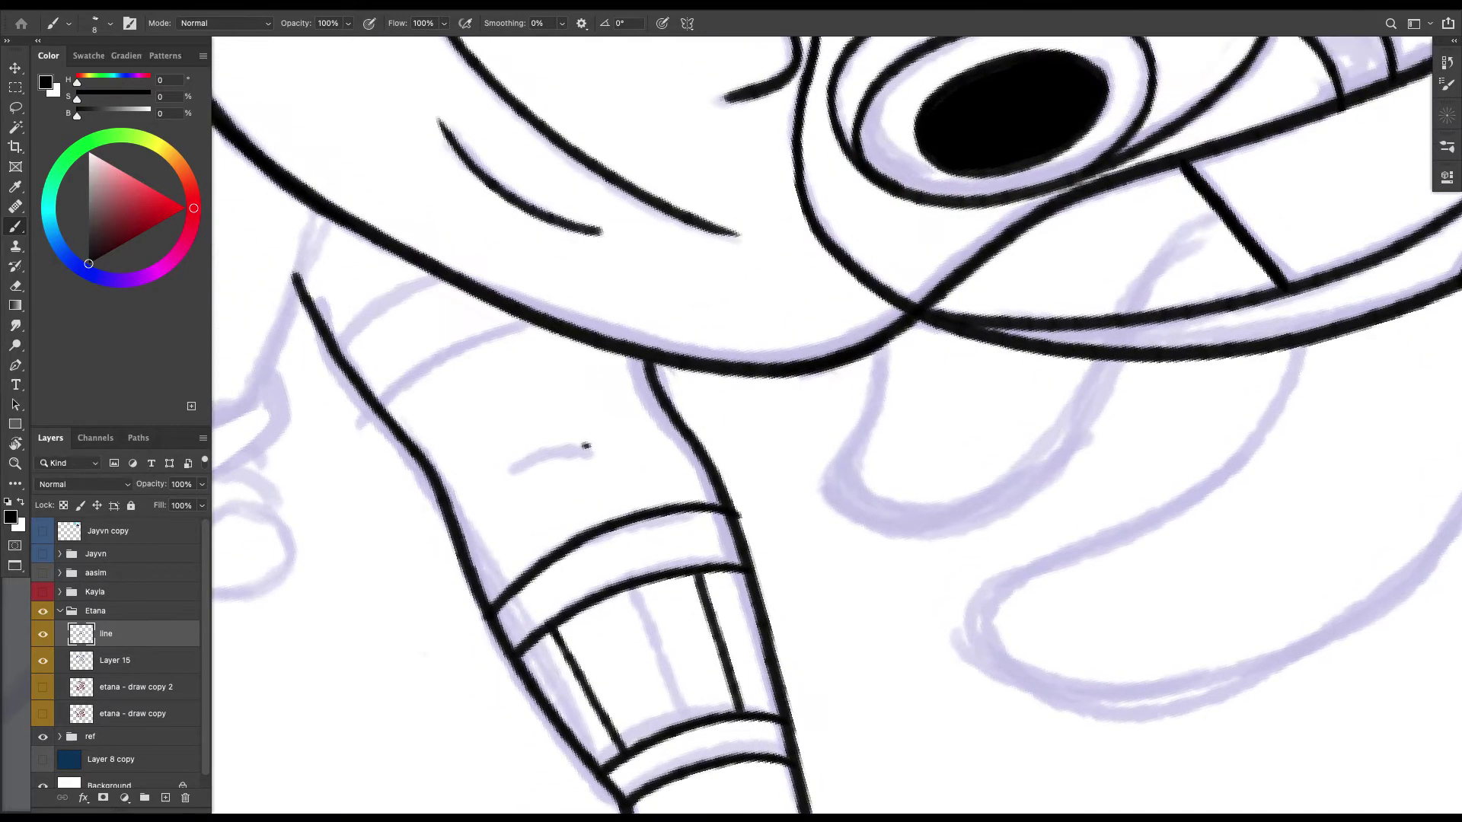
drag(586, 446, 519, 462)
scroll(519, 461, up, 3)
drag(653, 407, 517, 478)
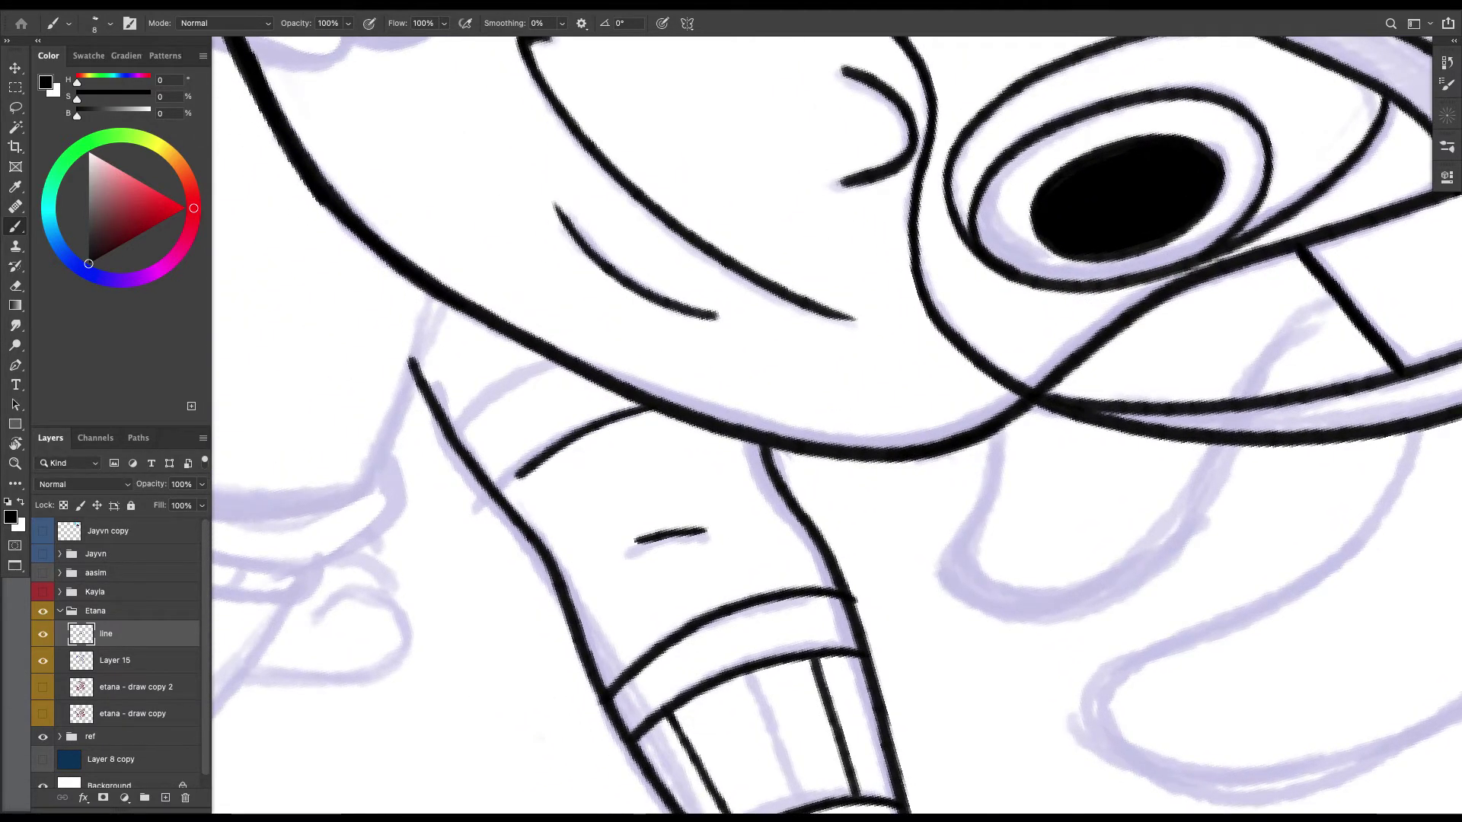
drag(551, 363, 457, 437)
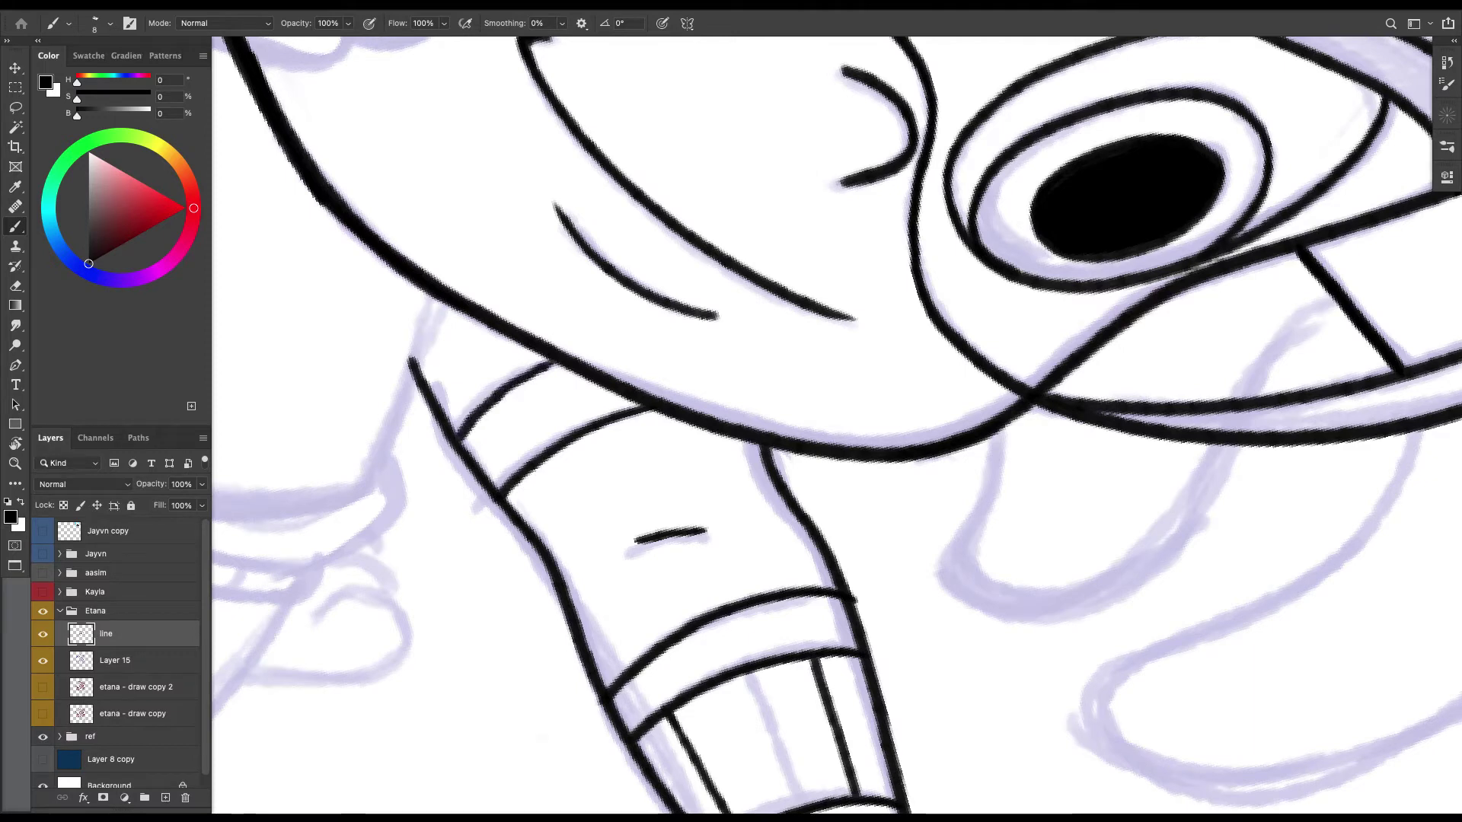
Ink the body's outer edge from the arm down to the trouser cuff, and the inner edge of the same leg.
key(Escape)
scroll(822, 425, down, 6)
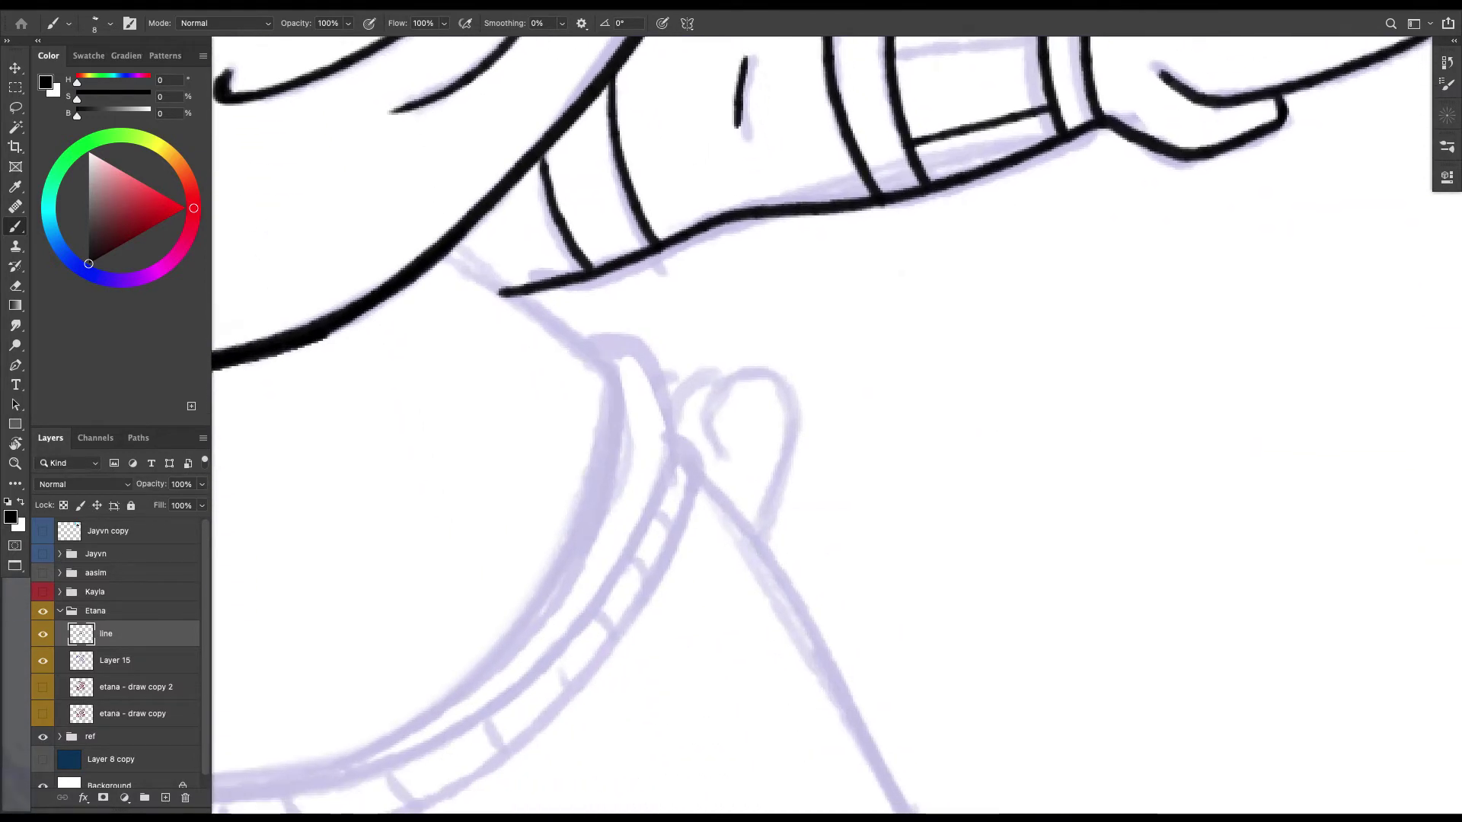
mouse_move(466, 267)
mouse_down()
mouse_move(682, 440)
mouse_move(842, 692)
mouse_up()
scroll(718, 376, down, 3)
scroll(837, 426, down, 5)
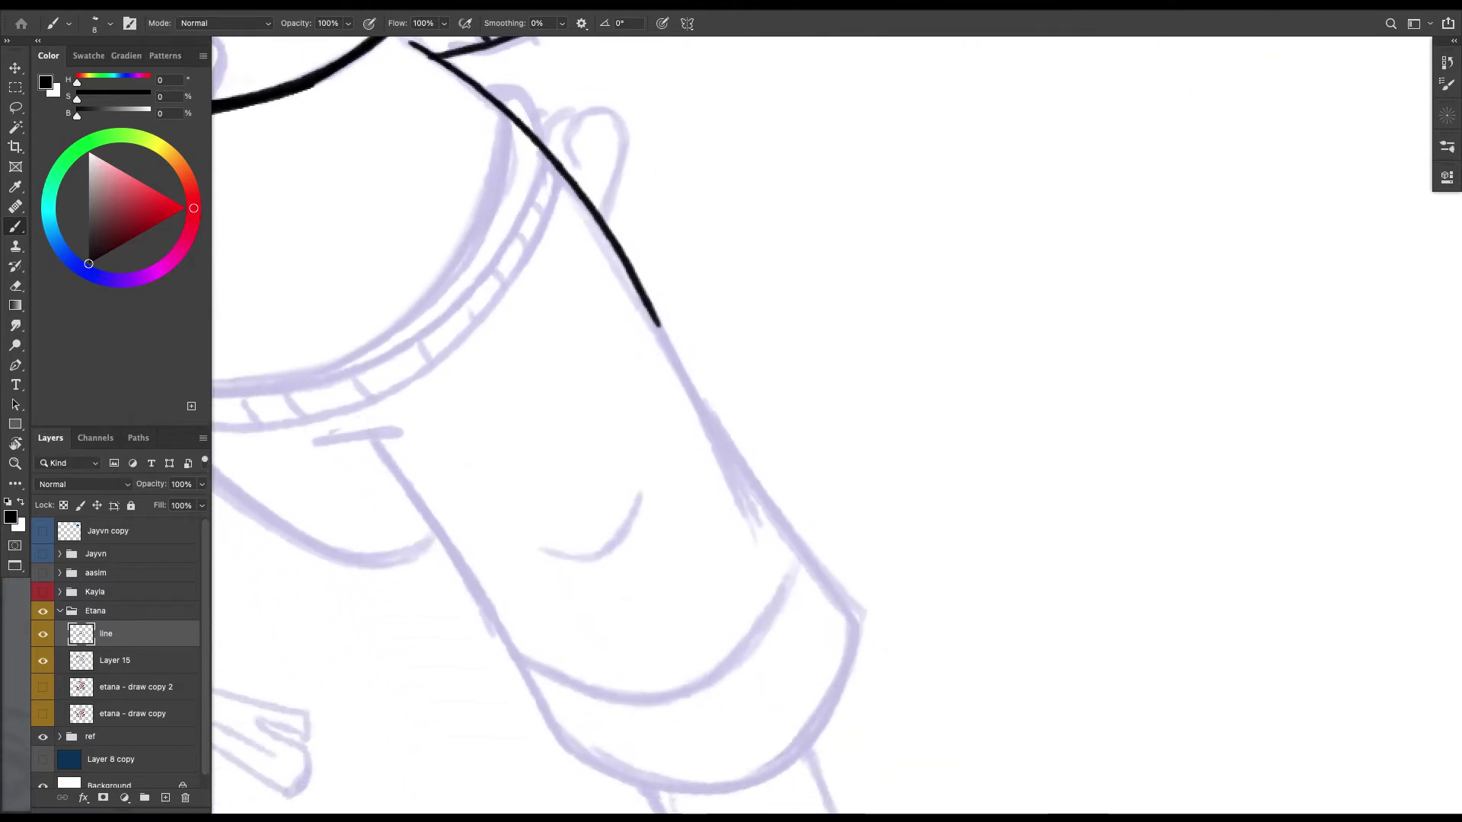
mouse_move(407, 42)
mouse_down()
mouse_move(556, 169)
mouse_move(859, 618)
mouse_up()
scroll(820, 425, down, 3)
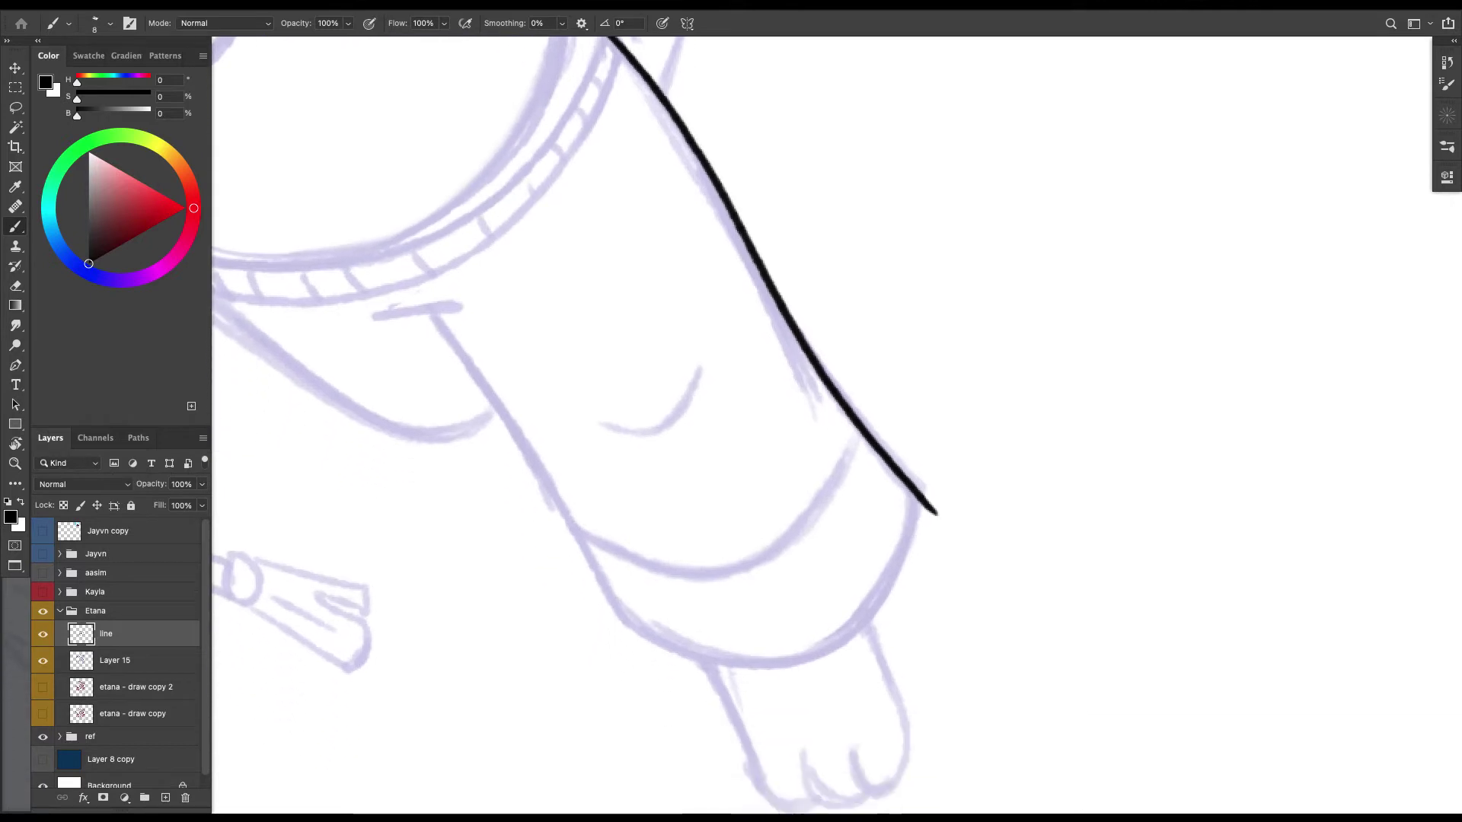
mouse_move(426, 312)
mouse_down()
mouse_move(519, 415)
mouse_move(632, 636)
mouse_up()
Ink the upper and lower curves of the trouser cuff across the leg, running slightly past its outer edge.
scroll(744, 423, up, 2)
scroll(743, 423, up, 2)
scroll(743, 423, down, 3)
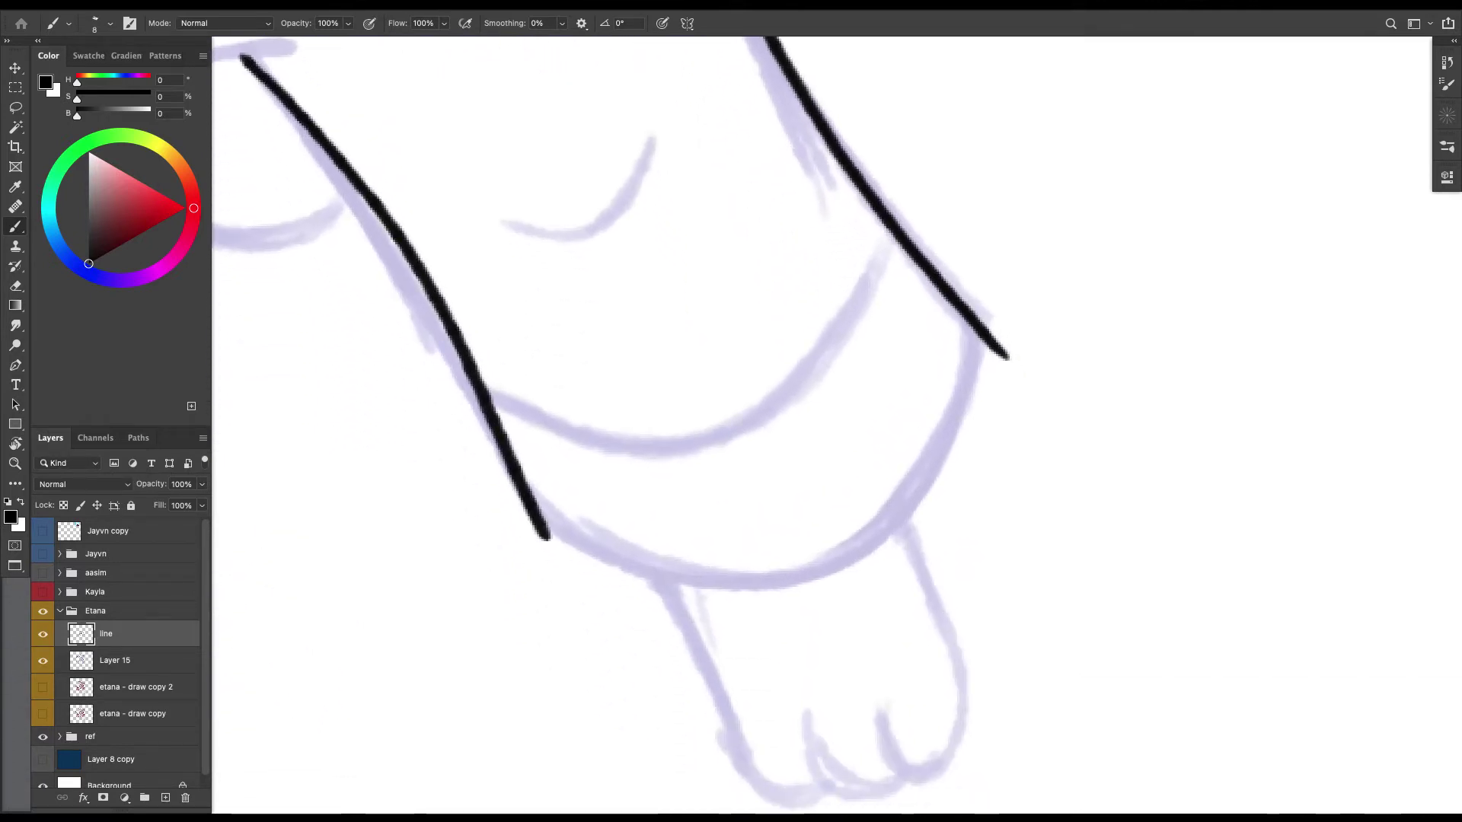
mouse_move(491, 395)
mouse_down()
mouse_move(664, 444)
mouse_move(760, 407)
mouse_move(887, 259)
mouse_move(917, 187)
mouse_up()
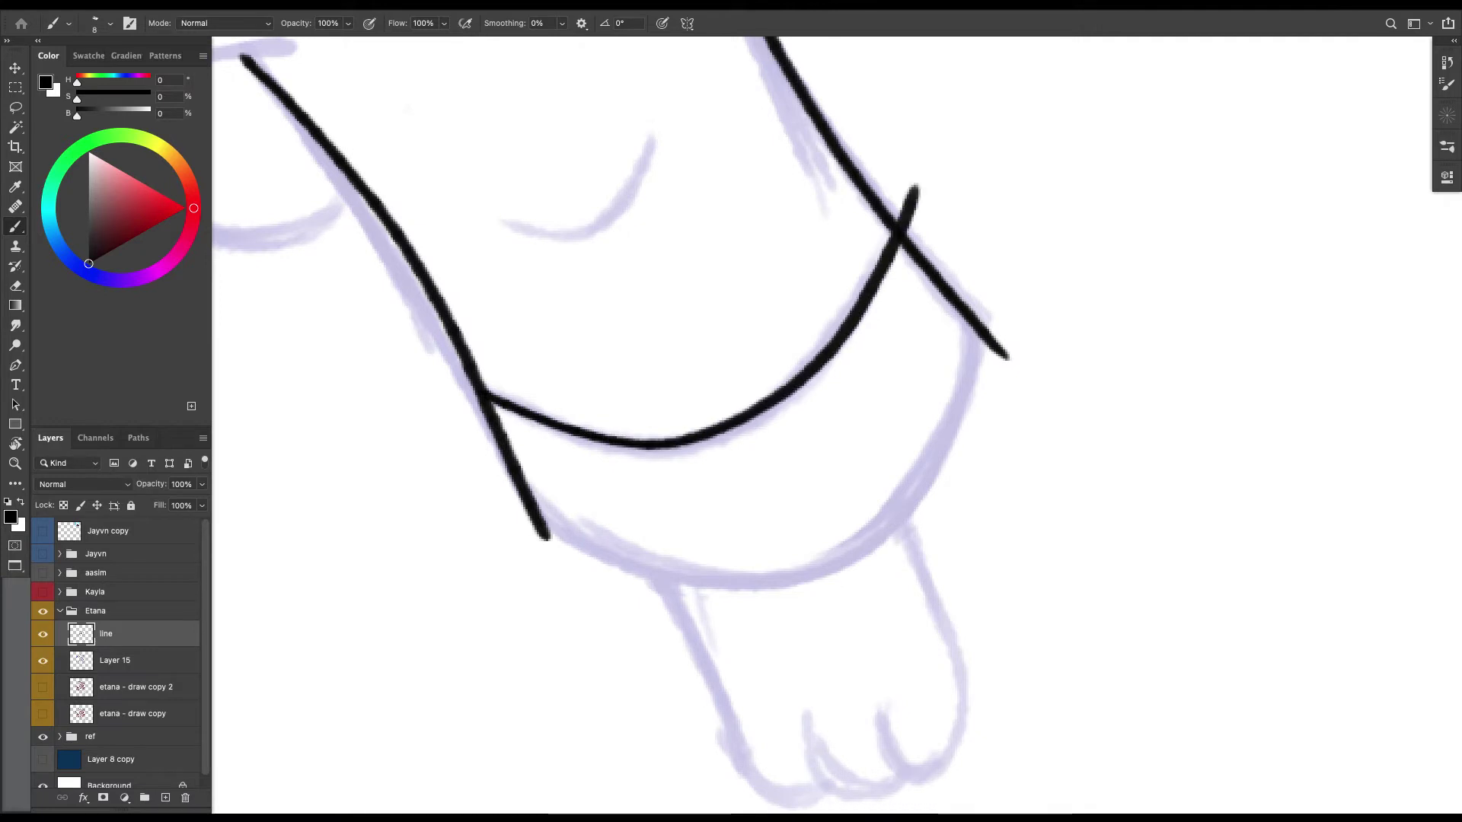
mouse_move(537, 533)
mouse_down()
mouse_move(620, 566)
mouse_move(838, 548)
mouse_move(1009, 271)
mouse_up()
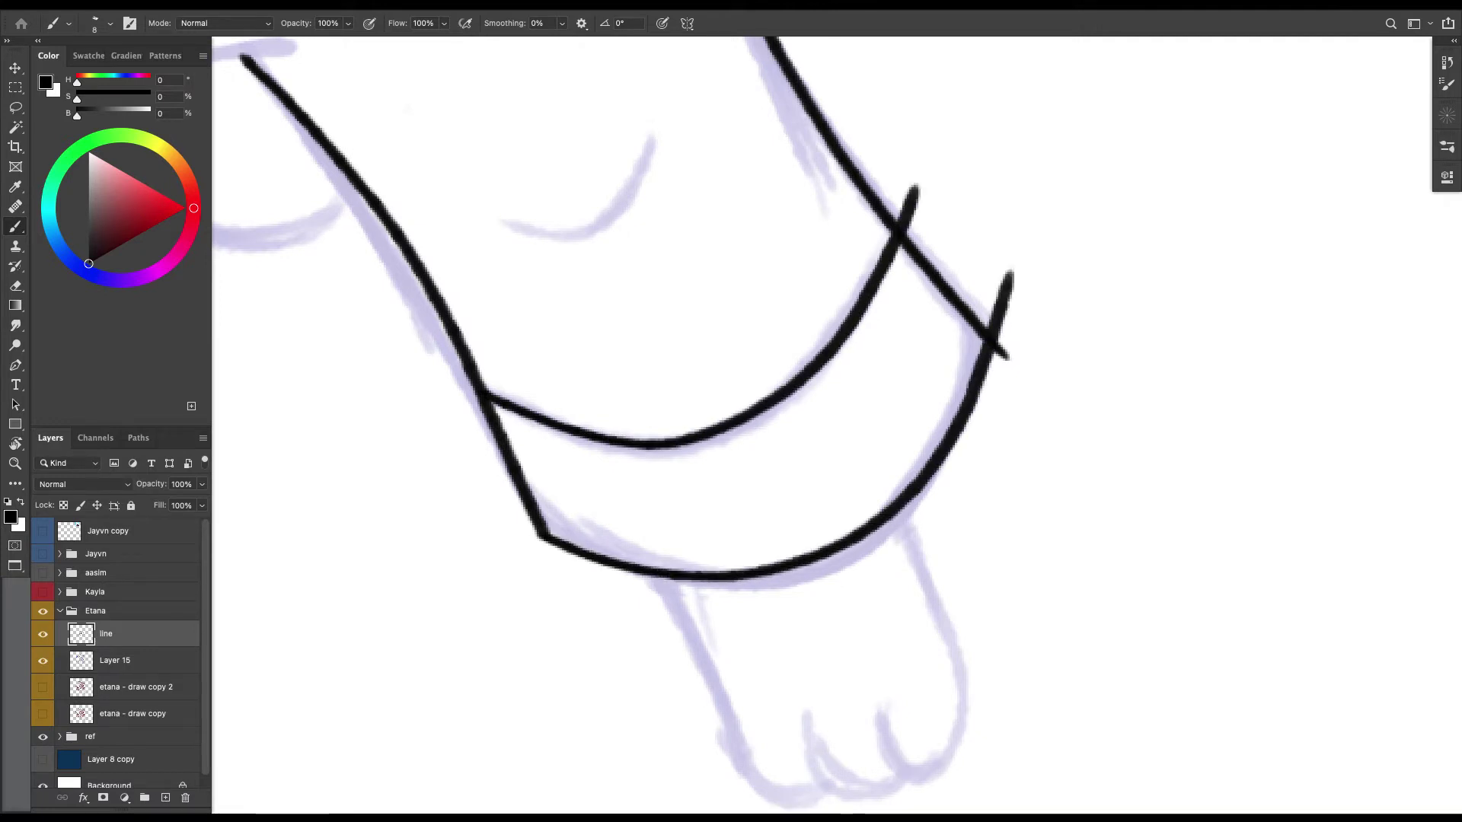
Lasso and delete the line ends overshooting the cuff's outer edge, and clear the selection.
mouse_move(836, 424)
mouse_down()
mouse_move(706, 296)
mouse_move(673, 454)
mouse_up()
key(l)
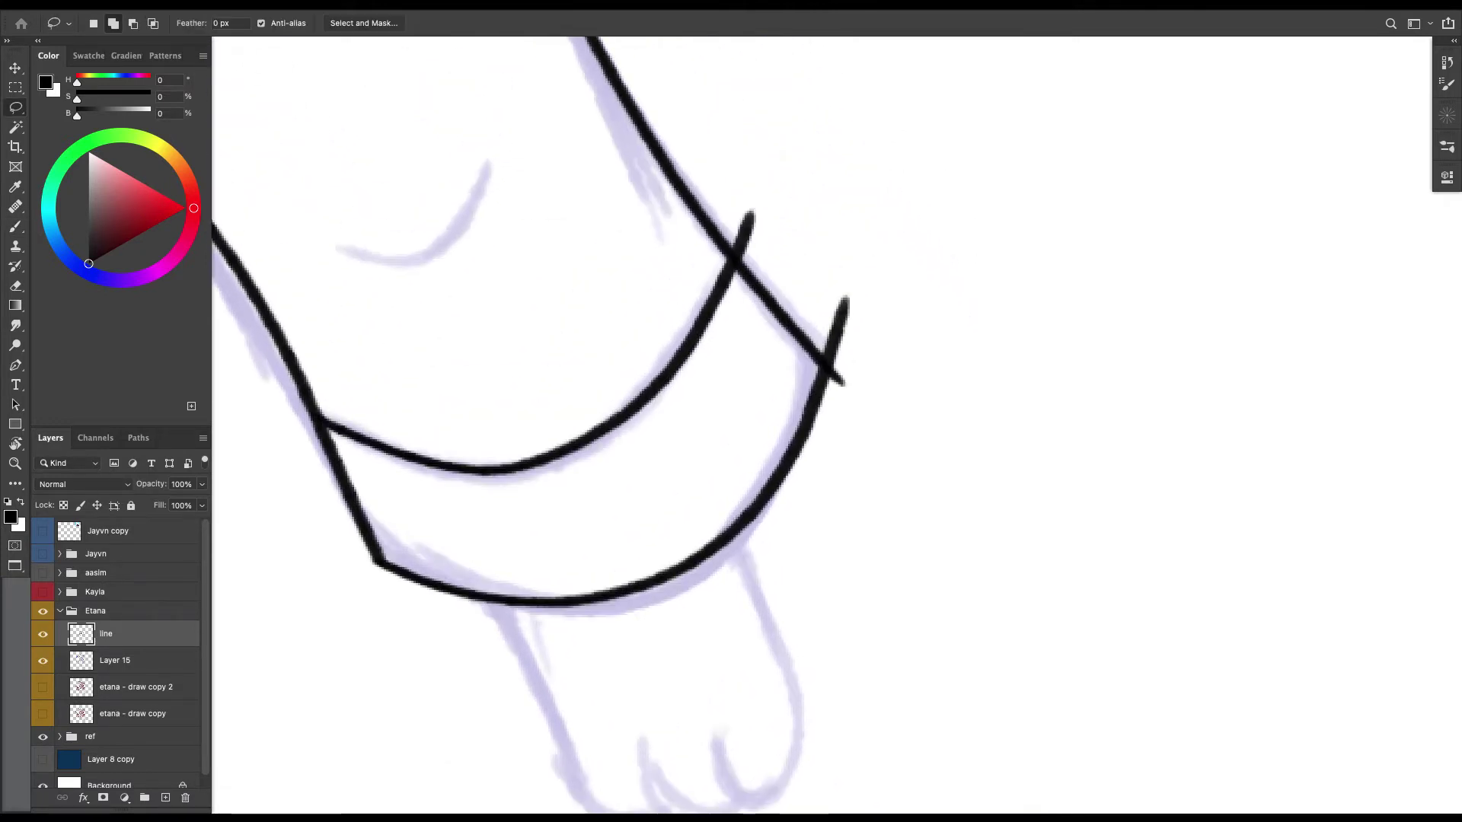
mouse_move(829, 390)
mouse_down()
mouse_move(858, 267)
mouse_move(829, 369)
mouse_up()
key(Delete)
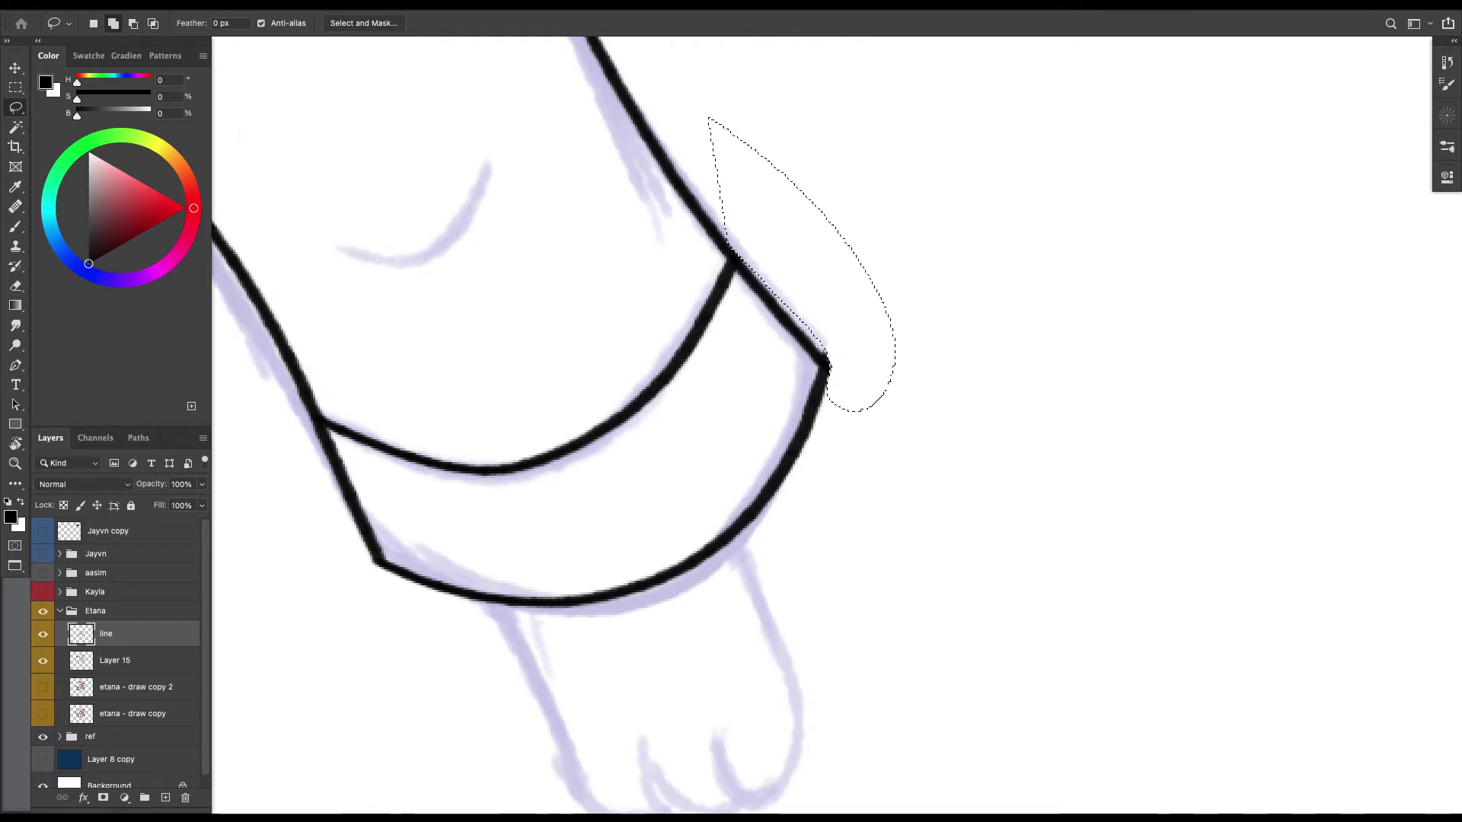
key(ctrl+d)
Ink the foot below the trouser cuff, with both side edges and the separate toes.
scroll(525, 427, down, 5)
key(b)
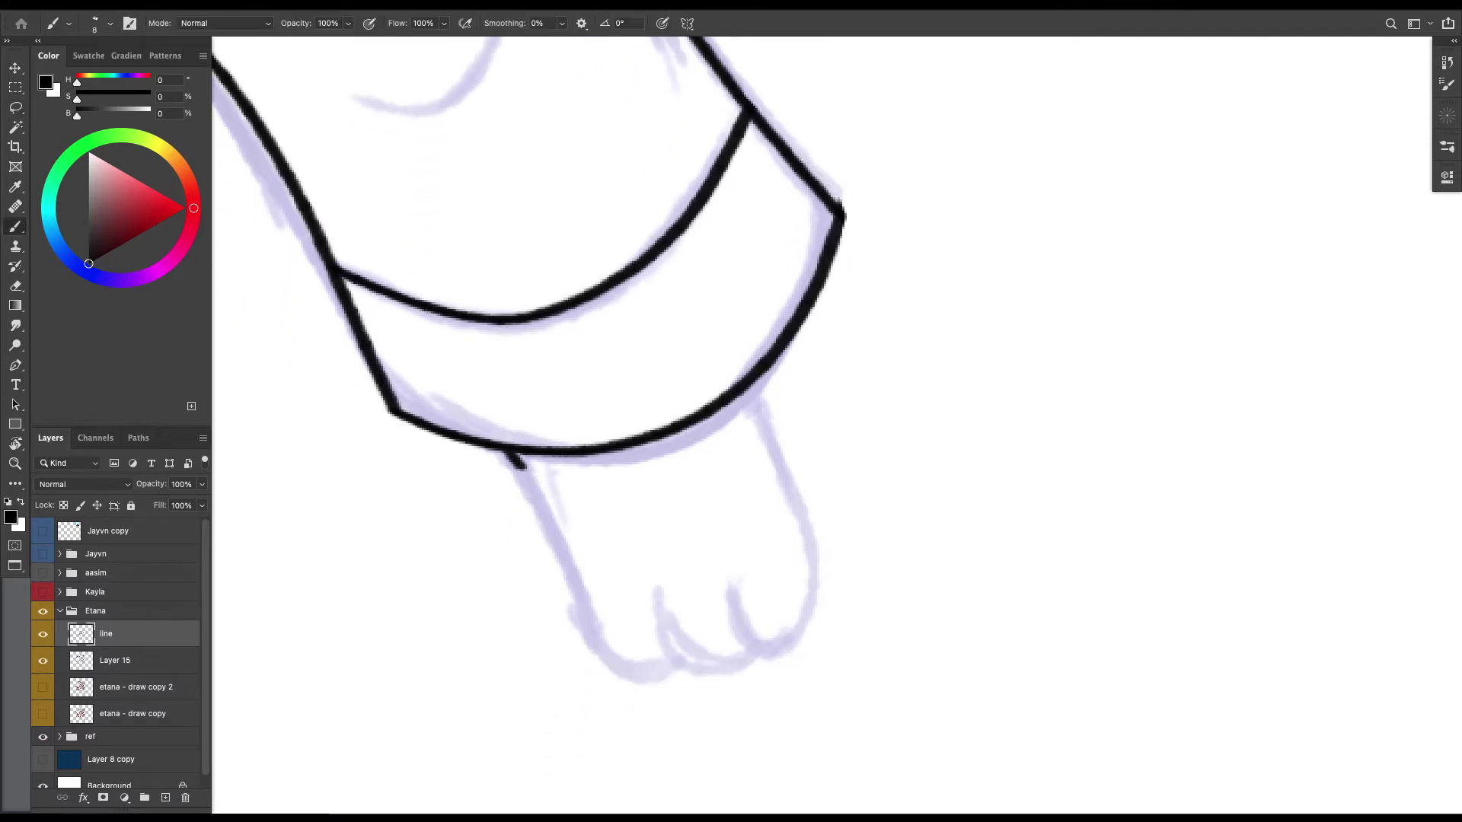
mouse_move(524, 466)
mouse_down()
mouse_move(585, 625)
mouse_move(619, 667)
mouse_move(672, 651)
mouse_up()
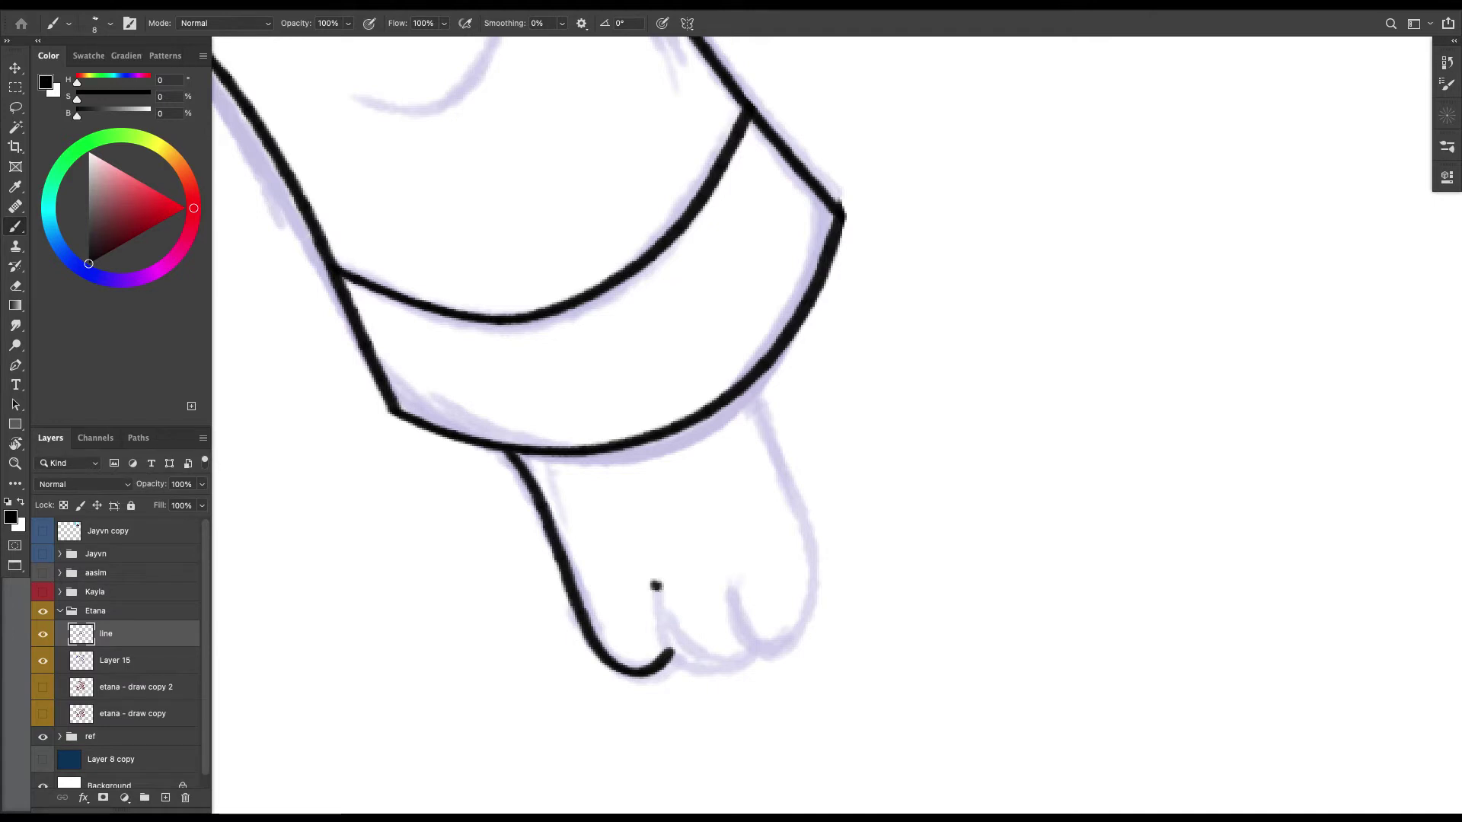
mouse_move(656, 585)
mouse_down()
mouse_move(659, 631)
mouse_move(685, 659)
mouse_move(743, 654)
mouse_up()
mouse_move(725, 591)
mouse_down()
mouse_move(758, 655)
mouse_move(798, 632)
mouse_move(809, 603)
mouse_move(806, 525)
mouse_move(752, 381)
mouse_up()
Ink the short crease atop the inner leg line, the knee crease, and the second leg's curve from the torso to the first leg.
mouse_move(533, 267)
mouse_down()
mouse_move(650, 310)
mouse_move(1014, 515)
mouse_move(1148, 741)
mouse_up()
drag(784, 411, 611, 429)
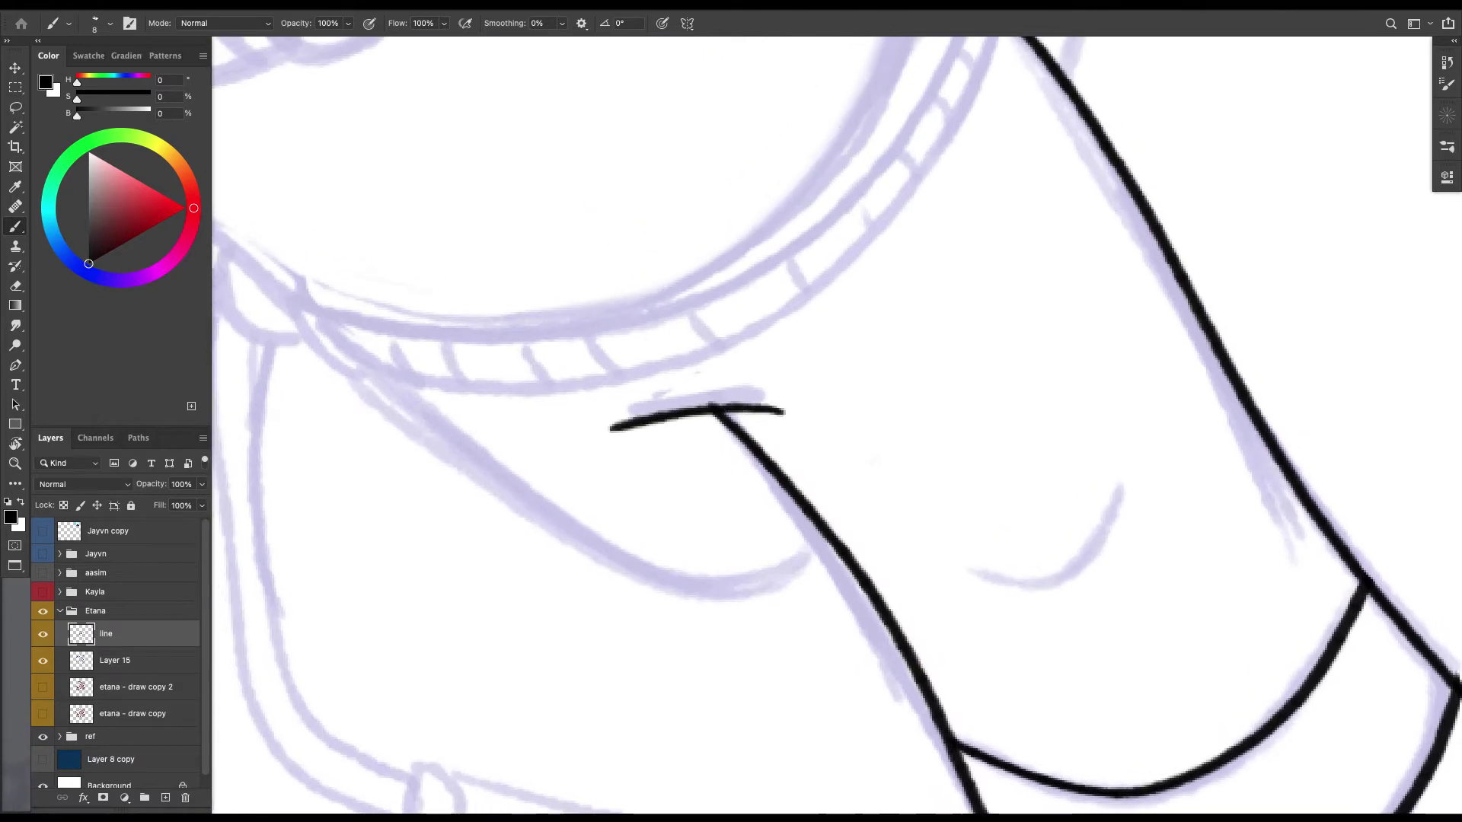
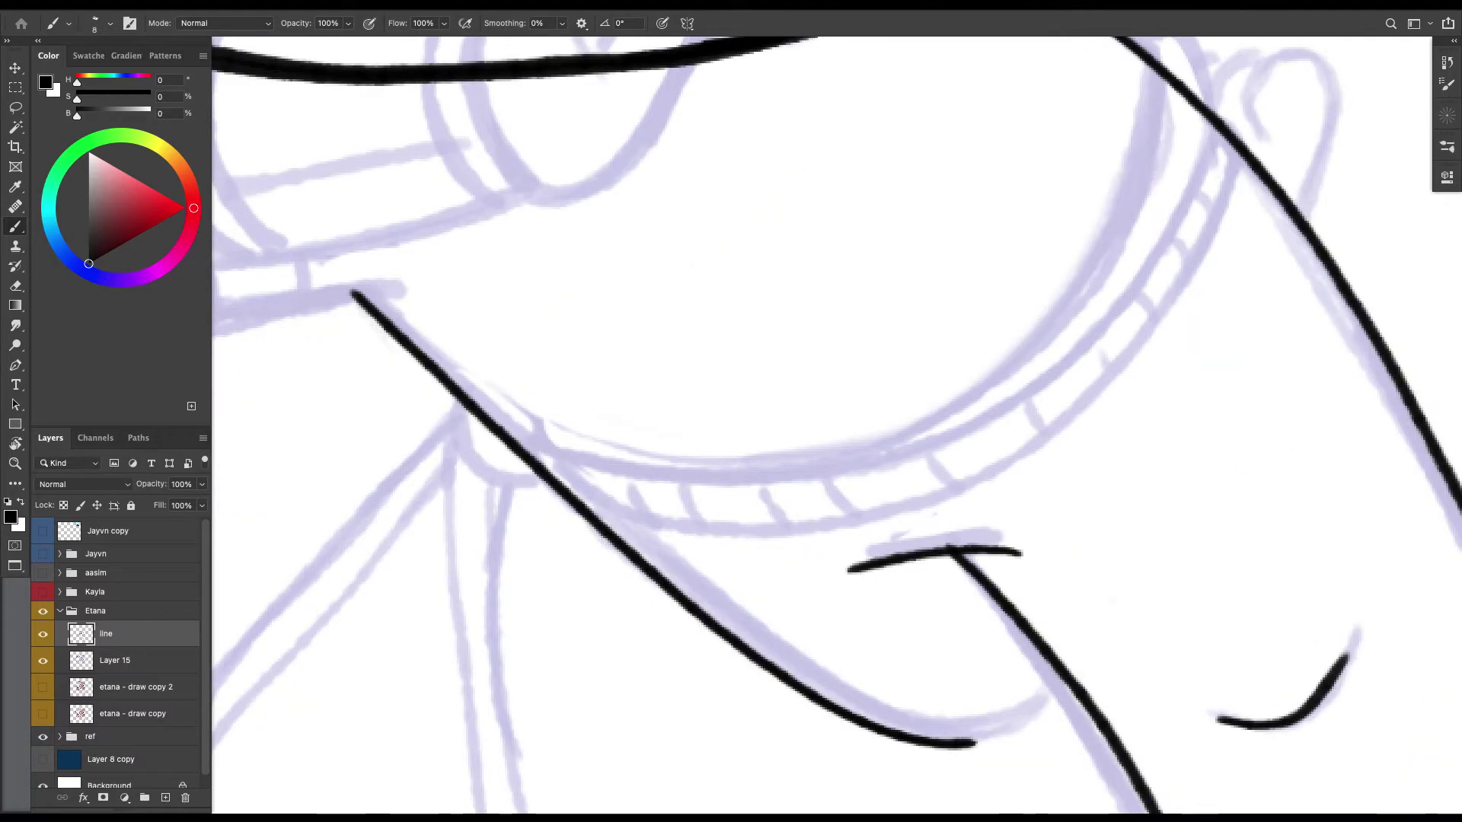
drag(971, 744, 1060, 668)
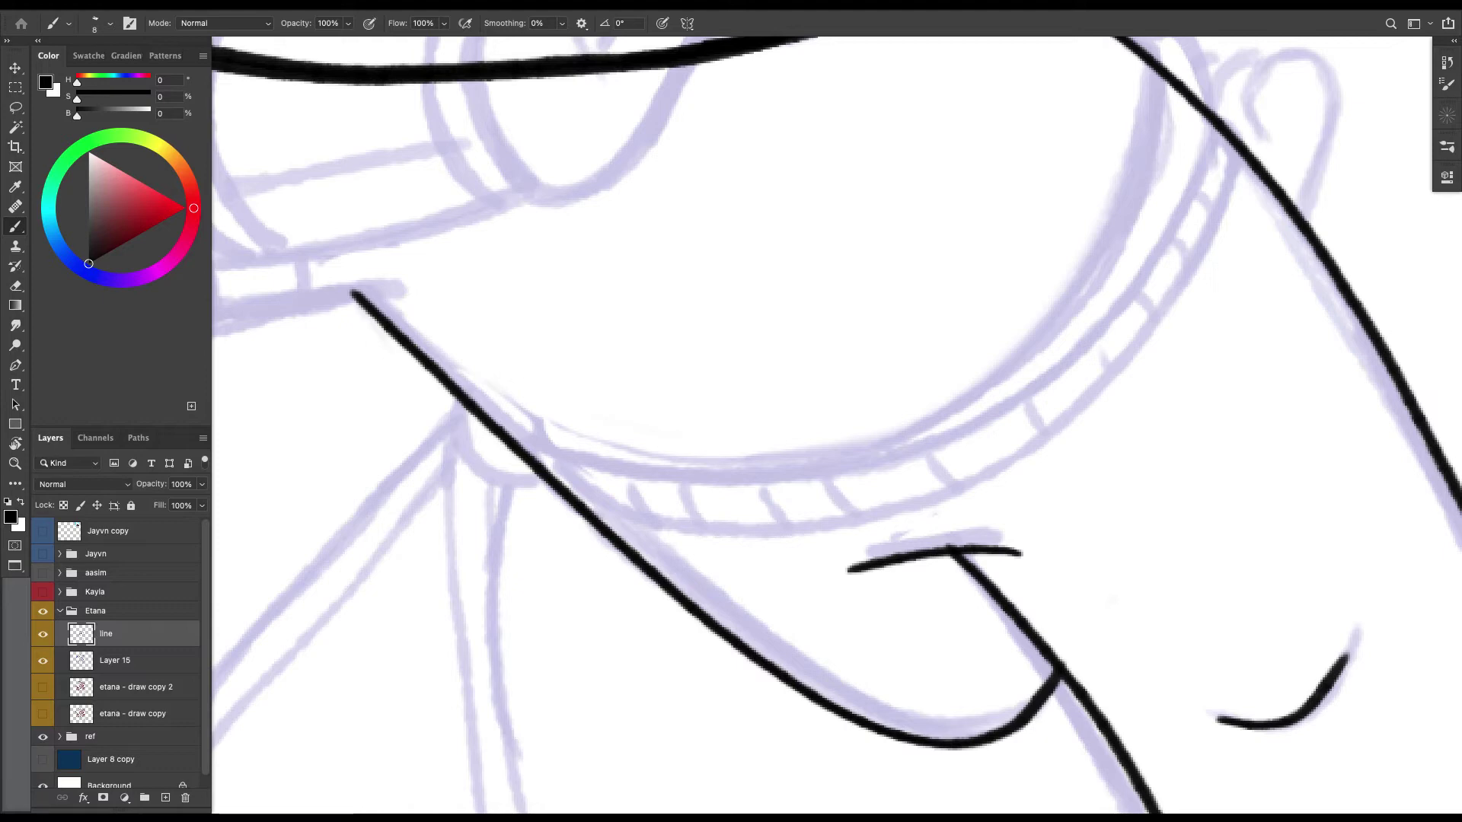
scroll(742, 437, down, 2)
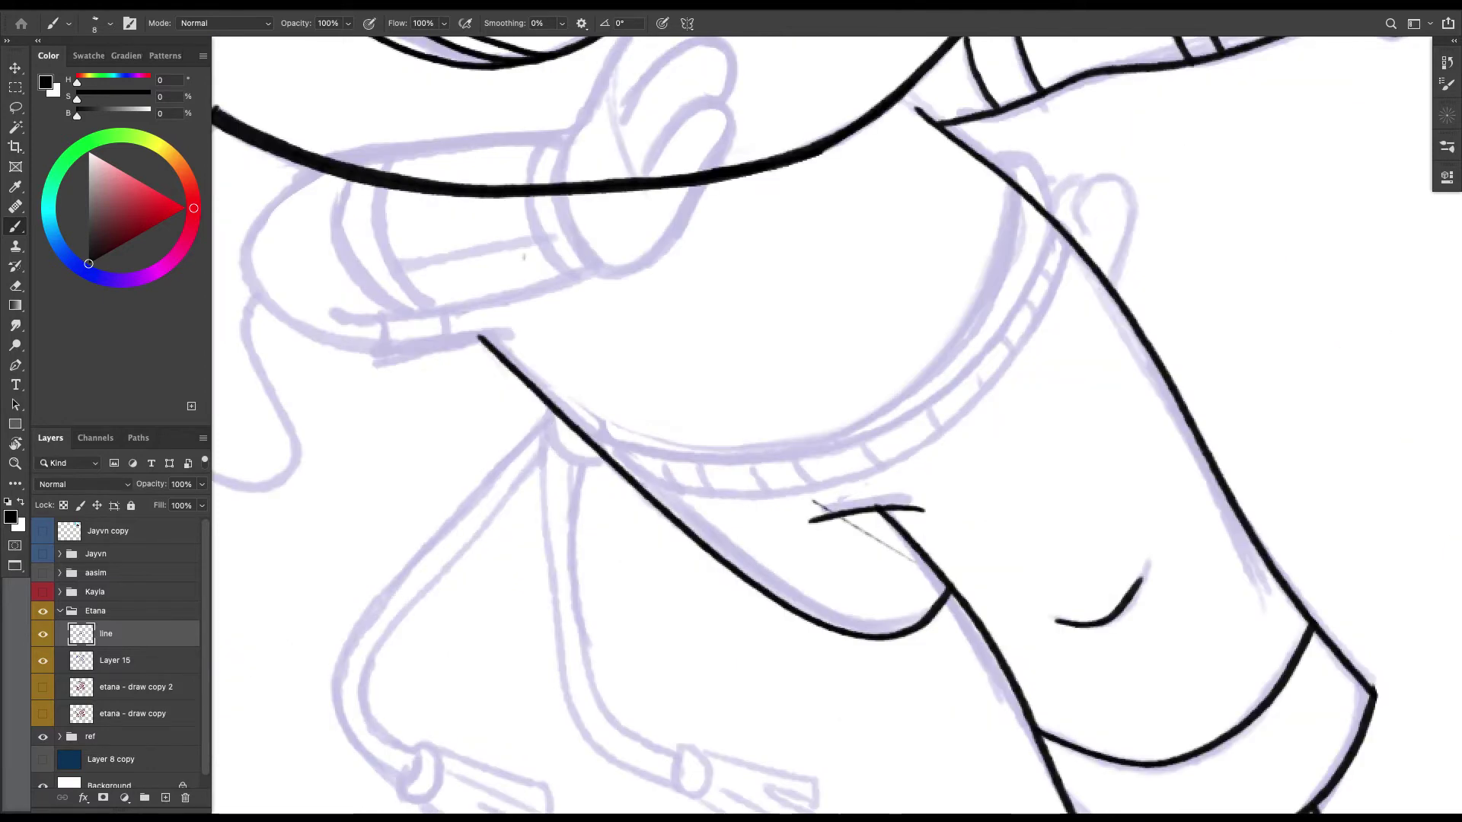
Lasso and delete the thin stray line crossing the short crease at the top of the inner leg, and clear the selection.
scroll(963, 595, up, 3)
key(l)
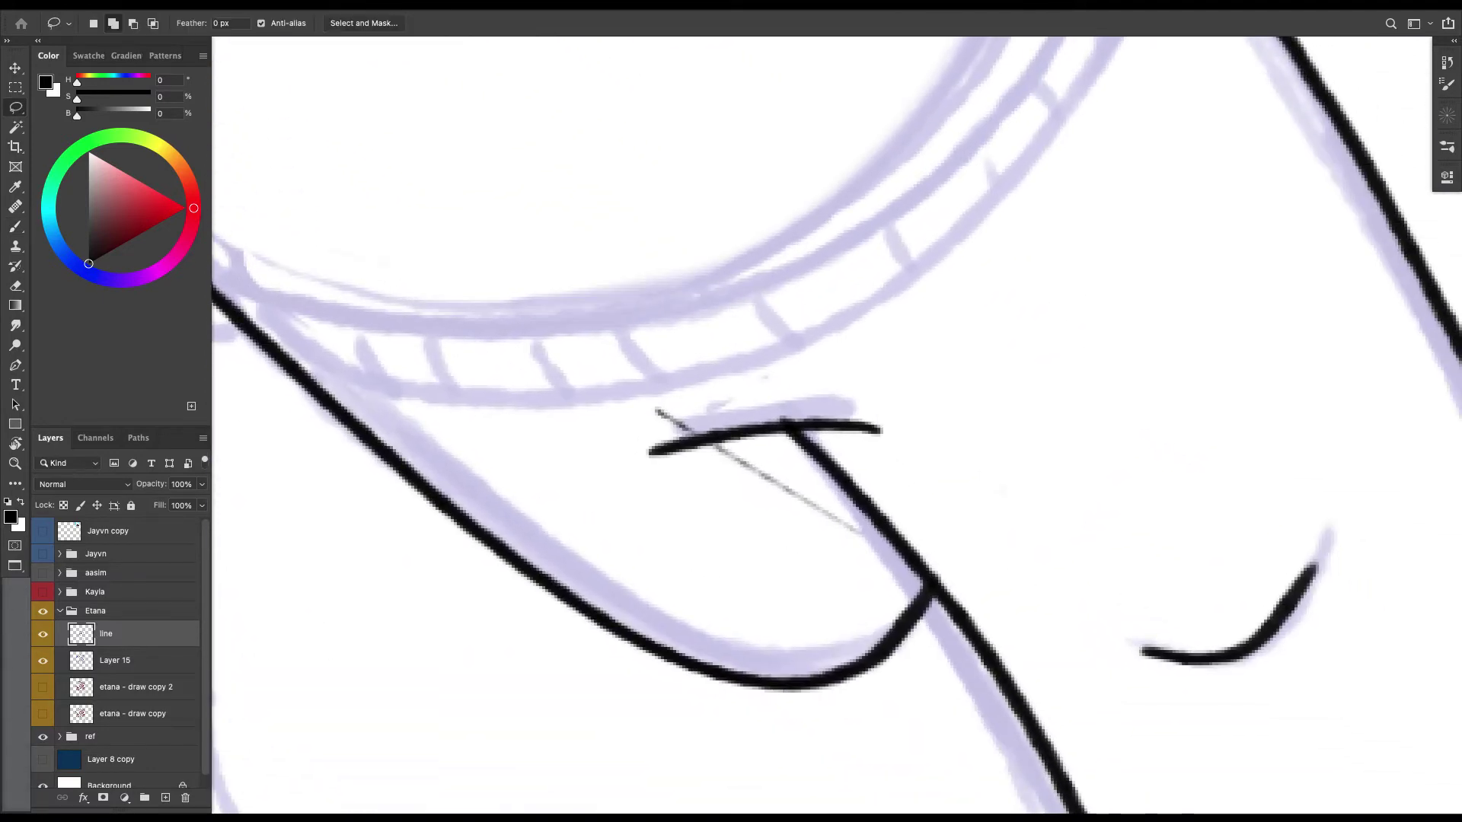
drag(856, 515, 877, 543)
mouse_move(710, 437)
mouse_down()
mouse_move(608, 380)
mouse_move(708, 440)
mouse_up()
key(BackSpace)
key(super+d)
Ink the shirt's curved lower edge across the torso from one body edge to the other.
scroll(837, 427, up, 8)
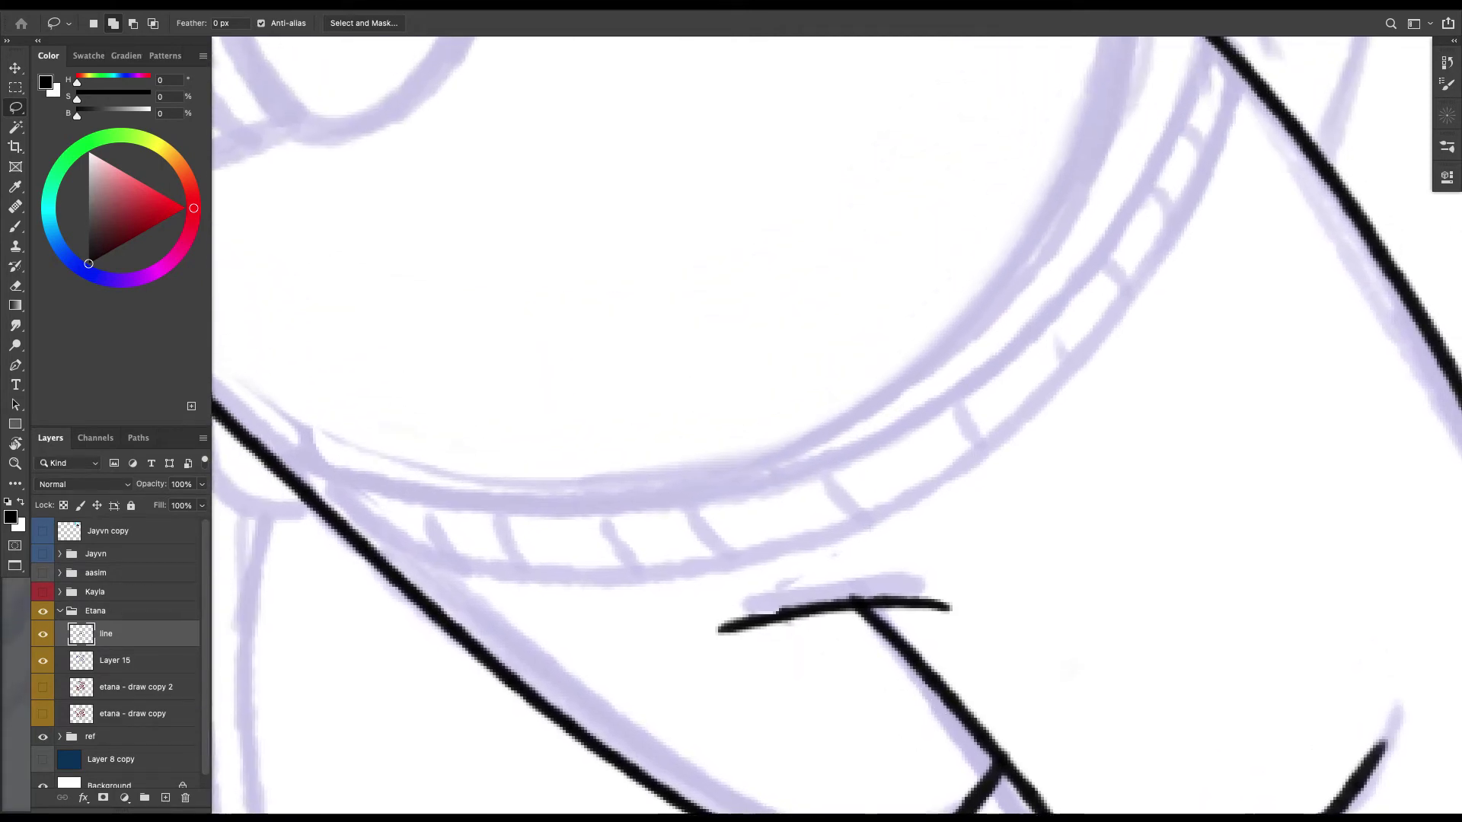
key(b)
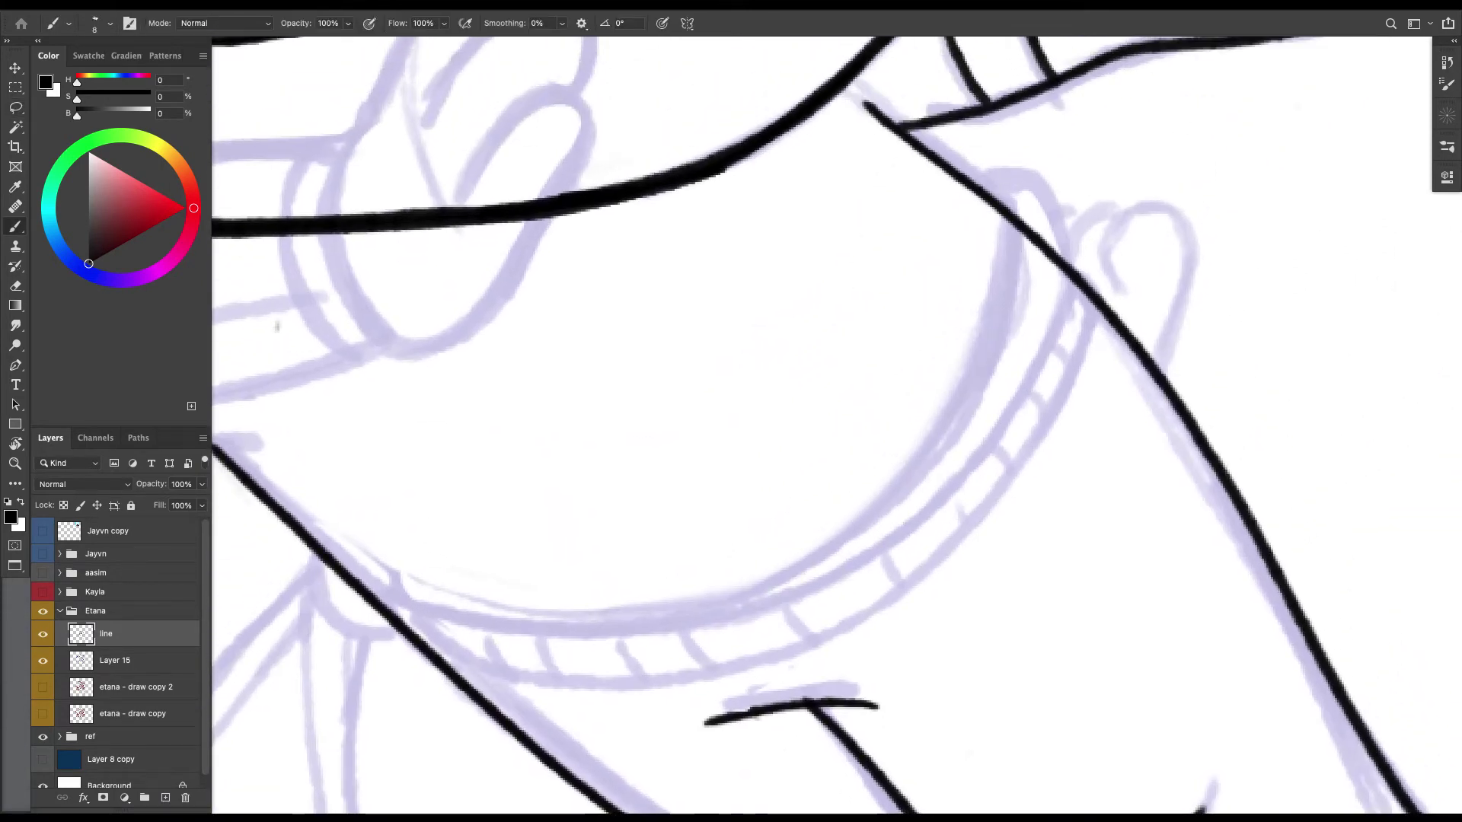
mouse_move(1015, 223)
mouse_down()
mouse_move(966, 415)
mouse_move(750, 590)
mouse_move(485, 618)
mouse_move(381, 609)
mouse_up()
scroll(822, 427, right, 3)
scroll(822, 426, up, 2)
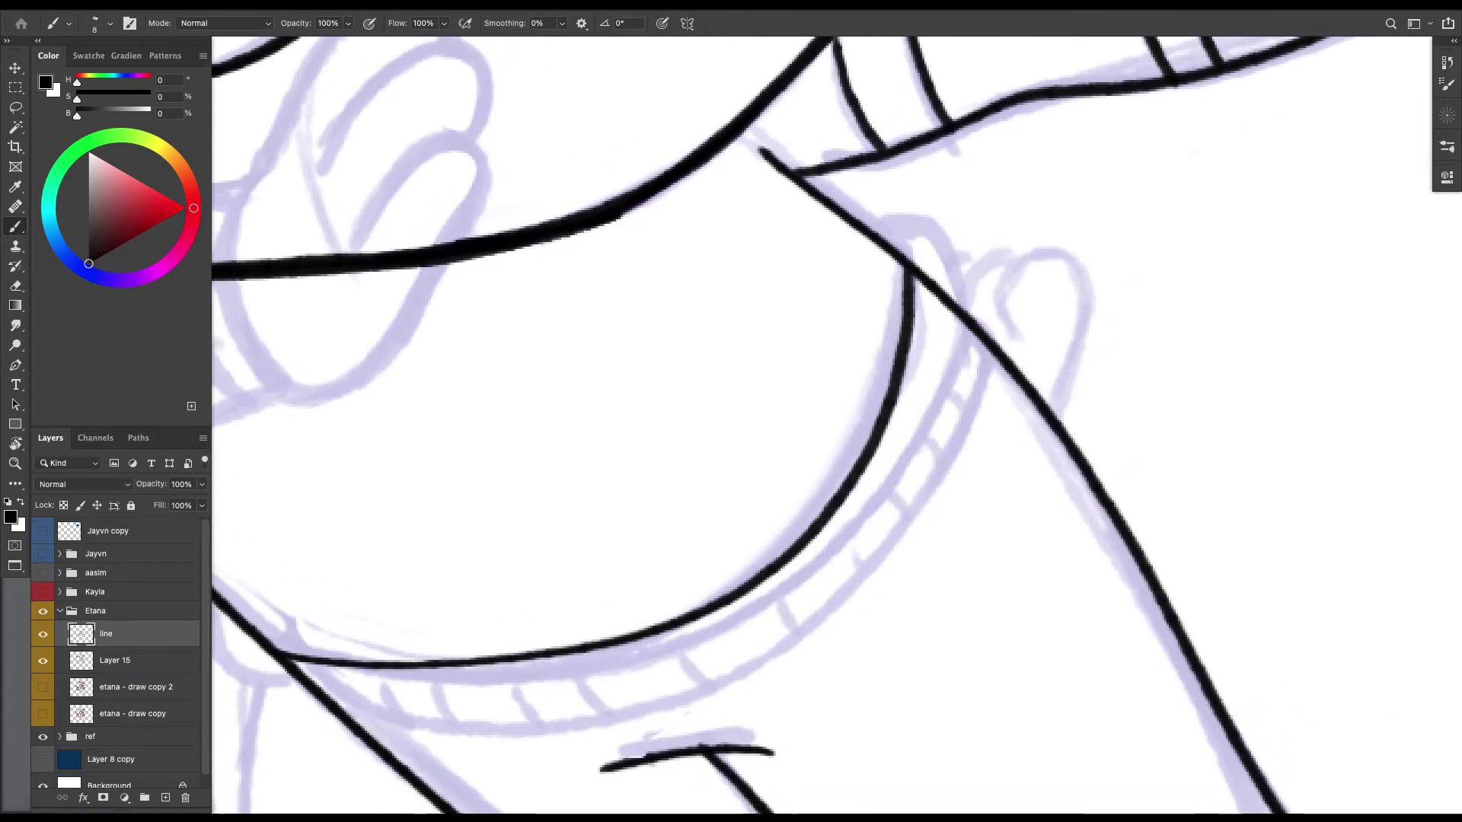
scroll(822, 427, left, 4)
scroll(822, 426, down, 2)
scroll(822, 427, right, 7)
scroll(822, 426, up, 2)
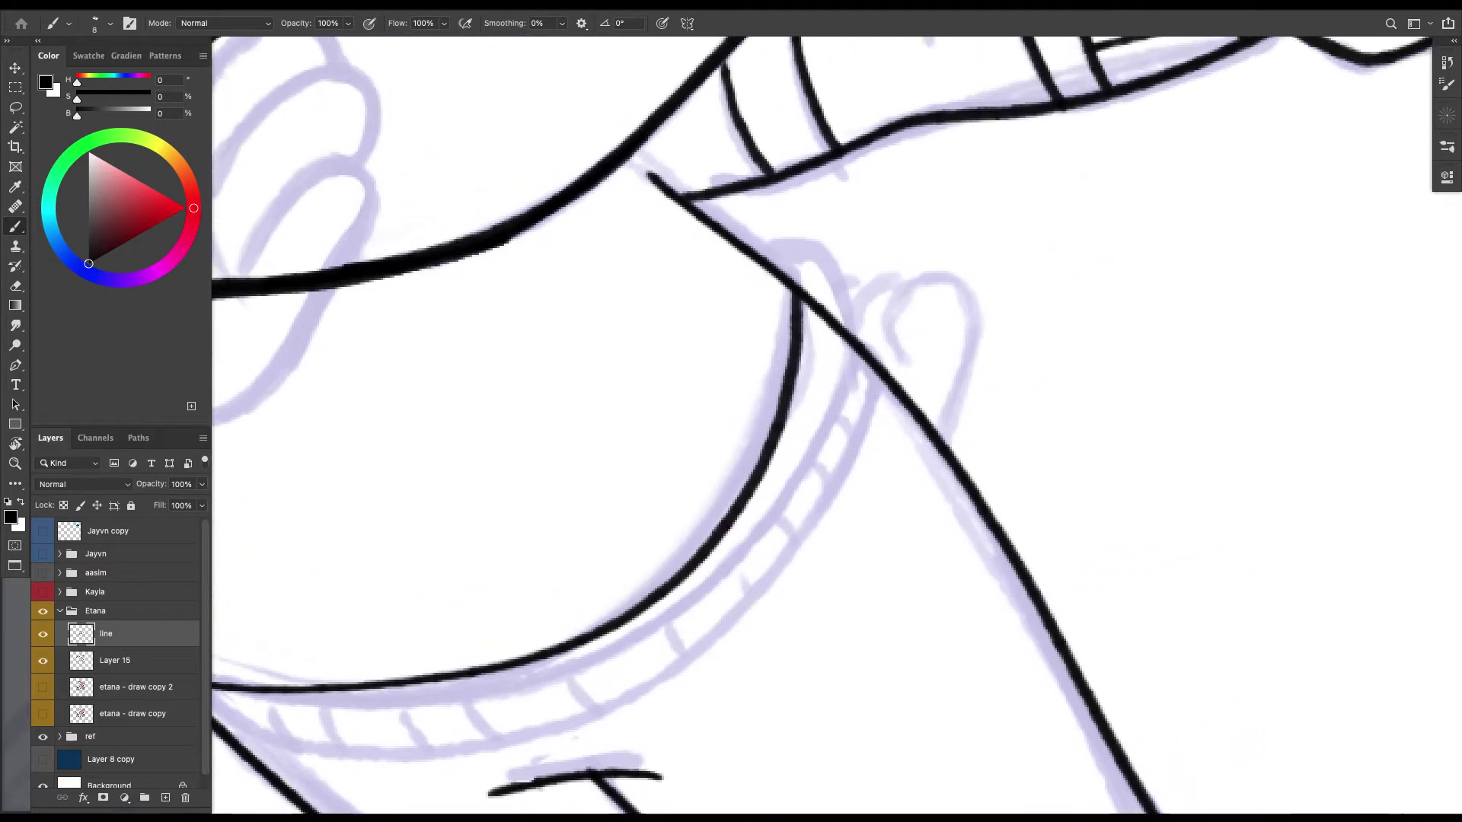
Ink the angled bulge at the hem's outer end and delete the body line running across its inside.
scroll(822, 426, right, 2)
scroll(822, 426, up, 2)
drag(692, 303, 799, 399)
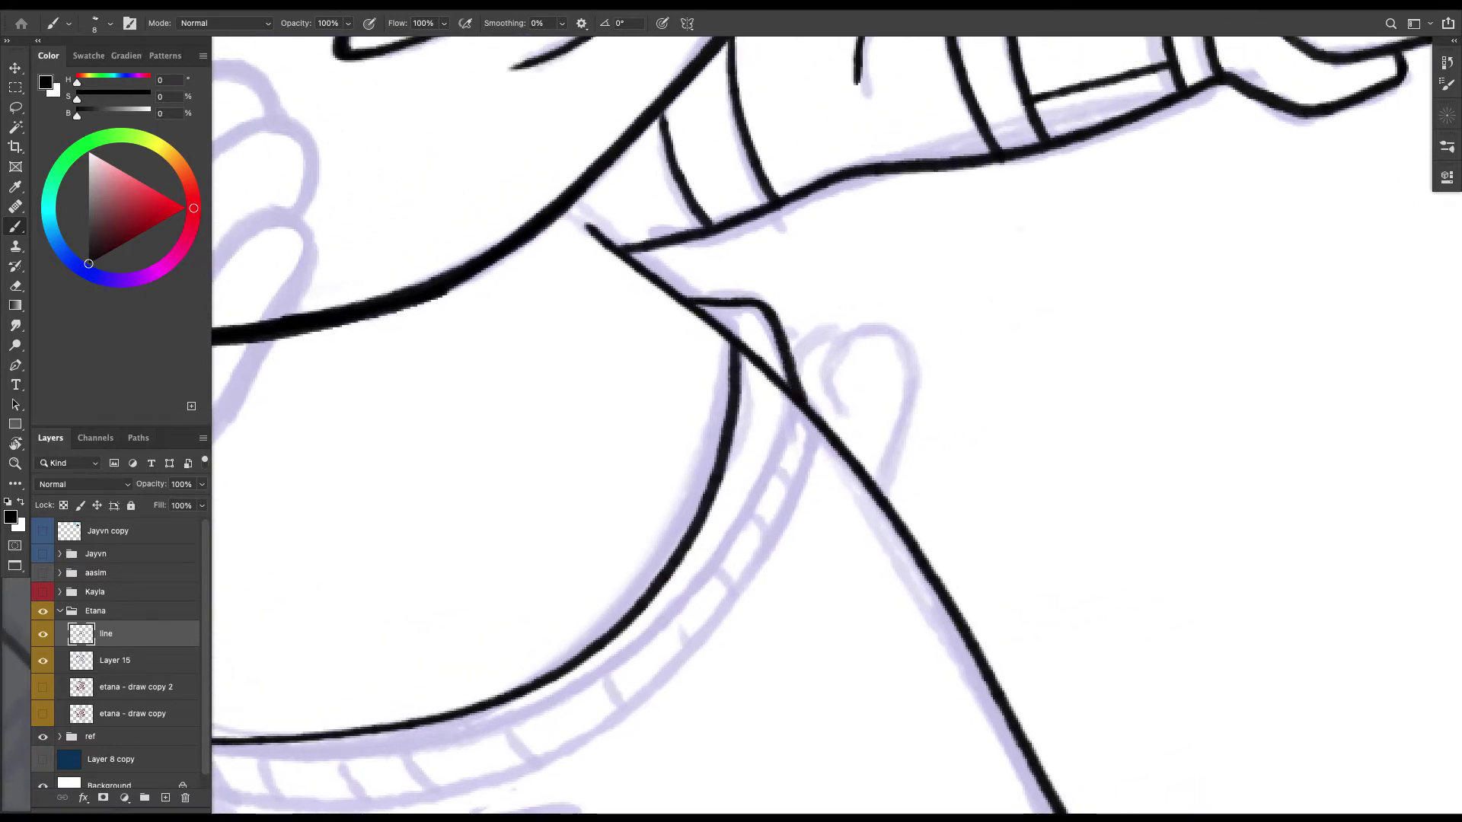
key(l)
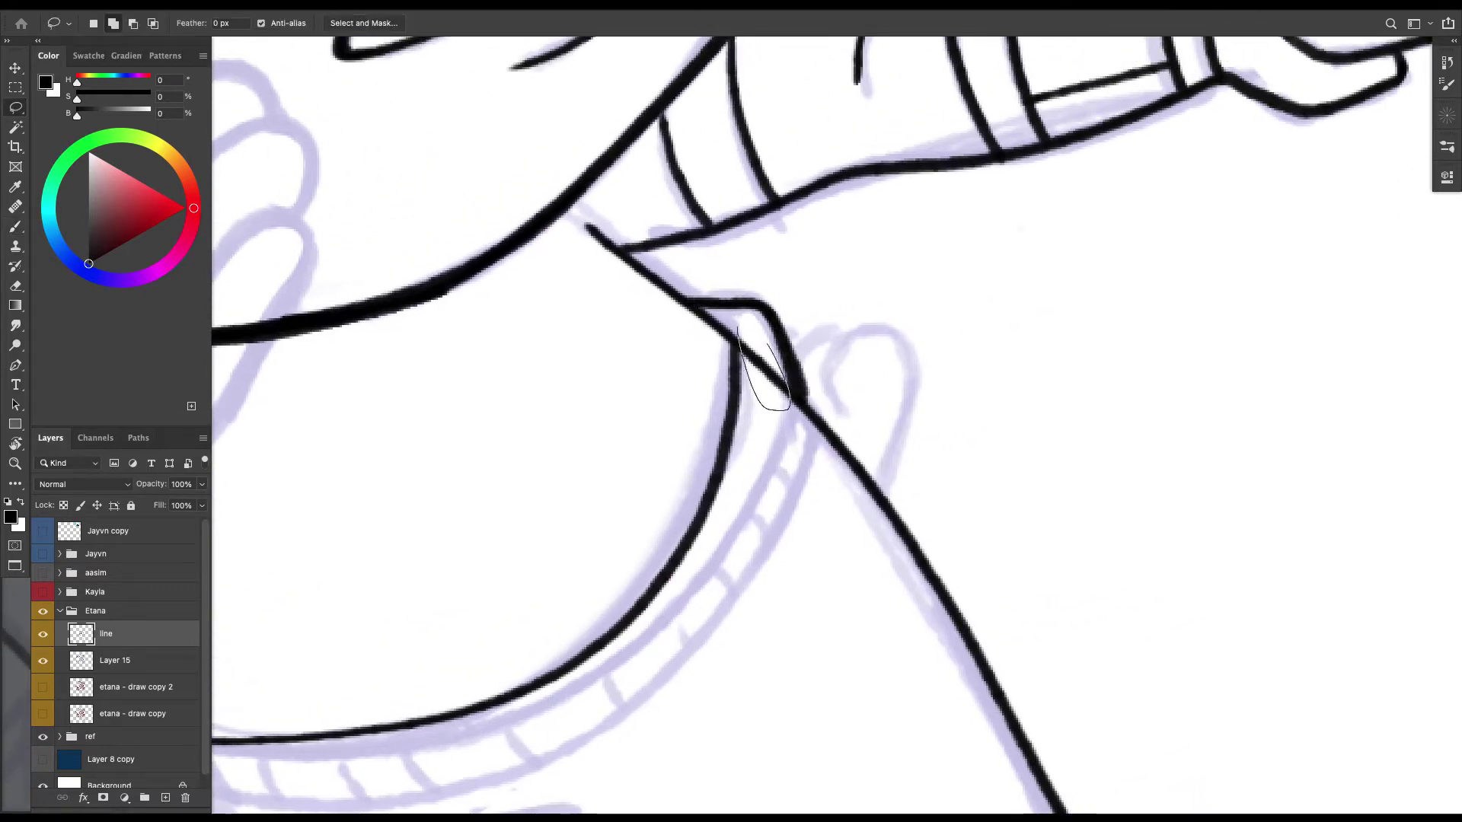
key(Delete)
key(ctrl+d)
key(b)
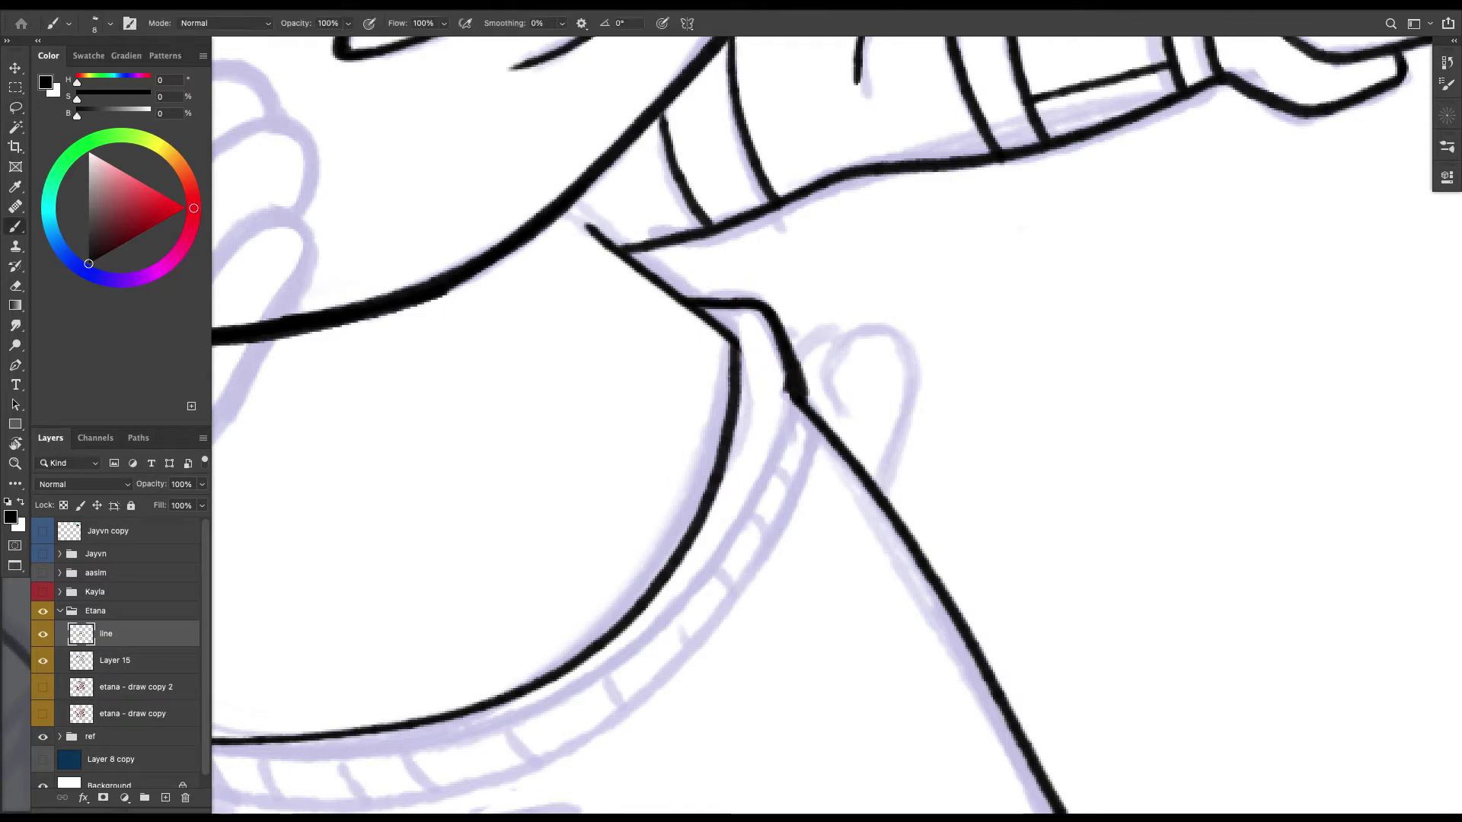
Ink the second hem curve and the outer curve of the ribbed band parallel to the shirt's lower edge.
mouse_move(792, 390)
mouse_down()
mouse_move(756, 515)
mouse_move(582, 698)
mouse_move(788, 556)
mouse_move(861, 545)
mouse_move(904, 386)
mouse_move(891, 350)
mouse_up()
key(r)
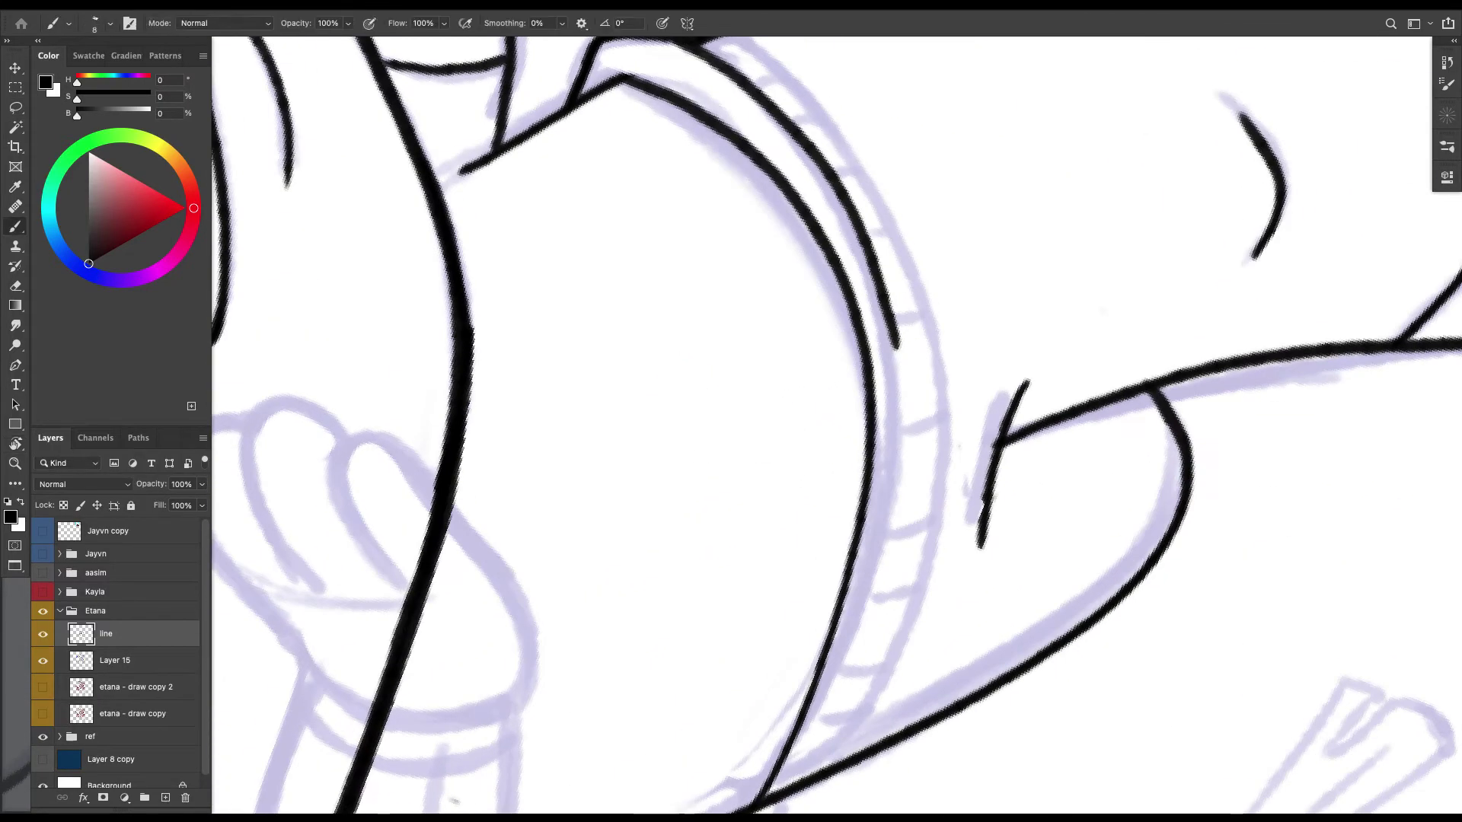
mouse_move(872, 242)
mouse_down()
mouse_move(898, 346)
mouse_move(887, 522)
mouse_move(788, 788)
mouse_up()
mouse_move(837, 427)
mouse_down()
mouse_move(778, 474)
mouse_move(716, 494)
mouse_up()
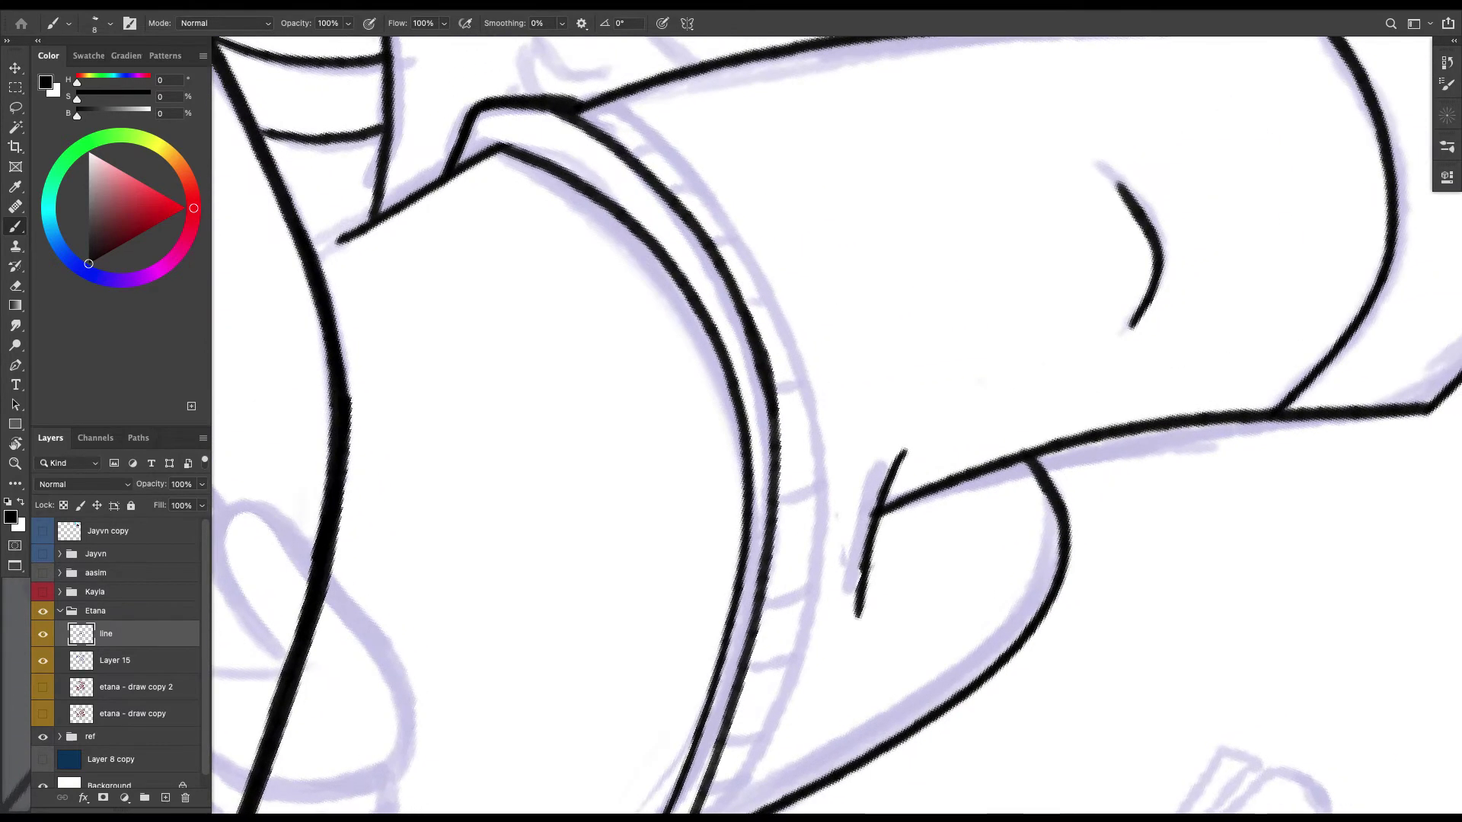
mouse_move(605, 101)
mouse_down()
mouse_move(723, 196)
mouse_move(813, 372)
mouse_move(826, 574)
mouse_move(742, 798)
mouse_up()
mouse_move(743, 798)
mouse_down()
mouse_move(813, 522)
mouse_move(788, 567)
mouse_move(750, 586)
mouse_move(792, 552)
mouse_move(756, 579)
mouse_up()
Erase the overlapping line at the ribbed band's outer end and ink a rounded cap there.
key(e)
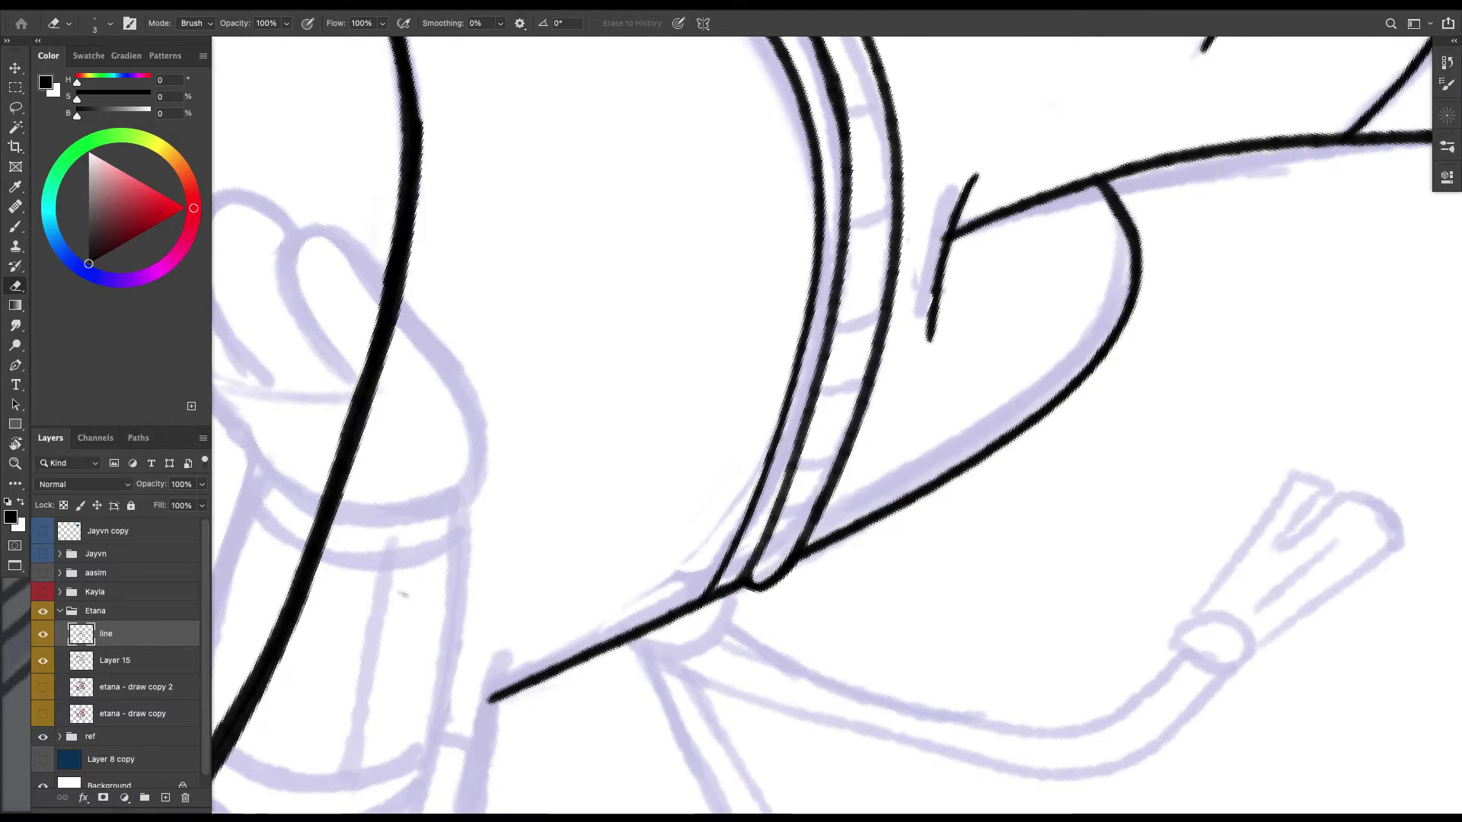
drag(861, 229, 761, 683)
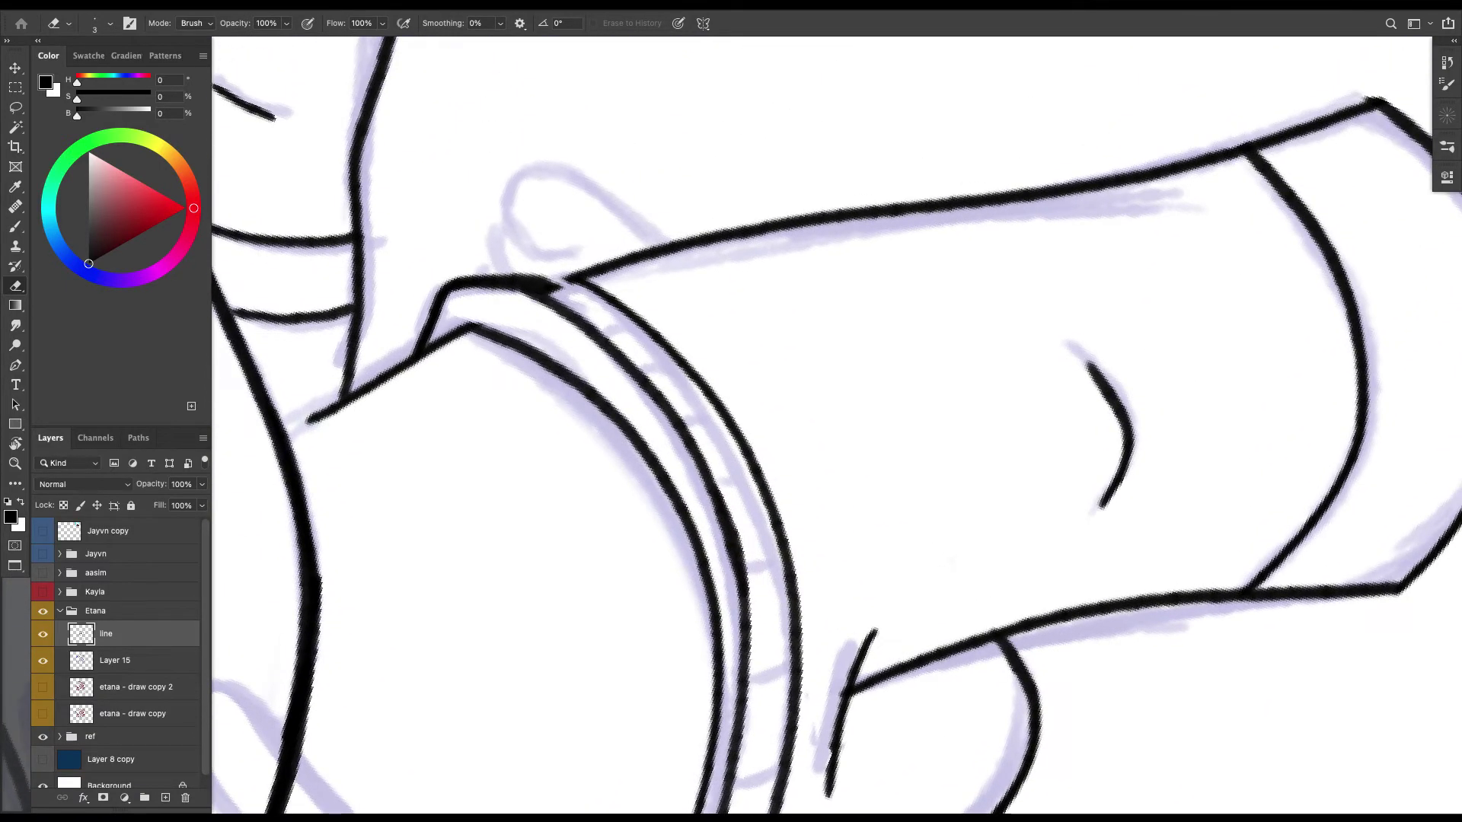
key(b)
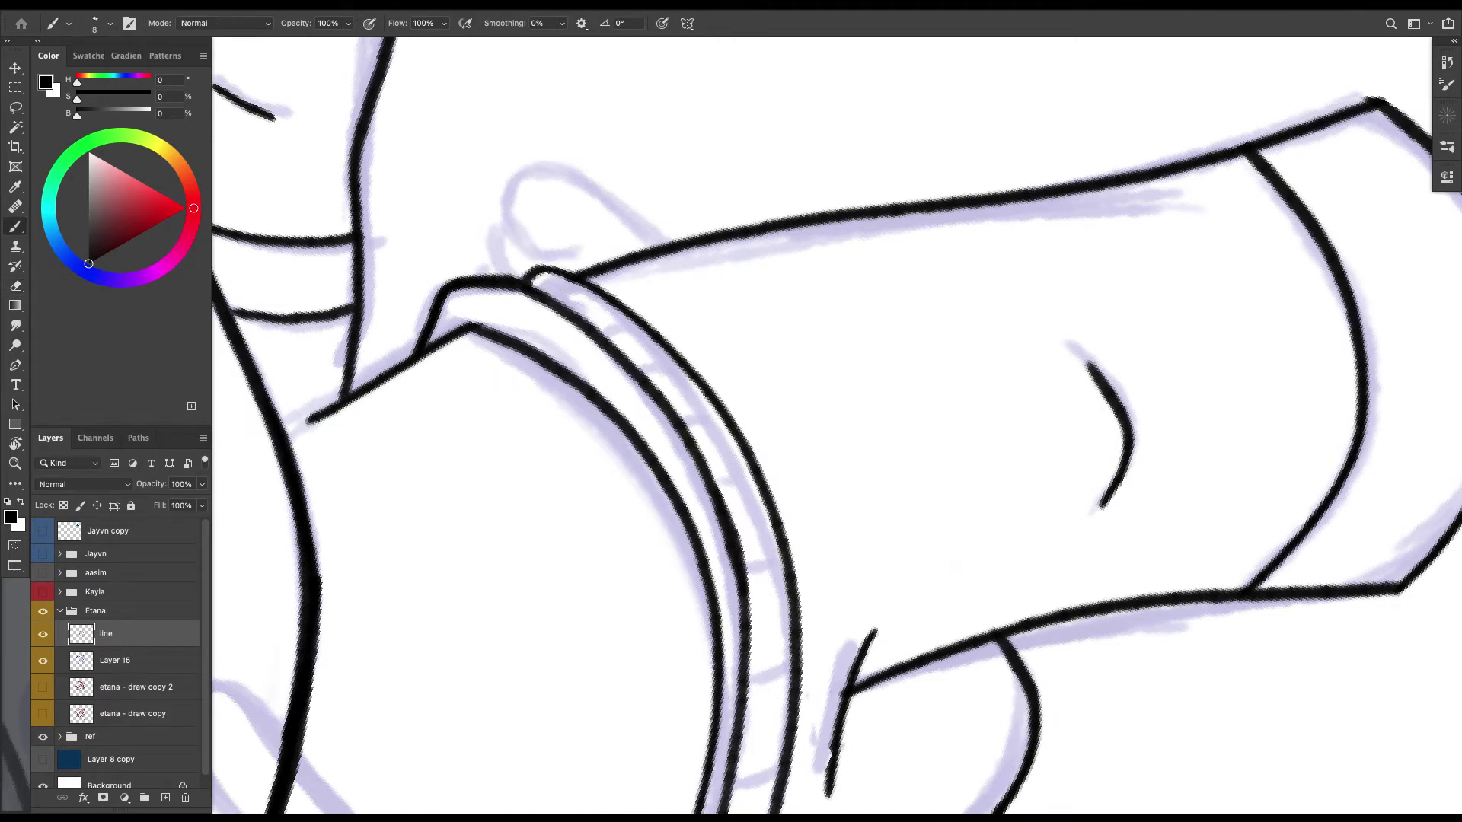
drag(524, 273, 600, 299)
Ink the short rib lines along the whole ribbed band and the rounded outline at its inner end.
drag(956, 565, 682, 684)
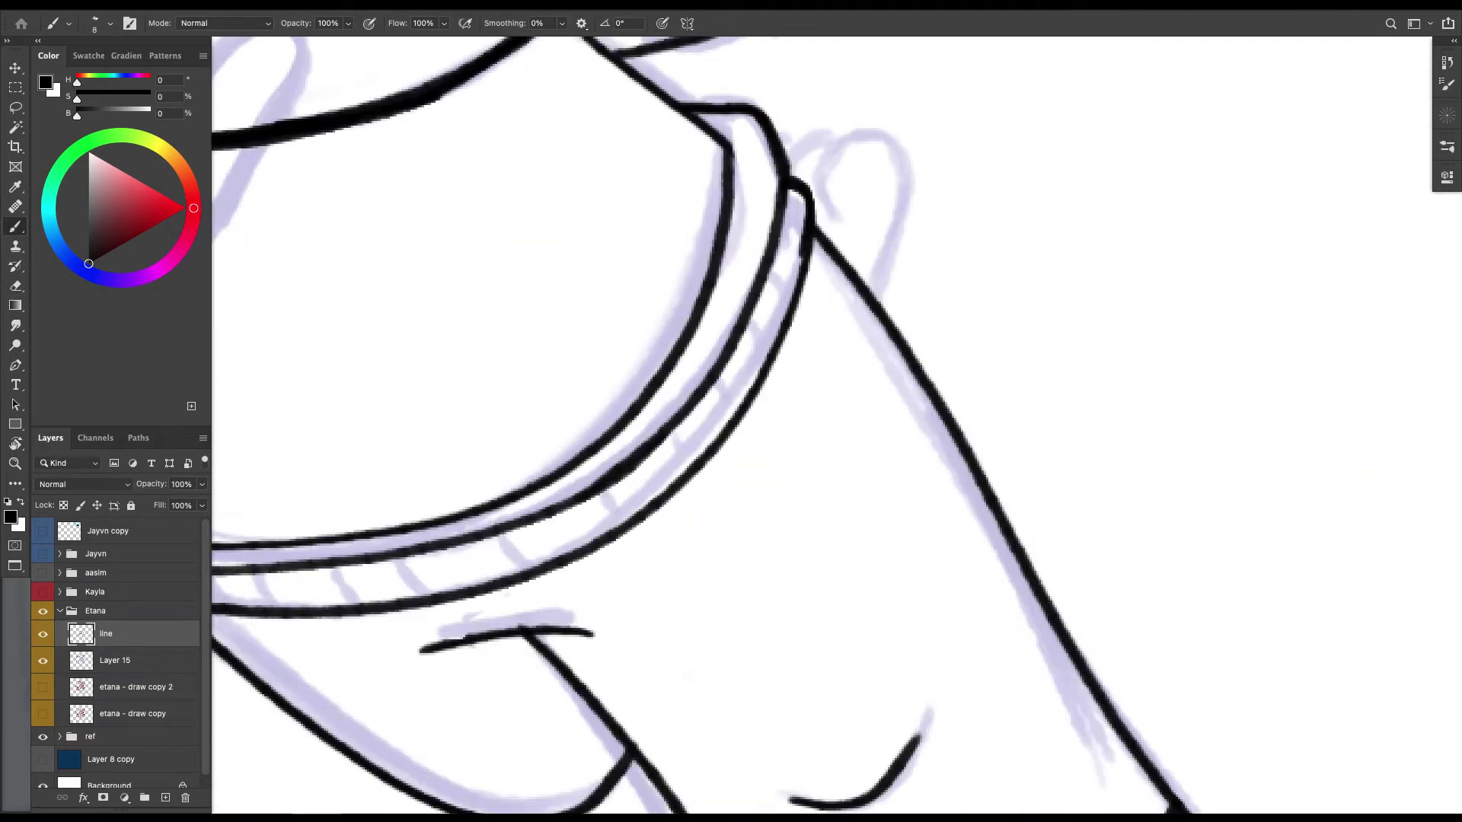
mouse_move(758, 307)
mouse_down()
mouse_move(774, 345)
mouse_move(705, 457)
mouse_move(550, 570)
mouse_move(658, 518)
mouse_up()
mouse_move(575, 491)
mouse_down()
mouse_move(584, 507)
mouse_move(524, 548)
mouse_up()
drag(446, 518, 472, 562)
drag(384, 522, 409, 562)
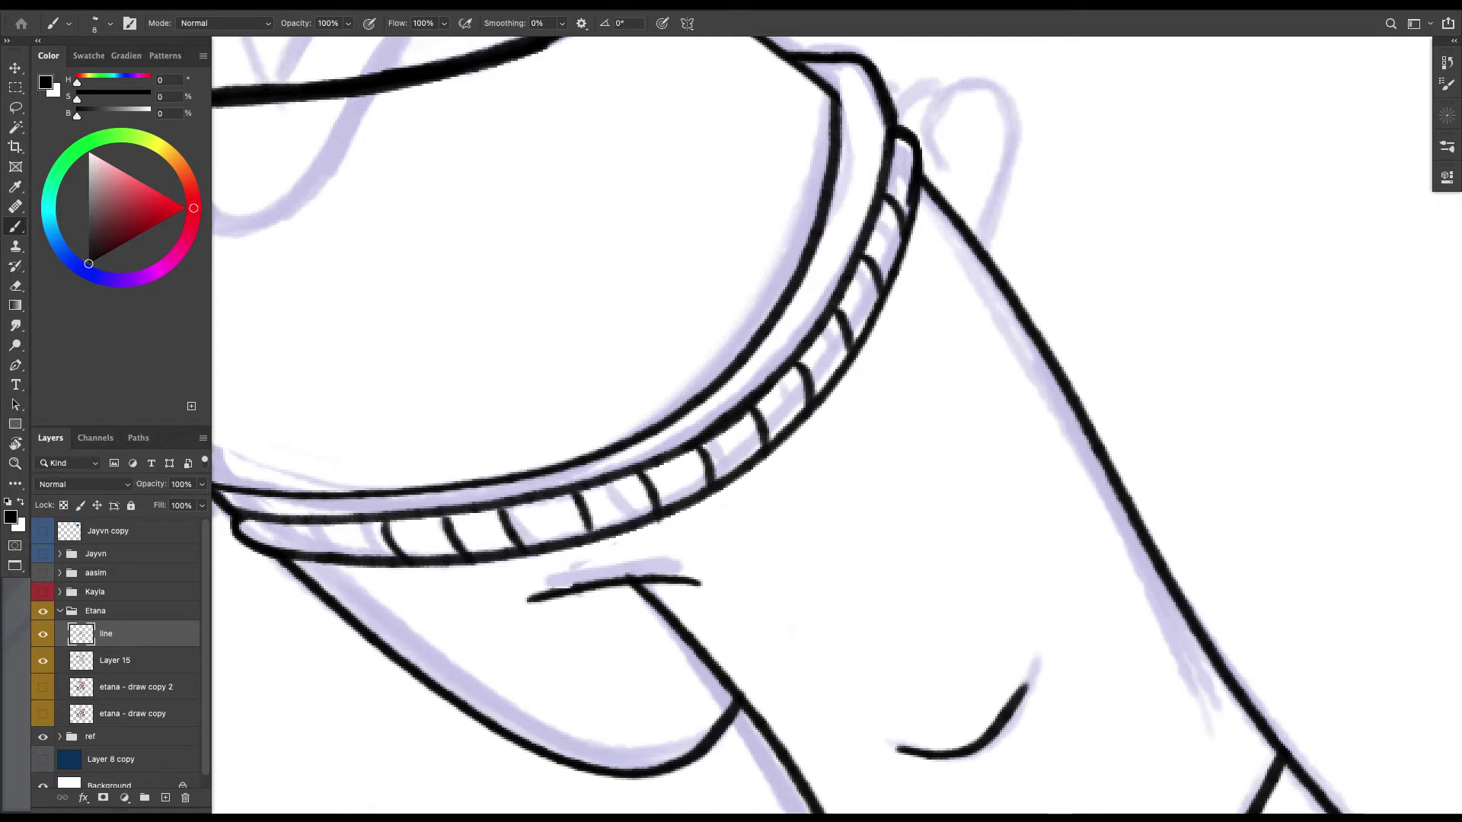
mouse_move(339, 525)
mouse_down()
mouse_move(366, 571)
mouse_move(475, 503)
mouse_move(411, 516)
mouse_up()
mouse_move(339, 465)
mouse_down()
mouse_move(334, 495)
mouse_move(375, 520)
mouse_up()
drag(333, 471, 356, 507)
drag(357, 506, 628, 433)
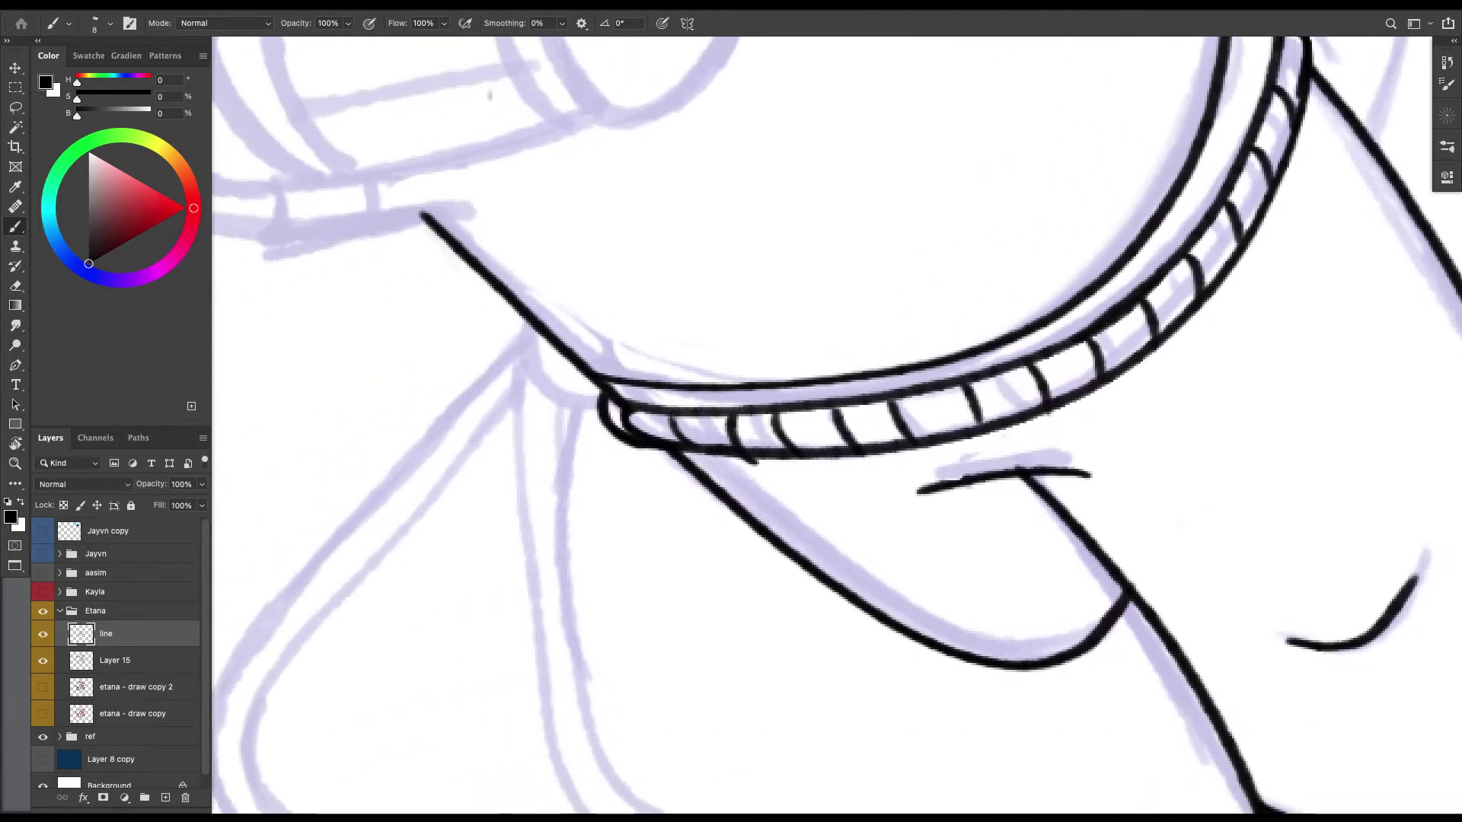
Ink the small knot beside the ribbed band's inner end and both edges of the cord hanging nearest the leg.
mouse_move(523, 320)
mouse_down()
mouse_move(542, 383)
mouse_move(613, 407)
mouse_move(650, 247)
mouse_move(571, 219)
mouse_move(562, 158)
mouse_move(463, 64)
mouse_up()
mouse_move(515, 153)
mouse_down()
mouse_move(499, 385)
mouse_move(640, 601)
mouse_move(790, 642)
mouse_up()
mouse_move(465, 137)
mouse_down()
mouse_move(461, 325)
mouse_move(606, 631)
mouse_move(752, 690)
mouse_up()
drag(761, 426, 997, 448)
Ink both edges of the second cord, curving from the knot down to the outer tassel.
mouse_move(699, 161)
mouse_down()
mouse_move(591, 288)
mouse_move(455, 563)
mouse_move(521, 616)
mouse_up()
key(ctrl+z)
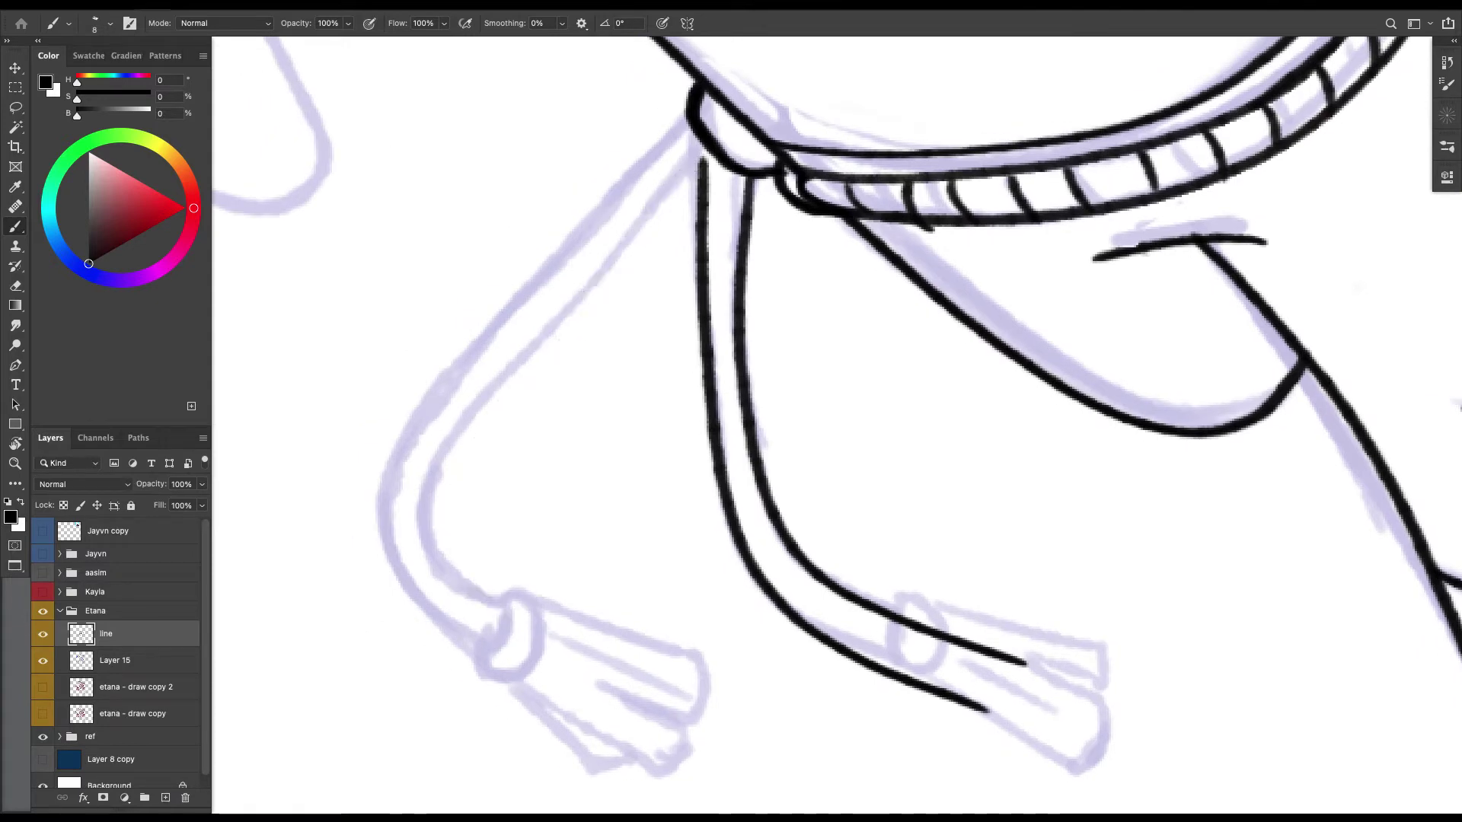
mouse_move(695, 164)
mouse_down()
mouse_move(453, 427)
mouse_move(502, 621)
mouse_up()
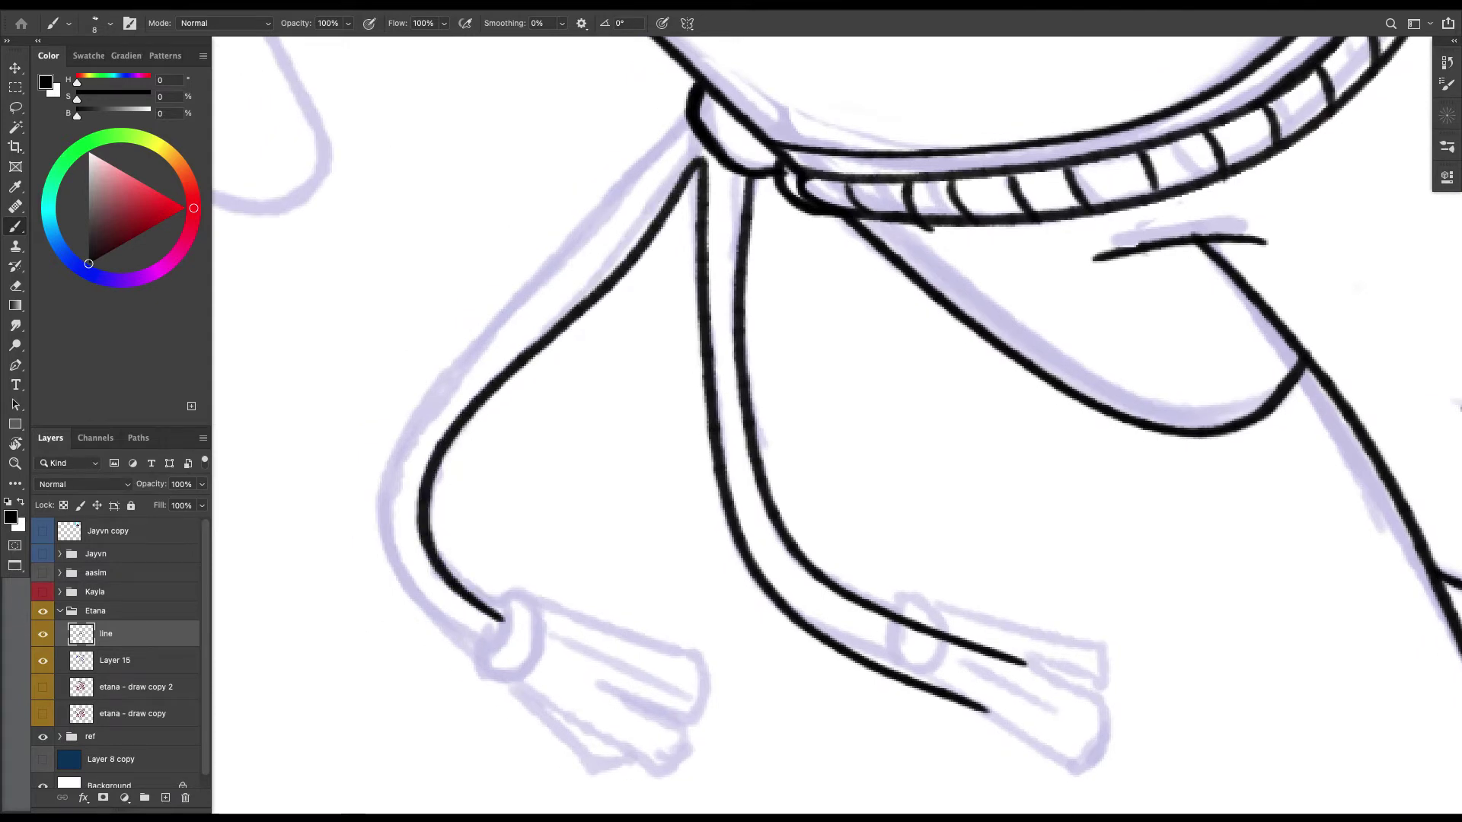
mouse_move(689, 122)
mouse_down()
mouse_move(379, 517)
mouse_move(499, 656)
mouse_up()
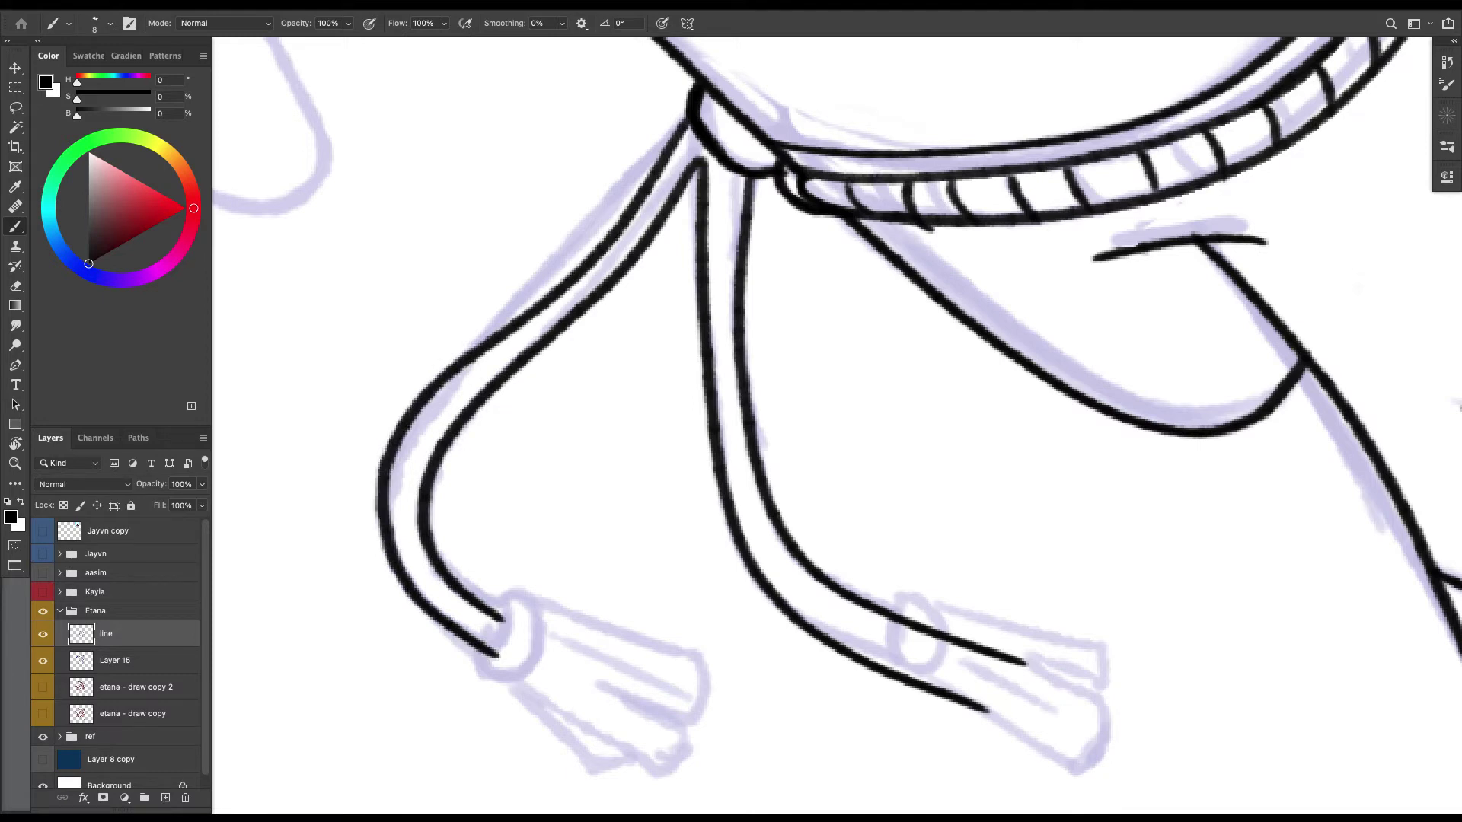
Close the end of the outer cord and ink the round bead around it.
scroll(836, 425, down, 3)
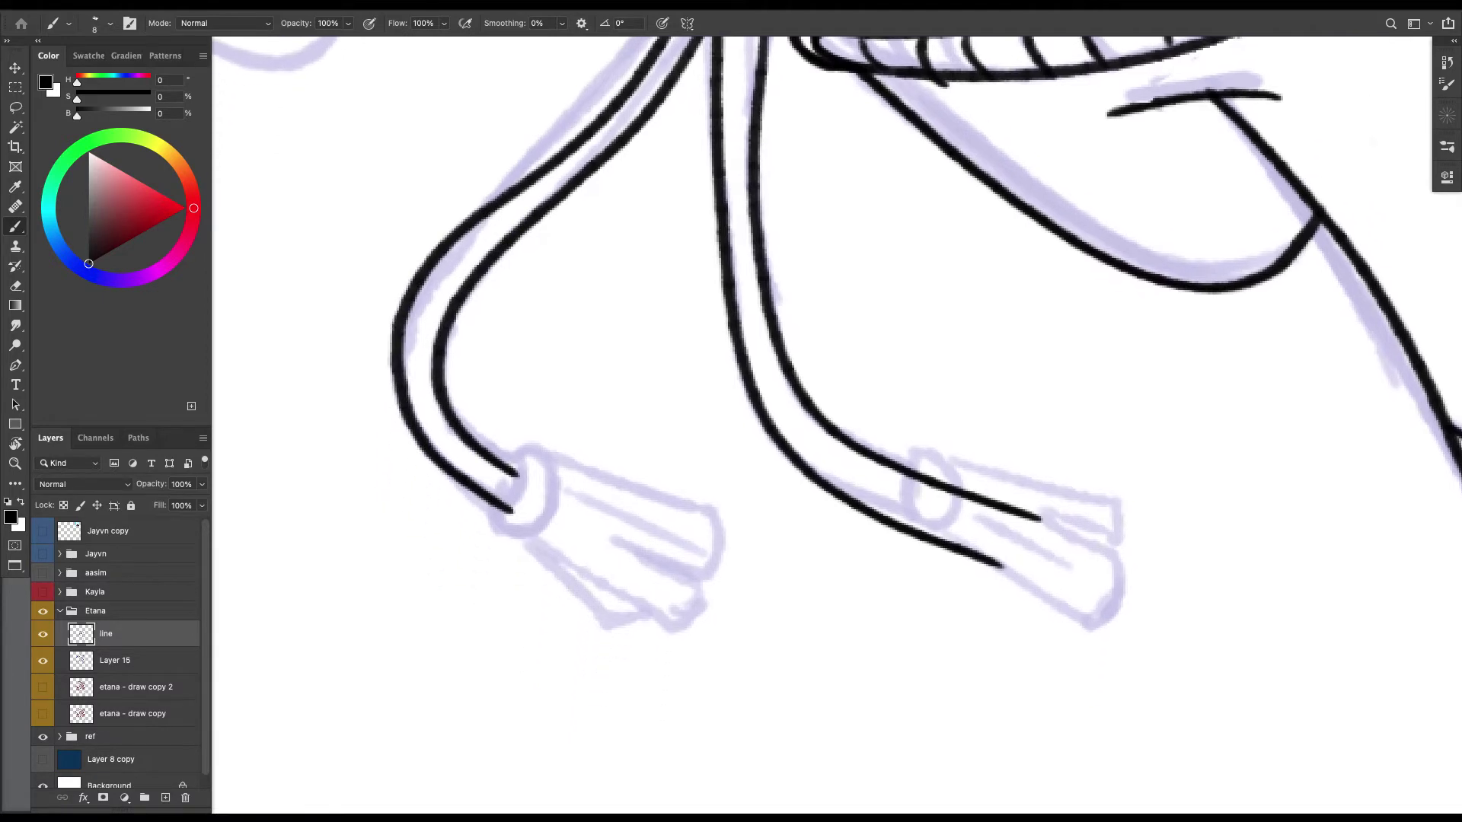
drag(518, 469, 506, 509)
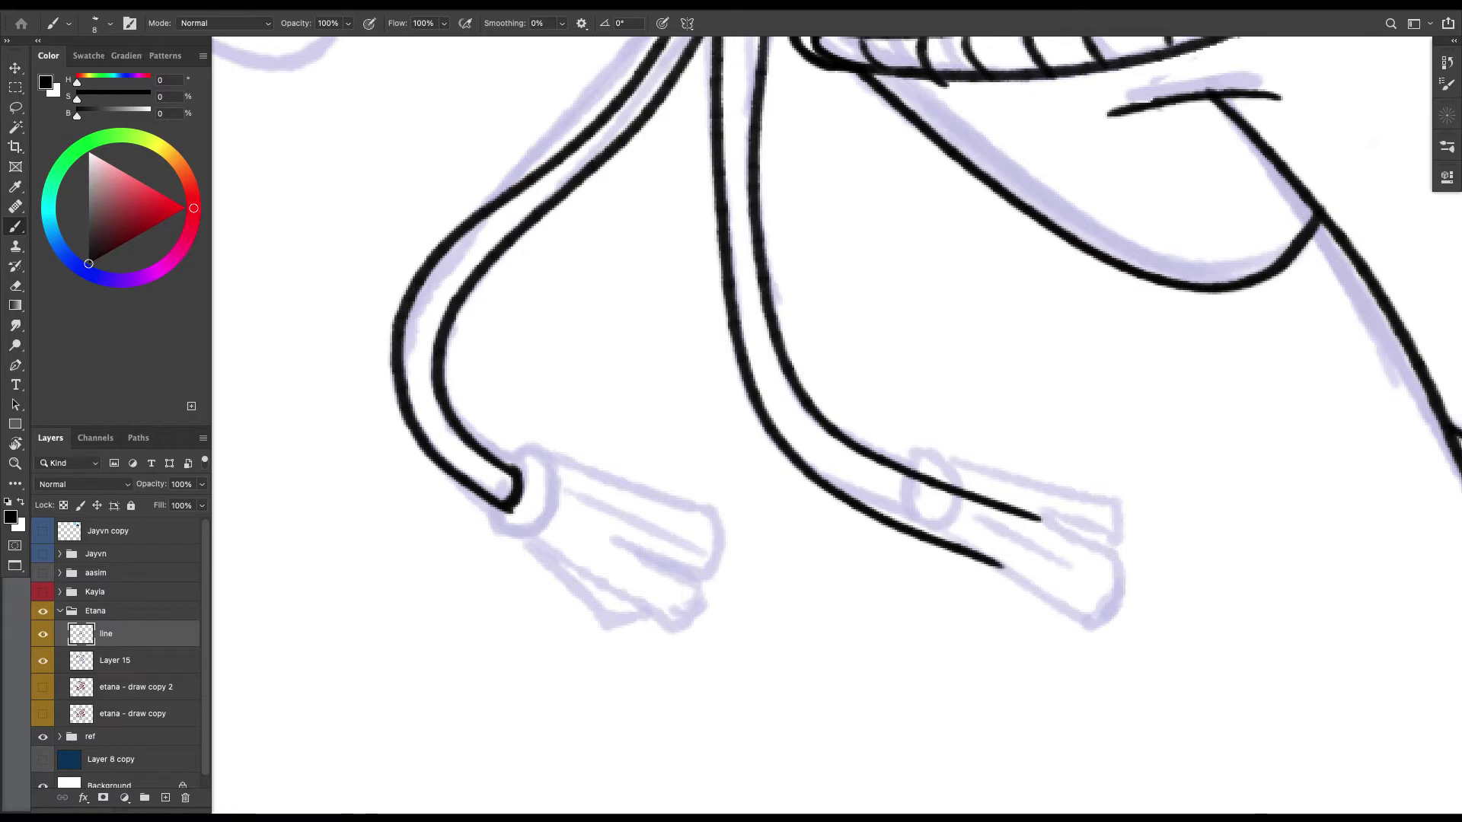
mouse_move(504, 461)
mouse_down()
mouse_move(558, 474)
mouse_move(540, 527)
mouse_move(501, 537)
mouse_up()
Ink the outer tassel's outline and fold lines, and cut a gap in its end edge between the folds.
mouse_move(547, 462)
mouse_down()
mouse_move(719, 522)
mouse_move(707, 609)
mouse_move(635, 607)
mouse_up()
drag(569, 569, 646, 614)
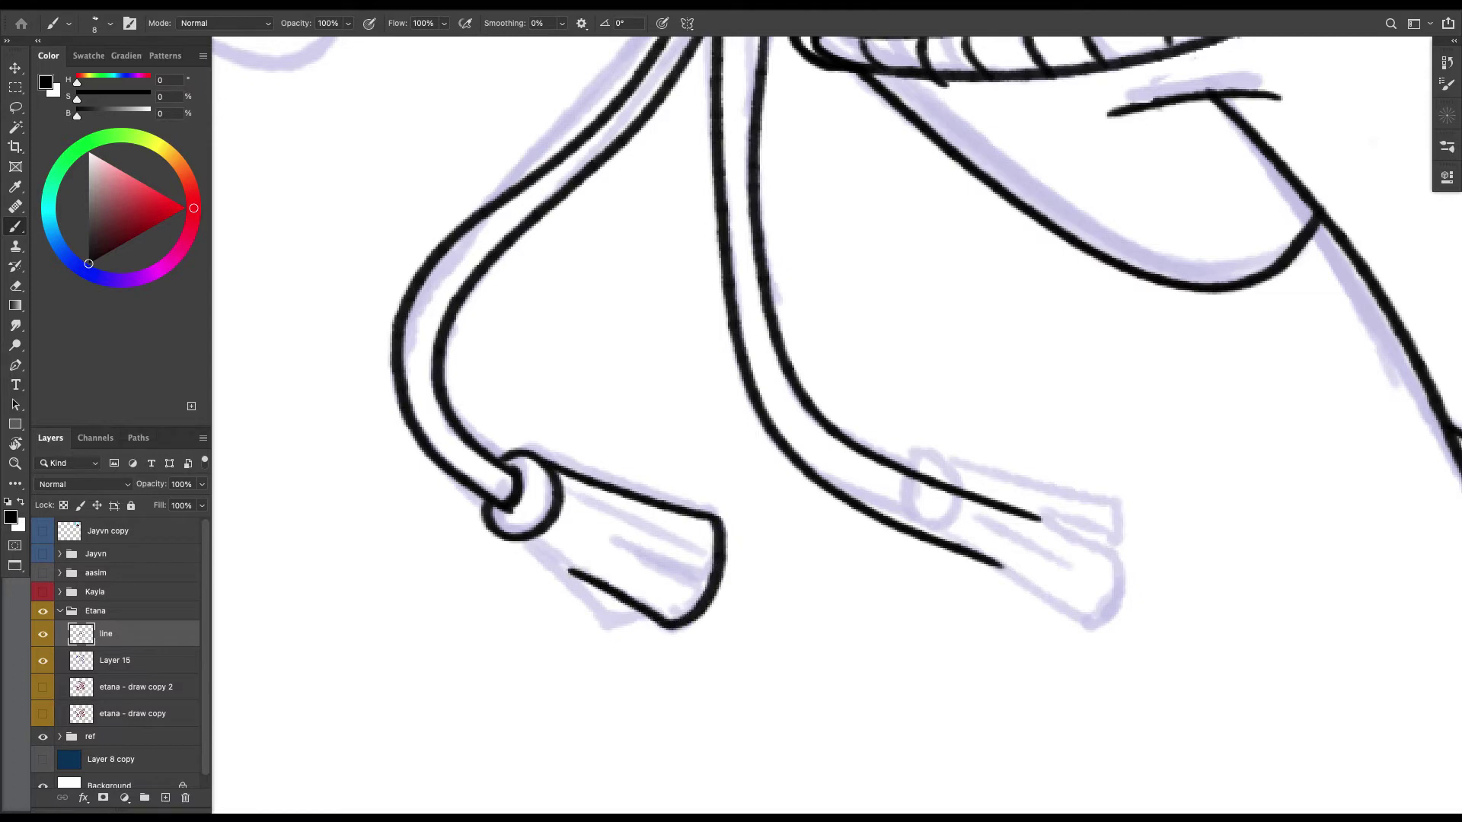
mouse_move(517, 542)
mouse_down()
mouse_move(592, 609)
mouse_move(647, 618)
mouse_up()
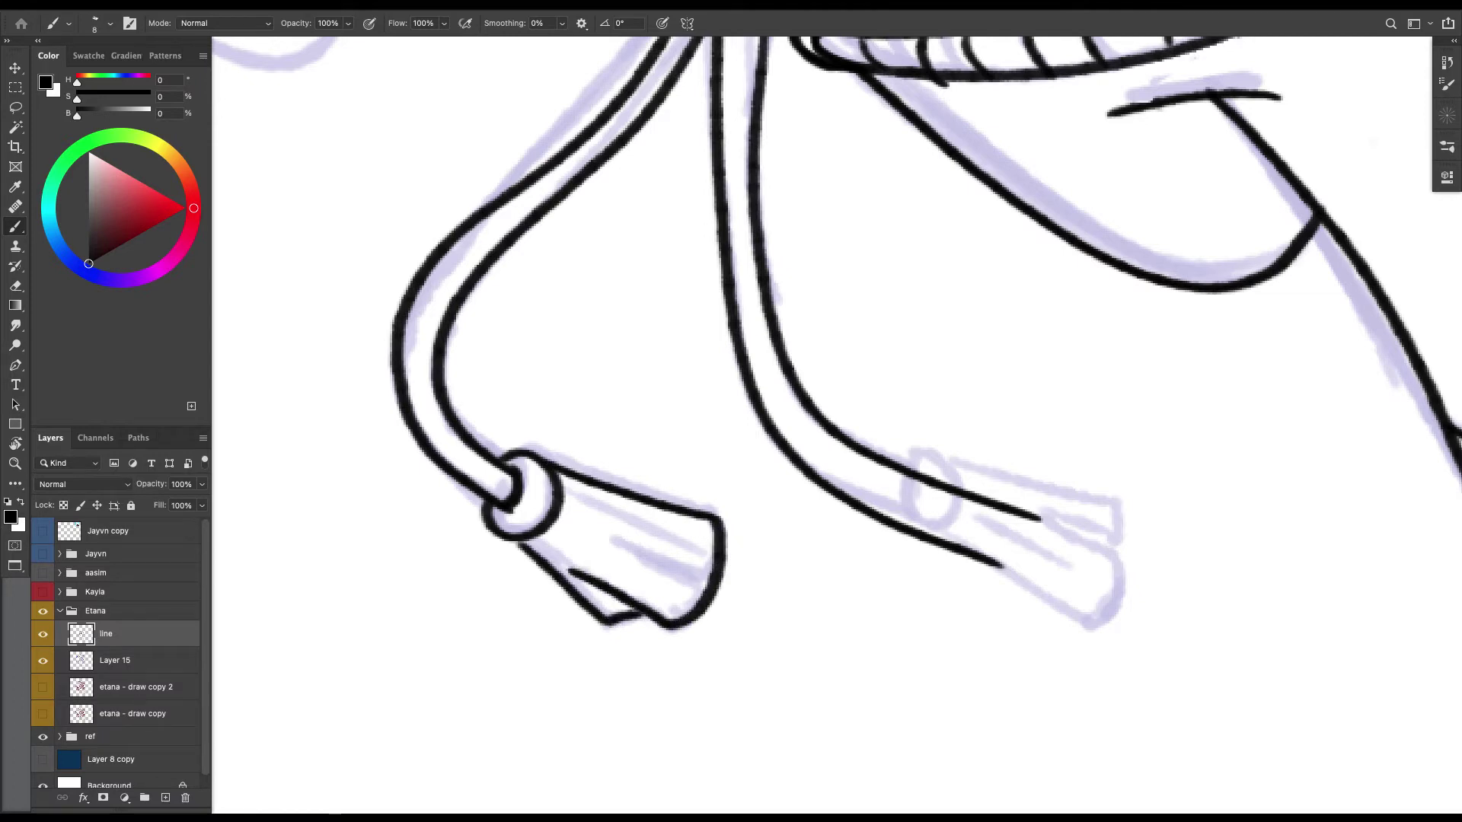
mouse_move(707, 593)
mouse_down()
mouse_move(610, 545)
mouse_move(637, 549)
mouse_up()
drag(837, 487, 704, 454)
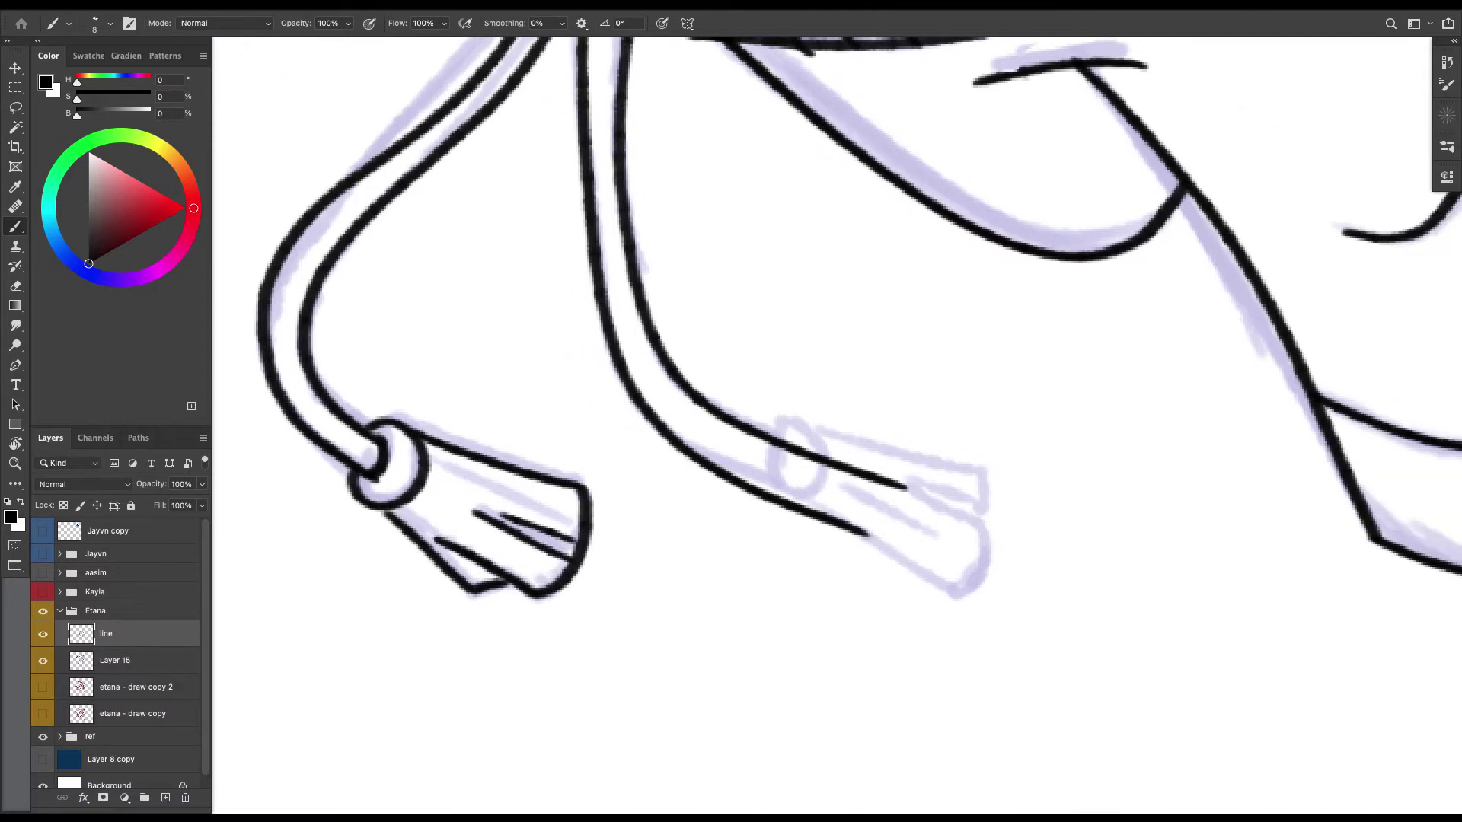
key(l)
key(b)
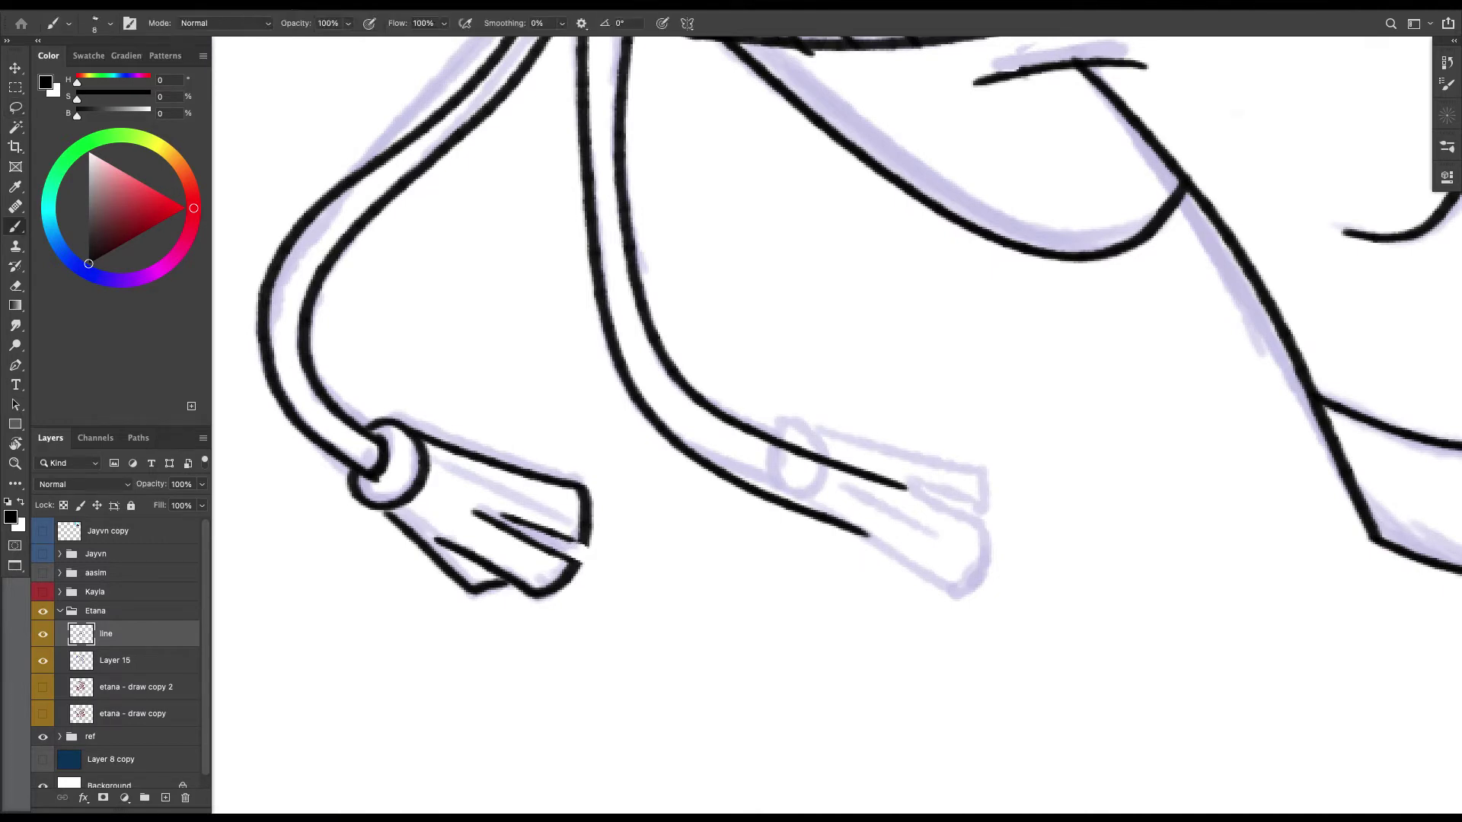
Lasso and delete the ends of the cord nearest the leg that run past its bead, and clear the selection.
mouse_move(838, 457)
mouse_down()
mouse_move(675, 416)
mouse_move(742, 513)
mouse_move(689, 355)
mouse_up()
key(l)
key(BackSpace)
key(ctrl+d)
key(b)
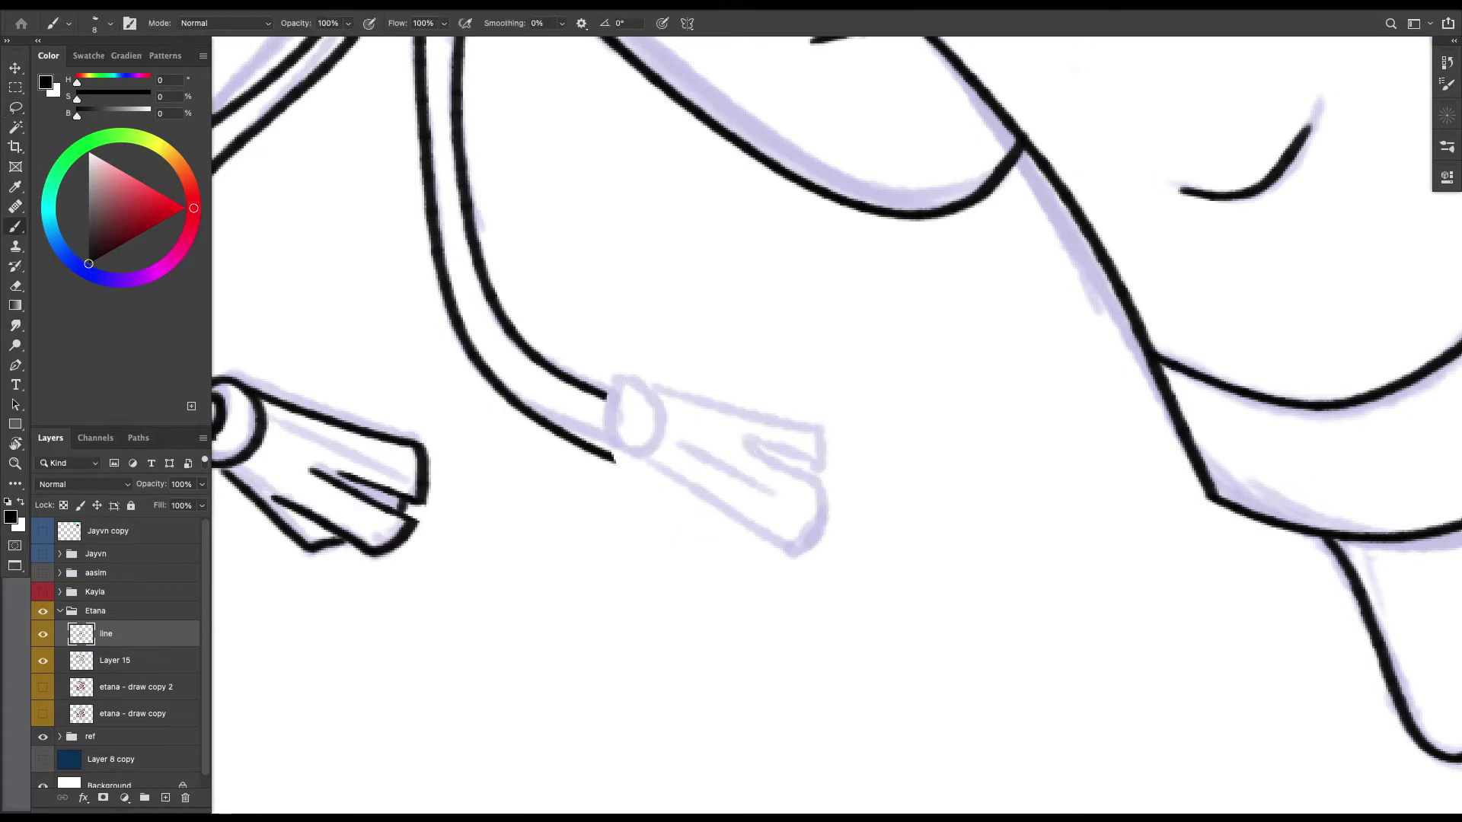
Ink the bead around the end of the cord nearest the leg and the first side of its tassel.
drag(607, 394, 598, 449)
mouse_move(597, 383)
mouse_down()
mouse_move(643, 426)
mouse_move(601, 459)
mouse_move(633, 464)
mouse_move(659, 352)
mouse_move(744, 411)
mouse_move(714, 505)
mouse_up()
key(r)
key(b)
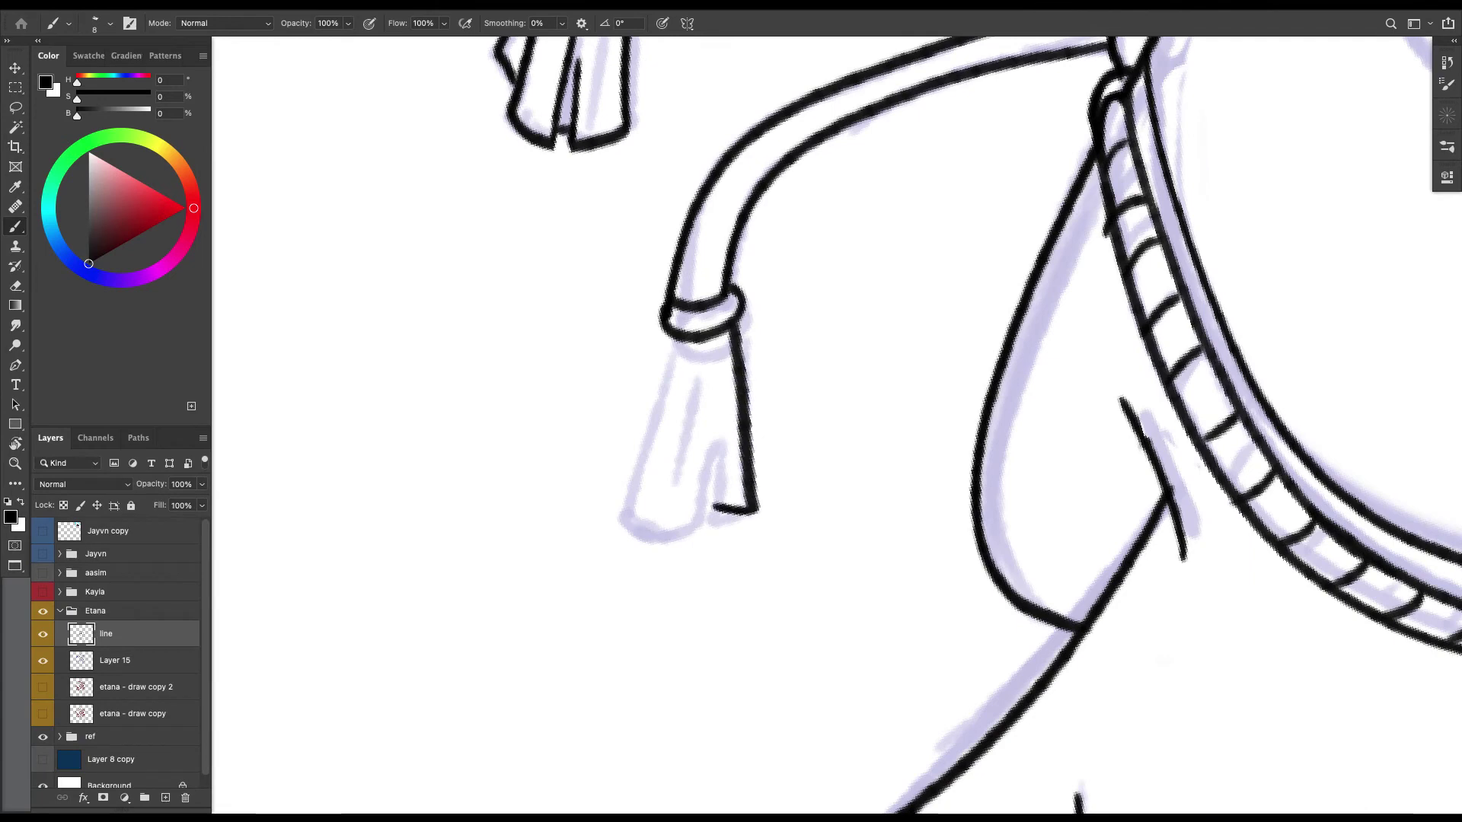
Ink the middle fold, curved end edge and outer flap of the tassel nearest the leg, redoing the flap's side line.
mouse_move(708, 400)
mouse_down()
mouse_move(712, 487)
mouse_move(666, 533)
mouse_move(642, 521)
mouse_up()
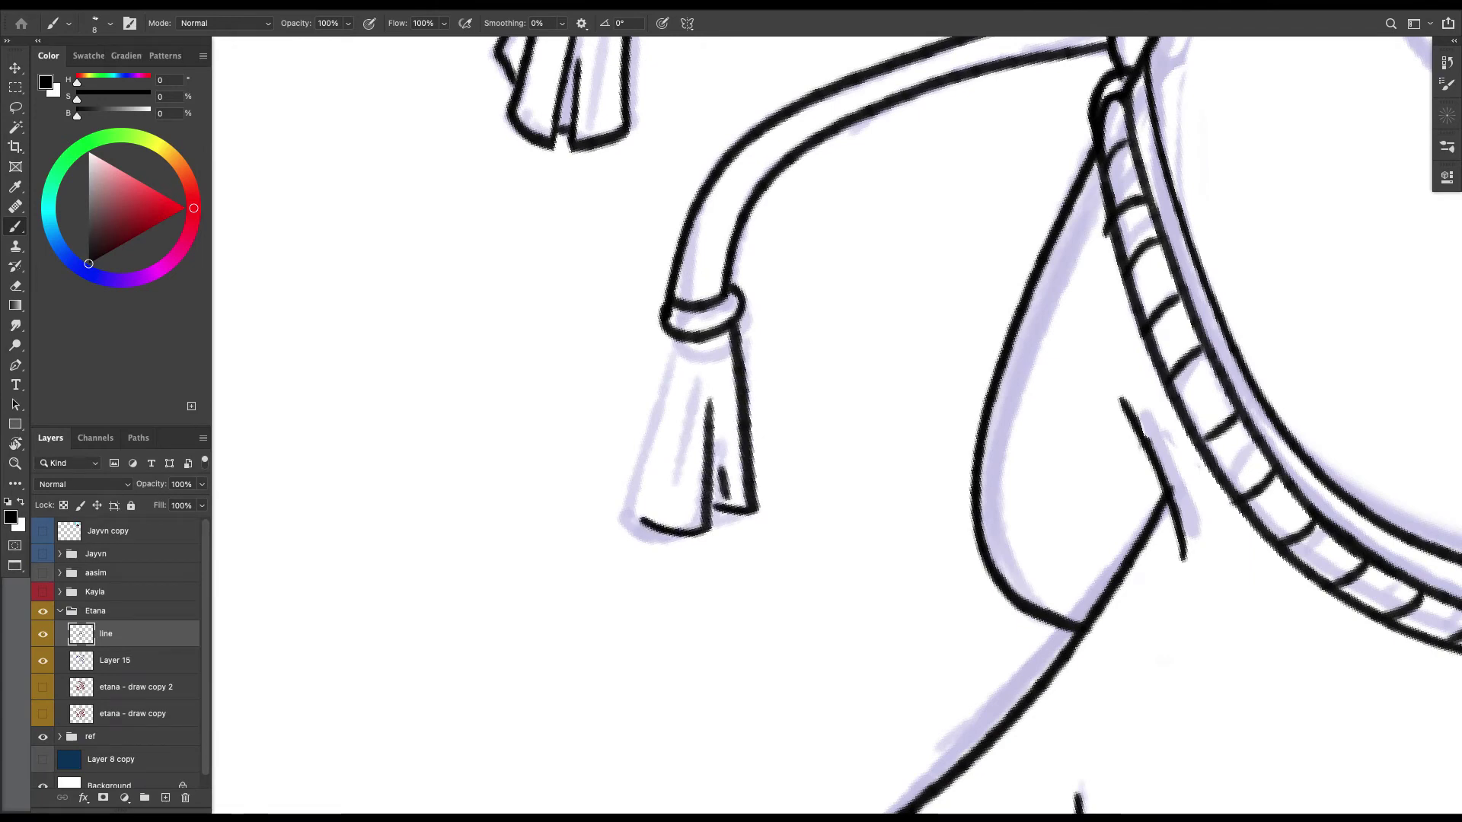
drag(664, 332, 640, 524)
drag(659, 333, 626, 482)
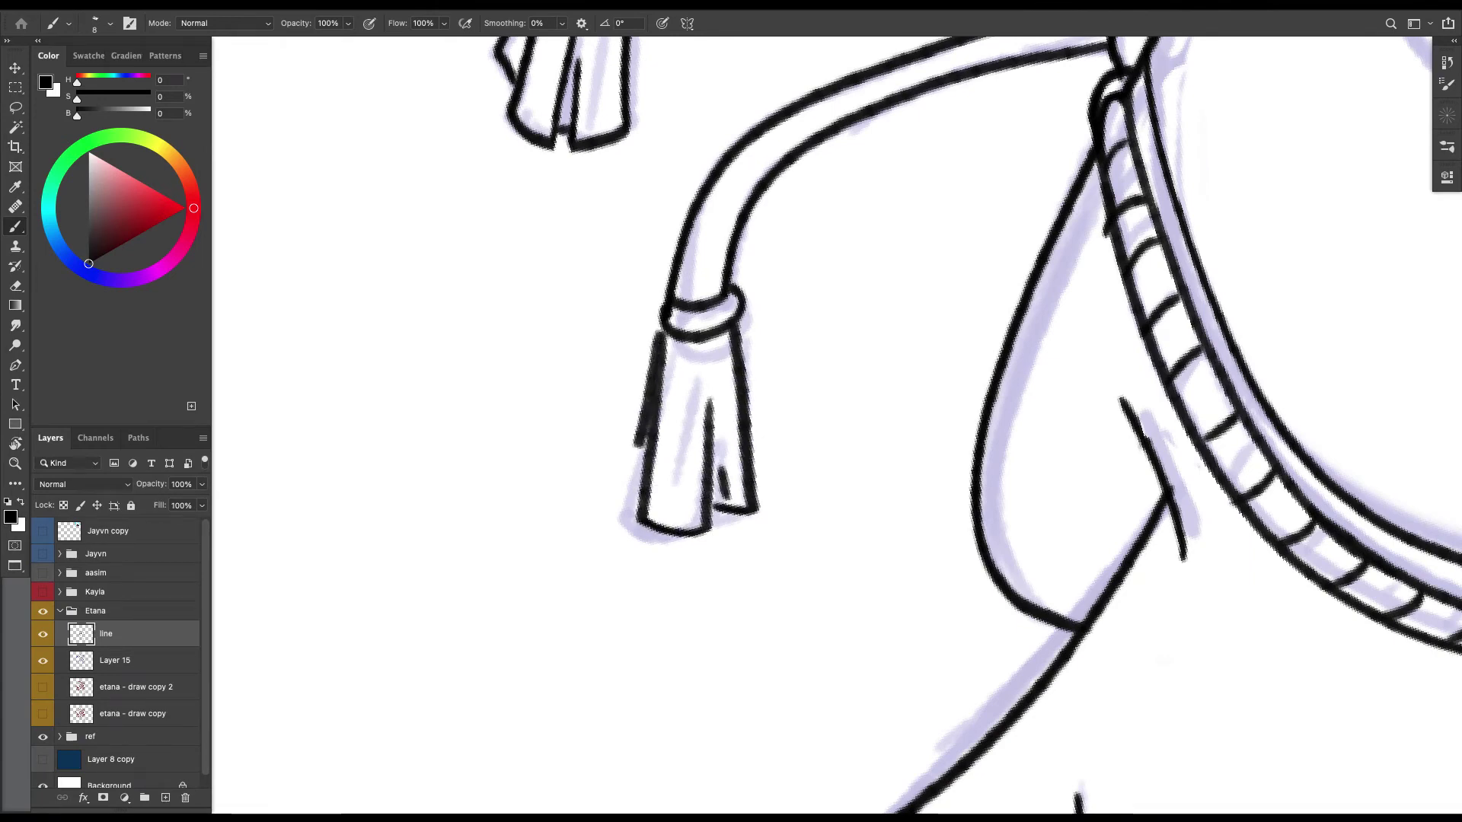
key(ctrl+z)
mouse_move(659, 324)
mouse_down()
mouse_move(619, 485)
mouse_move(642, 495)
mouse_move(654, 370)
mouse_move(669, 369)
mouse_move(641, 442)
mouse_up()
Lasso and delete the overlapping upper part of the tassel's inner line, clear the selection, and ink its thin fold lines.
key(l)
key(Delete)
key(super+d)
key(b)
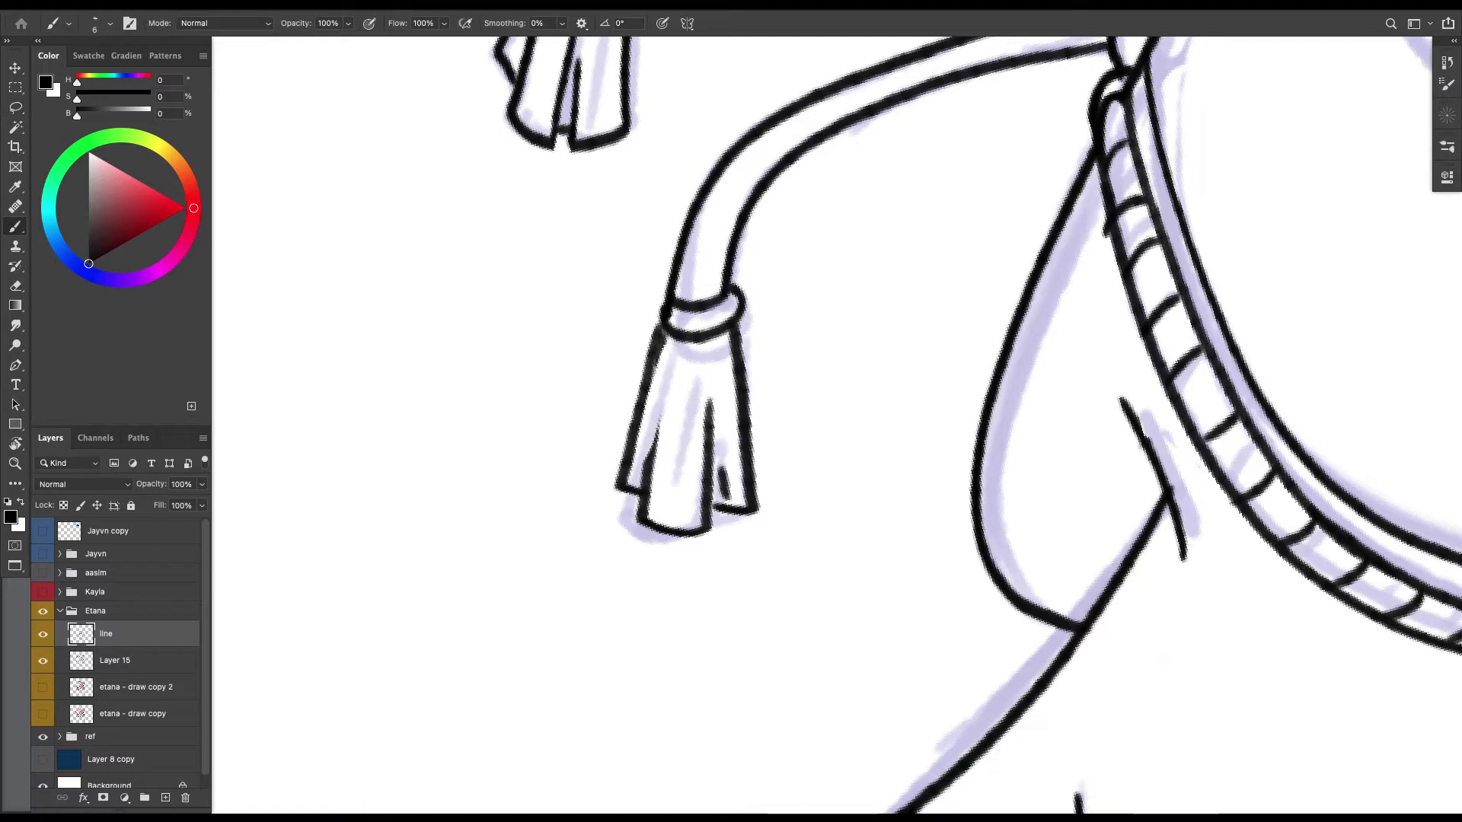
drag(697, 368, 679, 474)
drag(662, 408, 647, 474)
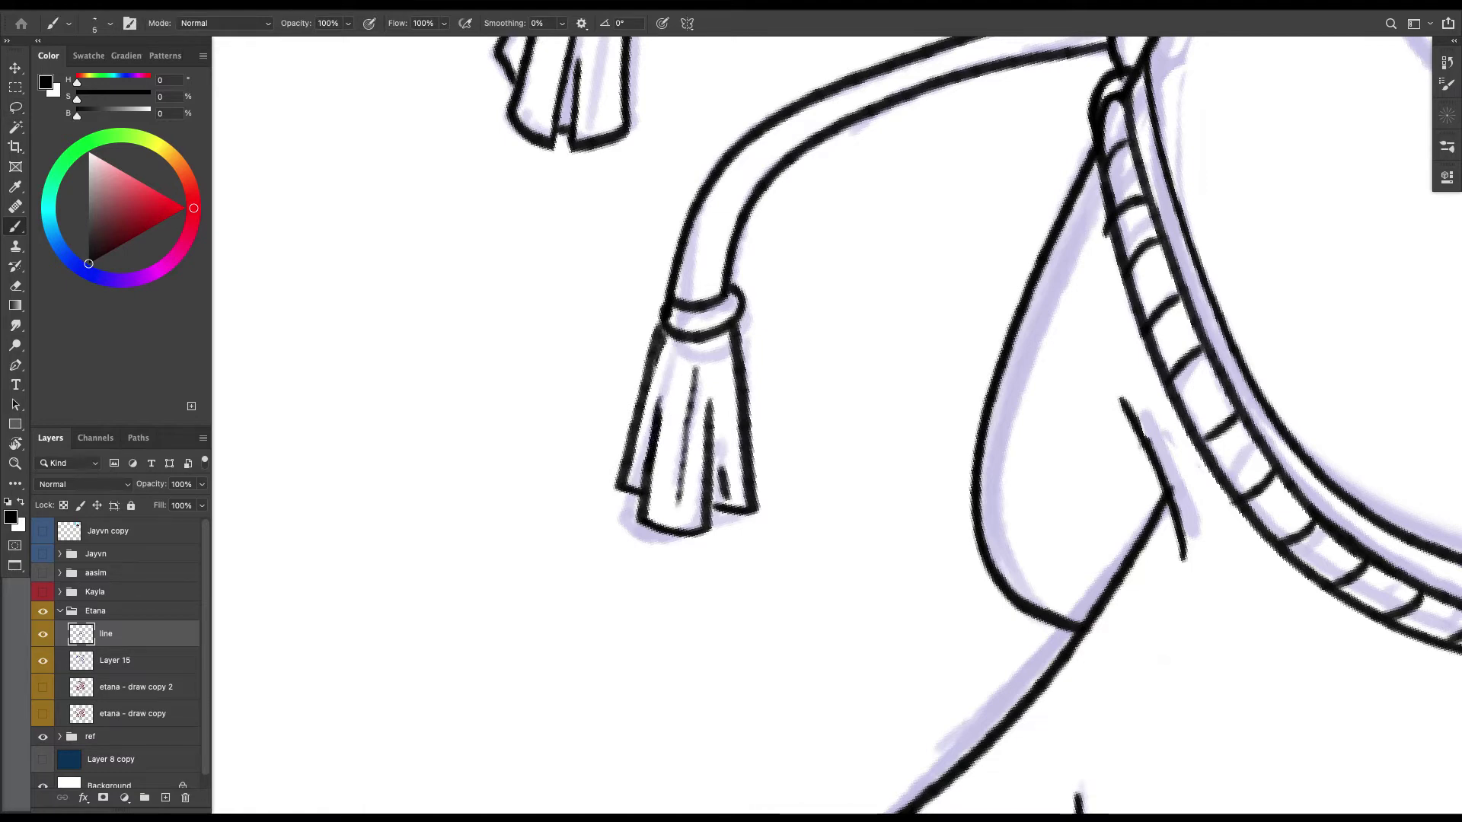
Round out the outer end of the bead nearest the leg, erase the excess ink, and touch up the tassel's edge.
scroll(837, 426, up, 3)
drag(643, 406, 631, 453)
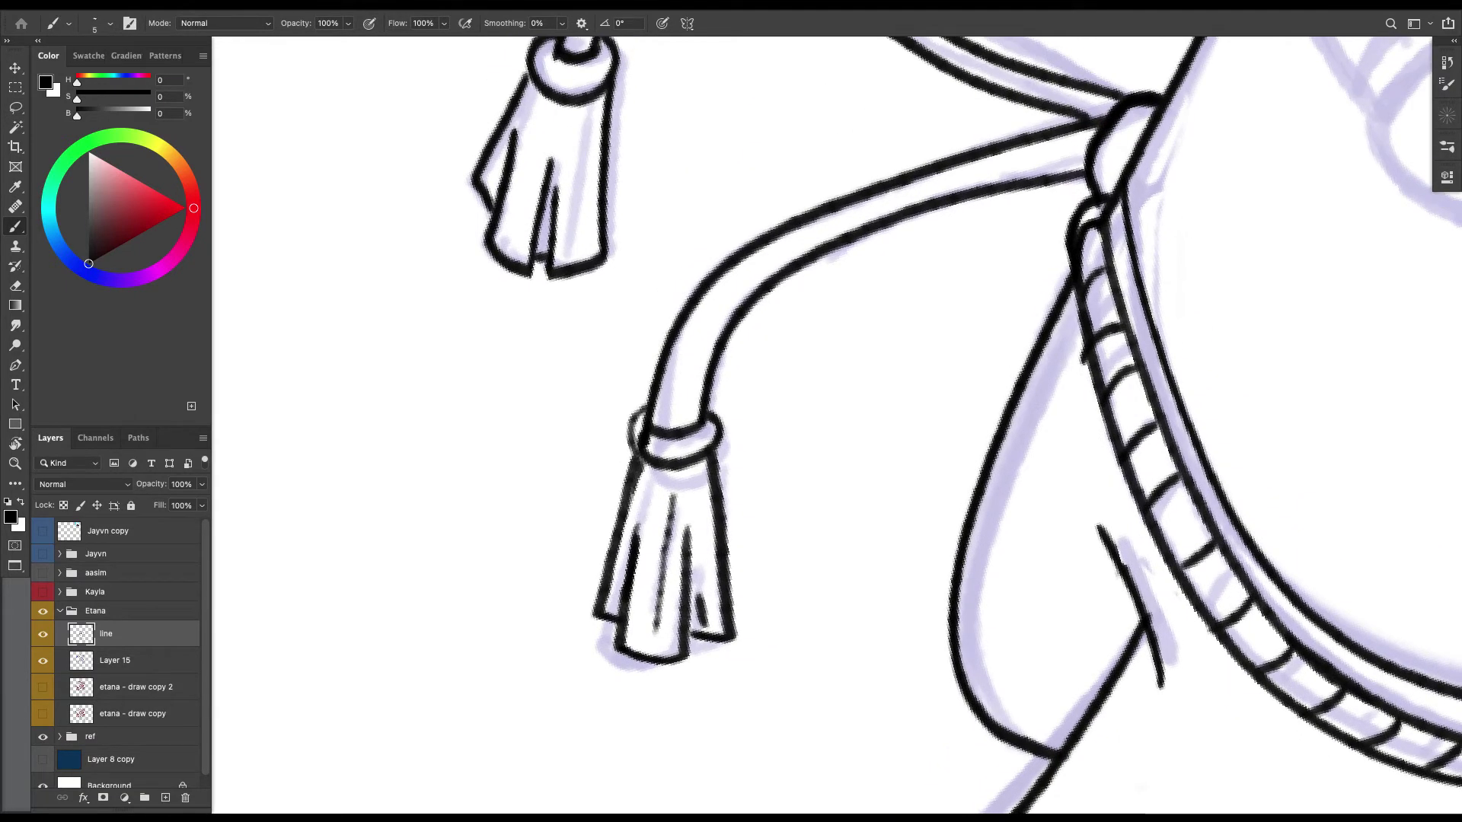
key(e)
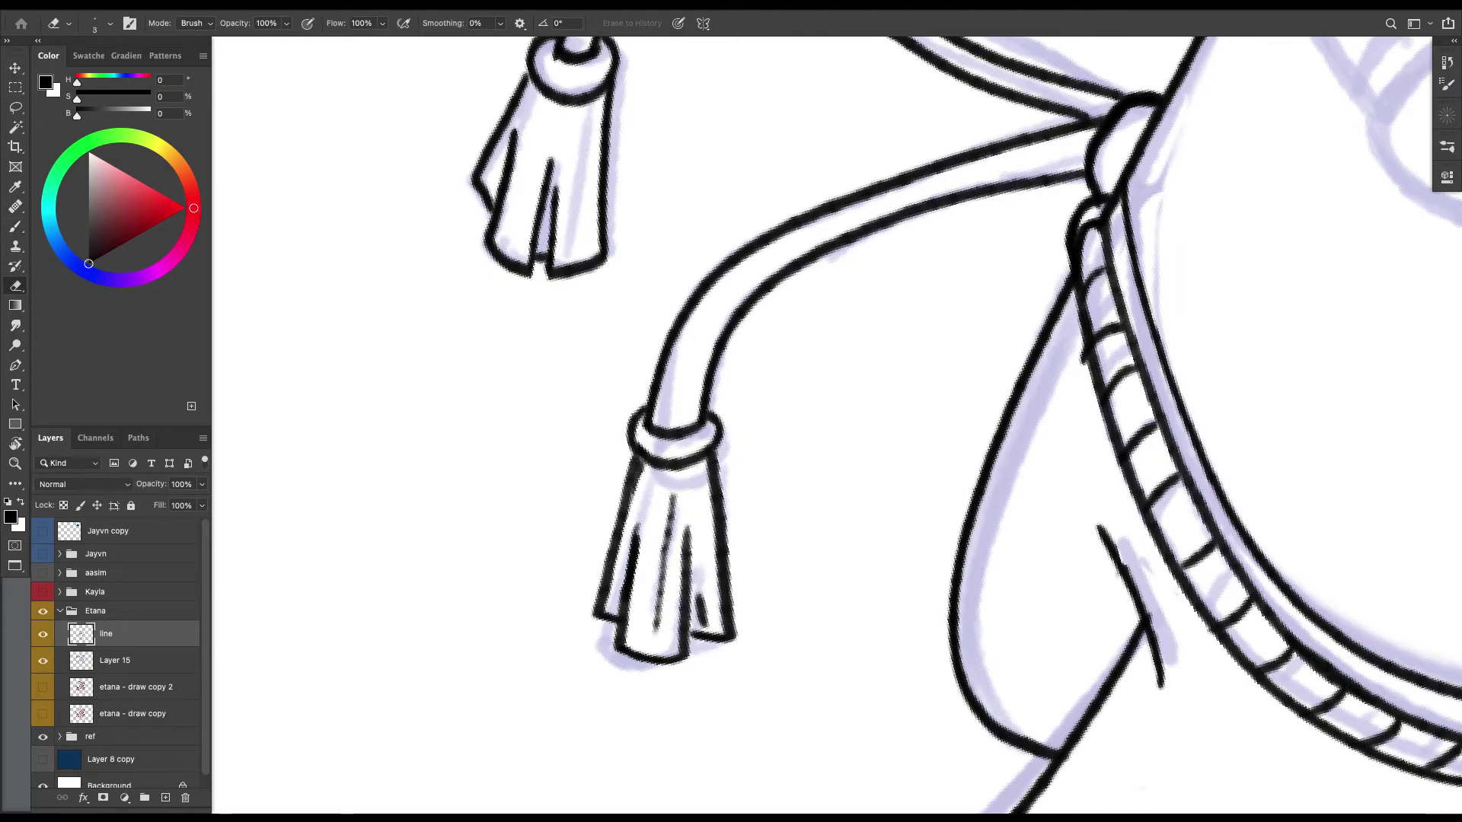
key(b)
drag(637, 468, 622, 501)
Examine the inked cords and tassels up close and against the whole figure from several angles.
key(super+minus)
key(super+minus)
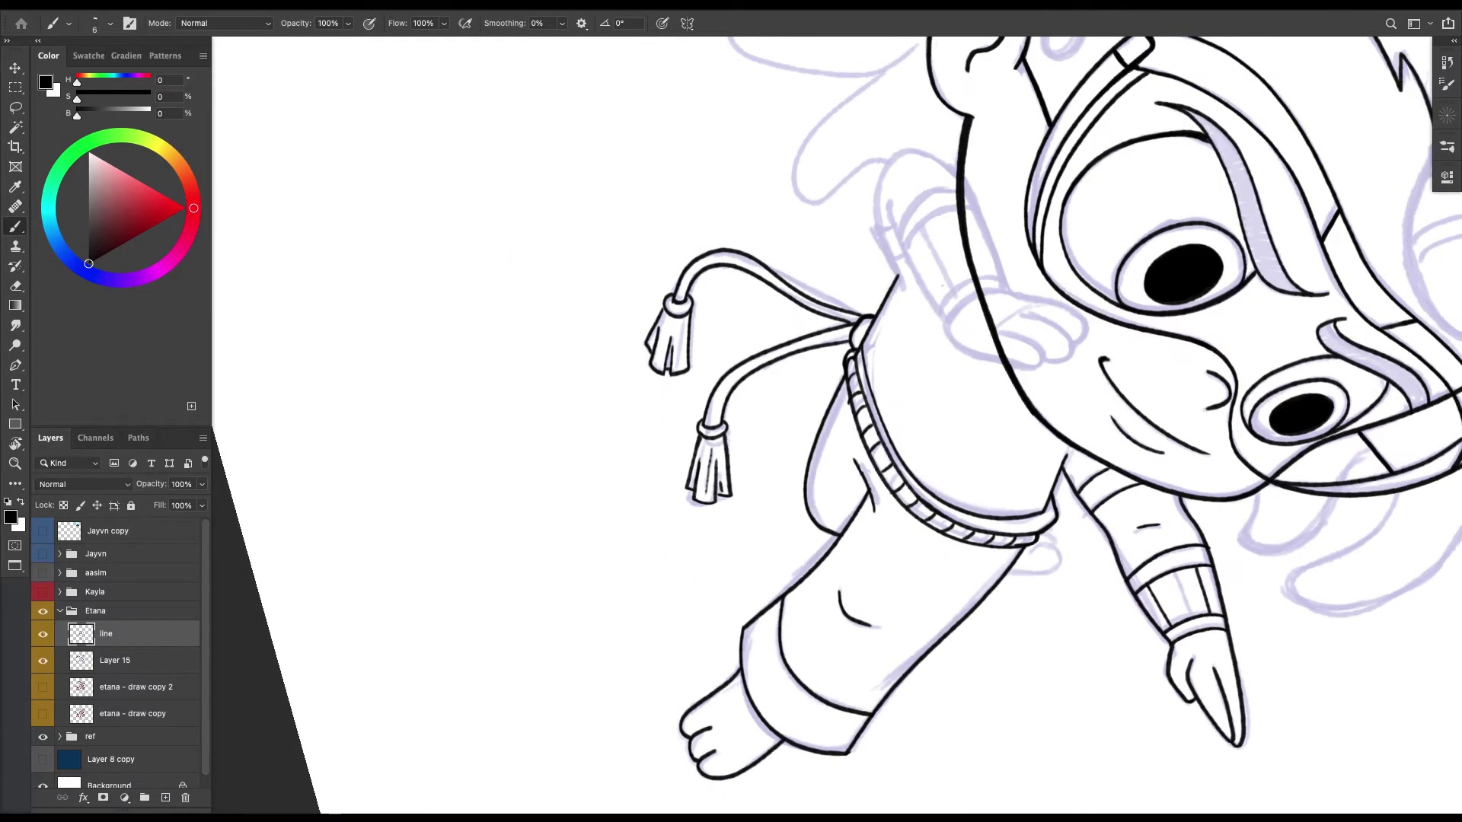
key(Escape)
key(super+plus)
key(super+plus)
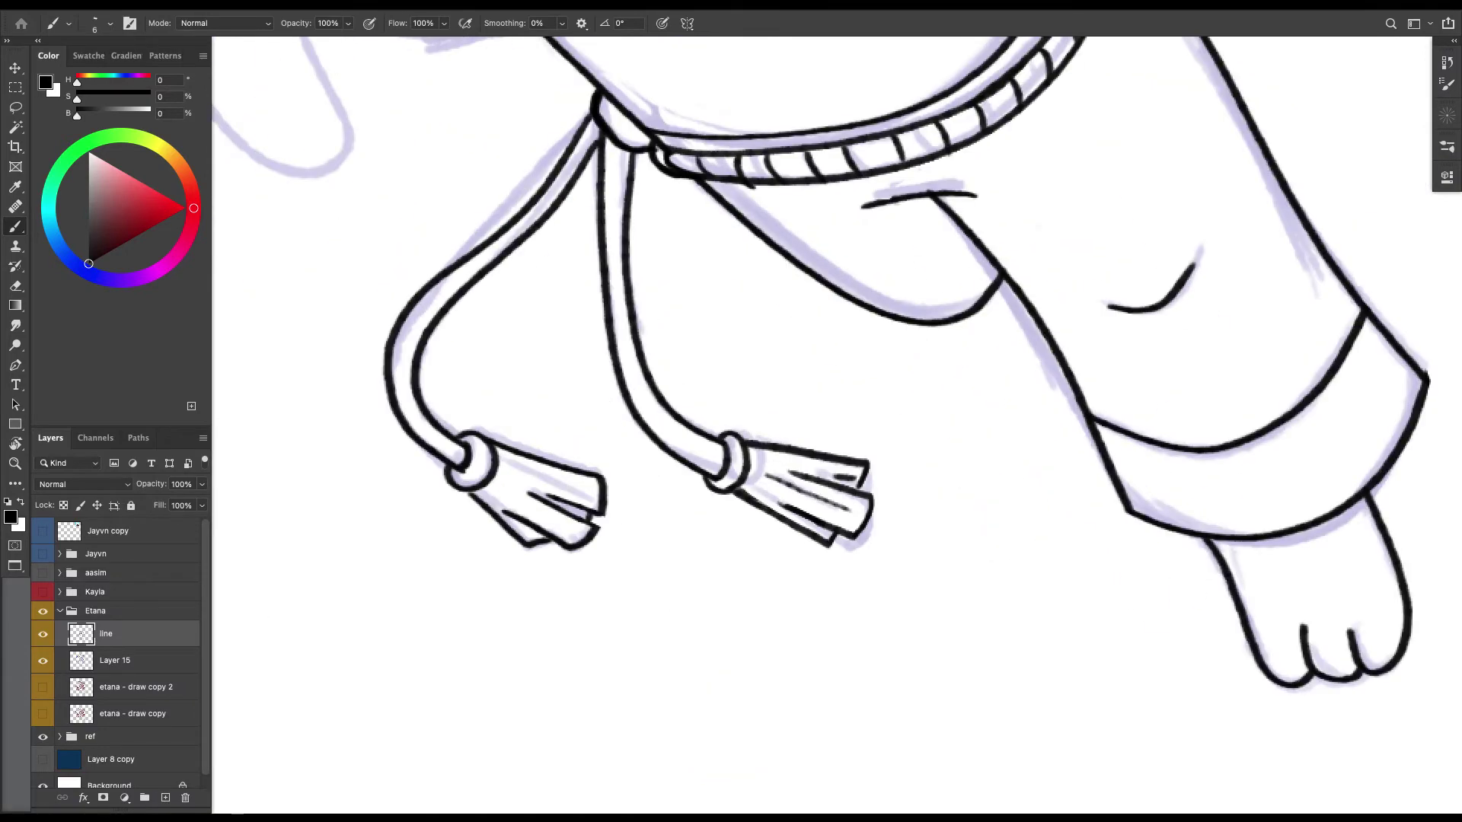
key(r)
mouse_move(930, 479)
mouse_down()
mouse_move(880, 284)
mouse_move(661, 232)
mouse_move(733, 209)
mouse_up()
key(b)
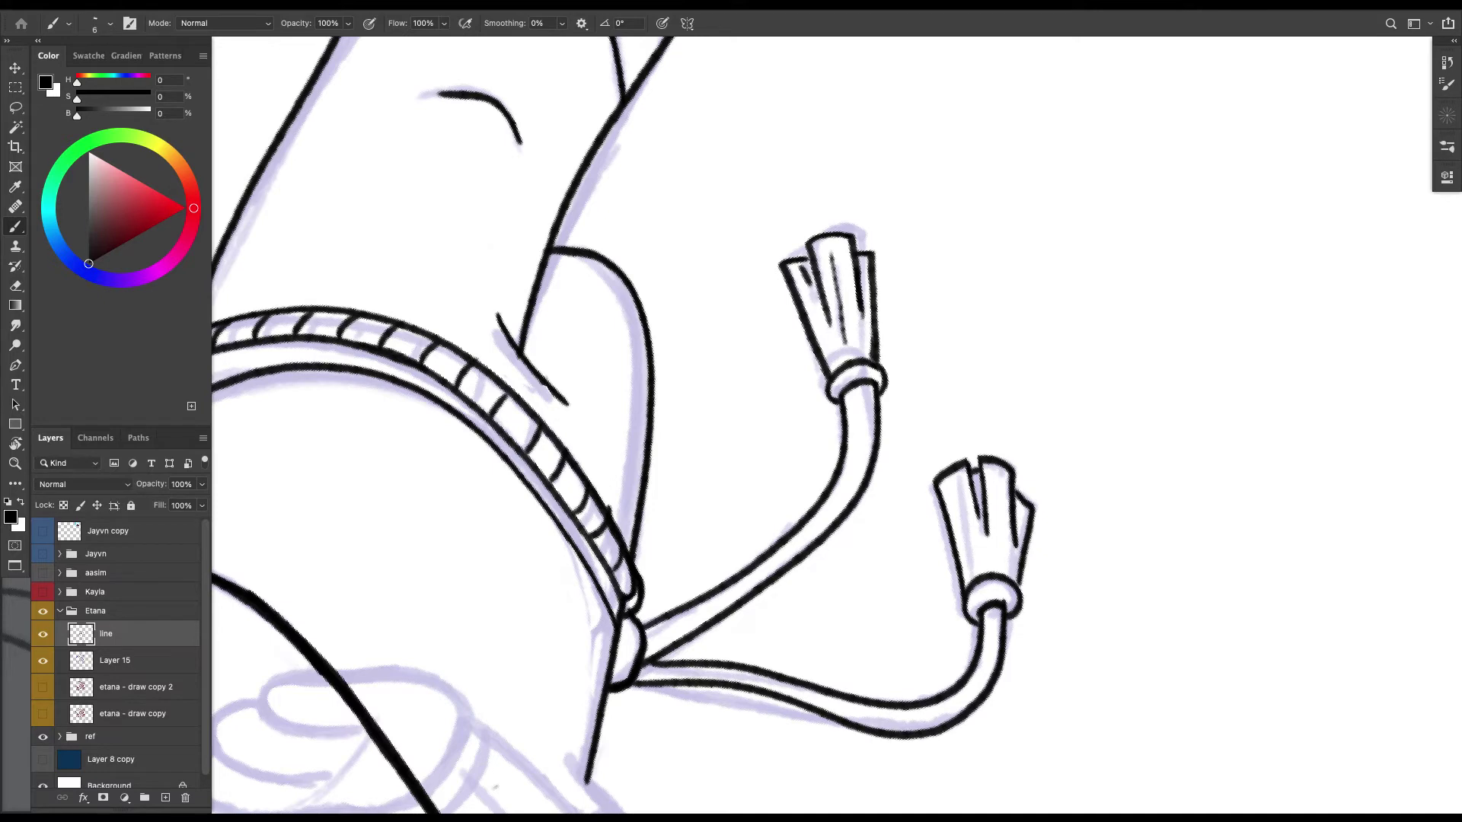
key(super+minus)
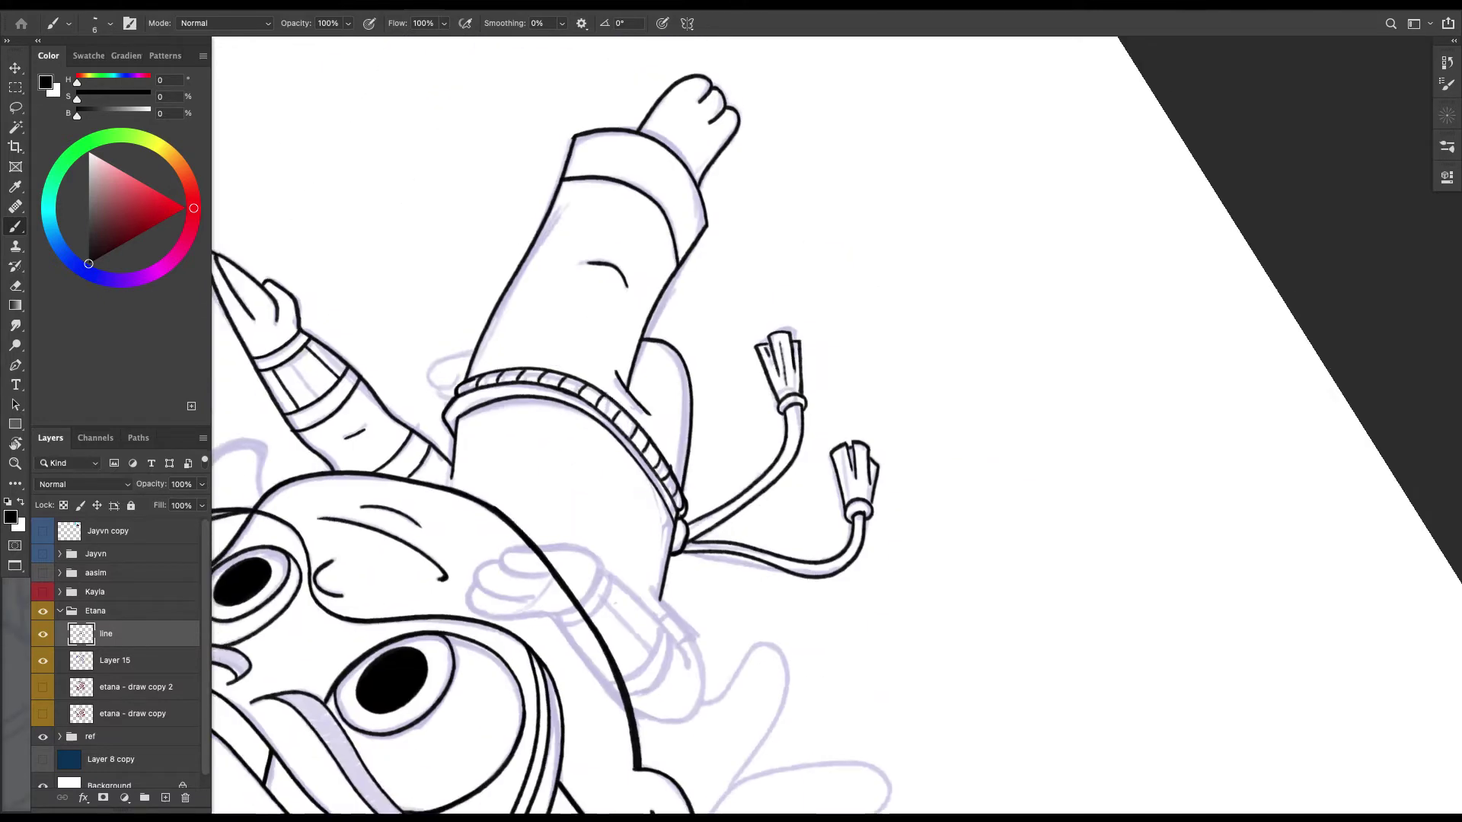
key(super+minus)
key(Escape)
key(super+minus)
scroll(738, 415, down, 2)
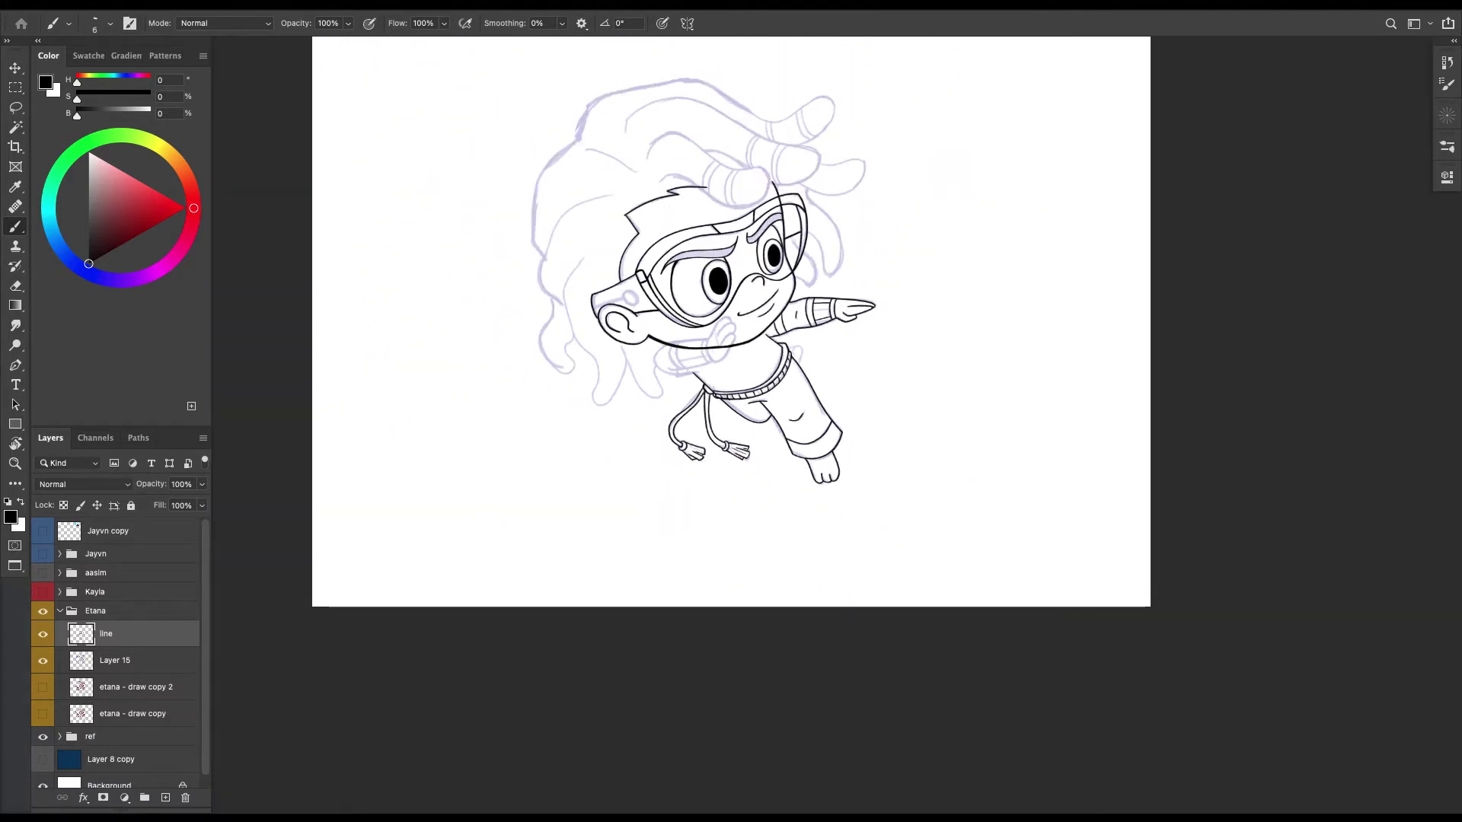
scroll(816, 325, up, 6)
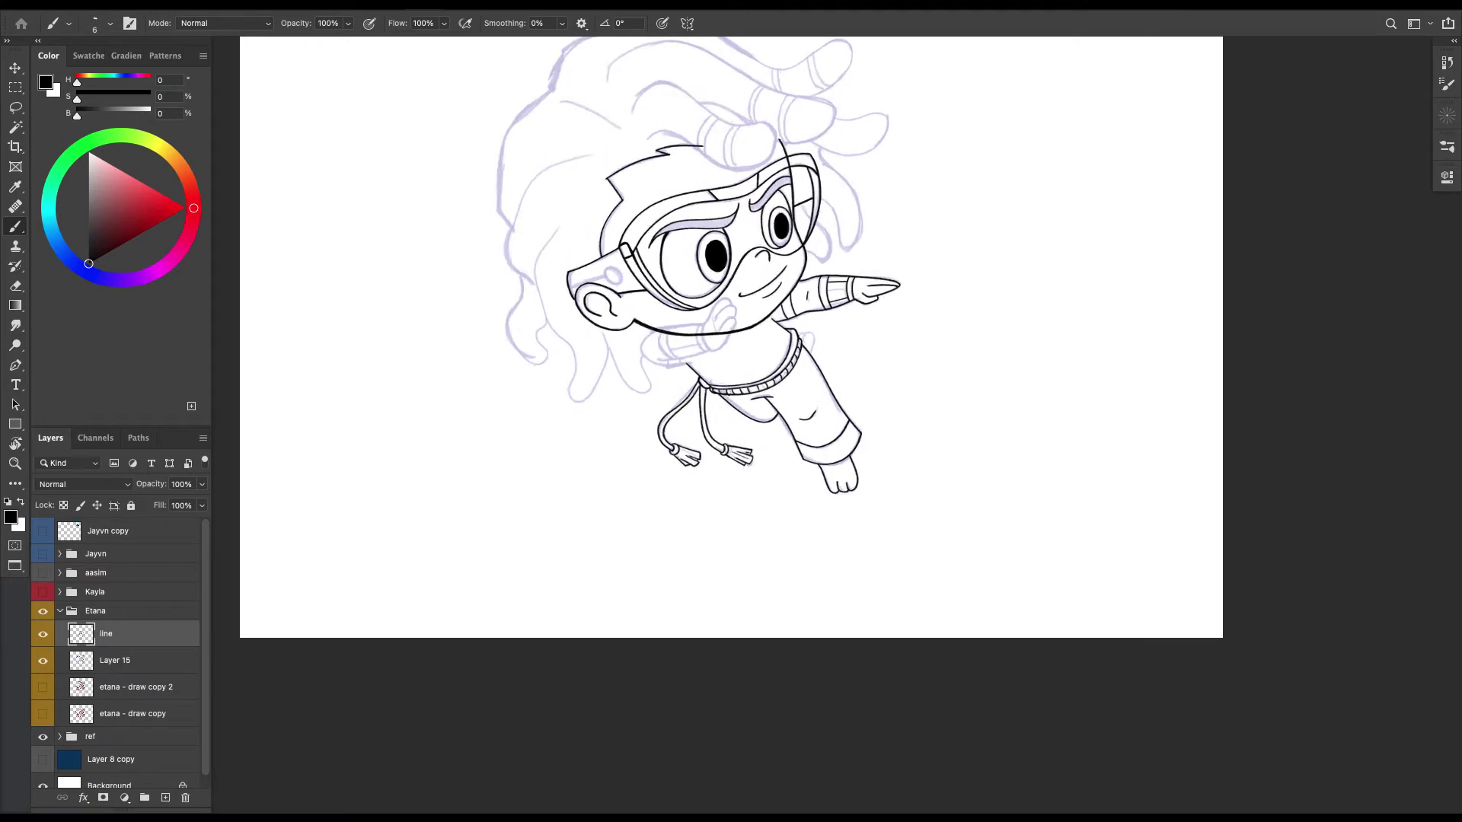
scroll(826, 369, up, 4)
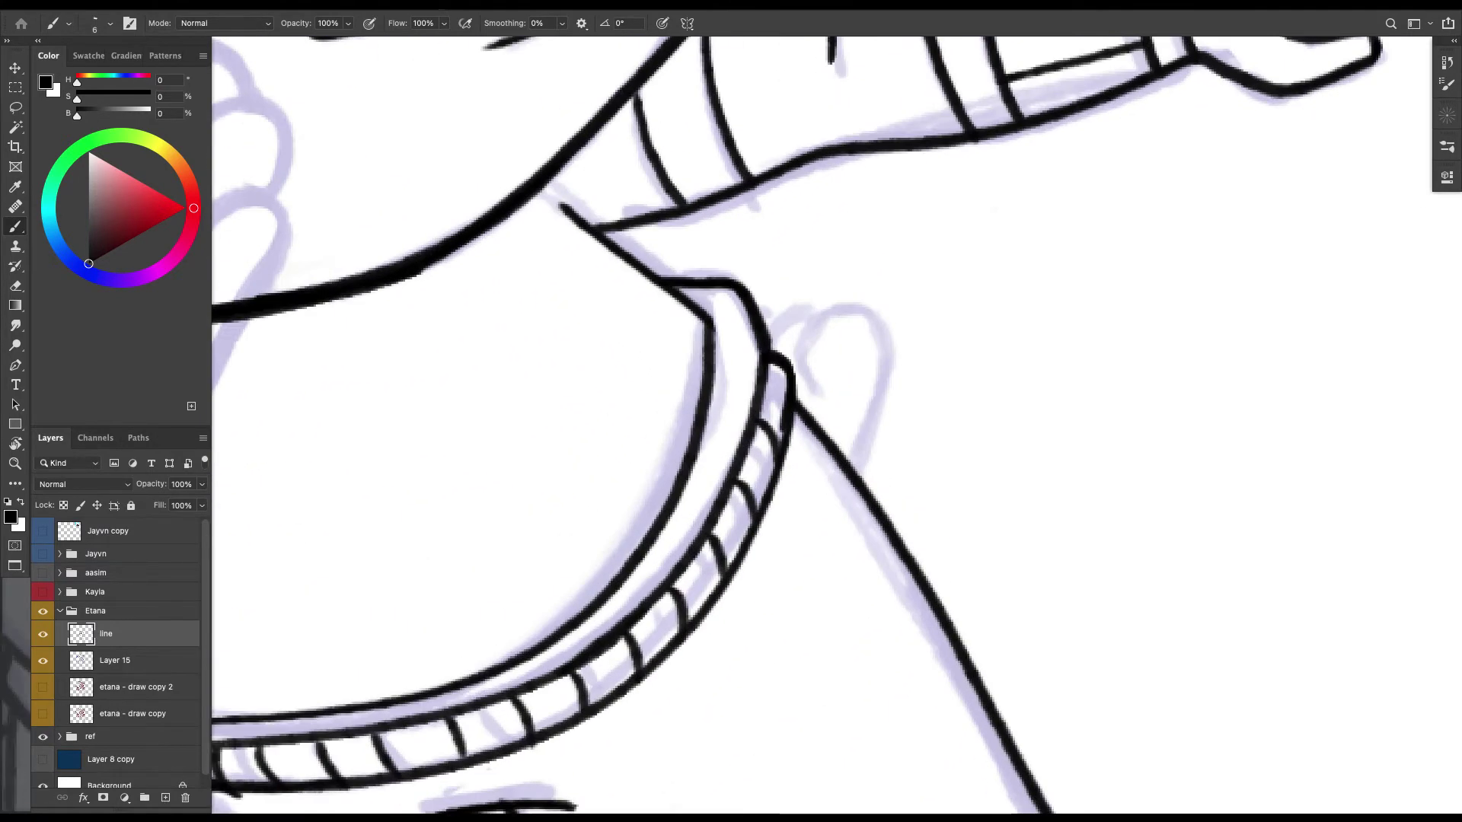
Ink the small foot and its toes showing behind the leg beside the waistband, thickening its outer contour.
mouse_move(718, 488)
mouse_down()
mouse_move(746, 362)
mouse_move(714, 338)
mouse_move(681, 355)
mouse_move(680, 411)
mouse_up()
mouse_move(678, 326)
mouse_down()
mouse_move(642, 379)
mouse_move(626, 354)
mouse_up()
drag(713, 501, 737, 450)
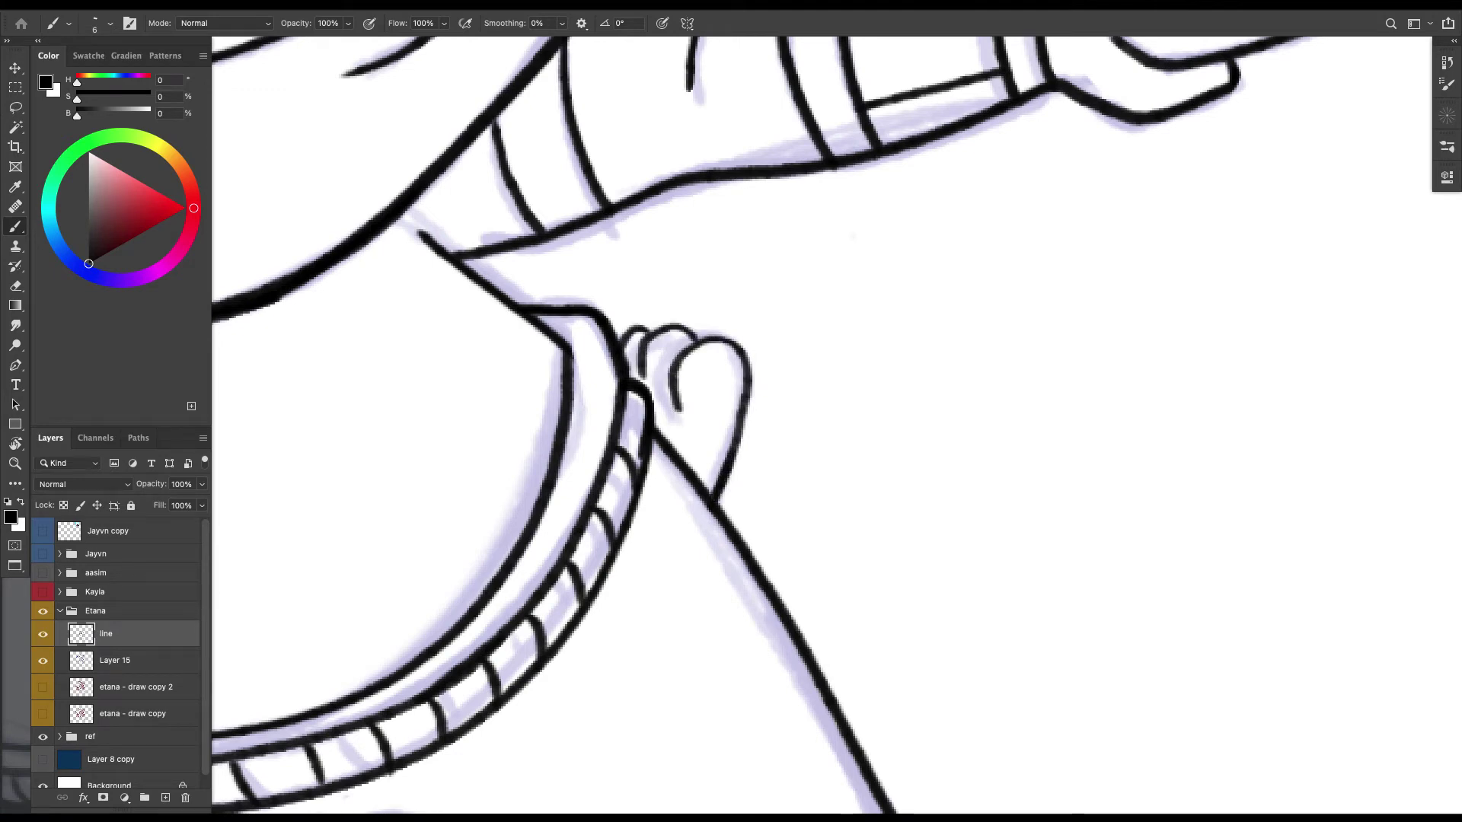
drag(734, 340, 714, 485)
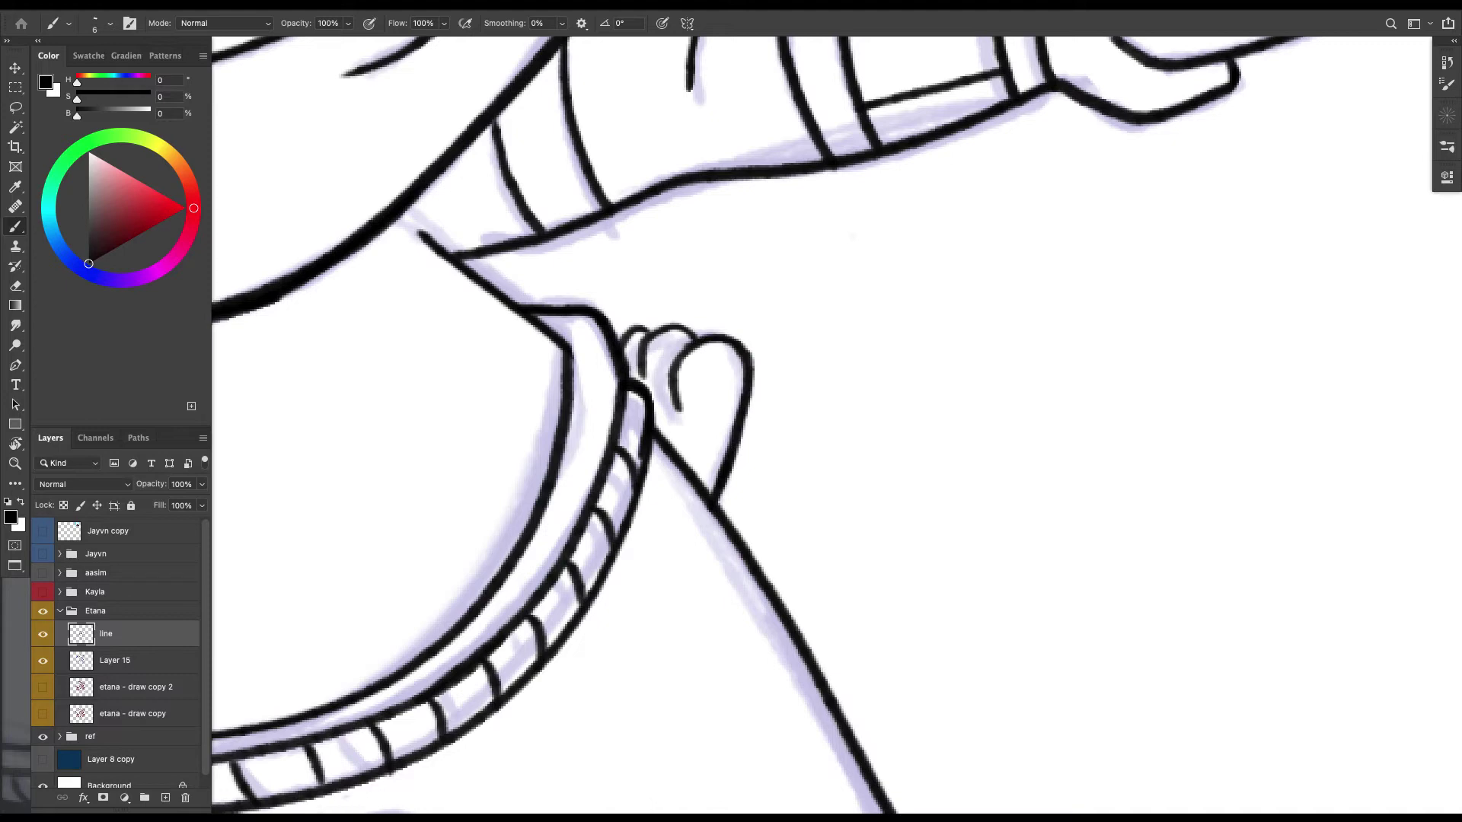
mouse_move(653, 330)
mouse_down()
mouse_move(638, 366)
mouse_move(619, 341)
mouse_up()
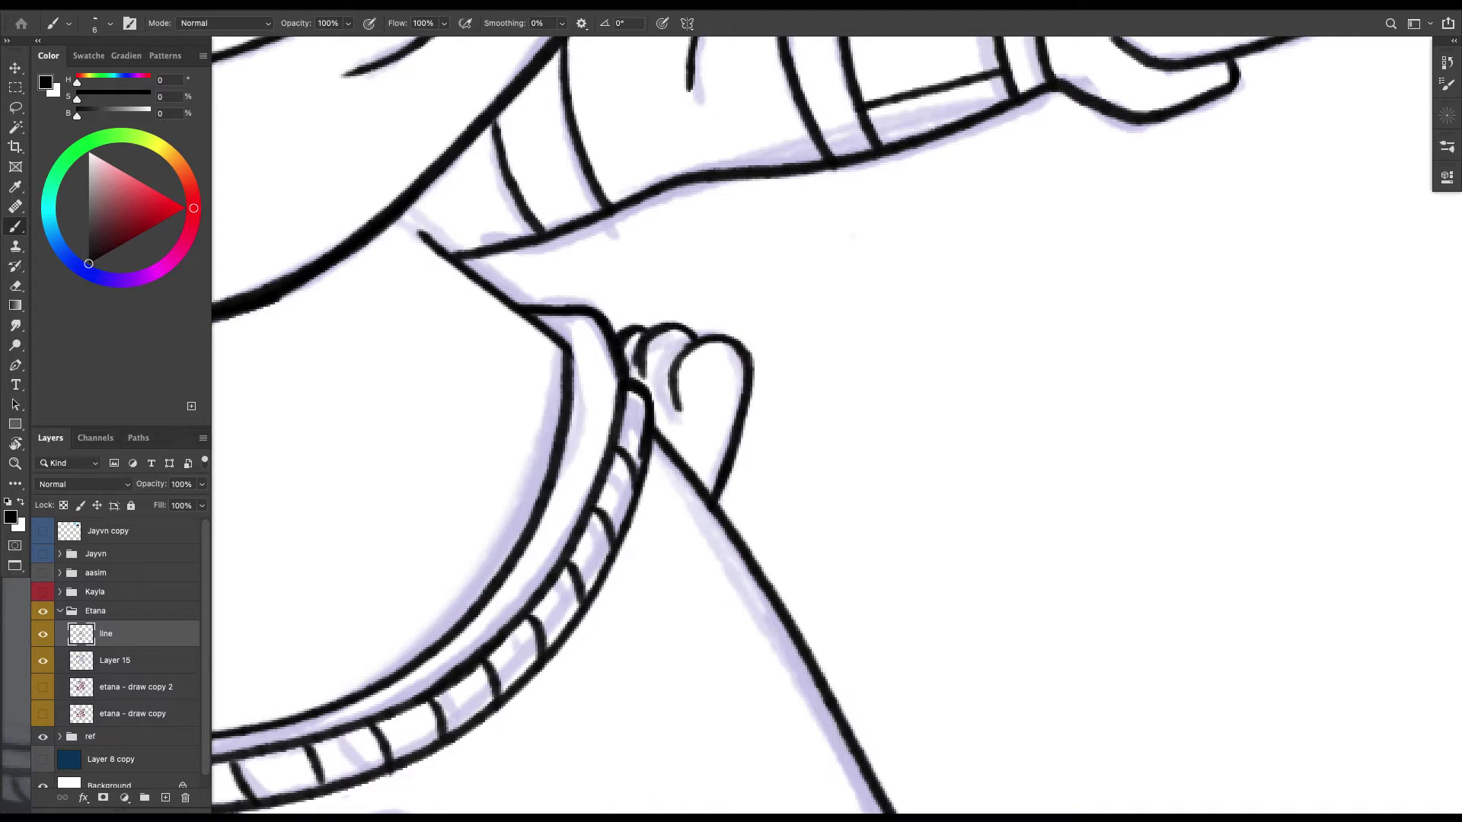
Set the brush size to 9 and ink the outlines of the two hair locks hanging below the ear.
drag(852, 236, 1103, 351)
key(super+minus)
mouse_move(329, 513)
mouse_down()
mouse_move(686, 486)
mouse_move(724, 527)
mouse_move(949, 518)
mouse_move(862, 431)
mouse_move(948, 415)
mouse_up()
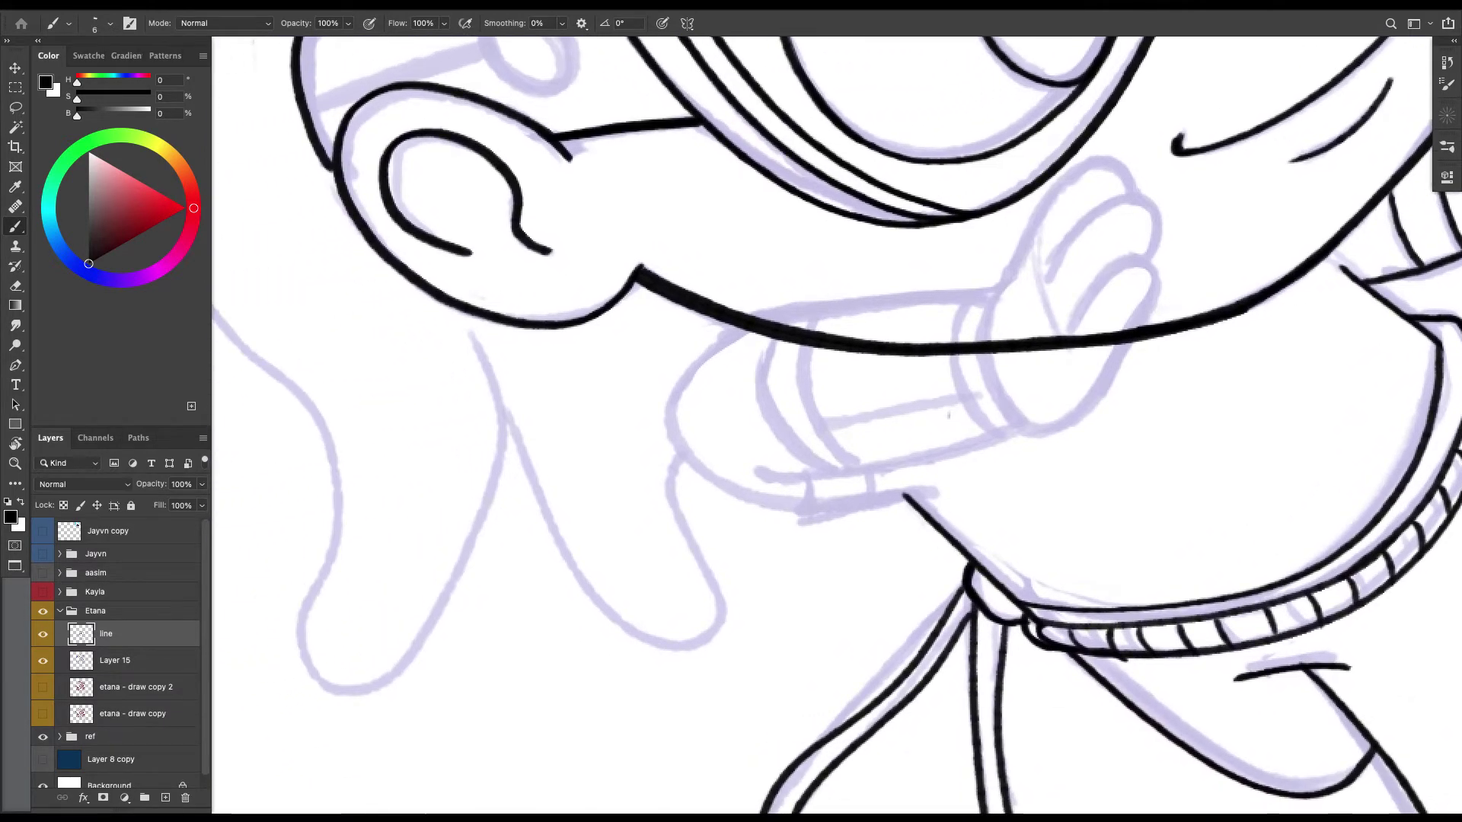
mouse_move(736, 346)
mouse_down()
mouse_move(687, 423)
mouse_move(677, 504)
mouse_move(717, 577)
mouse_up()
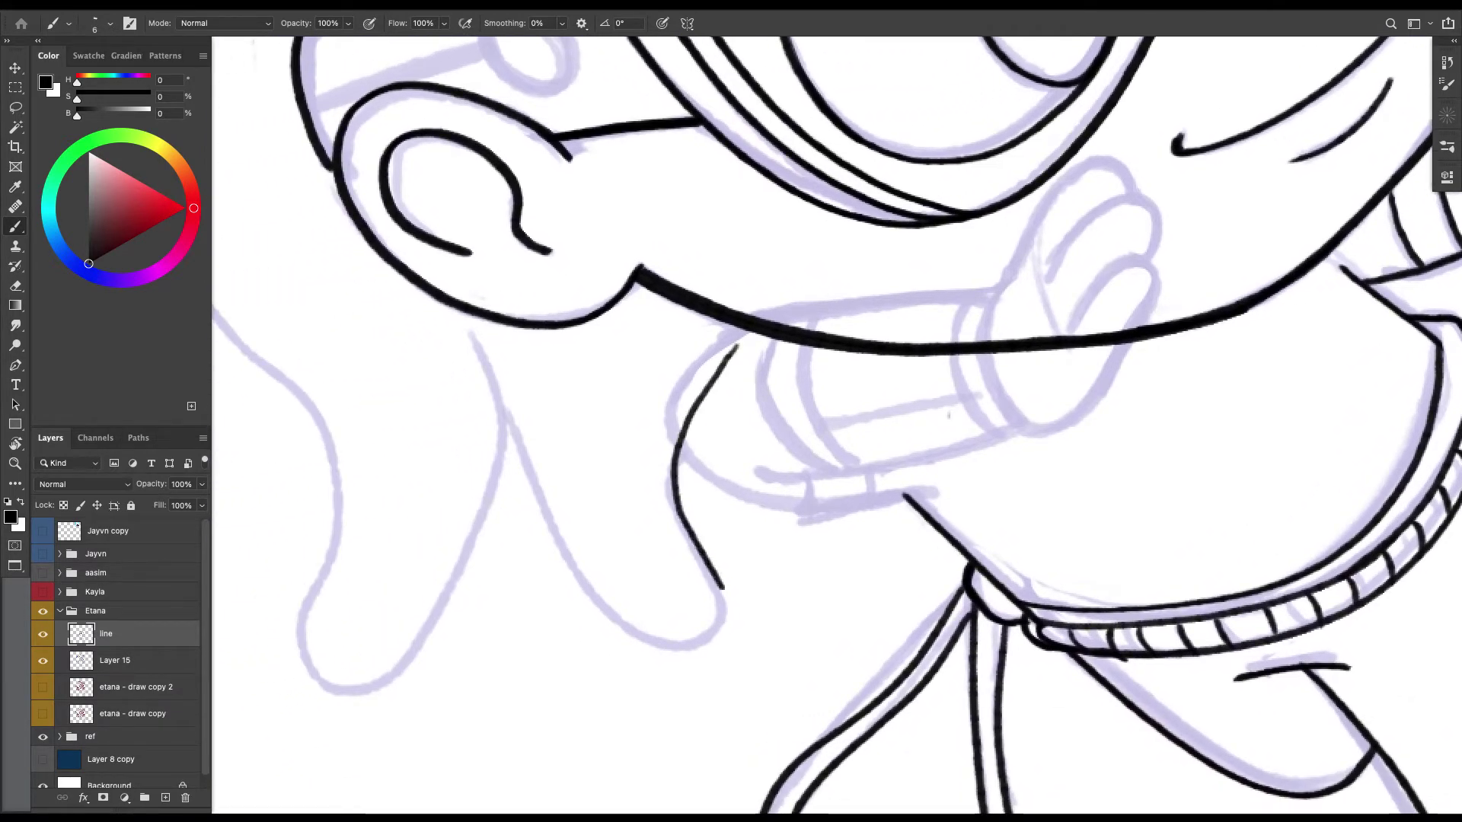
key(bracketright)
key(bracketright)
key(ctrl+z)
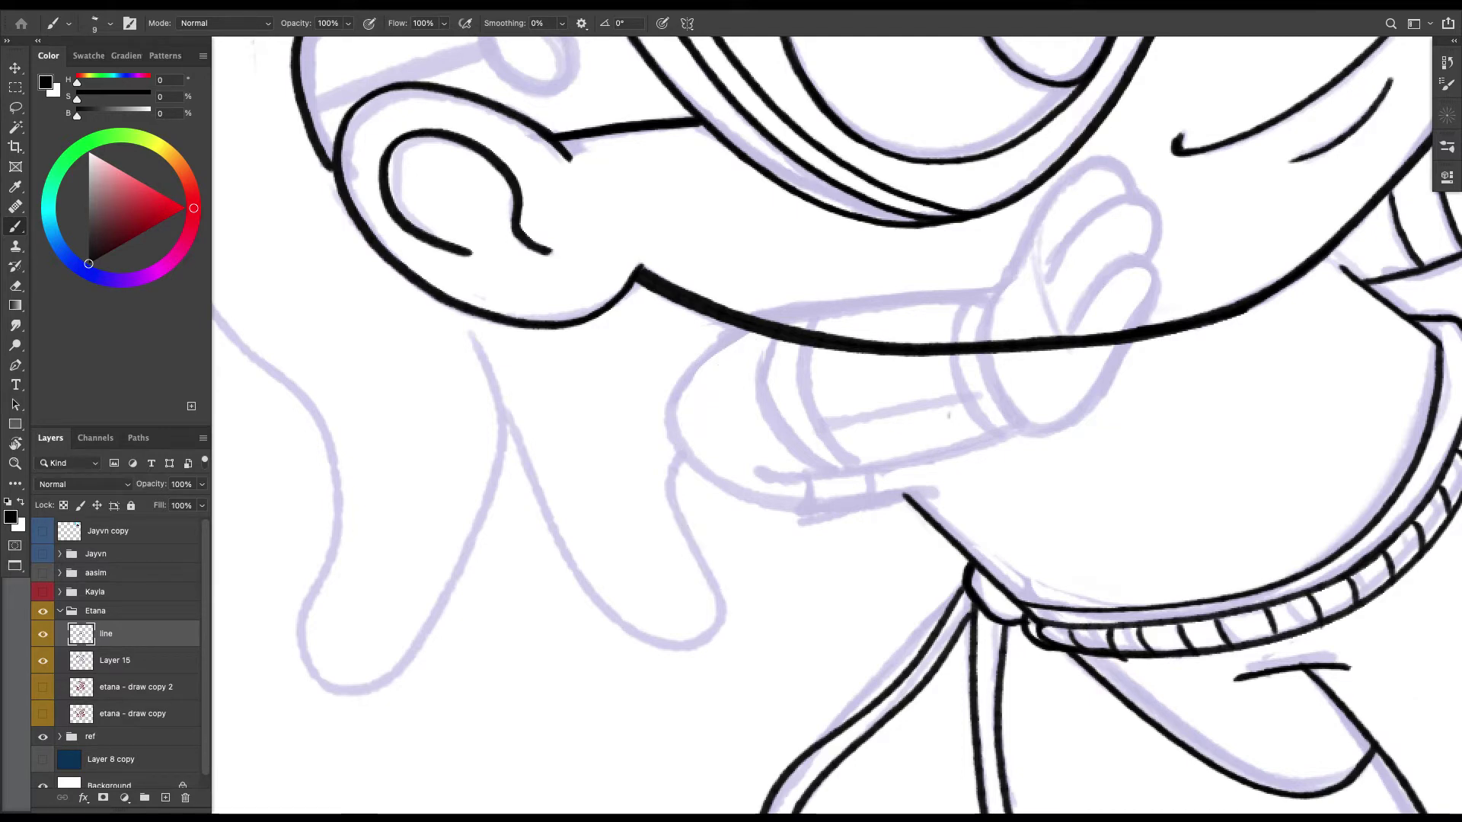
mouse_move(740, 348)
mouse_down()
mouse_move(671, 440)
mouse_move(721, 583)
mouse_move(693, 653)
mouse_move(521, 493)
mouse_move(477, 366)
mouse_move(450, 604)
mouse_move(318, 676)
mouse_move(297, 403)
mouse_move(538, 519)
mouse_up()
drag(614, 344, 549, 455)
Ink the long hair line curving behind the ear down toward the rear hanging lock.
drag(596, 236, 586, 251)
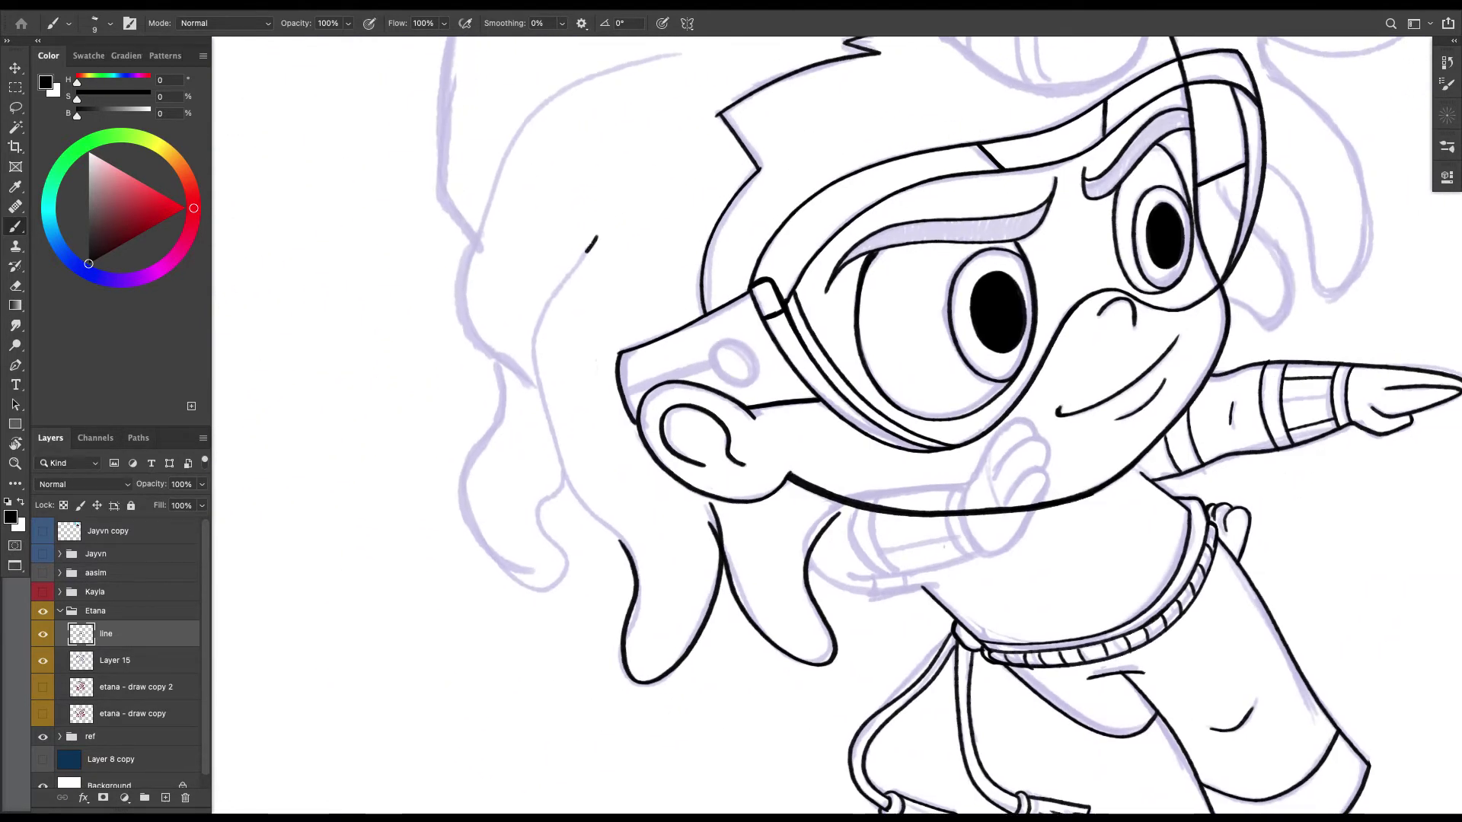
drag(548, 308, 536, 381)
drag(559, 456, 606, 518)
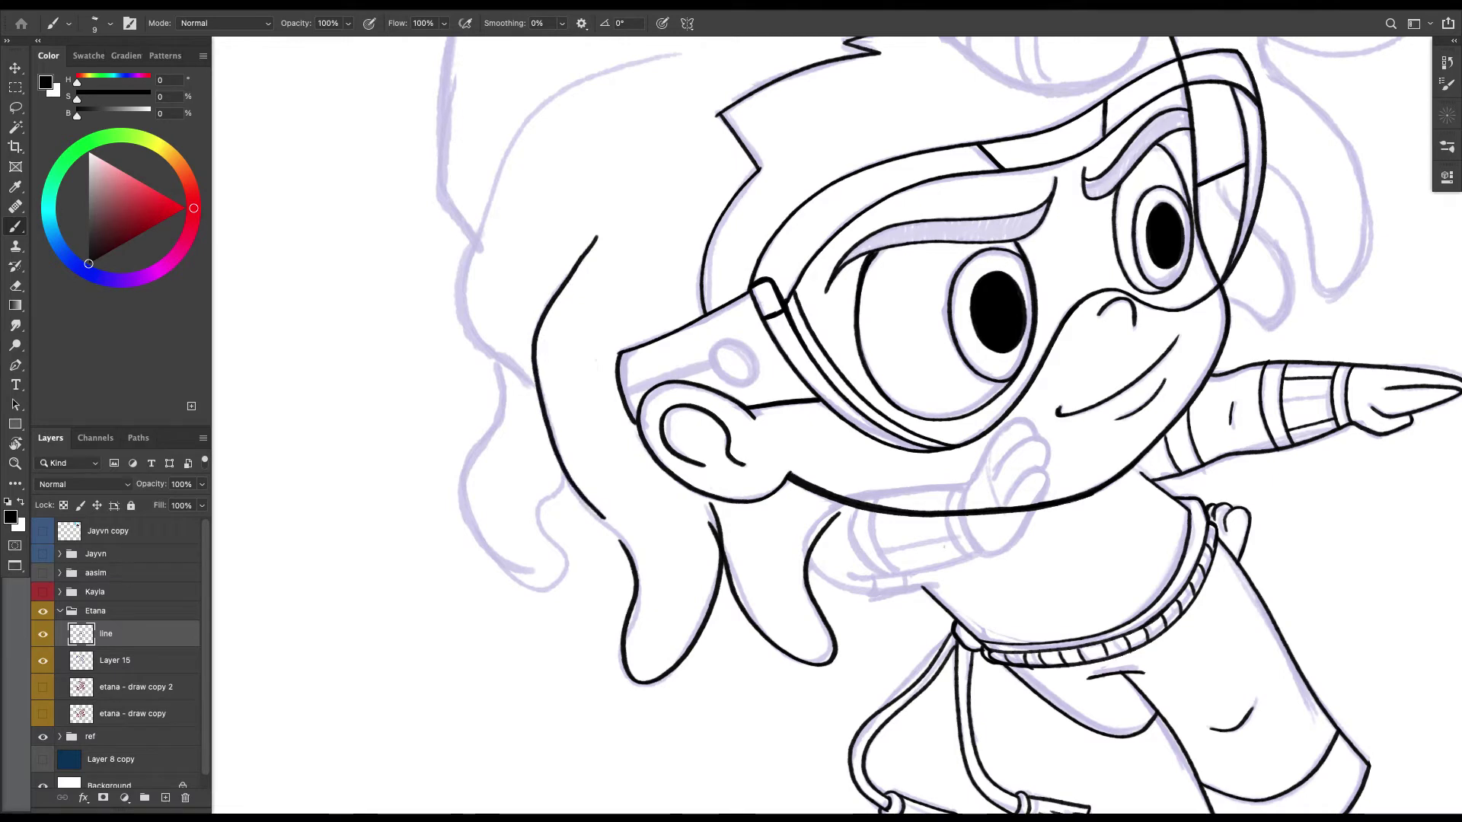
Join the long hair line to the rear lock and erase the stray line end where the two locks meet.
key(super+plus)
scroll(835, 425, down, 3)
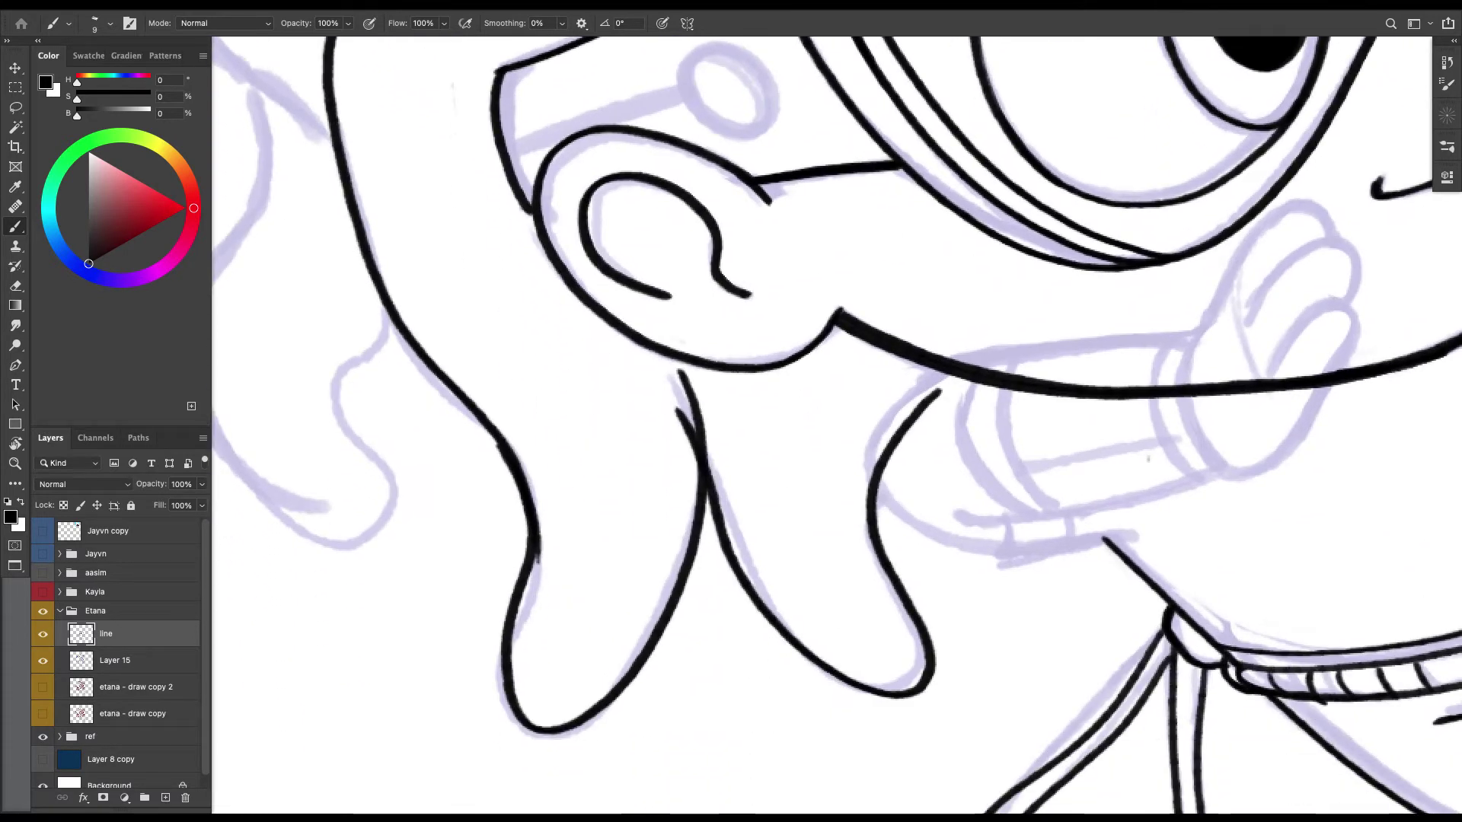
key(e)
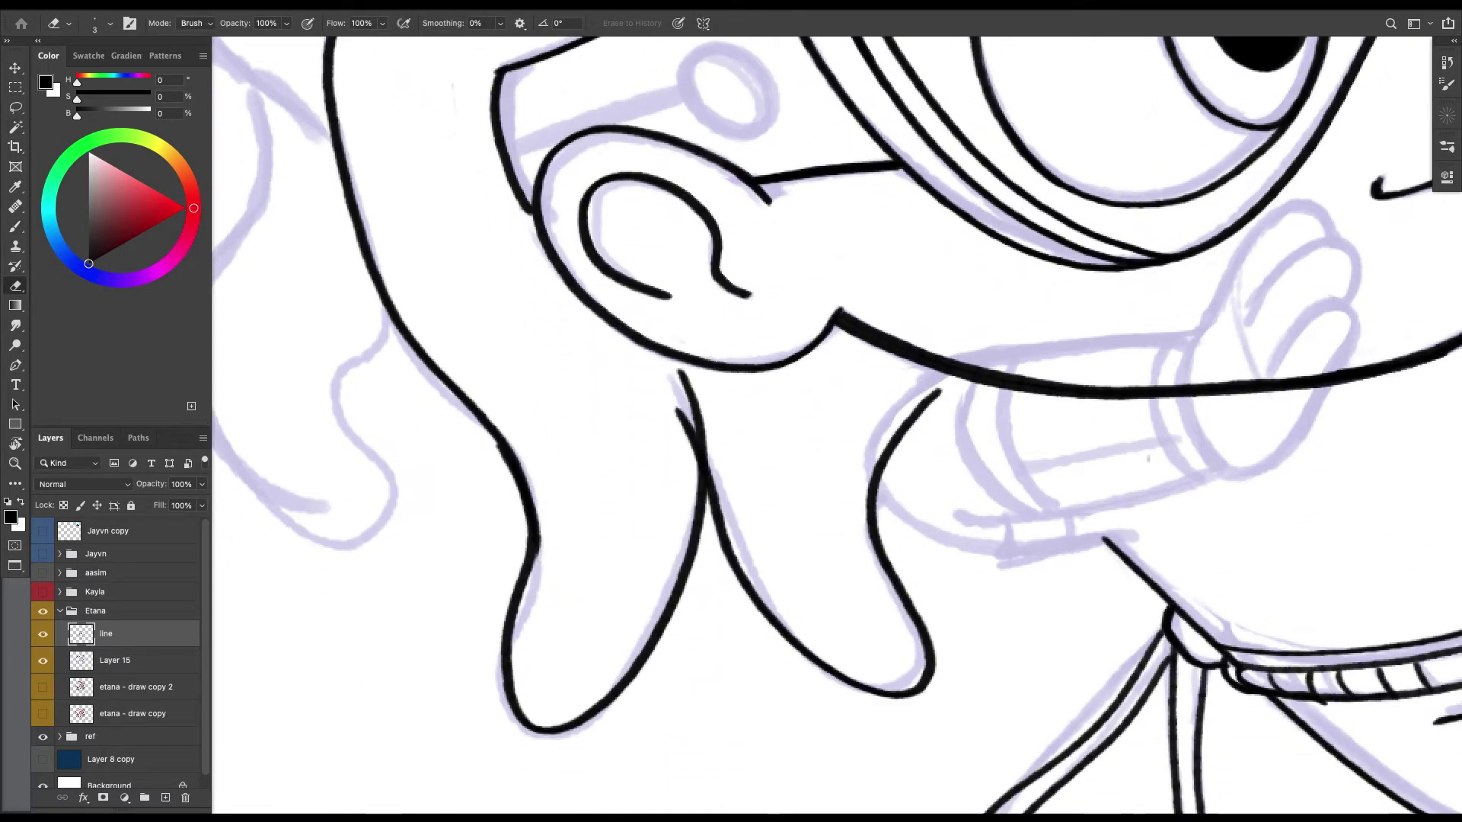
mouse_move(688, 423)
mouse_down()
mouse_move(695, 460)
mouse_move(968, 521)
mouse_move(1012, 551)
mouse_up()
key(b)
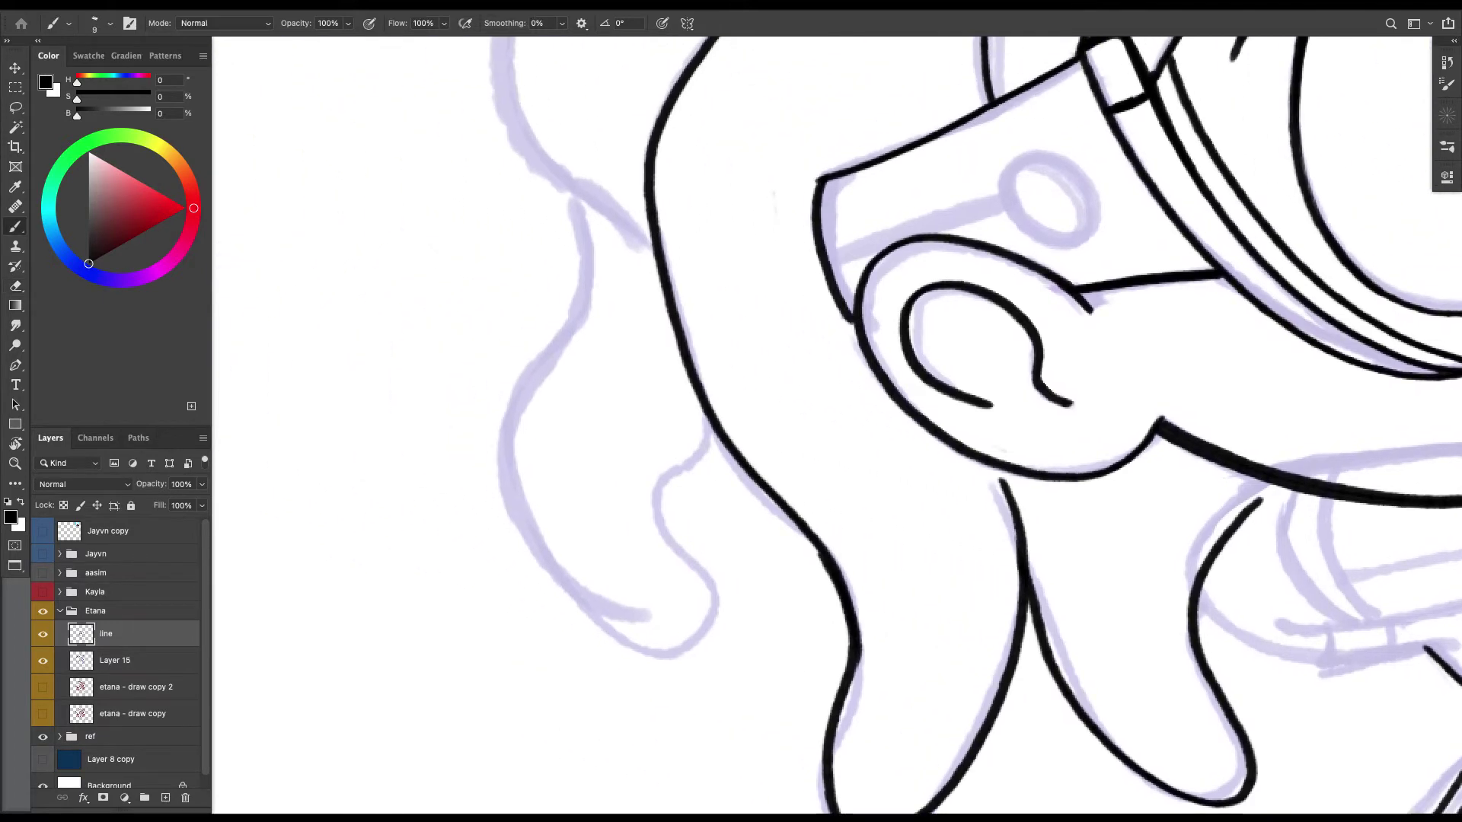
Ink the curled lock at the back of the head and the hair line rising from it toward the crown.
mouse_move(564, 183)
mouse_down()
mouse_move(585, 303)
mouse_move(520, 402)
mouse_move(499, 473)
mouse_move(533, 553)
mouse_move(640, 644)
mouse_move(682, 651)
mouse_move(713, 630)
mouse_move(718, 593)
mouse_move(652, 518)
mouse_move(648, 476)
mouse_move(702, 418)
mouse_up()
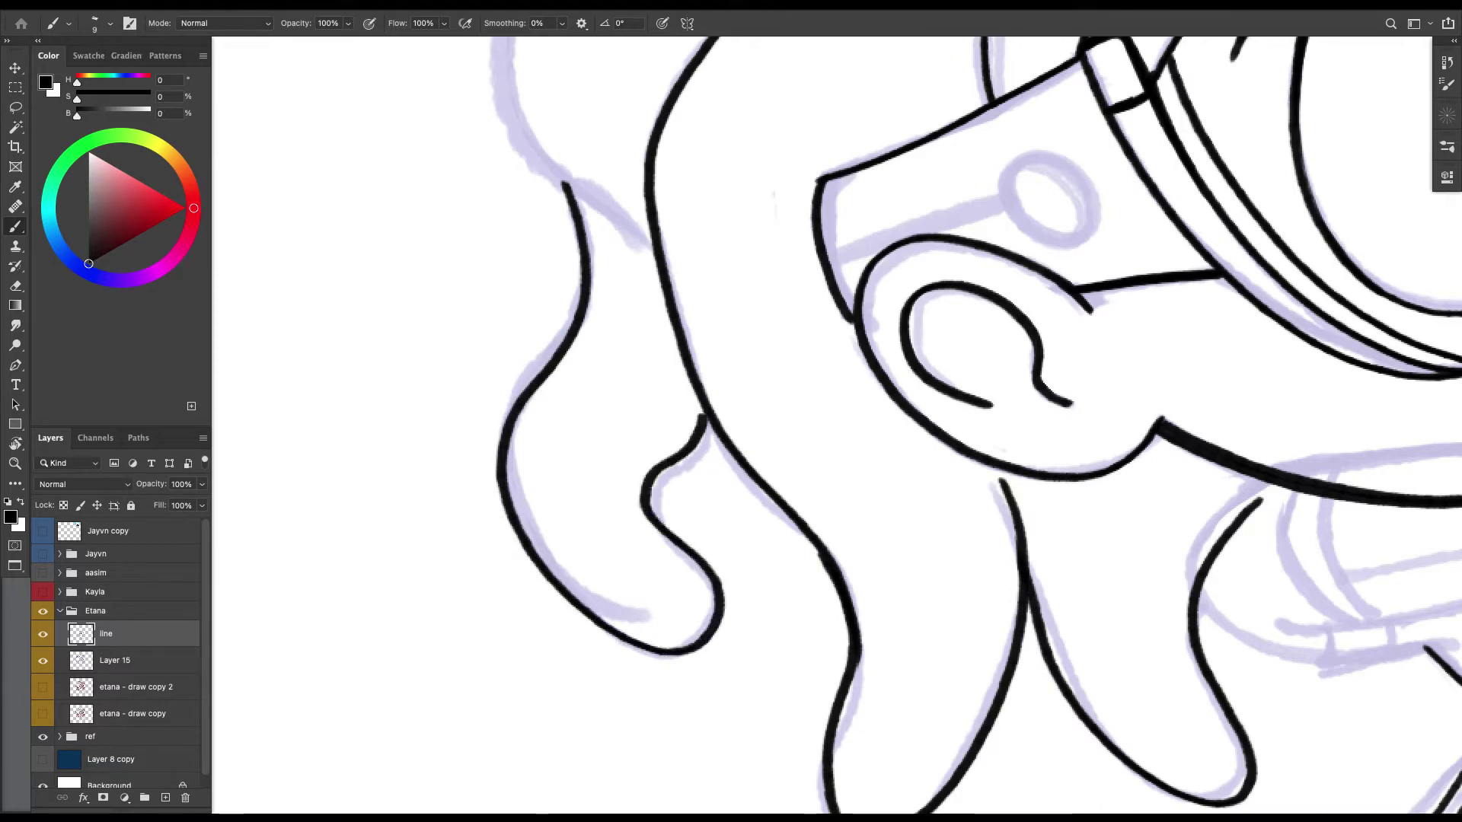
scroll(837, 427, up, 12)
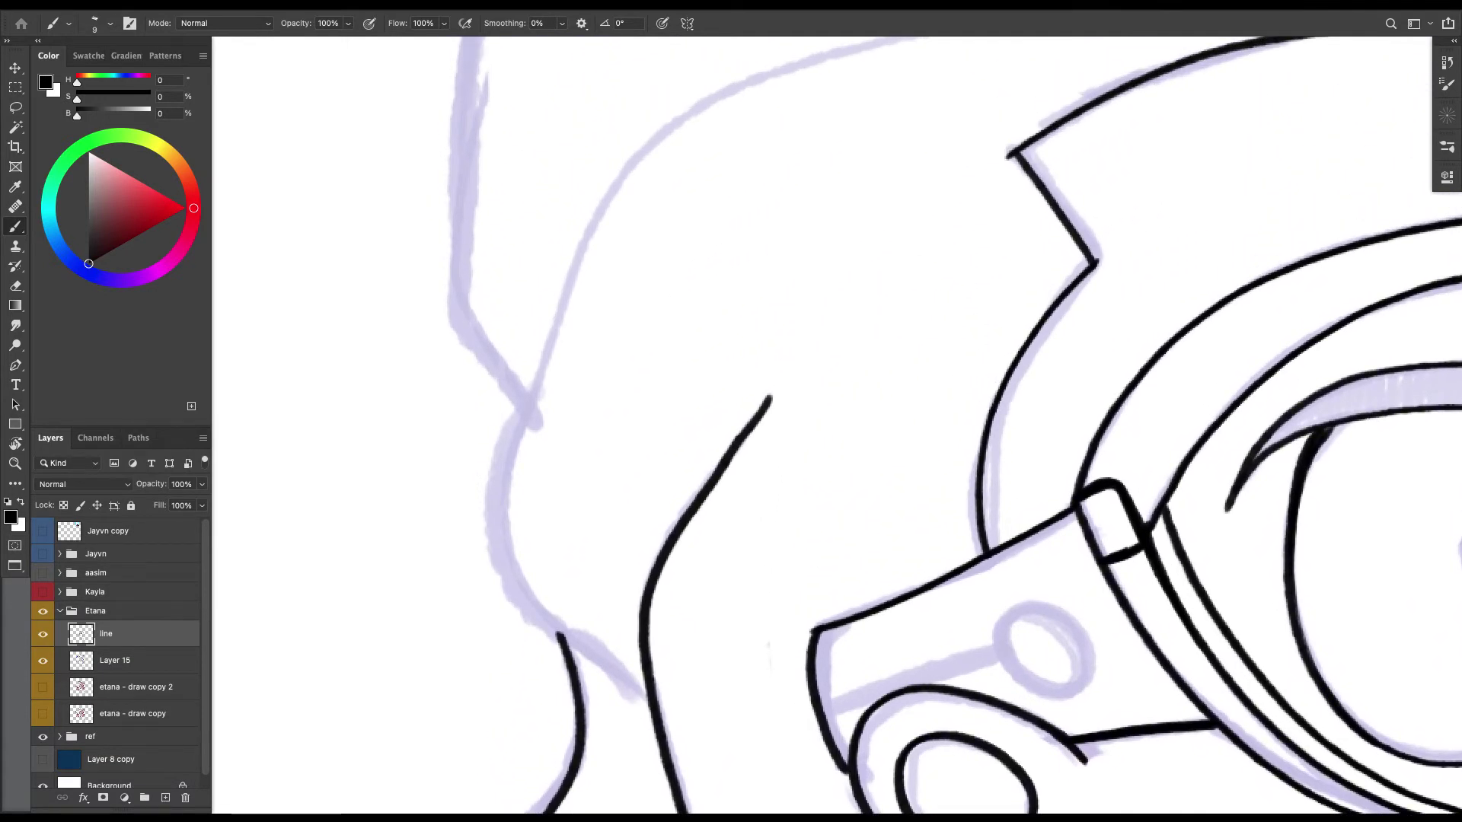
mouse_move(654, 722)
mouse_down()
mouse_move(504, 547)
mouse_move(533, 377)
mouse_move(632, 156)
mouse_move(921, 35)
mouse_up()
Ink the hair's outer silhouette up the back of the head and across the crown.
scroll(838, 427, up, 9)
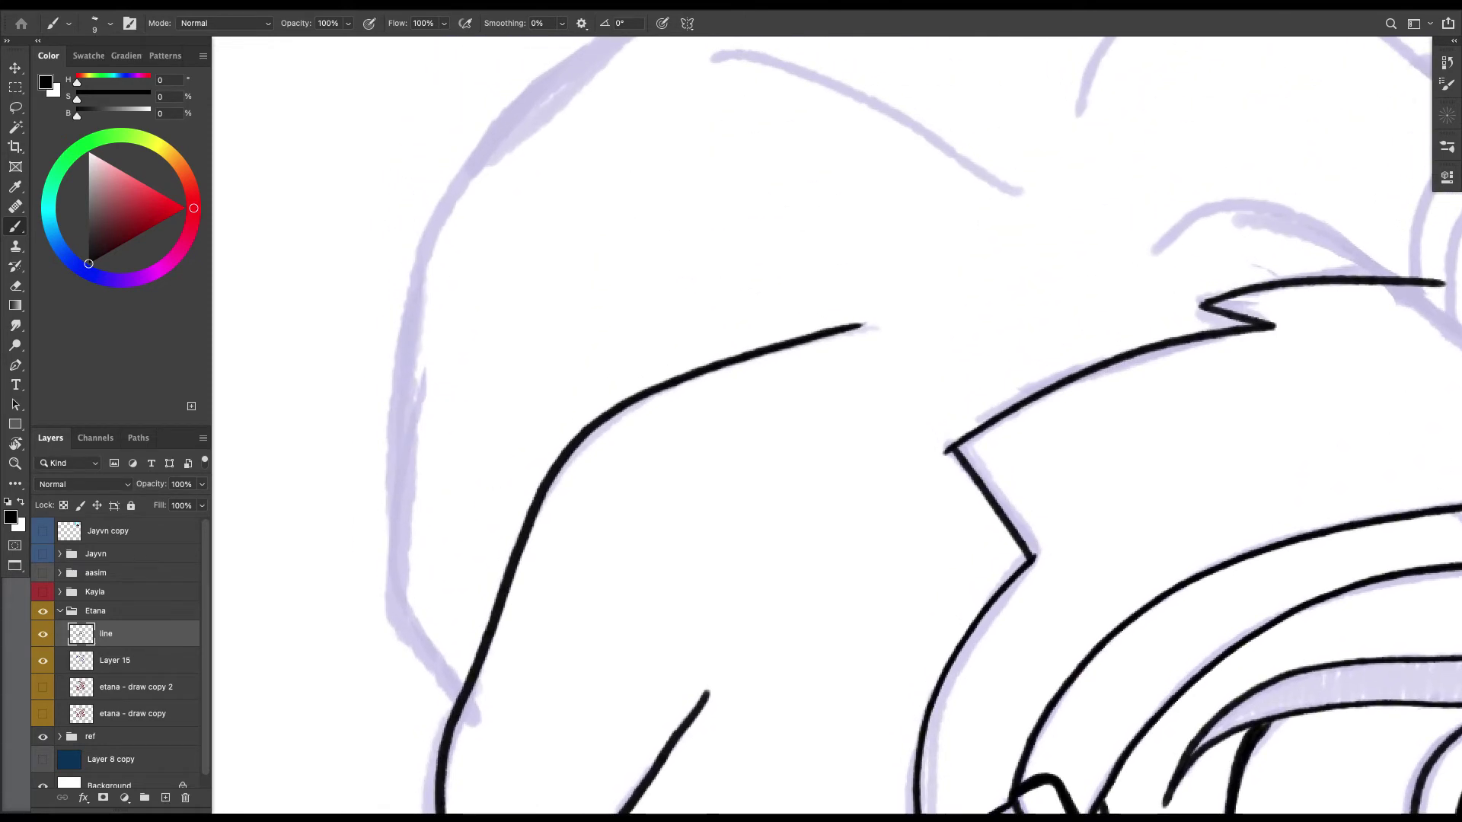
mouse_move(461, 754)
mouse_down()
mouse_move(430, 699)
mouse_move(398, 533)
mouse_move(469, 206)
mouse_move(662, 42)
mouse_up()
scroll(837, 427, up, 10)
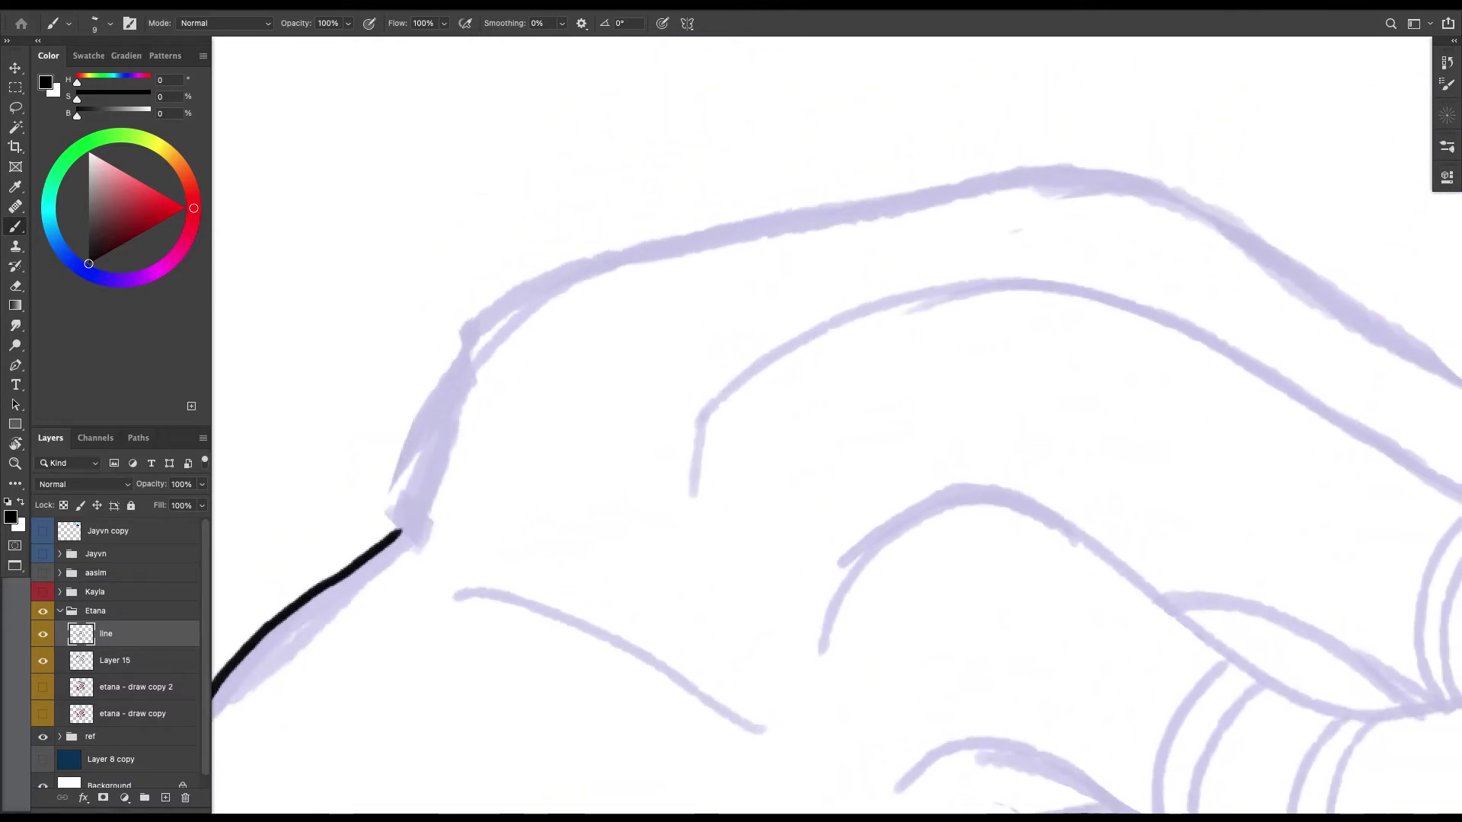
mouse_move(399, 533)
mouse_down()
mouse_move(500, 317)
mouse_move(855, 209)
mouse_move(1272, 245)
mouse_up()
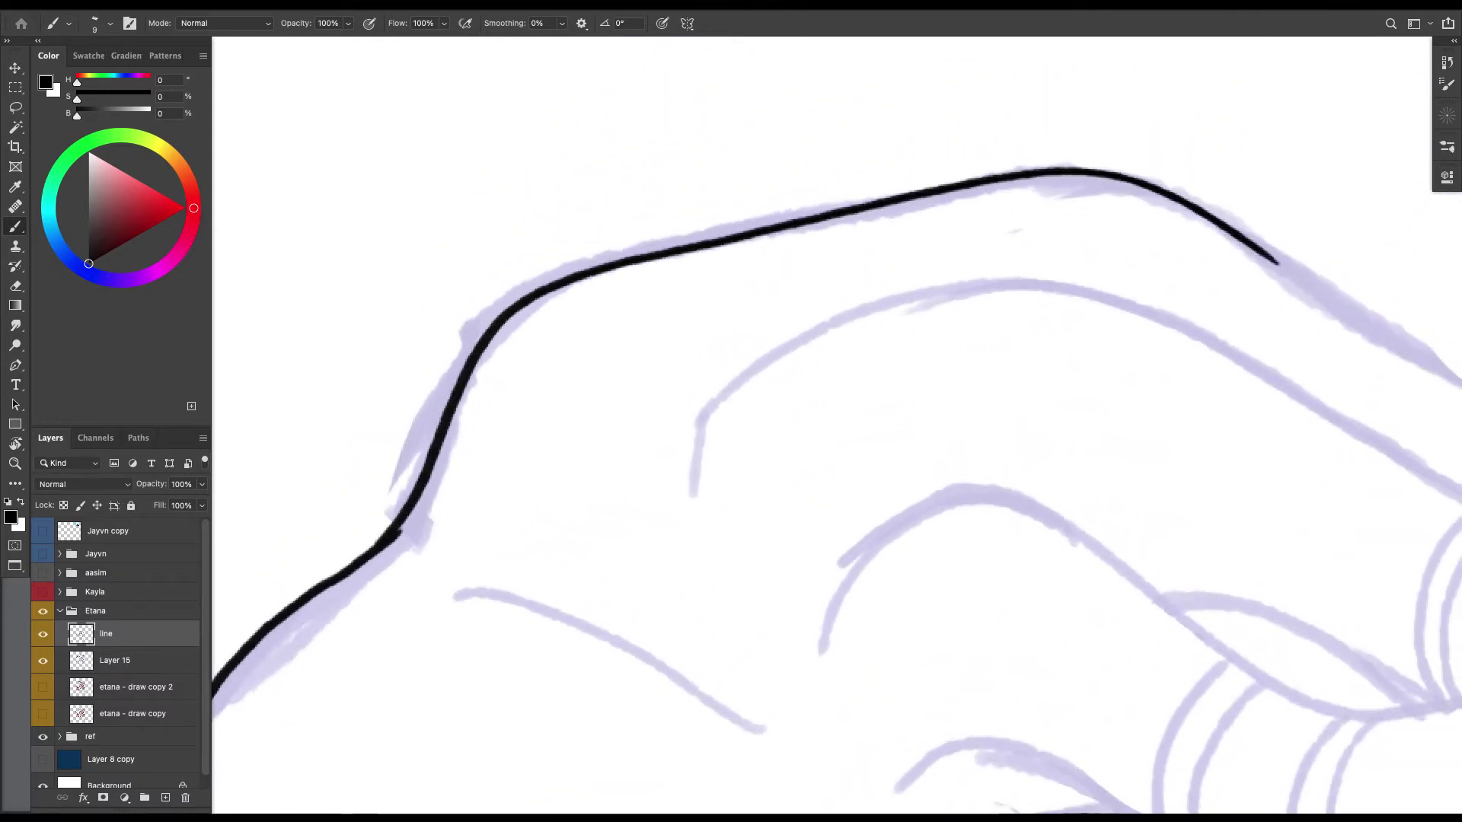
Continue the silhouette from the crown along the topmost lock and around its upturned rounded tip.
scroll(1272, 244, right, 5)
scroll(1273, 244, down, 1)
scroll(837, 426, right, 10)
scroll(838, 427, up, 1)
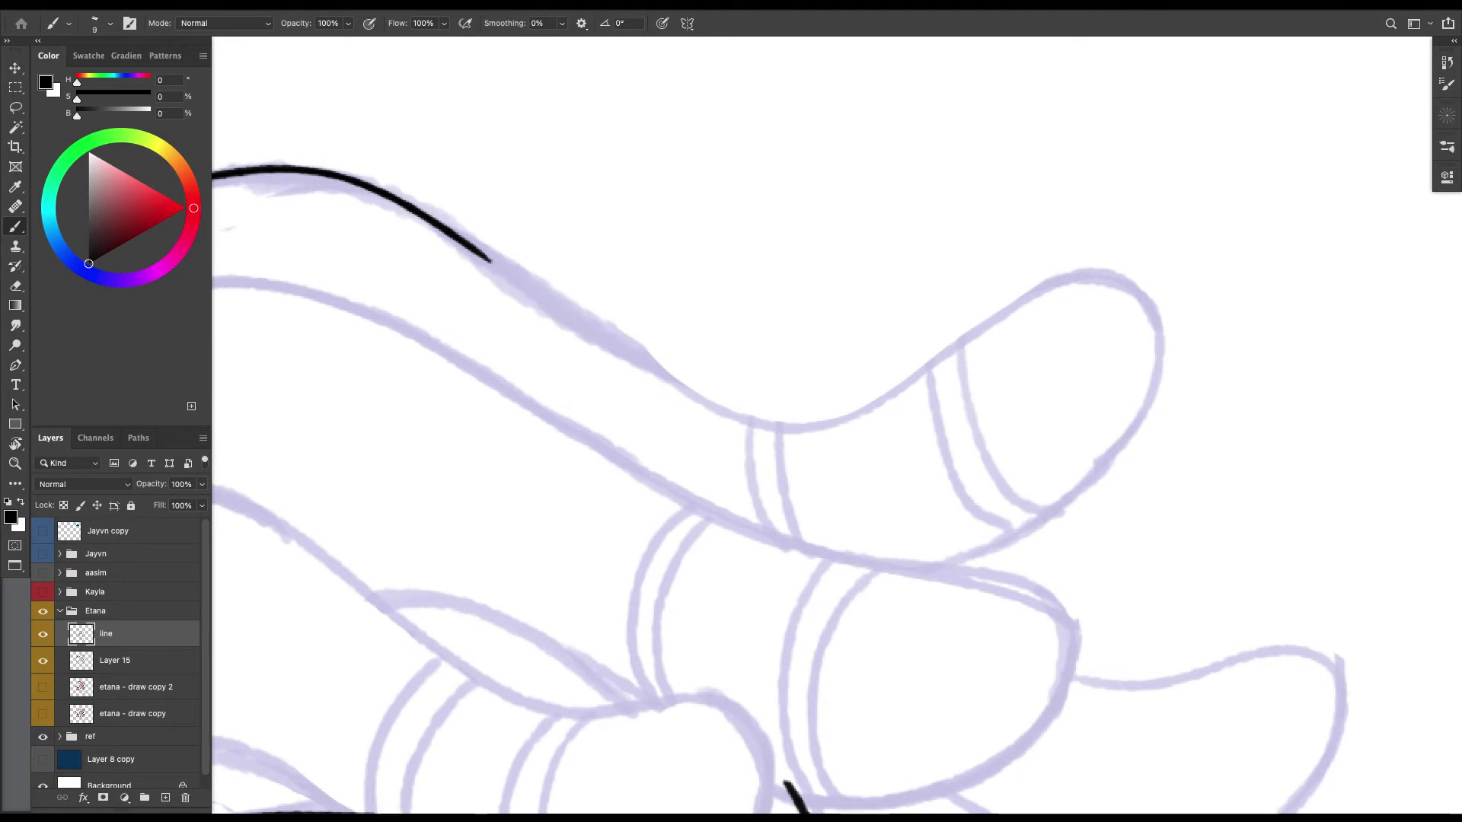
mouse_move(491, 262)
mouse_down()
mouse_move(649, 372)
mouse_move(778, 417)
mouse_move(911, 402)
mouse_move(1058, 313)
mouse_move(1143, 288)
mouse_move(1170, 378)
mouse_move(872, 565)
mouse_up()
scroll(837, 427, left, 4)
scroll(837, 427, down, 1)
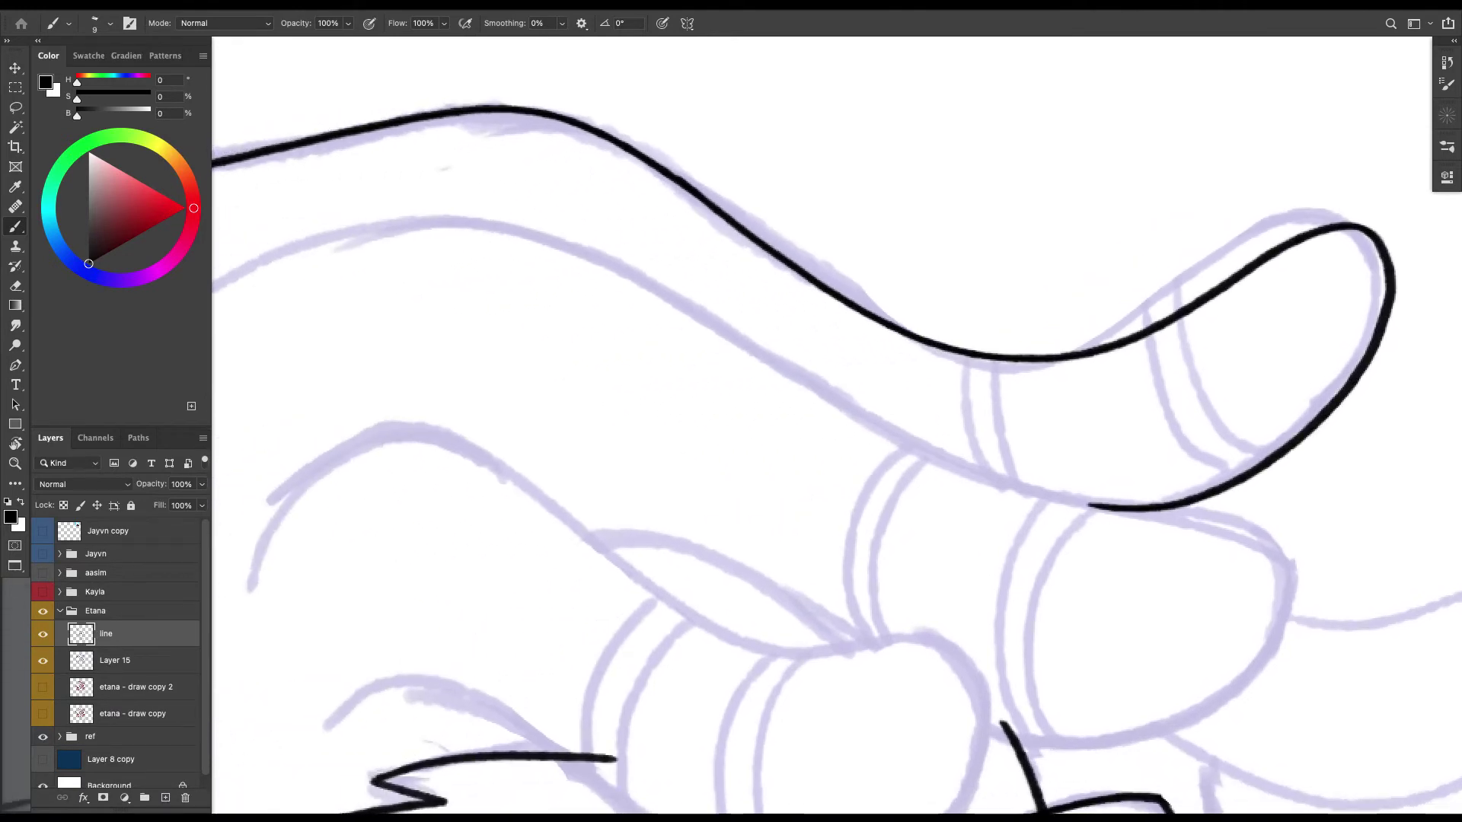
Ink the underside of the topmost lock from its root and run the line into the second lock's blunt tip.
scroll(700, 396, down, 3)
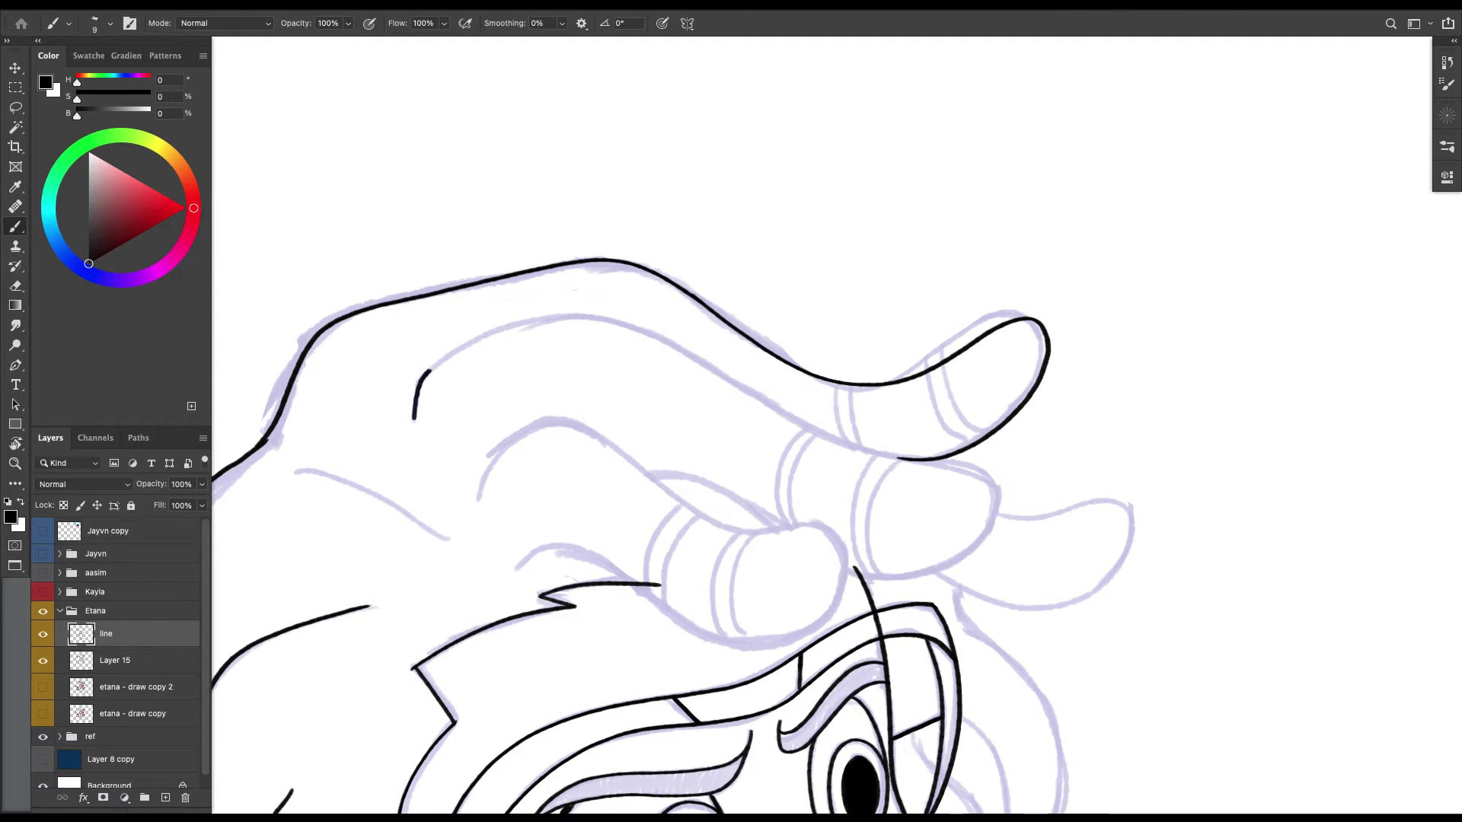
mouse_move(430, 371)
mouse_down()
mouse_move(486, 331)
mouse_move(574, 313)
mouse_move(650, 328)
mouse_move(864, 449)
mouse_up()
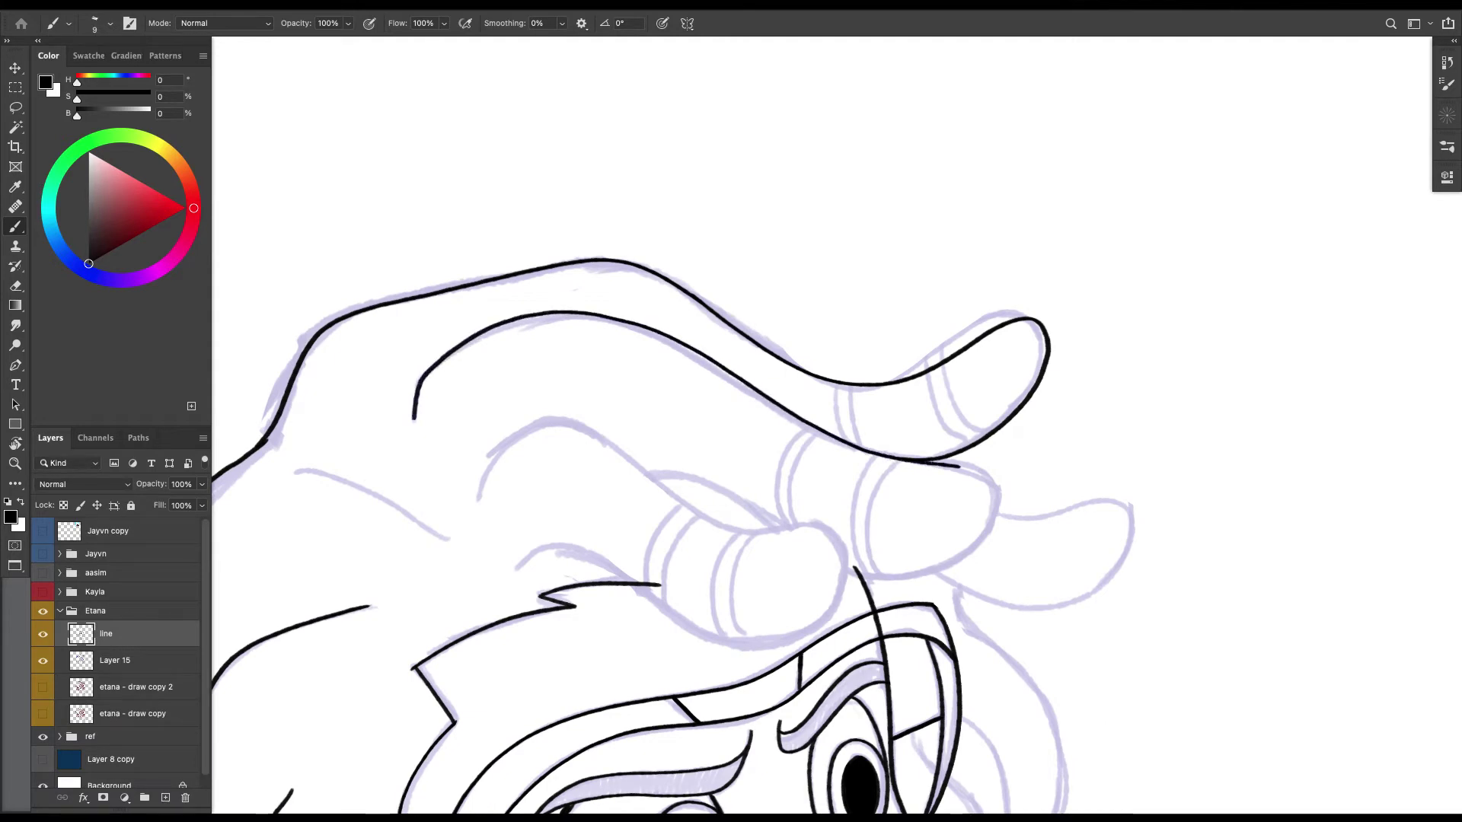
scroll(746, 521, up, 3)
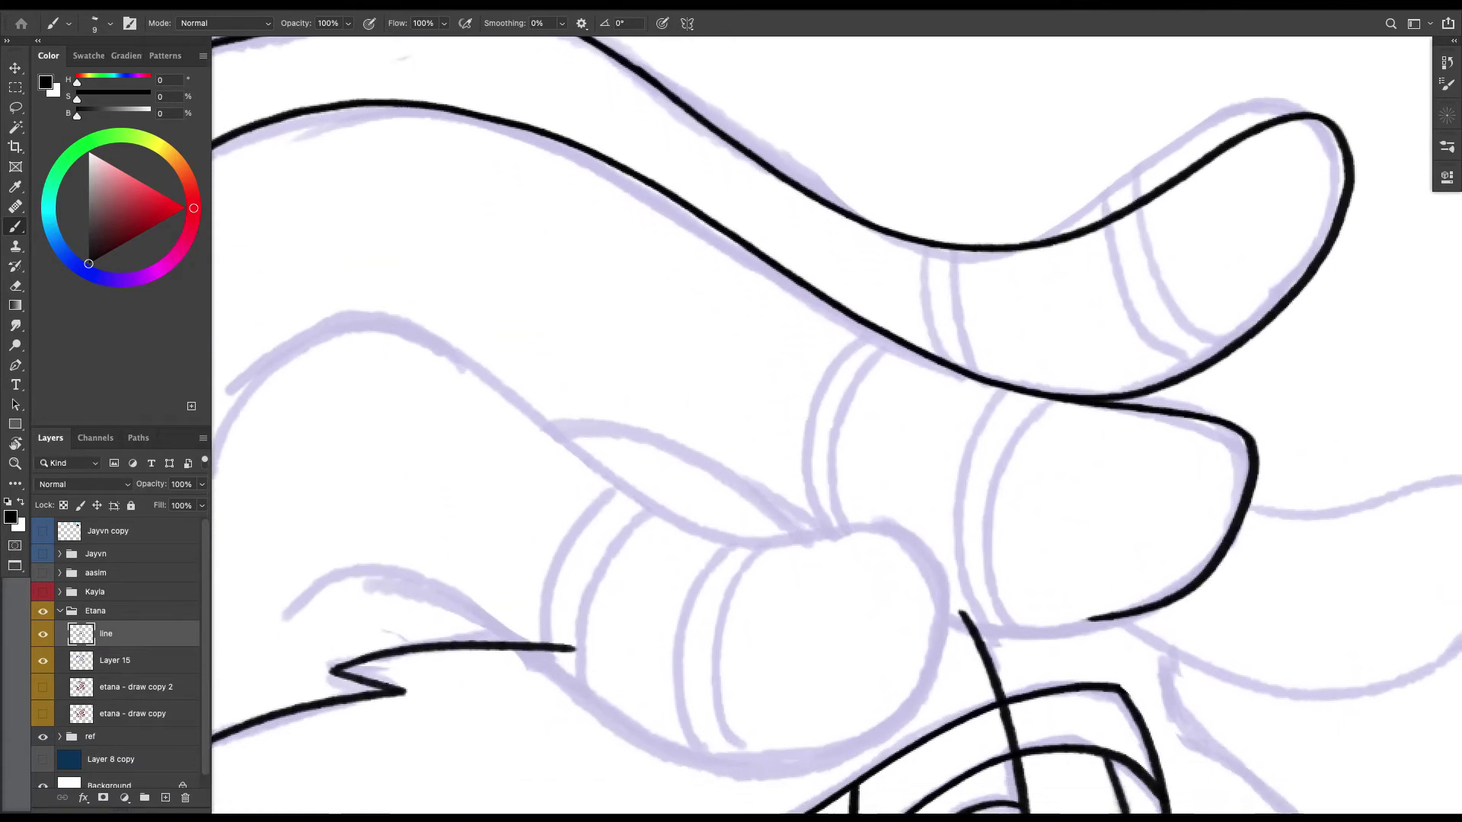
Ink the second lock's underside back from its tip and trim the forehead line's stray end where it meets the lock.
key(r)
mouse_move(952, 533)
mouse_down()
mouse_move(965, 502)
mouse_move(861, 218)
mouse_move(789, 388)
mouse_up()
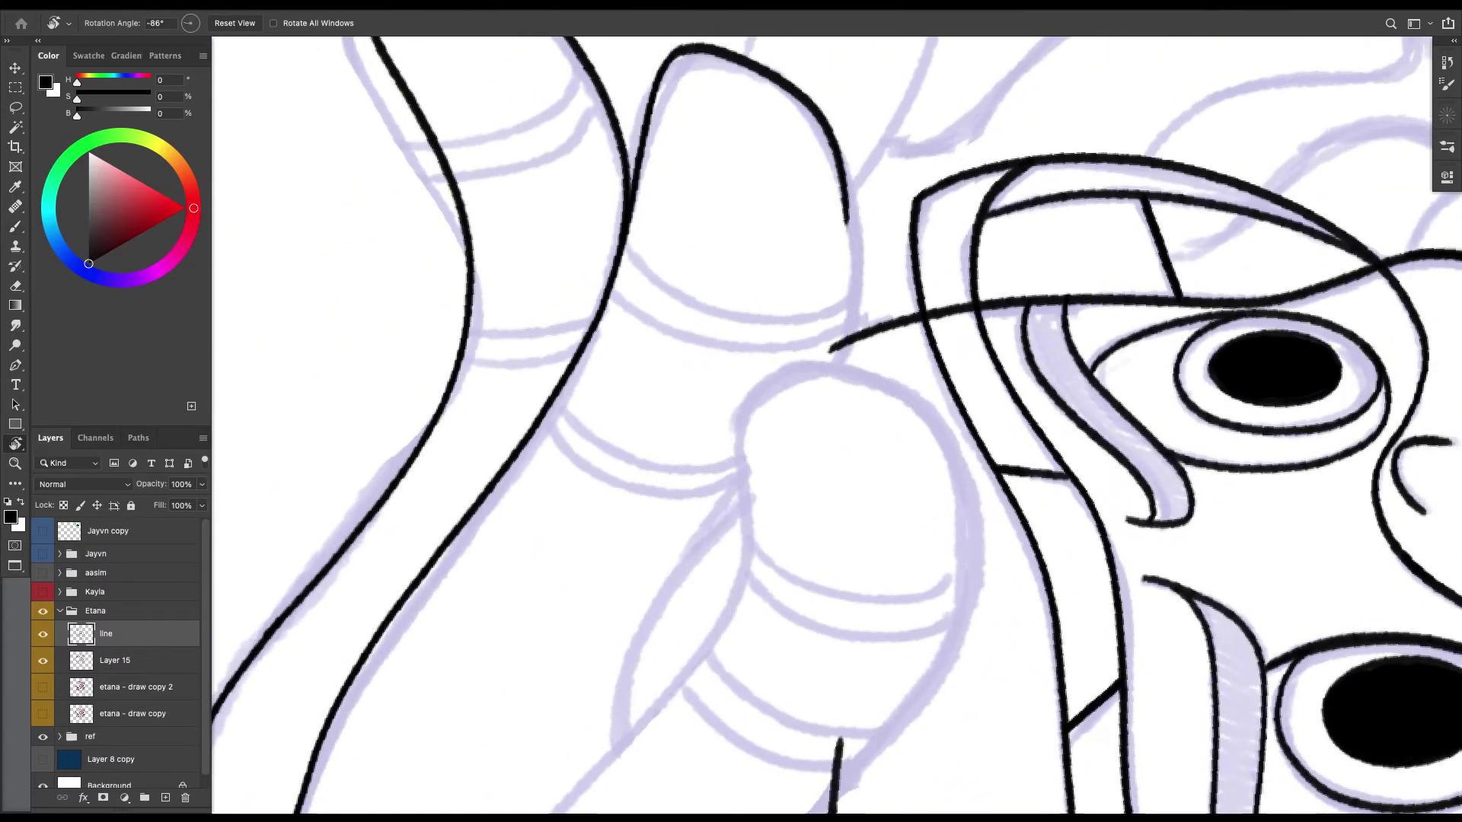
mouse_move(785, 88)
mouse_down()
mouse_move(843, 188)
mouse_move(788, 456)
mouse_move(619, 736)
mouse_up()
drag(838, 380, 747, 434)
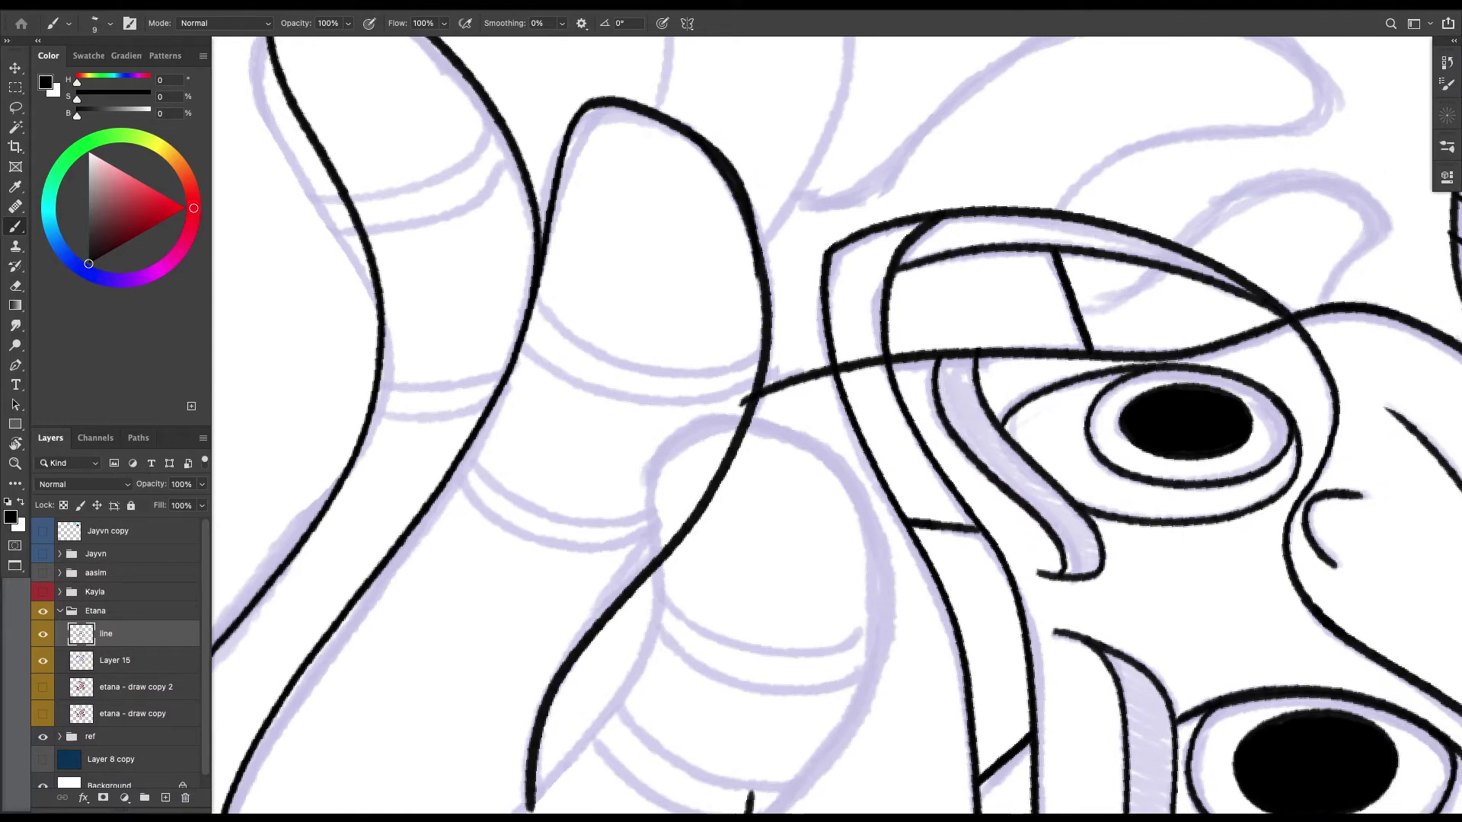
key(l)
scroll(740, 403, down, 5)
scroll(740, 403, left, 1)
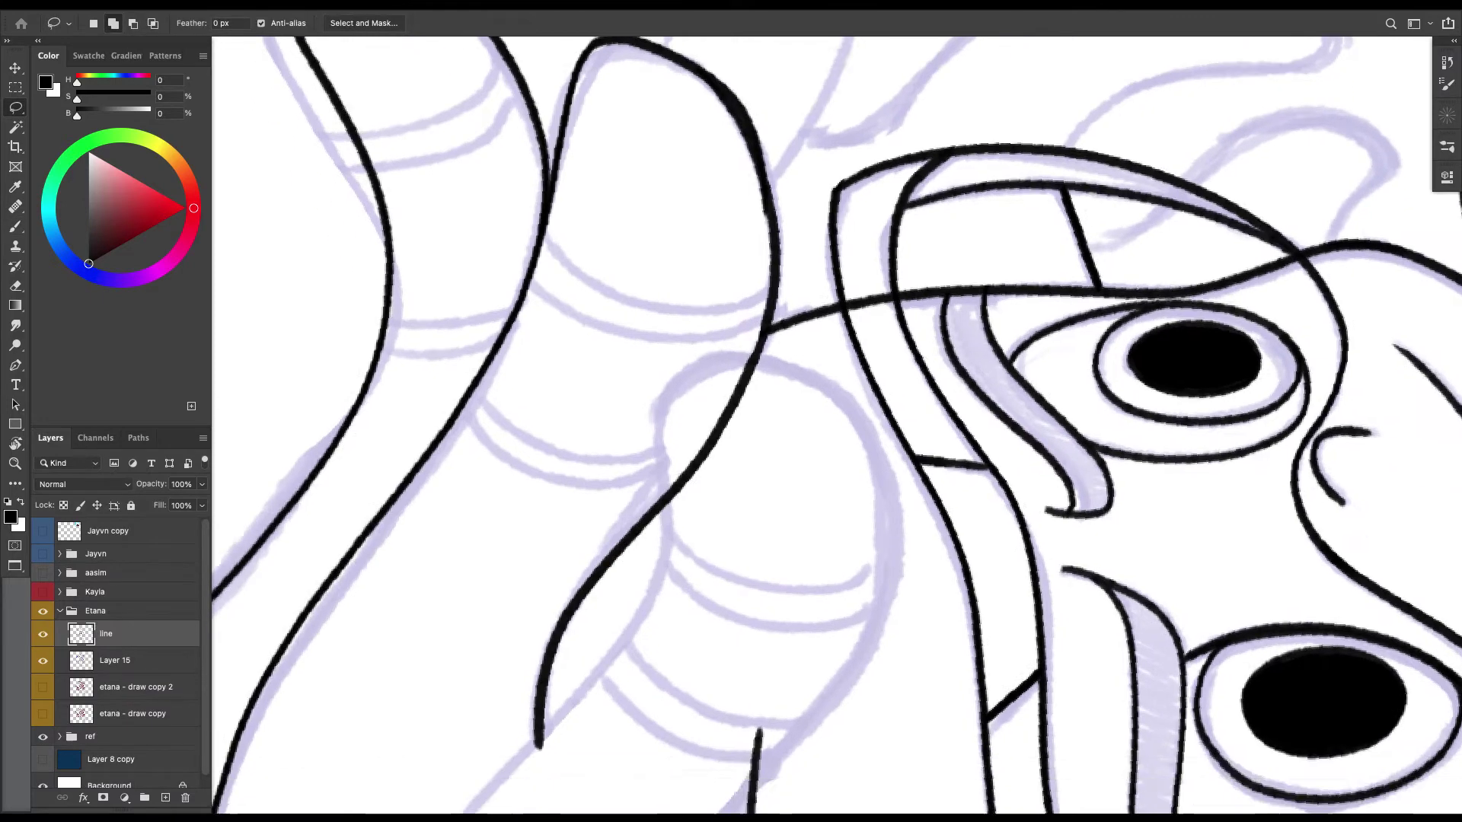
Ink the front lock over the forehead, drawing its upper and lower edges and closing them with a rounded tip.
key(b)
scroll(740, 404, down, 5)
scroll(716, 369, down, 5)
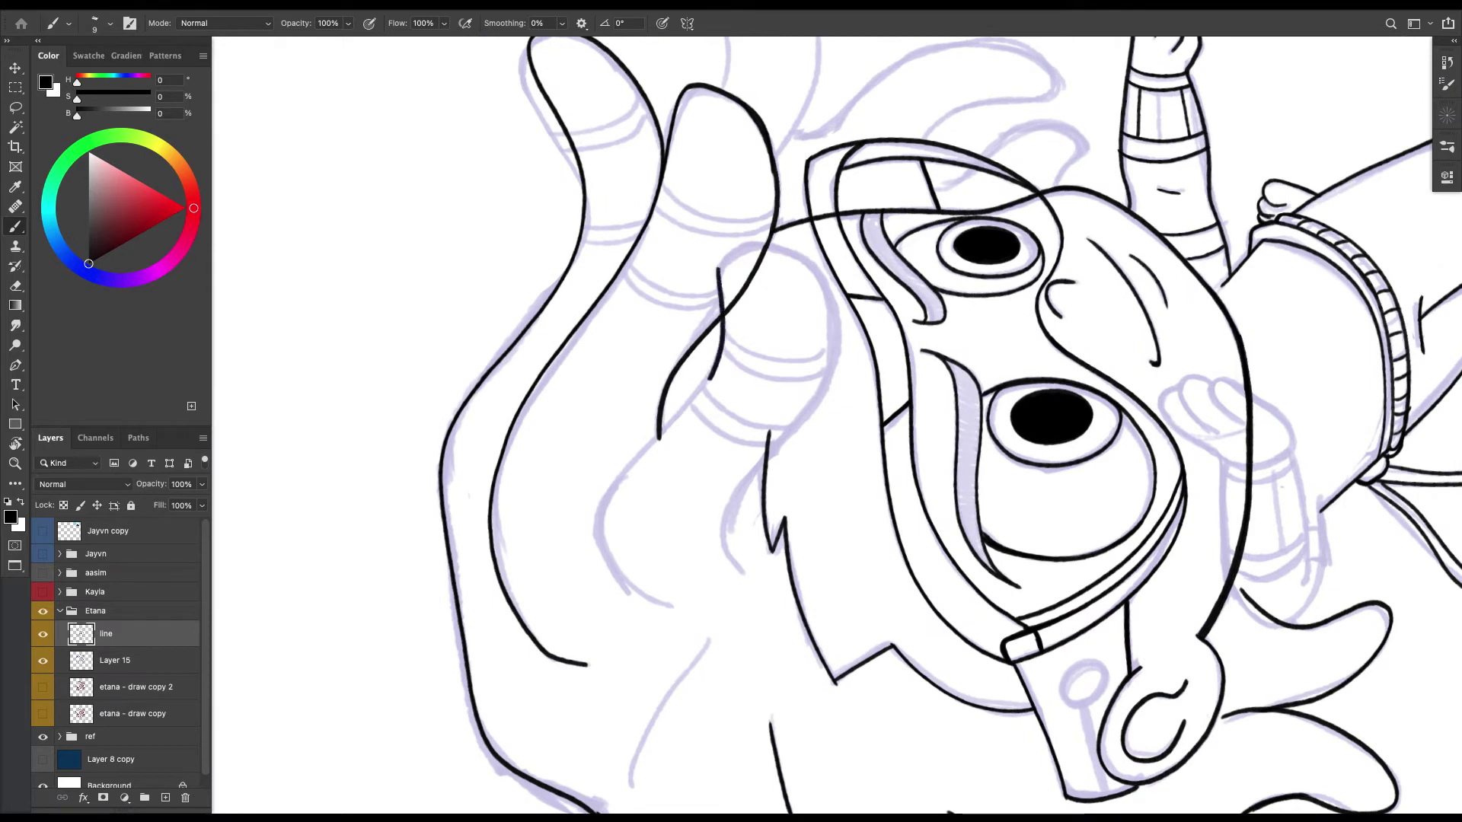
mouse_move(646, 456)
mouse_down()
mouse_move(607, 495)
mouse_move(596, 555)
mouse_move(658, 614)
mouse_up()
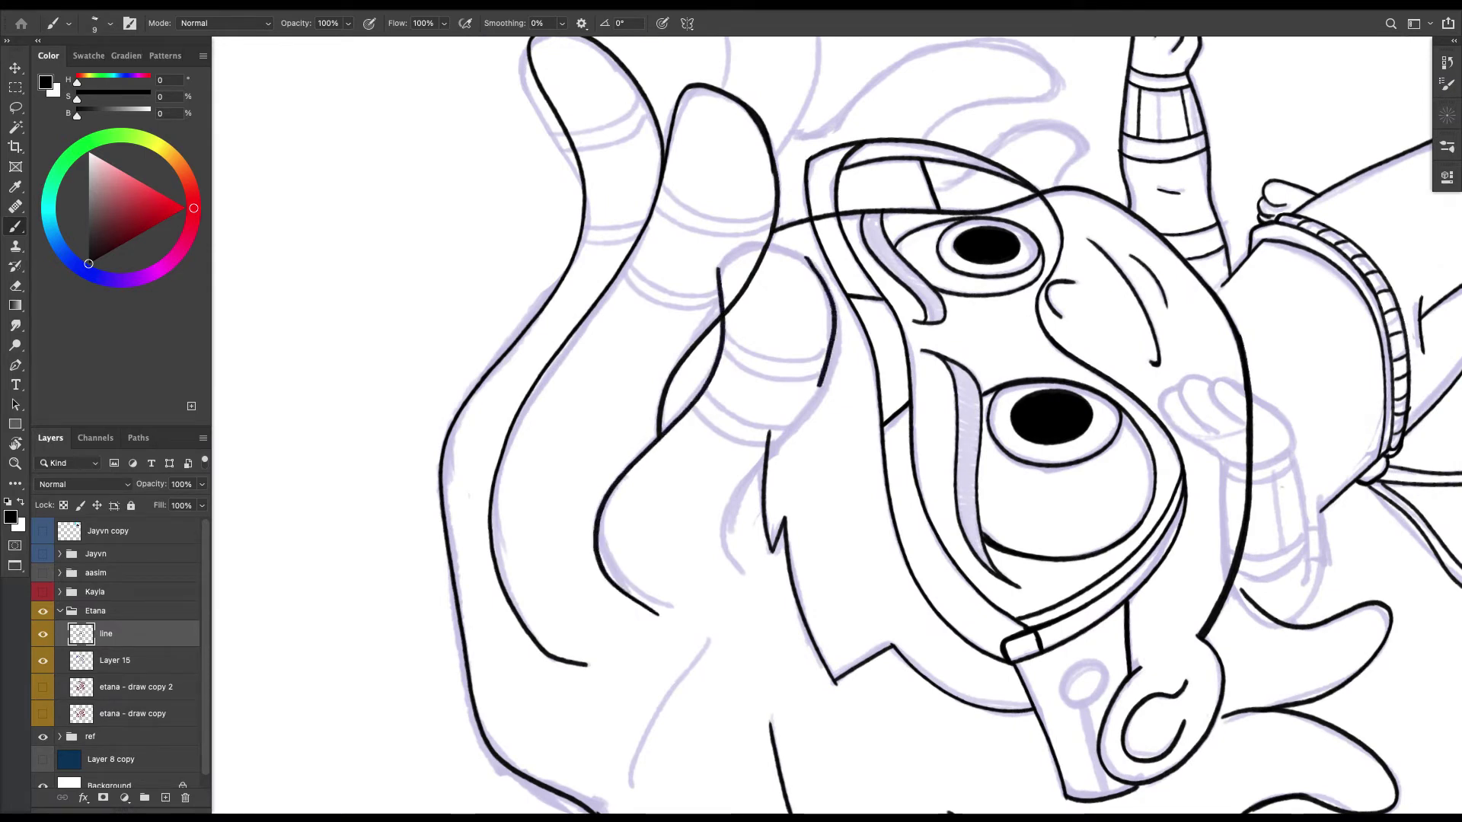
mouse_move(821, 385)
mouse_down()
mouse_move(722, 526)
mouse_move(722, 580)
mouse_up()
scroll(795, 269, up, 5)
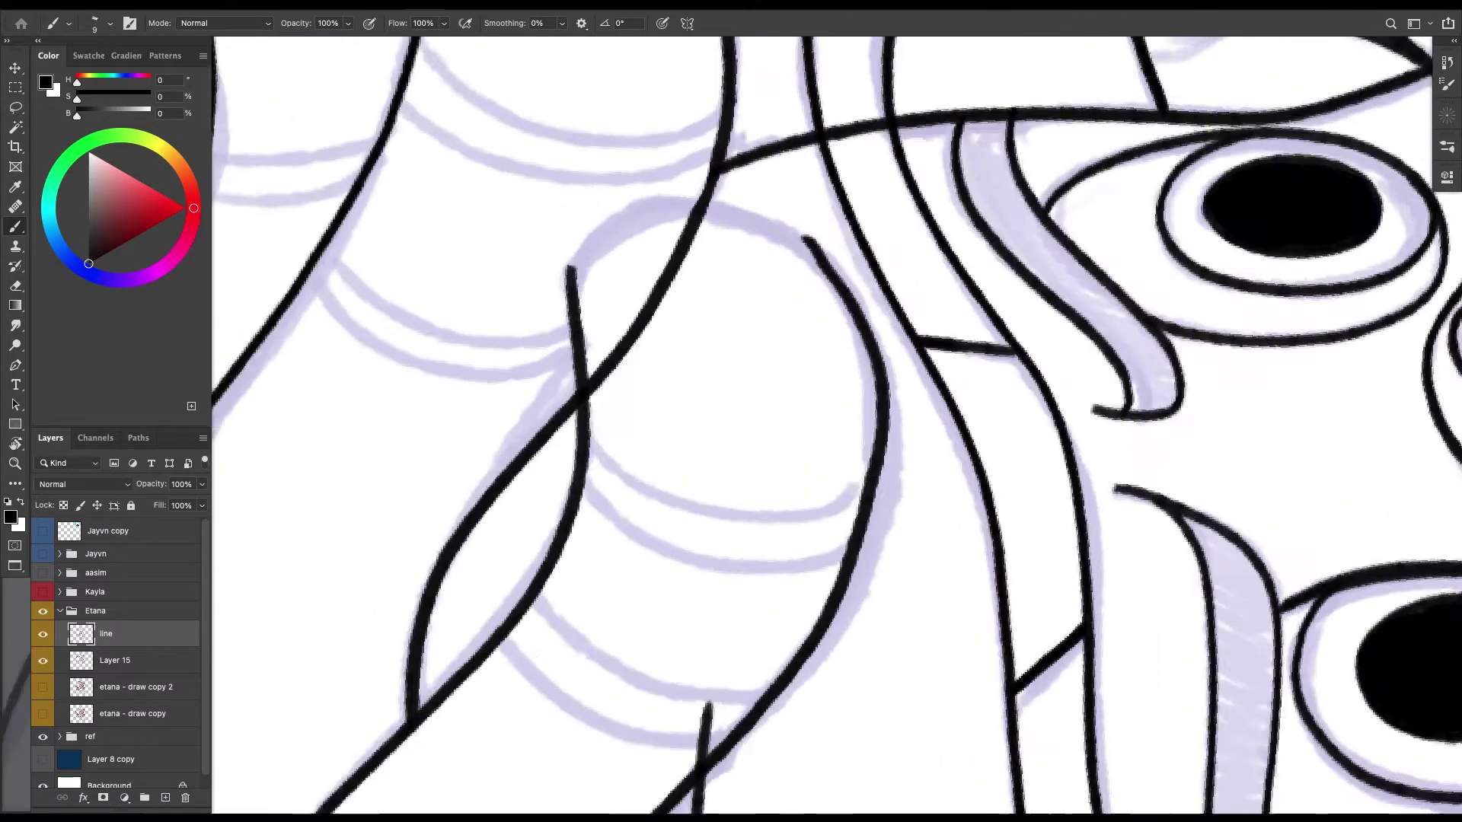
scroll(836, 425, up, 3)
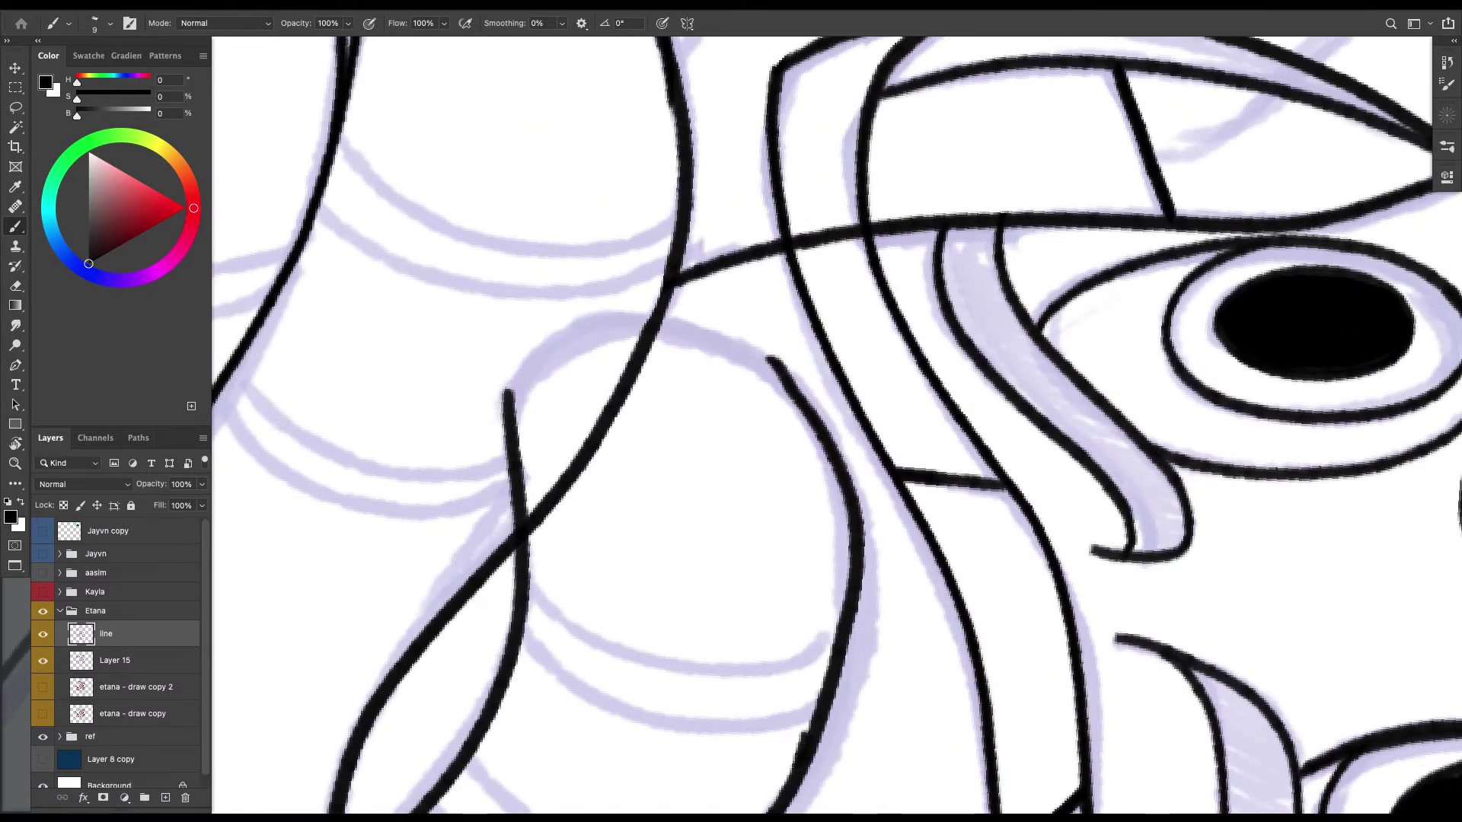
mouse_move(814, 730)
mouse_down()
mouse_move(744, 383)
mouse_move(565, 303)
mouse_move(518, 482)
mouse_up()
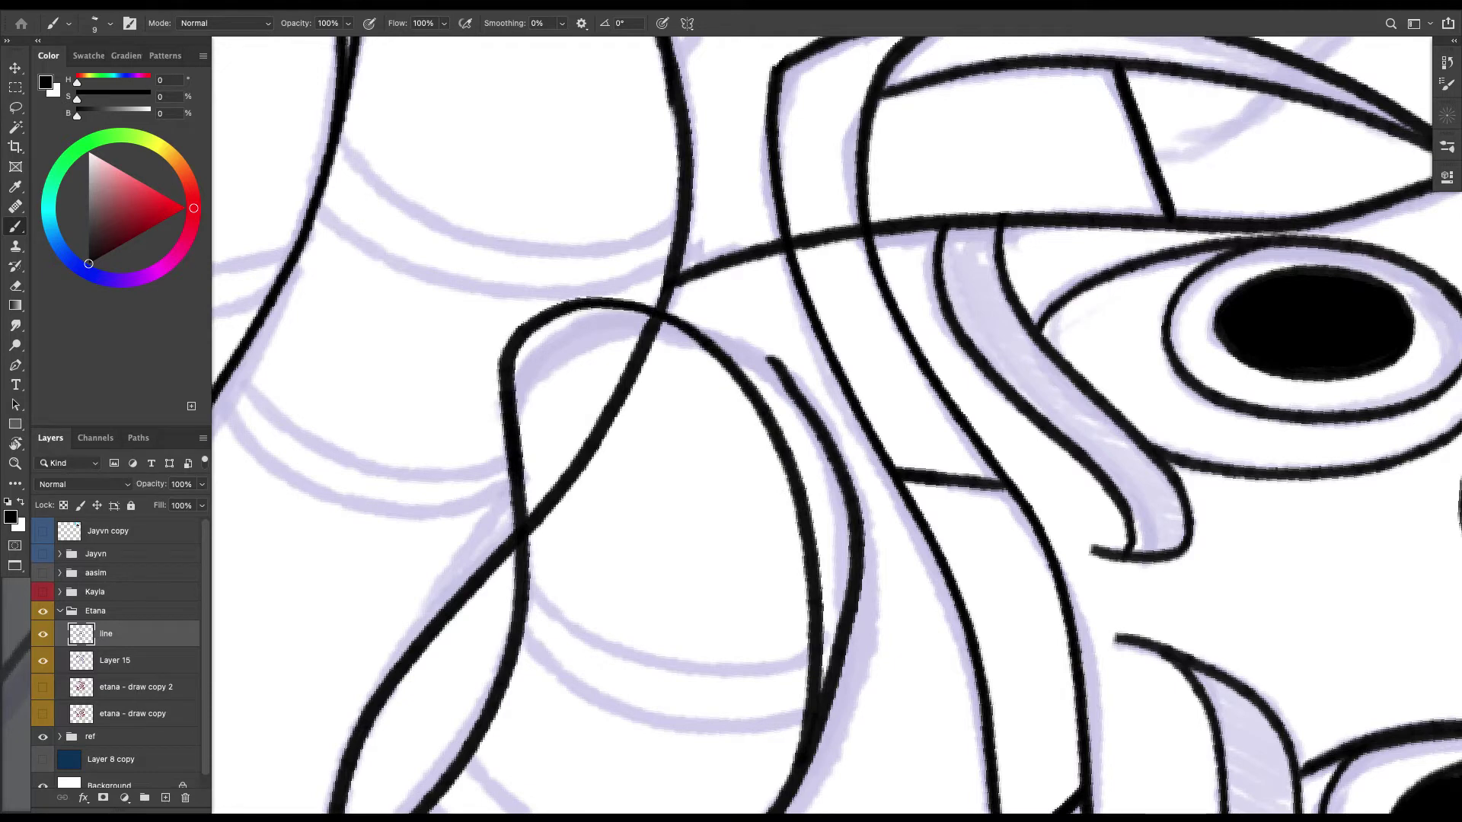
Delete the second lock's line crossing inside the front lock and the duplicate outer line beside the front lock's tip.
key(l)
mouse_move(654, 314)
mouse_down()
mouse_move(695, 392)
mouse_move(551, 585)
mouse_up()
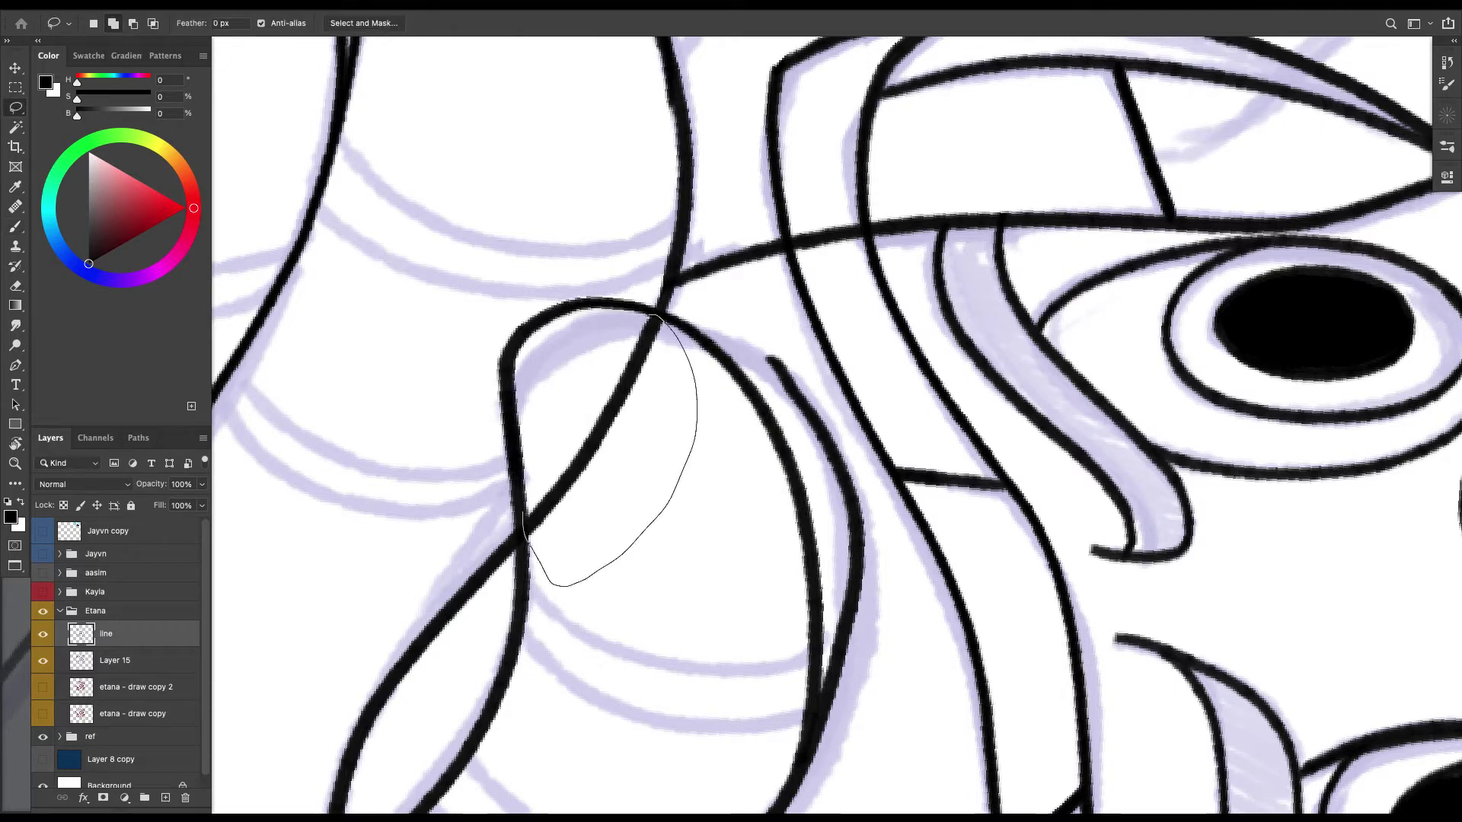
drag(525, 533, 654, 315)
mouse_move(750, 327)
mouse_down()
mouse_move(819, 396)
mouse_move(837, 714)
mouse_up()
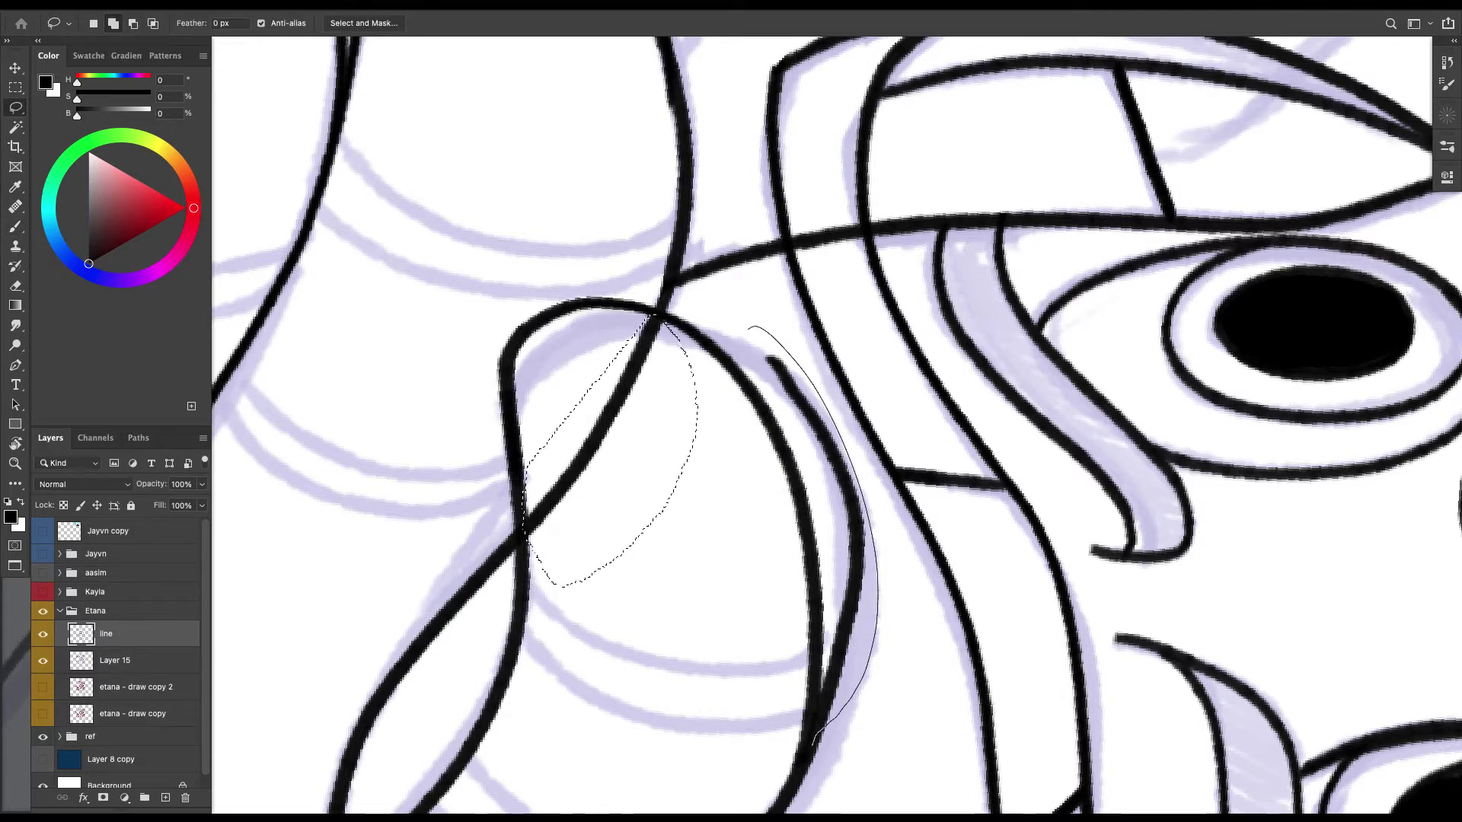
drag(814, 503, 815, 488)
key(Delete)
scroll(814, 487, down, 4)
key(ctrl+d)
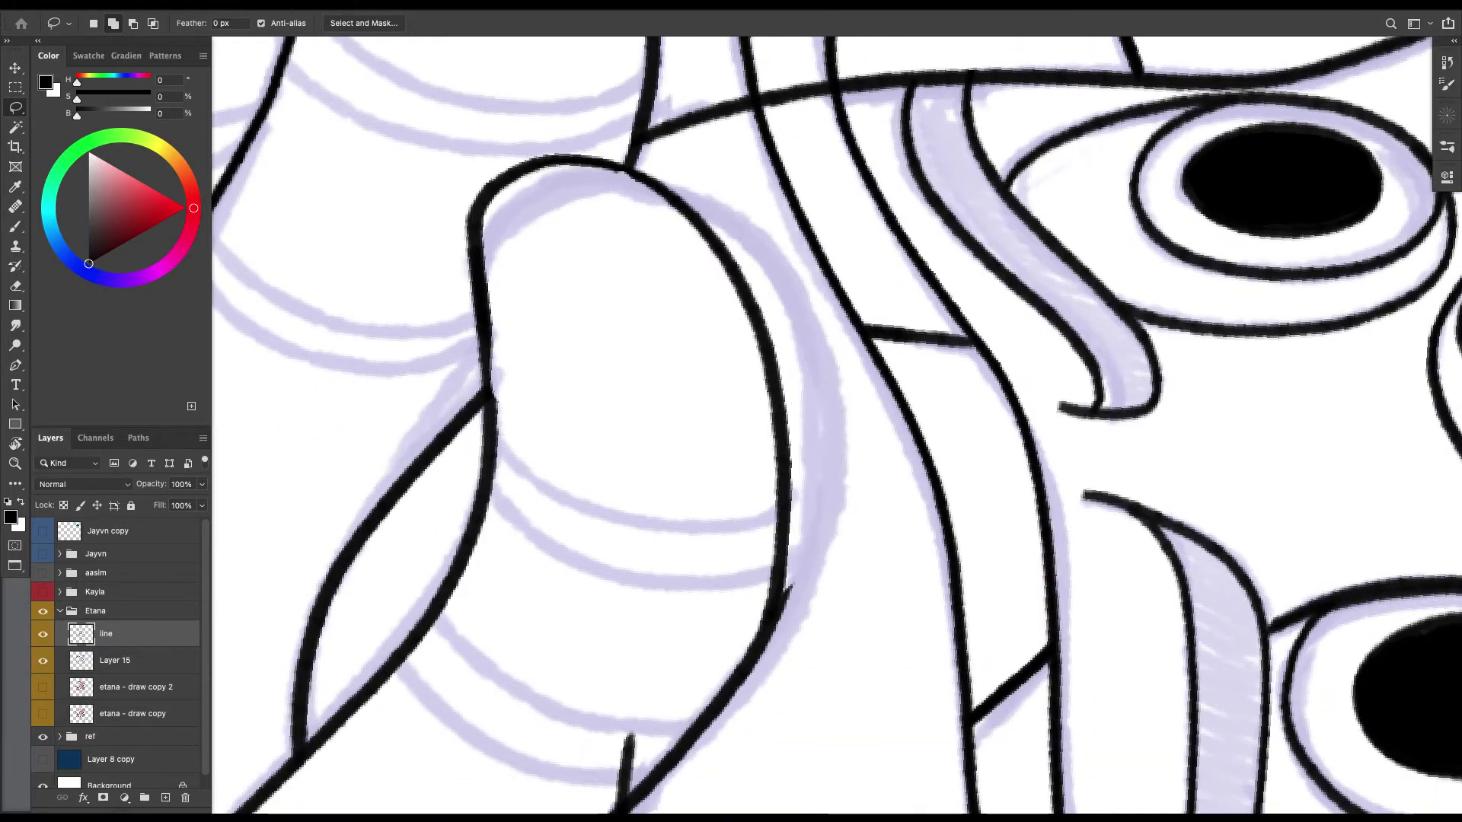
Thicken the front lock's lower edge and delete the end of the hairline stroke that overshoots into the lock.
key(b)
mouse_move(735, 260)
mouse_down()
mouse_move(798, 449)
mouse_move(762, 662)
mouse_move(727, 708)
mouse_up()
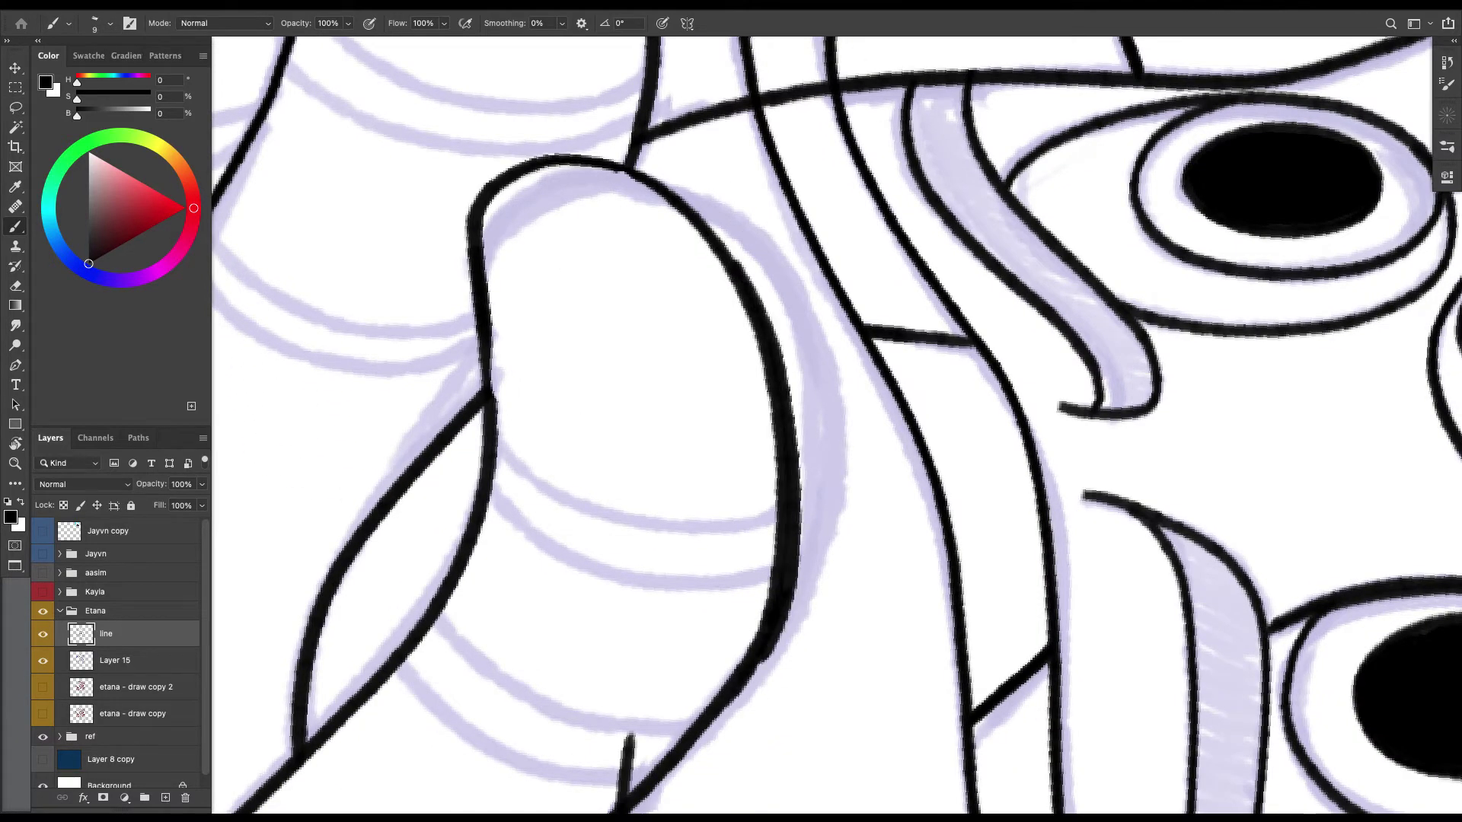
scroll(836, 426, down, 5)
scroll(836, 426, left, 2)
key(l)
drag(693, 609, 670, 632)
key(Delete)
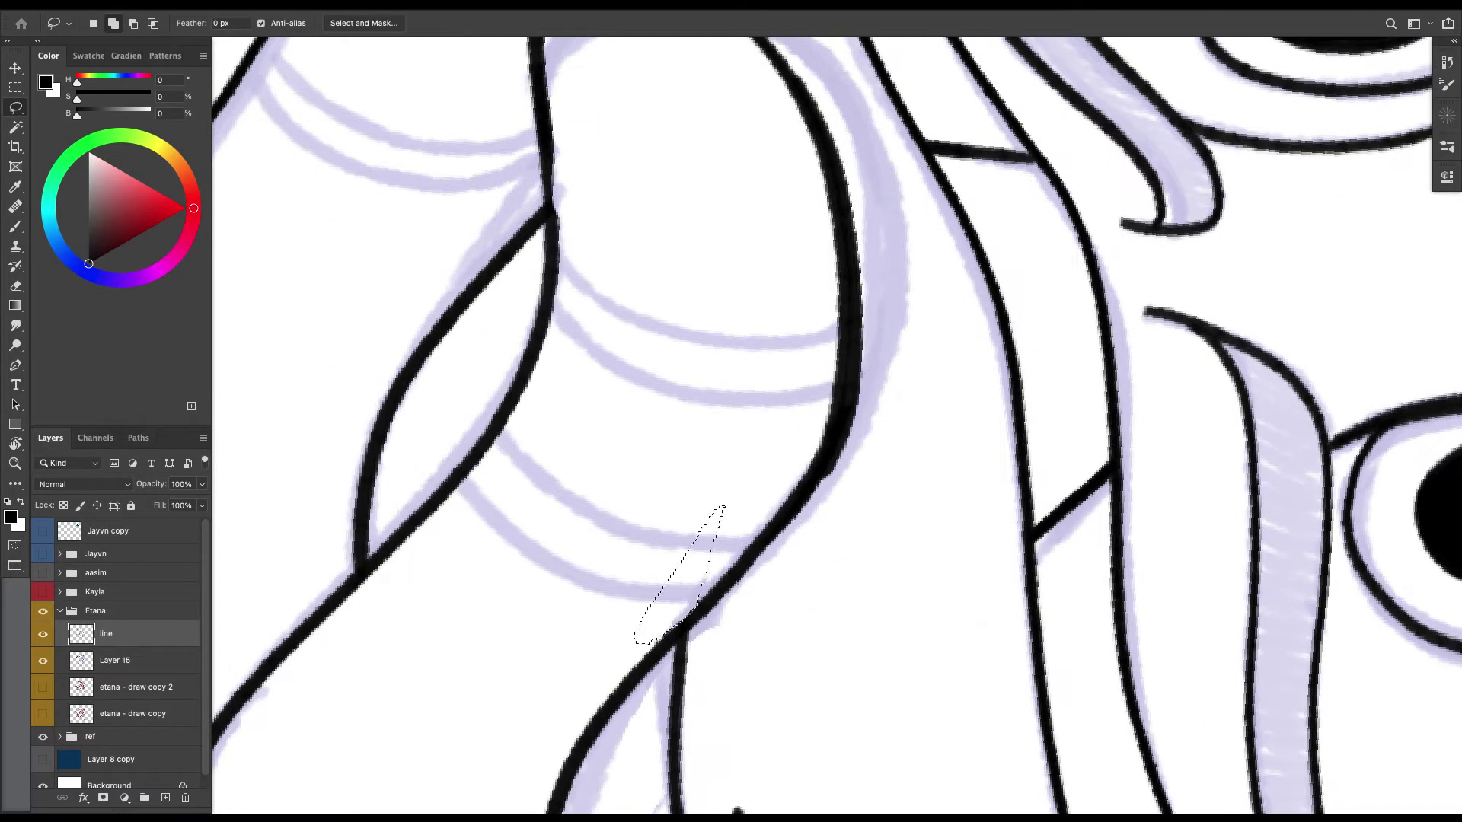
key(super+d)
Thicken the front lock's upper edge and the curve around its rounded tip.
scroll(836, 426, up, 6)
scroll(835, 426, left, 2)
key(b)
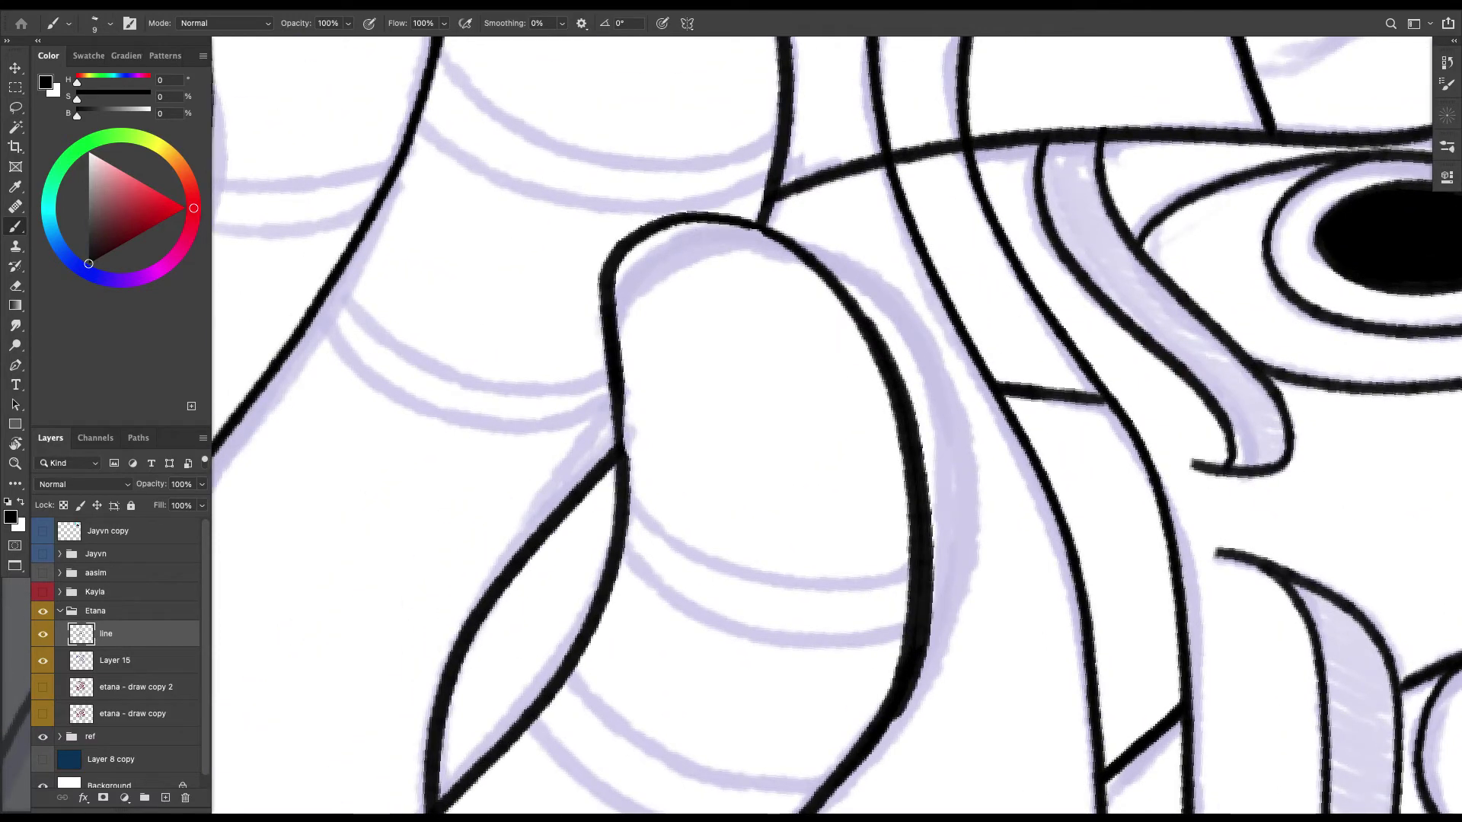
drag(606, 296, 628, 506)
mouse_move(625, 418)
mouse_down()
mouse_move(627, 520)
mouse_move(598, 631)
mouse_up()
key(r)
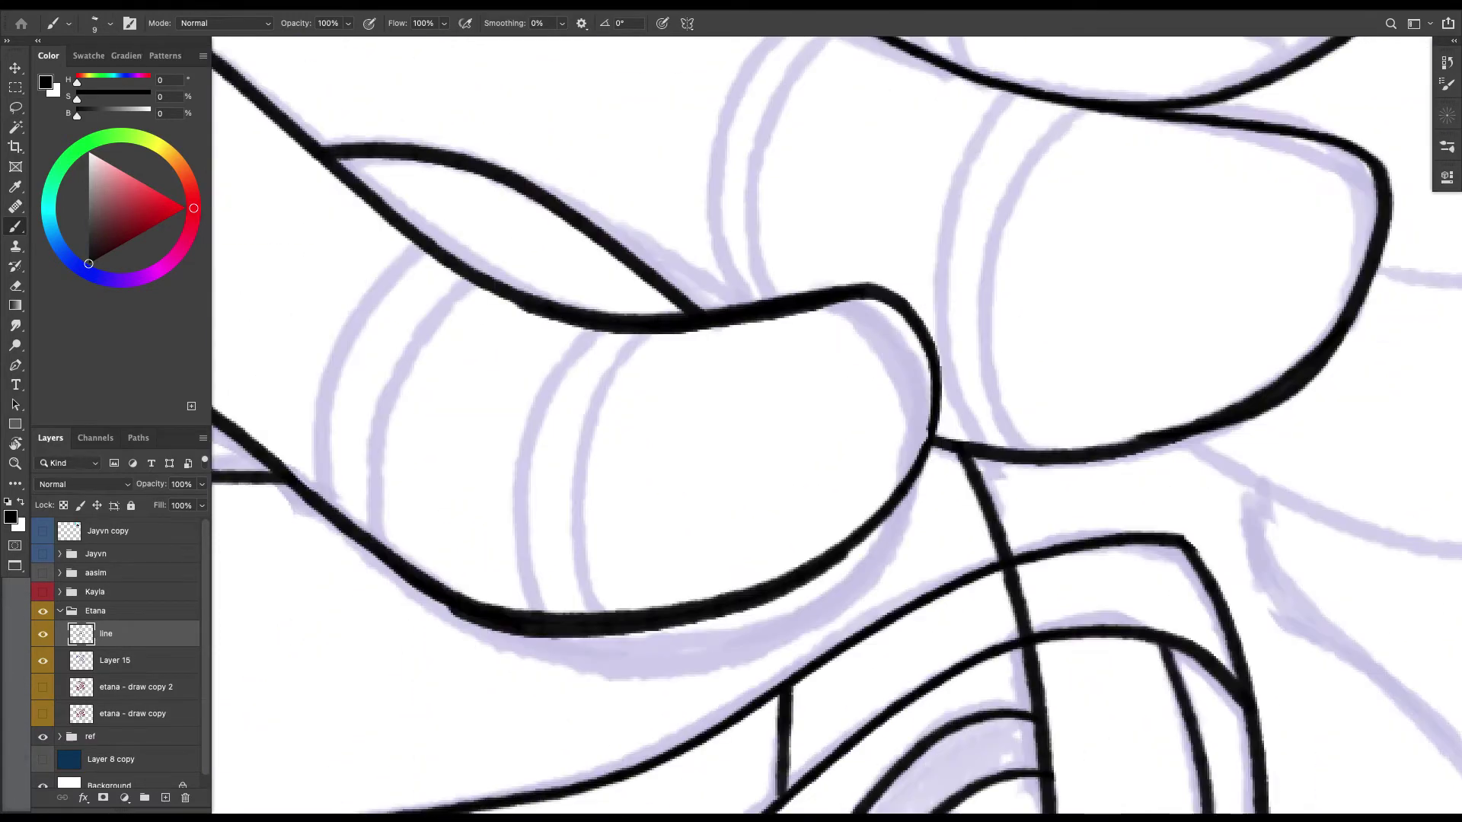
scroll(838, 426, right, 3)
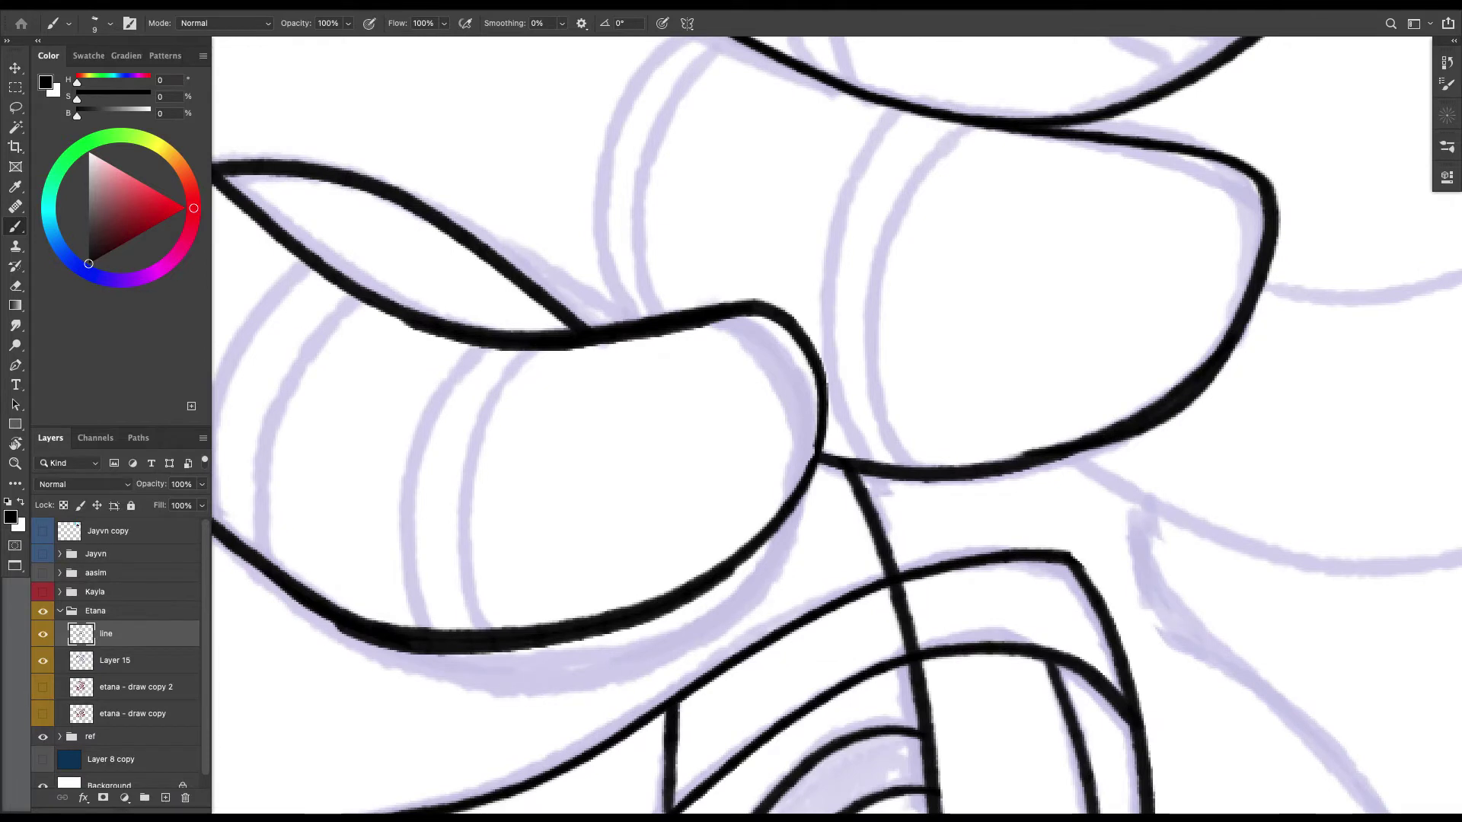
mouse_move(784, 316)
mouse_down()
mouse_move(826, 440)
mouse_move(693, 580)
mouse_up()
mouse_move(791, 335)
mouse_down()
mouse_move(809, 481)
mouse_move(740, 563)
mouse_up()
Thicken the second lock's line from its tip along the underside to the front lock.
mouse_move(914, 396)
mouse_down()
mouse_move(670, 452)
mouse_move(648, 479)
mouse_up()
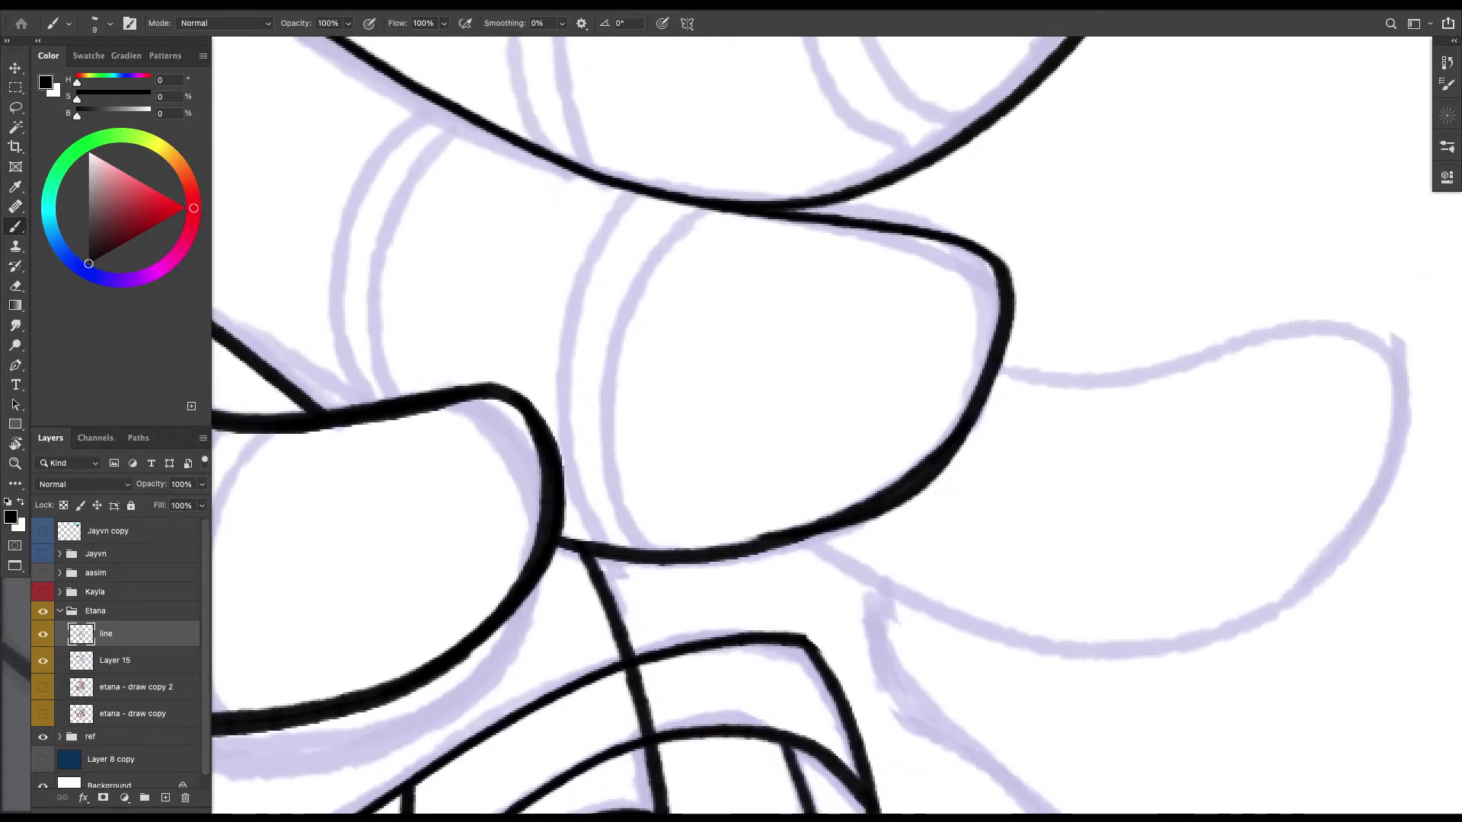
mouse_move(1001, 274)
mouse_down()
mouse_move(992, 340)
mouse_move(891, 483)
mouse_move(727, 545)
mouse_move(582, 545)
mouse_up()
scroll(837, 427, left, 3)
scroll(837, 427, down, 2)
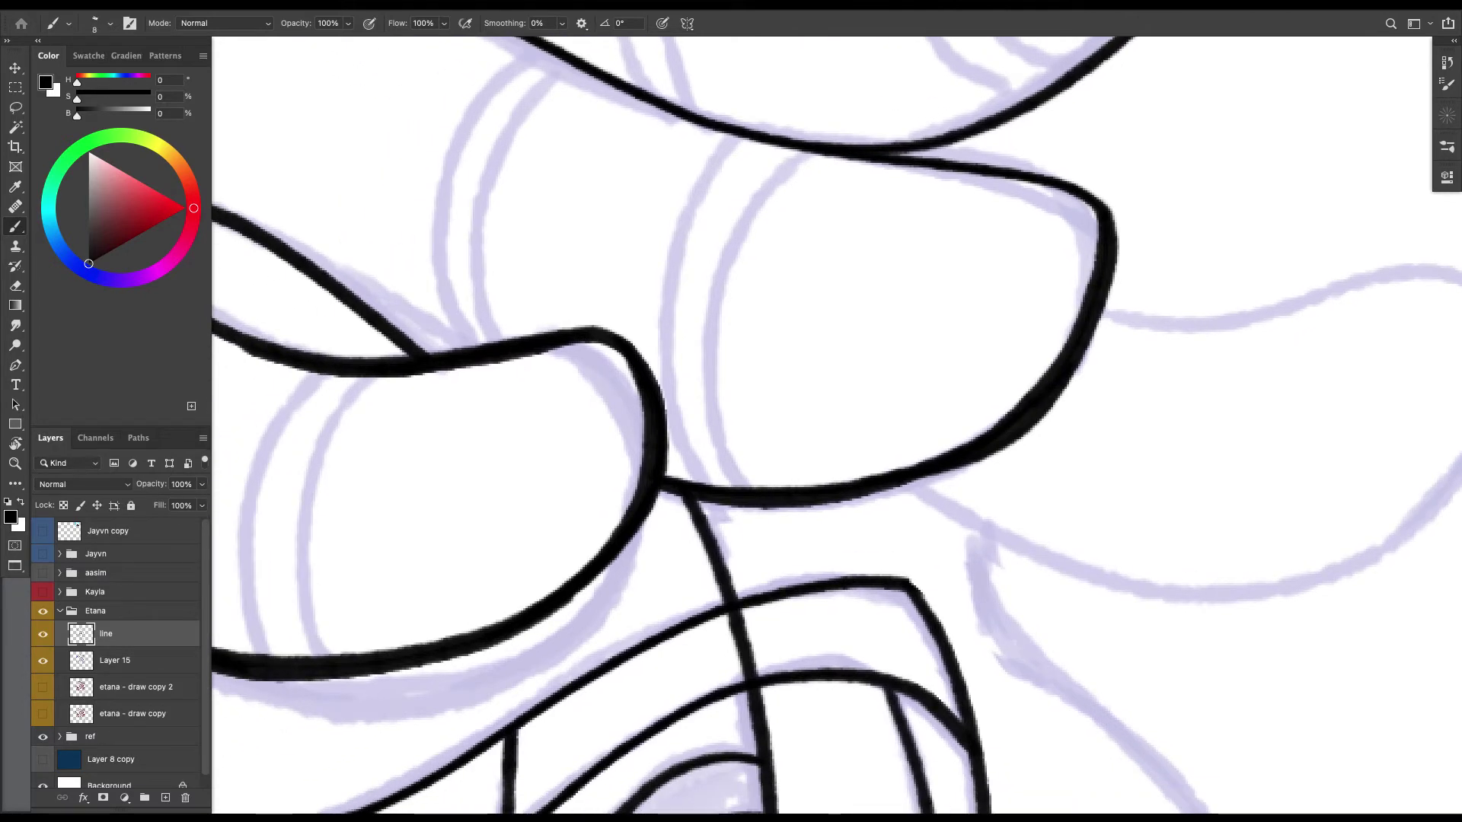
Delete the segment of the forehead contour that crosses the upper goggle frame.
scroll(837, 427, down, 5)
key(l)
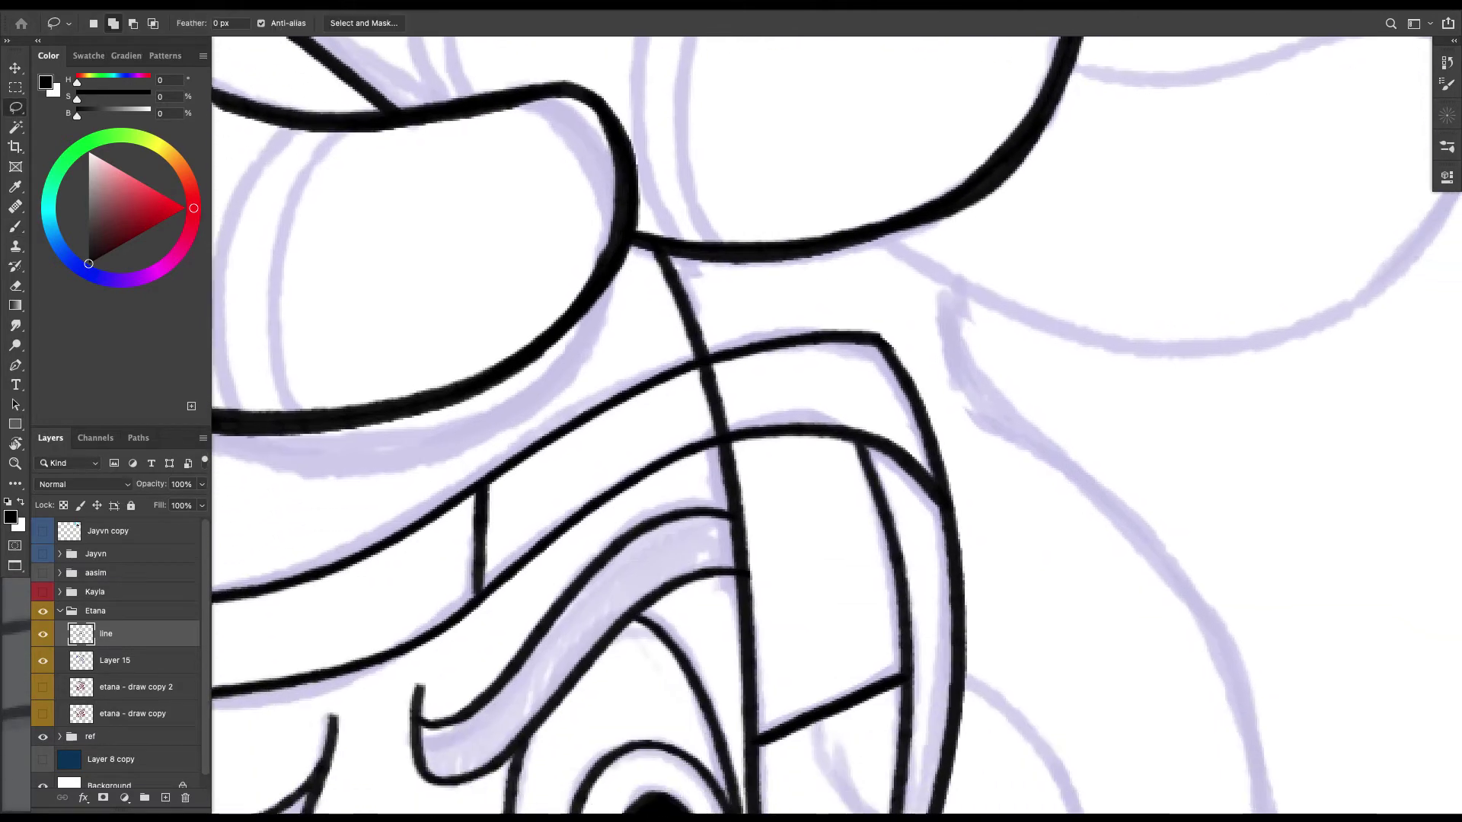
drag(729, 432, 699, 370)
key(BackSpace)
key(super+d)
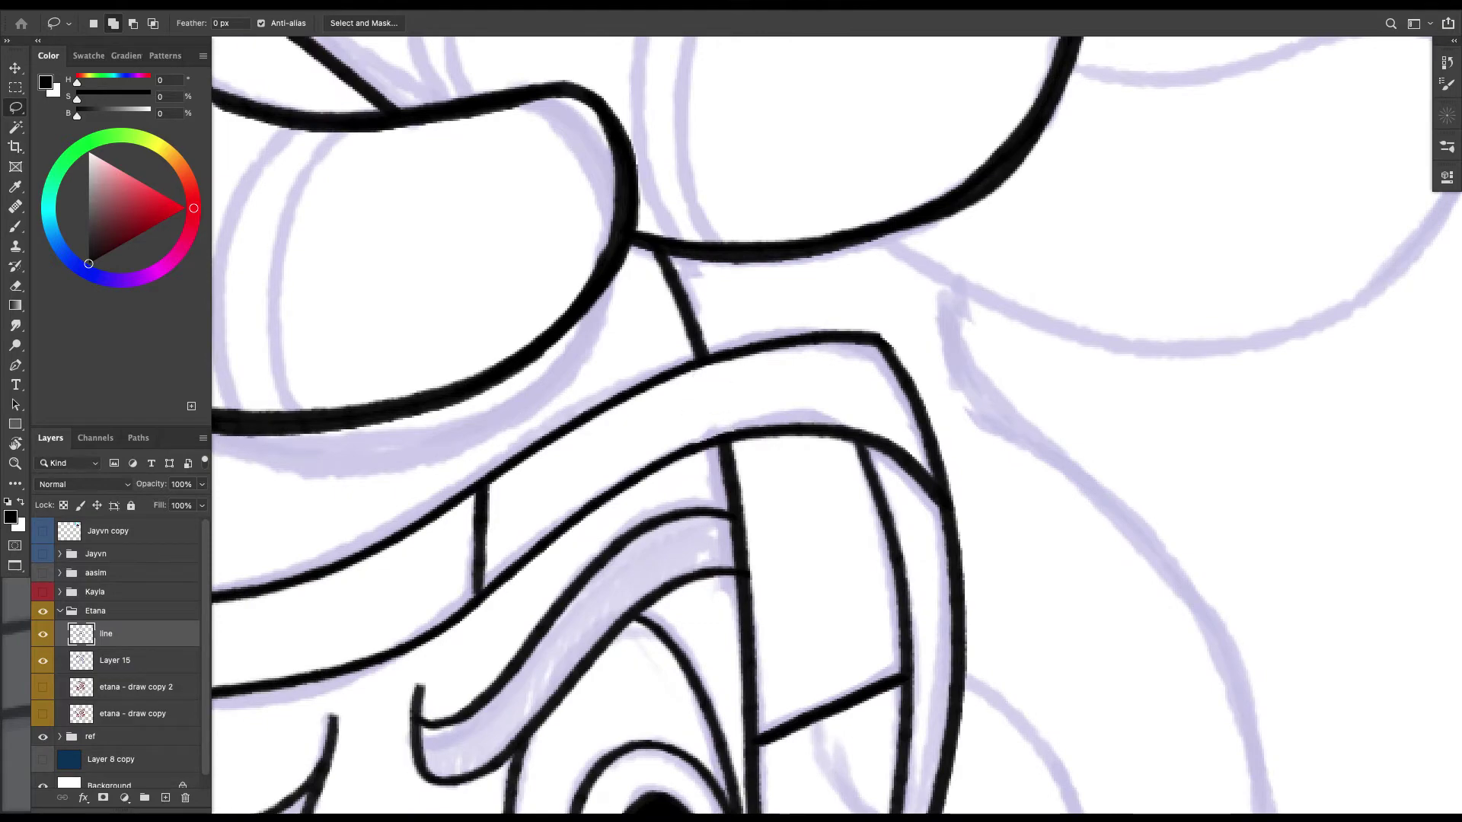
Ink a curved detail line inside the goggle frame, following its outer edge upward from the strap clip.
key(e)
key(super+minus)
key(super+minus)
key(super+minus)
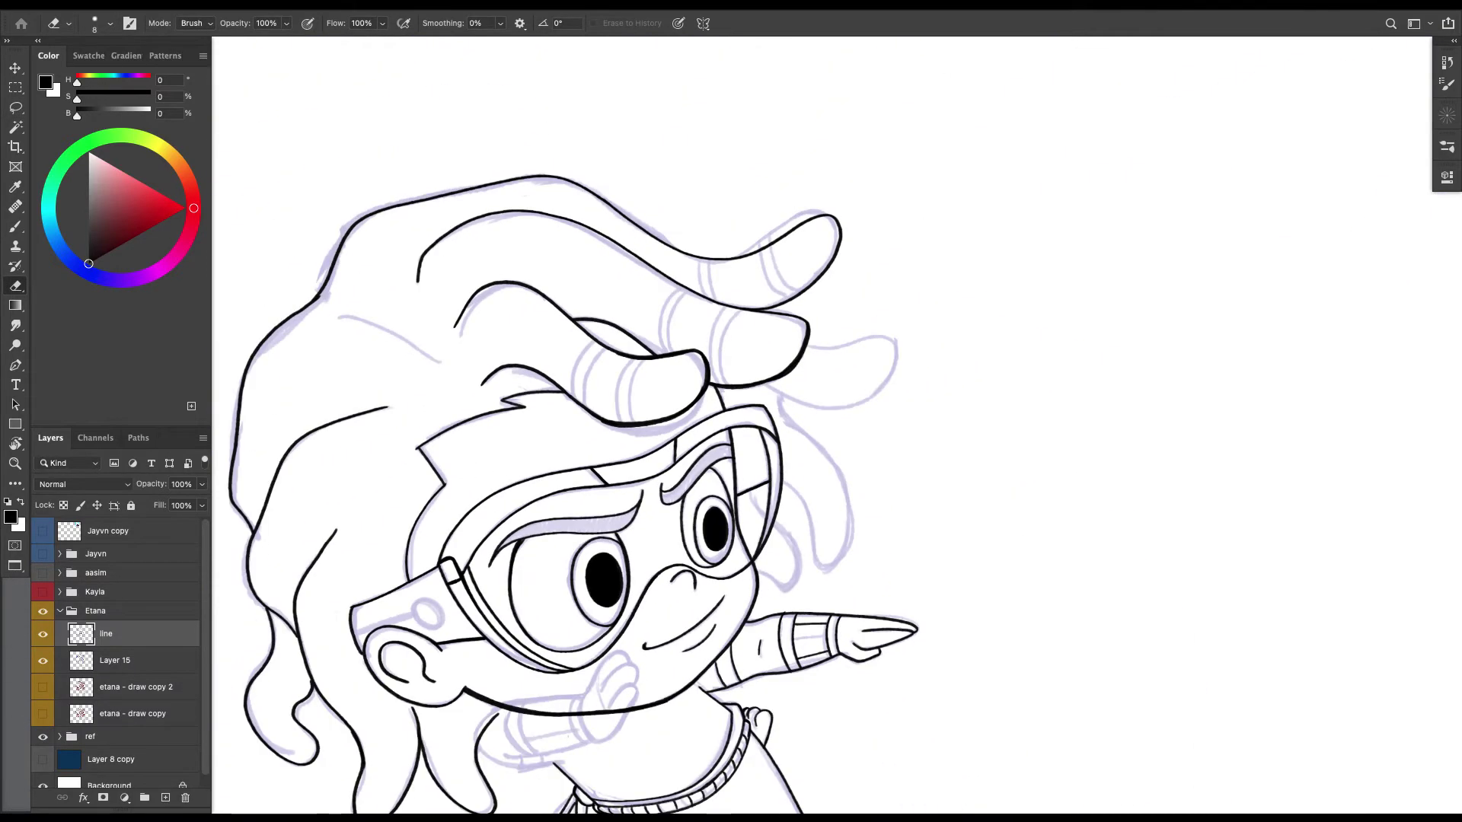
key(super+plus)
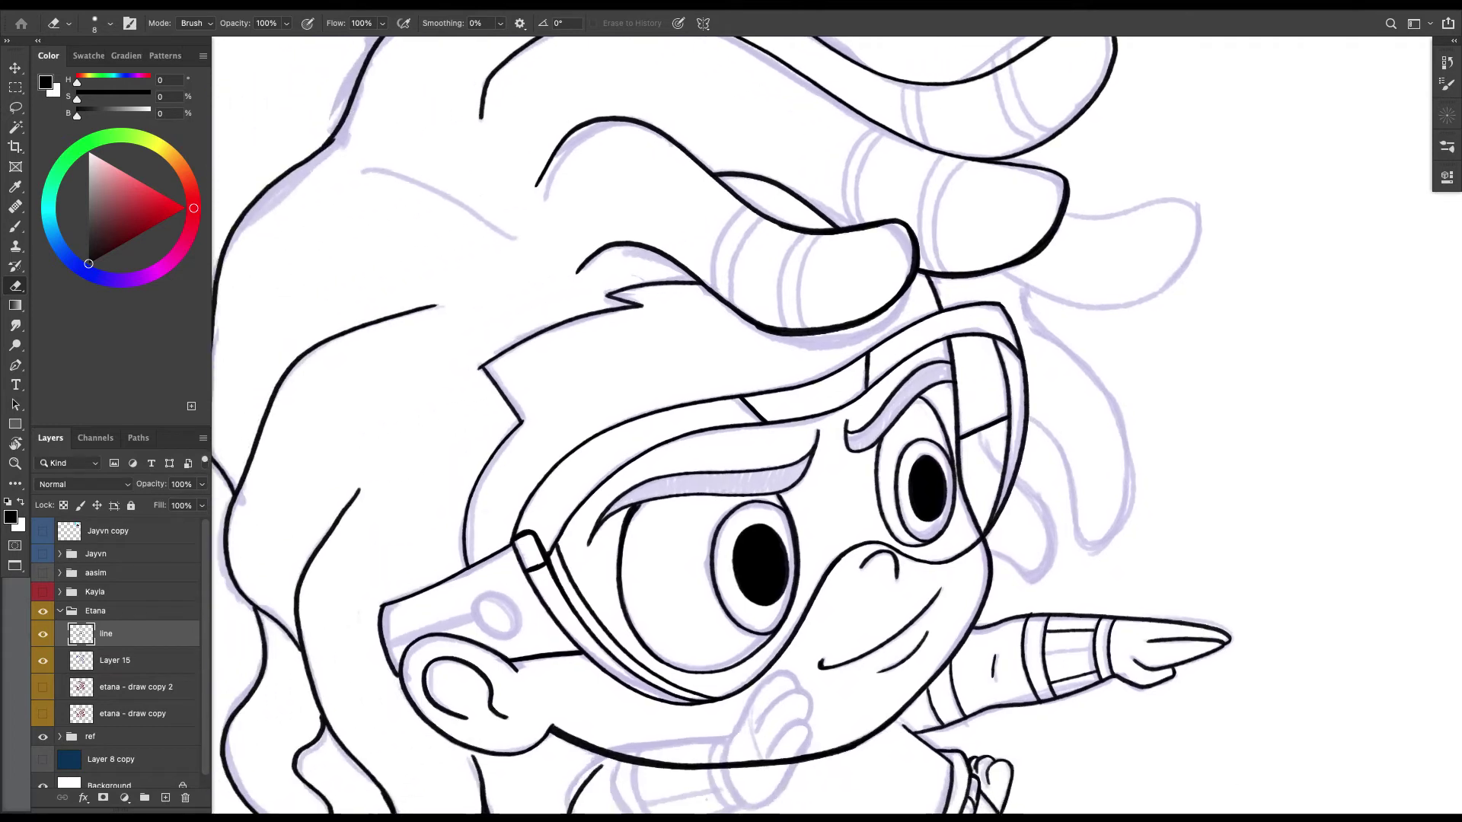
key(b)
drag(779, 576, 853, 518)
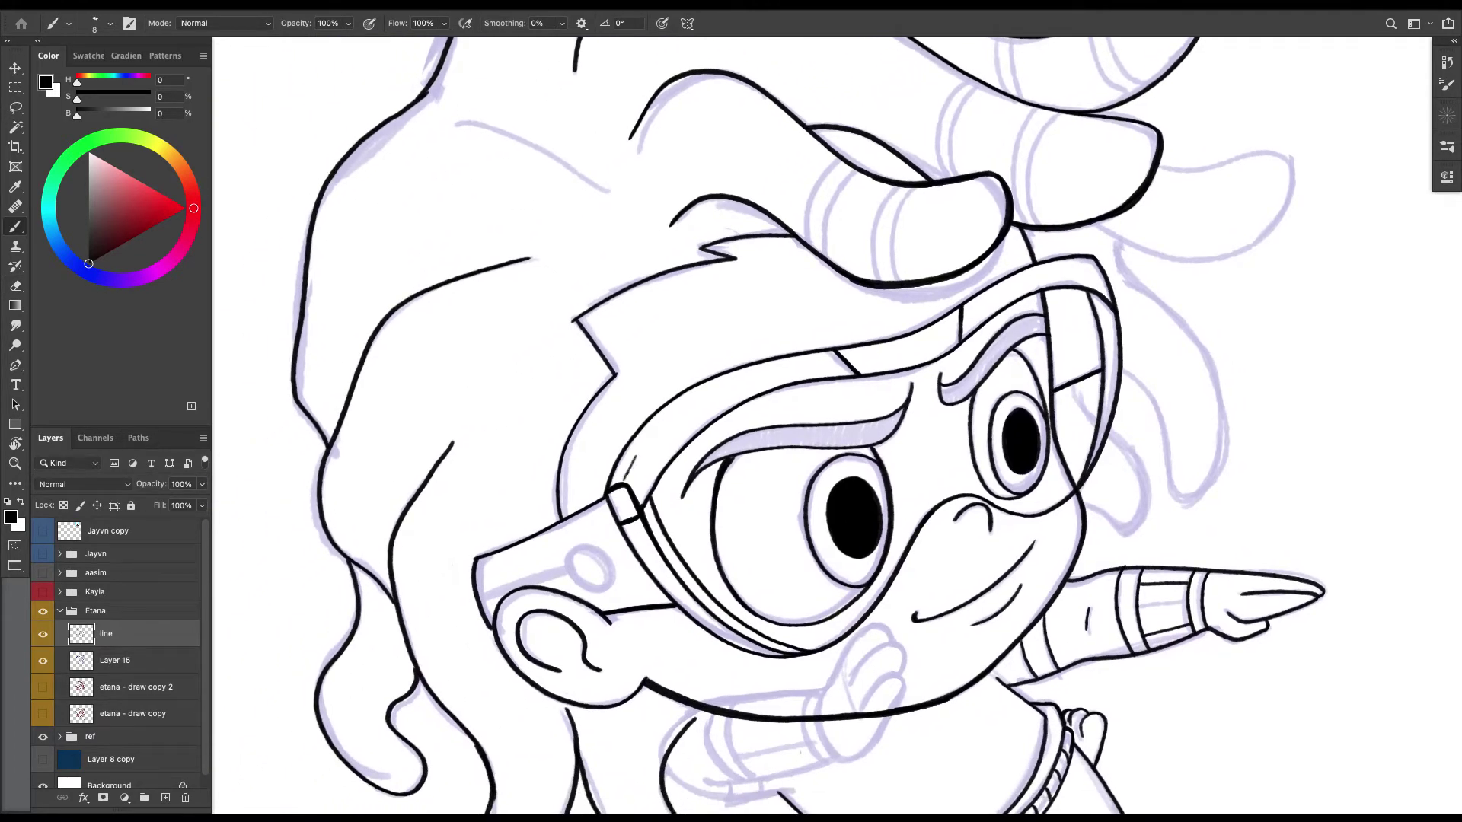
drag(648, 434, 683, 397)
key(super+z)
key(r)
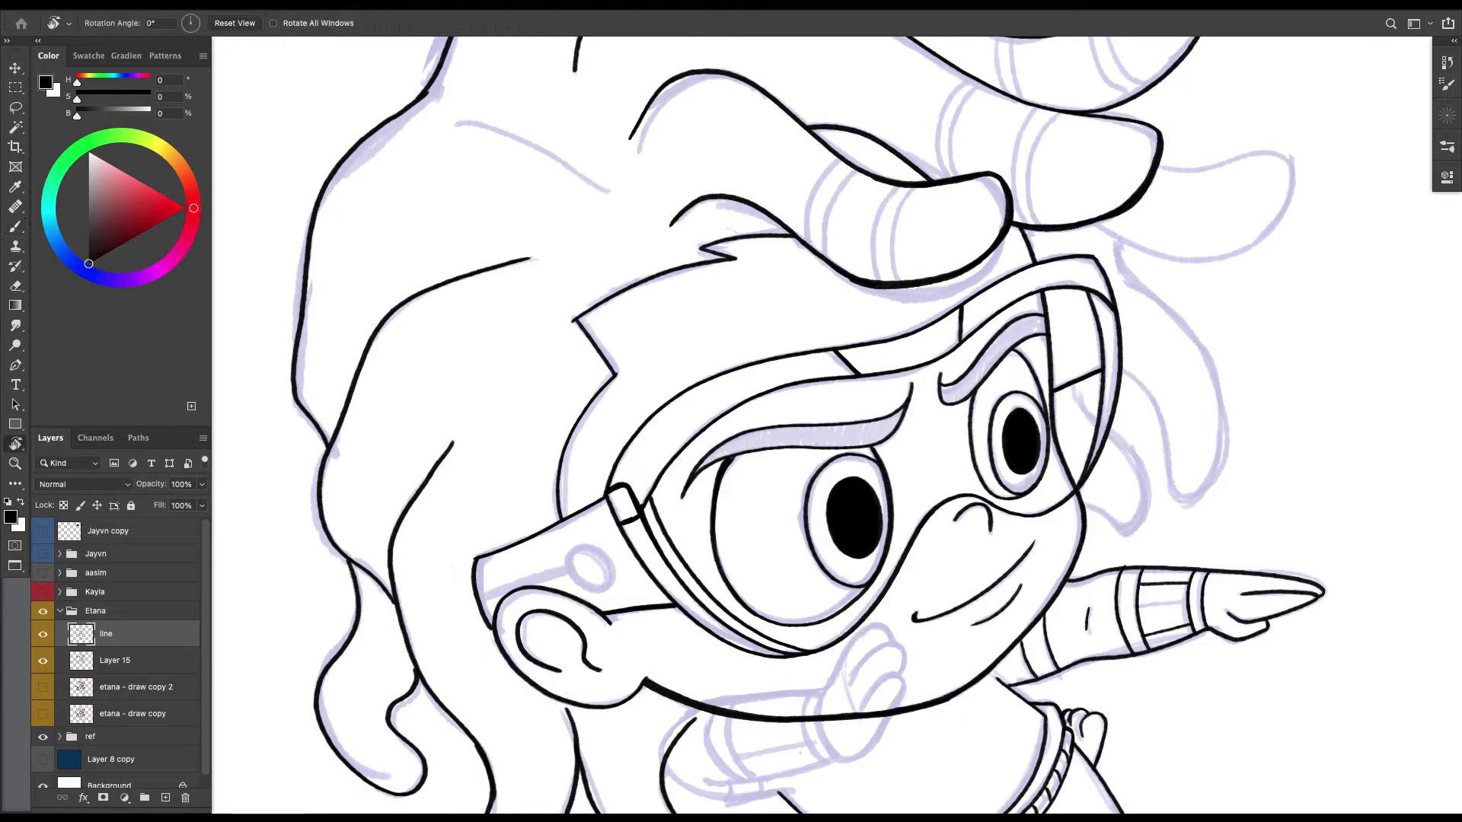
mouse_move(837, 290)
mouse_down()
mouse_move(864, 314)
mouse_move(828, 566)
mouse_up()
drag(758, 358, 845, 357)
key(b)
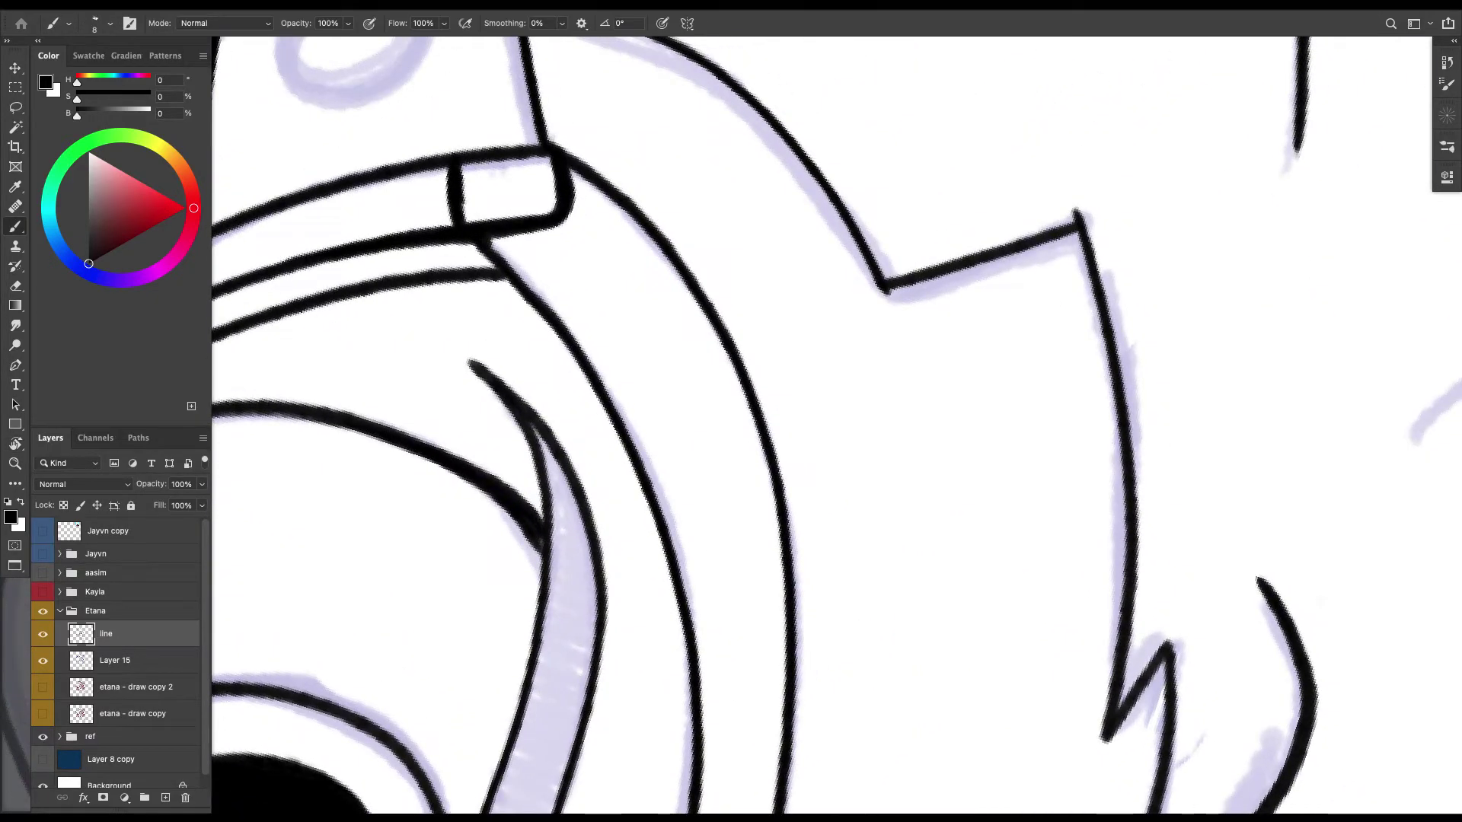
mouse_move(578, 220)
mouse_down()
mouse_move(640, 272)
mouse_move(760, 548)
mouse_up()
Ink the rounded lock that projects forward from behind the second lock, joining both sides to that lock's underside.
key(super+minus)
key(super+minus)
key(super+minus)
key(super+minus)
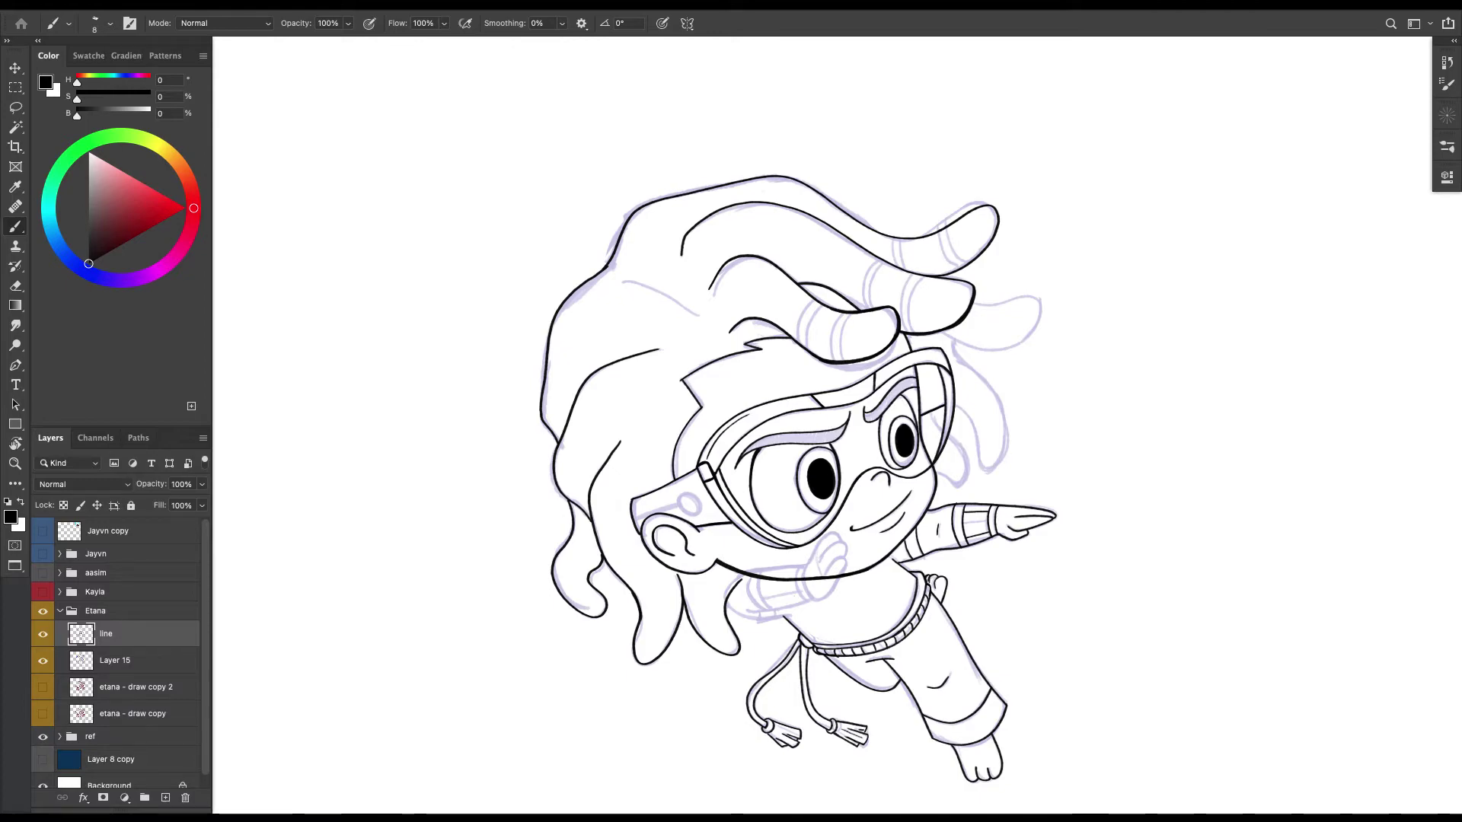
key(r)
drag(883, 425, 788, 565)
key(super+plus)
key(super+plus)
drag(960, 632, 633, 260)
key(super+plus)
key(super+plus)
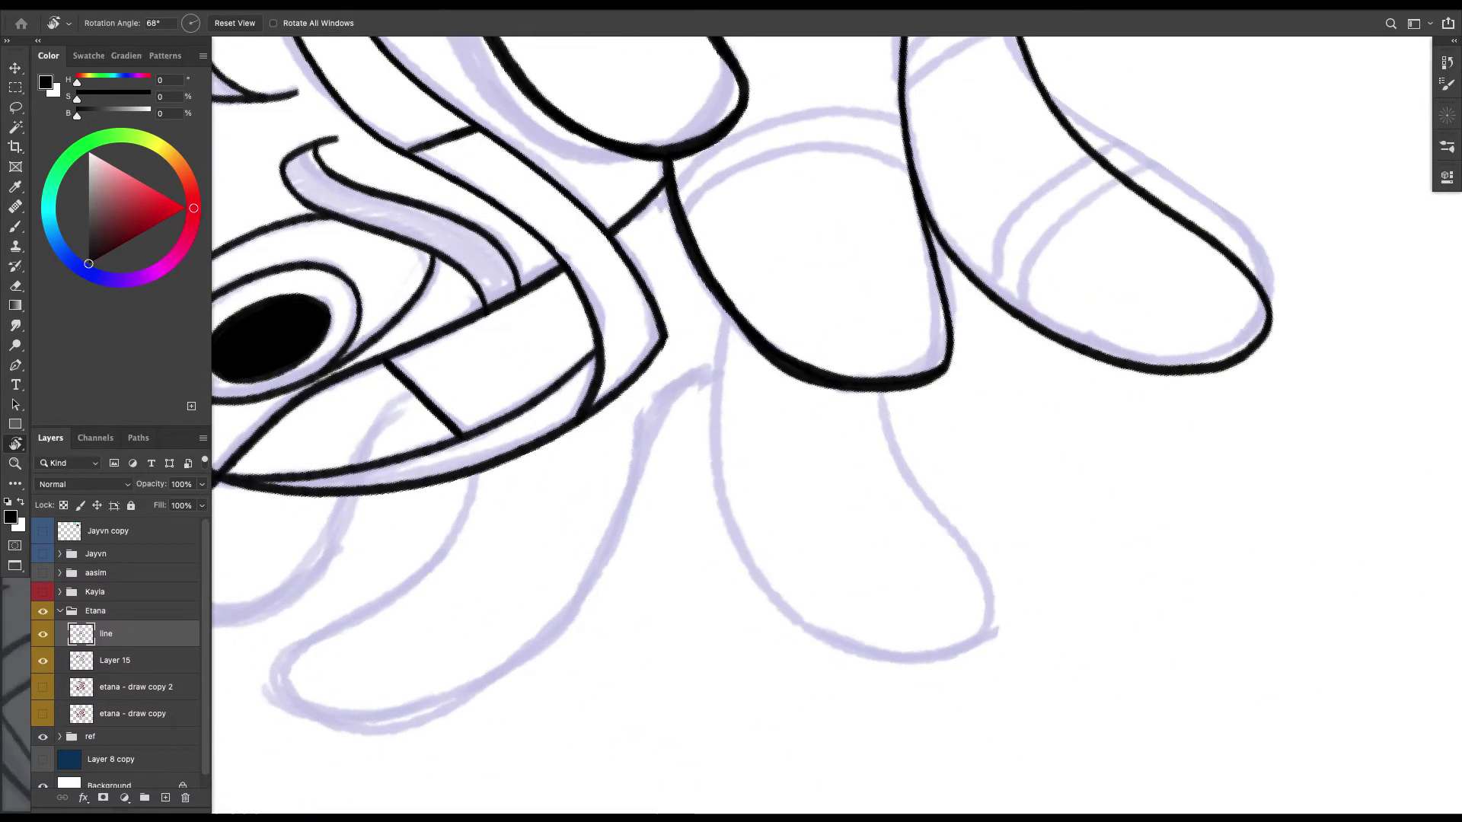
key(b)
mouse_move(725, 314)
mouse_down()
mouse_move(717, 405)
mouse_move(772, 604)
mouse_move(958, 656)
mouse_move(961, 537)
mouse_move(880, 392)
mouse_move(990, 606)
mouse_move(950, 659)
mouse_up()
drag(725, 309, 725, 552)
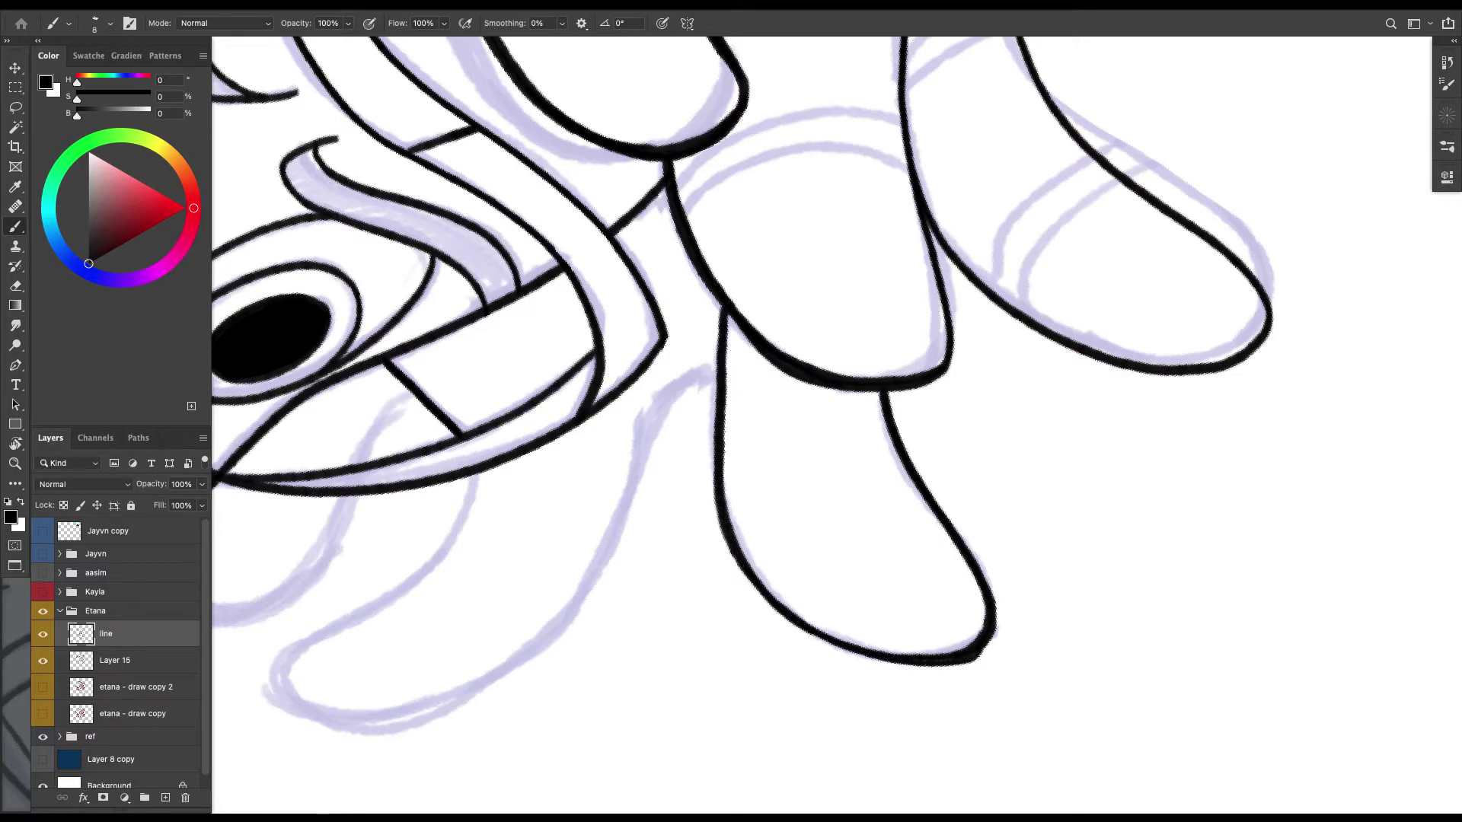
Ink the long lock hanging beside the far goggle lens, from its root around the tip to the frame.
drag(609, 456, 805, 437)
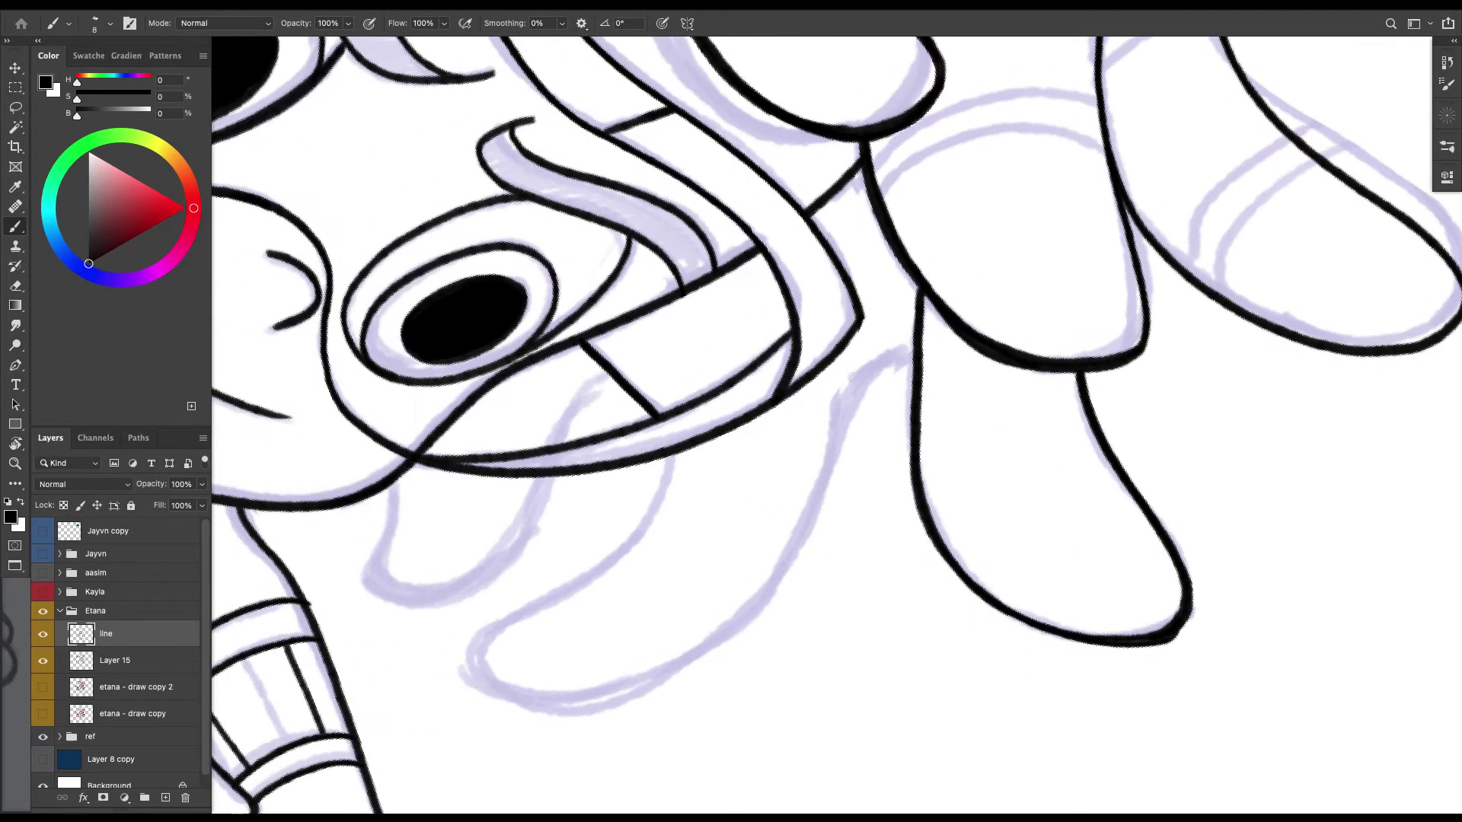
drag(912, 350, 862, 382)
mouse_move(795, 549)
mouse_down()
mouse_move(667, 683)
mouse_move(586, 700)
mouse_move(496, 689)
mouse_move(473, 657)
mouse_move(668, 476)
mouse_up()
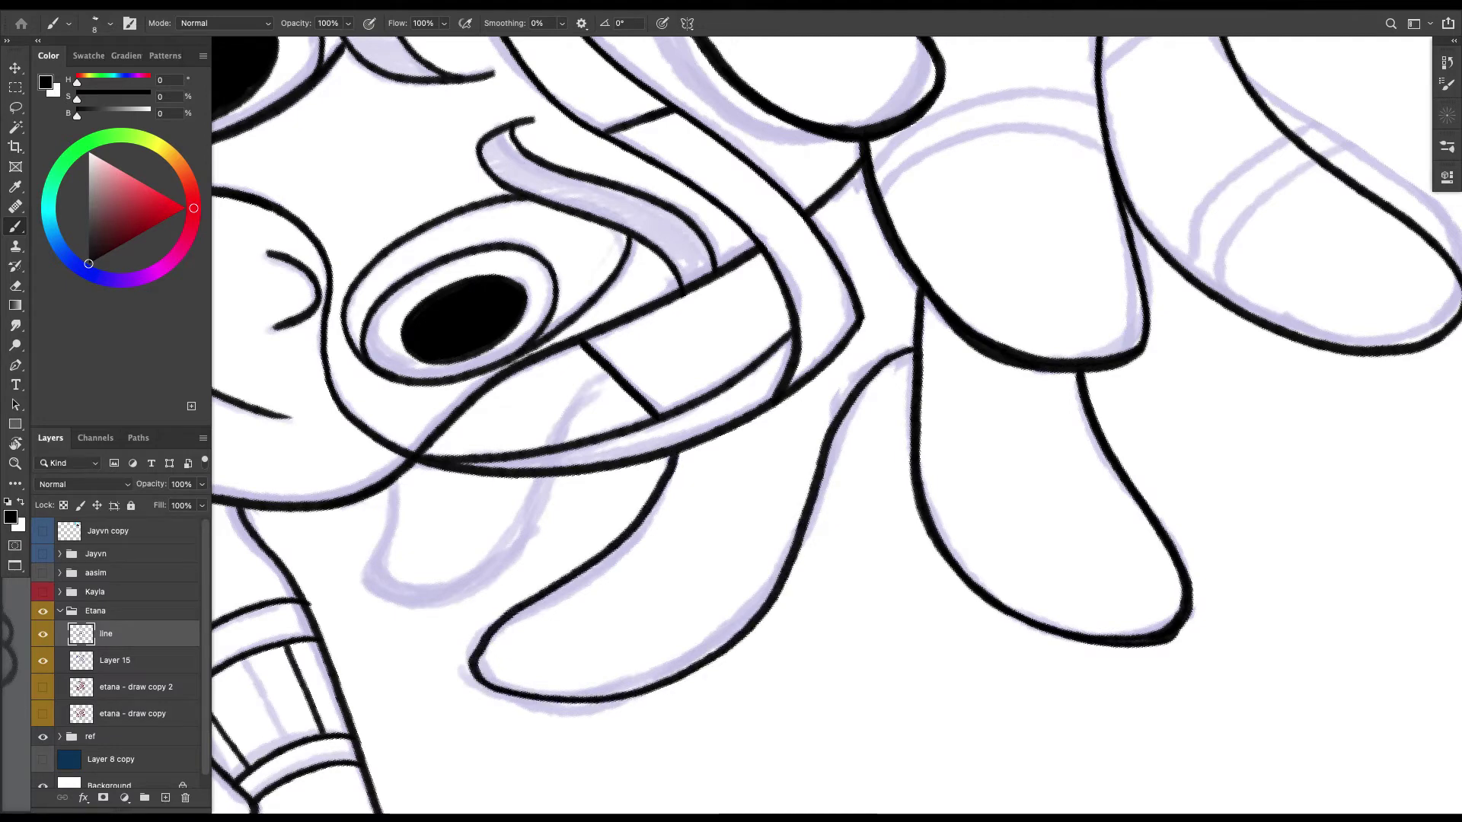
Ink the small lock hanging behind the far goggle lens, from inside the frame around its tip to the cheek.
scroll(837, 426, left, 5)
mouse_move(531, 495)
mouse_down()
mouse_move(506, 594)
mouse_move(576, 606)
mouse_move(620, 579)
mouse_move(682, 454)
mouse_move(743, 387)
mouse_move(685, 469)
mouse_move(660, 548)
mouse_move(587, 619)
mouse_move(523, 629)
mouse_move(500, 592)
mouse_move(533, 494)
mouse_up()
key(ctrl+z)
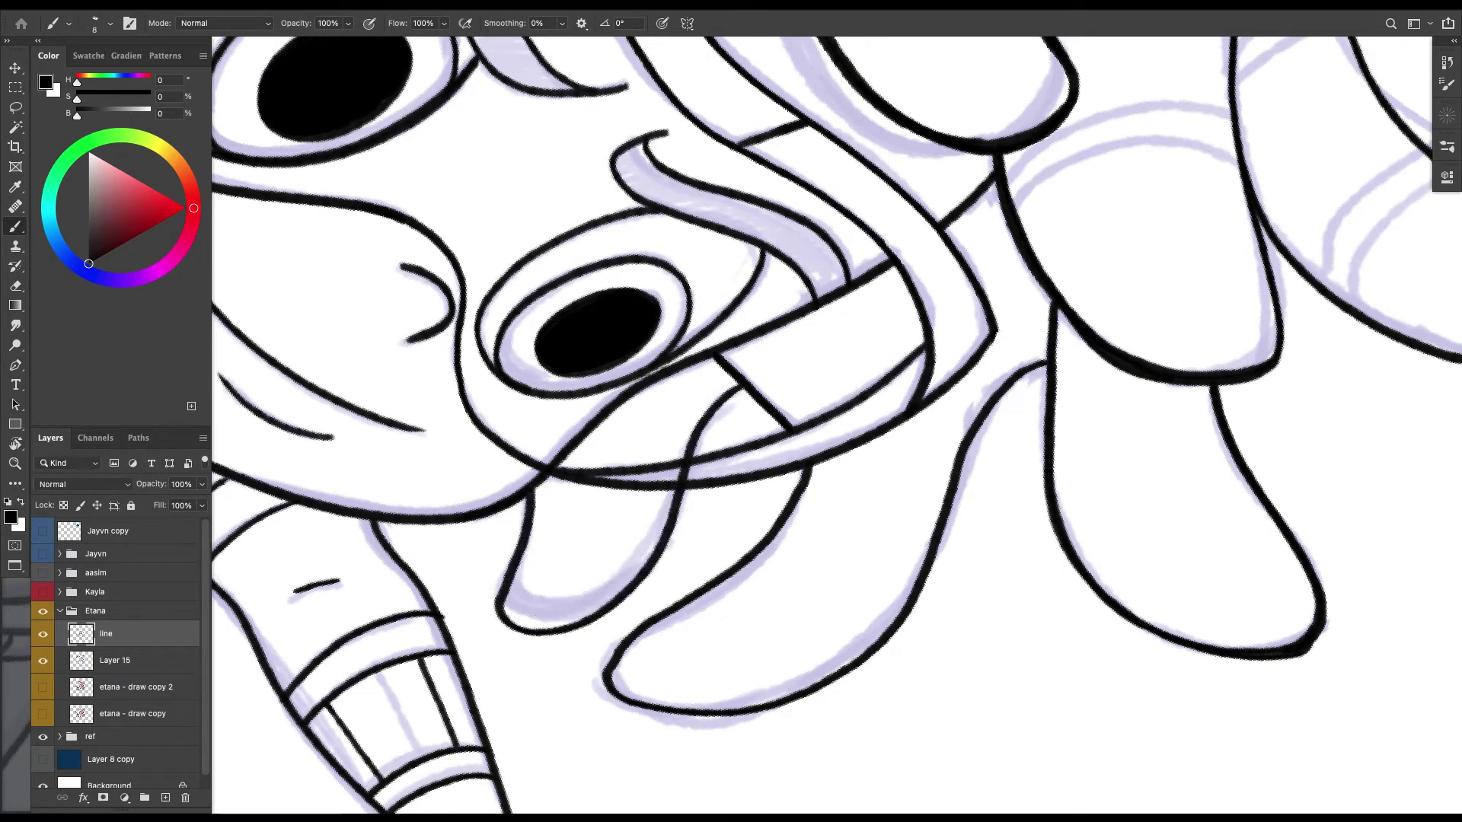
key(r)
key(e)
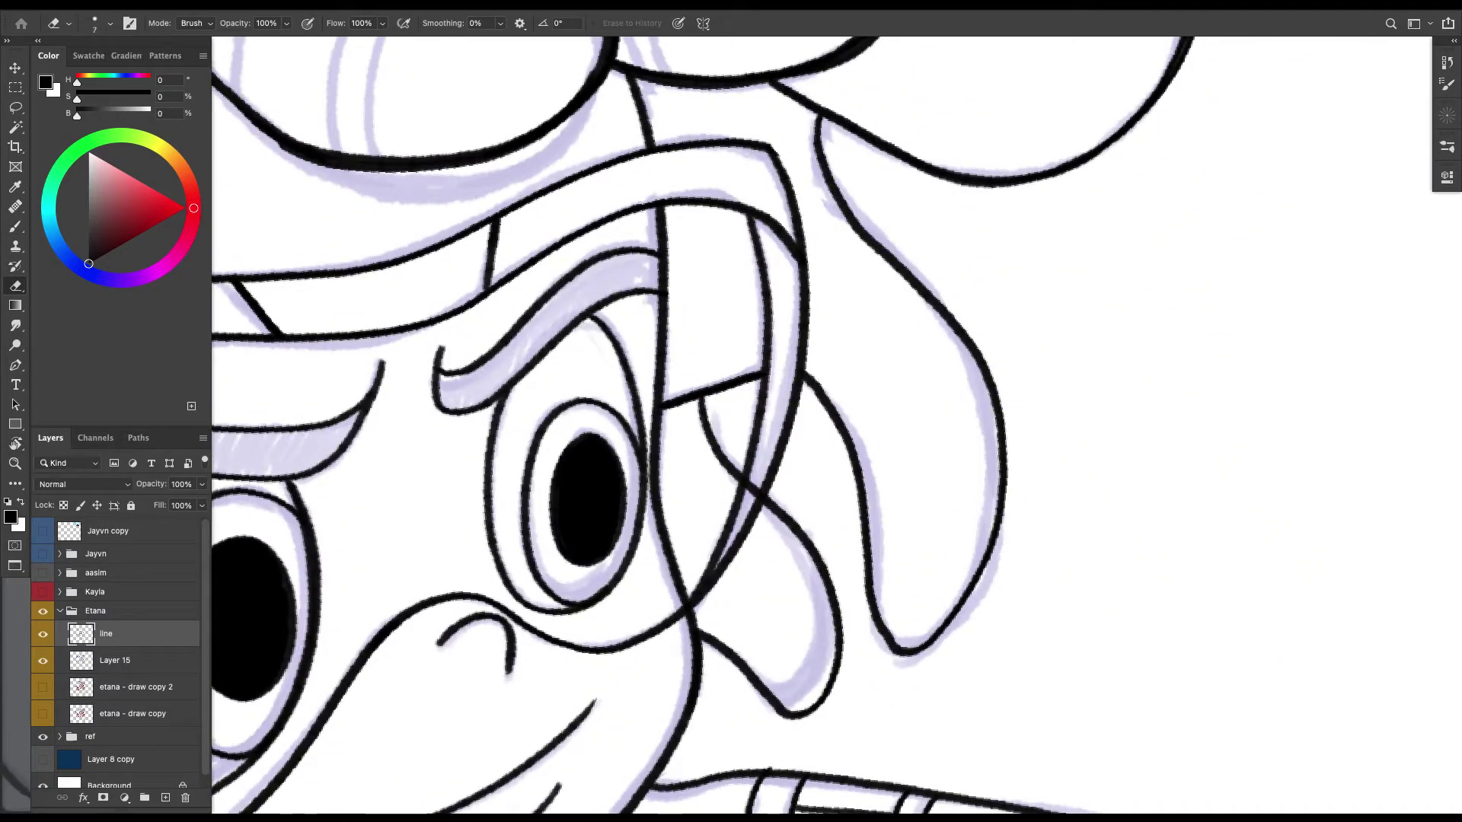
Erase the stretch of the small lock's line that crosses the far side of the goggle frame.
drag(752, 485, 759, 506)
key(super+minus)
key(super+minus)
key(super+minus)
key(b)
Delete the inked jaw and shoulder lines that run through the sketched near forearm and hand using a lasso selection.
drag(731, 427, 812, 472)
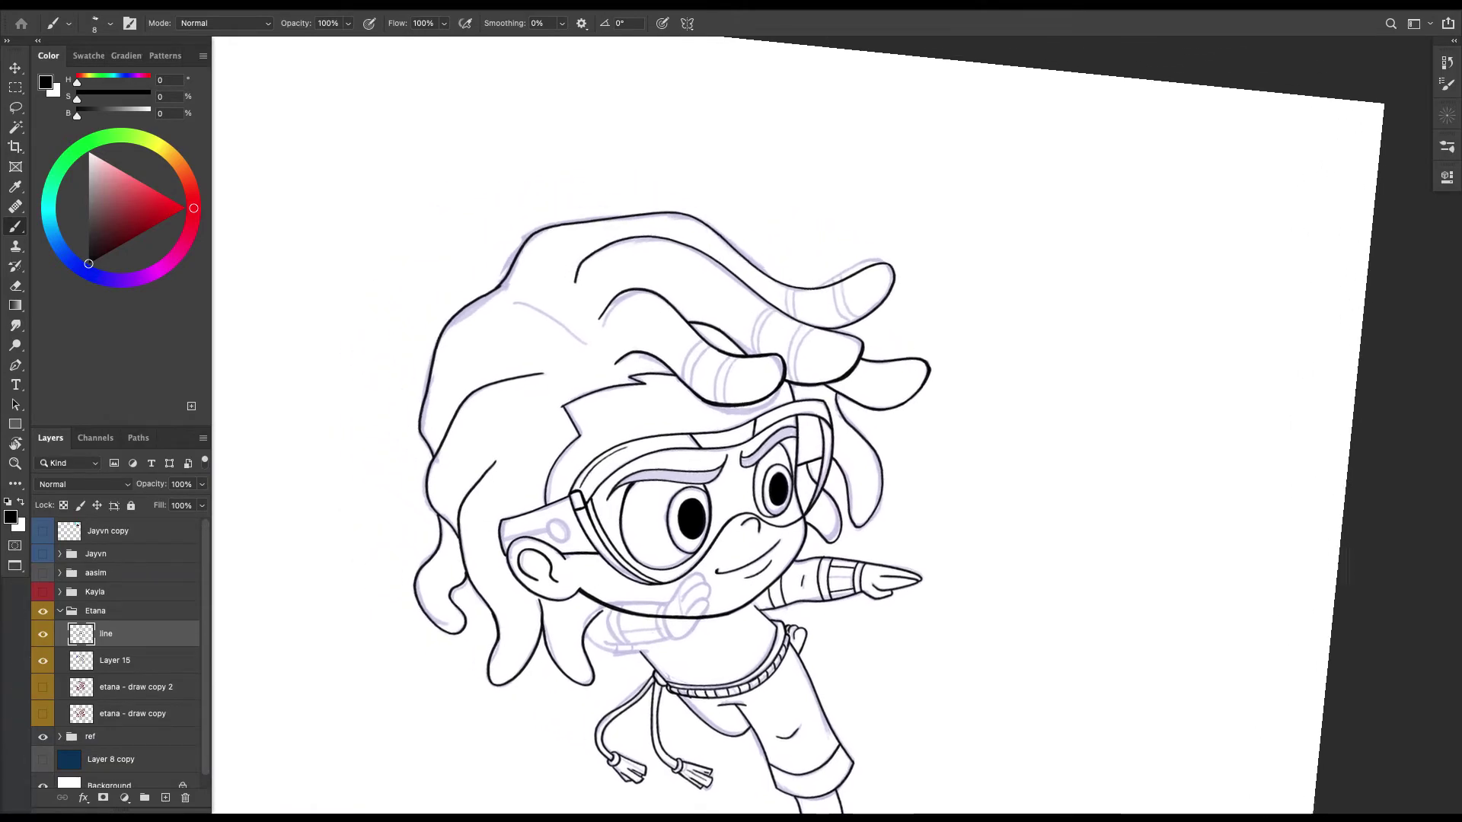
key(super+plus)
key(super+plus)
key(super+plus)
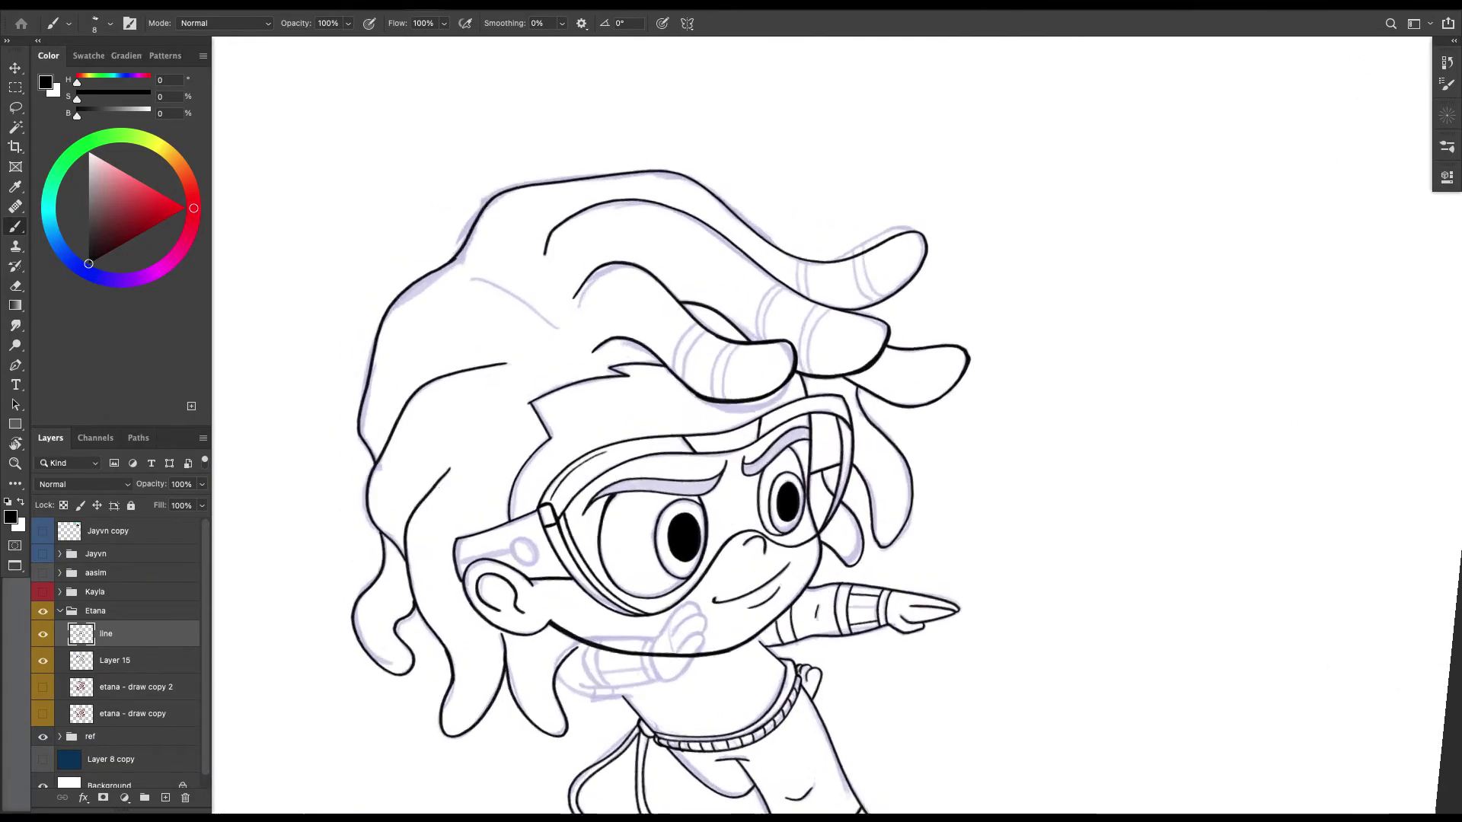
drag(731, 343, 805, 487)
mouse_move(731, 708)
mouse_down()
mouse_move(714, 758)
mouse_move(805, 438)
mouse_move(809, 46)
mouse_up()
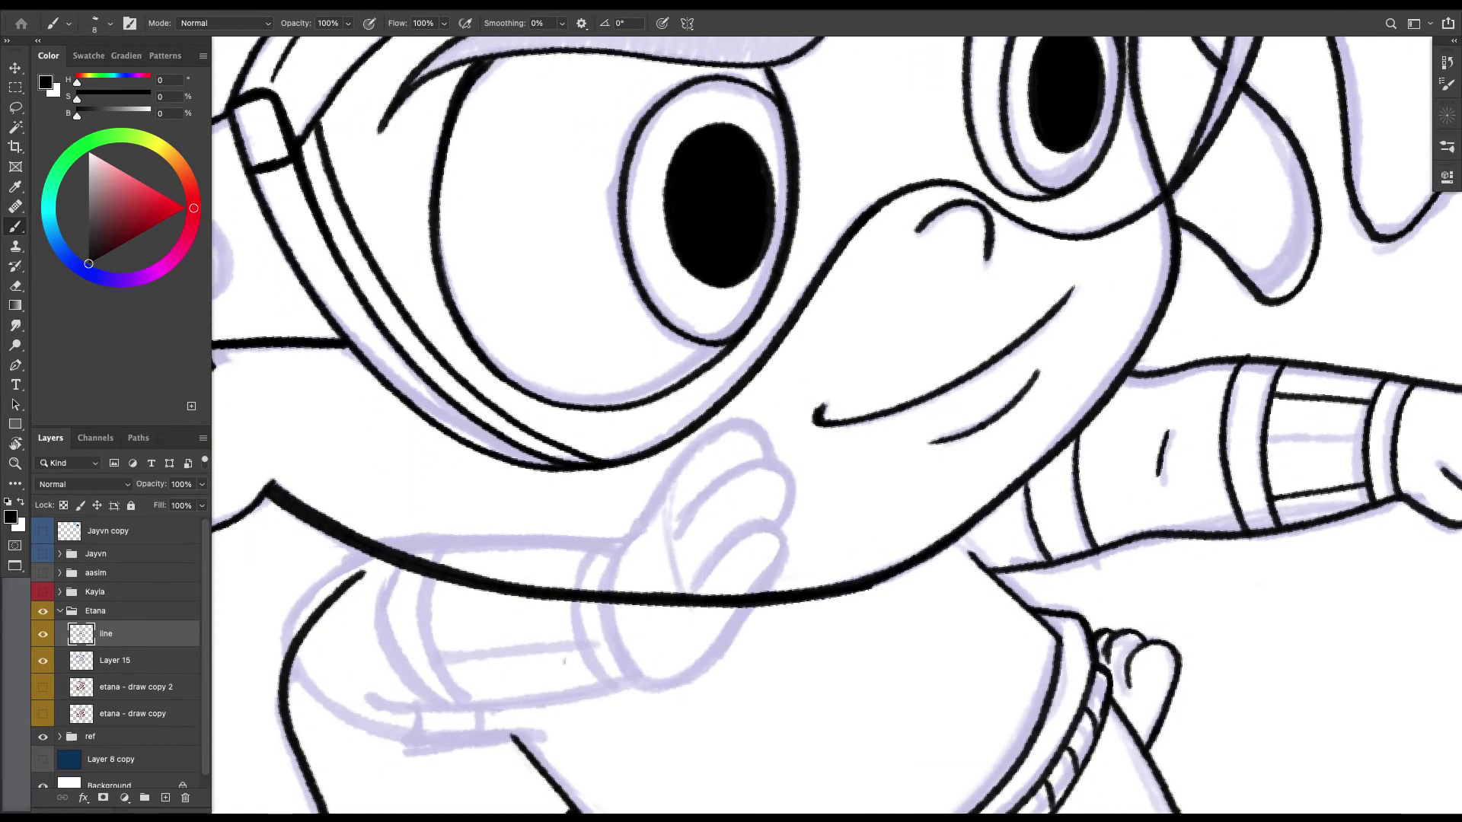
scroll(836, 427, down, 3)
scroll(836, 426, left, 2)
key(l)
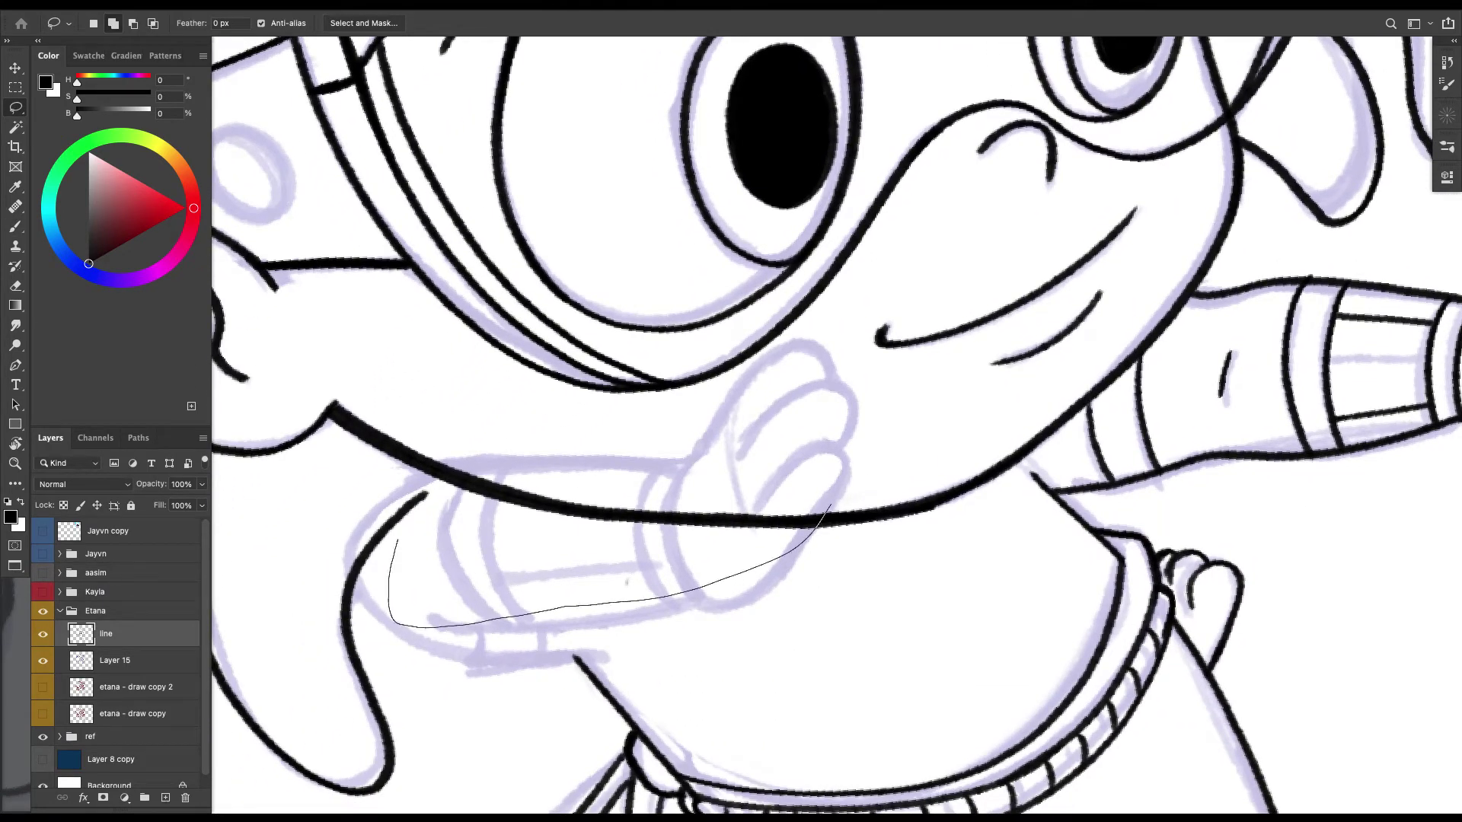
mouse_move(498, 459)
mouse_down()
mouse_move(593, 462)
mouse_move(720, 430)
mouse_up()
key(Delete)
key(ctrl+d)
Ink the near arm's thick outline from the wrist around the elbow to the torso, and extend the jaw line to meet it.
key(e)
key(r)
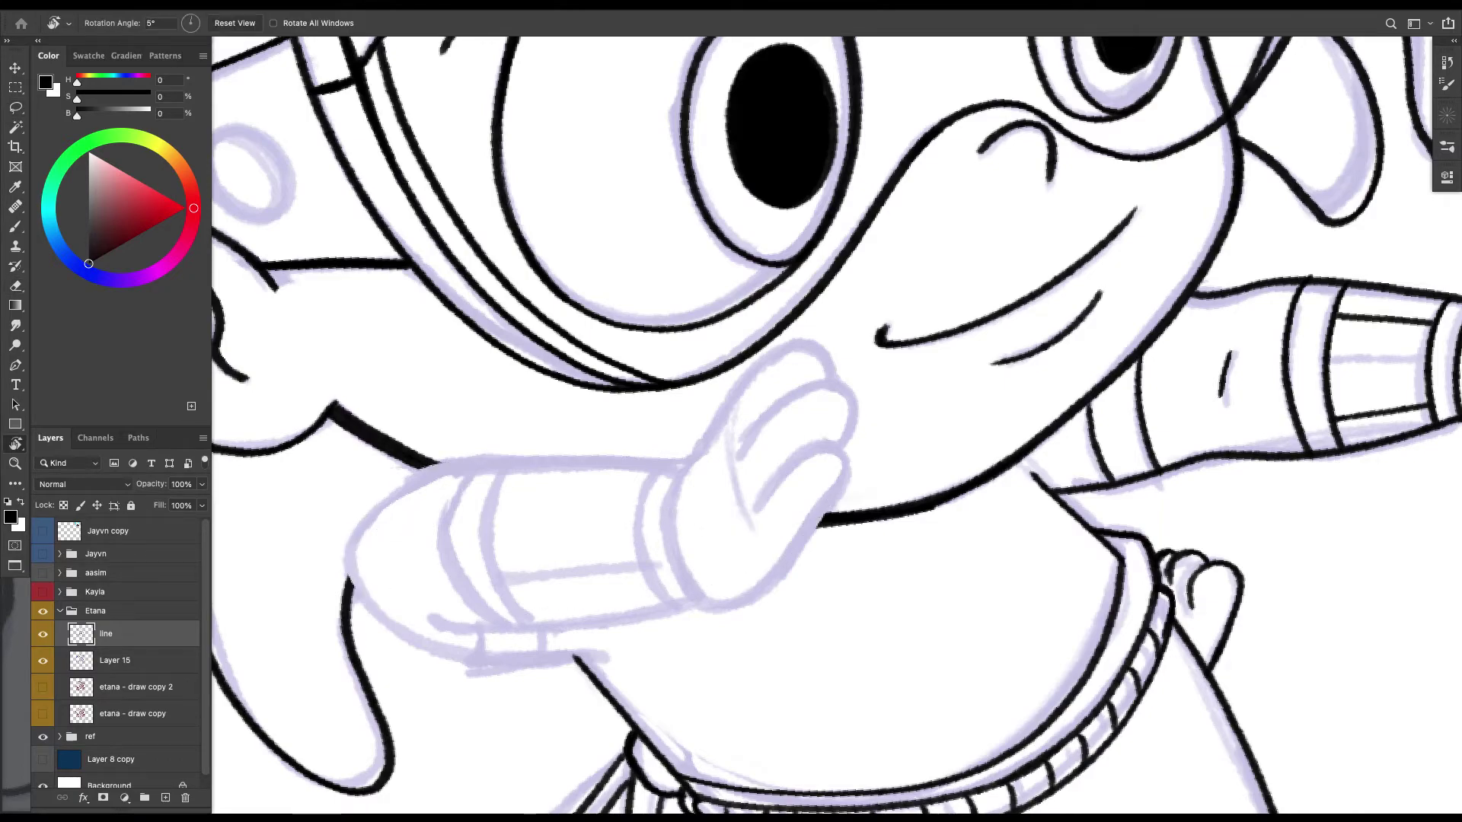
mouse_move(822, 251)
mouse_down()
mouse_move(917, 488)
mouse_move(904, 518)
mouse_up()
drag(784, 380, 725, 529)
key(b)
mouse_move(510, 204)
mouse_down()
mouse_move(555, 217)
mouse_move(604, 278)
mouse_move(623, 360)
mouse_move(624, 536)
mouse_up()
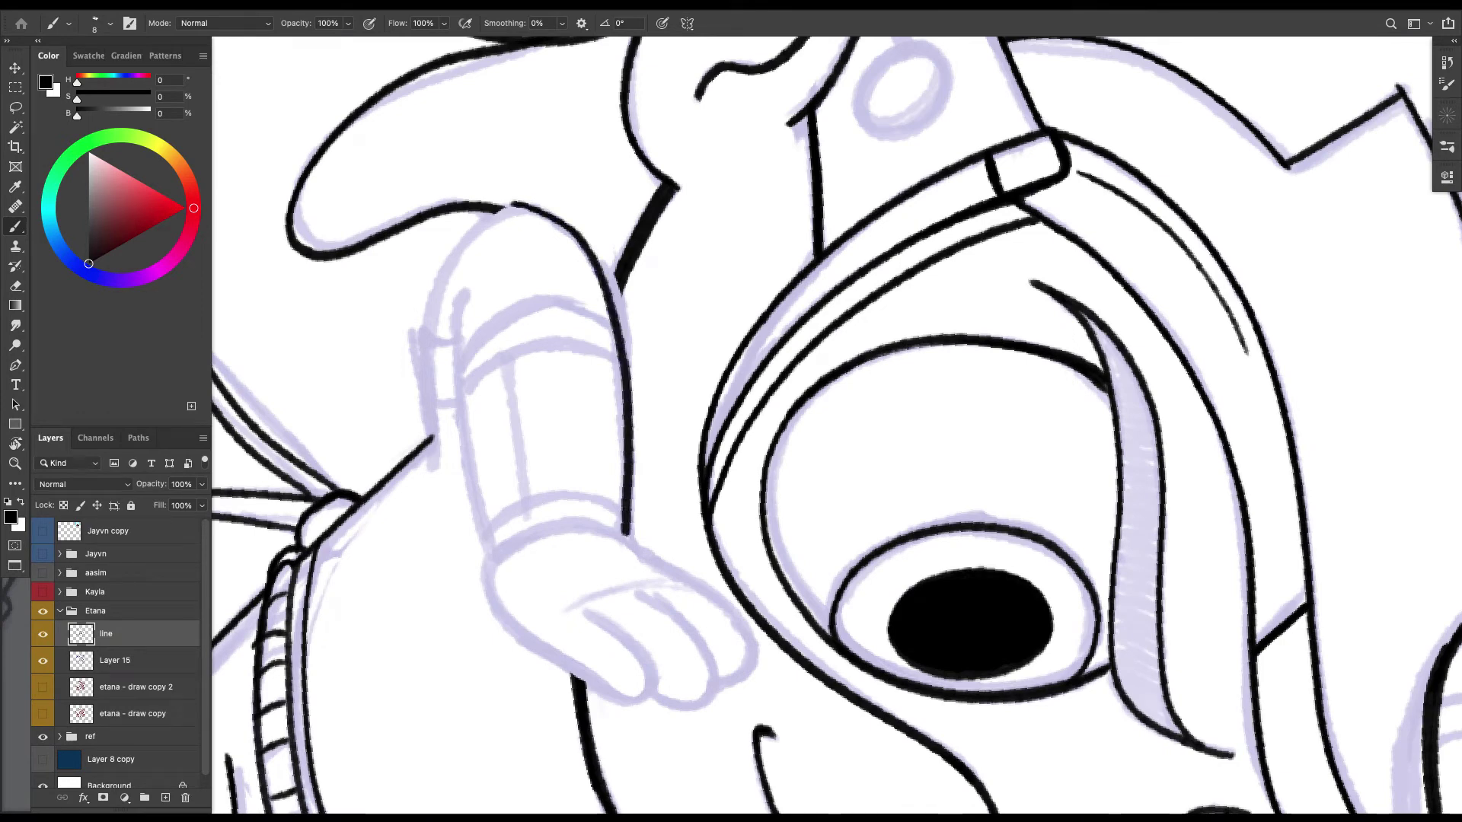
mouse_move(512, 199)
mouse_down()
mouse_move(571, 233)
mouse_move(602, 291)
mouse_move(622, 390)
mouse_move(622, 507)
mouse_up()
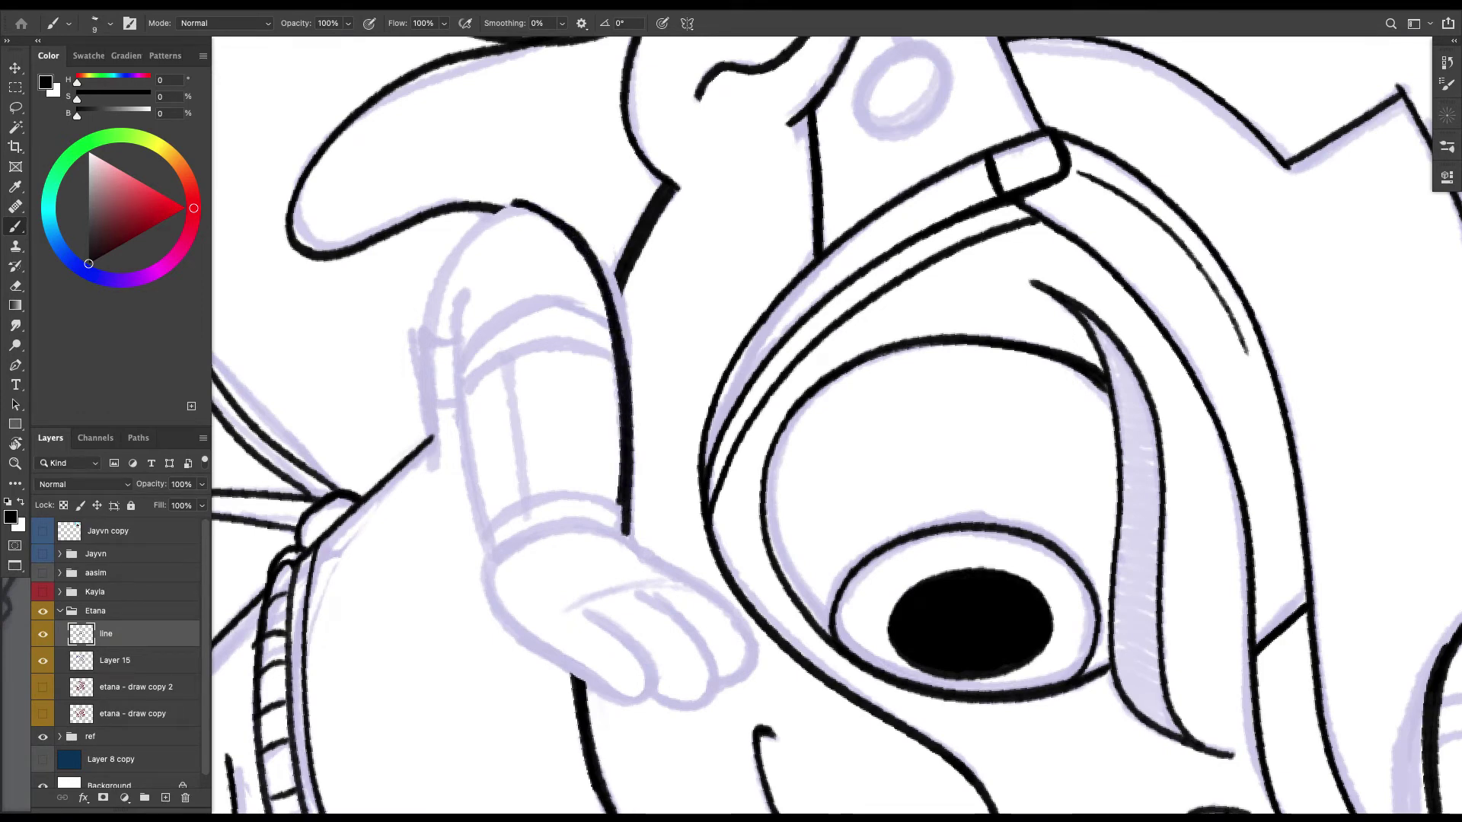
mouse_move(507, 197)
mouse_down()
mouse_move(555, 215)
mouse_move(620, 465)
mouse_up()
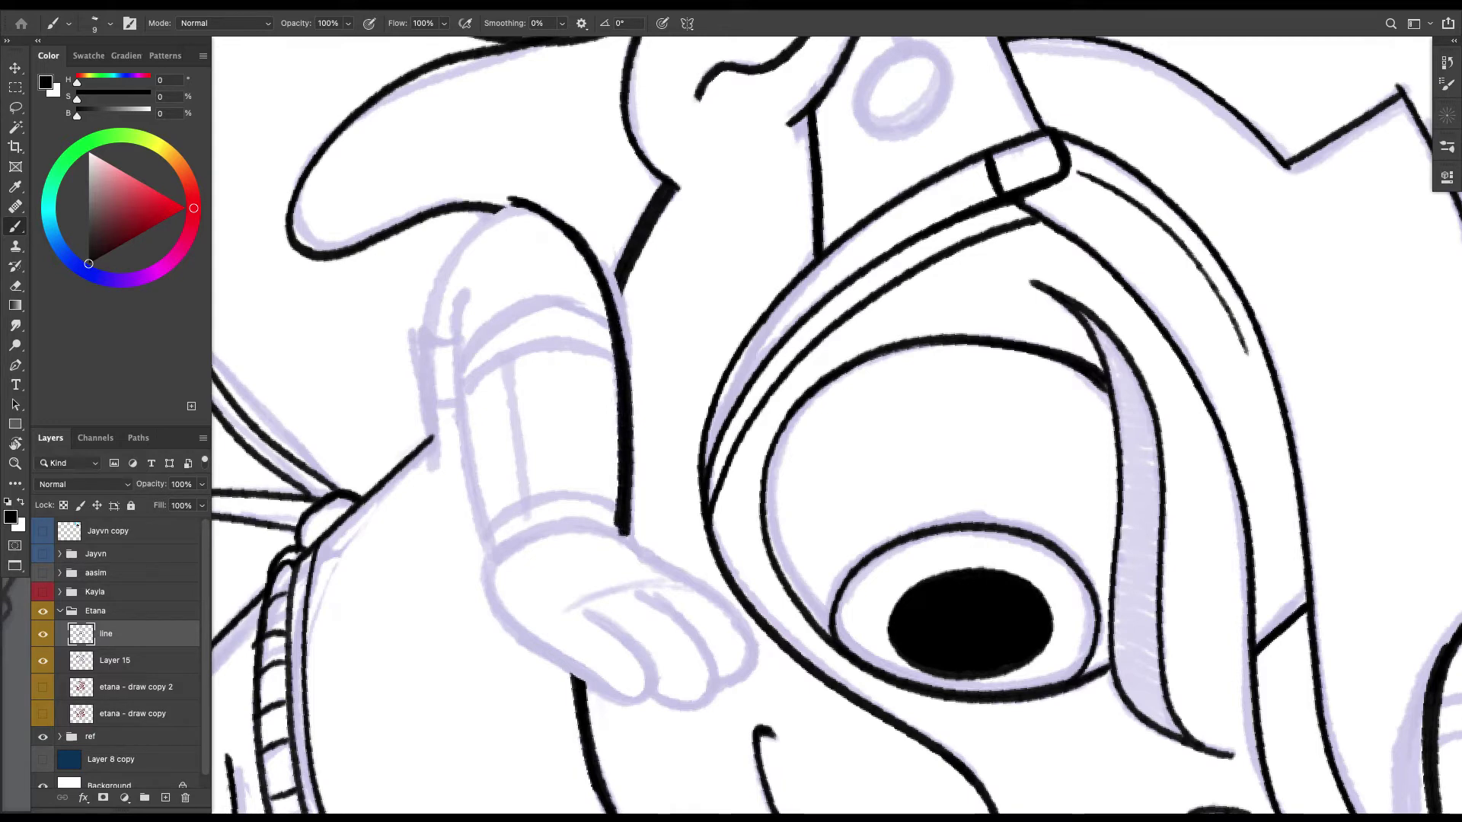
mouse_move(487, 213)
mouse_down()
mouse_move(424, 358)
mouse_move(429, 461)
mouse_move(423, 328)
mouse_move(466, 225)
mouse_move(510, 198)
mouse_move(575, 230)
mouse_up()
drag(612, 278, 619, 303)
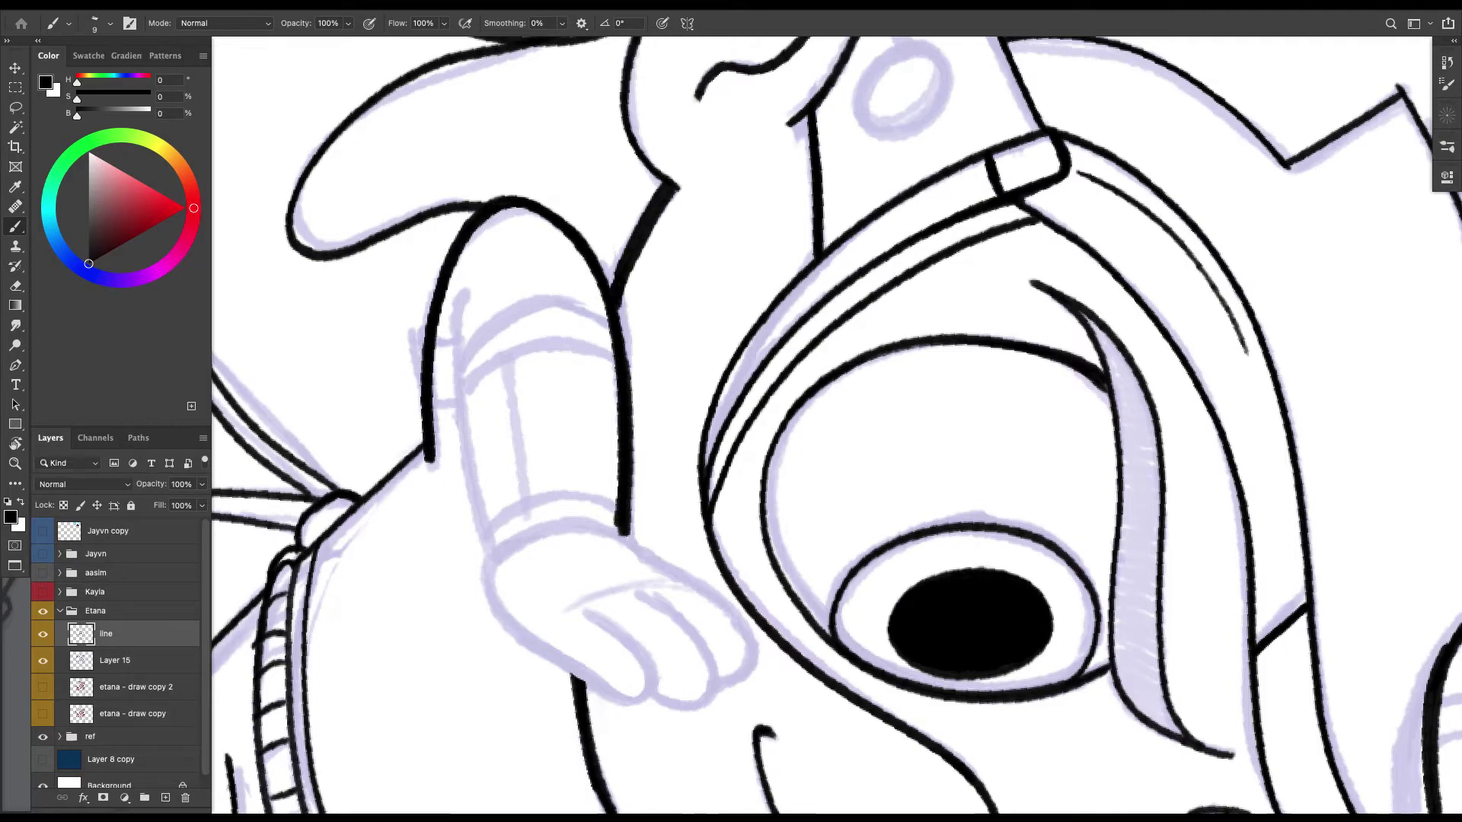
Ink the near forearm's lower edge and the raised hand with its three curved fingers.
key(super+minus)
key(super+minus)
scroll(821, 424, down, 4)
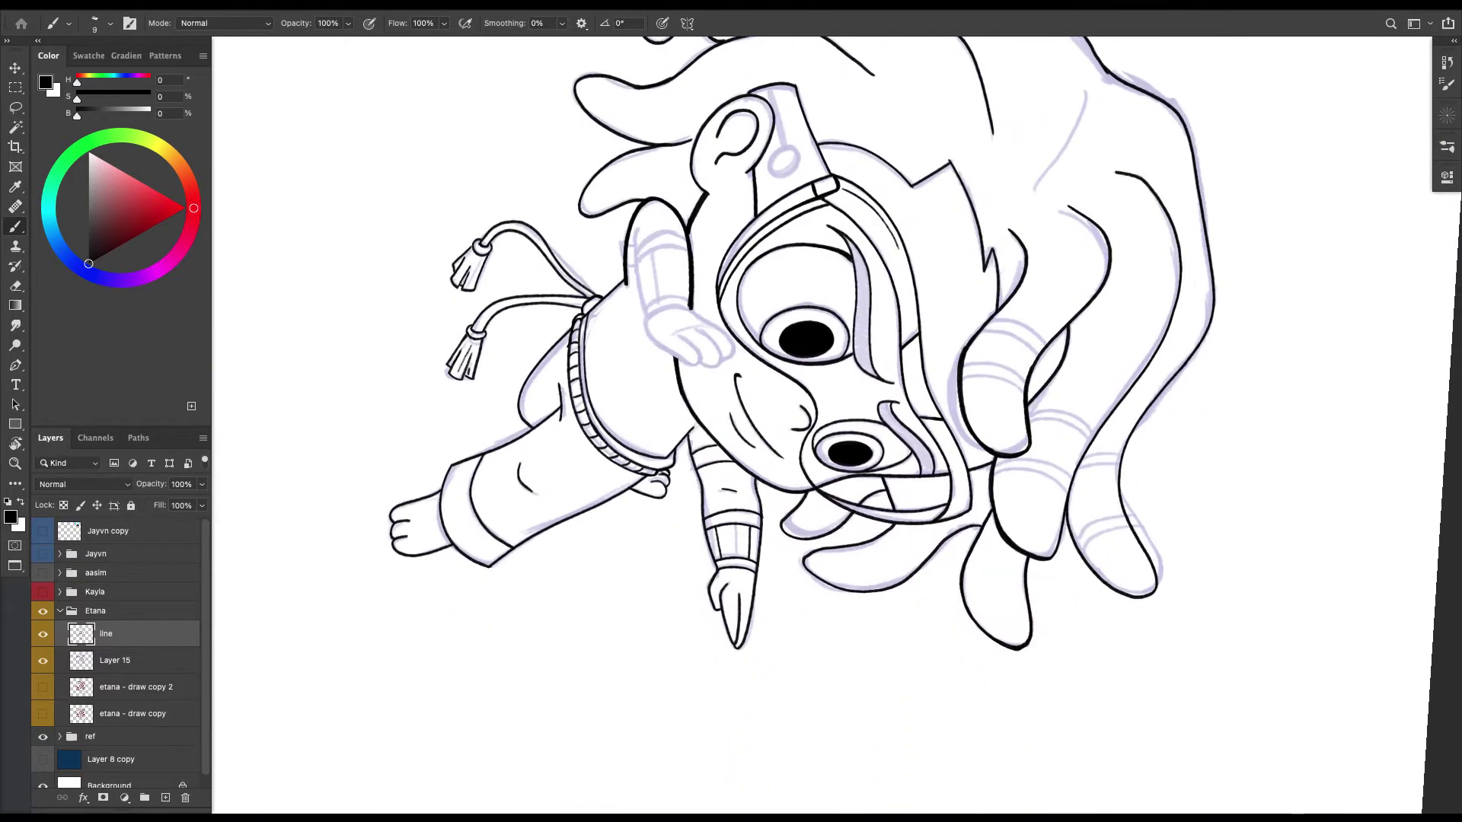
scroll(821, 425, up, 1)
key(super+plus)
key(super+plus)
key(super+plus)
scroll(821, 425, up, 5)
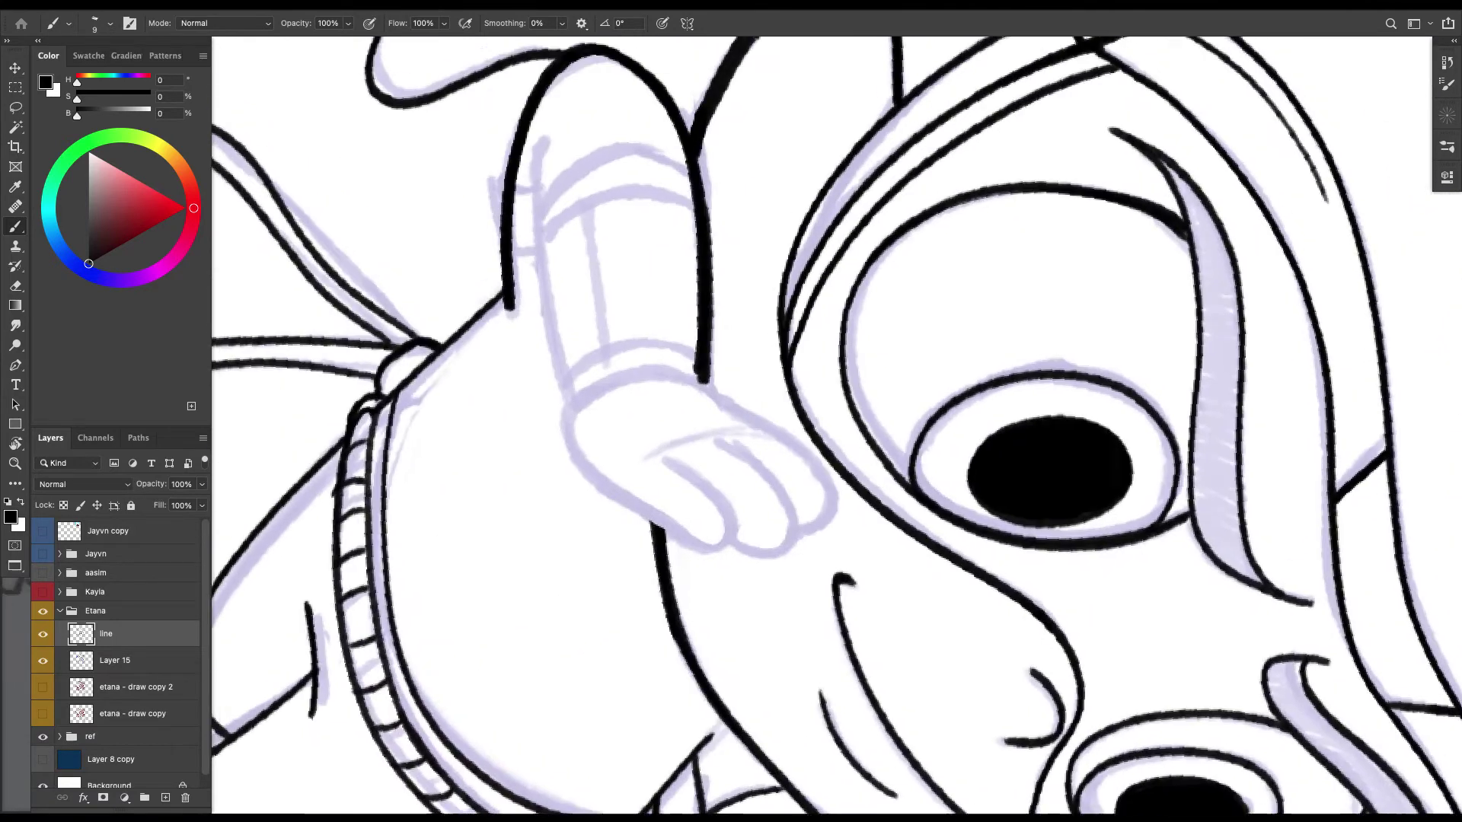
mouse_move(571, 227)
mouse_down()
mouse_move(570, 353)
mouse_move(609, 547)
mouse_move(667, 602)
mouse_move(744, 639)
mouse_move(763, 625)
mouse_move(751, 589)
mouse_move(687, 547)
mouse_up()
key(ctrl+plus)
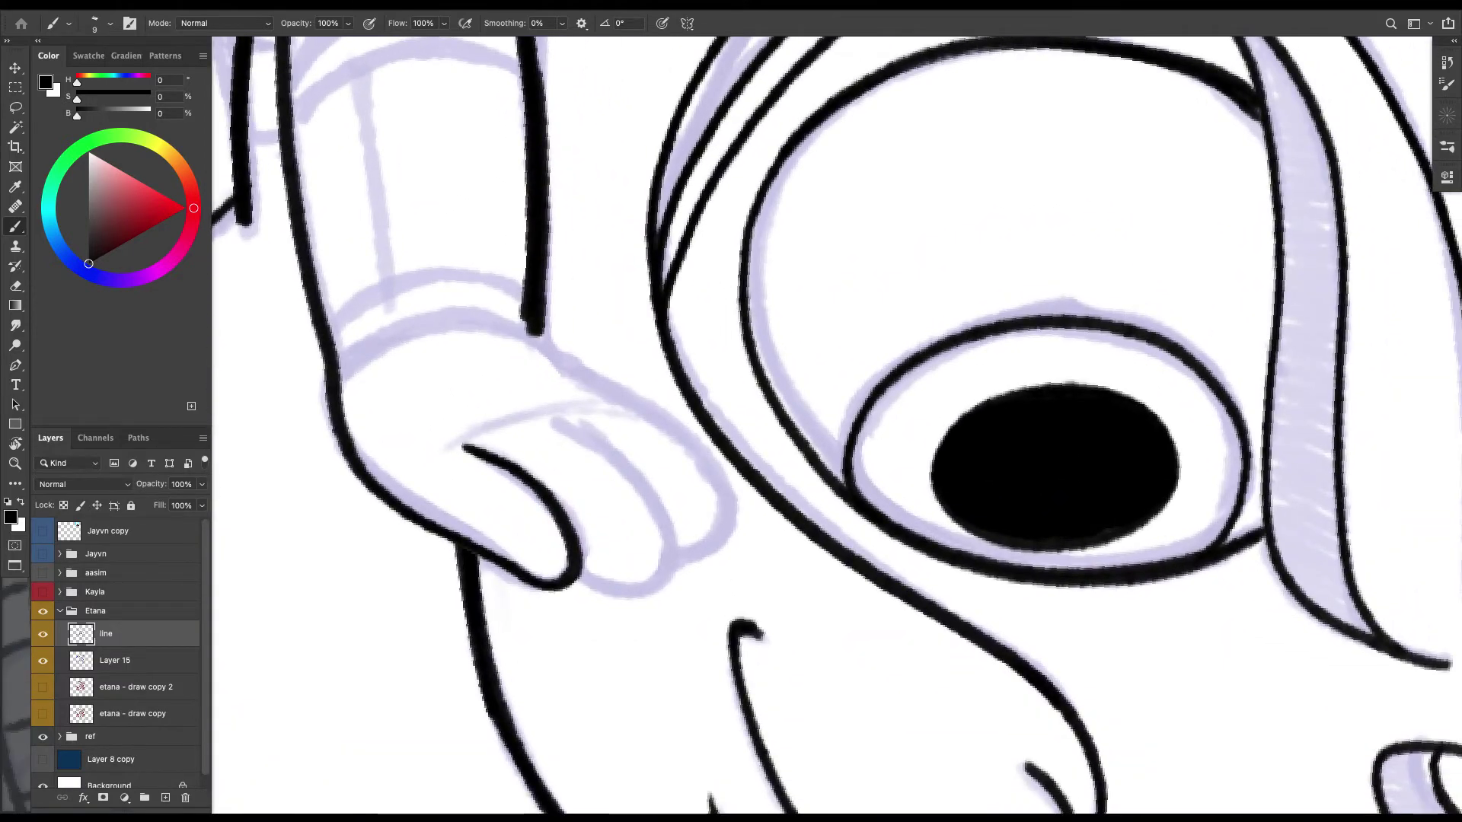
mouse_move(563, 416)
mouse_down()
mouse_move(629, 464)
mouse_move(657, 518)
mouse_move(654, 573)
mouse_move(624, 594)
mouse_move(578, 569)
mouse_up()
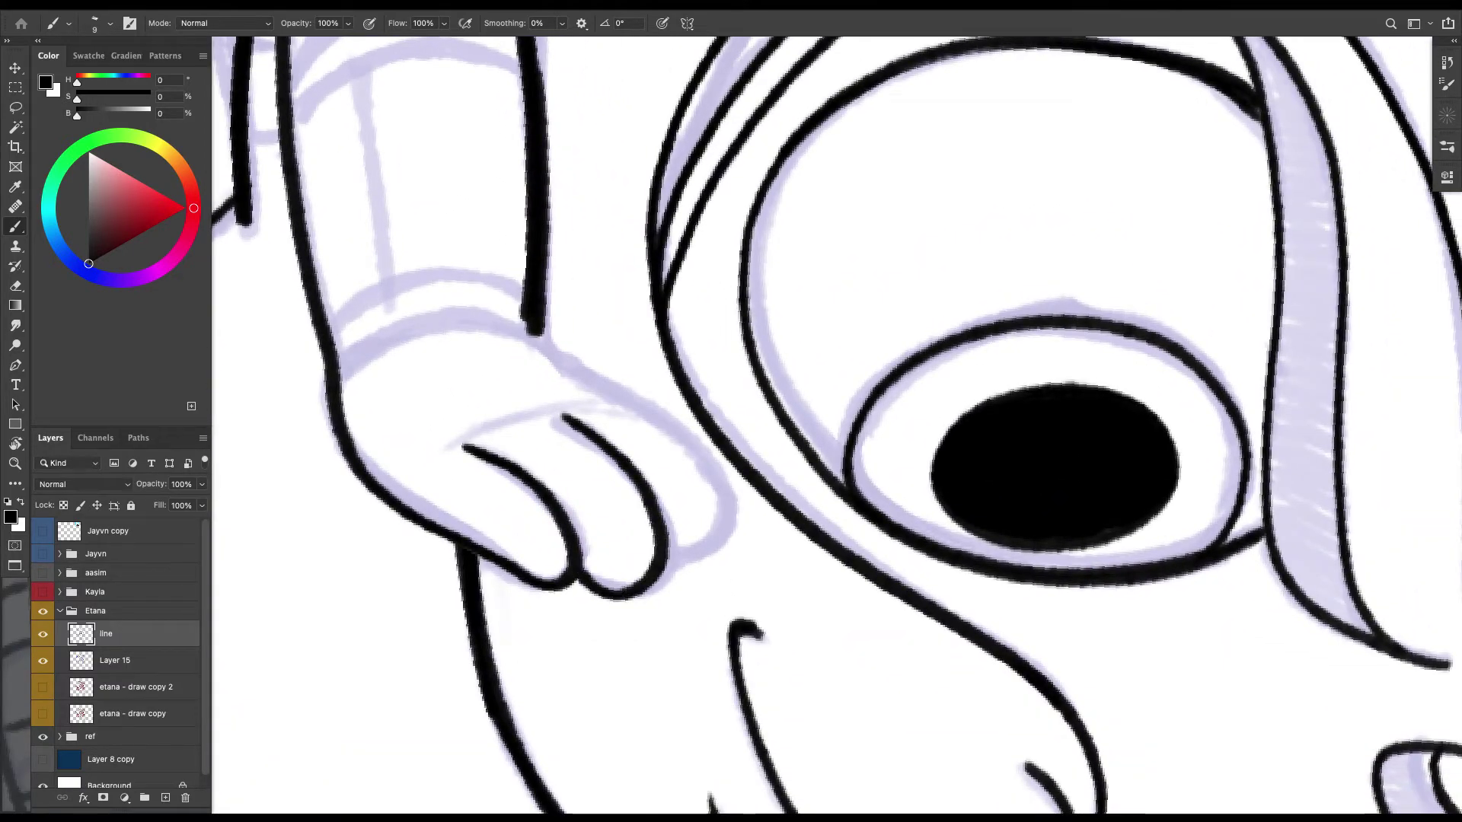
mouse_move(534, 329)
mouse_down()
mouse_move(727, 487)
mouse_move(689, 569)
mouse_move(666, 571)
mouse_up()
Ink the near forearm's curved bands at the wrist and below the elbow, with the lengthwise line between them.
key(r)
scroll(838, 426, down, 3)
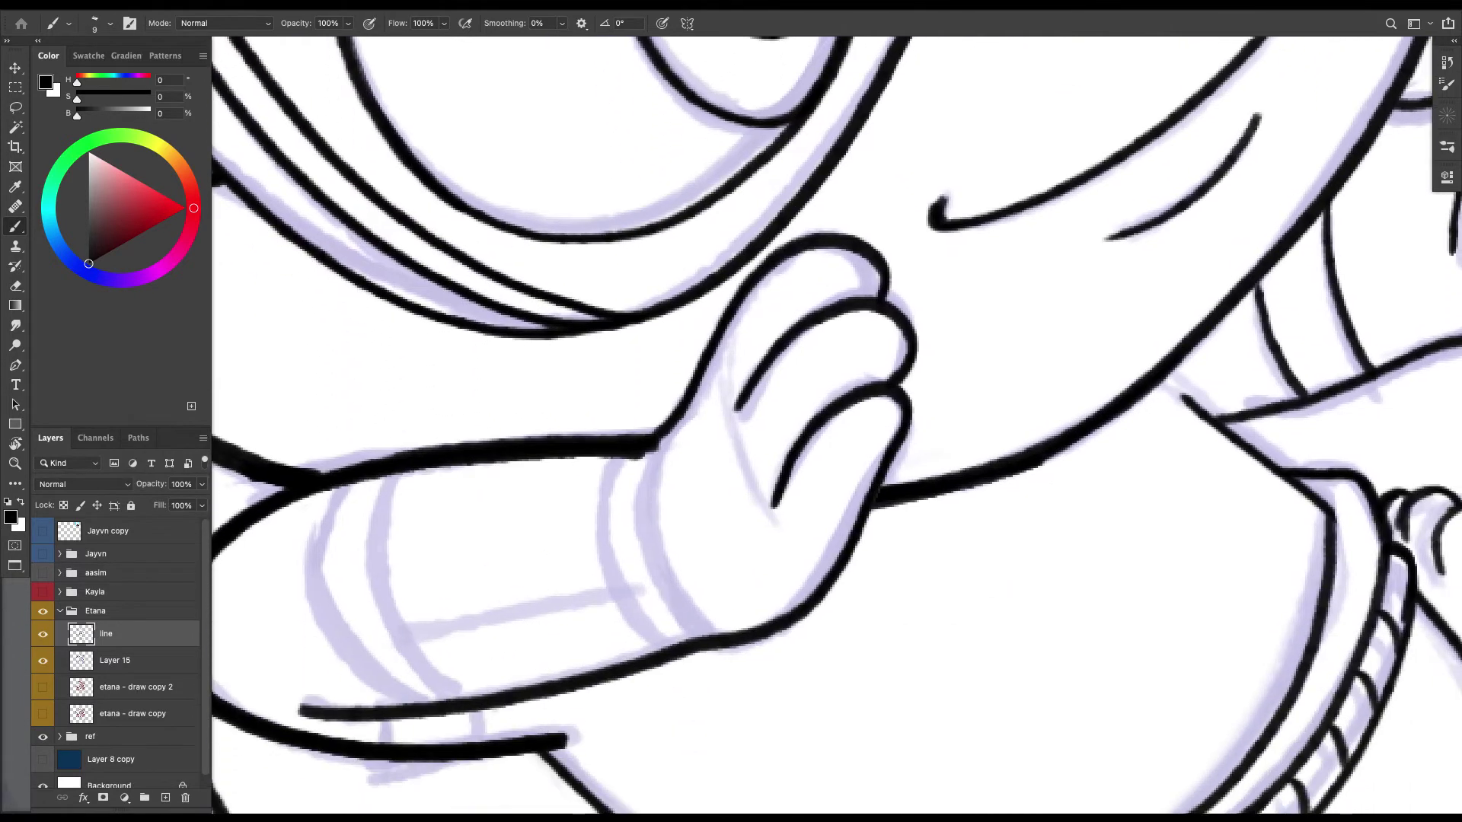
drag(656, 442, 704, 628)
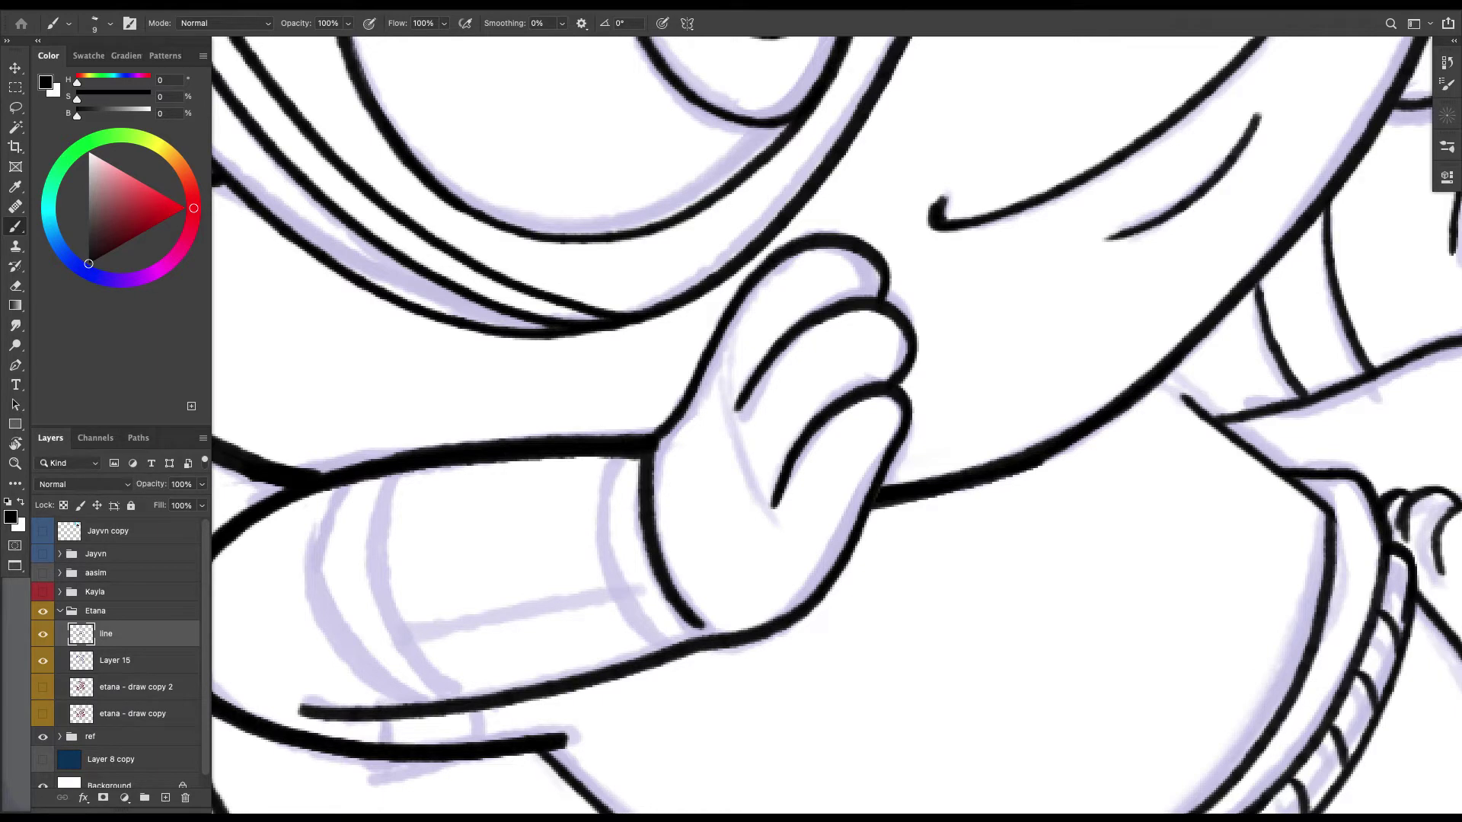
mouse_move(531, 408)
mouse_down()
mouse_move(528, 544)
mouse_move(590, 631)
mouse_up()
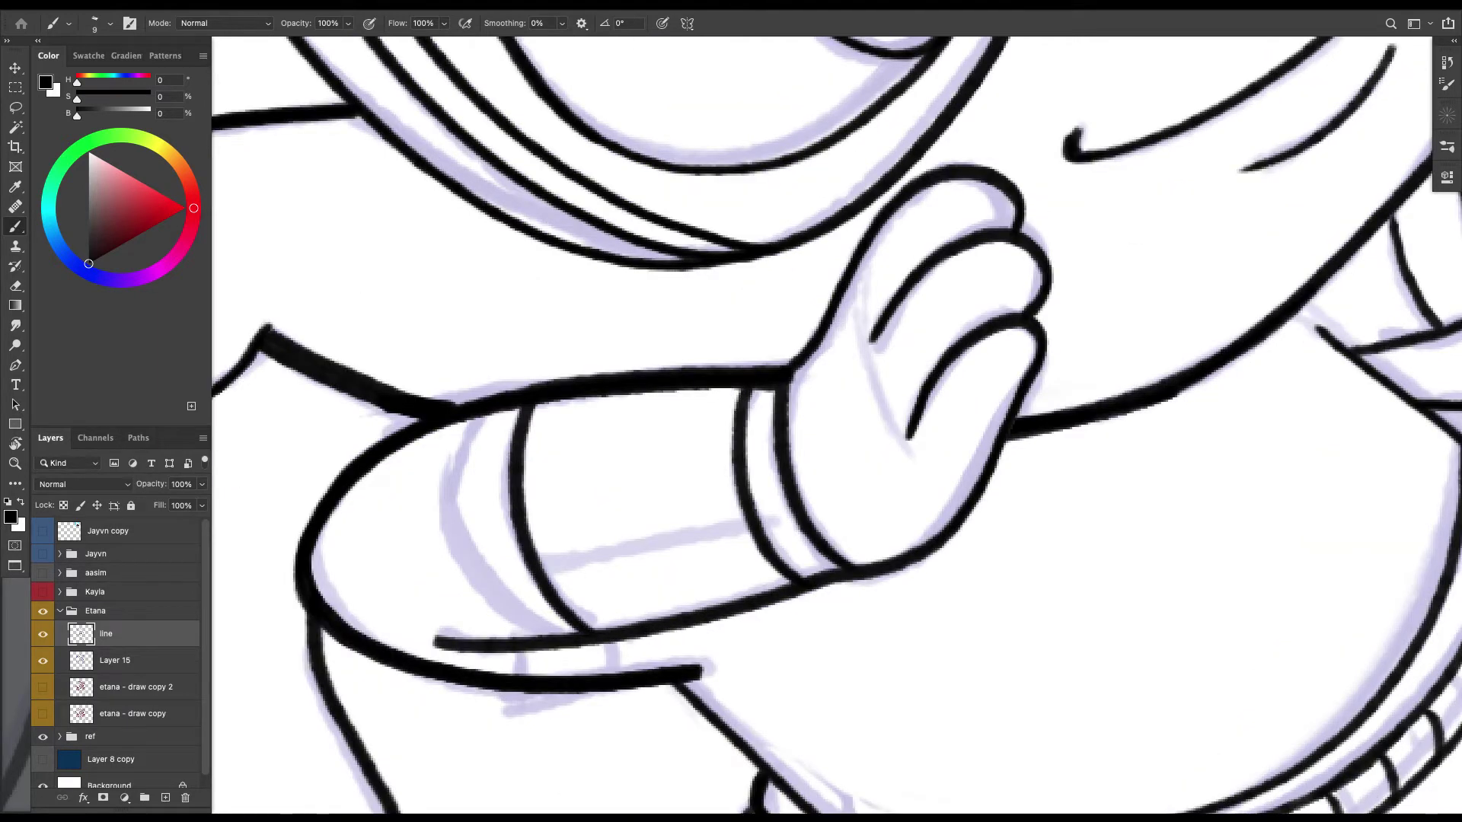
mouse_move(476, 419)
mouse_down()
mouse_move(454, 502)
mouse_move(469, 563)
mouse_move(542, 648)
mouse_up()
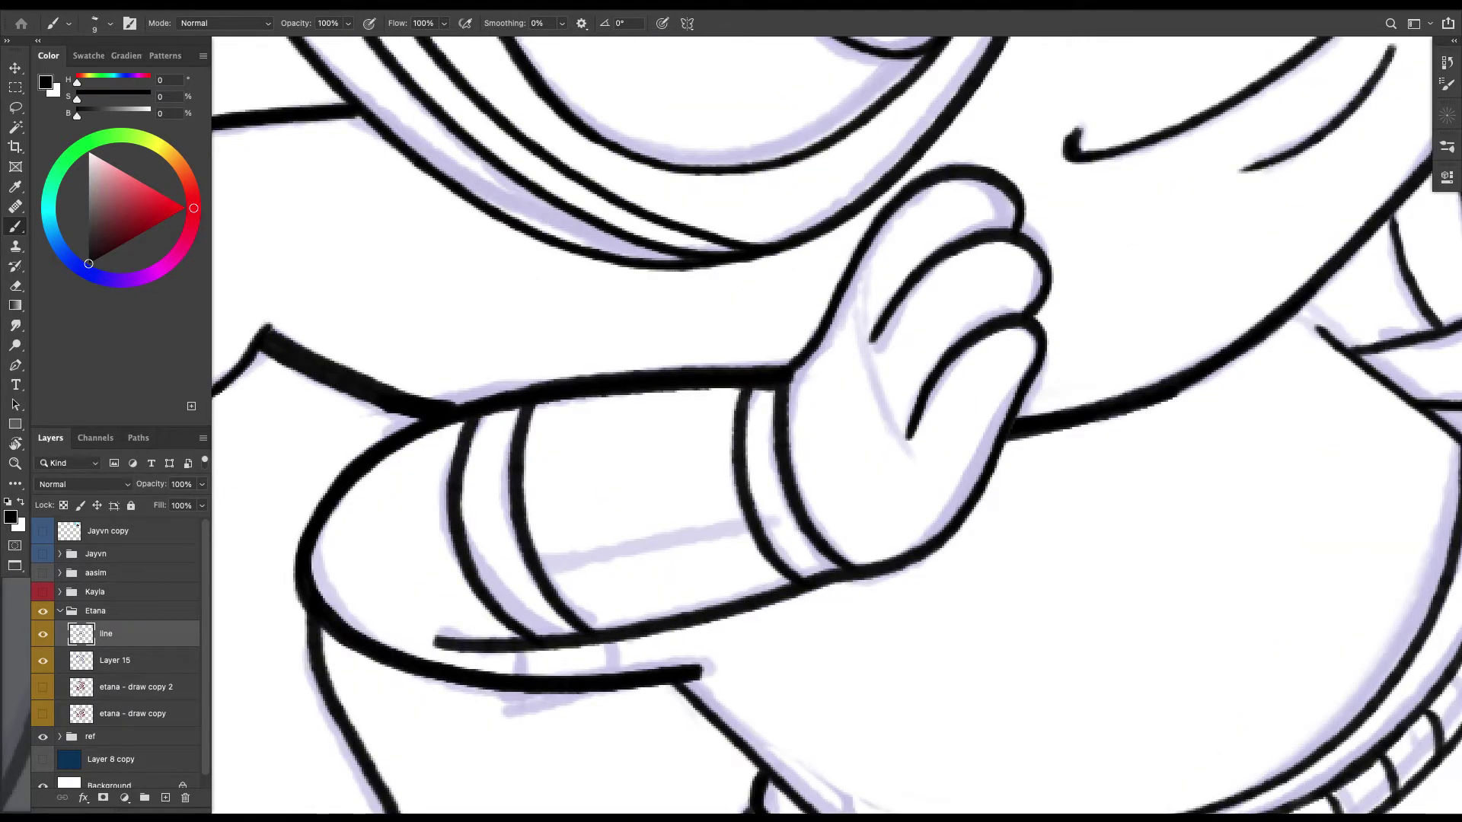
drag(750, 529, 558, 575)
drag(731, 426, 779, 380)
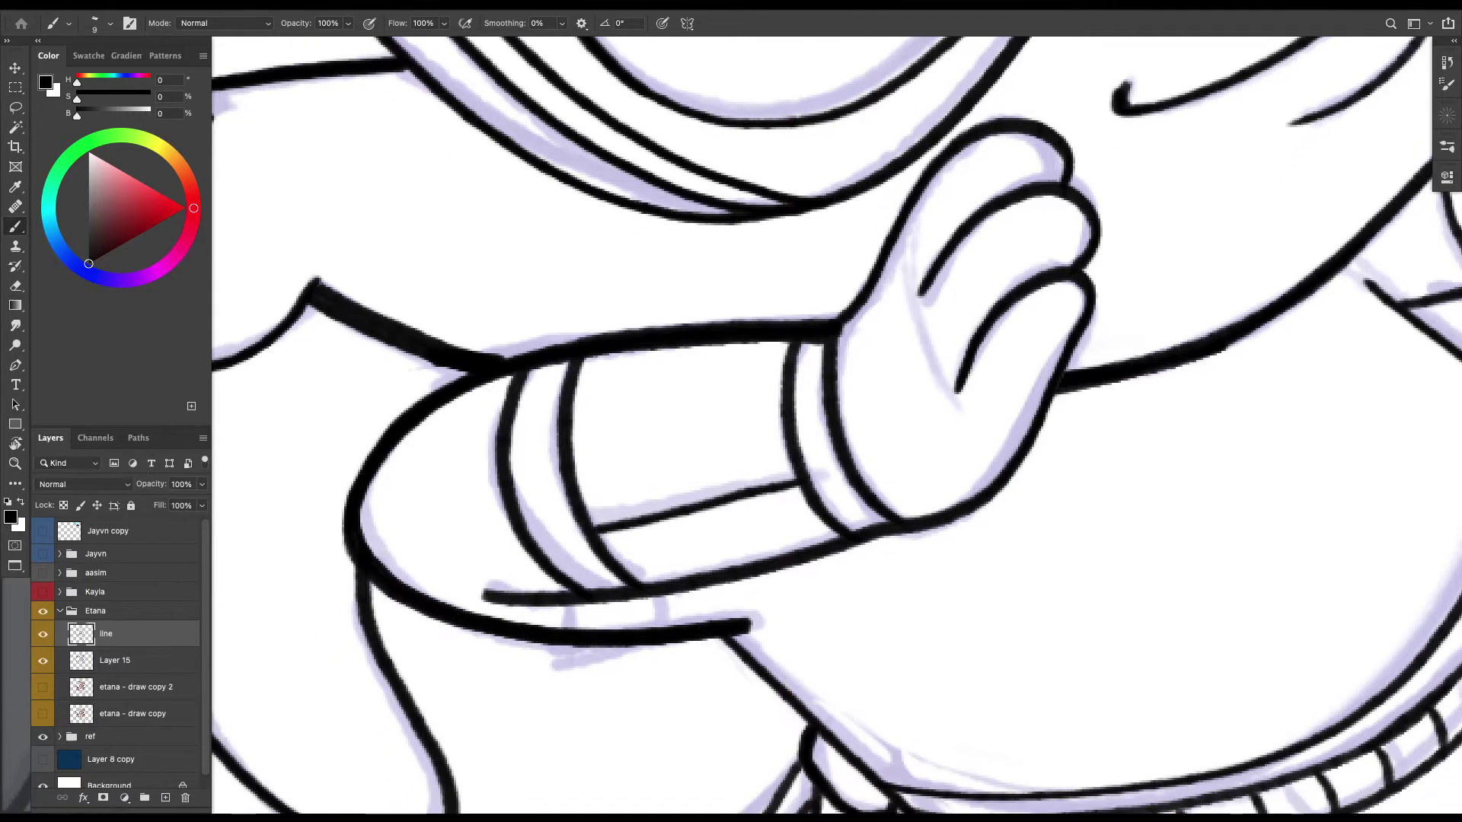
Ink a short band line on the near upper arm, between the forearm's lower edge and the arm outline.
key(super+minus)
key(super+minus)
key(super+minus)
key(super+plus)
key(super+plus)
key(super+plus)
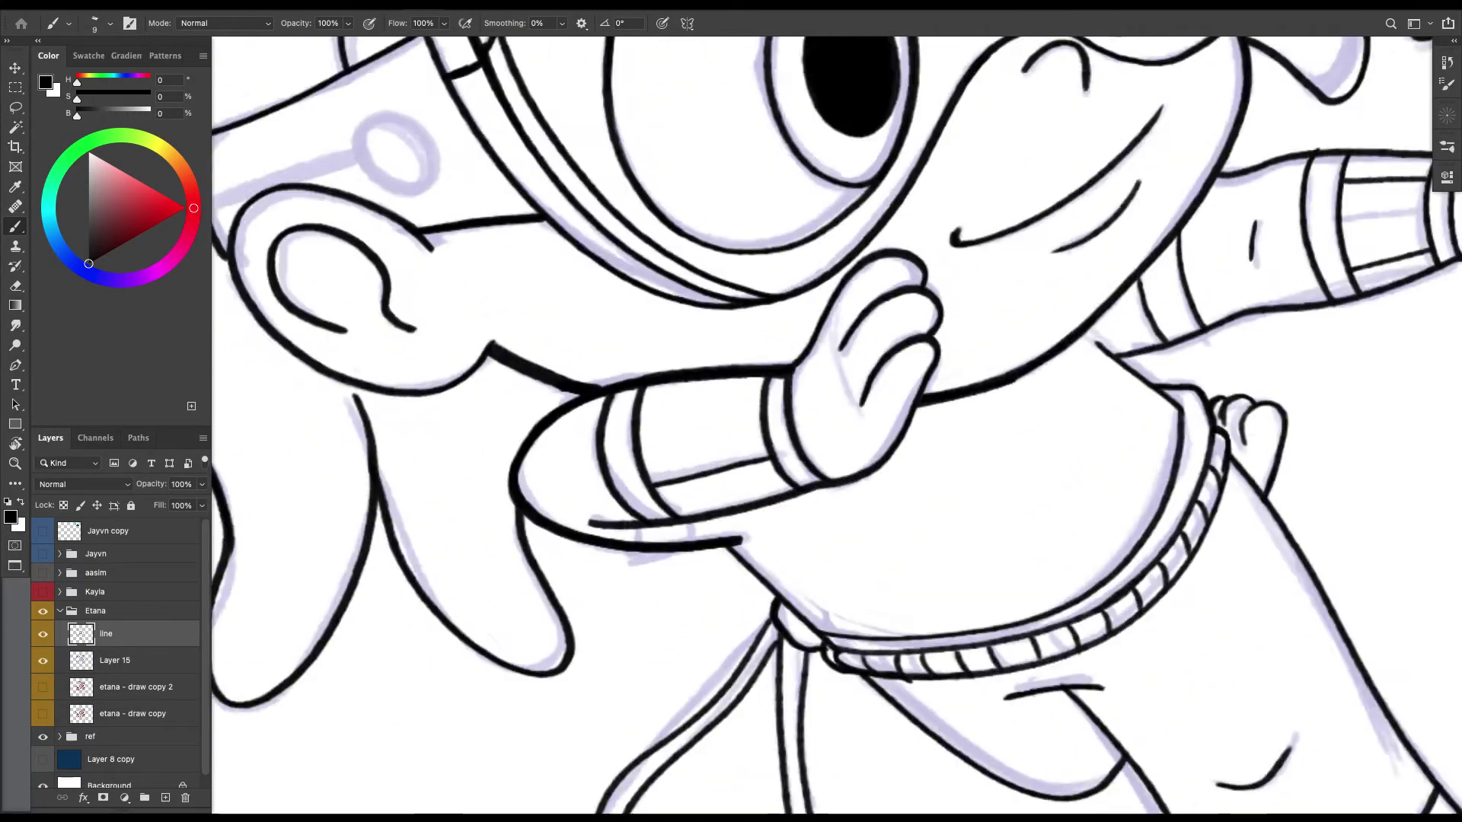
drag(678, 600, 662, 626)
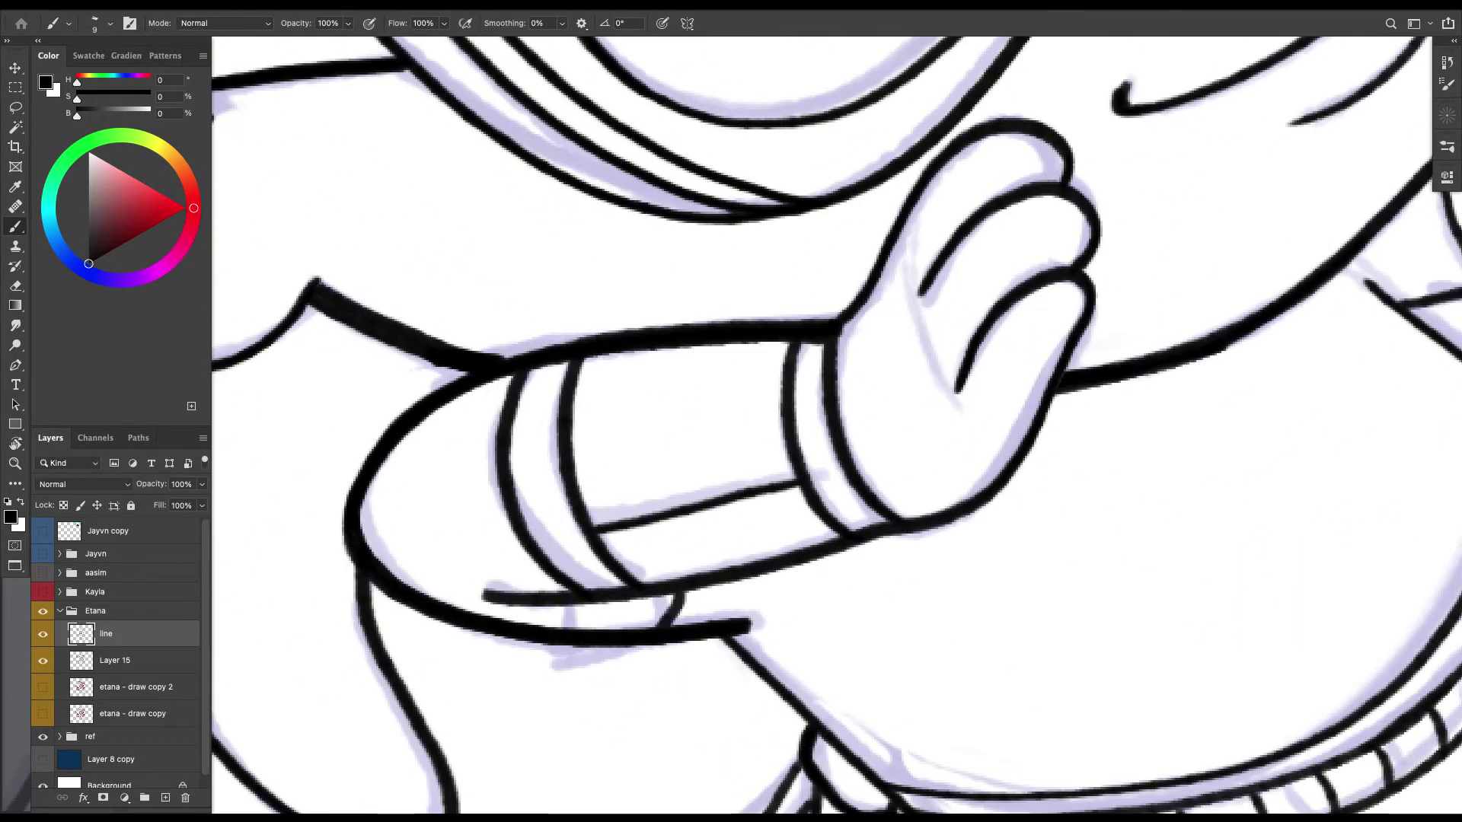
key(ctrl+minus)
key(ctrl+minus)
key(ctrl+minus)
key(ctrl+minus)
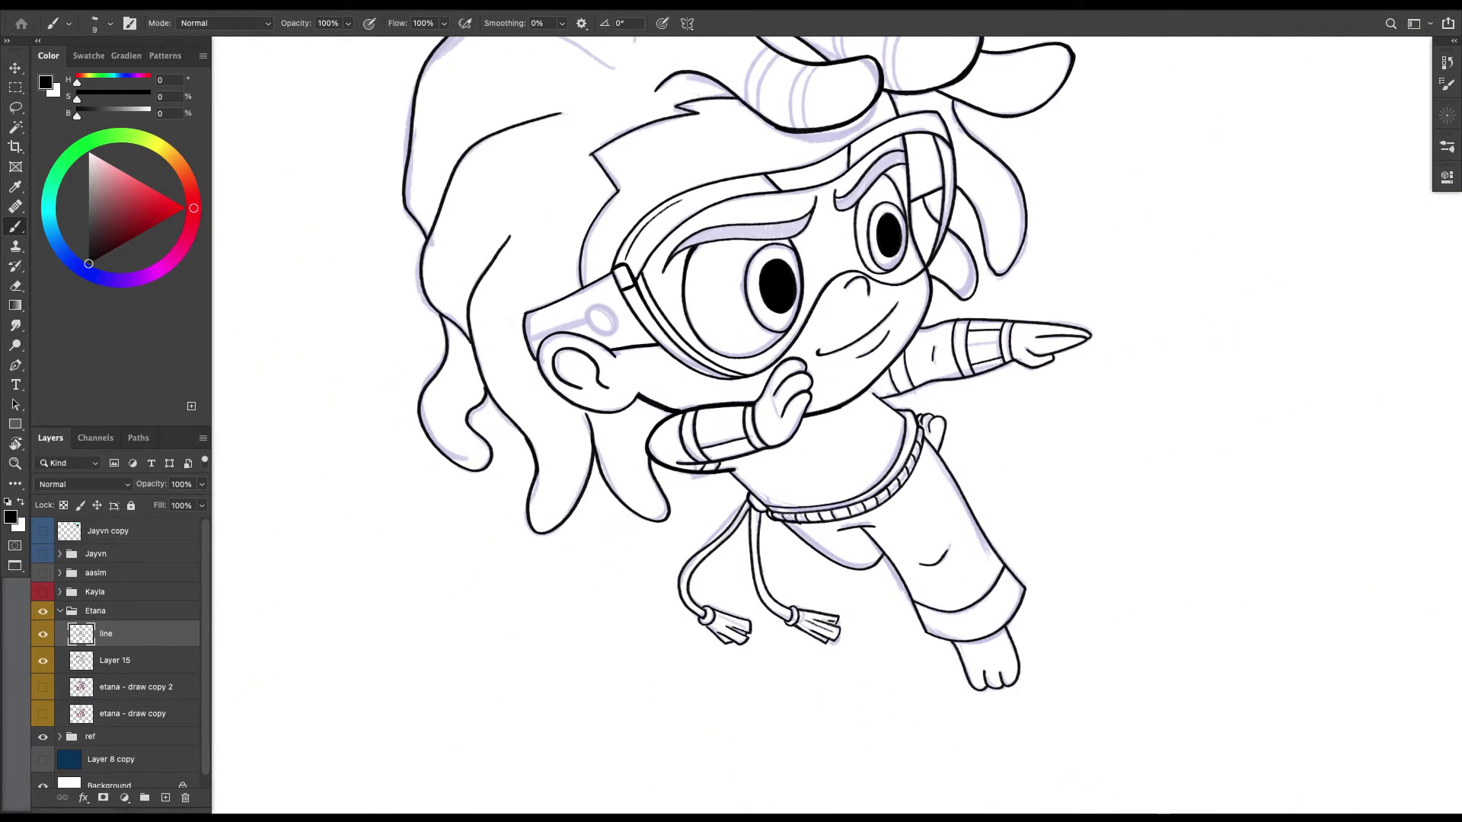
Thicken the torso's side line between the chin and the waistband, next to the far arm.
key(r)
drag(913, 327, 616, 304)
key(super+plus)
key(ctrl+plus)
key(b)
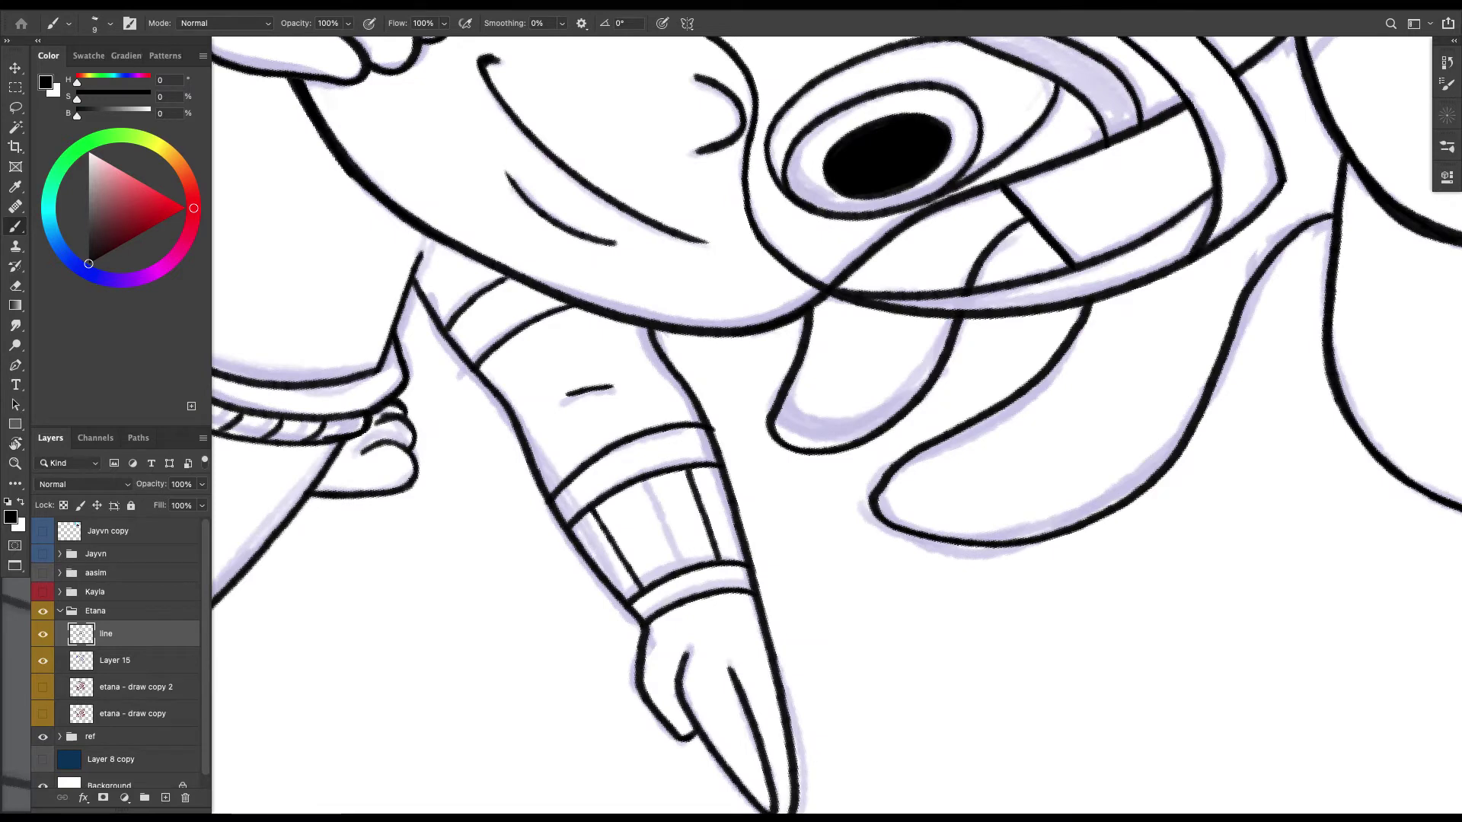
drag(420, 255, 382, 347)
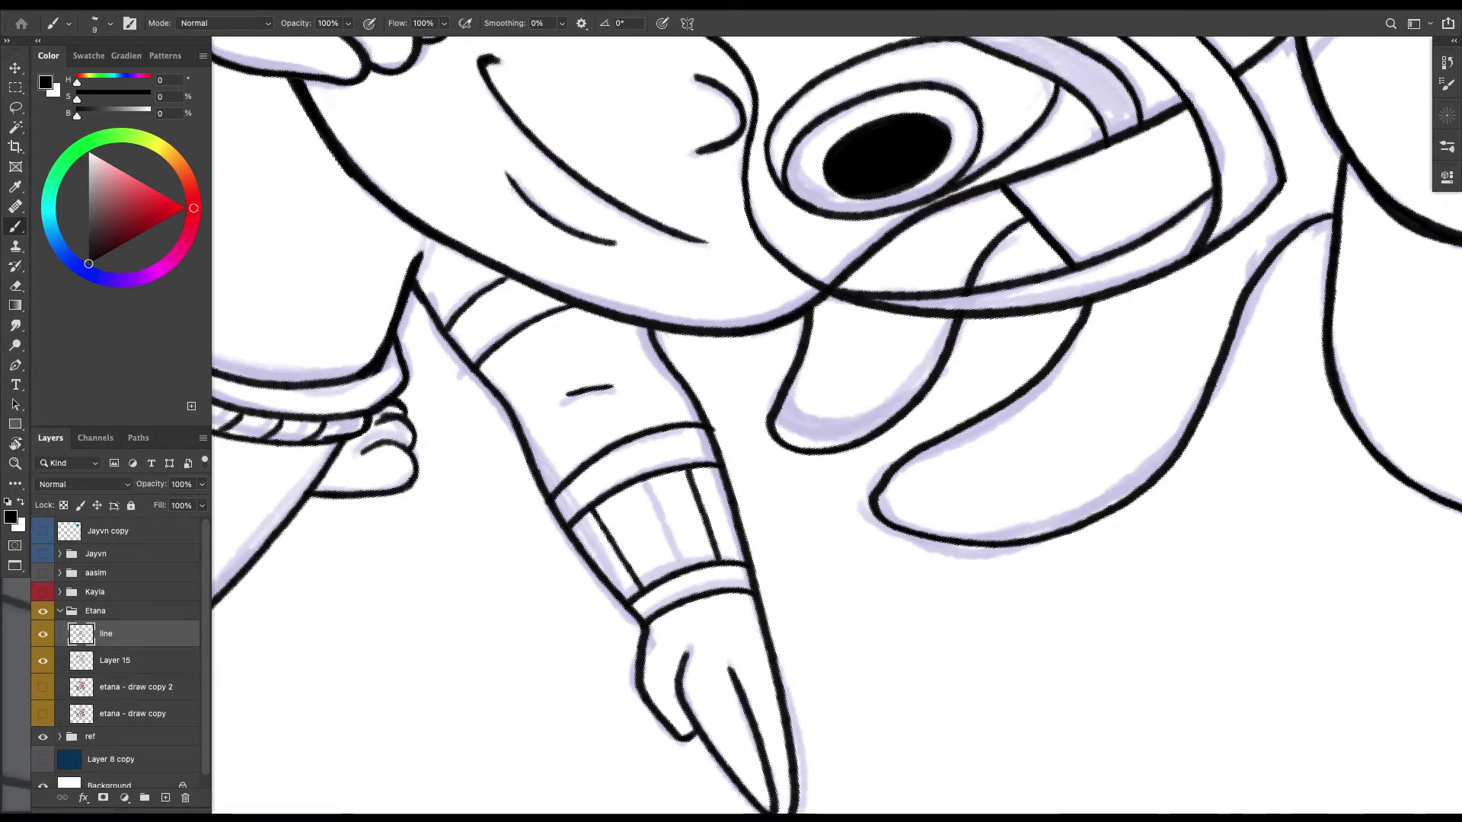
Thicken the underside outline of the far arm down to the wrist and erase the excess along its outer edge.
drag(479, 368, 519, 436)
drag(559, 504, 624, 590)
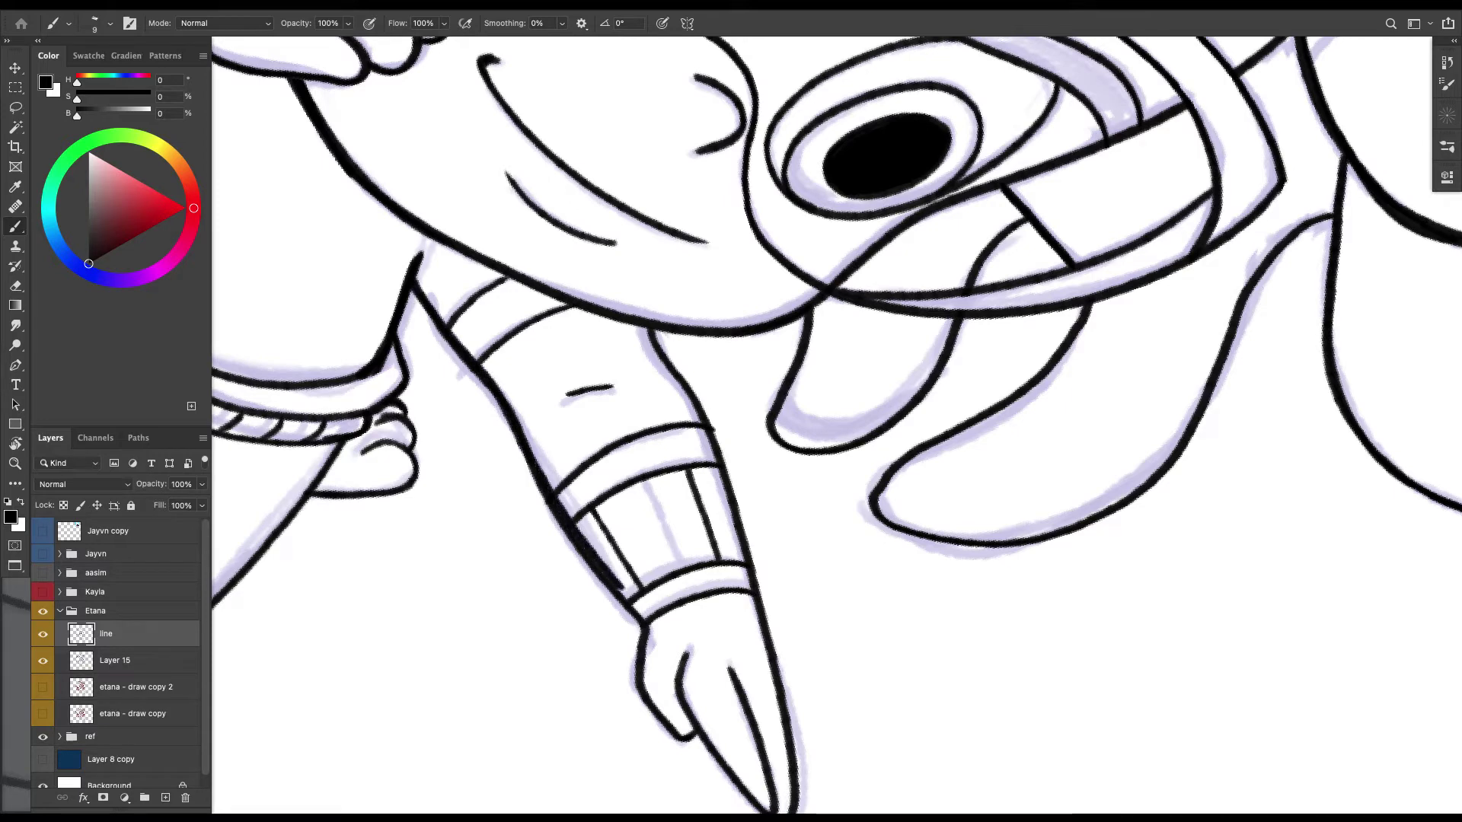
drag(492, 381, 648, 616)
key(e)
key(])
key(])
mouse_move(504, 411)
mouse_down()
mouse_move(569, 542)
mouse_move(623, 607)
mouse_up()
key(b)
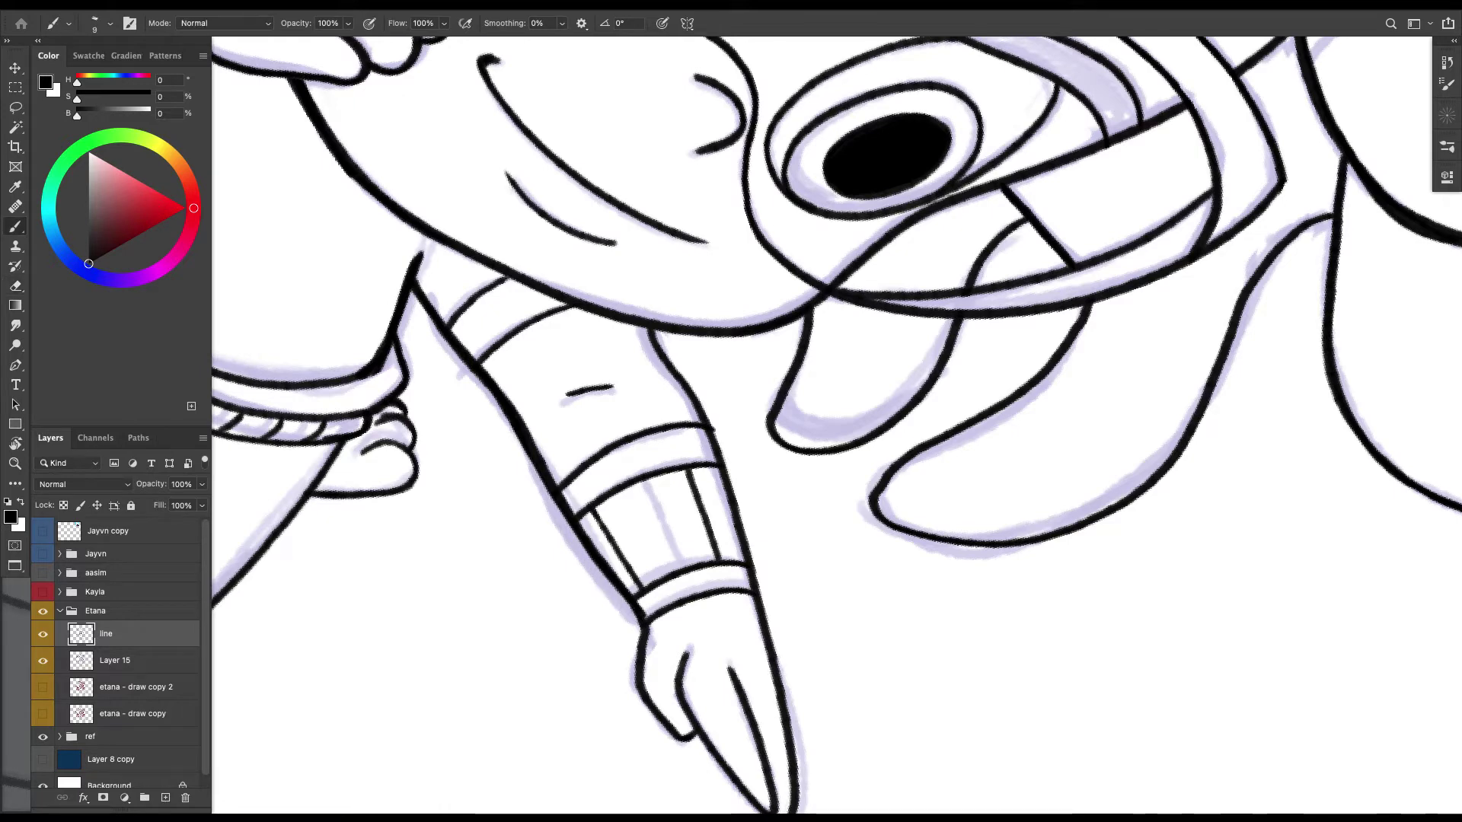
drag(490, 390, 517, 435)
Thicken the upper outline of the far arm from the shoulder toward the pointing hand.
mouse_move(653, 330)
mouse_down()
mouse_move(721, 457)
mouse_move(776, 653)
mouse_up()
scroll(836, 425, down, 4)
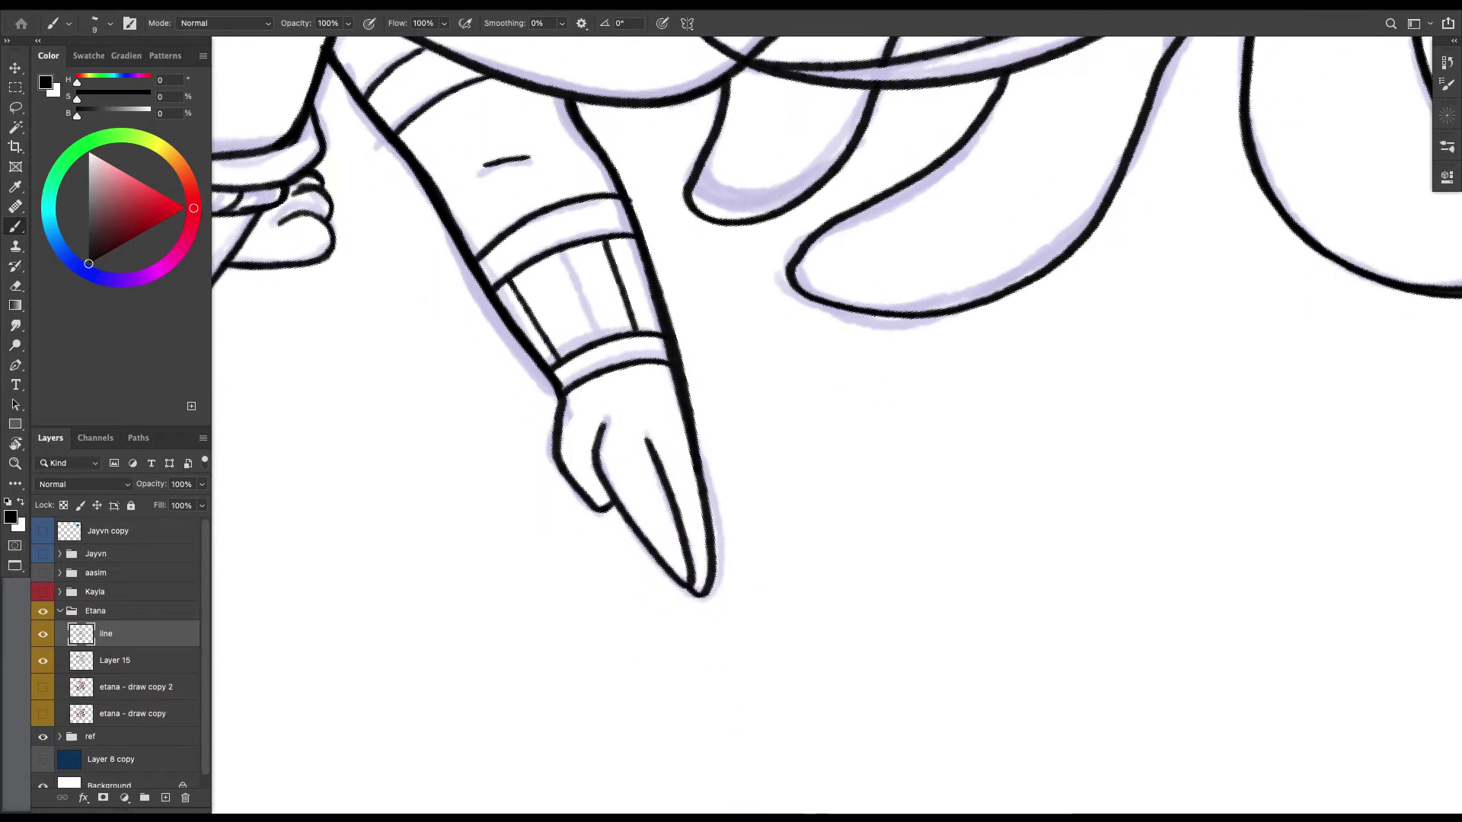
key(Escape)
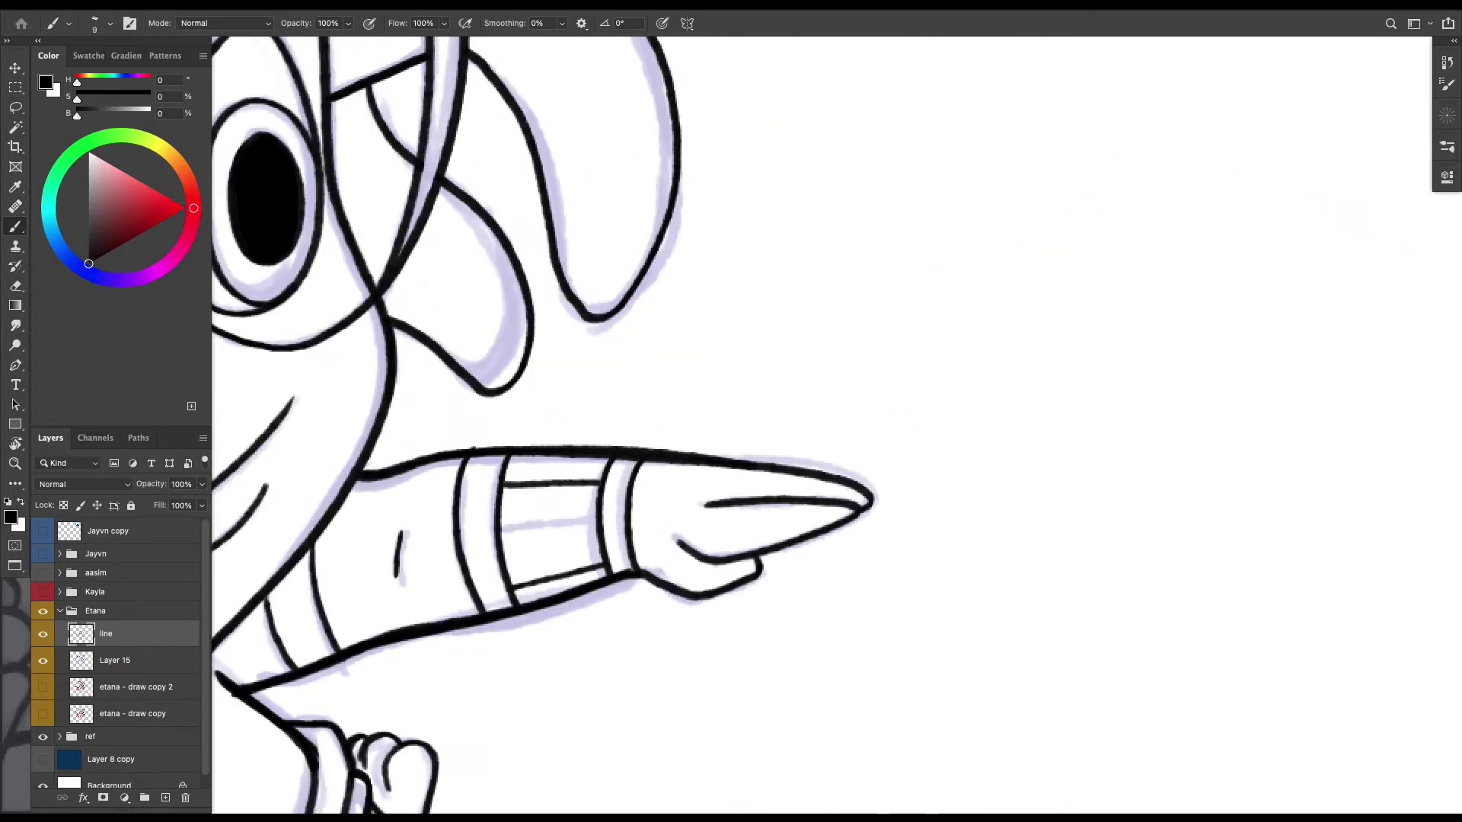
scroll(734, 618, up, 4)
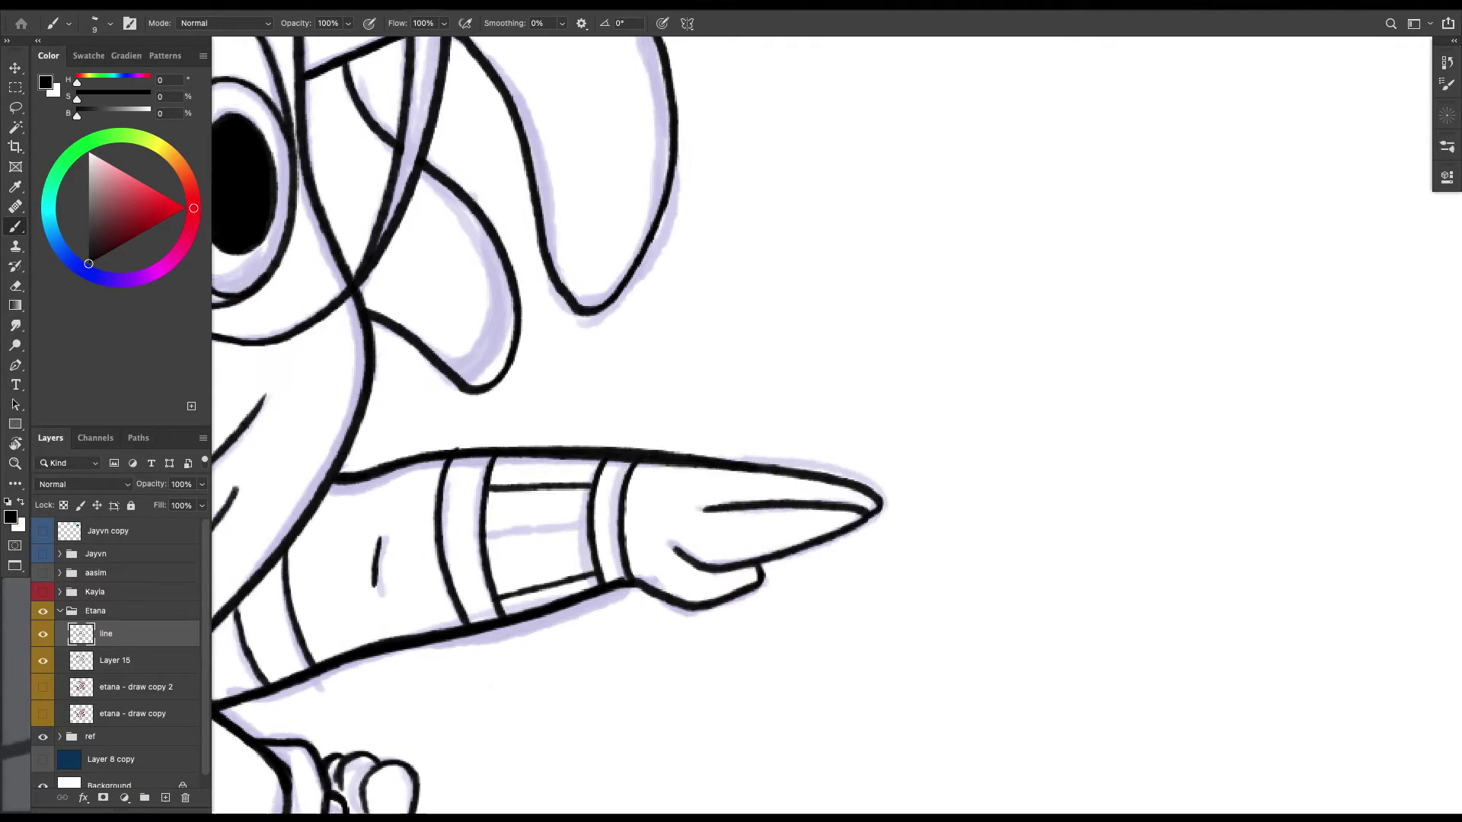
Round off the pointing hand's thumb with an inked tip and clear the leftover line inside it using a lasso selection.
mouse_move(696, 531)
mouse_down()
mouse_move(751, 523)
mouse_move(689, 534)
mouse_up()
key(l)
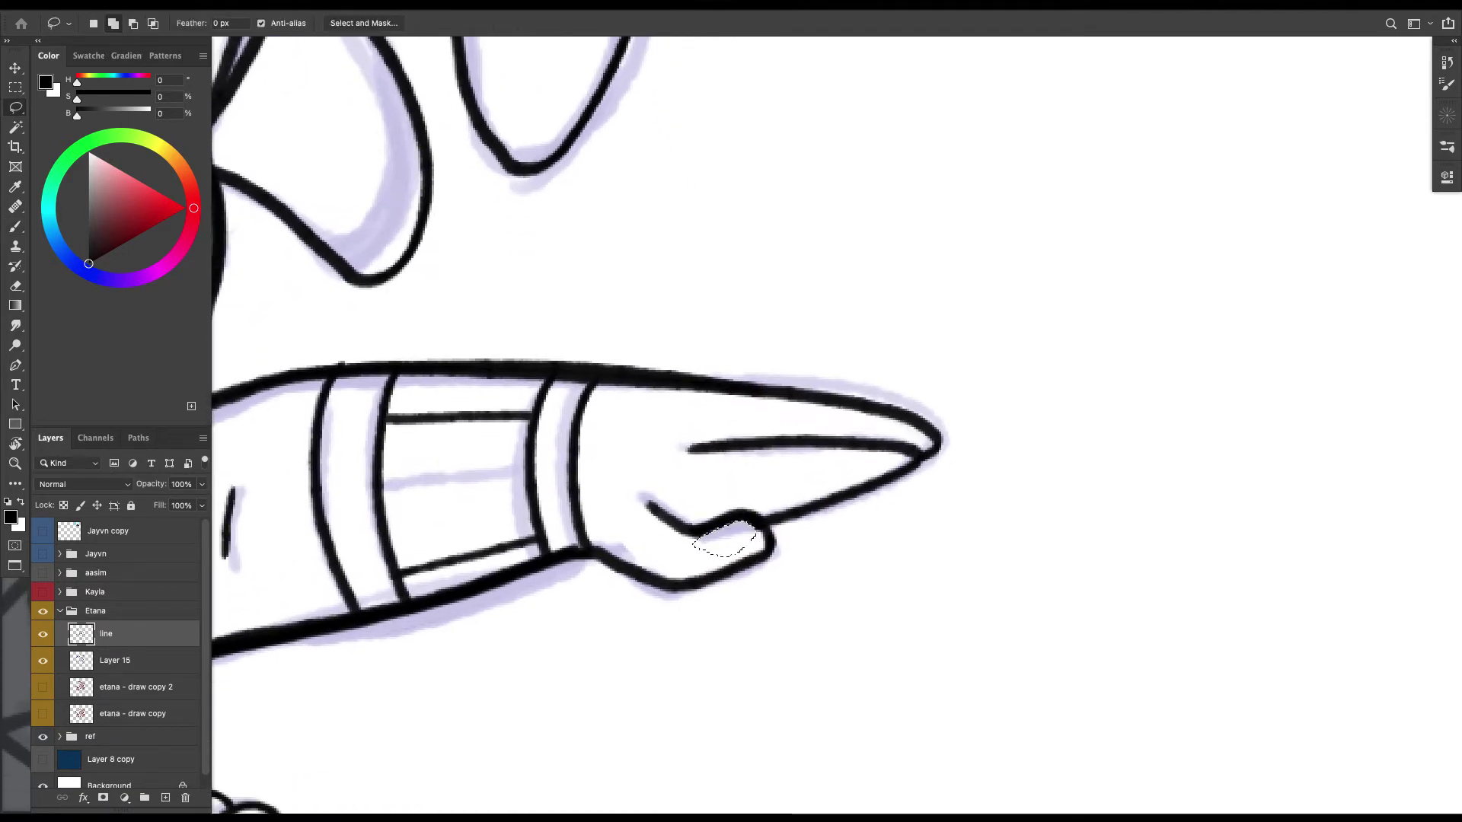
key(e)
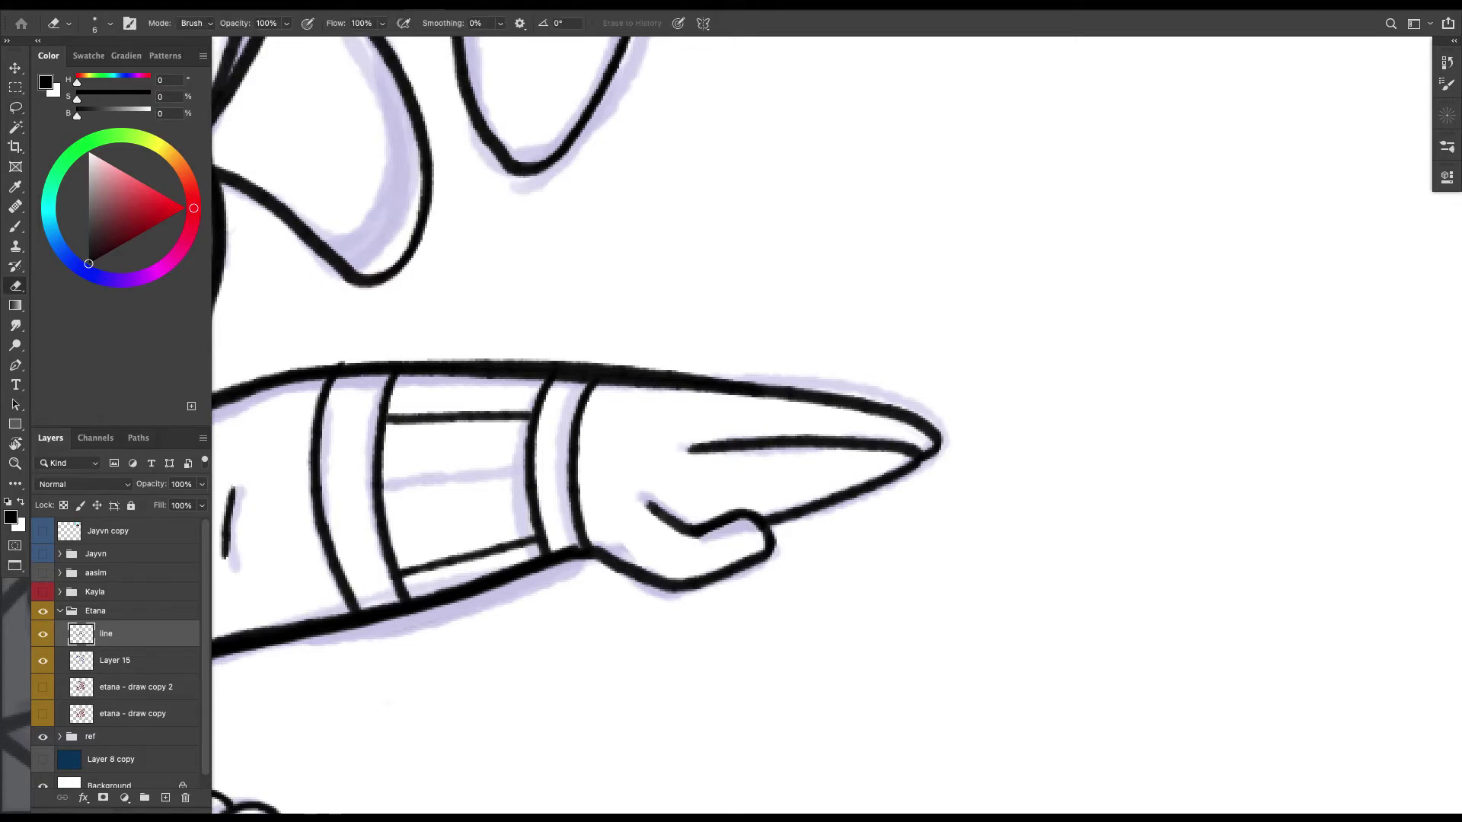
key(super+minus)
key(super+minus)
key(super+minus)
key(super+minus)
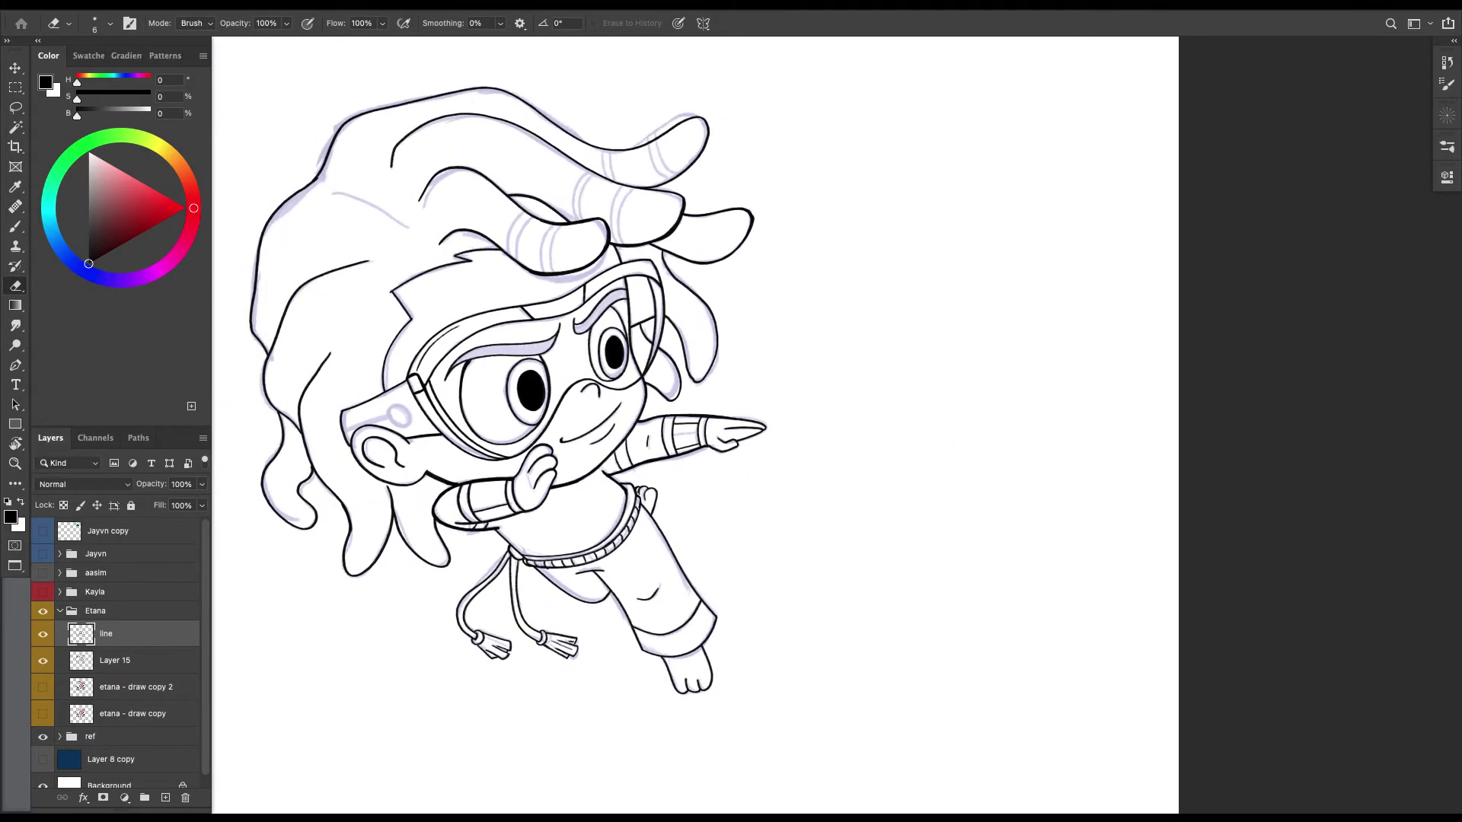
Redraw the pointing hand's lower finger with a rounder, fuller outline and remove the old line inside it using a lasso selection.
key(super+plus)
key(super+plus)
key(super+plus)
key(super+plus)
key(super+plus)
key(b)
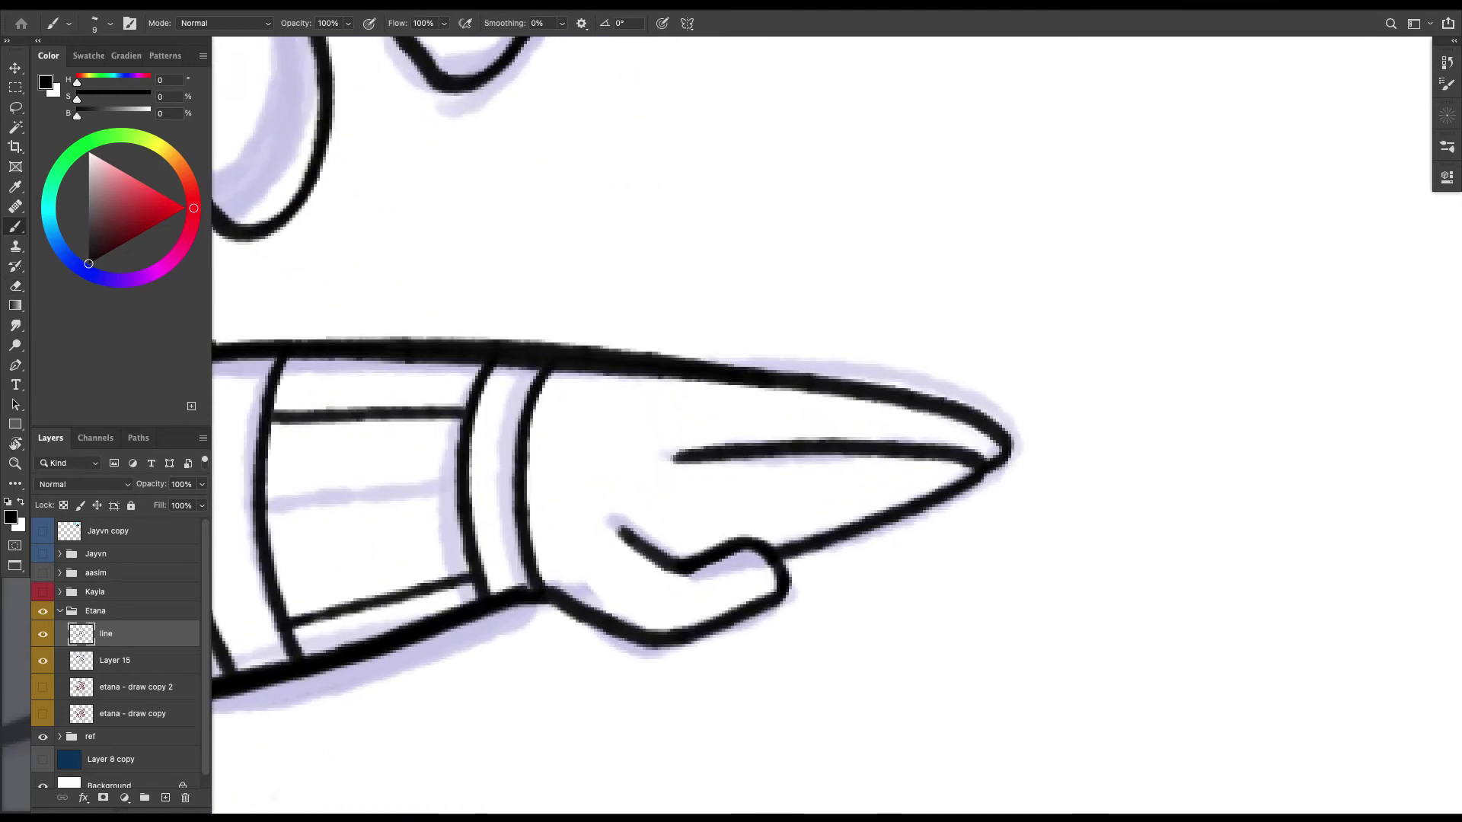
mouse_move(982, 451)
mouse_down()
mouse_move(978, 506)
mouse_move(785, 559)
mouse_move(928, 525)
mouse_up()
key(l)
drag(955, 463, 944, 521)
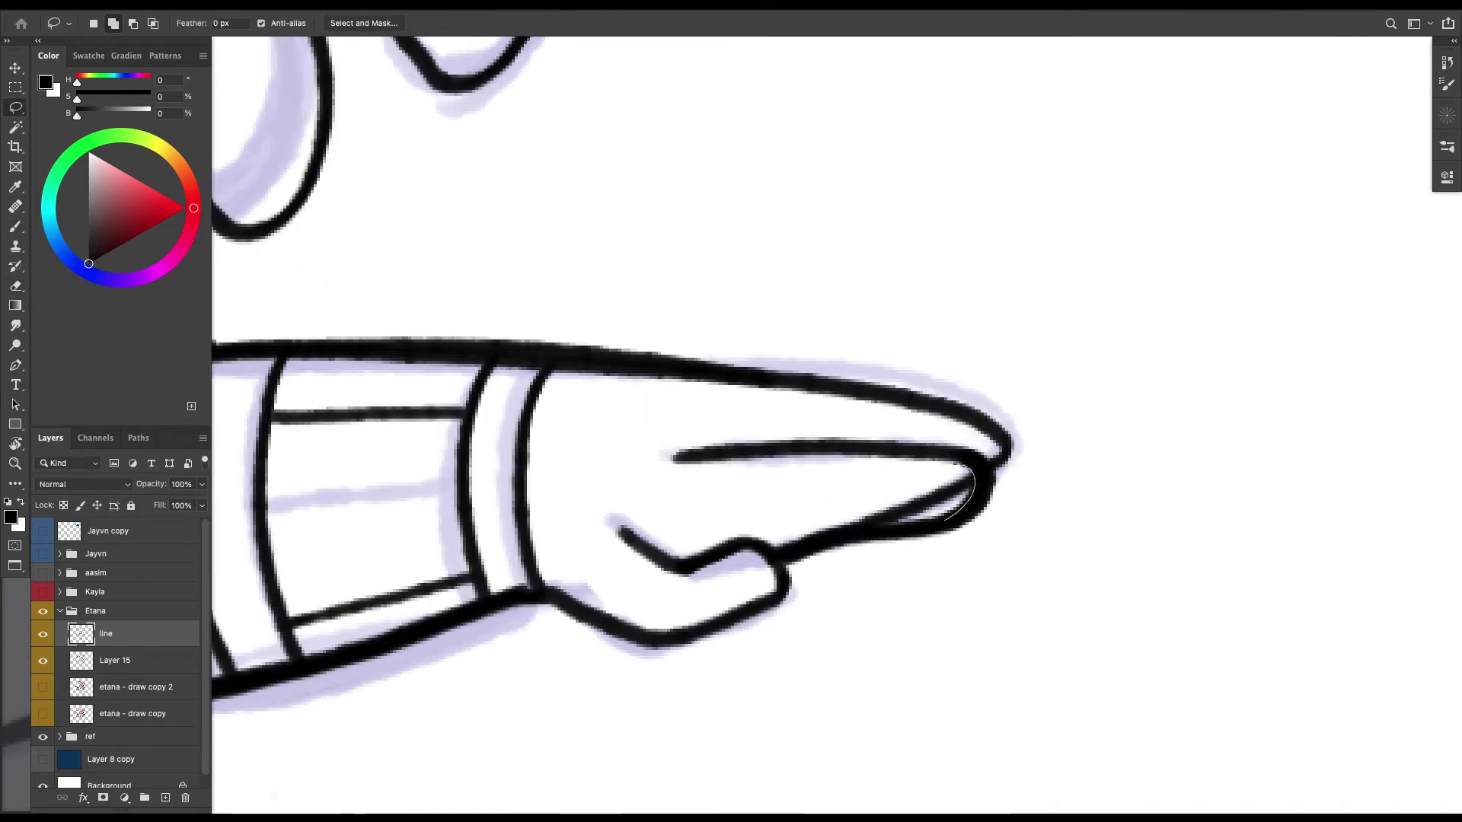
drag(823, 508, 832, 494)
key(Delete)
drag(831, 494, 642, 536)
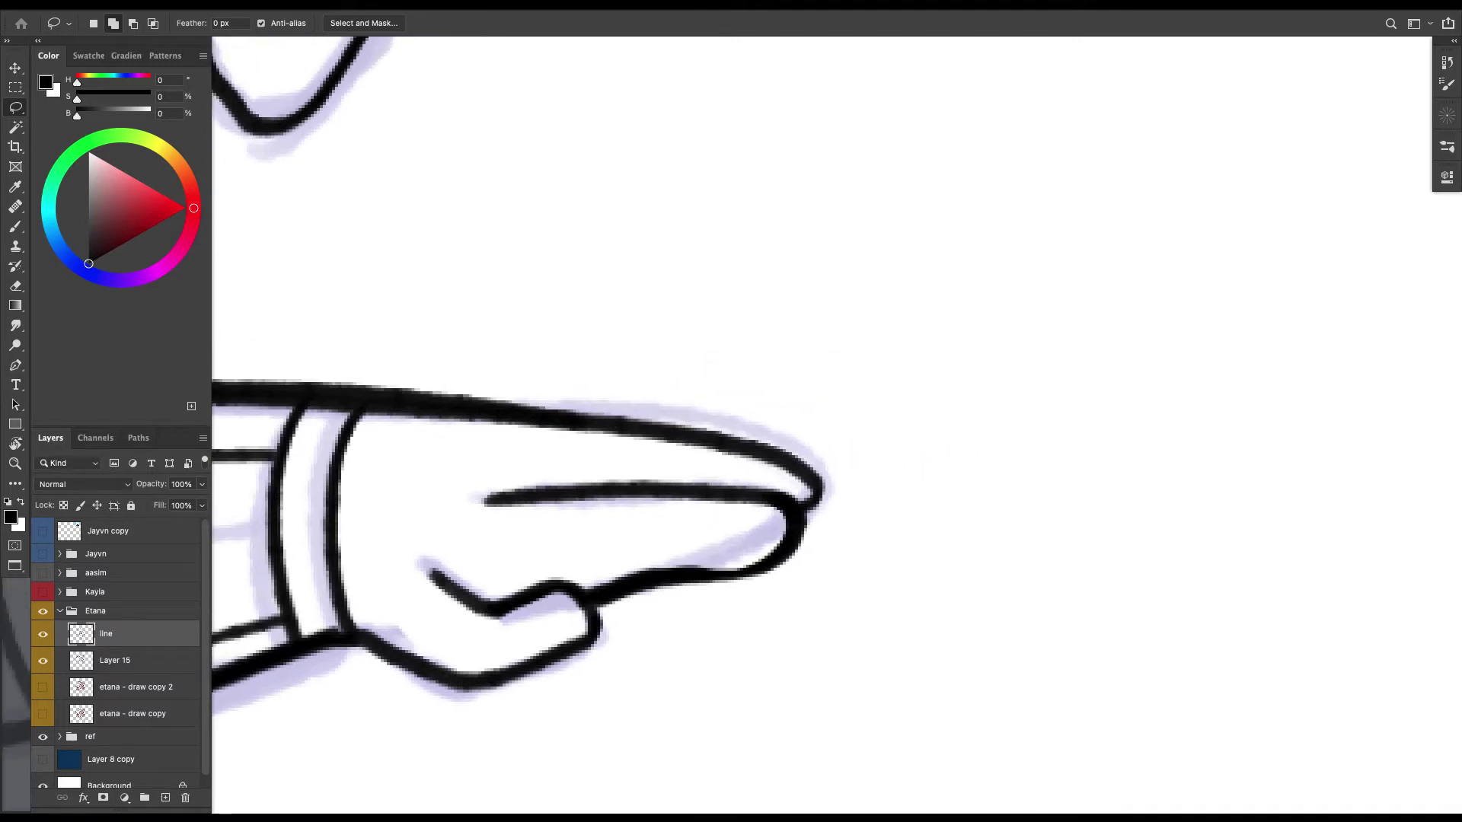
Shorten and redraw the dividing line above the lower finger as a curve, clearing the excess ink with a lasso selection.
key(r)
mouse_move(838, 424)
mouse_down()
mouse_move(822, 479)
mouse_move(792, 510)
mouse_up()
key(e)
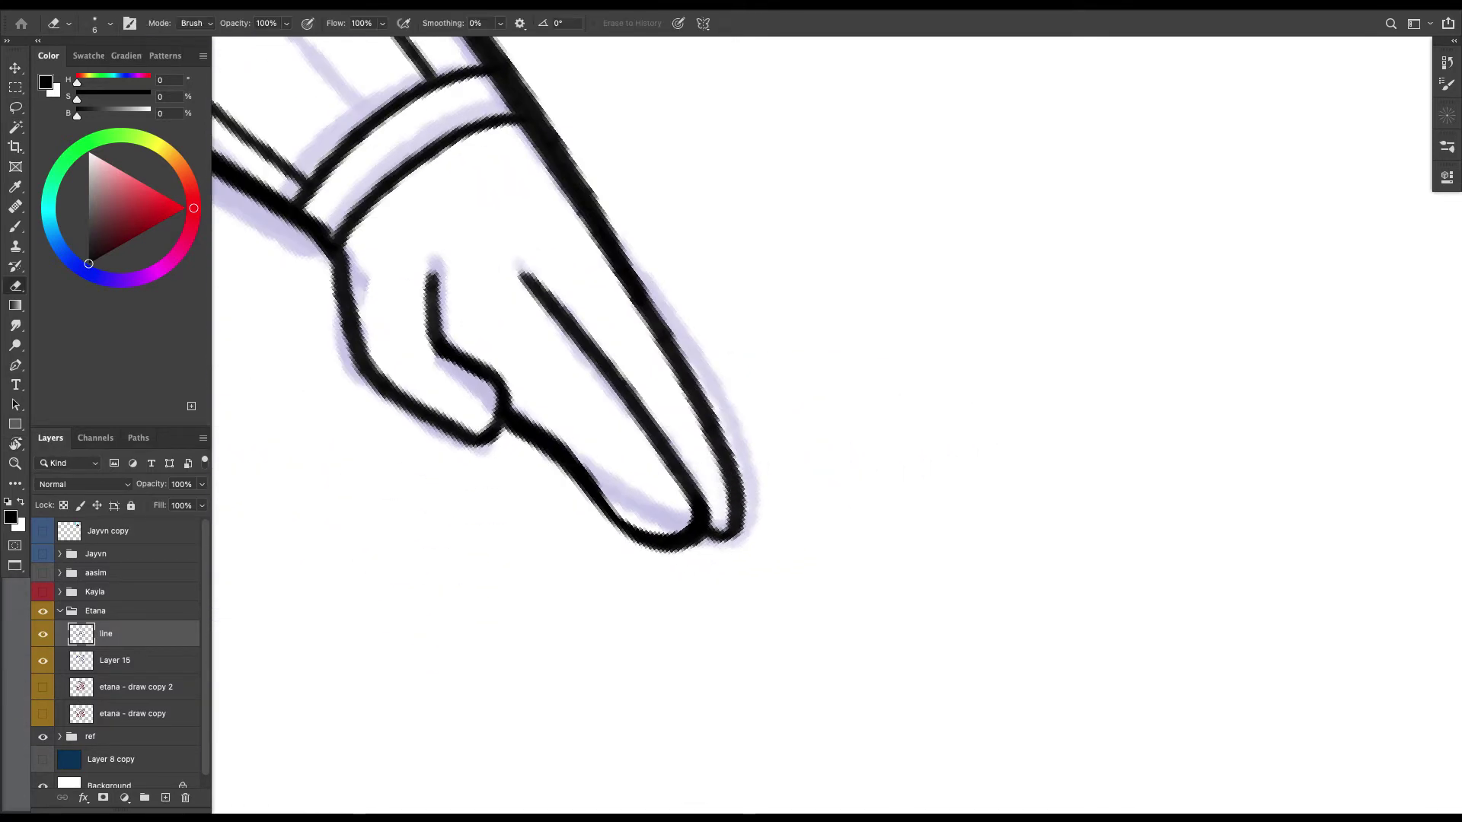
mouse_move(571, 335)
mouse_down()
mouse_move(519, 268)
mouse_move(536, 278)
mouse_up()
mouse_move(605, 381)
mouse_down()
mouse_move(563, 304)
mouse_move(699, 518)
mouse_move(587, 340)
mouse_up()
key(b)
key(l)
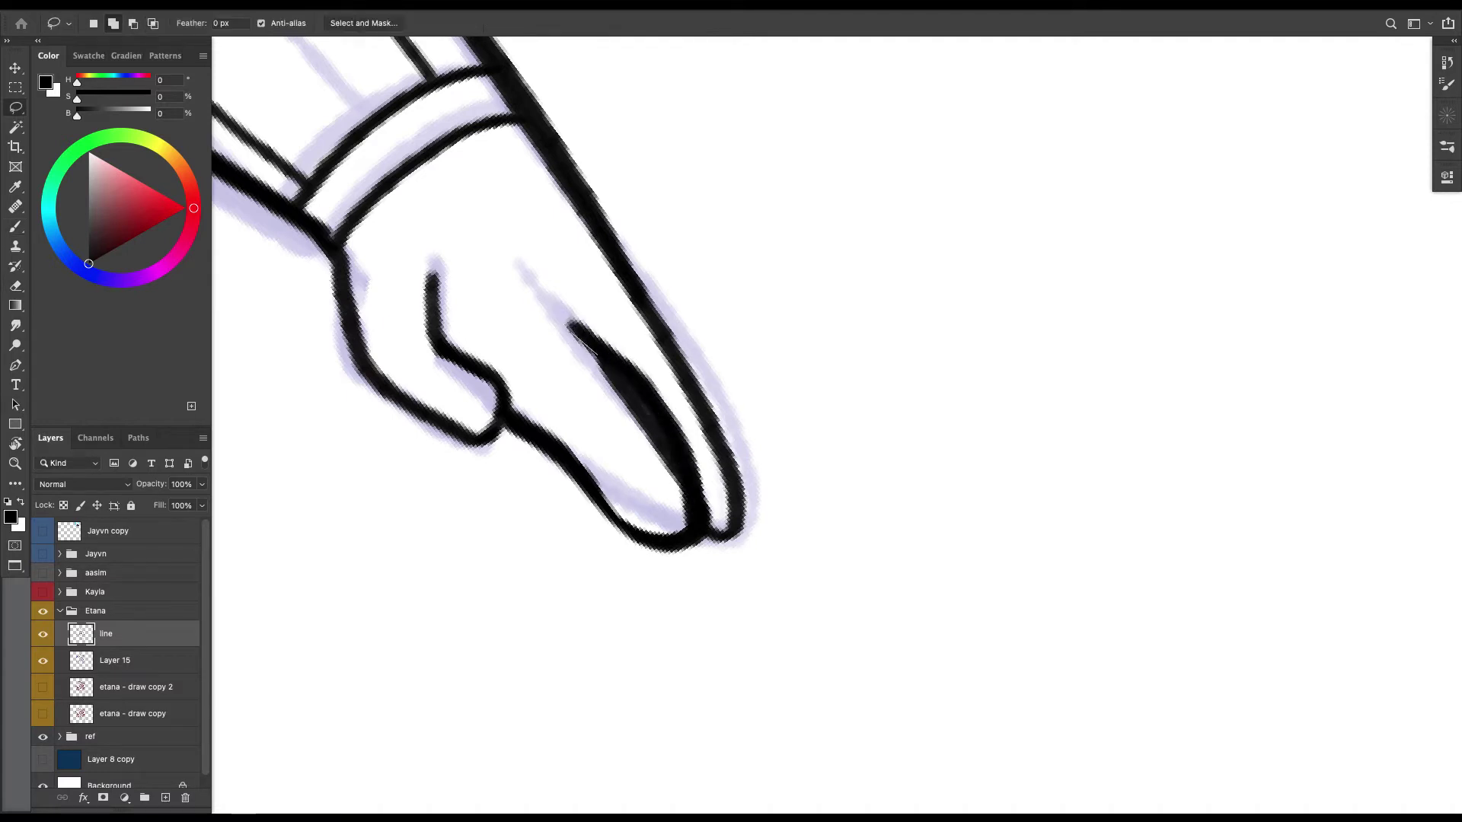
drag(687, 499, 618, 381)
key(Delete)
key(ctrl+d)
Ink a rounded outer contour for the far hand's uppermost finger and trim the old outline at its base with a lasso selection.
key(b)
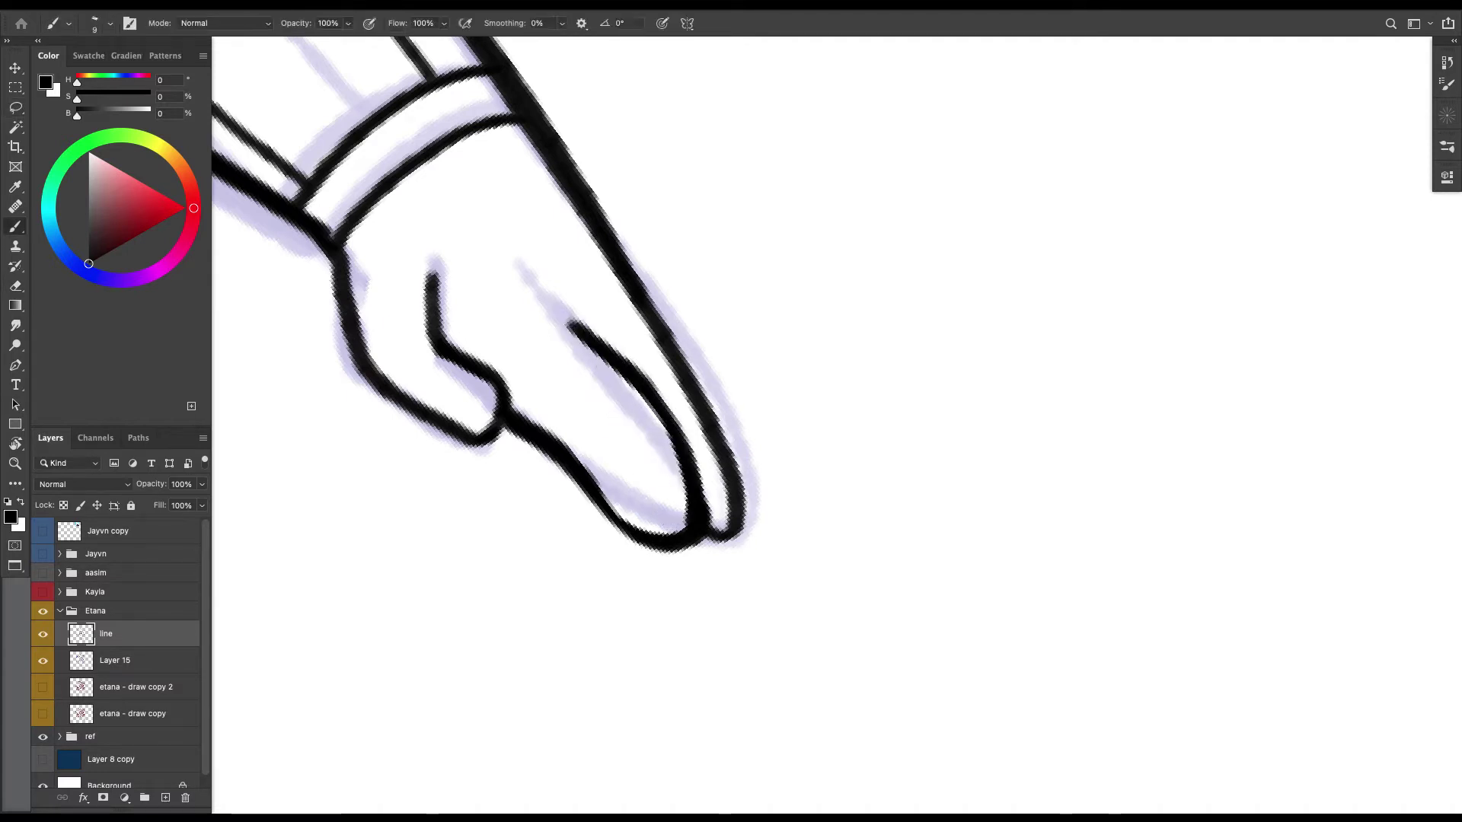
mouse_move(628, 259)
mouse_down()
mouse_move(750, 423)
mouse_move(761, 499)
mouse_up()
scroll(761, 499, up, 3)
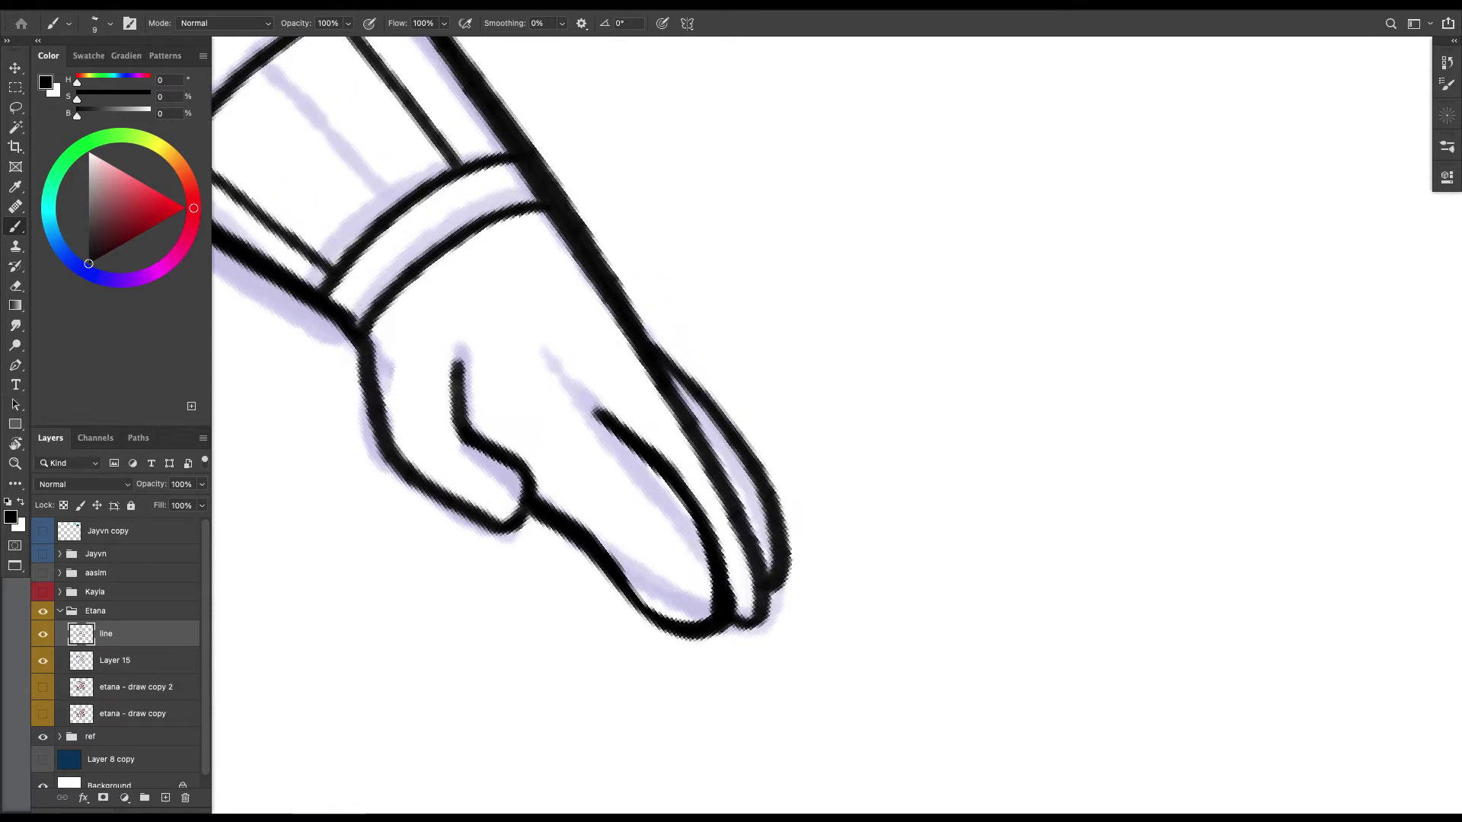
key(l)
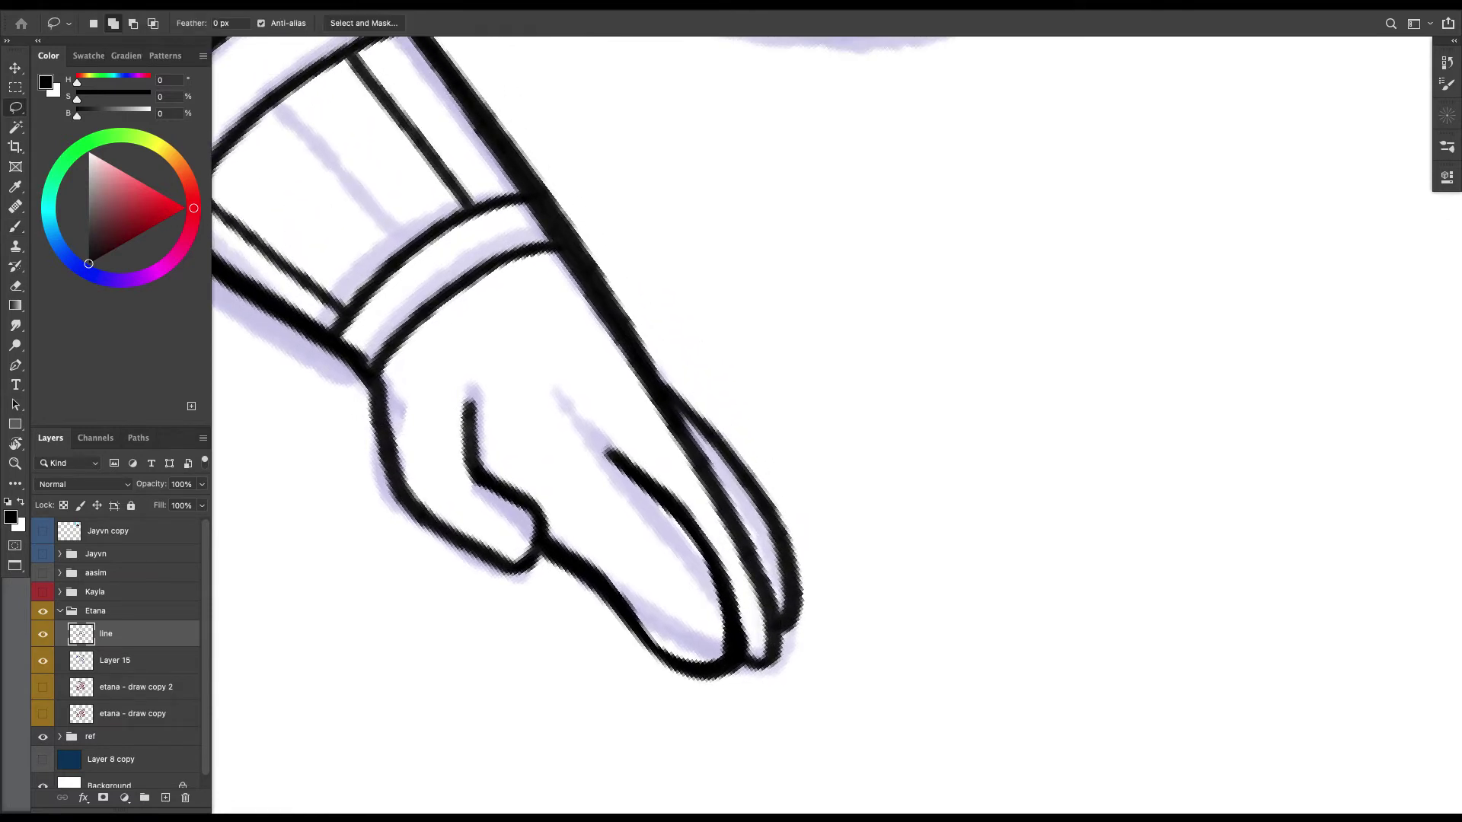
mouse_move(689, 423)
mouse_down()
mouse_move(590, 286)
mouse_move(705, 417)
mouse_move(788, 552)
mouse_move(831, 719)
mouse_move(758, 499)
mouse_move(771, 515)
mouse_up()
key(Delete)
key(ctrl+d)
Thin the far forearm's upper outline along the wristband with a lasso selection and reconnect the cuff lines to it.
key(b)
key(l)
mouse_move(533, 233)
mouse_down()
mouse_move(681, 423)
mouse_move(539, 273)
mouse_up()
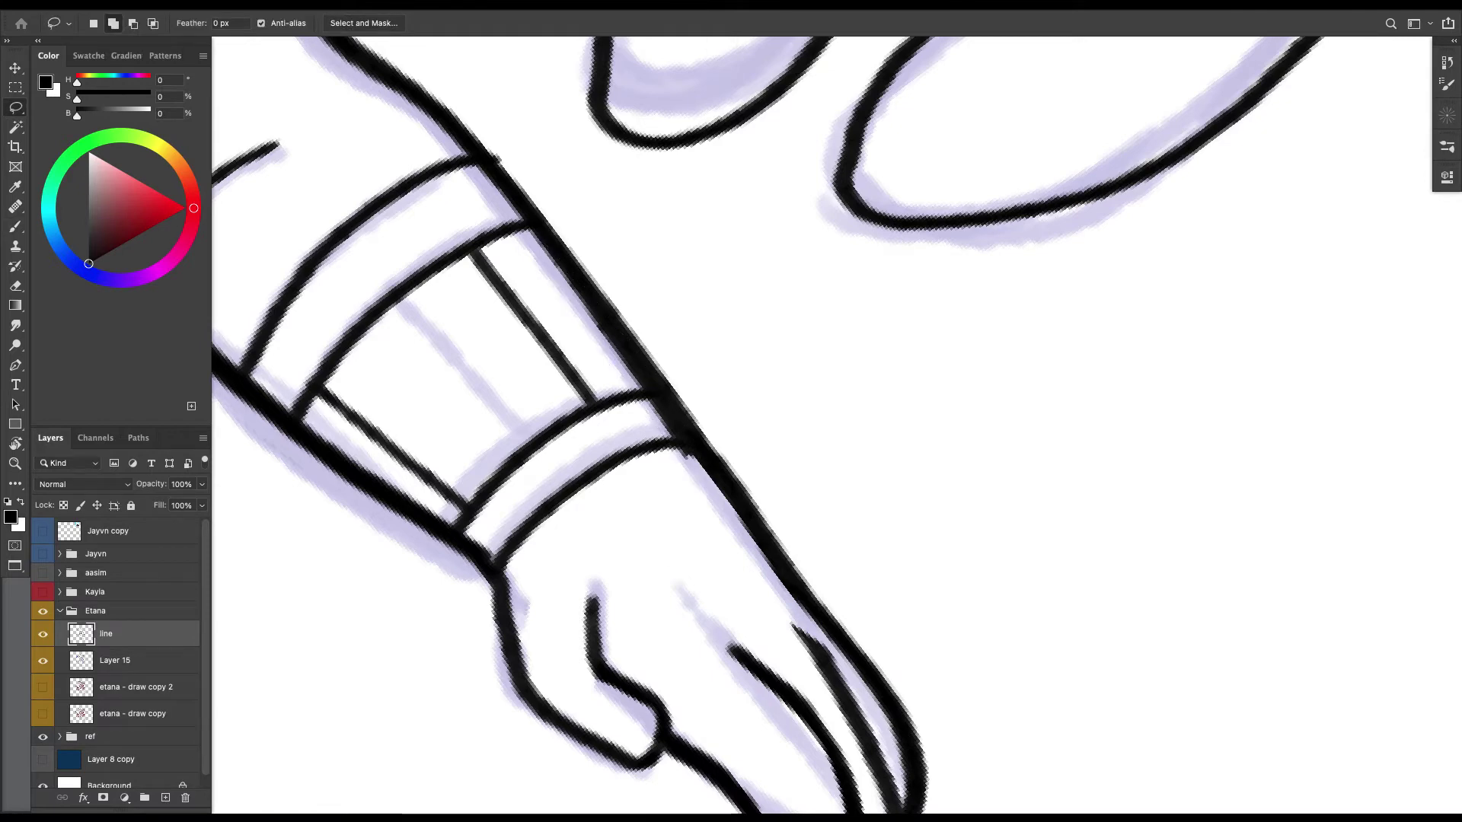
key(Delete)
key(b)
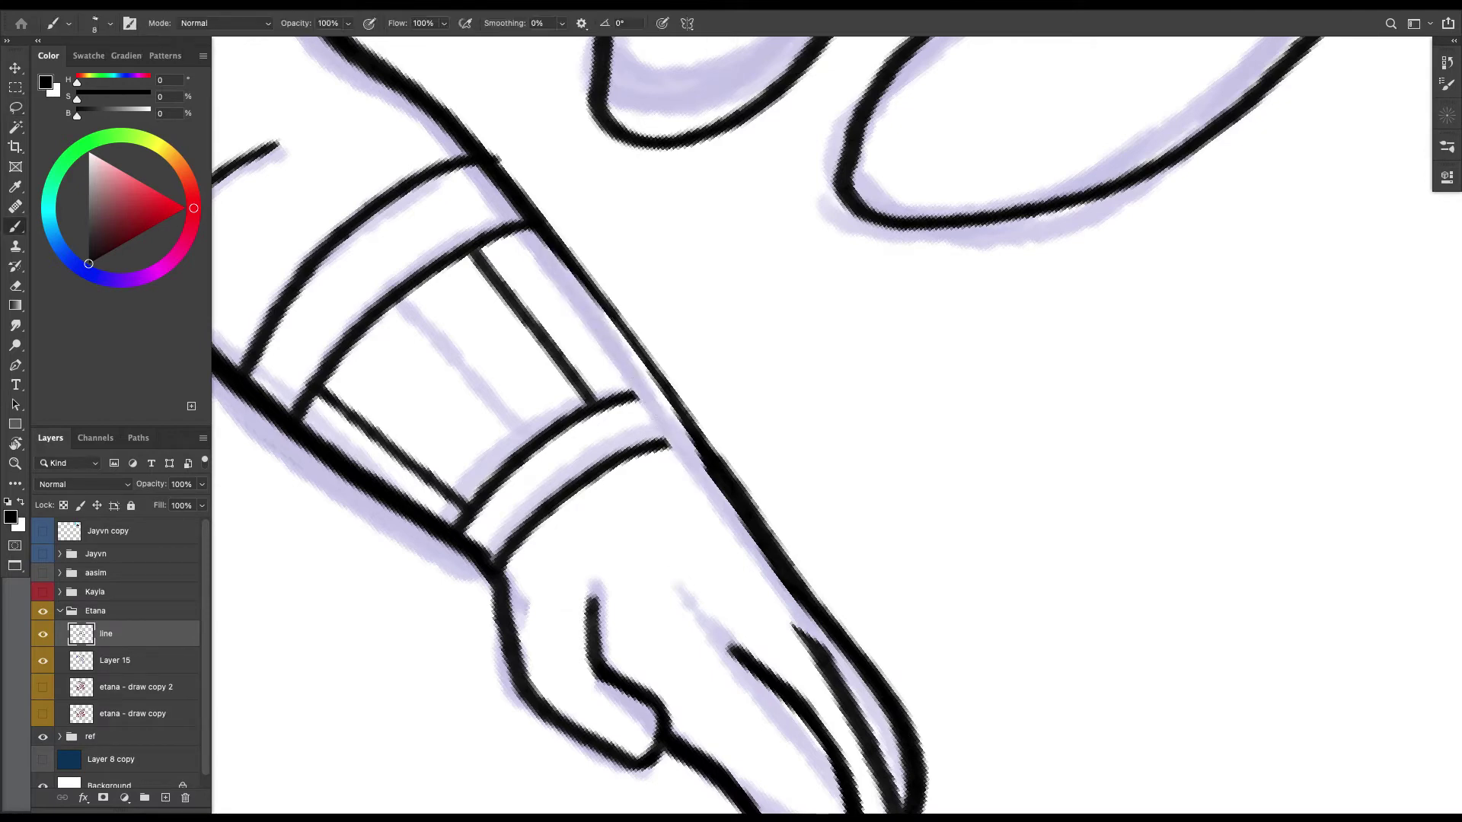
mouse_move(632, 394)
mouse_down()
mouse_move(672, 404)
mouse_move(693, 441)
mouse_up()
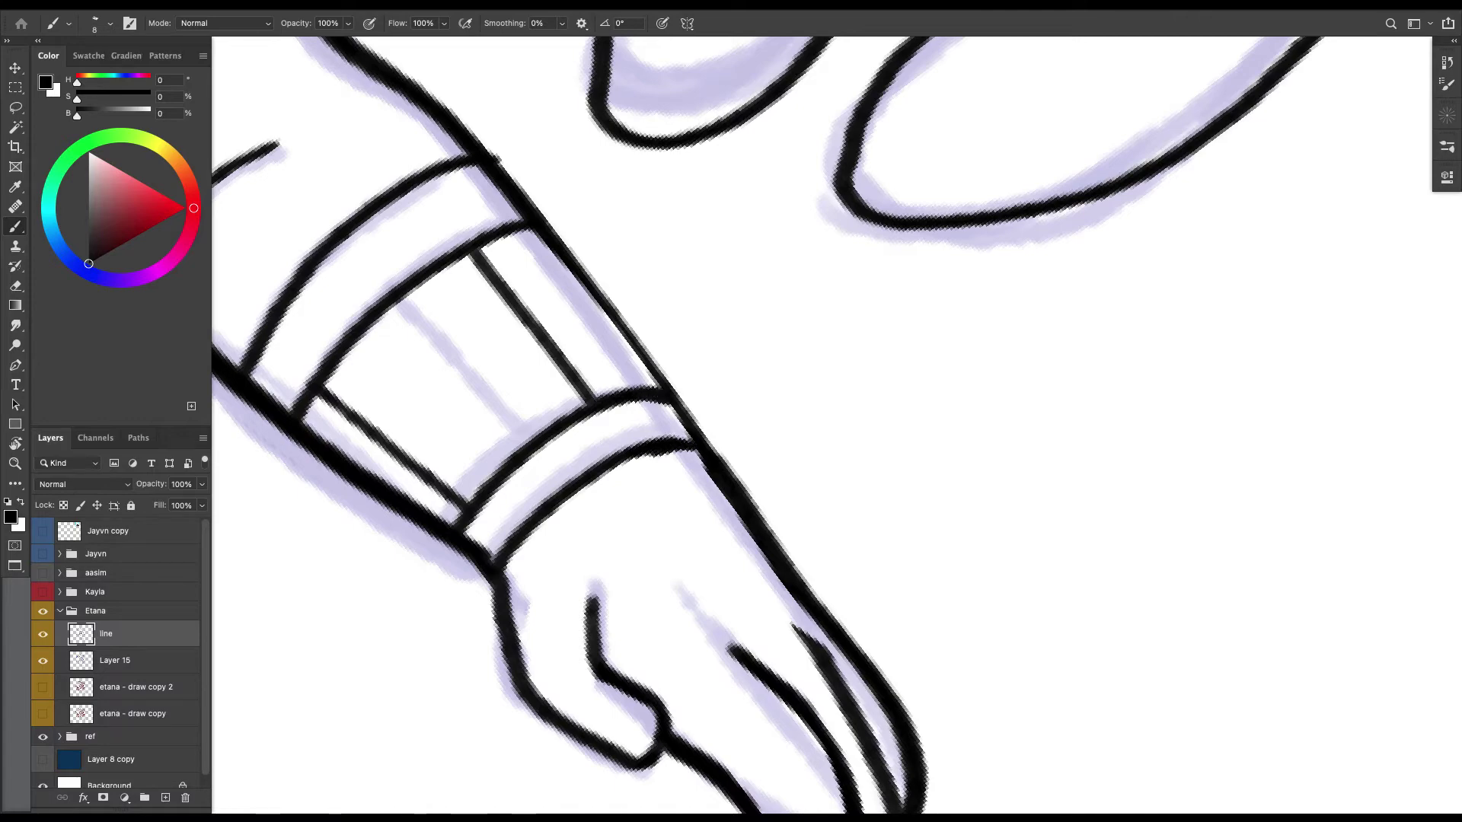
Reinforce the ink where the back of the far hand meets the wrist cuff.
key(r)
drag(914, 305, 917, 536)
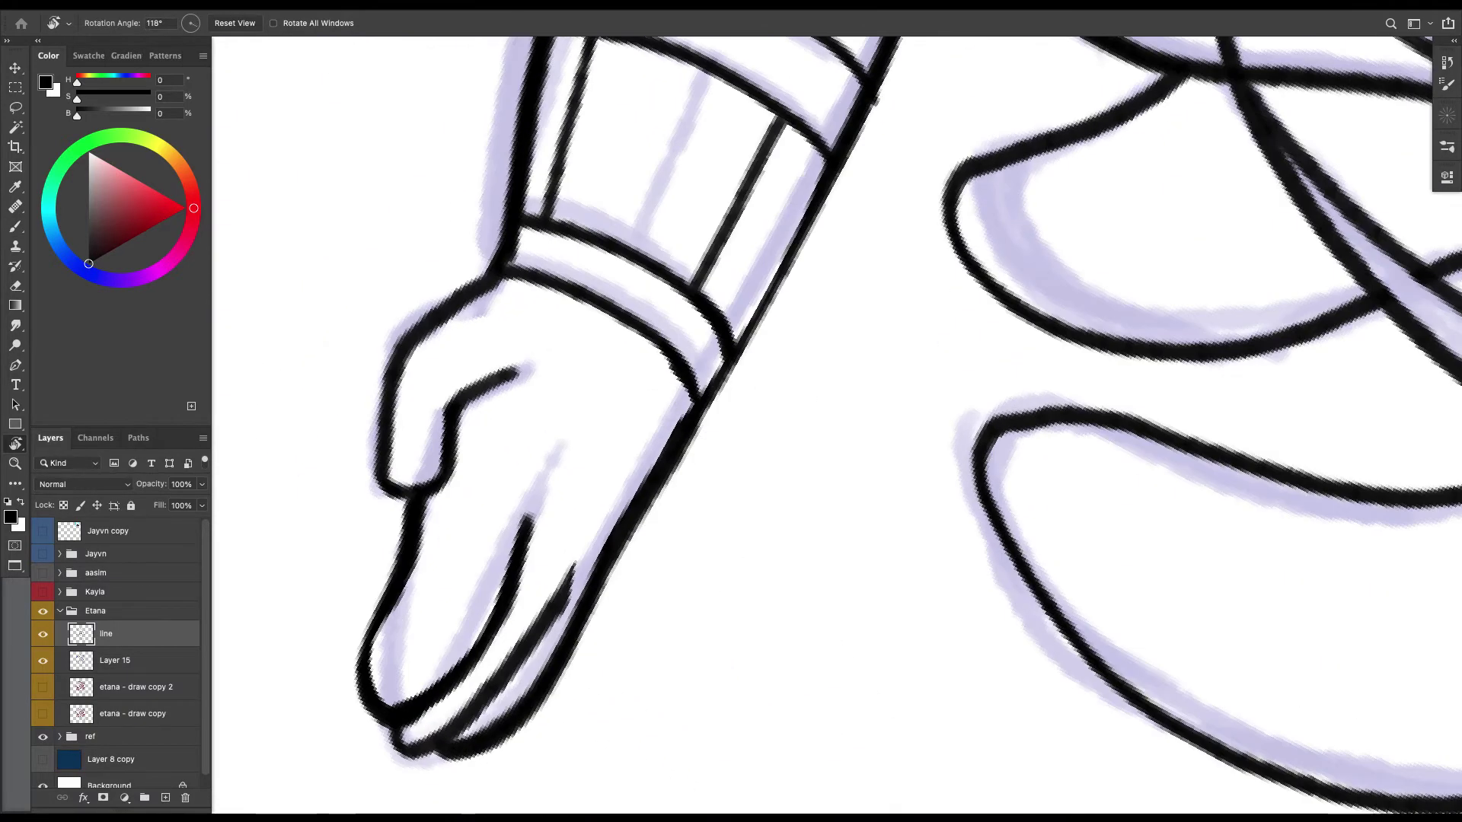
key(b)
mouse_move(678, 377)
mouse_down()
mouse_move(691, 409)
mouse_move(609, 316)
mouse_move(499, 275)
mouse_move(615, 477)
mouse_up()
key(super+minus)
key(Escape)
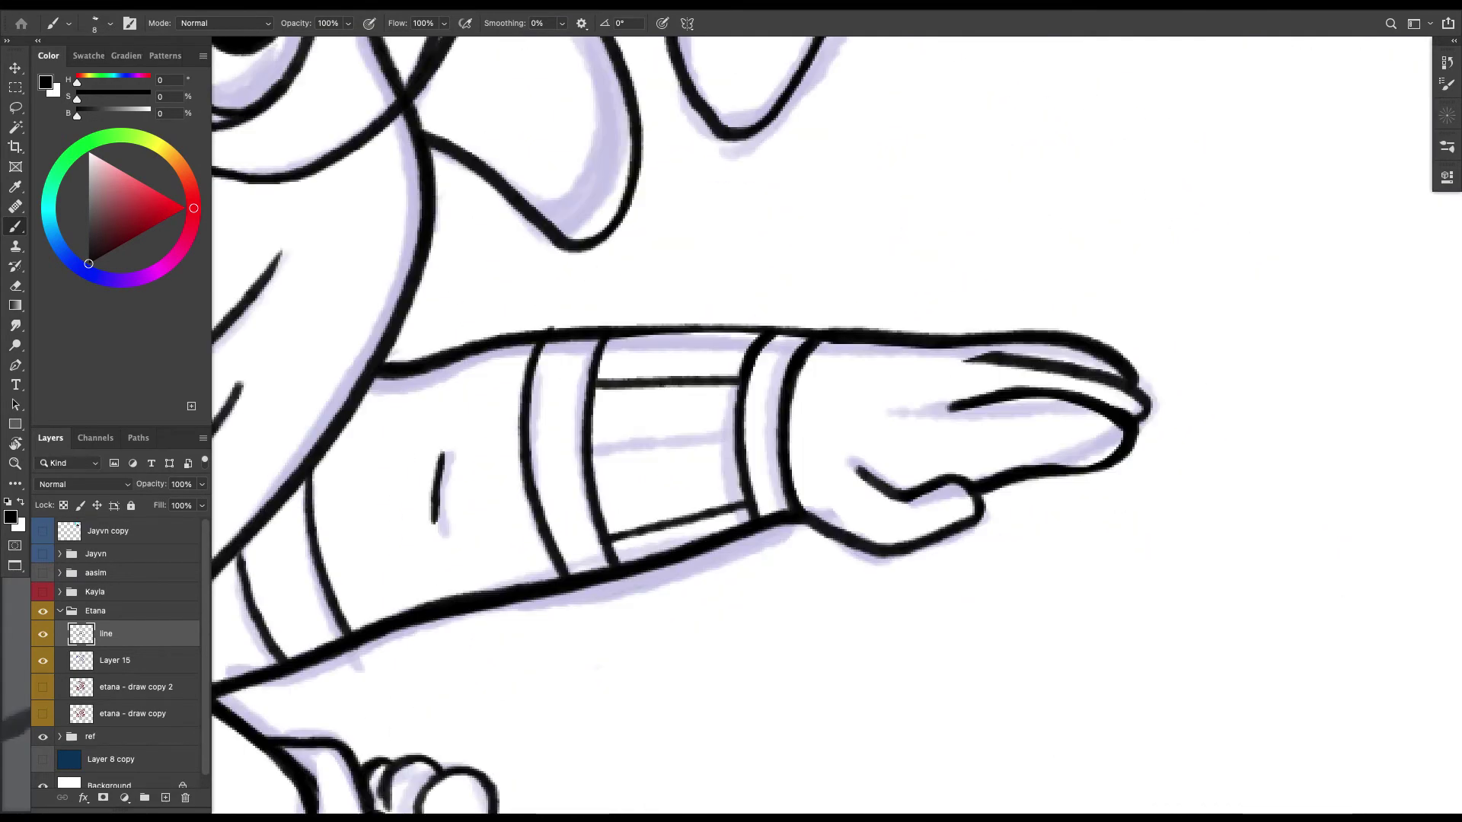
Redraw the far hand's thumb with a larger, rounder outline and delete the old line inside it.
key(super+minus)
key(super+minus)
key(super+plus)
scroll(685, 427, up, 3)
mouse_move(921, 473)
mouse_down()
mouse_move(997, 503)
mouse_move(898, 560)
mouse_up()
key(l)
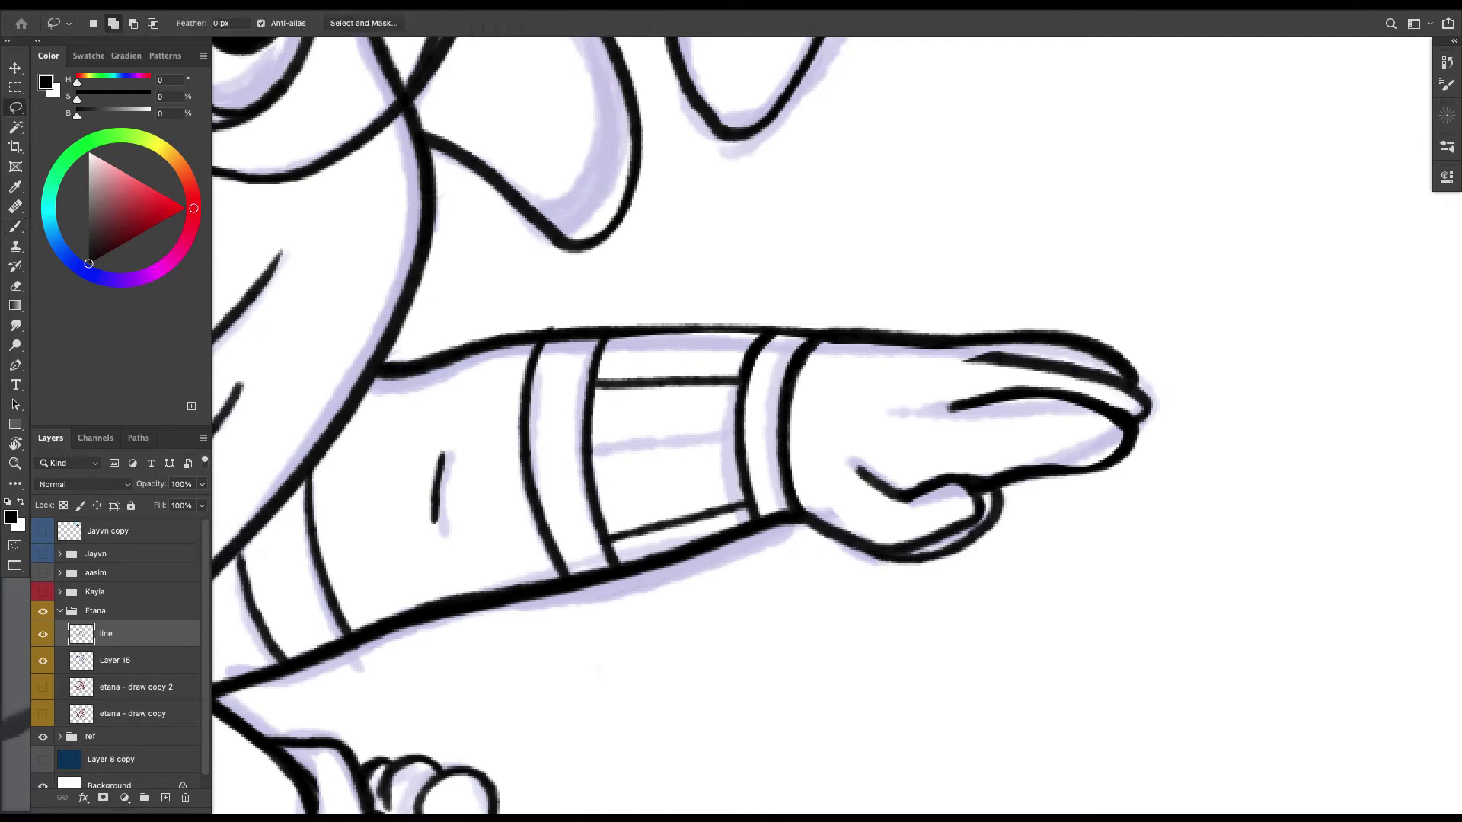
drag(930, 494, 913, 499)
key(BackSpace)
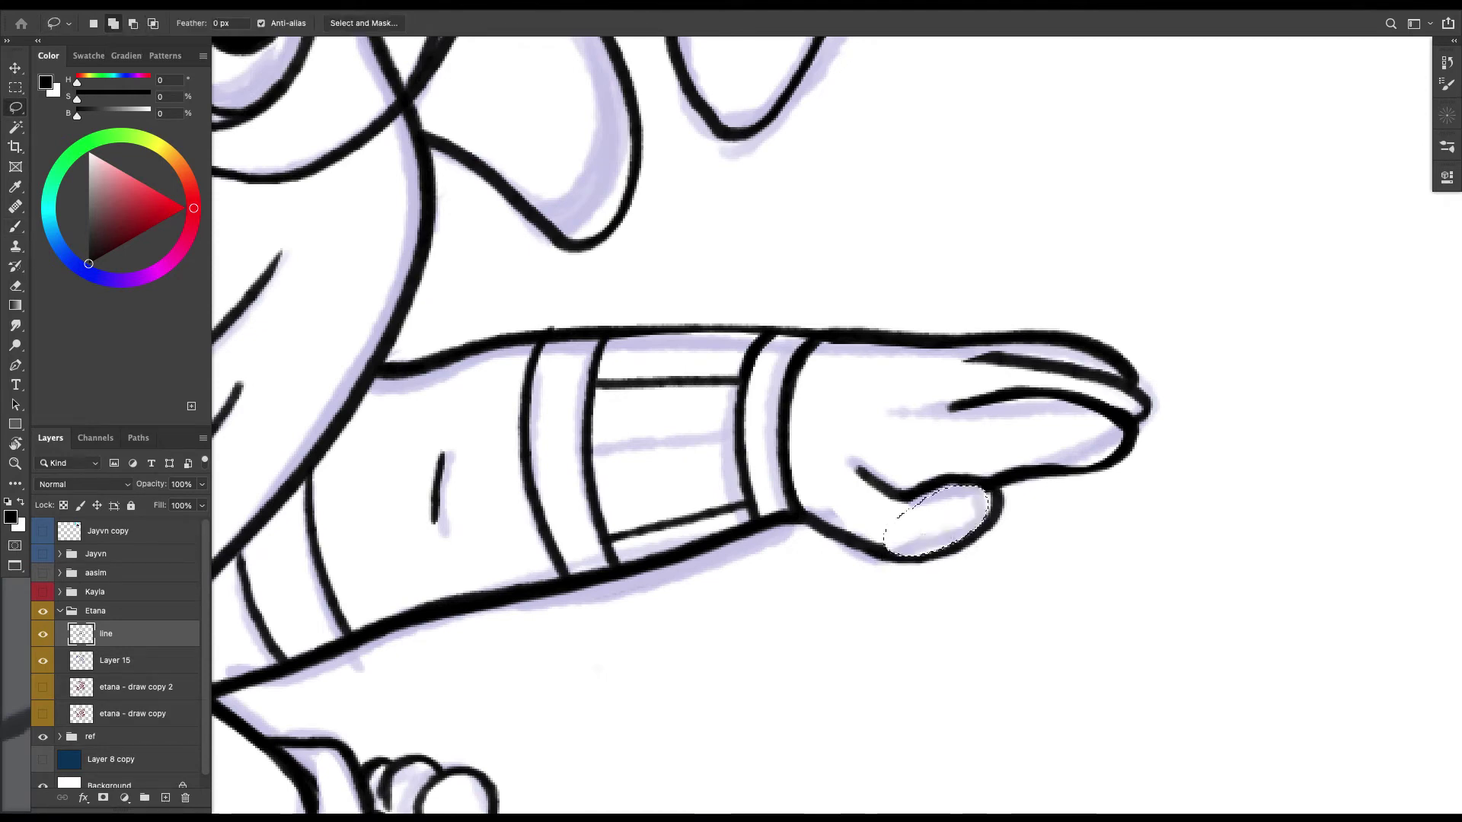
key(super+d)
key(b)
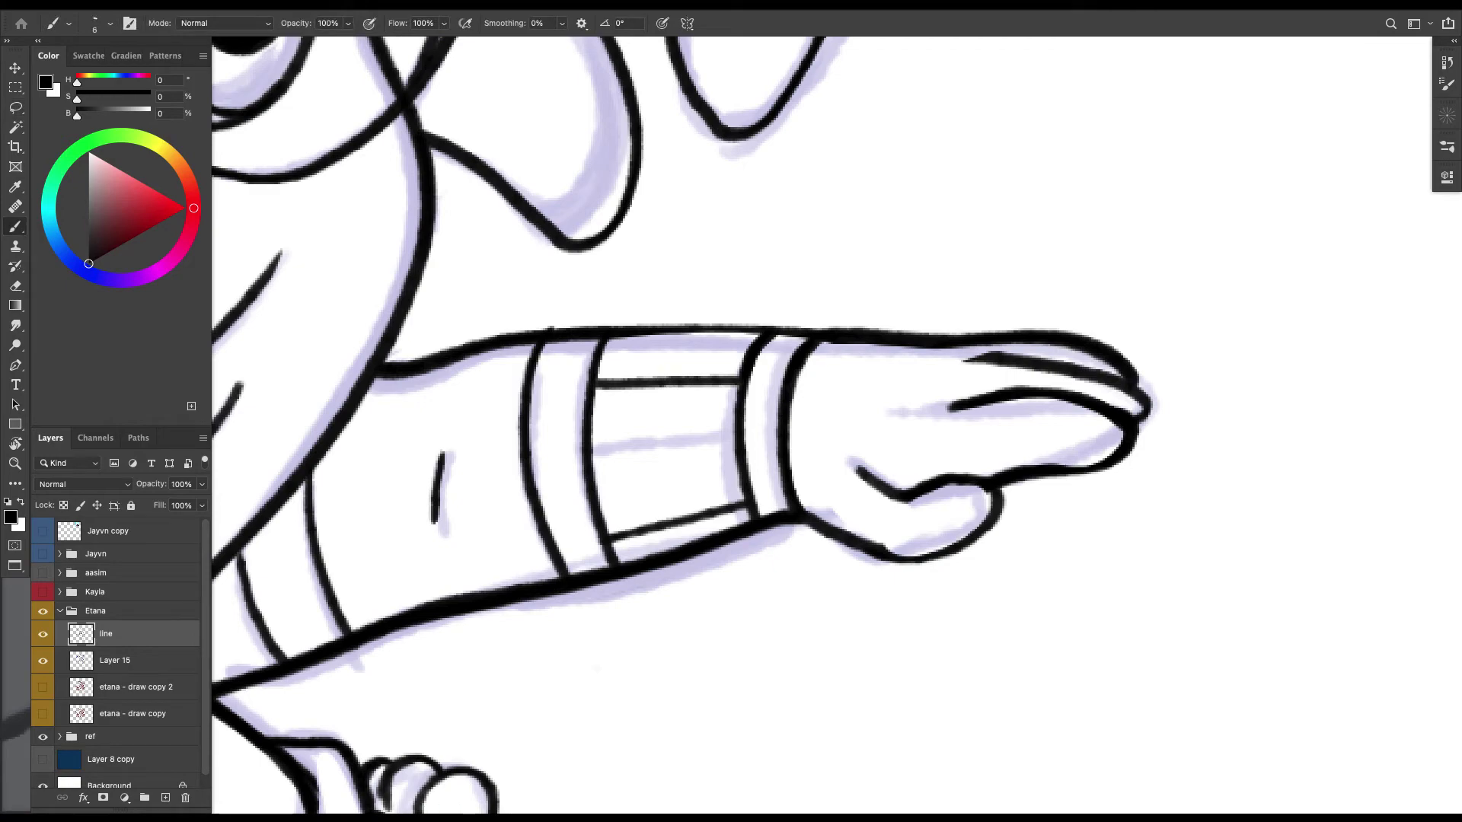
key(ctrl+0)
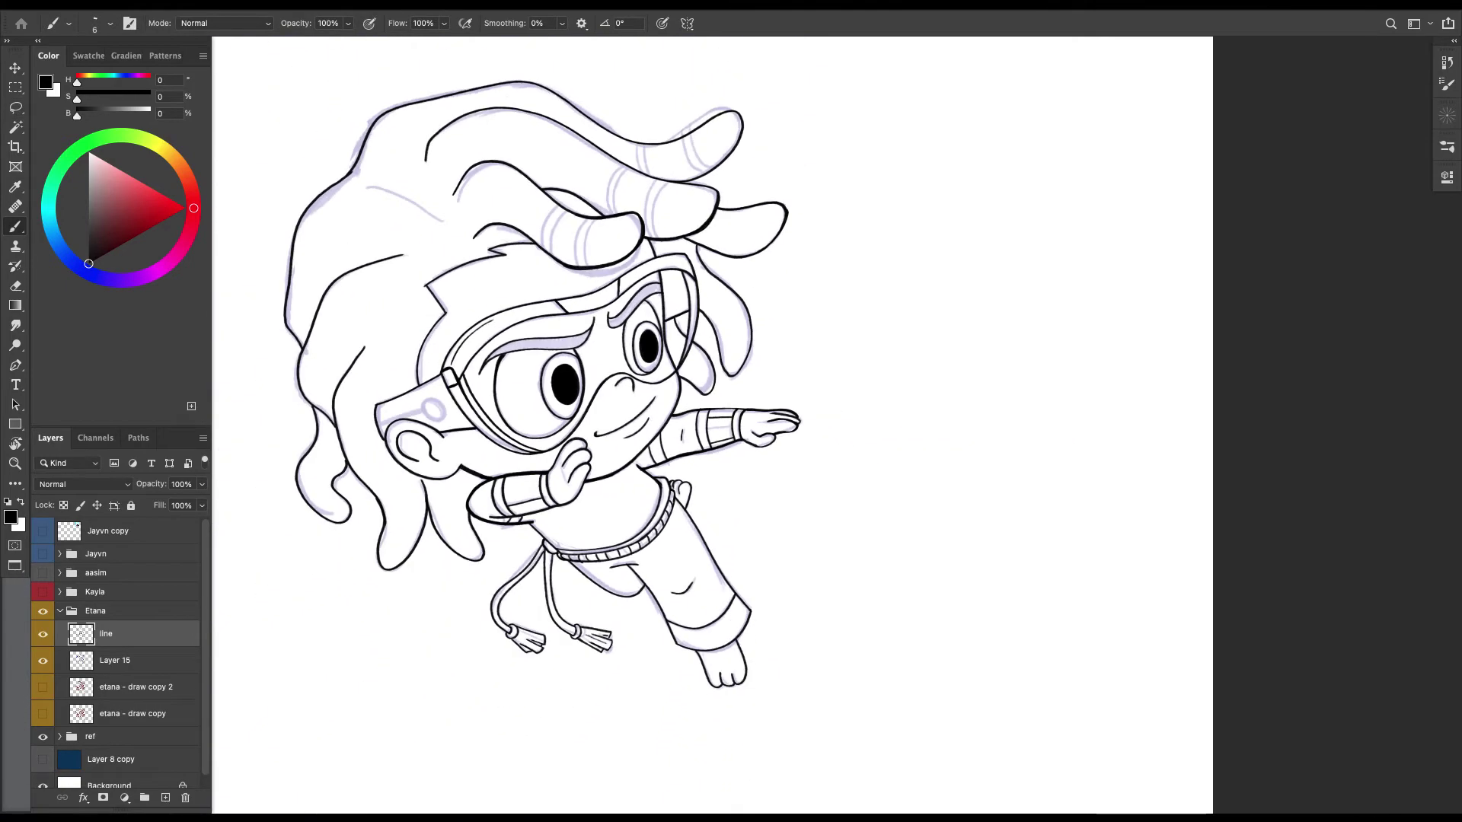
Redraw the line separating the far hand's two upper fingers as a clean curve, removing the excess ink with a lasso selection.
key(ctrl+plus)
key(ctrl+plus)
key(ctrl+plus)
drag(1004, 407, 819, 453)
key(r)
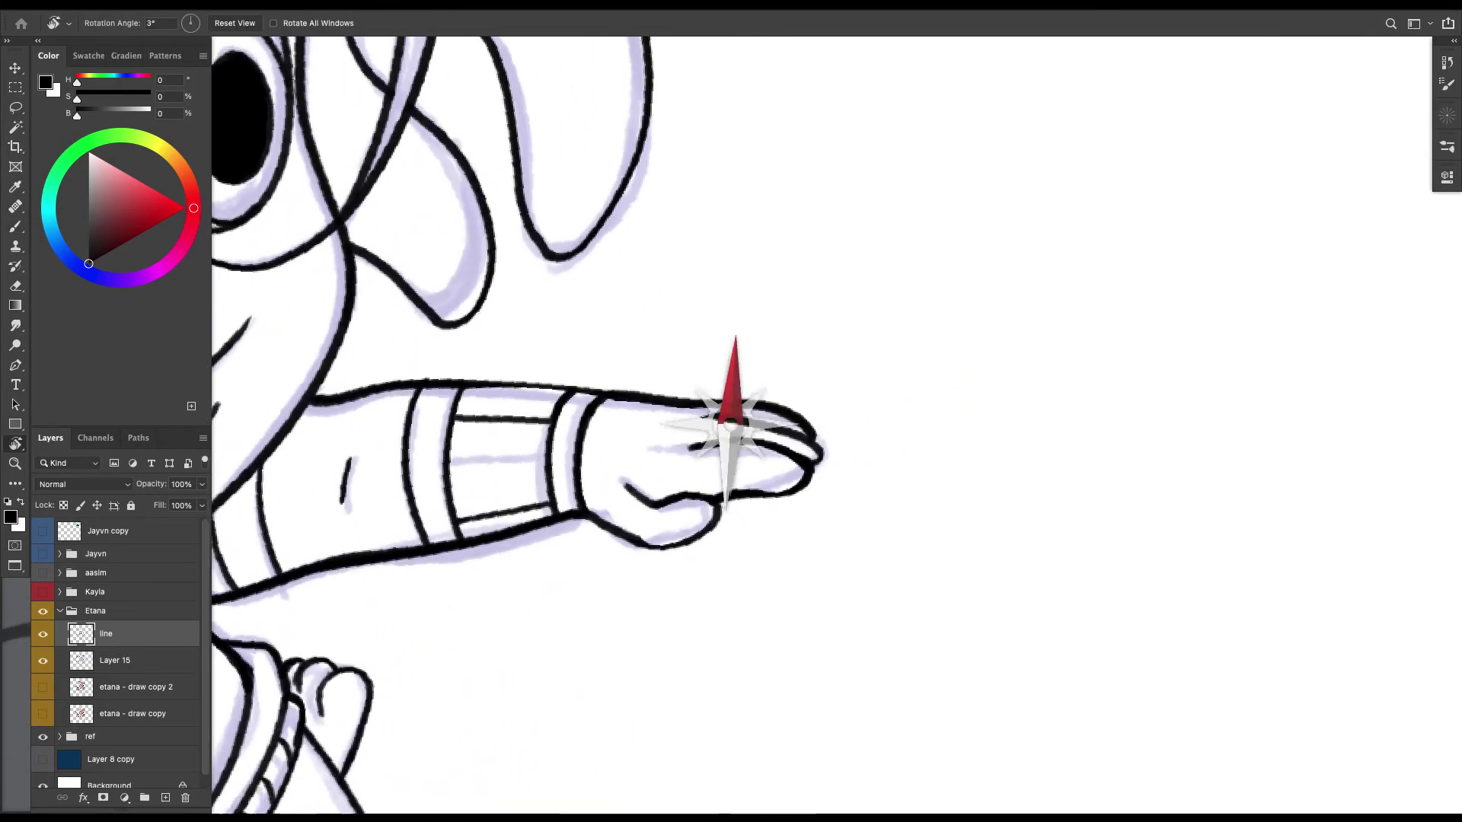
drag(913, 381, 801, 600)
key(ctrl+plus)
key(b)
drag(737, 537, 746, 434)
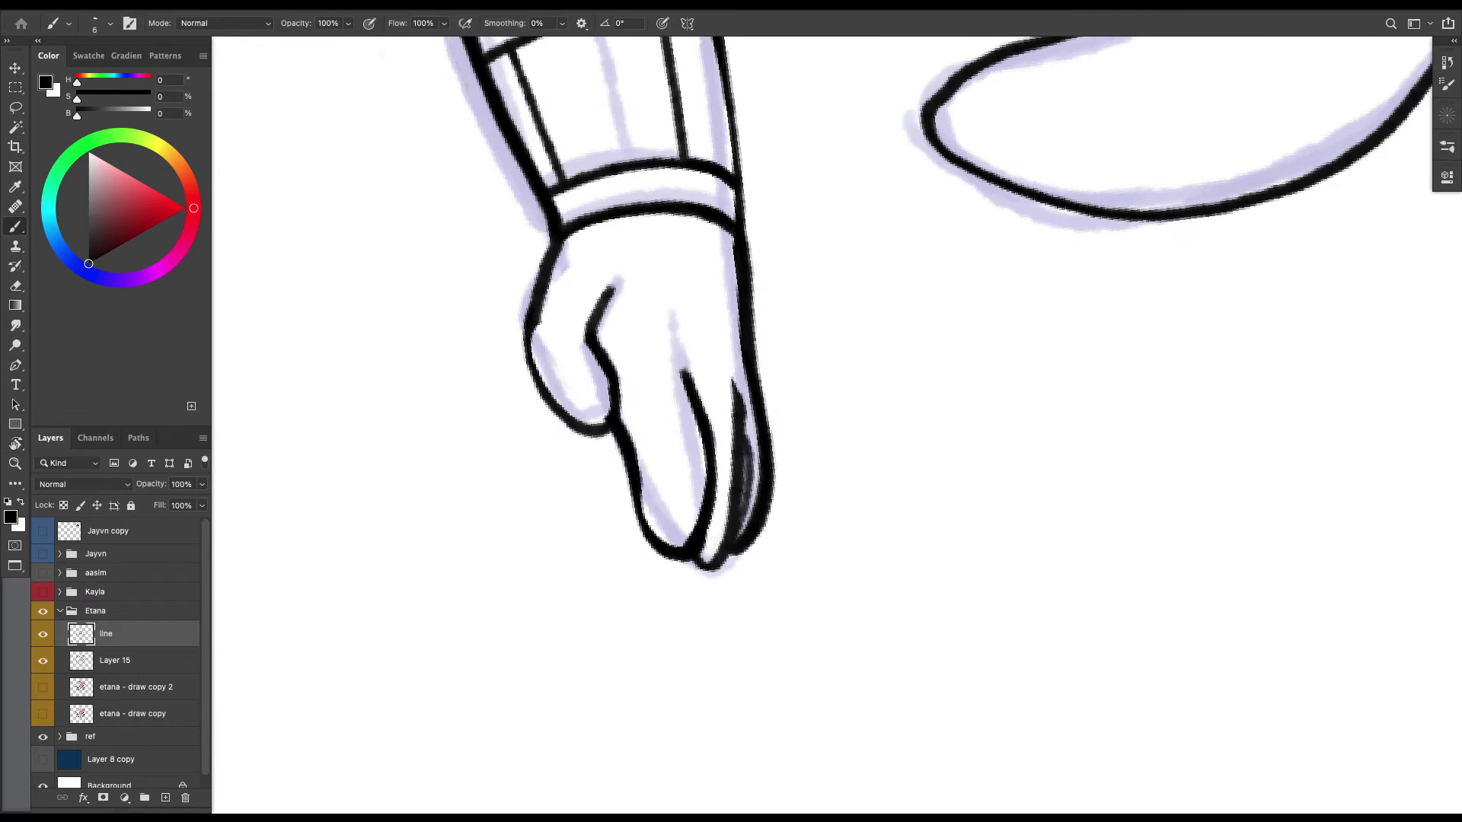
key(l)
key(BackSpace)
mouse_move(725, 533)
mouse_down()
mouse_move(732, 389)
mouse_move(750, 512)
mouse_move(723, 548)
mouse_move(728, 366)
mouse_up()
key(ctrl+d)
key(b)
Thin the outline of the far hand's uppermost finger by deleting ink along its inner edge.
key(l)
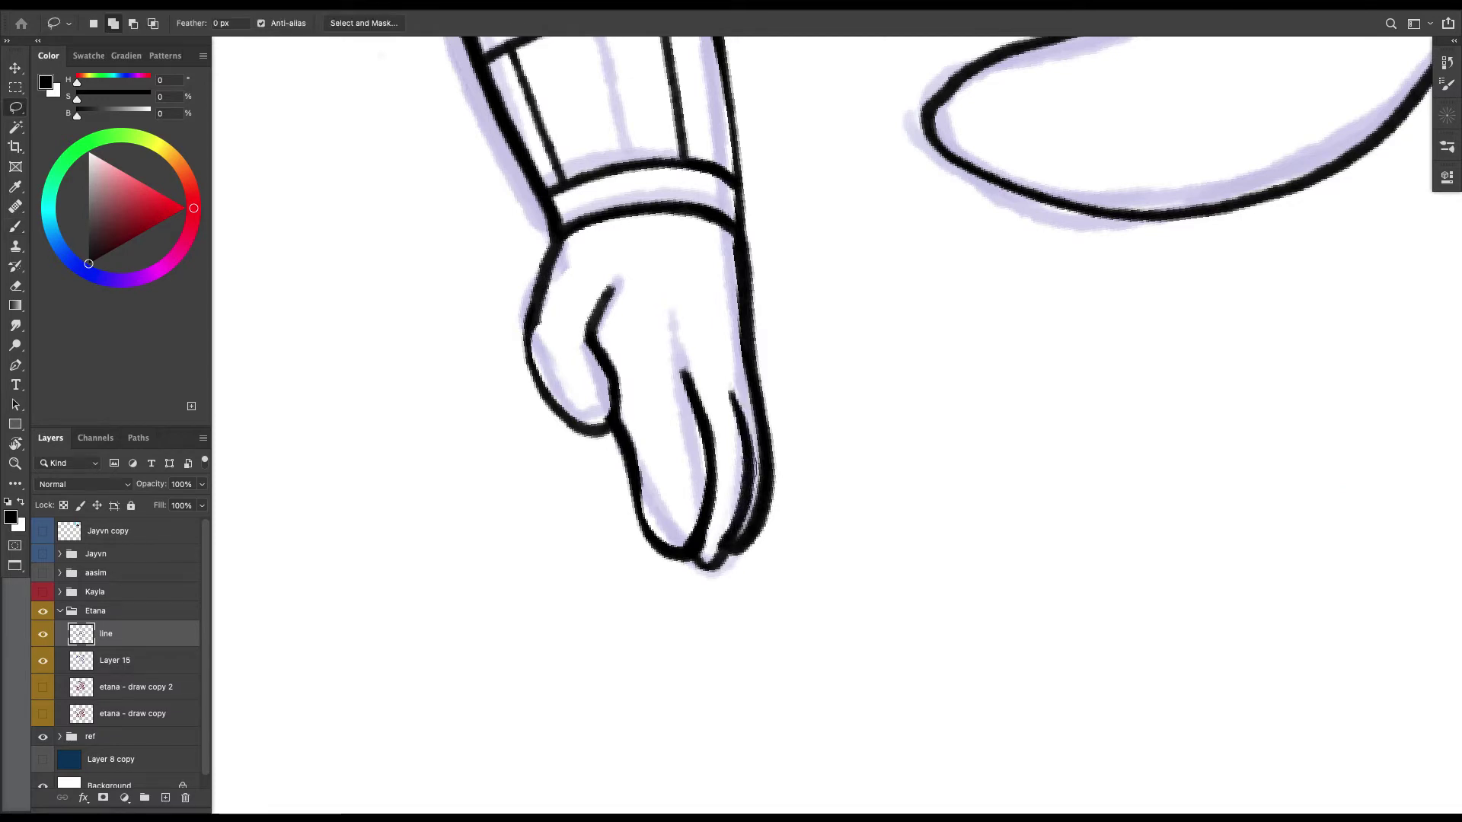
drag(765, 468, 732, 360)
key(BackSpace)
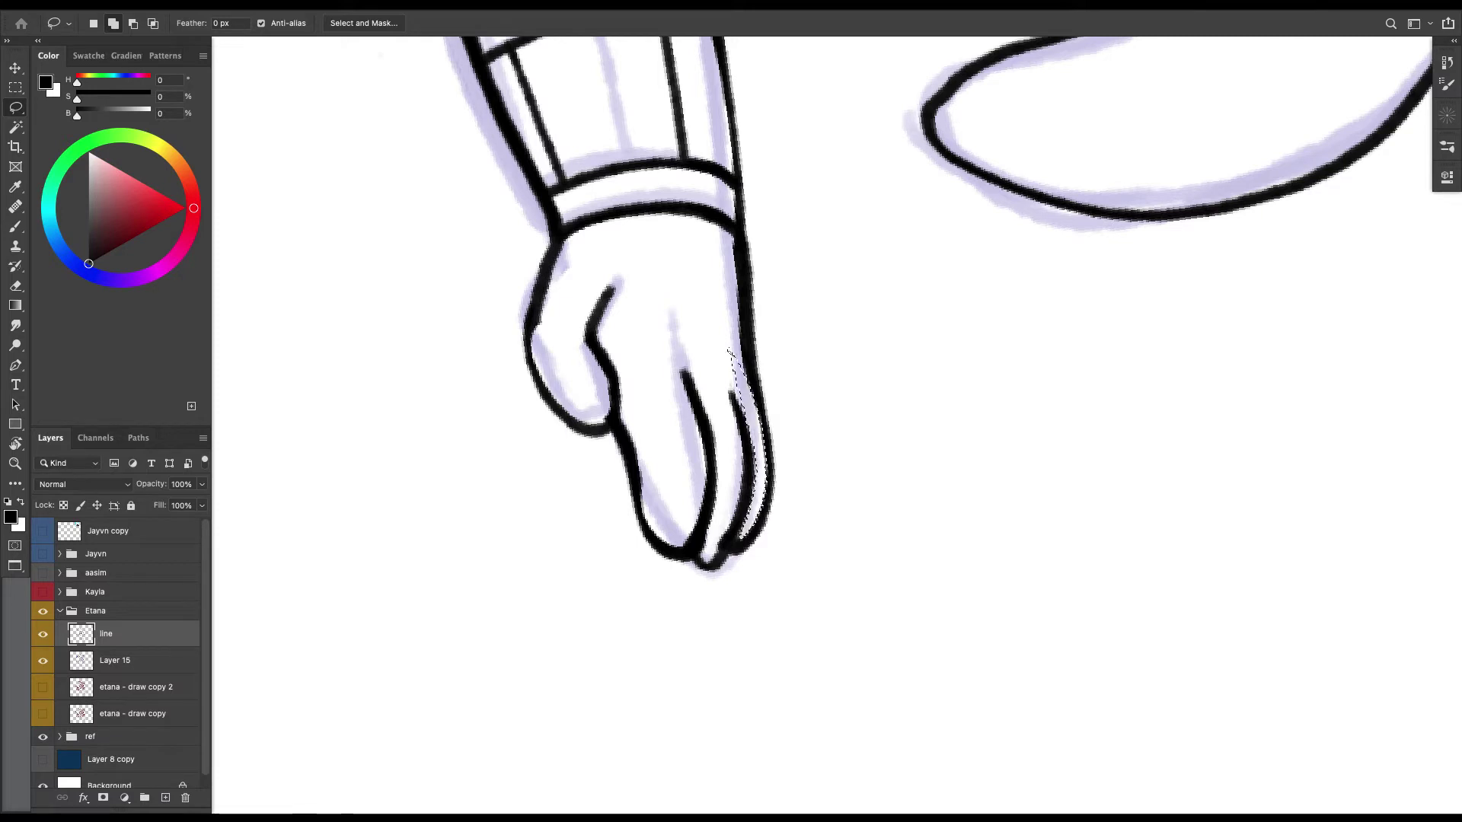
key(super+d)
drag(712, 555, 727, 497)
key(r)
key(b)
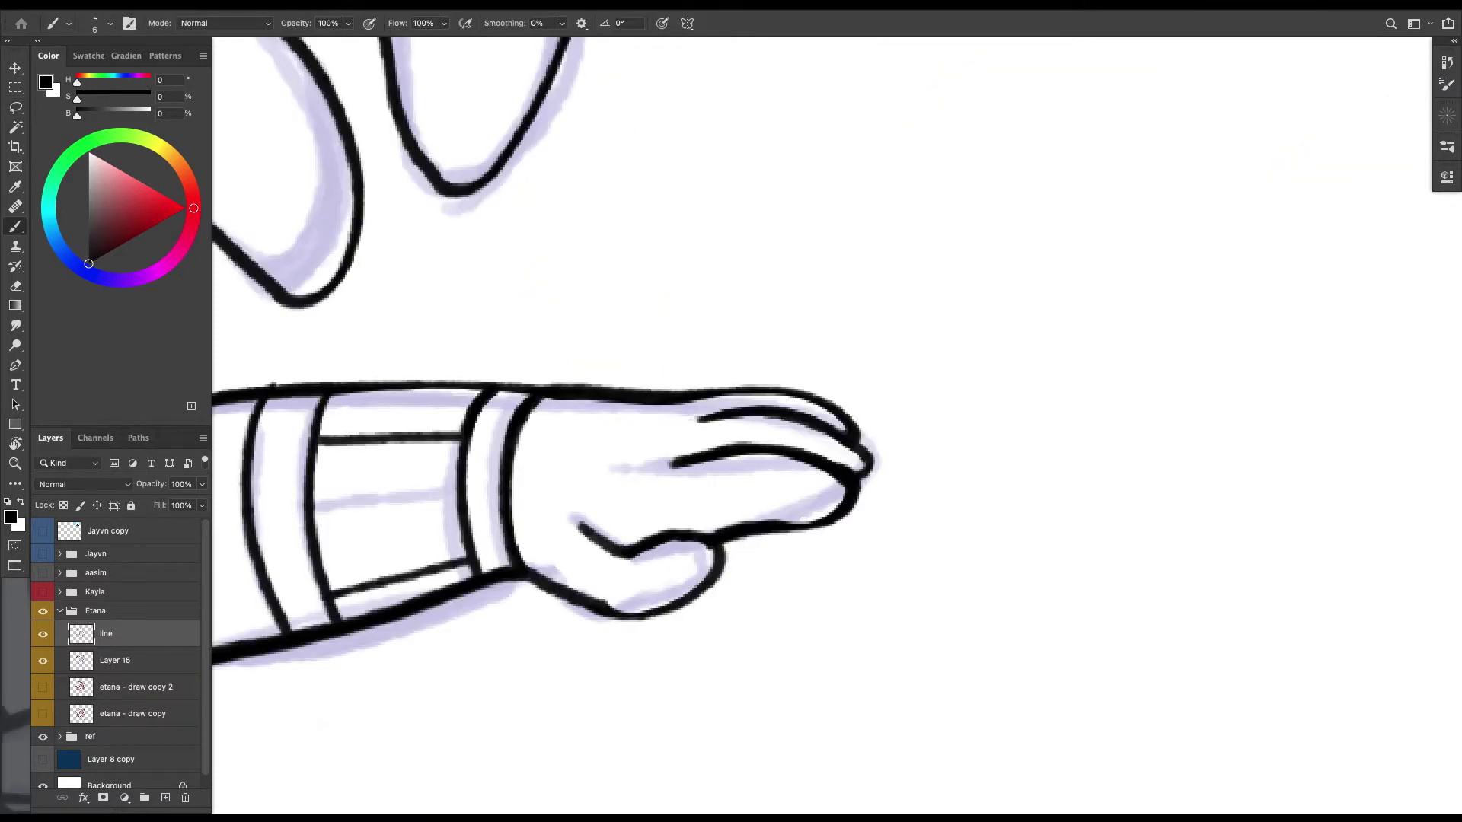
Trim the inner edge of the far hand's outline between the wrist and the thumb using a lasso selection.
key(l)
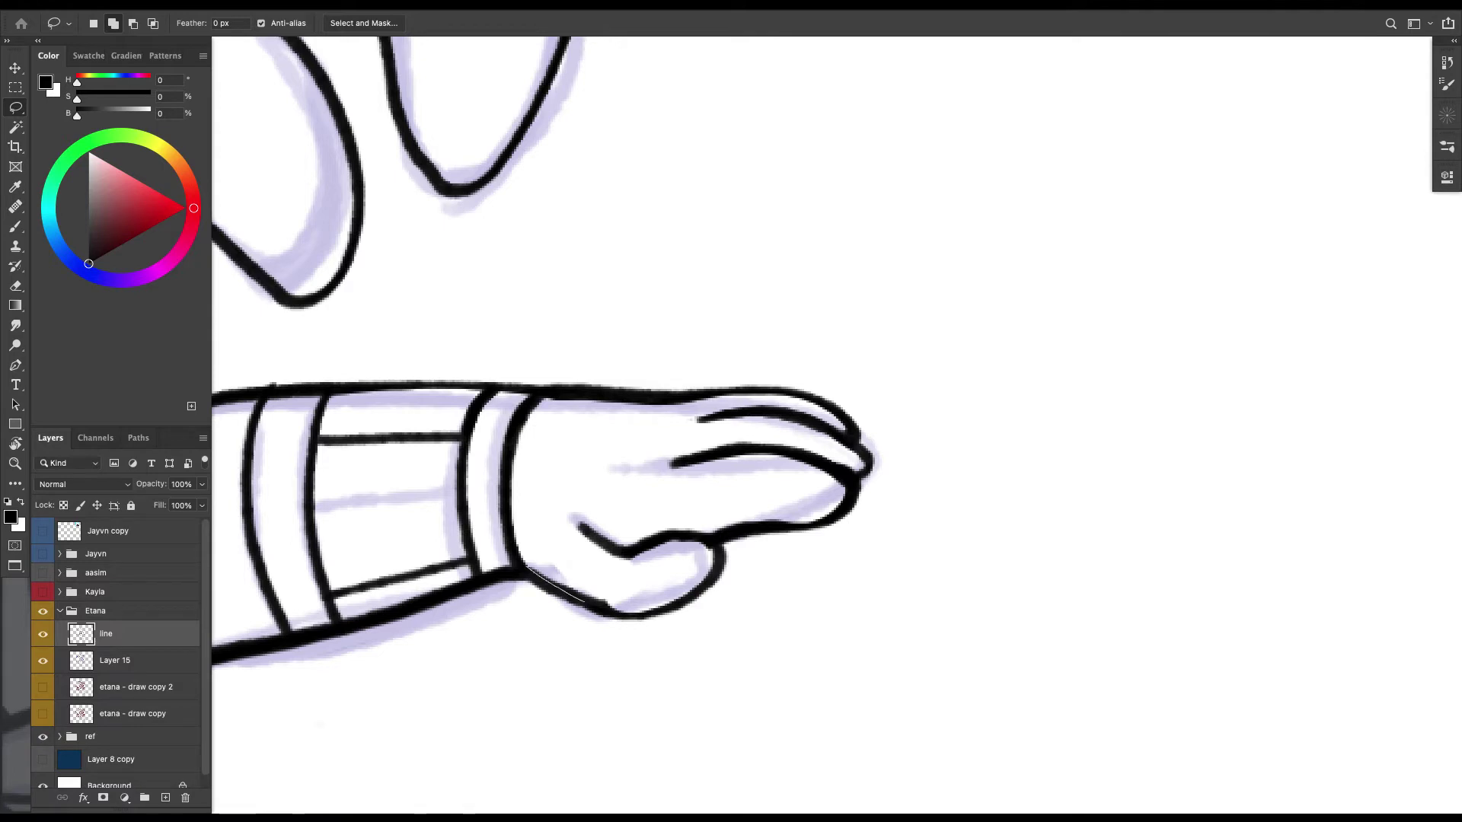
drag(584, 601, 527, 567)
key(BackSpace)
key(super+minus)
key(super+minus)
key(super+minus)
key(super+minus)
key(super+d)
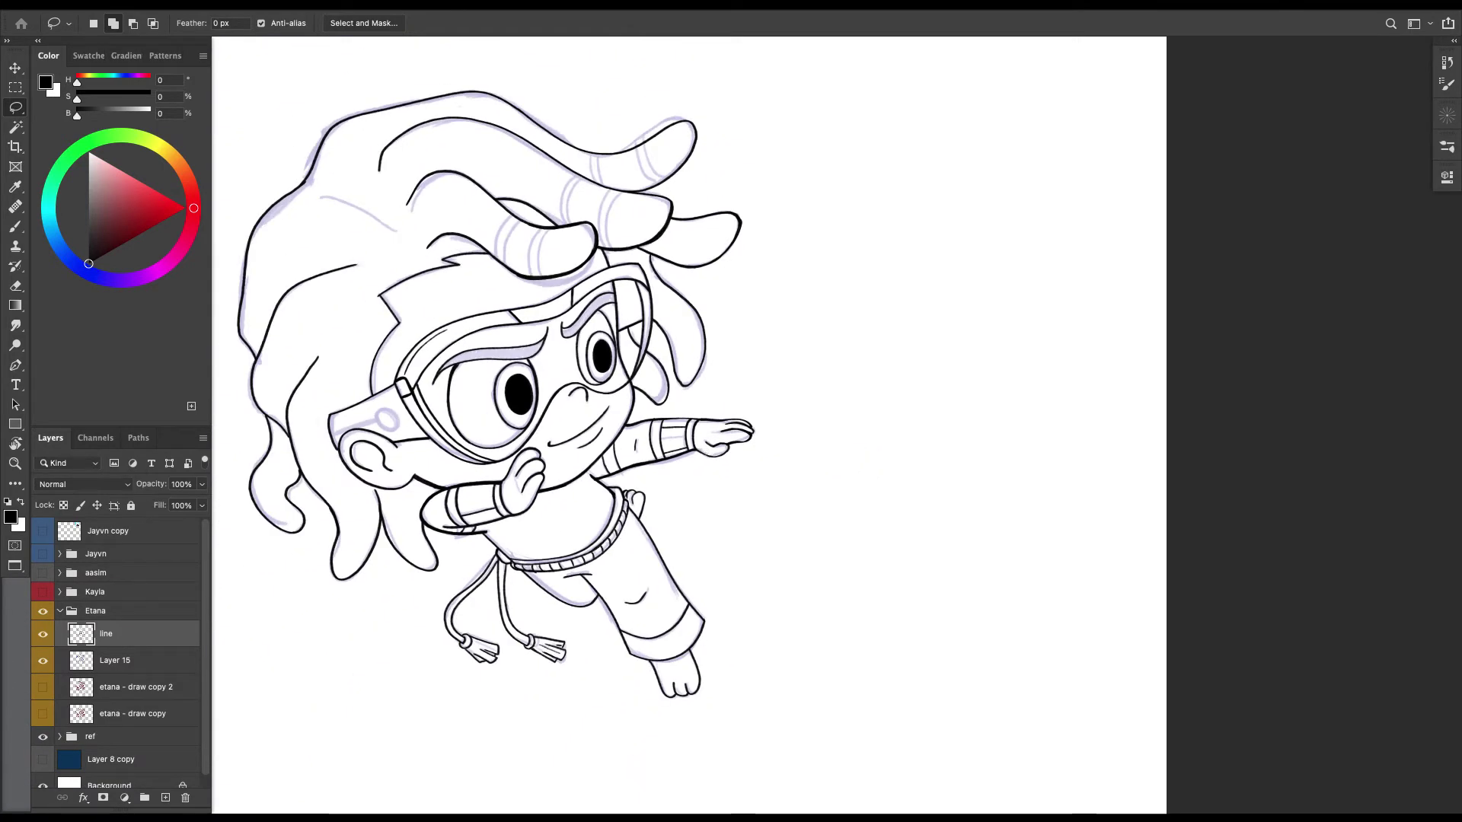
Thicken the far forearm's upper outline beside the wristband with a slightly larger brush.
drag(868, 456, 807, 561)
key(r)
key(super+plus)
key(super+plus)
key(super+plus)
key(super+plus)
key(v)
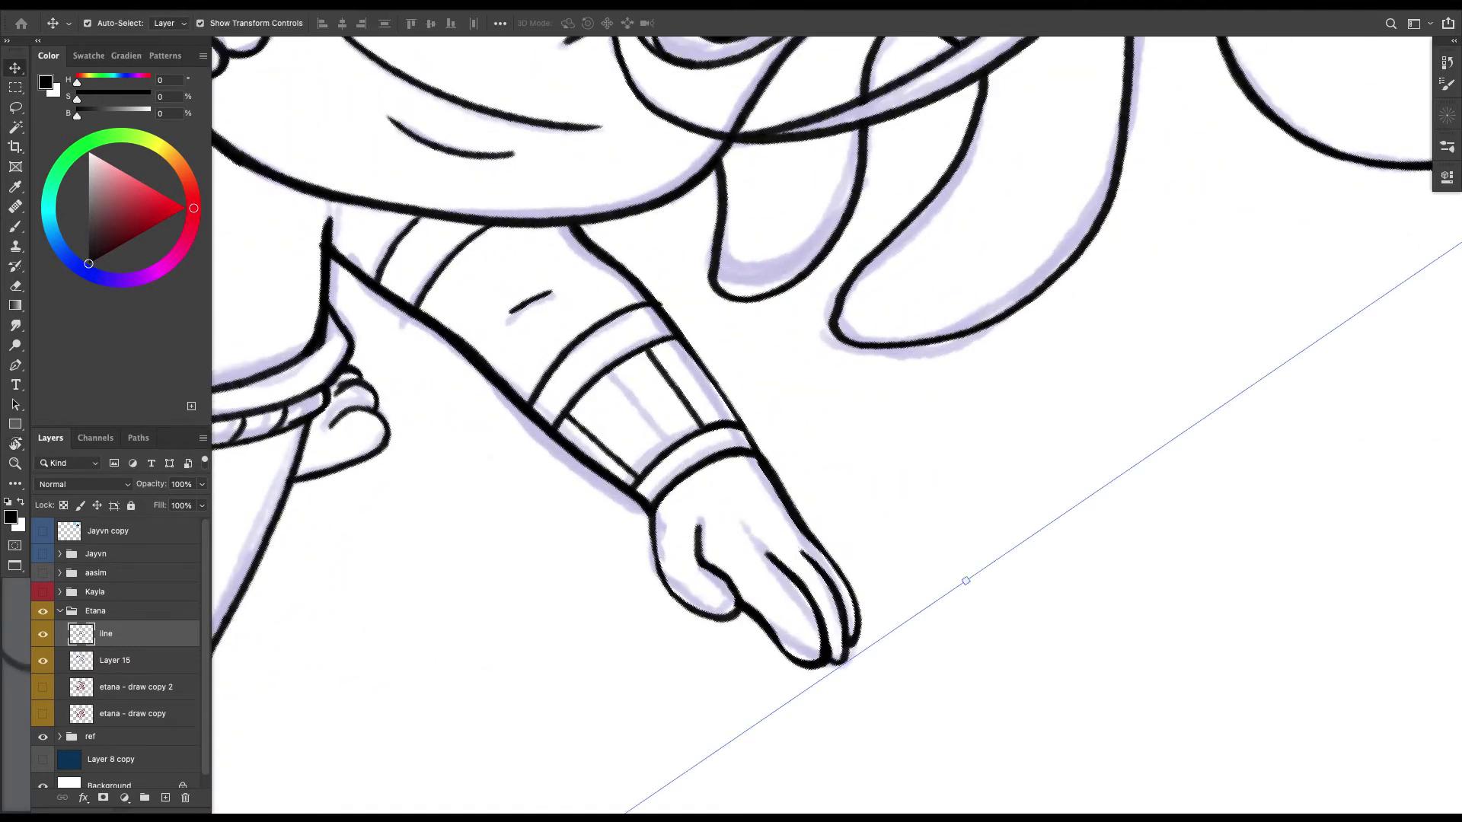
key(b)
key(bracketright)
drag(714, 376, 773, 467)
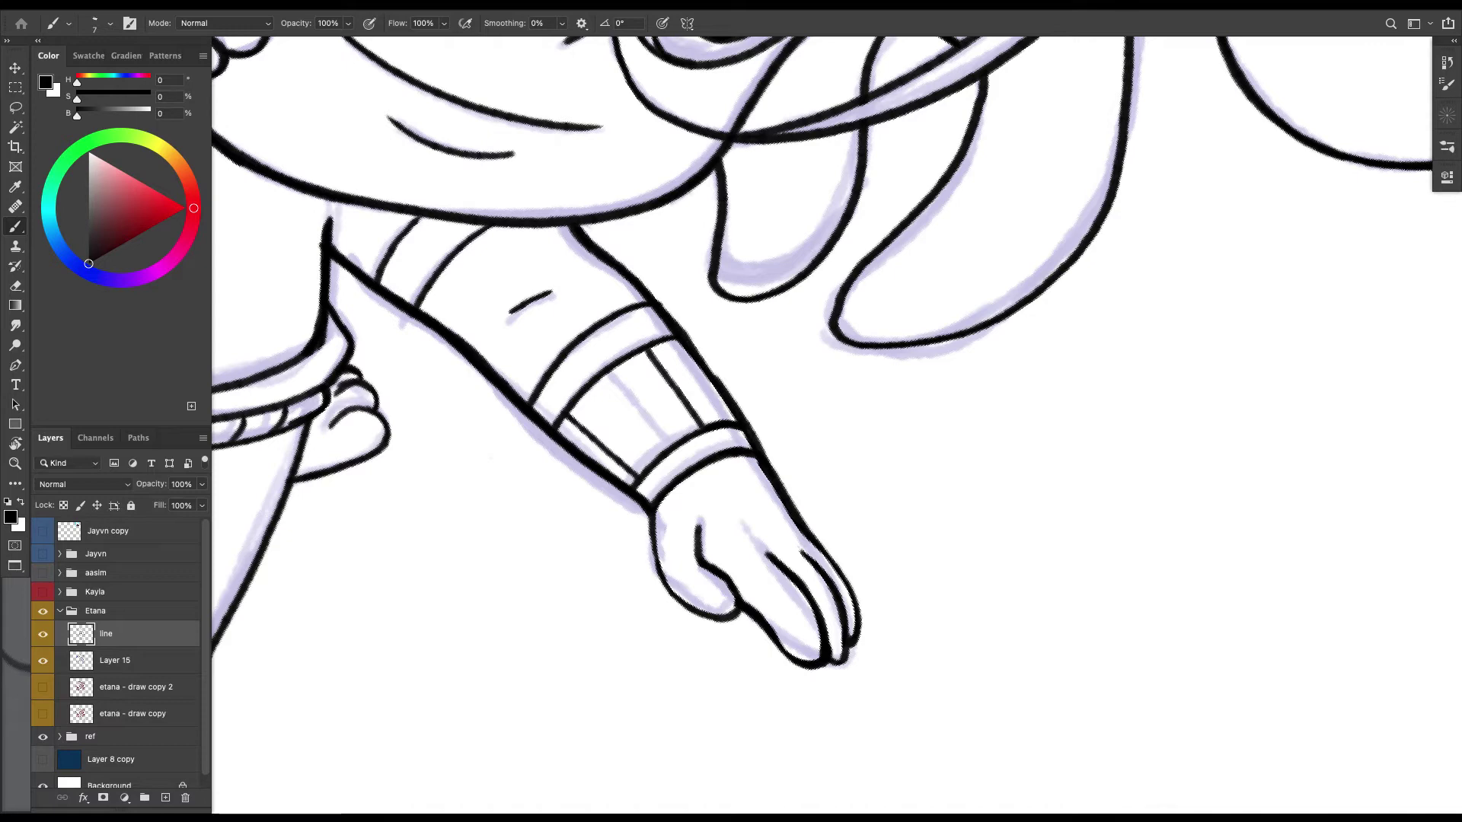
Thicken the far arm's upper outline from the chin down to the wristband.
mouse_move(579, 227)
mouse_down()
mouse_move(647, 286)
mouse_move(738, 411)
mouse_up()
key(l)
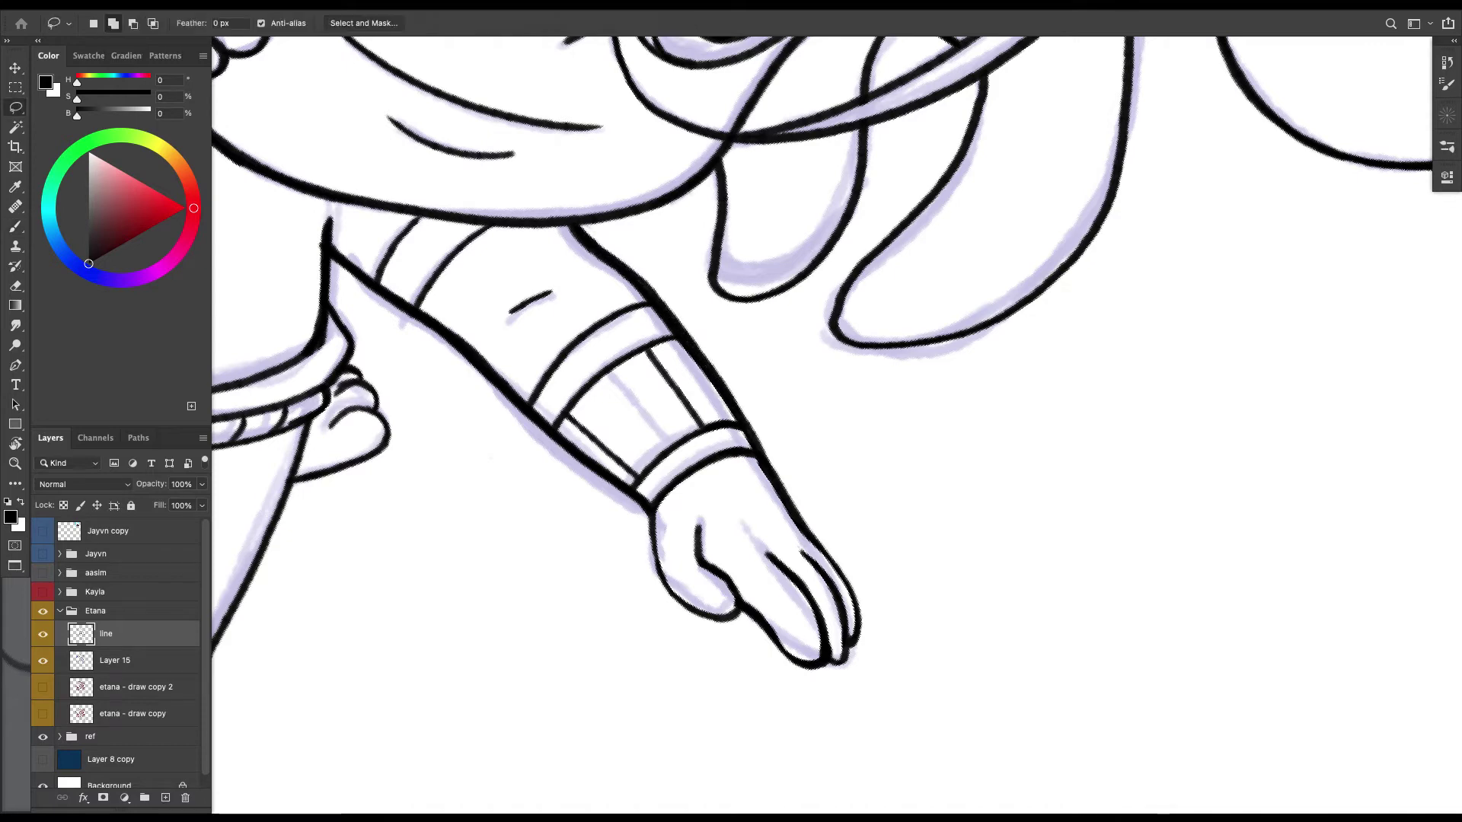
mouse_move(579, 254)
mouse_down()
mouse_move(556, 233)
mouse_move(613, 255)
mouse_up()
key(b)
key(super+minus)
key(super+minus)
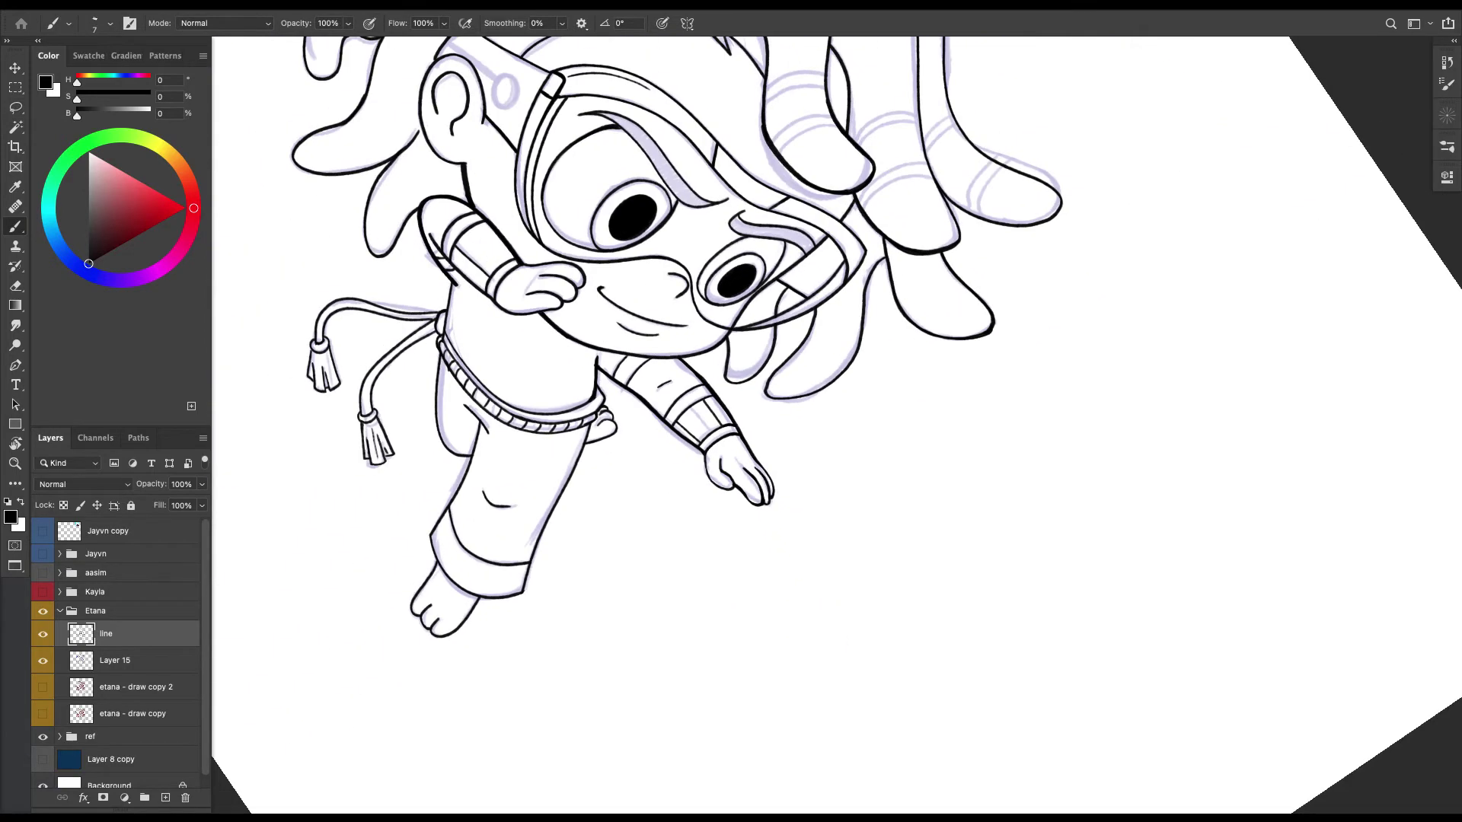
key(Escape)
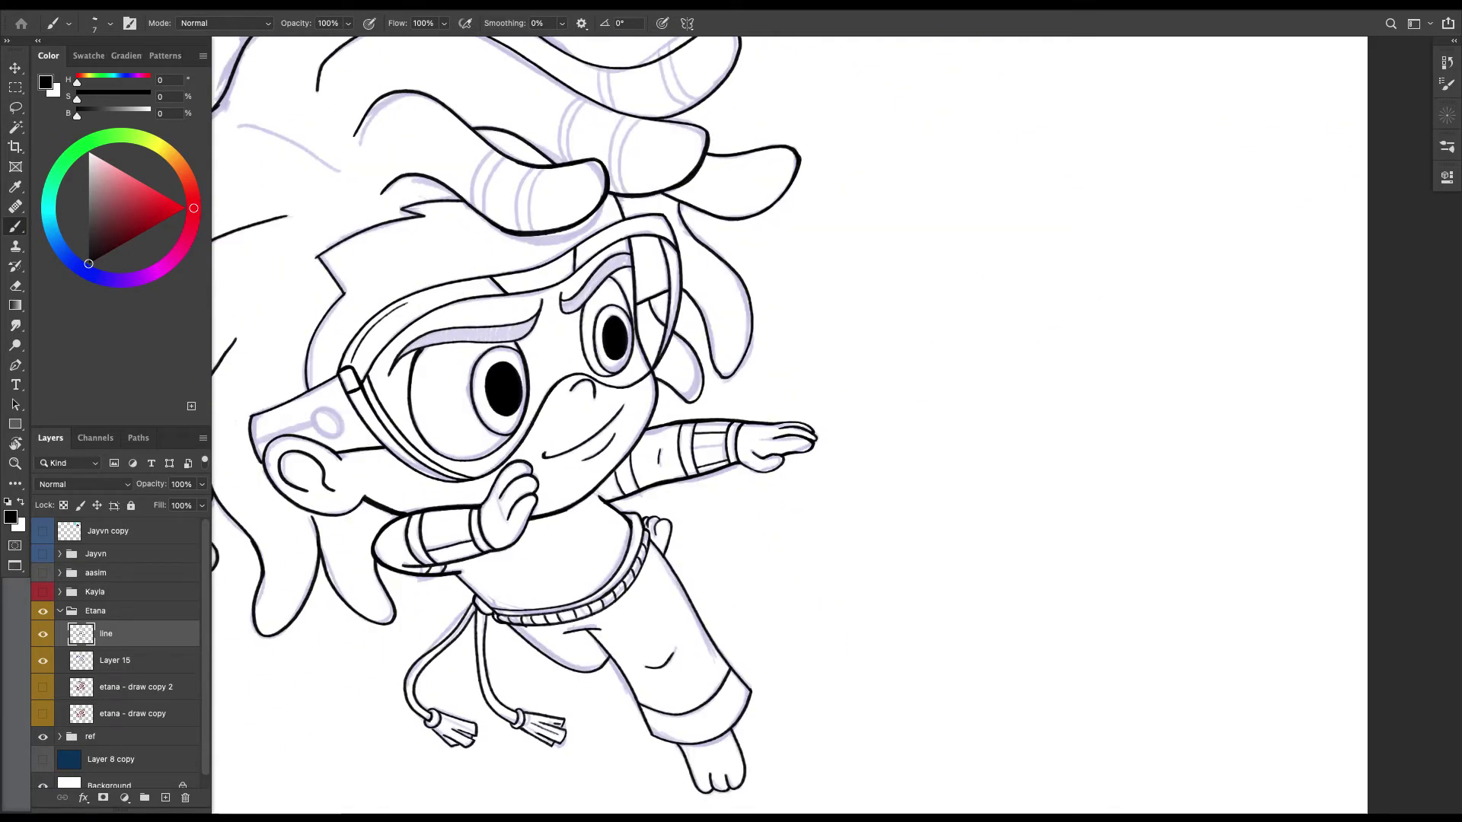
Ink the two curved band lines nearest the tip of the front dreadlock above the goggles.
scroll(789, 425, left, 3)
key(super+plus)
key(super+plus)
key(super+plus)
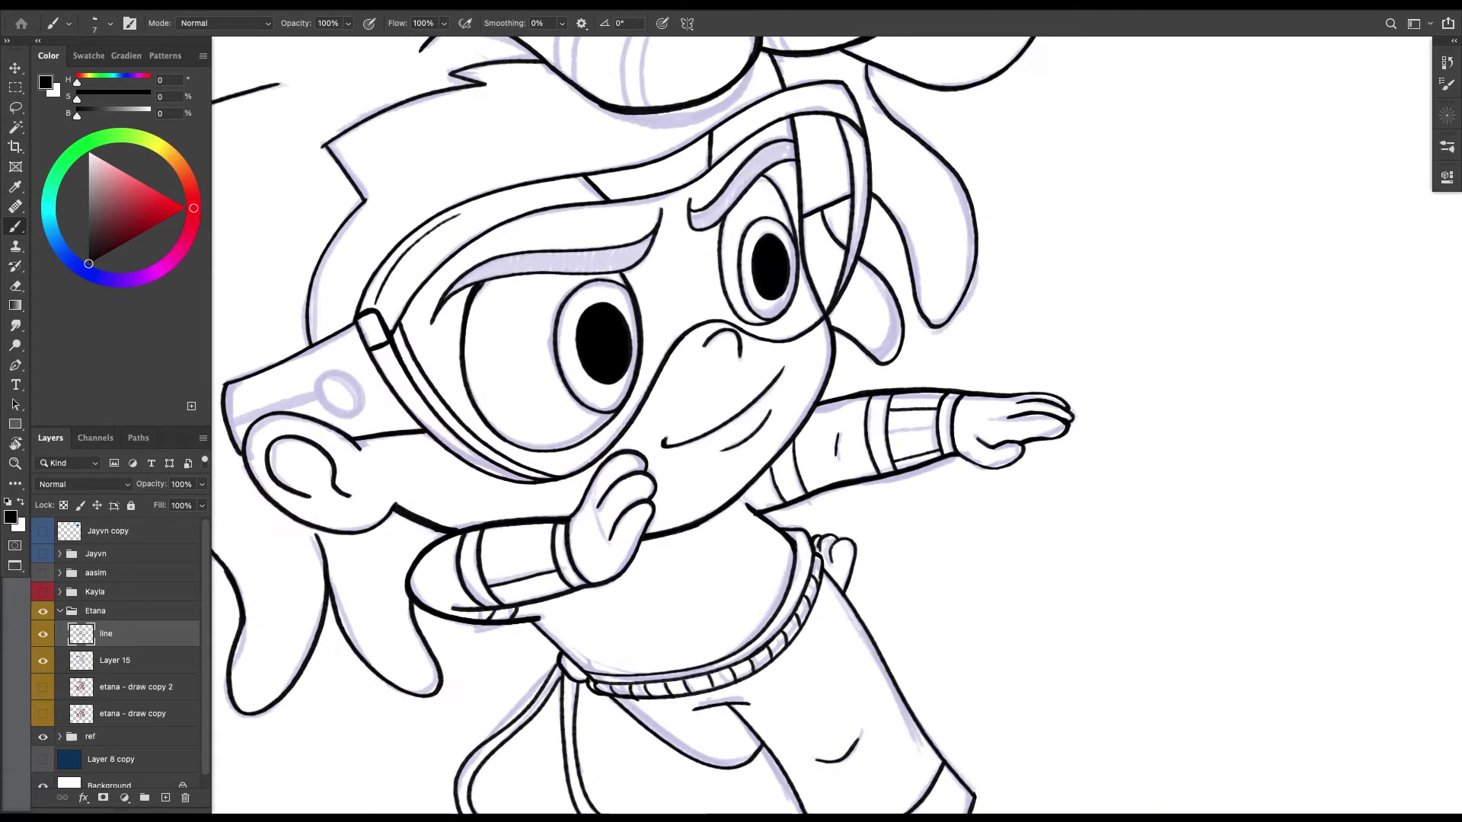
scroll(789, 424, left, 6)
scroll(836, 426, left, 4)
scroll(836, 426, up, 9)
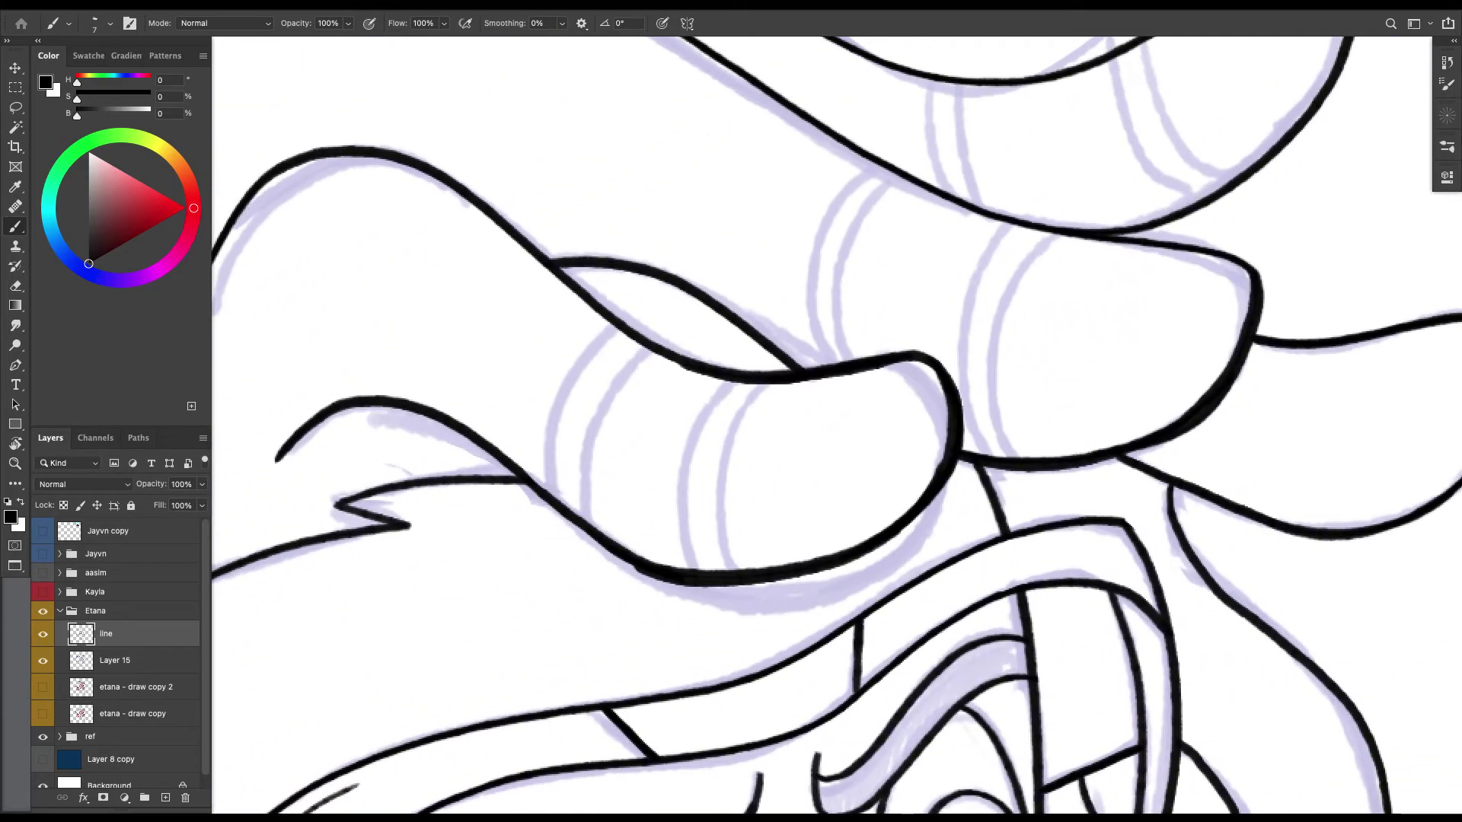
mouse_move(765, 383)
mouse_down()
mouse_move(728, 414)
mouse_move(735, 561)
mouse_up()
mouse_move(730, 380)
mouse_down()
mouse_move(693, 413)
mouse_move(670, 511)
mouse_move(706, 570)
mouse_up()
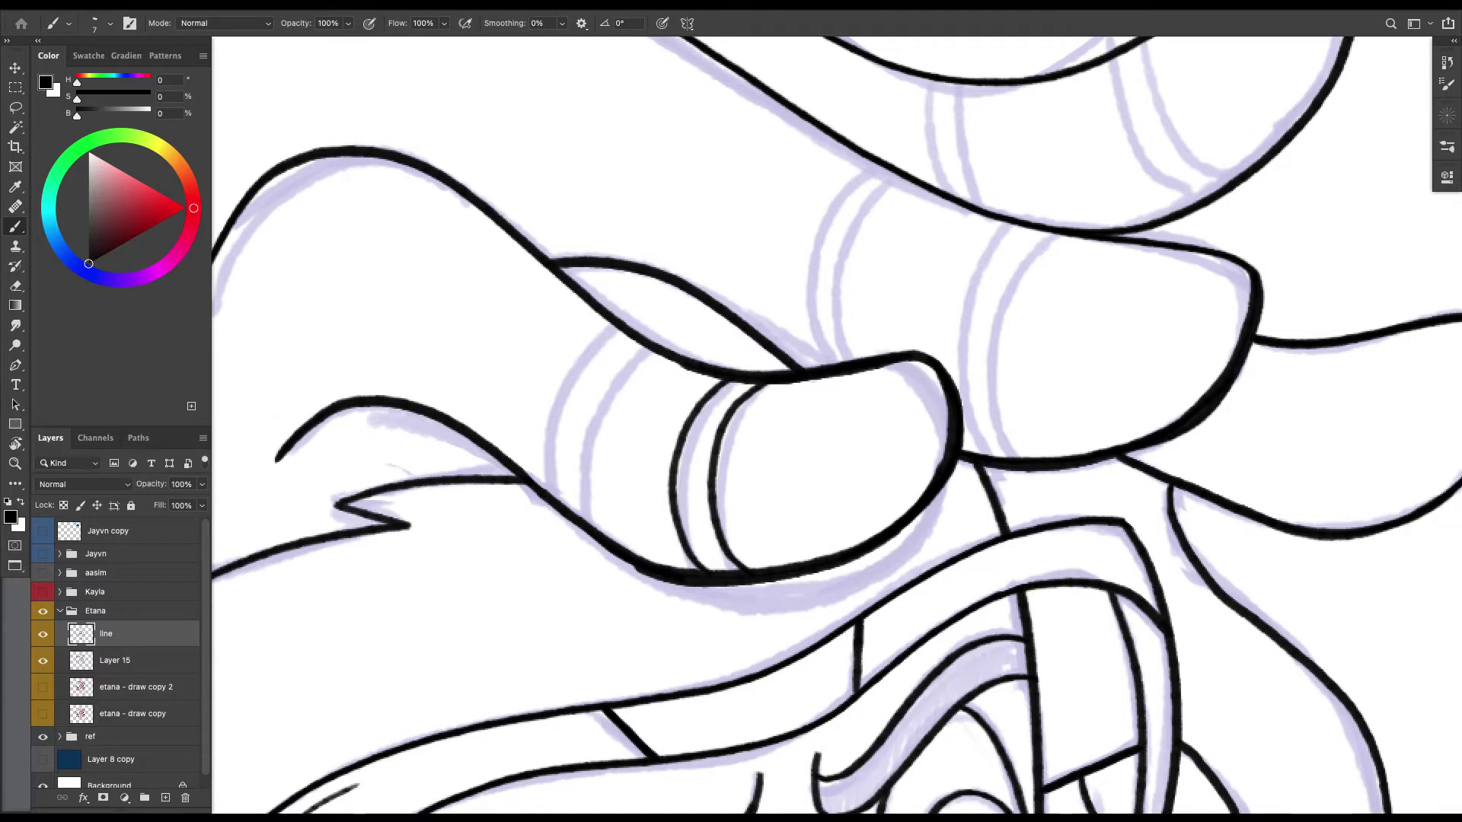
Ink the second pair of curved band lines farther back on the front dreadlock.
mouse_move(649, 348)
mouse_down()
mouse_move(603, 367)
mouse_move(568, 430)
mouse_move(570, 493)
mouse_move(592, 523)
mouse_up()
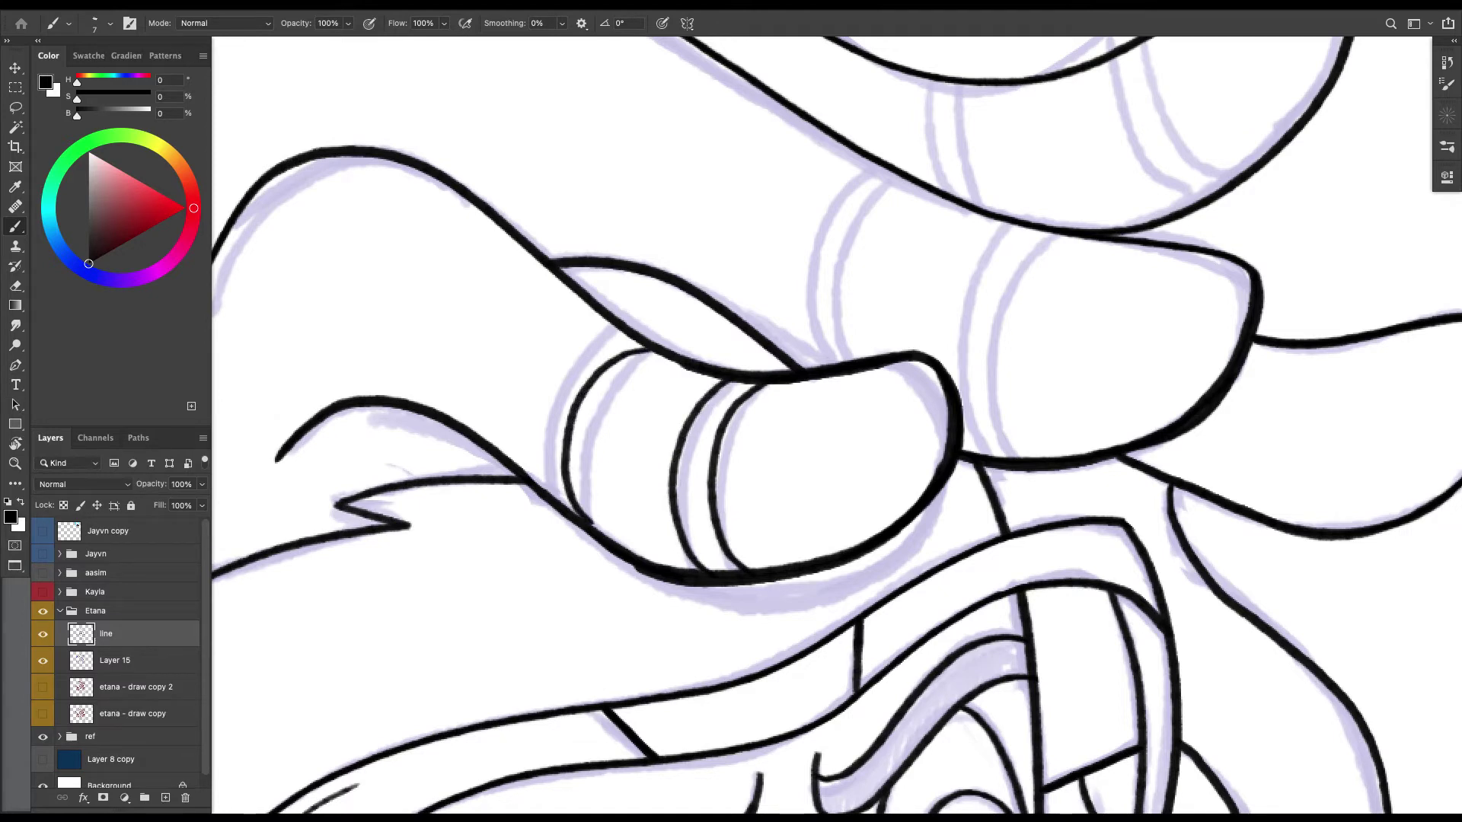
mouse_move(625, 331)
mouse_down()
mouse_move(559, 369)
mouse_move(539, 414)
mouse_move(539, 470)
mouse_up()
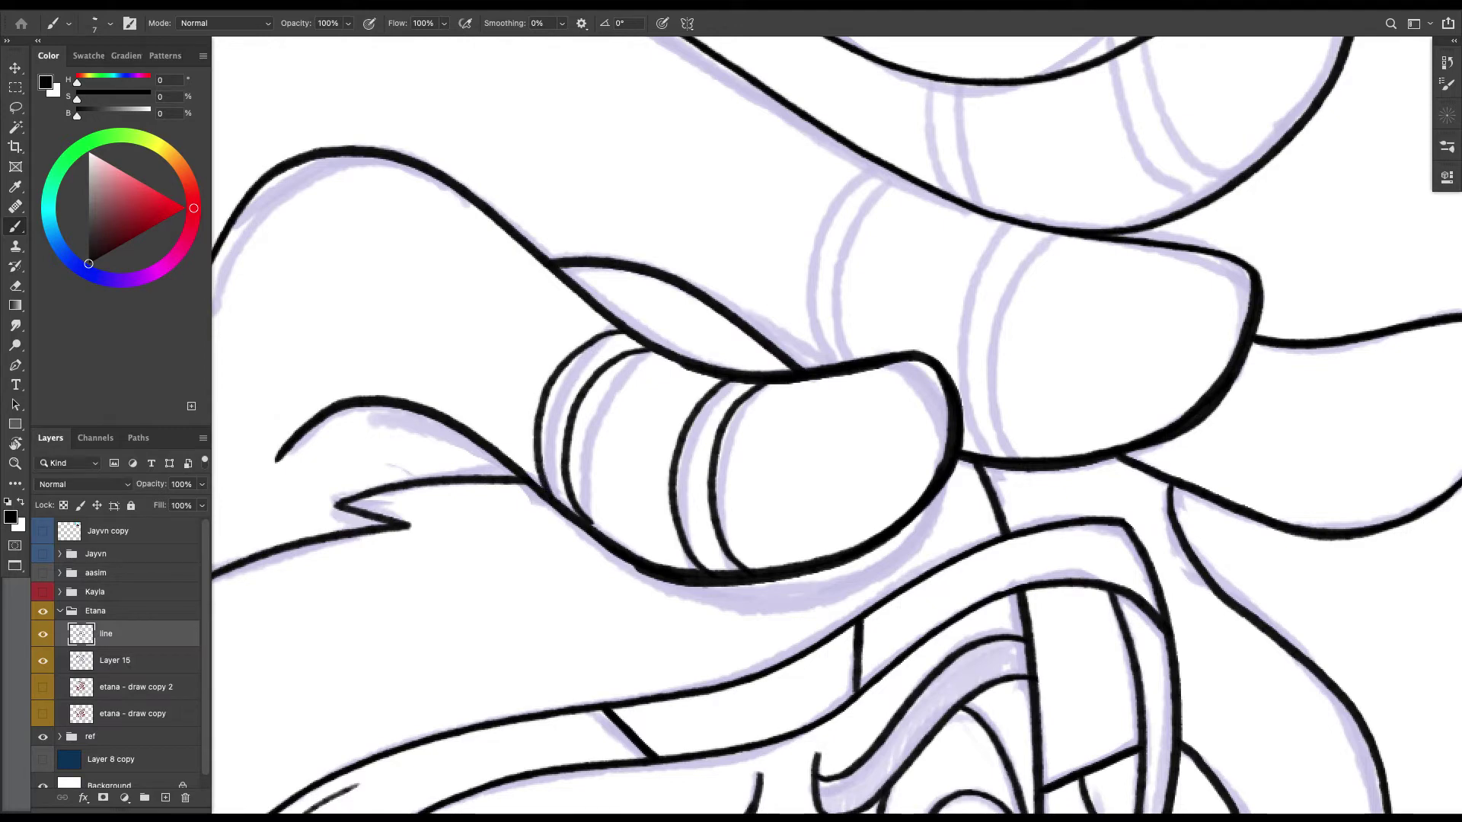
key(r)
mouse_move(914, 426)
mouse_down()
mouse_move(838, 274)
mouse_move(731, 243)
mouse_up()
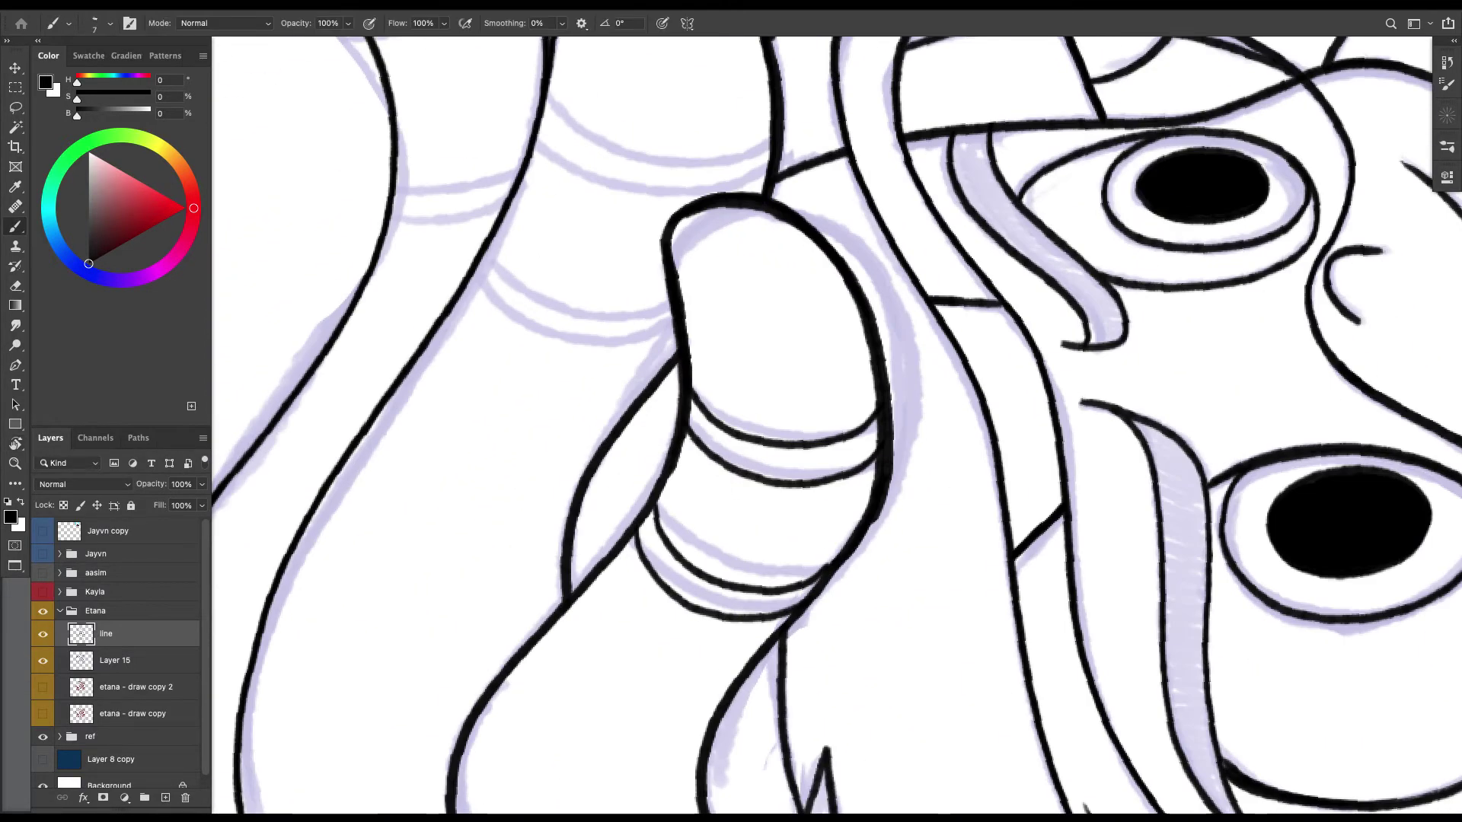
Thicken the front dreadlock's outline on both sides around its rear bands.
drag(846, 568, 788, 638)
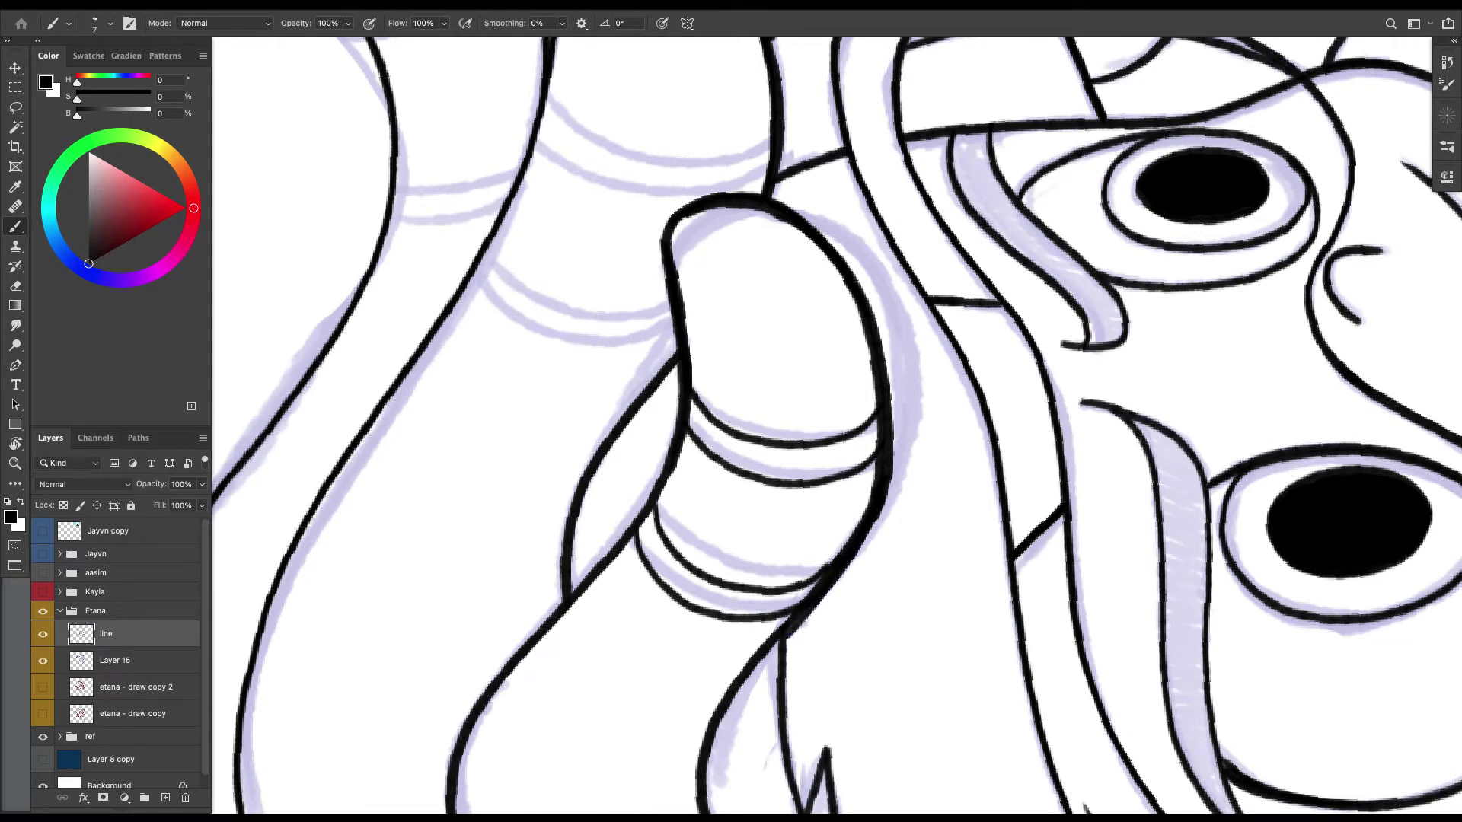
mouse_move(689, 399)
mouse_down()
mouse_move(678, 461)
mouse_move(632, 527)
mouse_up()
key(space)
scroll(838, 426, right, 2)
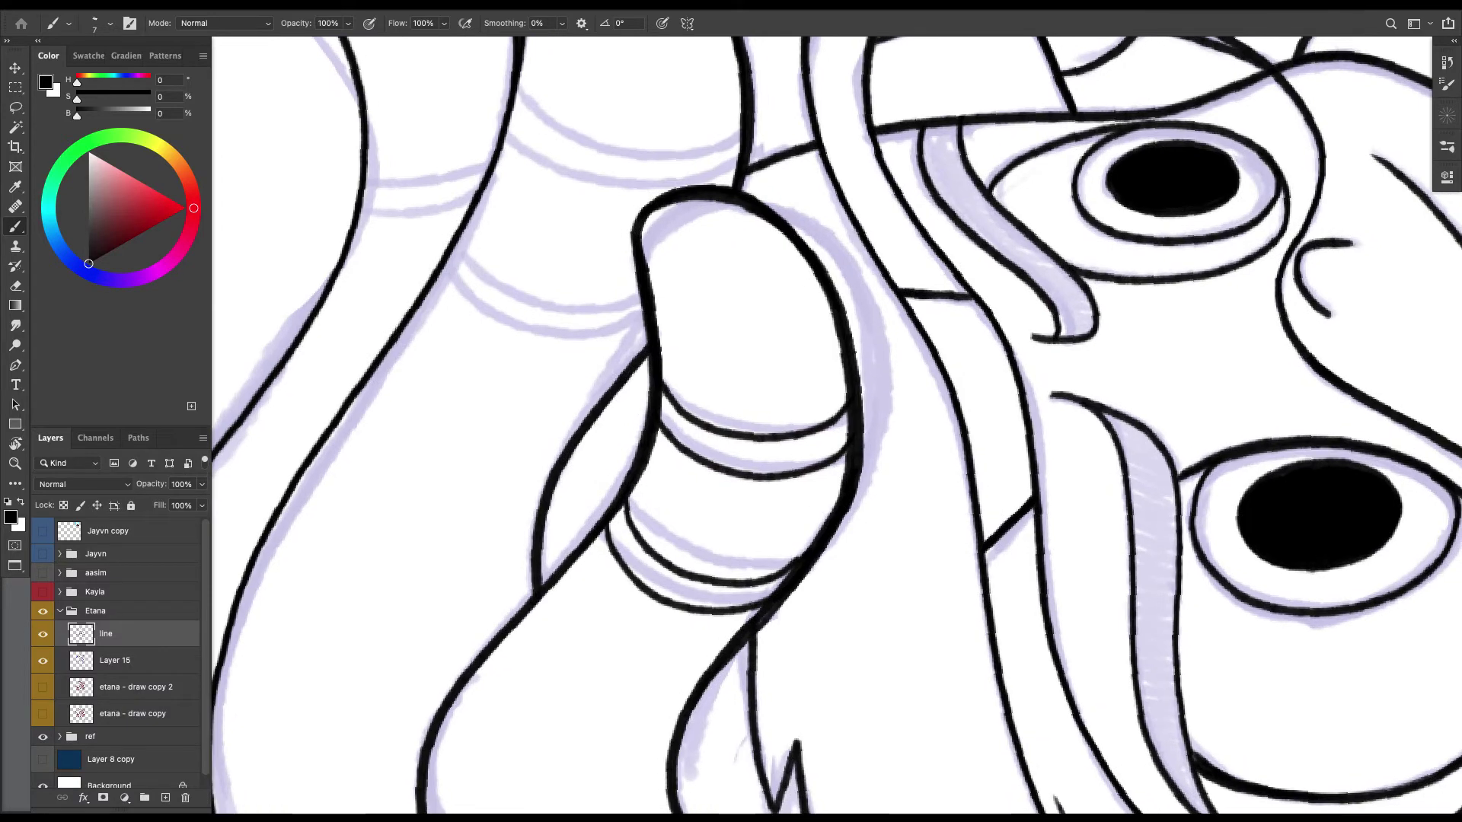
Ink two pairs of curved band lines across the middle dreadlock, one near the tip and one farther back.
scroll(837, 426, up, 2)
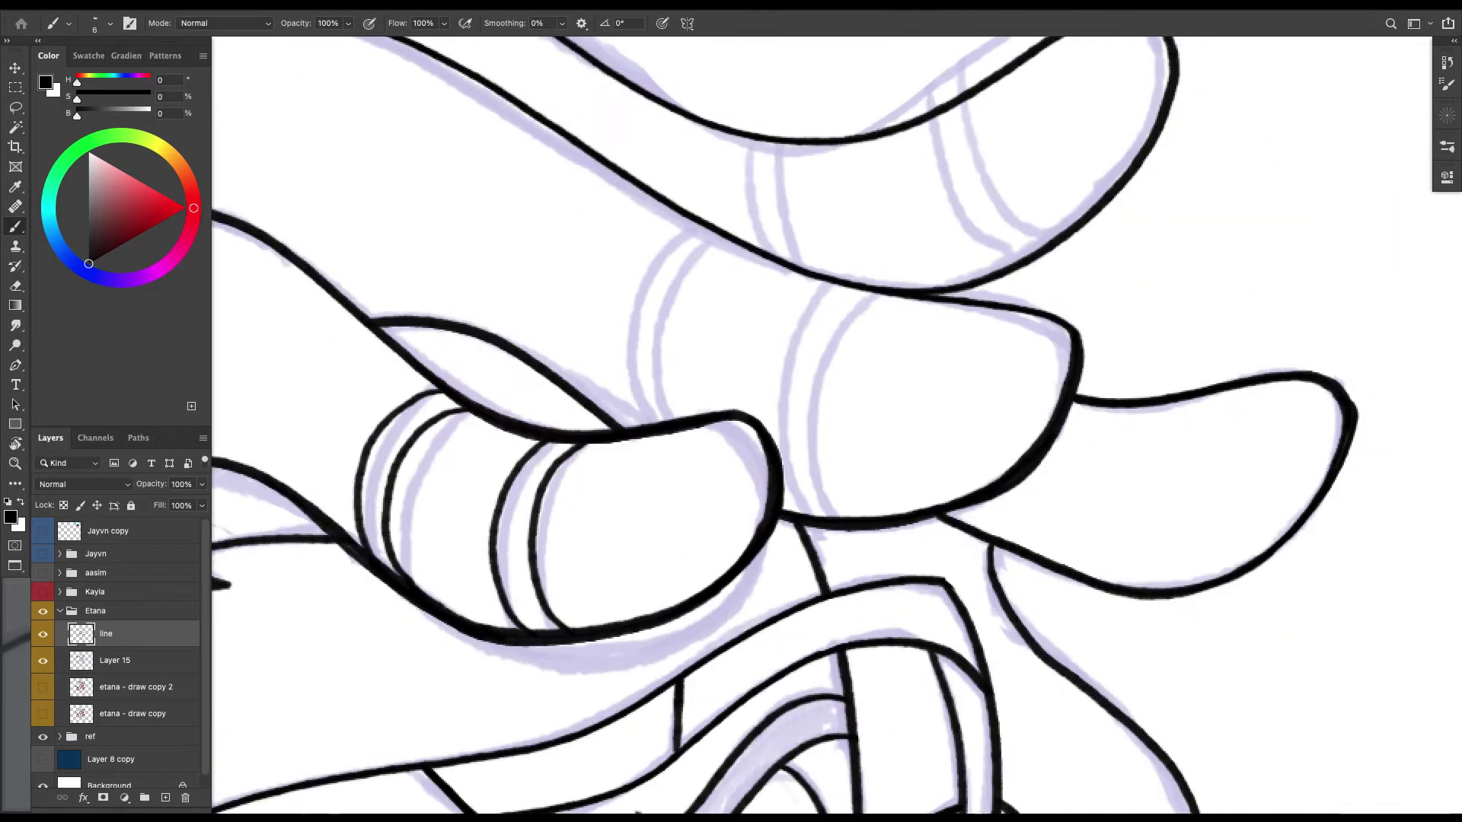
key(space)
drag(838, 426, 766, 498)
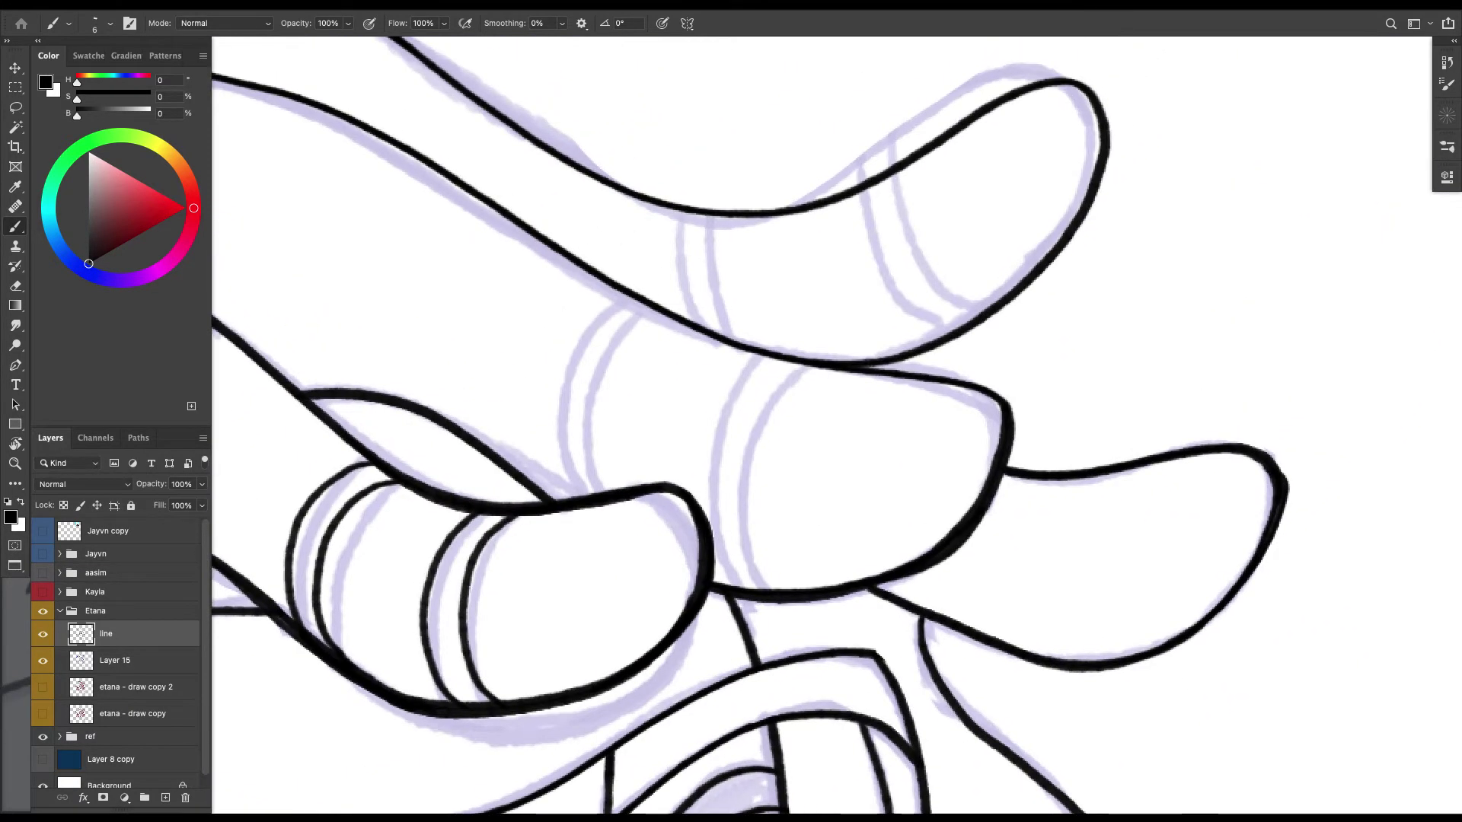
mouse_move(629, 294)
mouse_down()
mouse_move(539, 397)
mouse_move(539, 493)
mouse_up()
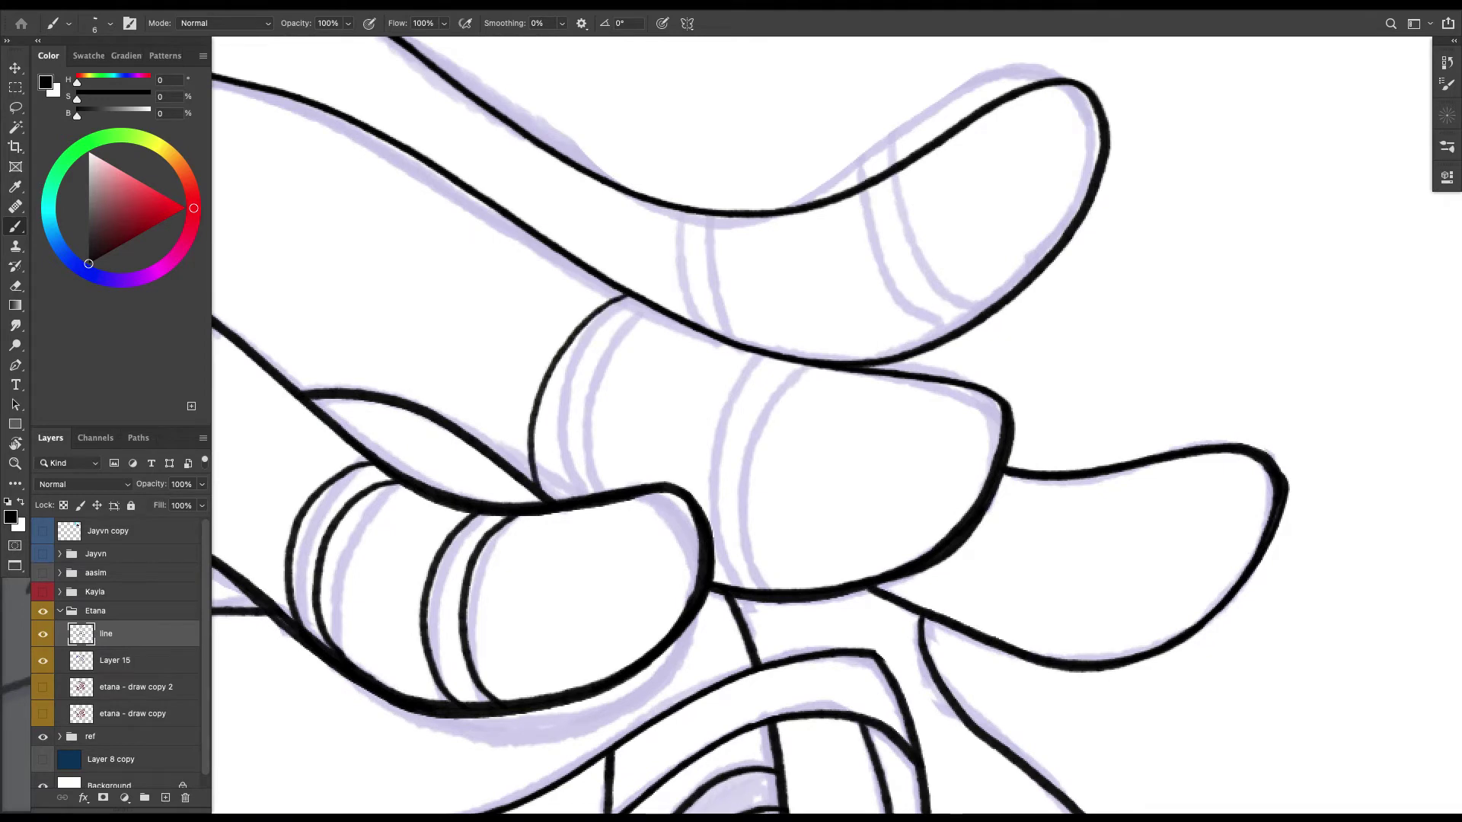
mouse_move(647, 306)
mouse_down()
mouse_move(569, 435)
mouse_move(576, 496)
mouse_up()
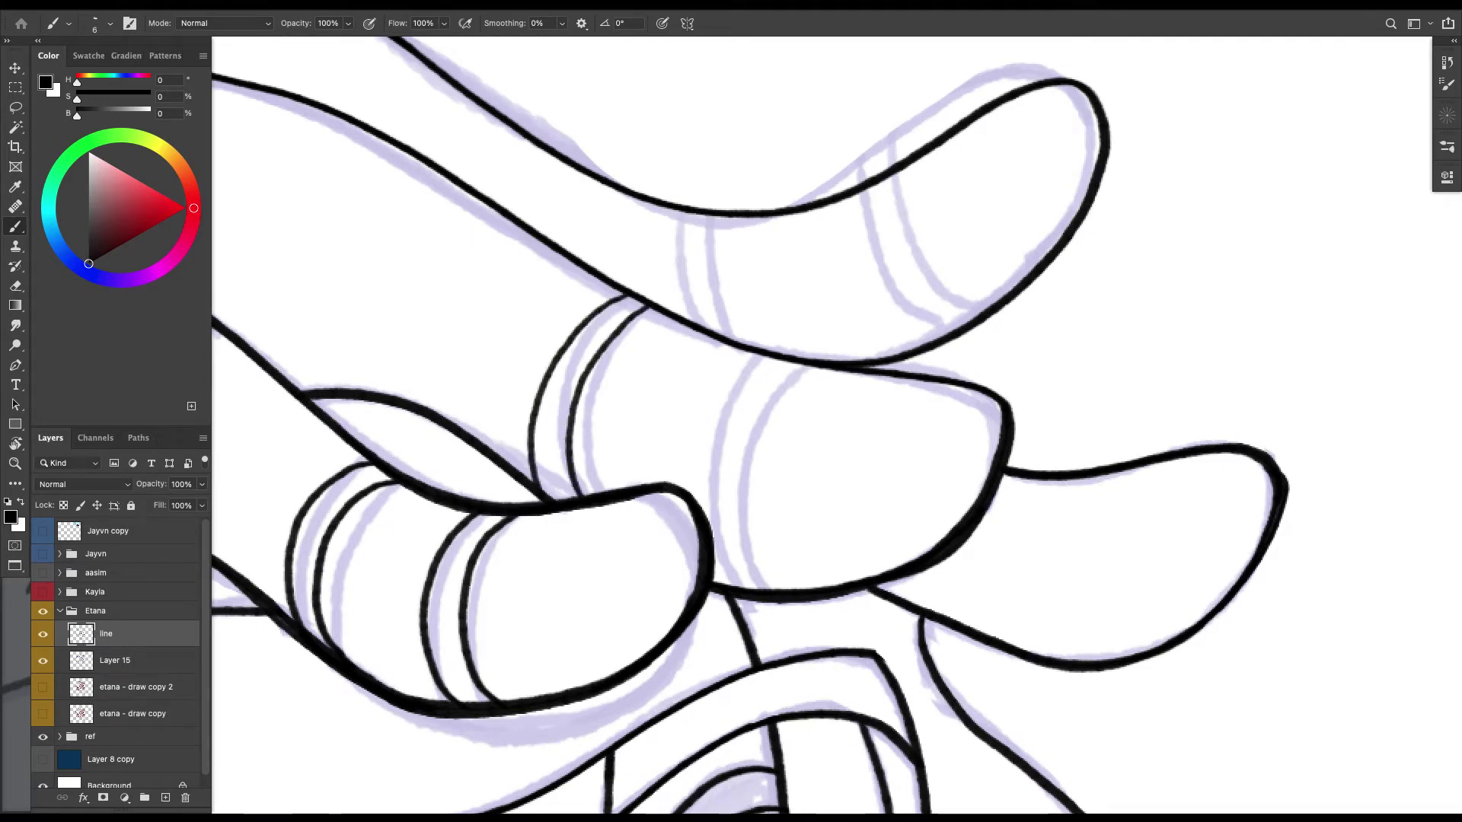
mouse_move(822, 370)
mouse_down()
mouse_move(759, 502)
mouse_move(782, 587)
mouse_up()
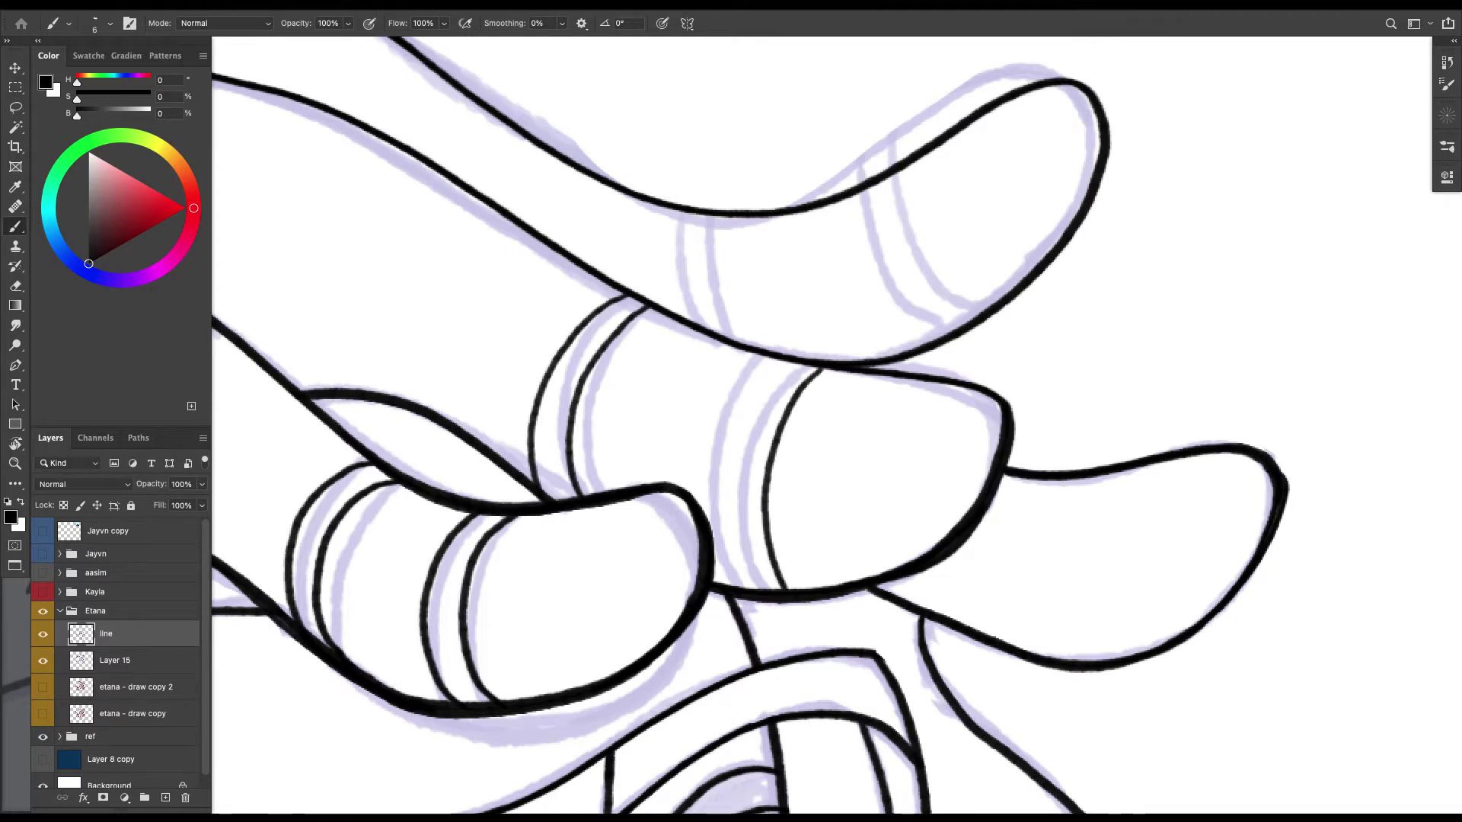
mouse_move(784, 361)
mouse_down()
mouse_move(740, 430)
mouse_move(735, 562)
mouse_move(757, 591)
mouse_move(651, 748)
mouse_up()
Ink a pair of curved band lines near the upper dreadlock's tip and begin the second band farther back.
drag(761, 419, 717, 480)
mouse_move(748, 390)
mouse_down()
mouse_move(781, 495)
mouse_move(841, 525)
mouse_up()
mouse_move(713, 411)
mouse_down()
mouse_move(757, 511)
mouse_move(813, 544)
mouse_up()
mouse_move(581, 435)
mouse_down()
mouse_move(578, 491)
mouse_move(623, 571)
mouse_up()
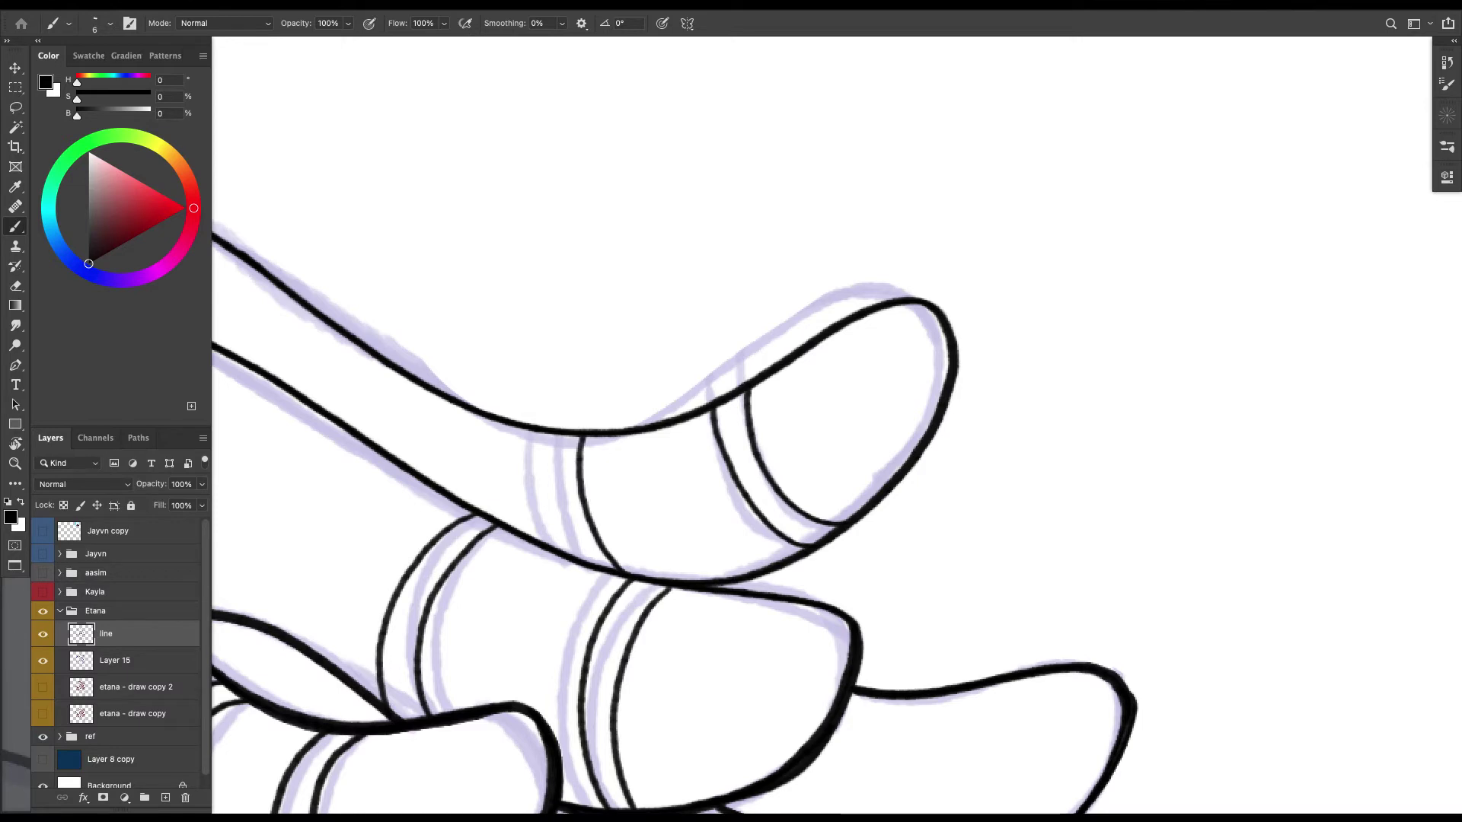
key(ctrl+z)
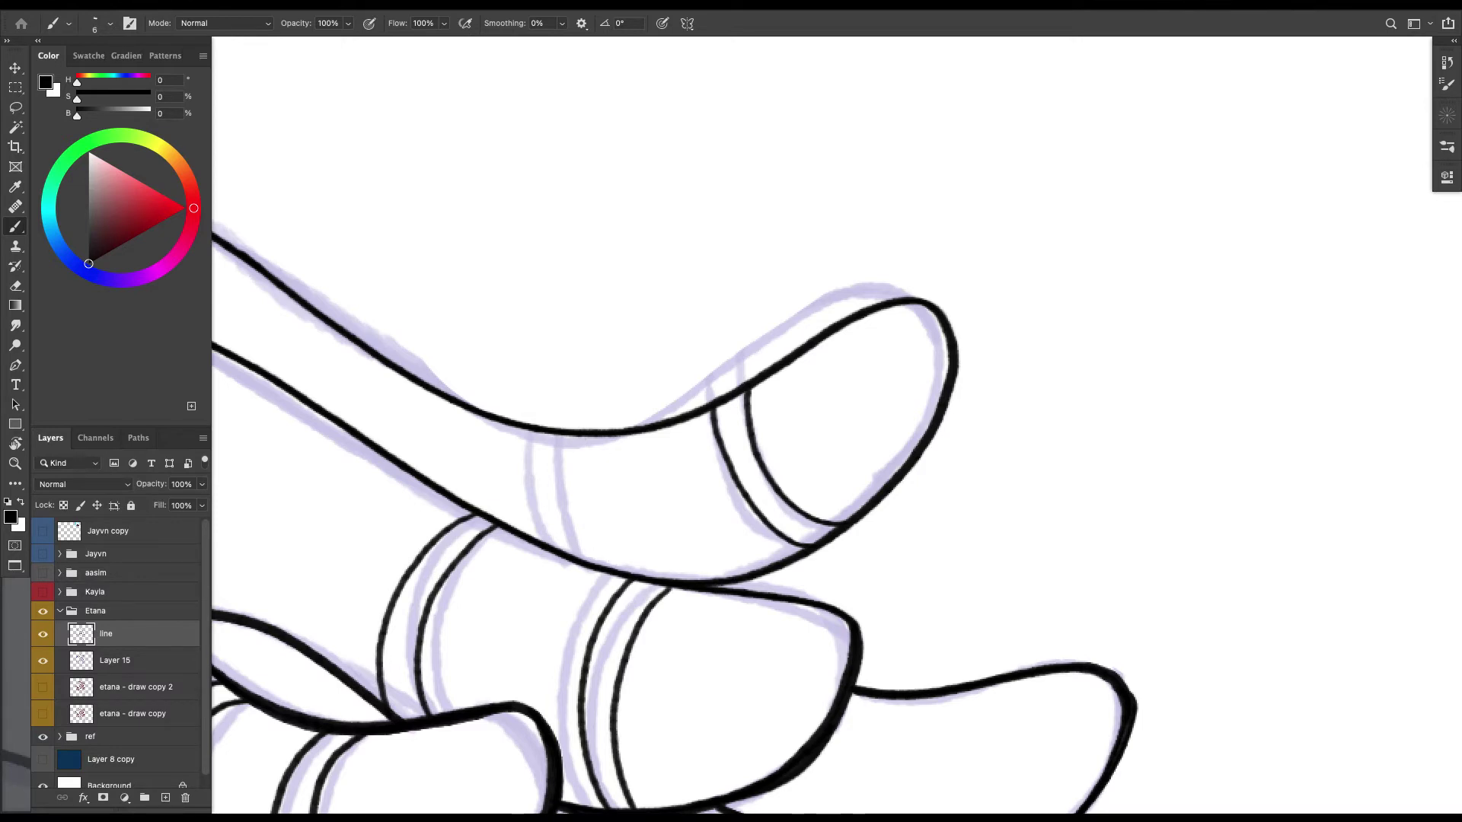
mouse_move(691, 581)
mouse_down()
mouse_move(610, 437)
mouse_move(587, 476)
mouse_move(642, 571)
mouse_up()
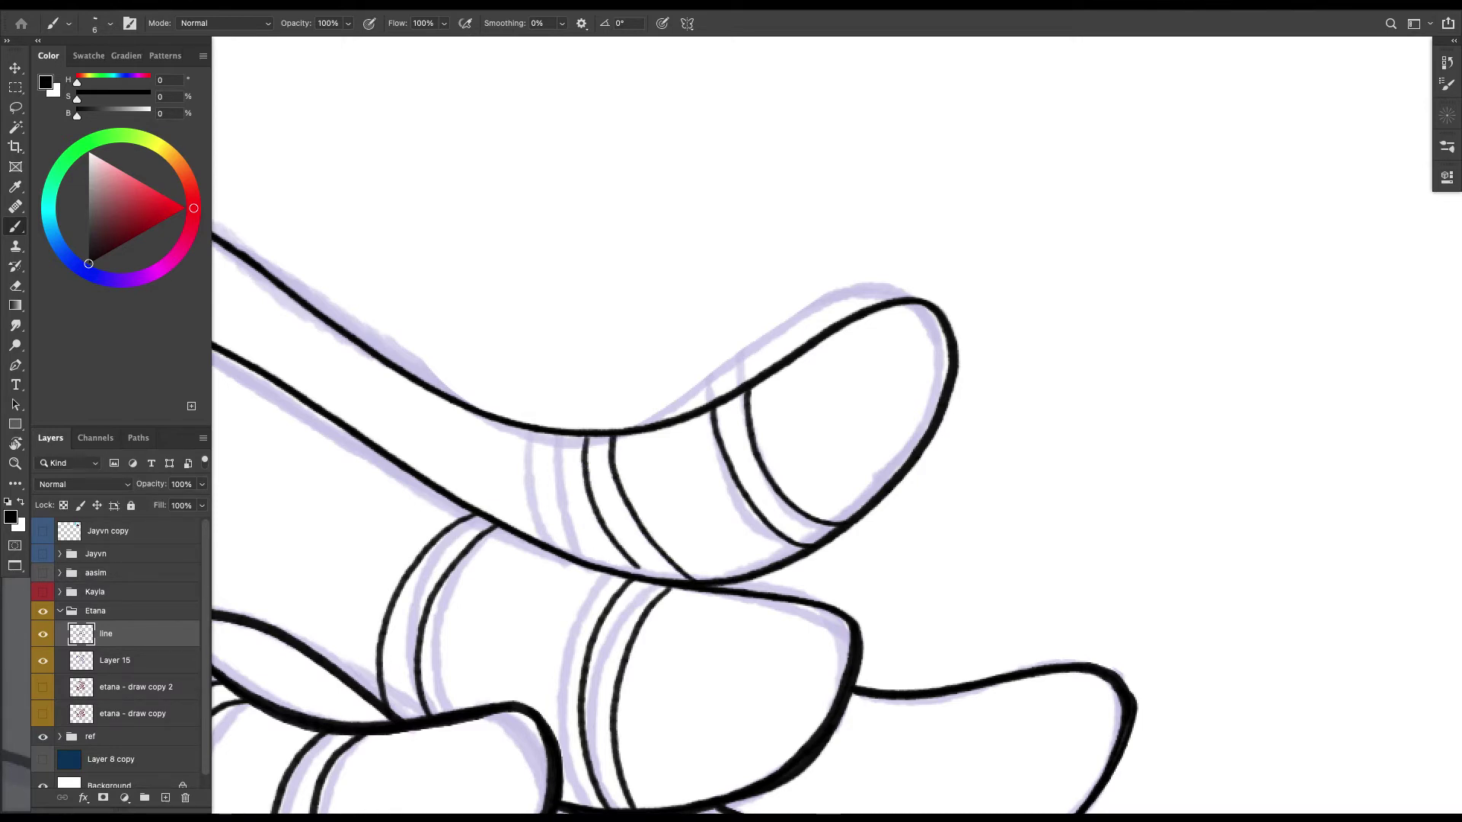
key(ctrl+minus)
key(ctrl+minus)
key(ctrl+minus)
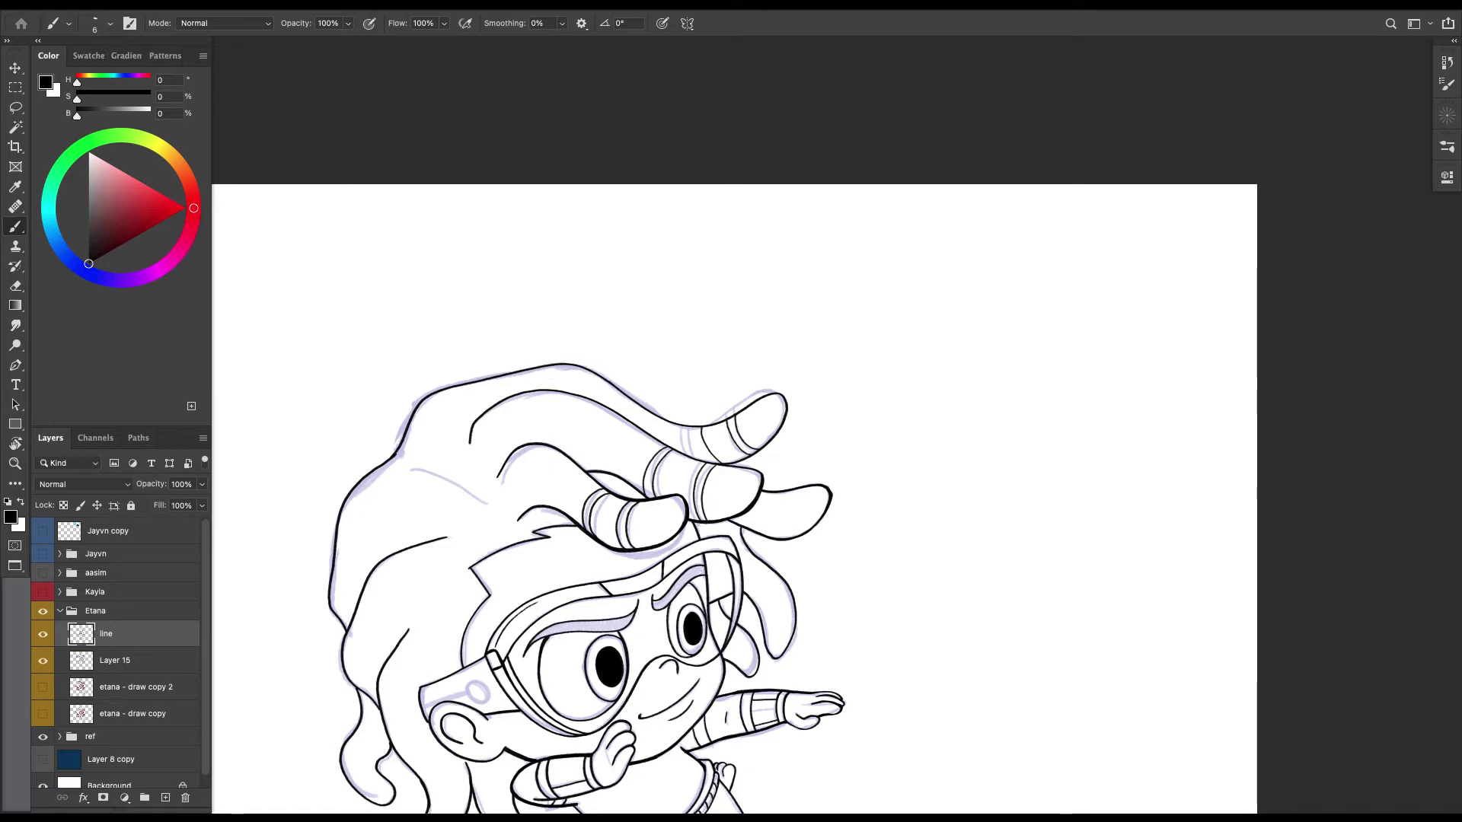
key(ctrl+plus)
key(ctrl+plus)
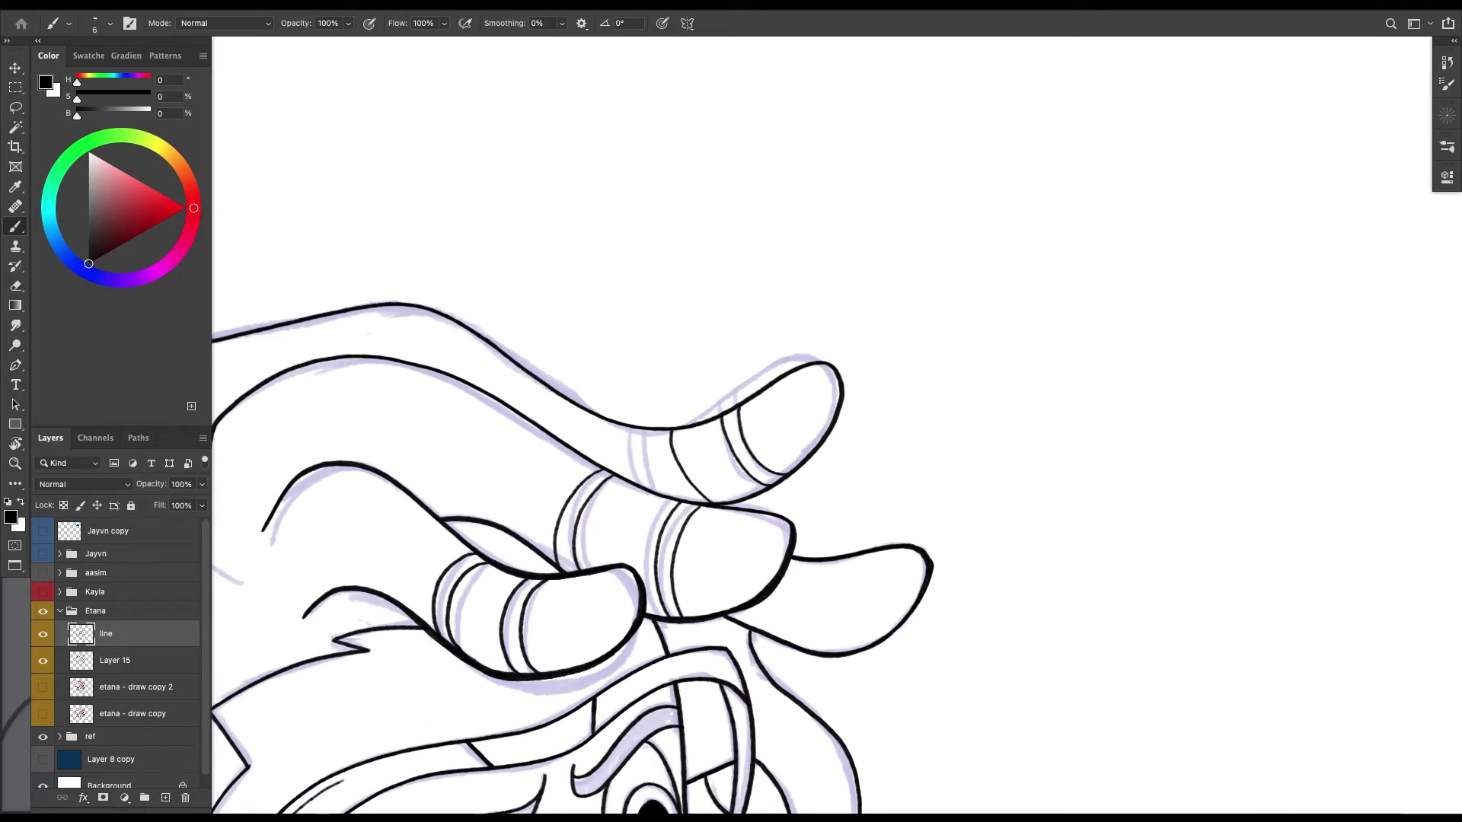
scroll(617, 586, up, 5)
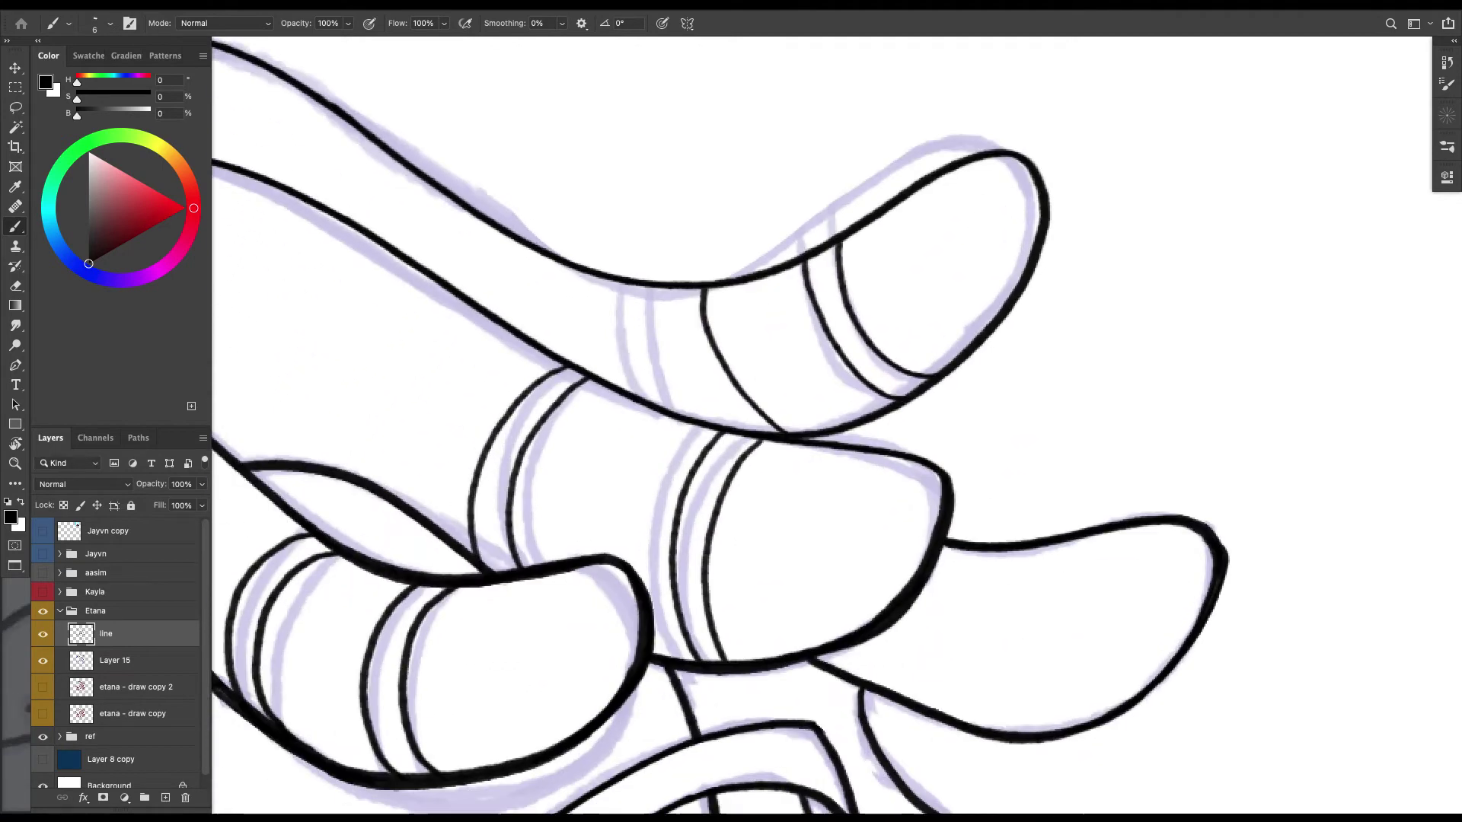
Replace the front dreadlock's tip with a shorter, rounder outline in a thicker line and delete the old tip lines.
scroll(616, 586, down, 3)
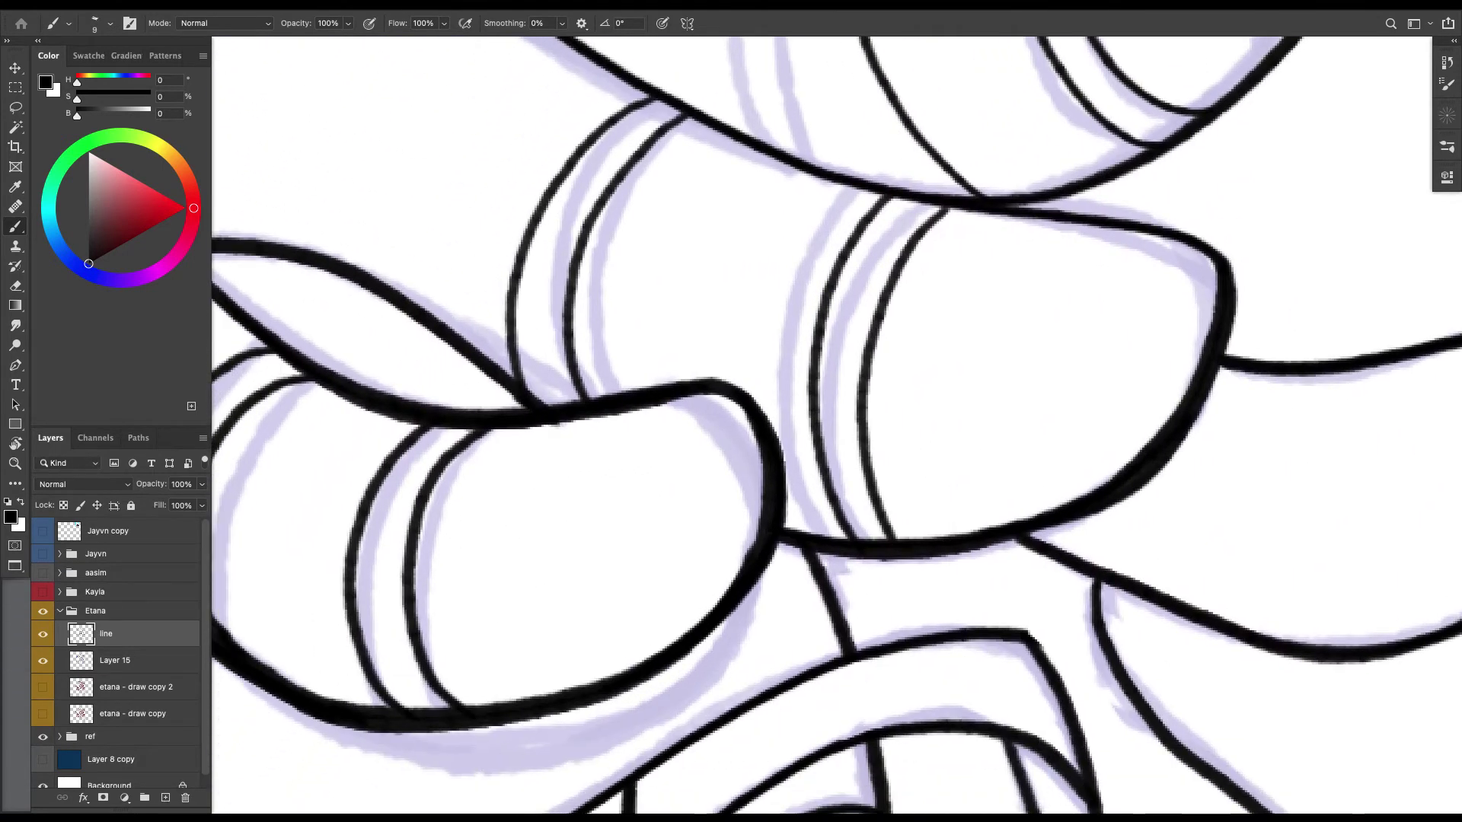
drag(545, 423, 753, 525)
key(bracketright)
drag(499, 388, 762, 527)
mouse_move(440, 708)
mouse_down()
mouse_move(564, 689)
mouse_move(699, 506)
mouse_move(564, 427)
mouse_move(463, 432)
mouse_up()
mouse_move(560, 411)
mouse_down()
mouse_move(680, 589)
mouse_move(578, 691)
mouse_move(600, 714)
mouse_move(795, 545)
mouse_move(651, 351)
mouse_move(590, 398)
mouse_up()
key(l)
key(Delete)
key(ctrl+d)
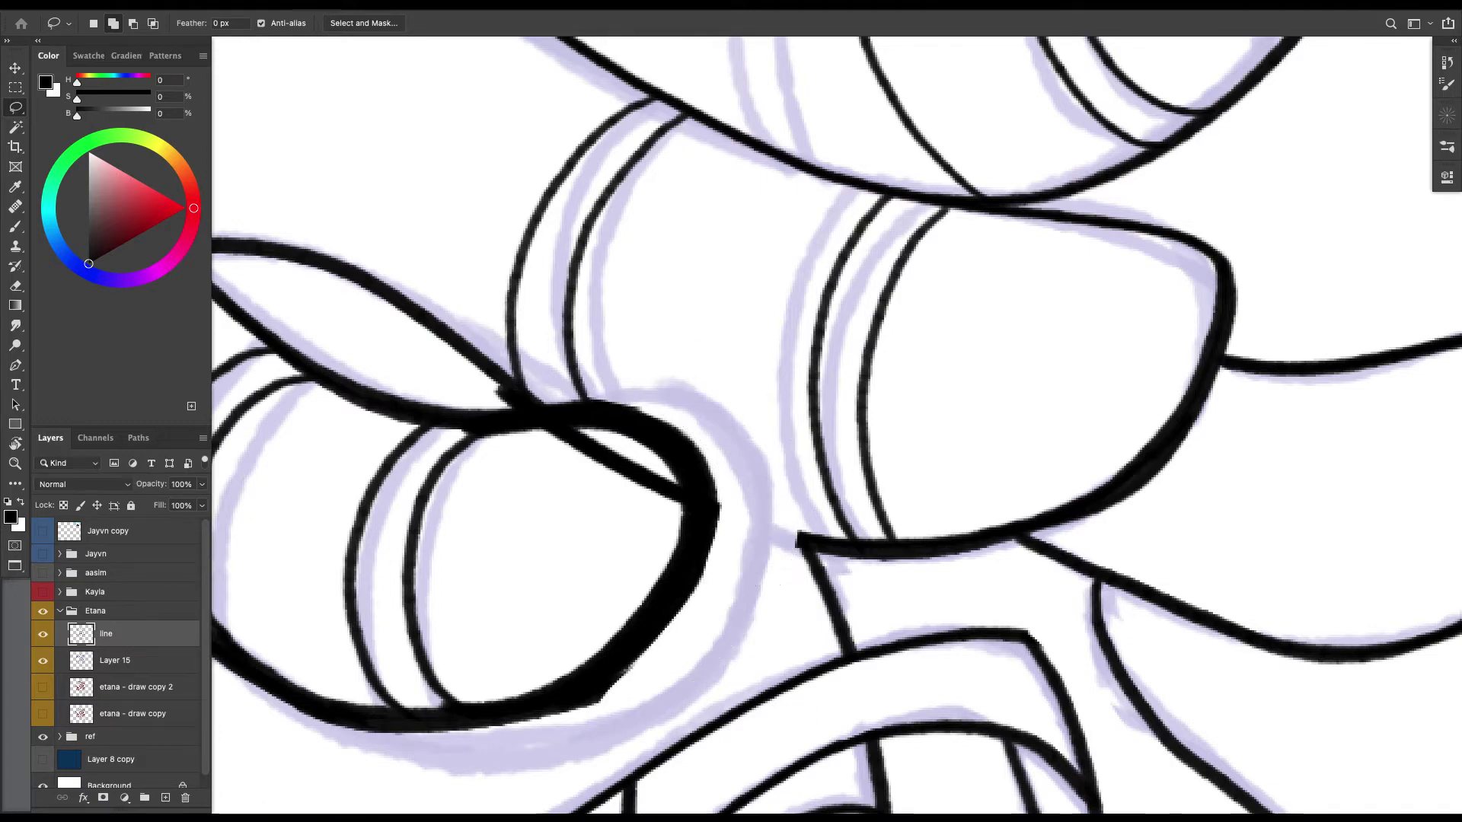
Select and delete the outline segments that cross inside the front dreadlock's redrawn tip.
key(b)
key(r)
mouse_move(628, 668)
mouse_down()
mouse_move(965, 557)
mouse_move(974, 541)
mouse_up()
drag(848, 329, 818, 443)
key(l)
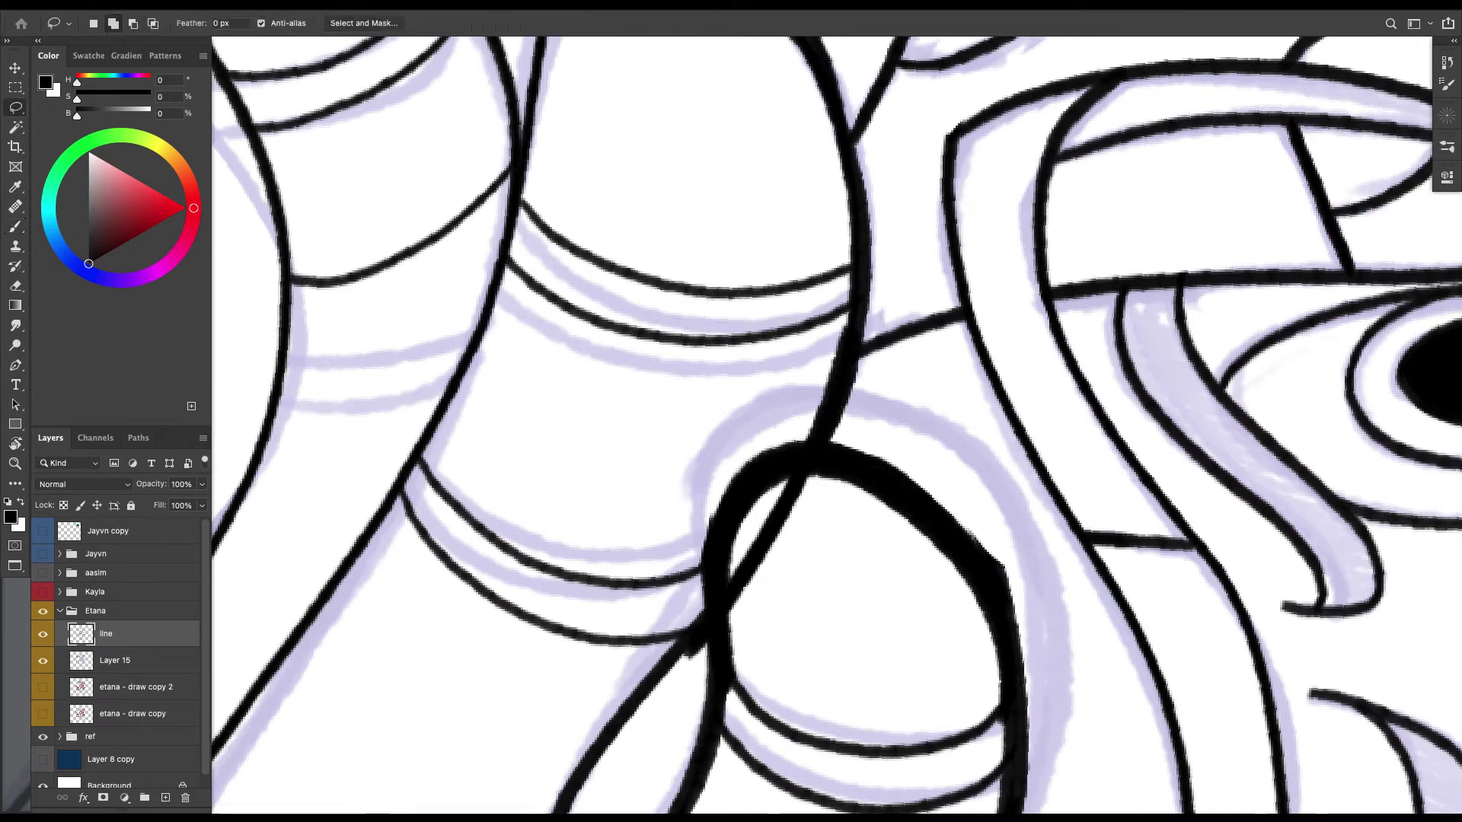
key(Delete)
mouse_move(729, 578)
mouse_down()
mouse_move(818, 483)
mouse_move(666, 352)
mouse_move(804, 411)
mouse_move(875, 638)
mouse_move(682, 312)
mouse_move(691, 330)
mouse_up()
key(super+d)
key(Delete)
key(super+d)
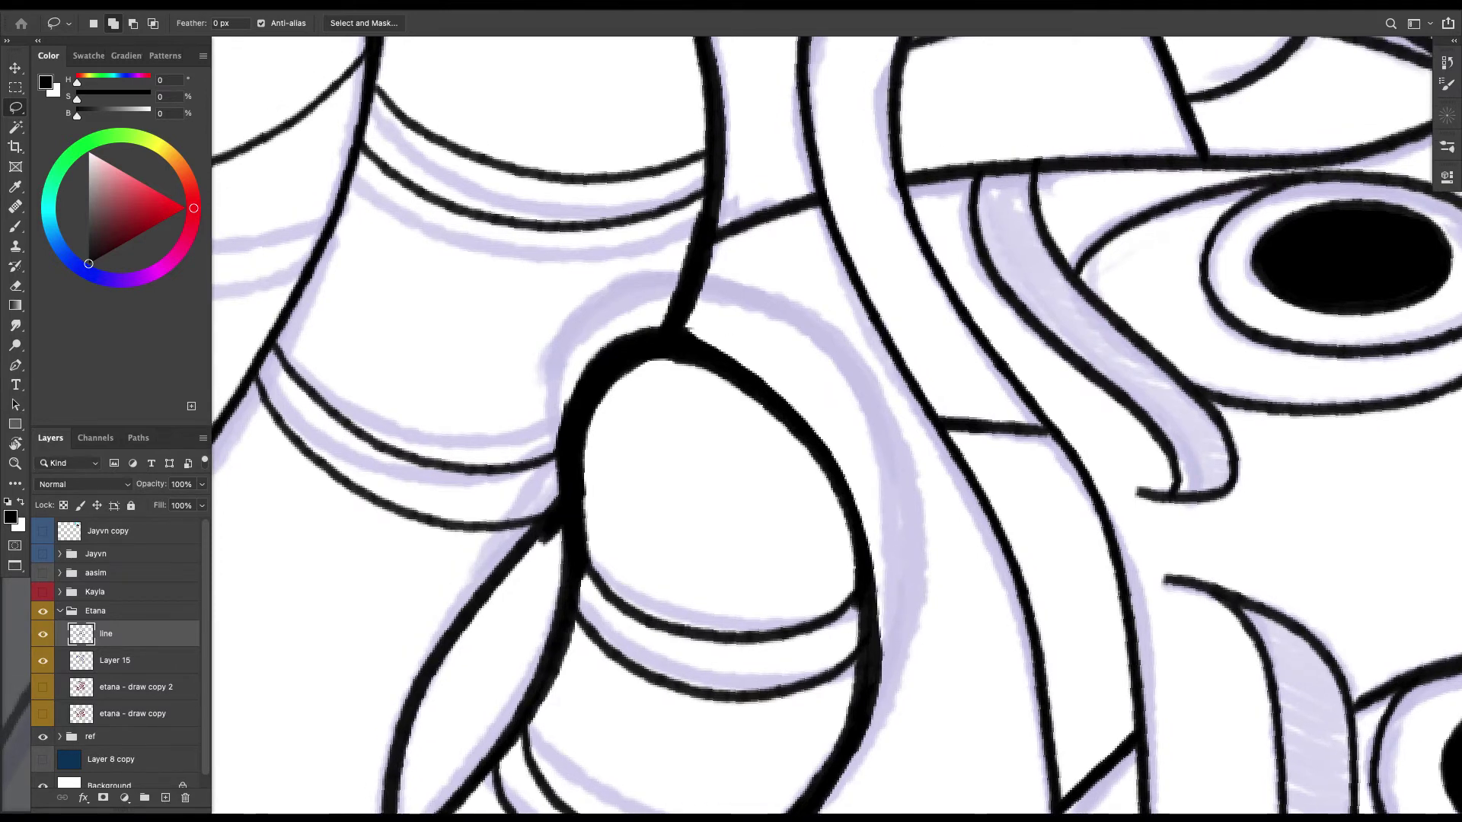
Touch up the outlines where the dreadlocks behind meet the front dreadlock's thick tip.
key(r)
drag(731, 252, 905, 425)
drag(815, 352, 797, 496)
key(b)
drag(593, 379, 532, 313)
mouse_move(799, 523)
mouse_down()
mouse_move(686, 666)
mouse_move(460, 715)
mouse_up()
Complete the rear band on the upper dreadlock with a second curved line beside the existing one.
key(super+minus)
key(super+minus)
scroll(895, 278, down, 3)
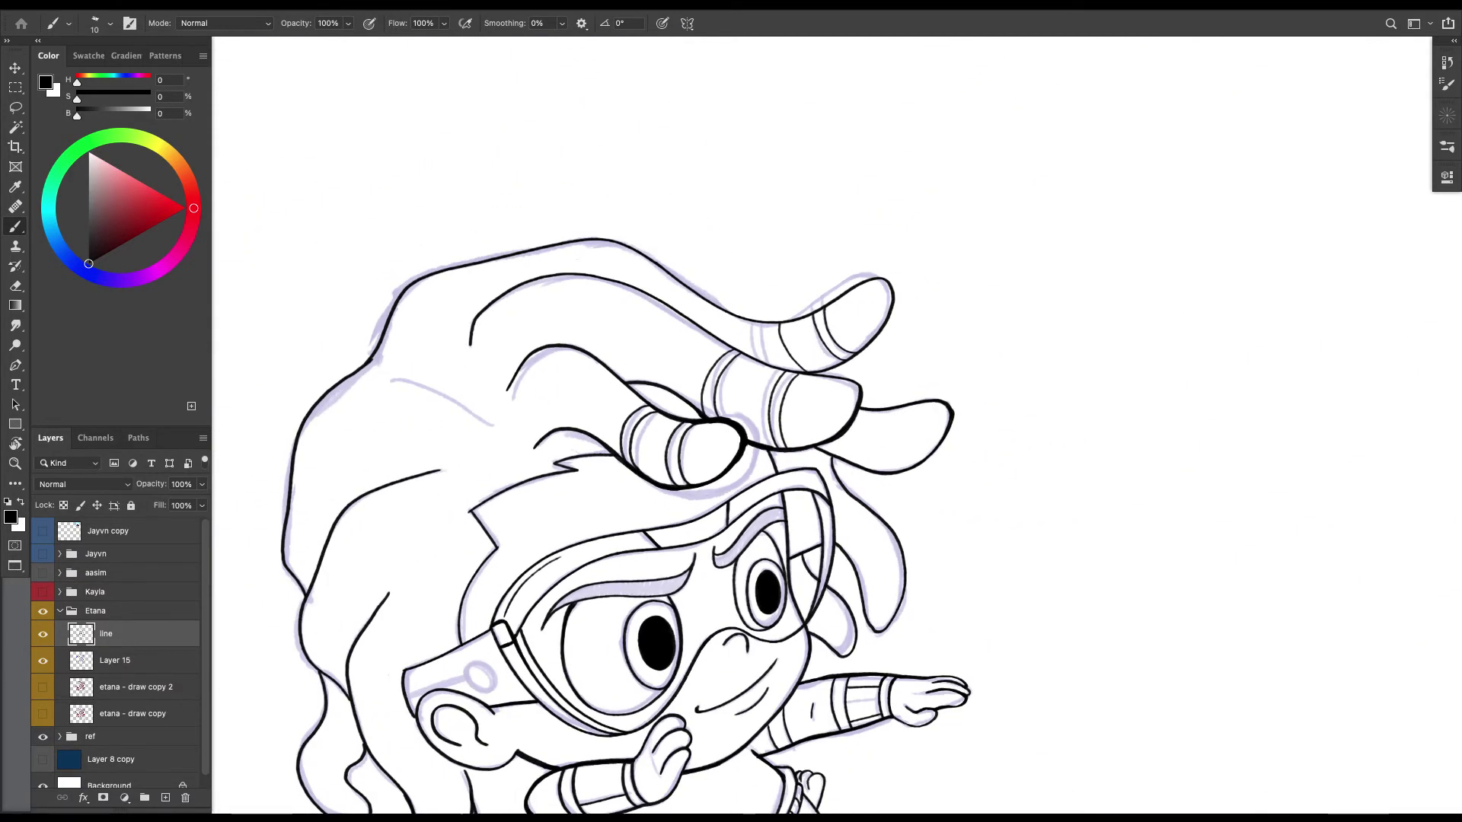
scroll(895, 278, up, 5)
scroll(1032, 159, up, 2)
key(l)
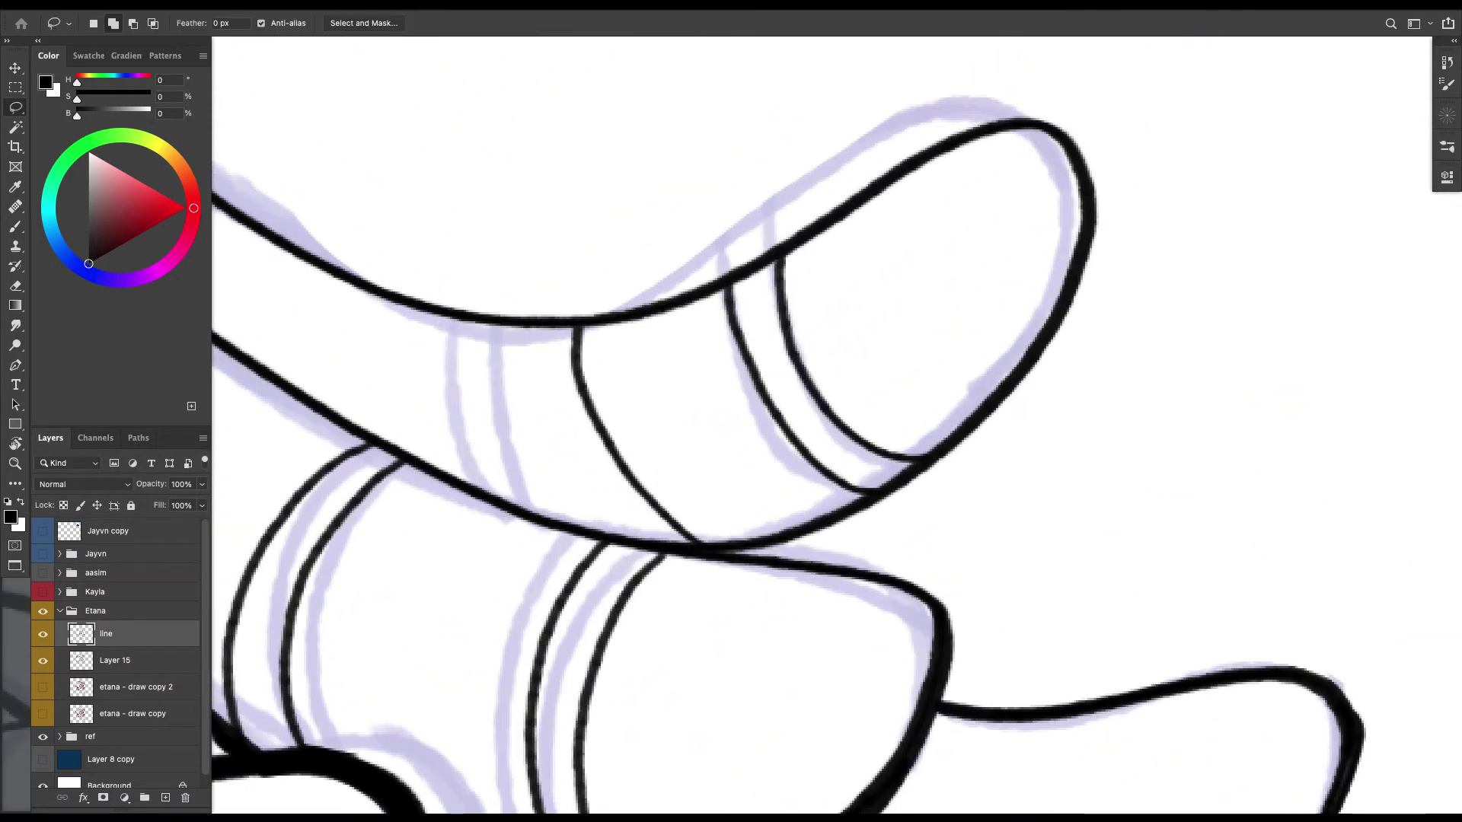
mouse_move(577, 330)
mouse_down()
mouse_move(583, 440)
mouse_move(691, 543)
mouse_move(593, 323)
mouse_move(562, 415)
mouse_move(647, 541)
mouse_up()
key(Delete)
key(ctrl+d)
key(b)
Select the upper dreadlock's banded tip and move it back along the strand toward the head.
key(l)
mouse_move(531, 328)
mouse_down()
mouse_move(705, 502)
mouse_move(1014, 367)
mouse_move(1056, 90)
mouse_move(728, 108)
mouse_up()
mouse_move(1076, 260)
mouse_down()
mouse_move(1017, 448)
mouse_move(896, 523)
mouse_move(710, 553)
mouse_move(660, 545)
mouse_move(545, 477)
mouse_up()
key(super+minus)
key(super+minus)
scroll(662, 392, down, 2)
key(ctrl+t)
drag(749, 387, 718, 392)
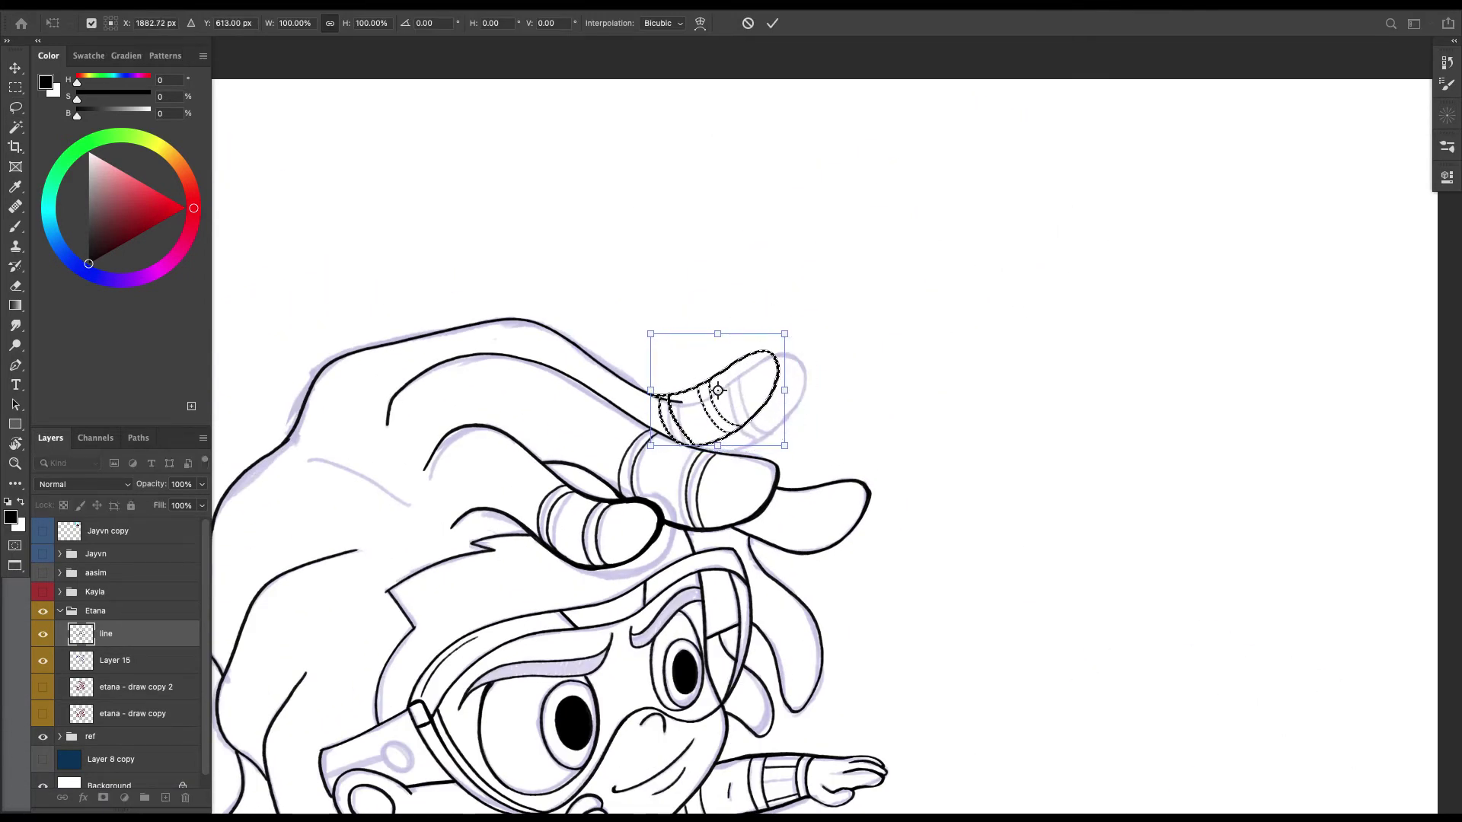
Scale the selected dreadlock tip down to about 86%, fit it to the strand's outline and apply the transform.
scroll(721, 396, down, 2)
scroll(721, 398, up, 3)
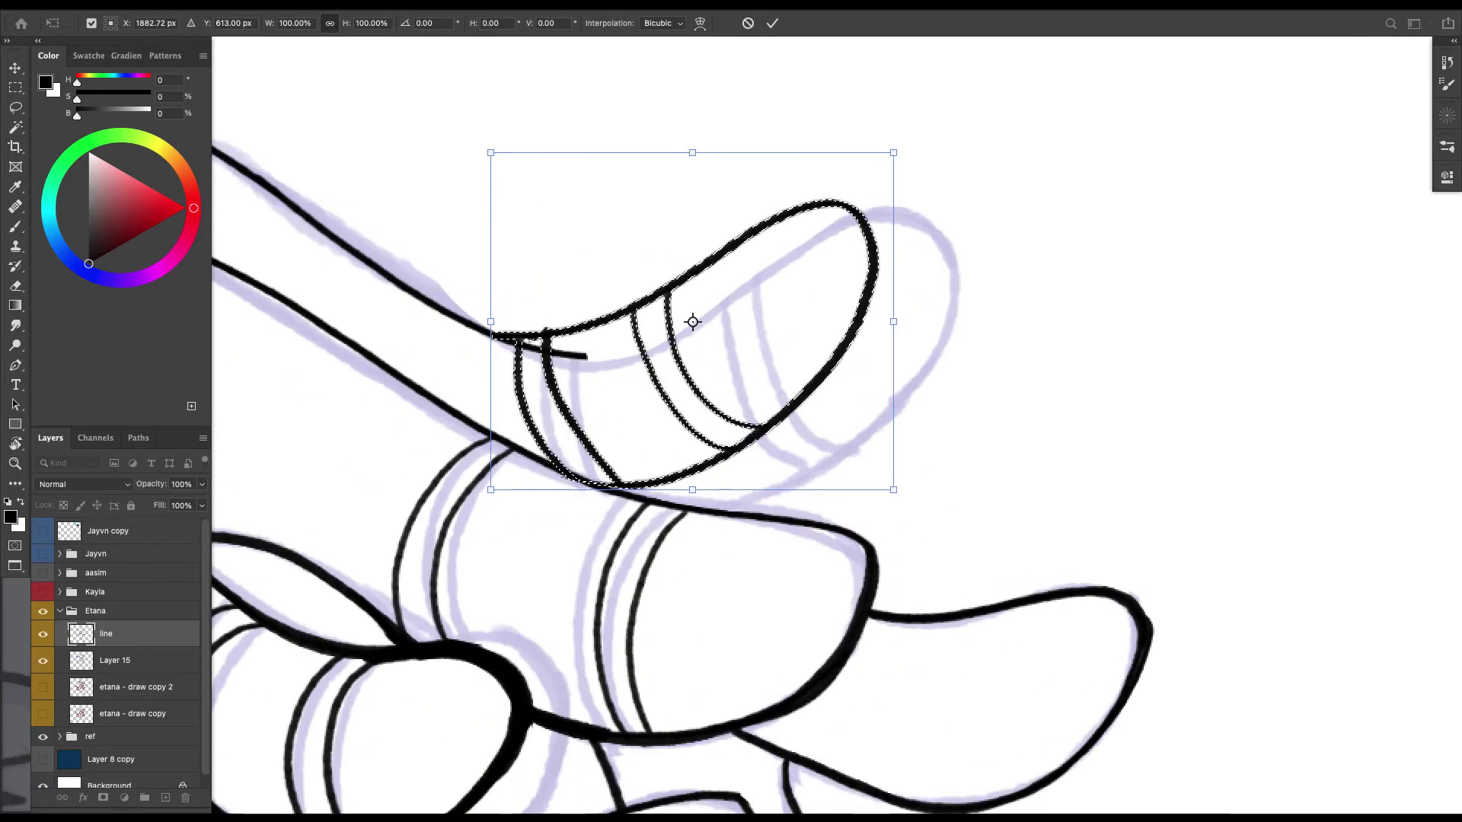
drag(875, 150, 836, 200)
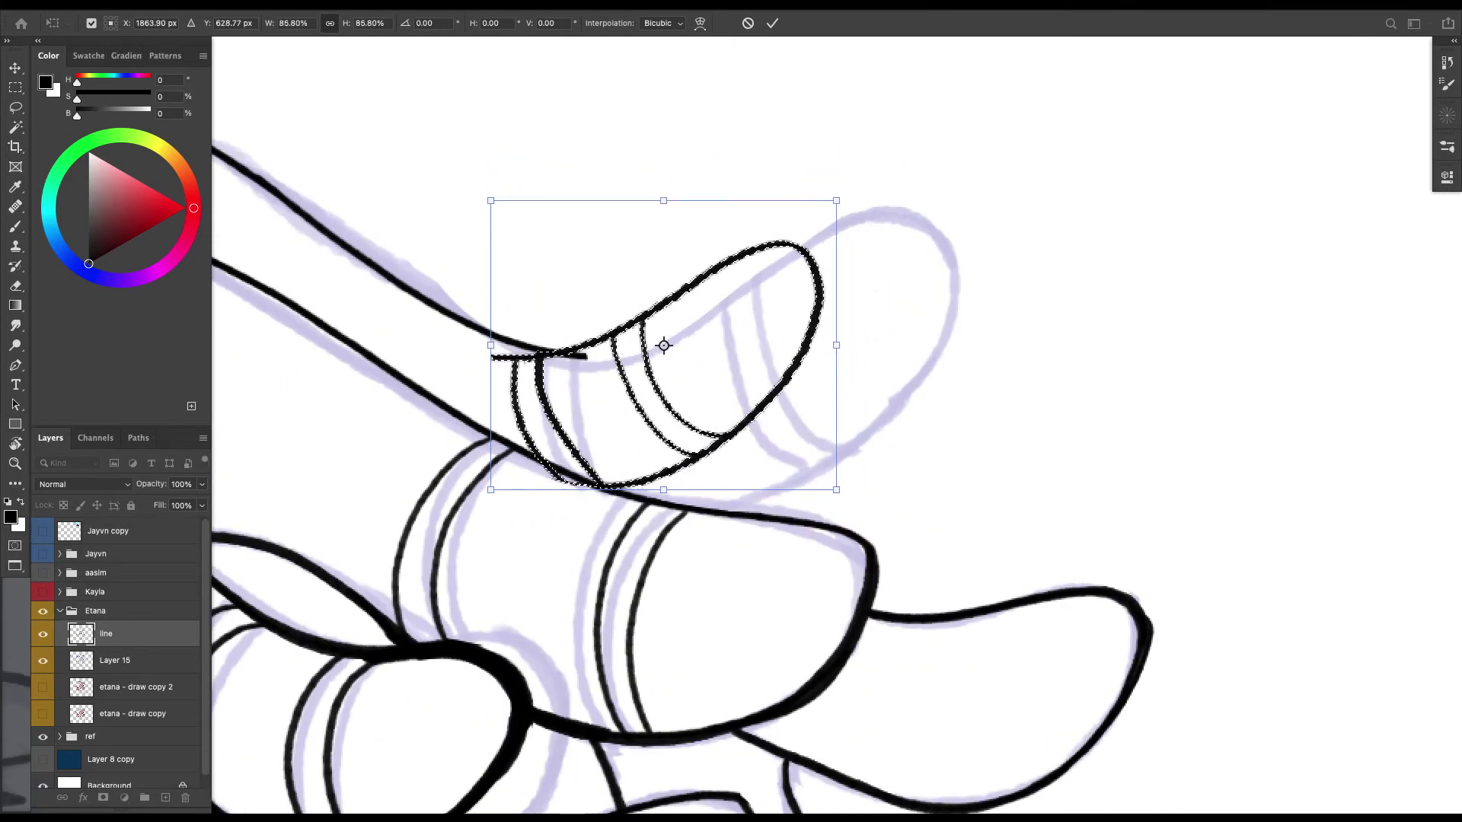
mouse_move(651, 298)
mouse_down()
mouse_move(668, 297)
mouse_move(684, 344)
mouse_move(672, 298)
mouse_move(611, 495)
mouse_up()
key(Return)
key(super+minus)
key(super+minus)
key(super+minus)
key(super+d)
Delete the leftover outline stub where the upper dreadlock's tip joins the strand and extend the rear band lines to its edge.
key(r)
key(super+plus)
key(super+plus)
key(super+plus)
drag(822, 426, 789, 254)
key(b)
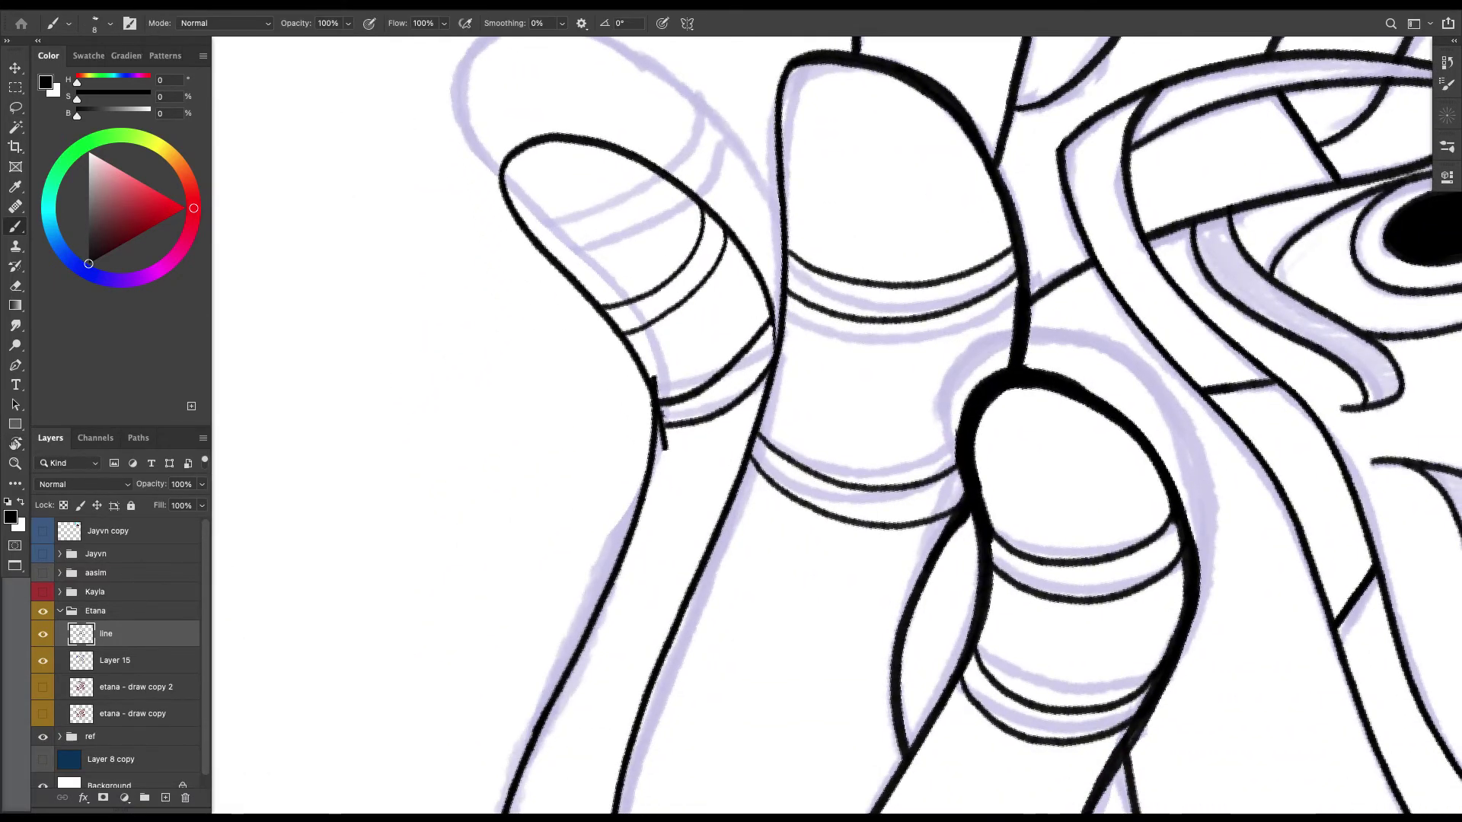
scroll(723, 427, up, 2)
key(l)
mouse_move(612, 366)
mouse_down()
mouse_move(617, 318)
mouse_move(608, 342)
mouse_up()
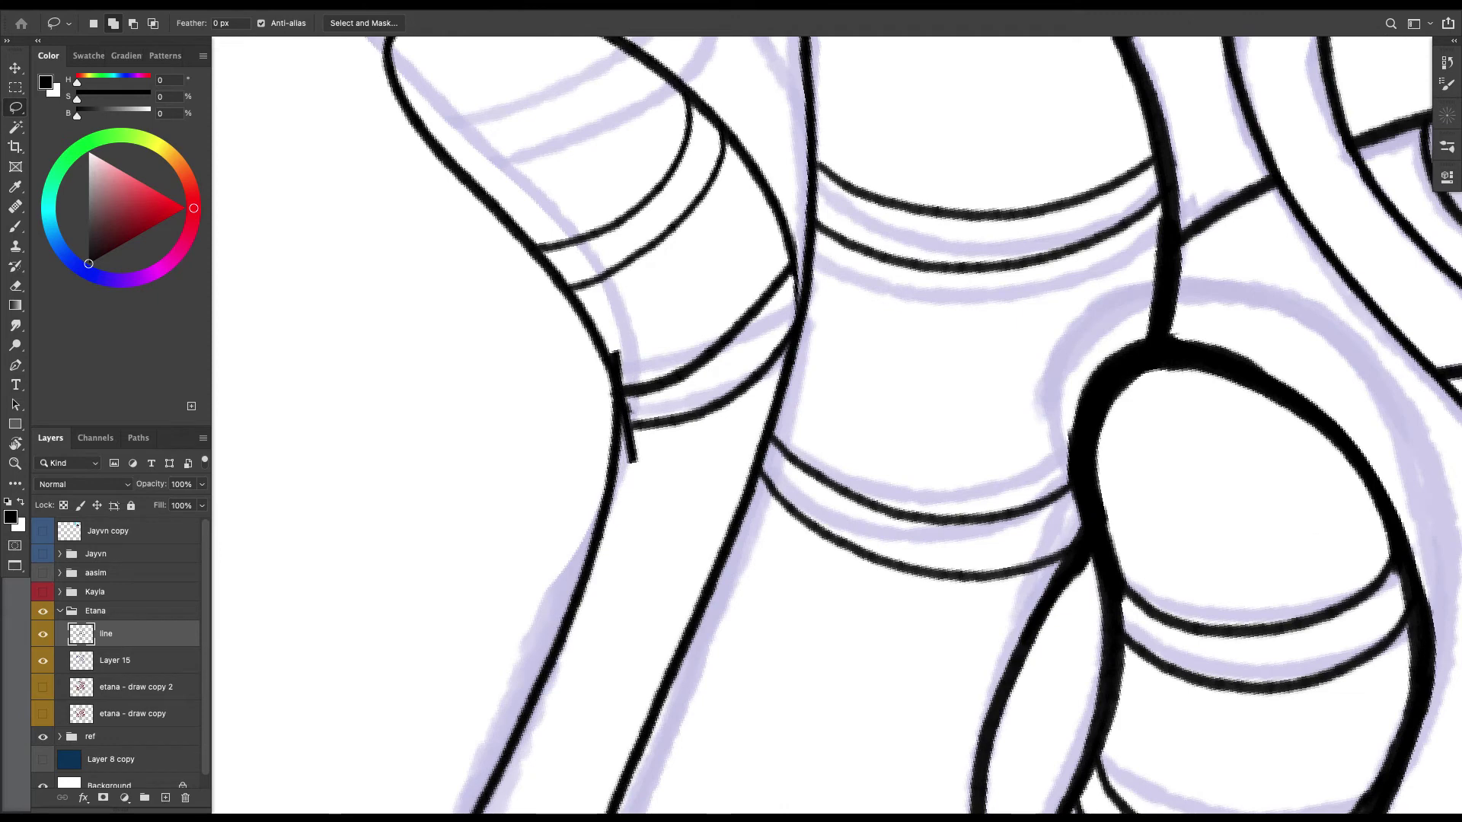
key(BackSpace)
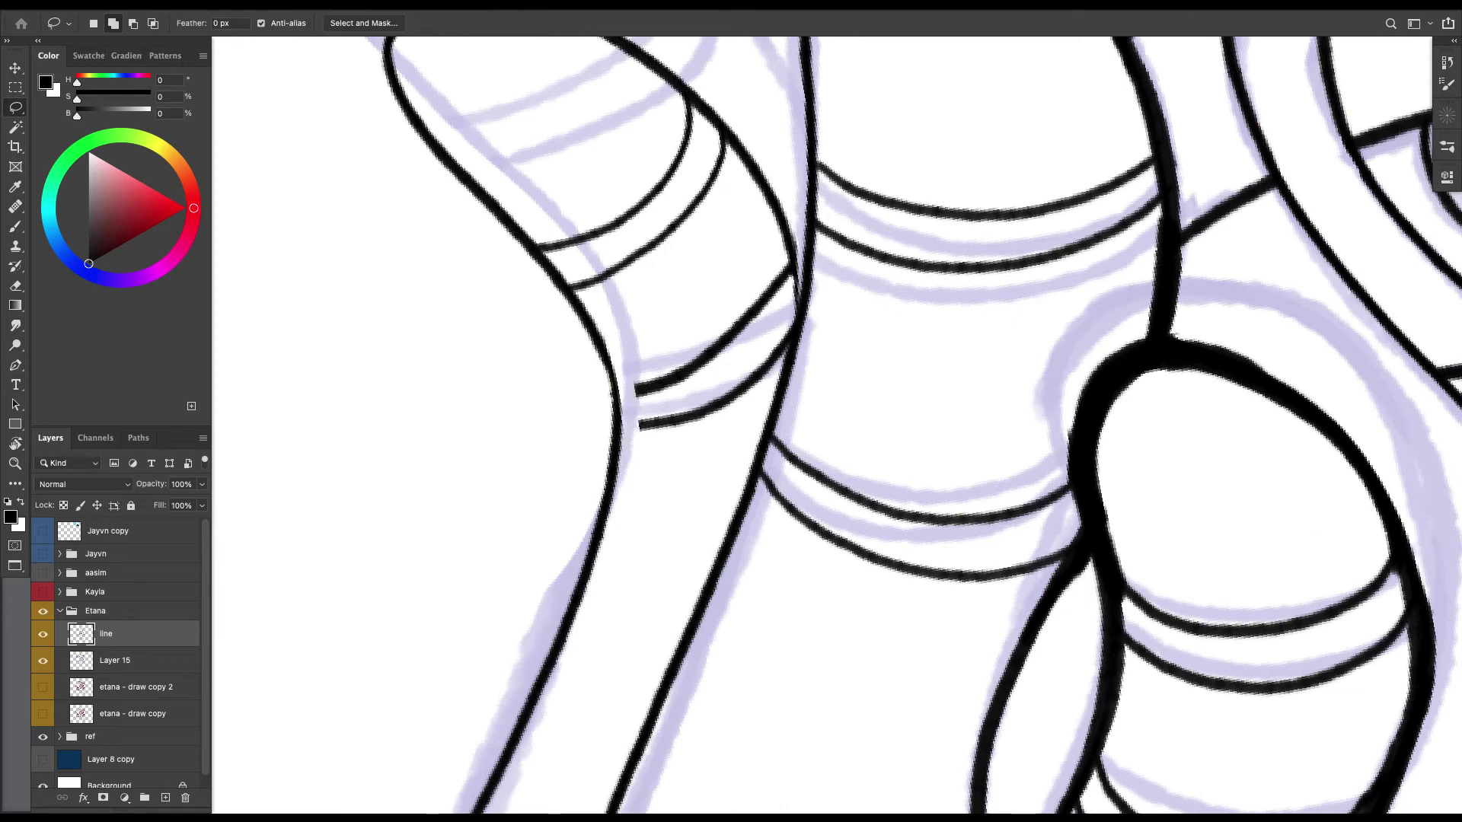
key(b)
mouse_move(620, 389)
mouse_down()
mouse_move(644, 389)
mouse_move(644, 427)
mouse_up()
Thicken the middle dreadlock's upper outline where it borders the upper dreadlock, using a size 15 brush.
key(super+minus)
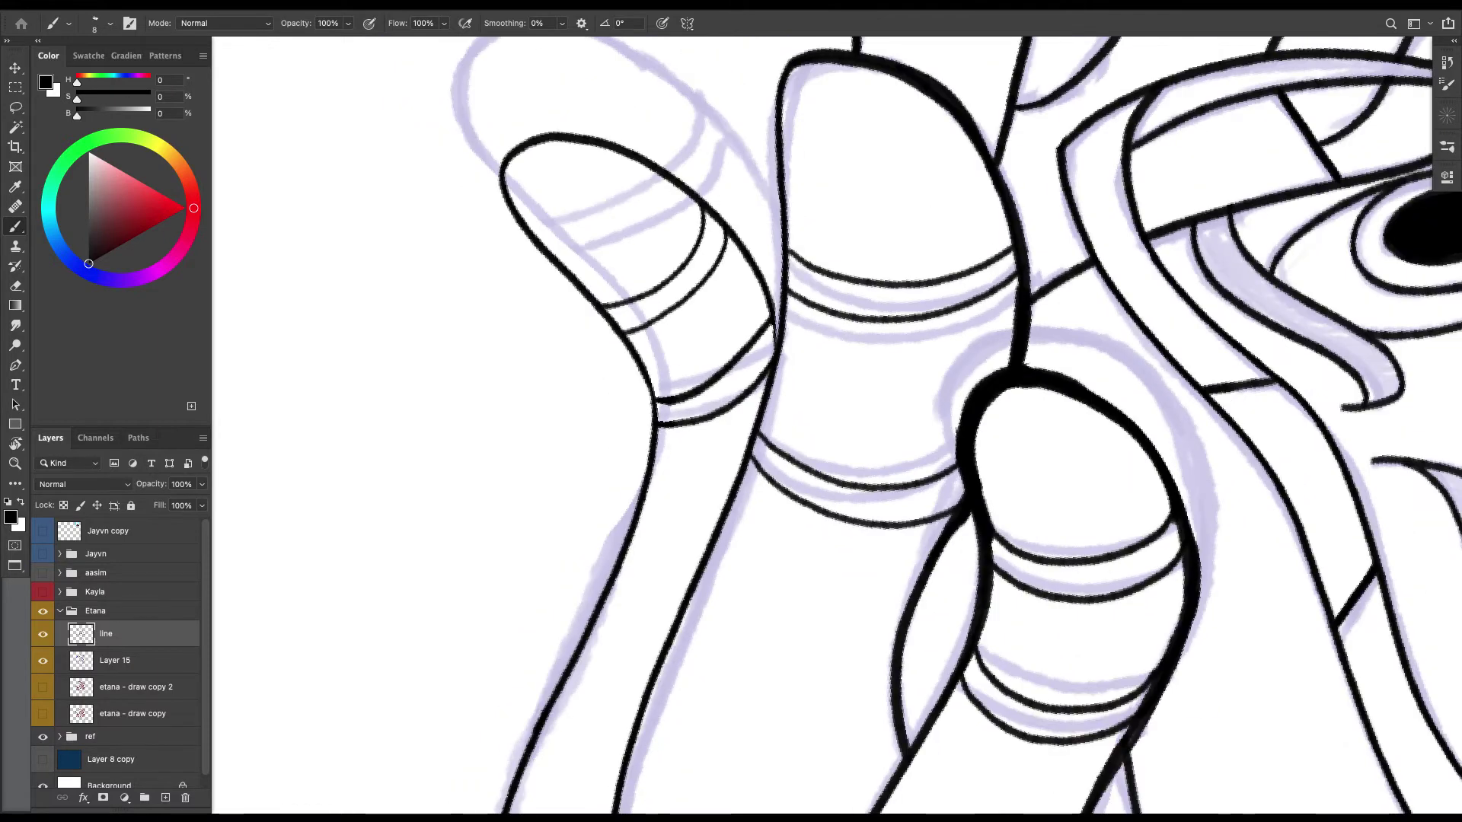
key(bracketright)
key(bracketright)
key(bracketright)
mouse_move(796, 68)
mouse_down()
mouse_move(773, 375)
mouse_move(711, 545)
mouse_up()
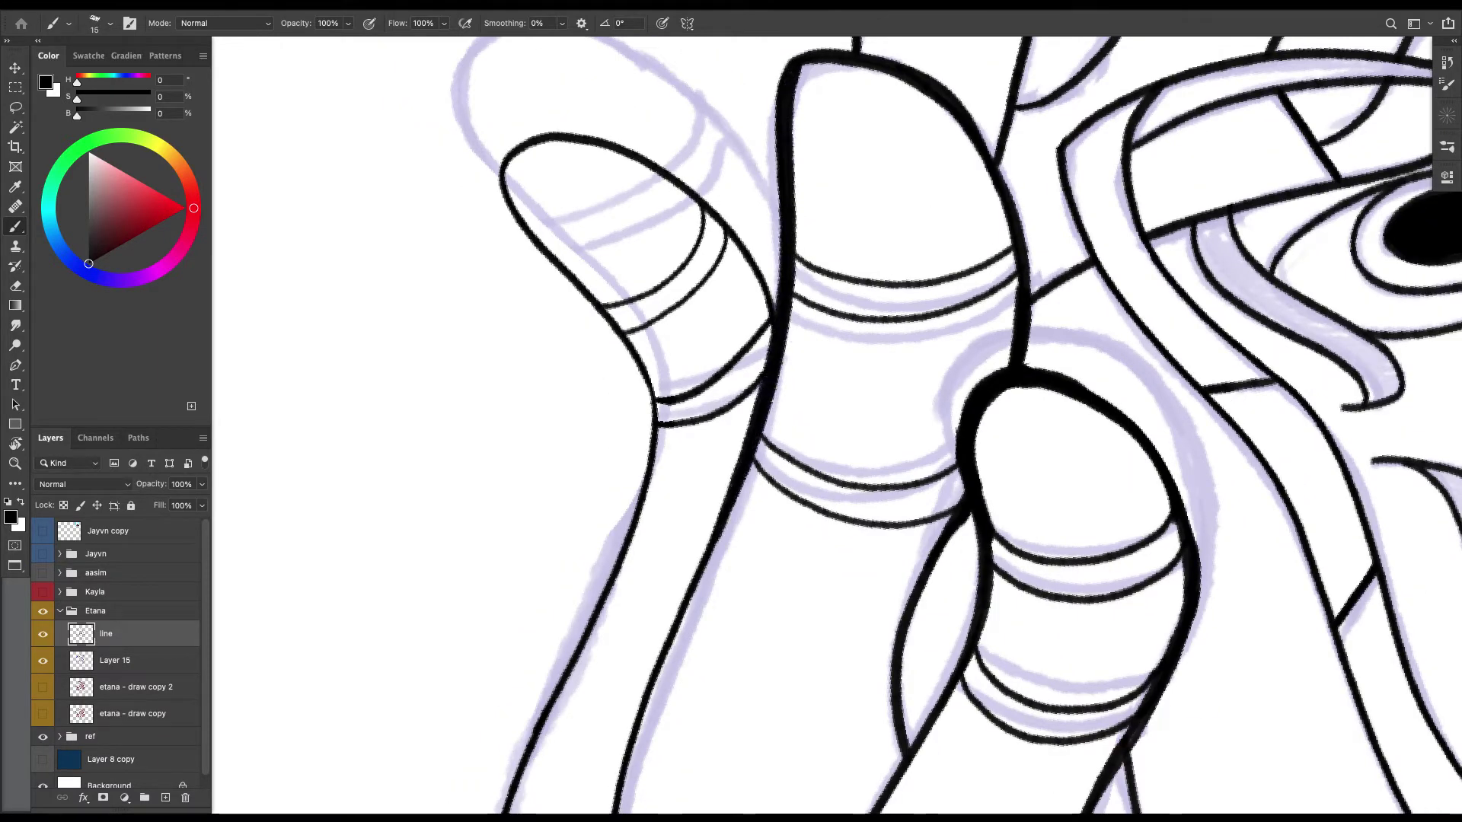
Hide the purple sketch on Layer 15 so only the black line art shows.
key(super+minus)
key(super+minus)
key(Escape)
key(super+minus)
key(super+minus)
key(super+minus)
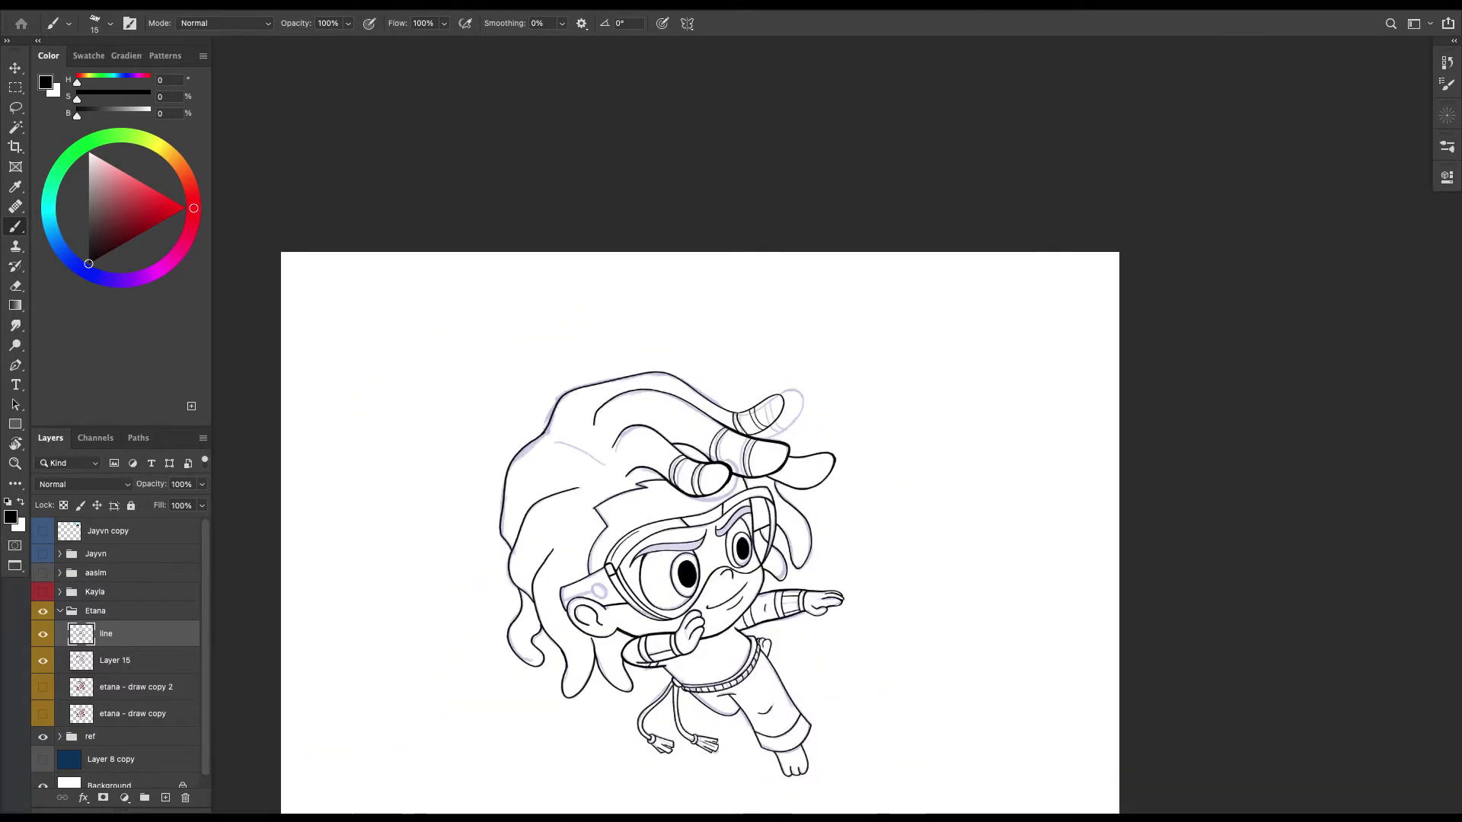
click(42, 660)
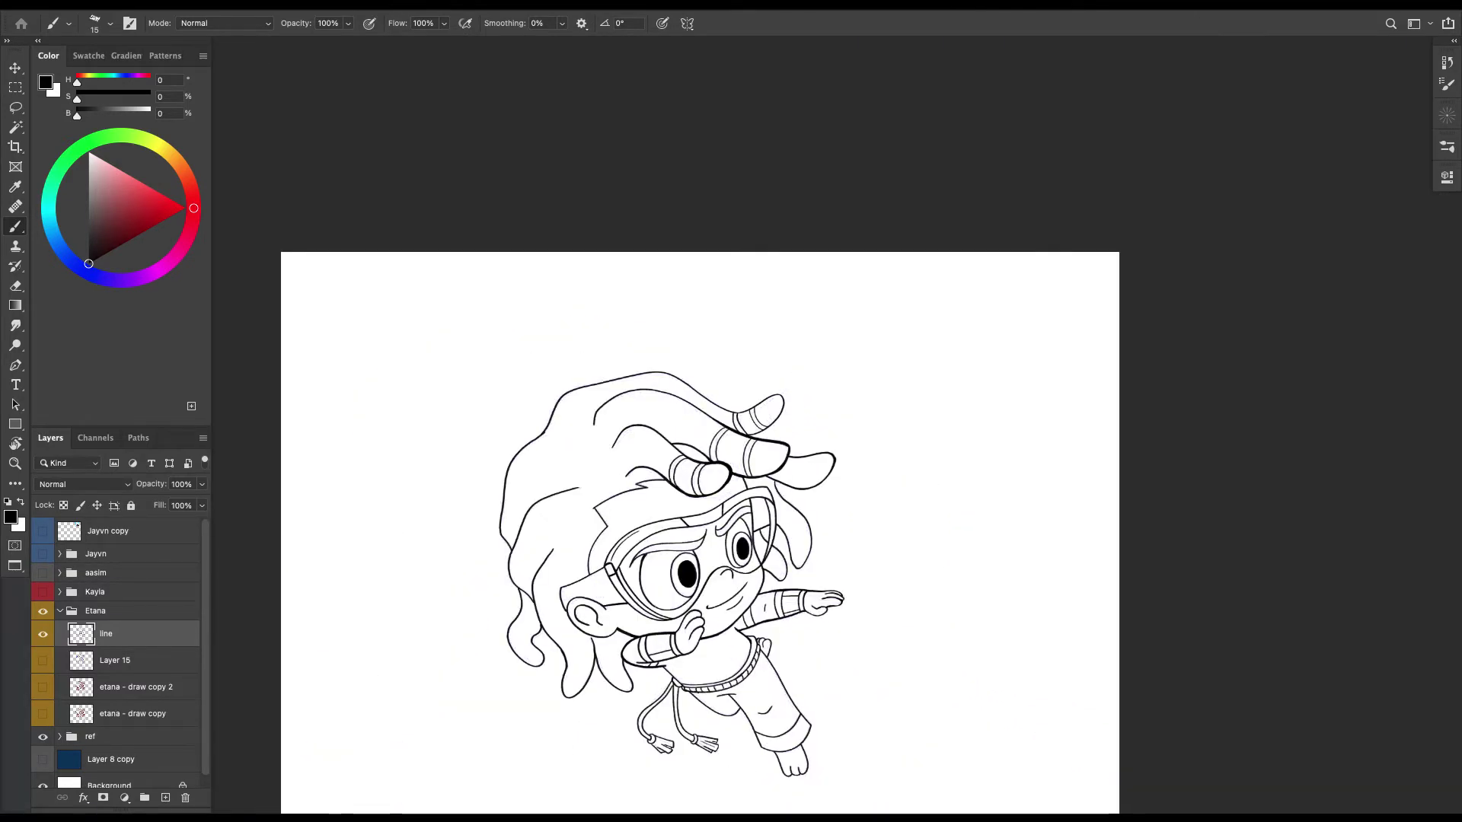
Thicken the front dreadlock's upper outline from its root over the curve with a size 10 brush.
key(ctrl+plus)
key(ctrl+plus)
key(ctrl+plus)
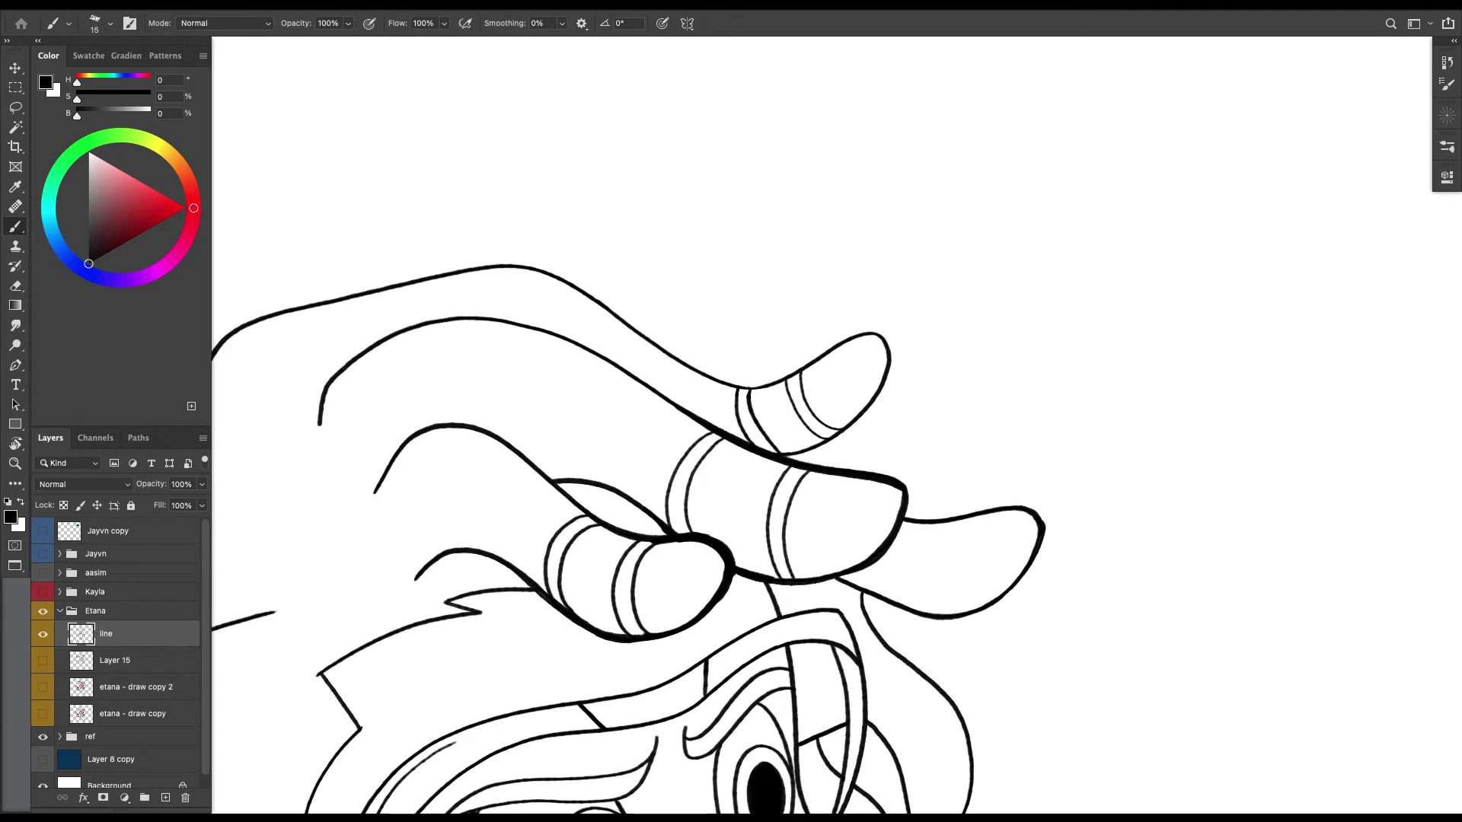
key(super+plus)
key(super+plus)
drag(837, 425, 1205, 274)
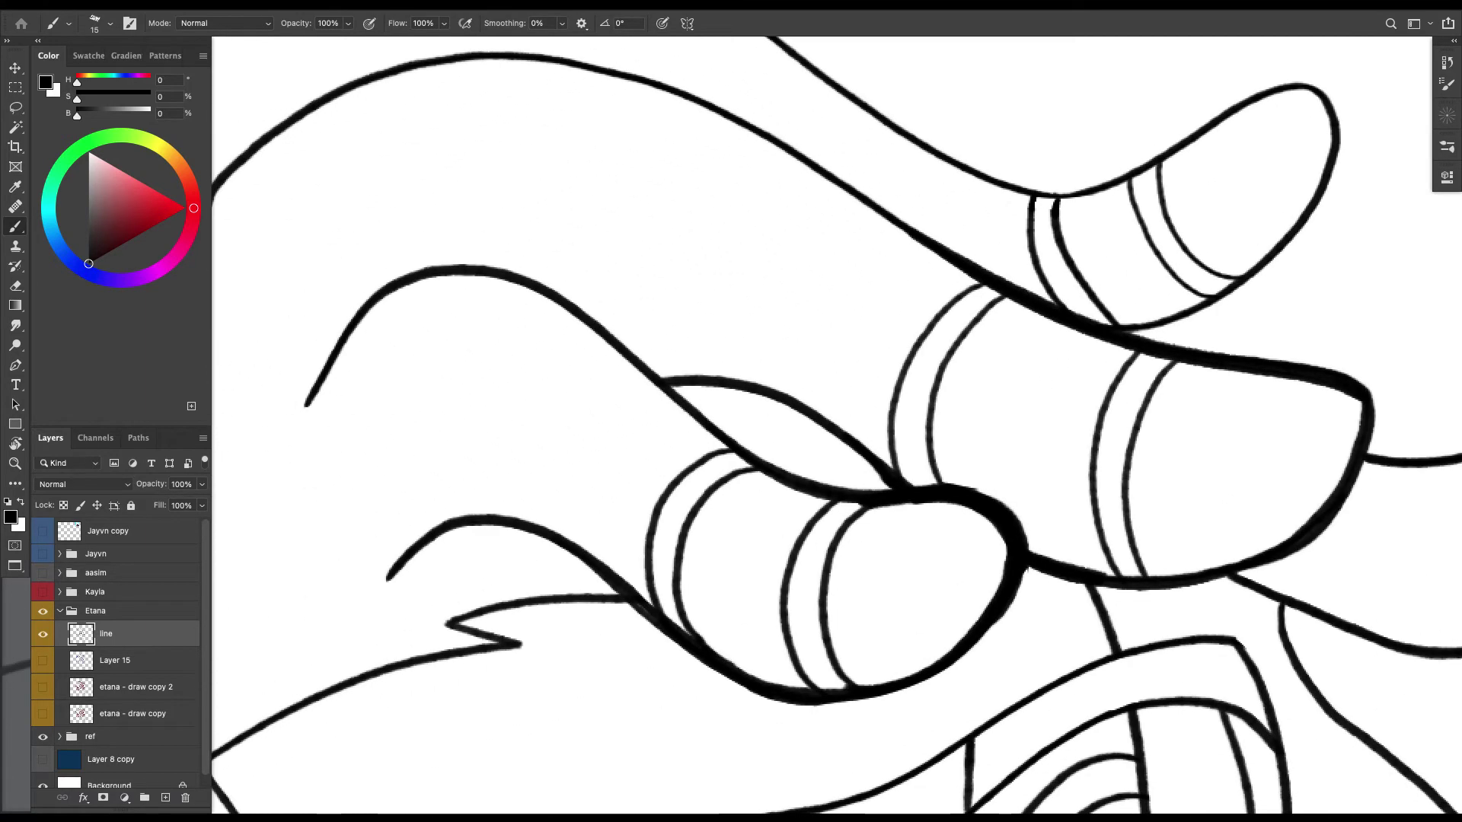
drag(309, 395, 379, 287)
key(super+z)
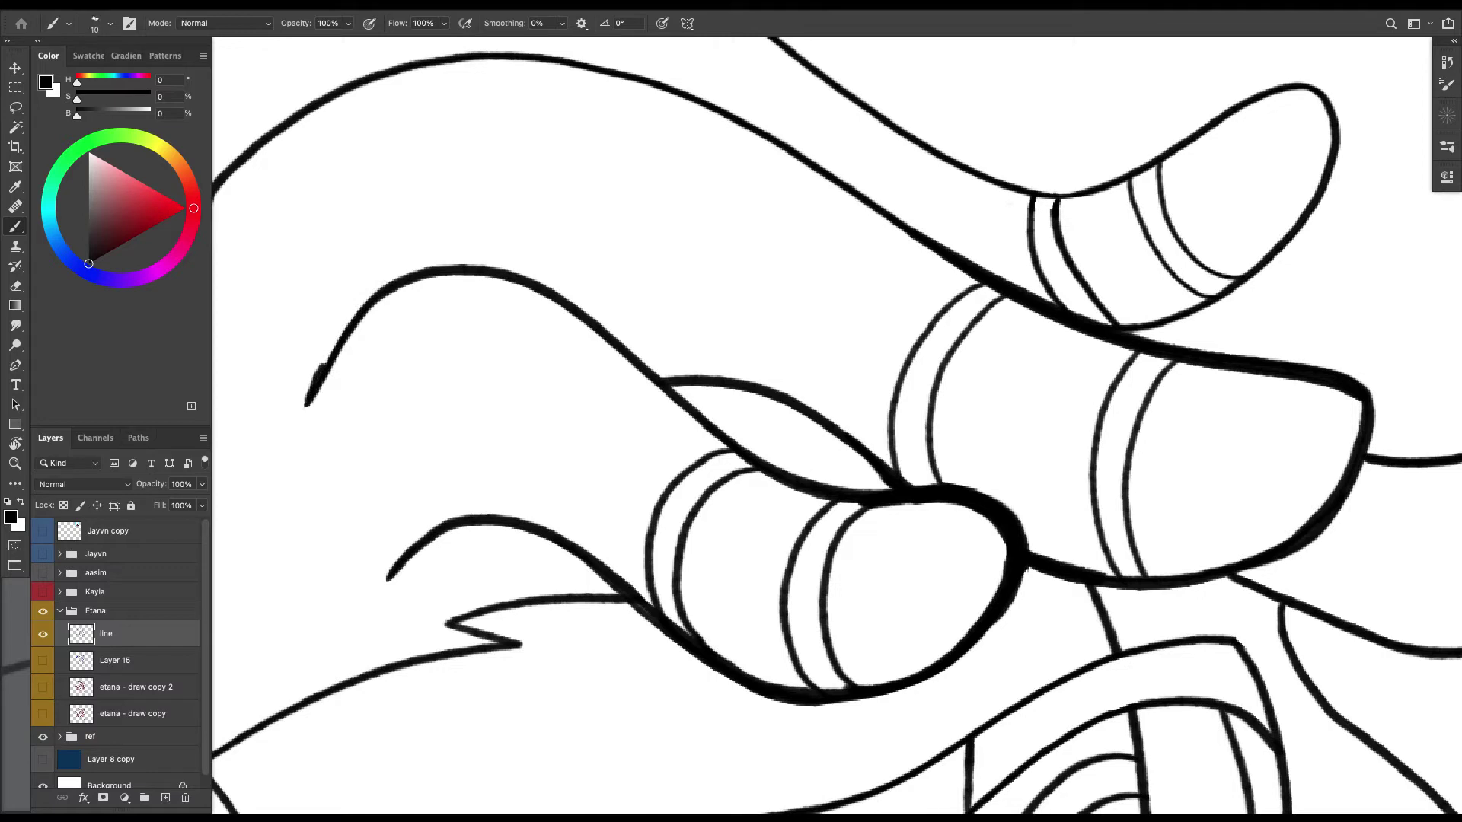
mouse_move(326, 364)
mouse_down()
mouse_move(384, 295)
mouse_move(472, 263)
mouse_move(571, 308)
mouse_move(750, 453)
mouse_move(713, 543)
mouse_move(618, 659)
mouse_move(539, 661)
mouse_up()
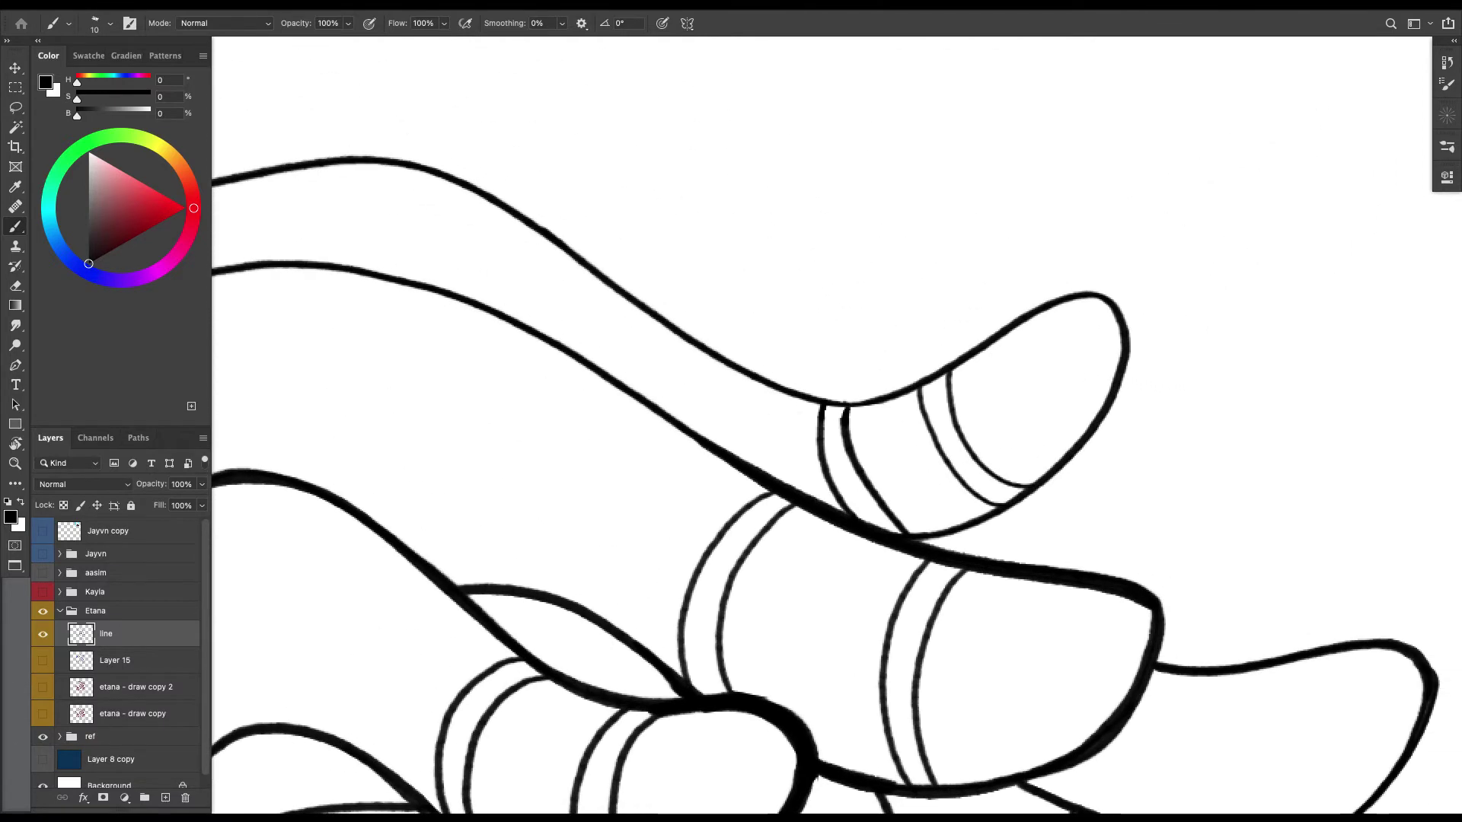
Thicken the upper dreadlock's outline along its underside and around the rounded tip.
mouse_move(932, 541)
mouse_down()
mouse_move(1024, 509)
mouse_move(1110, 413)
mouse_move(1130, 354)
mouse_move(1113, 283)
mouse_up()
key(ctrl+z)
key(bracketleft)
mouse_move(910, 532)
mouse_down()
mouse_move(1049, 481)
mouse_move(1117, 399)
mouse_move(1129, 315)
mouse_move(1096, 292)
mouse_up()
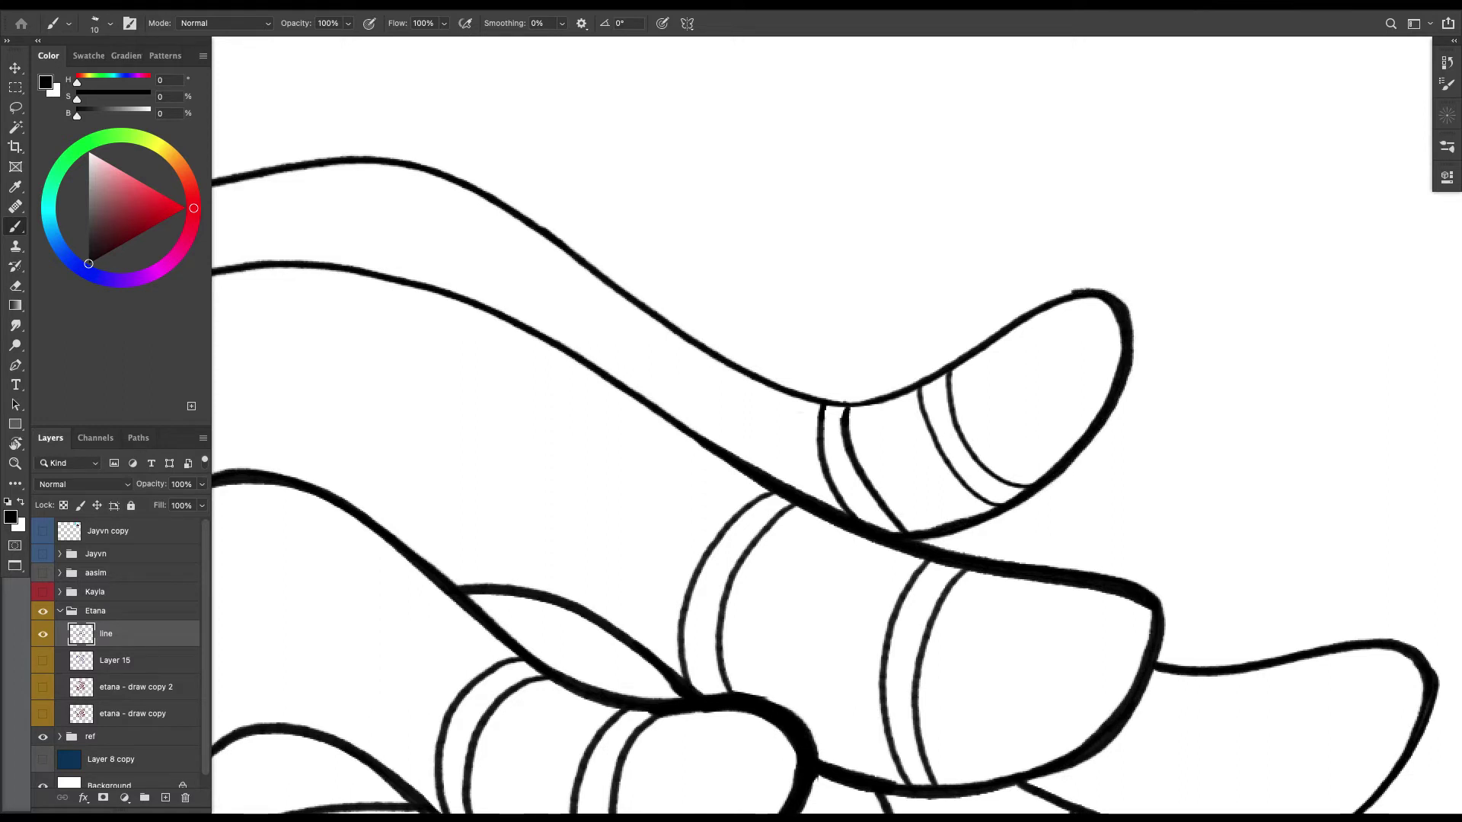
mouse_move(555, 244)
mouse_down()
mouse_move(776, 392)
mouse_move(890, 402)
mouse_move(1096, 291)
mouse_up()
key(ctrl+minus)
key(ctrl+minus)
key(ctrl+minus)
key(ctrl+minus)
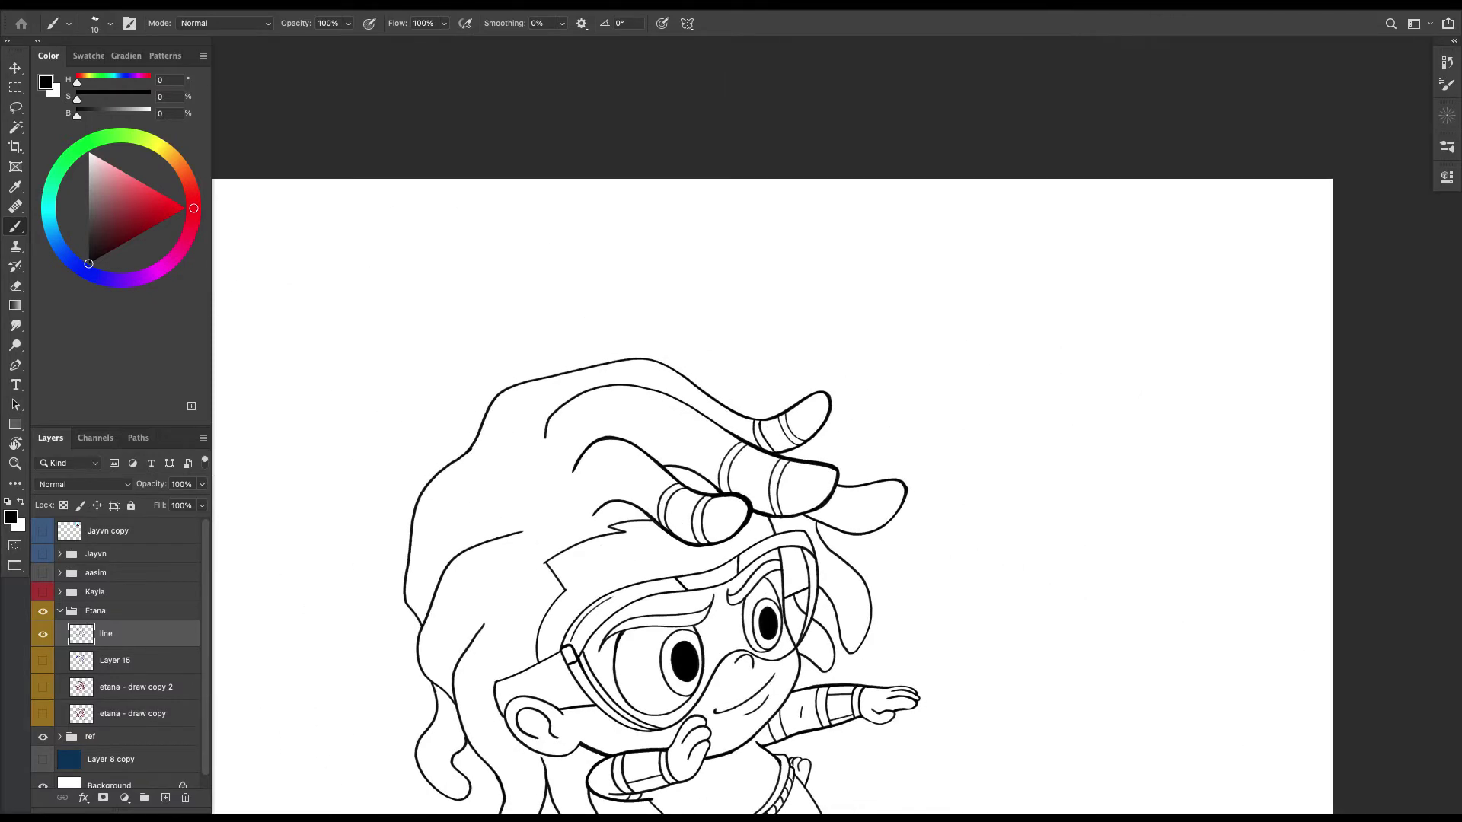
Thicken the middle dreadlock's upper outline along its bend and down toward the bands with a size 10 brush.
key(t)
key(ctrl+minus)
key(r)
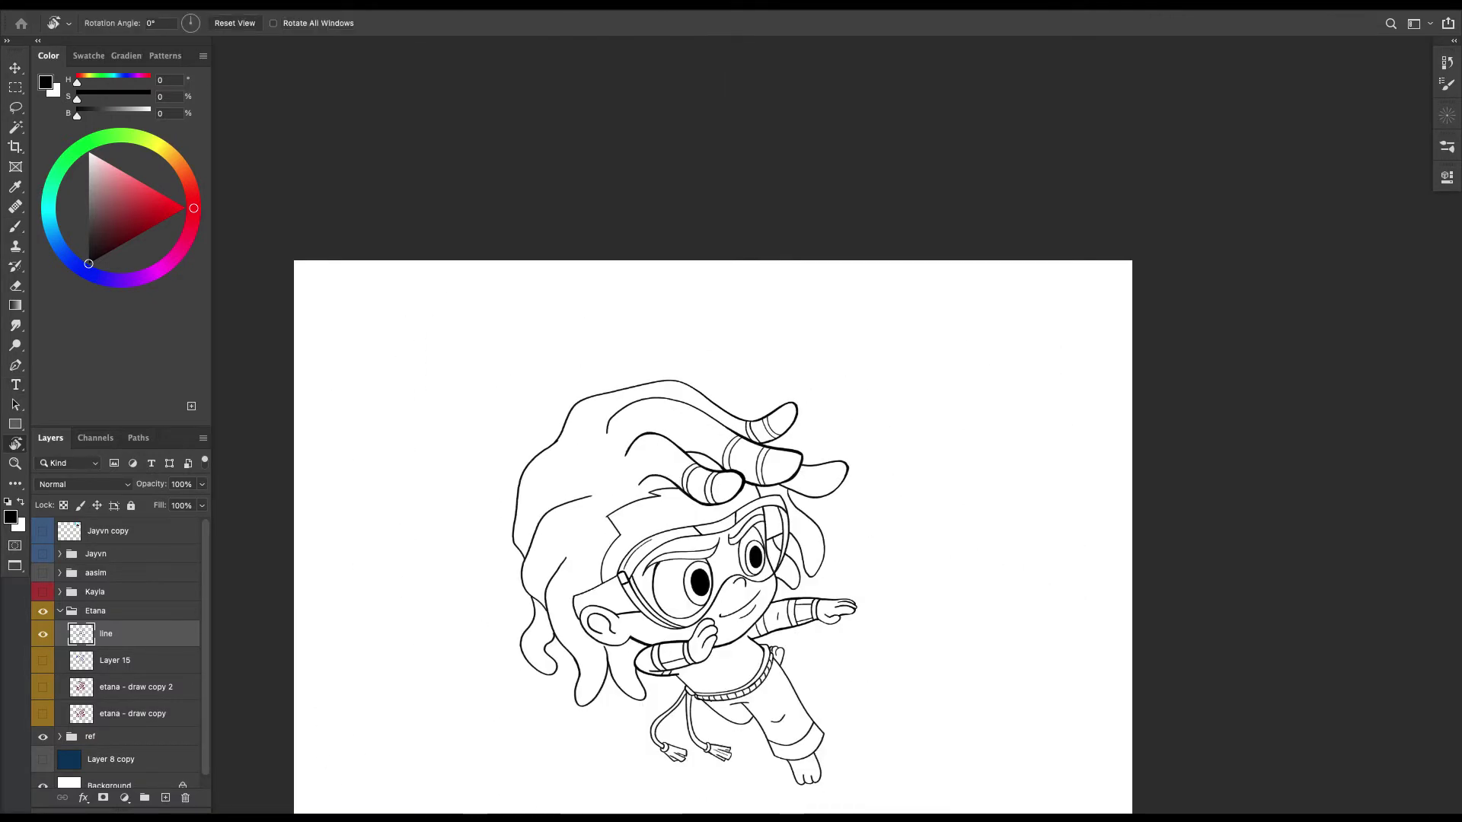
drag(875, 320, 876, 501)
key(ctrl+plus)
key(ctrl+plus)
key(ctrl+plus)
drag(731, 304, 753, 517)
key(b)
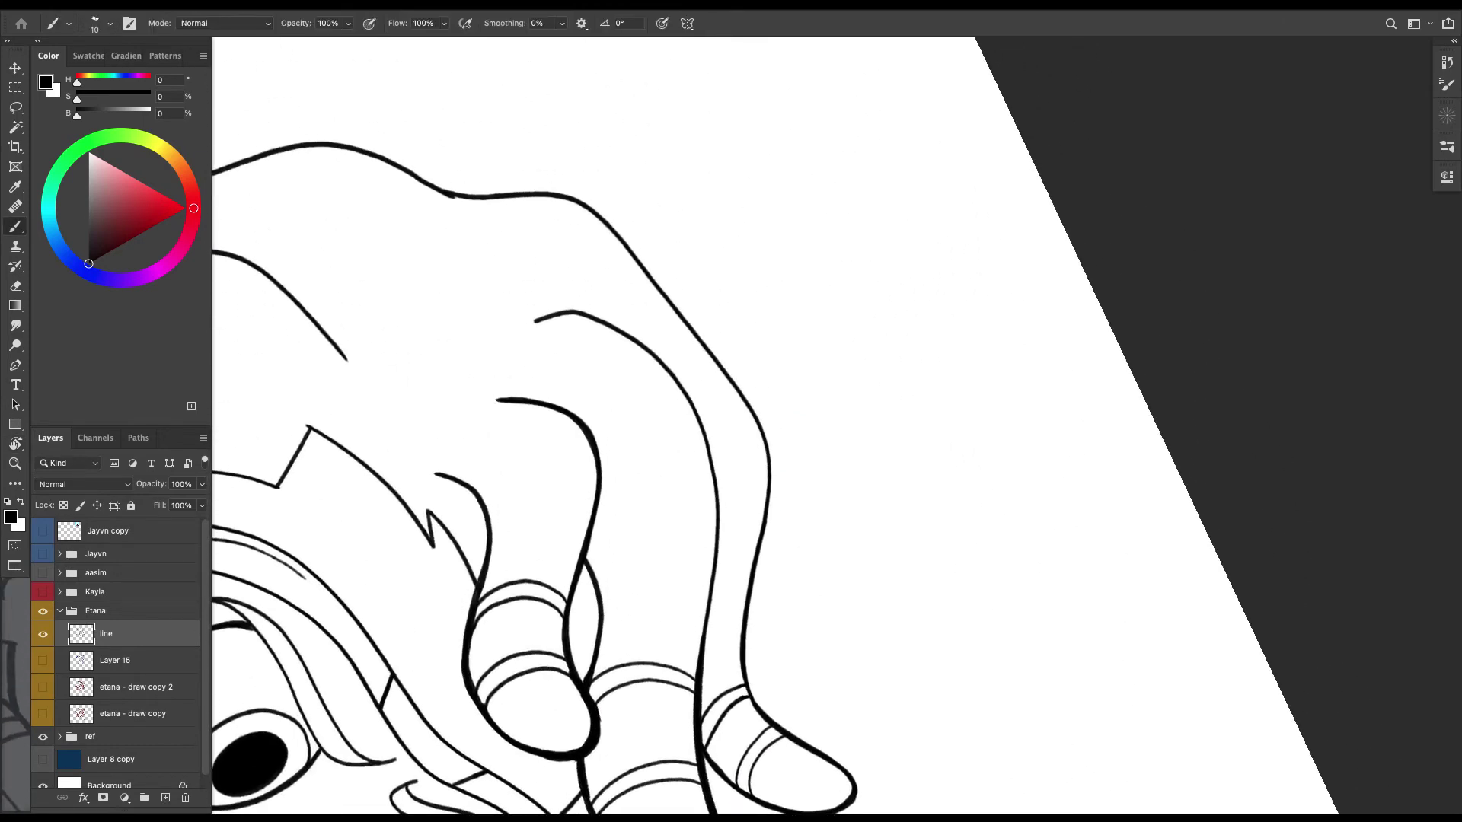
drag(699, 412, 721, 498)
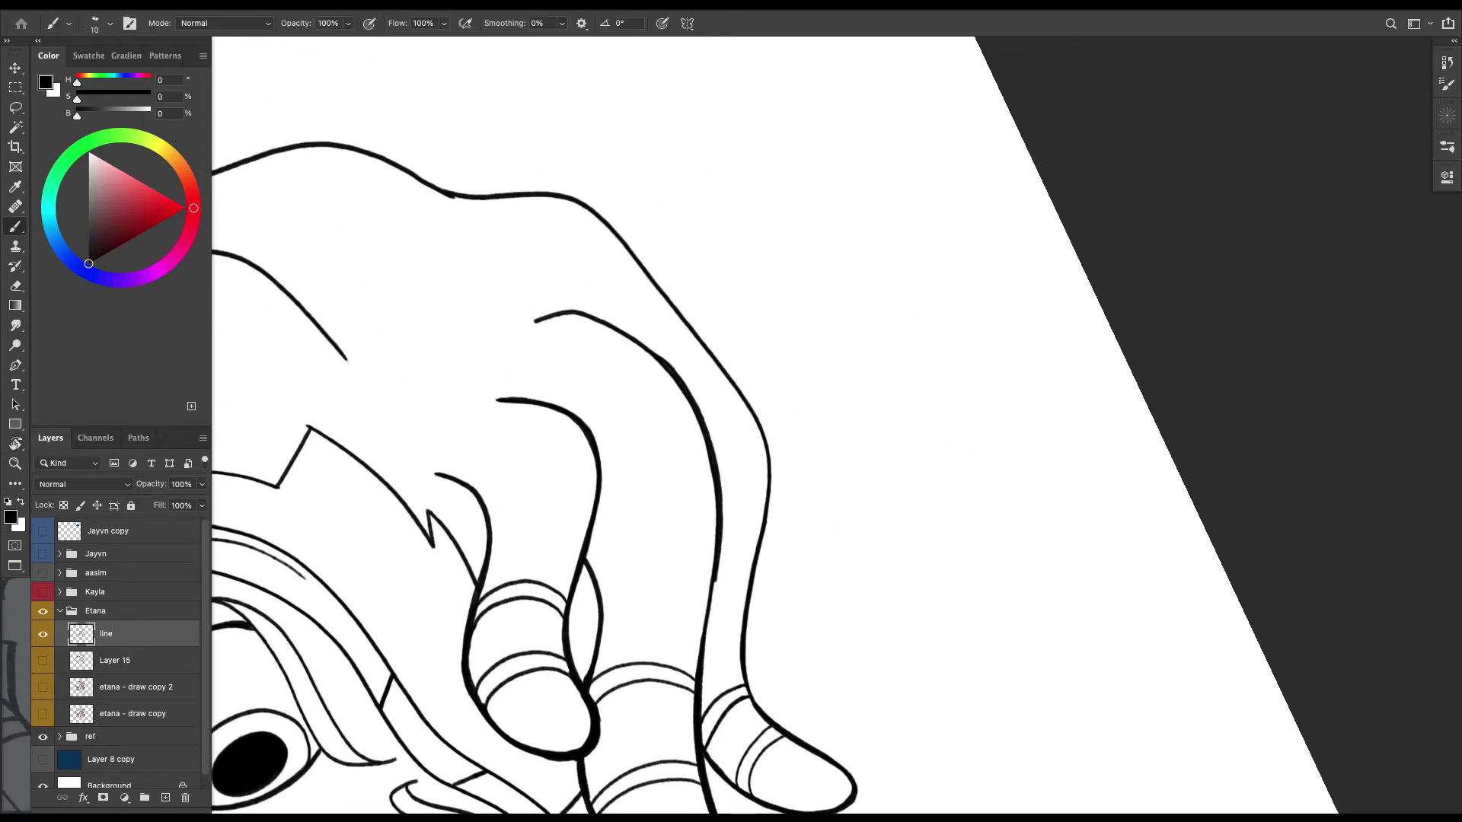
drag(715, 601, 702, 649)
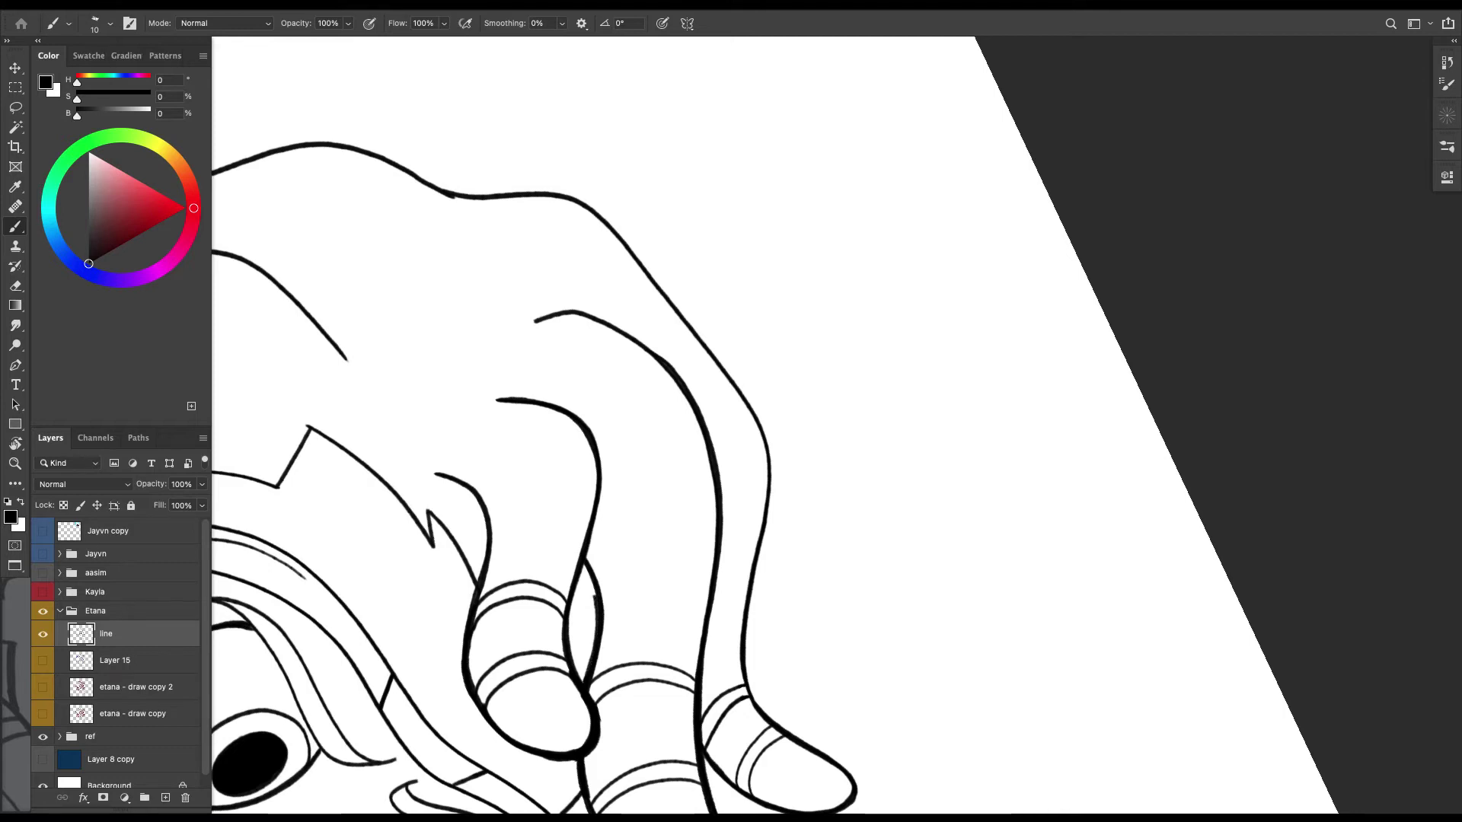
Thicken the upper dreadlock's outer outline from the crown toward its bands with a size 15 brush.
mouse_move(584, 562)
mouse_down()
mouse_move(594, 598)
mouse_move(515, 498)
mouse_up()
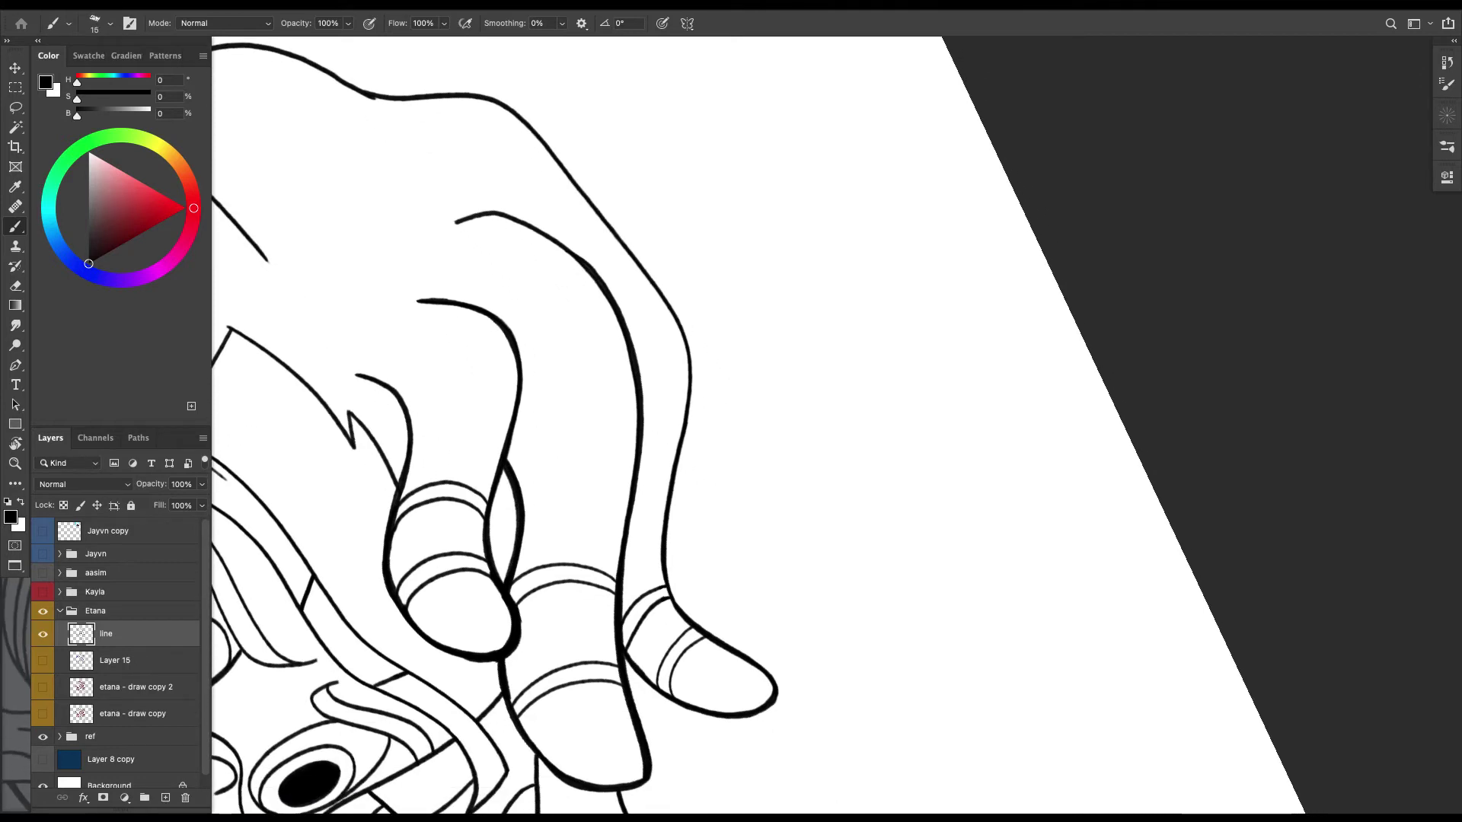
mouse_move(536, 128)
mouse_down()
mouse_move(667, 297)
mouse_move(693, 373)
mouse_move(683, 444)
mouse_up()
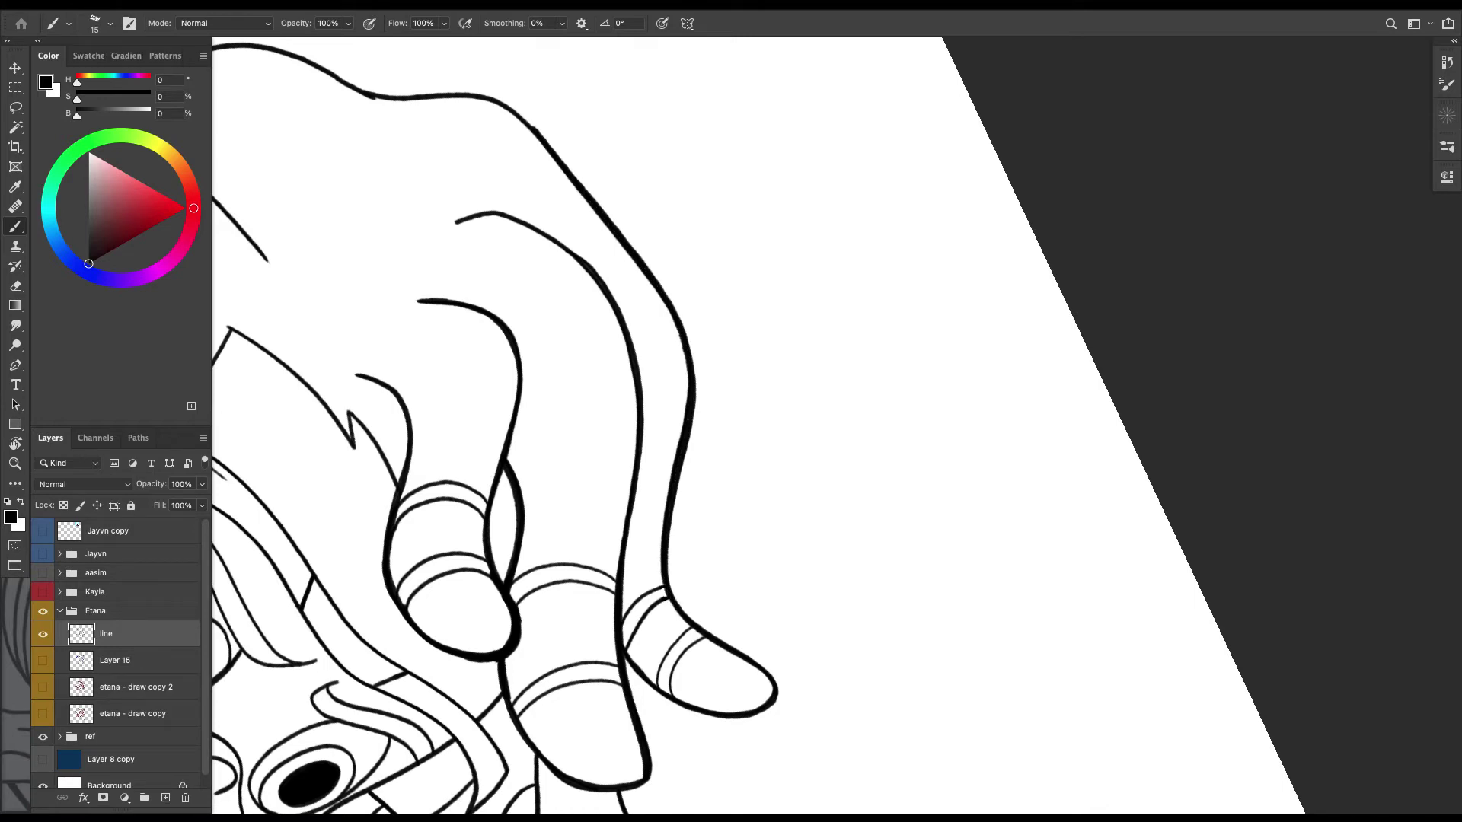
key(super+minus)
key(Escape)
key(super+minus)
key(super+minus)
key(super+minus)
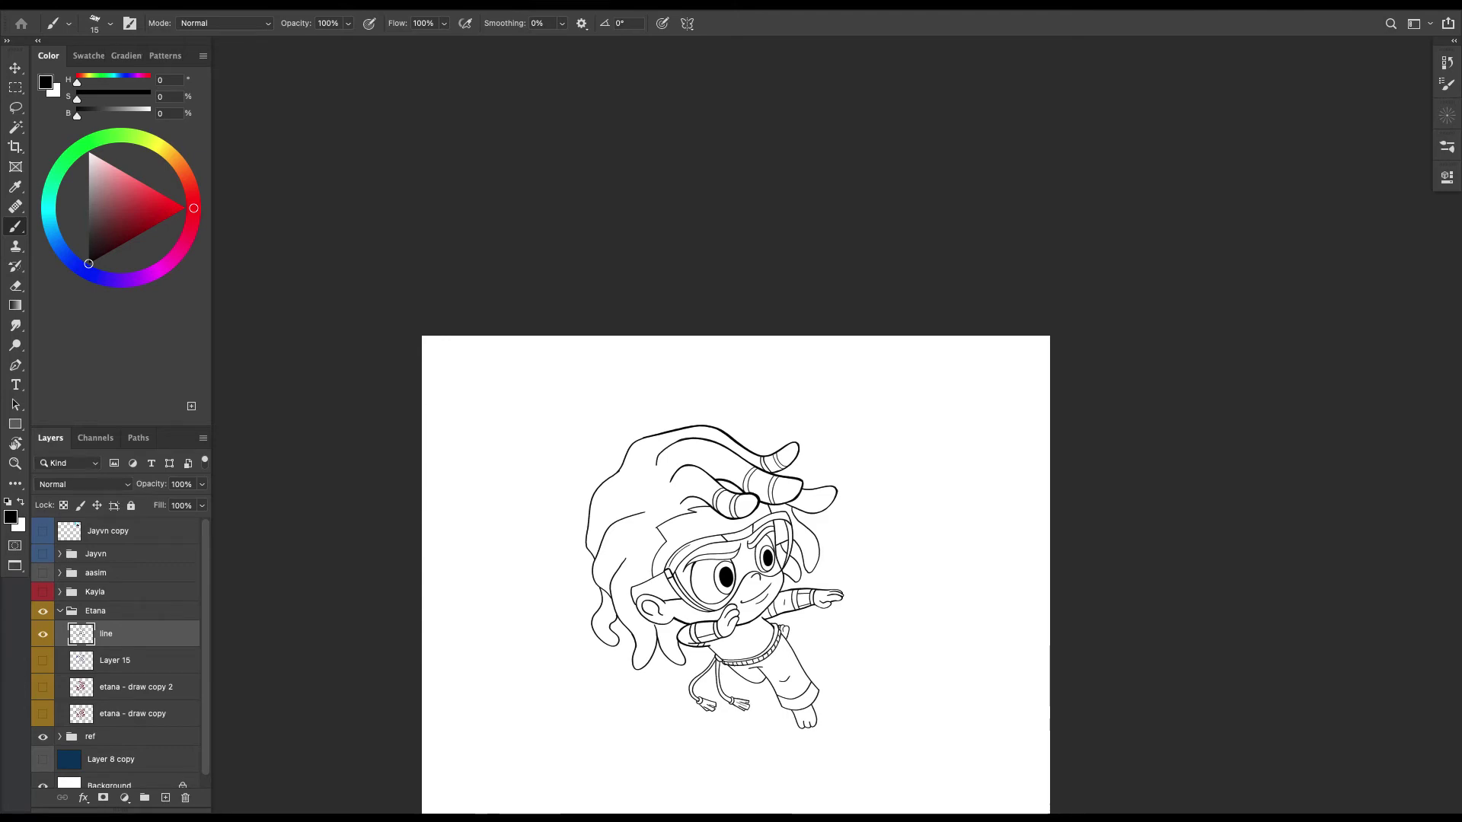
Thicken the hair's outer silhouette from the crown down the back of the head and along the rearmost dreadlock.
scroll(732, 437, up, 5)
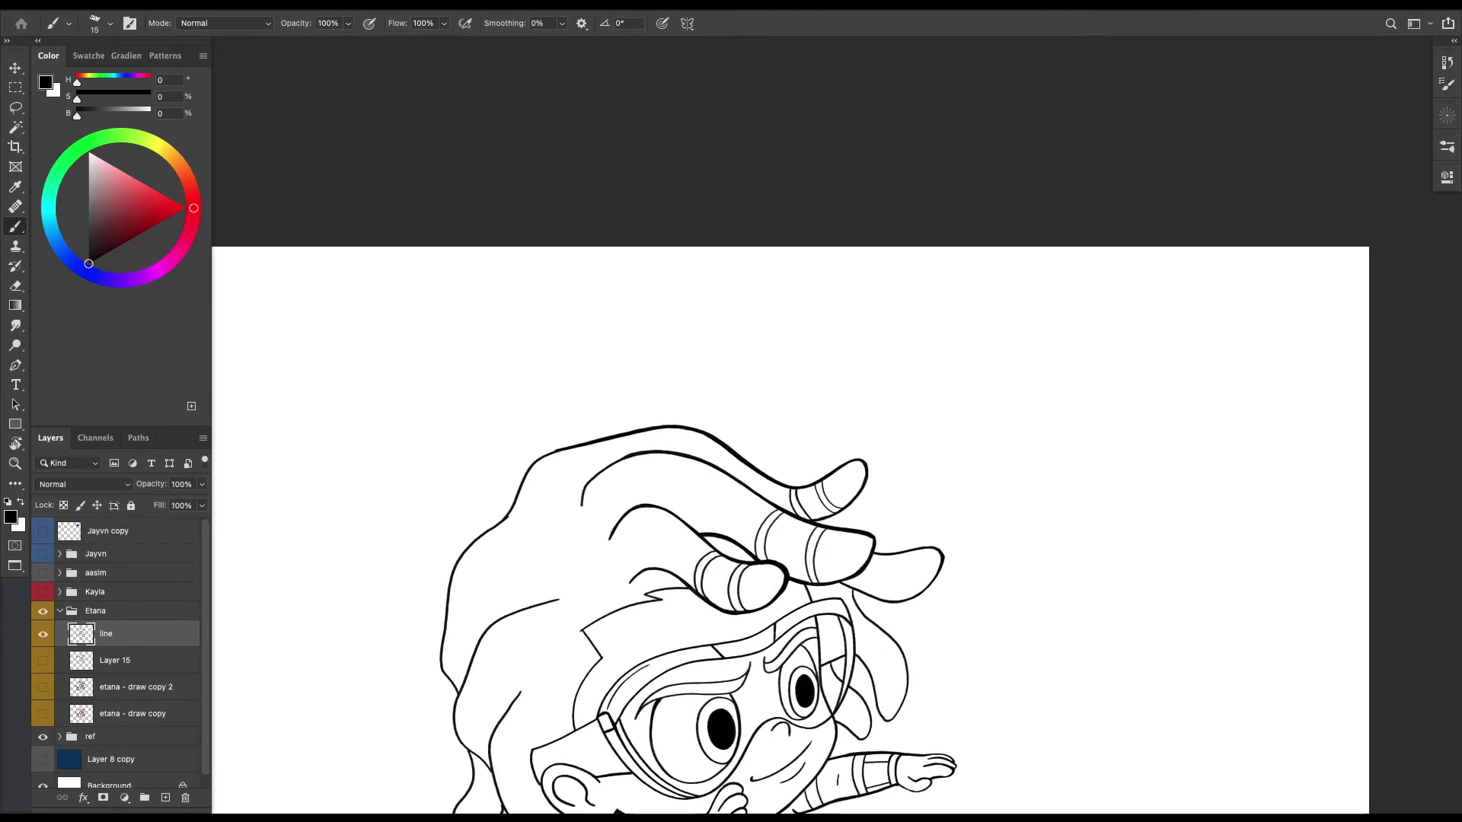
drag(731, 488, 924, 371)
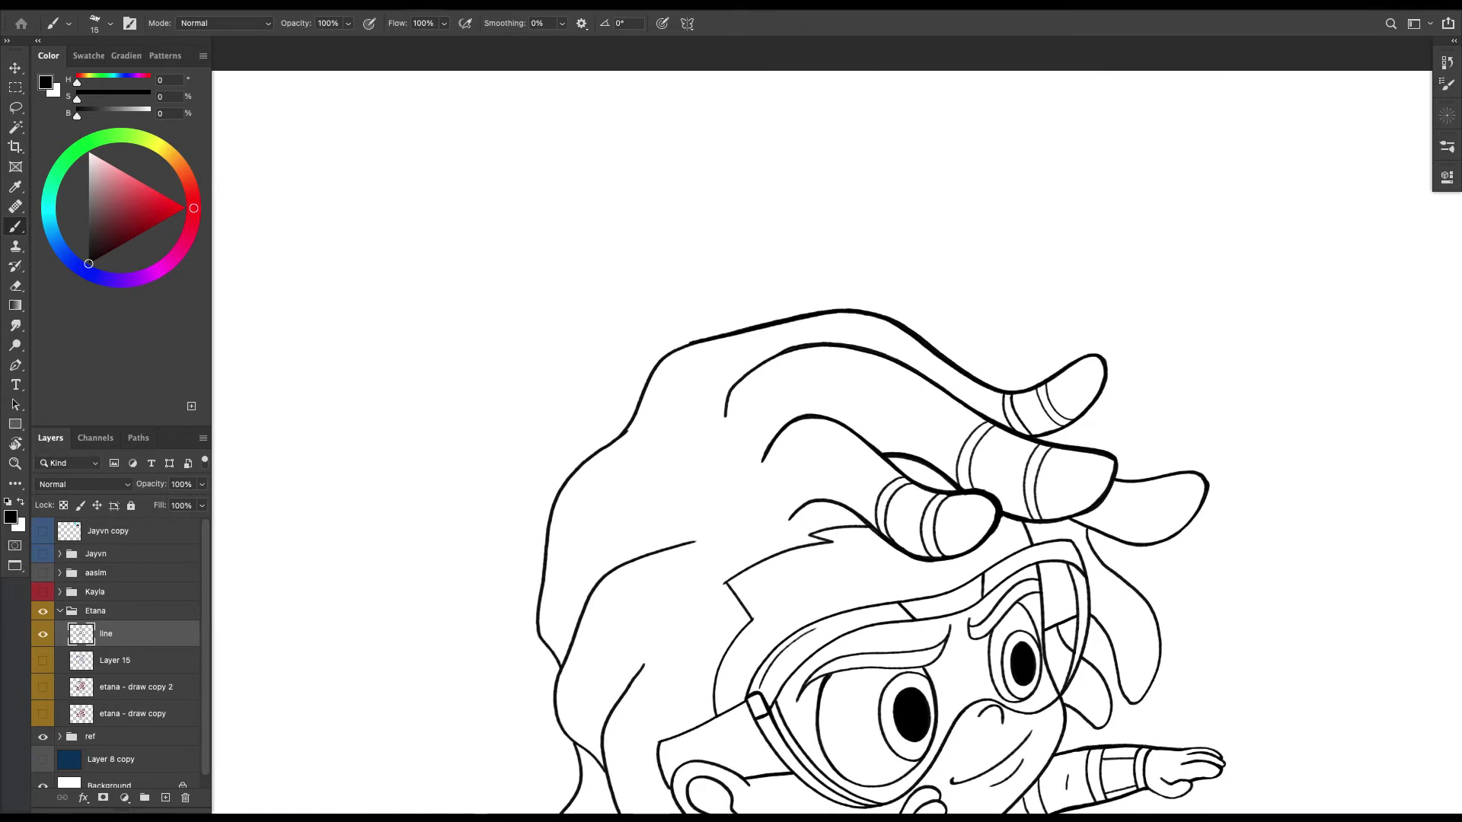
key(super+plus)
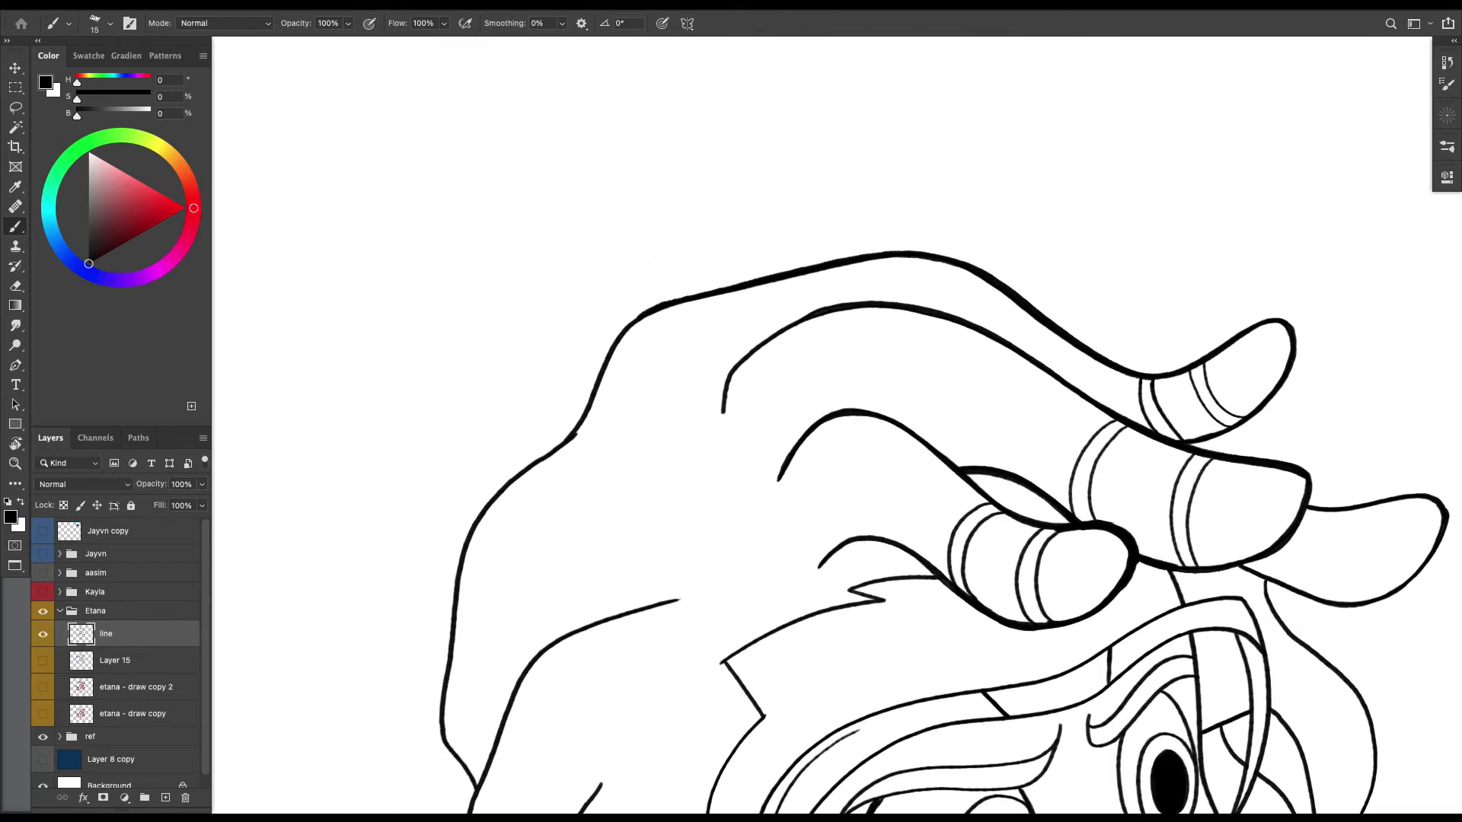
mouse_move(644, 313)
mouse_down()
mouse_move(523, 473)
mouse_move(457, 602)
mouse_move(438, 737)
mouse_move(473, 788)
mouse_up()
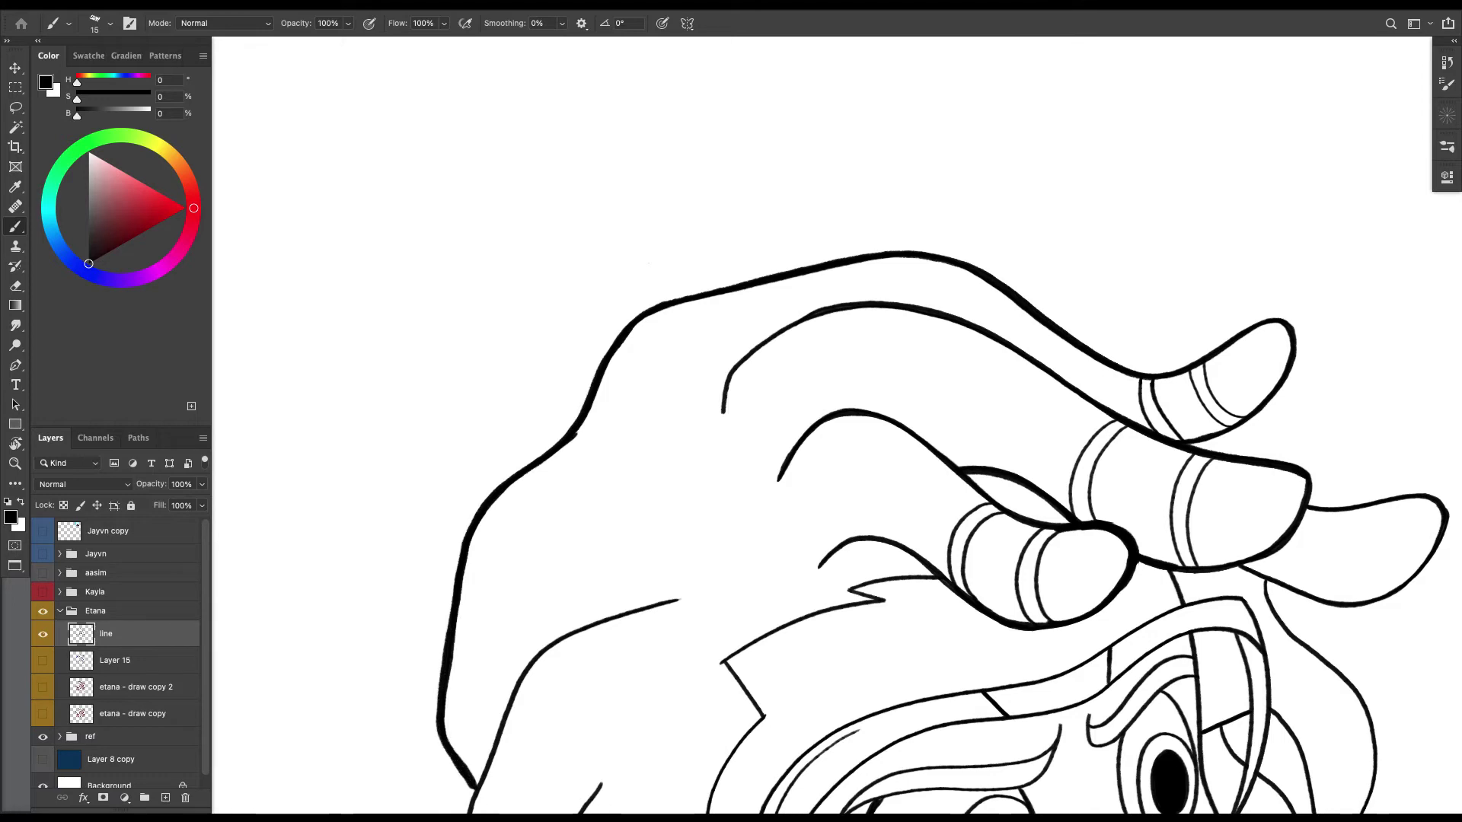
scroll(838, 427, down, 5)
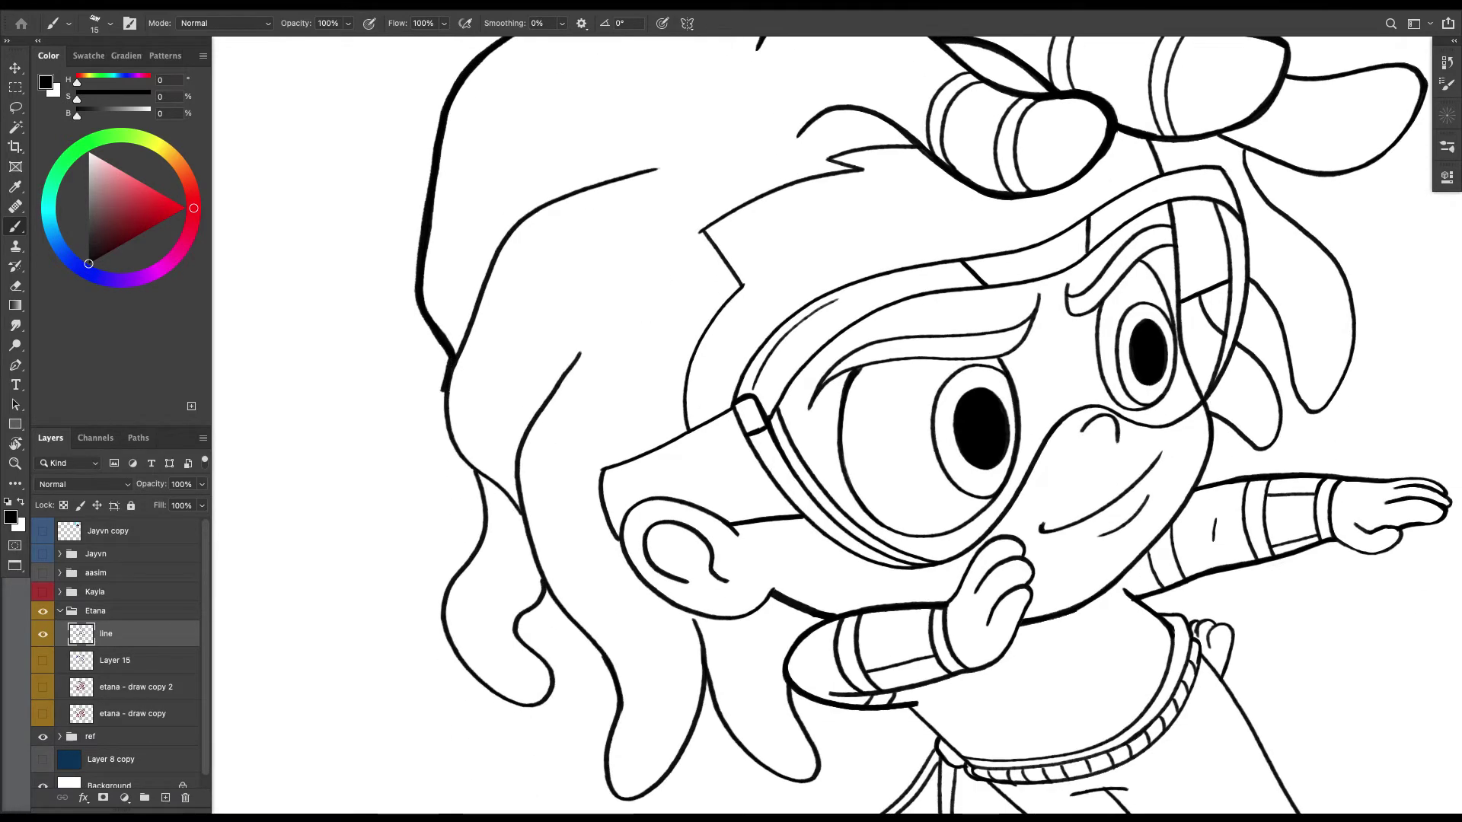
mouse_move(441, 390)
mouse_down()
mouse_move(481, 533)
mouse_move(441, 638)
mouse_up()
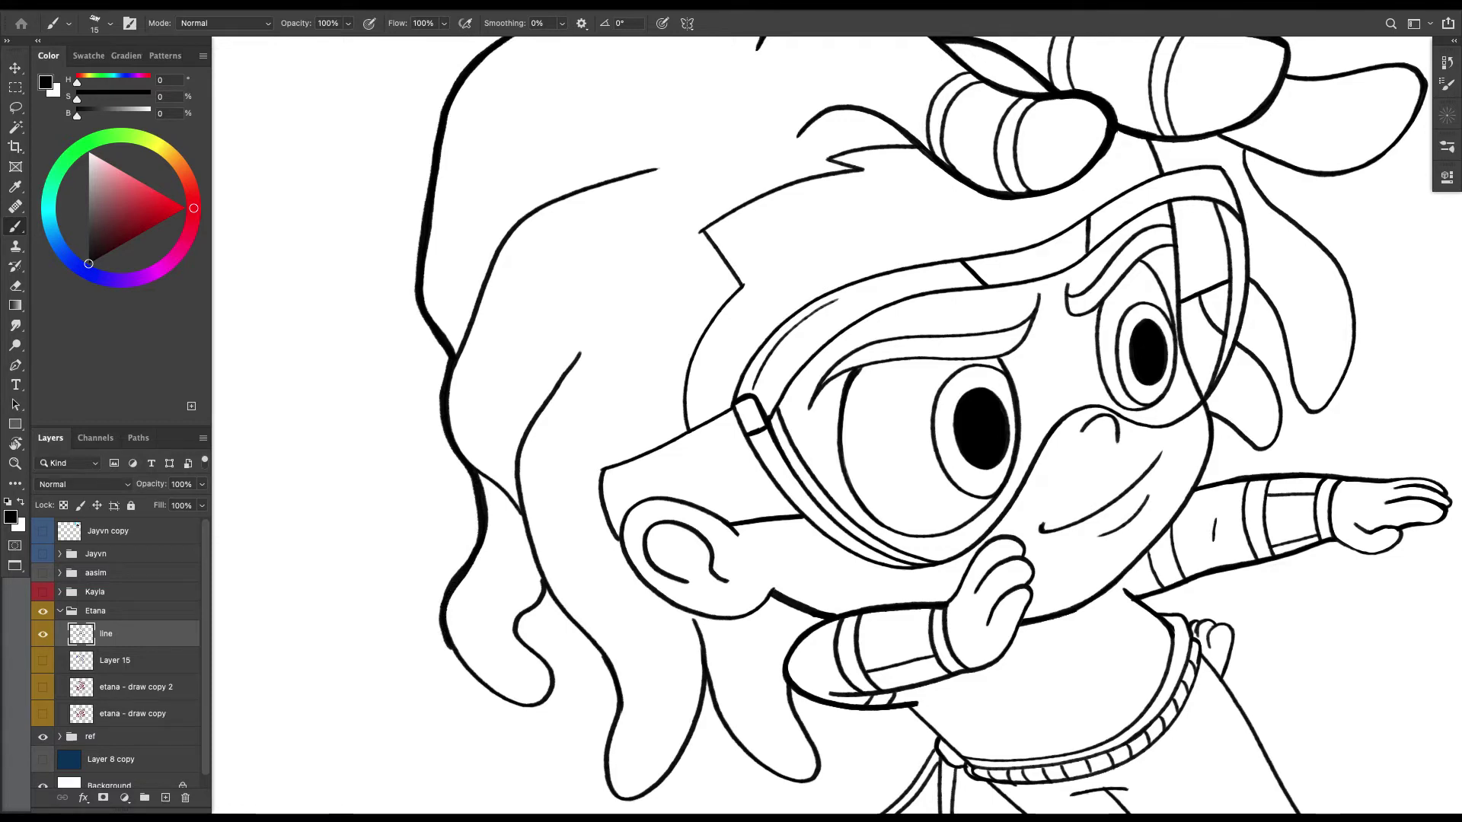
Thicken the outlines of the hanging dreadlocks behind the ear.
drag(515, 493, 533, 558)
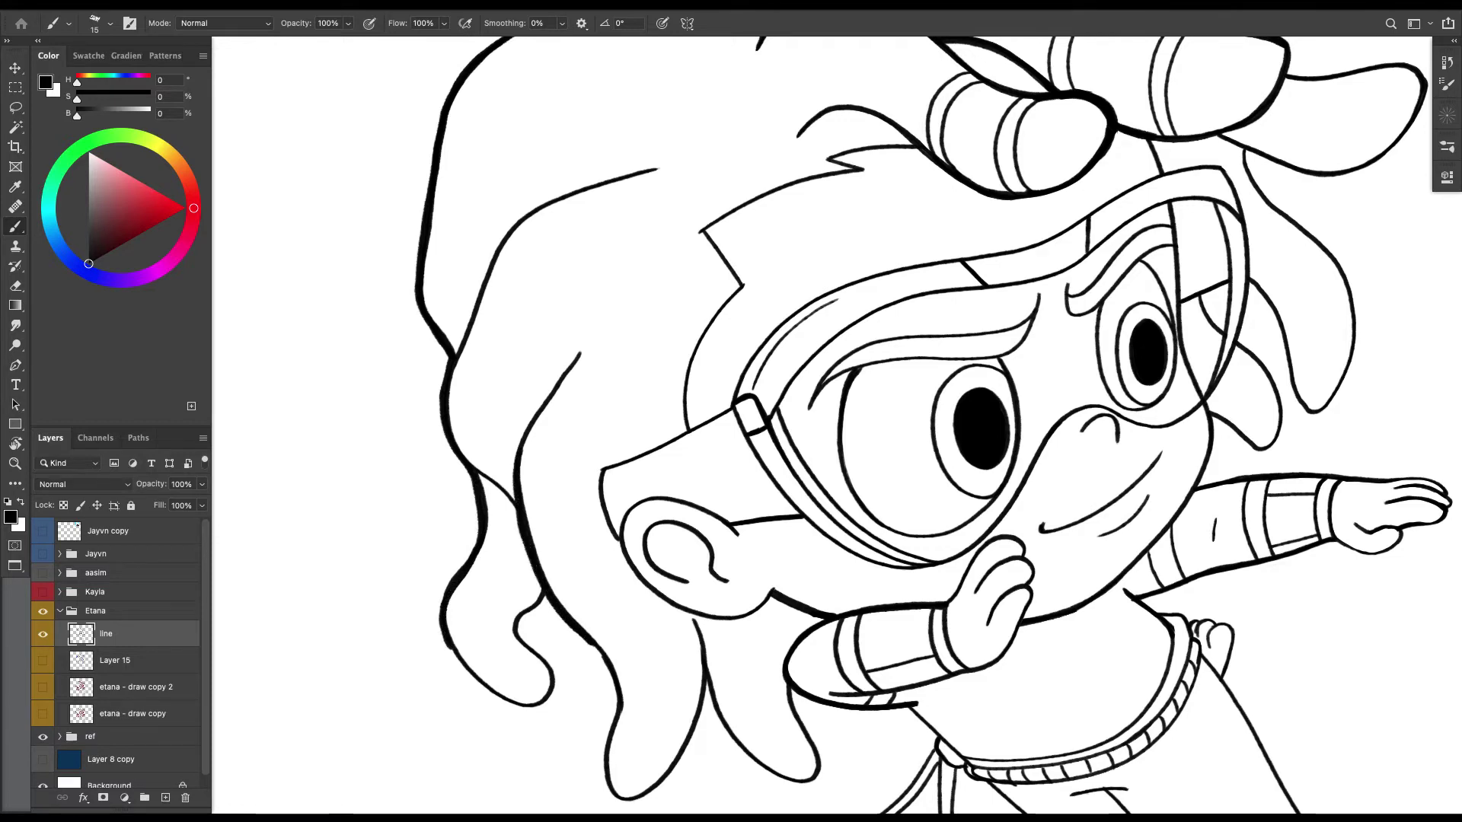
drag(588, 646, 617, 695)
drag(692, 618, 705, 697)
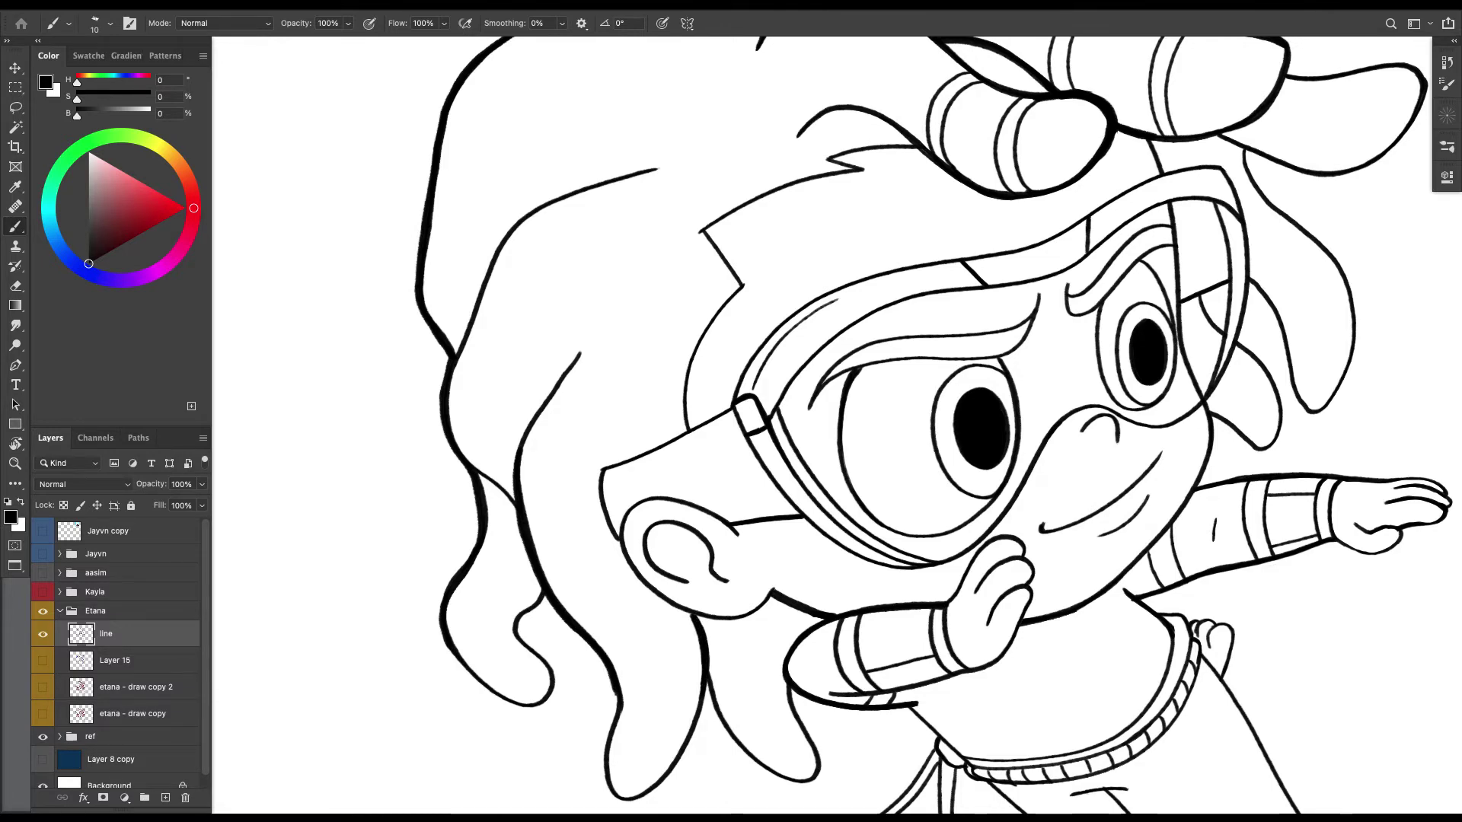
key(super+minus)
key(super+minus)
key(super+minus)
key(super+minus)
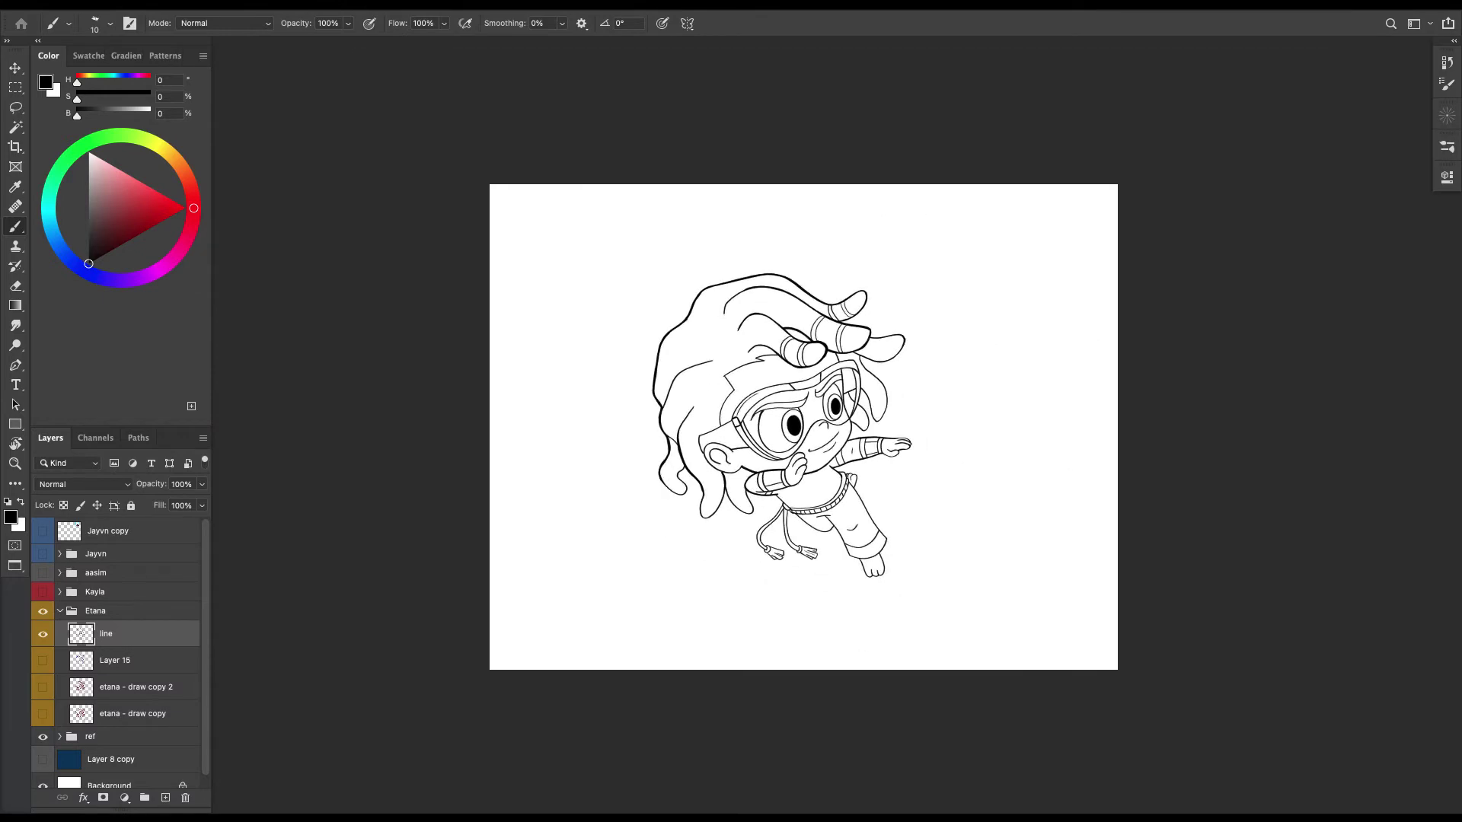
Trim the inner edge of the front dreadlock's tip outline with a lasso selection and redraw the band line's upper end at brush size 7.
key(super+plus)
key(super+plus)
key(super+plus)
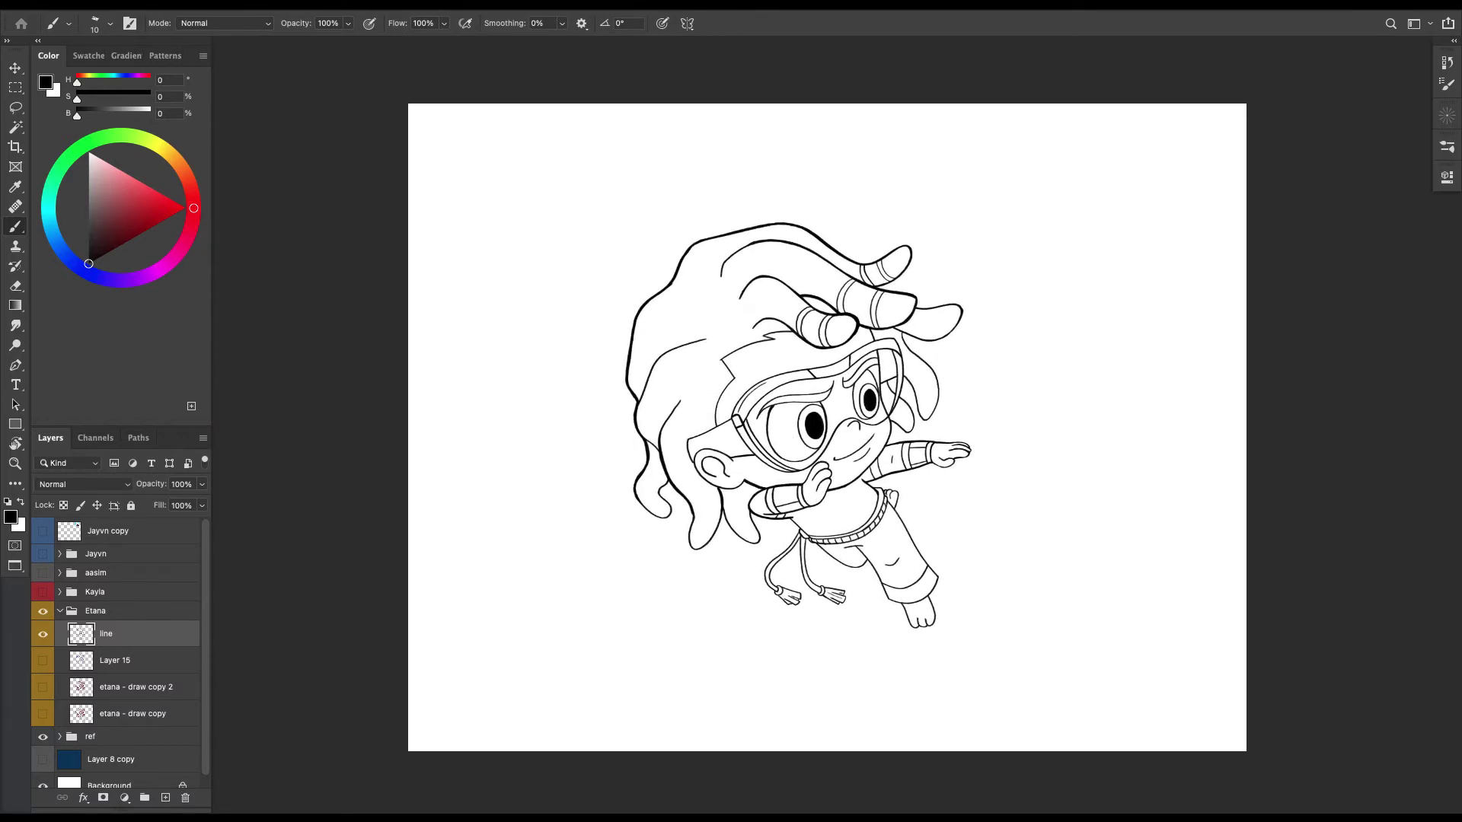
drag(899, 380, 581, 495)
key(super+plus)
key(super+plus)
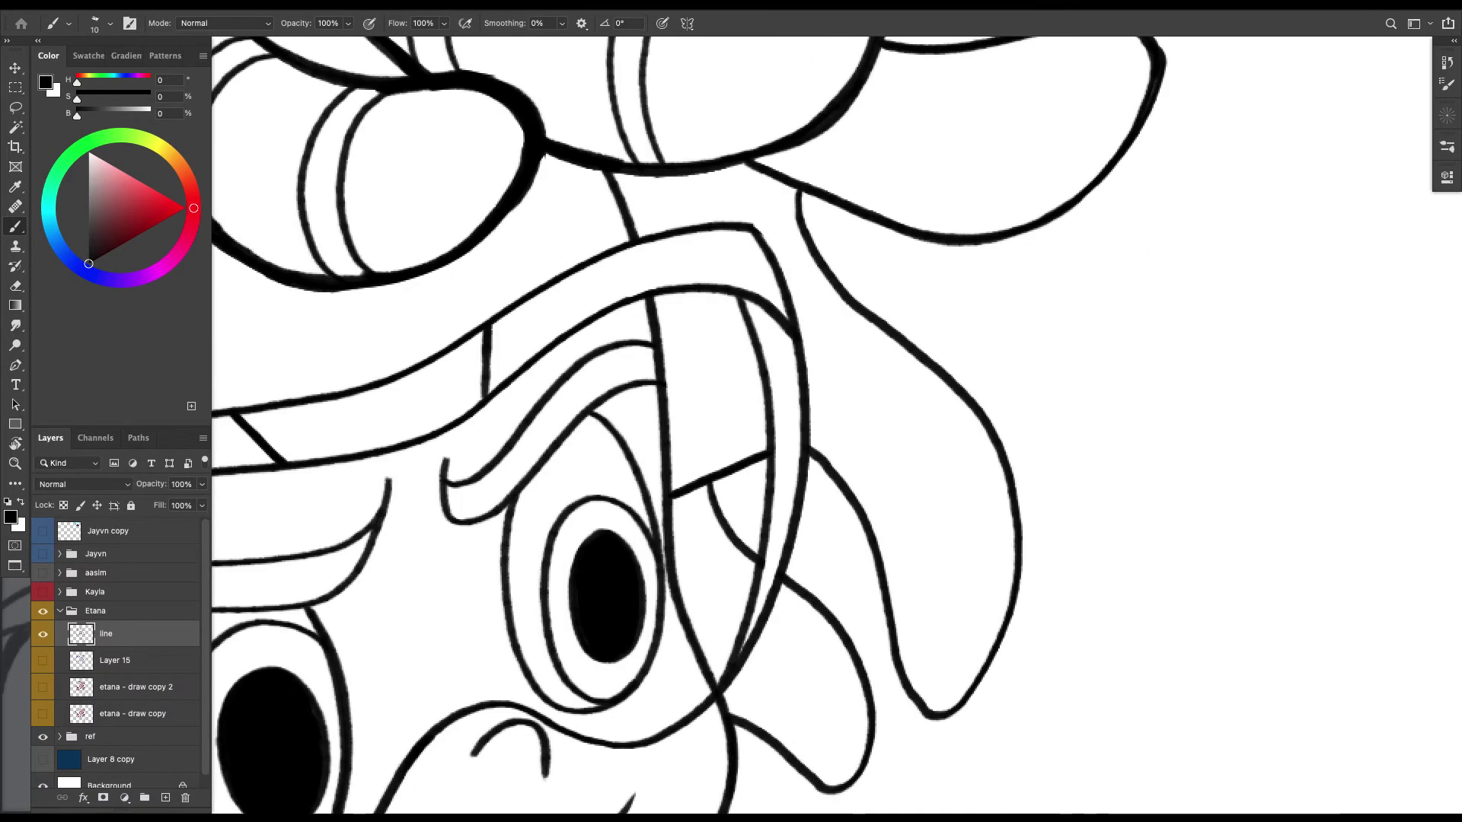
key(super+minus)
key(super+minus)
key(super+minus)
key(super+plus)
key(ctrl+plus)
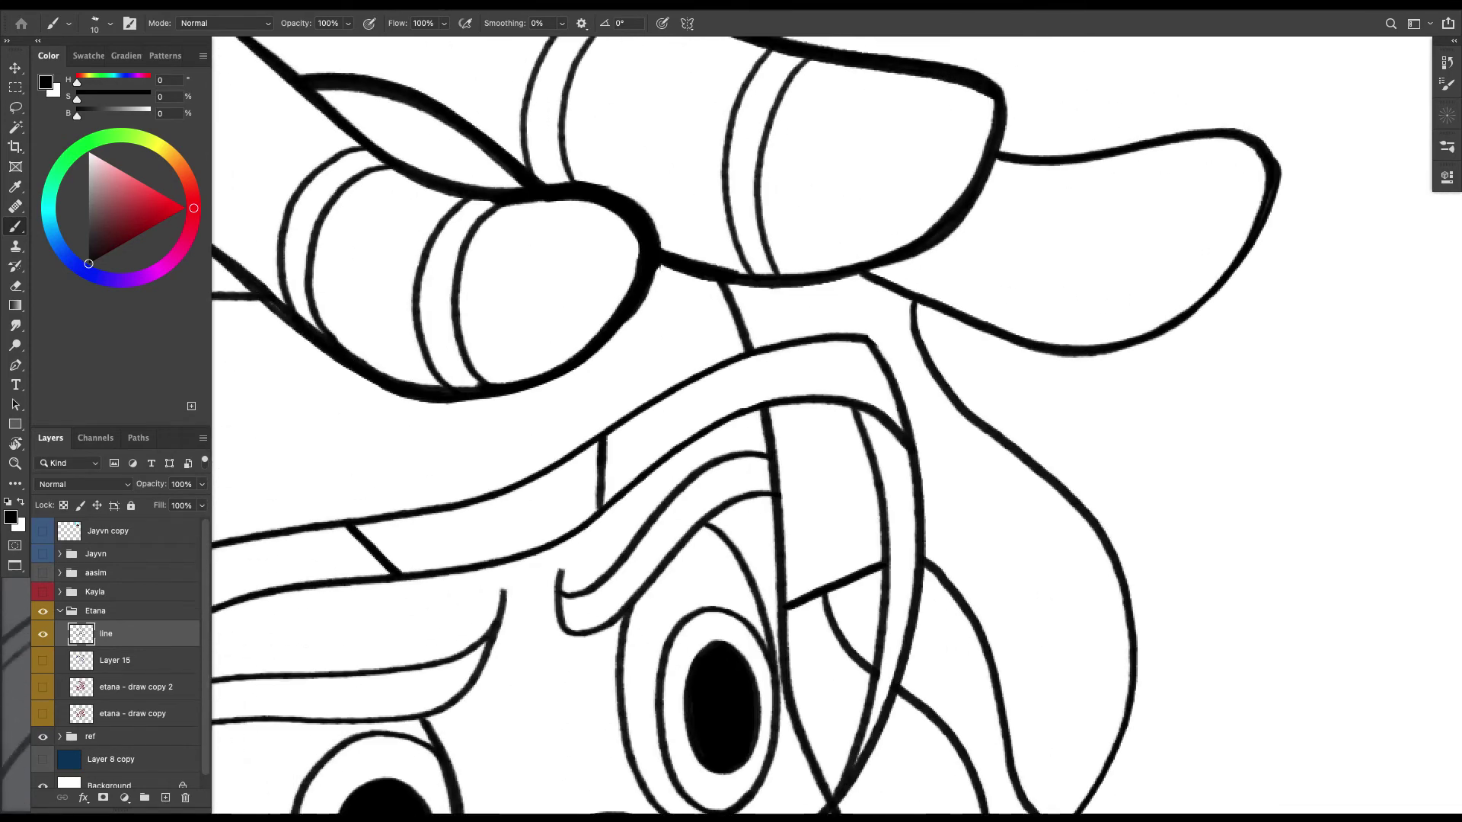
key(ctrl+plus)
key(l)
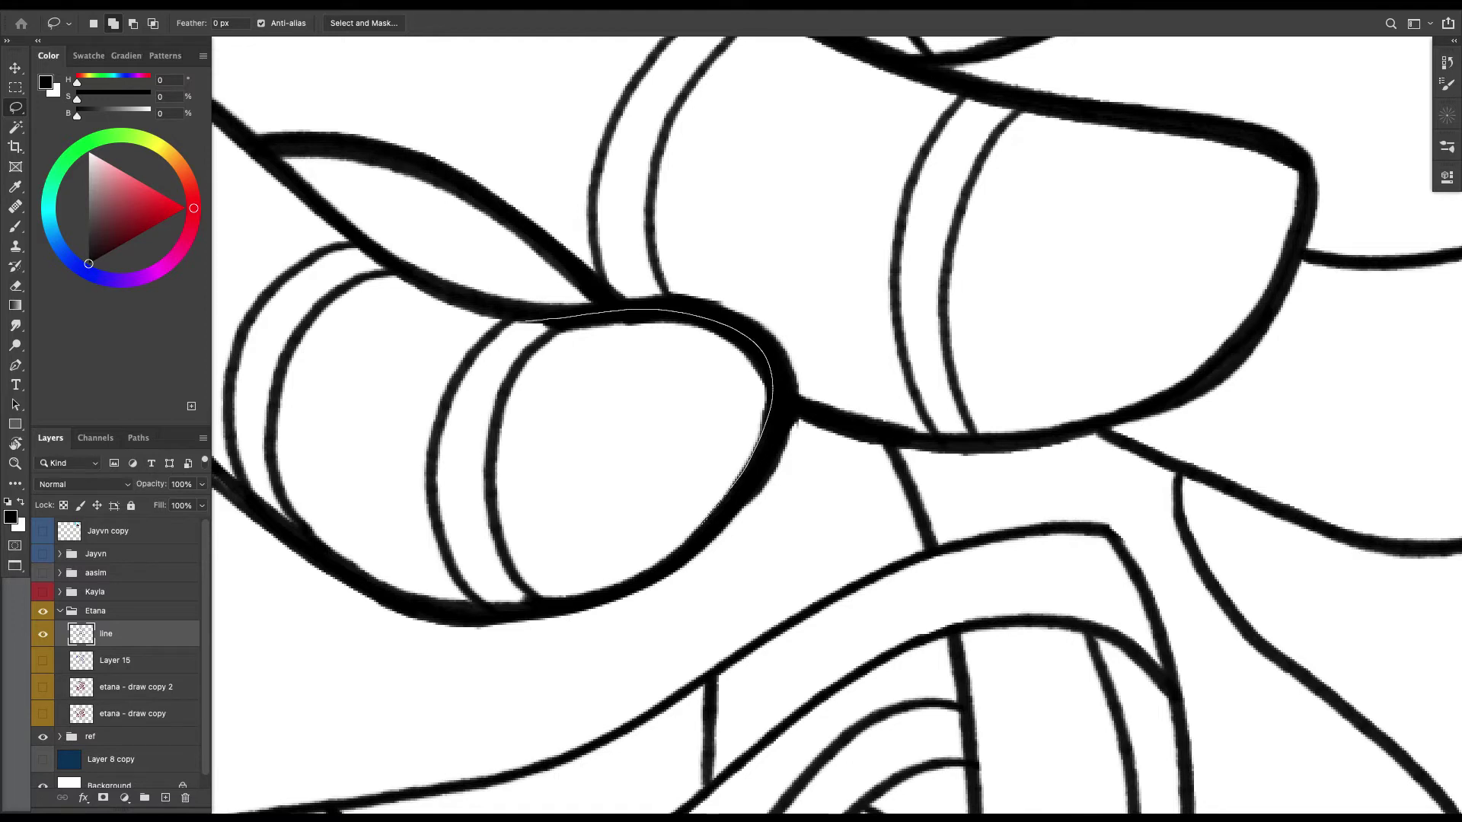
key(Escape)
scroll(836, 426, left, 3)
scroll(836, 426, up, 2)
key(b)
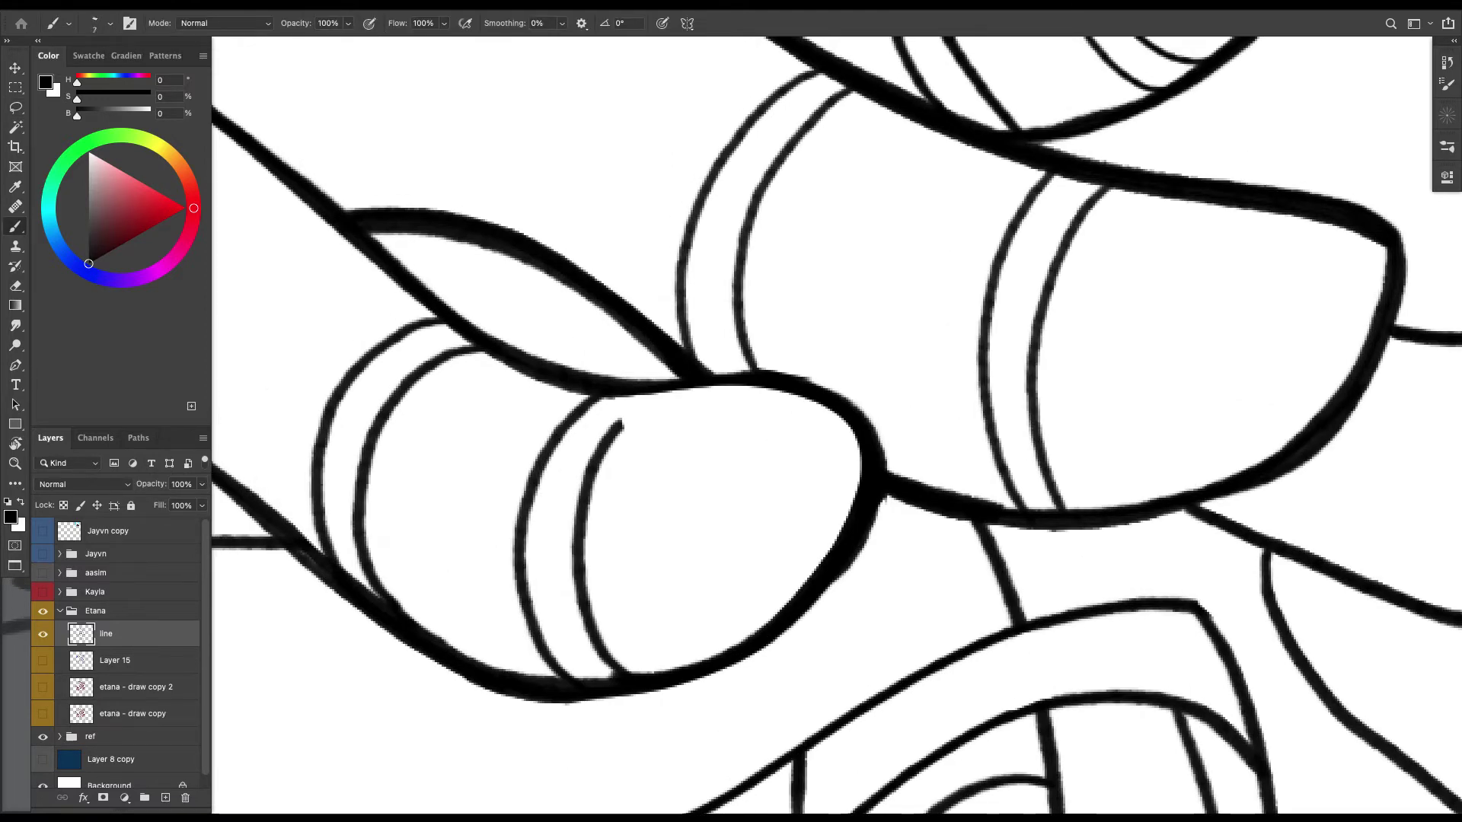
mouse_move(613, 433)
mouse_down()
mouse_move(650, 395)
mouse_move(601, 455)
mouse_up()
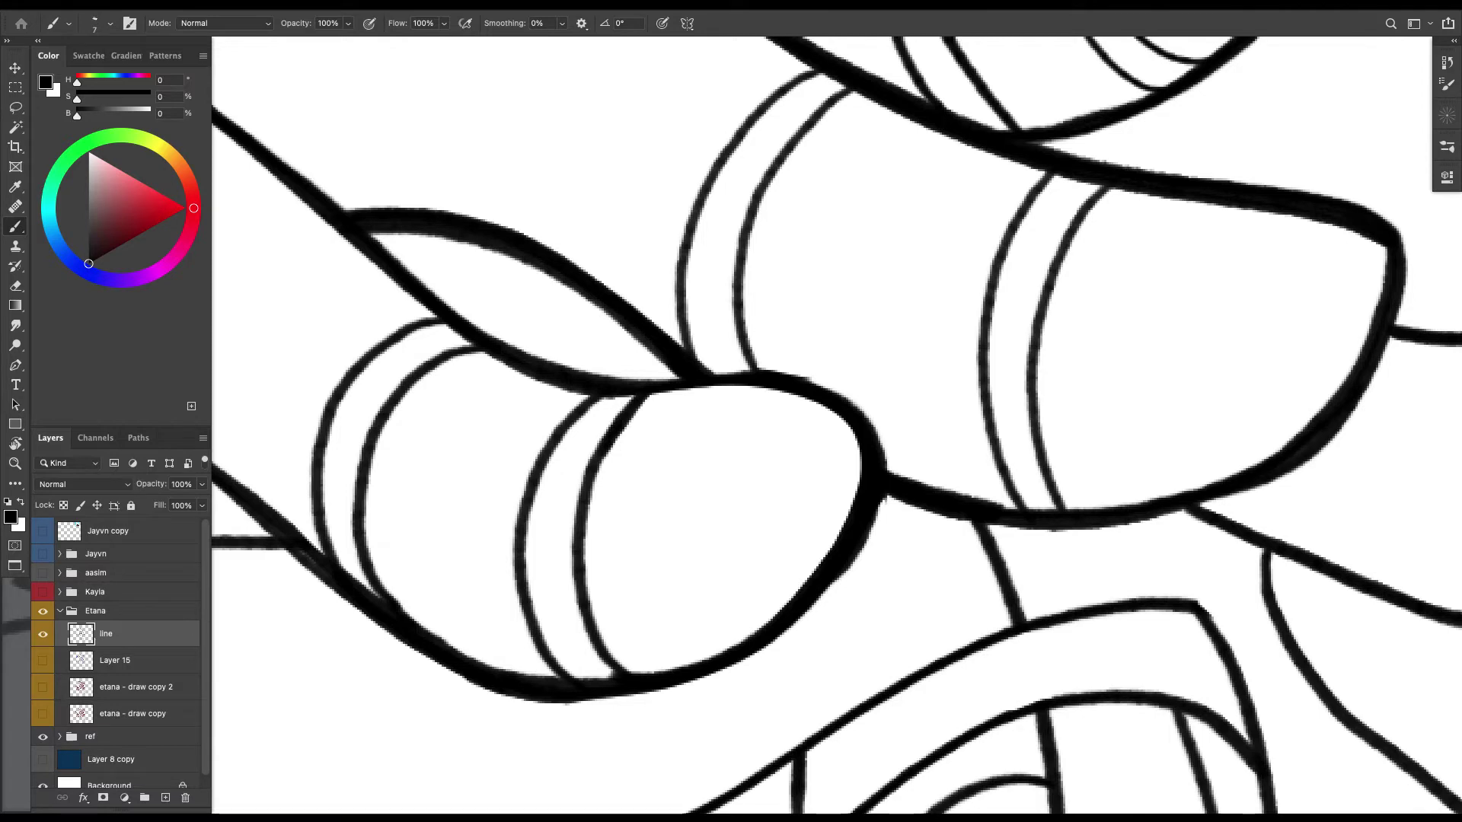
Lasso and delete excess line weight around the front dreadlock's rounded tip, and touch up the remaining outline with the brush.
key(l)
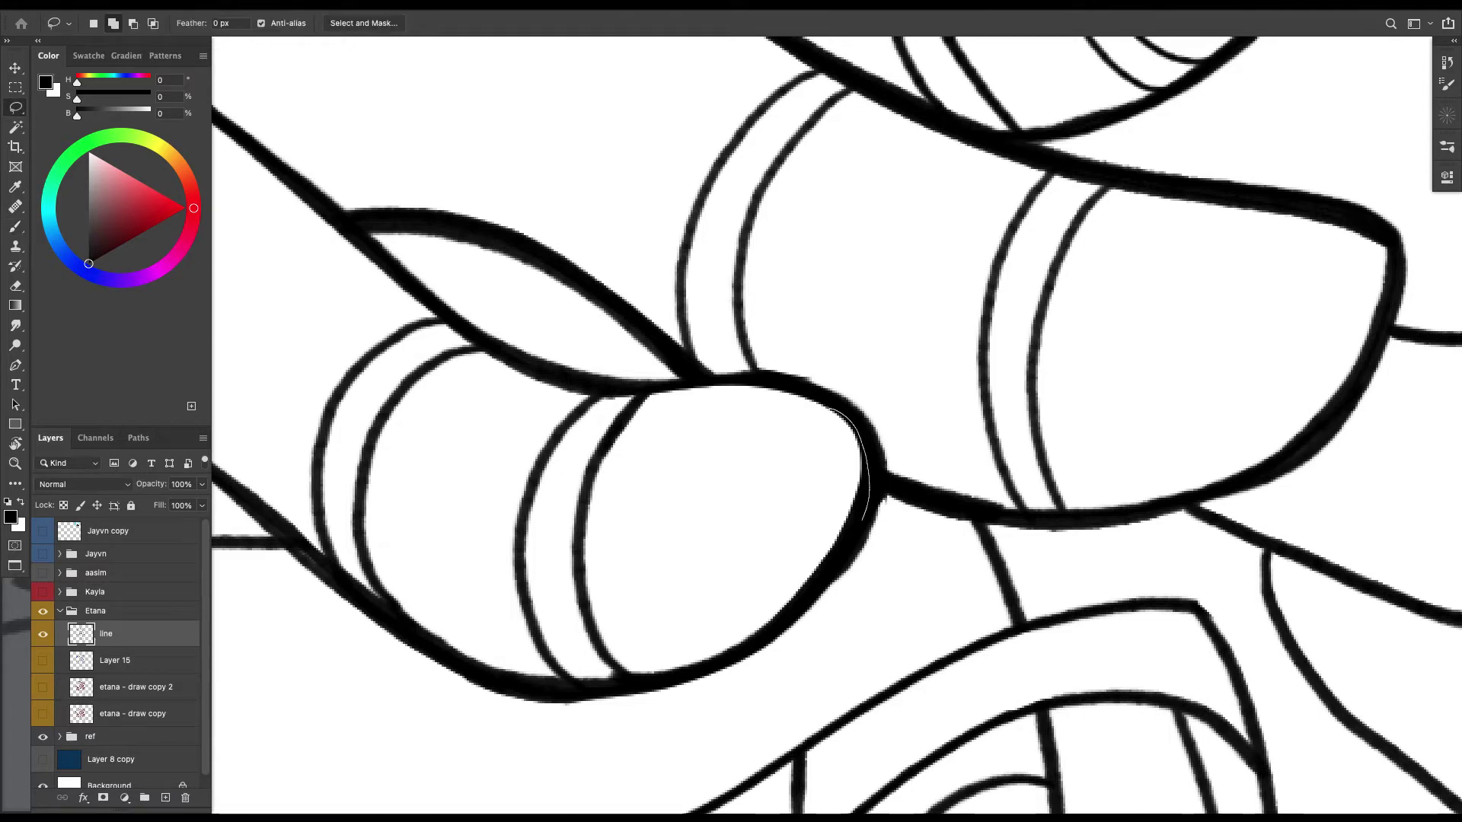
drag(699, 661, 829, 409)
key(Delete)
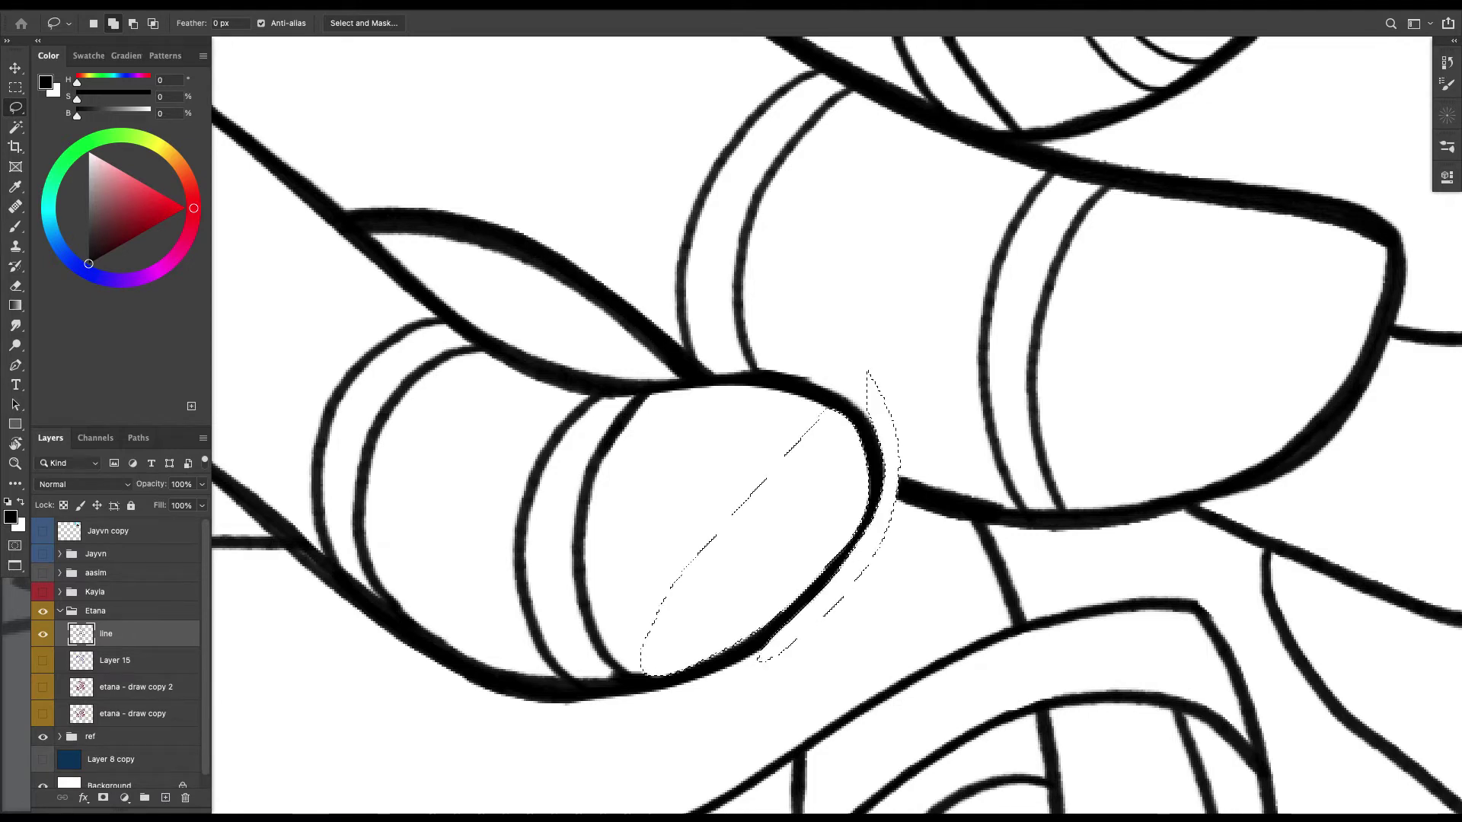
key(ctrl+d)
key(b)
drag(769, 639, 871, 500)
Lasso and delete the excess thickness along the underside outline of the front dreadlock beside its bands.
key(r)
mouse_move(734, 343)
mouse_down()
mouse_move(810, 399)
mouse_move(817, 437)
mouse_move(817, 425)
mouse_up()
mouse_move(656, 590)
mouse_down()
mouse_move(655, 572)
mouse_move(618, 635)
mouse_move(652, 574)
mouse_up()
key(l)
scroll(836, 425, up, 3)
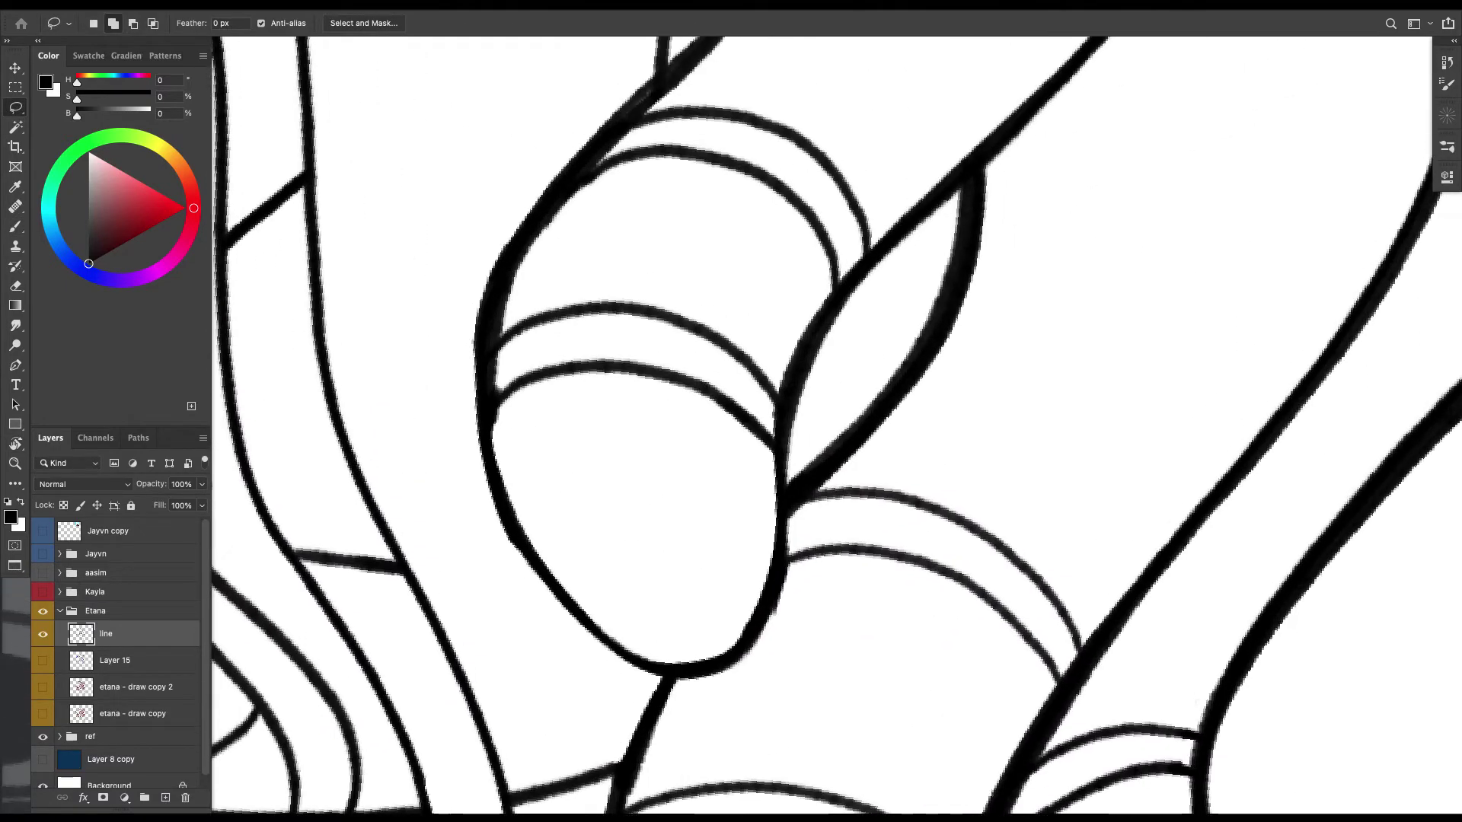
key(b)
key(l)
scroll(836, 425, up, 3)
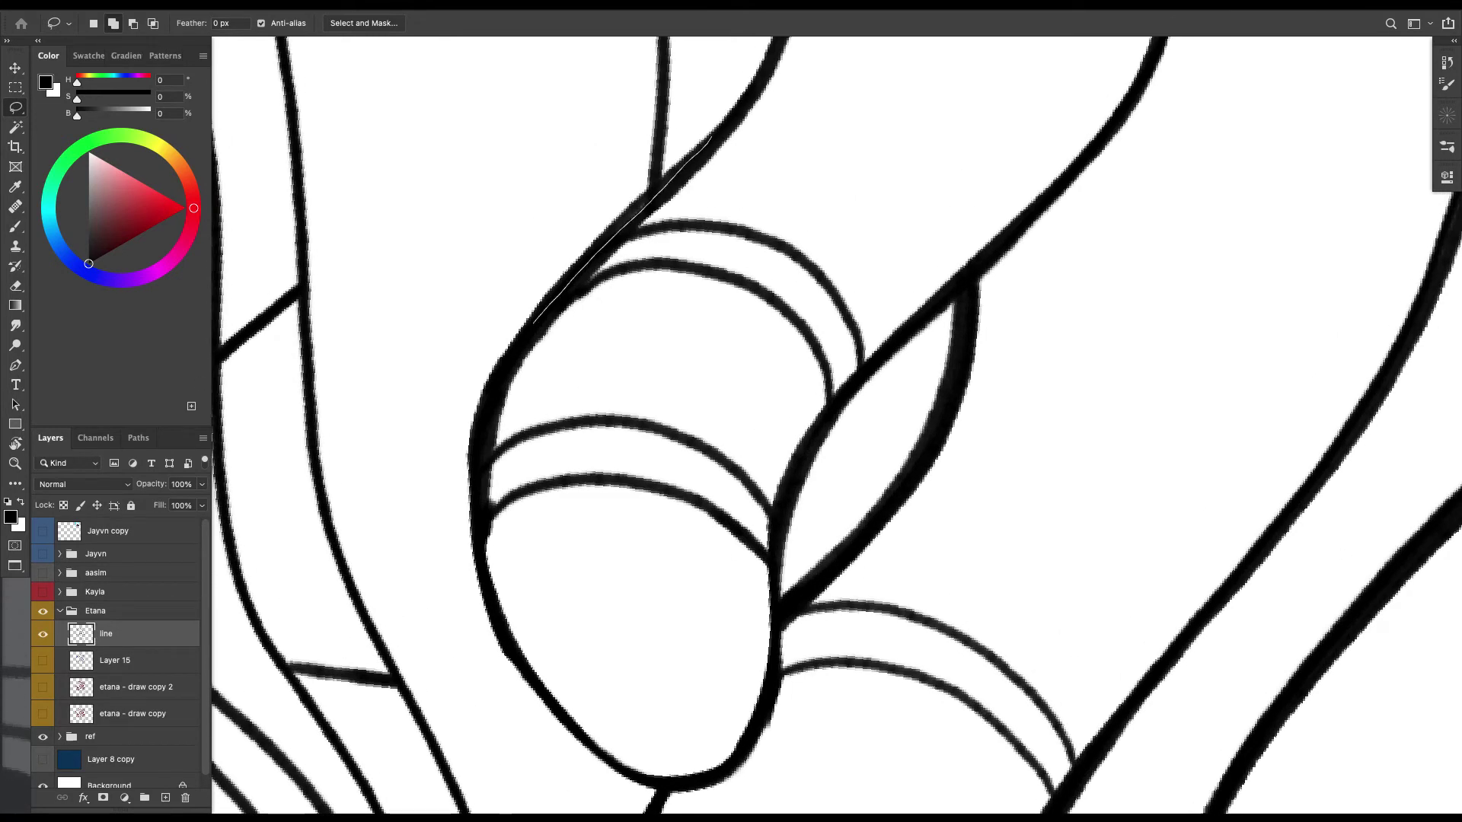
drag(491, 391, 475, 483)
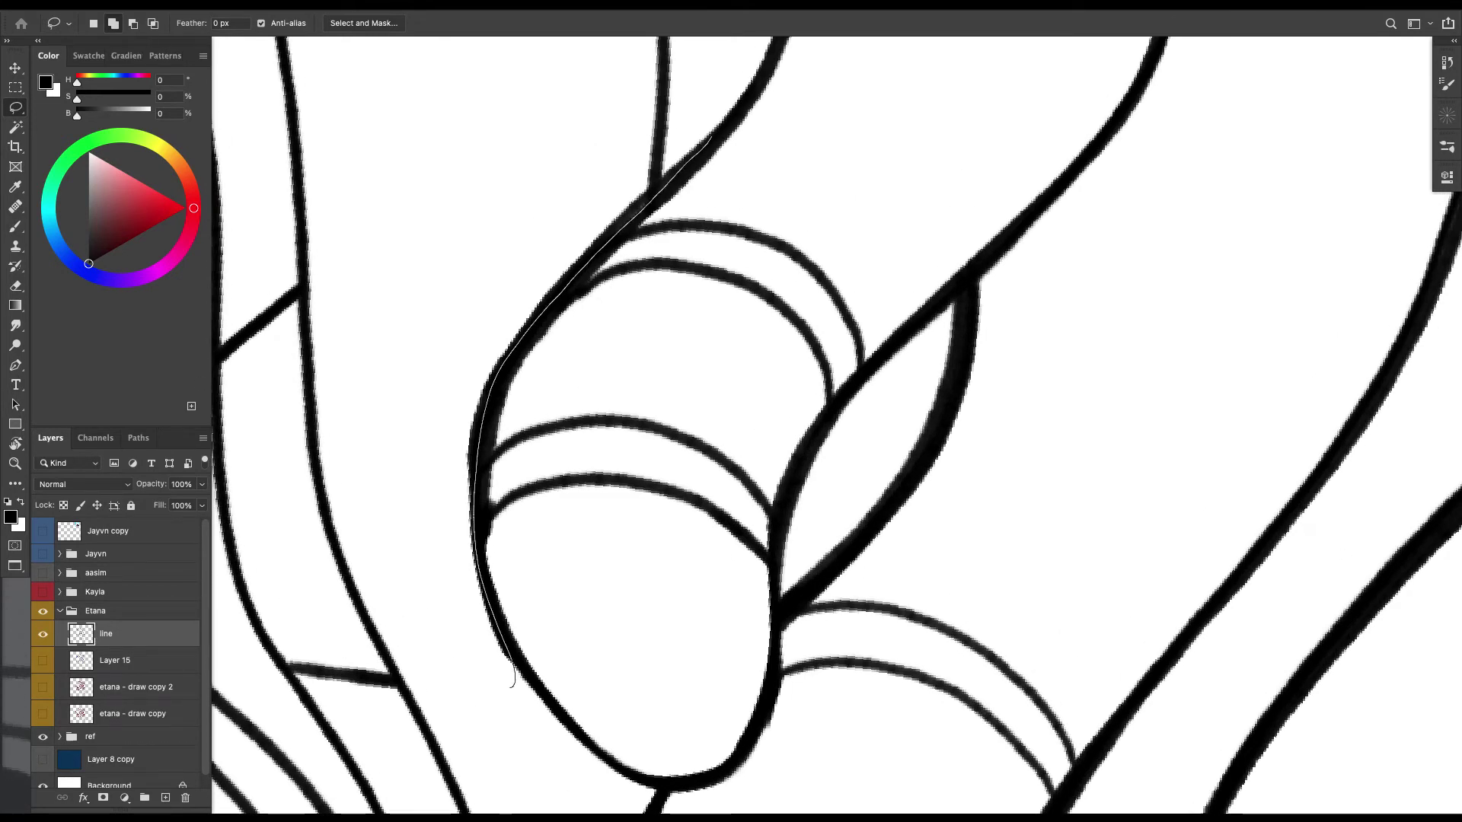
drag(511, 687, 711, 138)
key(Delete)
key(super+d)
Reconnect the hairline stroke to the front dreadlock and smooth the rough notch in its underside outline with the size 7 brush.
scroll(836, 425, up, 2)
key(b)
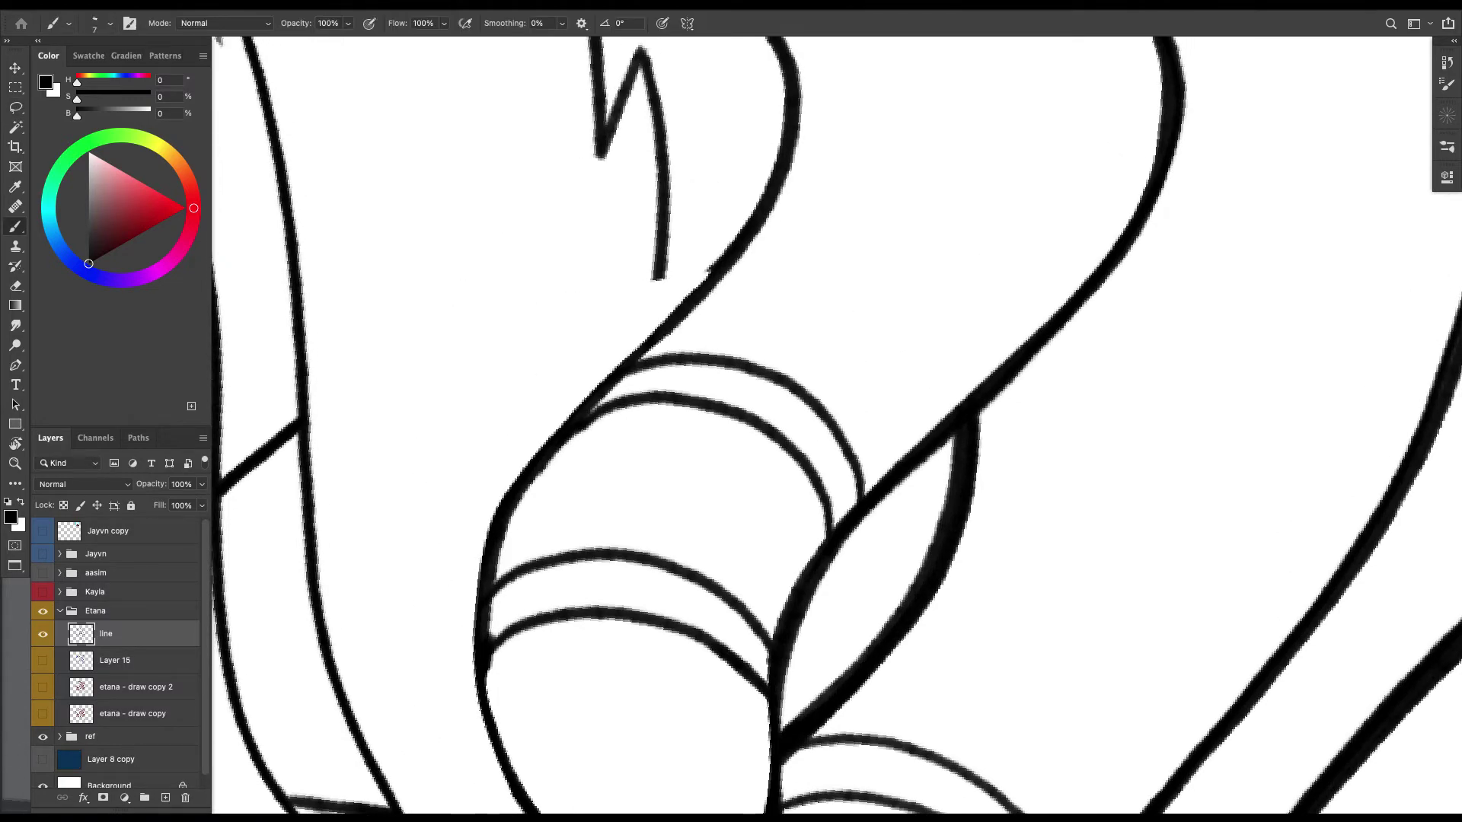
drag(658, 274, 647, 340)
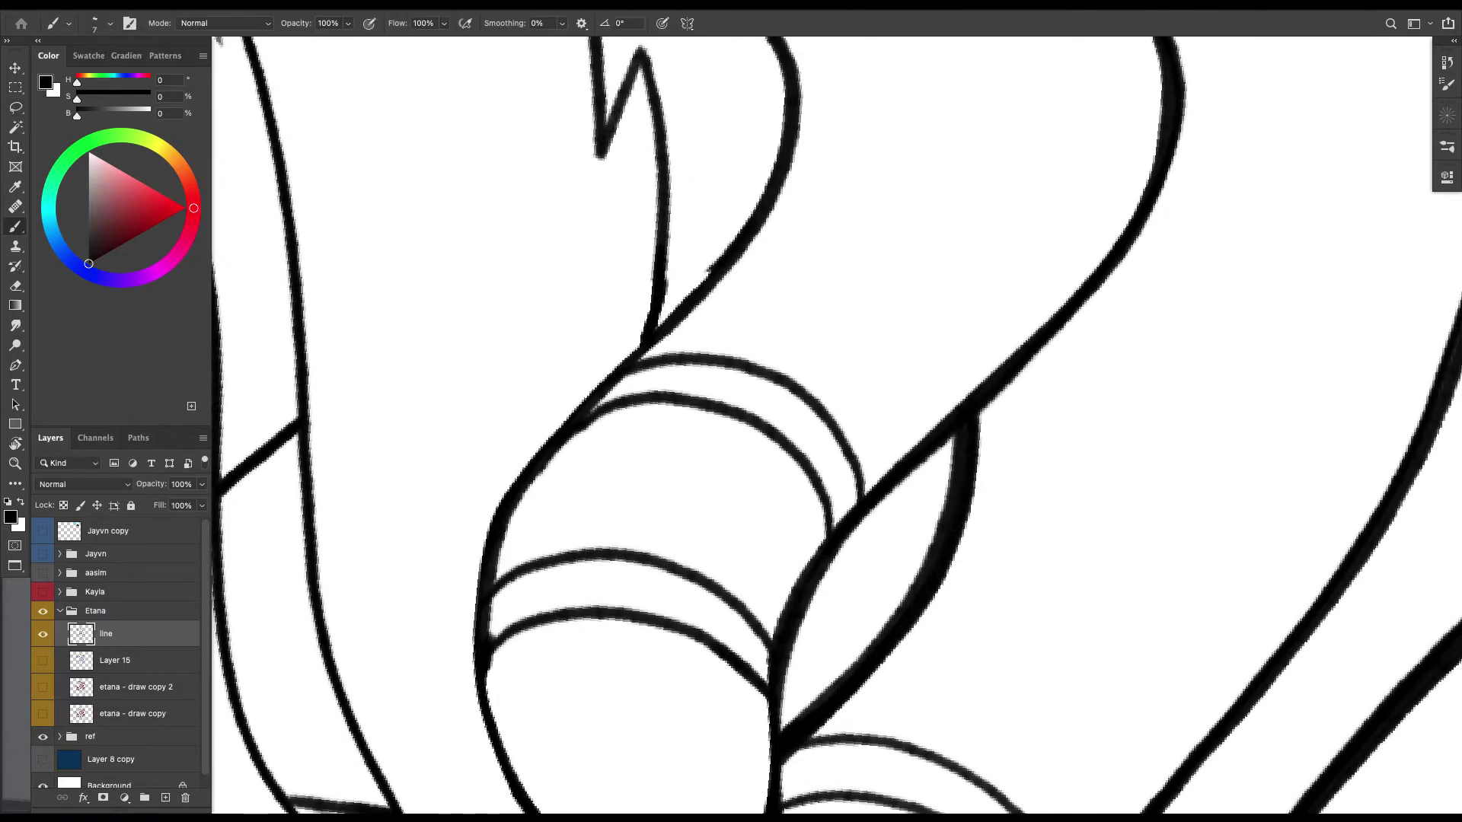
drag(723, 250, 640, 349)
key(super+minus)
key(super+minus)
key(super+minus)
key(super+minus)
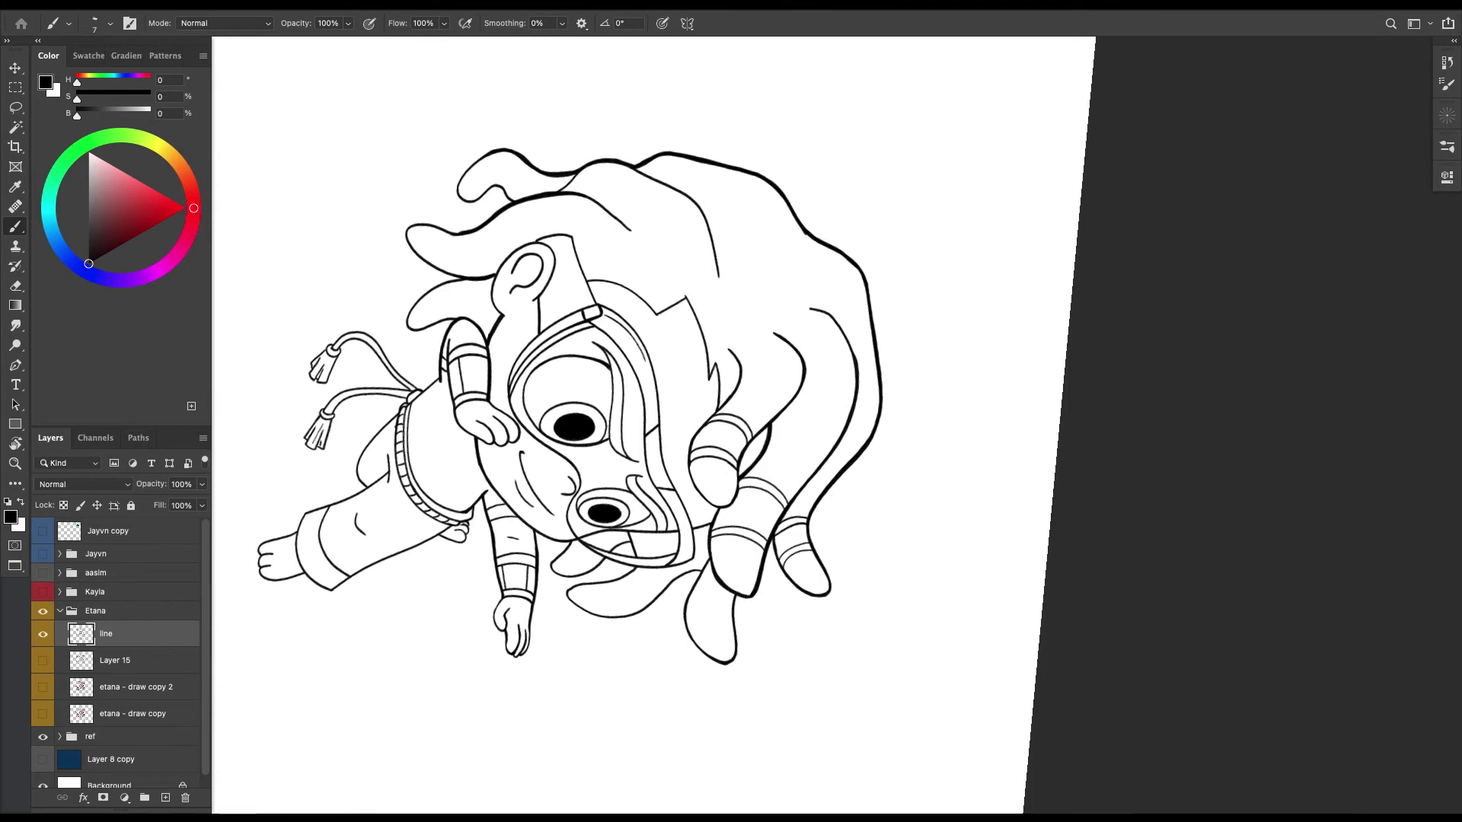
Examine the banded dreadlocks up close, the whole figure upright, and the line work of the face, arms and torso.
scroll(754, 503, up, 6)
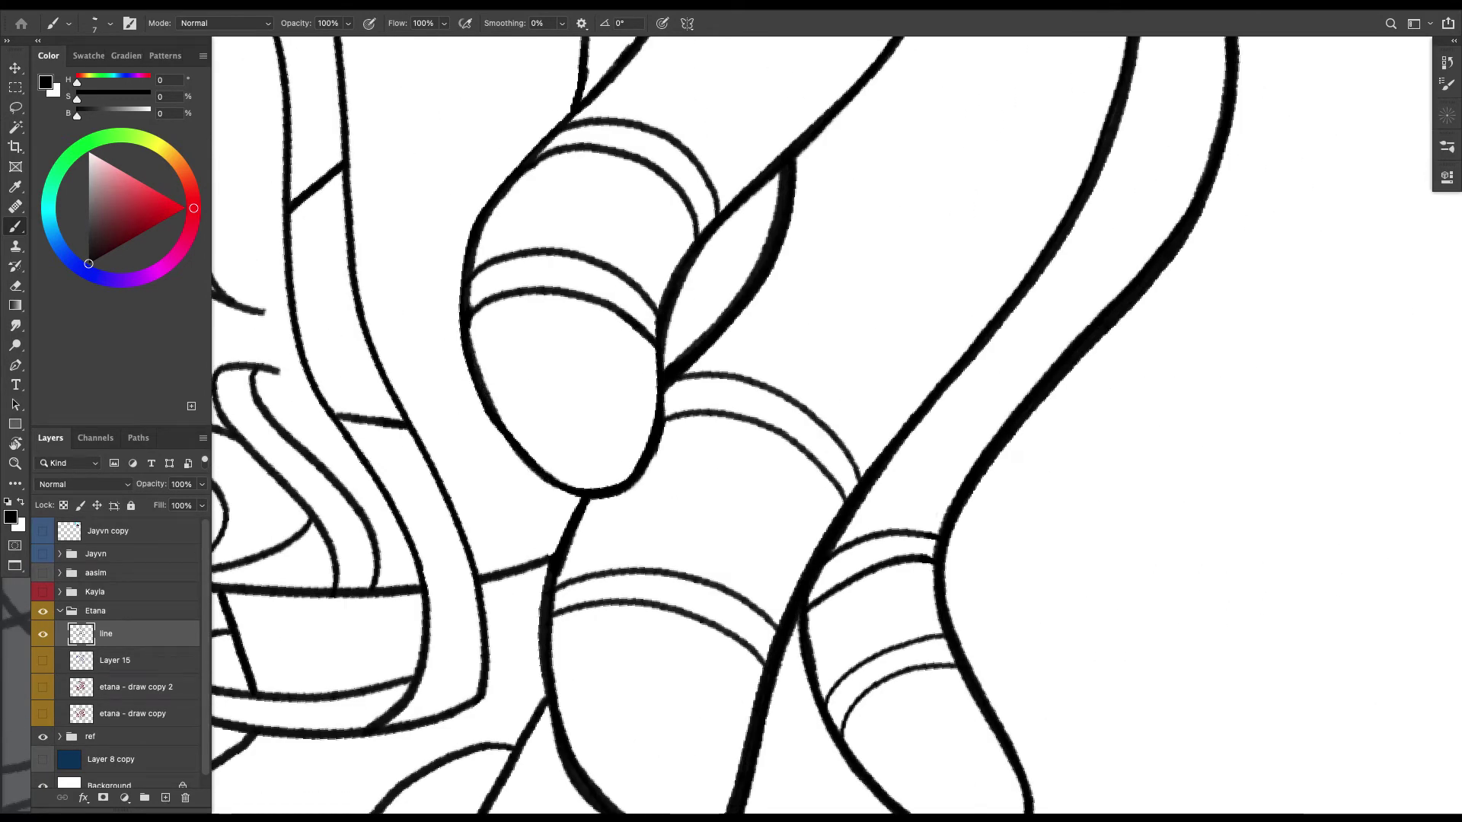
key(super+minus)
key(super+minus)
key(super+minus)
key(super+minus)
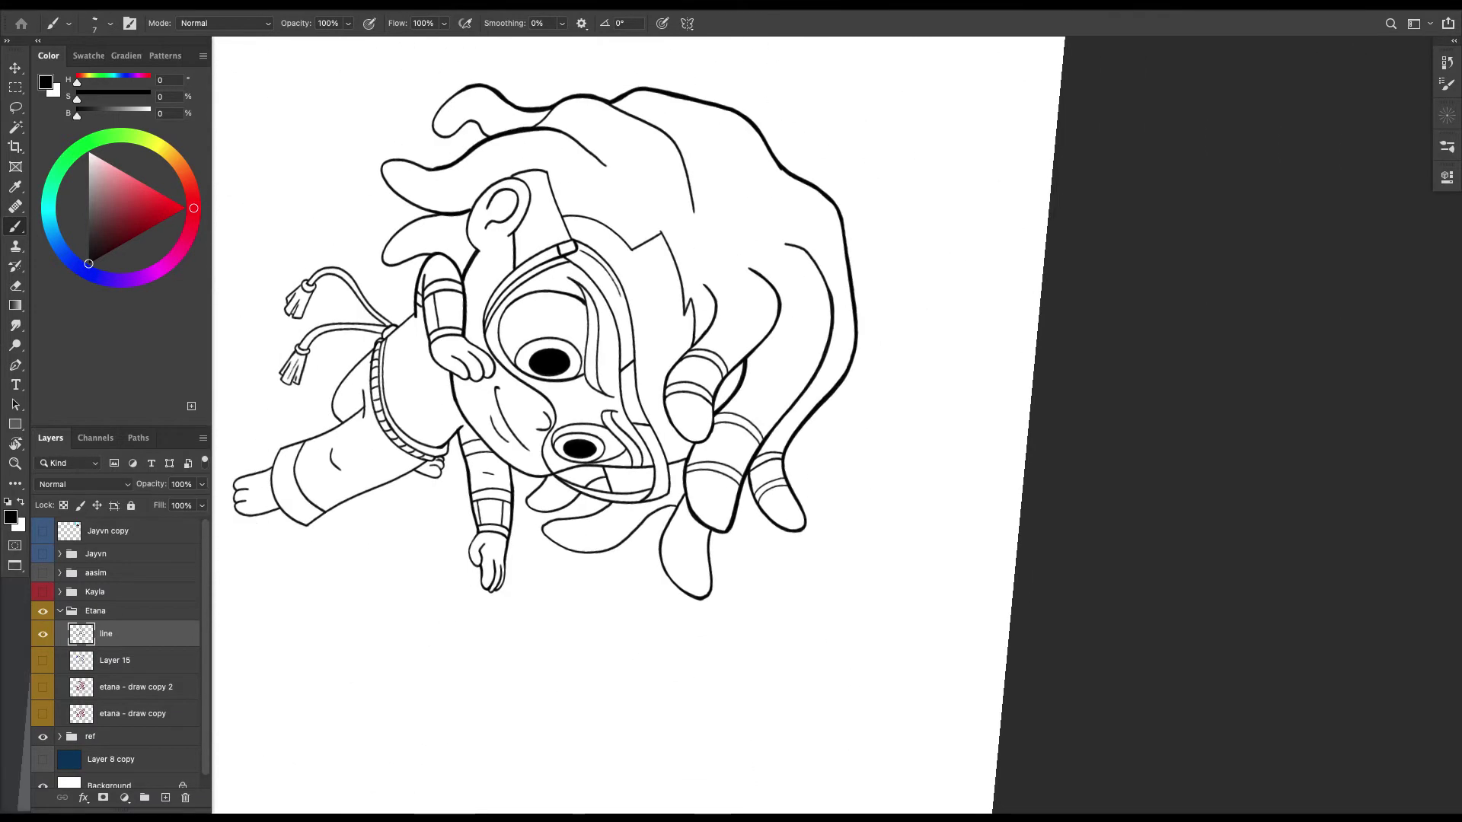
key(Escape)
scroll(718, 517, down, 3)
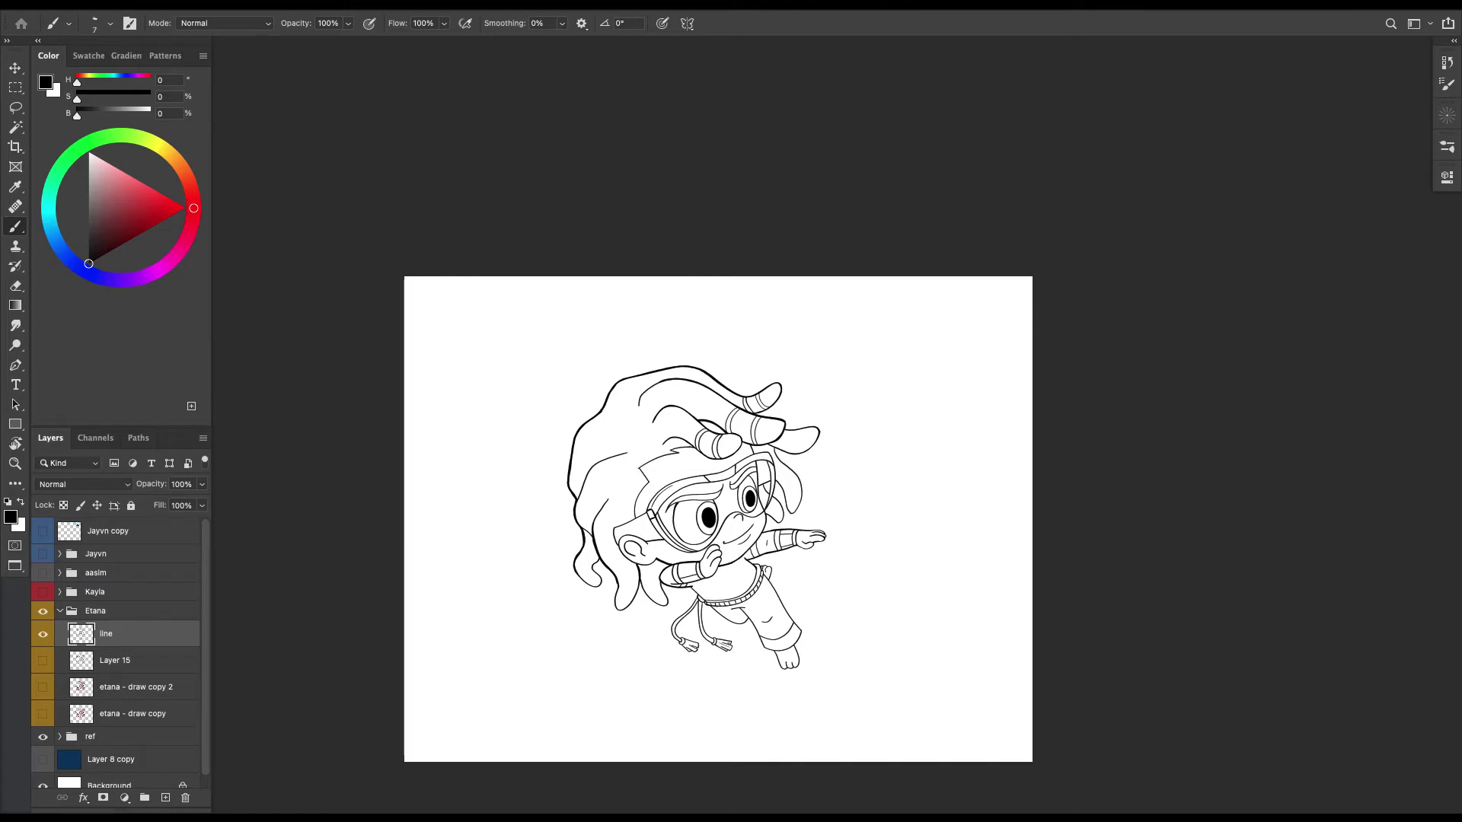
scroll(698, 590, up, 8)
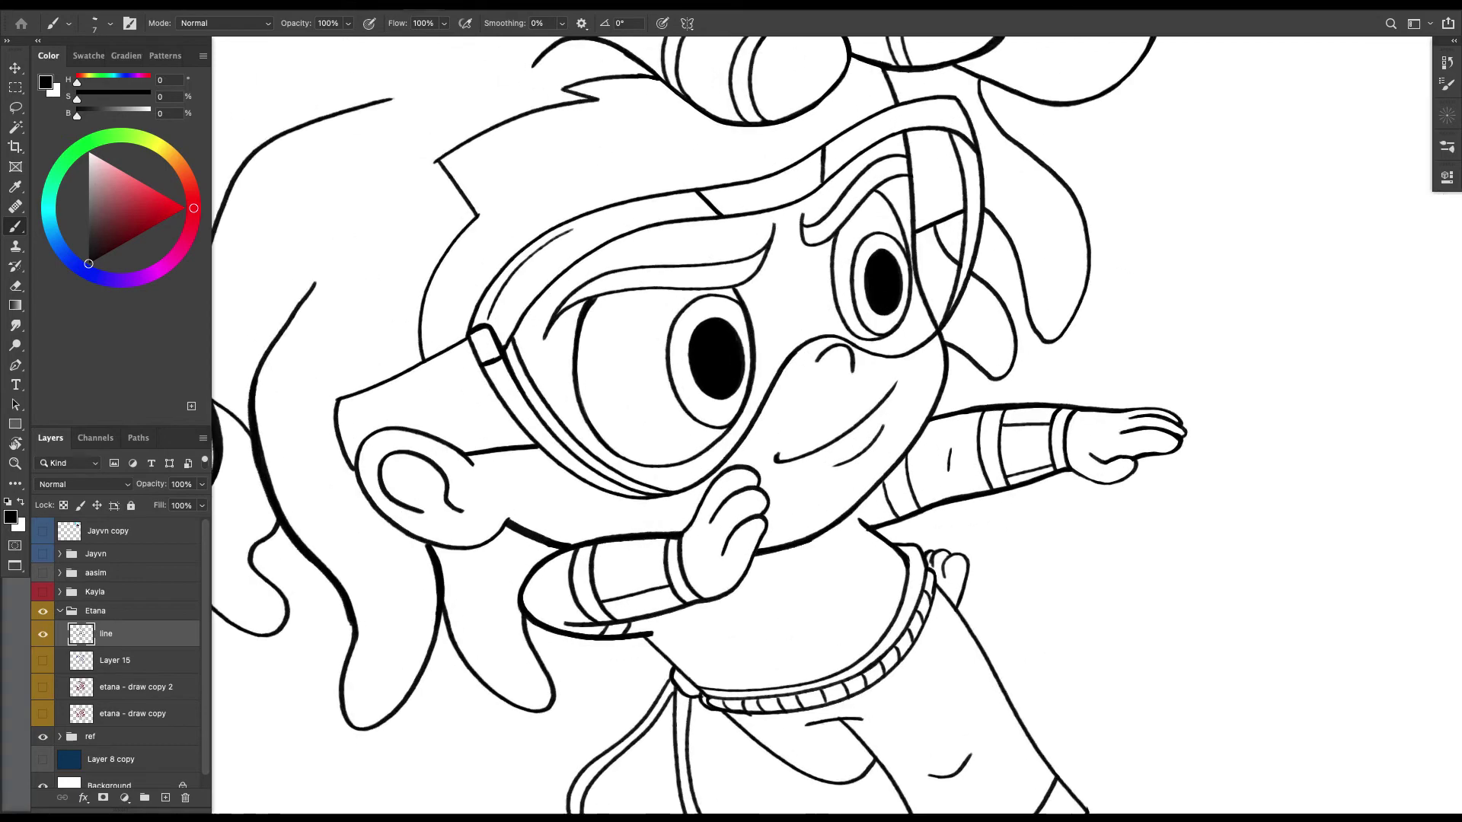
scroll(722, 453, up, 3)
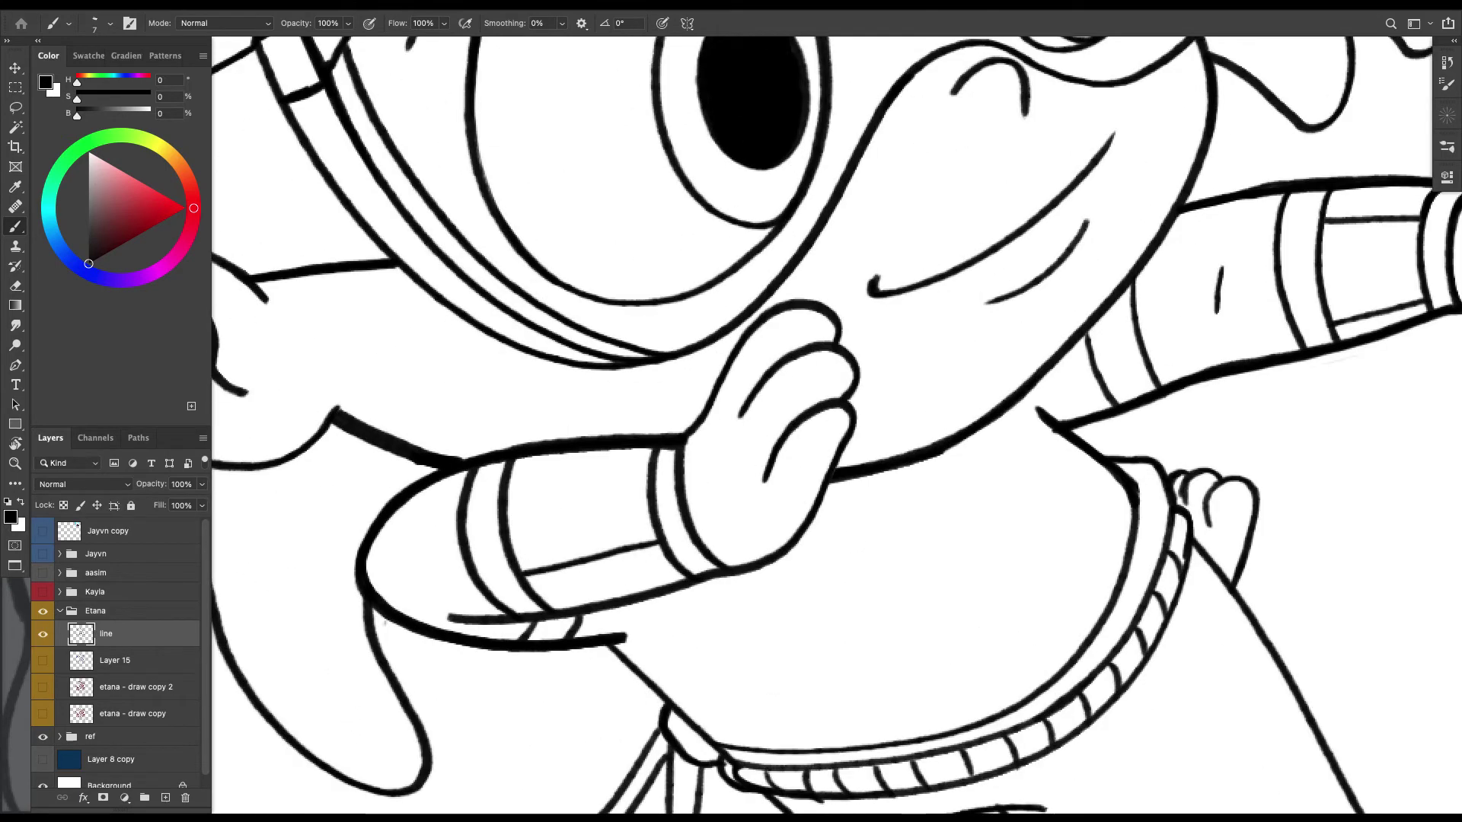
Redraw the upper part of the dreadlock's edge just below the bent elbow, and lasso and delete the old line segment beside it.
drag(386, 619, 384, 671)
key(l)
mouse_move(364, 604)
mouse_down()
mouse_move(361, 642)
mouse_move(364, 603)
mouse_up()
key(BackSpace)
key(super+d)
key(b)
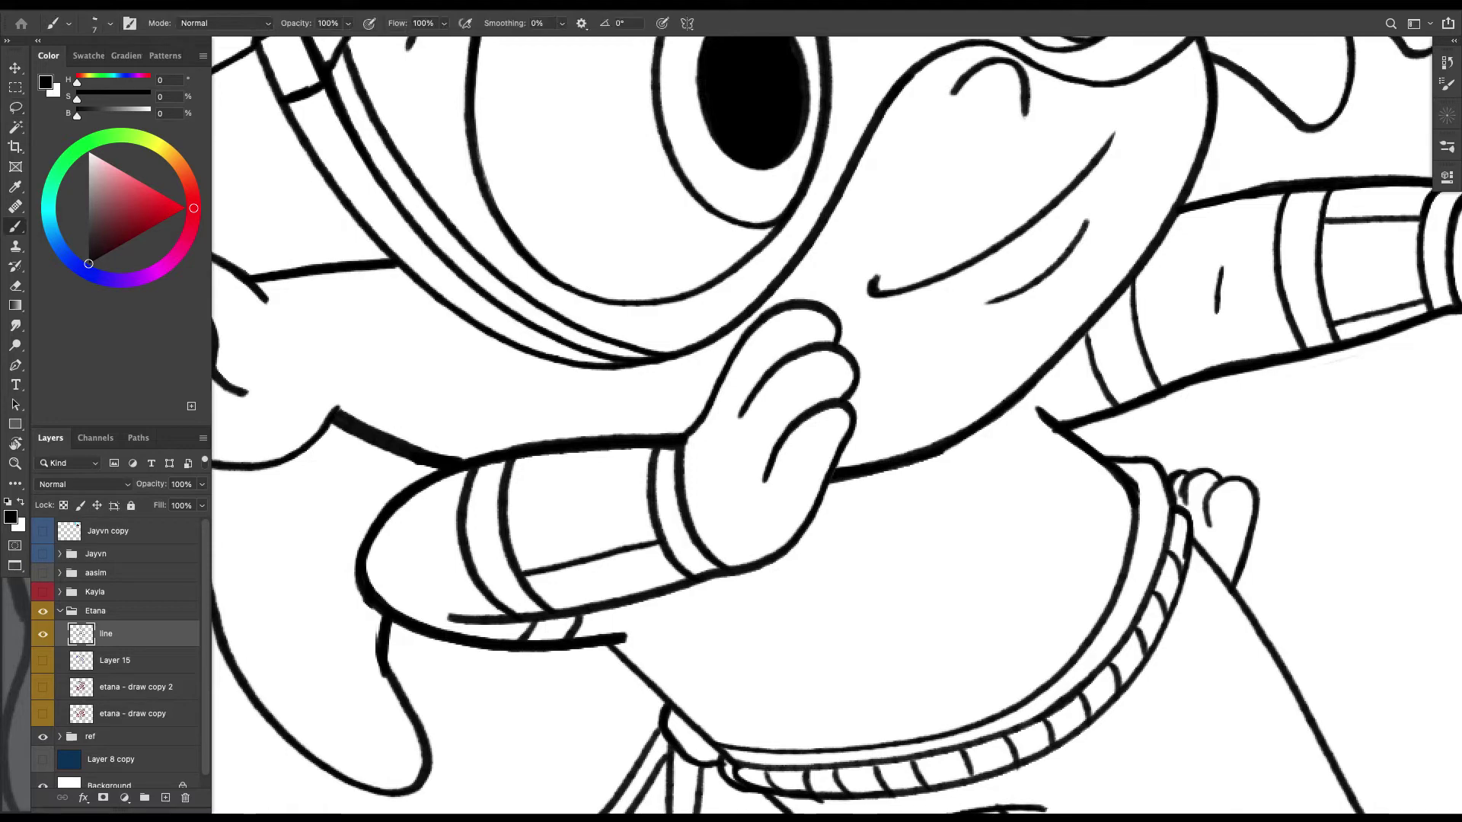
key(super+minus)
key(super+minus)
key(super+minus)
key(super+plus)
key(super+plus)
key(super+plus)
drag(453, 479, 525, 570)
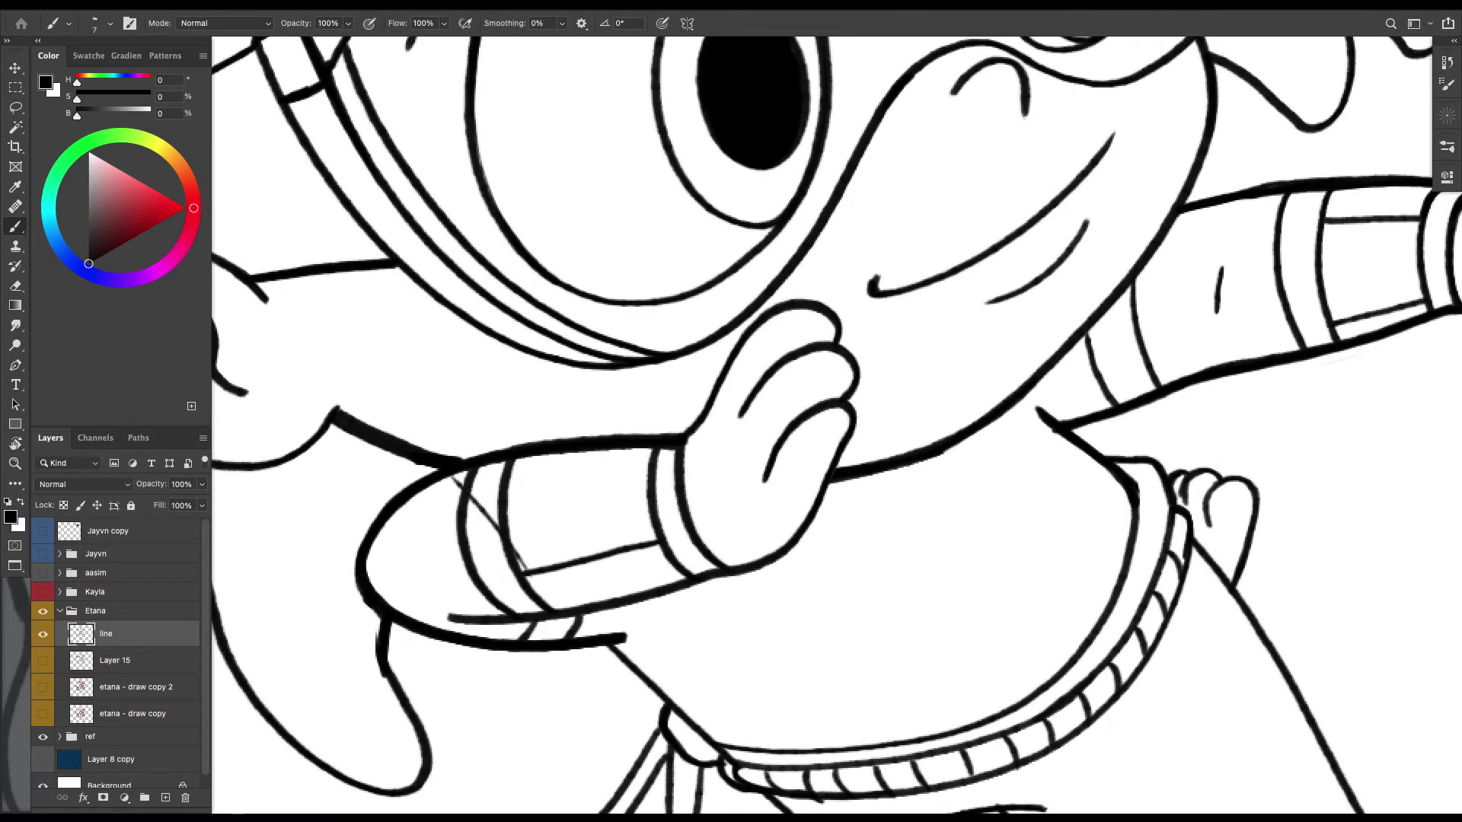
key(super+z)
Trim the overhanging end of the forearm's underside line at the shirt, and thicken the shirt's side line below it.
drag(820, 487, 659, 282)
key(e)
key(w)
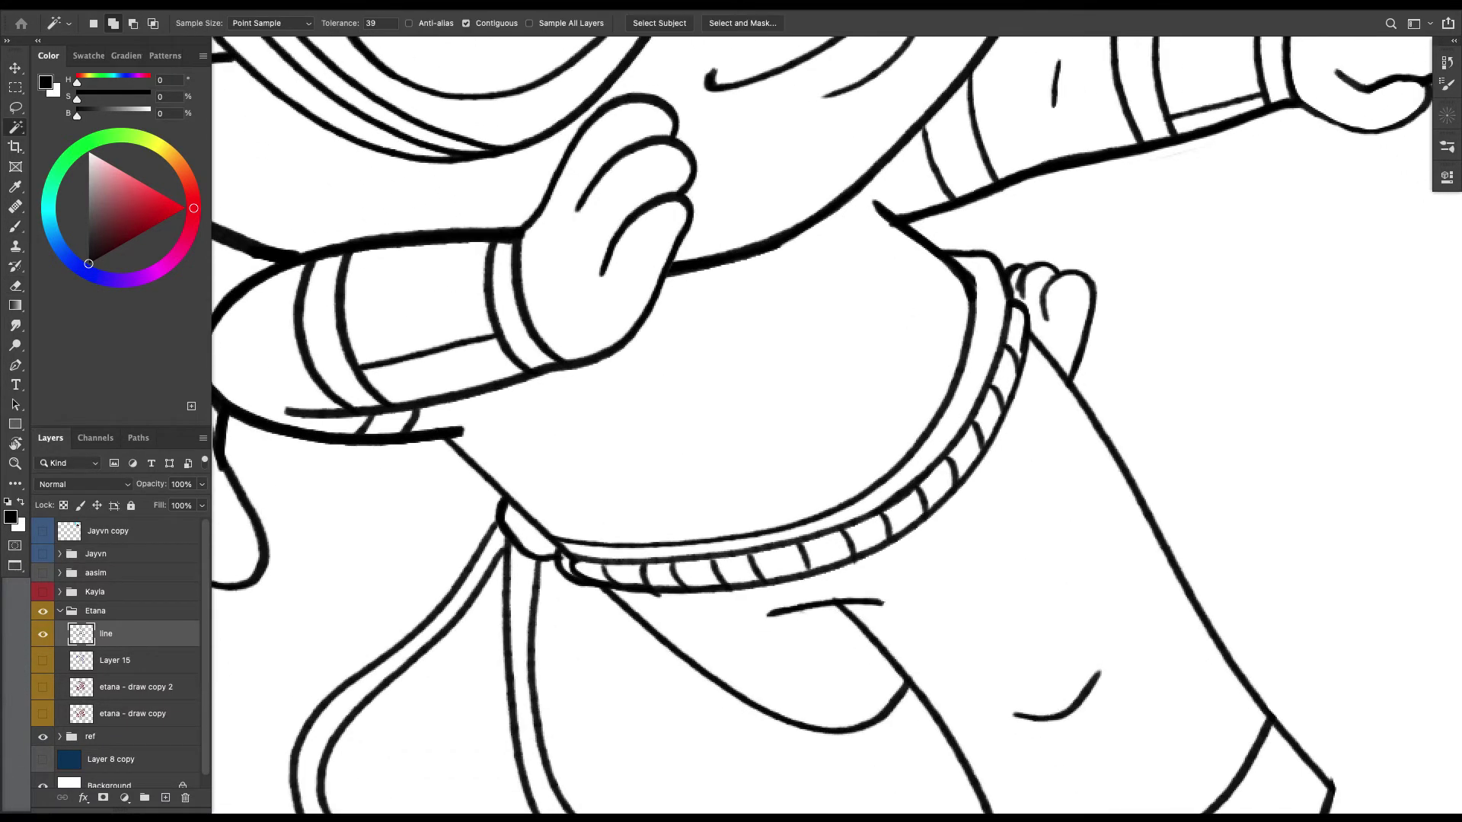
key(e)
key(b)
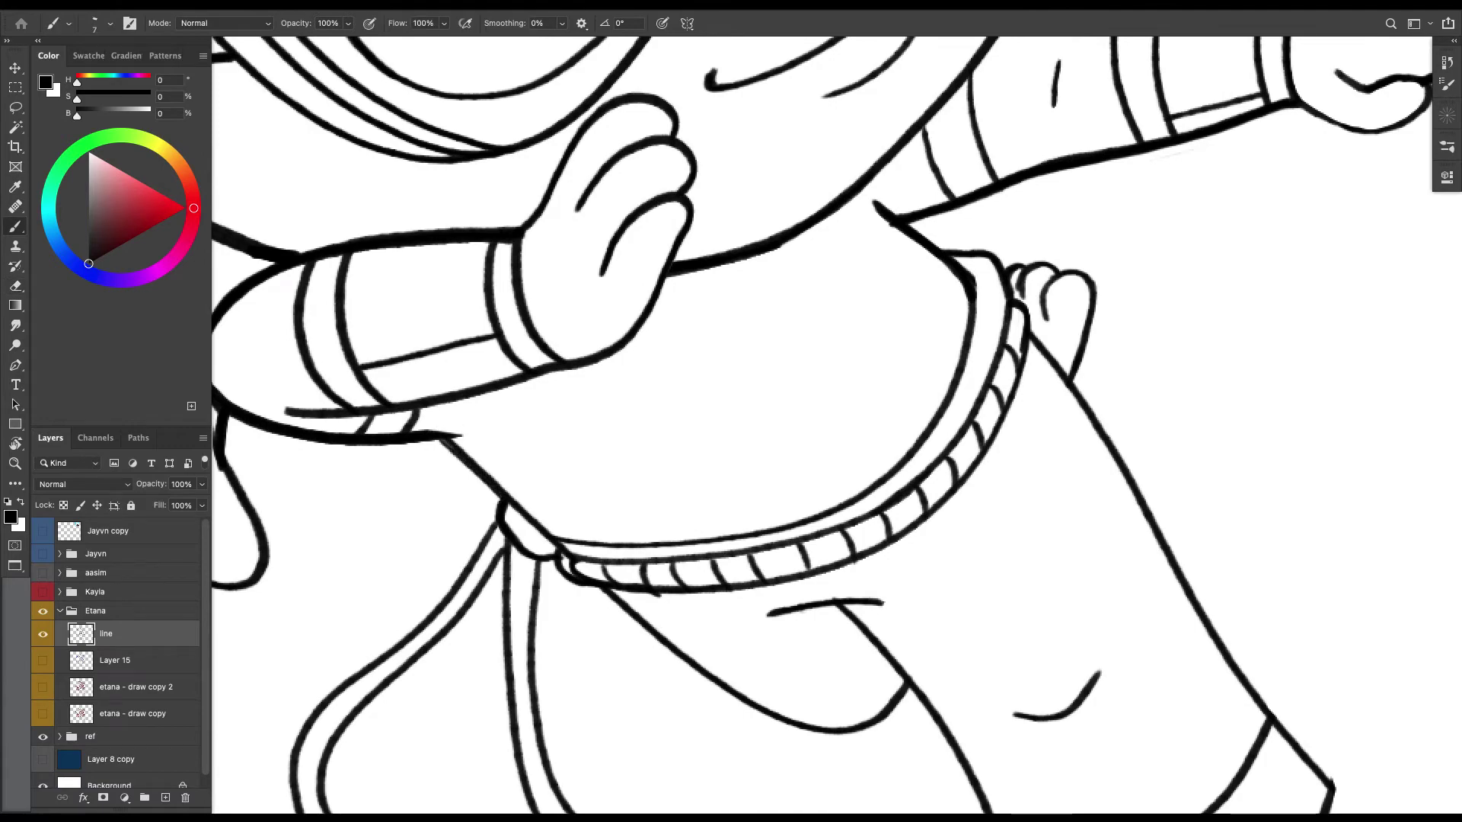
key(super+minus)
key(super+minus)
key(super+minus)
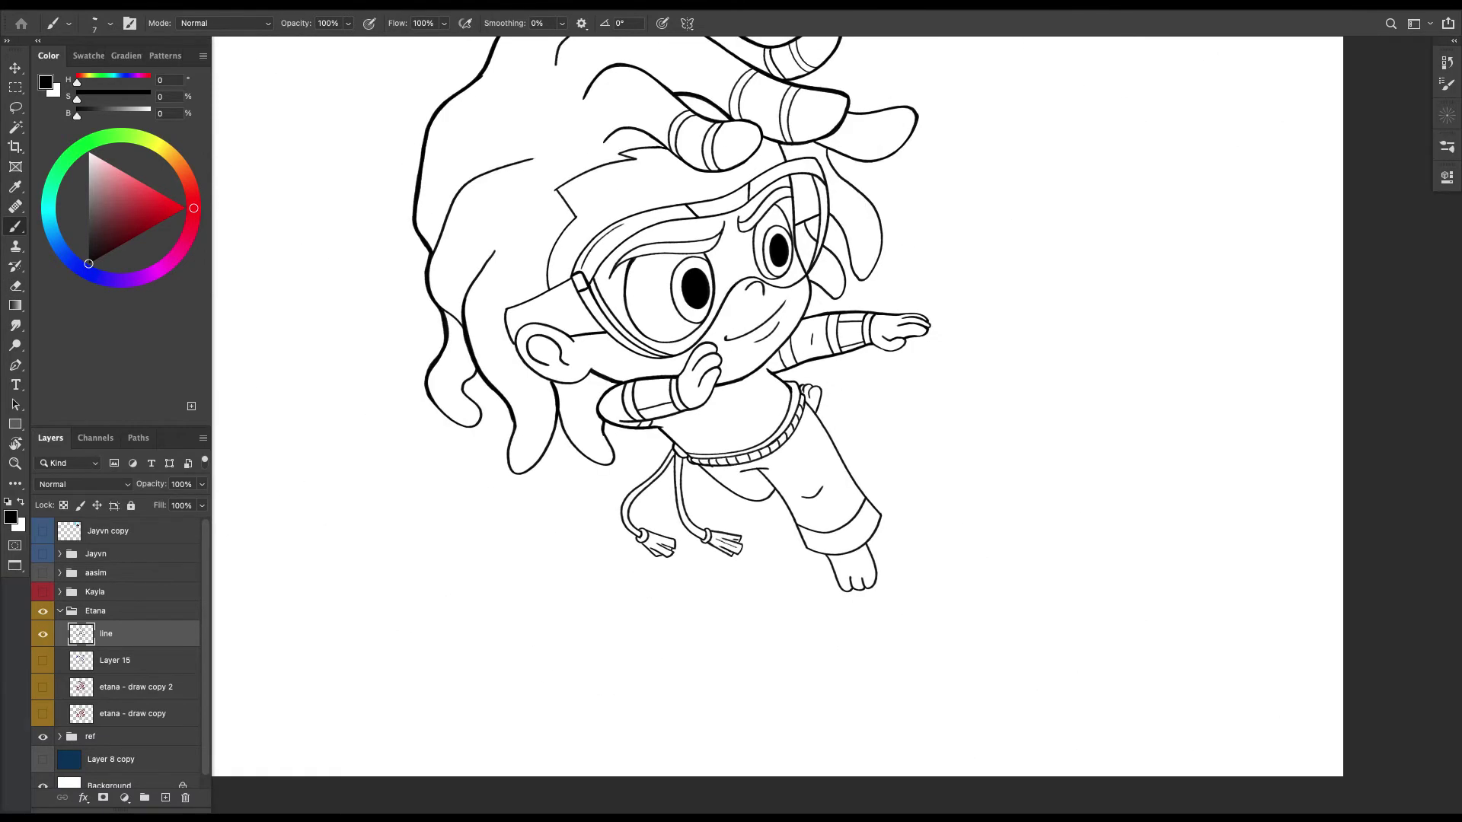
Extend the outstretched arm's underside line at the shoulder, and remove the spur of the shirt line sticking up under the chin.
key(ctrl+plus)
key(ctrl+plus)
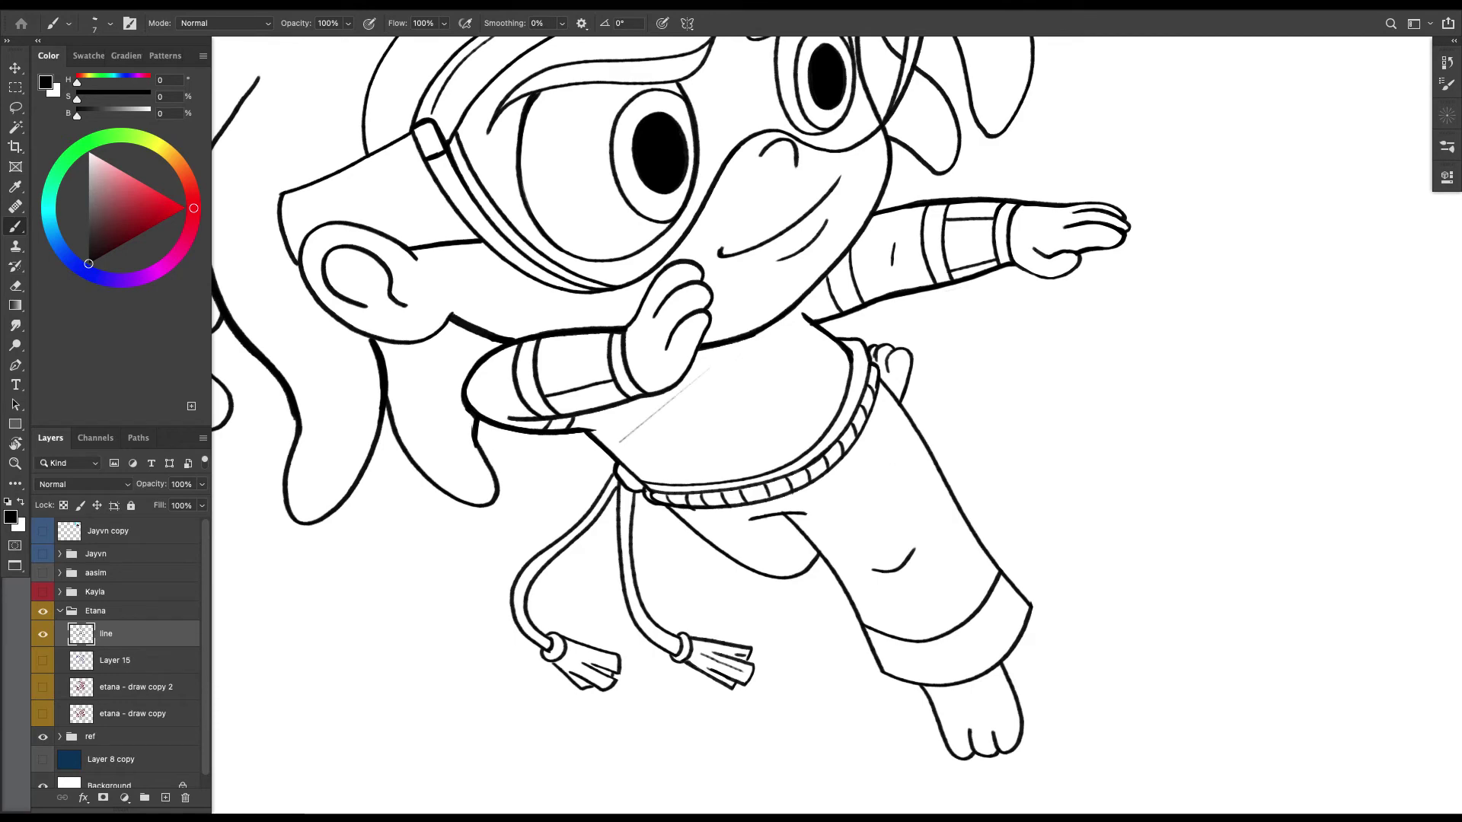
key(ctrl+plus)
key(ctrl+plus)
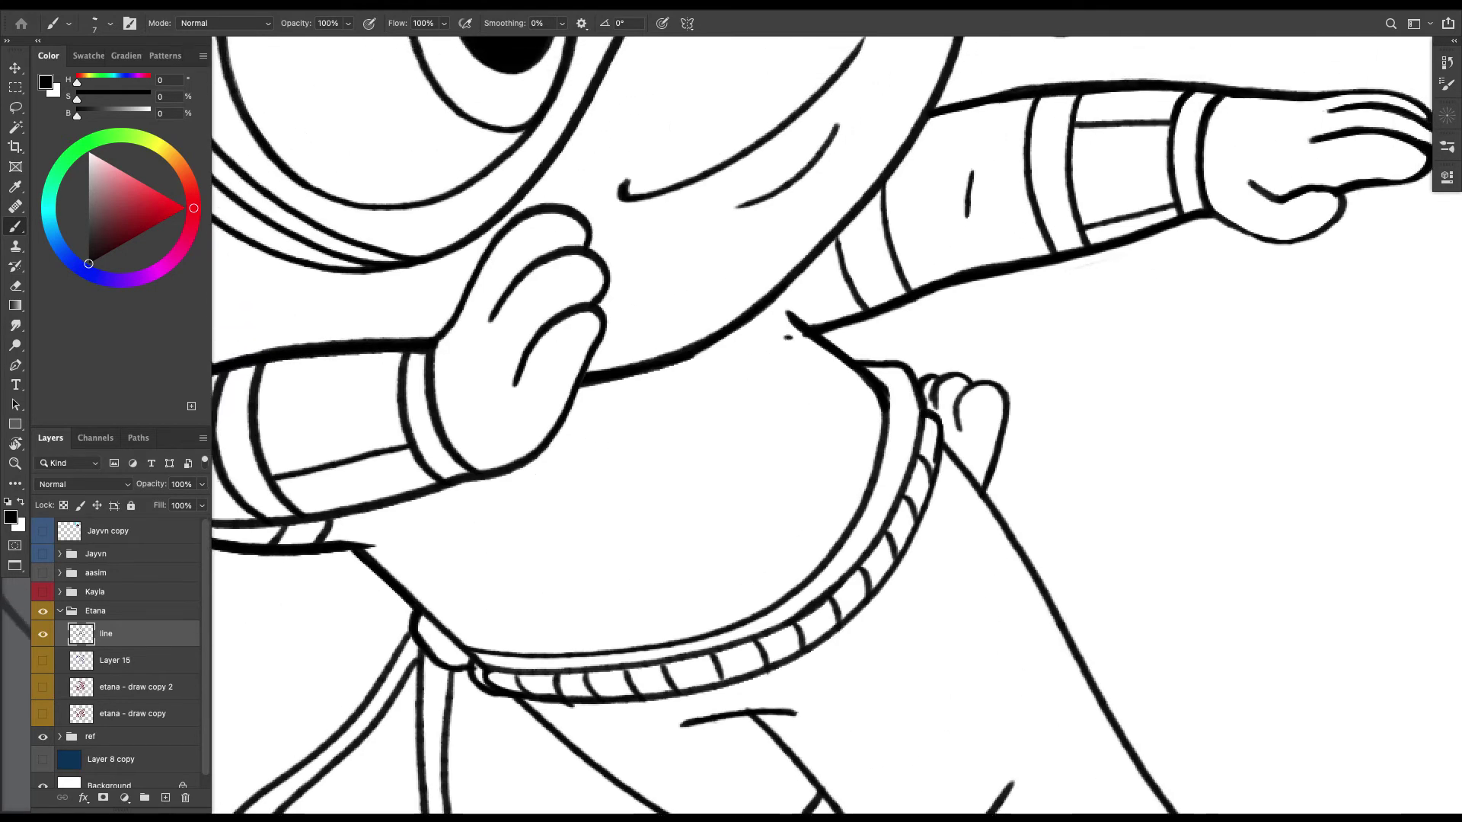
key(l)
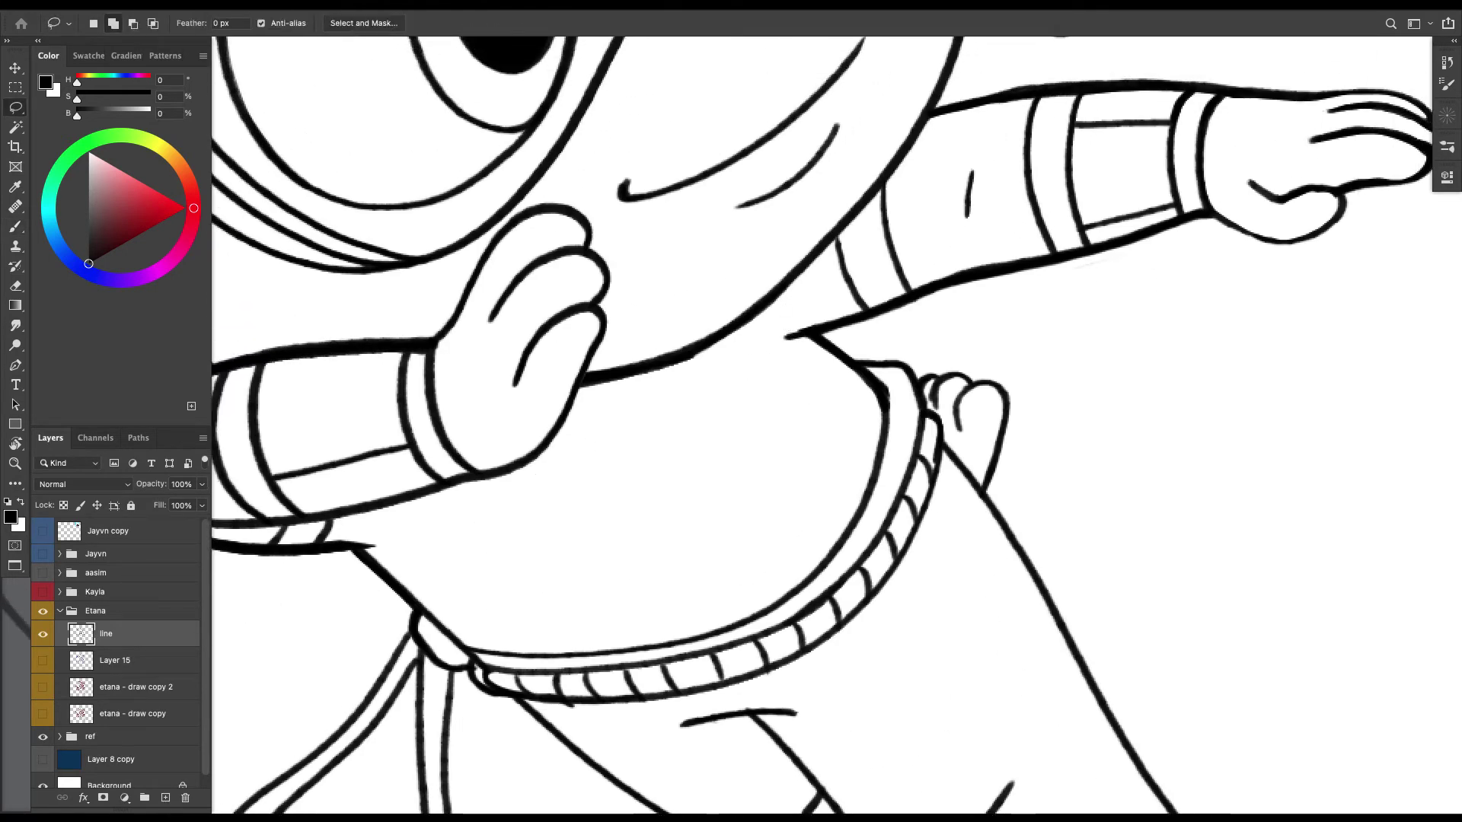
key(ctrl+0)
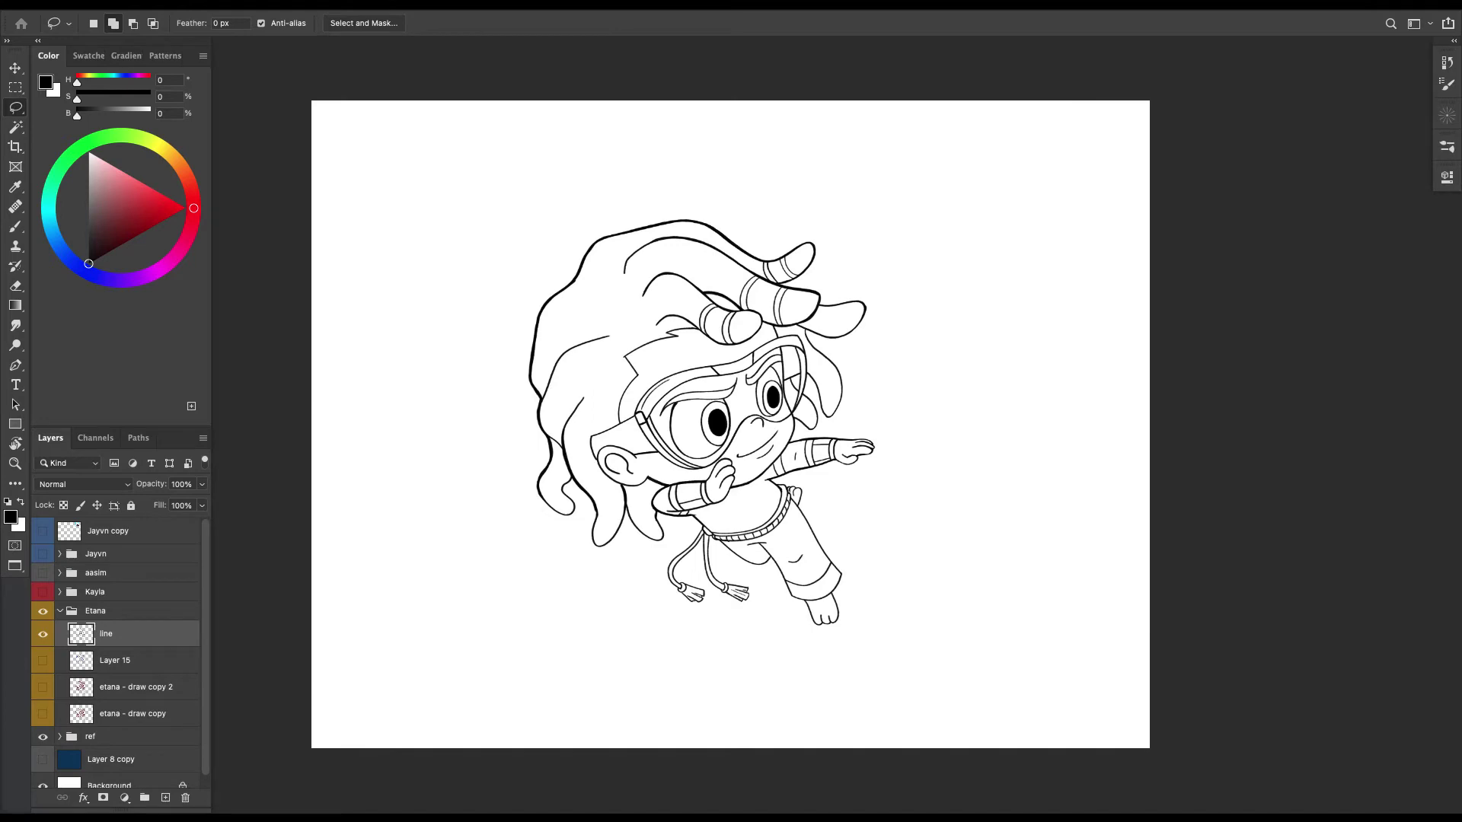
Thicken the outline of the raised hand just above its wrist with the size 7 brush.
key(ctrl+plus)
key(ctrl+plus)
key(ctrl+plus)
key(ctrl+plus)
scroll(730, 424, down, 3)
key(b)
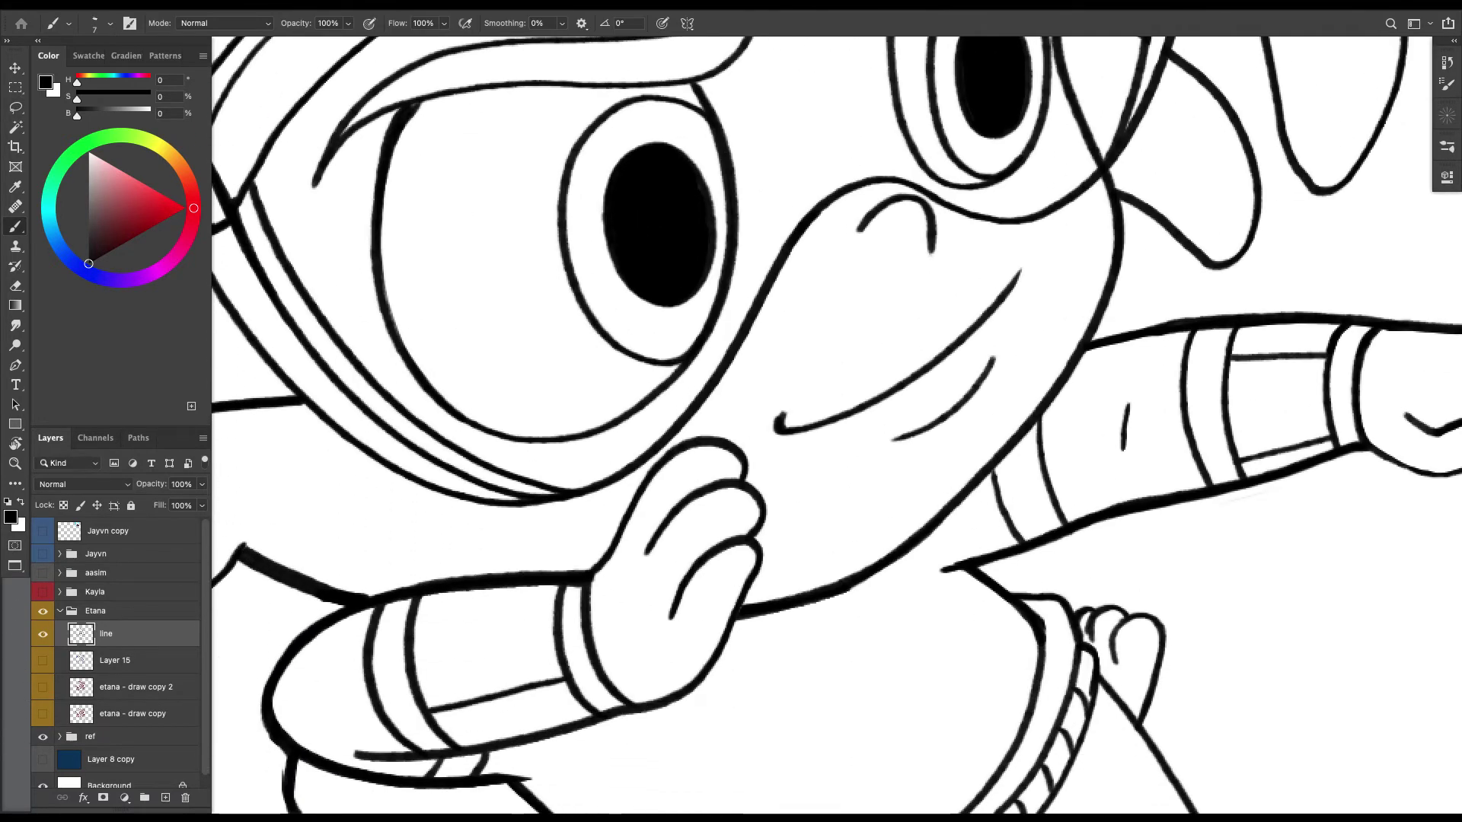
drag(620, 541, 644, 494)
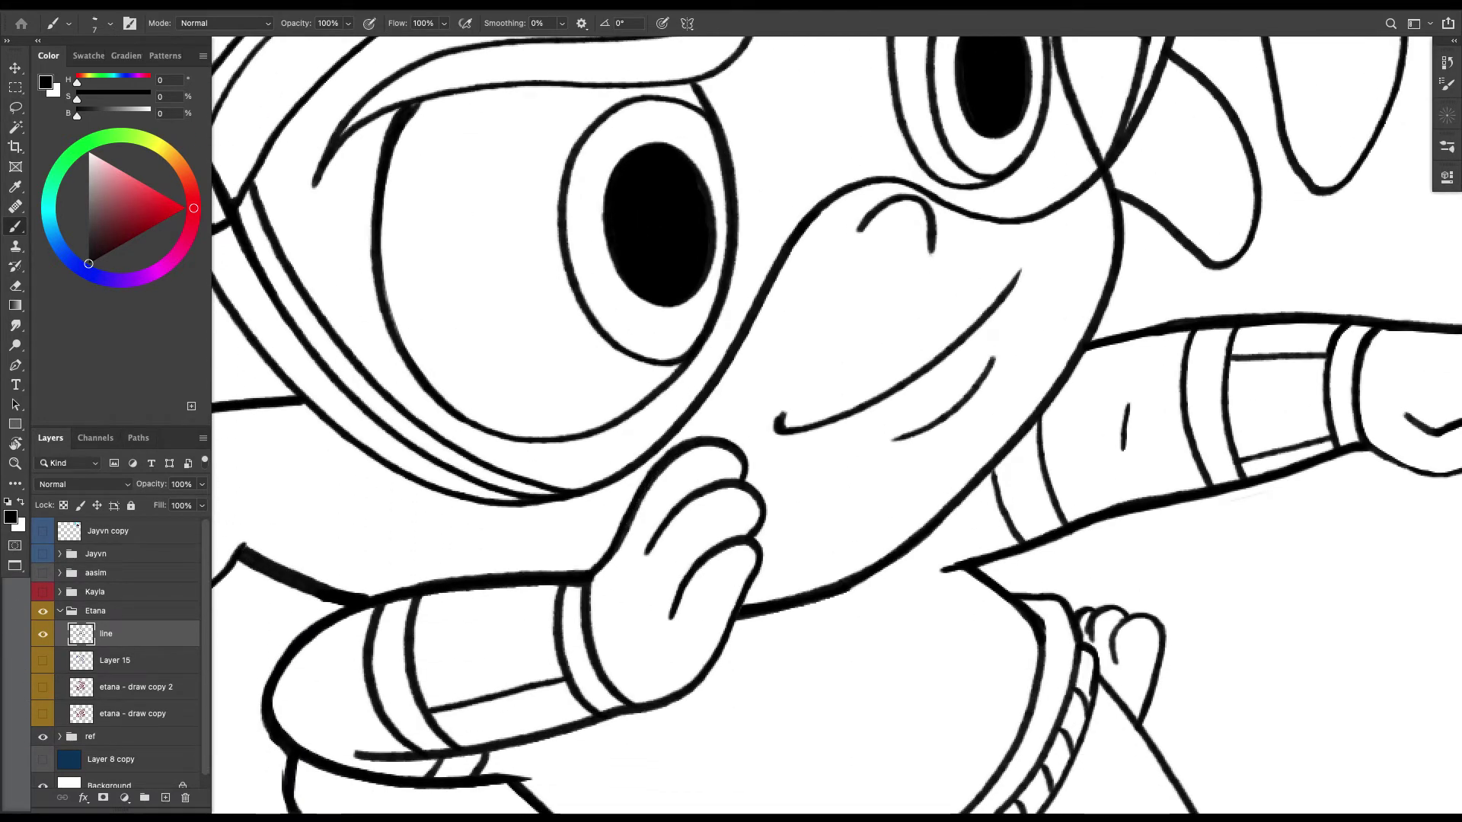
key(ctrl+0)
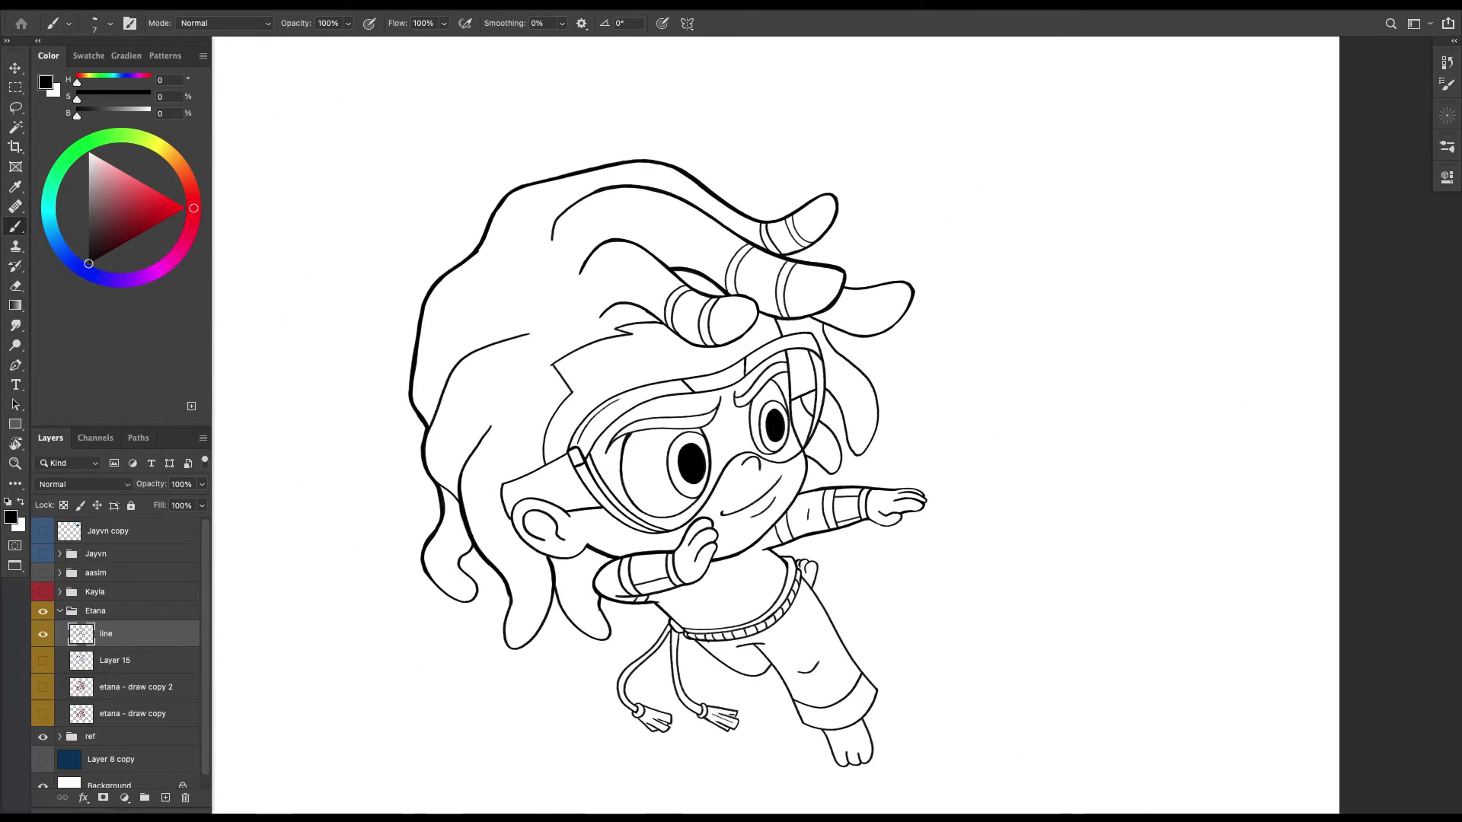
Lasso and delete the excess thickness along the upper edge of the middle banded dreadlock's tip.
scroll(775, 425, up, 8)
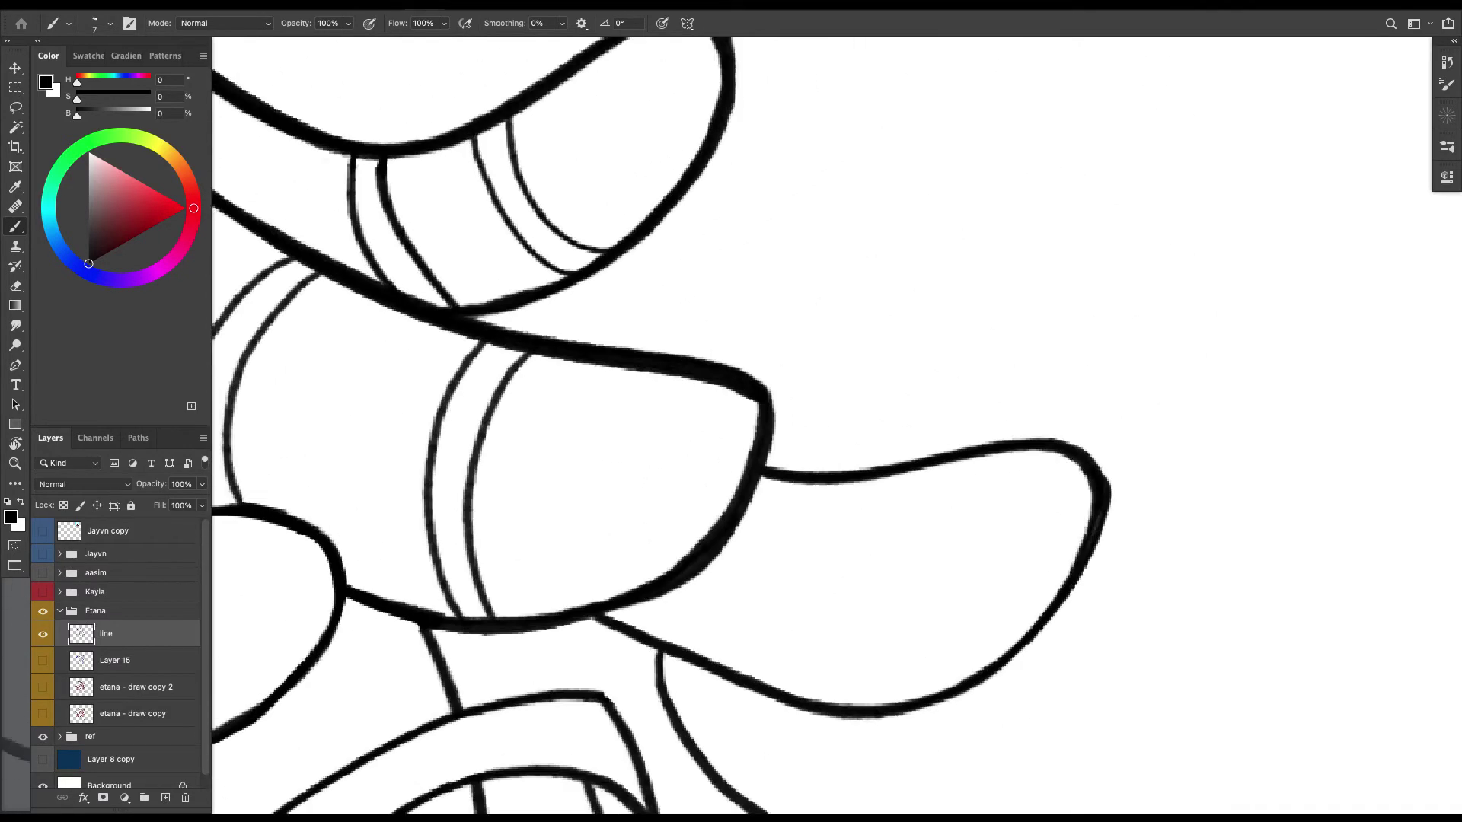
scroll(727, 438, up, 1)
key(l)
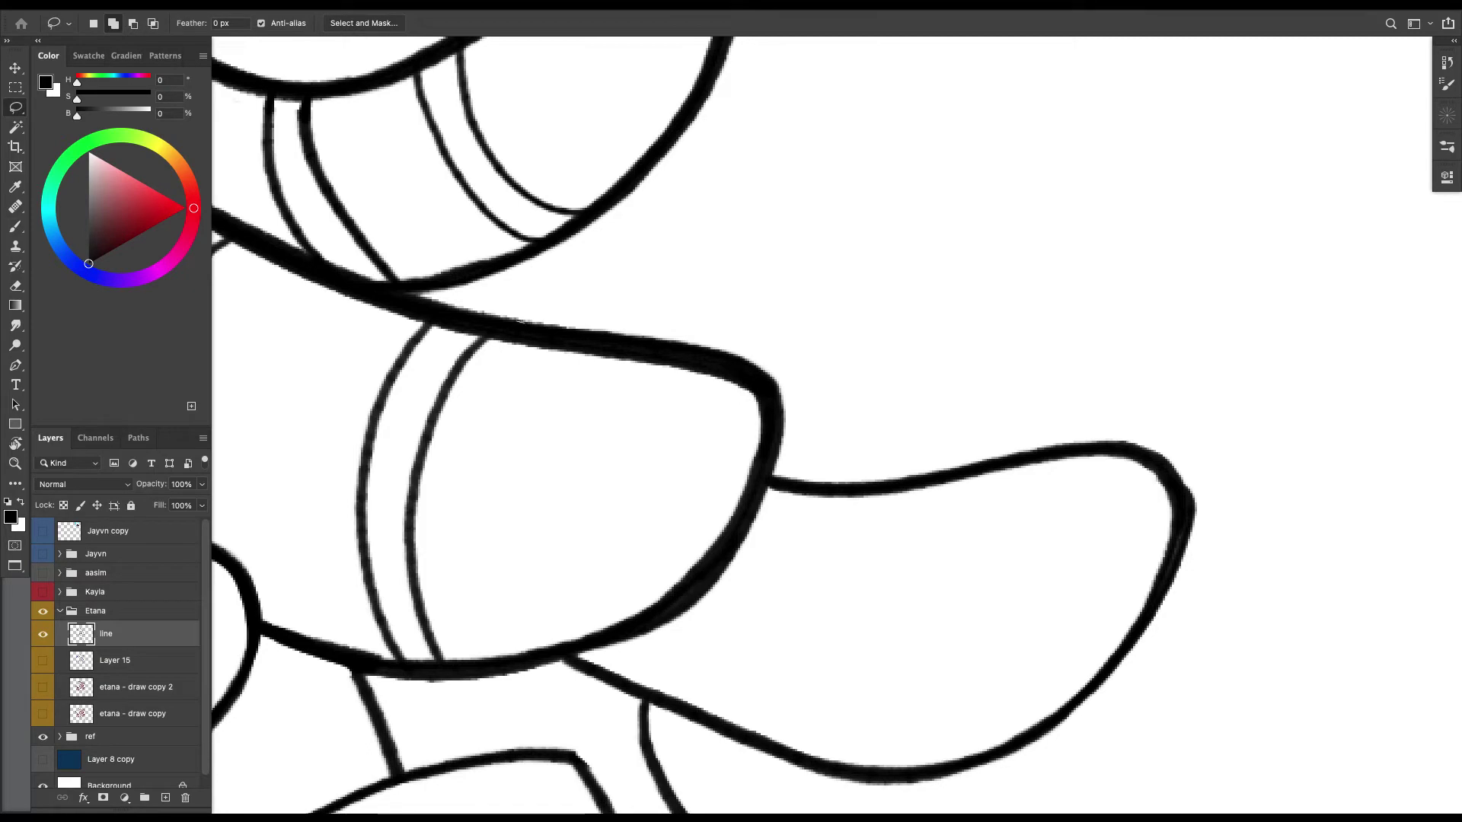
mouse_move(523, 323)
mouse_down()
mouse_move(687, 352)
mouse_move(778, 413)
mouse_move(679, 273)
mouse_up()
key(BackSpace)
key(super+d)
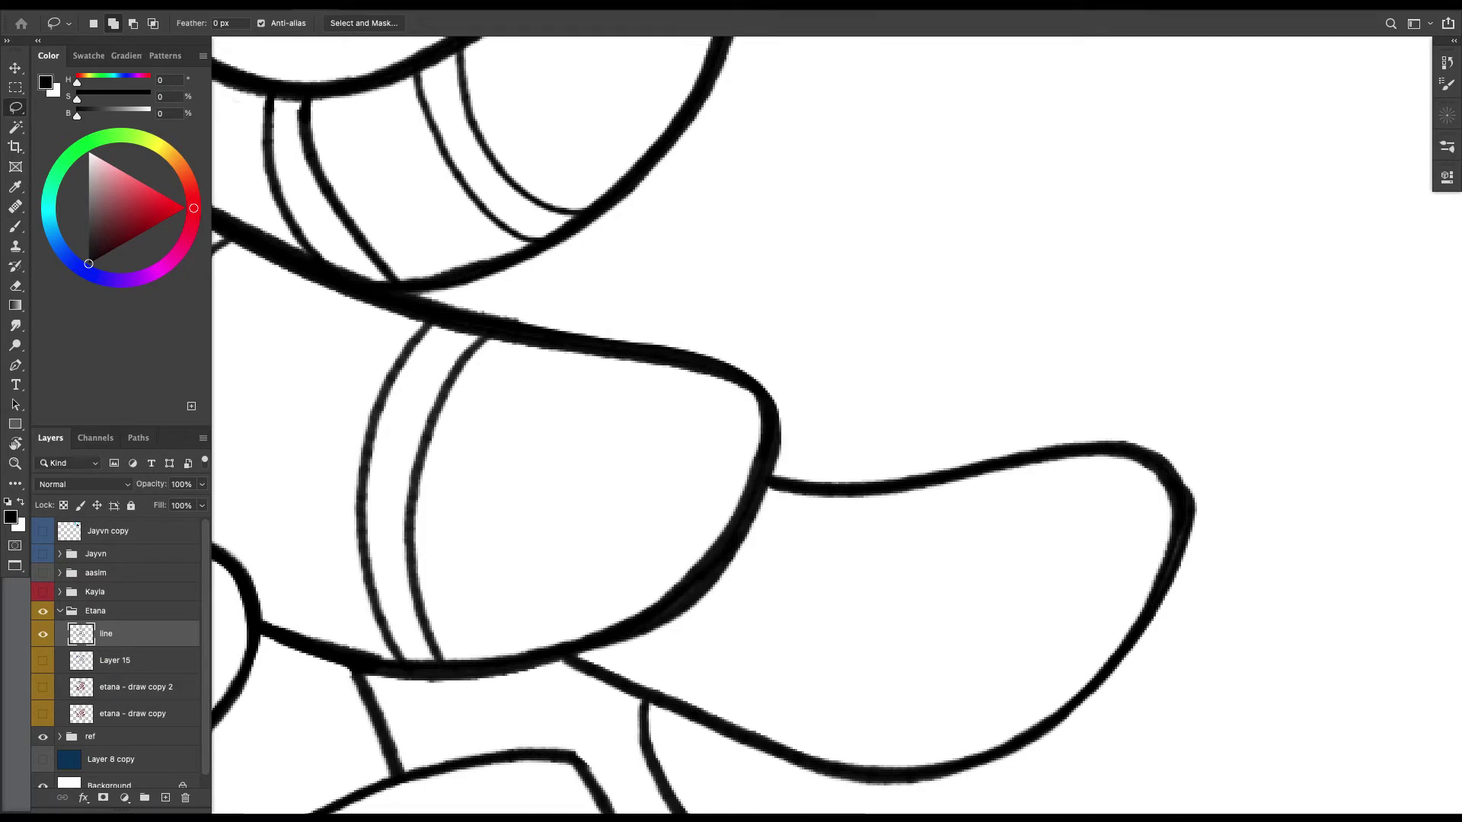
scroll(723, 438, down, 6)
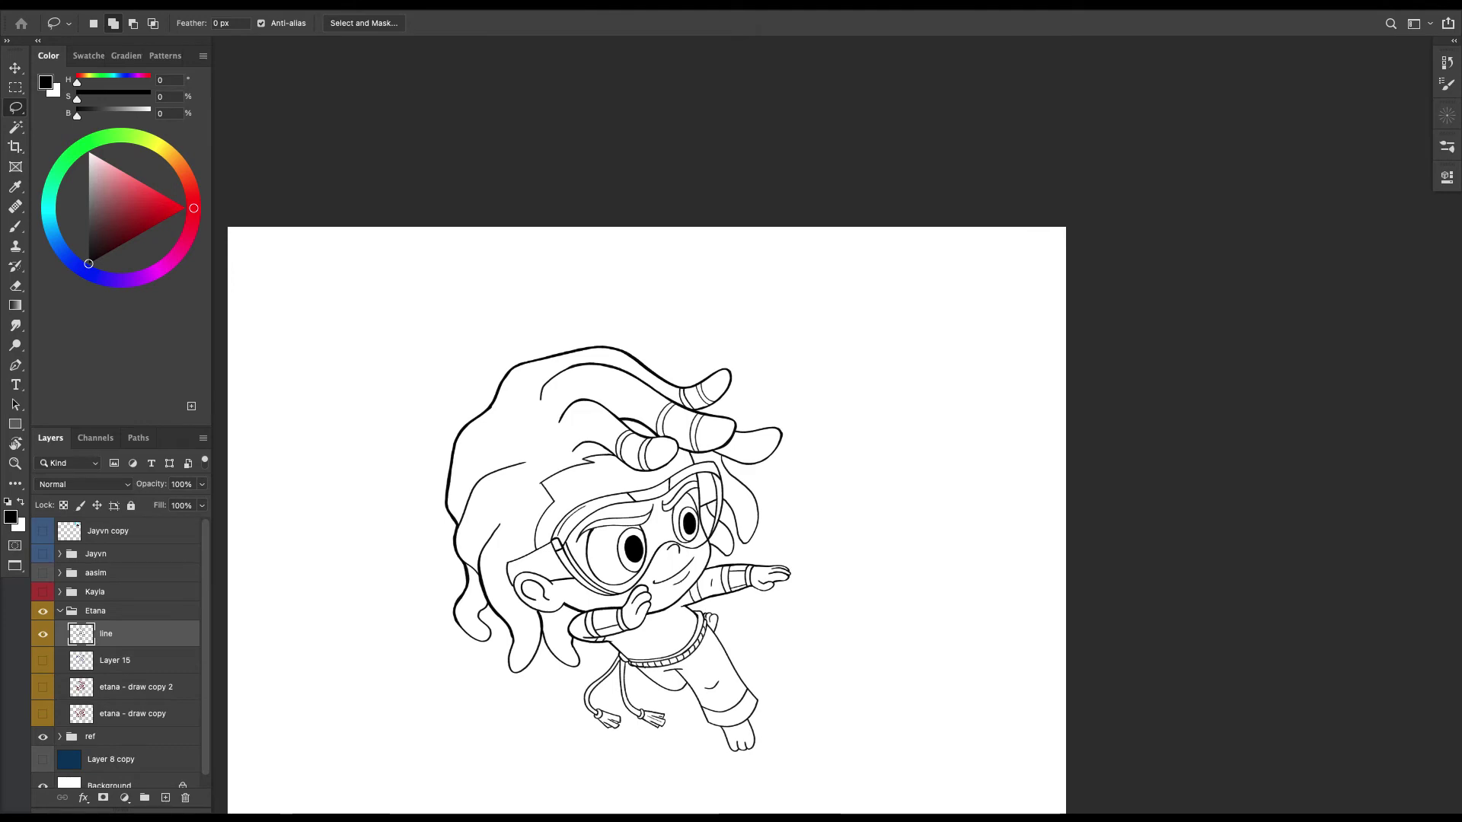
Show the Layer 15 sketch and add a new layer above the line layer for the goggle strap details.
key(super+plus)
drag(647, 533, 779, 328)
click(42, 660)
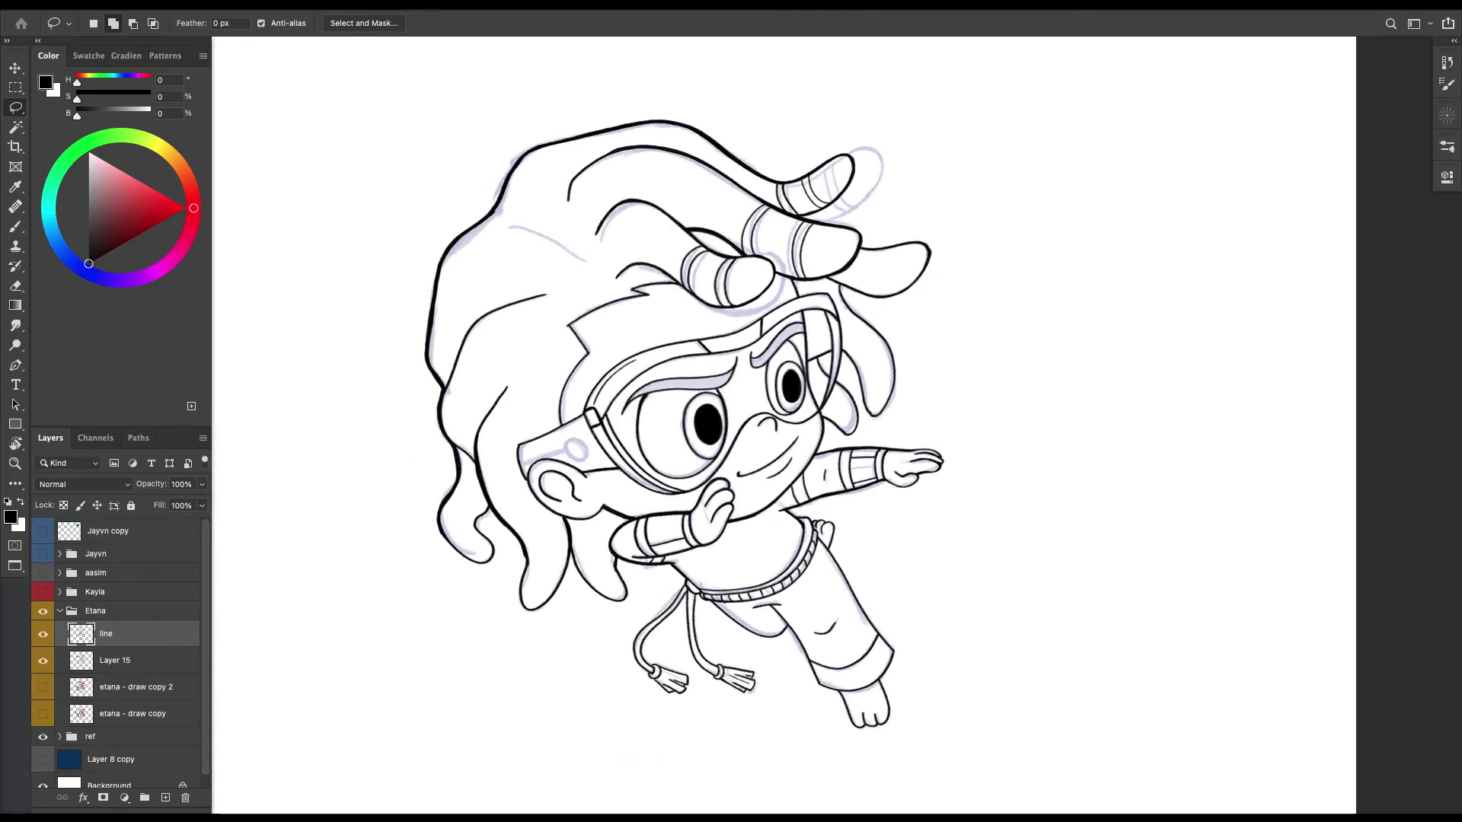
scroll(740, 398, up, 6)
drag(741, 399, 914, 375)
key(alt+shift+super+n)
drag(533, 426, 687, 406)
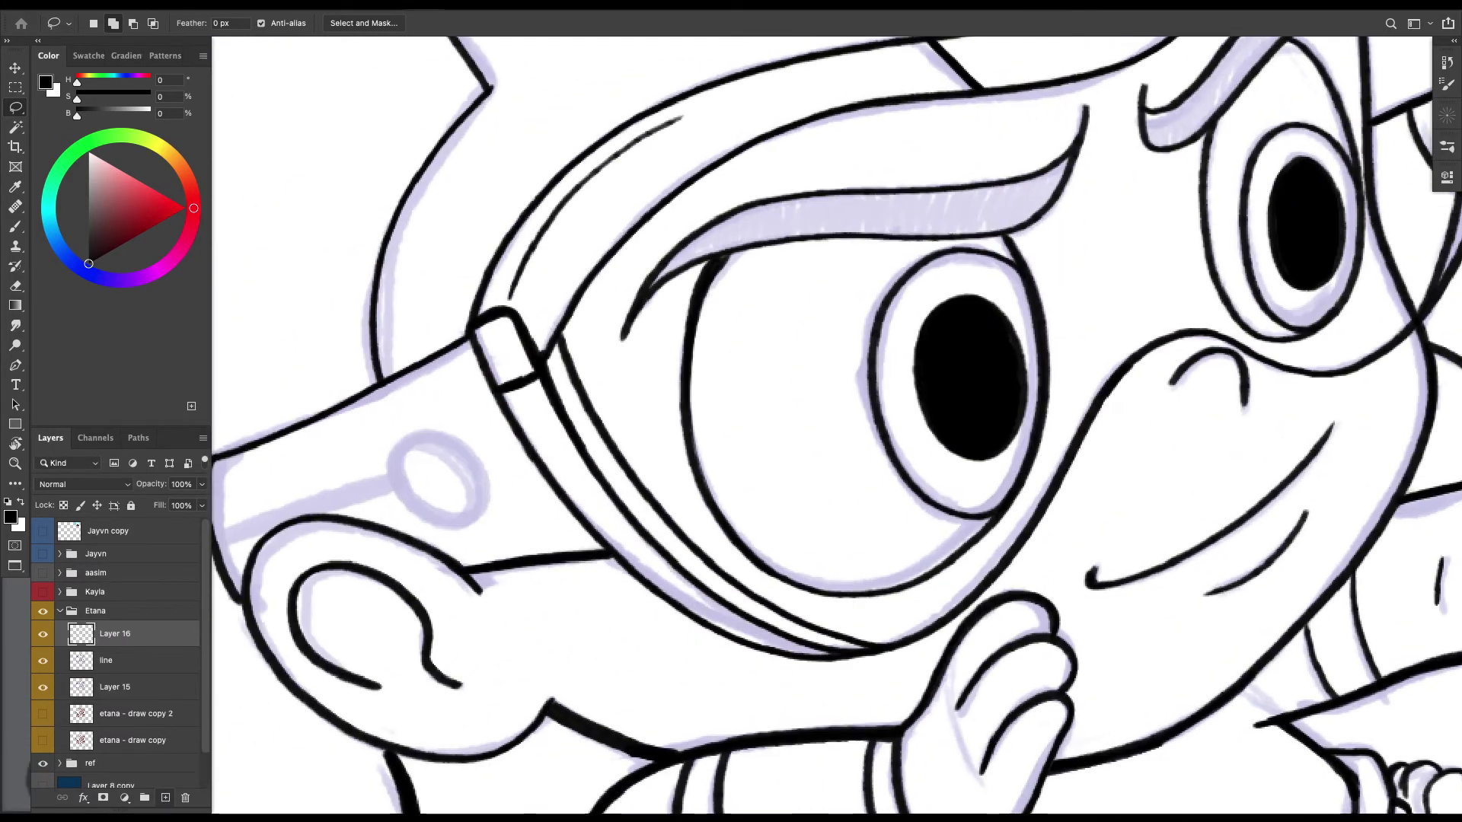
Ink the strap's round button with an inner ring and the two lines running back from it, tracing the sketch.
key(super+plus)
mouse_move(271, 440)
mouse_down()
mouse_move(701, 398)
mouse_move(606, 434)
mouse_move(754, 518)
mouse_move(655, 381)
mouse_move(609, 480)
mouse_move(727, 539)
mouse_up()
key(b)
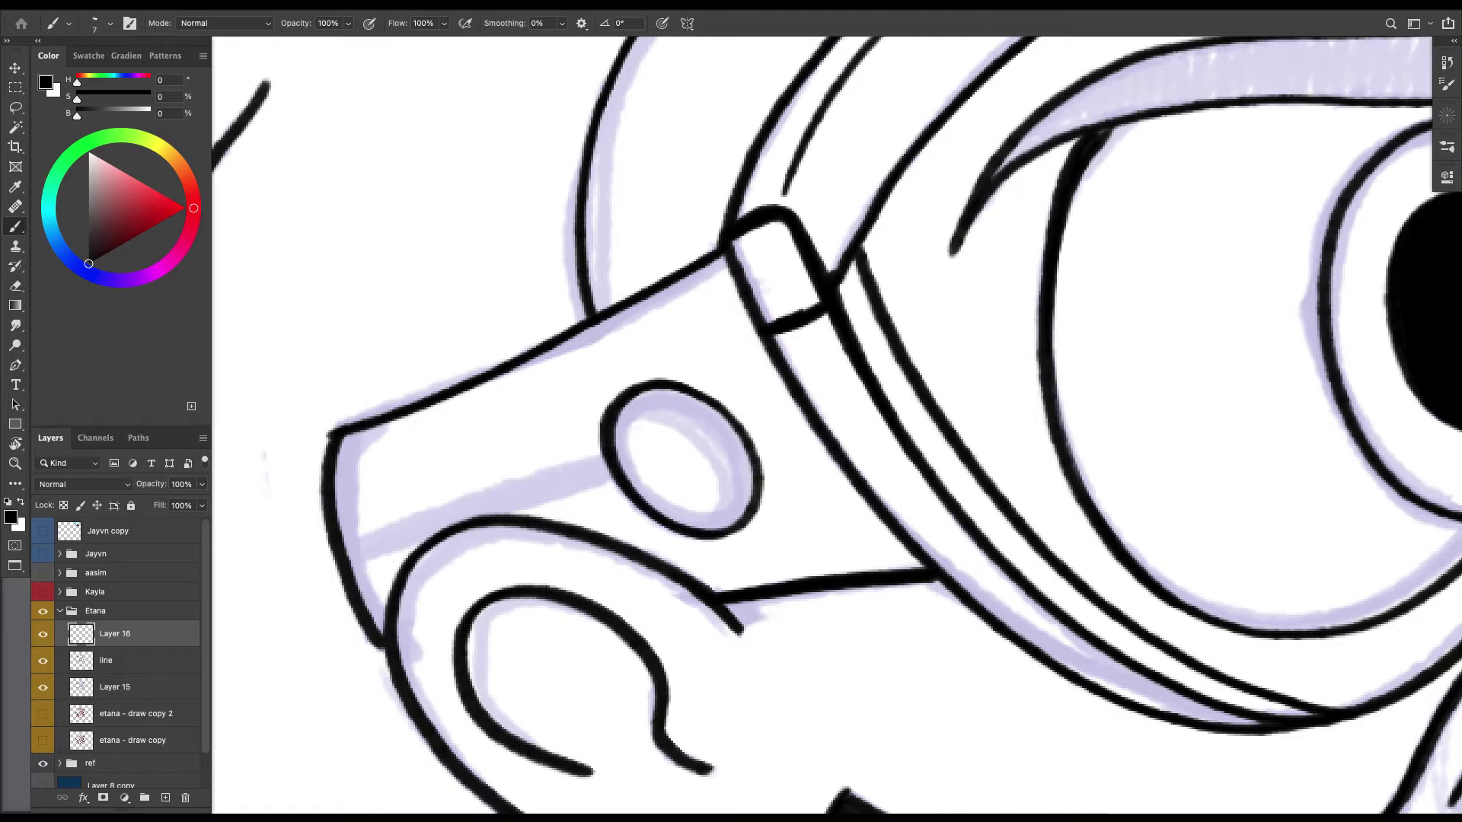
drag(629, 499, 339, 605)
drag(606, 461, 332, 578)
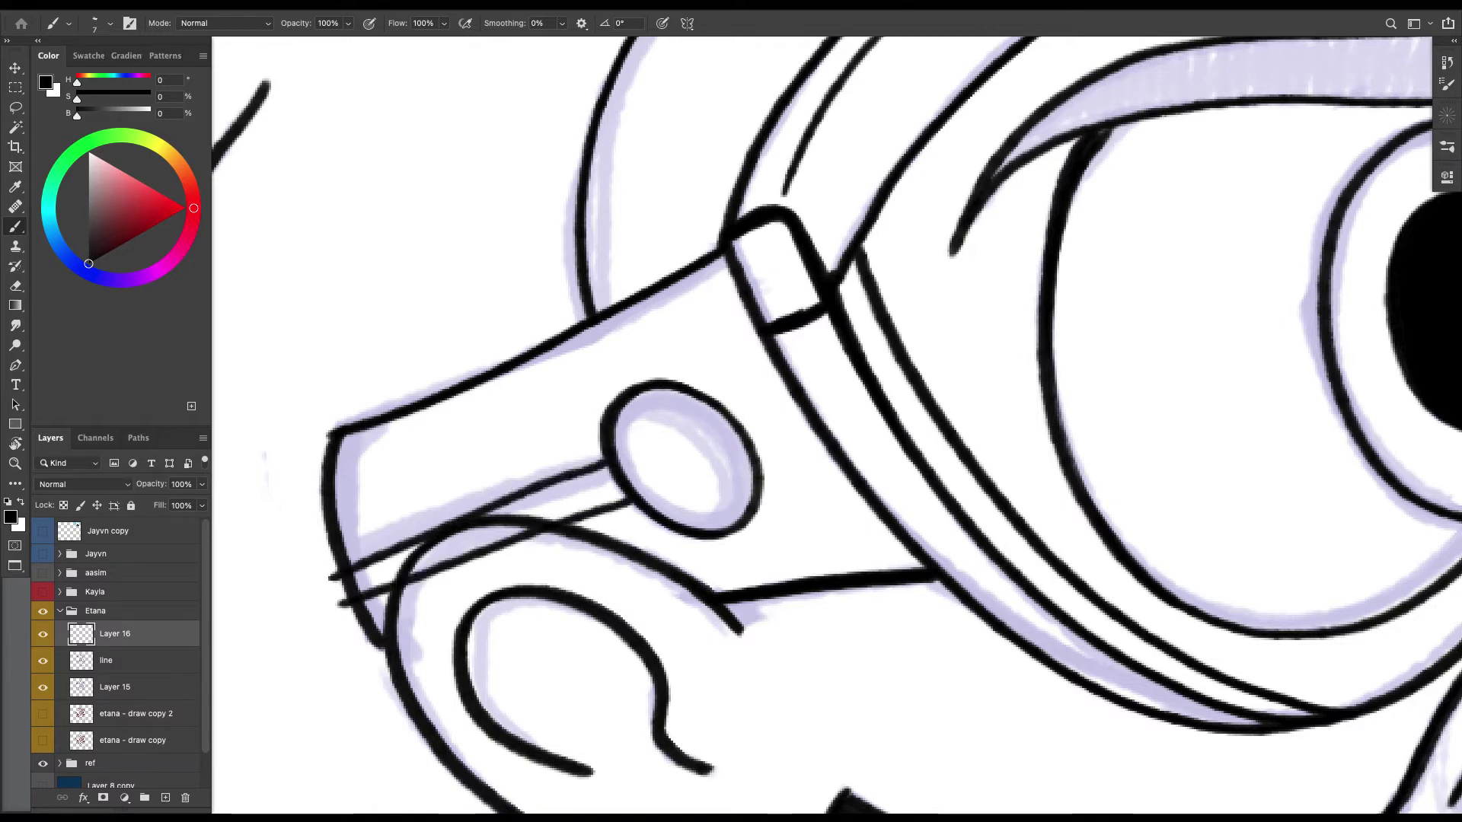
key(super+plus)
mouse_move(664, 411)
mouse_down()
mouse_move(617, 418)
mouse_move(610, 464)
mouse_move(672, 533)
mouse_move(722, 513)
mouse_move(694, 426)
mouse_move(630, 409)
mouse_up()
scroll(727, 422, down, 5)
key(super+minus)
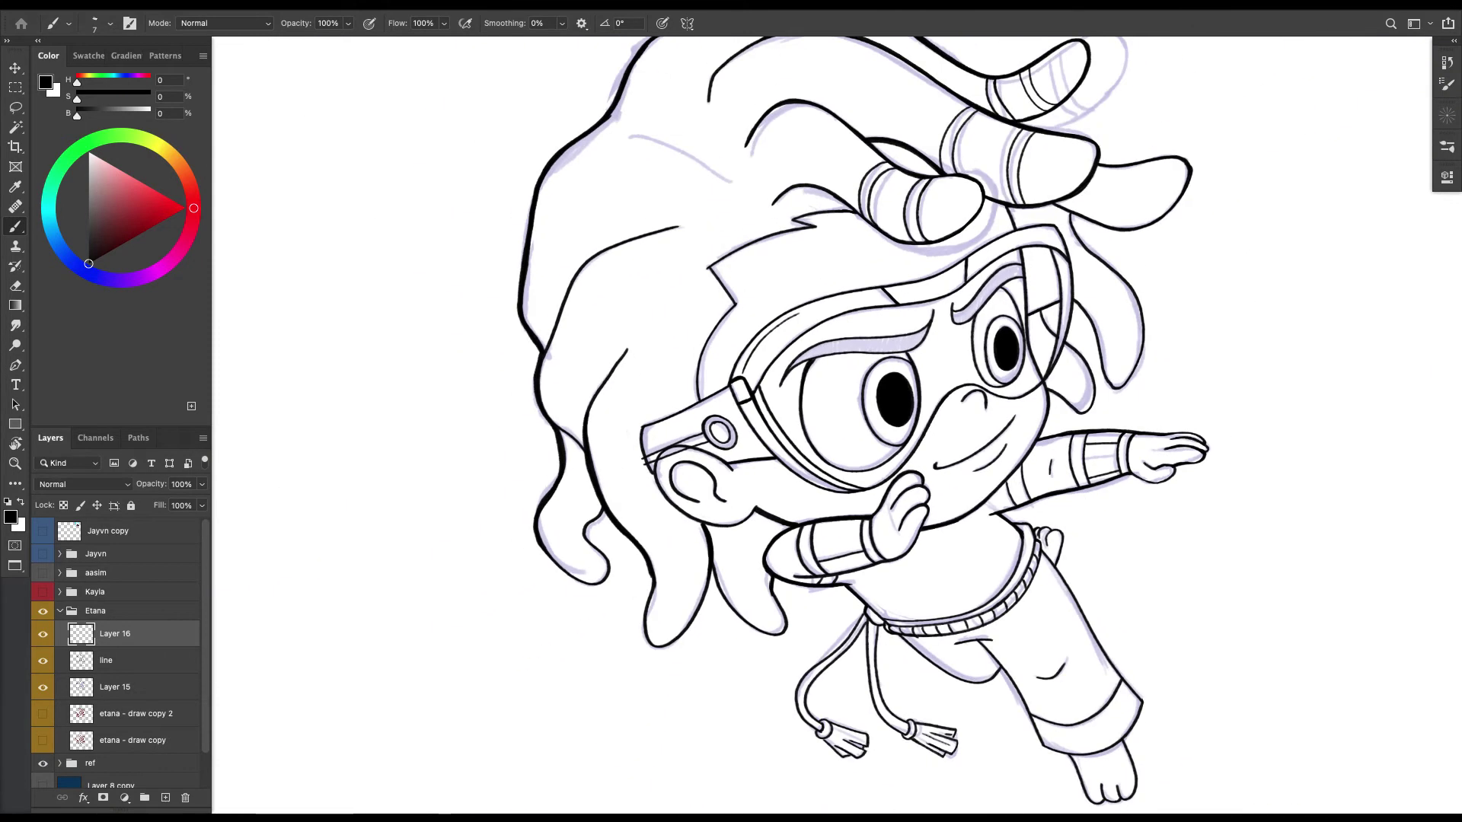
Transform the strap button and its lines, scaling to 108.41% and rotating 4.44°.
key(super+t)
drag(737, 440, 745, 440)
drag(570, 403, 574, 394)
drag(649, 454, 645, 453)
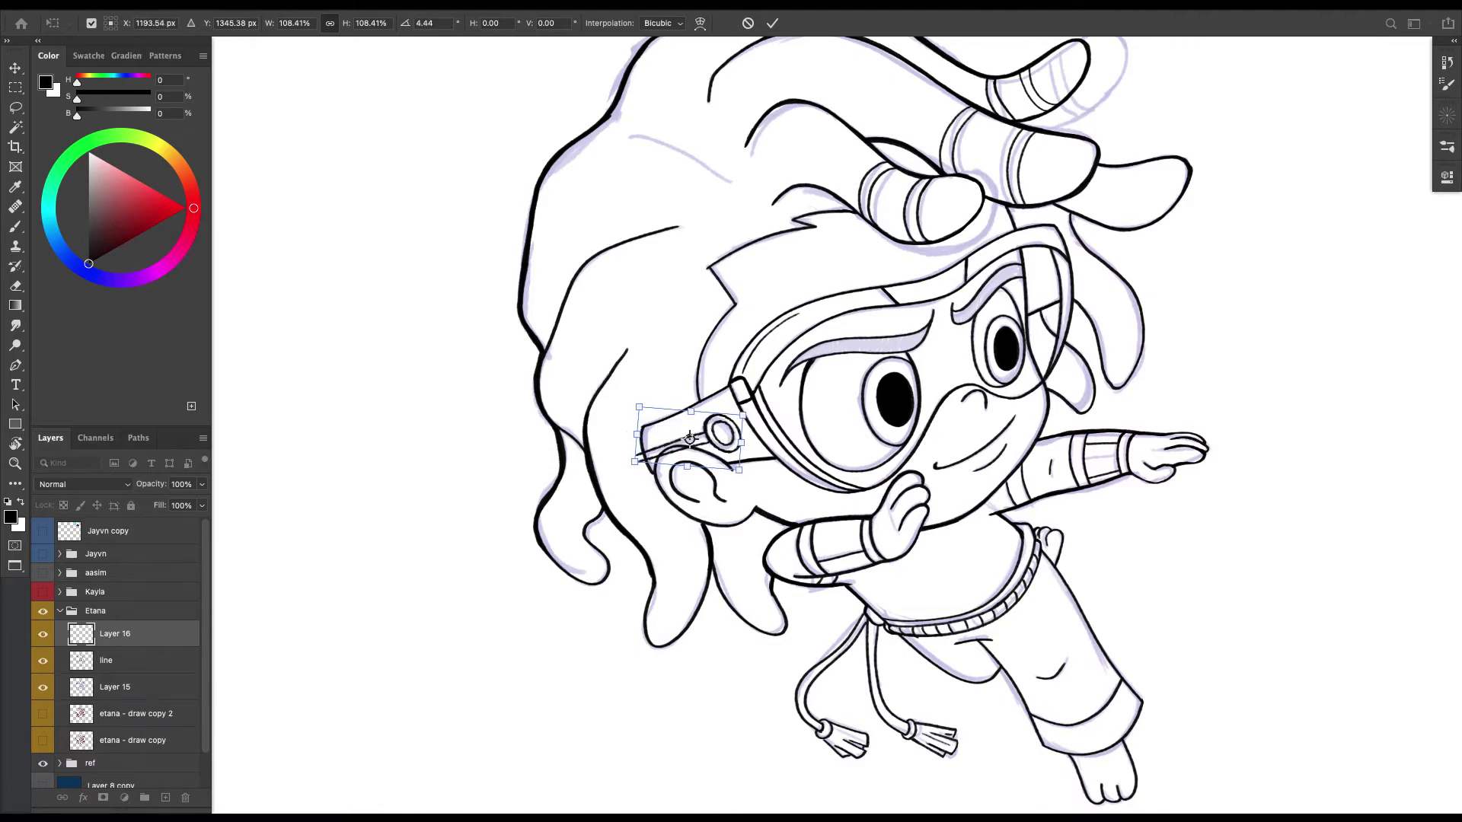
key(Return)
Lasso and delete the parts of the strap lines that overlap the ear and overhang the strap's rear edge.
key(l)
scroll(689, 438, up, 5)
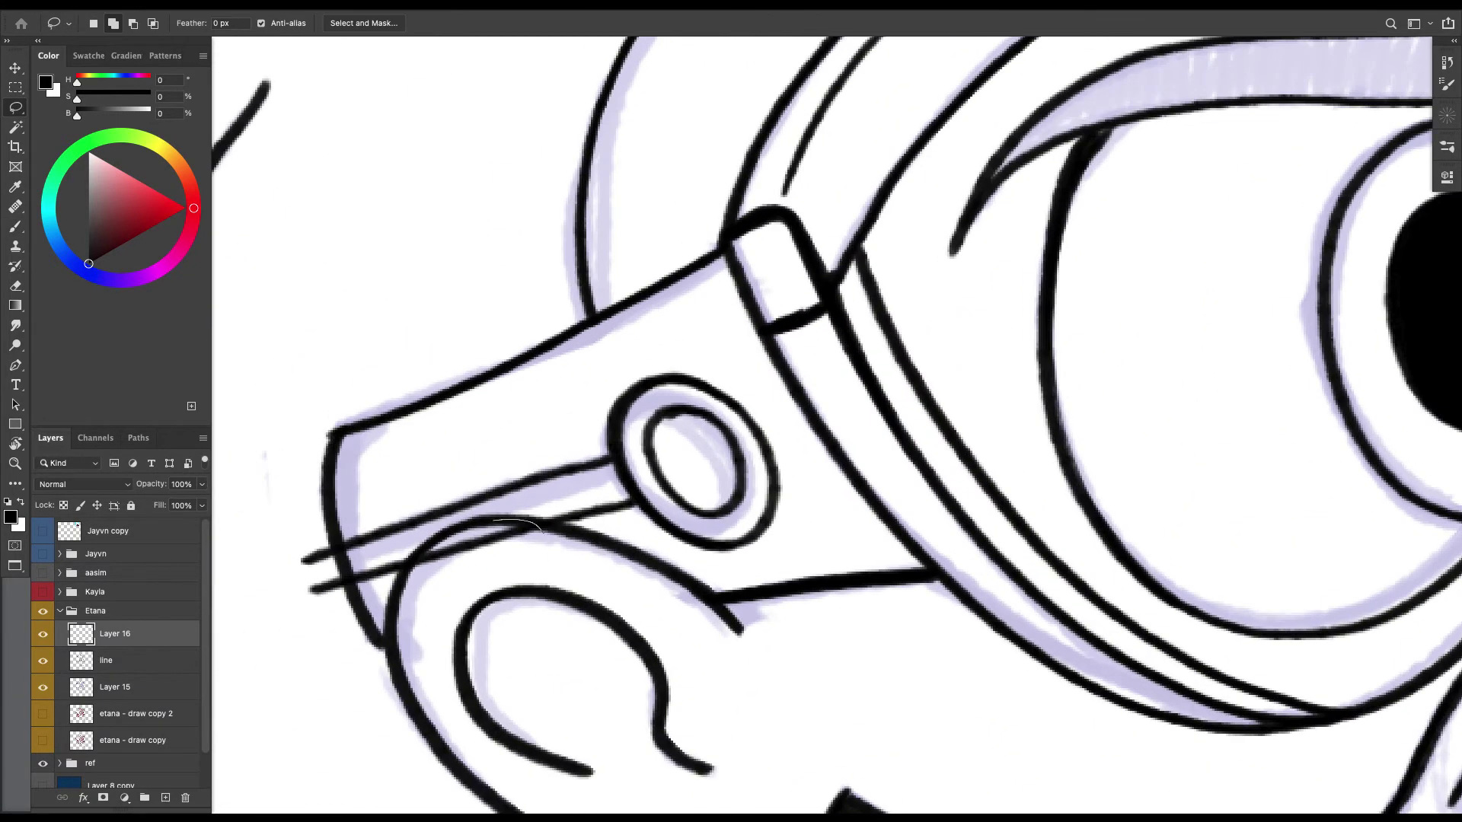
drag(436, 544, 543, 533)
mouse_move(330, 537)
mouse_down()
mouse_move(353, 638)
mouse_move(329, 539)
mouse_up()
key(Delete)
key(ctrl+d)
Merge the strap detail layer down into the line layer.
key(ctrl+minus)
key(ctrl+minus)
key(ctrl+minus)
key(ctrl+minus)
key(ctrl+minus)
right_click(109, 633)
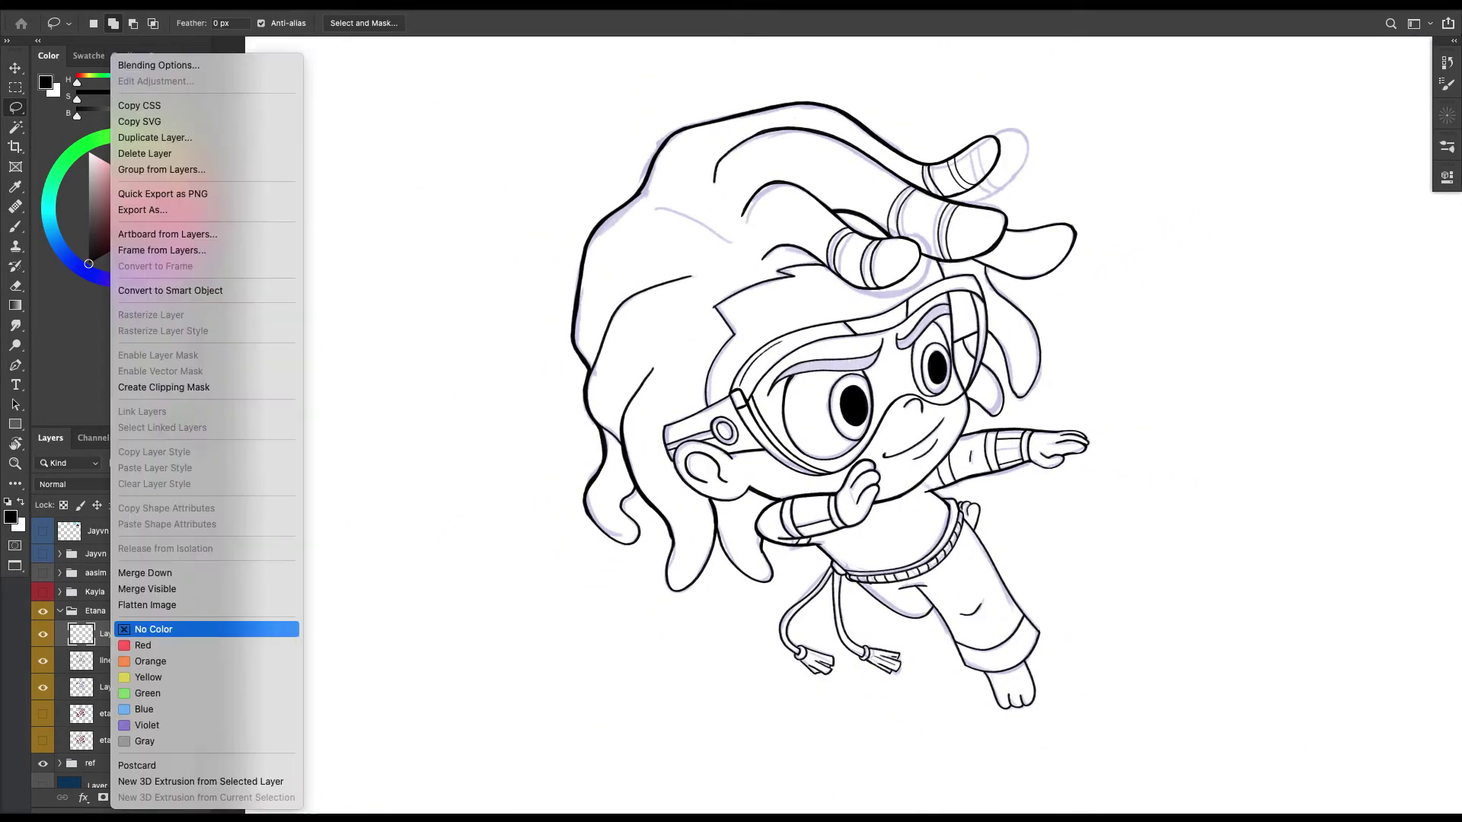
click(145, 572)
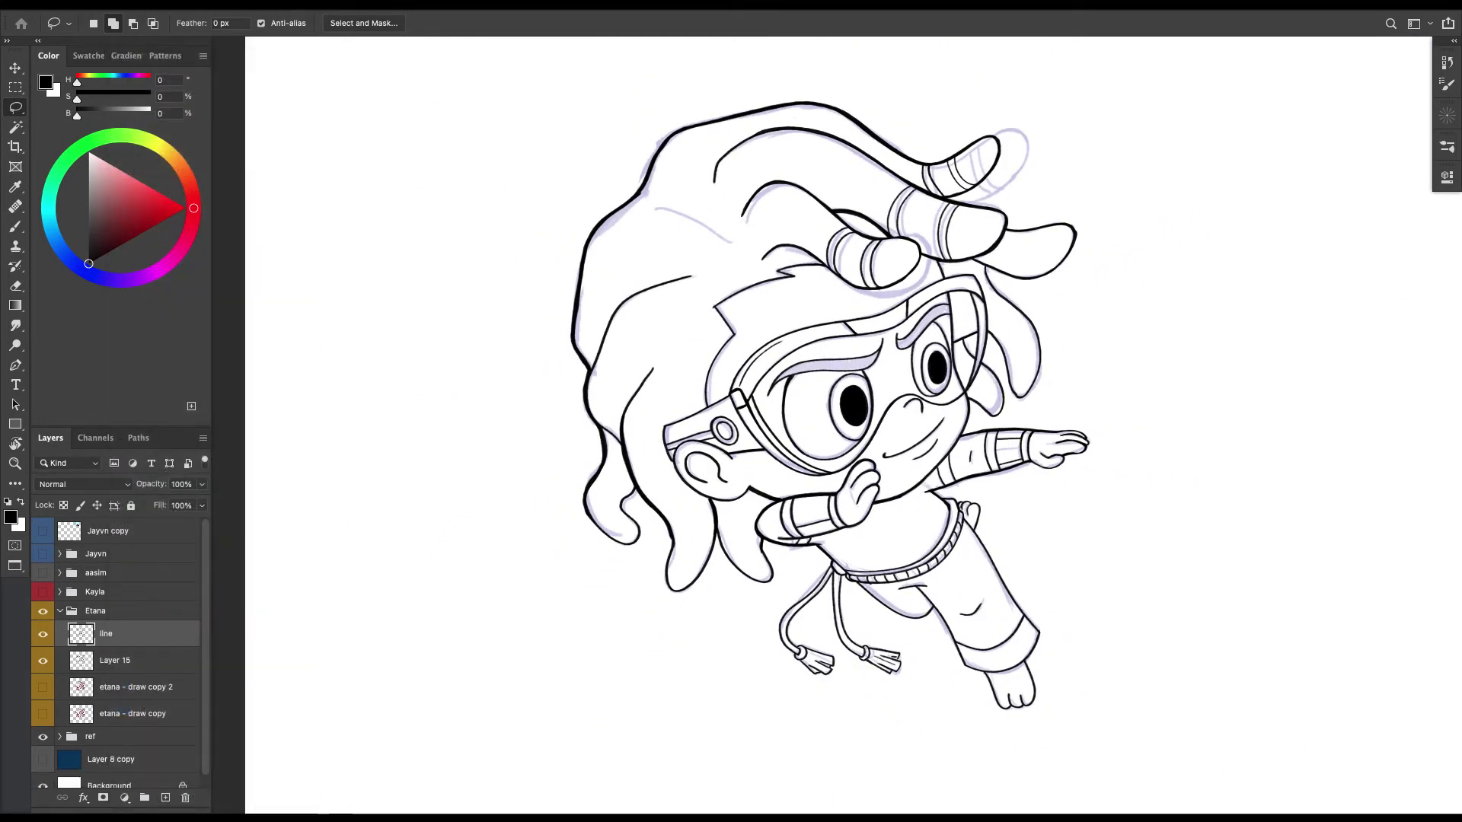
Erase the button's outline between the two strap lines so that they open into the ring.
key(ctrl+plus)
key(ctrl+plus)
key(ctrl+plus)
key(ctrl+plus)
key(e)
drag(620, 473, 636, 491)
scroll(639, 495, down, 2)
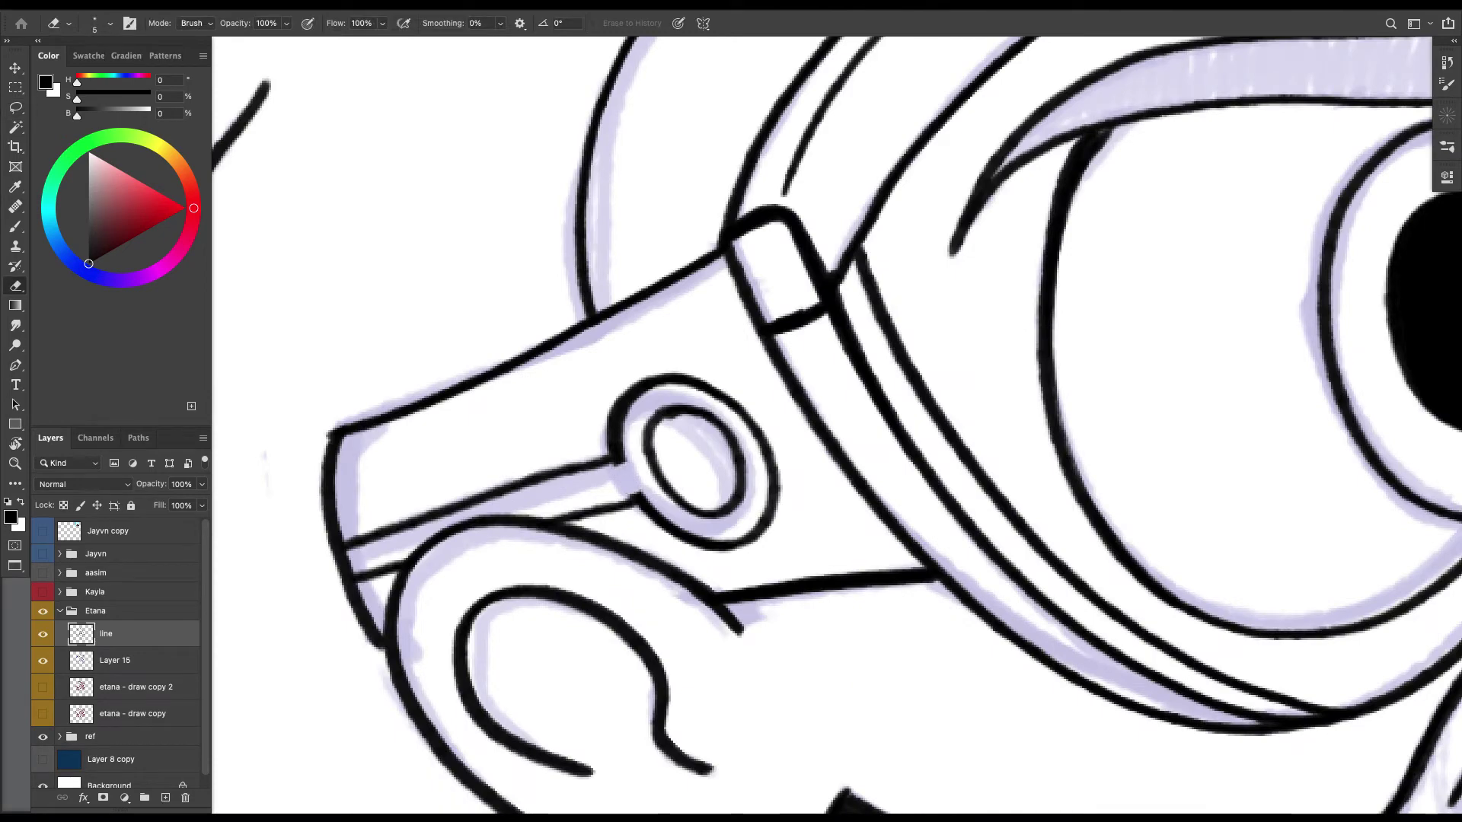
key(super+minus)
key(super+minus)
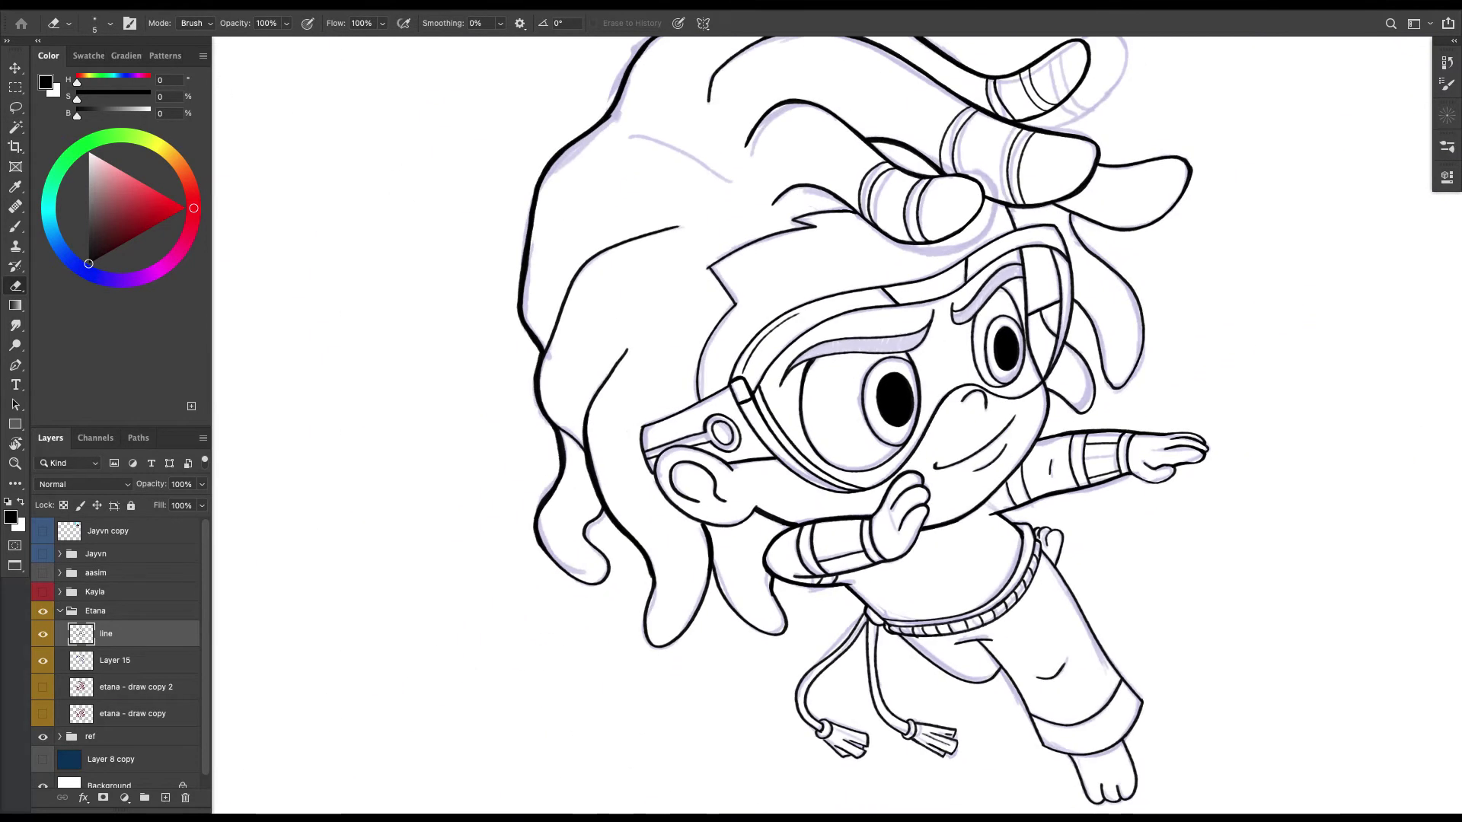
Rotate the canvas and draw a short curved fold line inside the ear.
key(r)
drag(914, 304, 935, 470)
key(b)
key(super+plus)
key(super+plus)
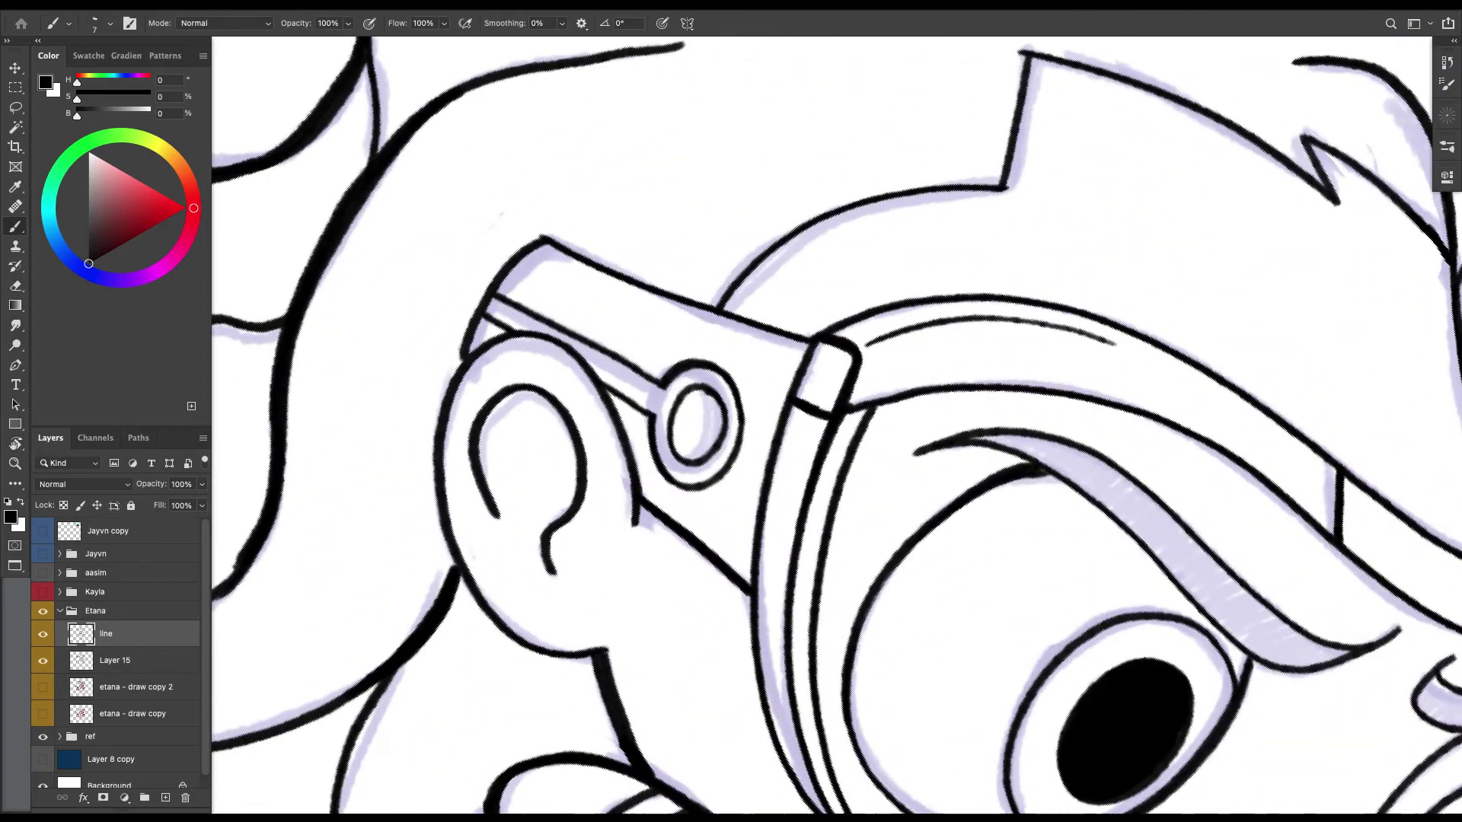
drag(574, 492, 532, 500)
key(super+minus)
key(super+minus)
scroll(727, 424, up, 4)
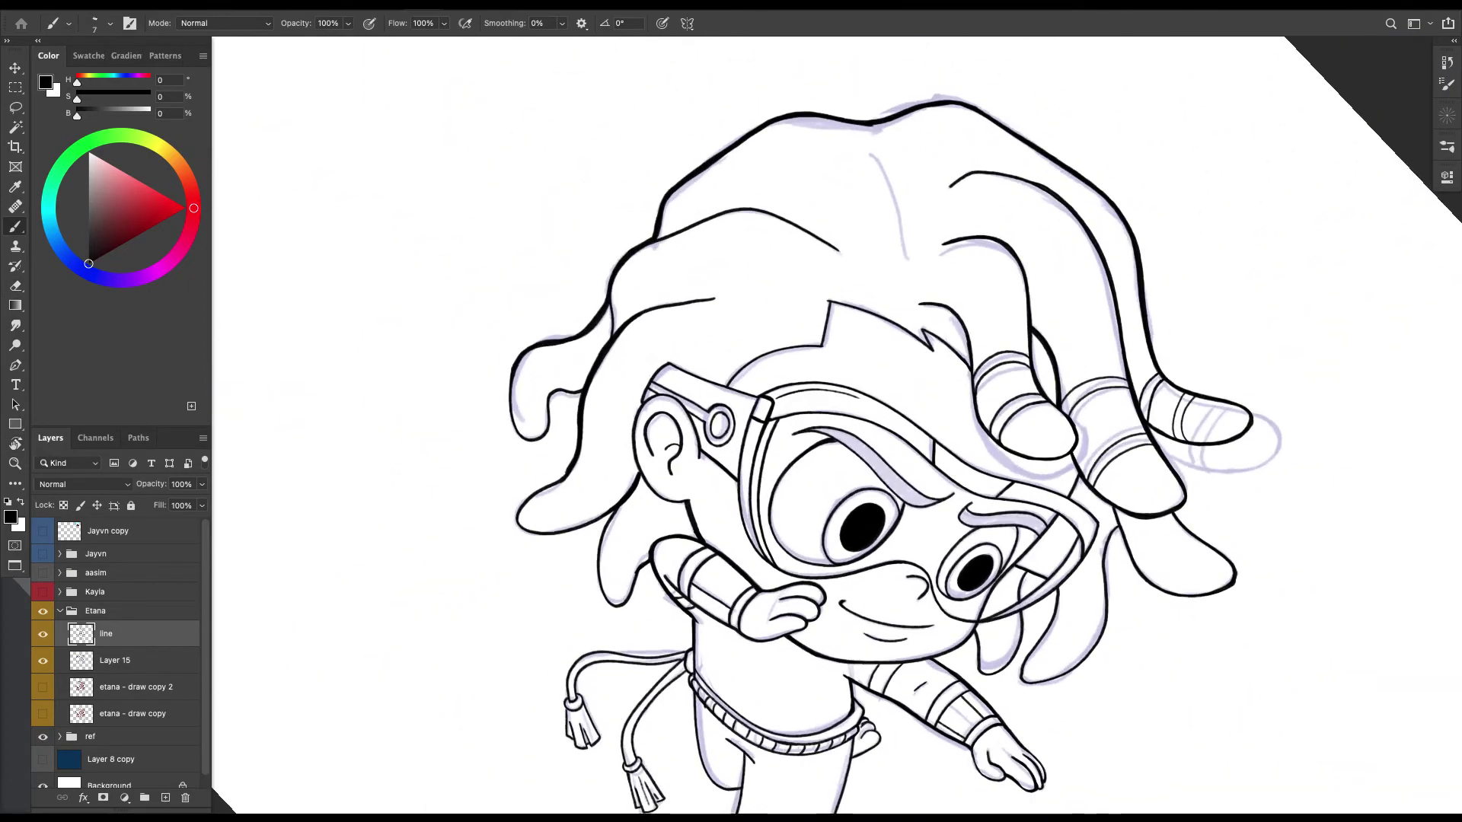
Thicken the ear's outline and the goggle strap's upper edge with the size 8 brush, and reset the canvas rotation.
mouse_move(628, 461)
mouse_down()
mouse_move(605, 377)
mouse_move(545, 332)
mouse_up()
mouse_move(447, 408)
mouse_down()
mouse_move(443, 506)
mouse_move(483, 598)
mouse_up()
drag(836, 380, 770, 470)
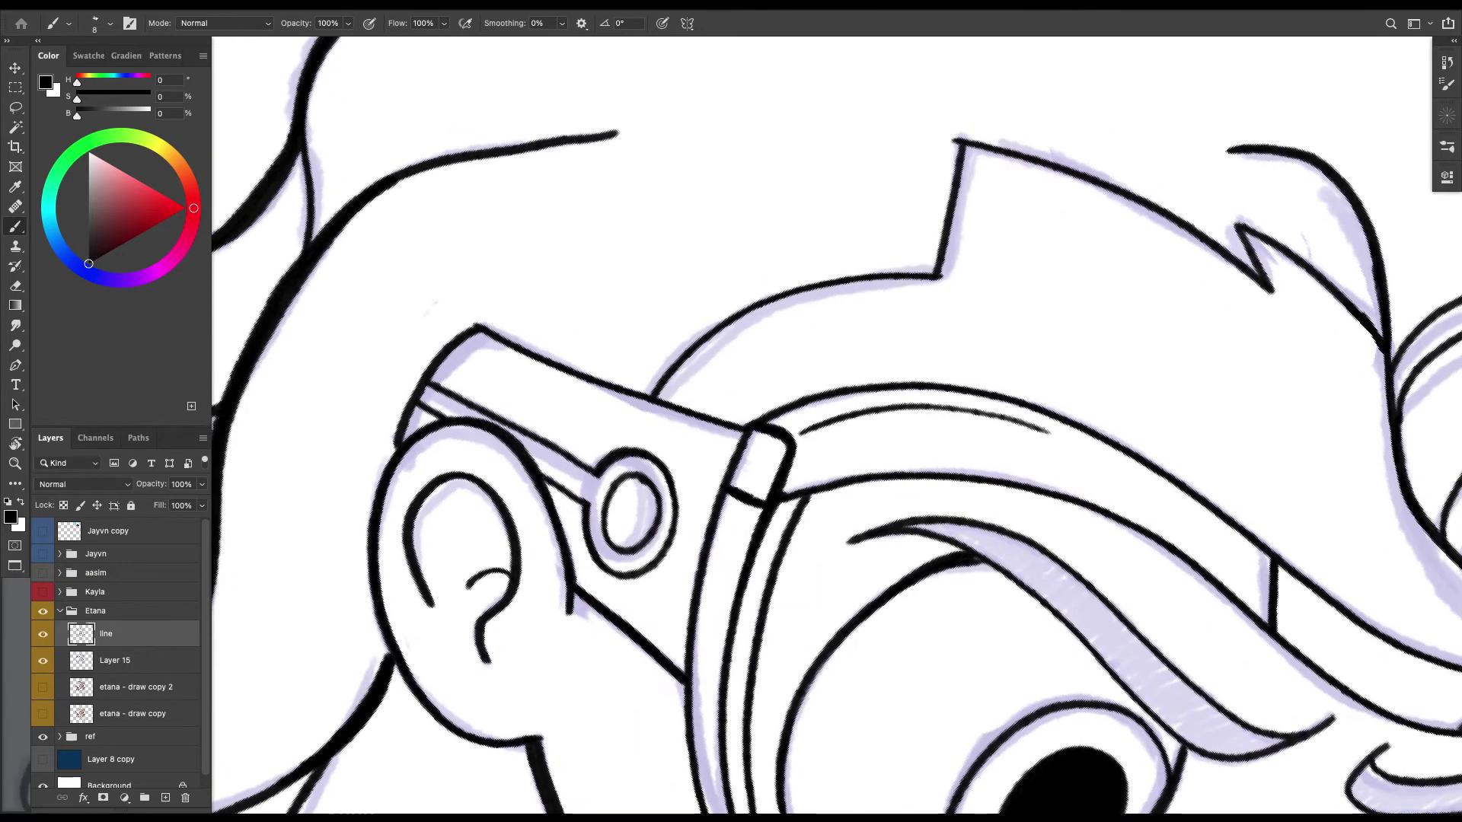
drag(479, 329, 743, 427)
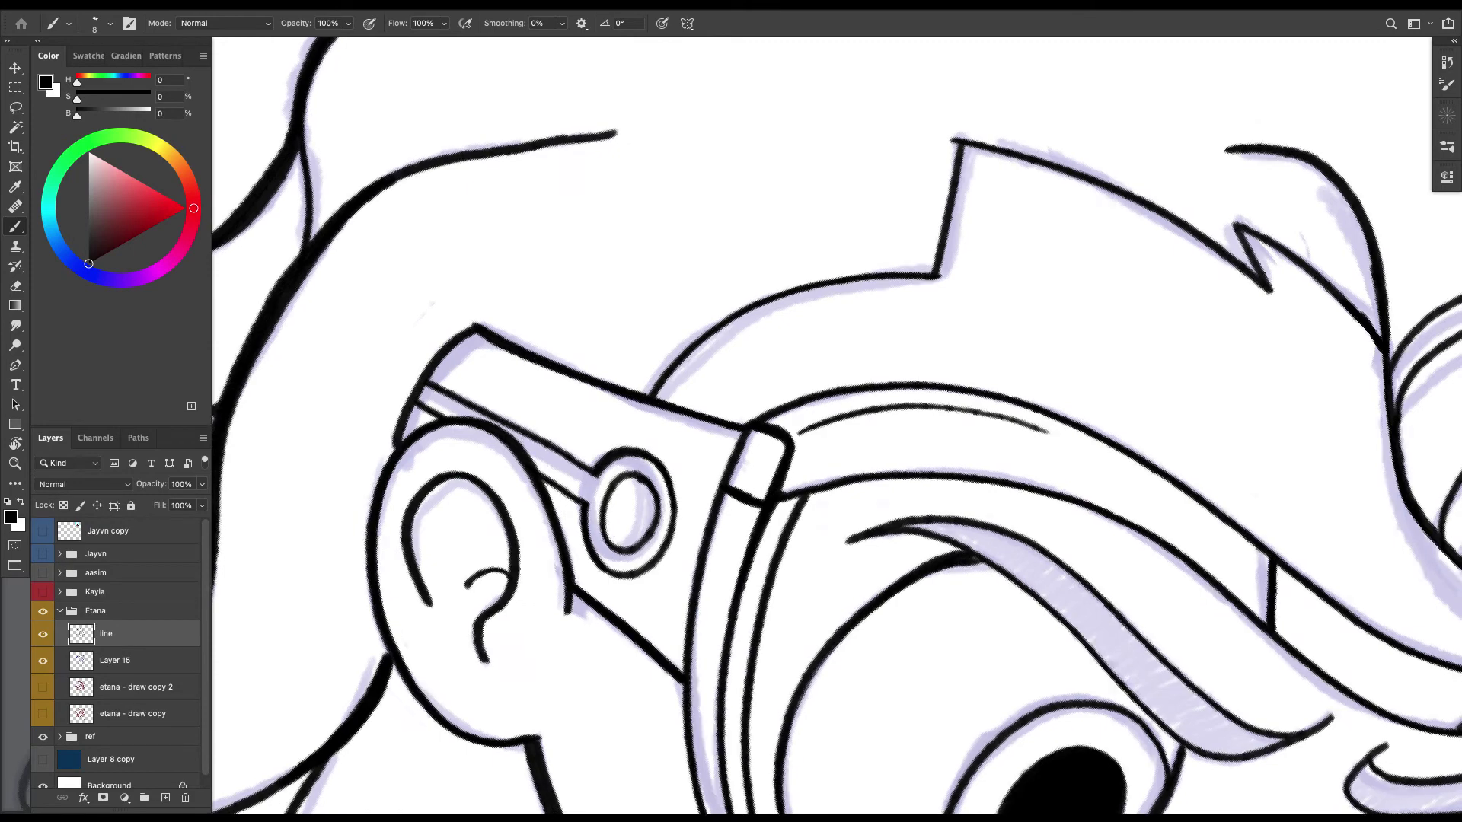
mouse_move(1073, 499)
mouse_down()
mouse_move(721, 423)
mouse_move(571, 423)
mouse_up()
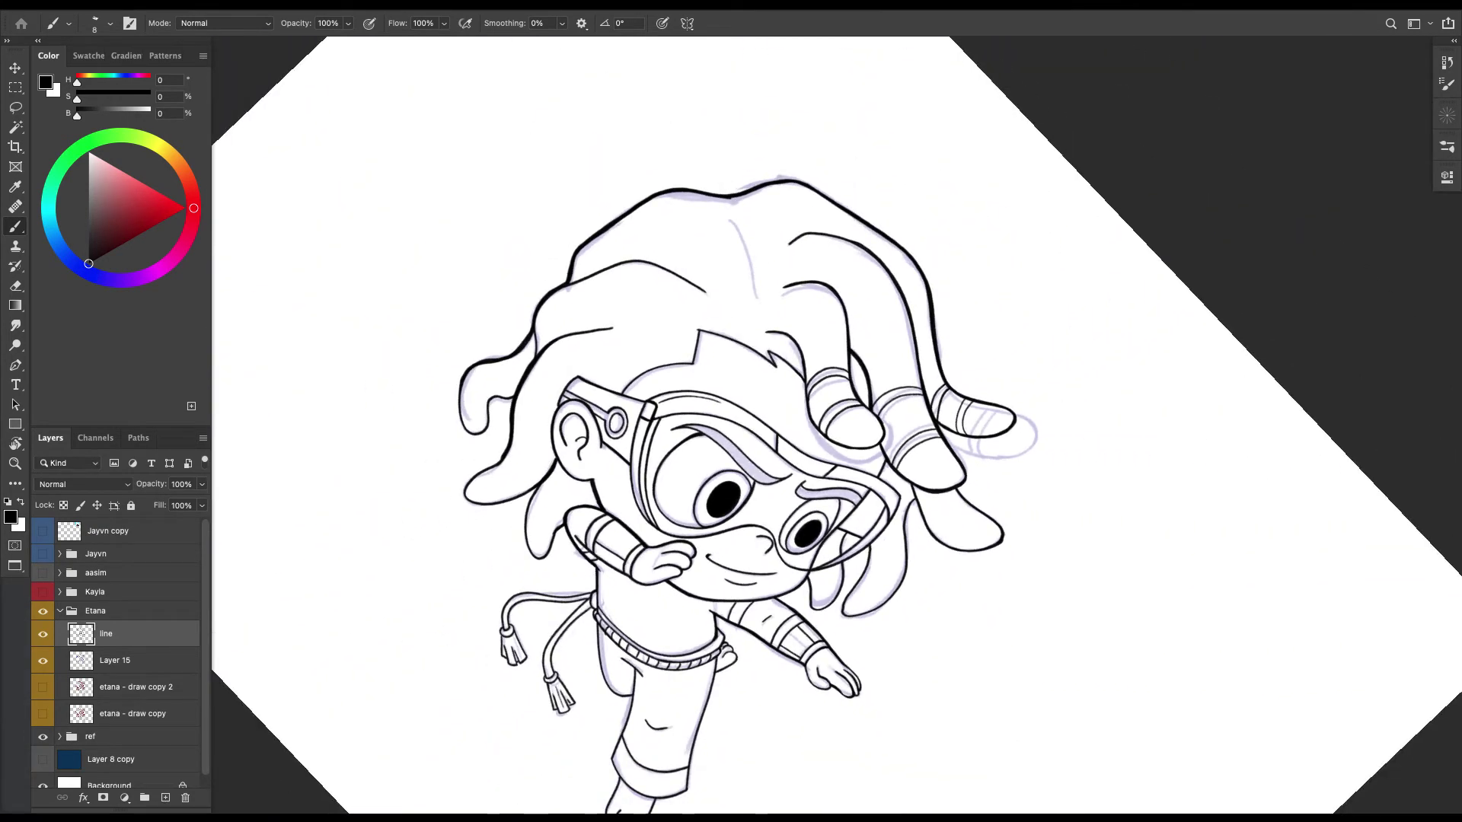
key(Escape)
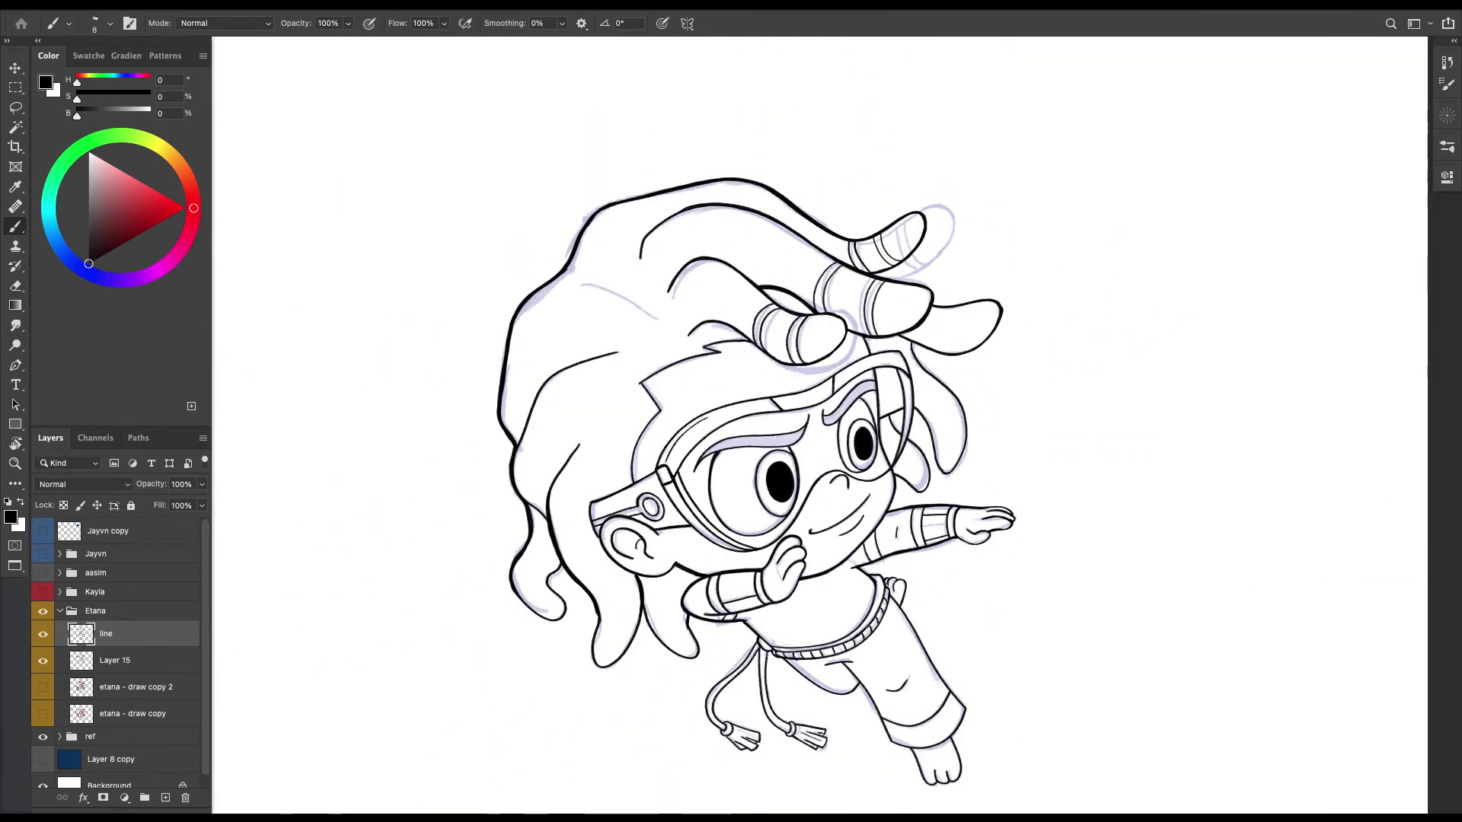
Select the ear's inner fold lines on the line layer, scale them to about 109% and shift them slightly within the ear.
key(super+minus)
scroll(735, 429, up, 4)
key(l)
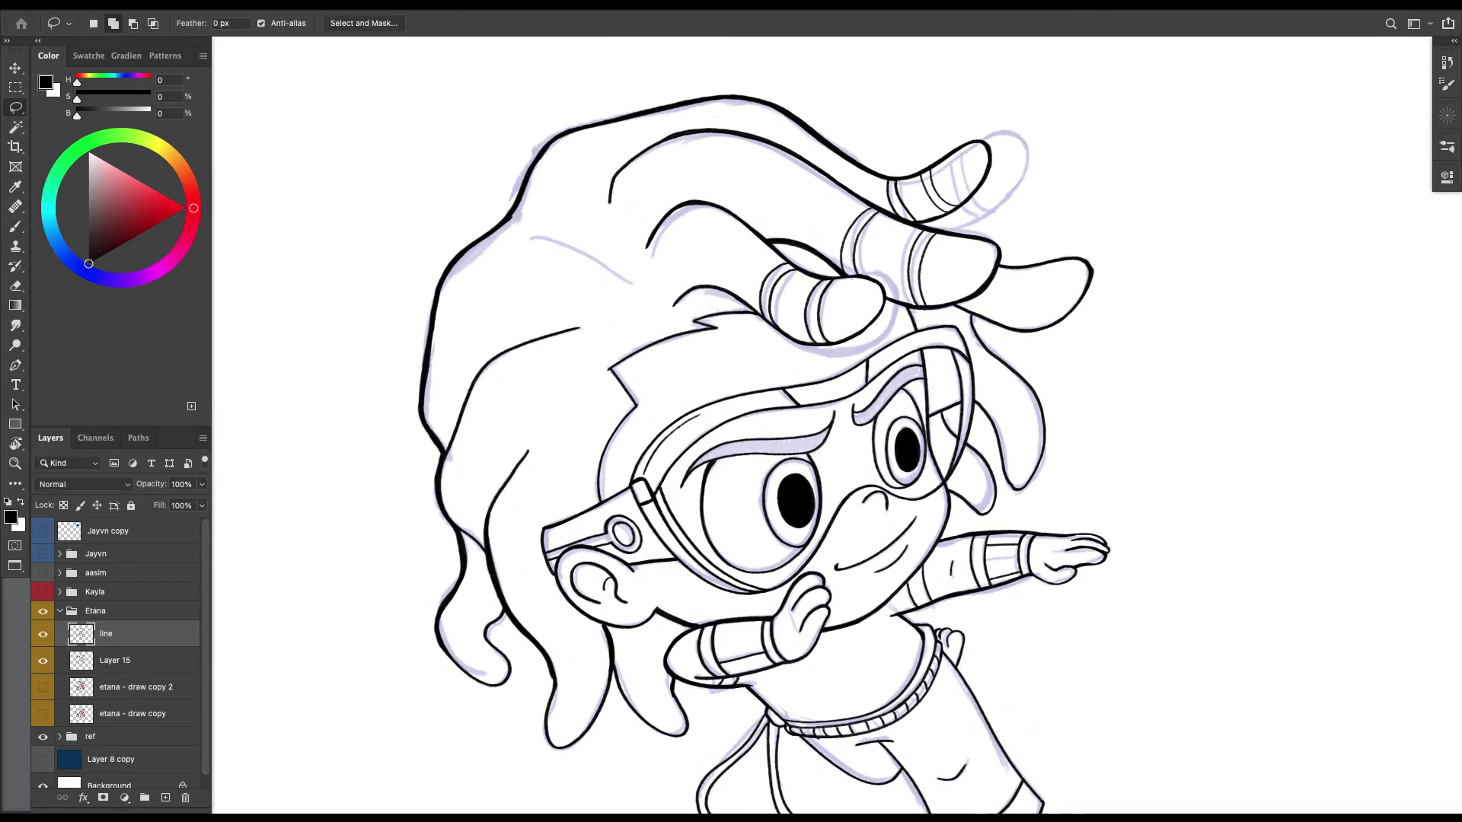
drag(609, 567, 637, 620)
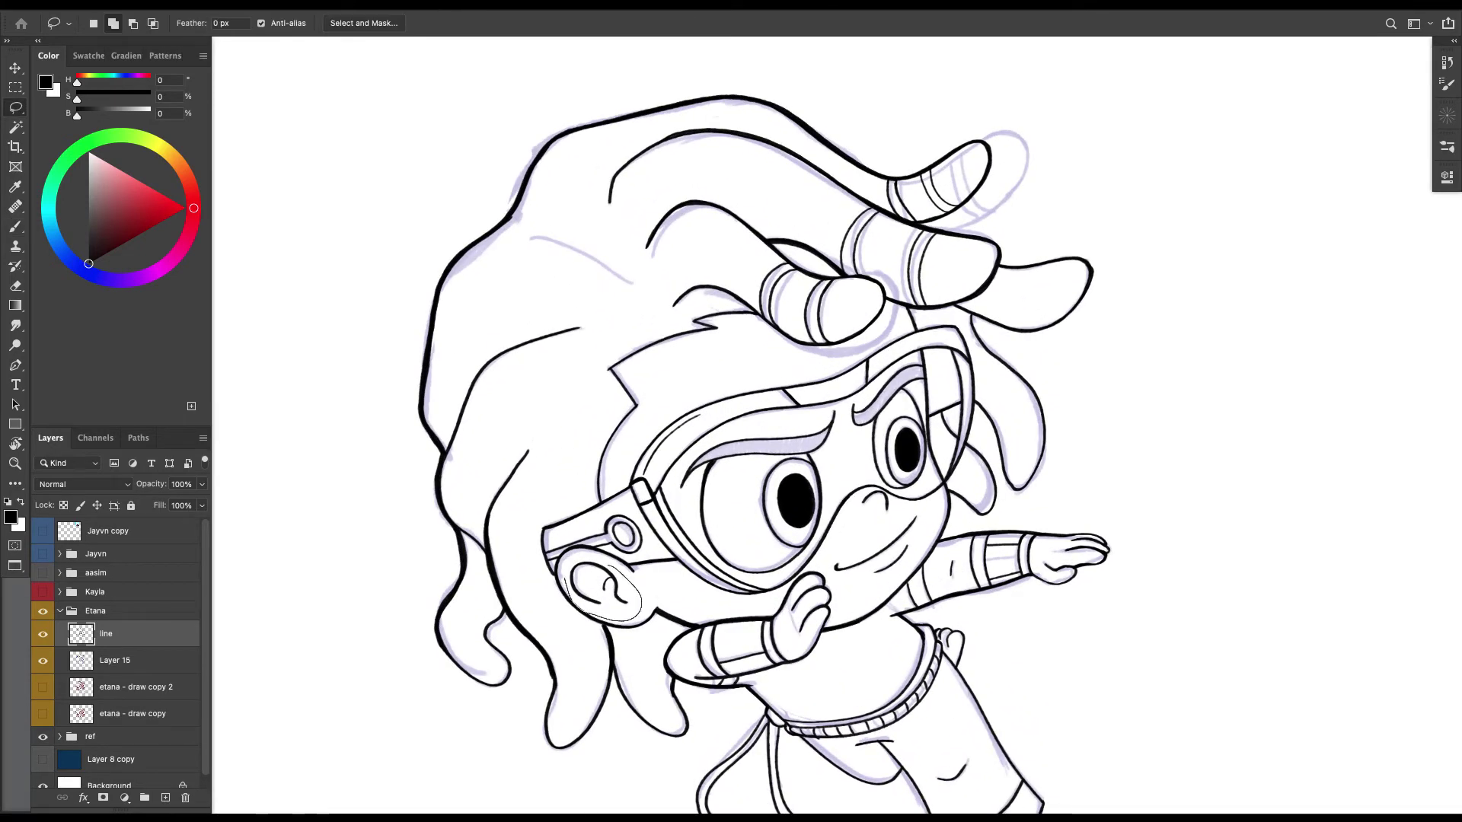
mouse_move(571, 573)
mouse_down()
mouse_move(637, 618)
mouse_move(576, 558)
mouse_up()
key(ctrl+t)
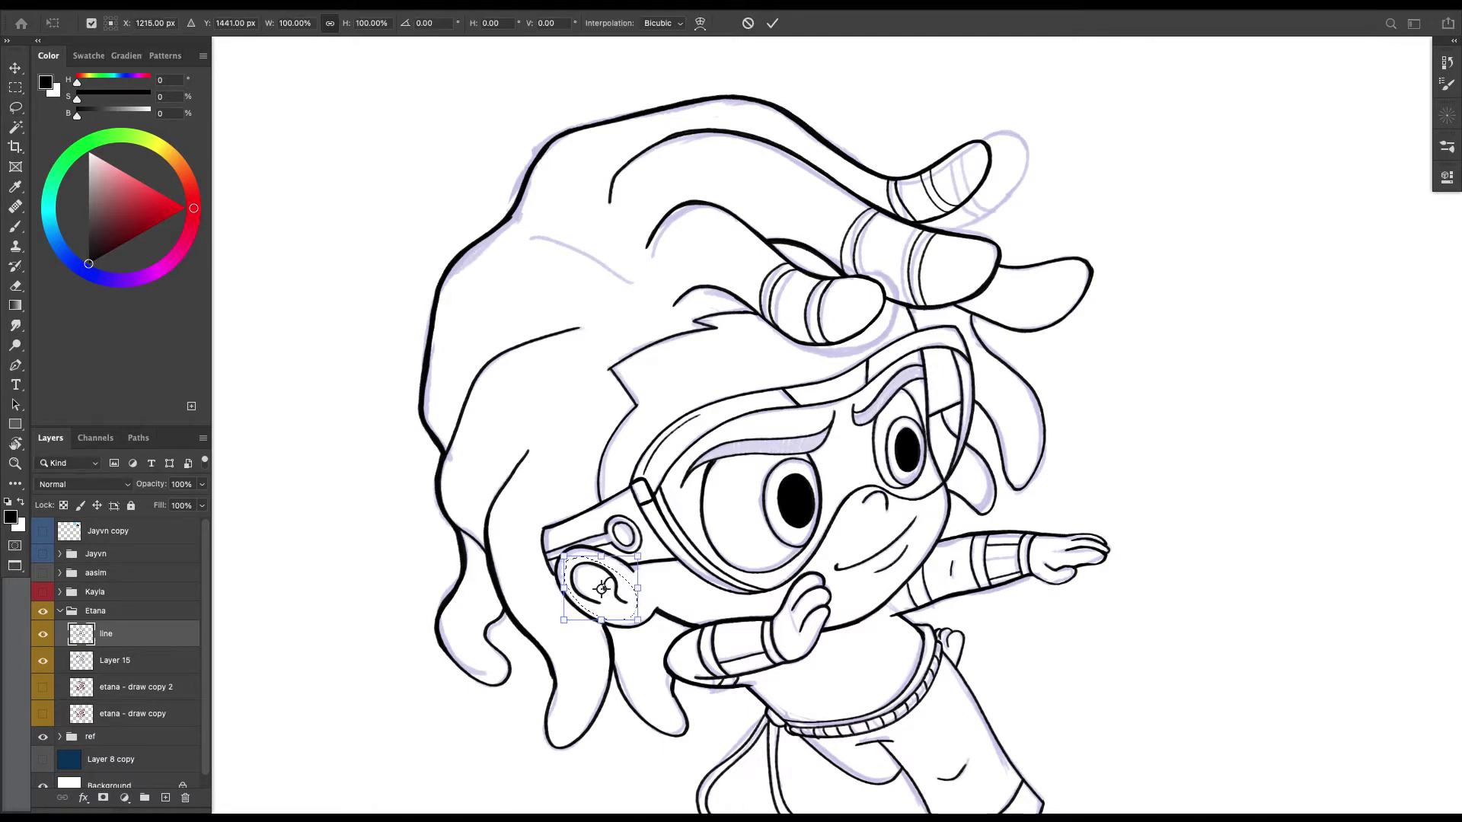
drag(637, 619, 607, 587)
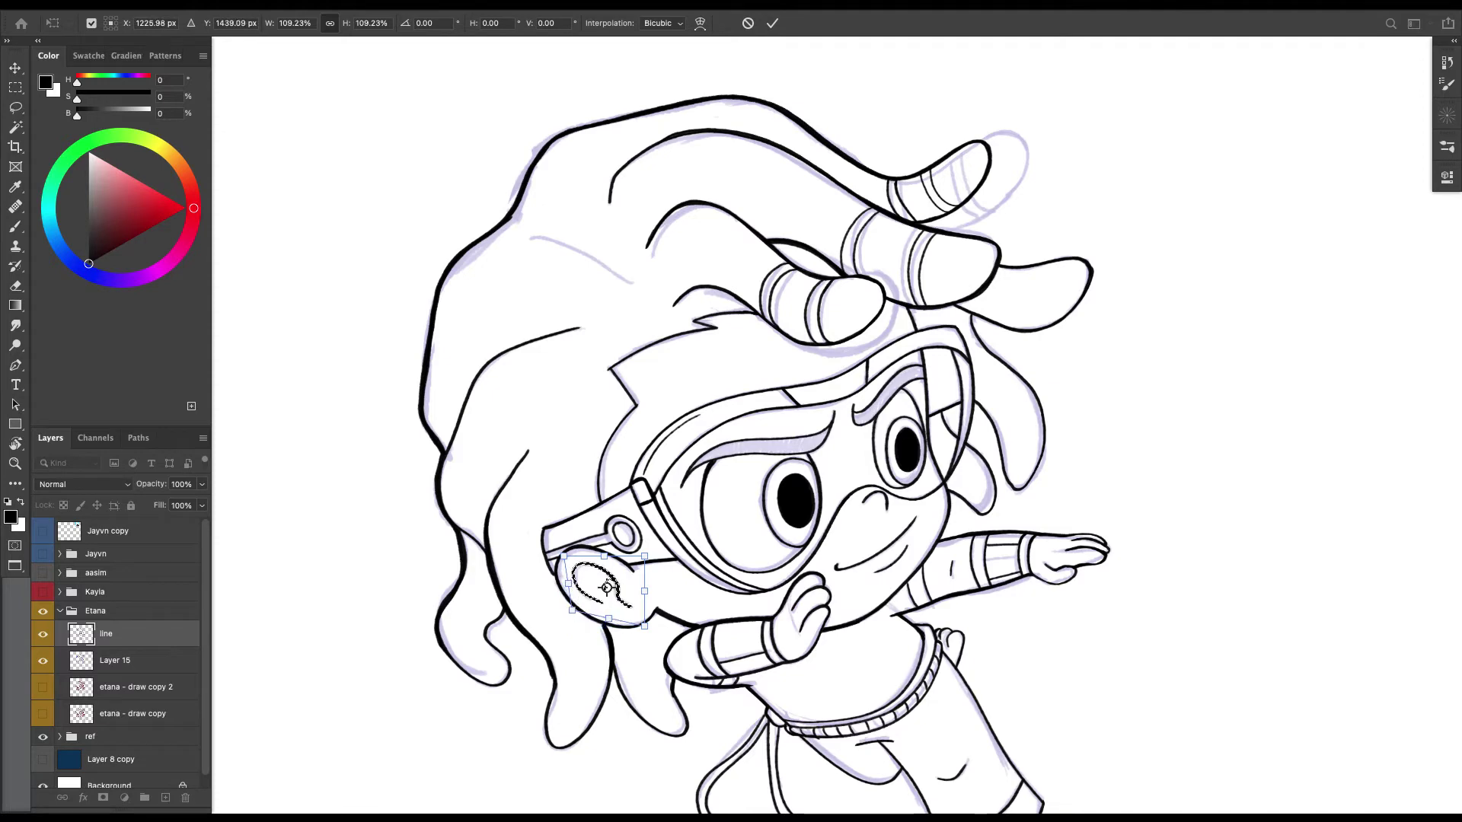
key(Return)
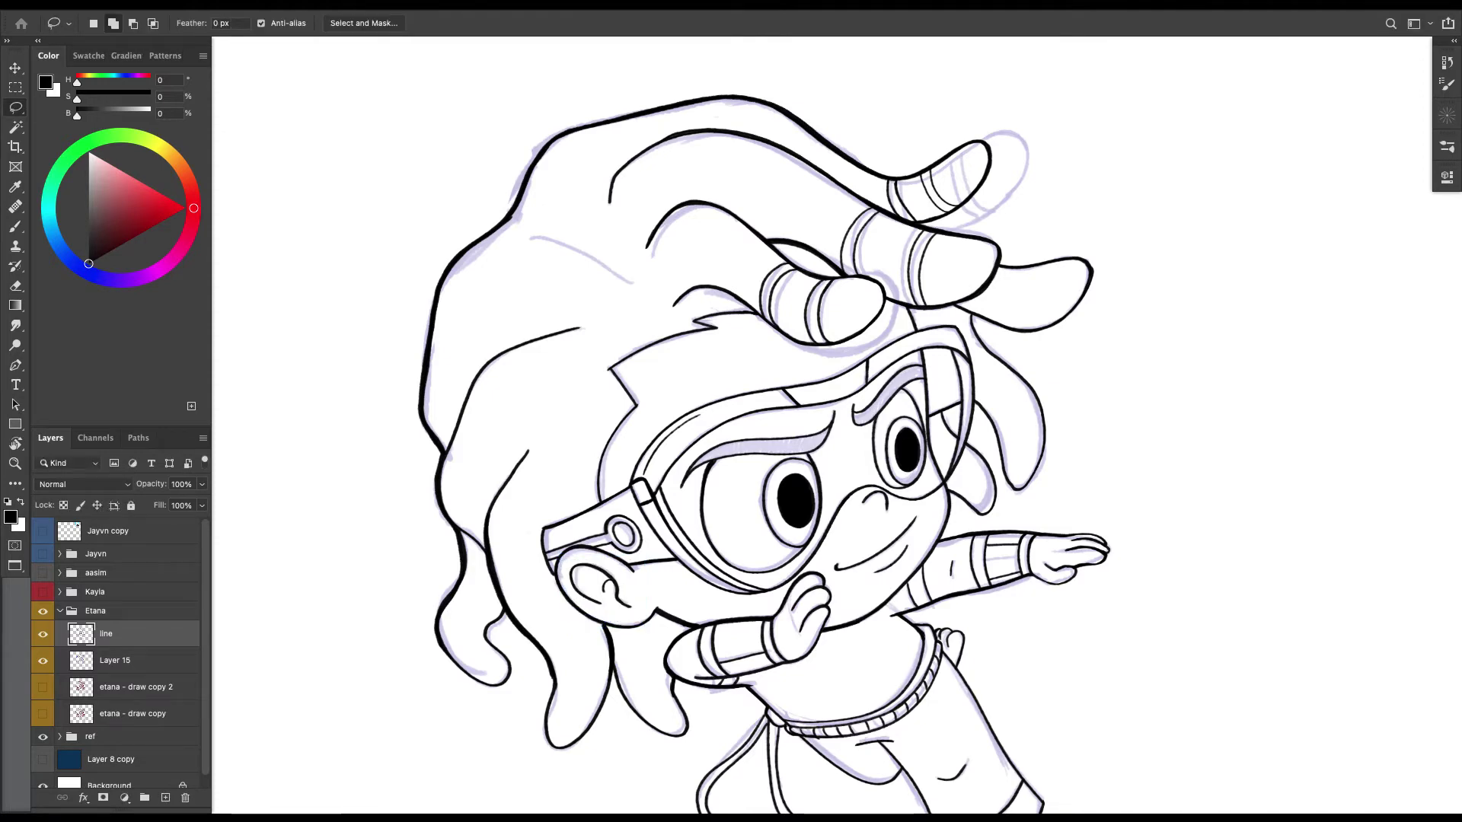
Hide the Layer 15 sketch, lock the line layer's transparent pixels, and add a new layer directly beneath it.
key(ctrl+minus)
click(43, 660)
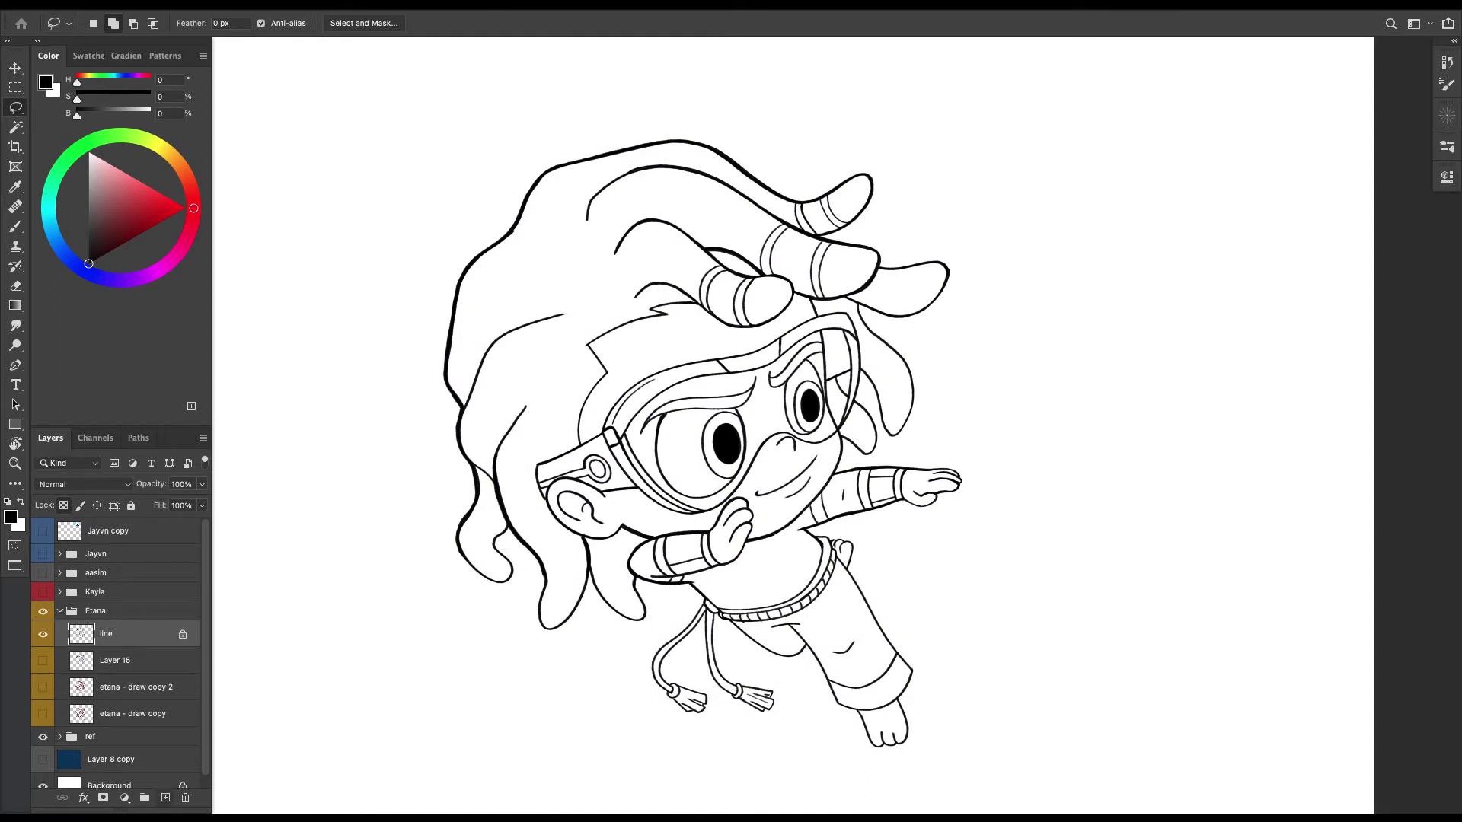
key(ctrl+shift+alt+n)
drag(115, 634, 115, 672)
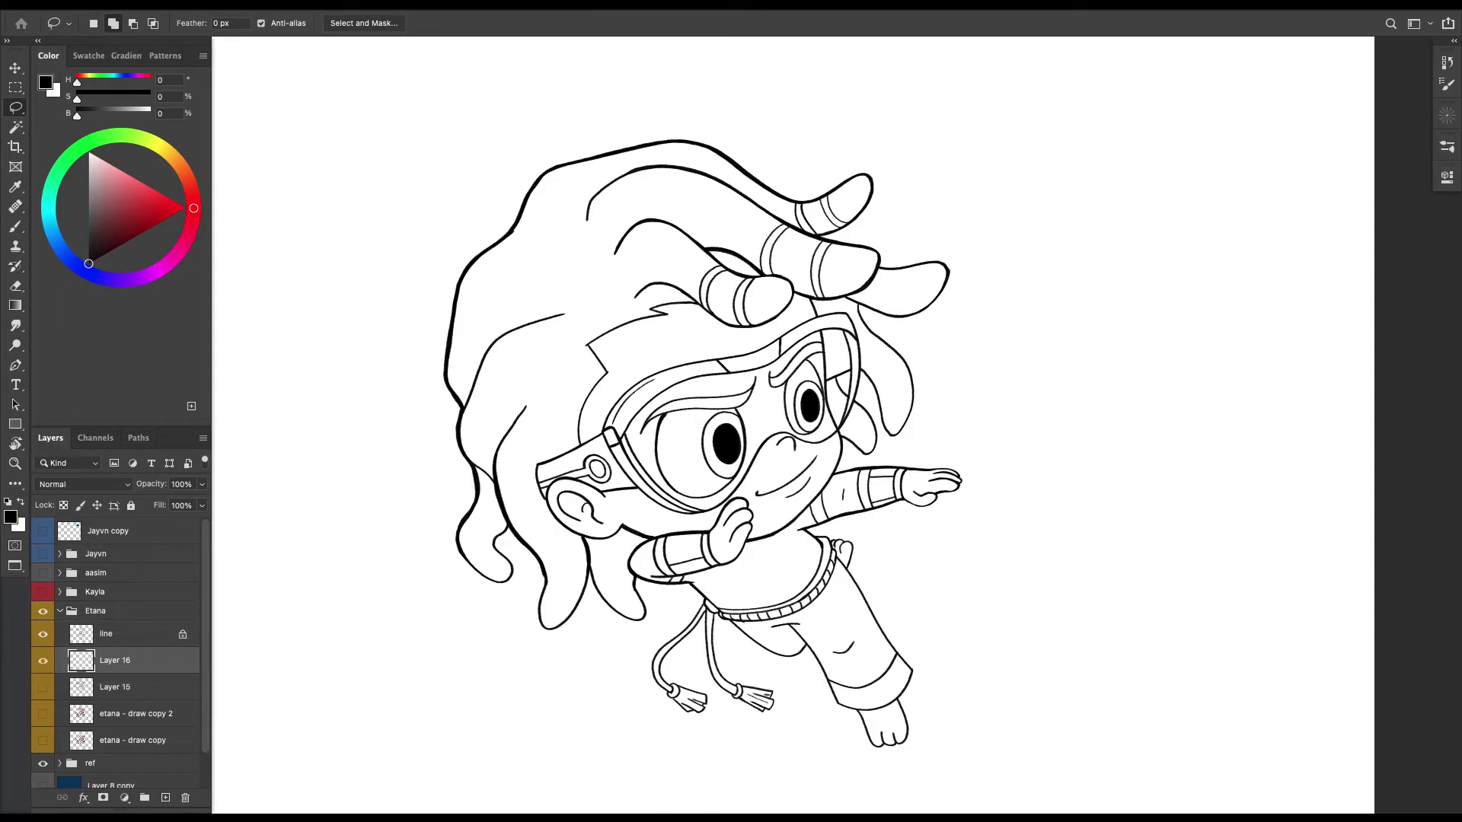
Select the character's whole silhouette by selecting the empty area around the line art and inverting the selection.
click(115, 634)
click(15, 127)
click(549, 146)
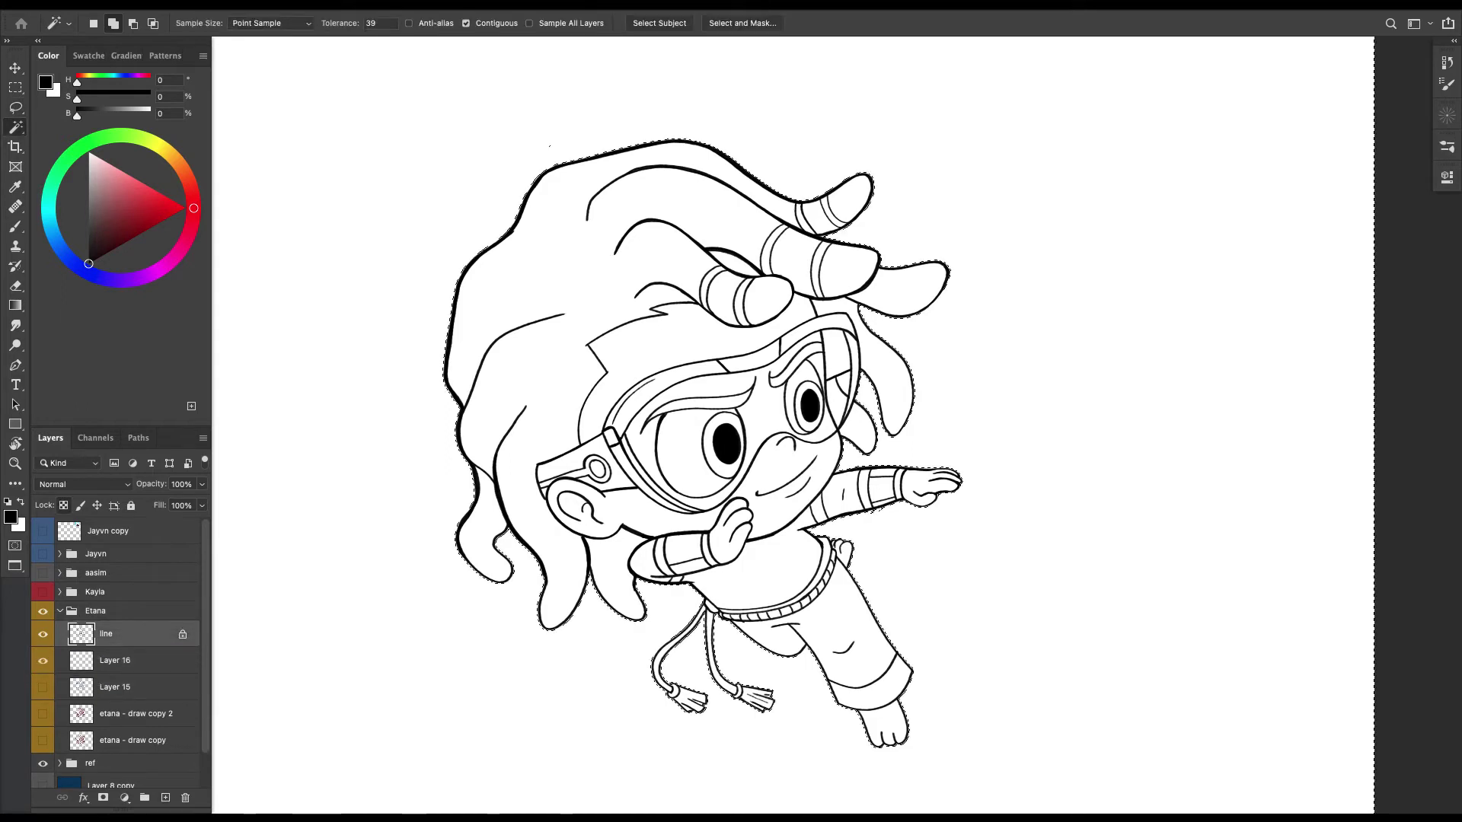
key(ctrl+shift+i)
key(b)
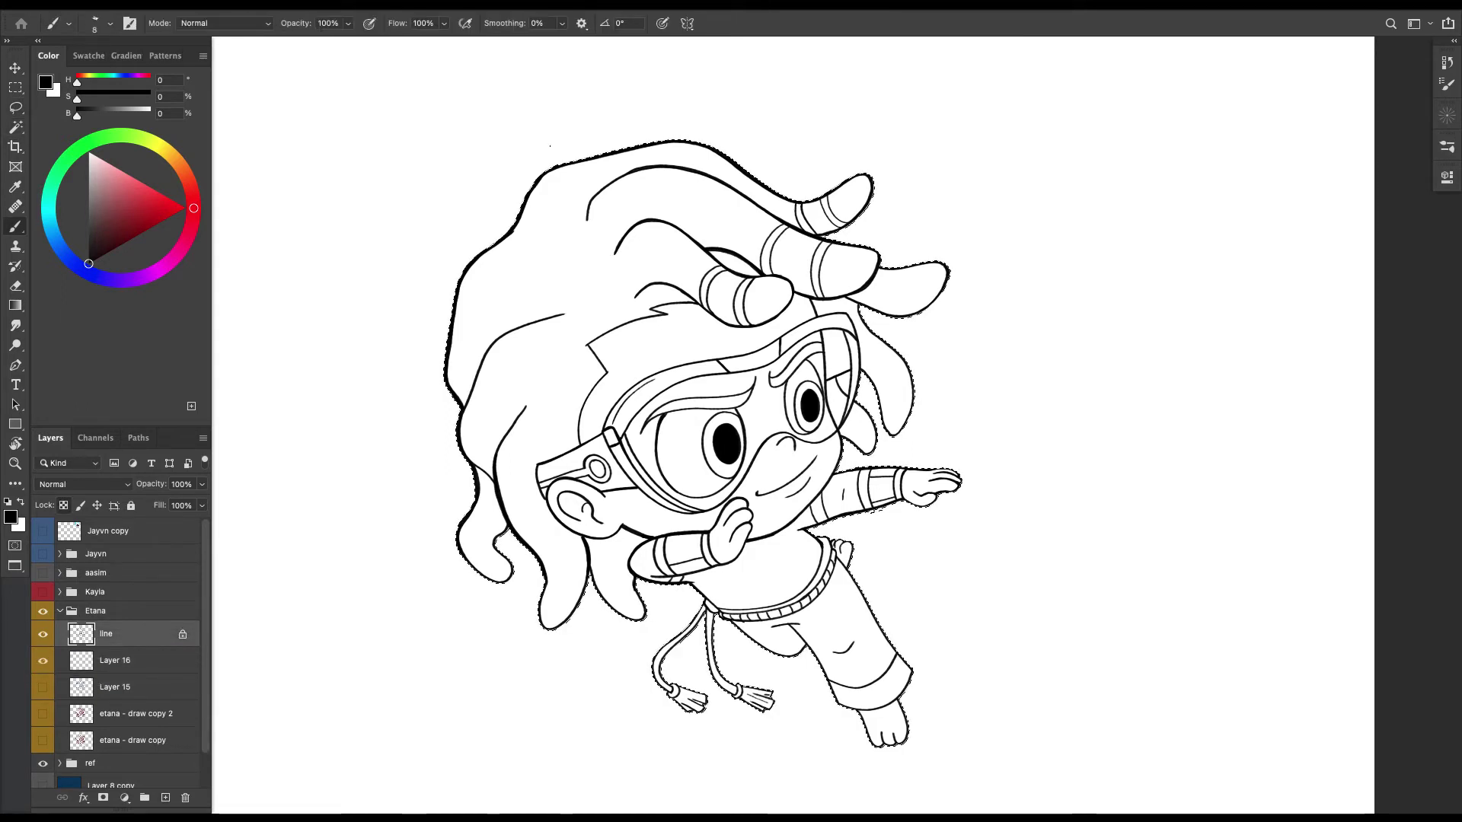
Fill the silhouette on Layer 16 with a light yellow-orange (H 44, S 48, B 95) and deselect.
click(114, 660)
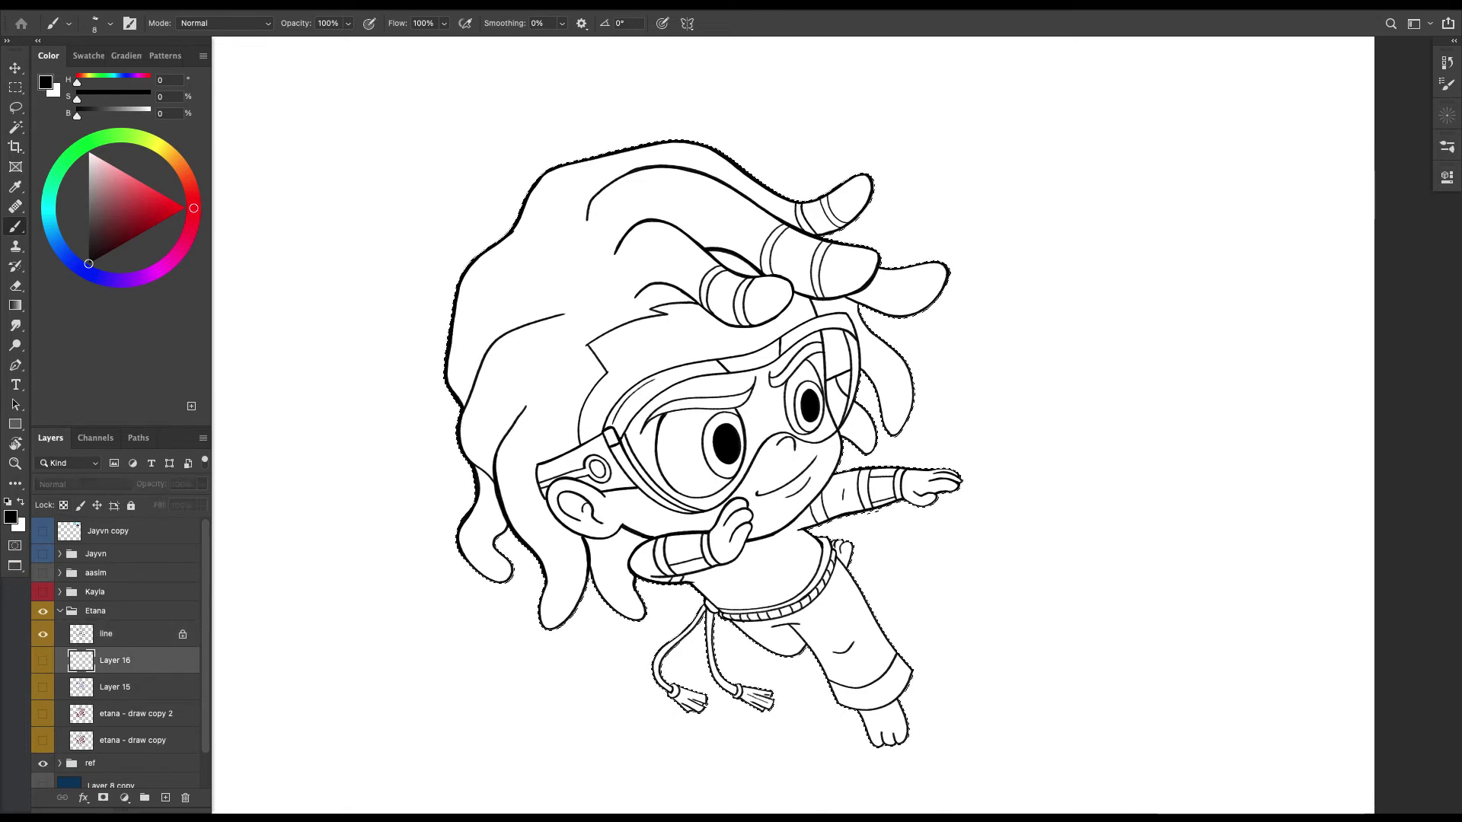
click(173, 157)
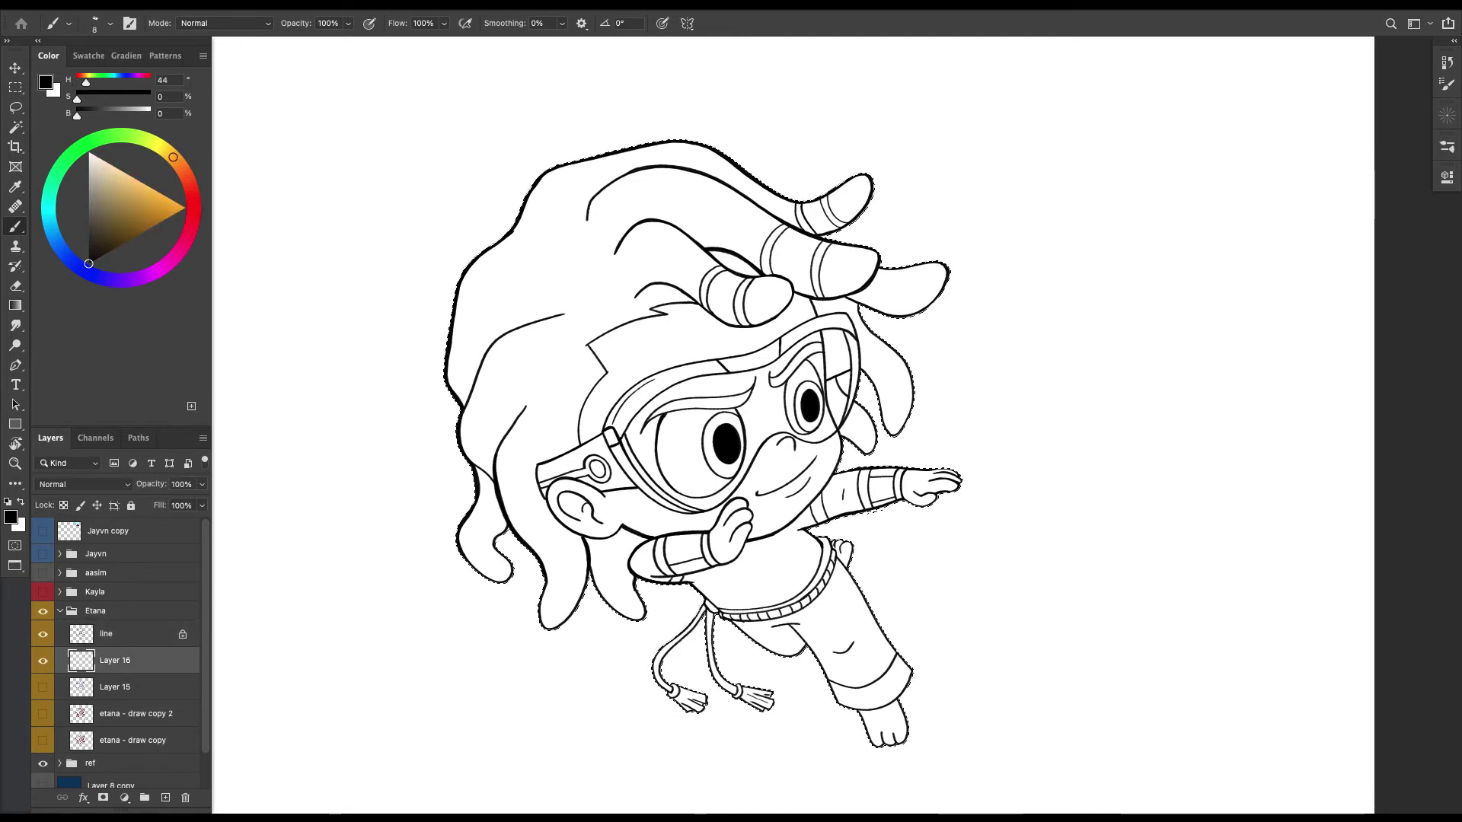
mouse_move(152, 202)
mouse_down()
mouse_move(128, 209)
mouse_move(131, 183)
mouse_up()
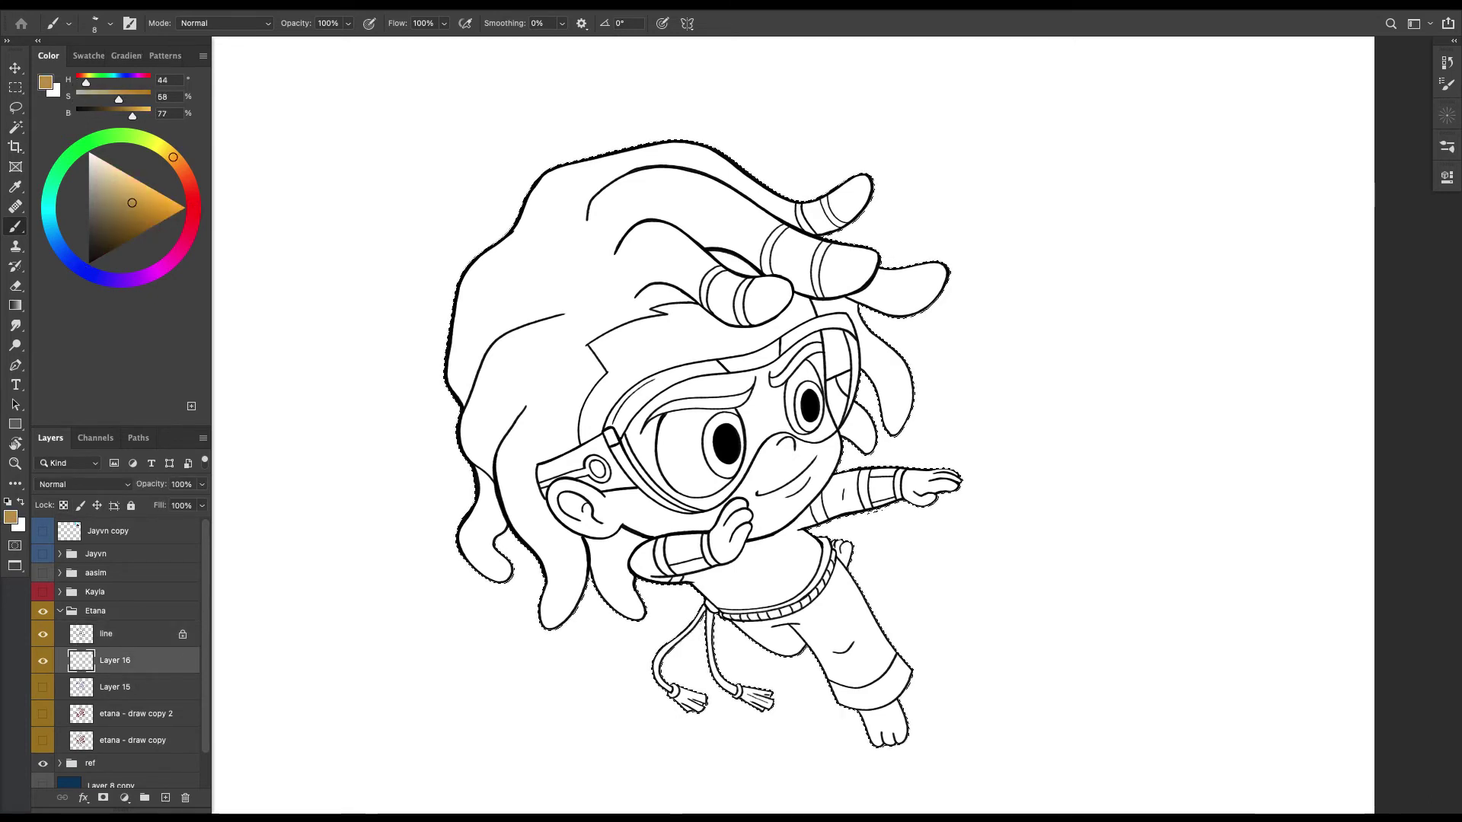
key(shift+F5)
key(Return)
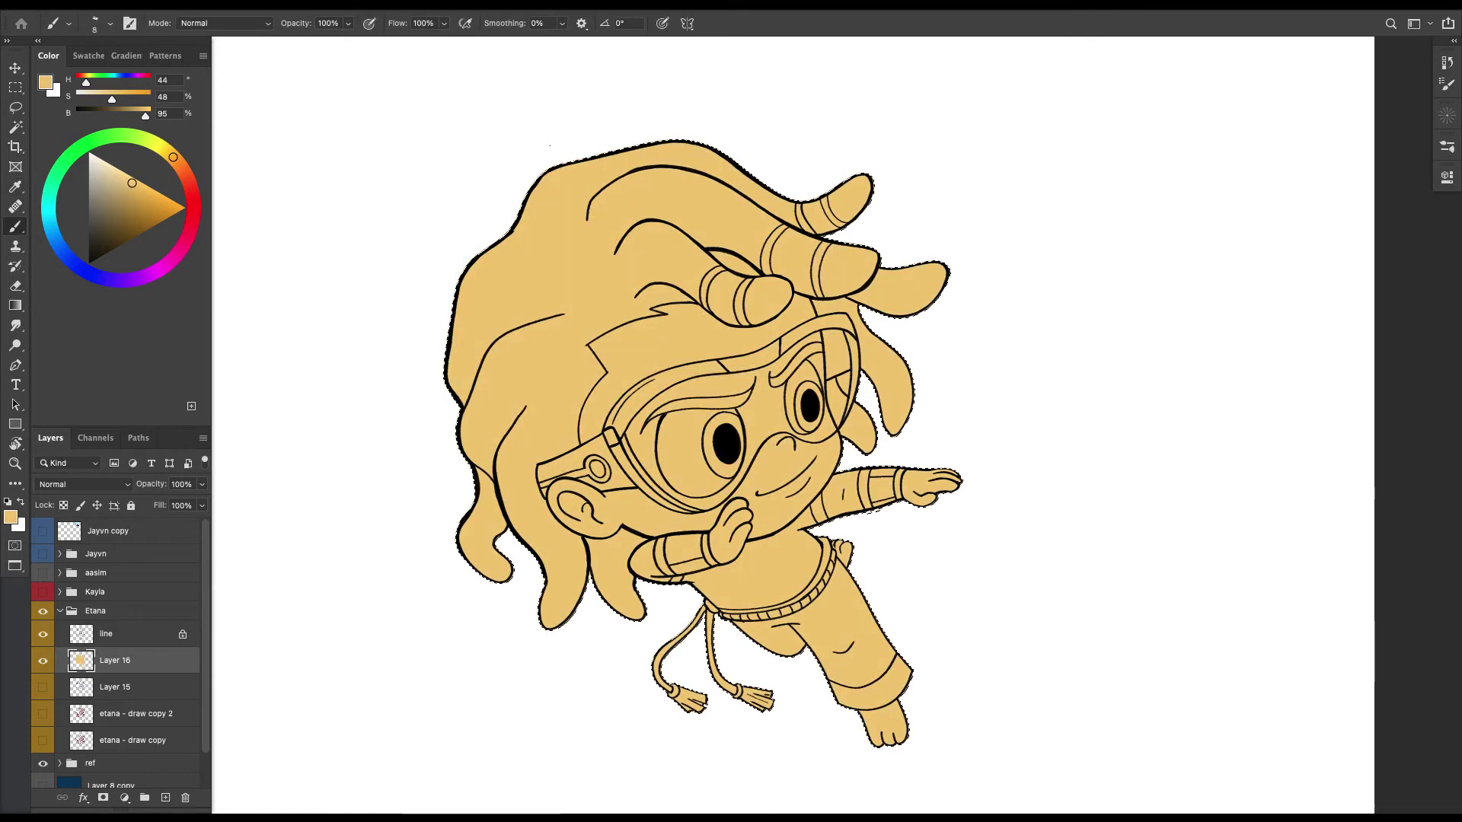
scroll(791, 426, left, 2)
key(super+d)
scroll(810, 426, left, 2)
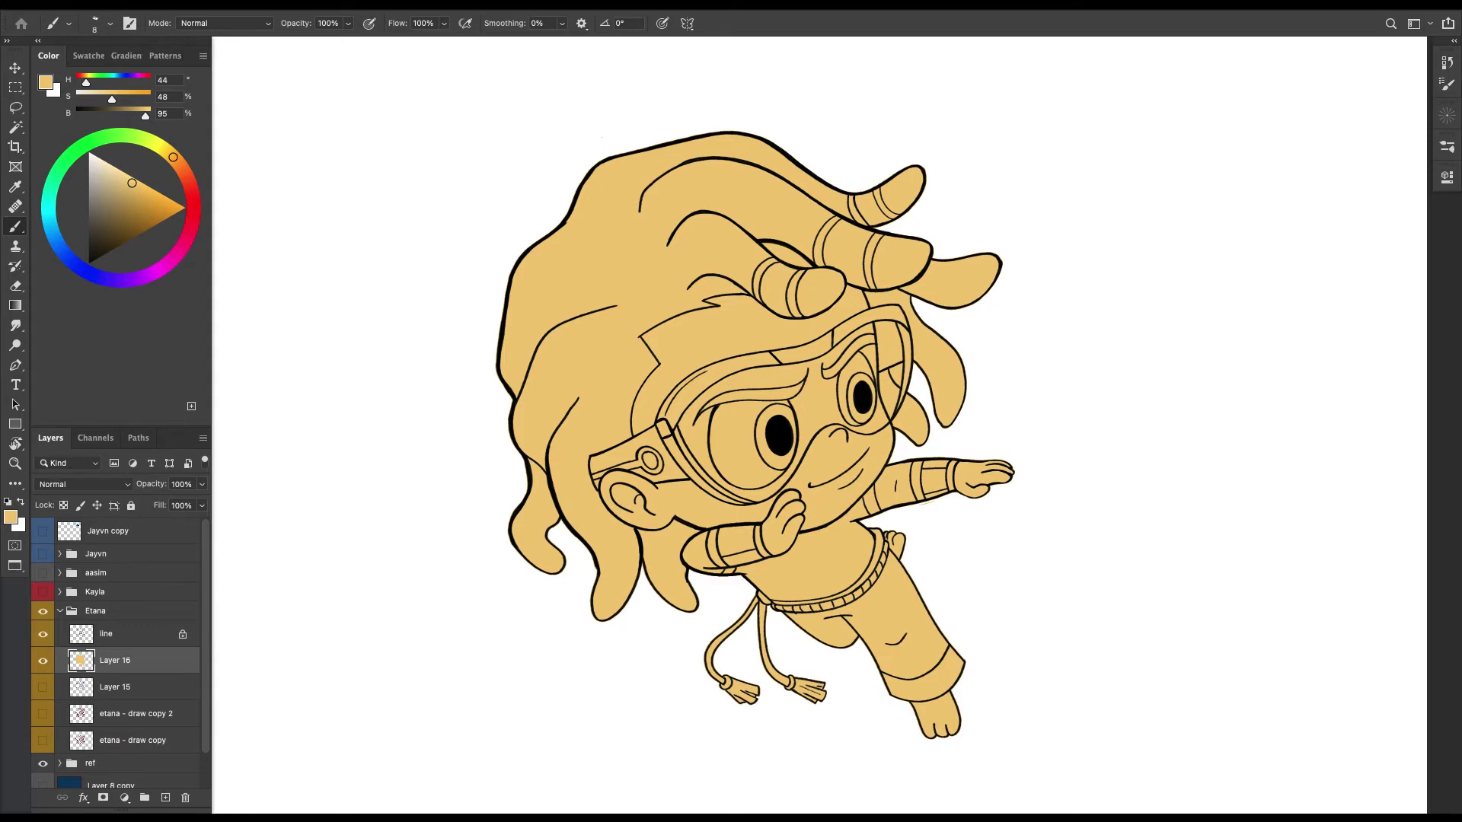
Bring in the Etana_SpringShow reference sheet, move it above the line layer, and rasterize it.
key(Tab)
key(Tab)
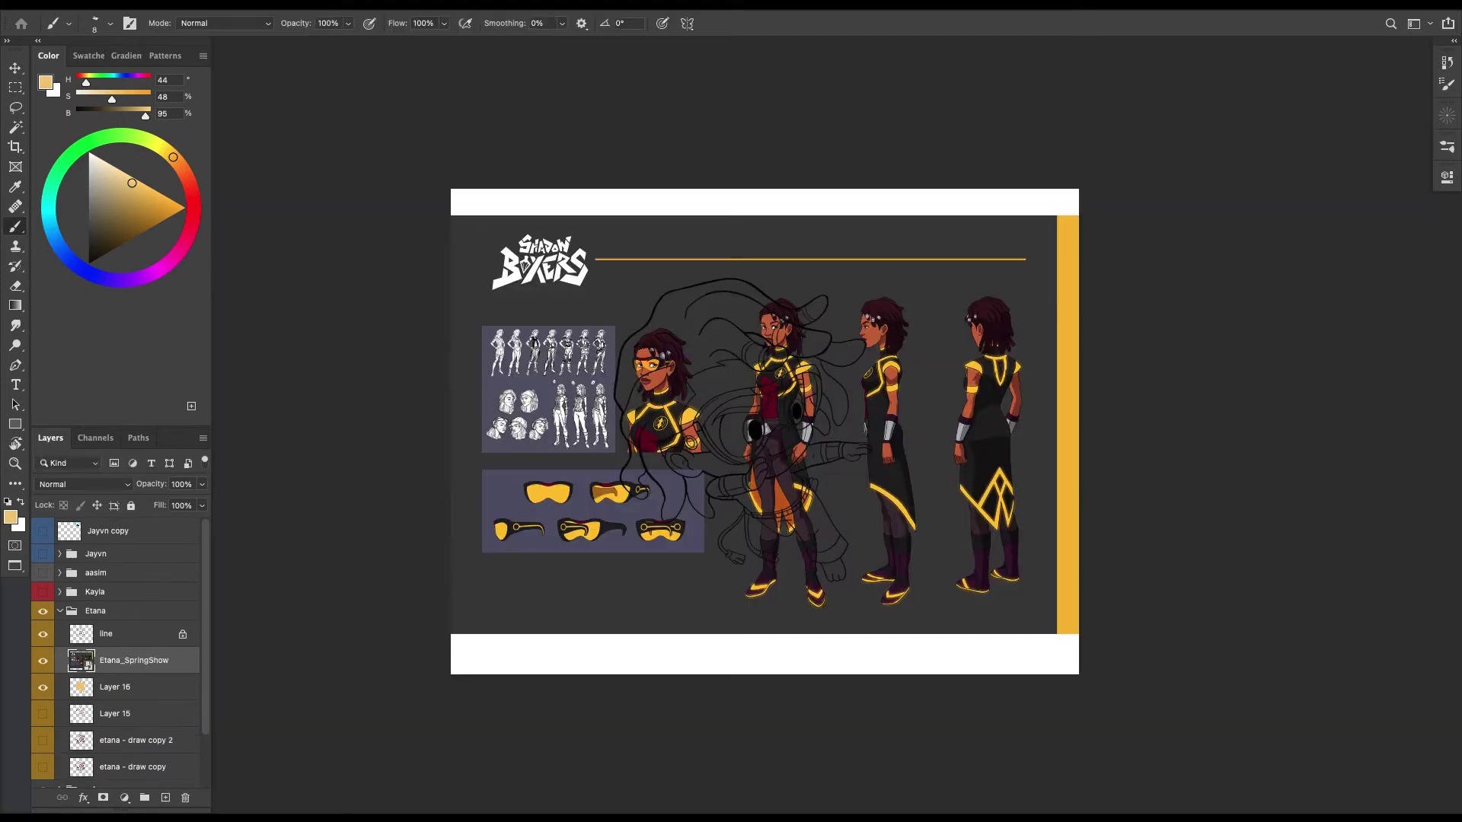
drag(133, 660, 133, 628)
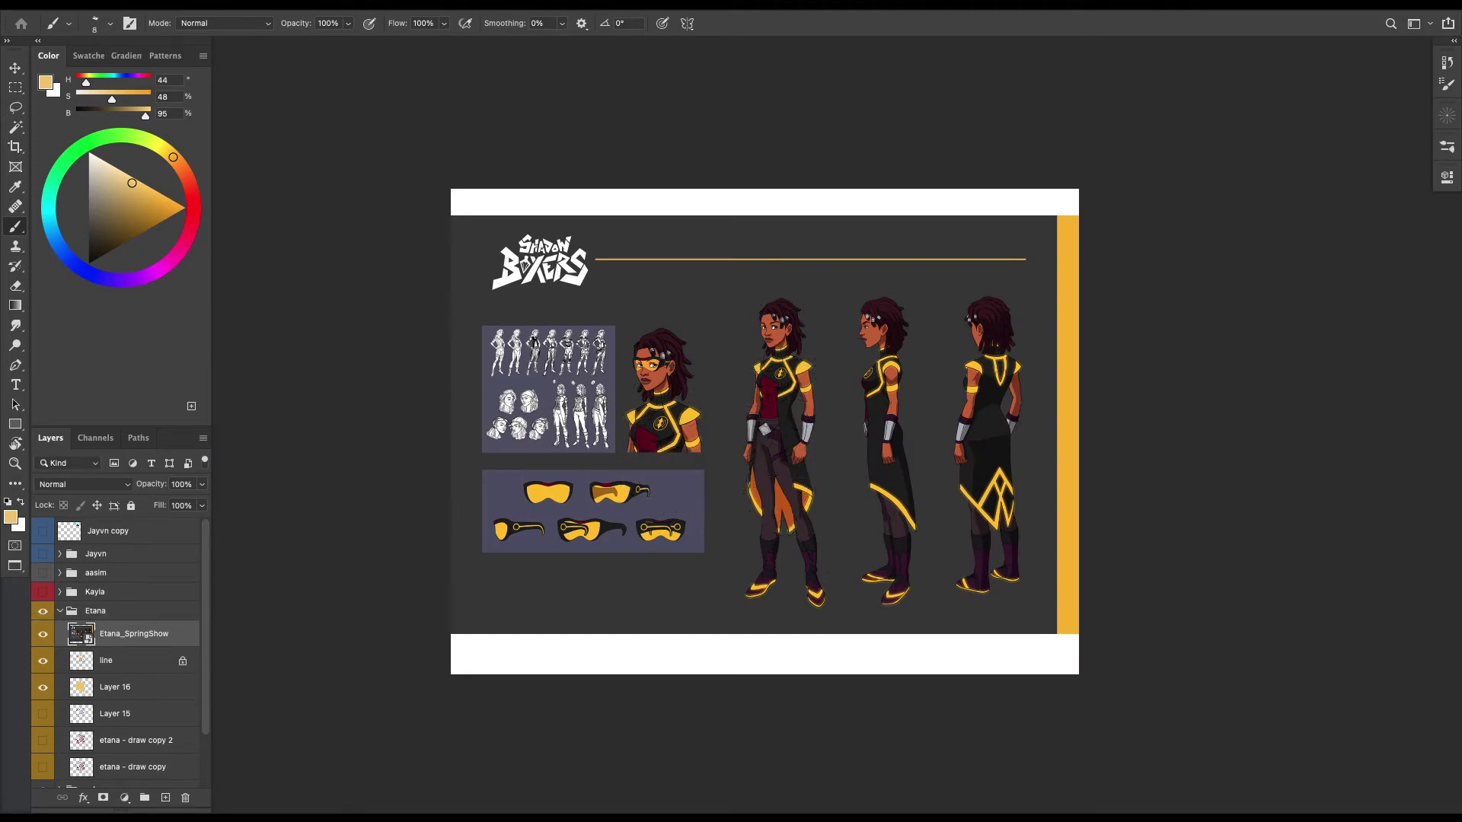
right_click(114, 634)
key(Escape)
right_click(129, 632)
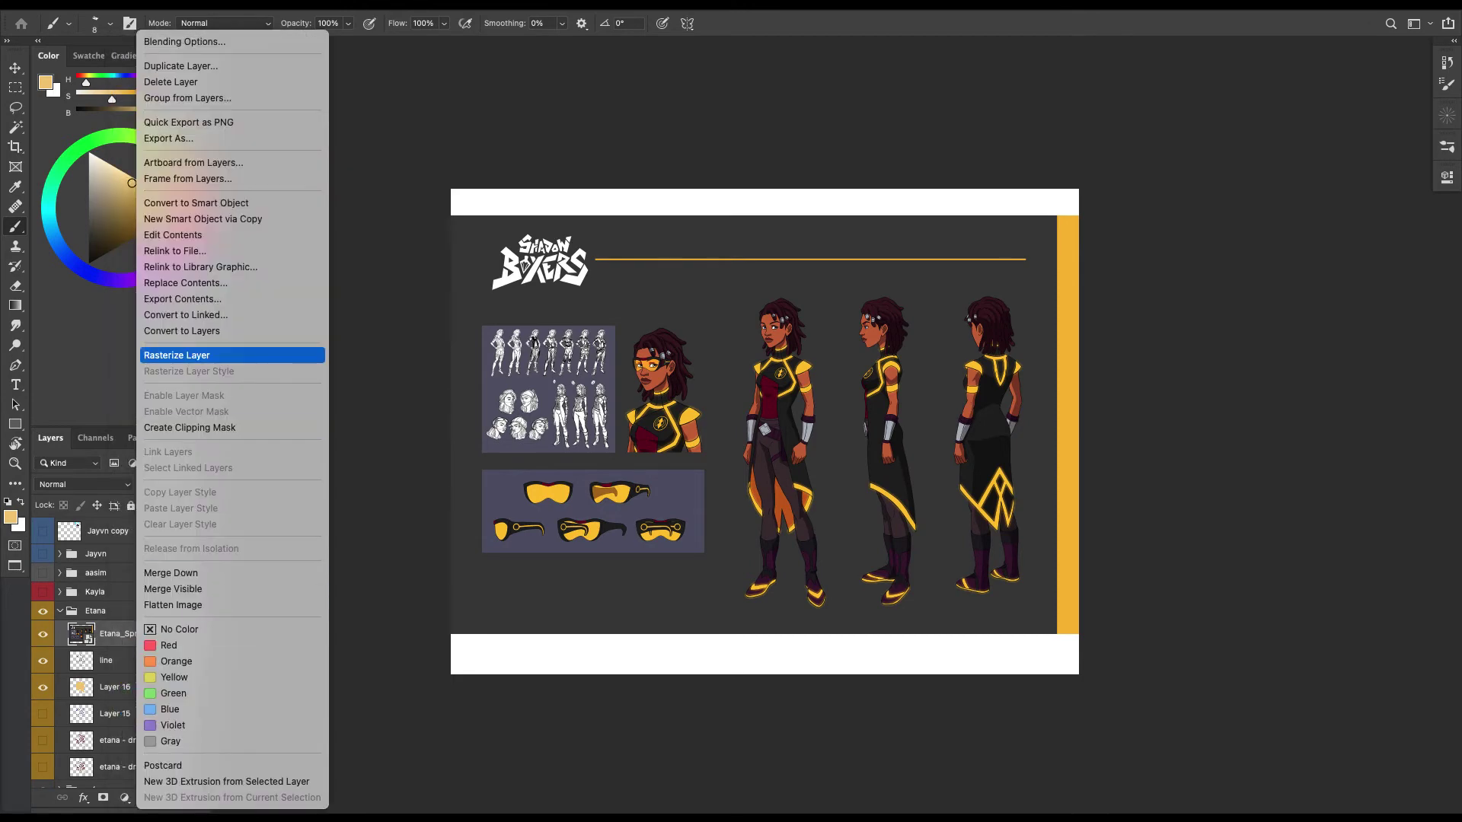
click(171, 355)
Try cropping the reference sheet to only the goggled head portrait, and undo the crop.
key(m)
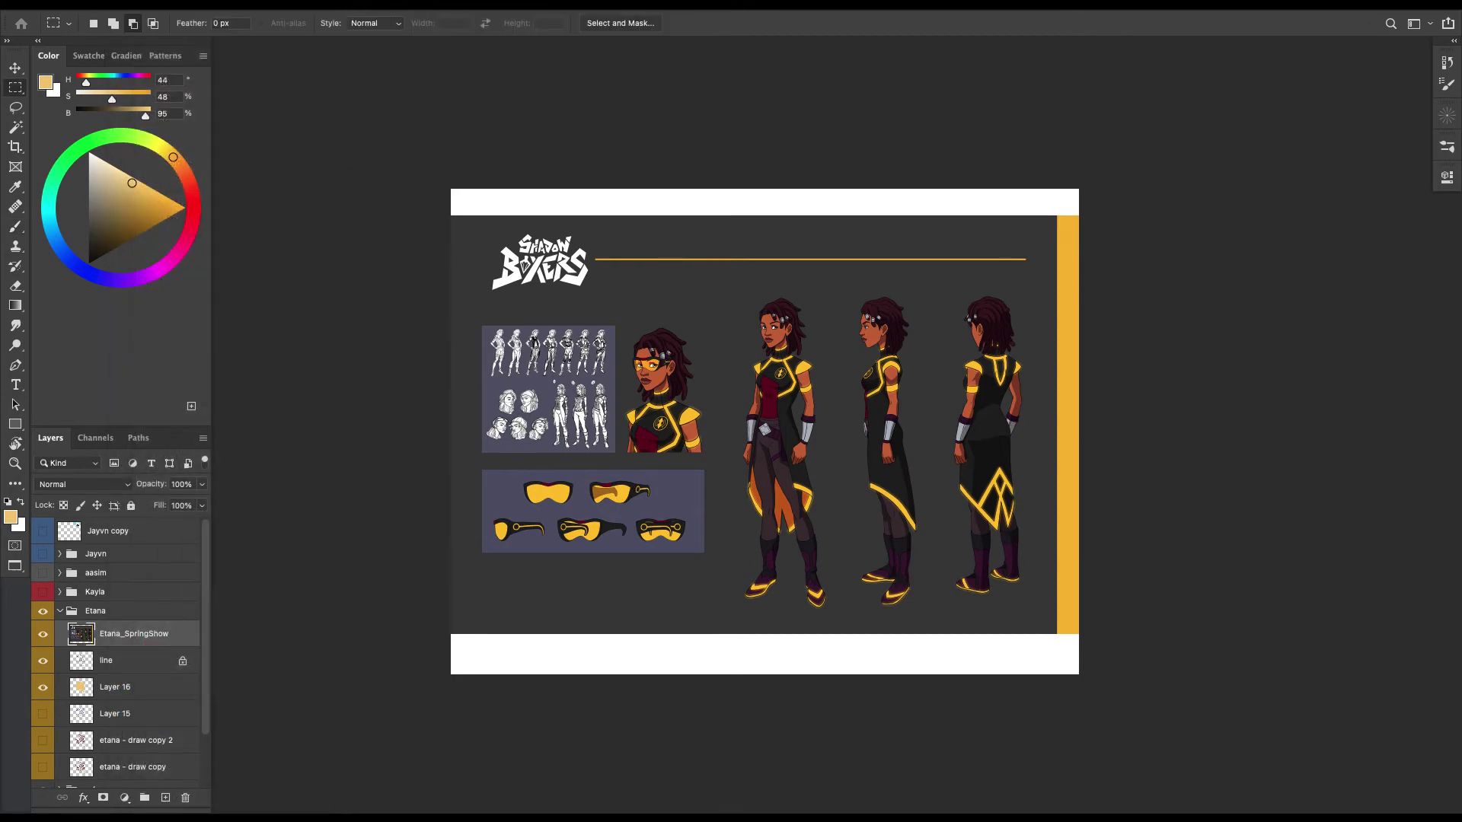
mouse_move(720, 467)
mouse_down()
mouse_move(621, 274)
mouse_move(620, 310)
mouse_up()
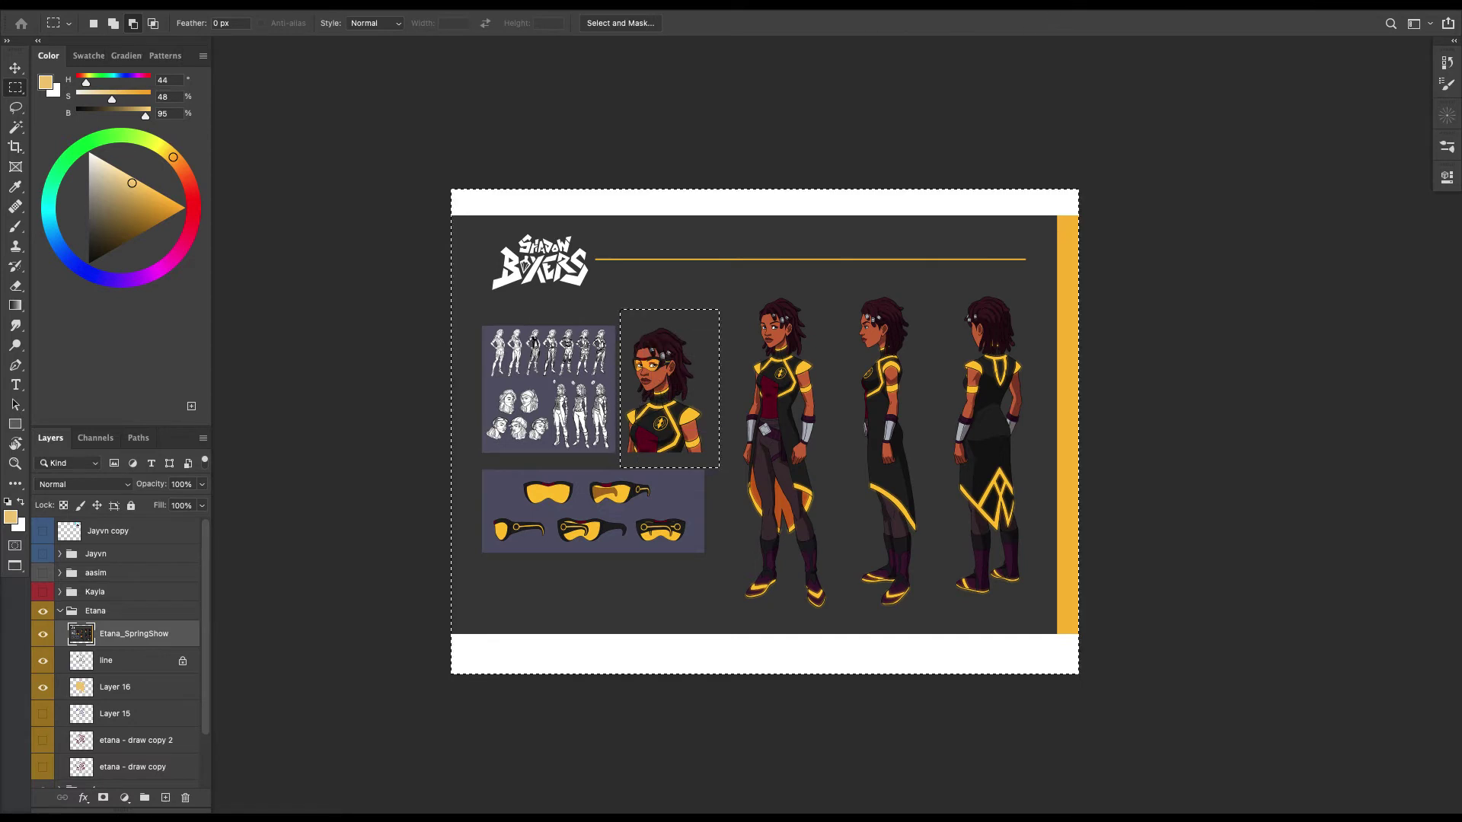
key(ctrl+shift+i)
key(Delete)
key(ctrl+d)
key(ctrl+t)
drag(653, 386, 648, 386)
key(super+z)
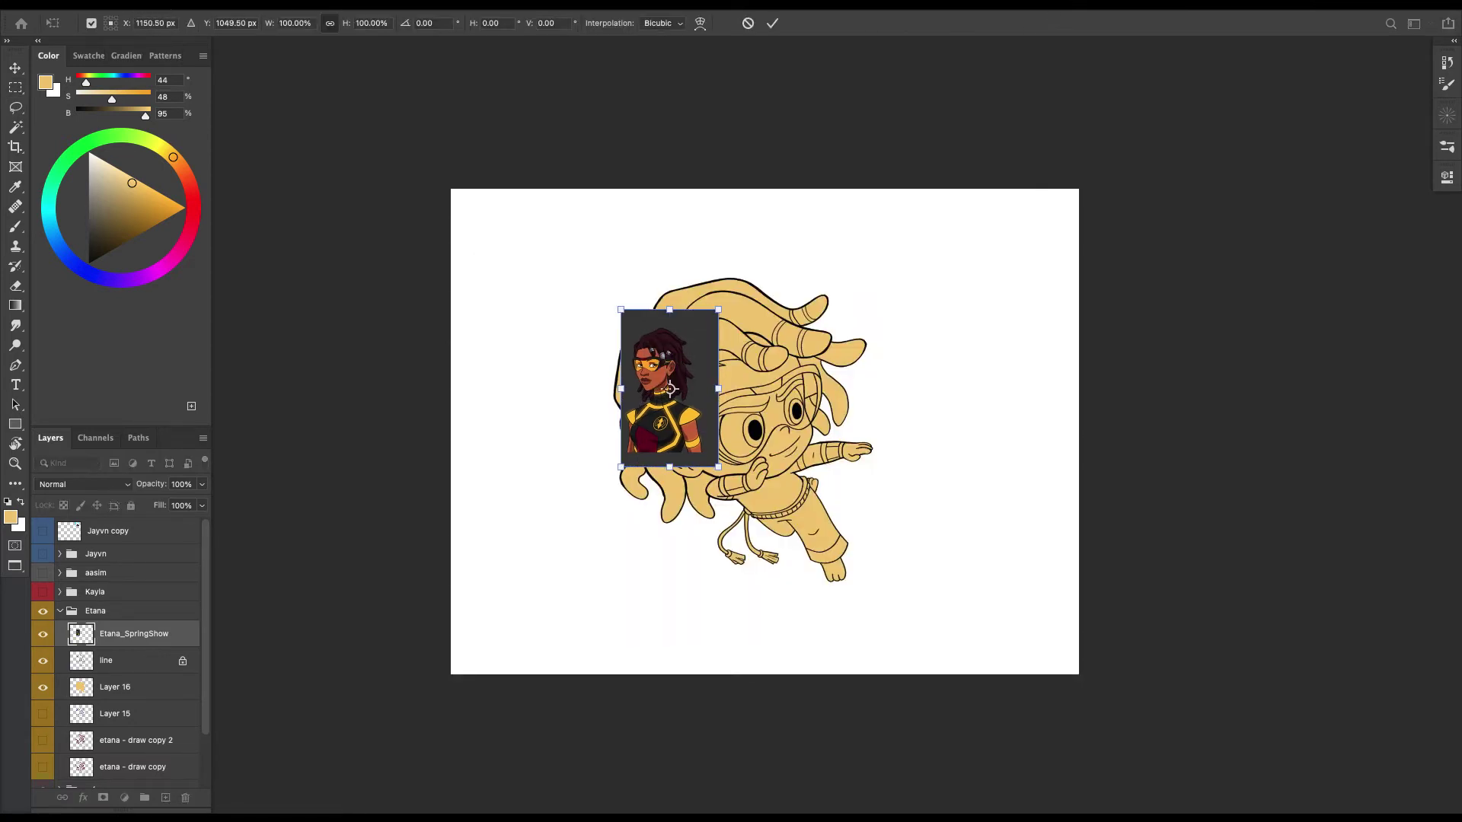
key(Return)
key(m)
key(super+z)
key(super+z)
key(super+z)
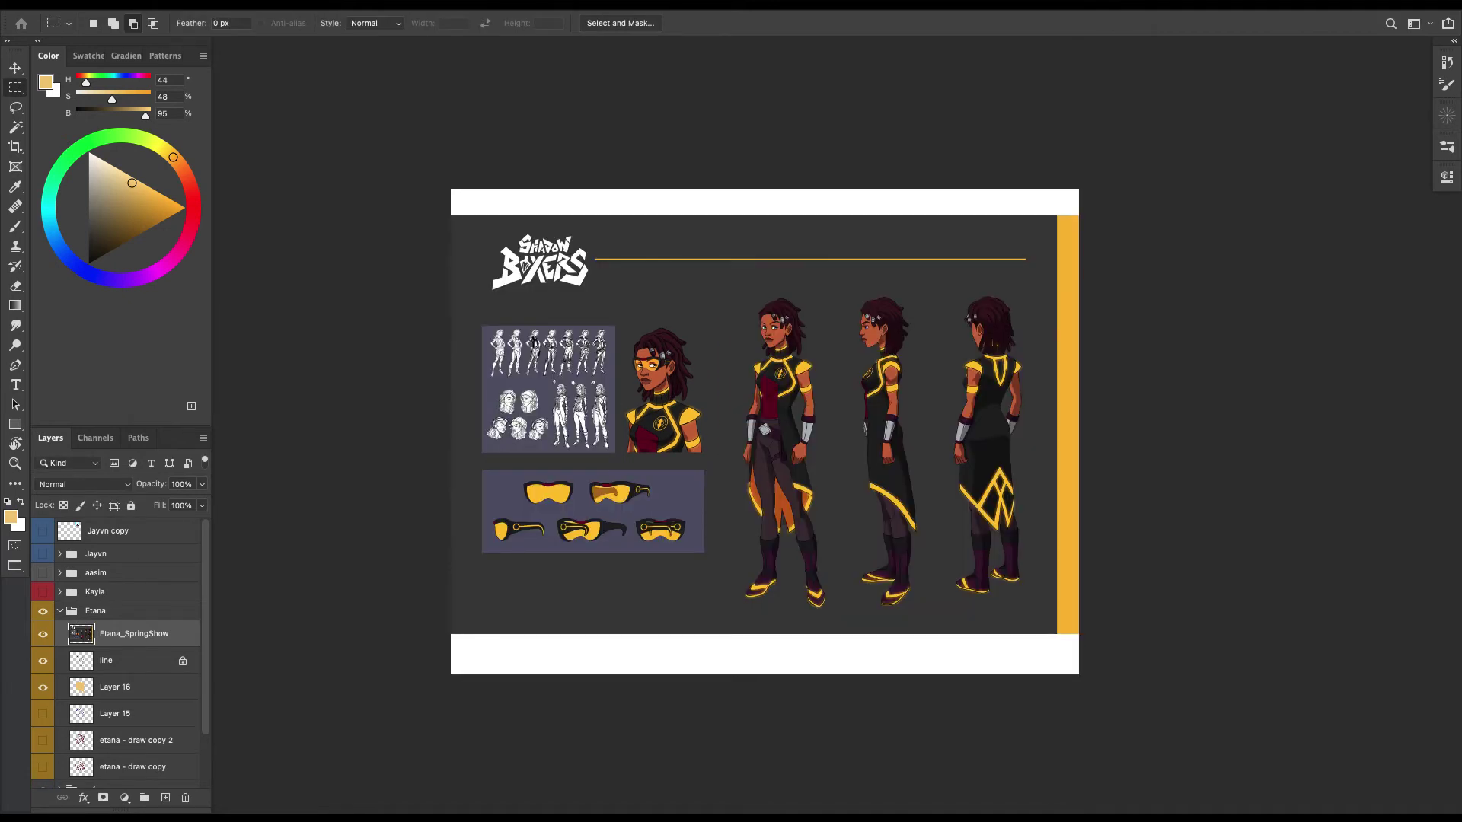
Crop the reference layer to the goggled portrait and the upper body of the front-facing figure, and deselect.
drag(843, 287, 619, 467)
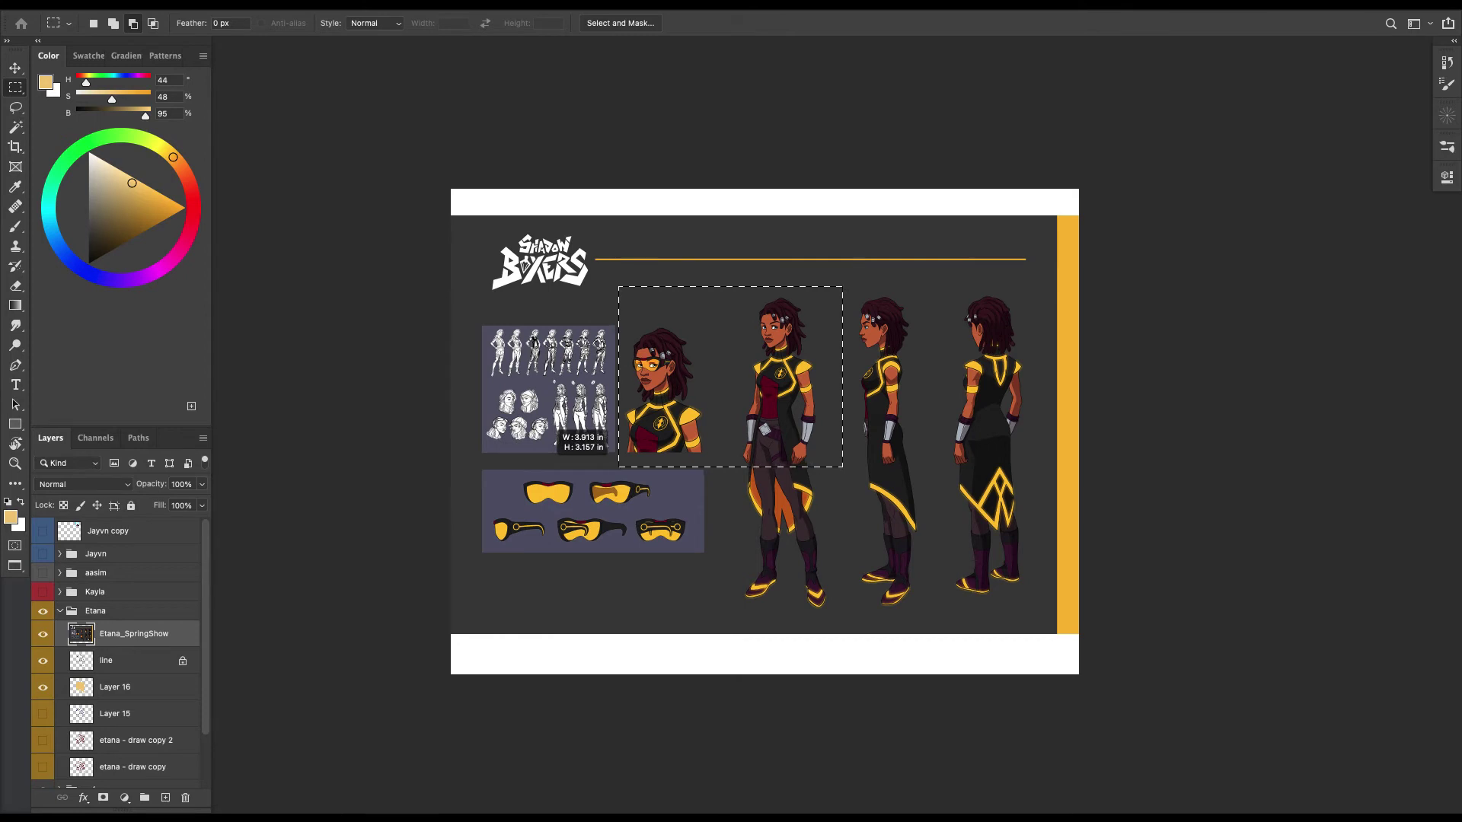
key(ctrl+shift+i)
key(Delete)
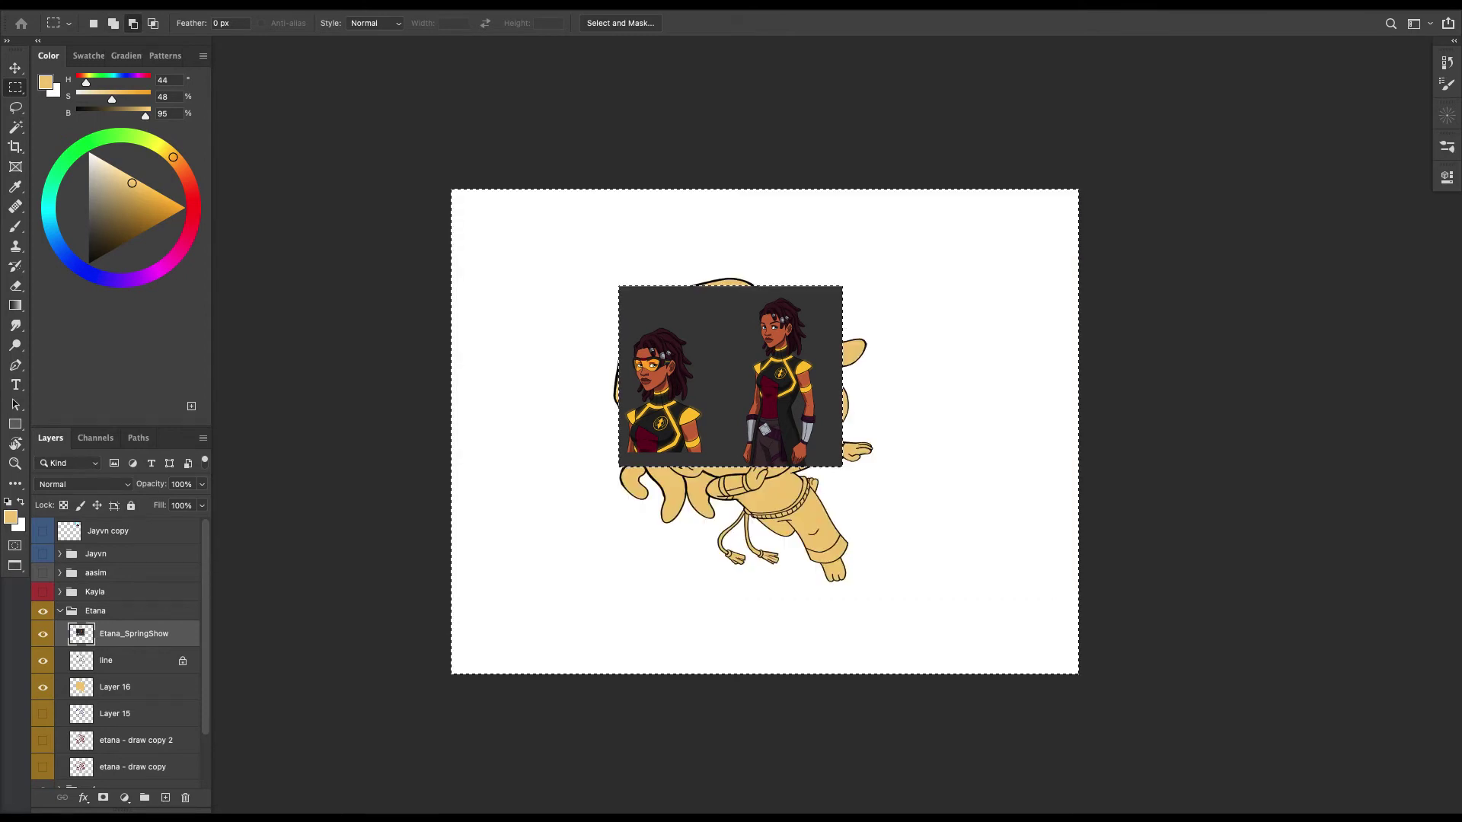
key(ctrl+d)
Scale the cropped reference down and place it on the empty canvas beside the character's hair.
key(ctrl+t)
drag(774, 359, 589, 365)
drag(500, 357, 523, 344)
key(Return)
scroll(738, 424, up, 1)
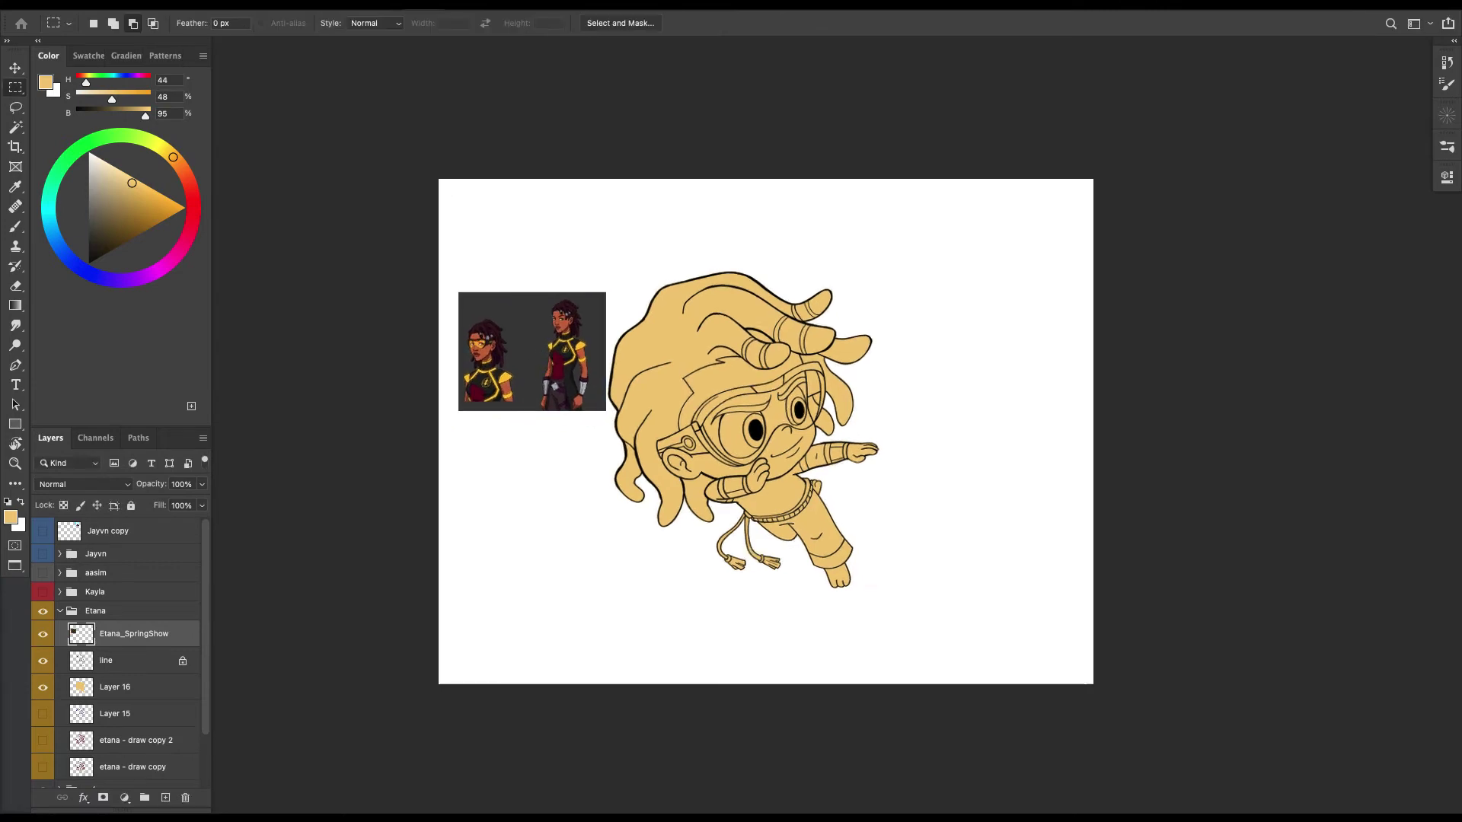
key(ctrl+plus)
Lock Layer 16's transparent pixels and sample the skin colour (H 22, S 68, B 80) from the reference.
click(115, 687)
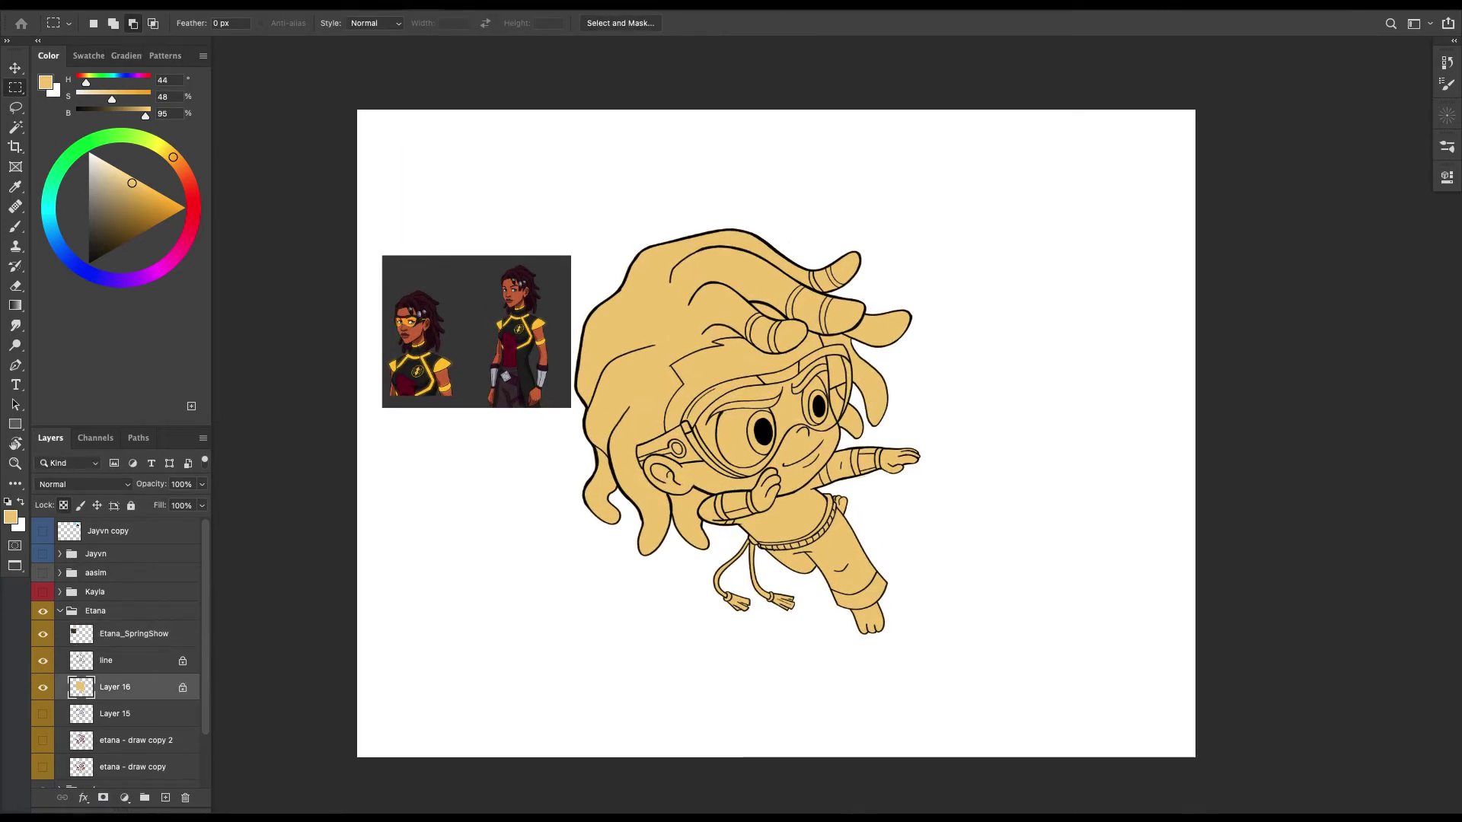
key(ctrl+plus)
key(i)
click(406, 233)
key(m)
scroll(818, 425, right, 2)
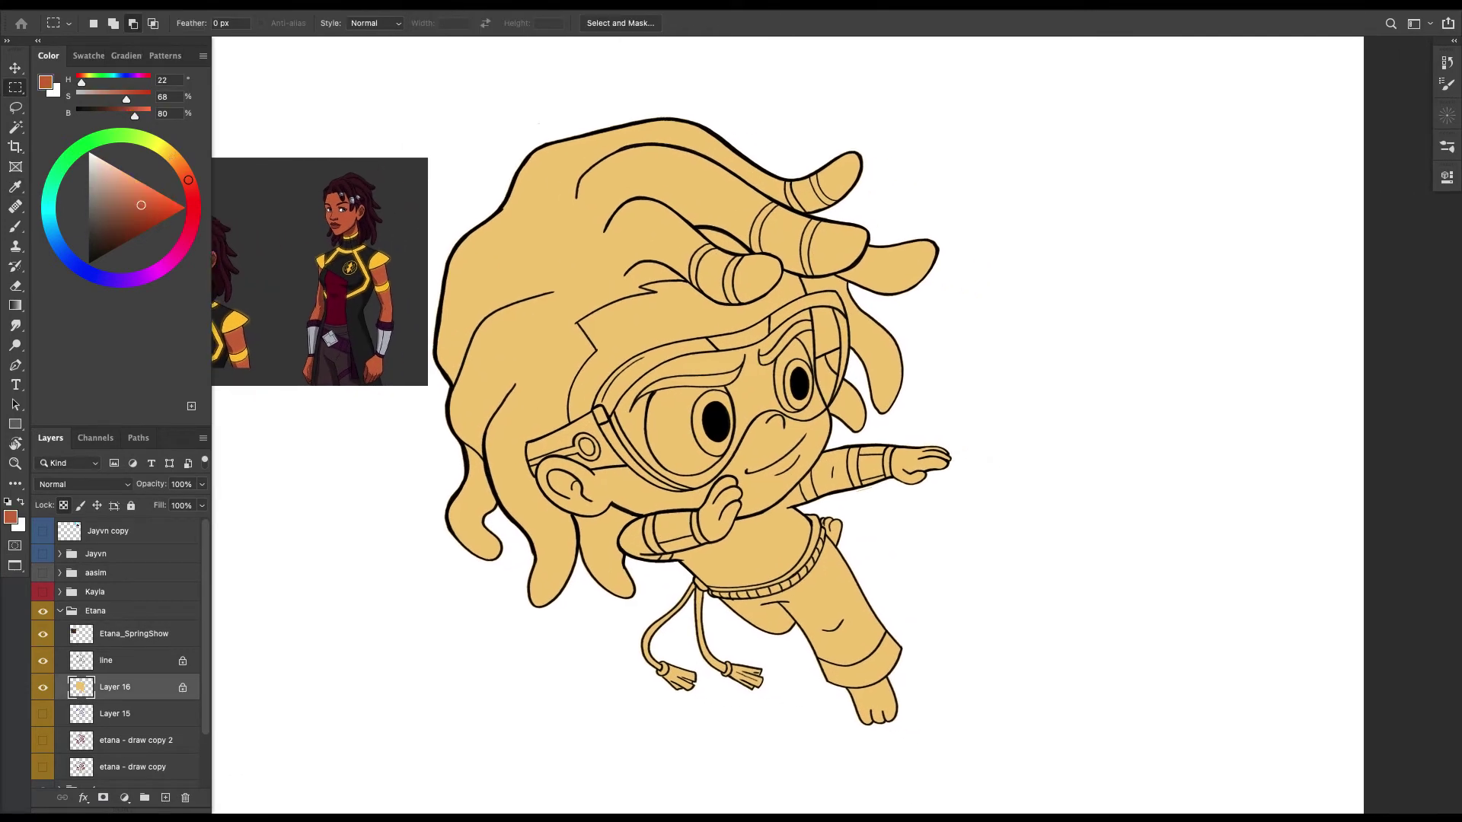
key(b)
scroll(785, 426, right, 2)
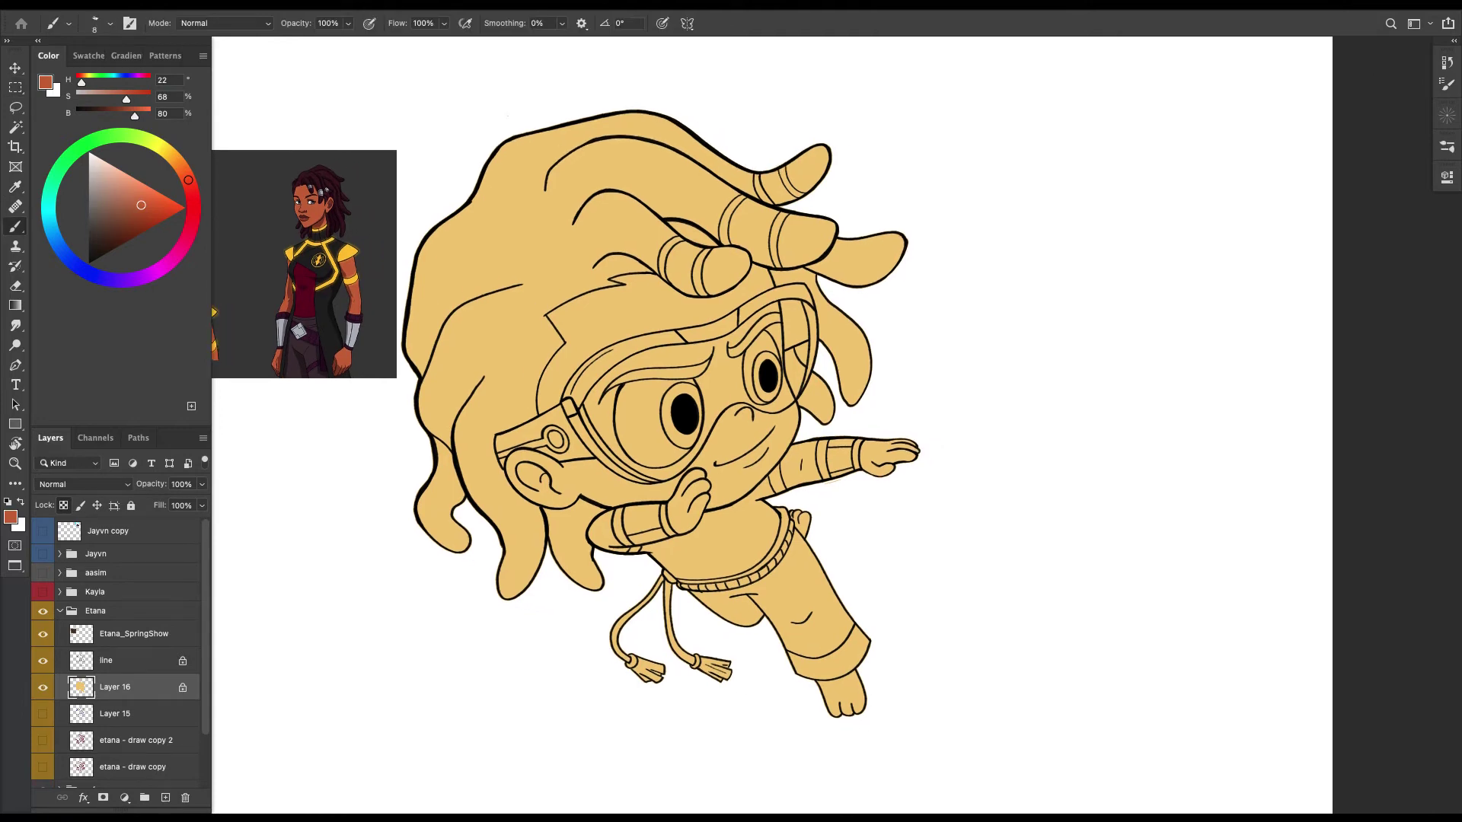
Select all skin areas enclosed by the line art: forehead, ear, face, arms, hands and feet.
click(106, 661)
key(w)
click(647, 309)
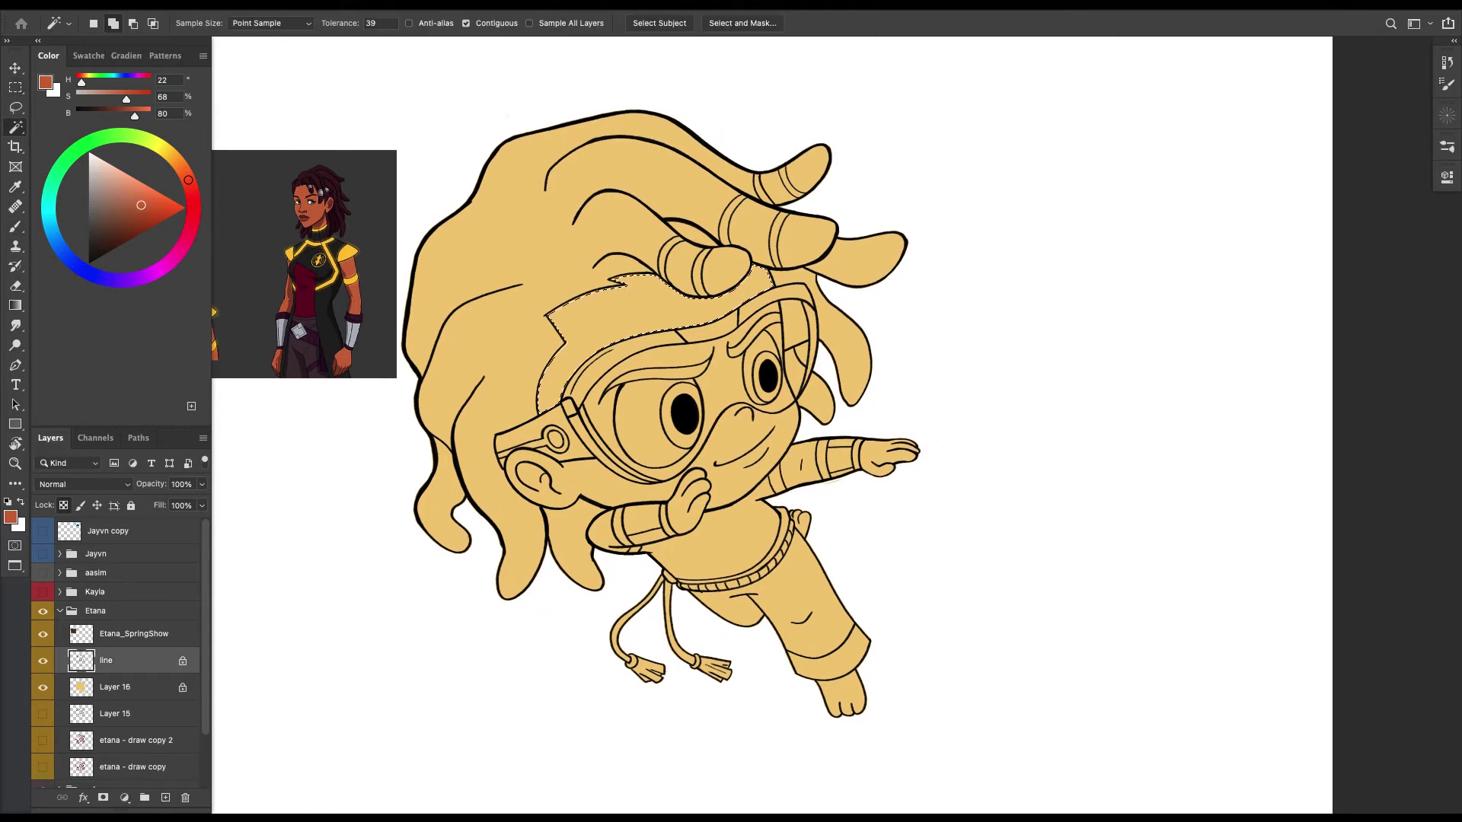
scroll(815, 426, left, 5)
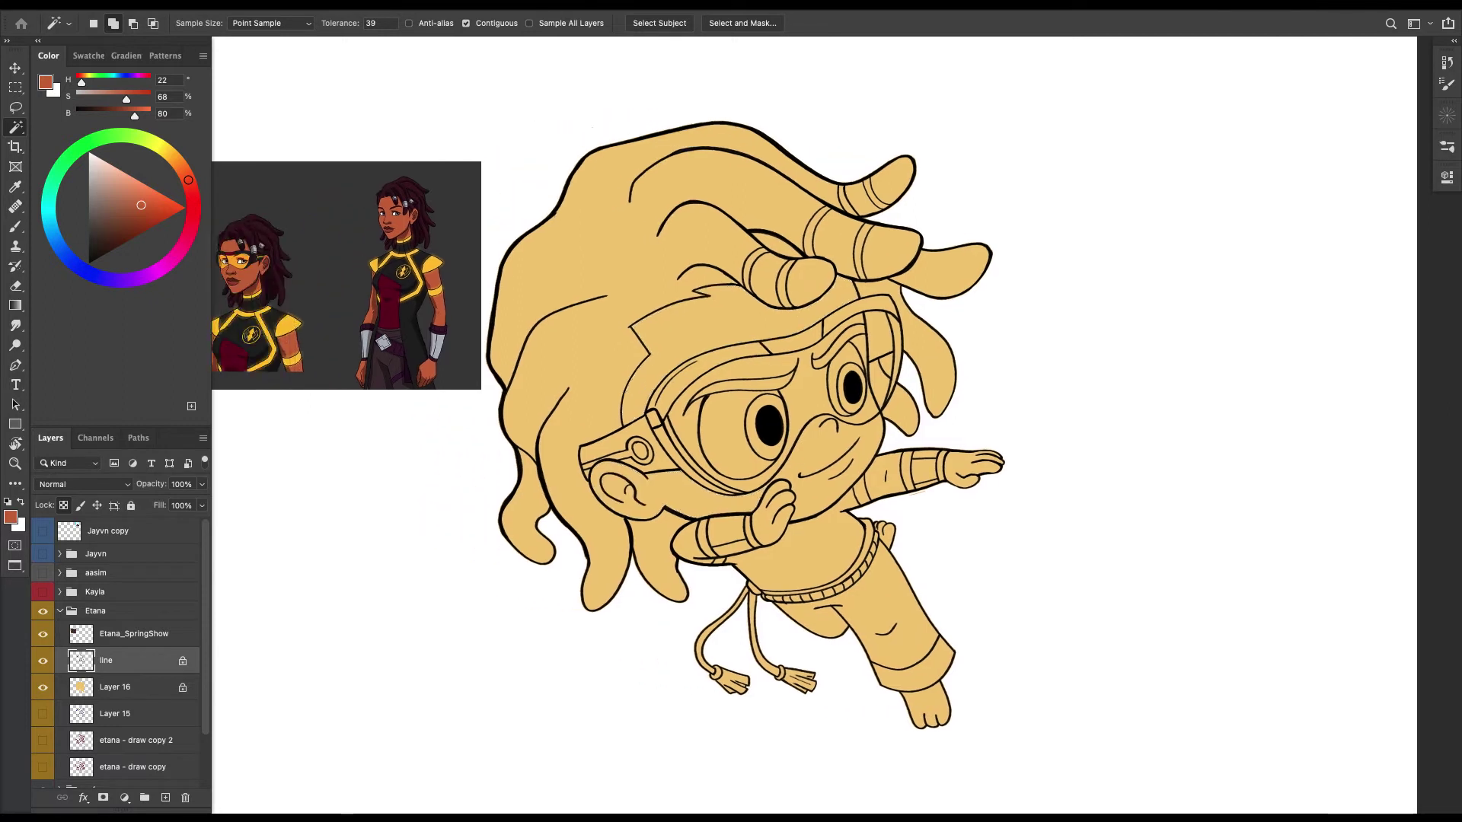
scroll(814, 427, right, 5)
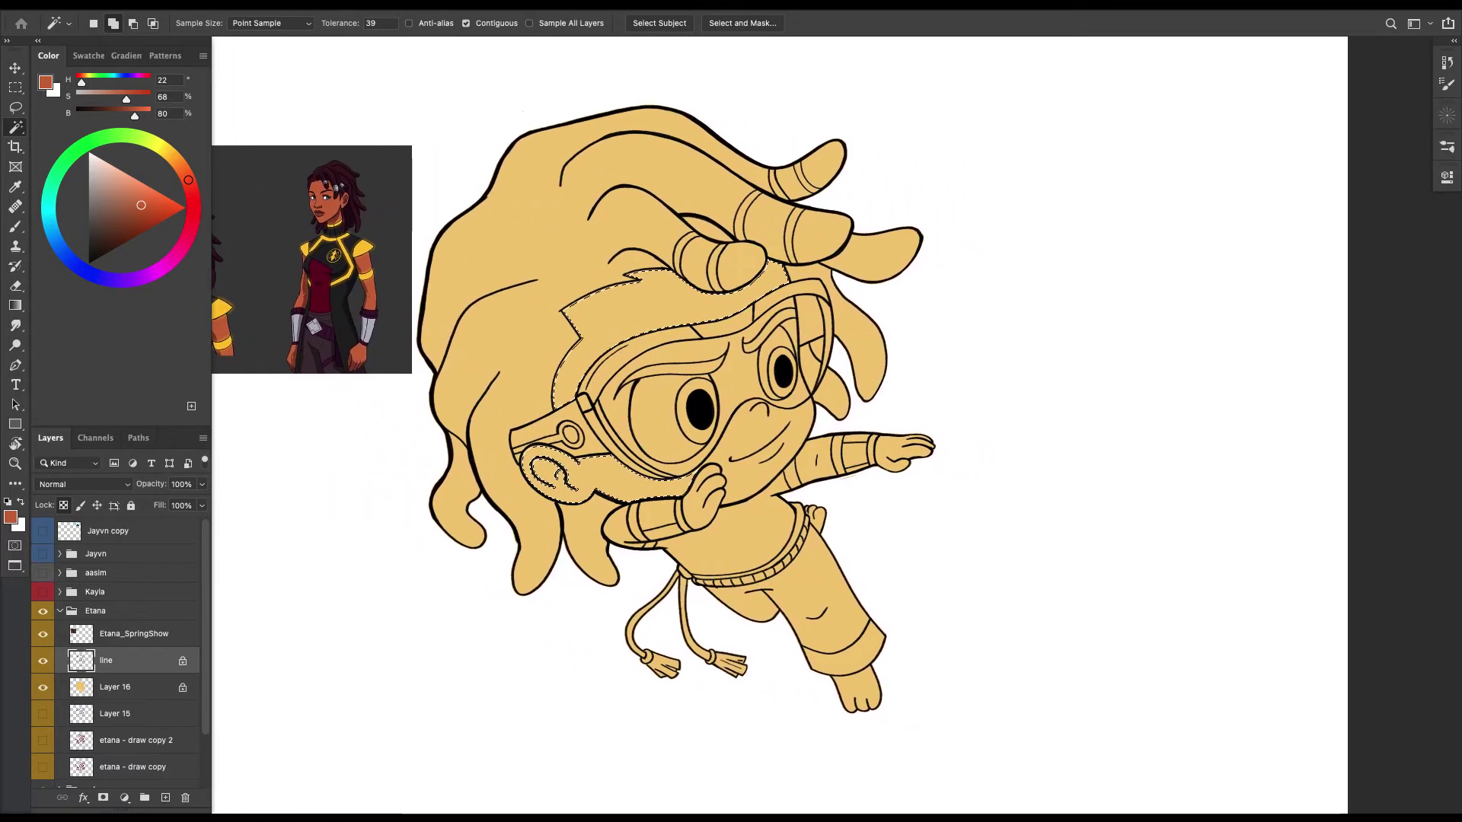
click(894, 454)
click(815, 464)
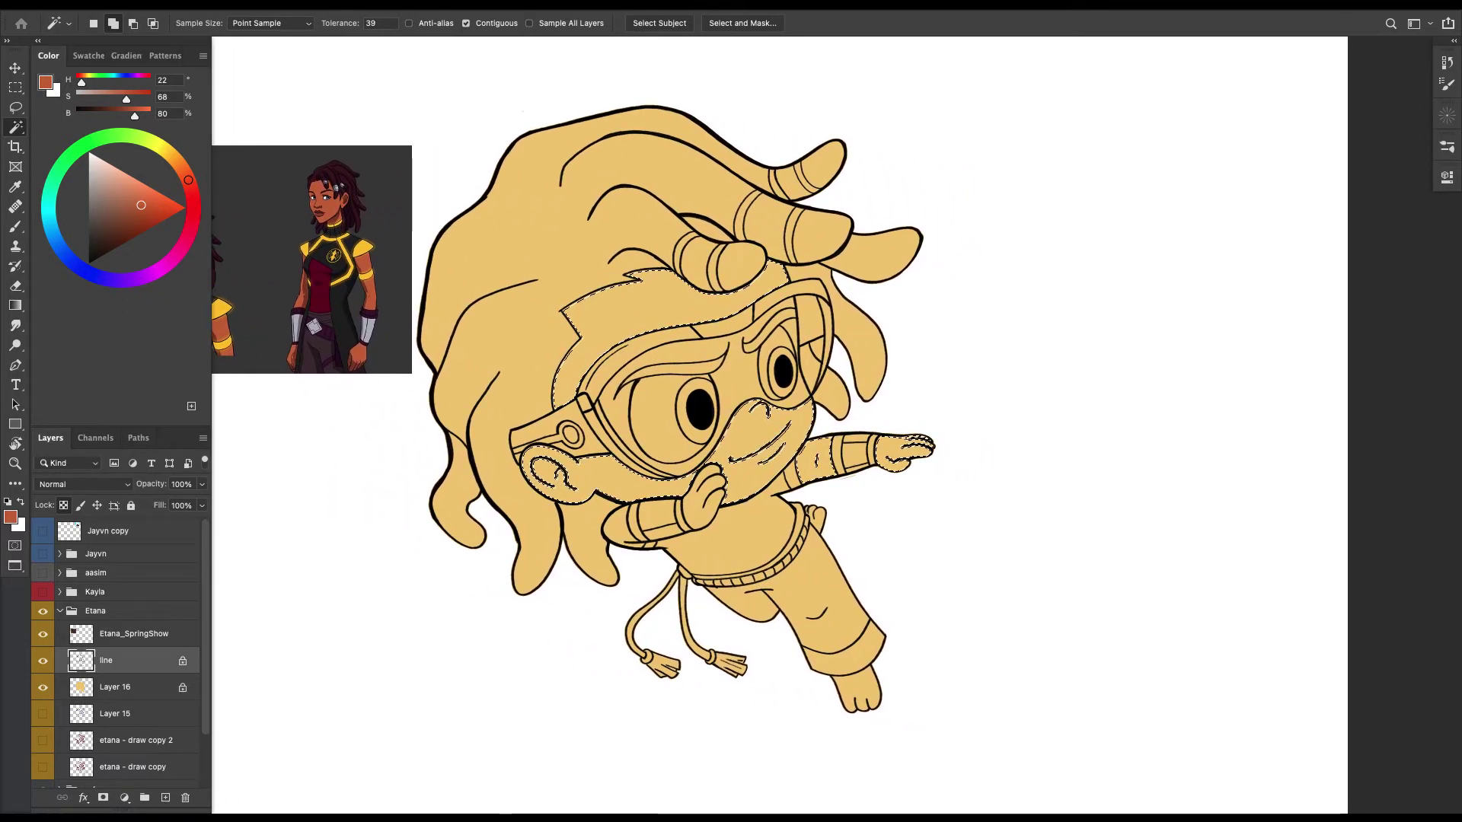
click(700, 506)
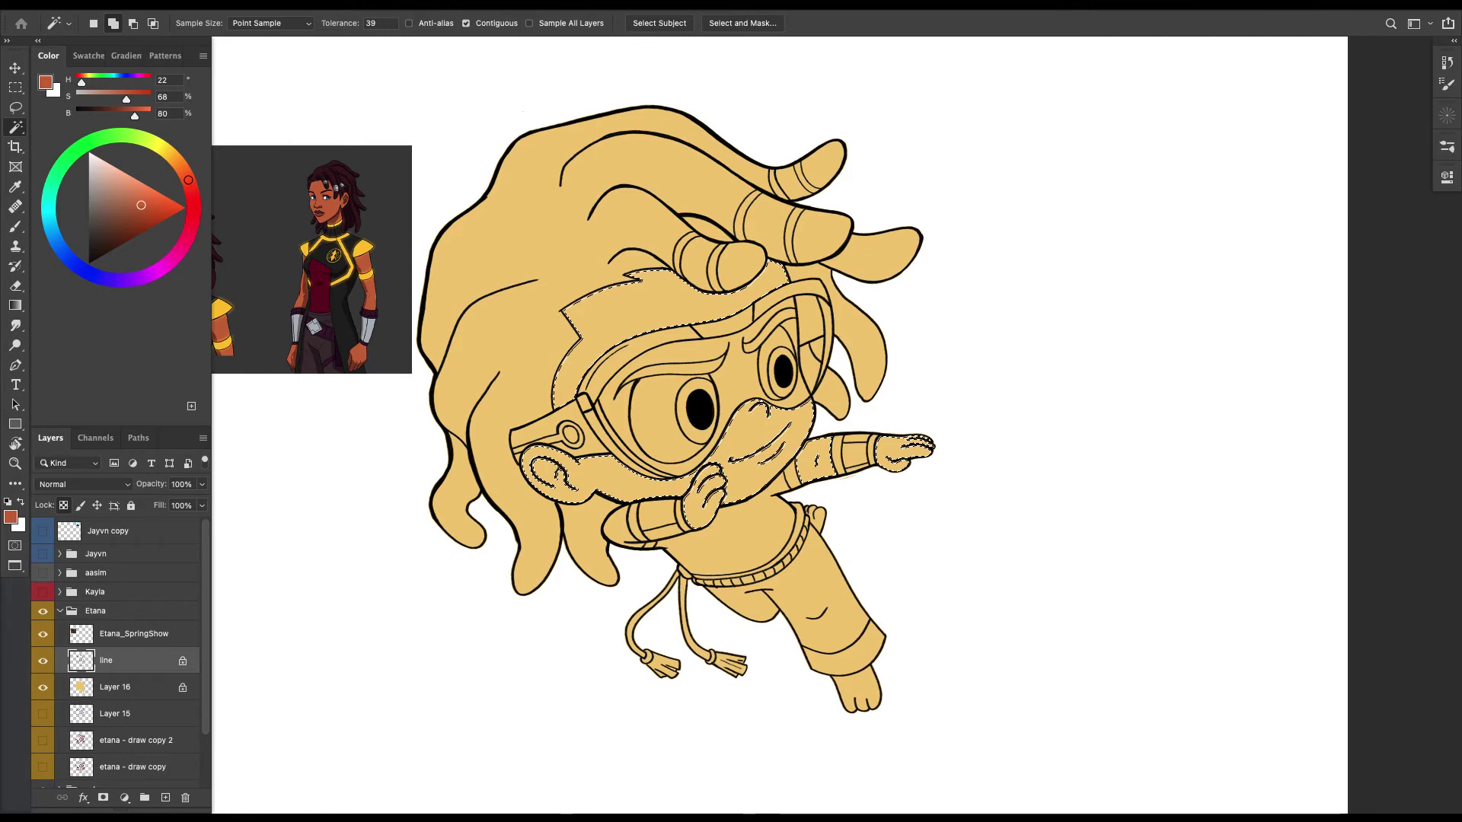
click(616, 527)
click(818, 518)
click(856, 689)
Fill the selected skin areas on Layer 16 with the sampled reddish-brown foreground colour at 100% opacity, and deselect.
click(114, 686)
key(shift+BackSpace)
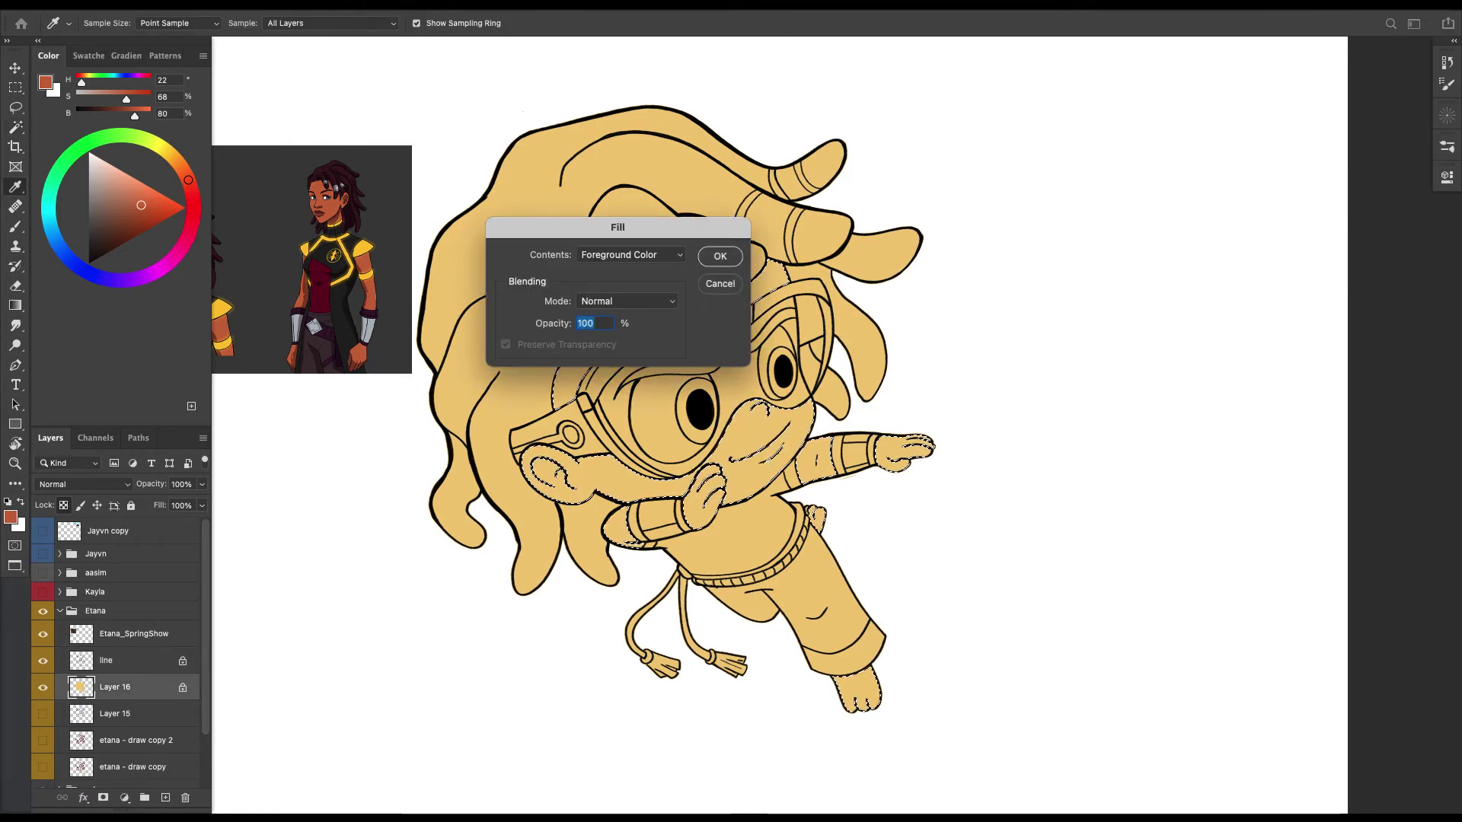
key(Return)
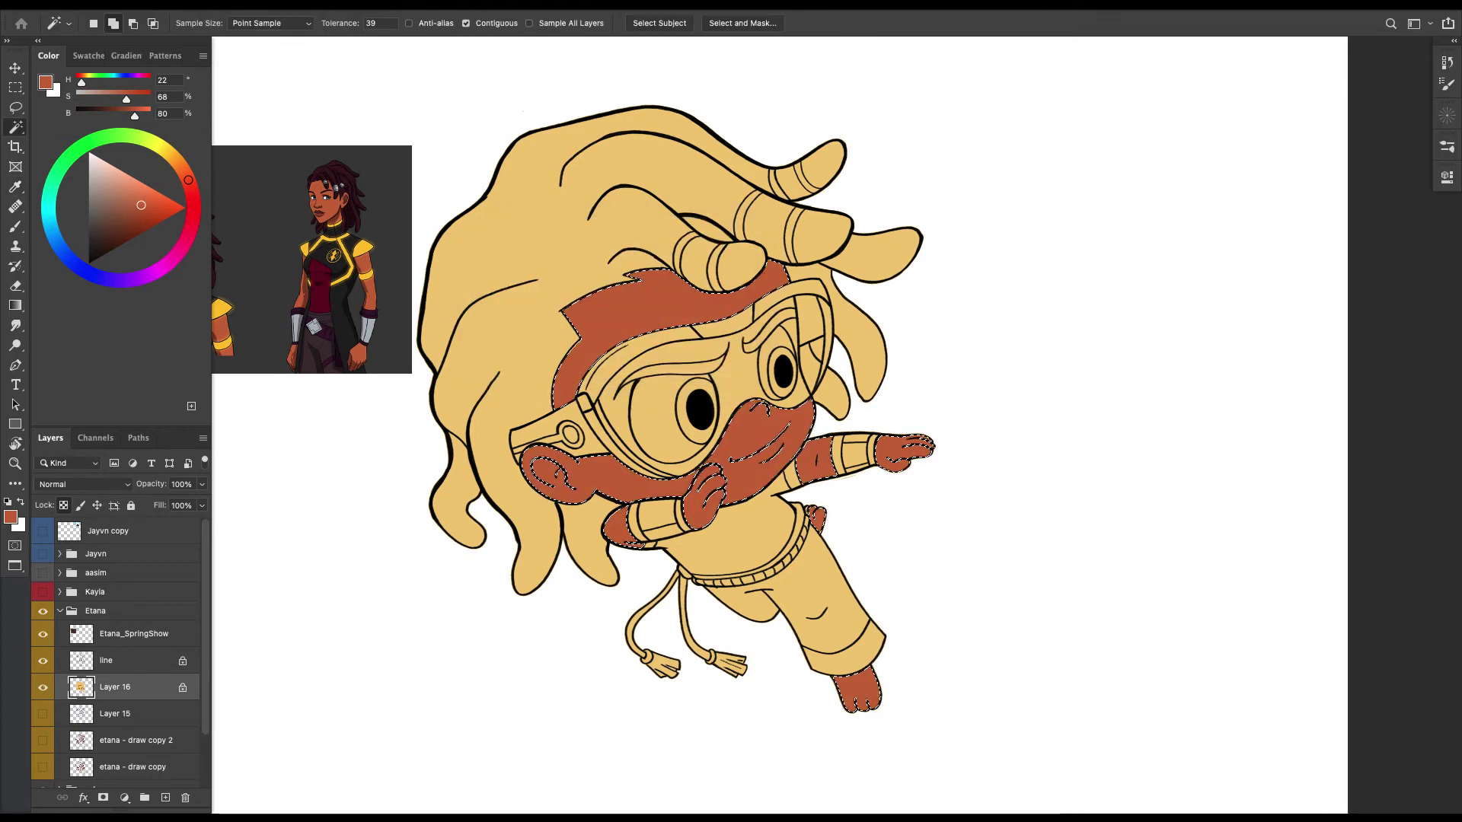
key(super+d)
scroll(779, 425, left, 2)
key(i)
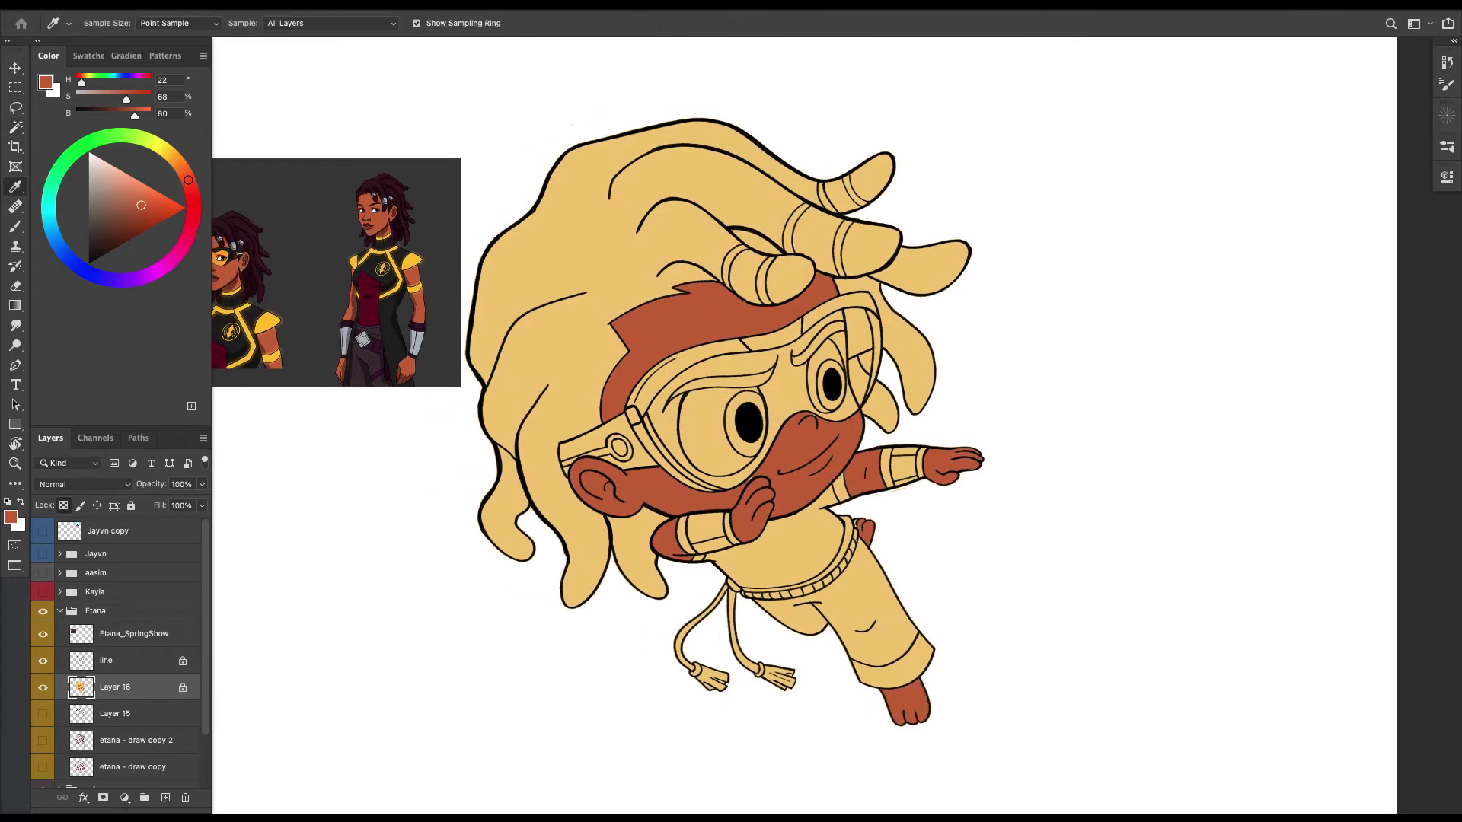
Sample the goggle lens's orange (H 42, S 100, B 100) from the reference sheet as the foreground colour.
key(w)
scroll(803, 424, left, 2)
key(i)
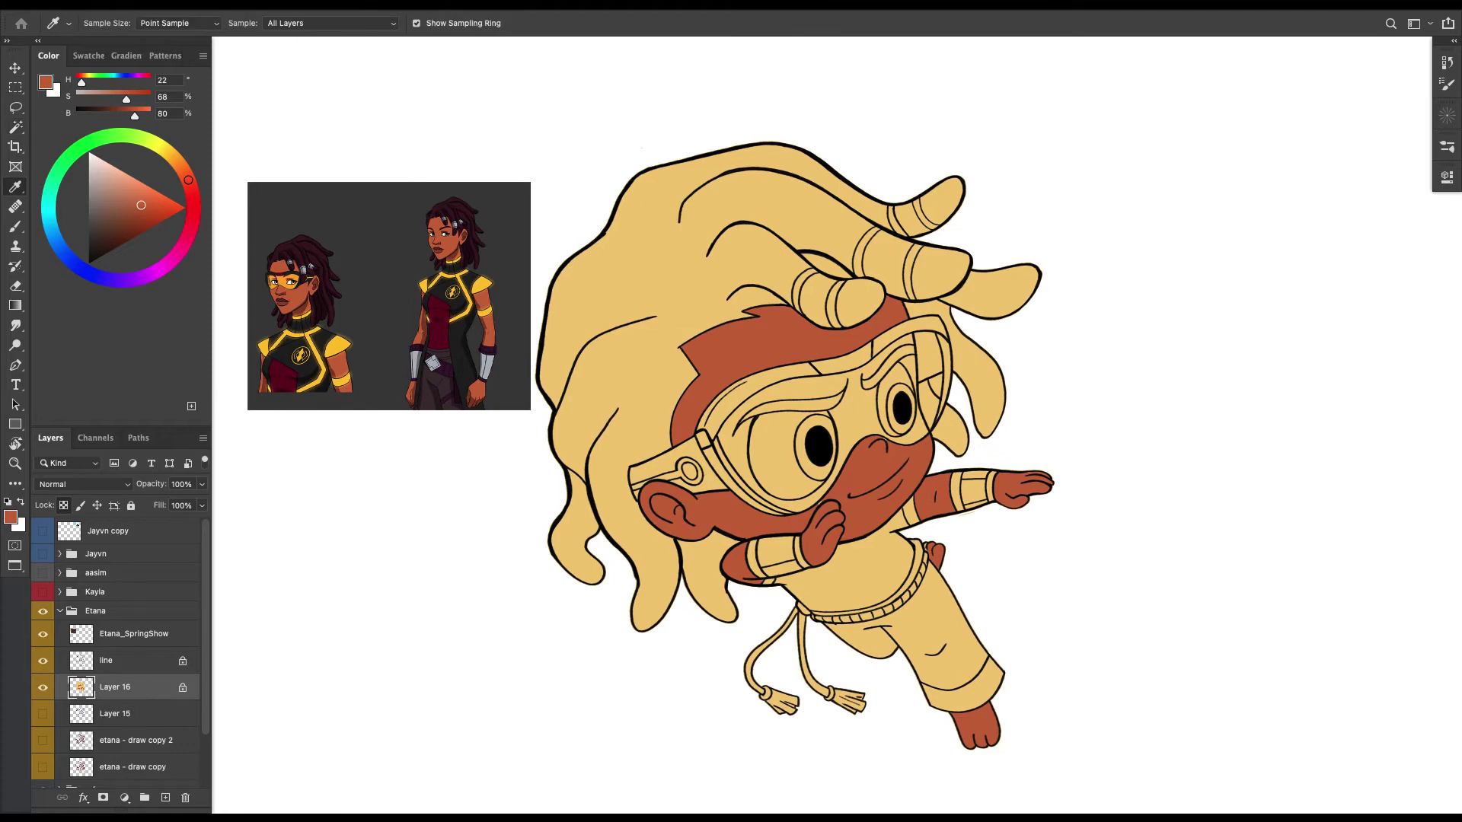
click(293, 286)
key(b)
scroll(836, 427, right, 4)
scroll(836, 426, down, 1)
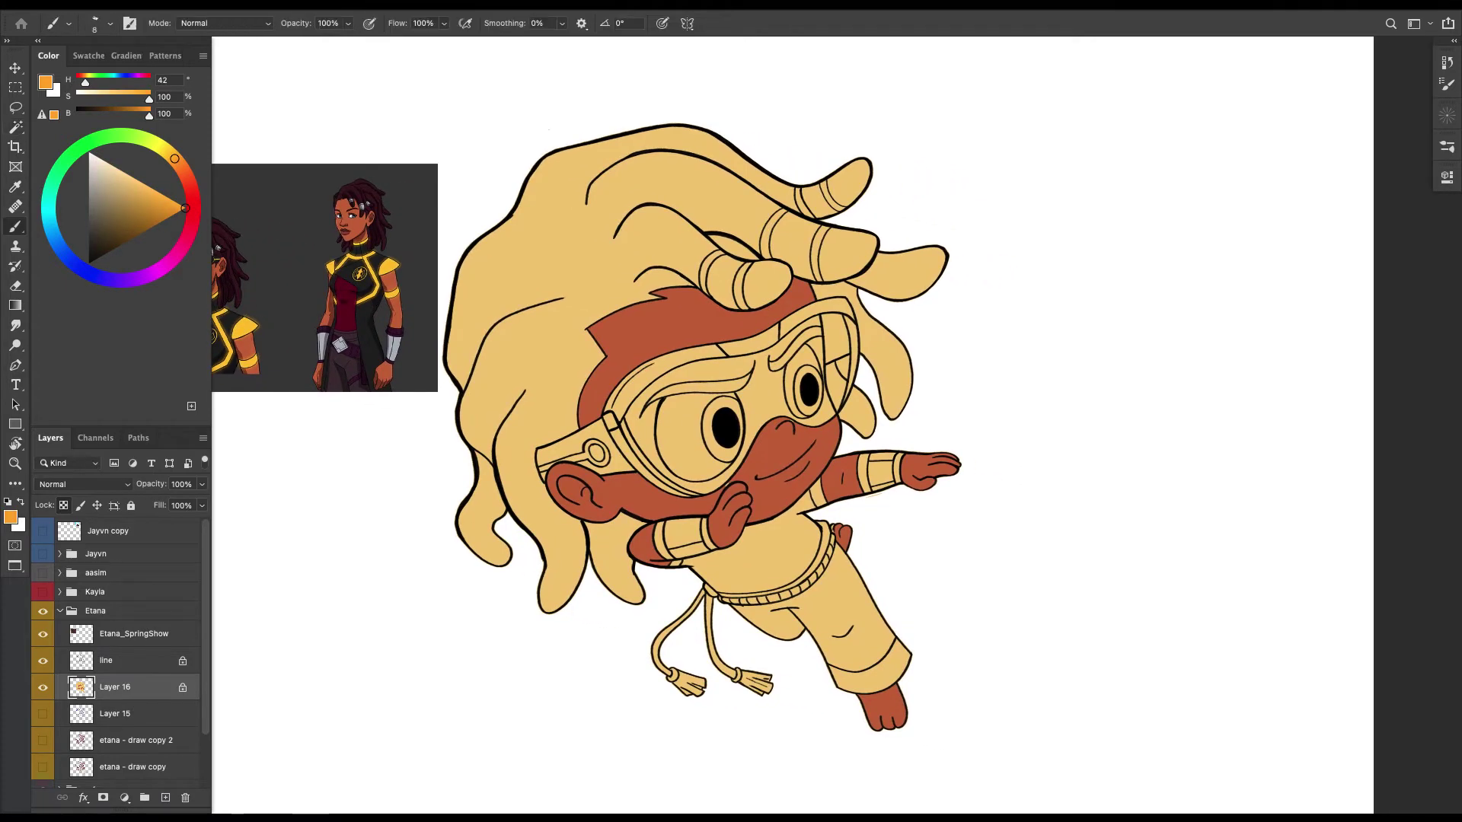
scroll(792, 427, right, 1)
Select the goggle lens area around the eyes using the line layer, fill it with orange on Layer 16, and deselect.
click(114, 660)
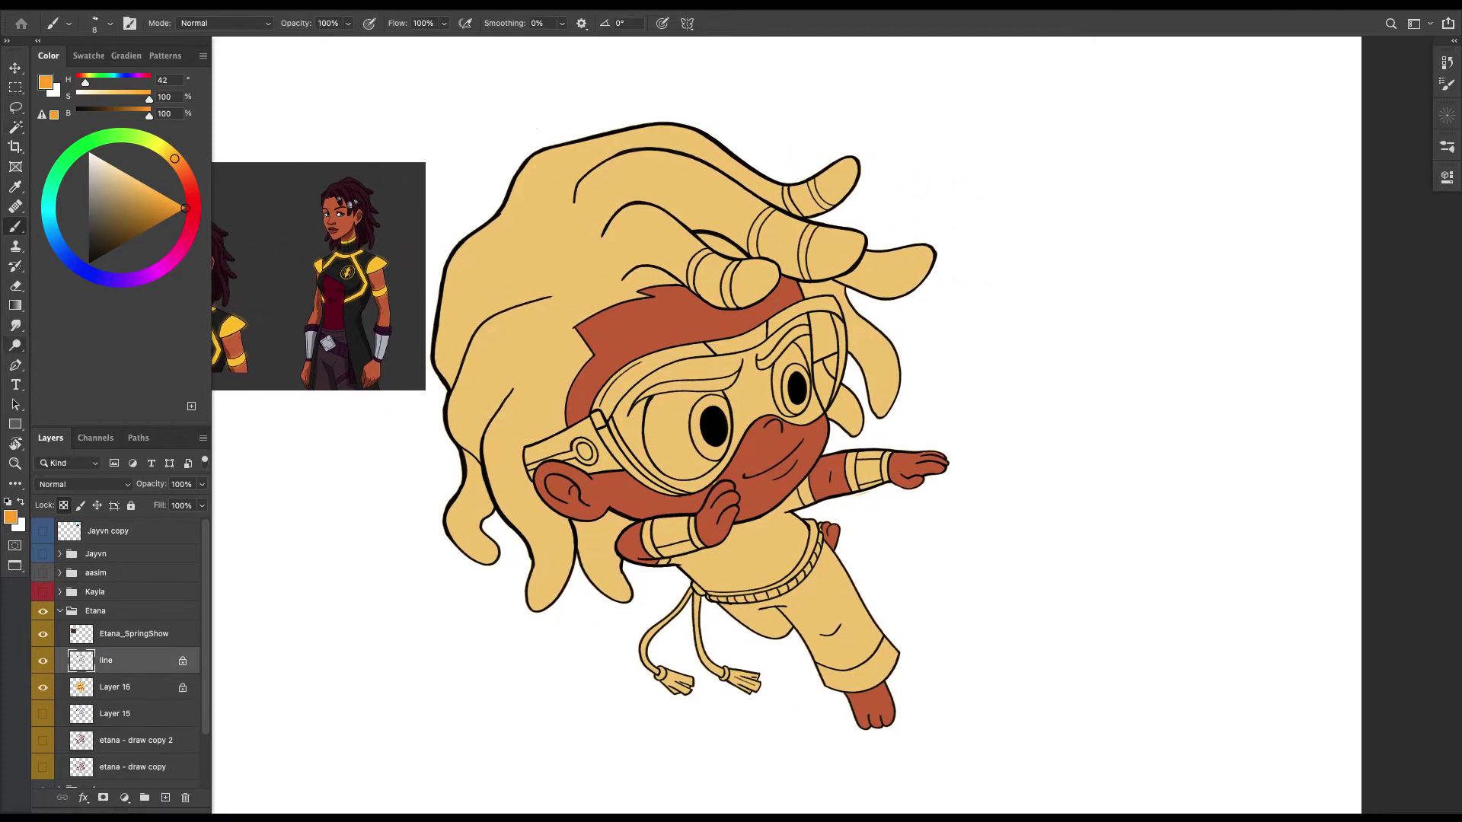
click(15, 126)
click(756, 388)
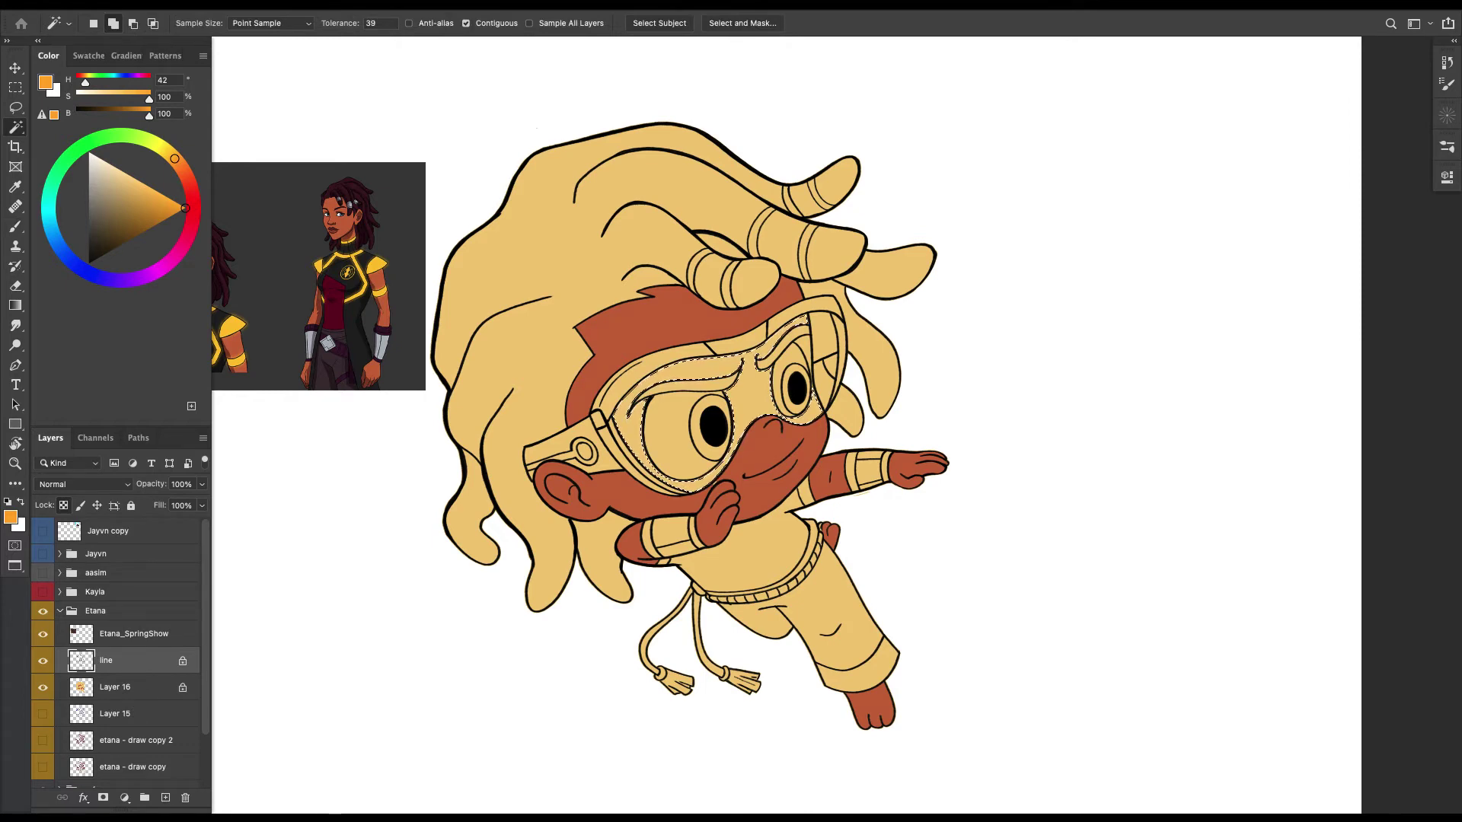
key(alt+bracketleft)
key(shift+BackSpace)
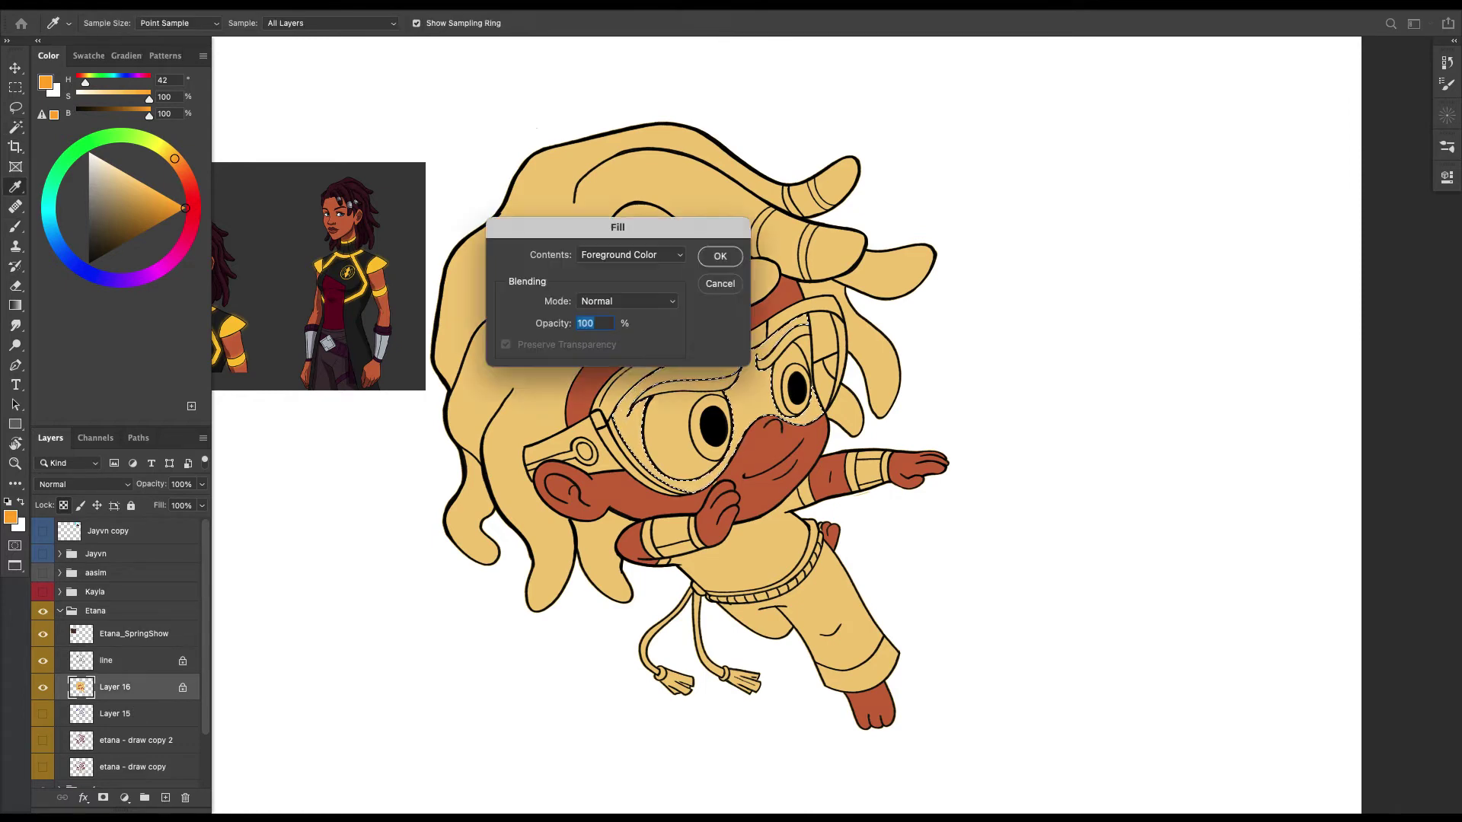
key(Return)
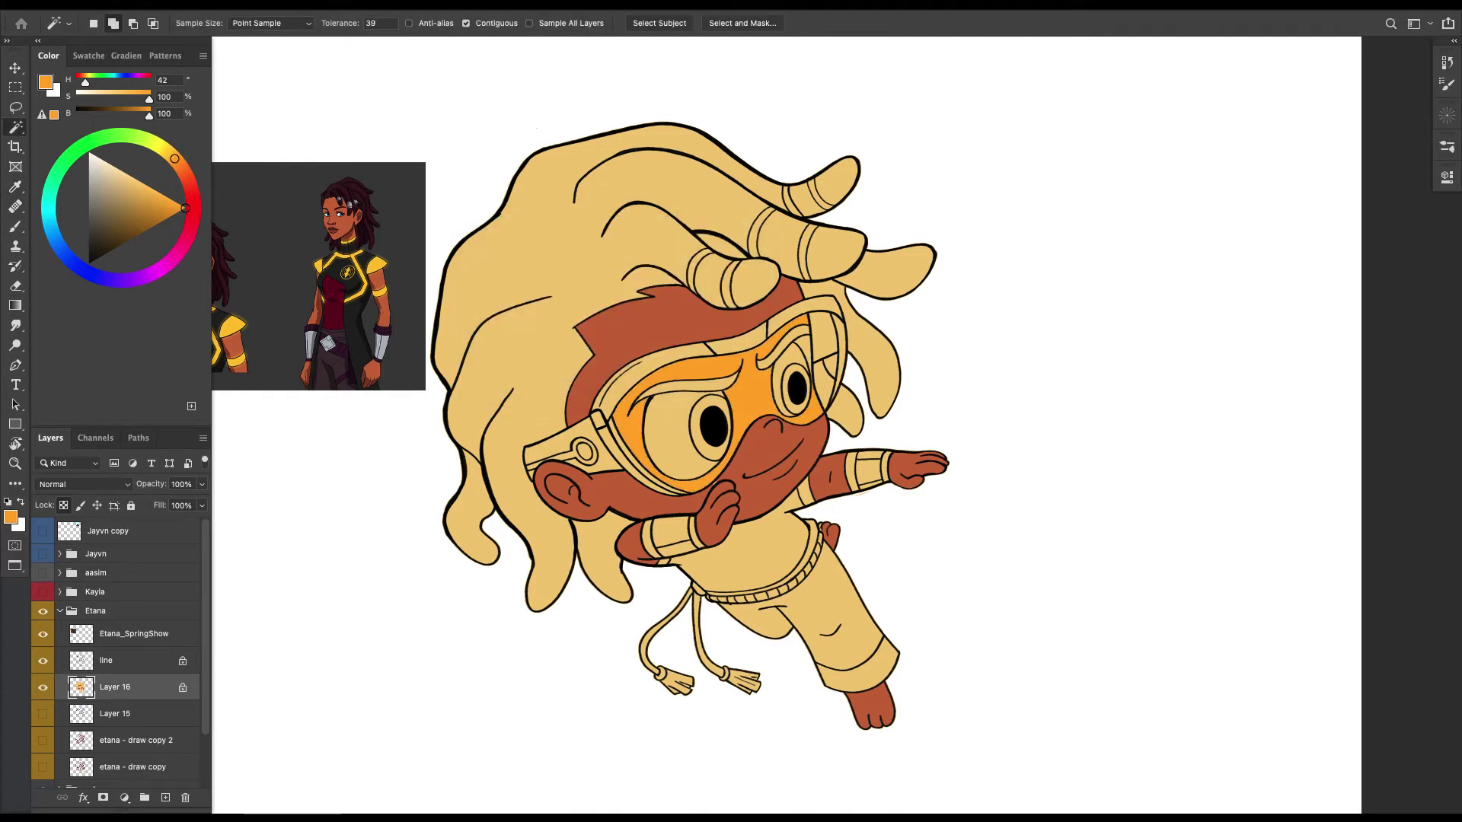
key(ctrl+d)
Select the whites of both eyes from the line layer, fill them with white on Layer 16, and deselect.
key(w)
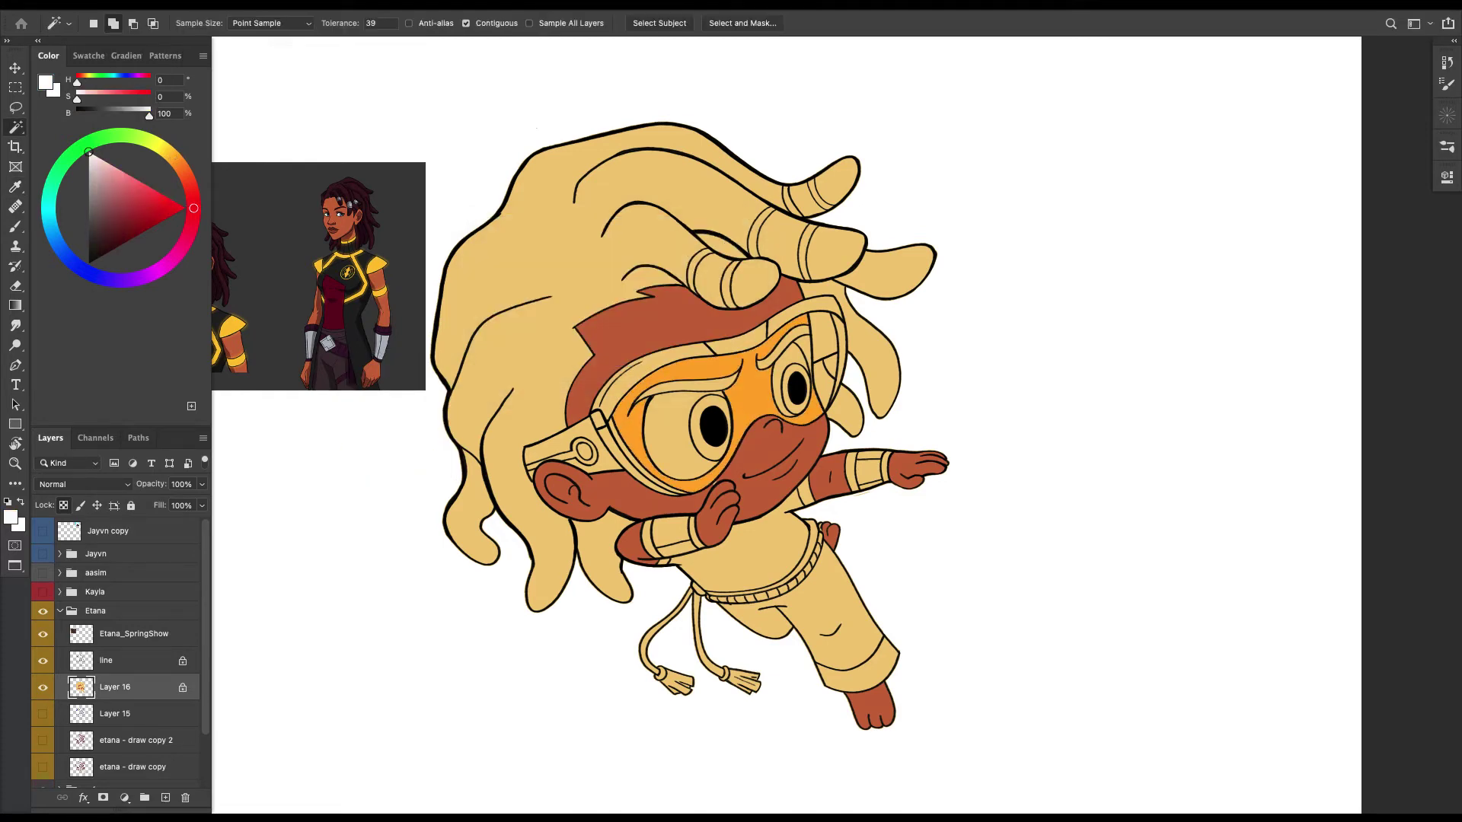
key(alt+bracketright)
click(670, 438)
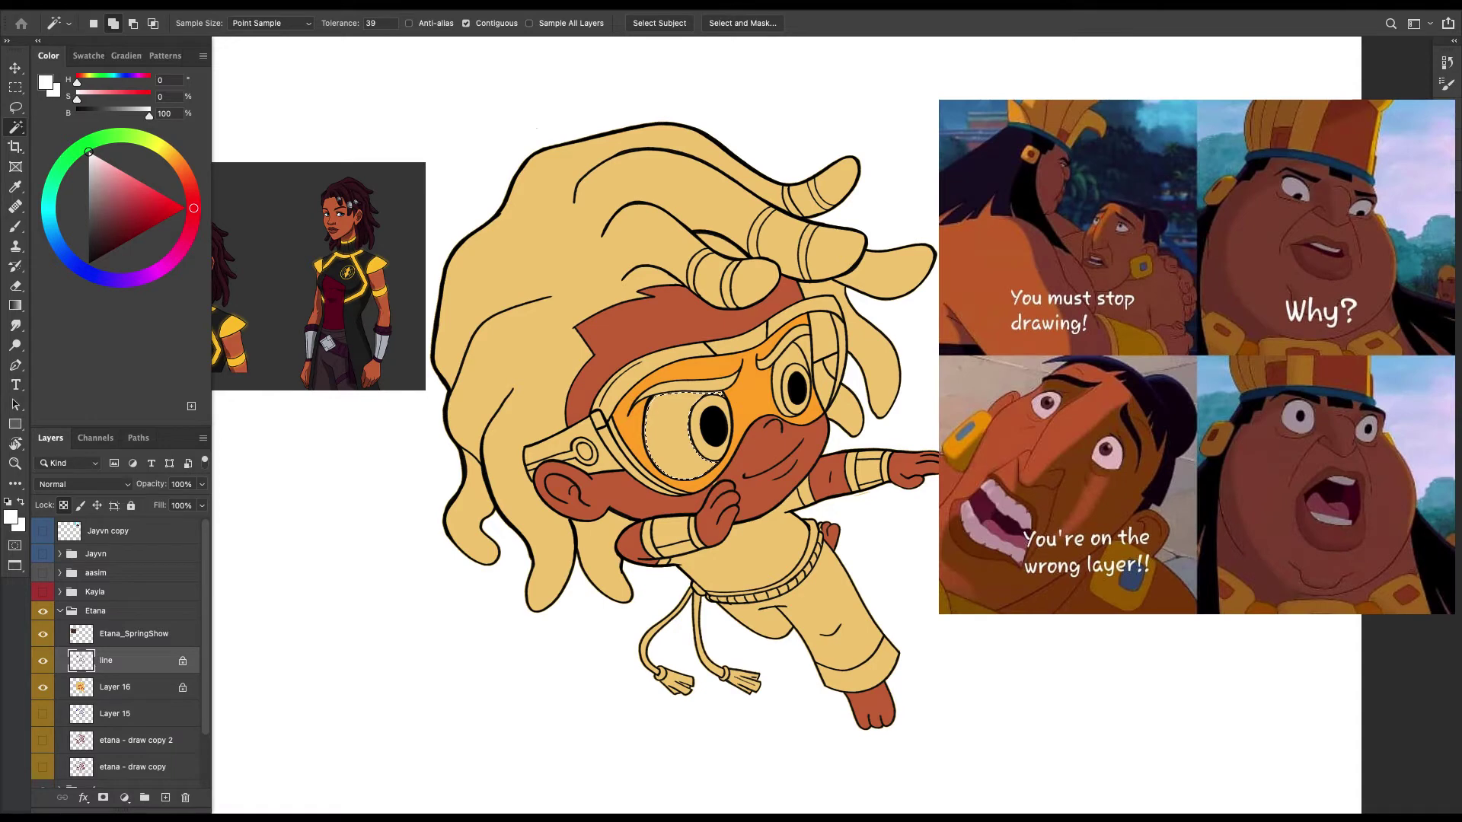
click(784, 365)
key(alt+bracketleft)
key(shift+BackSpace)
key(Return)
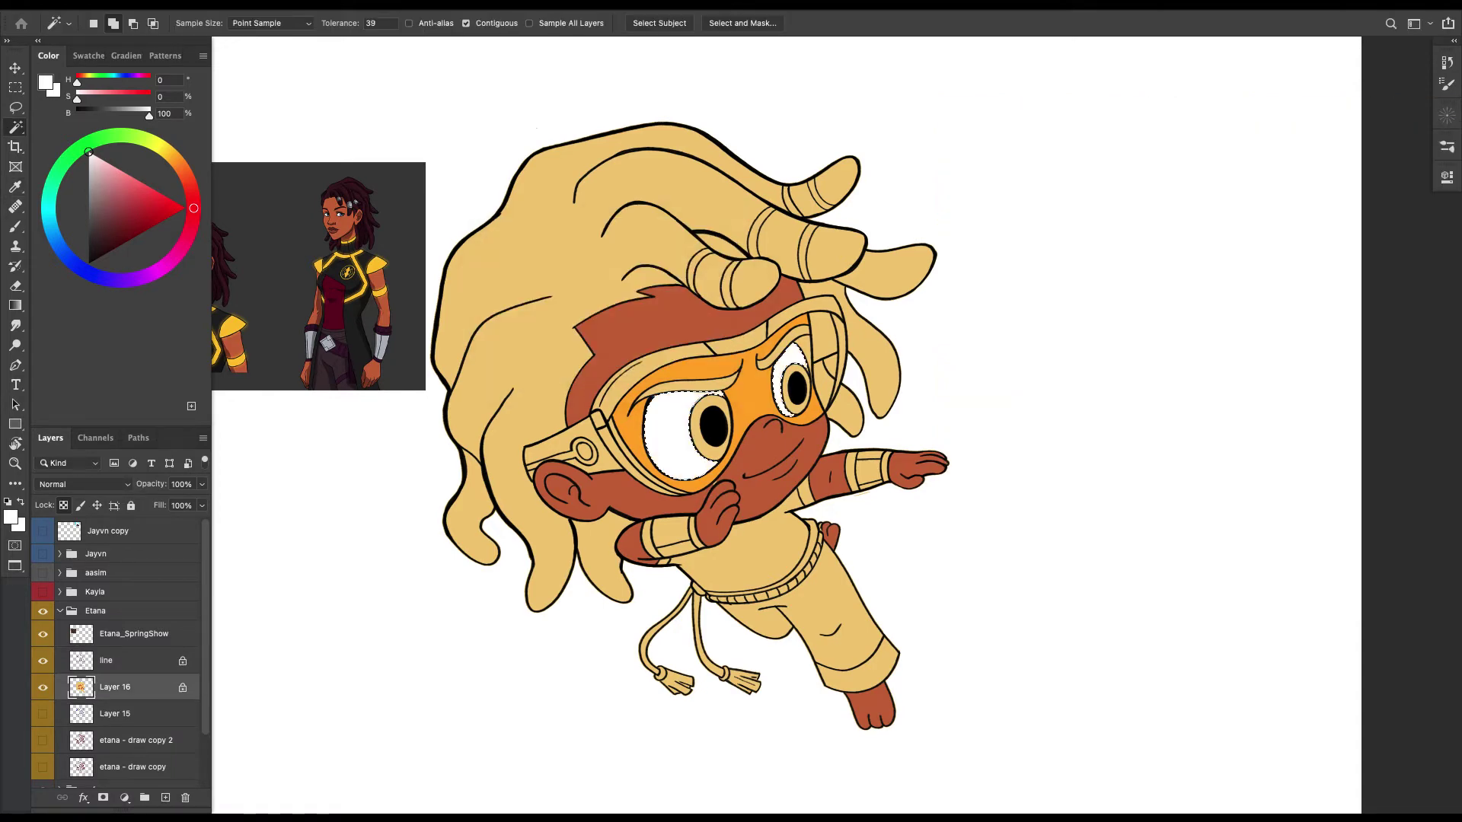
key(ctrl+d)
Touch up the base colour along the lens edge above the nose with a size 20 brush in the sampled skin colour.
key(ctrl+plus)
key(ctrl+plus)
key(ctrl+plus)
key(b)
alt+click(561, 457)
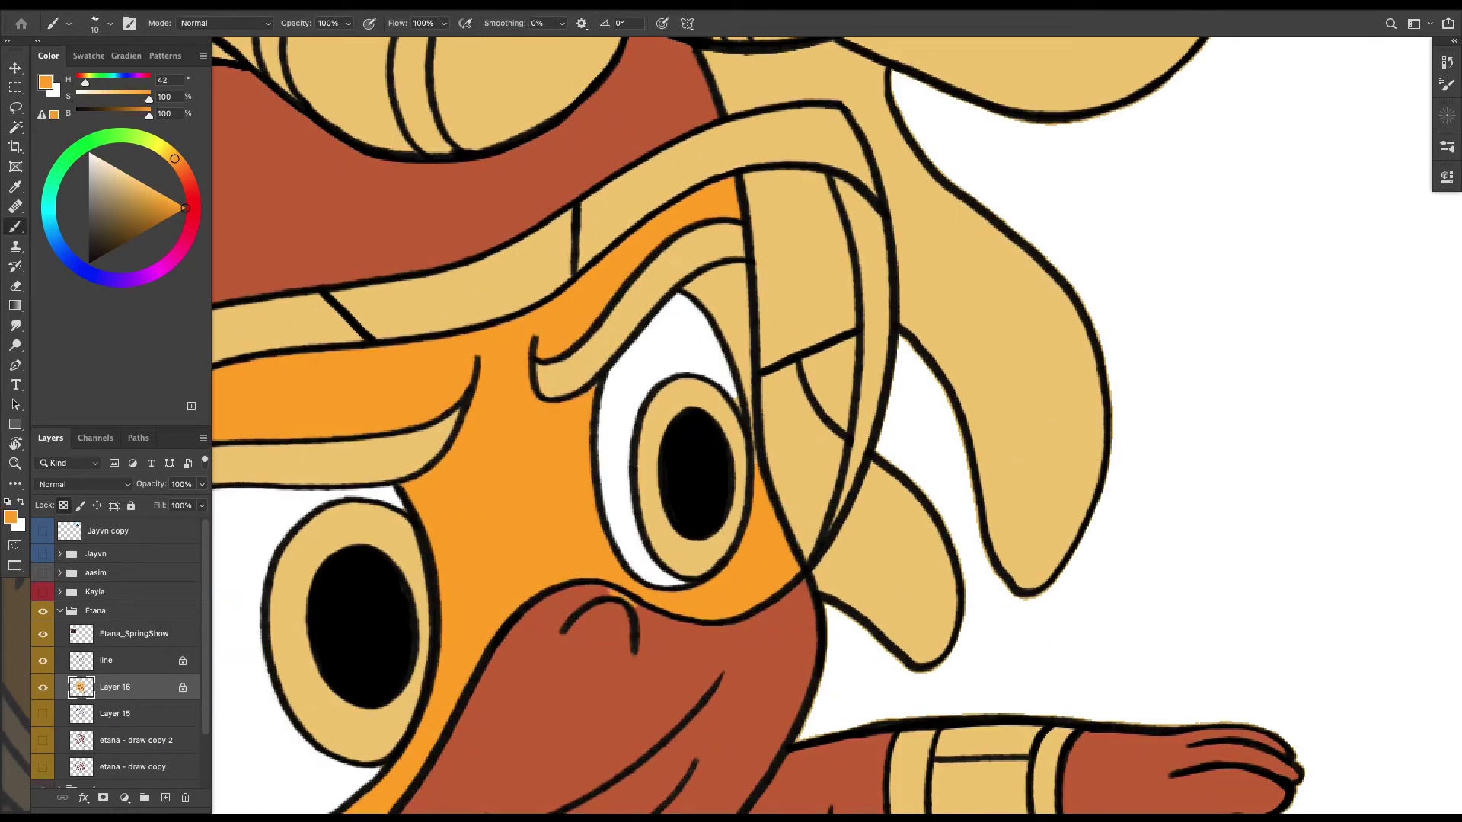
alt+click(597, 609)
key(bracketright)
drag(607, 591, 634, 608)
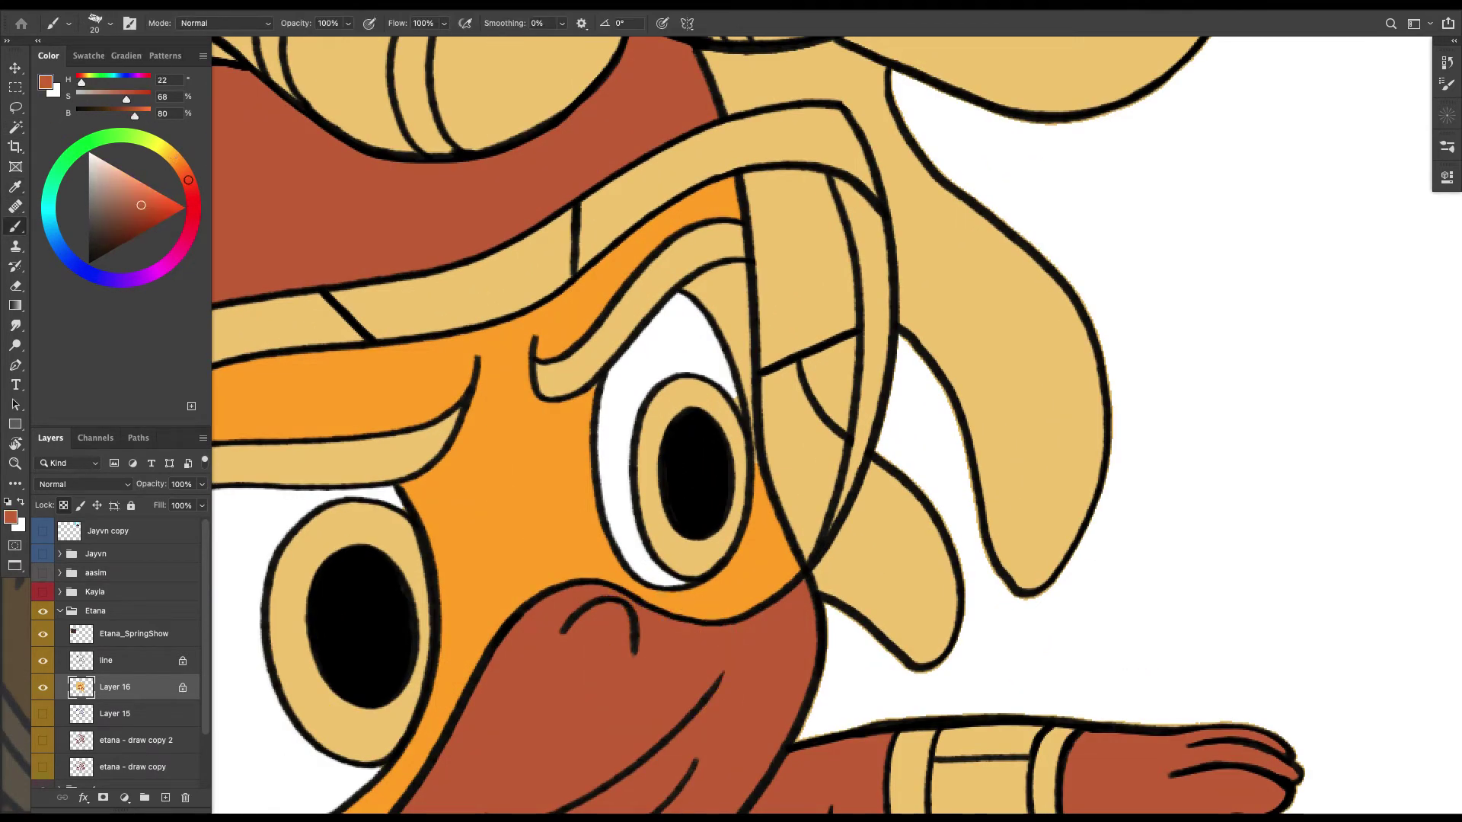
Lasso the unfilled lens gap between the far eye and the goggle frame, paint it with the sampled orange, and deselect.
alt+click(716, 199)
scroll(858, 222, up, 3)
key(l)
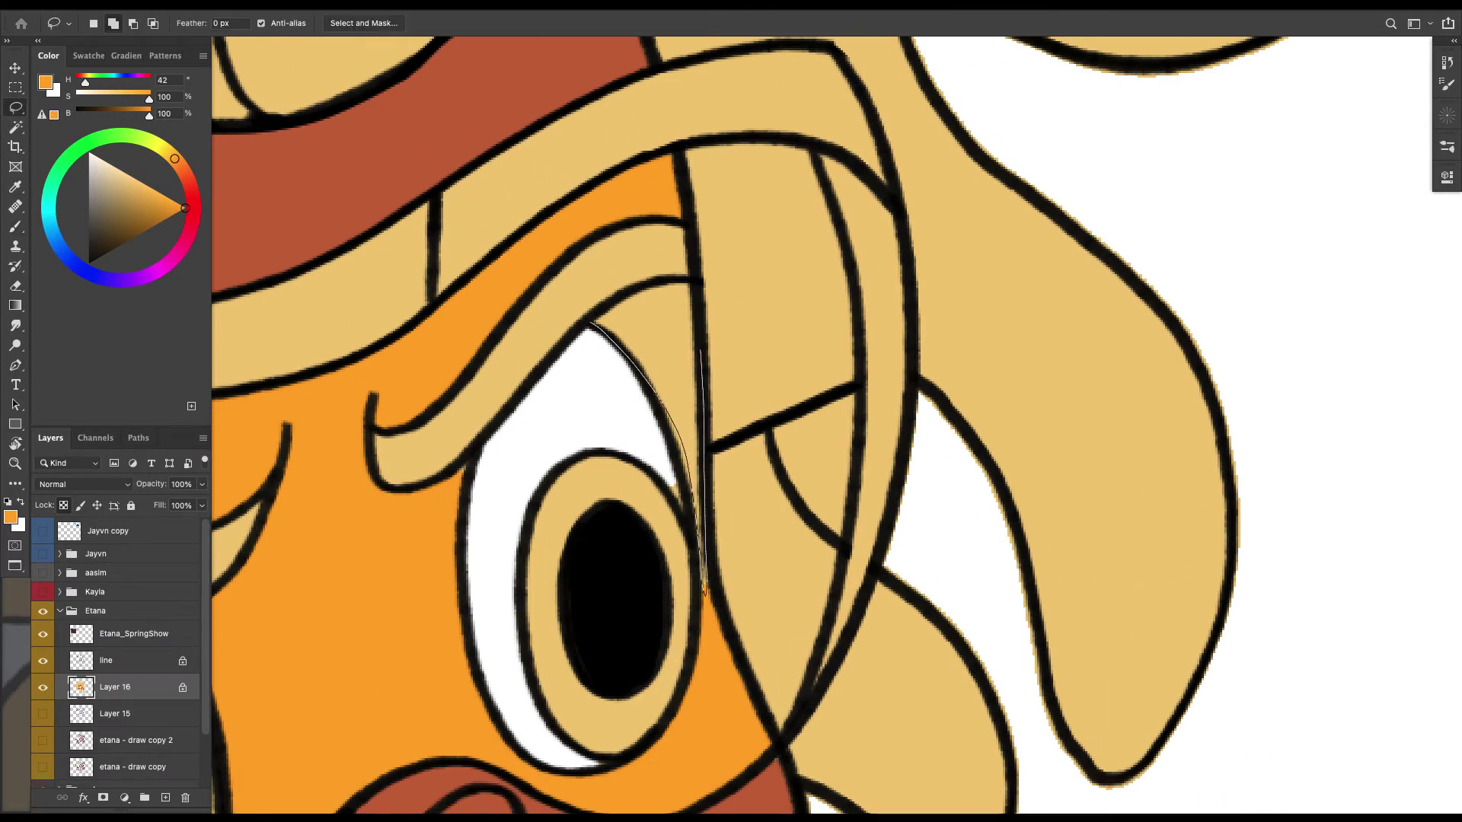
drag(704, 590, 705, 592)
key(b)
mouse_move(685, 495)
mouse_down()
mouse_move(636, 267)
mouse_move(604, 261)
mouse_move(601, 289)
mouse_up()
key(ctrl+d)
Reduce the brush to size 8 and sample the white of the far eye.
key(bracketleft)
key(bracketleft)
key(bracketleft)
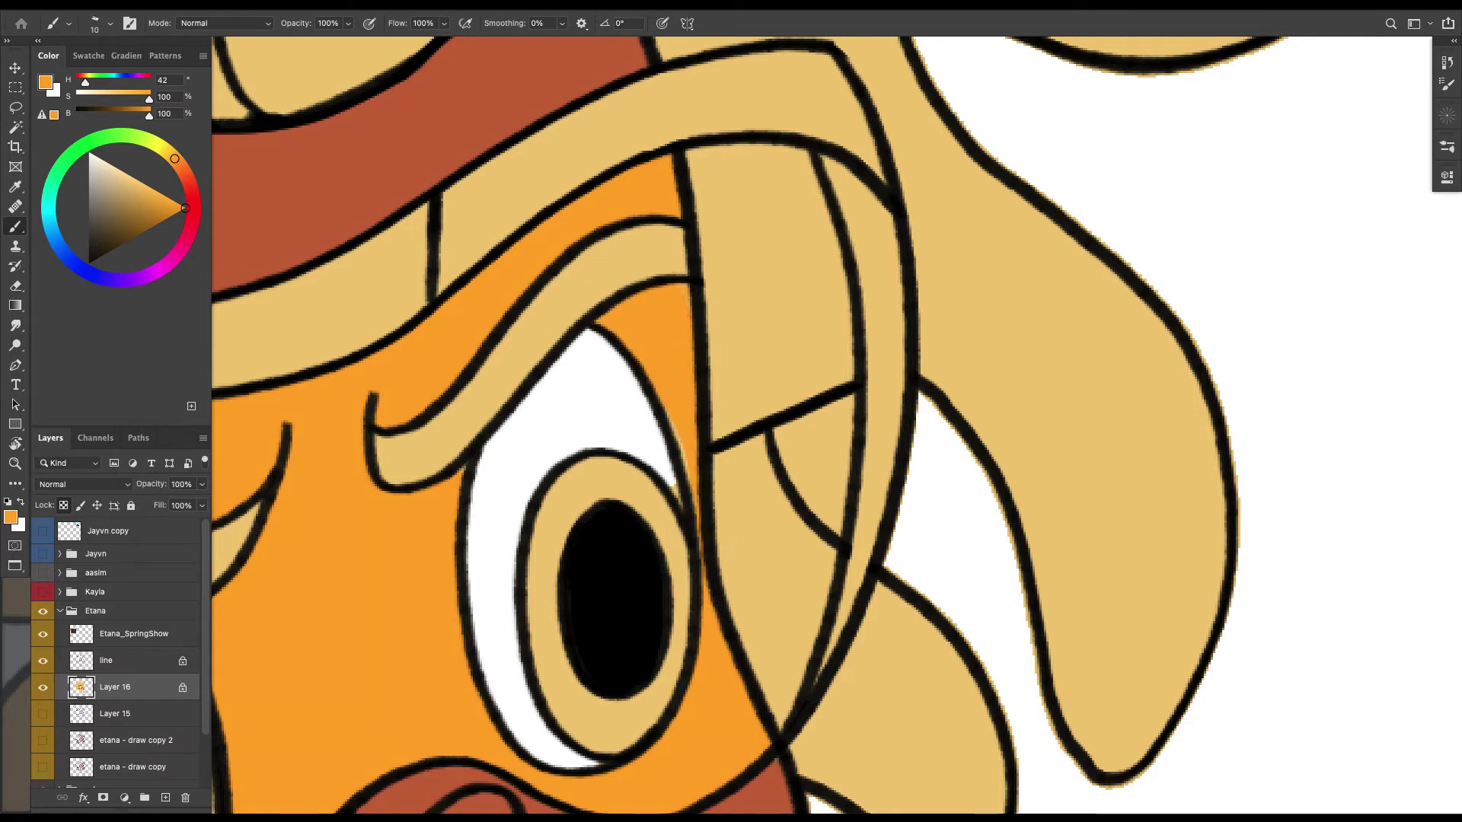
alt+click(652, 444)
key(bracketleft)
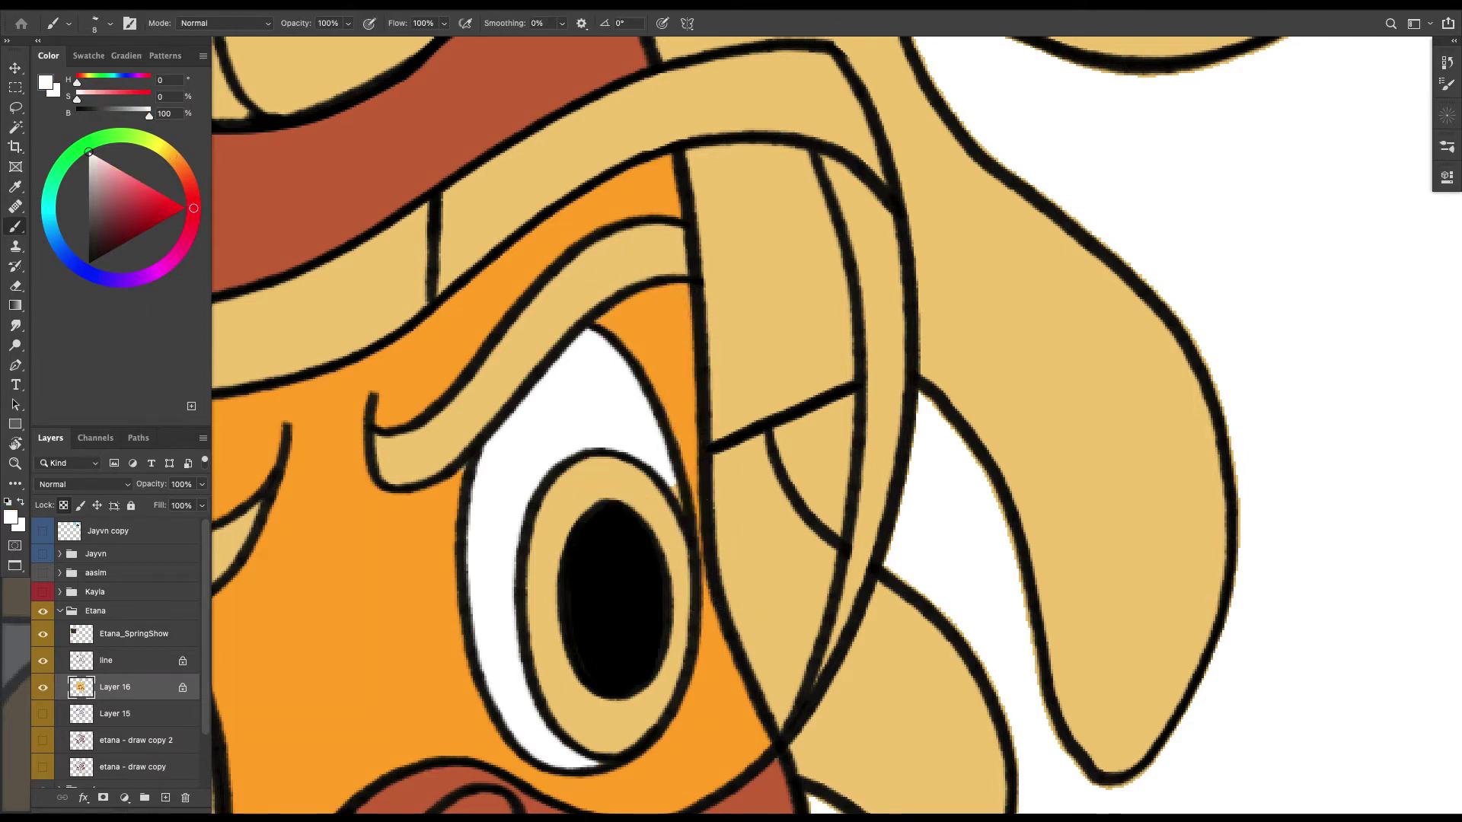
Sample the off-white (H 42, S 5, B 99) from the goggled reference portrait's eye and return to the full character.
key(super+minus)
key(super+minus)
key(super+minus)
key(super+minus)
drag(708, 501, 1009, 590)
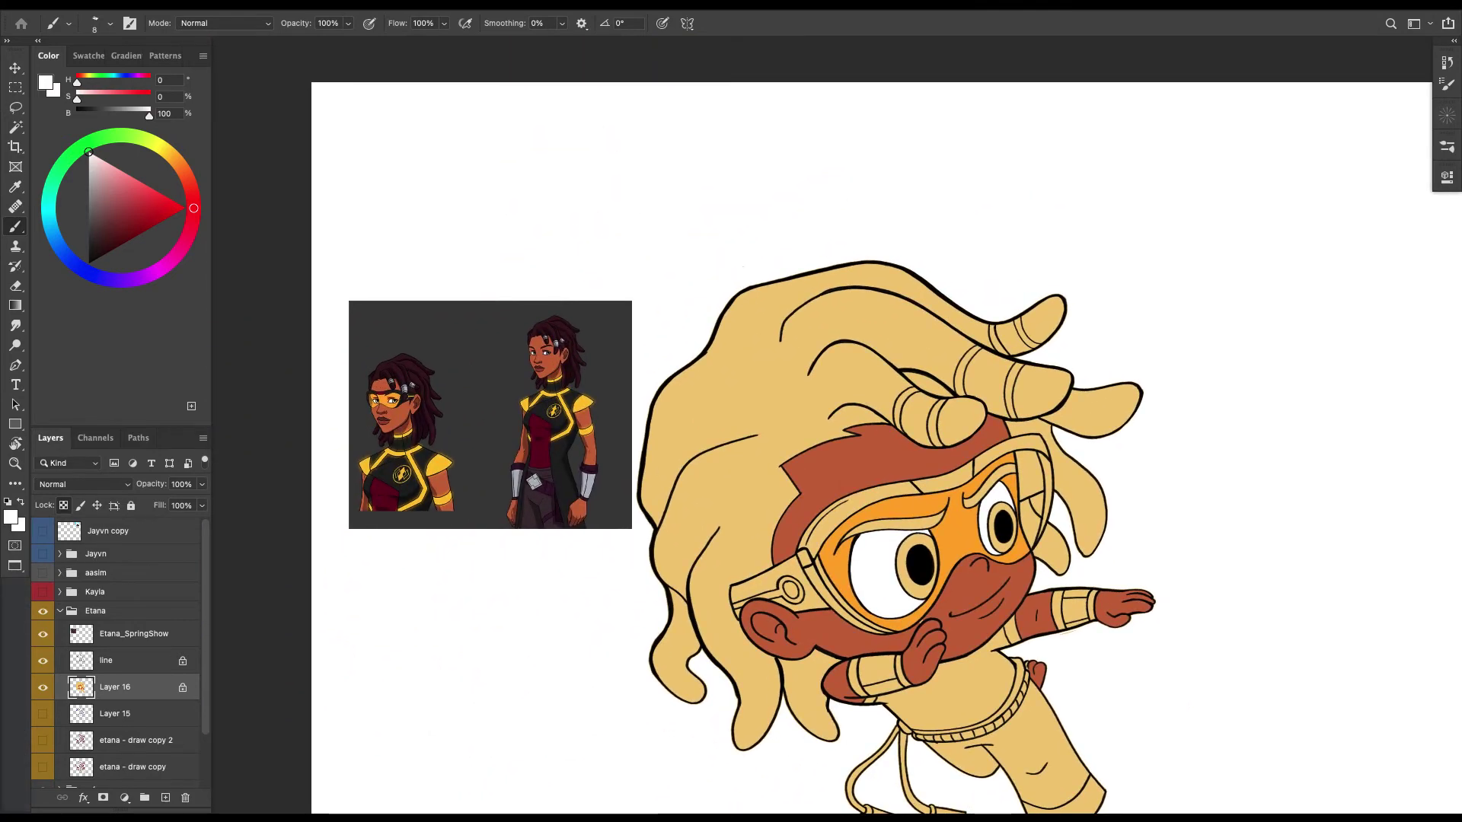
key(super+plus)
key(super+plus)
key(super+plus)
key(super+plus)
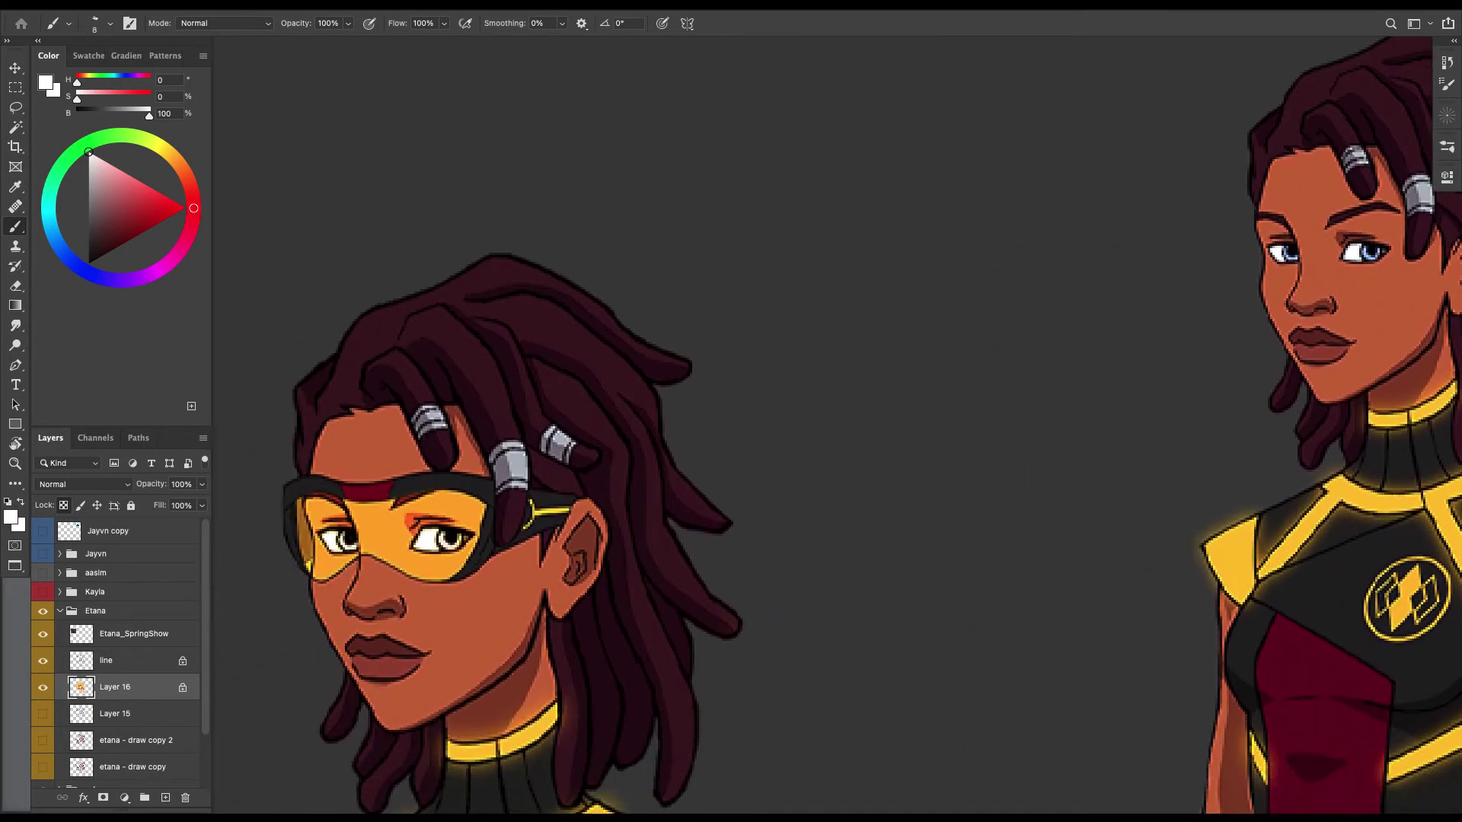
drag(578, 507, 678, 452)
key(alt)
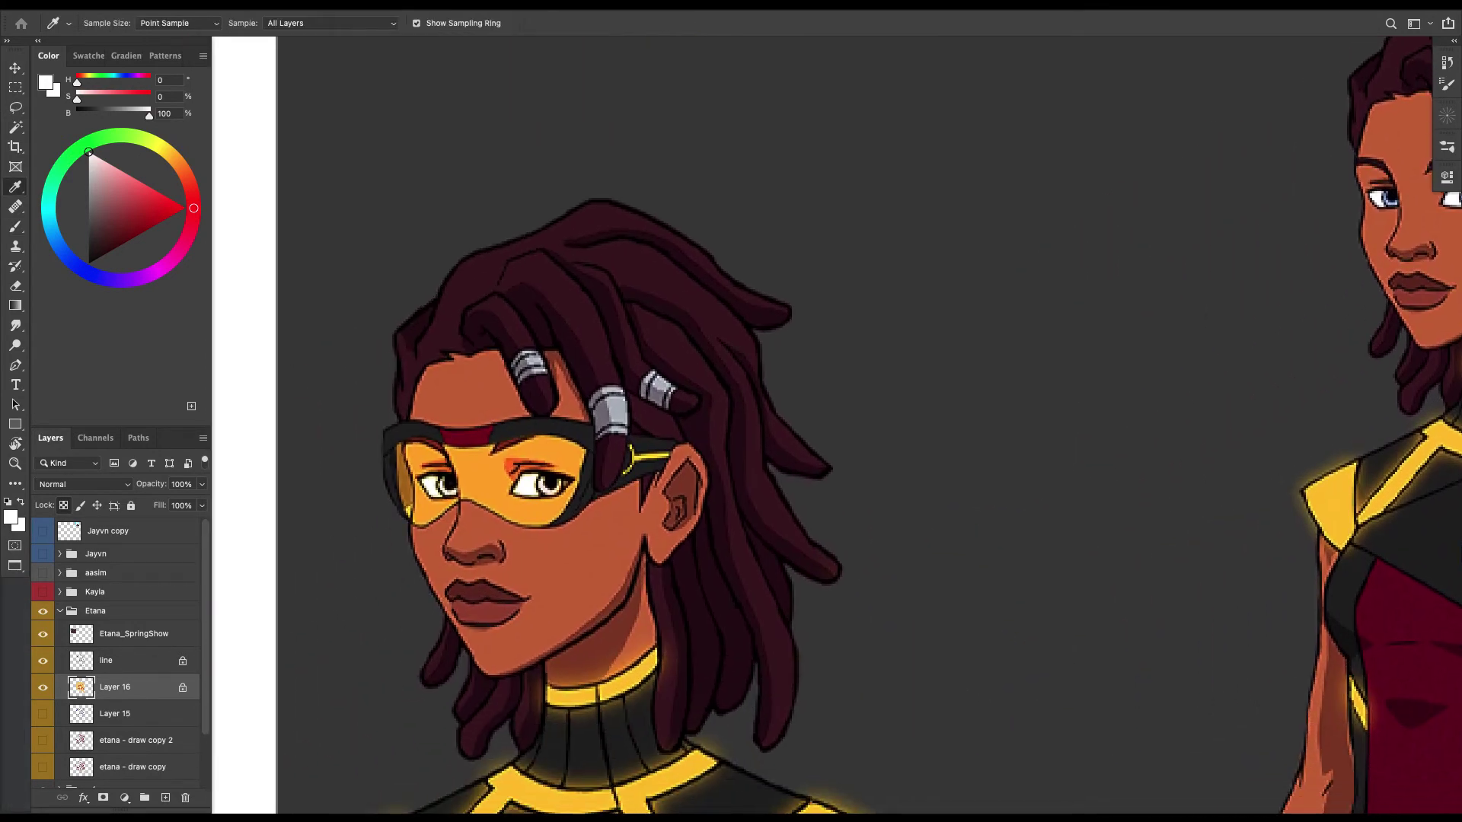
click(457, 490)
click(457, 489)
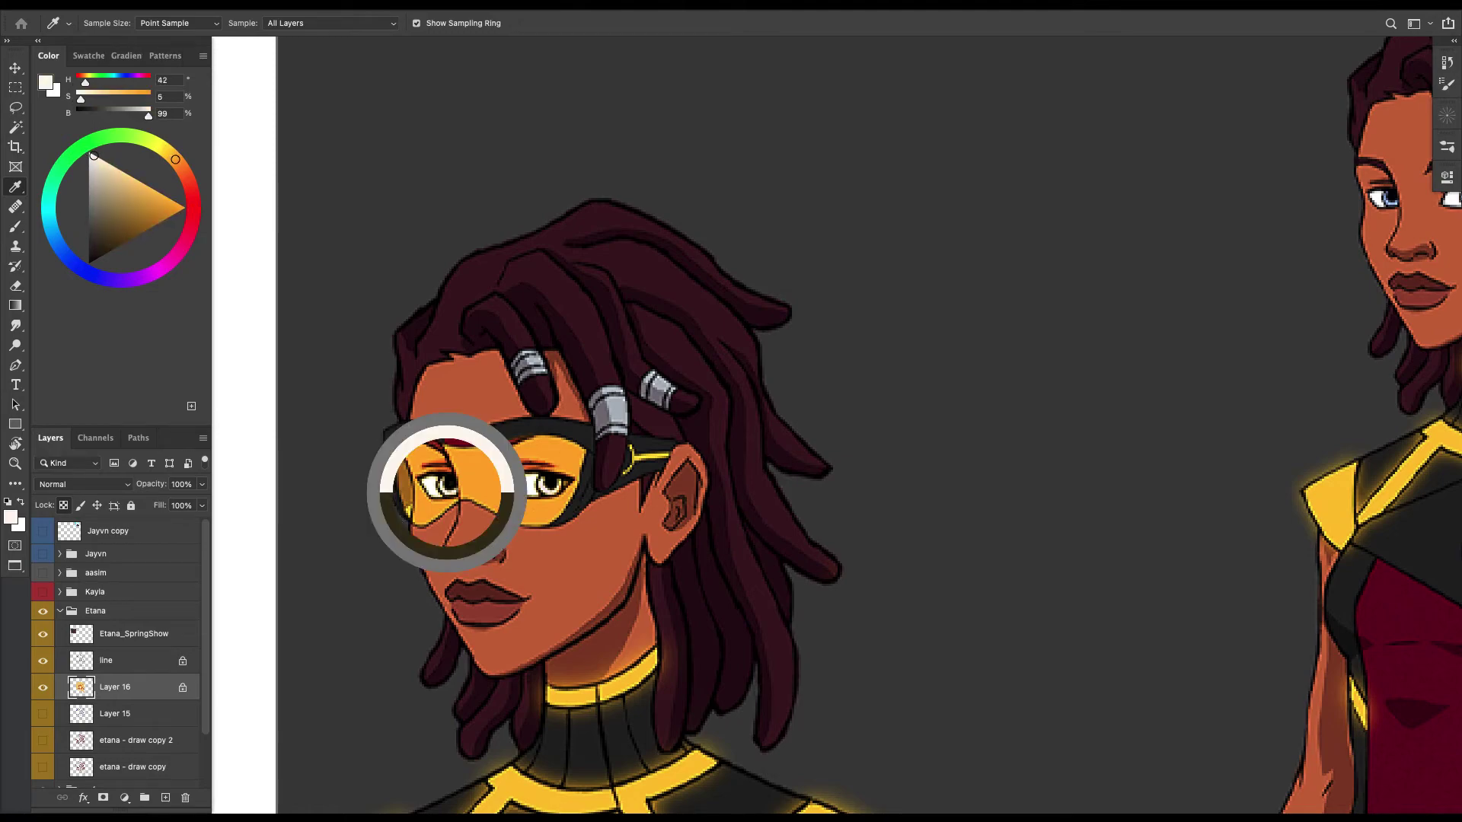
key(b)
key(ctrl+minus)
key(super+minus)
drag(1142, 525, 340, 323)
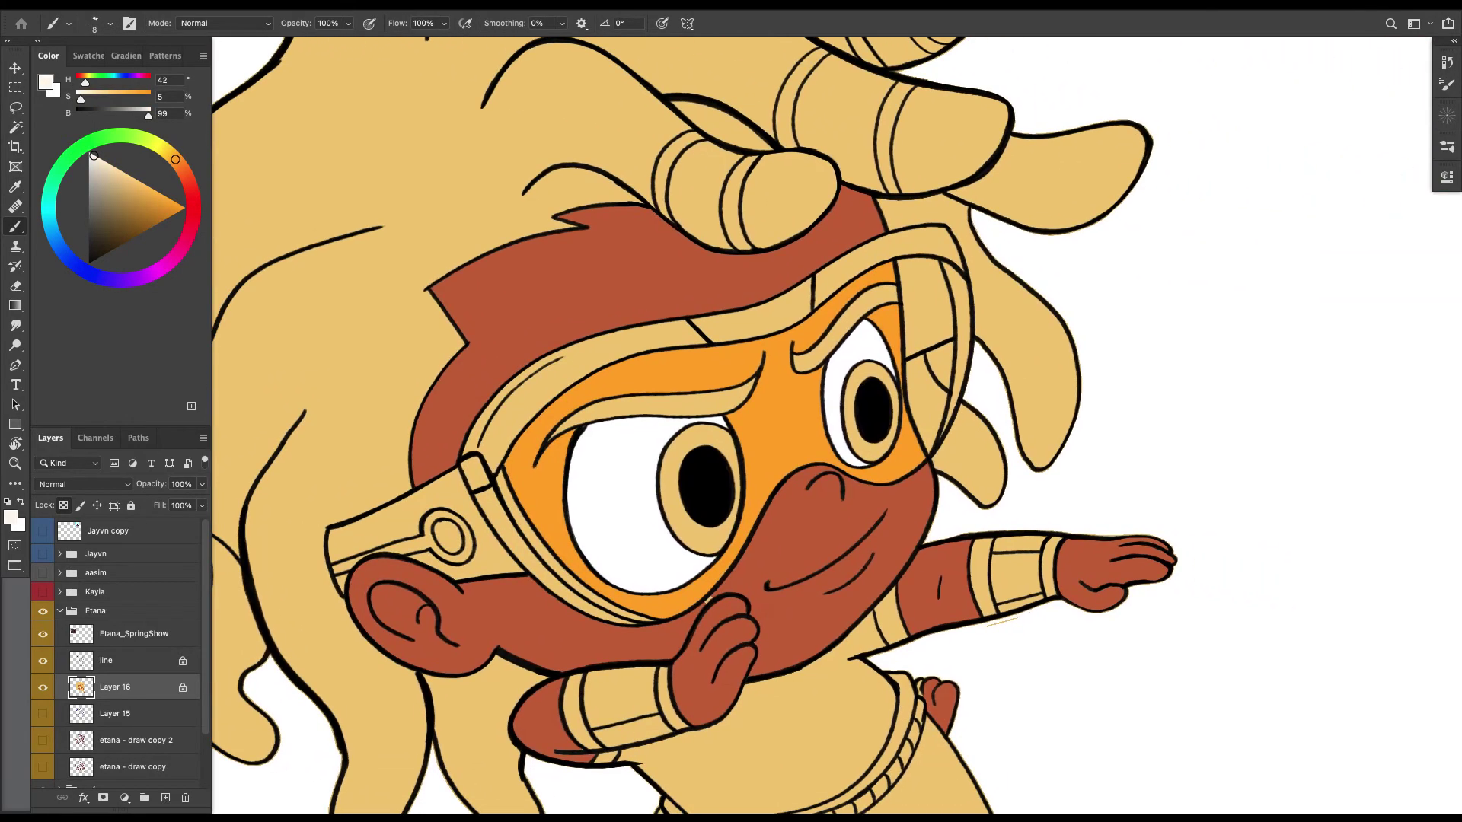
key(super+minus)
key(super+minus)
drag(716, 457, 783, 475)
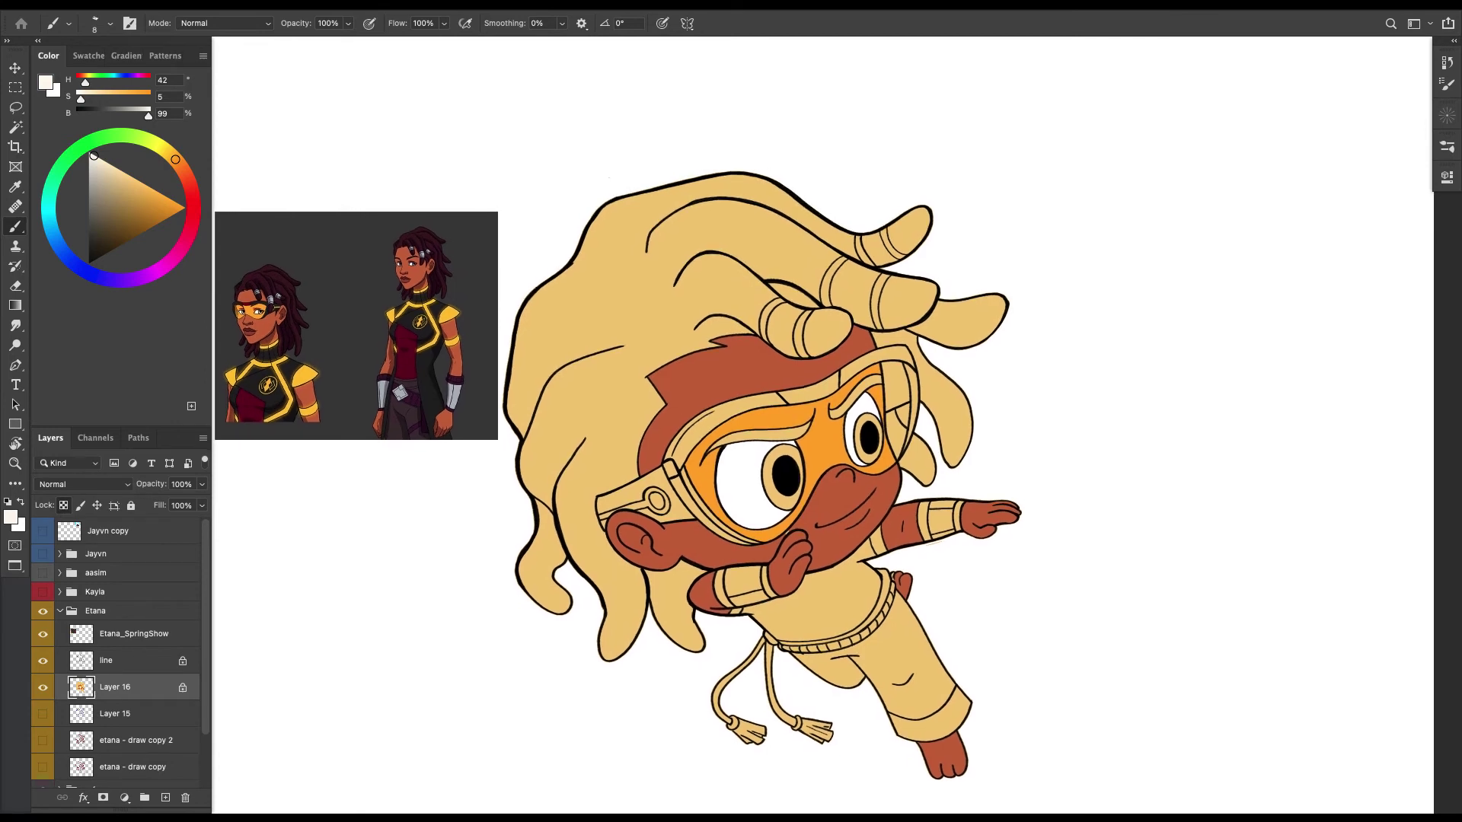
Sample the skin colour (H 22, S 68, B 80) from the character's forehead.
scroll(730, 426, right, 1)
key(super+plus)
alt+click(724, 358)
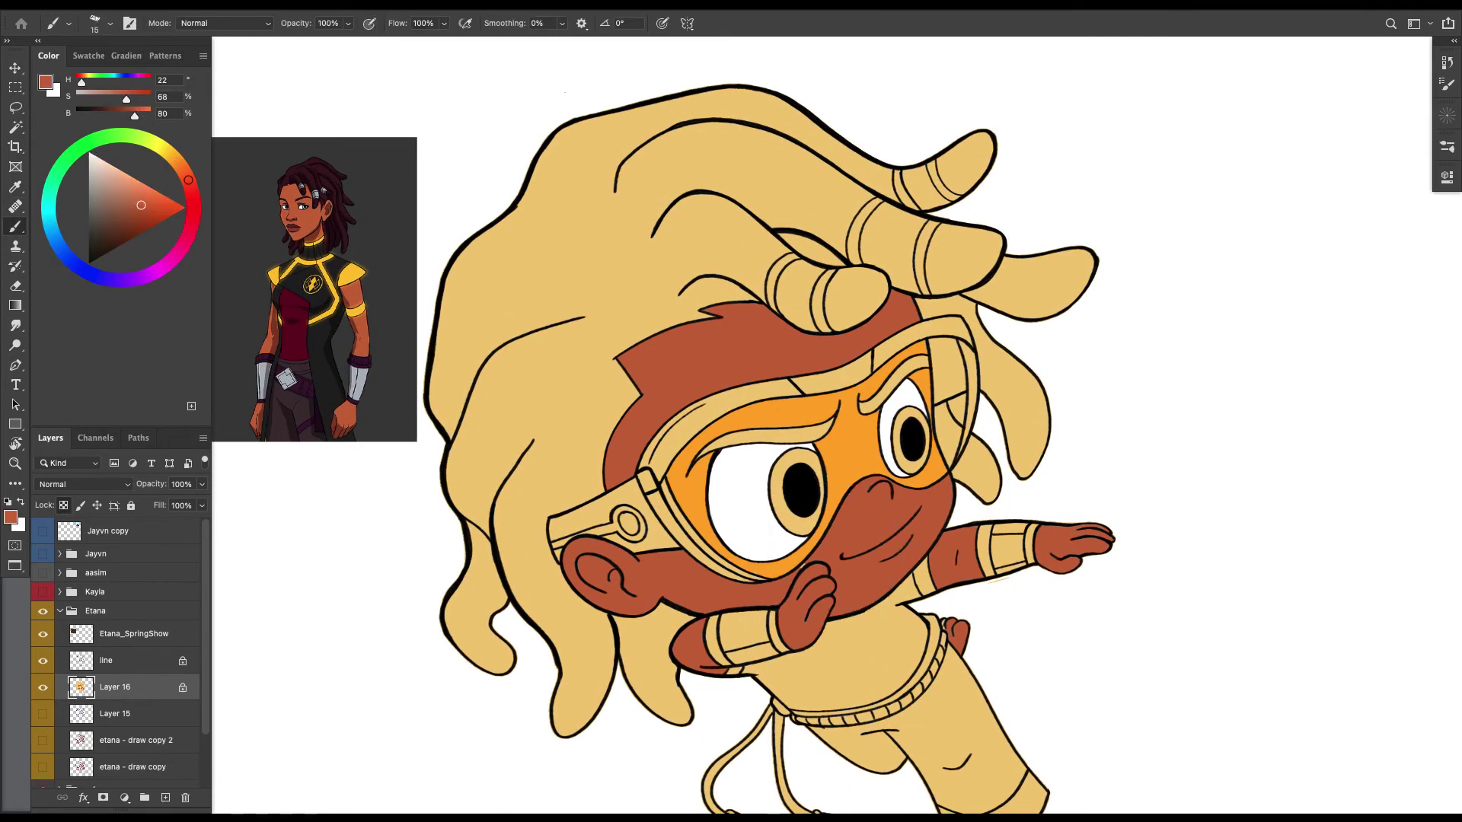
Sample the dark goggle frame colour (H 0, S 0, B 13) from the reference and activate the Magic Wand for selecting areas.
scroll(730, 426, left, 4)
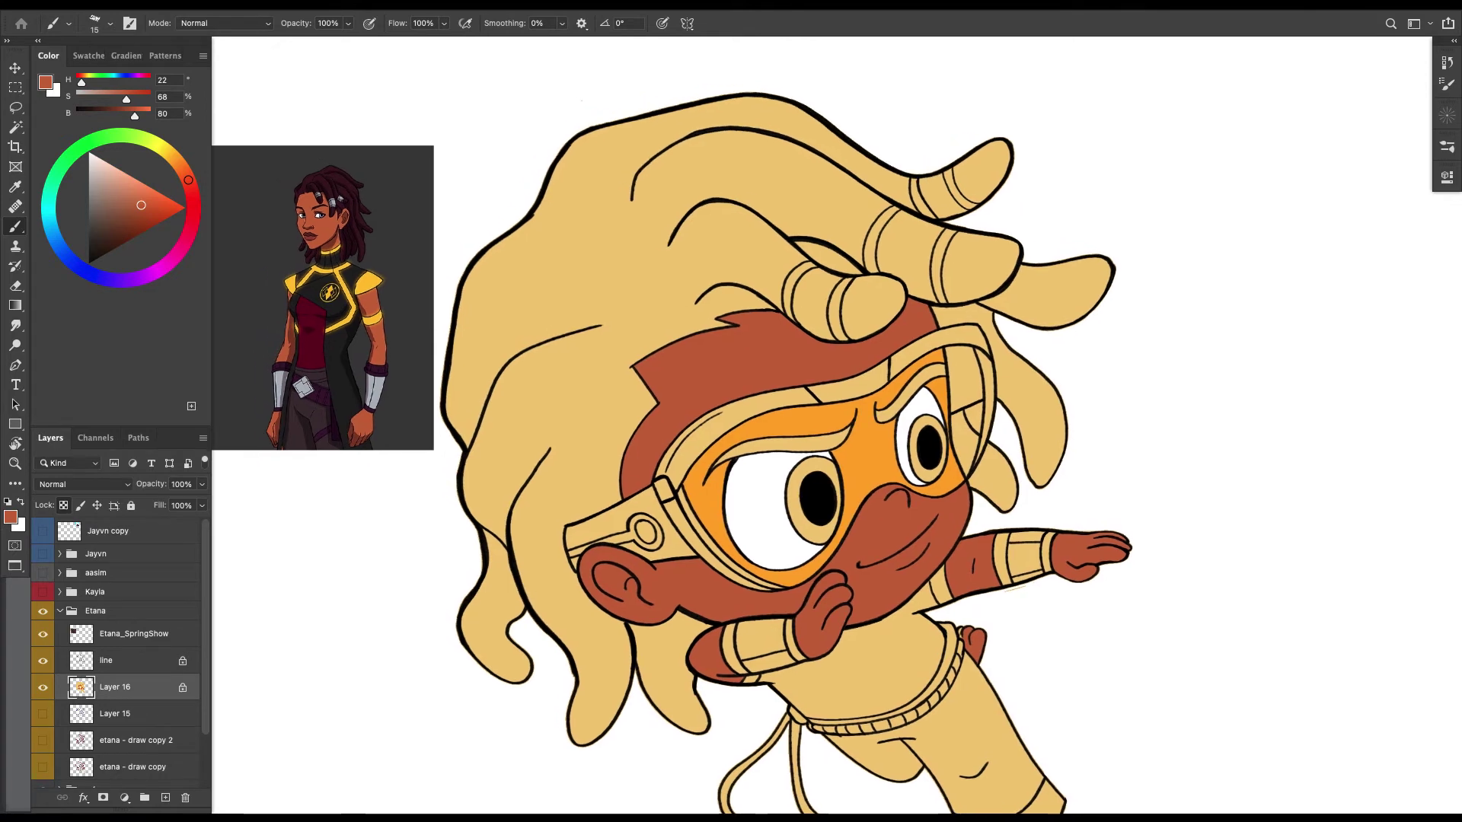
scroll(731, 457, left, 2)
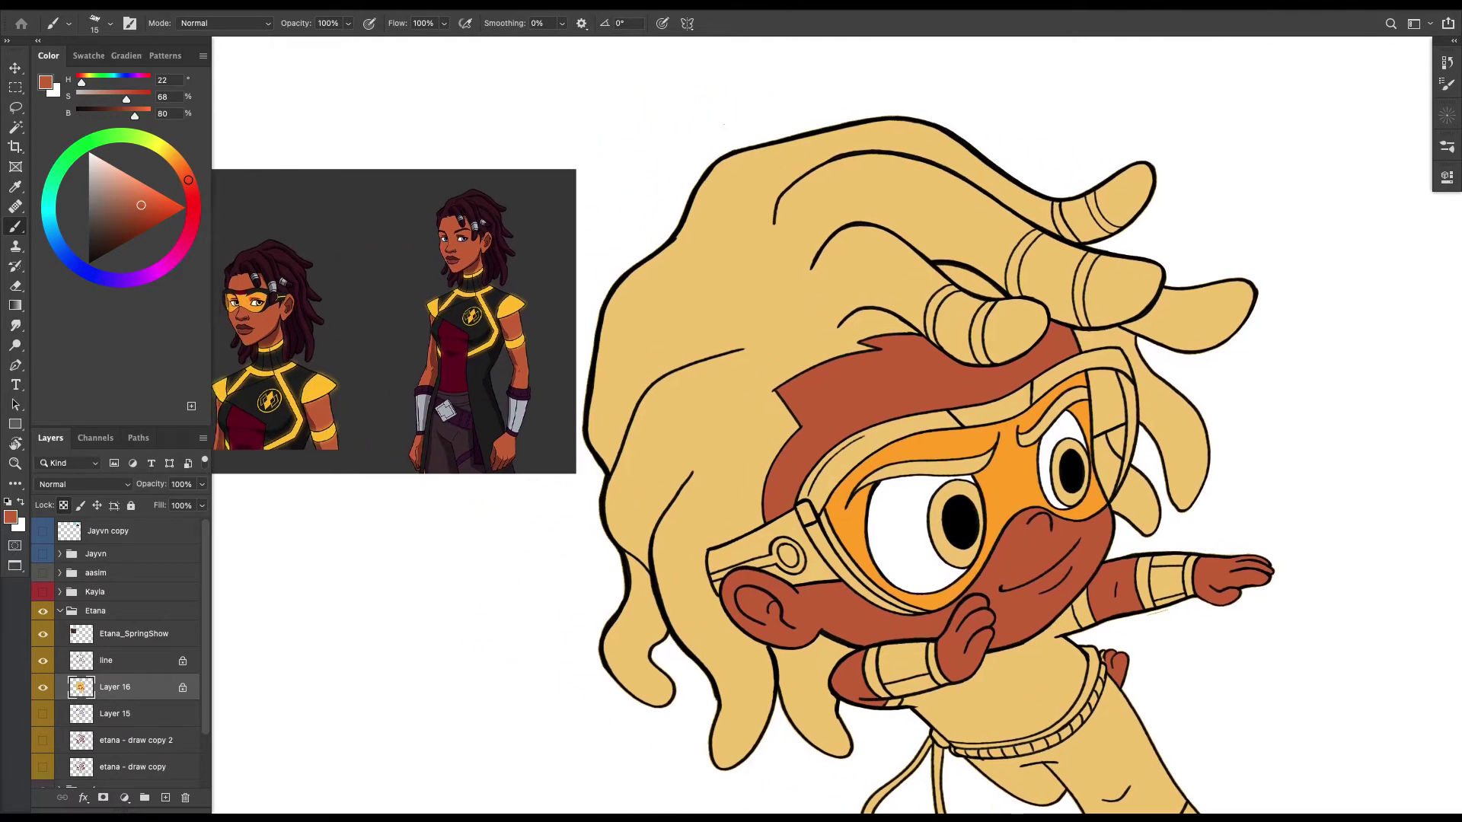
alt+click(274, 293)
scroll(274, 293, right, 5)
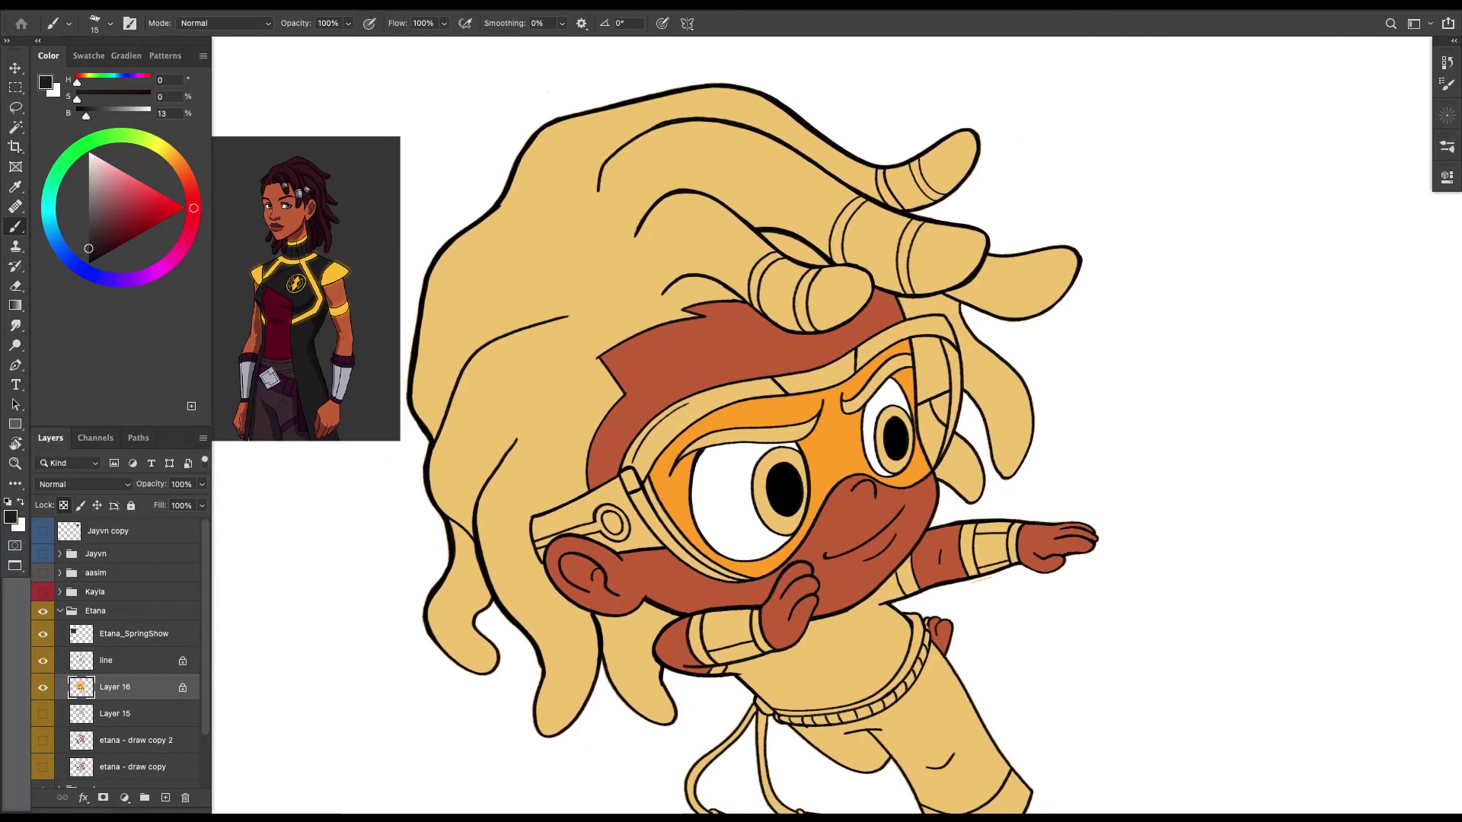
key(w)
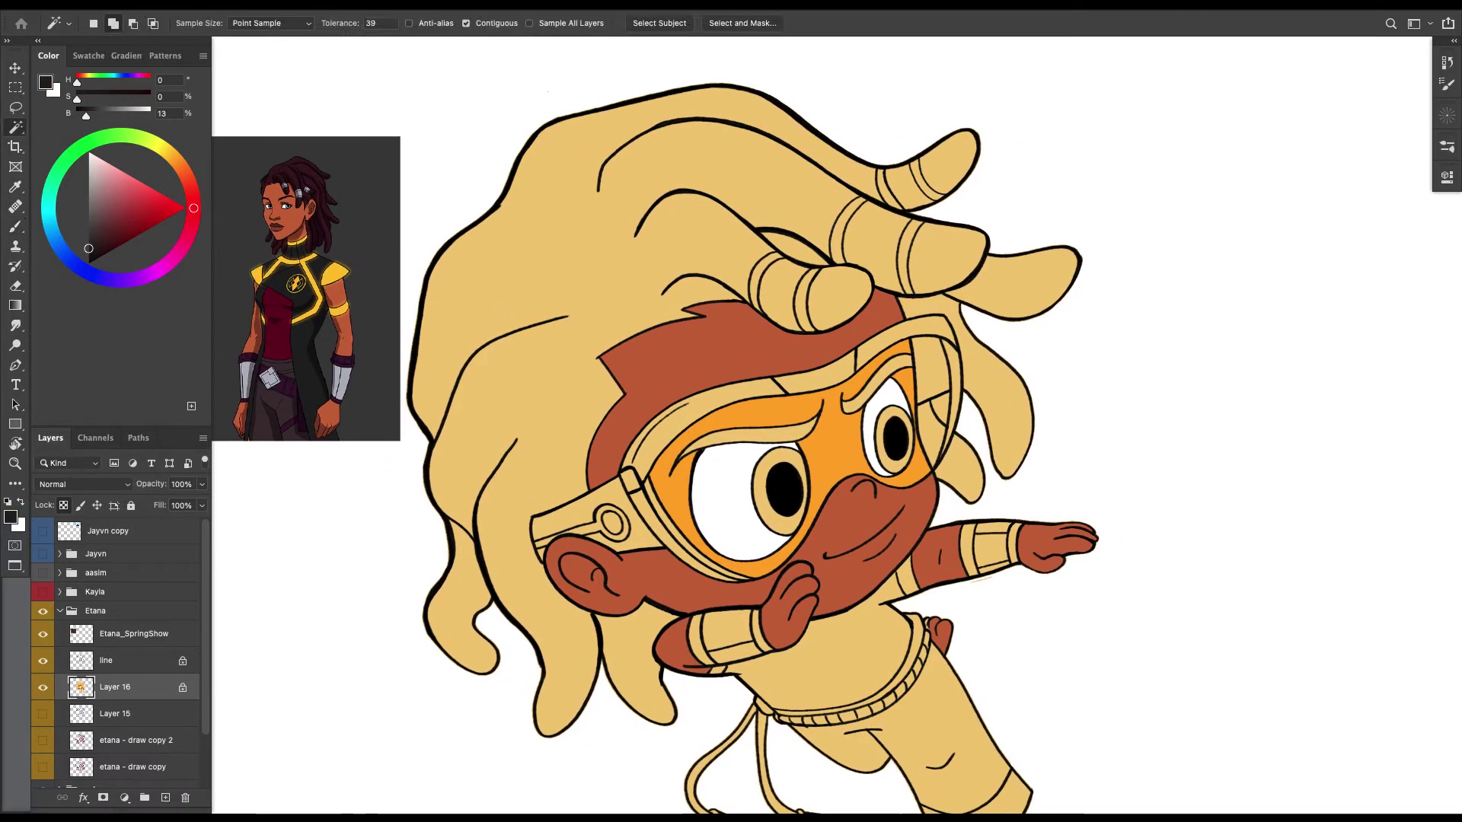
Select the goggle frame and strap areas from the line layer and fill them near-black on Layer 16.
click(114, 661)
click(576, 516)
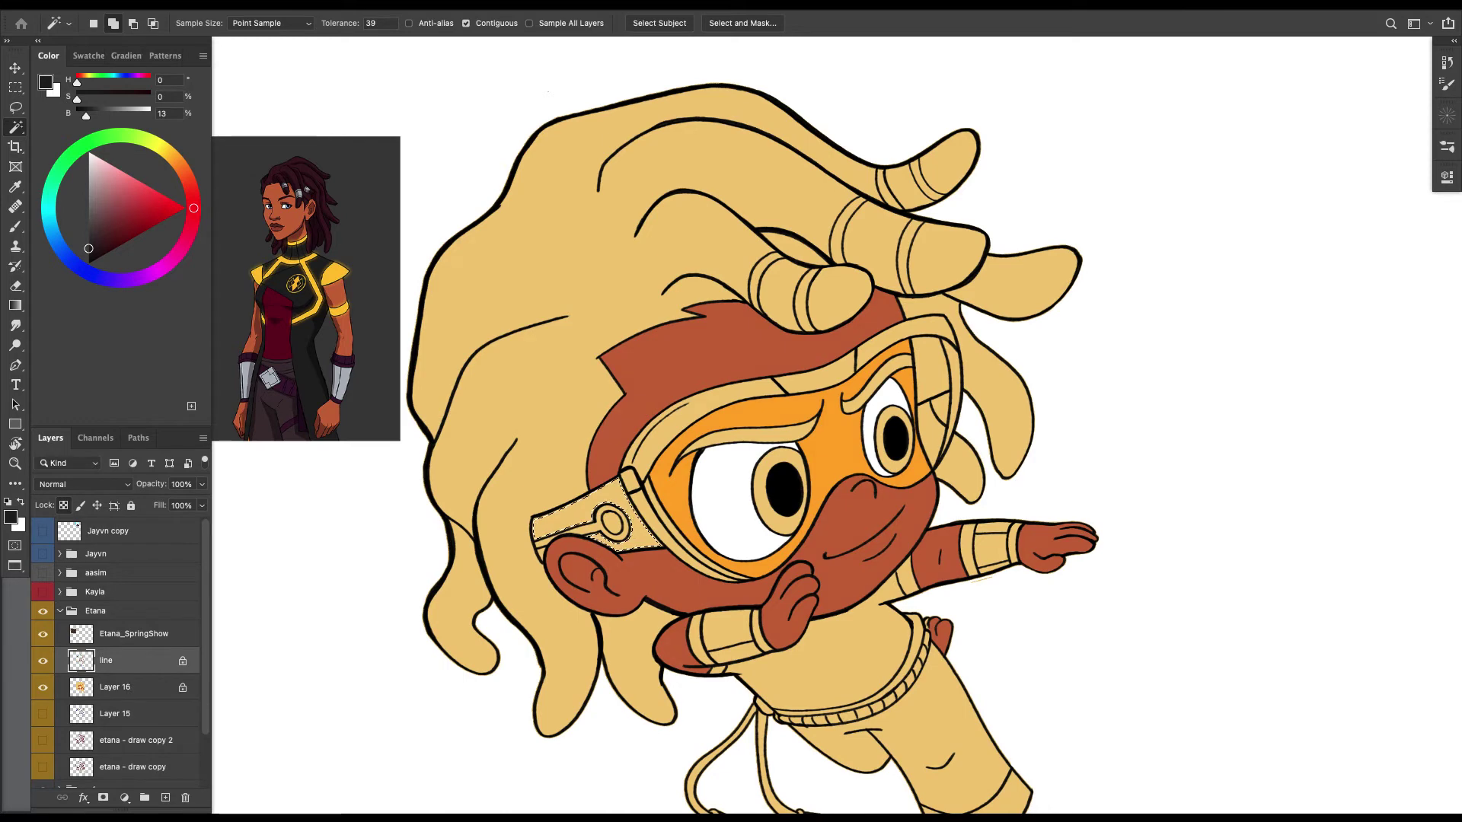
click(693, 407)
click(673, 533)
click(902, 333)
click(930, 368)
click(951, 403)
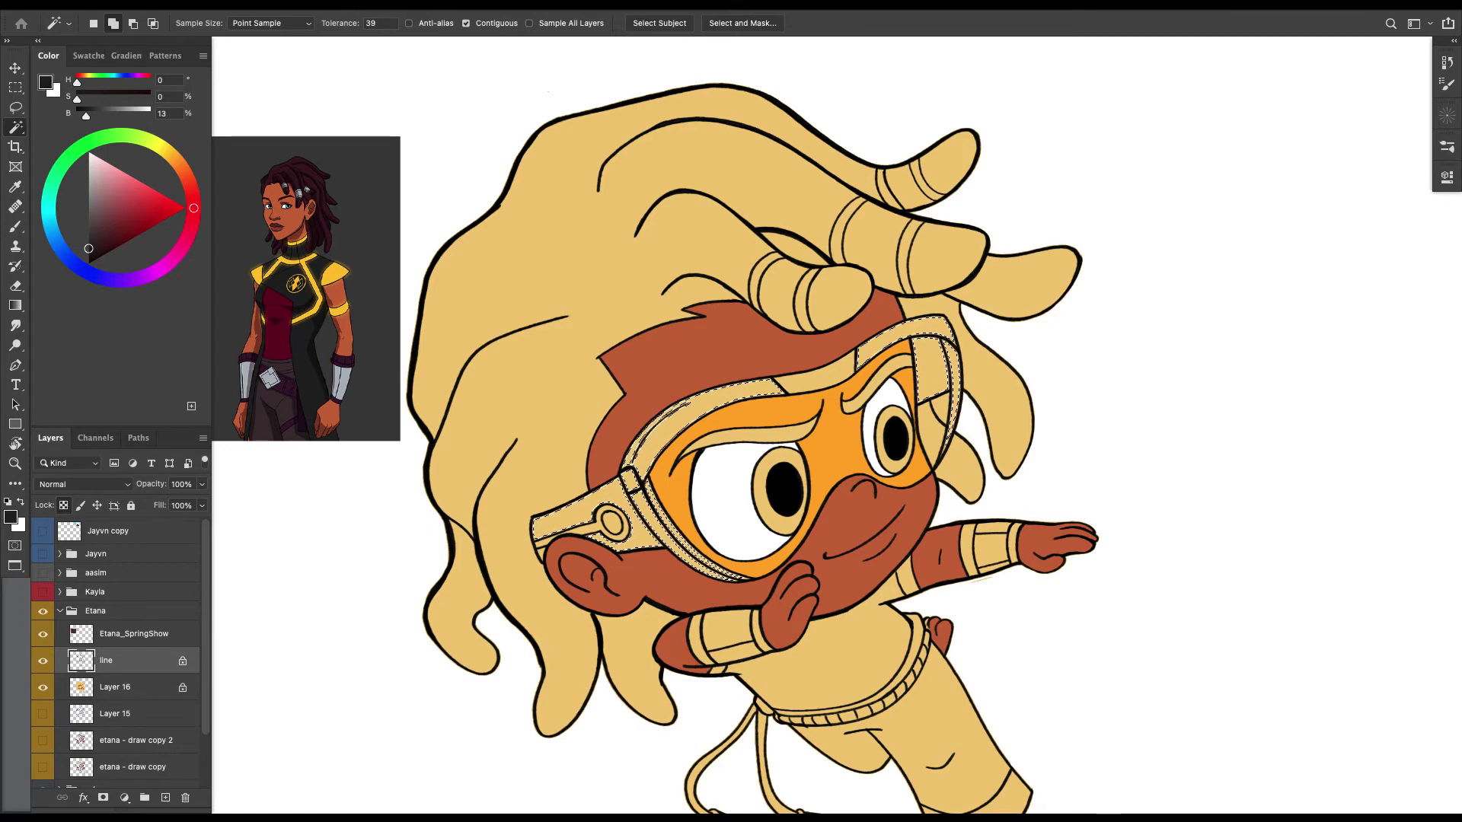
click(115, 687)
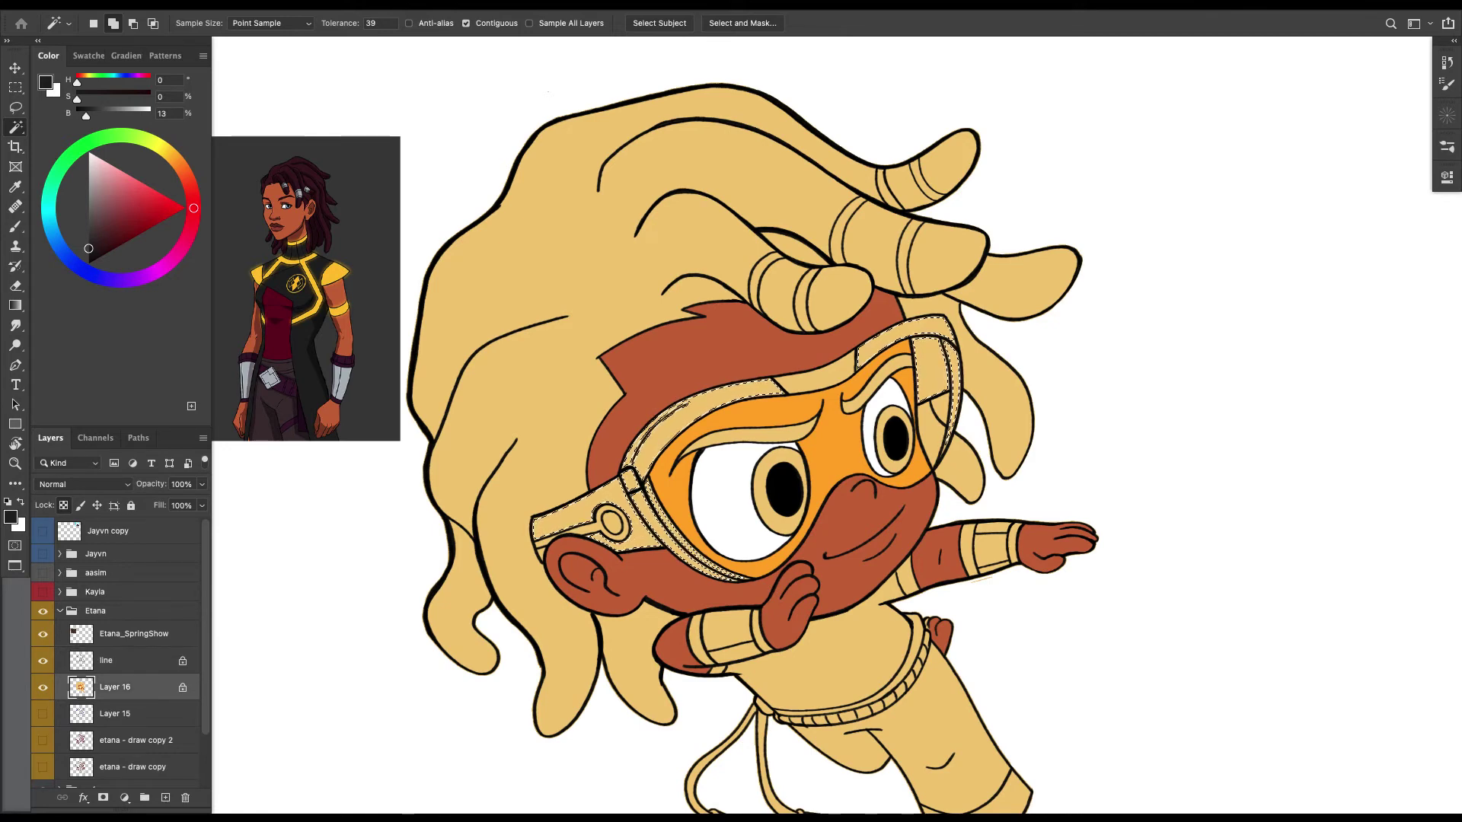
key(shift+BackSpace)
key(Return)
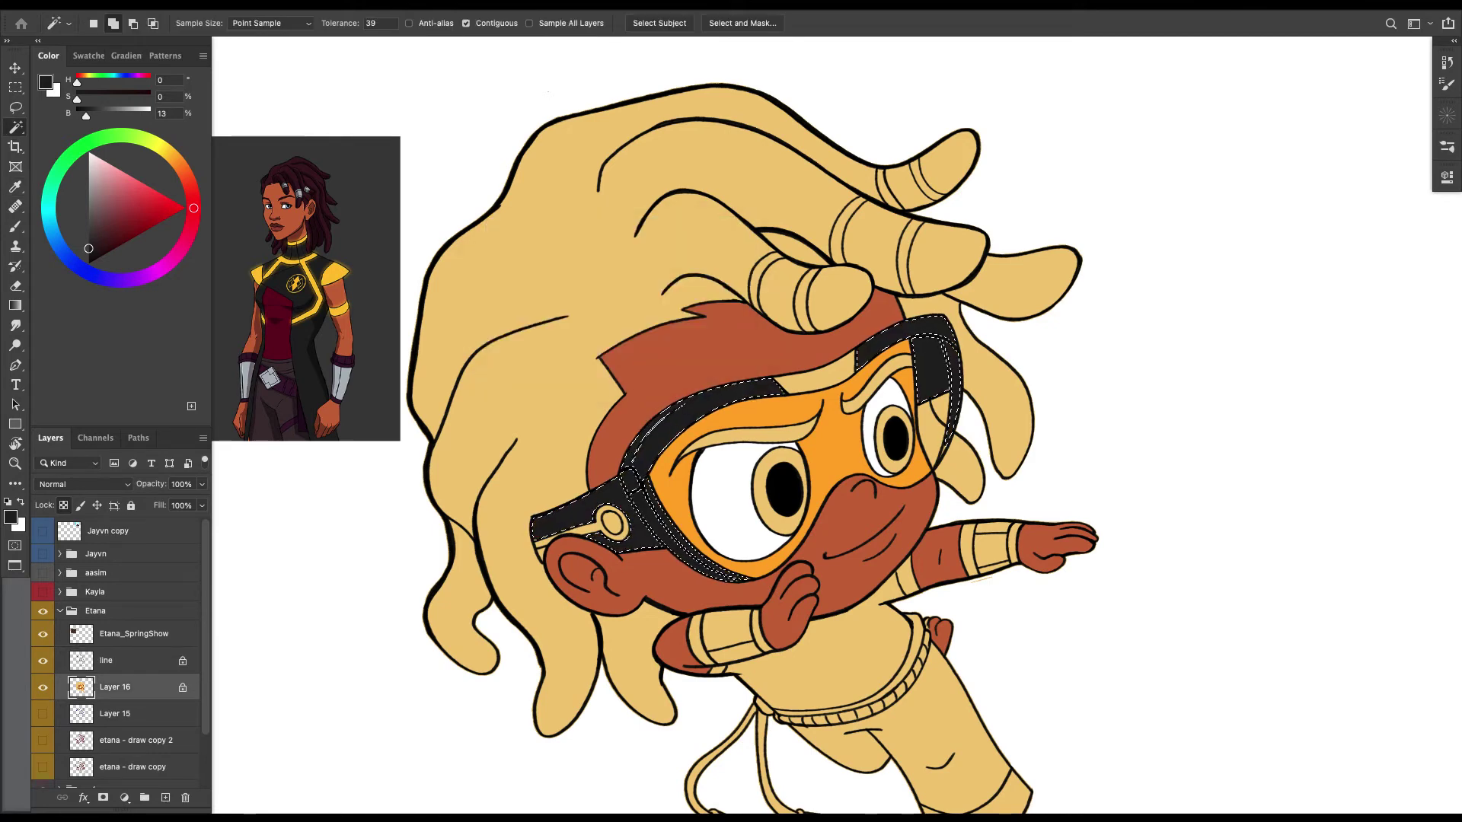
key(ctrl+d)
Brush near-black over the light gaps along the lines of the goggle frame beside the far eye.
scroll(739, 412, up, 5)
scroll(821, 424, right, 6)
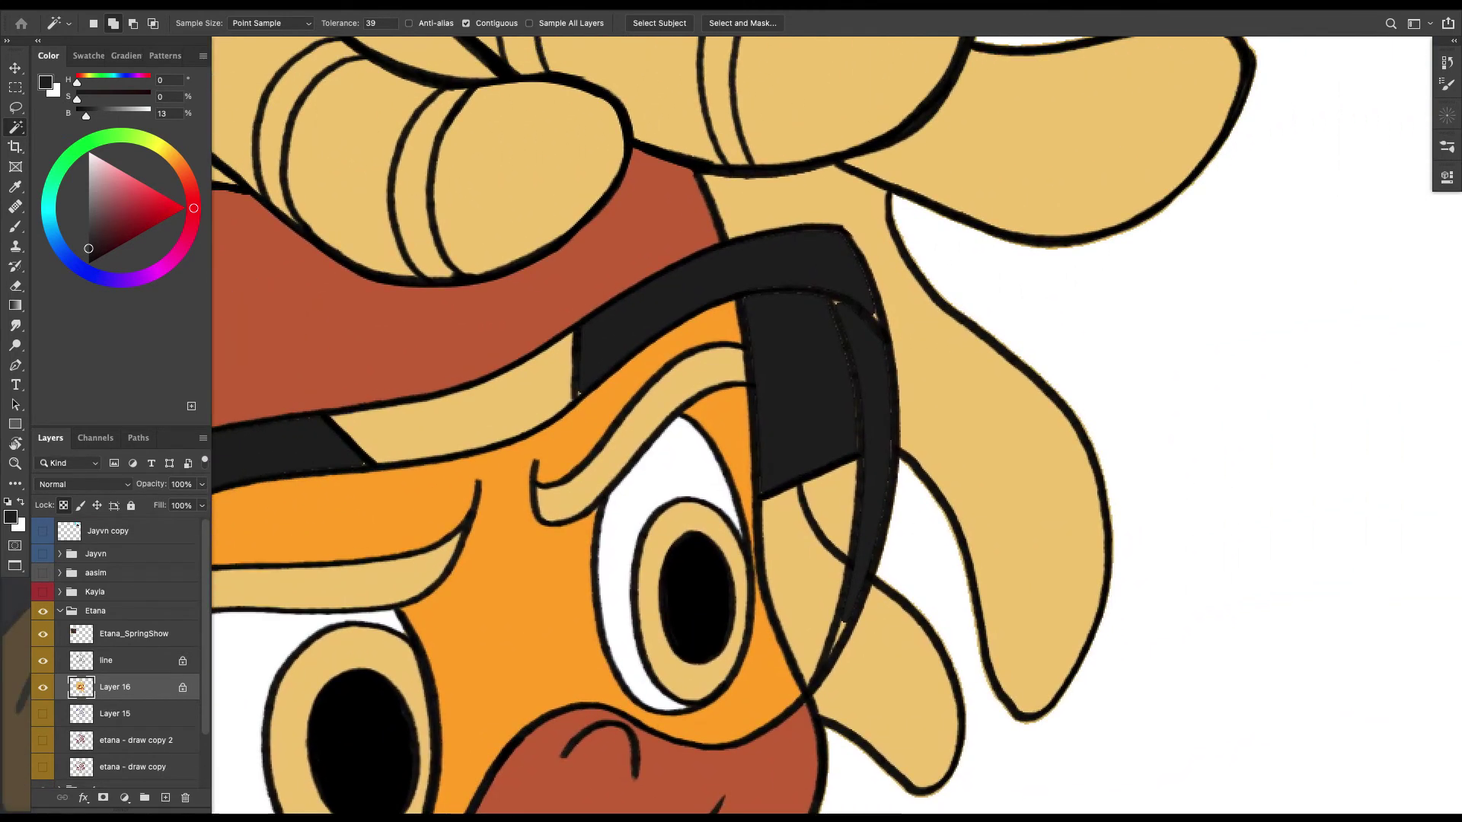
key(b)
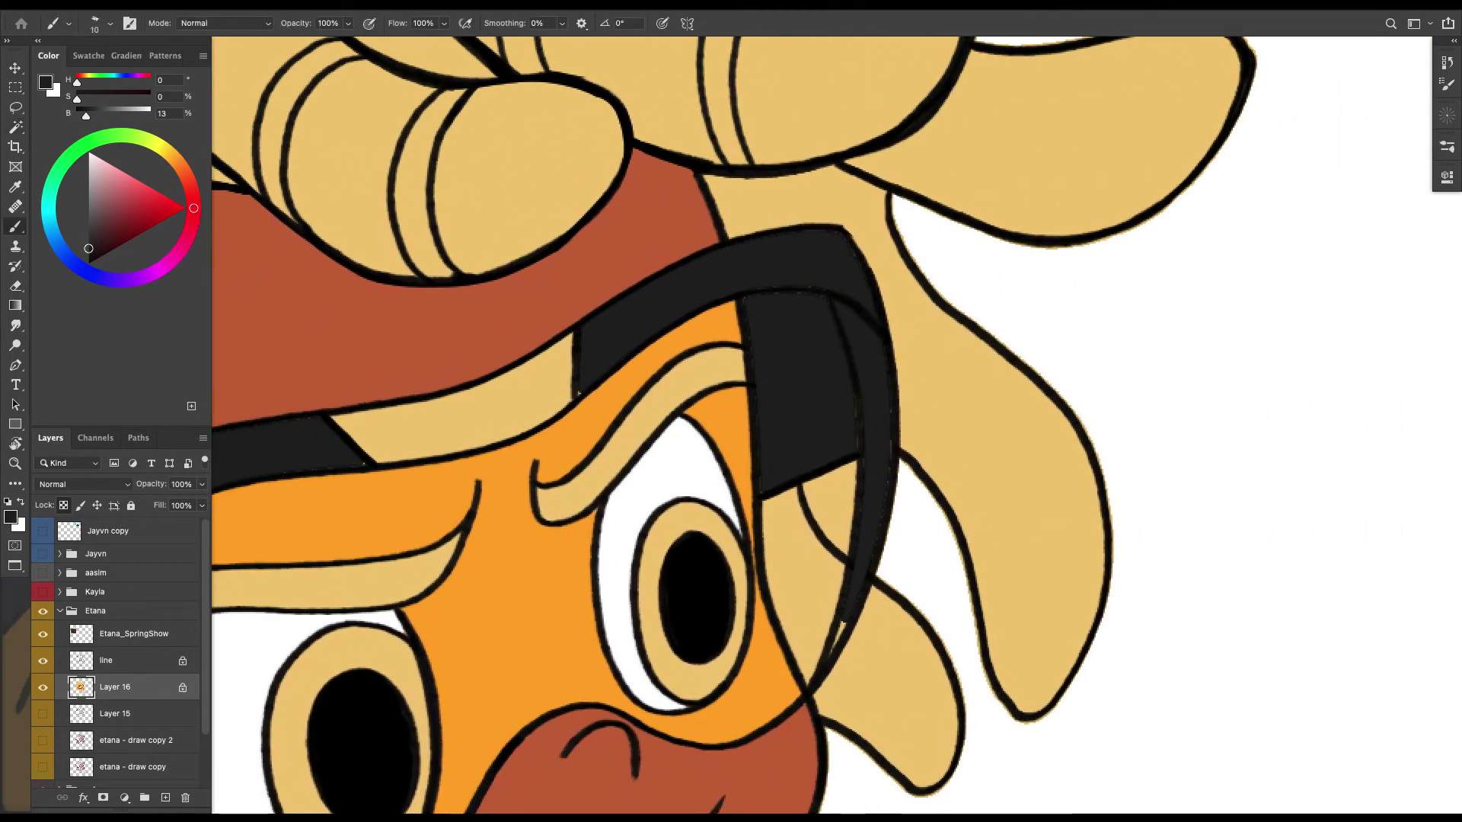
key(bracketright)
key(bracketright)
key(bracketright)
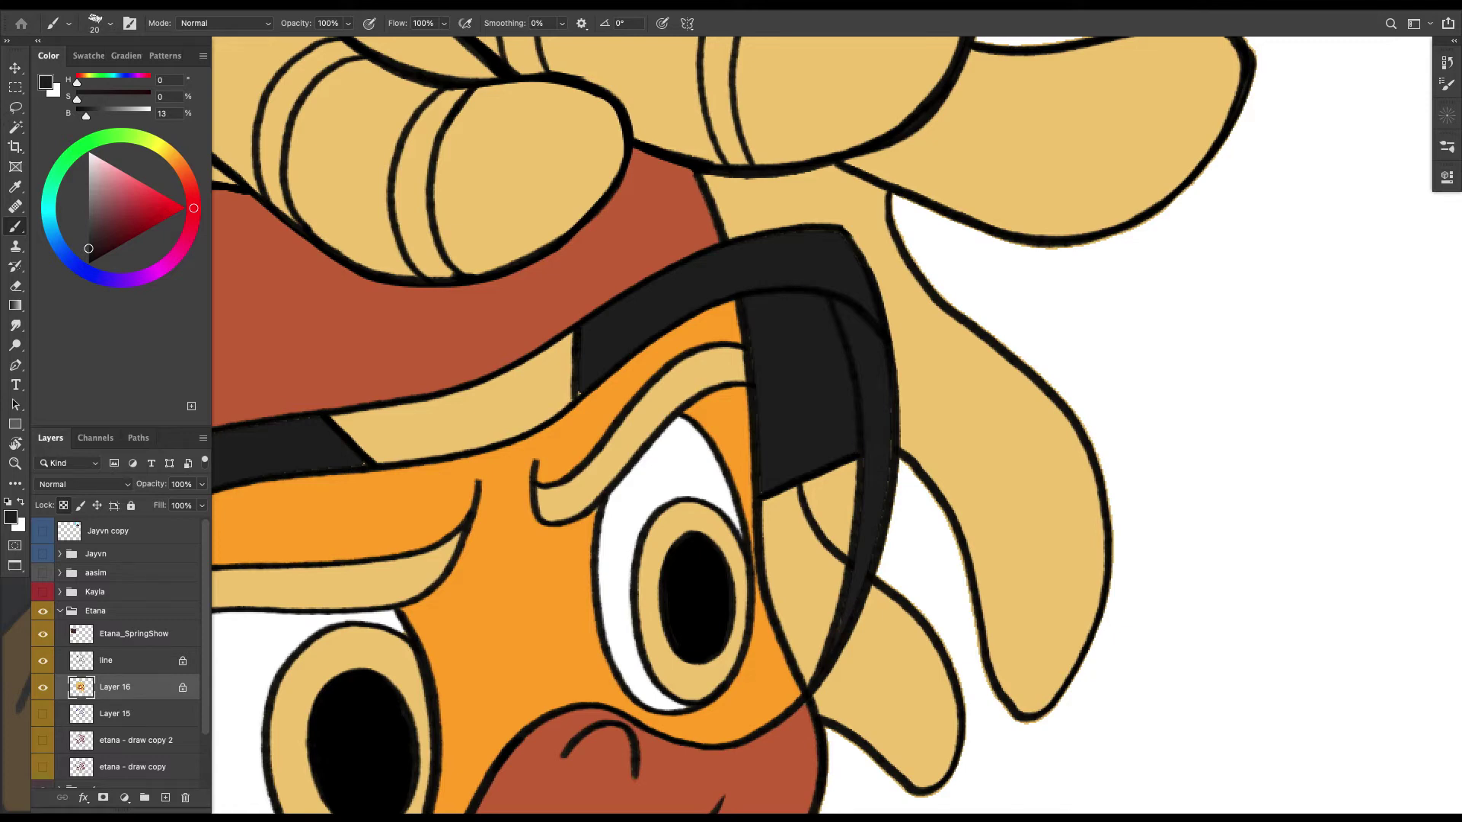
Brush near-black over the light gaps along the near lens frame and around the strap's buckle.
drag(686, 457, 915, 368)
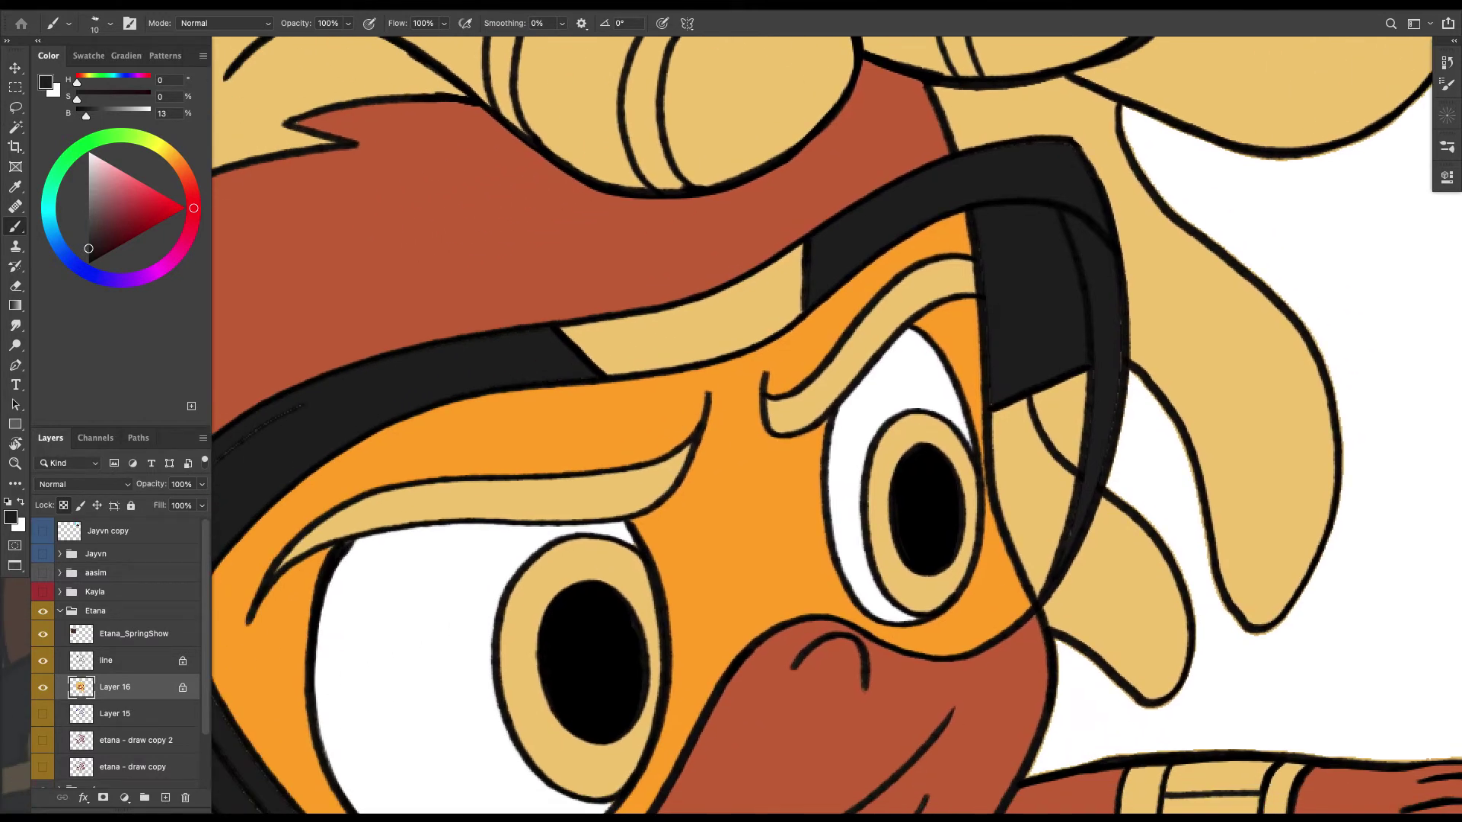
drag(761, 457, 899, 378)
key(bracketright)
key(bracketright)
scroll(836, 426, down, 6)
scroll(835, 426, left, 4)
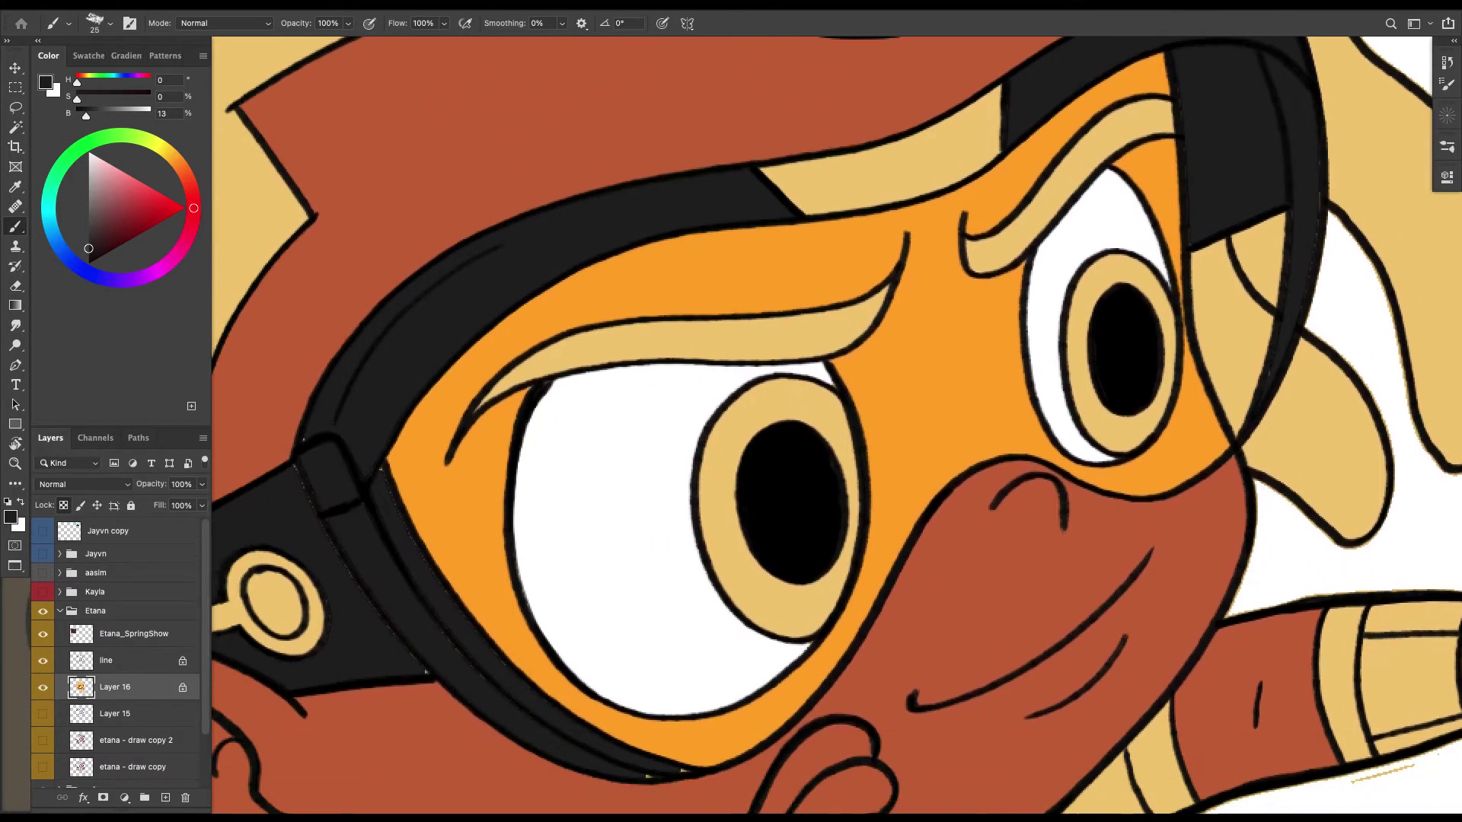
key(bracketleft)
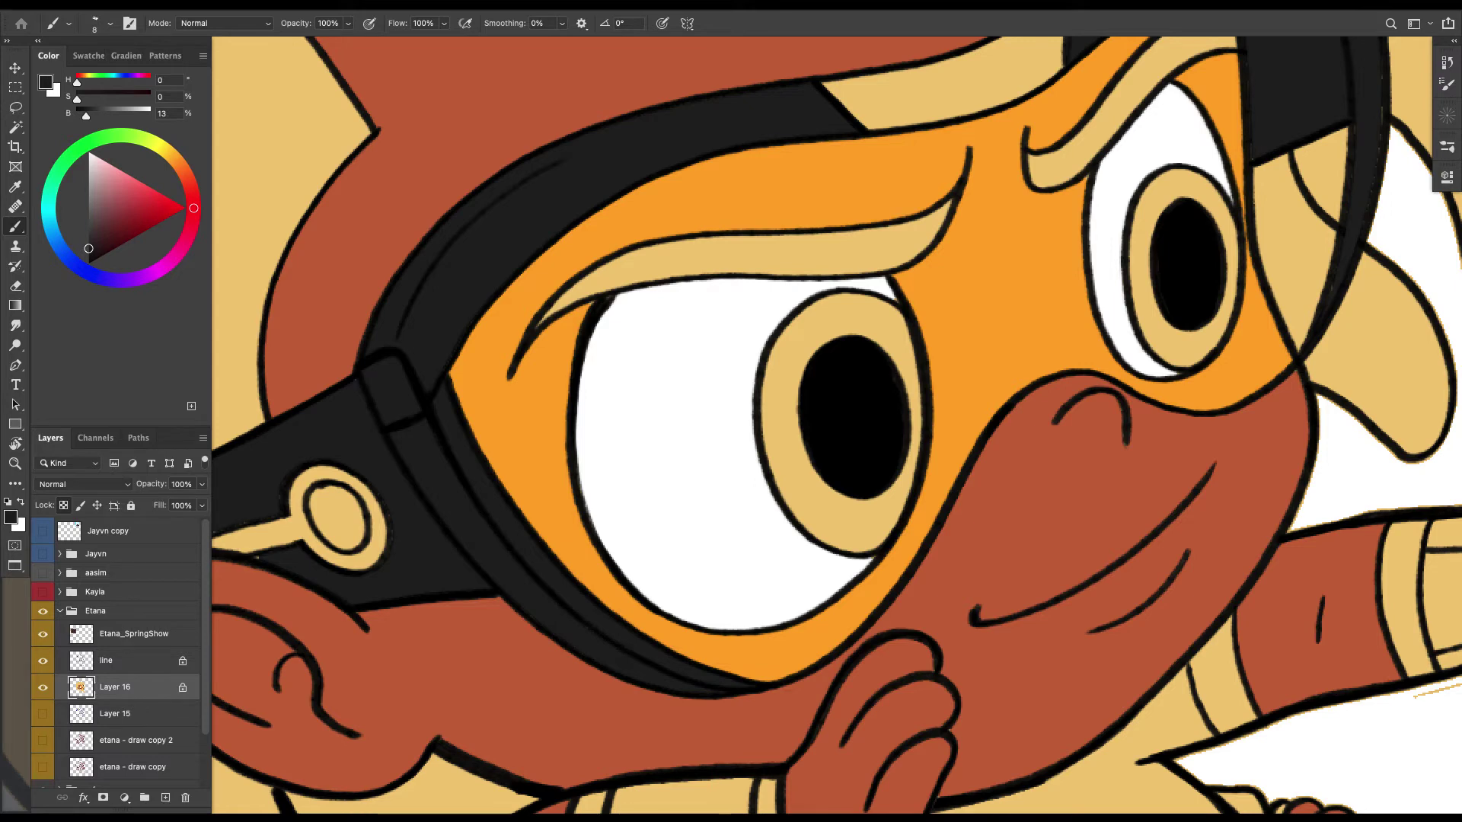
Paint the centre of the strap's round emblem and the strap's lower corner behind the ear near-black.
mouse_move(337, 518)
mouse_down()
mouse_move(519, 495)
mouse_move(491, 458)
mouse_up()
key(bracketright)
key(bracketright)
key(bracketright)
key(bracketright)
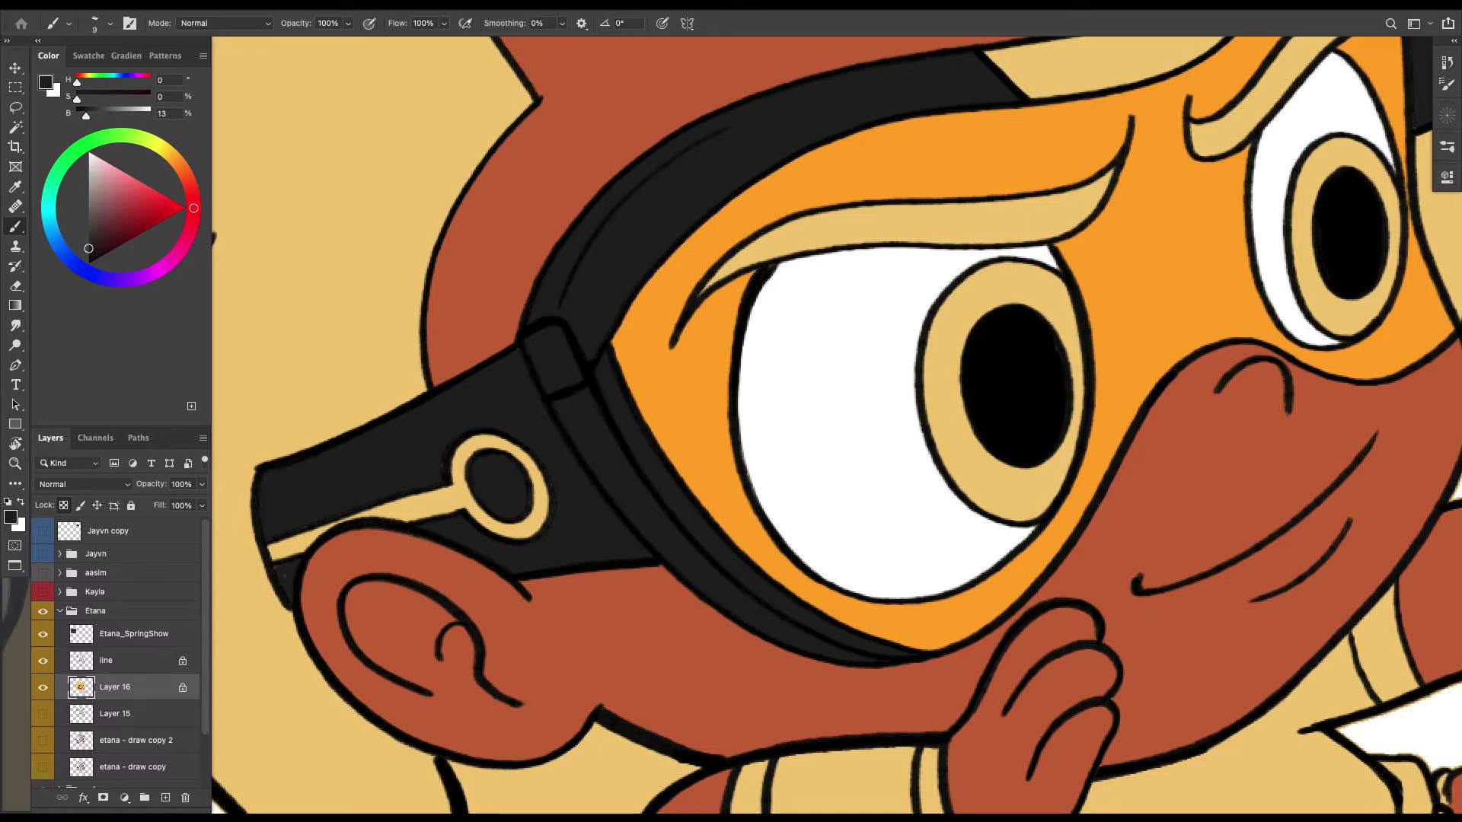
Sample the maroon of the reference character's tunic and paint the goggle frame's middle section with it.
scroll(732, 389, down, 6)
drag(732, 388, 954, 537)
scroll(732, 429, up, 1)
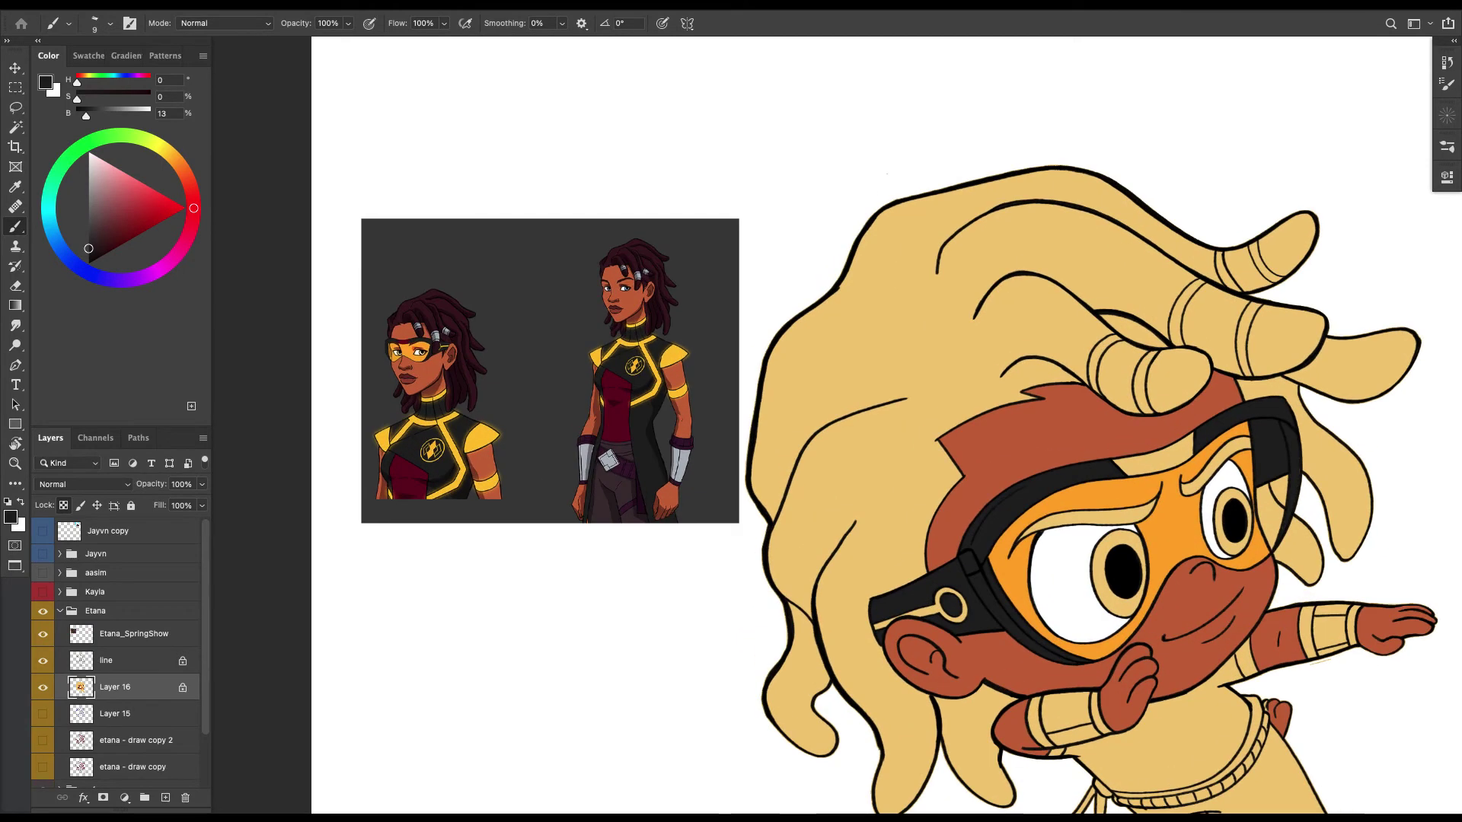
key(i)
click(615, 404)
key(b)
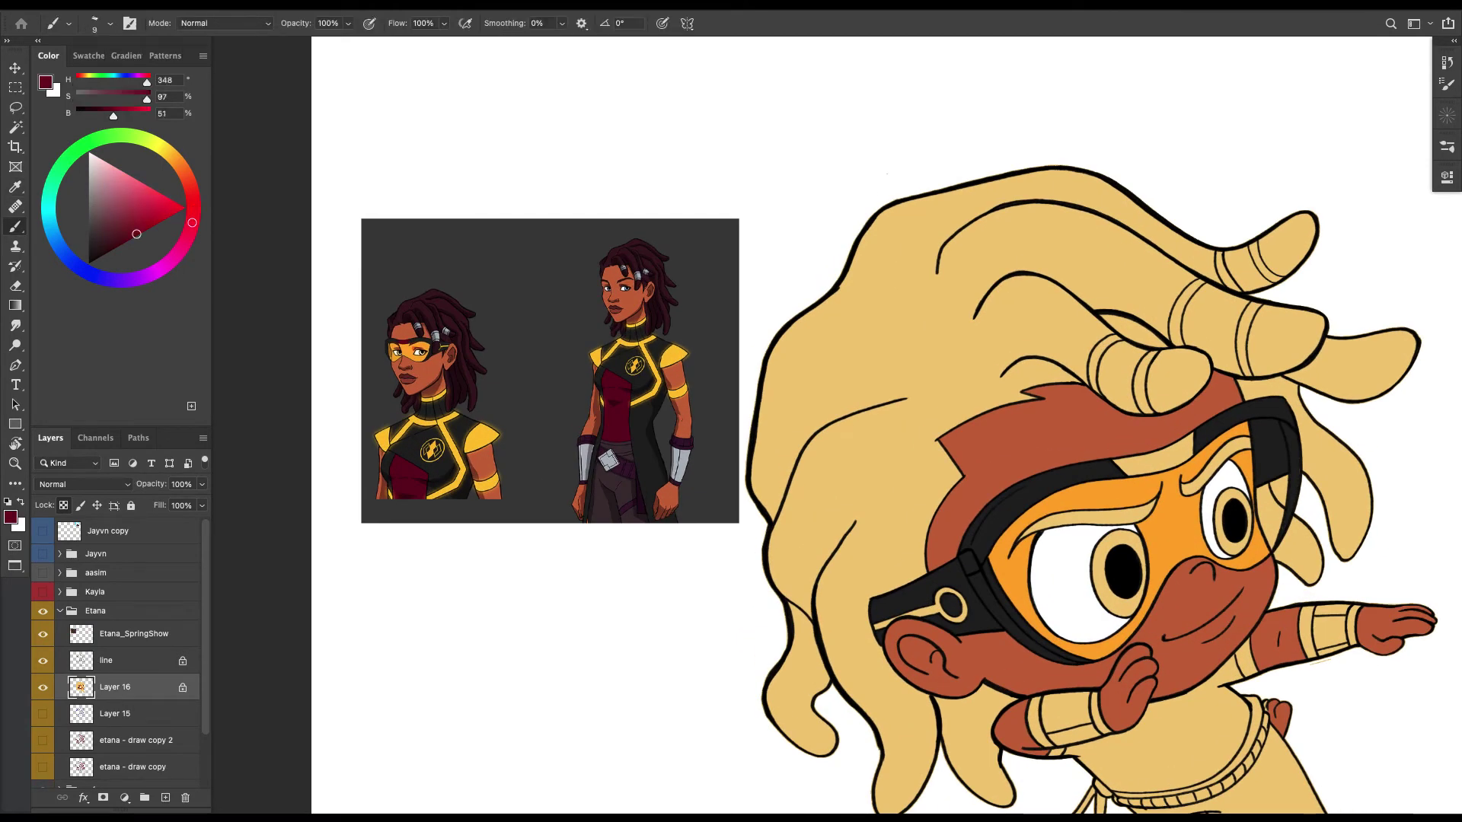
drag(990, 411, 559, 434)
key(super+equal)
key(super+equal)
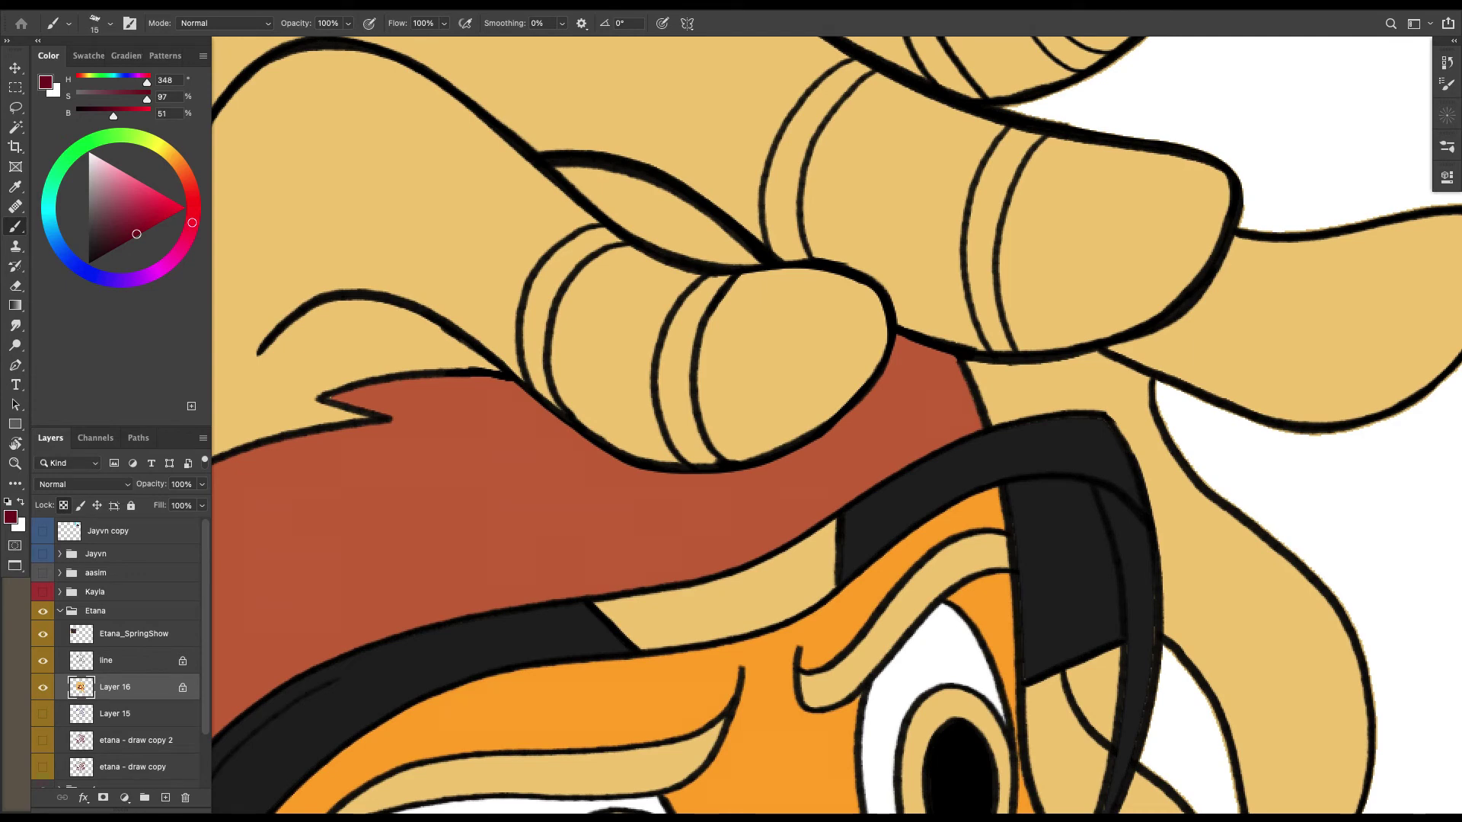
mouse_move(830, 528)
mouse_down()
mouse_move(769, 613)
mouse_move(701, 638)
mouse_move(646, 642)
mouse_move(594, 603)
mouse_move(777, 567)
mouse_move(834, 525)
mouse_move(701, 623)
mouse_move(799, 571)
mouse_move(647, 623)
mouse_move(732, 616)
mouse_up()
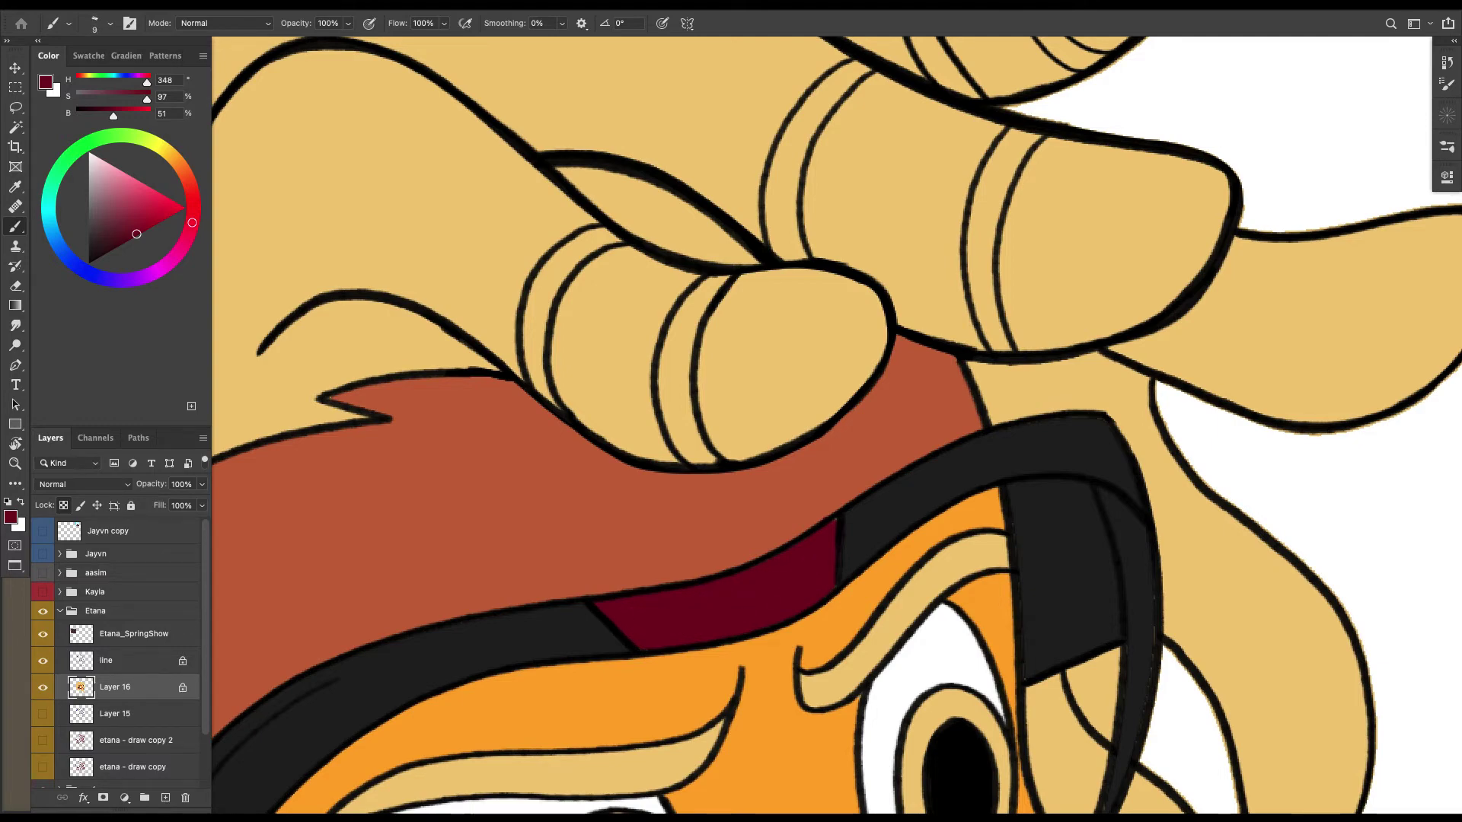
Sample the dark red-brown for the eyebrows from the goggled reference portrait.
scroll(738, 426, down, 6)
drag(738, 426, 954, 438)
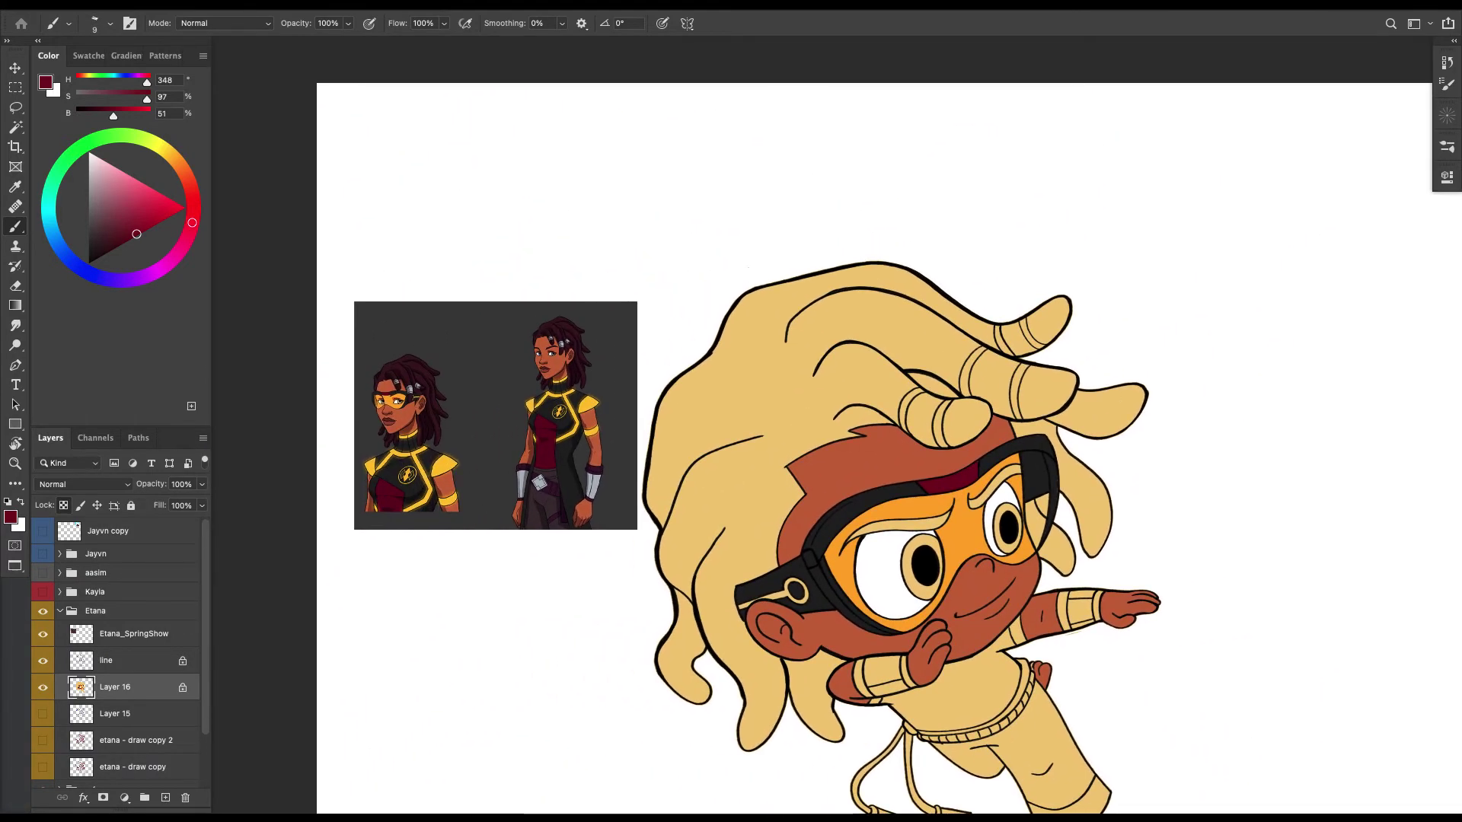
key(ctrl+plus)
key(ctrl+plus)
drag(533, 343, 950, 444)
key(ctrl+plus)
key(ctrl+plus)
drag(609, 472, 1143, 377)
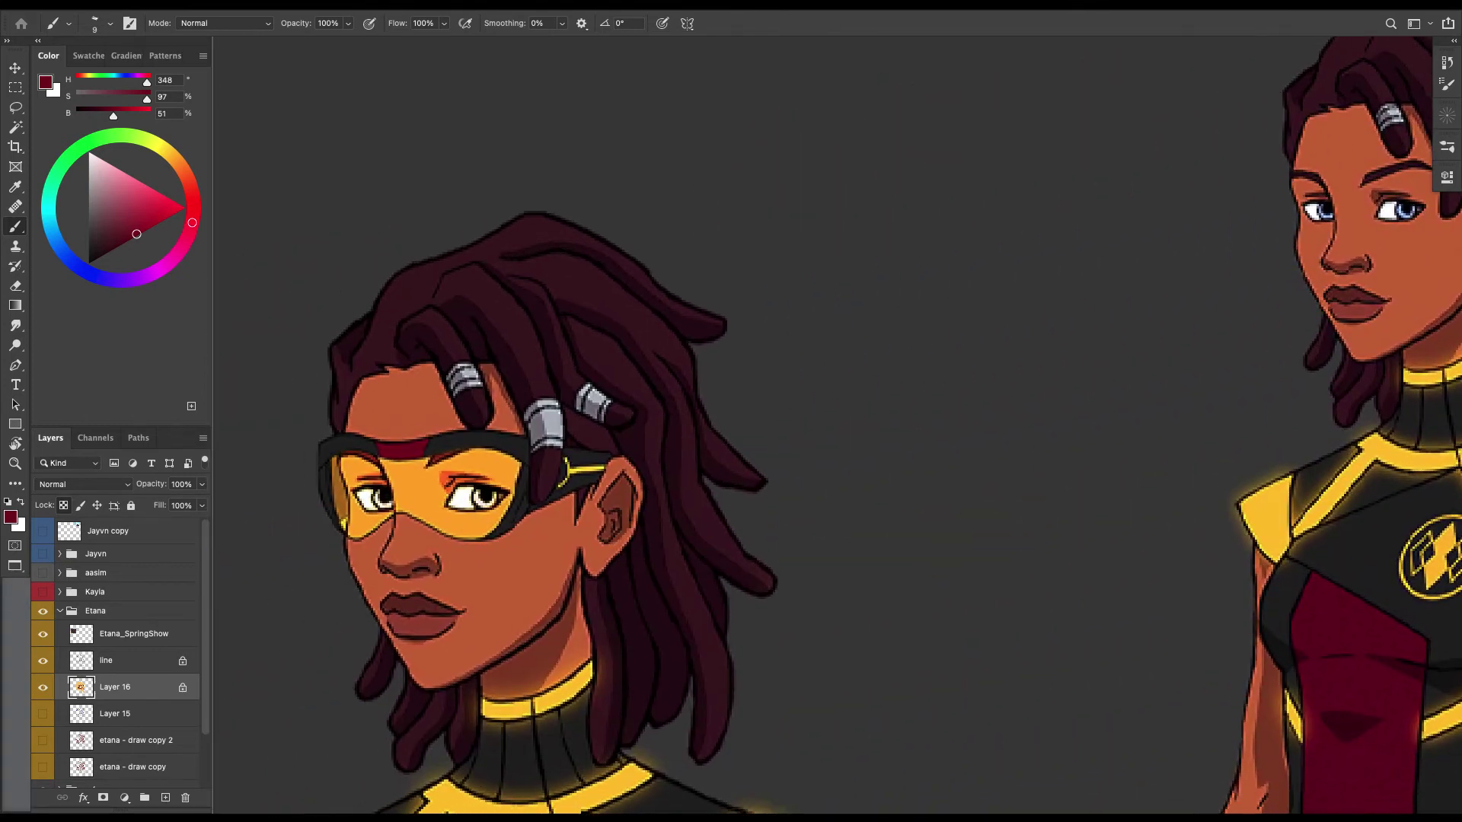
key(i)
drag(365, 460, 376, 459)
key(b)
Paint the eyebrow above the near eye dark red-brown, covering the light gaps along its outline.
mouse_move(1295, 533)
mouse_down()
mouse_move(910, 403)
mouse_move(225, 278)
mouse_up()
mouse_move(1142, 495)
mouse_down()
mouse_move(442, 274)
mouse_move(482, 192)
mouse_move(359, 158)
mouse_up()
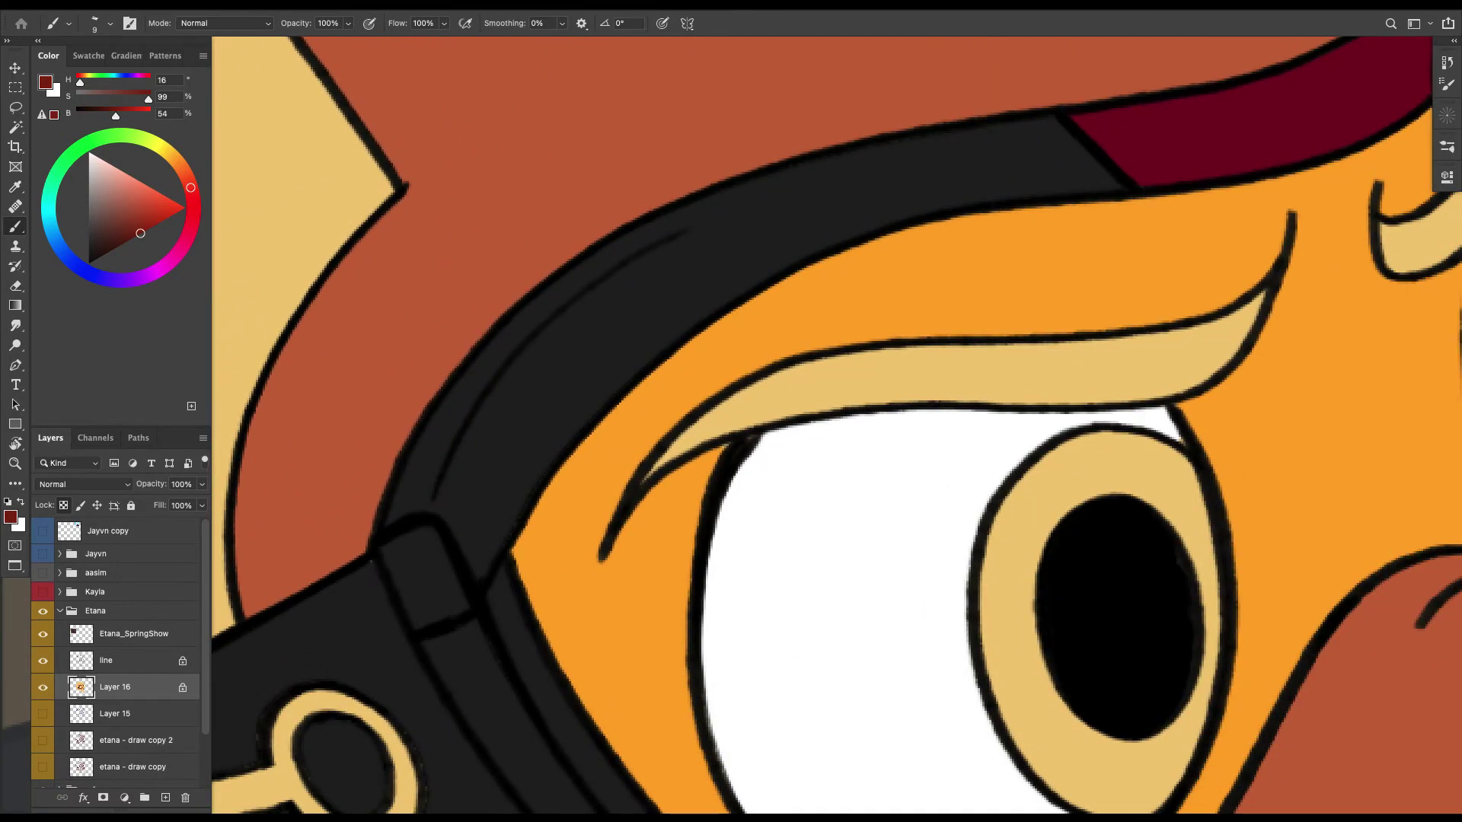
drag(989, 457, 798, 500)
drag(1074, 342, 997, 431)
key(])
mouse_move(1059, 367)
mouse_down()
mouse_move(1004, 420)
mouse_move(784, 427)
mouse_move(503, 478)
mouse_up()
mouse_move(448, 542)
mouse_down()
mouse_move(577, 441)
mouse_move(1028, 373)
mouse_move(794, 457)
mouse_move(700, 445)
mouse_move(605, 459)
mouse_move(737, 400)
mouse_move(1030, 356)
mouse_move(1100, 328)
mouse_up()
drag(994, 442, 948, 447)
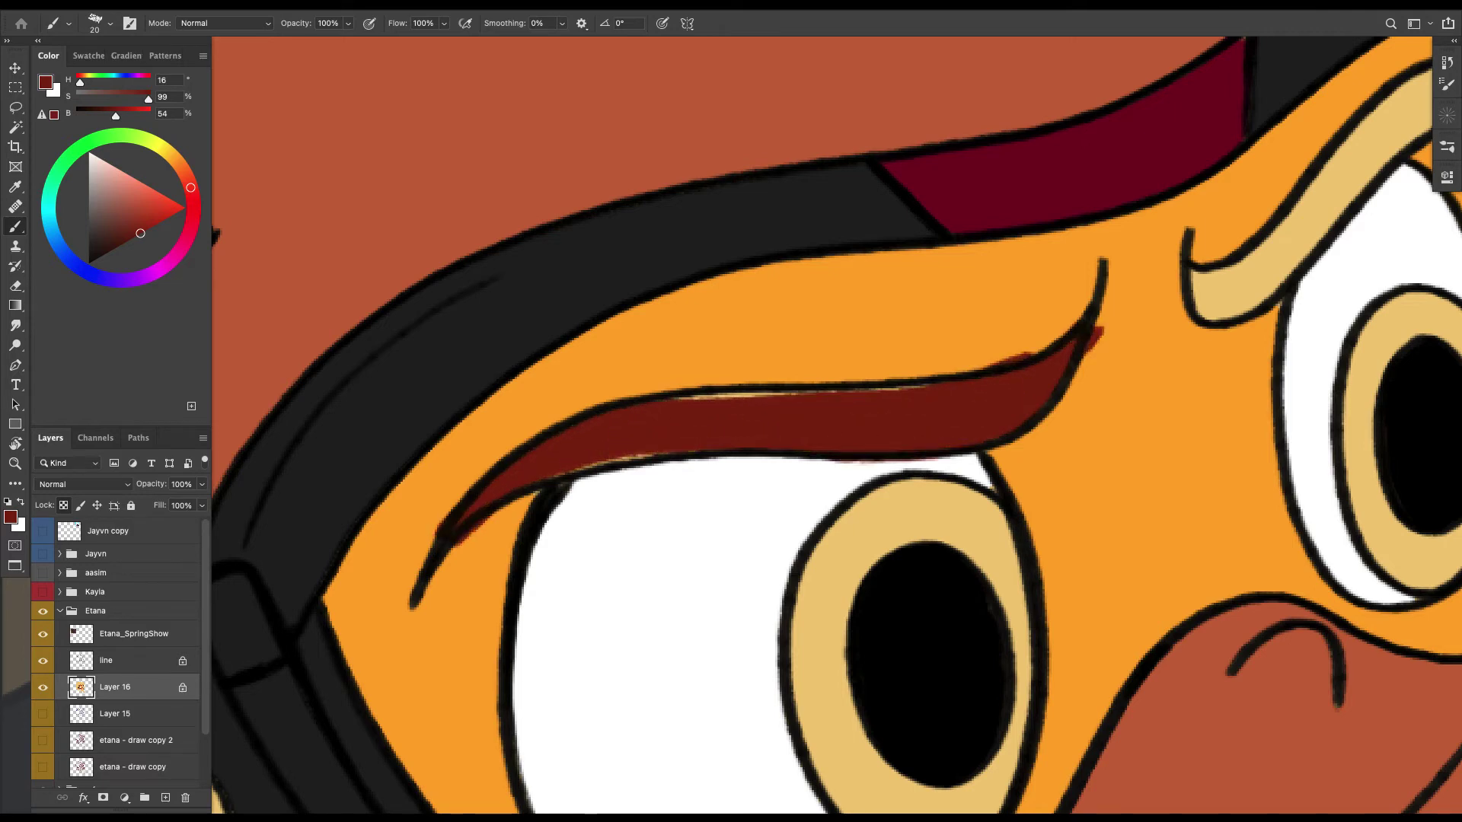
mouse_move(932, 386)
mouse_down()
mouse_move(689, 396)
mouse_move(532, 438)
mouse_up()
drag(655, 458, 552, 483)
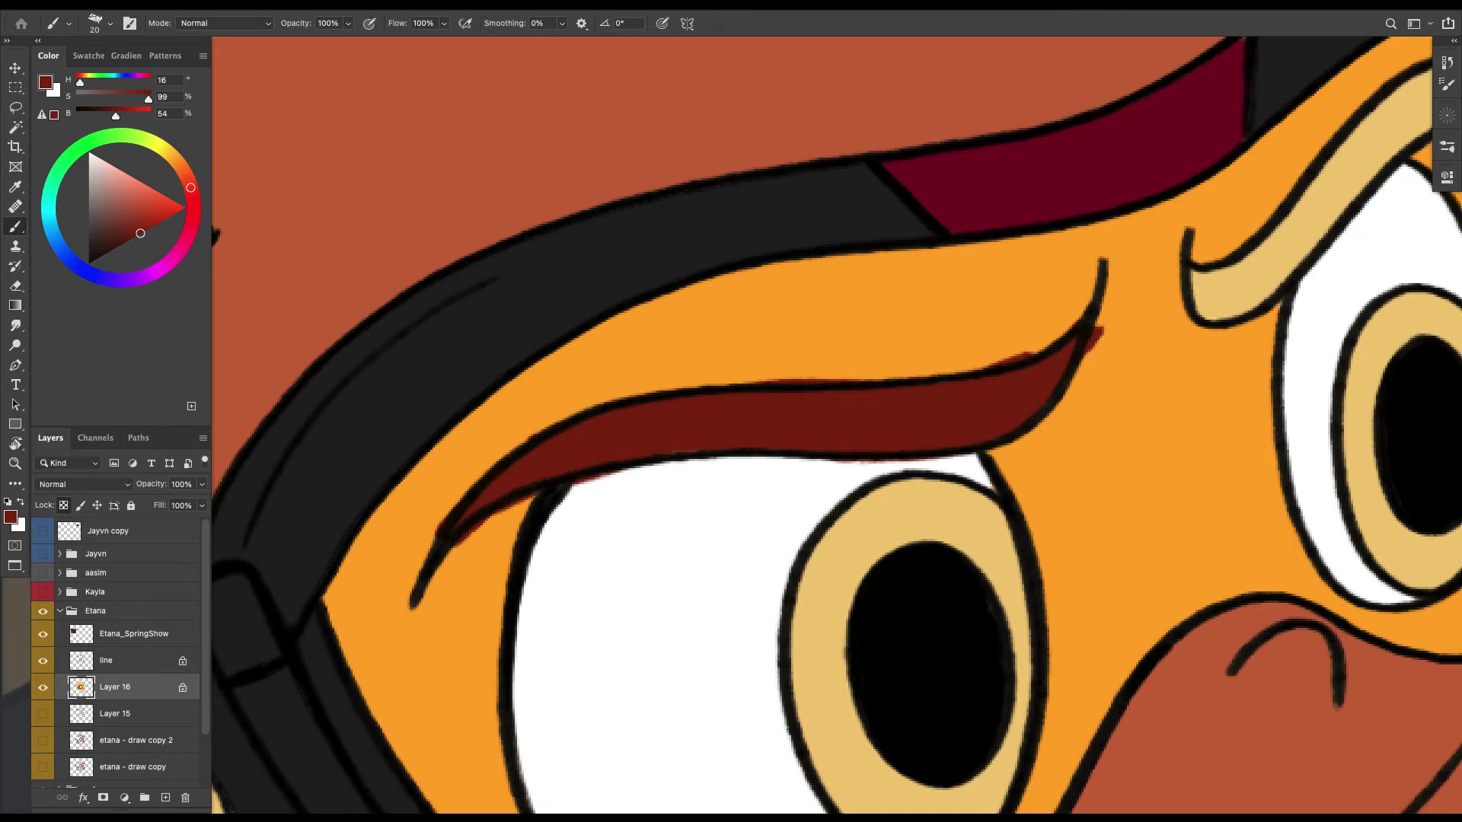
drag(754, 457, 569, 483)
Sample the orange of the lens and clean up the red-brown overspill at the near eyebrow's outer tip.
alt+click(670, 503)
key(bracketleft)
key(bracketleft)
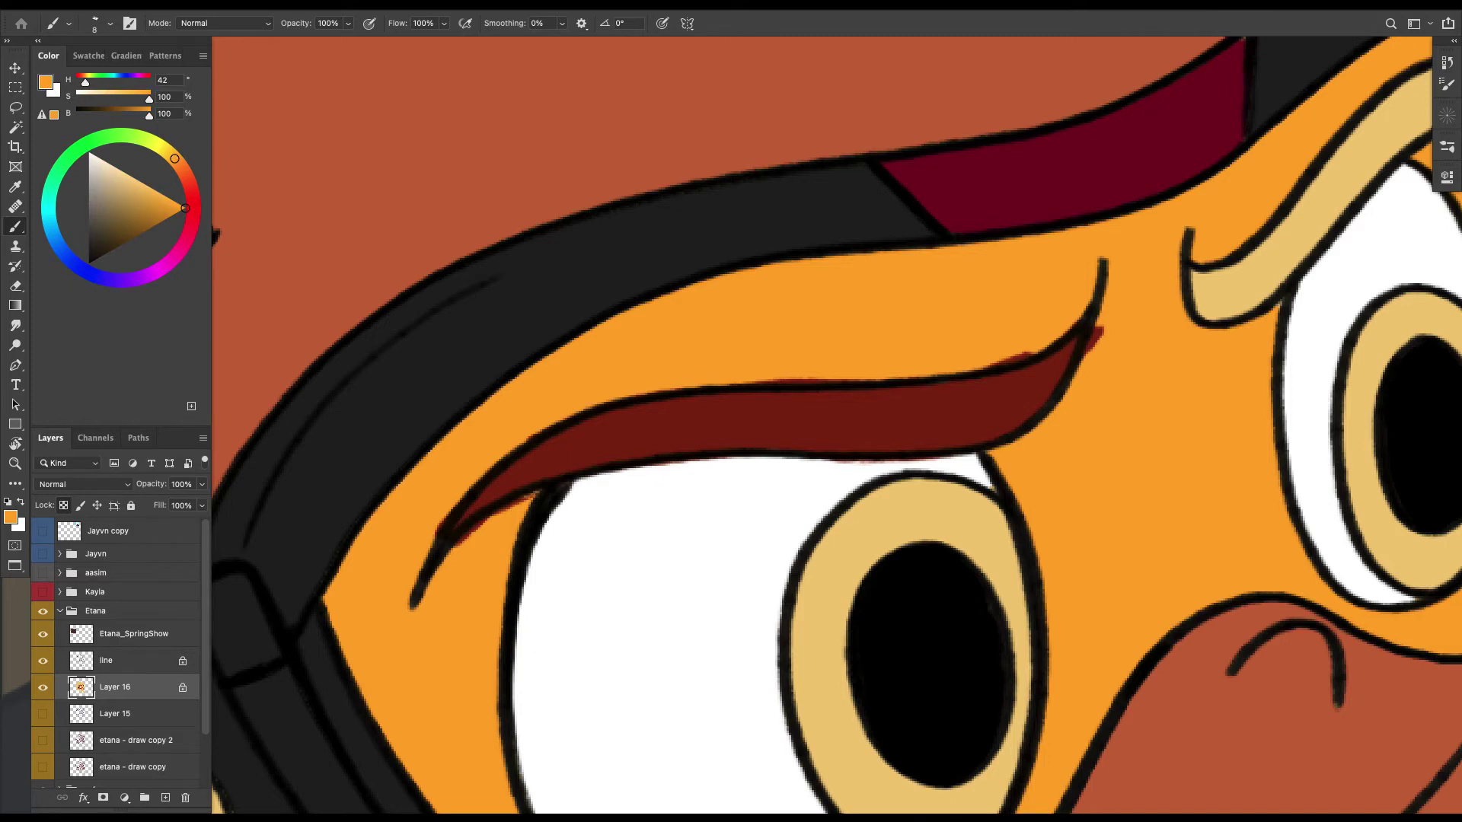
drag(525, 499, 457, 545)
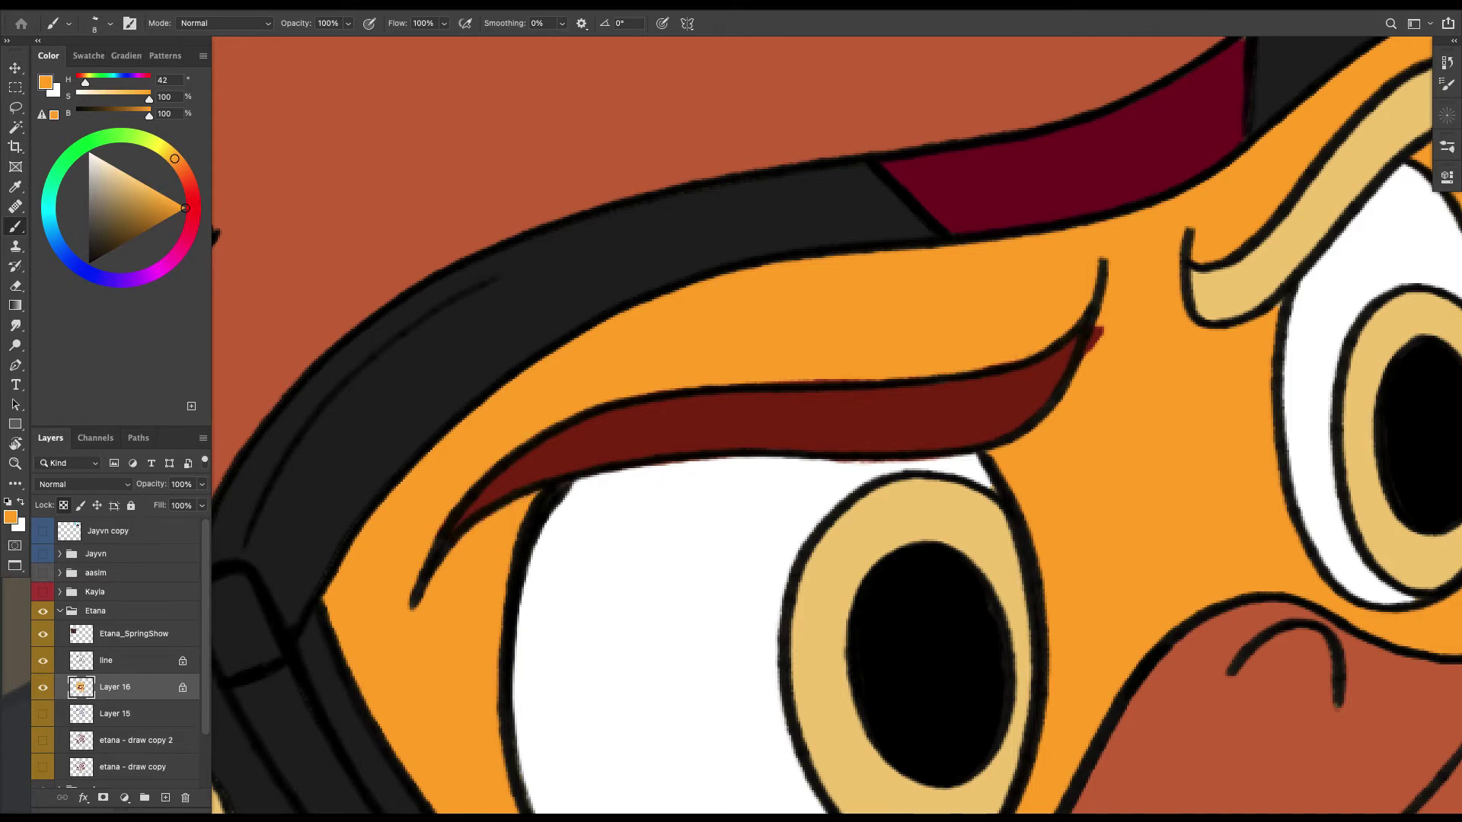
Paint the eyebrow above the far eye dark red-brown and clean its edges with the lens orange.
alt+click(1020, 382)
drag(1021, 382, 625, 571)
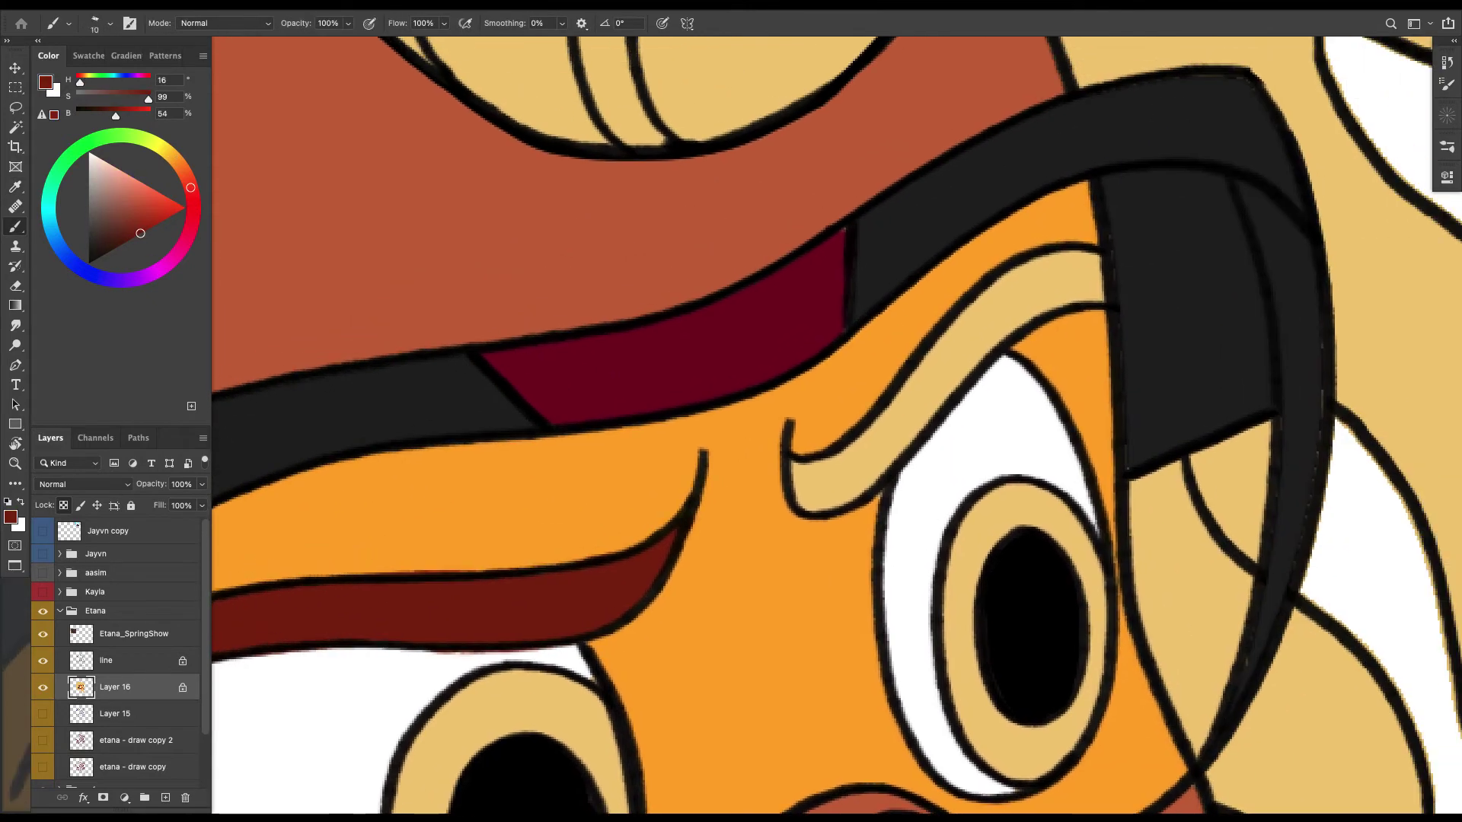
mouse_move(1085, 259)
mouse_down()
mouse_move(1096, 297)
mouse_move(960, 347)
mouse_move(784, 479)
mouse_move(875, 487)
mouse_move(1081, 297)
mouse_move(994, 285)
mouse_move(933, 351)
mouse_up()
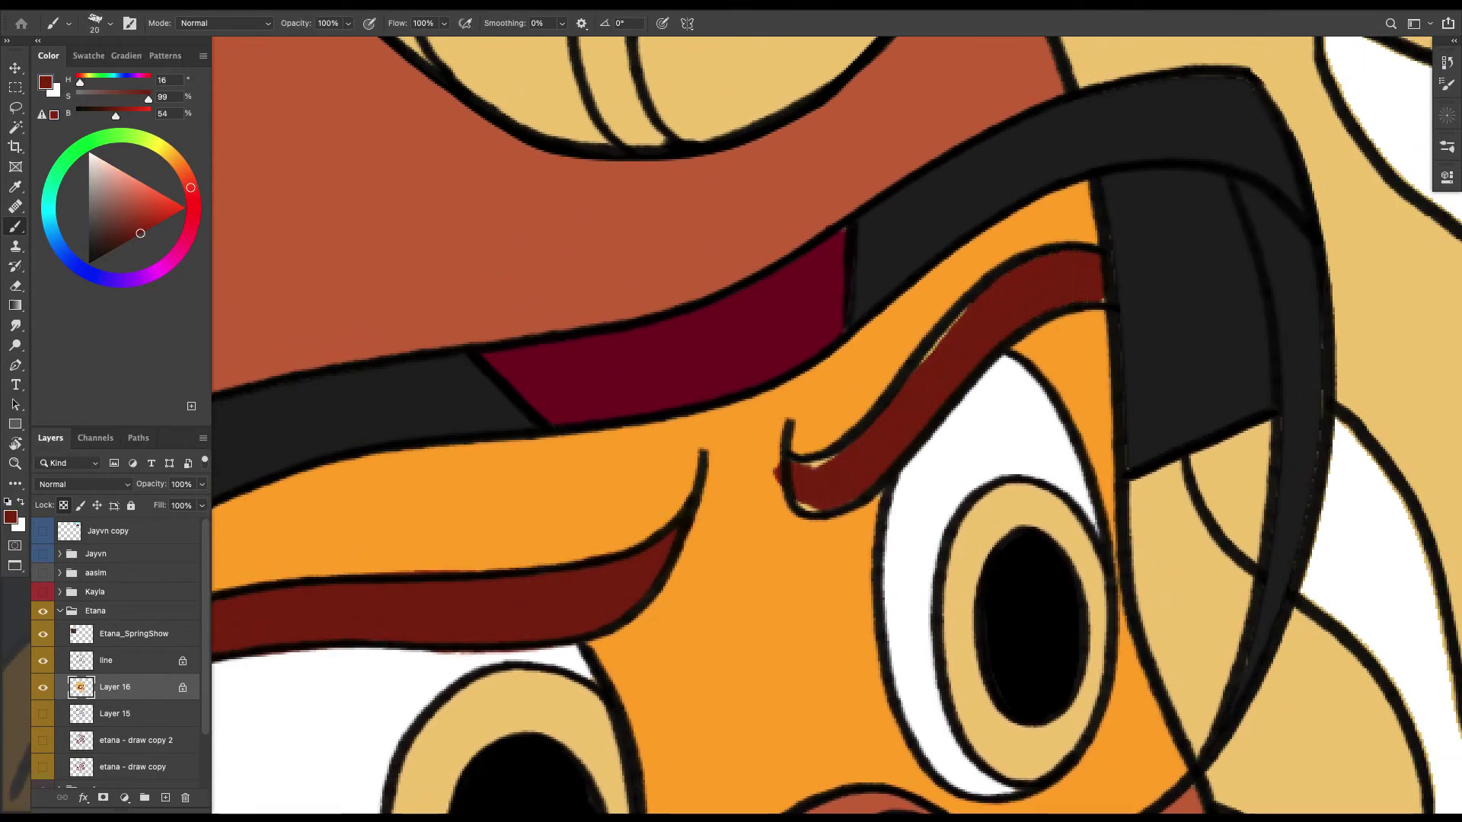
drag(808, 463, 967, 308)
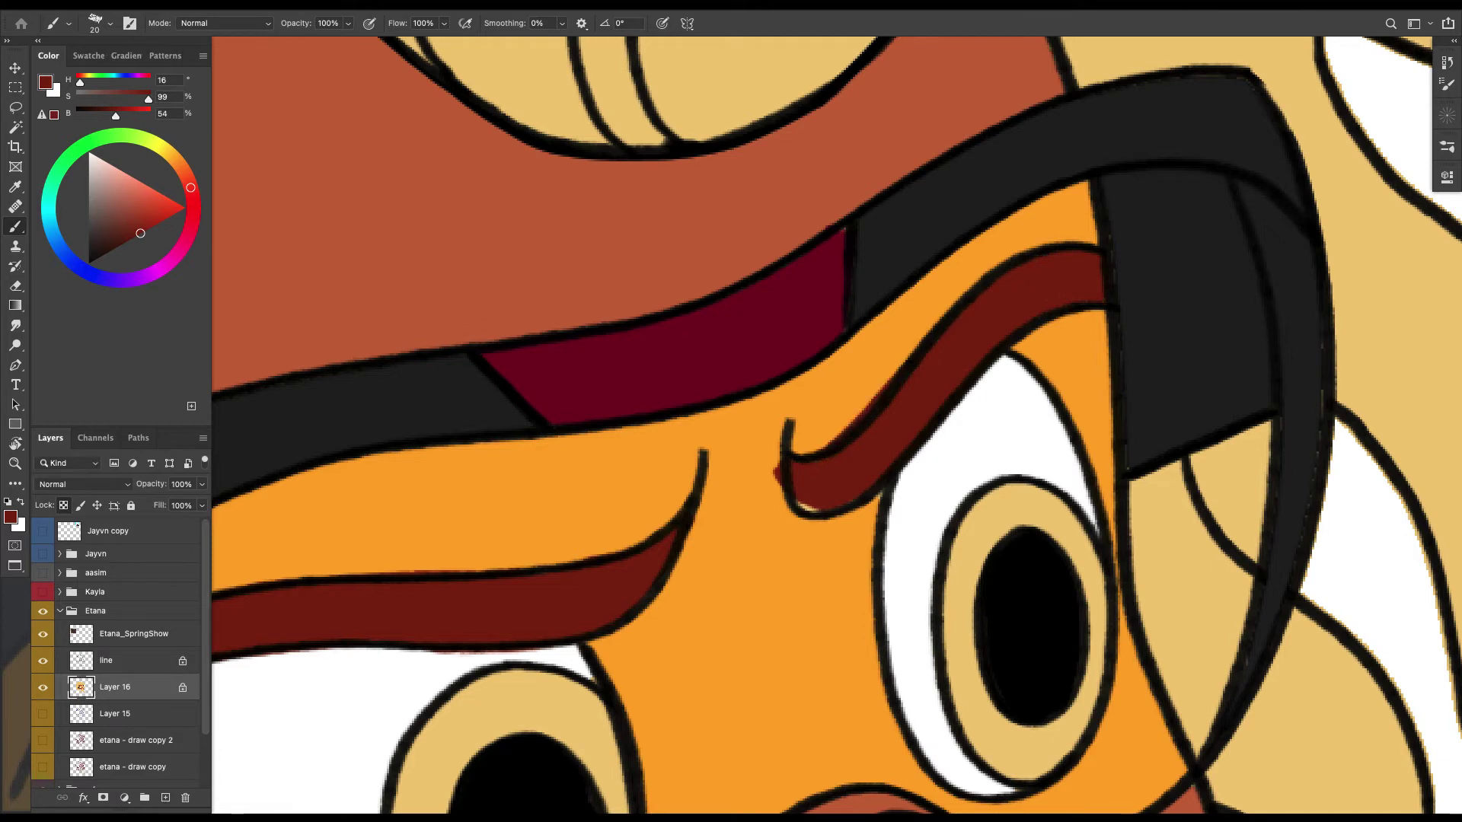
key([)
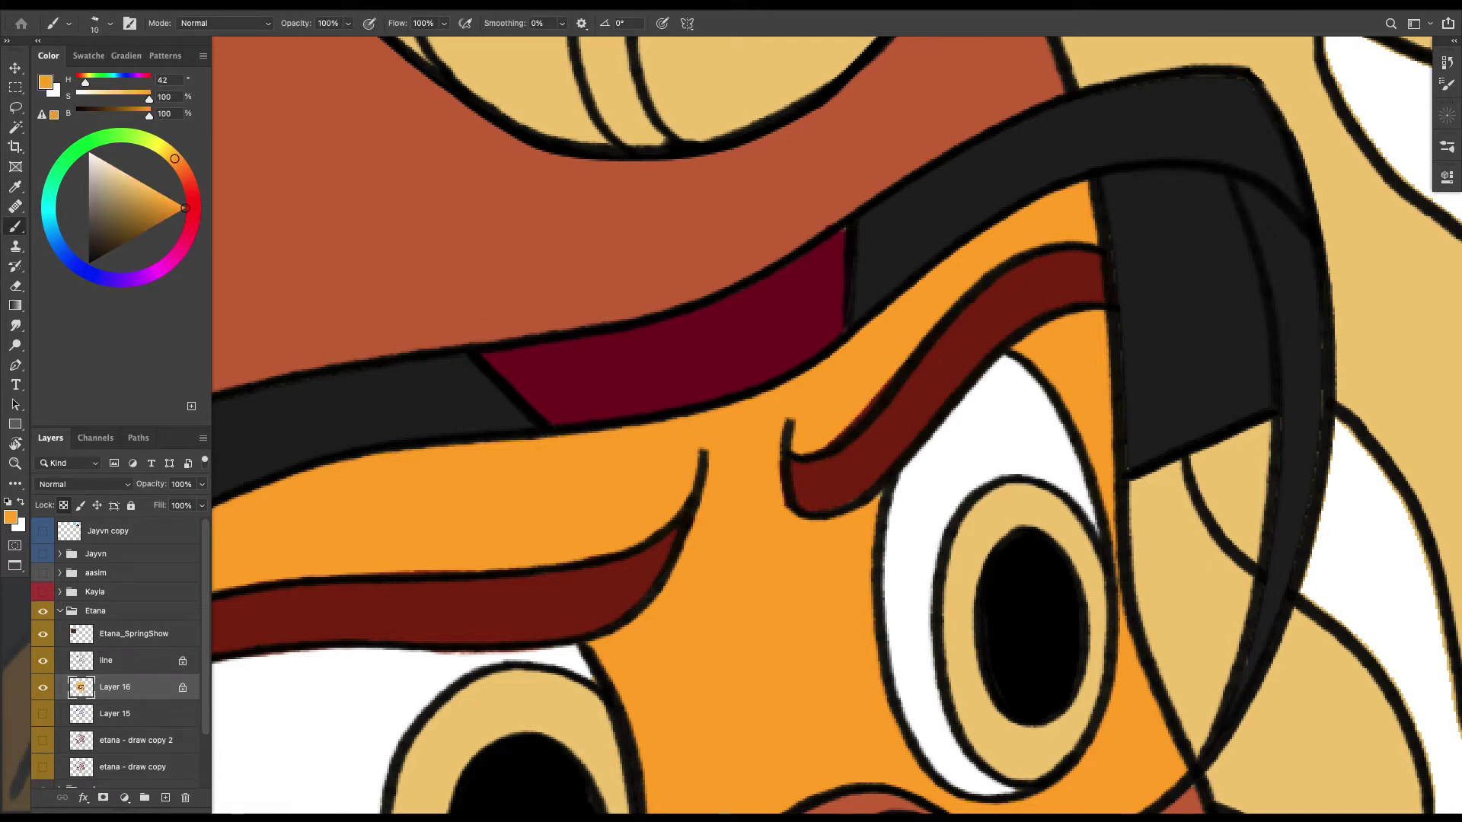
drag(816, 451, 901, 367)
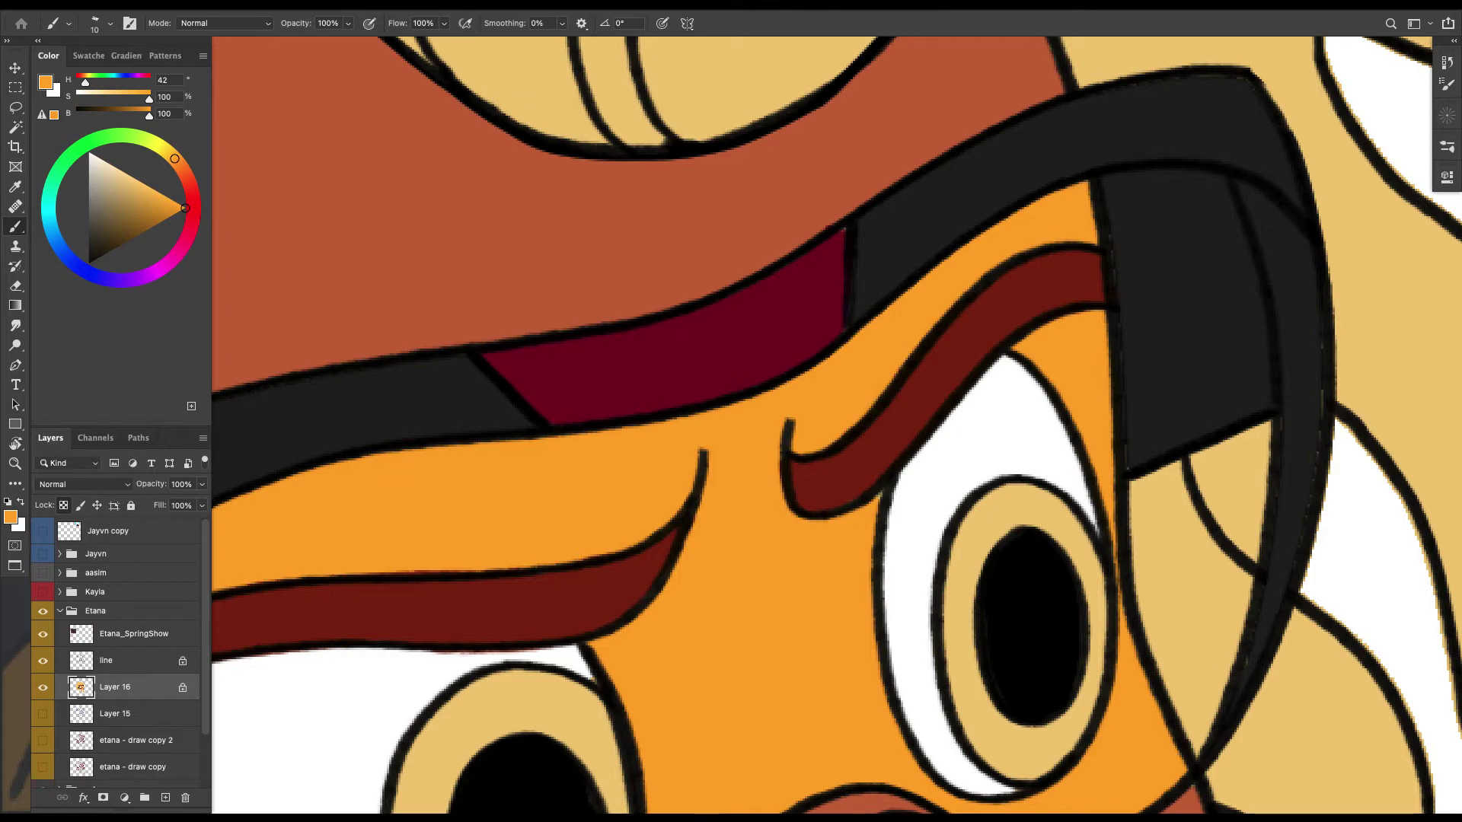
key(super+minus)
drag(799, 330, 831, 373)
alt+click(832, 373)
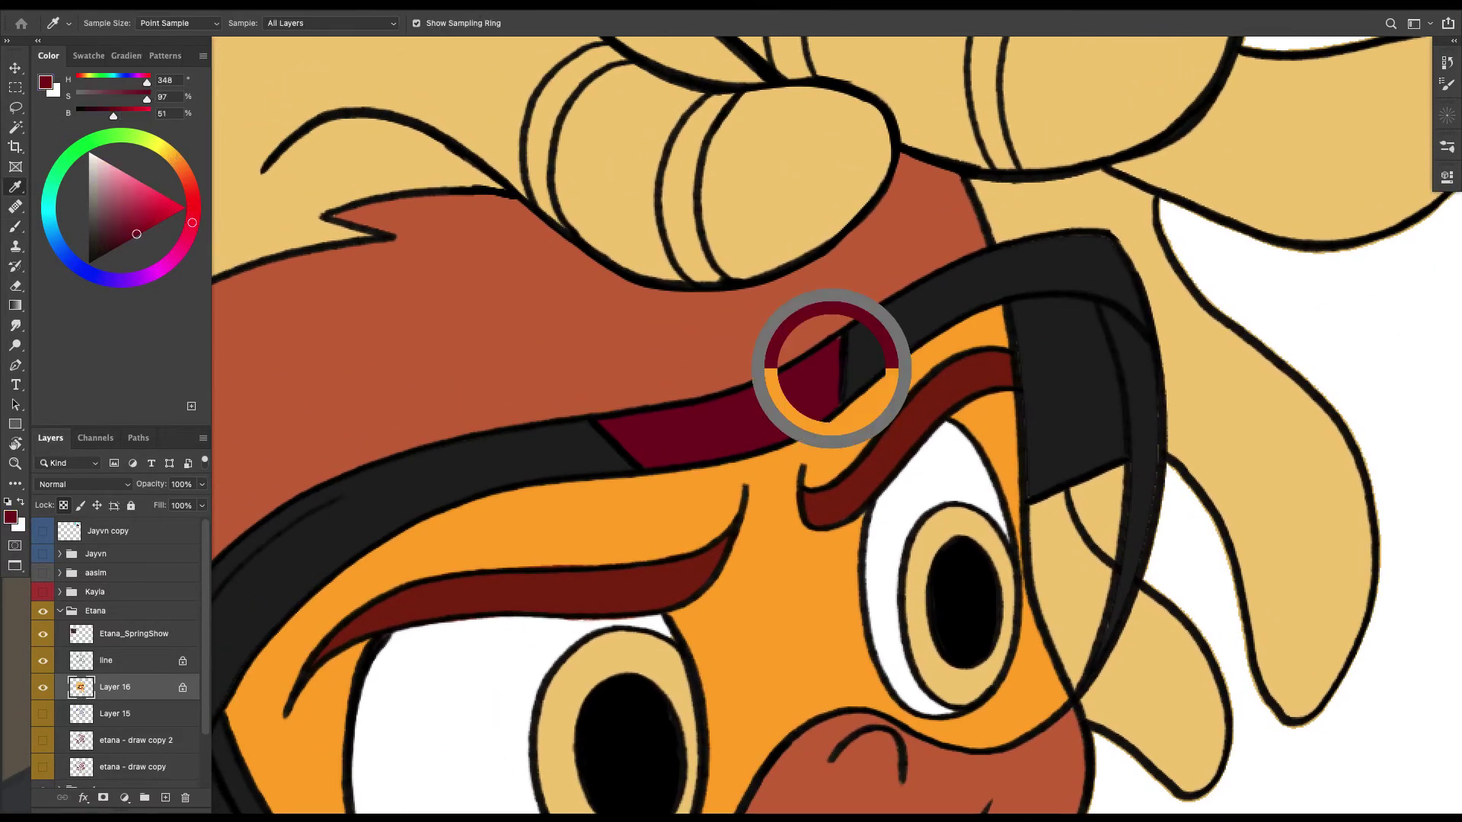
key([)
key([)
Sample the dark plum hair colour from the standing reference character.
key(super+minus)
key(super+minus)
key(super+minus)
drag(533, 381, 857, 473)
alt+click(542, 308)
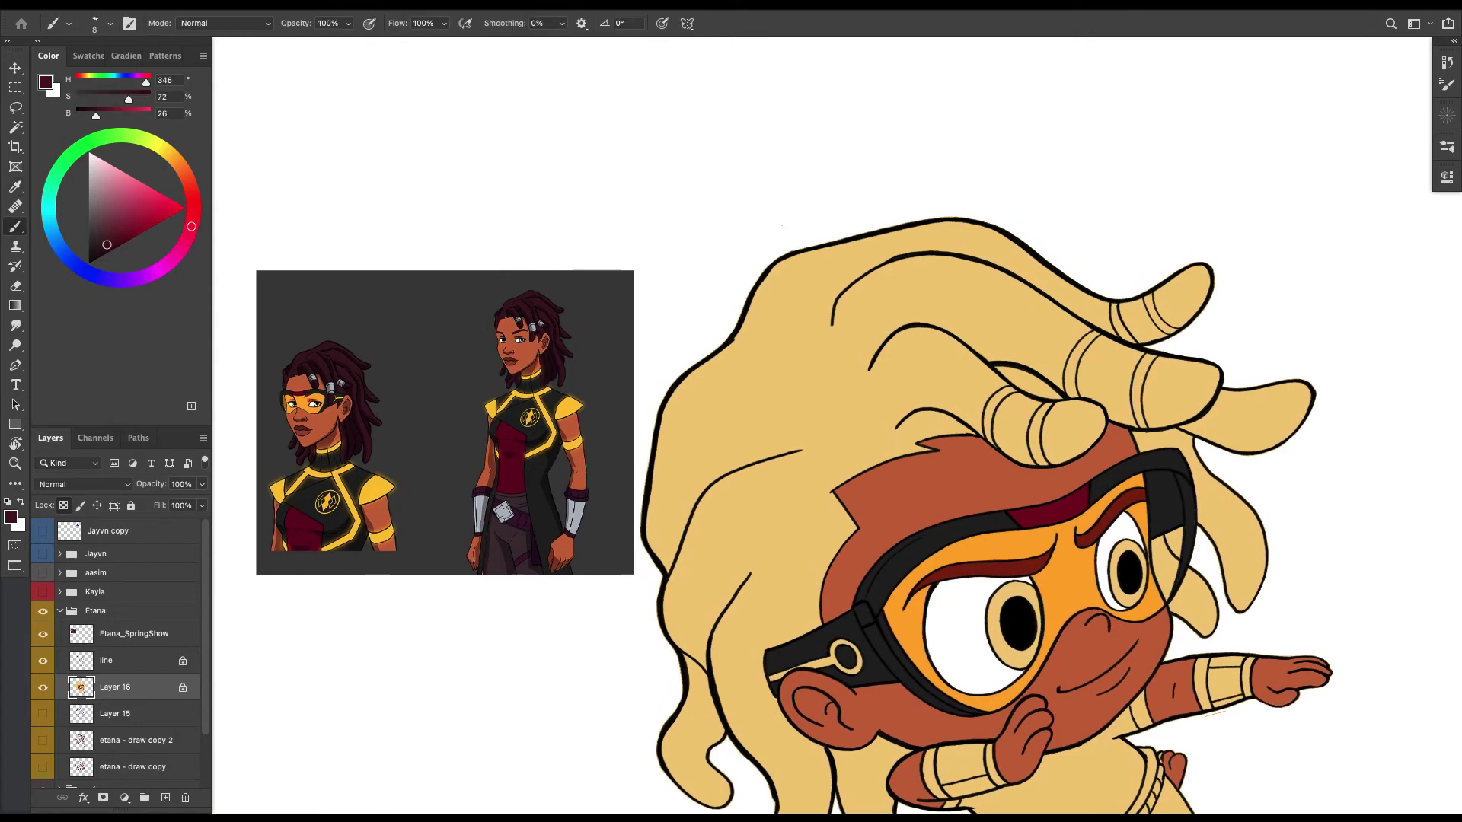
drag(542, 307, 388, 248)
key(super+minus)
Select all the dreadlock areas from the line layer and fill them with the dark plum foreground colour on Layer 16.
click(115, 660)
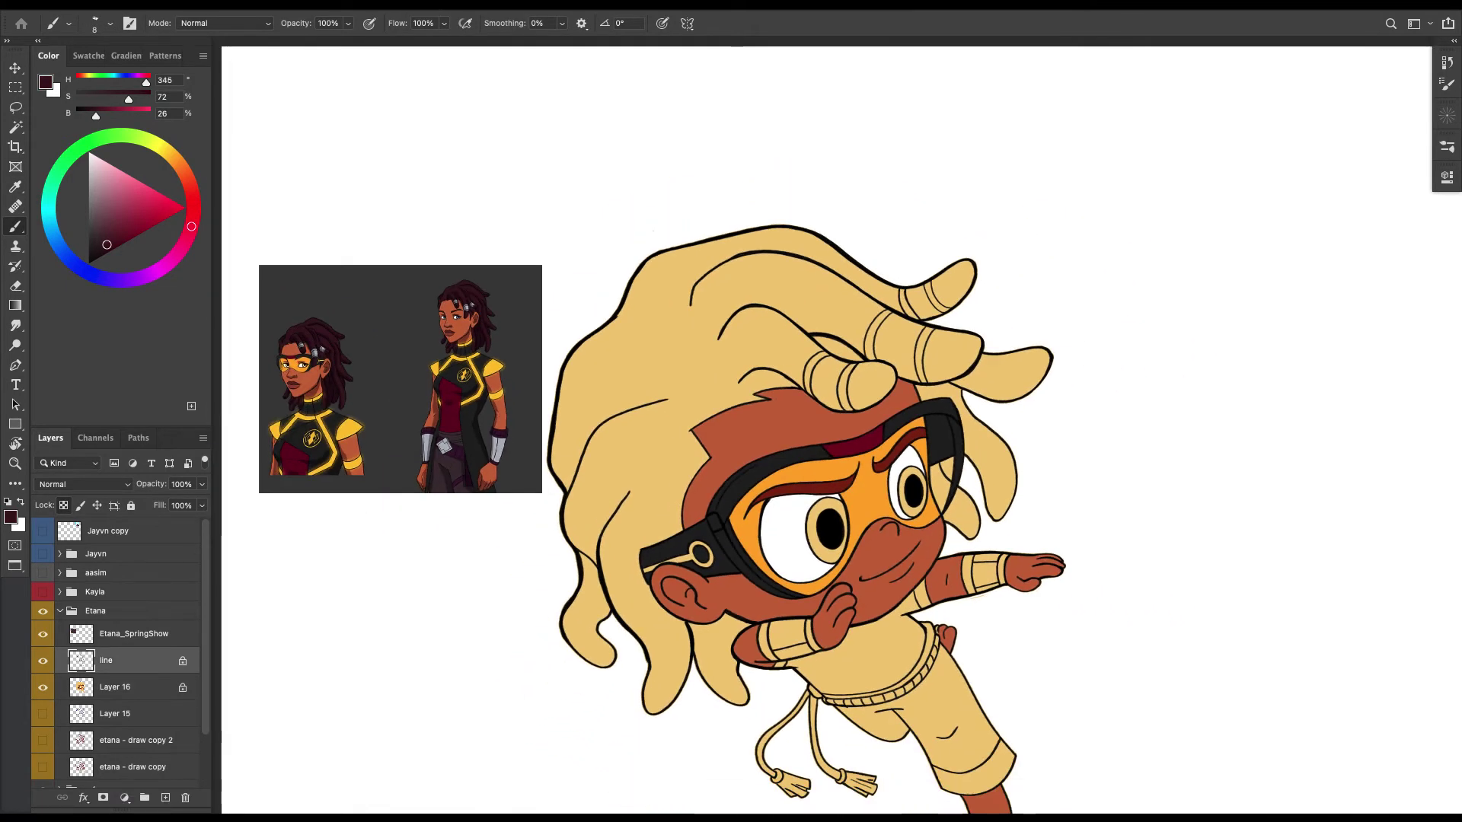
key(w)
click(647, 358)
click(586, 624)
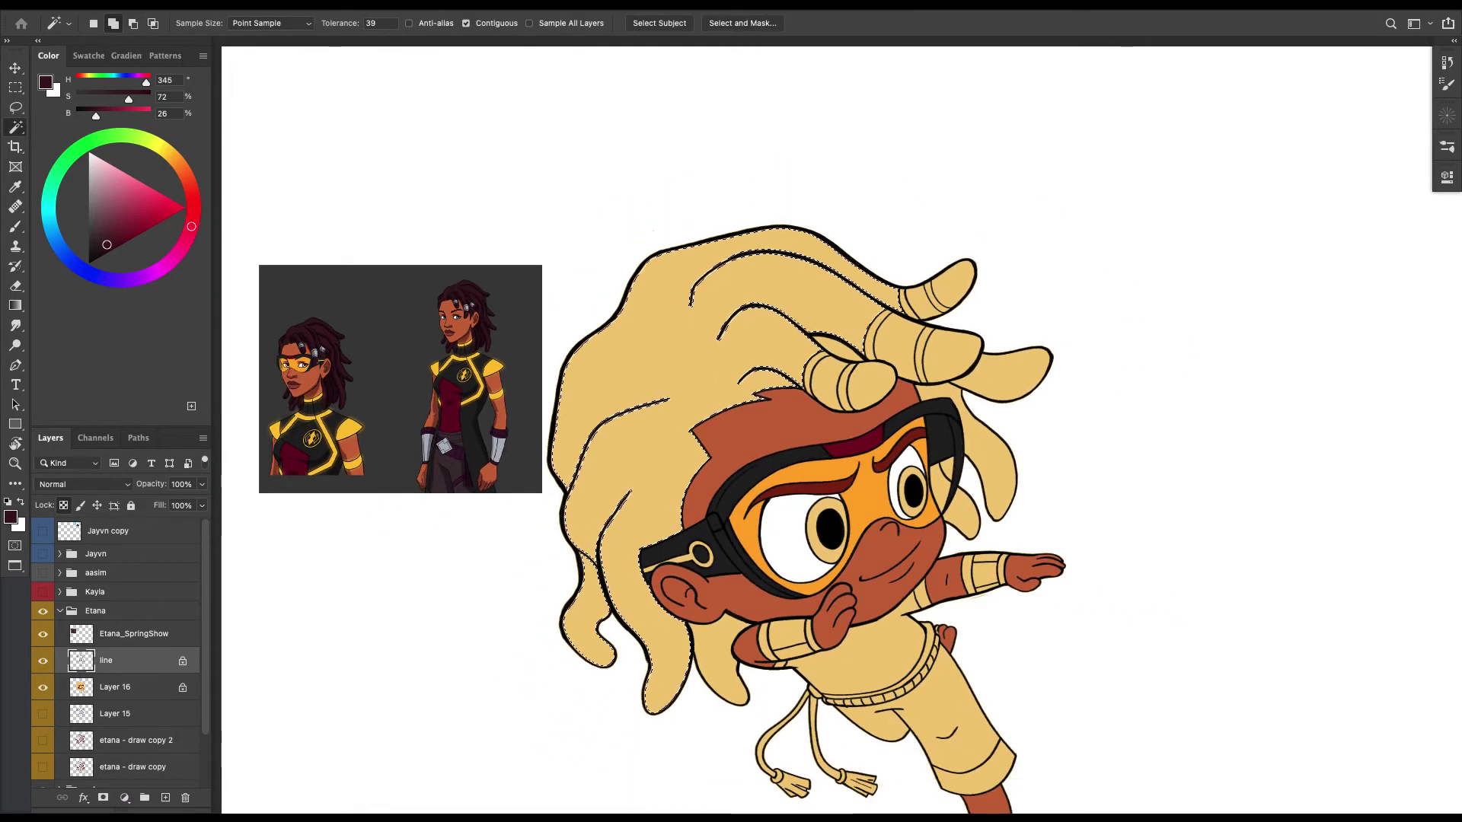
click(716, 662)
click(115, 687)
key(shift+F5)
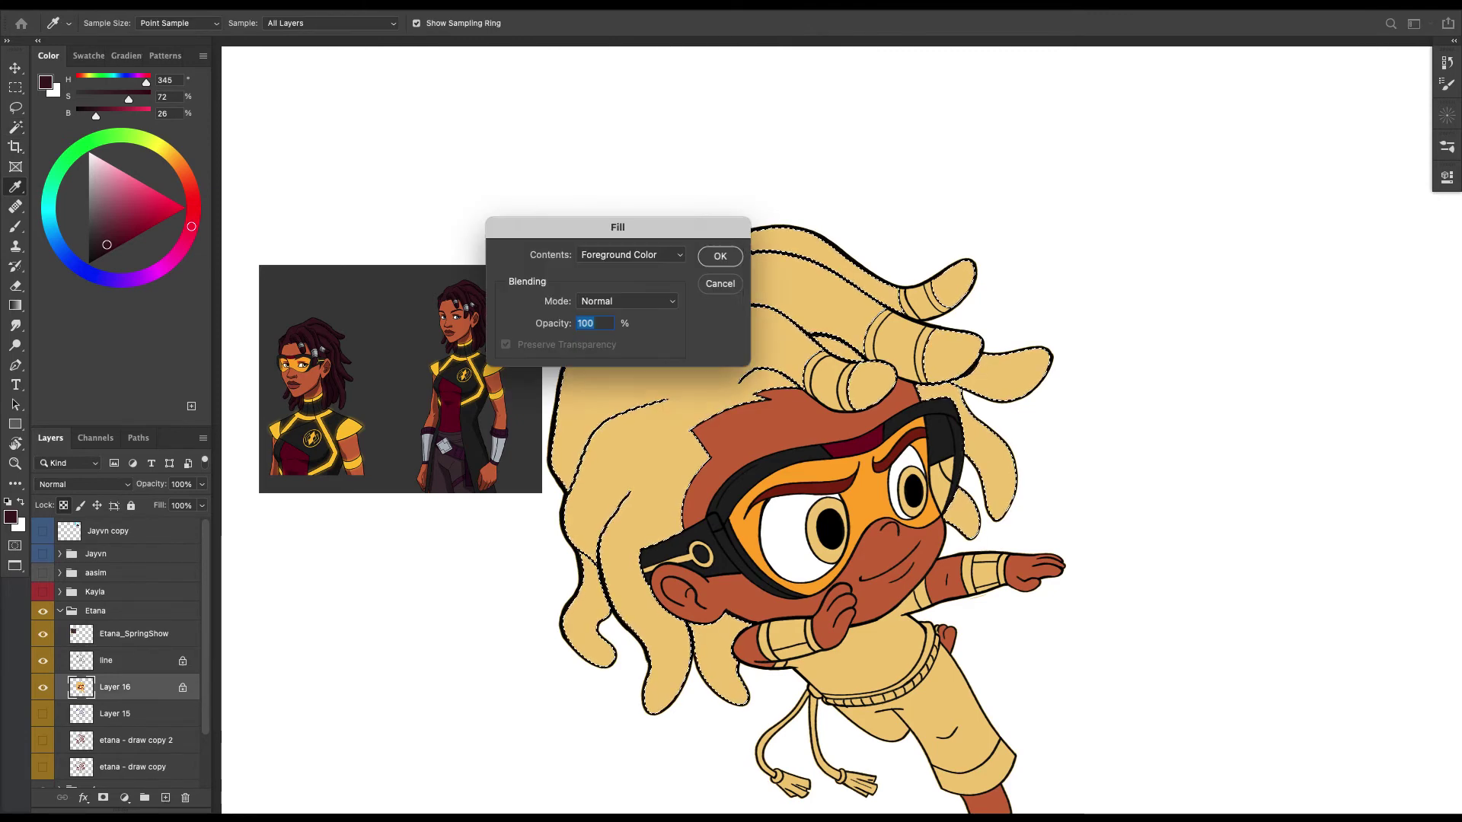
key(Return)
key(ctrl+d)
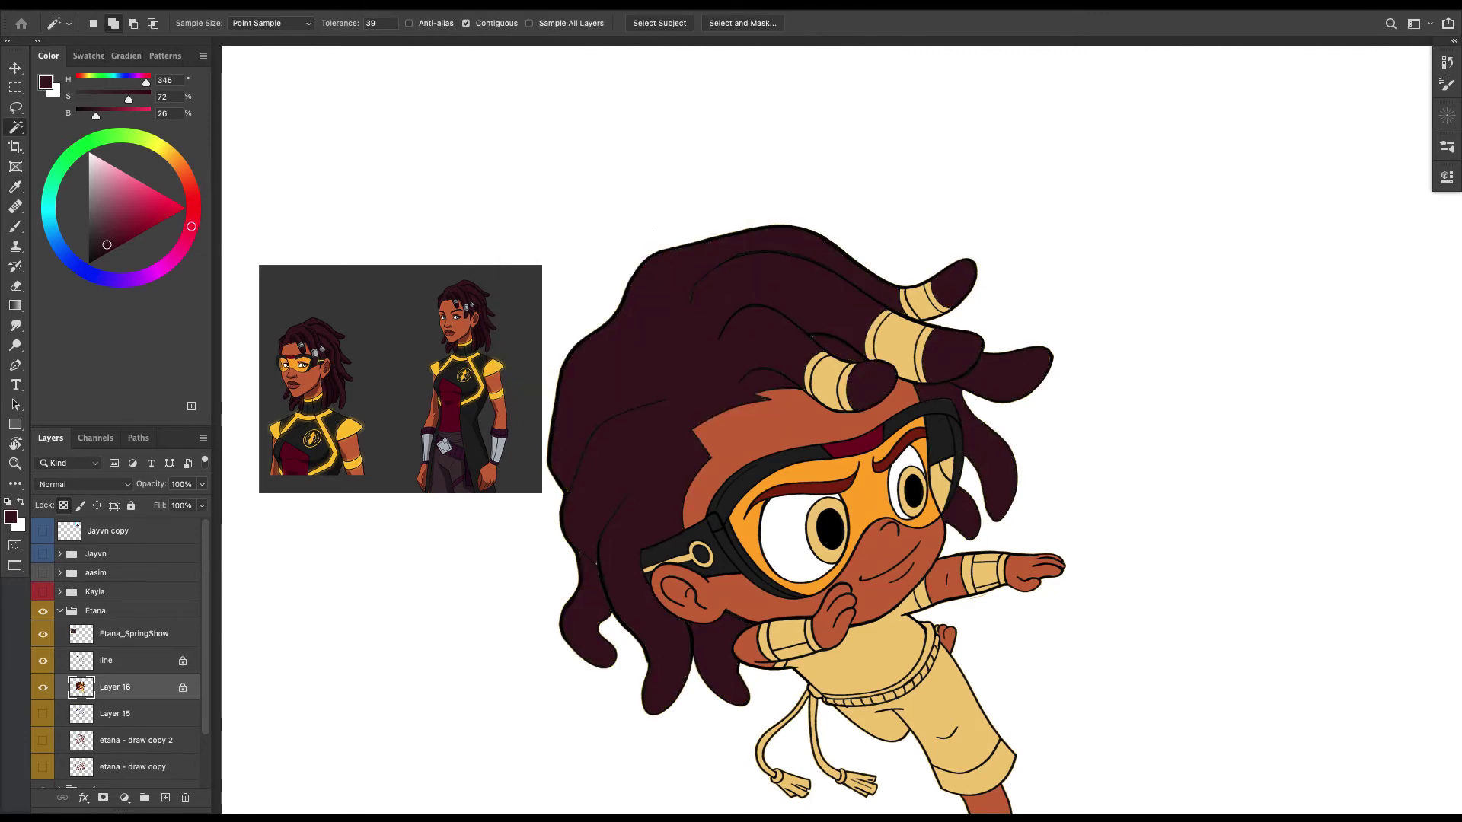
key(ctrl+=)
key(b)
alt+click(643, 421)
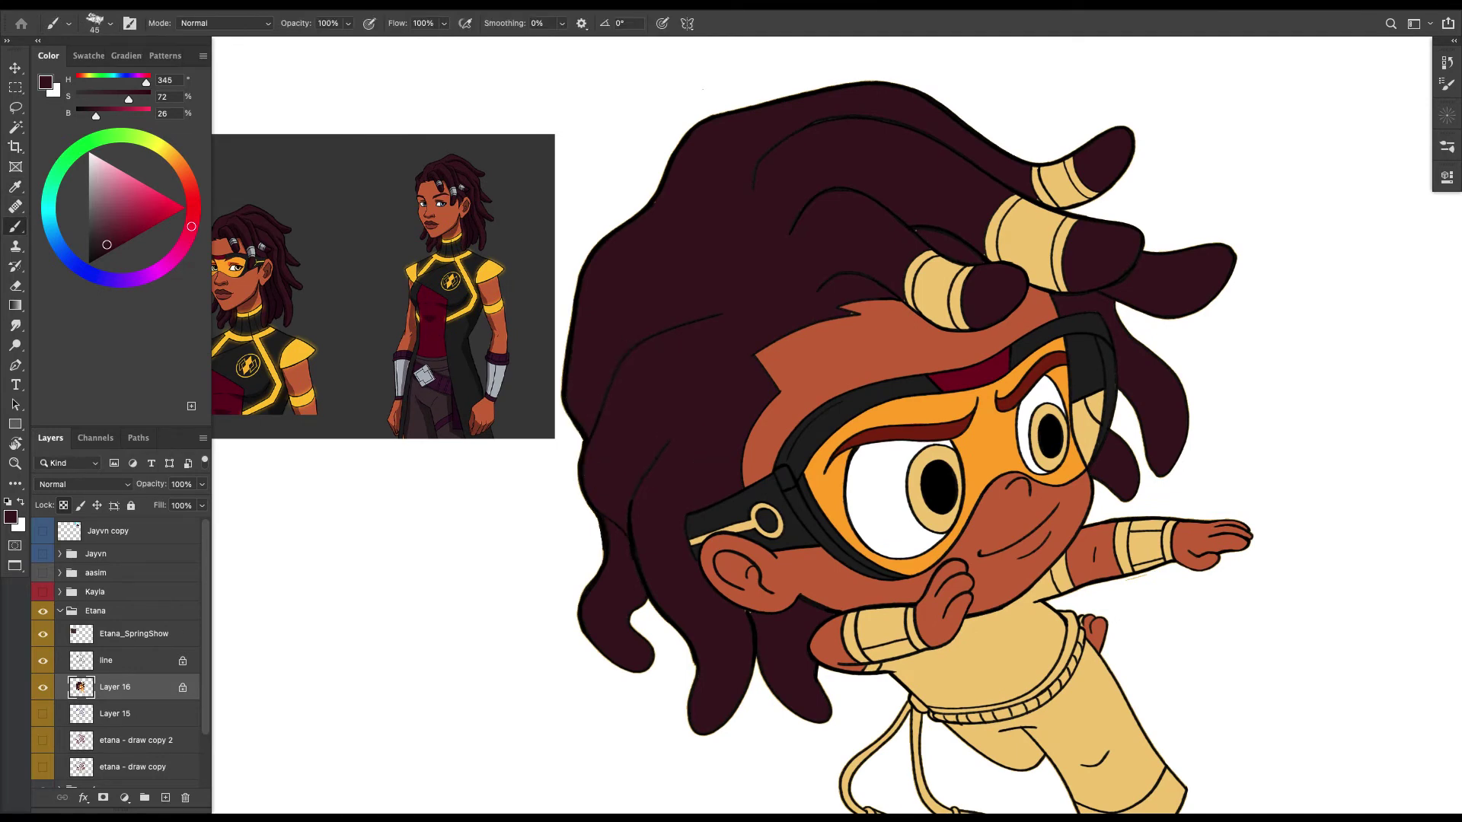
mouse_move(821, 425)
mouse_down()
mouse_move(671, 393)
mouse_move(570, 452)
mouse_move(539, 520)
mouse_move(603, 545)
mouse_move(558, 579)
mouse_up()
key(super+=)
key([)
key([)
key([)
key(])
key(bracketright)
key(bracketright)
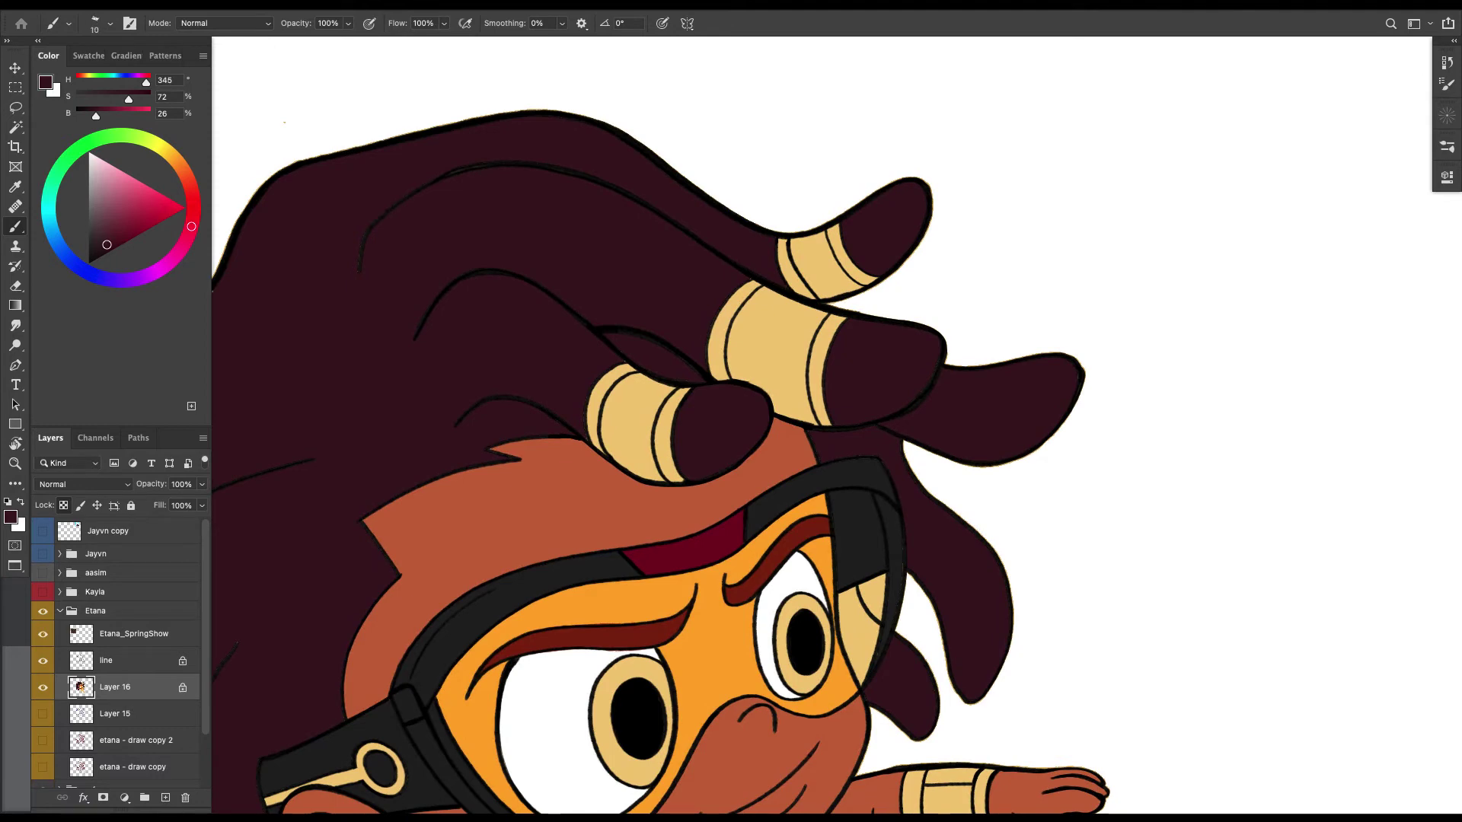
key(super+-)
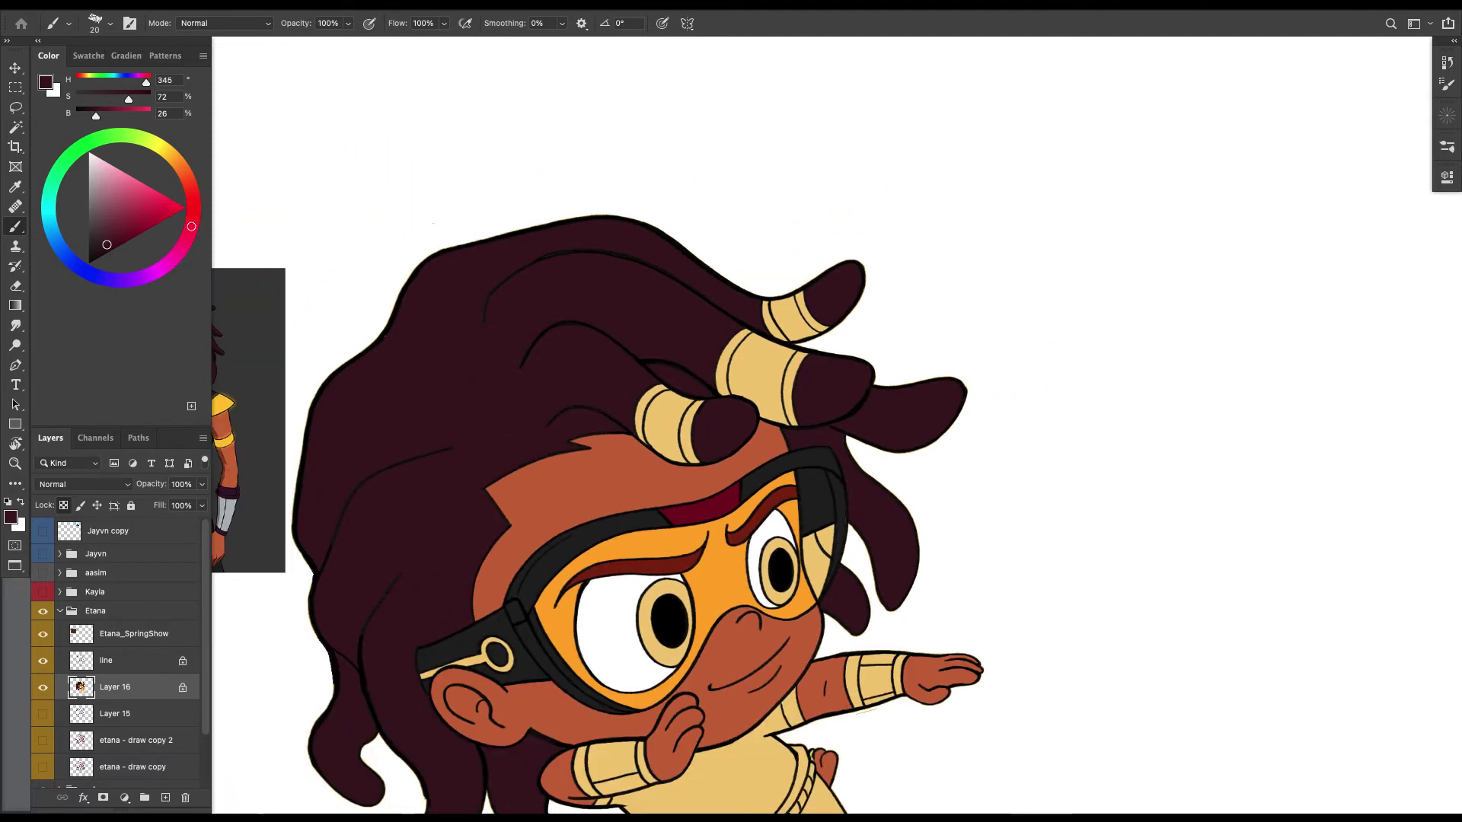
Sample the dark amber at the edge of the goggle lens on the bust reference character.
key(super+=)
mouse_move(685, 578)
mouse_down()
mouse_move(573, 438)
mouse_move(1017, 467)
mouse_move(1150, 495)
mouse_up()
key(super+-)
key(super+=)
key(super+=)
drag(579, 335, 1085, 508)
key(i)
click(465, 434)
key(b)
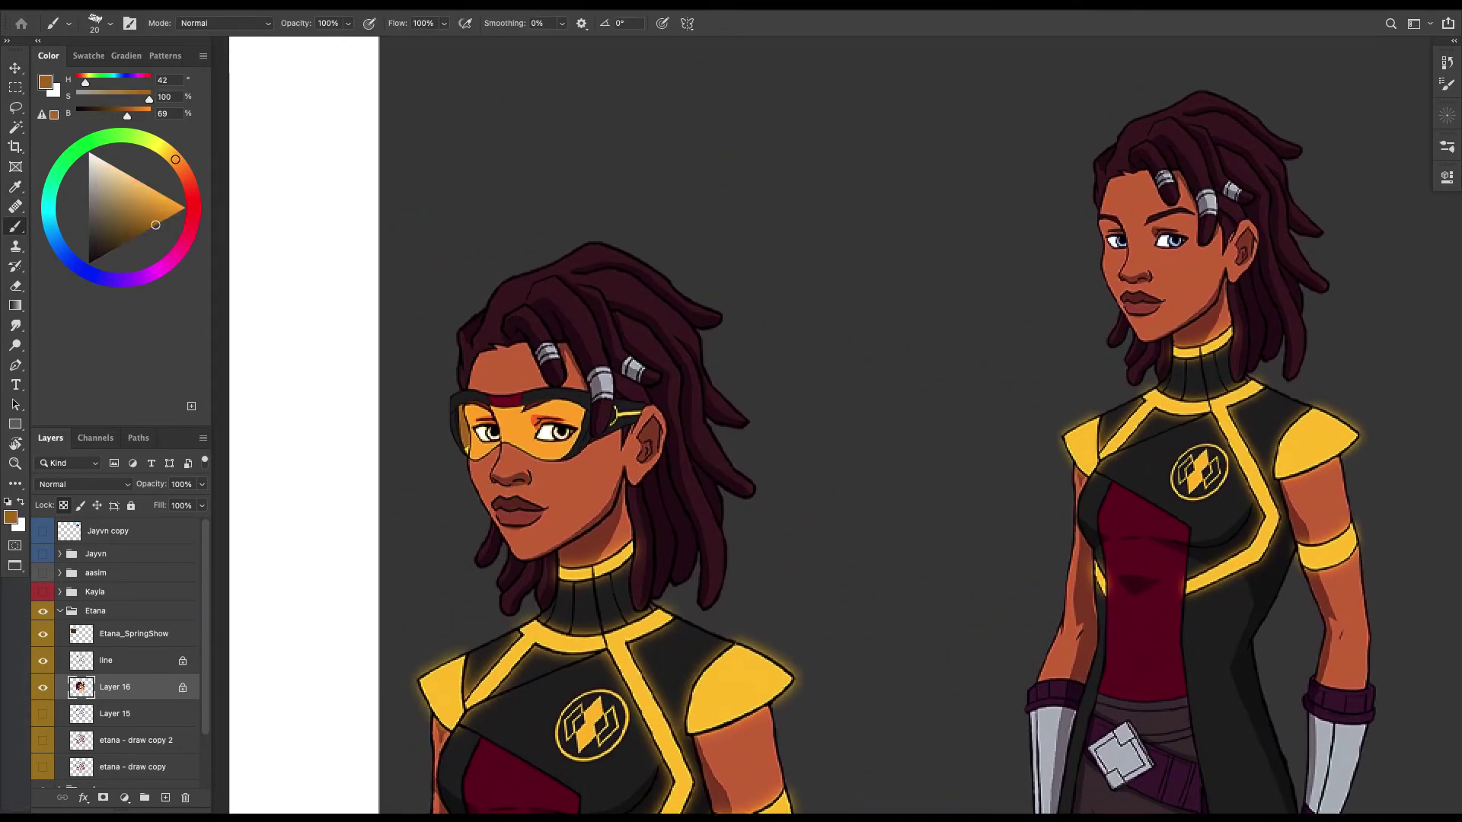
Block in a dark amber patch on the upper side panel of the goggles beyond the far eye with a size 35 brush.
drag(1142, 319, 519, 239)
drag(1190, 150, 477, 78)
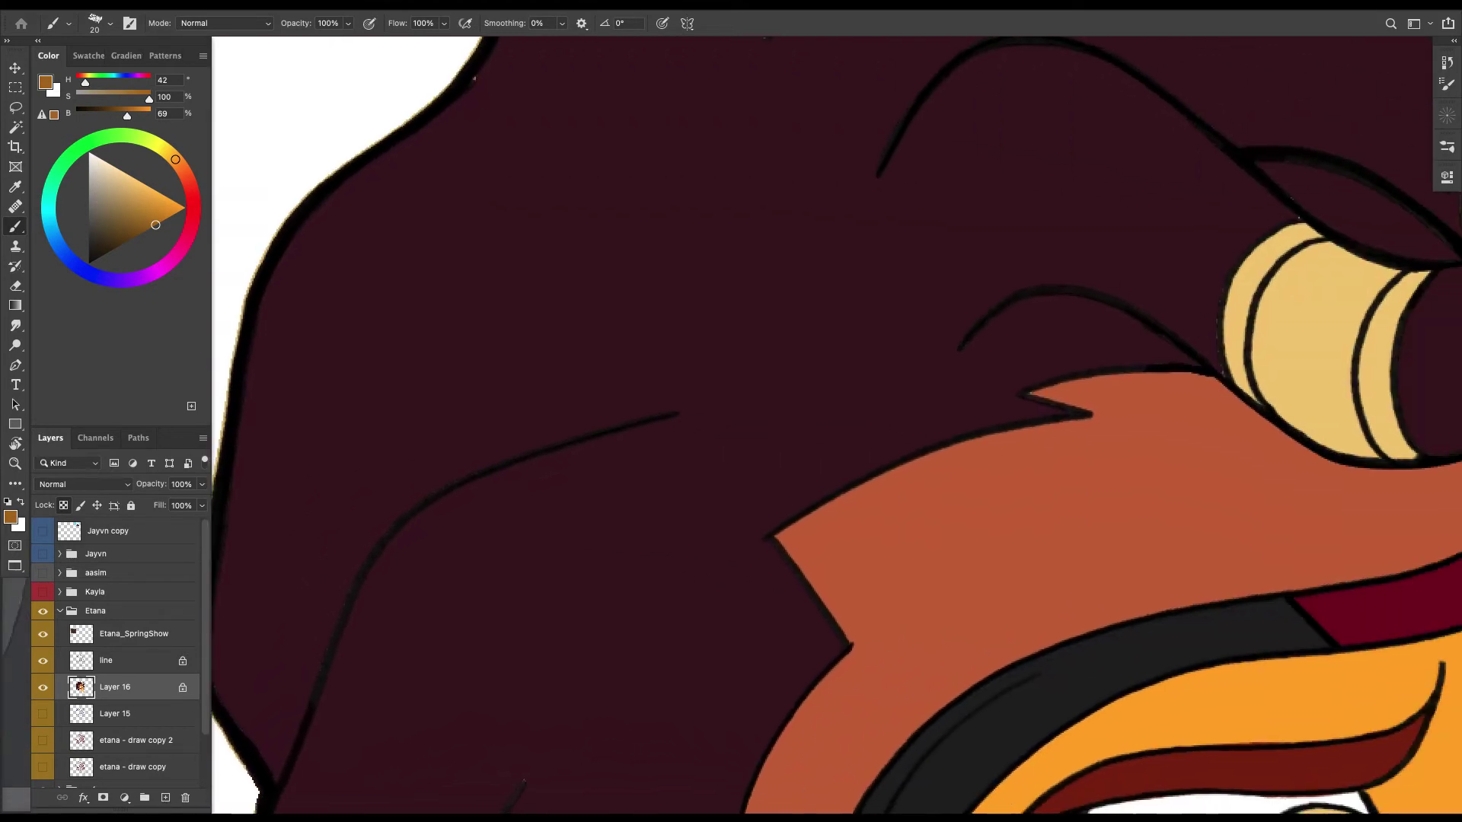
drag(1142, 305, 575, 231)
scroll(838, 426, right, 10)
scroll(837, 426, down, 5)
key(bracketright)
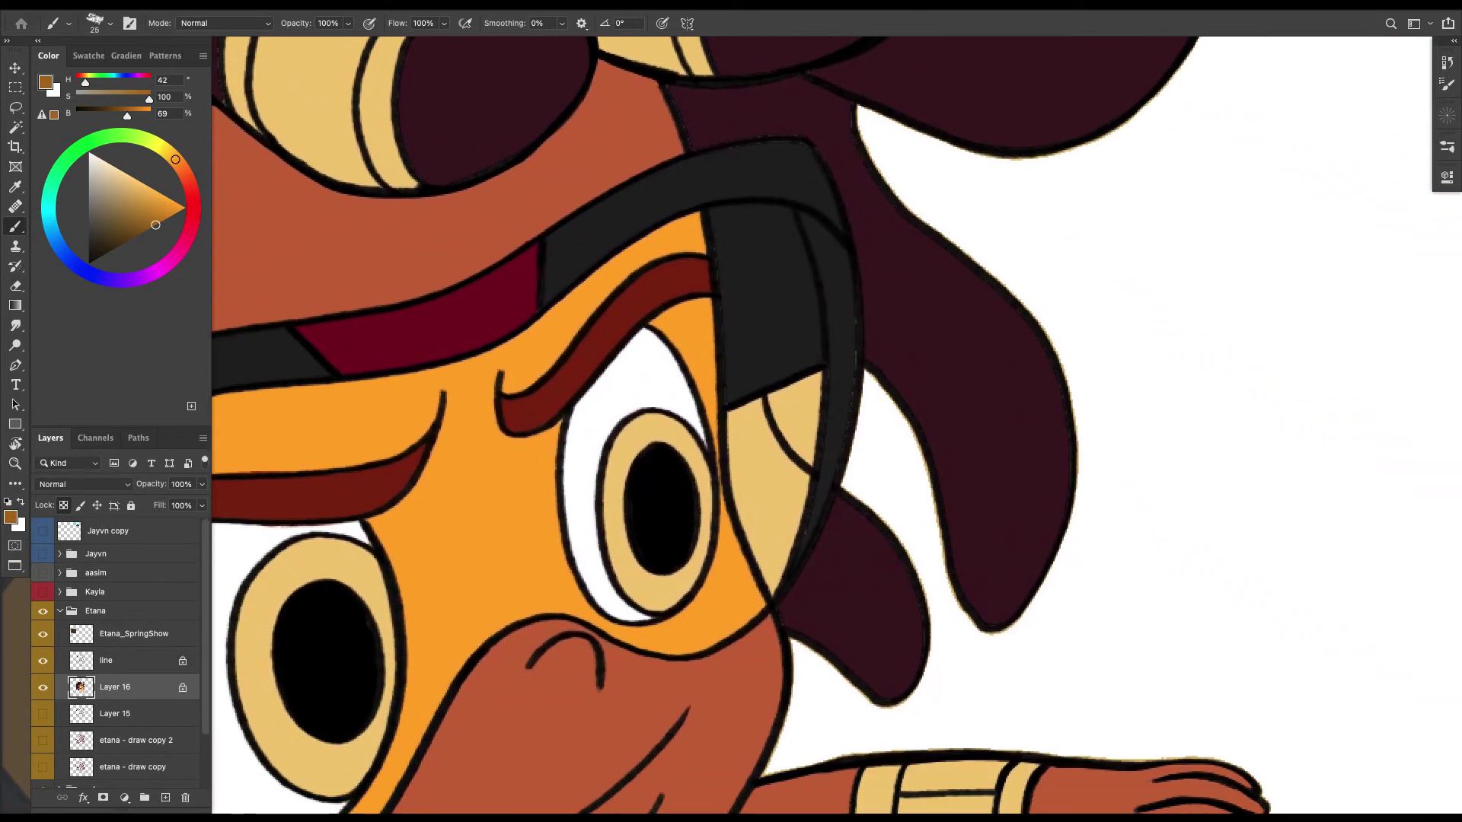
key(bracketright)
key(bracketright)
mouse_move(754, 251)
mouse_down()
mouse_move(792, 447)
mouse_move(784, 373)
mouse_up()
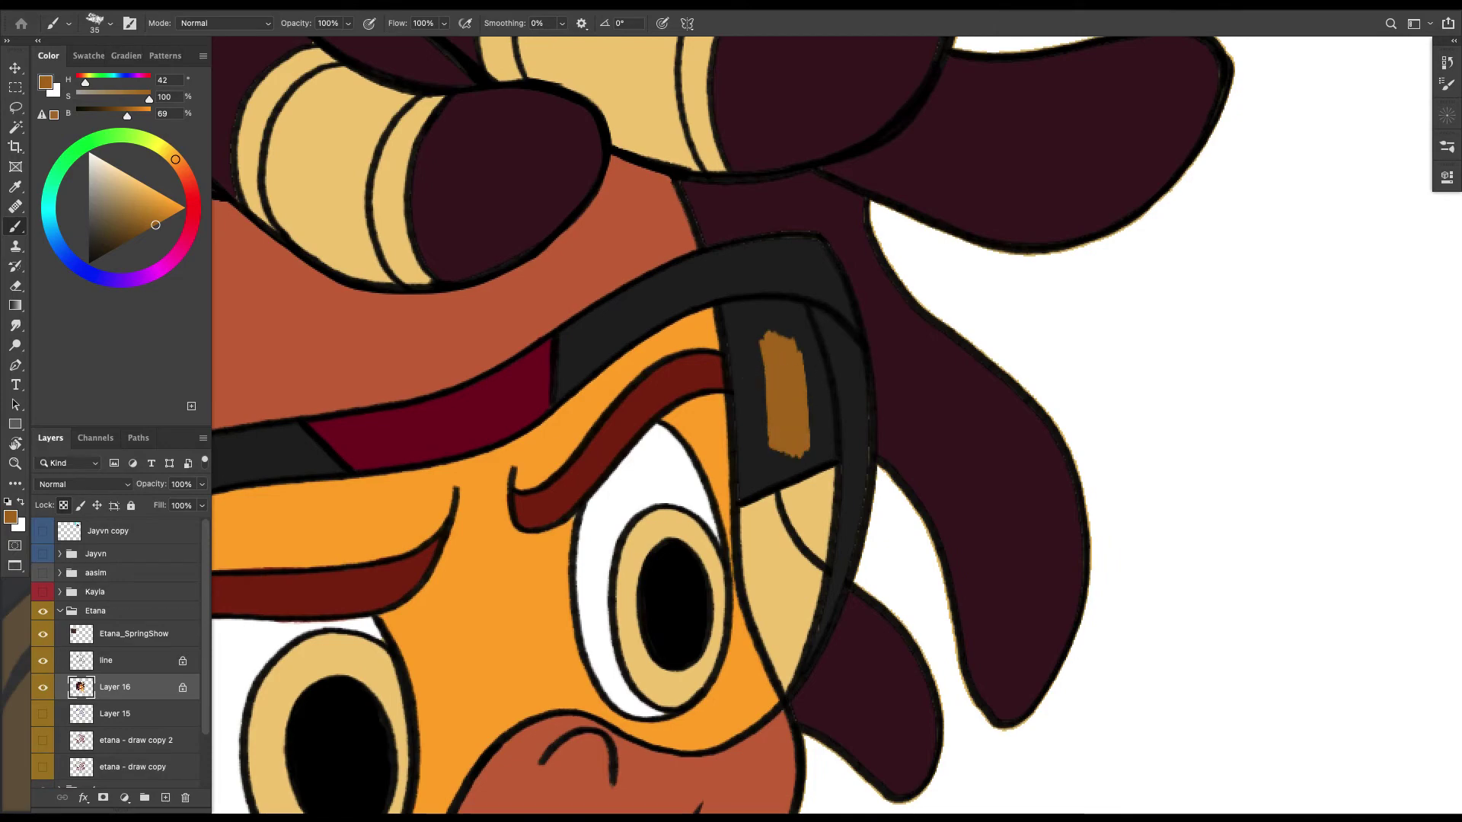
Fill the rest of the goggles' upper far-side panel with dark amber up to its outlines using a size 20 brush.
key(super+minus)
key(super+minus)
scroll(823, 426, left, 6)
scroll(822, 427, right, 5)
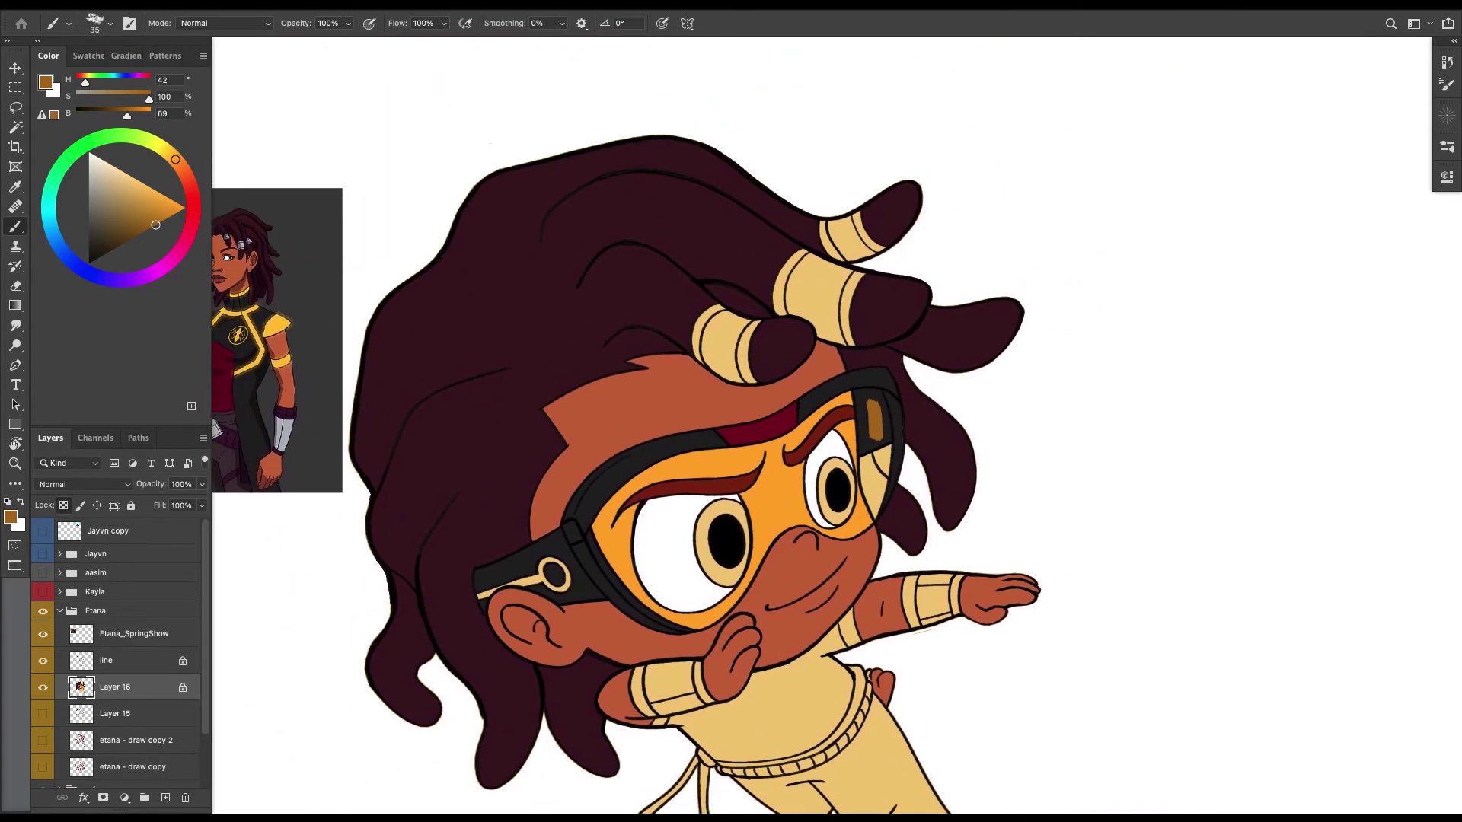
key(super+plus)
key(super+plus)
key(super+plus)
scroll(838, 426, right, 8)
key(bracketleft)
mouse_move(804, 357)
mouse_down()
mouse_move(830, 498)
mouse_move(757, 537)
mouse_move(750, 365)
mouse_move(795, 380)
mouse_move(769, 426)
mouse_move(774, 515)
mouse_up()
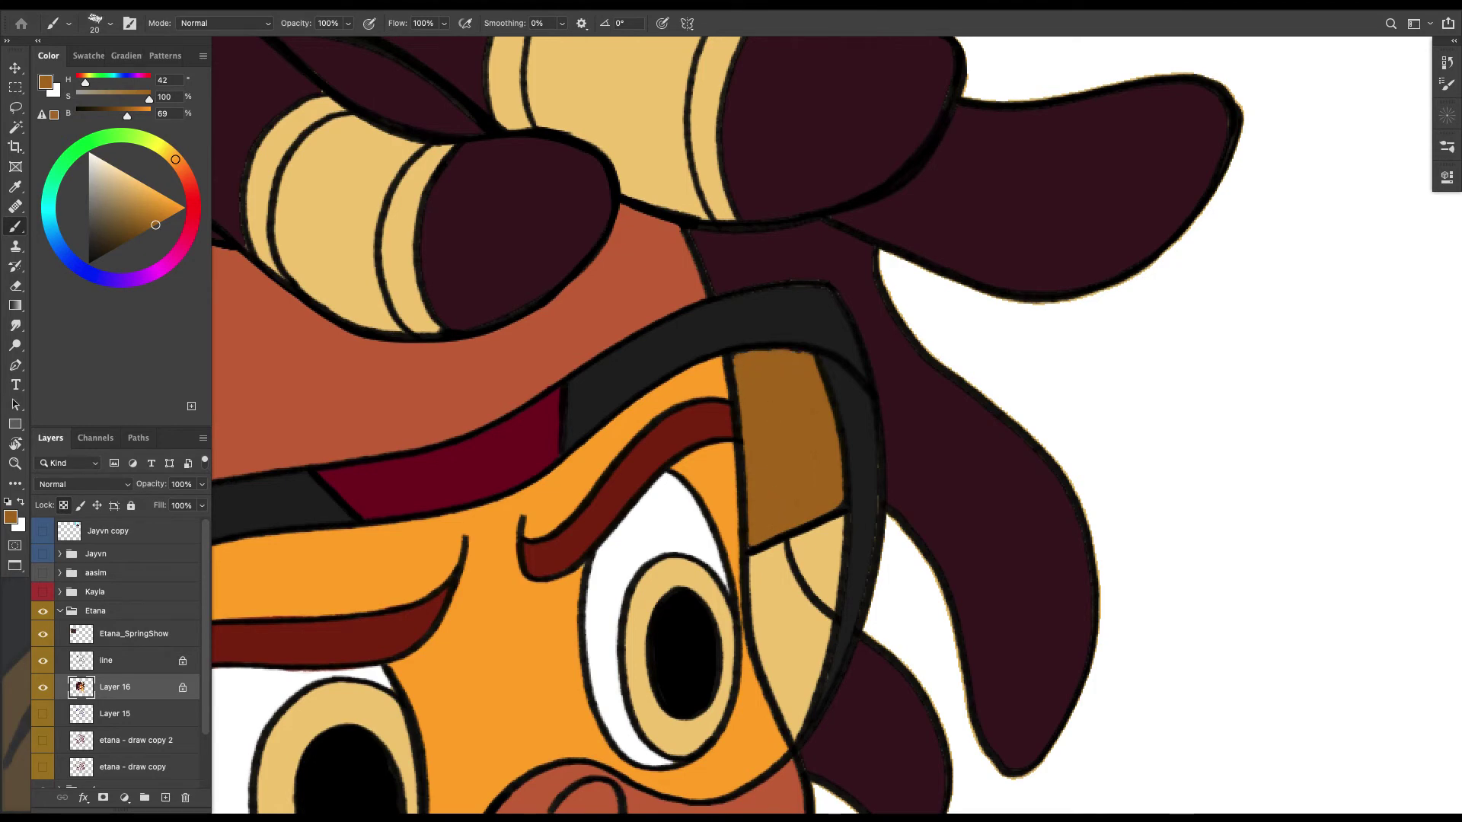
key(super+minus)
key(super+minus)
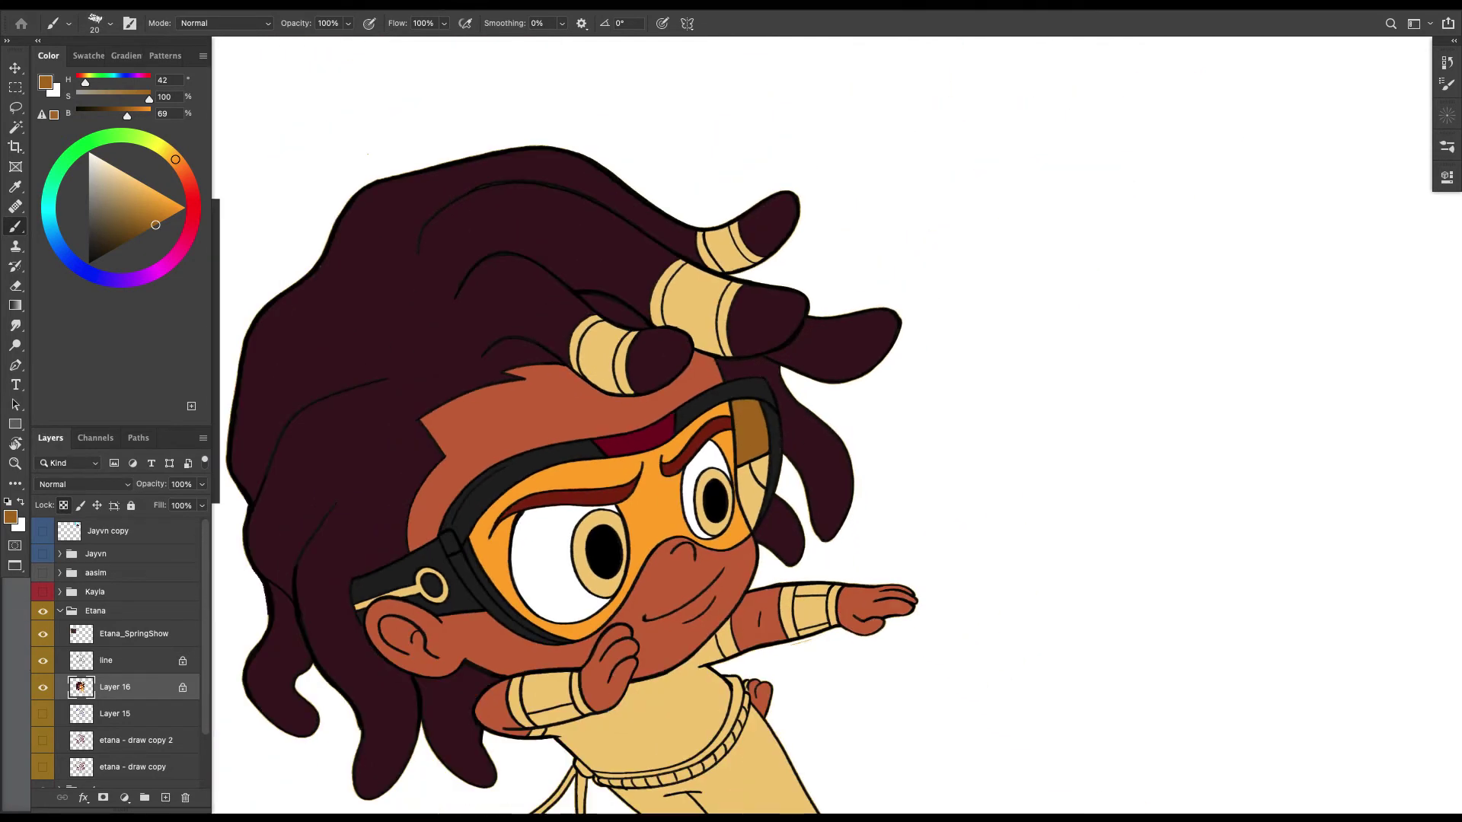
Mix a brown of H 38, S 78, B 61 and paint it over the goggle section directly below the dark amber panel.
drag(590, 472, 640, 439)
key(super+plus)
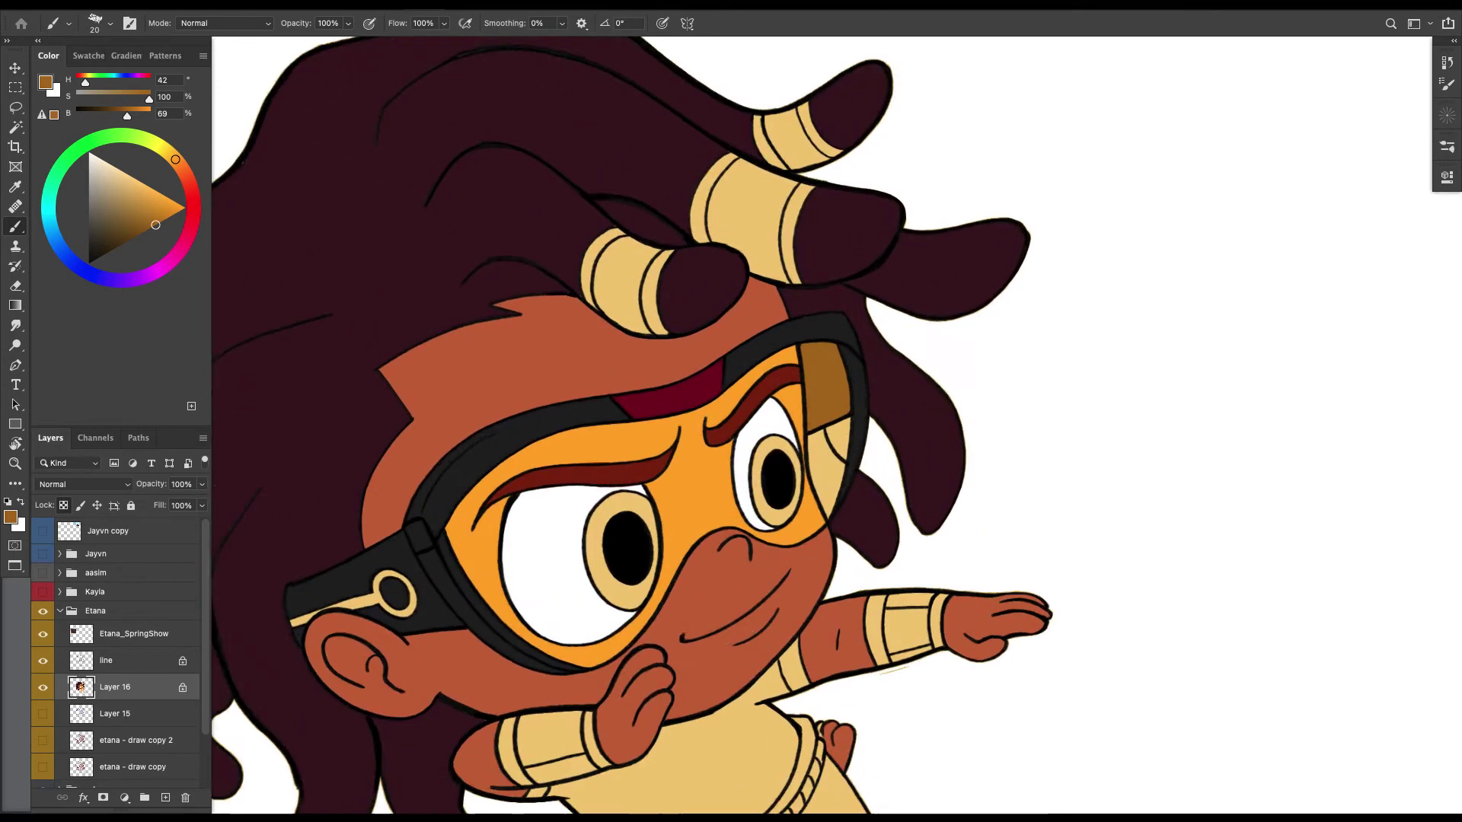
drag(866, 507, 767, 583)
alt+click(767, 583)
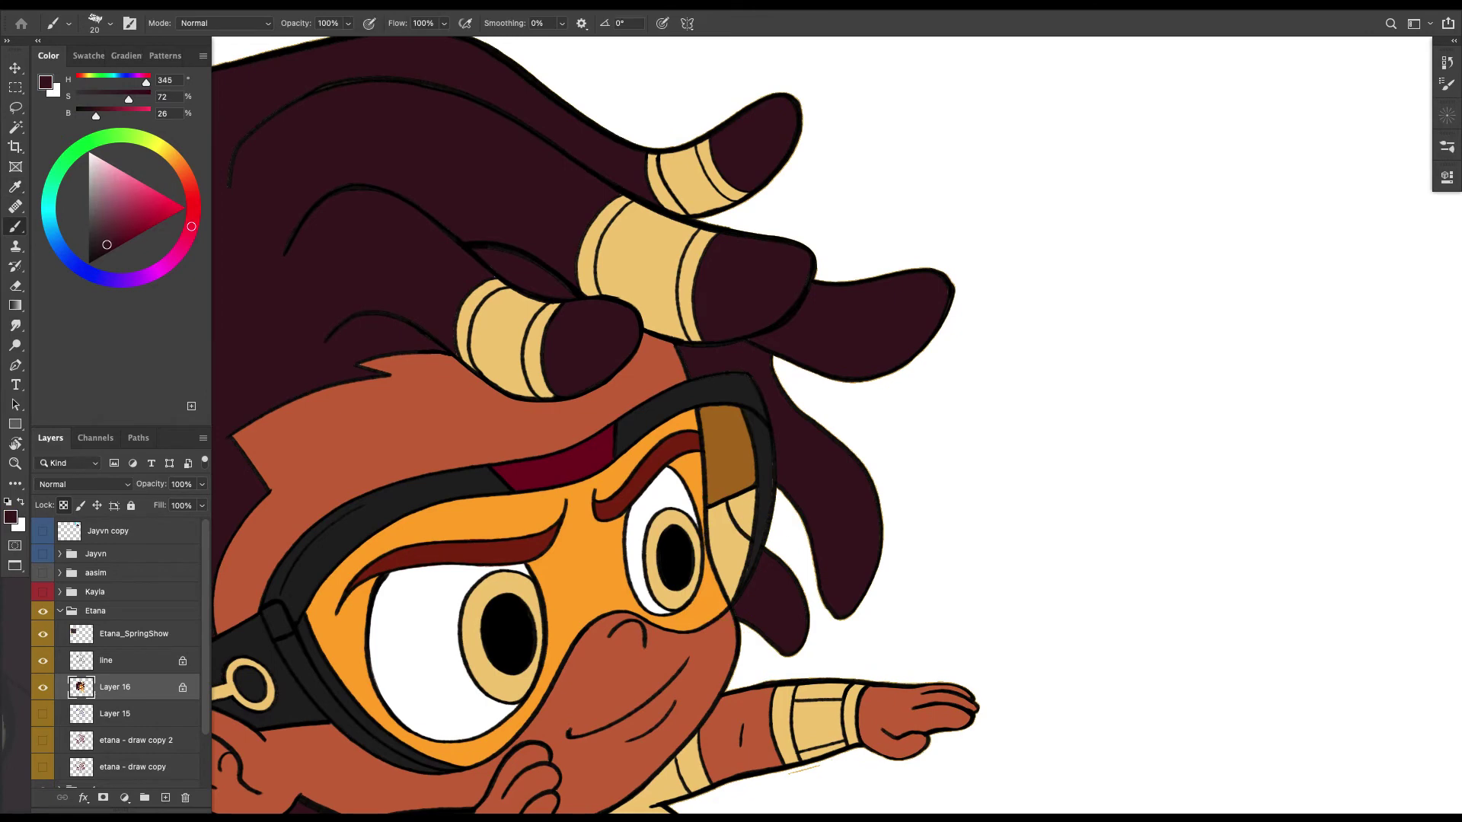
drag(191, 226, 177, 162)
drag(106, 245, 135, 221)
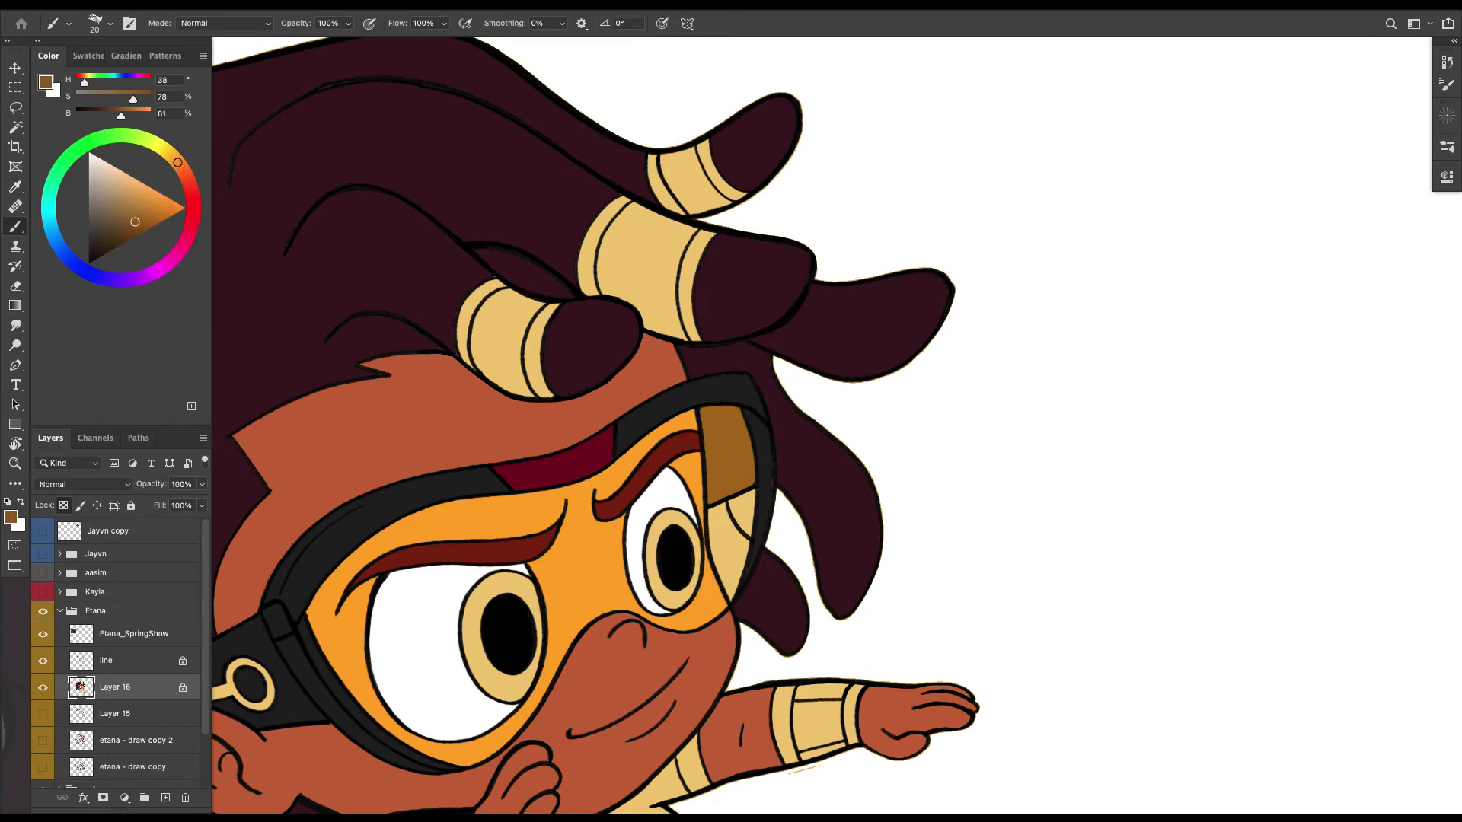
mouse_move(735, 547)
mouse_down()
mouse_move(733, 586)
mouse_move(714, 514)
mouse_up()
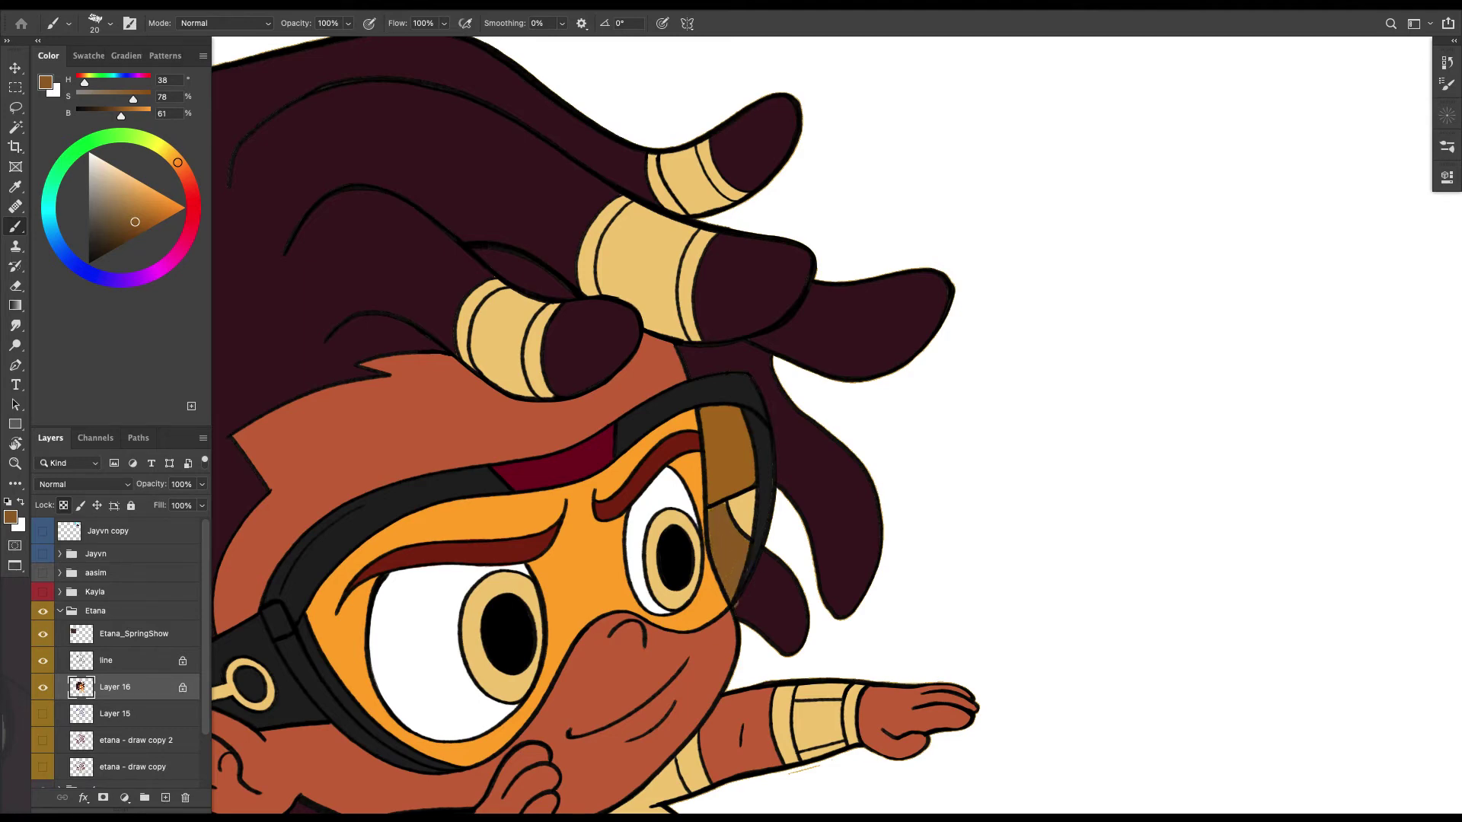
Raise the brown's brightness to 80 and repaint the section below the amber panel with it.
key(super+plus)
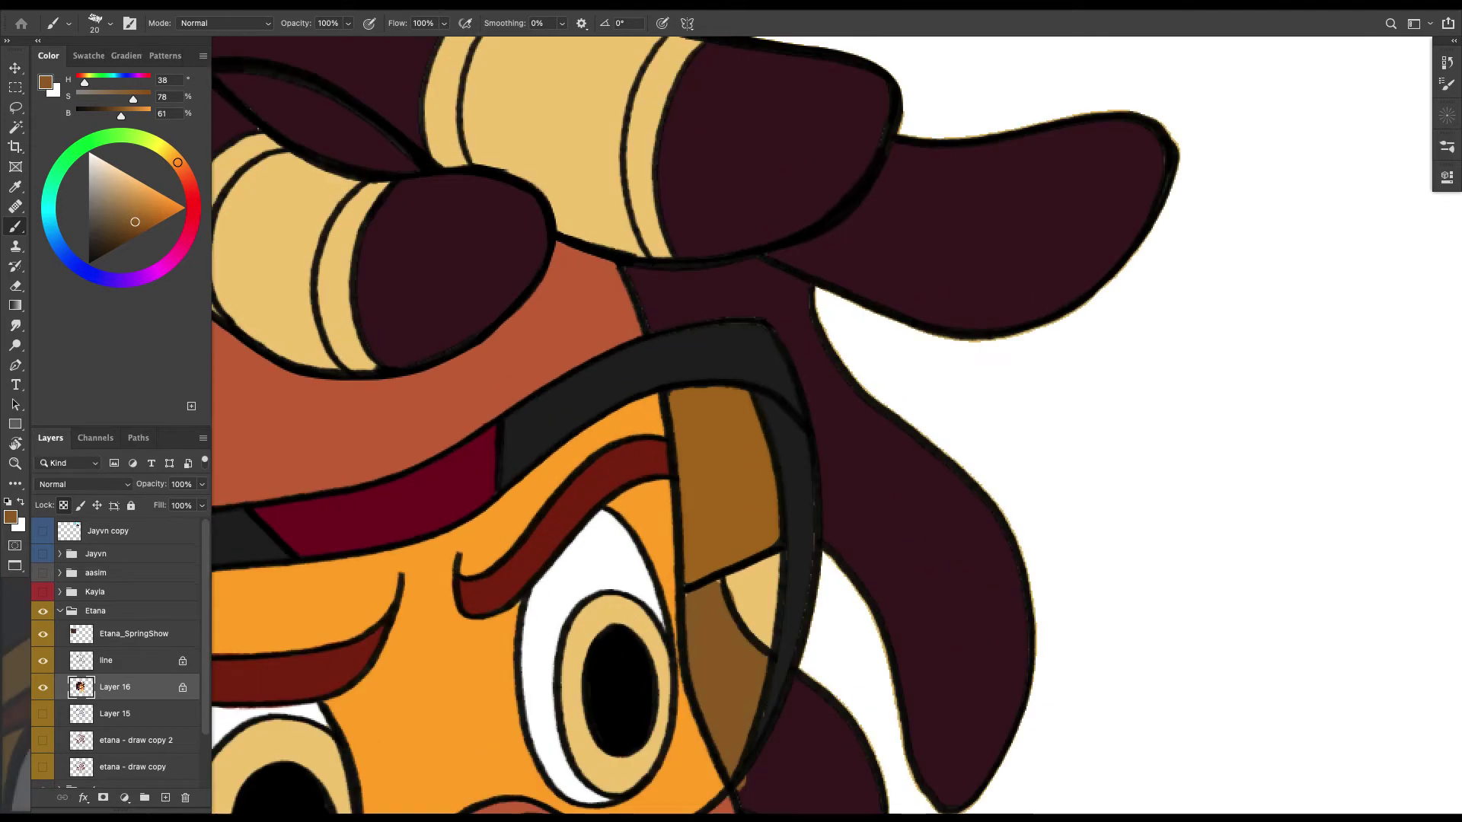
scroll(822, 424, down, 3)
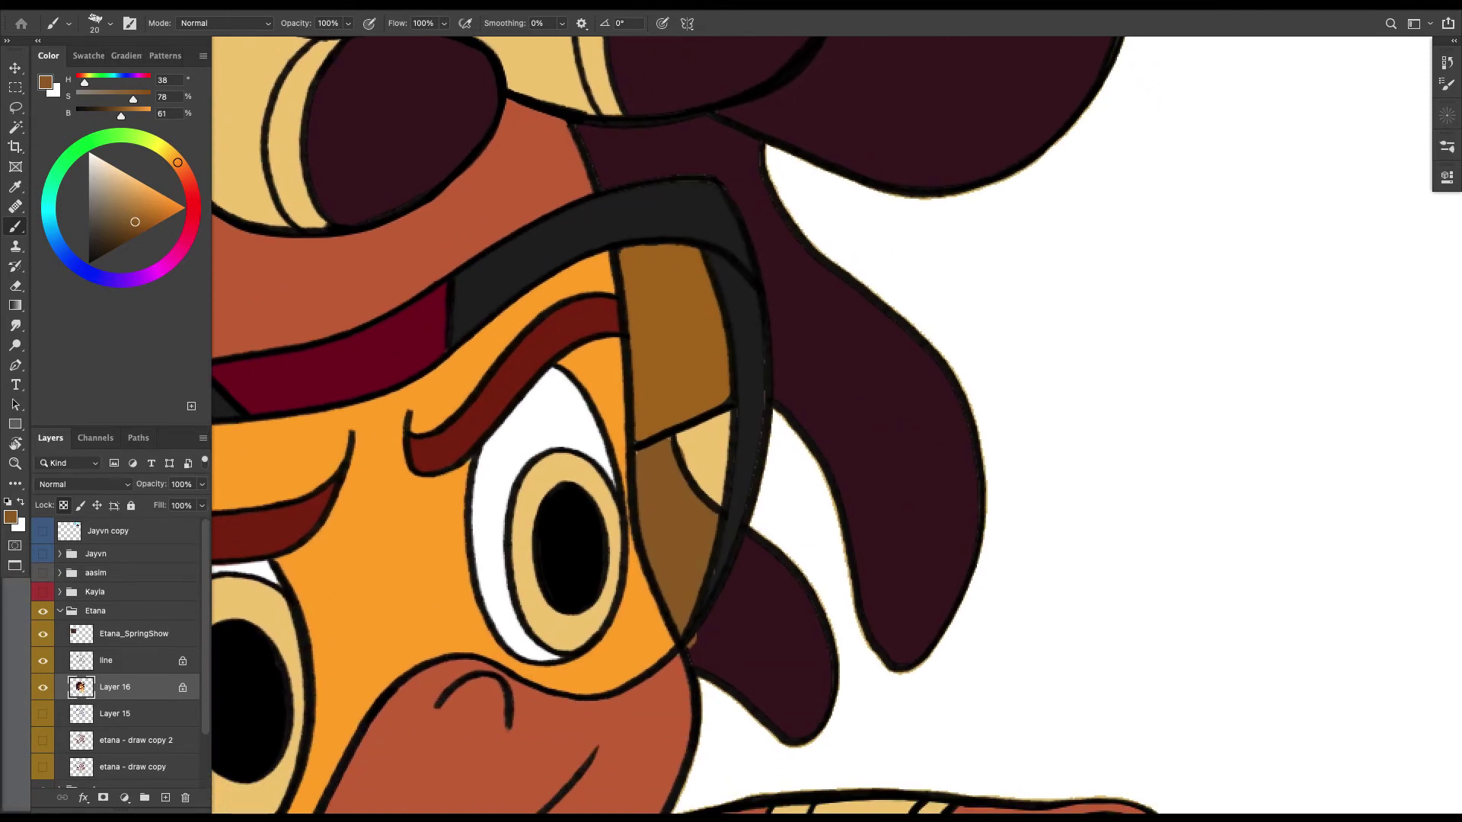
alt+click(655, 490)
drag(122, 115, 132, 115)
mouse_move(674, 514)
mouse_down()
mouse_move(658, 449)
mouse_move(705, 534)
mouse_move(679, 621)
mouse_move(647, 455)
mouse_move(682, 571)
mouse_up()
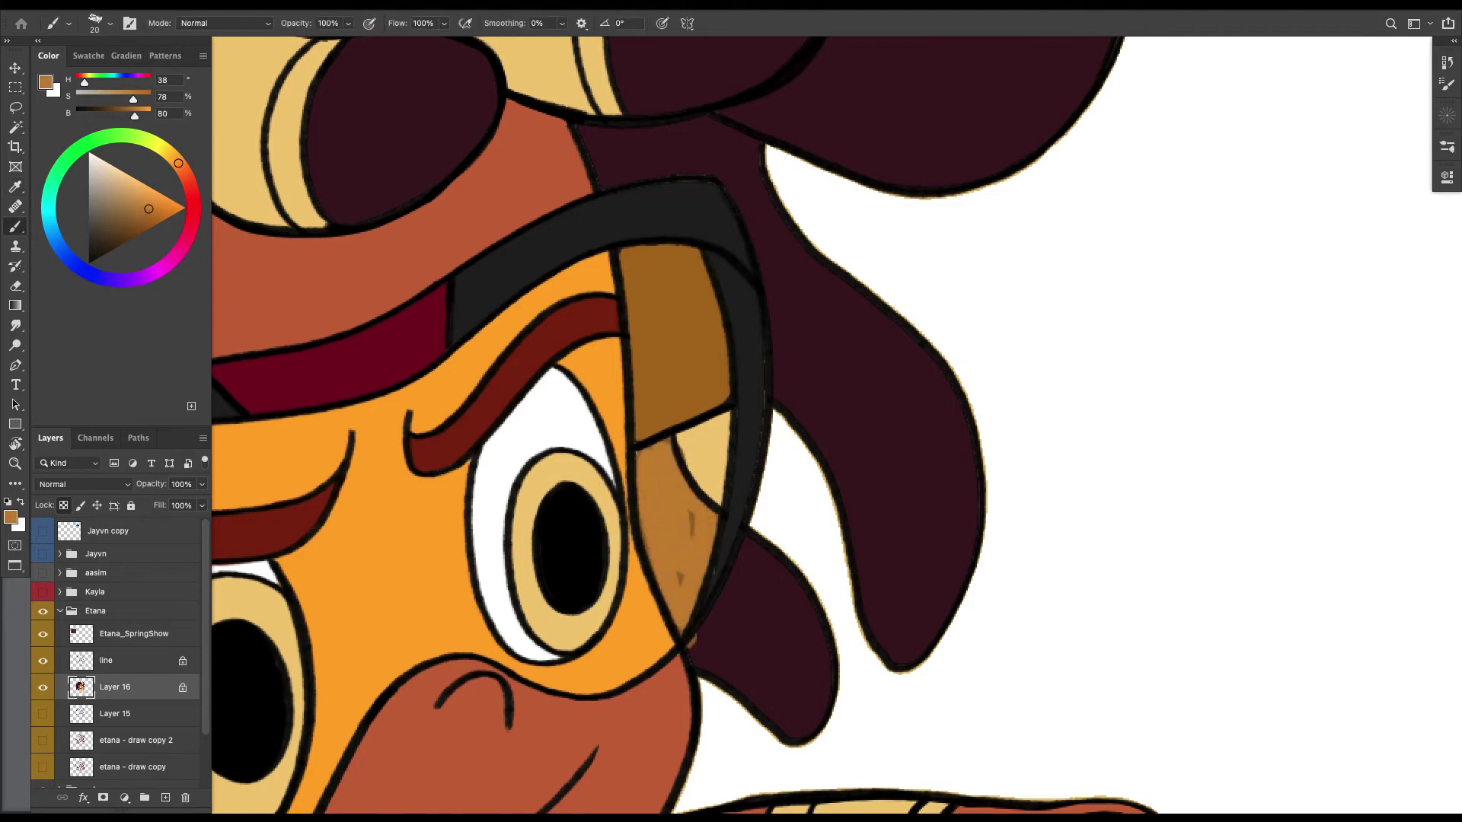
Sample the eyebrow's dark red-brown and paint the section below the amber panel with it.
alt+click(485, 404)
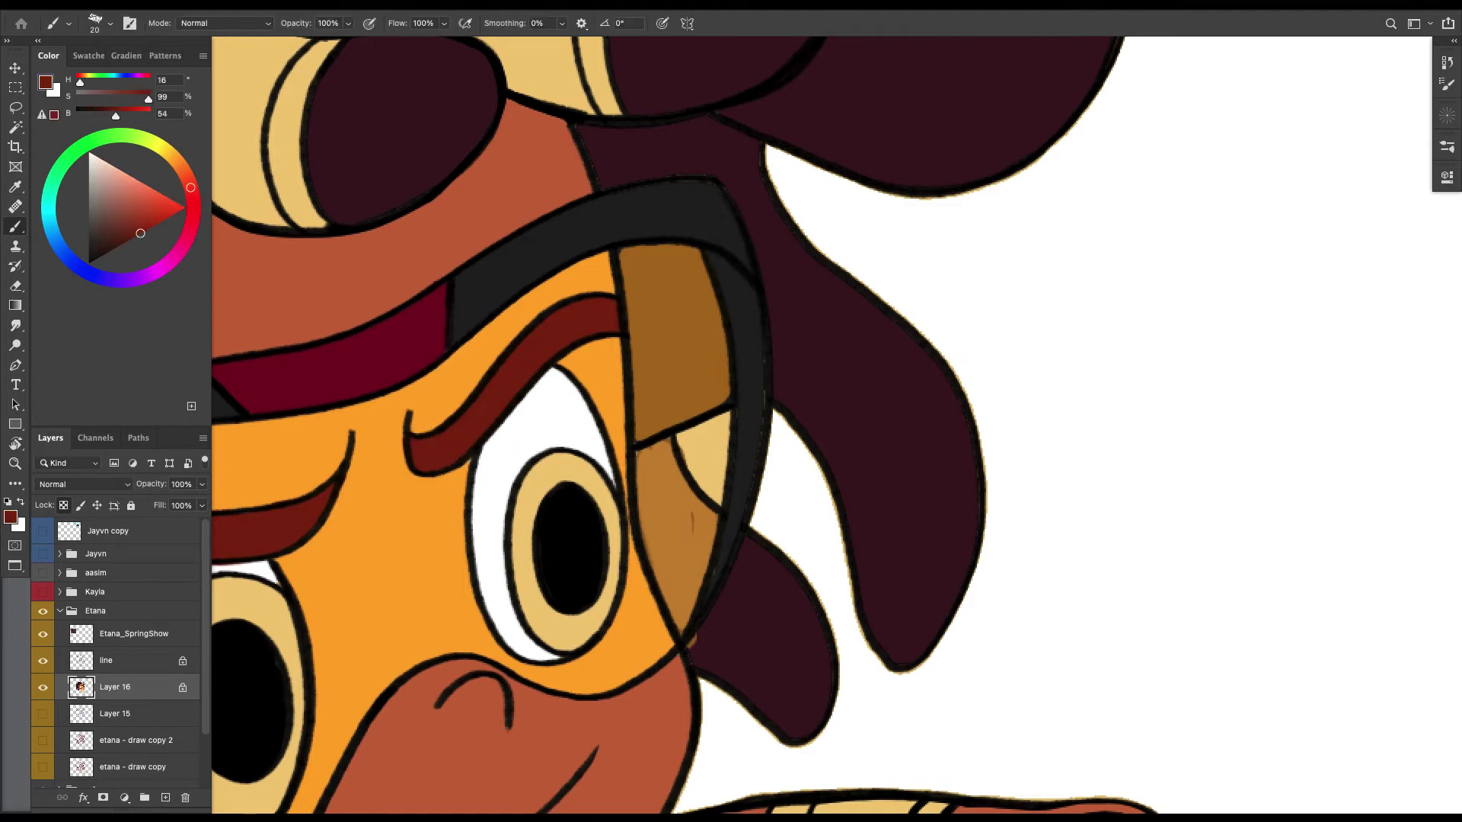
mouse_move(655, 446)
mouse_down()
mouse_move(689, 495)
mouse_move(697, 594)
mouse_move(644, 510)
mouse_move(649, 449)
mouse_move(682, 569)
mouse_up()
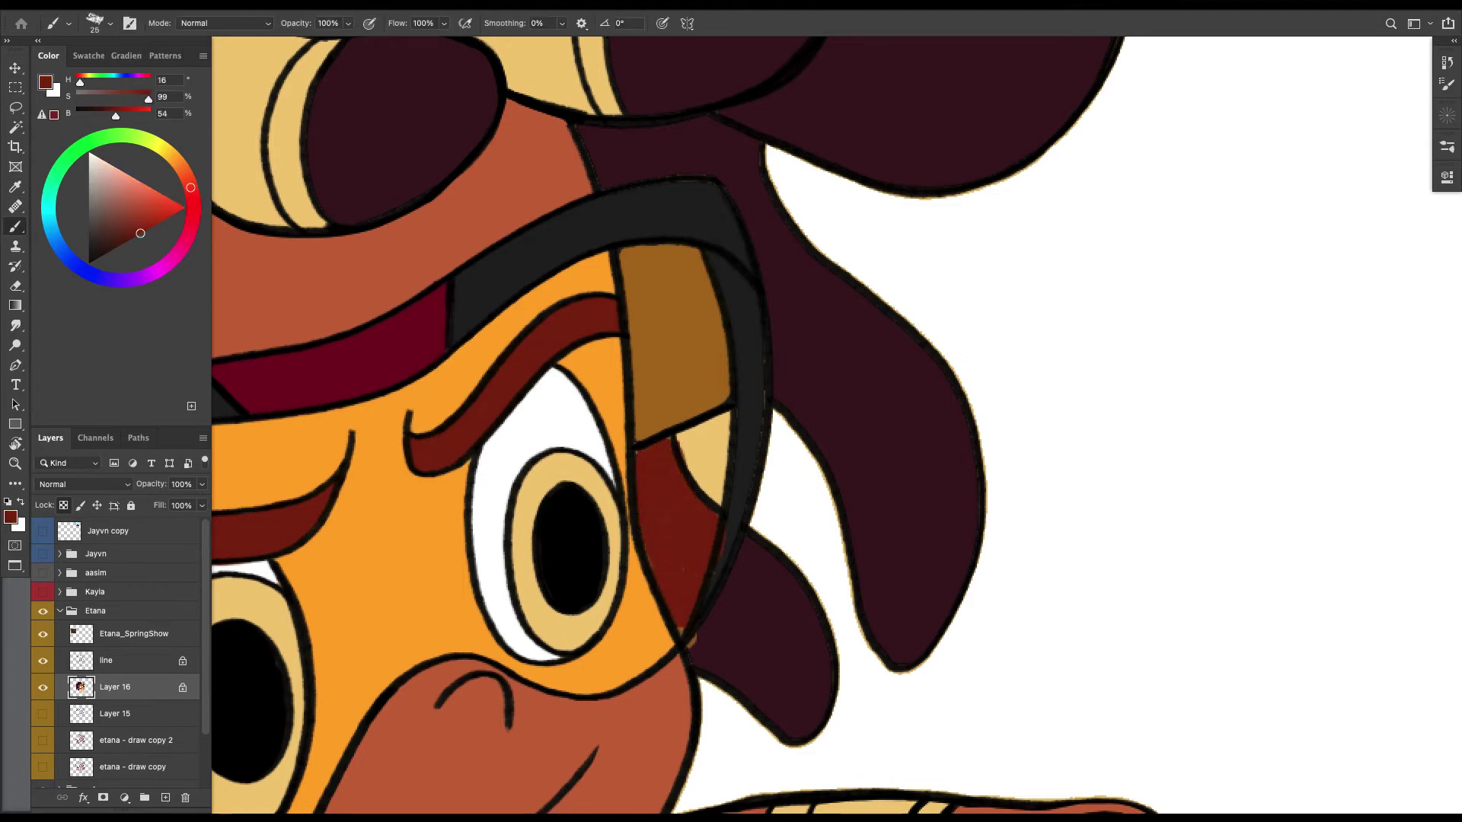
Clean up the overspill around the red-brown section and the goggles' lower tip with small-brush touches of the neighbouring sampled colours.
alt+click(701, 457)
key(bracketleft)
key(bracketleft)
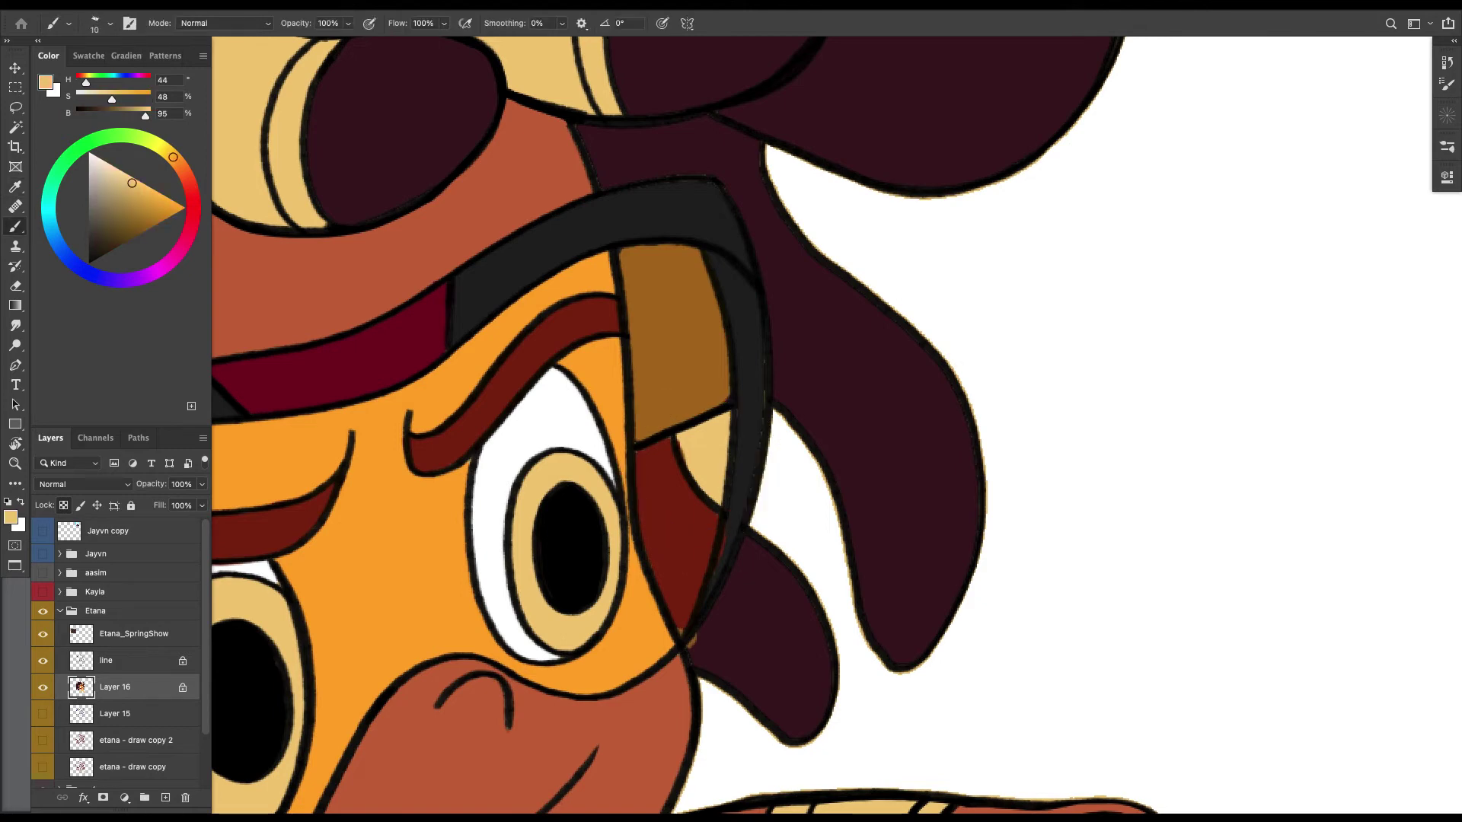
alt+click(744, 495)
key(bracketleft)
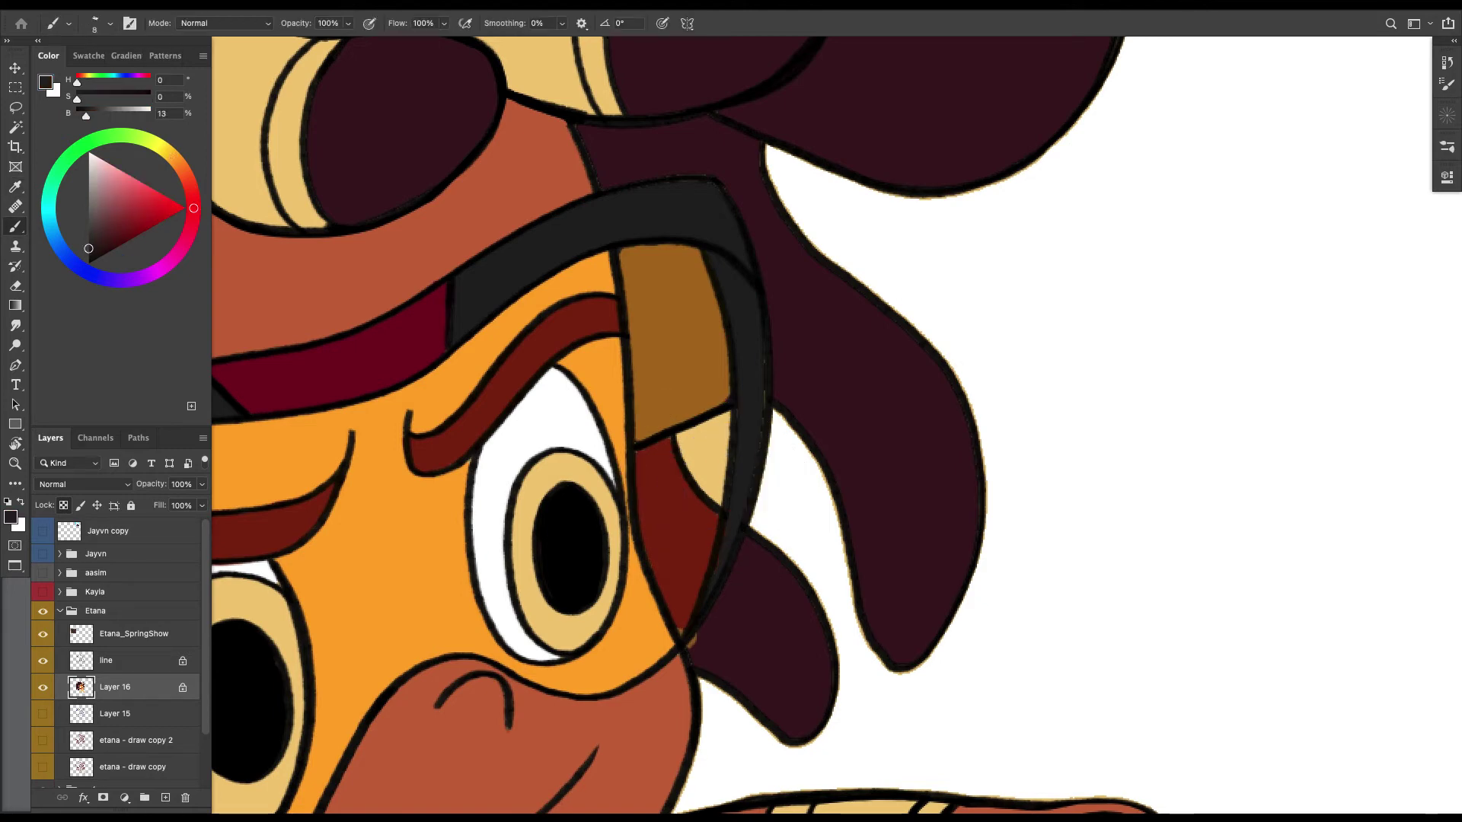
alt+click(793, 623)
key(bracketright)
alt+click(673, 582)
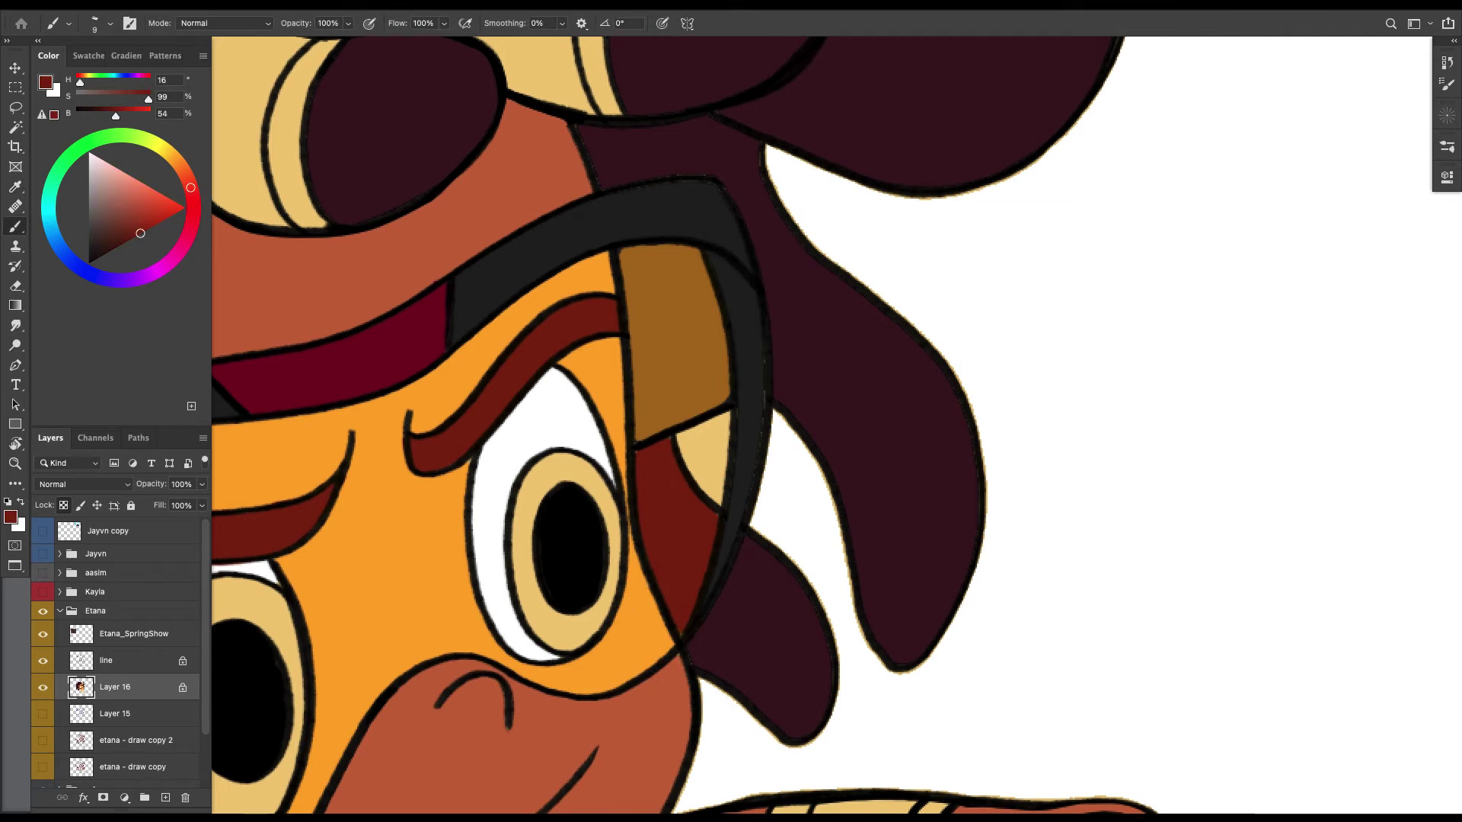
alt+click(689, 658)
Check the recoloured goggles and hair on the whole figure beside the standing reference character.
scroll(746, 457, down, 2)
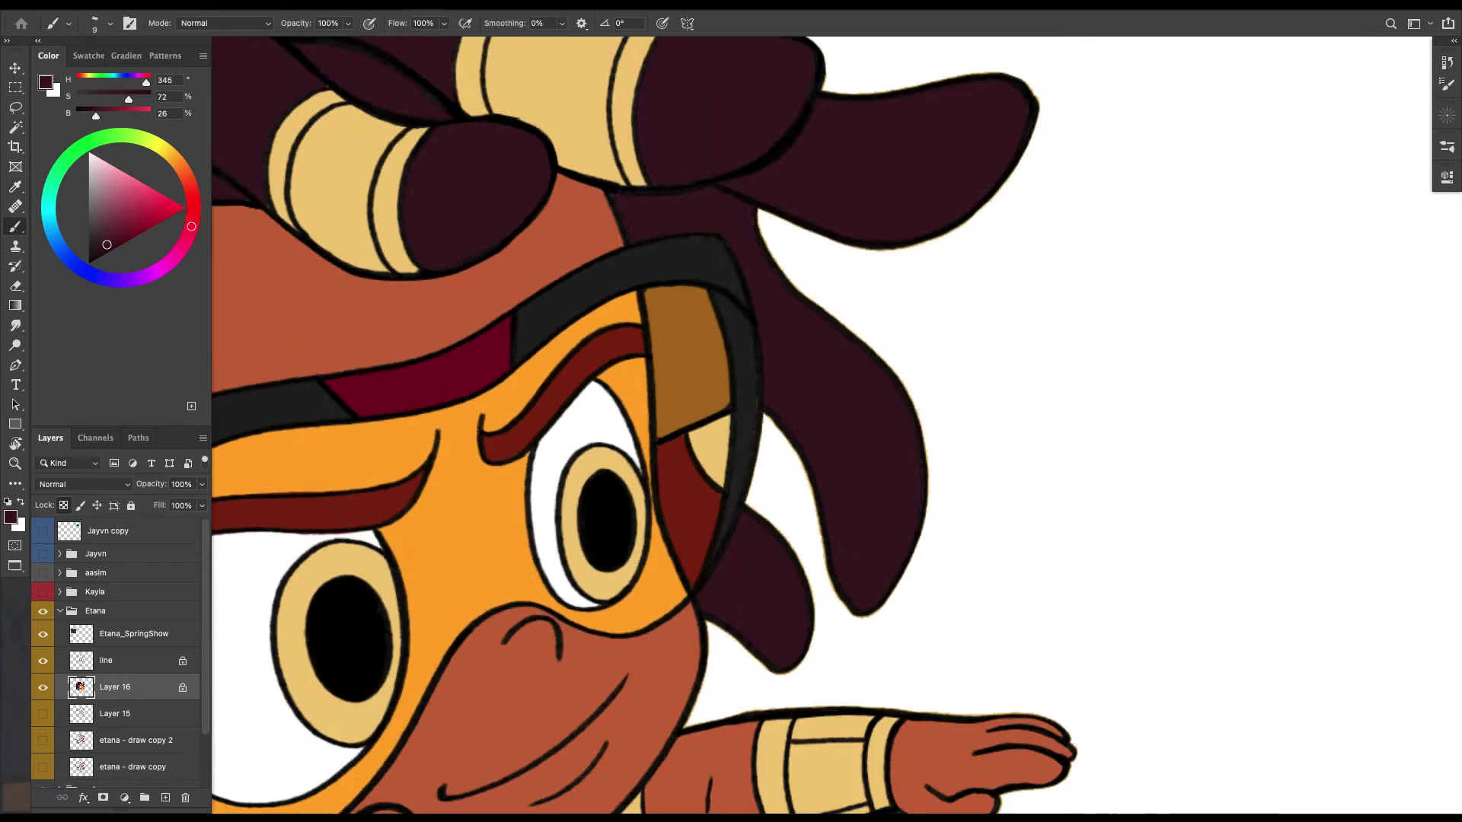
key(super+minus)
key(super+minus)
key(super+minus)
scroll(823, 426, left, 2)
key(super+minus)
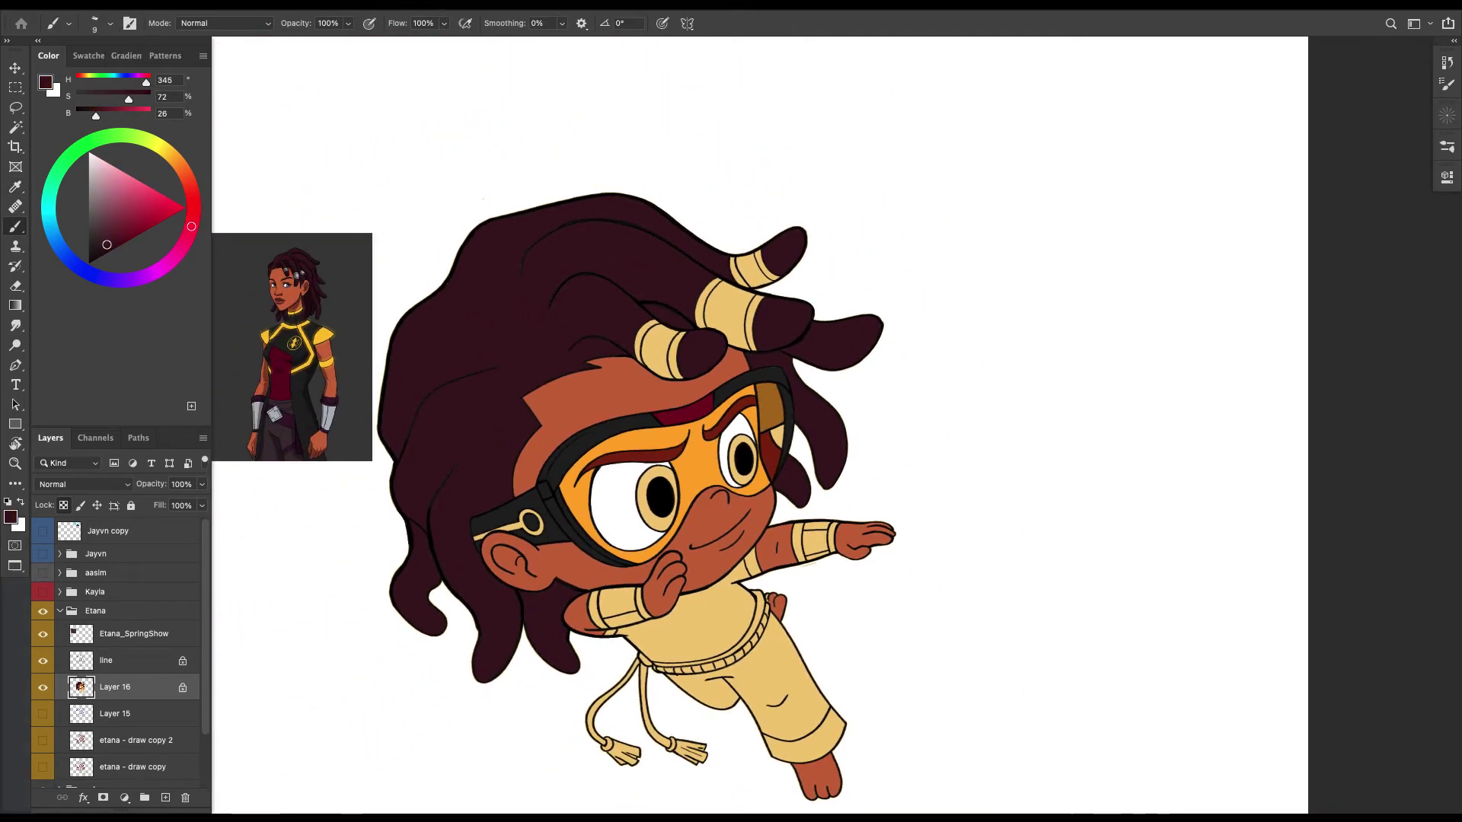
scroll(762, 426, left, 3)
scroll(762, 427, down, 2)
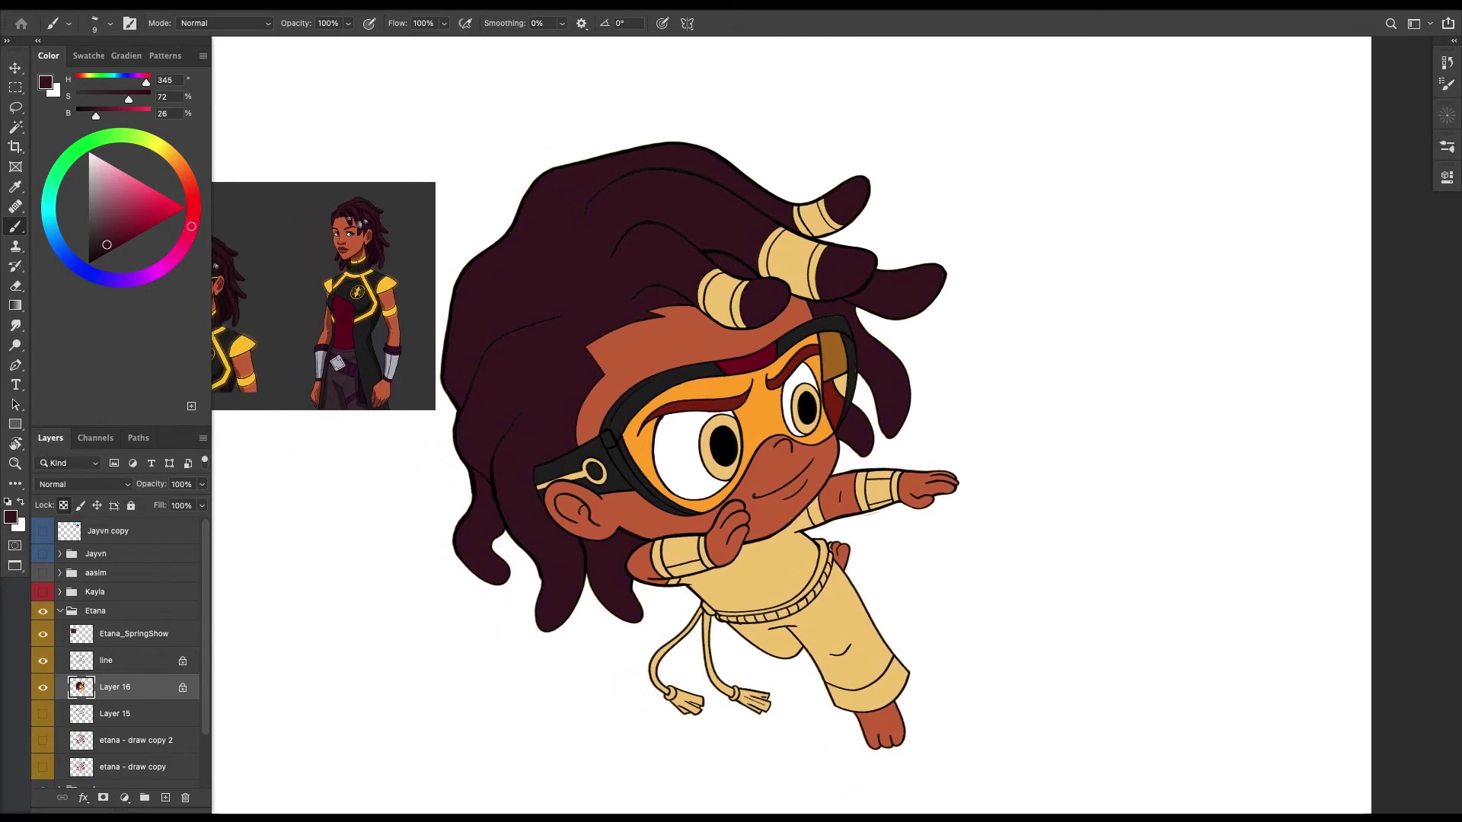
scroll(761, 426, right, 3)
scroll(761, 426, down, 1)
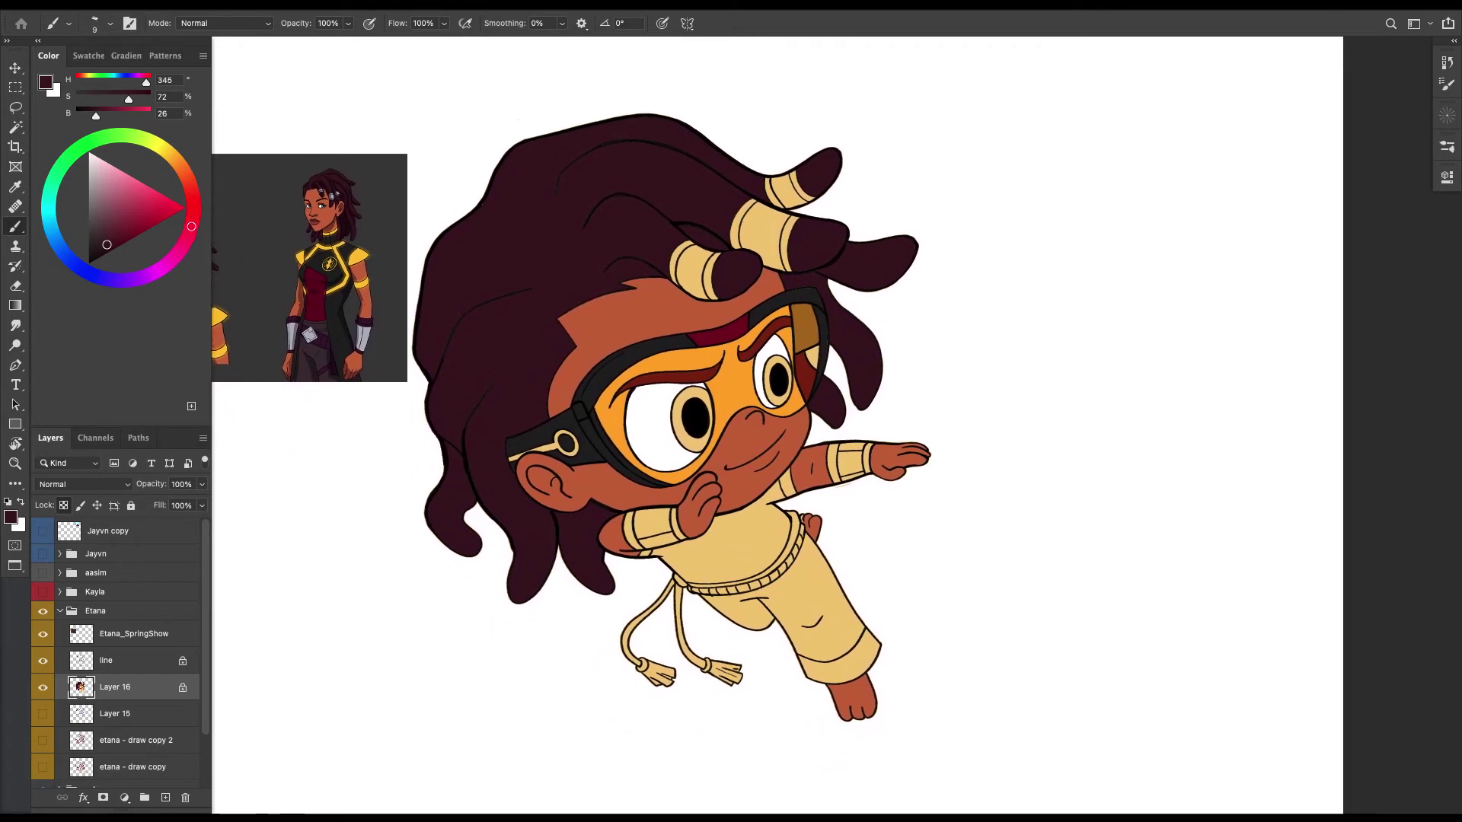
scroll(761, 427, up, 3)
scroll(761, 426, left, 1)
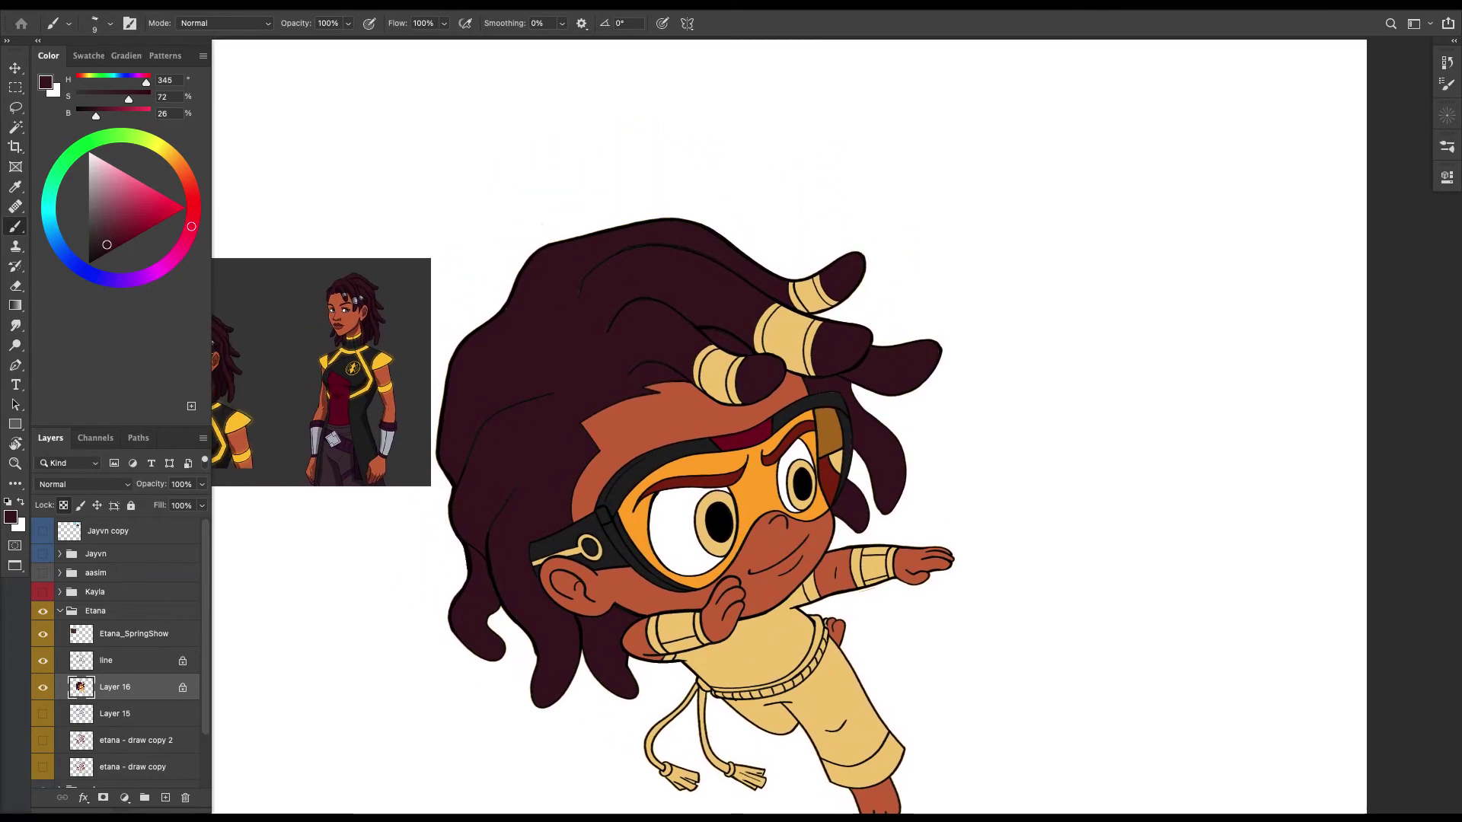
Sample the light silver-grey from the standing reference character for the dreadlock cuffs.
key(super+plus)
scroll(731, 424, left, 5)
scroll(731, 425, up, 3)
key(super+plus)
key(super+plus)
scroll(731, 425, left, 5)
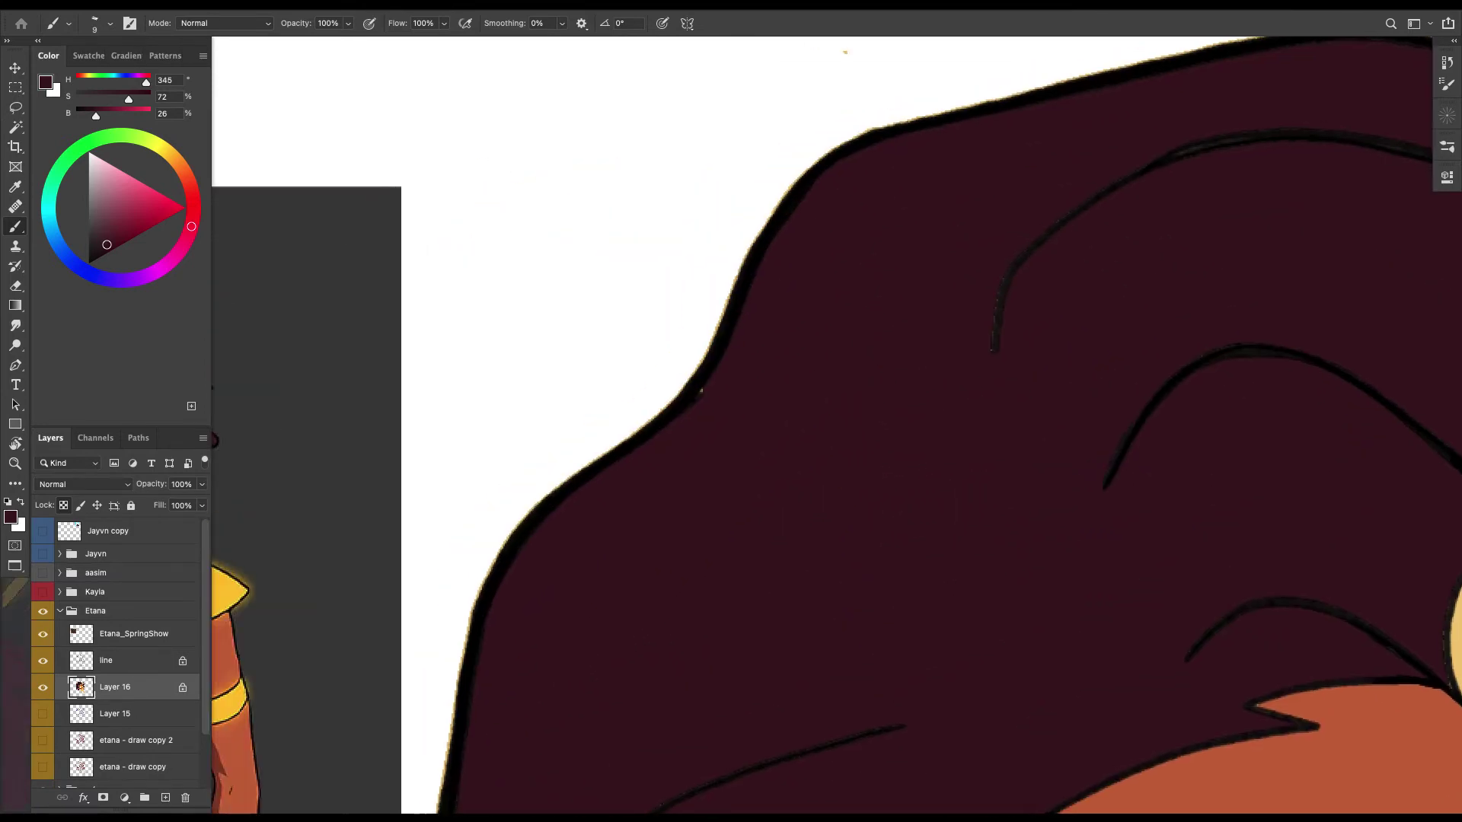
scroll(731, 424, up, 1)
alt+click(312, 403)
Outline the cuff on the front dreadlock above the forehead with a Lasso selection.
scroll(823, 426, right, 12)
scroll(822, 427, down, 3)
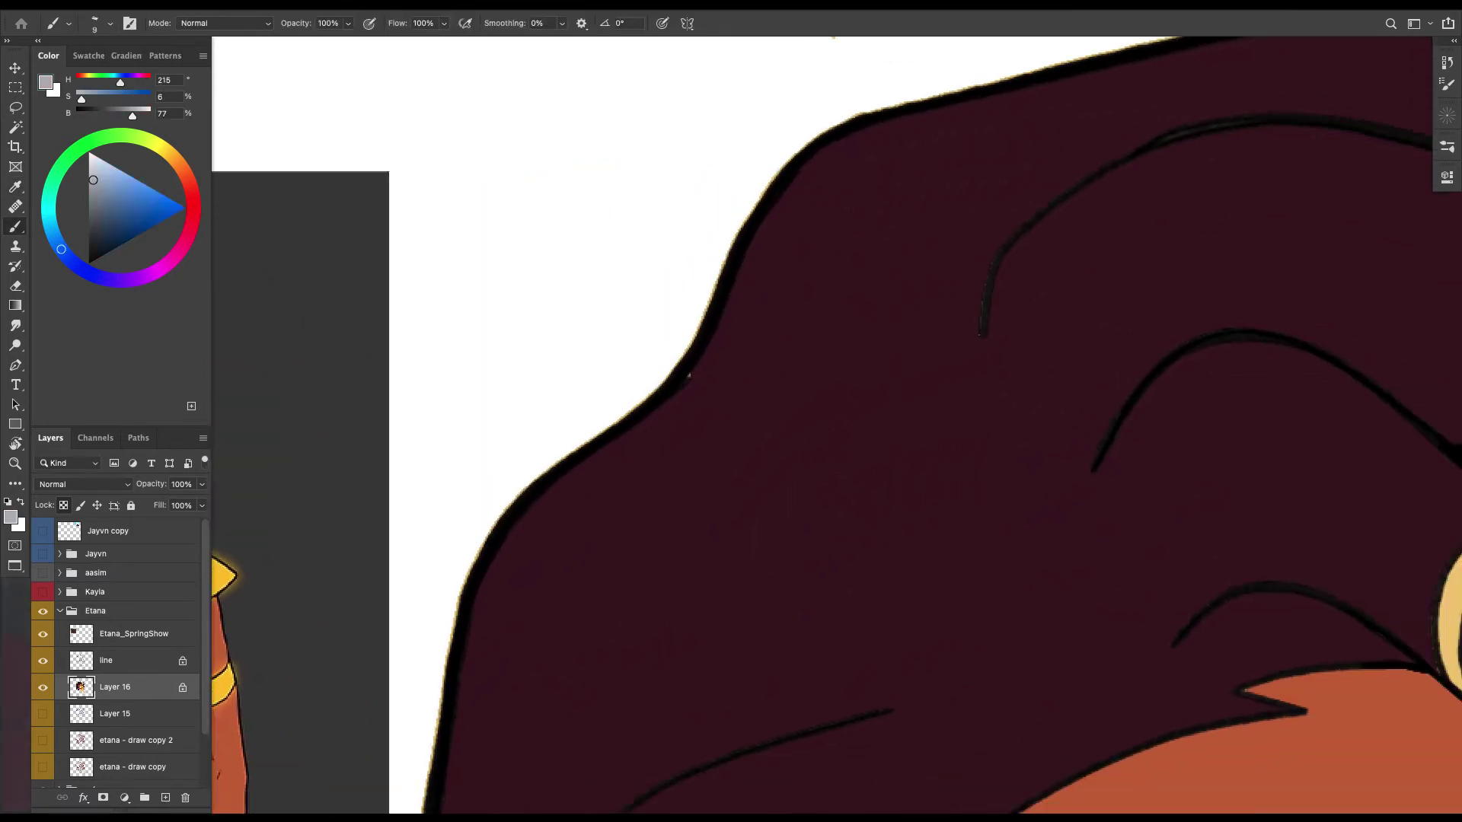
scroll(835, 427, right, 5)
scroll(835, 426, down, 1)
key(bracketright)
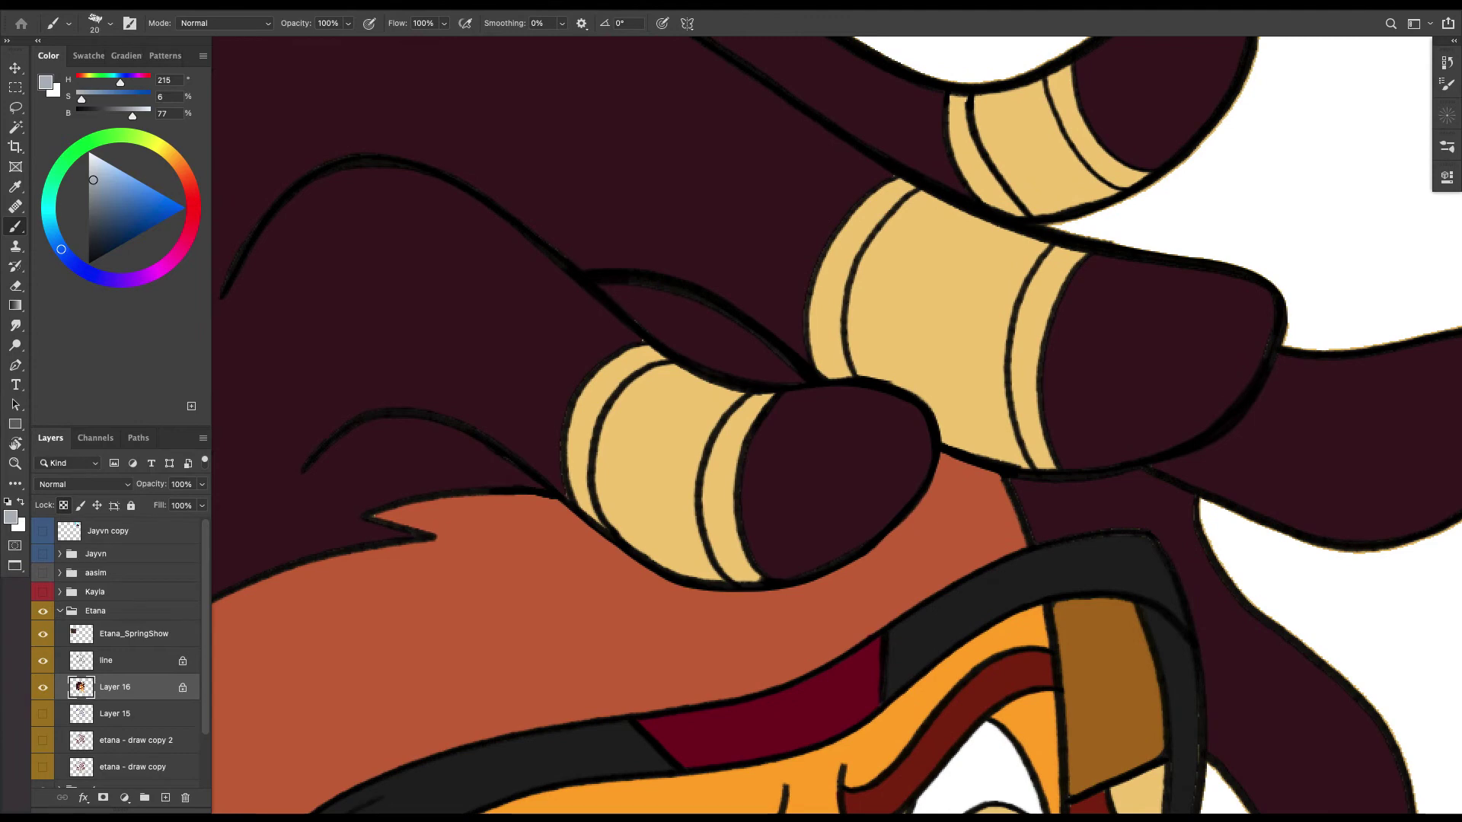
key(l)
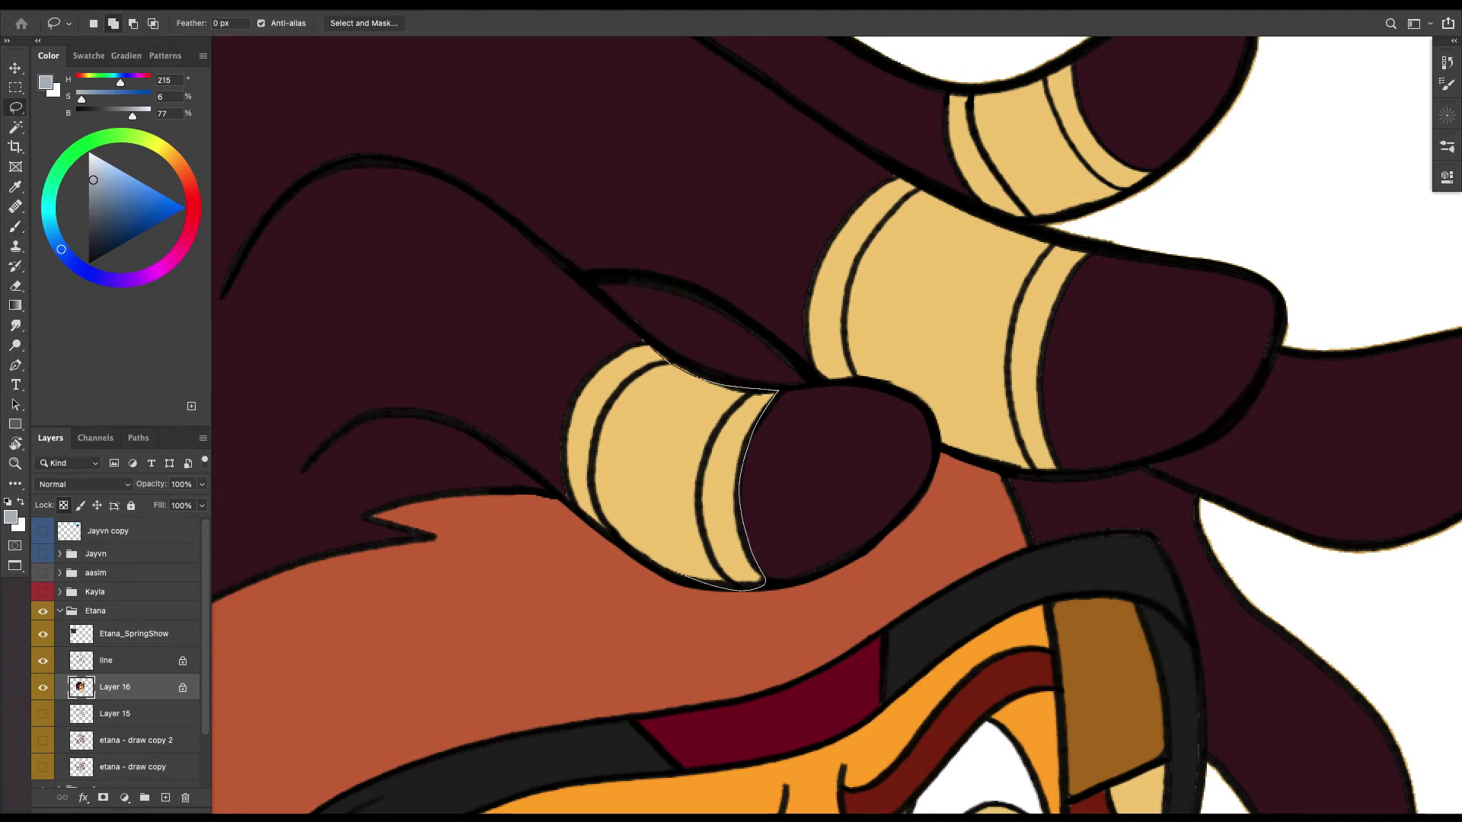
drag(555, 471, 643, 346)
Add the large middle cuff and the small upper cuff on the other two dreadlocks to the Lasso selection.
scroll(838, 426, right, 5)
scroll(838, 426, up, 3)
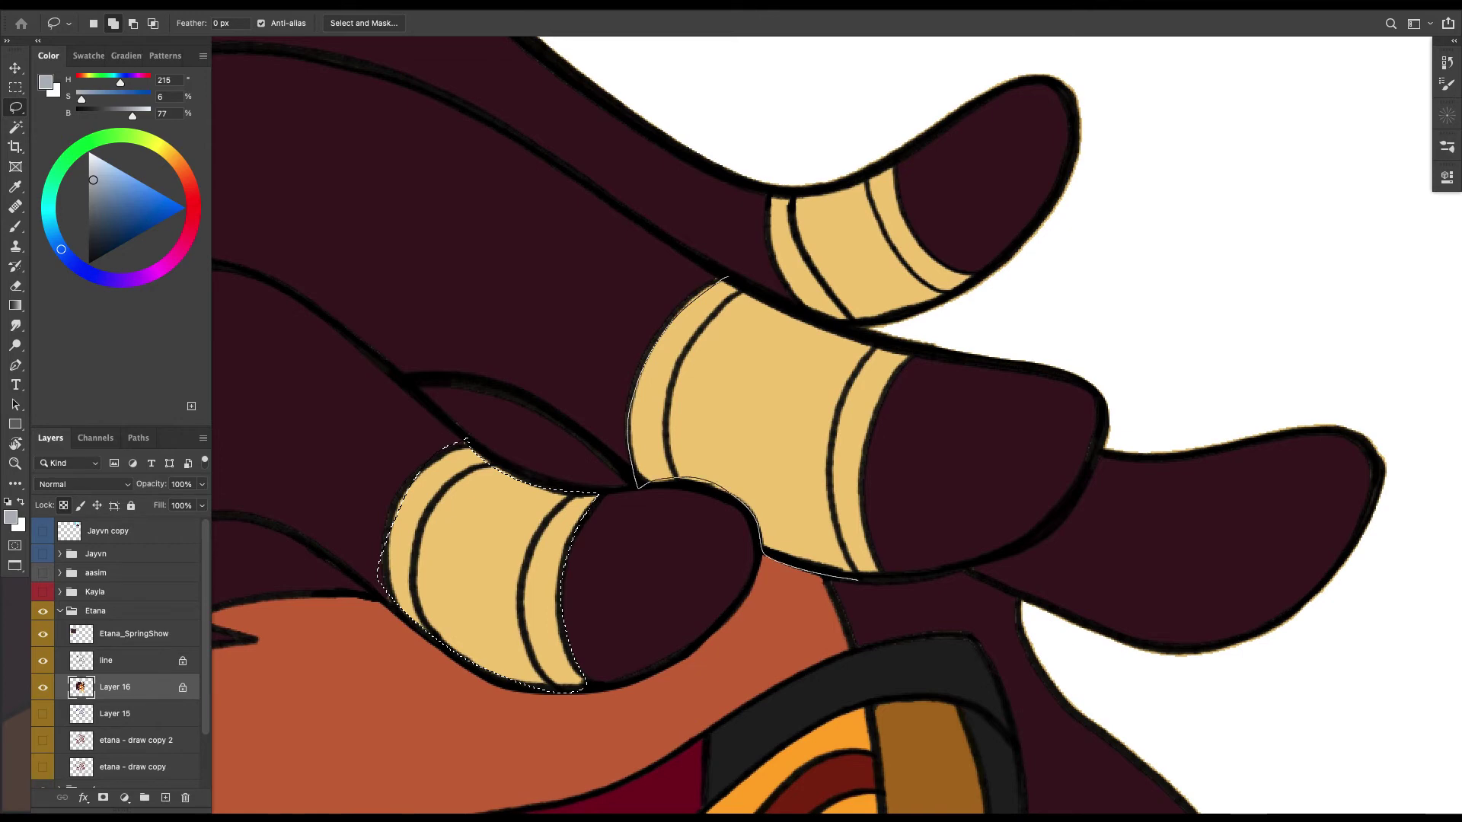
drag(858, 580, 866, 436)
drag(883, 344, 727, 278)
drag(766, 192, 778, 263)
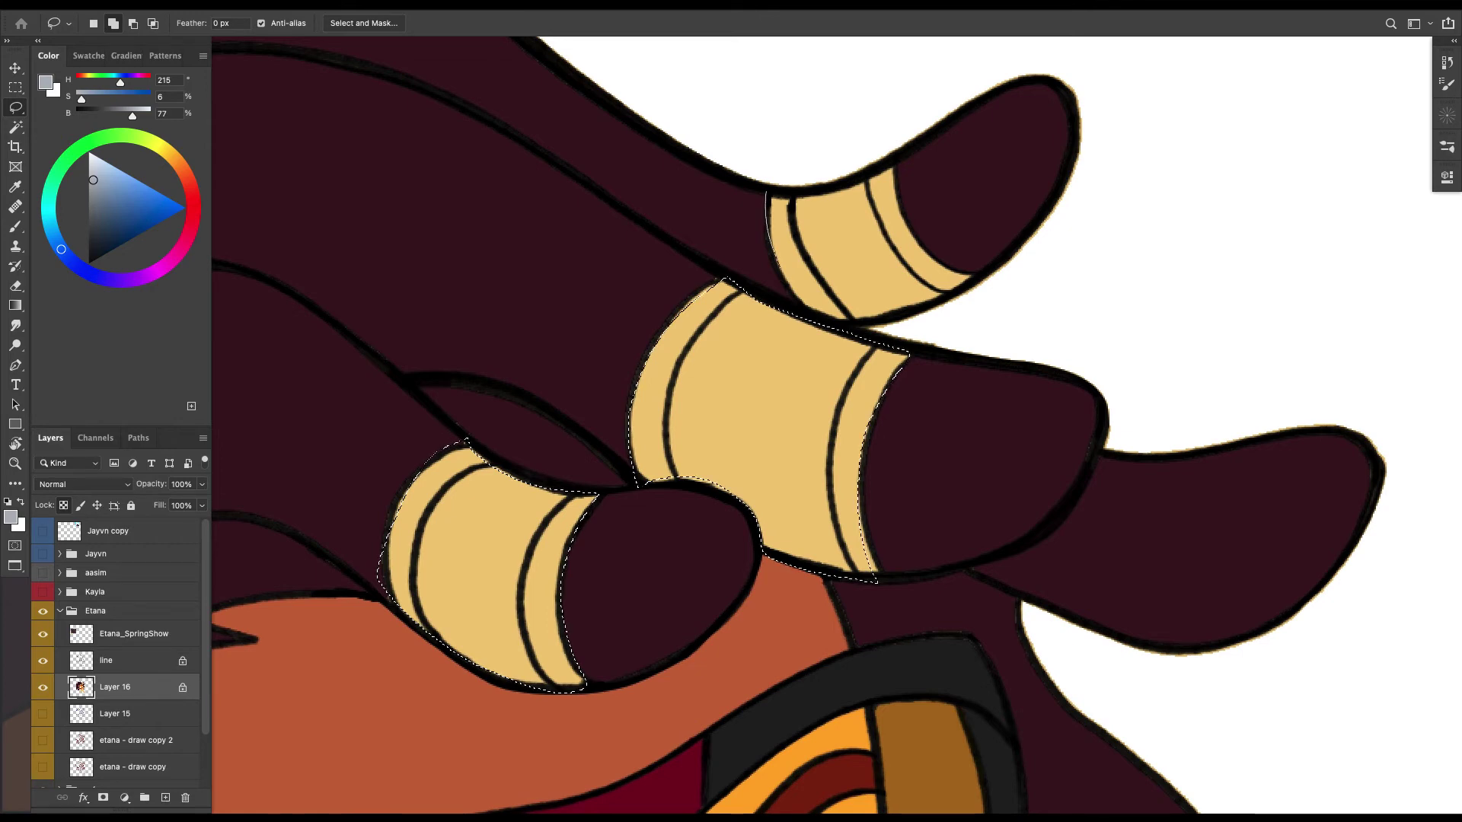
mouse_move(887, 164)
mouse_down()
mouse_move(811, 172)
mouse_move(916, 277)
mouse_move(754, 141)
mouse_move(875, 385)
mouse_move(846, 466)
mouse_move(844, 608)
mouse_move(739, 622)
mouse_move(617, 570)
mouse_move(613, 677)
mouse_move(531, 663)
mouse_move(521, 727)
mouse_move(555, 616)
mouse_move(457, 481)
mouse_move(456, 583)
mouse_up()
Paint the three selected cuffs silver-grey with a size 70 brush, clear the selection and reduce the brush to size 35.
key(b)
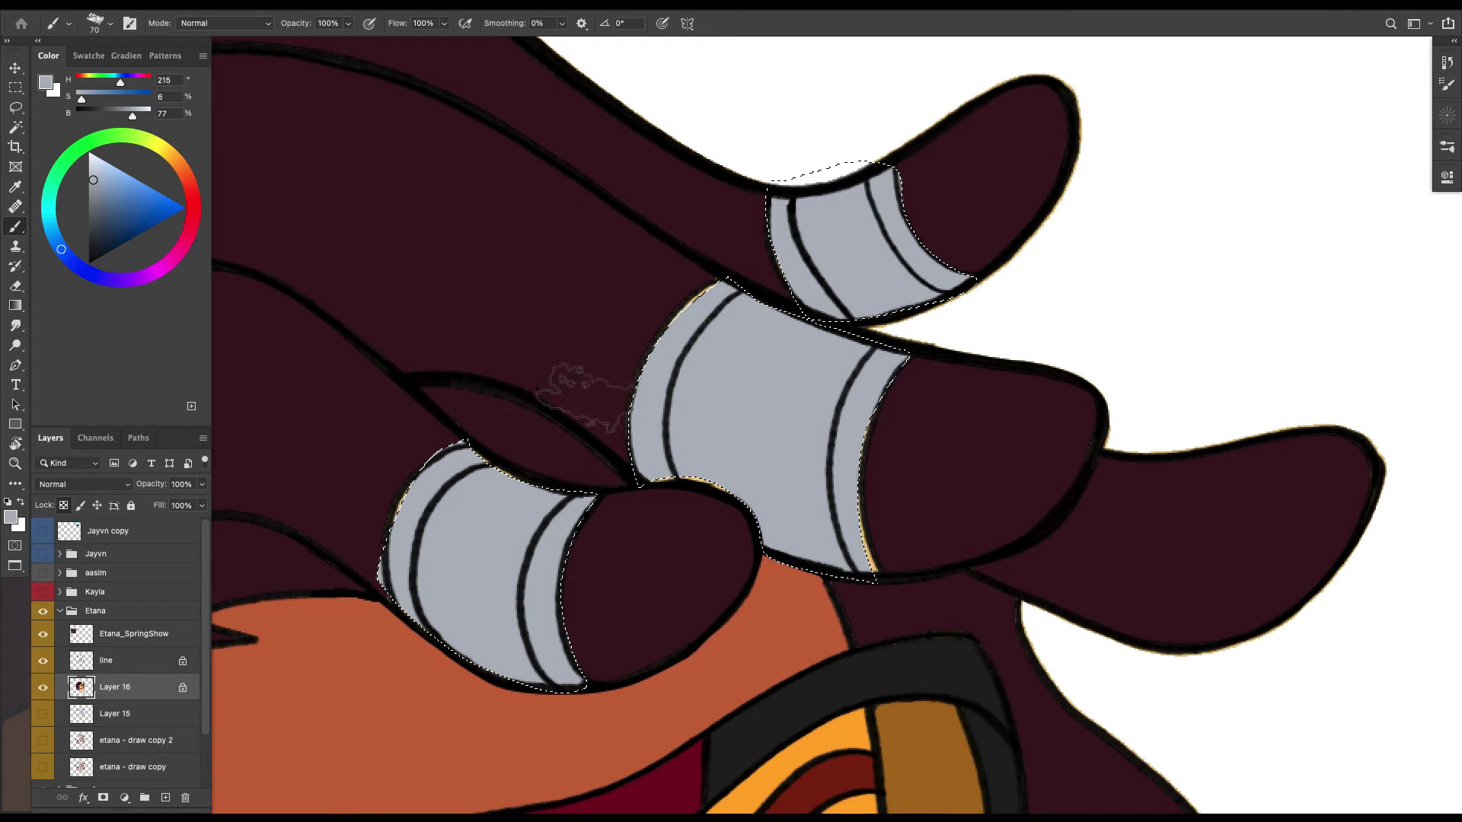
key(ctrl+d)
key(bracketleft)
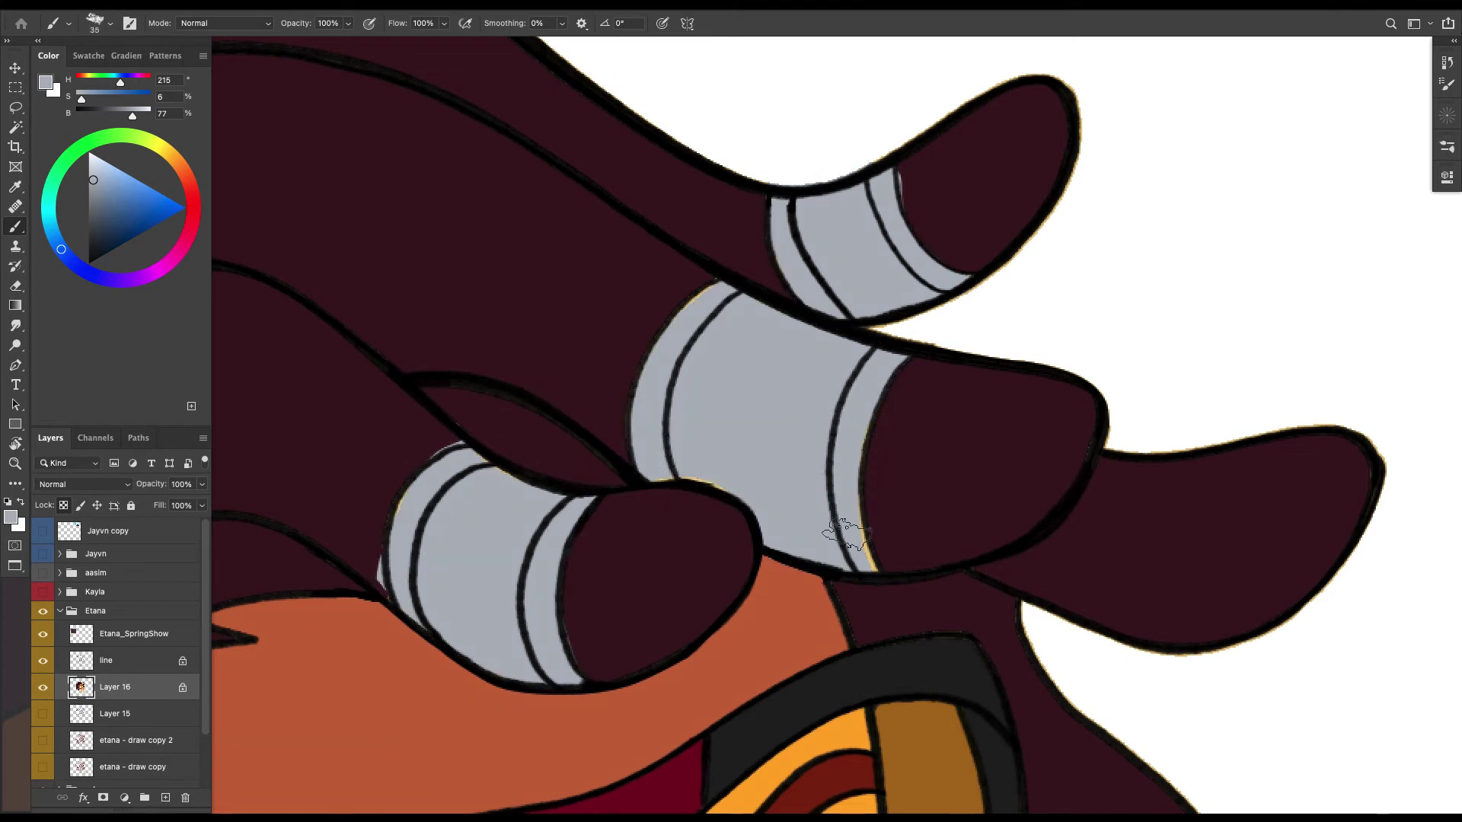
Clean up the edges of the large middle cuff with a small brush, alternating sampled silver-grey and dark maroon hair colour.
key(bracketleft)
key(bracketleft)
key(bracketleft)
key(bracketleft)
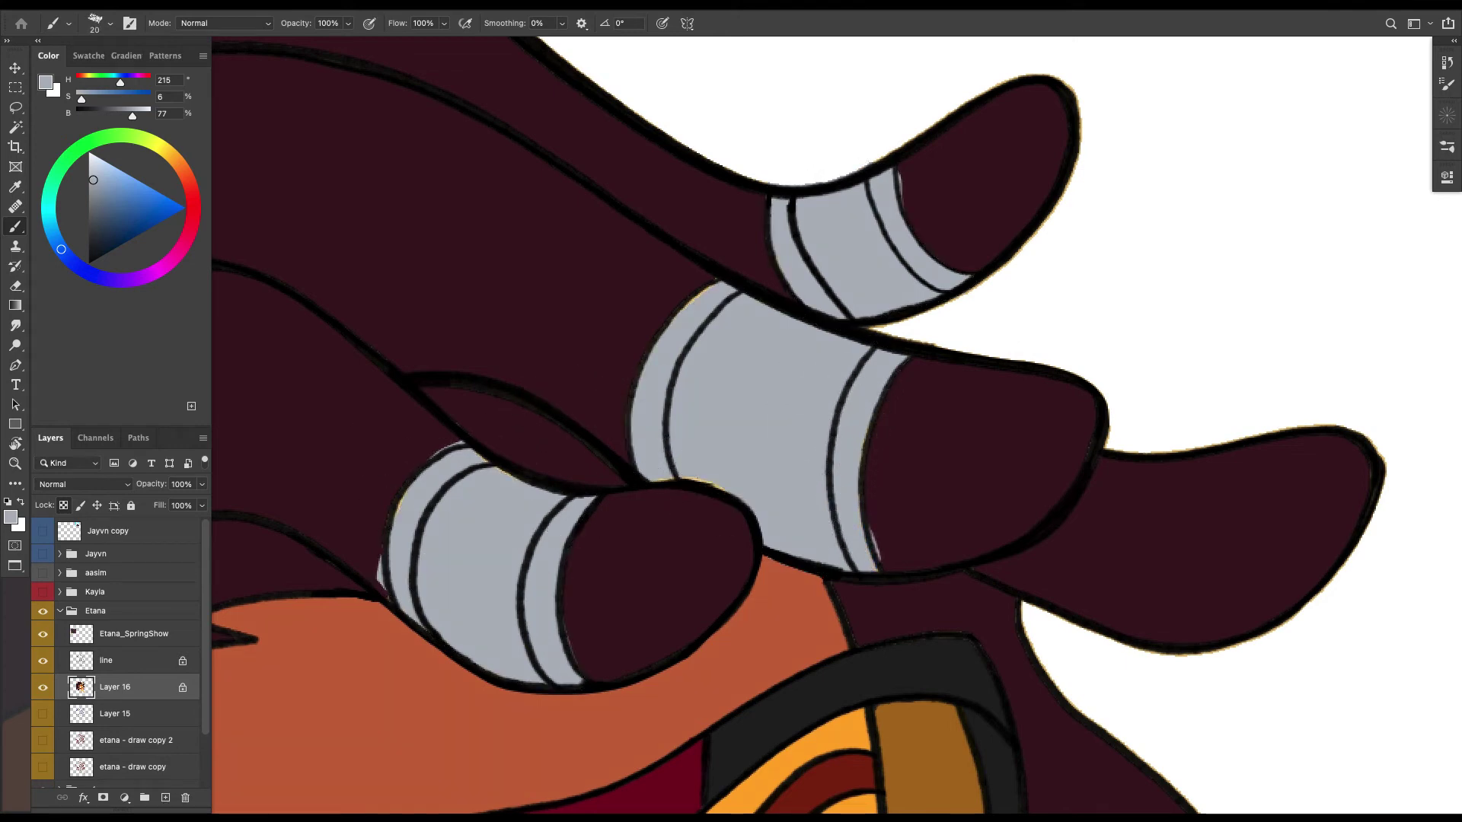
alt+click(887, 488)
key(bracketleft)
key(bracketleft)
key(bracketleft)
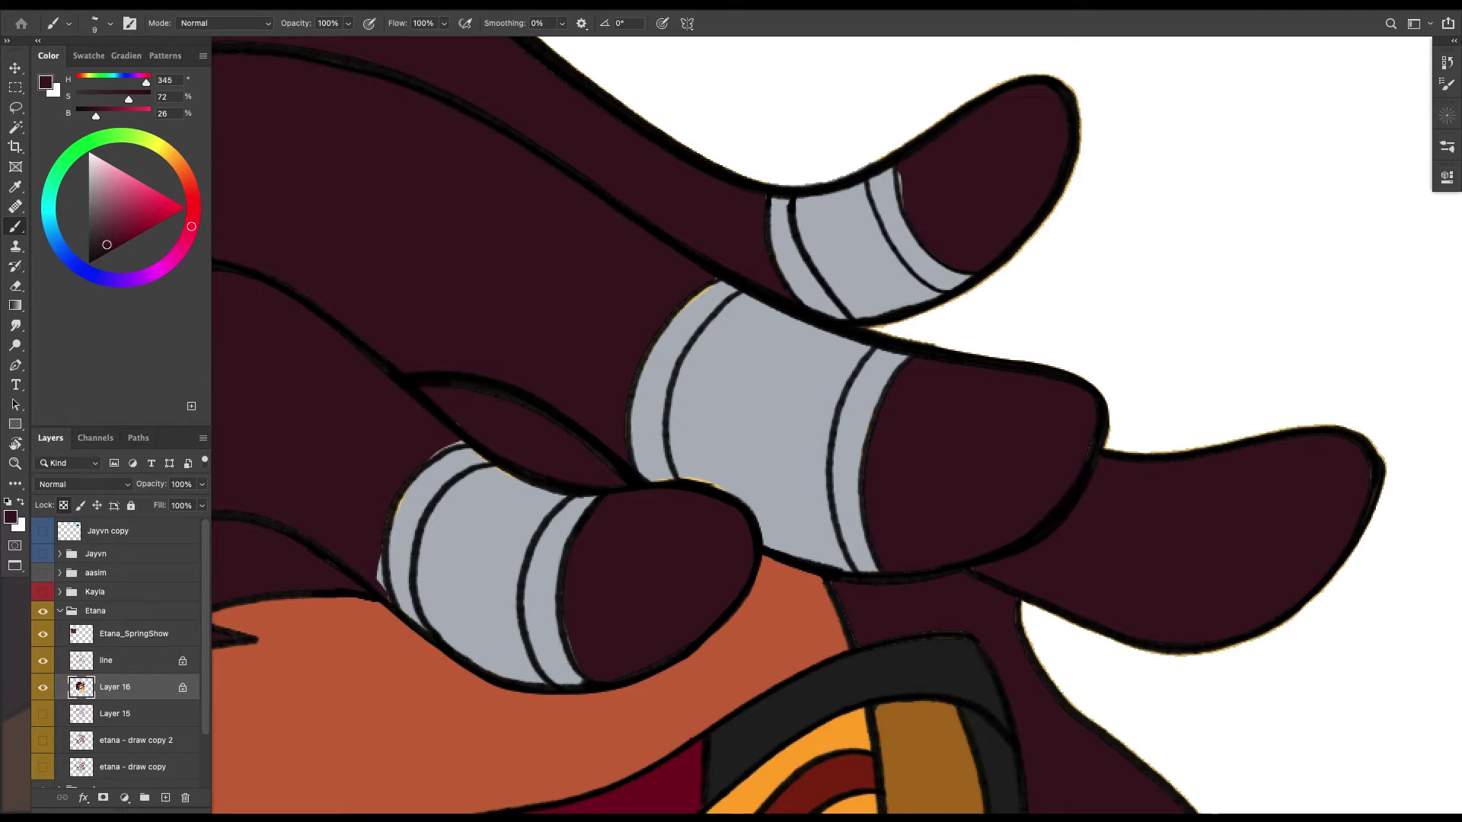
alt+click(849, 526)
key(bracketright)
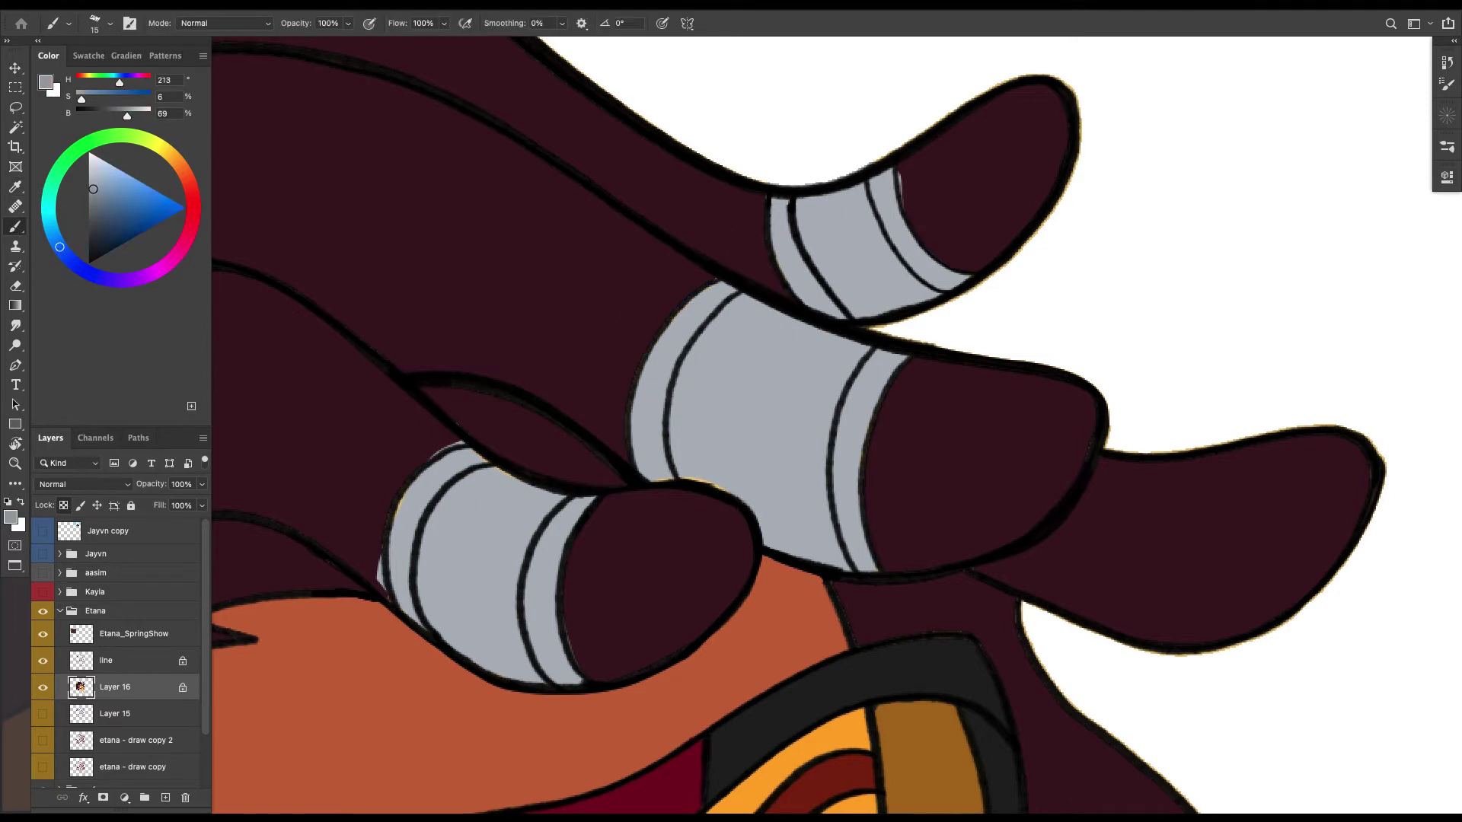
Touch up the edges of the front cuff above the forehead with sampled silver-grey and dark maroon, using a brush of about size 10.
alt+click(702, 463)
drag(700, 481, 720, 487)
alt+click(601, 580)
key(bracketleft)
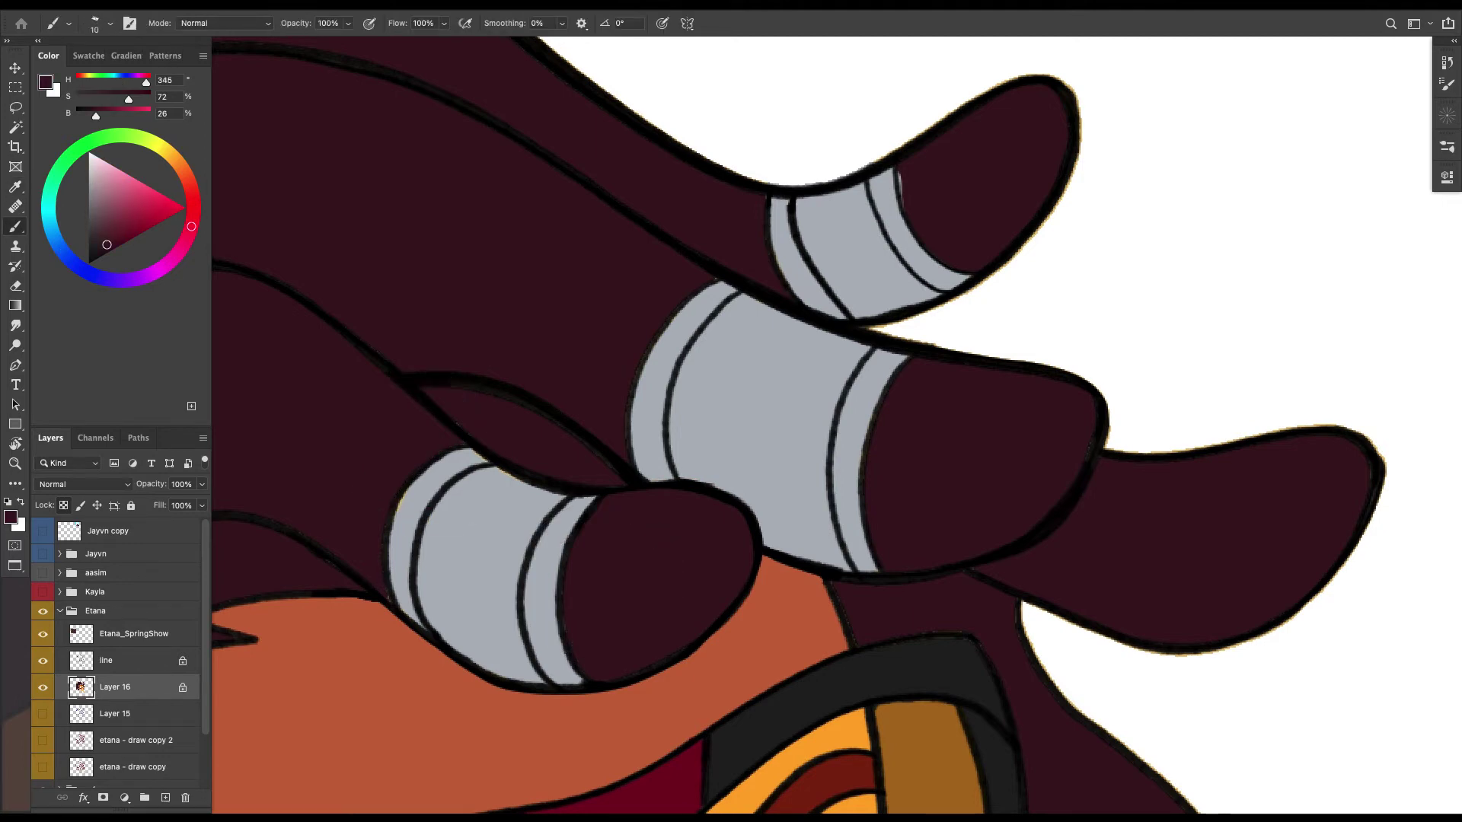
alt+click(413, 501)
key(bracketleft)
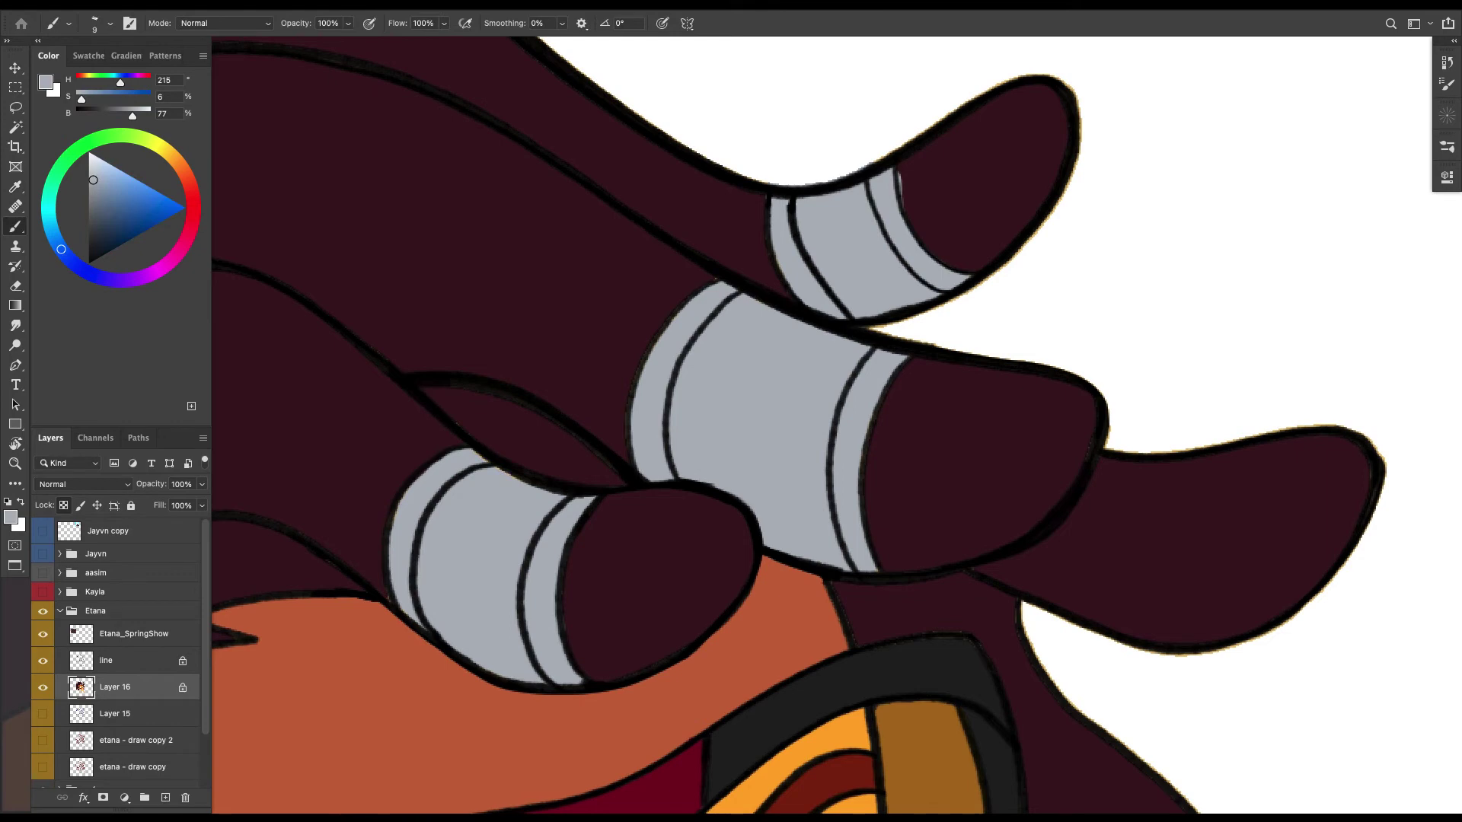
Cover the gap along the outer edge of the small upper cuff with the sampled dark maroon hair colour.
drag(937, 229, 765, 417)
alt+click(769, 380)
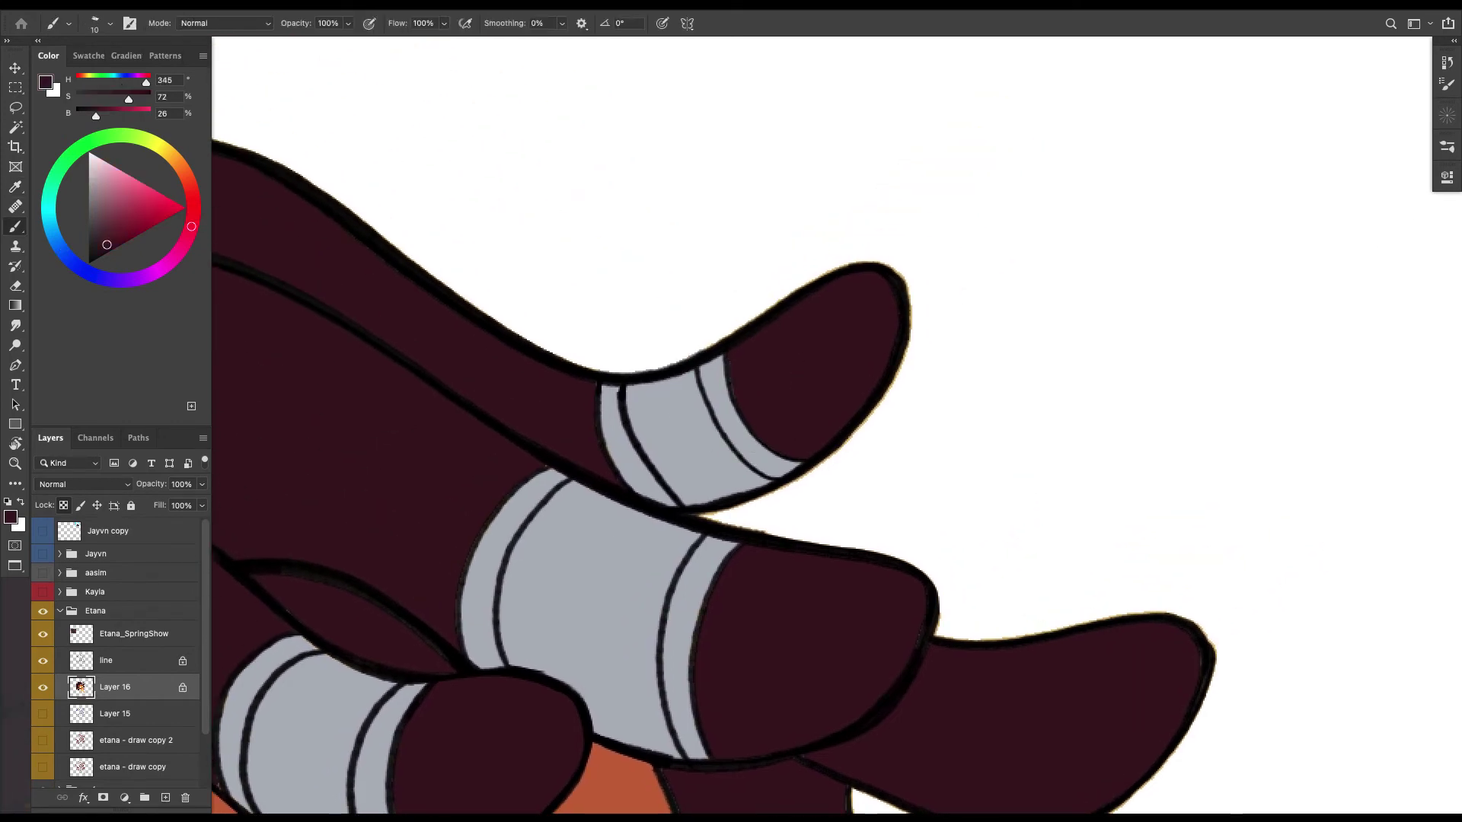
drag(868, 426, 788, 461)
Lasso the thick inner line of the small upper cuff on the line layer and warp its upper end to meet the dreadlock outline.
key(alt+bracketright)
key(l)
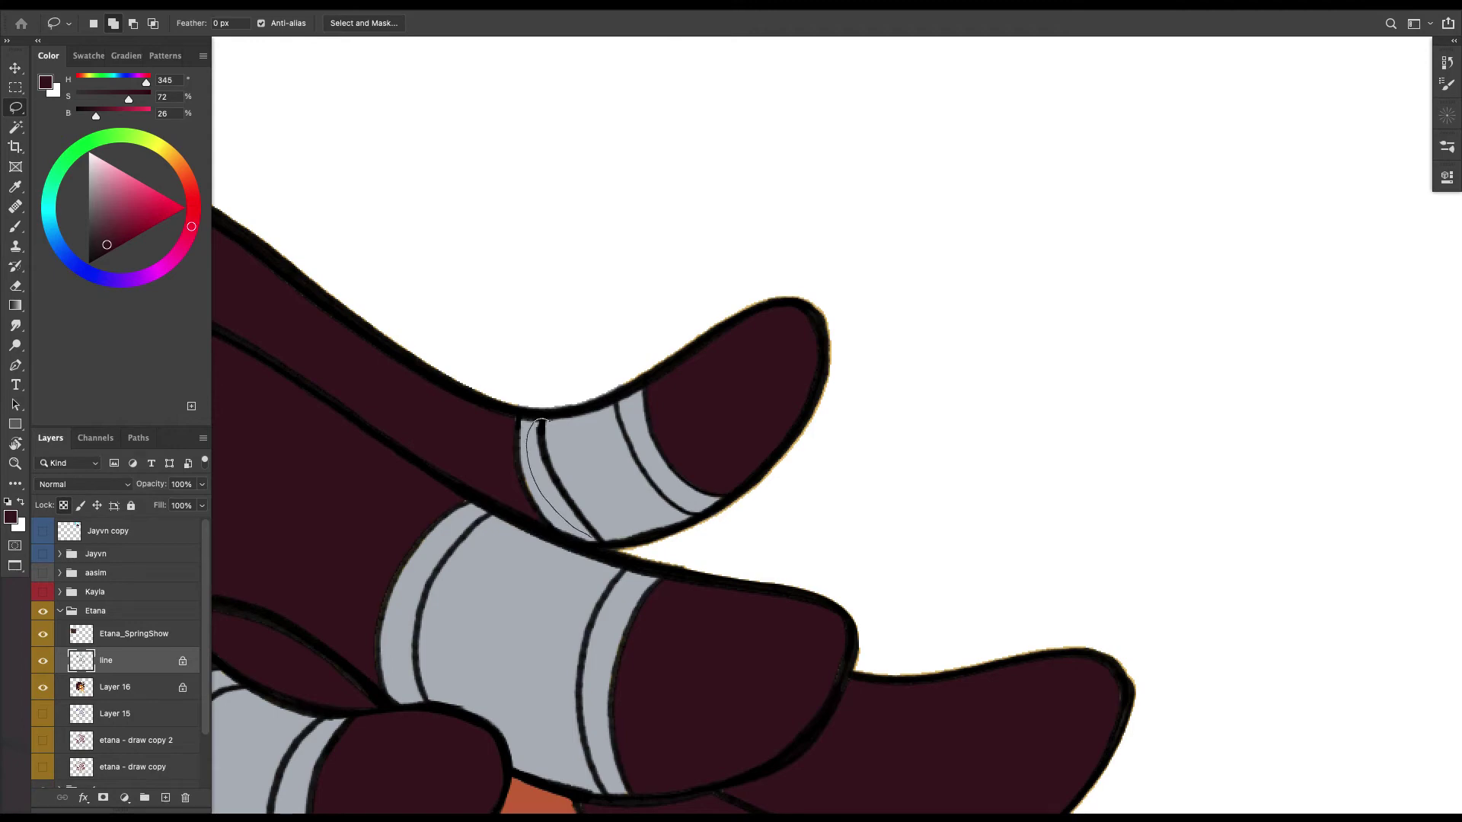
drag(594, 537, 591, 483)
click(150, 5)
mouse_move(174, 336)
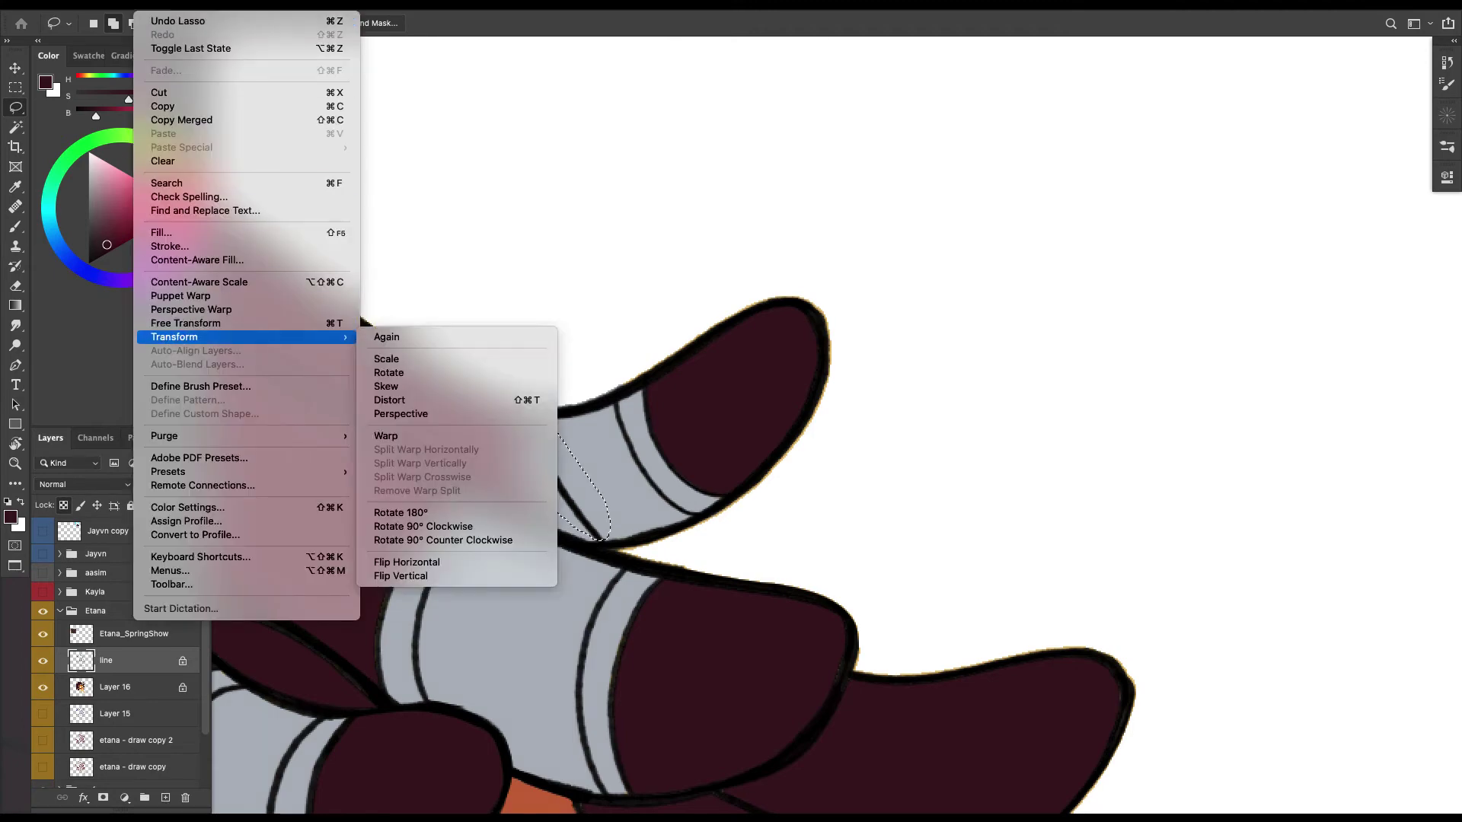
click(386, 435)
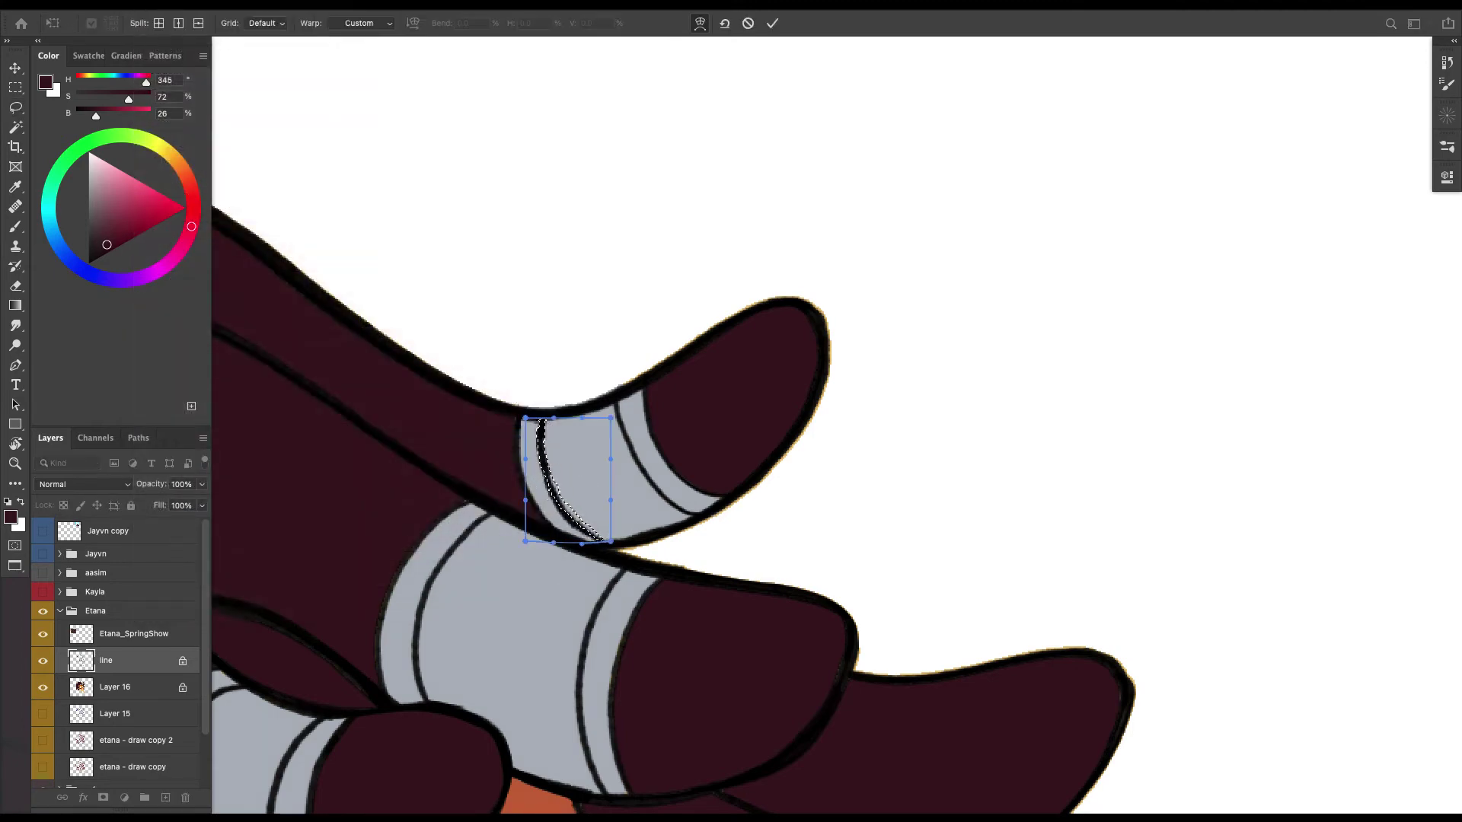
drag(542, 426, 544, 422)
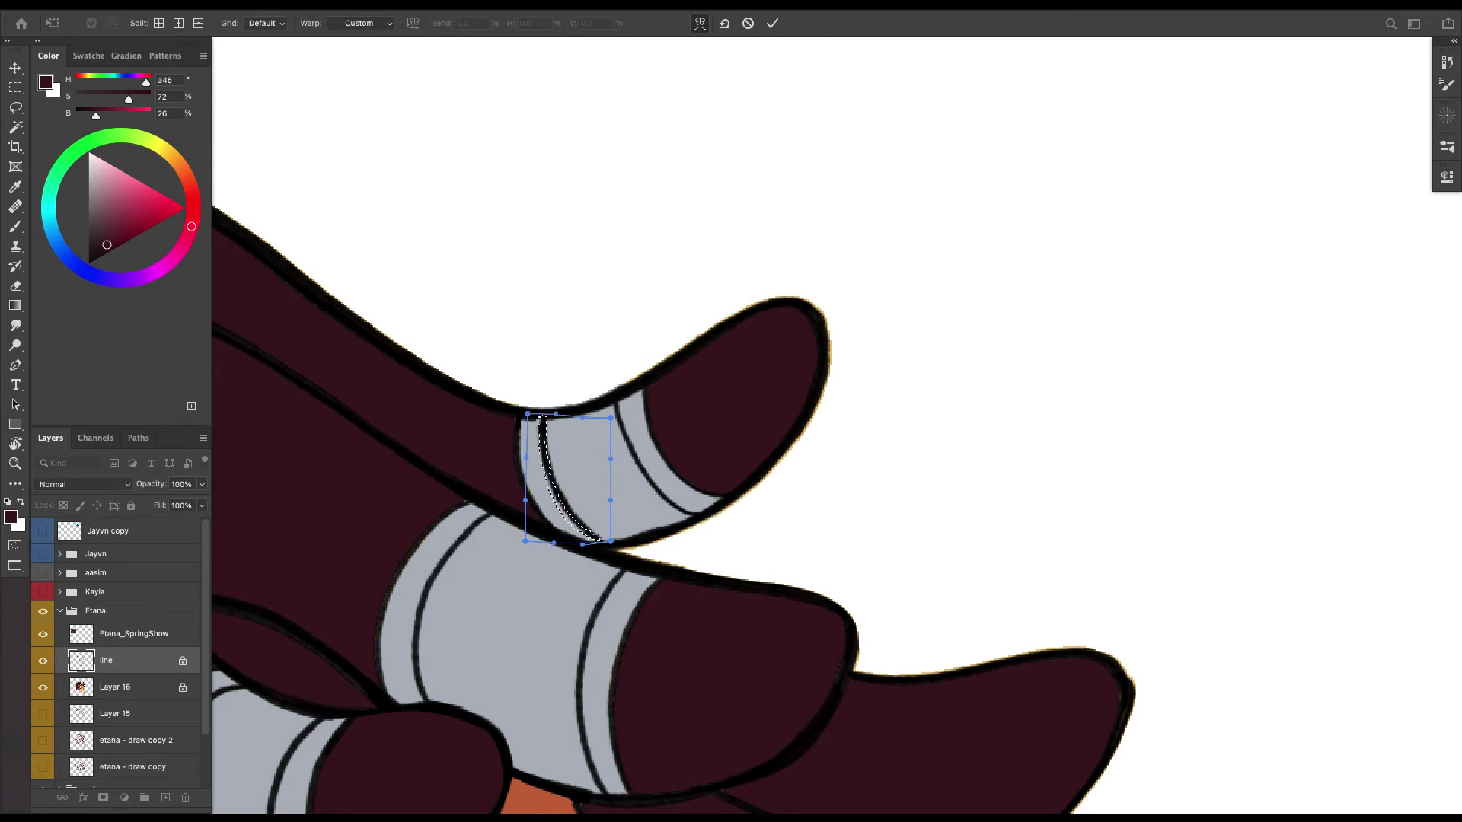
key(Return)
Show the Jayvn copy layer and sample the off-white of the upside-down boy's shirt.
key(ctrl+0)
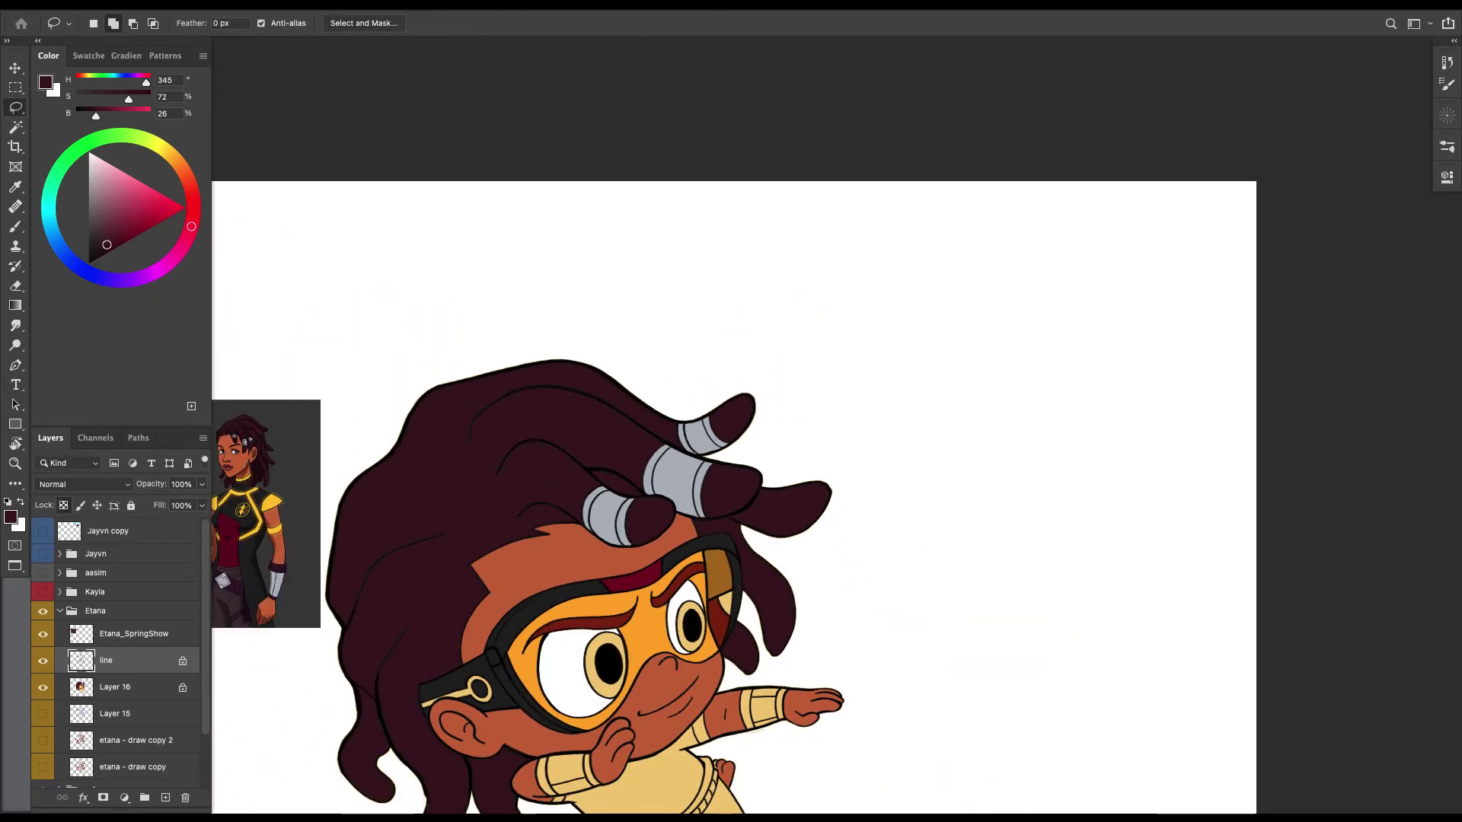
key(ctrl+minus)
scroll(662, 538, down, 2)
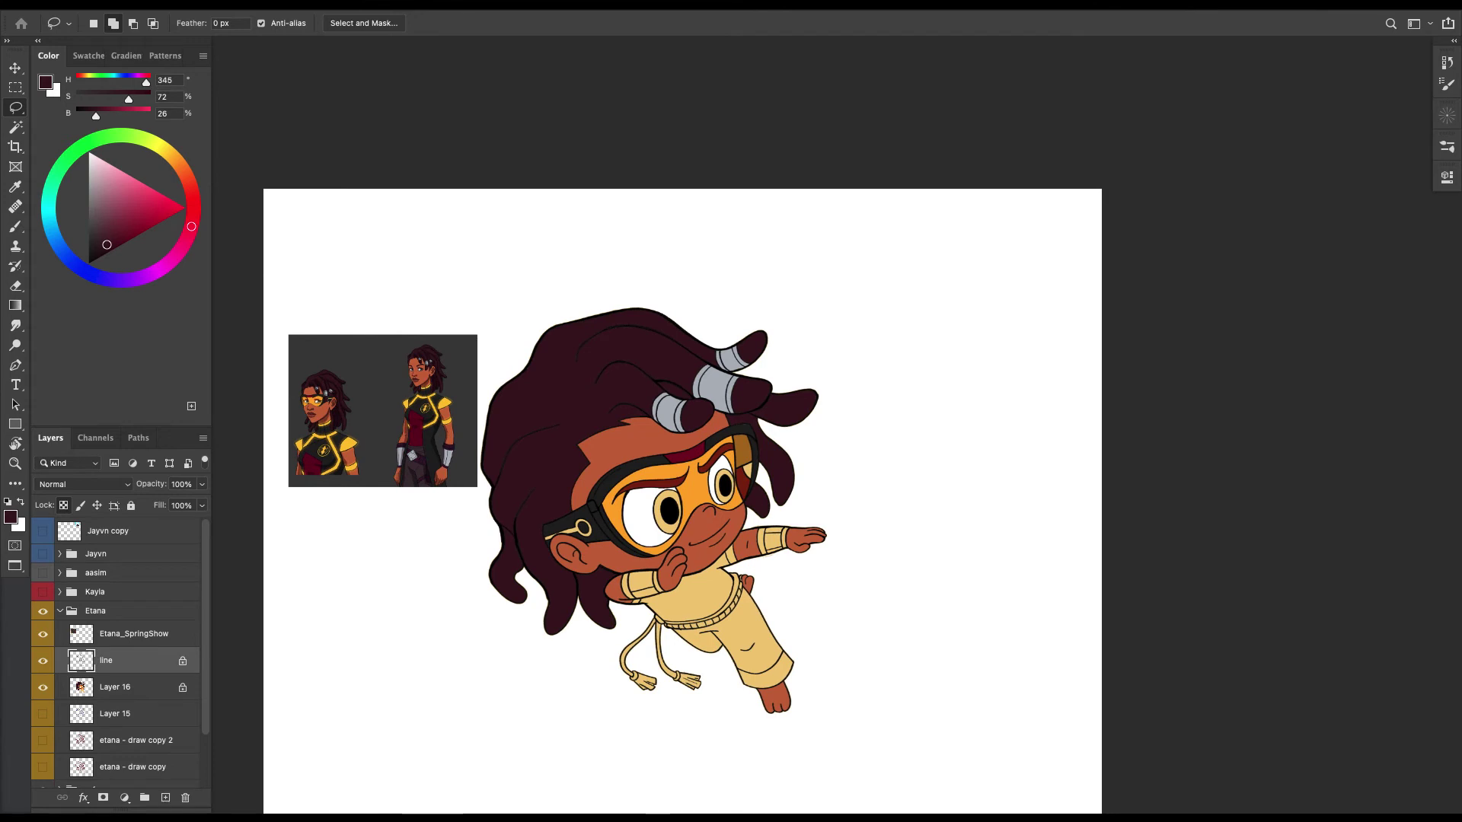
scroll(617, 666, up, 3)
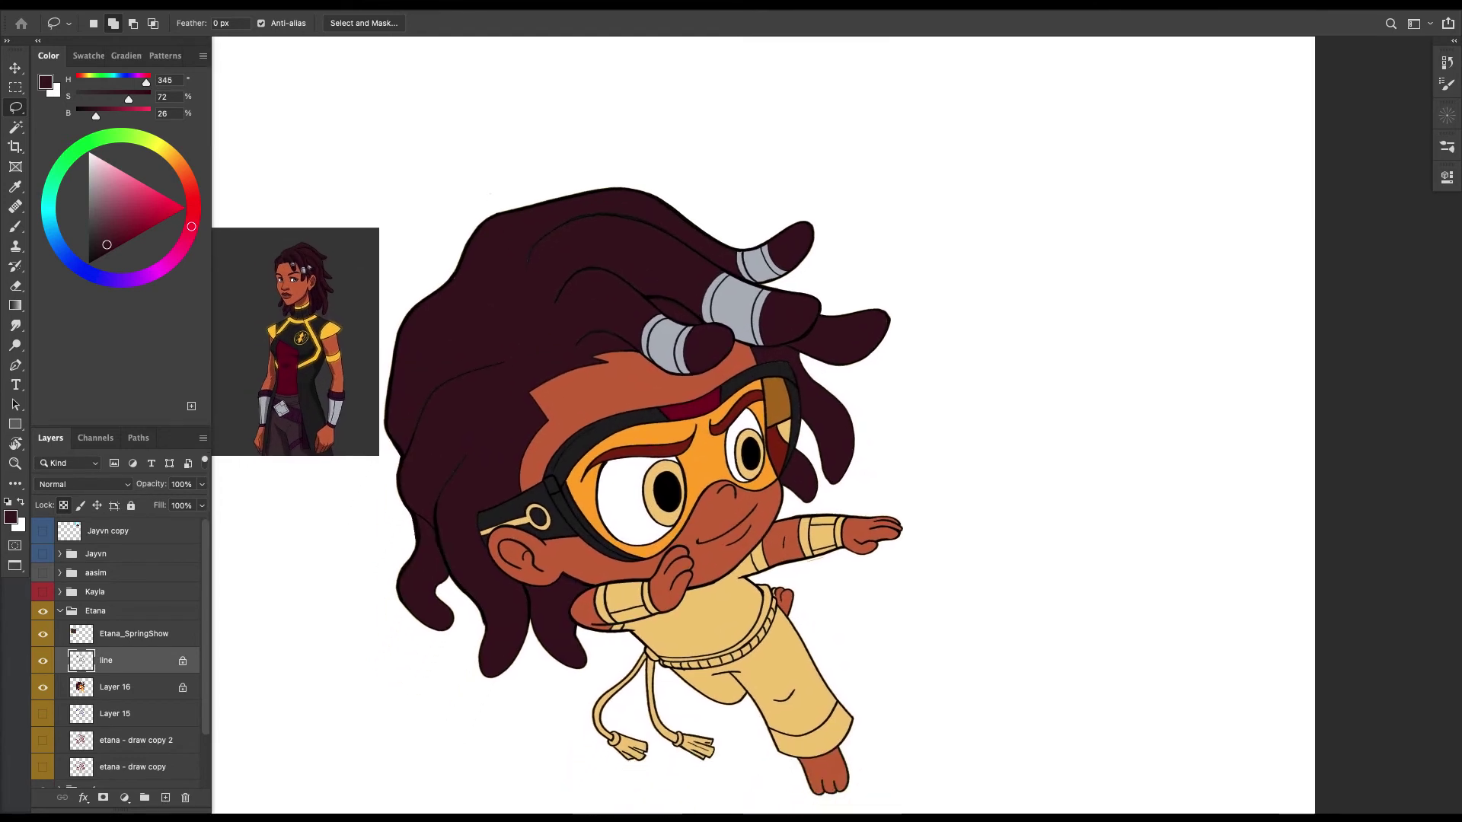
scroll(738, 449, left, 1)
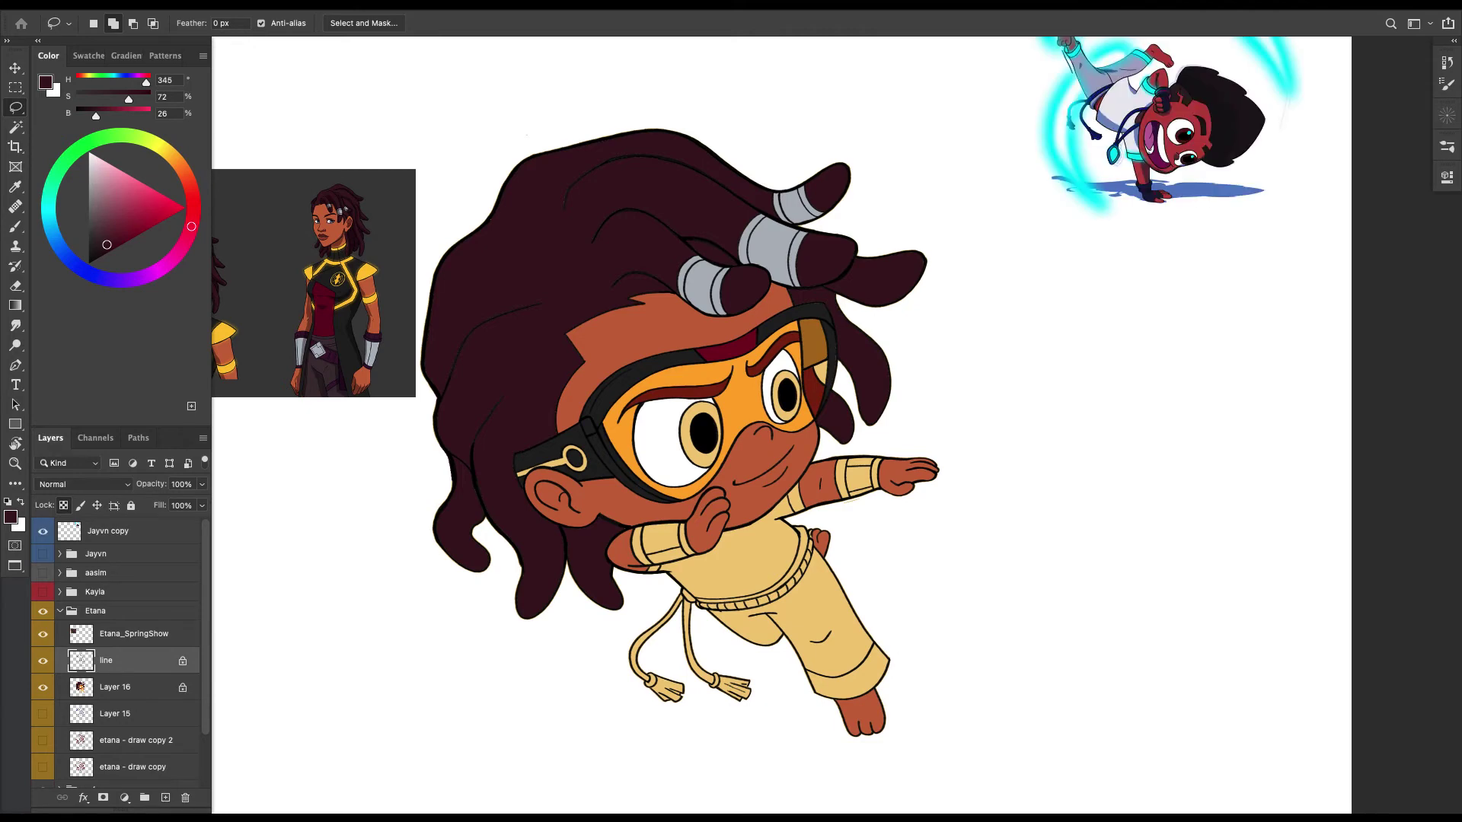
click(1110, 99)
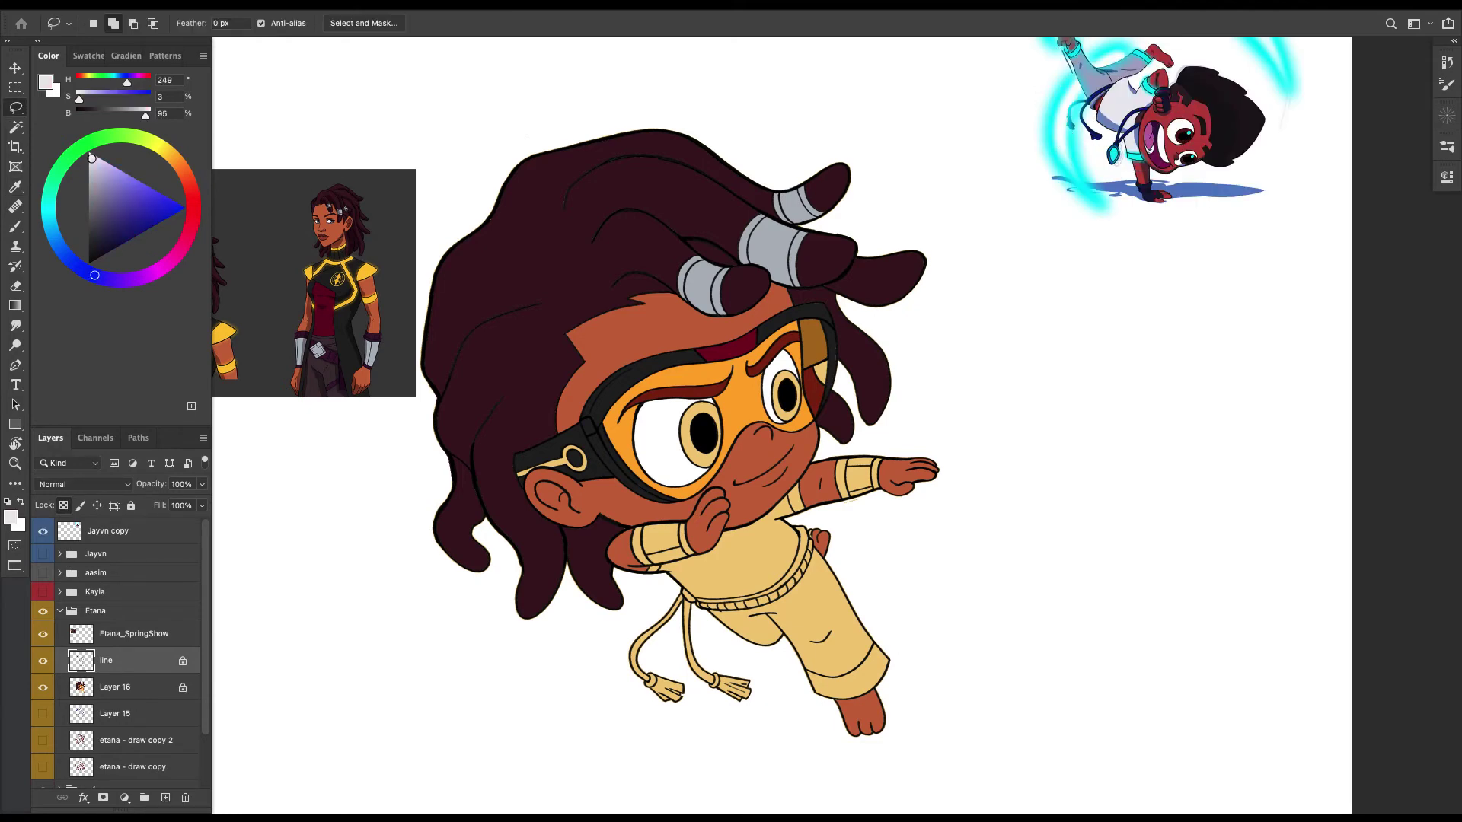
Select the shirt with the Magic Wand on the line layer, fill it with off-white on Layer 16 and clear the selection.
key(w)
click(742, 559)
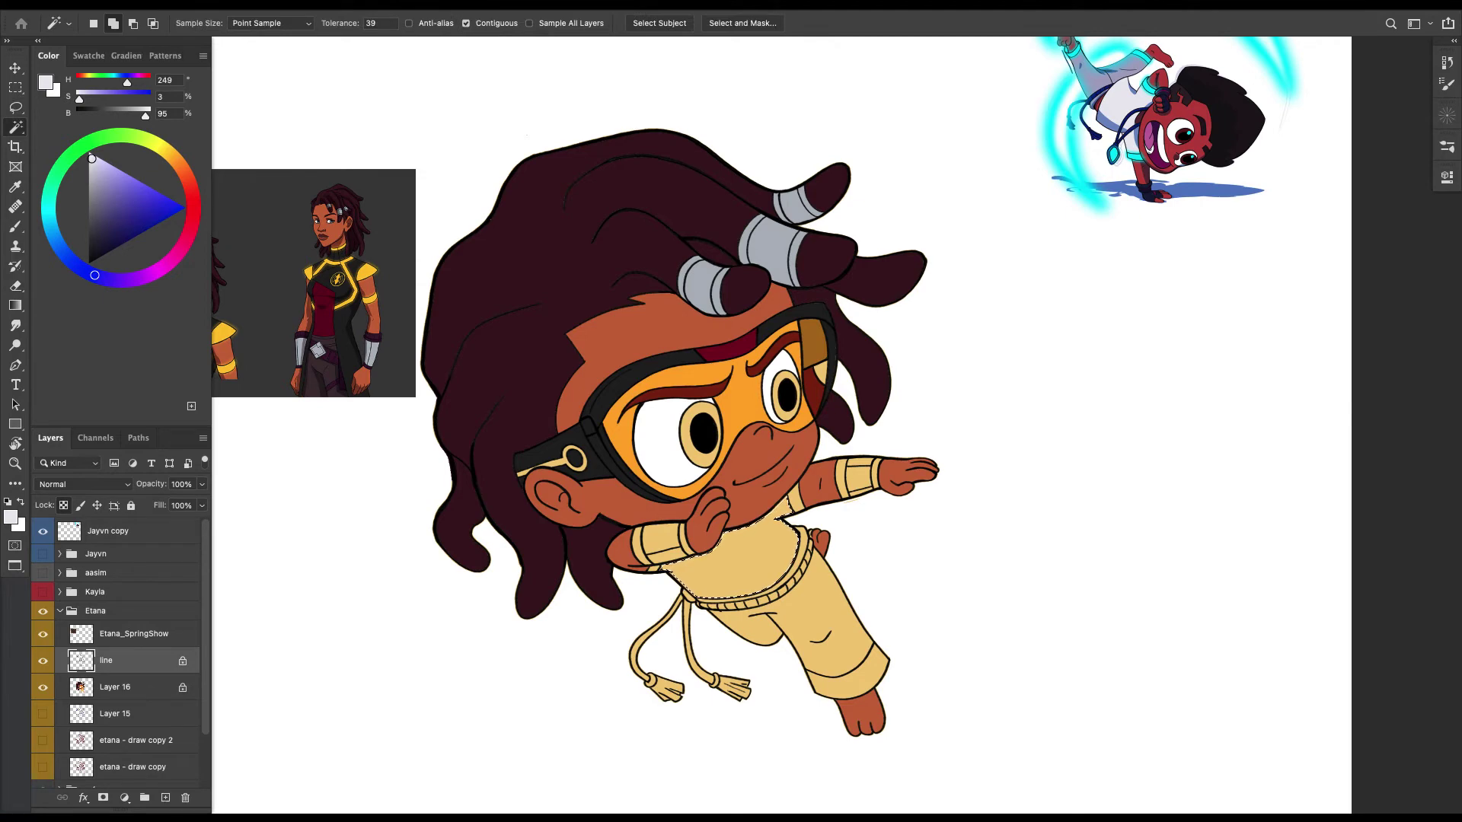
click(115, 687)
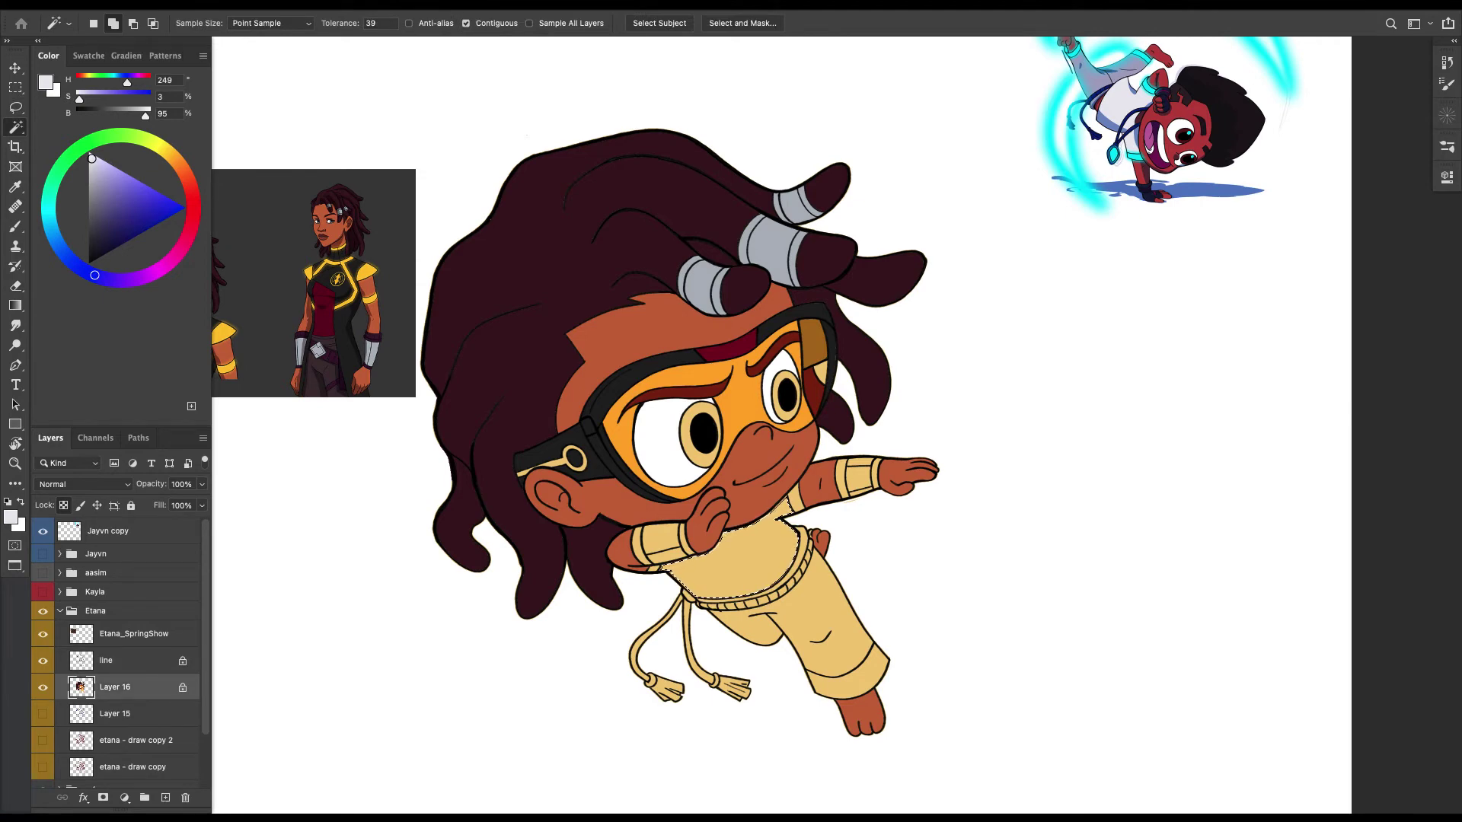
key(shift+BackSpace)
key(Return)
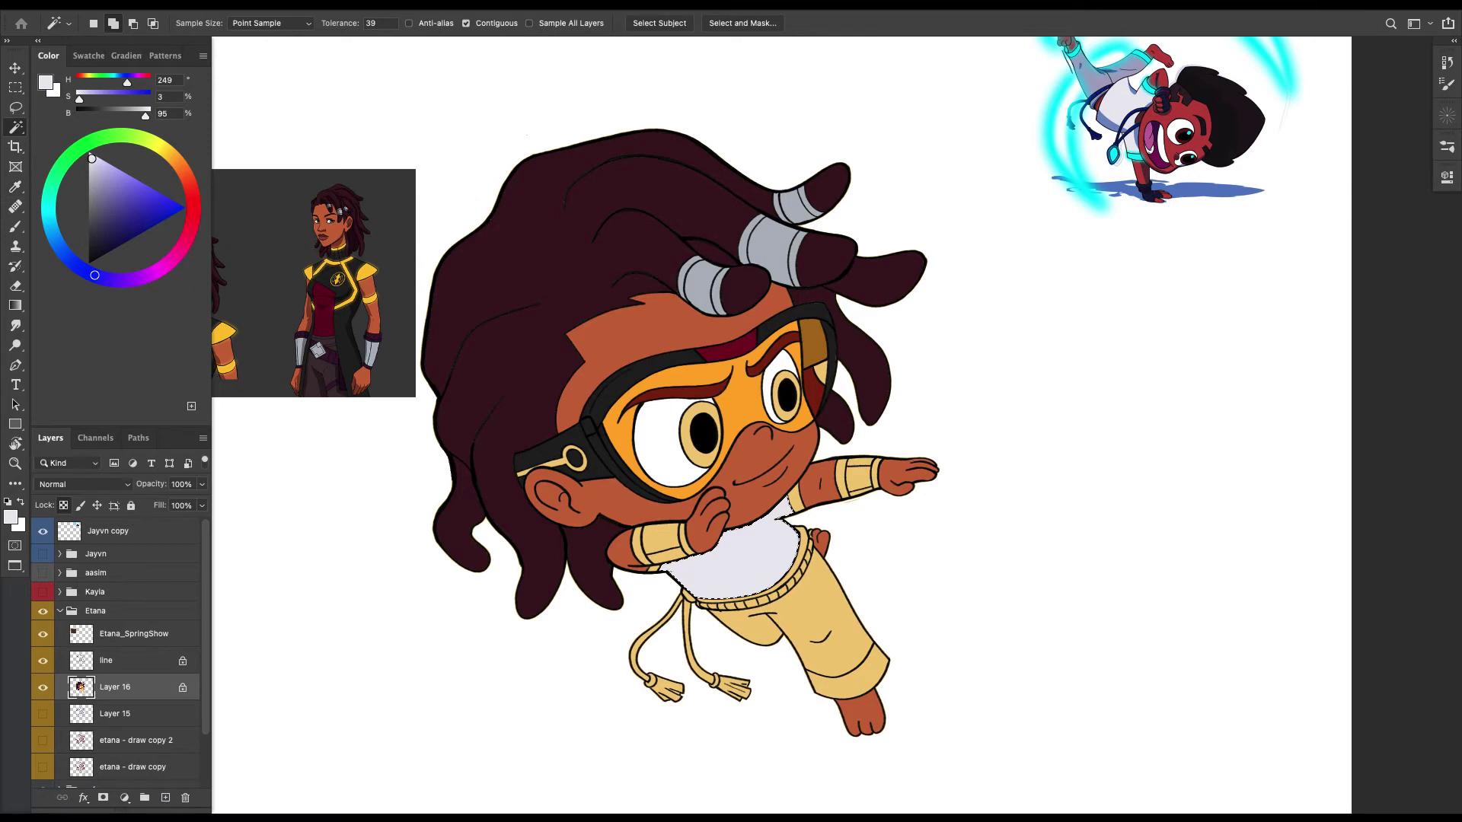
key(super+d)
Sample the lavender-grey of the boy's trousers, fill the girl's trousers above the hem with it on Layer 16 and clear the selection.
drag(731, 457, 721, 453)
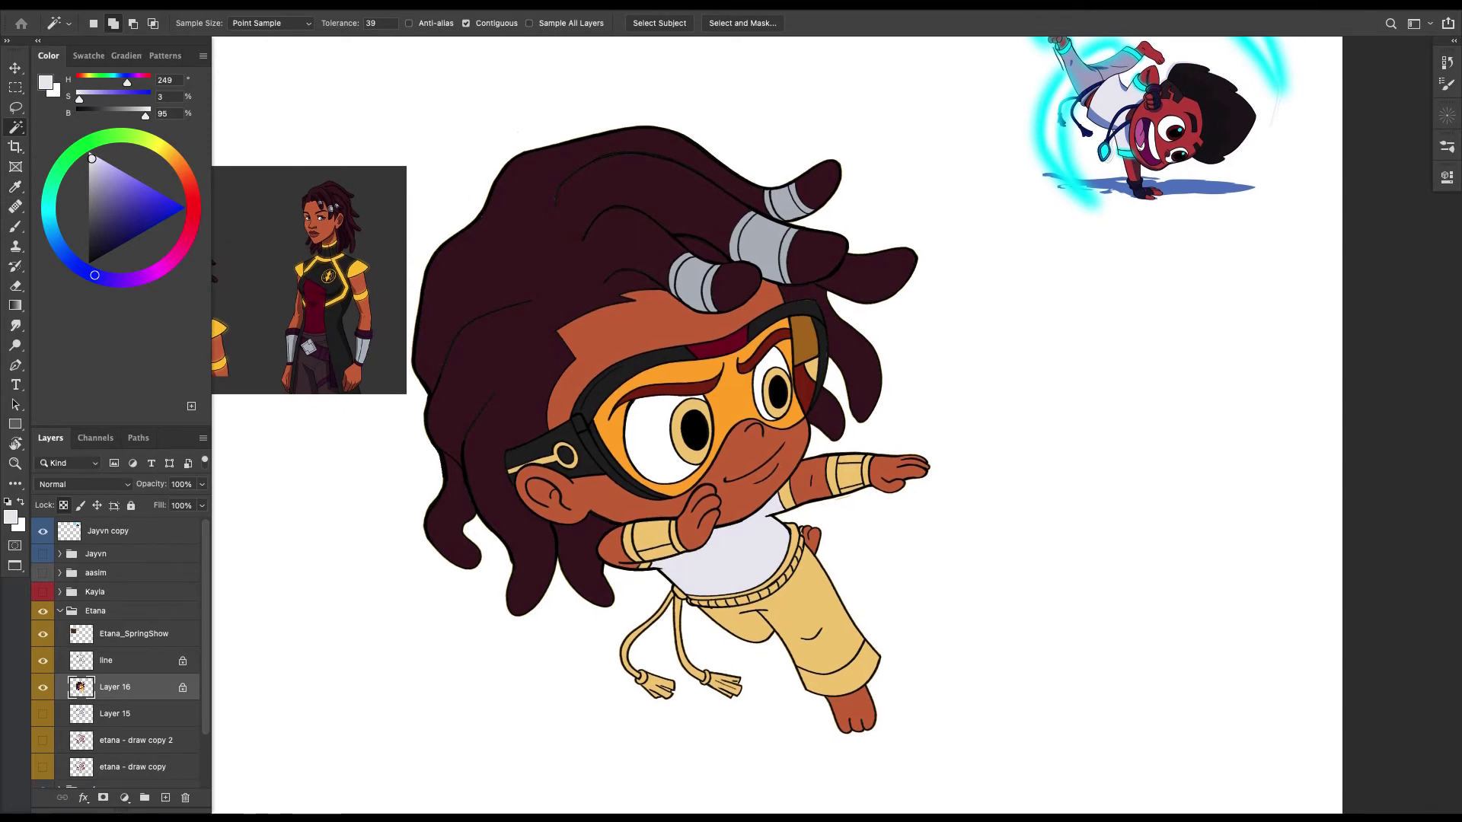
click(1087, 75)
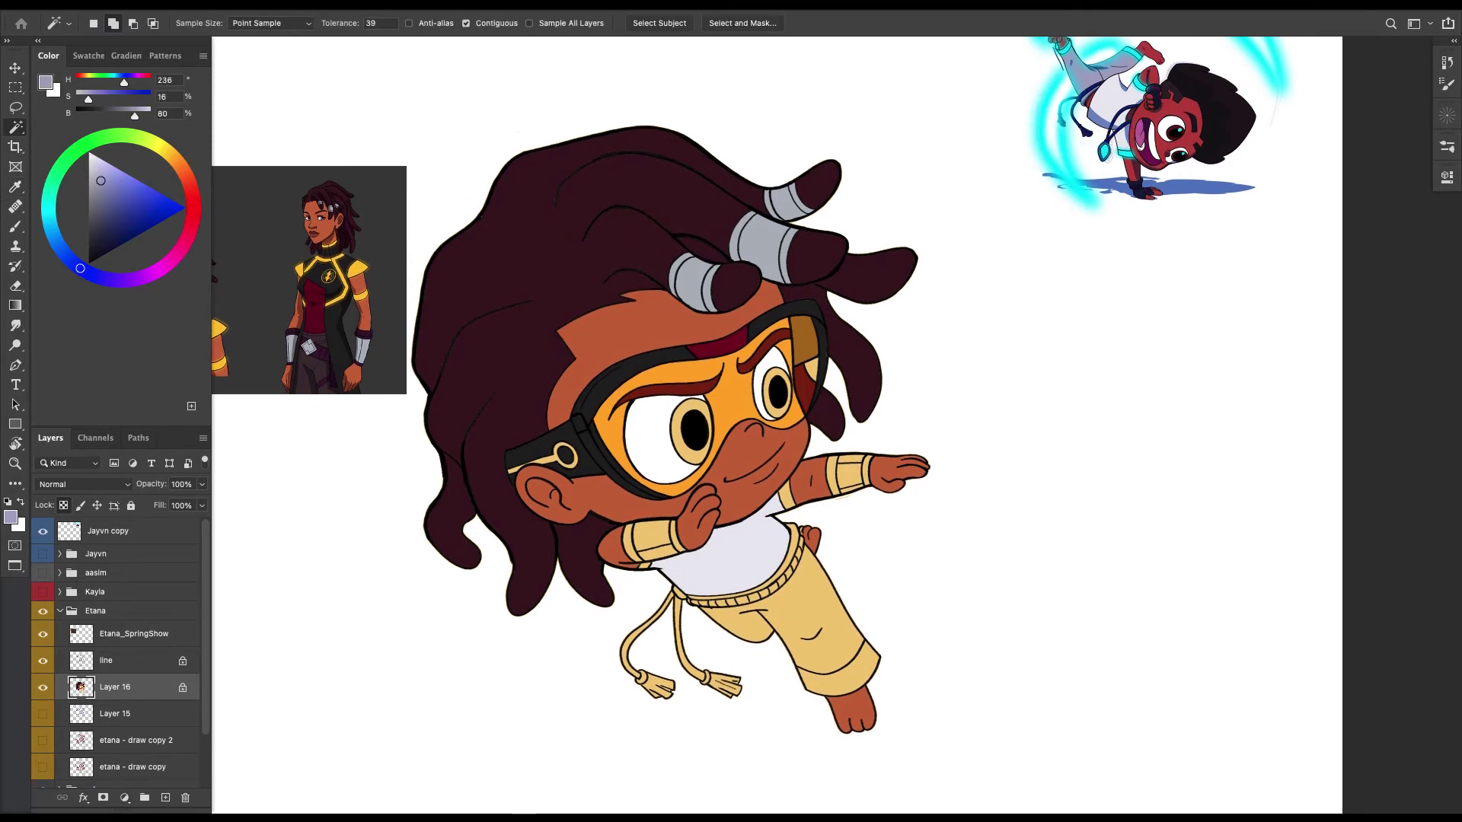
click(133, 660)
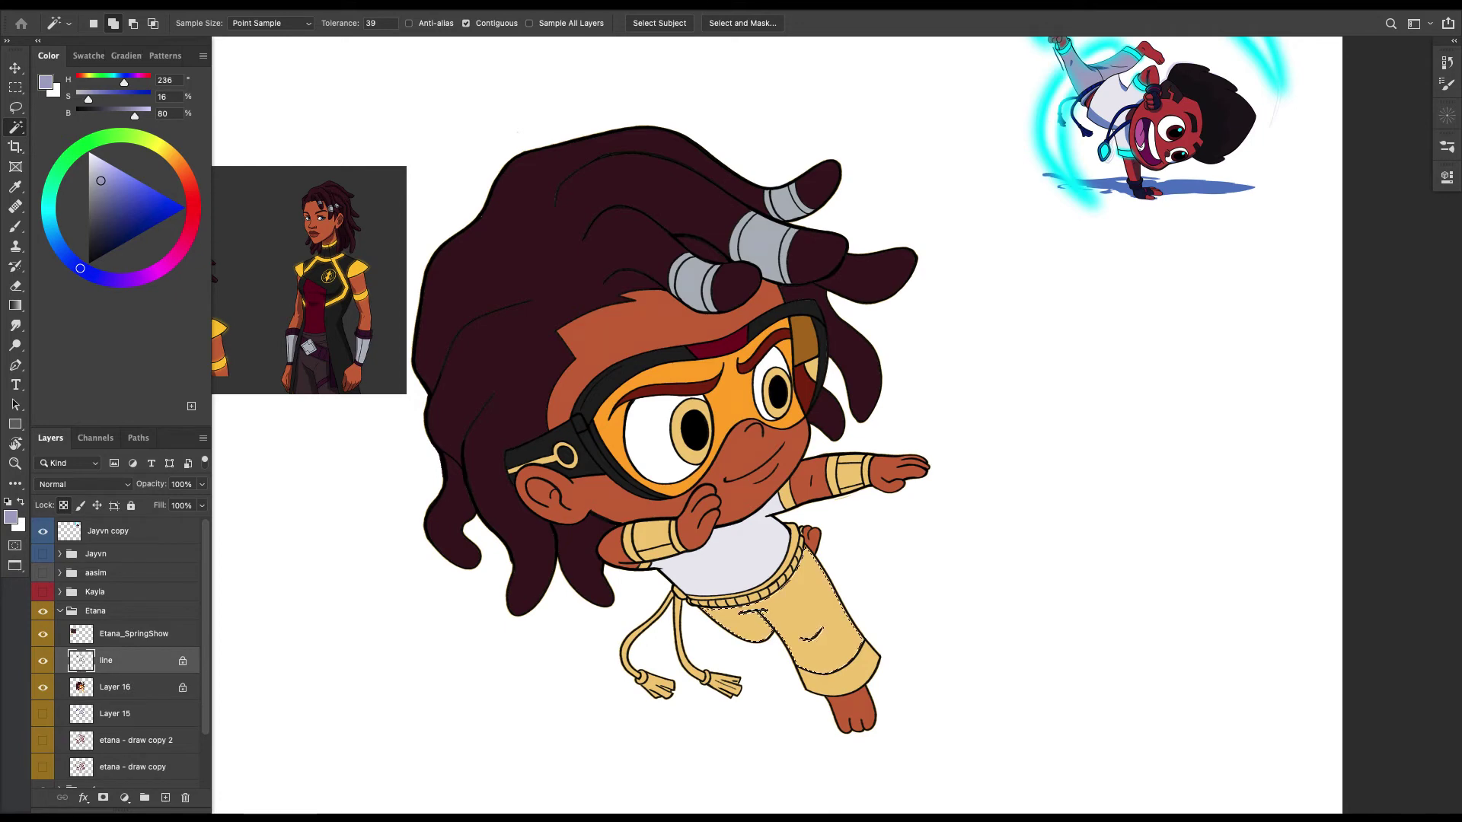
scroll(731, 421, up, 3)
scroll(821, 425, down, 2)
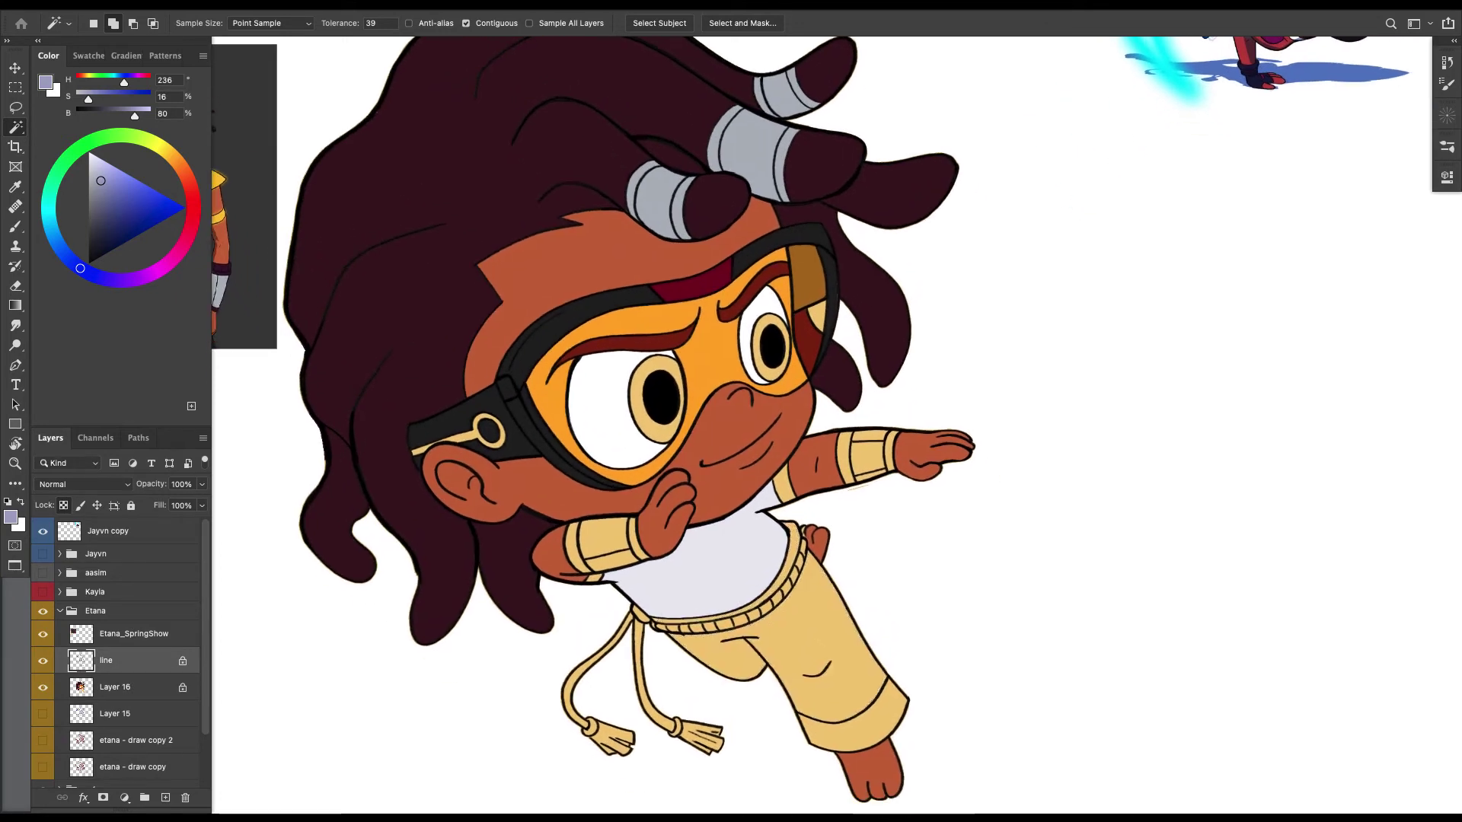
key(super+minus)
key(alt+[)
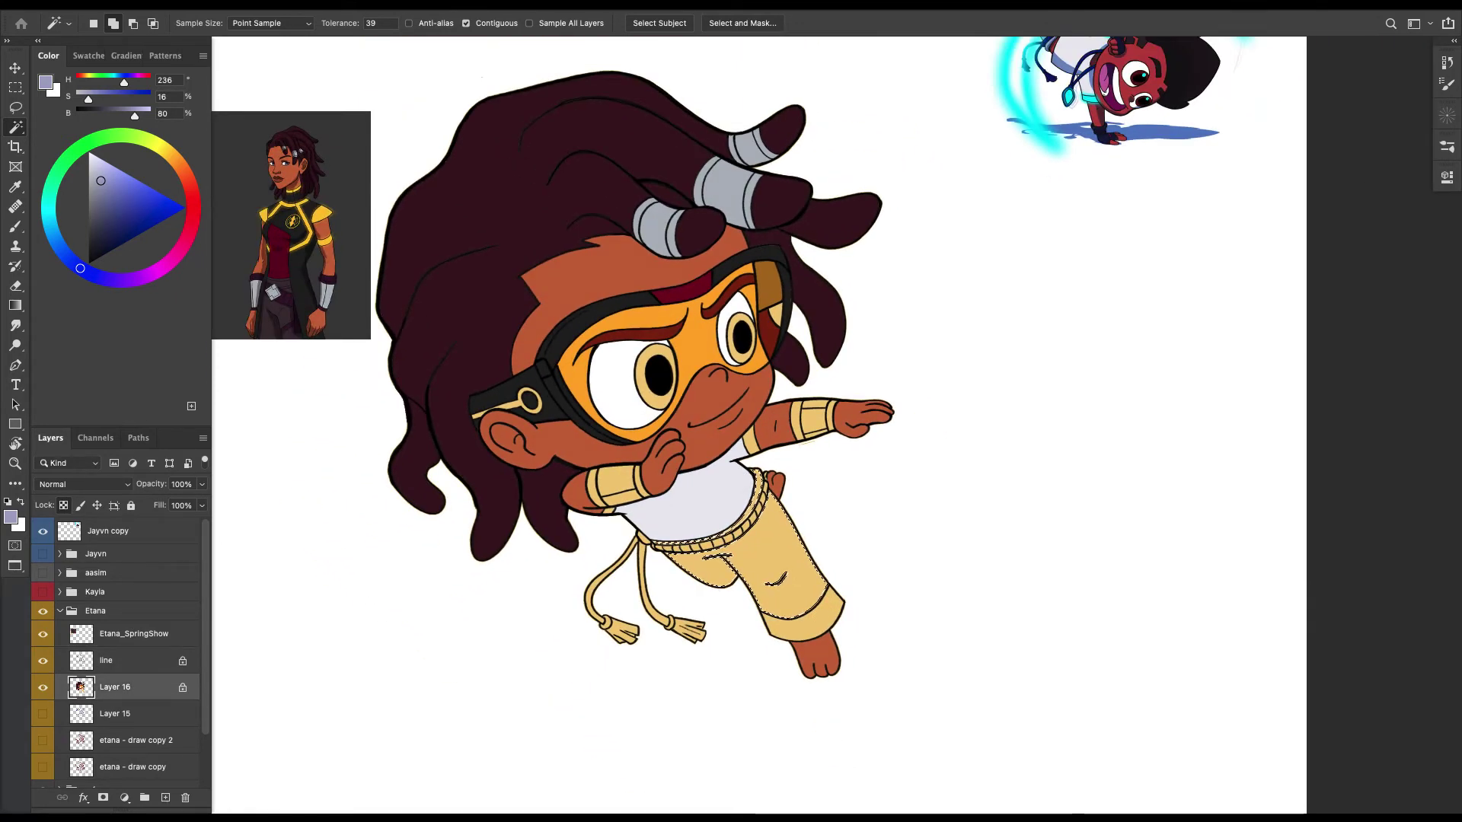
key(shift+BackSpace)
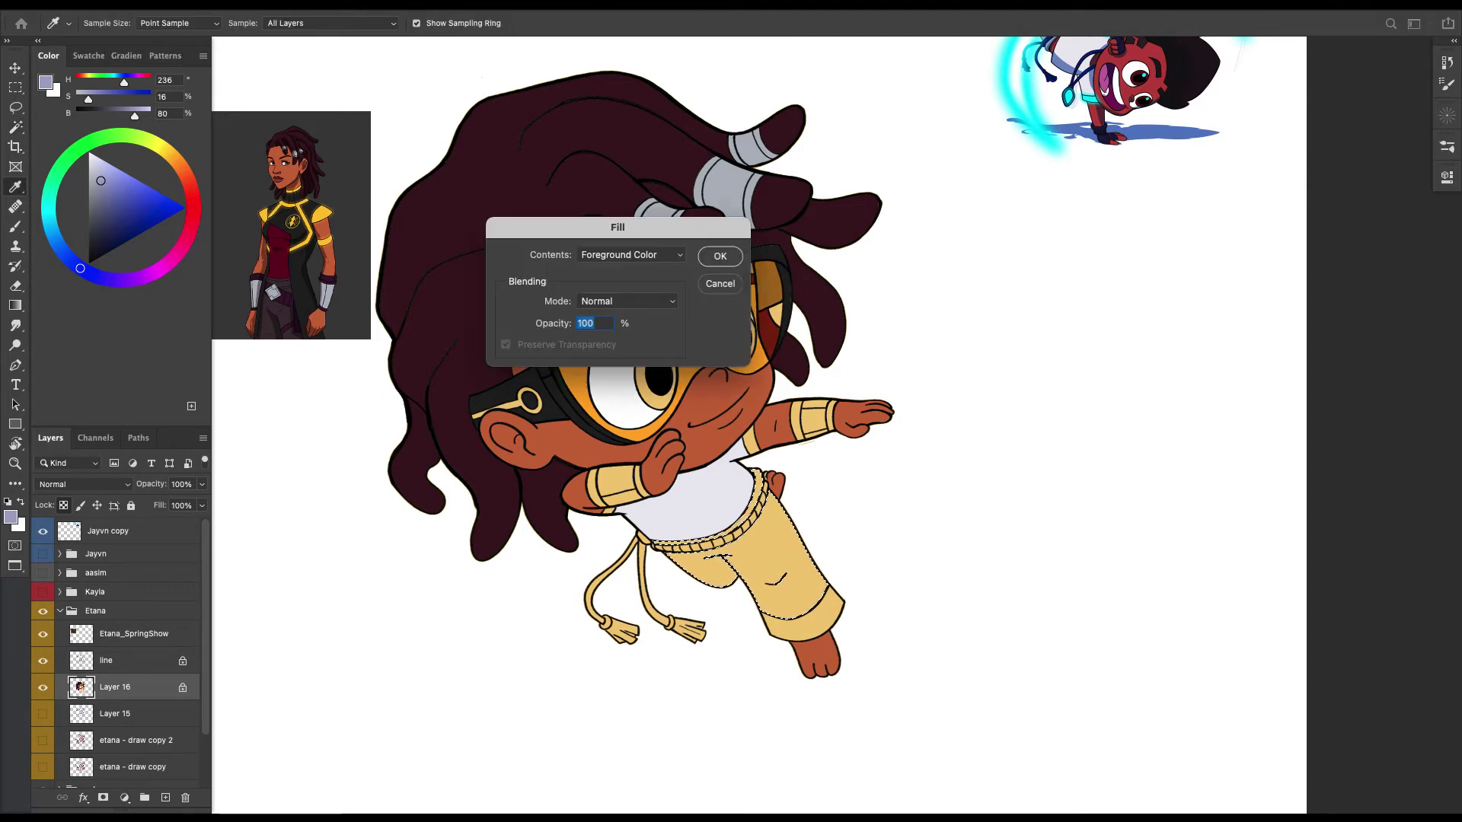
key(Return)
key(w)
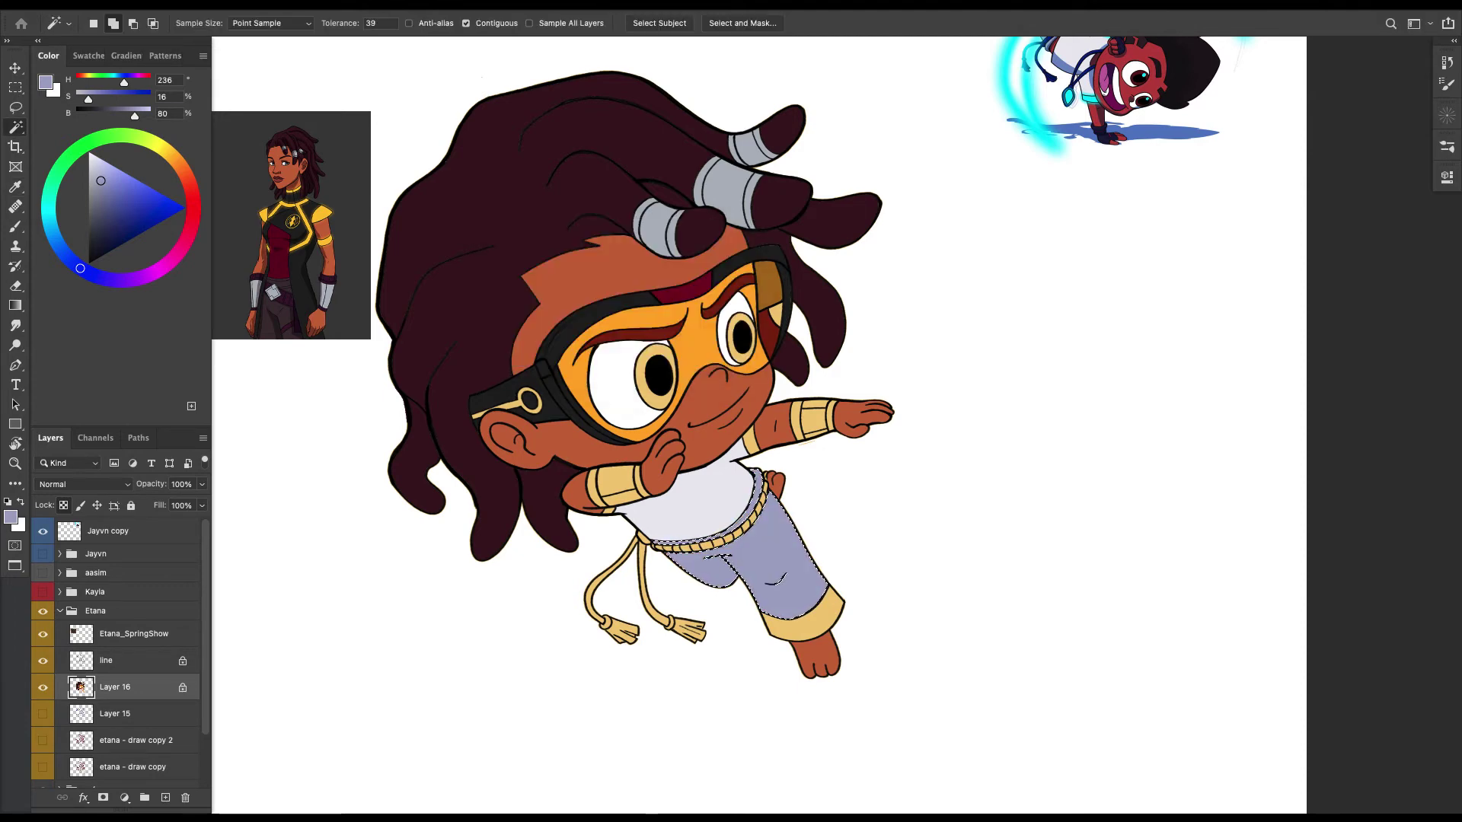
key(super+d)
Paint the belt's hanging cords and tassels golden orange (H 44, S 85, B 84) with a size 60 brush.
scroll(758, 425, up, 2)
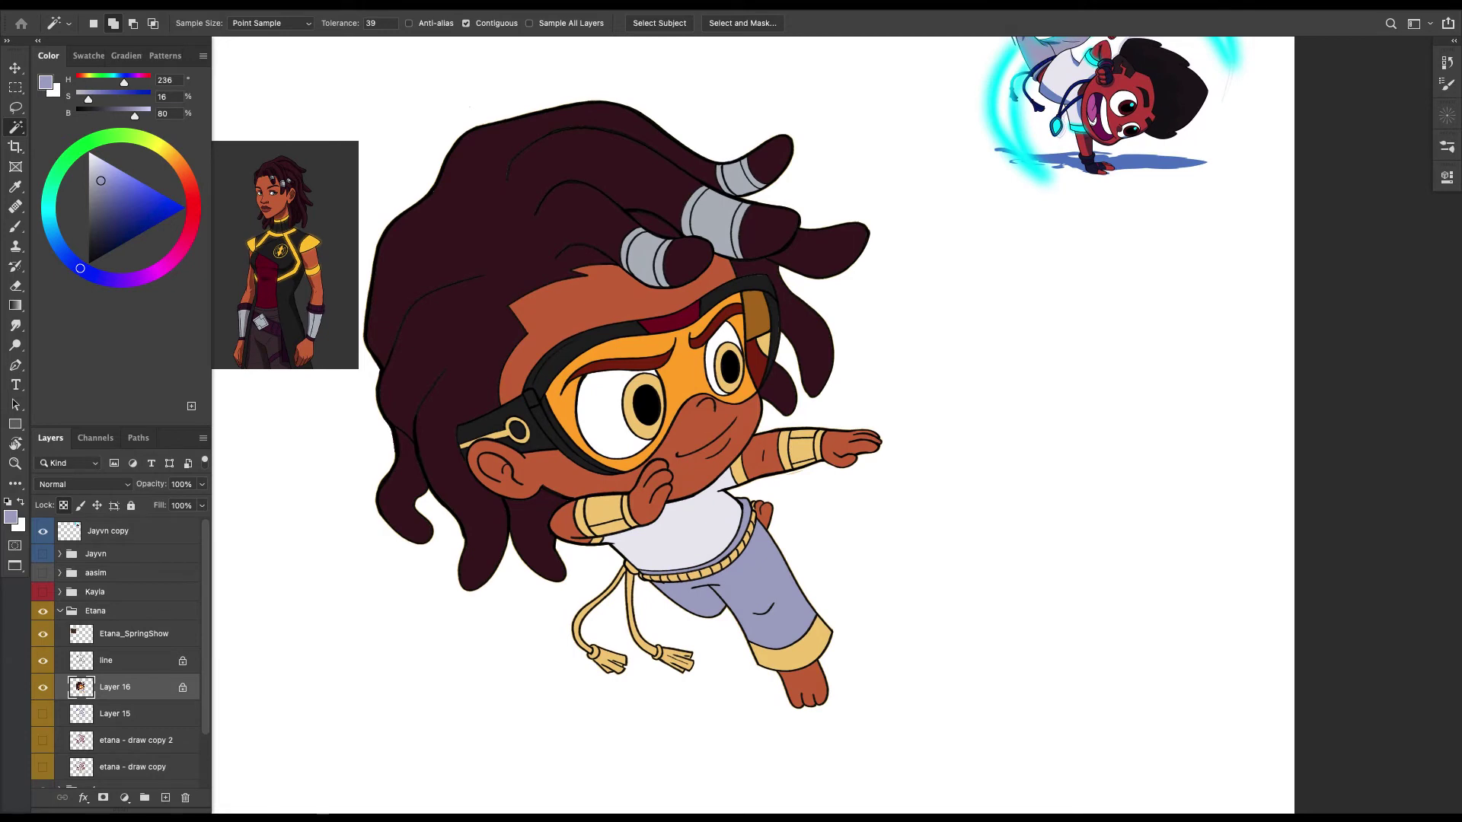
scroll(753, 426, left, 1)
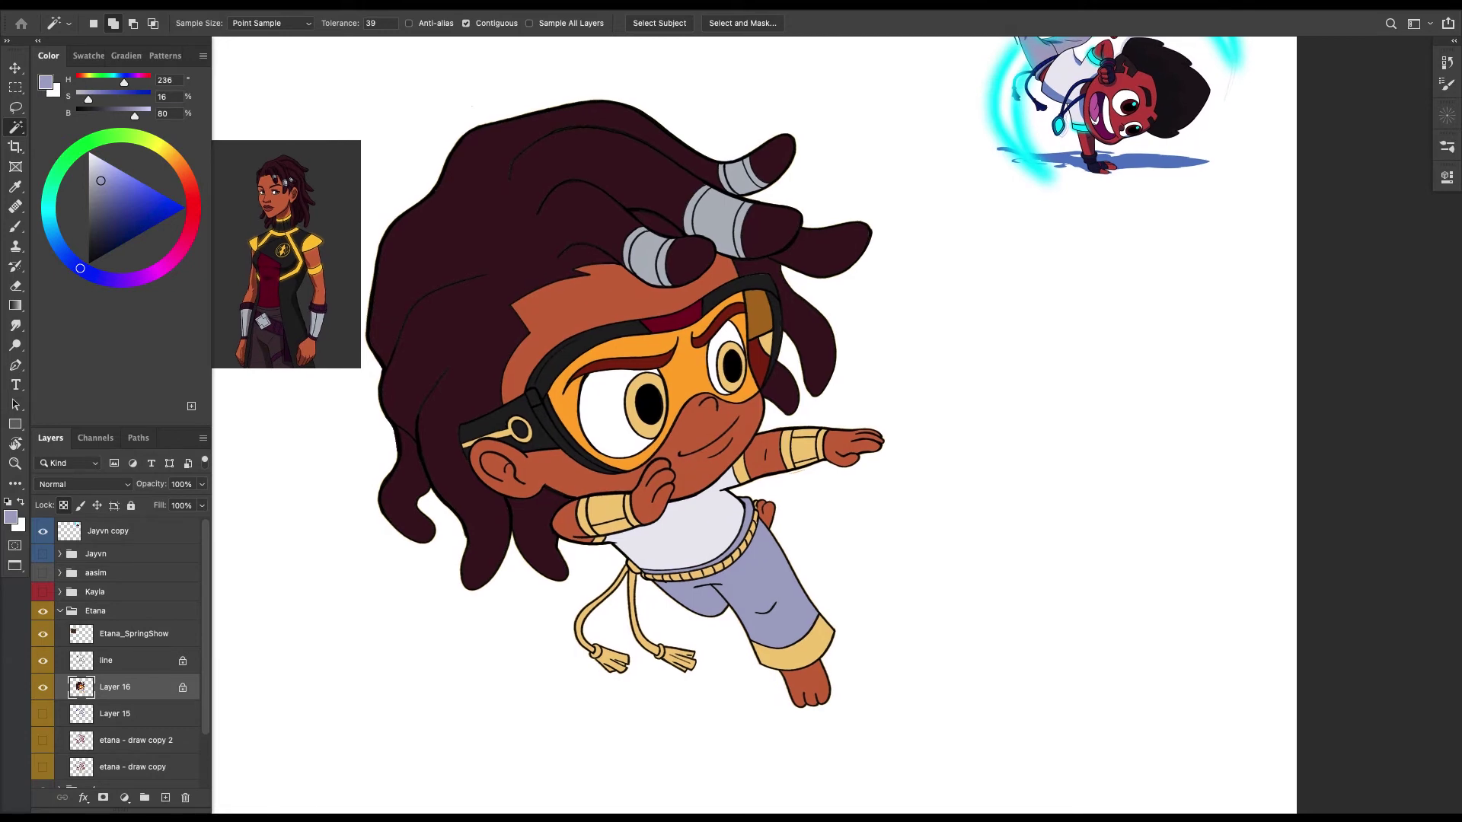
key(i)
key(w)
click(157, 210)
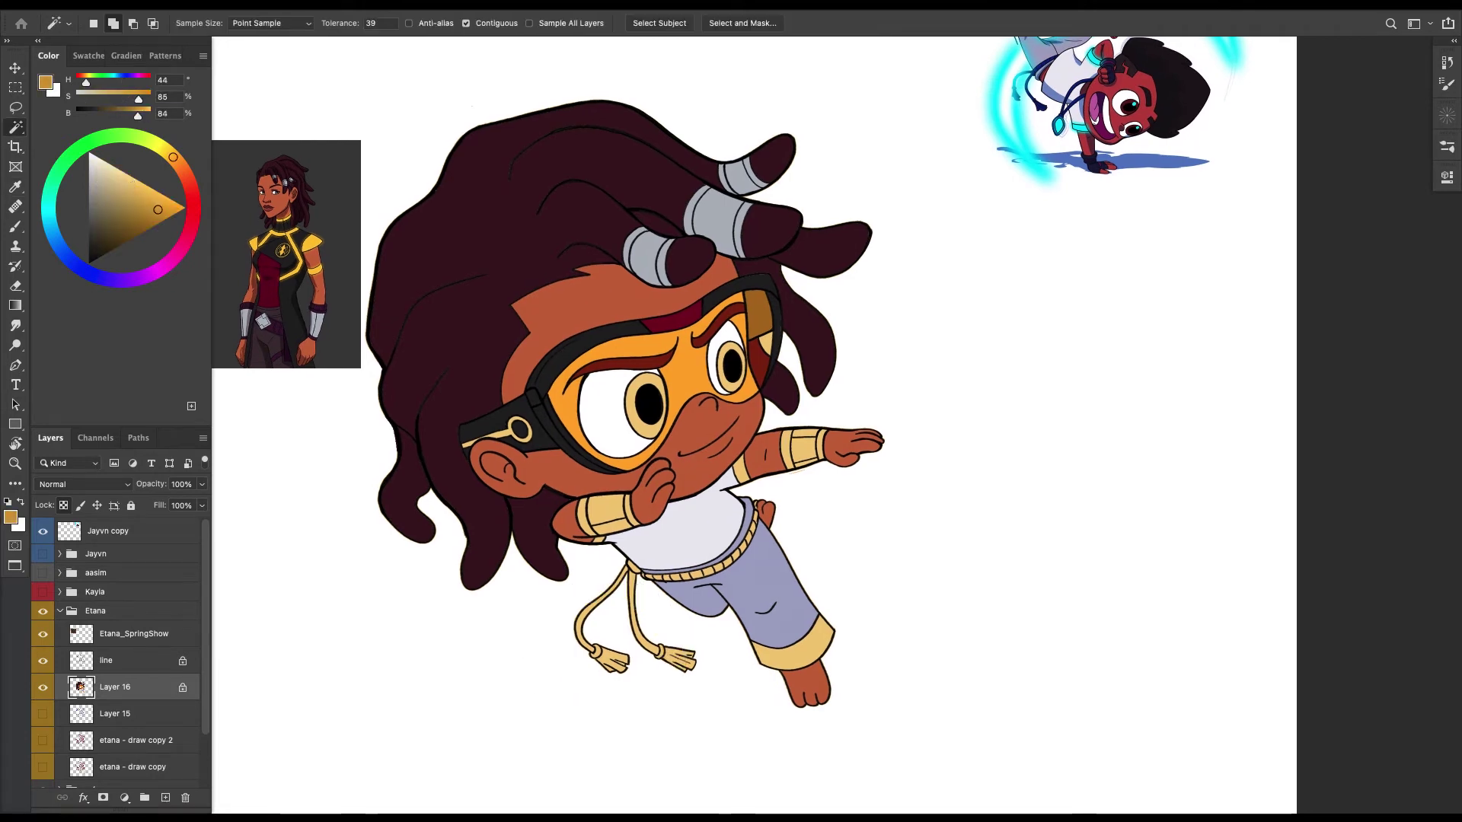
key(b)
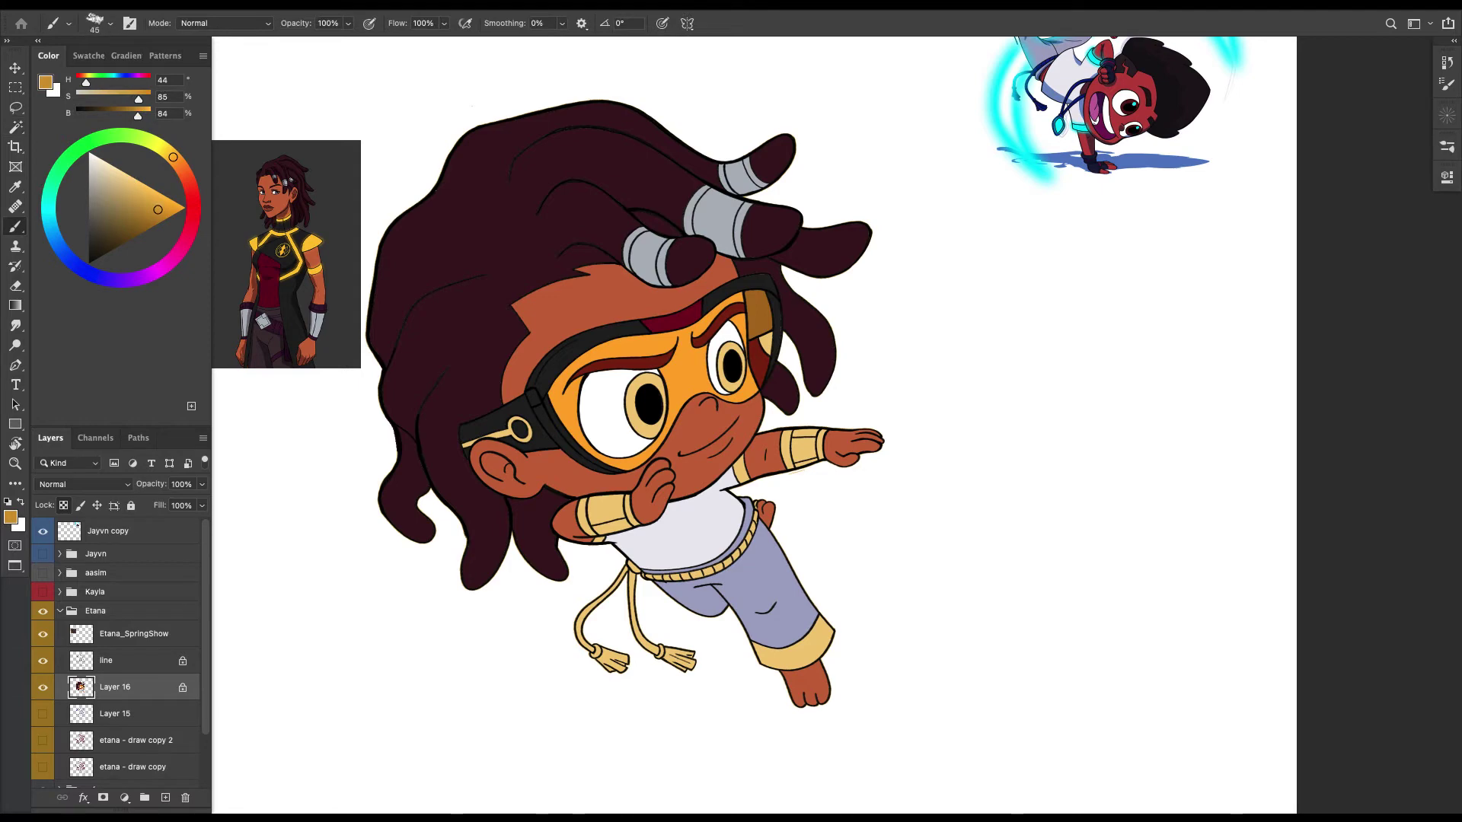
key(])
mouse_move(580, 628)
mouse_down()
mouse_move(609, 664)
mouse_move(623, 659)
mouse_move(600, 600)
mouse_up()
mouse_move(636, 631)
mouse_down()
mouse_move(677, 661)
mouse_move(634, 612)
mouse_up()
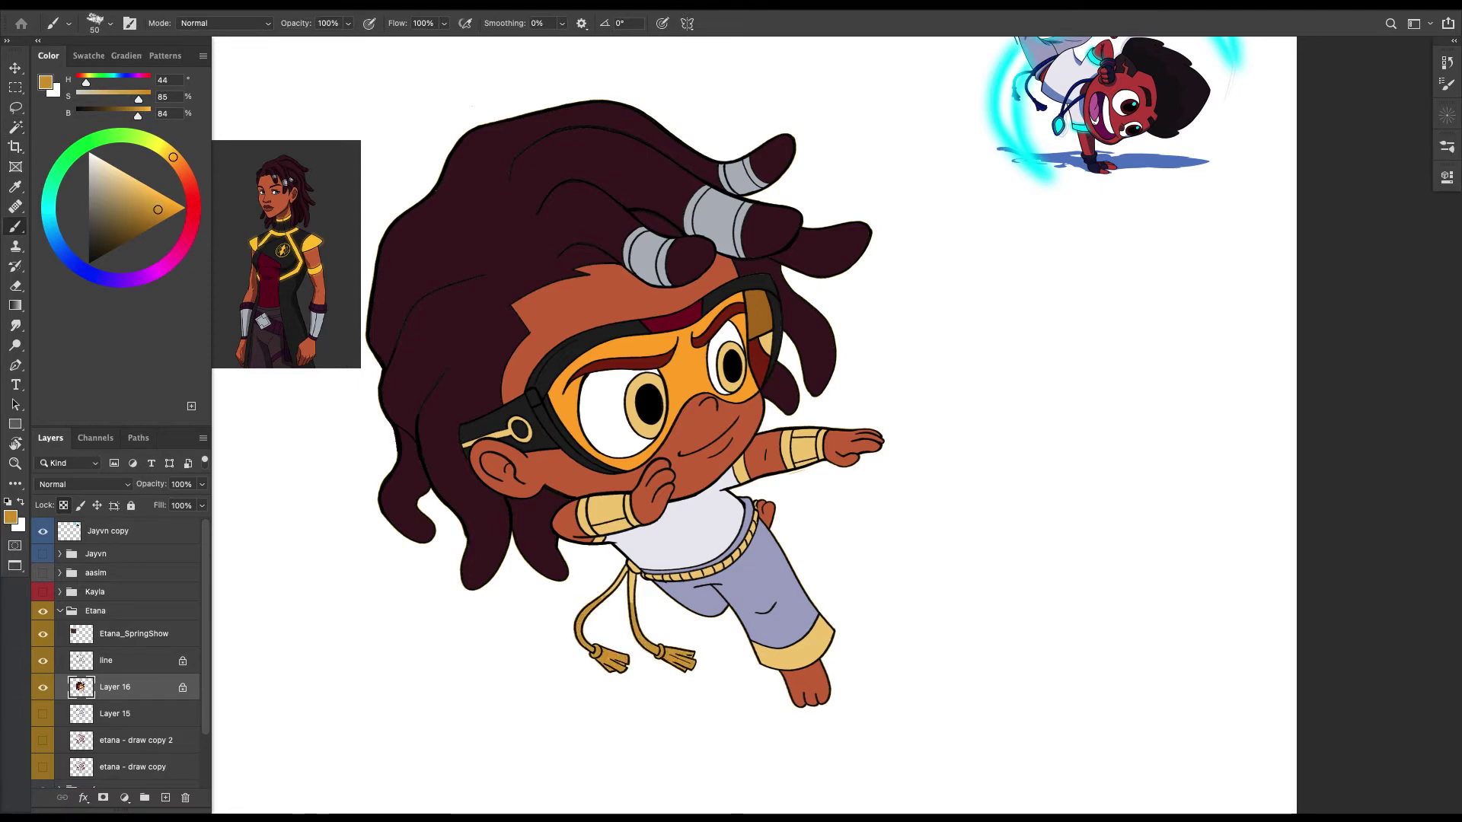
Show the dark blue Layer 8 copy as the backdrop behind the character.
key(super+minus)
scroll(119, 653, down, 3)
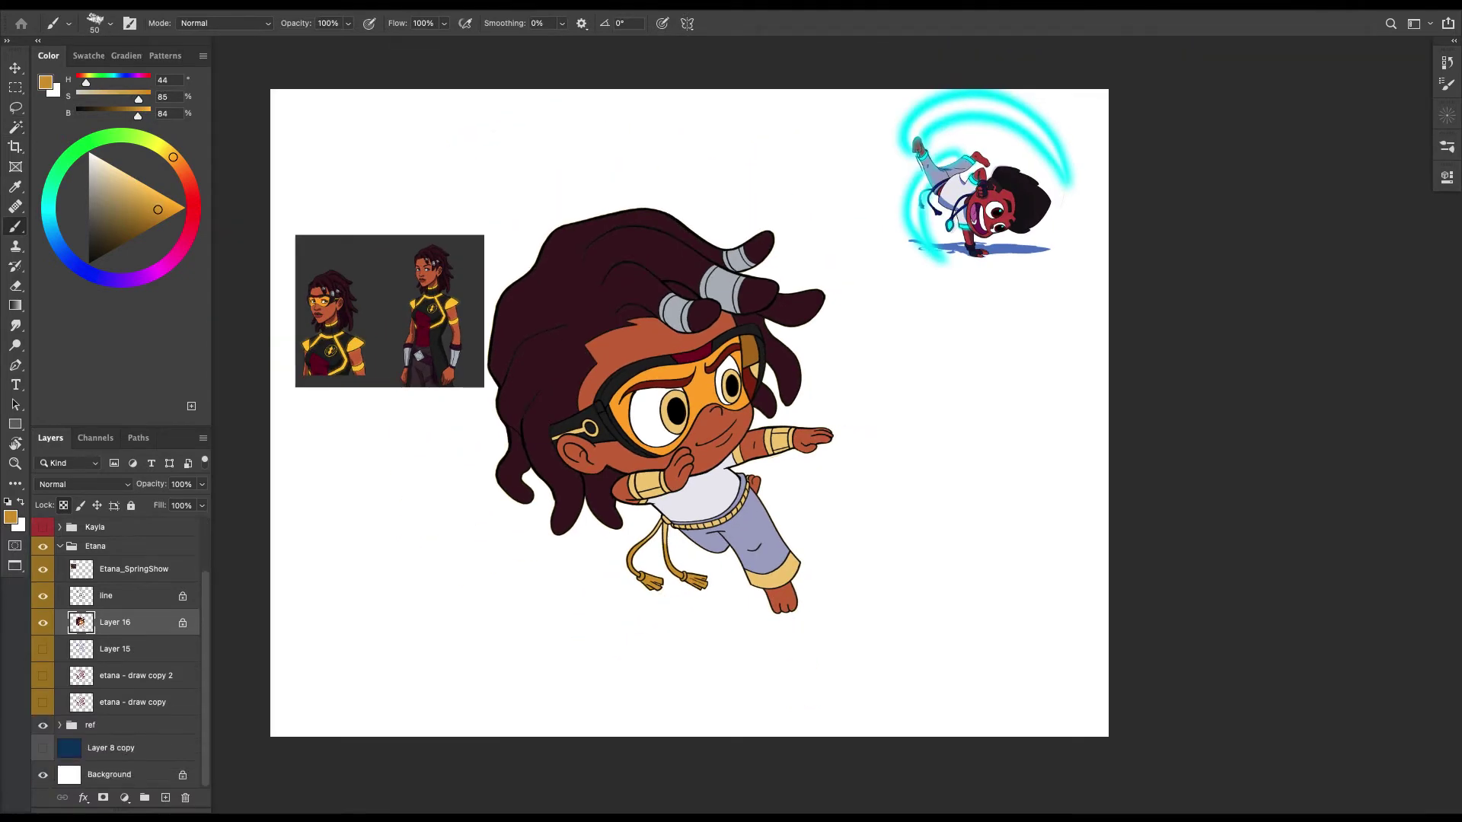
click(42, 748)
key(ctrl+plus)
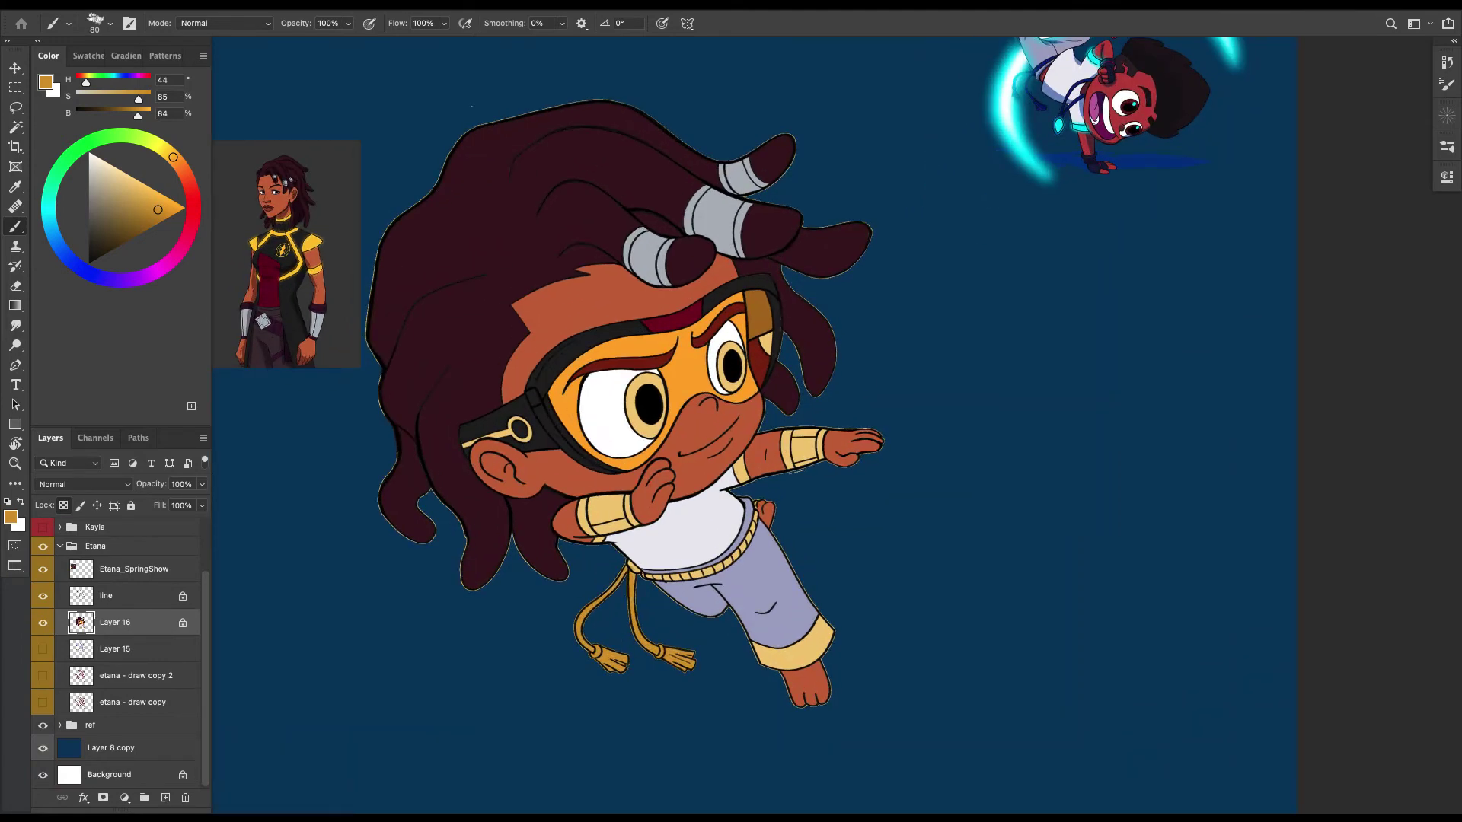
Select the area outside the character on the line layer, expand it by 2 pixels, clear the colour fringe from Layer 16 and deselect.
click(122, 595)
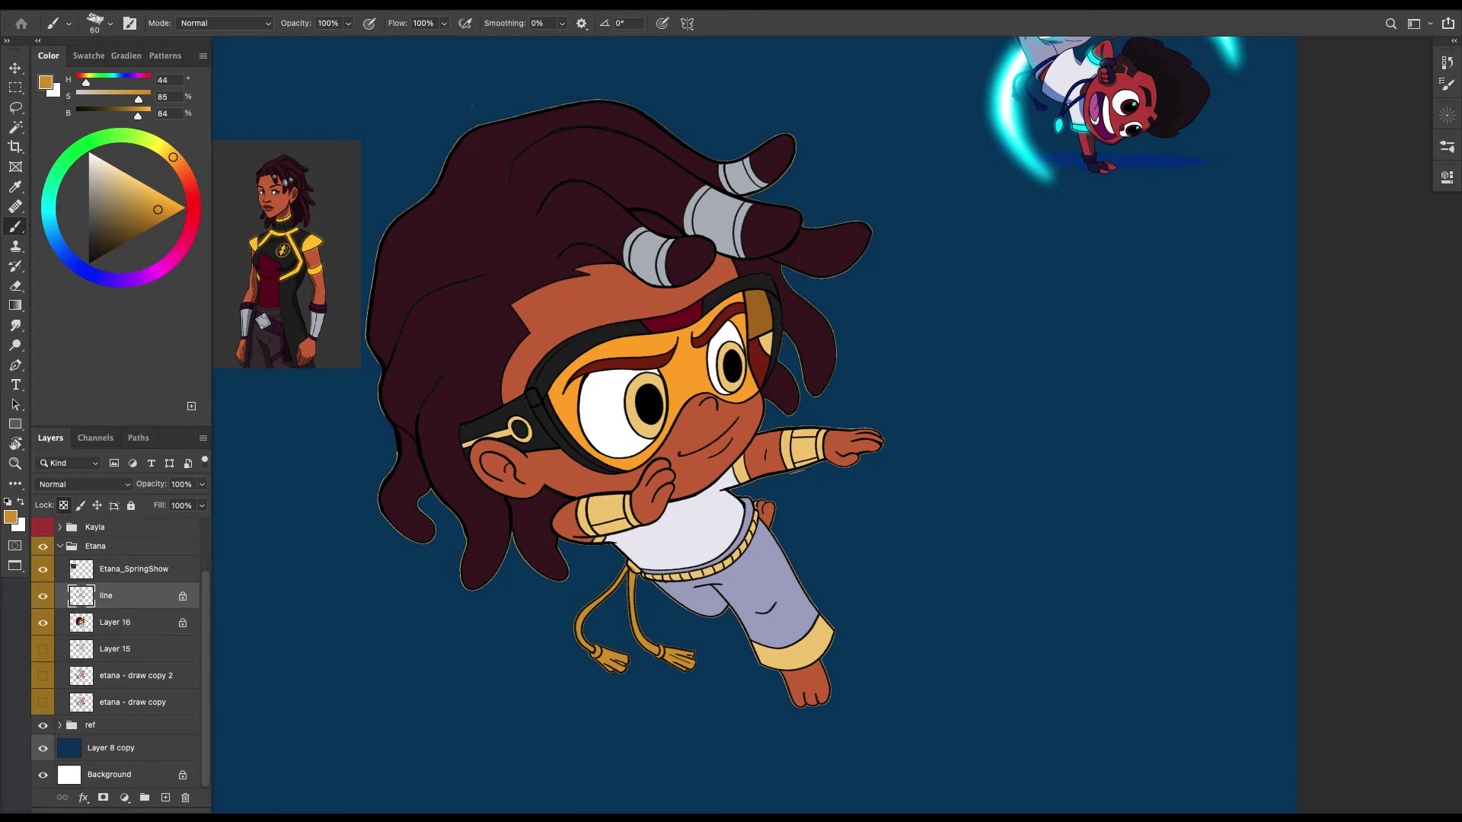
click(15, 127)
click(396, 114)
click(354, 5)
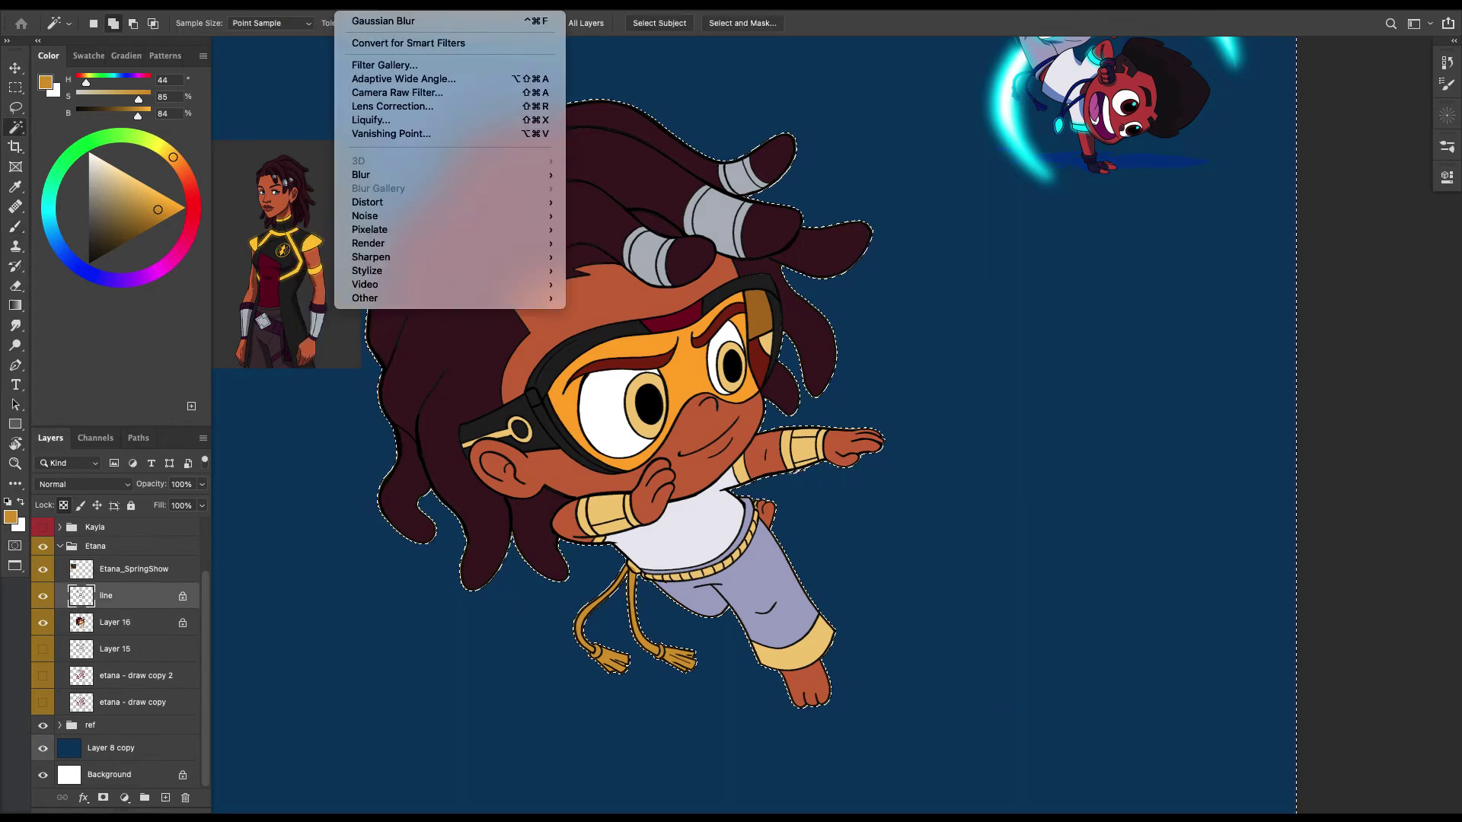
mouse_move(312, 2)
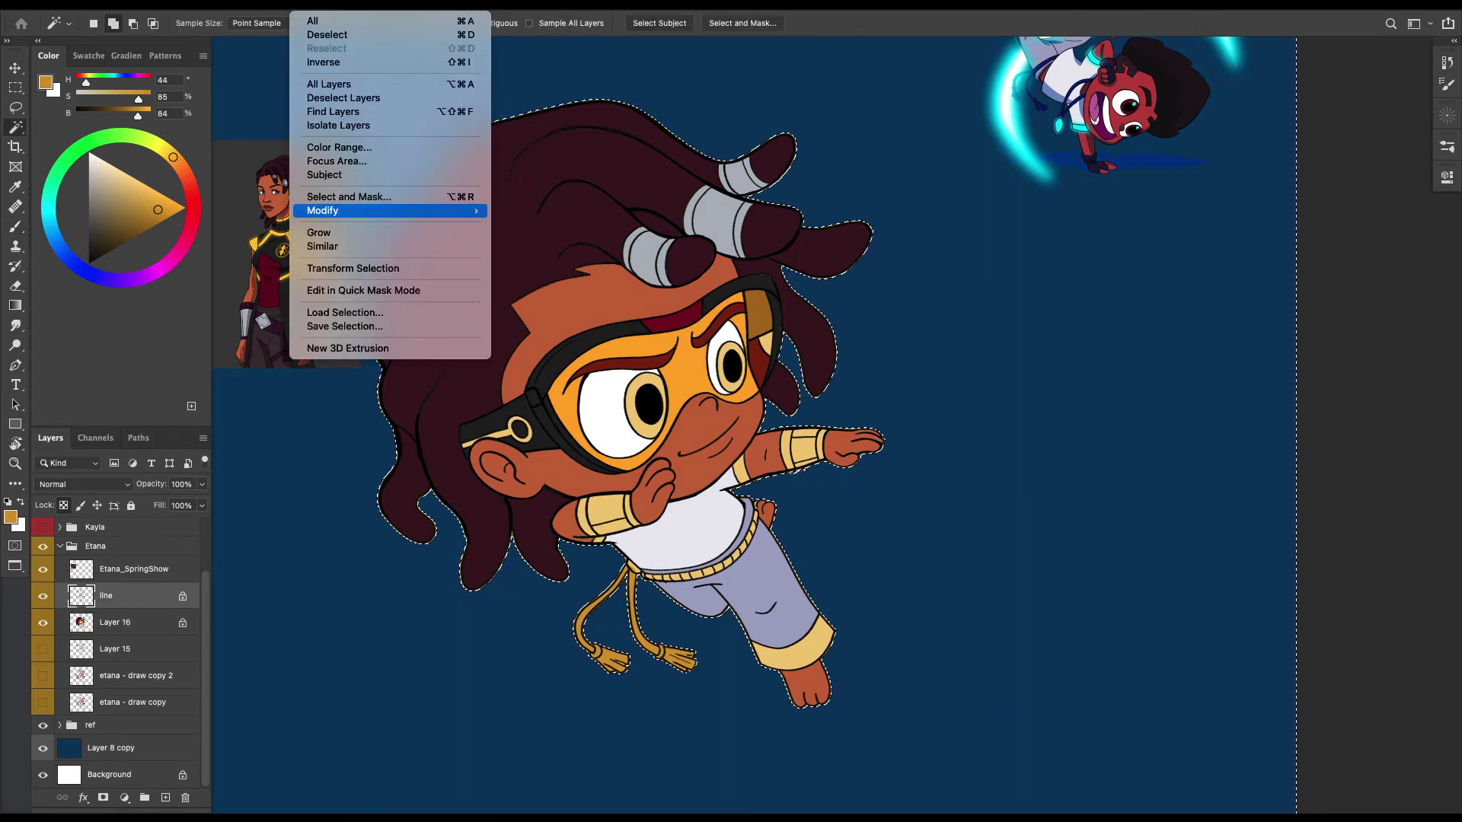
mouse_move(396, 211)
click(533, 239)
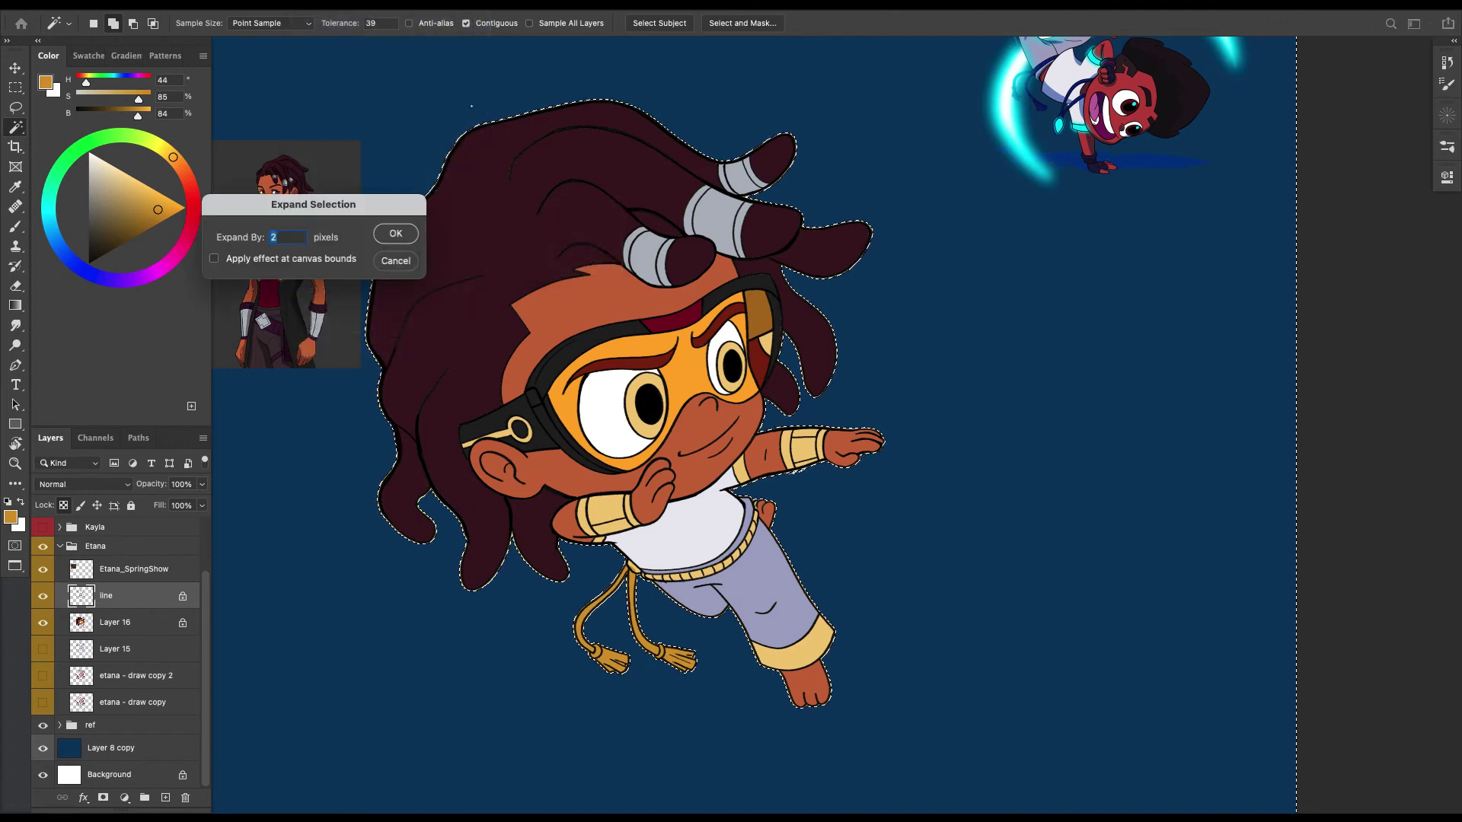
key(Return)
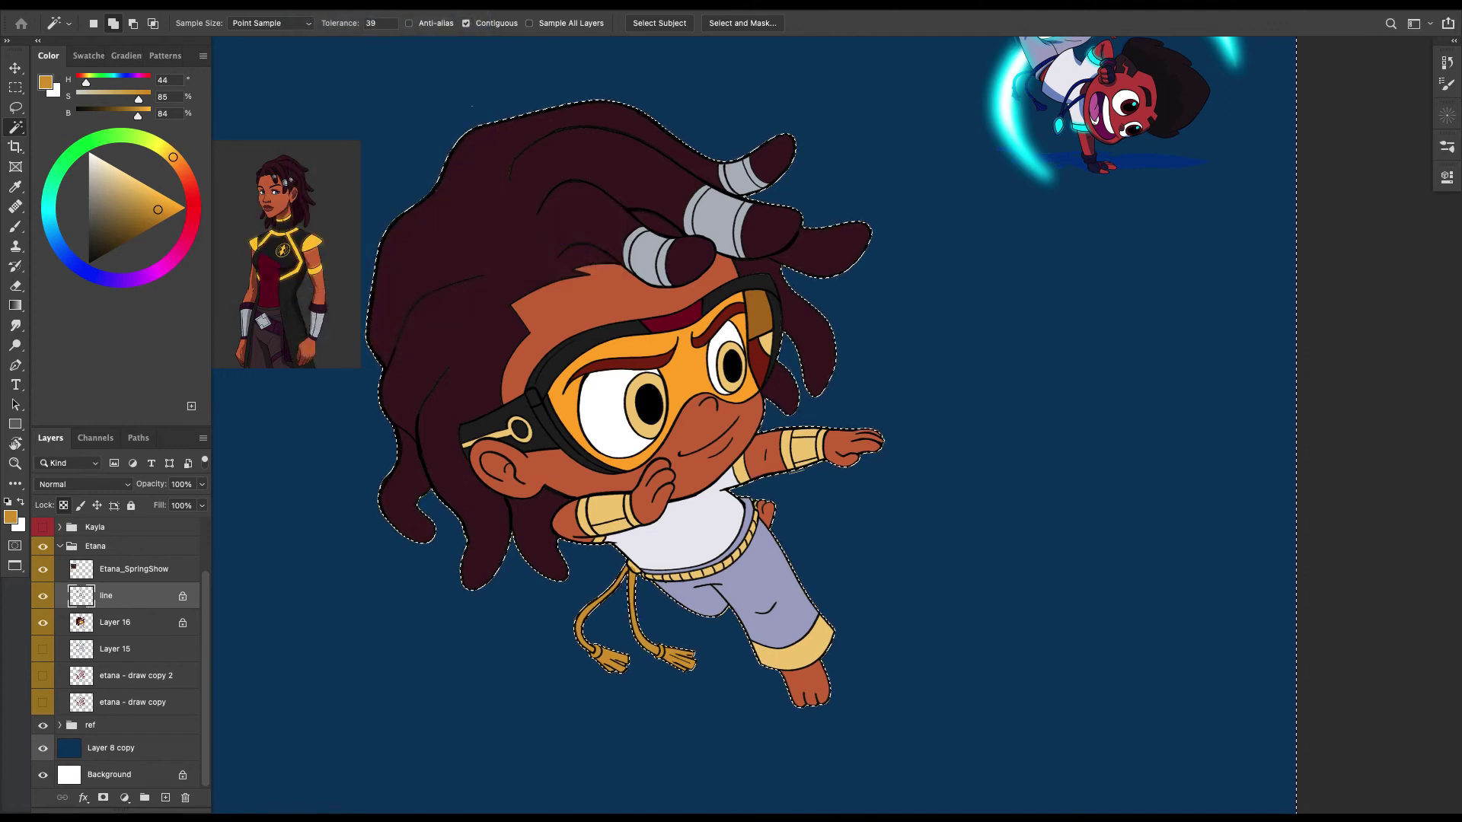
click(126, 622)
key(ctrl+d)
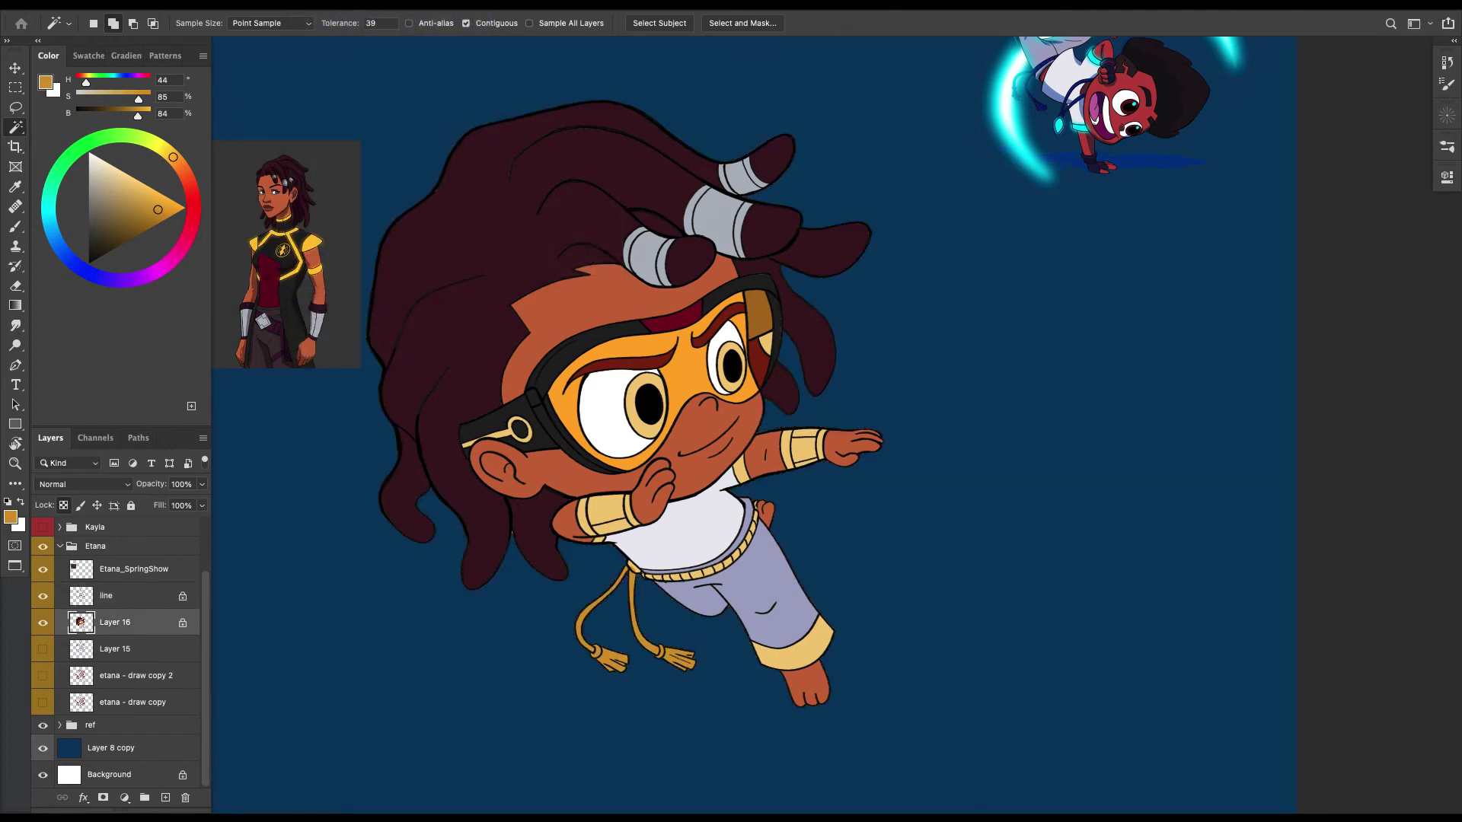
Sample light grey (H 217, S 7, B 77) from the reference bracer and paint the centre of the near arm's bracer on Layer 16.
scroll(753, 425, down, 2)
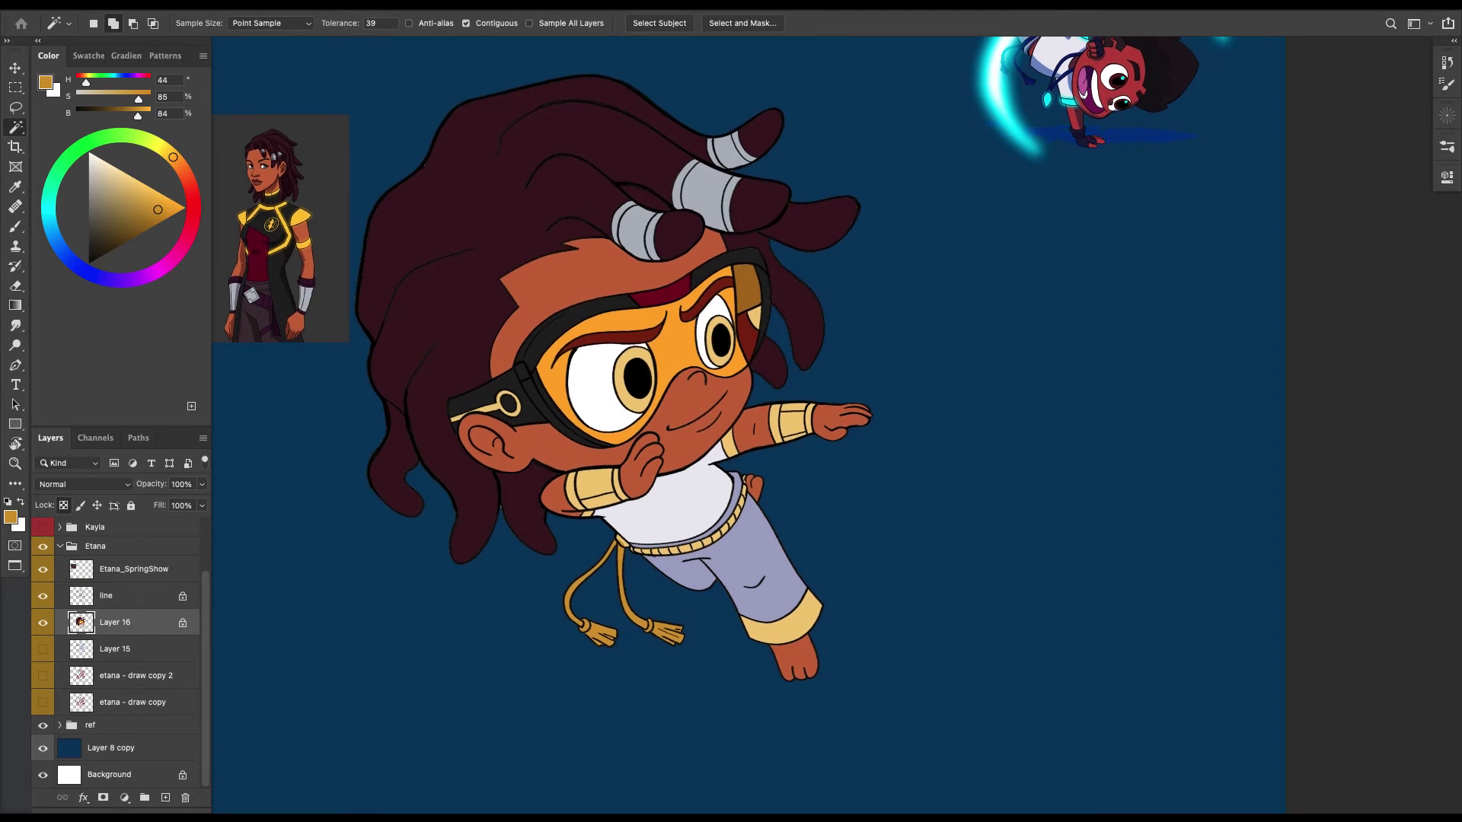
click(308, 297)
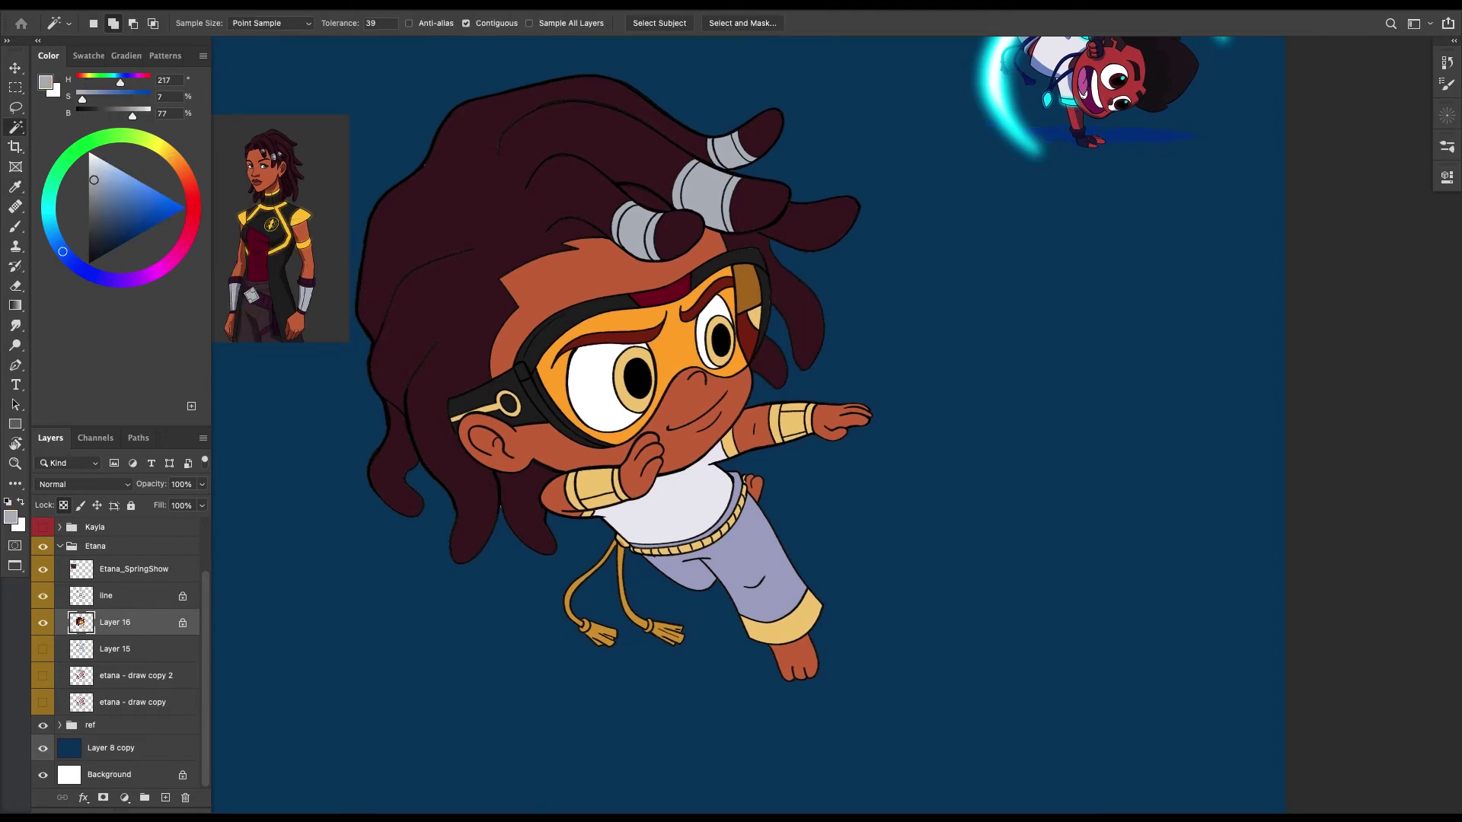
scroll(730, 429, up, 5)
key(b)
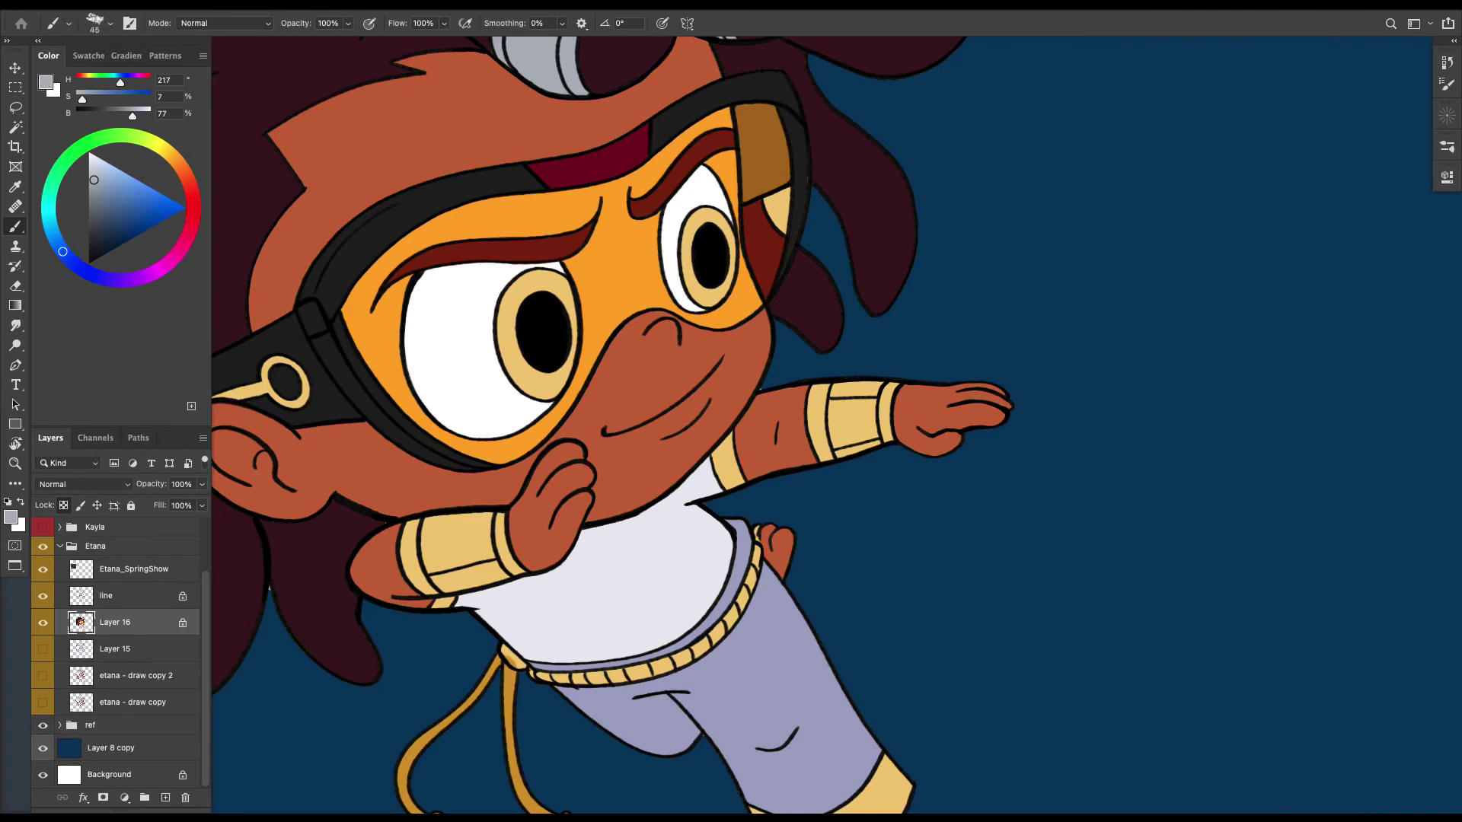
scroll(691, 539, up, 5)
mouse_move(269, 502)
mouse_down()
mouse_move(437, 456)
mouse_move(471, 478)
mouse_move(495, 560)
mouse_move(396, 579)
mouse_move(362, 457)
mouse_move(411, 559)
mouse_move(456, 532)
mouse_move(445, 441)
mouse_move(388, 438)
mouse_move(430, 502)
mouse_up()
key(bracketleft)
key(bracketleft)
key(bracketleft)
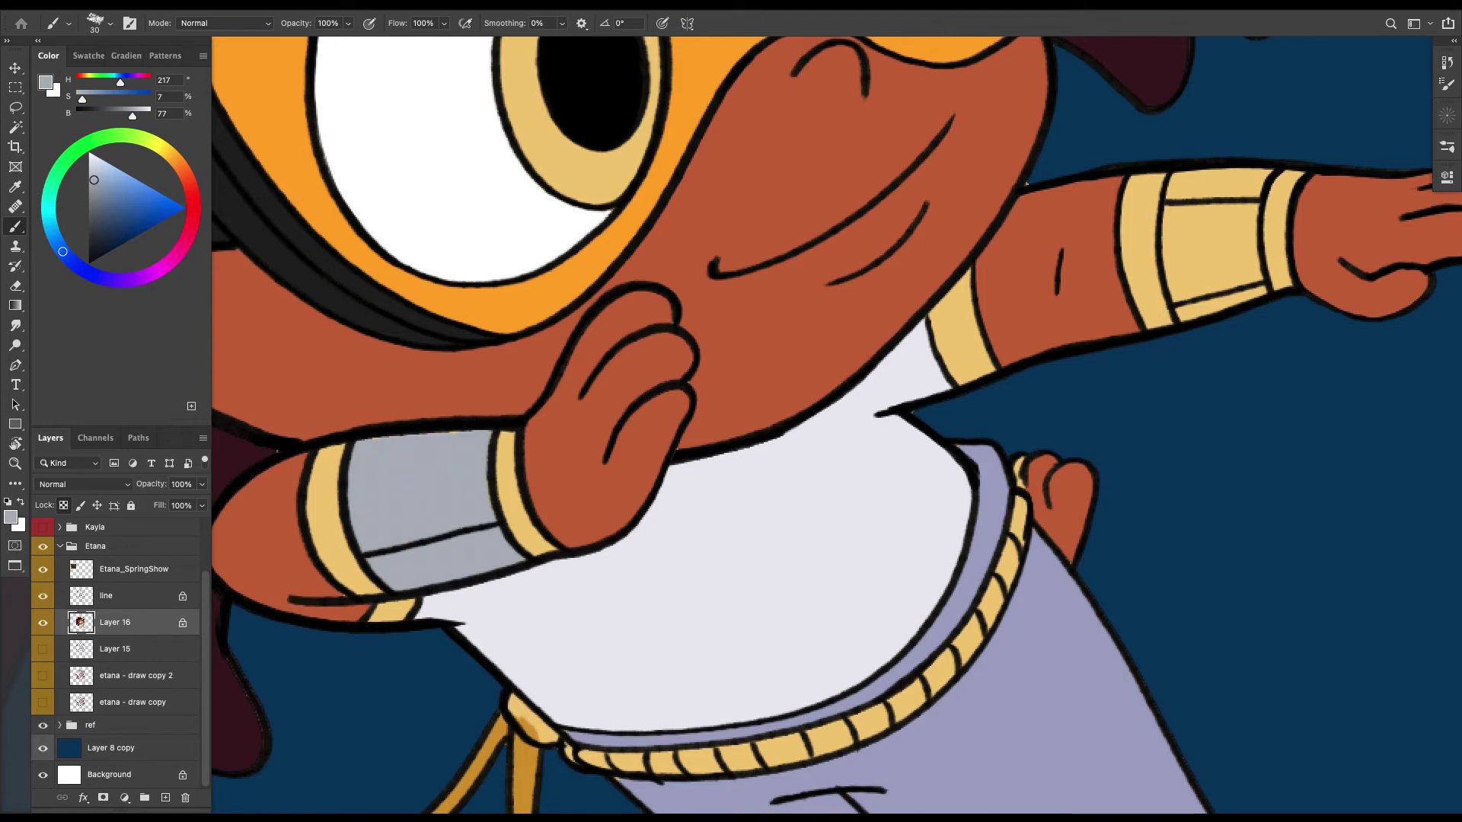
Paint the centre panels of the outstretched arm's bracer light grey with a size 30 brush.
drag(1218, 236, 783, 478)
key(bracketleft)
key(bracketleft)
mouse_move(821, 417)
mouse_down()
mouse_move(777, 550)
mouse_move(740, 435)
mouse_move(753, 420)
mouse_move(816, 480)
mouse_move(765, 423)
mouse_up()
key(bracketright)
key(bracketright)
drag(758, 539, 761, 449)
drag(777, 447, 776, 474)
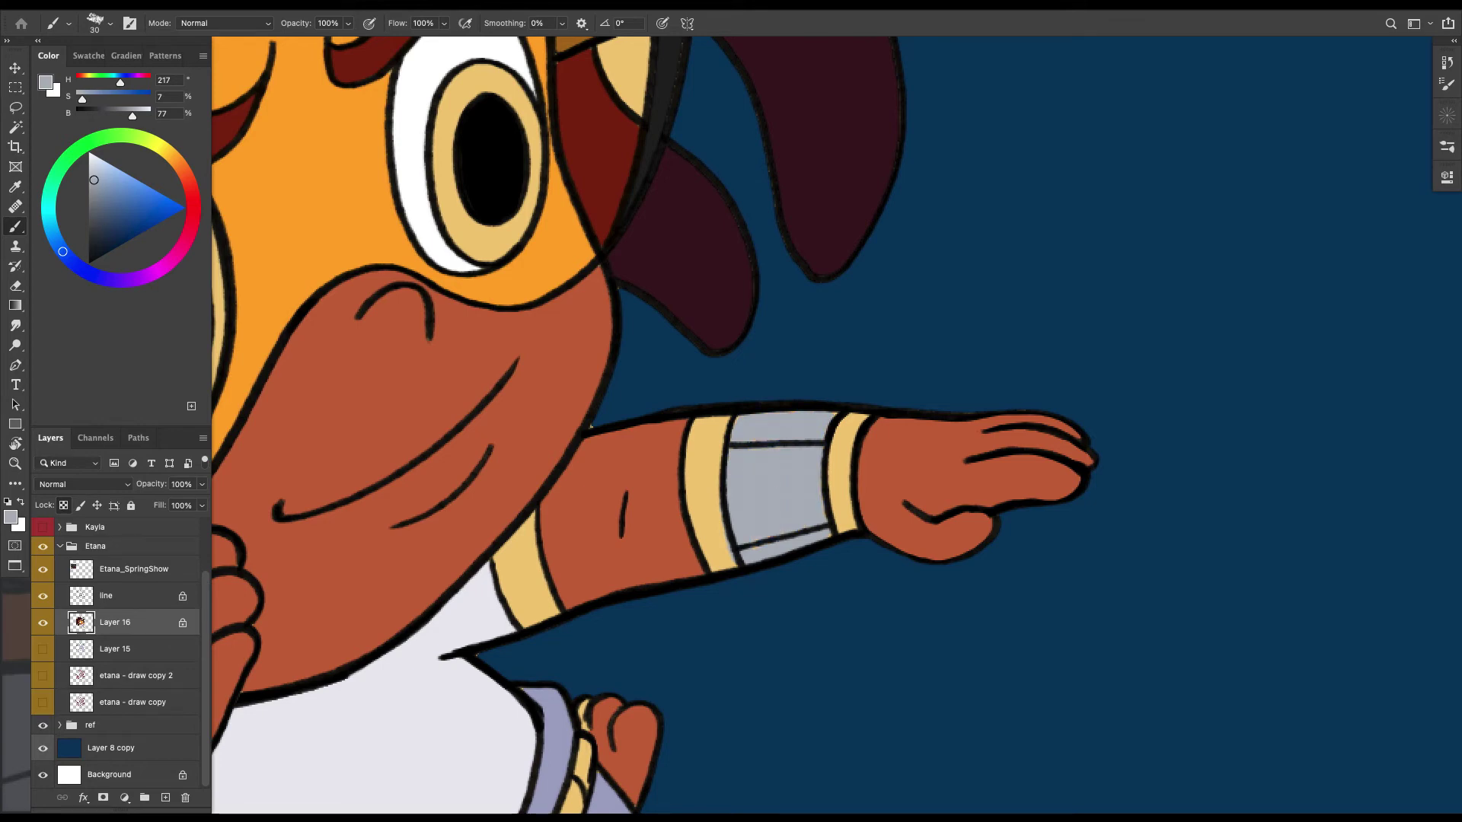
scroll(685, 423, down, 5)
drag(742, 411, 842, 491)
scroll(742, 422, down, 2)
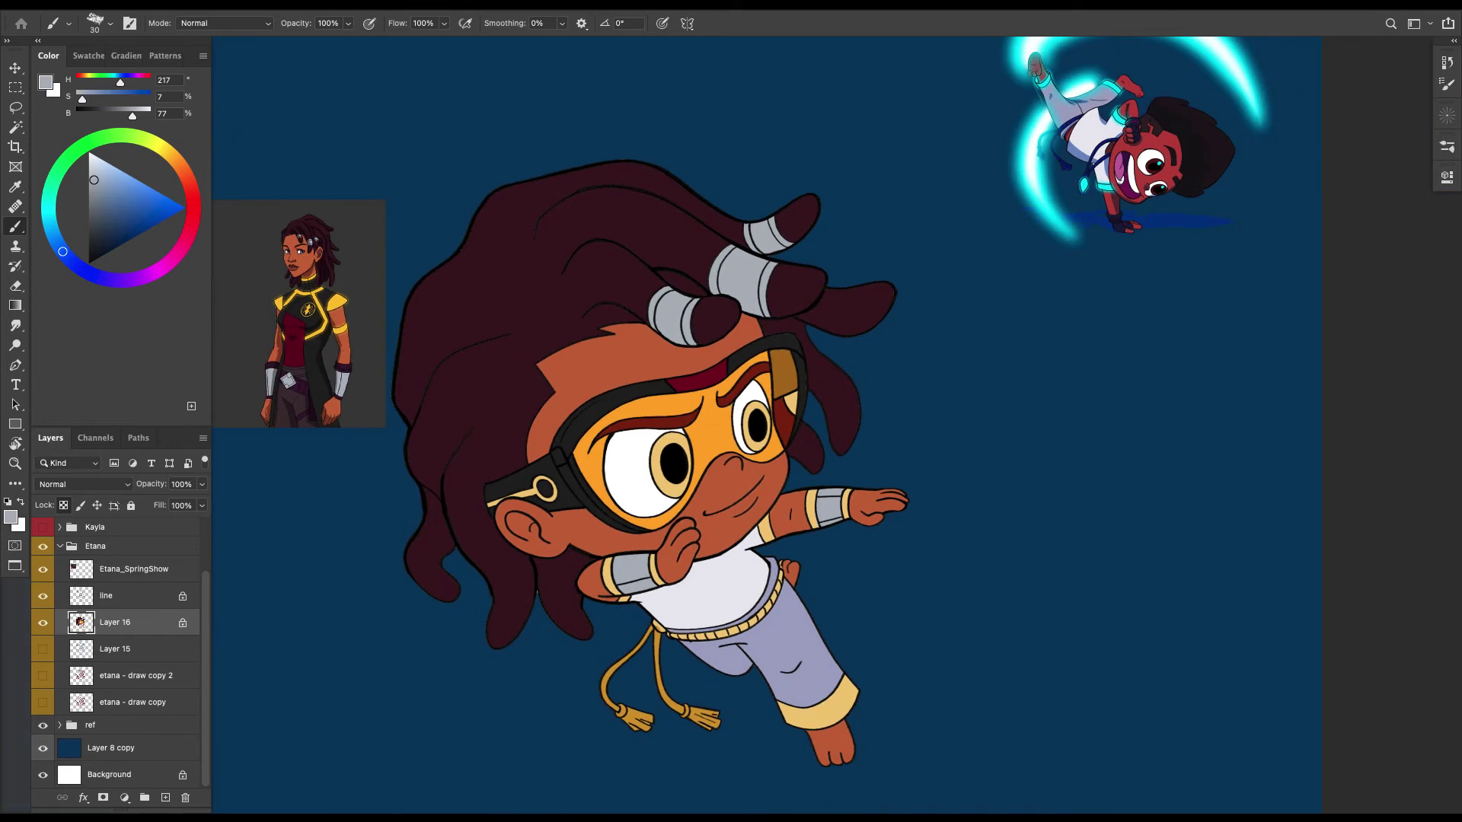
Sample dark purple (H 315, S 72, B 27) from the reference and paint the outstretched arm's wrist band with a size 15 brush.
drag(708, 426, 746, 437)
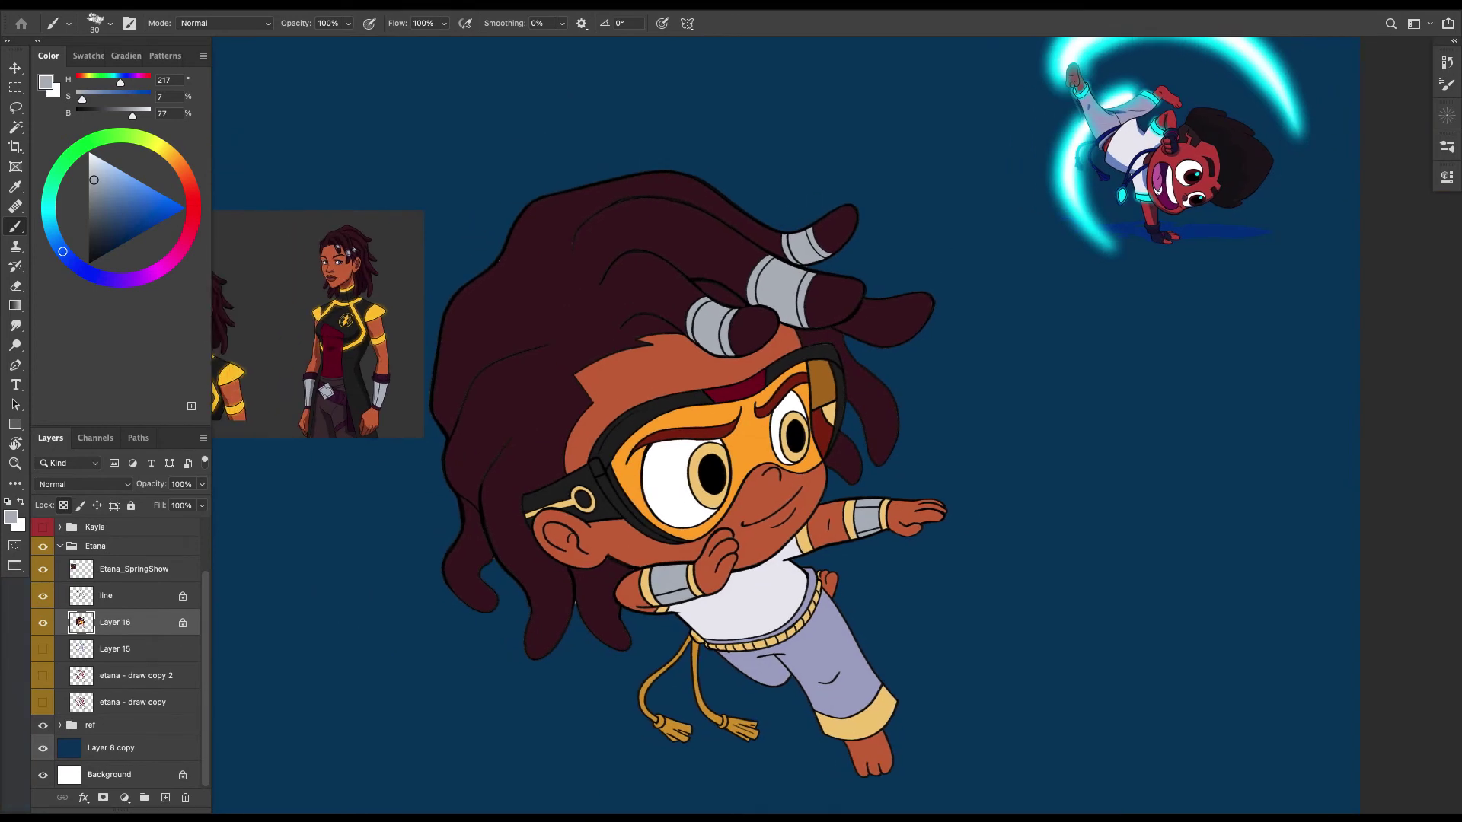
key(i)
click(343, 327)
key(b)
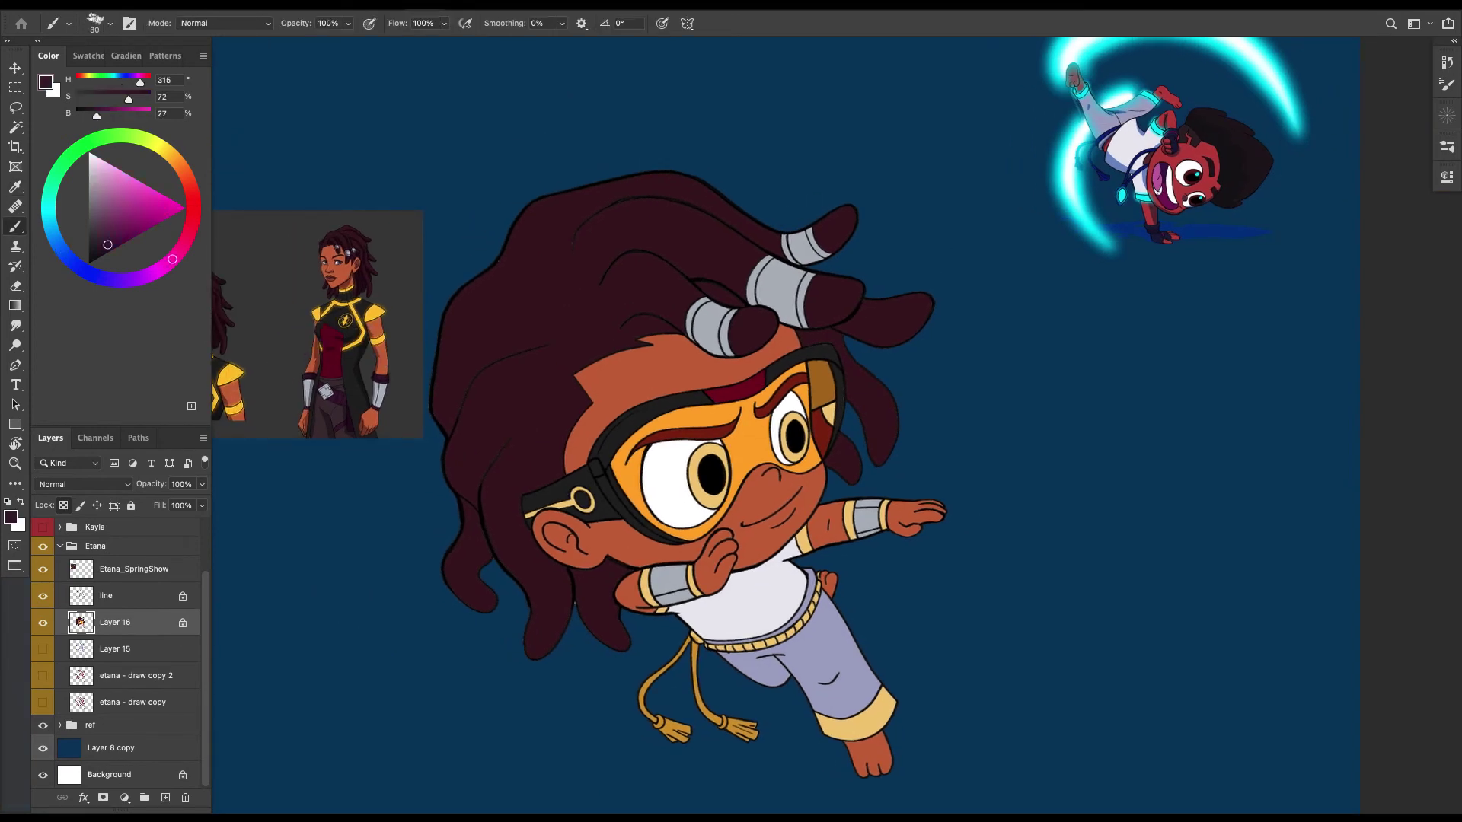
scroll(1036, 647, up, 5)
key(super+plus)
key(bracketleft)
key(bracketleft)
key(bracketleft)
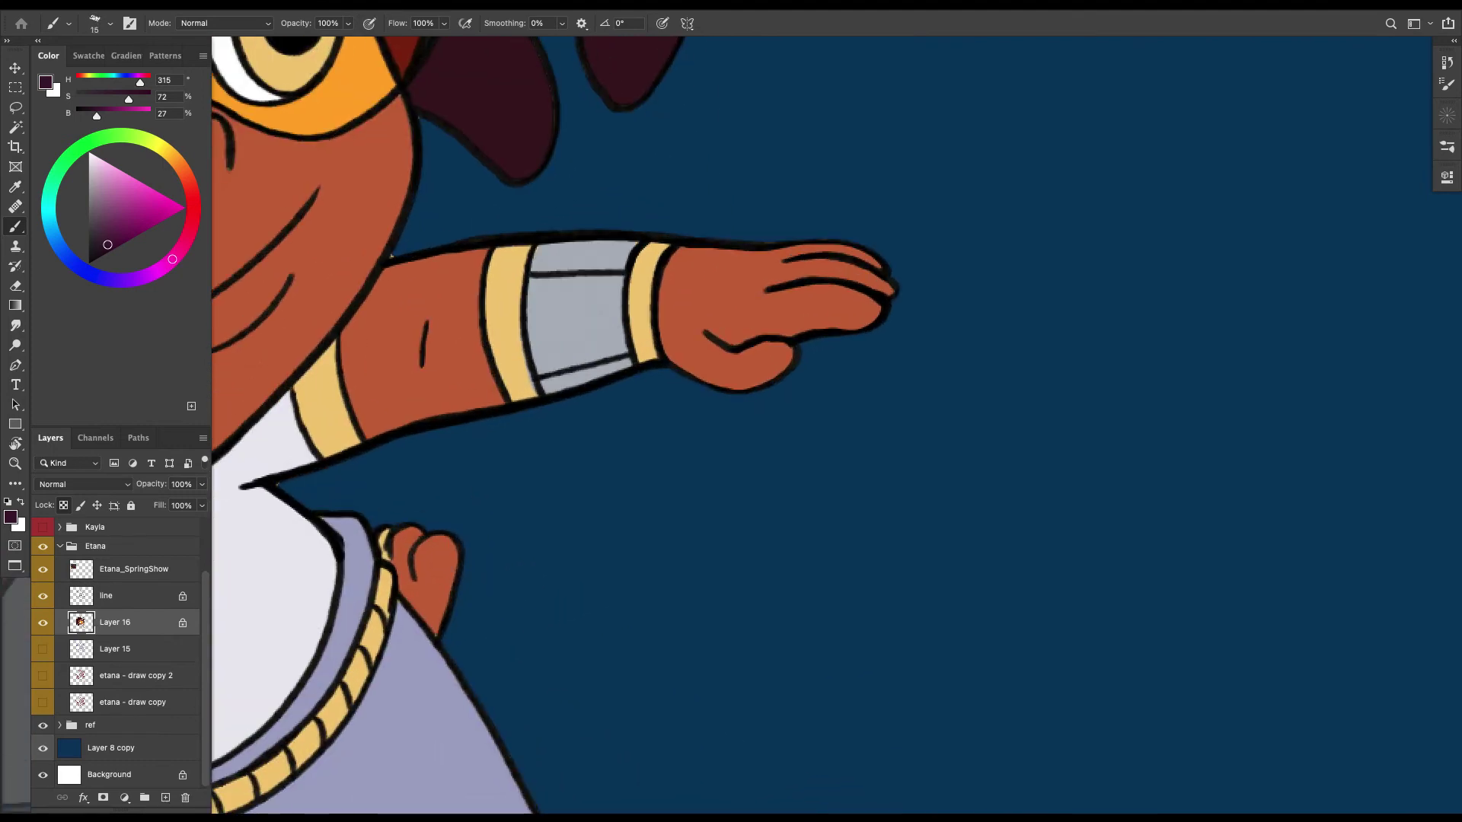
drag(656, 247, 647, 353)
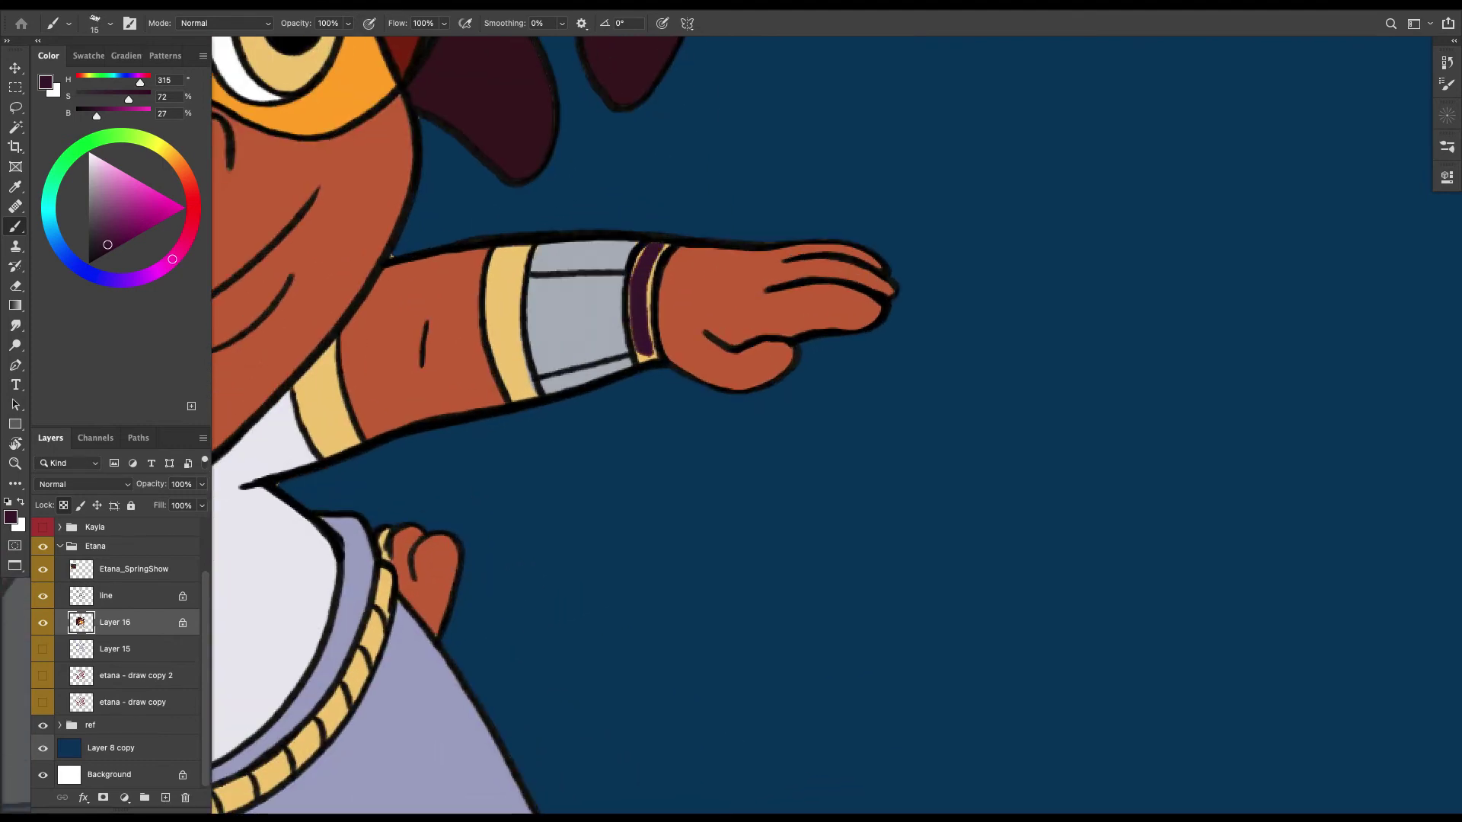
mouse_move(654, 251)
mouse_down()
mouse_move(644, 361)
mouse_move(638, 248)
mouse_up()
drag(656, 331, 655, 360)
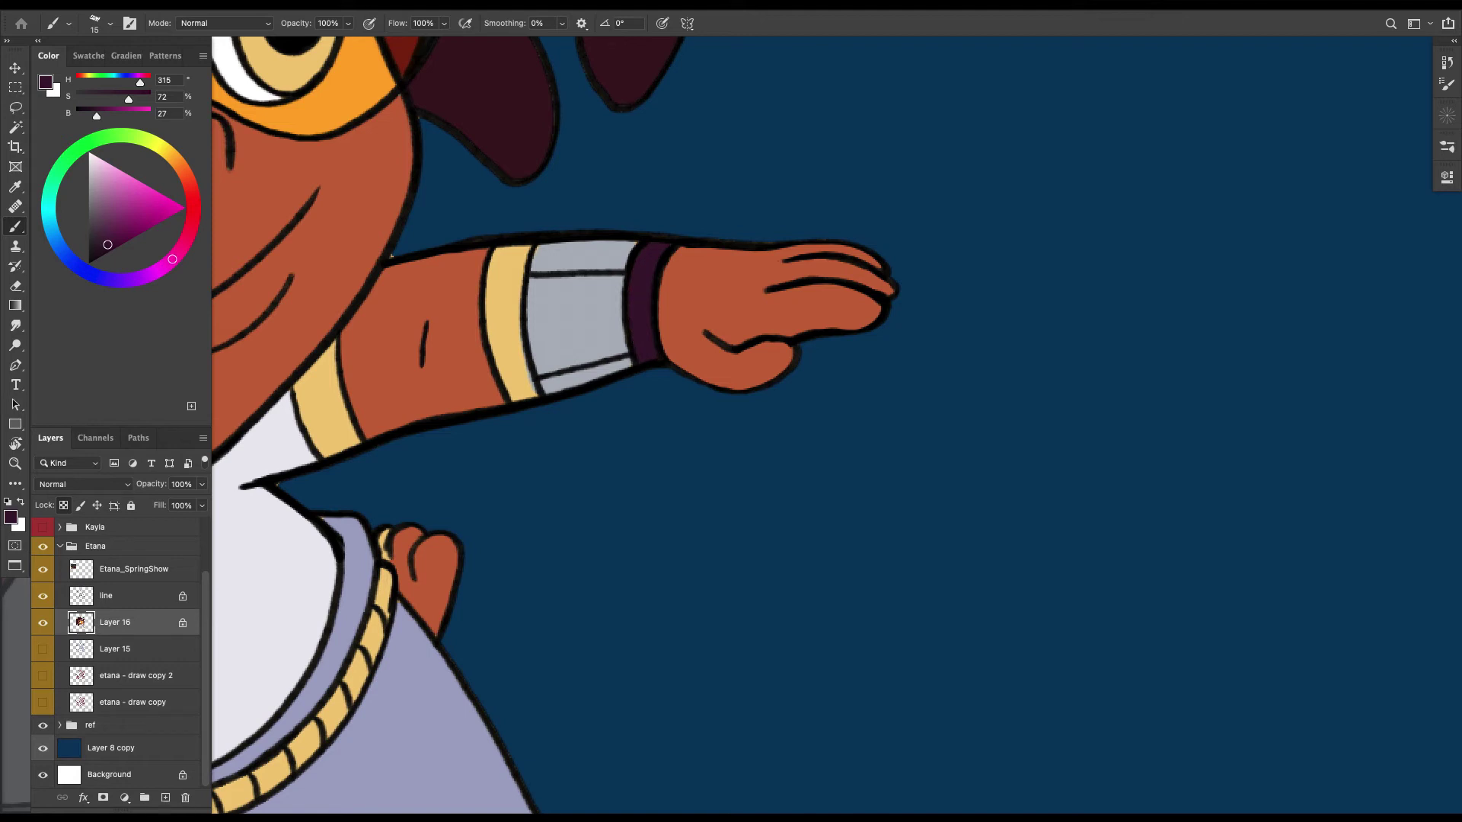
Paint the outstretched bracer's elbow-side band dark purple and cover the yellow patch by the rear foot with the sampled skin tone.
key(Tab)
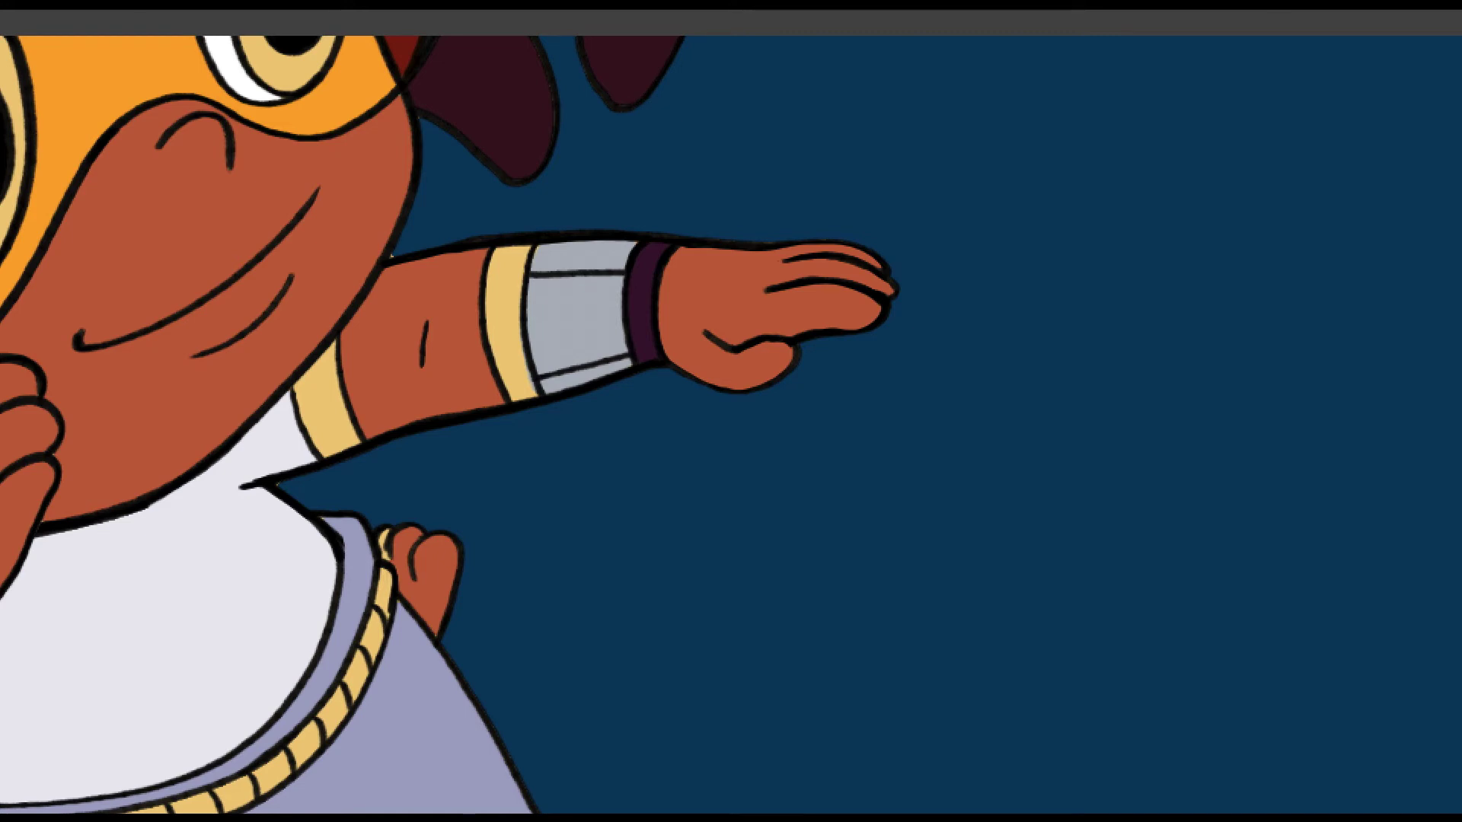
key(Tab)
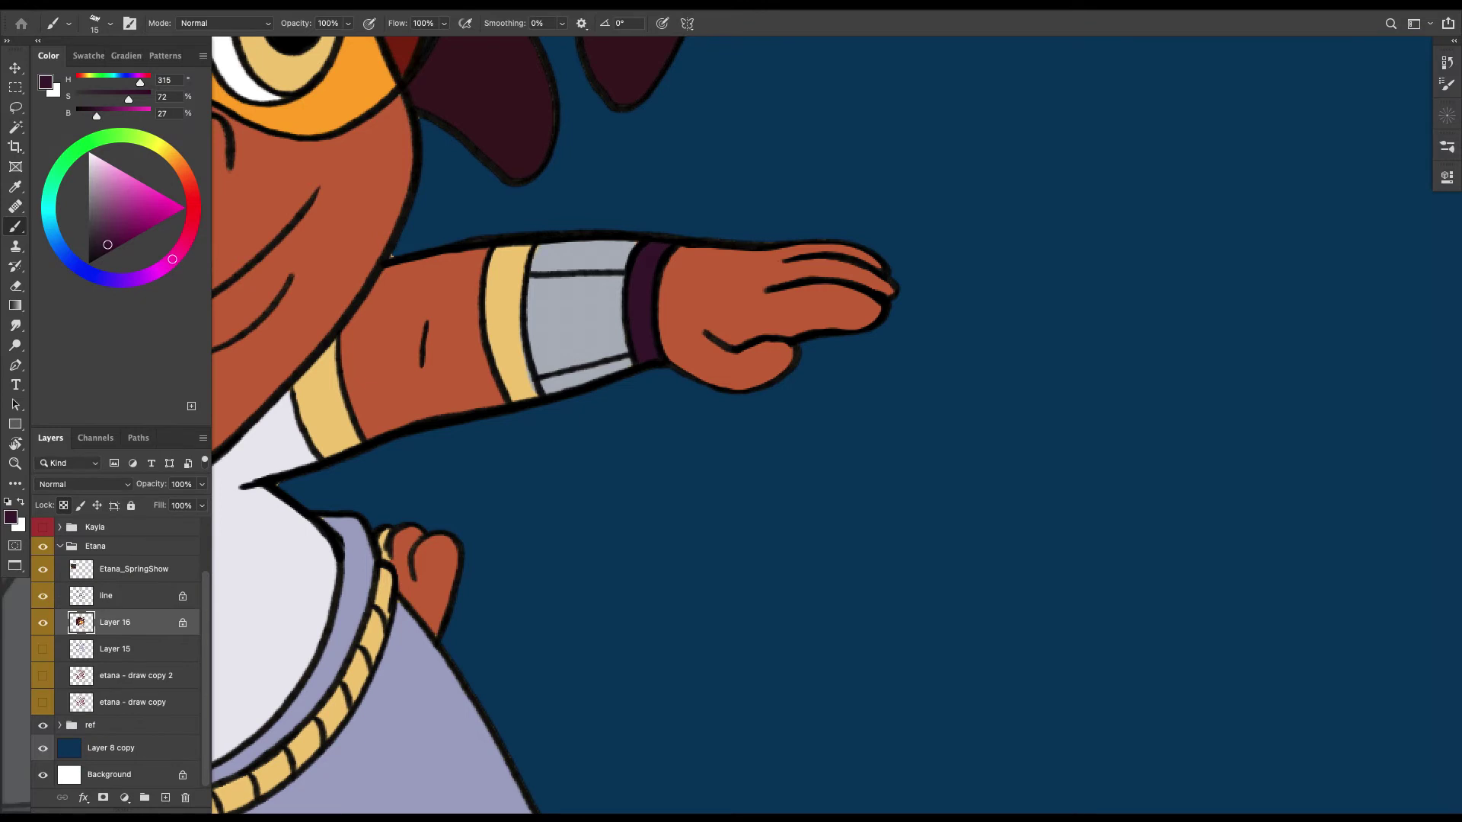
mouse_move(524, 247)
mouse_down()
mouse_move(522, 381)
mouse_move(507, 261)
mouse_move(523, 305)
mouse_move(499, 251)
mouse_move(514, 392)
mouse_move(503, 312)
mouse_move(523, 346)
mouse_move(815, 291)
mouse_up()
alt+click(690, 499)
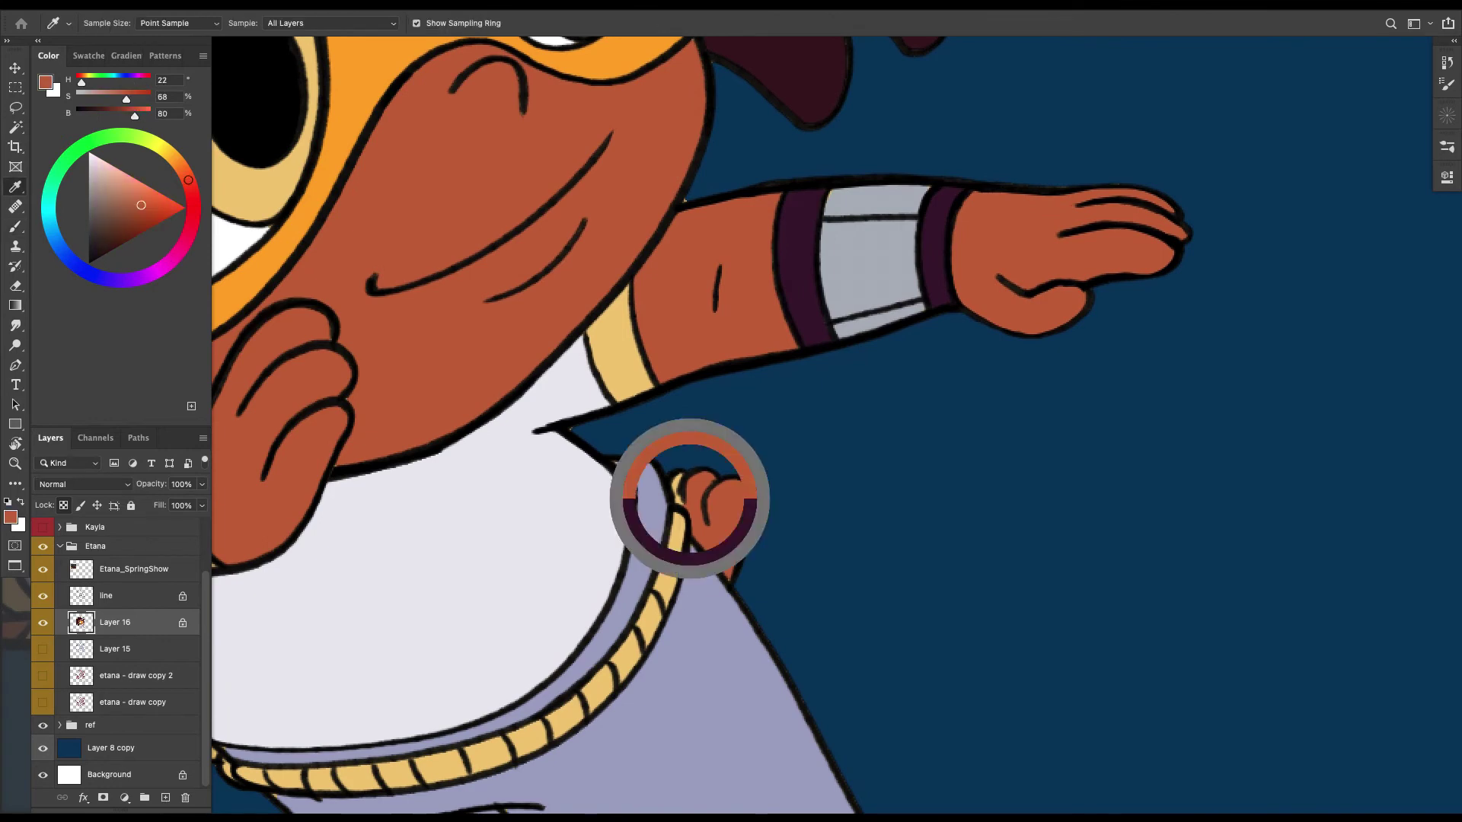
Resample the dark purple and paint both edge bands of the near arm's bracer with a size 20 brush.
alt+click(792, 261)
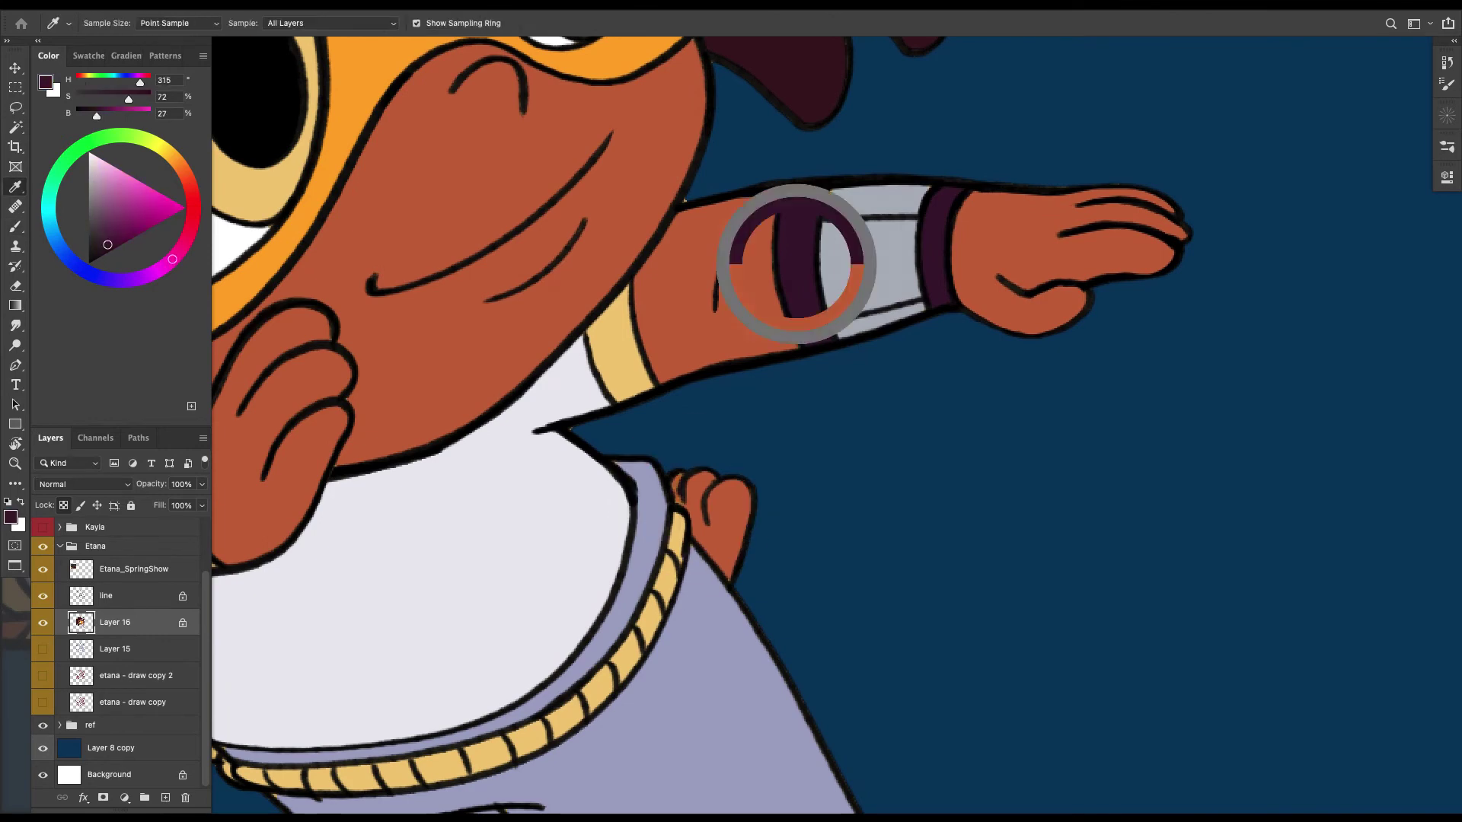
drag(793, 261, 1233, 118)
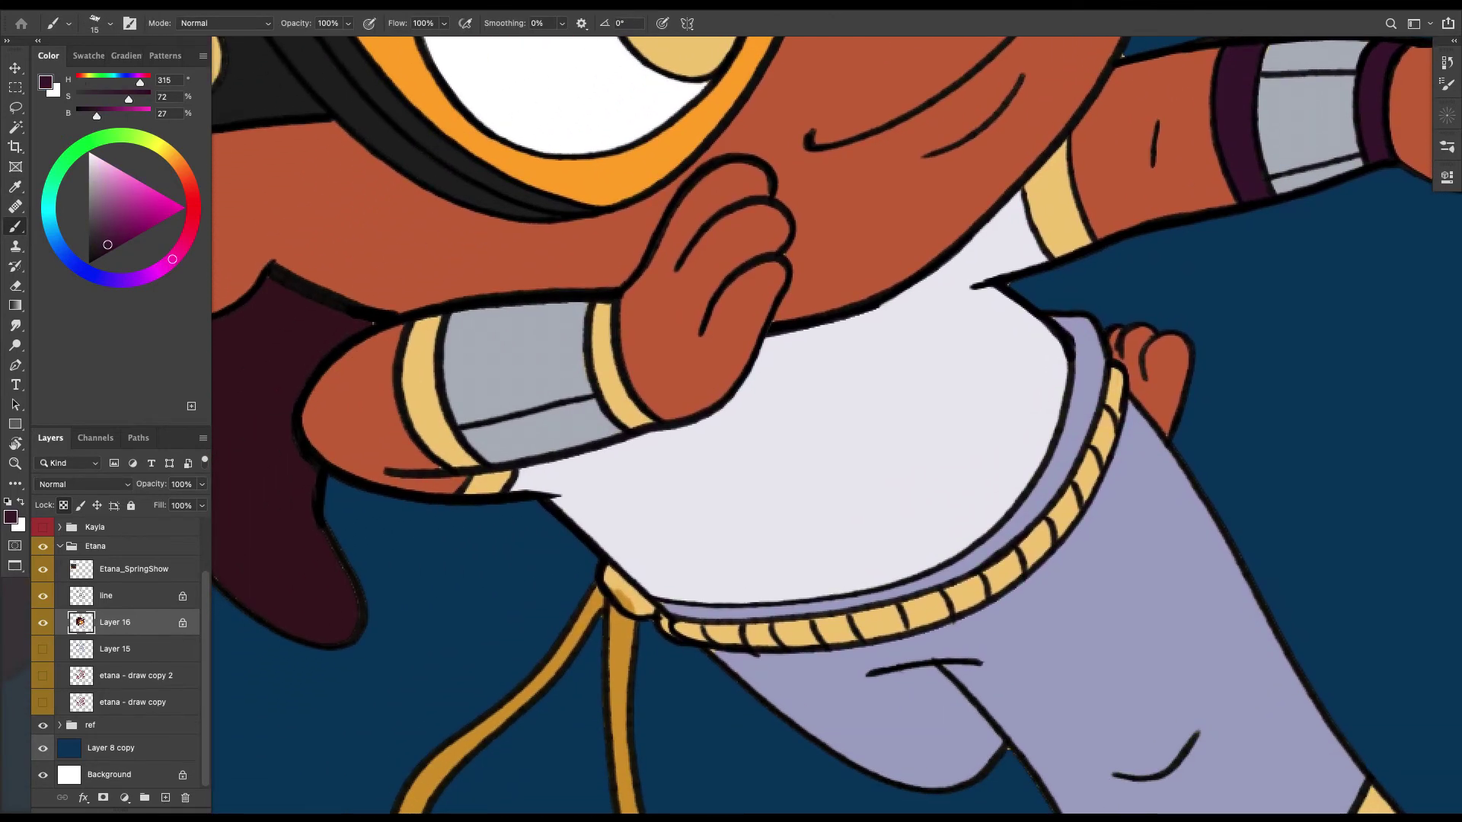
key(])
mouse_move(604, 304)
mouse_down()
mouse_move(603, 364)
mouse_move(647, 420)
mouse_move(590, 332)
mouse_up()
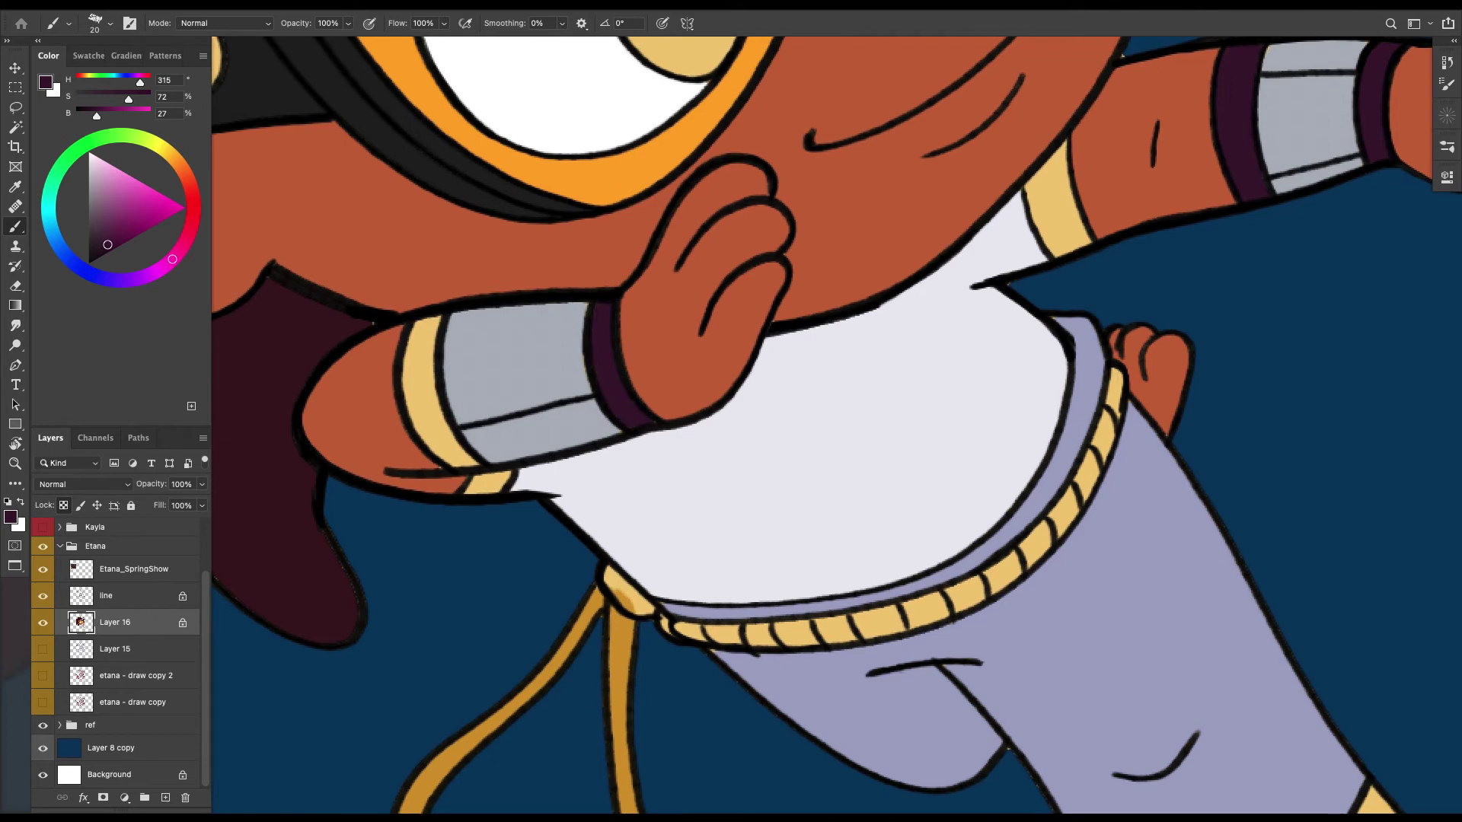
mouse_move(426, 320)
mouse_down()
mouse_move(460, 461)
mouse_move(415, 320)
mouse_move(405, 408)
mouse_move(430, 453)
mouse_up()
Sample the hair's dark maroon (H 345, S 72, B 26) and touch up the dreadlocks behind the near arm with larger brushes.
alt+click(295, 509)
key(])
key(])
drag(329, 533, 357, 634)
key(super+minus)
key(bracketright)
key(bracketright)
key(bracketright)
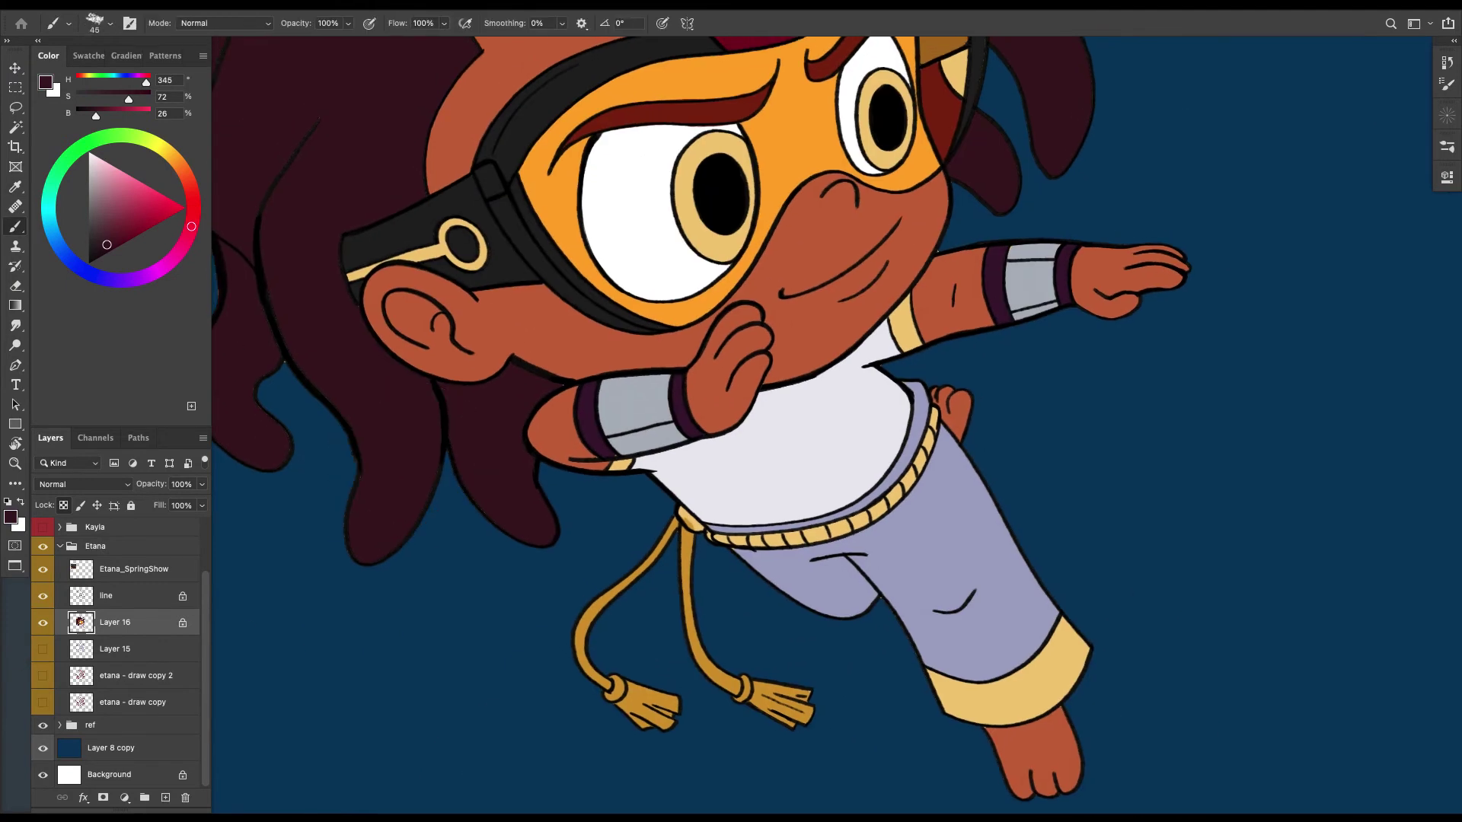
drag(281, 406, 375, 475)
key(bracketright)
key(bracketright)
key(bracketright)
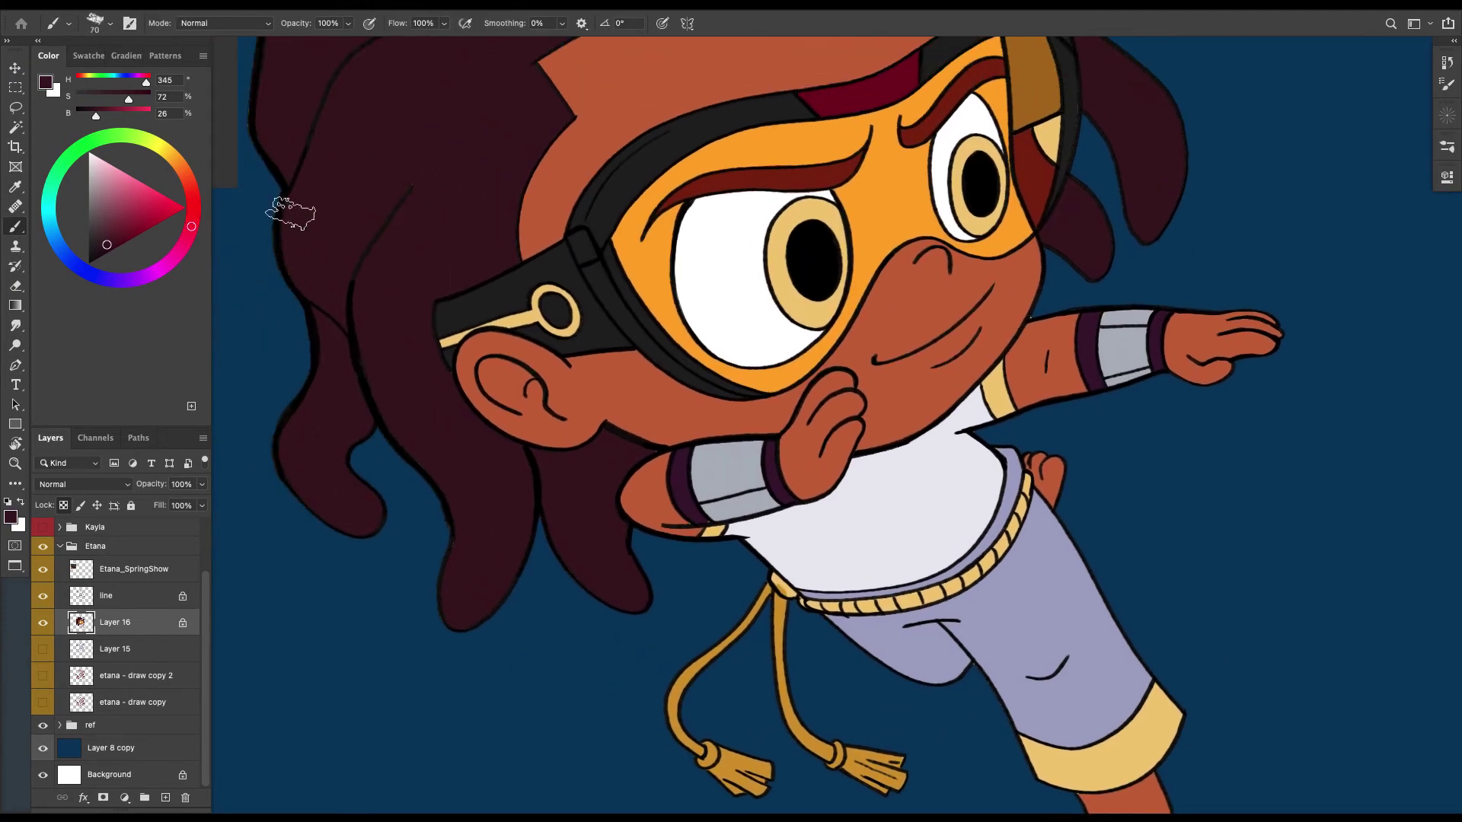
key(super+minus)
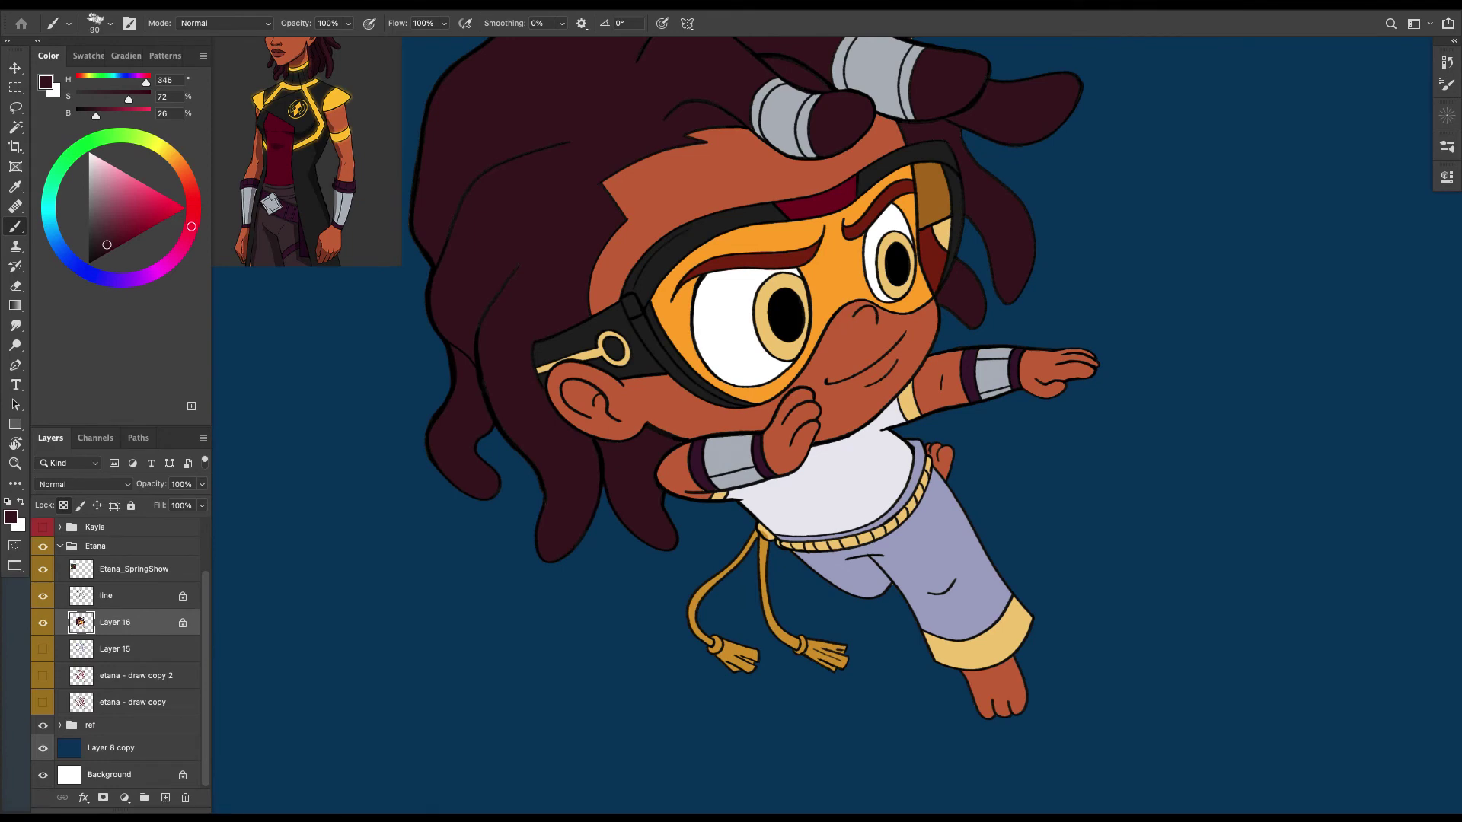
Sample the cords' golden orange (H 44, S 85, B 84) and paint the belt knot and the whole rope belt with it.
alt+click(764, 556)
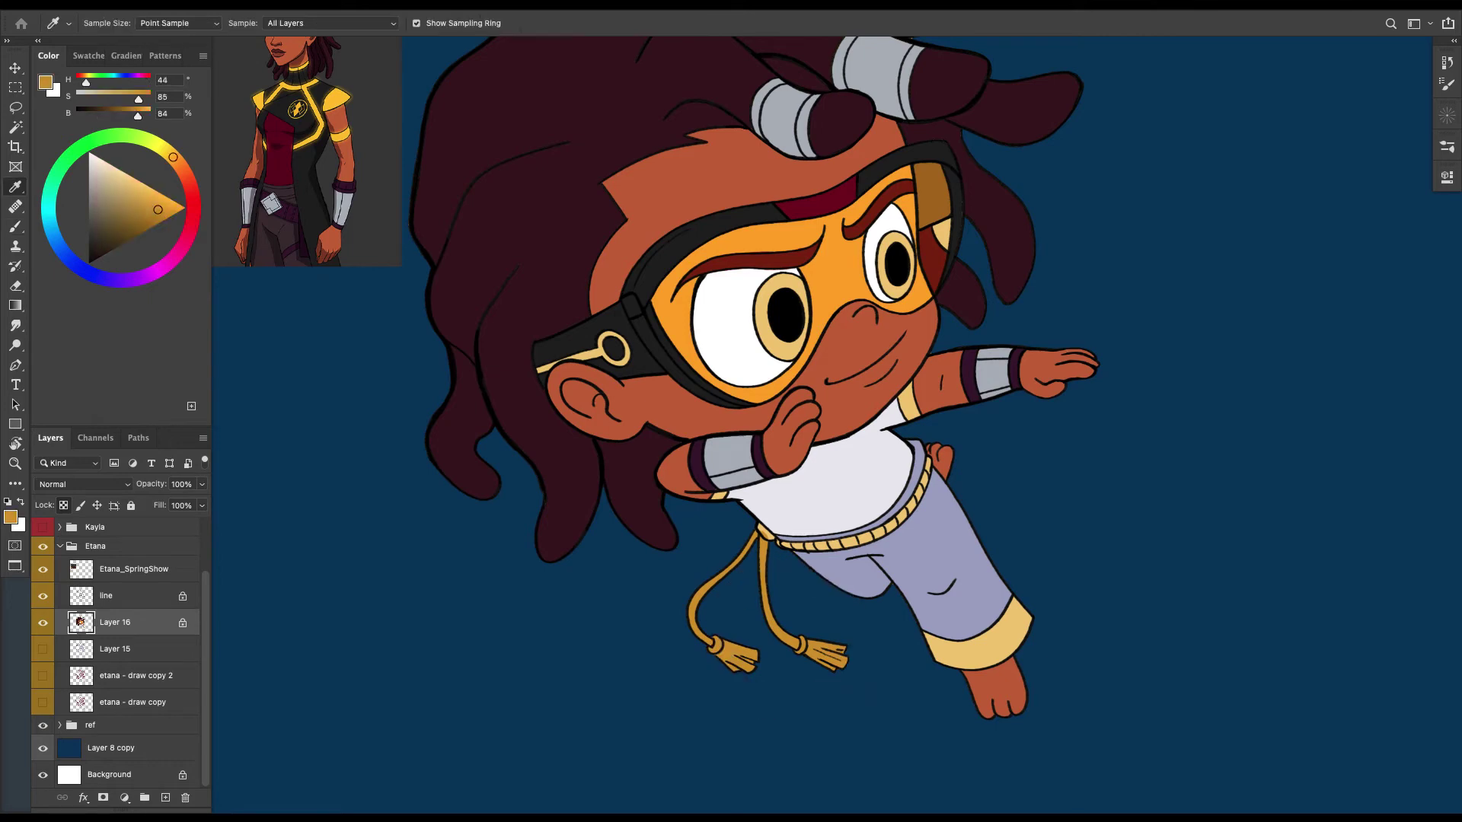
key(bracketleft)
key(bracketleft)
key(bracketleft)
click(766, 532)
scroll(832, 511, up, 5)
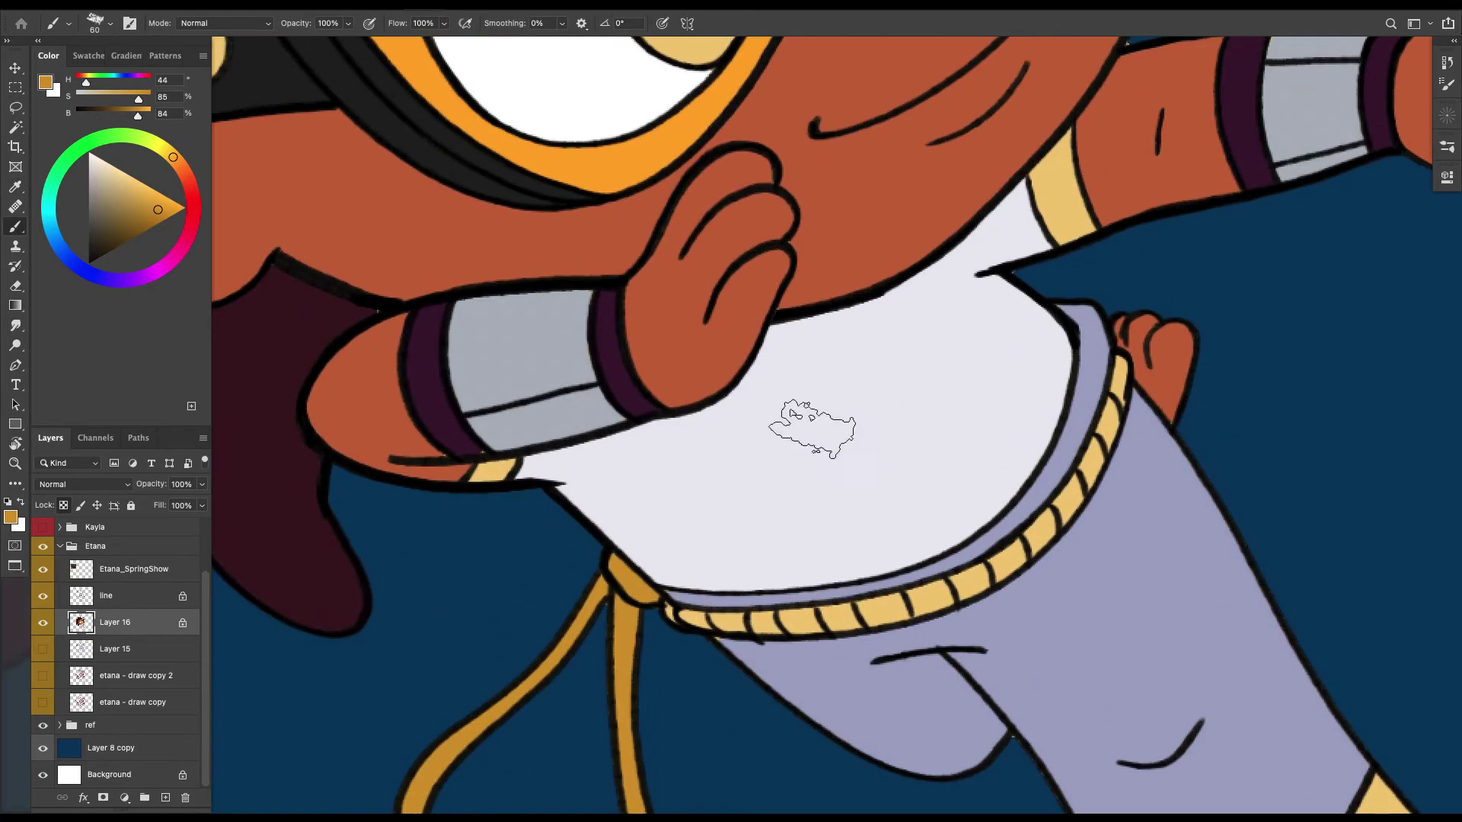
key(bracketleft)
key(bracketleft)
key(bracketleft)
key(bracketleft)
key(bracketleft)
mouse_move(1119, 364)
mouse_down()
mouse_move(1108, 440)
mouse_move(1069, 510)
mouse_move(997, 567)
mouse_move(754, 624)
mouse_move(988, 586)
mouse_move(1055, 534)
mouse_move(917, 611)
mouse_move(697, 626)
mouse_move(880, 603)
mouse_move(760, 612)
mouse_move(825, 629)
mouse_move(912, 618)
mouse_move(941, 582)
mouse_up()
key(bracketright)
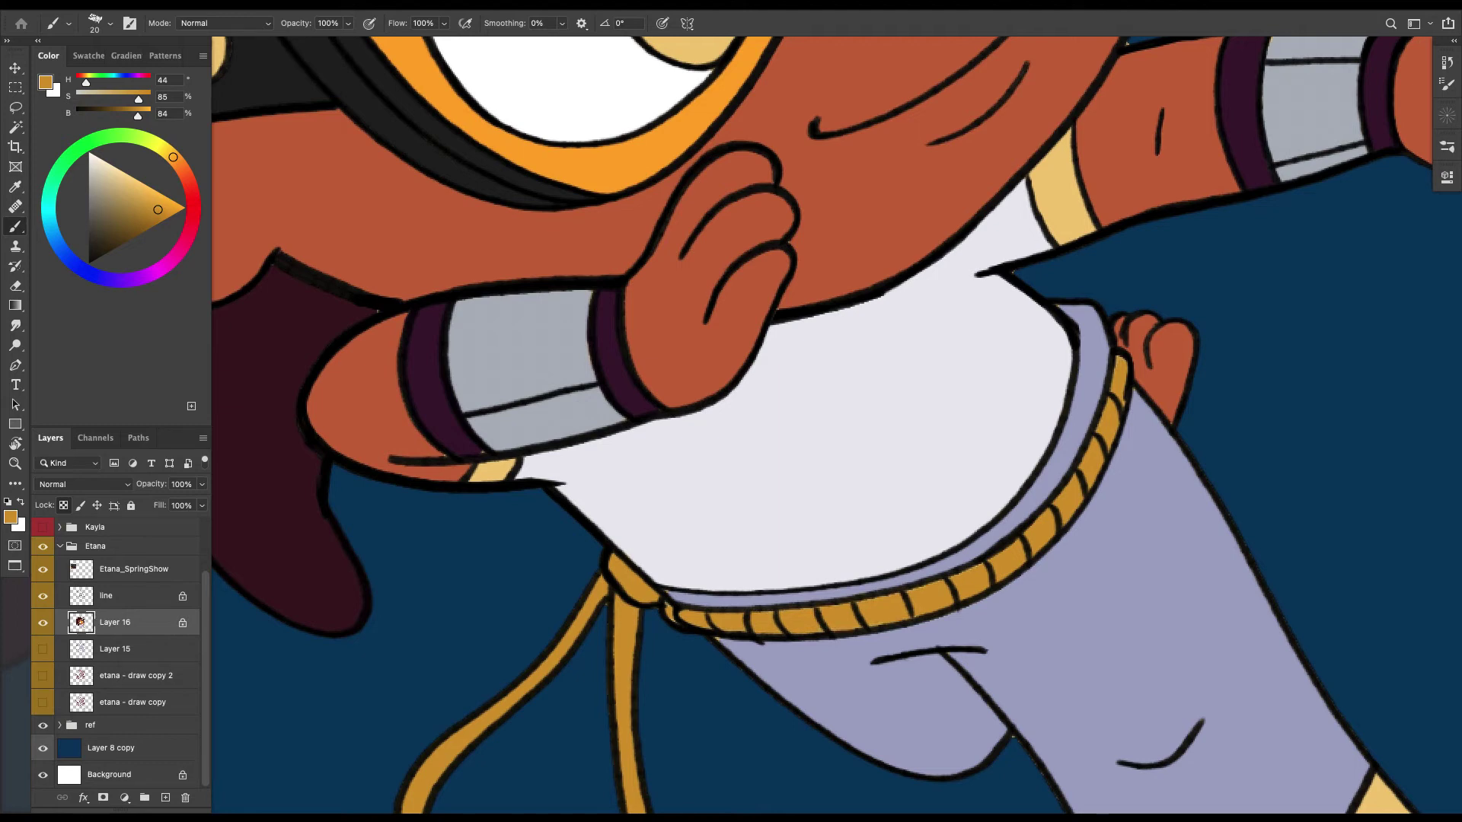
key(ctrl+minus)
key(ctrl+minus)
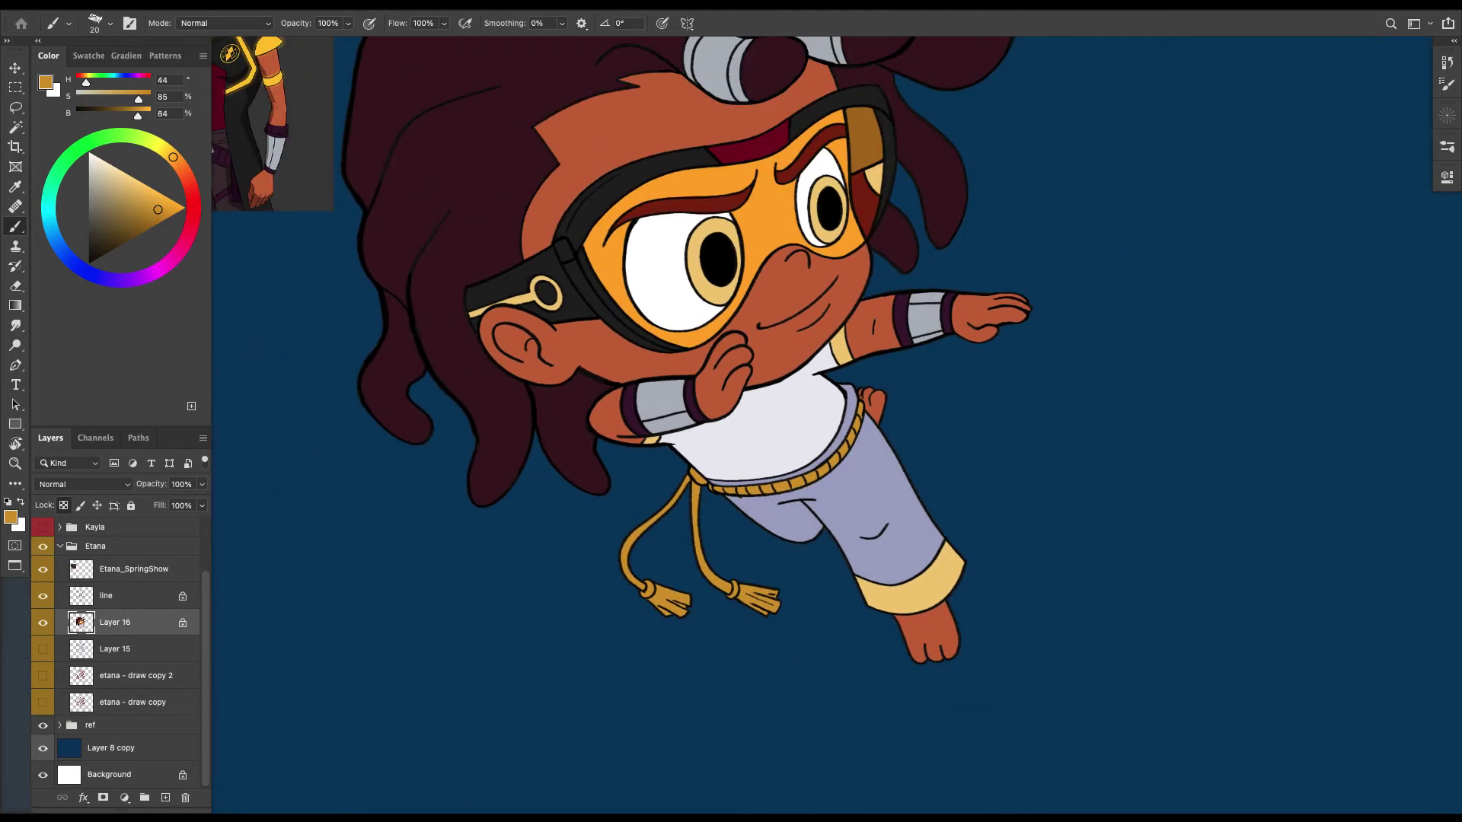
Create a new layer above Layer 16 and sample bright yellow (H 48, S 100, B 100) from the reference costume's shoulder.
key(super+plus)
drag(722, 412, 765, 565)
key(super+minus)
click(165, 797)
alt+click(352, 199)
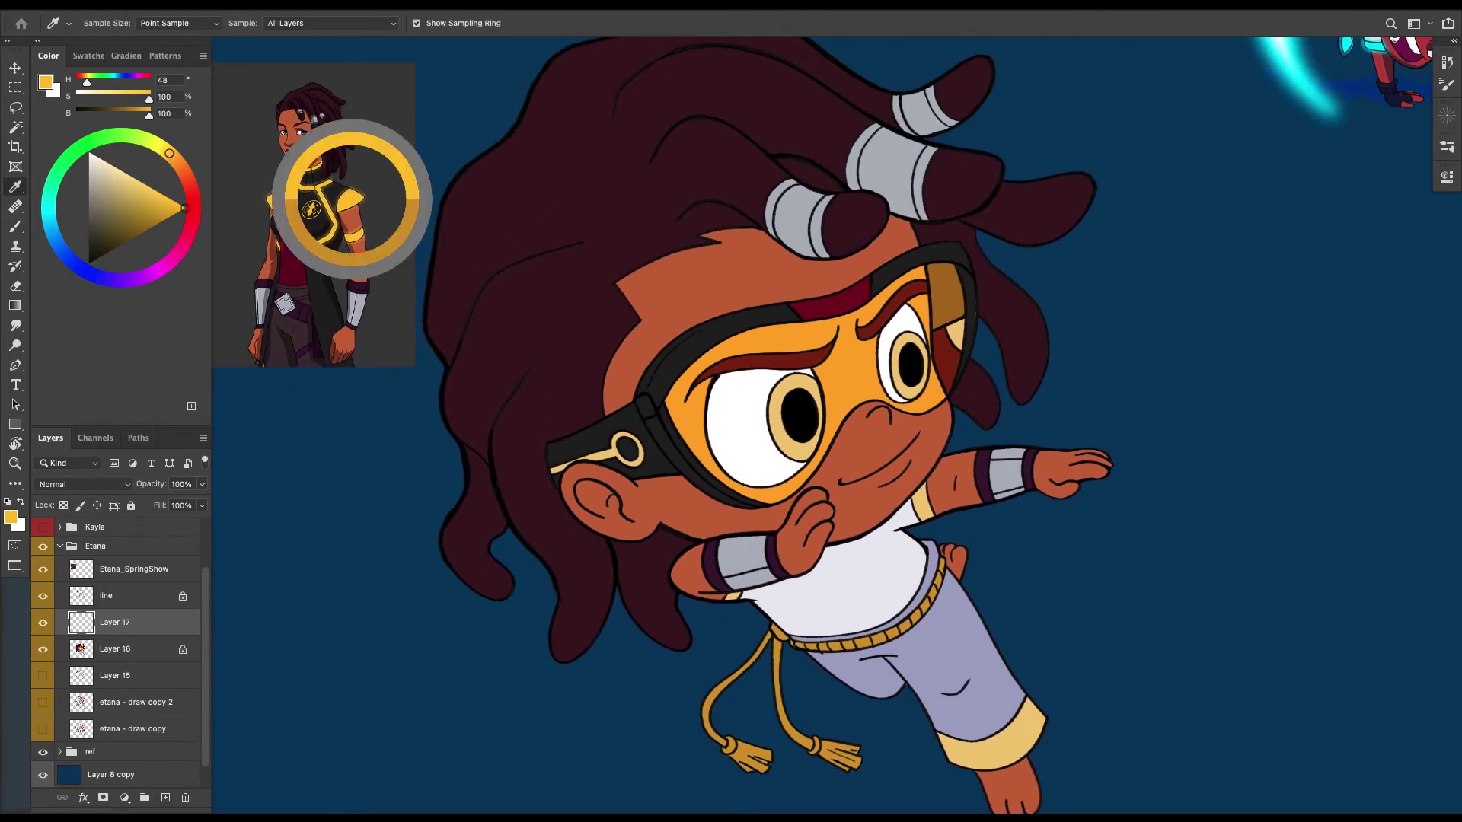
drag(352, 199, 224, 144)
Select both sleeve trims and the trouser cuff from the line layer with the Magic Wand and fill them bright yellow on Layer 17.
click(114, 596)
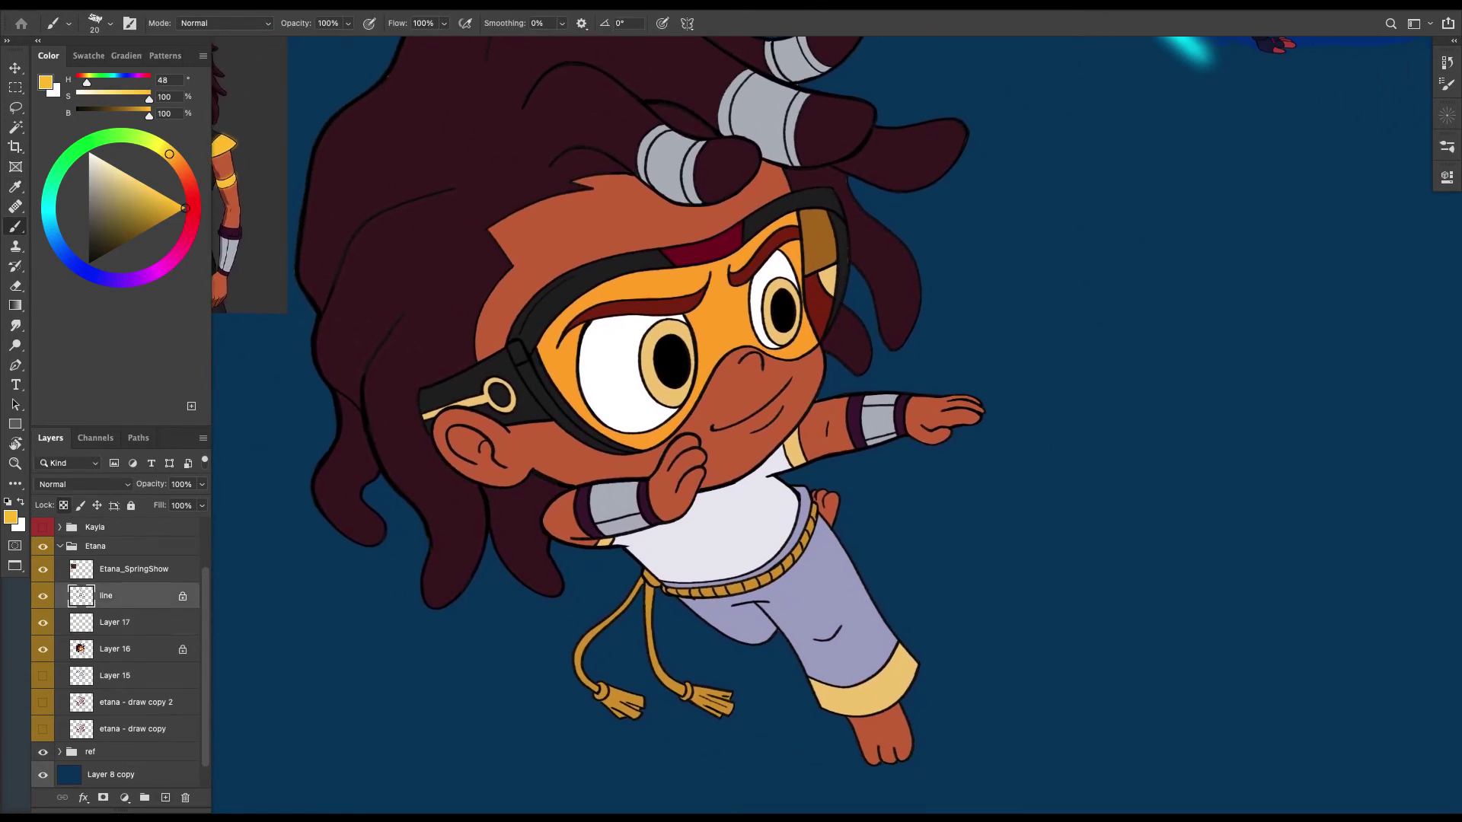
click(15, 127)
key(ctrl+plus)
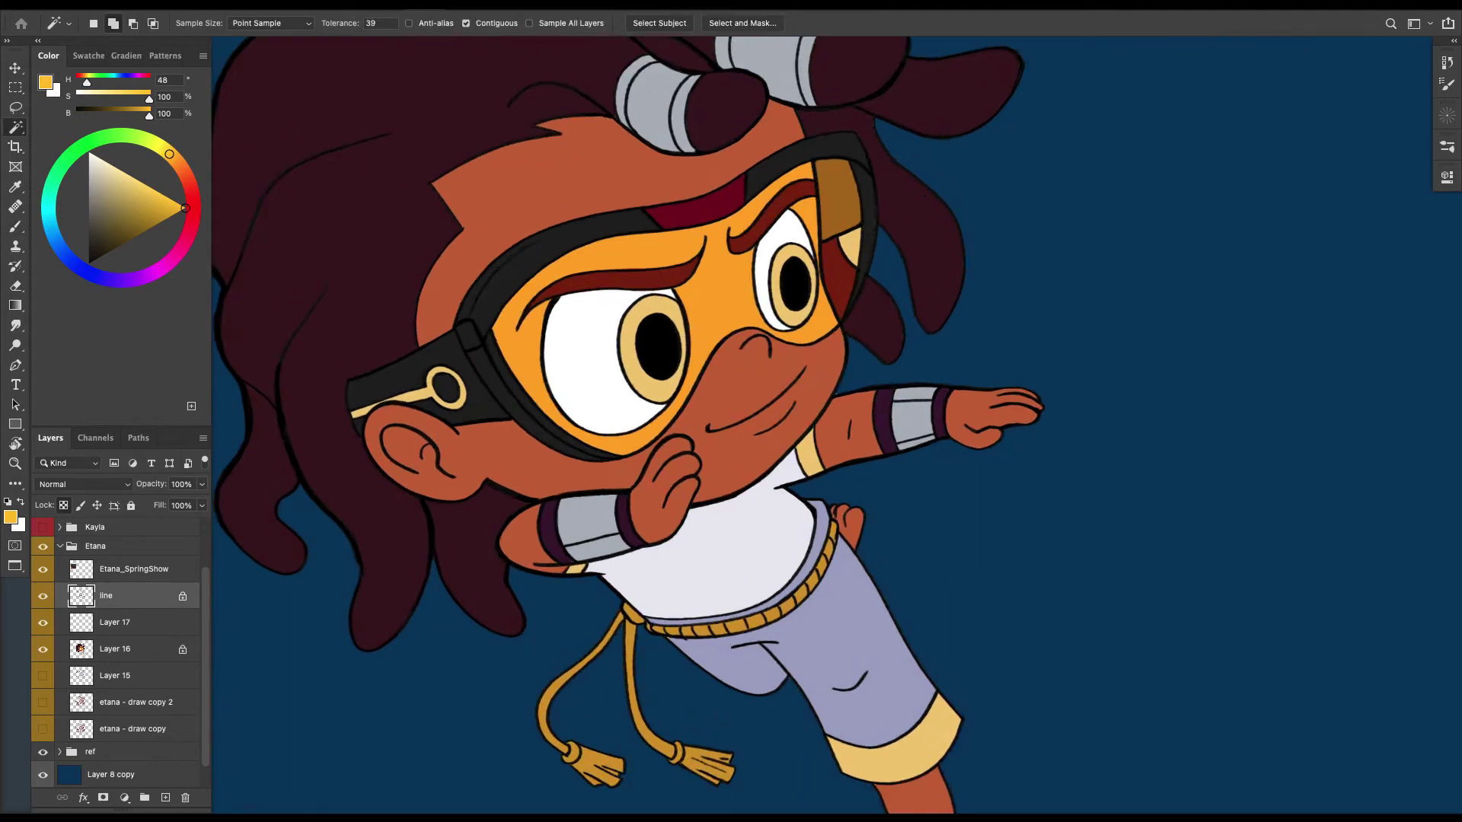
click(824, 466)
click(540, 604)
drag(761, 533, 636, 377)
click(814, 683)
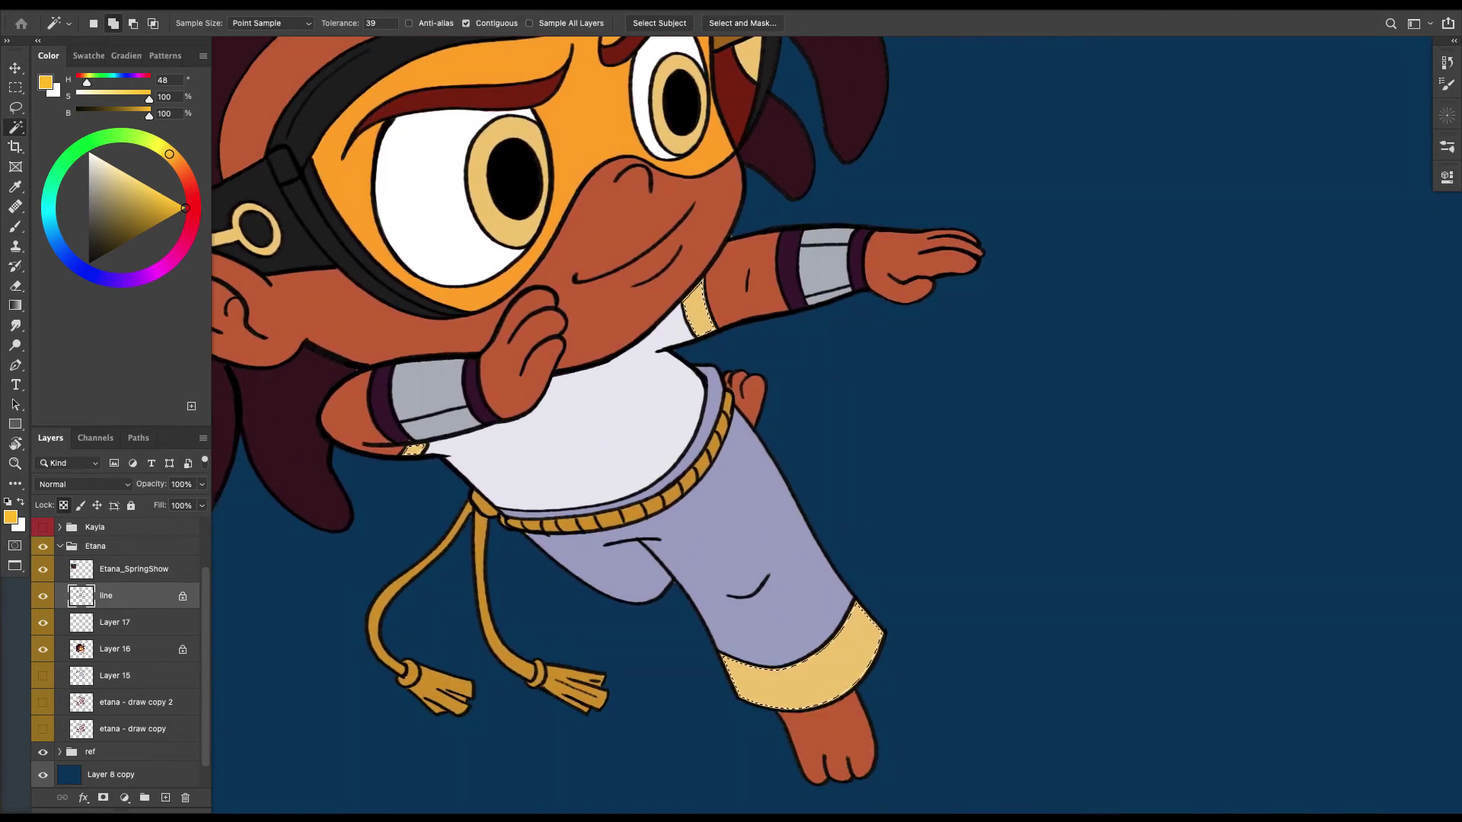
key(ctrl+minus)
key(ctrl+minus)
scroll(740, 413, up, 2)
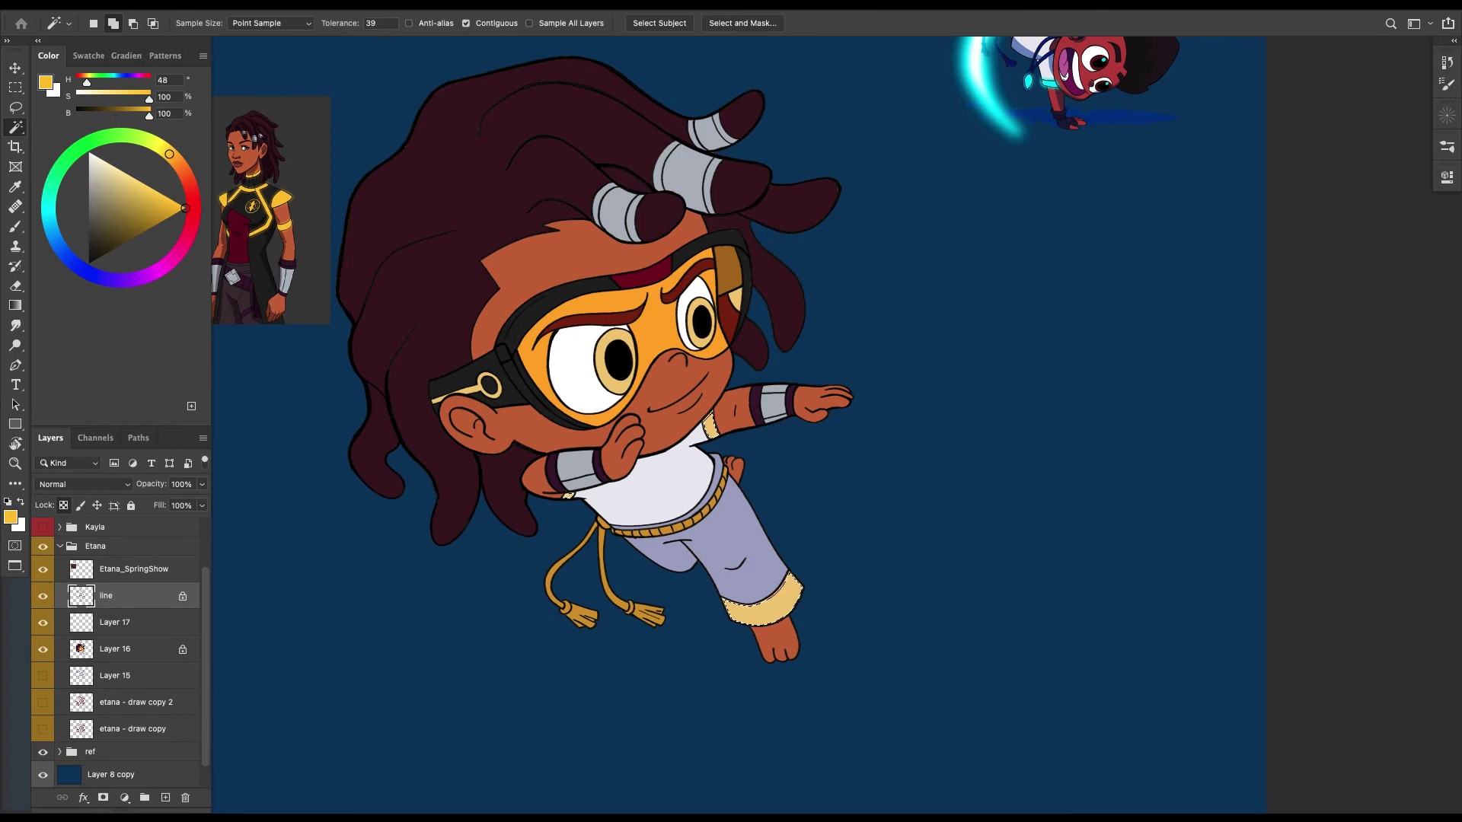
click(114, 622)
key(alt+BackSpace)
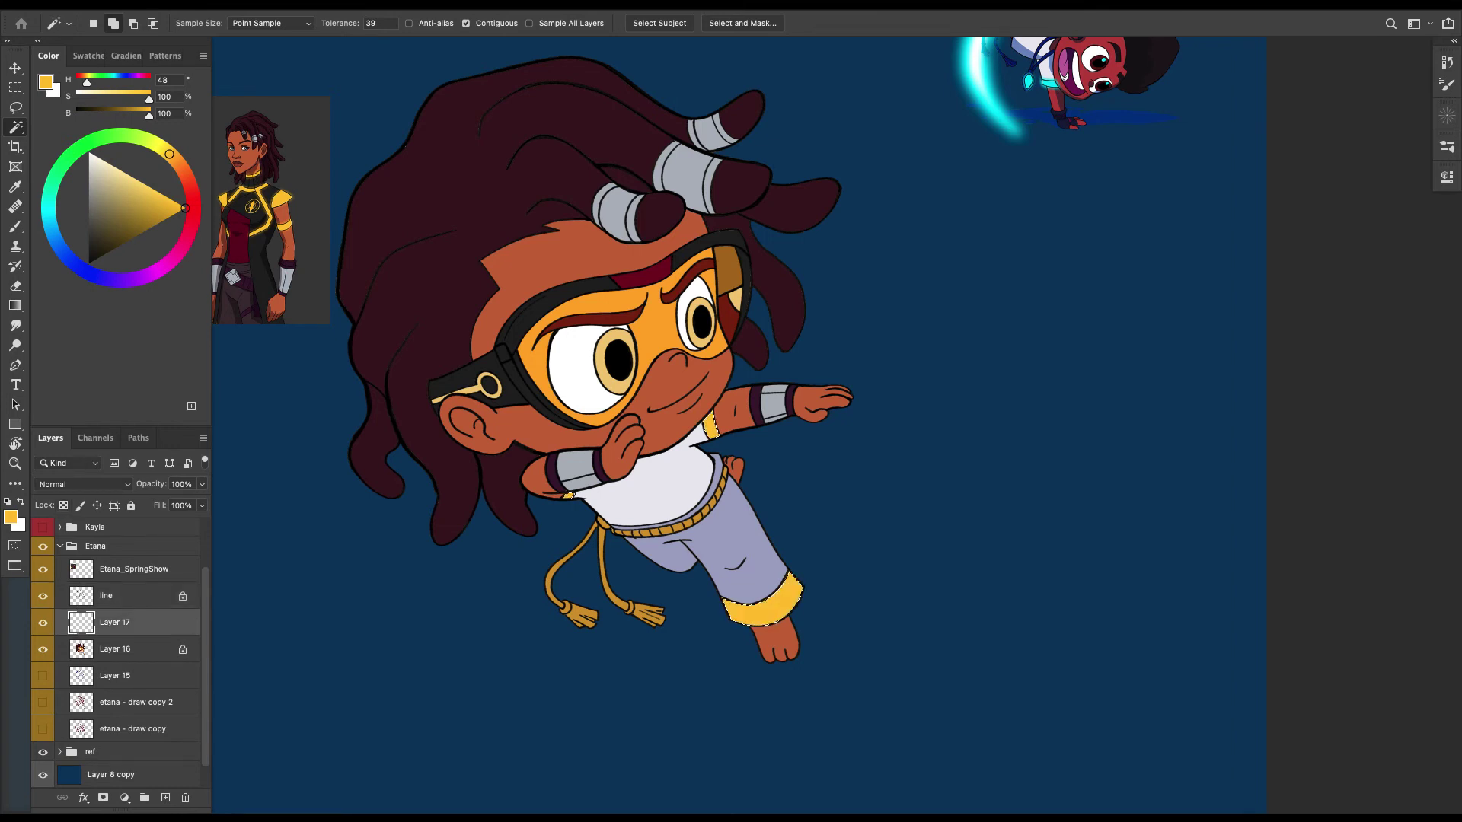
key(Return)
Sample the hair's dark maroon (H 345, S 72, B 26) on Layer 16 for the brush.
key(super+plus)
scroll(731, 424, down, 3)
key(super+plus)
key(super+plus)
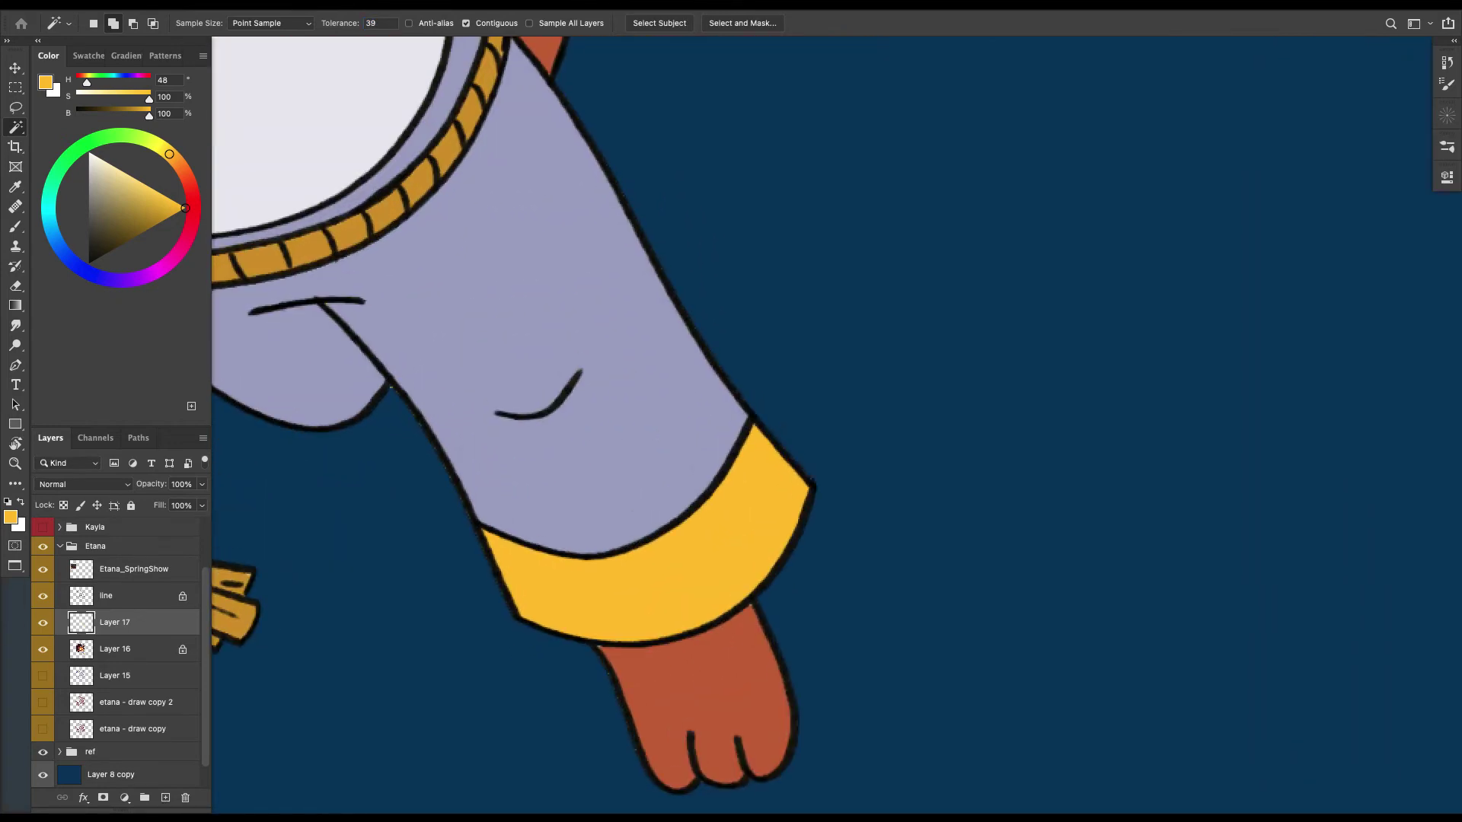
scroll(792, 529, down, 5)
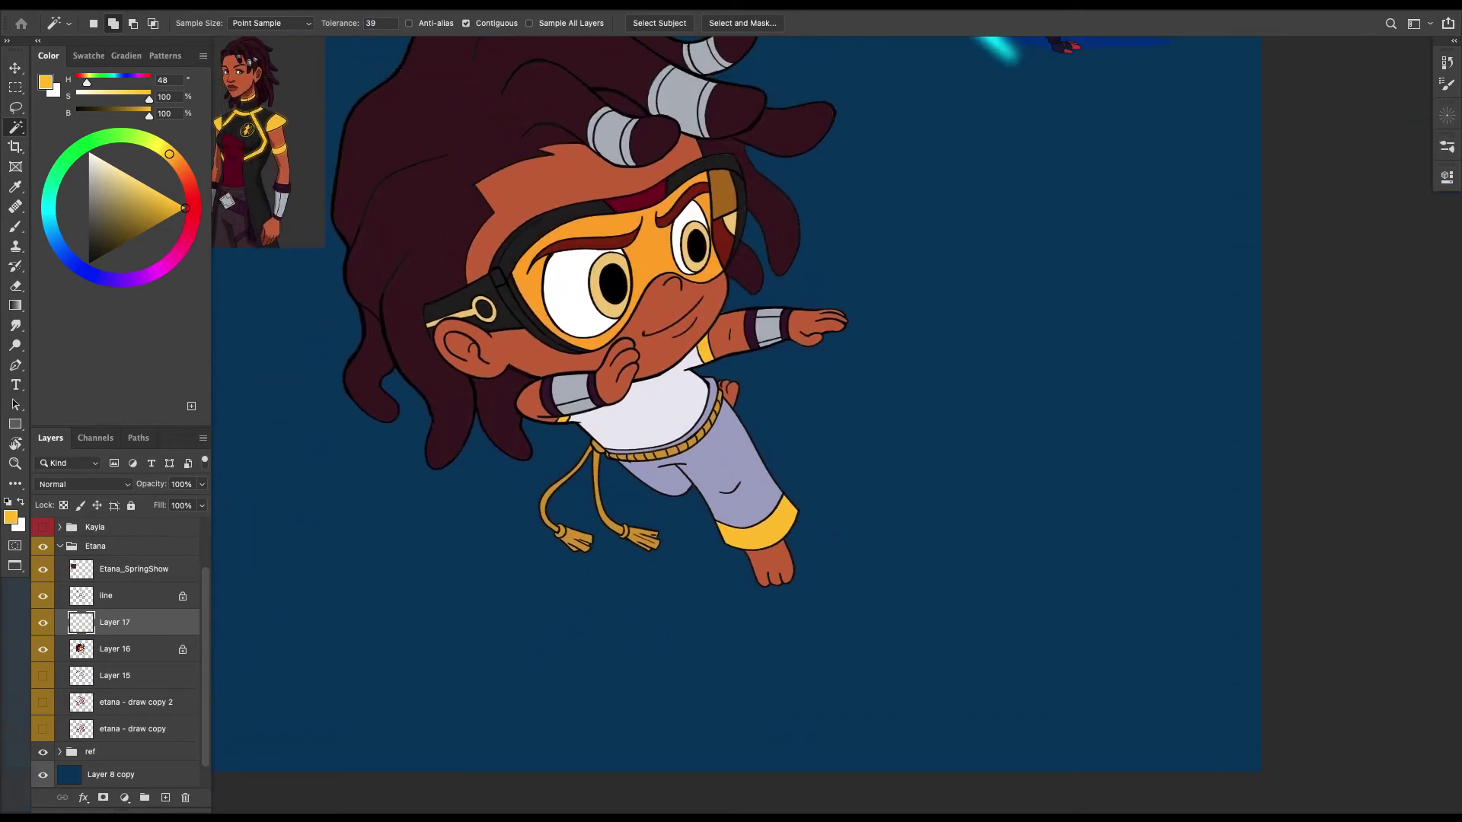
scroll(735, 422, up, 4)
scroll(734, 423, left, 3)
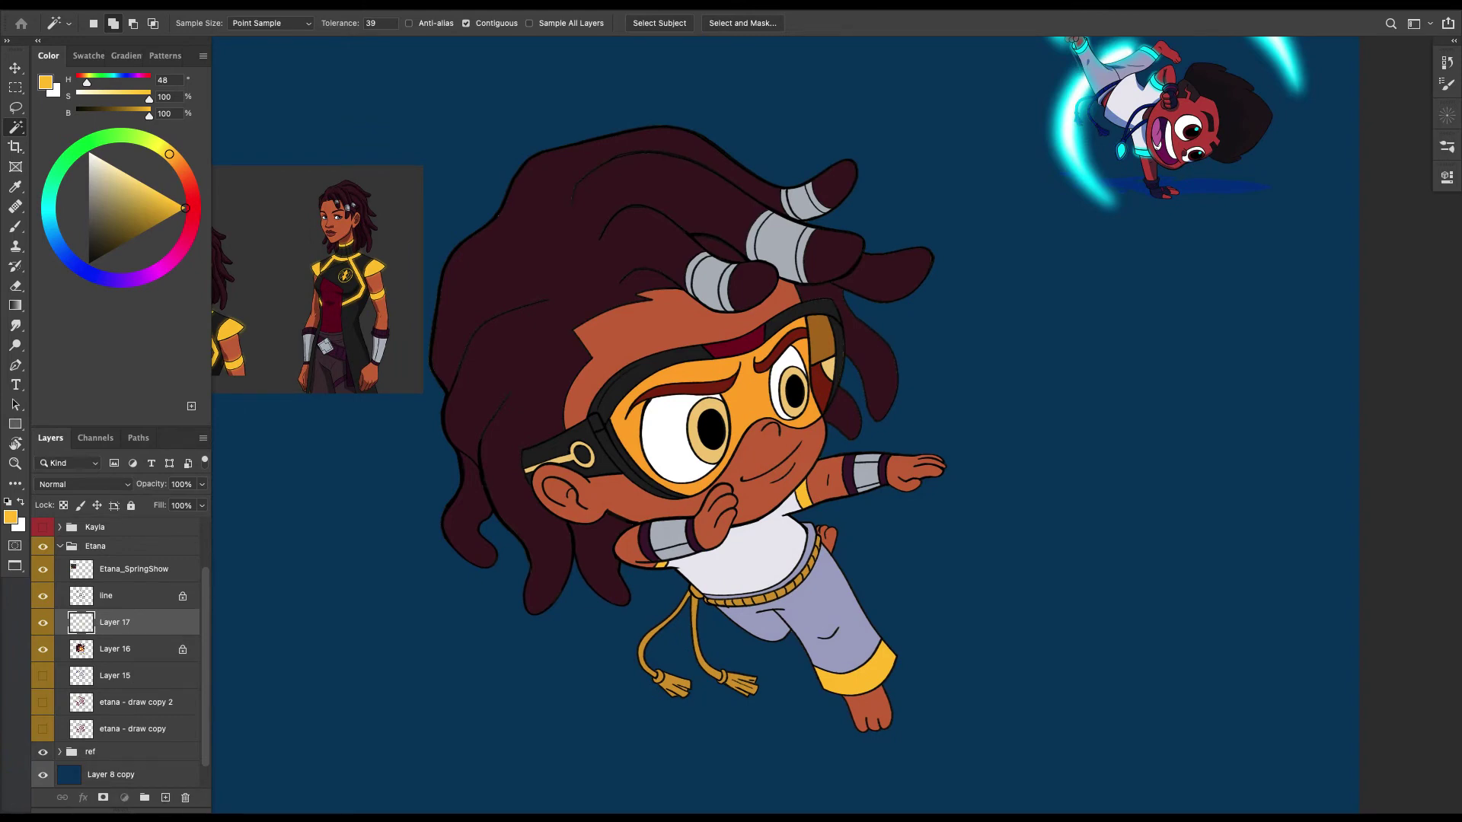
click(130, 649)
key(i)
click(487, 256)
key(b)
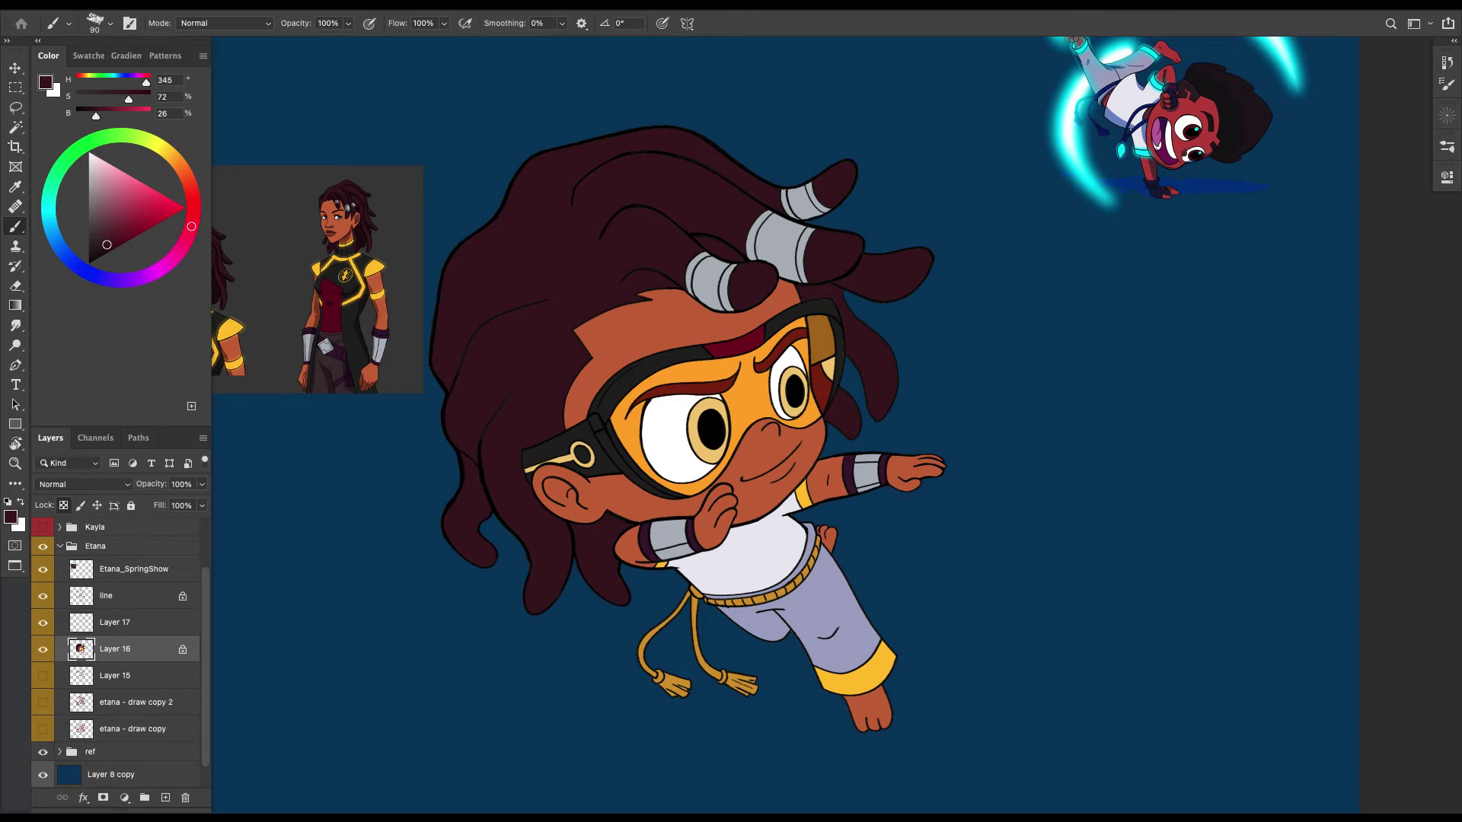
Unlock the line layer and reset the foreground colour to black.
click(106, 595)
key(slash)
key(d)
Redraw the tapering inner hair line behind the goggle strap in solid black with a size 5 brush.
key(r)
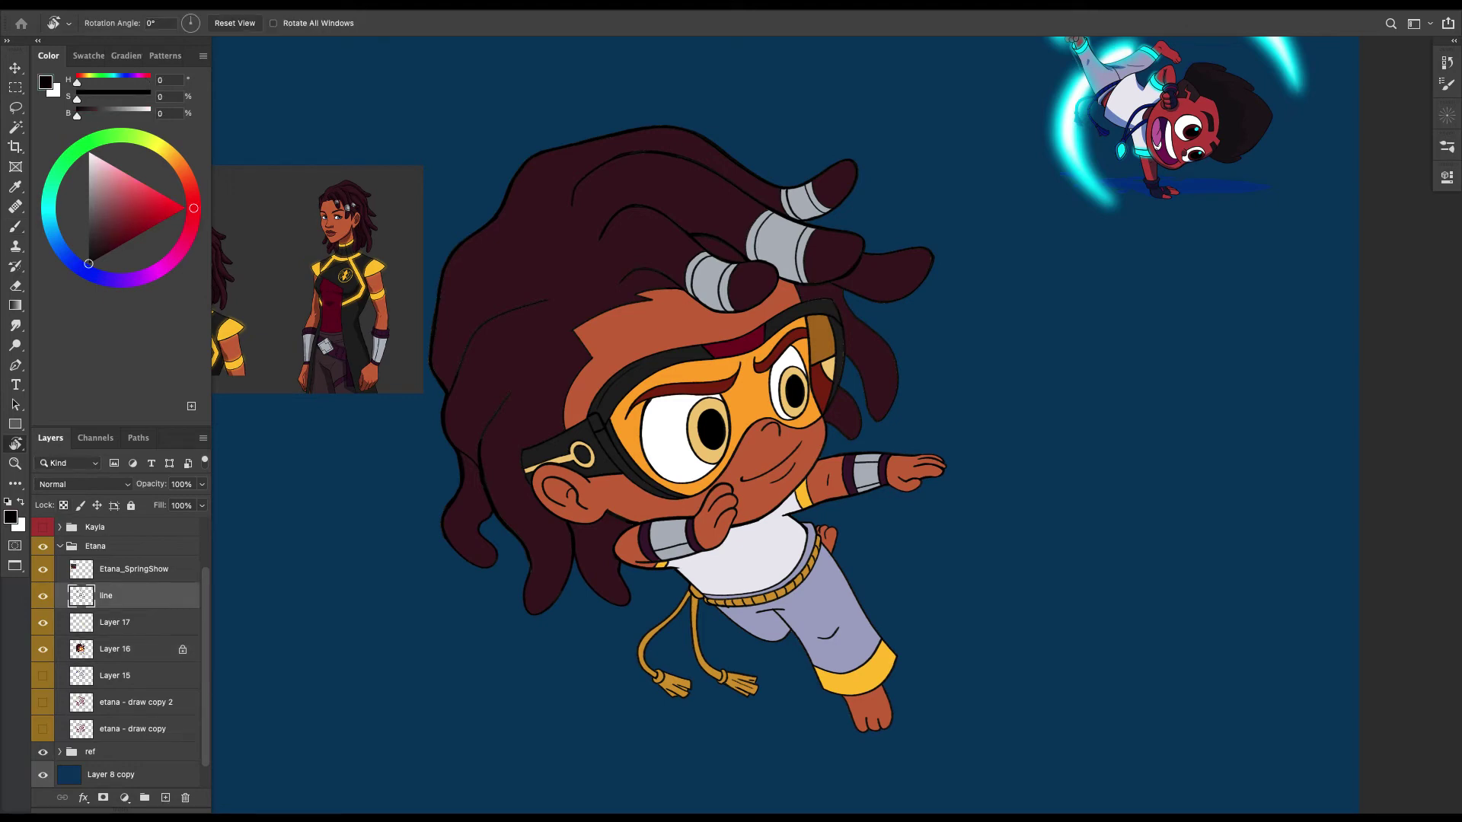
drag(731, 252, 860, 542)
scroll(821, 425, up, 5)
key(super+plus)
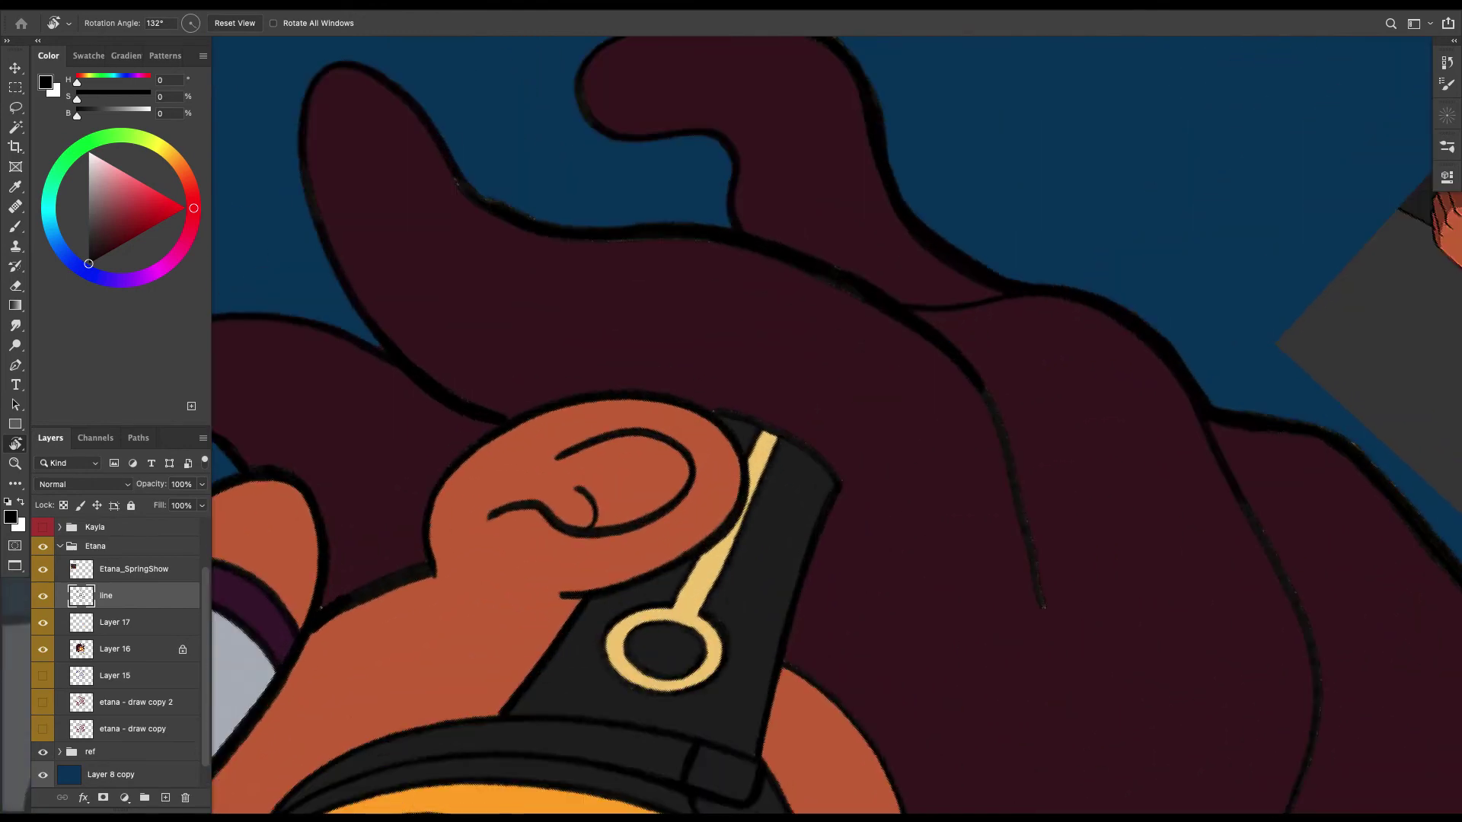
key(v)
key(b)
drag(878, 440, 694, 350)
key(bracketleft)
key(bracketleft)
key(bracketleft)
key(bracketleft)
key(bracketleft)
key(bracketleft)
key(bracketleft)
key(bracketleft)
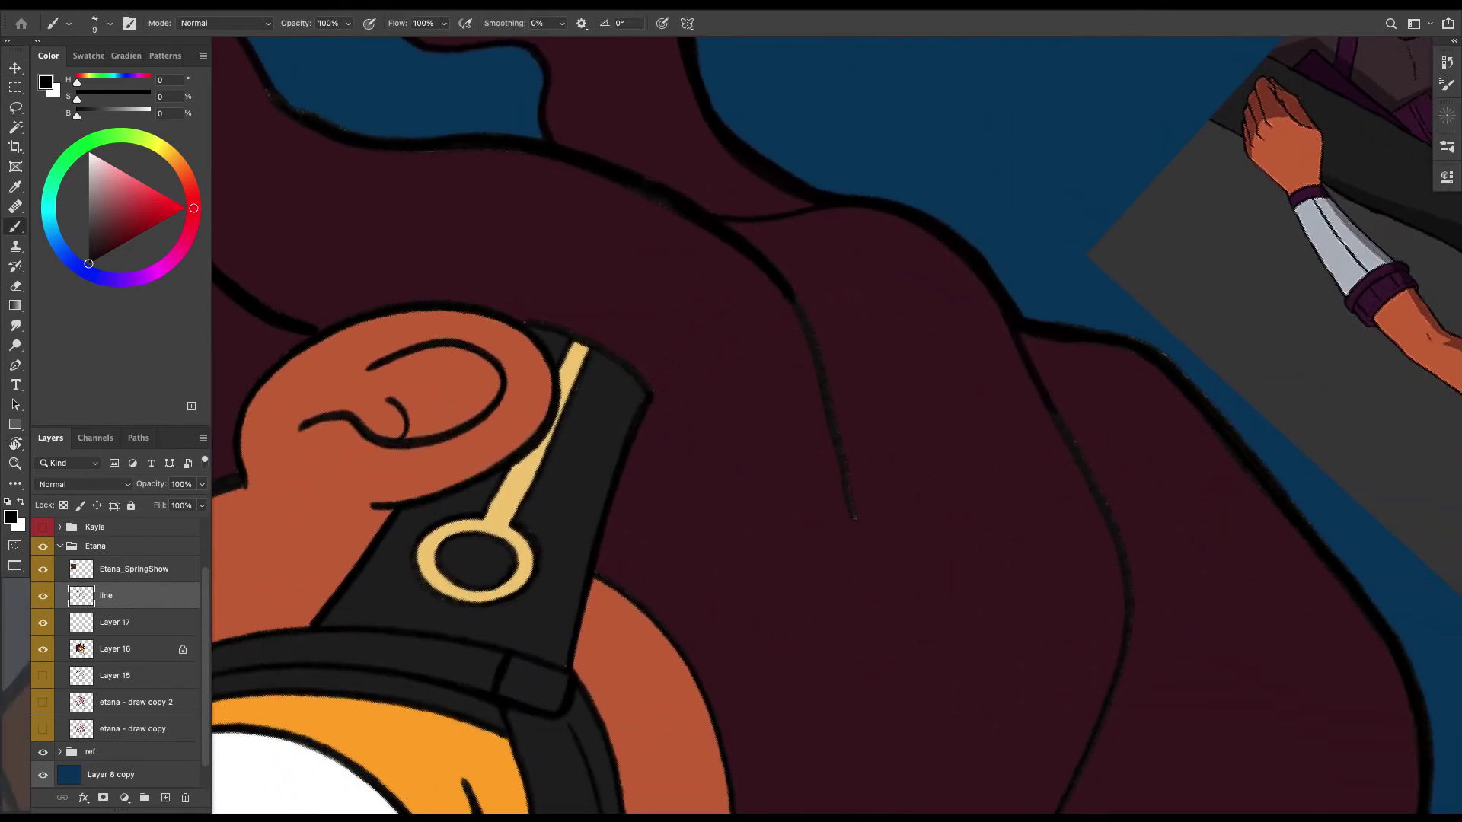
key(bracketright)
key(slash)
key(bracketright)
key(slash)
key(super+plus)
key(bracketleft)
key(bracketleft)
drag(830, 237, 917, 571)
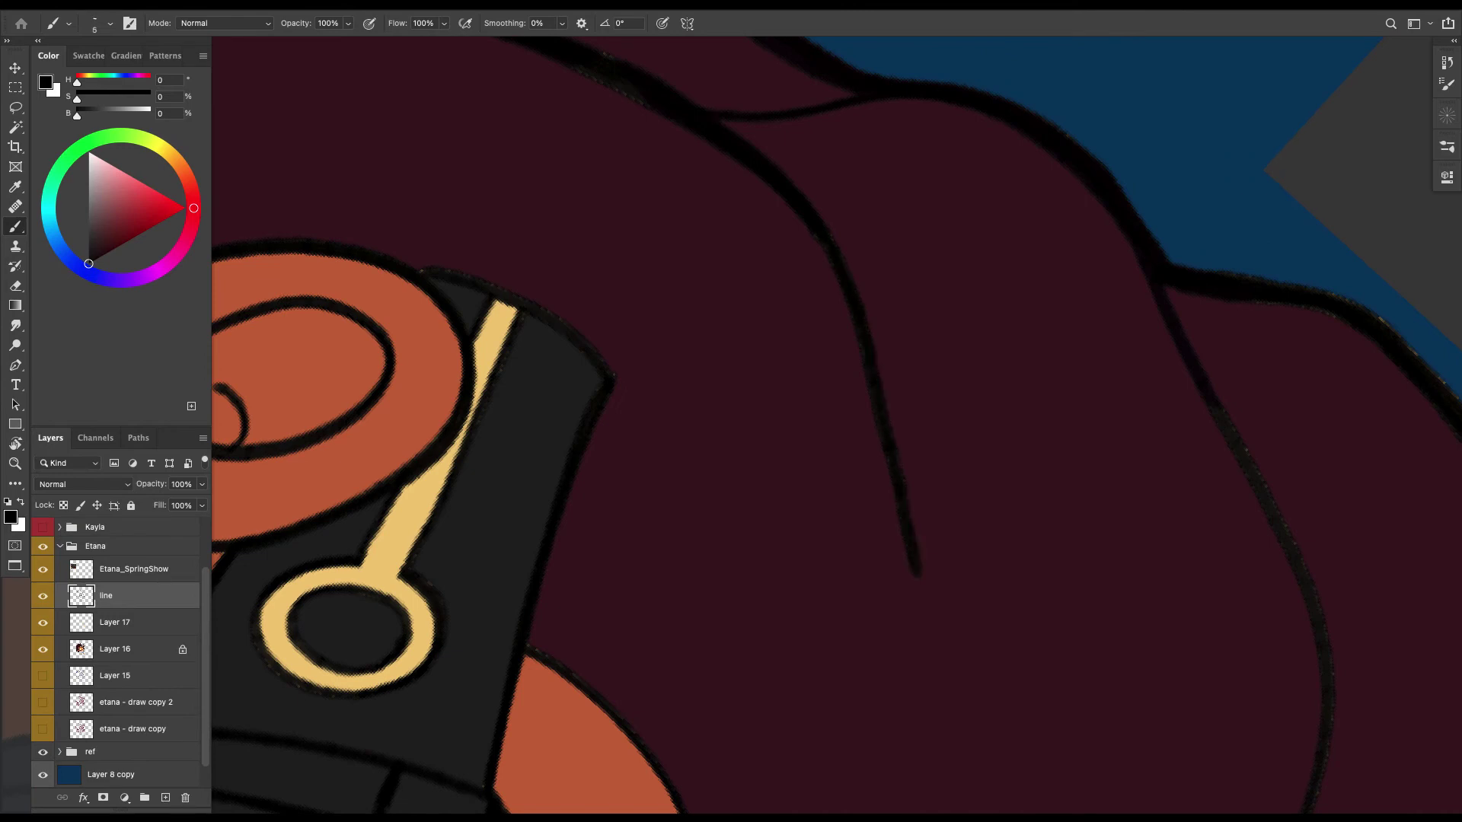
Ink the back edge of the goggle strap and add a short hair crease rising from the strap's rear corner.
drag(613, 385, 629, 457)
drag(605, 381, 462, 275)
drag(631, 454, 647, 541)
key(super+minus)
key(super+minus)
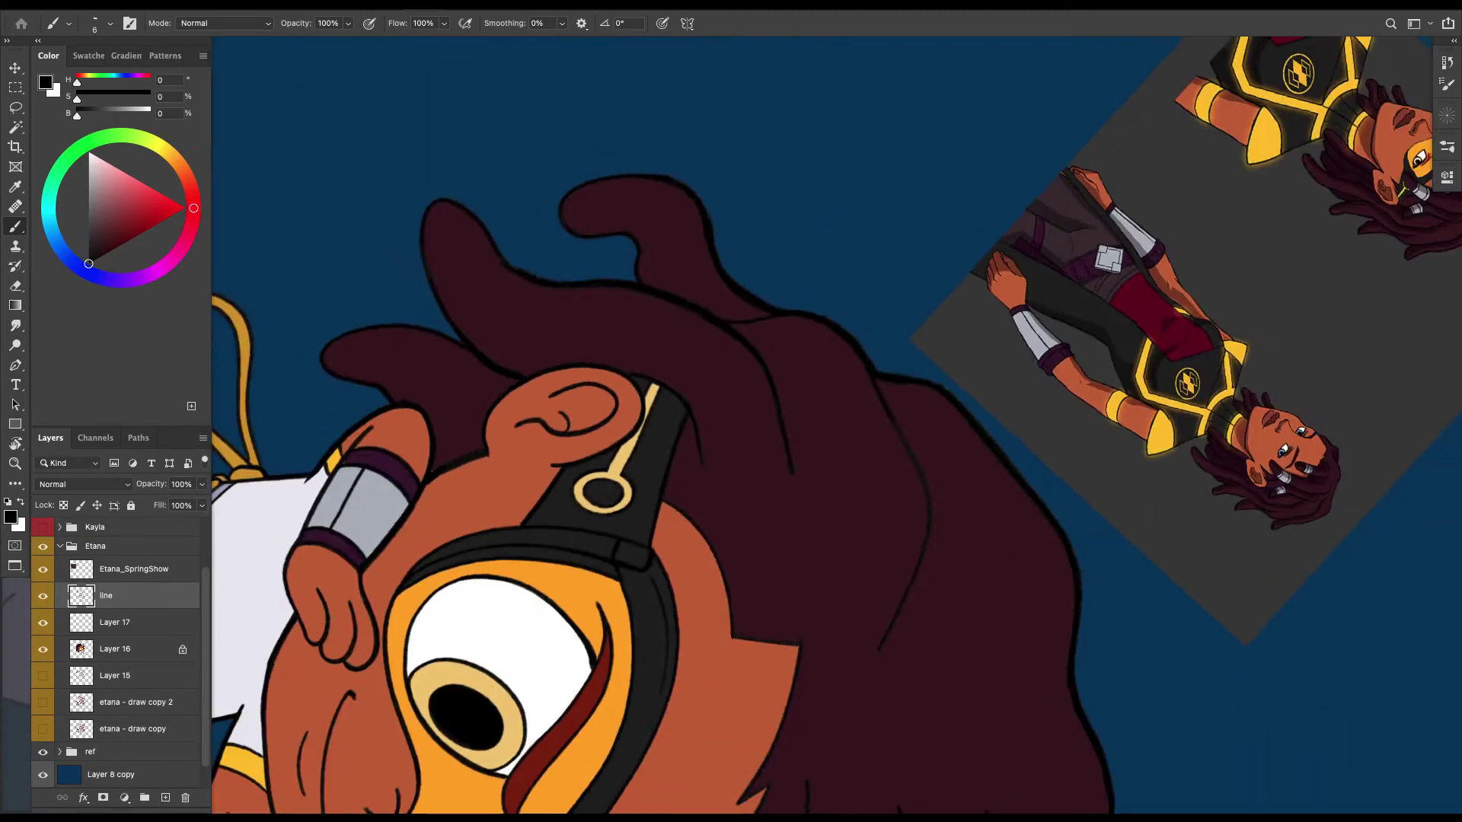
key(Escape)
Add a curved black crease line to the hair between the hairline and the dreadlocks above the strap, using a size 6 brush.
key(super+minus)
key(super+plus)
key(super+plus)
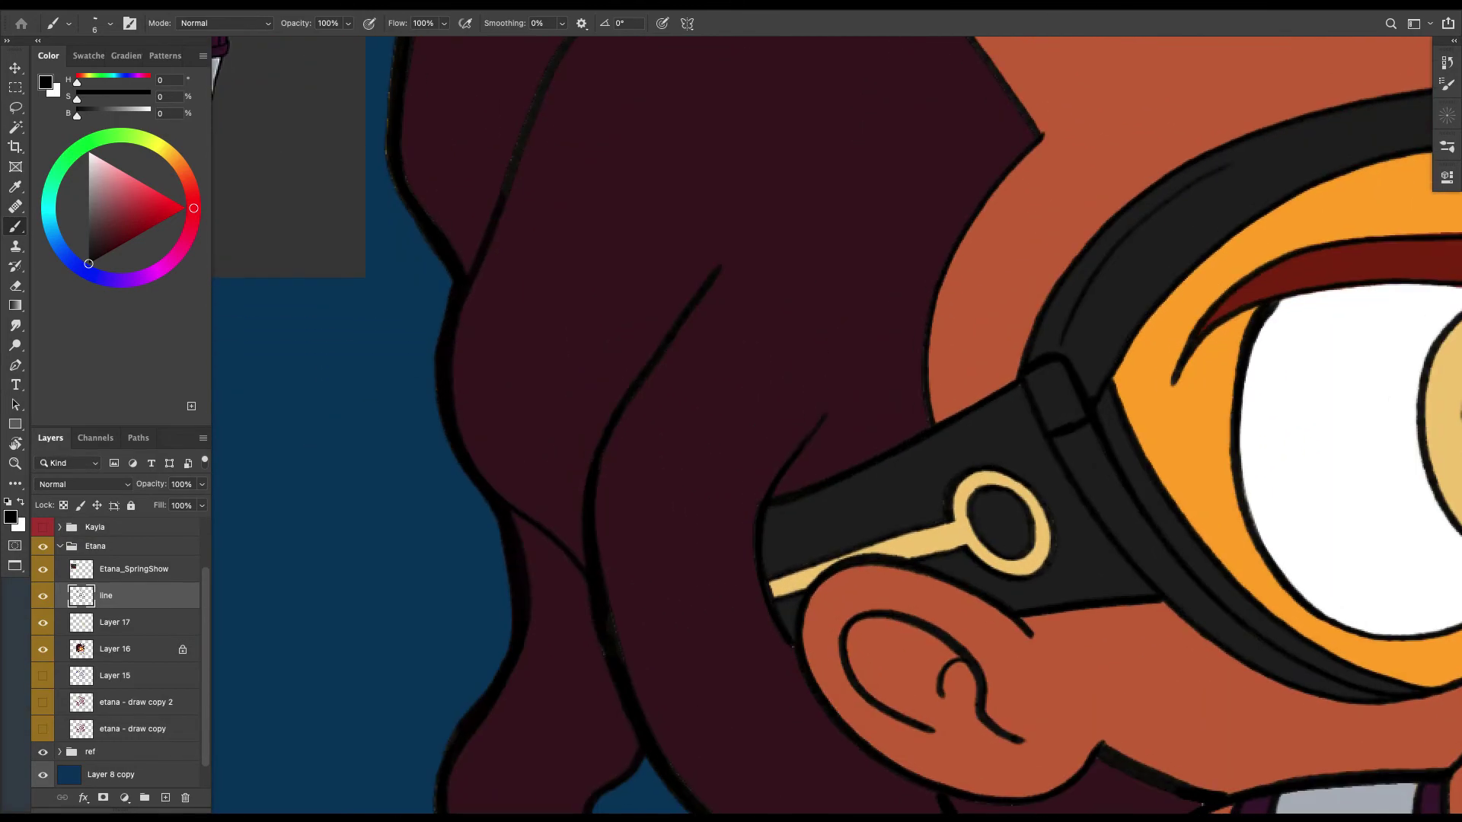
key(bracketright)
key(bracketleft)
key(super+minus)
key(super+minus)
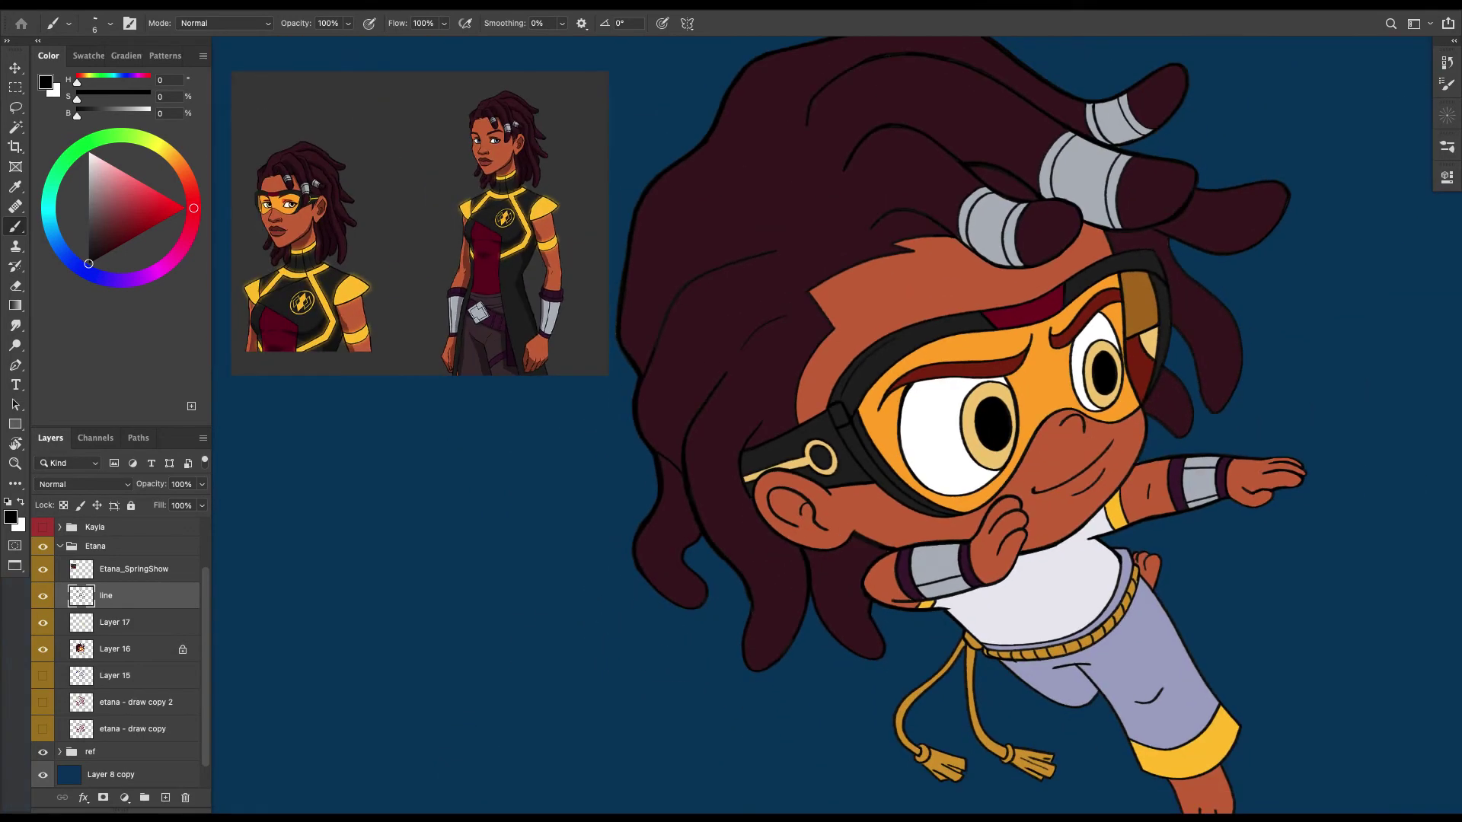
Thicken the short line where the rear dreadlocks overlap behind the ear with a size 10 black brush.
key(super+plus)
key(super+plus)
key(bracketright)
key(bracketright)
key(bracketright)
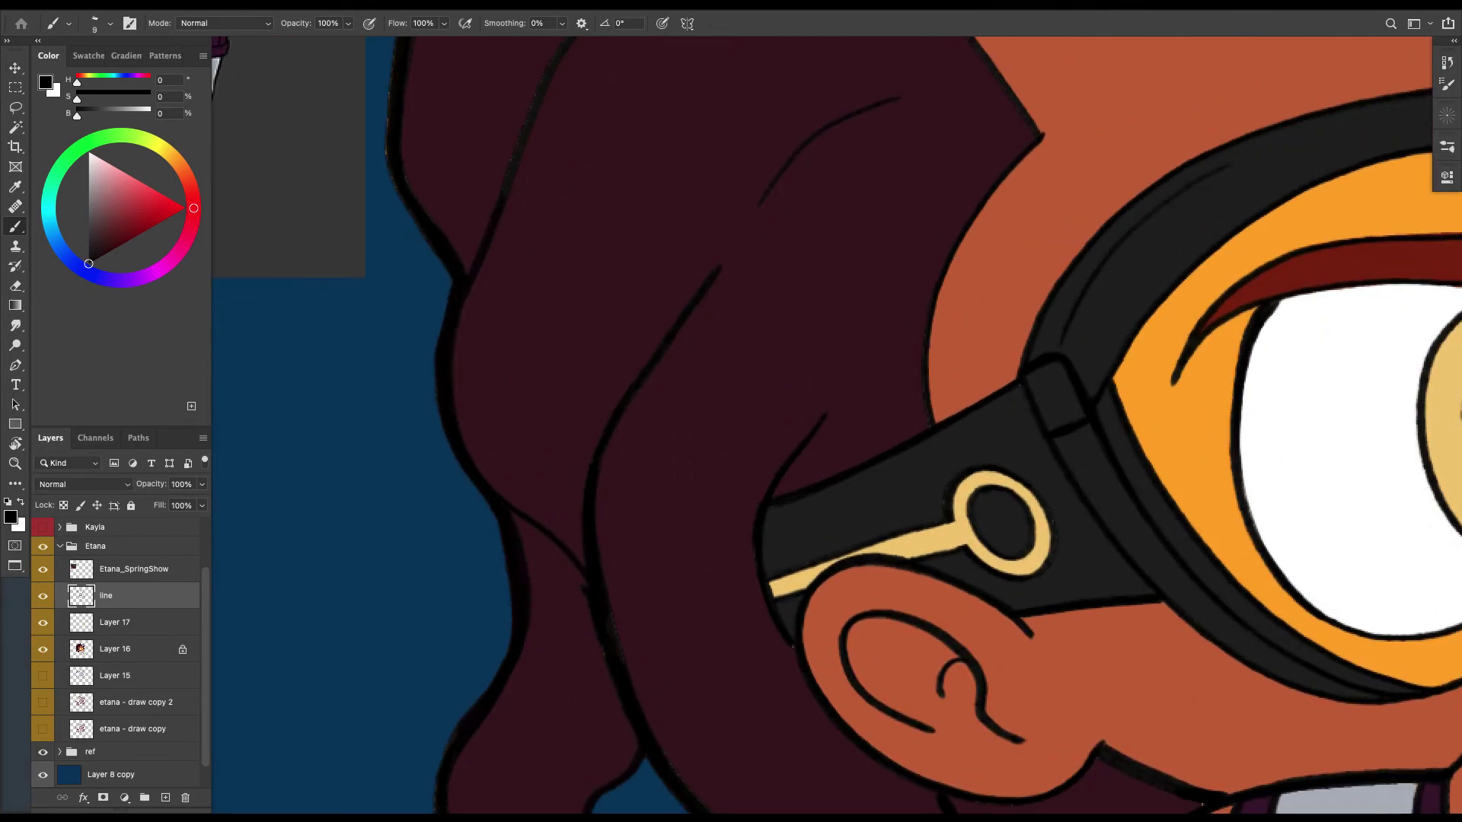
key(bracketright)
drag(503, 497, 587, 583)
key(ctrl+0)
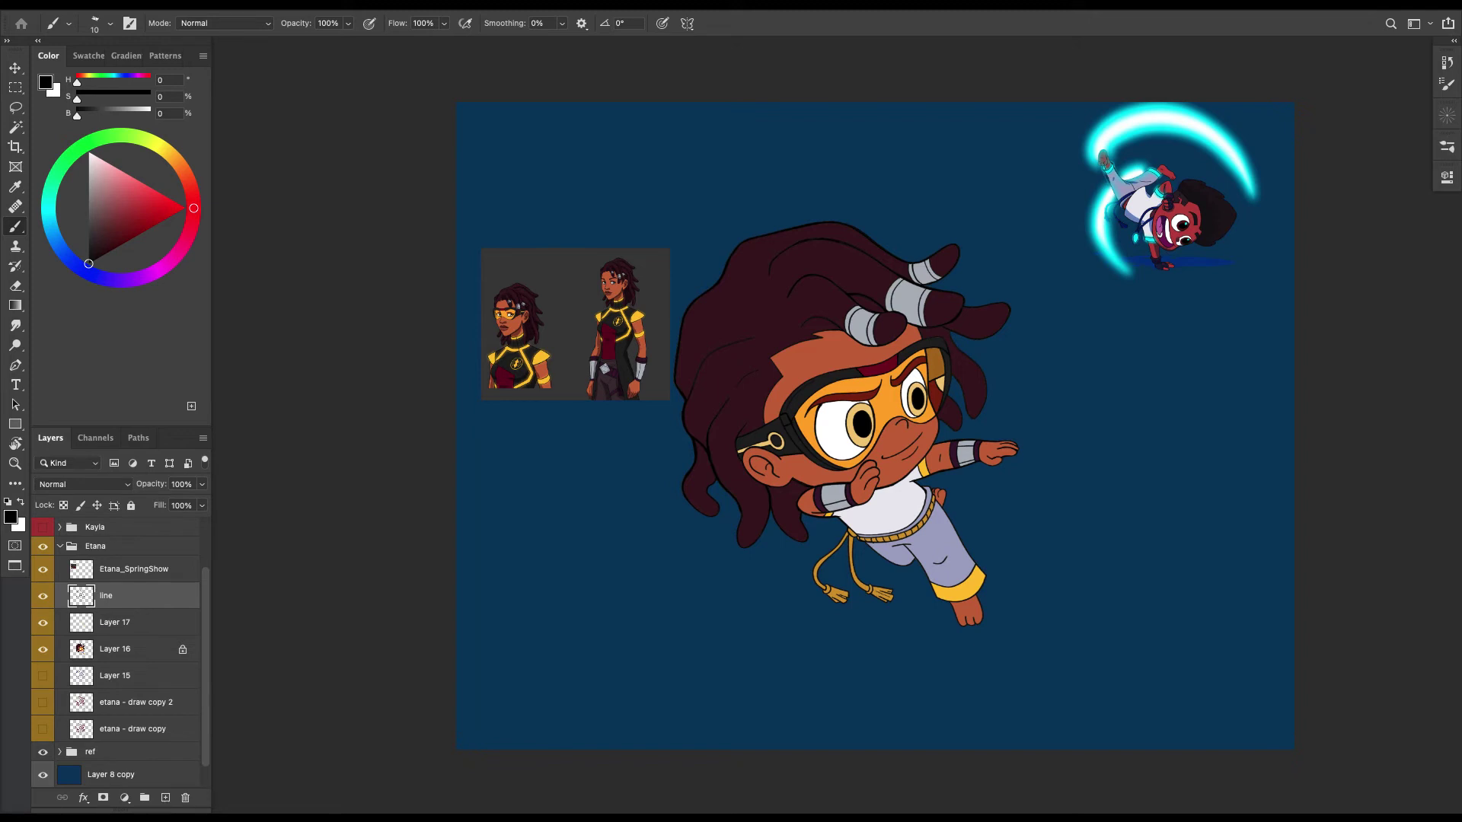
Duplicate Layer 17 and apply a Gaussian Blur of 13.4 pixels to the copy.
click(114, 622)
key(ctrl+j)
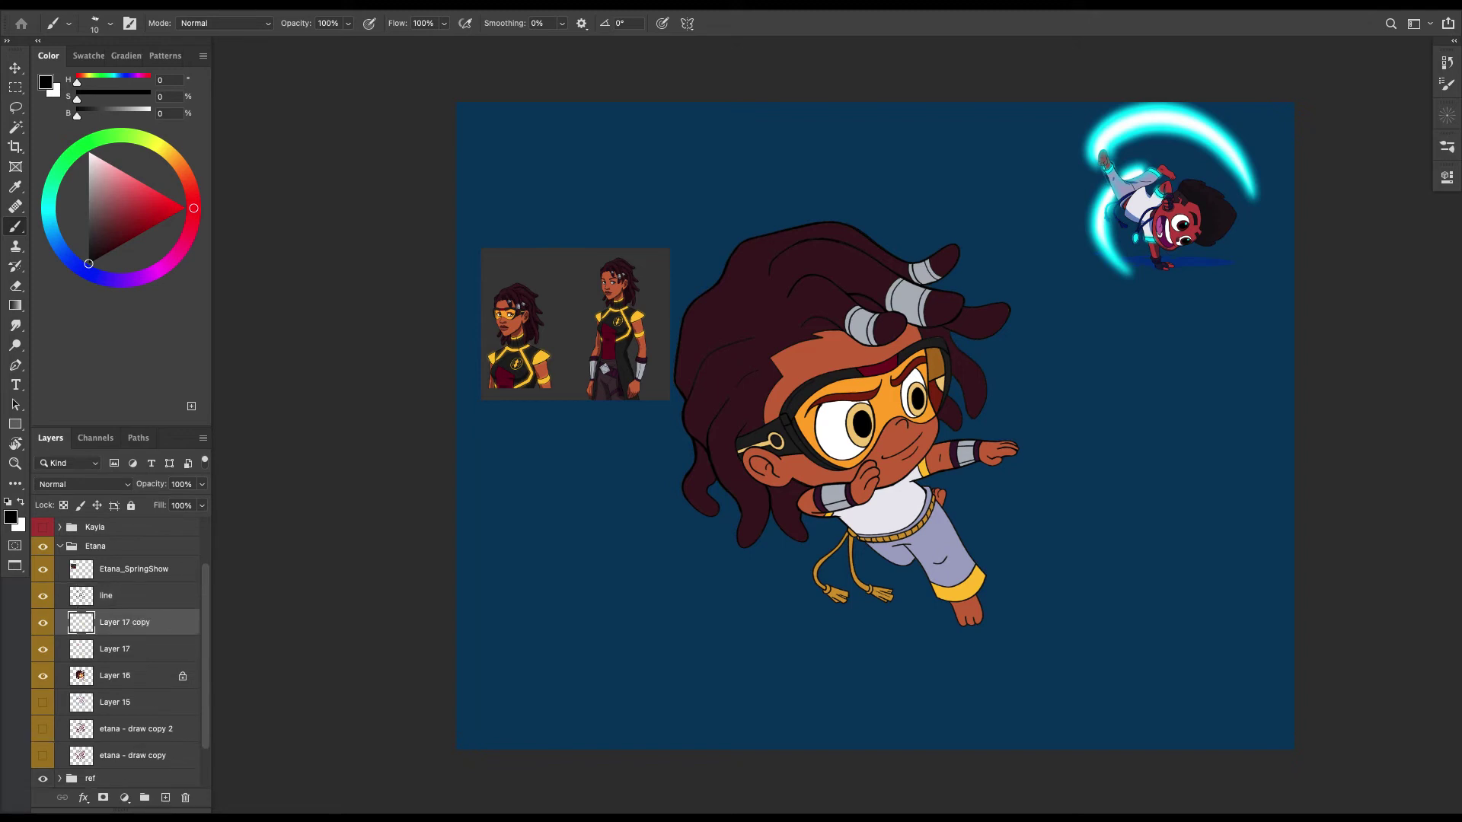
click(354, 6)
mouse_move(449, 174)
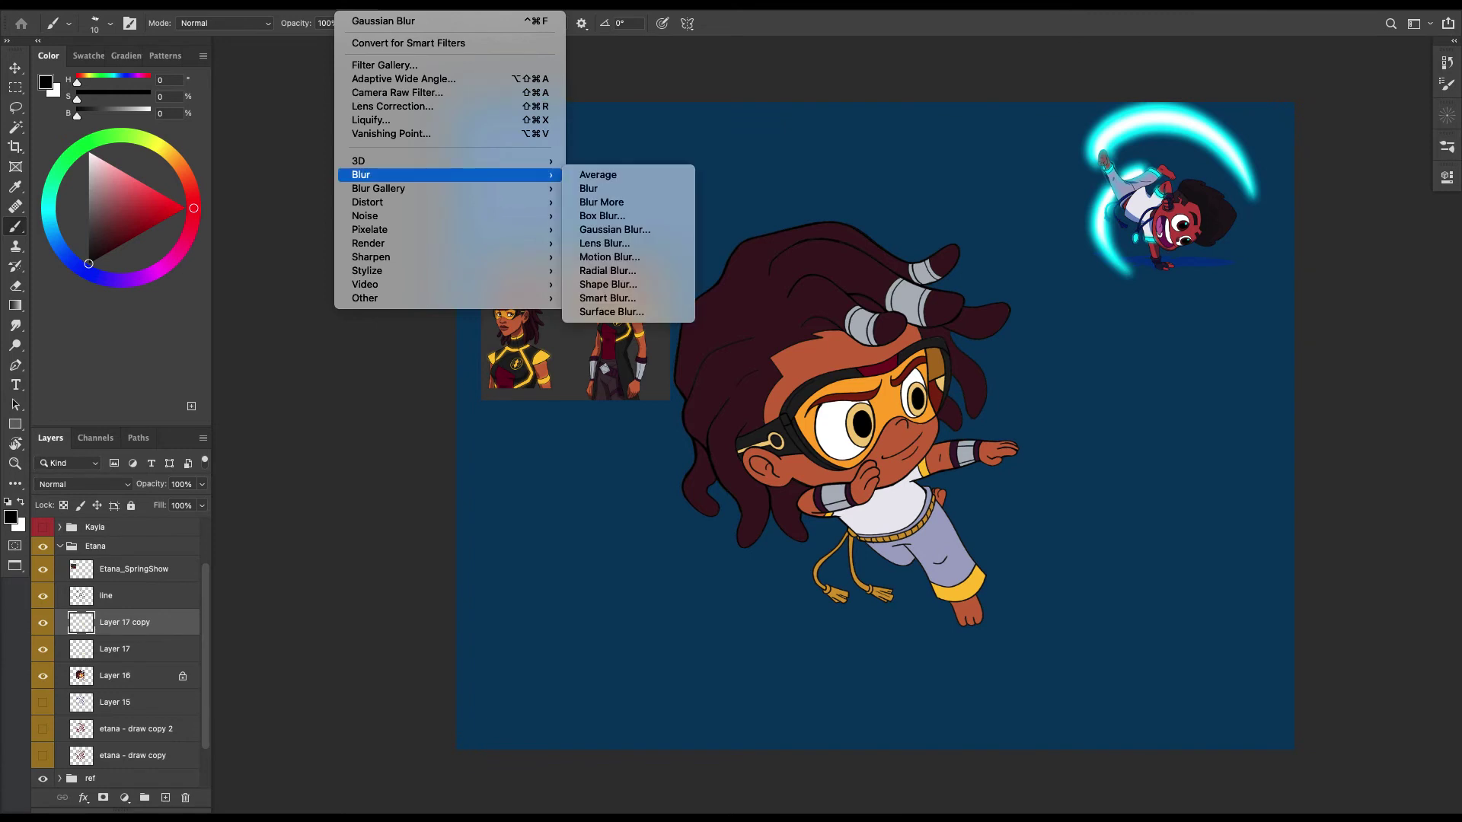
click(613, 230)
click(614, 229)
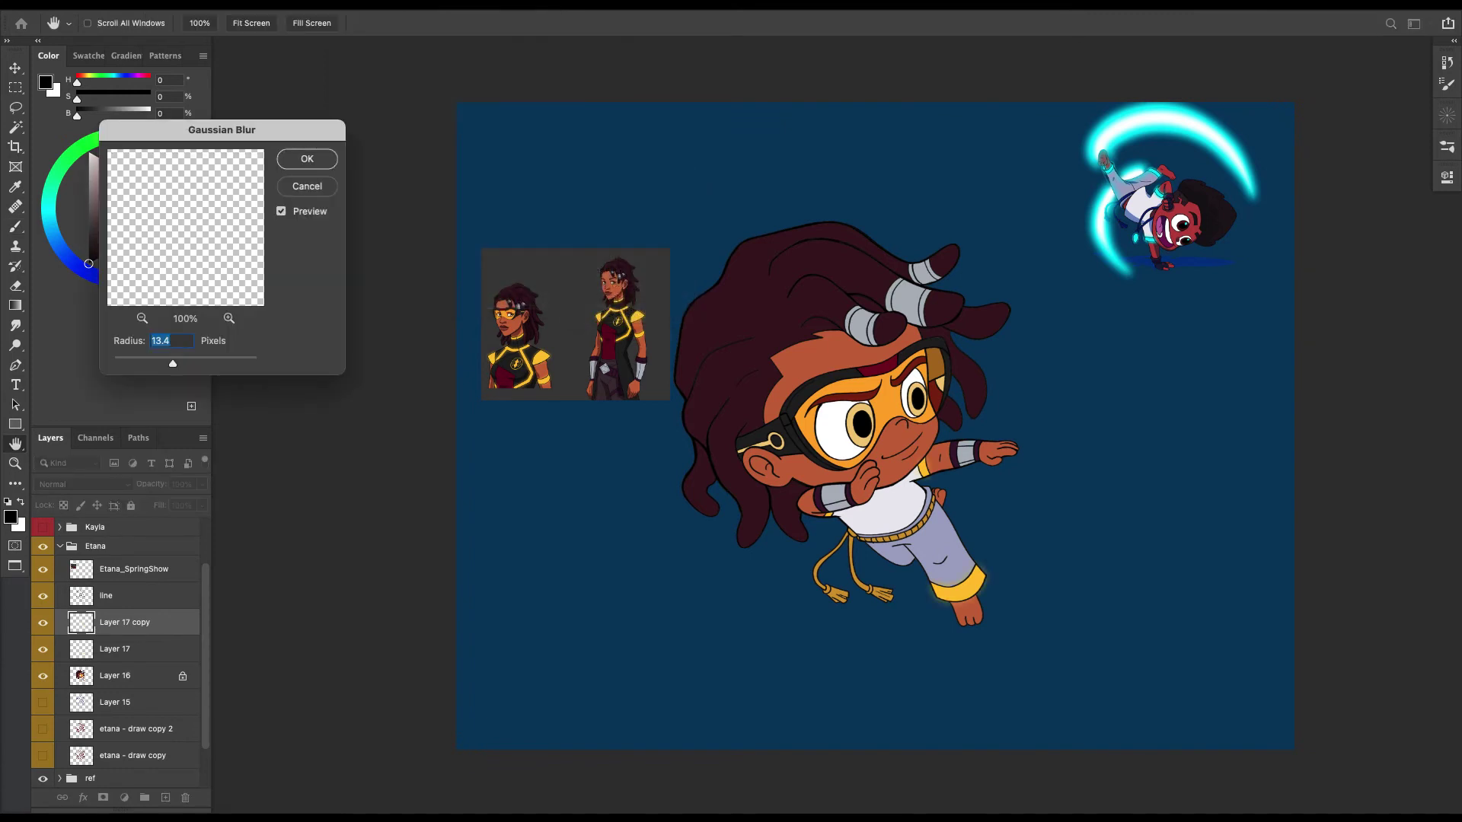
key(Return)
key(b)
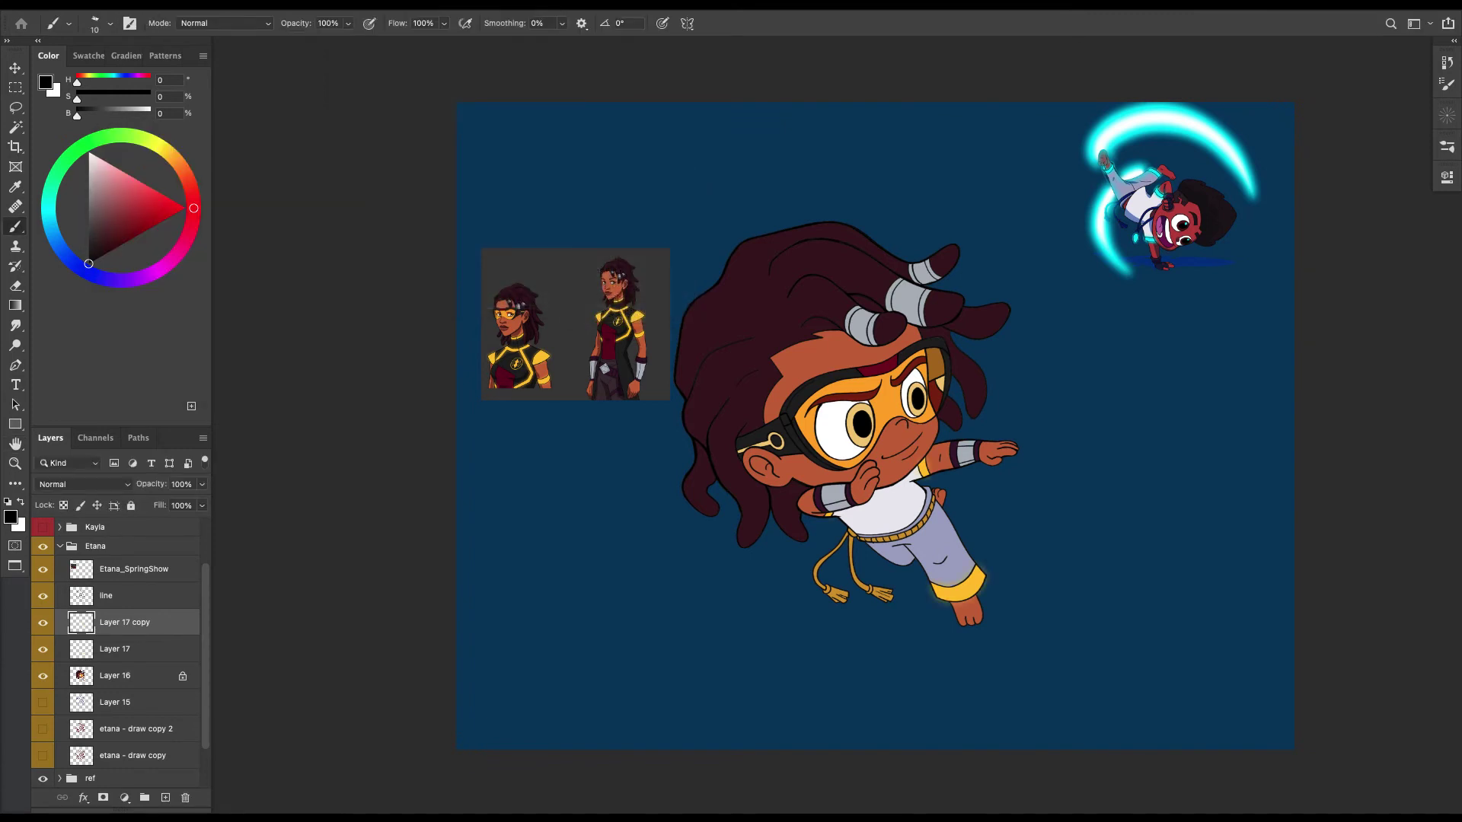
Duplicate the blurred glow layer twice, merge all the Layer 17 layers into one and rename it yellow.
key(ctrl+j)
key(ctrl+j)
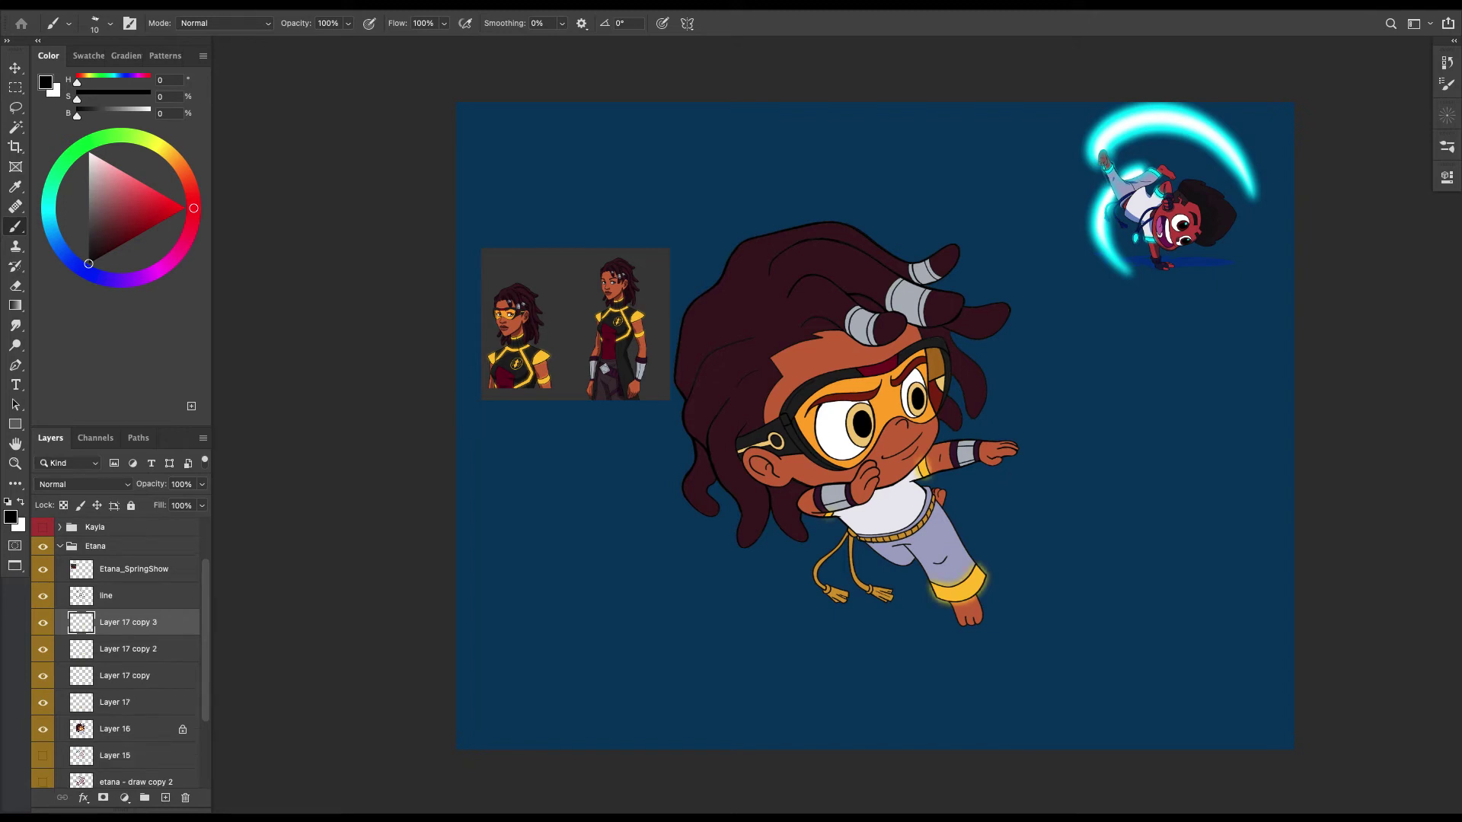
click(126, 702)
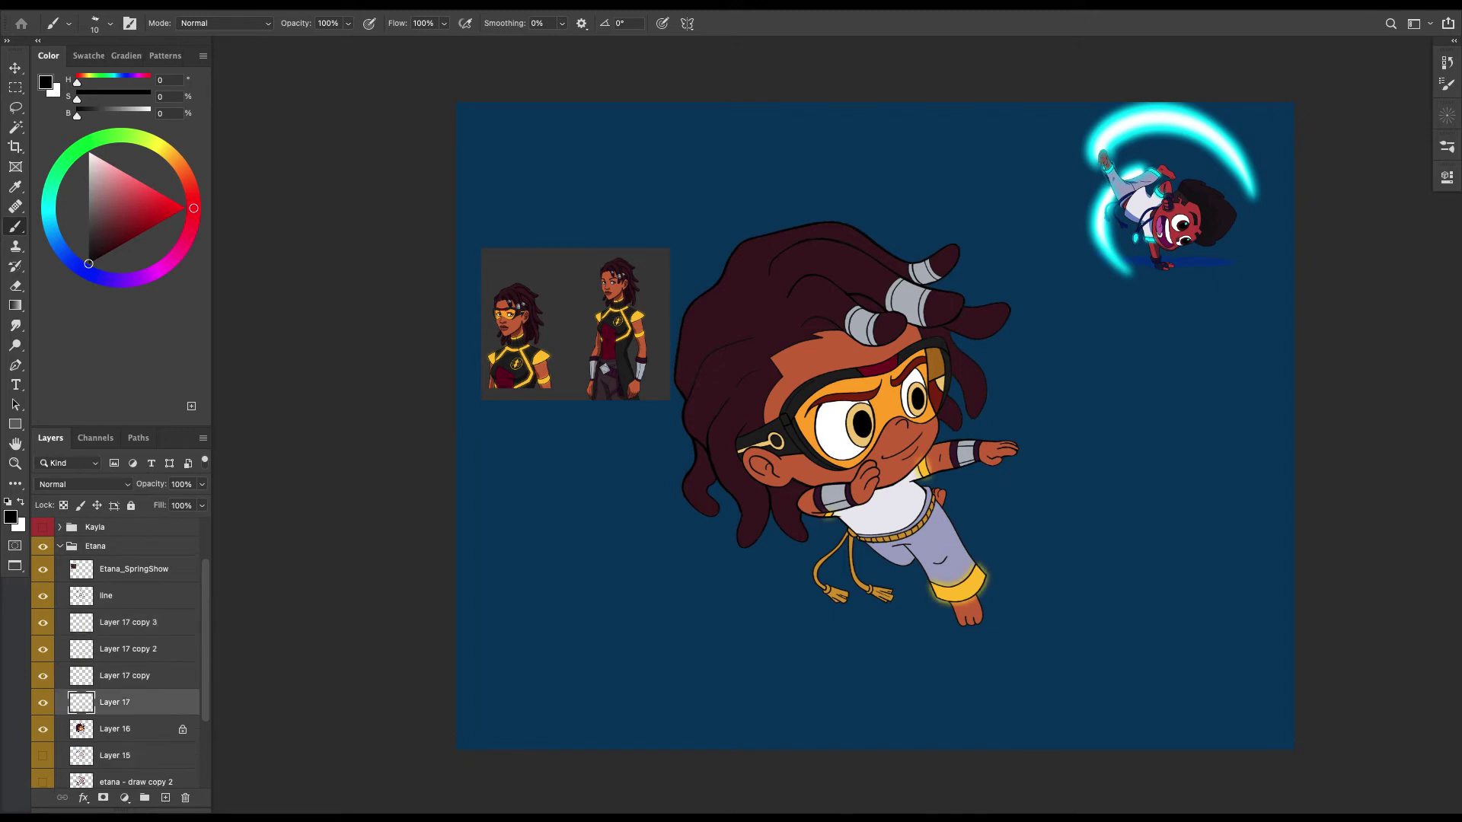
shift+click(128, 622)
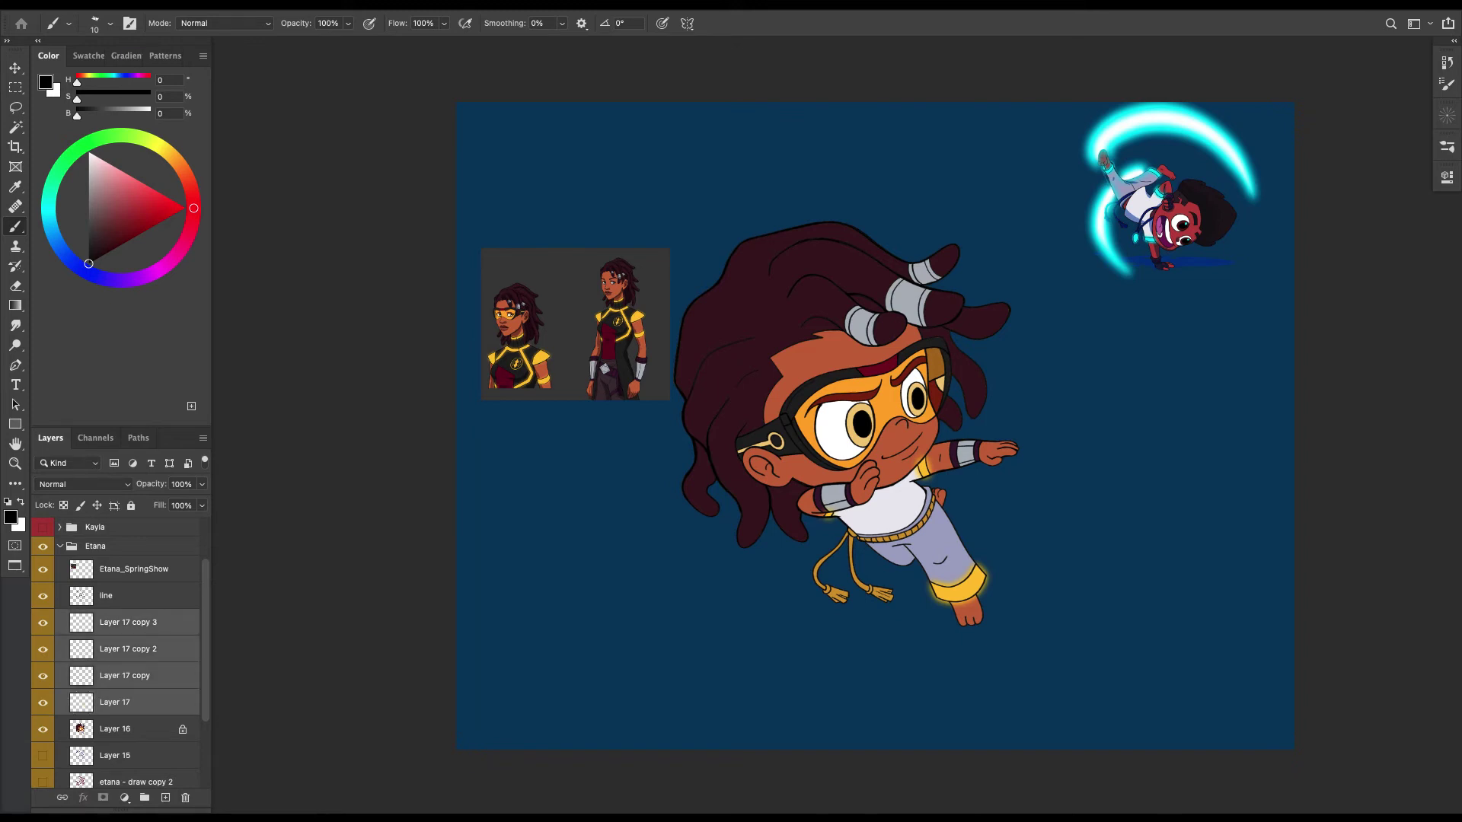
right_click(122, 622)
click(160, 573)
double_click(128, 622)
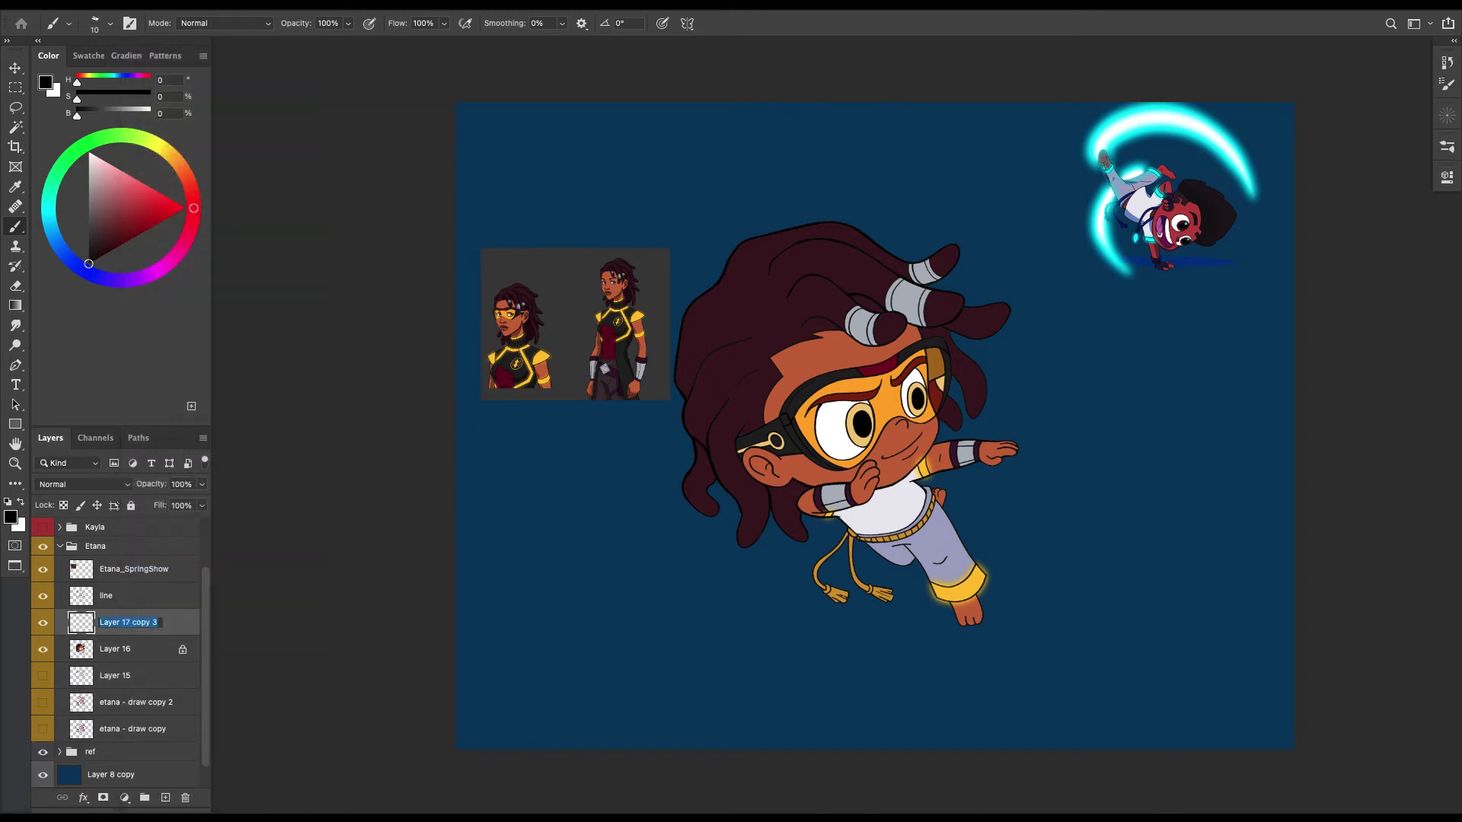
text(yellow)
key(Return)
Create a new layer above Layer 16 and set the foreground colour to purple (H 287, S 100, B 55).
click(130, 649)
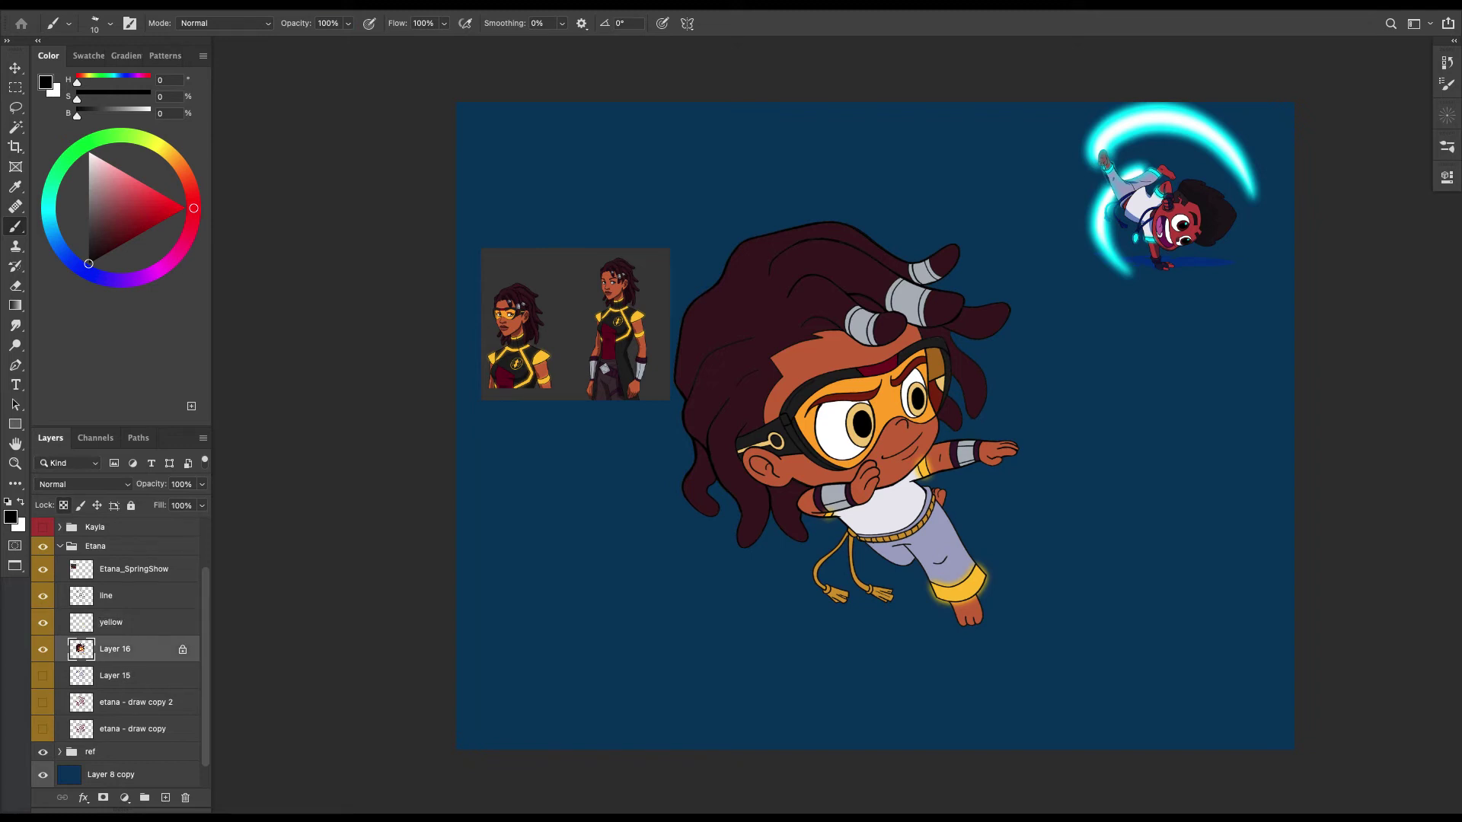
key(super+plus)
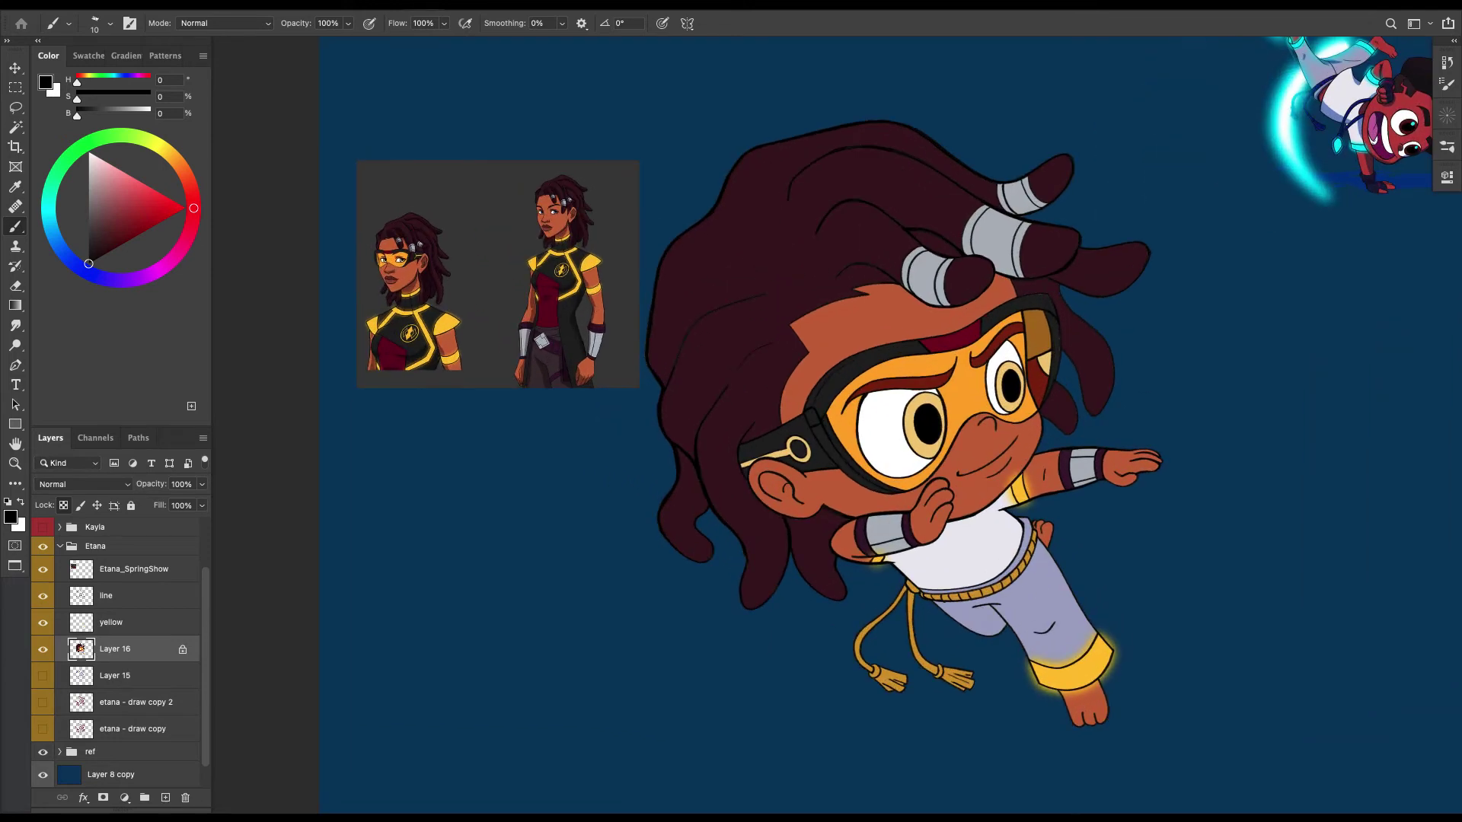
scroll(875, 423, right, 2)
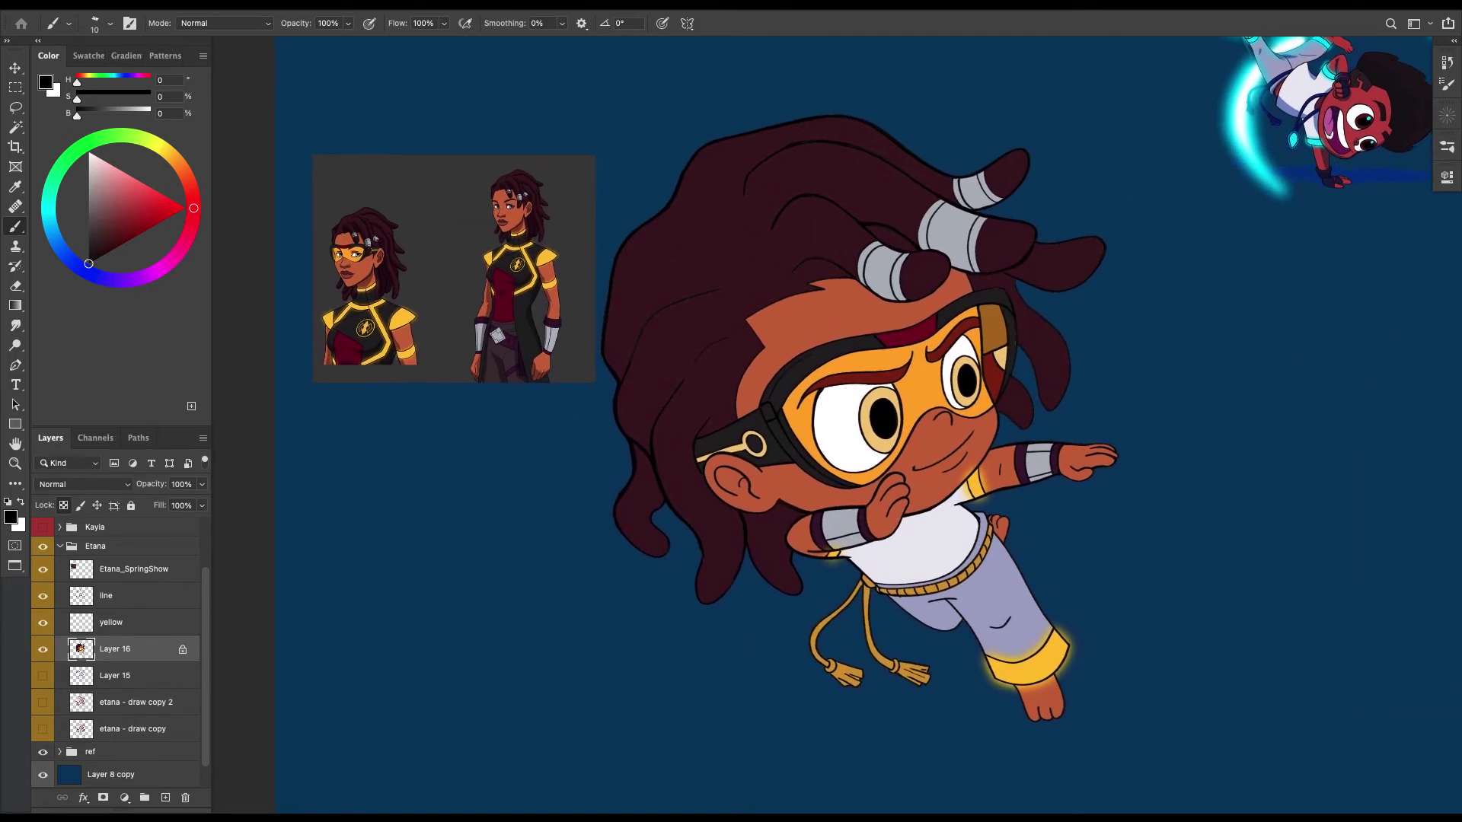
key(ctrl+shift+alt+n)
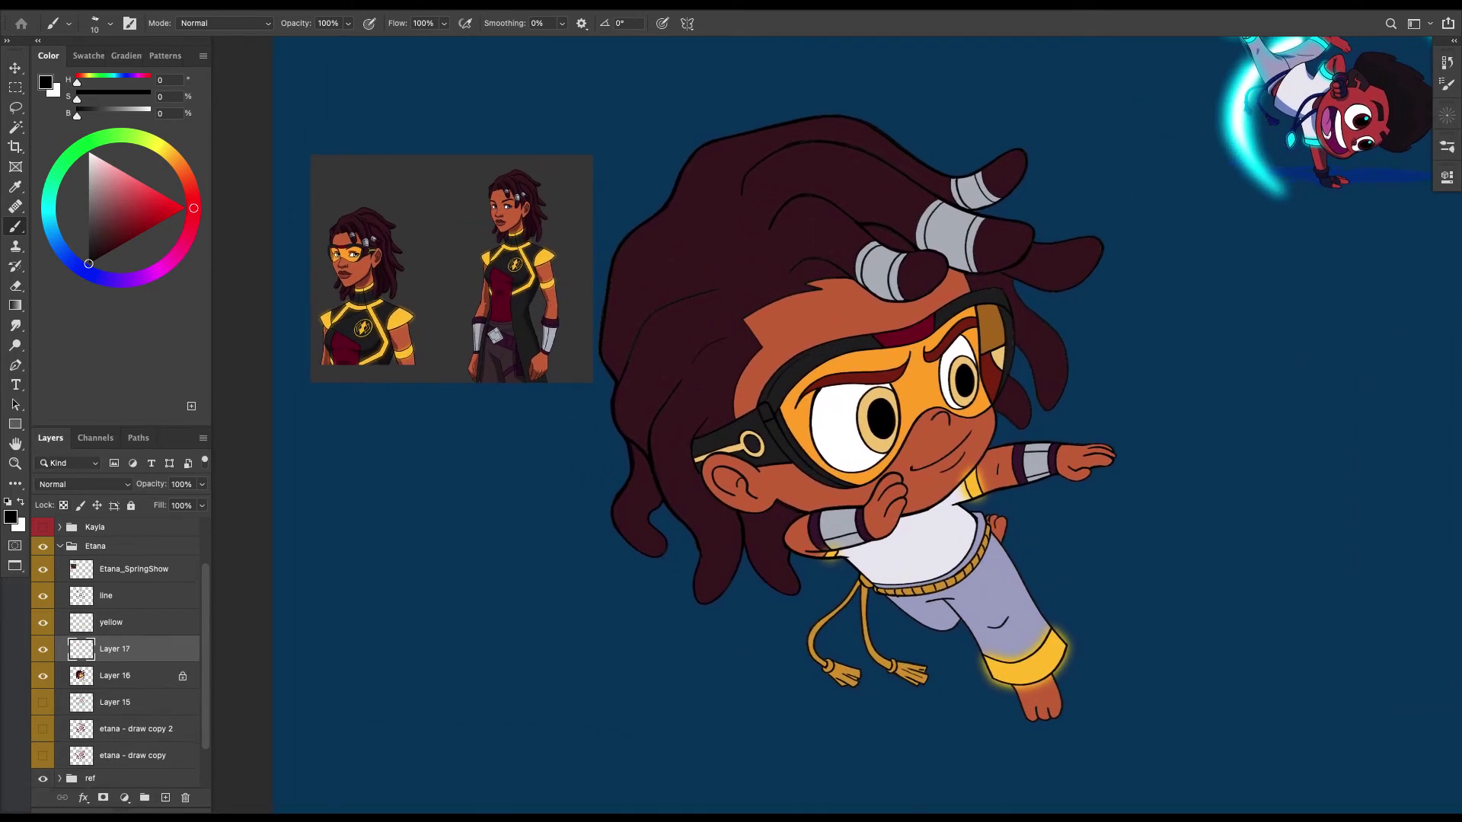
drag(122, 222, 141, 233)
click(141, 277)
scroll(838, 380, right, 5)
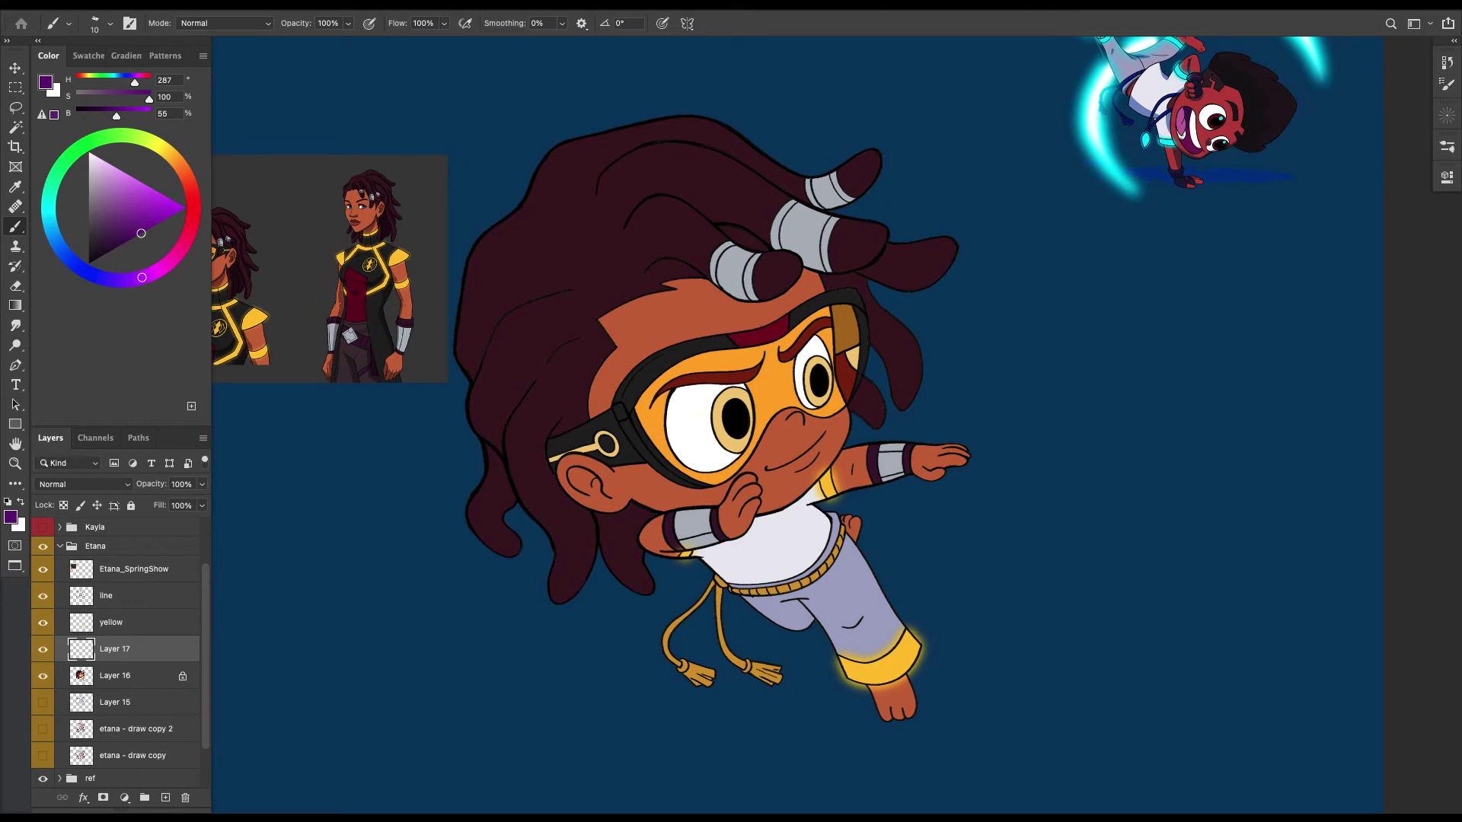
Clip the new layer to Layer 16 and rename it shadow.
right_click(121, 649)
click(220, 387)
double_click(126, 649)
text(shadow)
key(Return)
scroll(115, 647, up, 3)
click(43, 530)
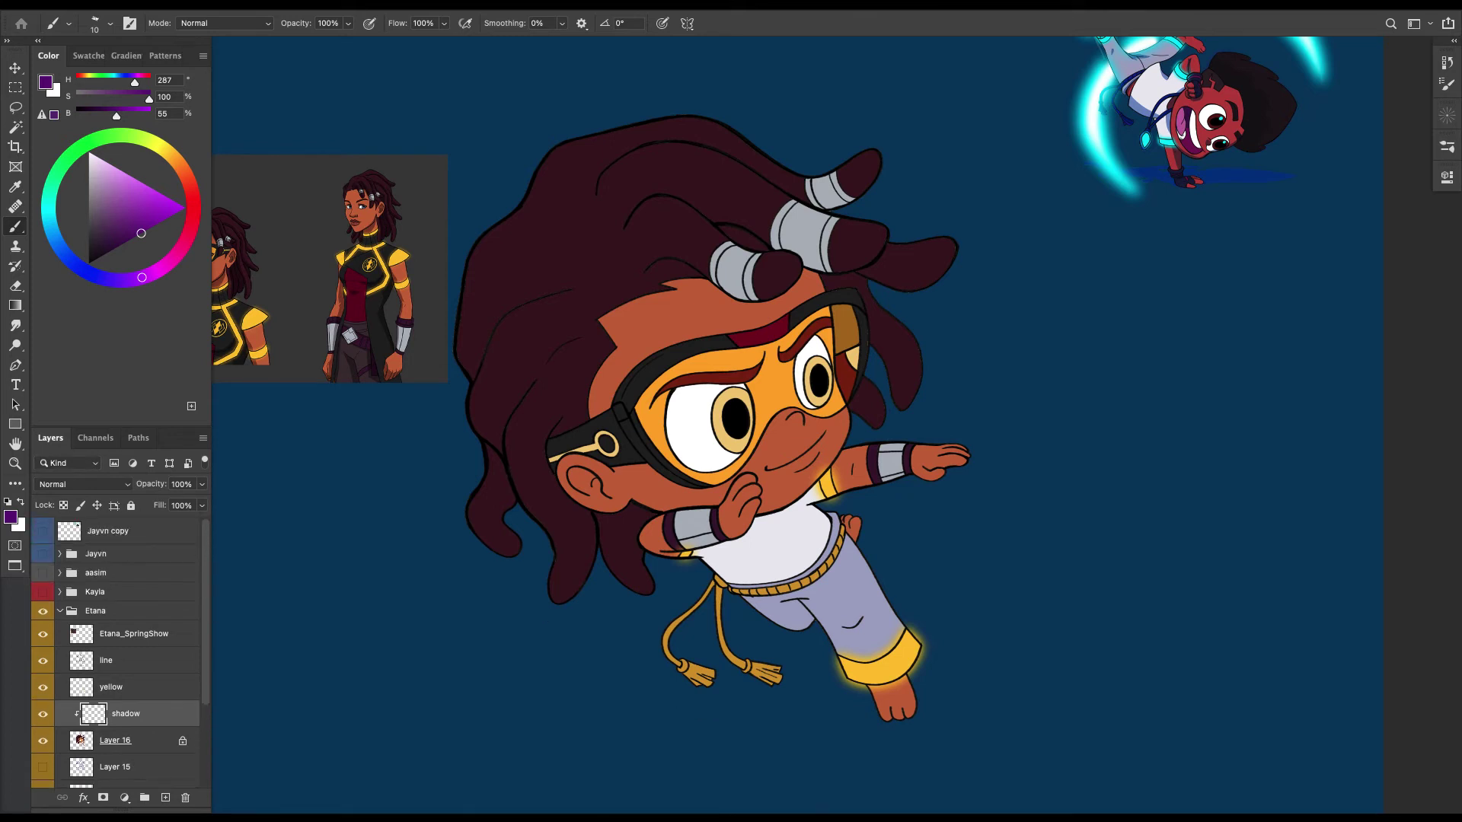
Lasso the back of the hair and its hanging locks and paint the selection with purple shadow on the shadow layer.
key(bracketright)
key(bracketright)
key(bracketright)
key(bracketright)
key(bracketright)
key(bracketright)
key(bracketright)
key(bracketright)
key(bracketright)
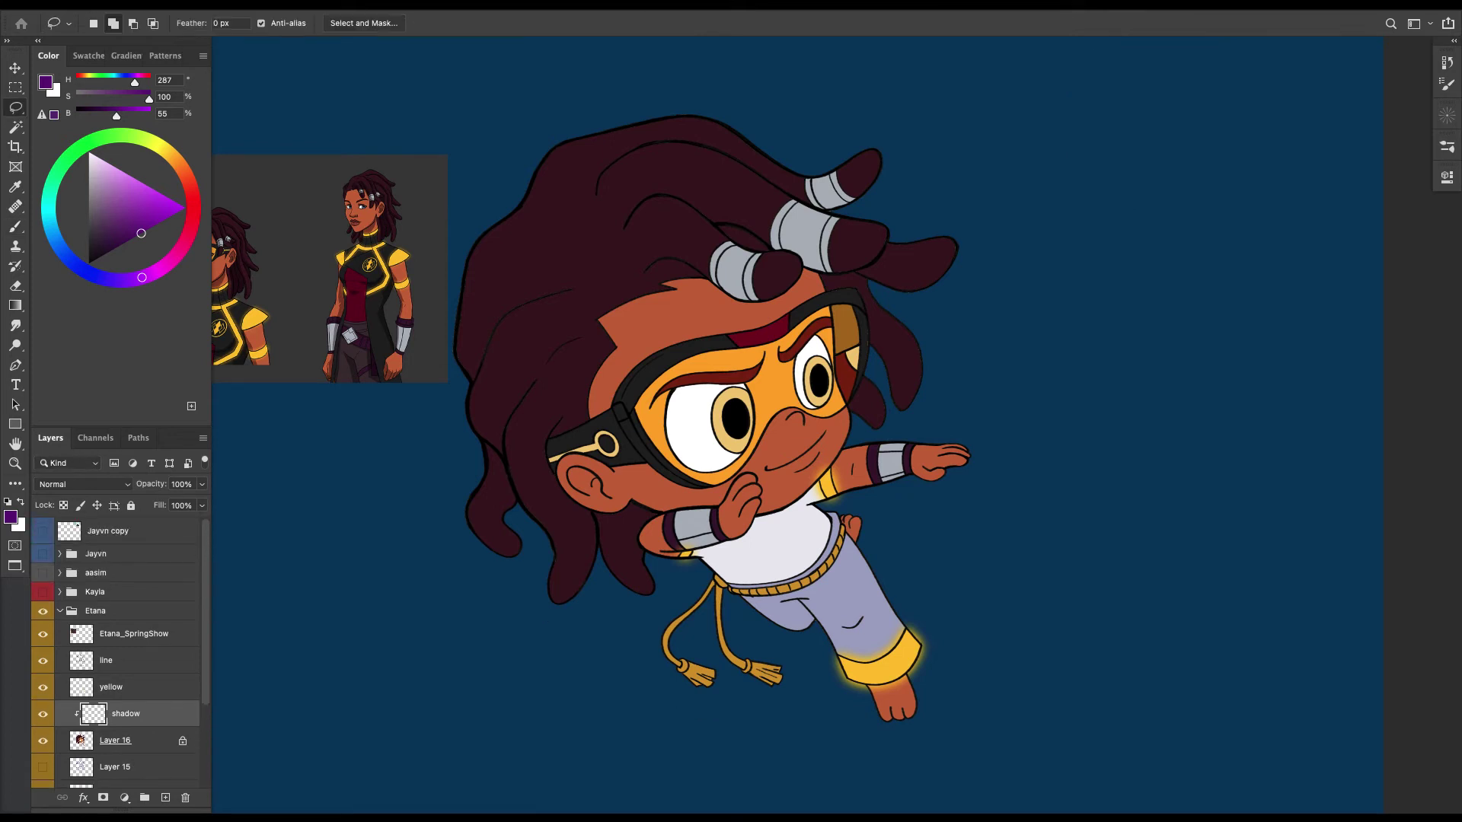
key(l)
mouse_move(609, 136)
mouse_down()
mouse_move(537, 228)
mouse_move(552, 263)
mouse_move(495, 366)
mouse_move(493, 400)
mouse_move(540, 379)
mouse_move(525, 418)
mouse_move(556, 412)
mouse_move(545, 463)
mouse_up()
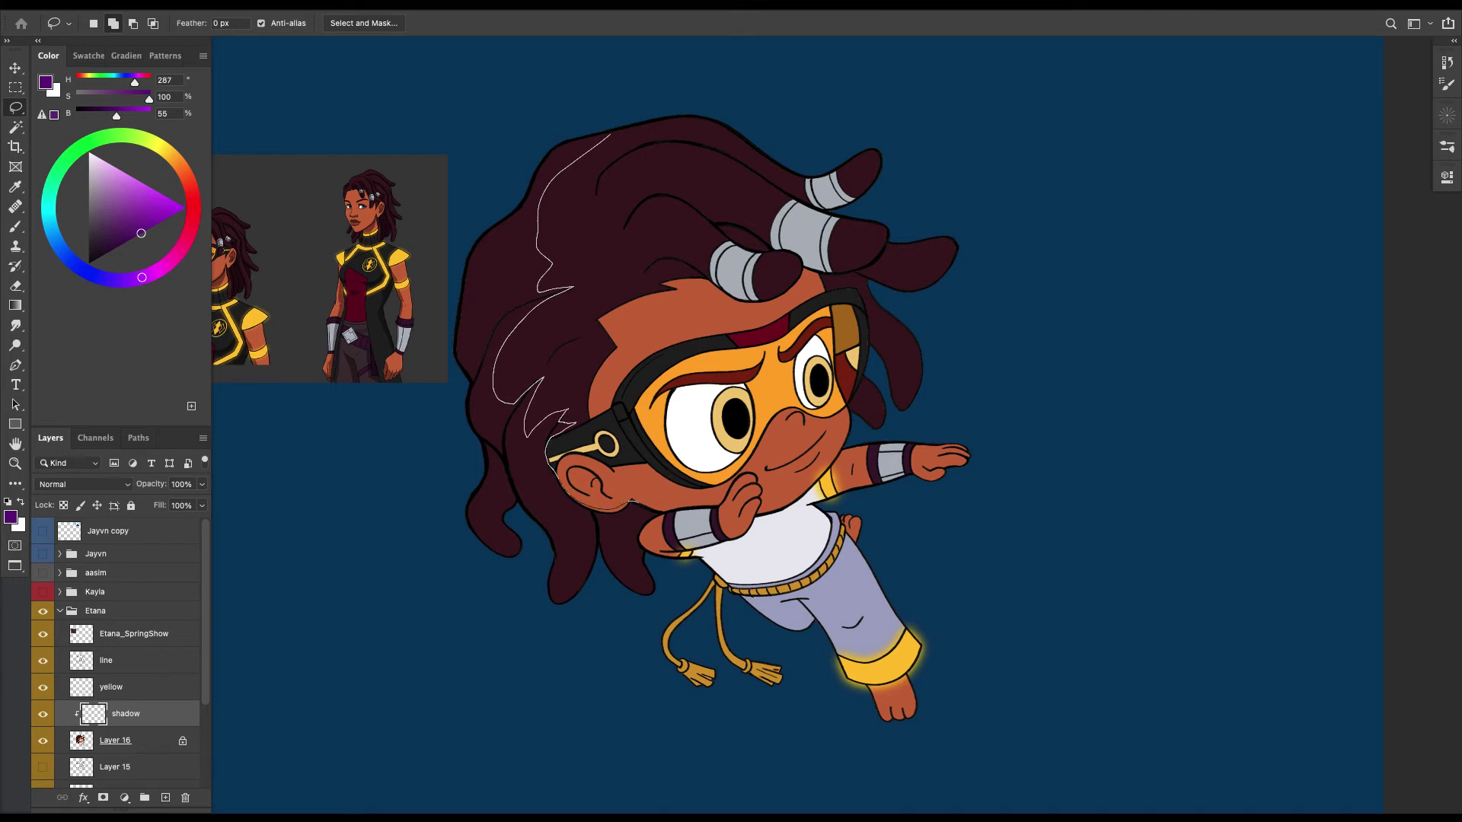
mouse_move(632, 506)
mouse_down()
mouse_move(651, 574)
mouse_move(557, 657)
mouse_move(432, 546)
mouse_move(433, 364)
mouse_move(506, 141)
mouse_up()
key(b)
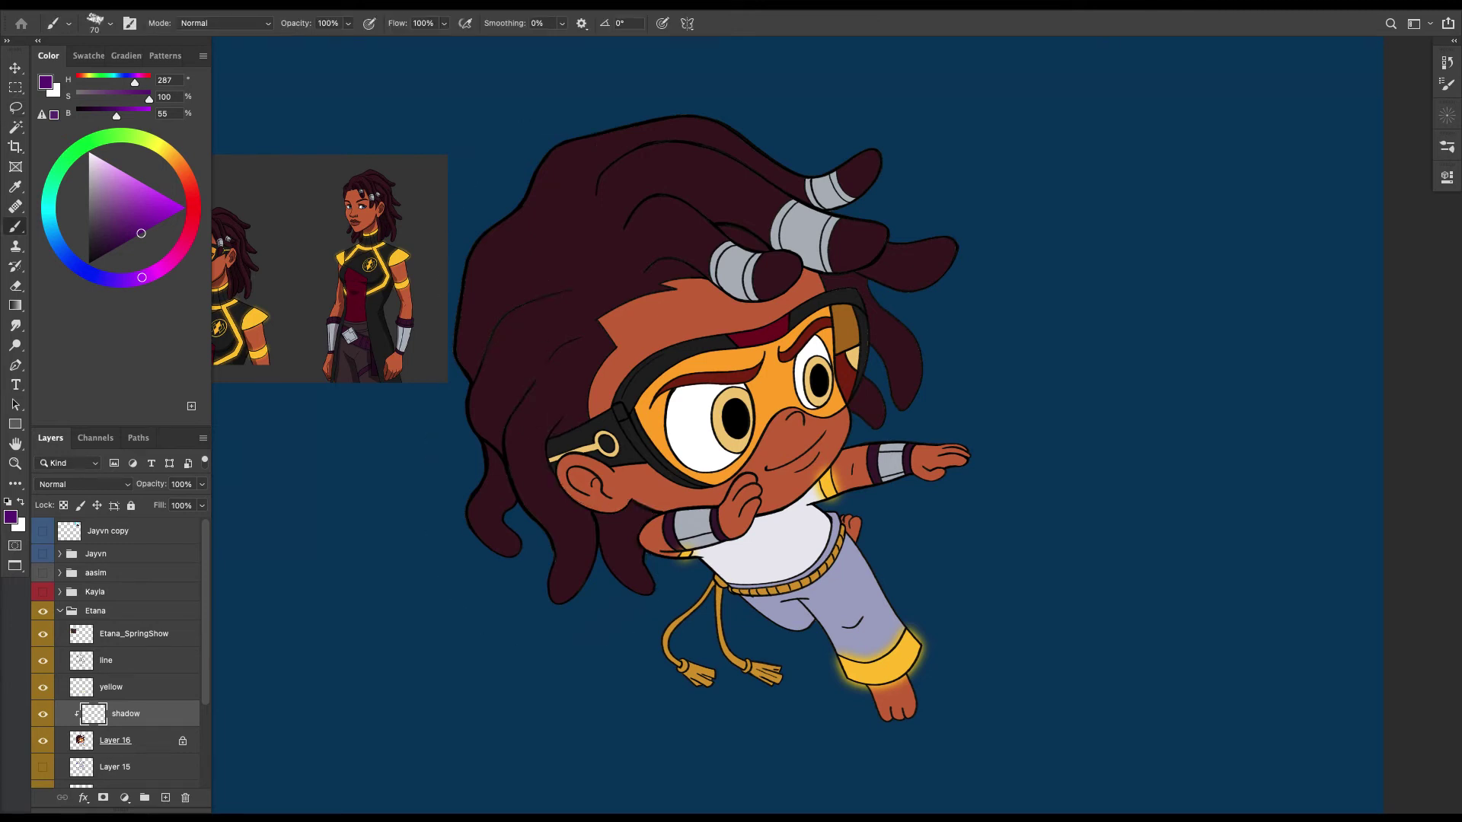
key(])
key(])
key(])
key(])
key(])
key(])
key(])
key(])
key(])
key(])
key(])
key(])
key(])
key(])
key(])
key(])
mouse_move(564, 99)
mouse_down()
mouse_move(543, 152)
mouse_move(521, 626)
mouse_move(571, 373)
mouse_move(676, 578)
mouse_move(539, 774)
mouse_up()
key(super+d)
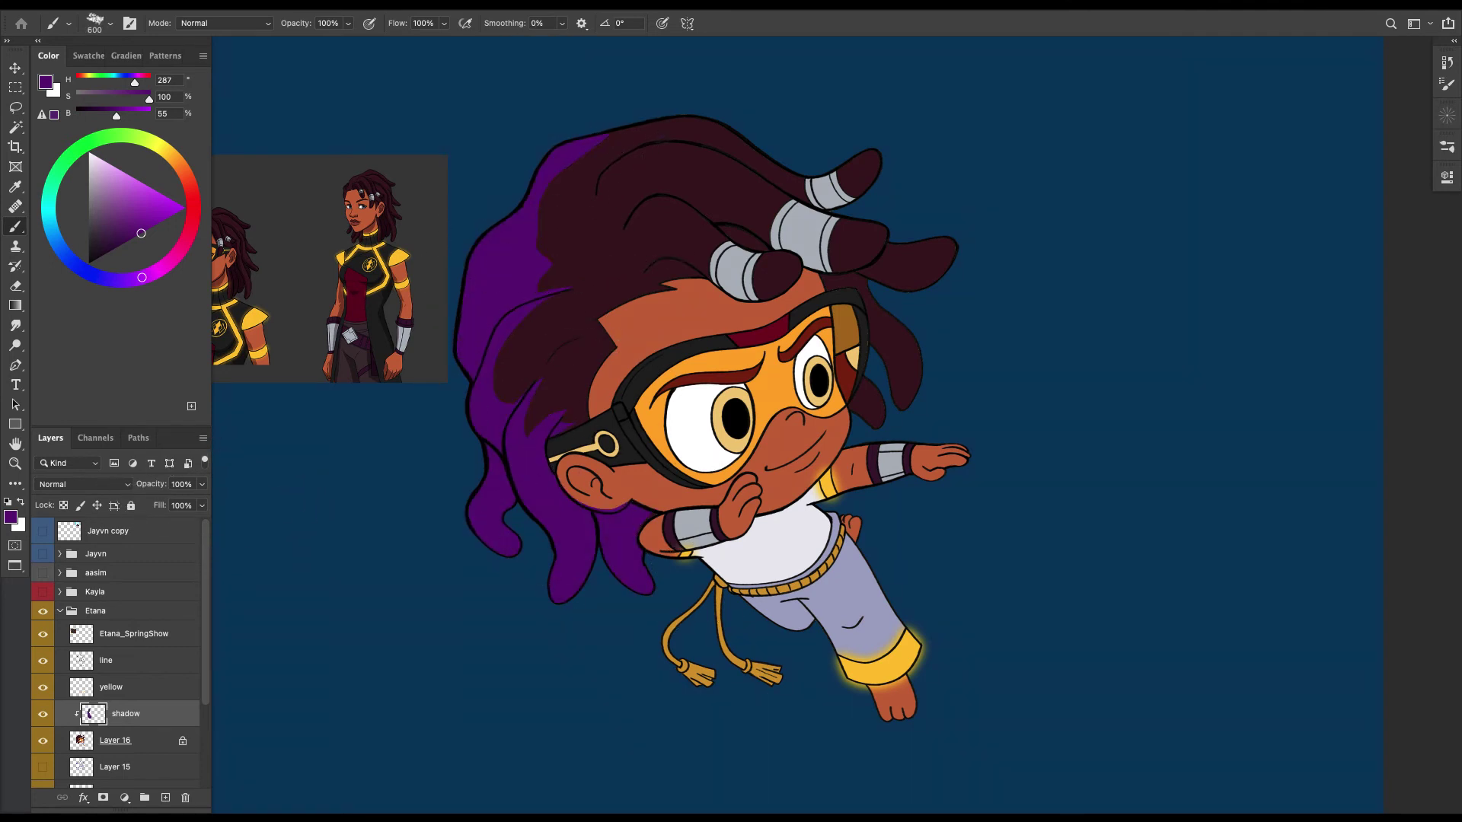
Hide the shadow layer, lock the line layer's transparent pixels and paint yellow over the goggle strap's trim on the yellow layer.
click(43, 714)
click(110, 686)
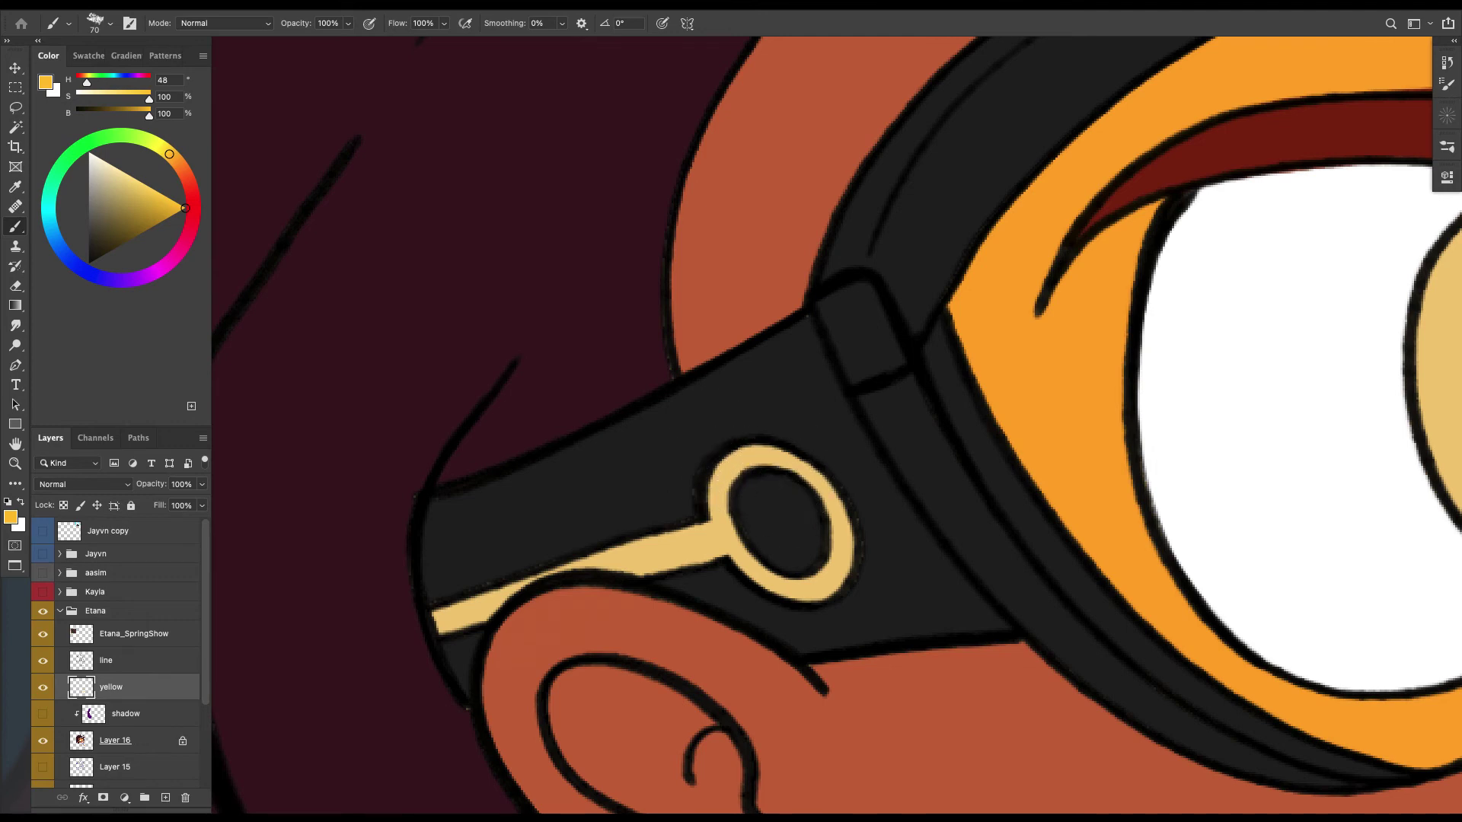
key(bracketleft)
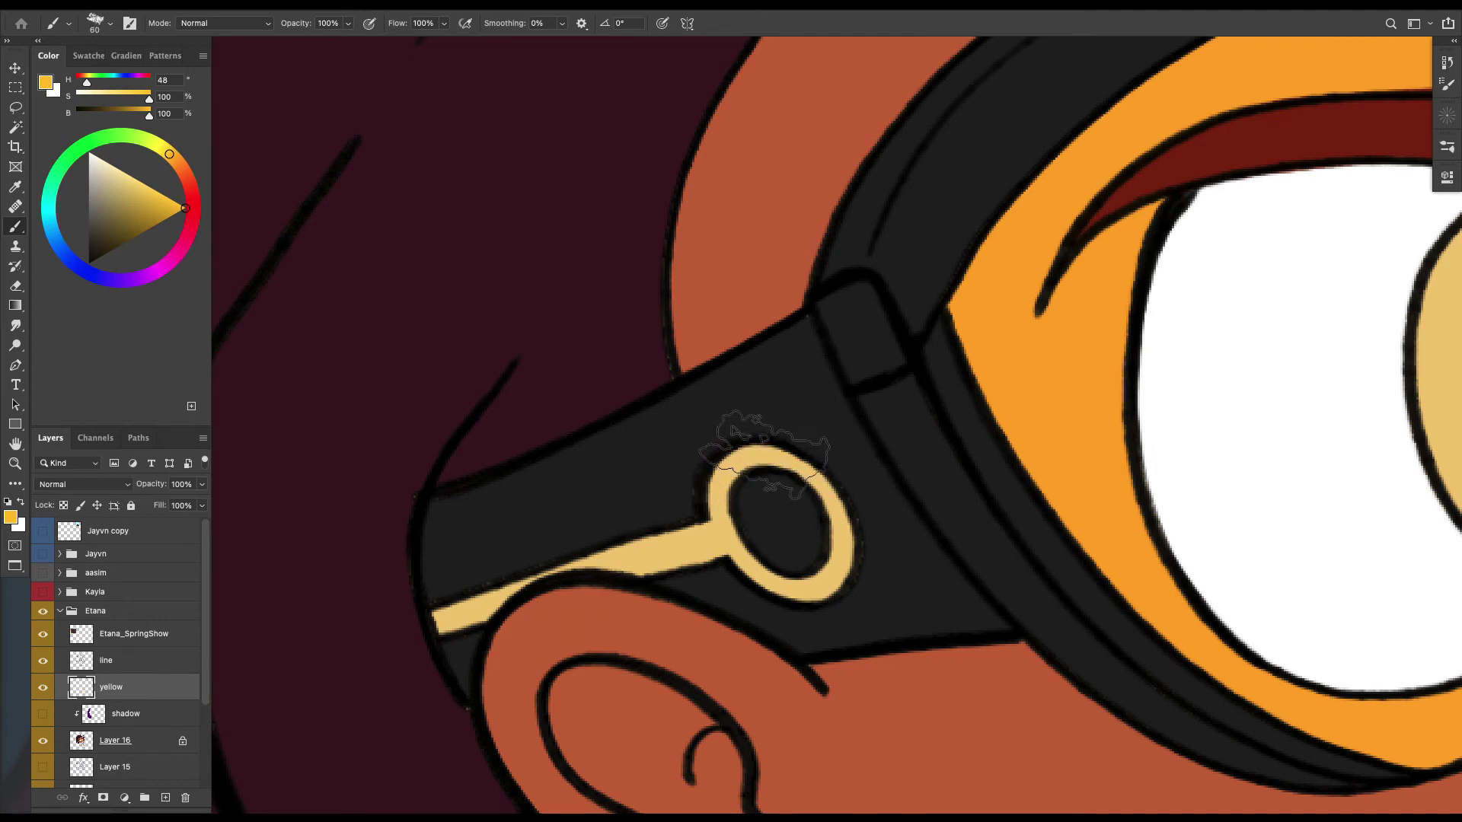
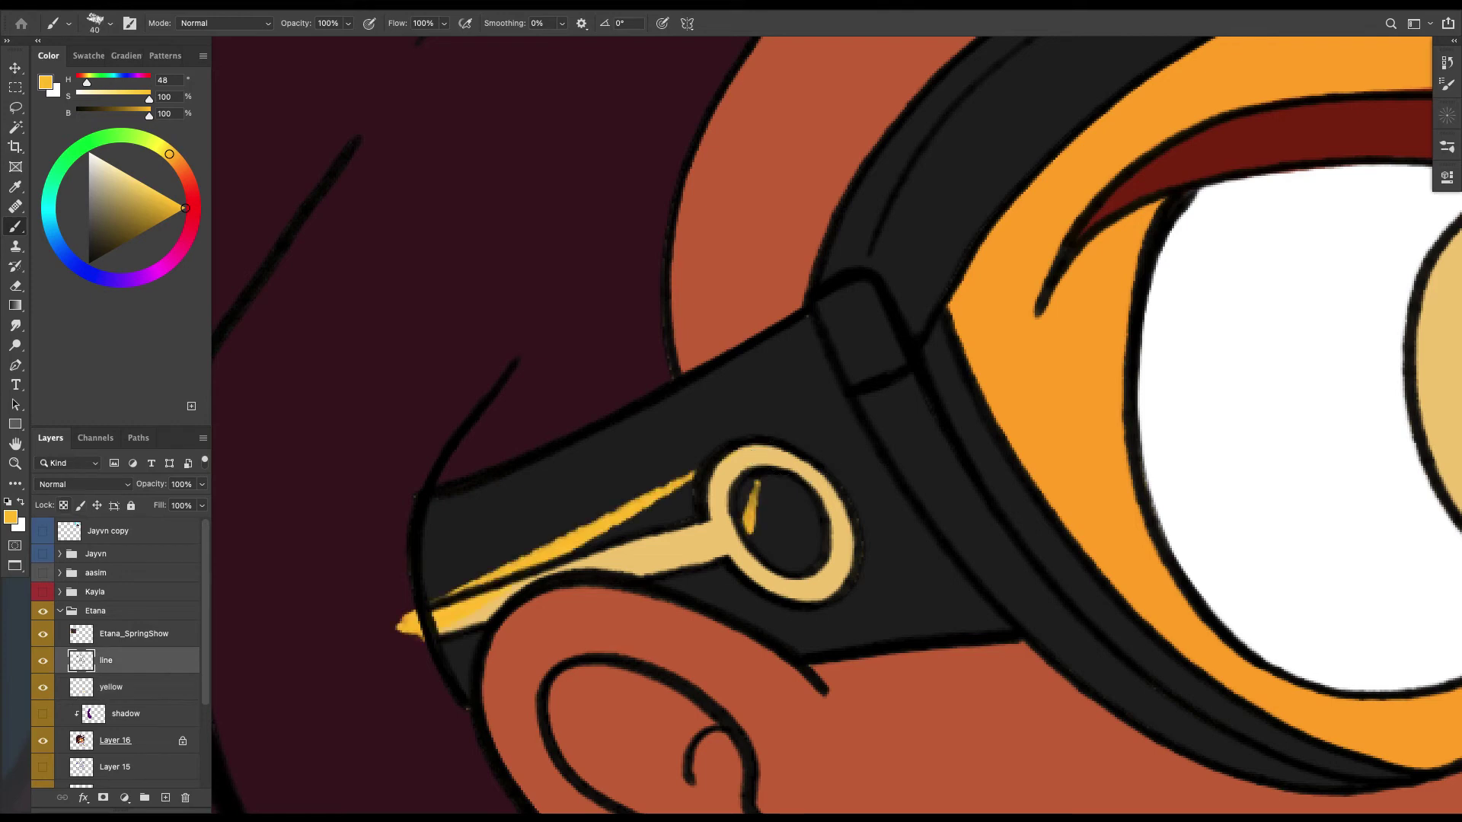
click(63, 505)
click(111, 687)
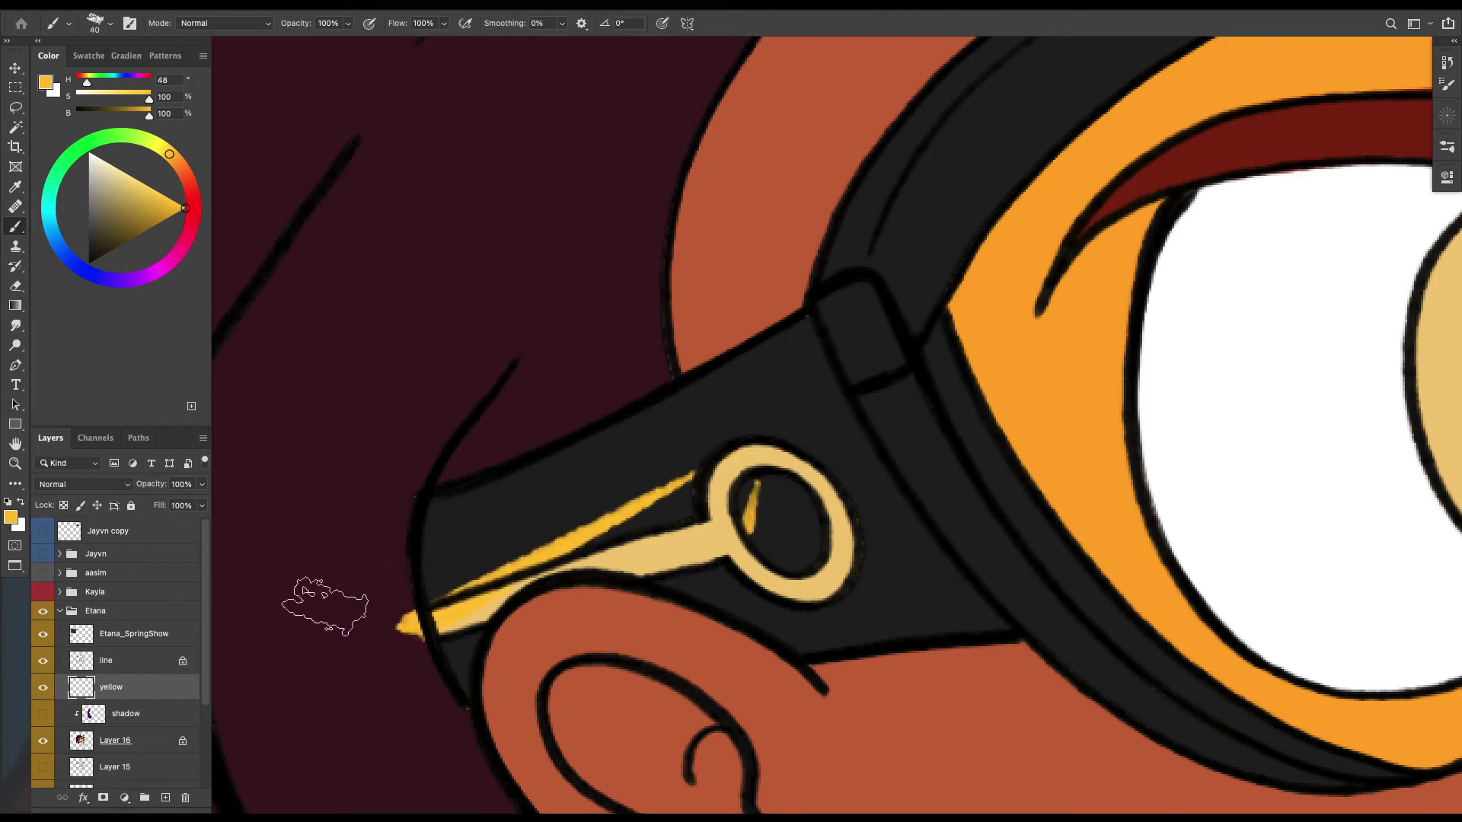
mouse_move(426, 630)
mouse_down()
mouse_move(480, 628)
mouse_move(757, 523)
mouse_move(784, 559)
mouse_move(837, 549)
mouse_move(767, 515)
mouse_move(689, 563)
mouse_move(499, 609)
mouse_move(468, 590)
mouse_up()
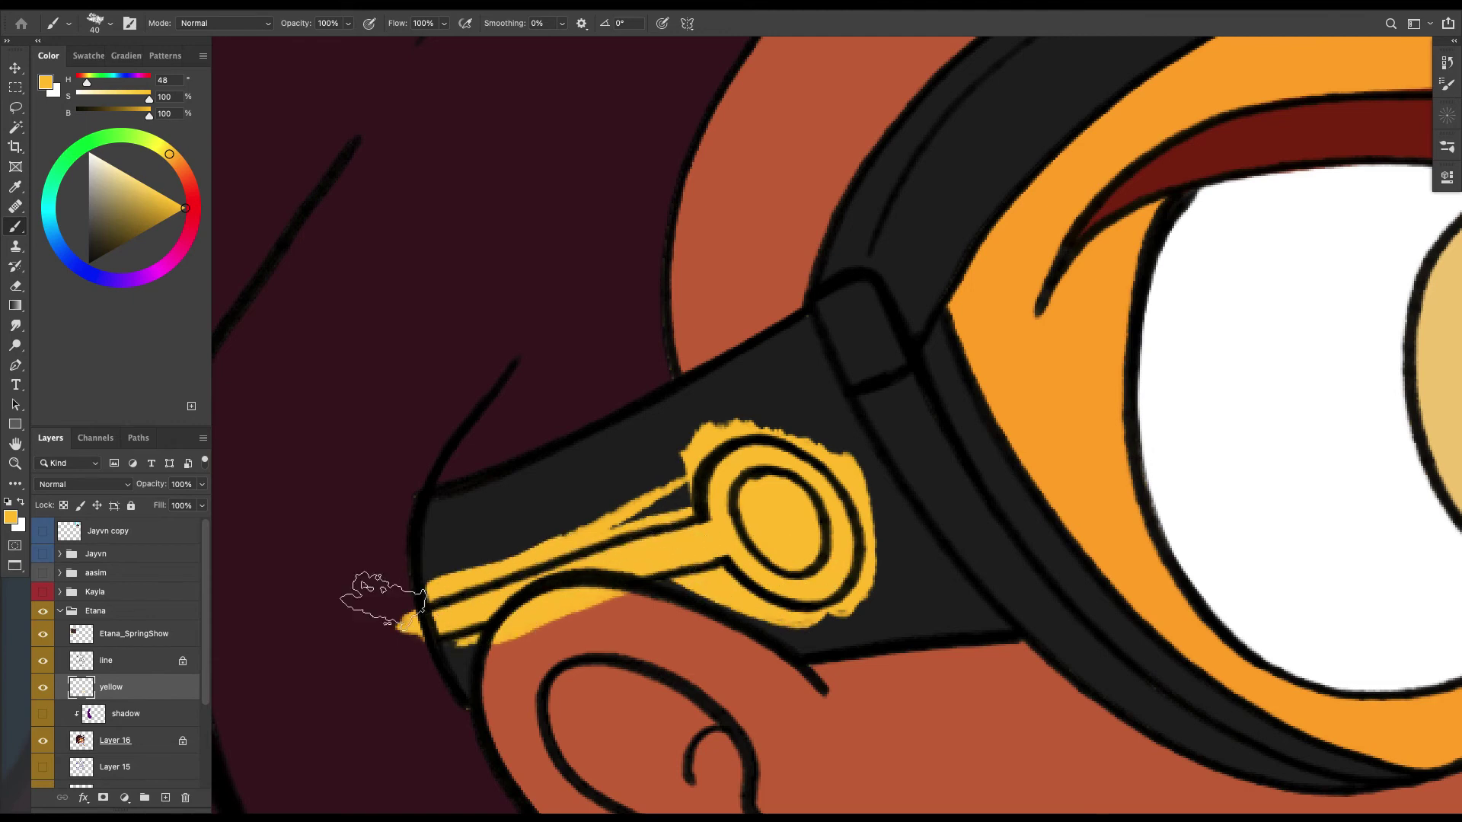
Select the strap areas around and inside the trim from the line layer and delete the excess yellow from the yellow layer.
click(106, 660)
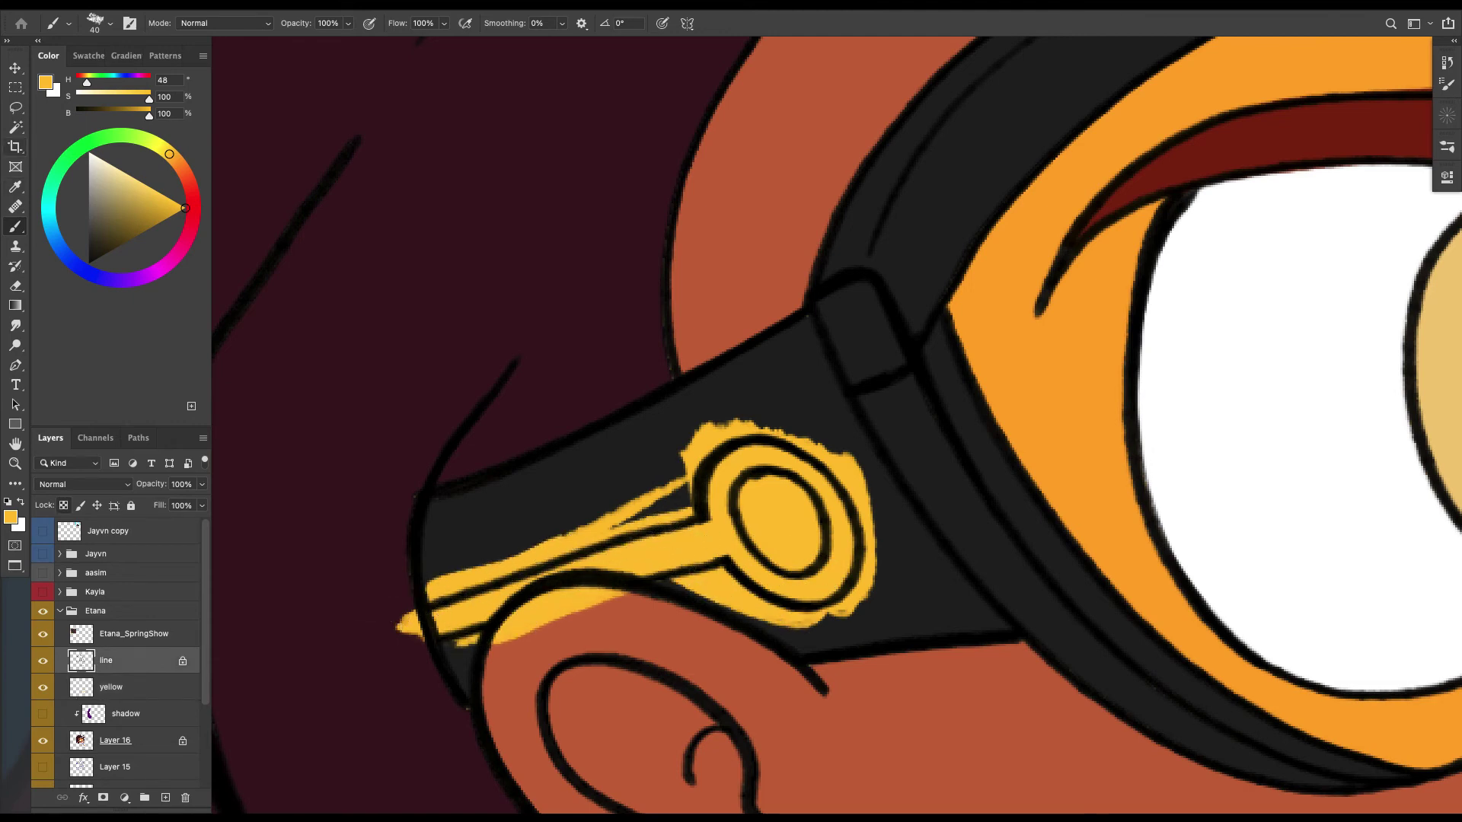
click(15, 128)
click(853, 434)
click(780, 521)
click(678, 613)
click(111, 687)
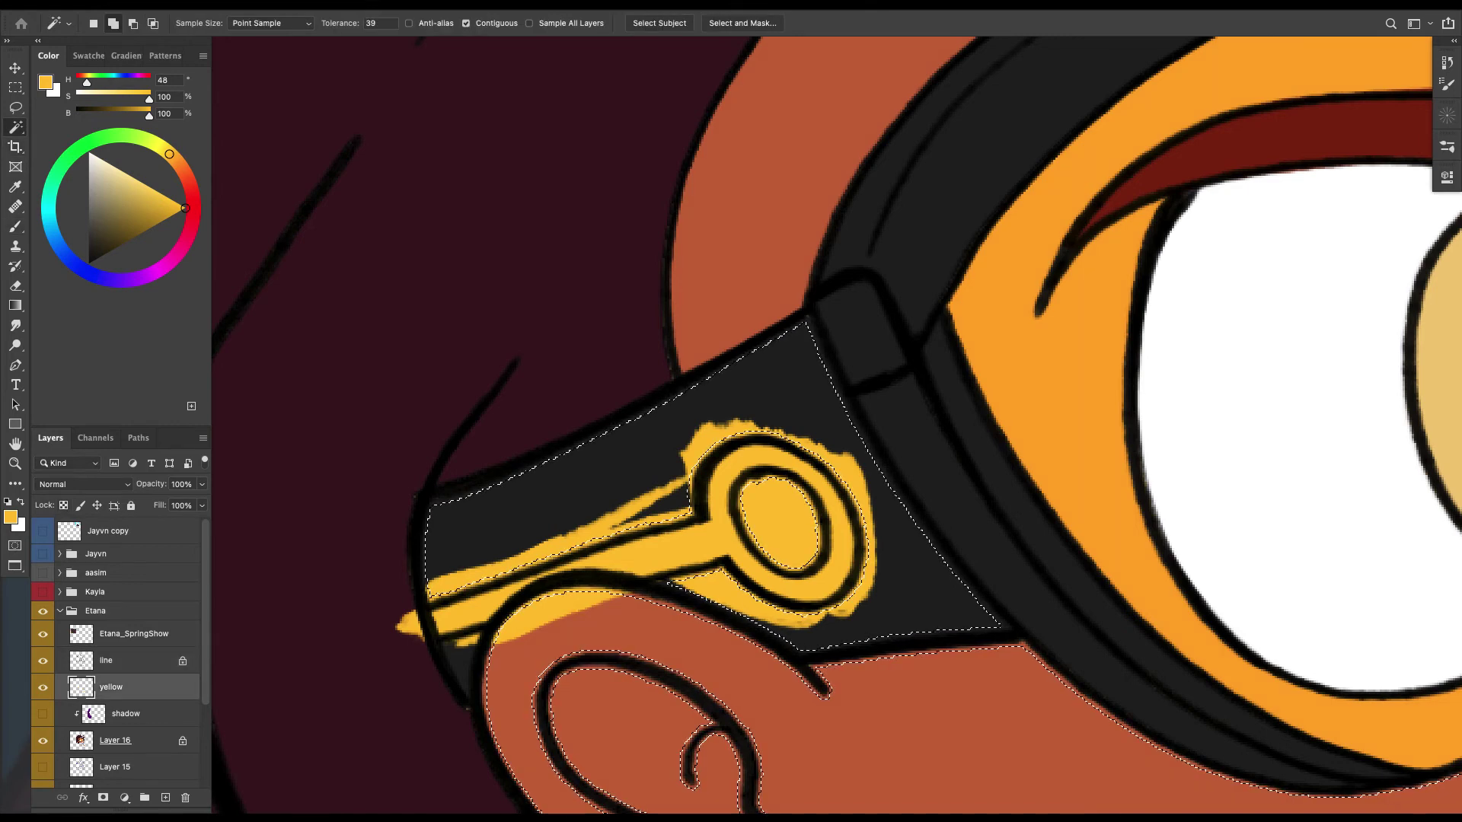
key(Delete)
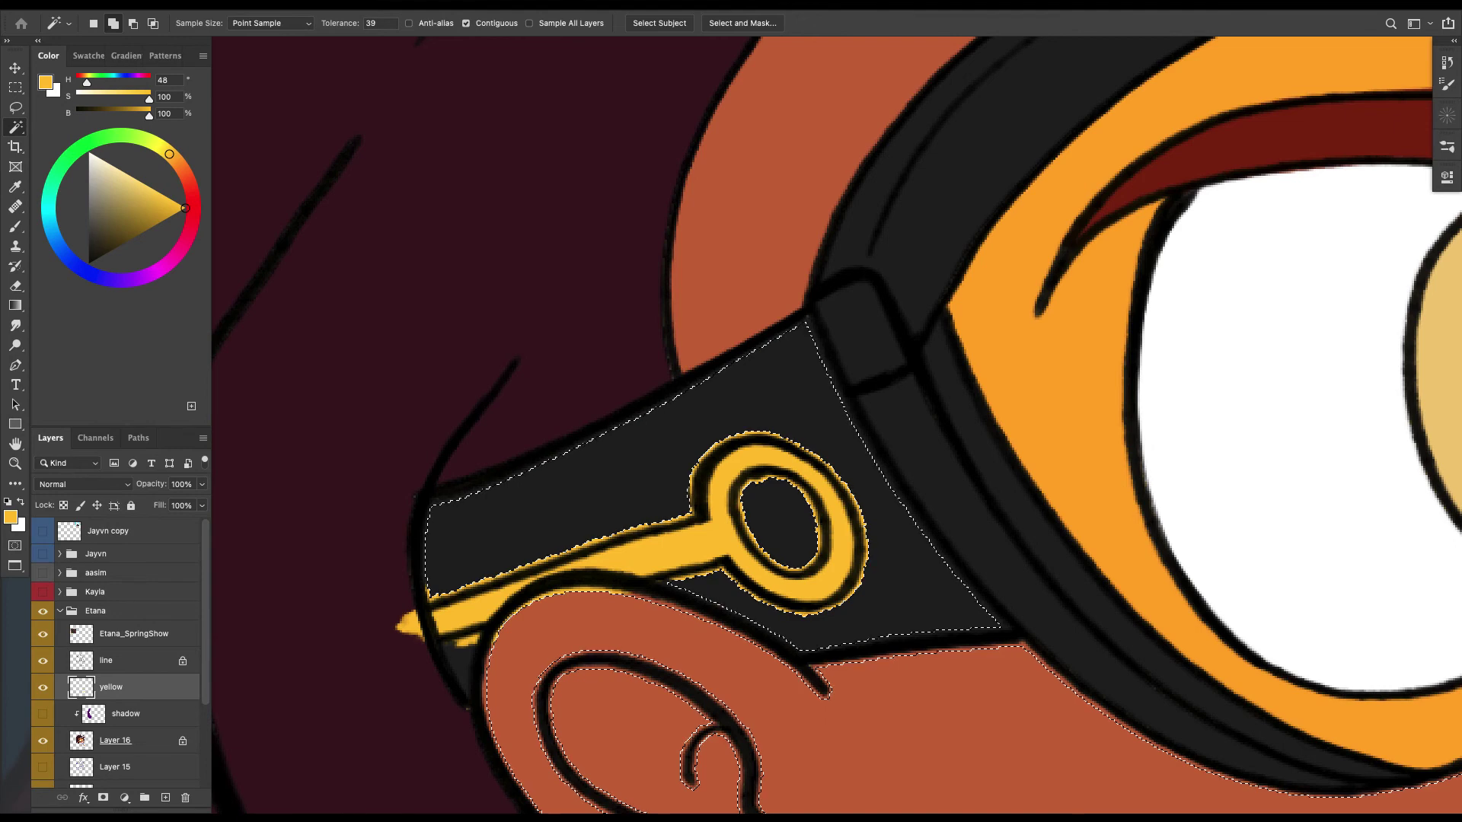
Expand the selection to clear the remaining yellow fringe around the trim and erase the overspill at the strap's end.
click(309, 5)
mouse_move(389, 210)
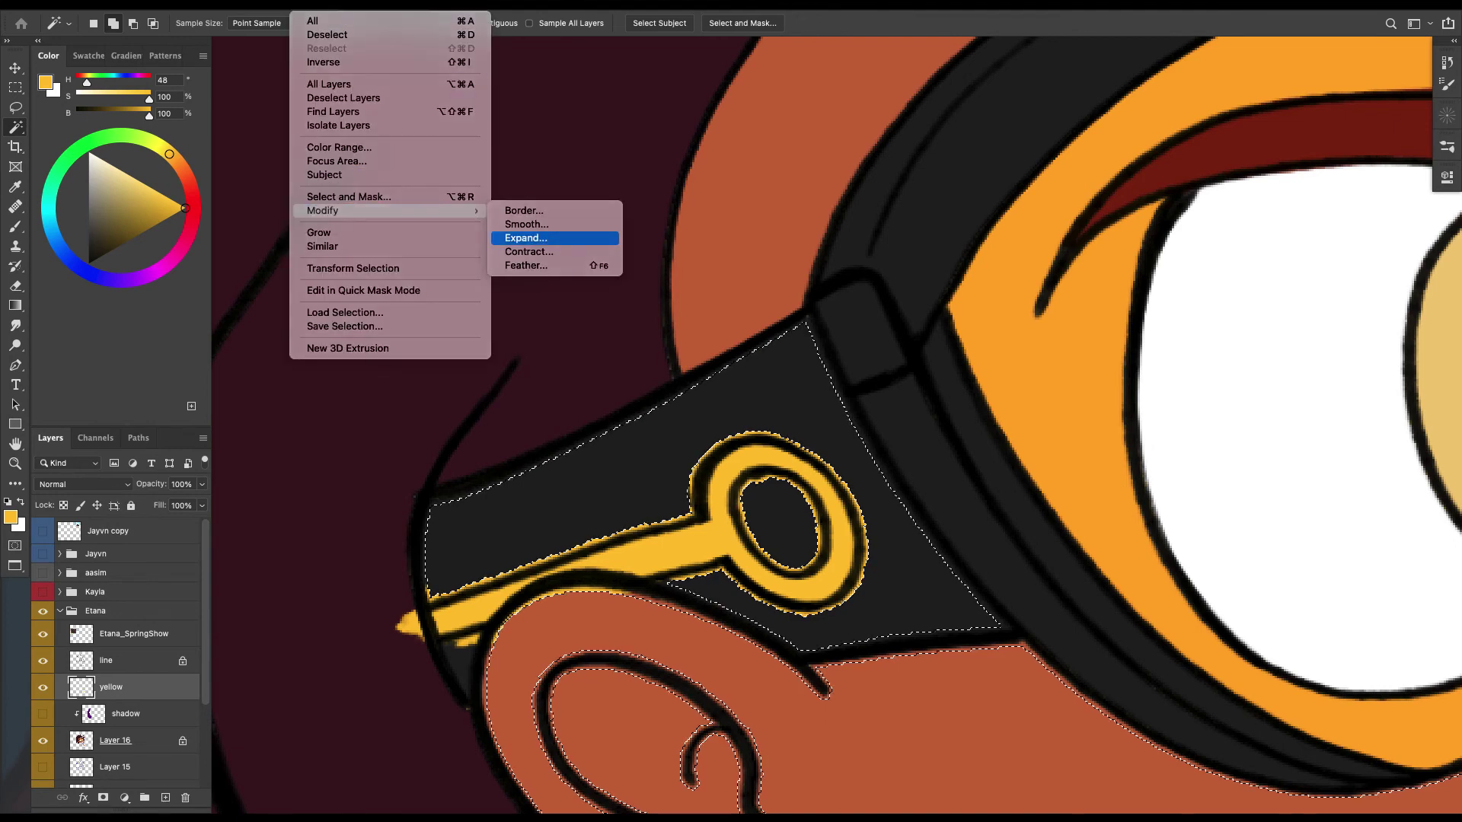
click(525, 238)
key(Return)
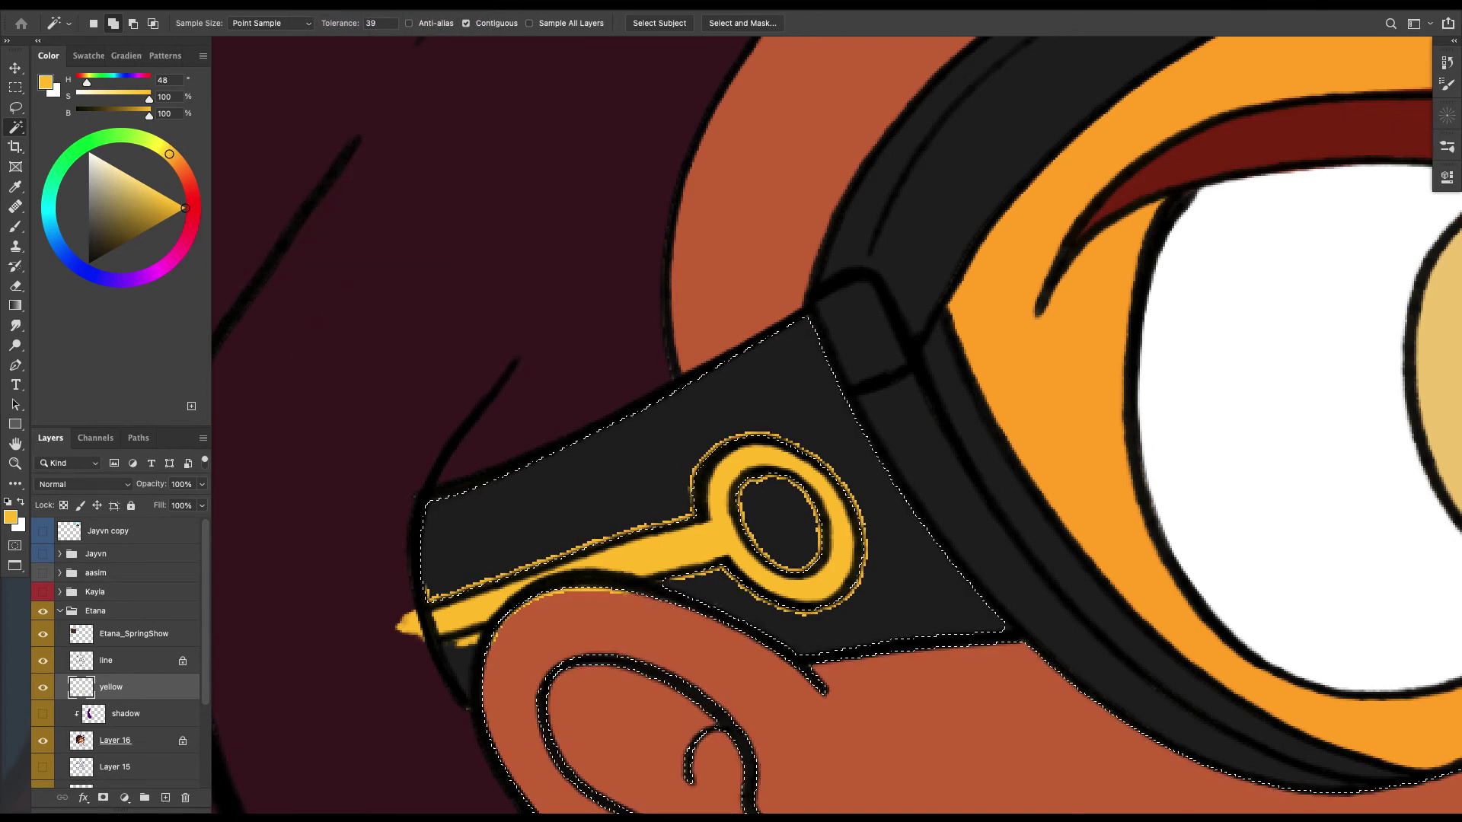
key(Delete)
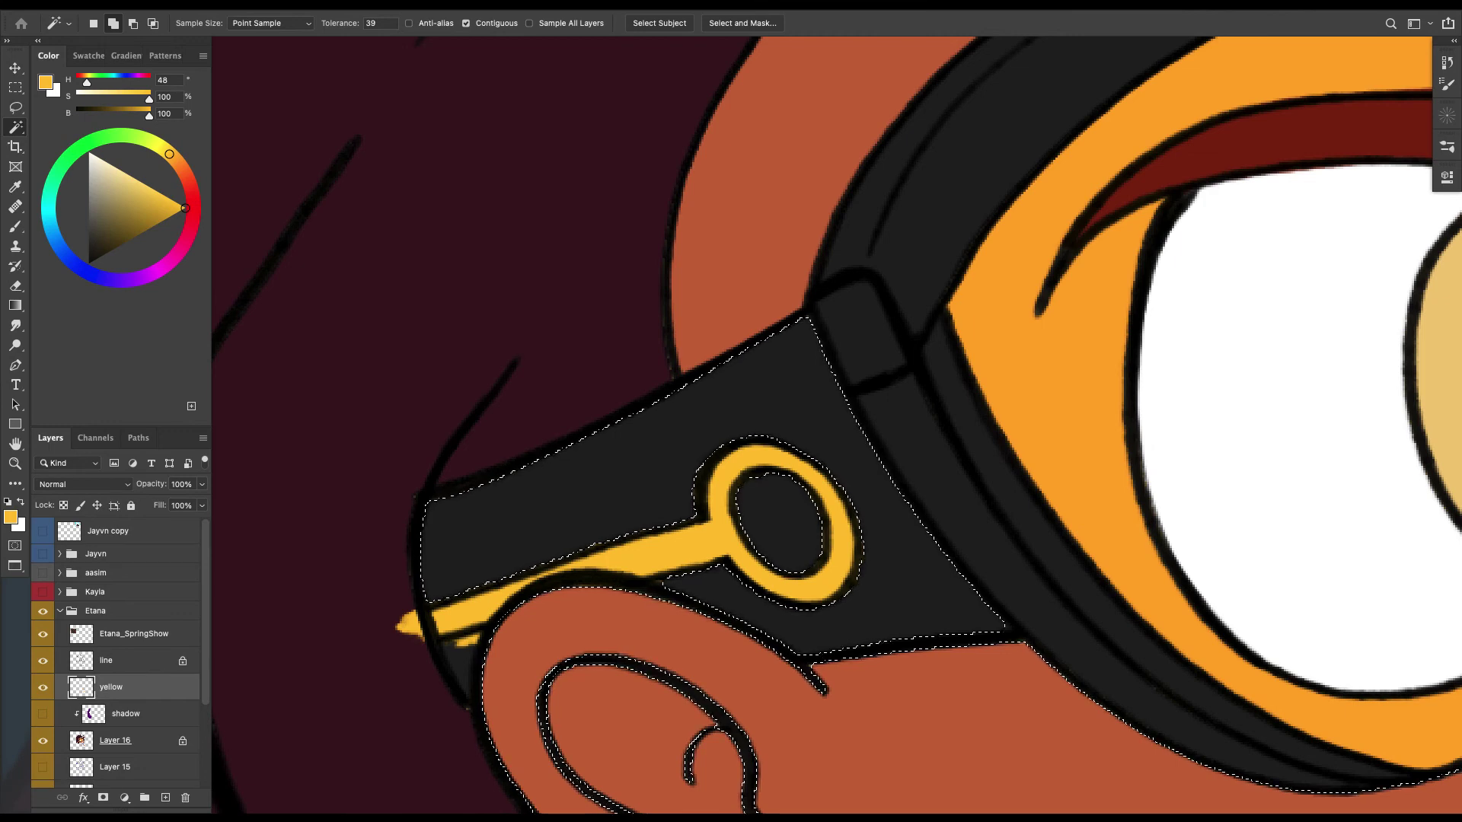
key(ctrl+d)
key(e)
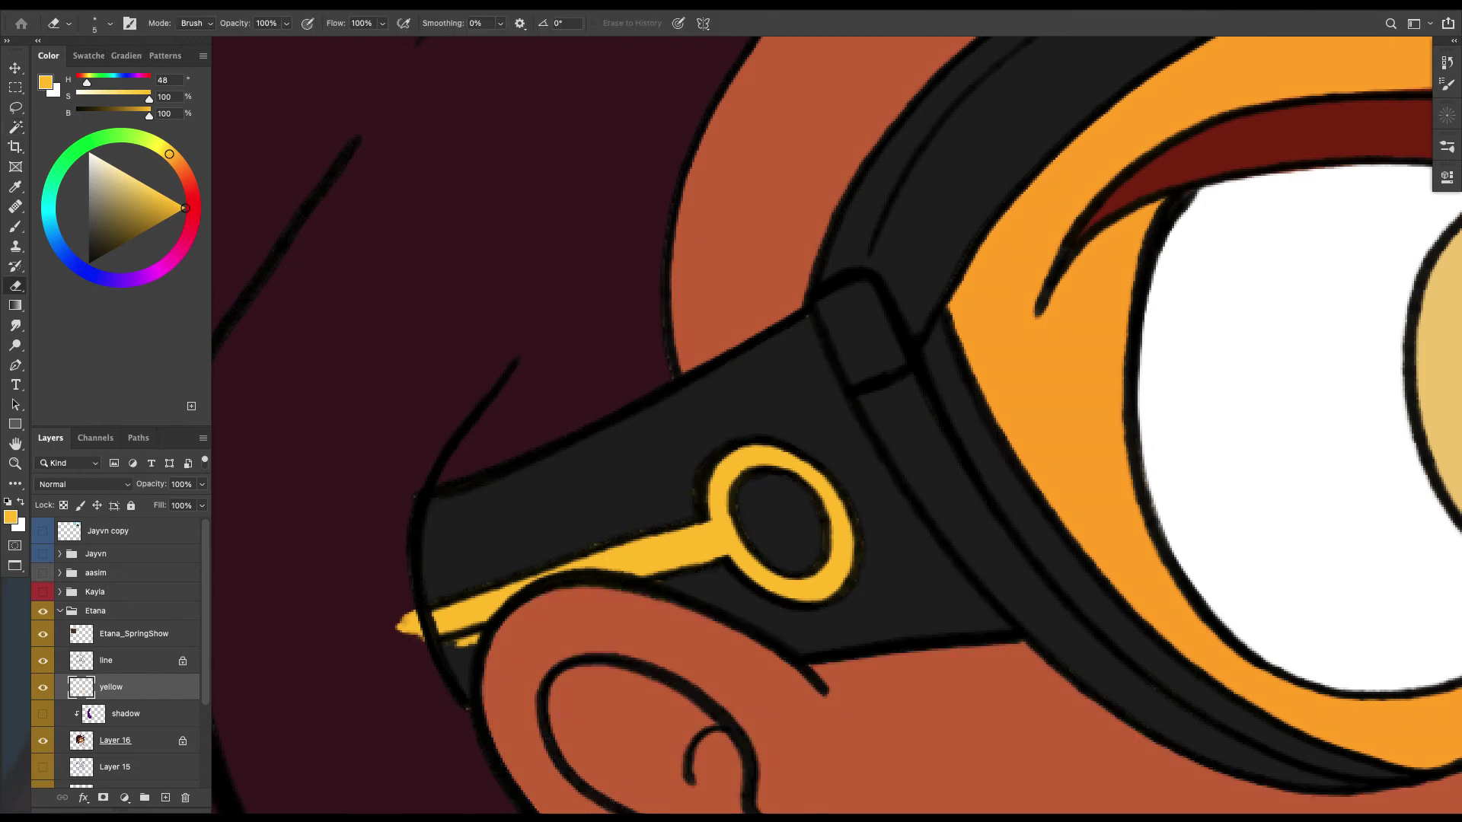
drag(398, 623, 479, 634)
Copy the goggle strap's yellow trim to a new layer and apply a Gaussian Blur to it.
key(l)
mouse_move(756, 405)
mouse_down()
mouse_move(797, 399)
mouse_move(302, 555)
mouse_move(303, 488)
mouse_up()
key(ctrl+j)
click(356, 6)
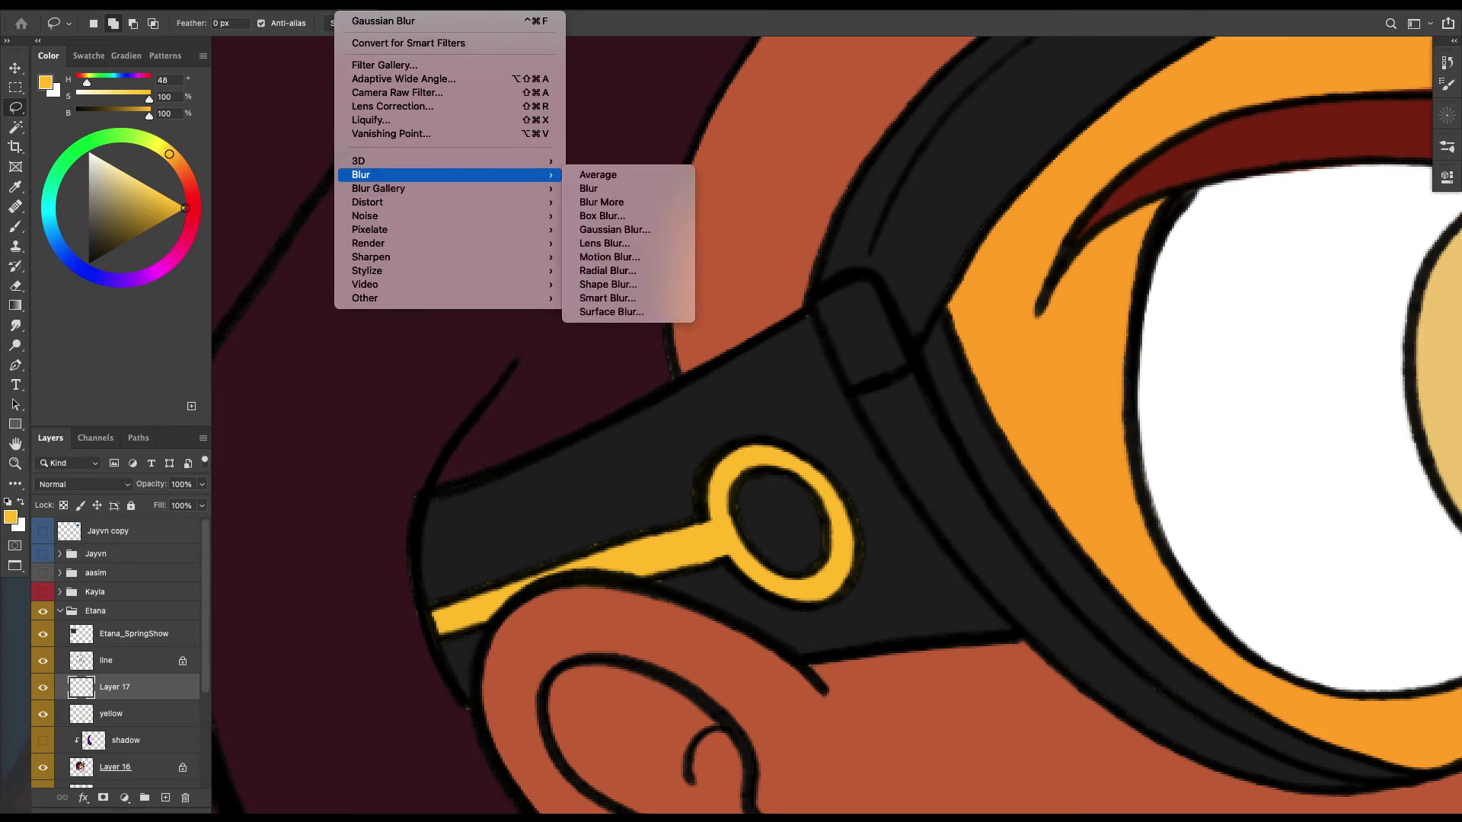
mouse_move(449, 175)
click(614, 229)
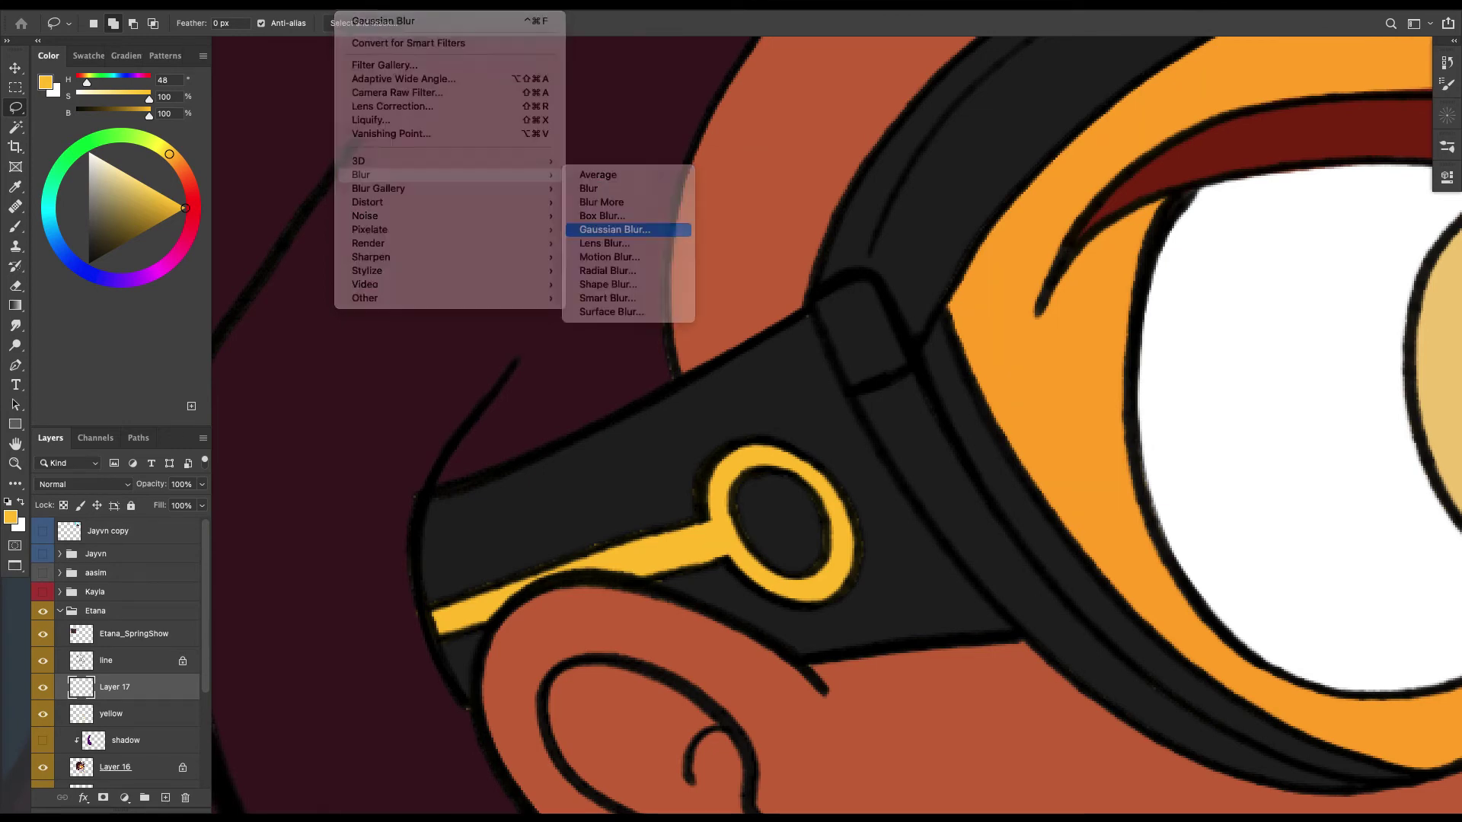
key(Return)
Duplicate the blurred layer of the strap trim to strengthen its glow.
key(super+minus)
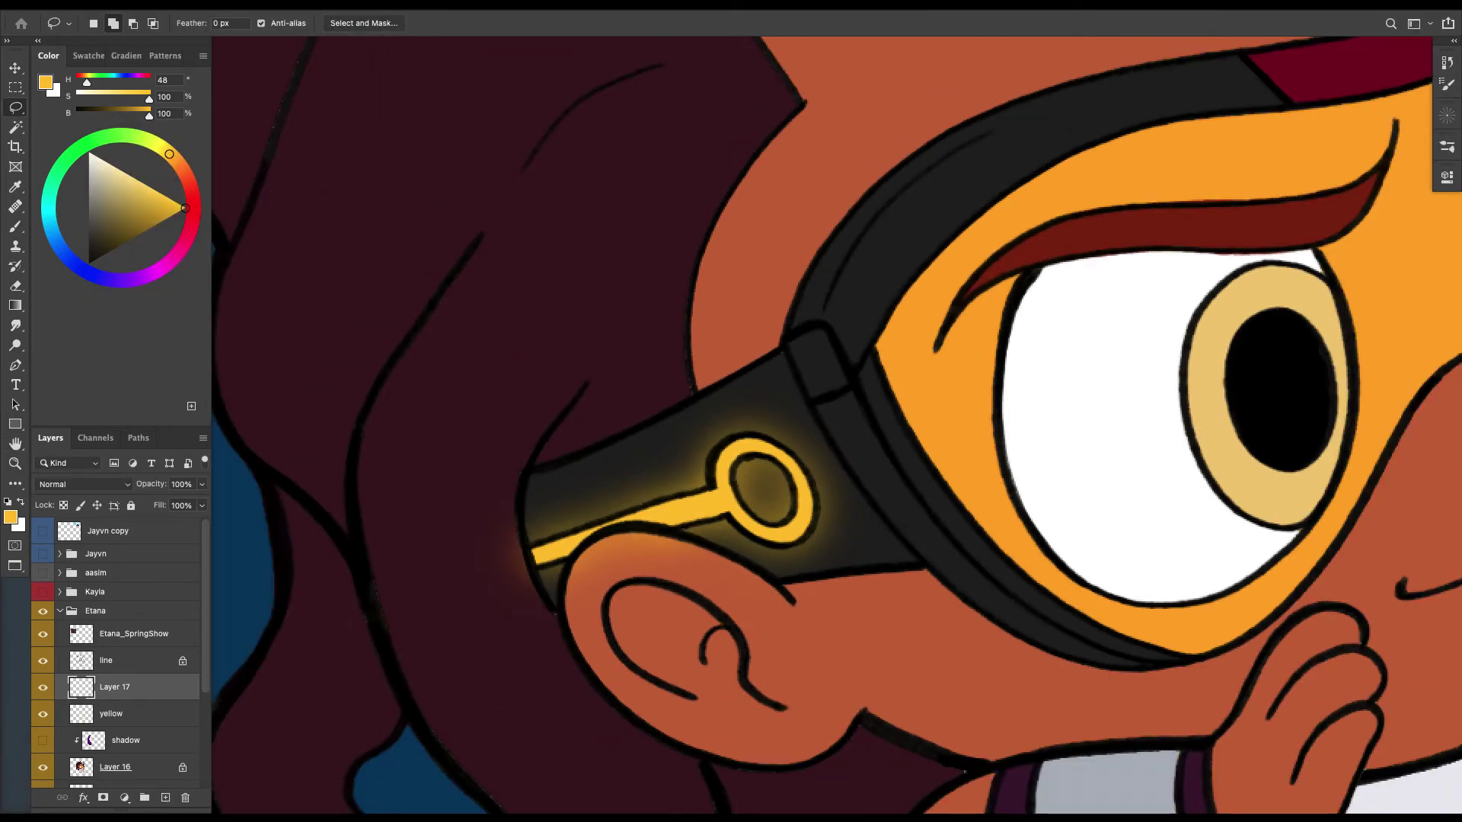
key(super+minus)
key(super+minus)
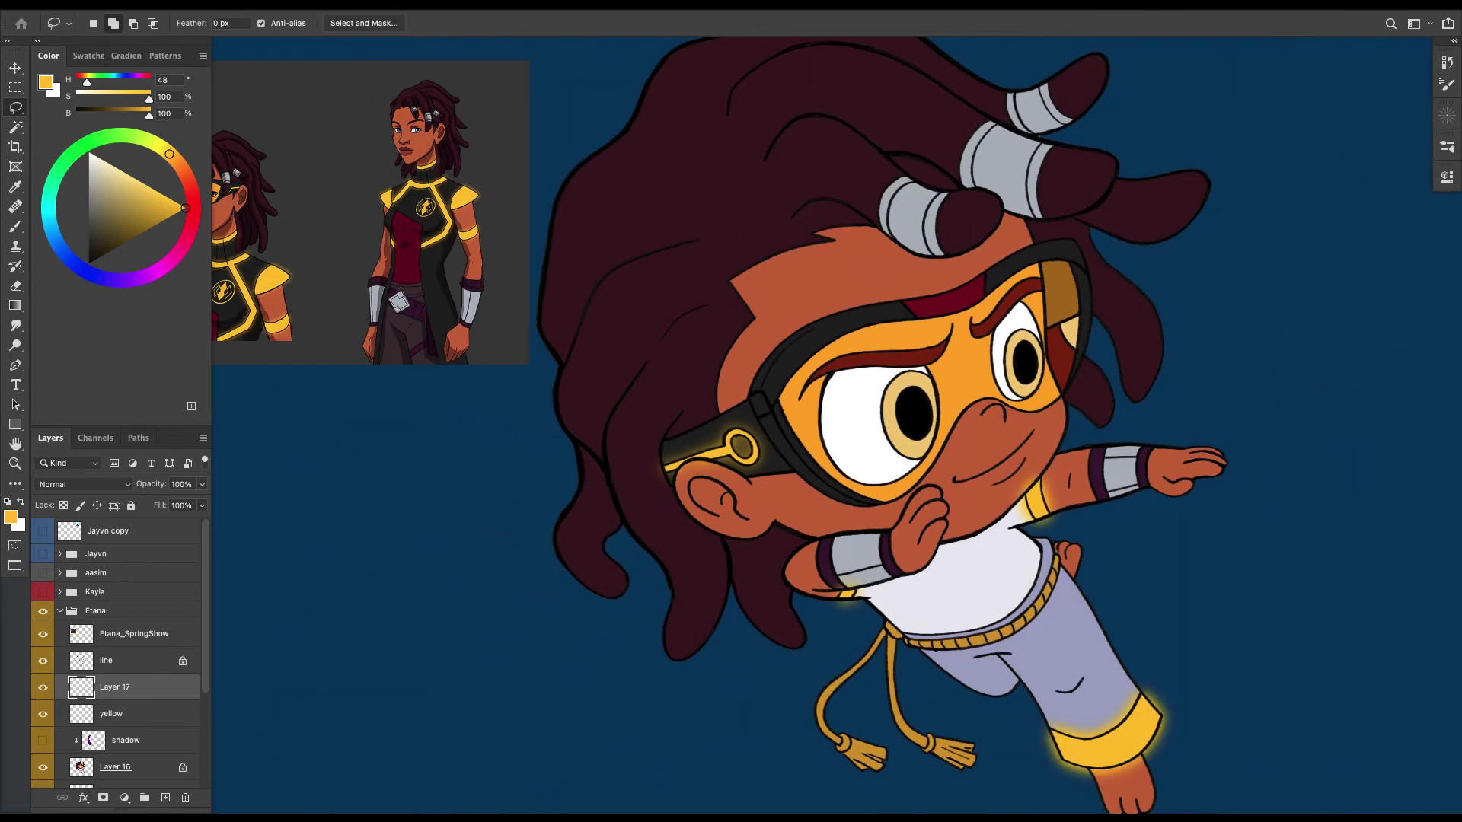
key(super+j)
key(super+minus)
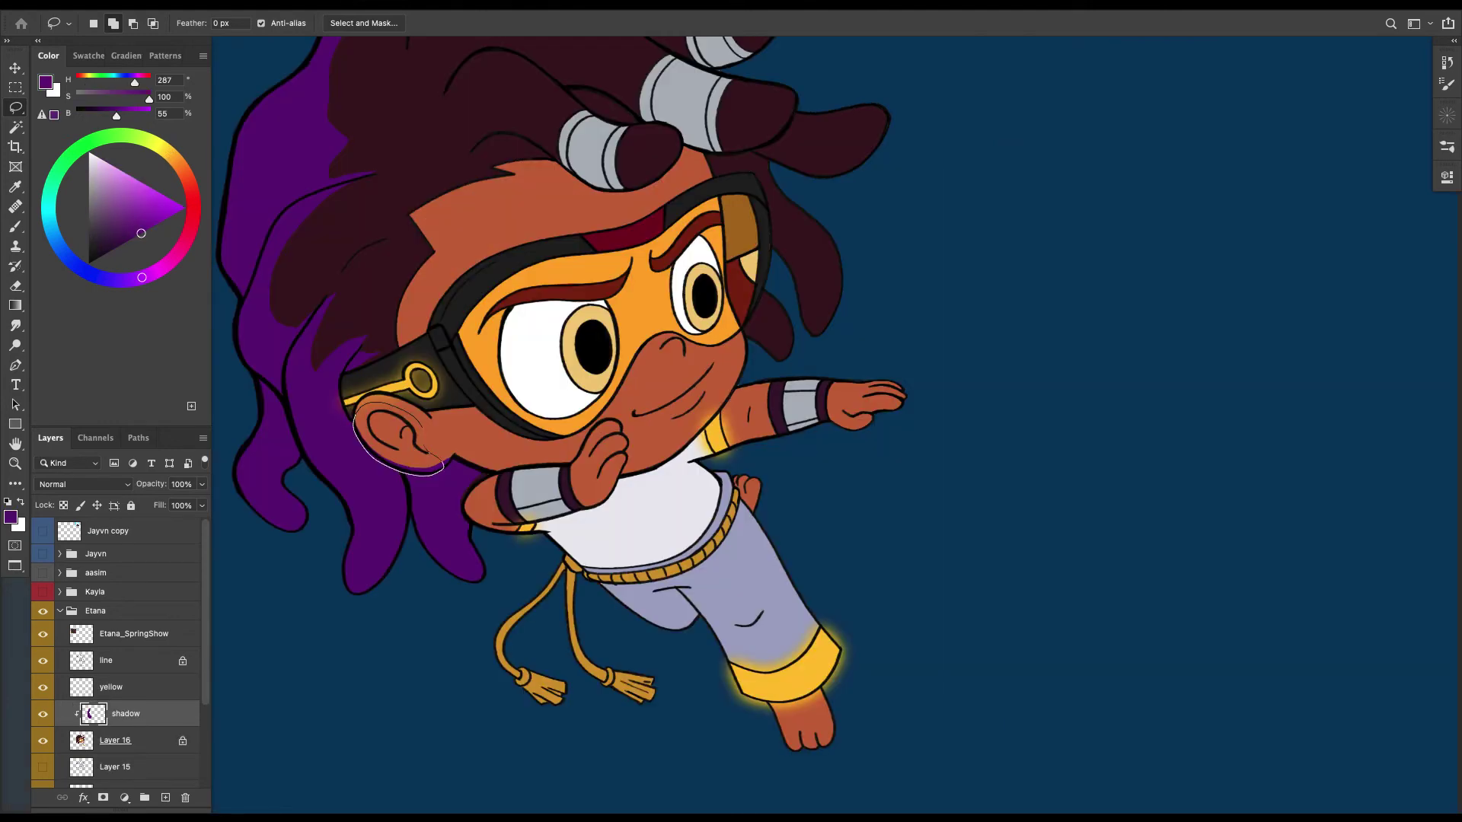
Lasso the shaded part of the raised arm, hand and jaw edge and paint it purple on the shadow layer.
mouse_move(429, 452)
mouse_down()
mouse_move(422, 428)
mouse_move(499, 466)
mouse_move(451, 501)
mouse_move(455, 455)
mouse_up()
mouse_move(597, 499)
mouse_down()
mouse_move(534, 508)
mouse_move(459, 486)
mouse_move(484, 471)
mouse_move(456, 478)
mouse_up()
key(b)
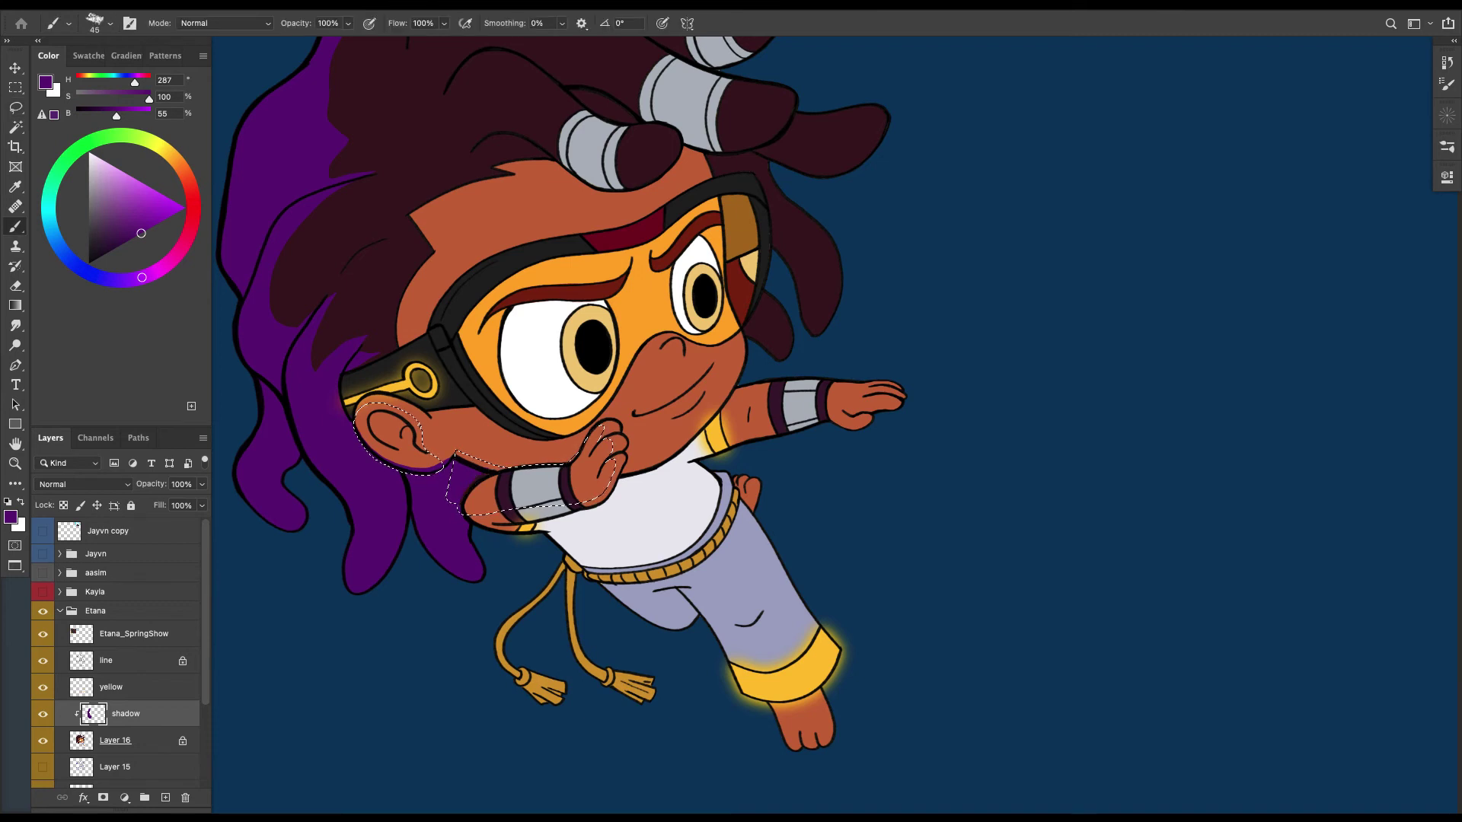
drag(546, 495, 601, 430)
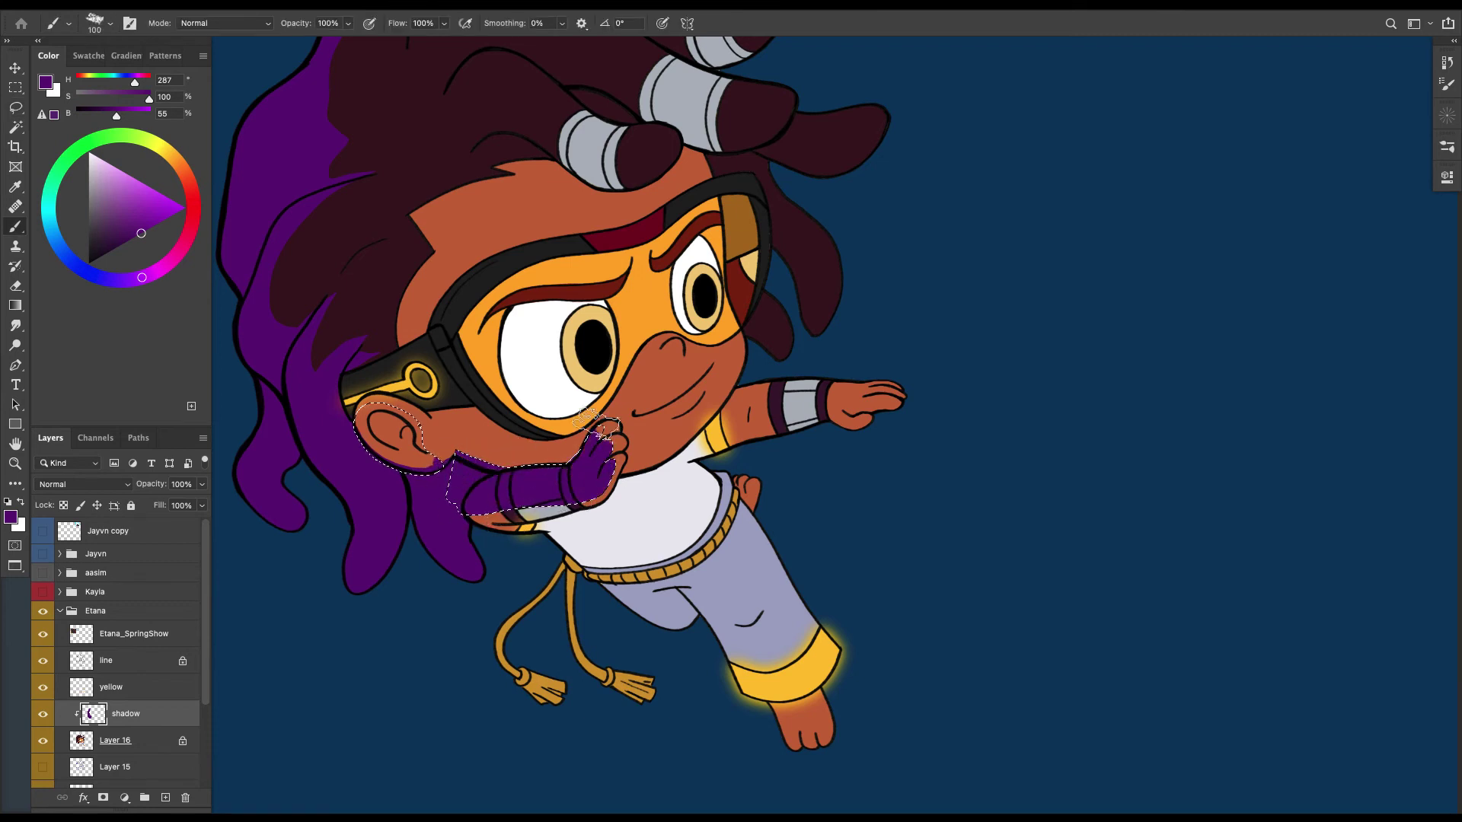
key(super+d)
Lasso the shaded part of the ear and paint it with purple shadow.
key(l)
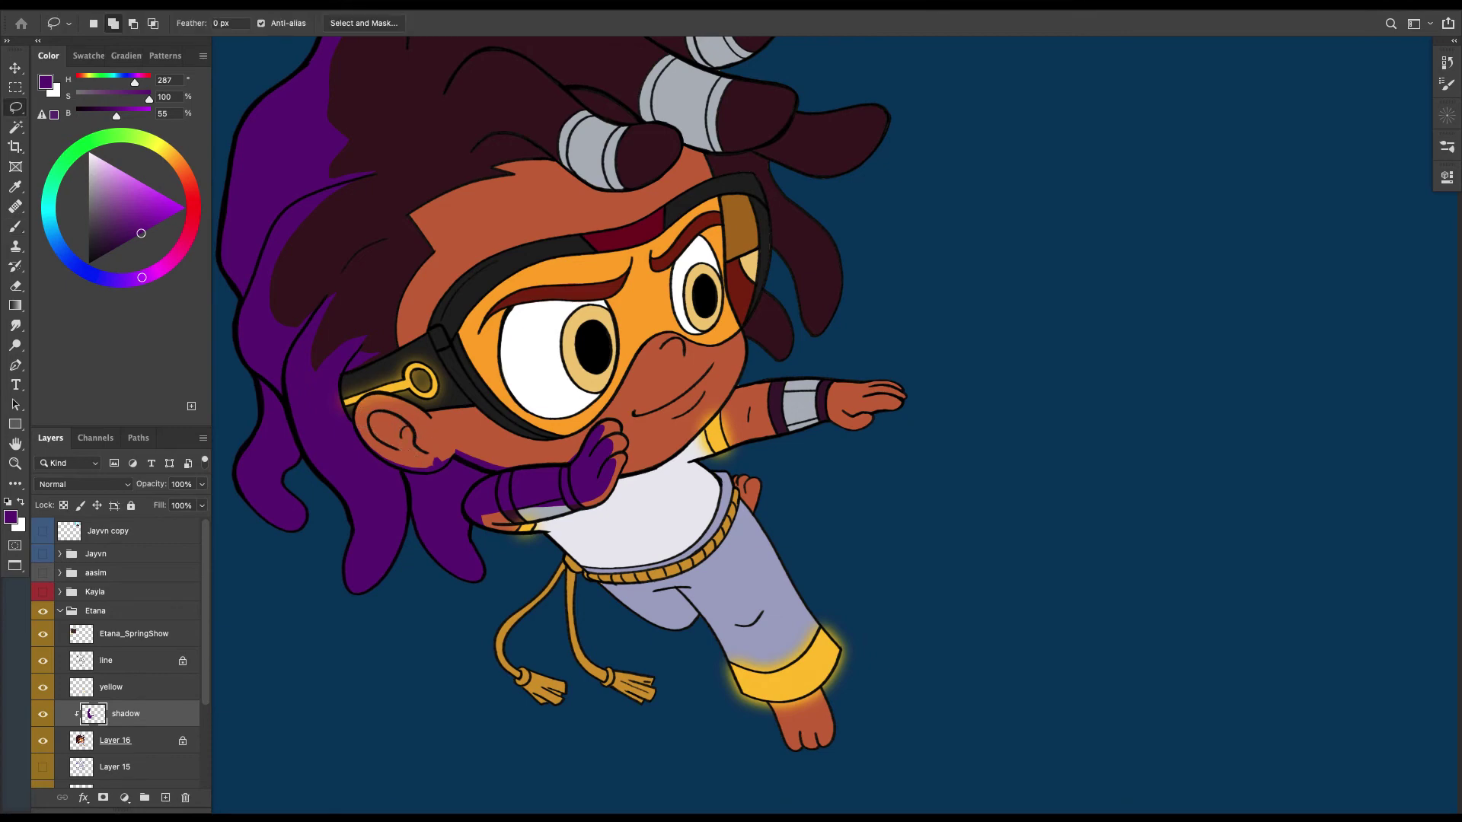
mouse_move(450, 458)
mouse_down()
mouse_move(395, 407)
mouse_move(363, 423)
mouse_move(389, 468)
mouse_move(449, 461)
mouse_up()
key(b)
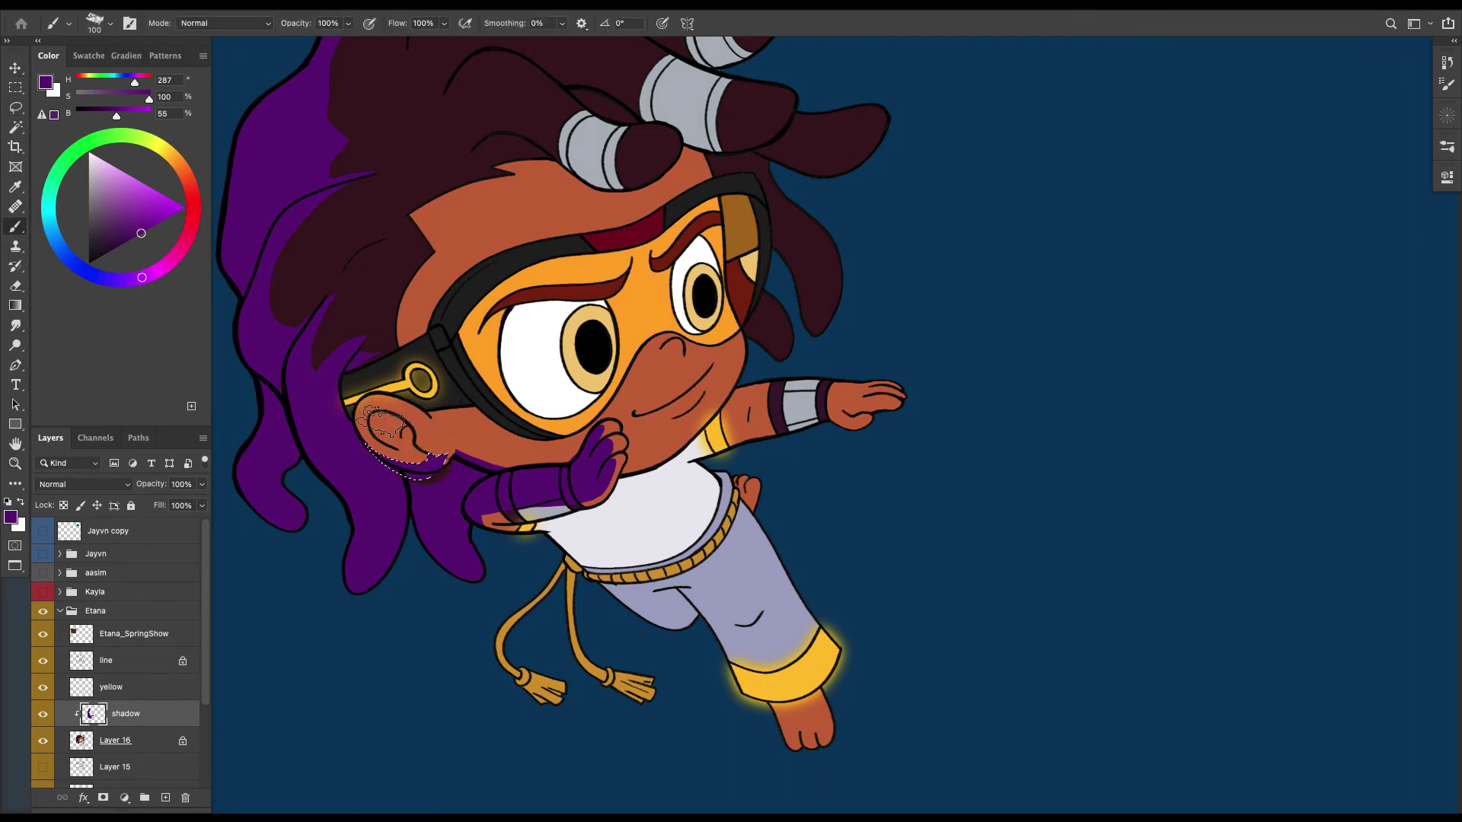
key(super+z)
mouse_move(385, 428)
mouse_down()
mouse_move(423, 461)
mouse_move(319, 429)
mouse_up()
key(super+d)
Lasso the shaded side of the shirt, belt, trousers and ankle and fill it with the purple foreground colour.
key(l)
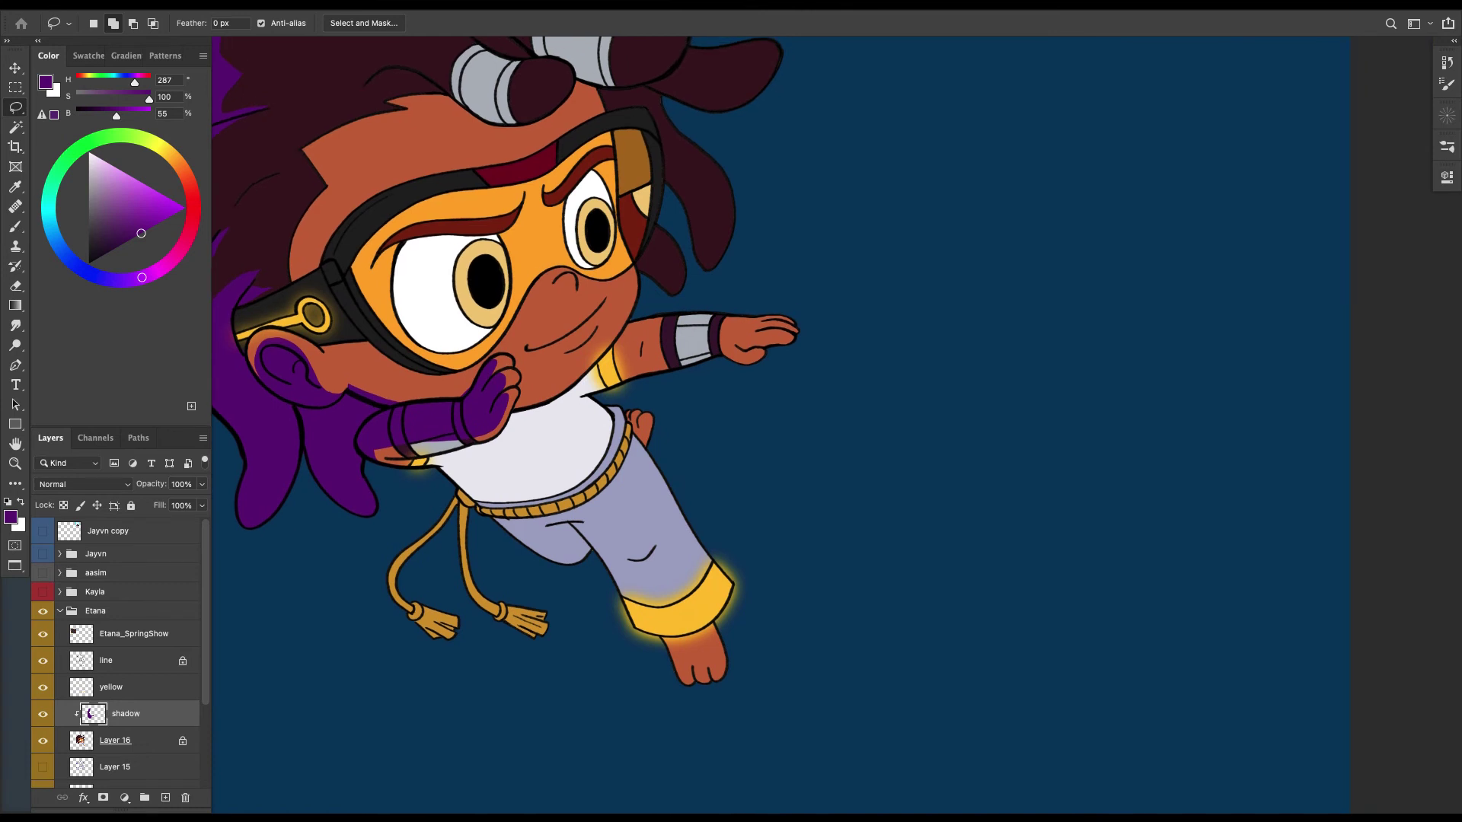
drag(587, 497, 629, 556)
drag(689, 645, 562, 493)
drag(699, 643, 689, 647)
key(shift+BackSpace)
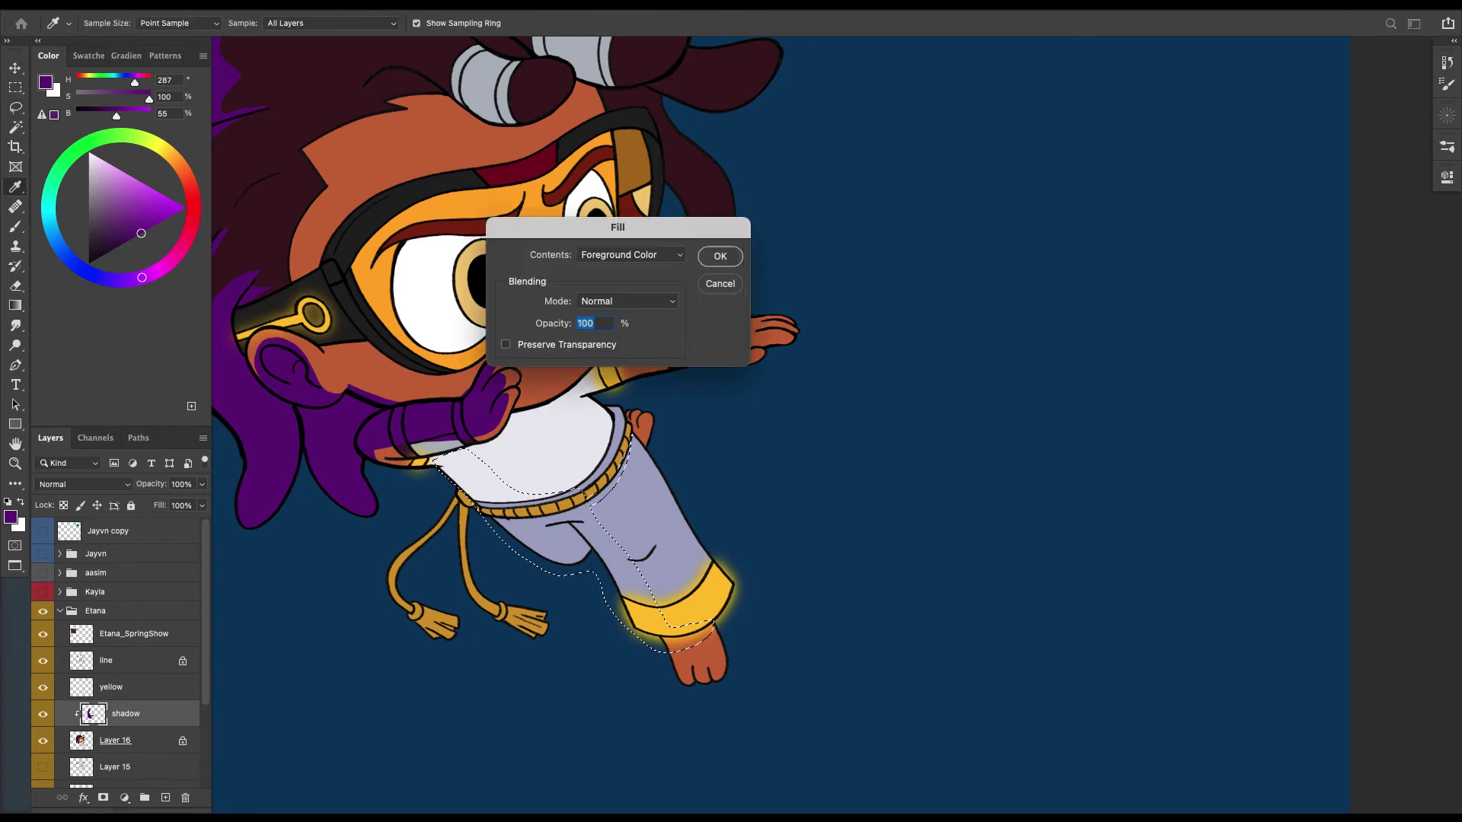
key(Return)
key(super+d)
scroll(506, 362, down, 2)
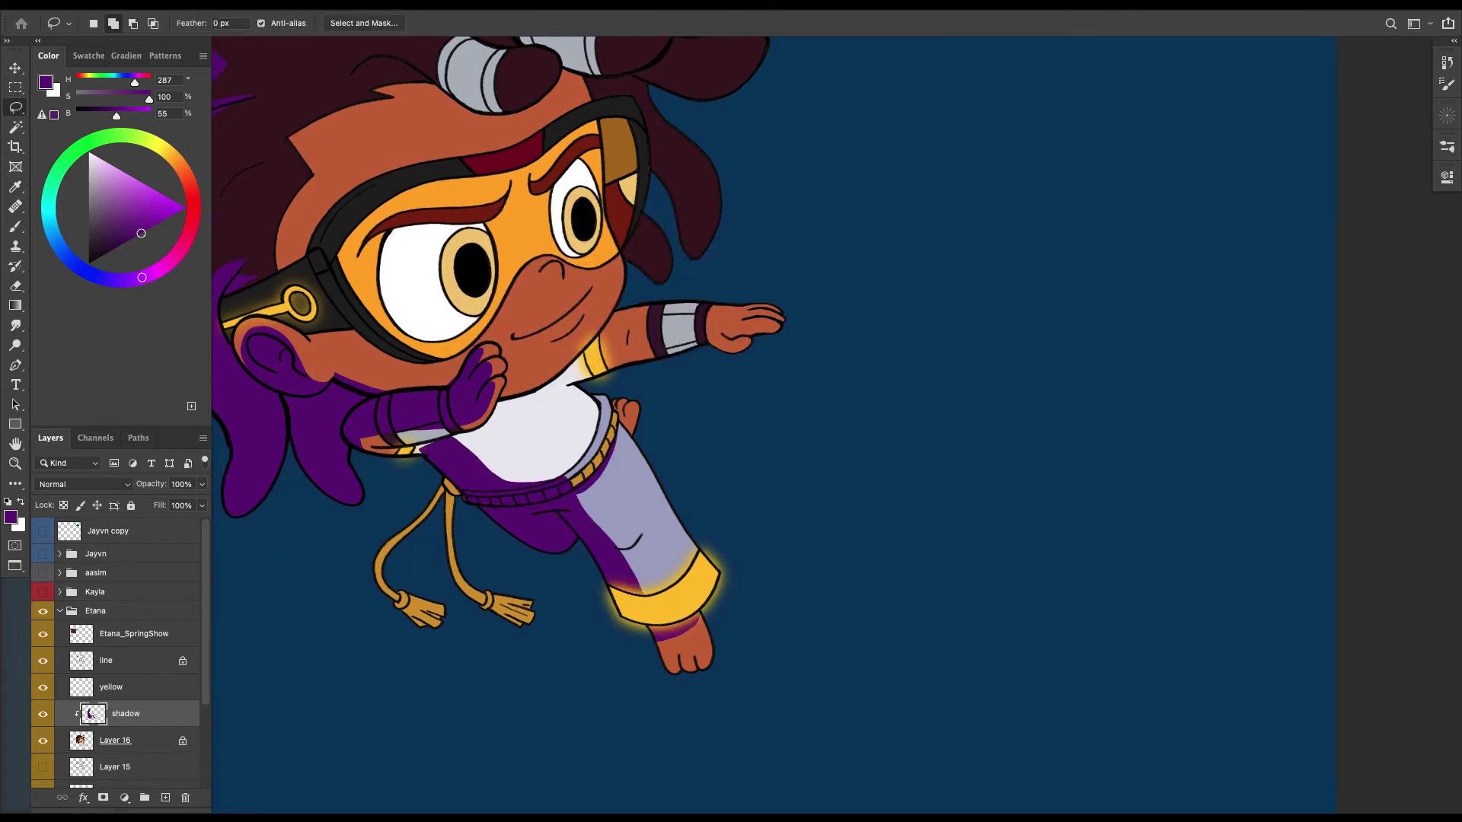
Unlock the line layer's transparent pixels and set the foreground colour to black.
key(b)
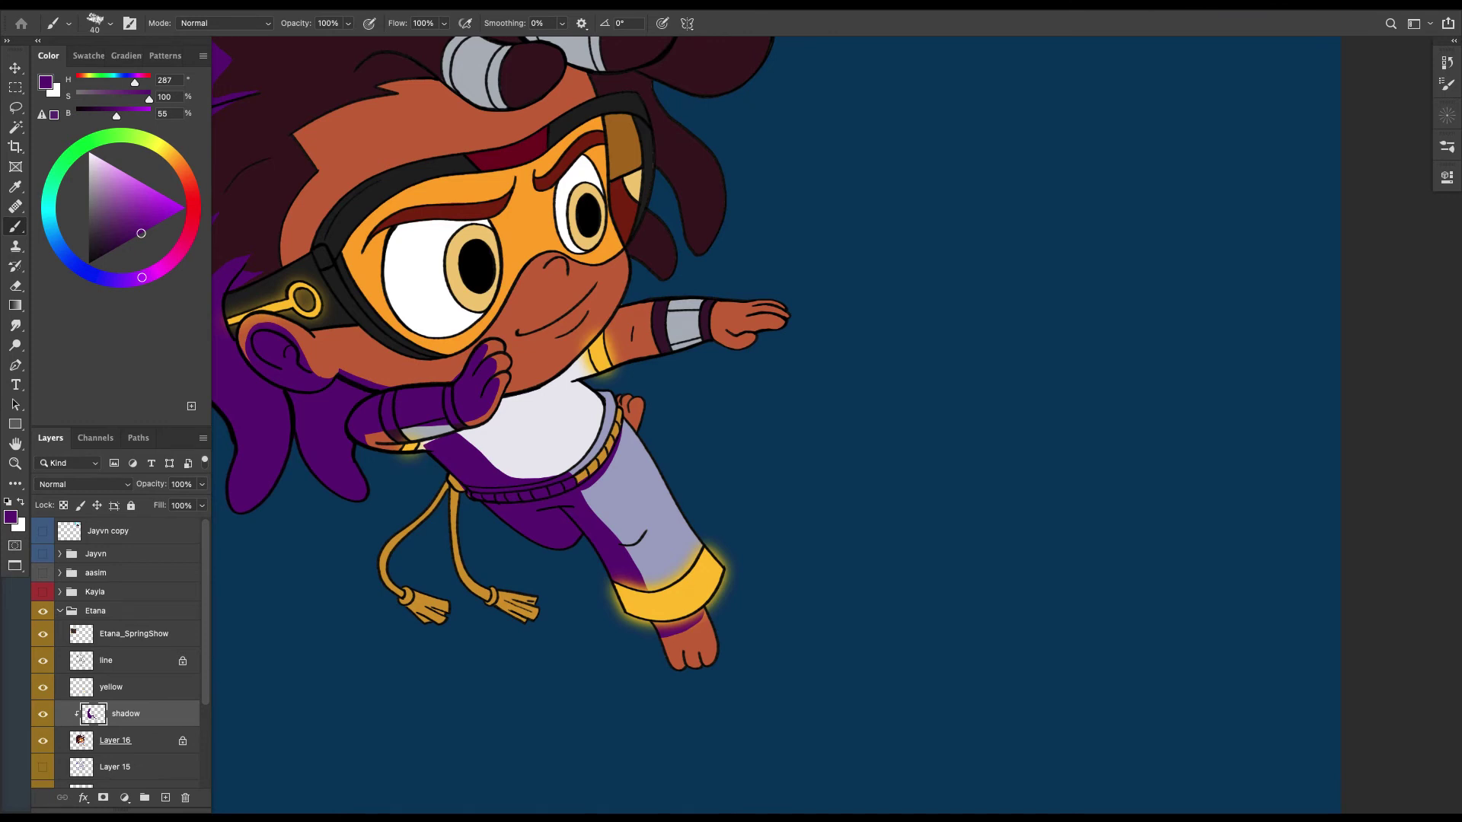
scroll(526, 353, left, 2)
scroll(525, 352, down, 1)
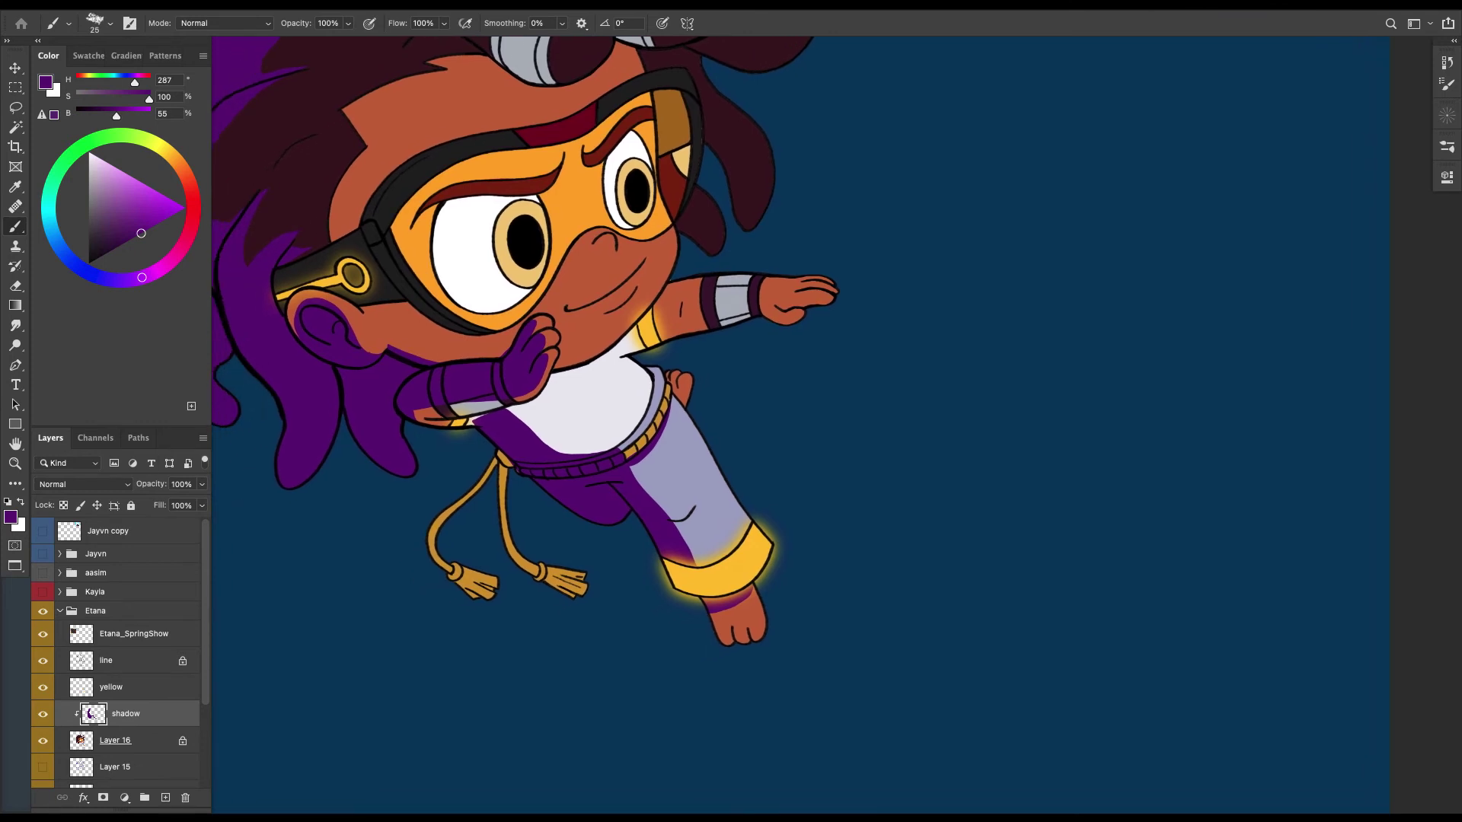
click(129, 660)
key(x)
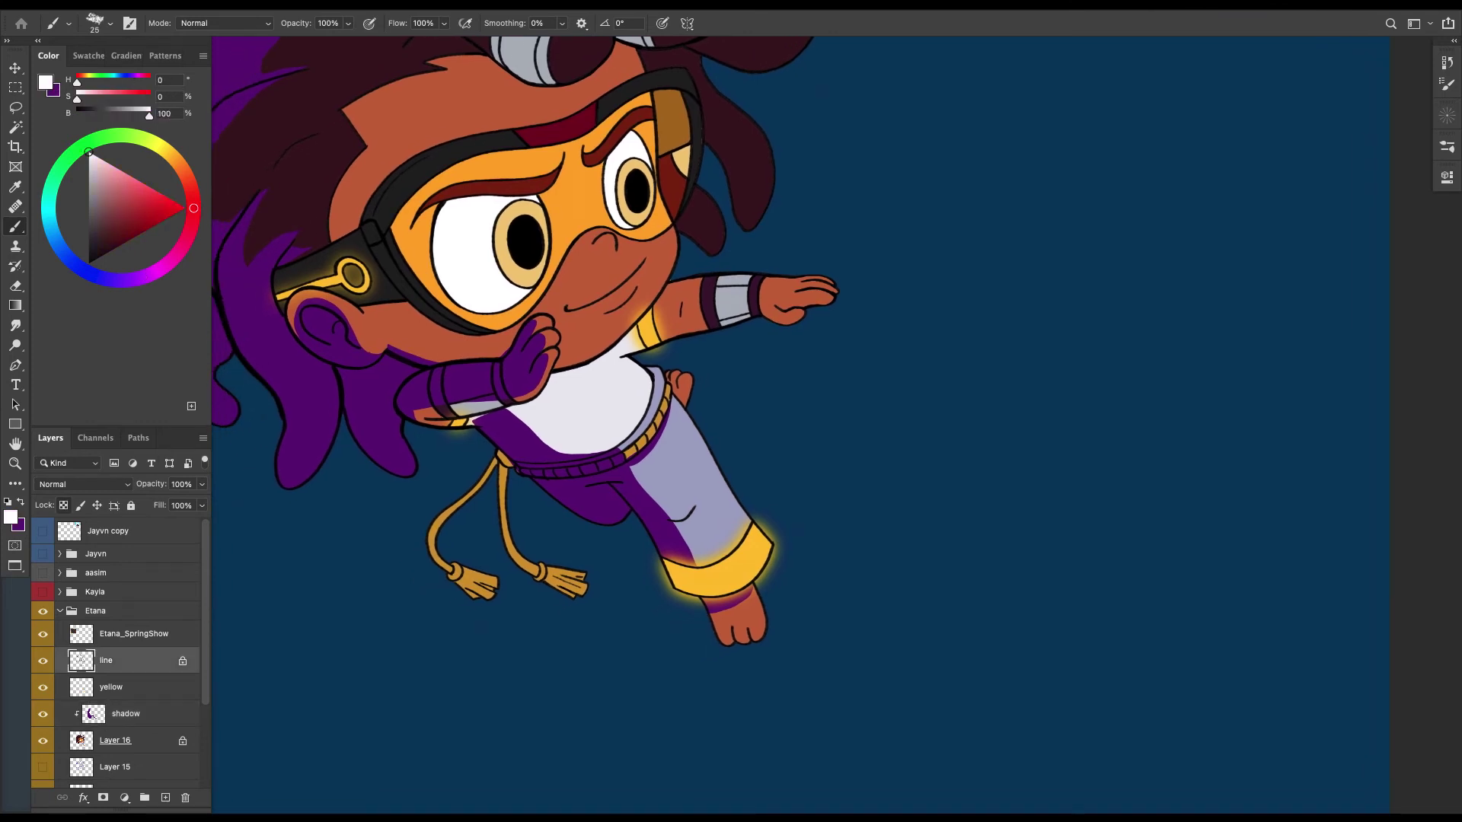
click(89, 264)
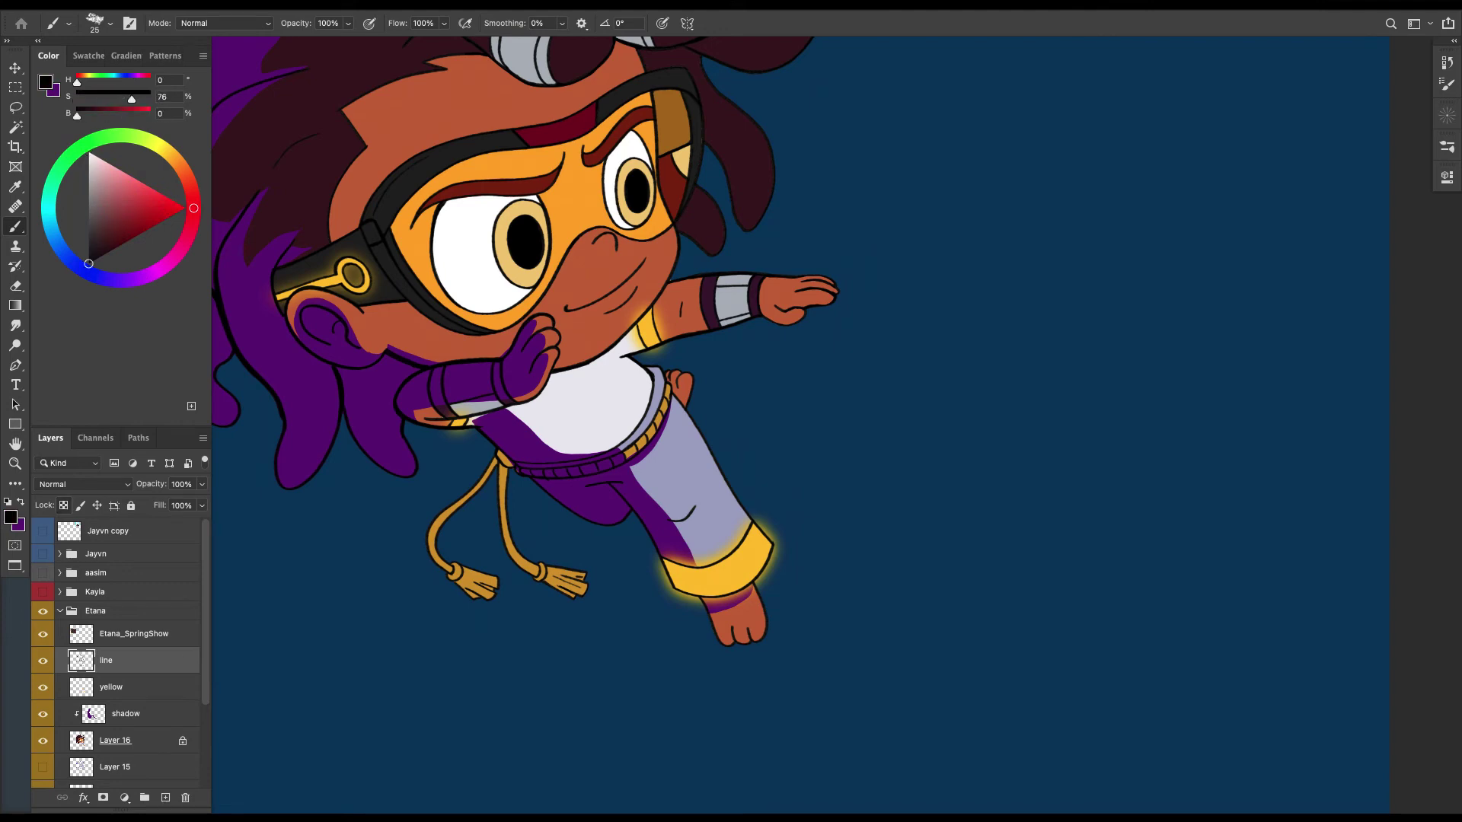
key(slash)
Draw short black twist lines with a small brush along both hanging belt cords on the line layer.
key(super+plus)
scroll(821, 425, left, 5)
scroll(822, 425, down, 2)
key(bracketleft)
key(bracketleft)
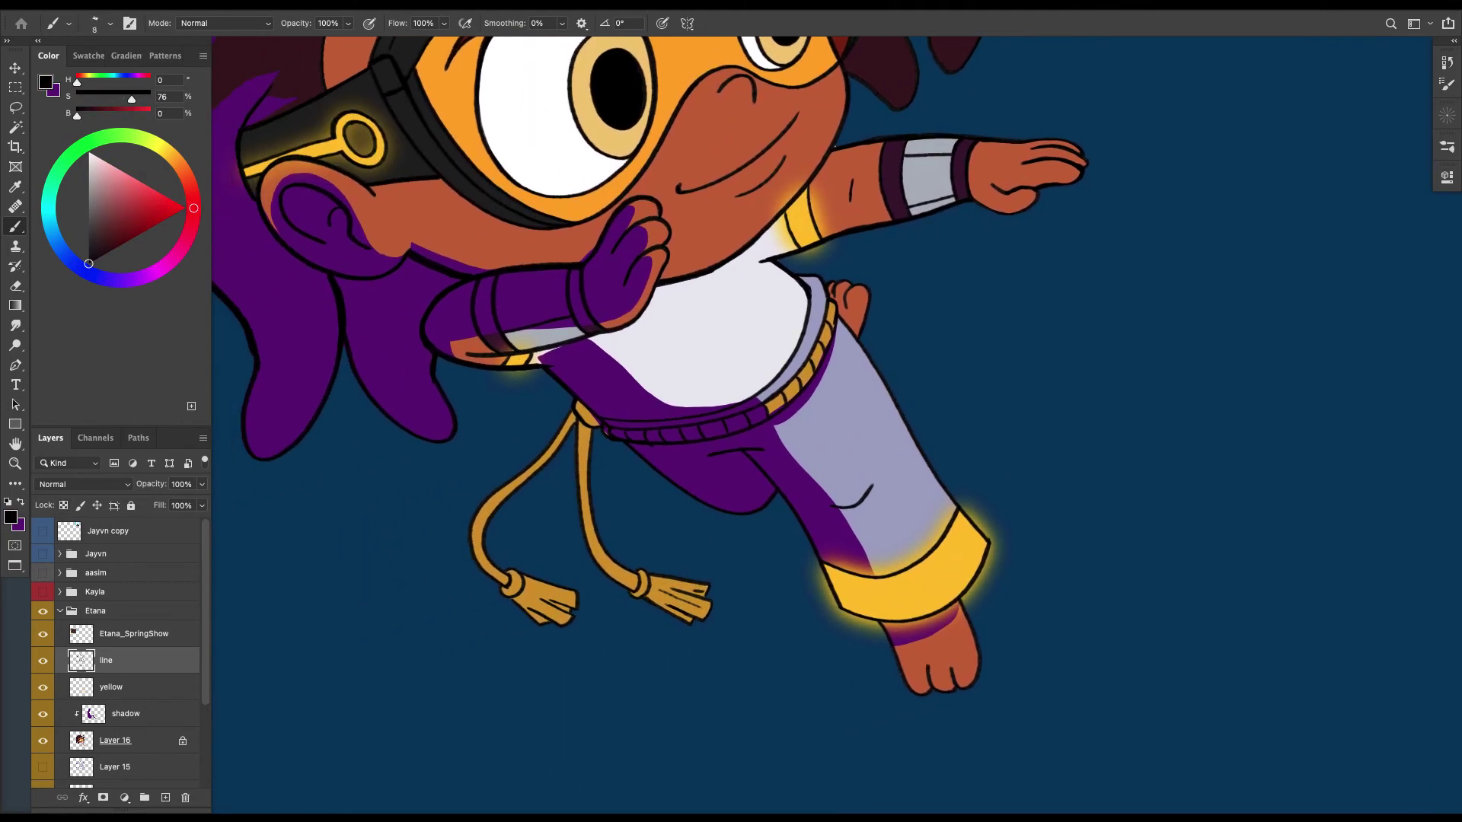
scroll(739, 441, up, 4)
mouse_move(424, 472)
mouse_down()
mouse_move(446, 490)
mouse_move(449, 595)
mouse_up()
drag(443, 654, 461, 645)
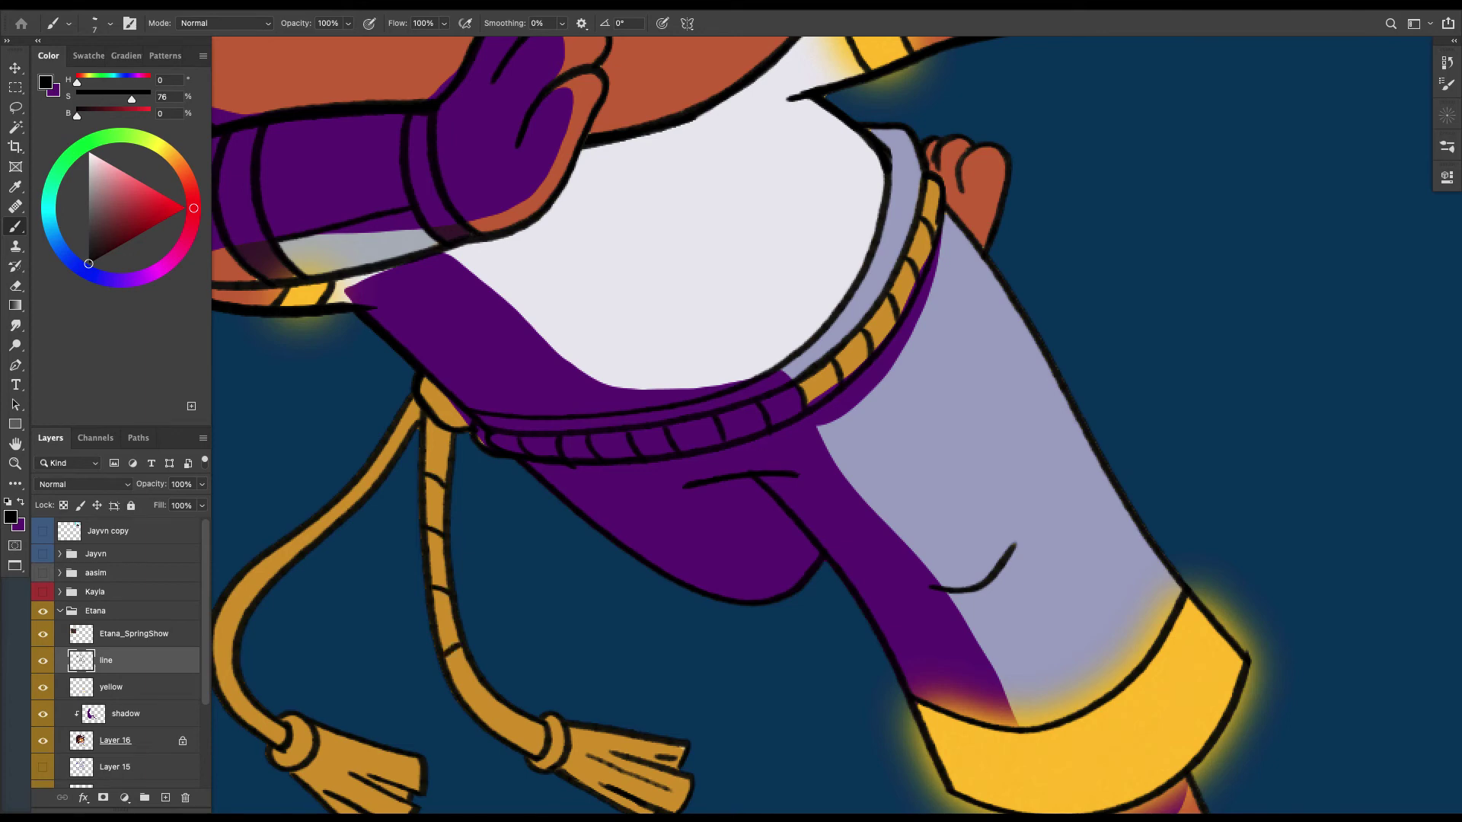
mouse_move(474, 707)
mouse_down()
mouse_move(491, 696)
mouse_move(522, 739)
mouse_up()
mouse_move(397, 436)
mouse_down()
mouse_move(357, 505)
mouse_move(264, 587)
mouse_up()
drag(456, 533, 510, 473)
drag(264, 593, 289, 581)
key(ctrl+minus)
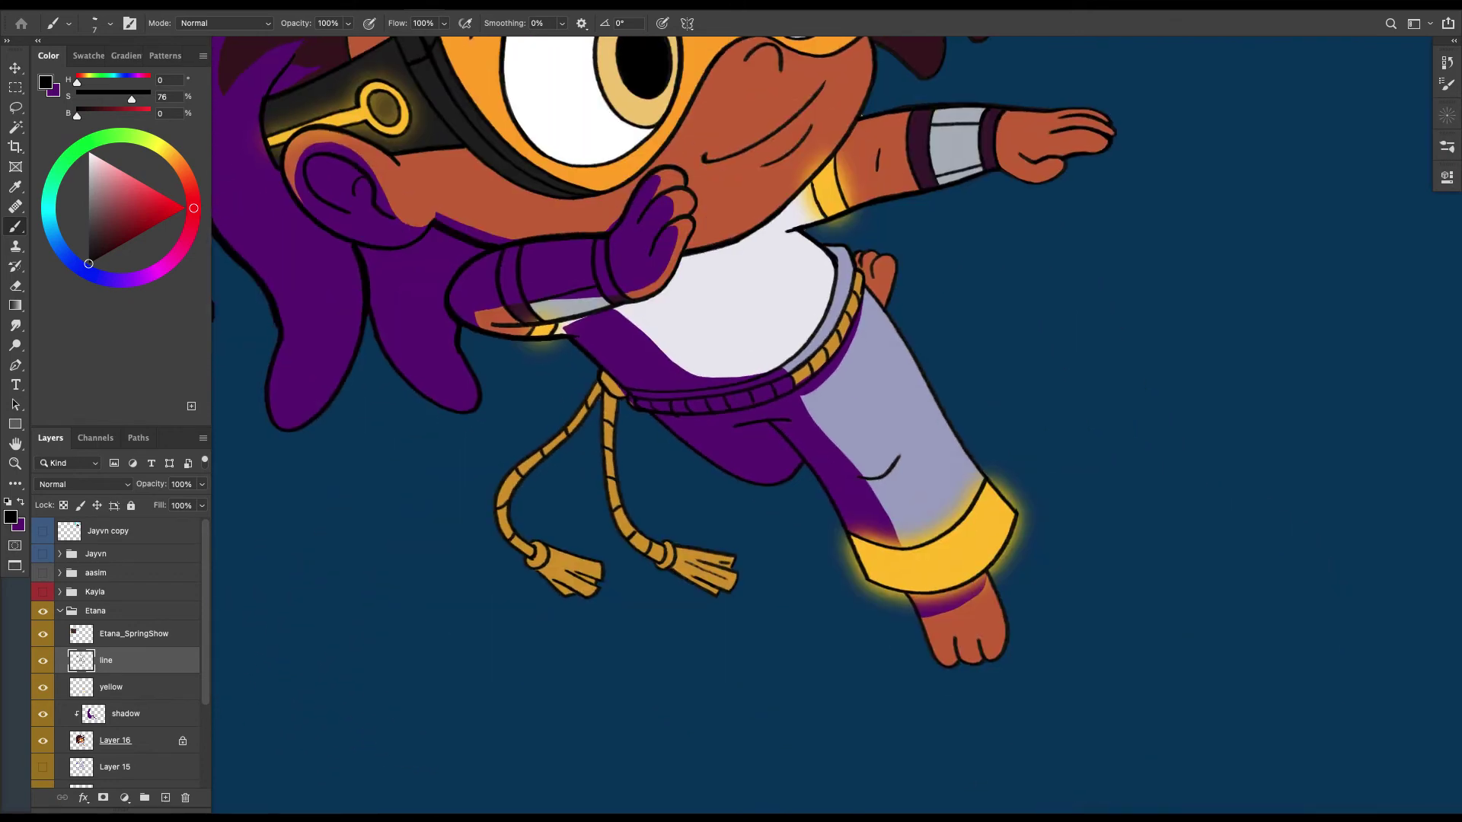
Make purple the foreground colour again and activate the clipped shadow layer.
key(x)
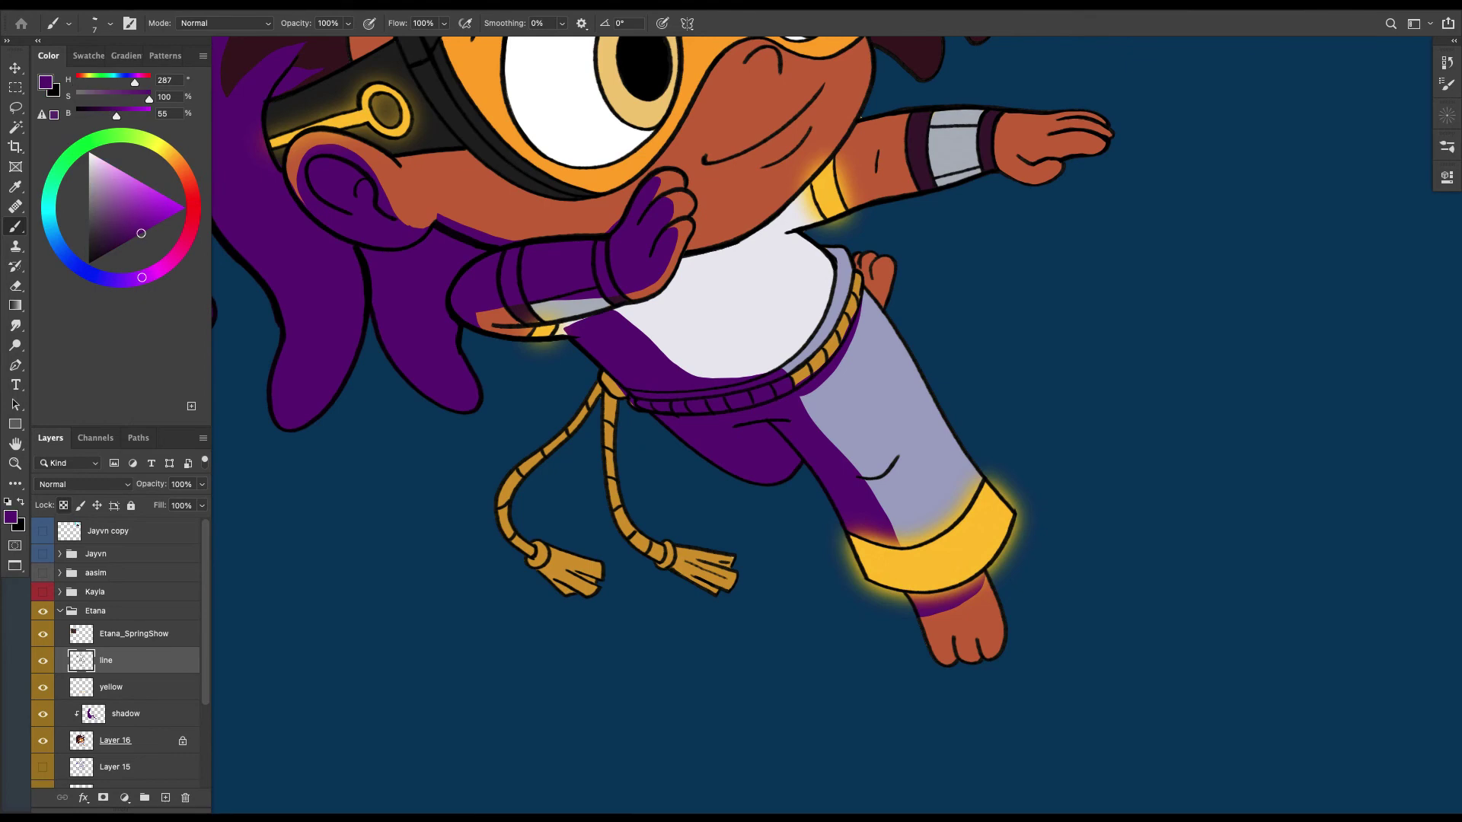
click(125, 713)
key(super+minus)
drag(731, 351, 633, 406)
key(super)
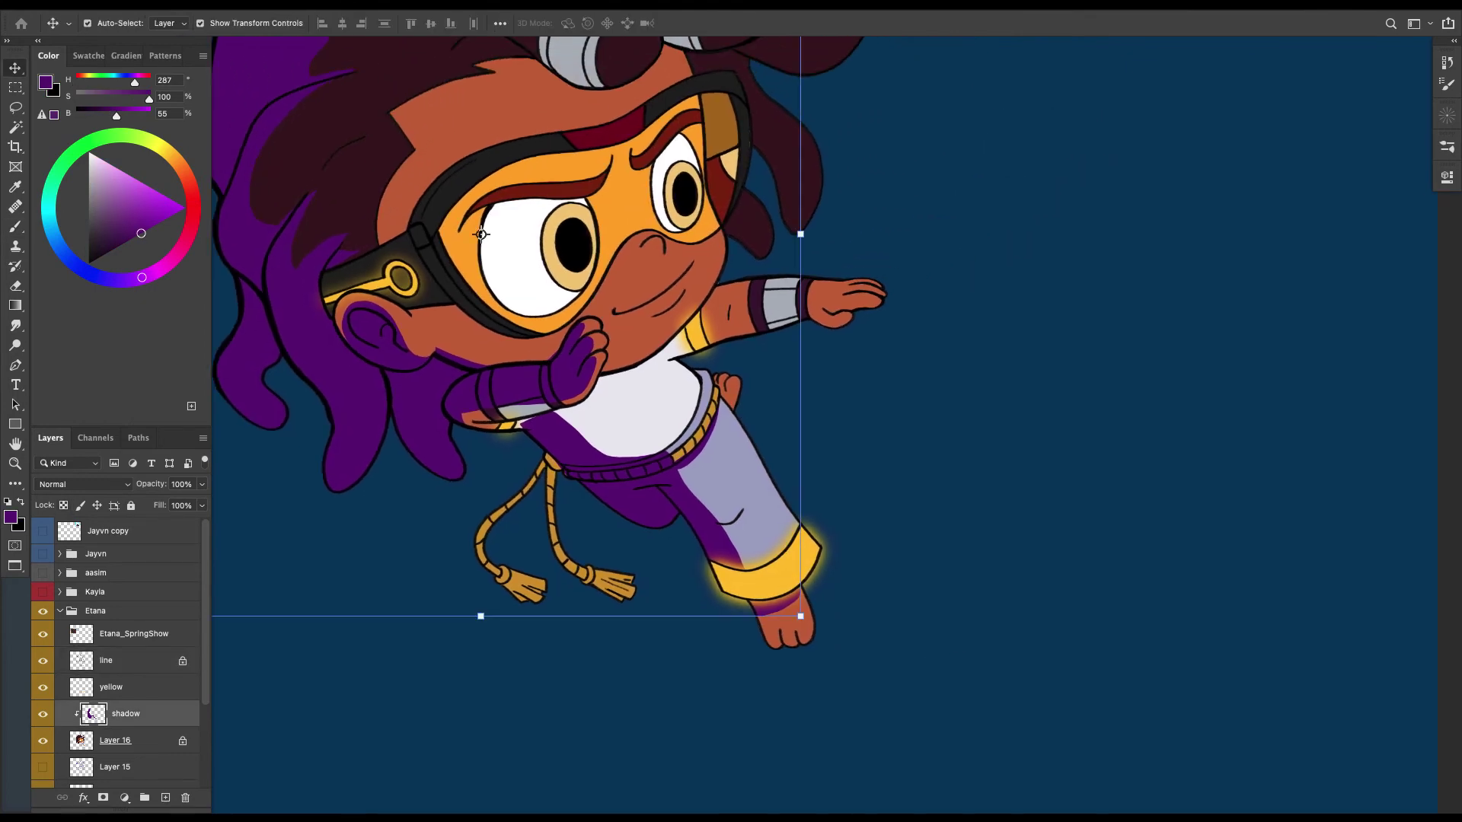
key(alt)
drag(761, 381, 704, 515)
Lasso the underside of the outstretched arm, paint it with purple shadow and clear the selection.
key(r)
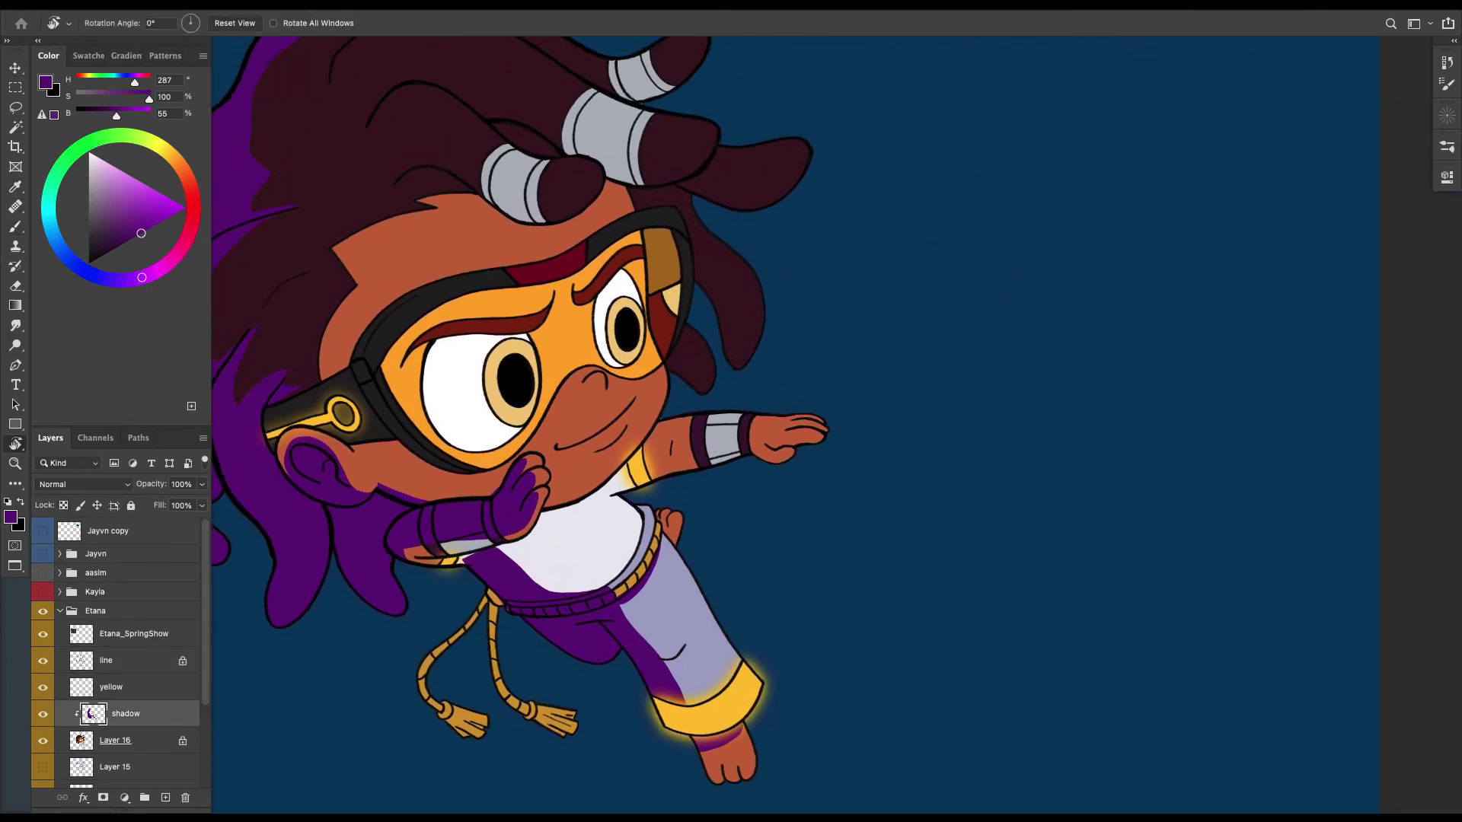
drag(990, 343, 992, 501)
key(l)
mouse_move(602, 373)
mouse_down()
mouse_move(644, 383)
mouse_move(706, 436)
mouse_move(605, 374)
mouse_move(716, 449)
mouse_up()
key(b)
key(bracketright)
key(bracketright)
key(bracketright)
key(bracketright)
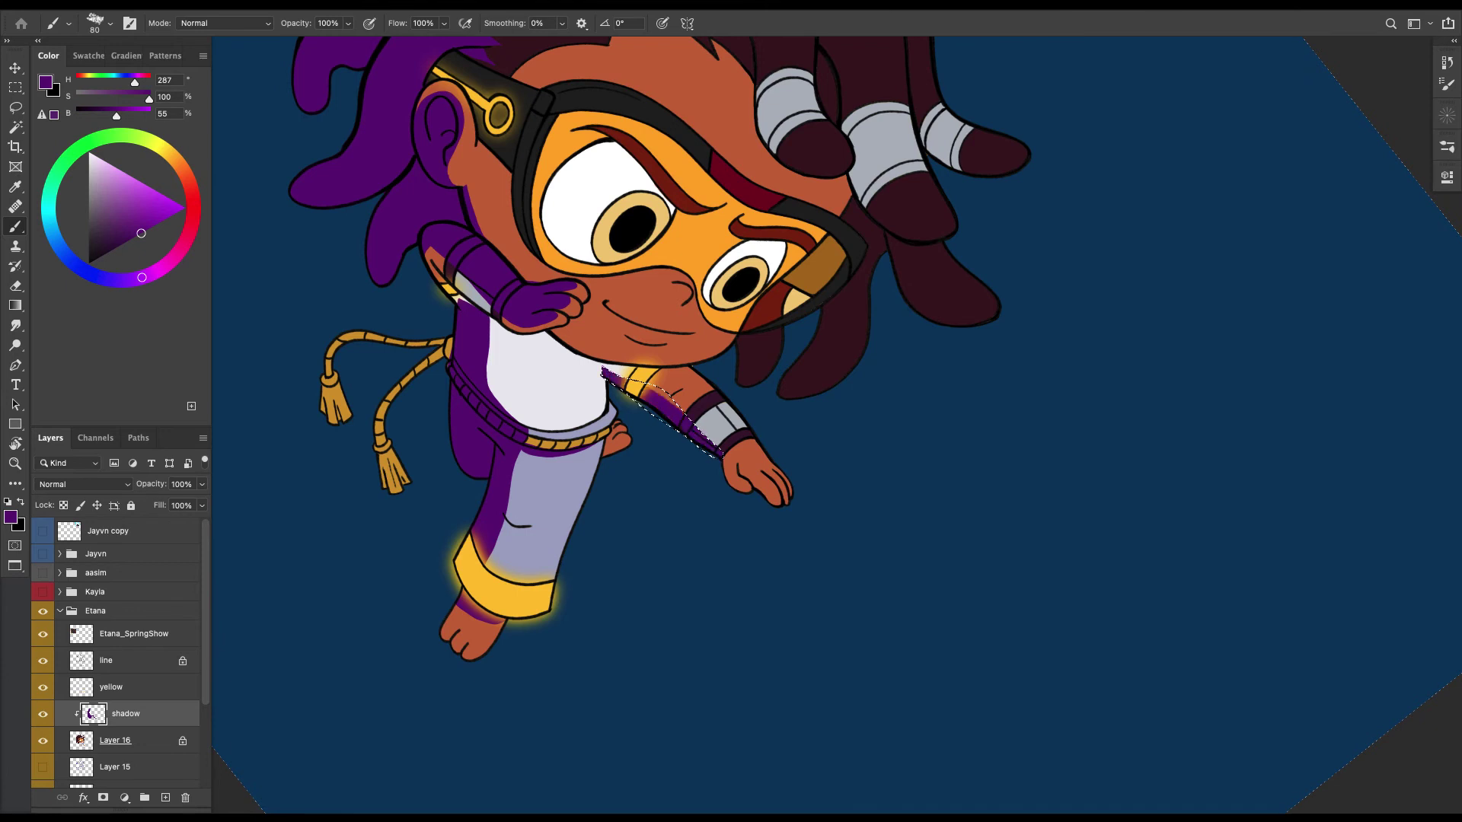
drag(784, 343, 664, 420)
key(super+d)
Lasso the undersides of the front dreadlocks and the locks behind the goggles, fill them with purple and deselect.
key(l)
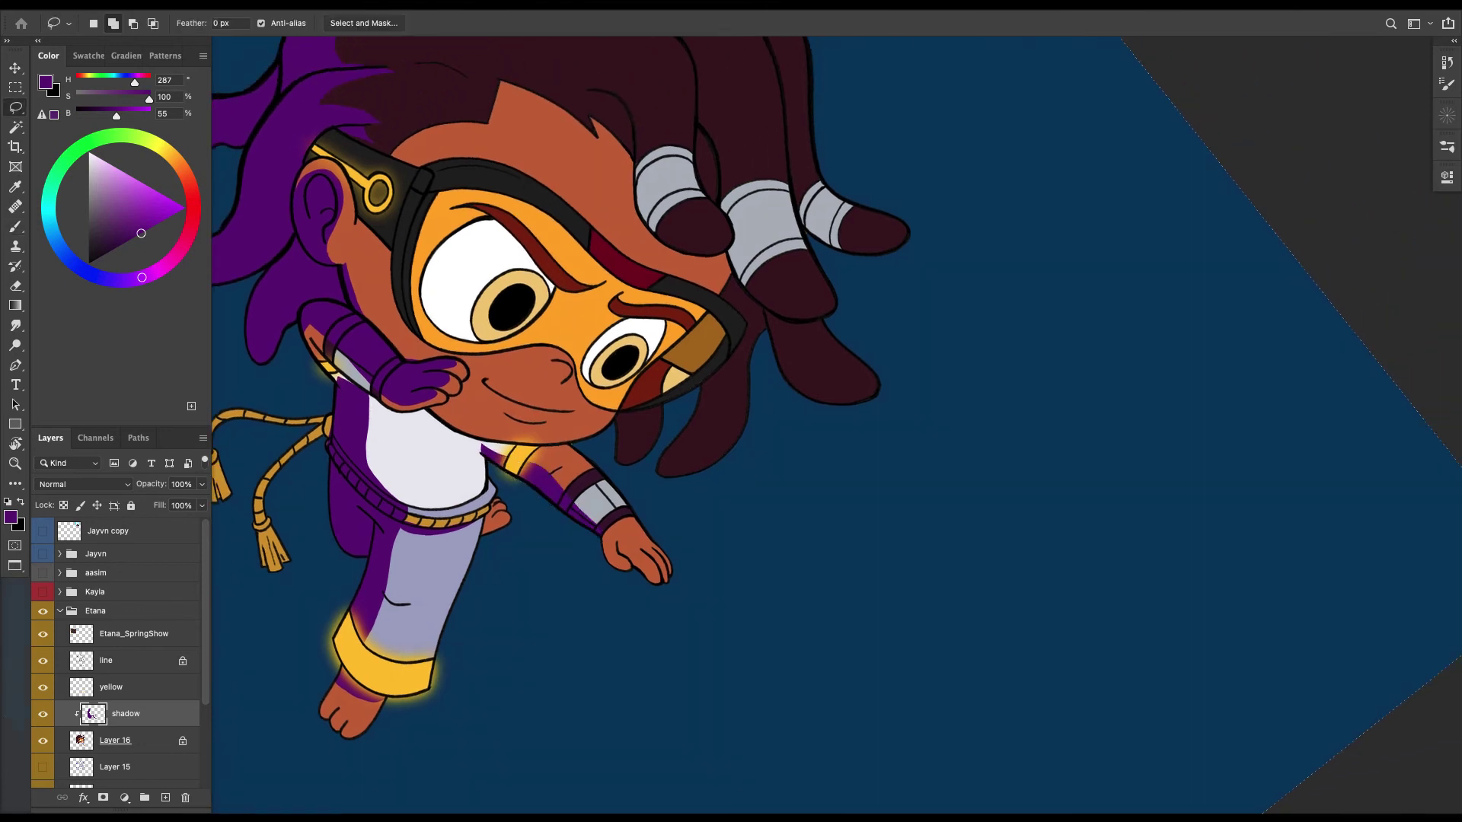
mouse_move(659, 362)
mouse_down()
mouse_move(647, 430)
mouse_move(612, 460)
mouse_up()
mouse_move(638, 378)
mouse_down()
mouse_move(661, 361)
mouse_move(633, 397)
mouse_up()
mouse_move(712, 374)
mouse_down()
mouse_move(693, 463)
mouse_move(636, 504)
mouse_move(672, 422)
mouse_move(700, 424)
mouse_move(786, 508)
mouse_move(678, 473)
mouse_up()
scroll(548, 426, up, 1)
scroll(548, 426, right, 1)
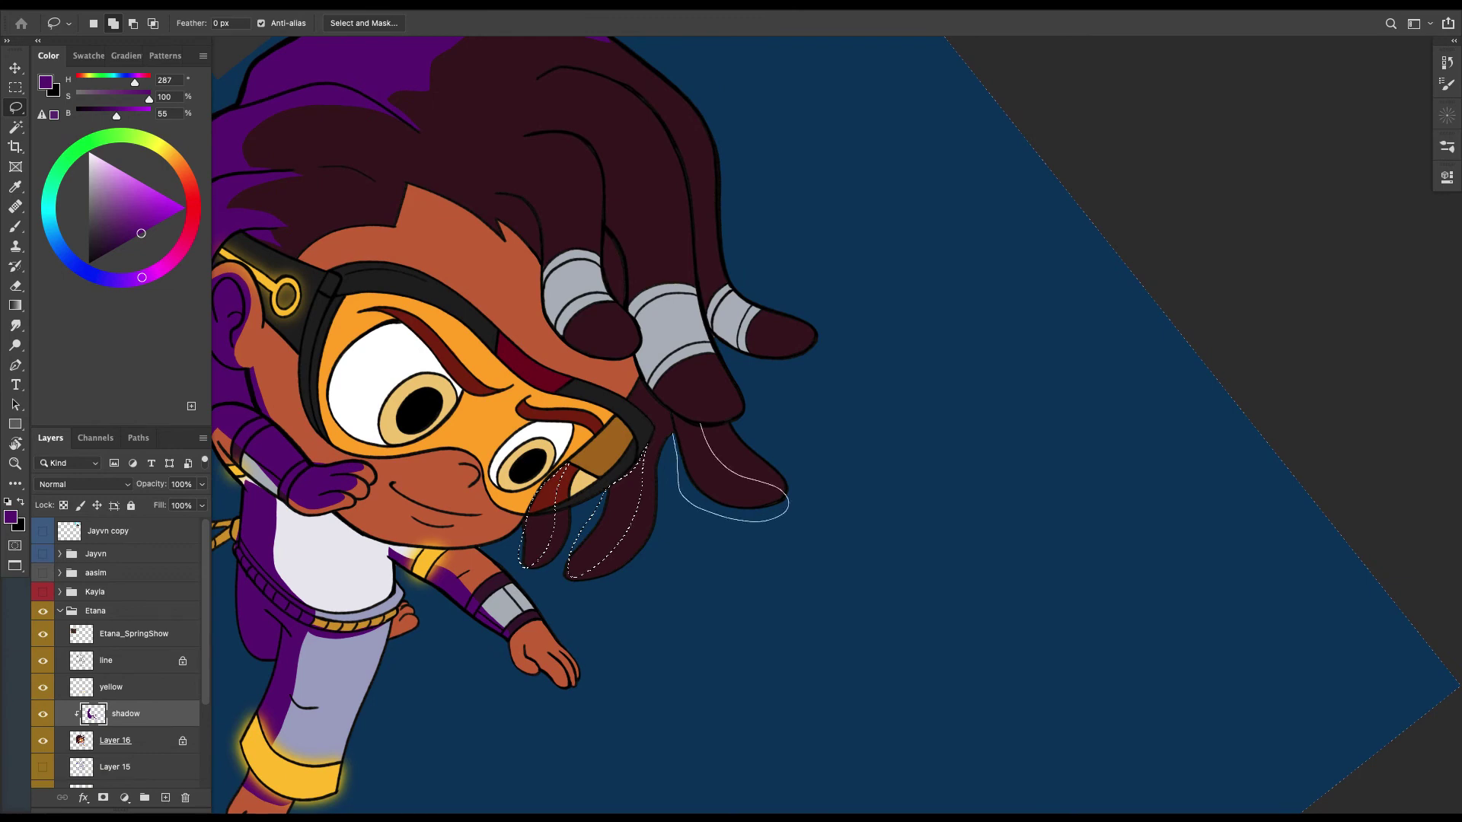
drag(668, 412, 700, 424)
drag(604, 260, 623, 381)
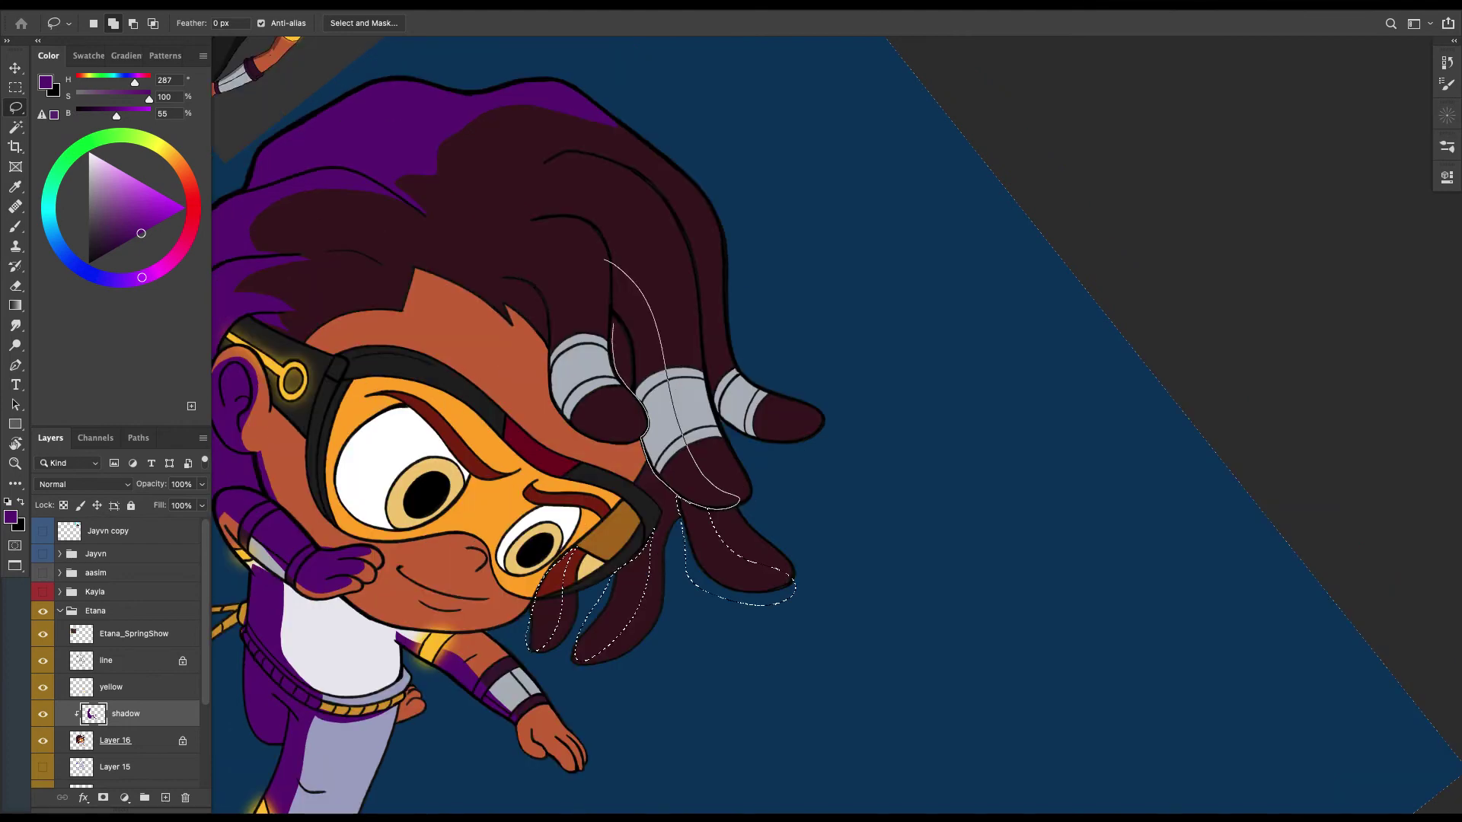
drag(612, 324, 605, 262)
mouse_move(500, 256)
mouse_down()
mouse_move(548, 268)
mouse_move(596, 409)
mouse_up()
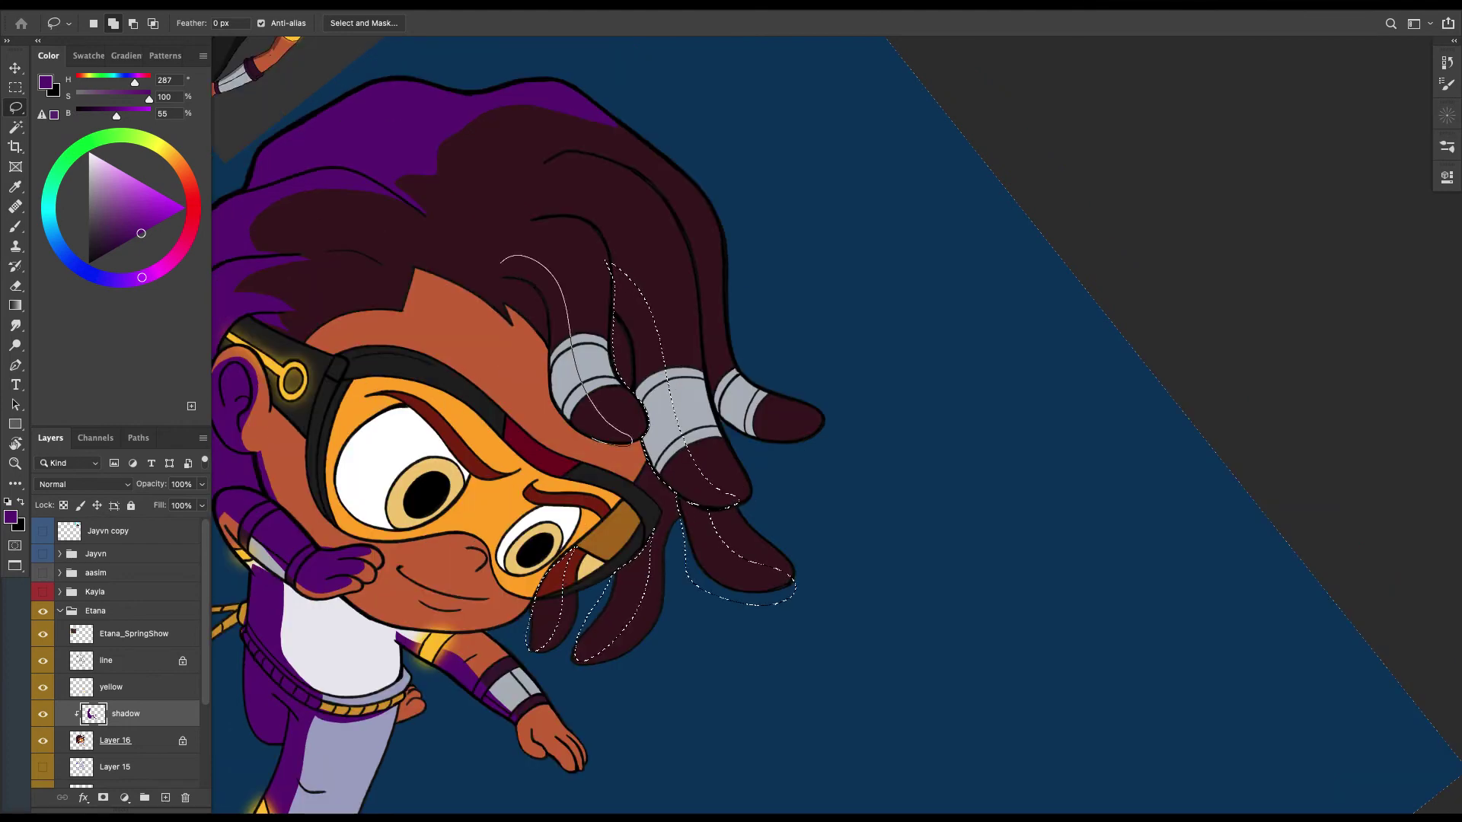
drag(548, 347, 496, 267)
scroll(518, 426, up, 1)
mouse_move(655, 267)
mouse_down()
mouse_move(731, 446)
mouse_move(773, 500)
mouse_move(702, 458)
mouse_move(656, 268)
mouse_up()
key(shift+F5)
key(Return)
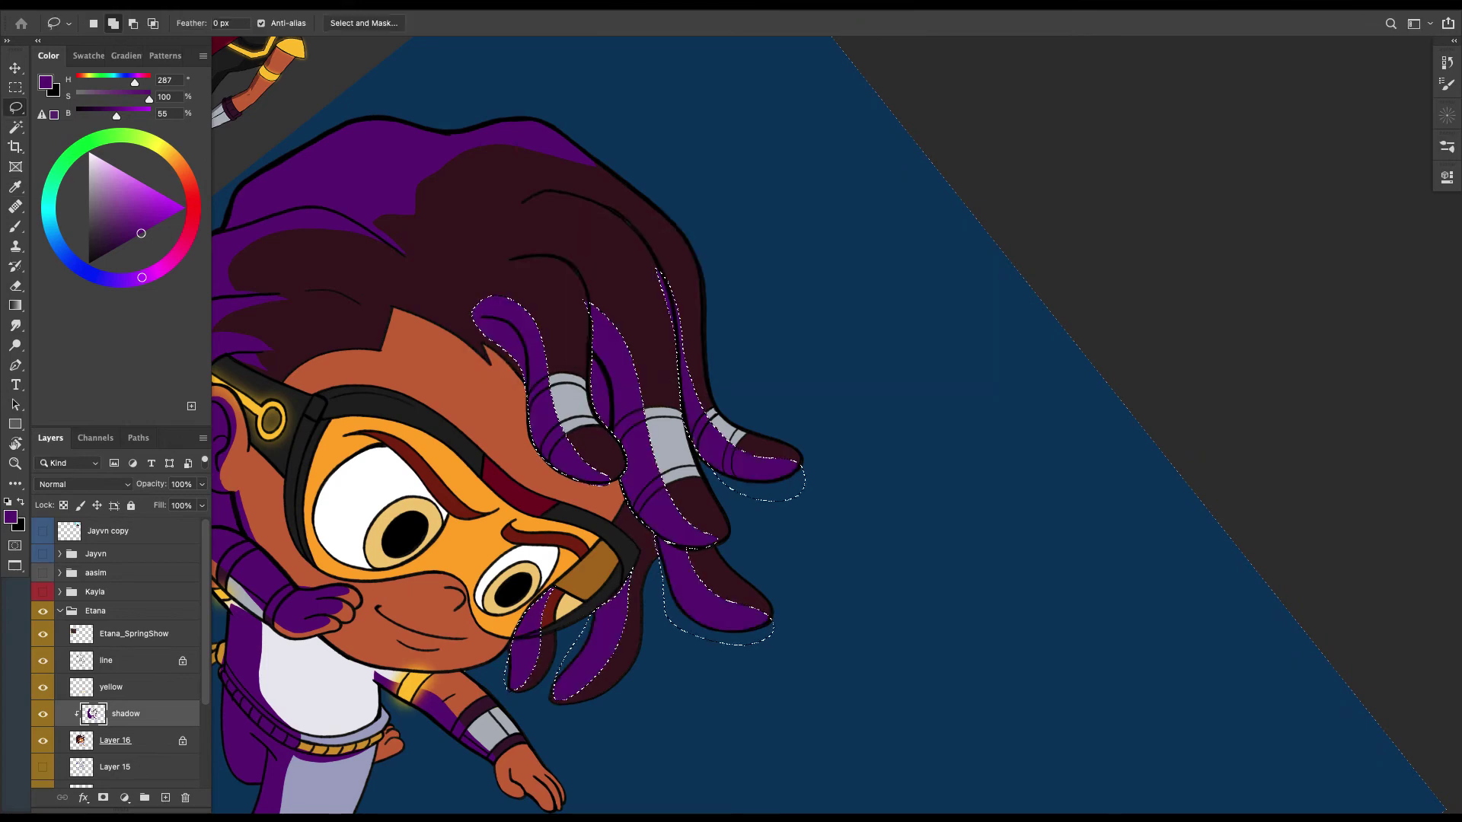
key(ctrl+d)
key(Escape)
Lasso the small areas under the nose and below the lower lip and paint them with purple shadow.
scroll(837, 424, down, 4)
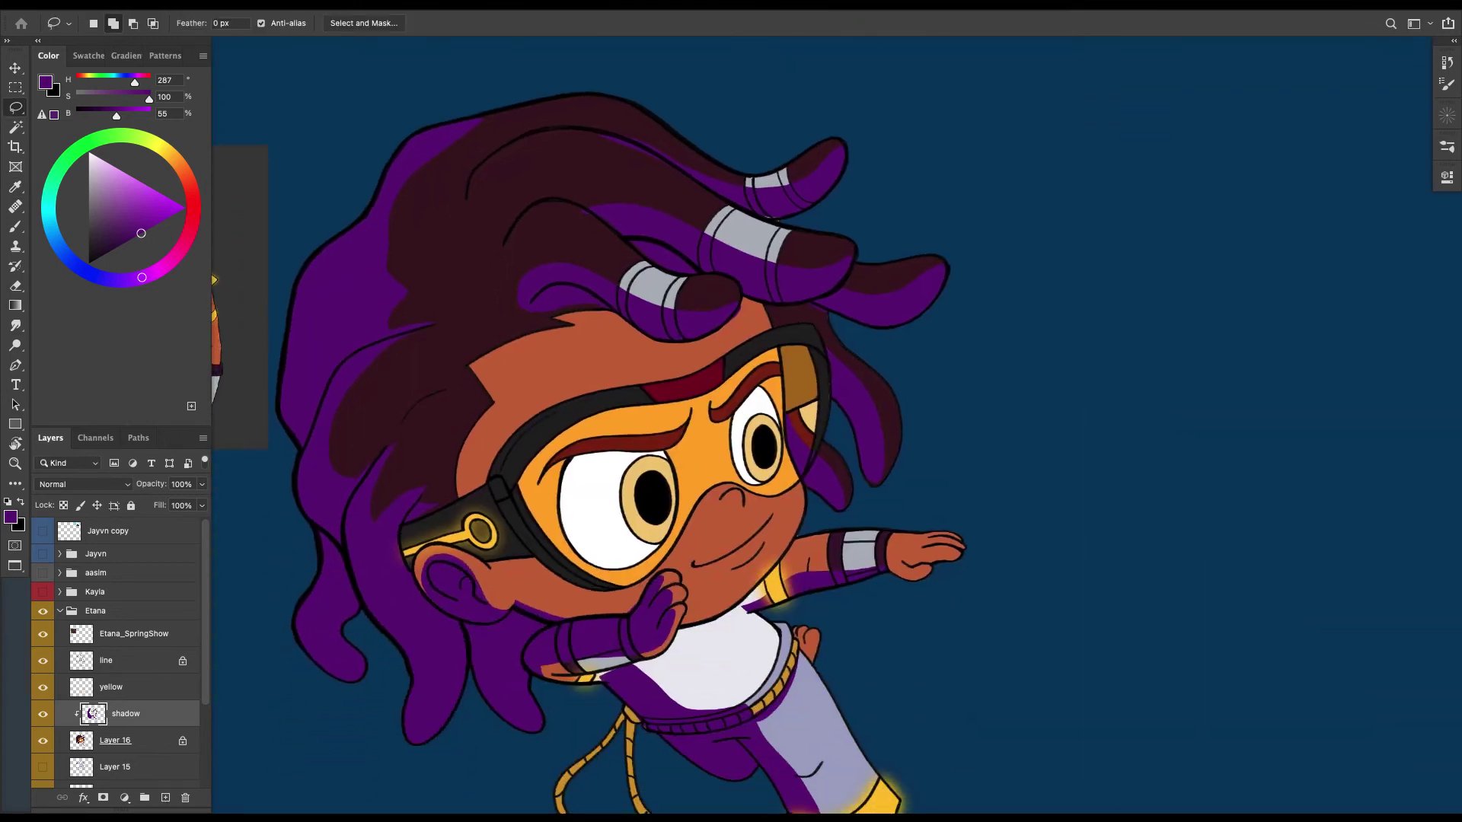
scroll(883, 533, up, 3)
scroll(742, 438, up, 3)
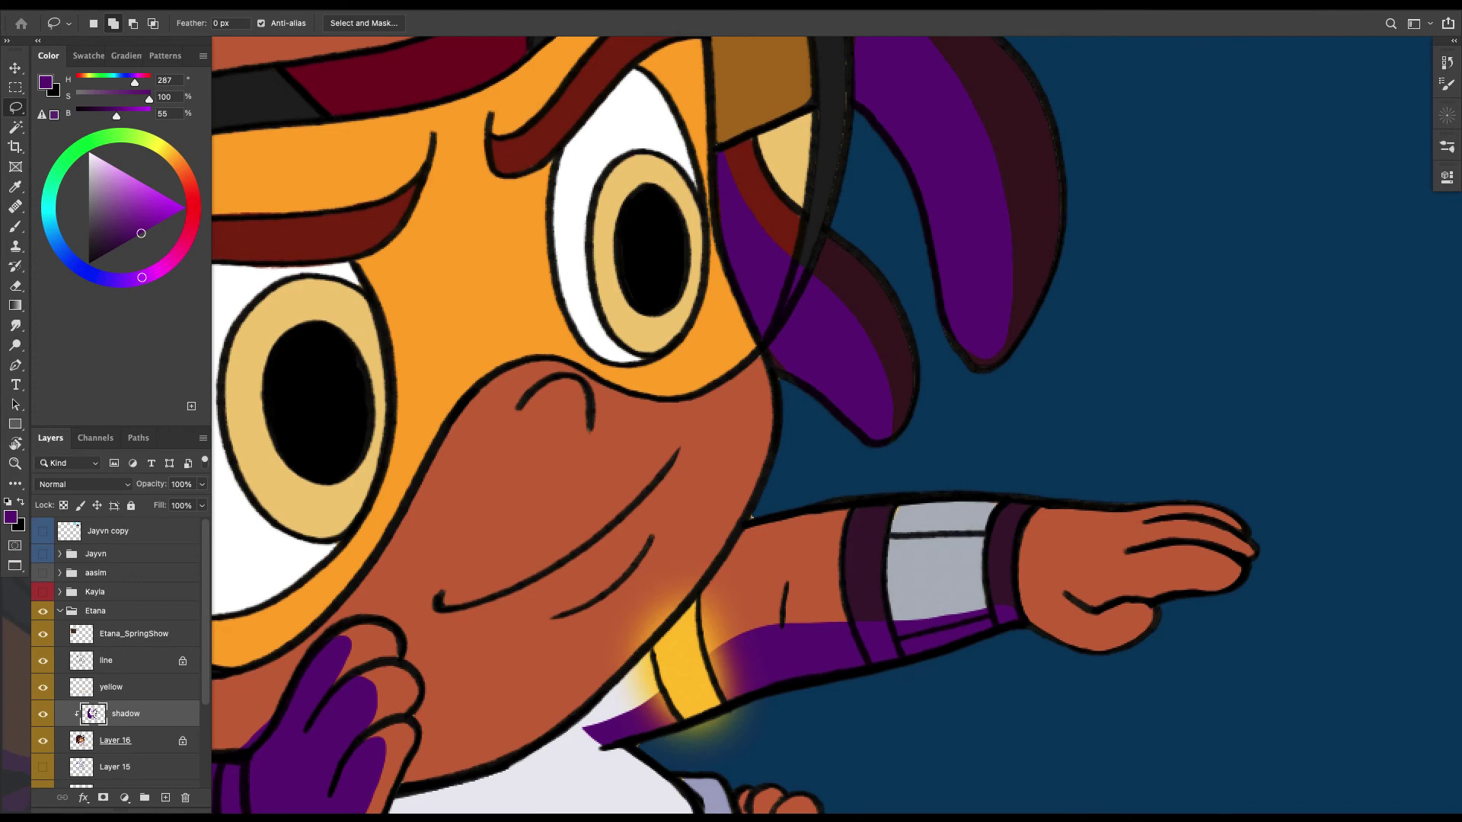
mouse_move(561, 401)
mouse_down()
mouse_move(536, 391)
mouse_move(529, 426)
mouse_move(600, 345)
mouse_up()
key(b)
key(ctrl+d)
key(l)
mouse_move(702, 468)
mouse_down()
mouse_move(647, 551)
mouse_move(702, 468)
mouse_up()
key(b)
mouse_move(689, 485)
mouse_down()
mouse_move(612, 564)
mouse_move(695, 457)
mouse_move(719, 468)
mouse_up()
key(super+d)
scroll(929, 436, down, 8)
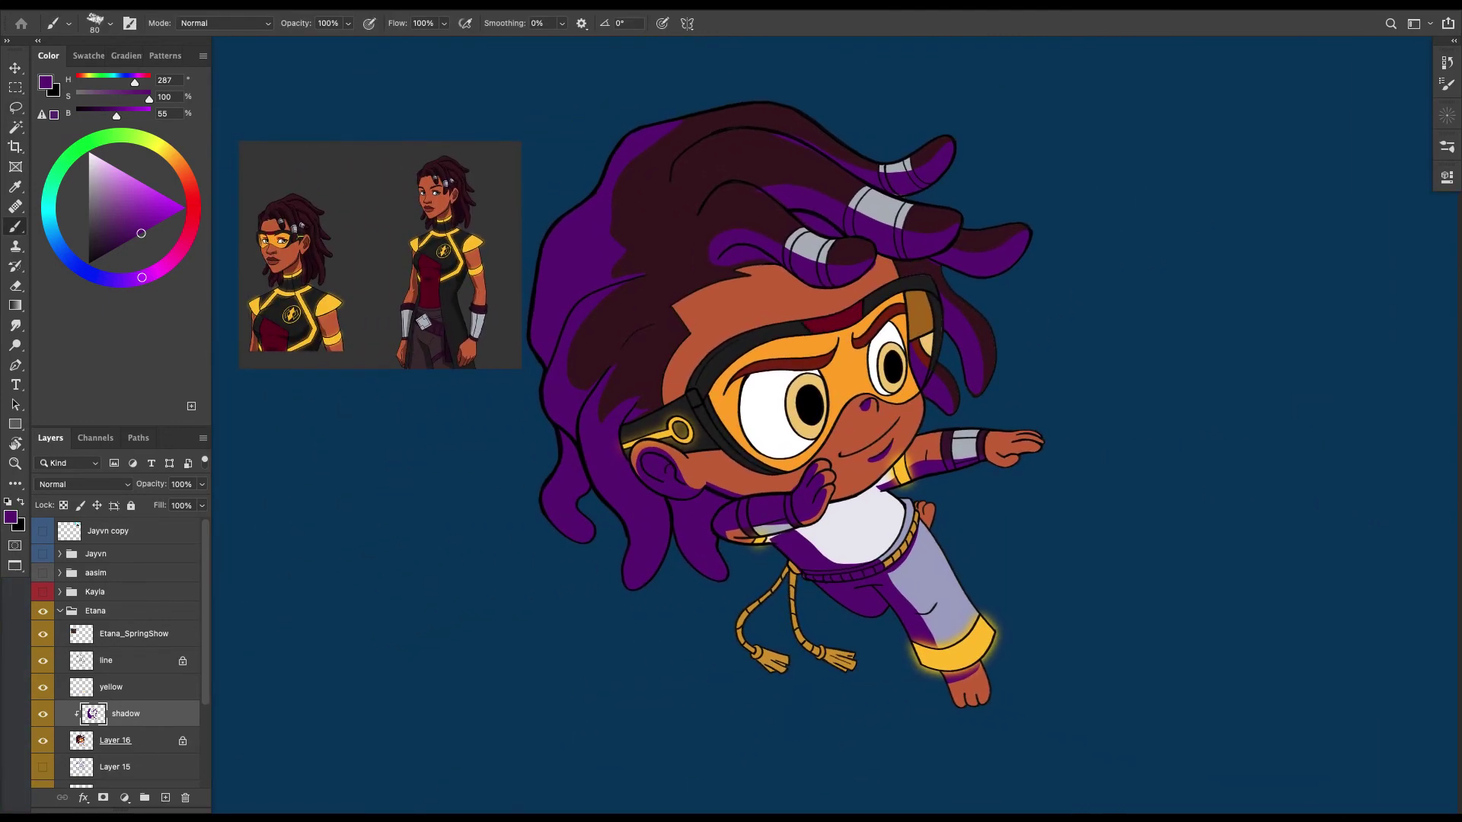
Lasso the upper lip shape above the mouth line, paint it purple and deselect.
scroll(910, 431, up, 5)
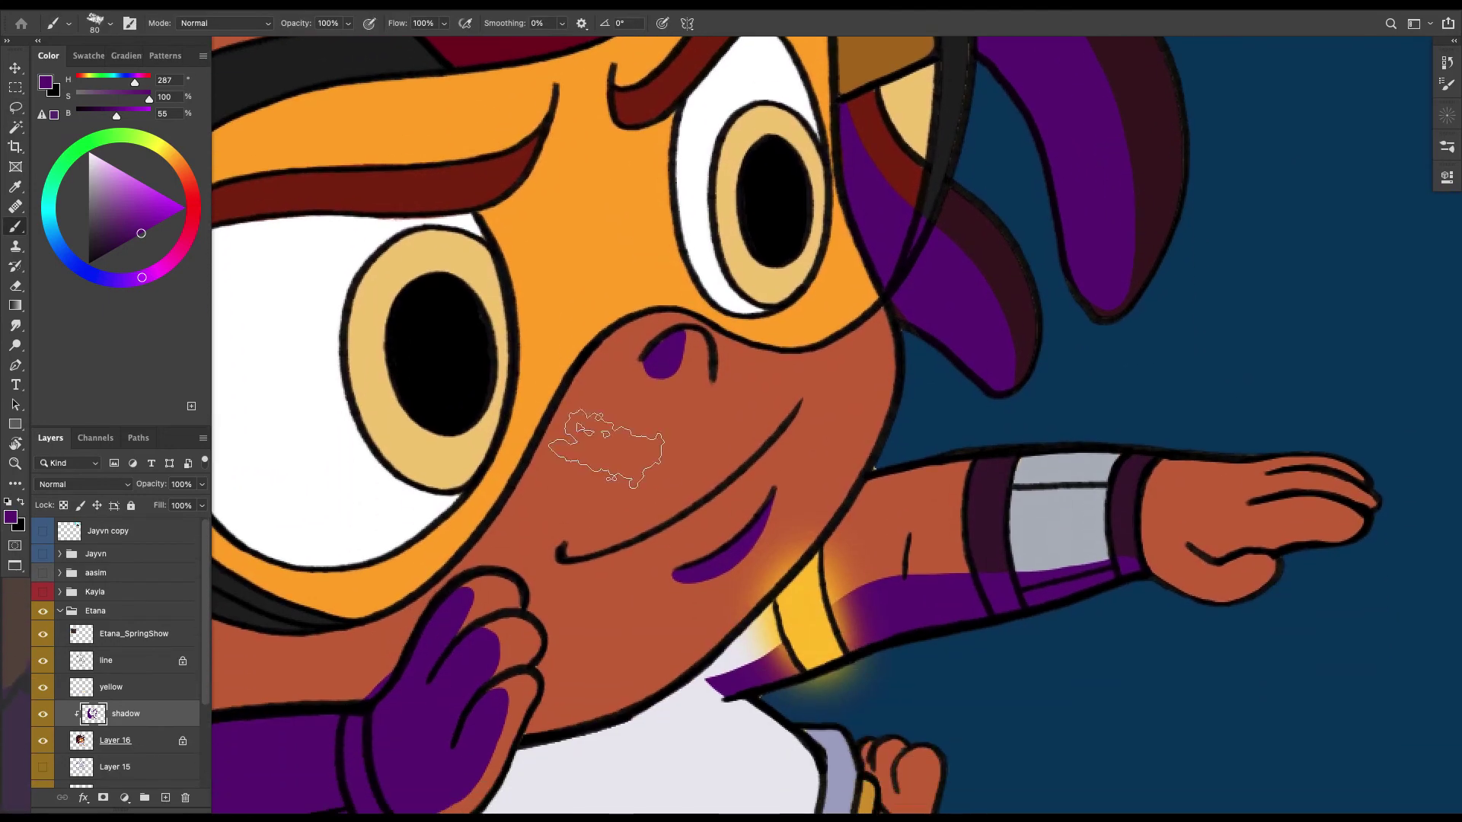
key(l)
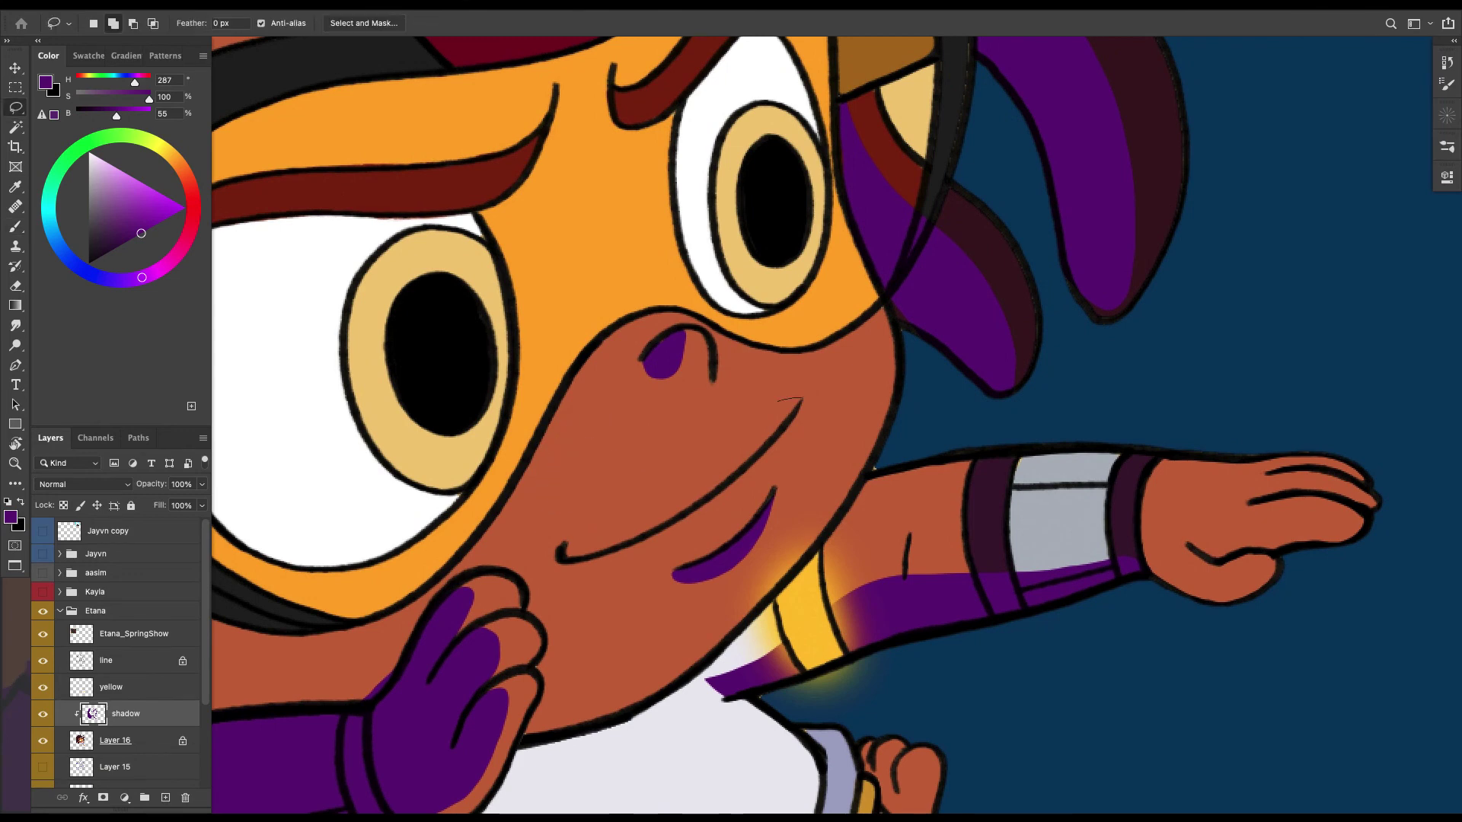
mouse_move(653, 486)
mouse_down()
mouse_move(566, 555)
mouse_move(649, 534)
mouse_move(734, 478)
mouse_up()
key(b)
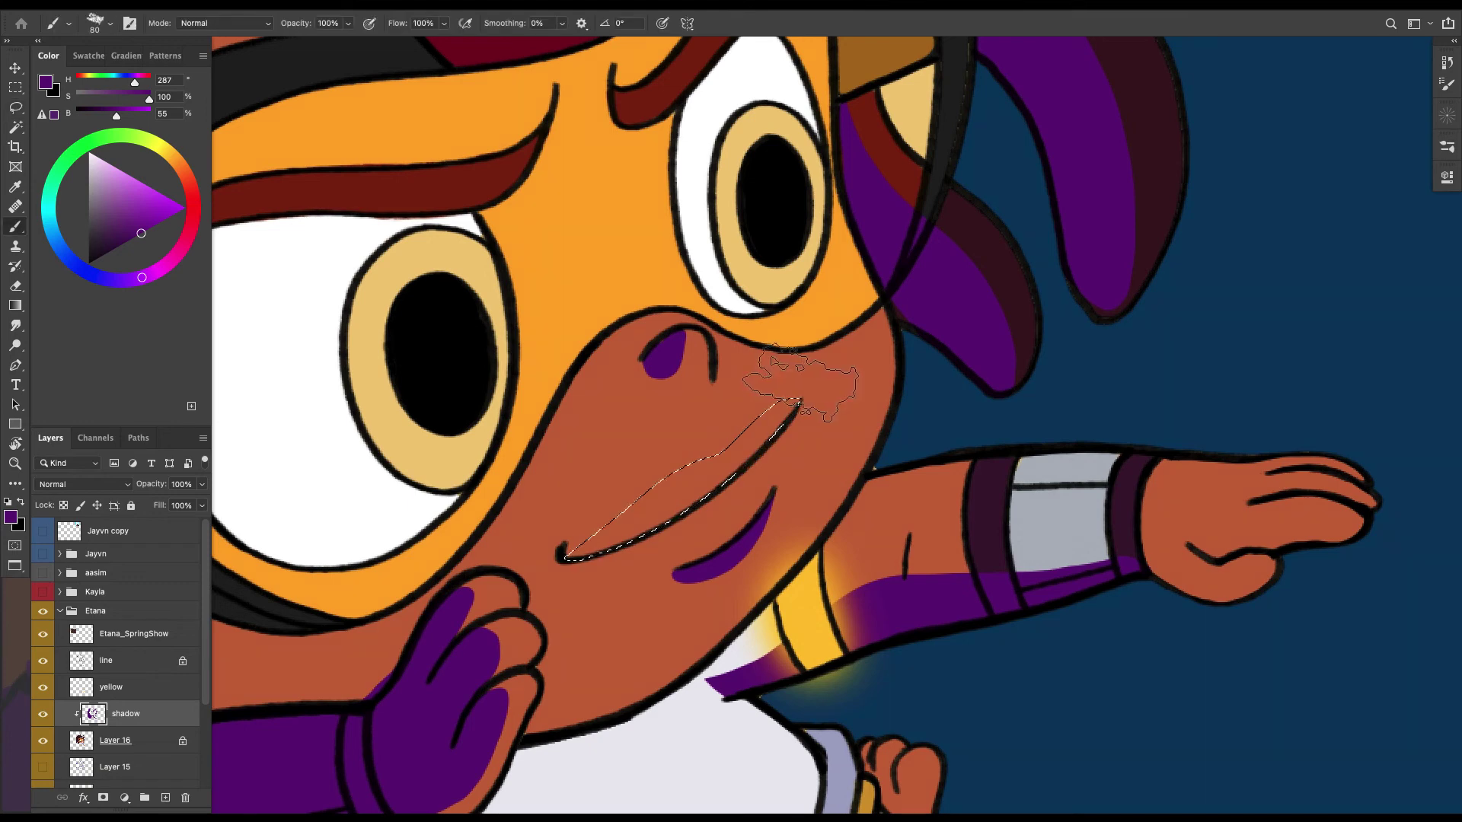
mouse_move(784, 414)
mouse_down()
mouse_move(612, 534)
mouse_move(575, 425)
mouse_up()
key(super+d)
Lasso the shaded sides of the raised hand's fingers and extend the purple shadow onto them.
key(l)
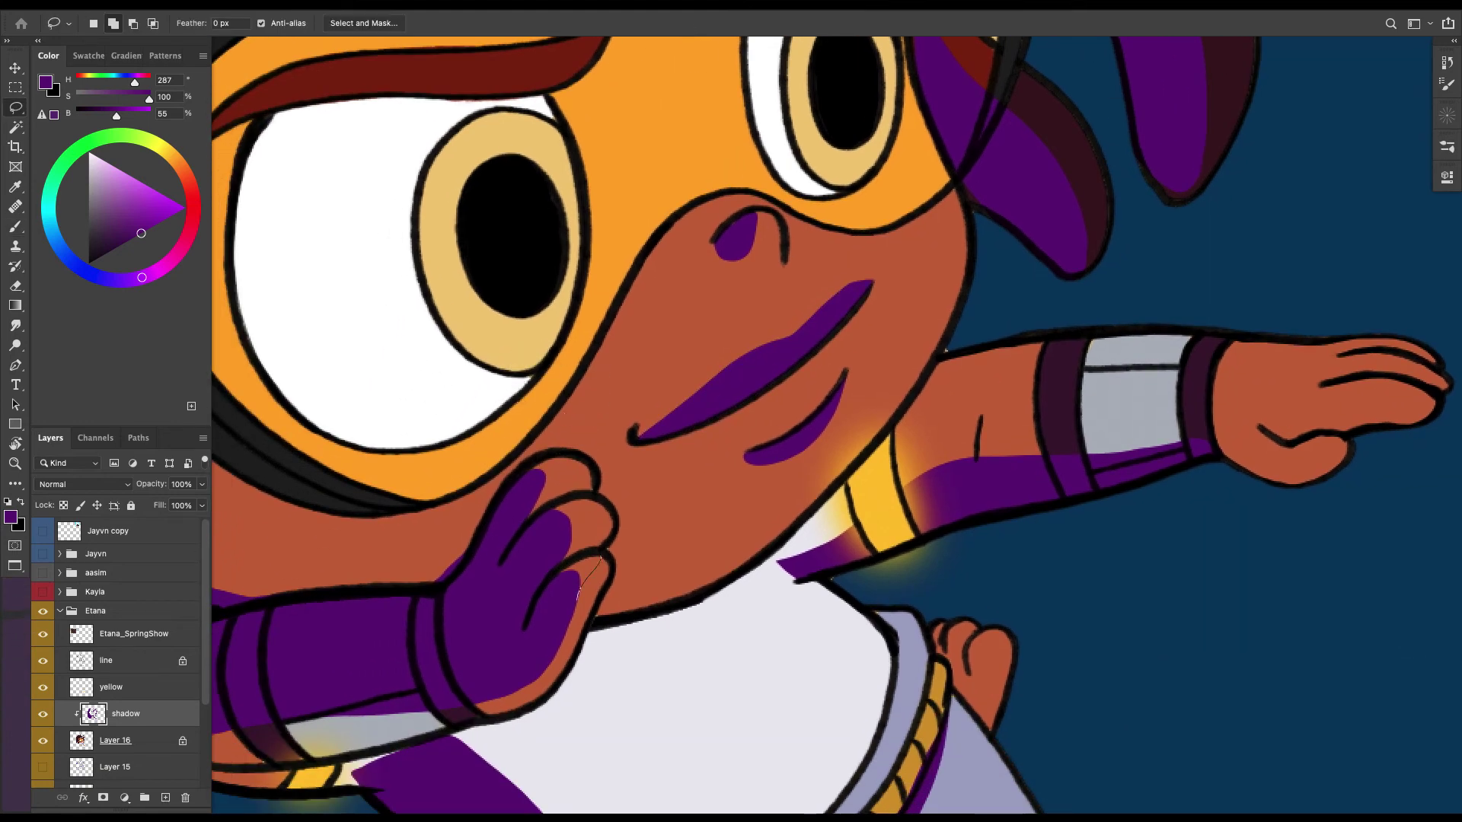
mouse_move(579, 597)
mouse_down()
mouse_move(595, 524)
mouse_move(579, 497)
mouse_move(543, 512)
mouse_up()
mouse_move(567, 451)
mouse_down()
mouse_move(537, 459)
mouse_move(573, 622)
mouse_up()
key(b)
key(super+d)
Lasso the lit rim along the raised hand and forearm, delete the shadow inside it and deselect.
key(l)
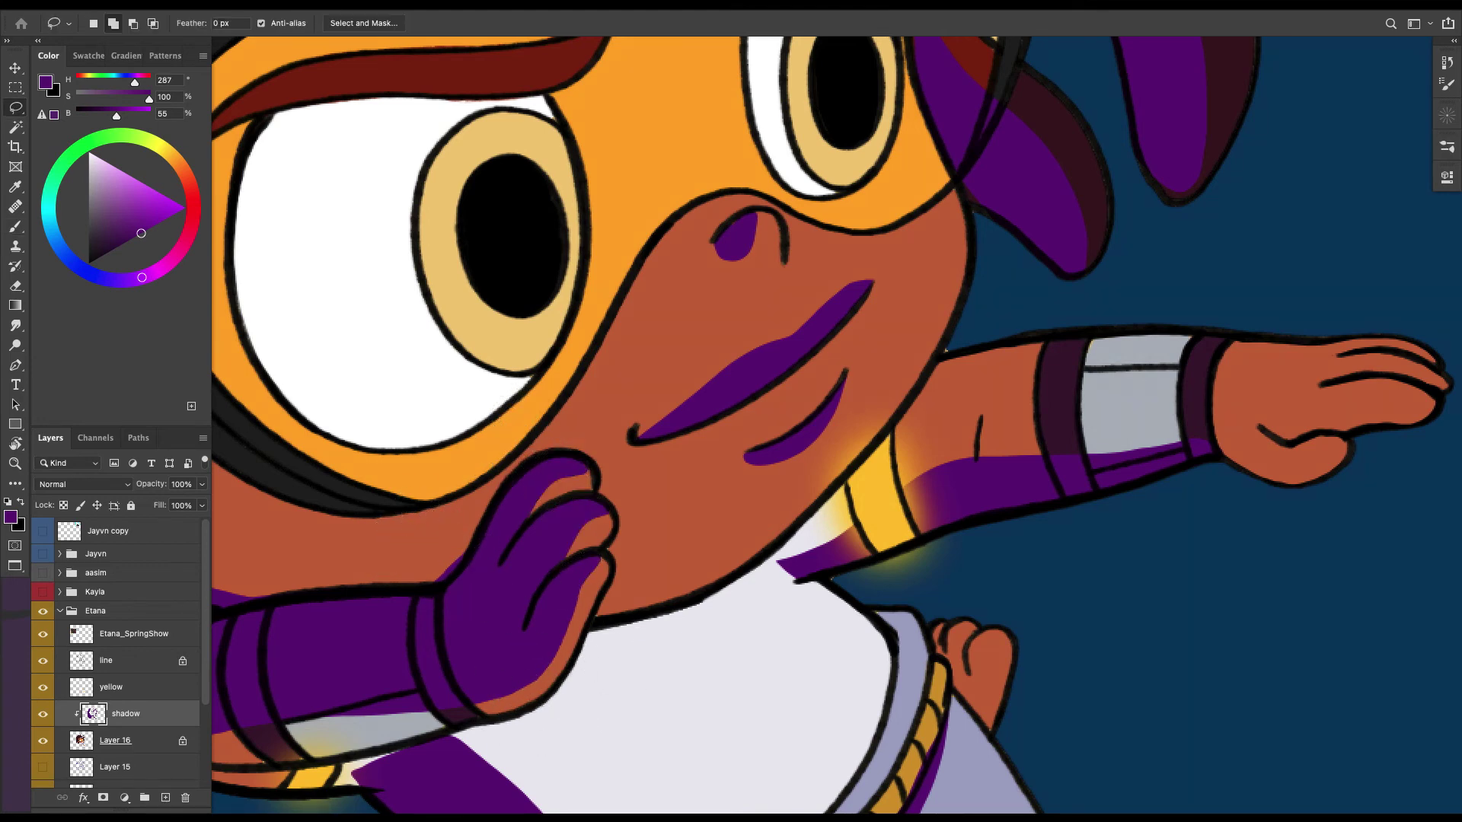
mouse_move(431, 584)
mouse_down()
mouse_move(466, 560)
mouse_move(424, 515)
mouse_move(547, 381)
mouse_up()
scroll(836, 427, down, 4)
scroll(836, 426, left, 4)
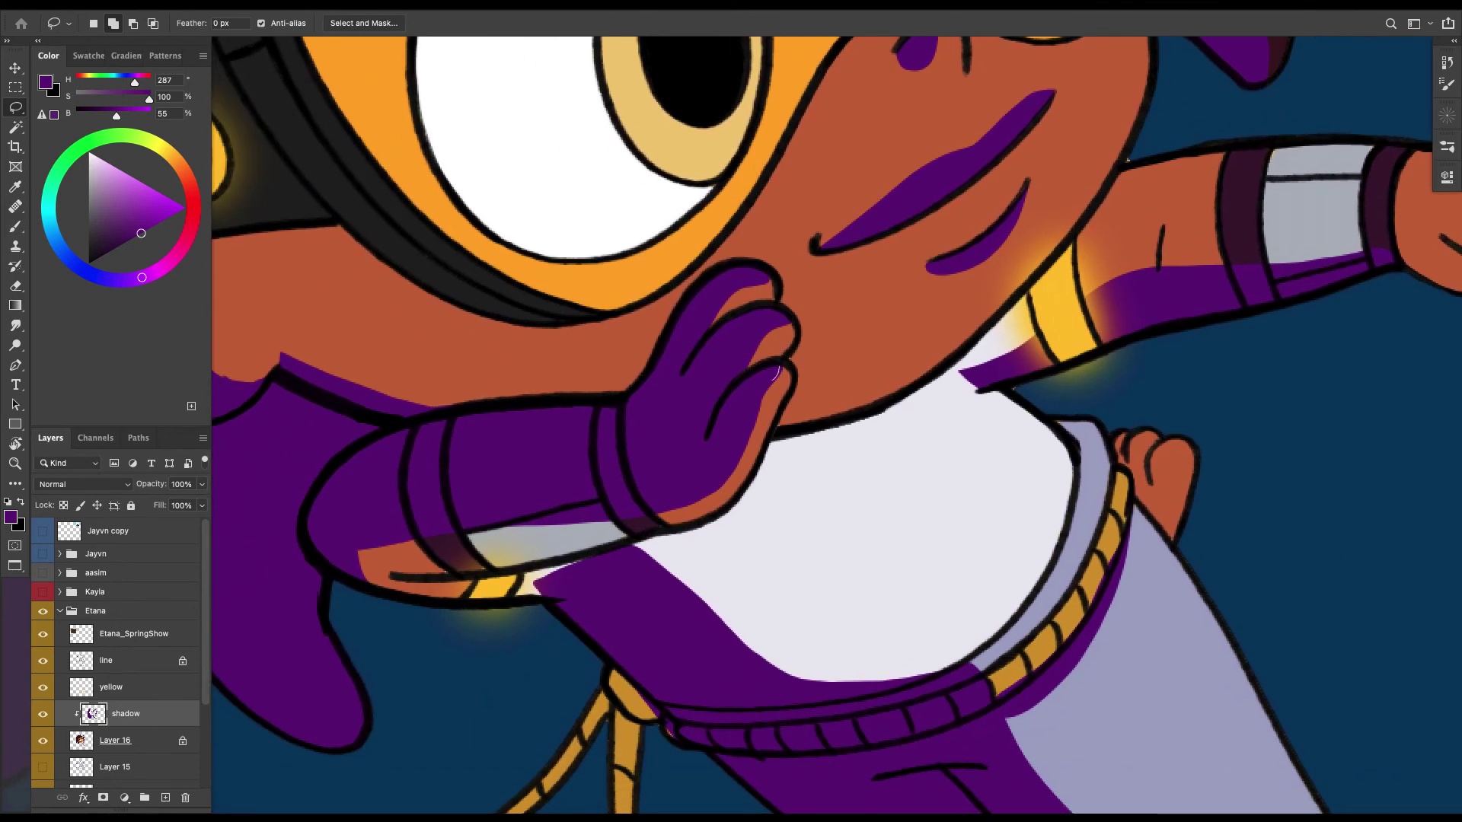
mouse_move(775, 372)
mouse_down()
mouse_move(730, 460)
mouse_move(613, 508)
mouse_move(360, 523)
mouse_move(462, 579)
mouse_move(749, 472)
mouse_move(780, 373)
mouse_up()
key(Delete)
key(ctrl+d)
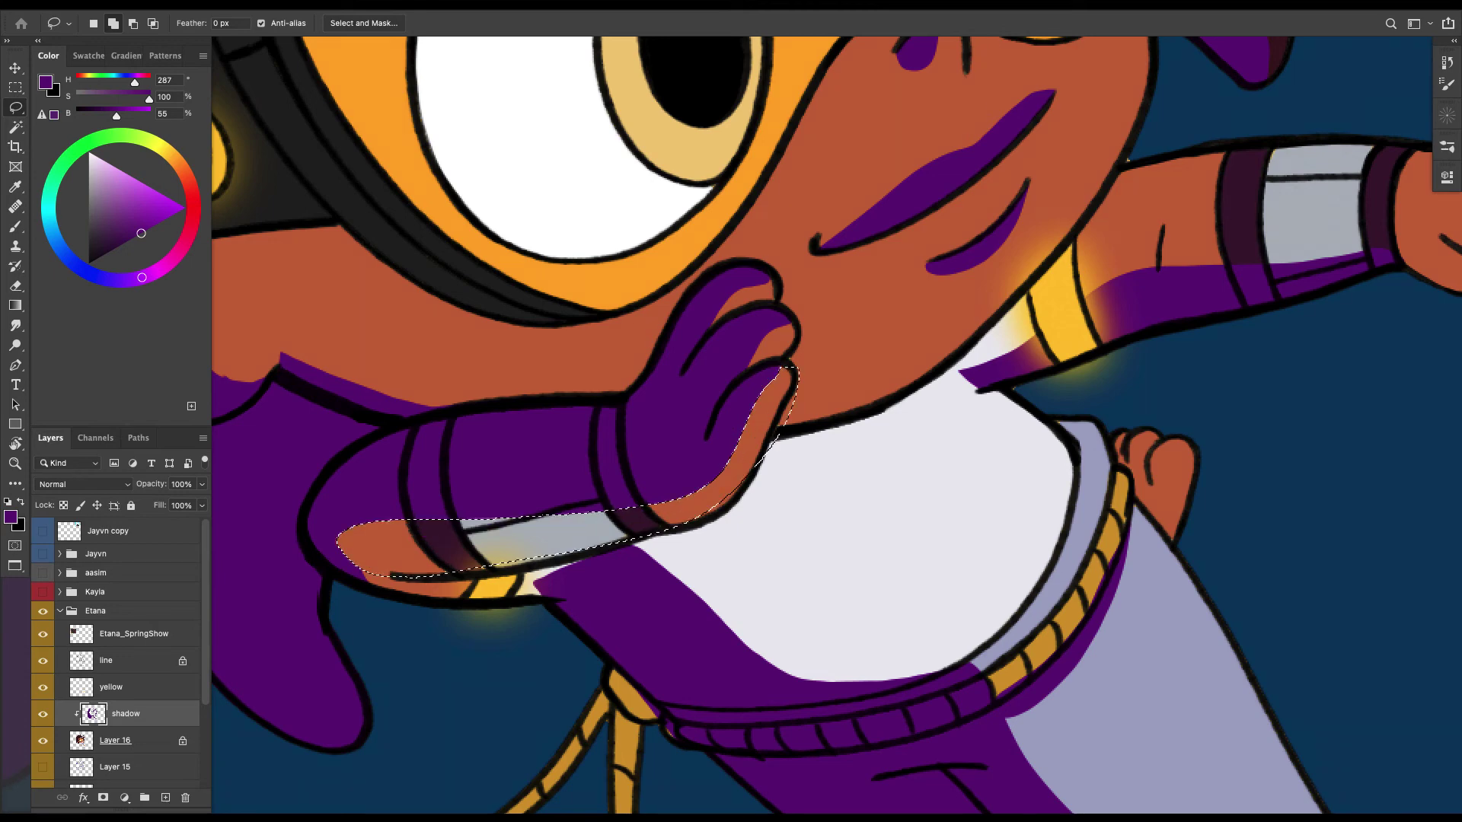
Paint purple over the sleeve and upper arm beneath the raised forearm, and refine the shadow edge at the elbow.
key(b)
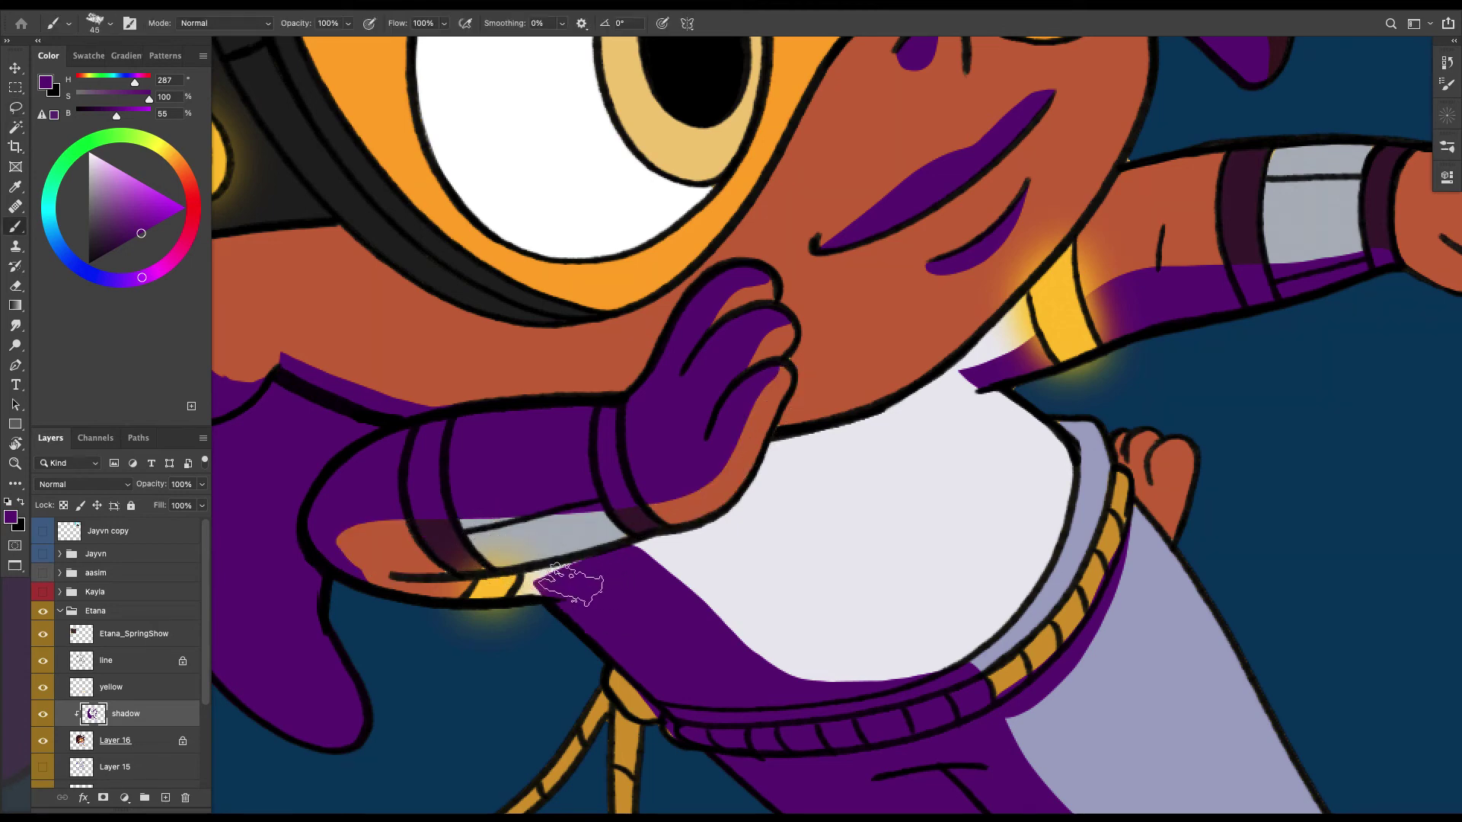
key(l)
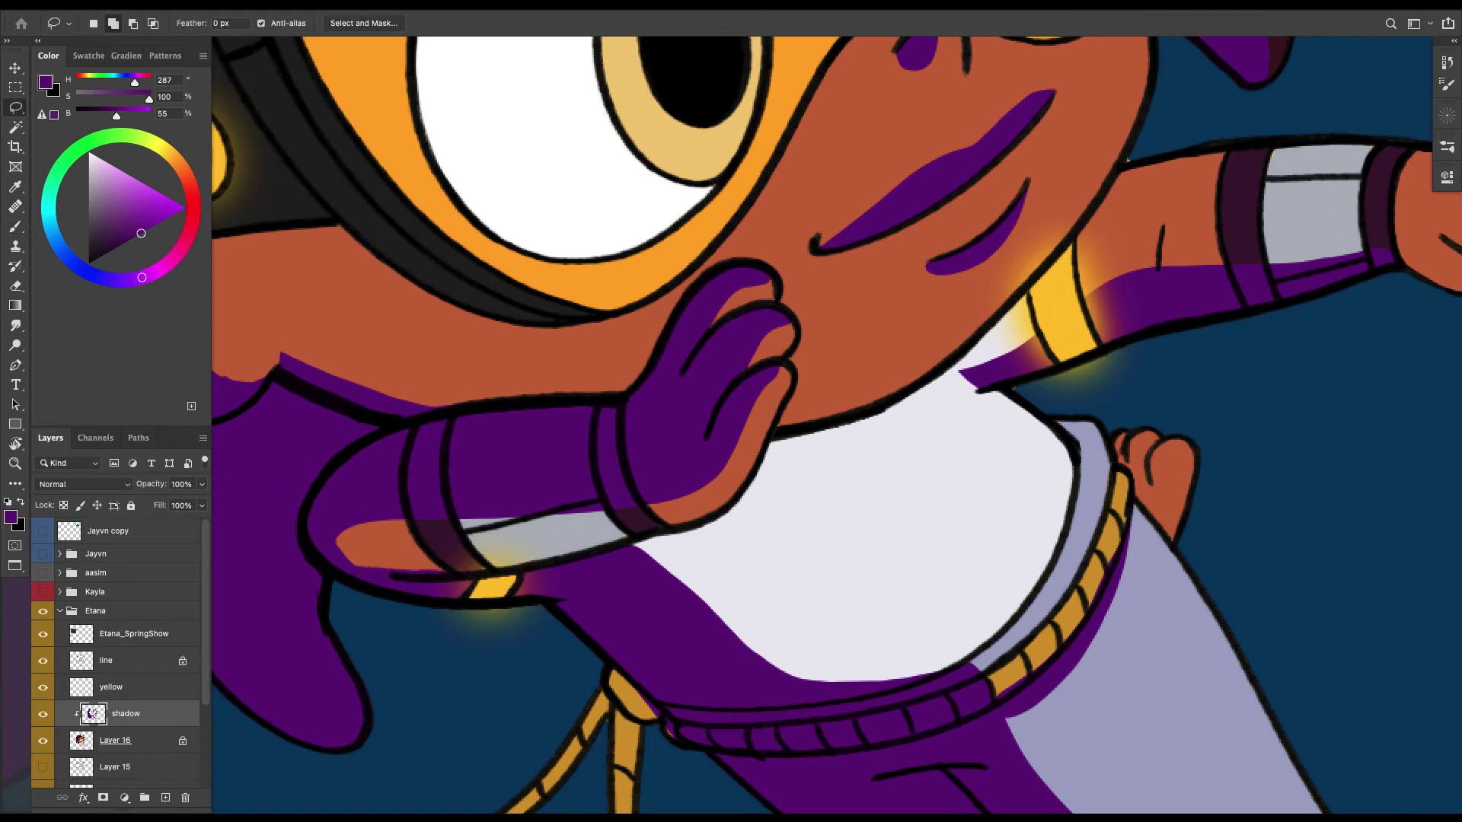
mouse_move(487, 567)
mouse_down()
mouse_move(358, 575)
mouse_move(326, 552)
mouse_move(332, 534)
mouse_move(432, 521)
mouse_up()
drag(339, 510, 397, 539)
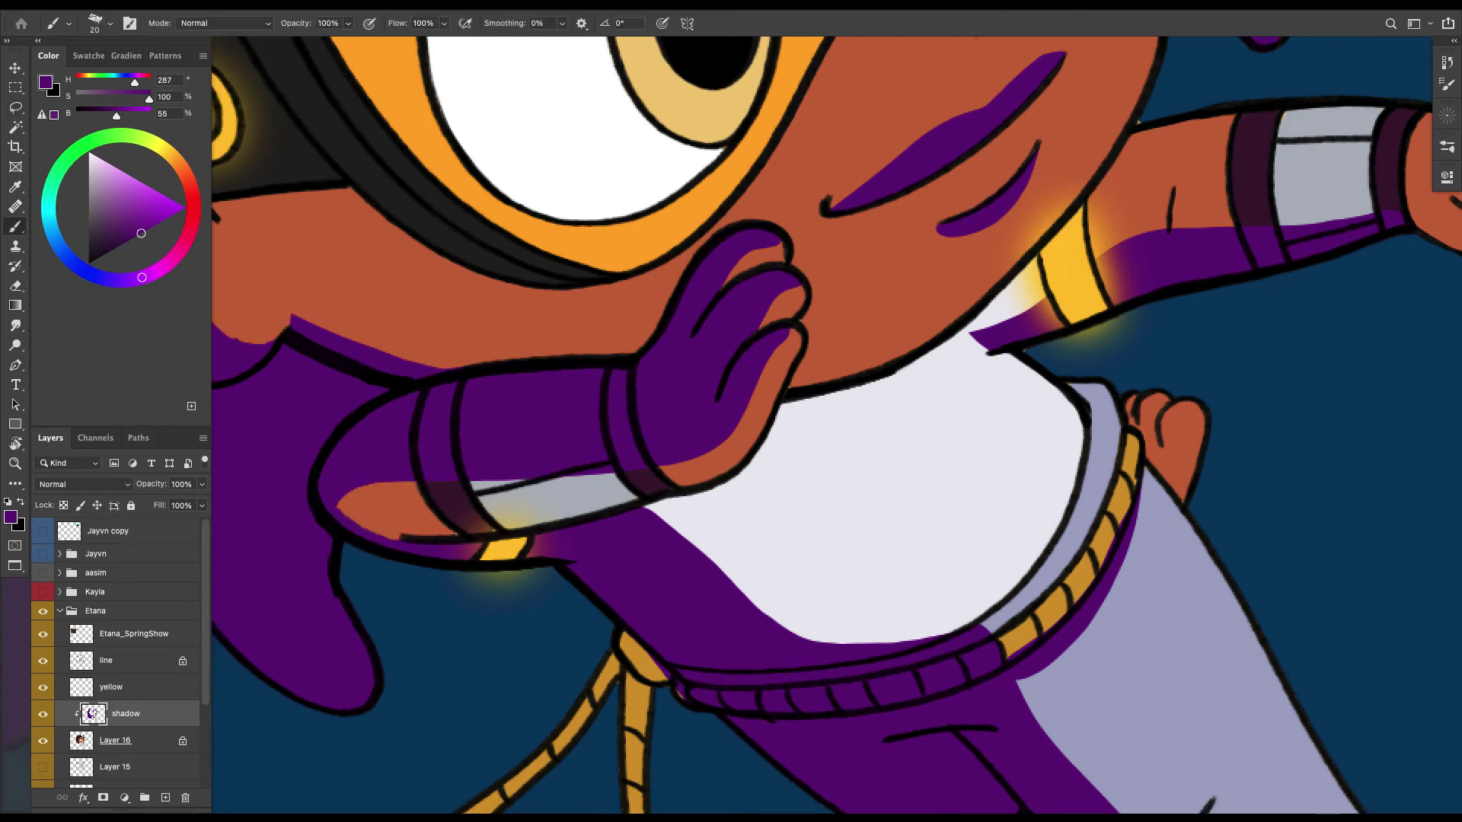
Enlarge the brush and paint purple shadow over the hanging belt cords.
key(super+minus)
key(super+minus)
key(super+minus)
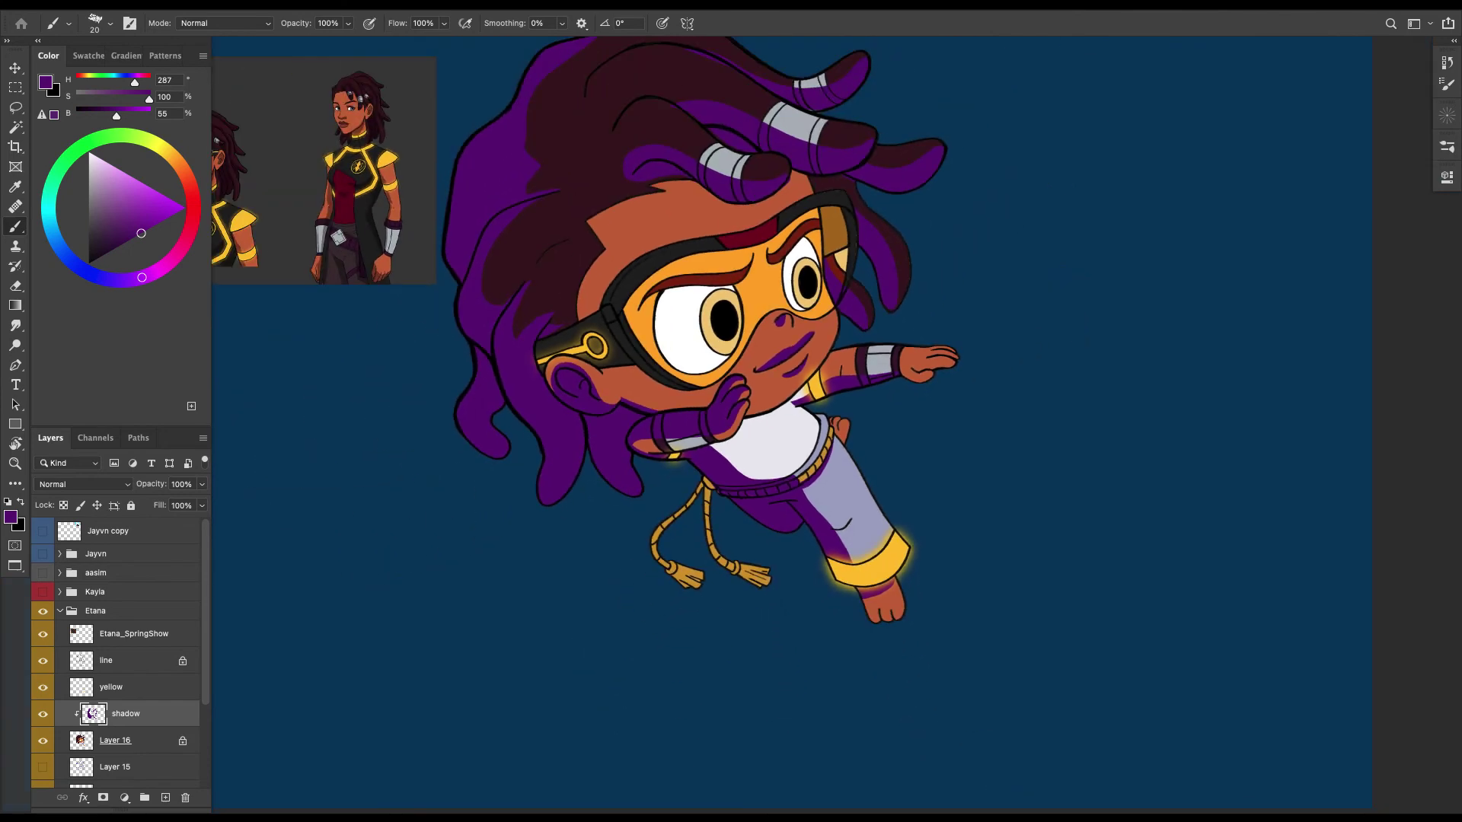
key(super+plus)
key(super+plus)
key(bracketright)
mouse_move(685, 537)
mouse_down()
mouse_move(686, 627)
mouse_move(641, 582)
mouse_move(585, 639)
mouse_up()
drag(684, 642, 690, 661)
drag(761, 427, 884, 587)
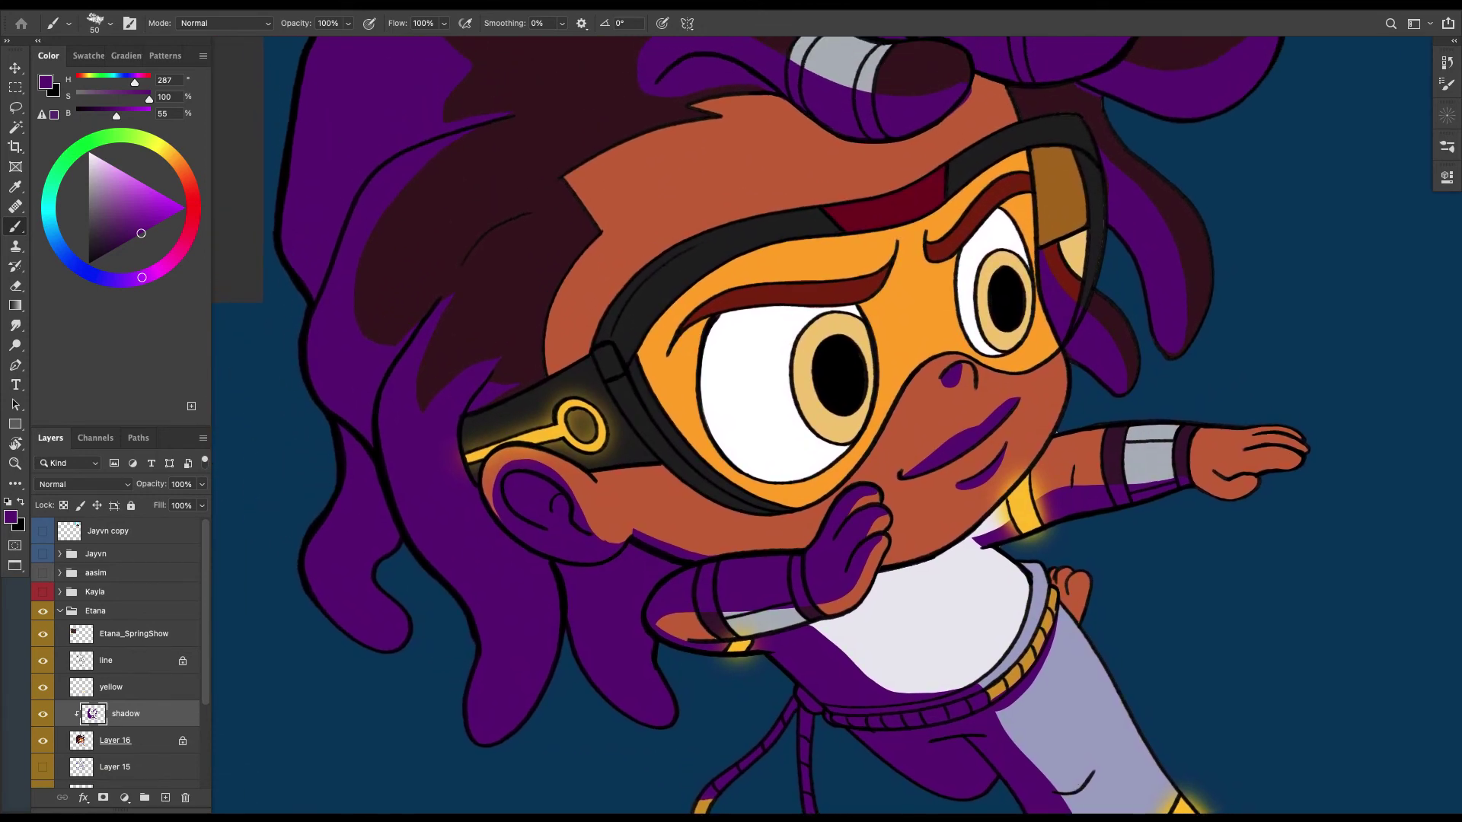
Lasso the skin beside the earlobe, extend the purple shadow there with a smaller brush and deselect.
key(bracketleft)
key(bracketleft)
drag(587, 524, 625, 540)
key(l)
mouse_move(536, 463)
mouse_down()
mouse_move(608, 512)
mouse_move(552, 524)
mouse_move(632, 529)
mouse_up()
key(b)
key(super+d)
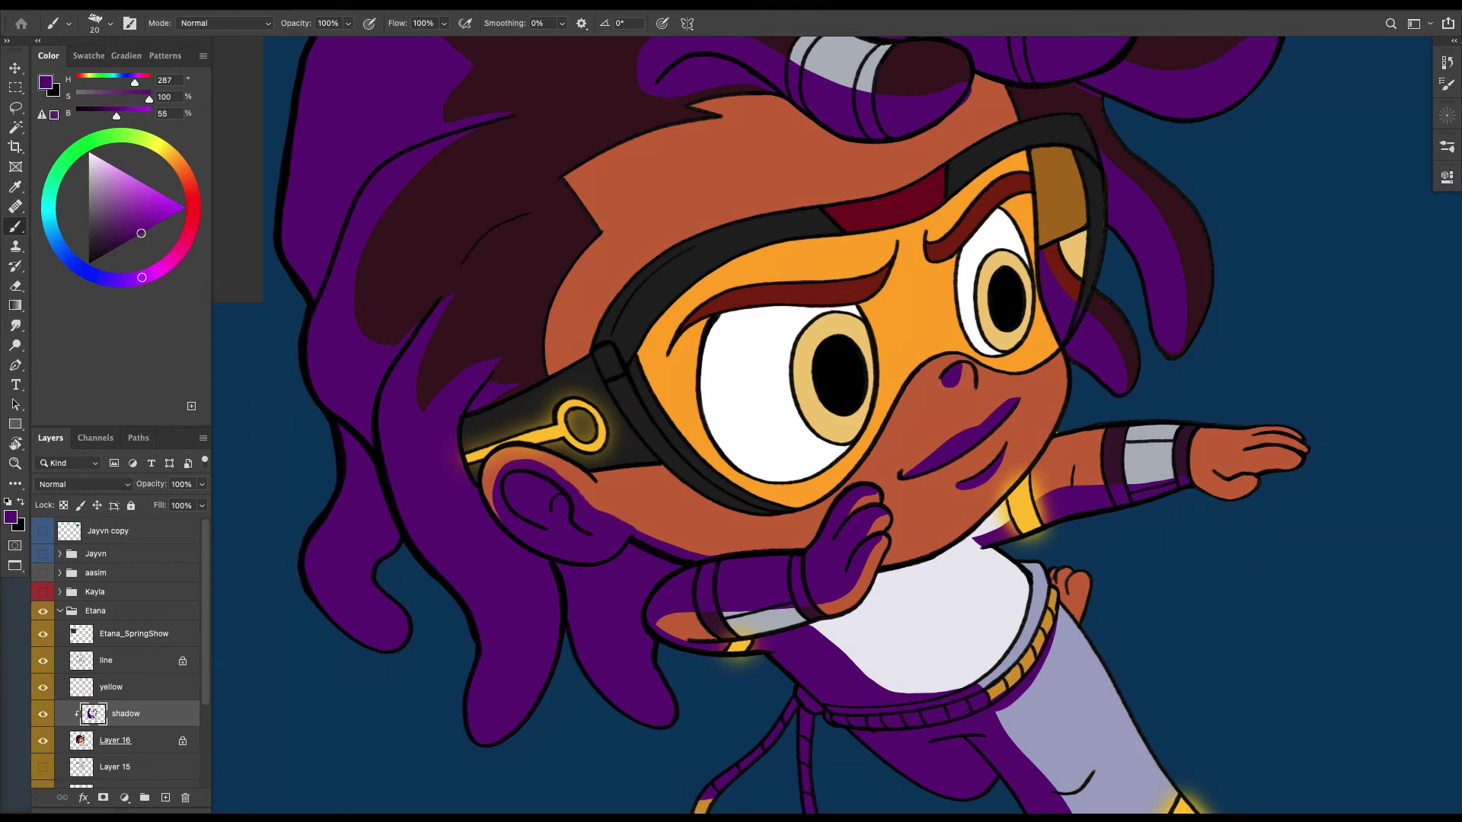
Paint purple shadow along the outer rim of the goggle frame and its hinge with a small brush.
drag(817, 380, 750, 619)
key(l)
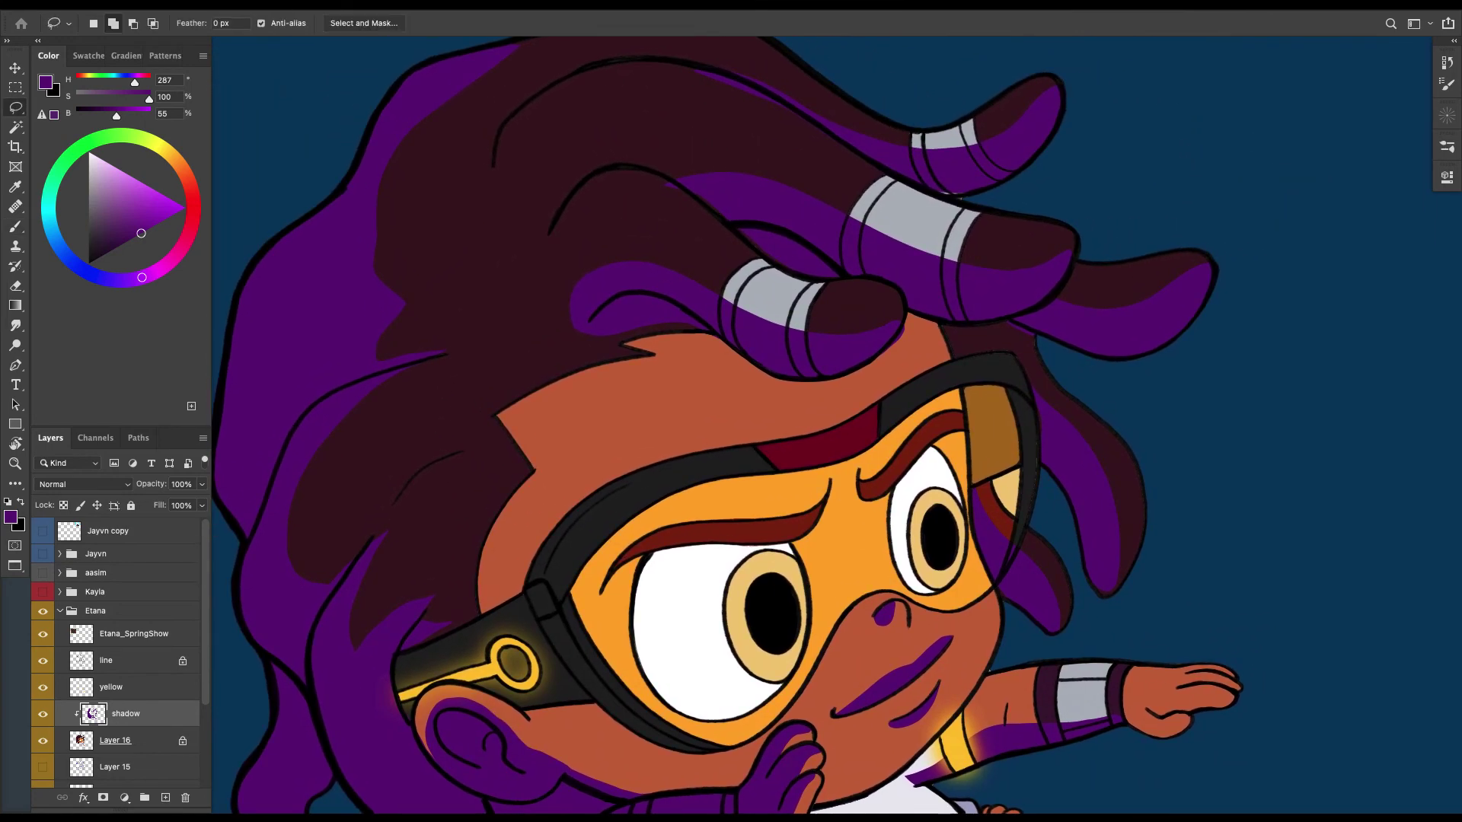
scroll(712, 471, up, 5)
drag(713, 471, 793, 312)
key(b)
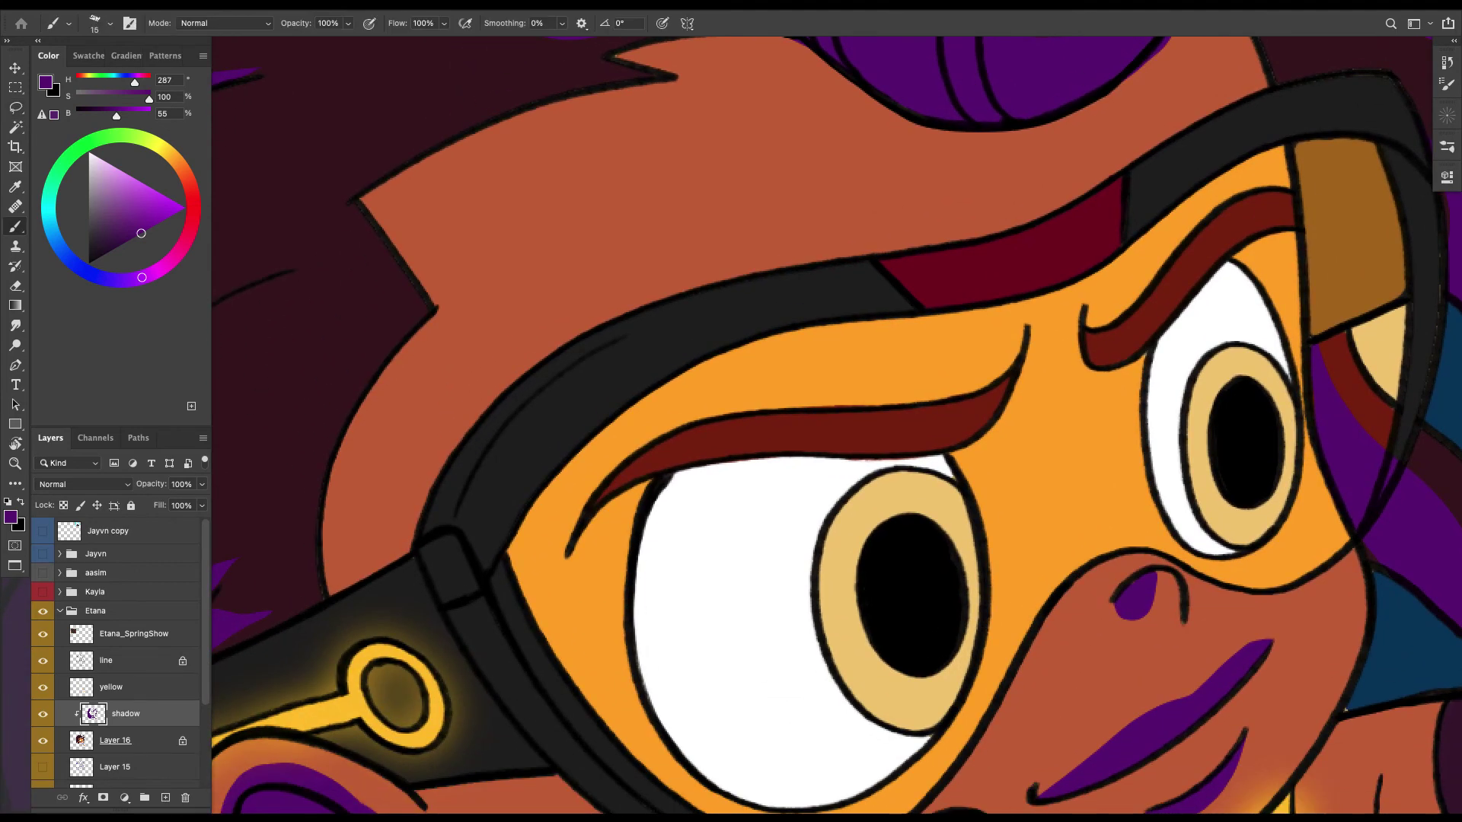
scroll(836, 425, down, 1)
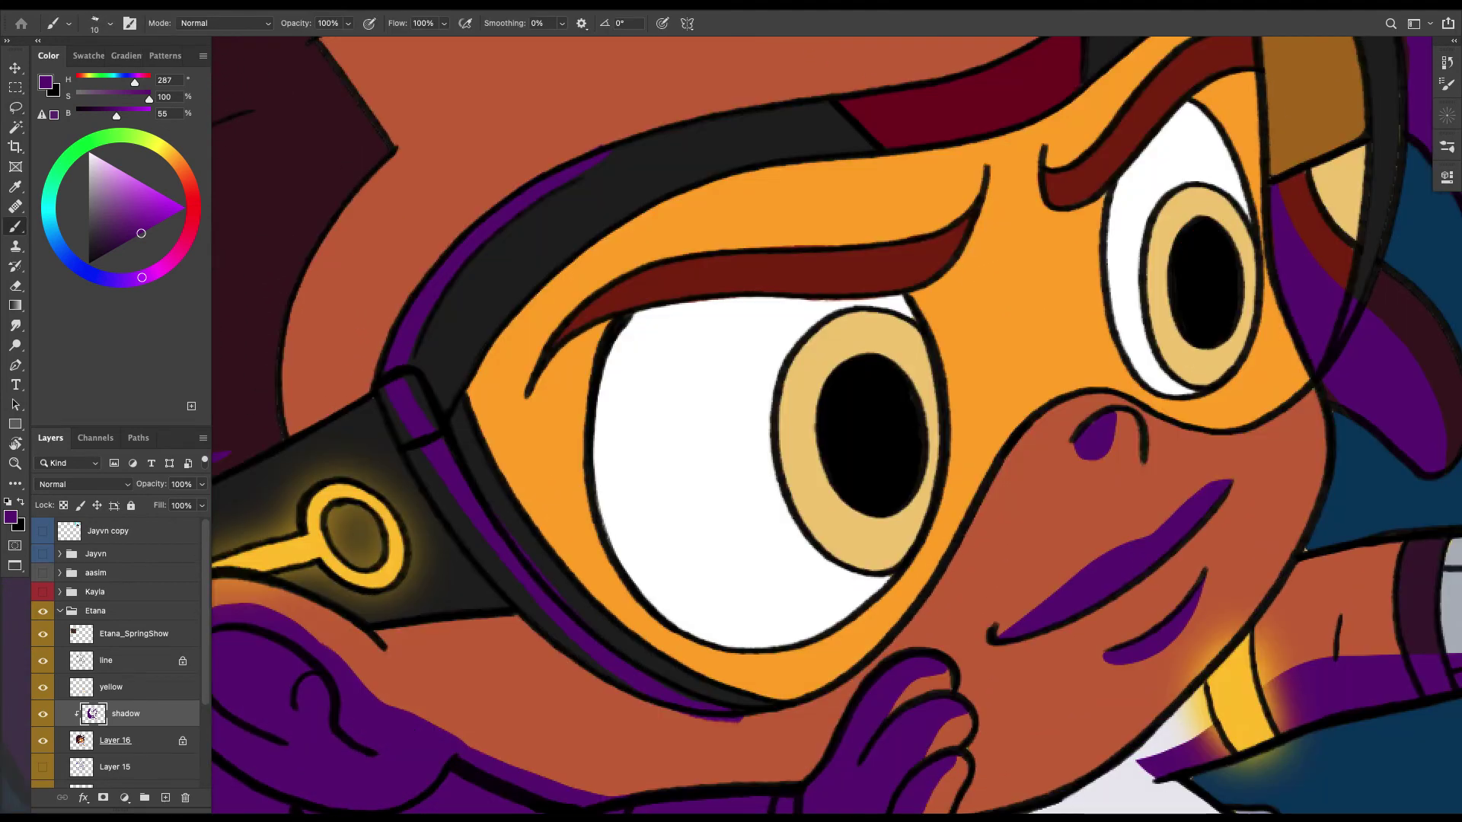
key(bracketright)
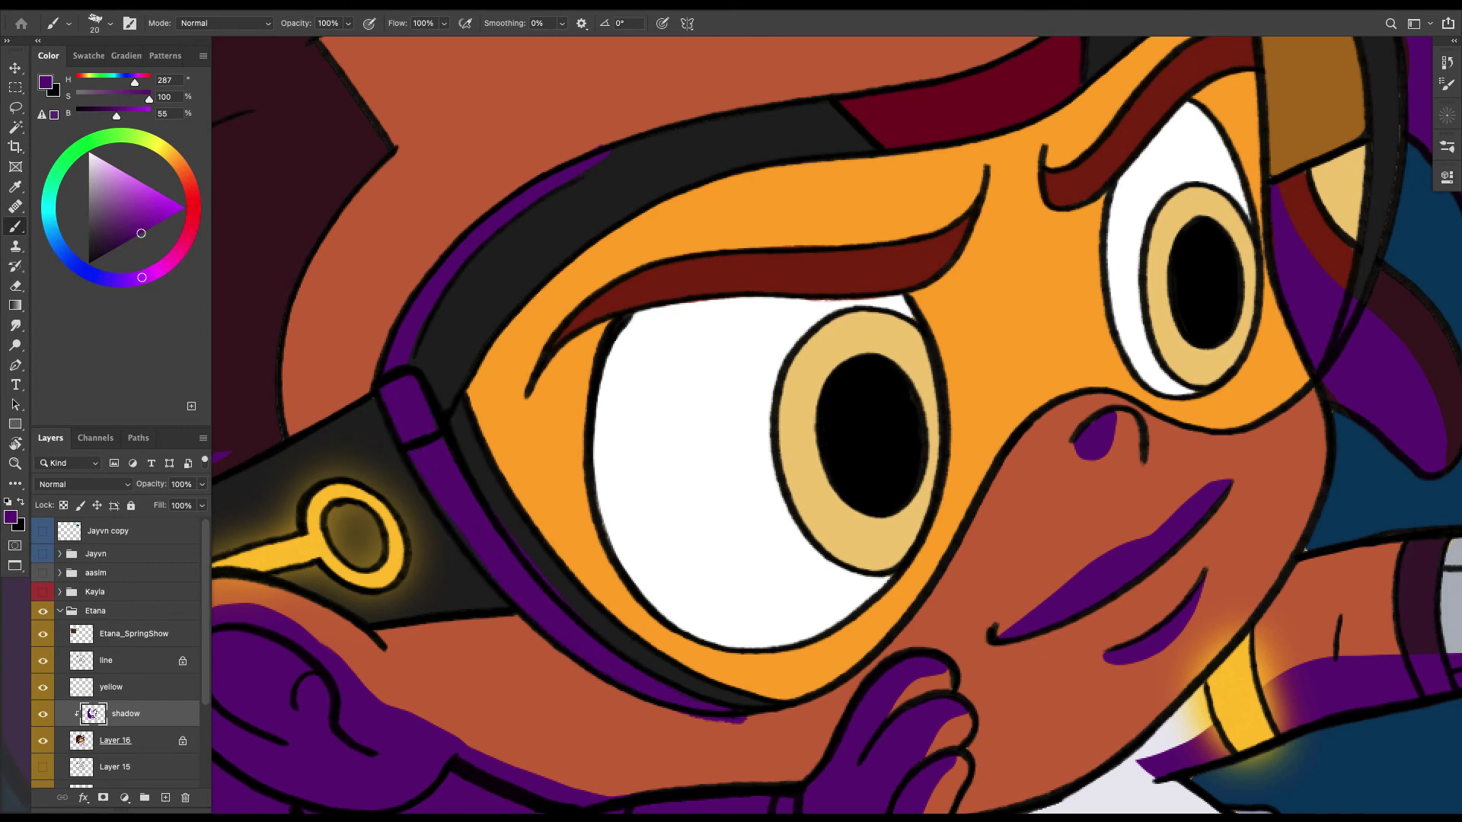
key(l)
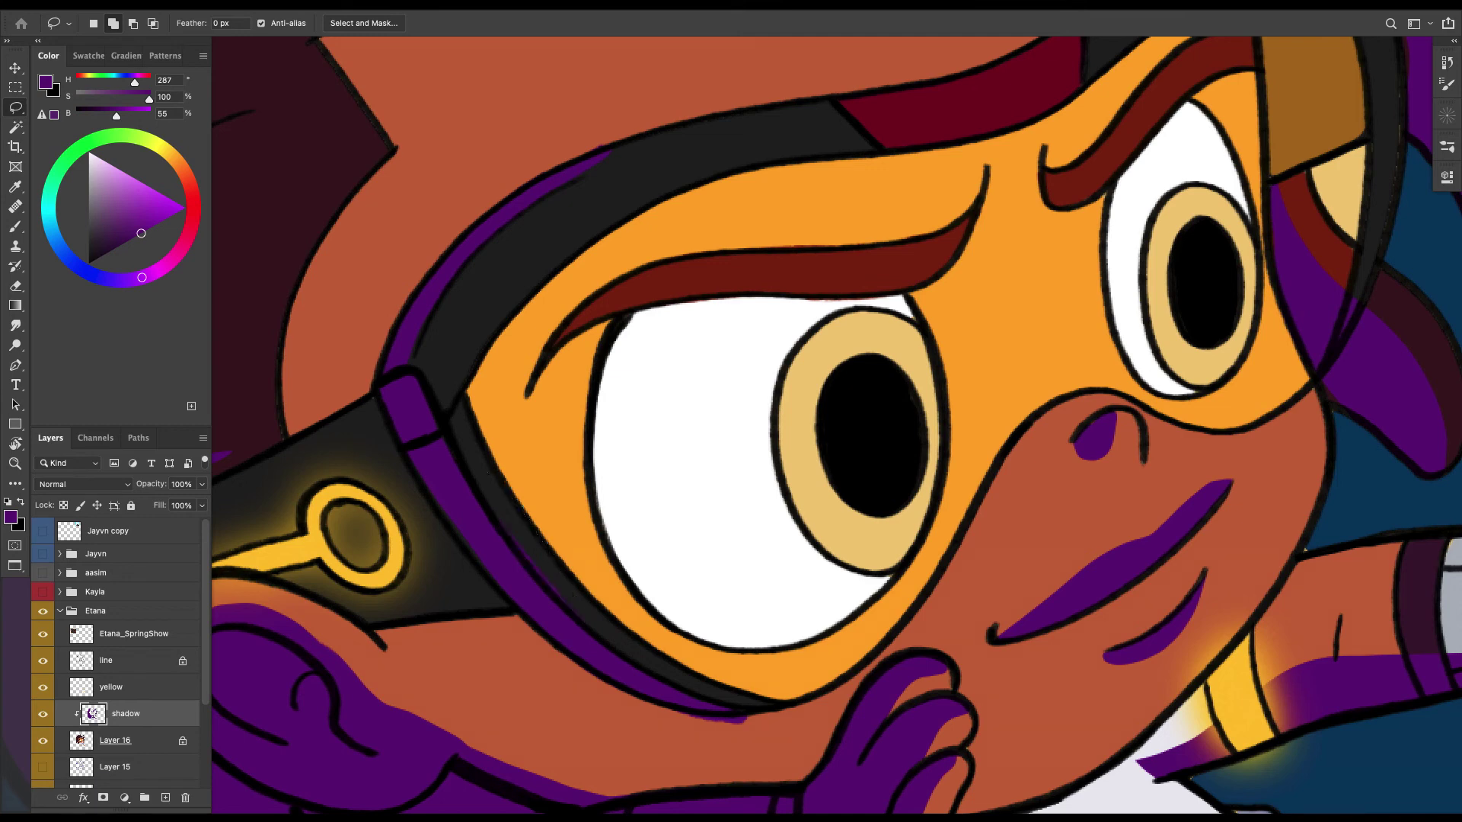
key(b)
key(bracketleft)
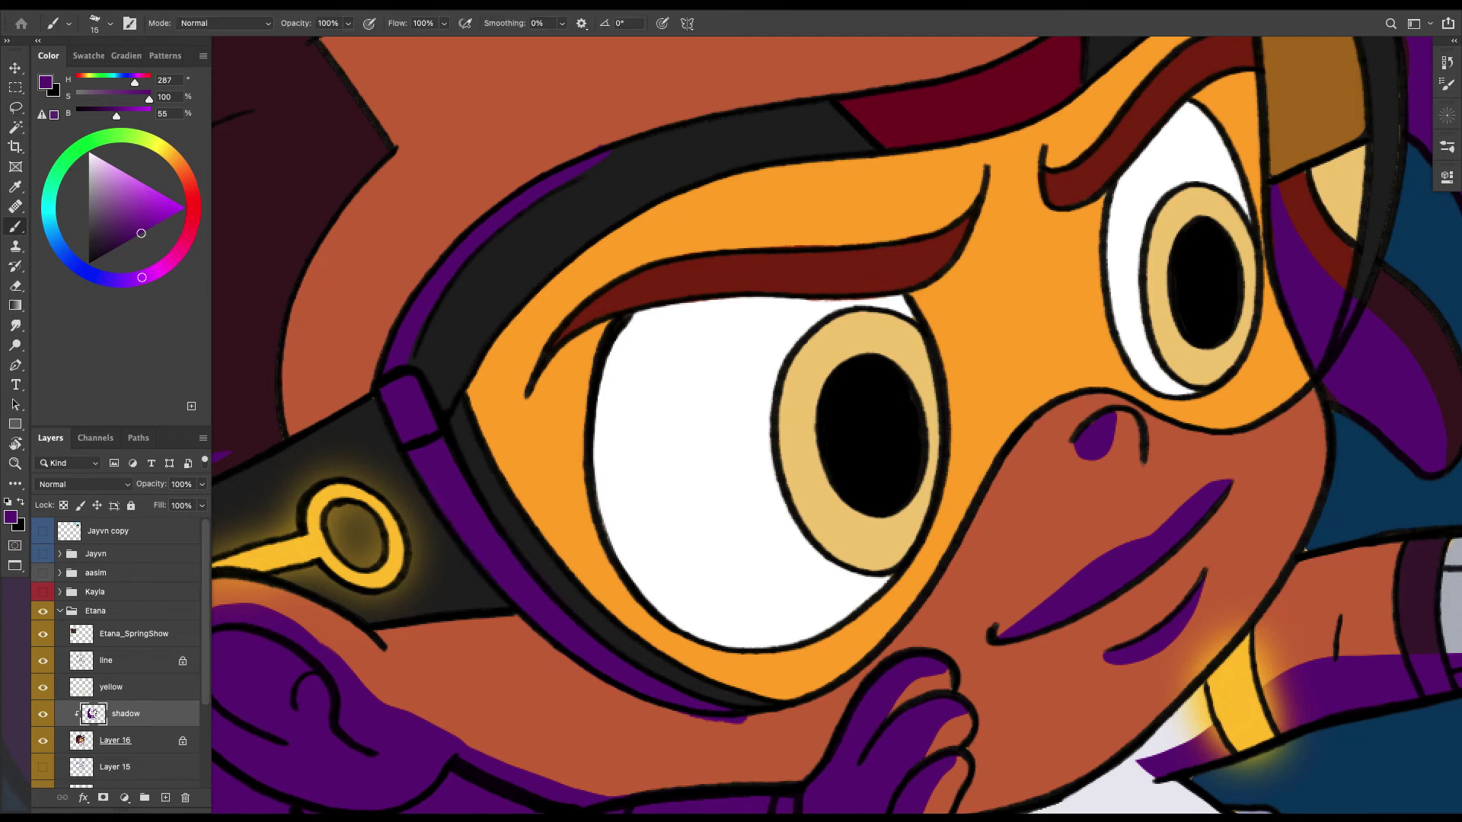
Lasso the stray purple below the goggle frame's lower rim, delete it and deselect.
key(l)
mouse_move(716, 716)
mouse_down()
mouse_move(769, 734)
mouse_move(758, 697)
mouse_up()
key(BackSpace)
key(super+d)
Lasso a strip of cheek beneath the goggle strap and rim, paint it with purple shadow and deselect.
mouse_move(363, 607)
mouse_down()
mouse_move(466, 603)
mouse_move(642, 665)
mouse_move(519, 580)
mouse_move(356, 593)
mouse_up()
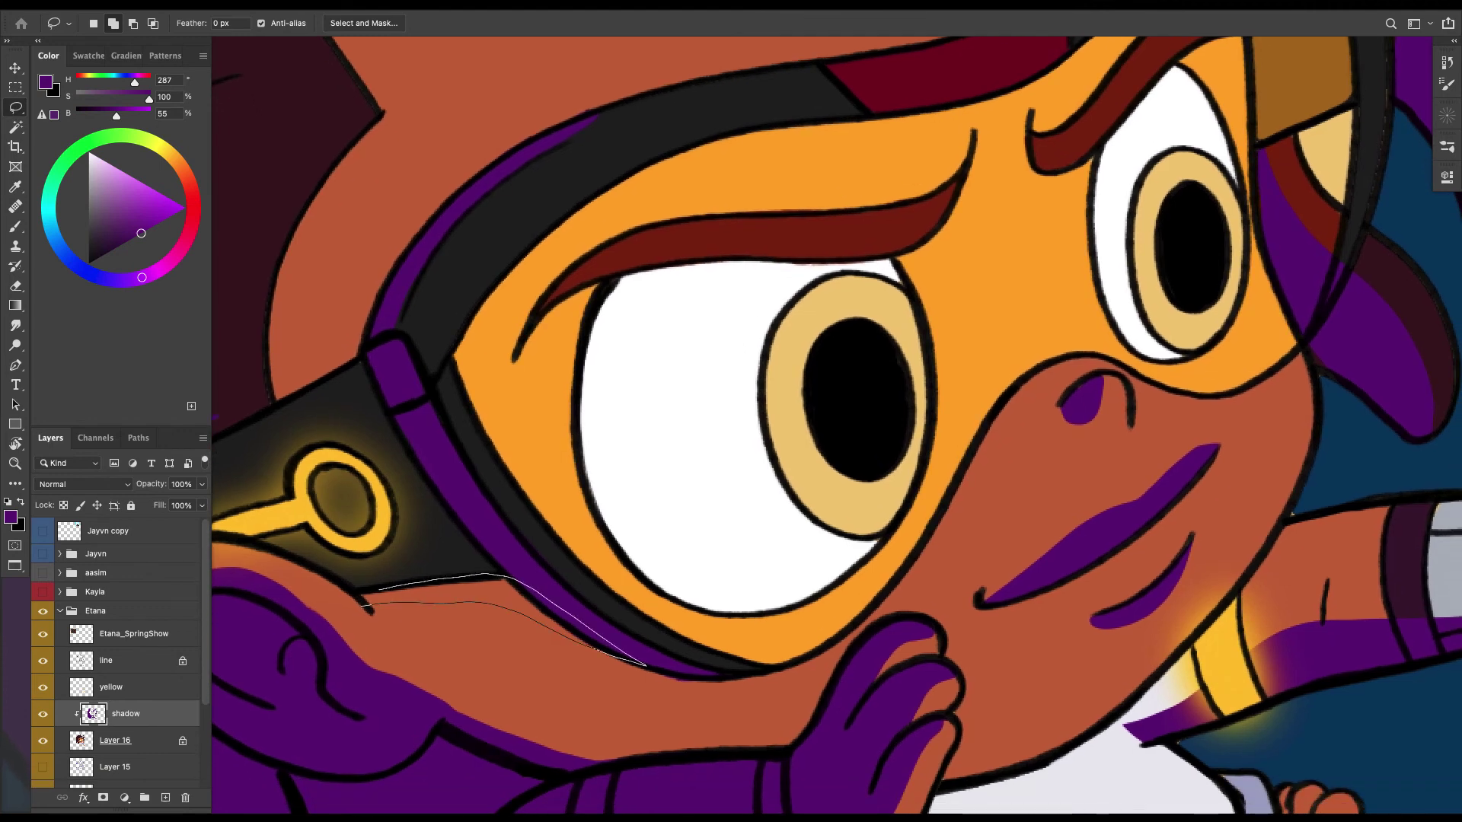
key(b)
key(])
key(])
key(])
key(])
key(])
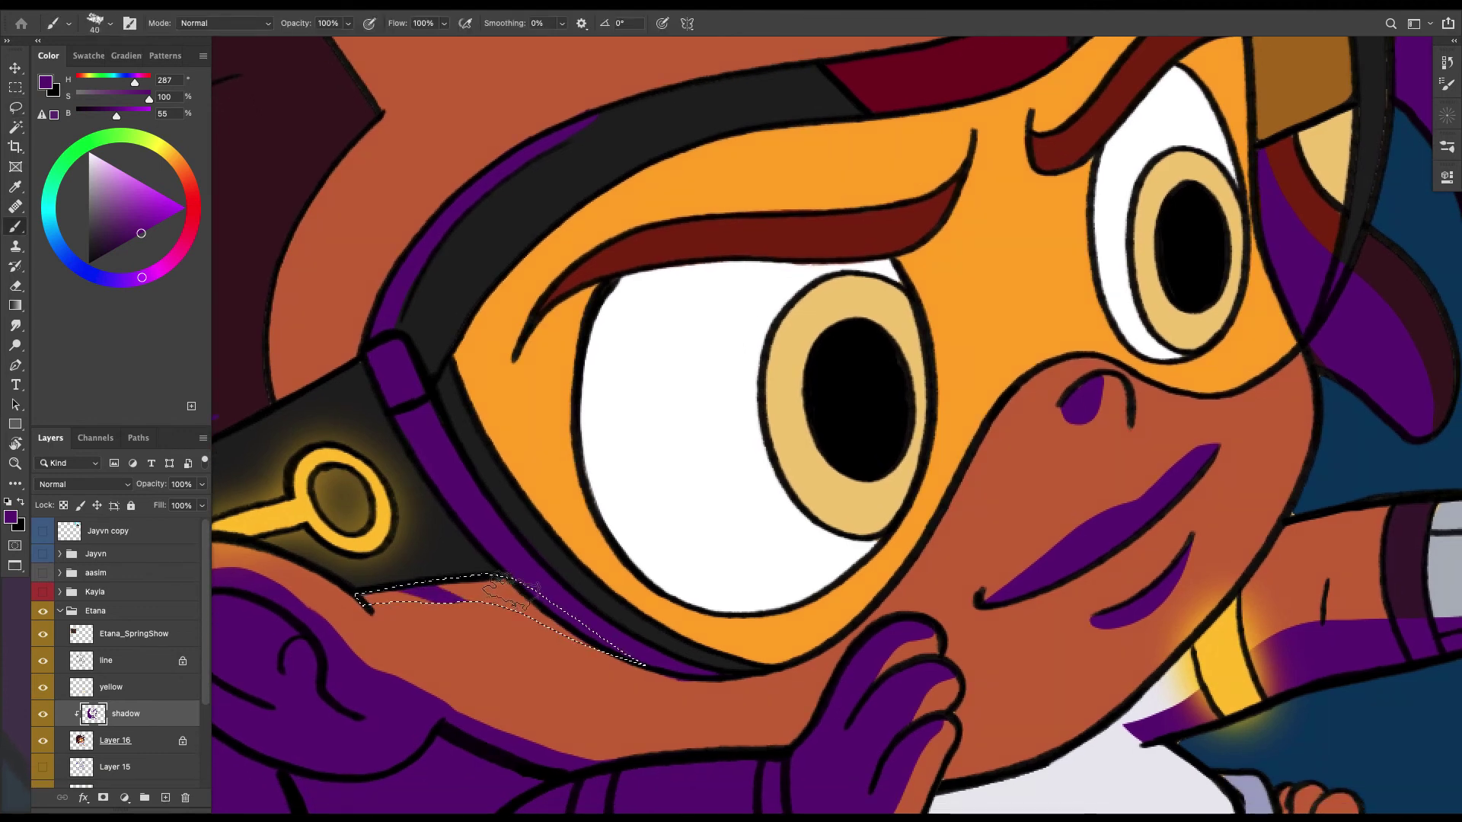
mouse_move(586, 638)
mouse_down()
mouse_move(564, 609)
mouse_move(343, 593)
mouse_move(591, 631)
mouse_up()
key(super+d)
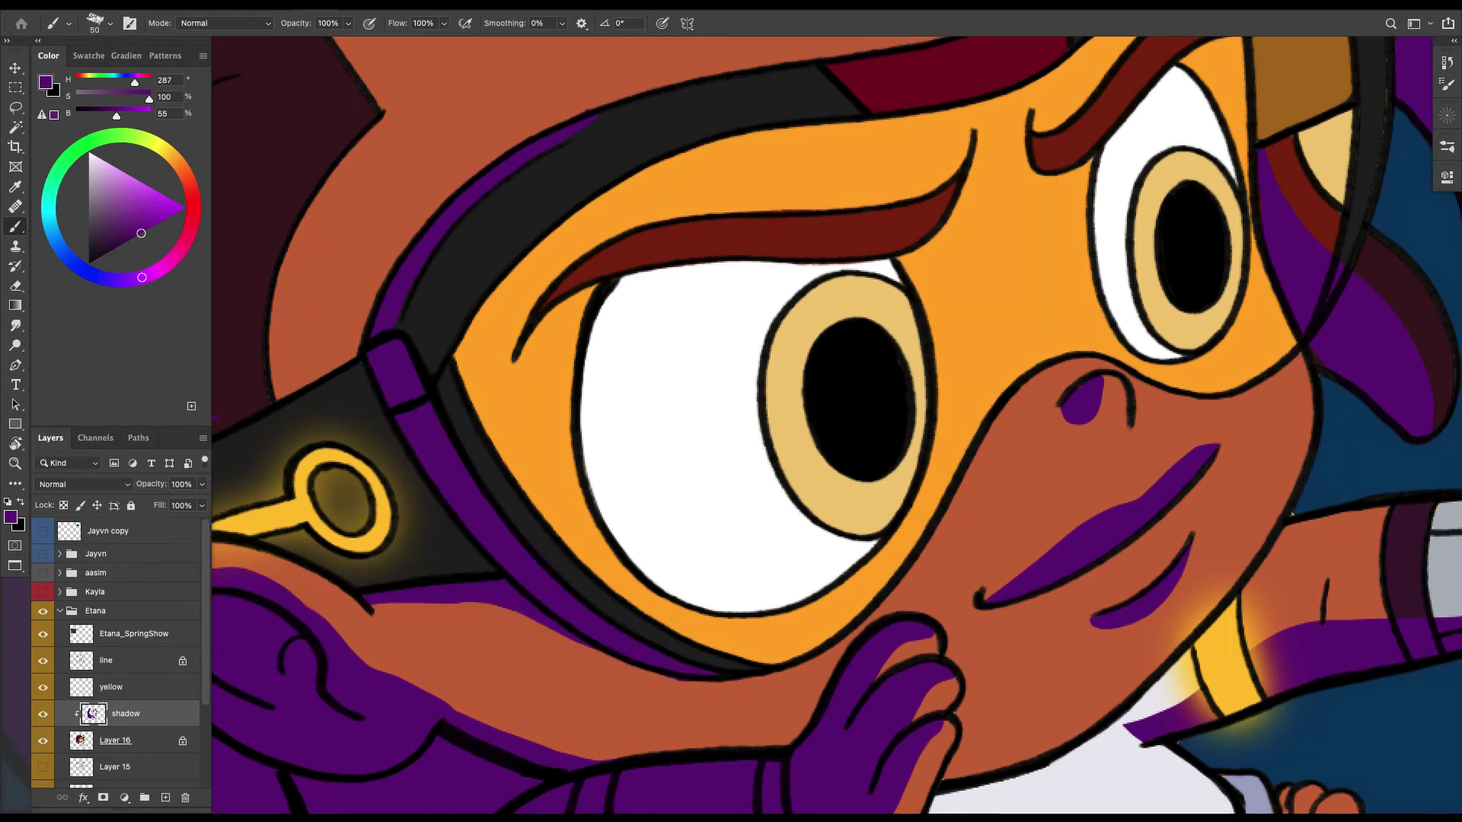
Lasso the strip of temple and hair above the goggle strap, paint it with purple shadow and deselect.
drag(507, 580, 734, 673)
key(l)
drag(398, 514, 601, 421)
mouse_move(398, 514)
mouse_down()
mouse_move(404, 540)
mouse_move(346, 556)
mouse_move(391, 512)
mouse_move(578, 449)
mouse_up()
key(b)
key(super+d)
Reduce the brush size to 15 pixels.
key(bracketleft)
key(bracketleft)
key(bracketleft)
key(bracketleft)
key(bracketleft)
key(bracketleft)
key(bracketleft)
key(bracketleft)
key(bracketleft)
key(bracketleft)
key(bracketleft)
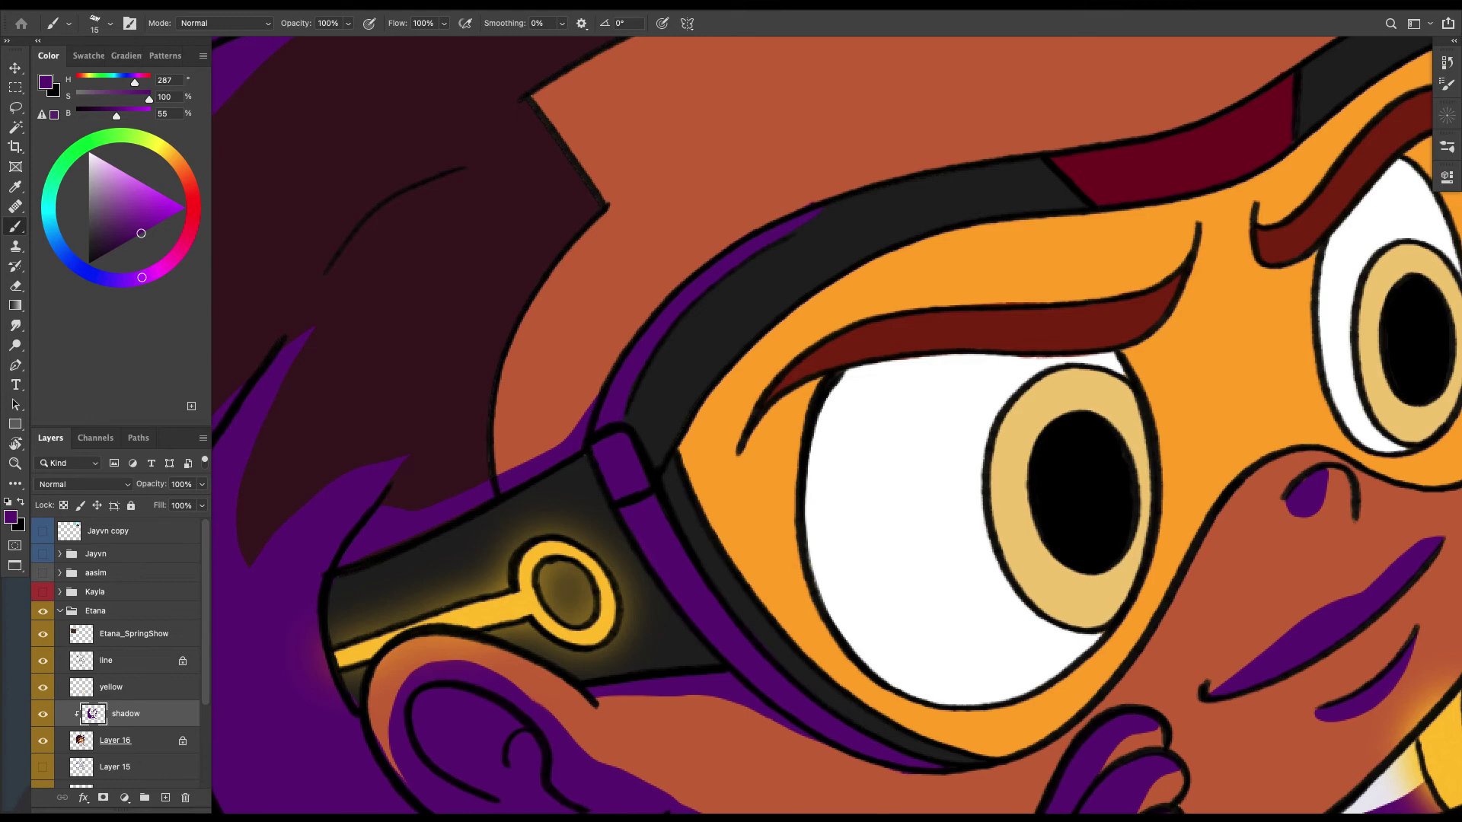
Paint a thin purple shadow on the forehead along the upper edge of the goggle frame.
scroll(836, 426, down, 5)
scroll(836, 426, up, 4)
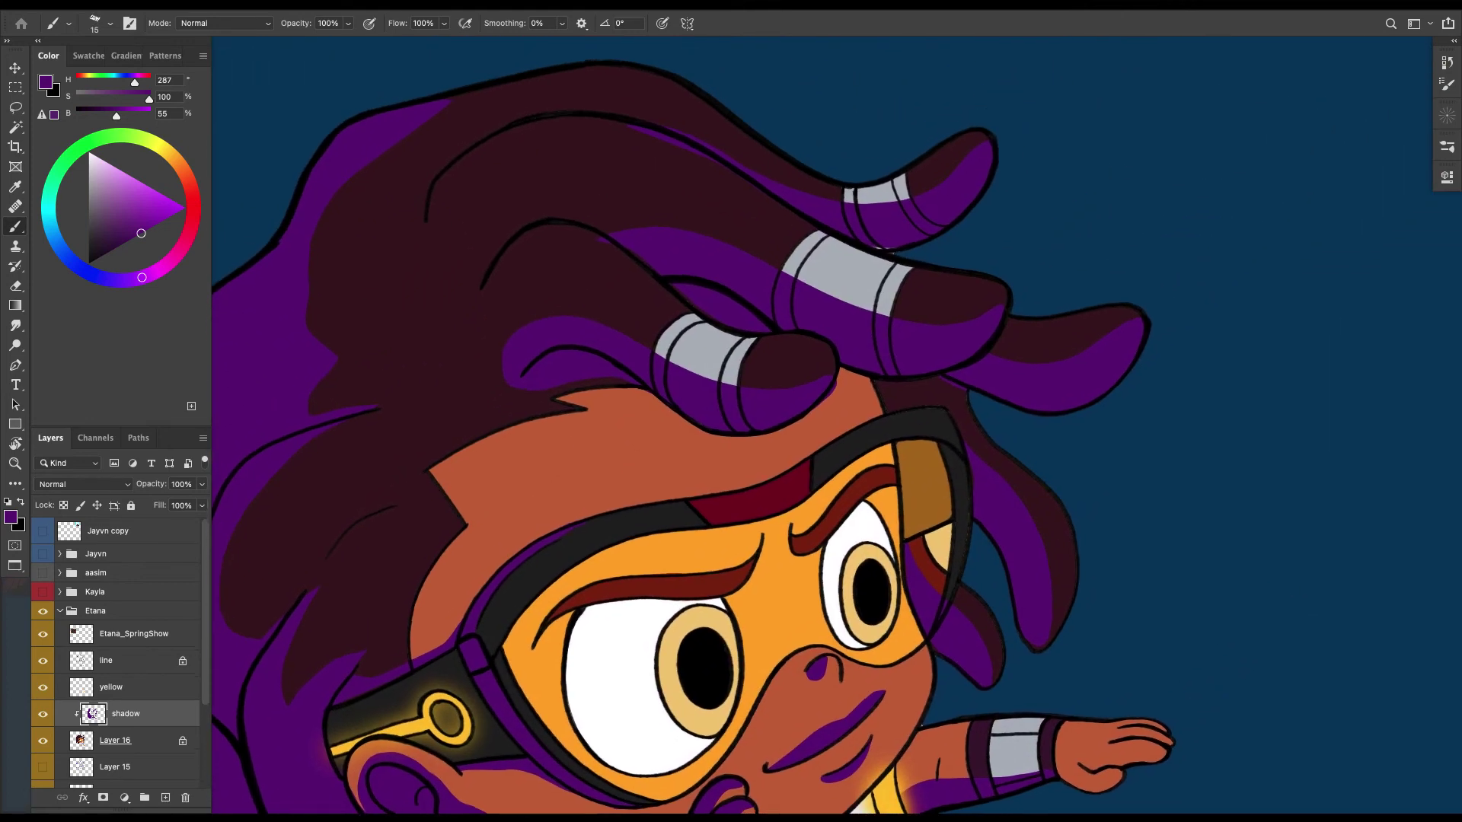
key(bracketright)
mouse_move(468, 628)
mouse_down()
mouse_move(537, 535)
mouse_move(601, 504)
mouse_move(803, 461)
mouse_move(688, 492)
mouse_move(668, 473)
mouse_up()
key(r)
key(bracketleft)
Lasso the excess purple along the front dreadlock's base and silver cuff, delete it and deselect.
key(l)
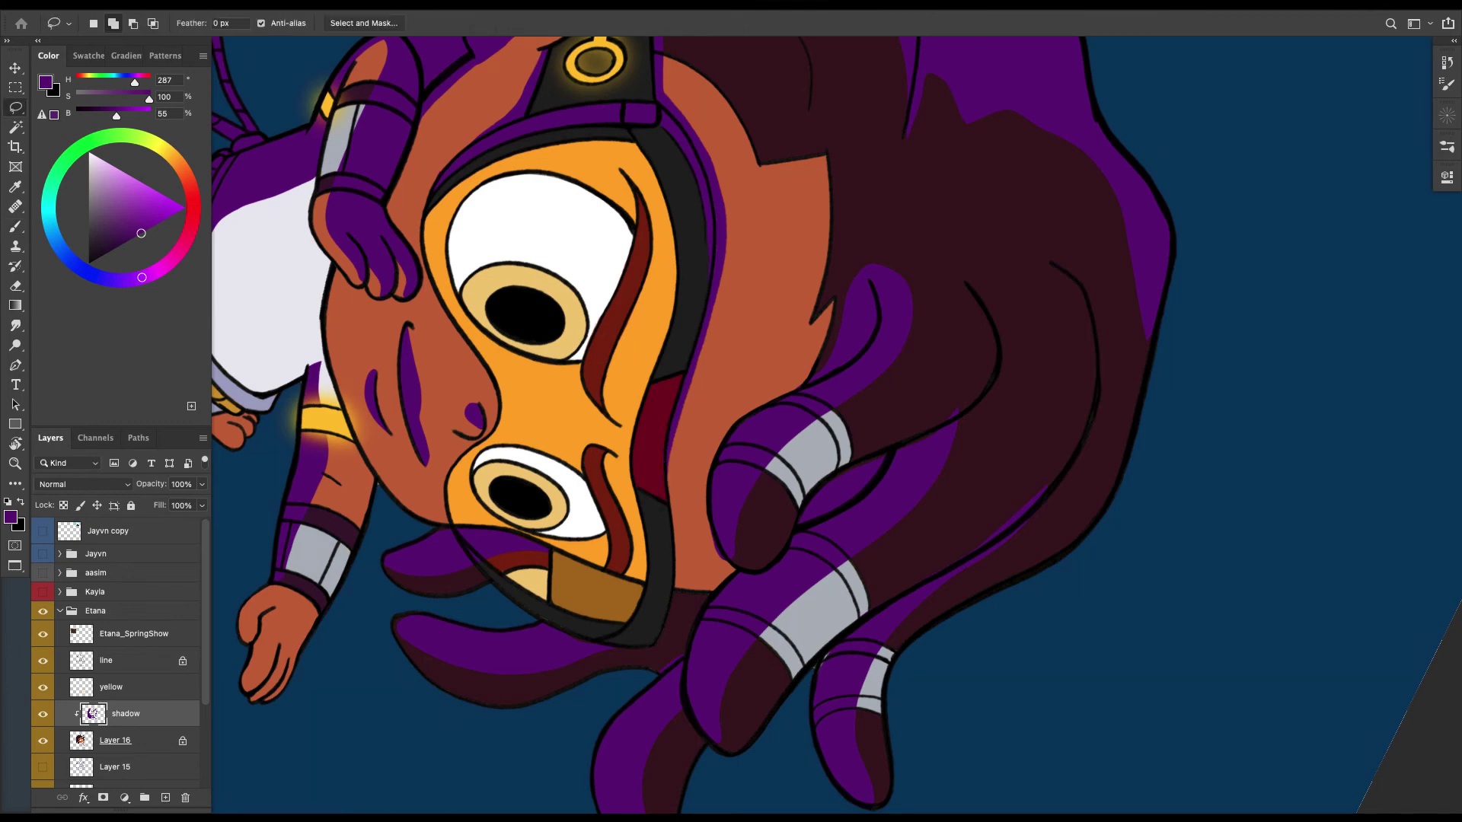
mouse_move(890, 262)
mouse_down()
mouse_move(885, 352)
mouse_move(733, 481)
mouse_up()
drag(724, 541, 885, 401)
key(Delete)
key(super+d)
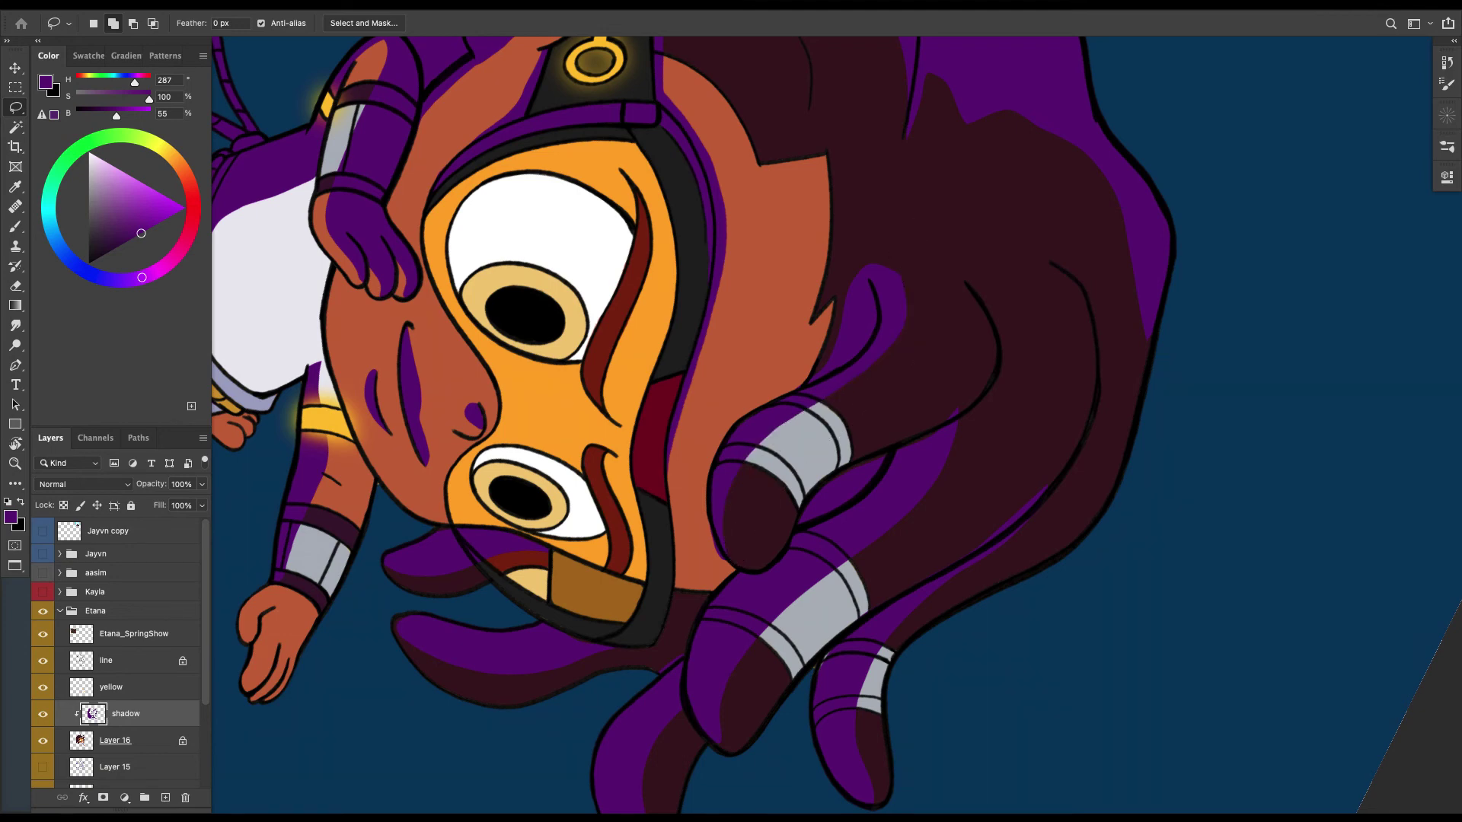
Lasso a pointed extension at the base of the front dreadlock's shadow, fill it with purple and deselect.
key(b)
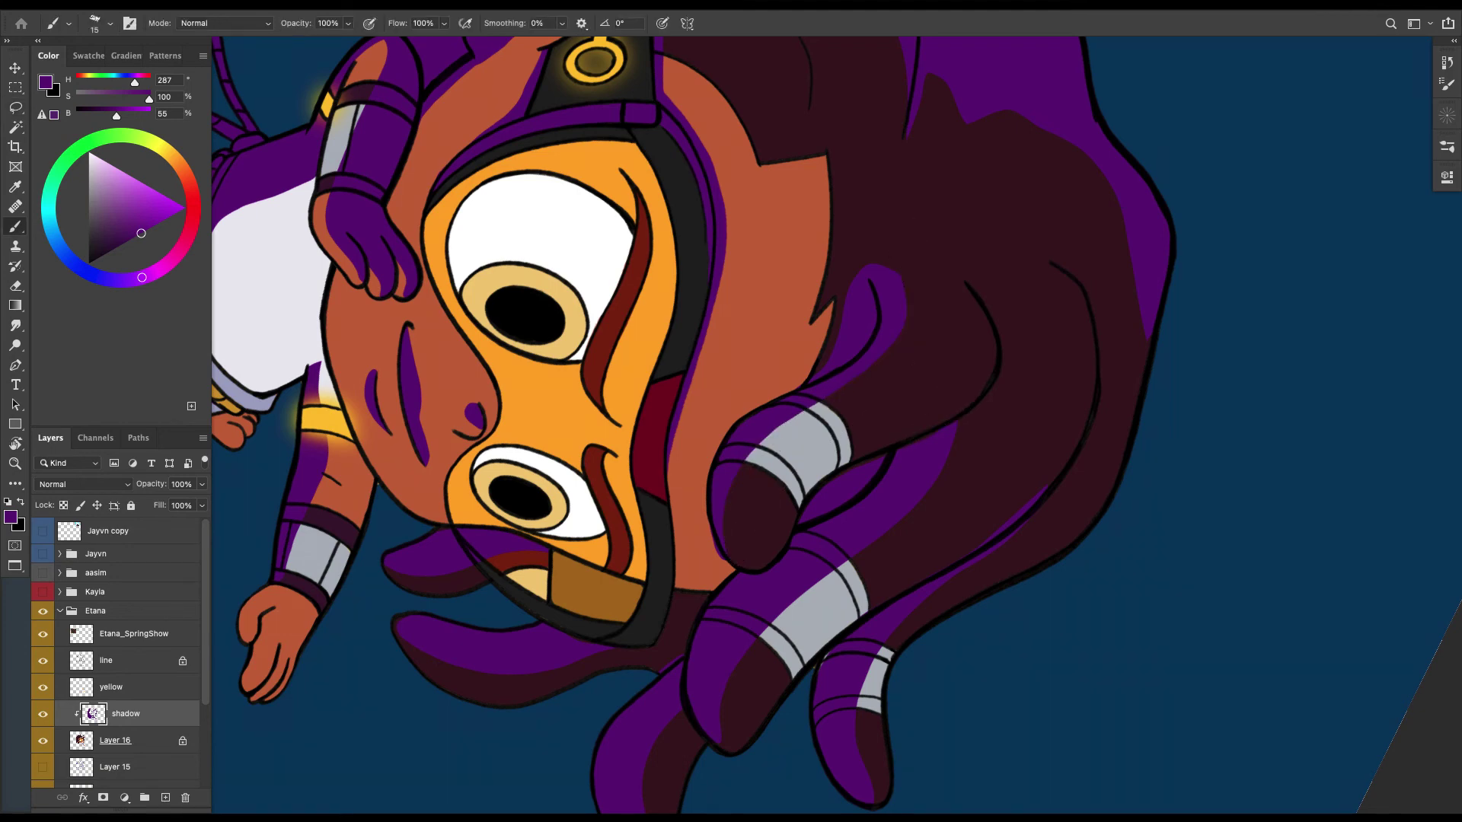
scroll(791, 424, right, 2)
key(Escape)
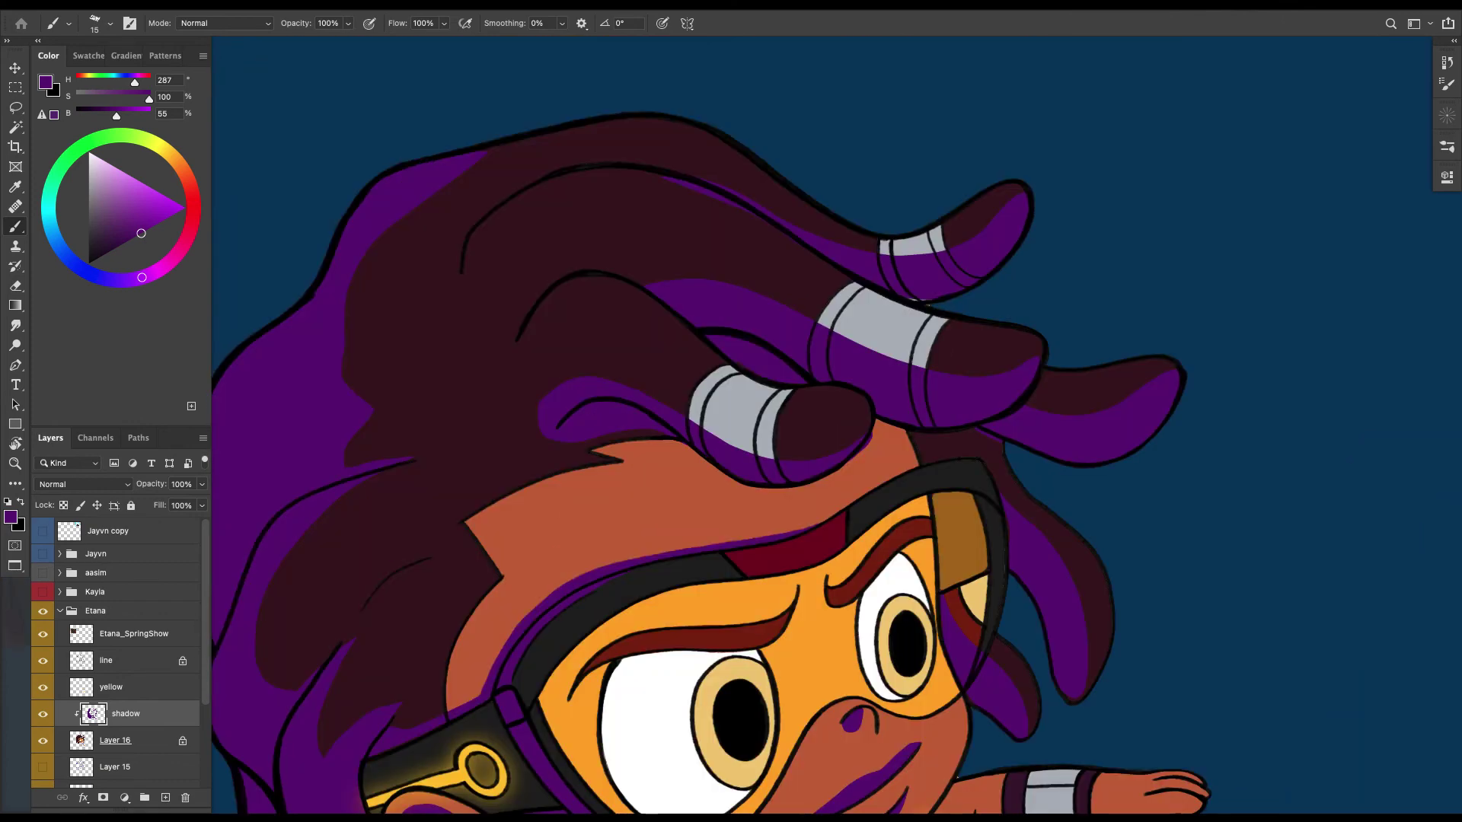
key(l)
drag(564, 385, 506, 441)
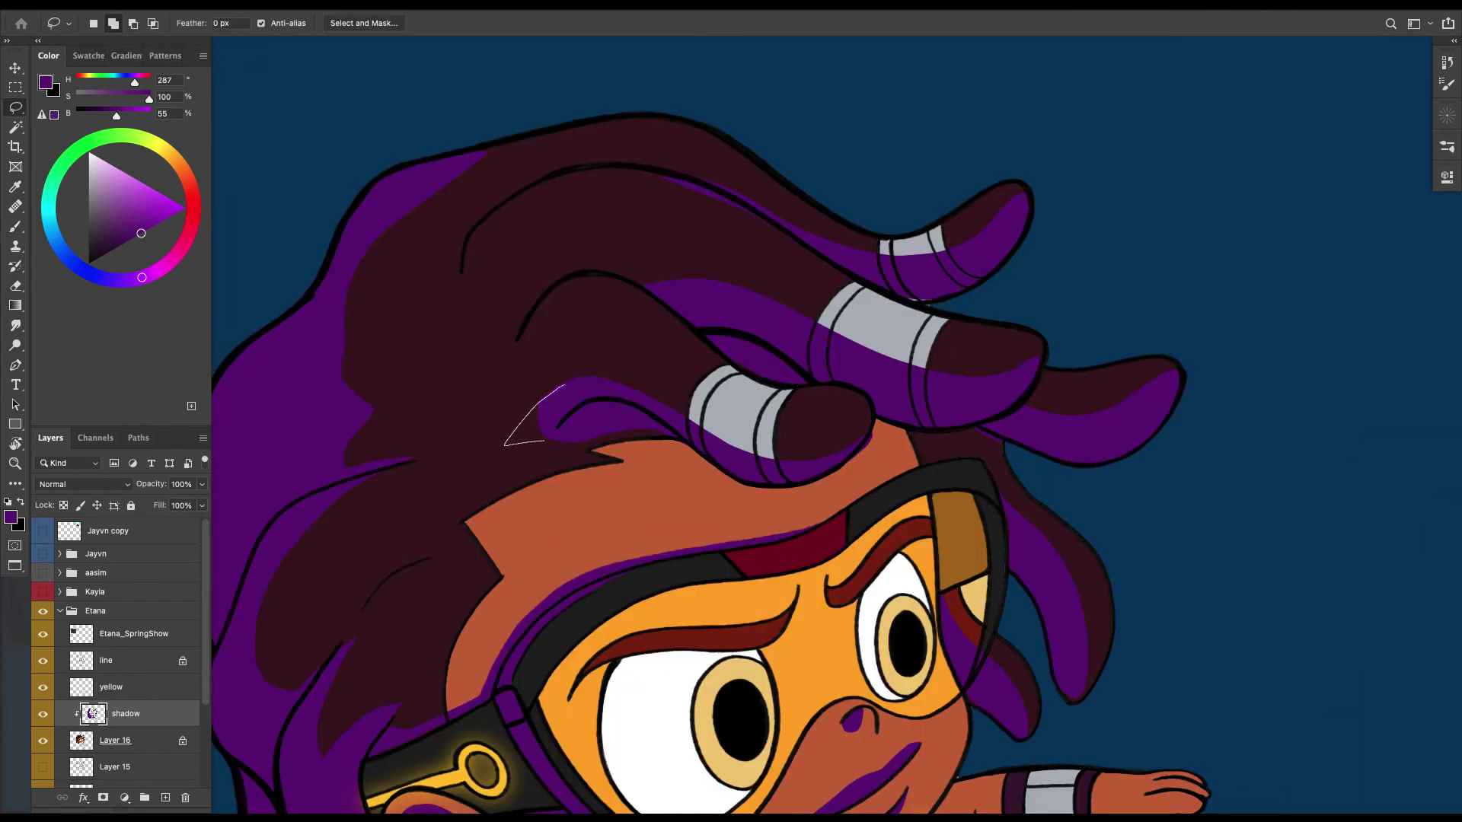
mouse_move(604, 436)
mouse_down()
mouse_move(638, 432)
mouse_move(613, 386)
mouse_up()
key(b)
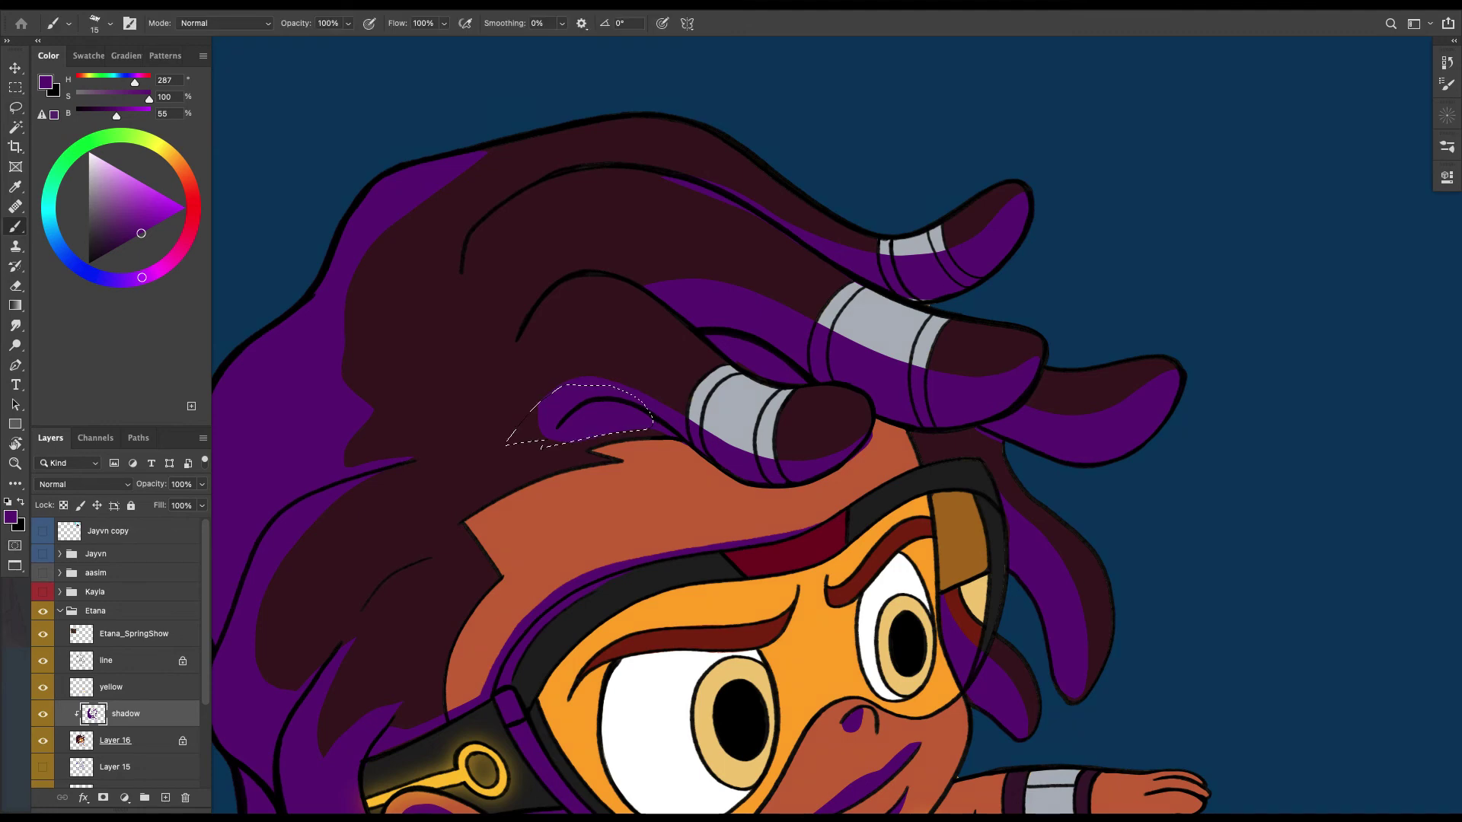
drag(537, 425, 523, 437)
key(super+d)
Lasso a curved band above the front dreadlock's outline, paint it purple with a 150-pixel brush and deselect.
scroll(714, 425, up, 2)
key(l)
mouse_move(470, 373)
mouse_down()
mouse_move(552, 303)
mouse_move(619, 301)
mouse_move(746, 358)
mouse_move(645, 353)
mouse_up()
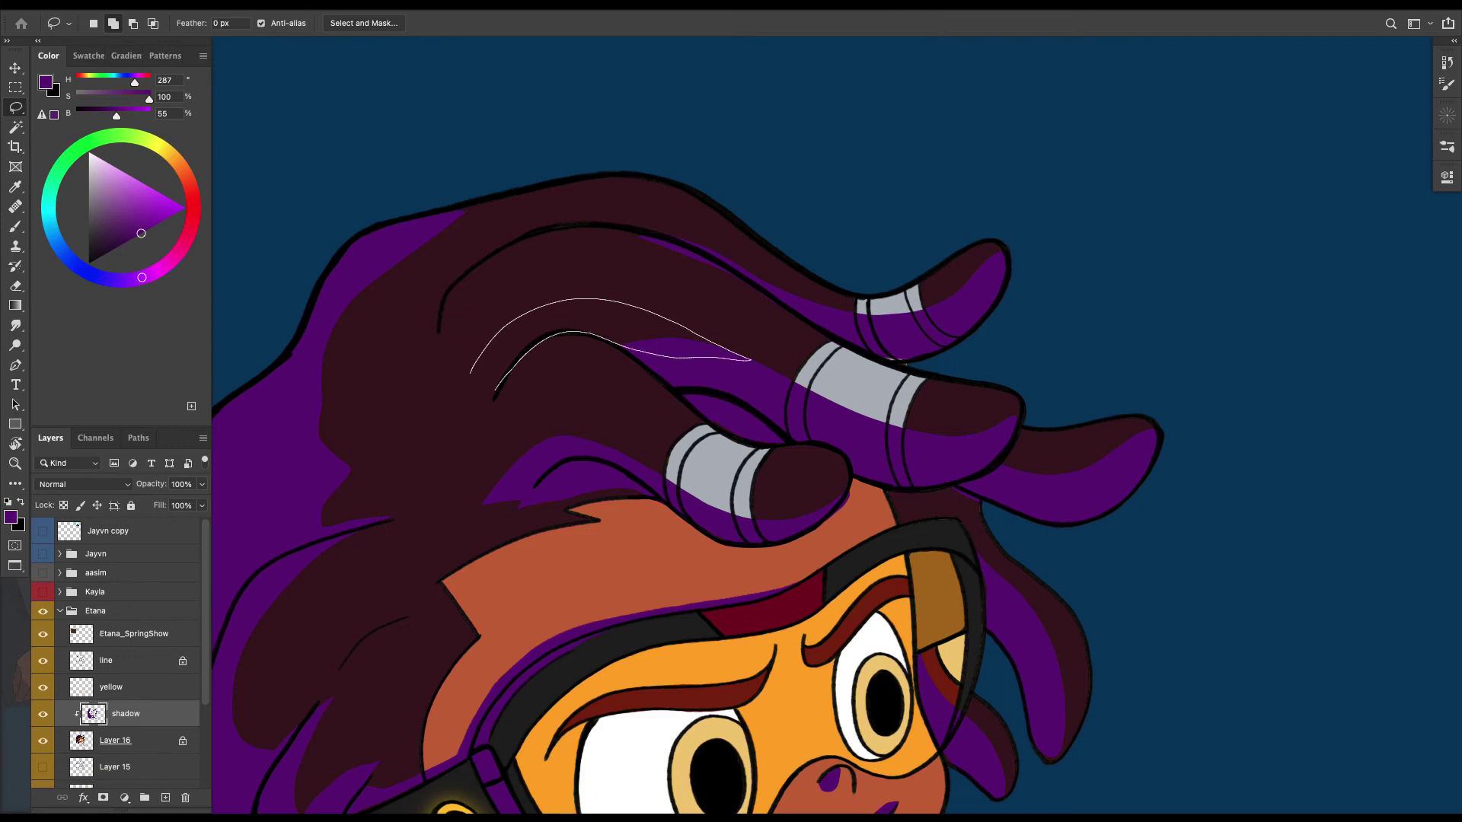
drag(485, 404, 473, 367)
key(b)
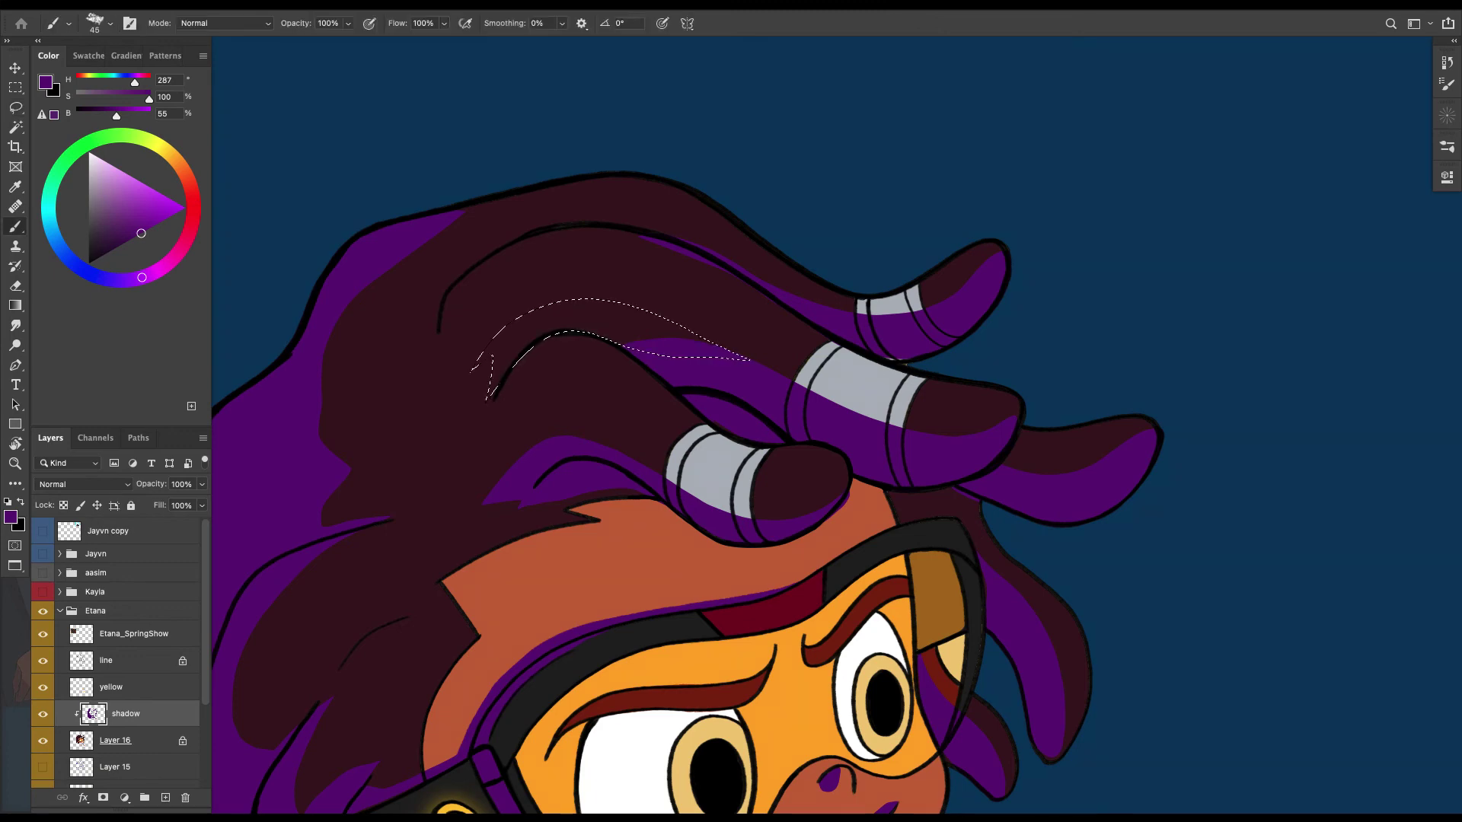
key(bracketright)
key(bracketright)
key(bracketright)
key(bracketright)
mouse_move(775, 393)
mouse_down()
mouse_move(562, 288)
mouse_move(705, 415)
mouse_move(519, 344)
mouse_move(441, 369)
mouse_up()
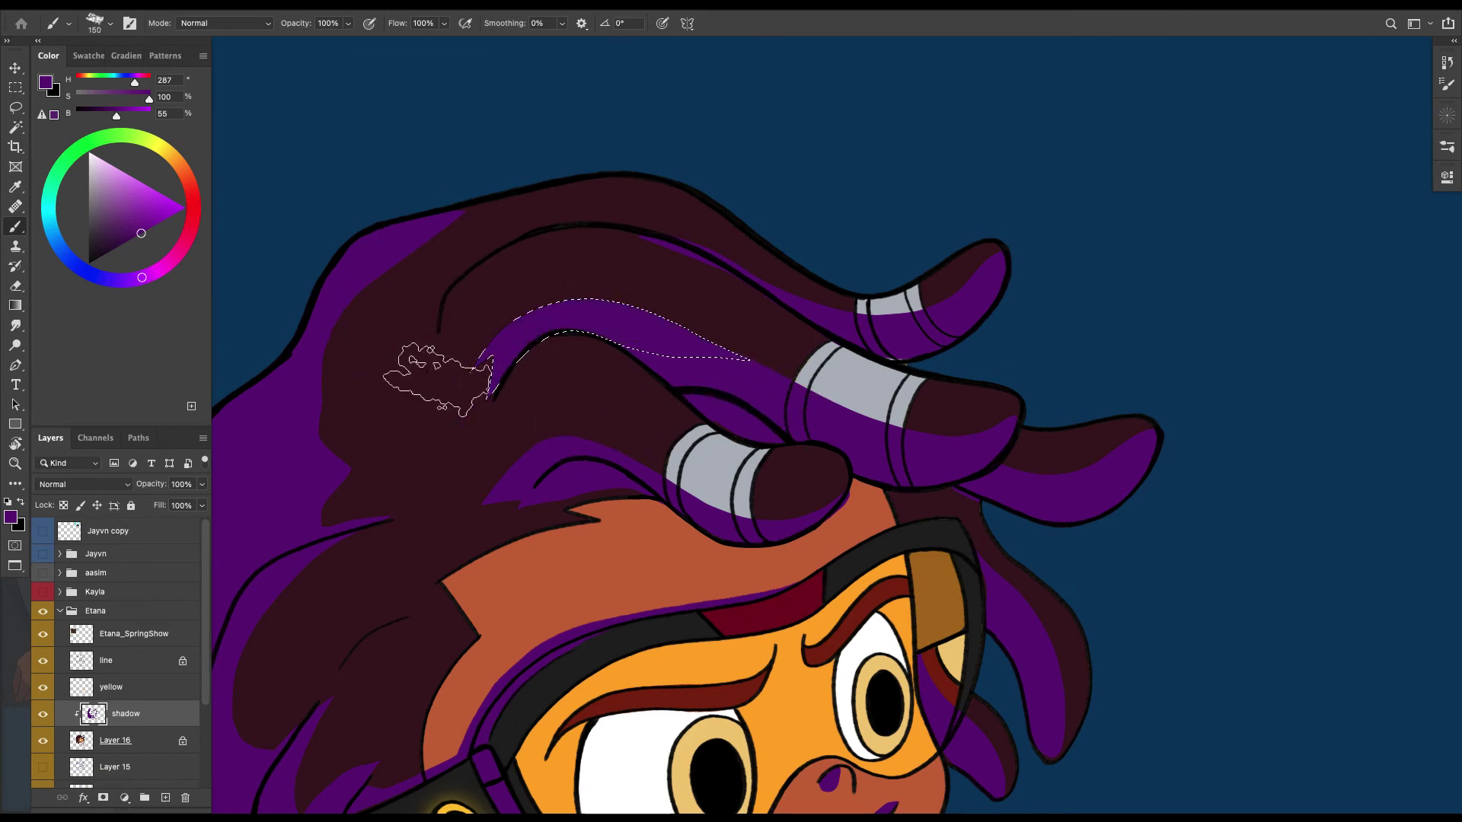
key(super+d)
Lasso a curved strip above the middle dreadlock's outline, paint it purple, deselect and refine its pointed tip.
key(l)
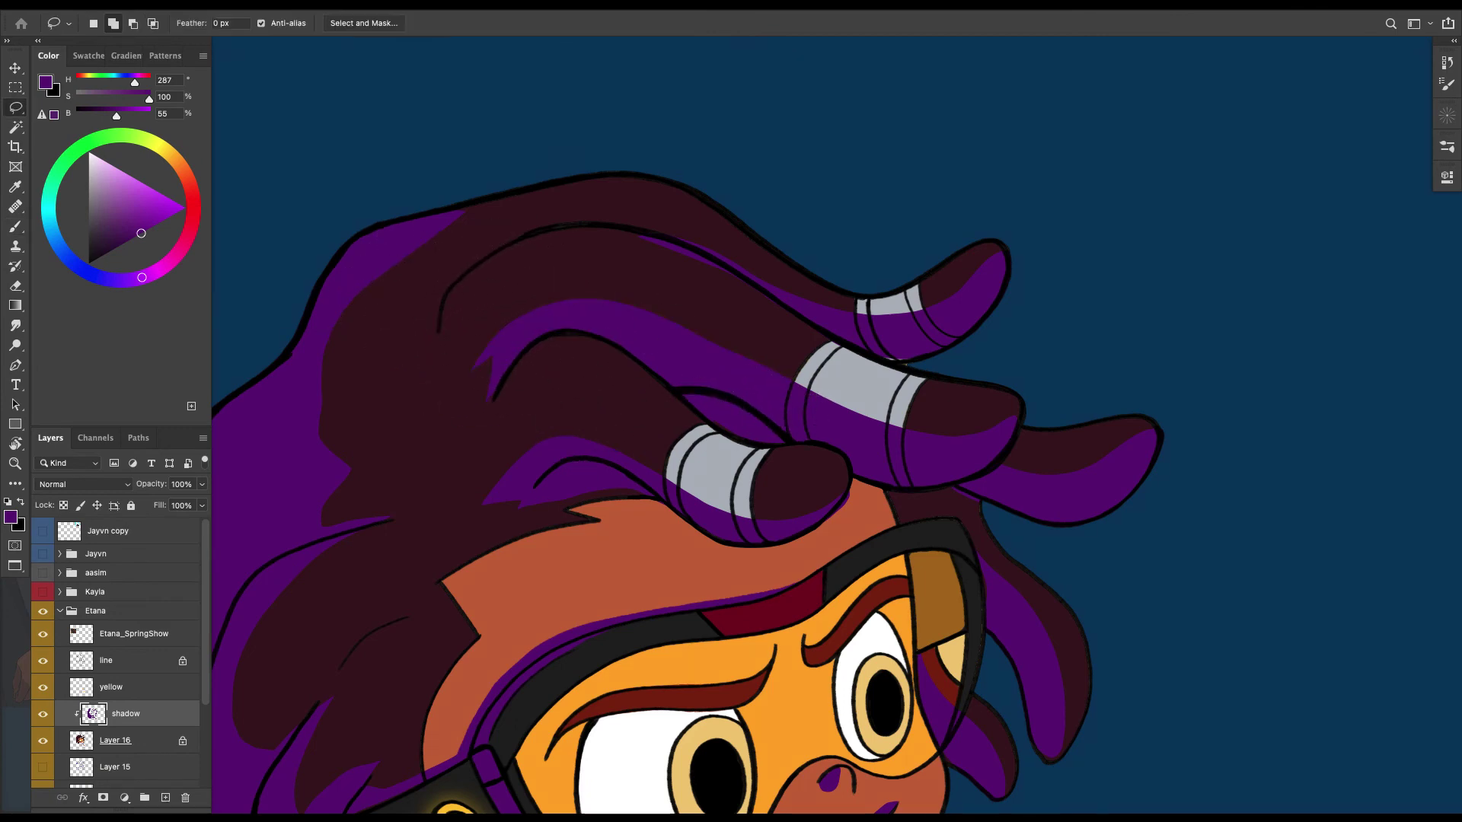
mouse_move(799, 293)
mouse_down()
mouse_move(668, 216)
mouse_move(584, 207)
mouse_move(480, 244)
mouse_move(404, 337)
mouse_move(421, 323)
mouse_move(424, 343)
mouse_move(479, 265)
mouse_move(591, 223)
mouse_move(815, 304)
mouse_up()
key(v)
key(b)
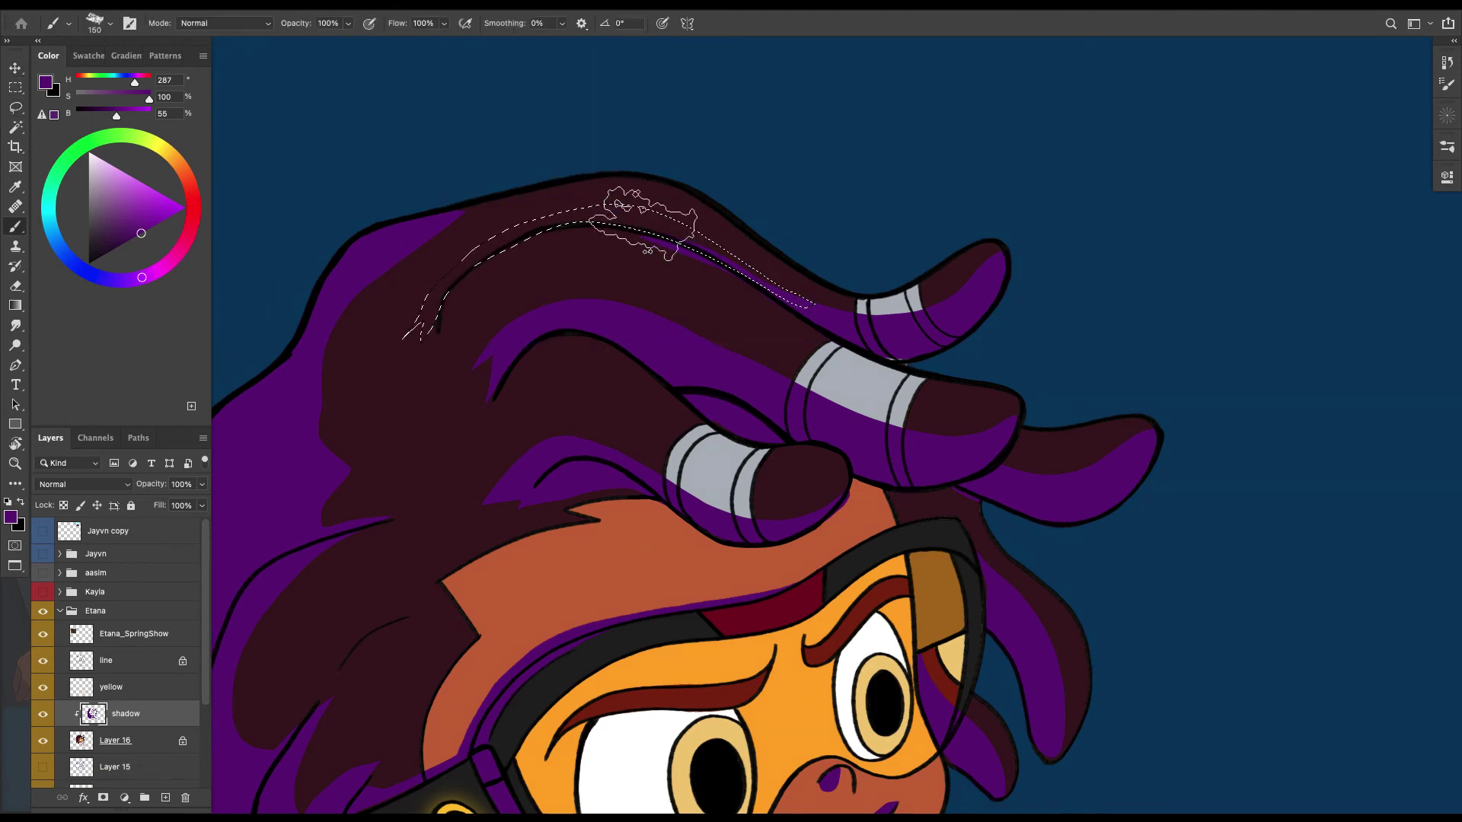
mouse_move(643, 223)
mouse_down()
mouse_move(737, 253)
mouse_move(426, 265)
mouse_move(365, 307)
mouse_up()
key(ctrl+d)
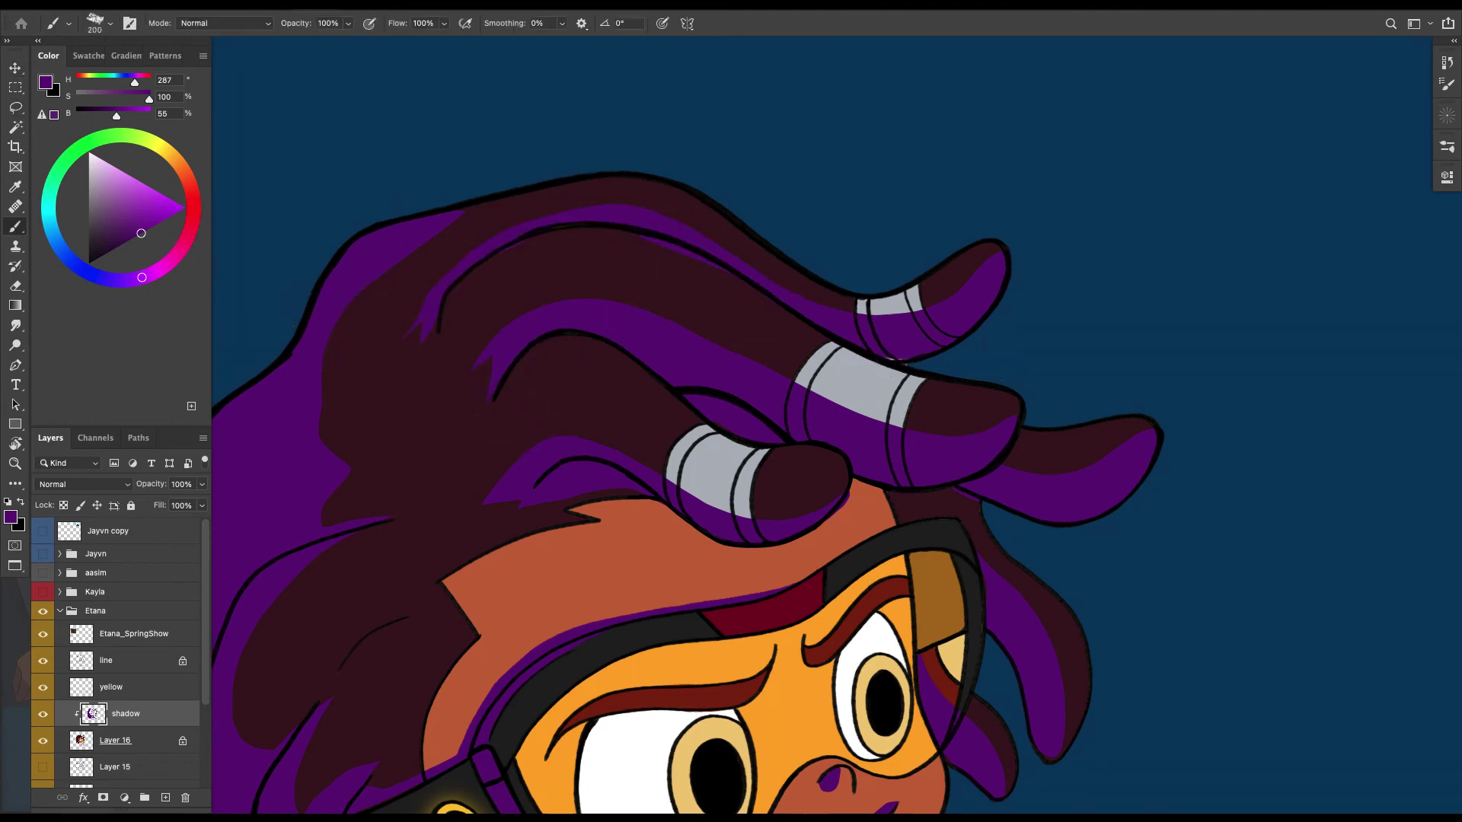
key(l)
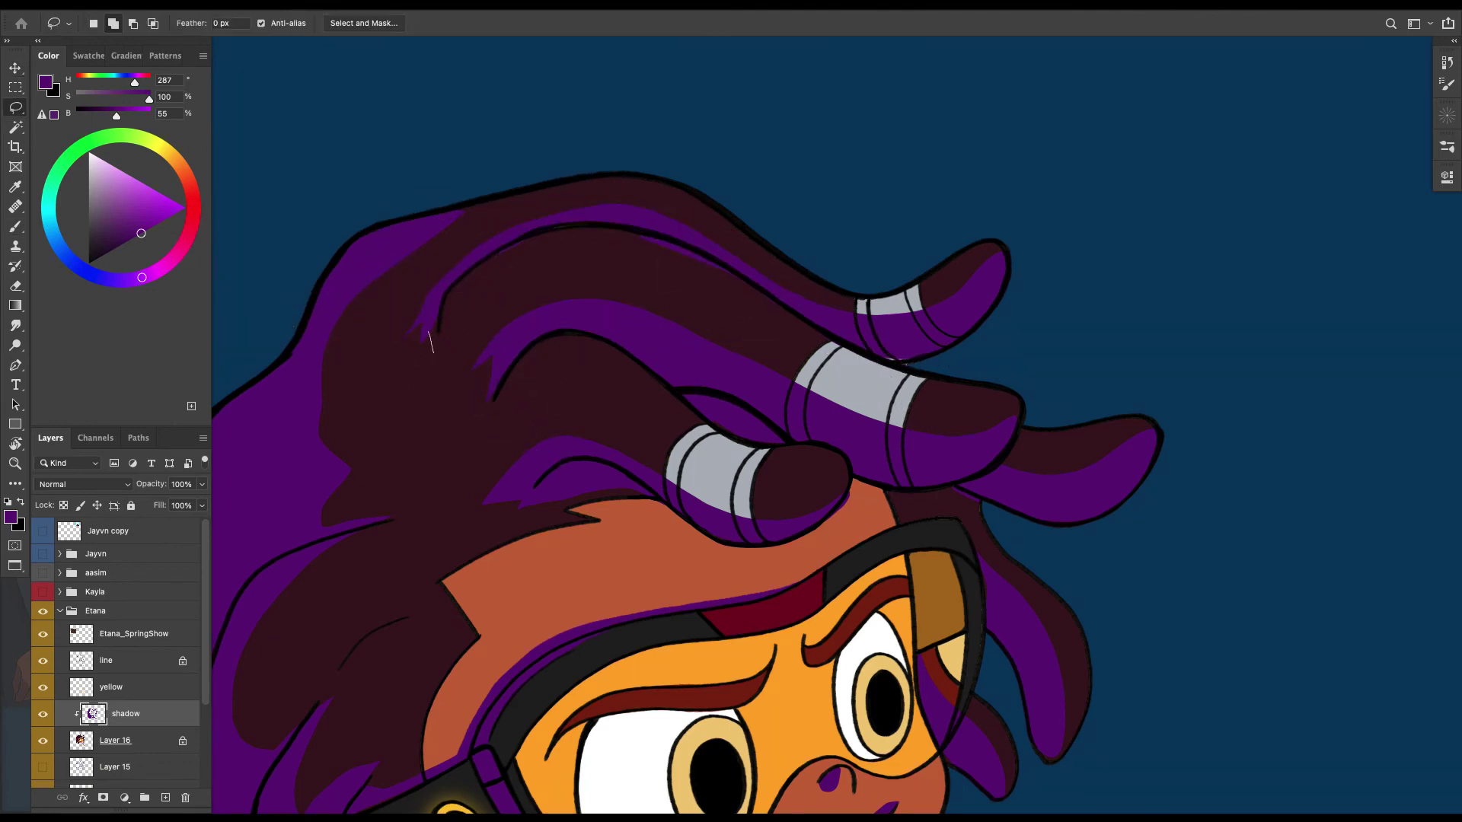
key(b)
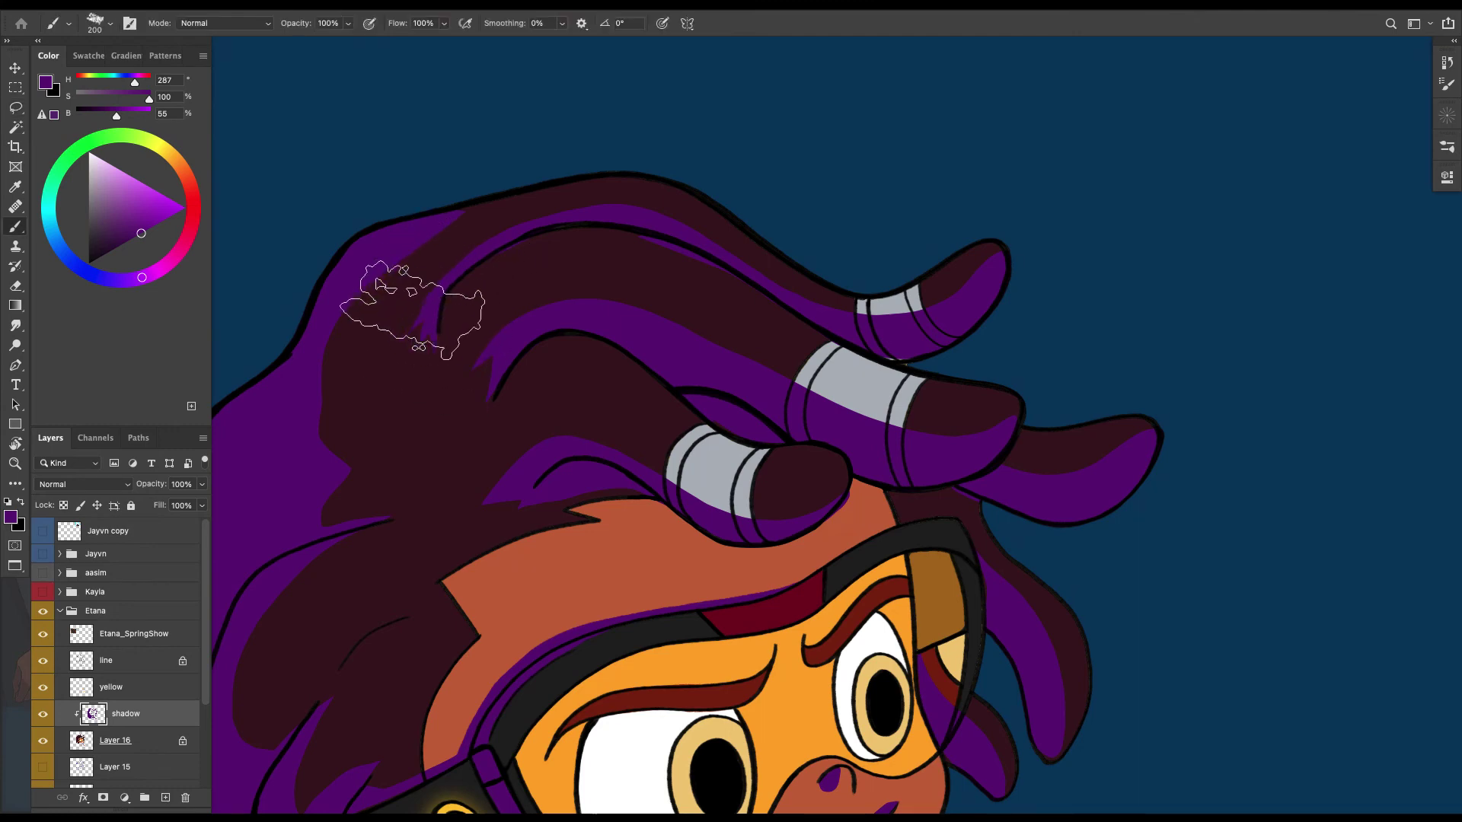
Lasso the hair behind the far corner of the goggles in two sections, paint them with purple shadow and deselect.
scroll(407, 304, down, 3)
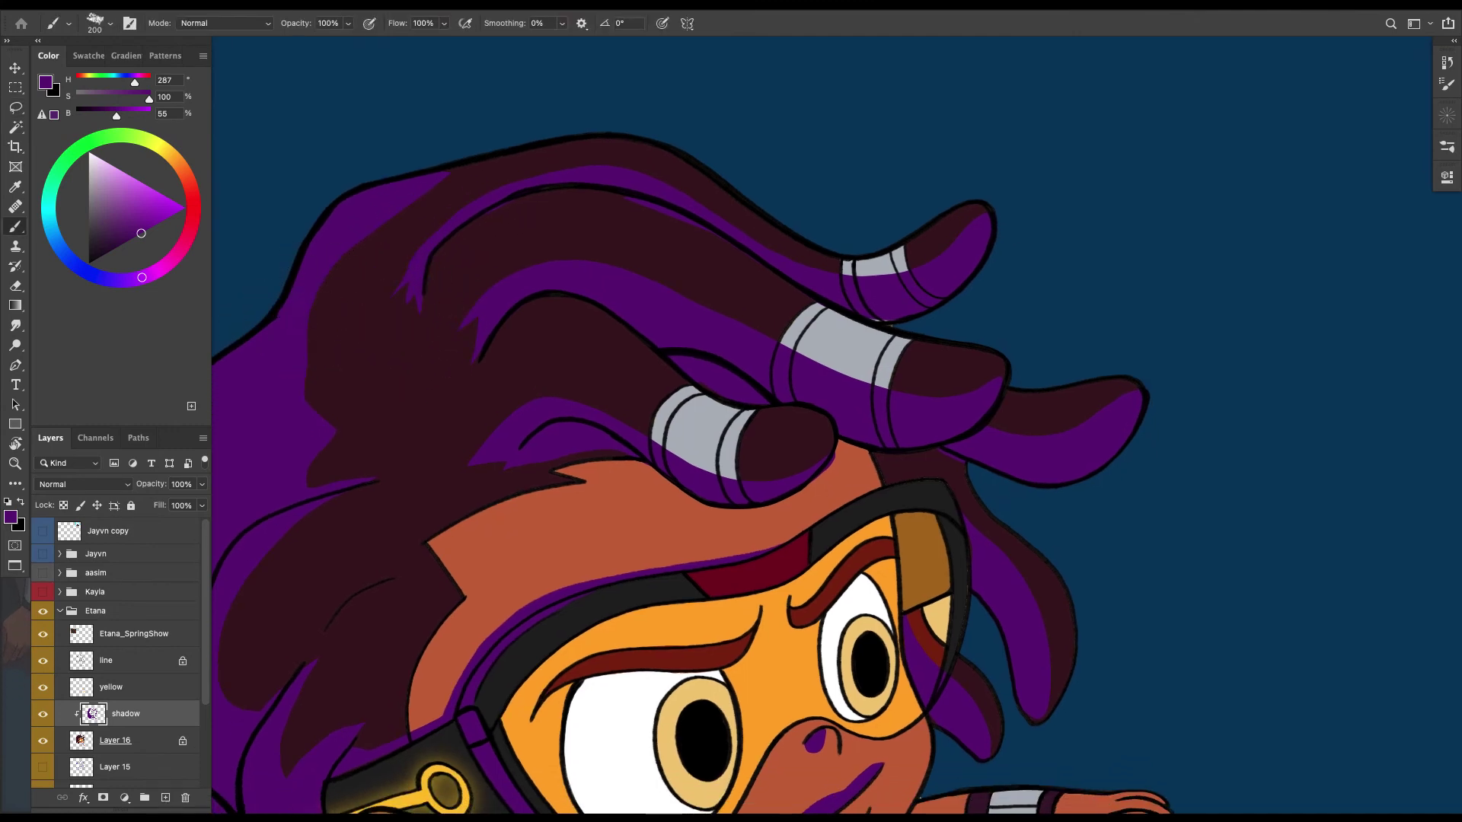
scroll(685, 456, right, 5)
key(l)
mouse_move(750, 418)
mouse_down()
mouse_move(704, 438)
mouse_move(734, 385)
mouse_move(778, 411)
mouse_move(708, 426)
mouse_move(733, 419)
mouse_move(778, 455)
mouse_move(790, 496)
mouse_up()
key(b)
key(super+d)
key(l)
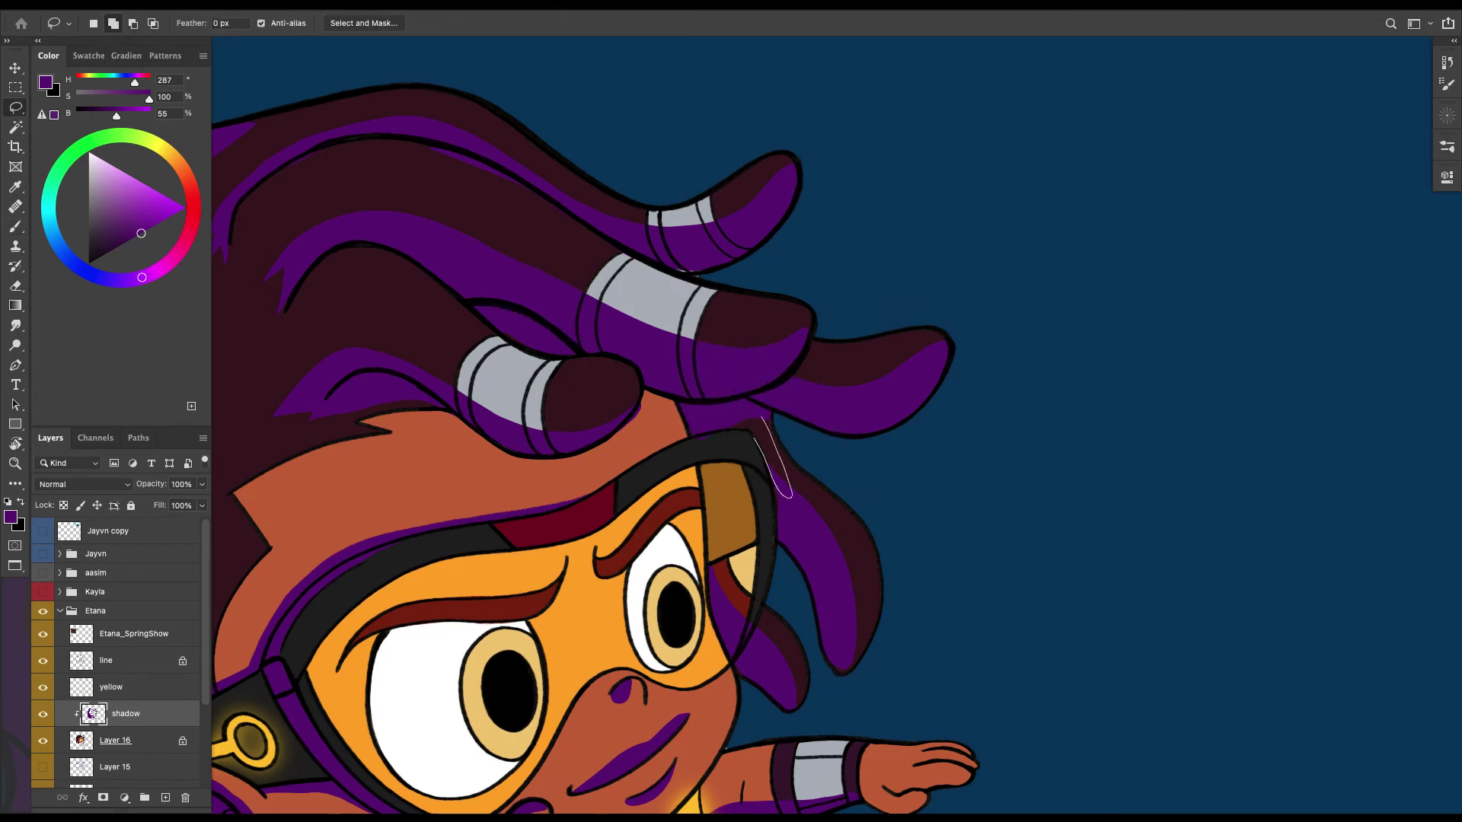
mouse_move(754, 437)
mouse_down()
mouse_move(729, 431)
mouse_move(777, 489)
mouse_up()
key(b)
key(super+d)
Reduce the brush to 70 pixels and touch up the purple shadow beneath the uppermost dreadlock's silver cuff.
drag(388, 242, 343, 356)
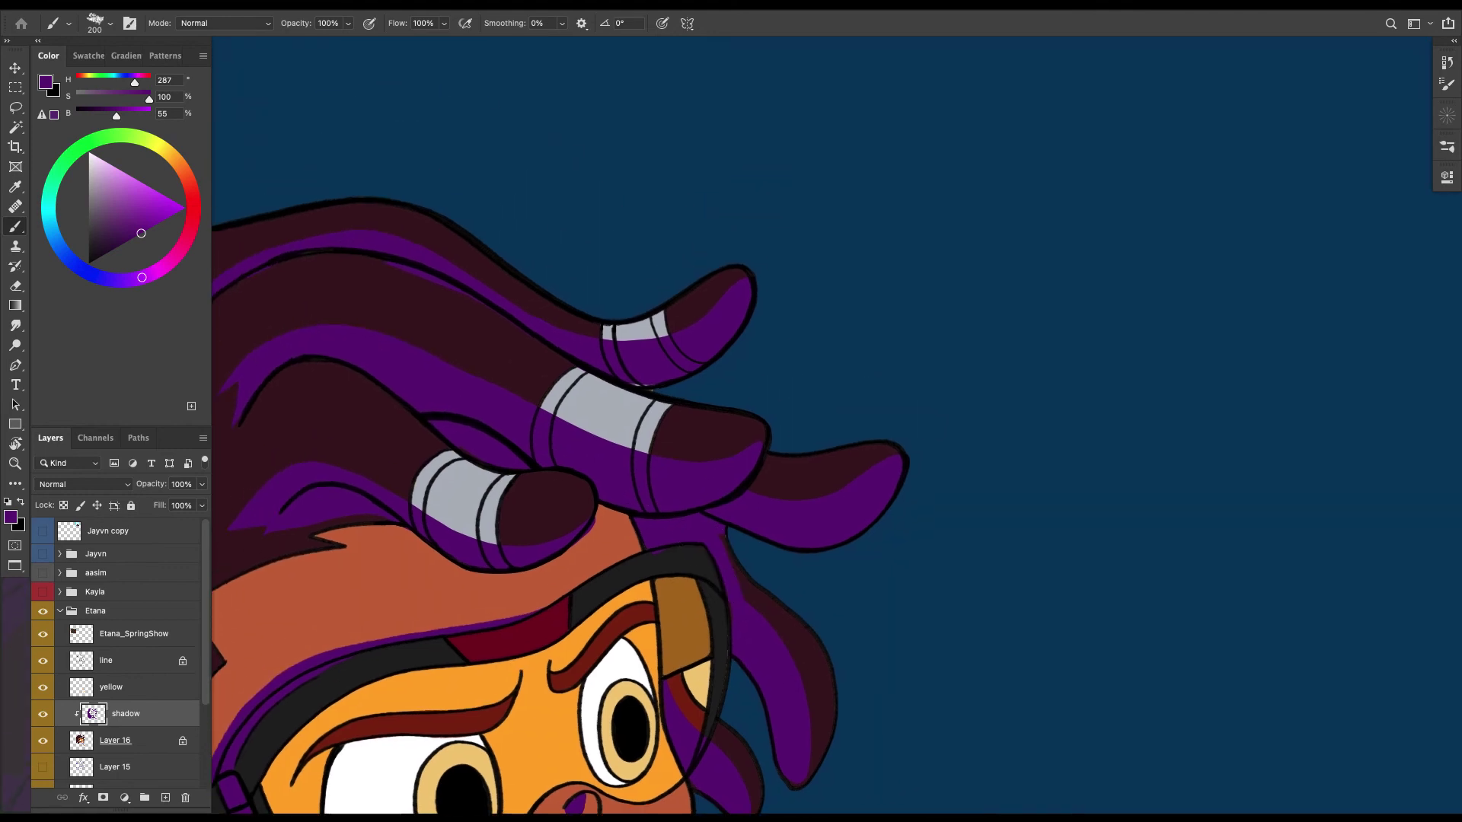
key(bracketleft)
key(bracketleft)
key(bracketleft)
key(bracketleft)
key(bracketleft)
key(bracketleft)
key(bracketleft)
drag(635, 380, 657, 386)
Lasso and delete a highlight patch from the purple at the back of the hair, and repaint the shadow beside it.
key(super+minus)
key(super+minus)
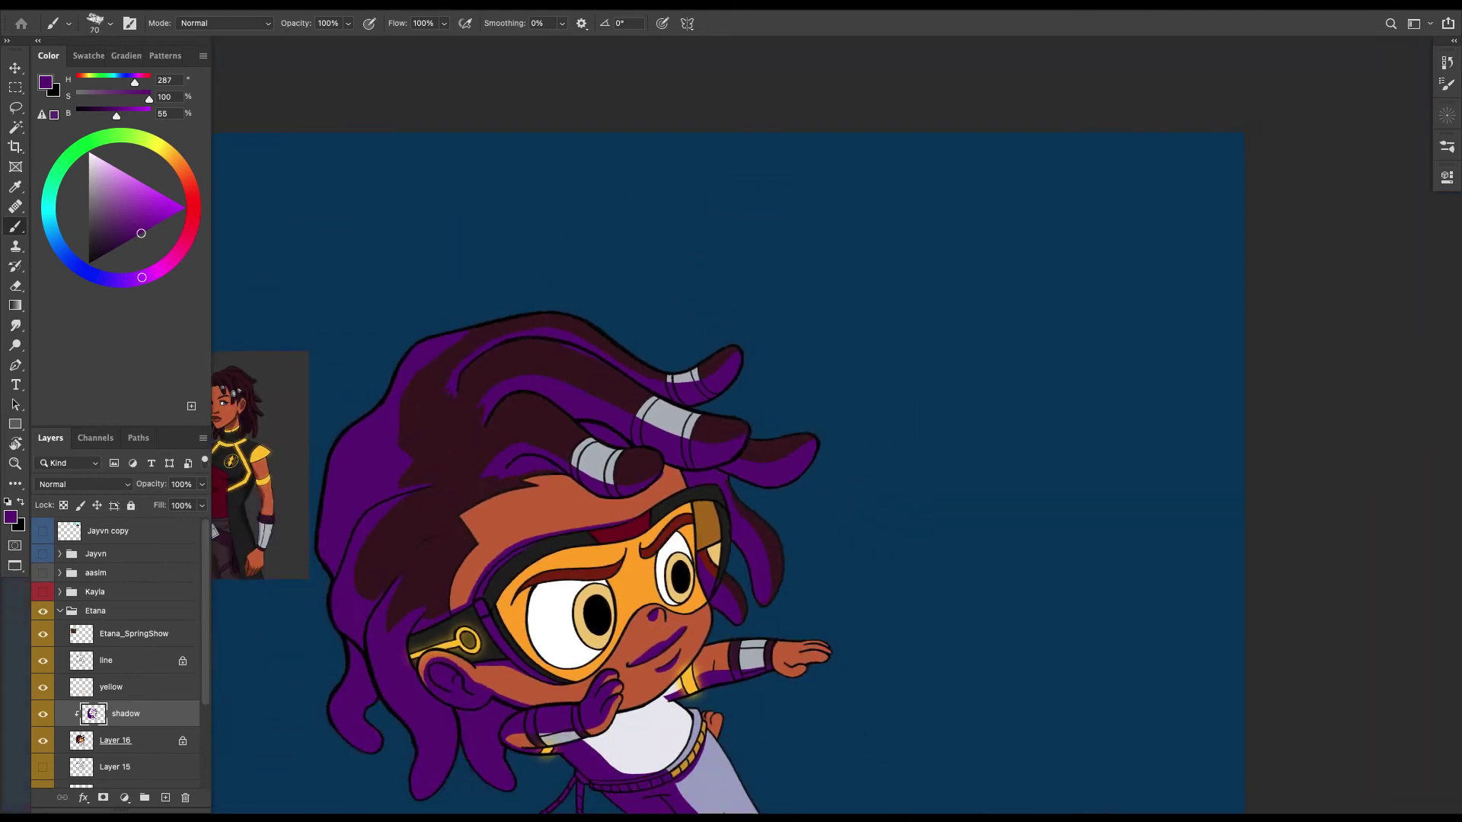
drag(441, 390, 514, 349)
key(l)
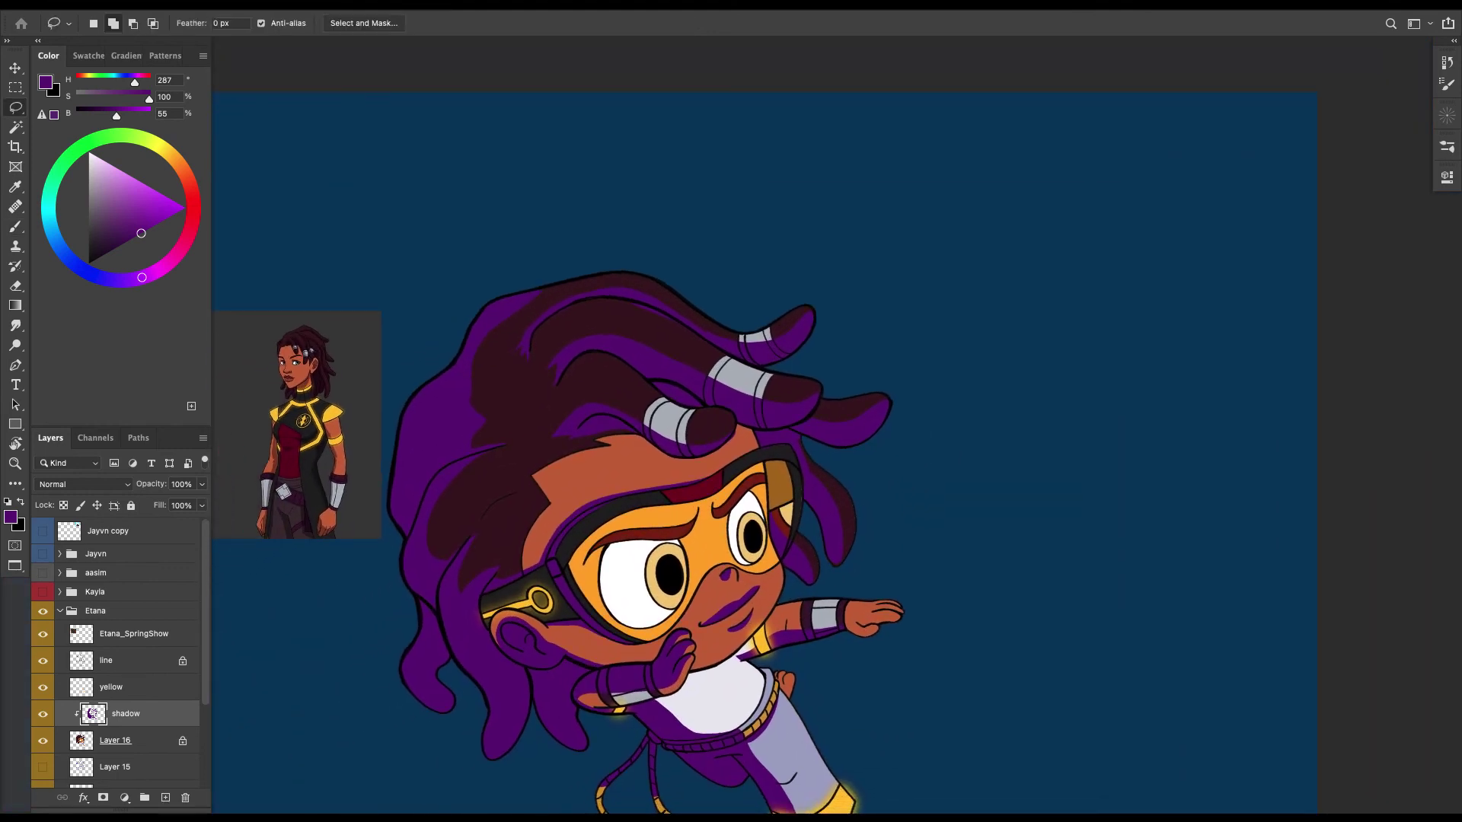
mouse_move(464, 417)
mouse_down()
mouse_move(403, 478)
mouse_move(415, 457)
mouse_move(472, 450)
mouse_move(538, 410)
mouse_move(497, 395)
mouse_move(450, 448)
mouse_up()
key(Delete)
key(super+d)
key(b)
drag(533, 407, 468, 440)
key(ctrl+d)
Lasso a tapered strip of hair behind the temple and paint it with purple shadow using a 200-pixel brush.
key(l)
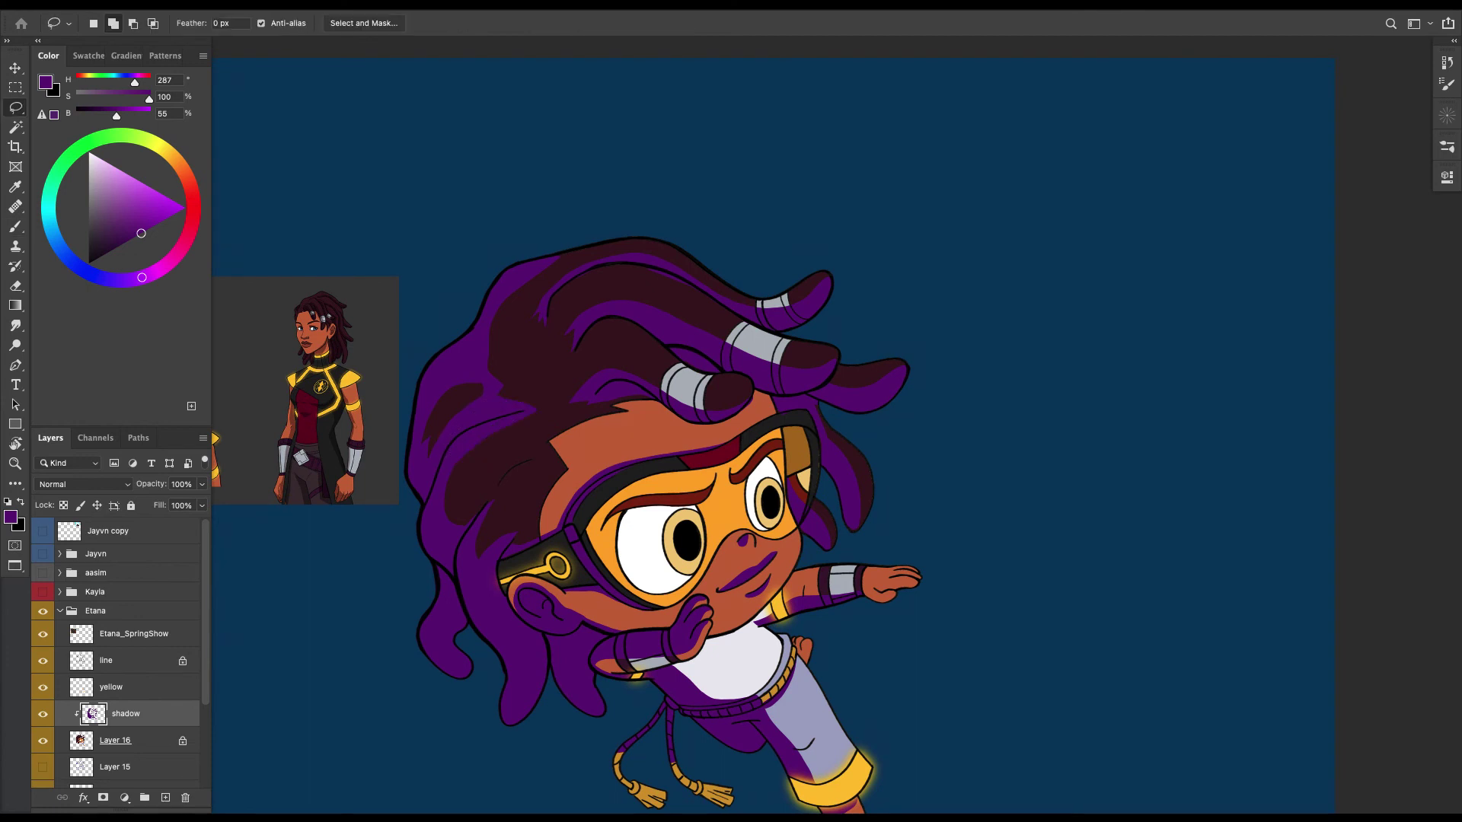
mouse_move(445, 522)
mouse_down()
mouse_move(512, 461)
mouse_move(449, 563)
mouse_move(445, 526)
mouse_up()
key(b)
key(])
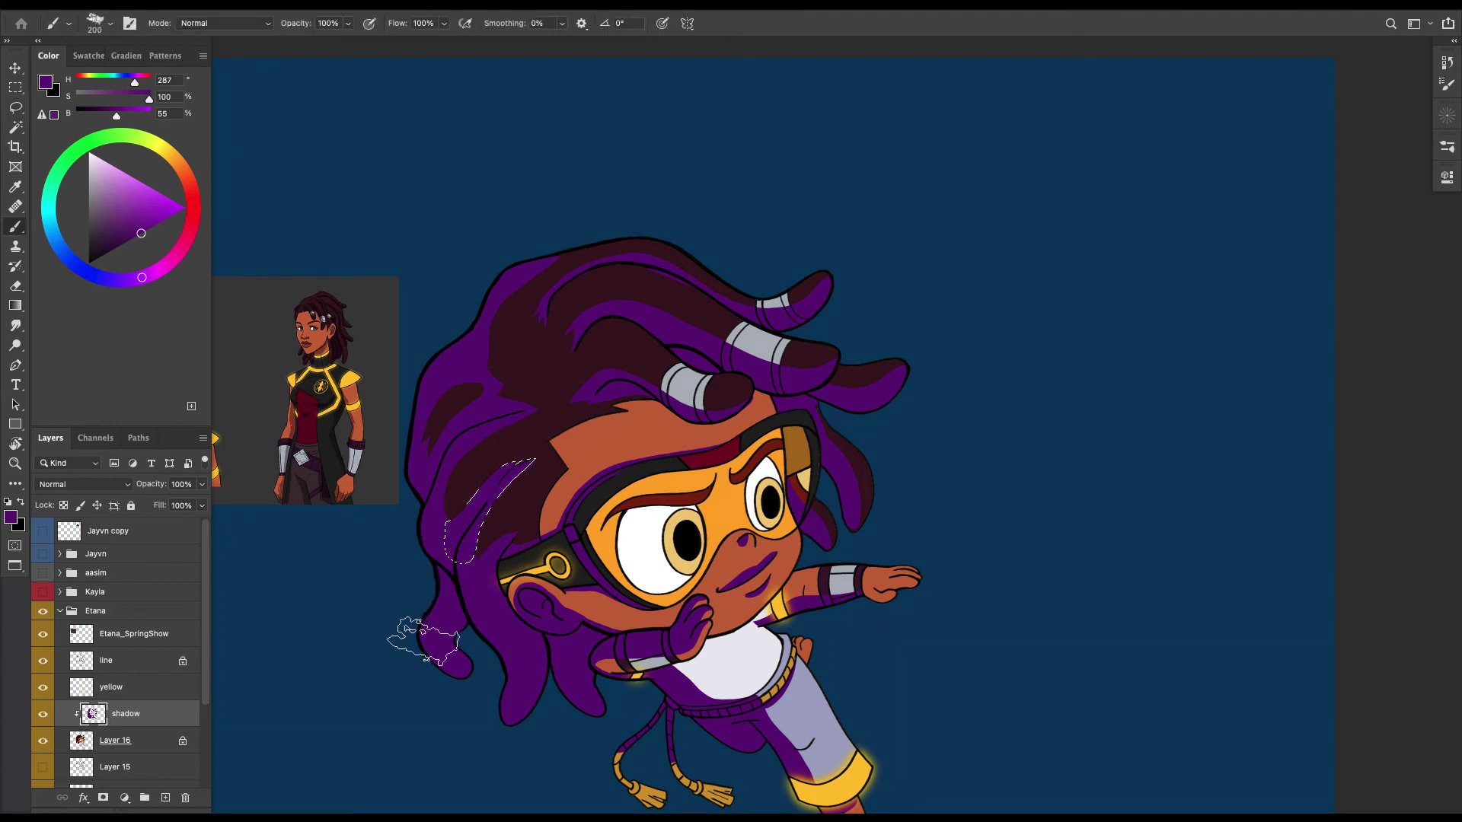
Reduce the brush to 25 pixels and paint purple shadow along the undersides of both belt cords and tassels.
scroll(457, 507, down, 3)
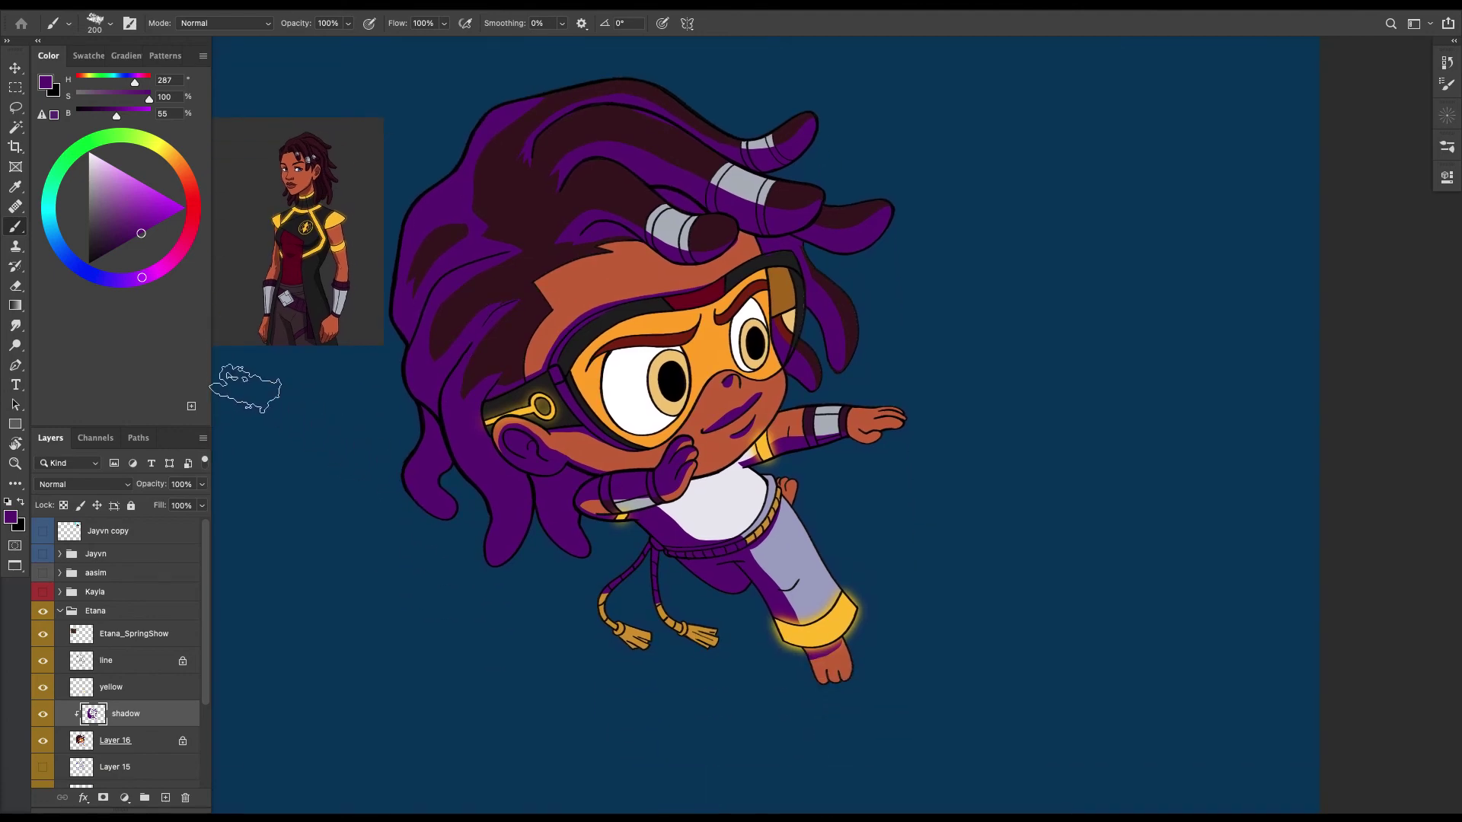
key([)
key([)
key([)
key(super+plus)
scroll(514, 449, down, 3)
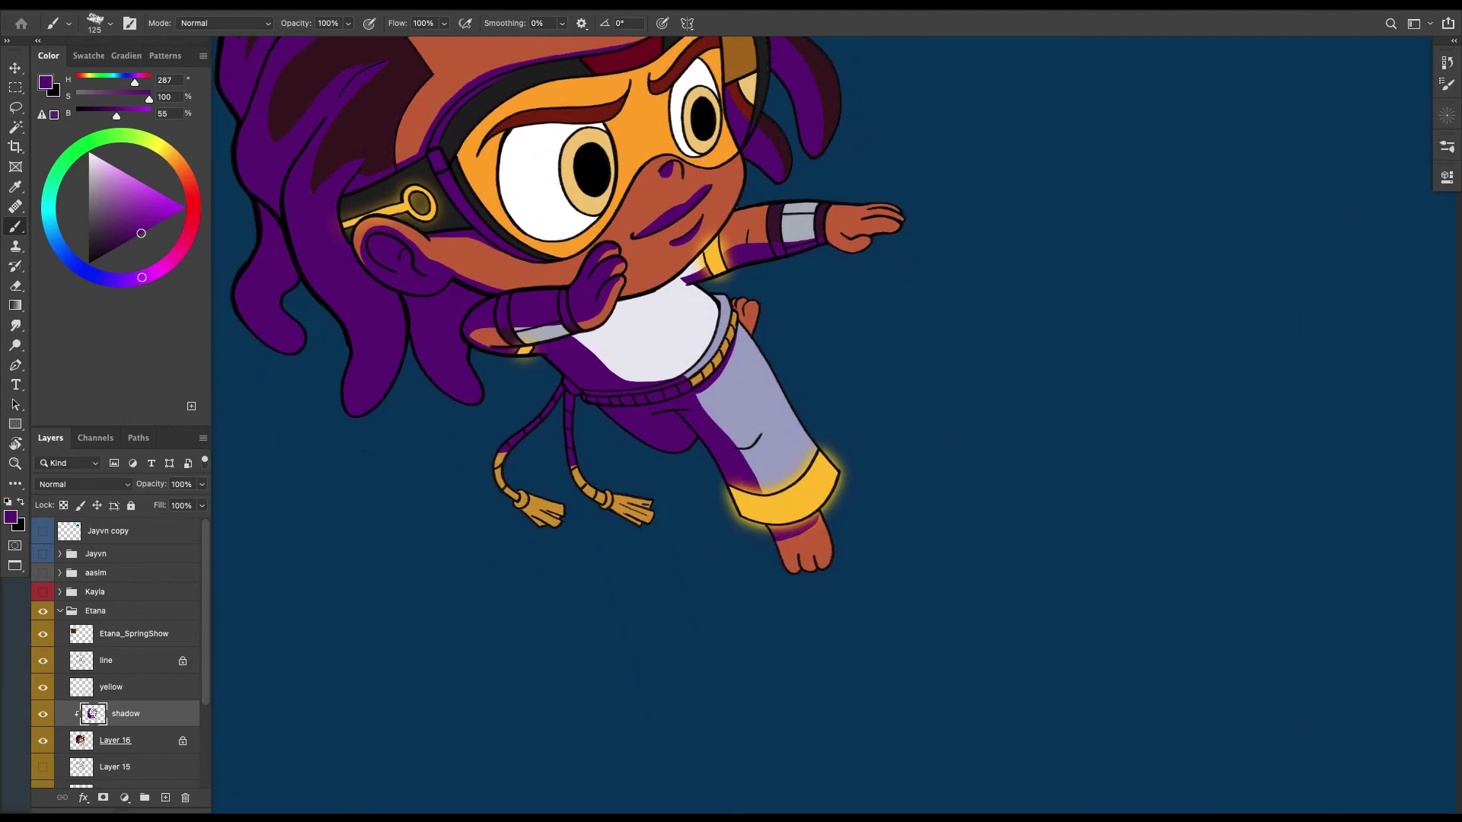
key([)
key([)
key([)
key([)
key([)
key(super+plus)
mouse_move(494, 487)
mouse_down()
mouse_move(542, 547)
mouse_move(598, 568)
mouse_up()
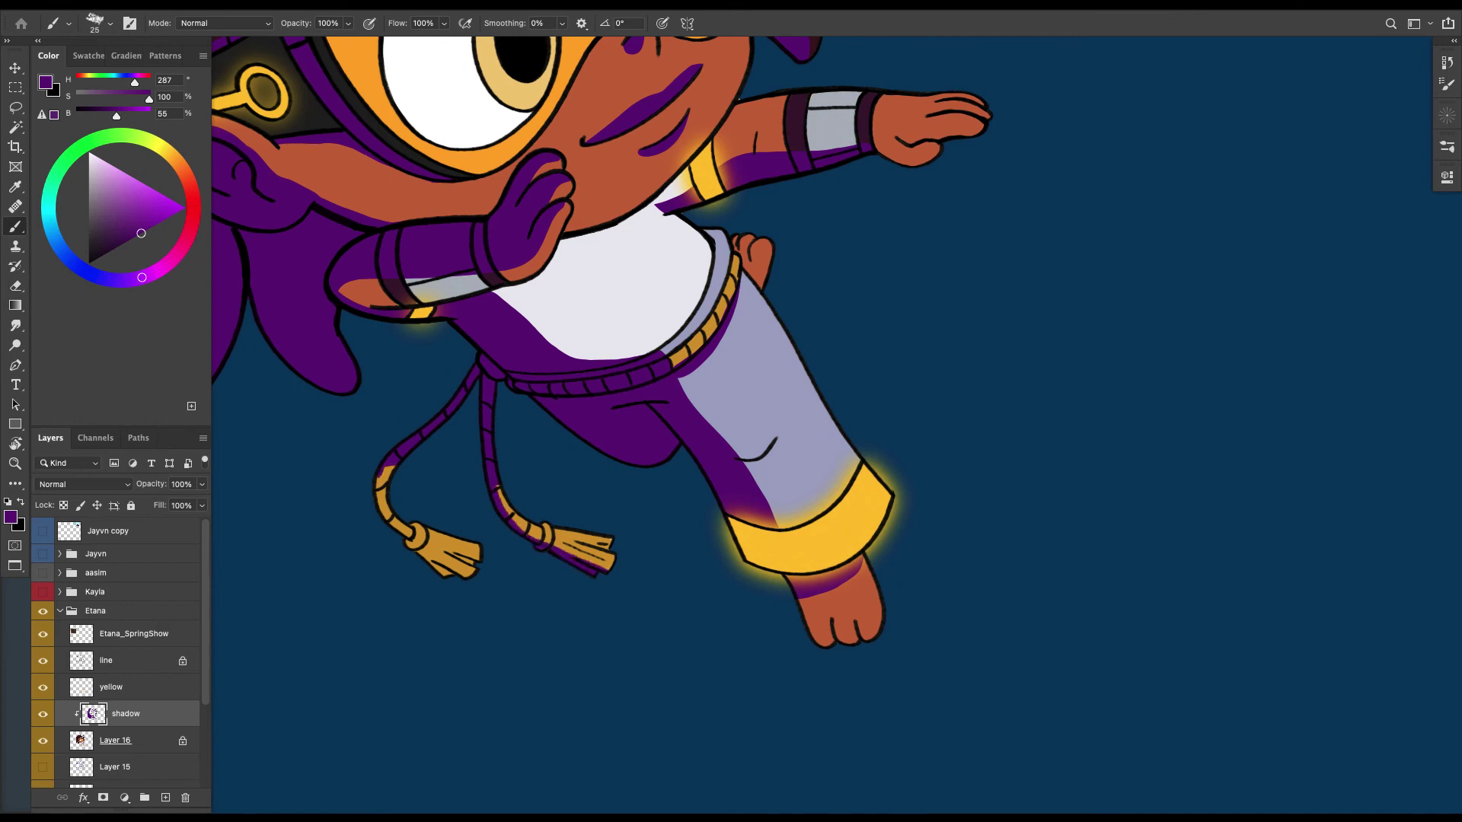
mouse_move(381, 471)
mouse_down()
mouse_move(394, 530)
mouse_move(465, 571)
mouse_move(441, 572)
mouse_up()
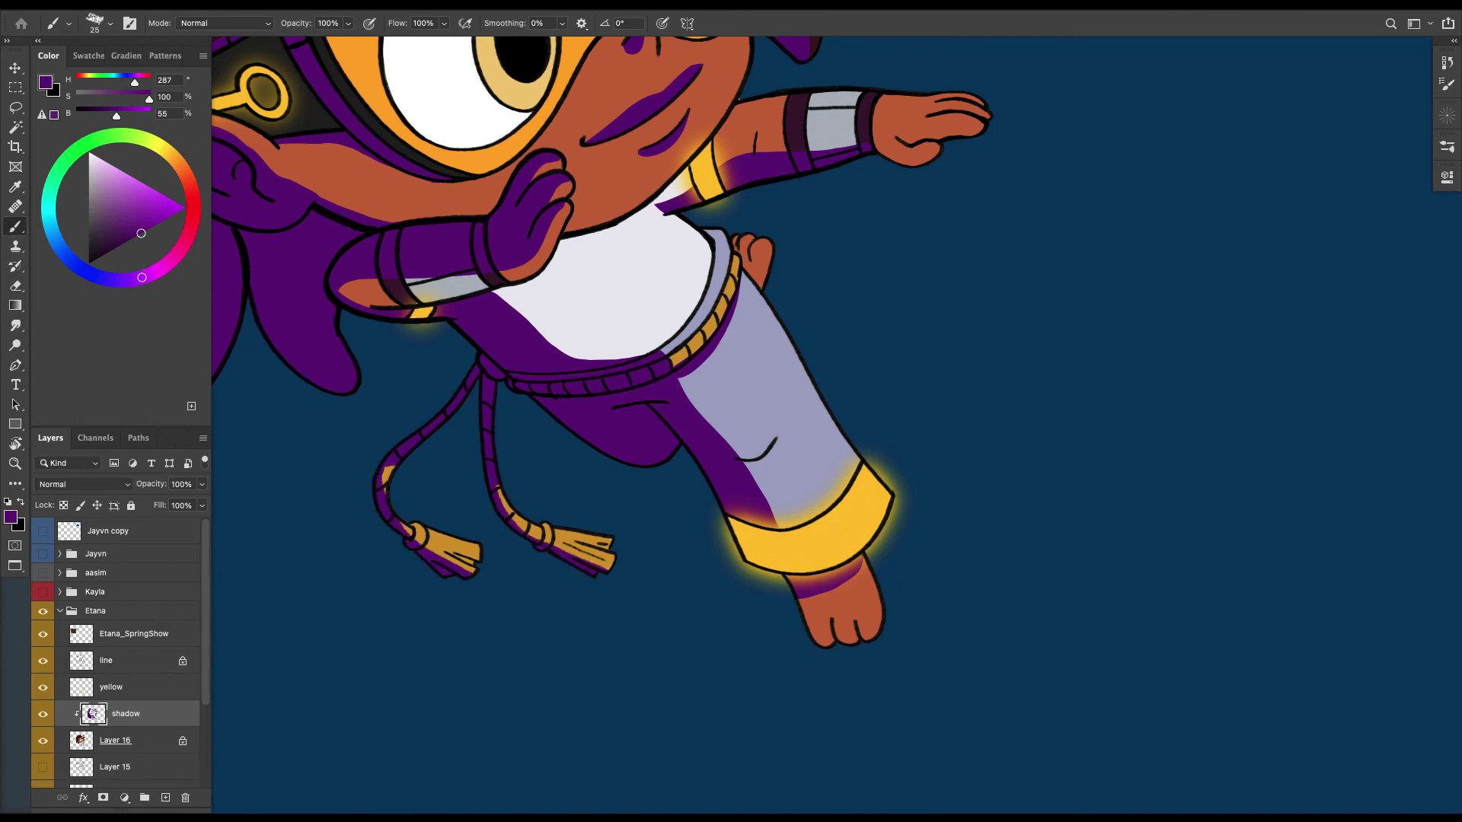
Lasso a sliver of purple along the curve of the outer belt cord, delete it and deselect.
key(l)
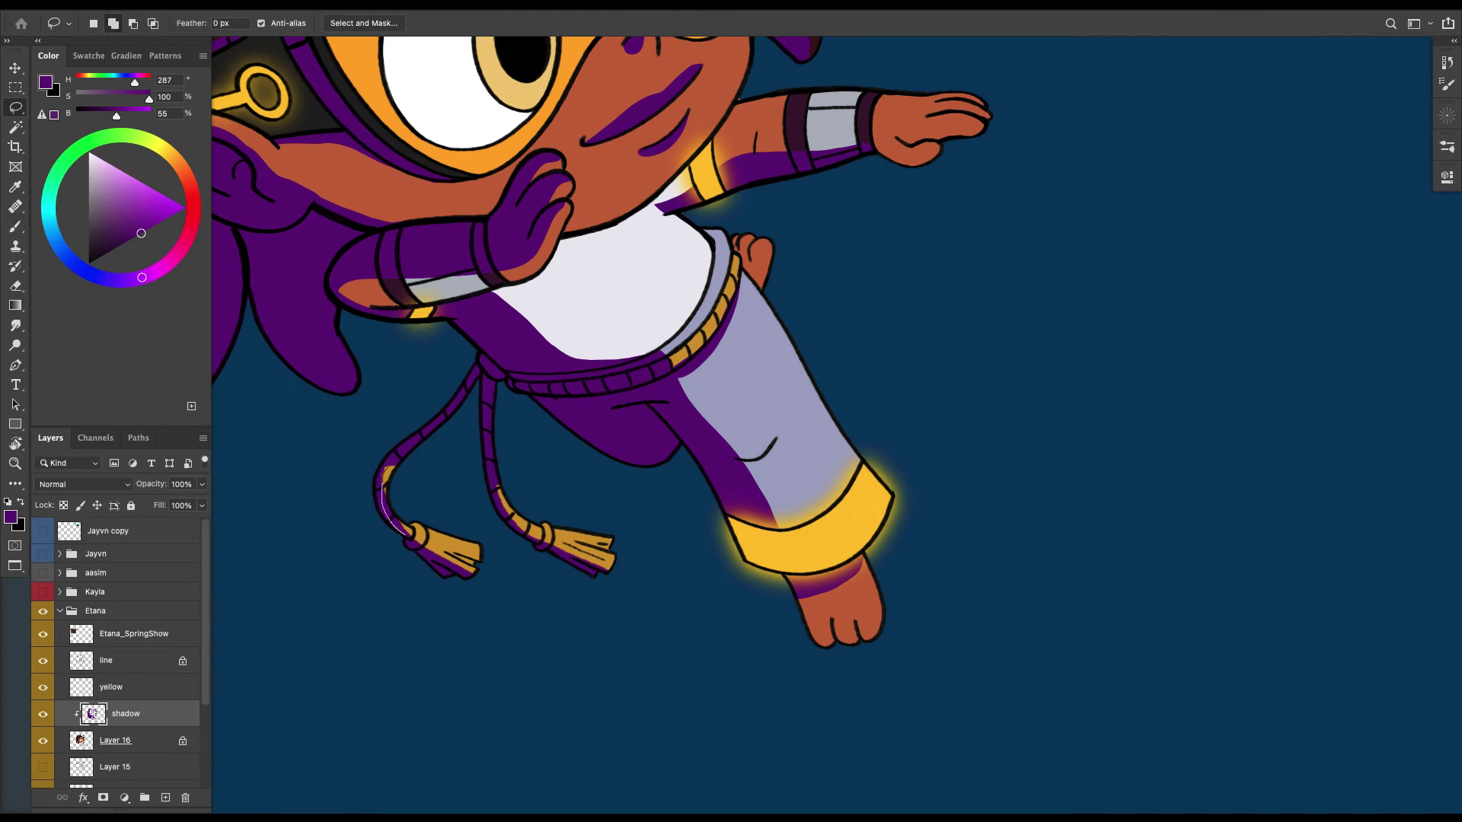
drag(407, 535, 388, 467)
key(BackSpace)
key(super+d)
Set the shadow layer's blend mode to Multiply and its opacity to 49%.
key(super+minus)
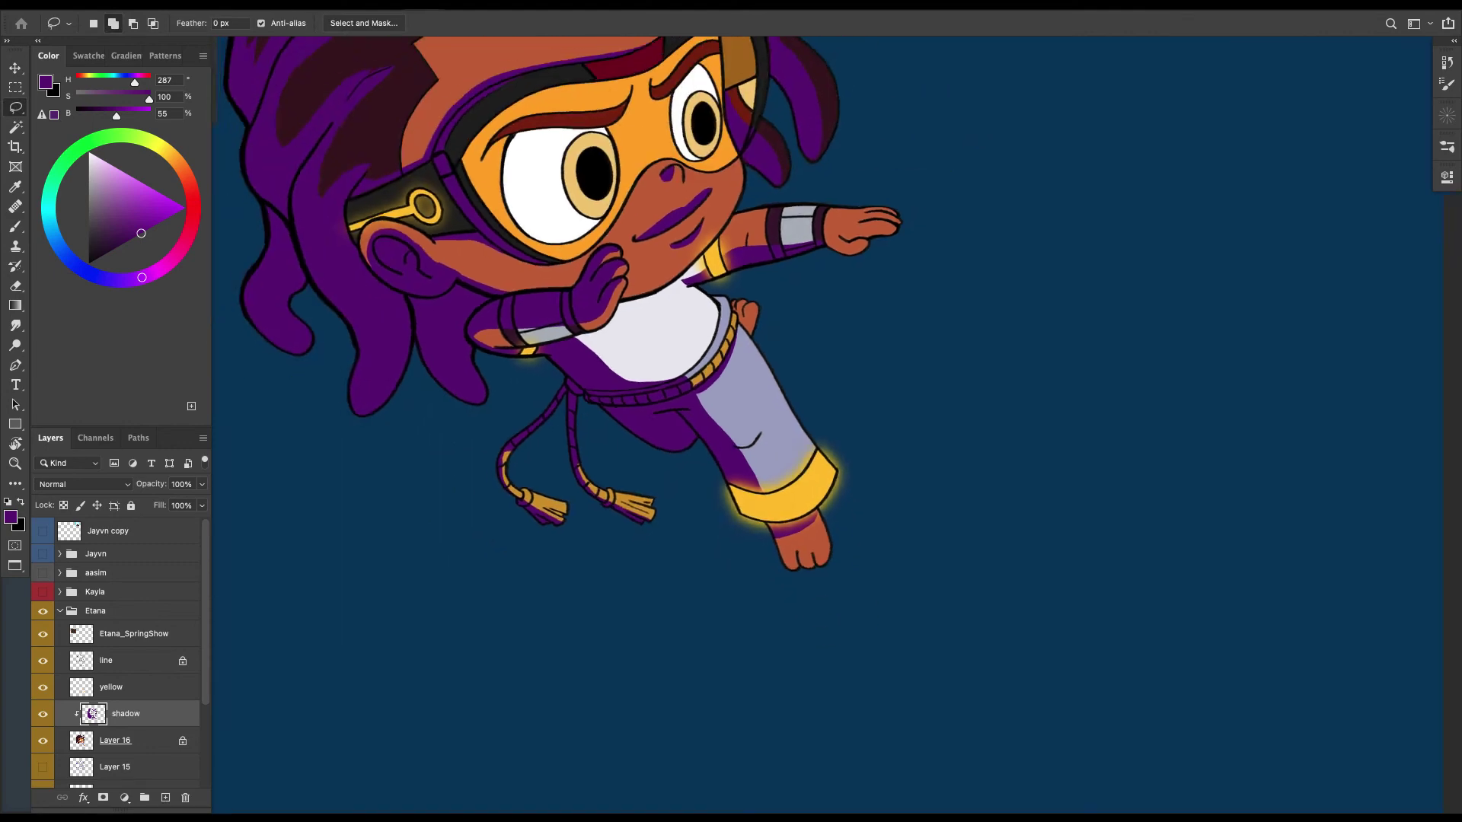
key(ctrl+minus)
click(84, 484)
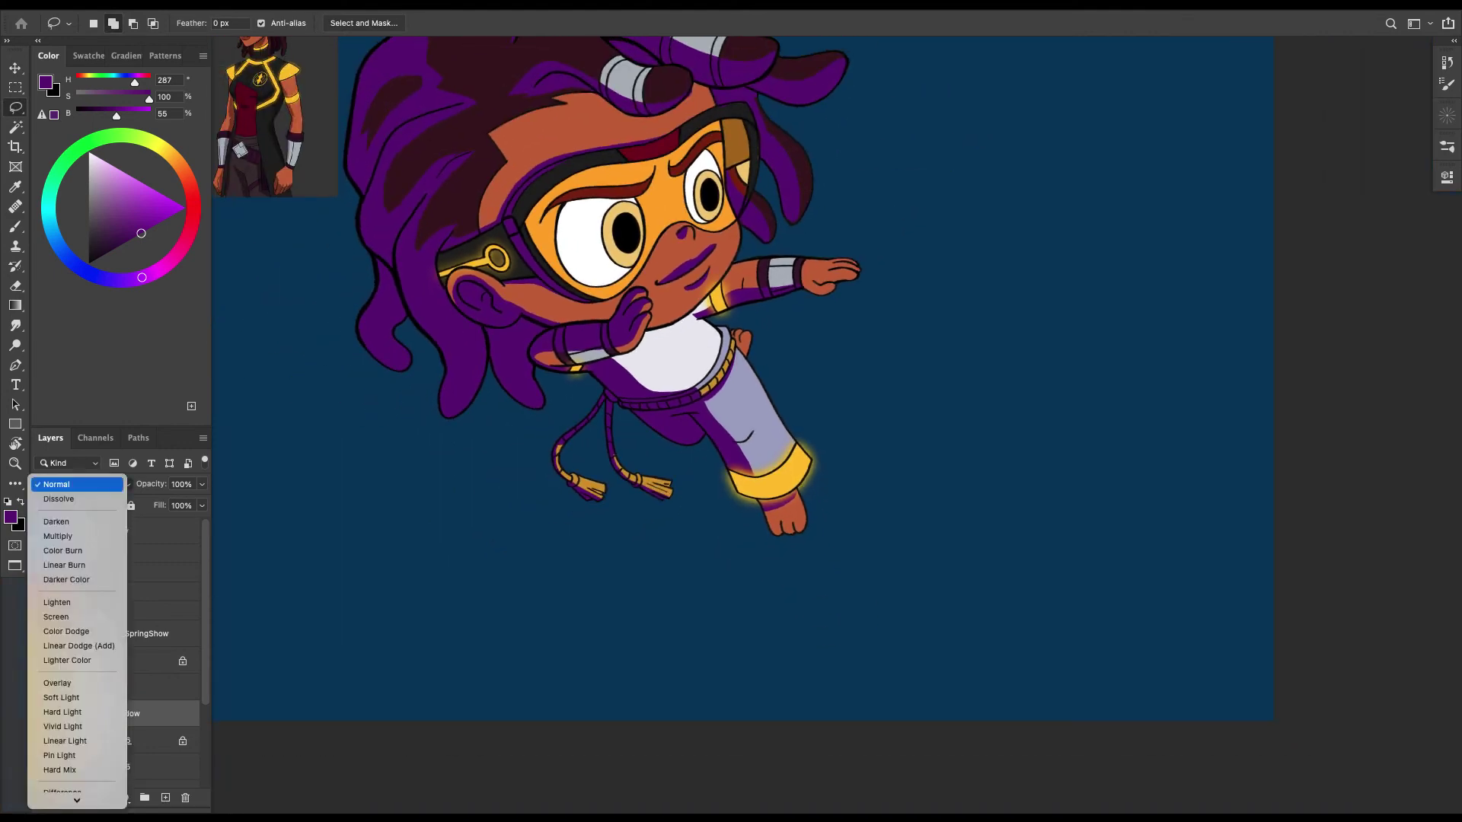
click(72, 535)
drag(151, 484, 113, 484)
Examine the shaded character close up and in full view beside the reference images.
scroll(742, 378, up, 3)
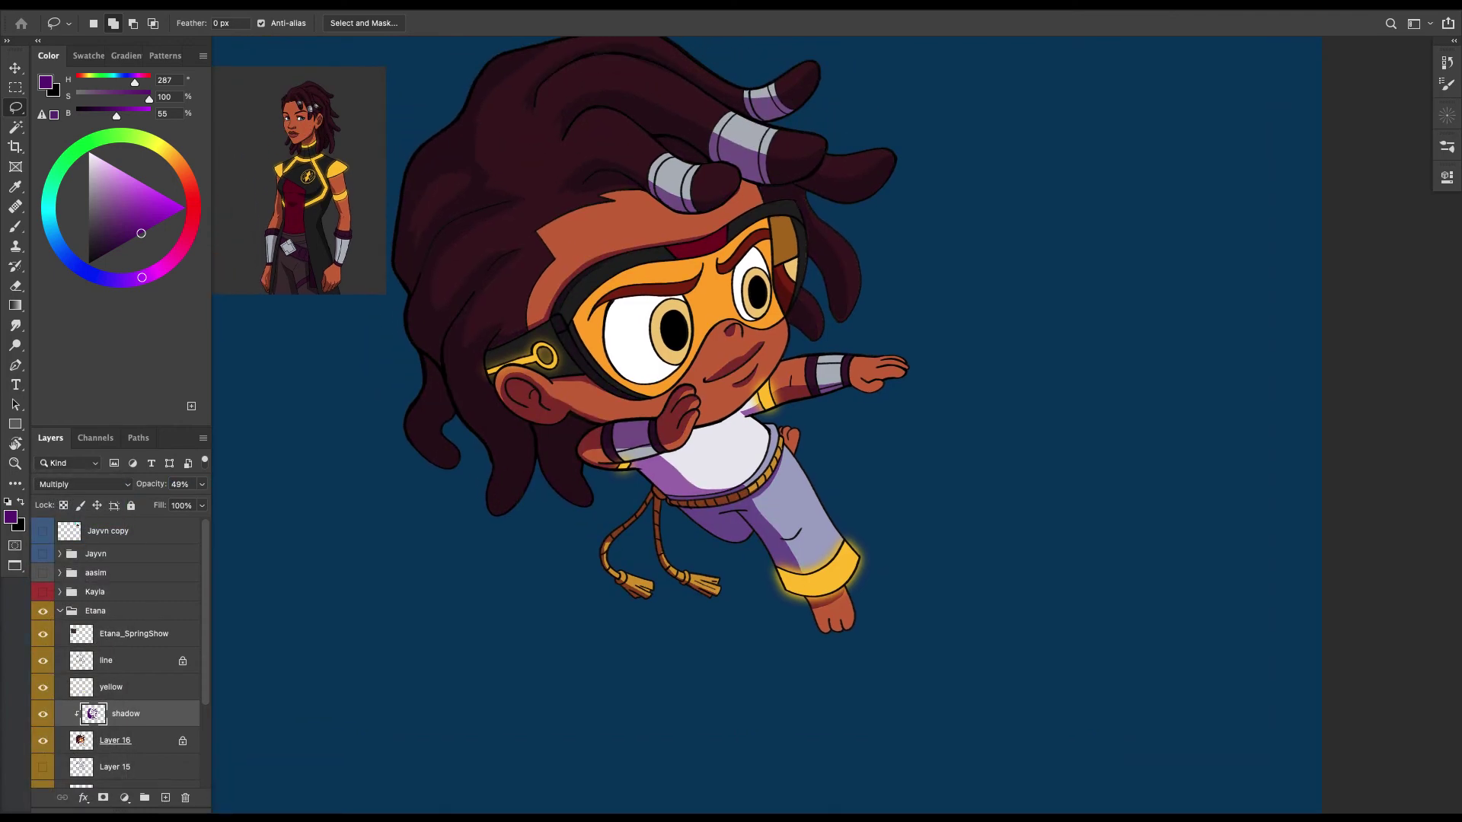
scroll(762, 396, up, 2)
scroll(761, 487, up, 4)
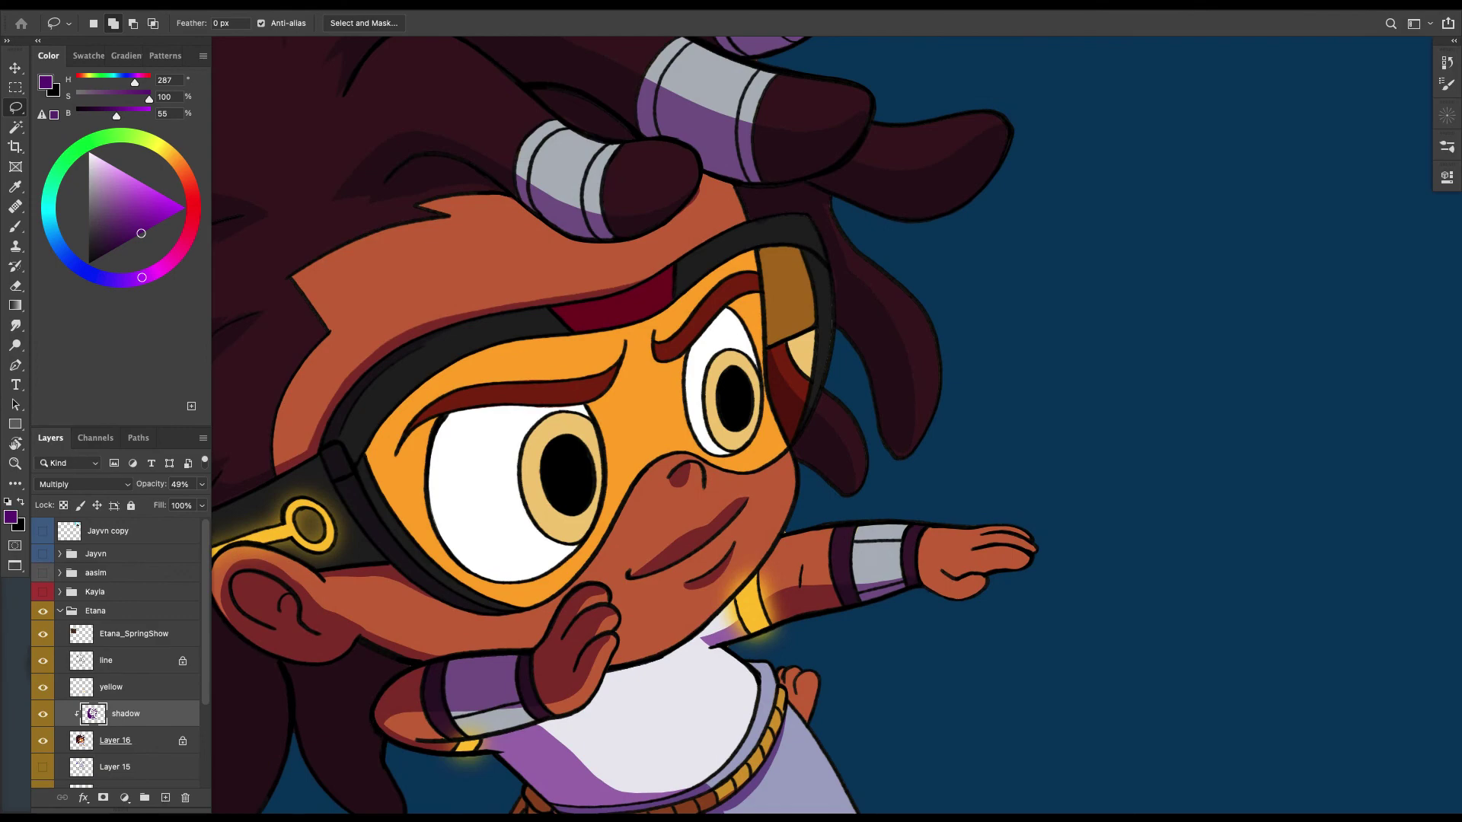
scroll(731, 472, up, 3)
scroll(731, 450, down, 6)
scroll(716, 456, up, 3)
scroll(731, 434, down, 3)
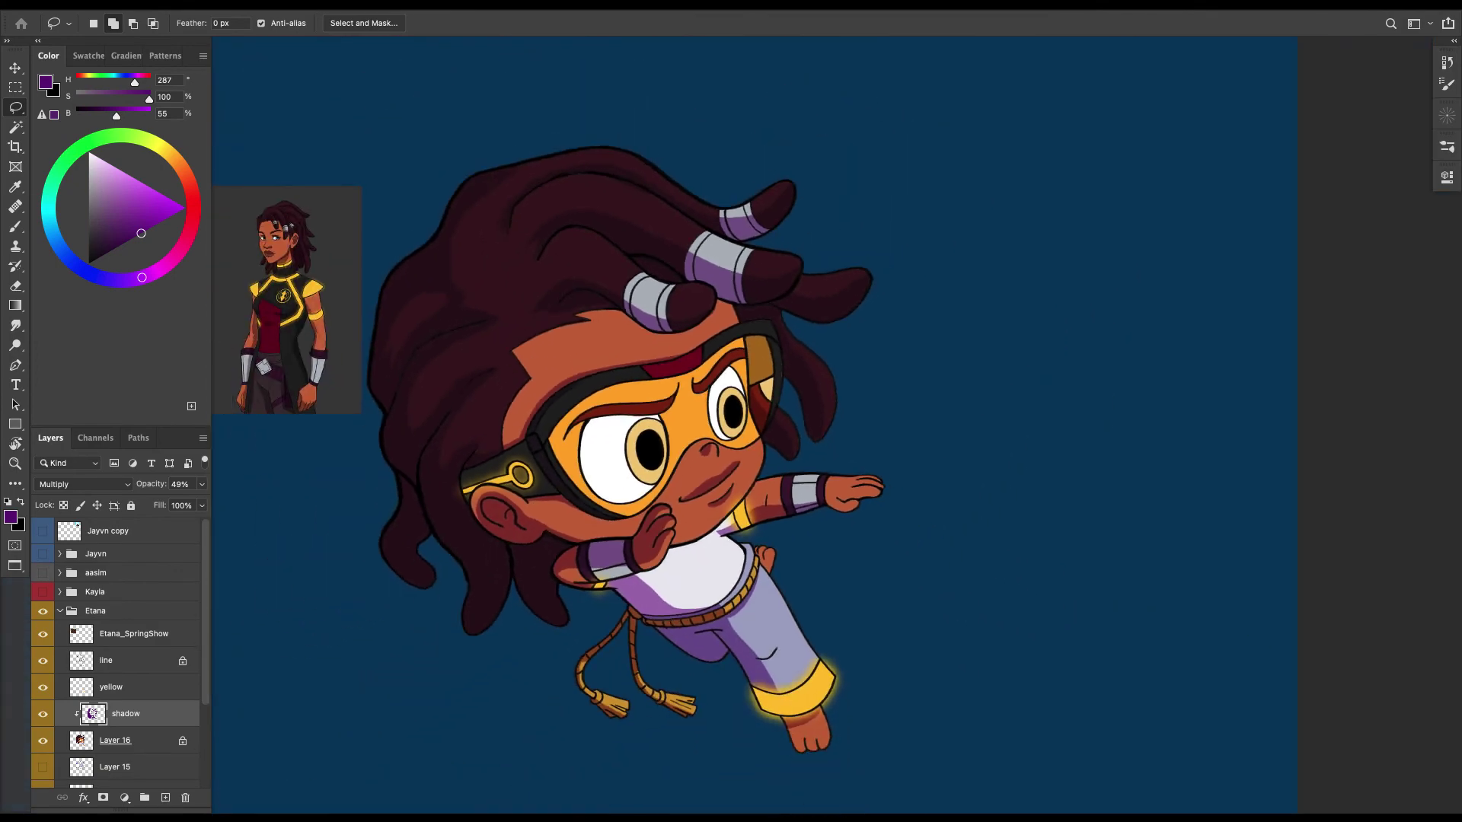
scroll(624, 449, left, 4)
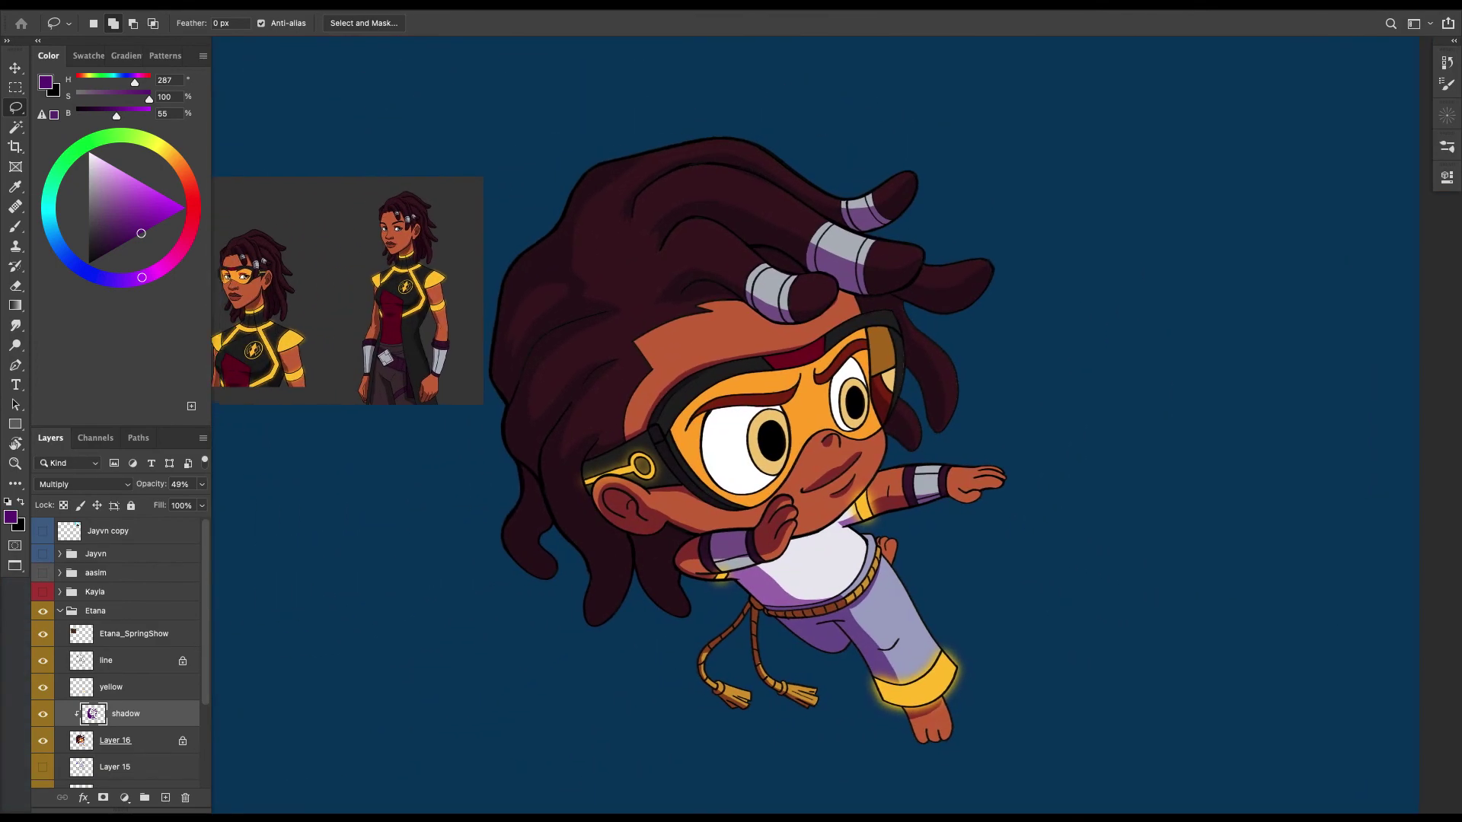
scroll(616, 442, right, 3)
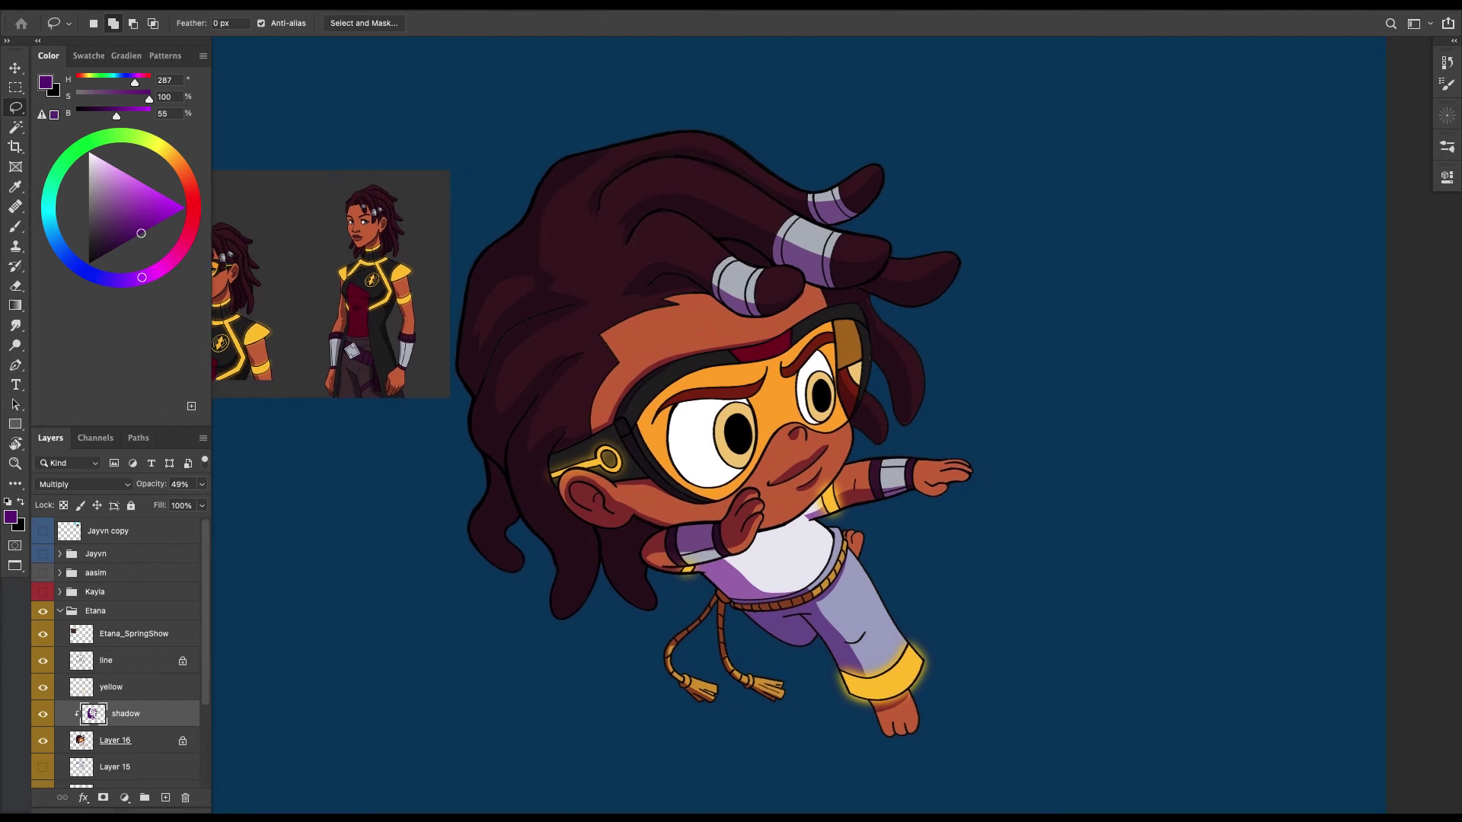
key(ctrl+minus)
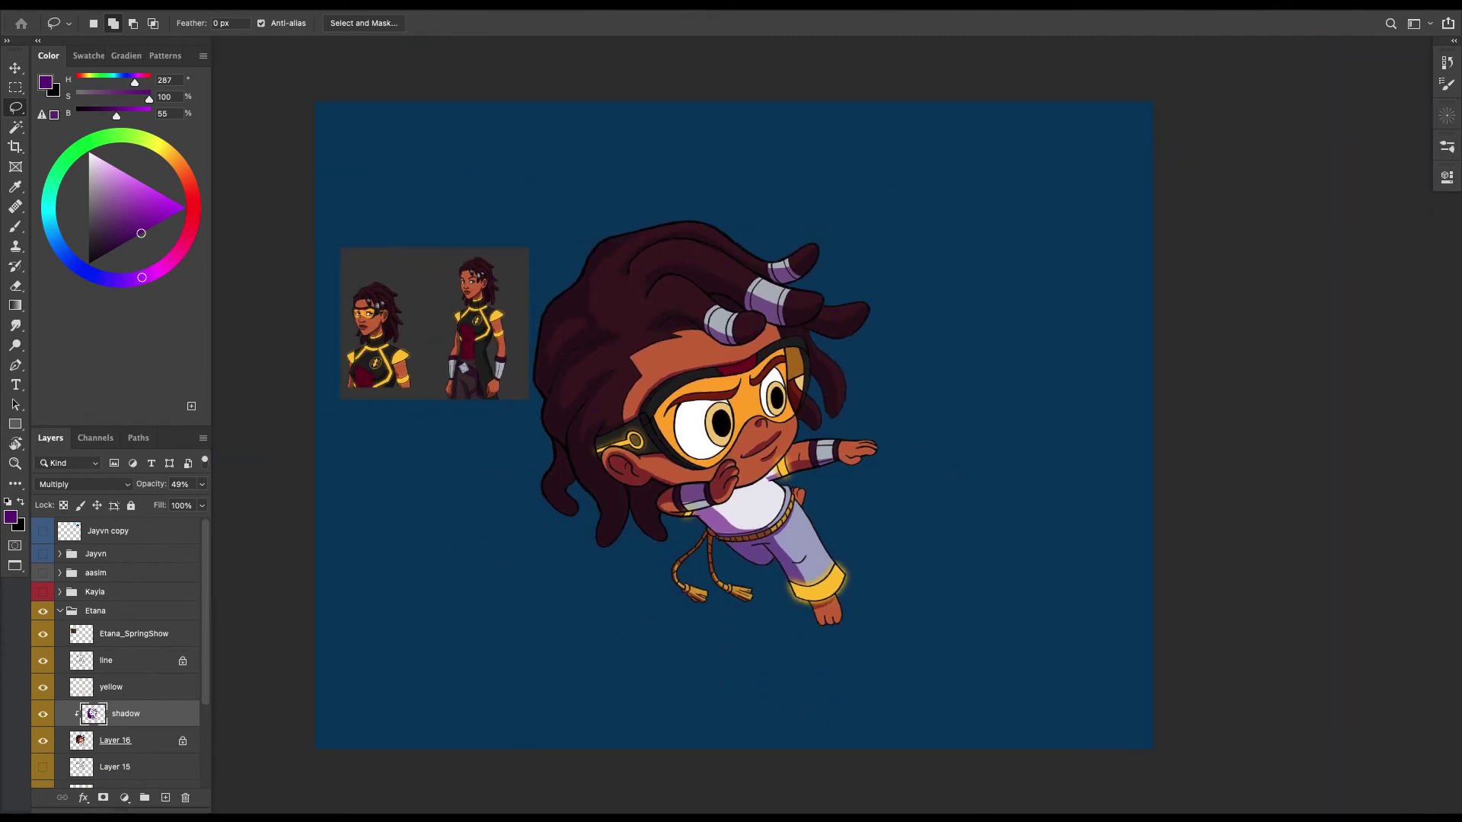
Unlock the transparent pixels of the line layer and switch to the Brush with black as the foreground colour.
click(134, 660)
key(x)
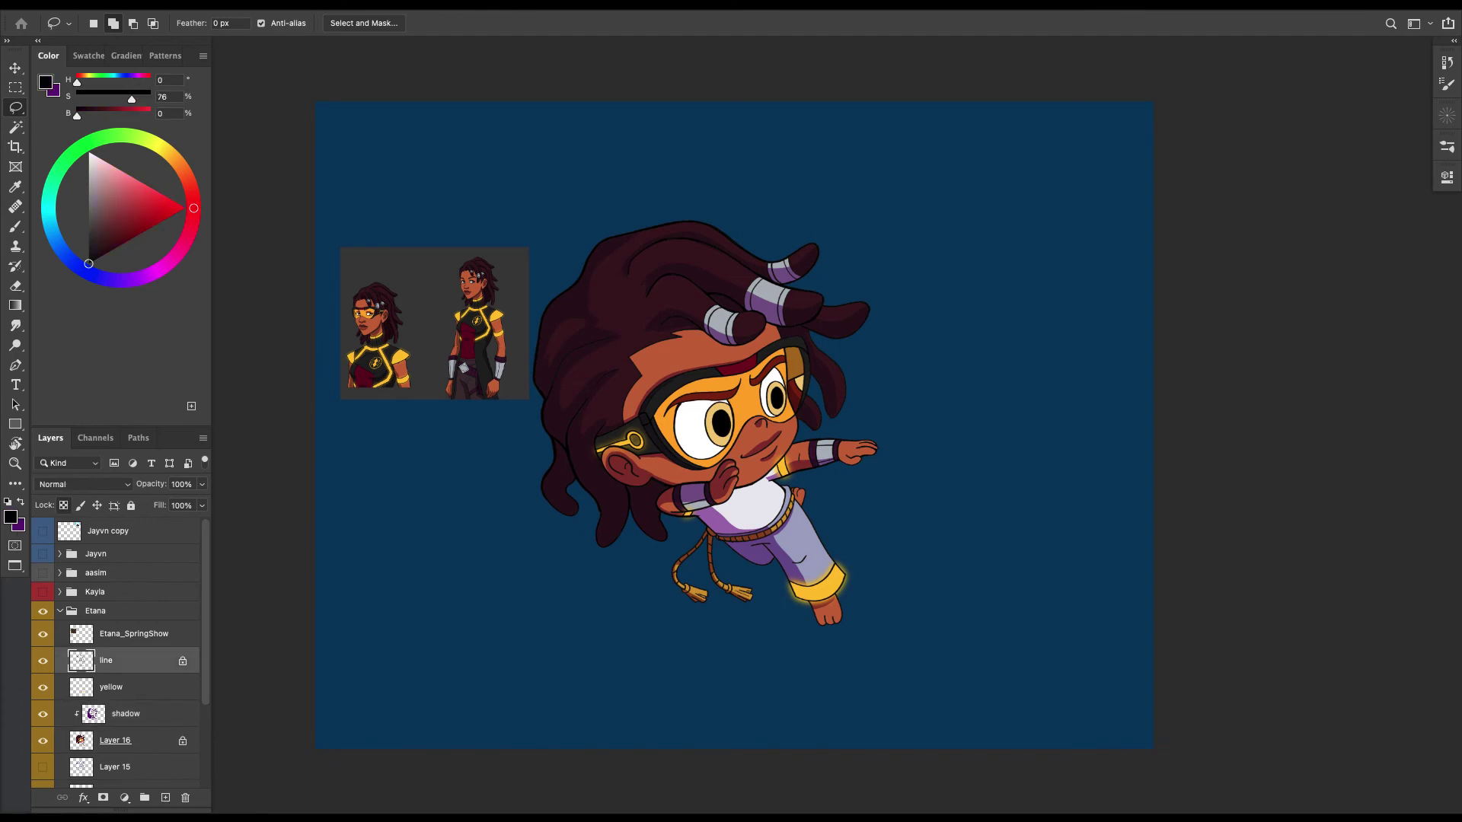
key(b)
key(slash)
key(ctrl+plus)
key(ctrl+plus)
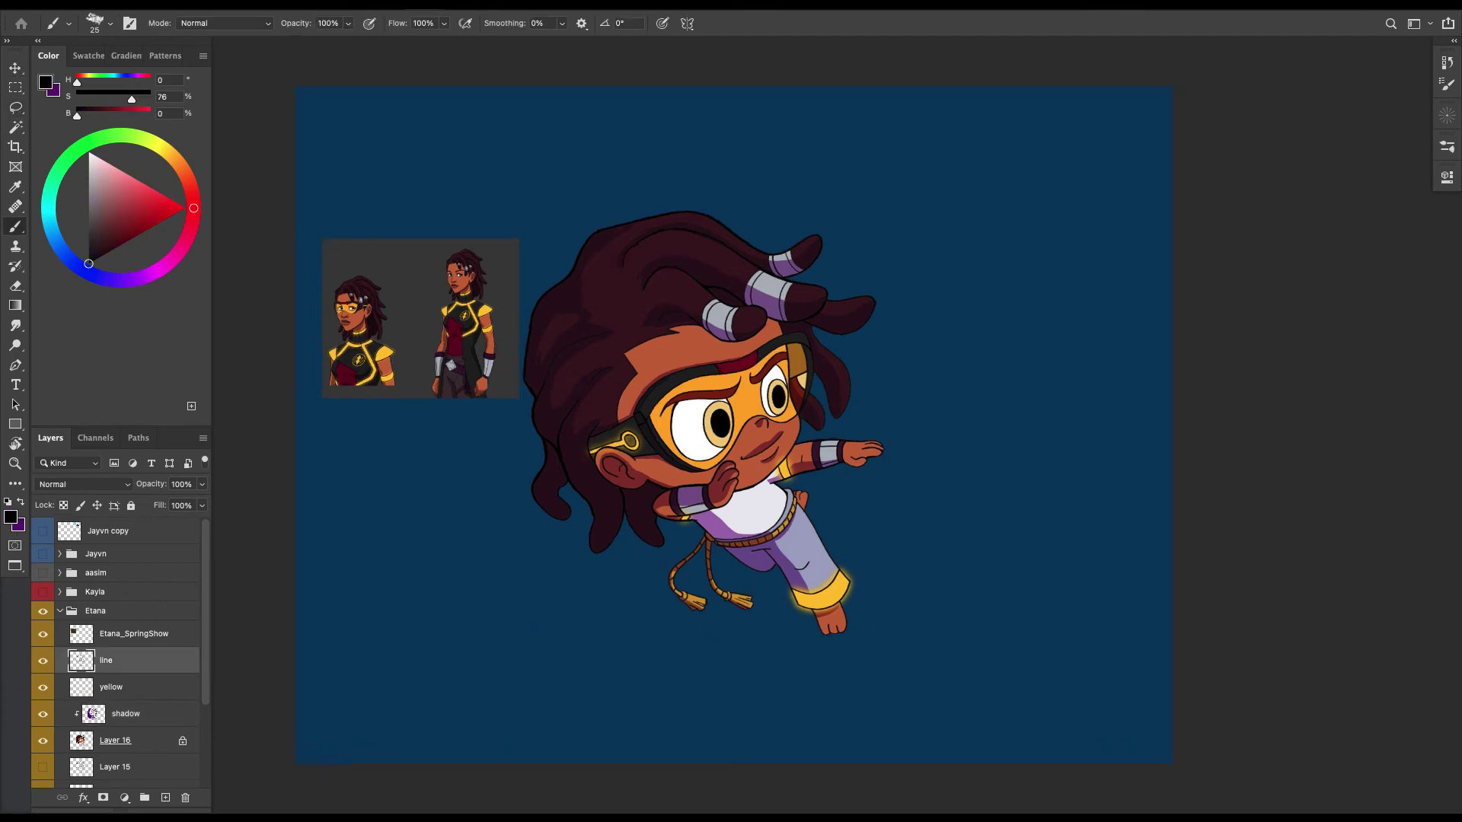
Rotate the canvas and redraw the thumb crease on the outstretched hand with a 7-pixel black brush.
key(r)
drag(990, 457, 654, 229)
key(ctrl+plus)
key(ctrl+plus)
key(ctrl+plus)
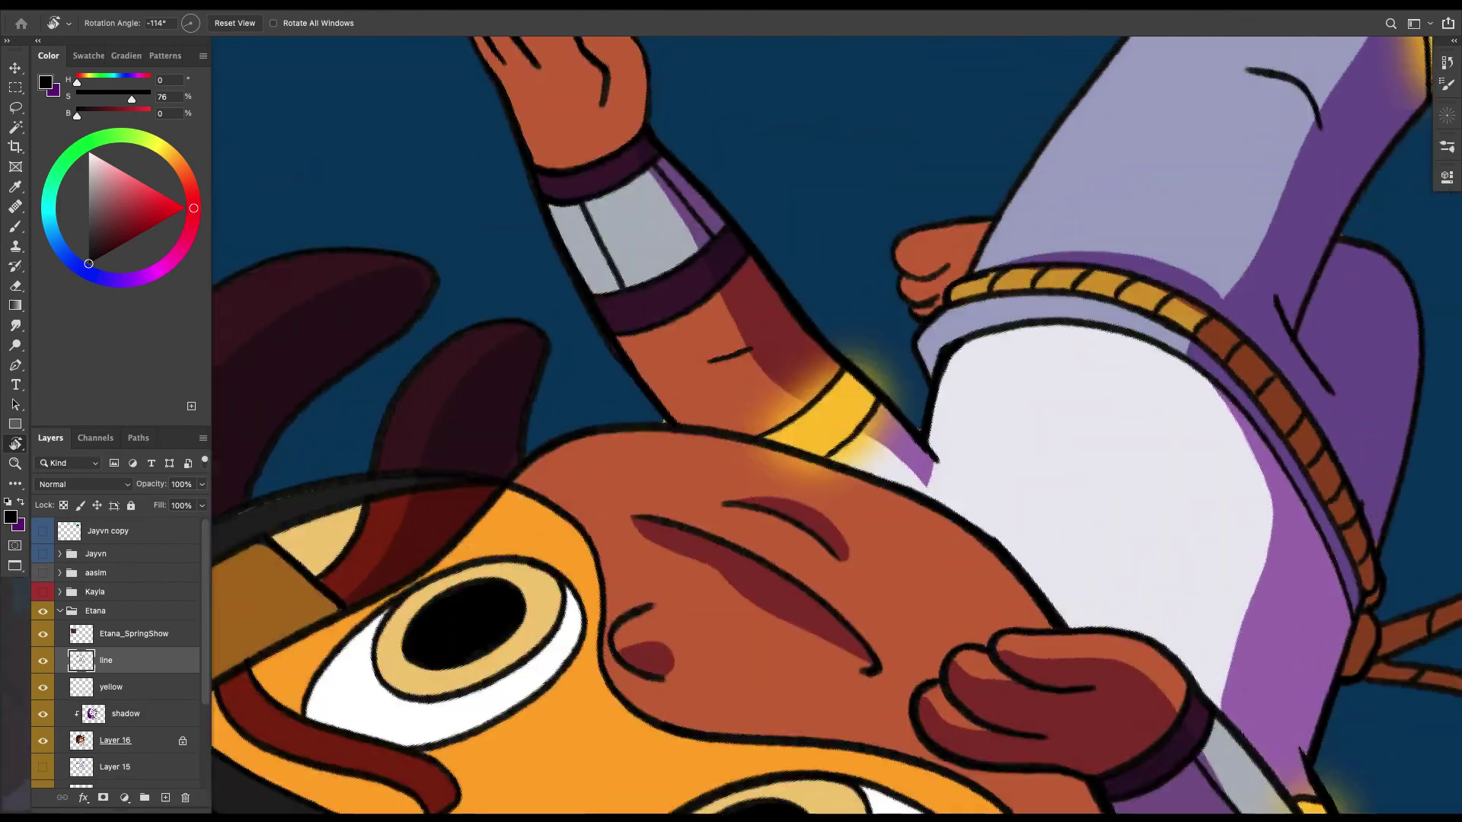
drag(533, 228, 566, 518)
key(b)
key(bracketleft)
key(bracketleft)
key(bracketleft)
key(bracketleft)
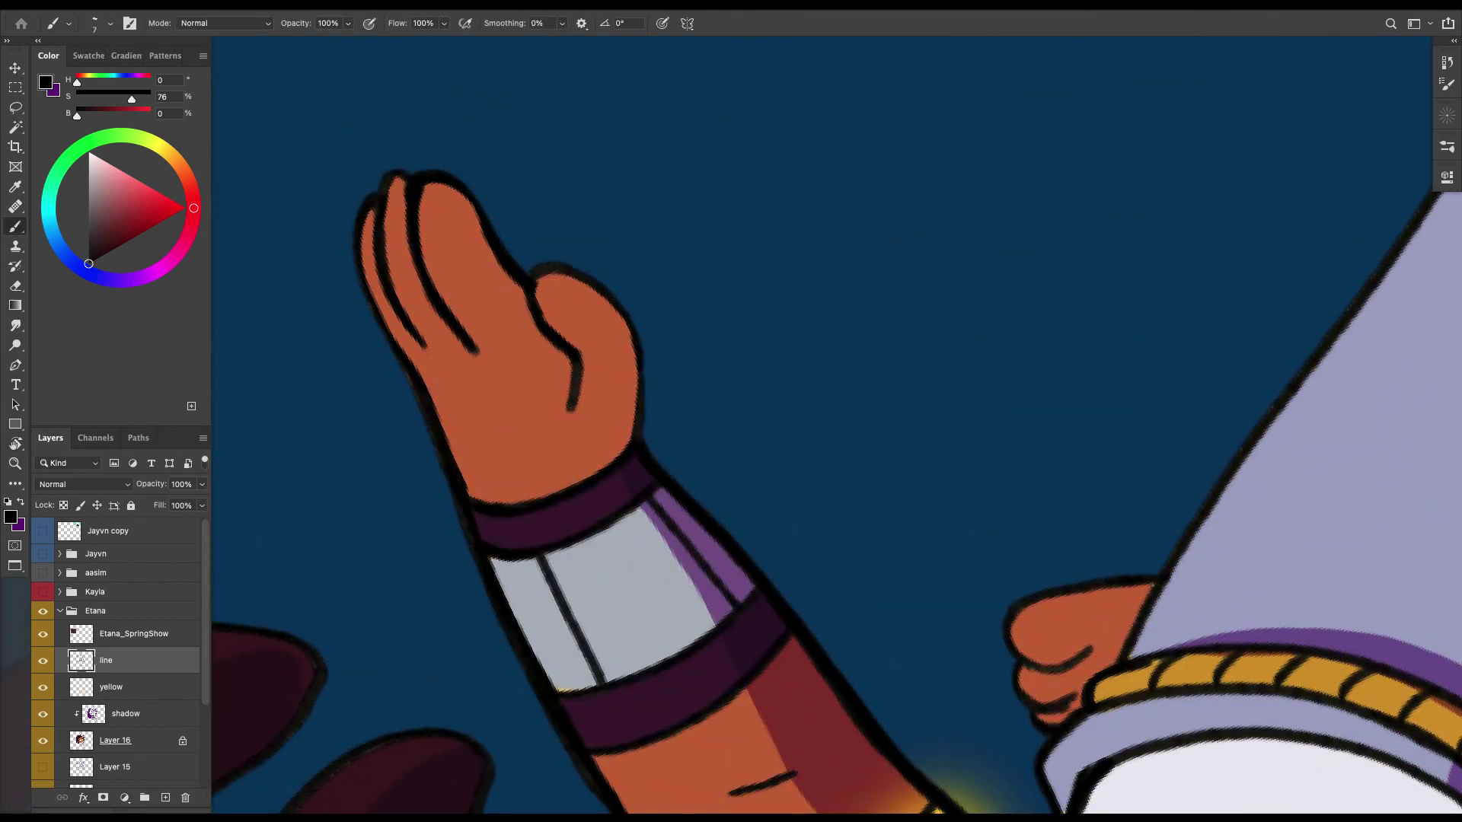
drag(563, 348, 549, 404)
Lasso the old thumb crease beside the redrawn one, delete it and deselect.
key(l)
drag(565, 342, 571, 329)
key(BackSpace)
key(ctrl+d)
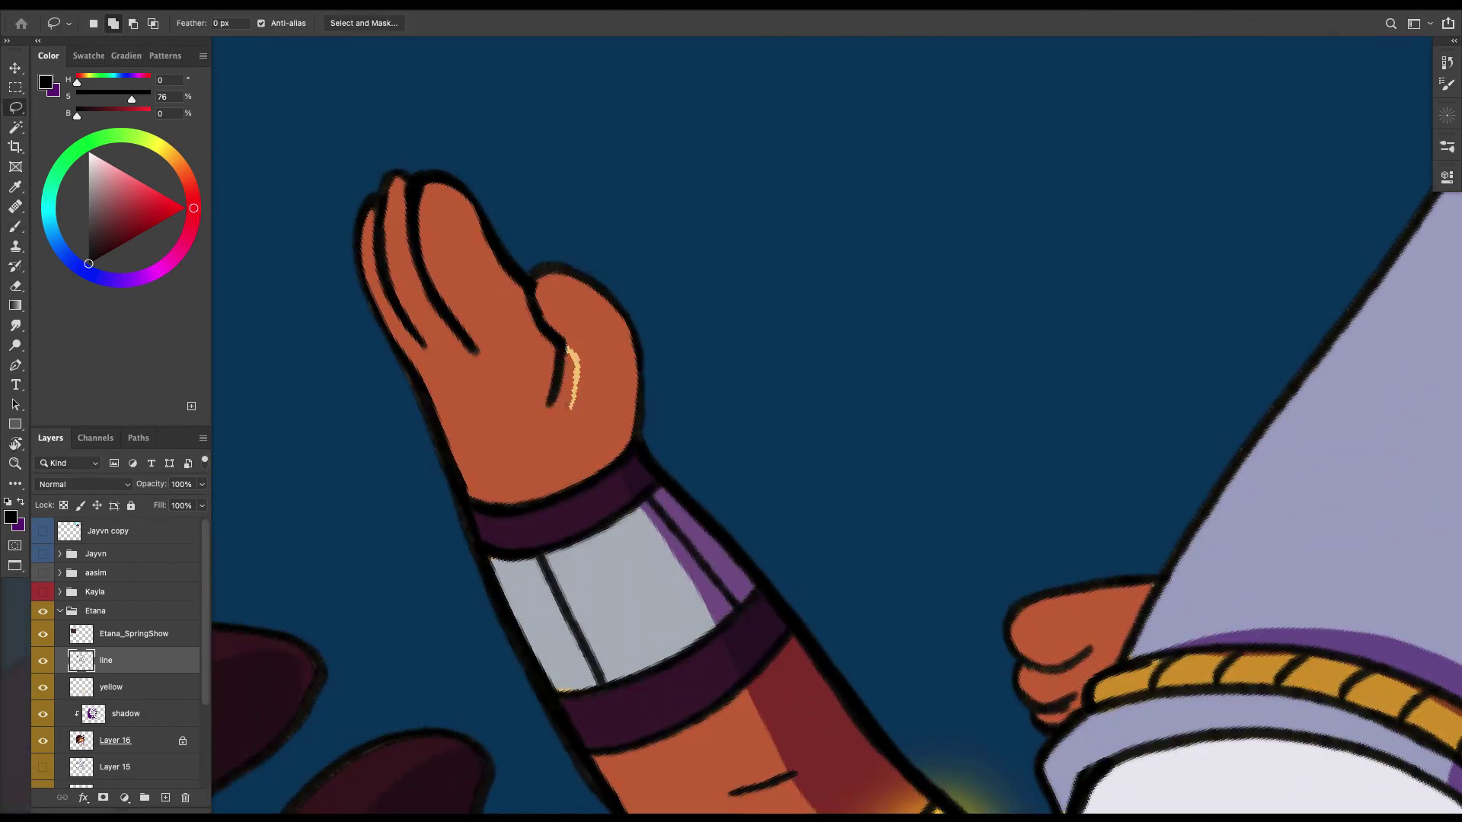
Sample the hand's skin colour and paint over the leftover gap on Layer 16 with a 10-pixel brush.
key(b)
alt+click(590, 374)
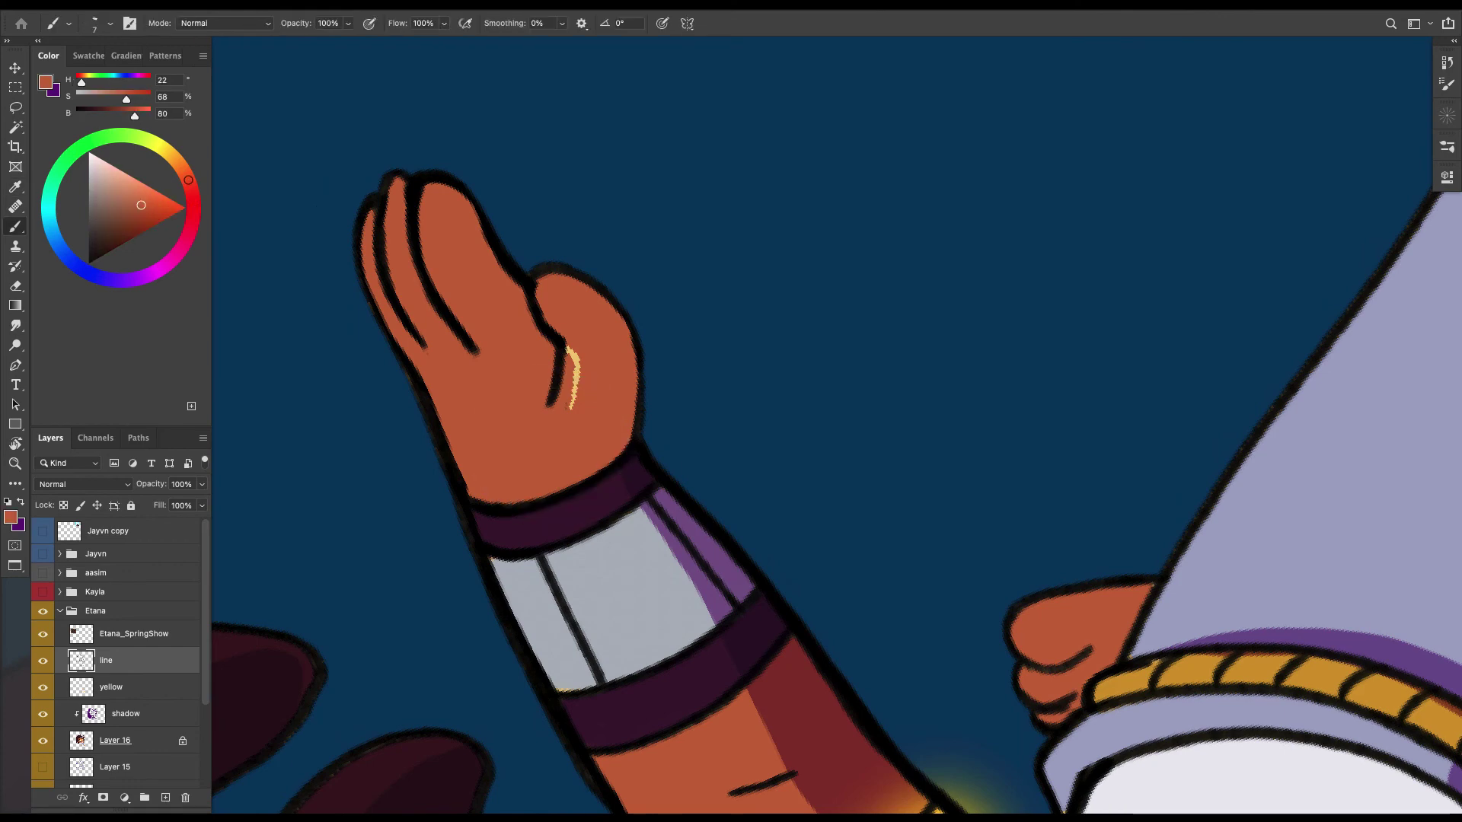
click(115, 740)
key(bracketright)
key(bracketright)
key(bracketright)
drag(570, 350, 570, 408)
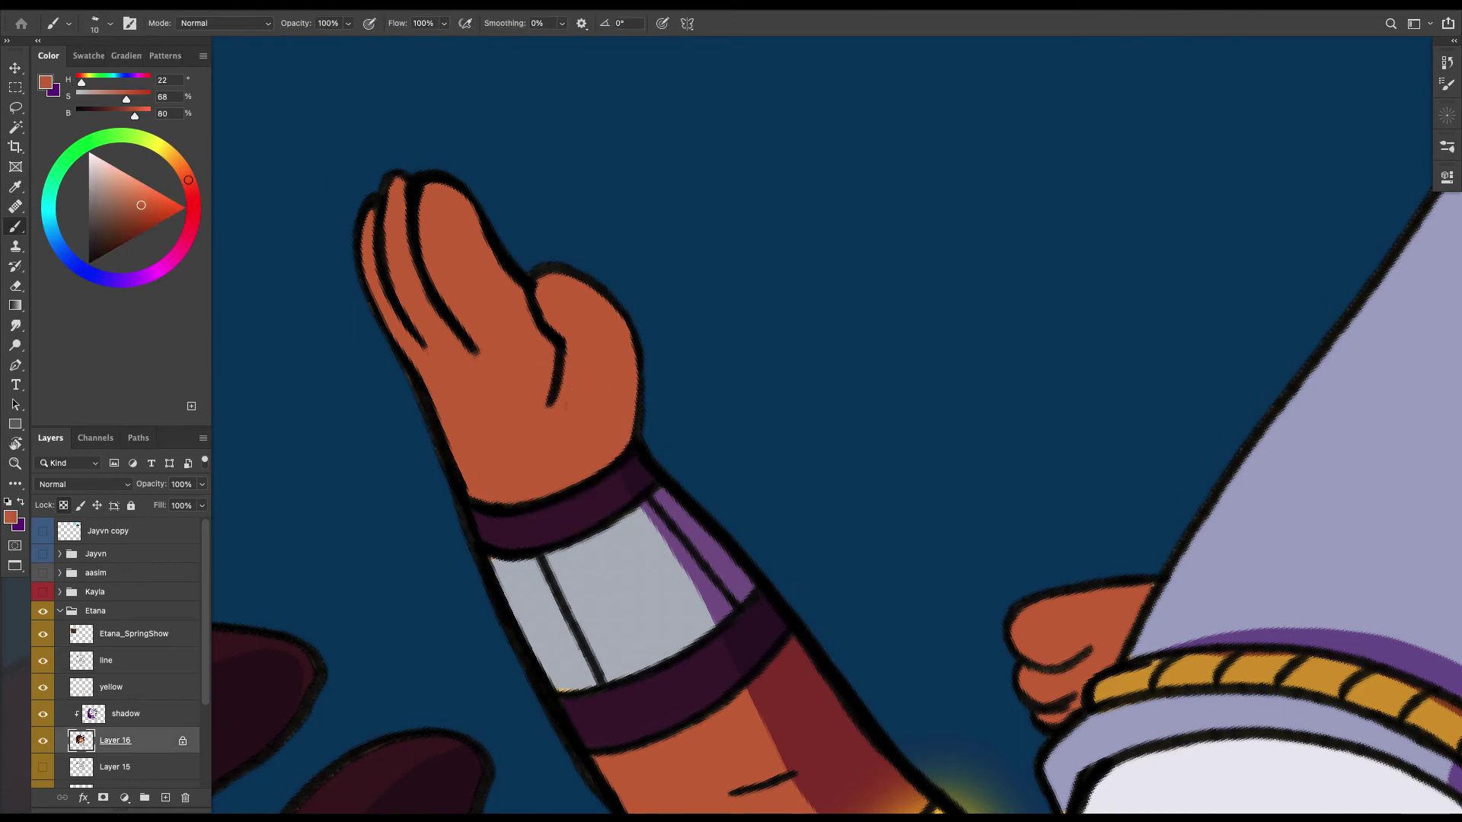
Reset the canvas rotation and examine the whole character beside the reference images.
key(ctrl+minus)
key(ctrl+minus)
key(Escape)
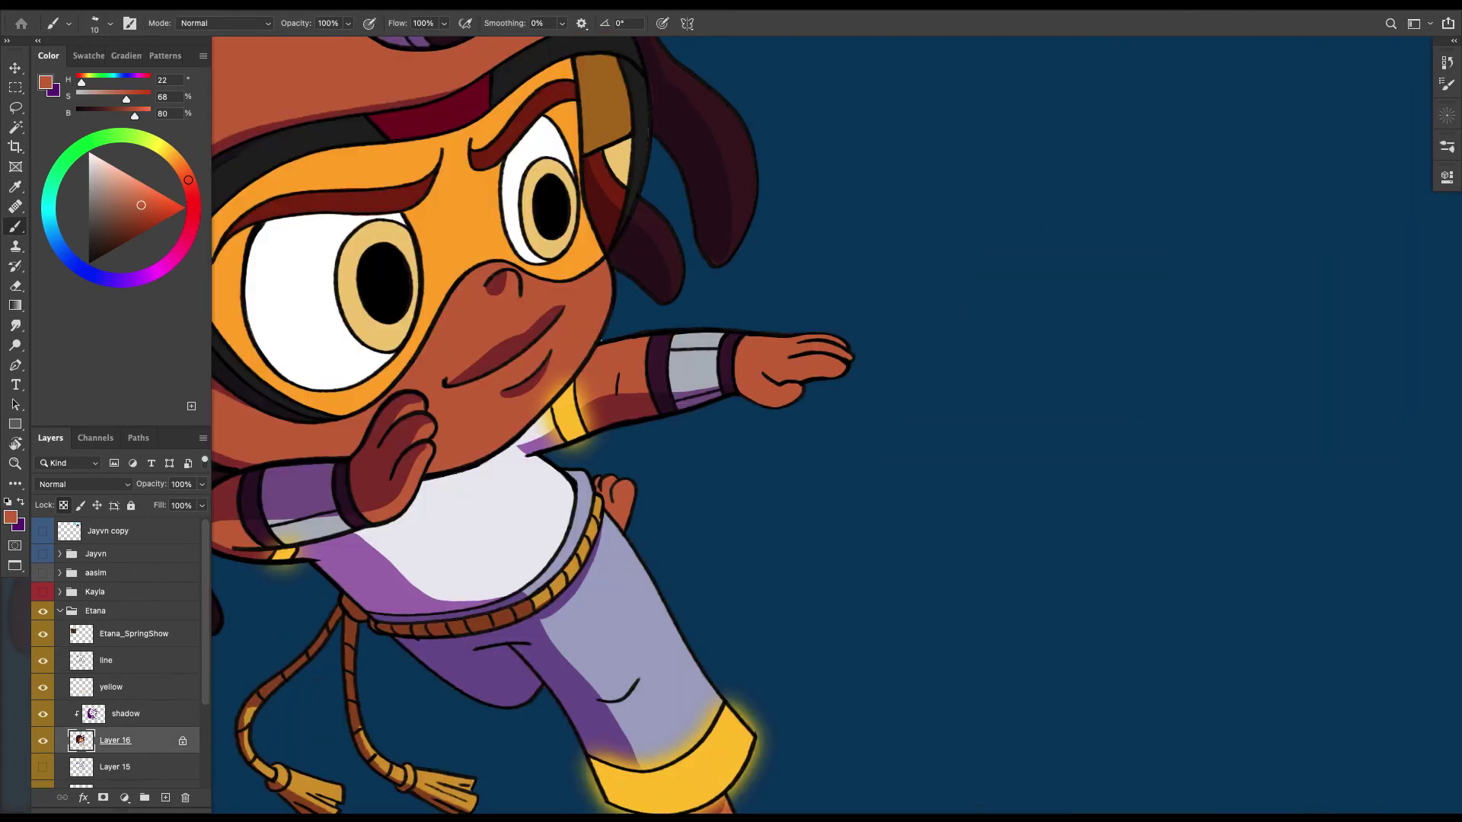
key(super+minus)
key(super+minus)
key(super+minus)
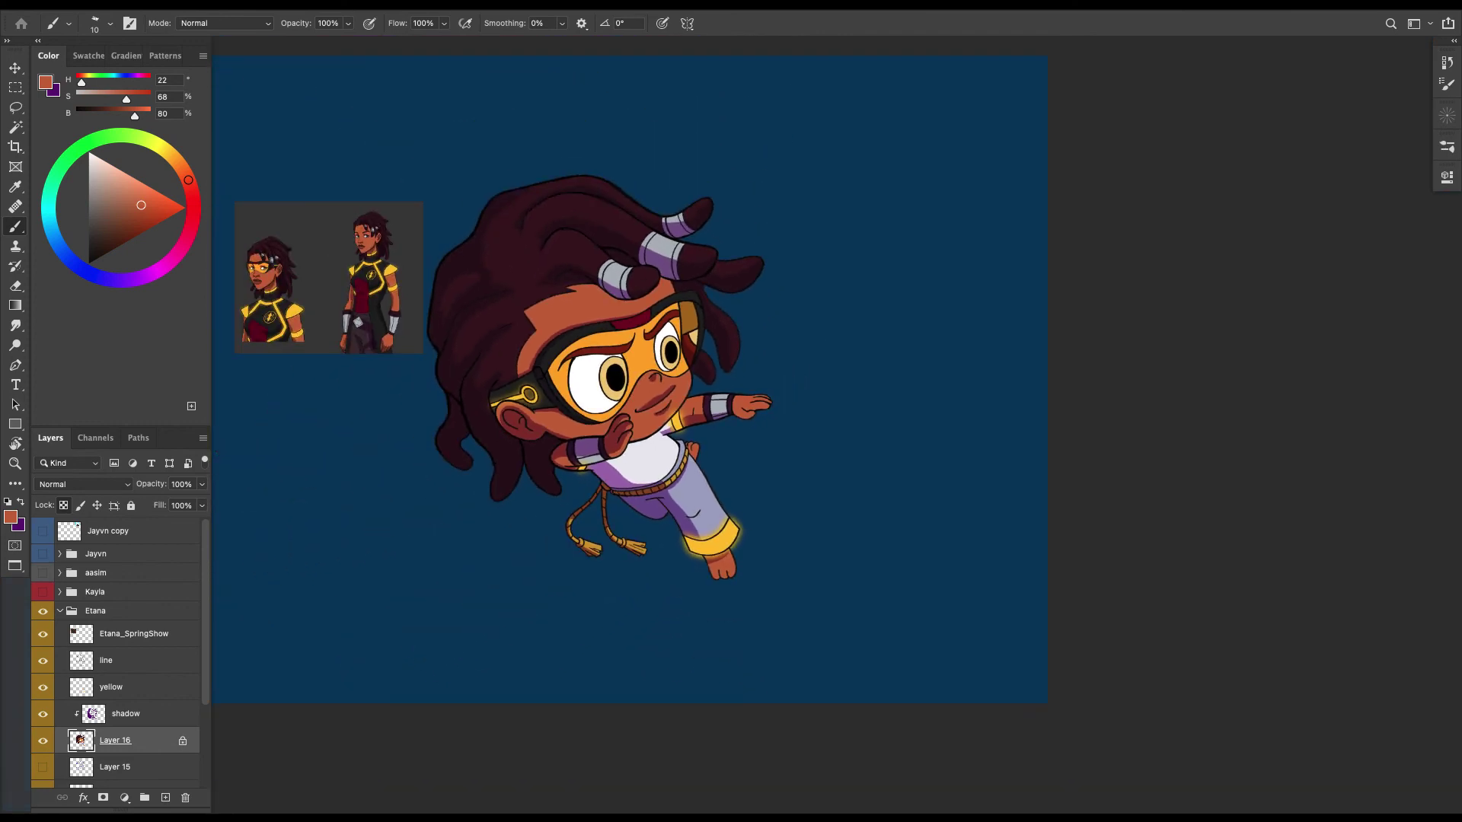
key(super+plus)
drag(506, 360, 576, 430)
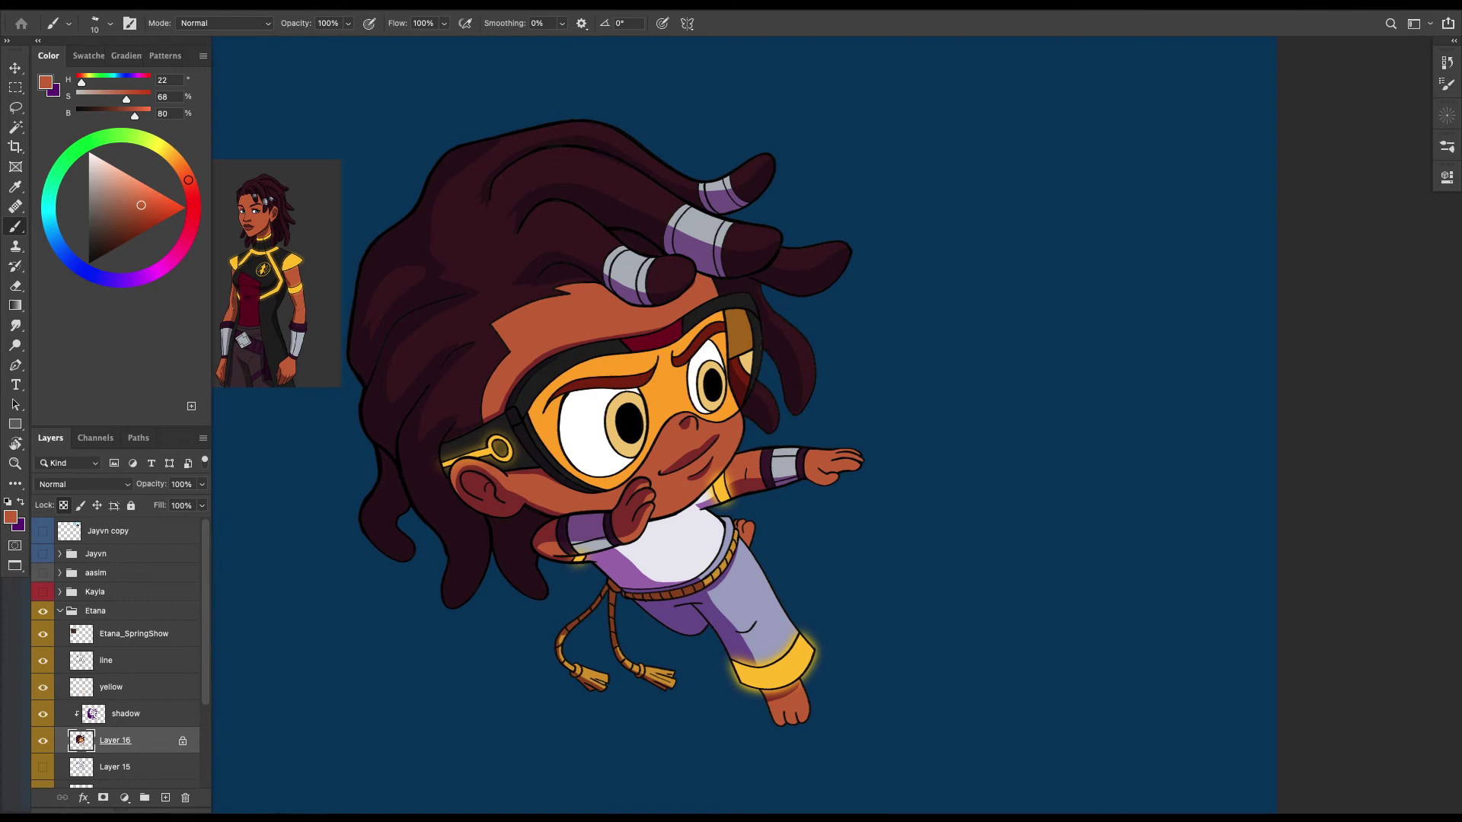
On the shadow layer, lasso the forehead area below the front cuffed dreadlock, fill it with purple using a 70-pixel brush and deselect.
key(x)
click(125, 713)
key(l)
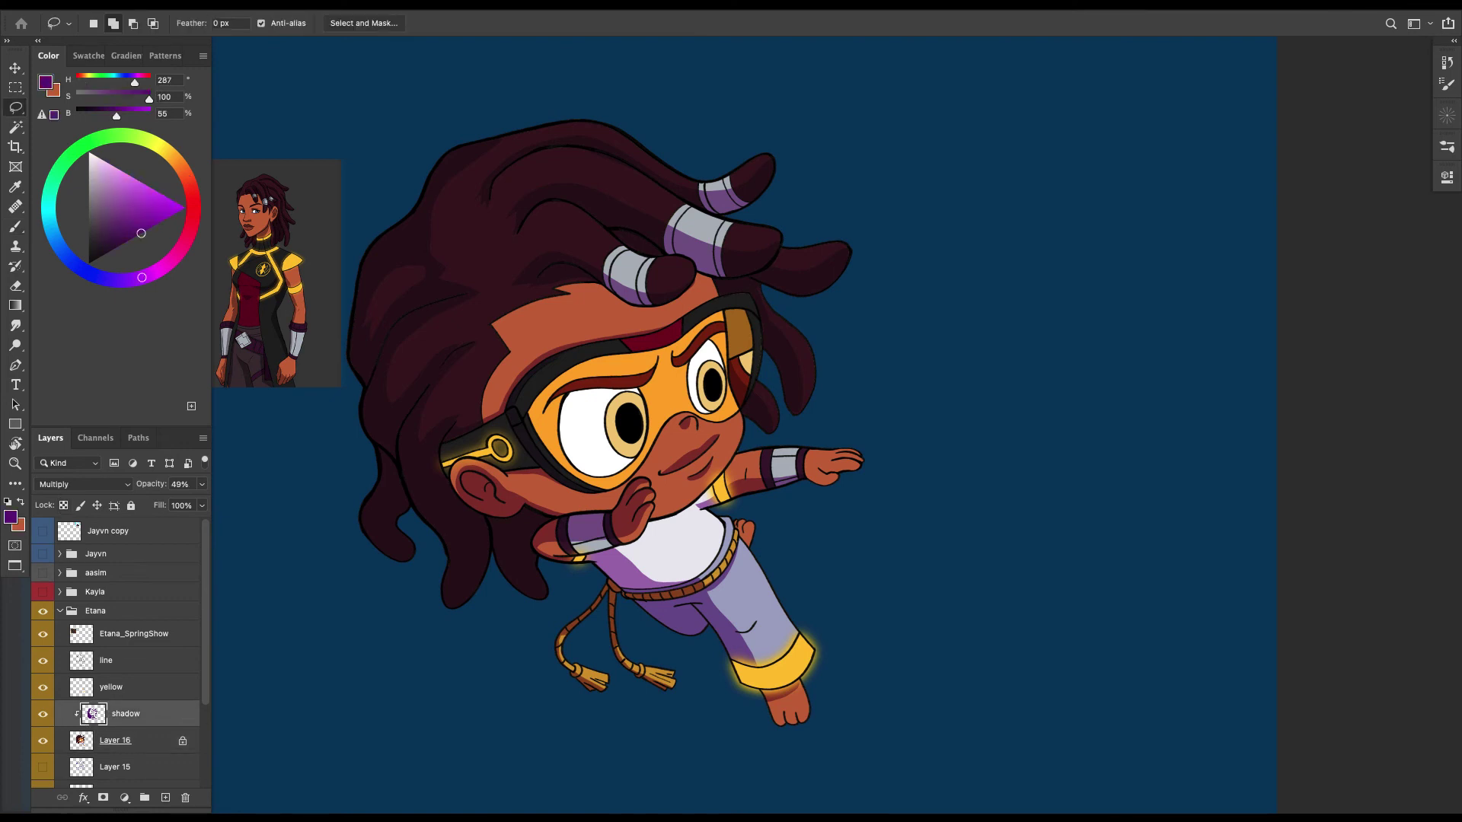
key(super+plus)
scroll(739, 425, up, 3)
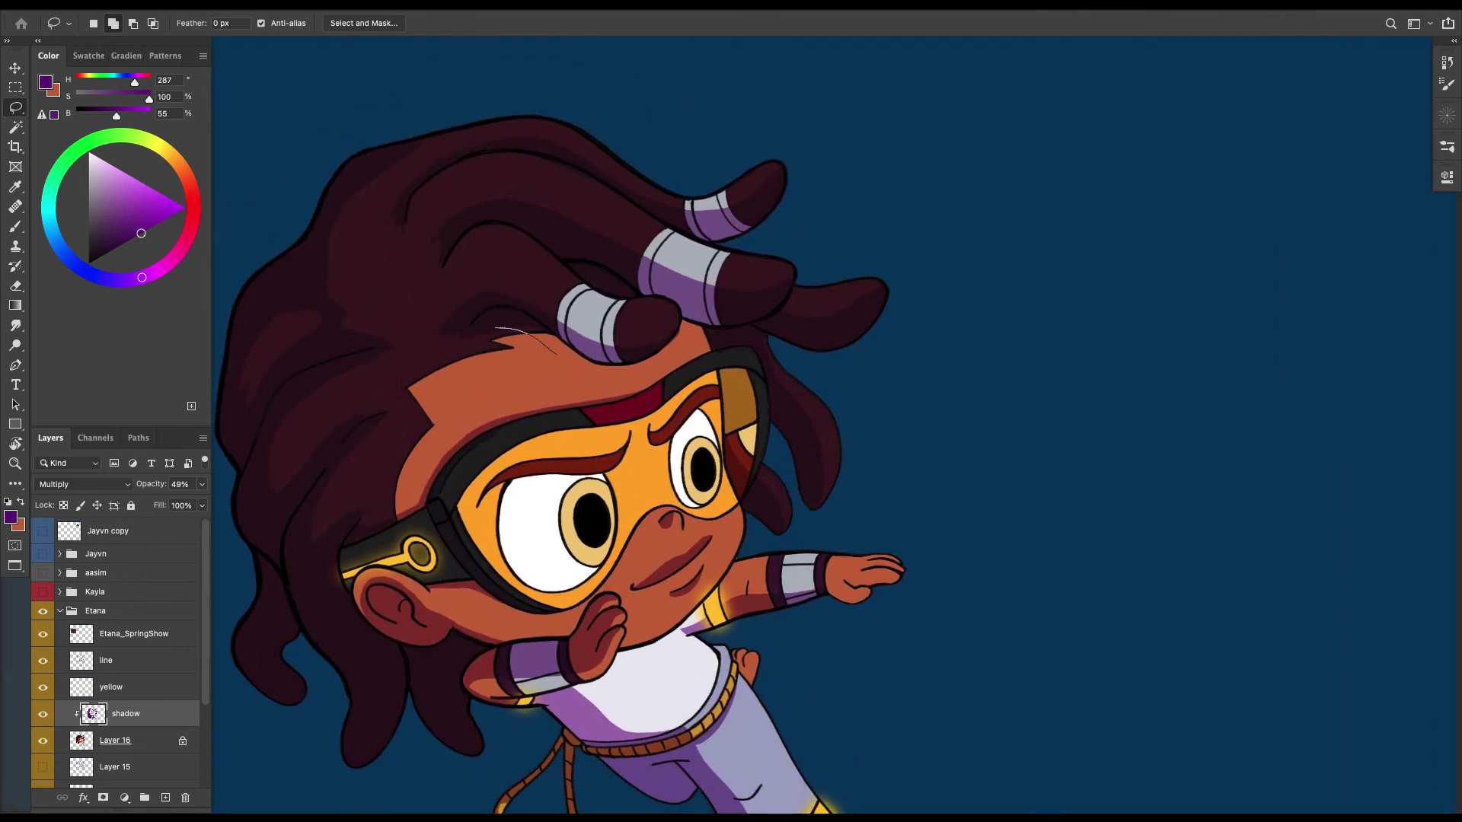
mouse_move(615, 373)
mouse_down()
mouse_move(503, 326)
mouse_move(609, 369)
mouse_move(545, 345)
mouse_up()
key(b)
key(])
key(])
key(])
key(])
key(])
key(])
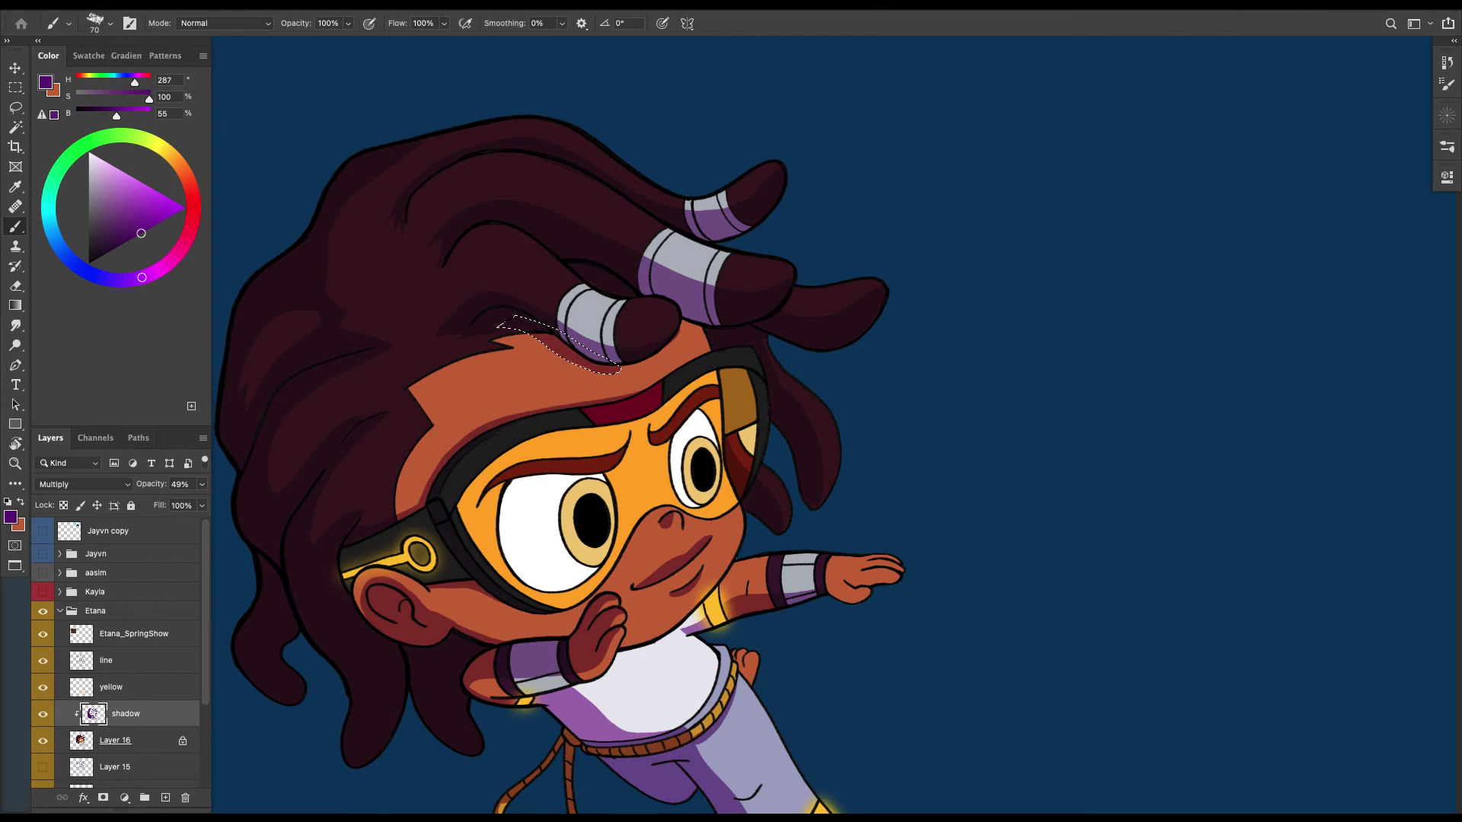
key(super+d)
Extend the purple shadow along the forehead's hairline on both sides of the front dreadlock using lasso selections, and deselect.
key(l)
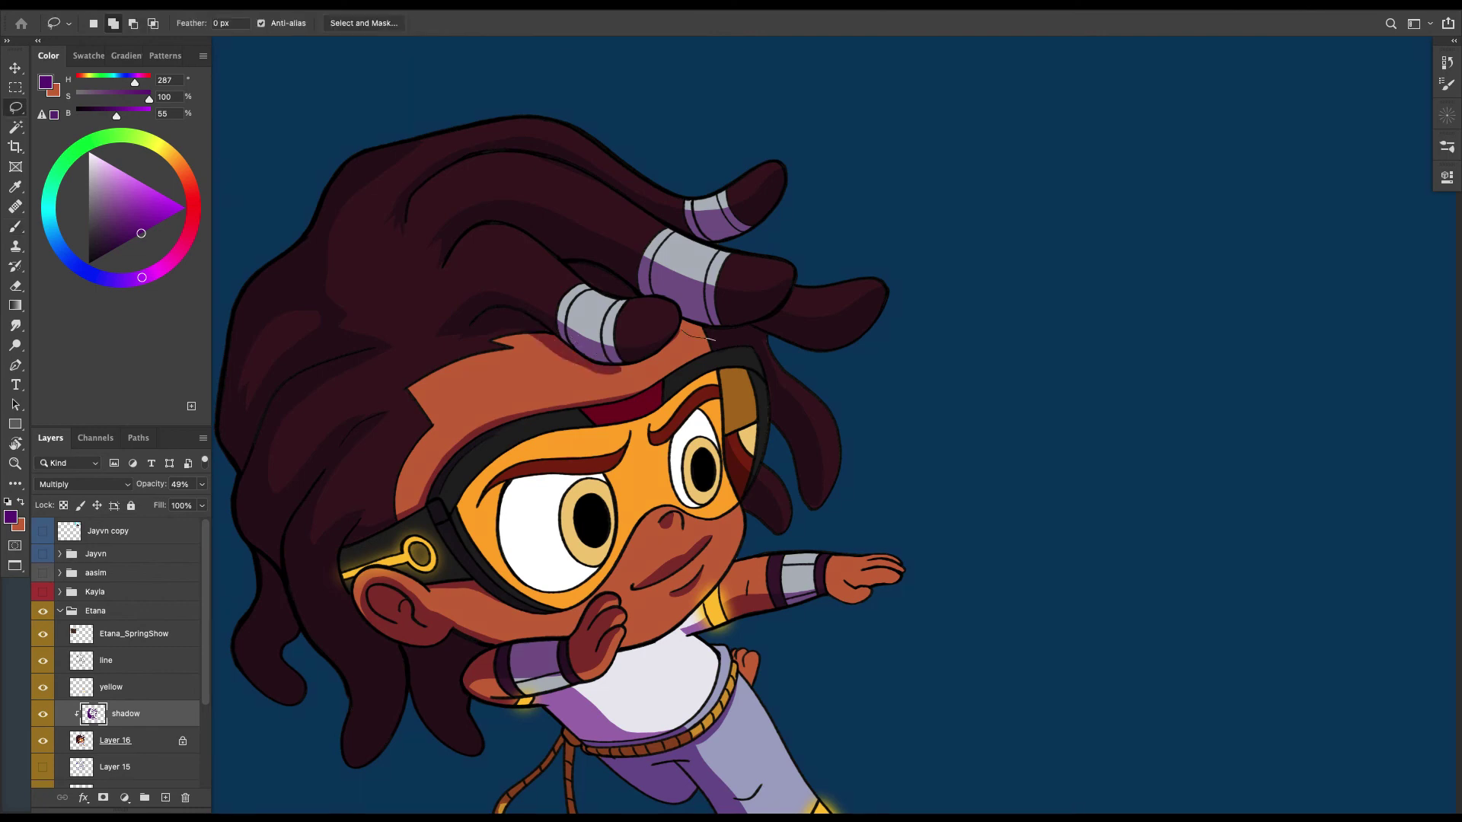
mouse_move(715, 341)
mouse_down()
mouse_move(719, 311)
mouse_move(683, 329)
mouse_move(745, 321)
mouse_move(693, 338)
mouse_move(679, 328)
mouse_move(712, 332)
mouse_up()
key(b)
key(l)
key(b)
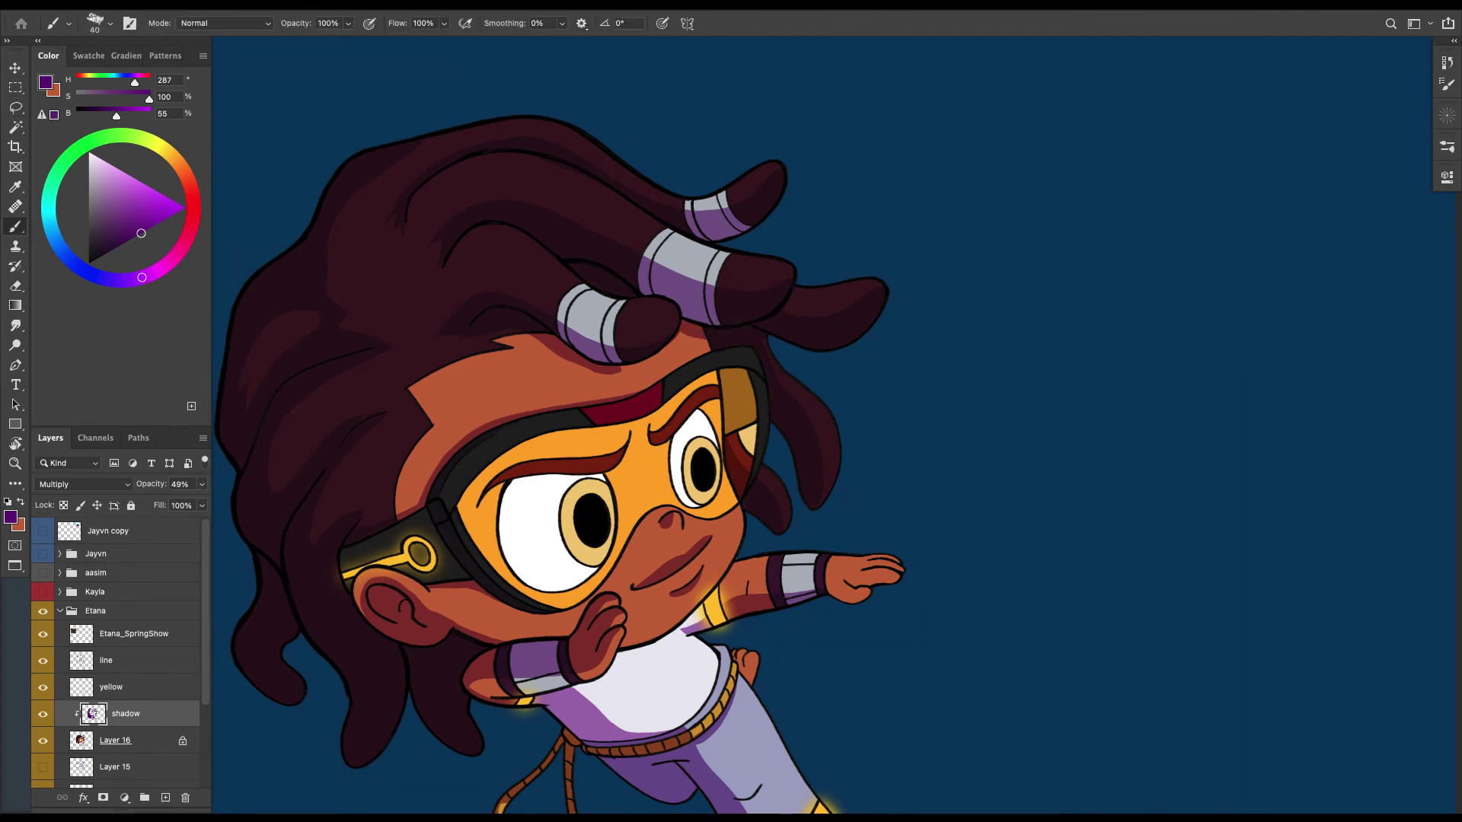
drag(618, 370, 641, 364)
mouse_move(520, 340)
mouse_down()
mouse_move(538, 336)
mouse_move(457, 330)
mouse_move(431, 349)
mouse_move(494, 339)
mouse_move(536, 285)
mouse_move(617, 352)
mouse_move(537, 325)
mouse_move(434, 330)
mouse_up()
key(l)
key(b)
key(super+d)
drag(574, 457, 643, 435)
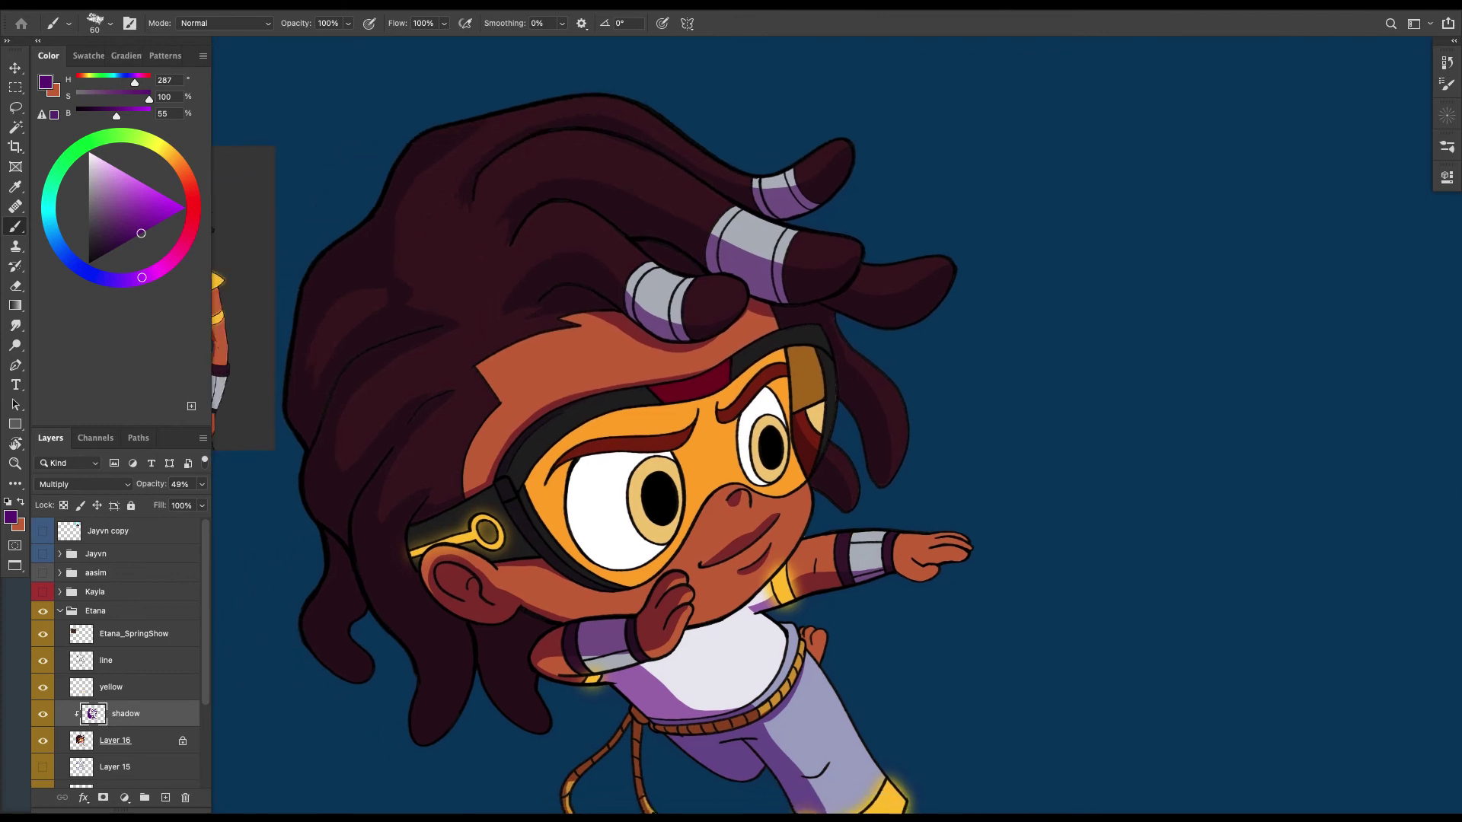
Lasso the edge of a lower dreadlock and paint purple shadow there and on the upper ear with a 45-pixel brush.
scroll(609, 426, down, 4)
key(l)
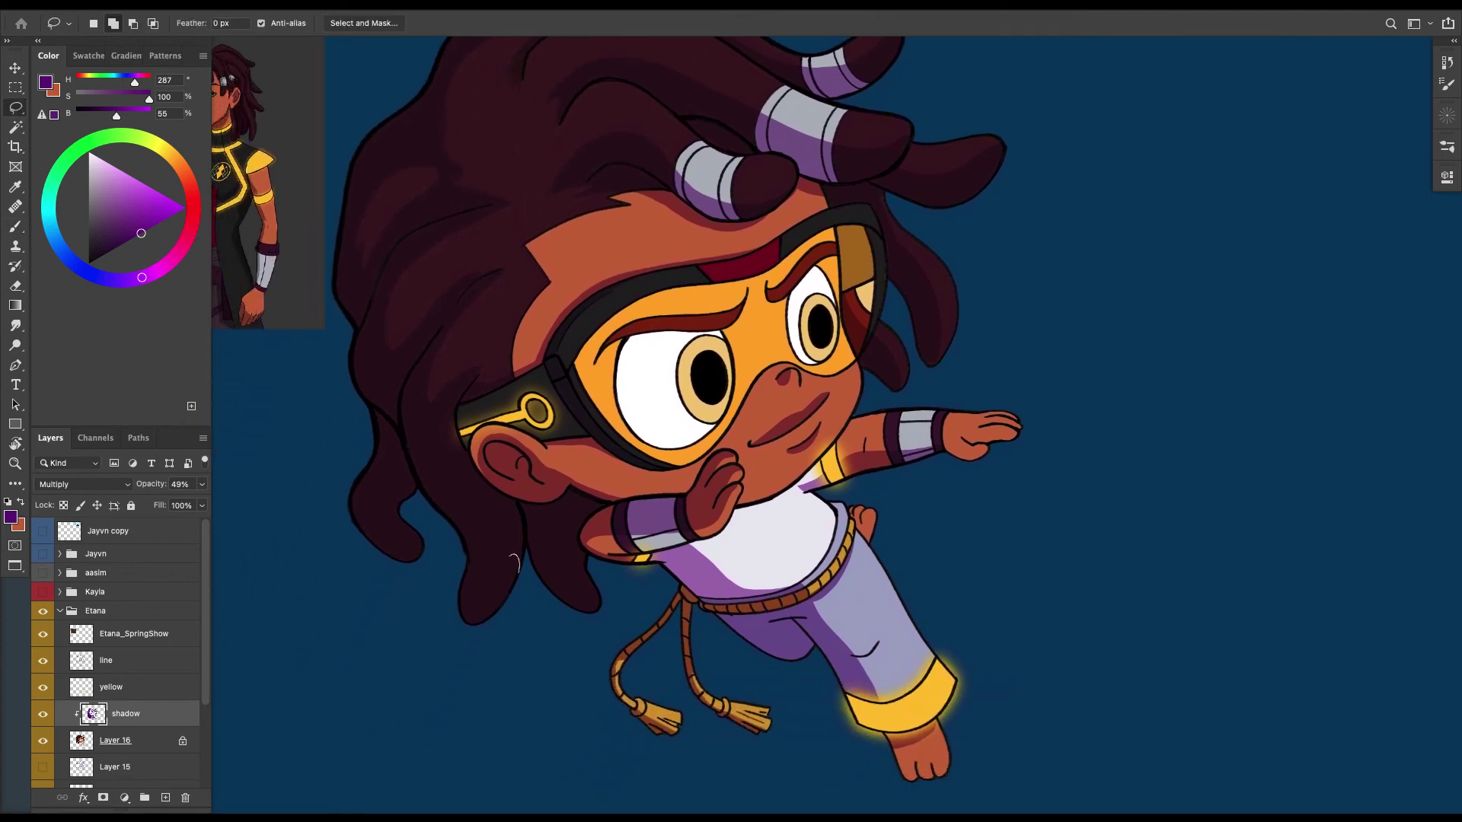
mouse_move(514, 563)
mouse_down()
mouse_move(481, 626)
mouse_move(514, 557)
mouse_up()
scroll(616, 419, up, 2)
key(b)
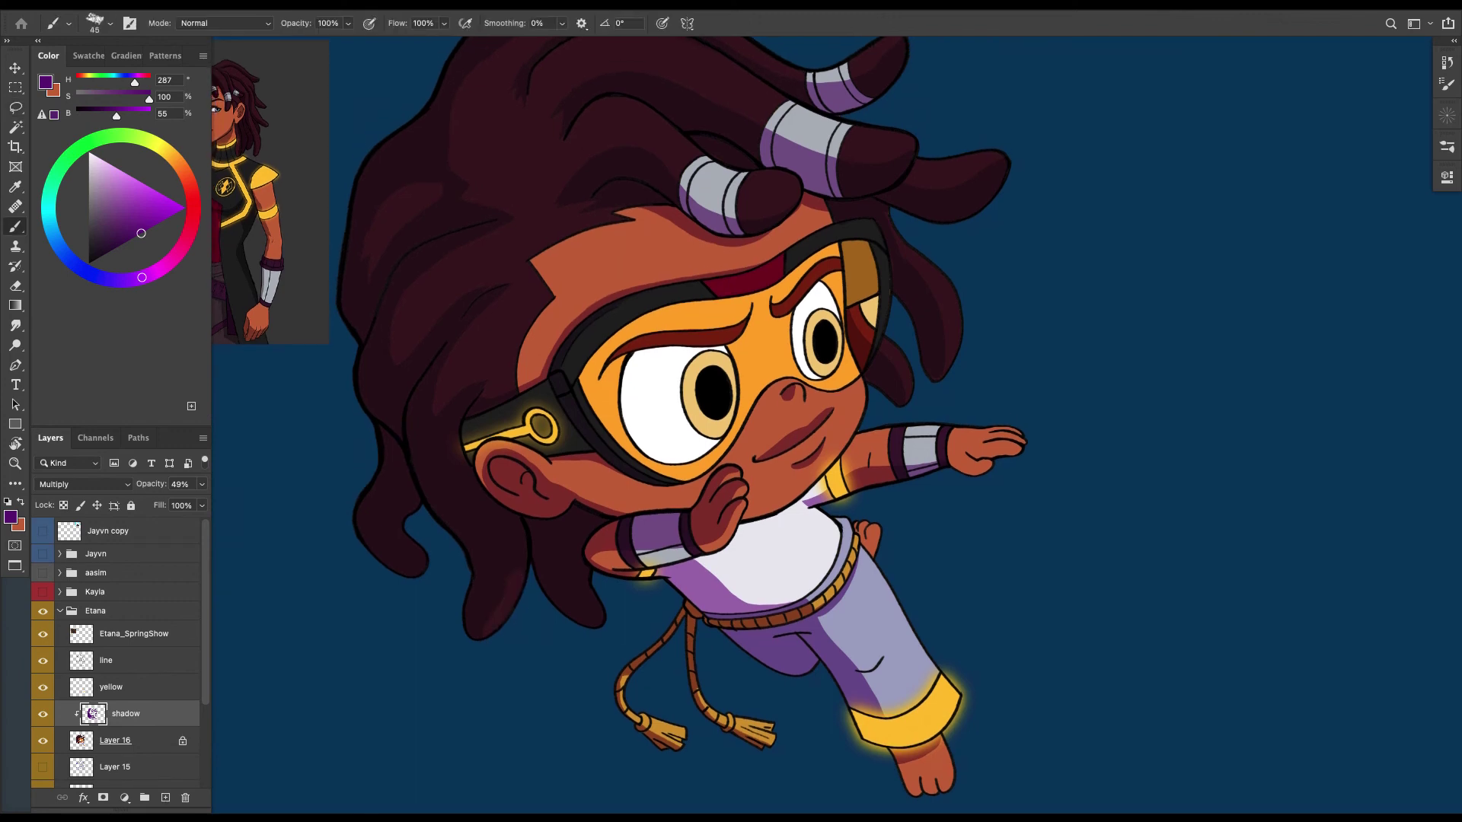
drag(484, 457, 480, 484)
key(super+minus)
key(super+minus)
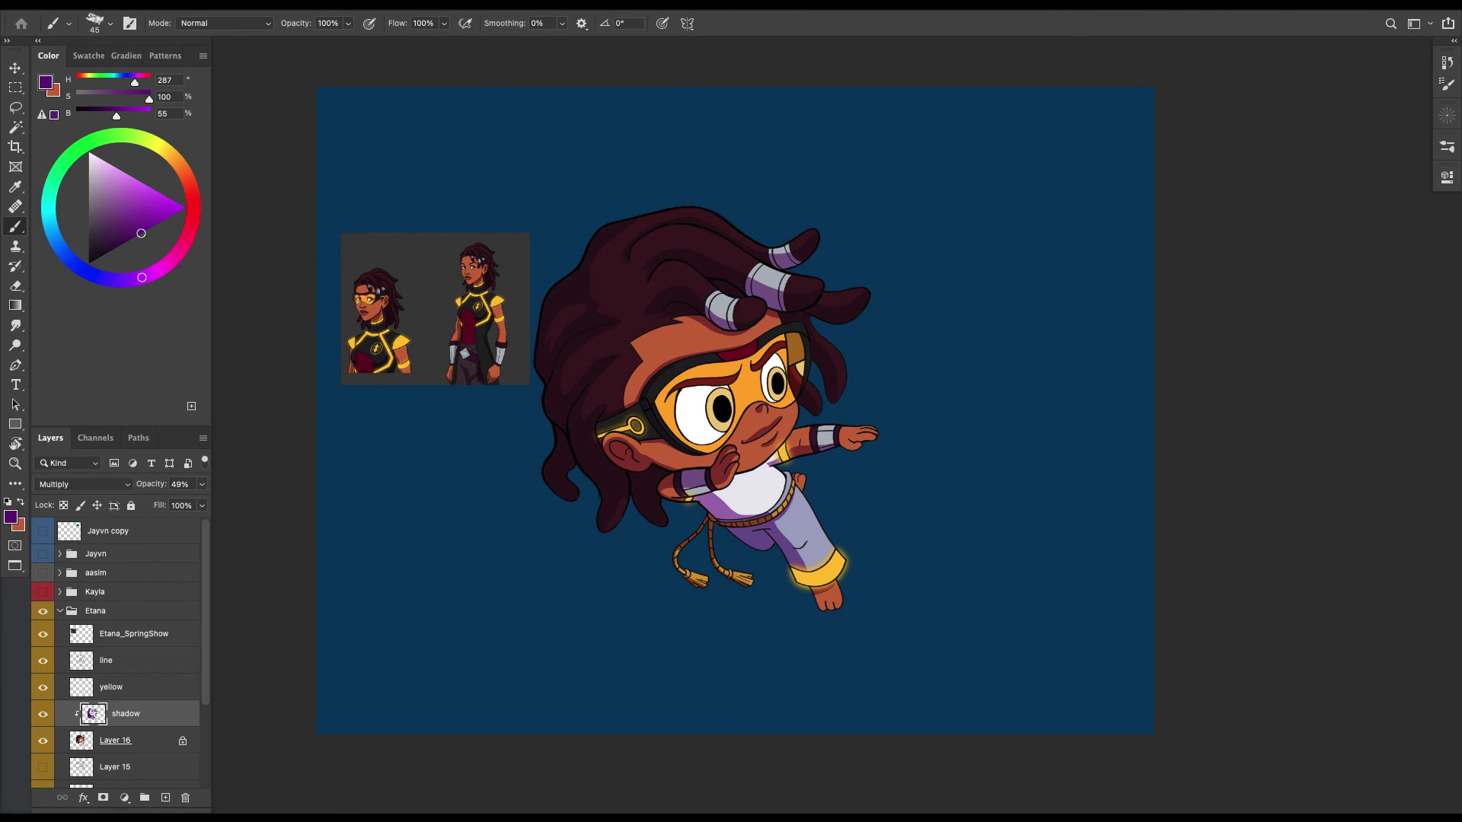
Reduce the brush to 10 pixels and touch up the purple shadow on the shirt just below the raised hand.
key(ctrl+plus)
key(ctrl+plus)
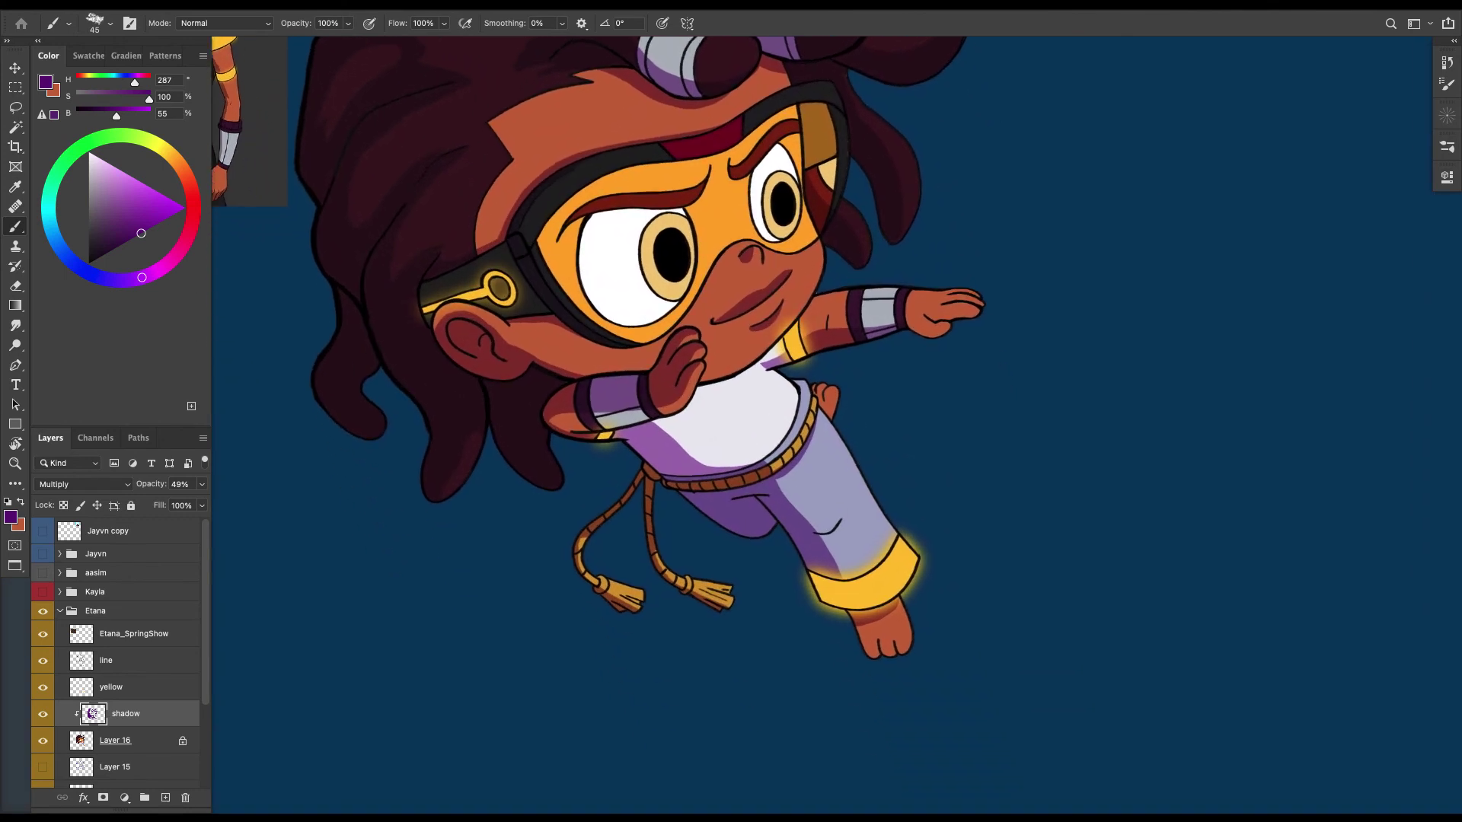
key(bracketleft)
key(bracketleft)
key(bracketleft)
key(bracketleft)
key(bracketleft)
drag(664, 420, 655, 424)
key(ctrl+minus)
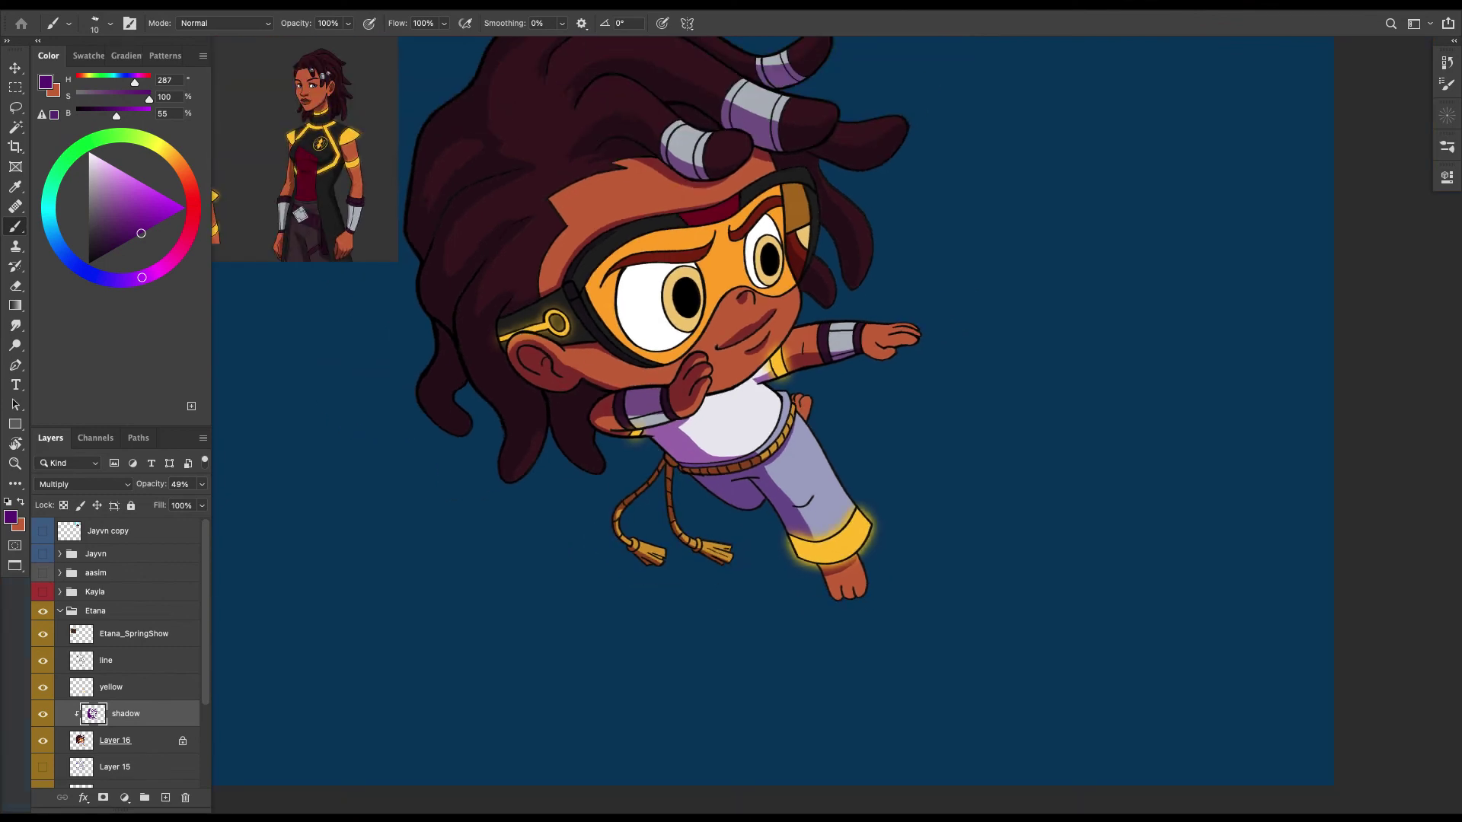
Lasso the shadow covering the front middle of the rope belt, delete it and deselect.
key(ctrl+plus)
key(ctrl+plus)
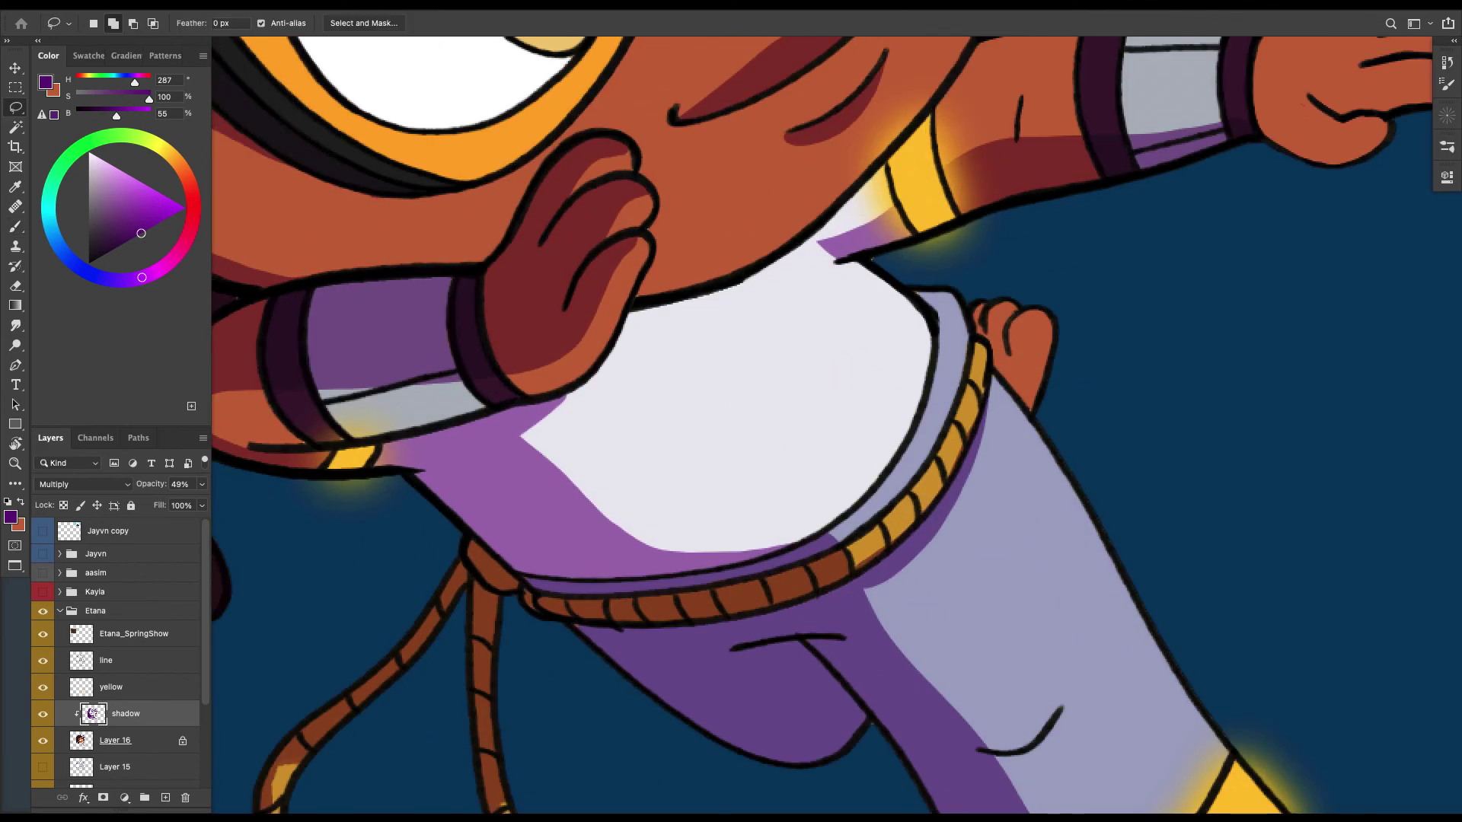
mouse_move(850, 542)
mouse_down()
mouse_move(731, 587)
mouse_move(772, 602)
mouse_move(852, 567)
mouse_up()
key(Delete)
key(ctrl+d)
key(b)
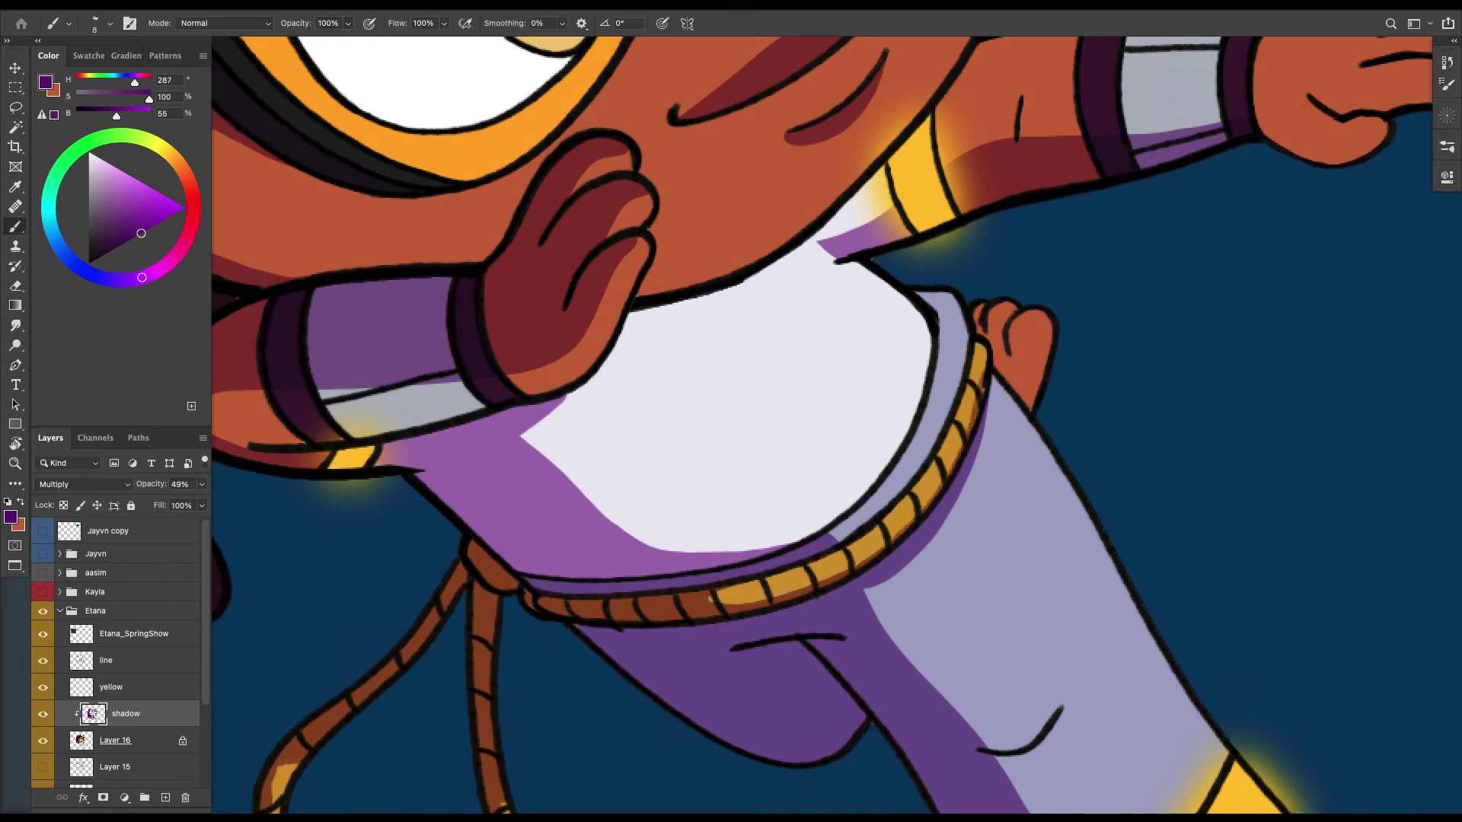
Paint thin purple shadow along the underside of the rope belt and on the far foot with an 8-pixel brush.
drag(855, 565, 885, 546)
drag(922, 510, 941, 484)
drag(821, 425, 730, 455)
drag(913, 384, 920, 412)
mouse_move(937, 349)
mouse_down()
mouse_move(926, 422)
mouse_move(921, 358)
mouse_move(921, 417)
mouse_move(891, 365)
mouse_move(938, 410)
mouse_move(932, 432)
mouse_up()
drag(938, 362, 935, 394)
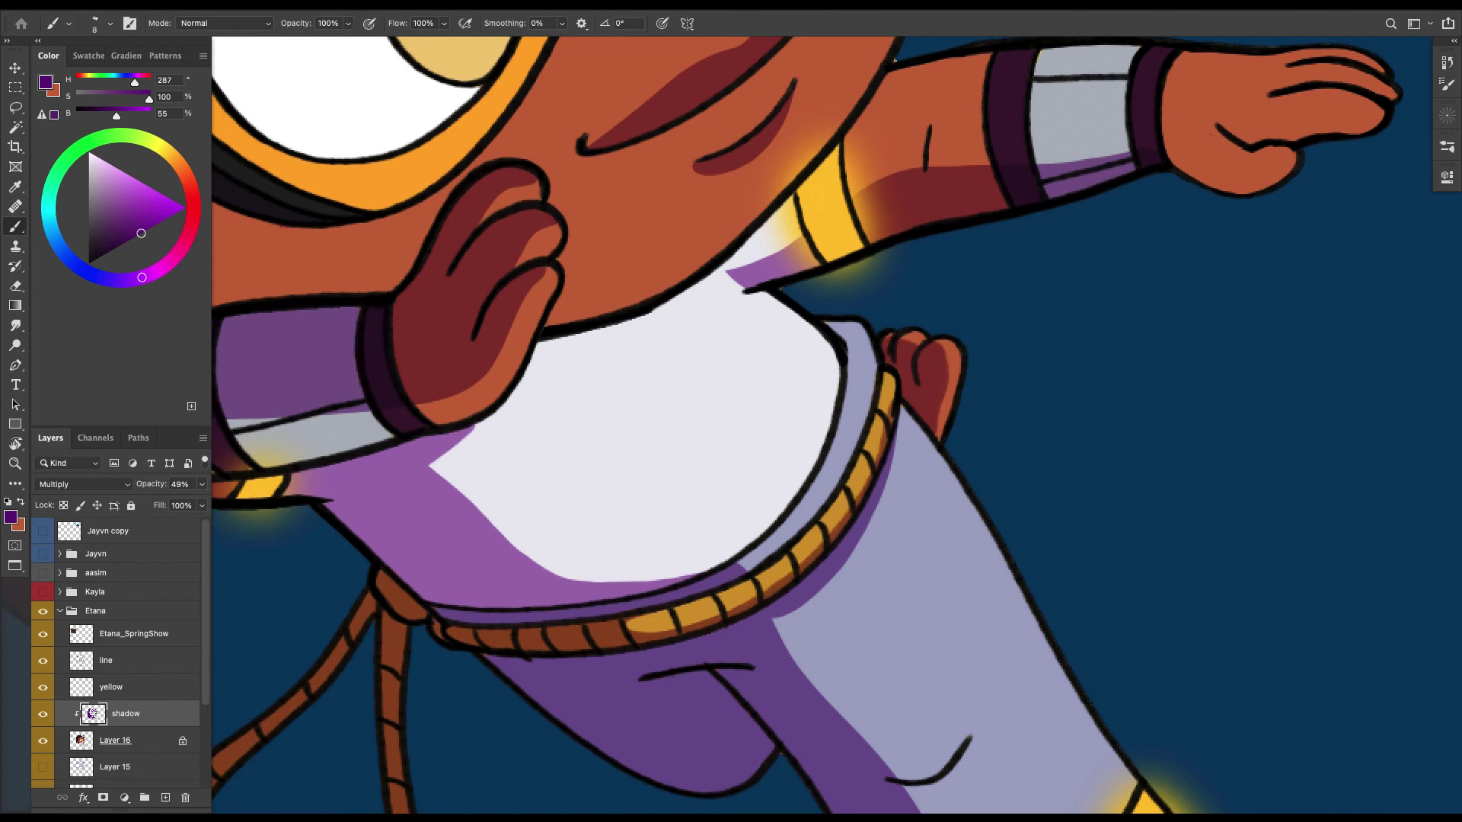
Lasso a pointed fold around the knee crease of the front trouser leg, fill it with purple using an 80-pixel brush and deselect.
scroll(838, 427, down, 5)
key(l)
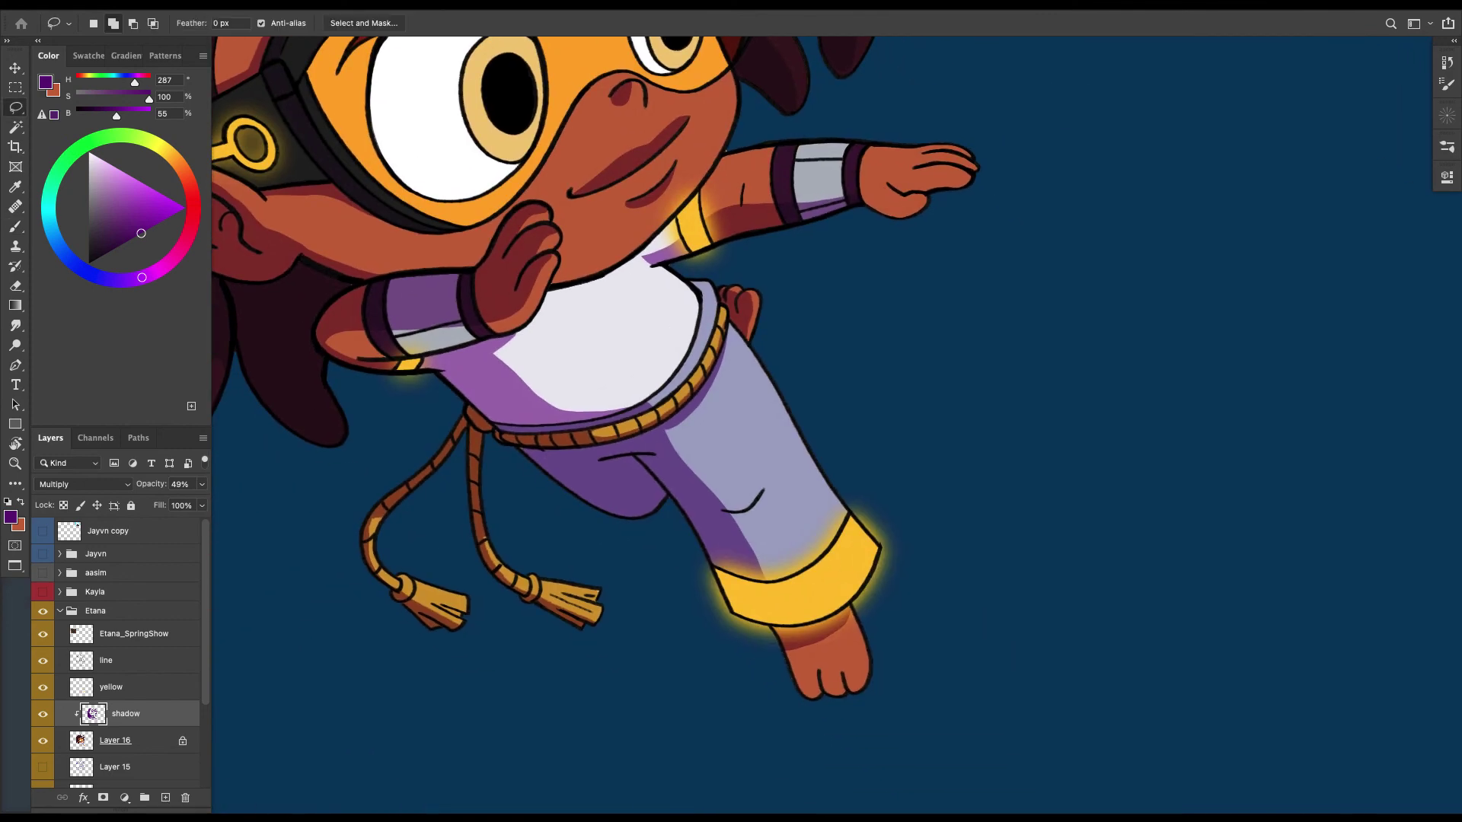
mouse_move(742, 537)
mouse_down()
mouse_move(769, 484)
mouse_move(712, 503)
mouse_move(742, 536)
mouse_move(738, 502)
mouse_move(770, 487)
mouse_move(754, 535)
mouse_move(706, 521)
mouse_move(744, 489)
mouse_move(734, 502)
mouse_up()
key(b)
key(bracketright)
key(bracketright)
key(bracketright)
key(bracketright)
key(bracketright)
key(bracketright)
key(bracketright)
key(super+d)
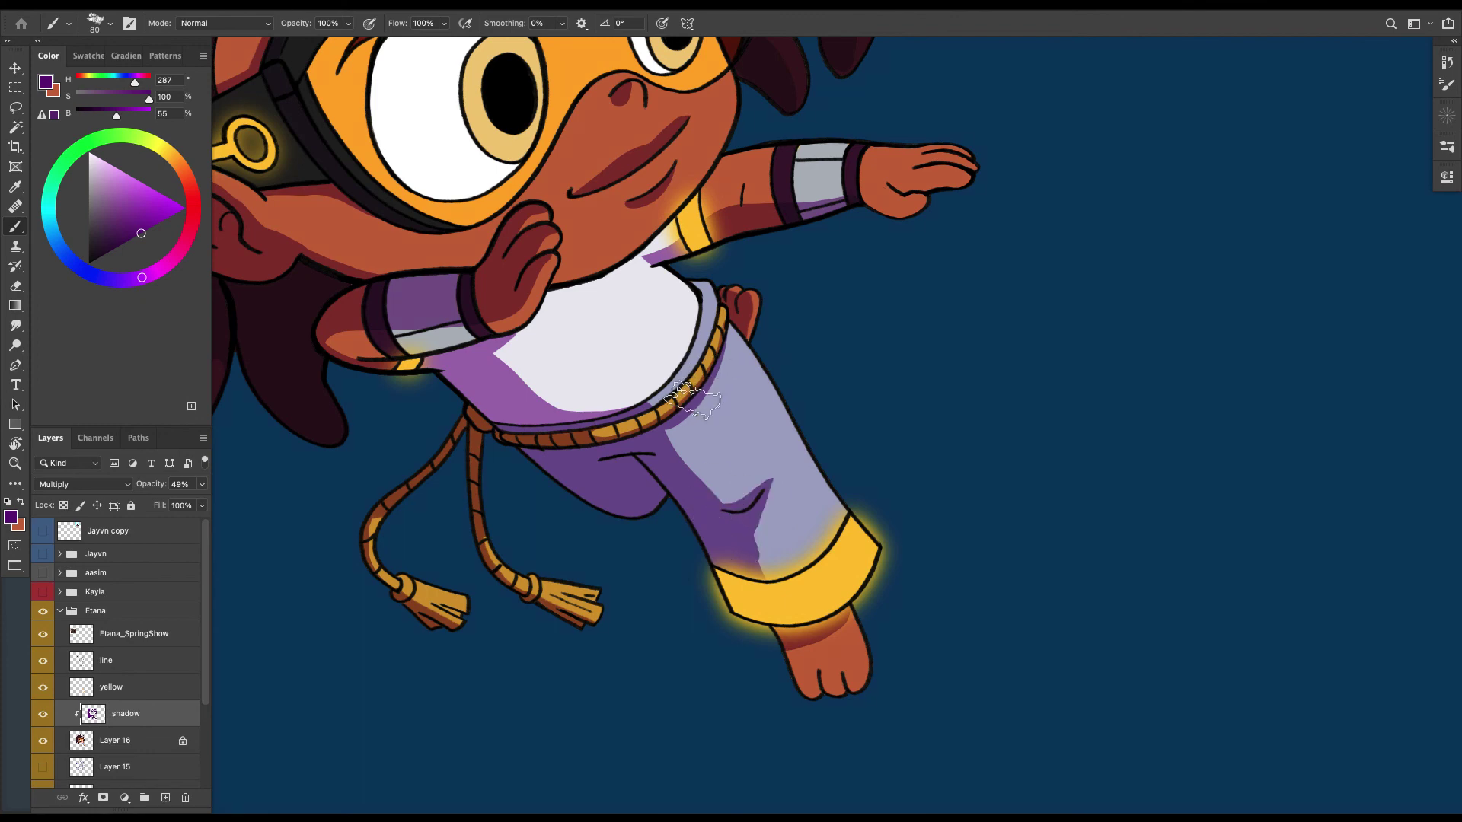
Lasso the upper thigh just below the belt, fill it with purple shadow and deselect.
key(l)
mouse_move(722, 364)
mouse_down()
mouse_move(668, 465)
mouse_move(669, 424)
mouse_move(720, 364)
mouse_move(677, 434)
mouse_up()
key(b)
key(super+d)
drag(451, 285, 465, 358)
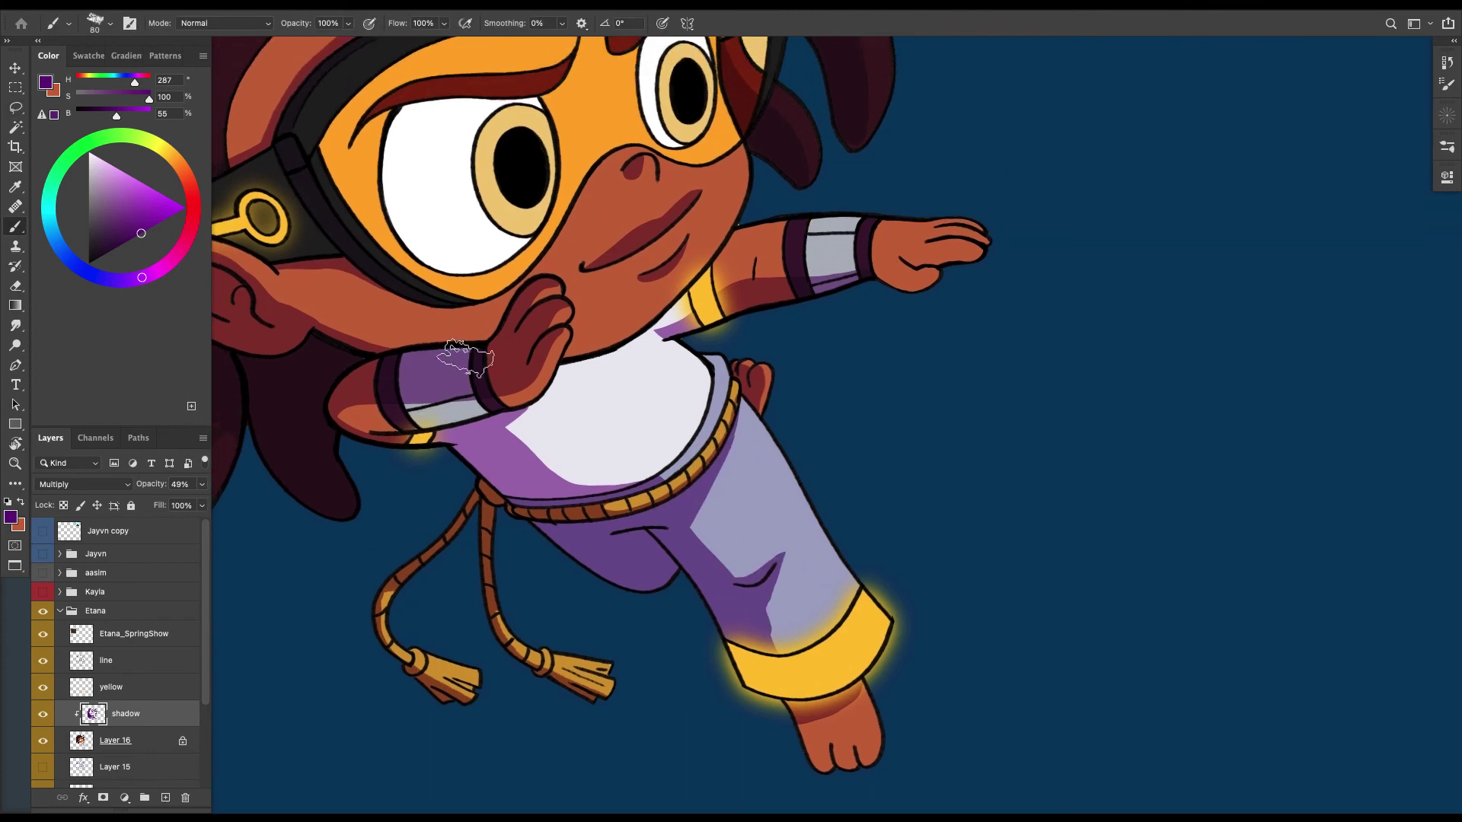
Lasso the shirt's curved edge along the waistband, fill it with purple shadow and deselect.
key(ctrl+plus)
key(l)
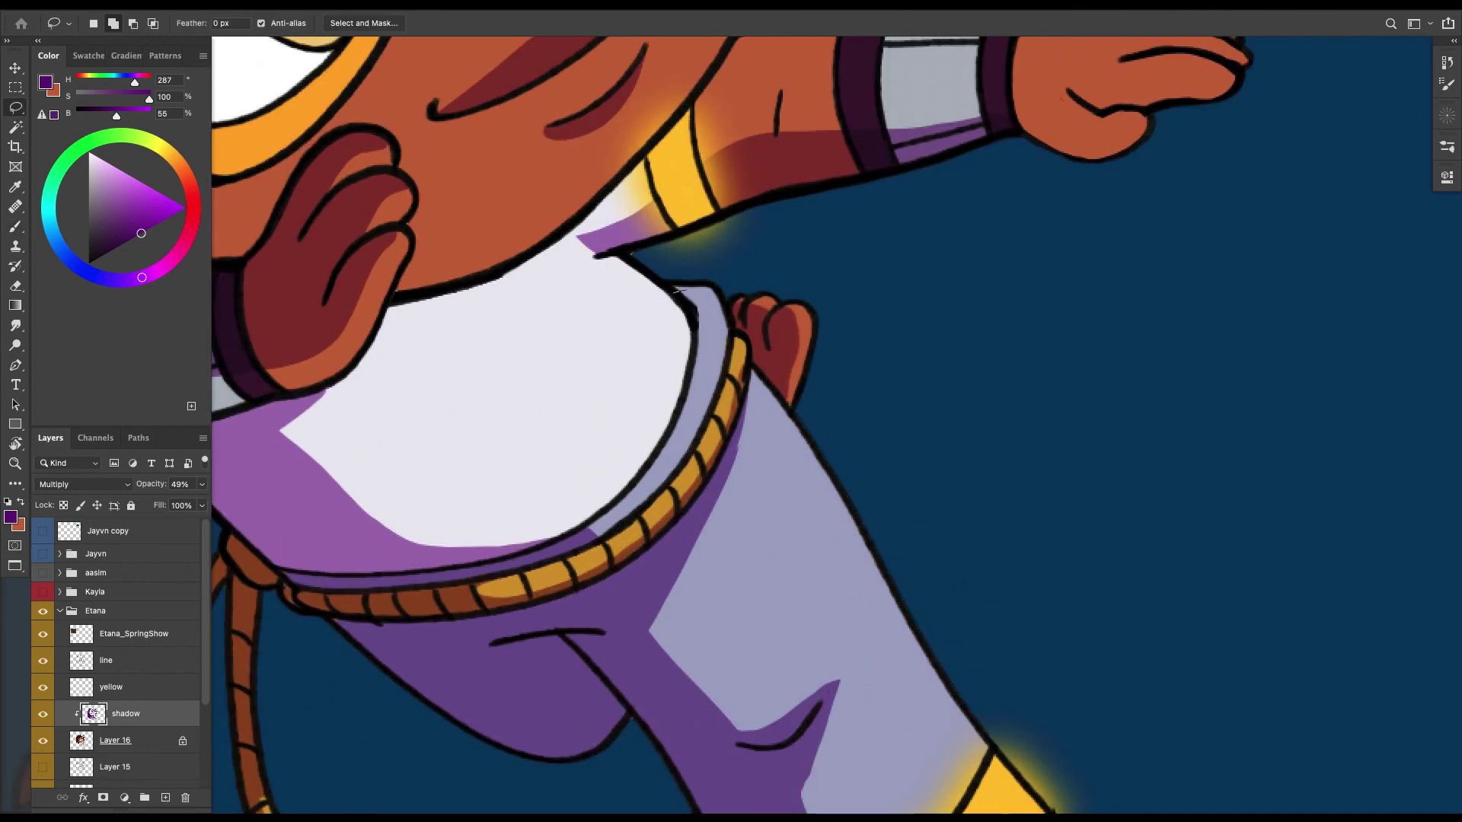
mouse_move(677, 291)
mouse_down()
mouse_move(712, 359)
mouse_move(683, 423)
mouse_move(625, 507)
mouse_move(533, 547)
mouse_move(628, 462)
mouse_move(668, 389)
mouse_move(677, 326)
mouse_move(663, 279)
mouse_move(697, 302)
mouse_move(539, 549)
mouse_up()
key(b)
key(ctrl+minus)
key(ctrl+minus)
key(ctrl+minus)
key(ctrl+minus)
key(ctrl+d)
key(ctrl+0)
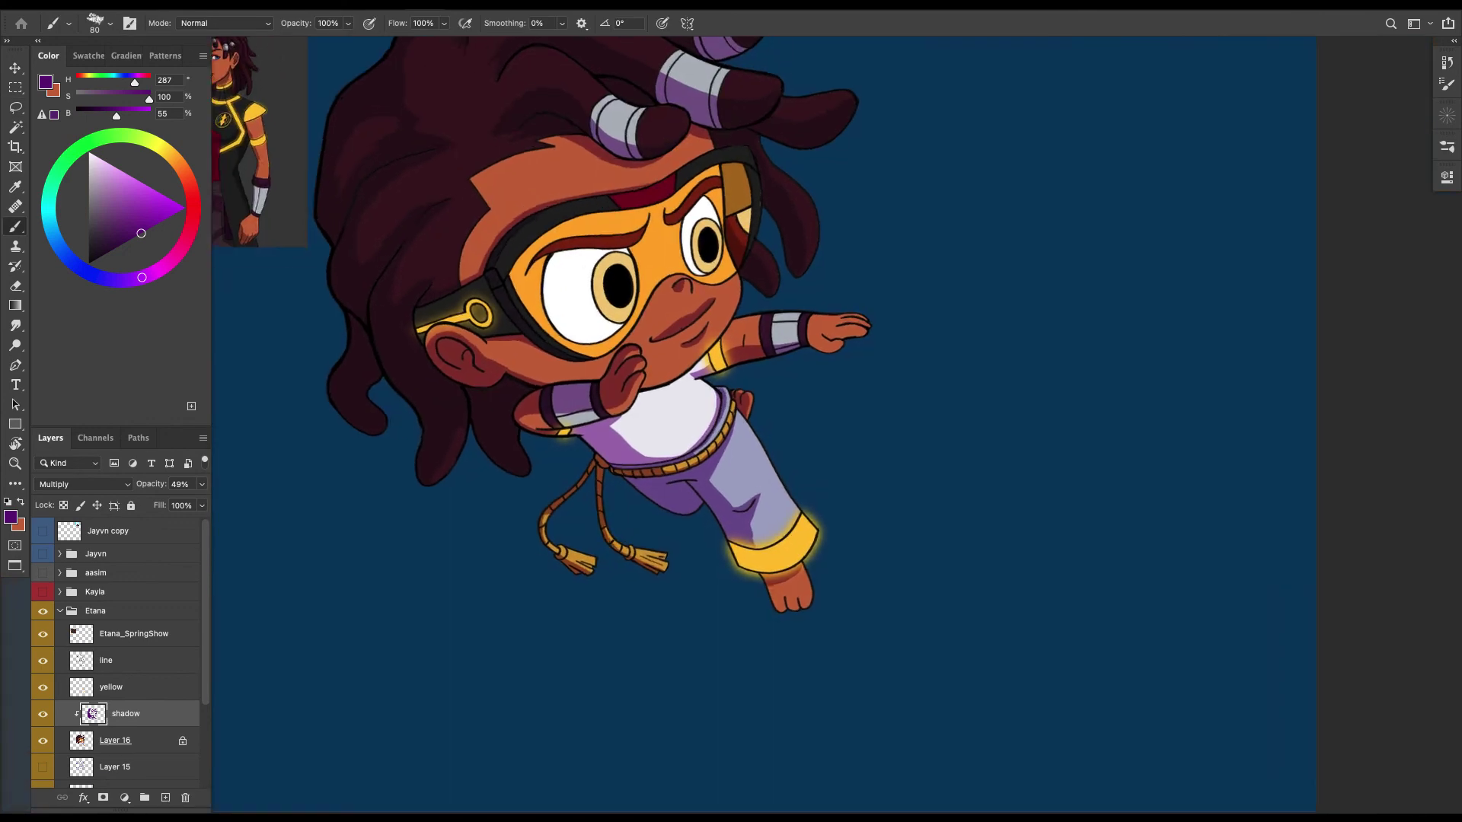
Reduce the brush to 10 pixels and examine the shading around the shirt hem and belt up close.
key(ctrl+plus)
key(ctrl+plus)
key(ctrl+plus)
key(ctrl+plus)
key(bracketleft)
key(bracketleft)
key(bracketleft)
key(bracketleft)
key(bracketleft)
key(bracketleft)
key(bracketleft)
key(bracketleft)
key(bracketleft)
key(bracketleft)
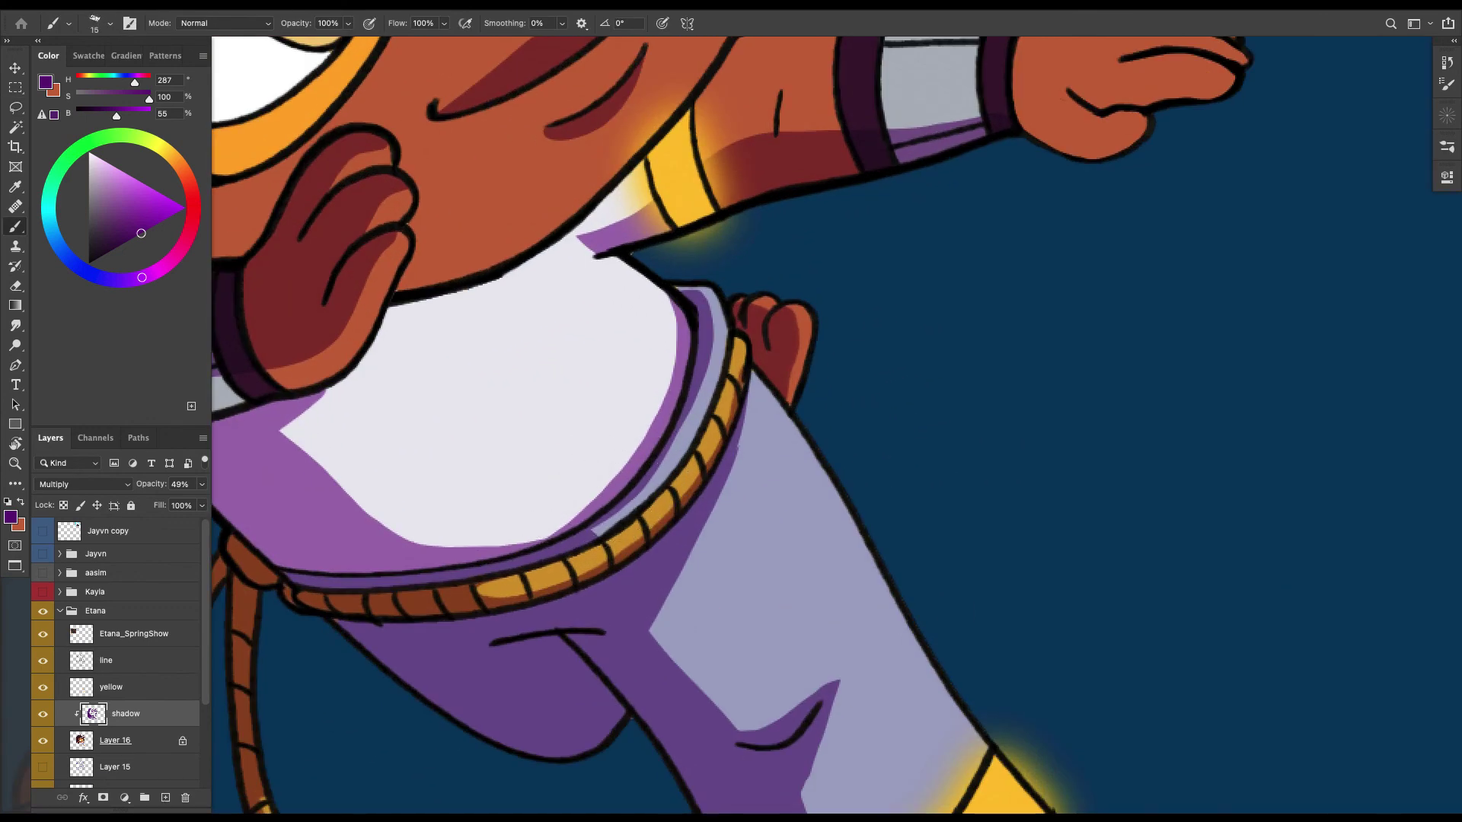
key(ctrl+minus)
key(ctrl+minus)
key(ctrl+minus)
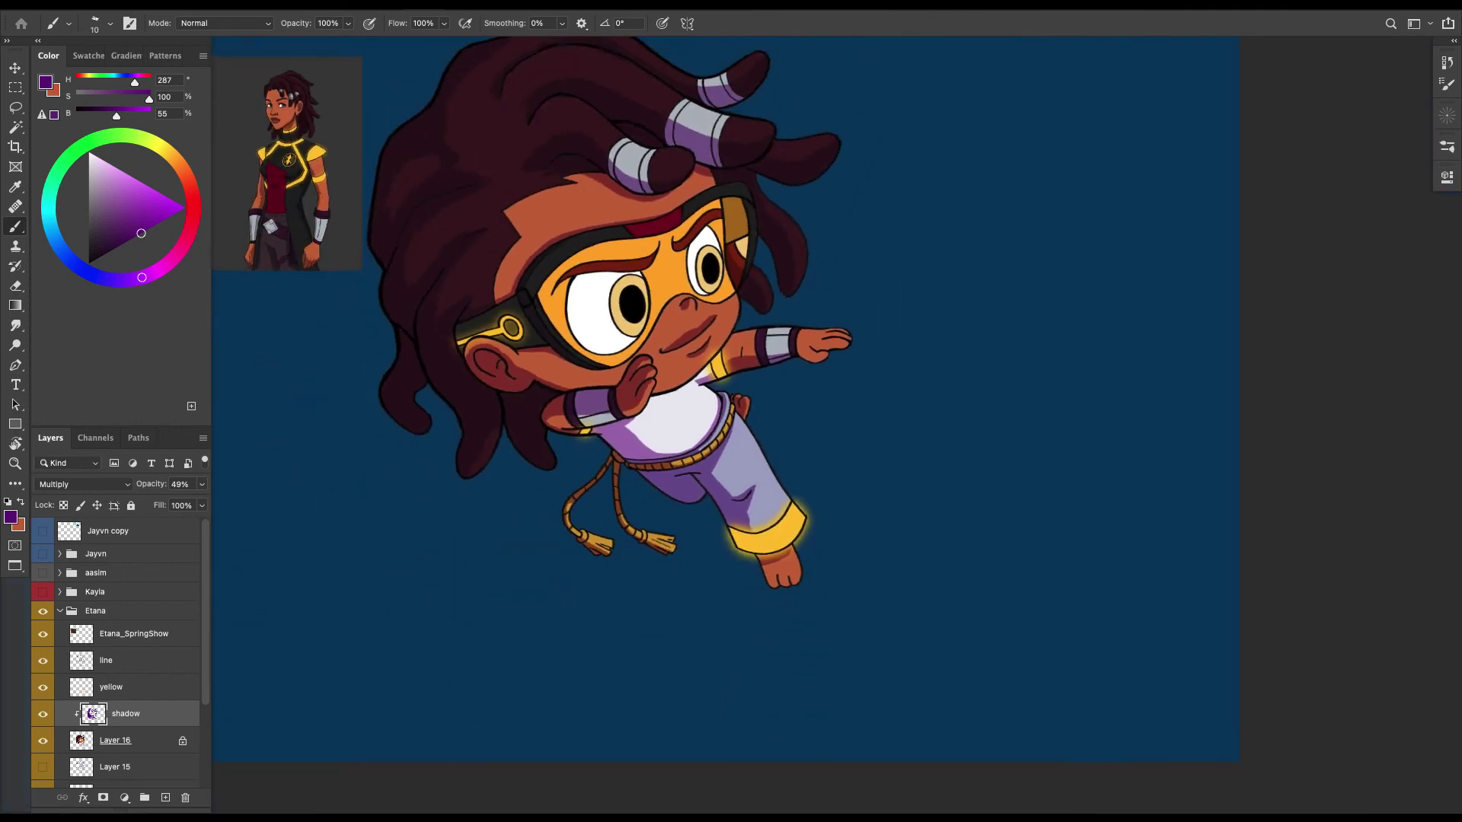
Lower the shadow layer's saturation with a Hue/Saturation adjustment and review the character in full view.
key(ctrl+u)
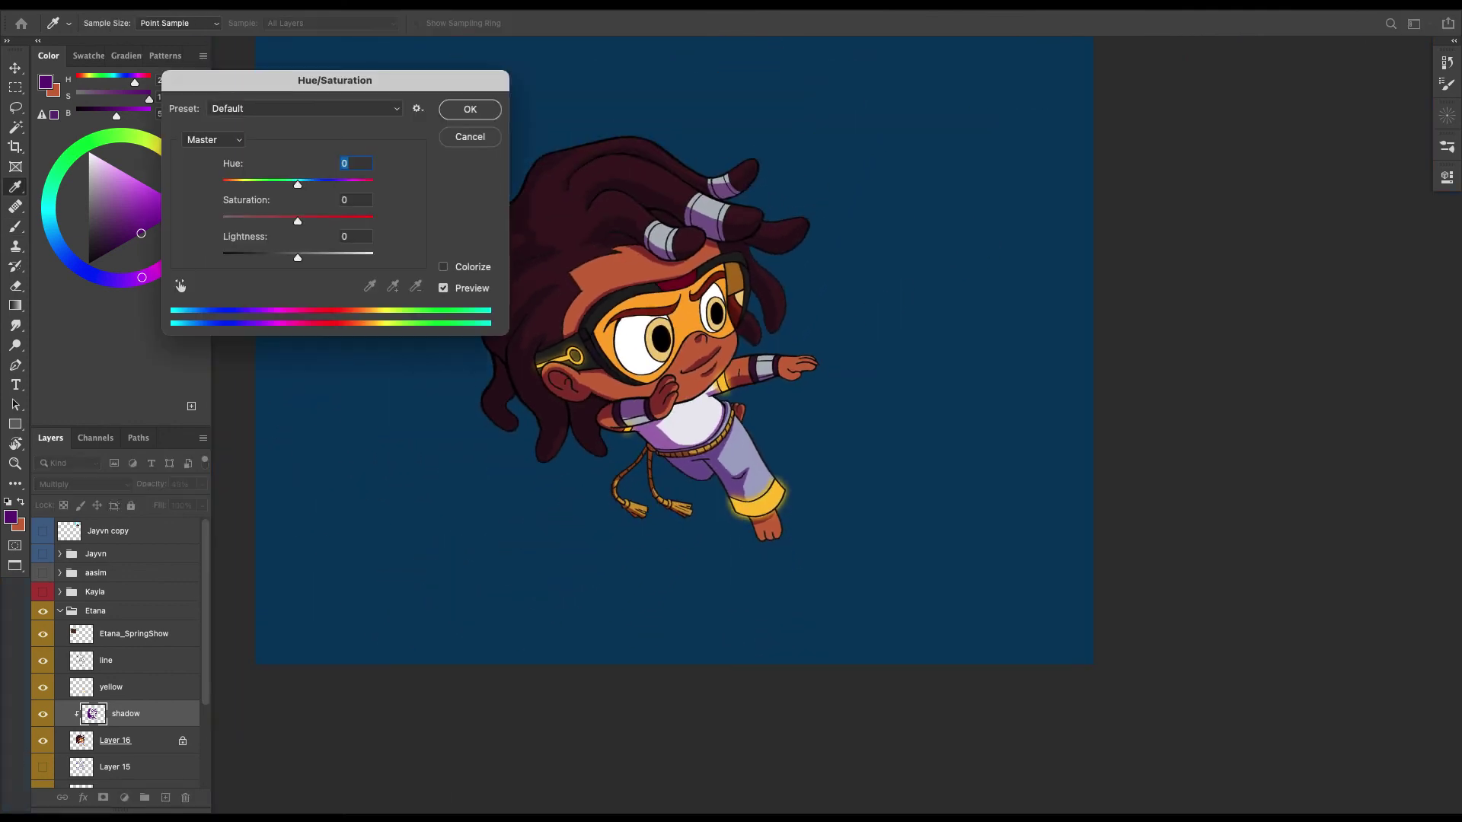
drag(298, 220, 271, 220)
key(Tab)
key(Return)
key(b)
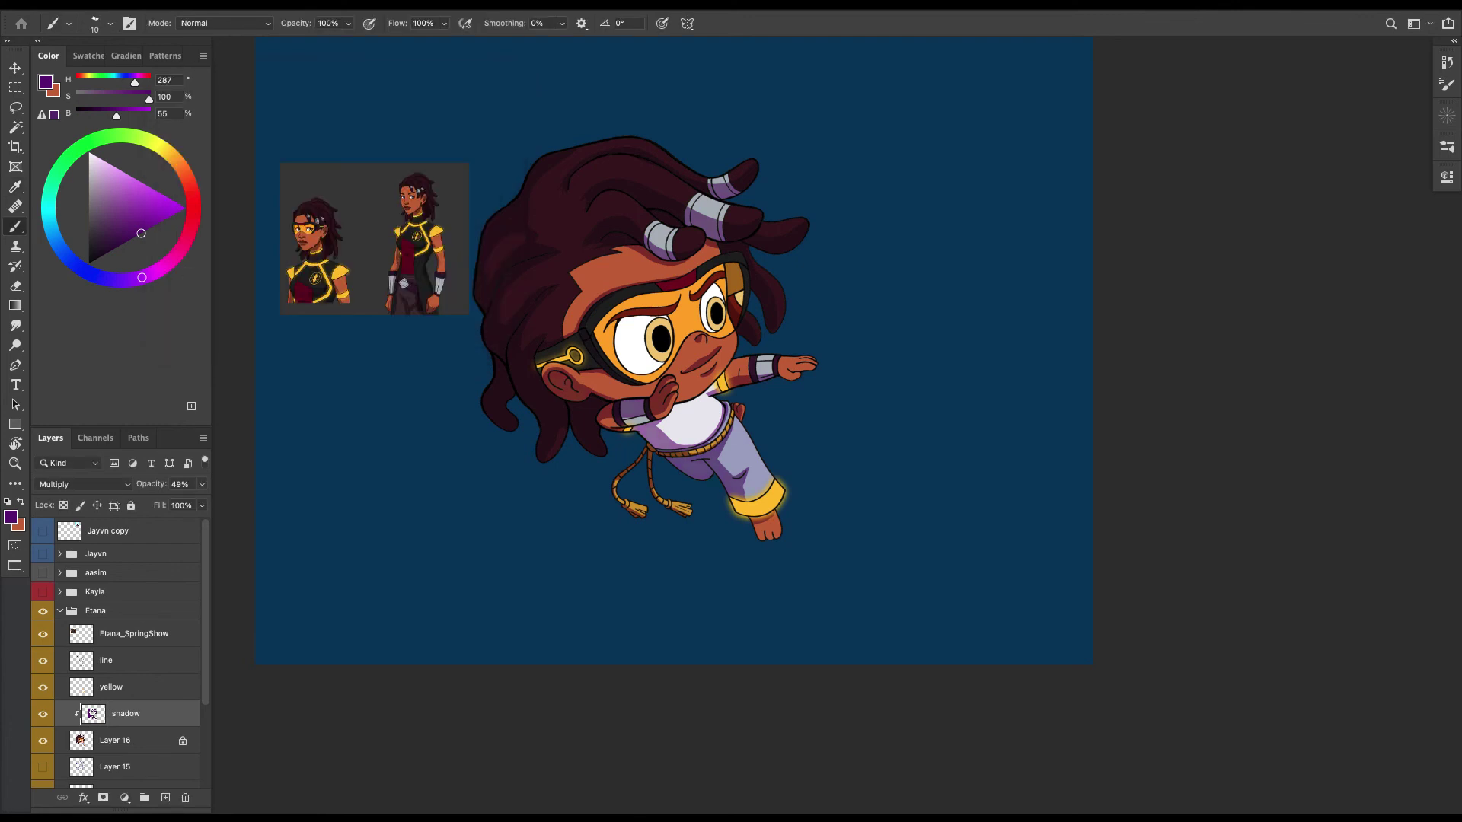
key(ctrl+plus)
key(ctrl+plus)
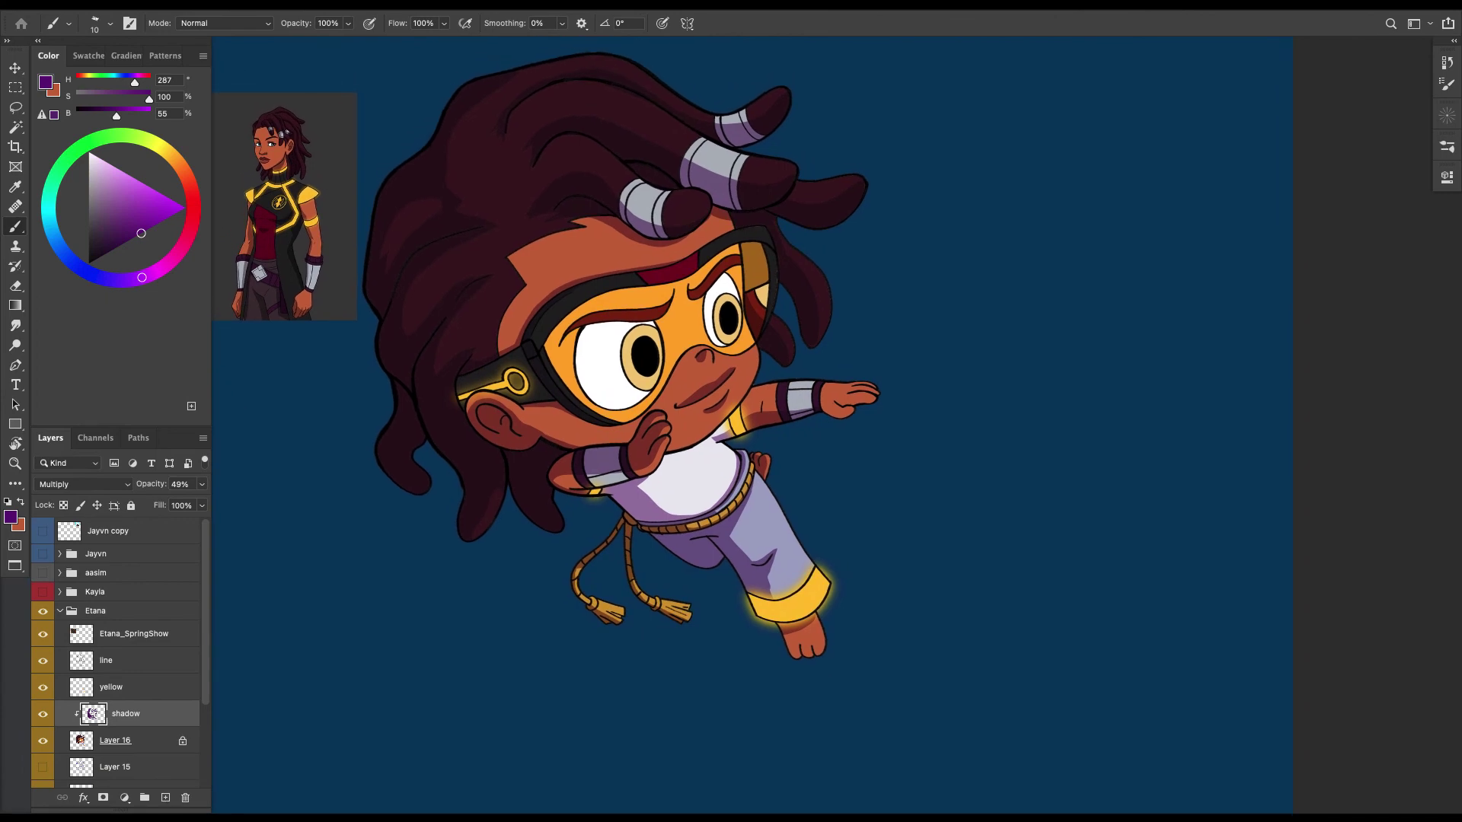
key(ctrl+0)
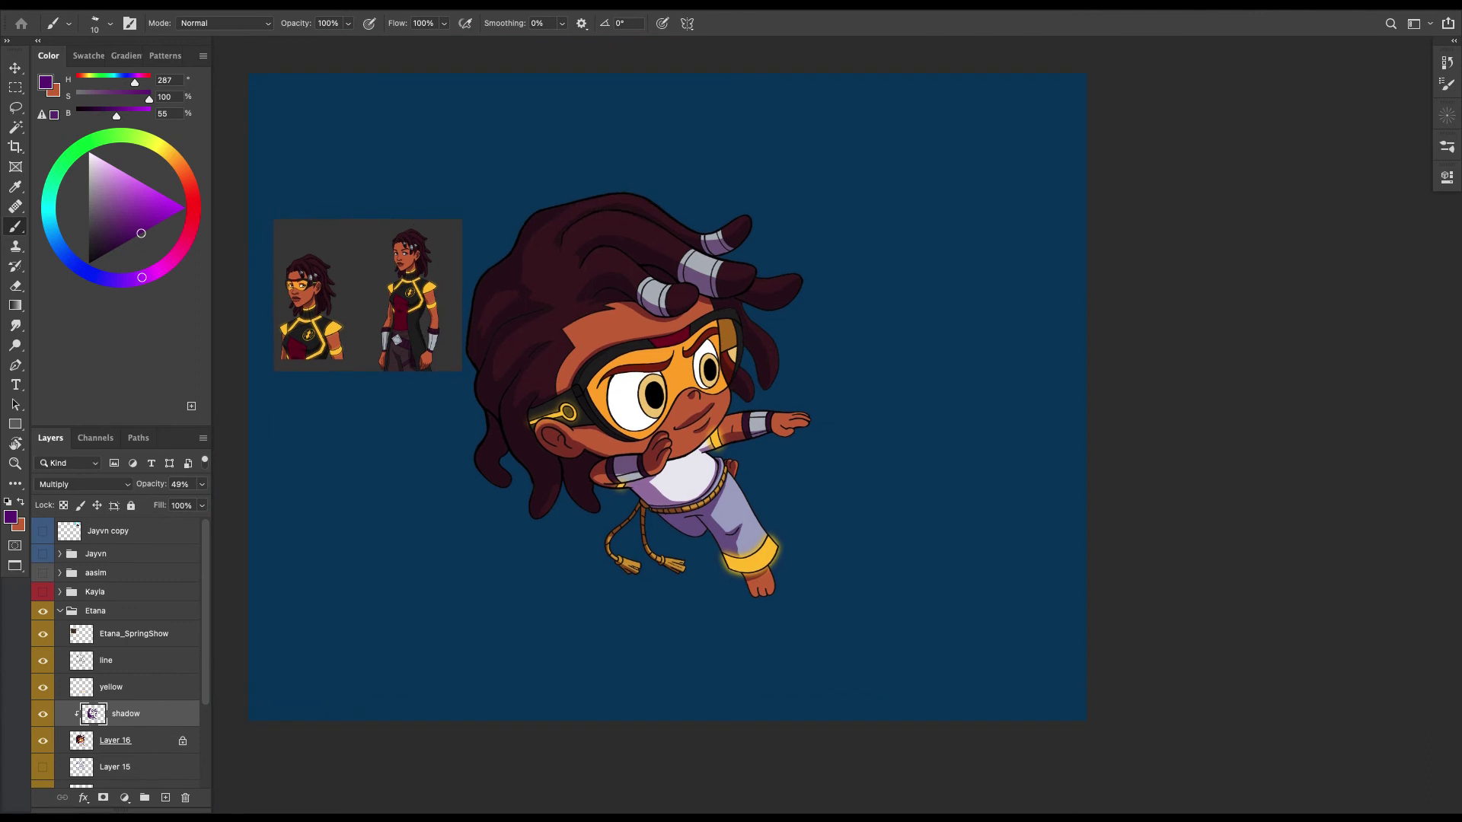
Lock the line layer's transparent pixels and add a new layer directly above the yellow layer.
click(111, 687)
click(106, 660)
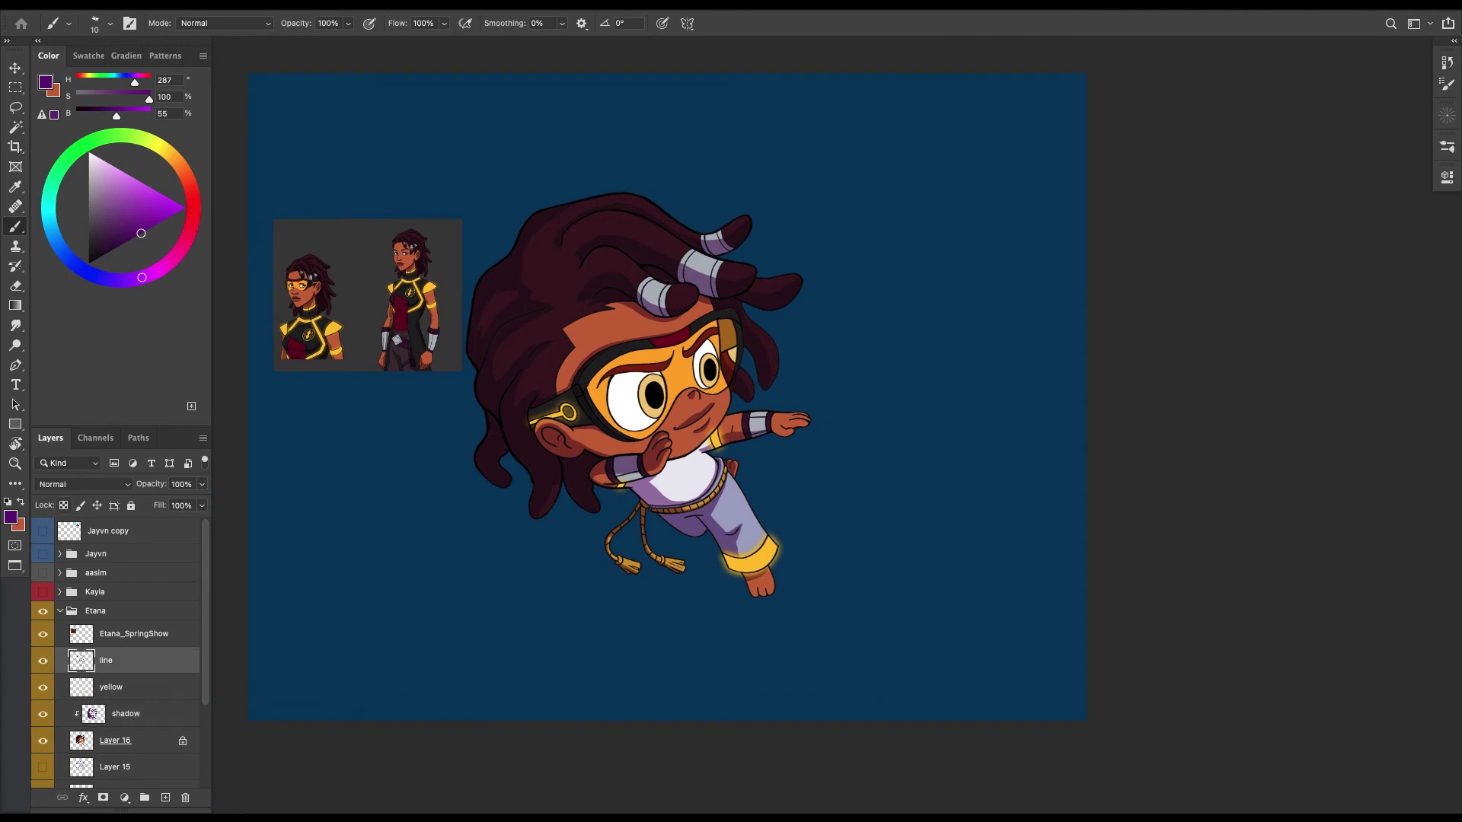
key(/)
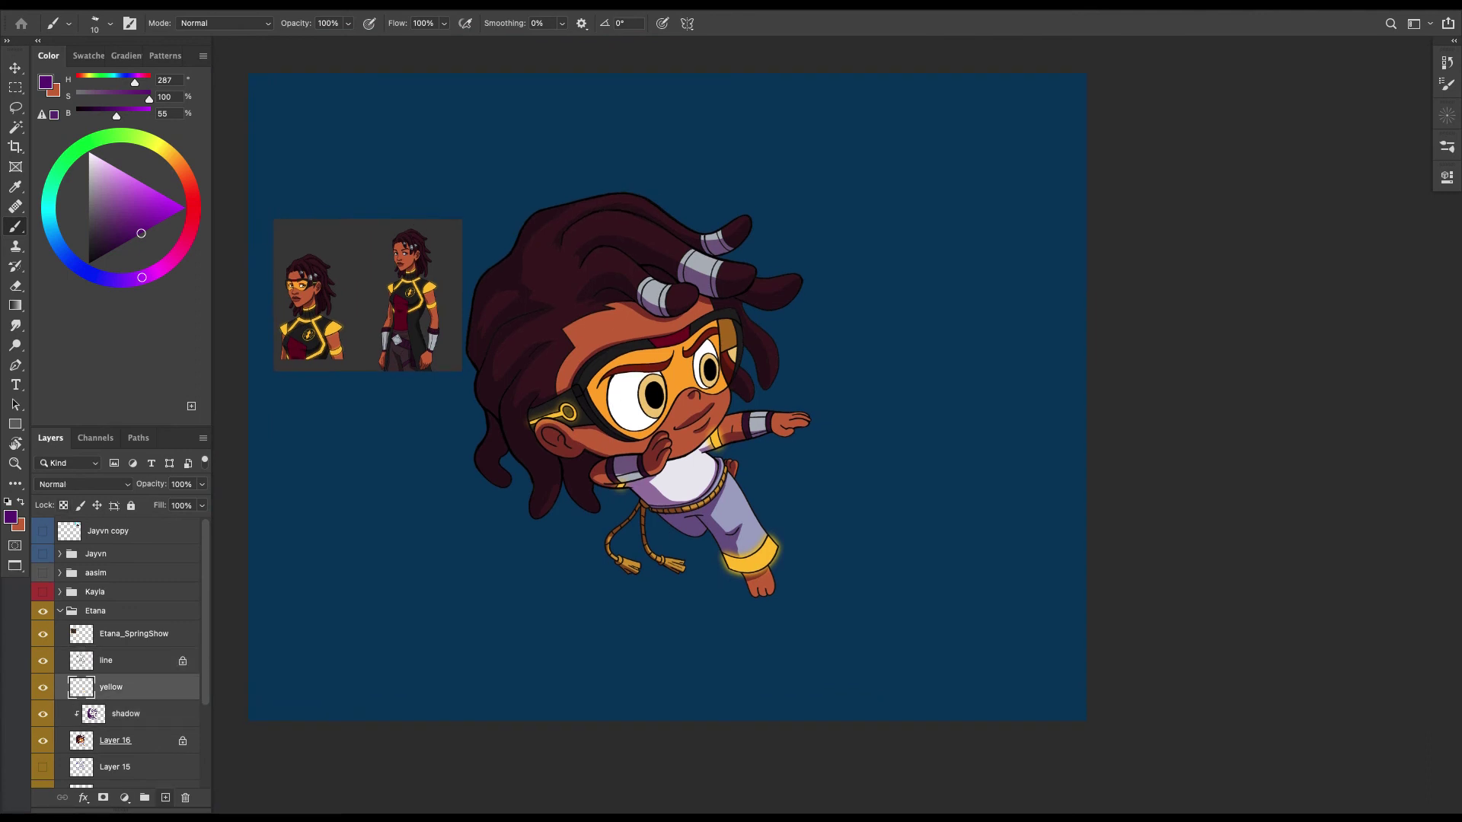
ctrl+click(165, 797)
Sample the ankle cuff's yellow as the brush colour and hide the Etana_SpringShow reference layer.
alt+click(750, 559)
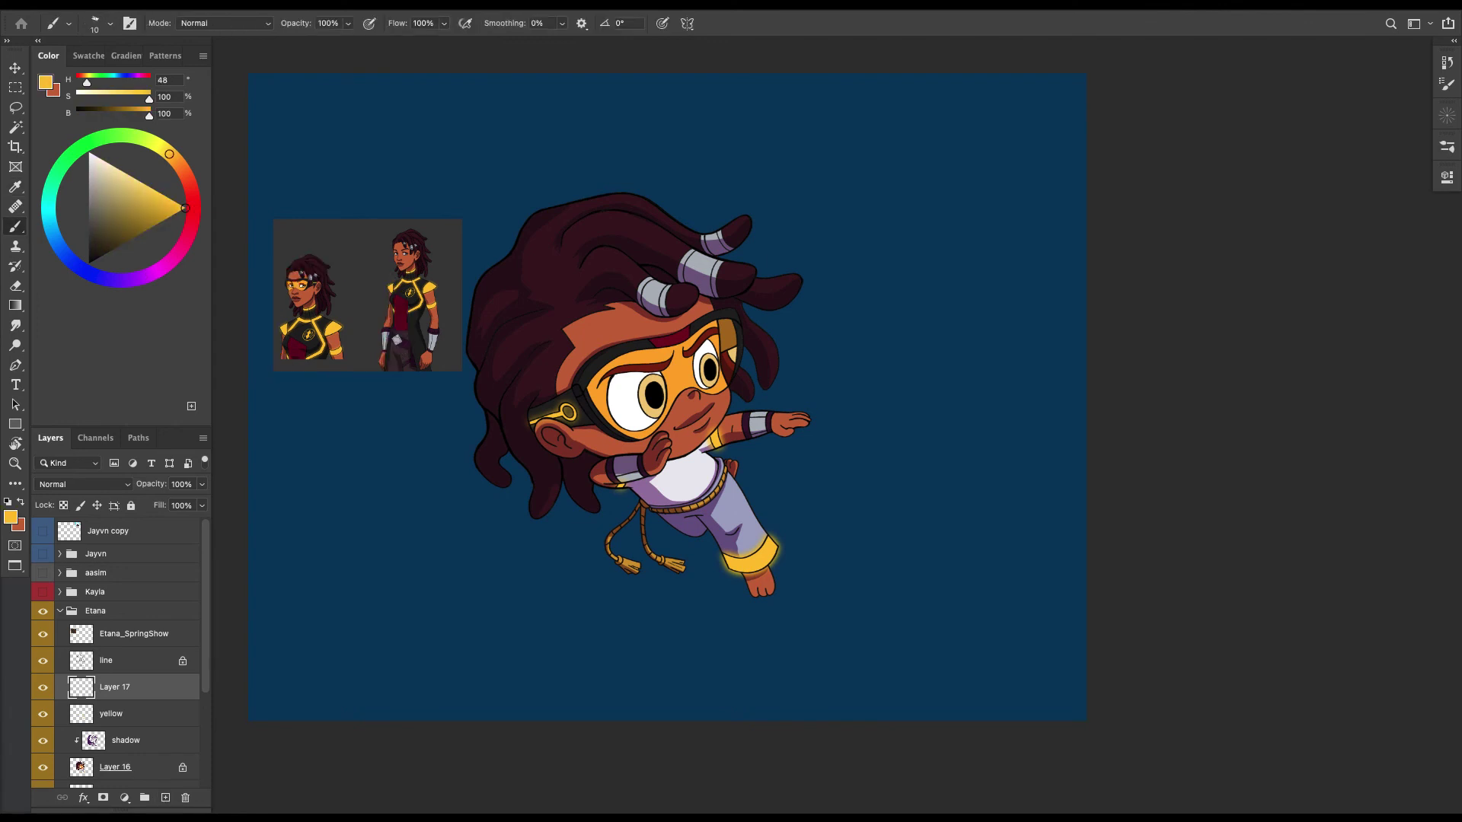
click(43, 634)
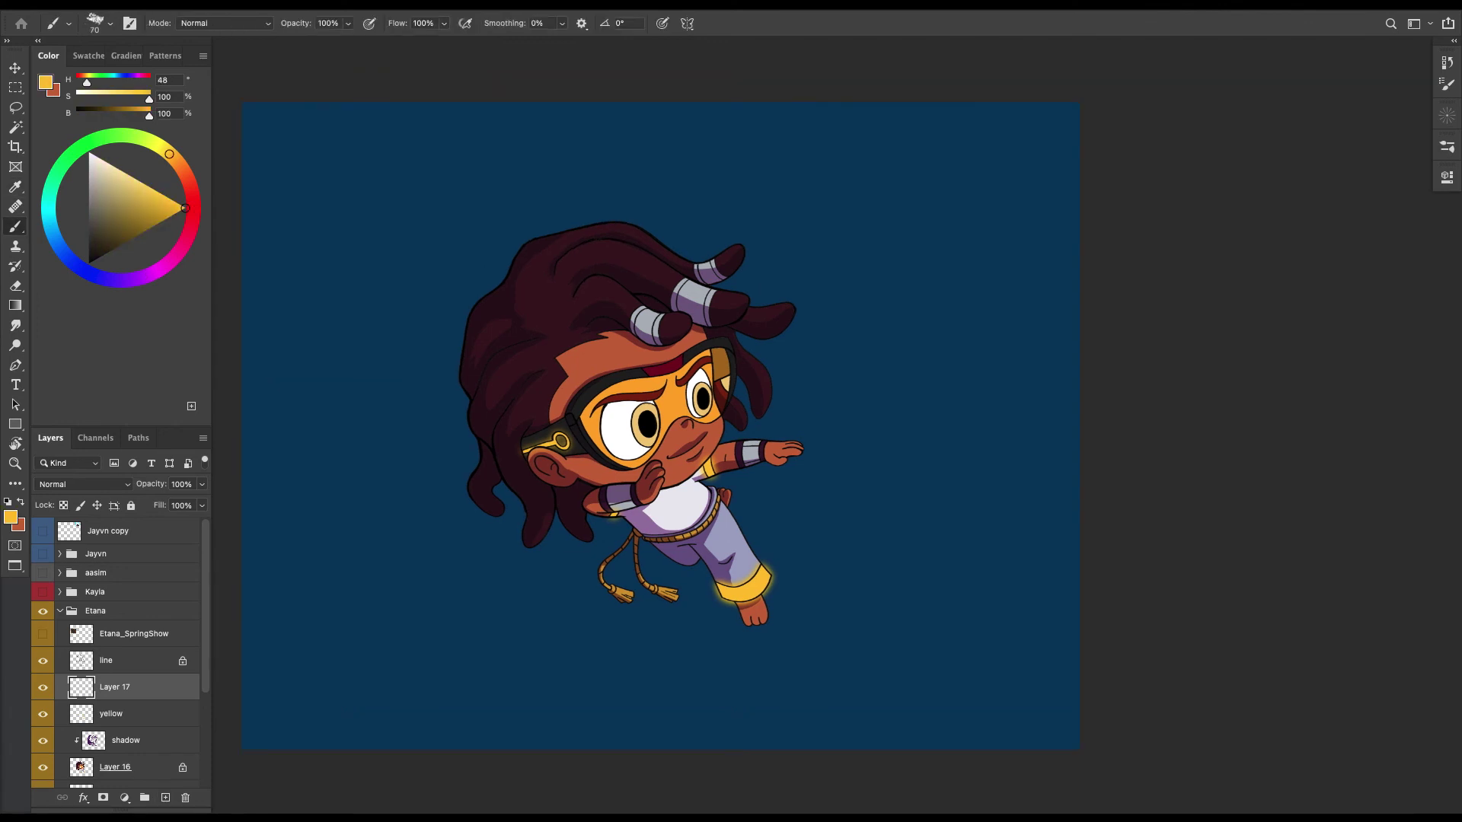
scroll(626, 429, up, 1)
scroll(625, 429, right, 1)
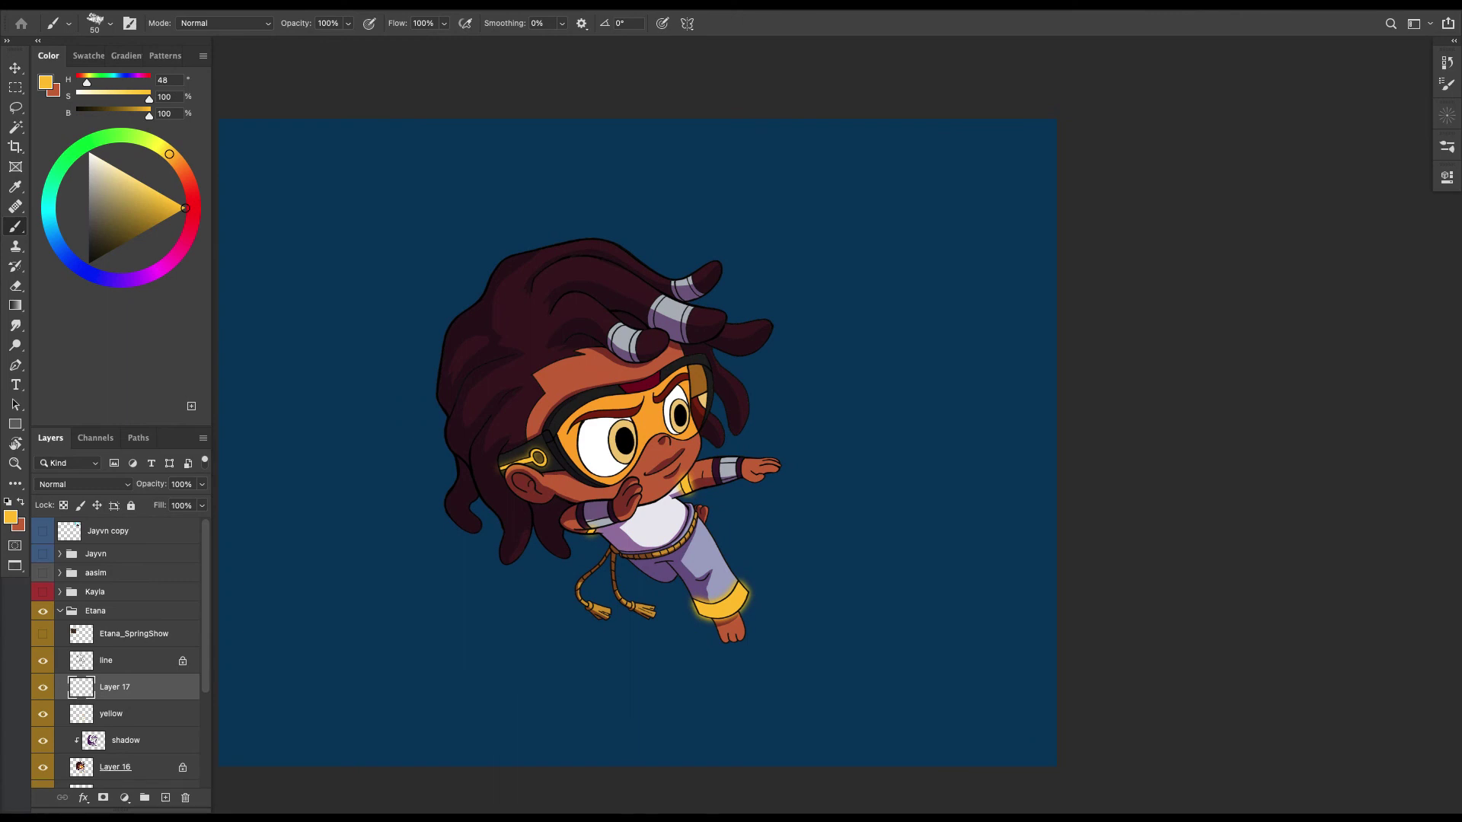
Paint a large yellow triangle of straight strokes over the character, reaching from above the hair to below the belt and out past the hand.
drag(905, 356, 624, 638)
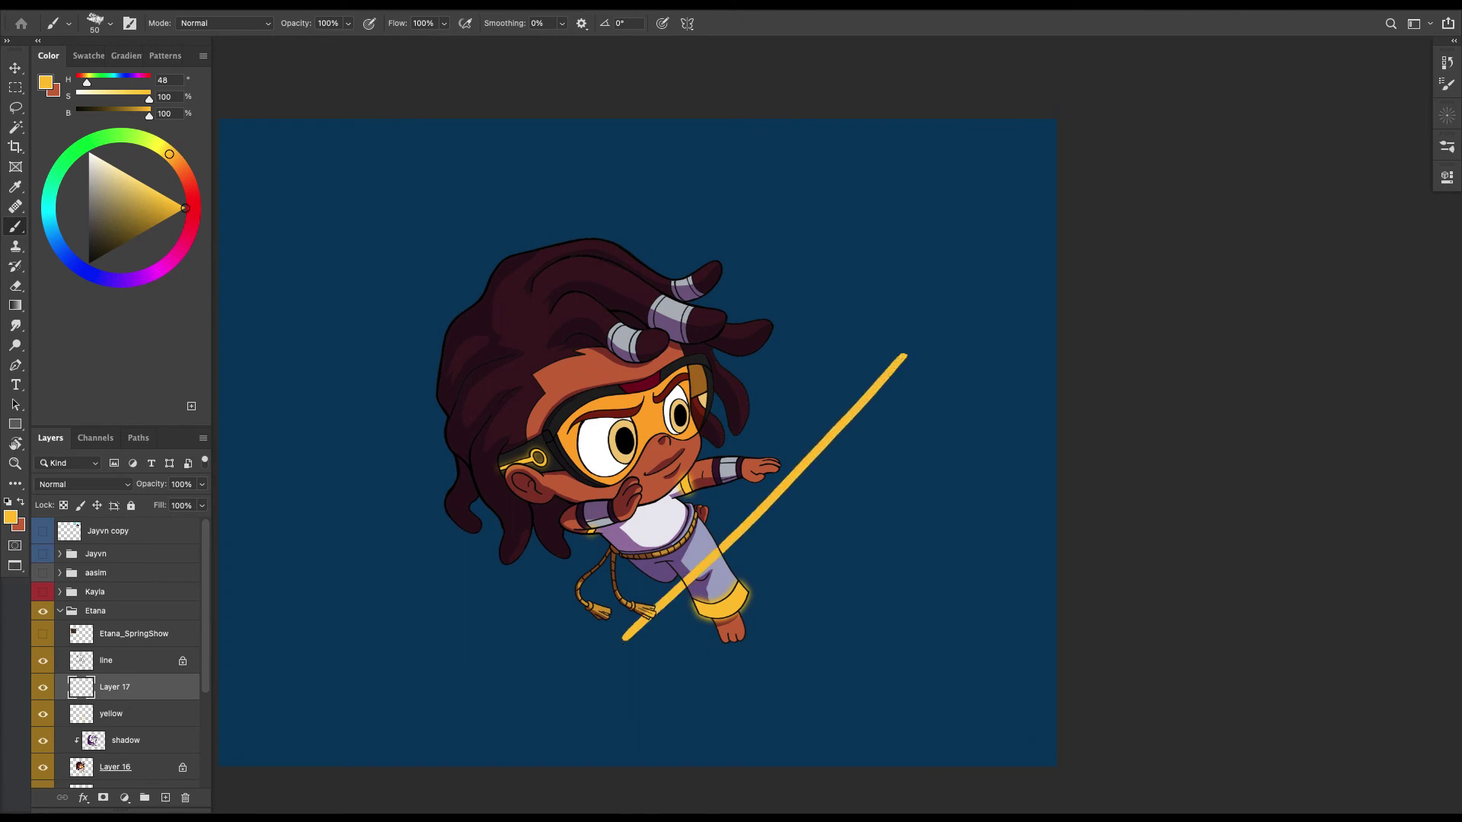
mouse_move(905, 356)
mouse_down()
mouse_move(725, 187)
mouse_move(594, 656)
mouse_up()
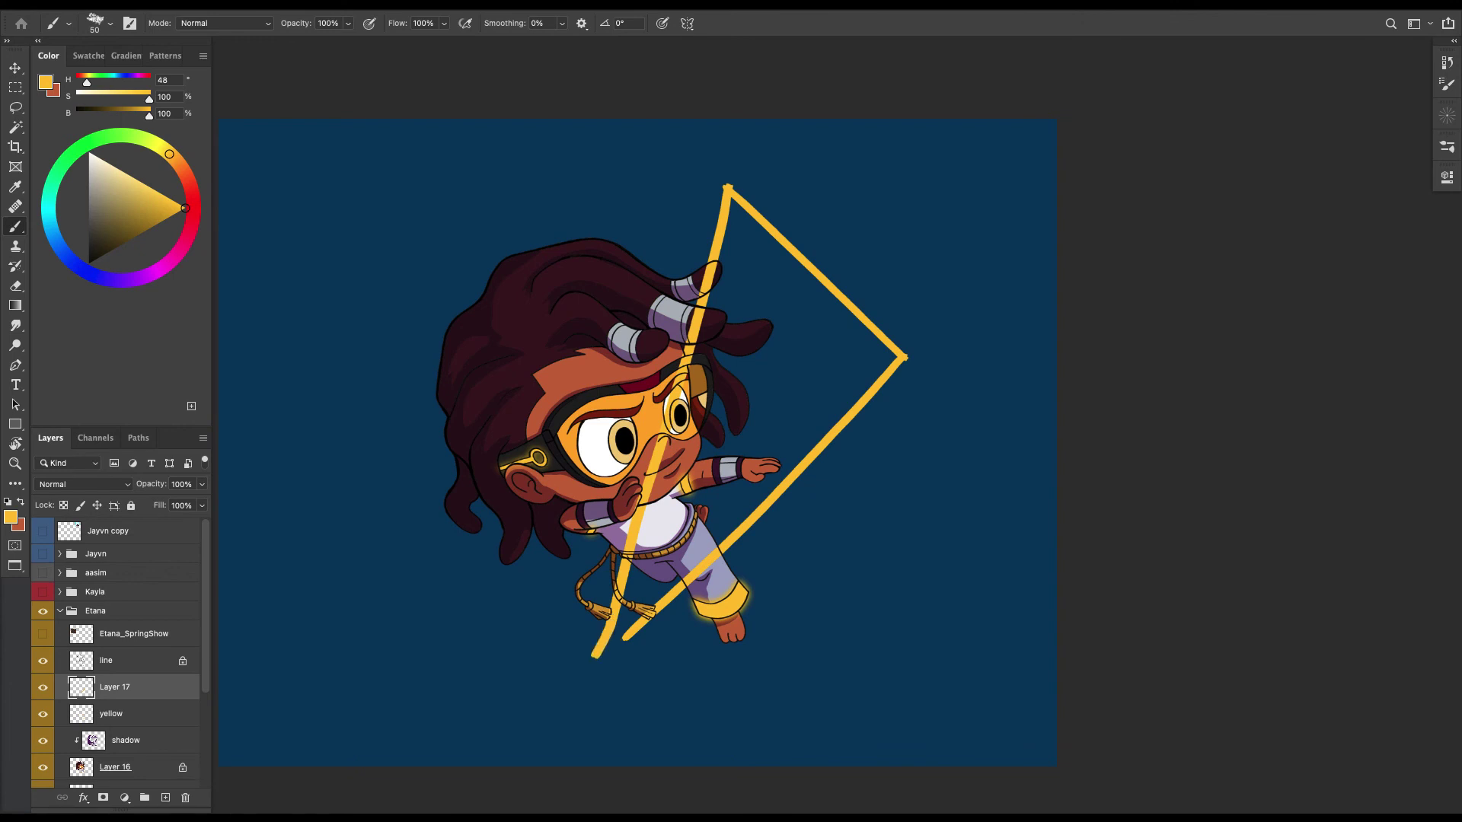
key(ctrl+z)
key(ctrl+z)
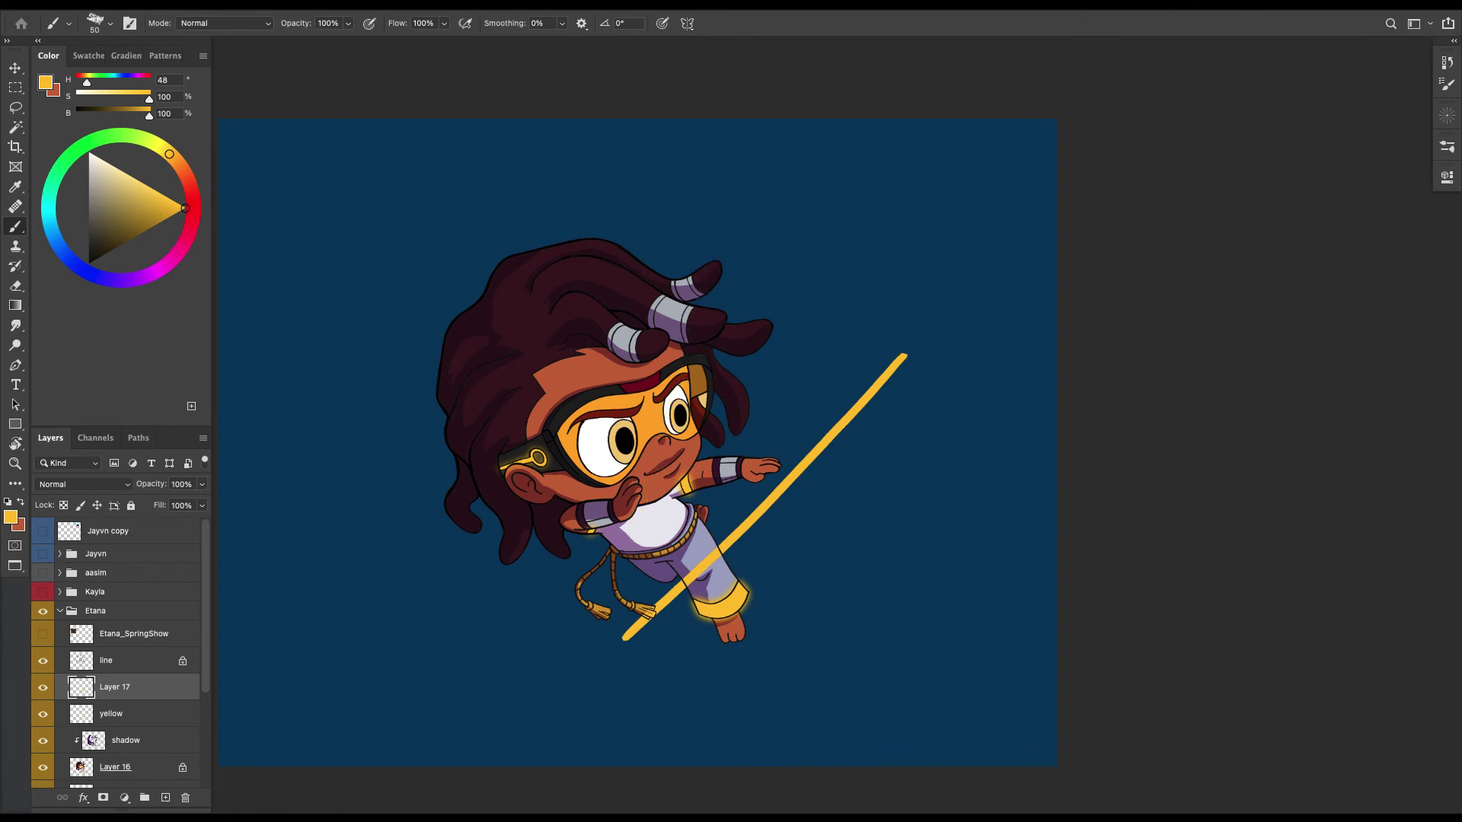
shift+click(740, 187)
shift+click(620, 640)
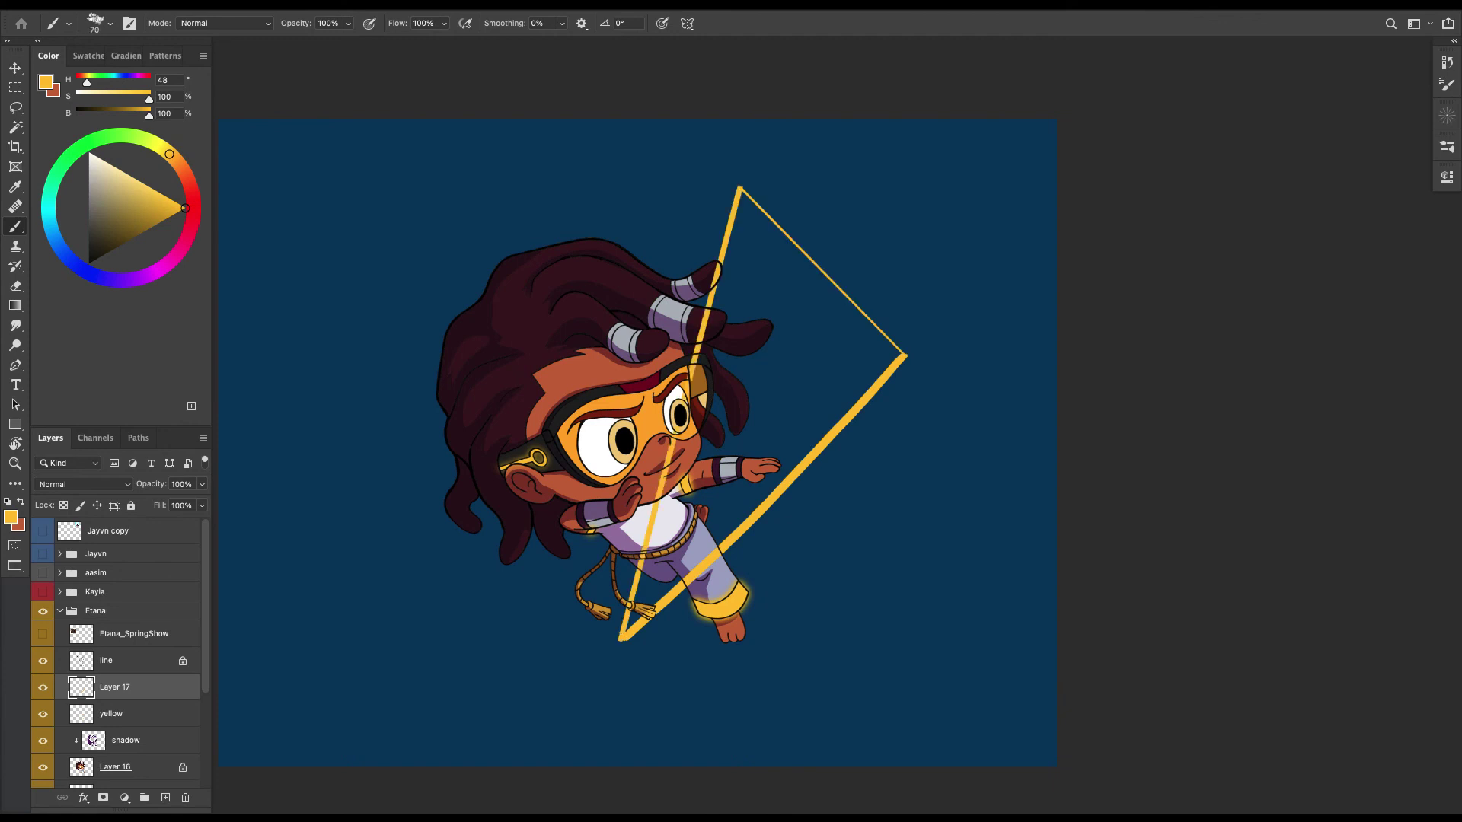
click(740, 187)
shift+click(905, 355)
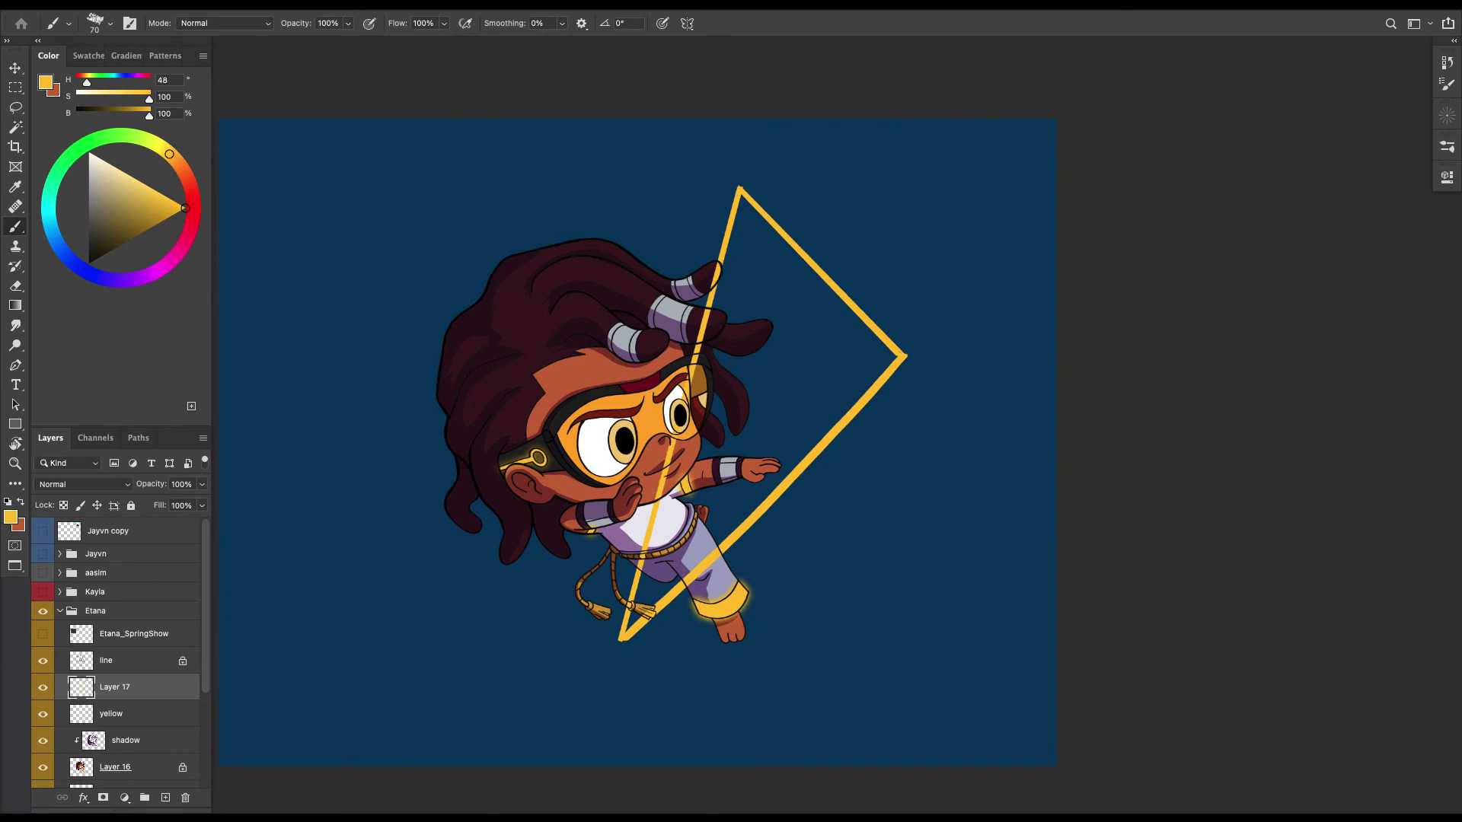
drag(904, 355, 843, 347)
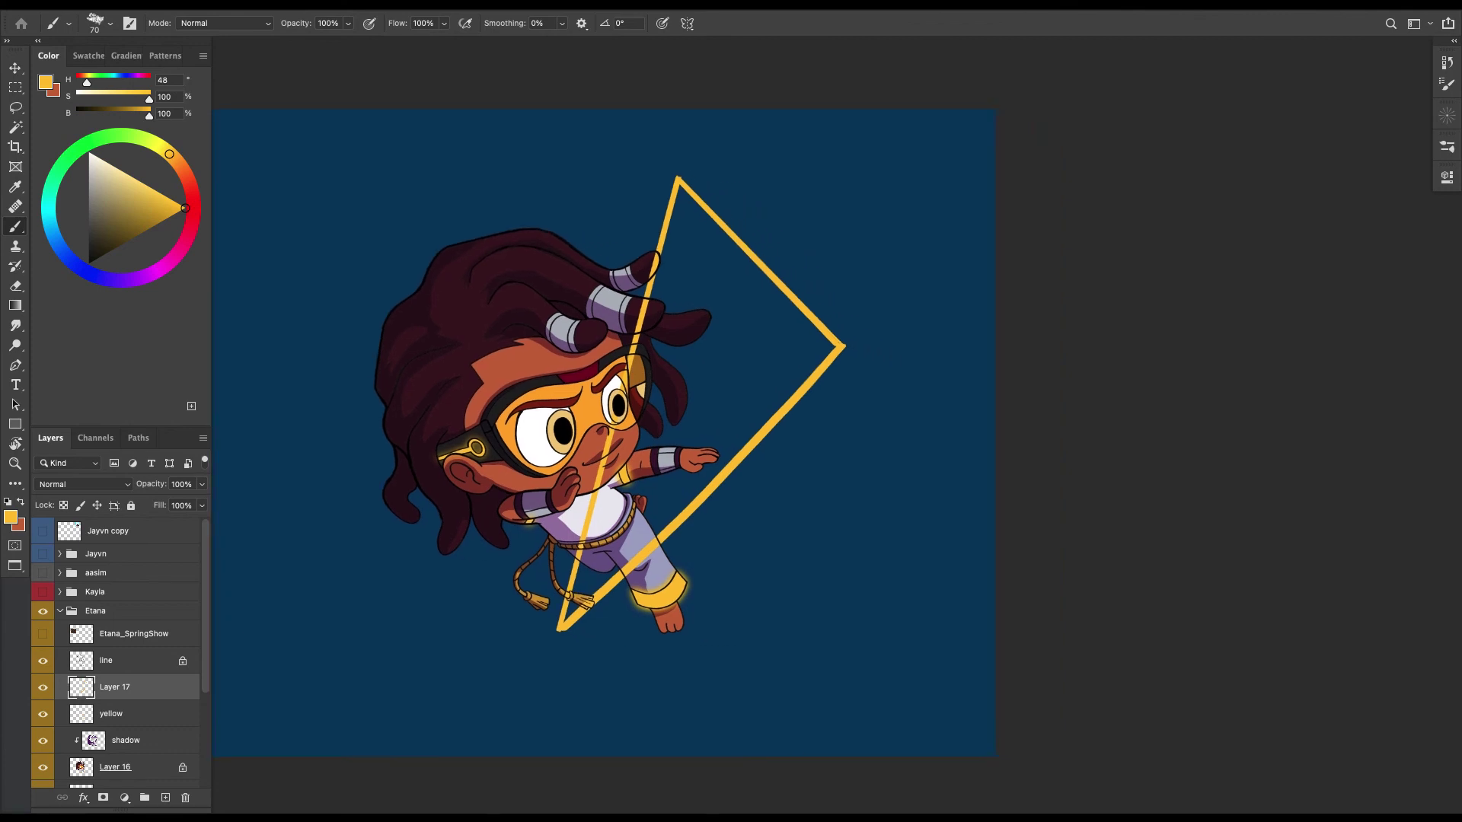
key(super+plus)
drag(897, 307, 842, 350)
key(super+plus)
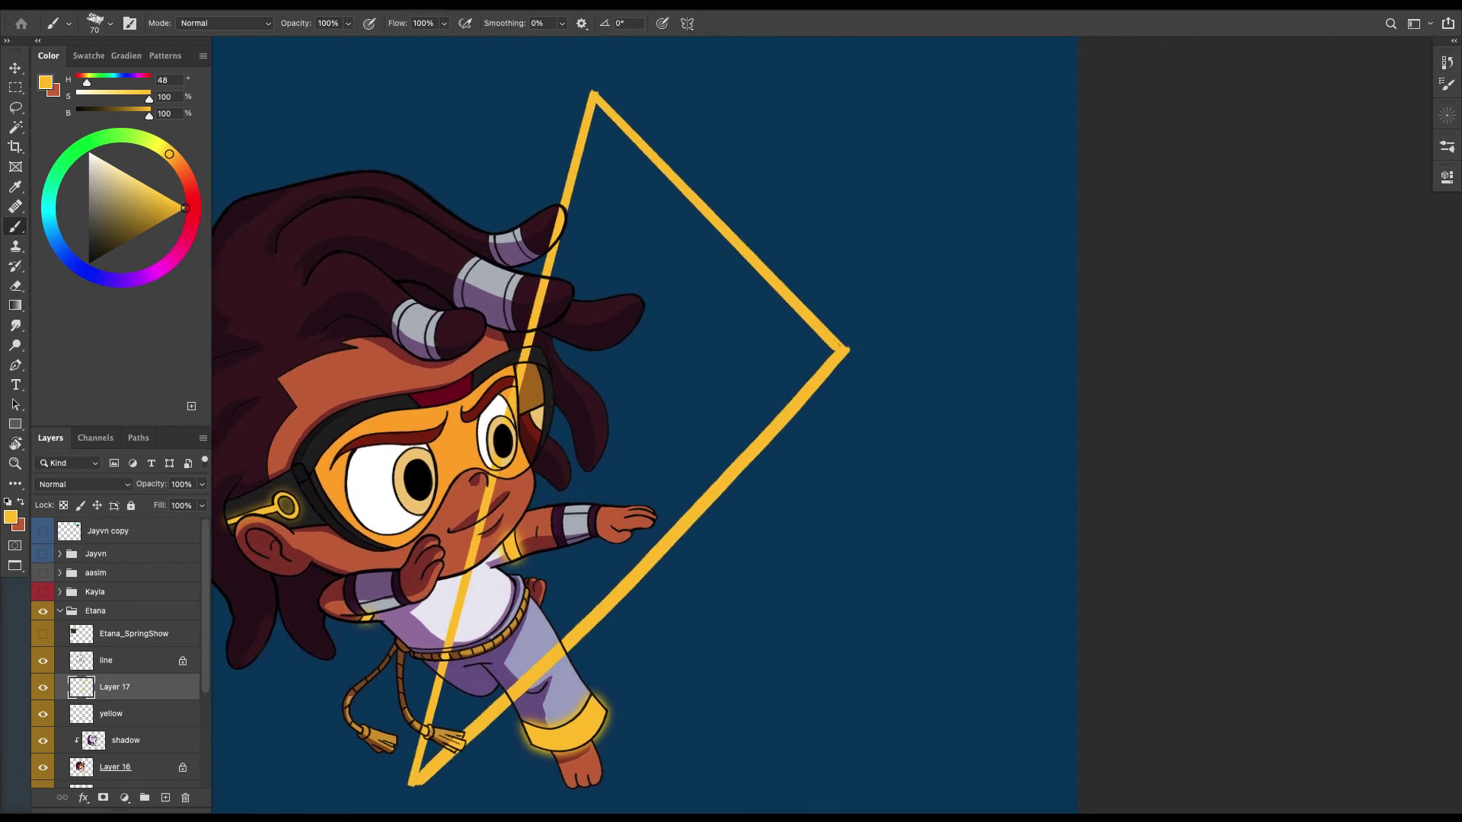
mouse_move(819, 299)
mouse_down()
mouse_move(876, 329)
mouse_move(770, 408)
mouse_move(849, 405)
mouse_up()
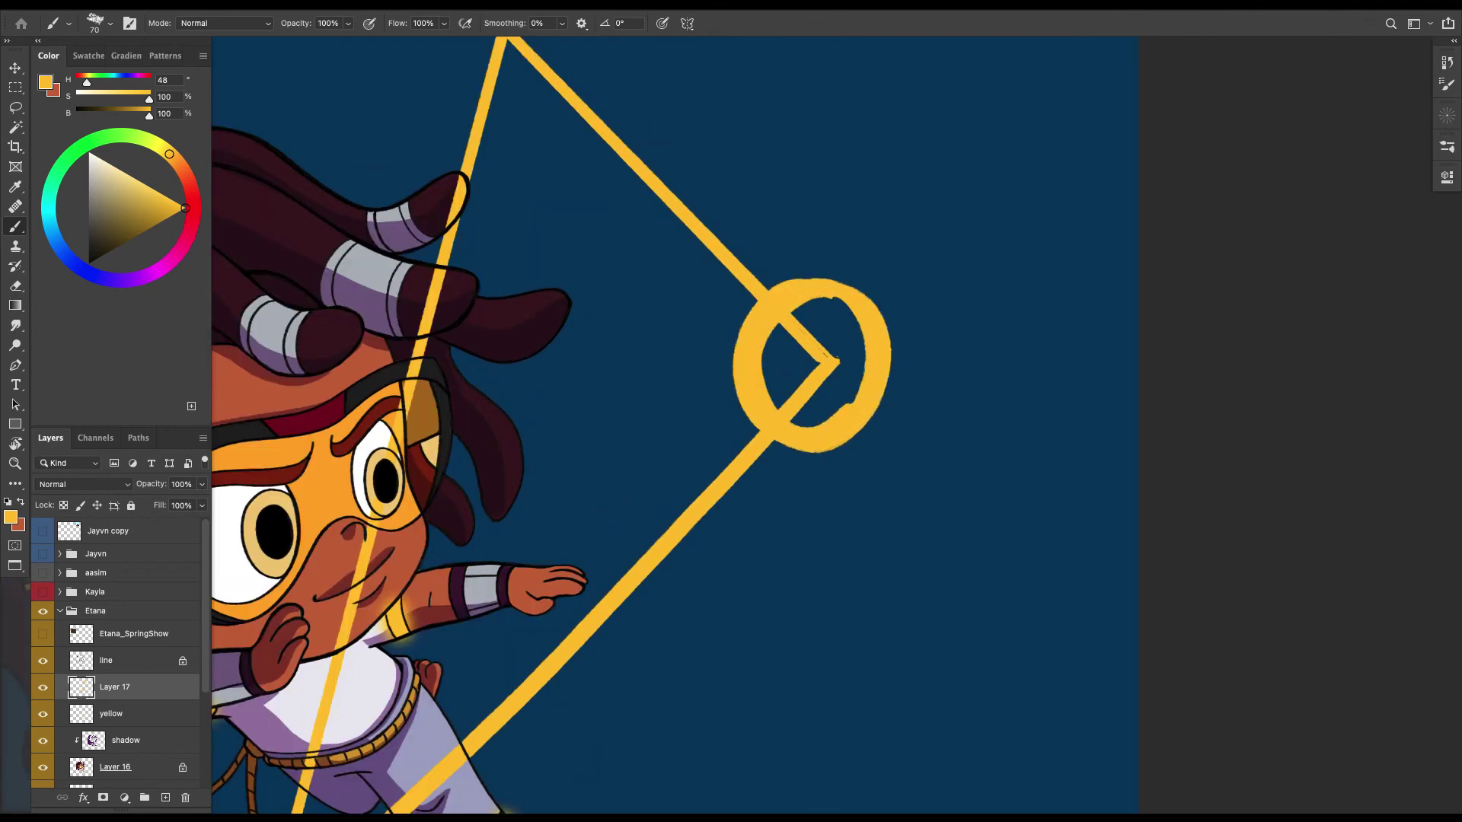
mouse_move(533, 228)
mouse_down()
mouse_move(858, 560)
mouse_move(817, 498)
mouse_up()
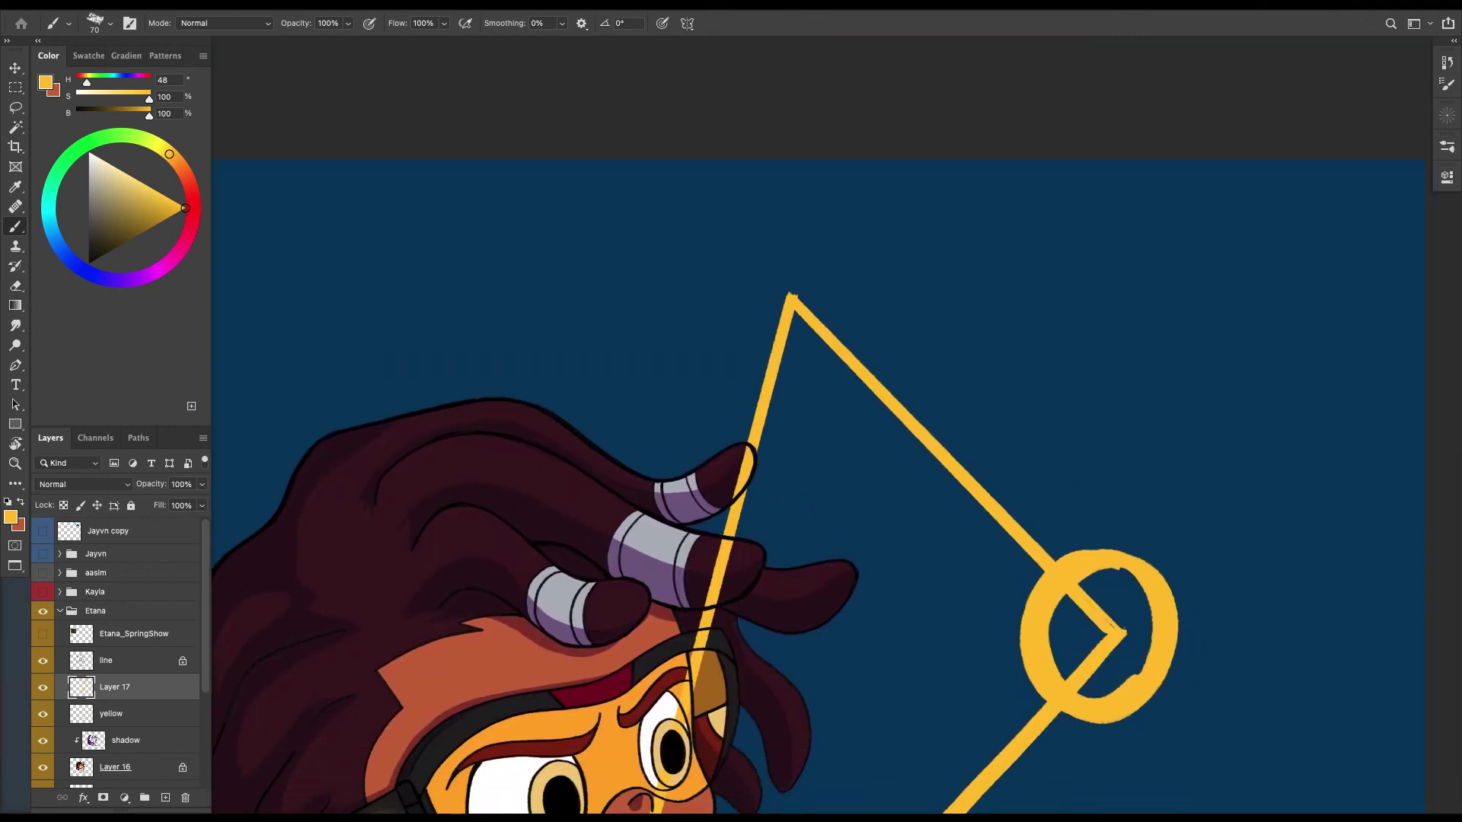
mouse_move(754, 358)
mouse_down()
mouse_move(793, 373)
mouse_move(769, 252)
mouse_move(804, 364)
mouse_up()
key(ctrl+z)
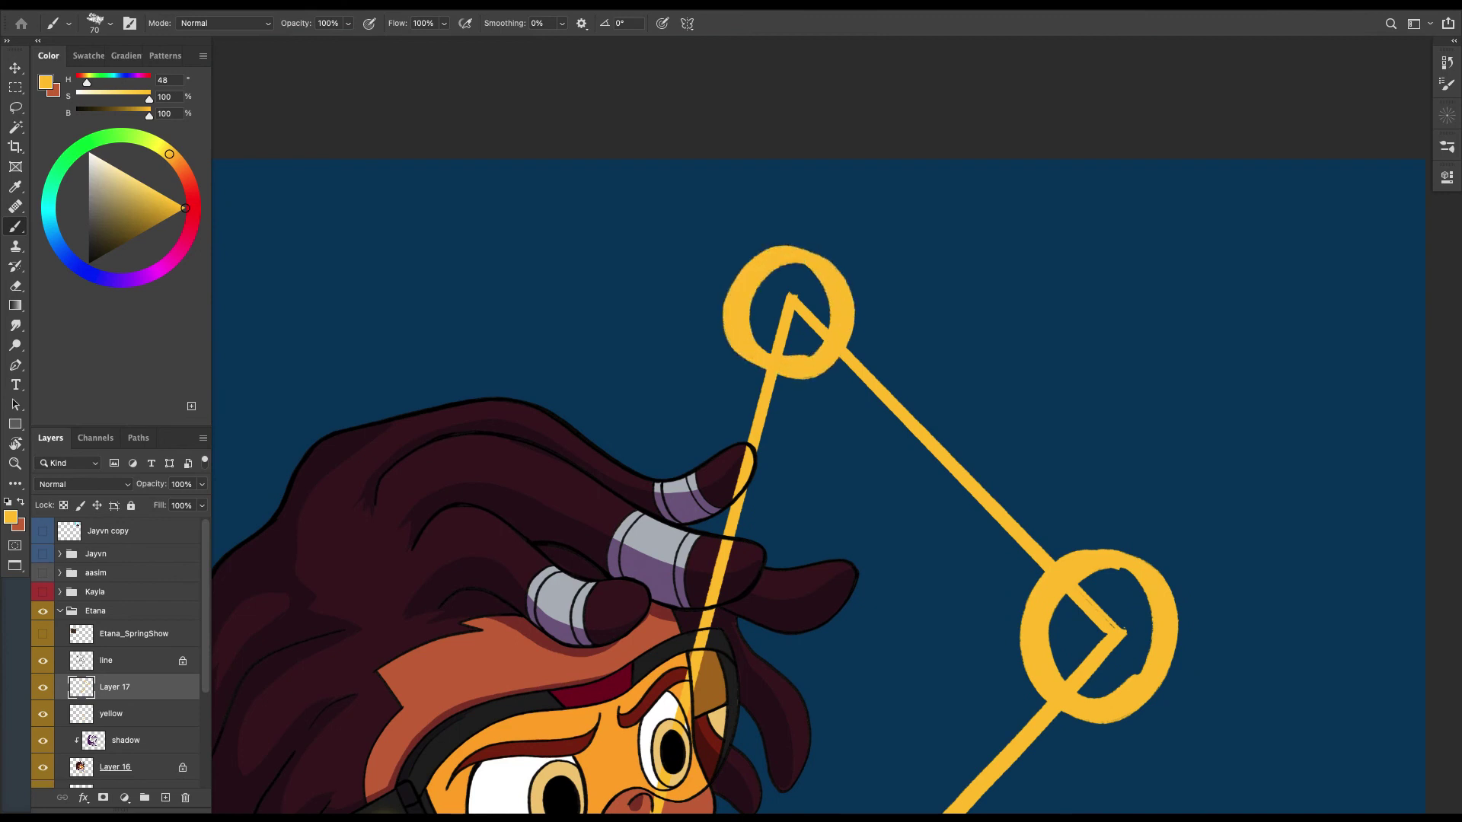
scroll(818, 487, down, 1)
scroll(819, 487, right, 1)
key(ctrl+z)
key(ctrl+z)
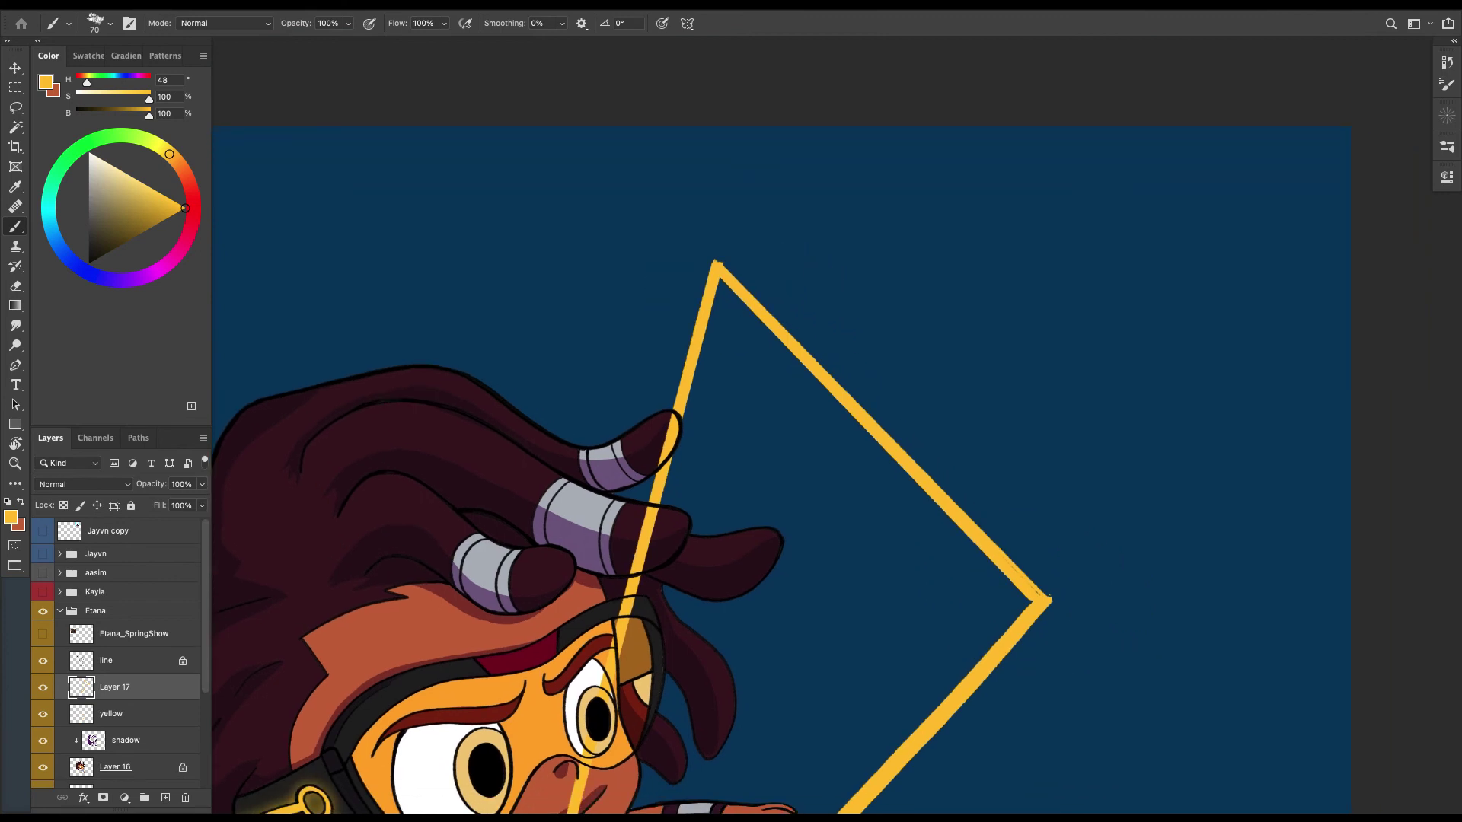
key(bracketleft)
scroll(818, 487, down, 1)
scroll(818, 487, right, 1)
drag(921, 488, 948, 514)
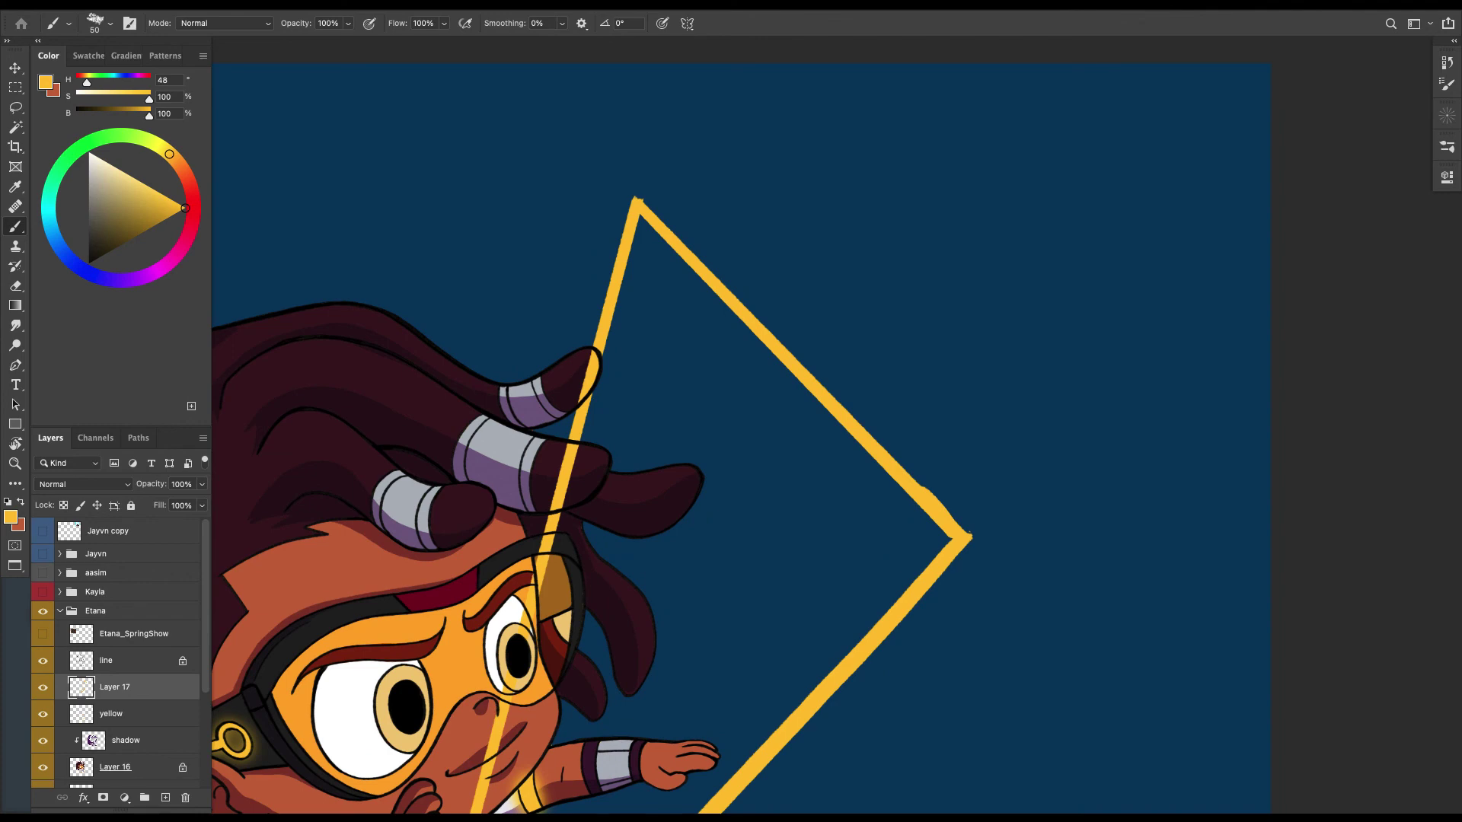
key(bracketleft)
Switch to the Hard Round brush and paint a yellow ring around the triangle's upper corner.
click(109, 23)
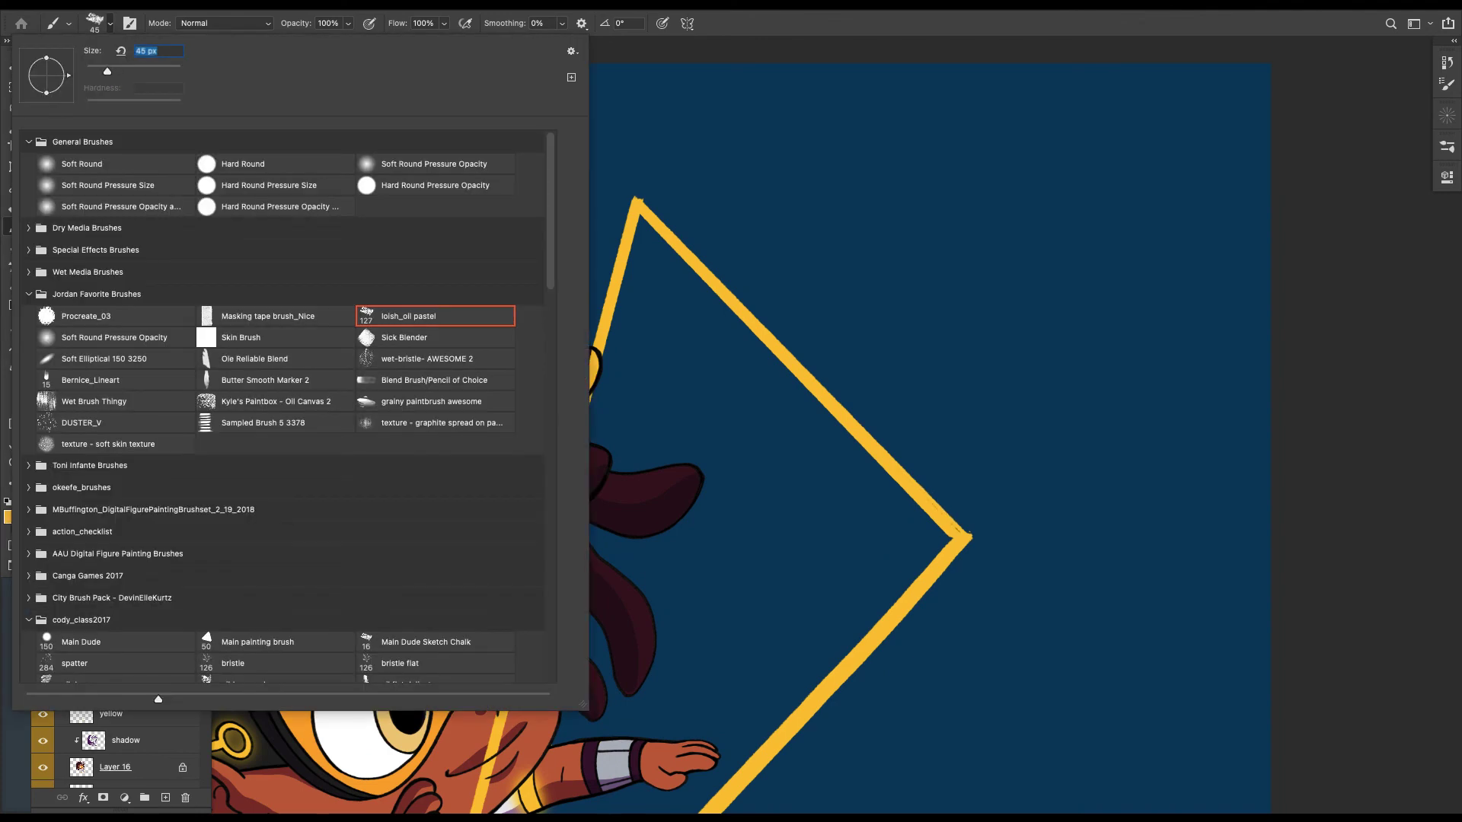
click(243, 164)
key(Return)
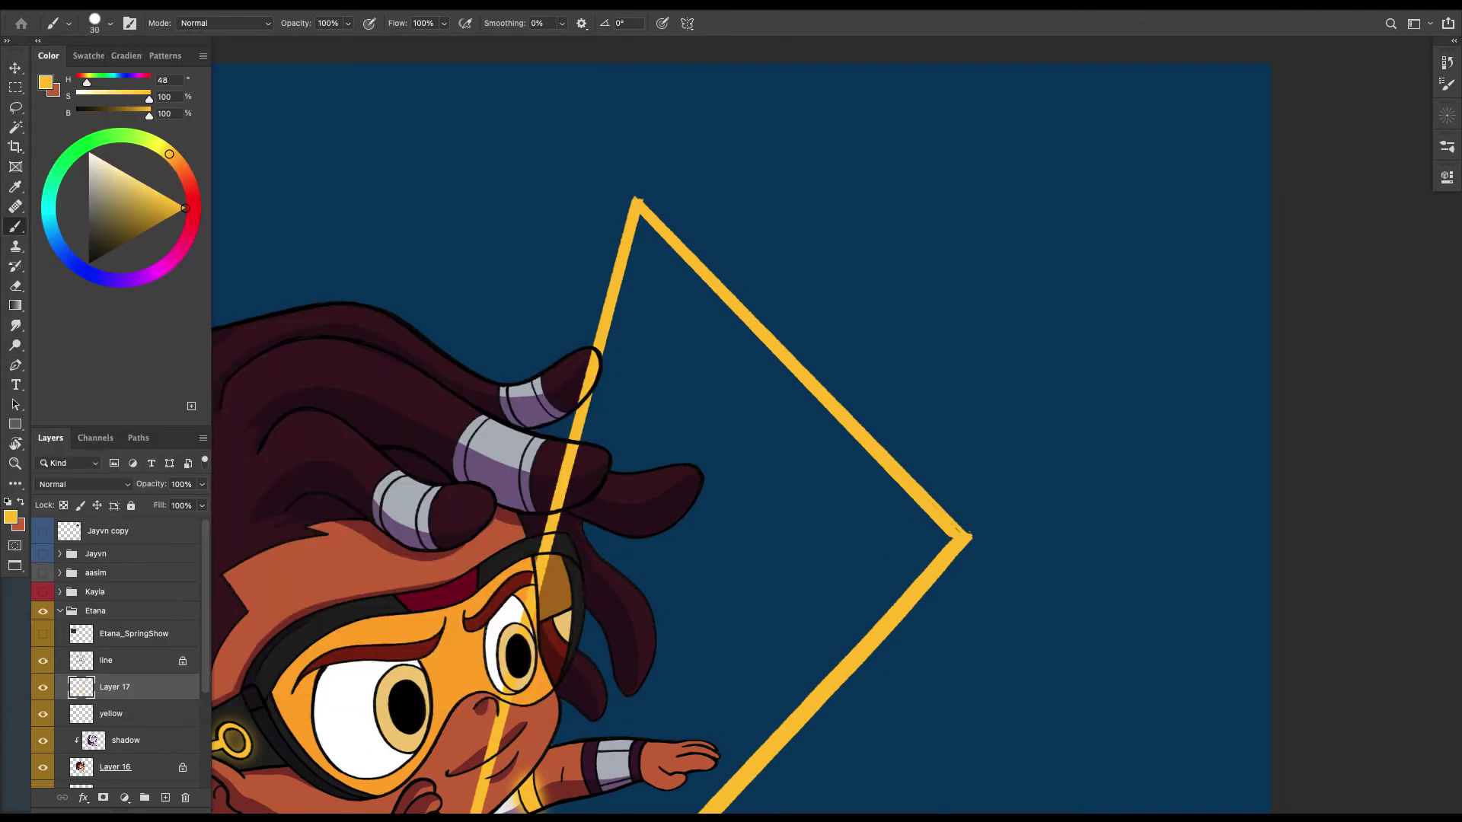
mouse_move(600, 272)
mouse_down()
mouse_move(670, 285)
mouse_move(639, 148)
mouse_move(580, 228)
mouse_move(611, 274)
mouse_move(674, 268)
mouse_up()
Paint a smaller yellow ring around the triangle's right corner with the brush at 25 pixels.
drag(837, 457, 709, 304)
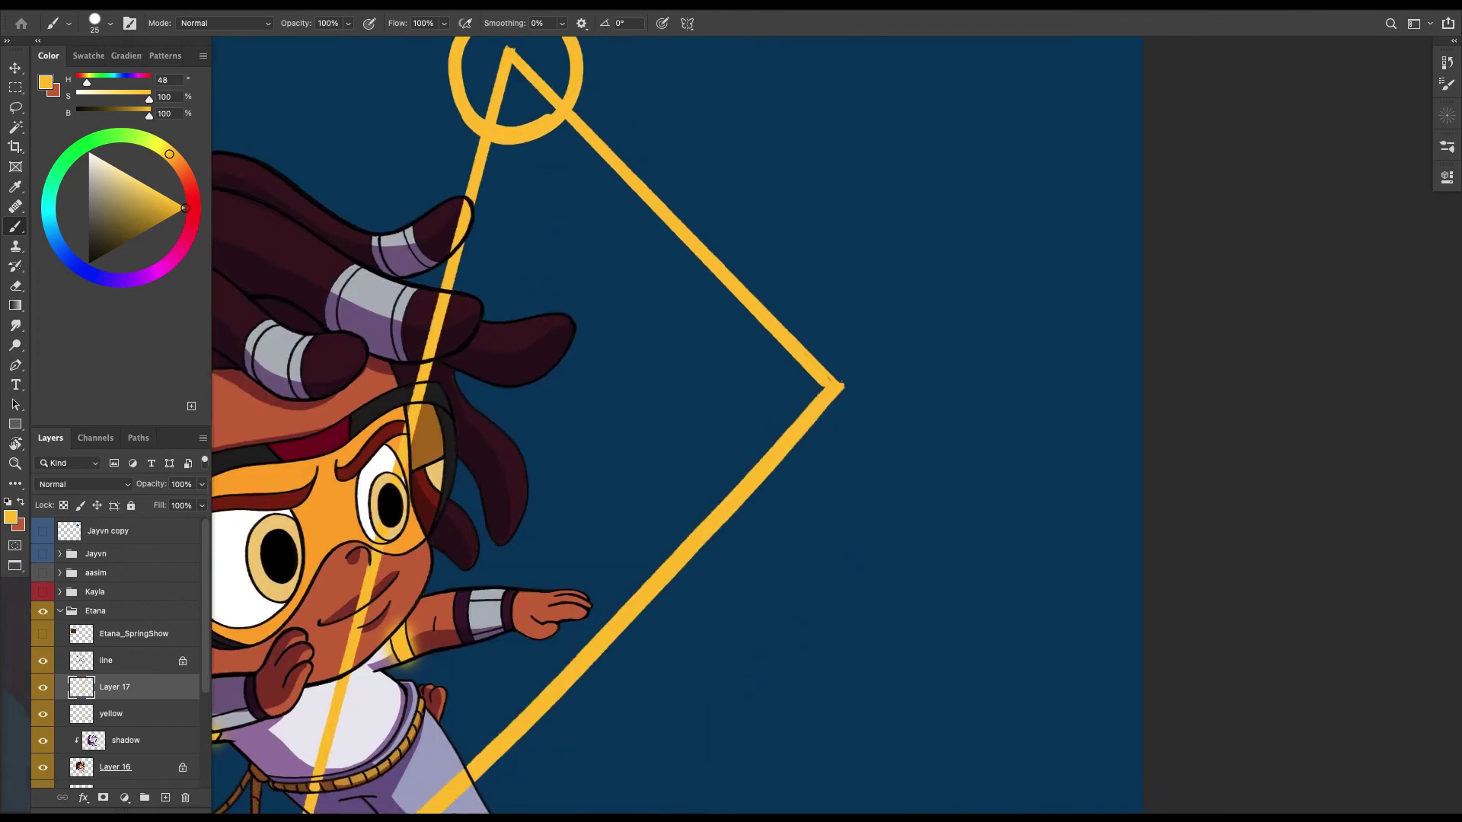
mouse_move(842, 361)
mouse_down()
mouse_move(791, 404)
mouse_move(868, 389)
mouse_move(816, 358)
mouse_move(856, 408)
mouse_move(844, 350)
mouse_move(841, 419)
mouse_up()
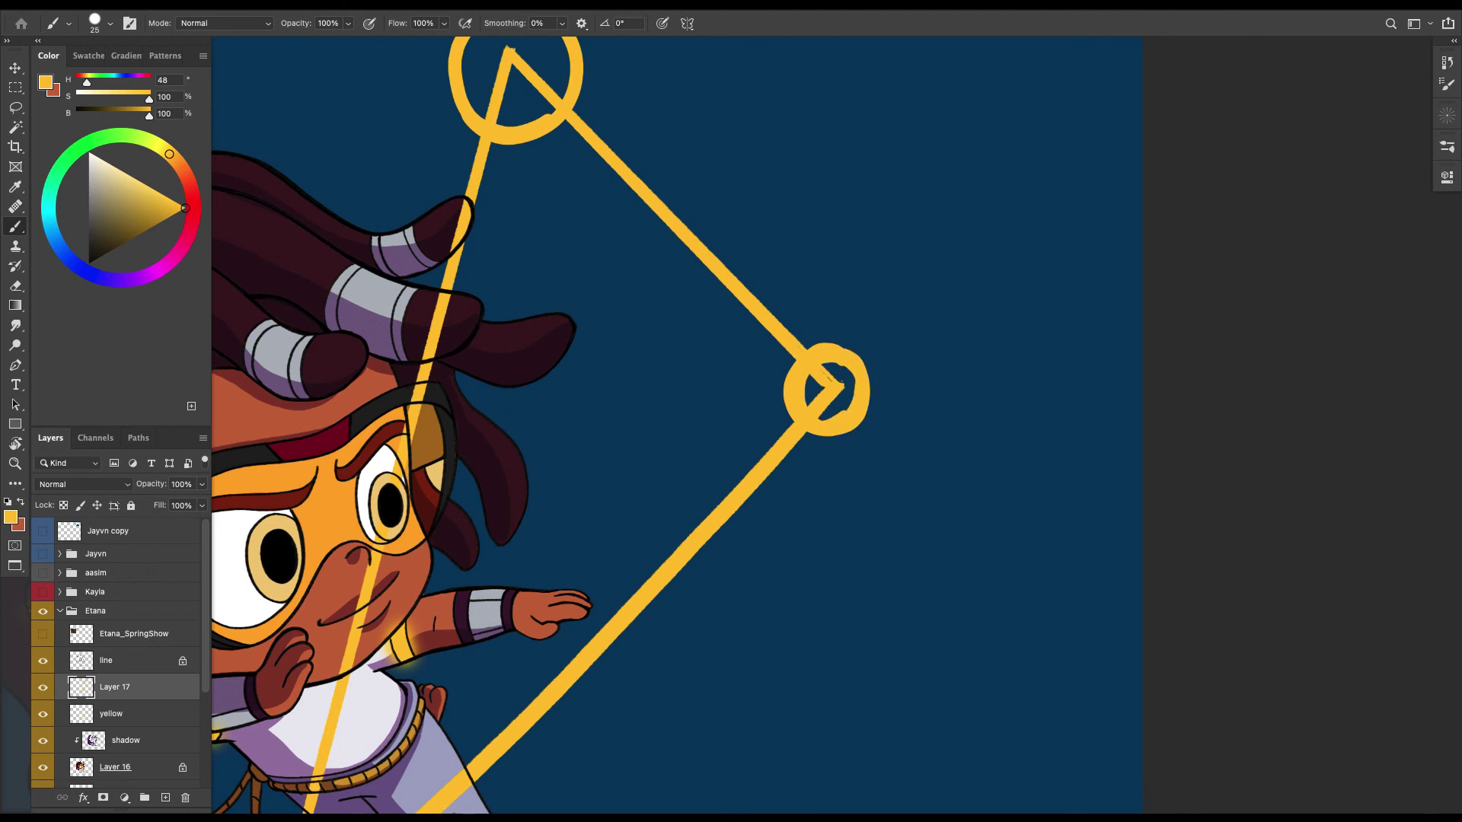
key(ctrl+z)
key(ctrl+z)
mouse_move(832, 341)
mouse_down()
mouse_move(792, 360)
mouse_move(804, 436)
mouse_move(873, 402)
mouse_move(837, 340)
mouse_move(800, 349)
mouse_move(772, 426)
mouse_up()
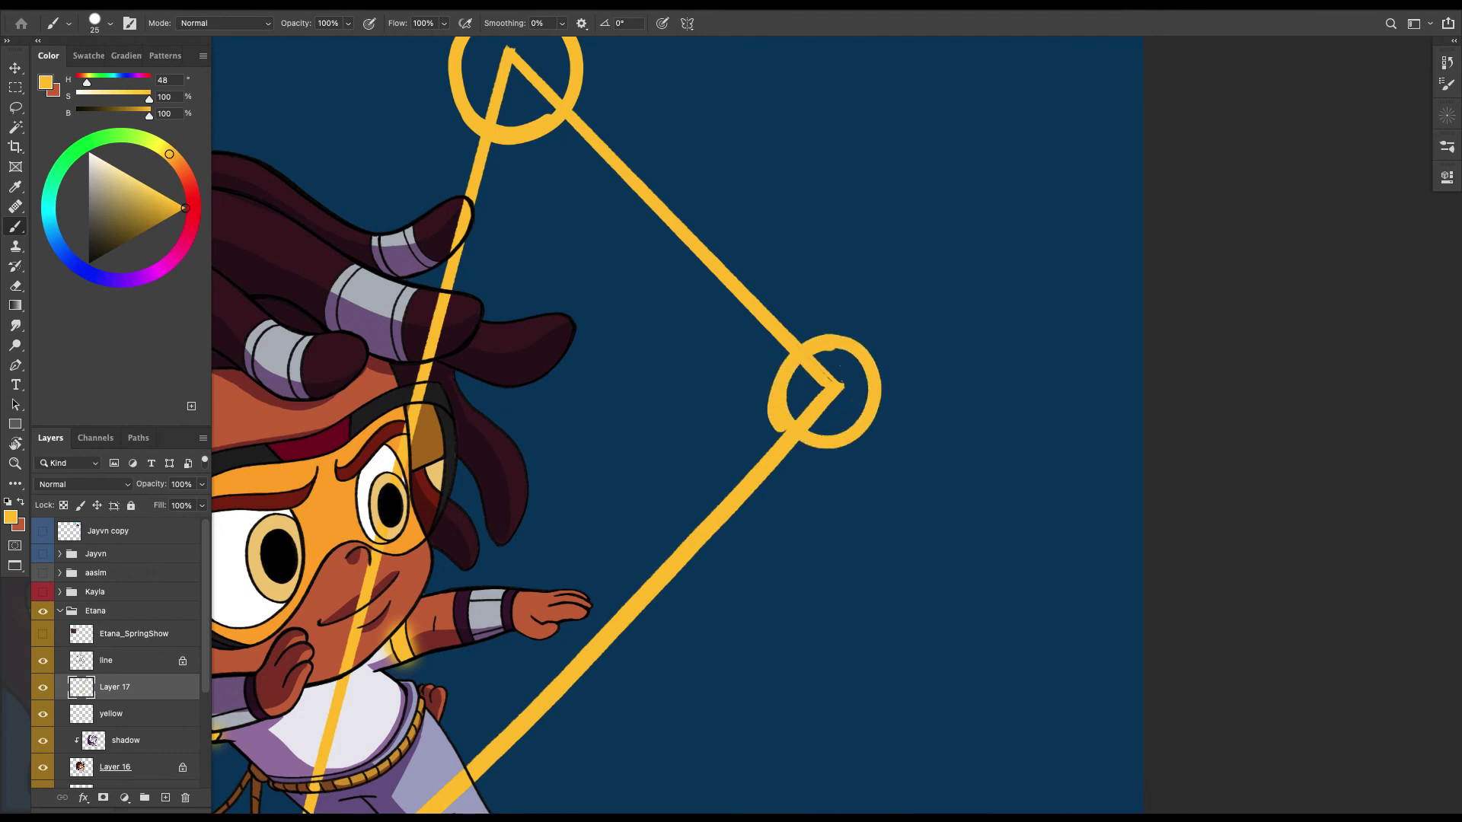
key(ctrl+z)
mouse_move(818, 332)
mouse_down()
mouse_move(781, 381)
mouse_move(875, 380)
mouse_move(773, 373)
mouse_move(830, 435)
mouse_up()
Paint a yellow ring around the triangle's lower corner and refine its outer edge with a smaller 15-pixel brush.
drag(548, 609, 943, 156)
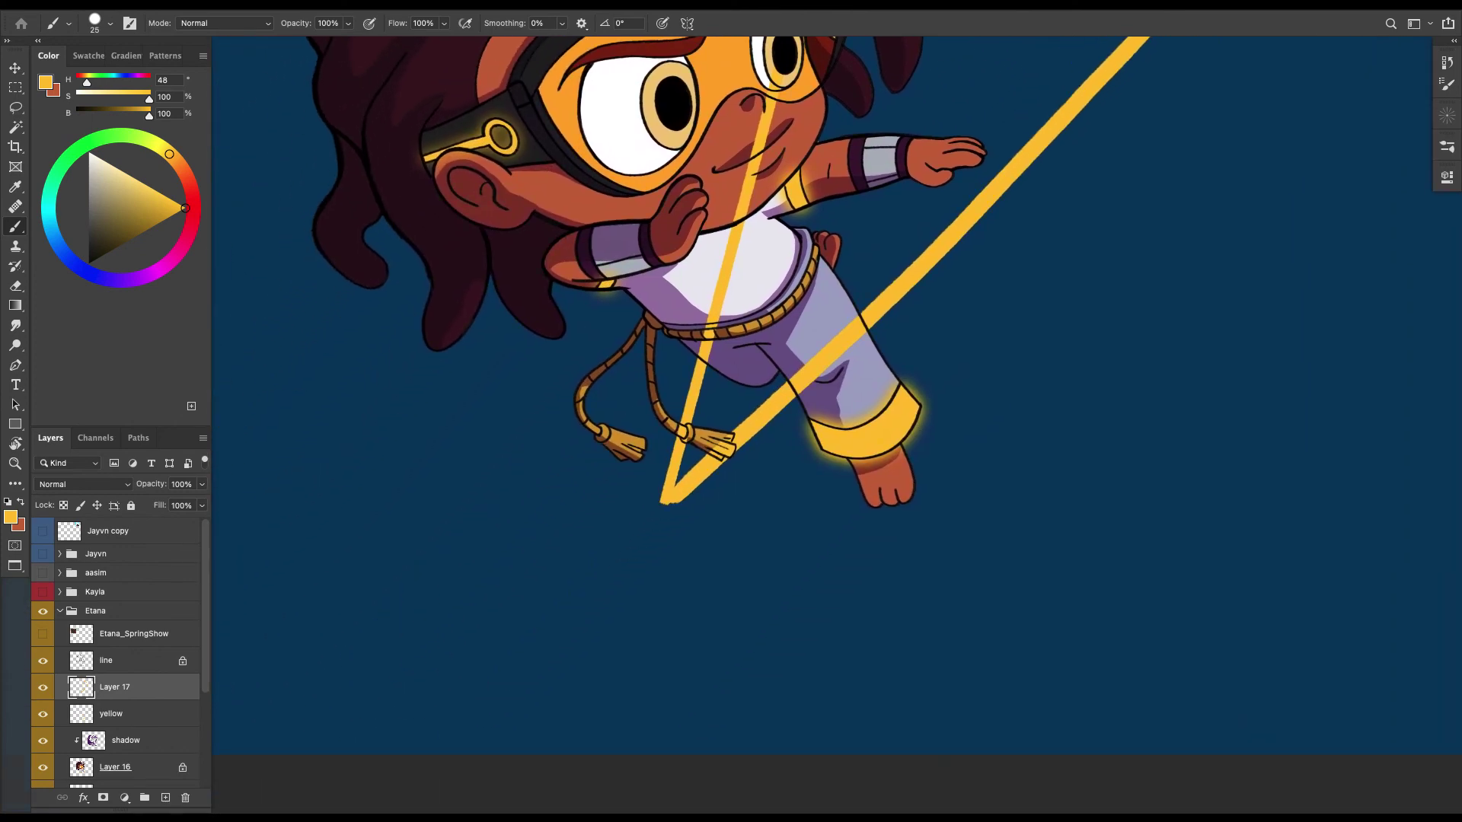
mouse_move(691, 434)
mouse_down()
mouse_move(640, 480)
mouse_move(673, 525)
mouse_up()
key(ctrl+z)
mouse_move(659, 427)
mouse_down()
mouse_move(617, 514)
mouse_move(689, 419)
mouse_move(685, 555)
mouse_move(655, 430)
mouse_up()
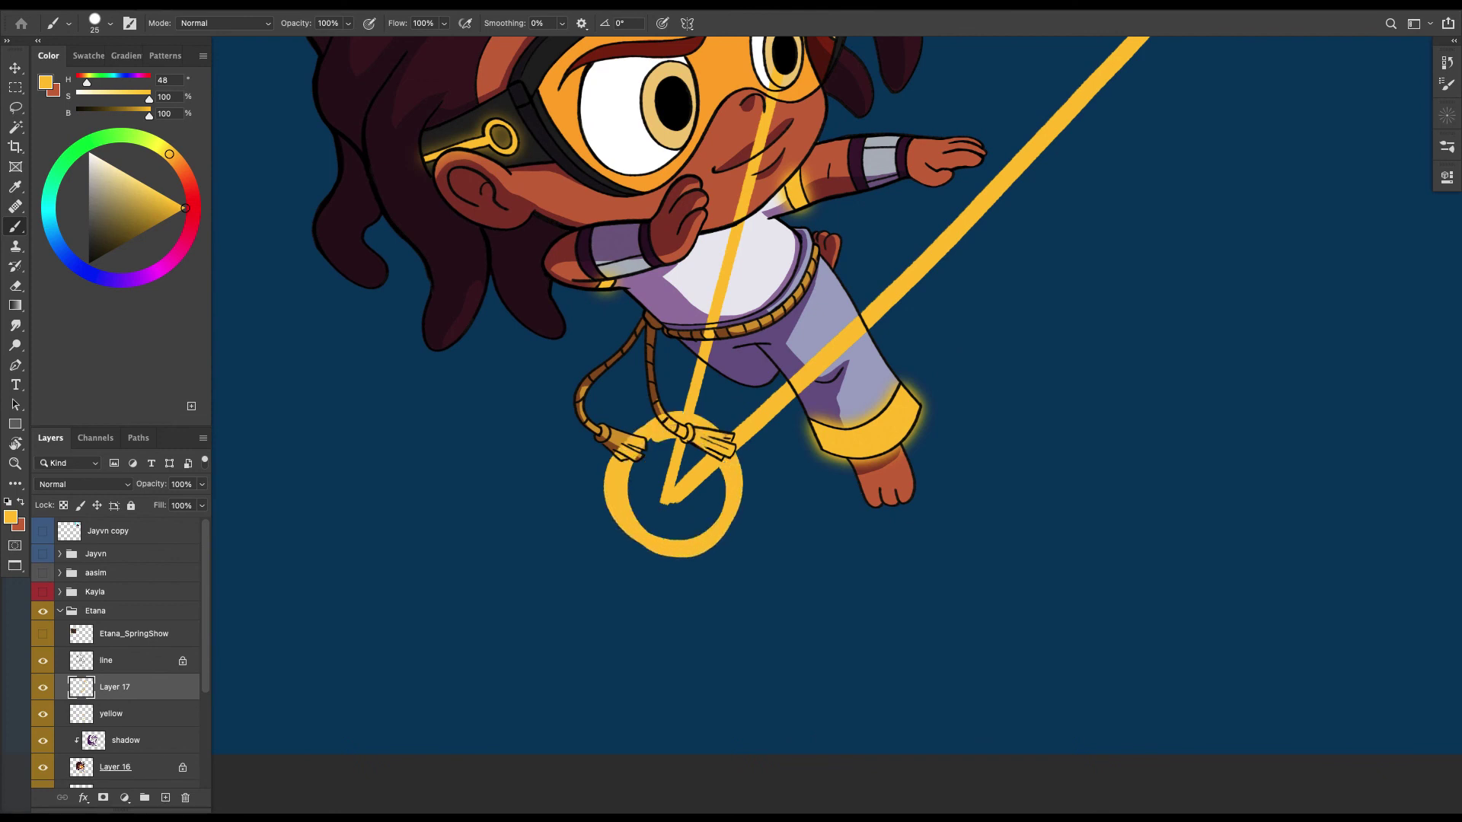
key(bracketleft)
key(bracketleft)
drag(620, 532, 644, 547)
drag(625, 440, 648, 425)
drag(618, 522, 656, 554)
Enlarge the brush and paint two straight yellow dashes inside the triangle, parallel to its upper-right side.
key(super+minus)
key(super+minus)
drag(700, 366, 620, 513)
key(super+plus)
drag(761, 320, 667, 482)
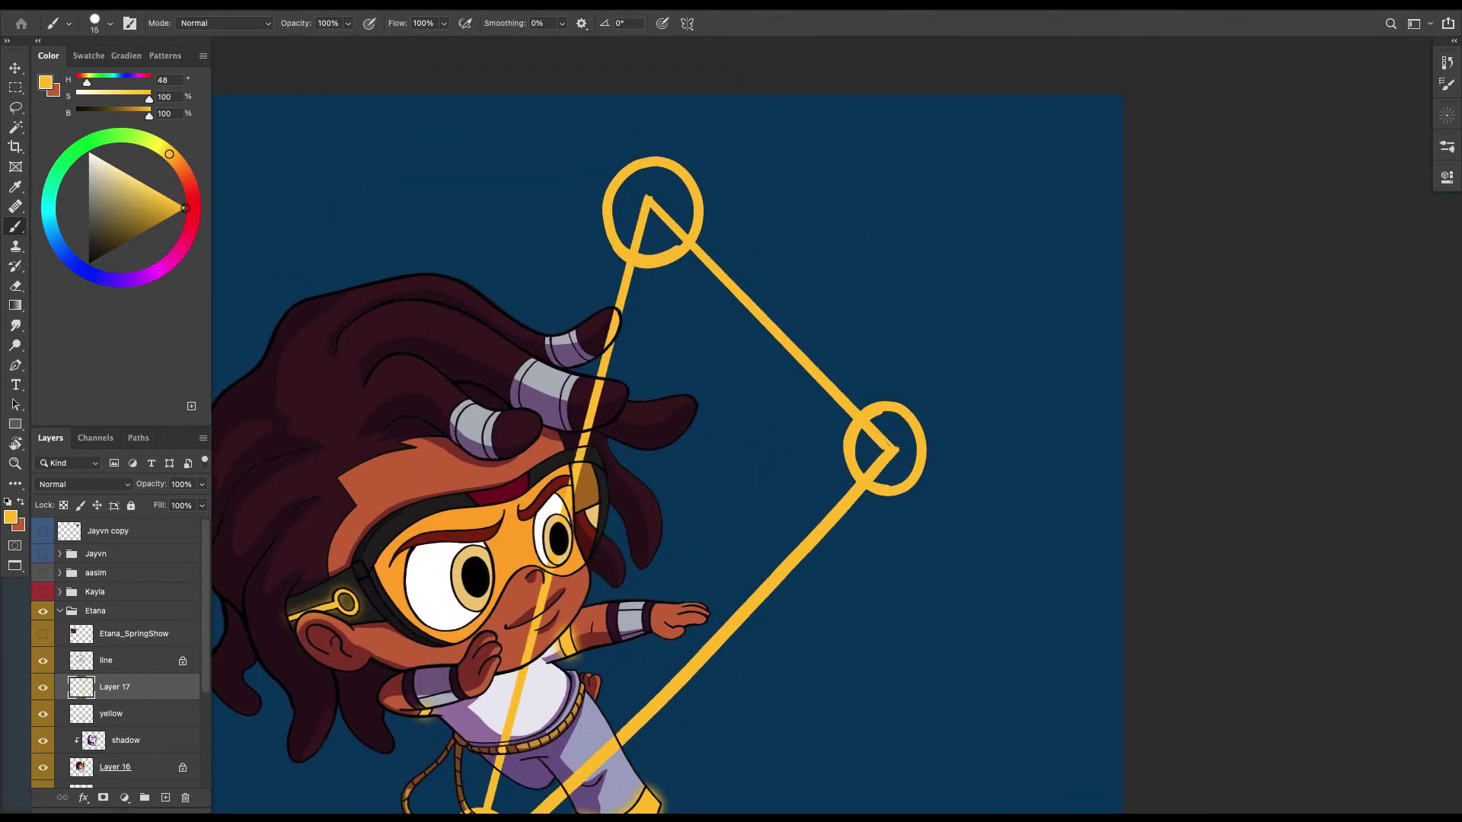
key(bracketright)
scroll(750, 312, up, 2)
key(bracketright)
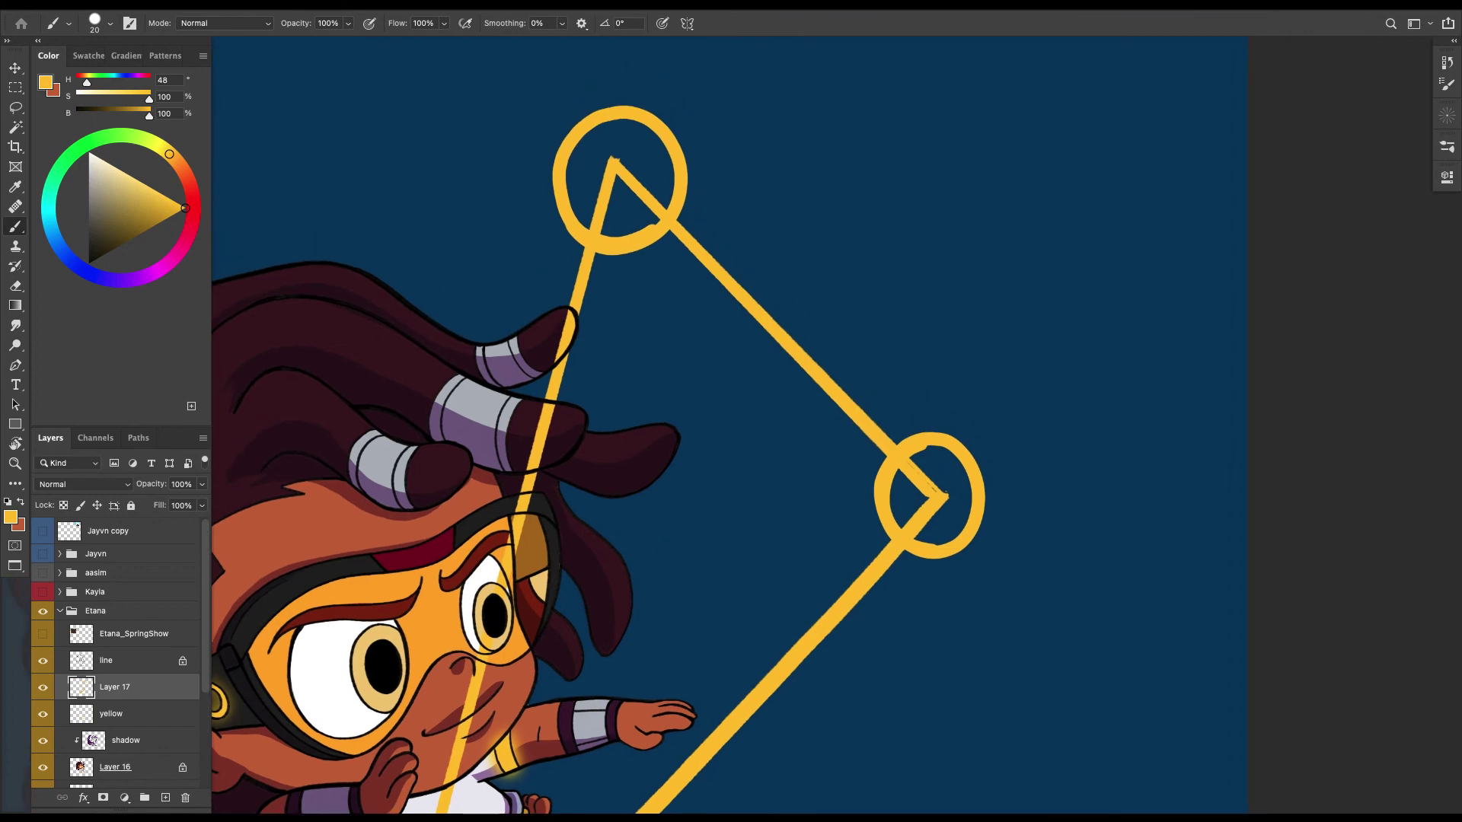
mouse_move(661, 264)
mouse_down()
mouse_move(856, 457)
mouse_move(969, 153)
mouse_up()
With a 40-pixel brush, paint a long yellow bar and a short dash outside the triangle, parallel to its lower-right side.
key(super+minus)
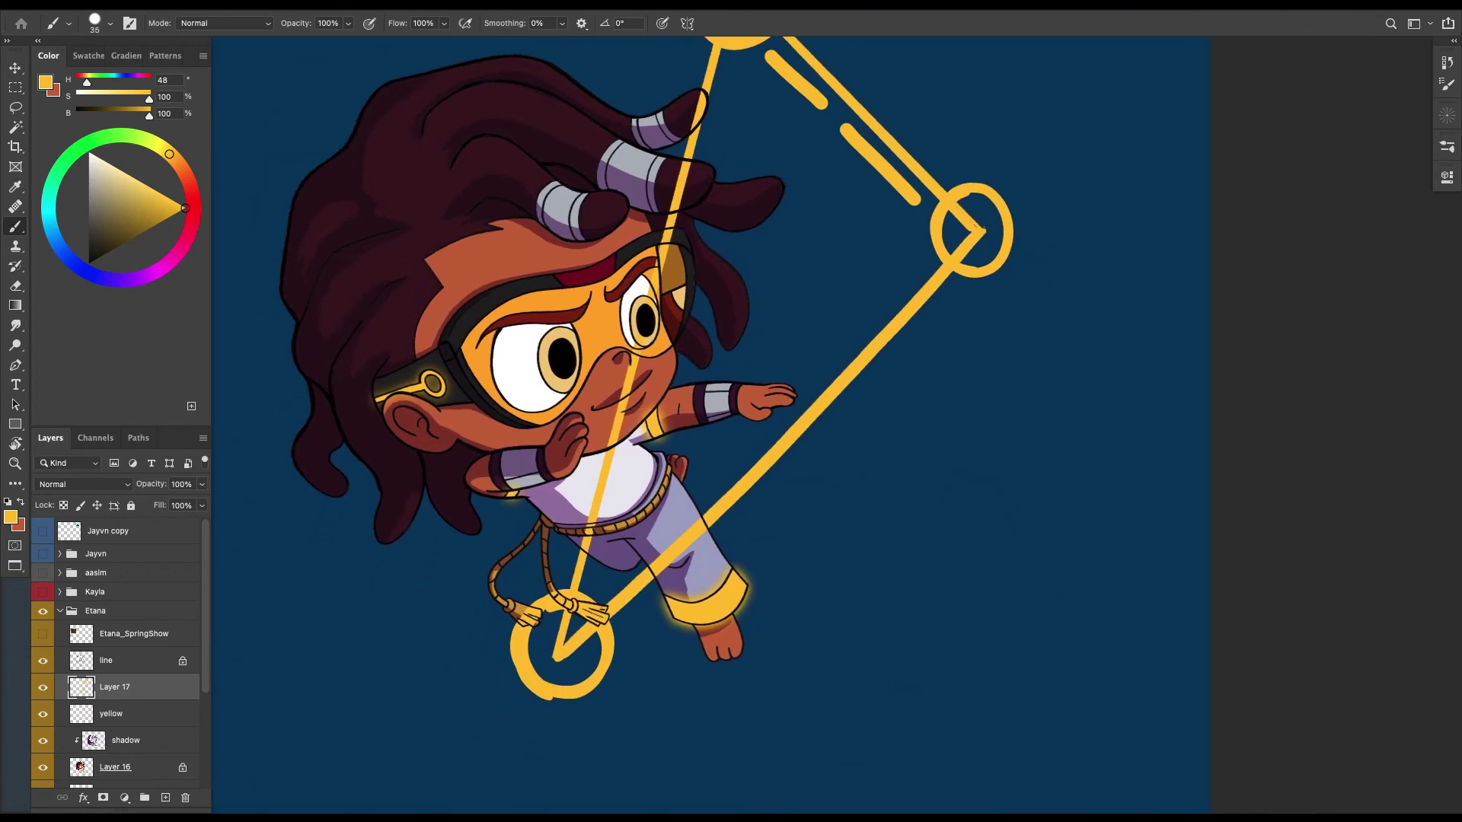
drag(966, 304, 691, 585)
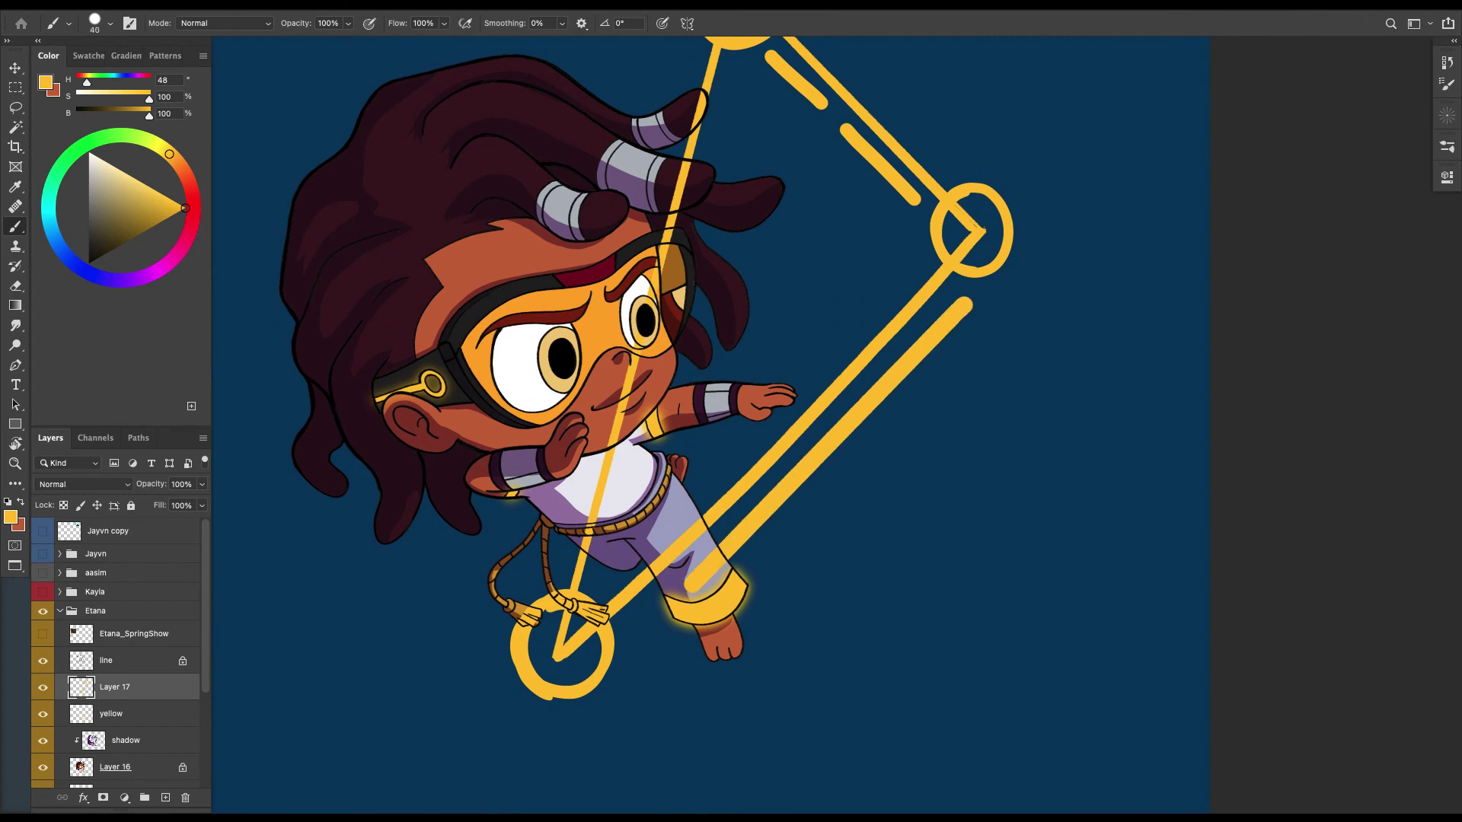
click(896, 424)
click(837, 480)
key(ctrl+z)
key(ctrl+z)
click(895, 422)
shift+click(856, 466)
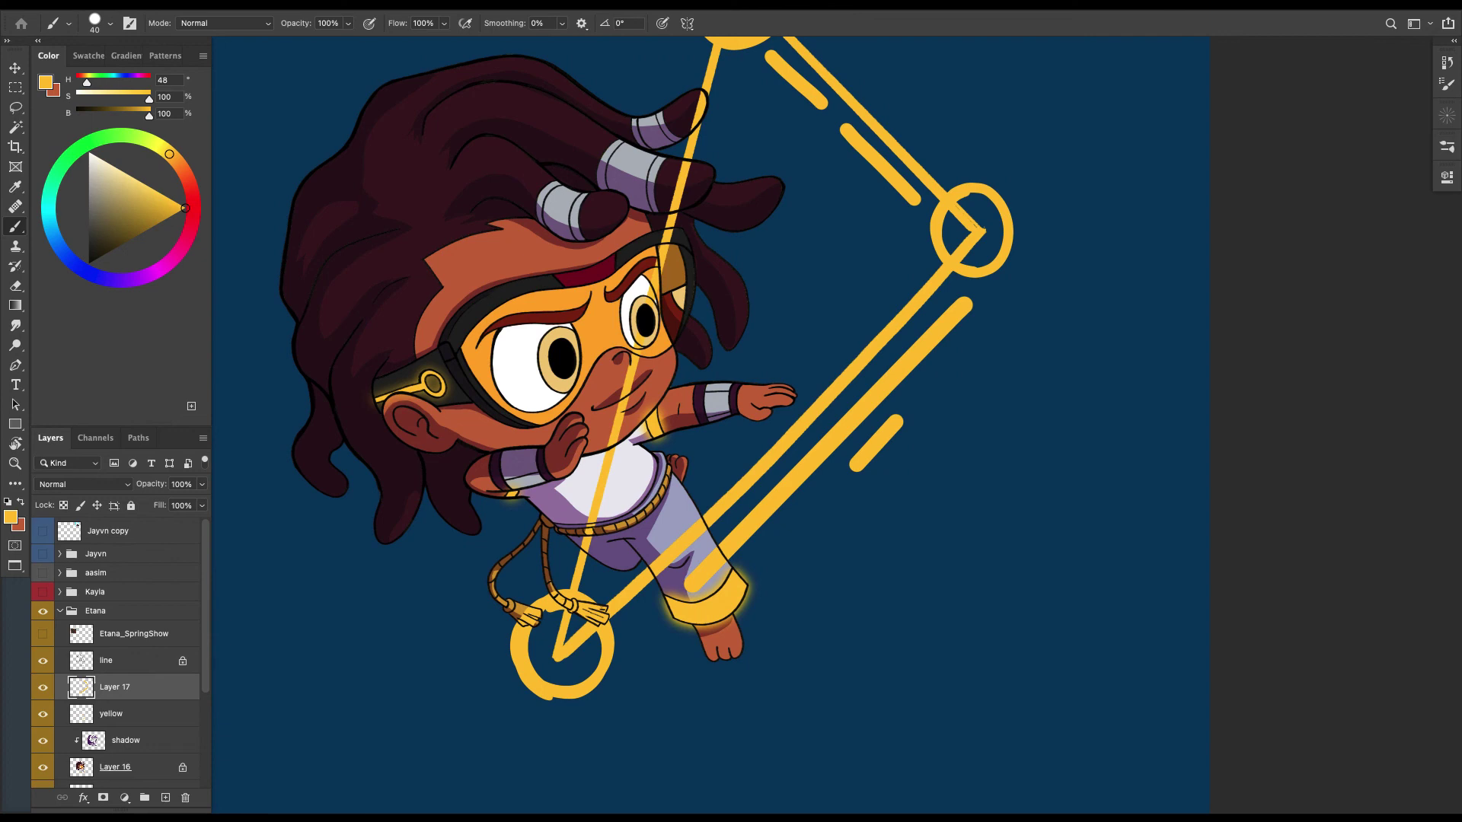
Paint a short yellow branch off the triangle's left side across the shirt and a straight bar alongside that side's upper end.
click(612, 473)
shift+click(651, 527)
drag(650, 527, 733, 682)
click(762, 214)
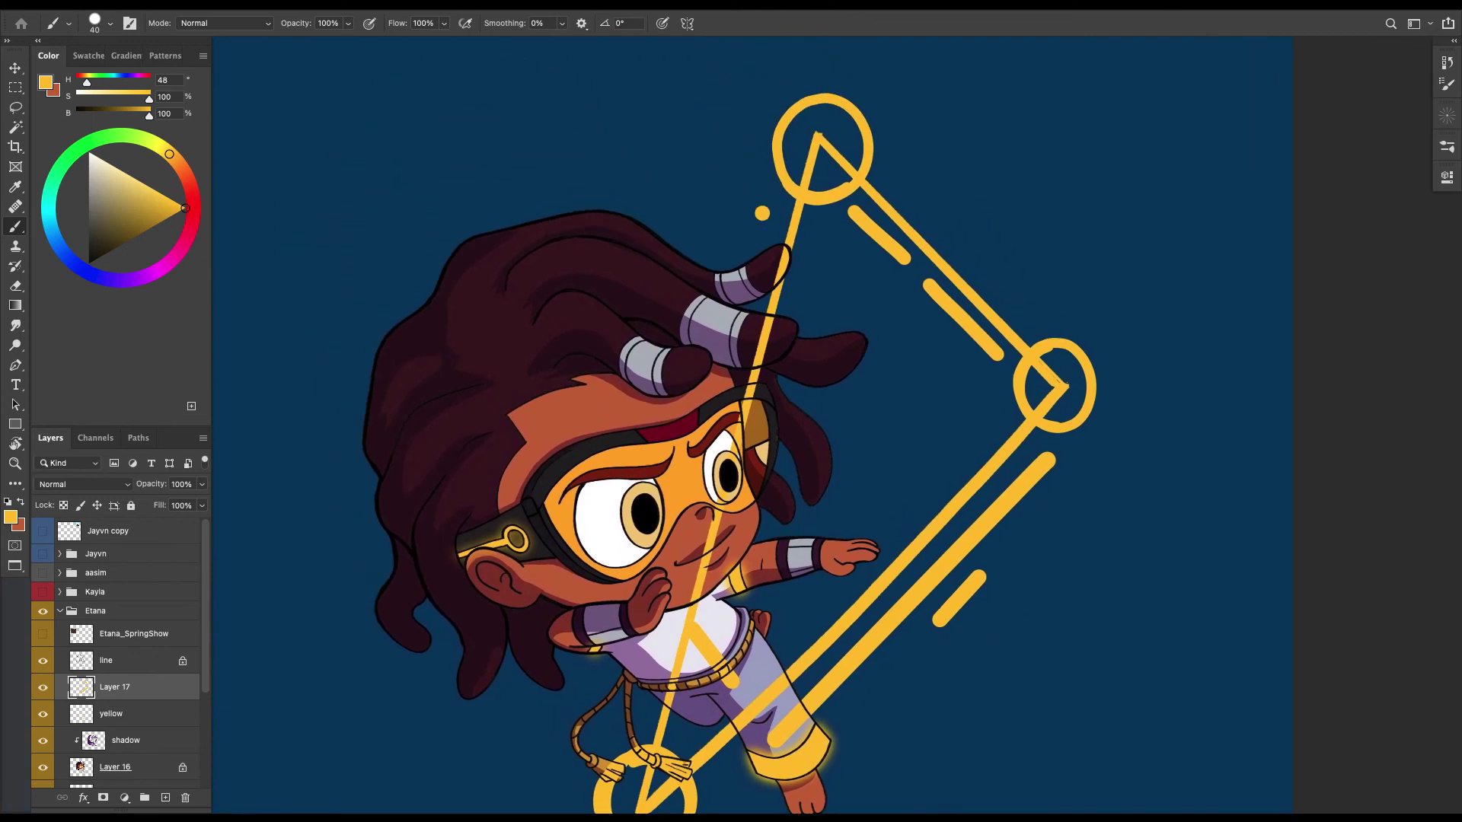
shift+click(728, 344)
Paint a straight yellow branch from the middle of the triangle's lower-right side inward to the tip of the nearest dreadlock.
drag(728, 344, 649, 297)
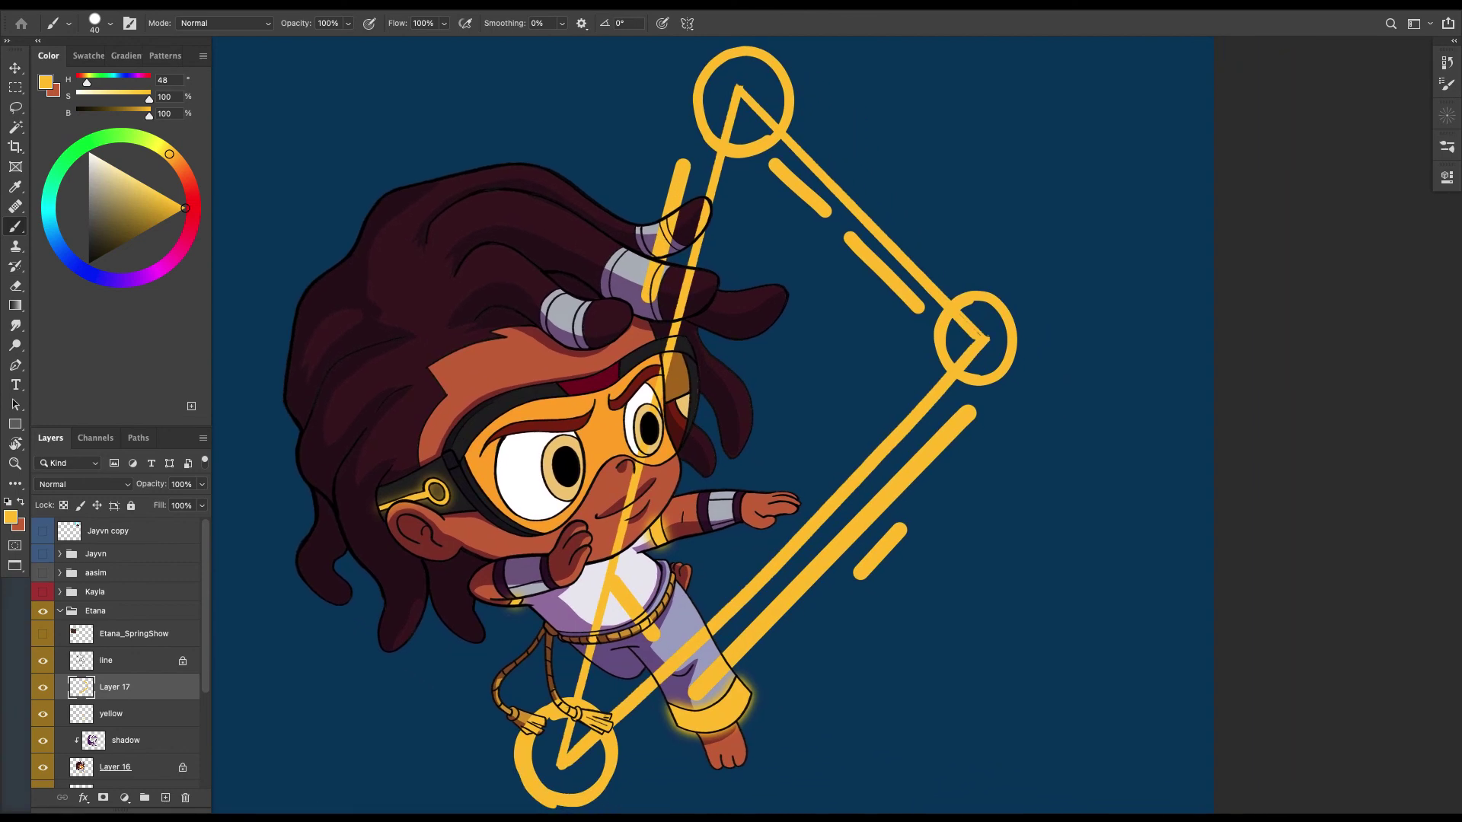
click(897, 426)
shift+click(765, 308)
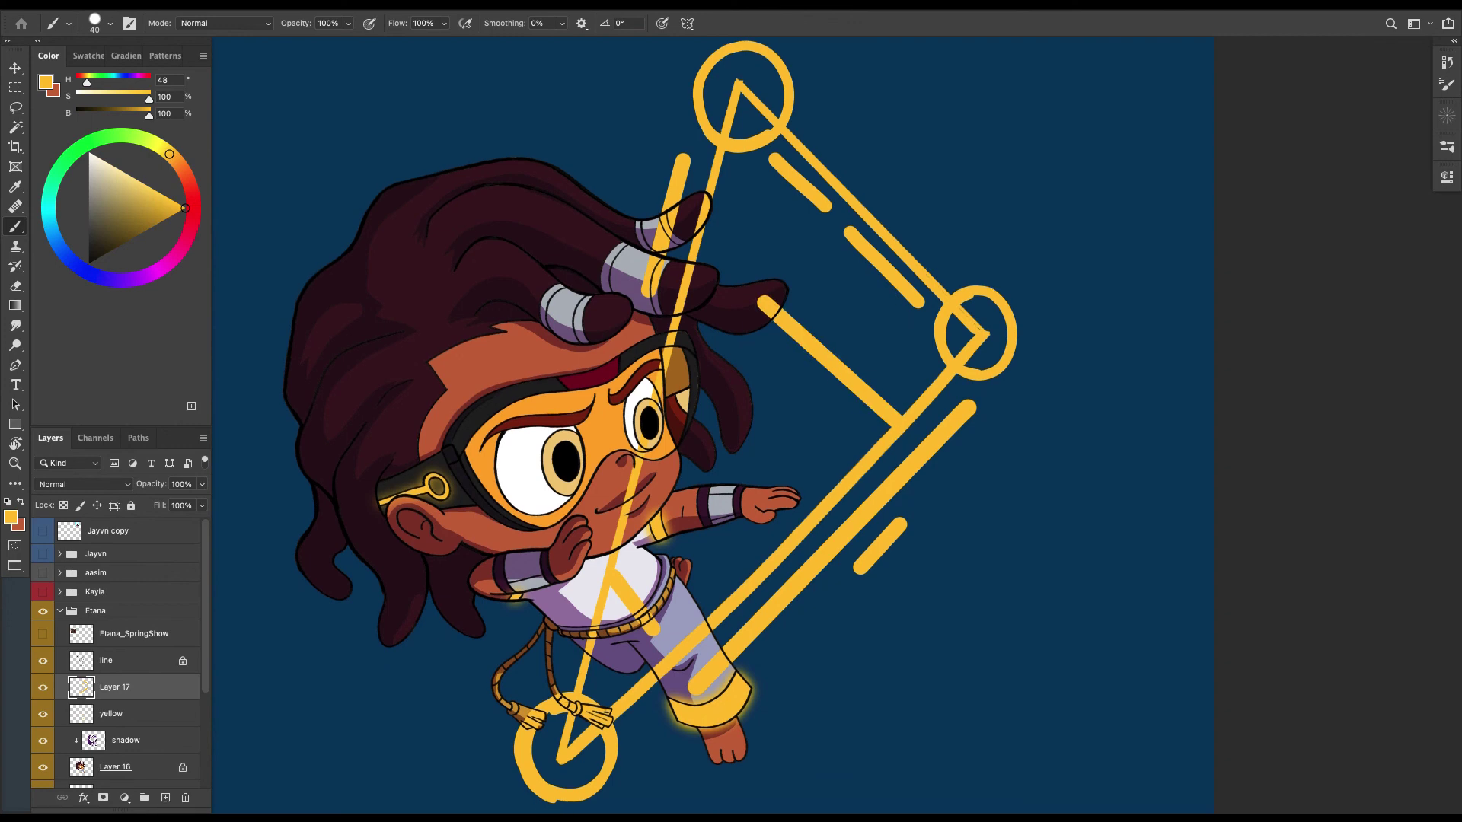
key(ctrl+minus)
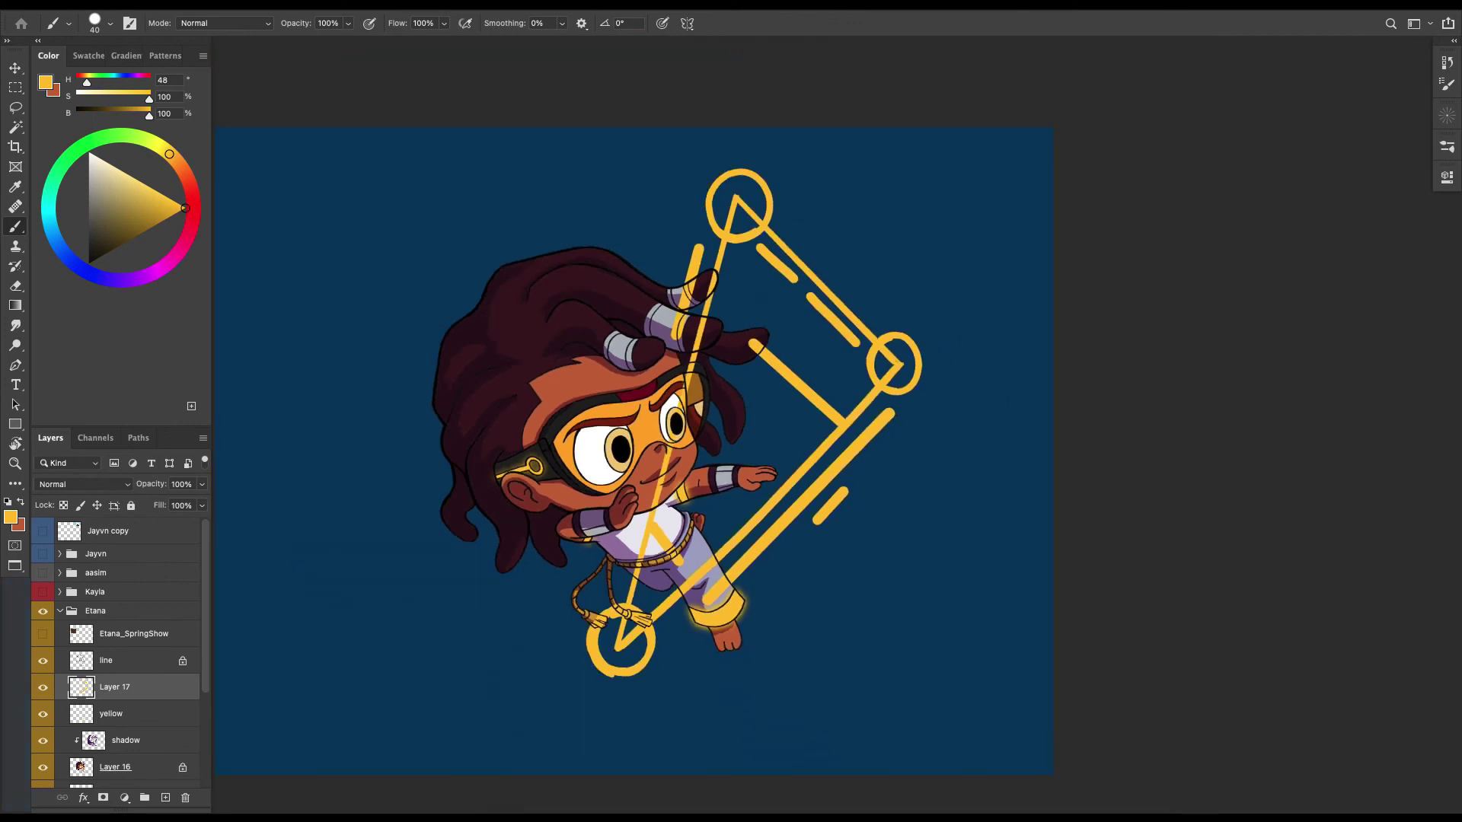
key(ctrl+t)
drag(585, 422, 619, 441)
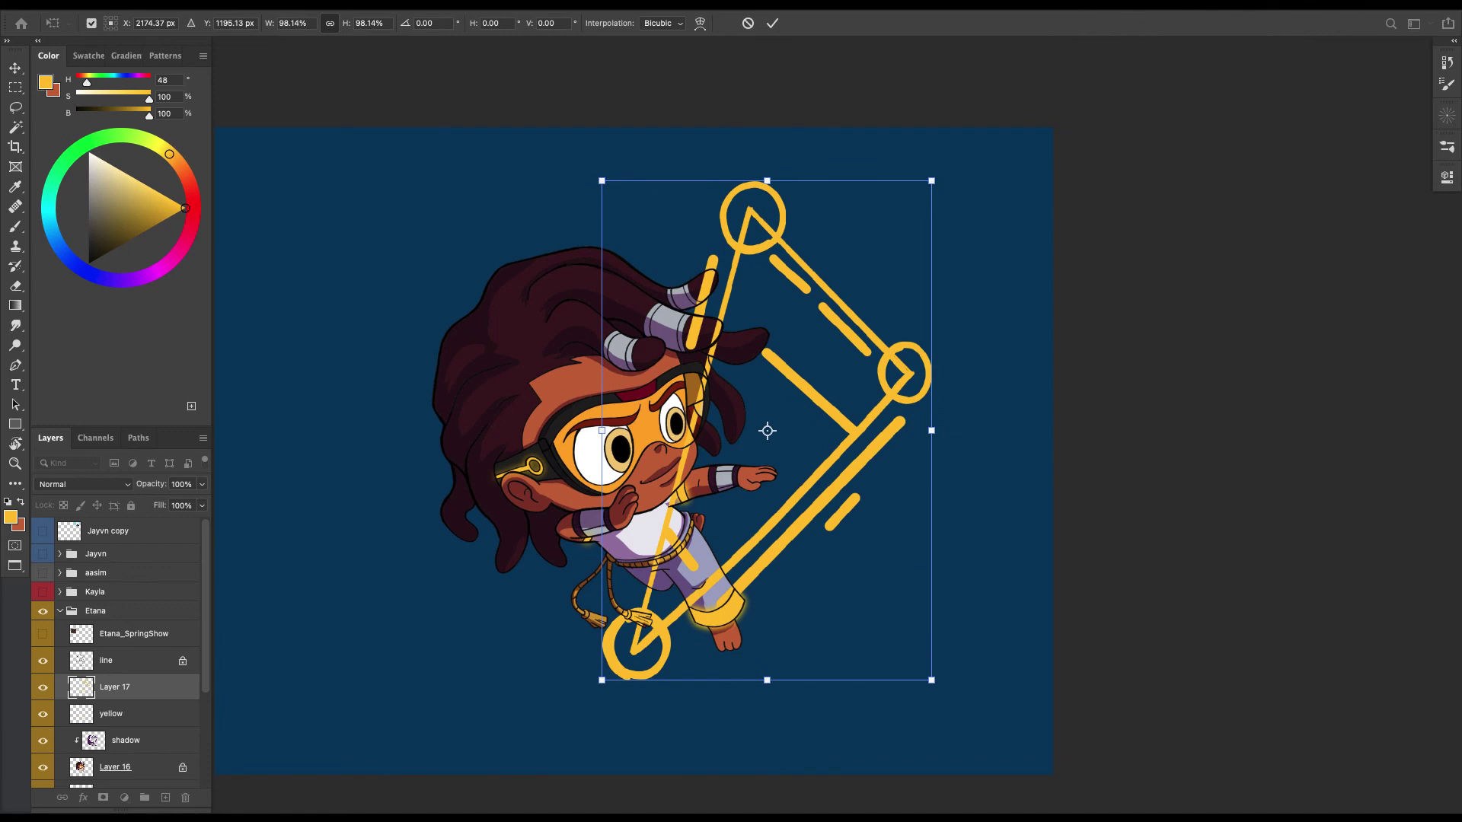
drag(931, 680, 883, 663)
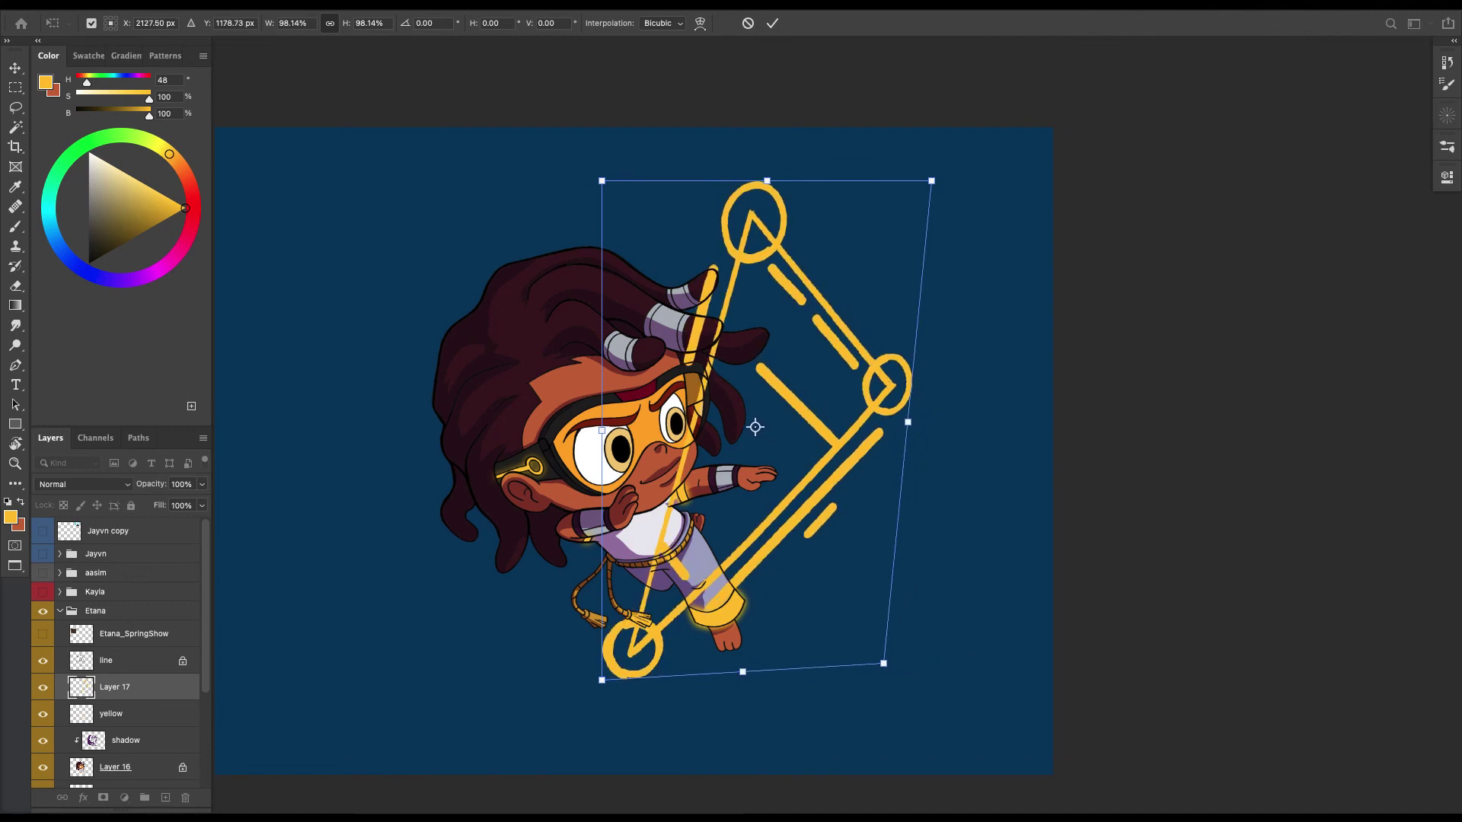
drag(931, 181, 945, 179)
drag(748, 339, 802, 293)
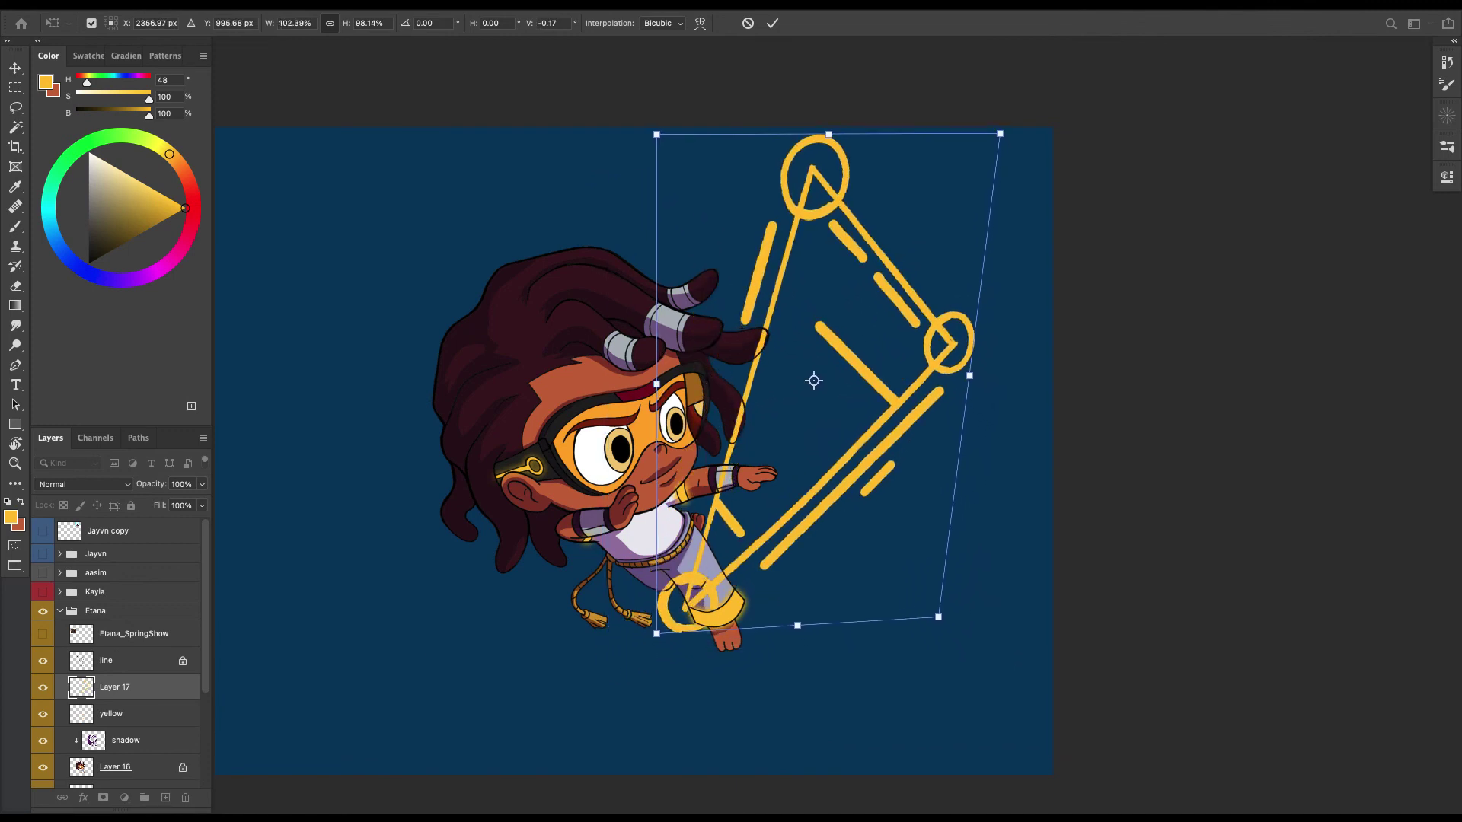
key(Escape)
Rotate the yellow graphic about 34 degrees clockwise, enlarge it to about 104%, and place it so it crosses her body.
key(ctrl+t)
drag(584, 258, 689, 153)
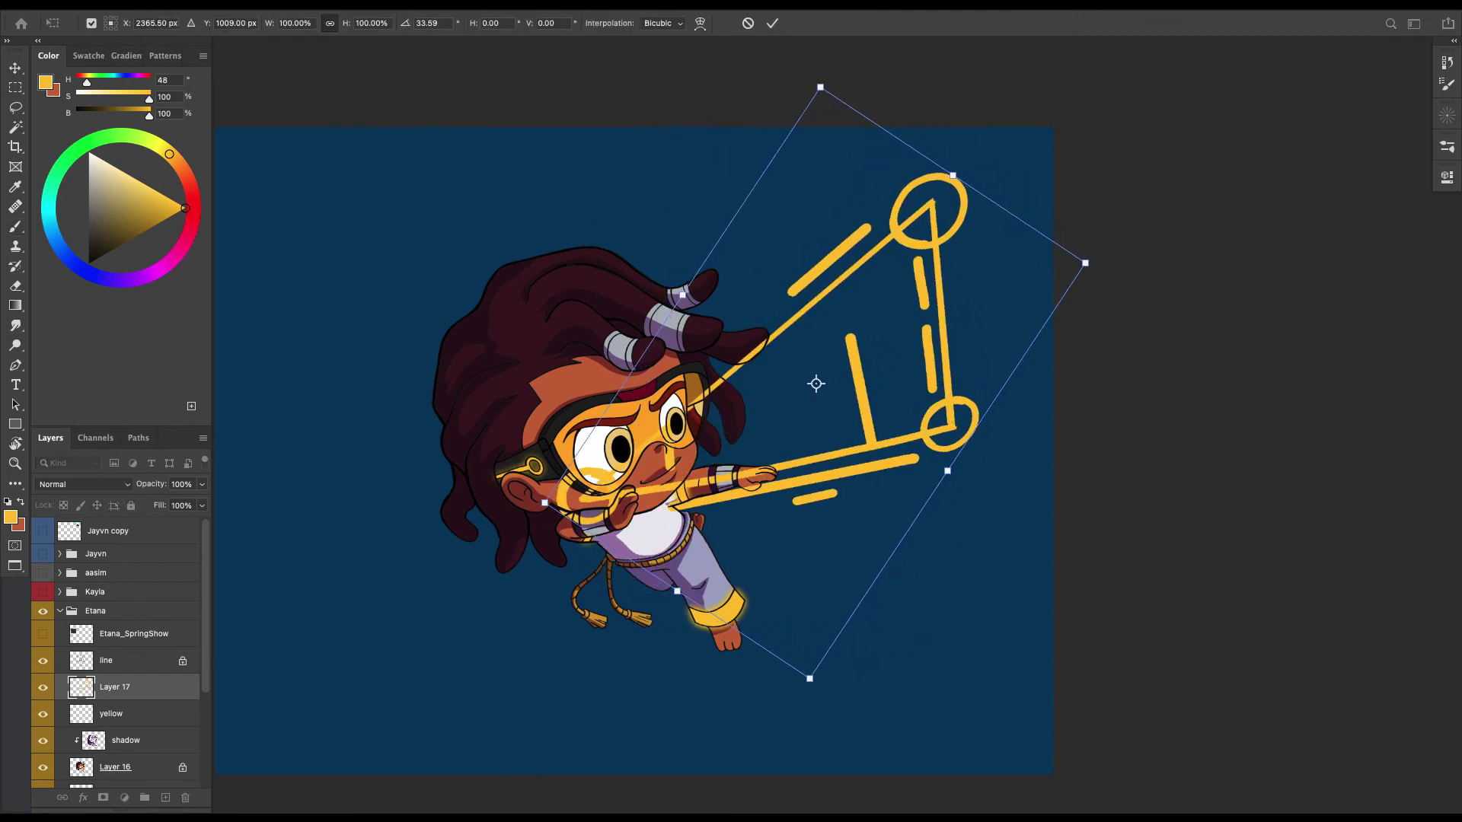
drag(682, 295, 661, 306)
drag(695, 370, 647, 412)
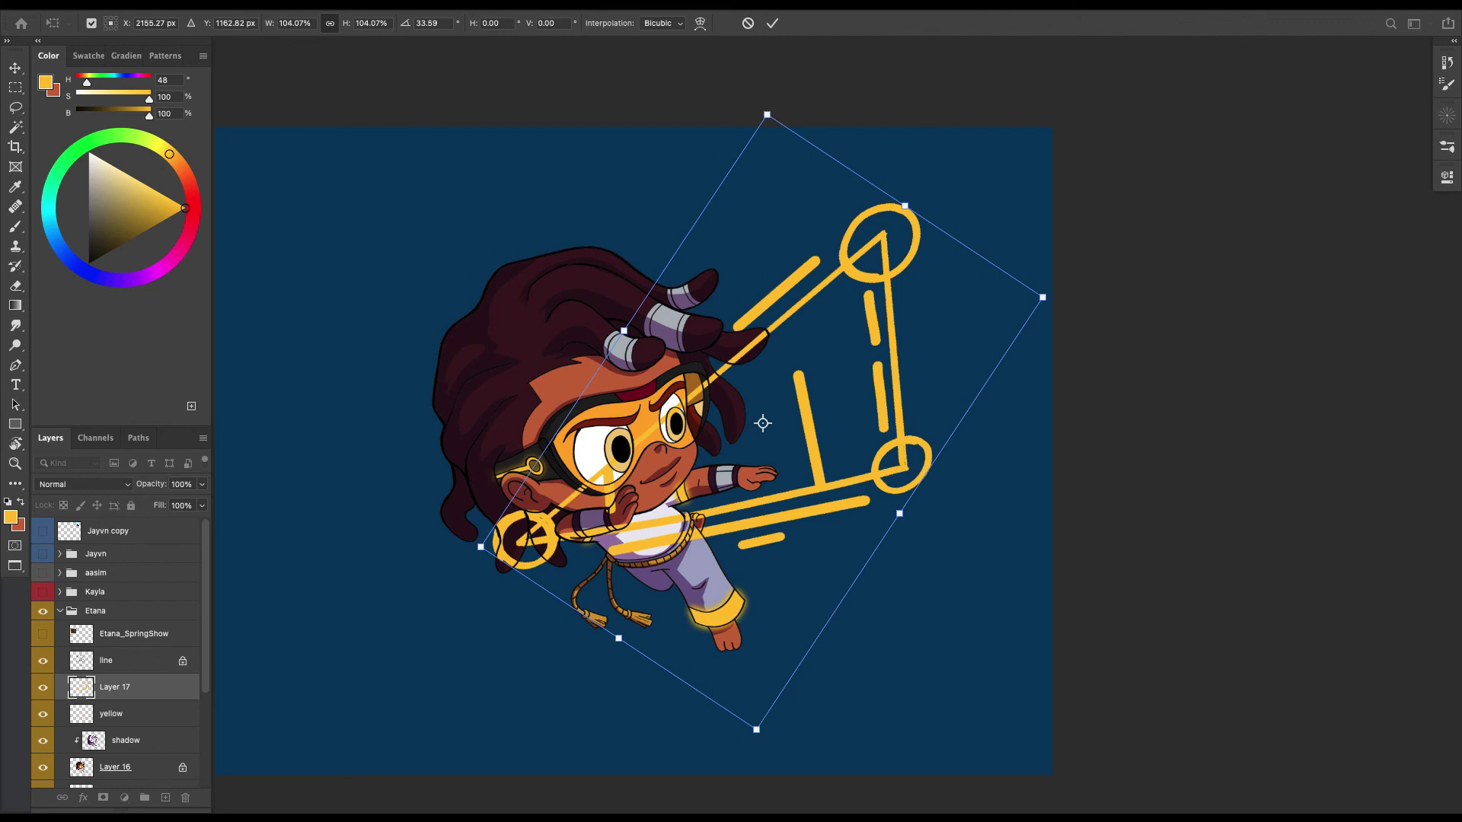
Distort the yellow graphic's corners into perspective, with a large ring behind her waist and the far side narrowed beyond her hand.
drag(1042, 297, 968, 328)
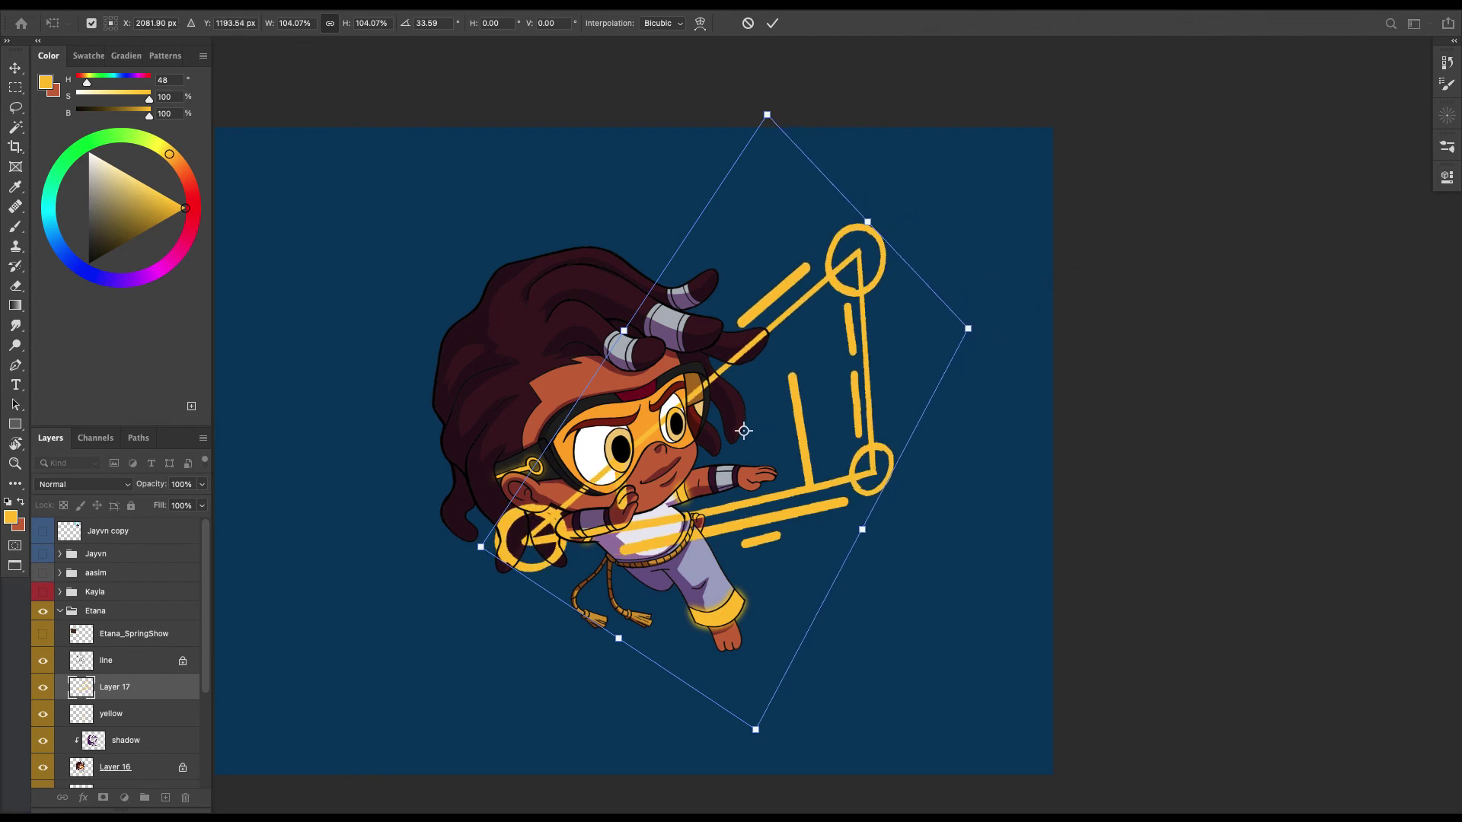
drag(480, 546, 519, 592)
drag(1044, 363, 972, 387)
drag(791, 474, 804, 466)
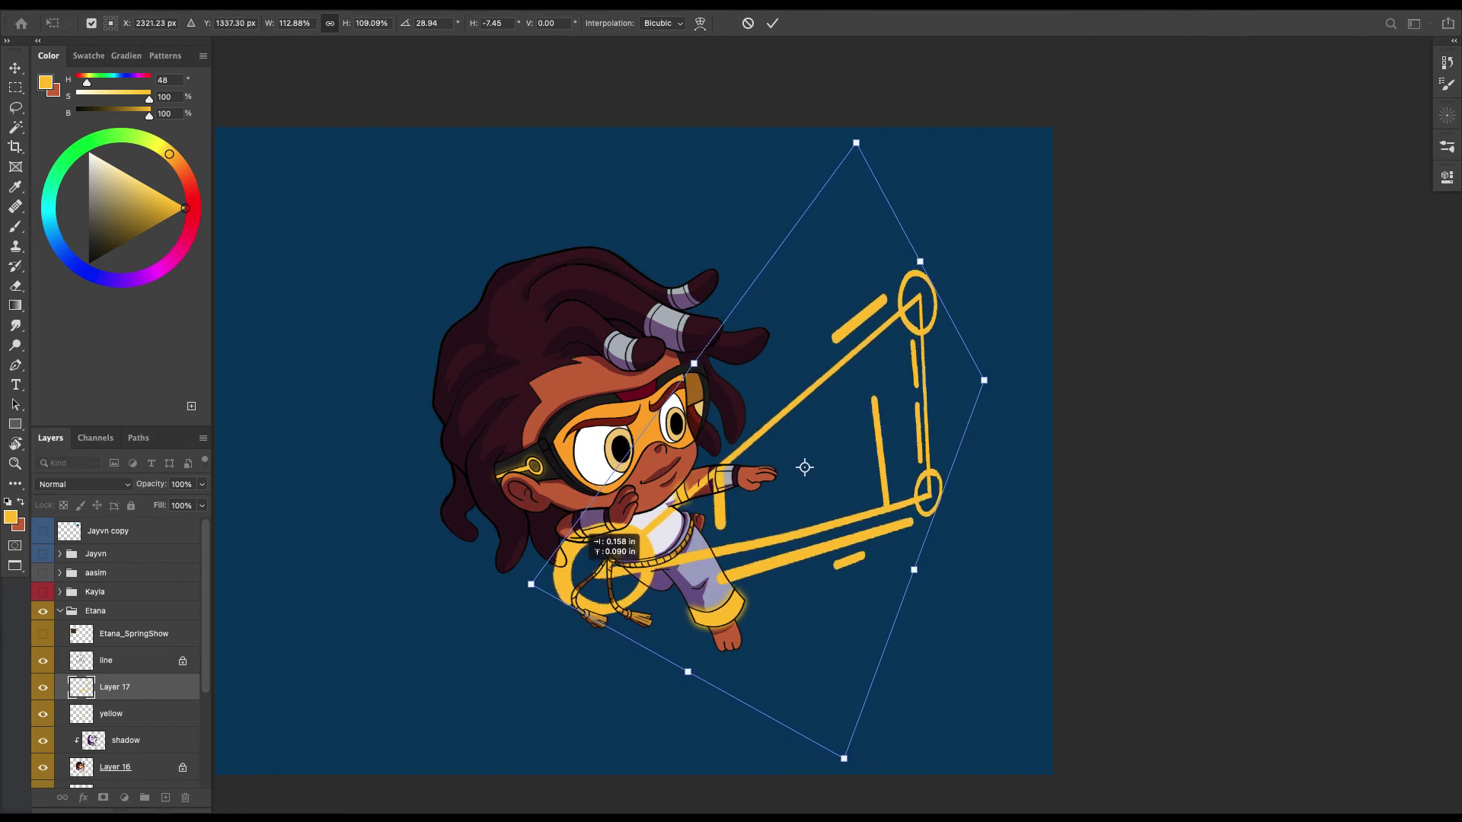
key(Return)
Duplicate Layer 17 and fill the copy's lines with white while its transparent pixels are locked.
key(b)
key(slash)
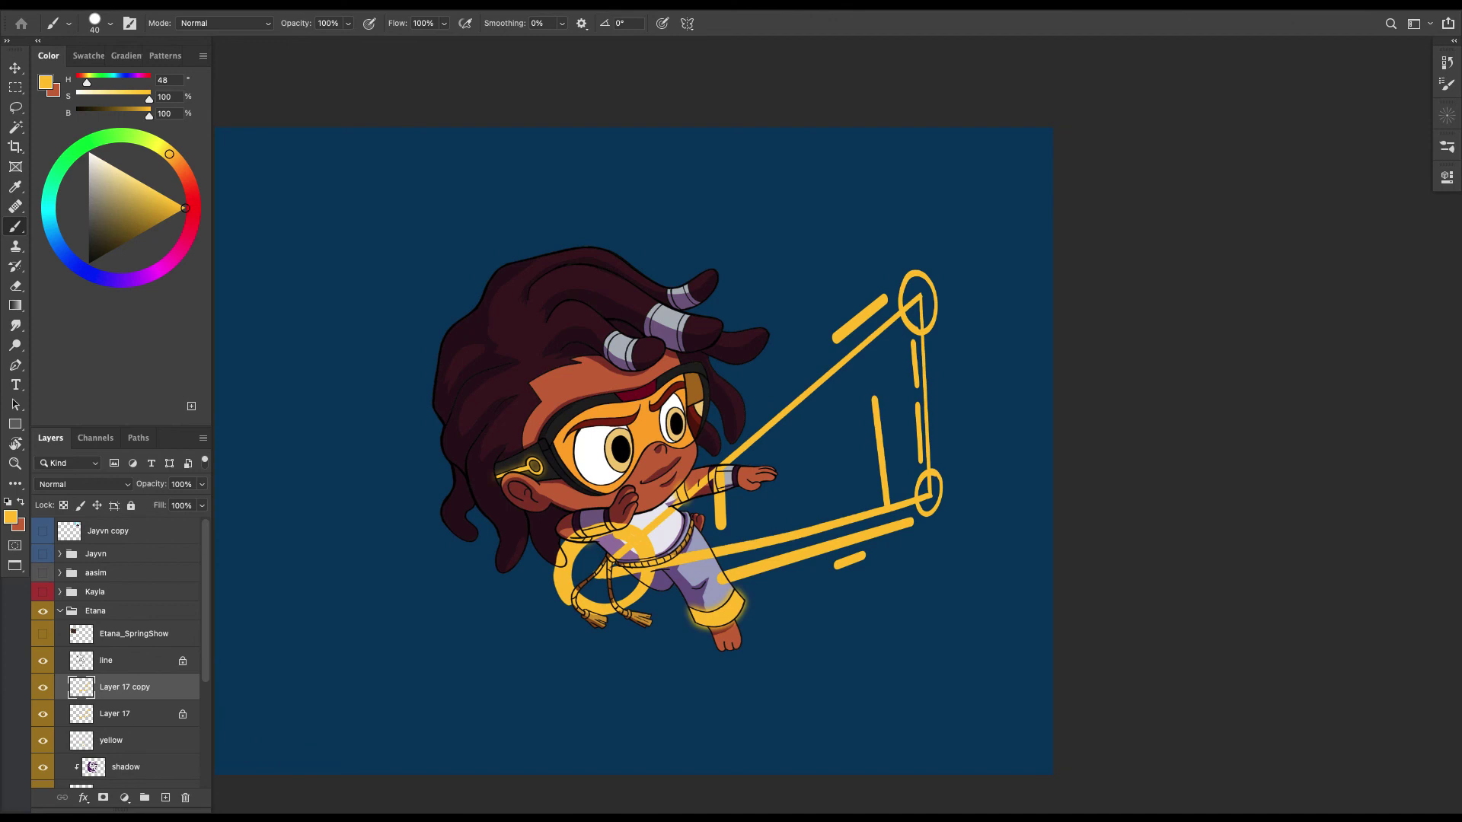
key(slash)
drag(149, 98, 77, 99)
key(shift+F5)
key(Return)
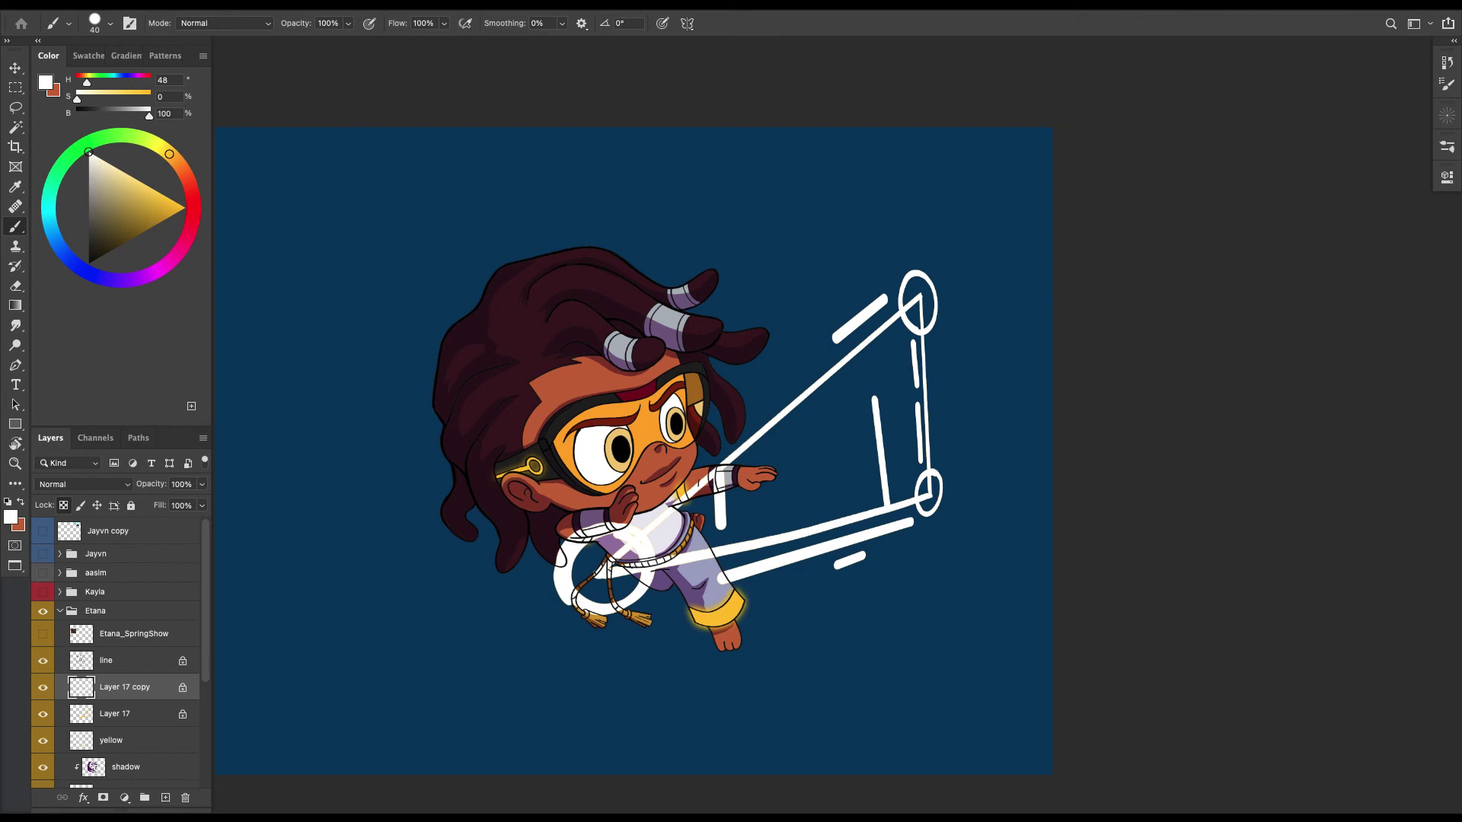
Add an outer glow to the white copy, using the yellow sampled from her trouser cuff as the glow colour.
double_click(156, 687)
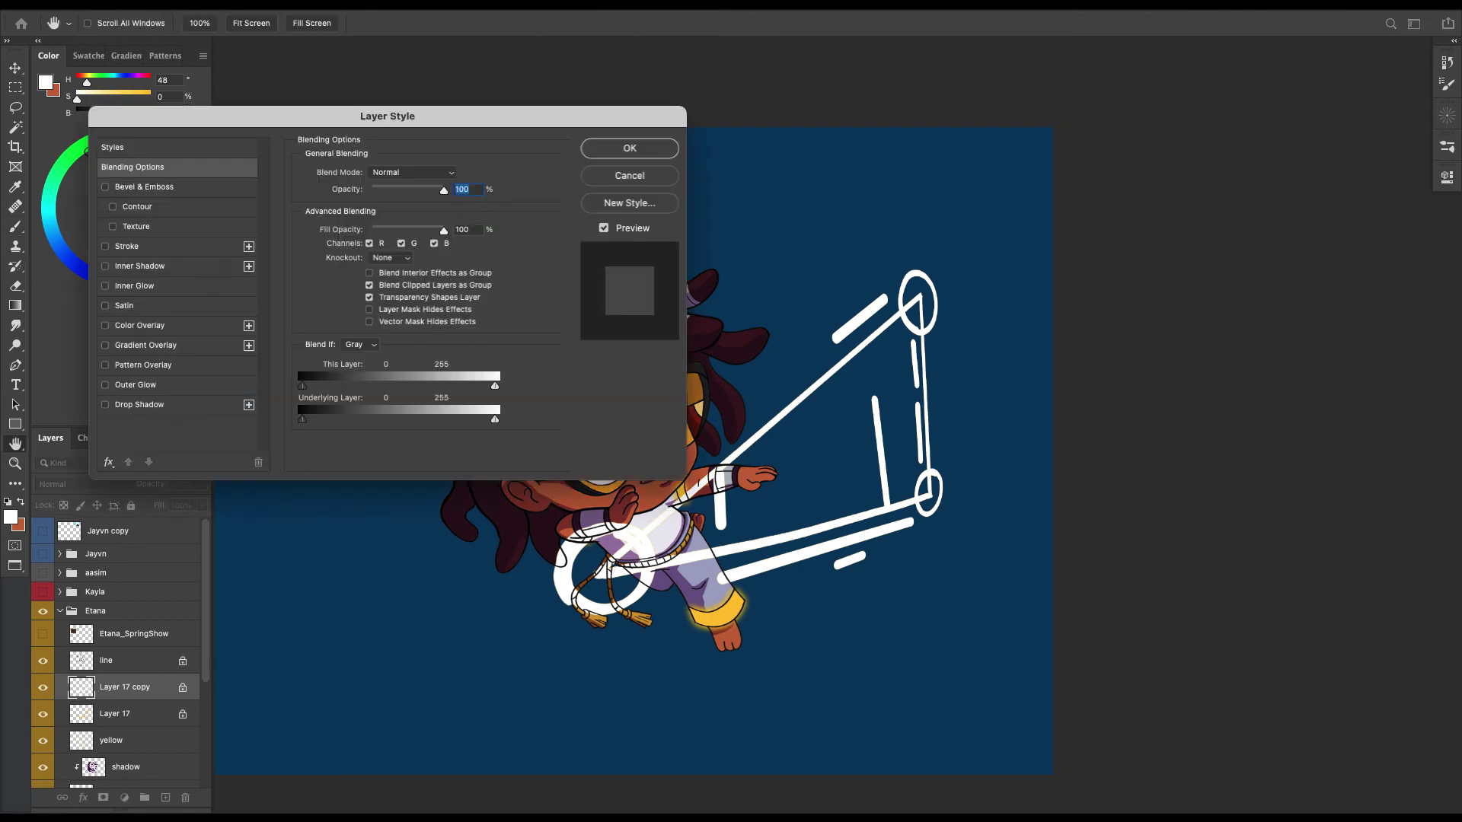
click(105, 385)
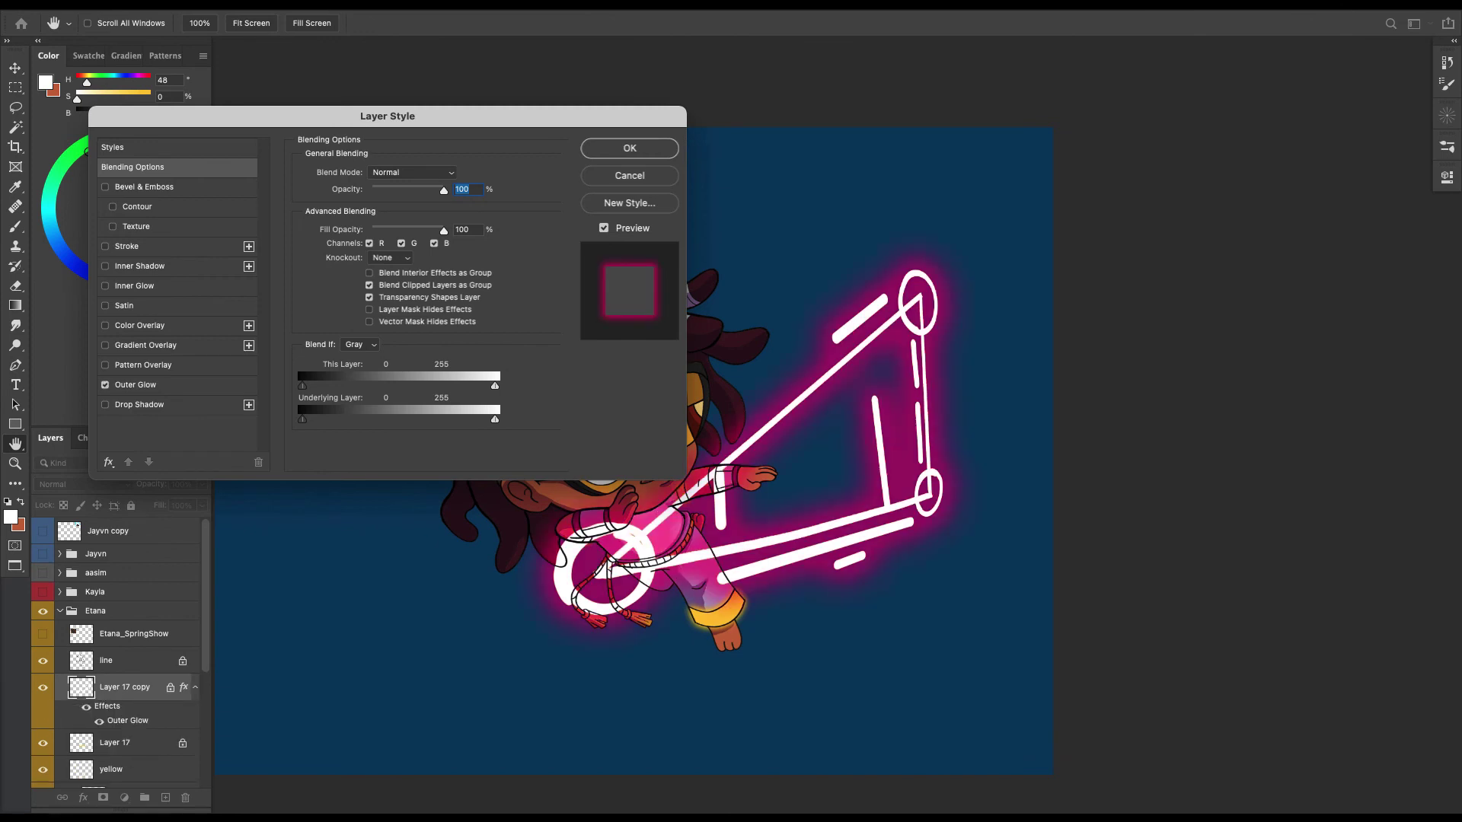
click(135, 384)
drag(387, 115, 782, 196)
click(432, 276)
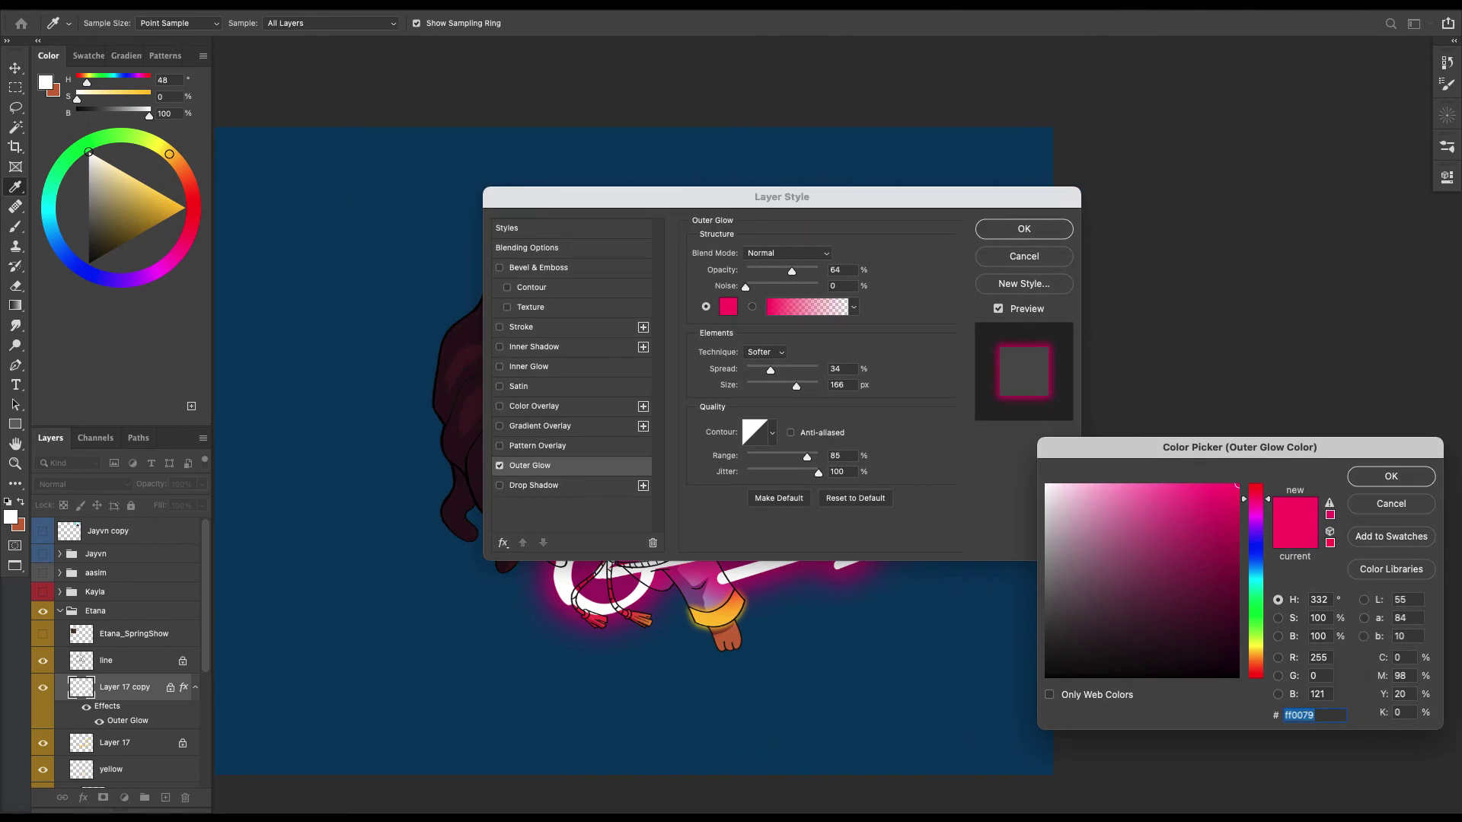
click(715, 612)
key(Return)
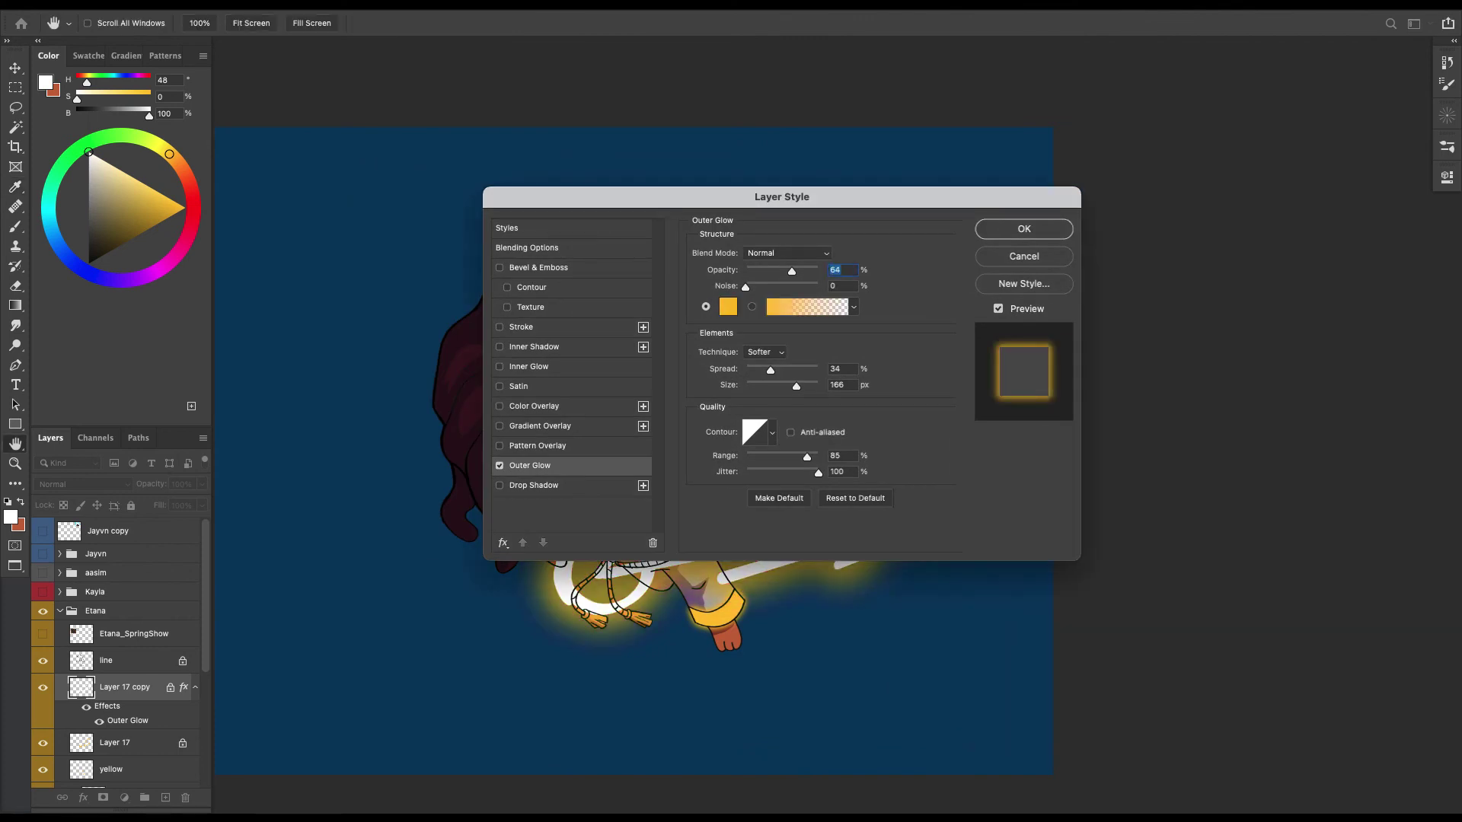
key(Return)
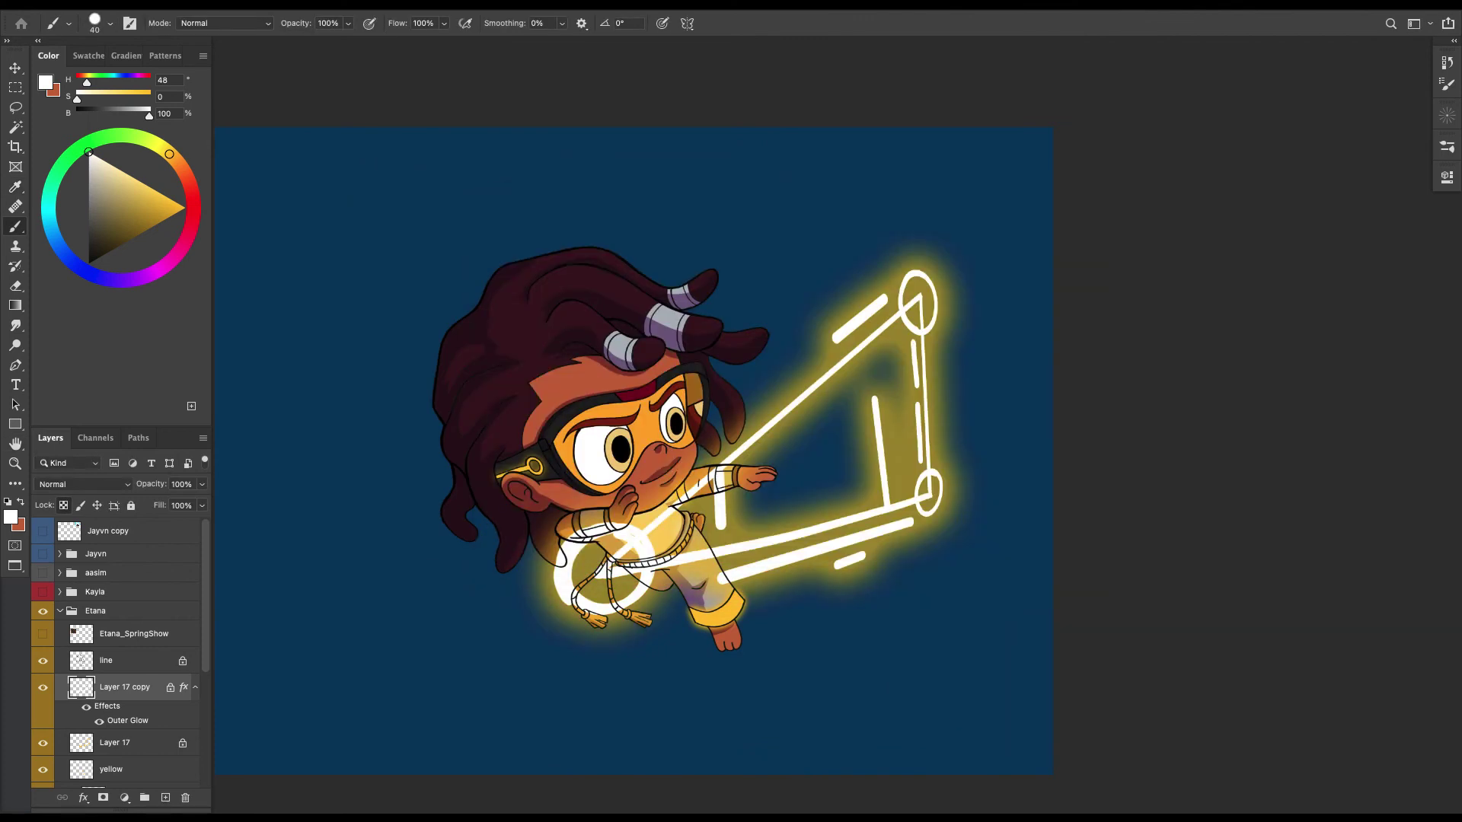
Remove the original yellow Layer 17 and rename its white copy "powers".
scroll(118, 647, down, 2)
click(109, 689)
key(super+e)
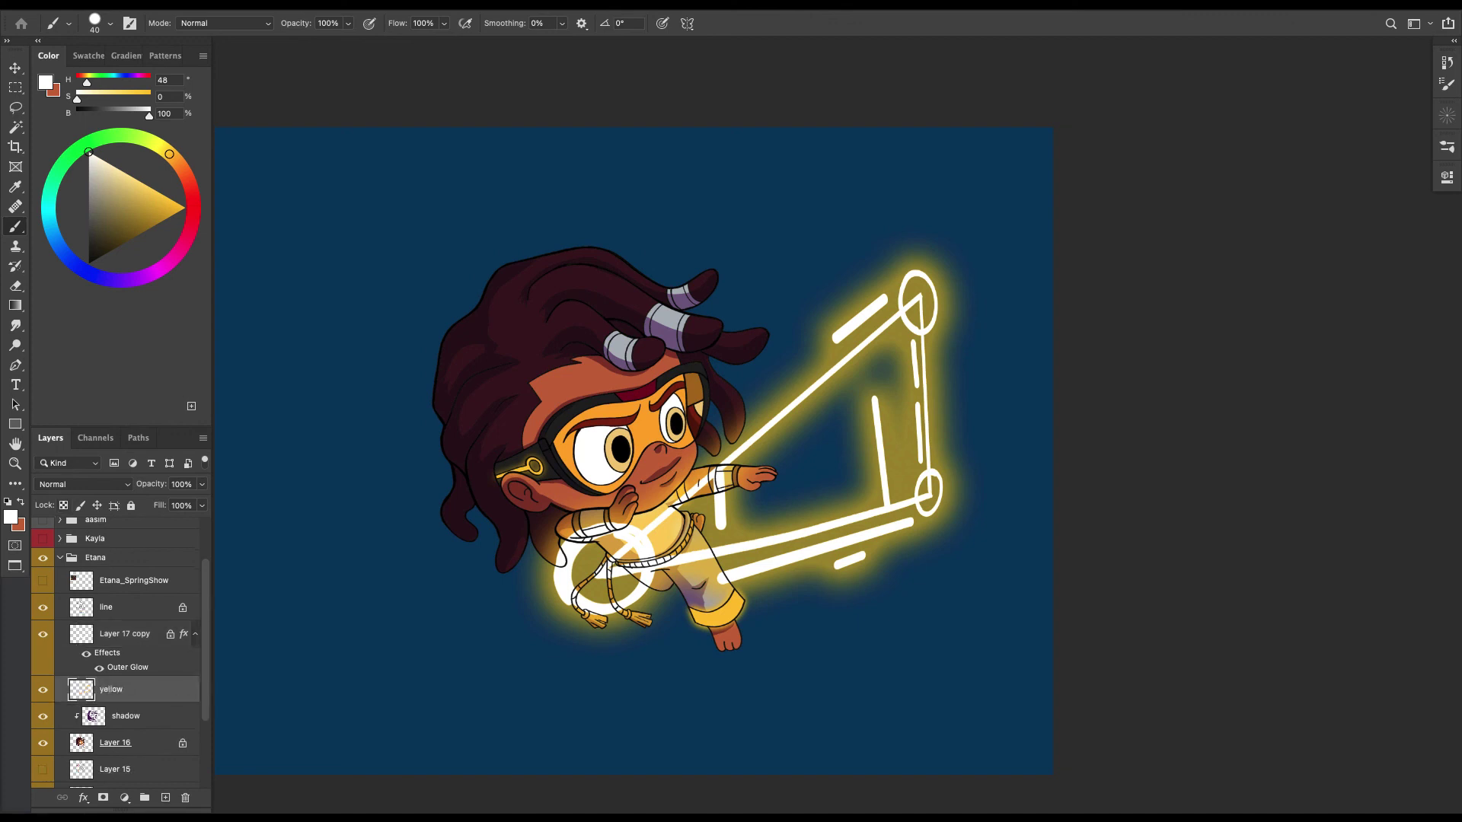
double_click(124, 633)
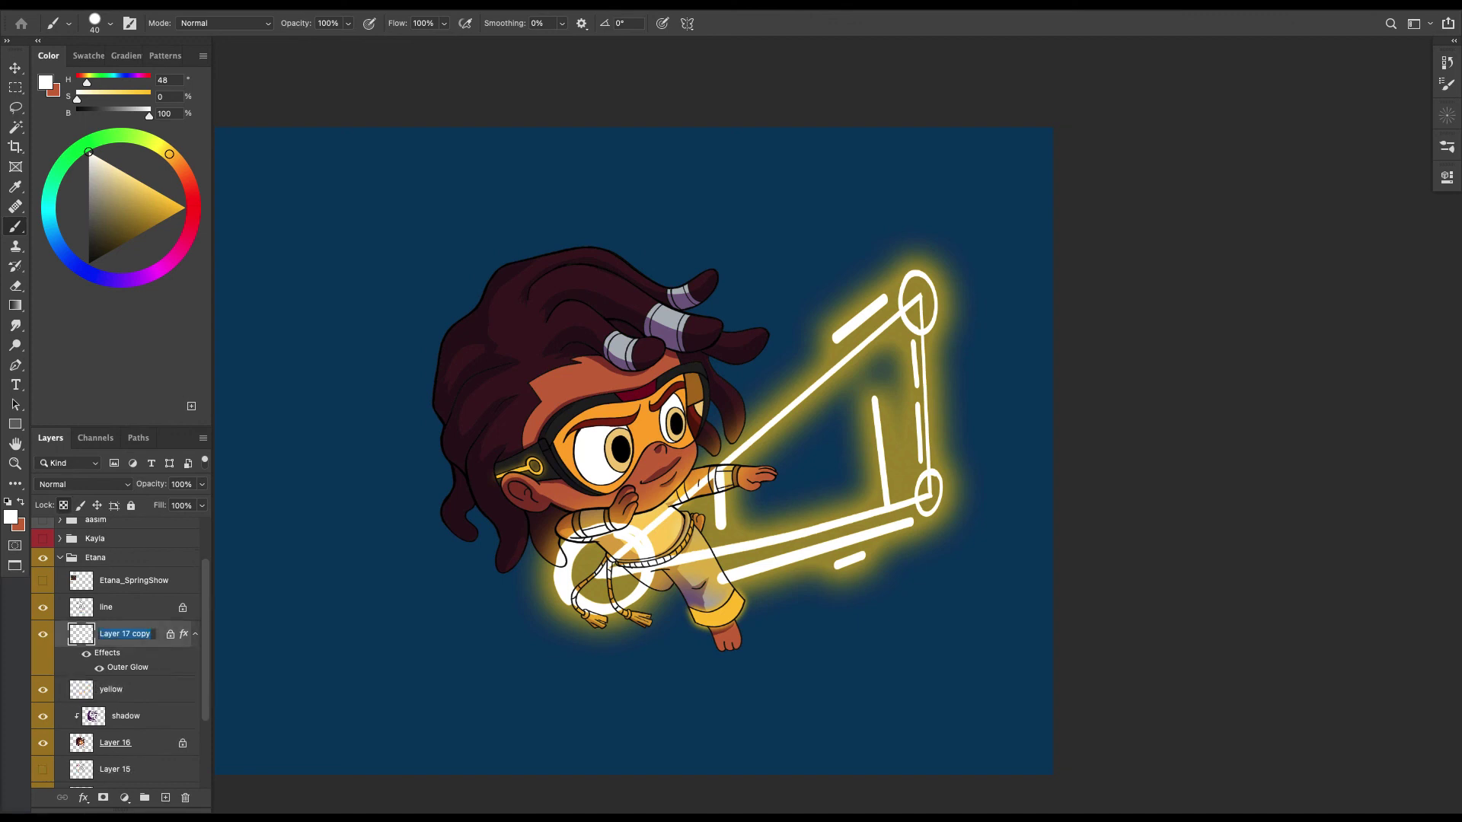
text(powers)
key(Return)
Compare the artwork without the powers layer, and tighten its outer glow to 23% spread and a size just under 100 px.
click(43, 633)
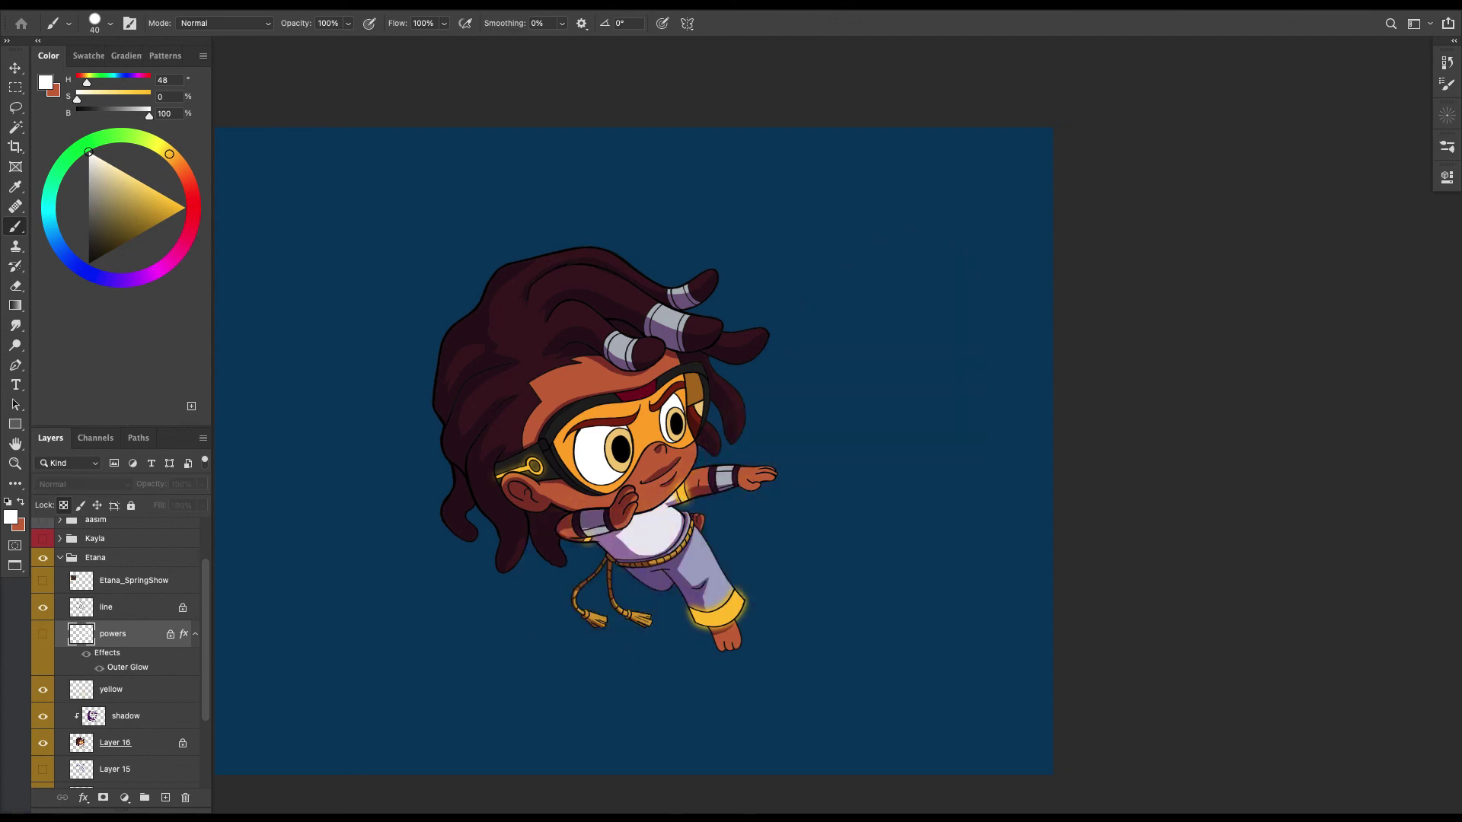
click(42, 634)
double_click(145, 634)
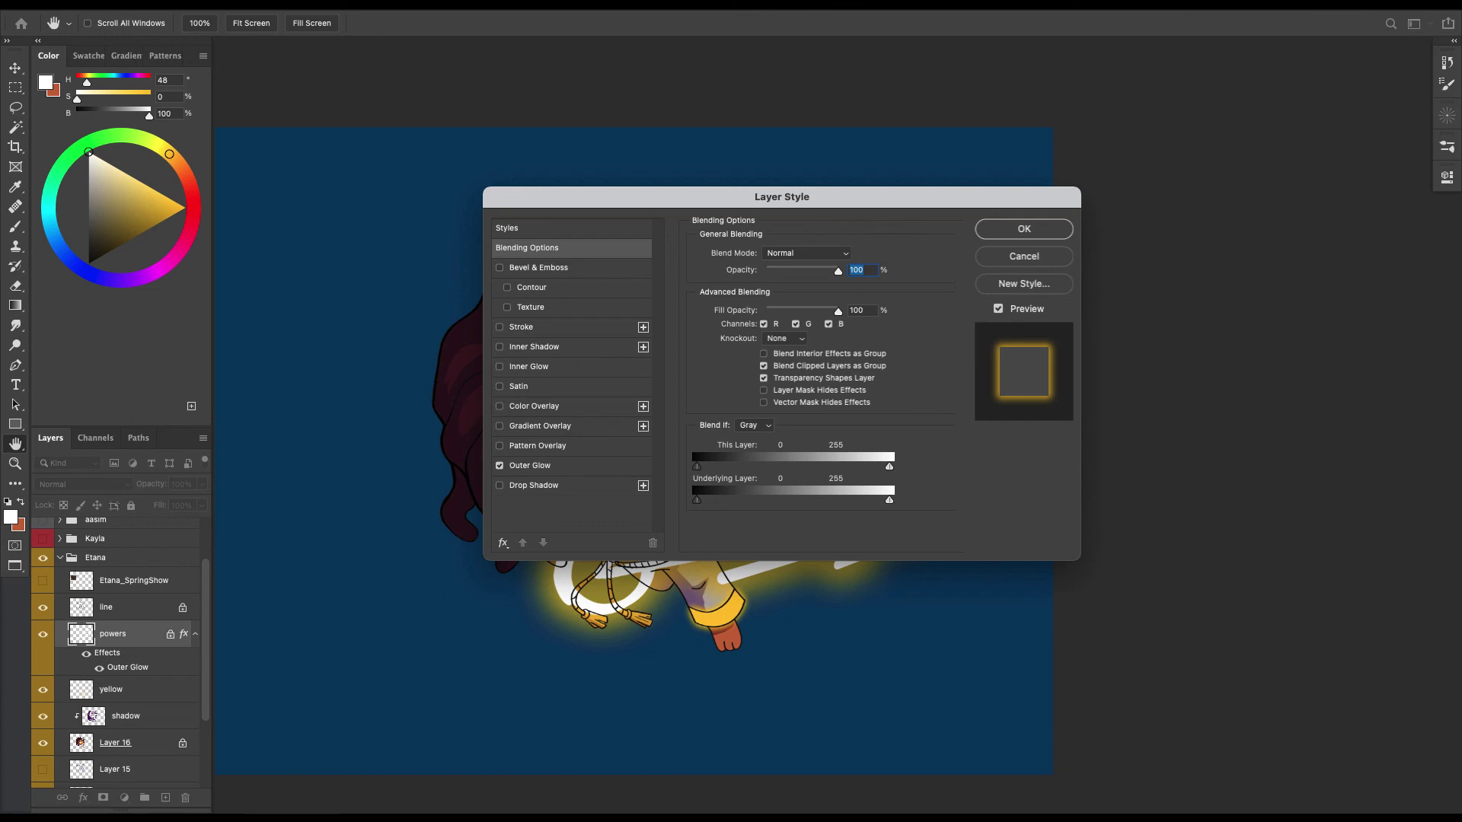
click(530, 465)
drag(782, 197, 423, 20)
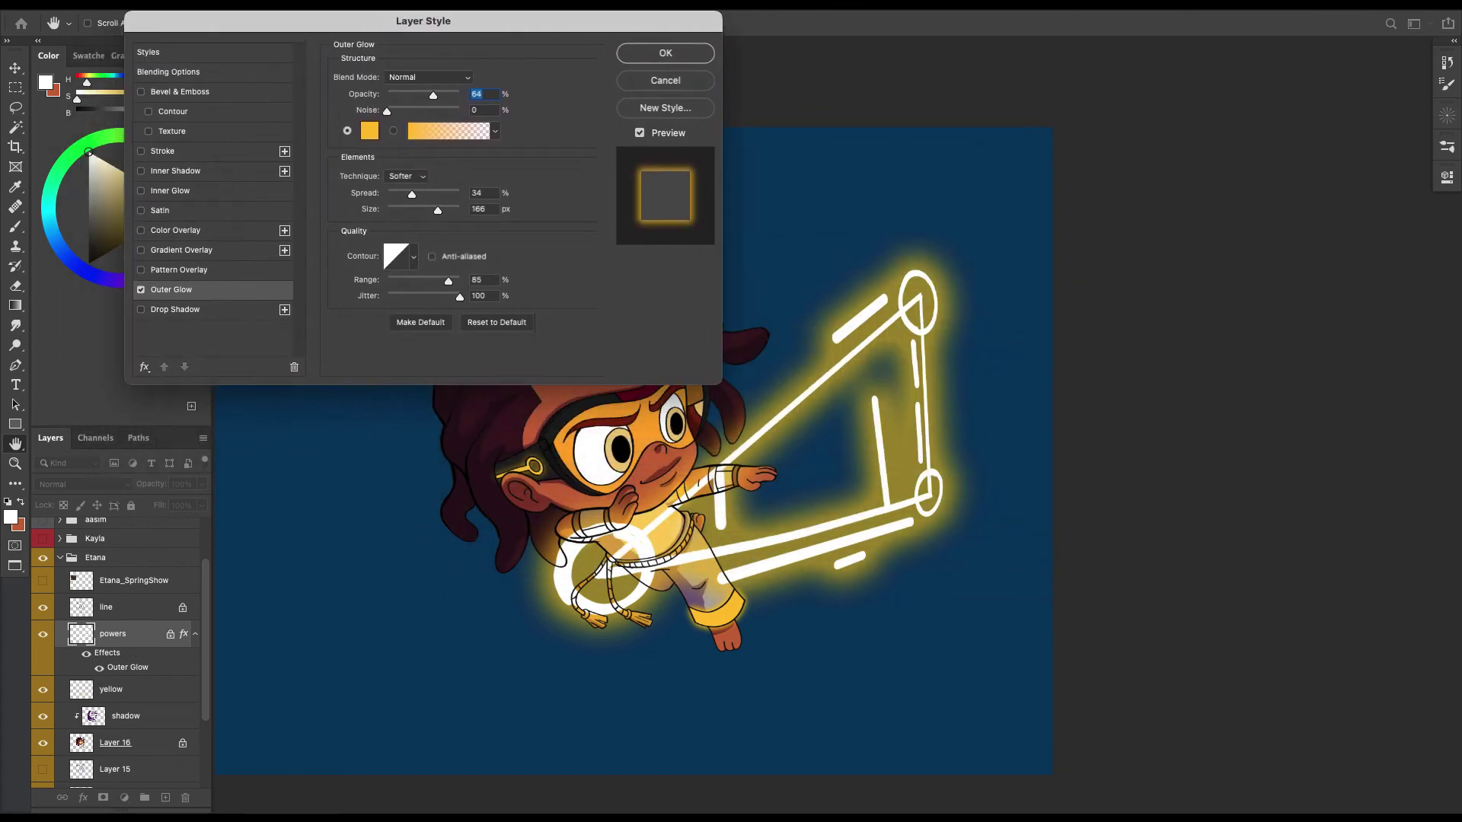
mouse_move(410, 195)
mouse_down()
mouse_move(431, 211)
mouse_move(419, 210)
mouse_up()
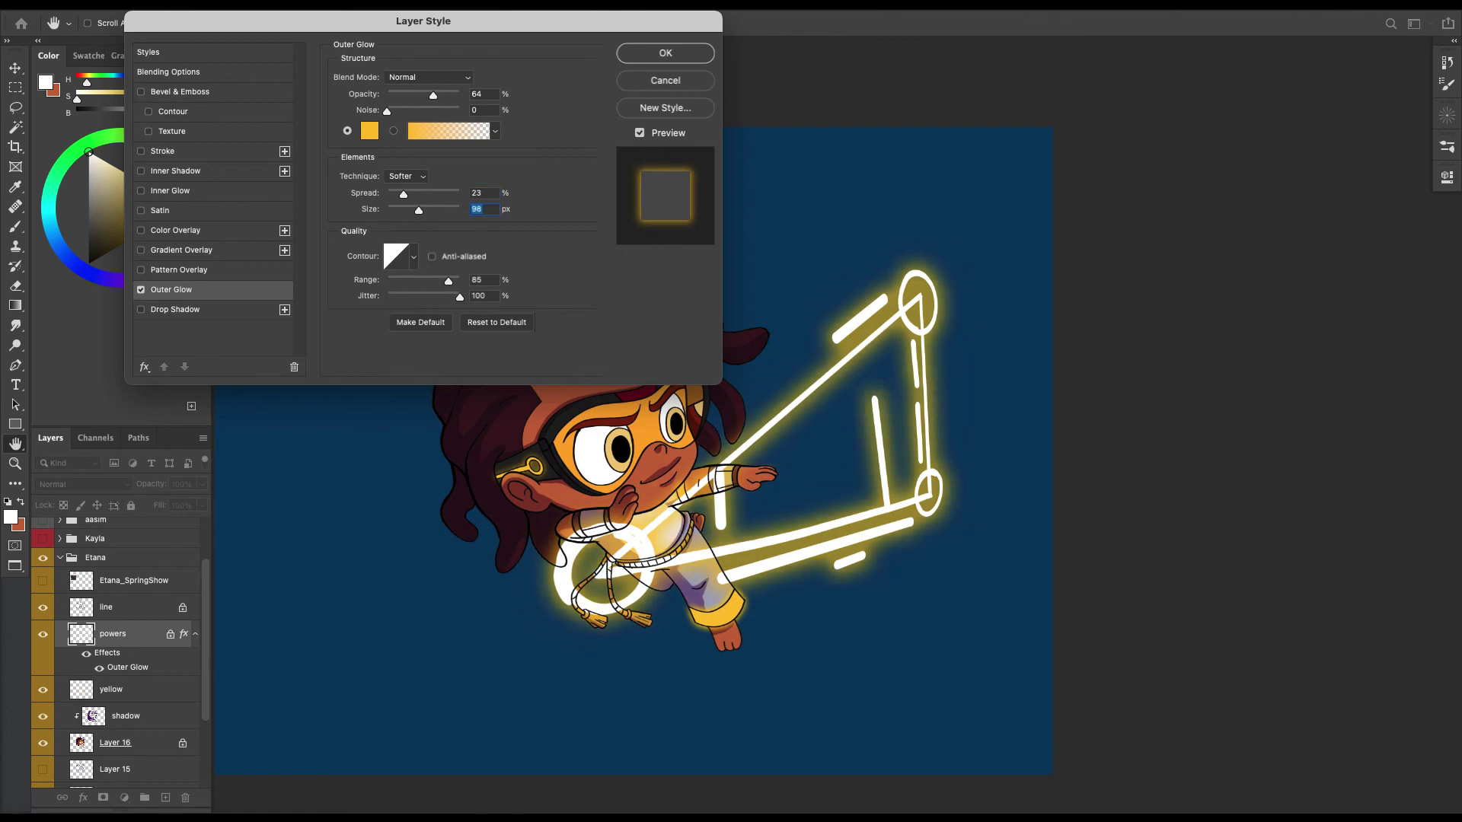
key(Return)
Unlock the powers layer's transparent pixels and choose the loish_oil pastel brush for the eraser.
key(slash)
scroll(731, 488, up, 5)
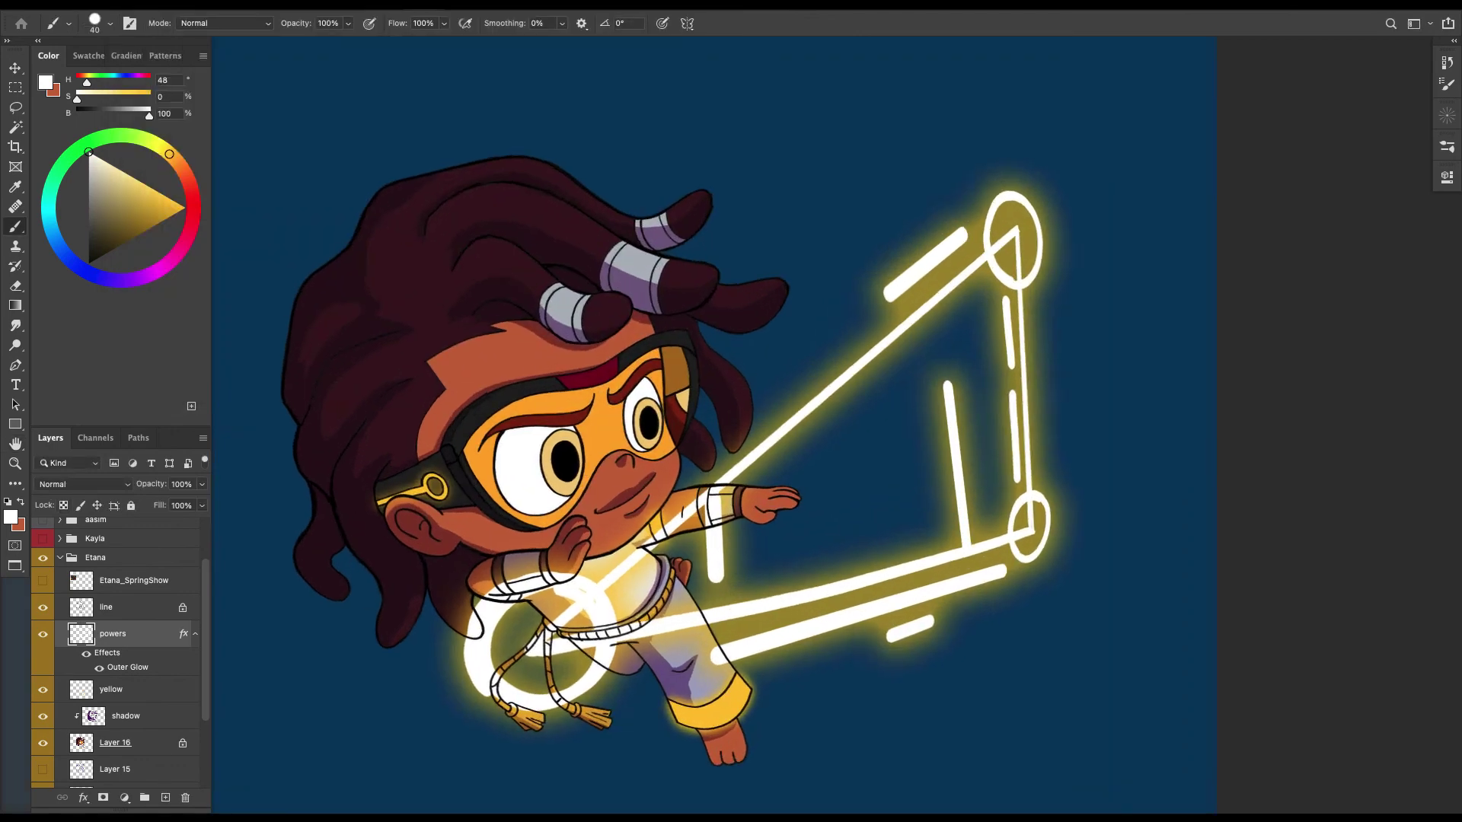
scroll(731, 487, down, 2)
scroll(867, 510, up, 4)
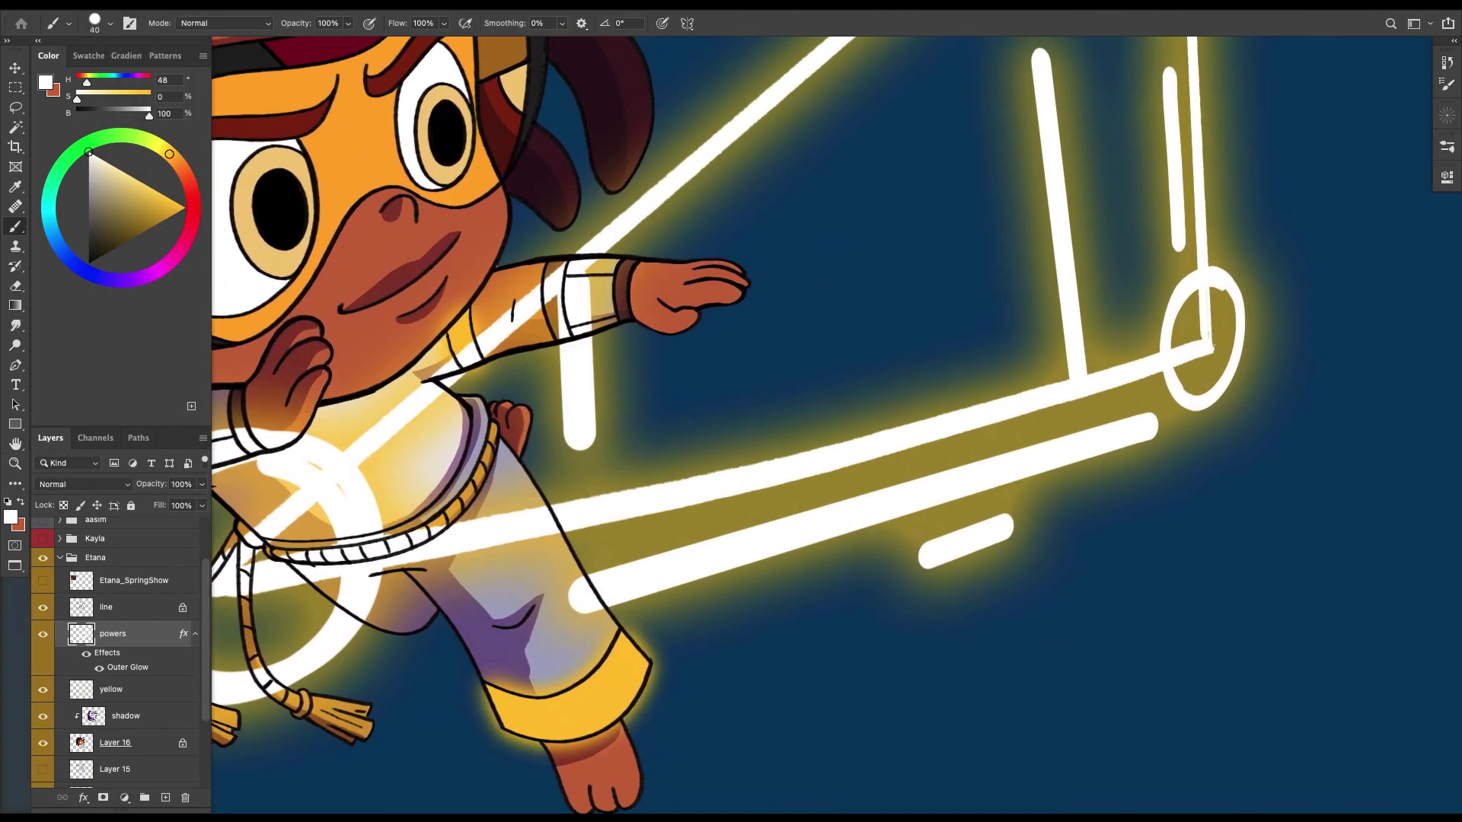
scroll(836, 425, left, 2)
key(l)
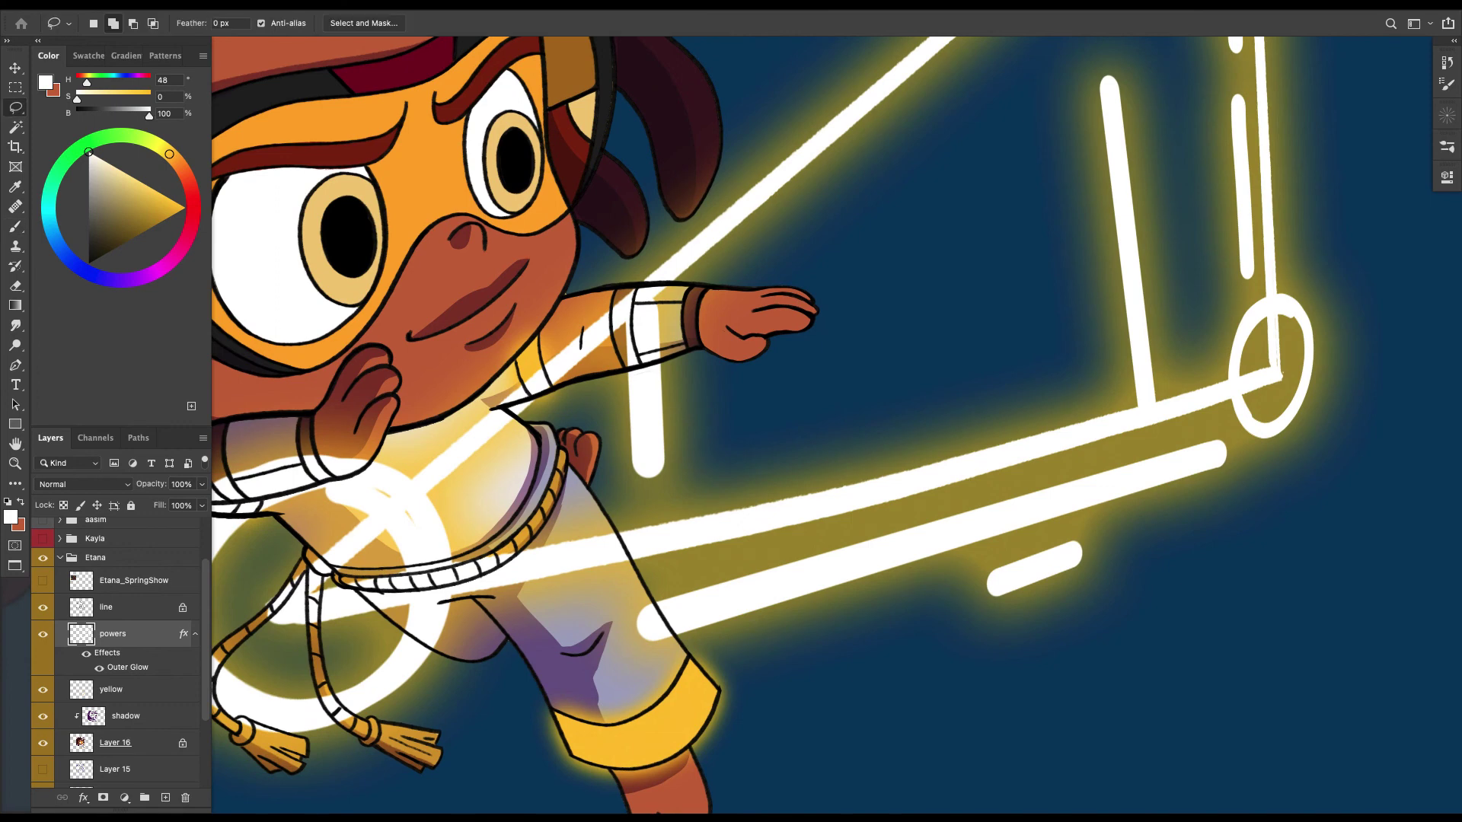
key(e)
click(109, 23)
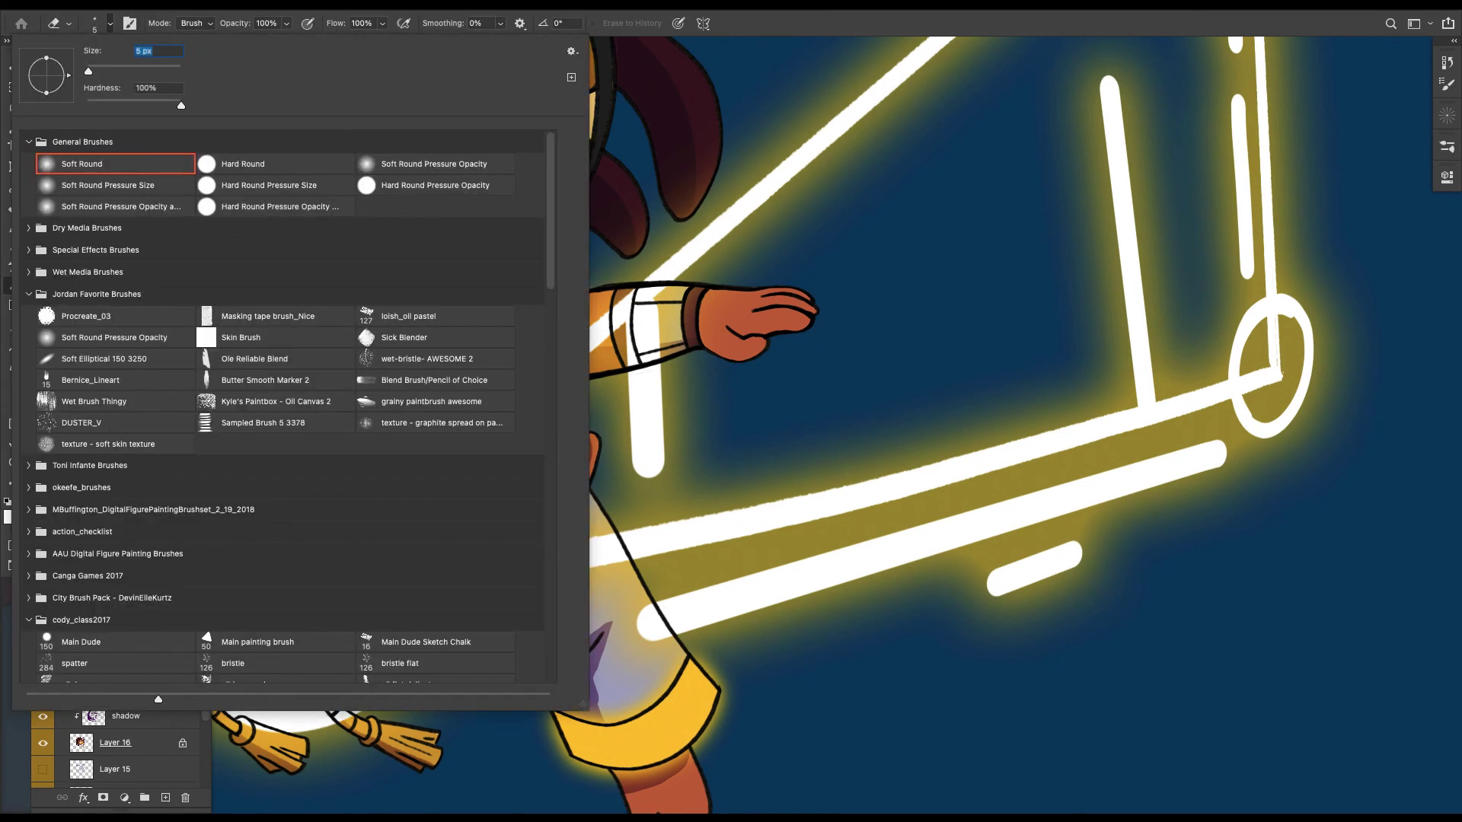
click(435, 316)
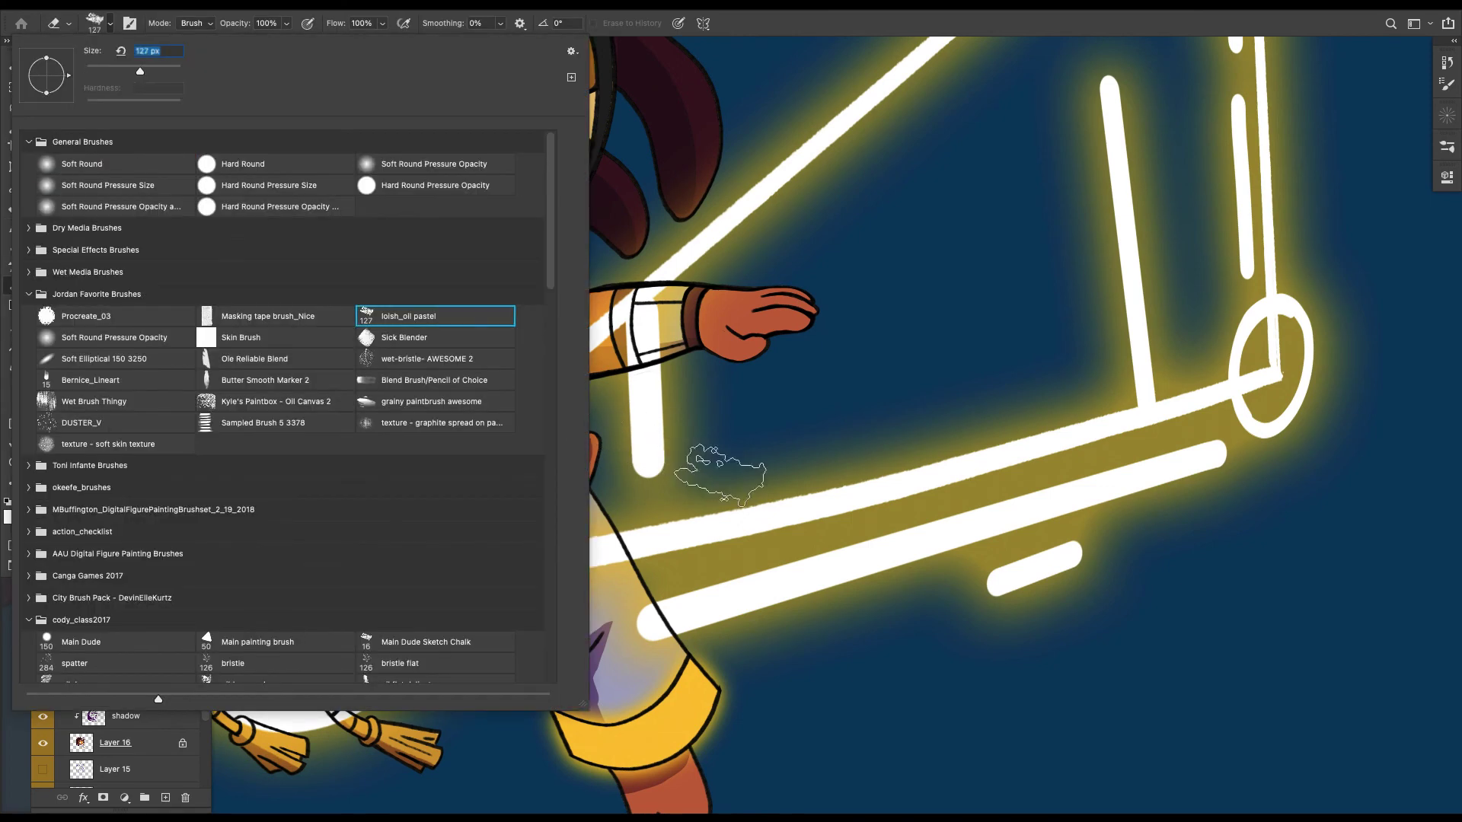
key(Return)
Erase the rounded lower end of the short bar below her wrist square, and trim its left edge with a 15-pixel eraser.
key(bracketleft)
key(bracketleft)
key(bracketleft)
key(bracketleft)
key(bracketleft)
key(bracketleft)
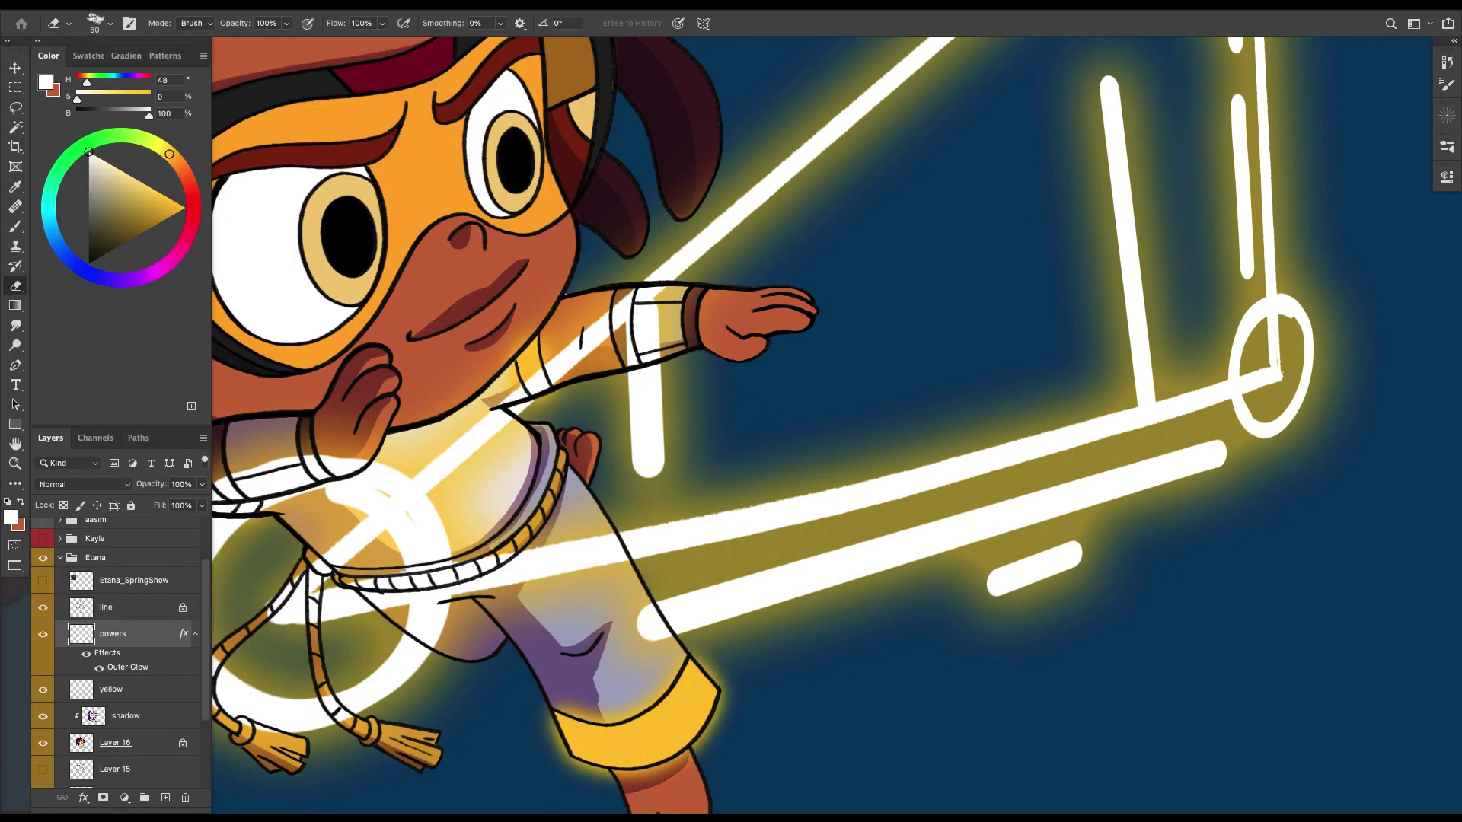
key(b)
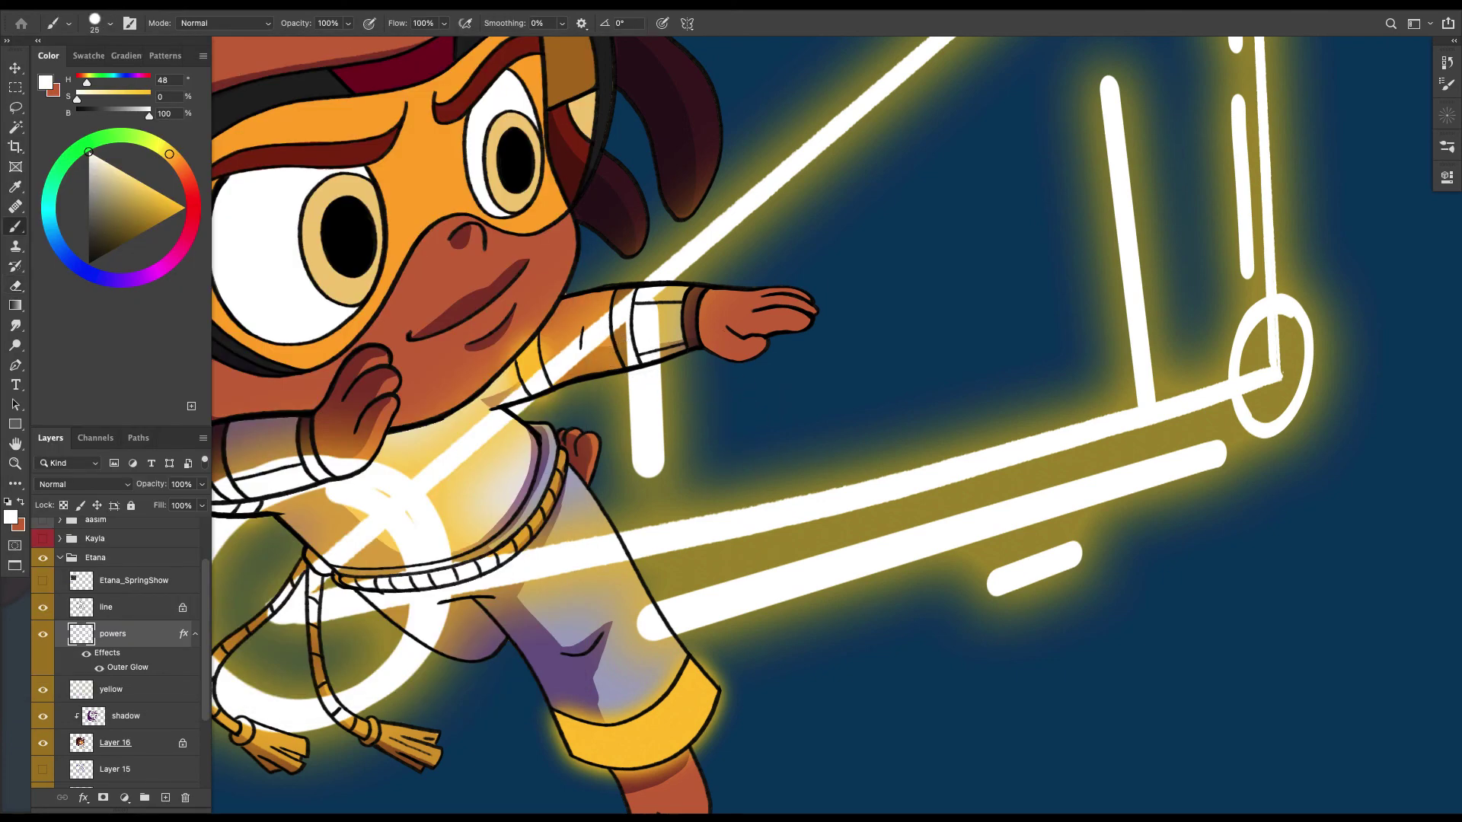
key(e)
click(649, 481)
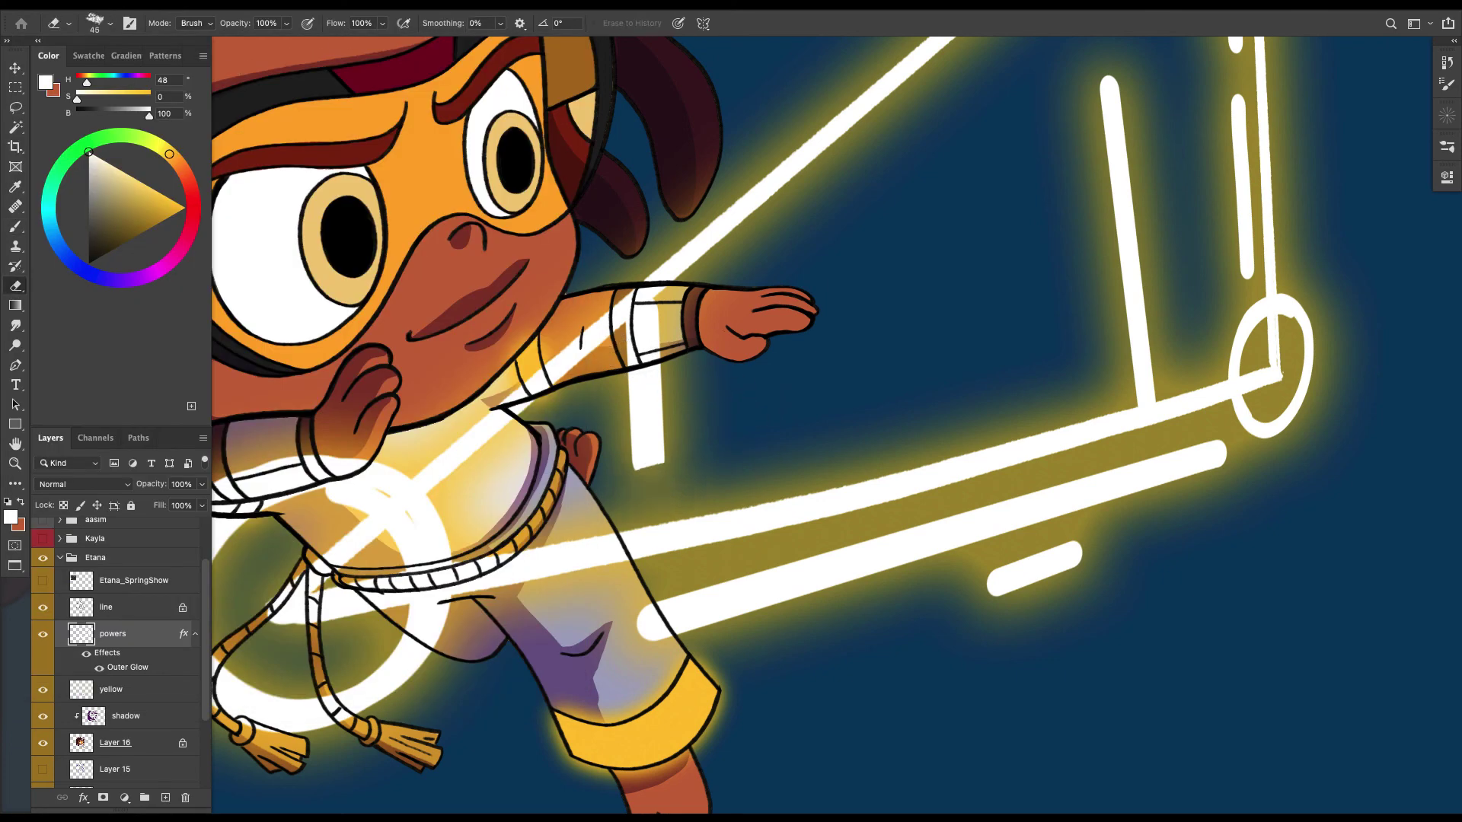
key(bracketleft)
key(bracketleft)
drag(631, 378, 636, 464)
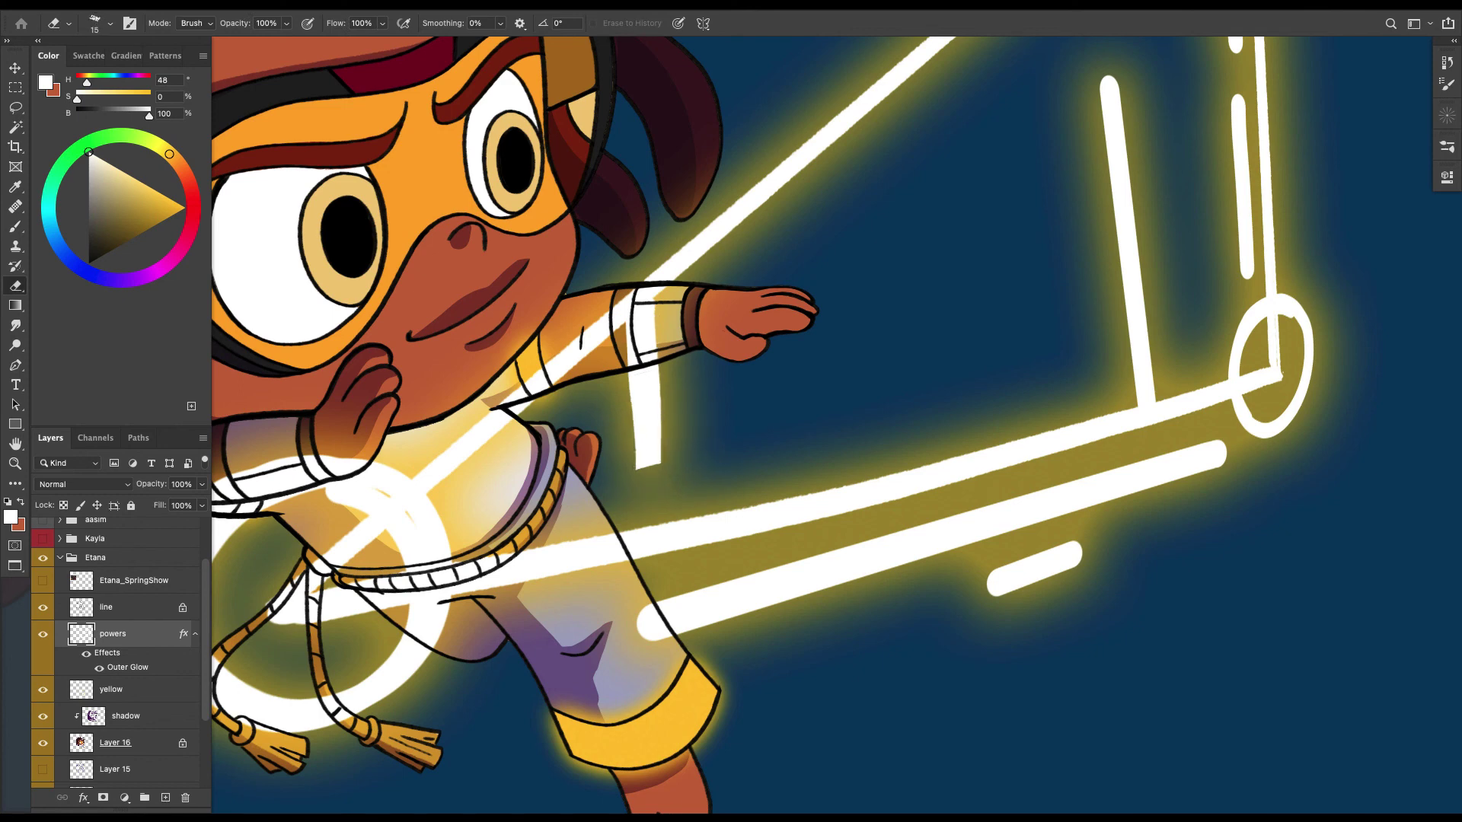
Erase square ends on the long bar and short dash below the triangle and on the tip of the inner upright branch.
drag(647, 611, 653, 640)
drag(1221, 441, 1225, 463)
drag(1076, 542, 1079, 563)
drag(990, 573, 996, 597)
drag(784, 327, 752, 486)
key(bracketright)
drag(1067, 238, 1085, 243)
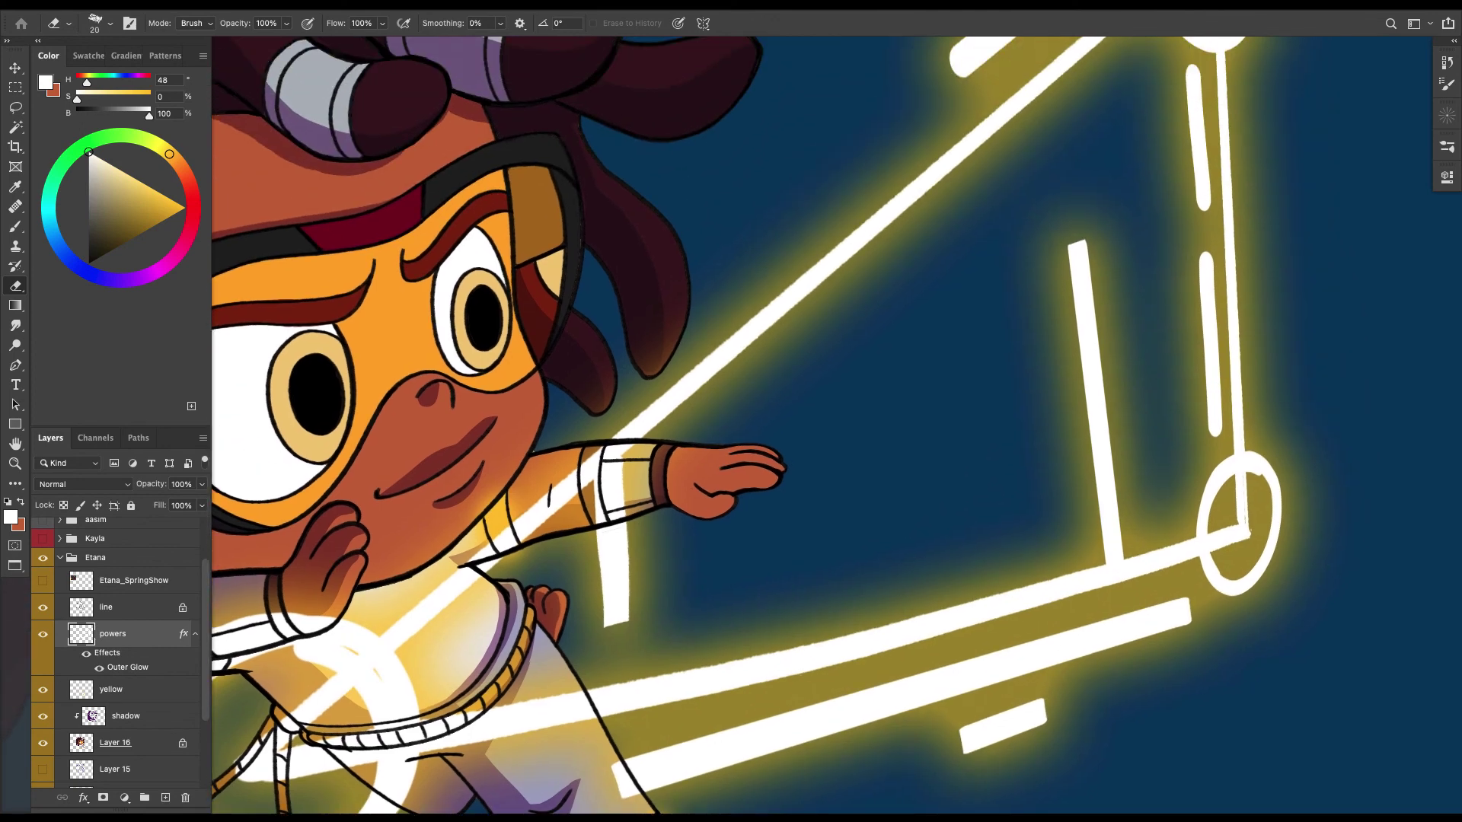
Square off the lower end of the lower inner dash and clean the lower far ring's inner edge with a 9-pixel eraser.
mouse_move(1208, 437)
mouse_down()
mouse_move(1223, 431)
mouse_move(732, 405)
mouse_up()
key(super+plus)
key(bracketleft)
key(bracketleft)
key(bracketleft)
drag(794, 467, 810, 467)
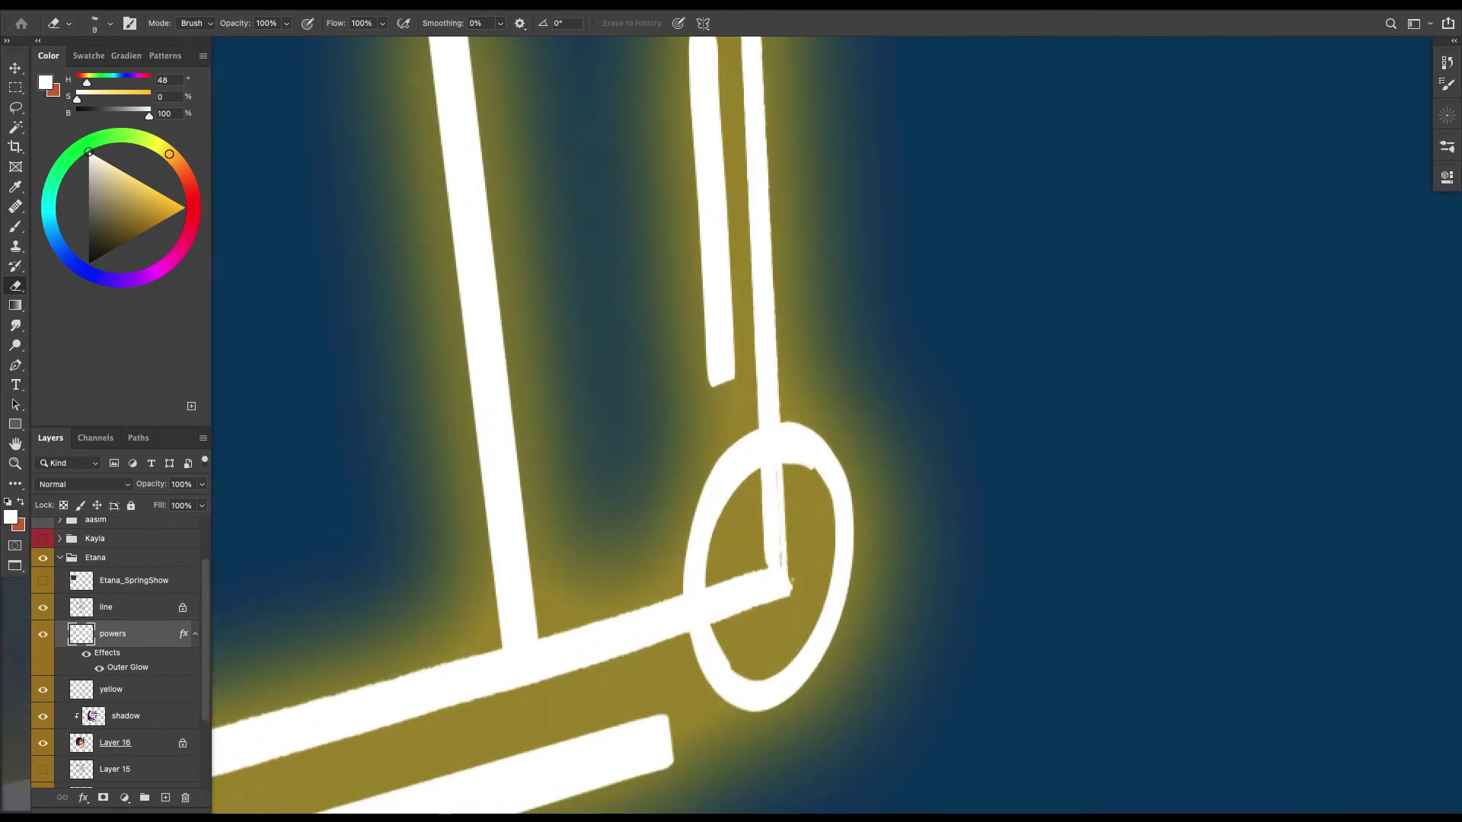
Square off the remaining rounded ends of the two dashes beside the triangle's far side with a 15-pixel eraser.
drag(715, 152, 765, 701)
key(bracketright)
key(bracketright)
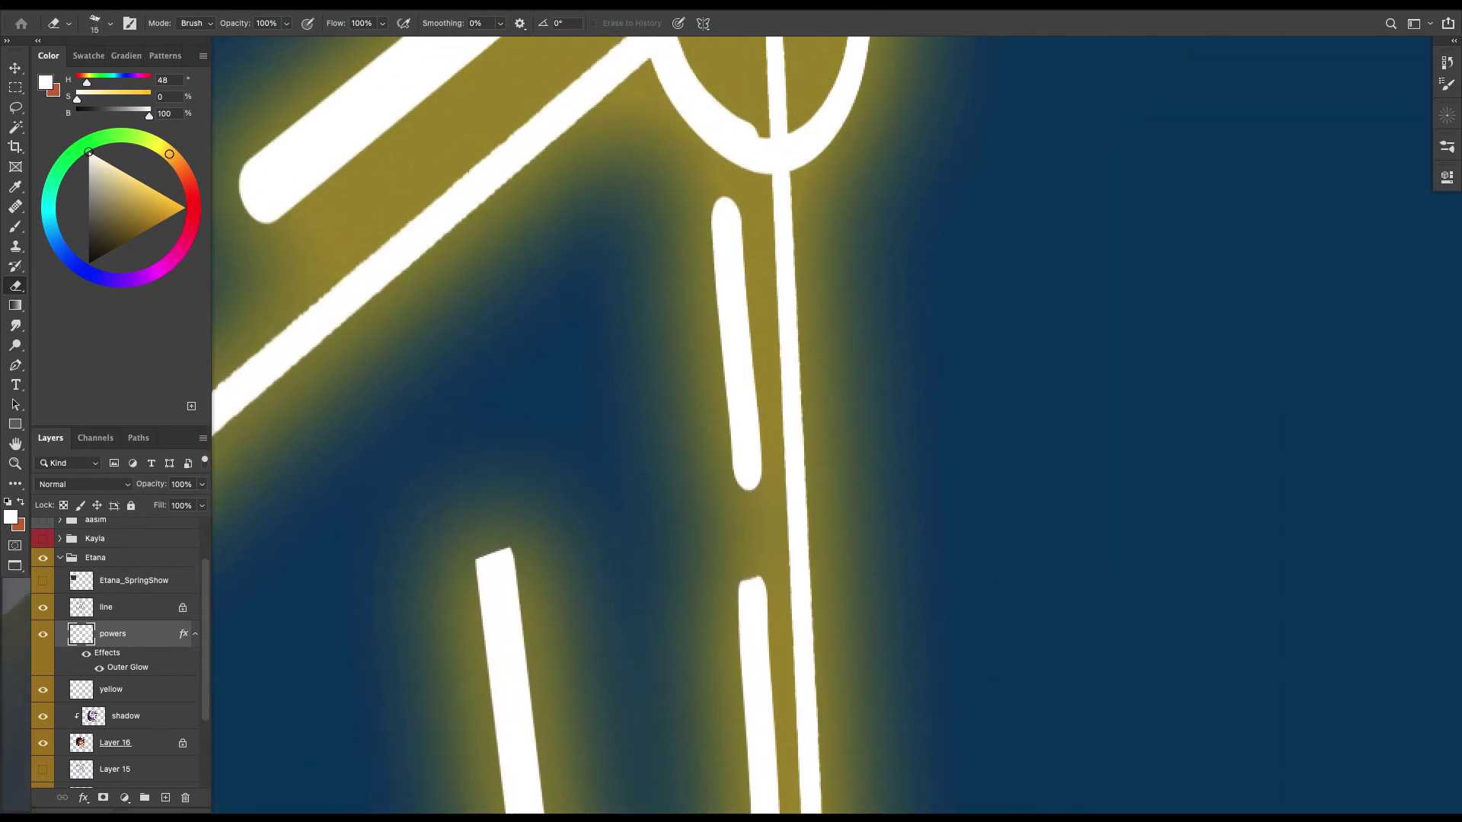
drag(758, 489, 738, 486)
scroll(725, 206, up, 4)
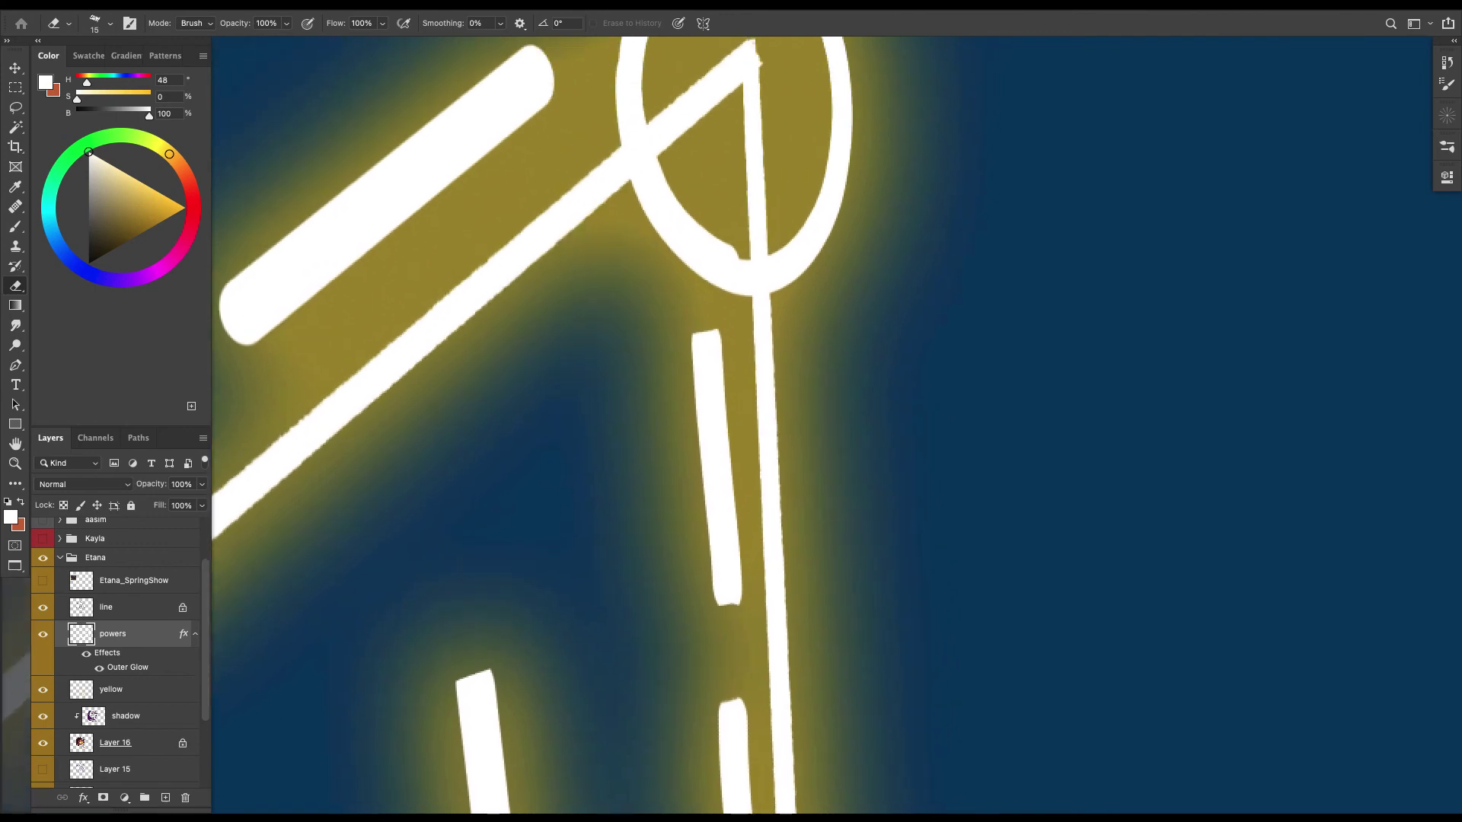
Smooth the lower inner edge of the upper ring with a 9-pixel eraser.
key(bracketleft)
key(bracketleft)
drag(685, 236, 730, 274)
scroll(733, 422, down, 5)
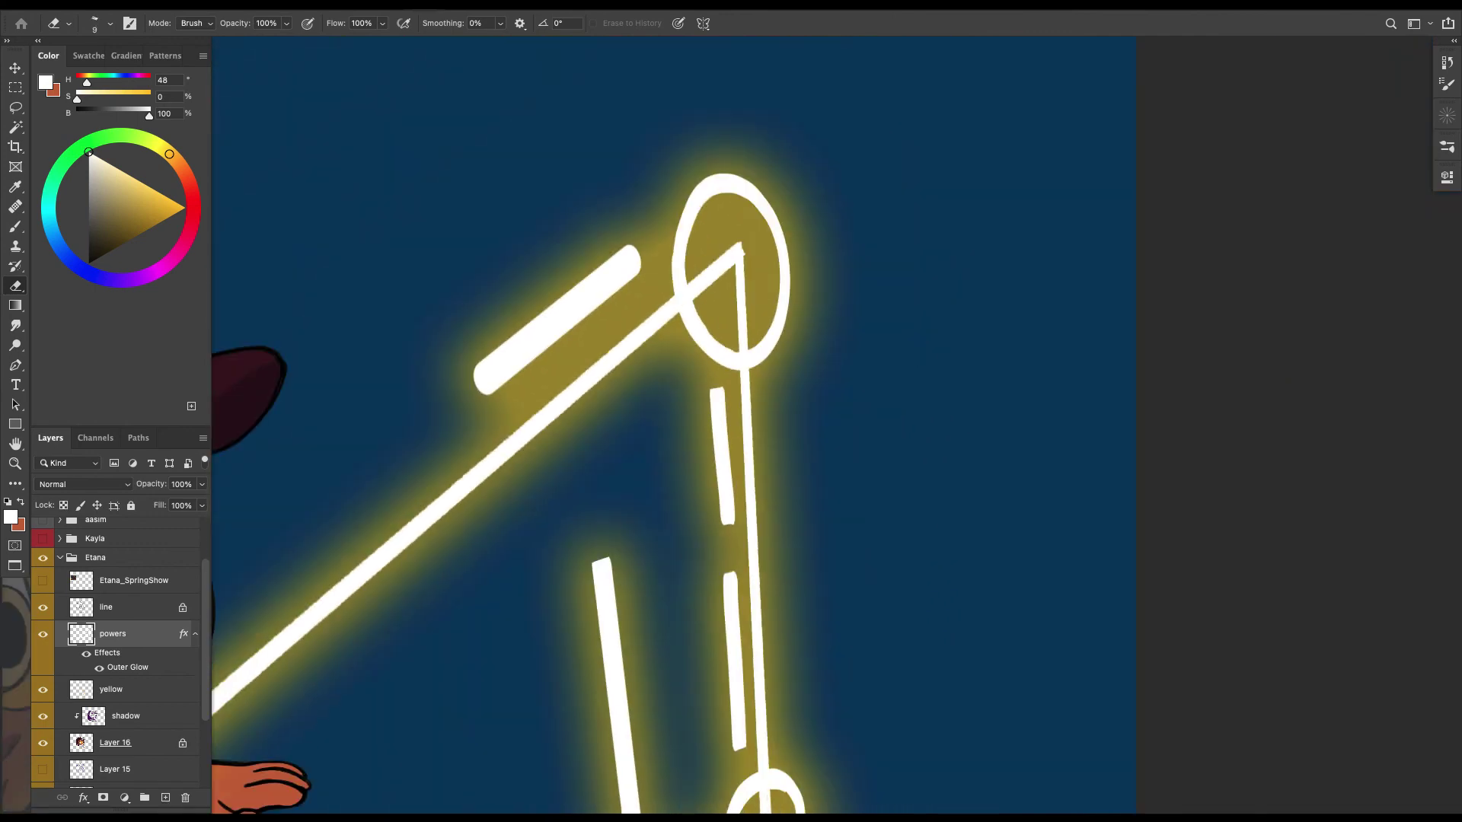
Square off both rounded ends of the thick dash outside the triangle beside the upper ring with a 15-pixel eraser.
scroll(733, 422, up, 1)
scroll(728, 415, up, 1)
key(bracketright)
key(bracketright)
drag(639, 245, 636, 277)
drag(631, 244, 633, 278)
drag(475, 366, 485, 395)
mouse_move(478, 361)
mouse_down()
mouse_move(488, 388)
mouse_move(598, 260)
mouse_move(761, 114)
mouse_up()
Fill the gaps in the large near ring with white, using the loish_oil pastel brush at 60 pixels.
key(super+minus)
key(super+equal)
drag(761, 426, 1132, 202)
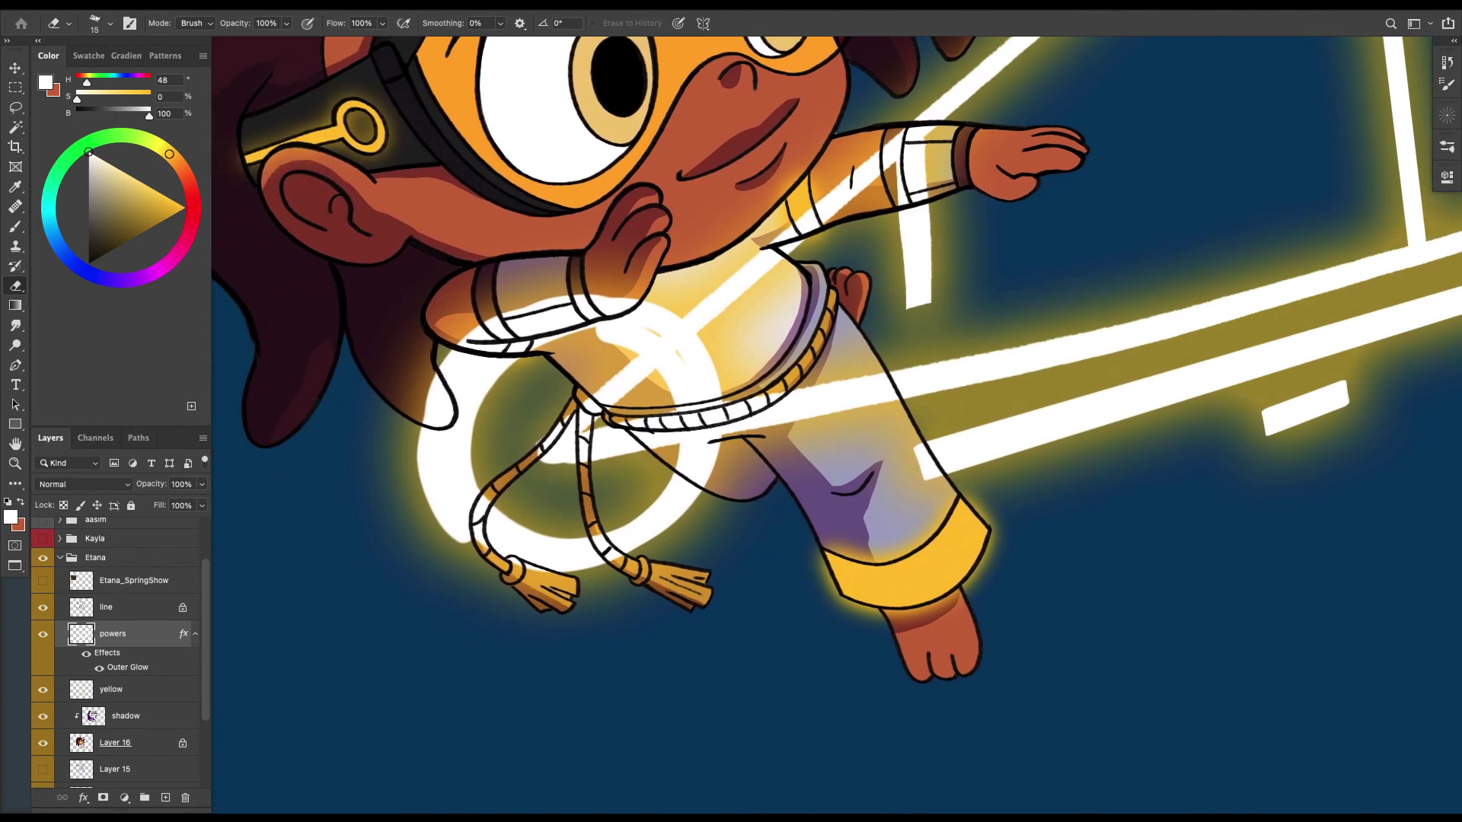
key(b)
click(94, 23)
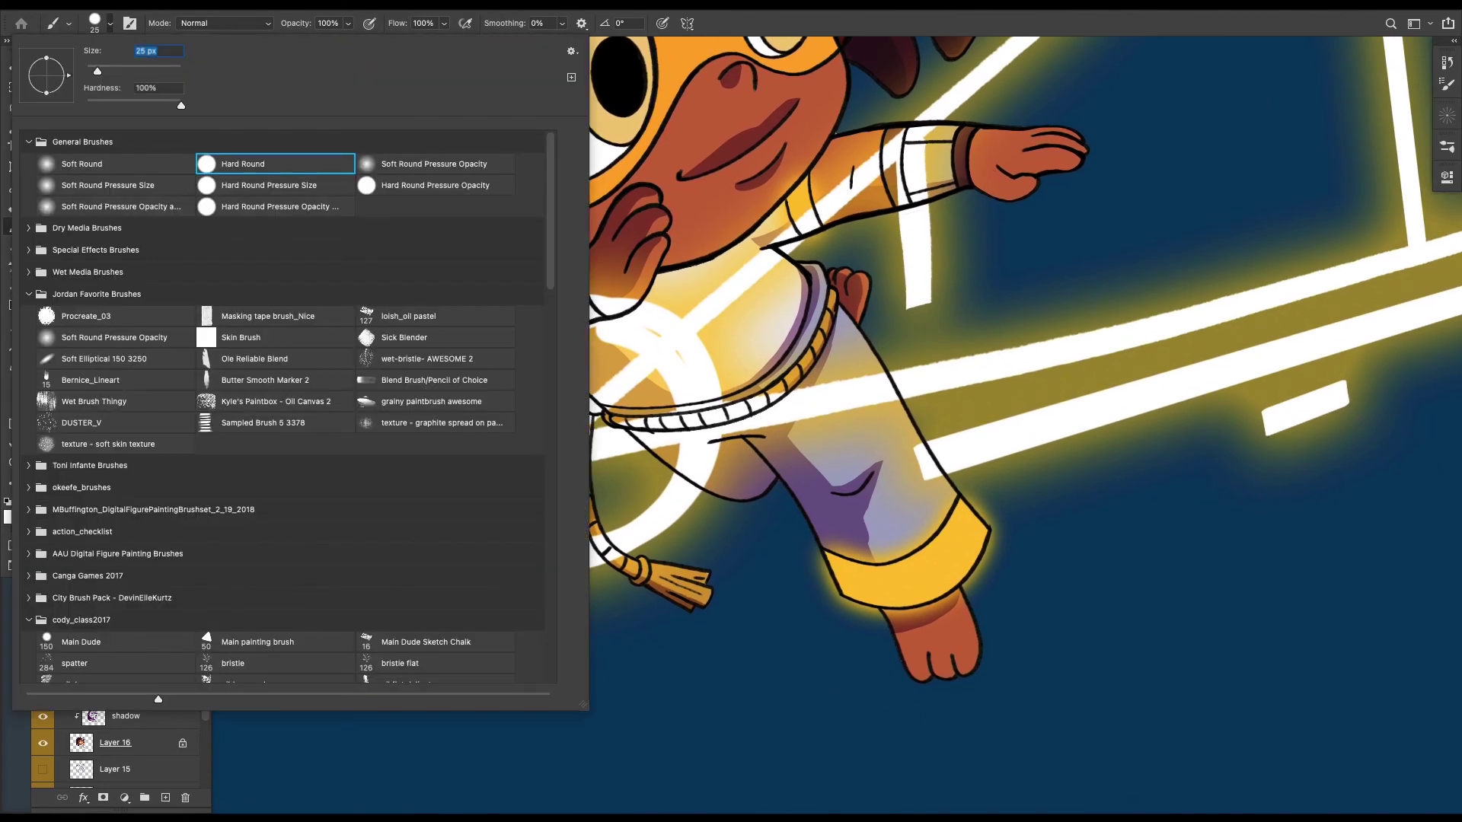
click(434, 316)
text(100)
key(Return)
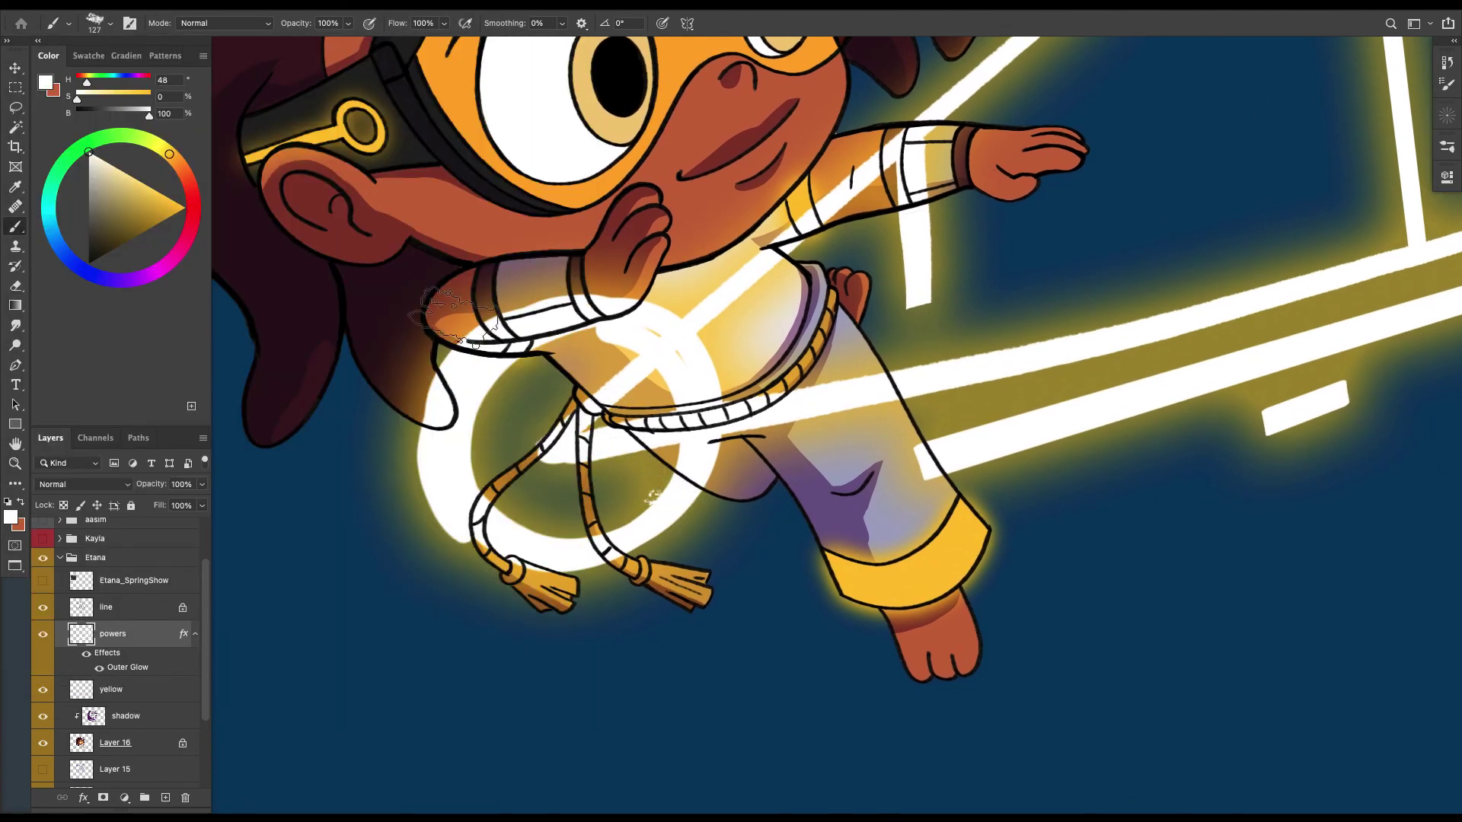
key(bracketleft)
key(bracketleft)
key(bracketleft)
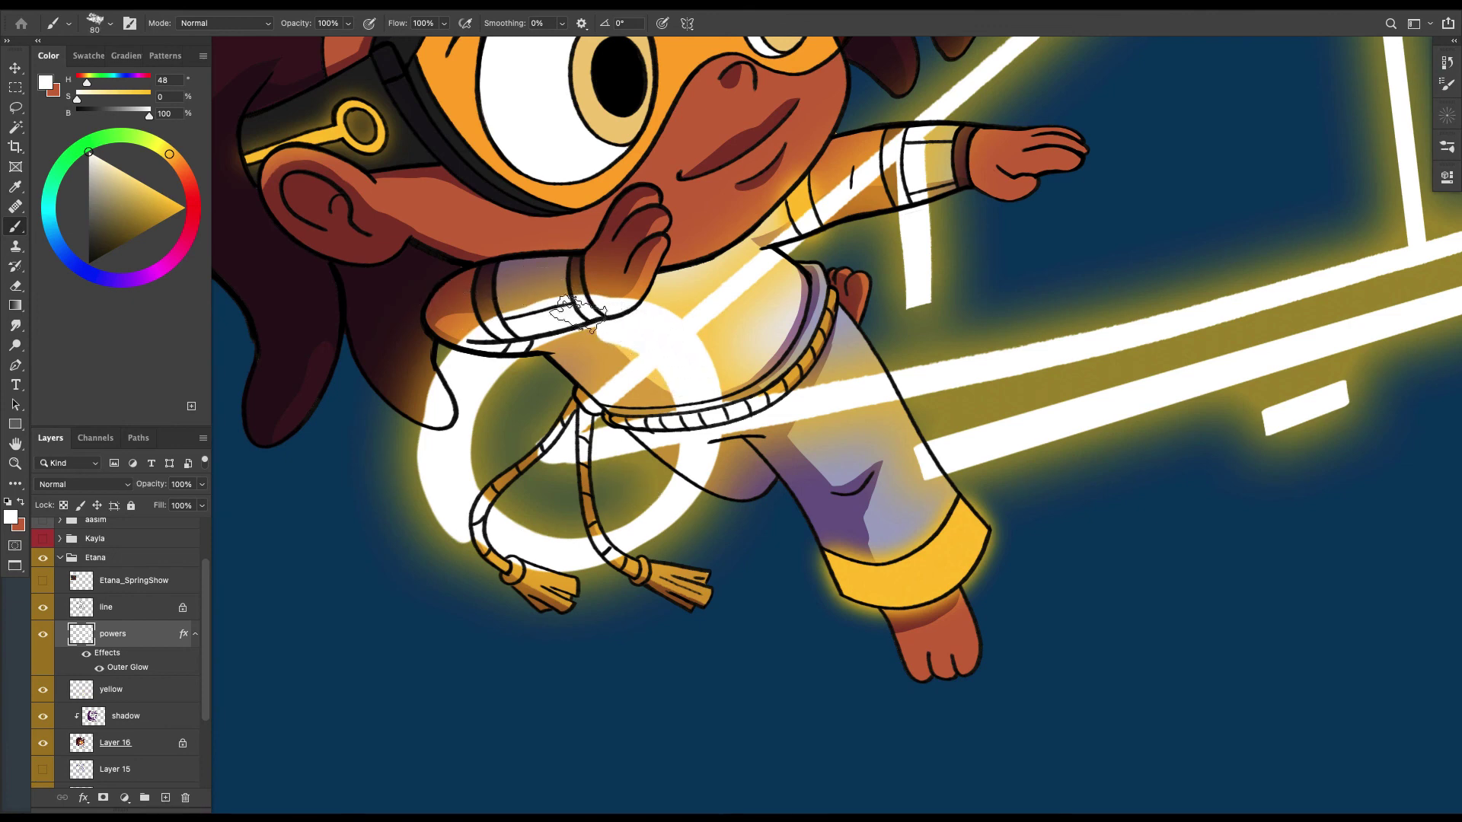
key(bracketleft)
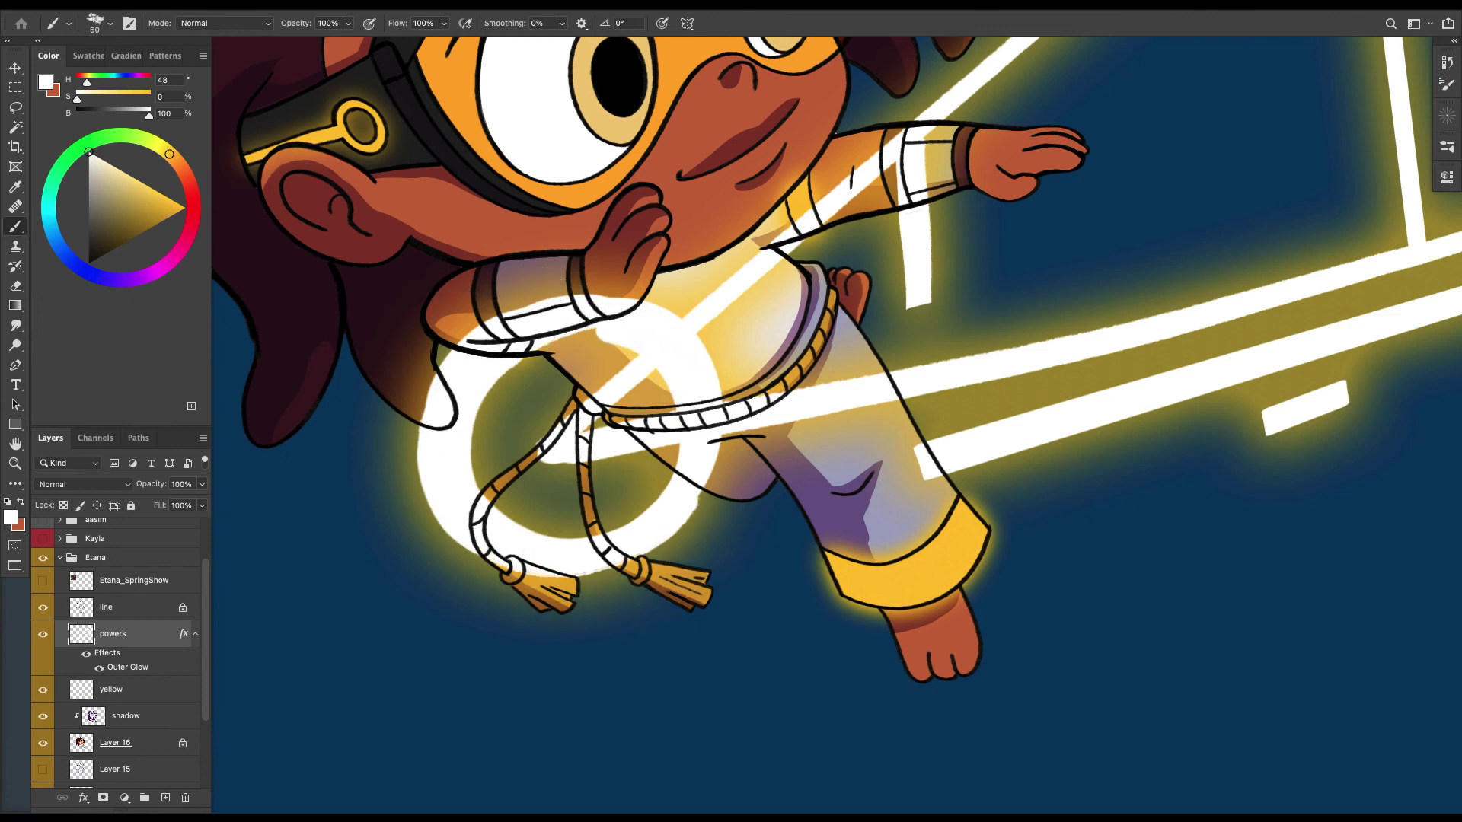
mouse_move(609, 327)
mouse_down()
mouse_move(496, 381)
mouse_move(465, 438)
mouse_up()
drag(575, 295, 636, 295)
Try a duplicate of the powers graphic, rotated and skewed over the character, and discard the copy.
key(super+minus)
key(super+minus)
key(super+minus)
key(super+minus)
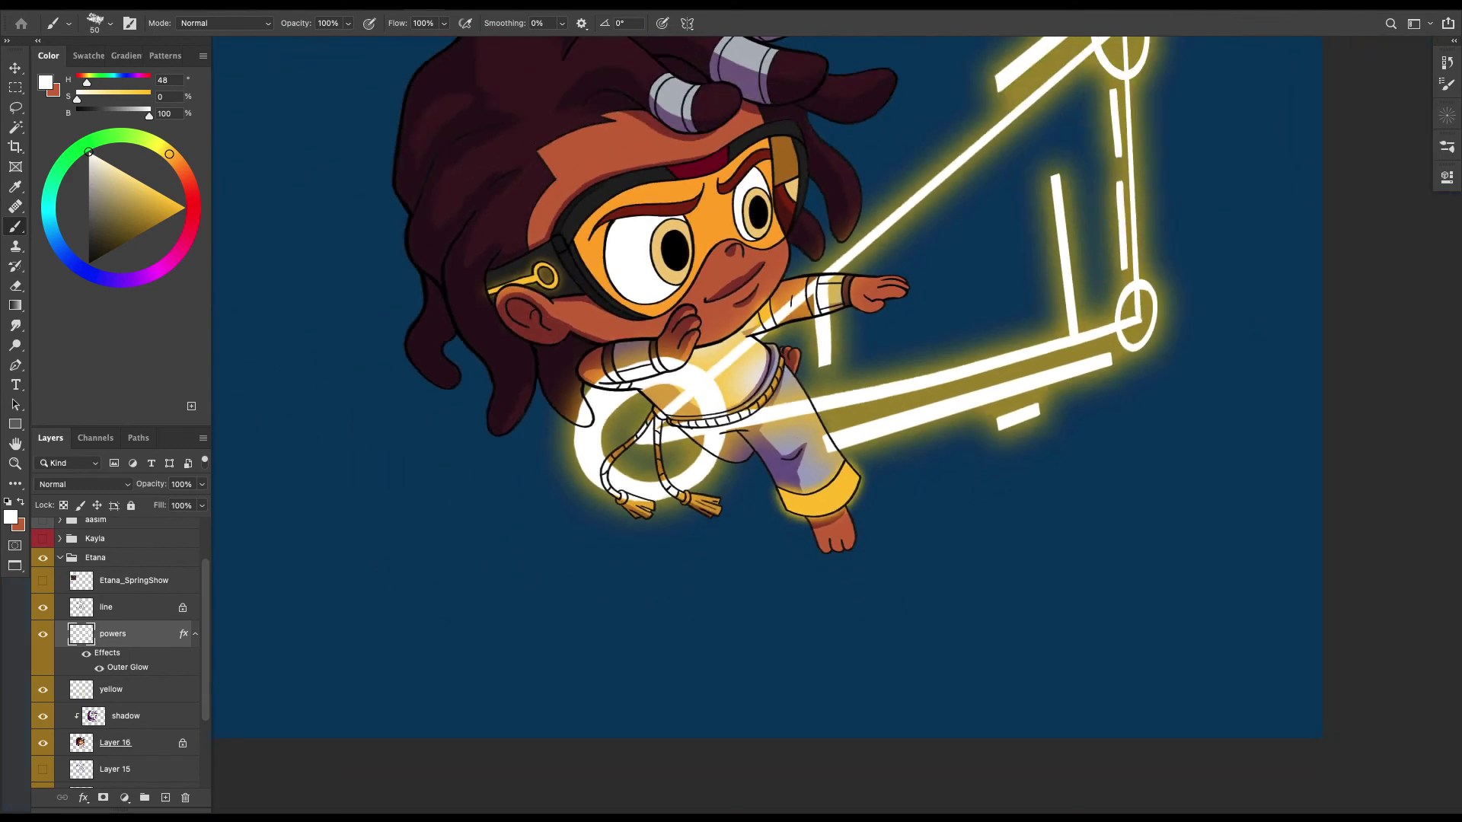
key(super+minus)
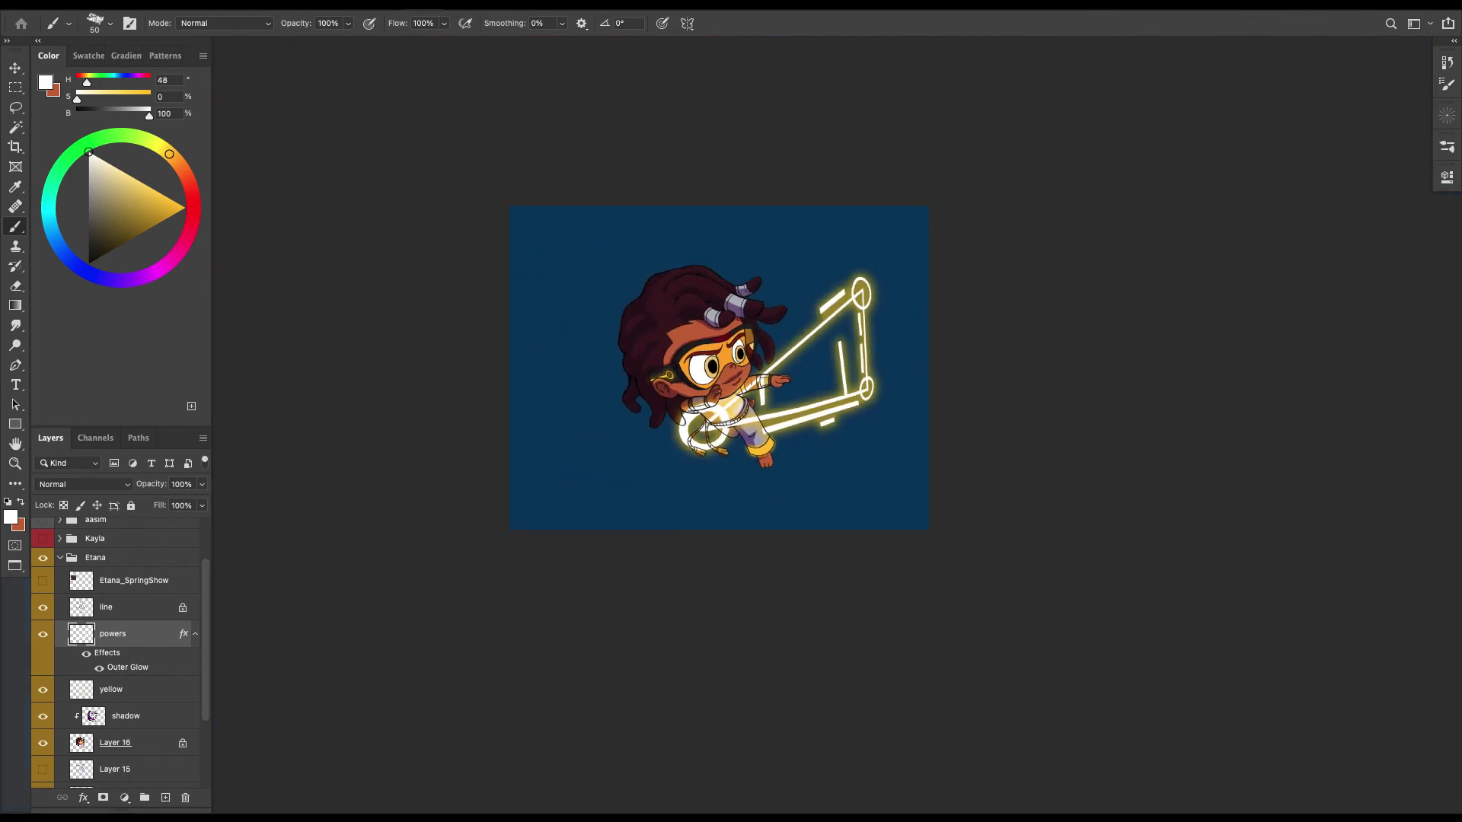
key(super+plus)
key(super+j)
drag(712, 339, 633, 409)
key(super+t)
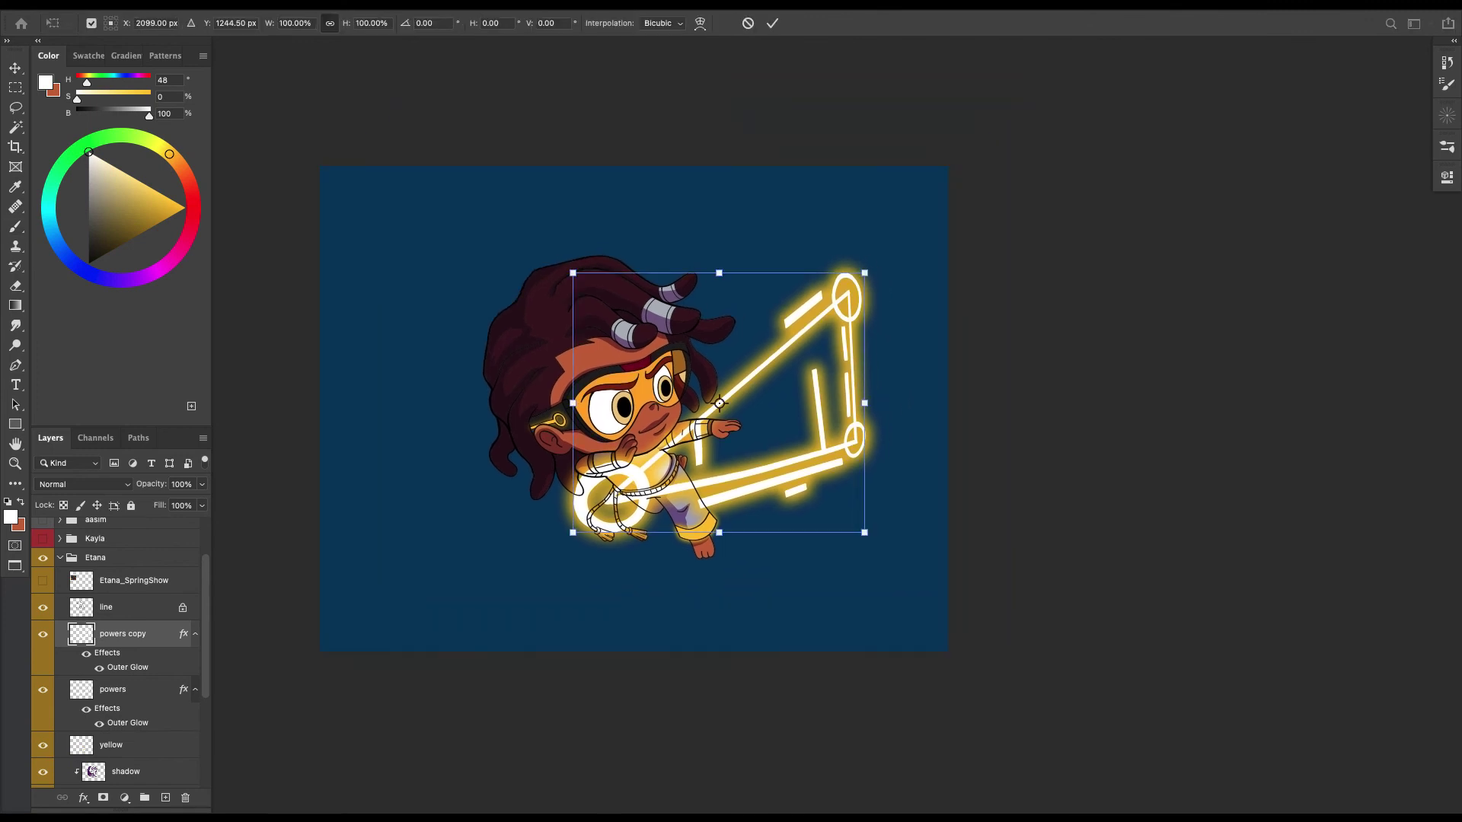
drag(472, 491, 779, 654)
drag(722, 325, 719, 323)
drag(720, 403, 684, 405)
drag(798, 563, 726, 580)
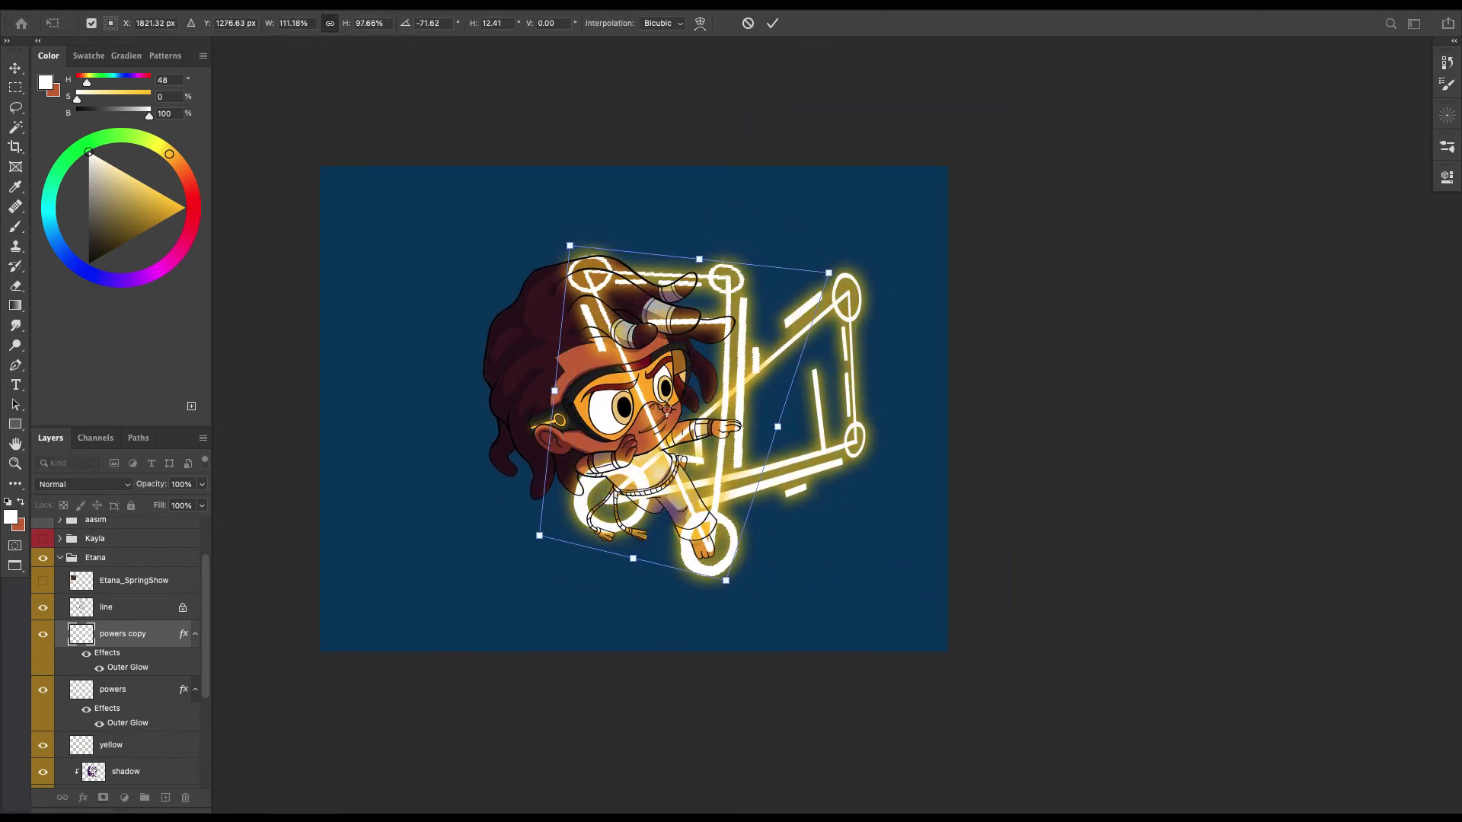
drag(569, 245, 485, 137)
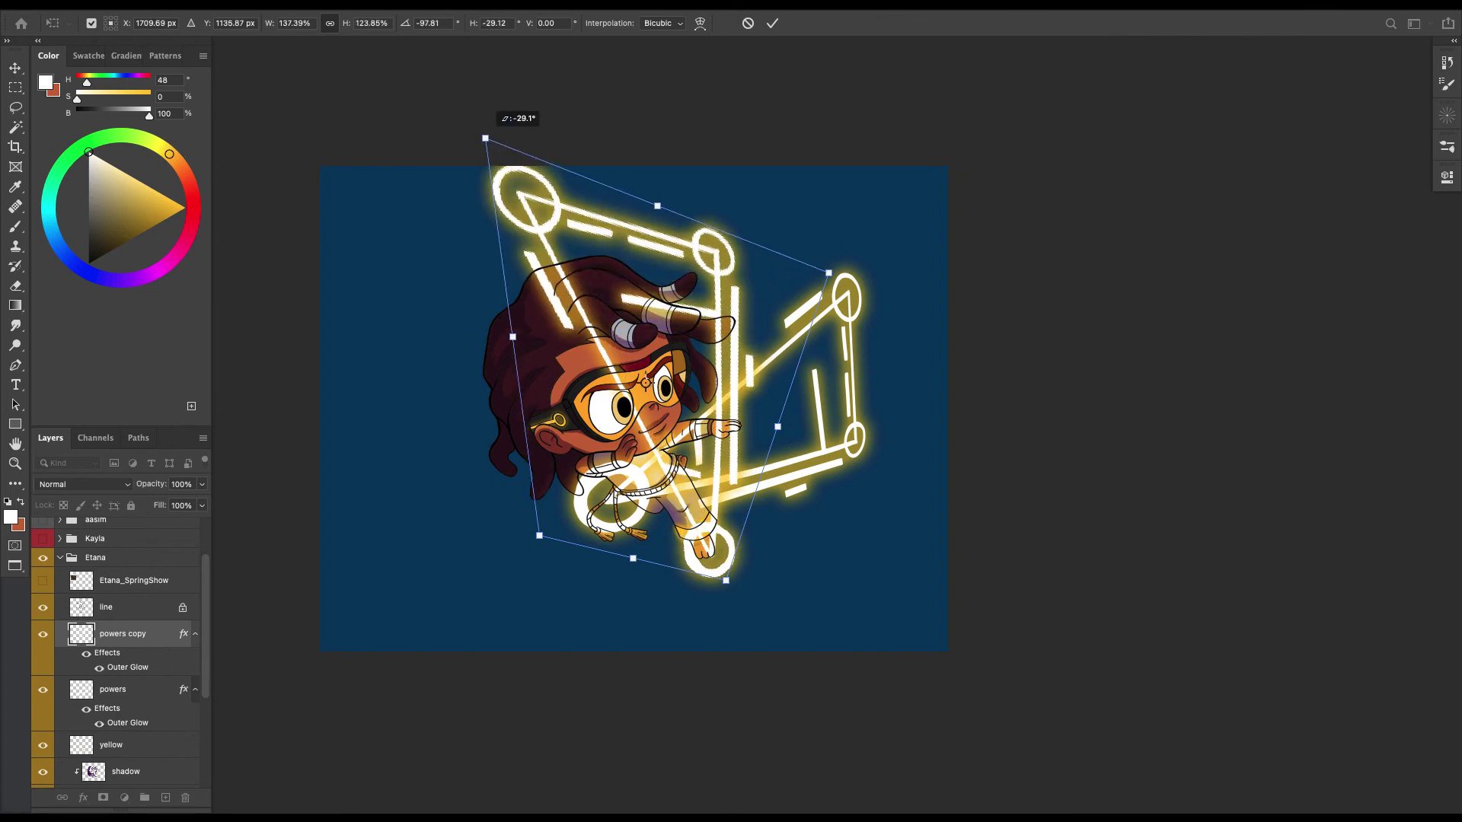
click(316, 347)
key(Delete)
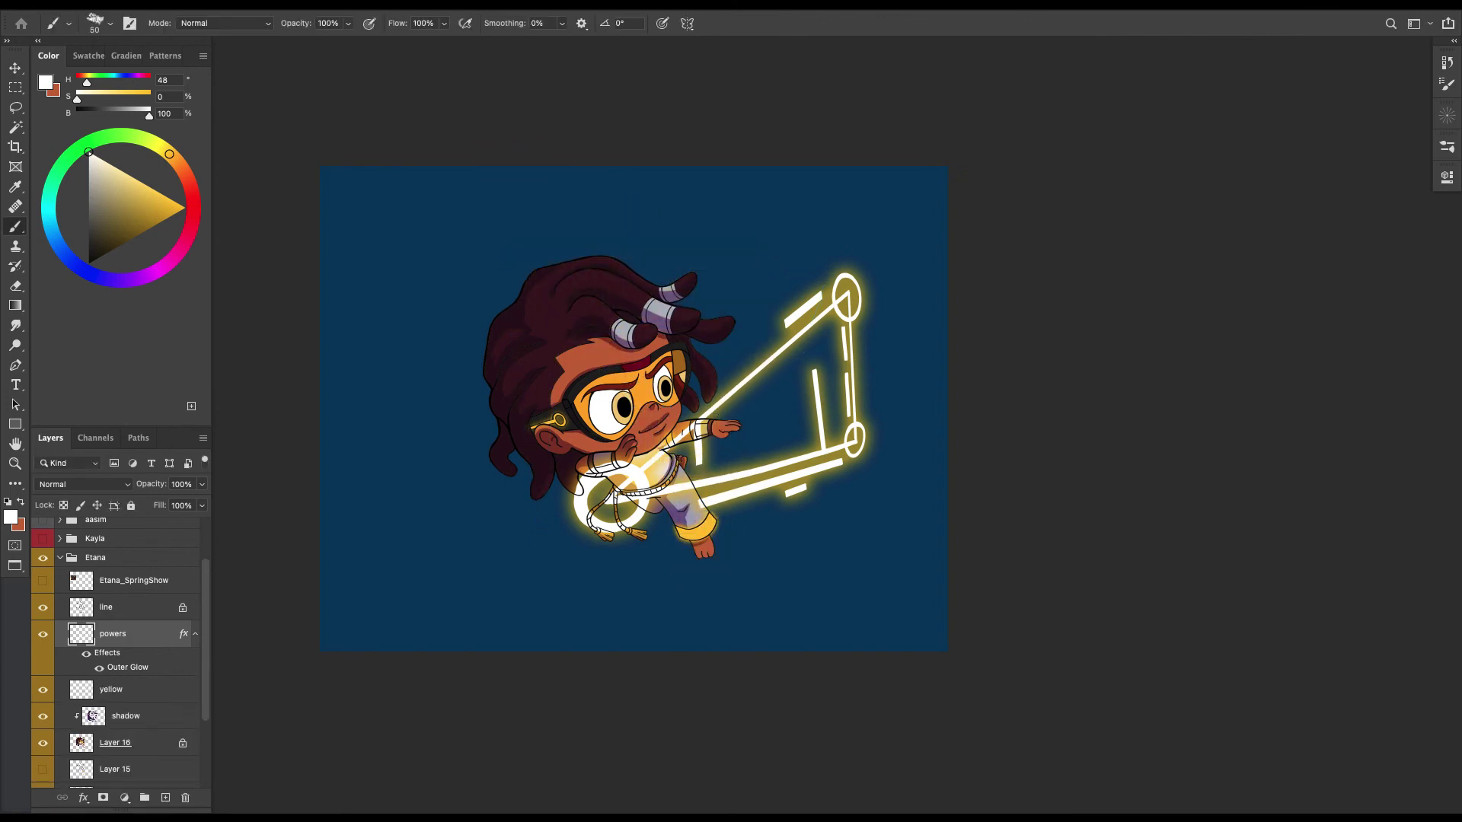
Scale the powers graphic to 139% and place its near ring behind the character's lower body.
drag(633, 466, 535, 514)
key(super+t)
drag(503, 460, 389, 445)
drag(451, 504, 529, 464)
drag(670, 417, 698, 423)
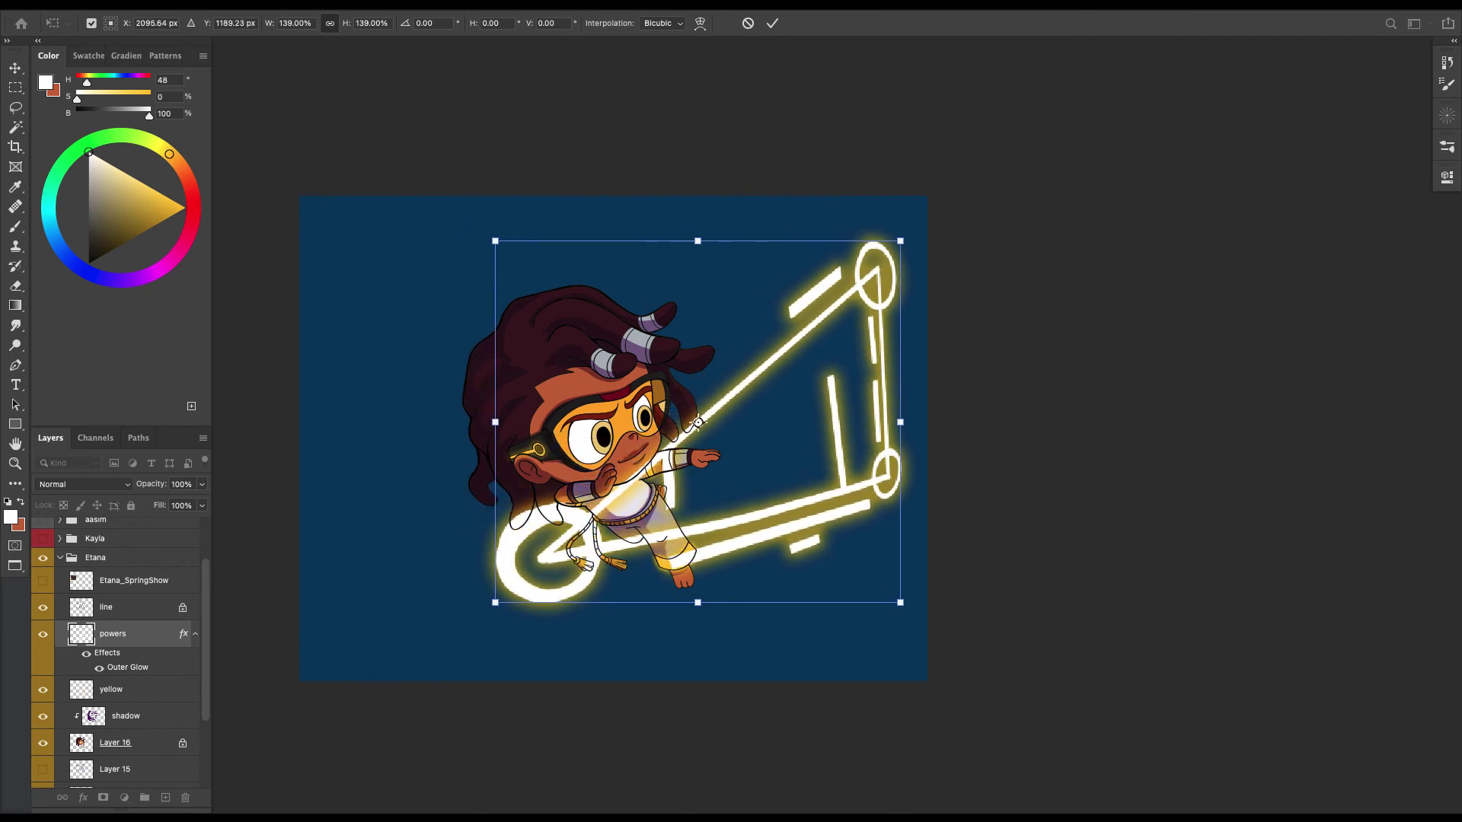
Skew the powers graphic's far side inward and slightly upward, and shift the whole graphic slightly down toward the far rings.
mouse_move(900, 421)
mouse_down()
mouse_move(861, 422)
mouse_move(877, 421)
mouse_move(860, 405)
mouse_up()
key(Return)
key(super+t)
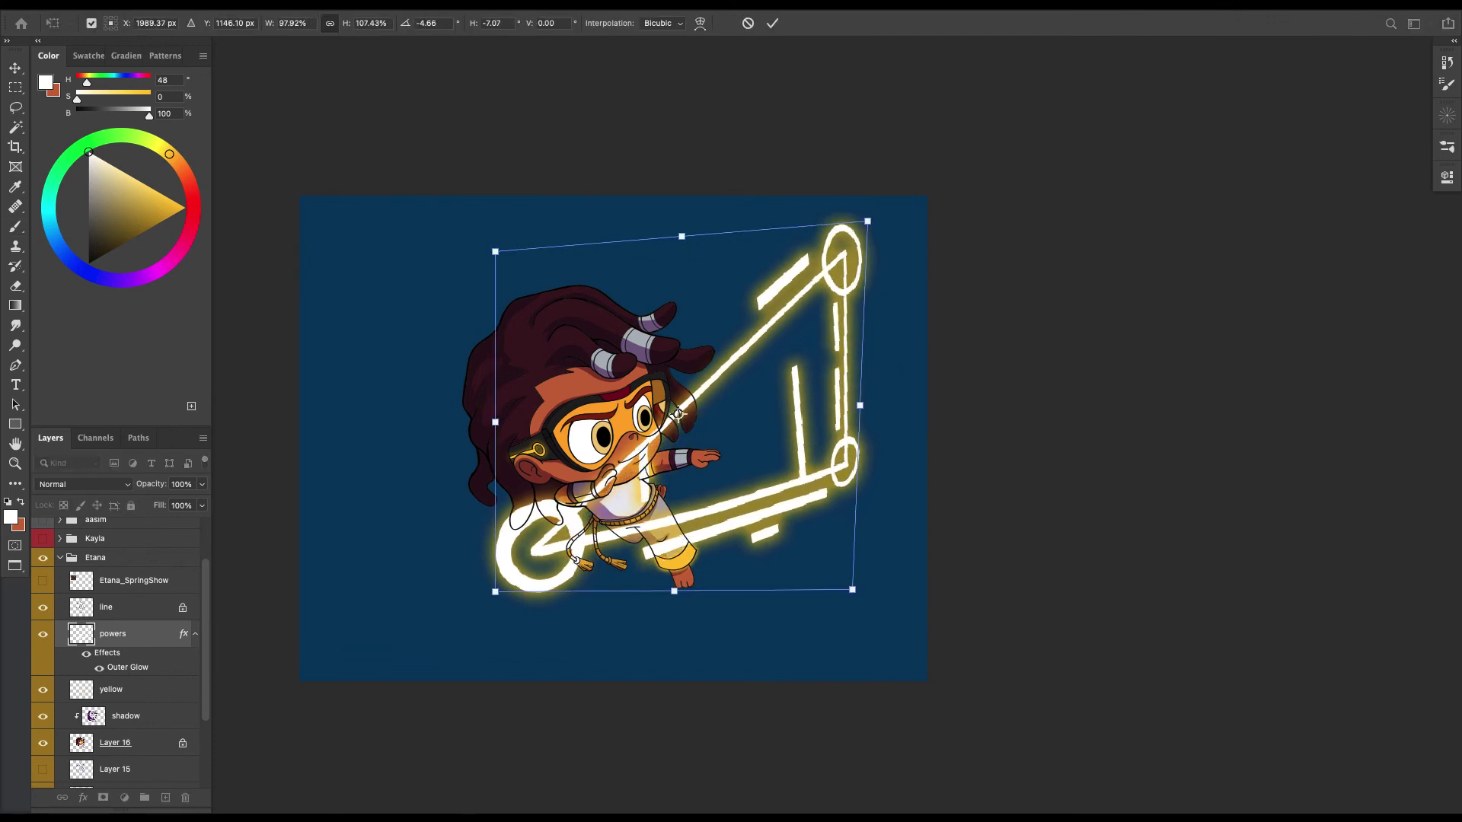
drag(677, 414, 689, 421)
key(Return)
key(b)
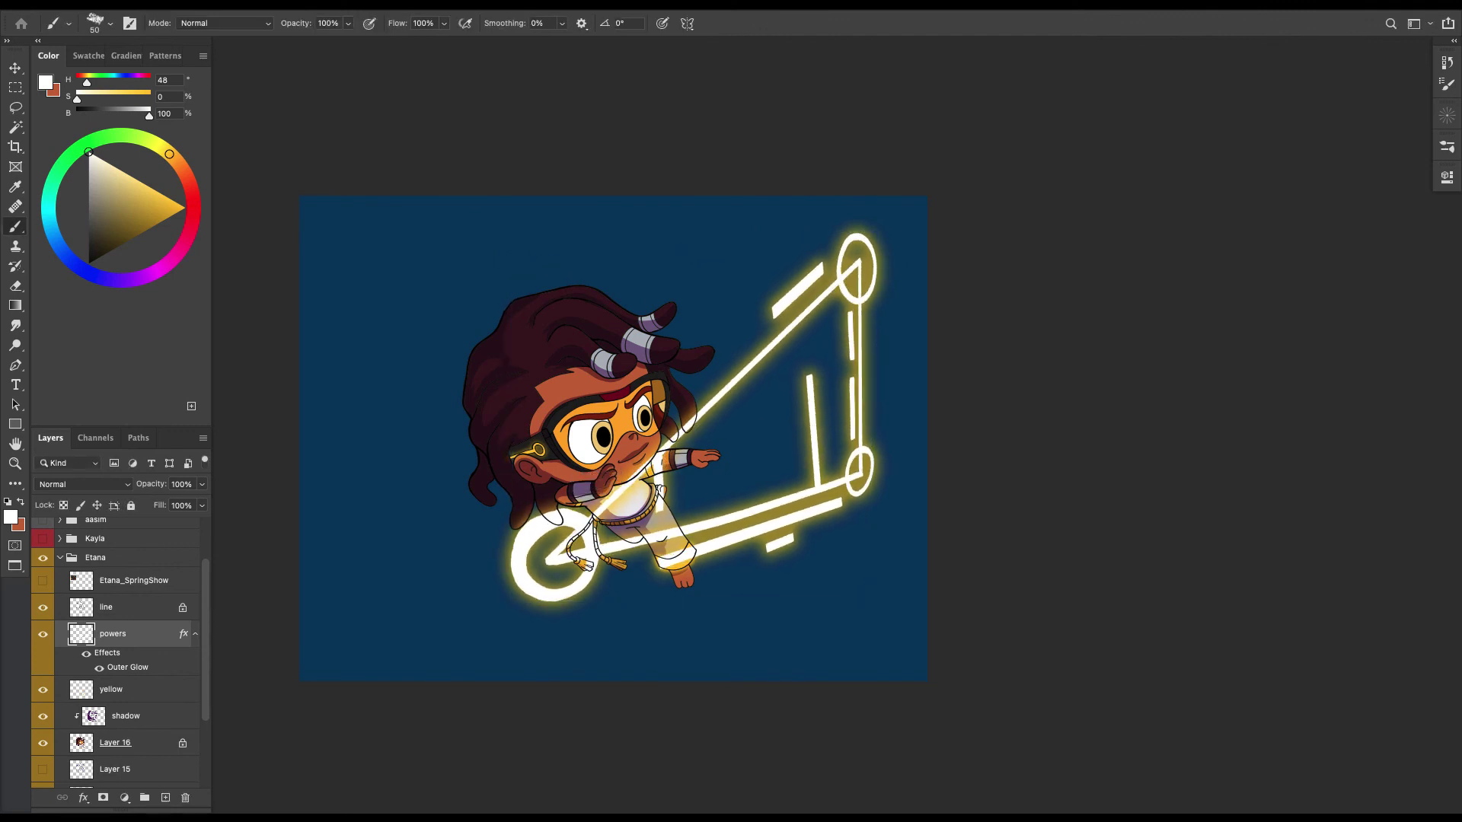
Enlarge the whole Etana group slightly and reposition it within the blue canvas.
key(super+minus)
key(super+plus)
click(59, 558)
key(super+t)
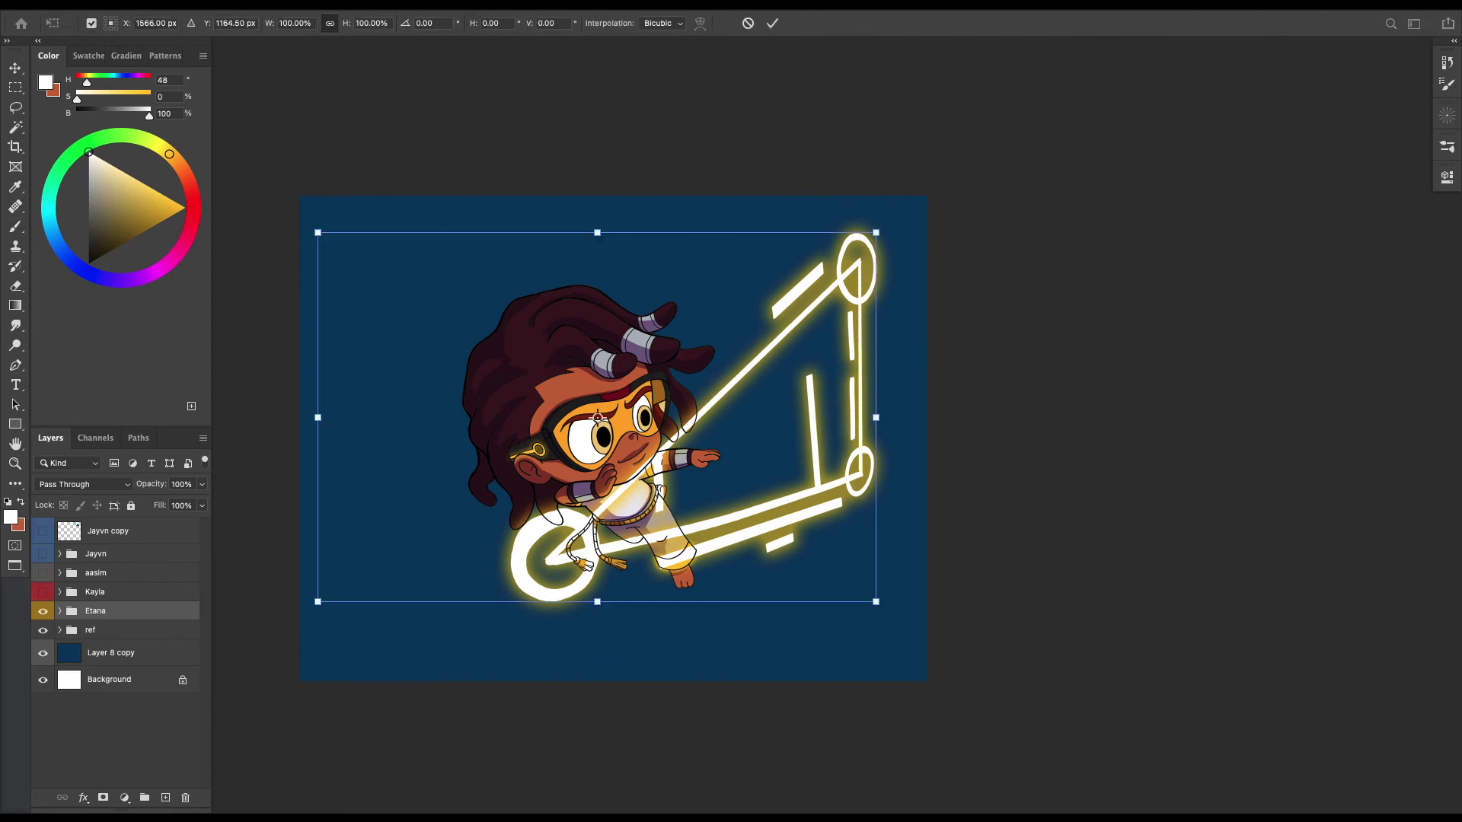
drag(574, 508, 558, 520)
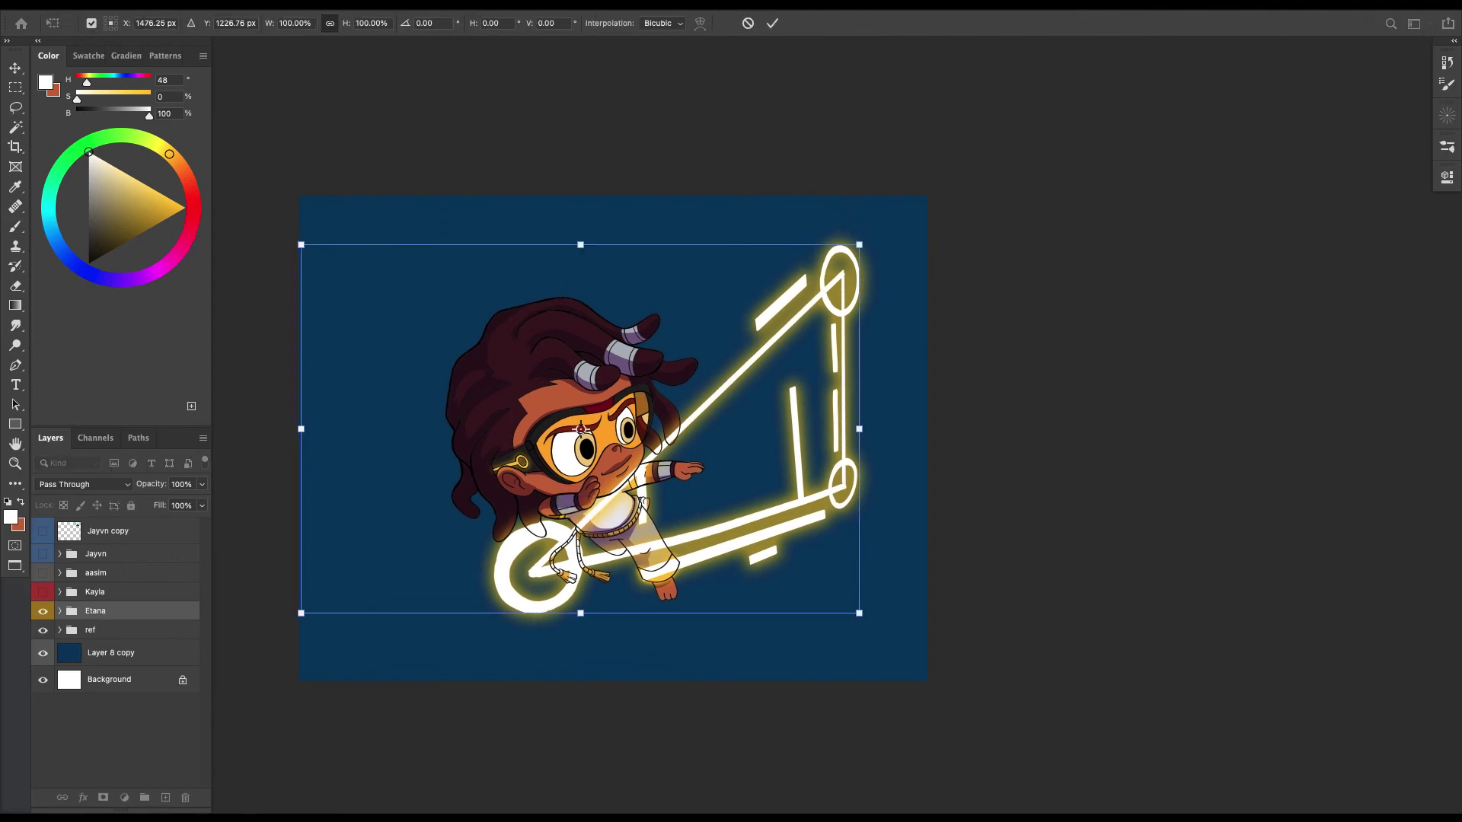
drag(859, 612, 874, 623)
drag(581, 495, 584, 488)
key(Return)
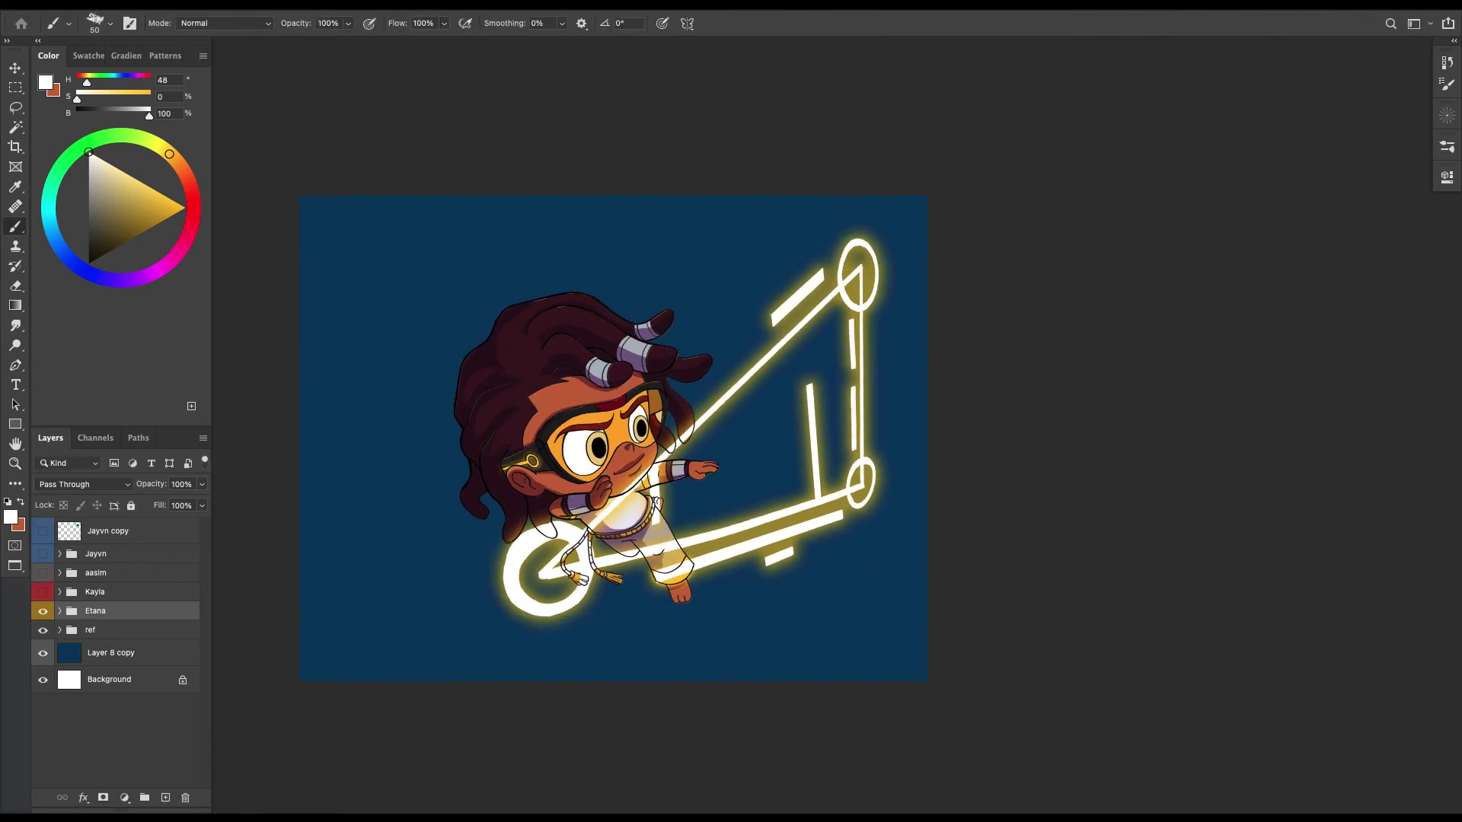
Duplicate Layer 16 inside the Etana group, keeping the original beneath the copy selected.
key(super+plus)
drag(634, 742, 689, 710)
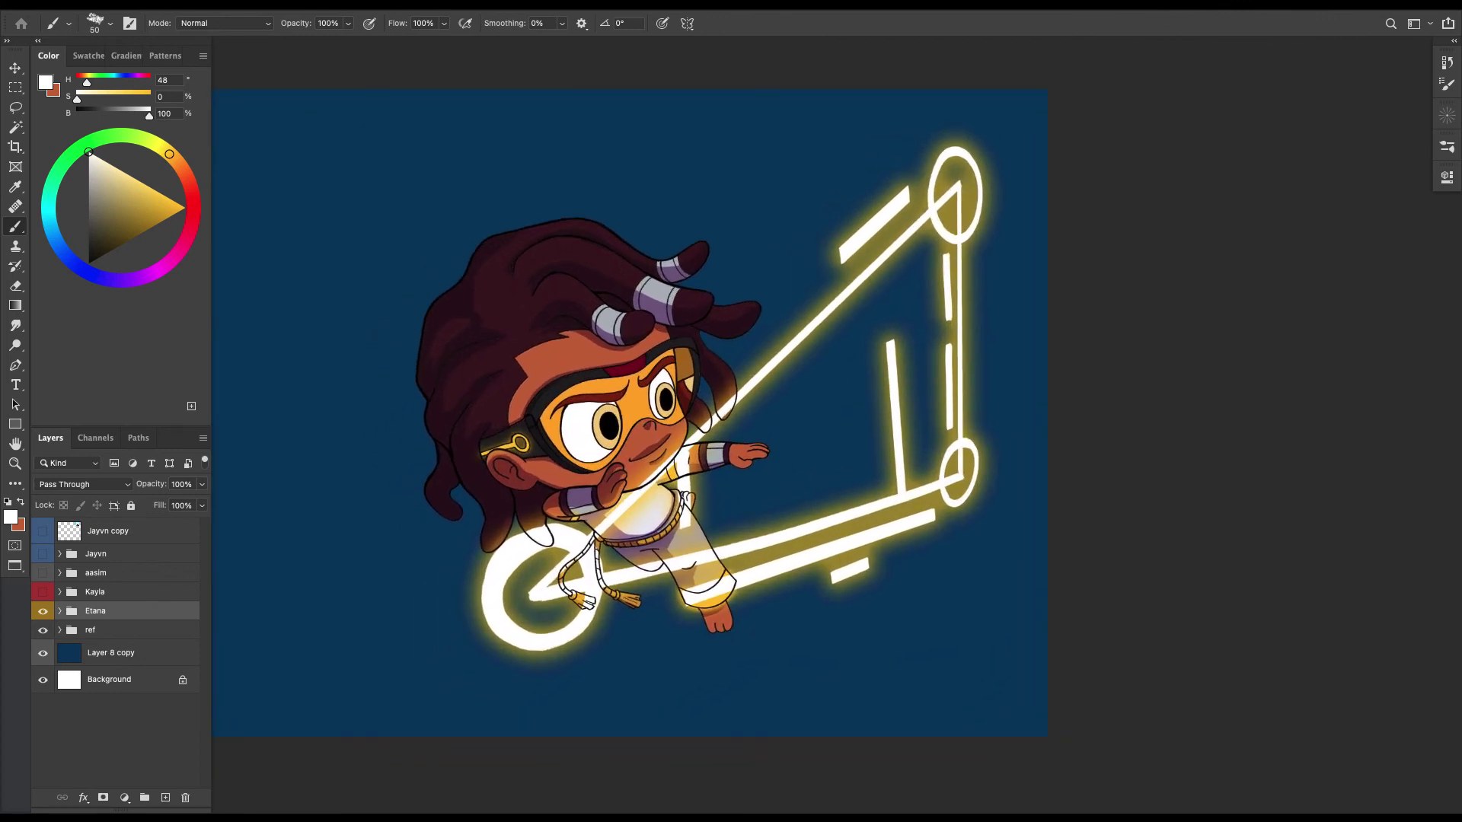
click(59, 611)
scroll(115, 653, down, 3)
click(115, 715)
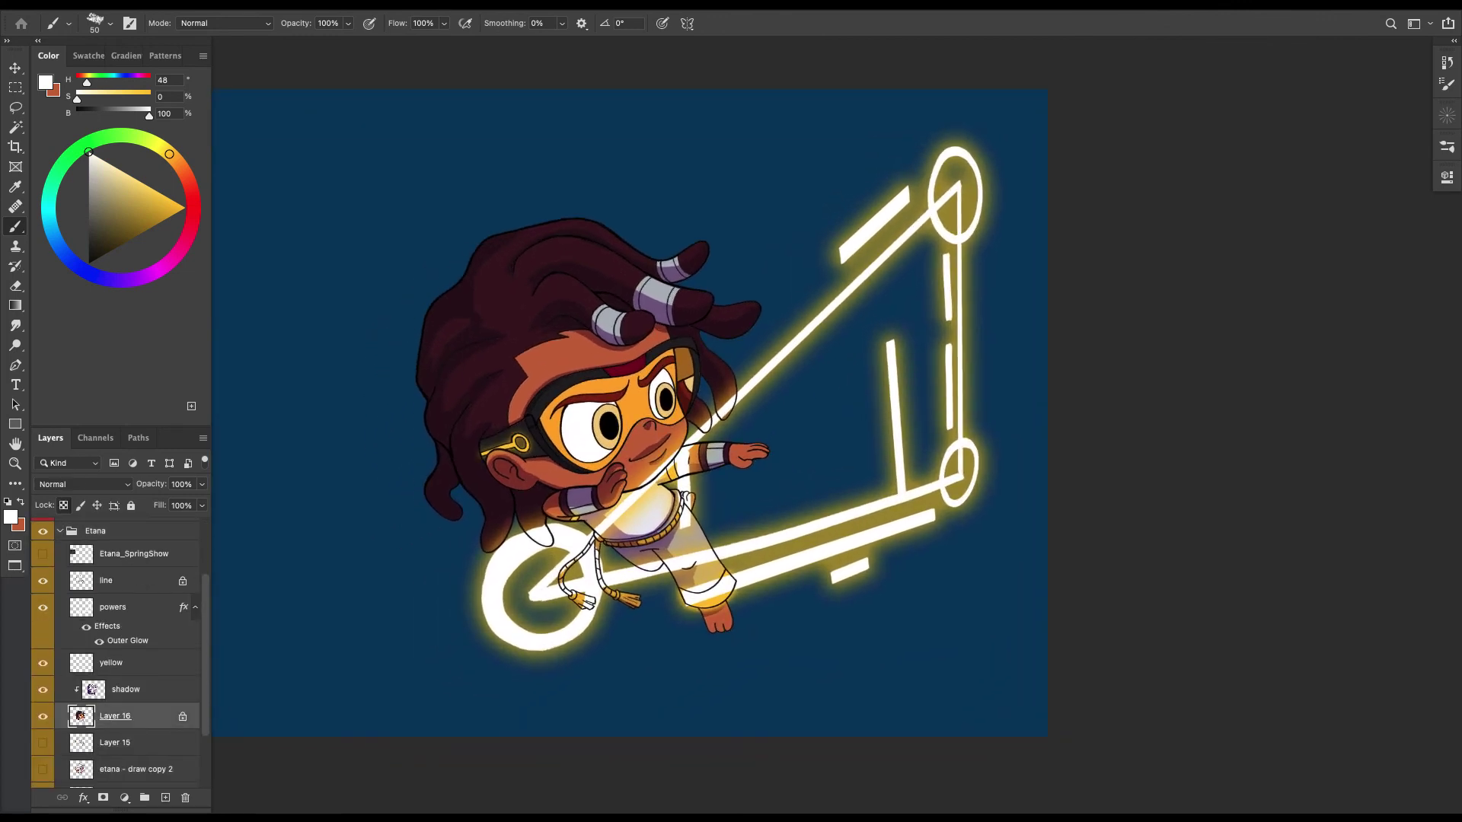
key(ctrl+j)
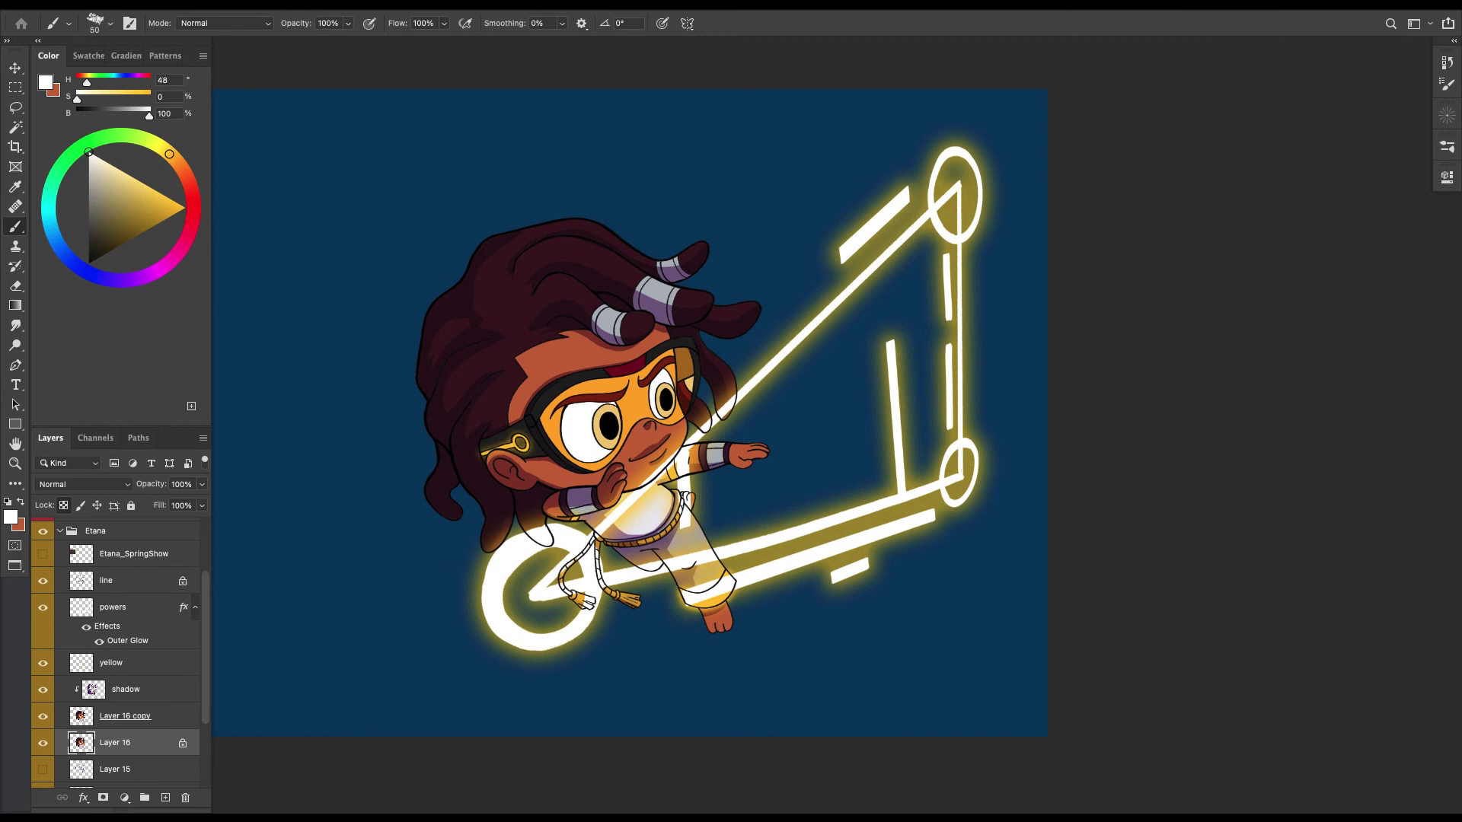
Fill the character silhouette on the original Layer 16 with dark purple, hue 286, saturation 100, brightness 38.
click(141, 278)
click(125, 242)
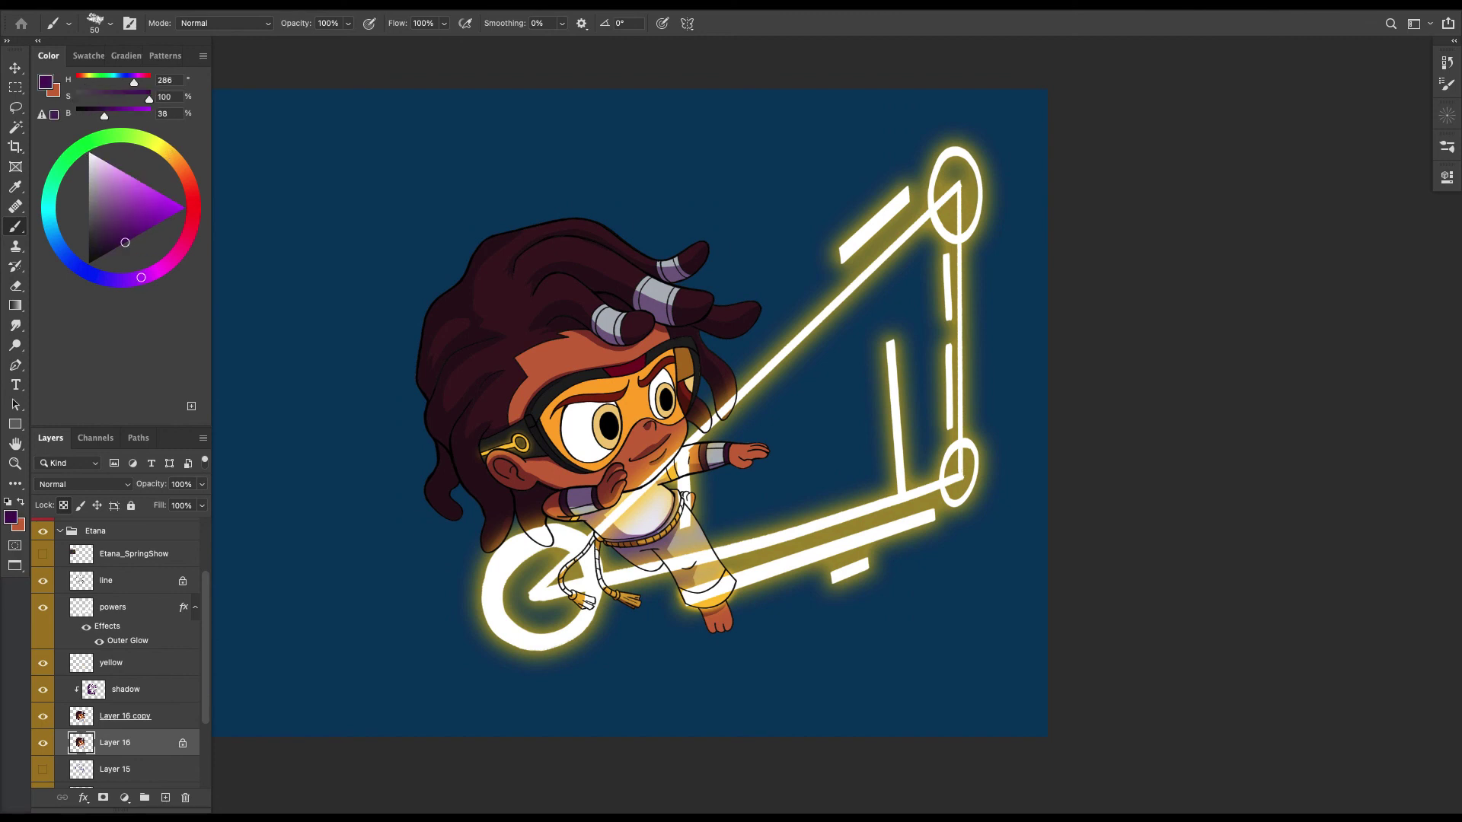
key(shift+BackSpace)
key(Return)
Flatten and skew the purple silhouette into a cast shadow on the ground, starting at the character's foot.
key(ctrl+t)
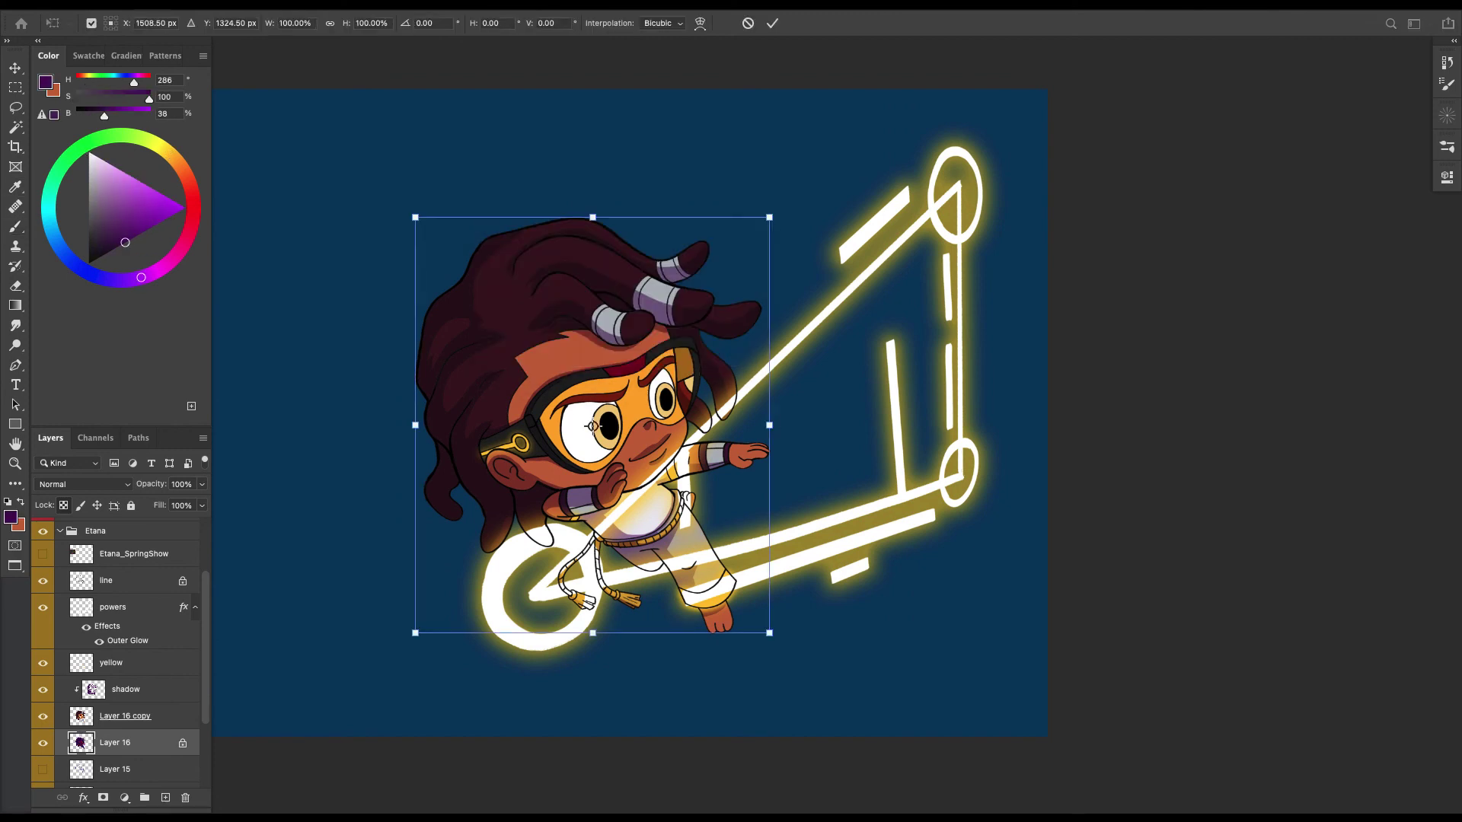
drag(592, 218, 482, 584)
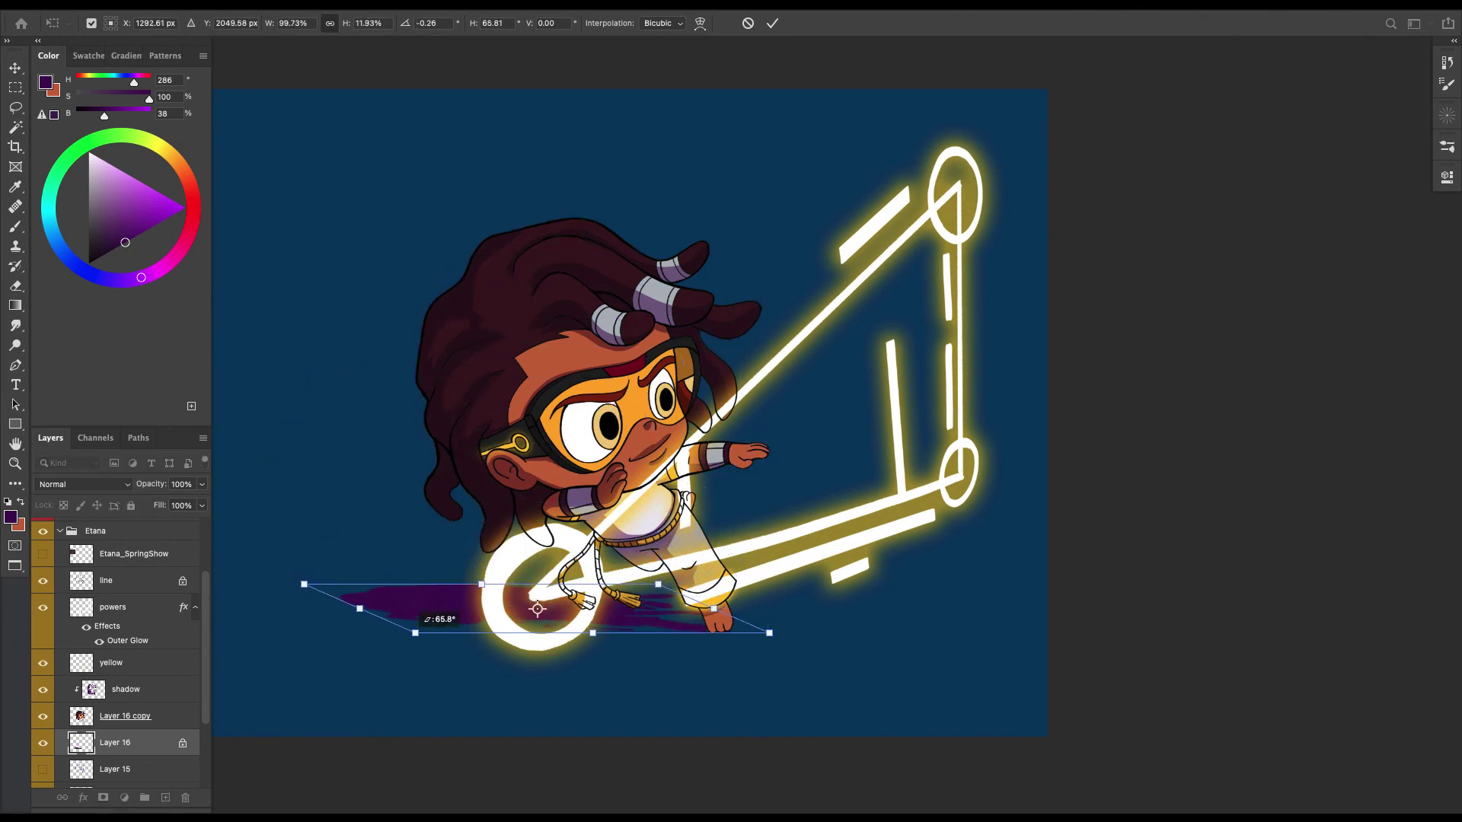
drag(360, 609, 398, 636)
drag(556, 622, 561, 616)
key(Return)
Set the cast shadow layer to 41% opacity with the Multiply blend mode.
drag(151, 484, 106, 484)
click(83, 484)
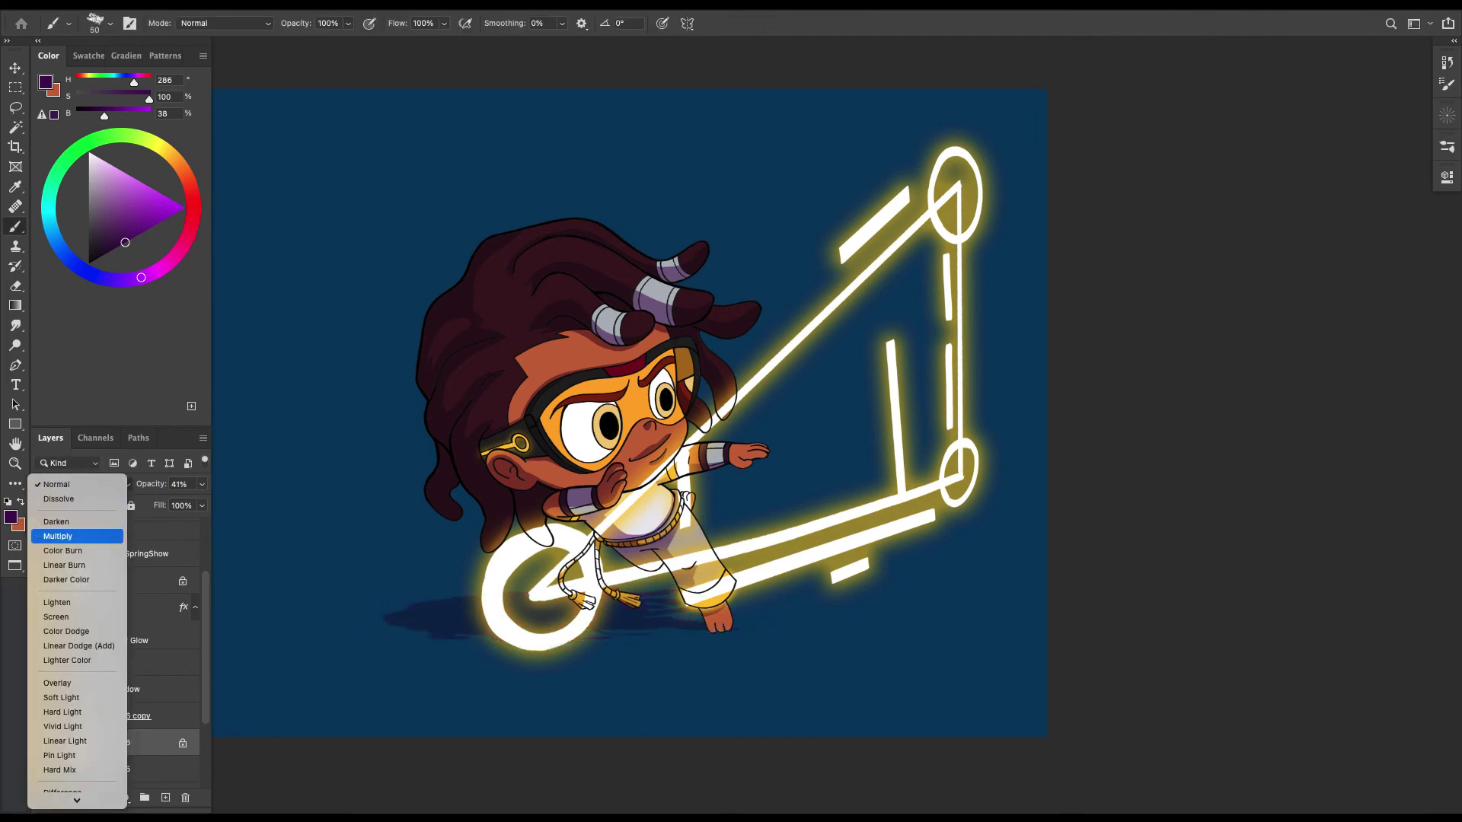
click(71, 535)
key(ctrl+minus)
key(super+plus)
key(super+plus)
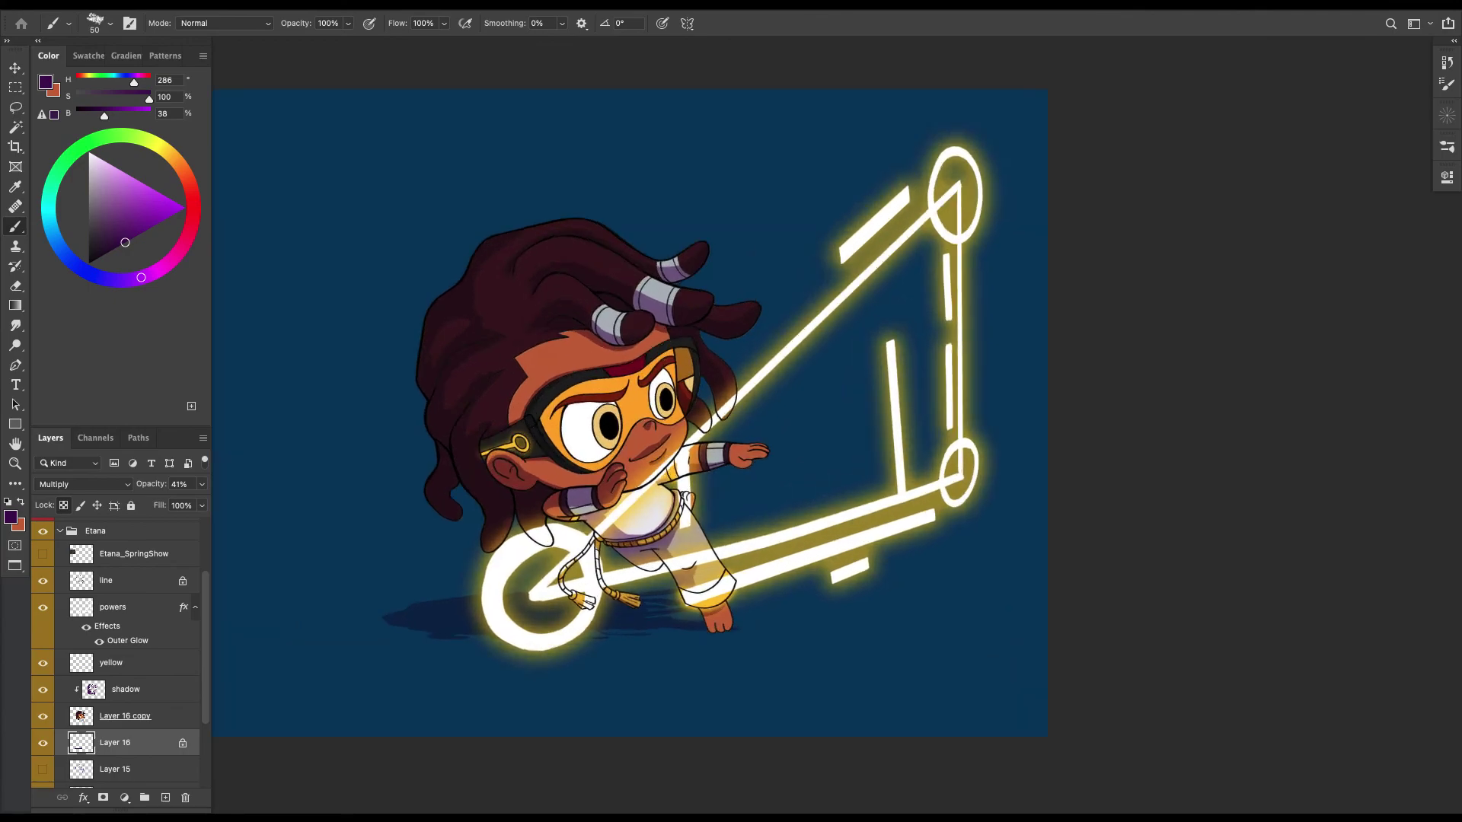
drag(738, 417, 793, 401)
key(super+minus)
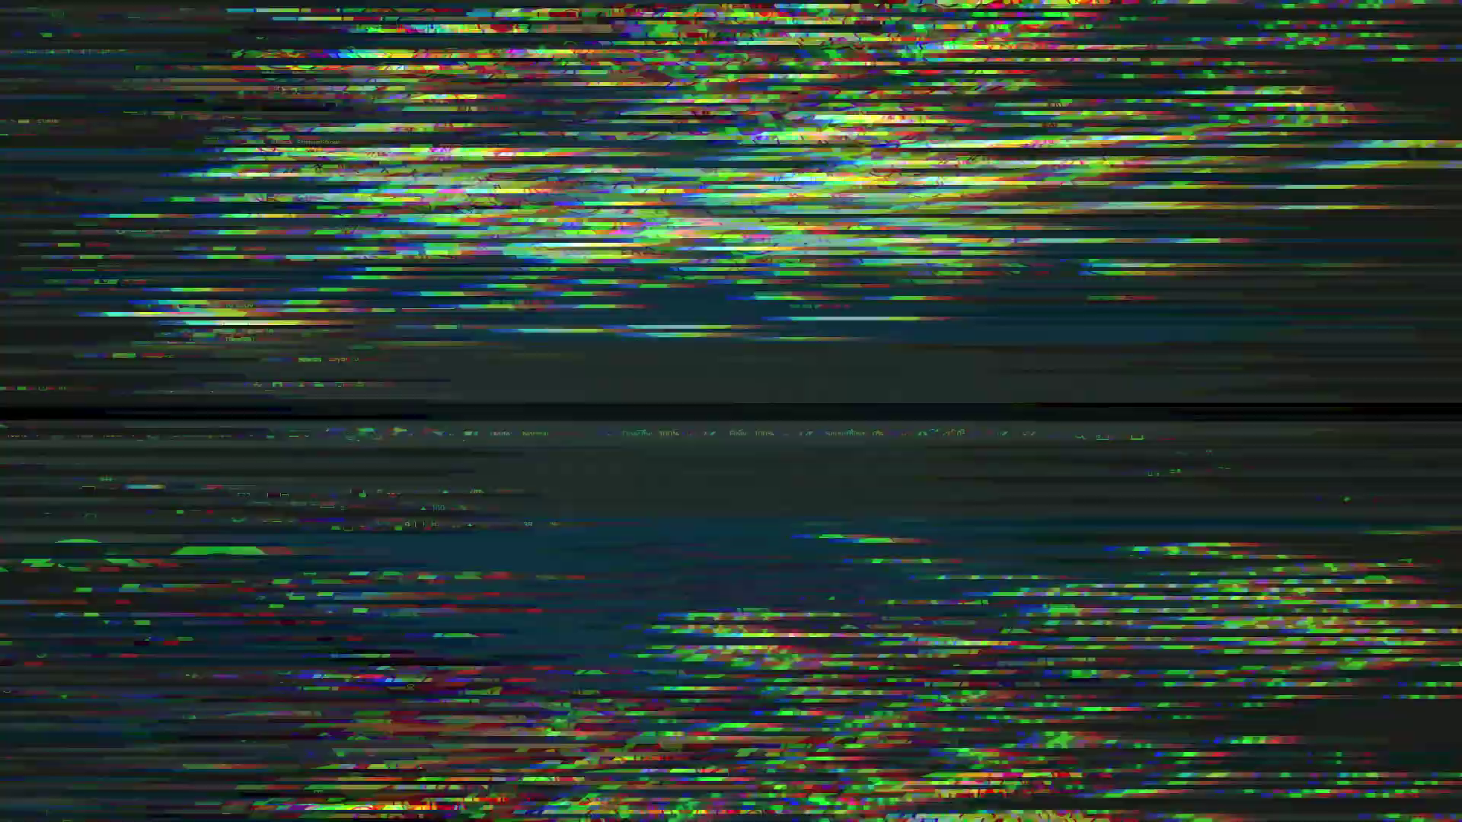